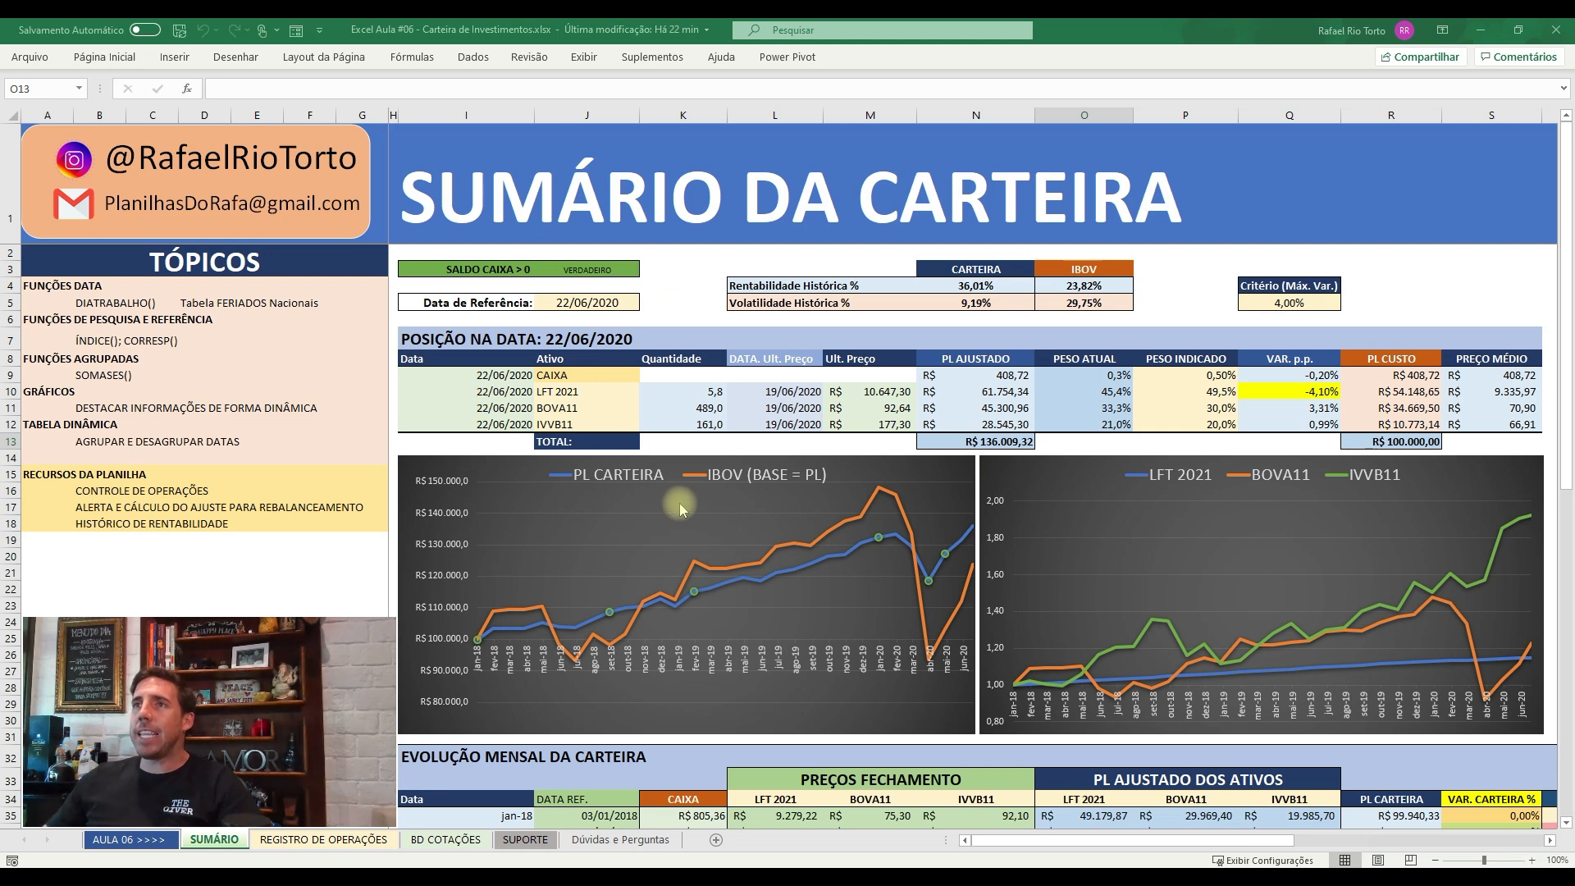
- Examine the LFT 2021 row of the portfolio position table, from its date and quantity across to its cost
click(587, 391)
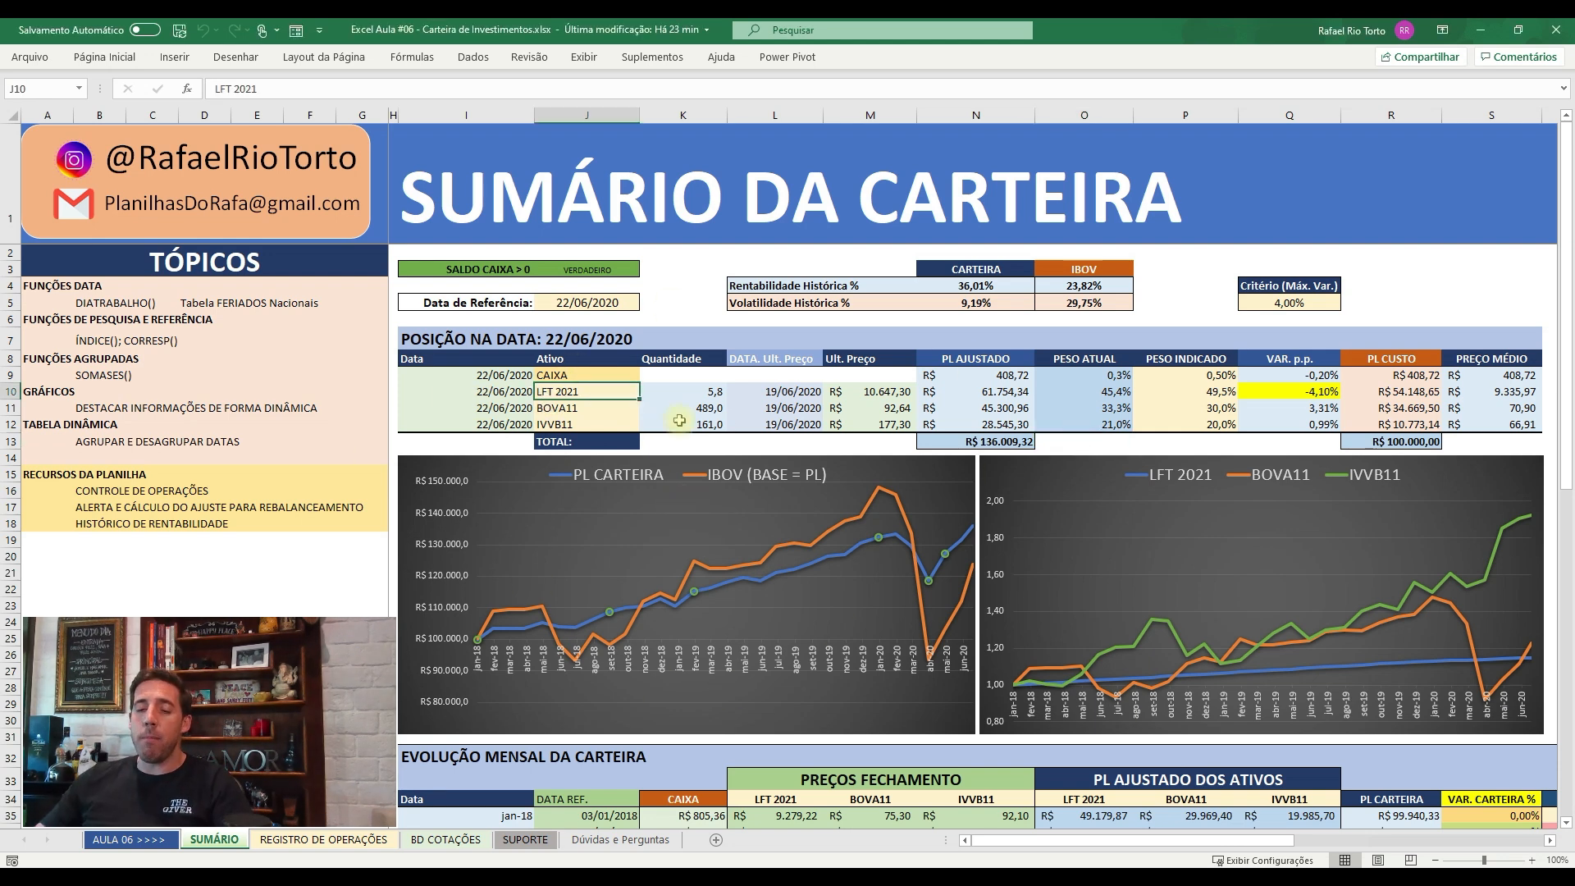
key(Right)
key(Right)
key(Left)
key(Left)
key(Right)
key(Right)
key(Right)
key(Right)
key(Right)
key(Right)
key(Right)
key(Right)
key(Right)
key(Left)
key(Left)
key(Left)
key(Left)
key(Left)
key(Left)
key(Left)
key(Left)
key(Left)
key(Left)
key(Left)
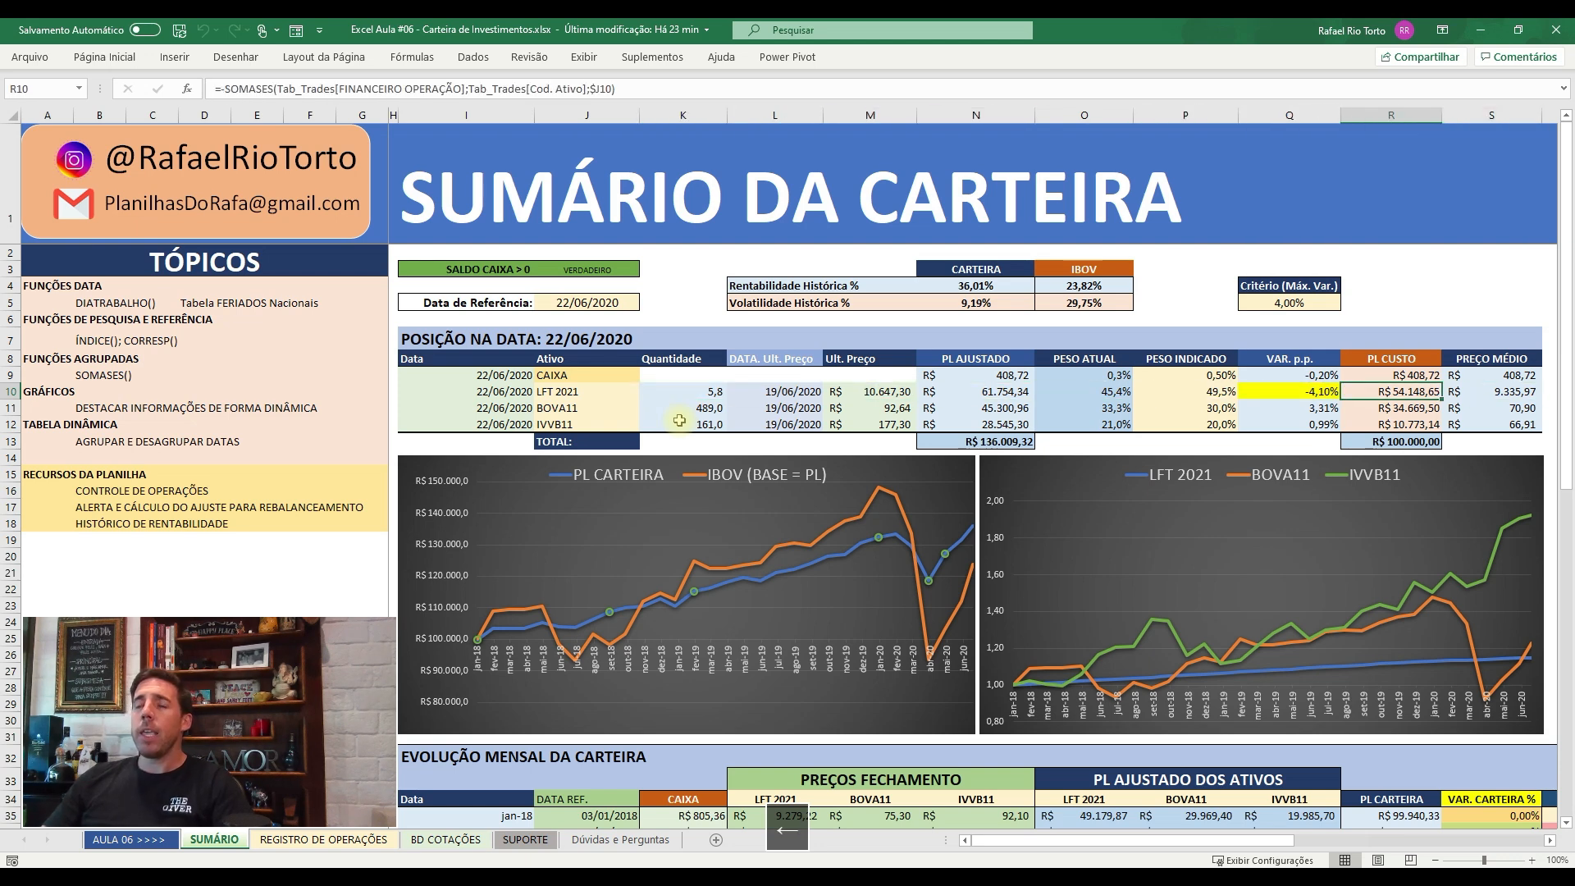
key(Right)
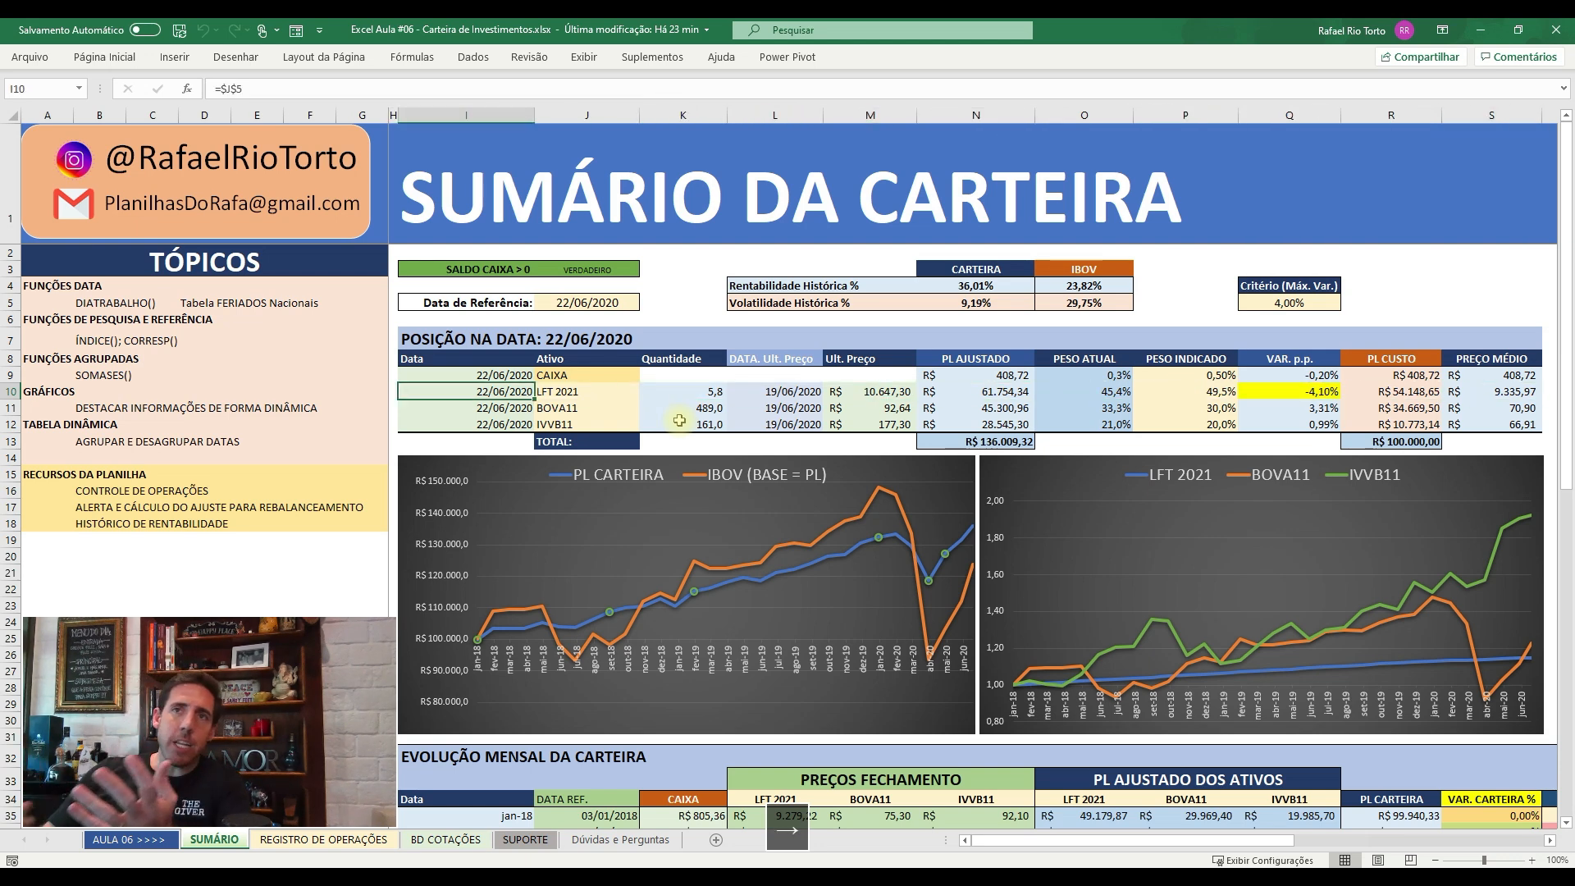
- Review the operations log on the REGISTRO DE OPERAÇÕES sheet, including the date, quantity, price, direct costs and cash contribution columns
click(115, 491)
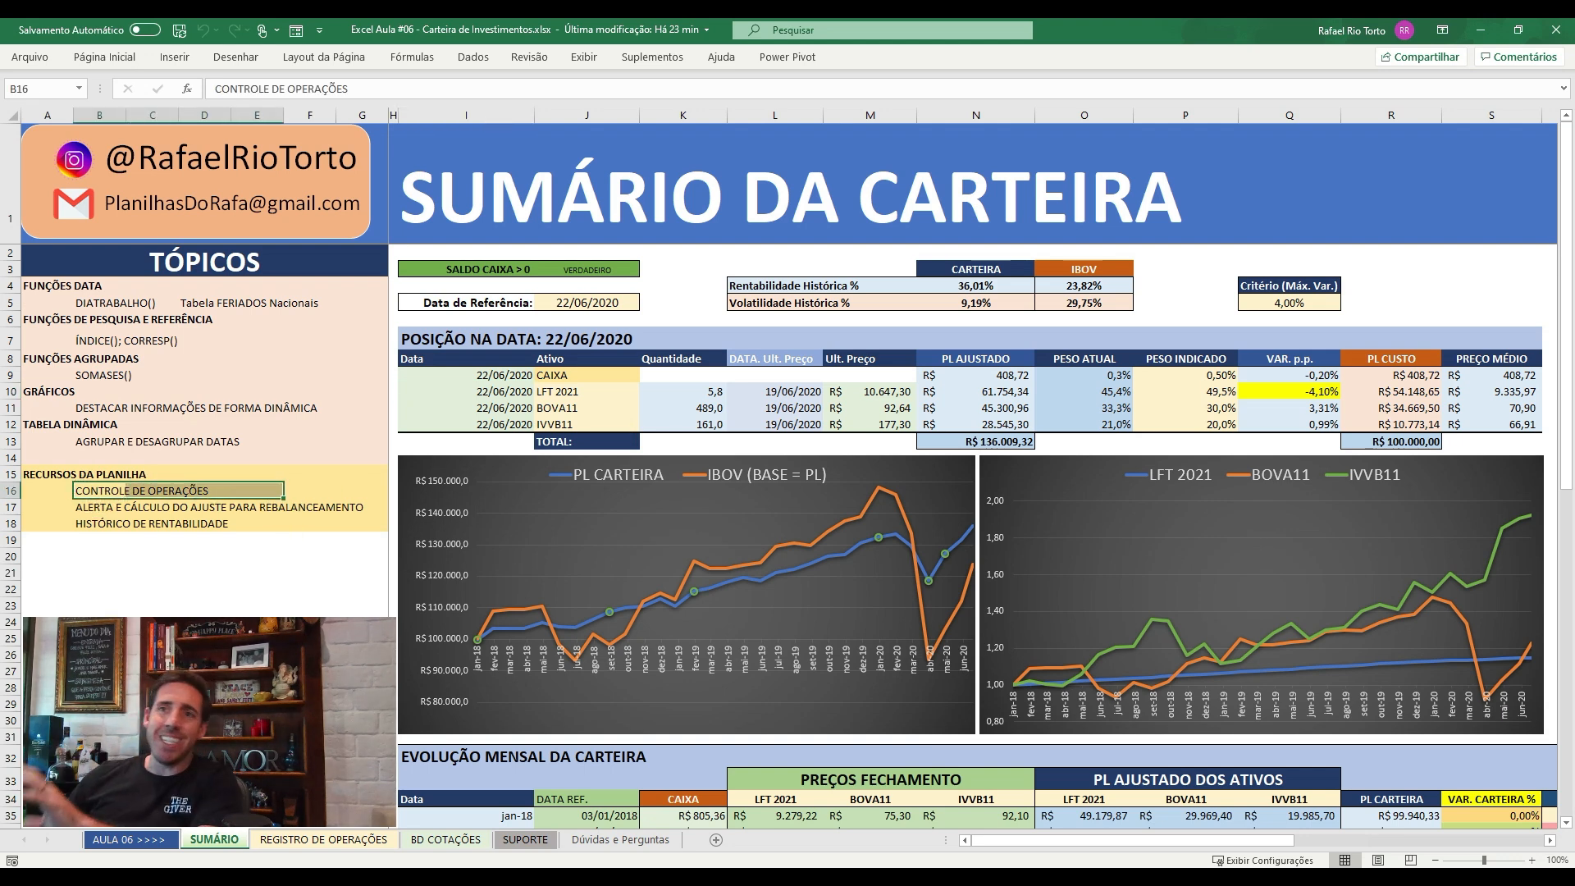
click(283, 840)
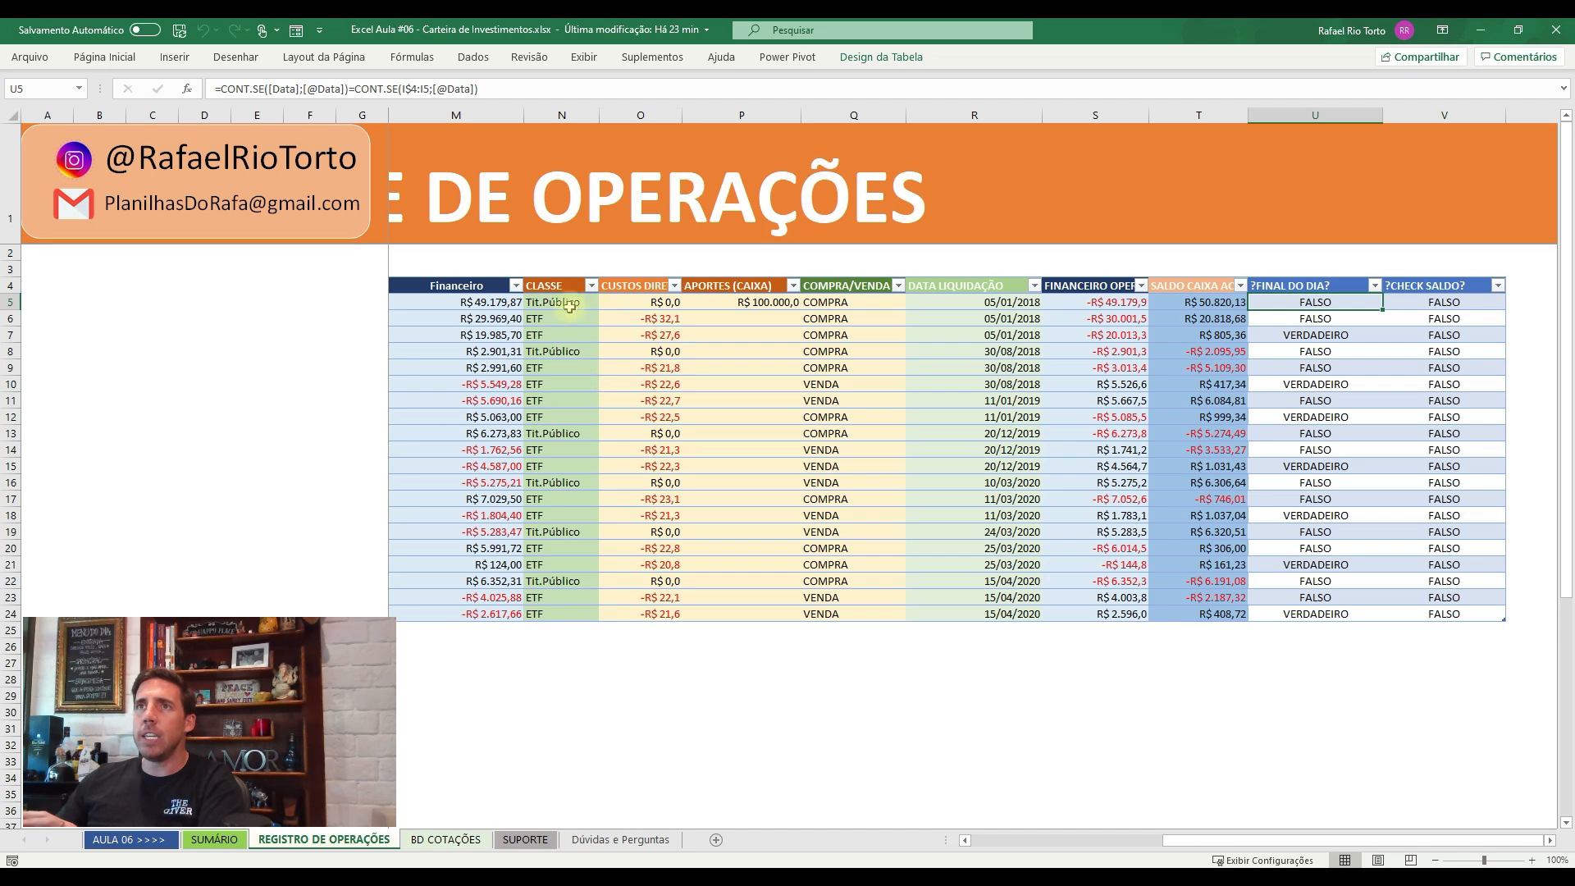
click(464, 304)
drag(1179, 842, 937, 835)
click(435, 304)
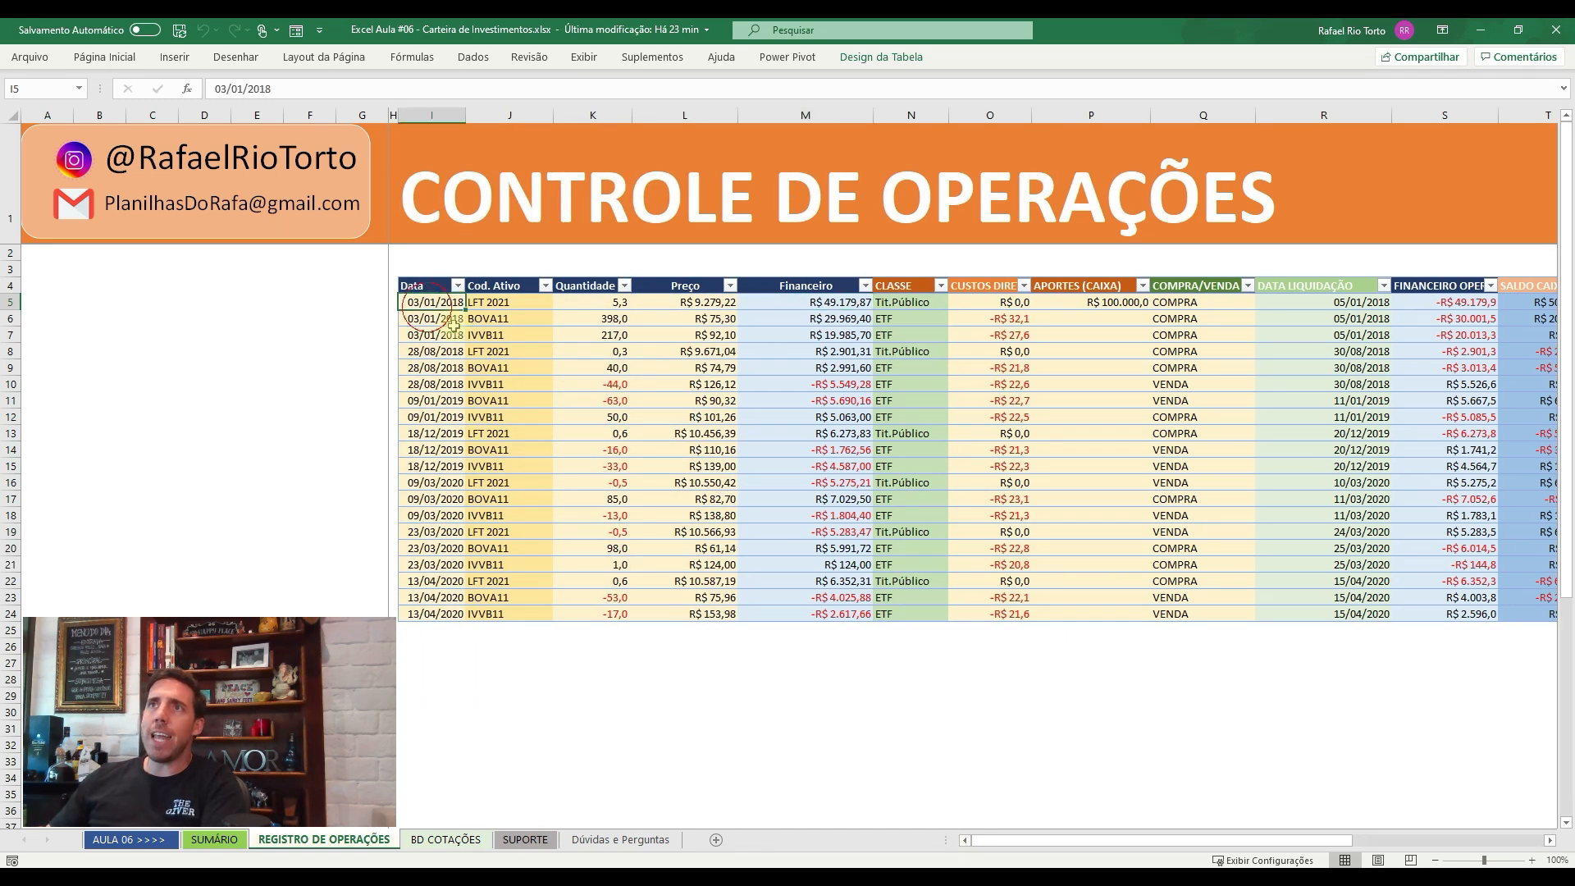
click(607, 305)
click(652, 305)
drag(1005, 302, 997, 417)
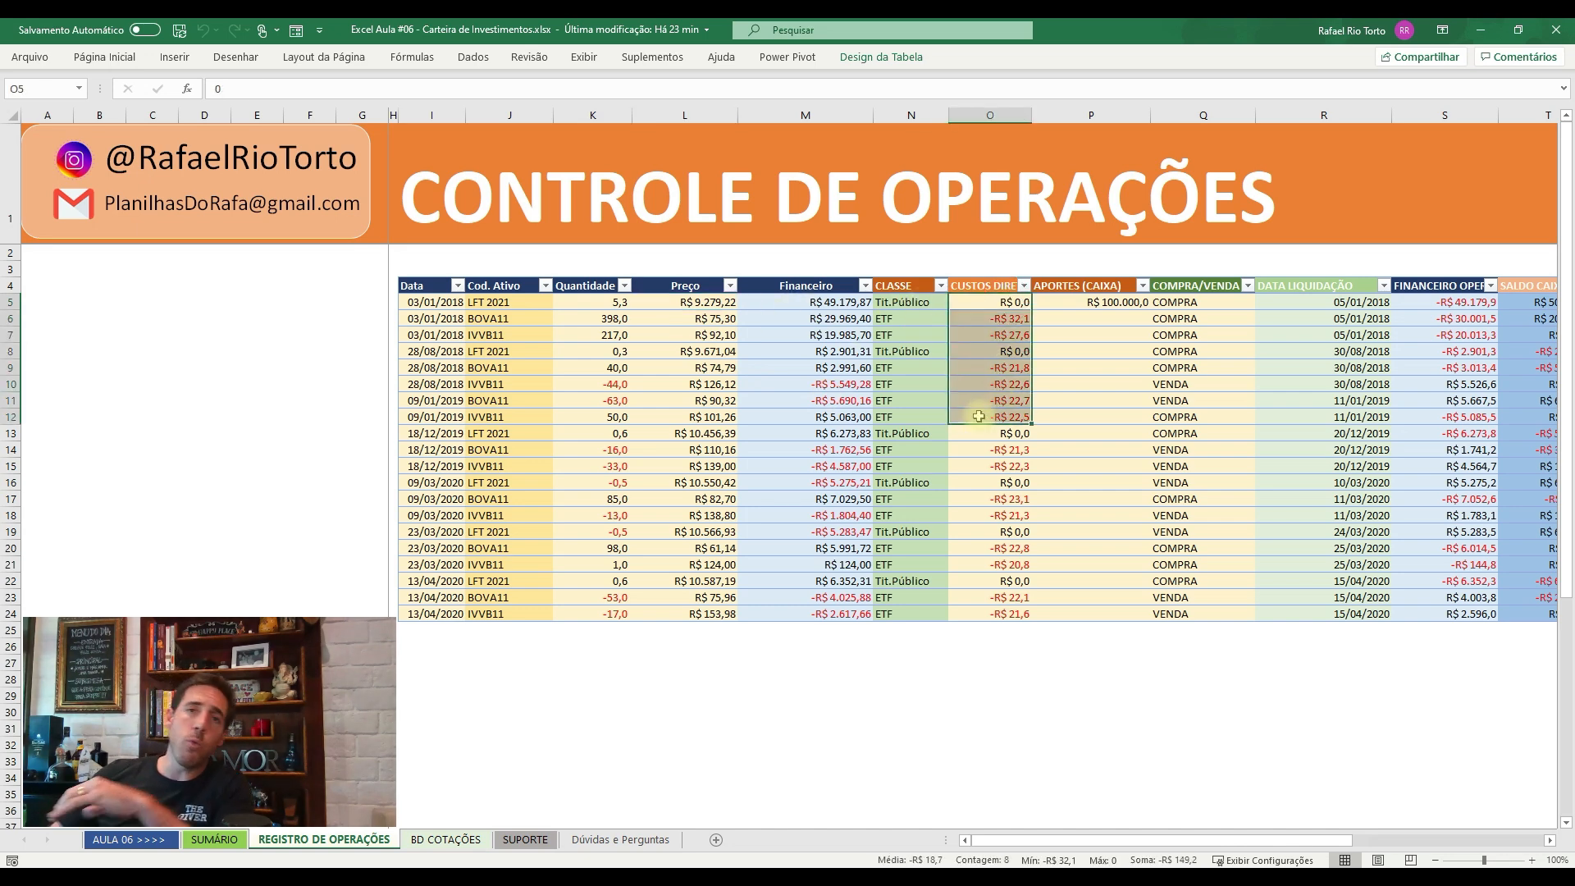
click(1068, 302)
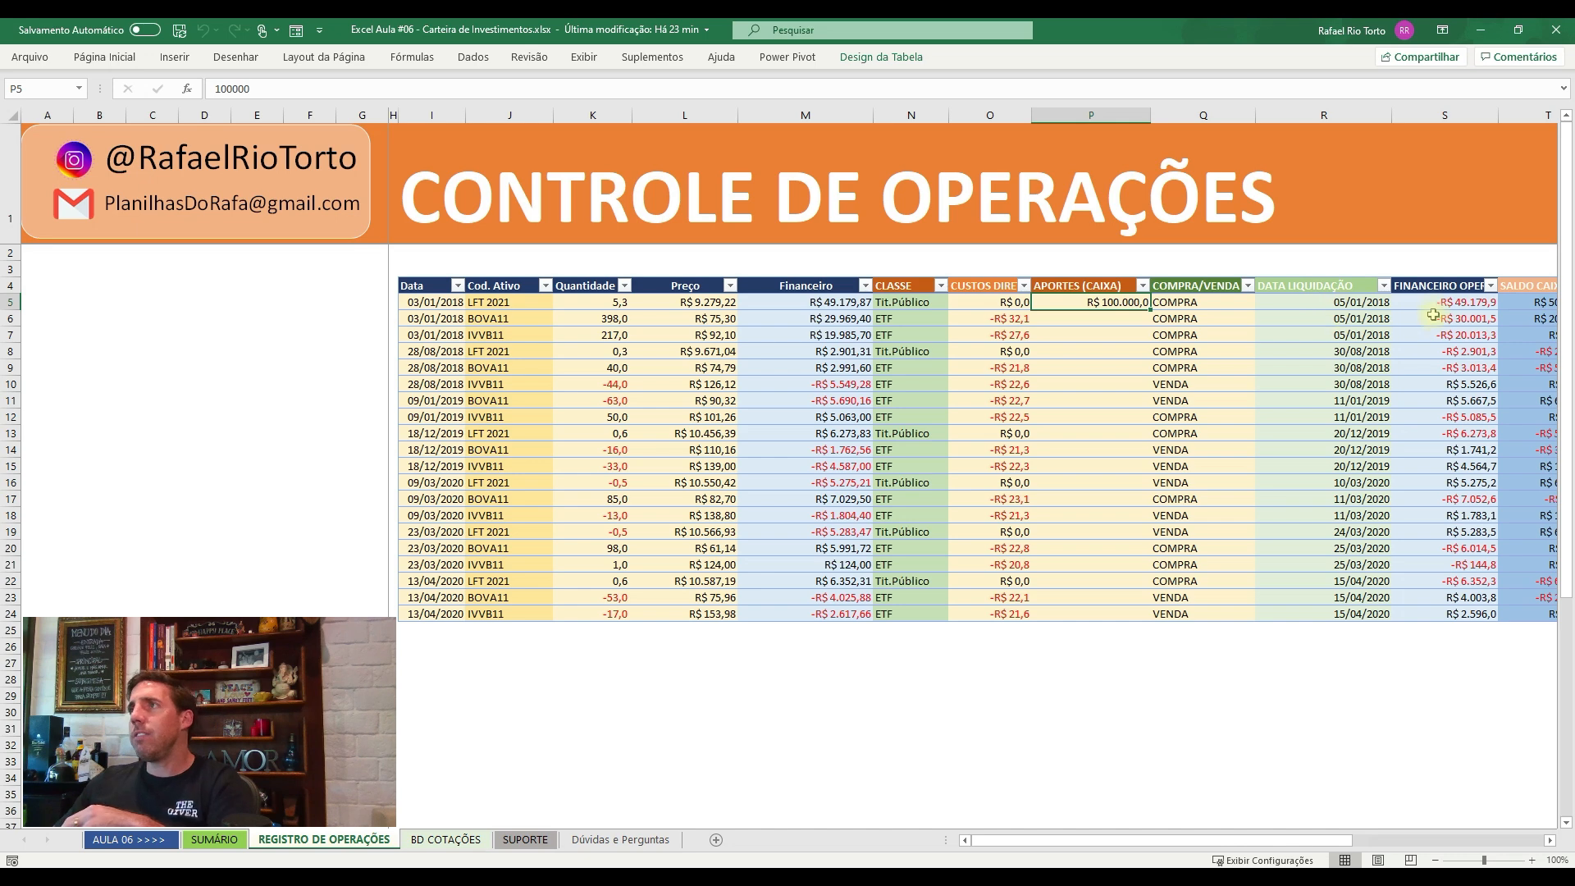
mouse_move(978, 853)
mouse_down()
mouse_move(1181, 847)
mouse_move(978, 857)
mouse_up()
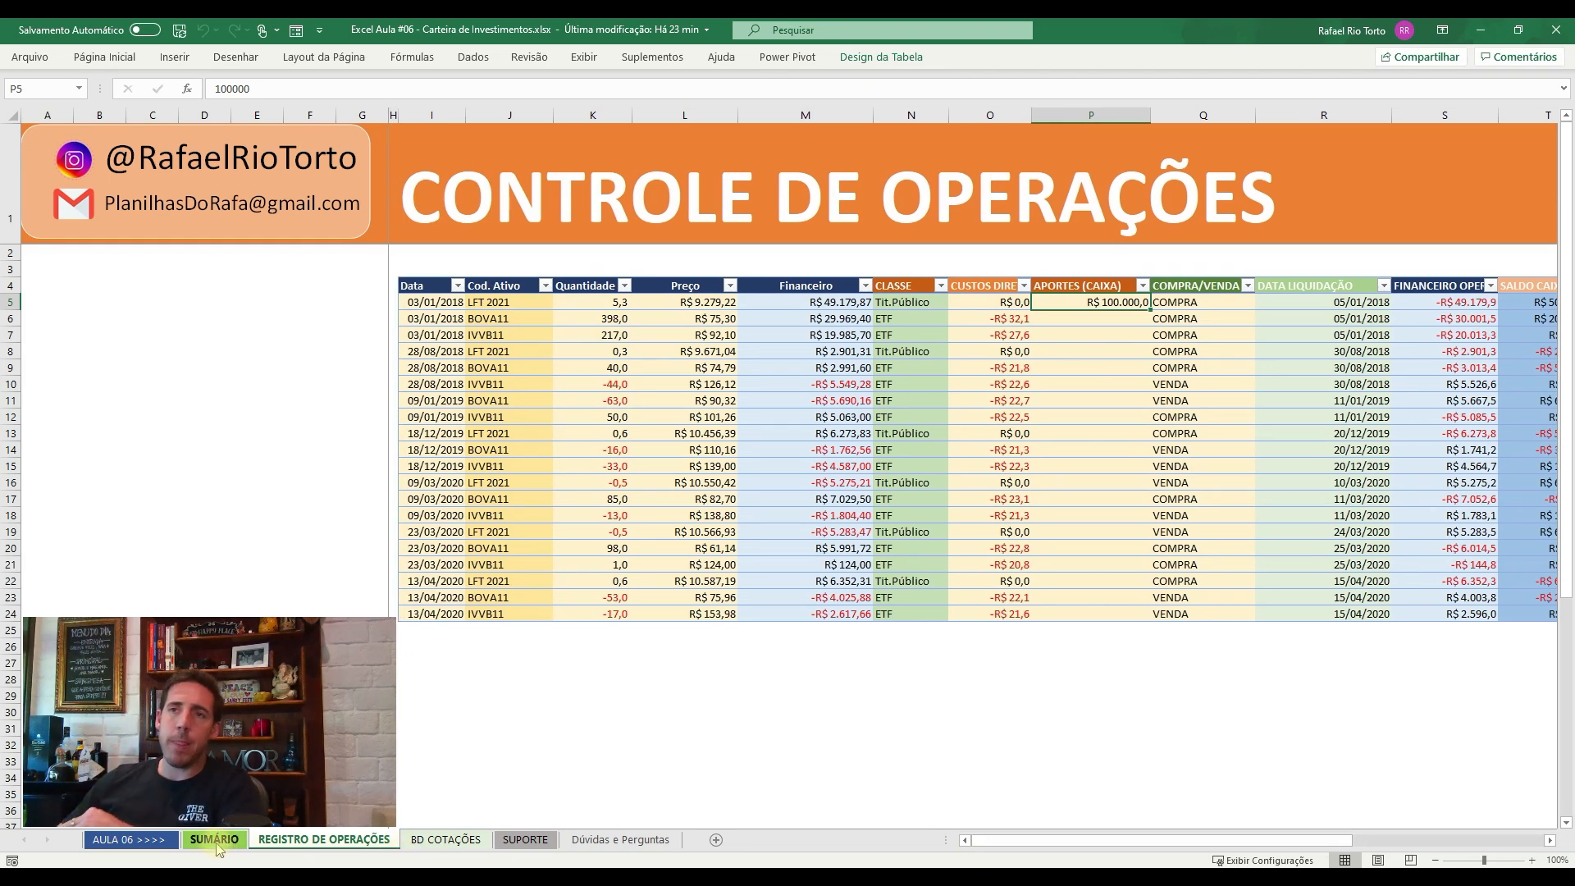
- Examine the price history on the BD COTAÇÕES sheet from the first quotes to the last dated row and back
click(446, 839)
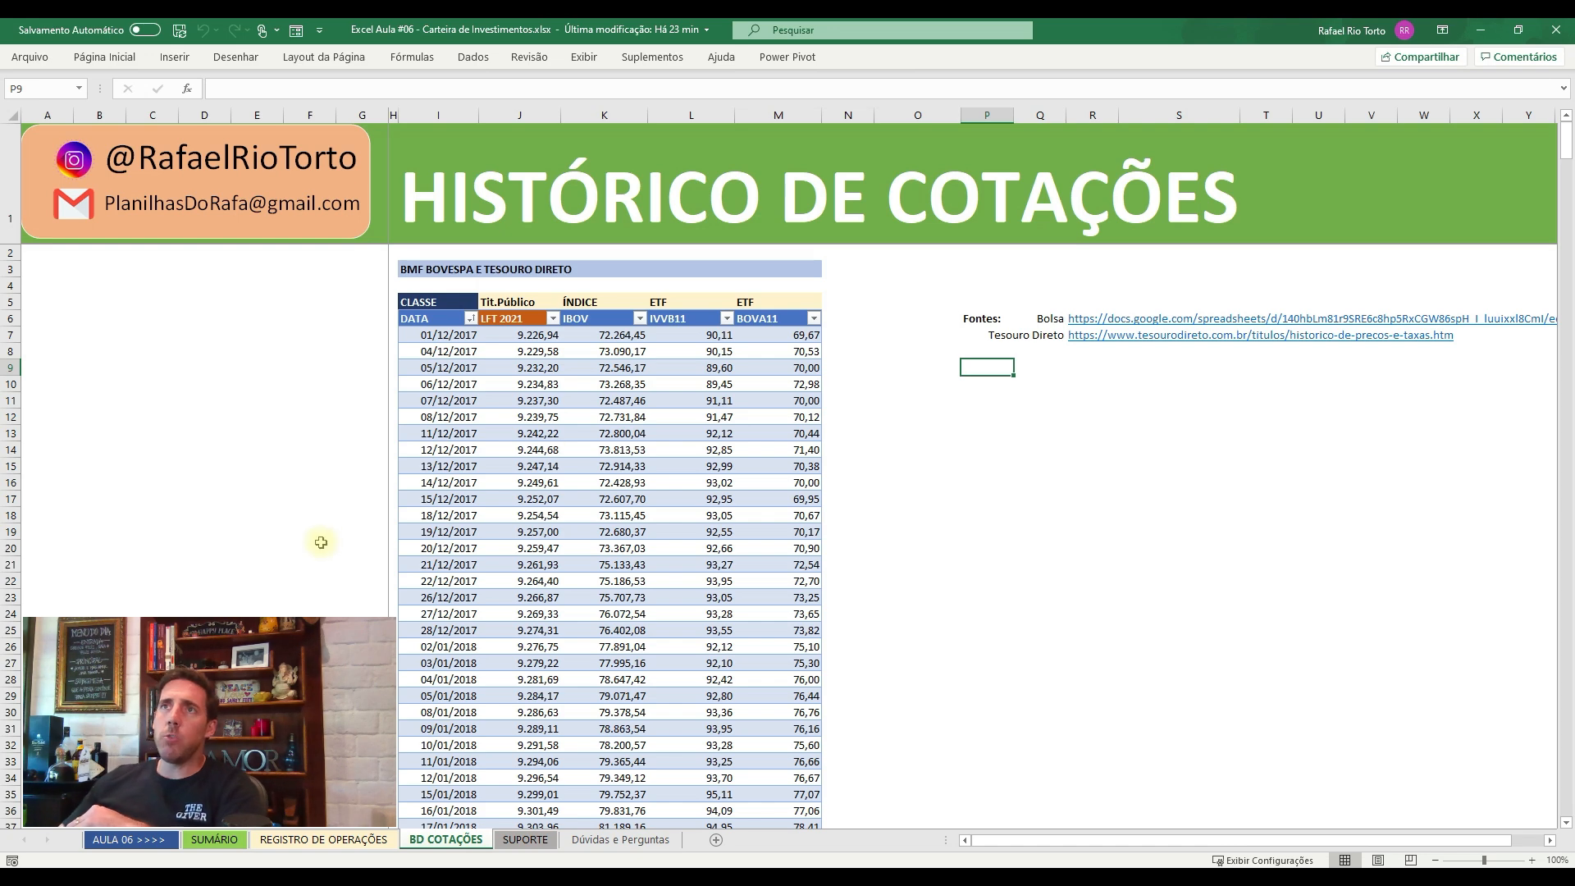
drag(439, 335, 754, 395)
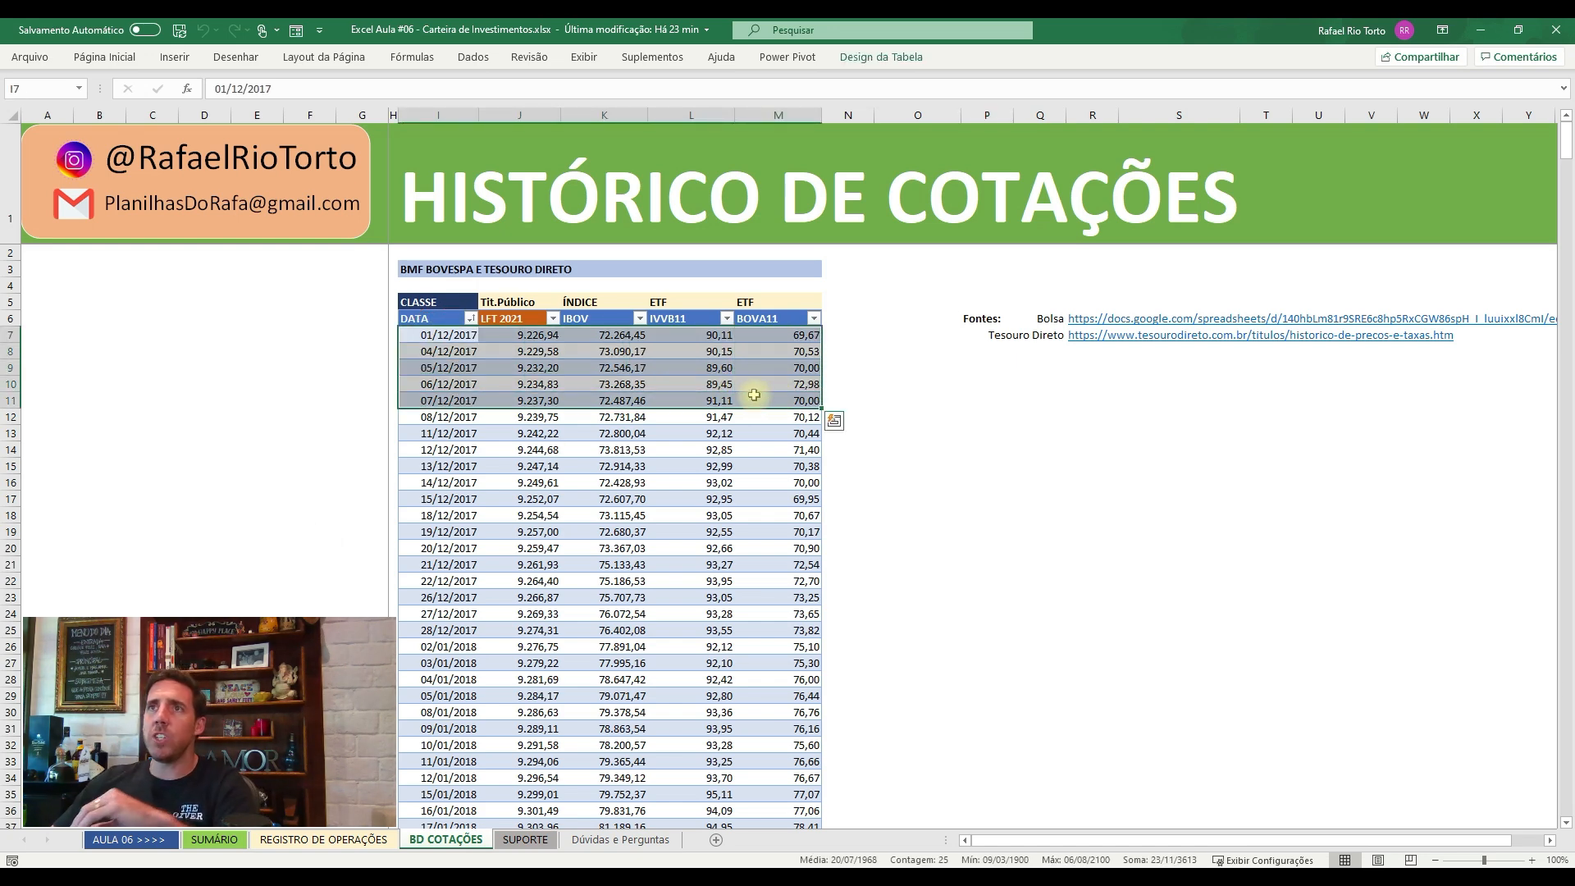
click(514, 351)
key(ctrl+Down)
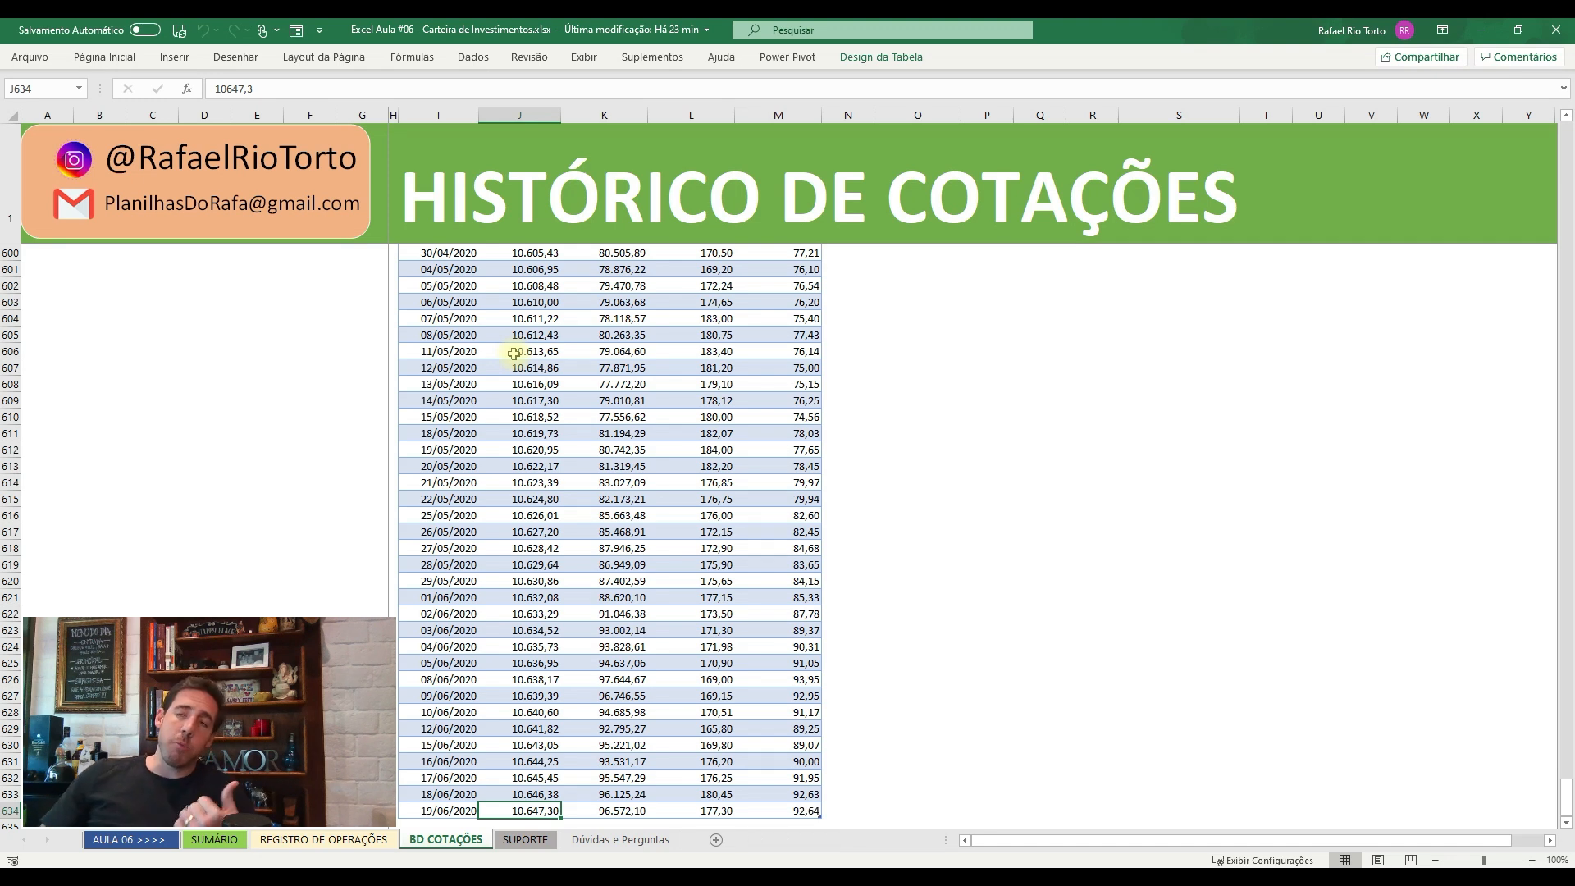
key(Left)
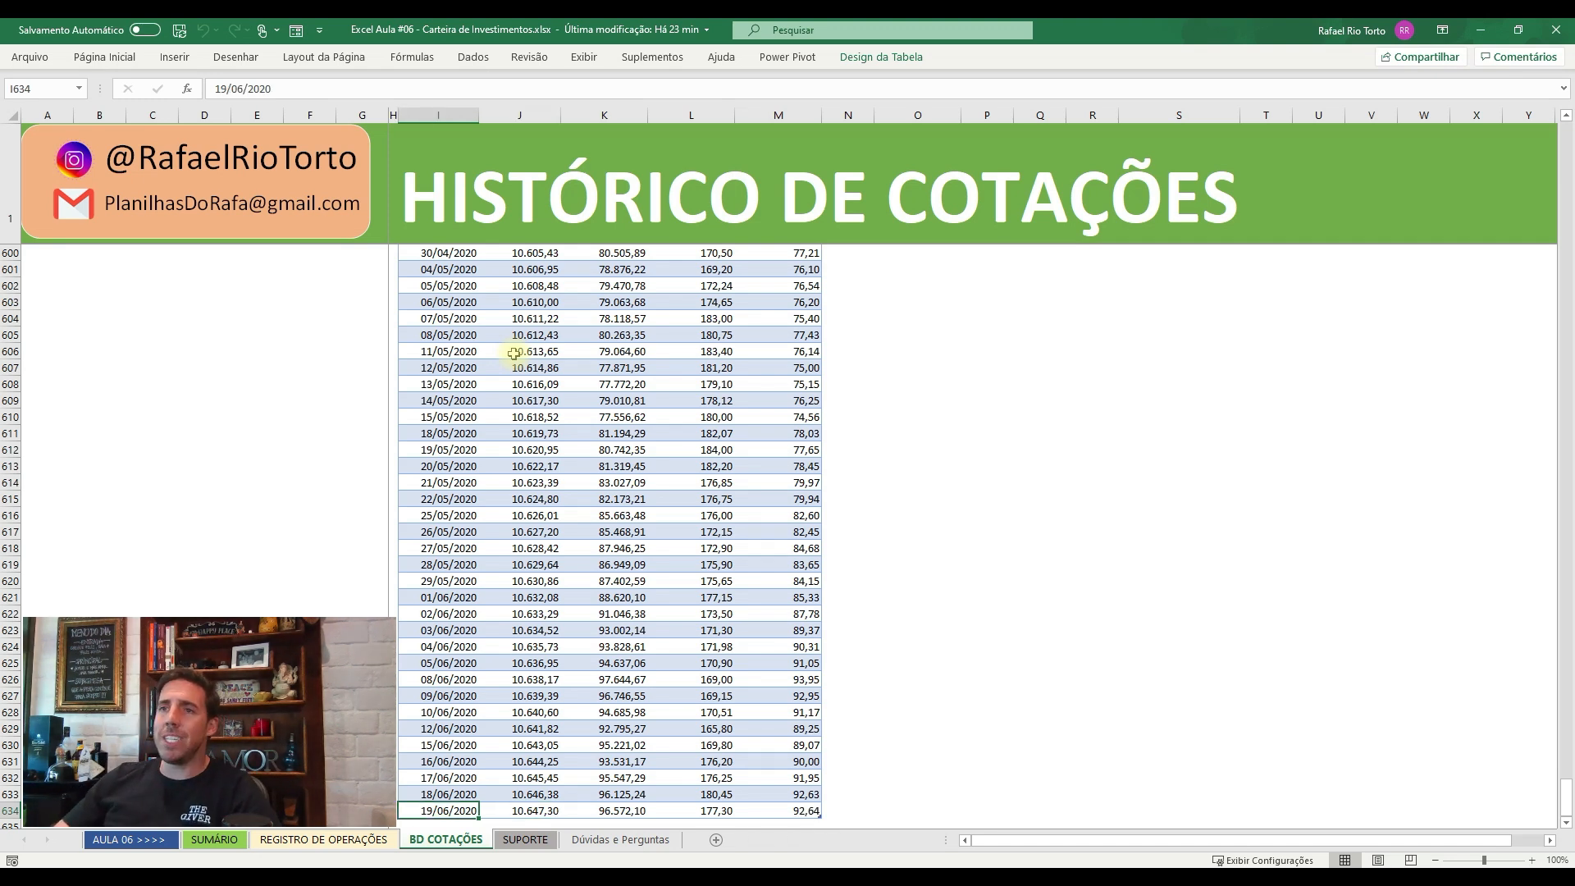
key(Right)
key(Right)
key(Right)
key(Left)
key(Left)
key(Right)
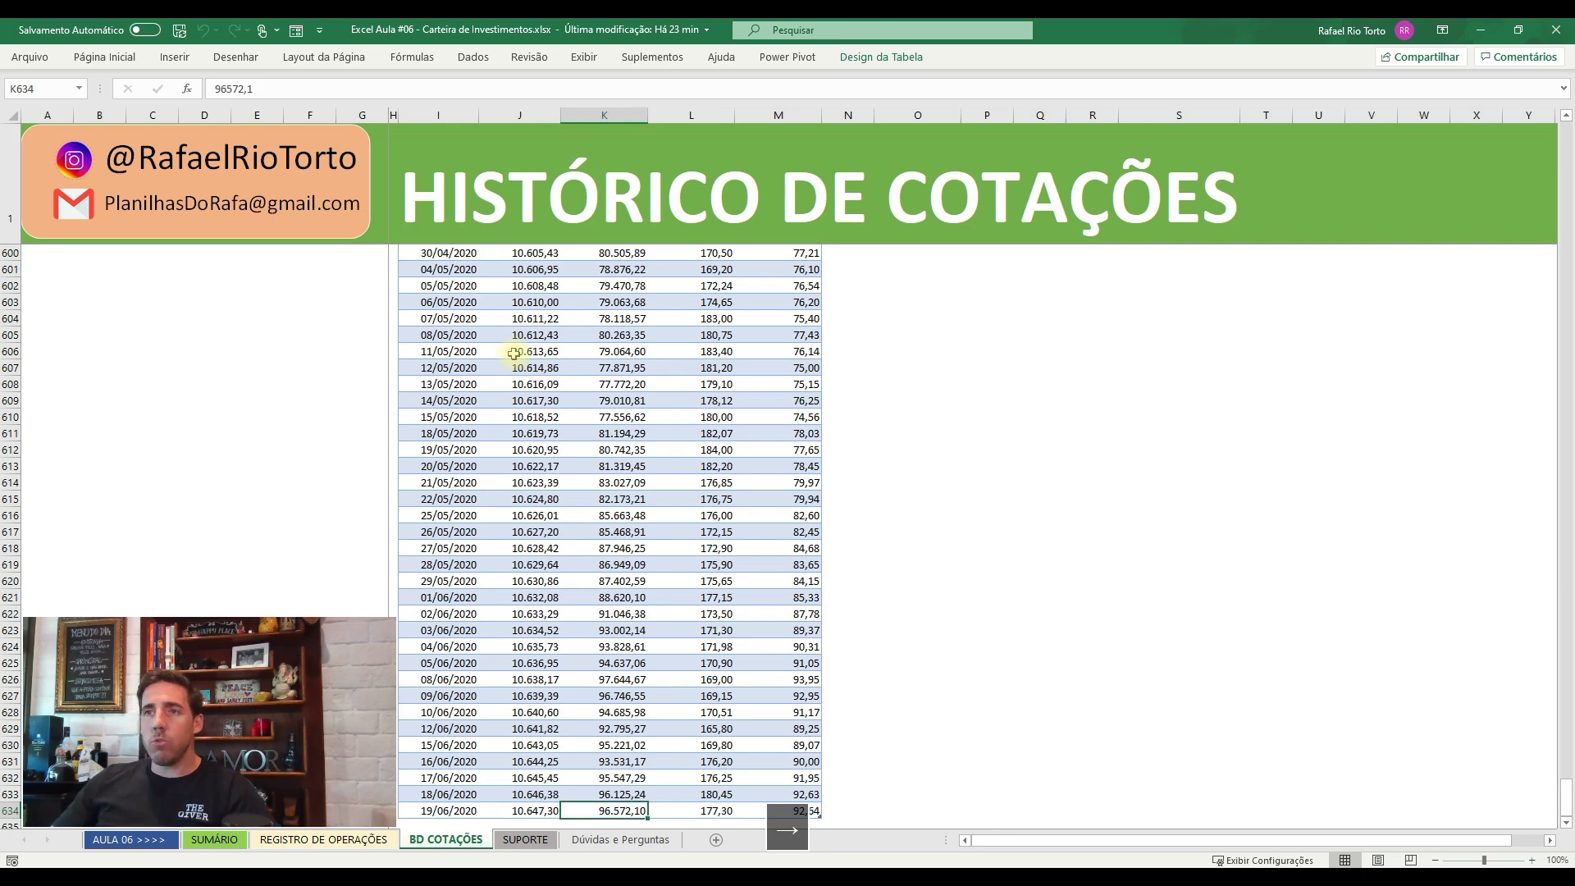
key(ctrl+Up)
key(Down)
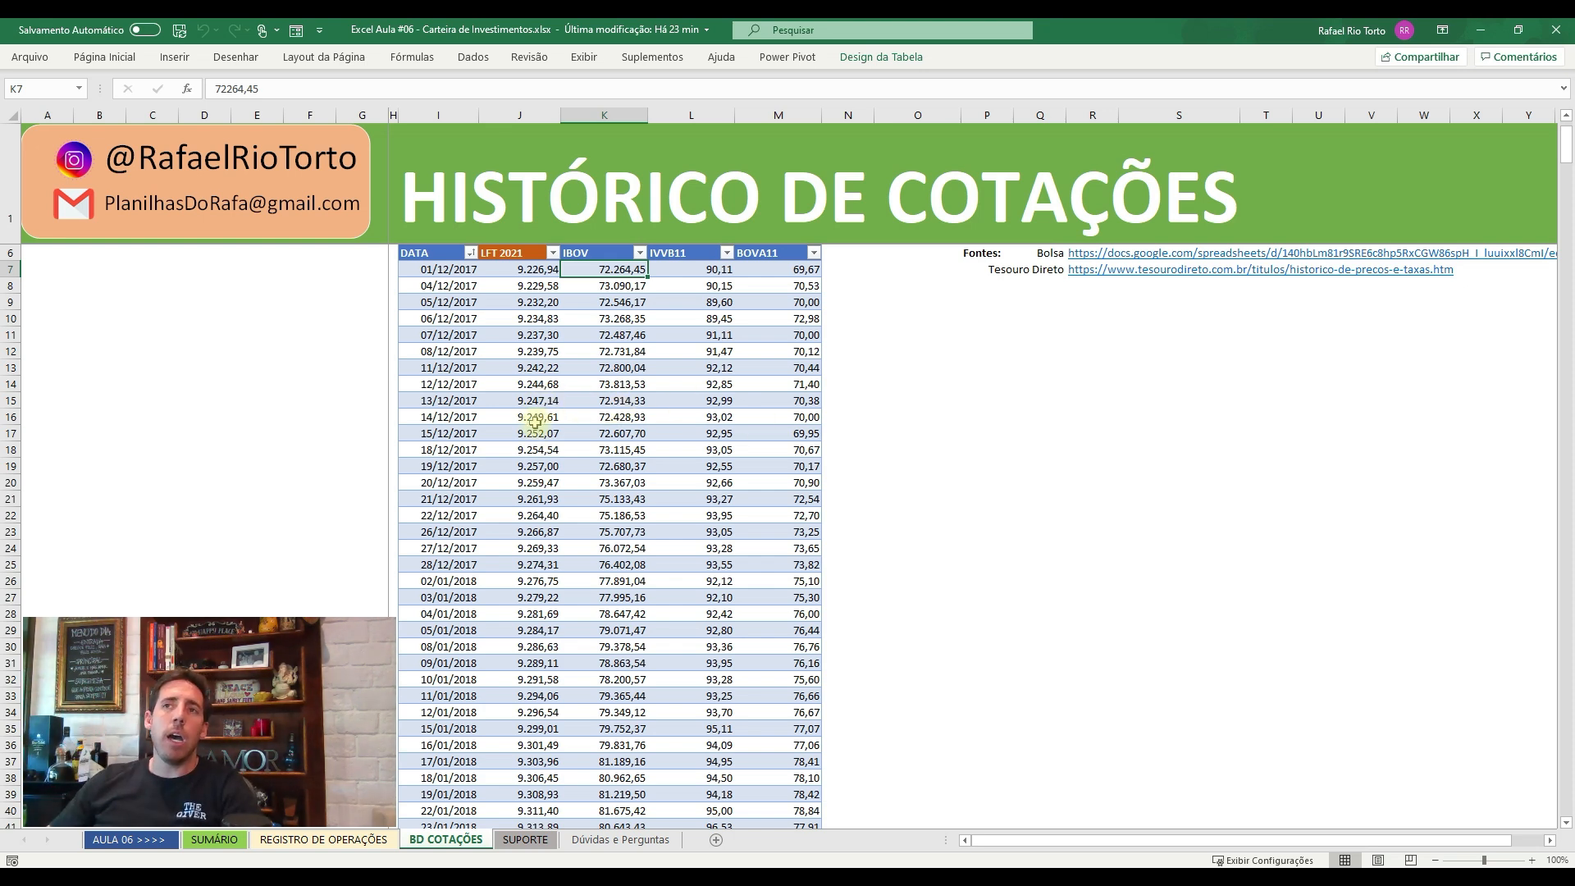
- Find the first empty row below the LFT 2021 quotes and look across its date and price columns
click(525, 533)
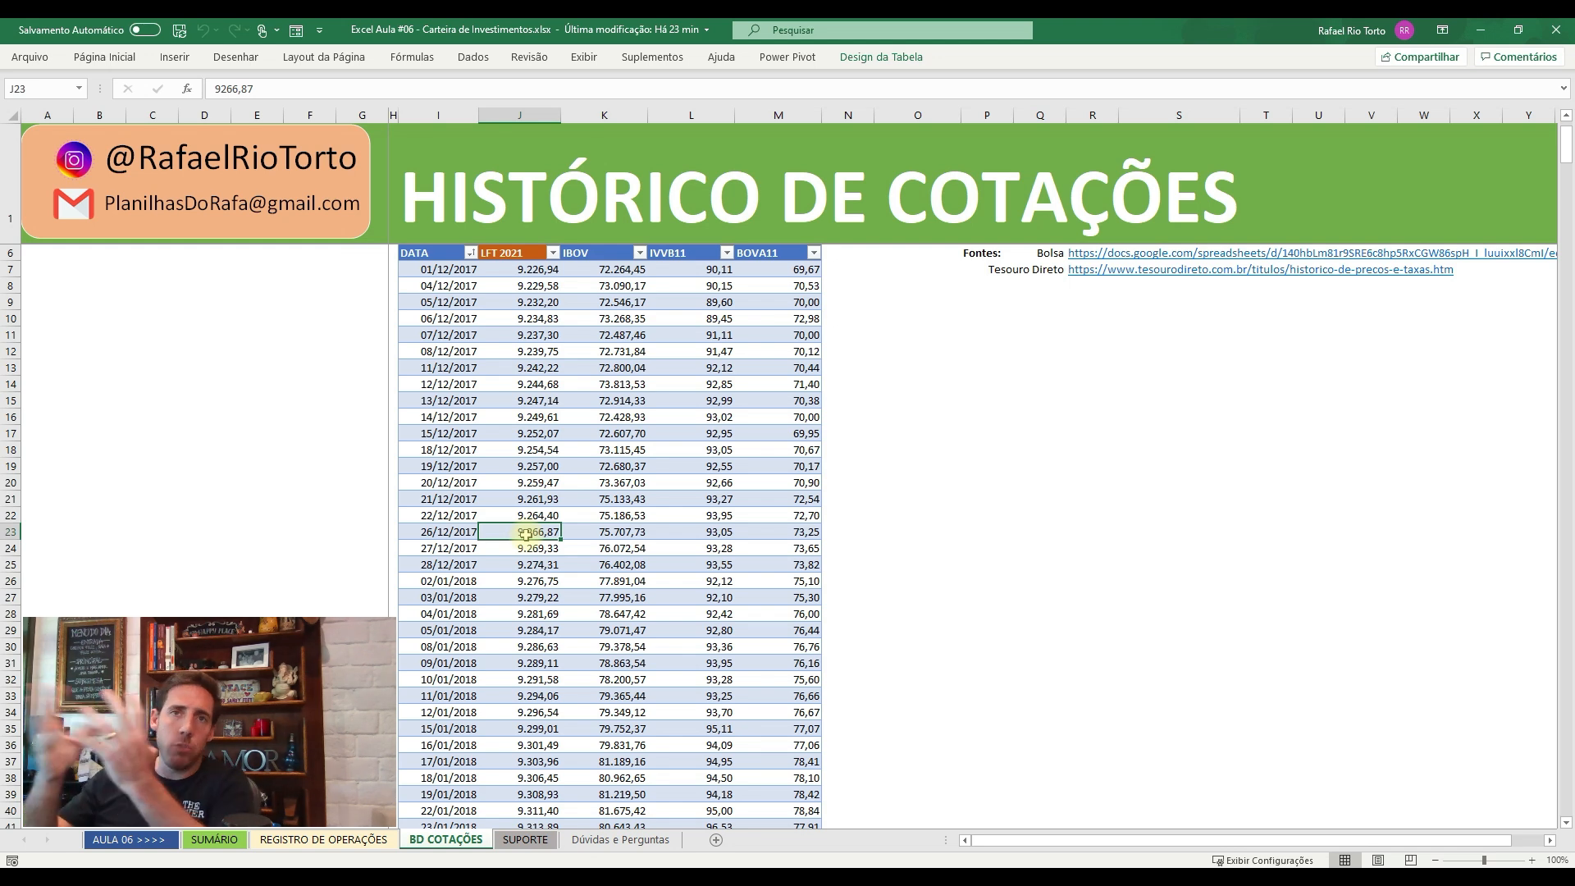
key(Down)
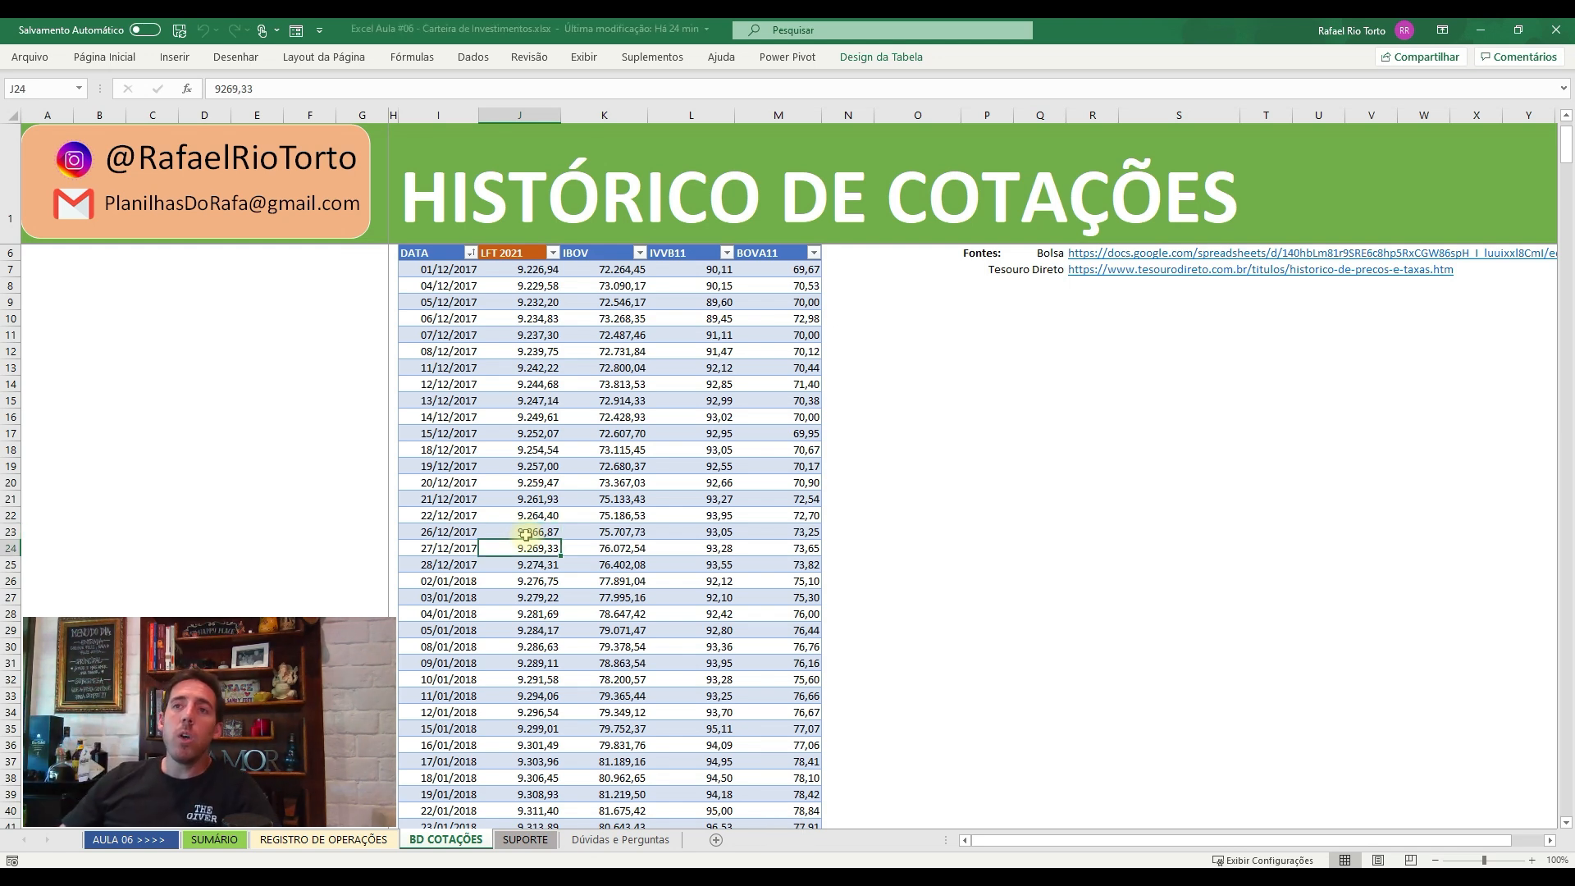
key(ctrl+Down)
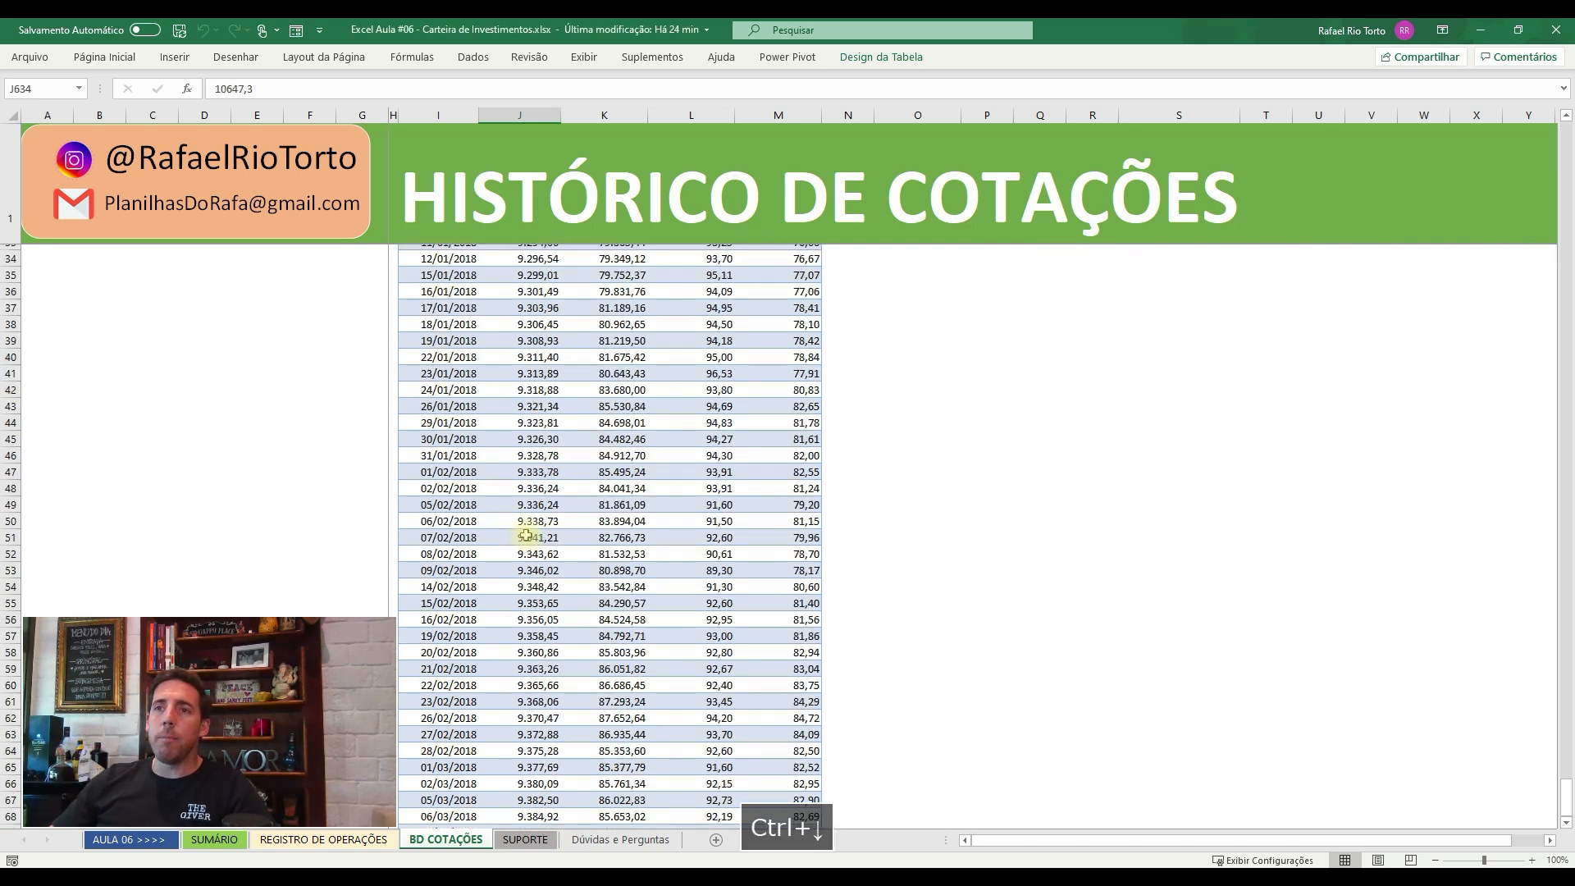
key(Left)
key(Down)
key(Down)
key(Up)
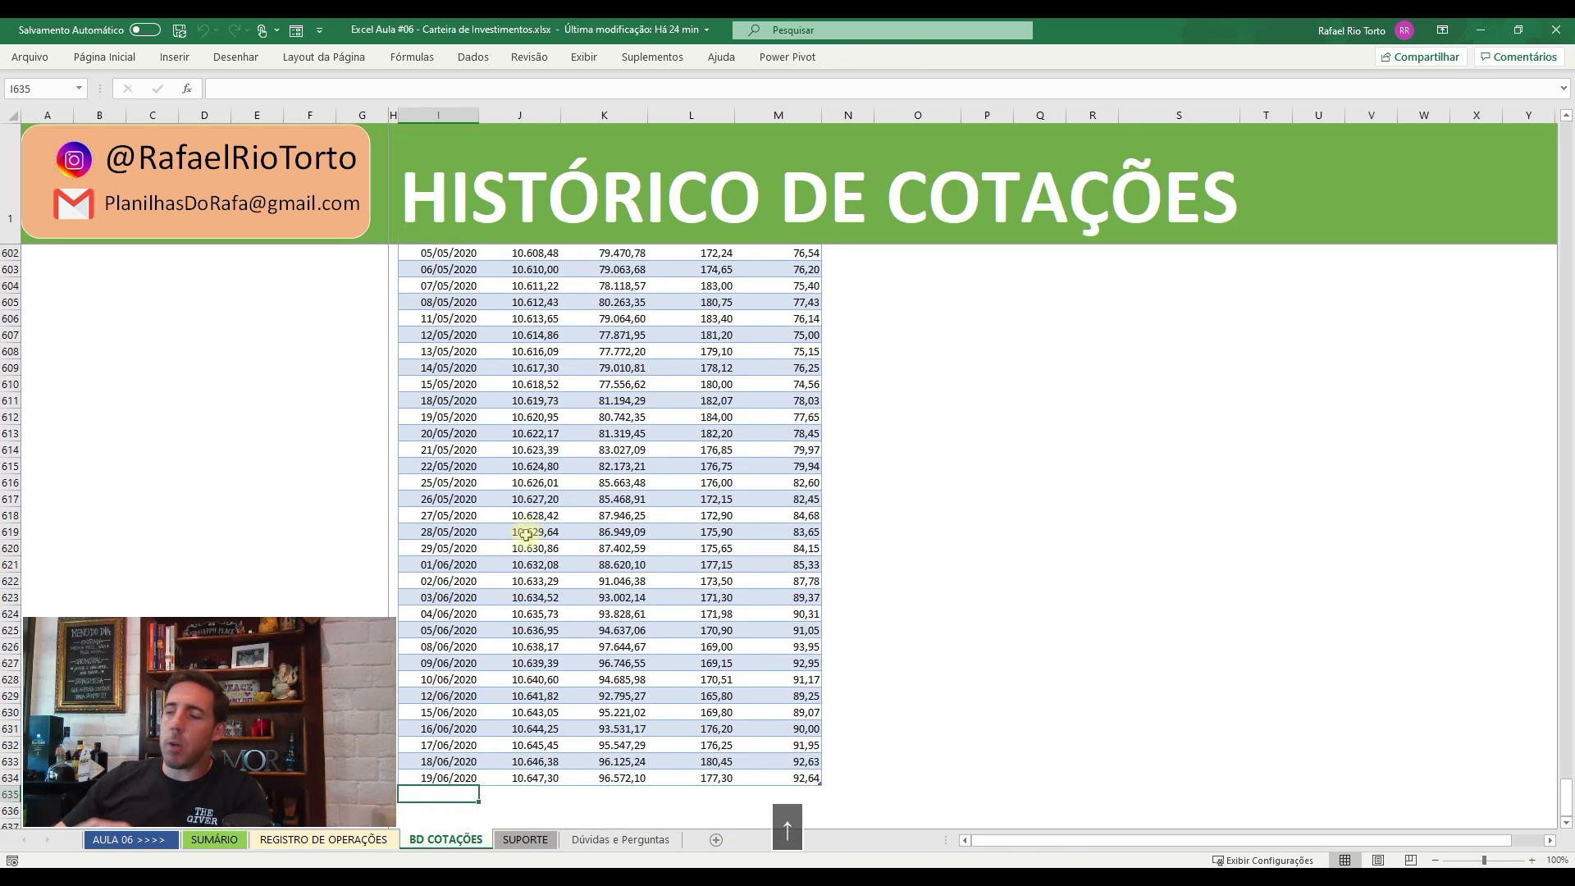
key(Right)
key(Right)
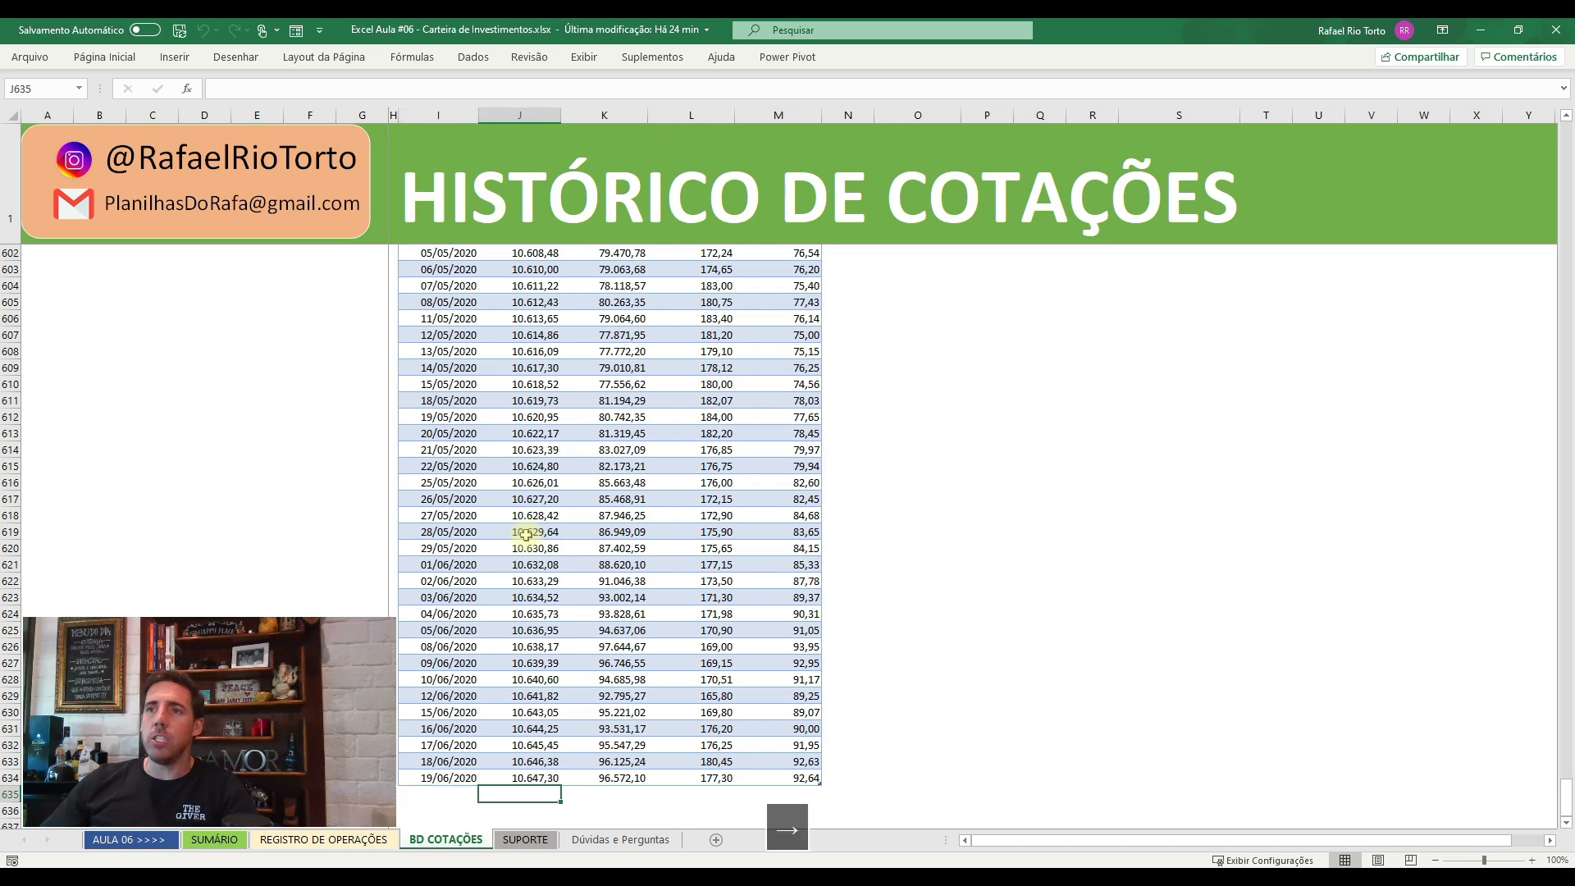
- Check the asset column headers of the quotes table, then revisit the empty row beneath its last entry
key(ctrl+Up)
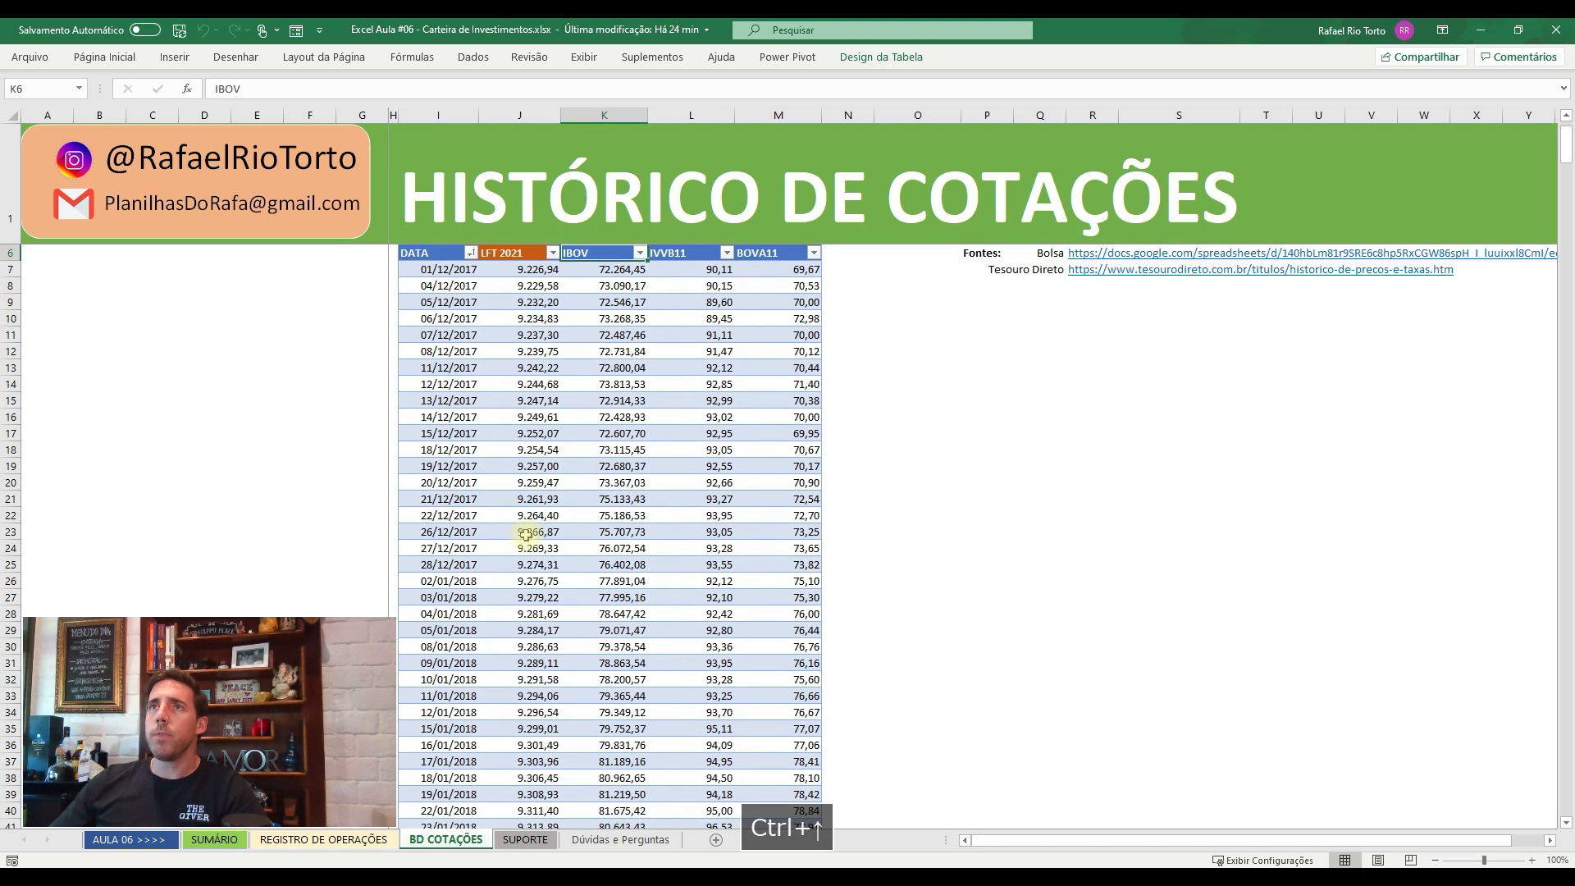
key(Left)
key(Right)
key(Right)
key(Right)
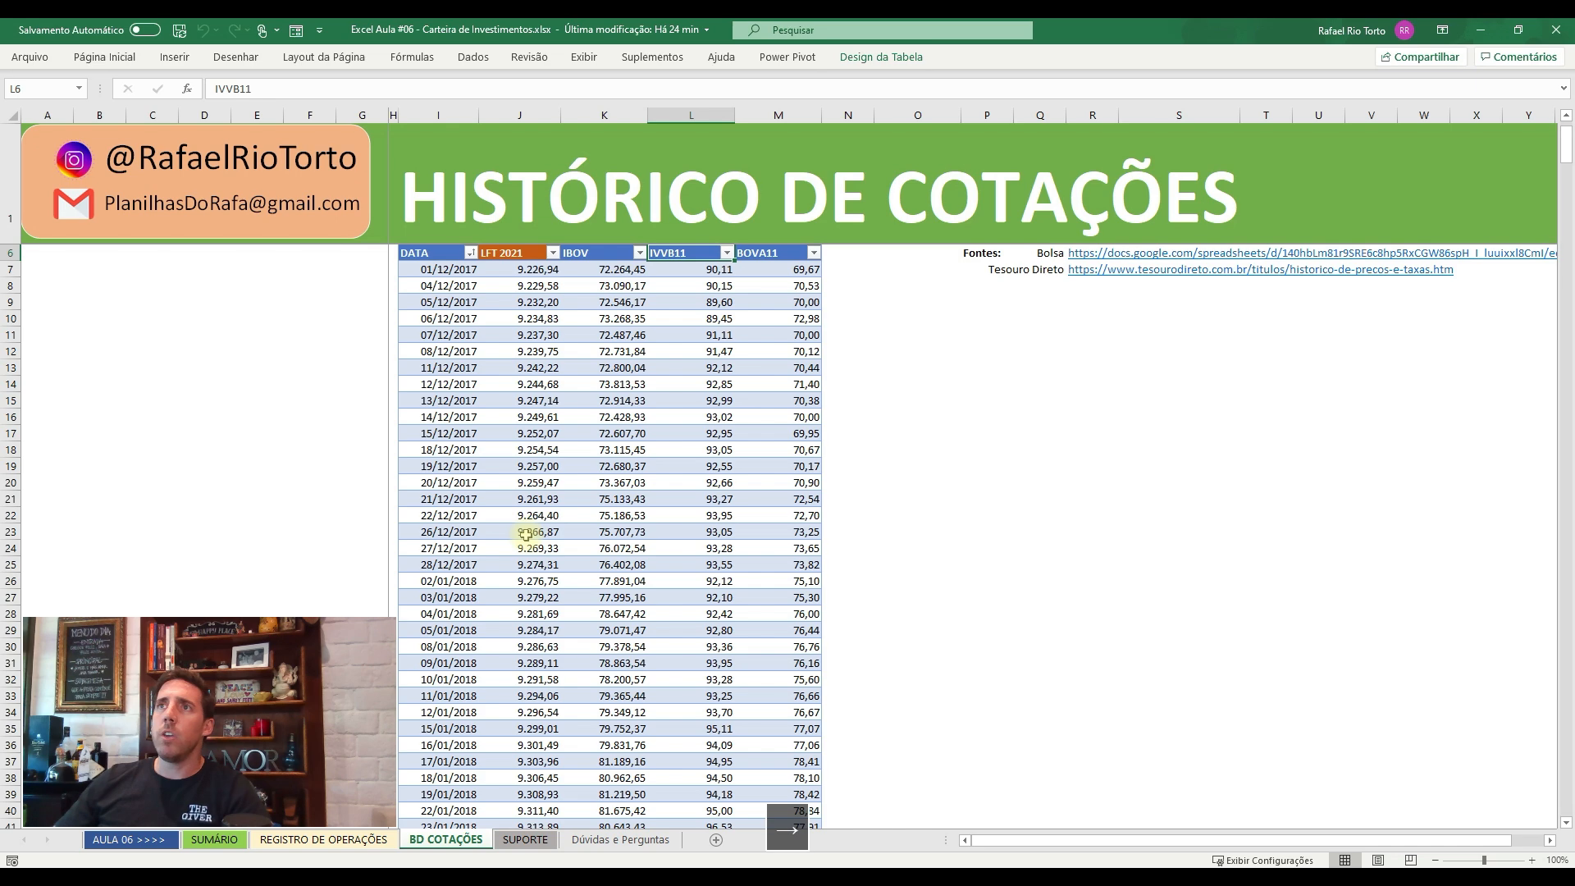
key(Left)
key(Left)
key(ctrl+Down)
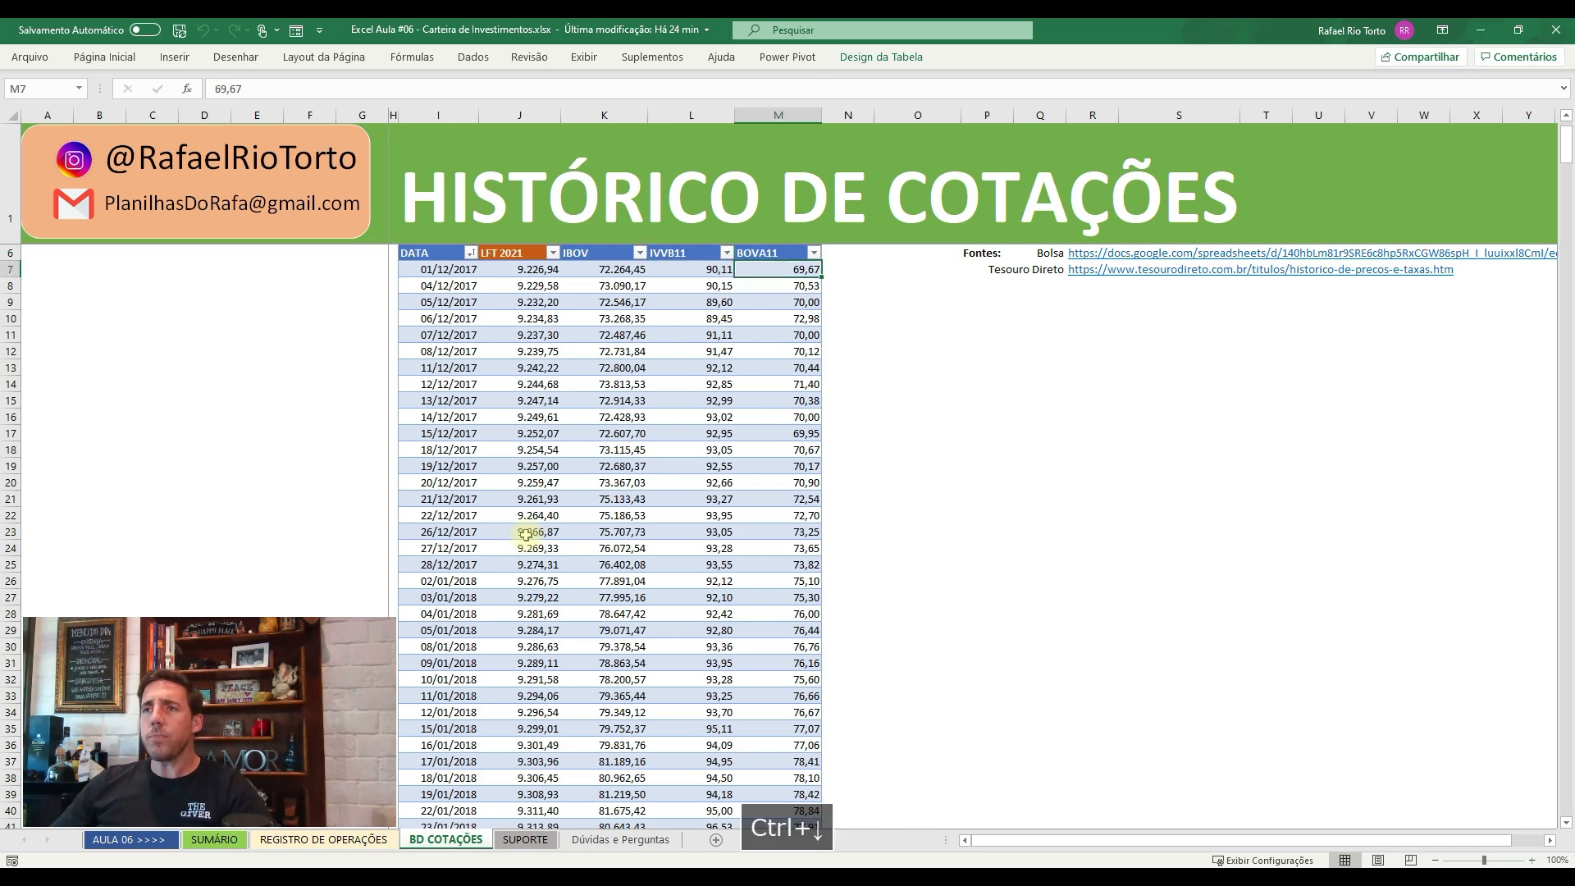
key(Down)
key(Left)
key(Left)
key(Right)
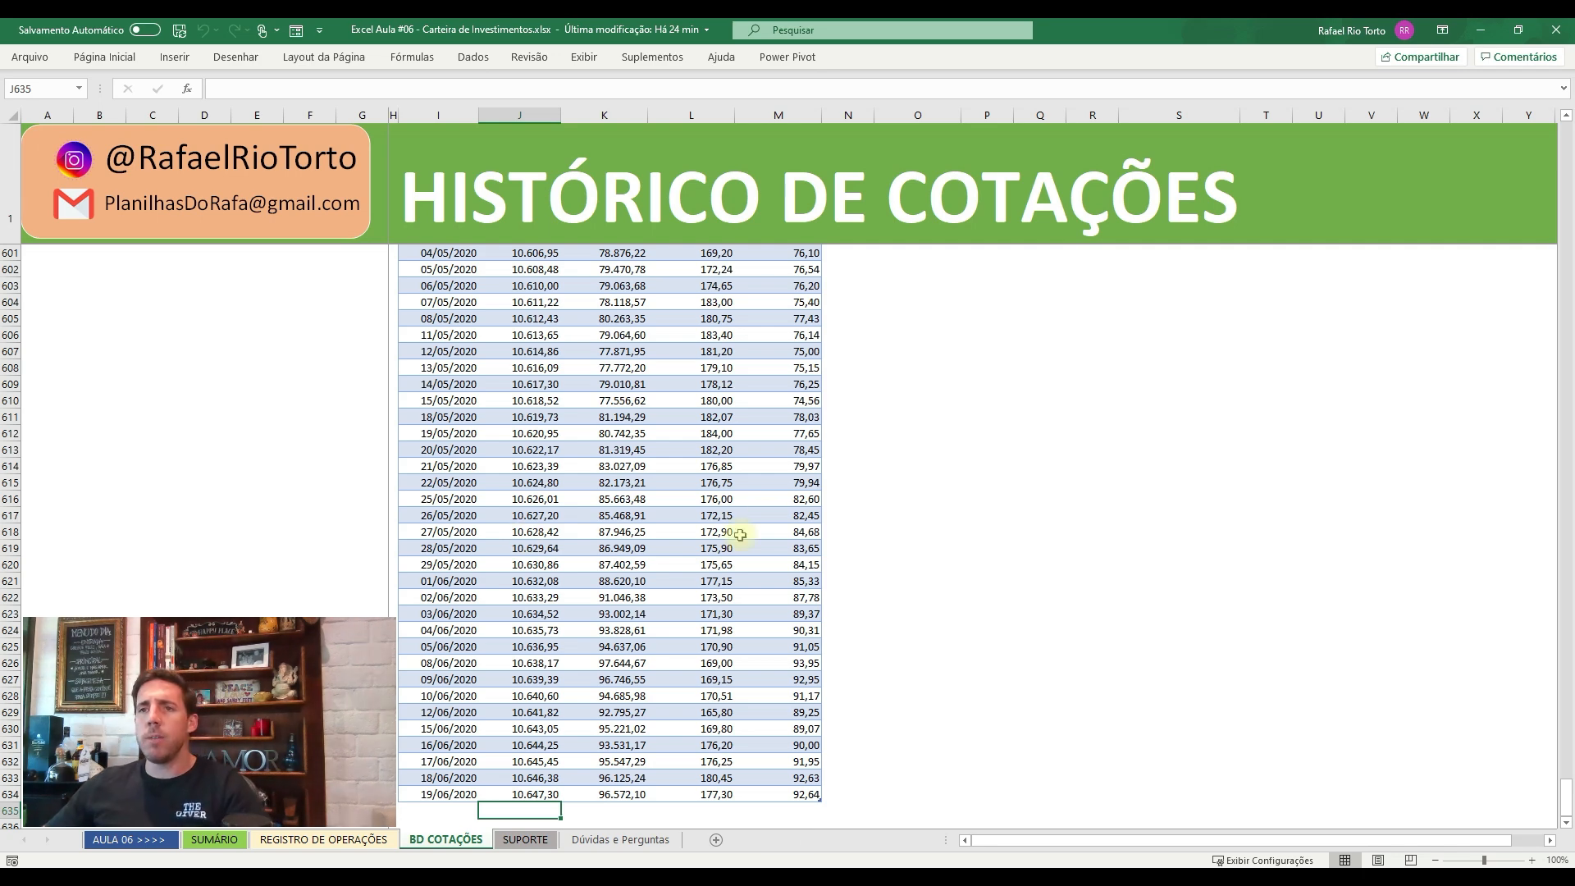
- Return to the SUMÁRIO sheet and examine the portfolio chart and the LFT 2021, BOVA11 and IVVB11 position rows
click(361, 842)
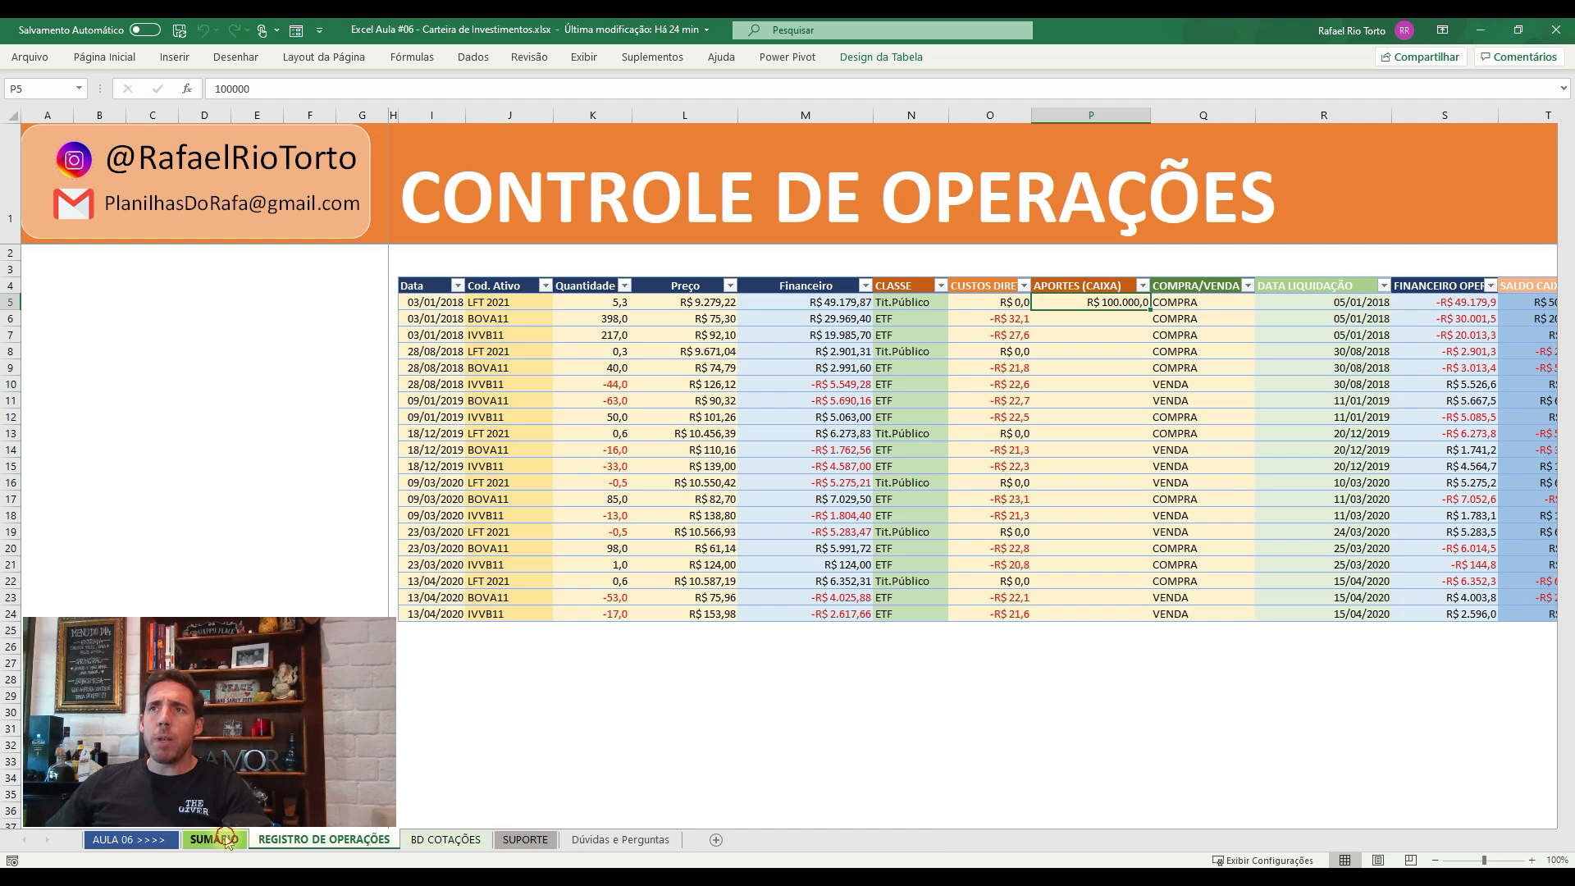
key(ctrl+Page_Up)
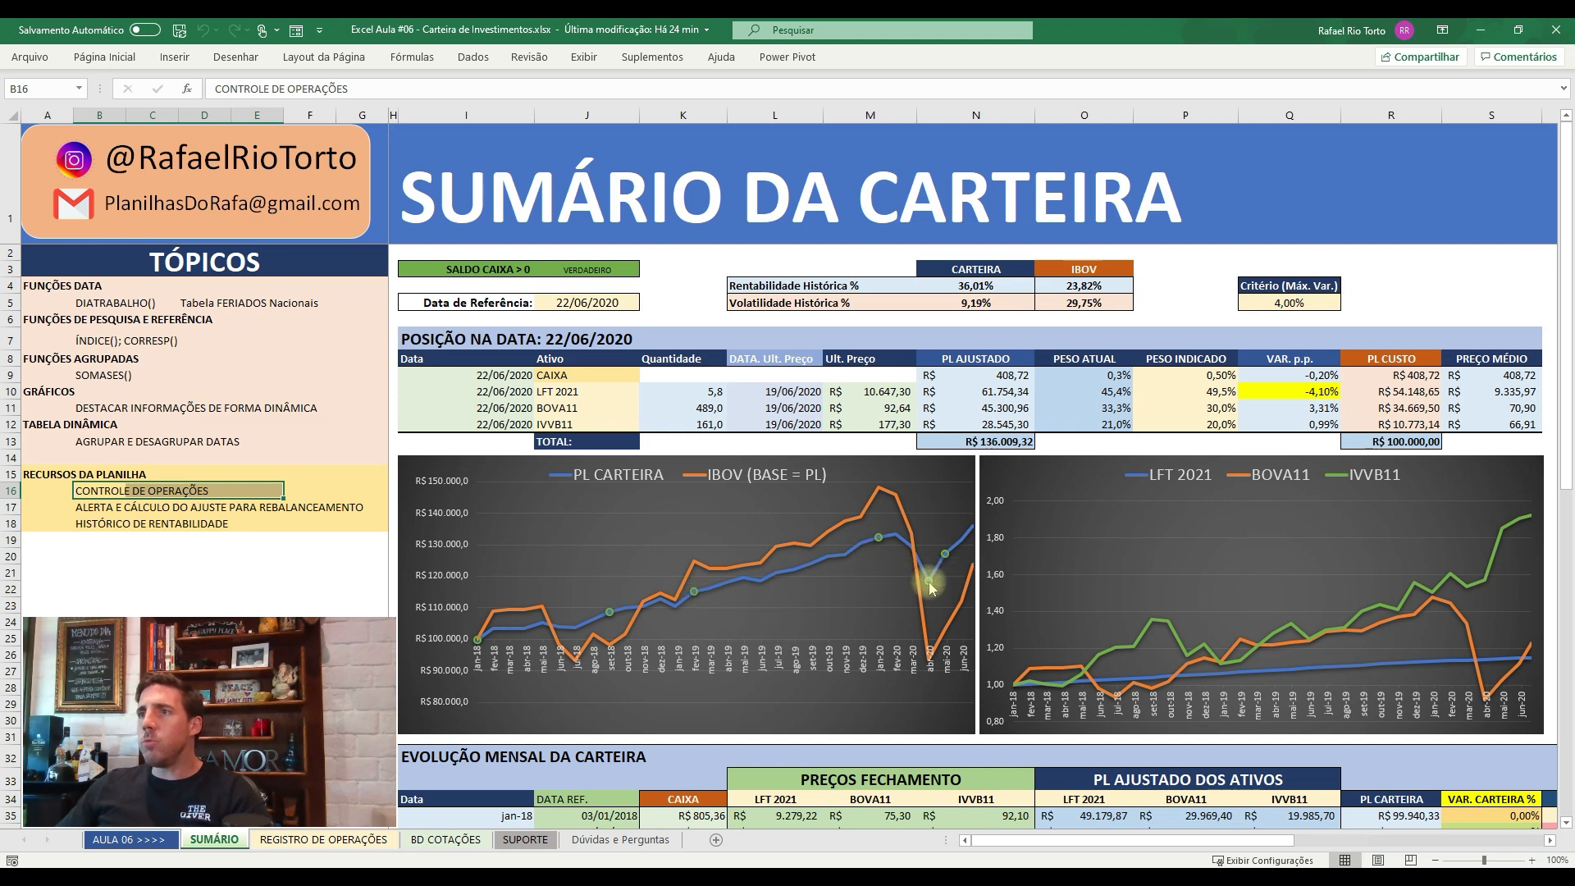
mouse_move(931, 584)
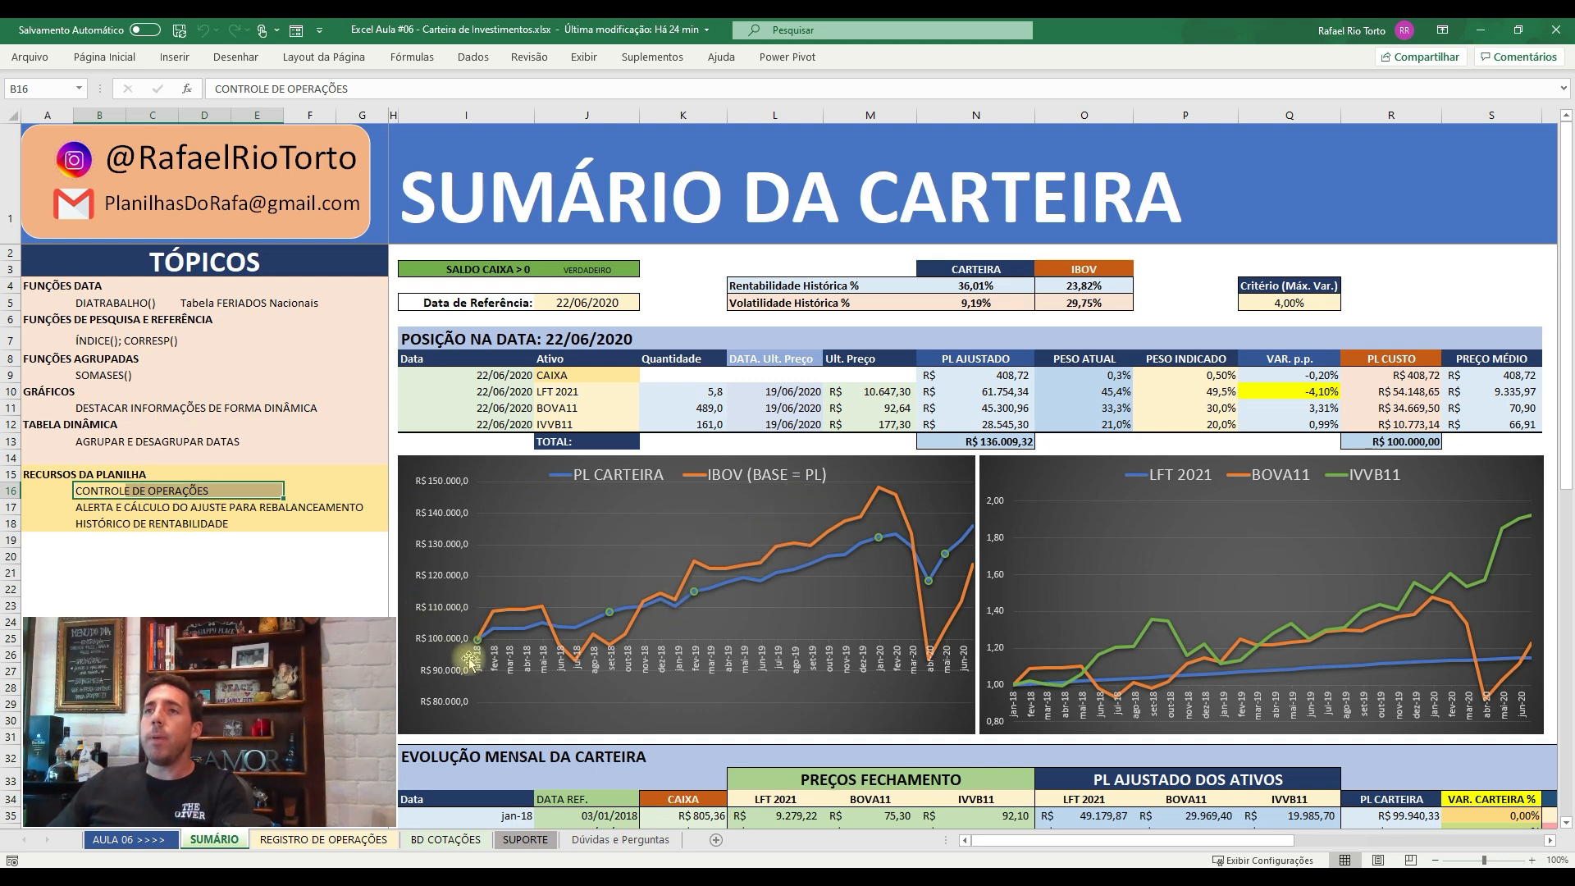
drag(628, 392, 1395, 422)
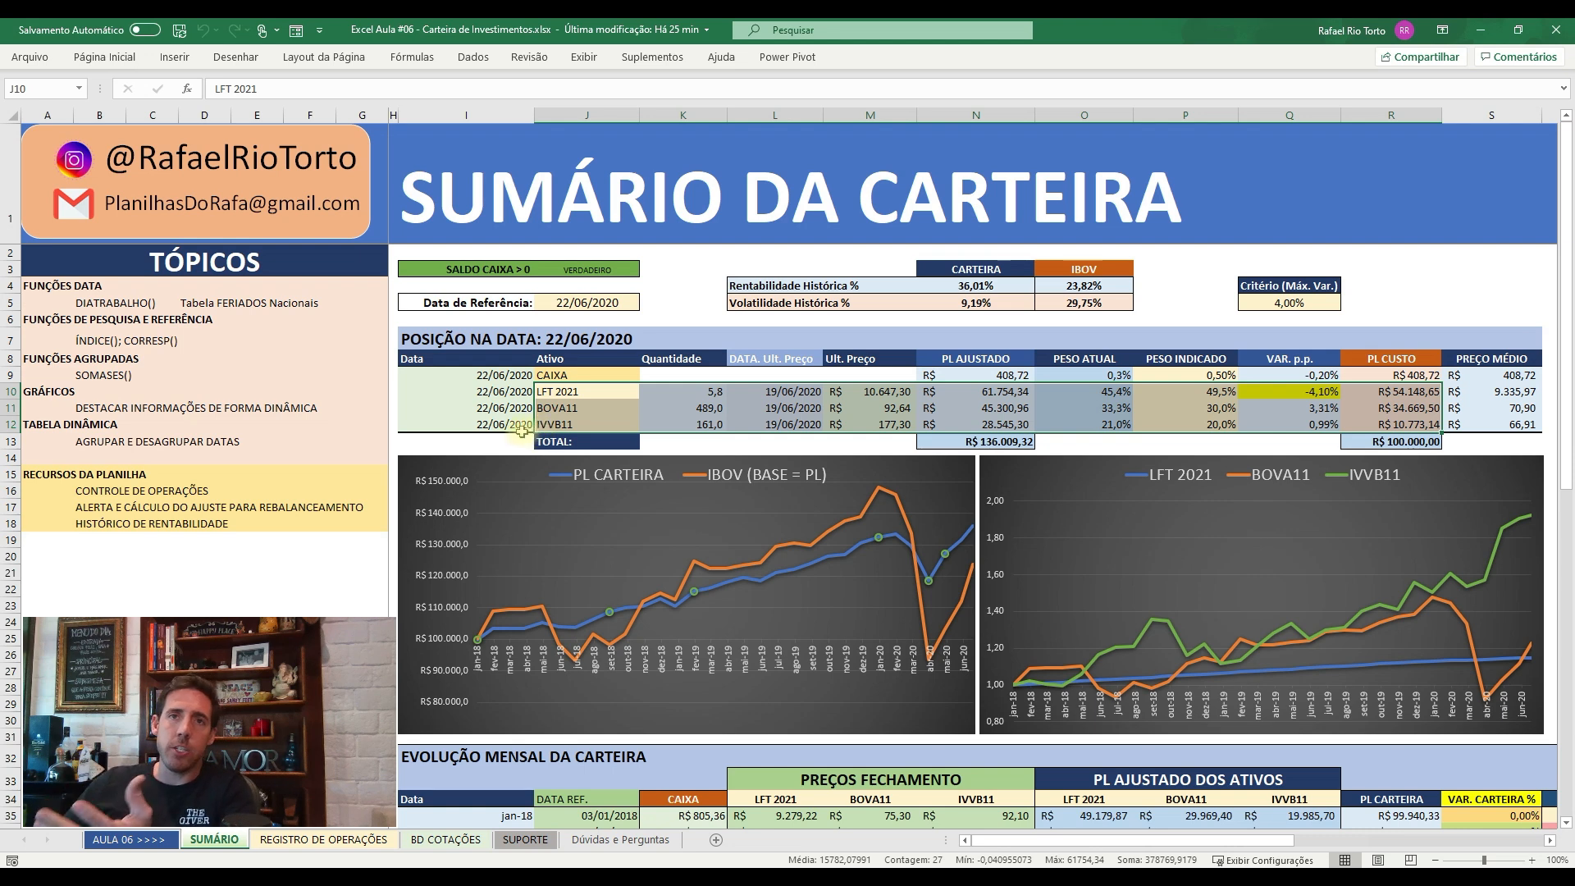
click(1114, 326)
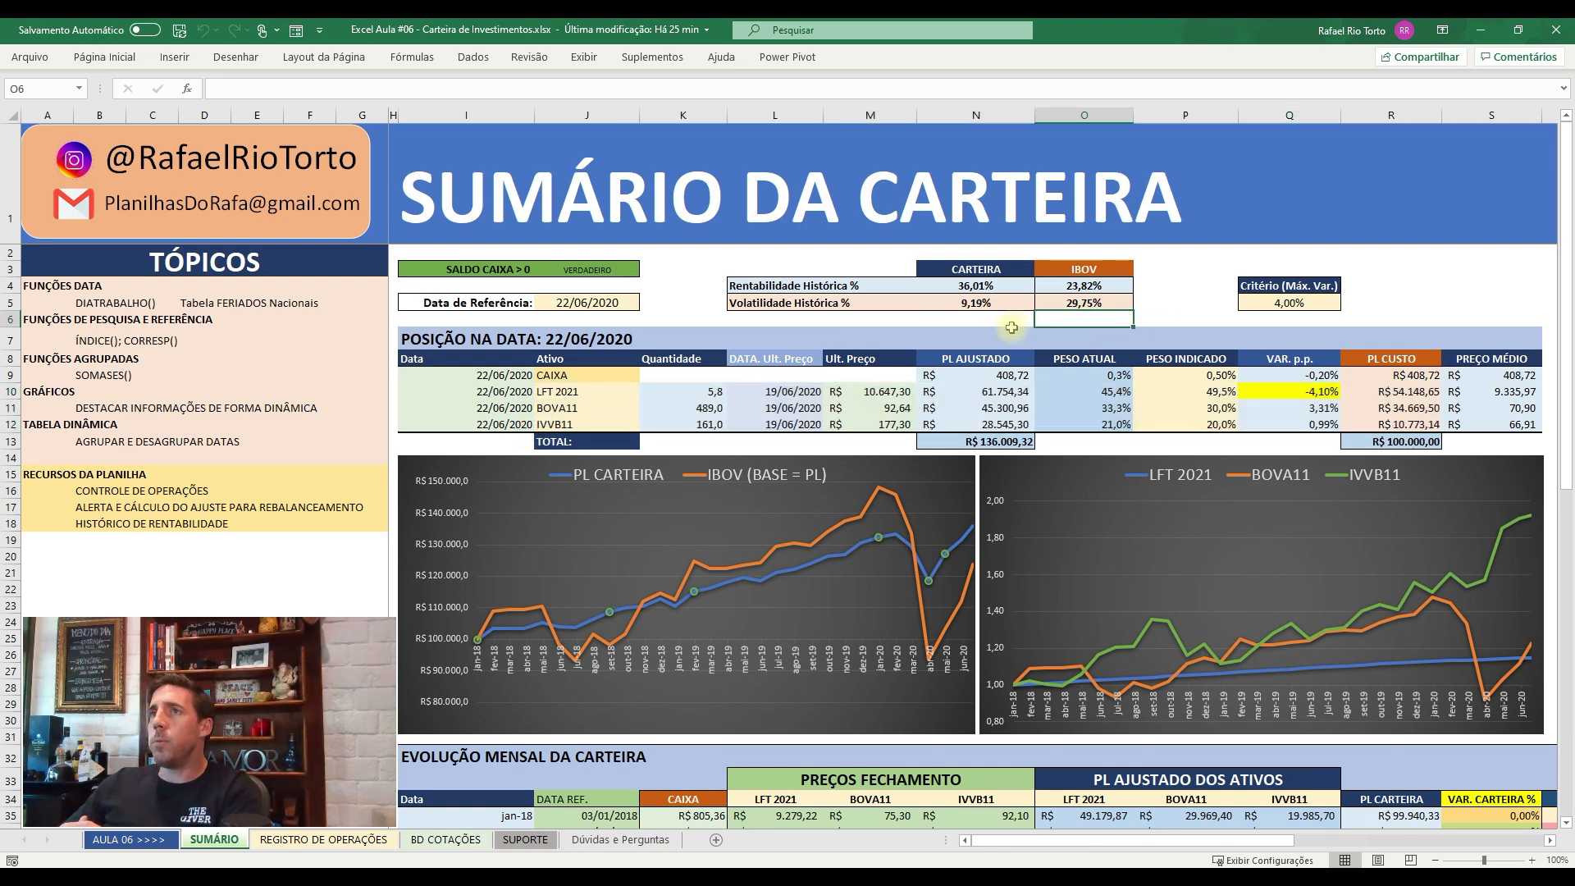
drag(460, 390, 563, 426)
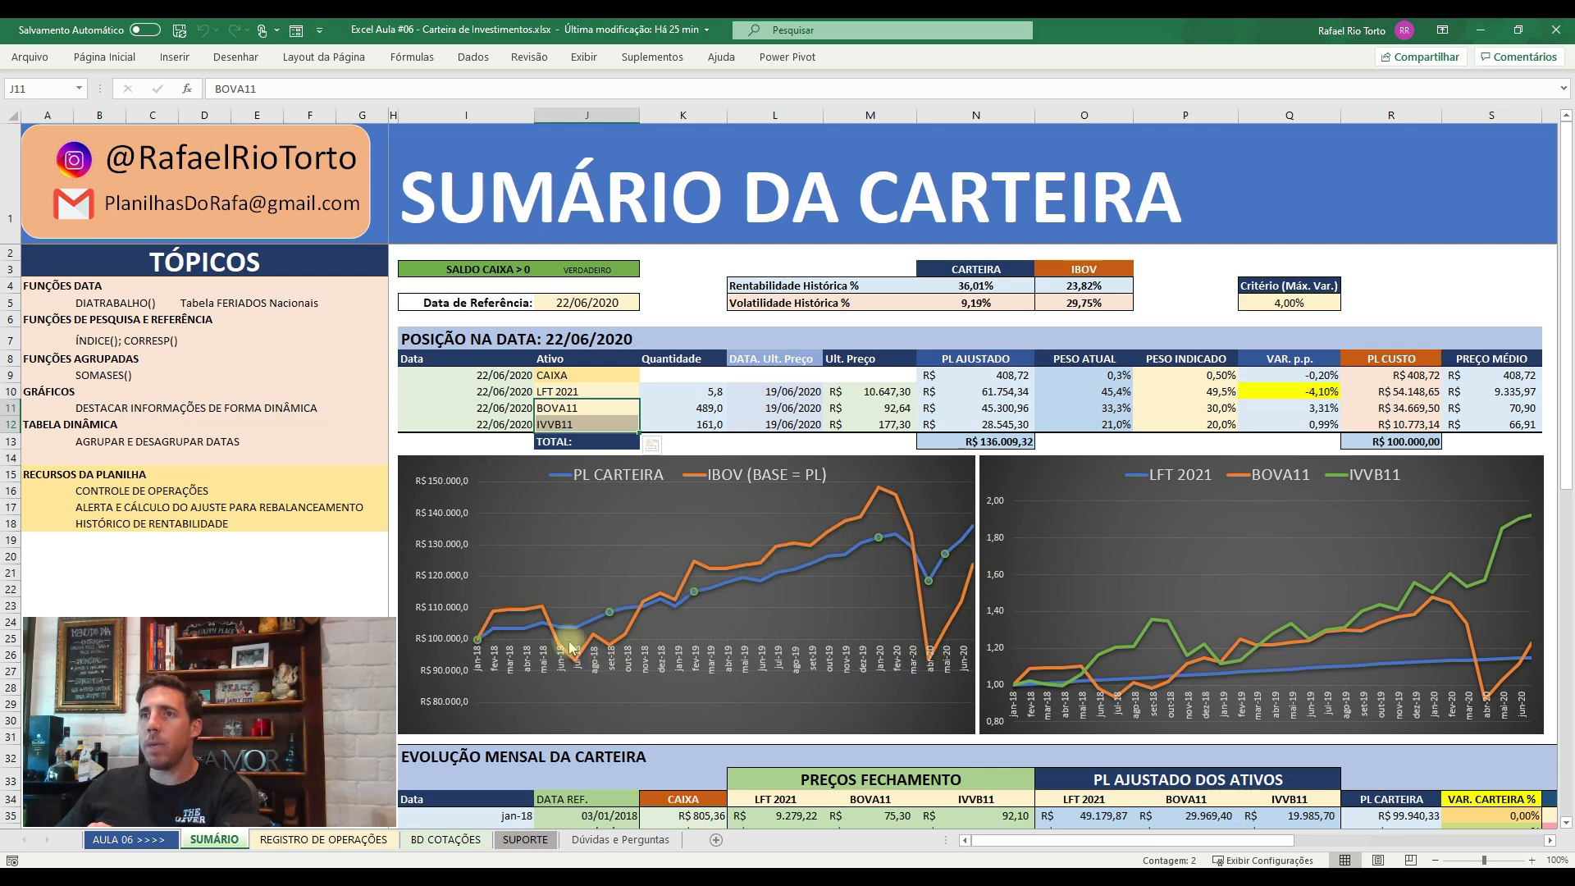
- Compare the historical return and volatility of the portfolio with those of IBOV in the summary indicators
click(981, 285)
key(Right)
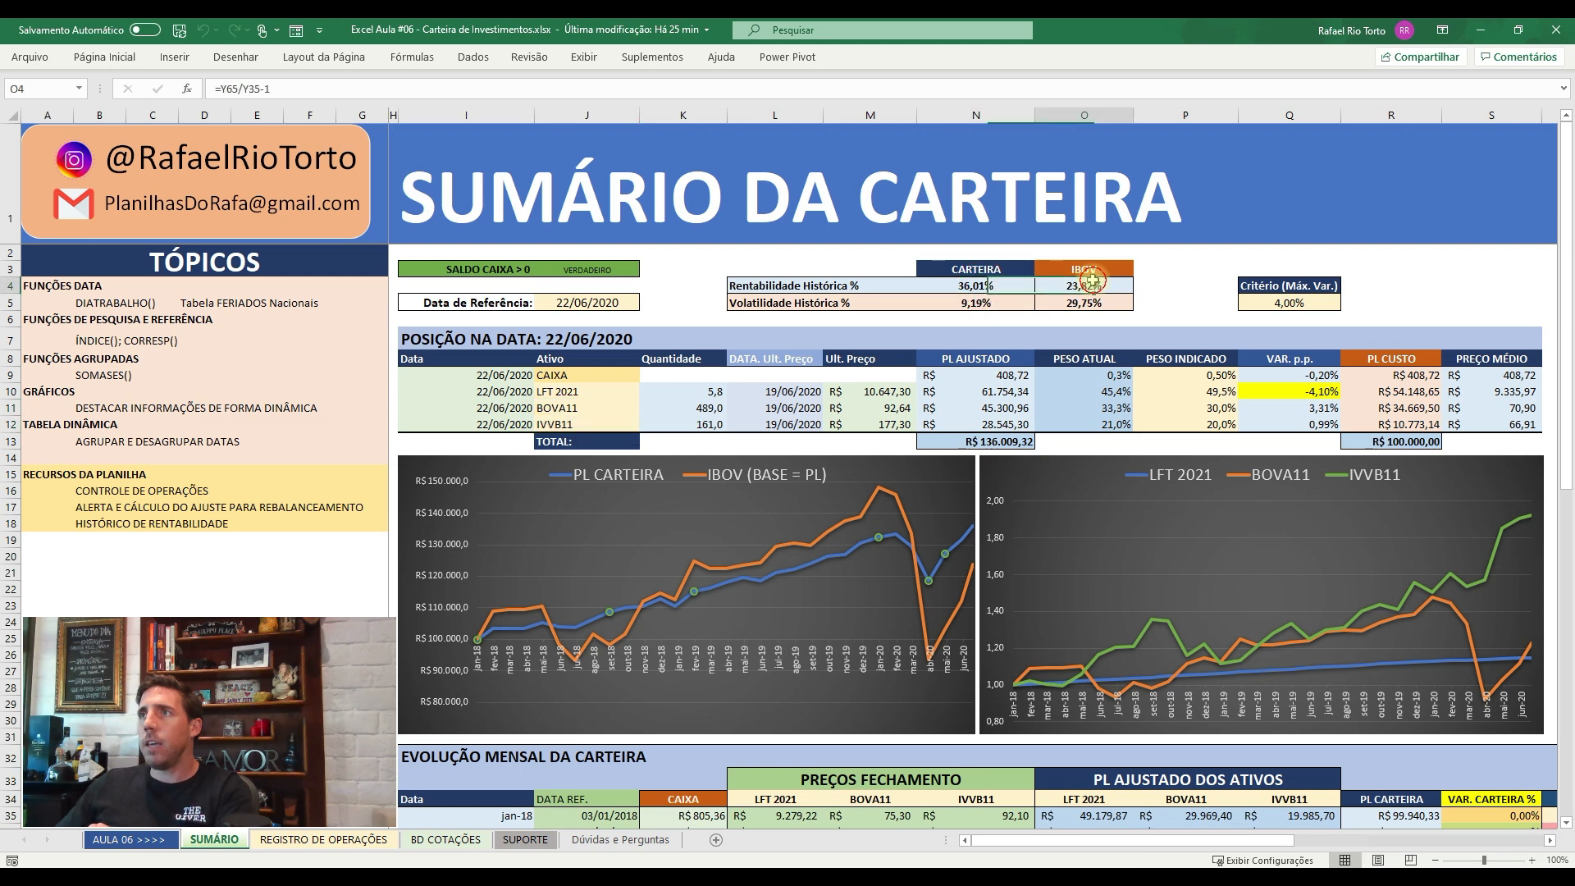
click(977, 303)
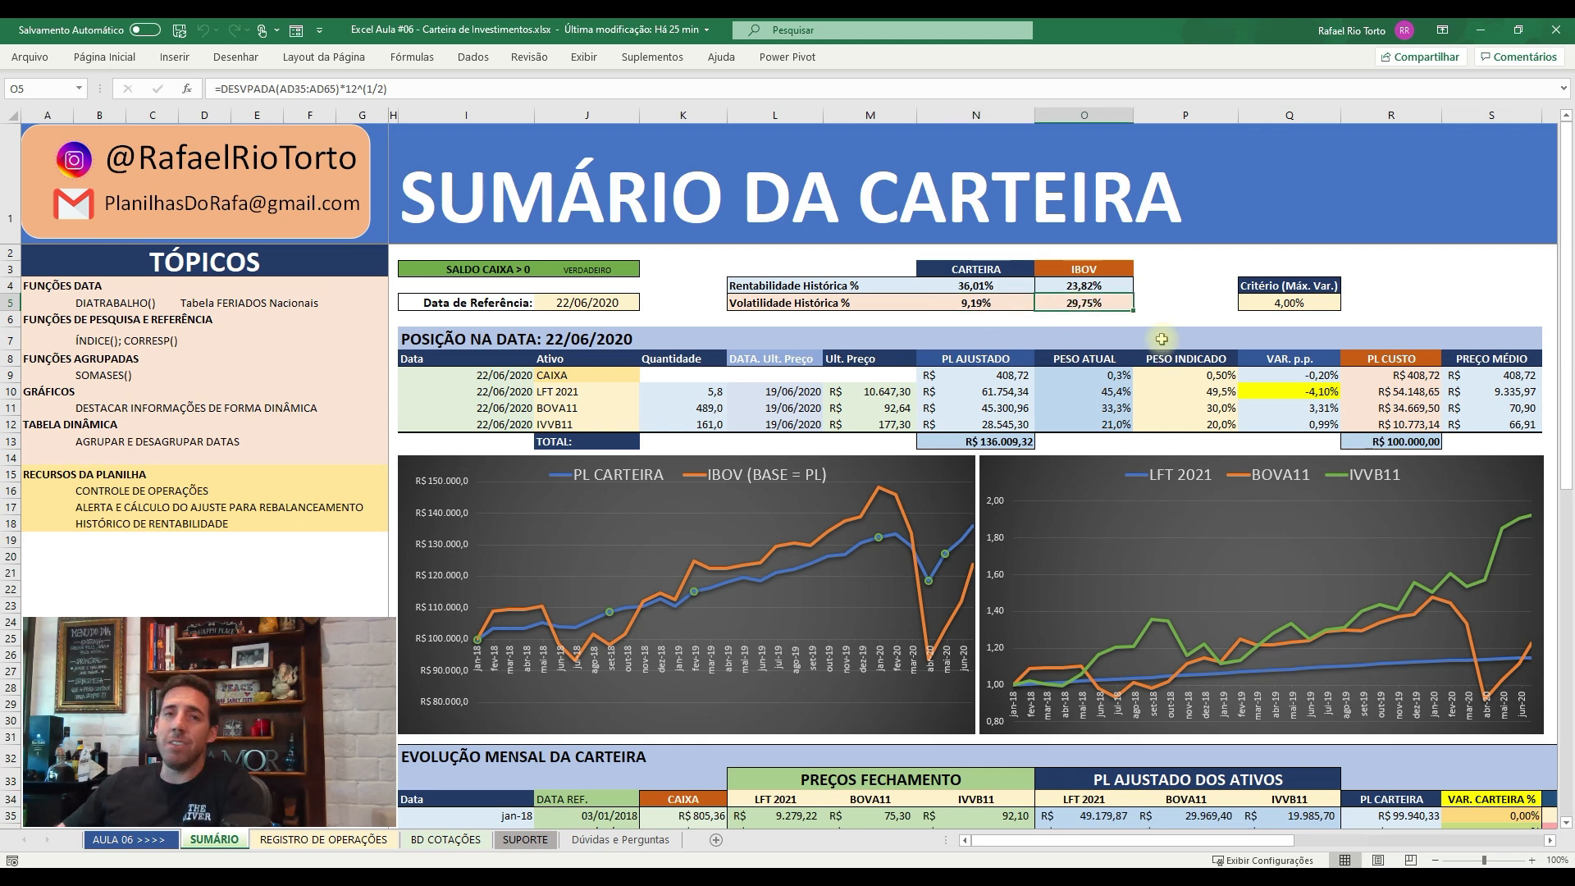
right_click(1071, 337)
key(Escape)
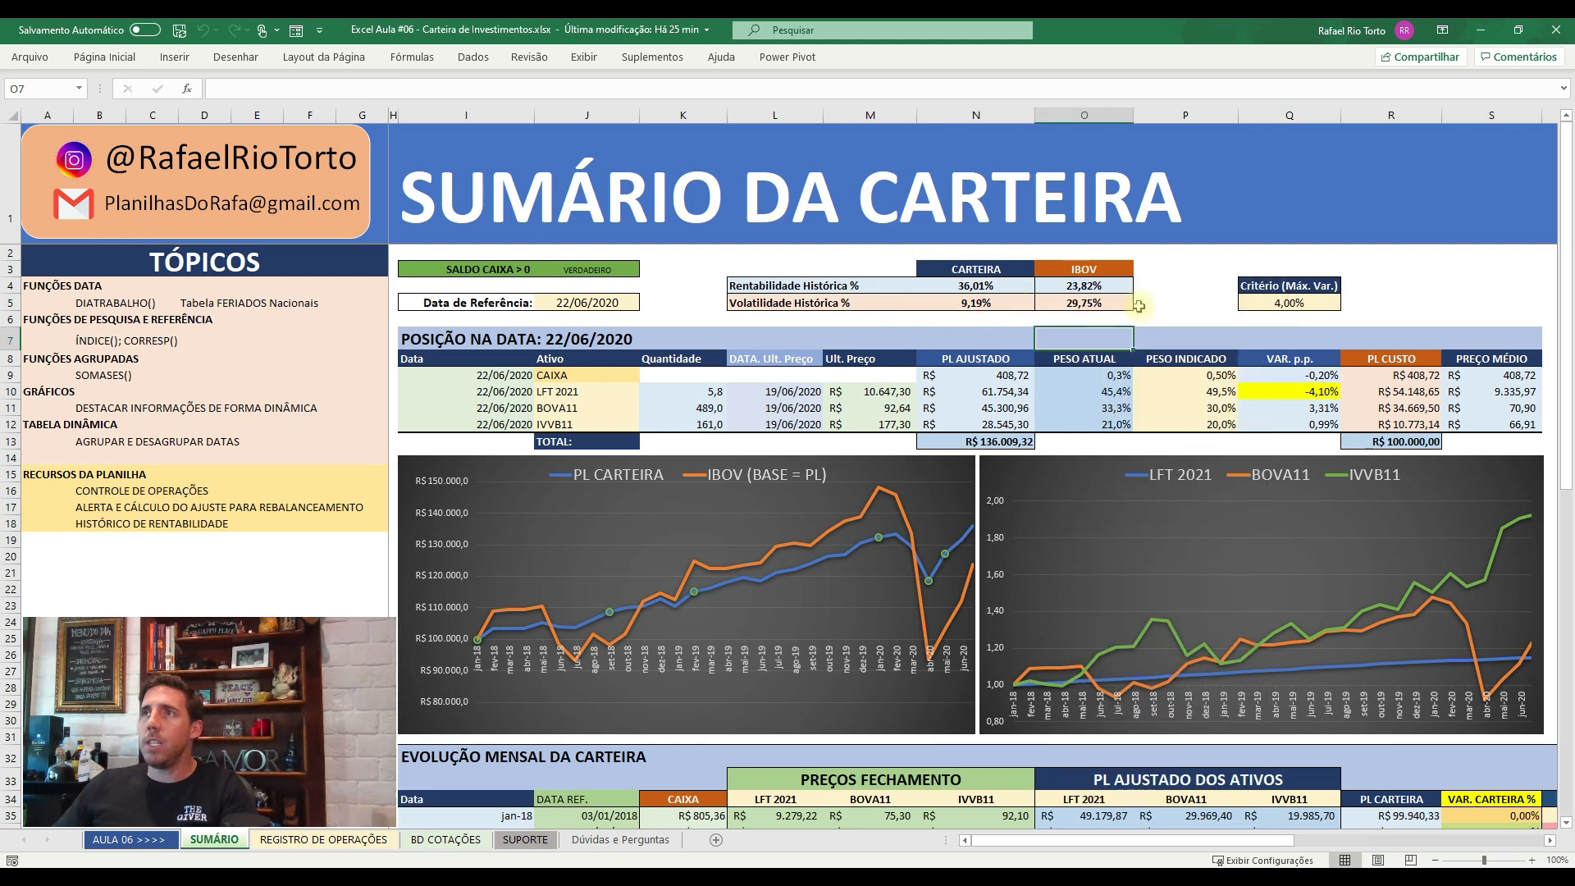
click(966, 286)
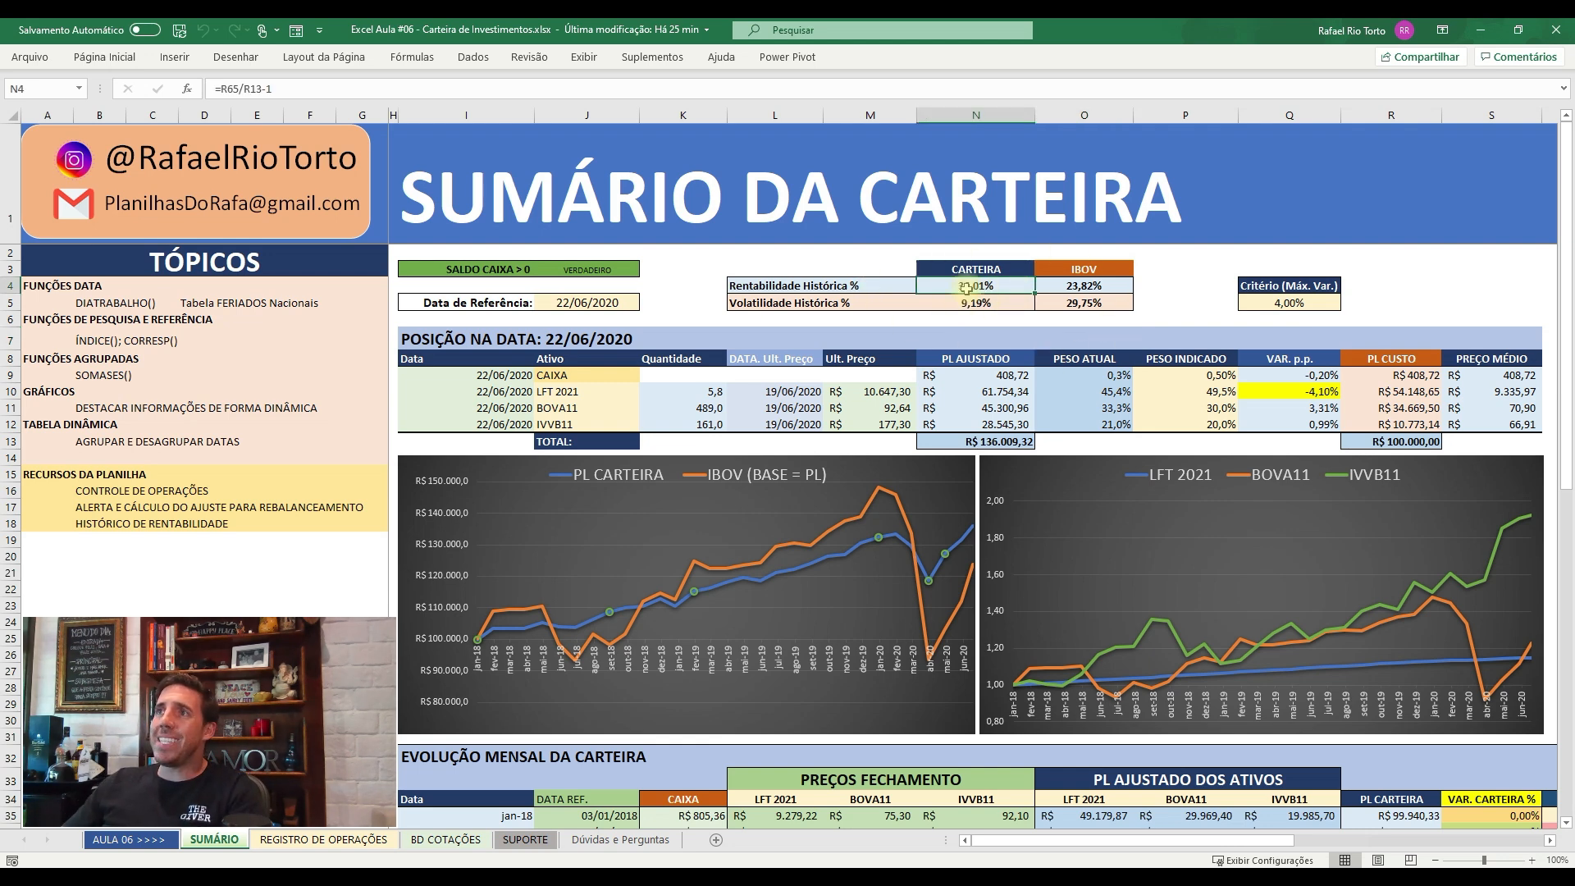
click(1081, 287)
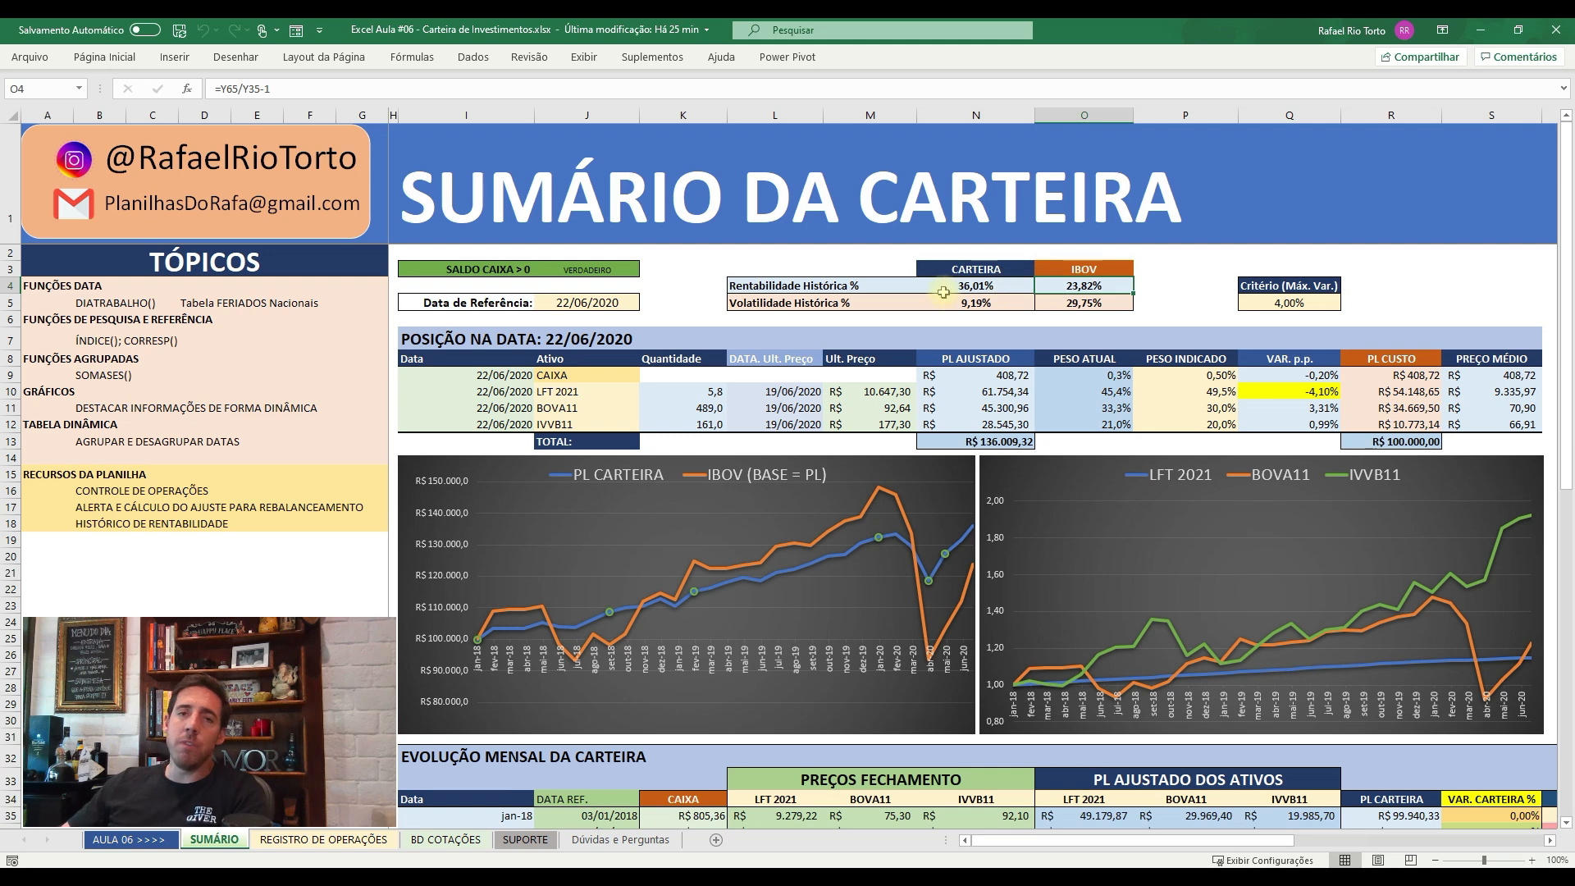
- Check the portfolio's historical volatility and return formulas, then inspect the IBOV (BASE = PL) line on the portfolio chart
click(966, 305)
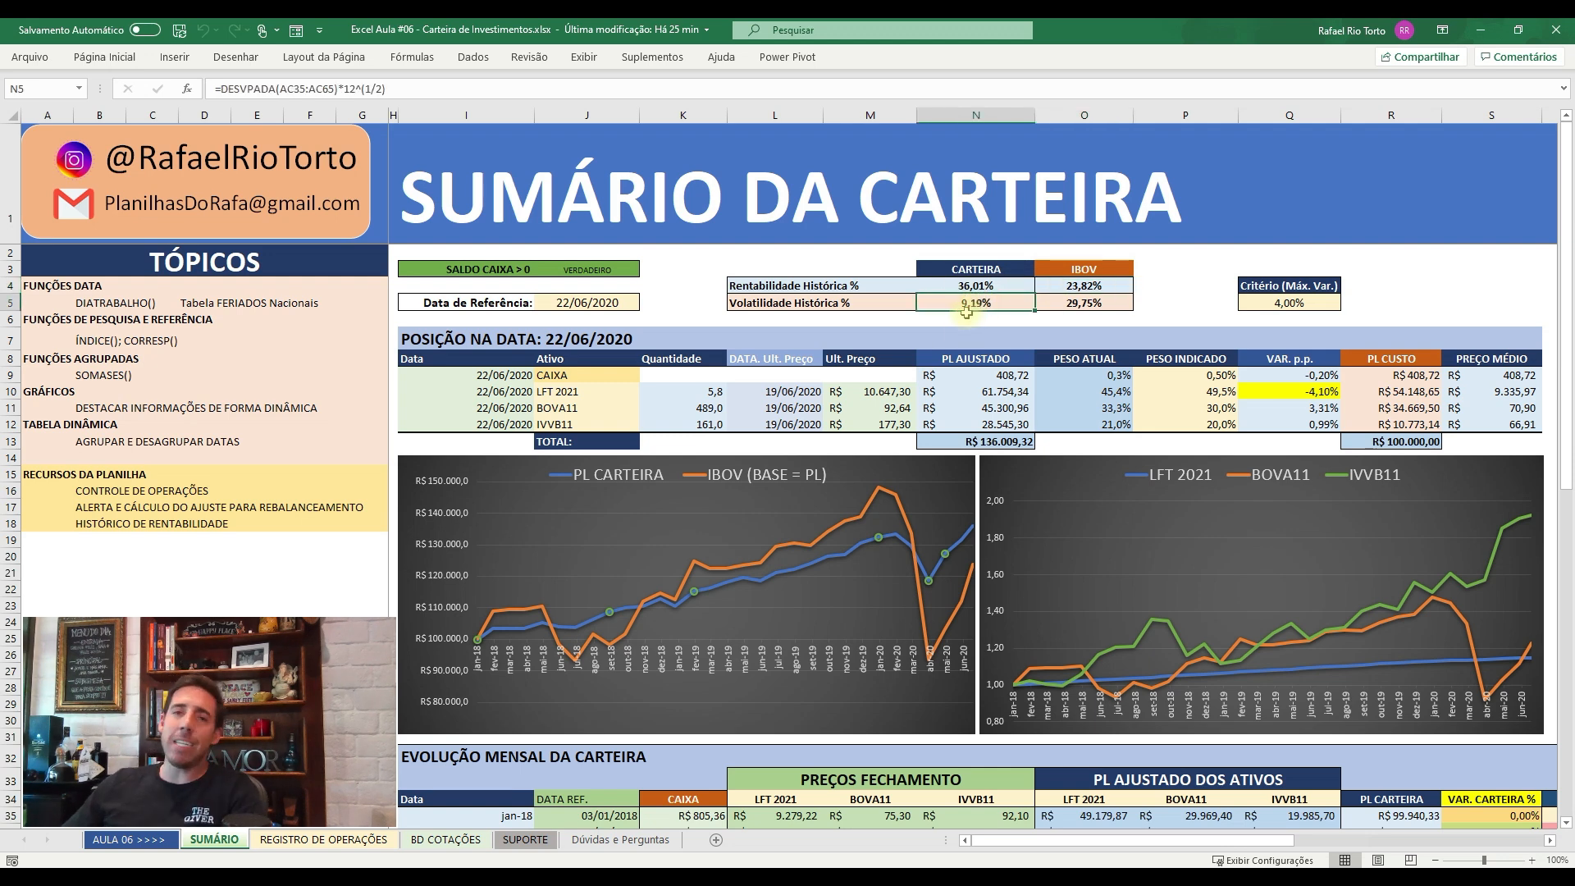
click(965, 286)
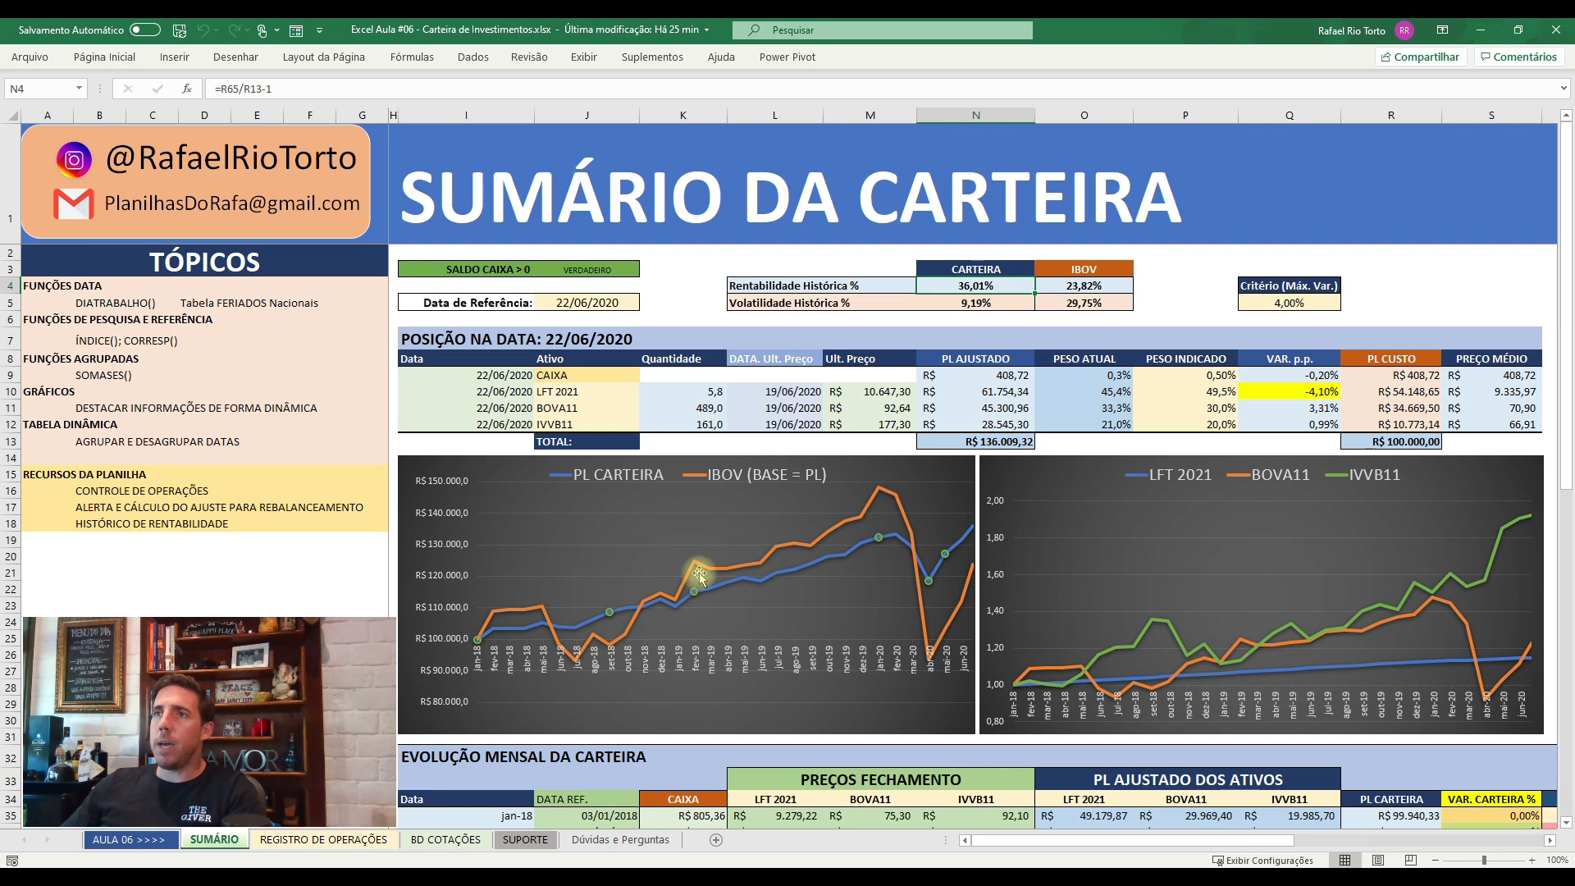
mouse_move(693, 562)
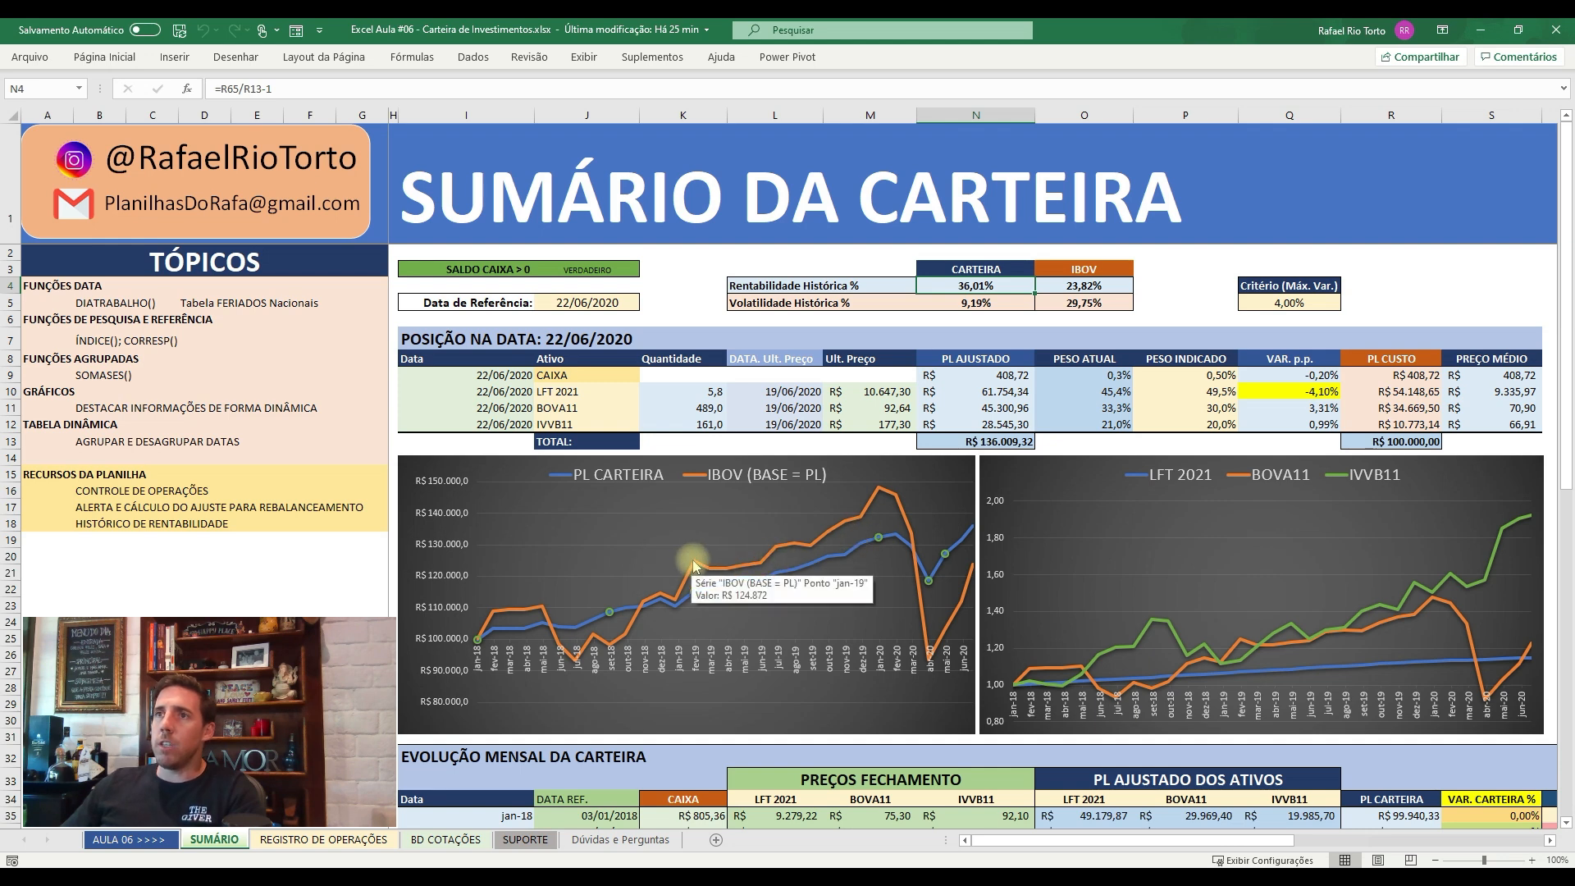
mouse_move(768, 564)
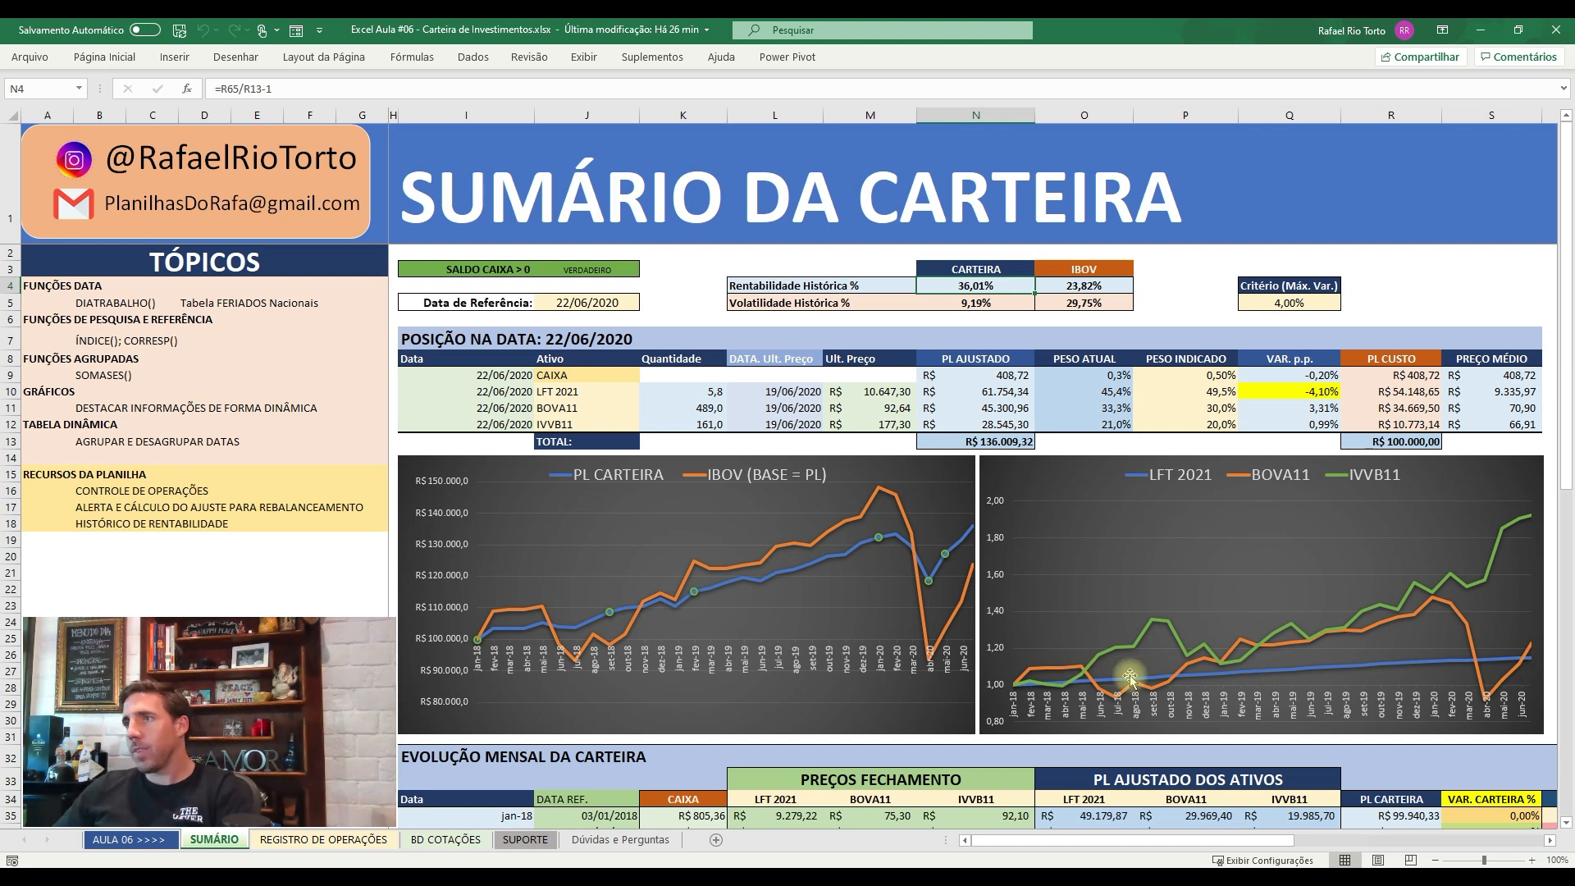
- Review the LFT 2021, BOVA11 and IVVB11 position rows from asset name through PESO INDICADO
drag(1205, 380, 574, 392)
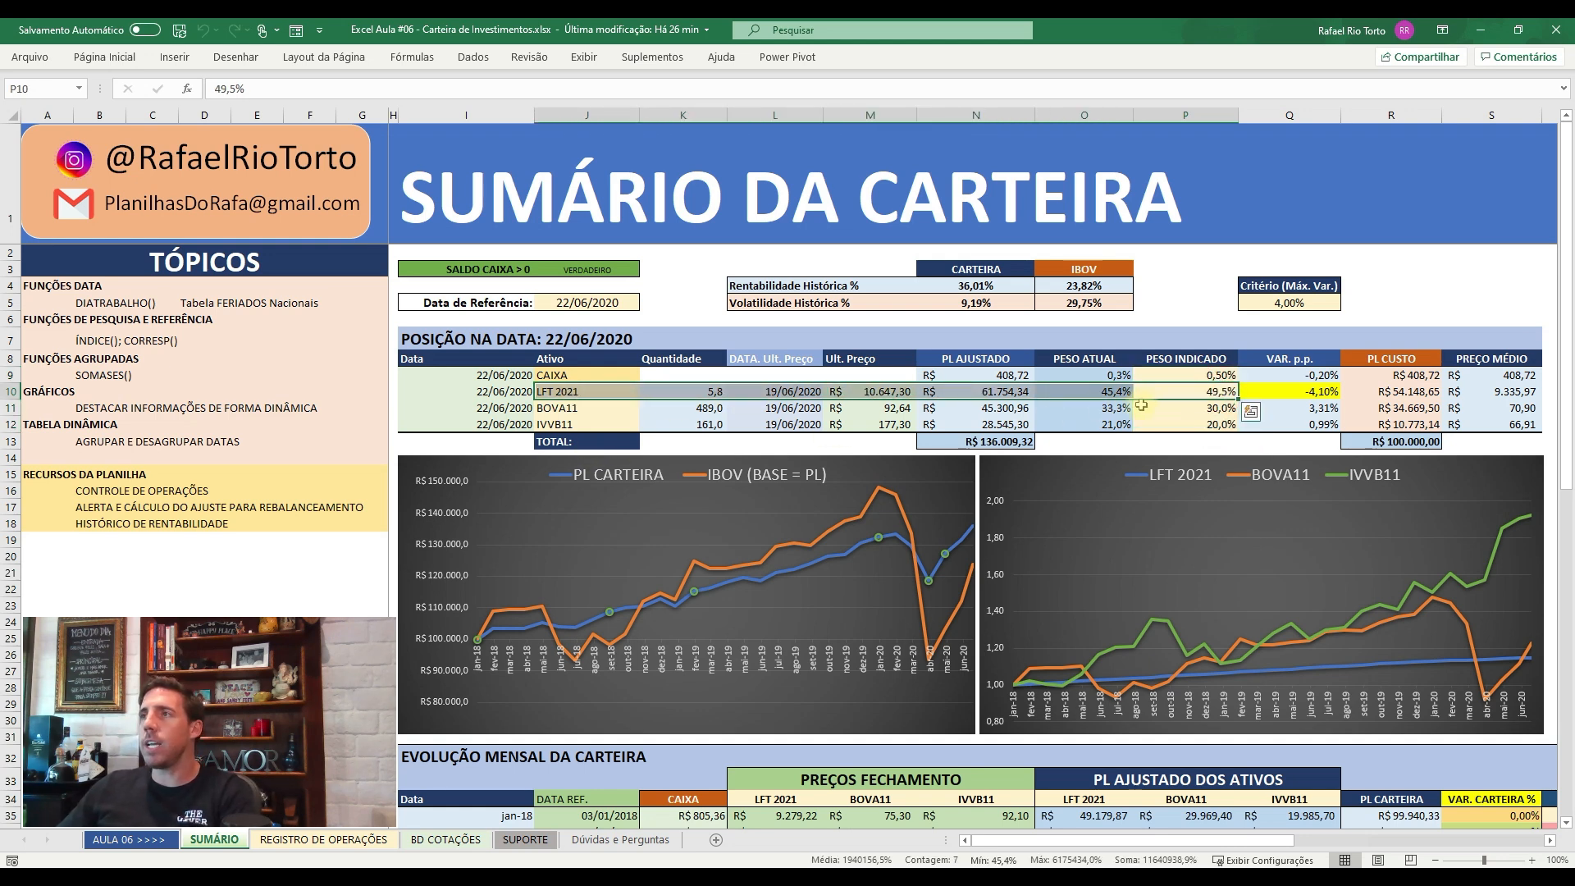
click(1214, 408)
click(546, 410)
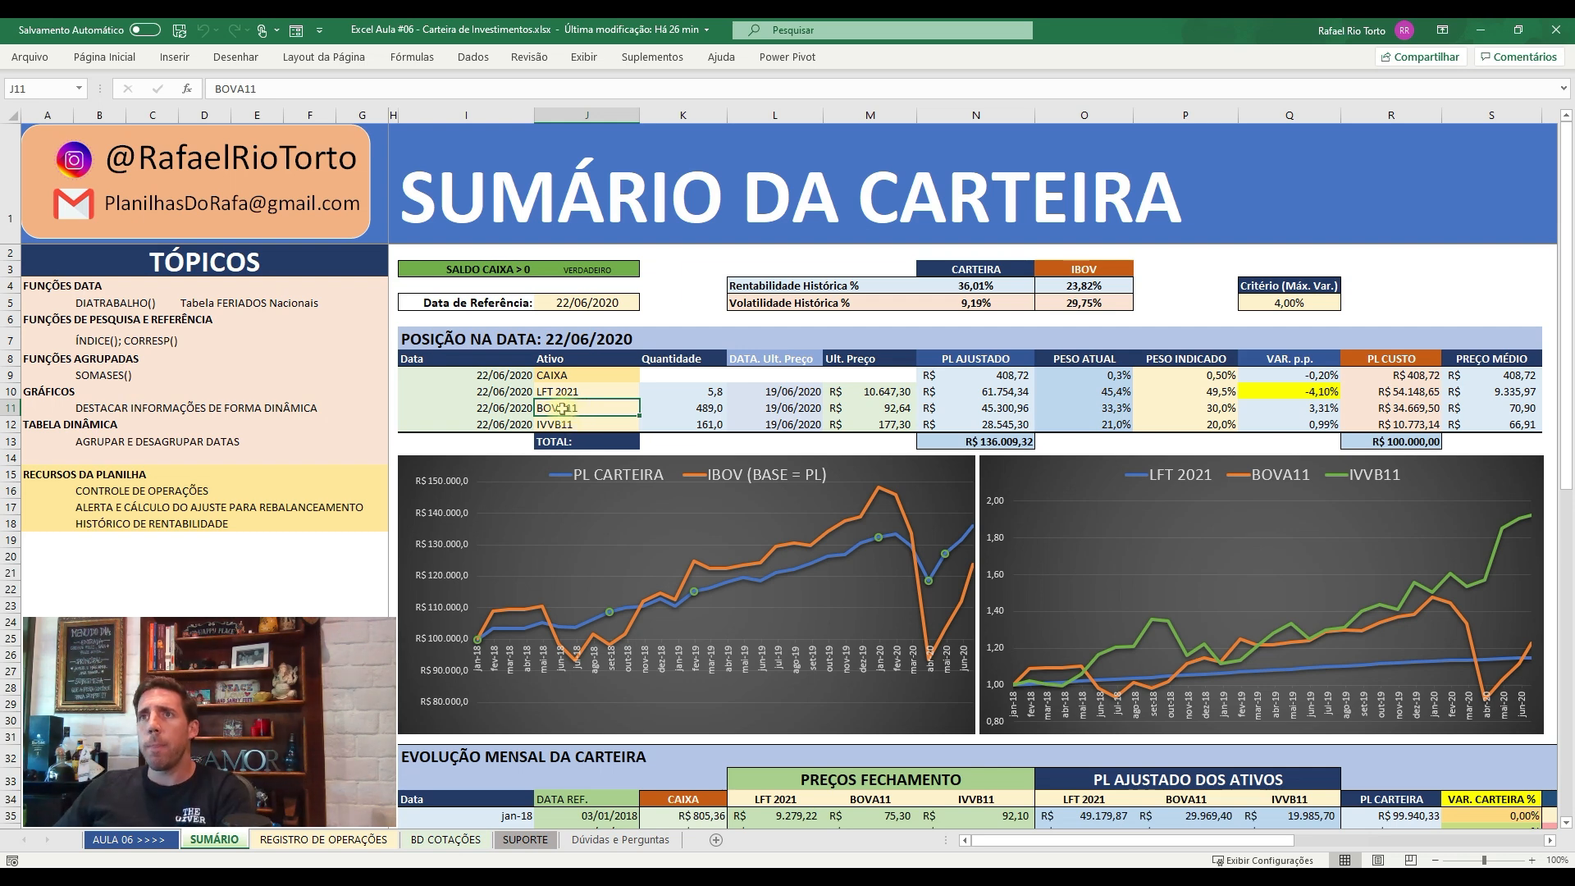
drag(565, 409, 1220, 406)
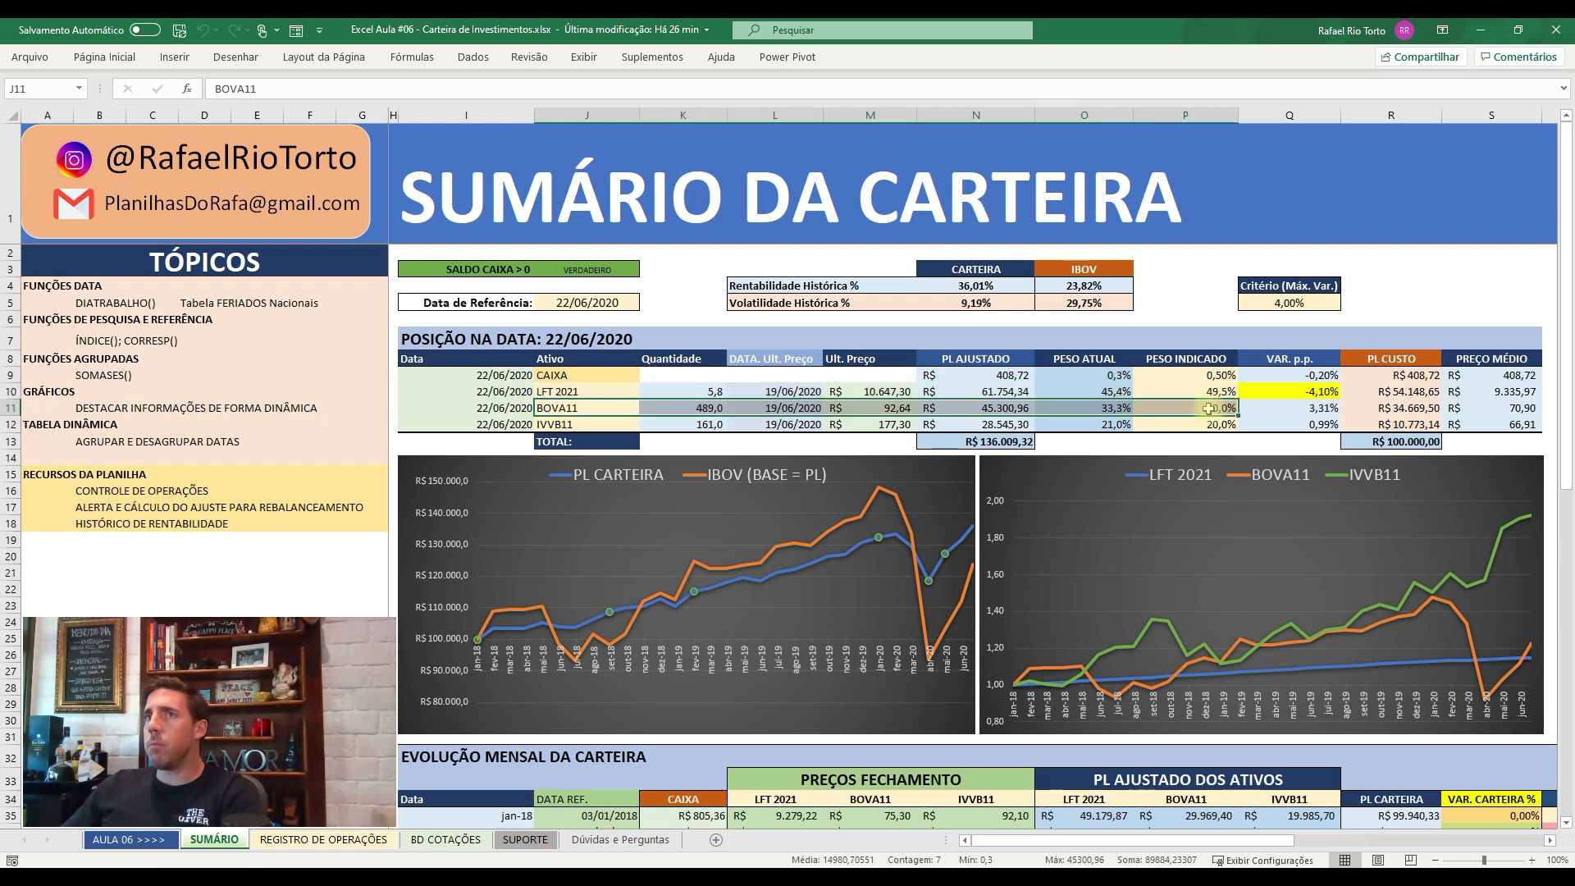
drag(563, 421, 1227, 424)
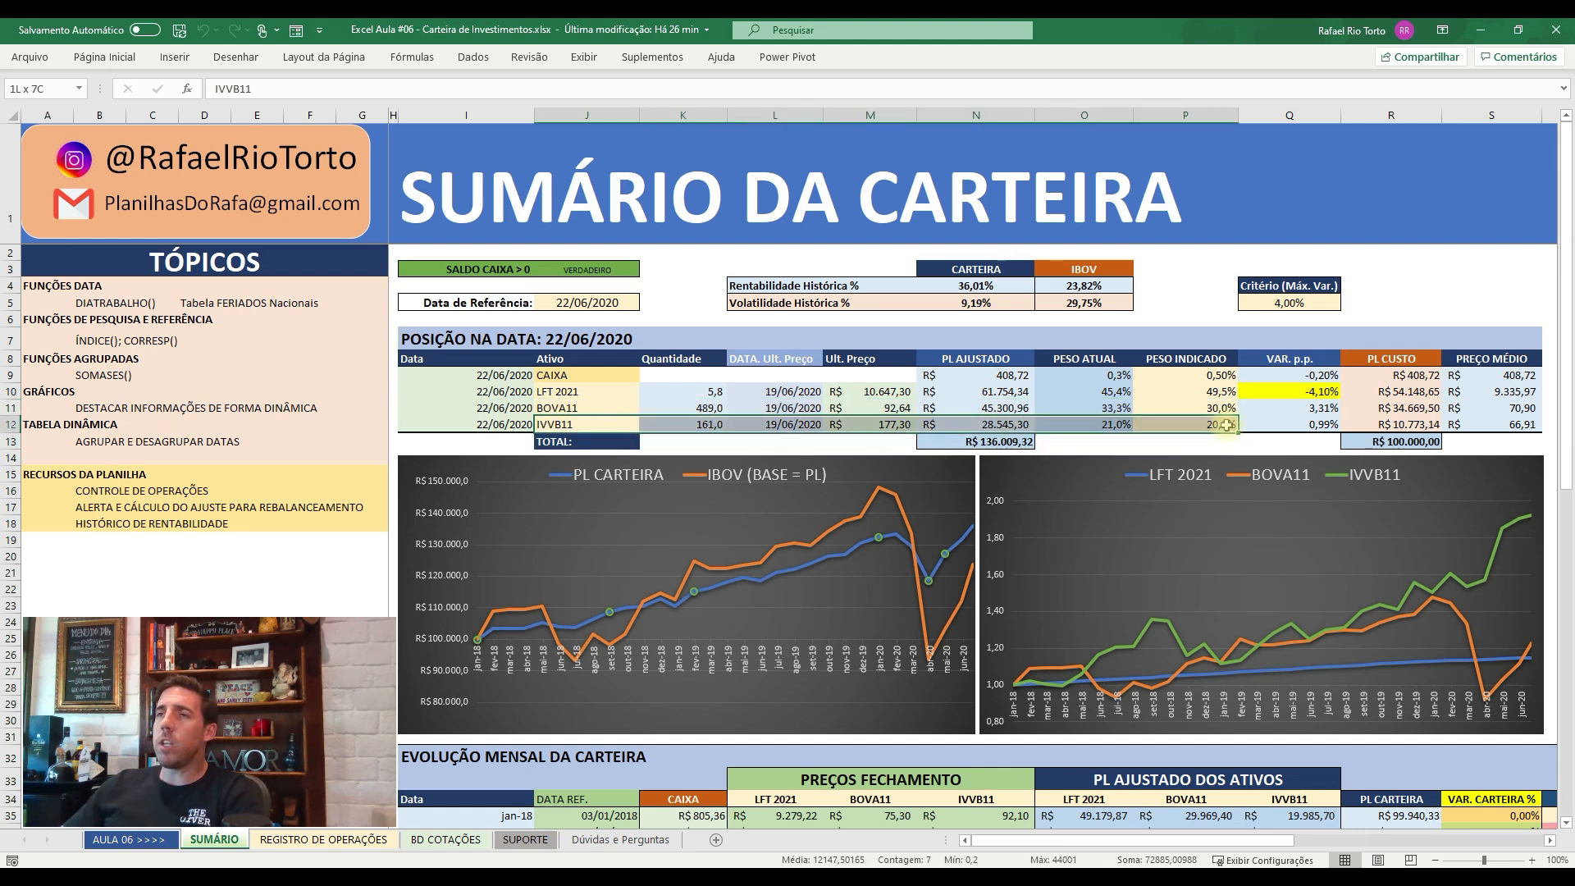
click(548, 424)
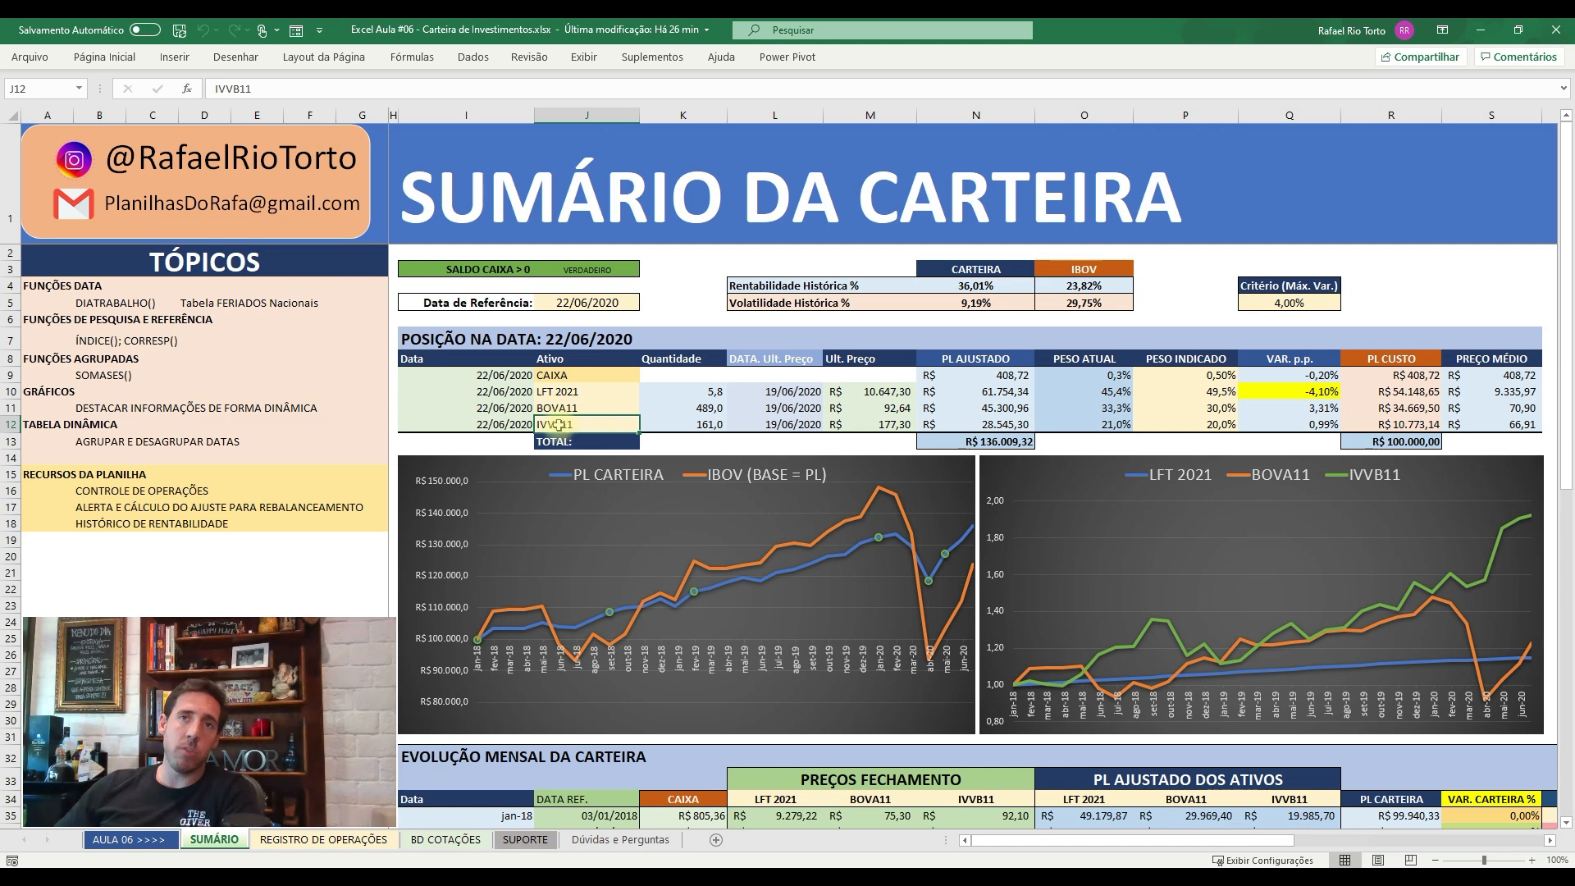
- Compare the PL AJUSTADO, PESO ATUAL, PESO INDICADO and VAR. p.p. columns of the position table
click(1078, 391)
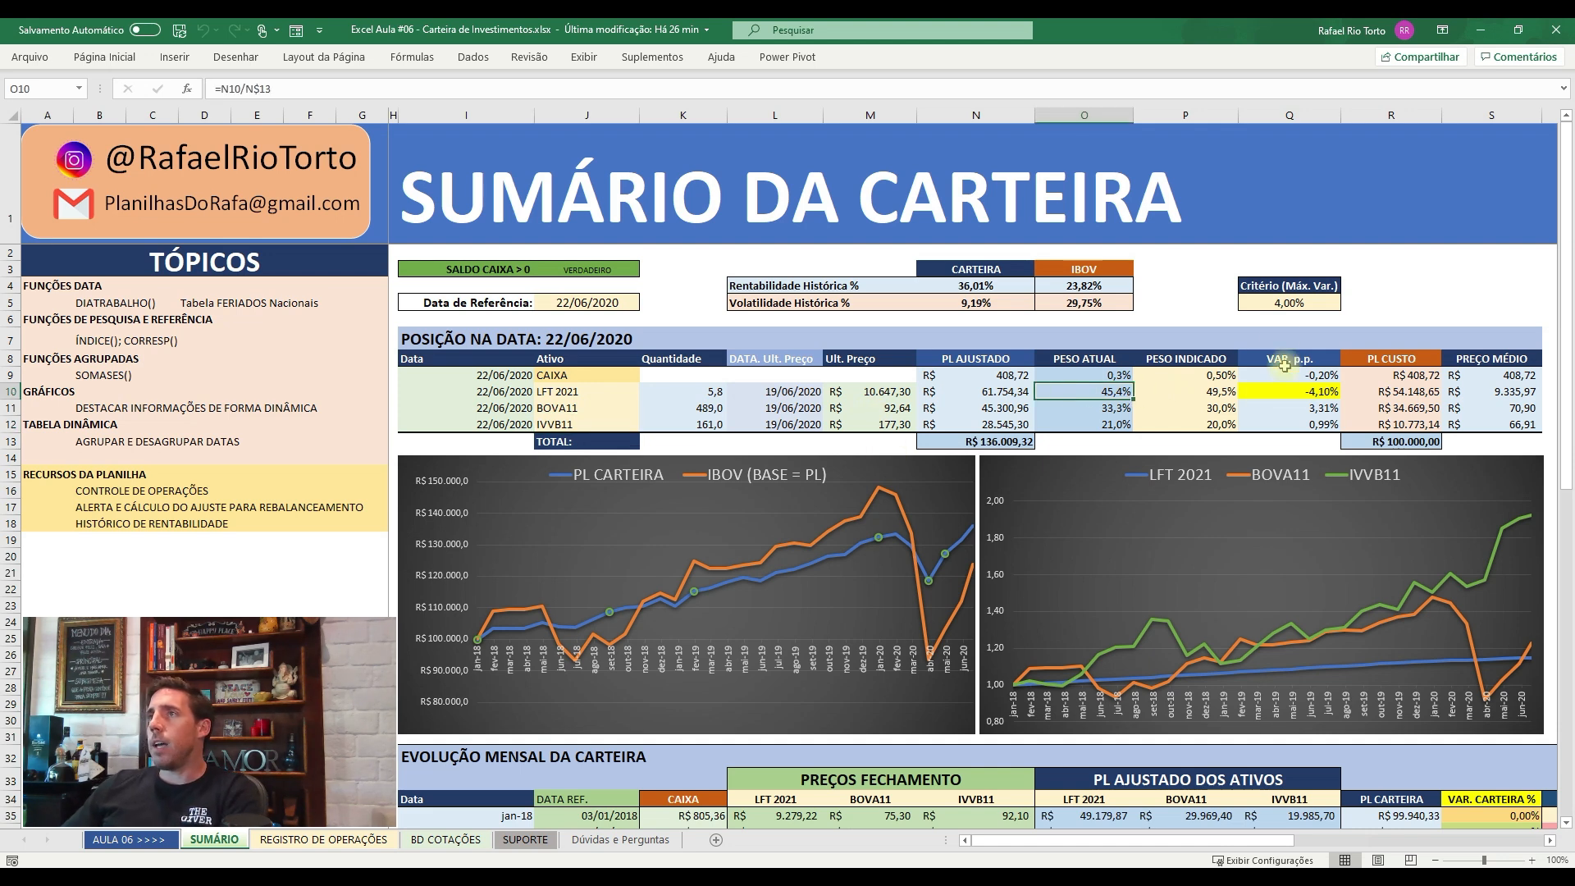
drag(1103, 375, 1099, 442)
drag(1005, 375, 980, 427)
drag(1071, 840, 1178, 859)
drag(853, 375, 824, 420)
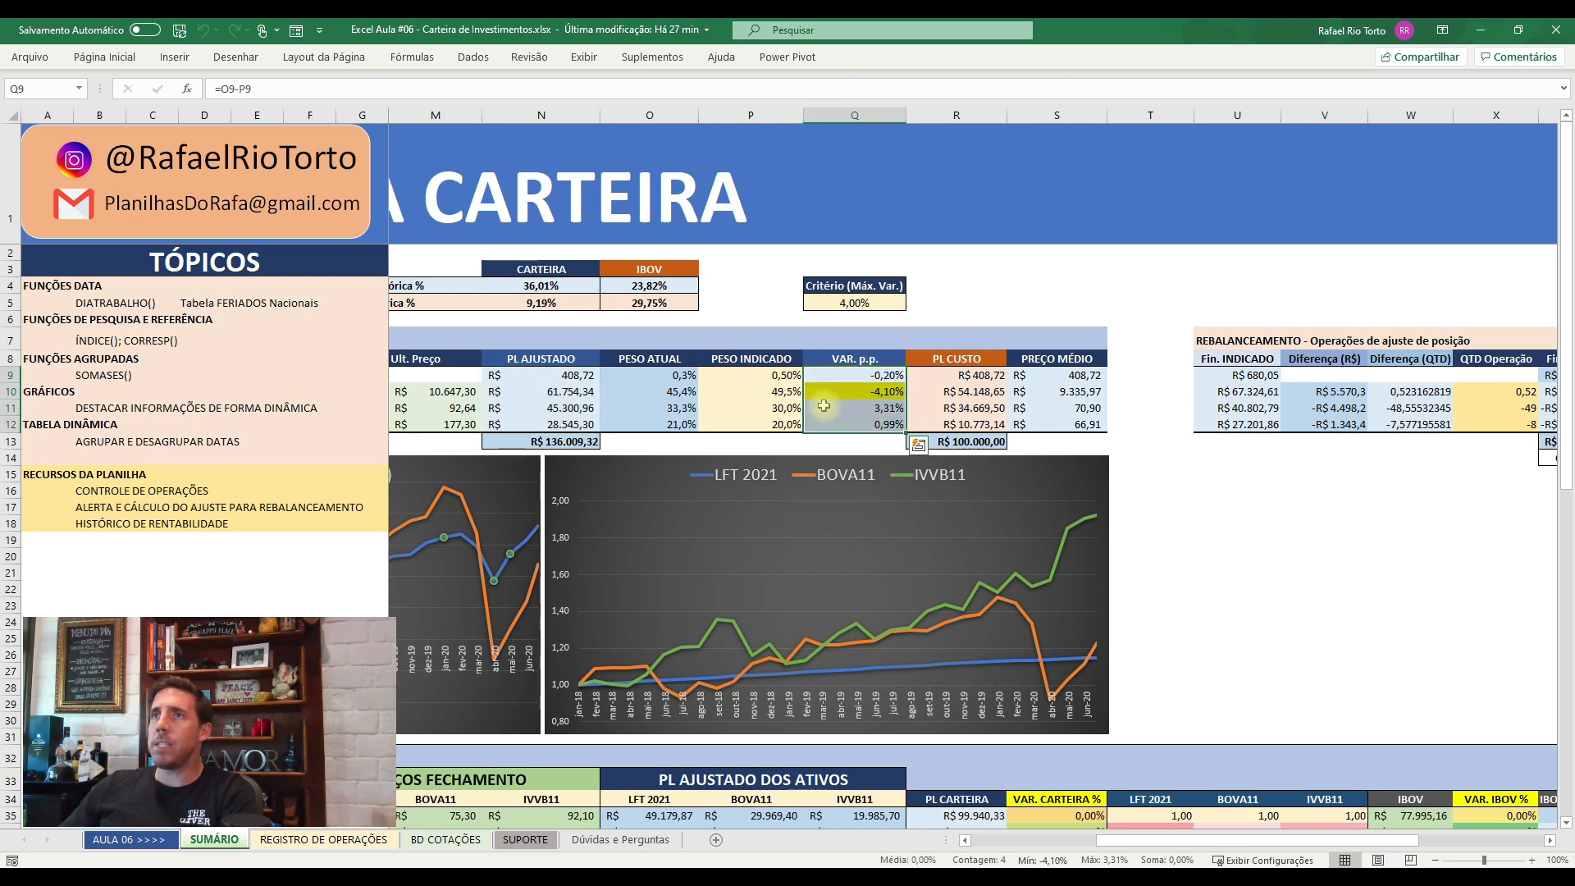
drag(666, 375, 679, 424)
drag(760, 375, 787, 424)
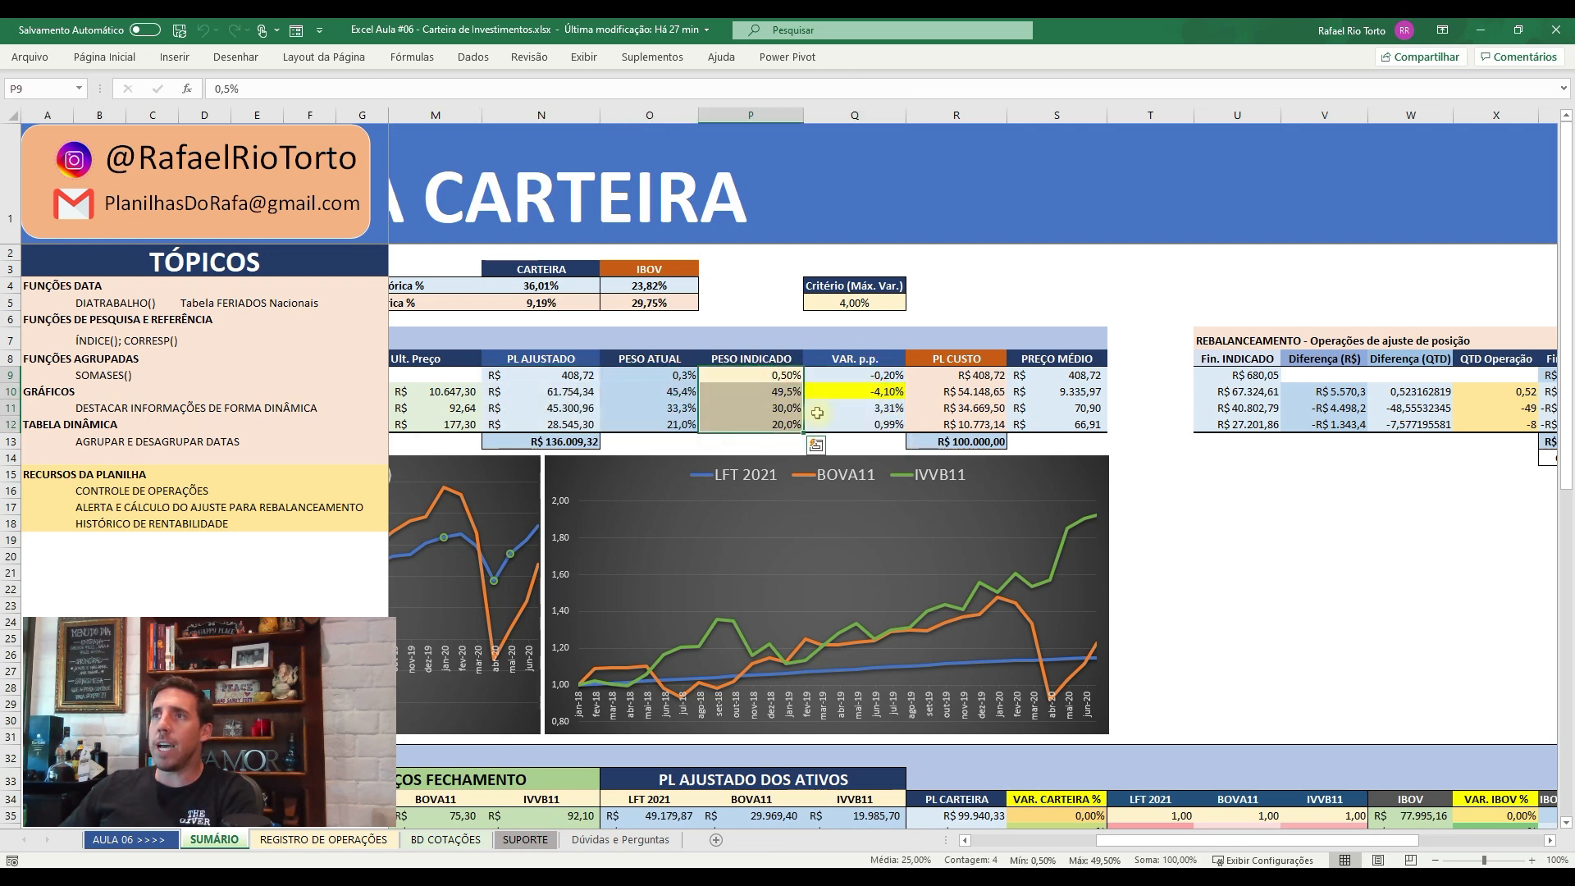
- Compare LFT 2021's current weight with its indicated weight in the position table
click(654, 392)
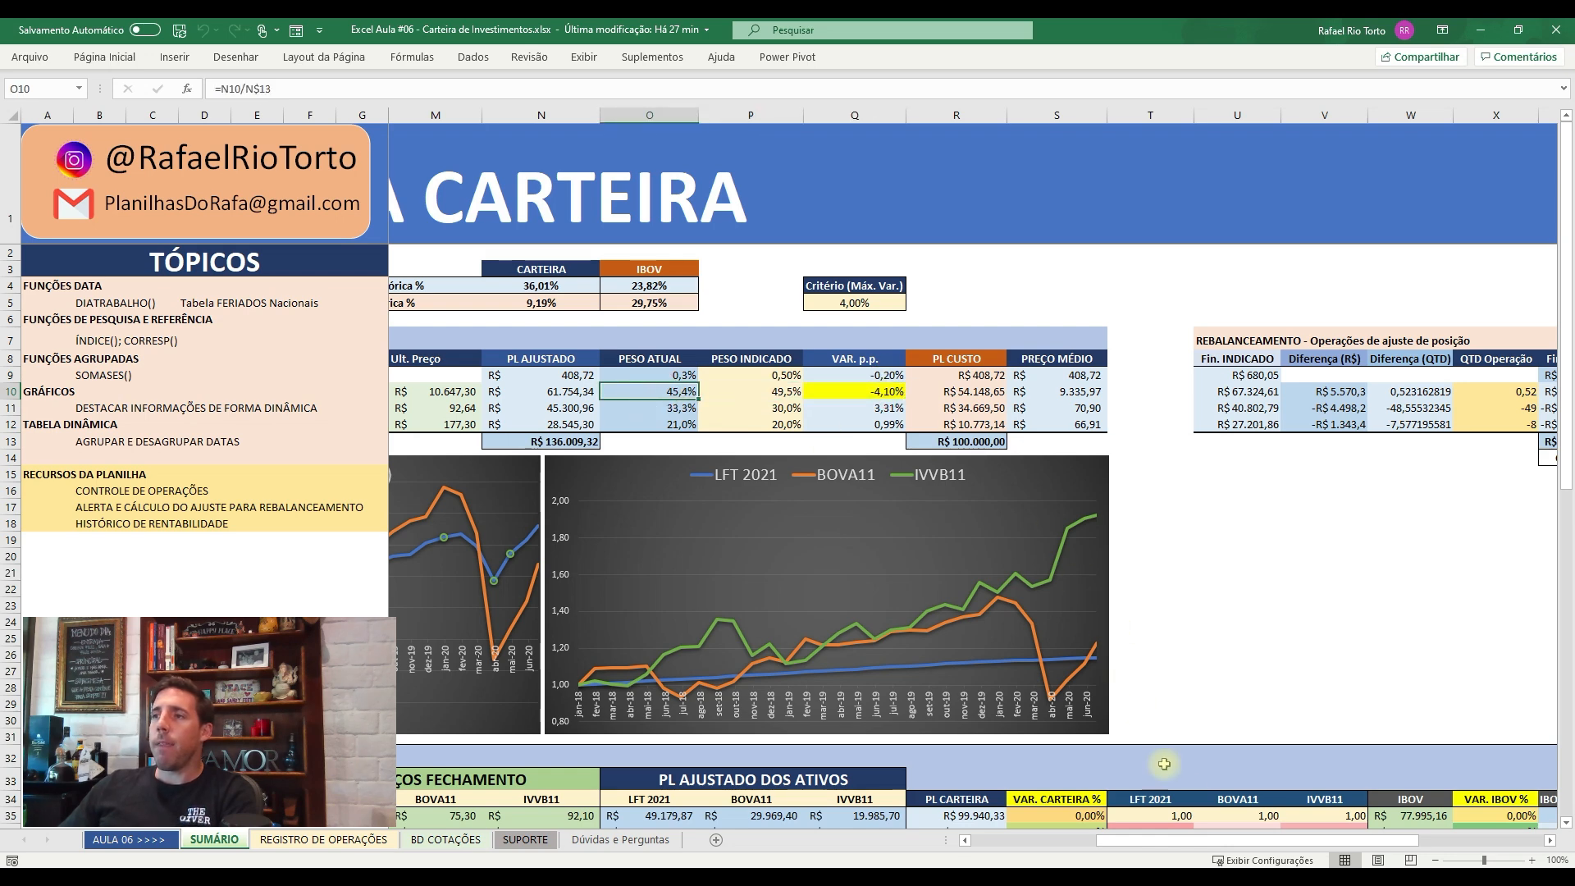
drag(1143, 840, 1017, 835)
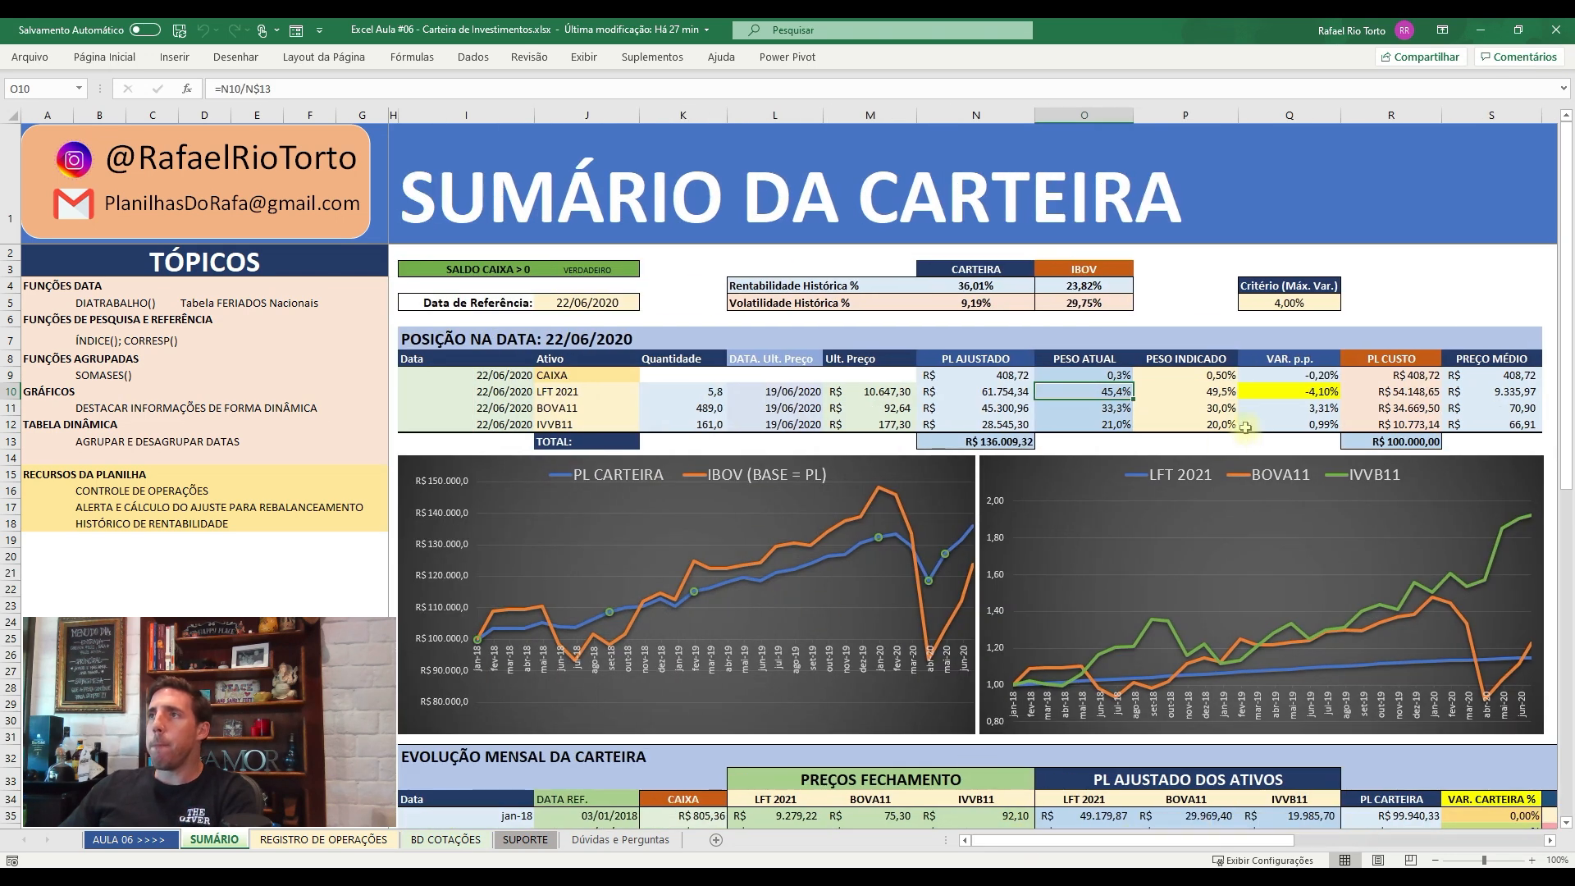
click(1089, 392)
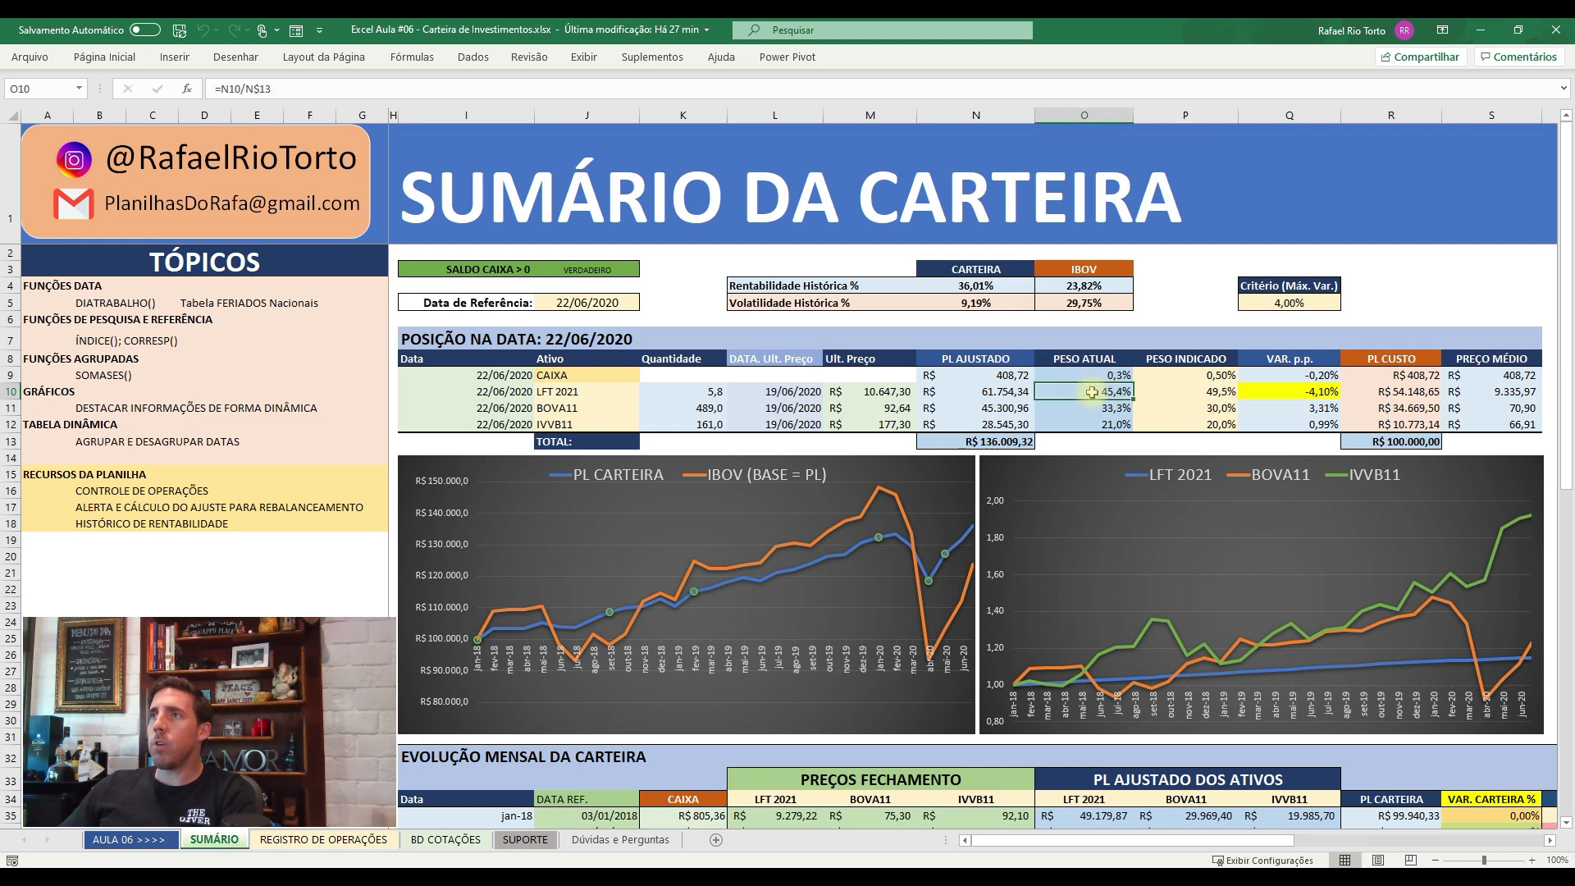
click(1211, 391)
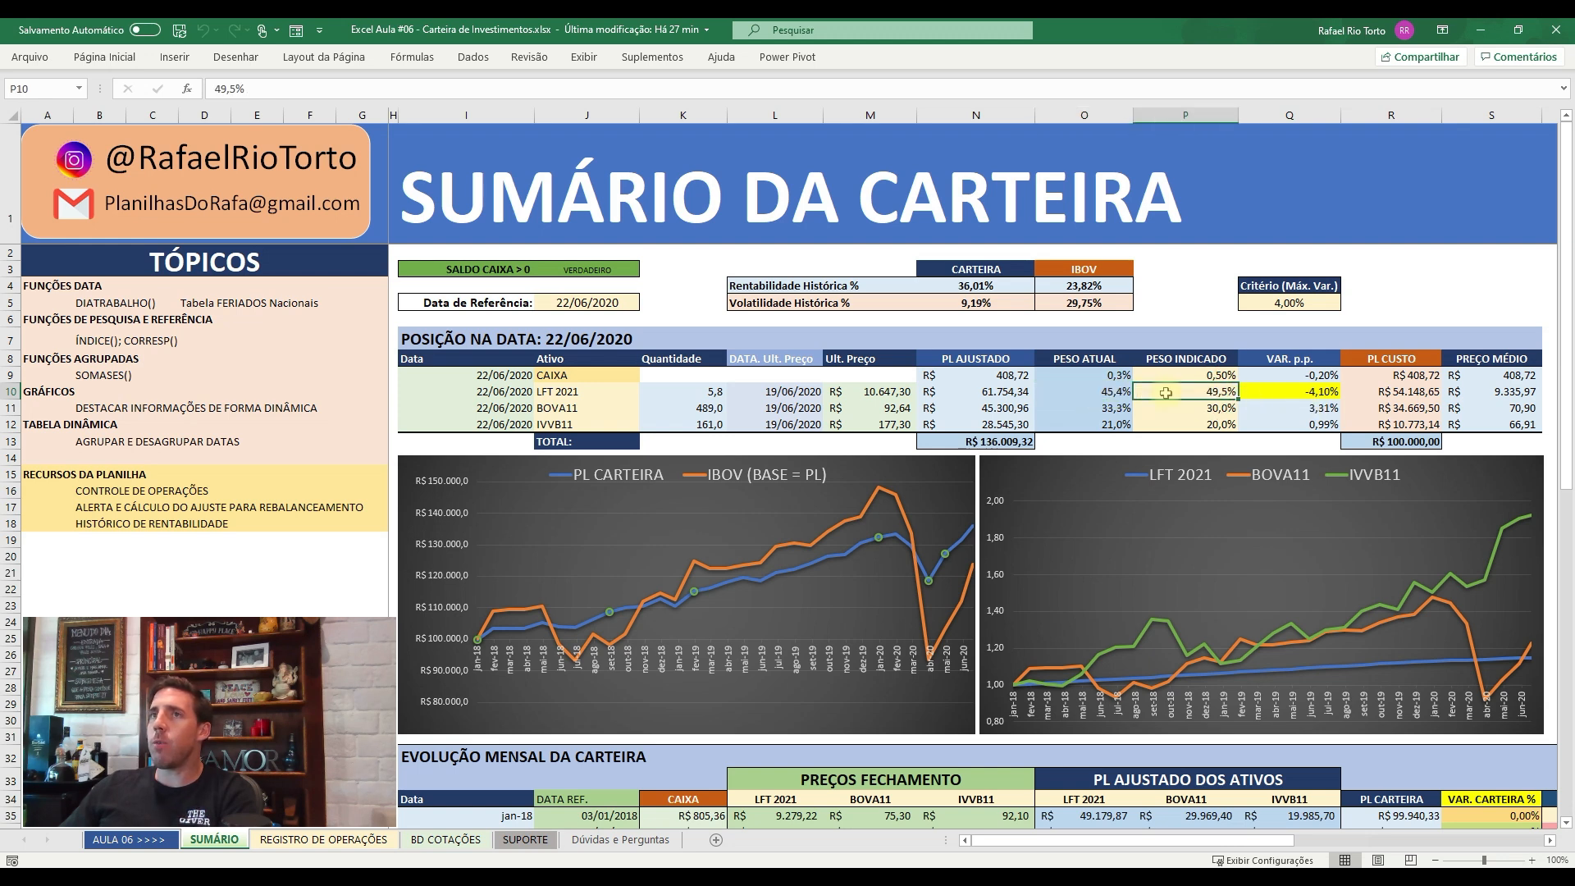
- Unfreeze the existing panes and freeze them again at cell K9, fixing the table header rows and the asset name columns
click(555, 376)
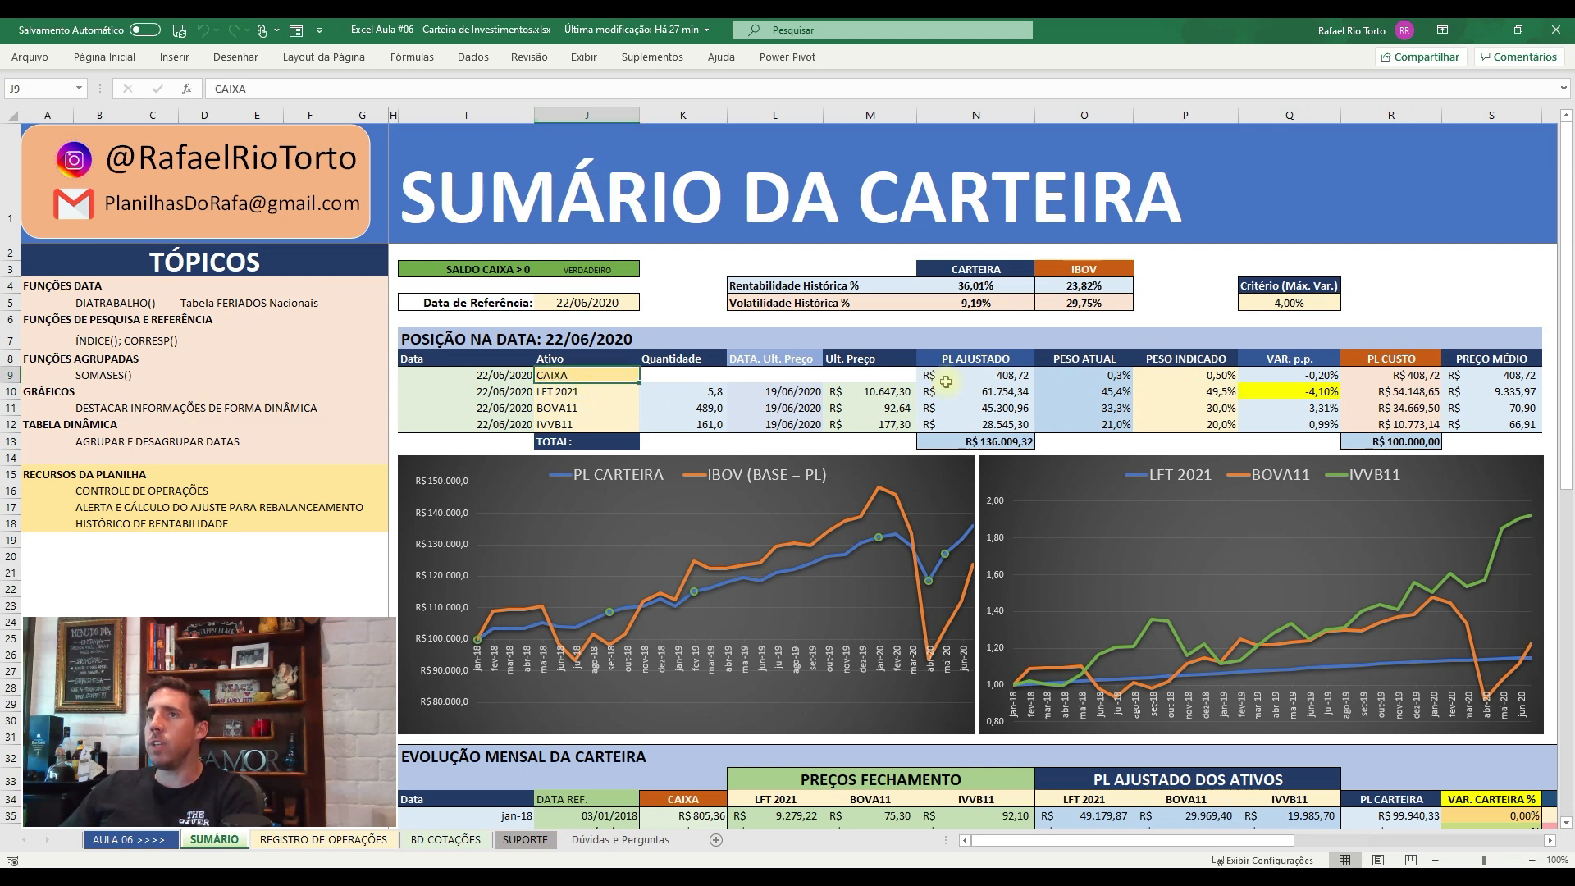
click(661, 375)
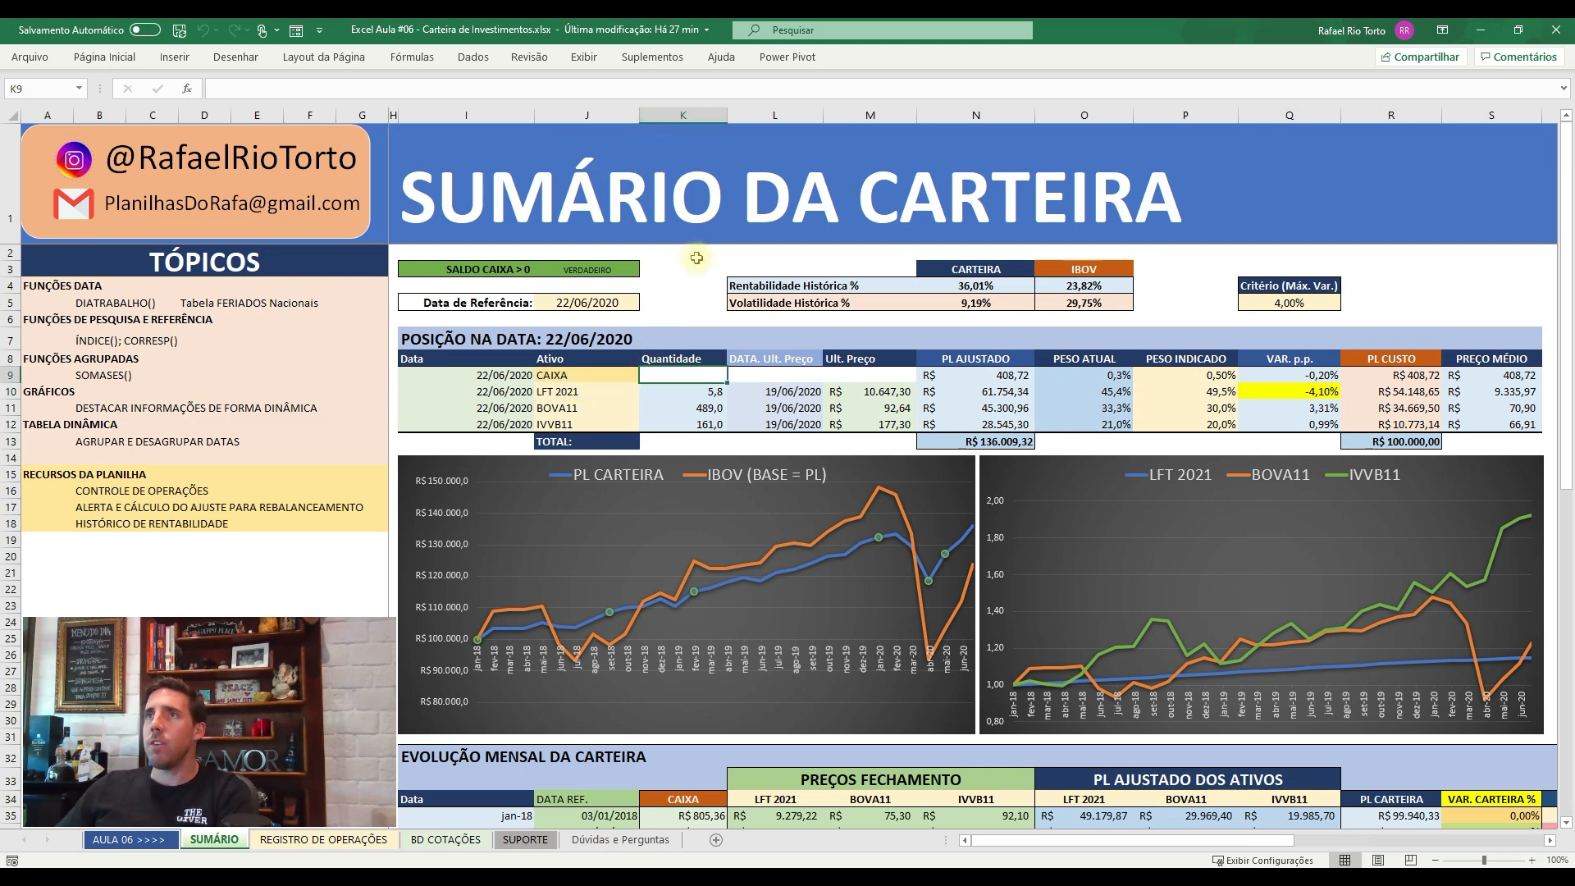
click(671, 374)
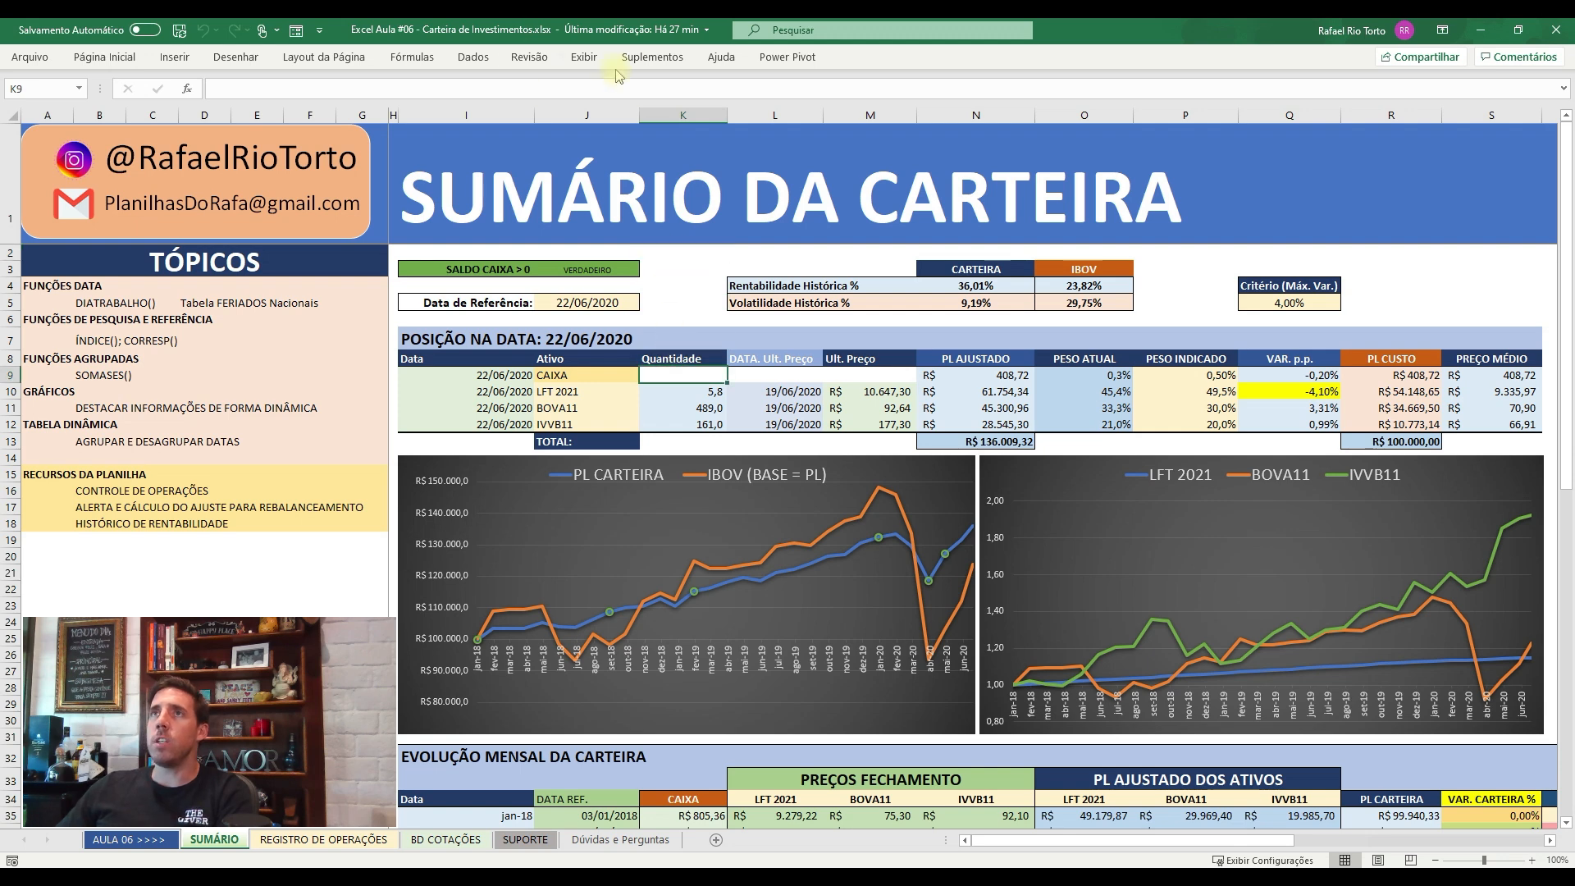
click(584, 57)
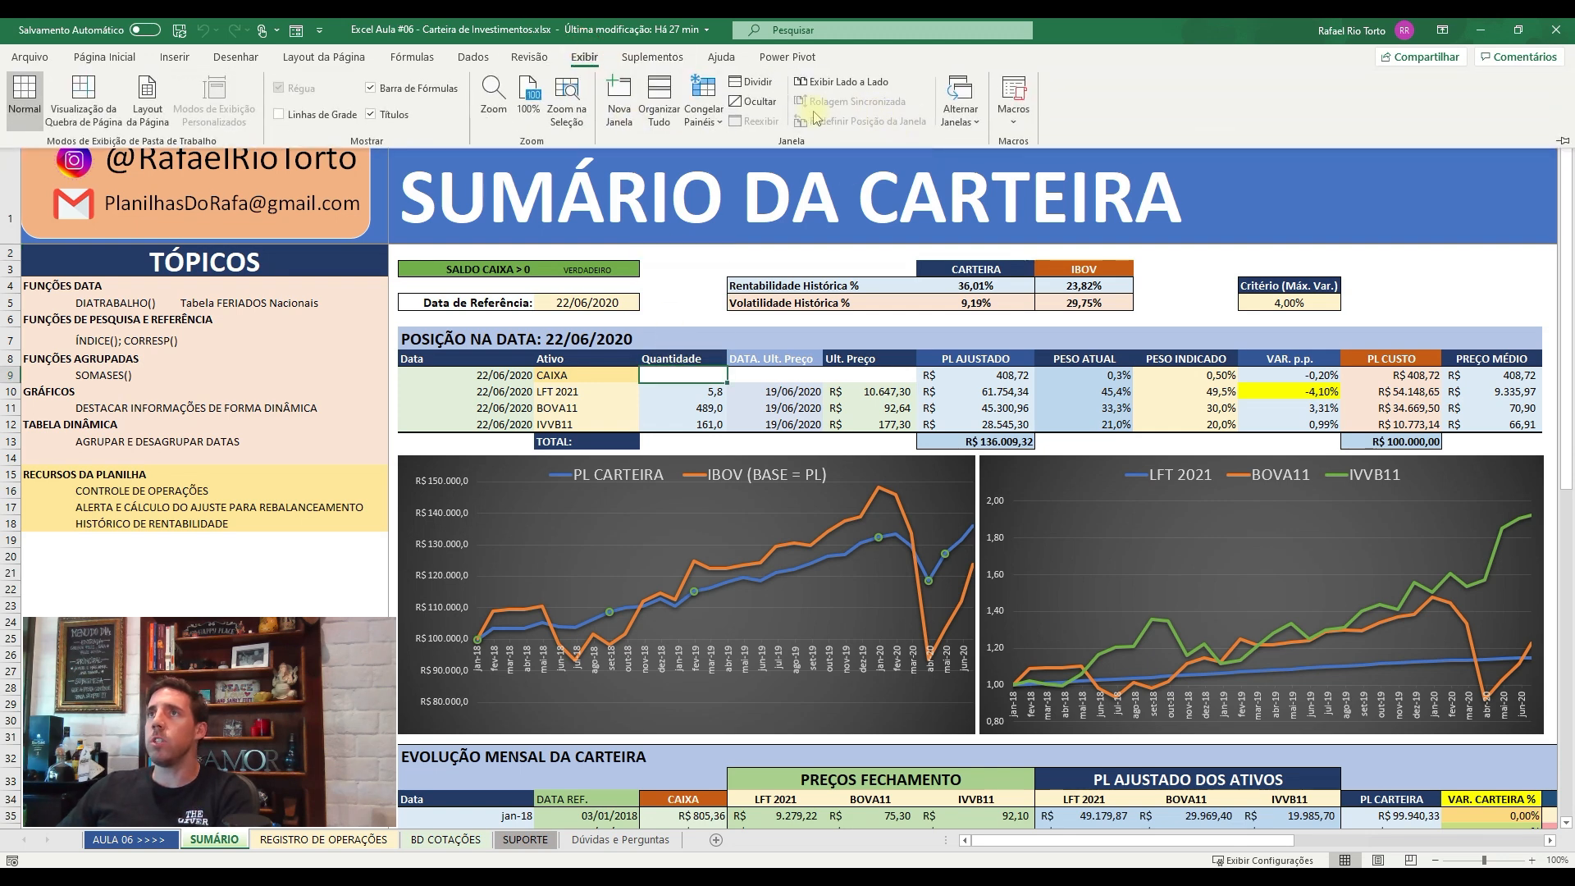
click(703, 113)
click(755, 159)
click(706, 113)
click(755, 169)
- Check the LFT 2021 weight variation and set the Critério (Máx. Var.) value to 5%
drag(1043, 841, 1164, 861)
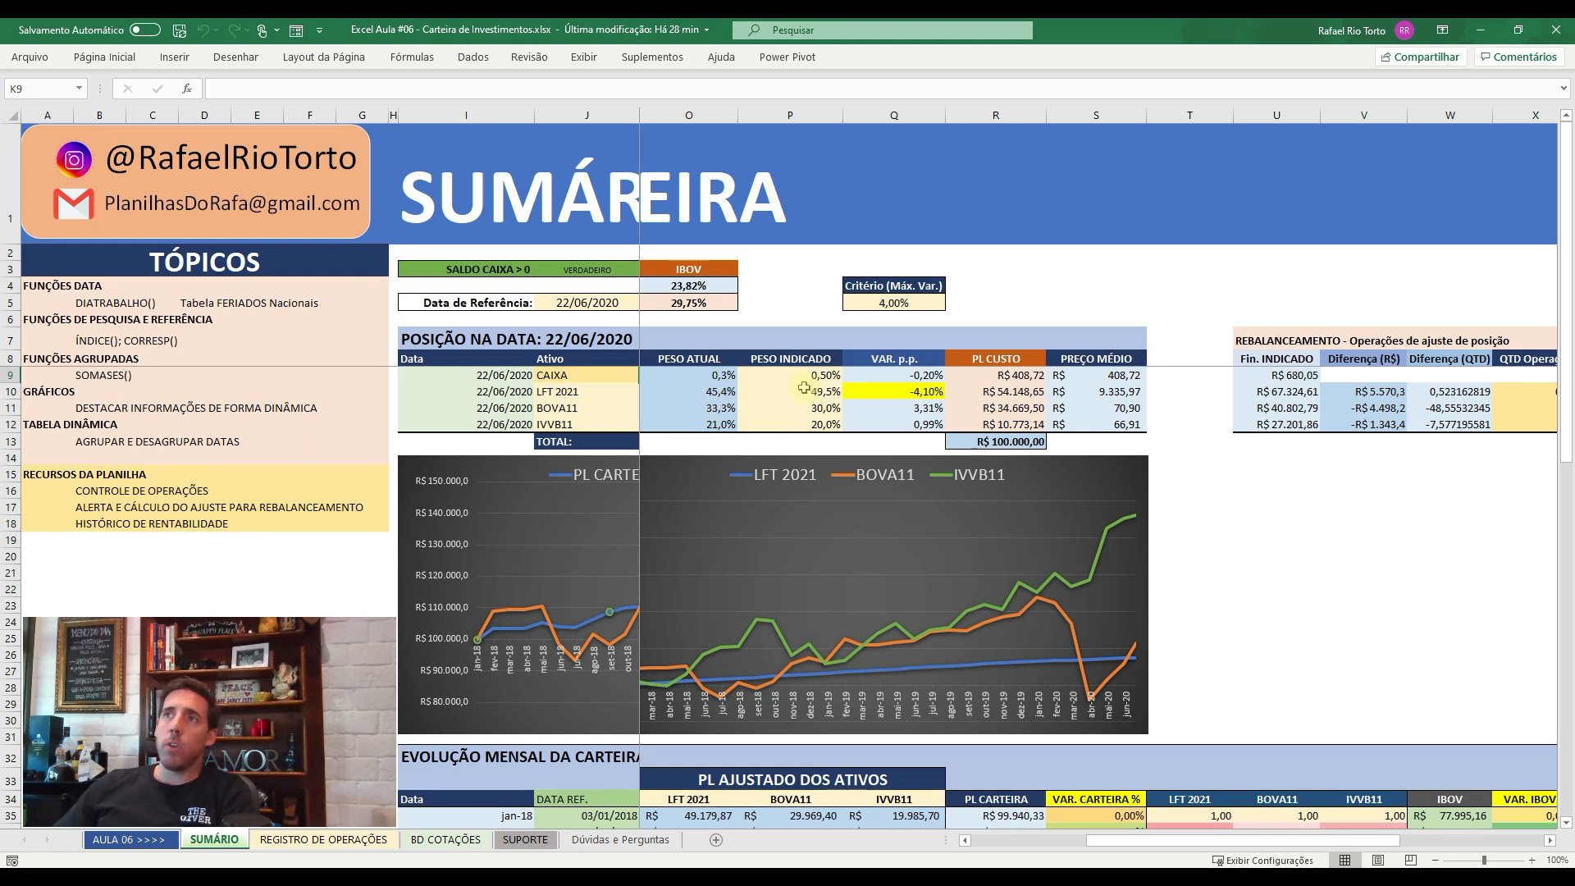
click(919, 391)
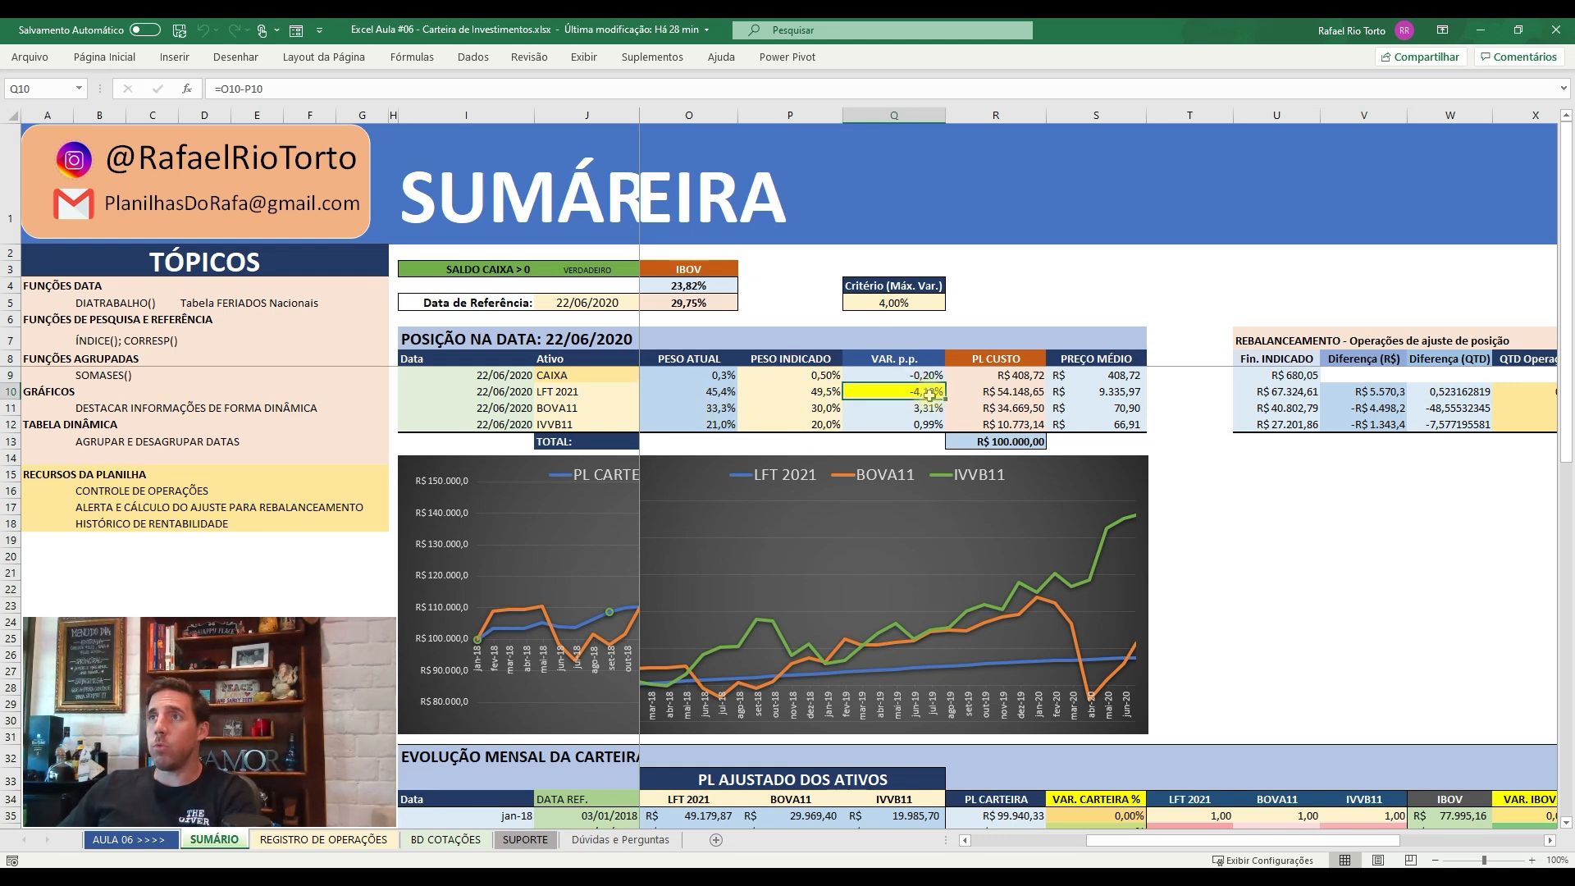
click(910, 301)
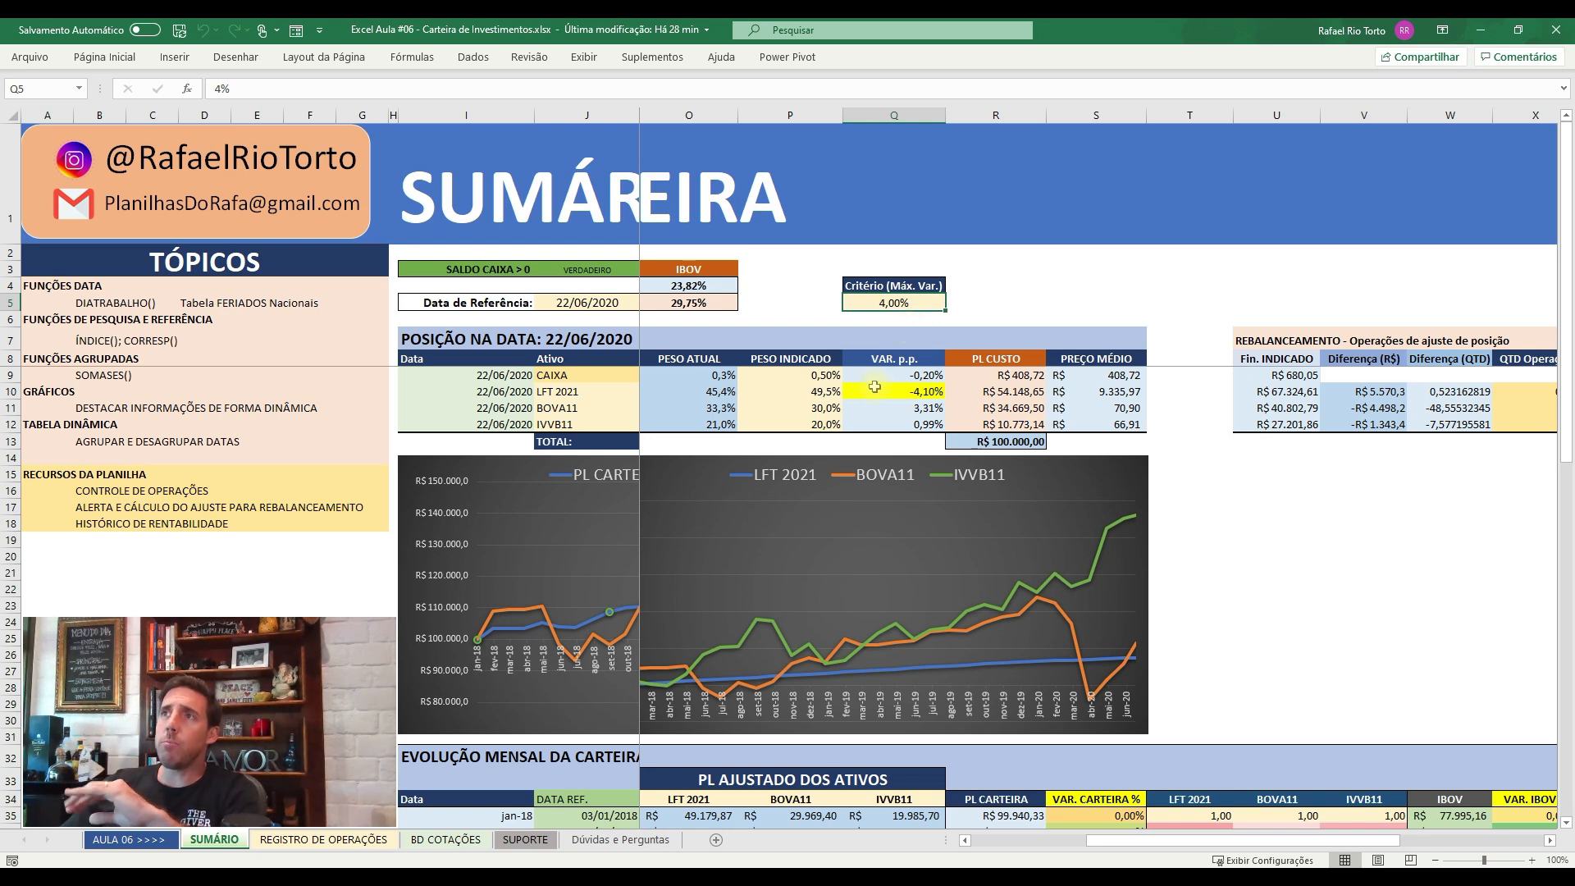
text(5)
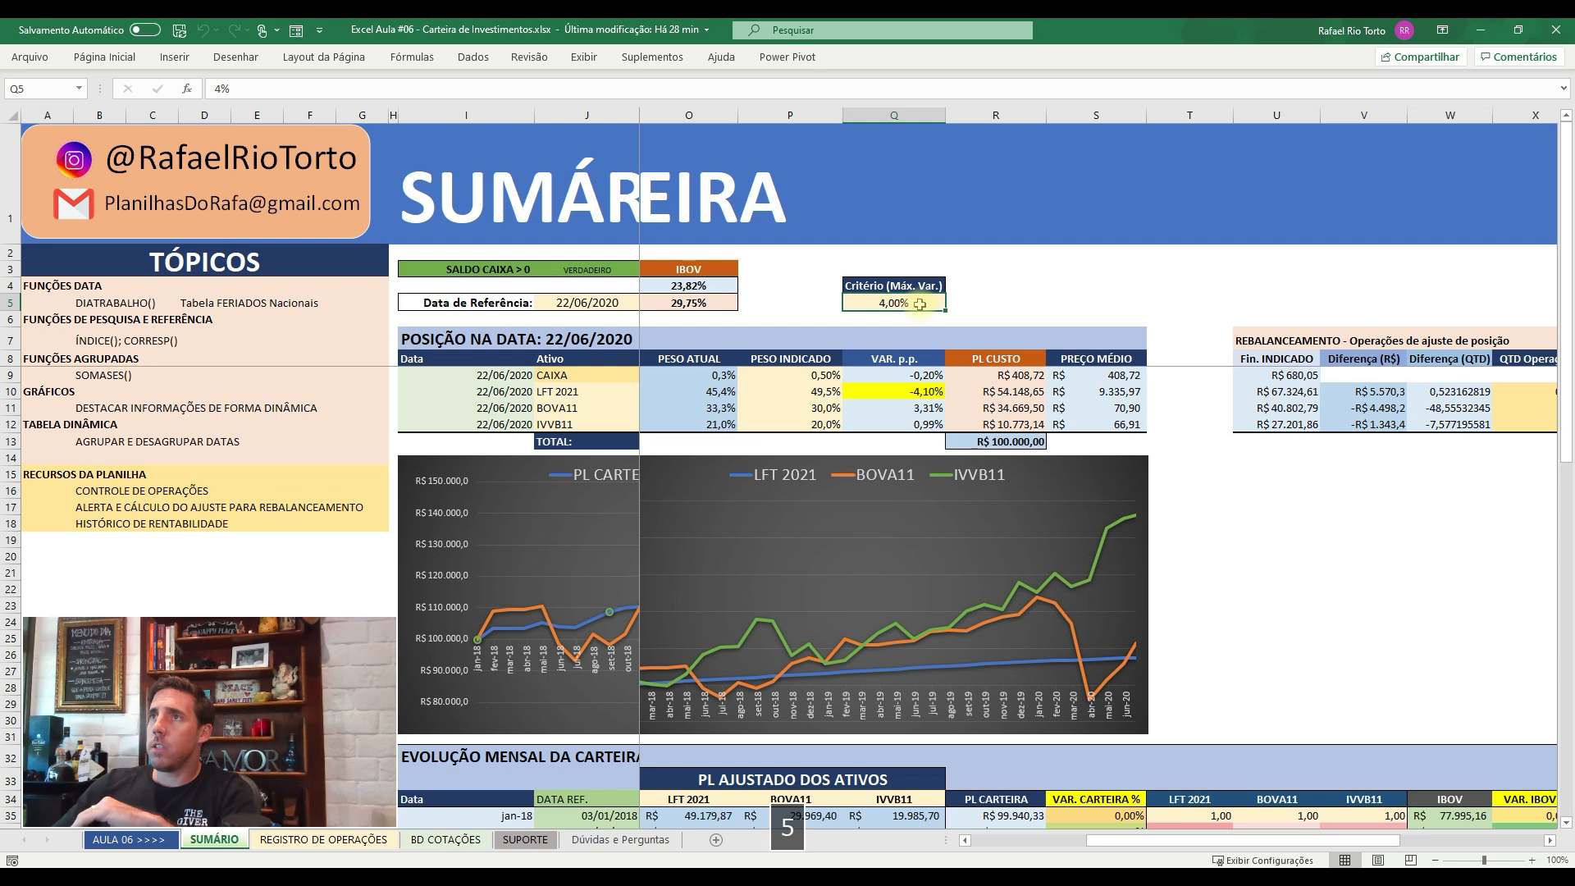
key(Return)
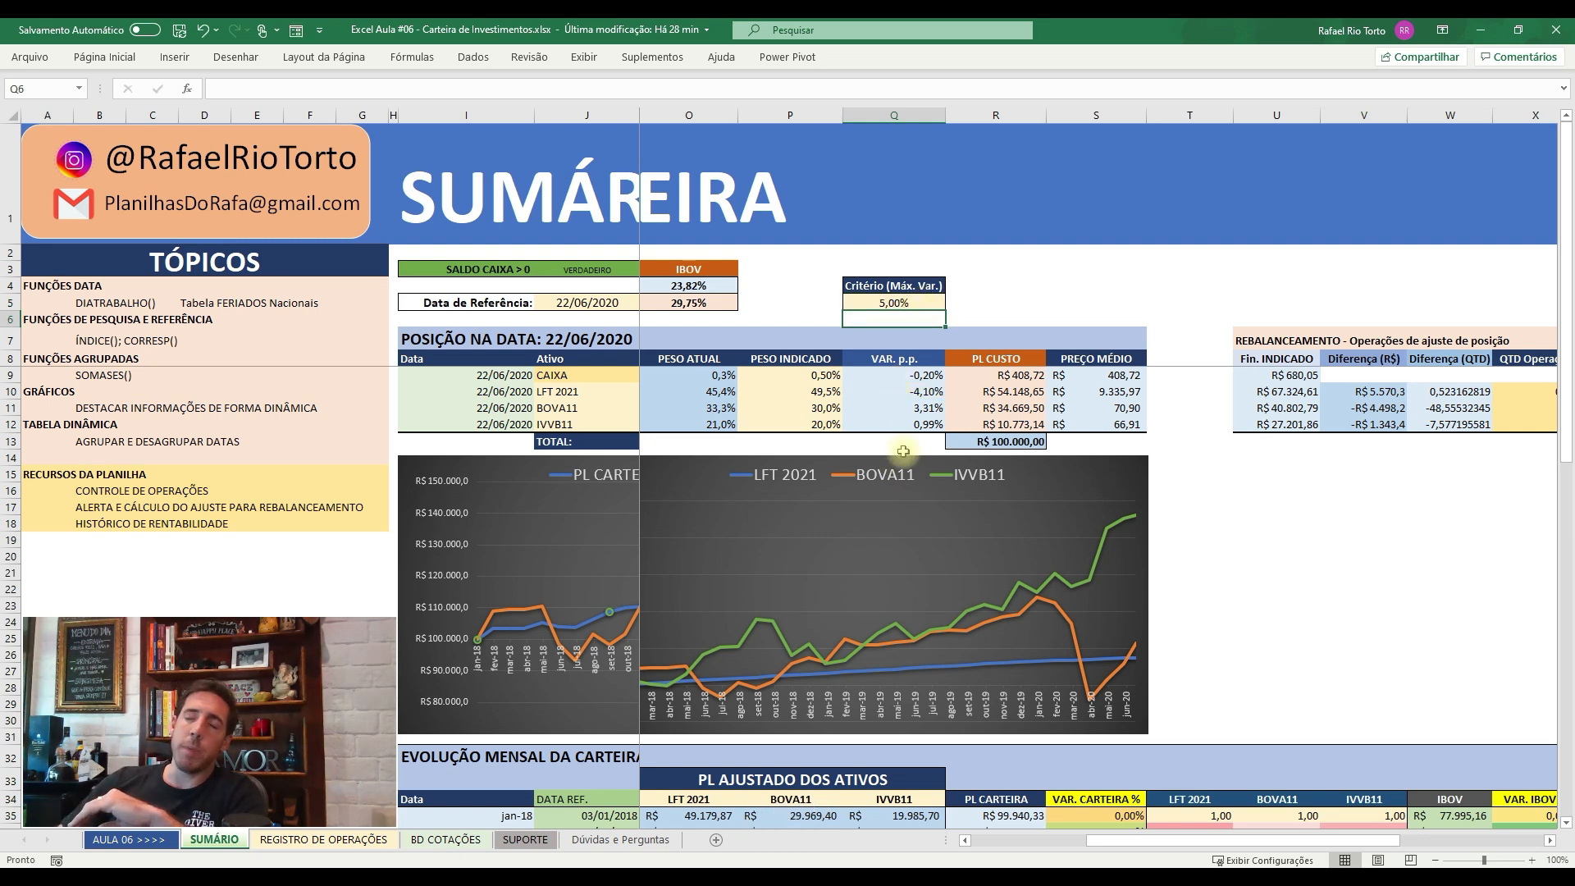
- Review the VAR. p.p., PL CUSTO and PREÇO MÉDIO columns, including the formula of the cost total
drag(905, 376, 909, 424)
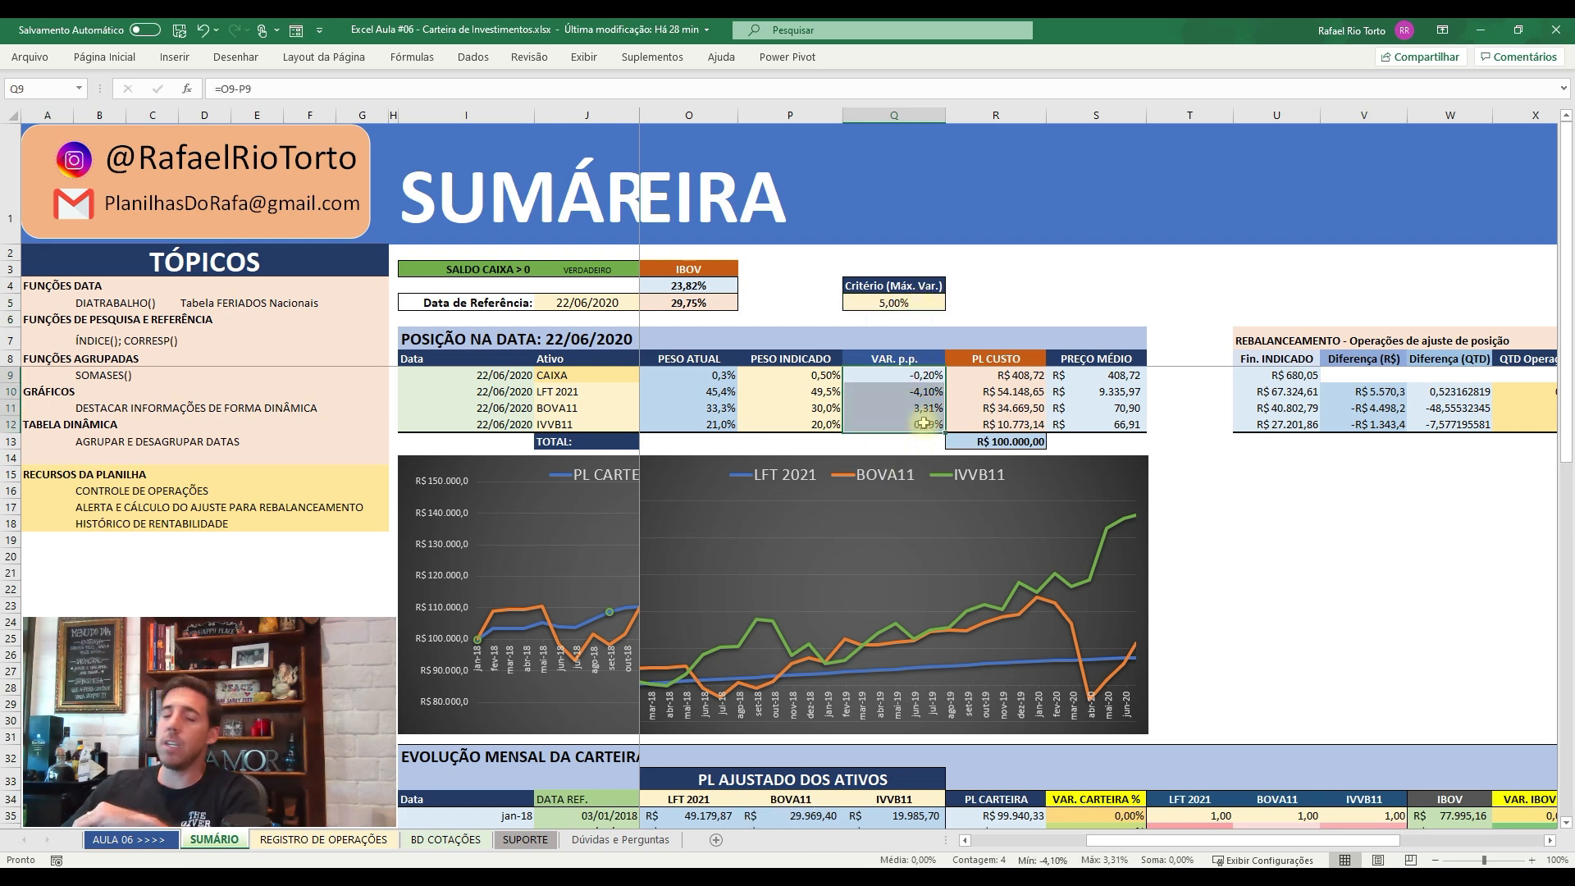
drag(984, 376, 1017, 427)
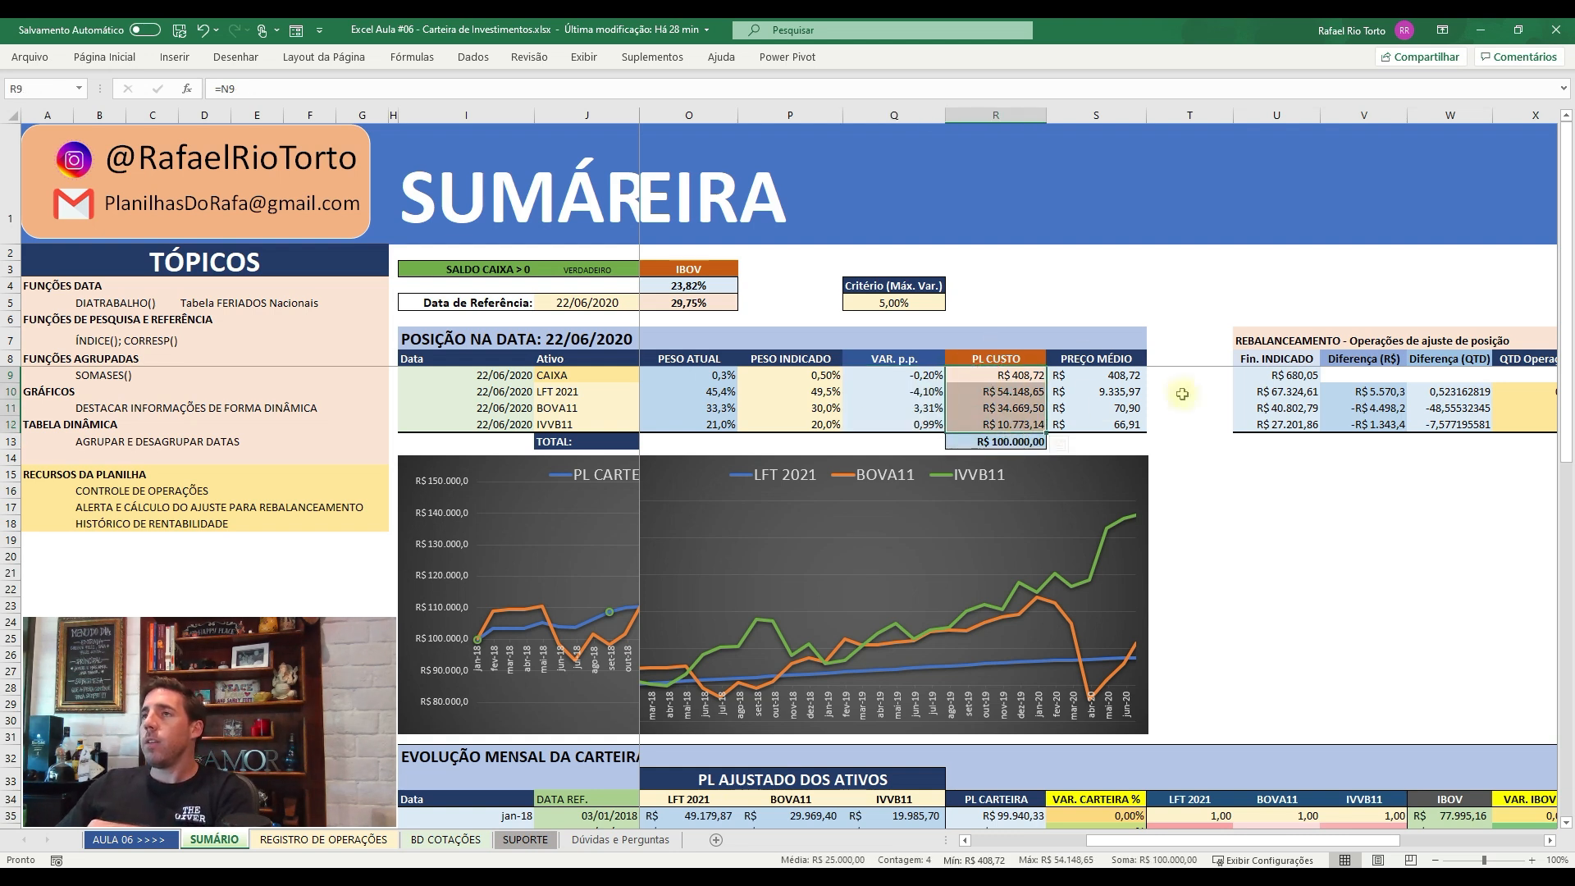
click(1005, 442)
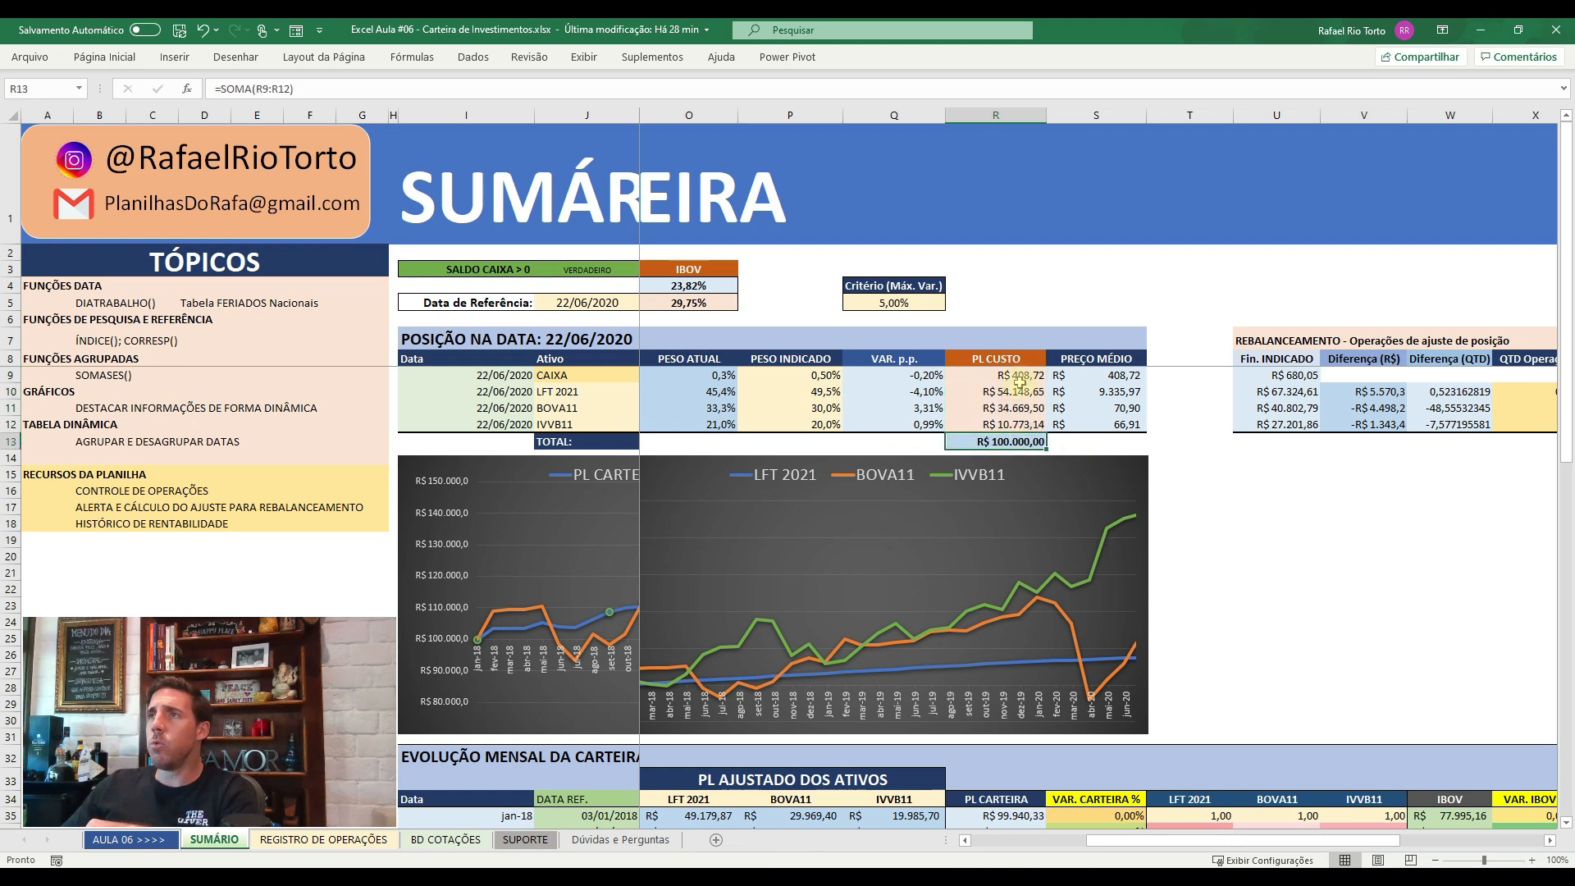
drag(1116, 376, 1165, 410)
- Look across the CAIXA row of the REBALANCEAMENTO table from Fin. INDICADO to Fin. Ajustado
click(1273, 380)
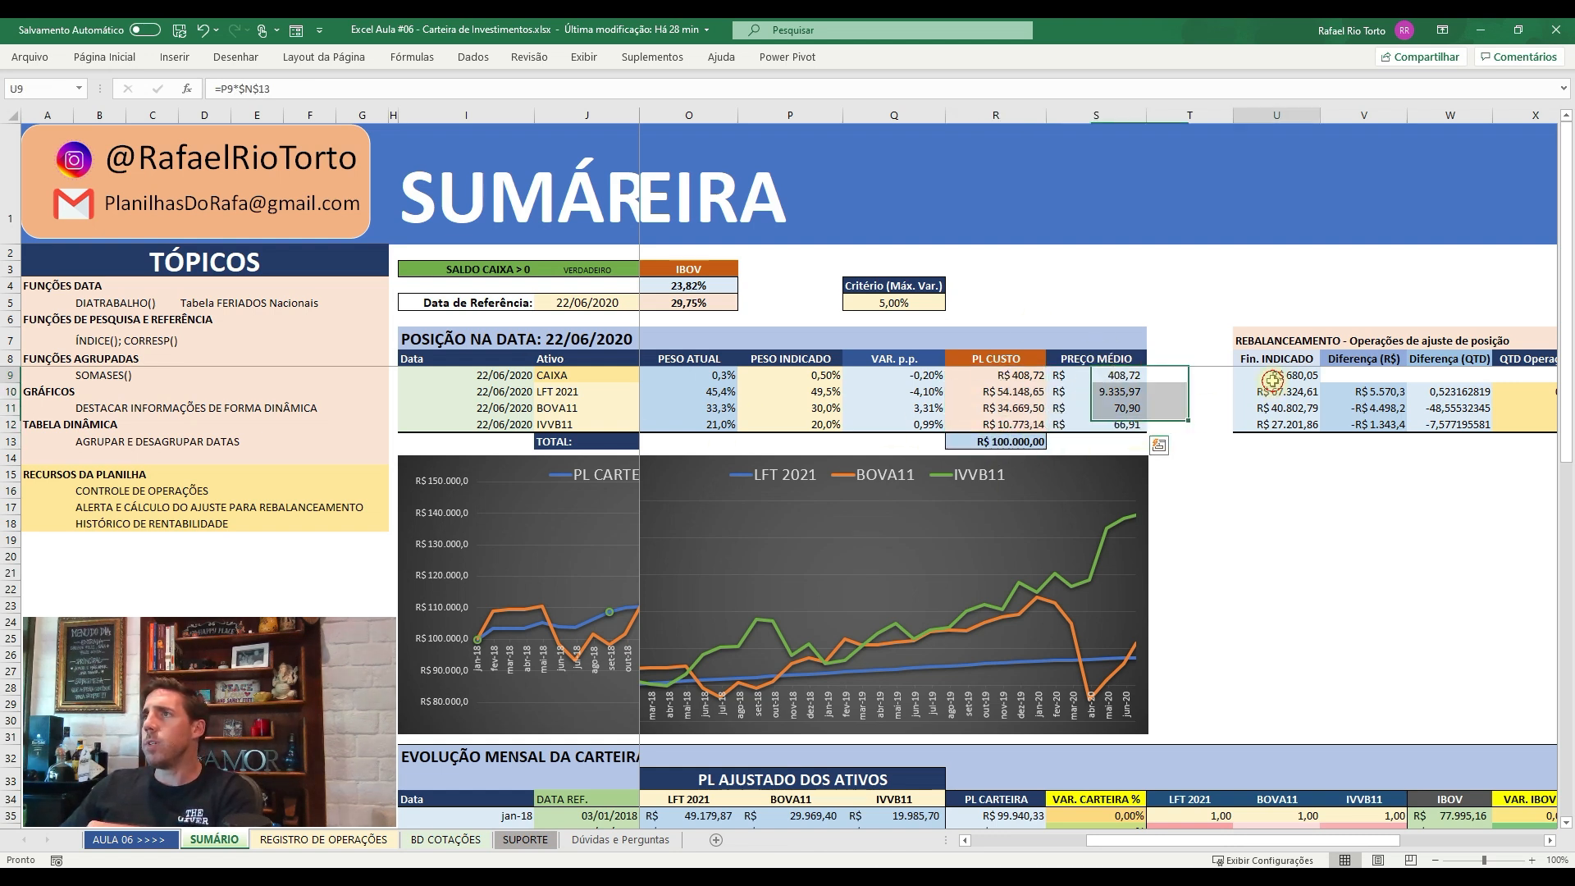
key(Right)
key(Right)
key(Right)
key(Right)
key(Right)
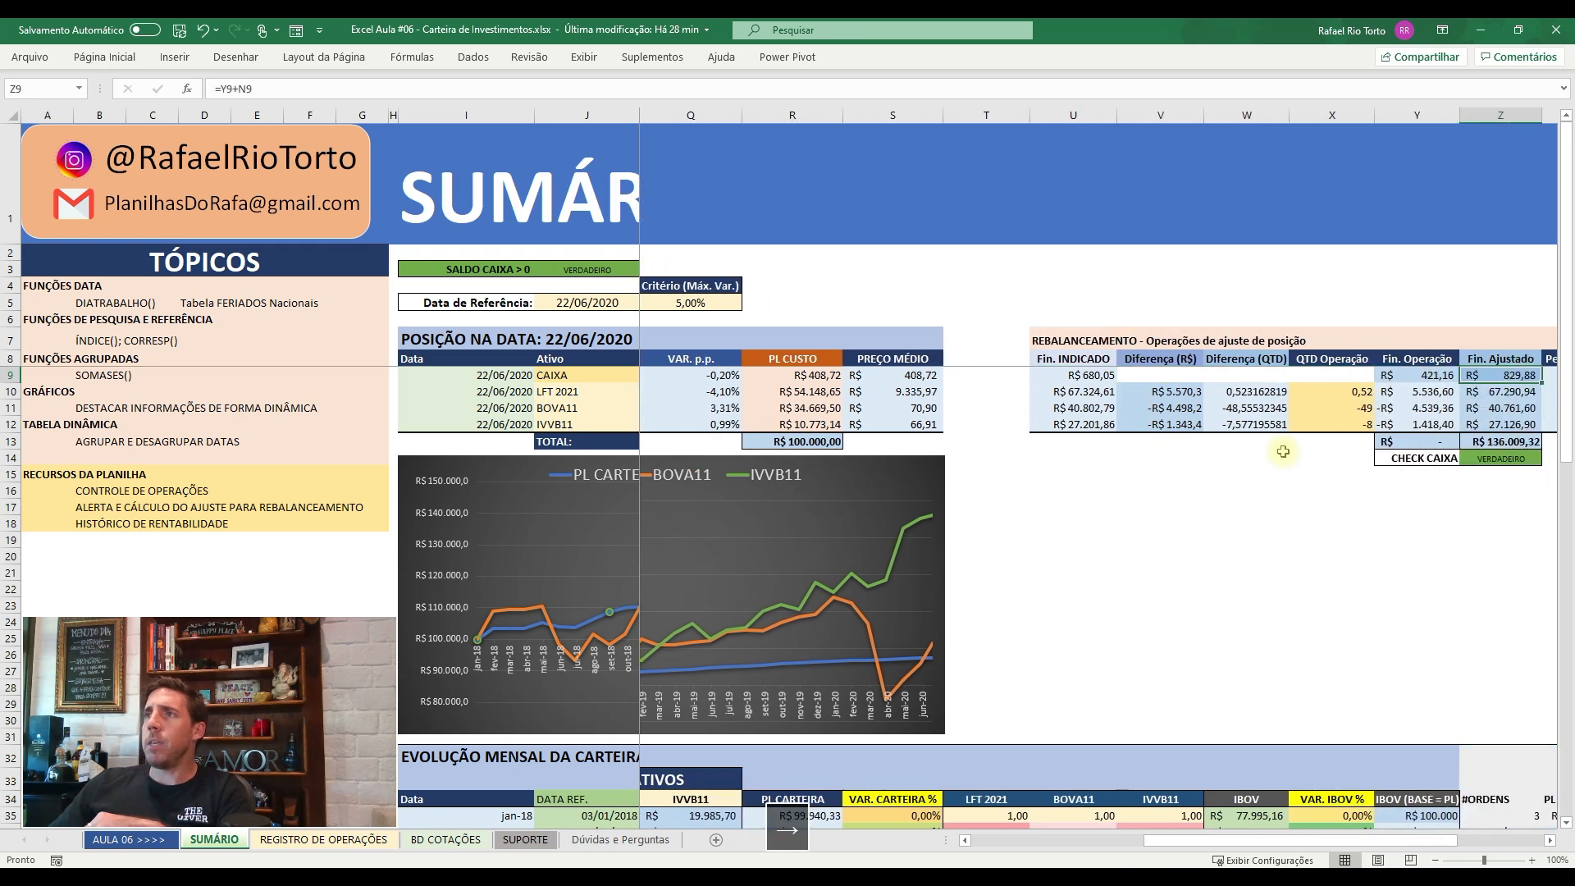
- Follow the LFT 2021 row of the rebalancing table from Diferença (R$) to Fin. Ajustado
drag(1123, 391, 1177, 406)
click(1318, 393)
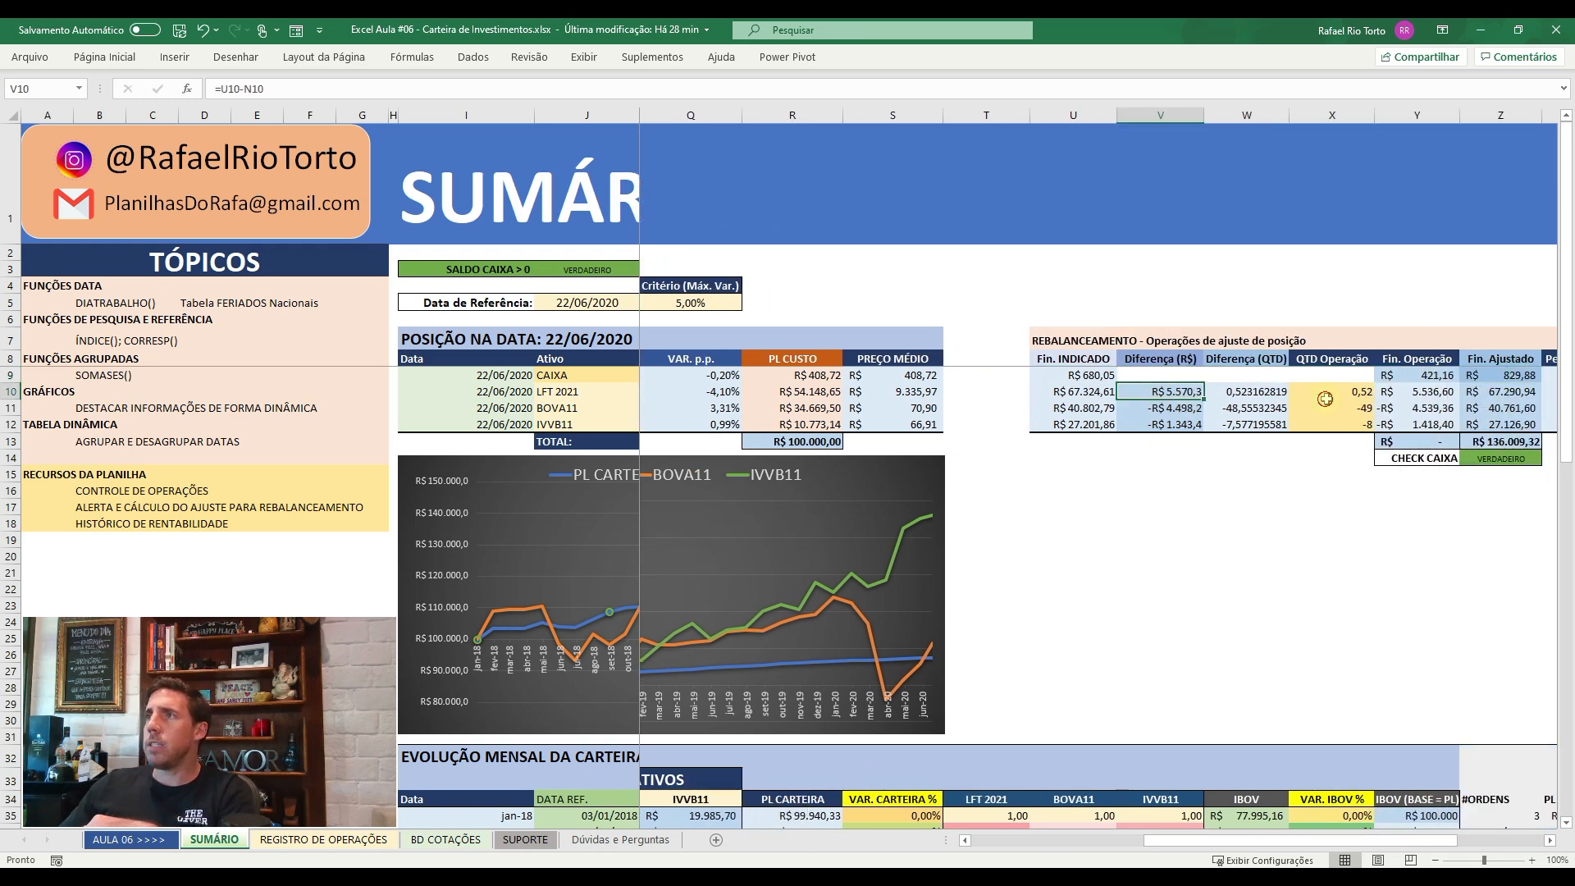
key(Right)
key(Right)
key(Right)
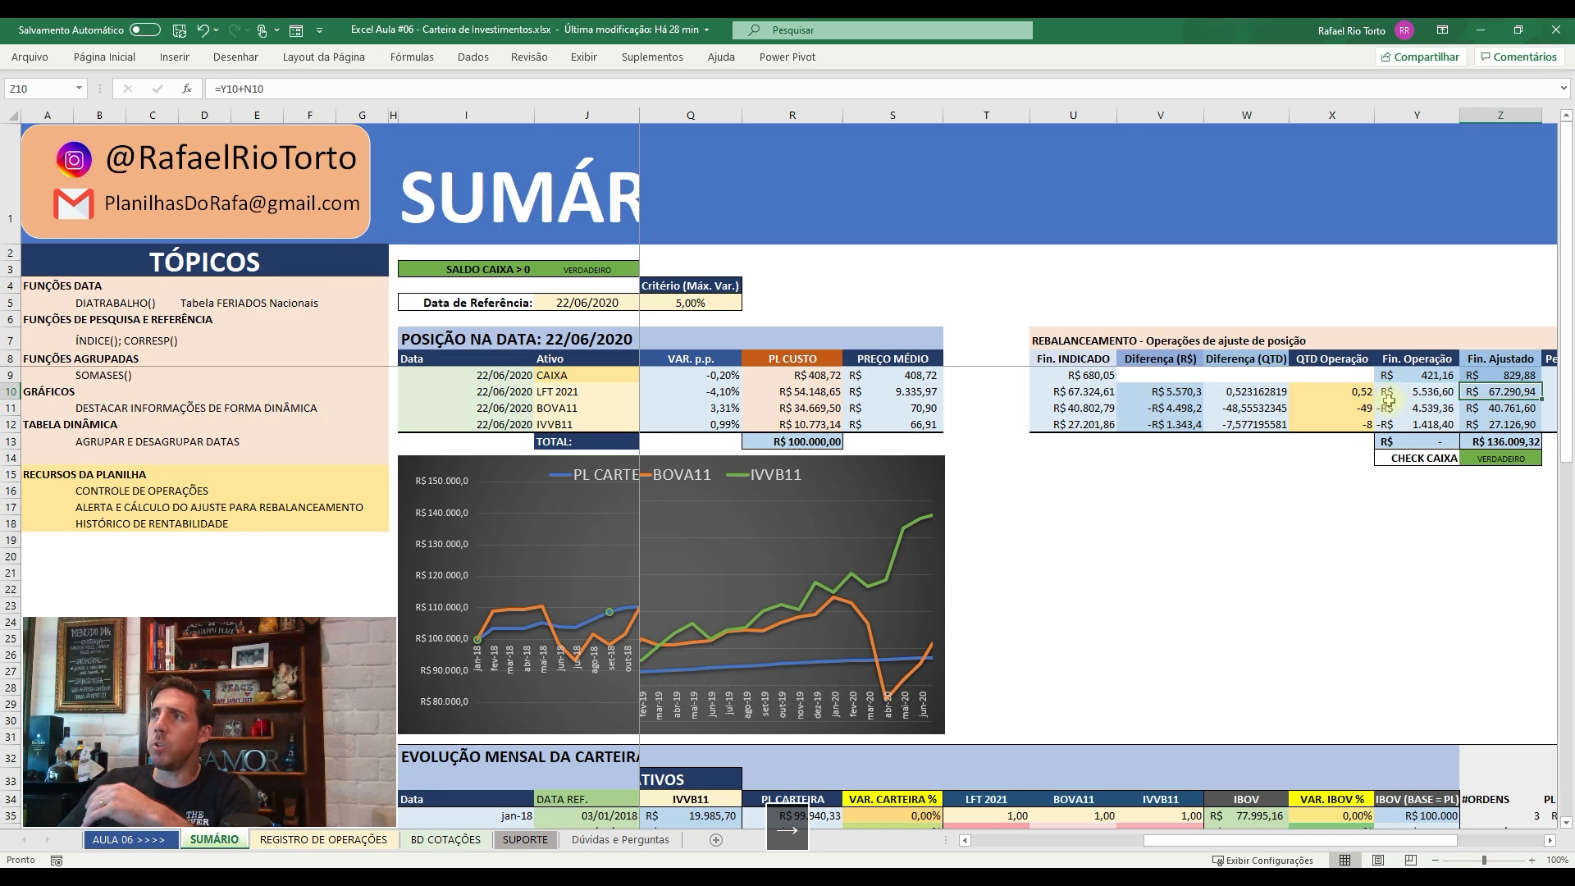
- Examine the CHECK CAIXA formula below the adjusted total, then return to the first columns of the position table
key(Left)
key(Down)
key(Down)
key(Down)
key(Down)
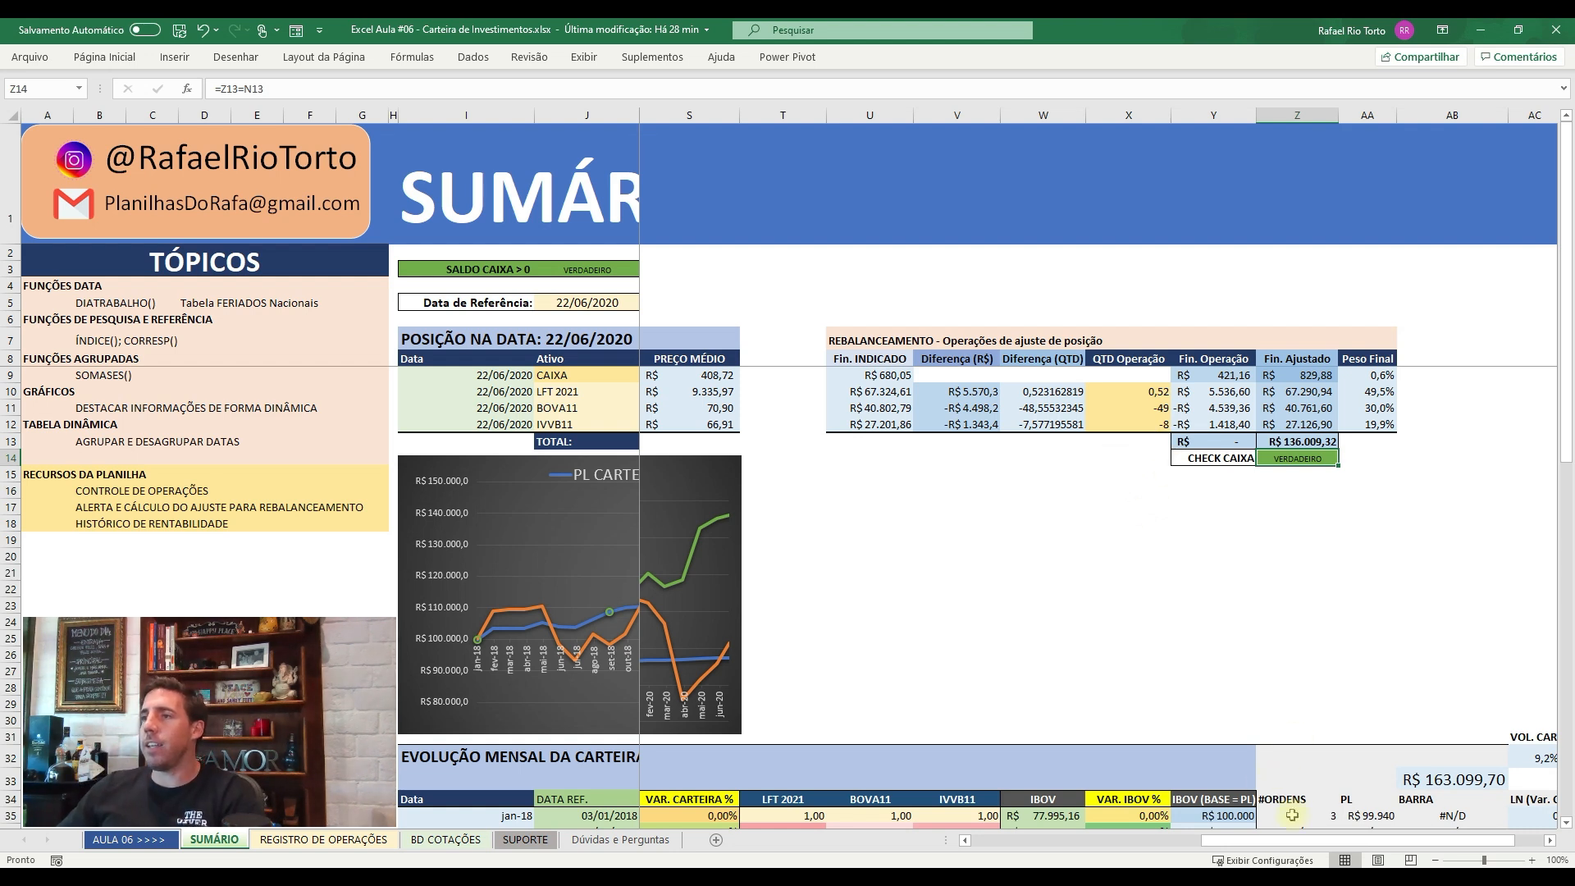
drag(1267, 845, 1038, 845)
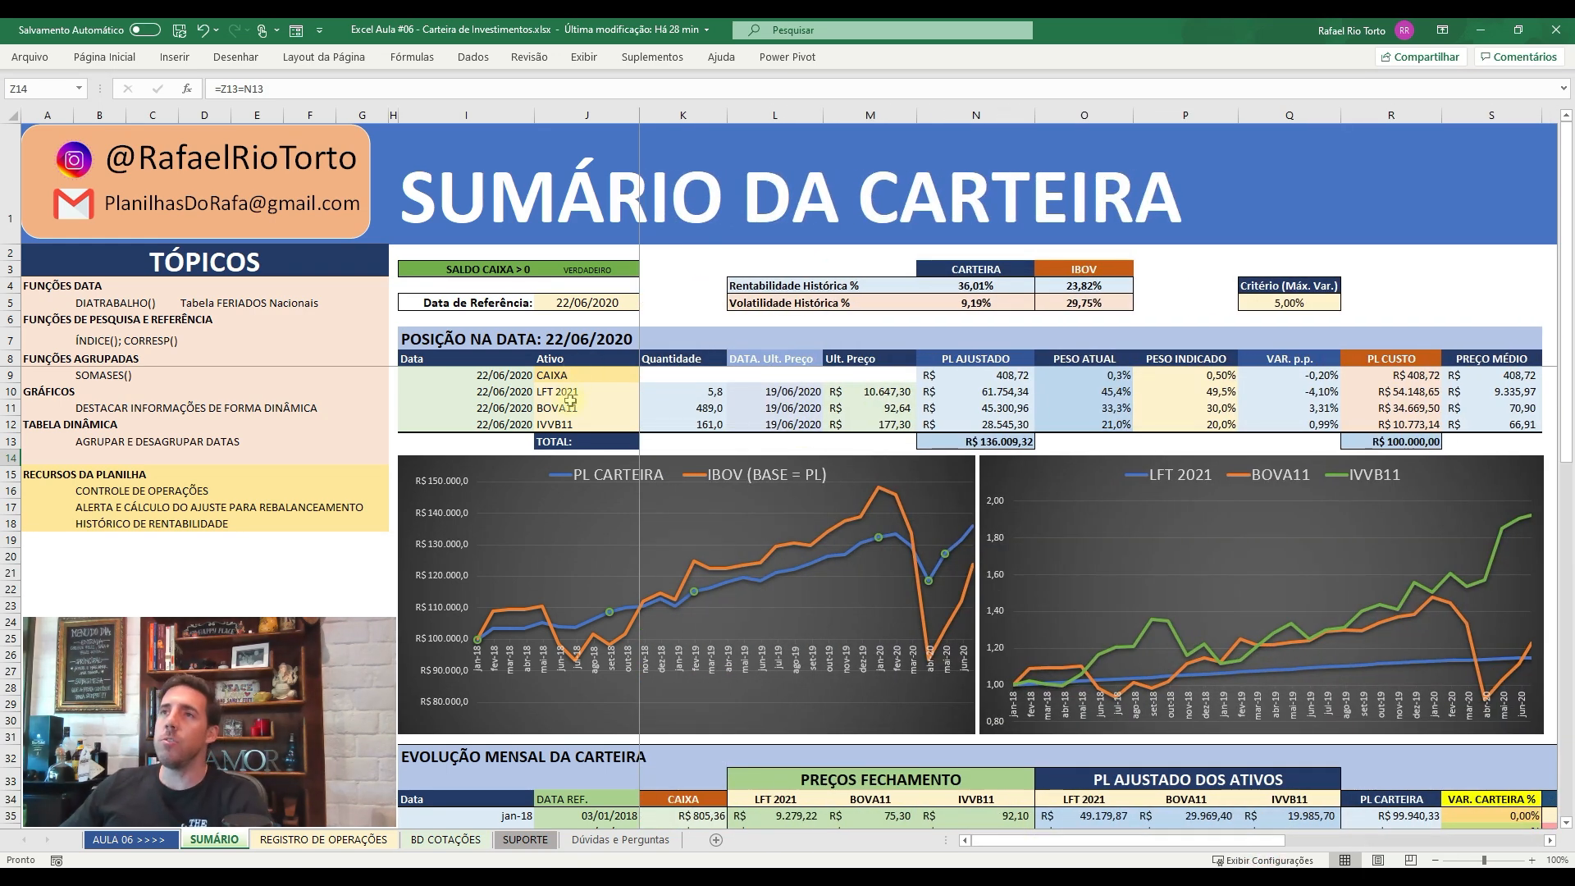
click(789, 312)
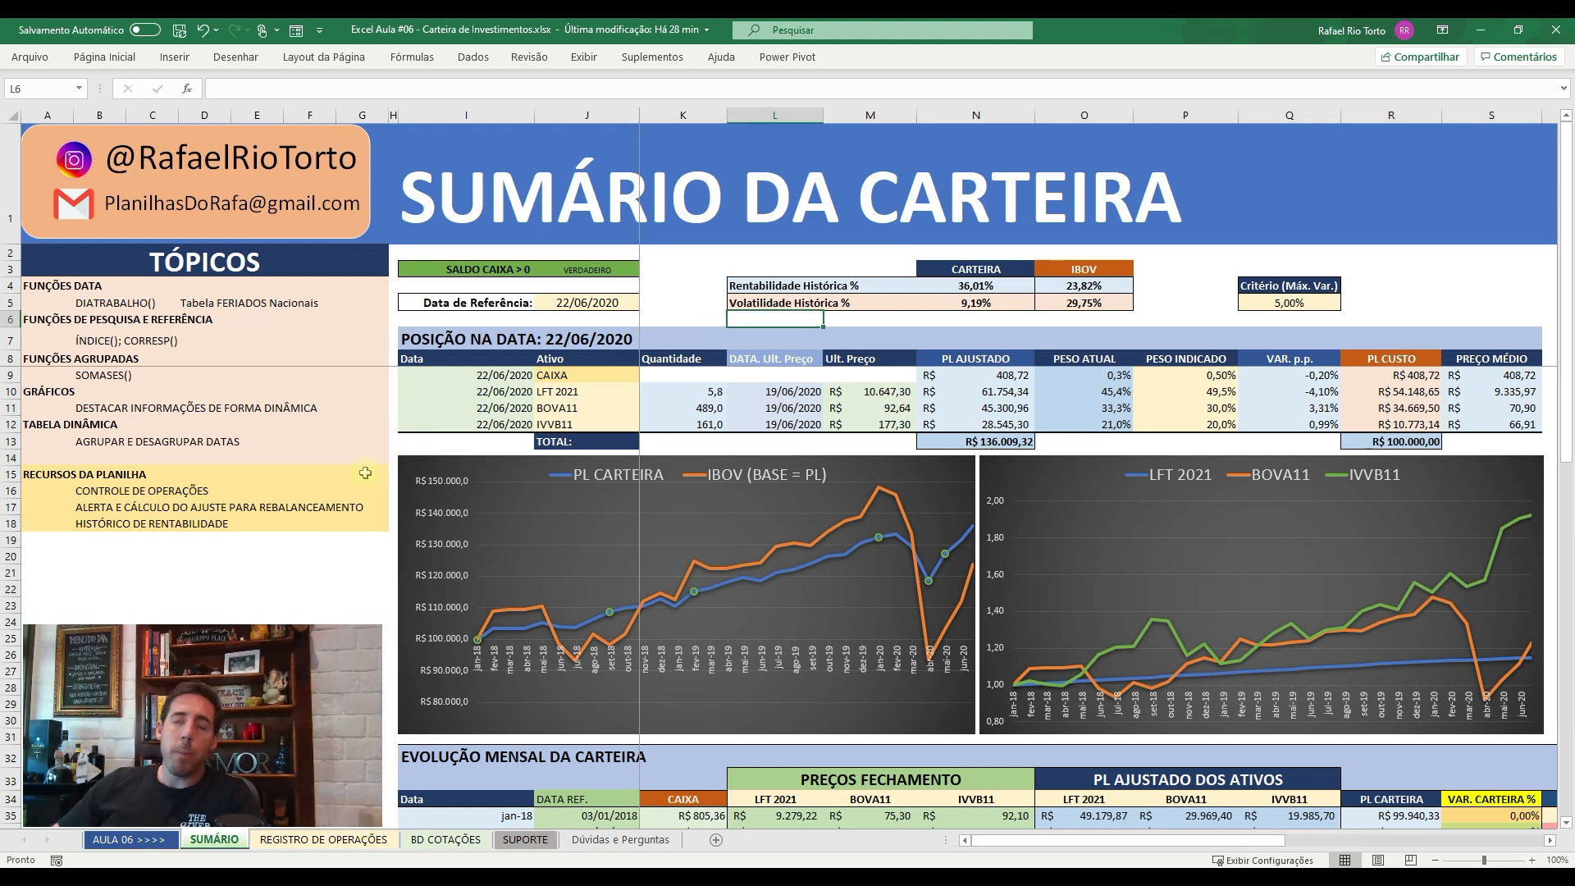
- Switch to the starter workbook Excel Aula #06 - Carteira de Investimentos_Começo.xlsx
key(alt+Tab)
key(alt+Tab)
key(alt+Tab)
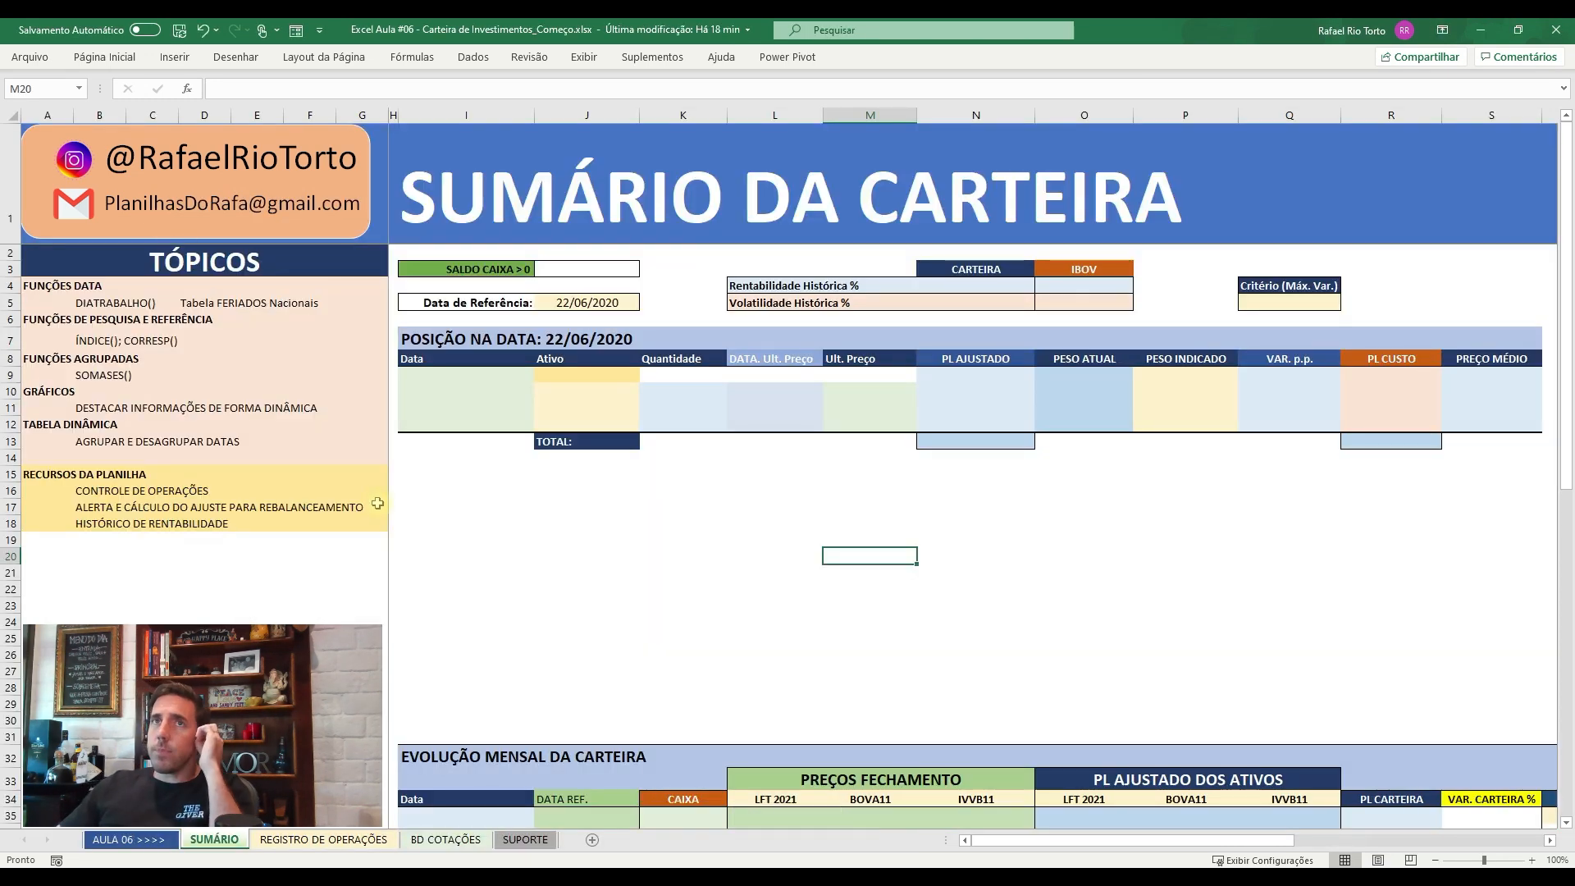
- Go over the TÓPICOS list, from DIATRABALHO, ÍNDICE and CORRESP to SOMASES, charts and pivot tables
drag(48, 284, 379, 525)
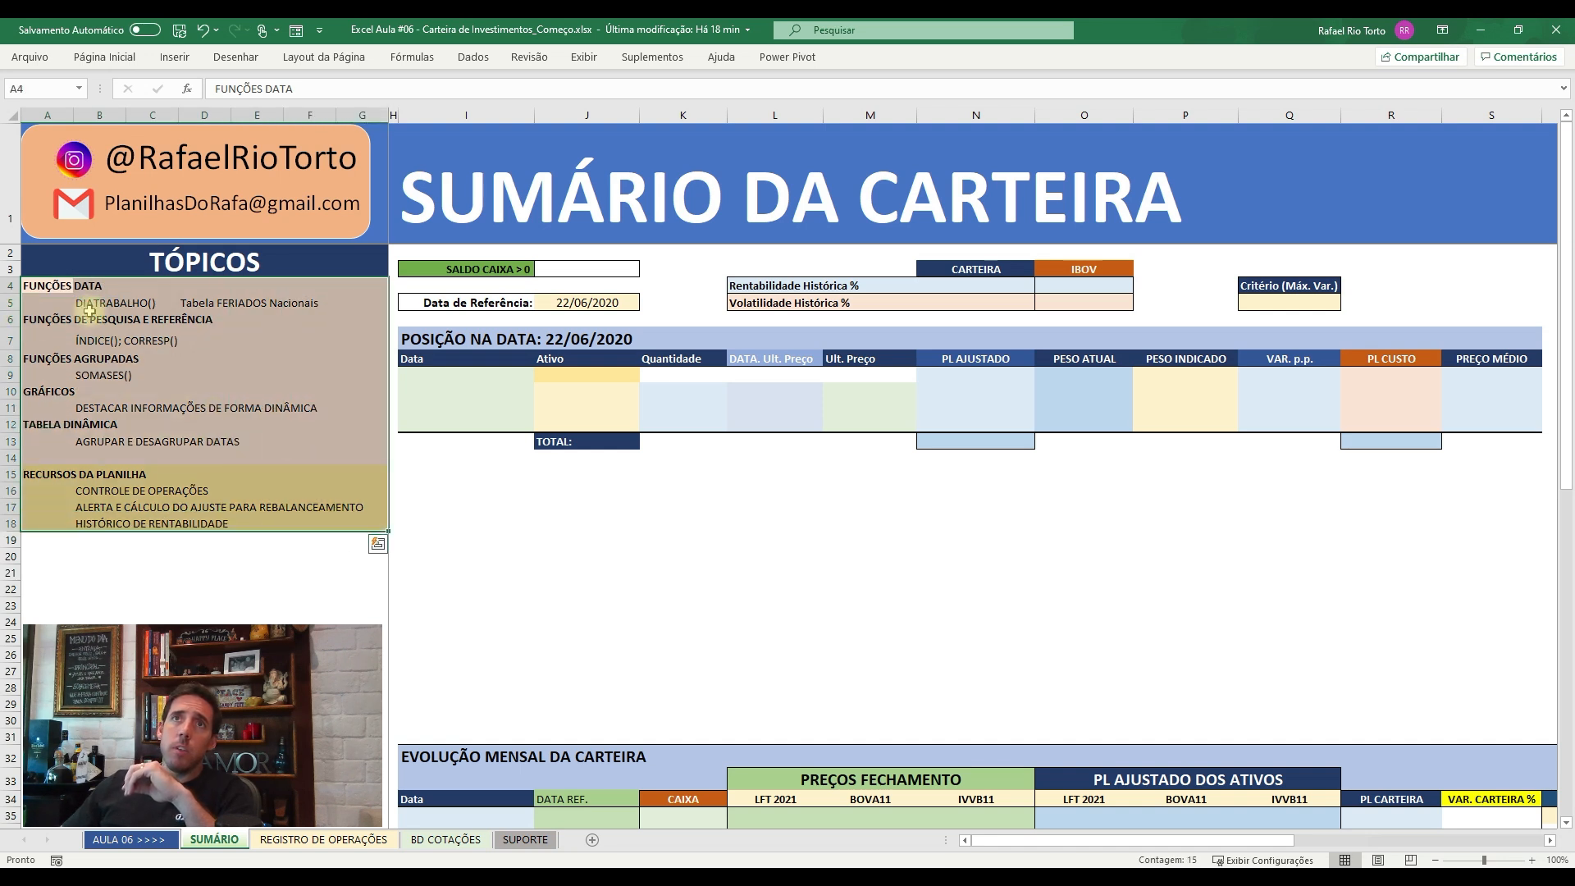
drag(80, 299, 318, 298)
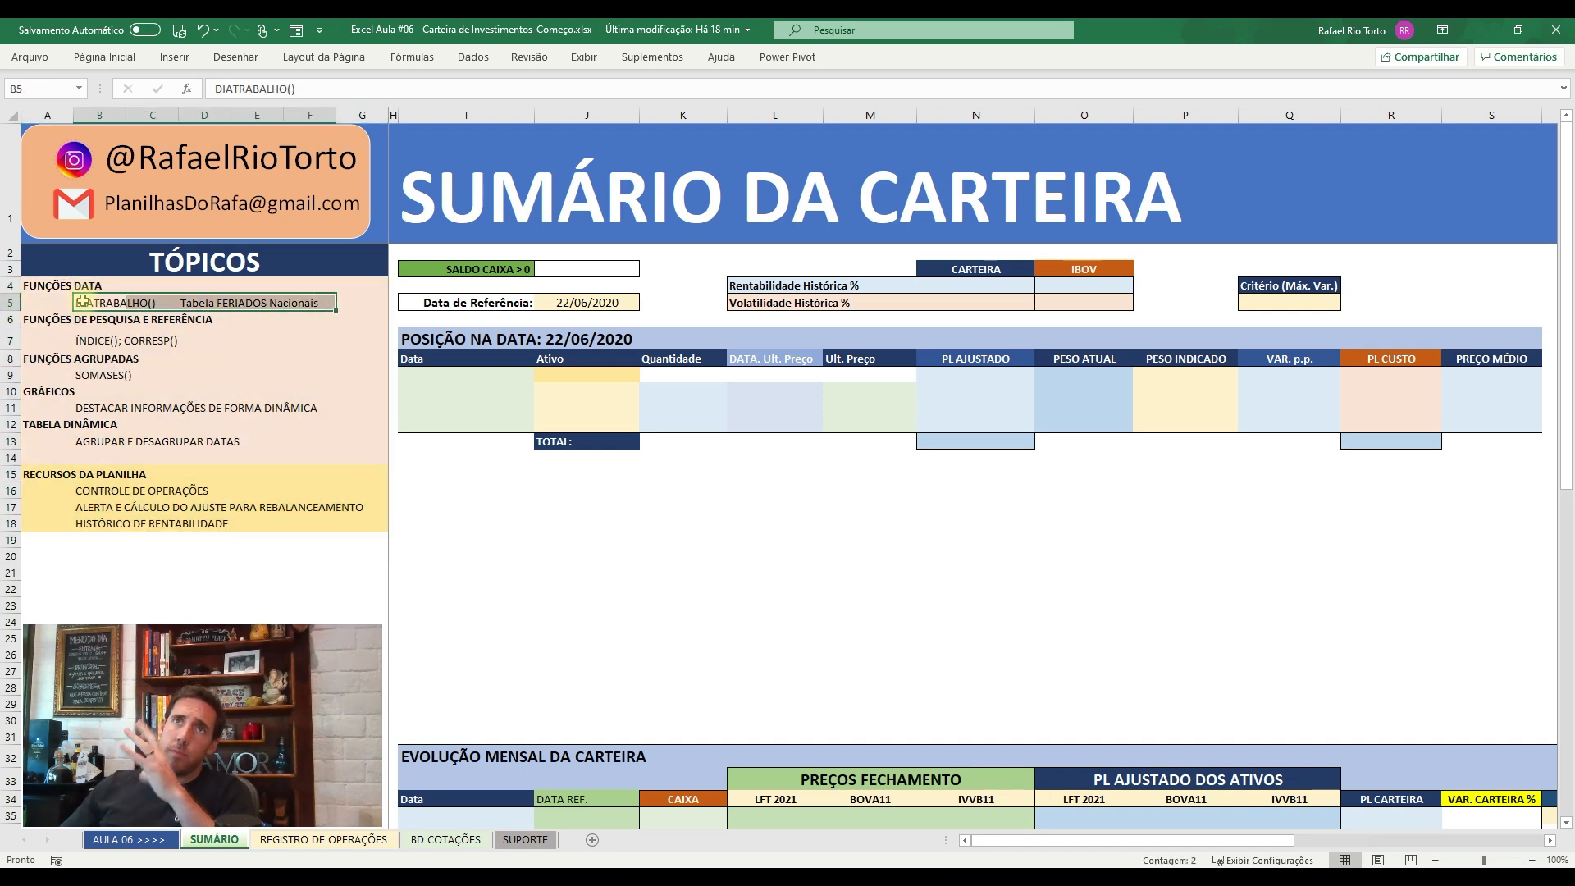
drag(90, 340, 208, 351)
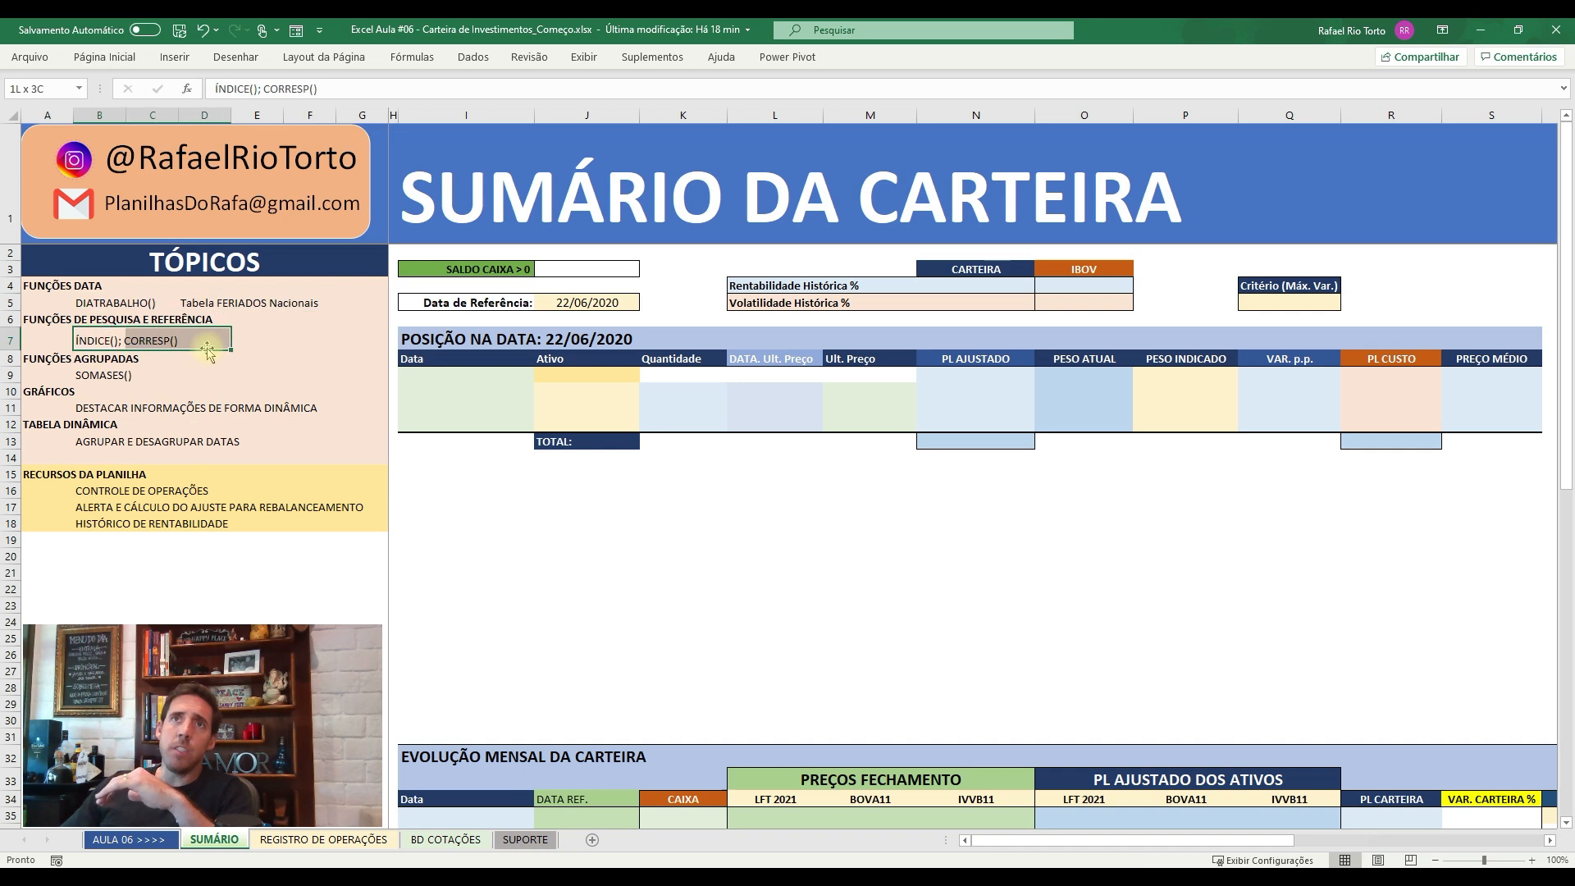
drag(82, 375, 169, 379)
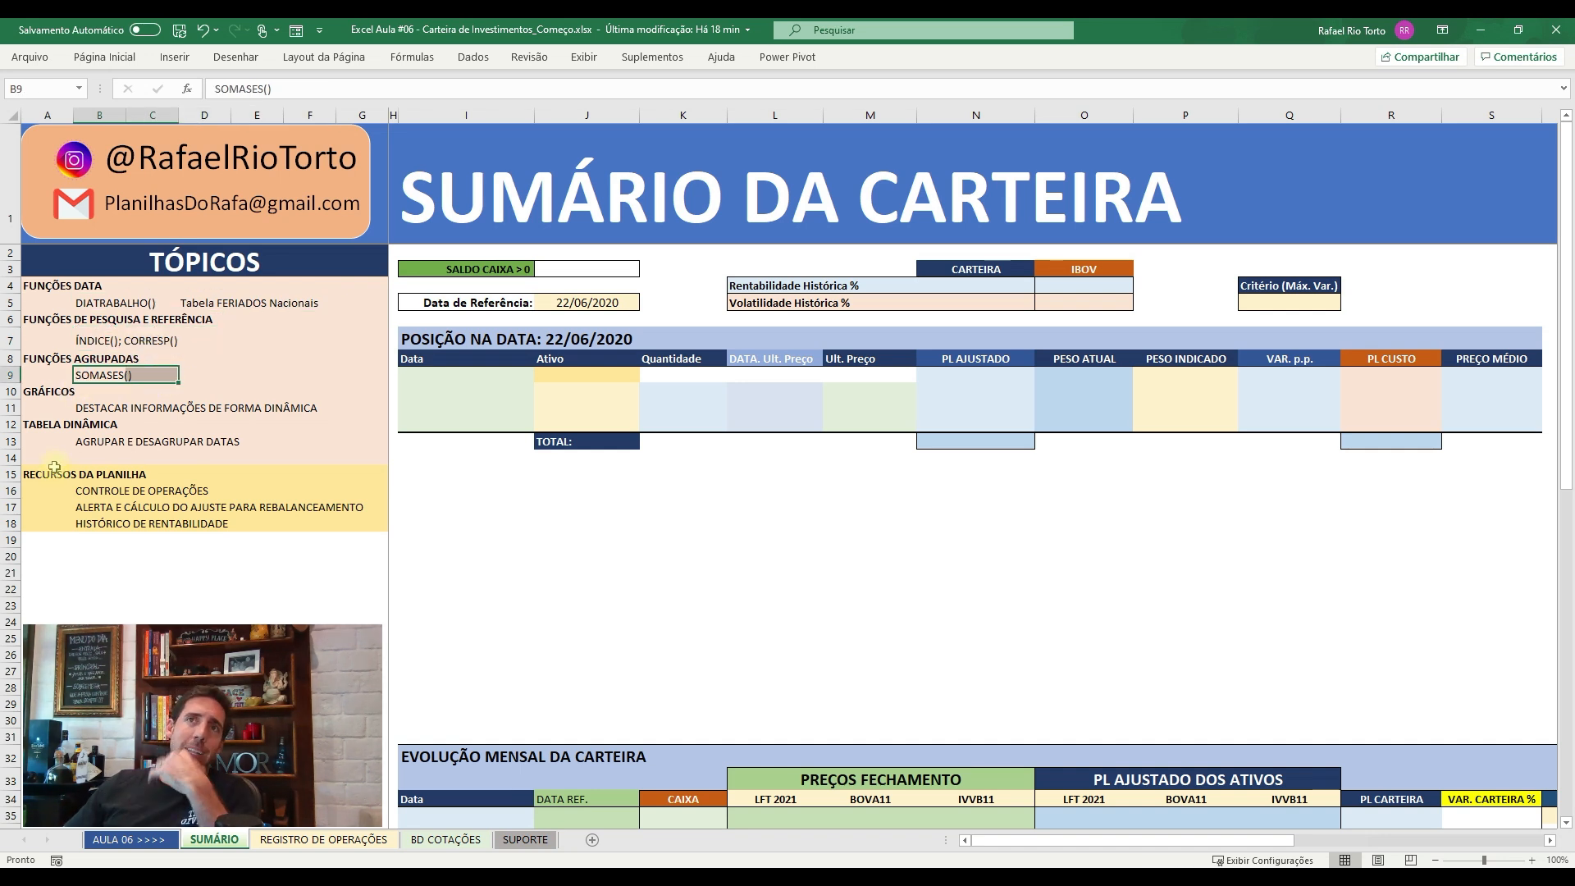
drag(49, 396, 349, 457)
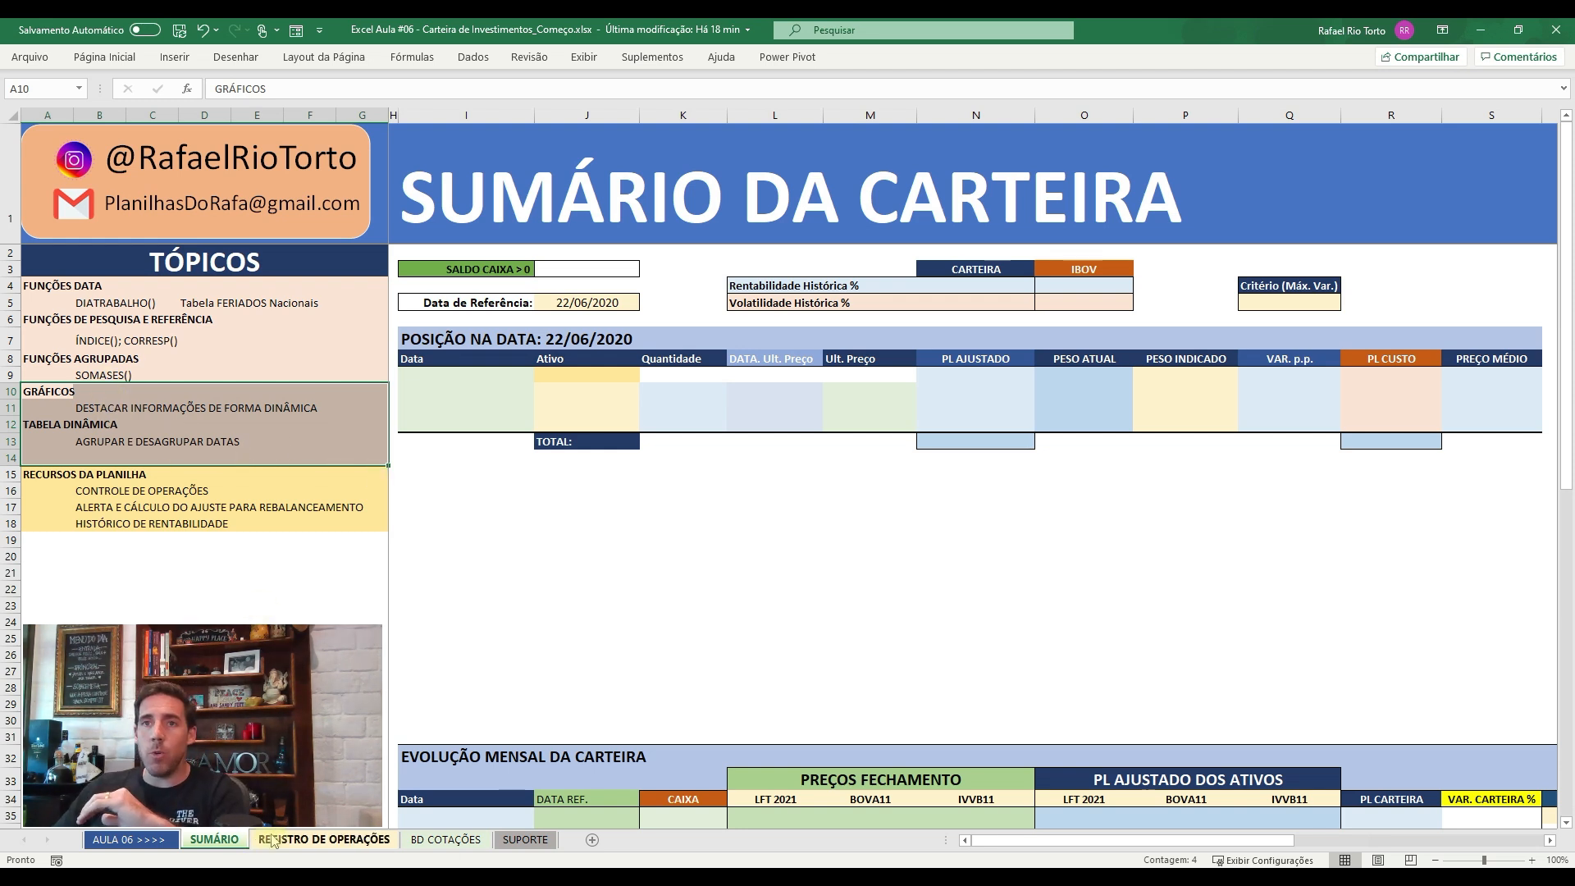
- Review questions A and B with their answers on the AULA 06 sheet, covering the information to observe and data to record
click(115, 840)
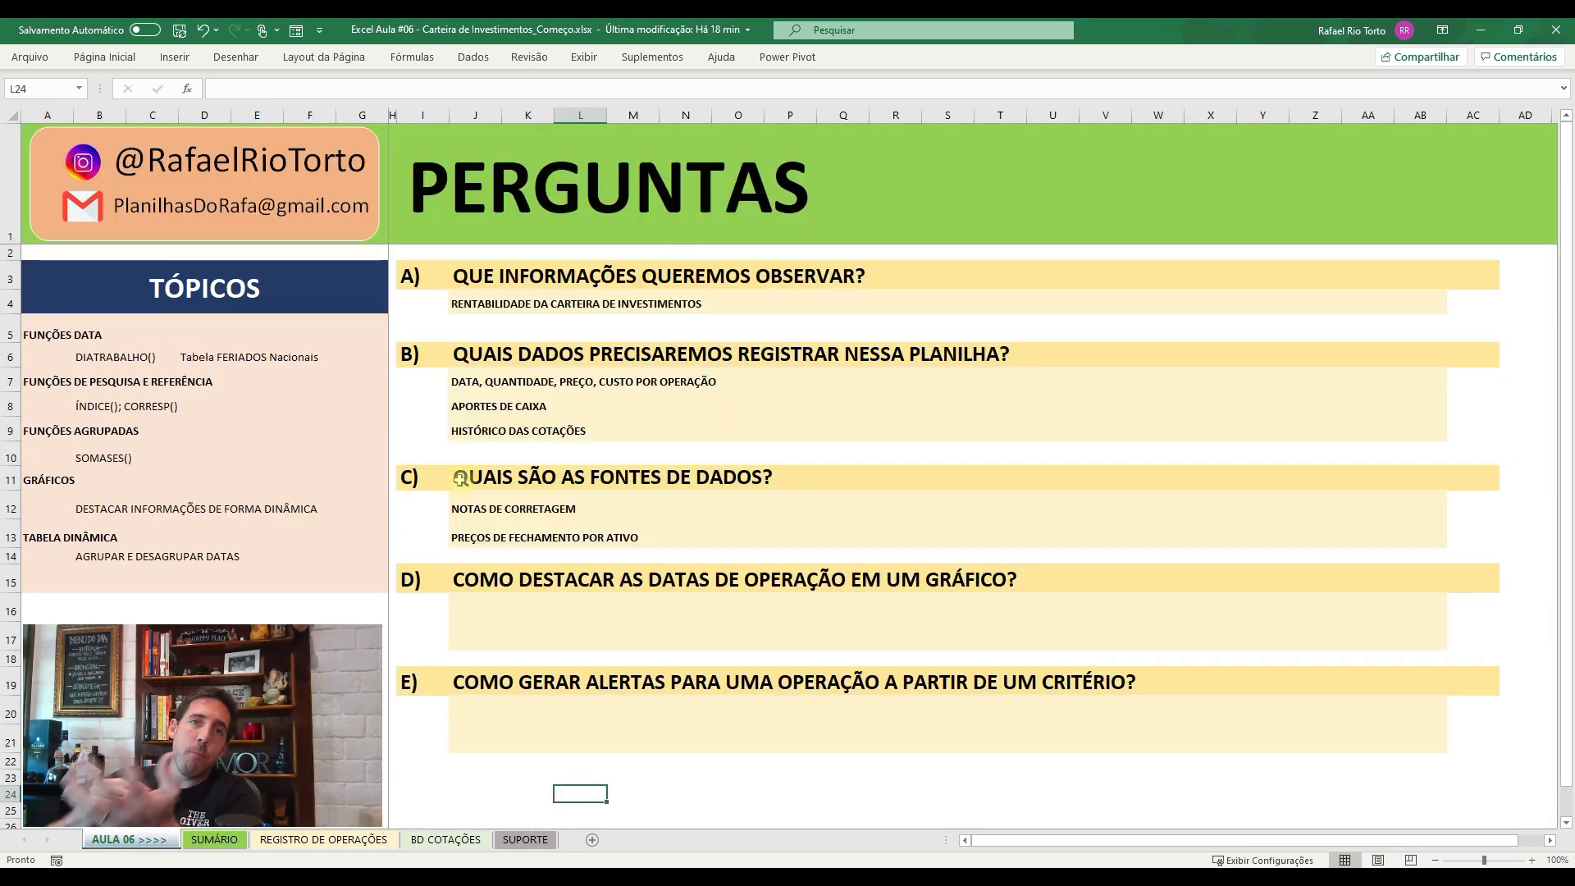
drag(437, 264, 1120, 271)
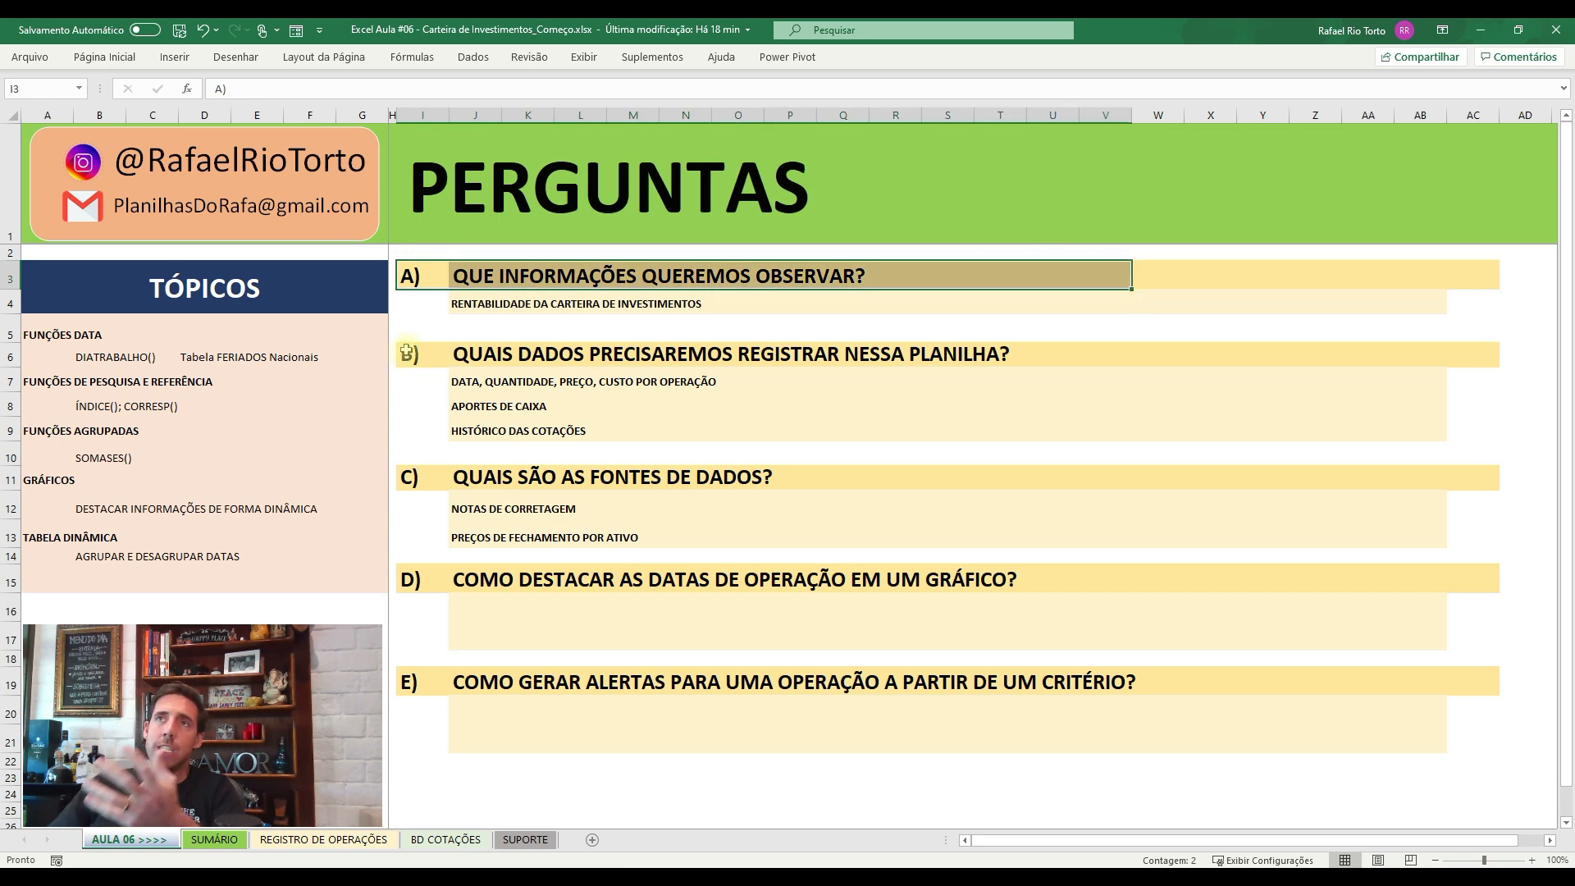
drag(484, 302, 789, 300)
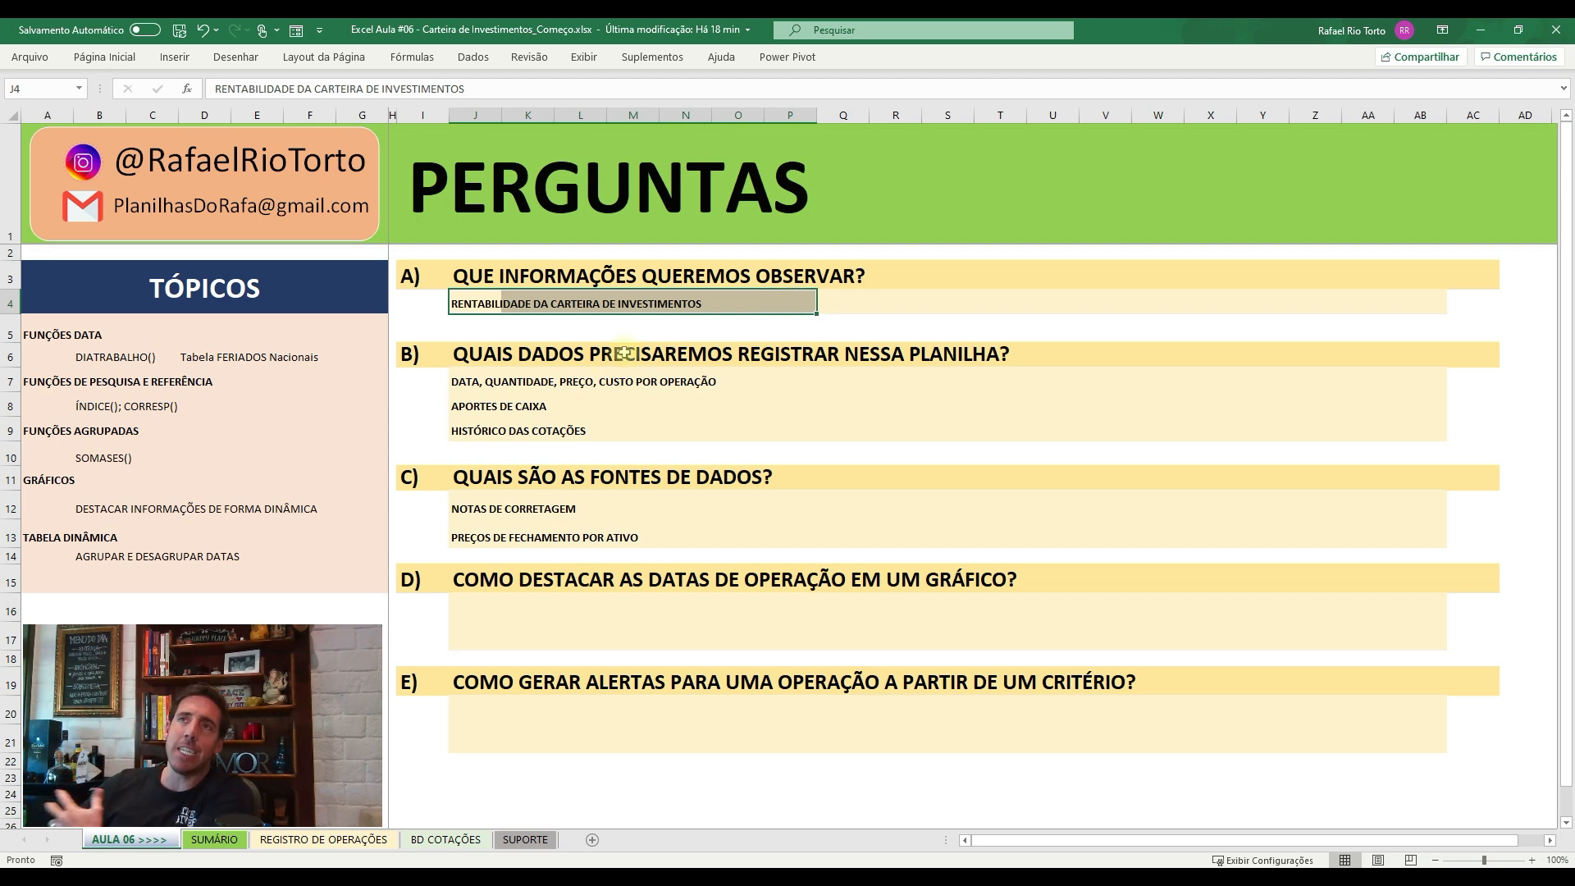
drag(460, 358, 1047, 346)
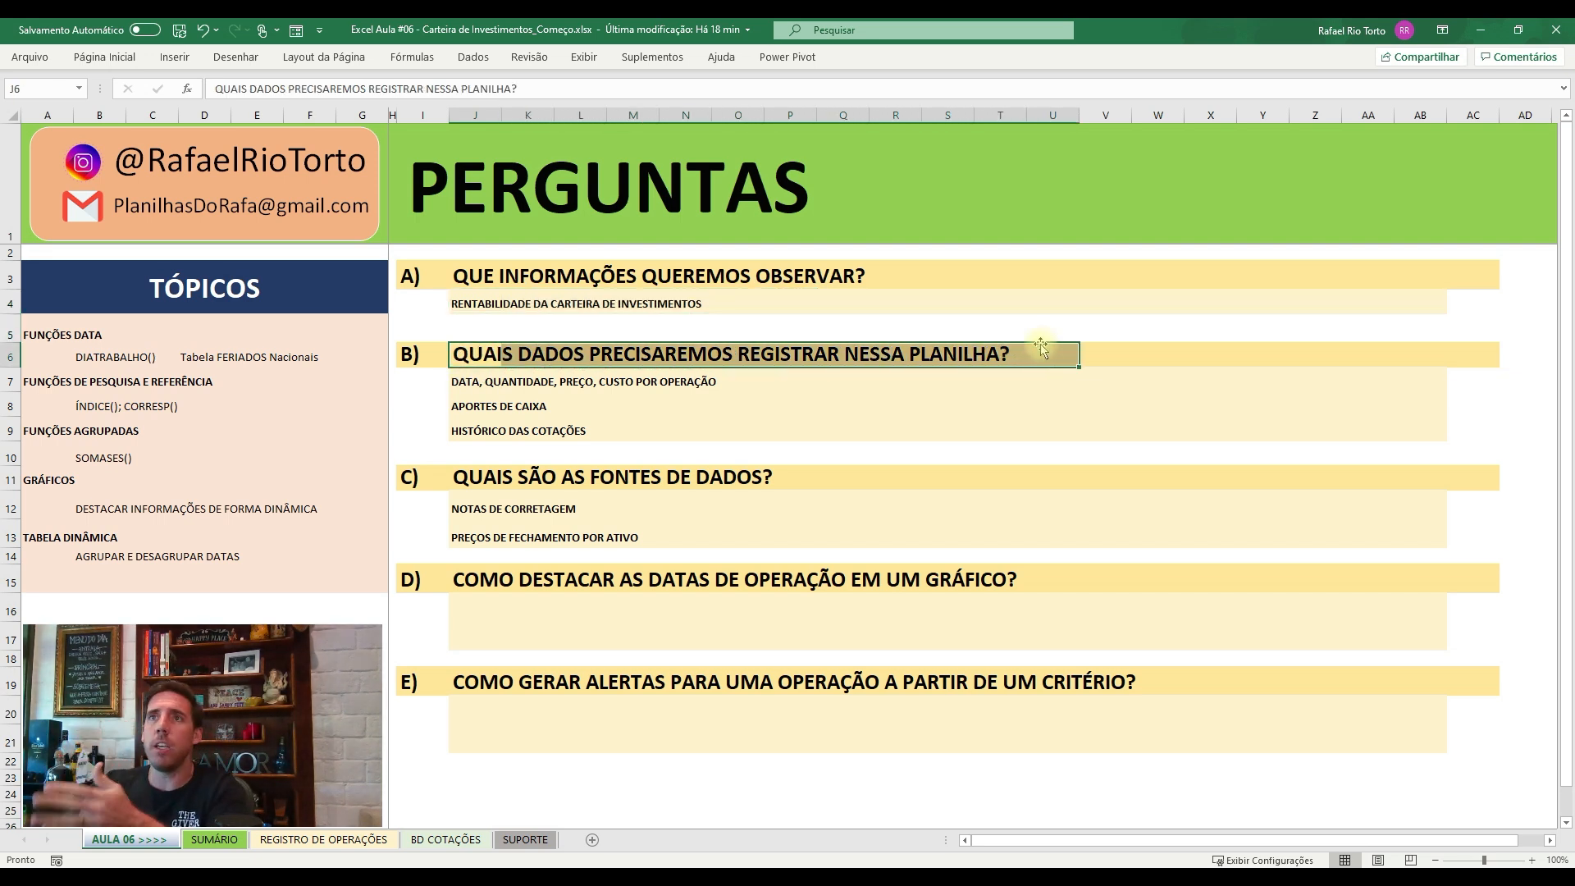
drag(460, 379, 838, 374)
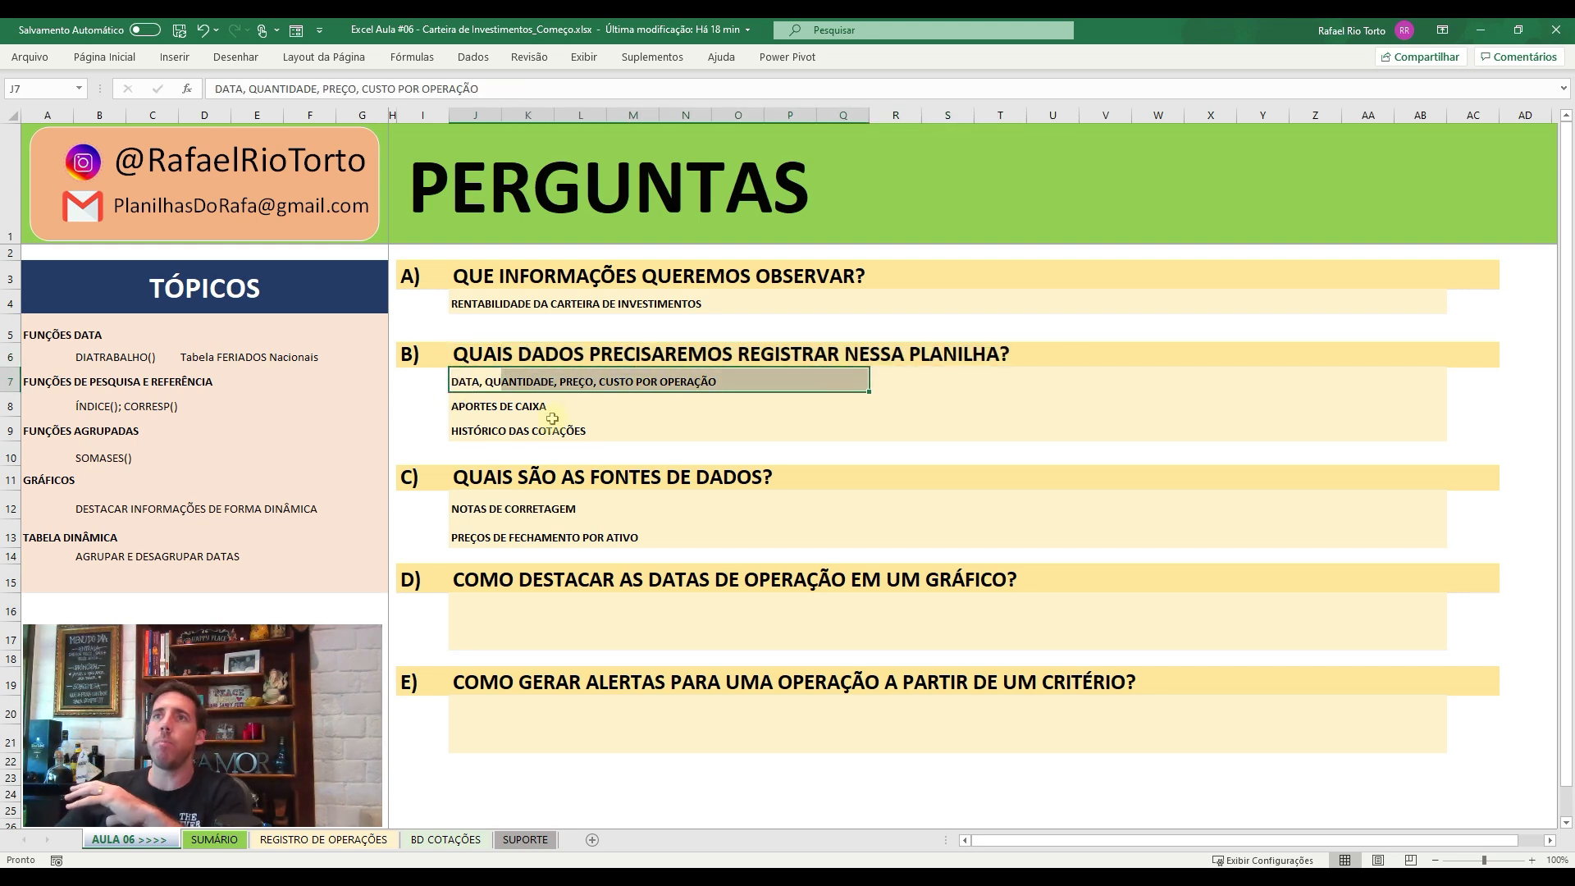
drag(458, 412, 738, 408)
click(463, 435)
drag(463, 435, 787, 412)
- Review the data sources under question C, plus questions D and E on chart dates and operation alerts
drag(465, 507, 826, 504)
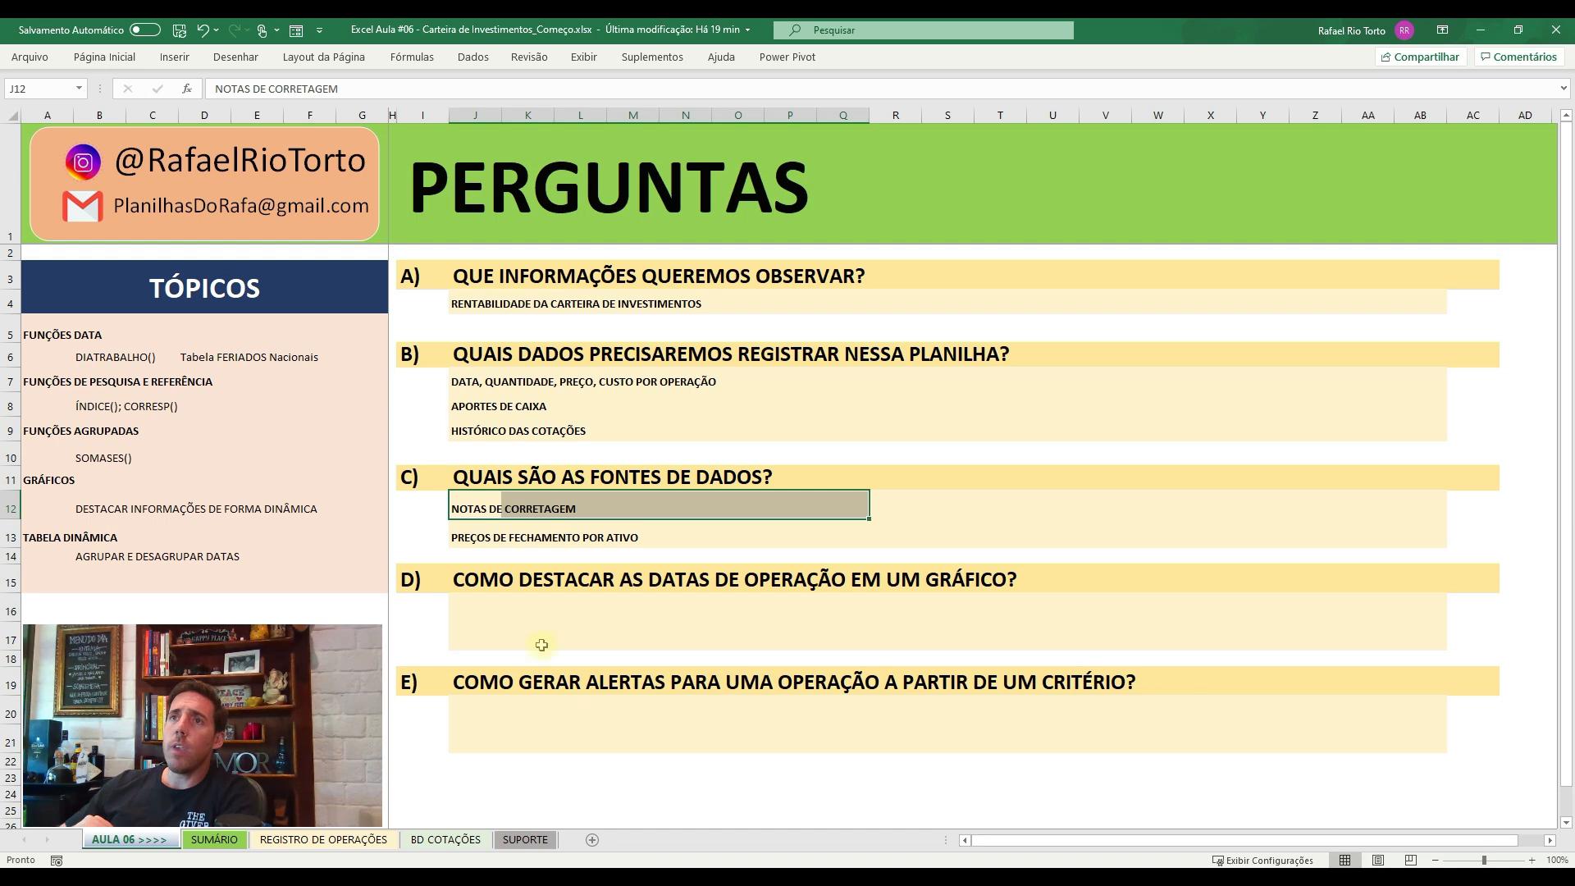
drag(464, 538, 1440, 538)
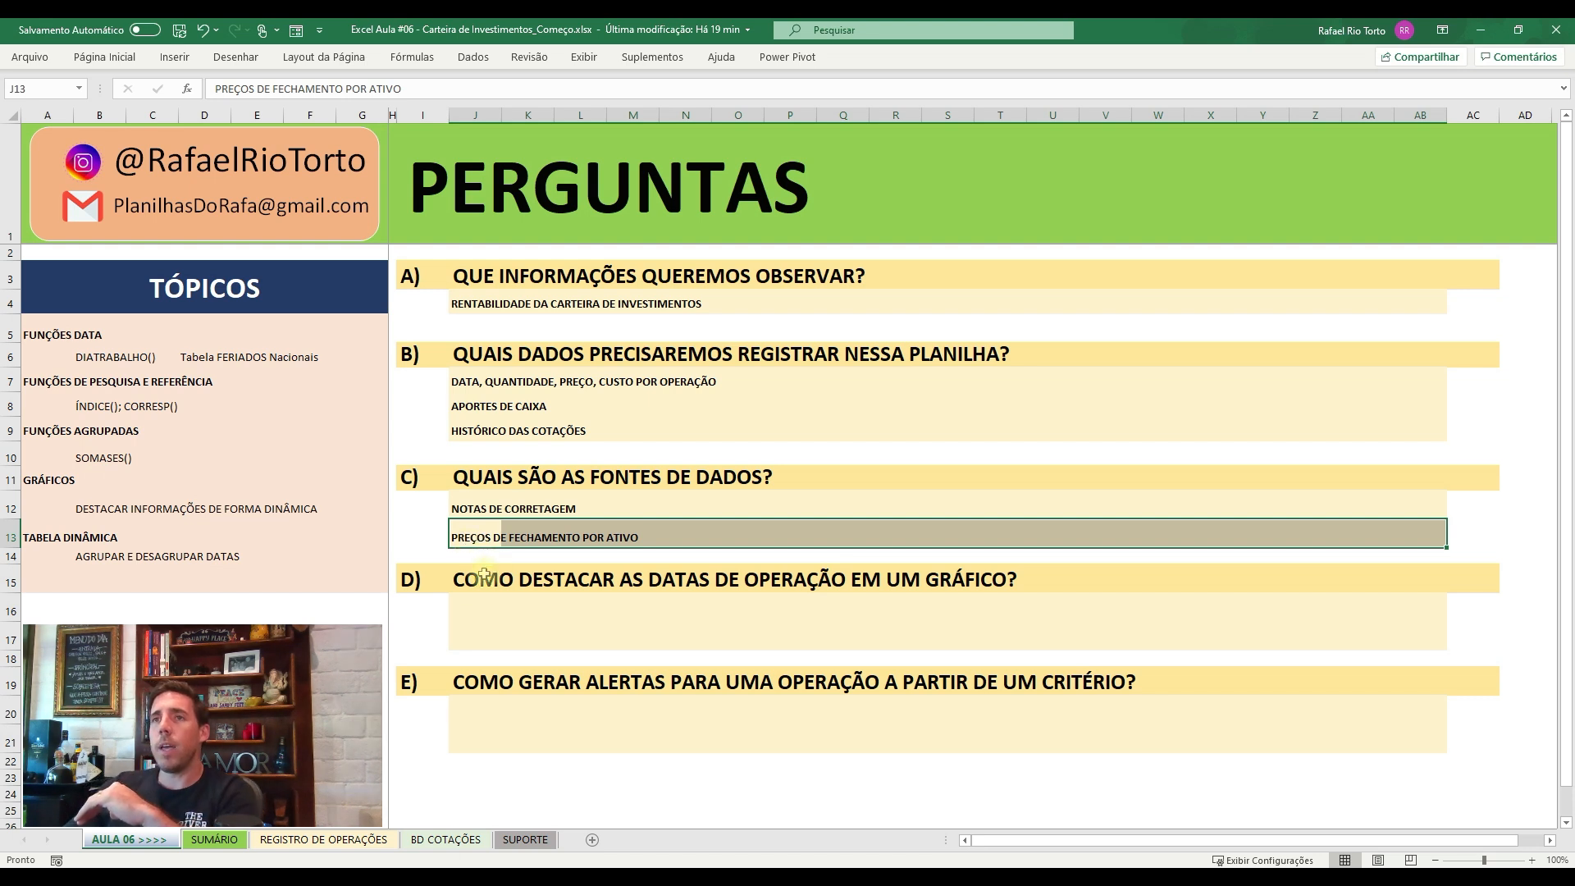
drag(478, 586, 1399, 712)
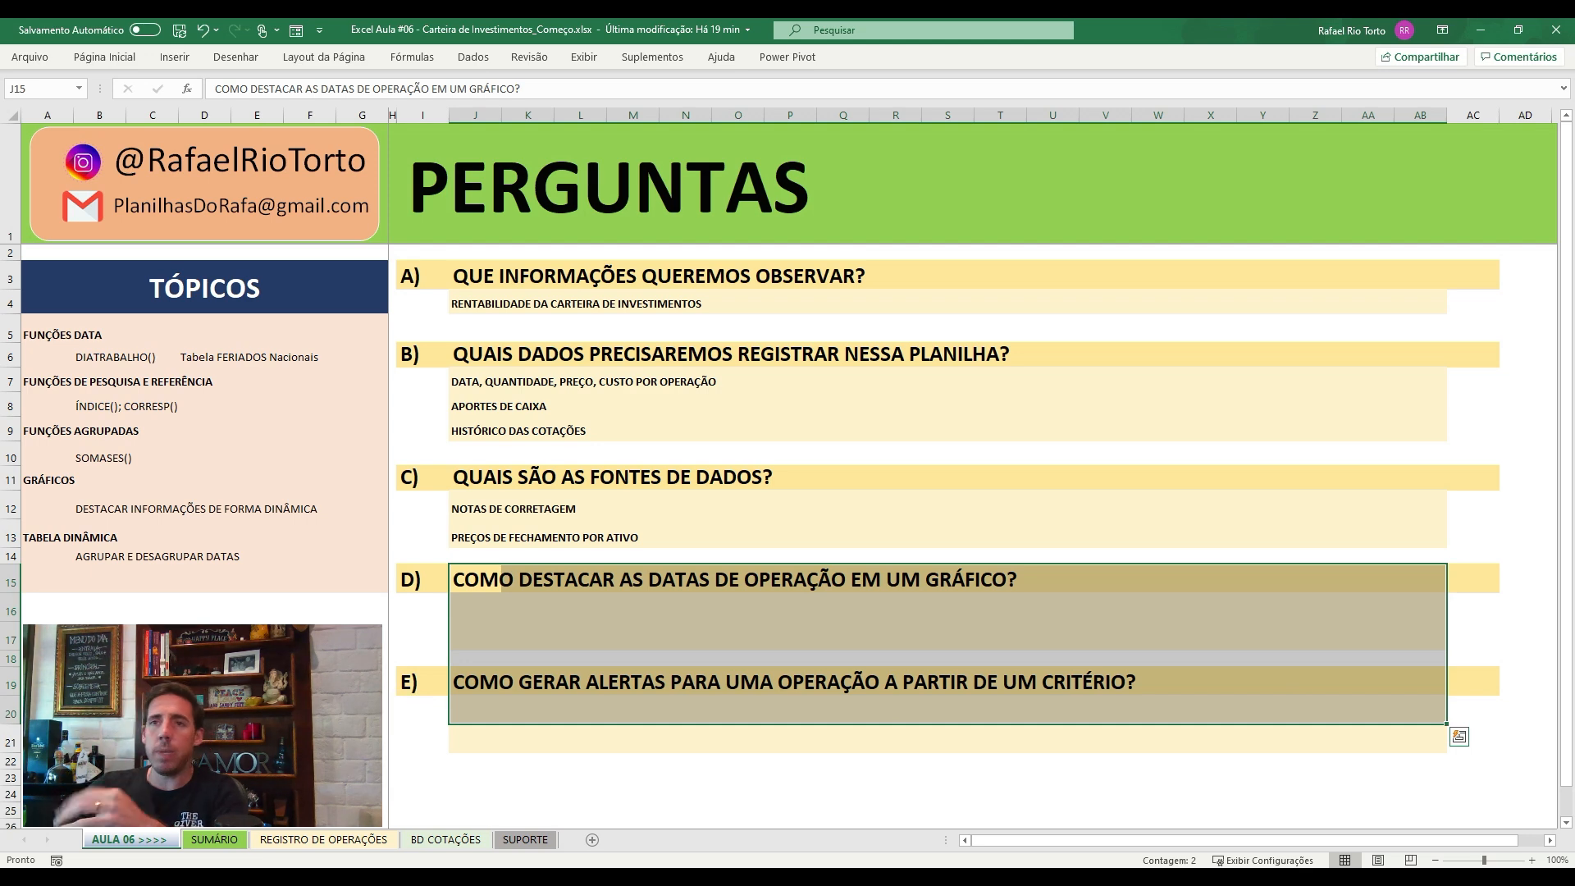
- Look across the first row of the empty position table on the SUMÁRIO sheet, from Data through PREÇO MÉDIO and back
click(208, 840)
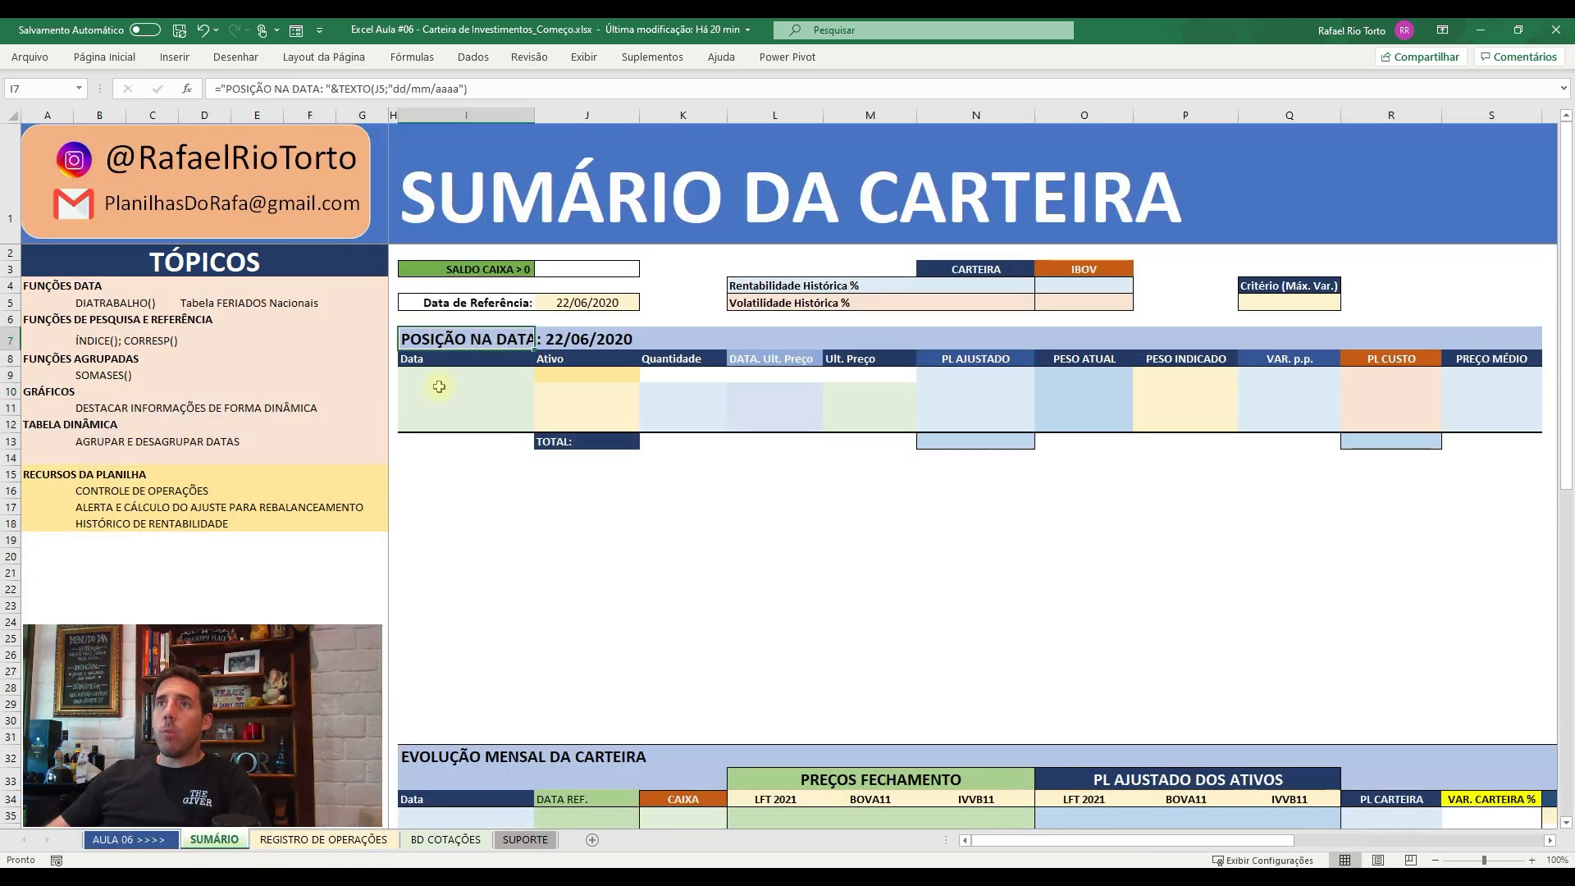
key(Down)
key(Down)
key(Right)
key(Right)
key(Right)
key(Right)
key(Right)
key(Right)
key(Right)
key(Right)
key(Right)
key(Right)
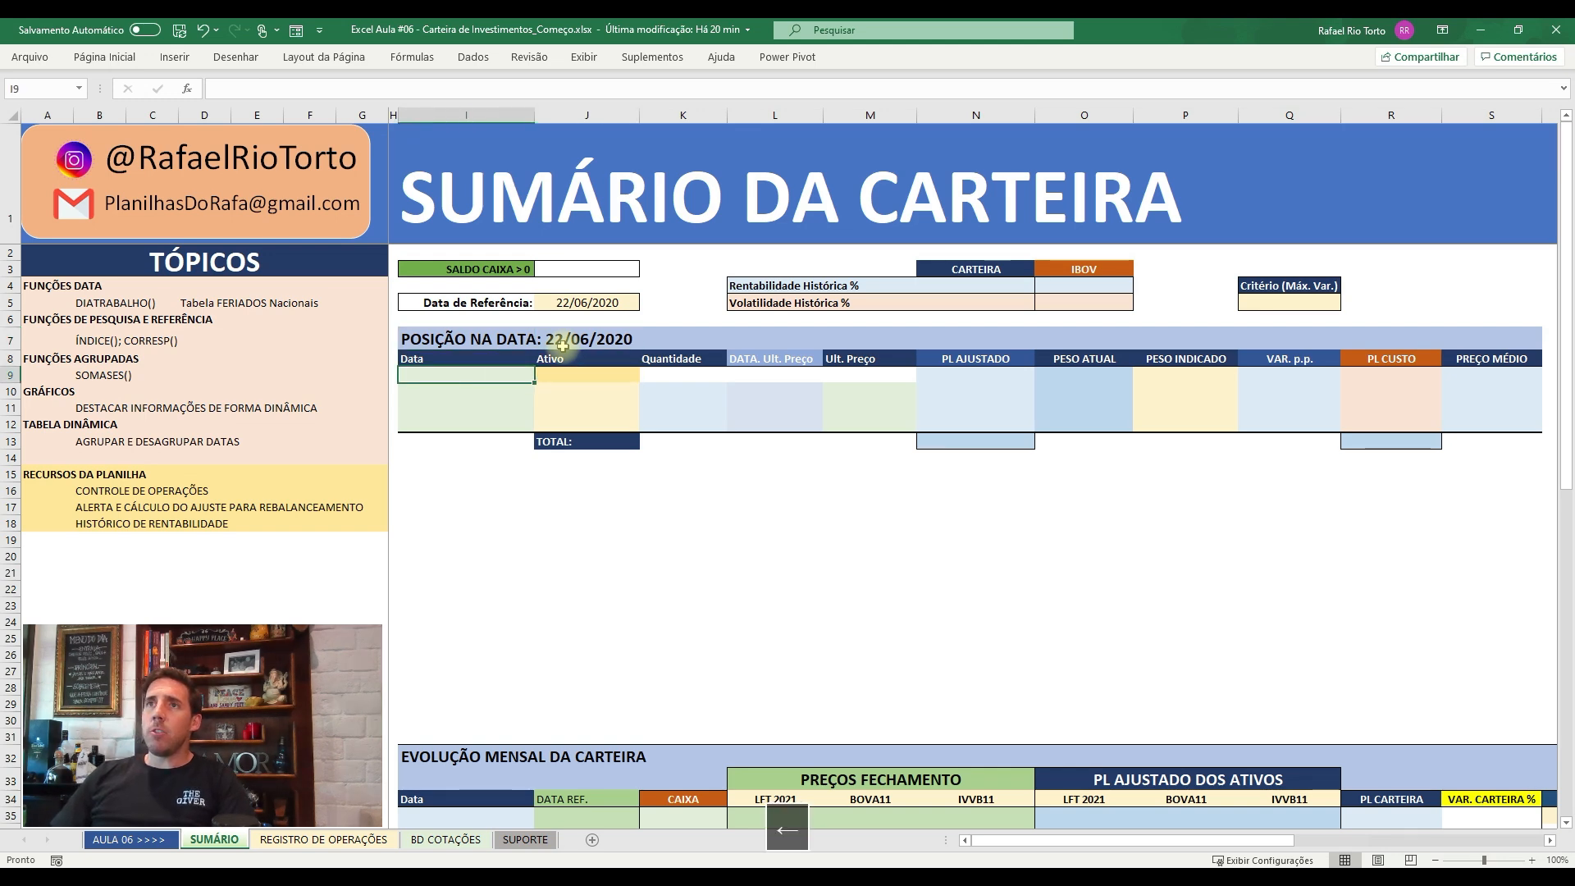
key(Right)
key(Left)
key(Left)
key(Left)
key(Left)
key(Left)
key(Left)
key(Left)
key(Left)
key(Left)
key(Left)
key(Left)
key(Left)
key(Left)
key(Left)
key(Left)
key(Left)
key(Left)
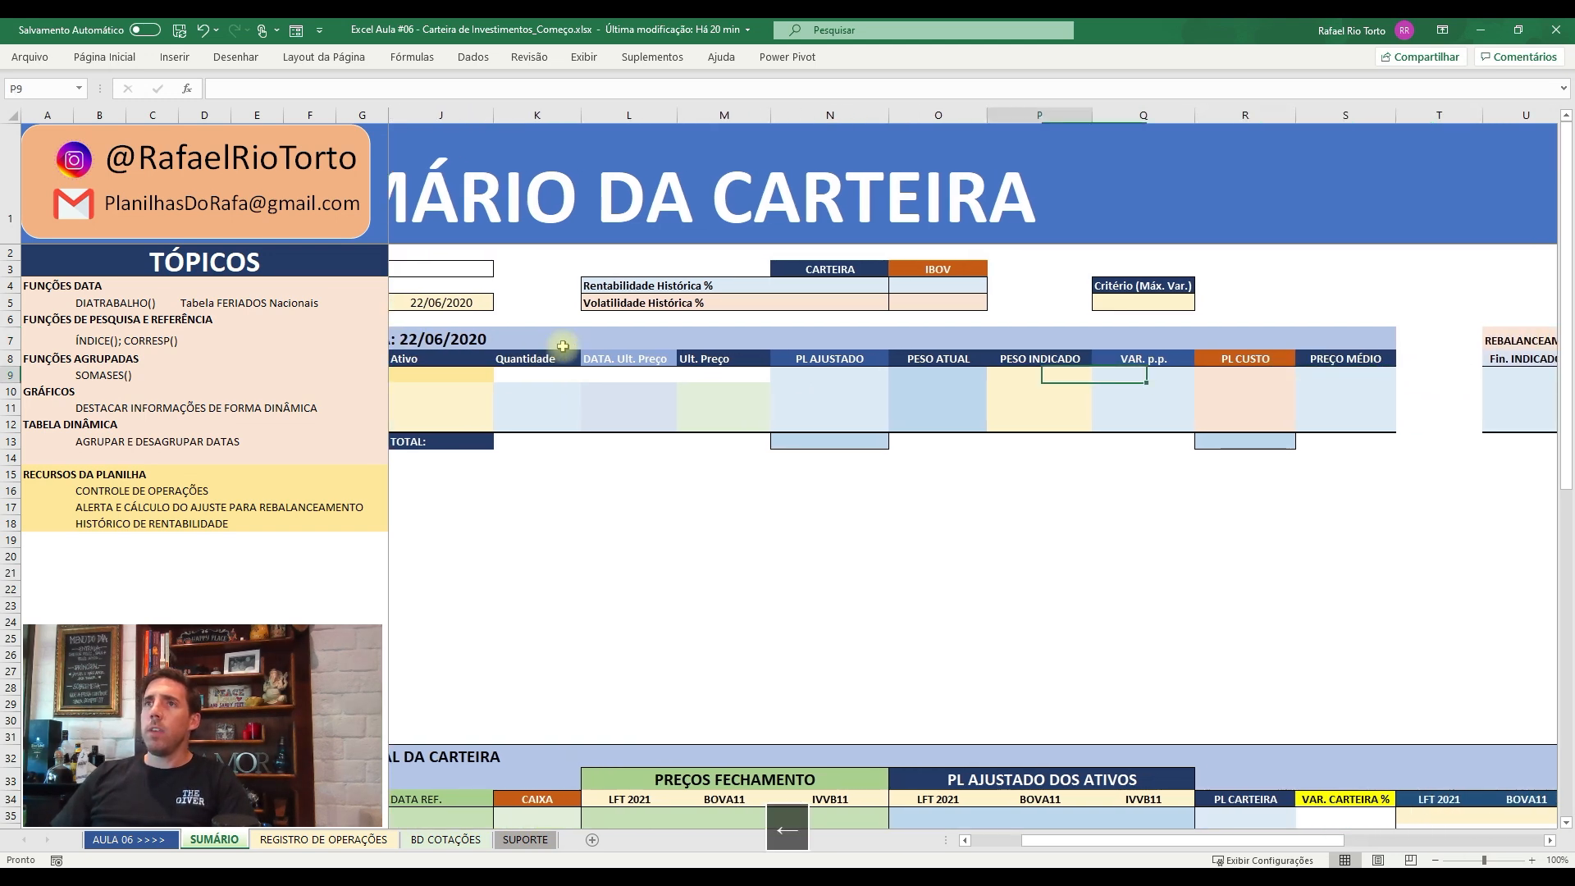
- Enter CAIXA as the first asset in the Ativo column of the position table
key(Right)
key(Right)
key(Right)
key(Right)
key(Right)
key(Right)
key(Right)
key(Down)
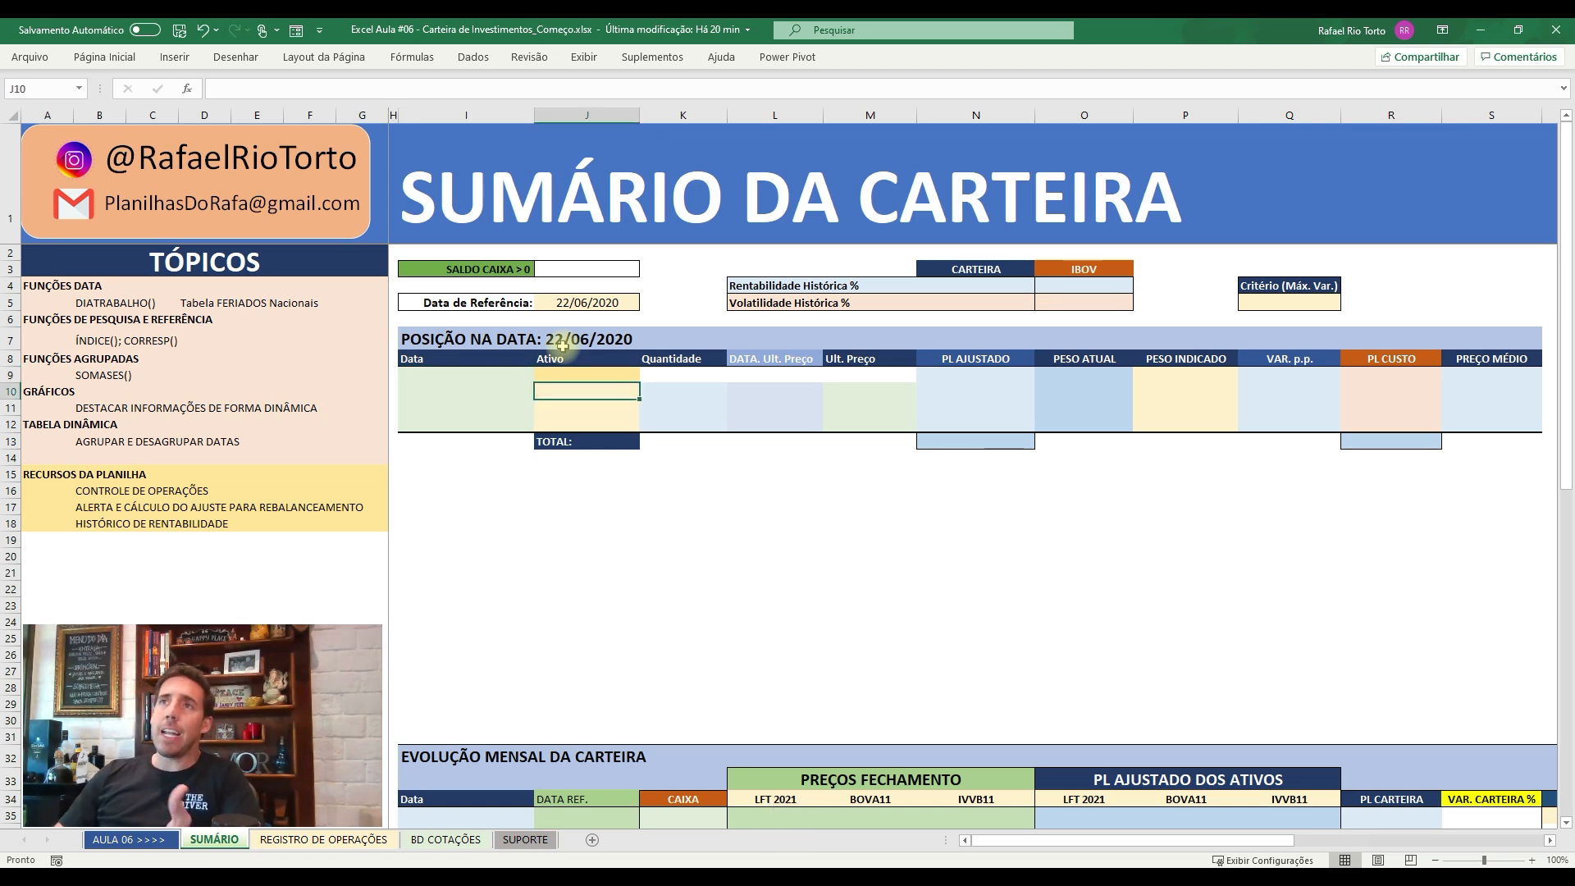
key(Up)
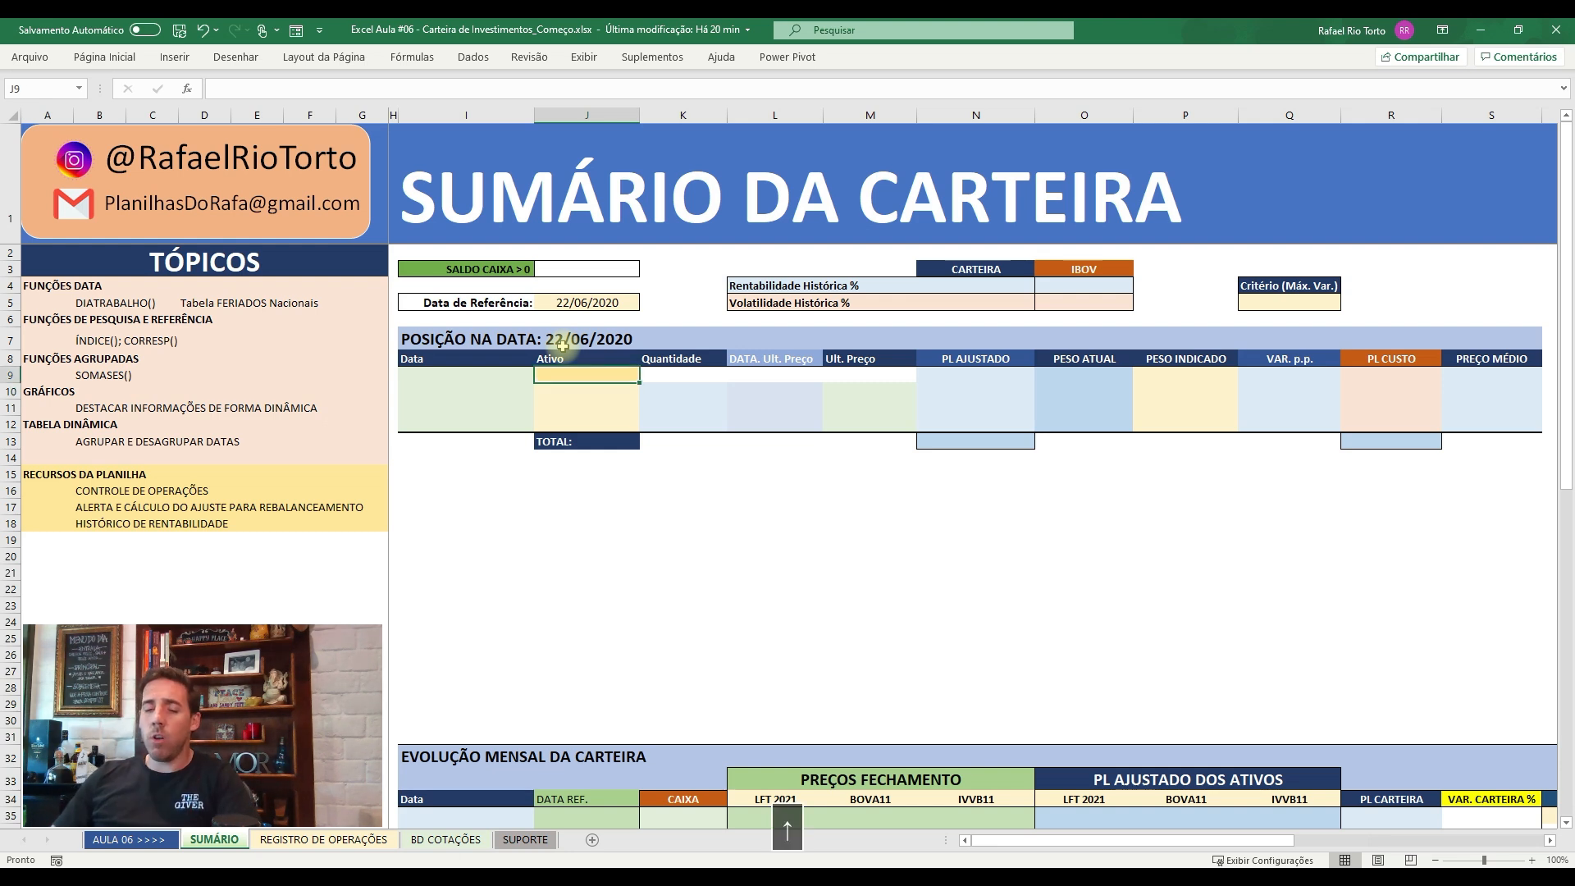
text(CAIXA)
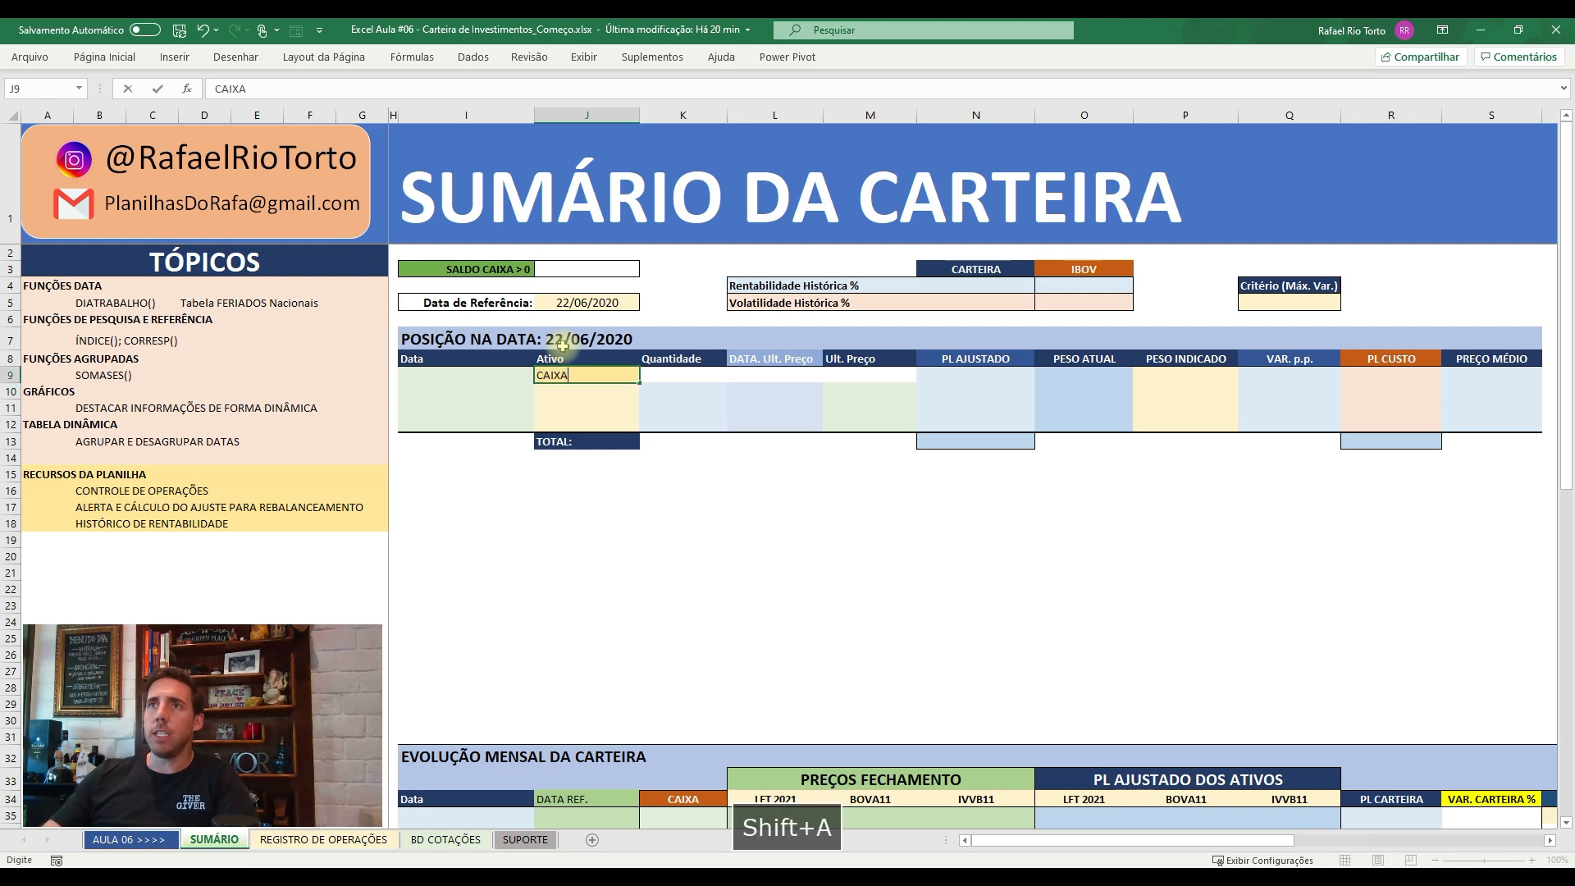
key(Return)
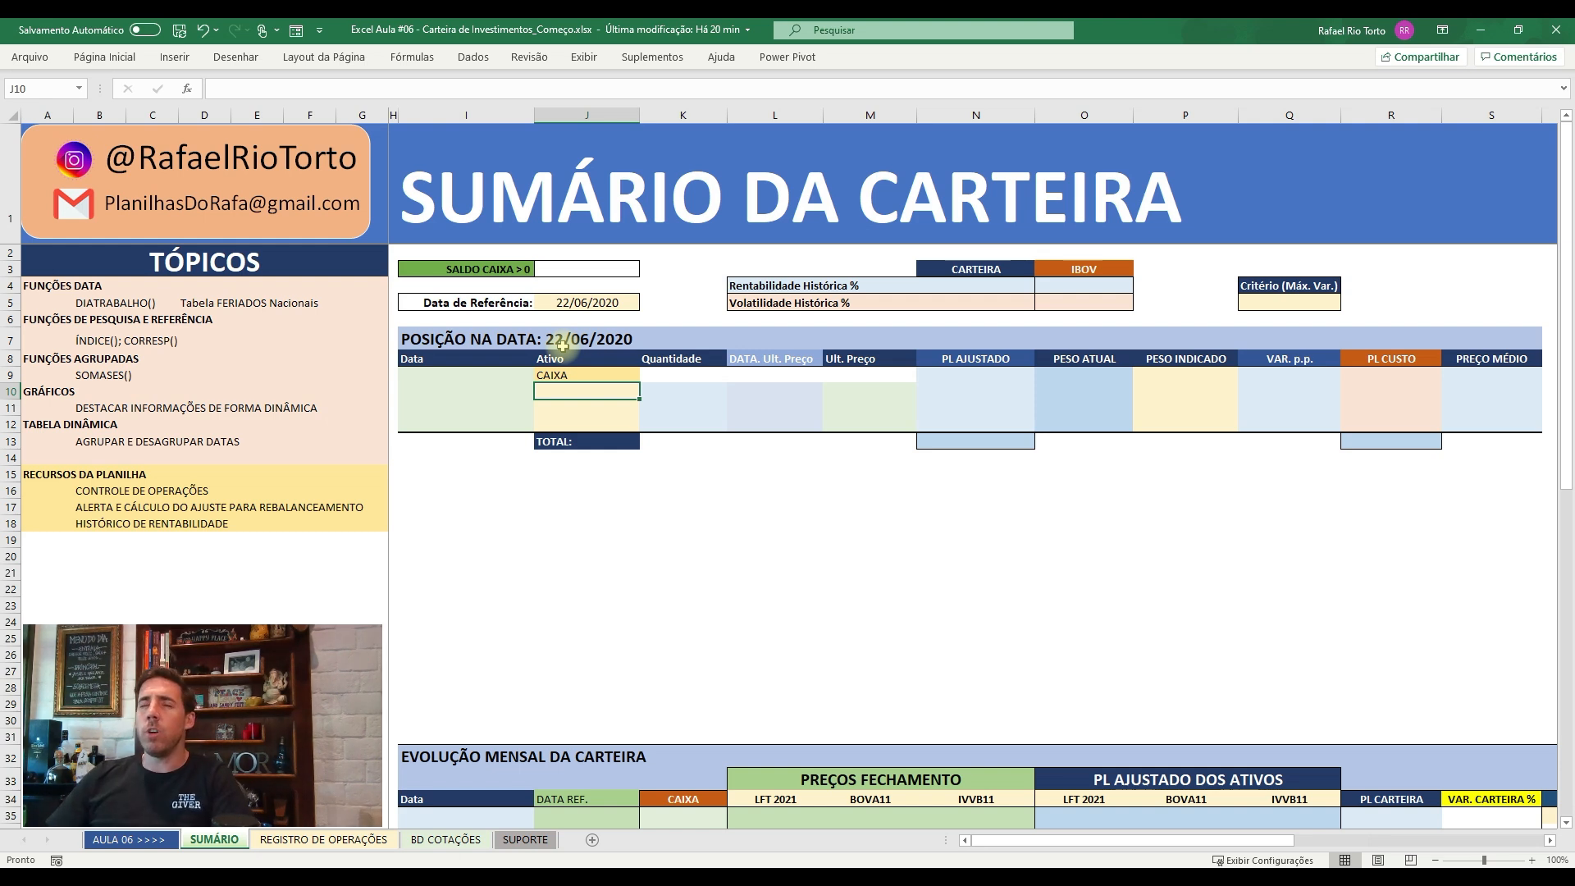
- Check the price history table on the BD COTAÇÕES sheet
key(Down)
key(Up)
click(435, 850)
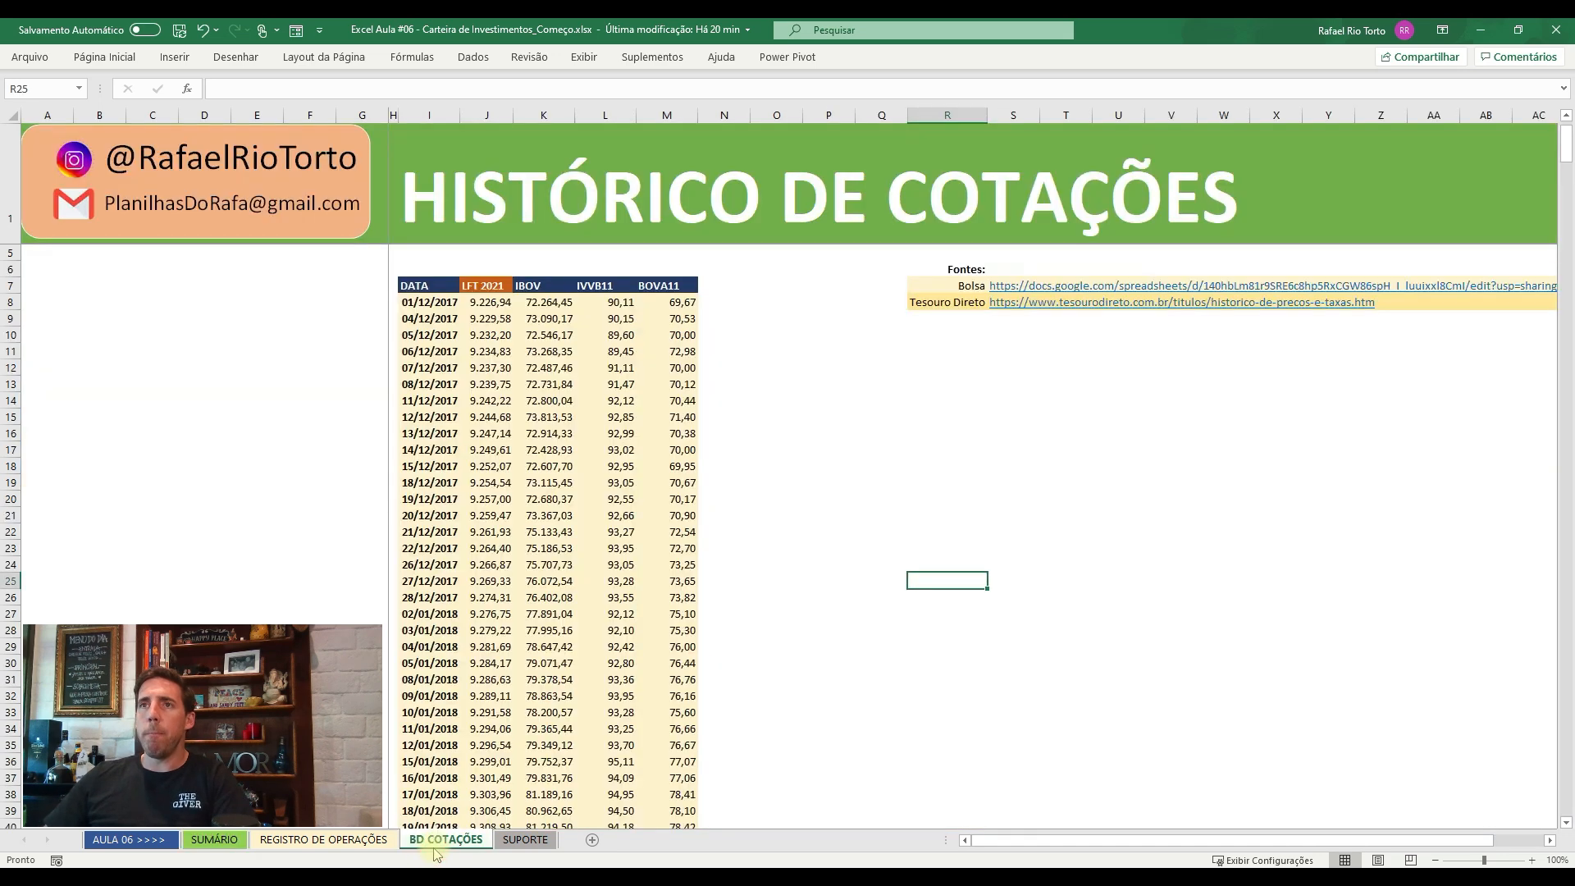
click(765, 319)
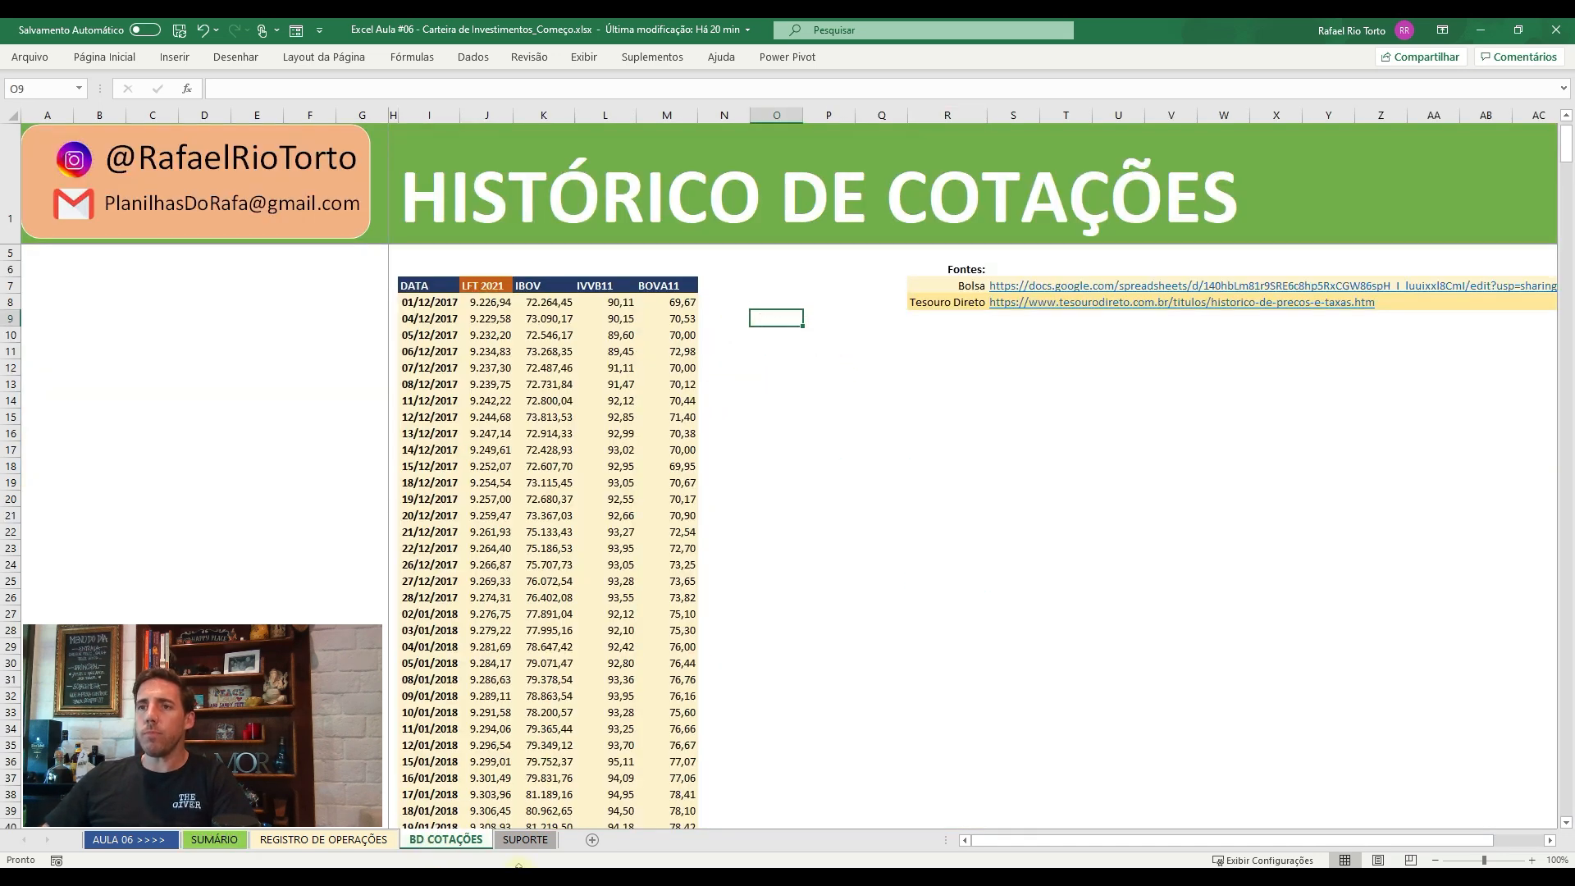
- Name the three asset cells K5:K7 of the PRAZO DE LÍQUIDAÇÃO table on the SUPORTE sheet Lista_Ativos
click(525, 839)
click(626, 365)
click(585, 302)
key(Down)
key(Down)
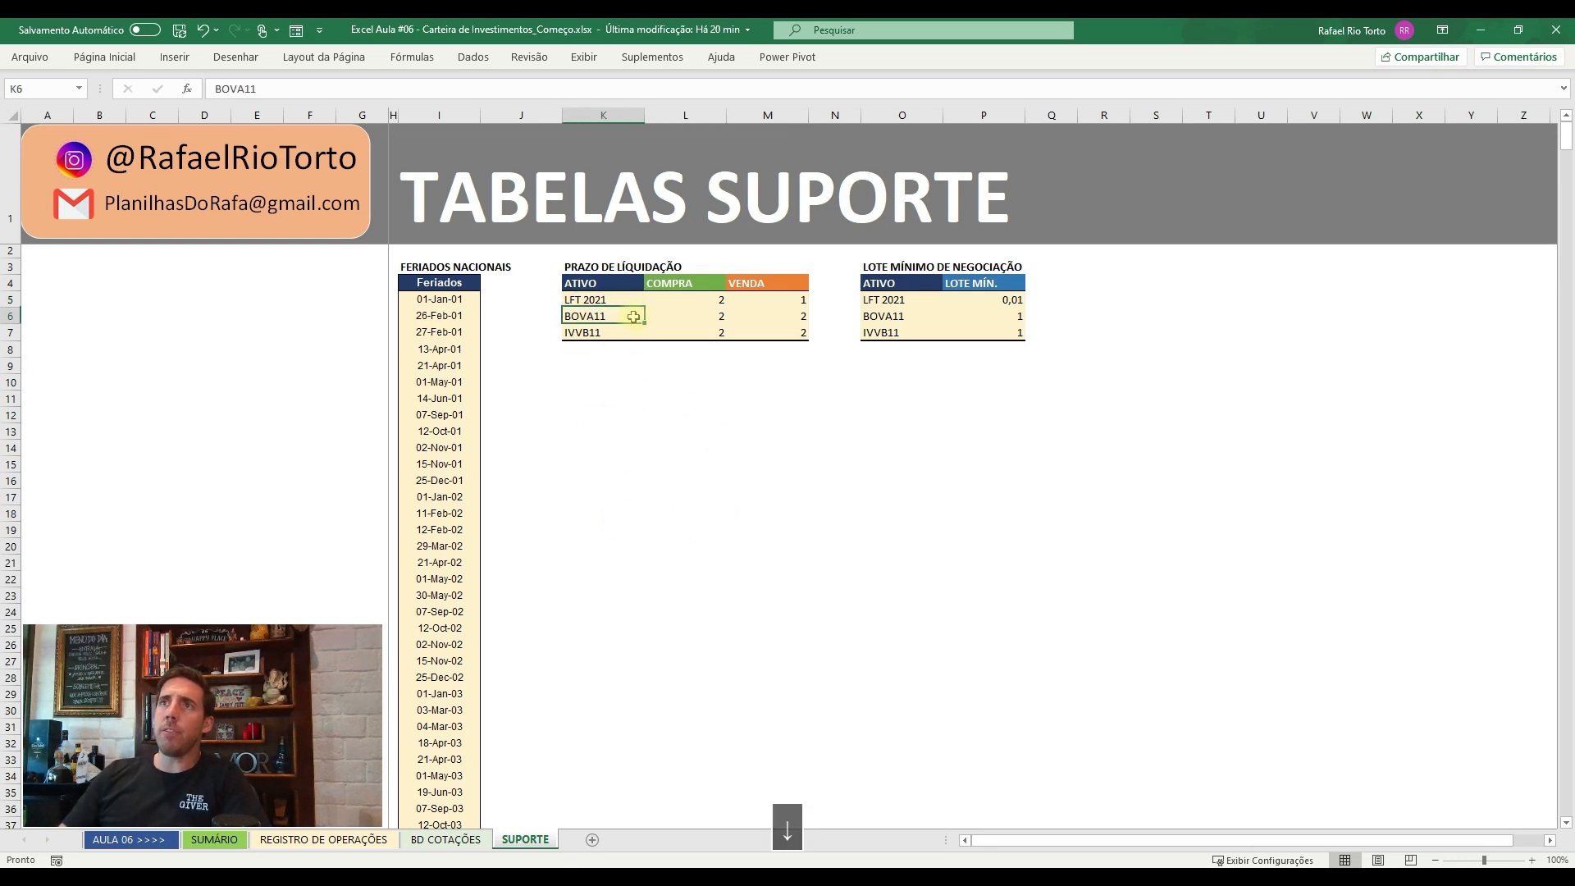
key(Up)
key(Up)
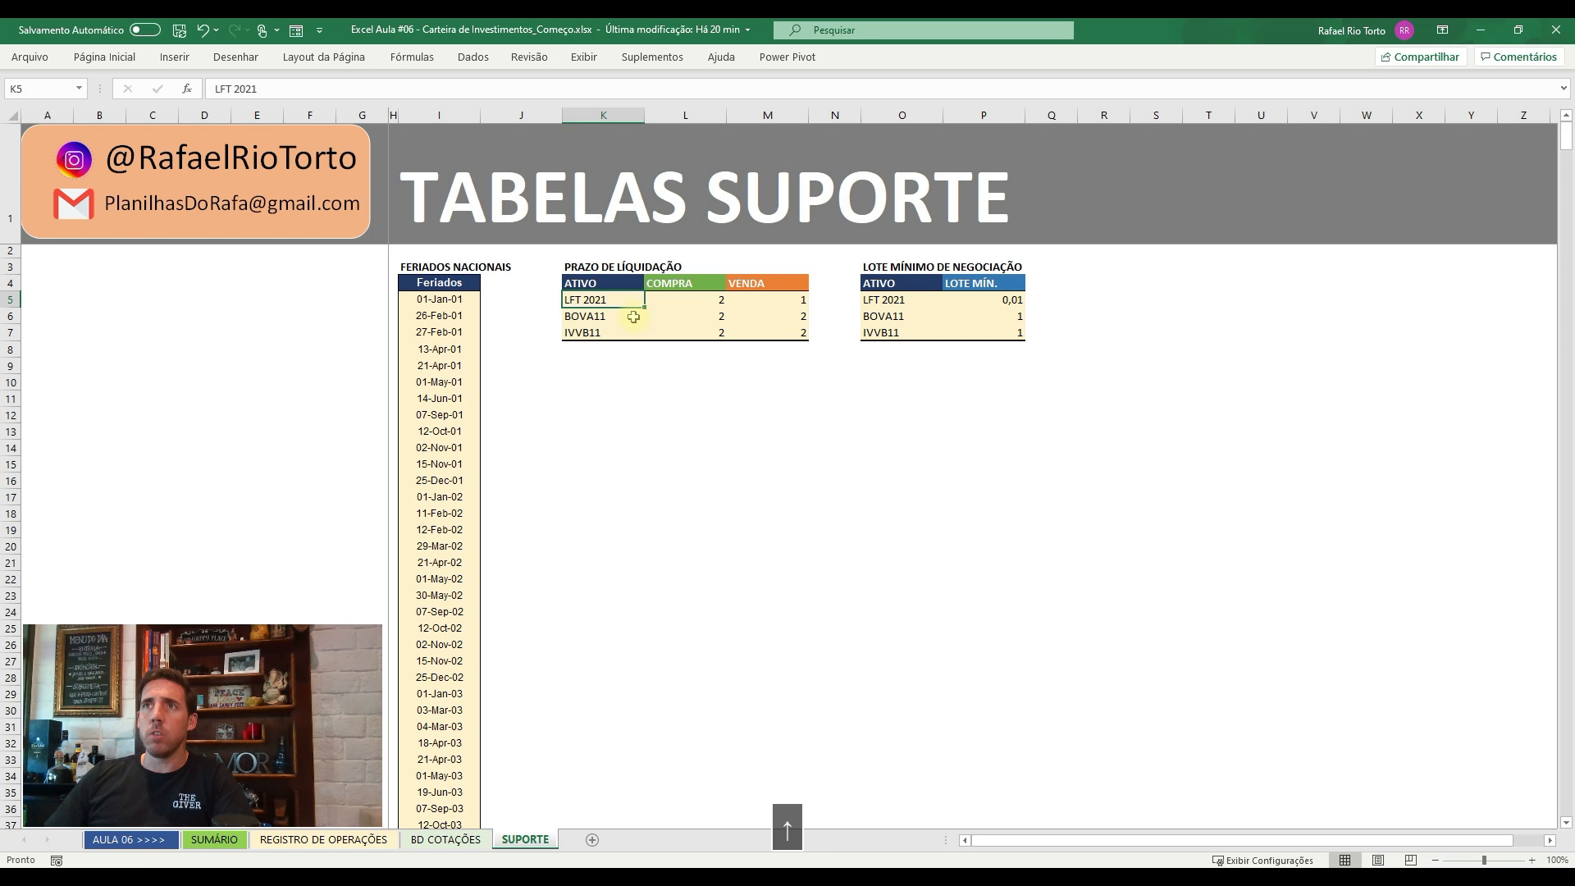
key(shift+Down)
key(shift+Down)
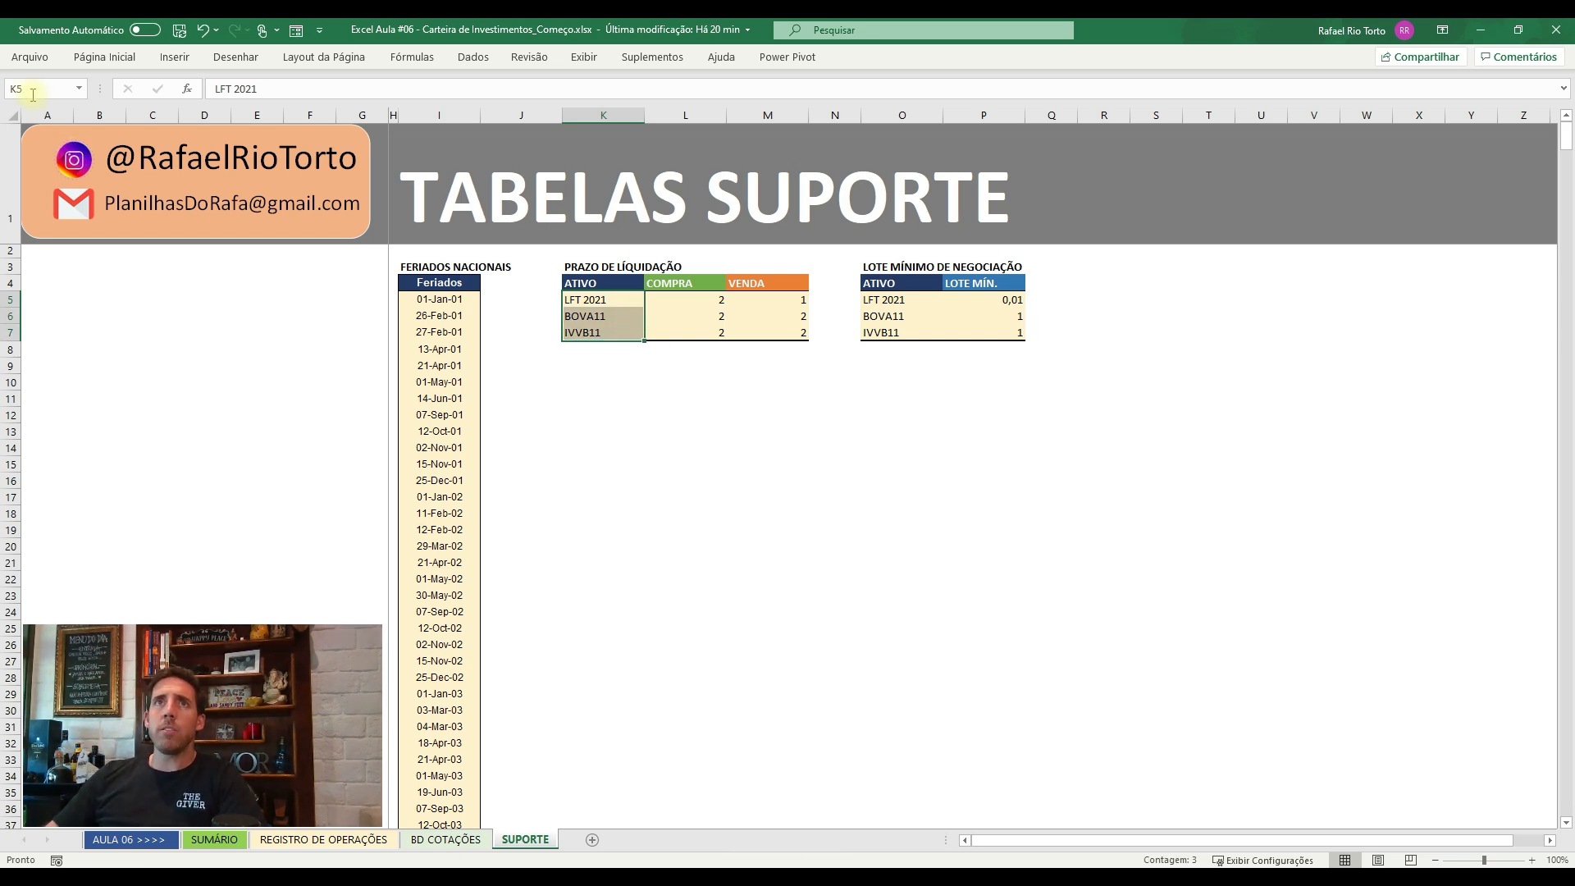
text(Lista_Ativo)
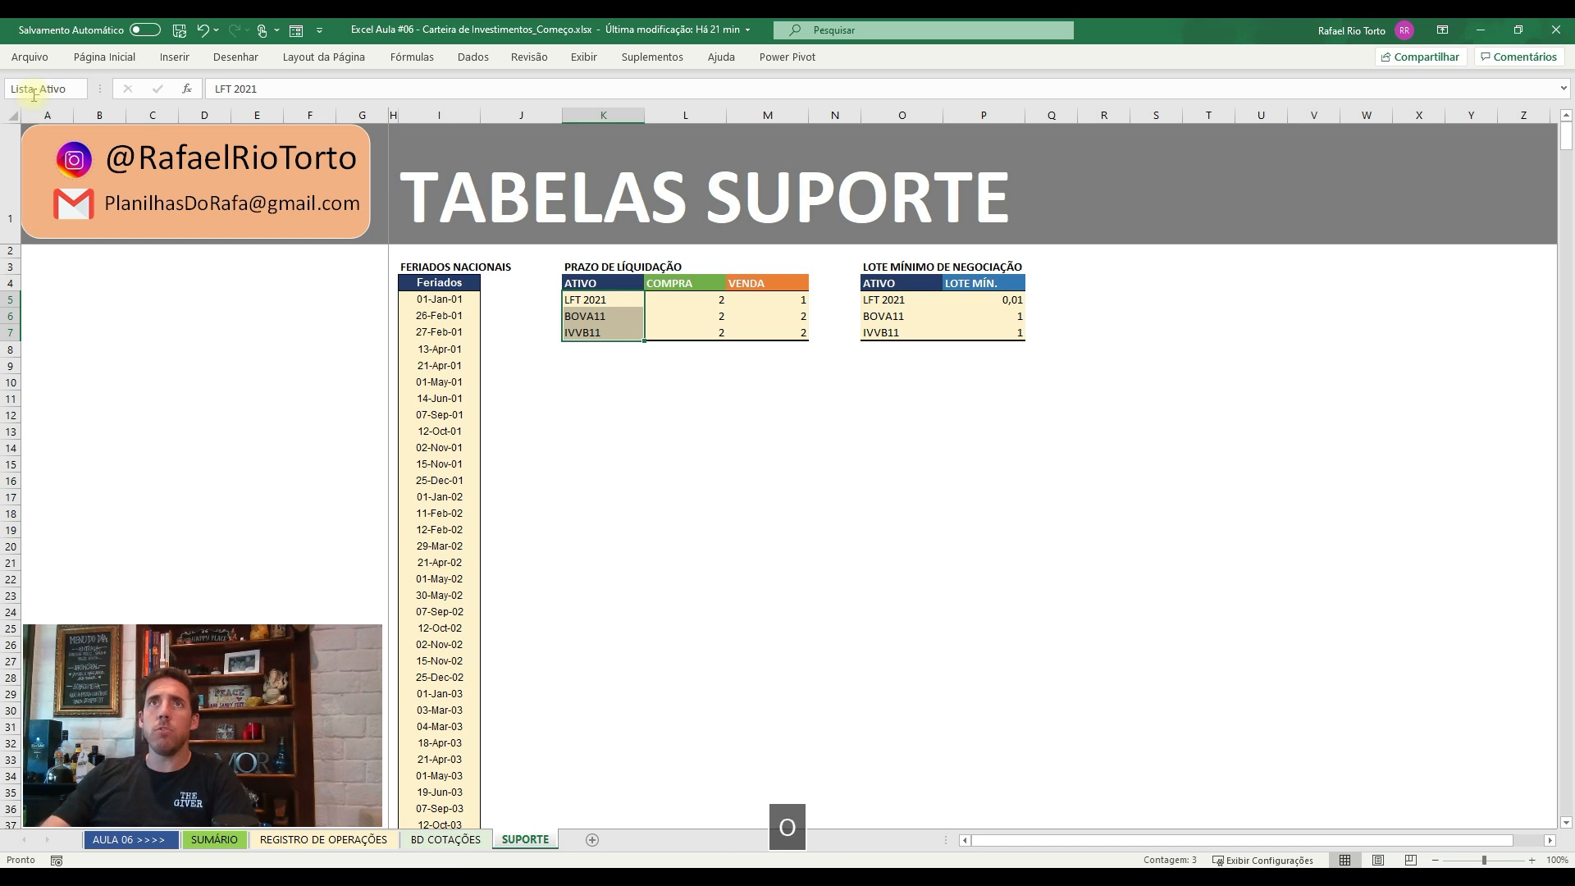
text(s)
key(Return)
click(66, 88)
- Apply list data validation with the source =Lista_Ativos to Ativo cells J10:J12 on the SUMÁRIO sheet
click(214, 839)
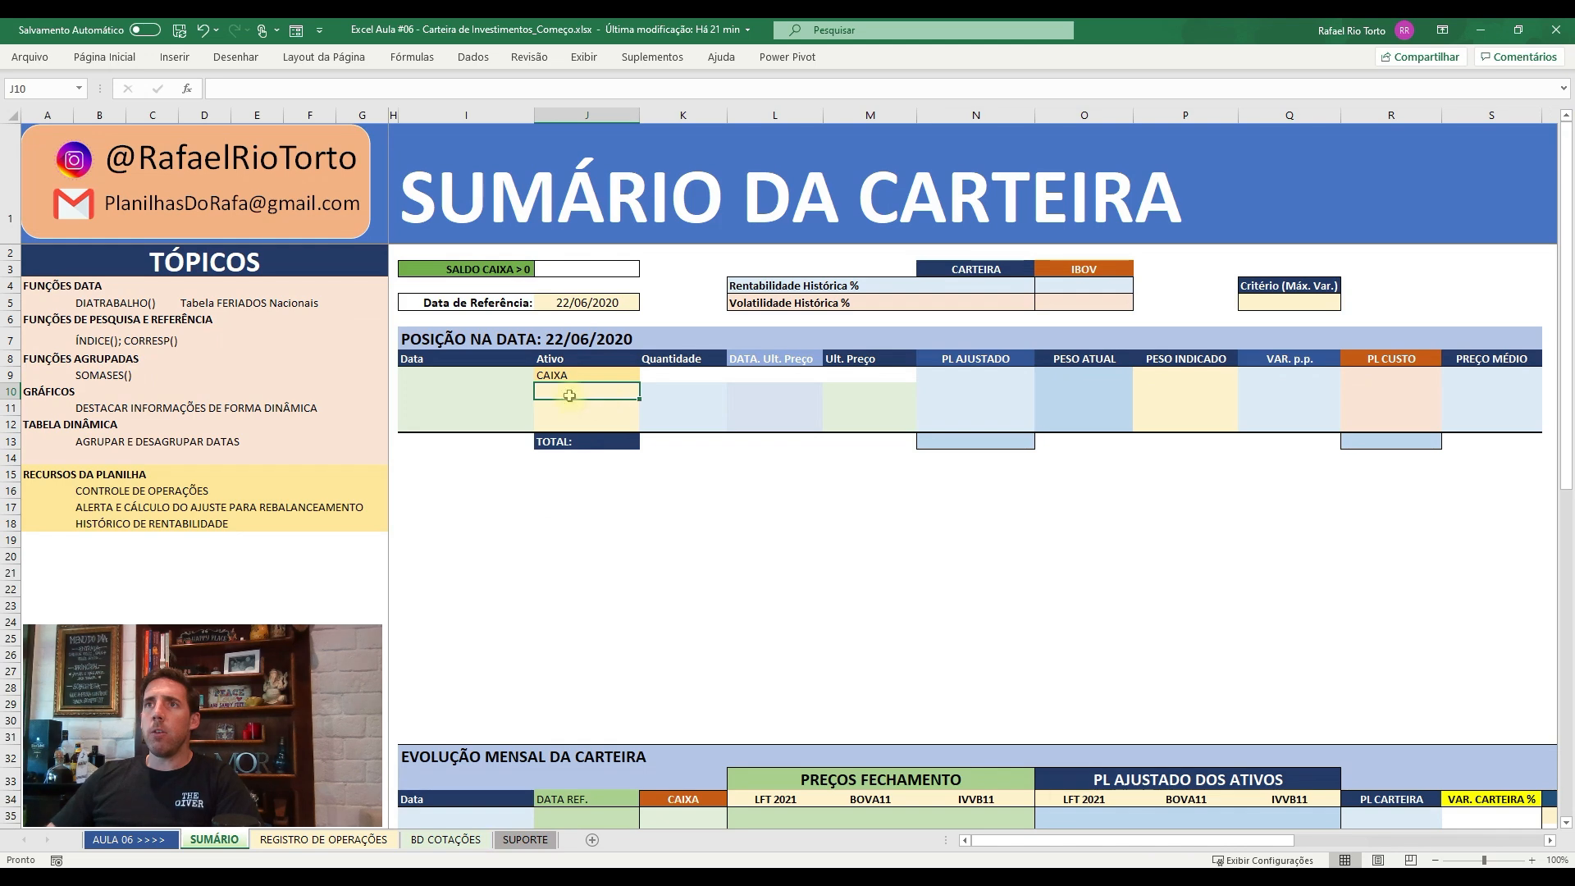
drag(562, 392, 562, 428)
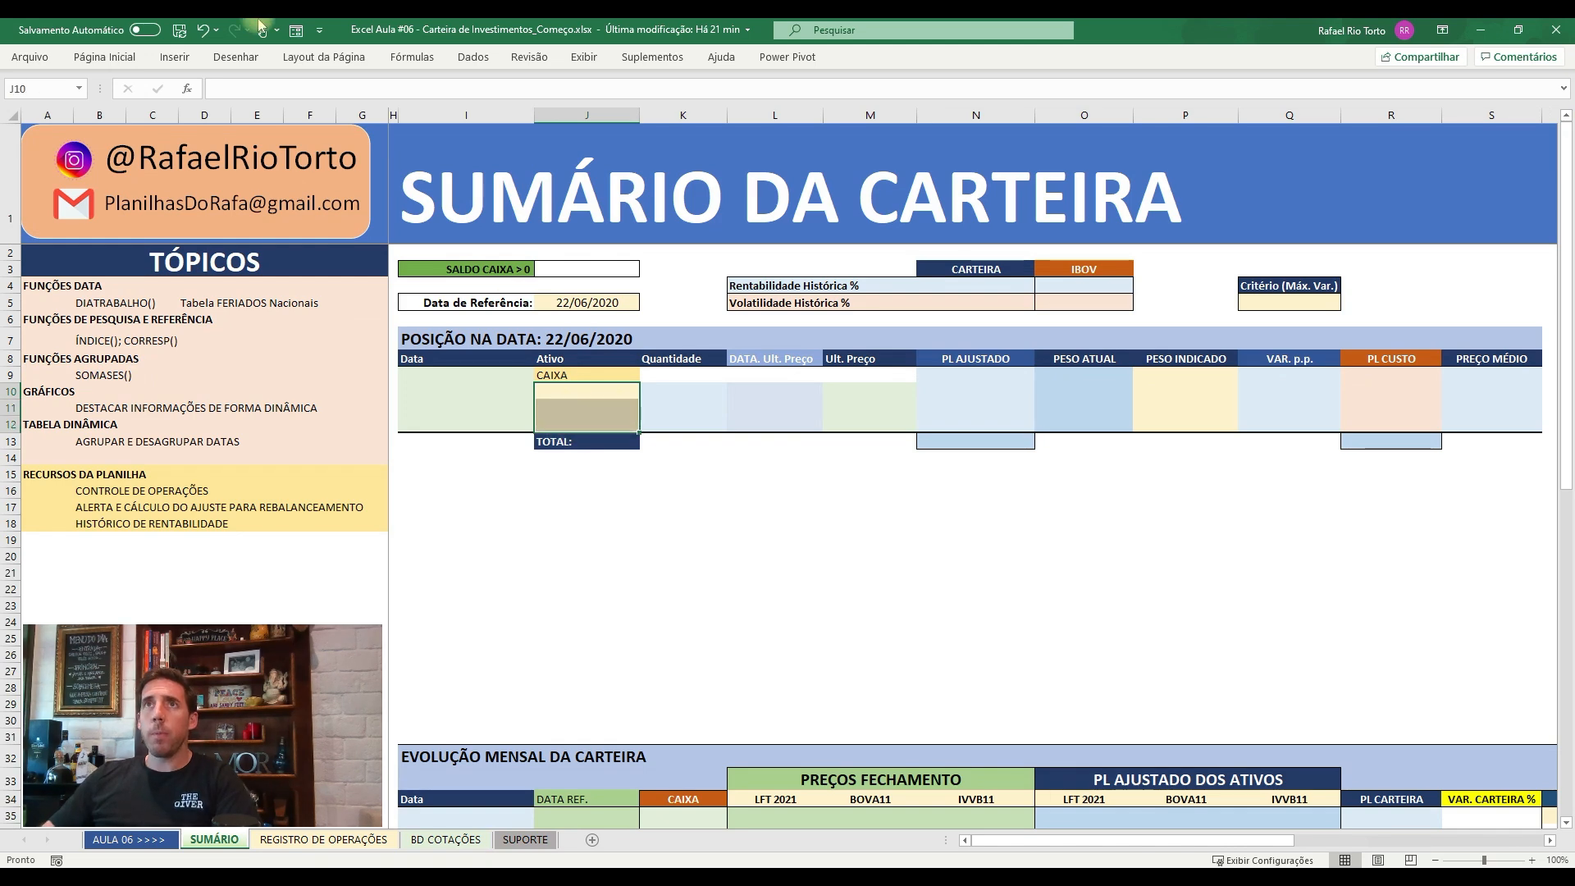
click(471, 57)
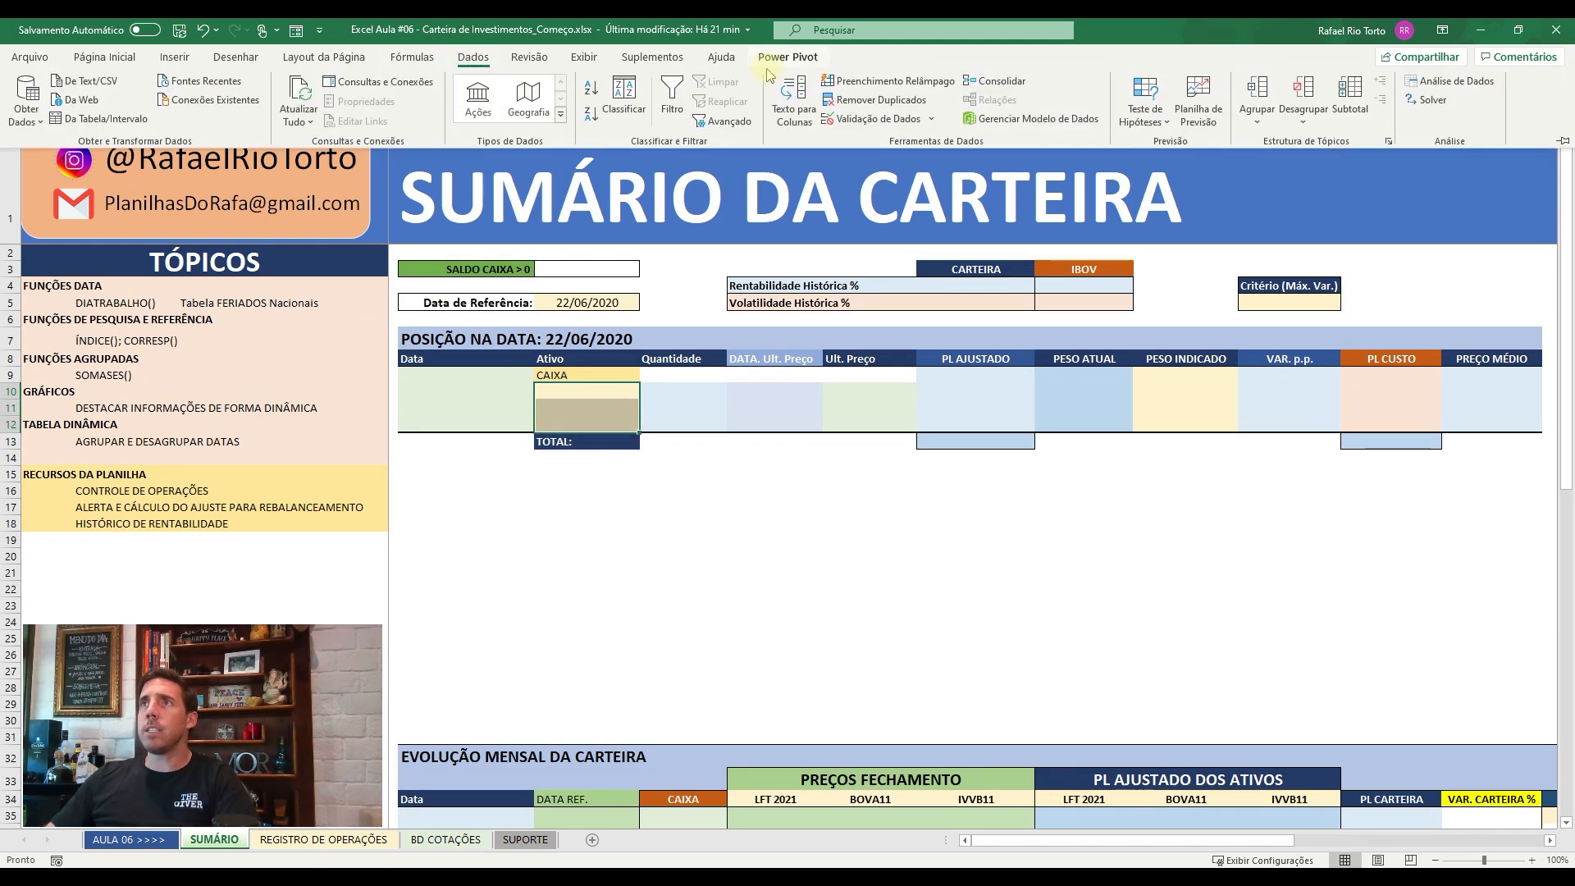
click(932, 120)
click(869, 137)
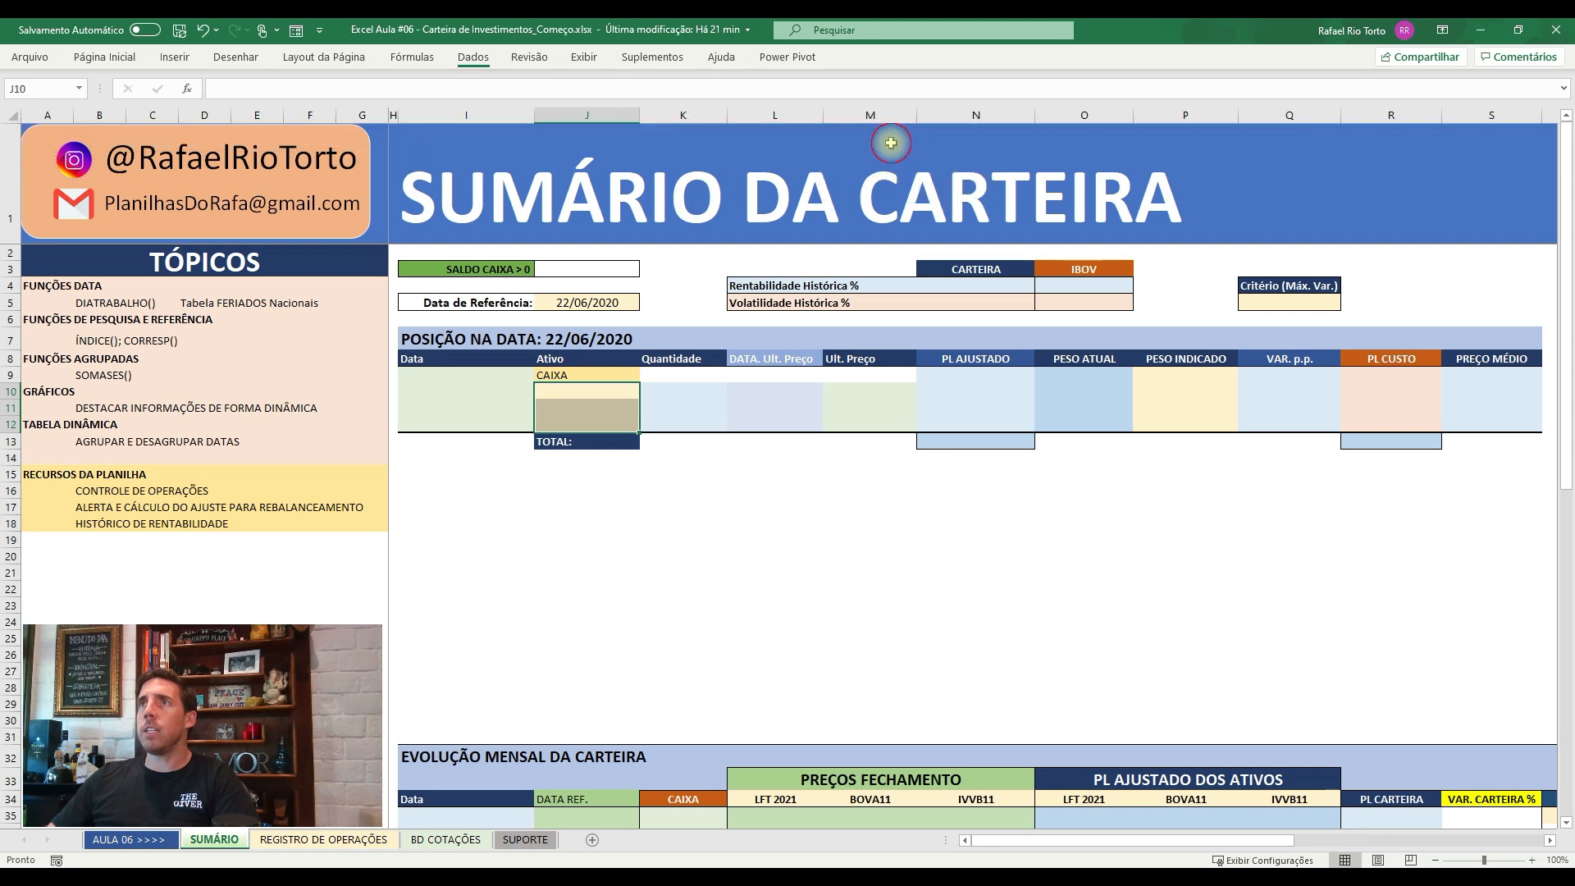
click(1019, 470)
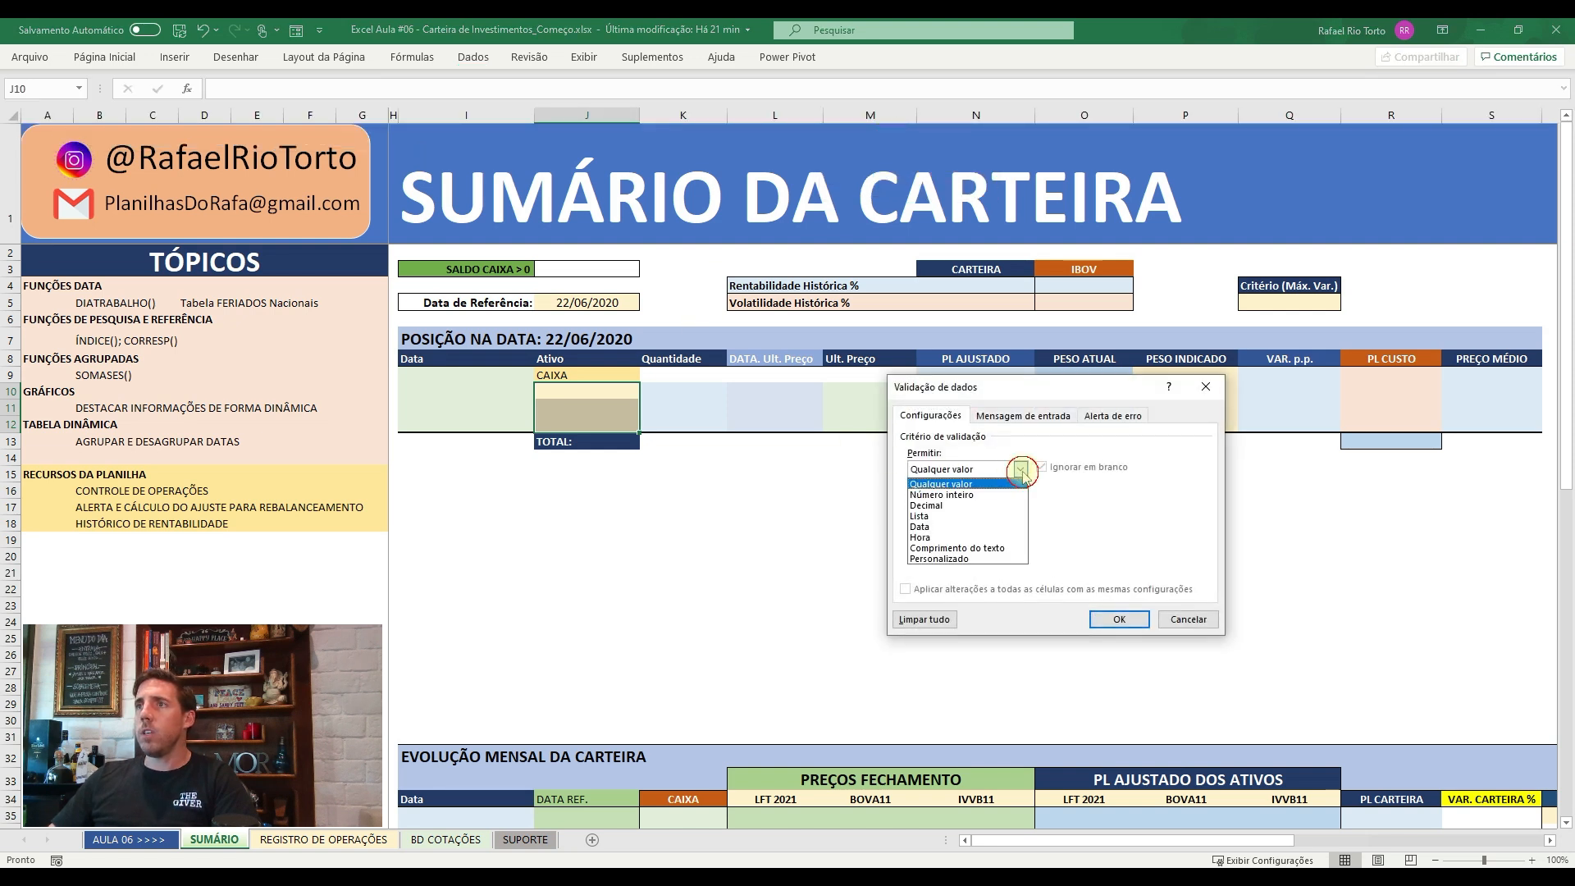
click(957, 521)
click(984, 535)
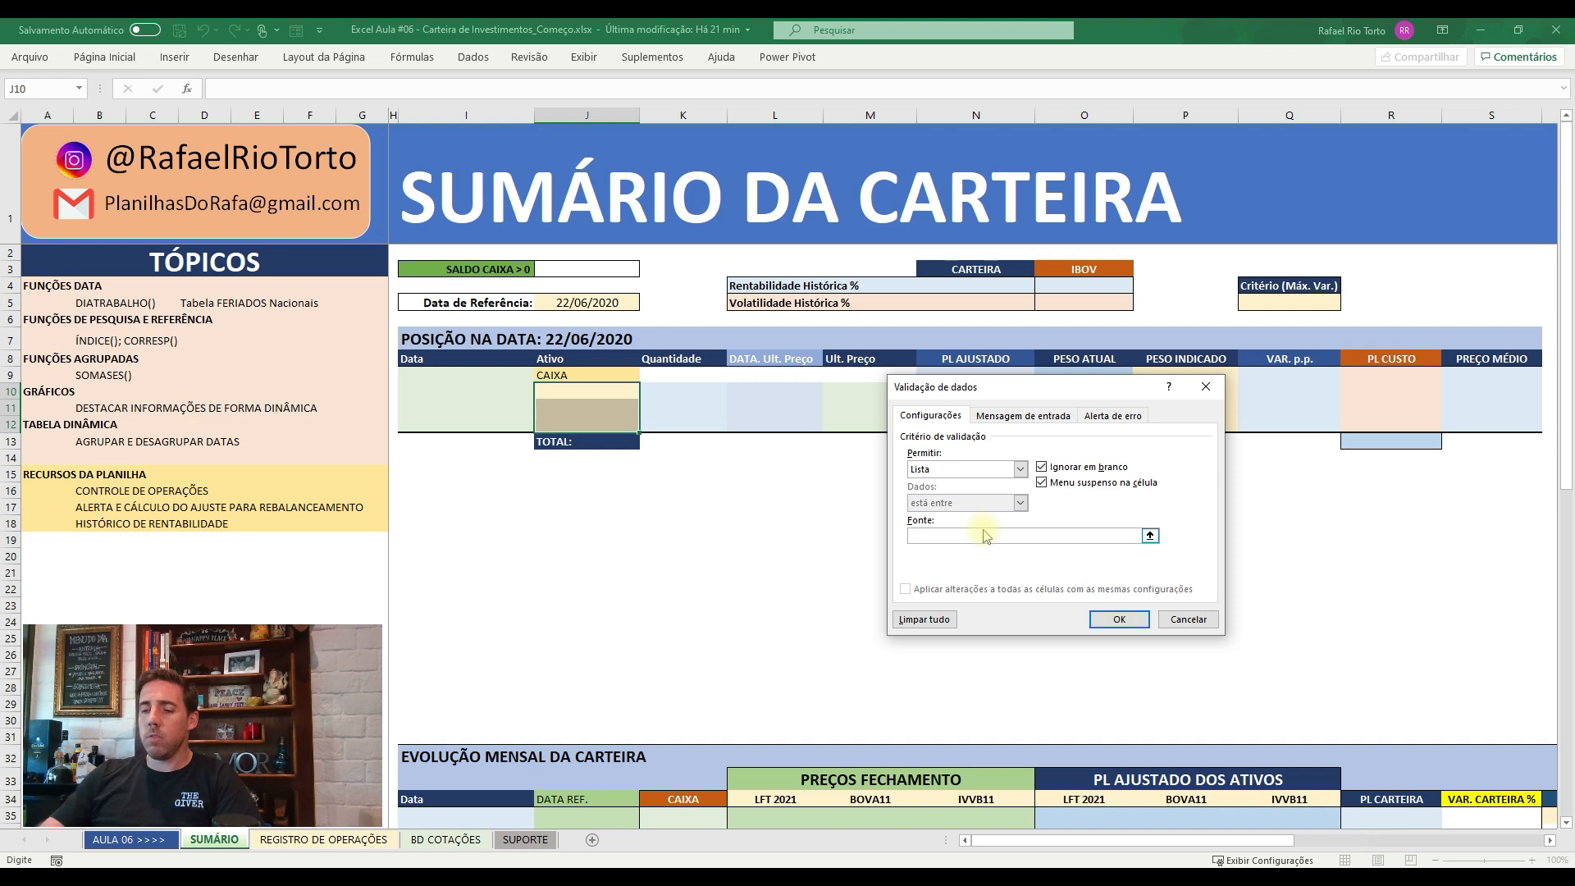
text(=Lista_Ativos)
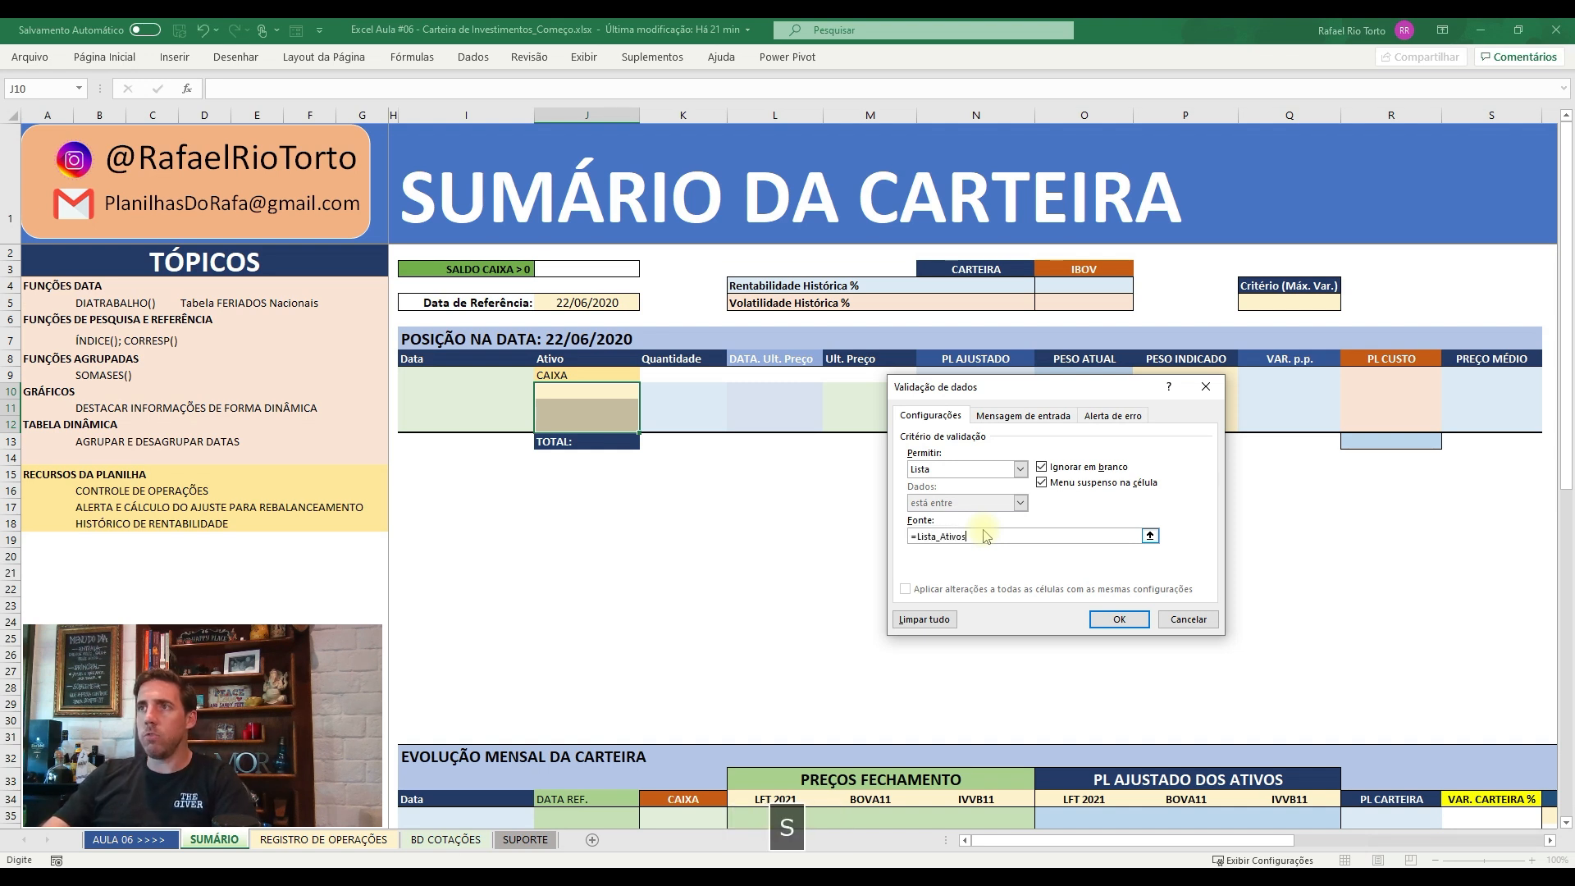
key(Return)
- Choose LFT 2021 and BOVA11 from the validation lists in Ativo cells J10 and J11
click(591, 392)
click(647, 391)
click(588, 406)
click(588, 406)
click(647, 407)
click(570, 431)
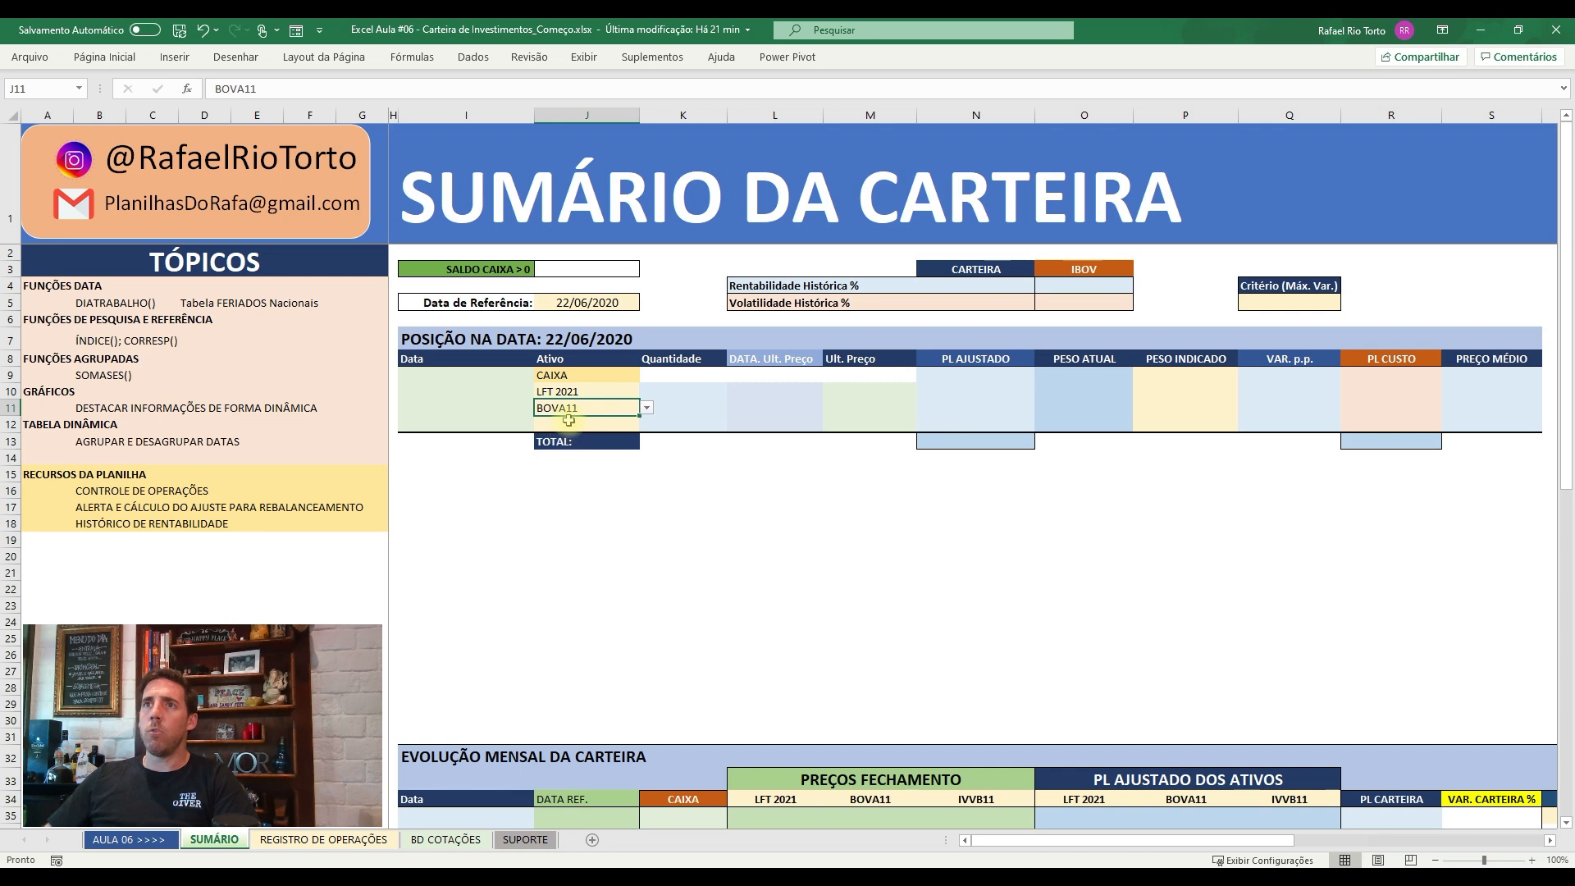
- Choose IVVB11 from the validation list in Ativo cell J12 of the position table
click(575, 423)
click(646, 425)
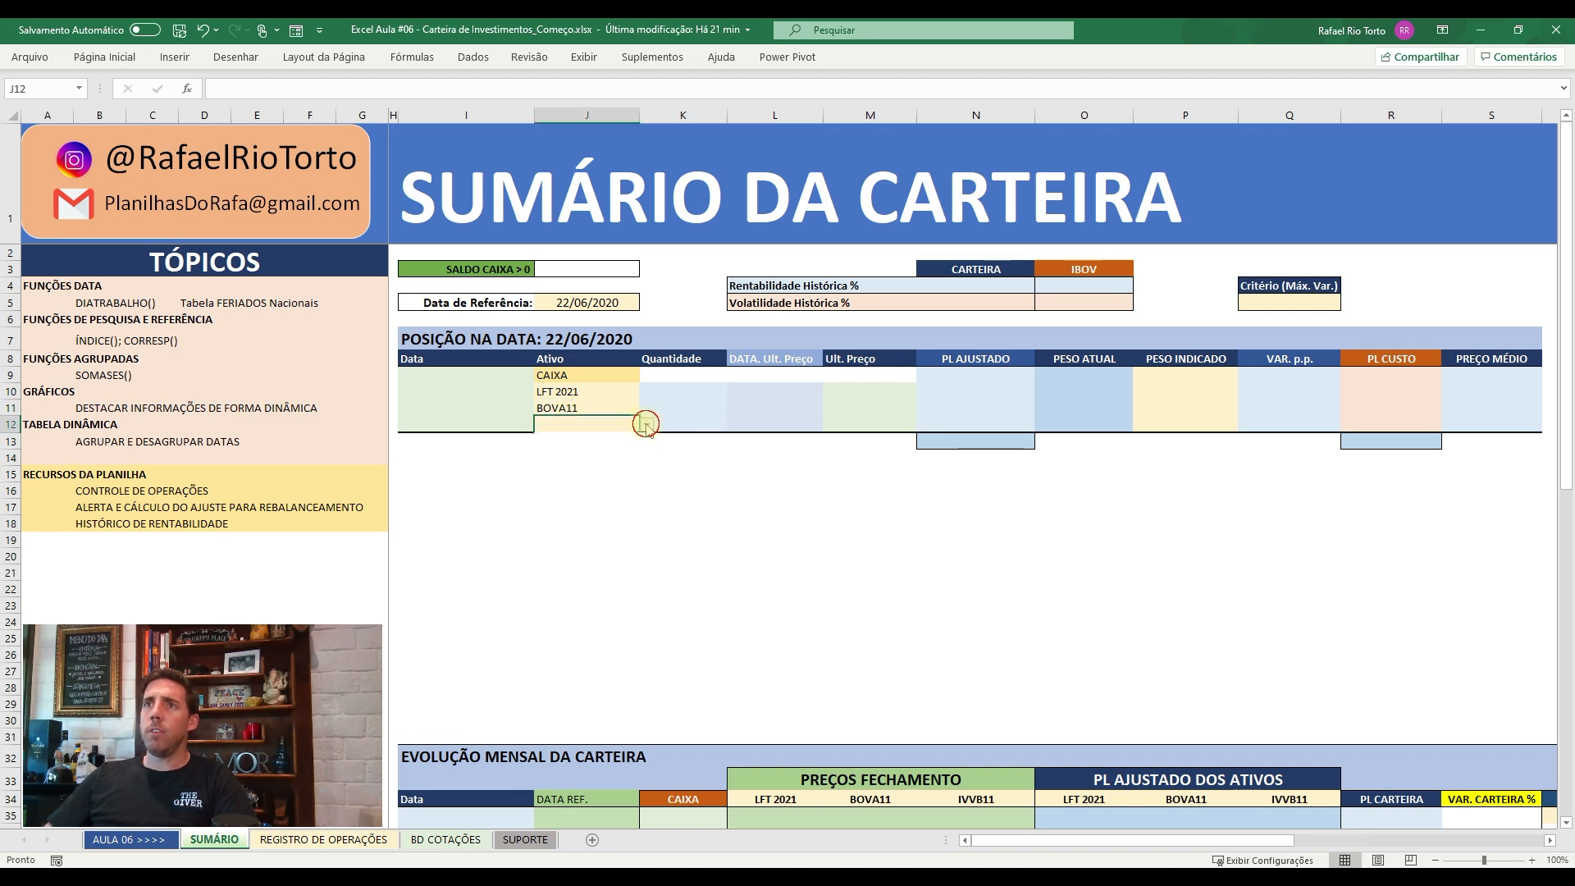
click(555, 457)
click(707, 489)
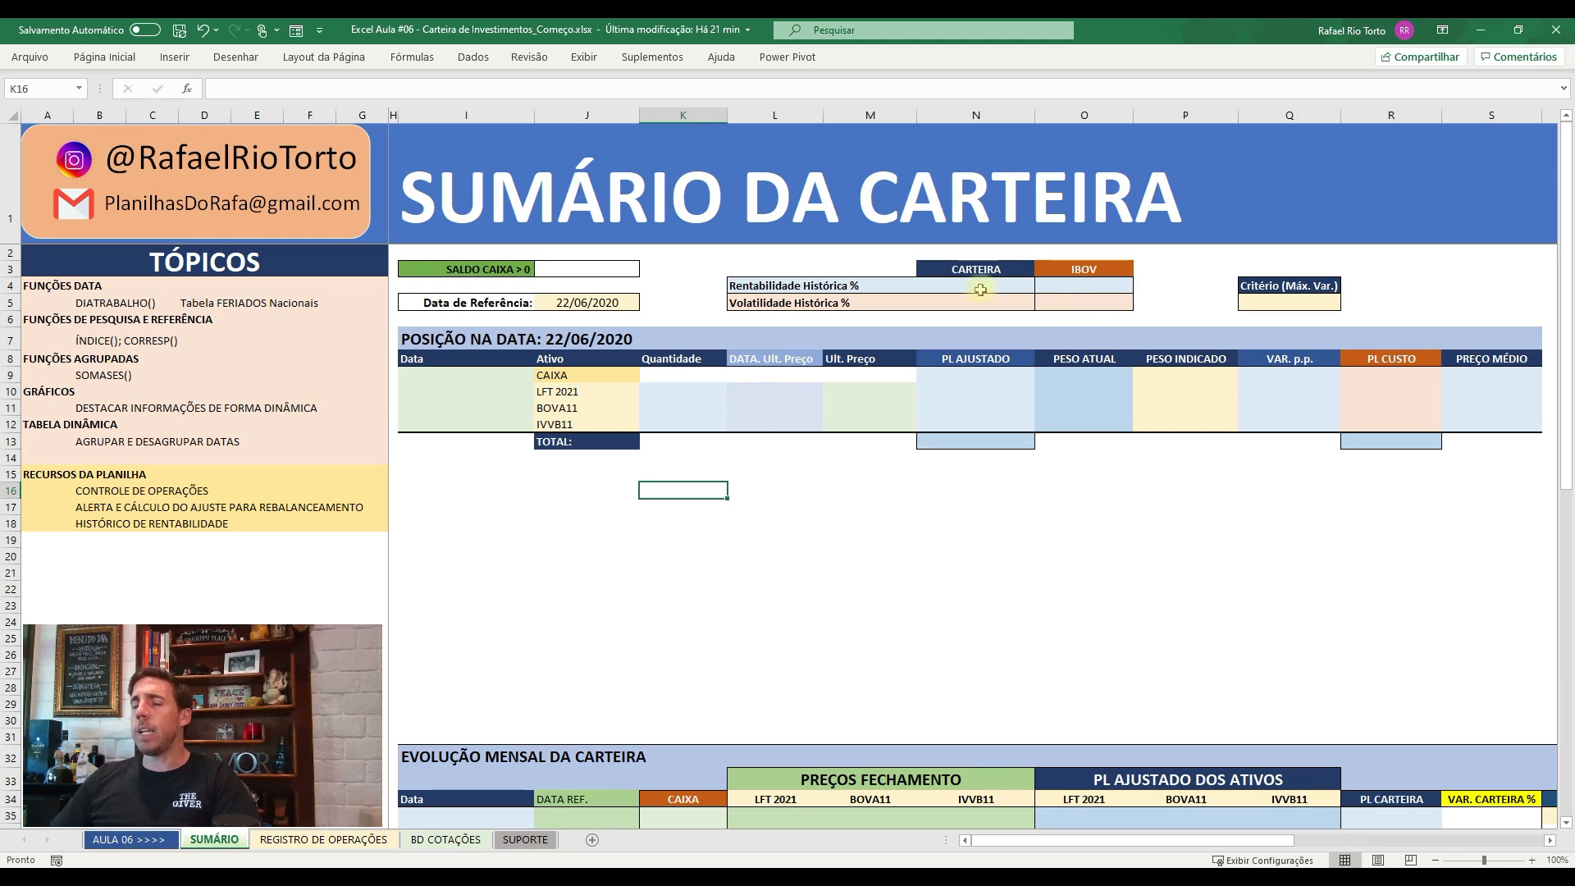
click(322, 839)
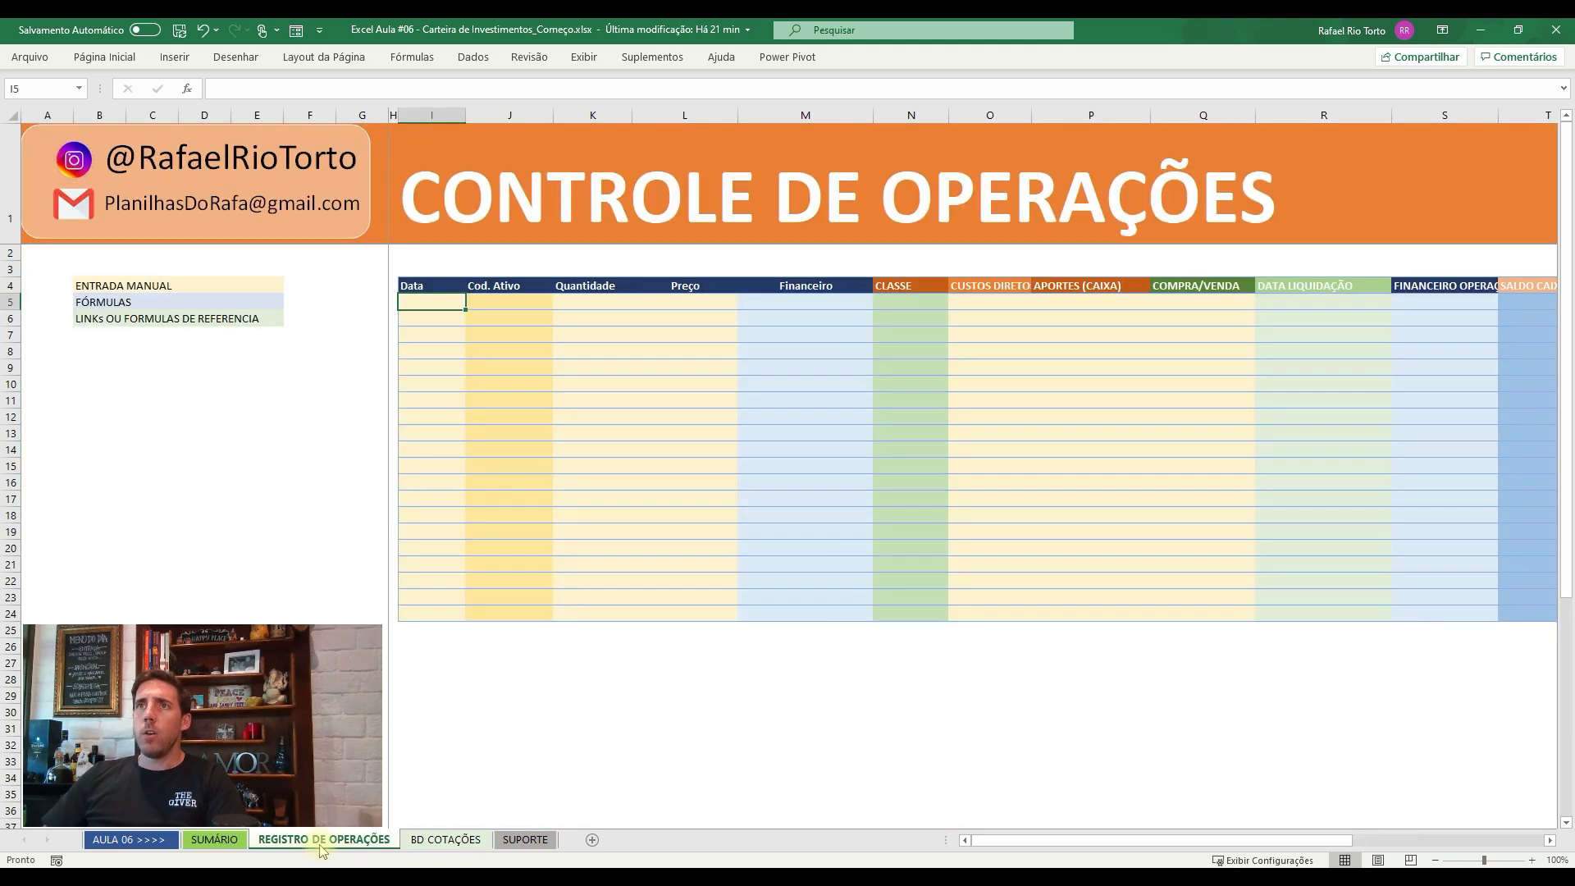
click(195, 844)
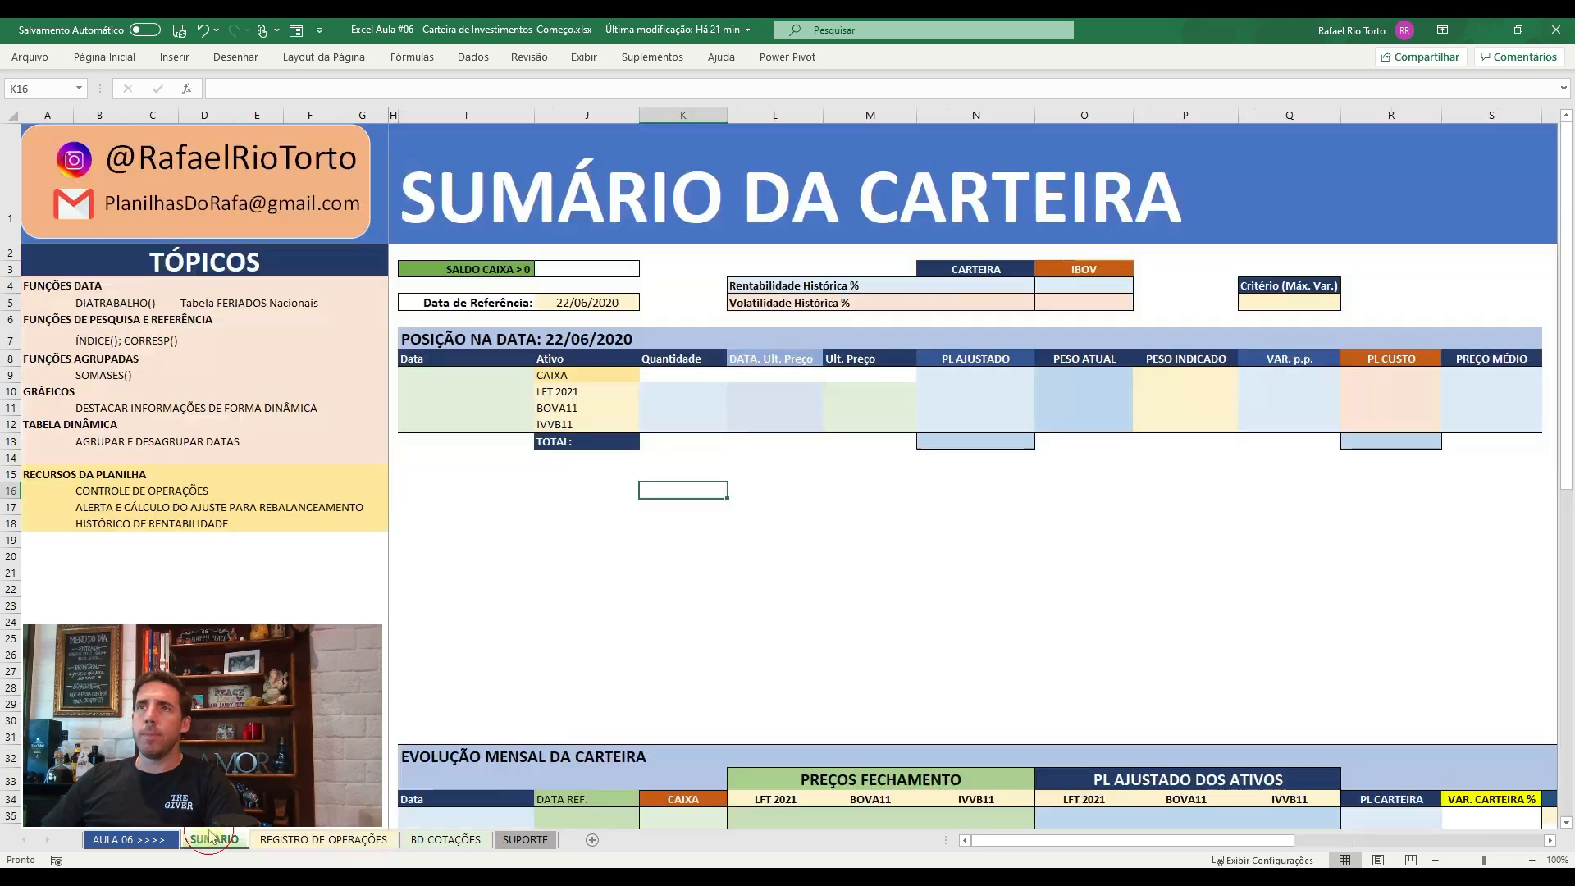
click(573, 377)
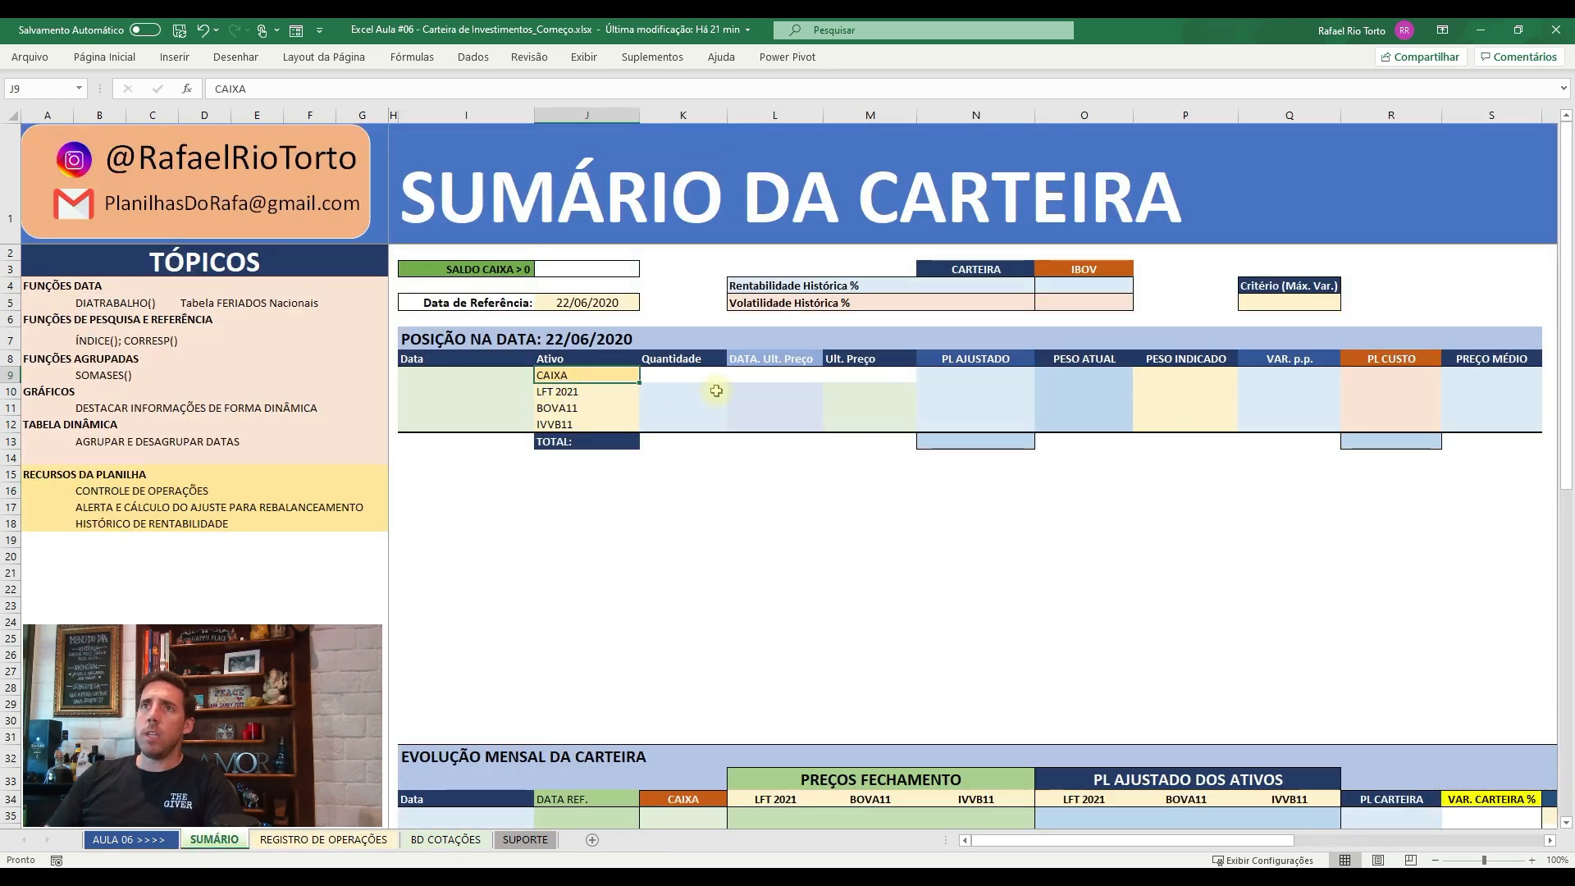
key(Down)
key(Down)
key(Up)
key(Down)
key(Down)
key(Up)
key(Up)
- Enter the PESO INDICADO weights 0,05% for CAIXA in P9 and 49,95% for LFT 2021 in P10
key(Right)
key(Right)
key(Right)
key(Right)
key(Right)
key(Right)
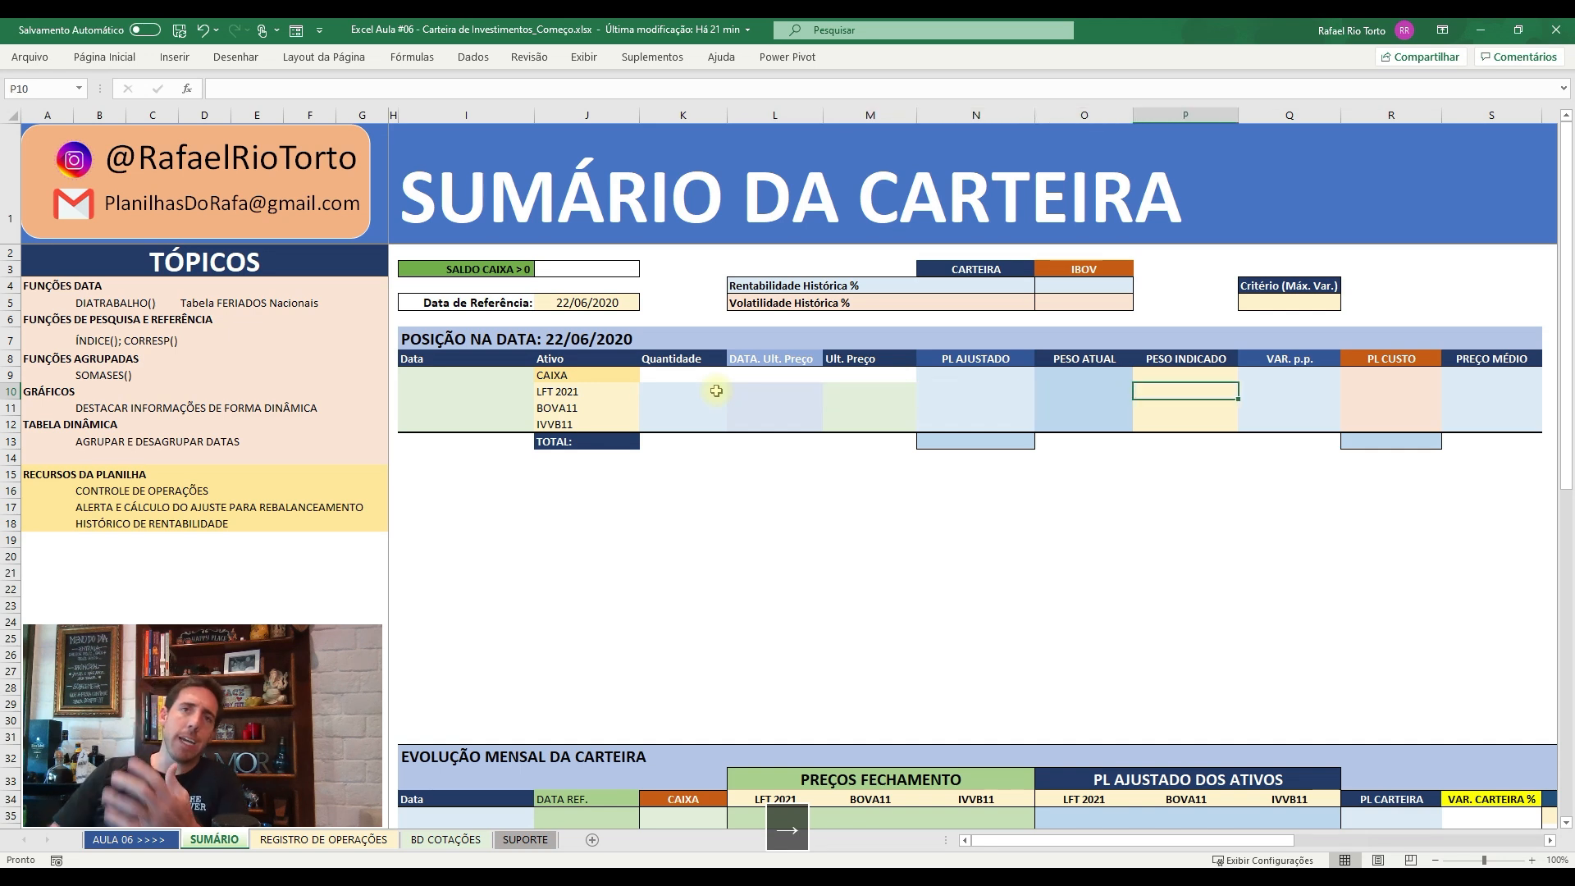
key(Up)
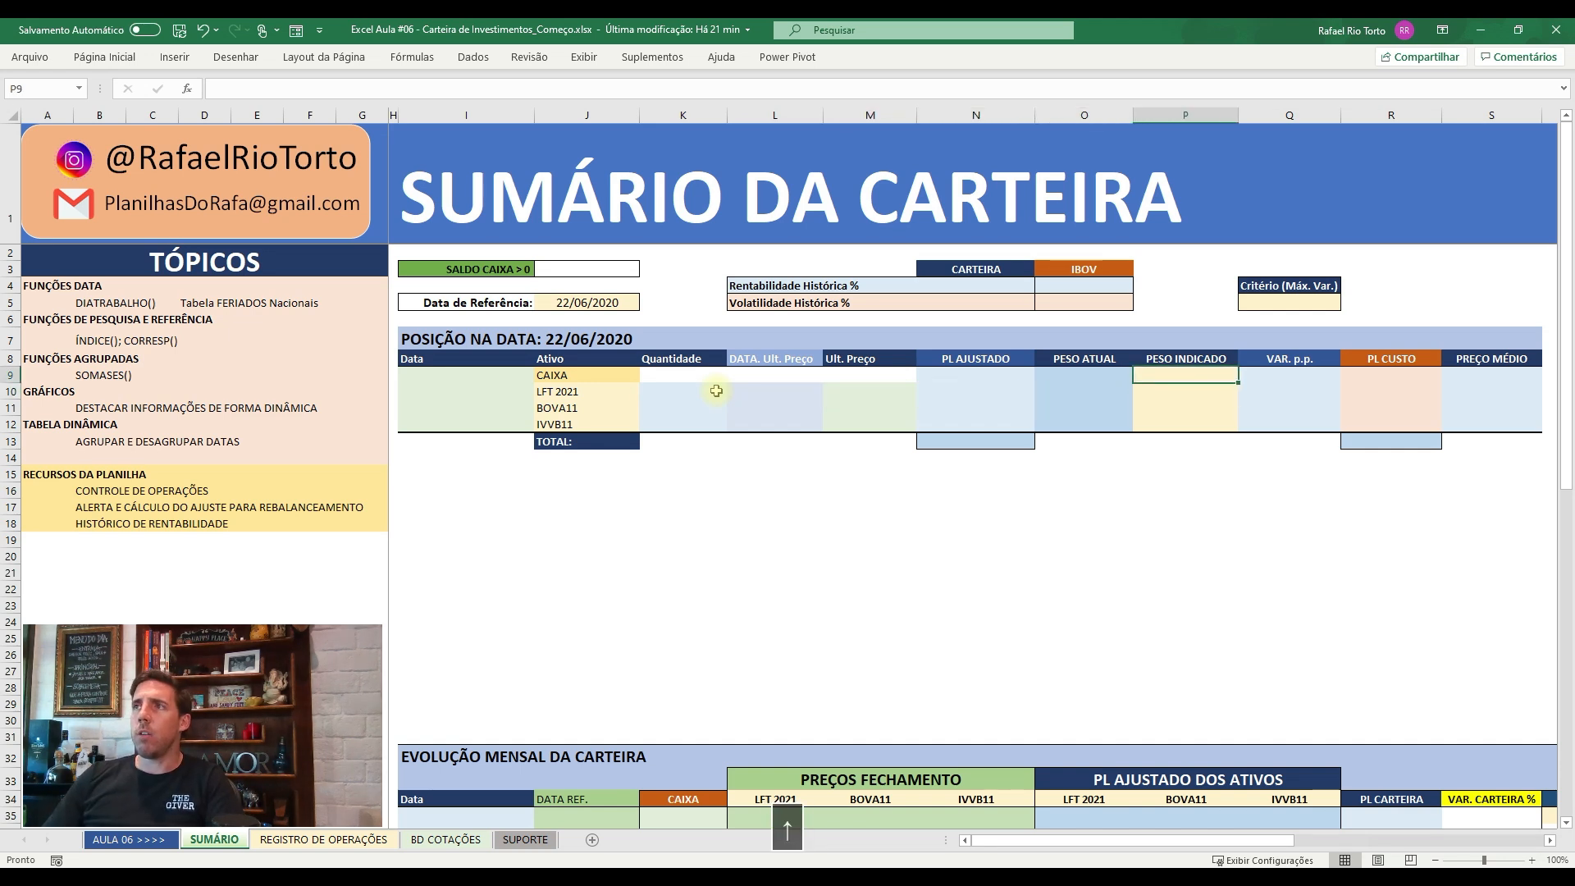
text(0,0)
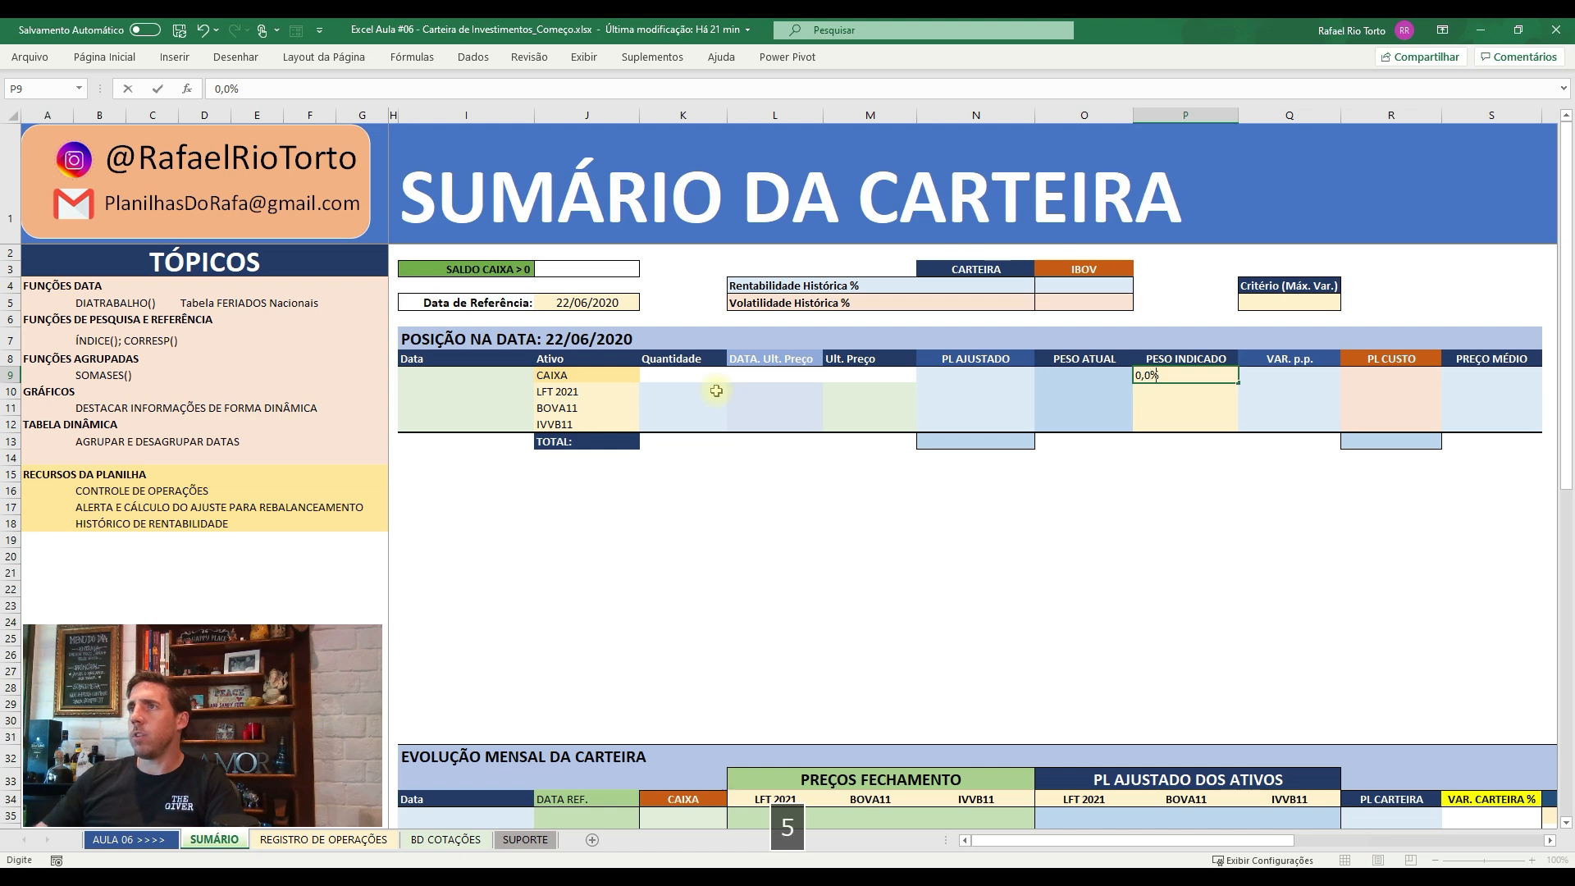
text(5)
key(Return)
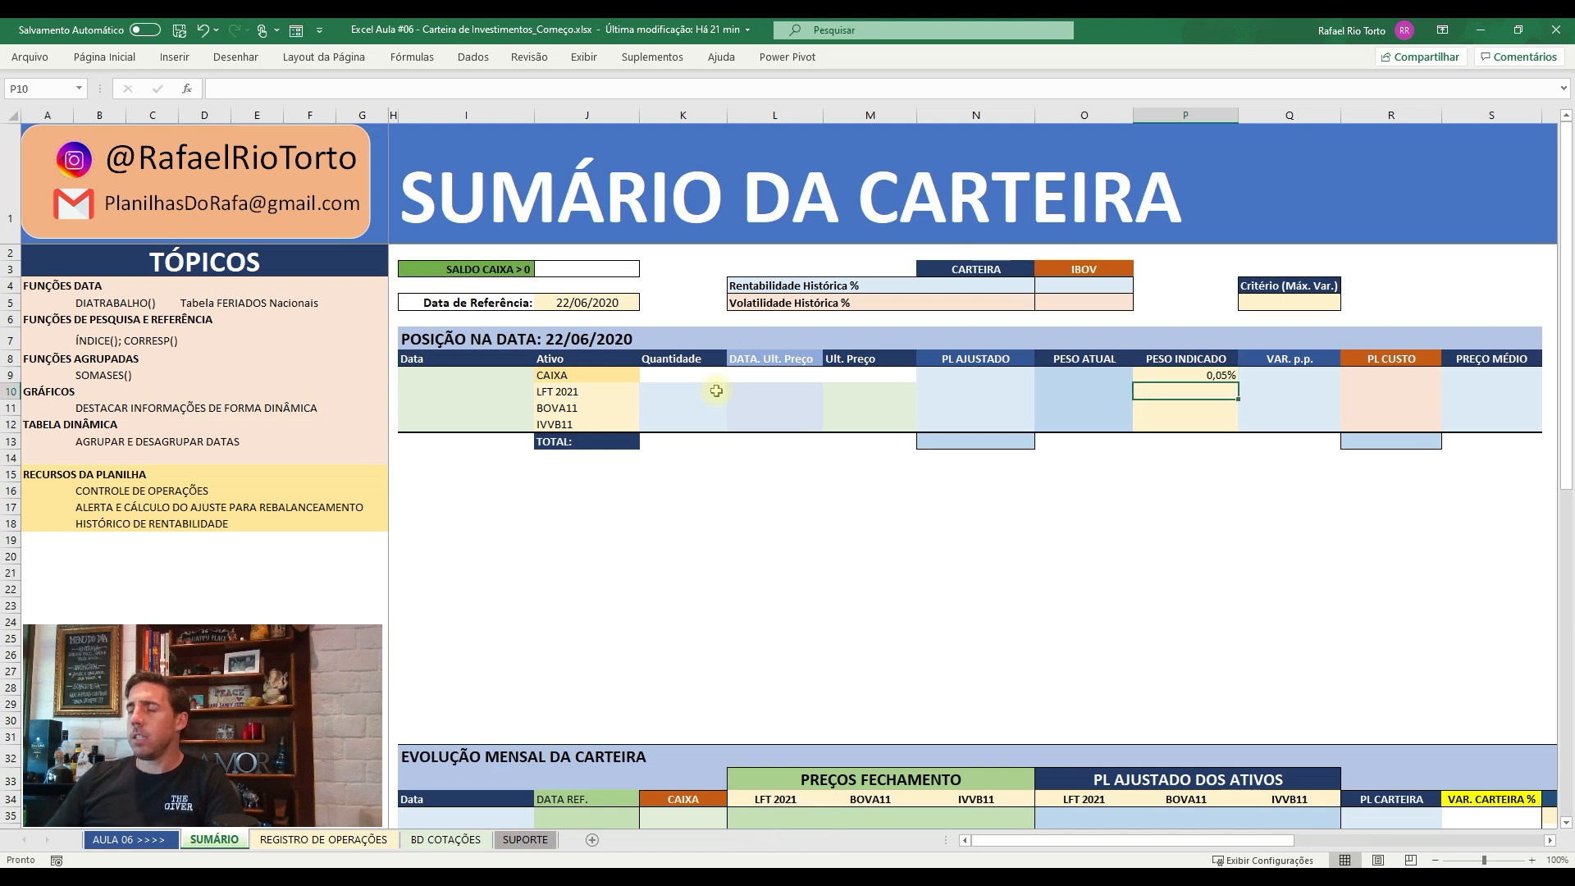
text(49,95)
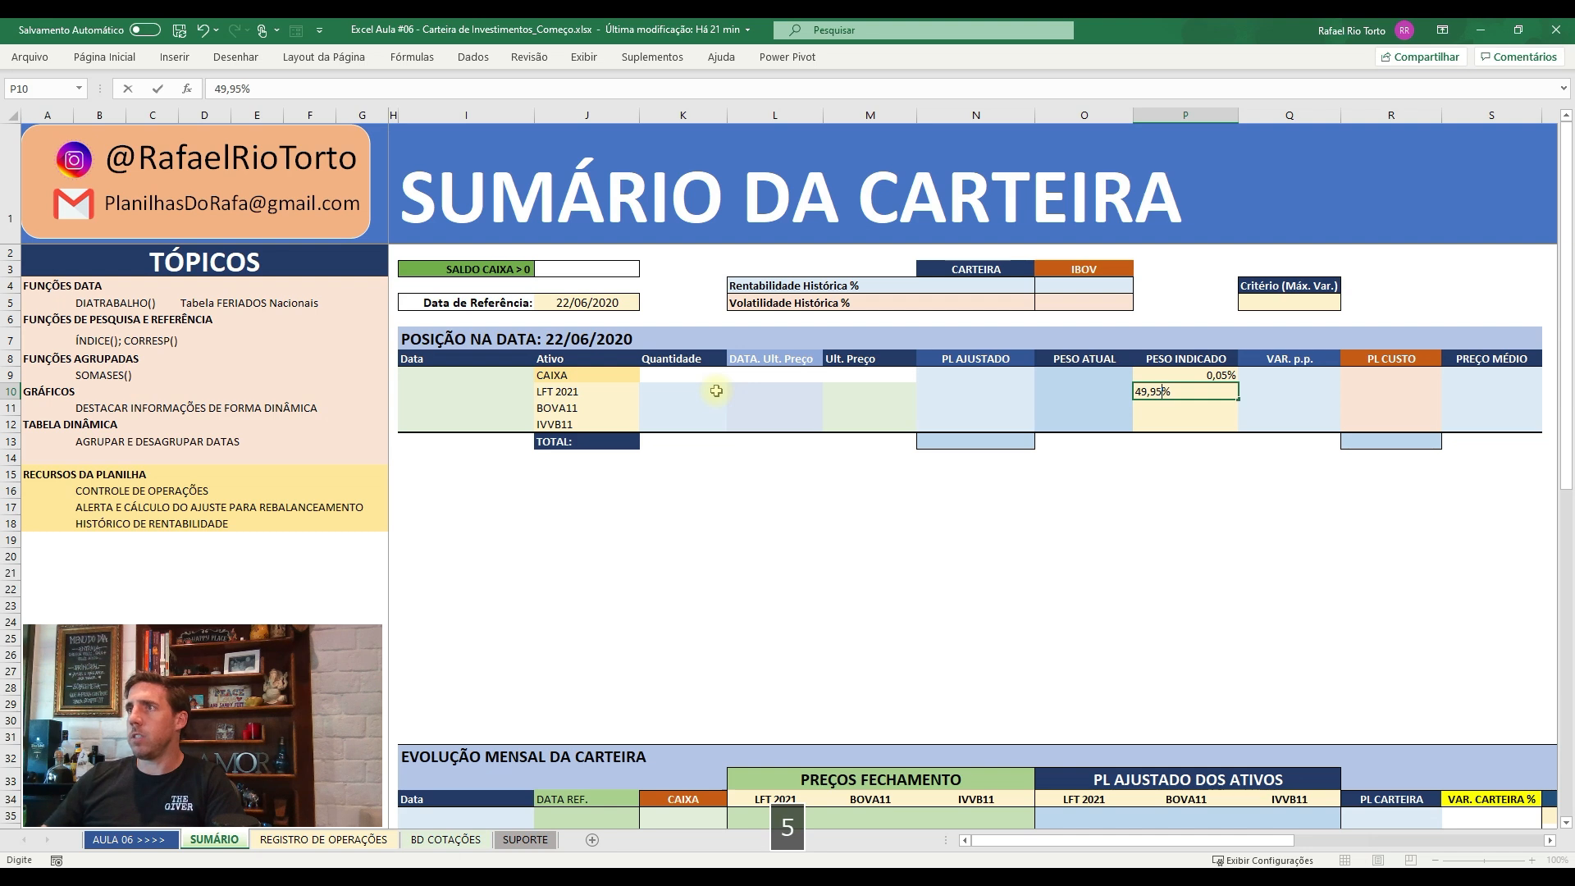
key(Return)
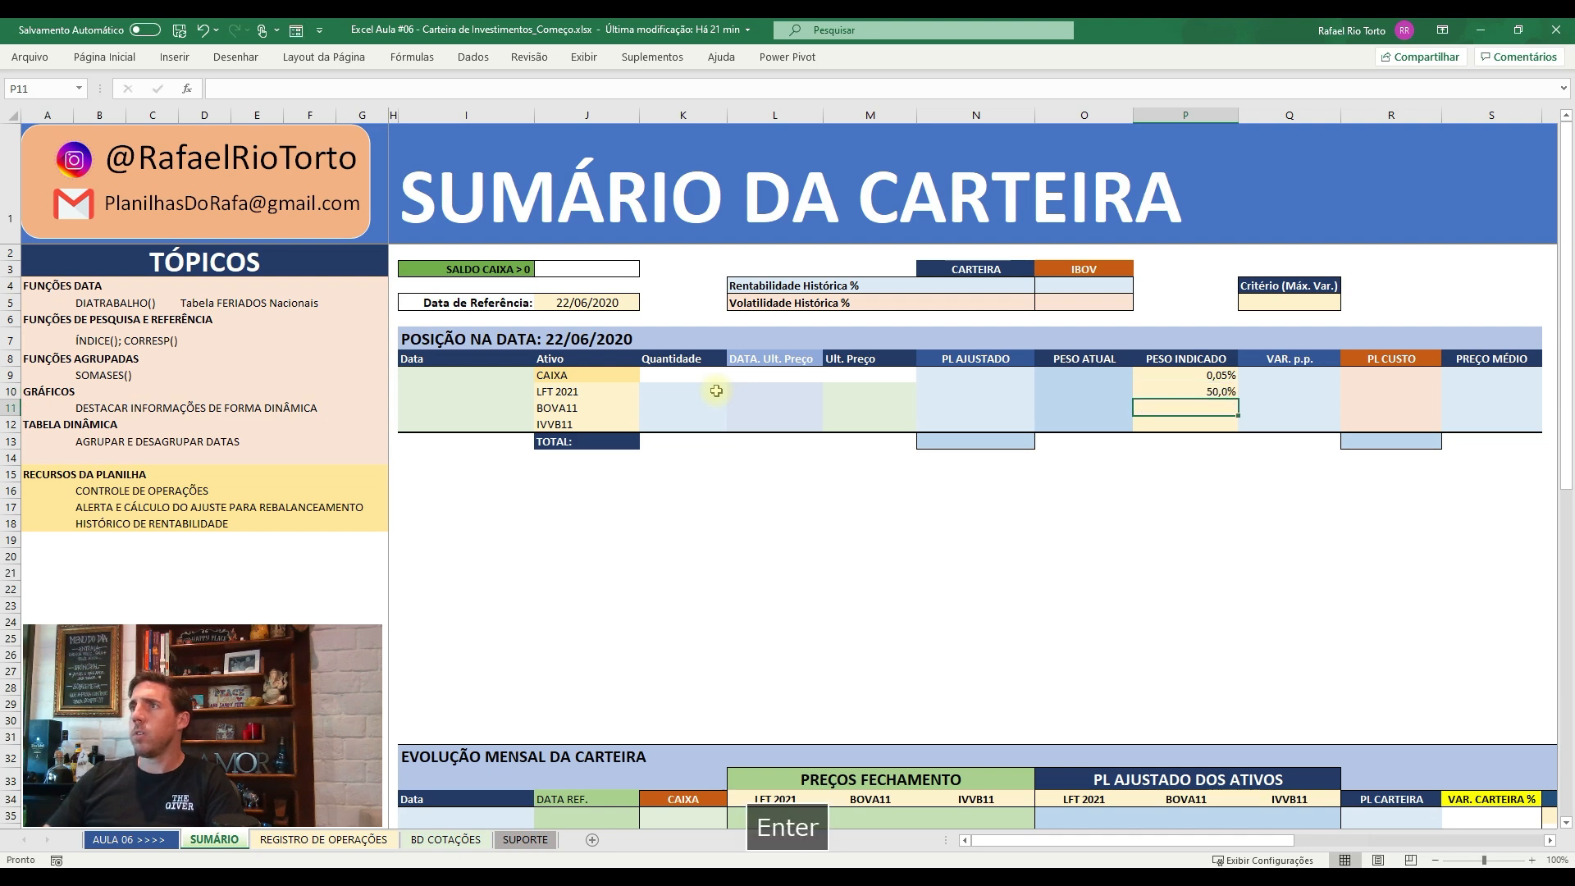
- Enter the PESO INDICADO weights 30% for BOVA11 in P11 and 20% for IVVB11 in P12
text(30)
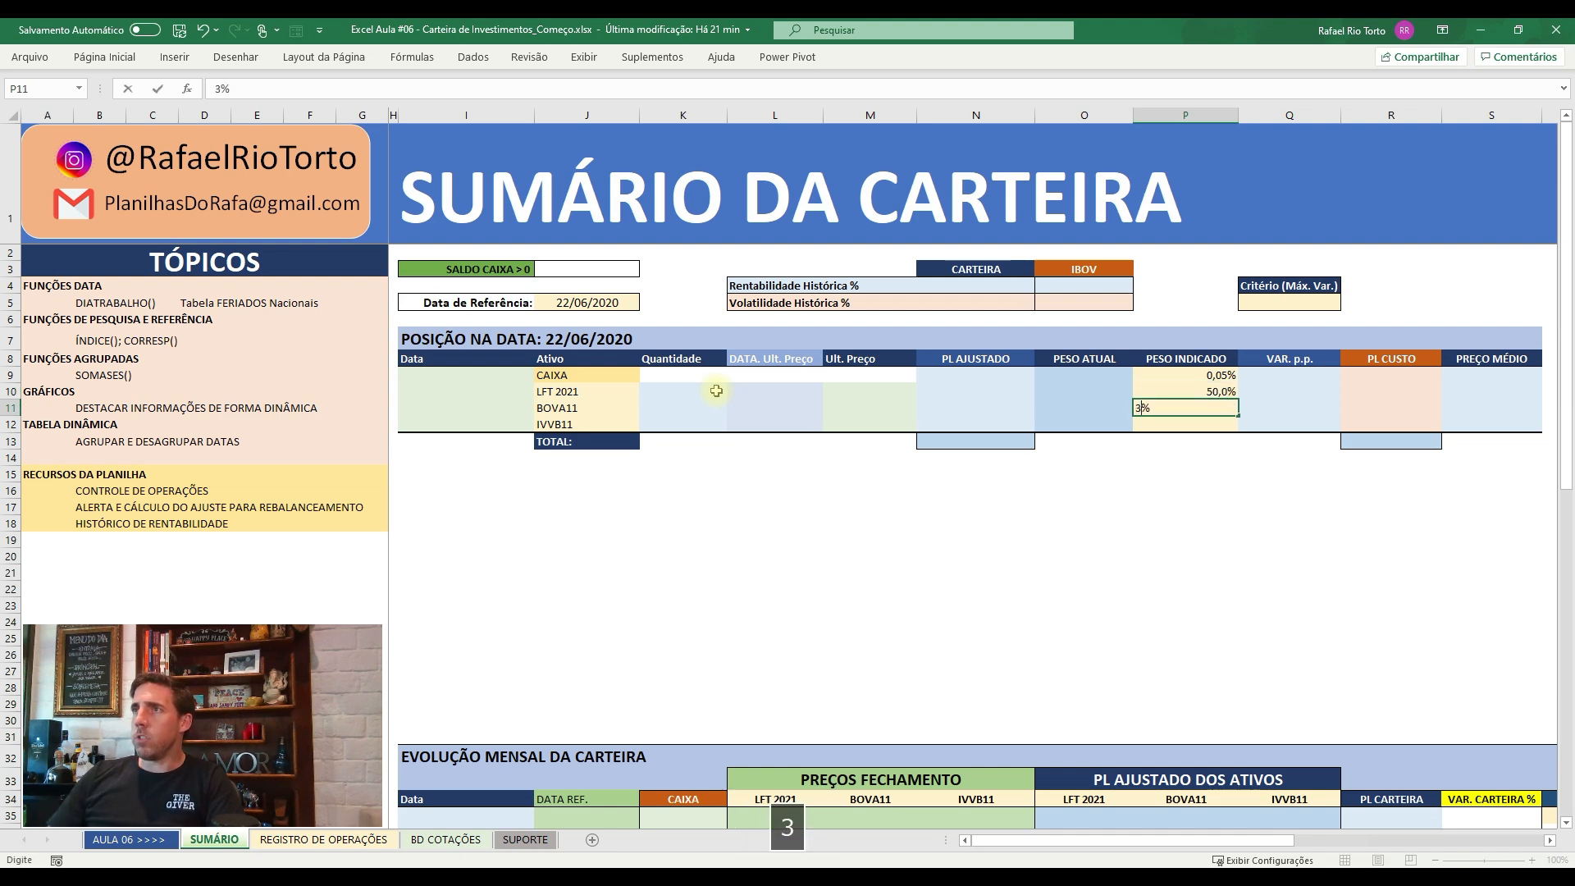
key(Return)
text(20)
key(Return)
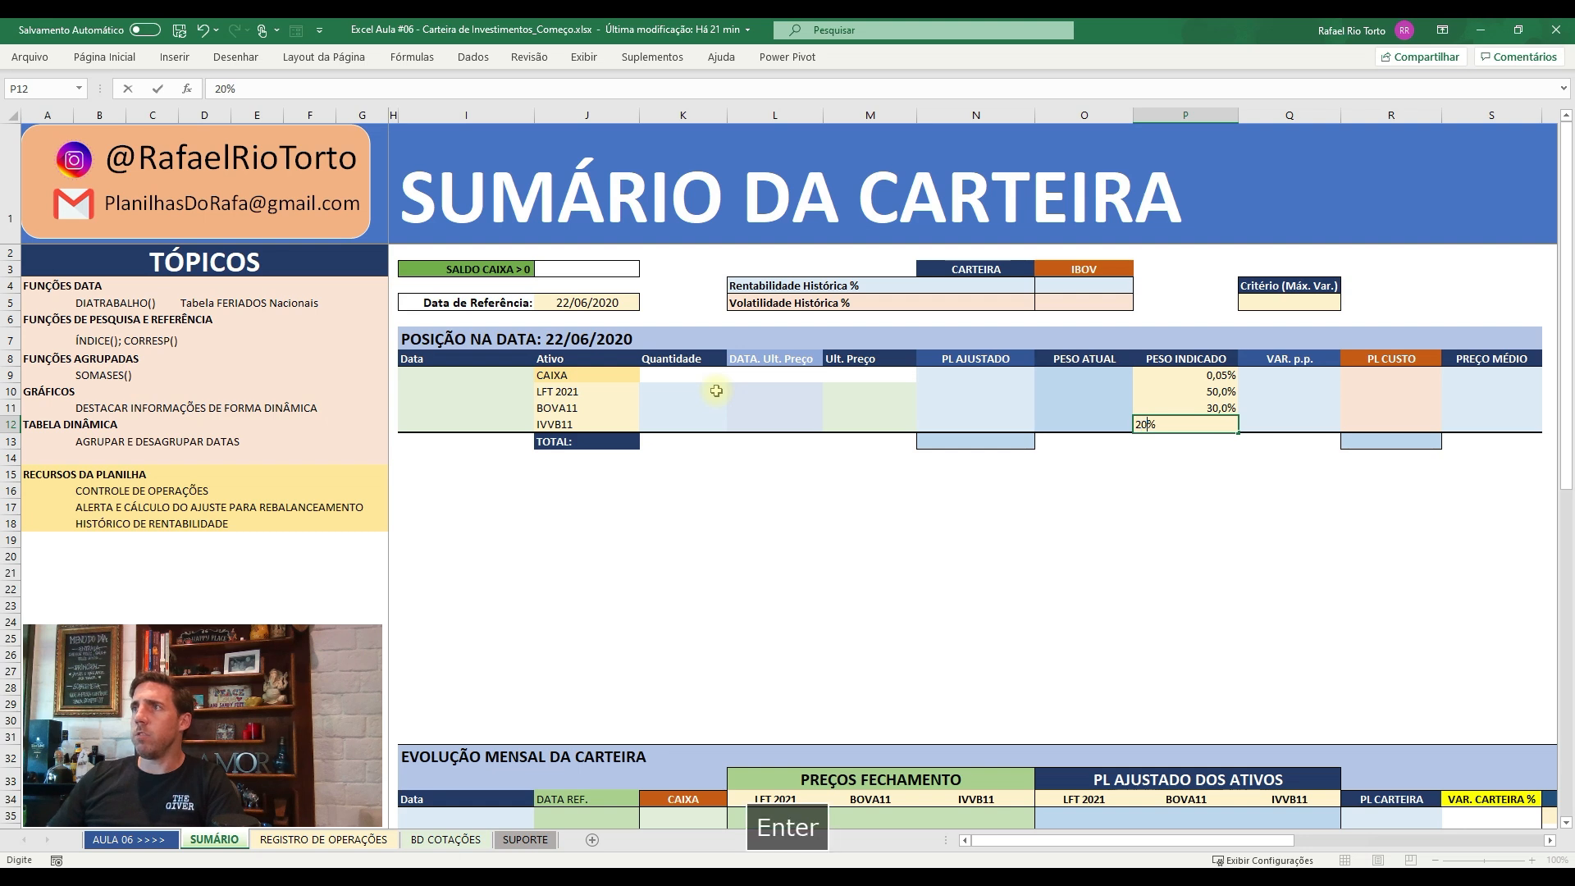
- Set the Critério (Máx. Var.) in cell Q5 to 4%
key(Up)
key(Up)
key(Up)
key(Up)
key(Right)
key(Up)
key(Up)
key(Up)
key(Up)
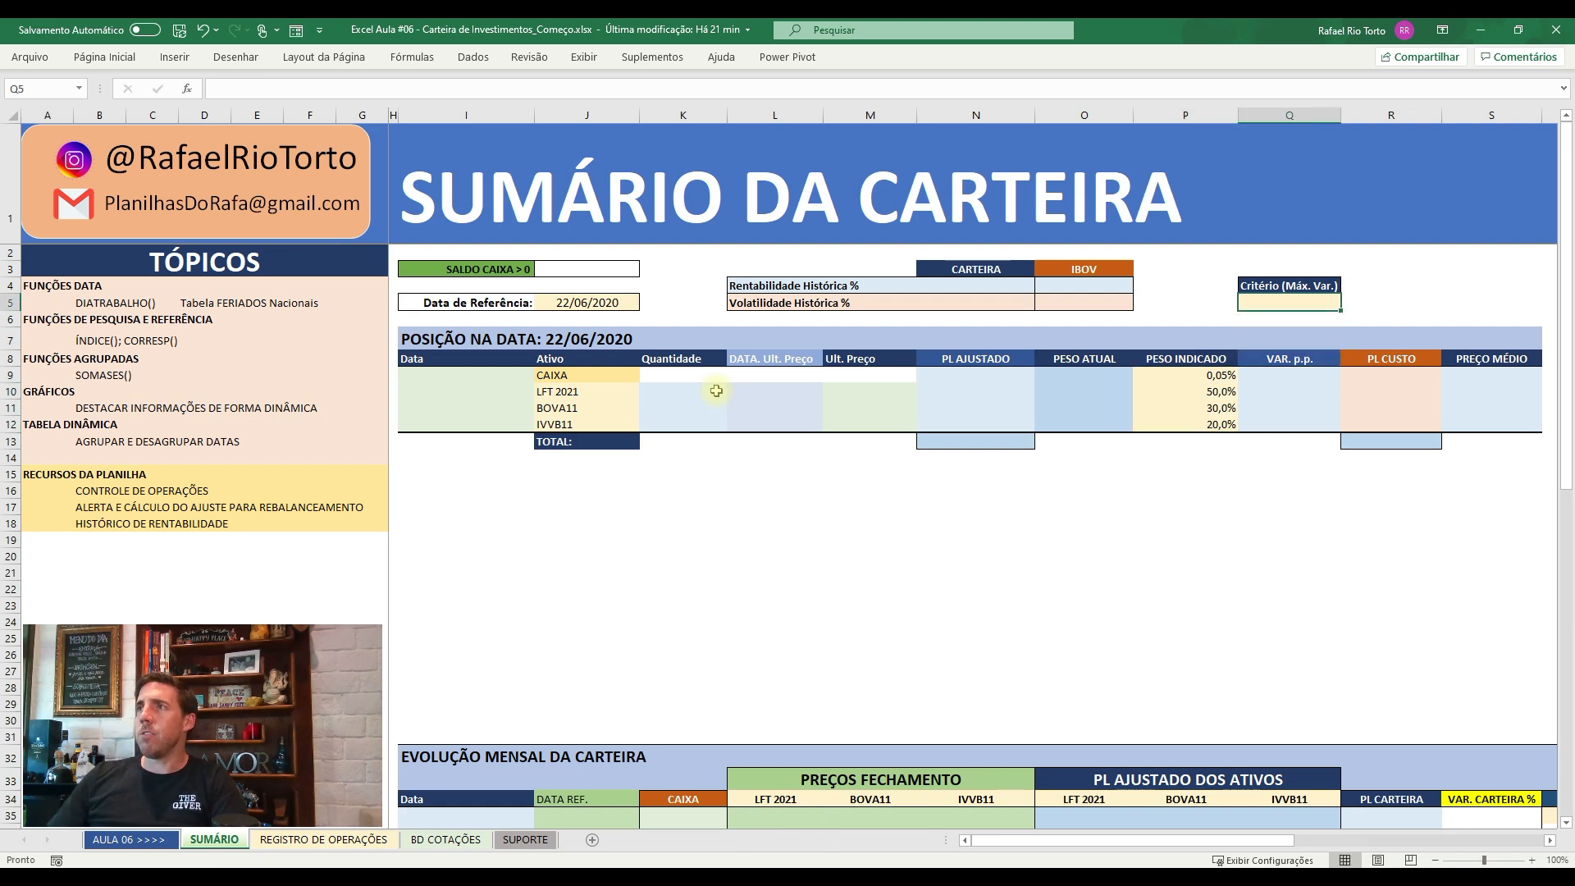
text(45)
key(BackSpace)
key(BackSpace)
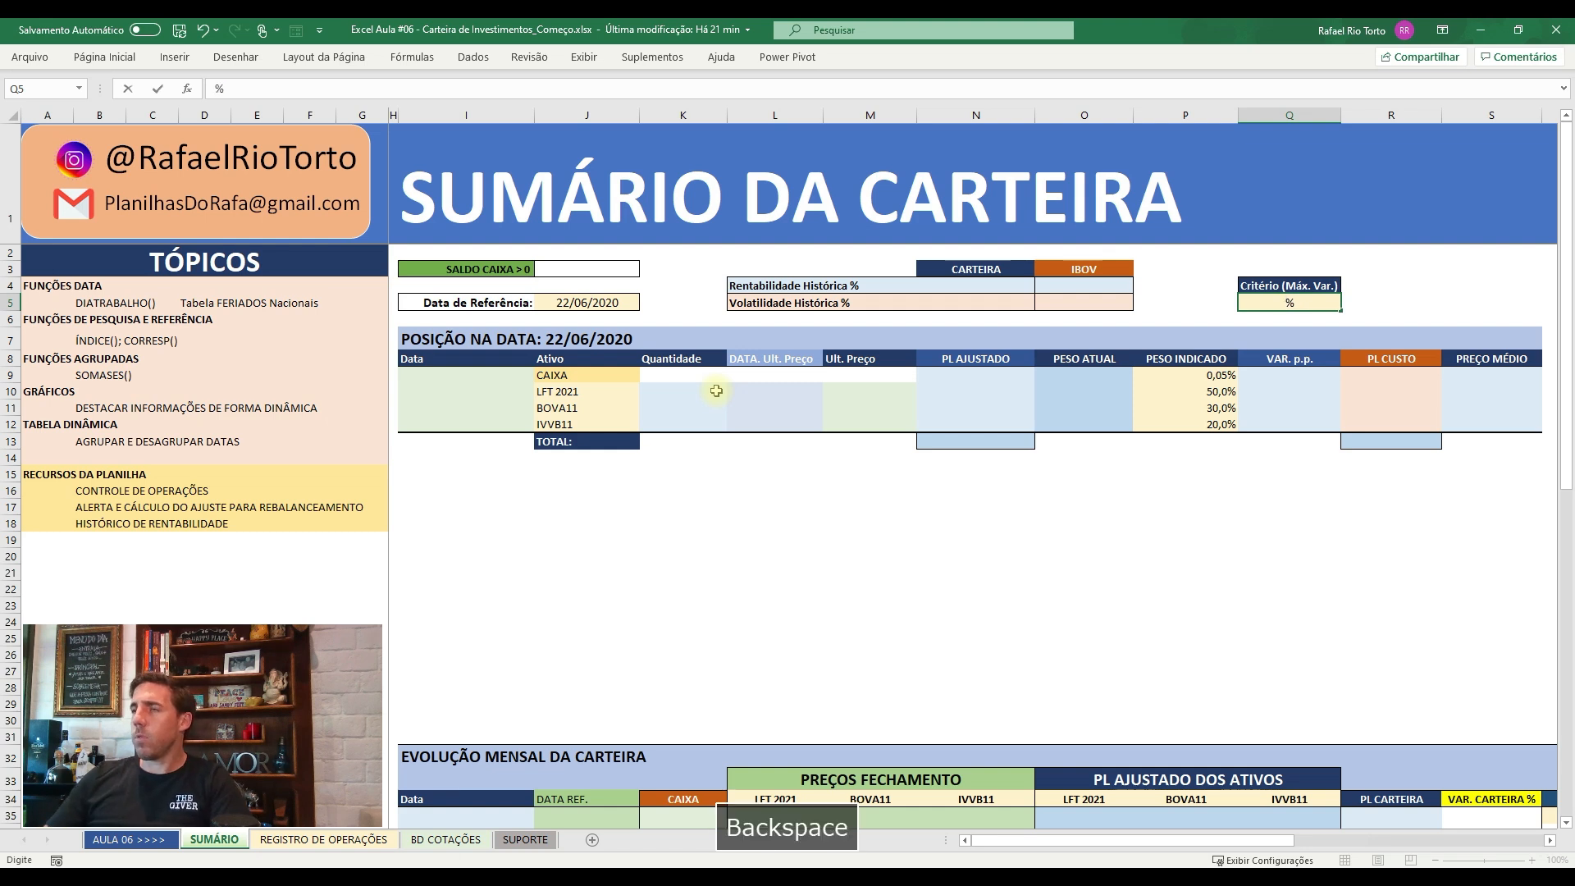
text(4)
key(Return)
- Examine the columns of the position table and the adjoining REBALANCEAMENTO table along row 9 of the SUMÁRIO sheet
key(Down)
key(Down)
key(Up)
key(Up)
key(Down)
key(Down)
key(Down)
key(Right)
key(Right)
key(Right)
key(Right)
key(Right)
key(Right)
key(Right)
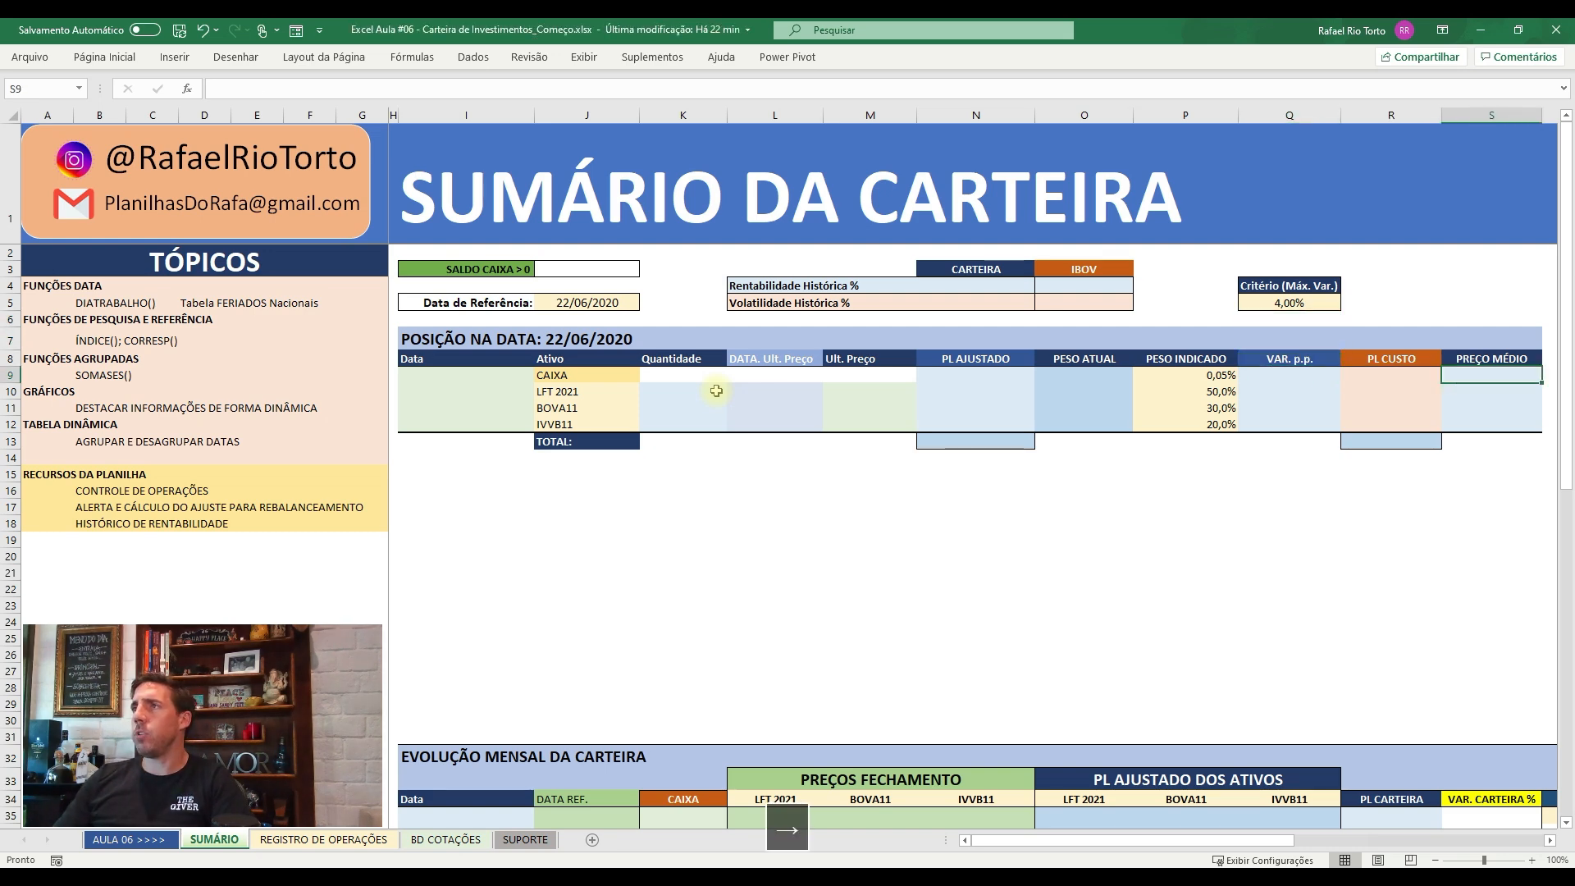
key(Left)
key(Left)
key(Left)
key(Left)
key(Left)
key(Left)
key(Left)
key(Left)
key(Left)
key(Left)
key(Left)
key(Left)
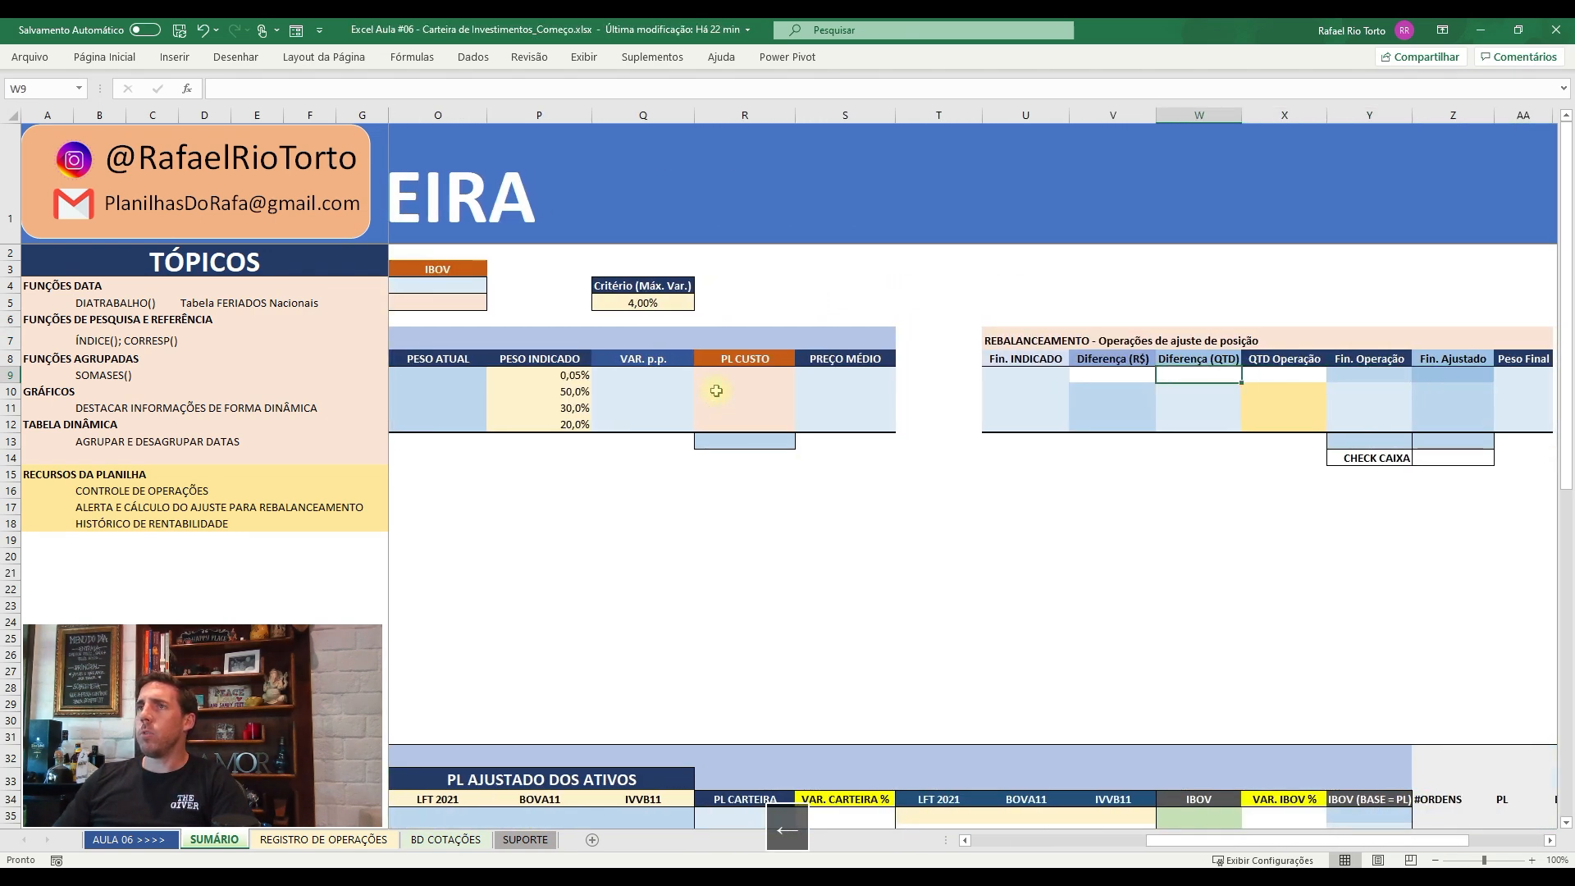
key(Left)
key(Left)
key(Left)
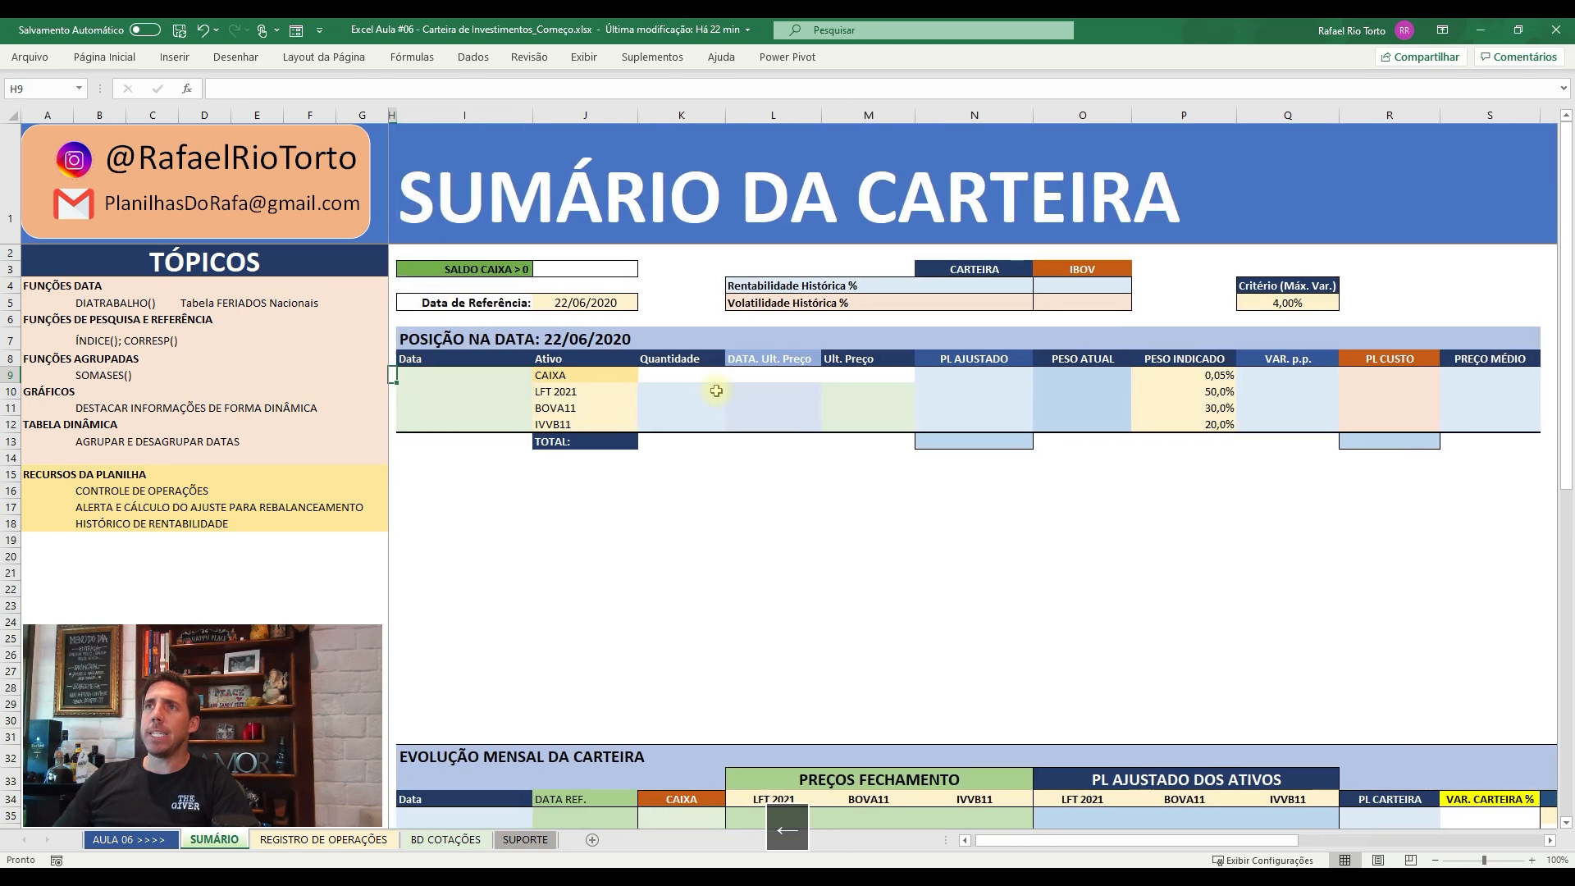
key(Right)
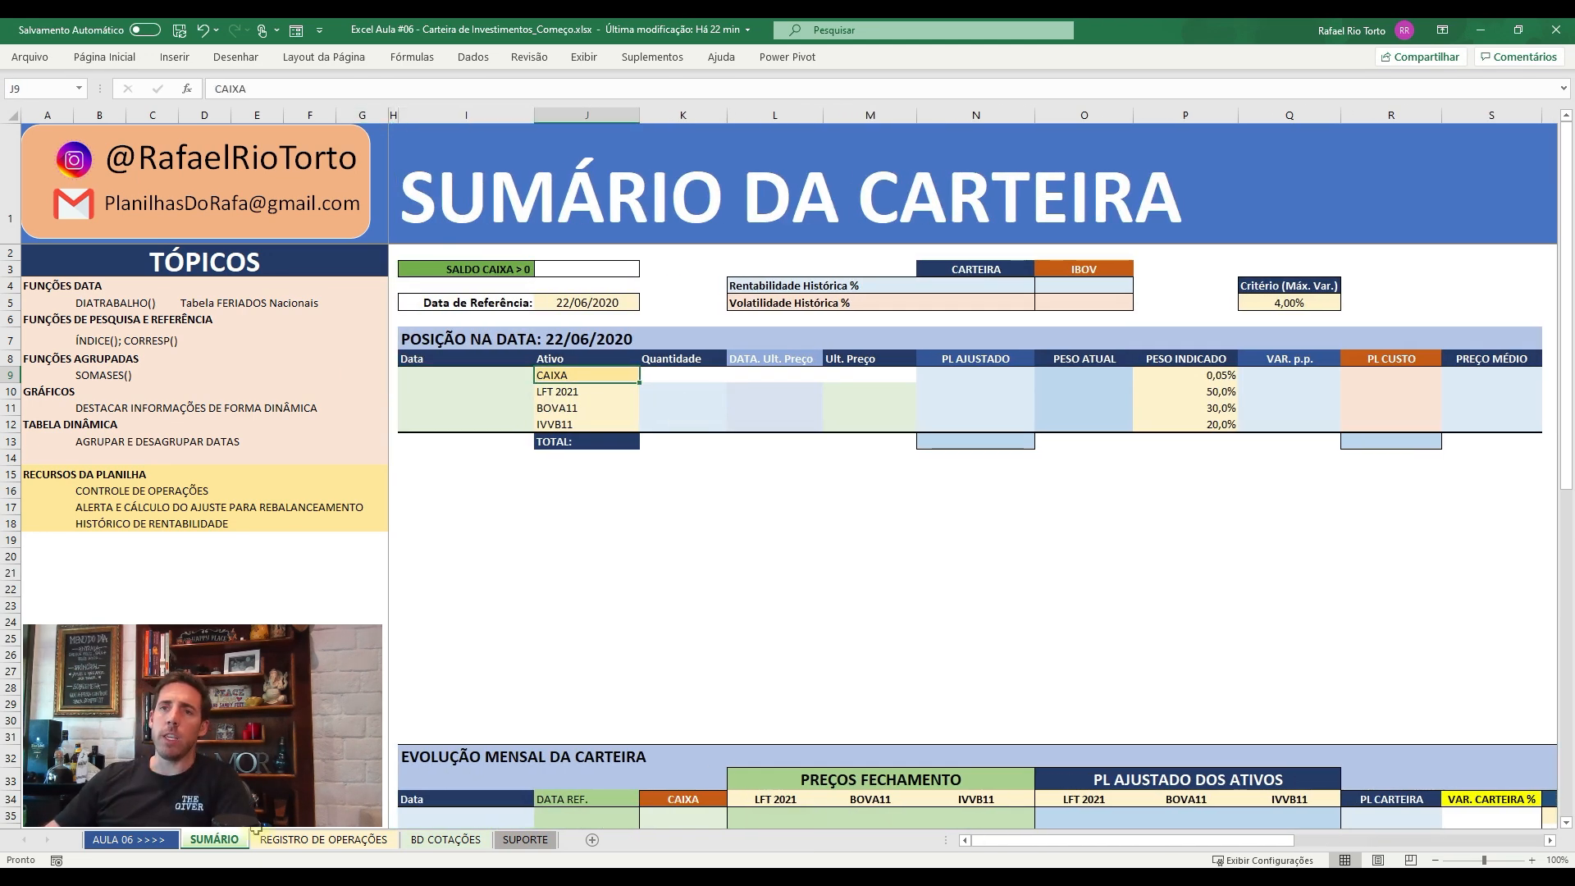
- Review the data that must be recorded under question B on the AULA 06 sheet
click(297, 840)
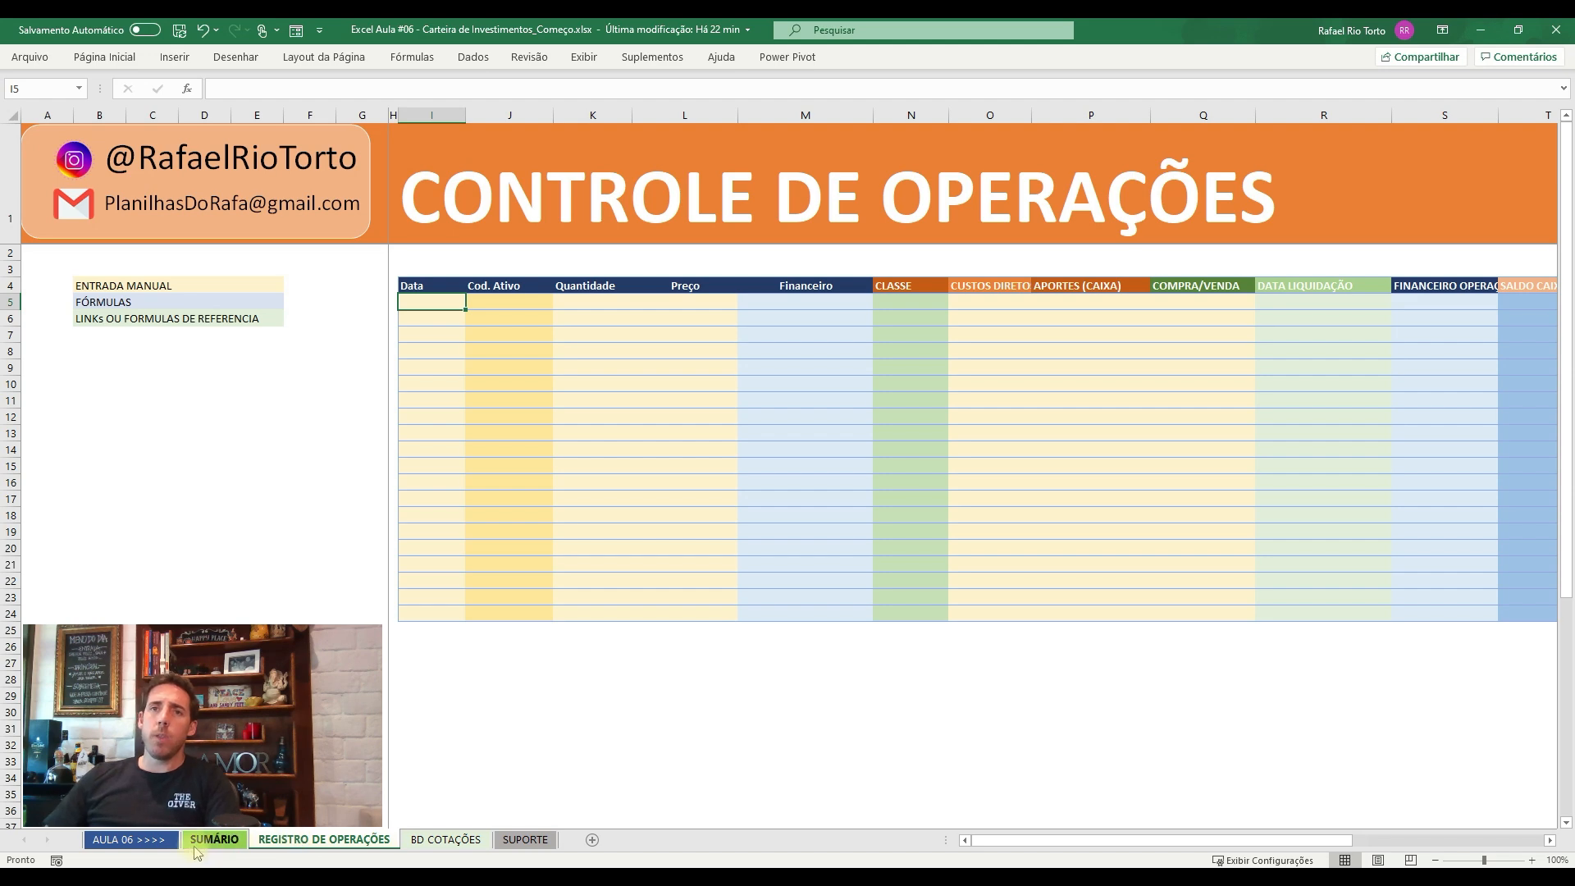
click(129, 839)
drag(453, 387, 903, 426)
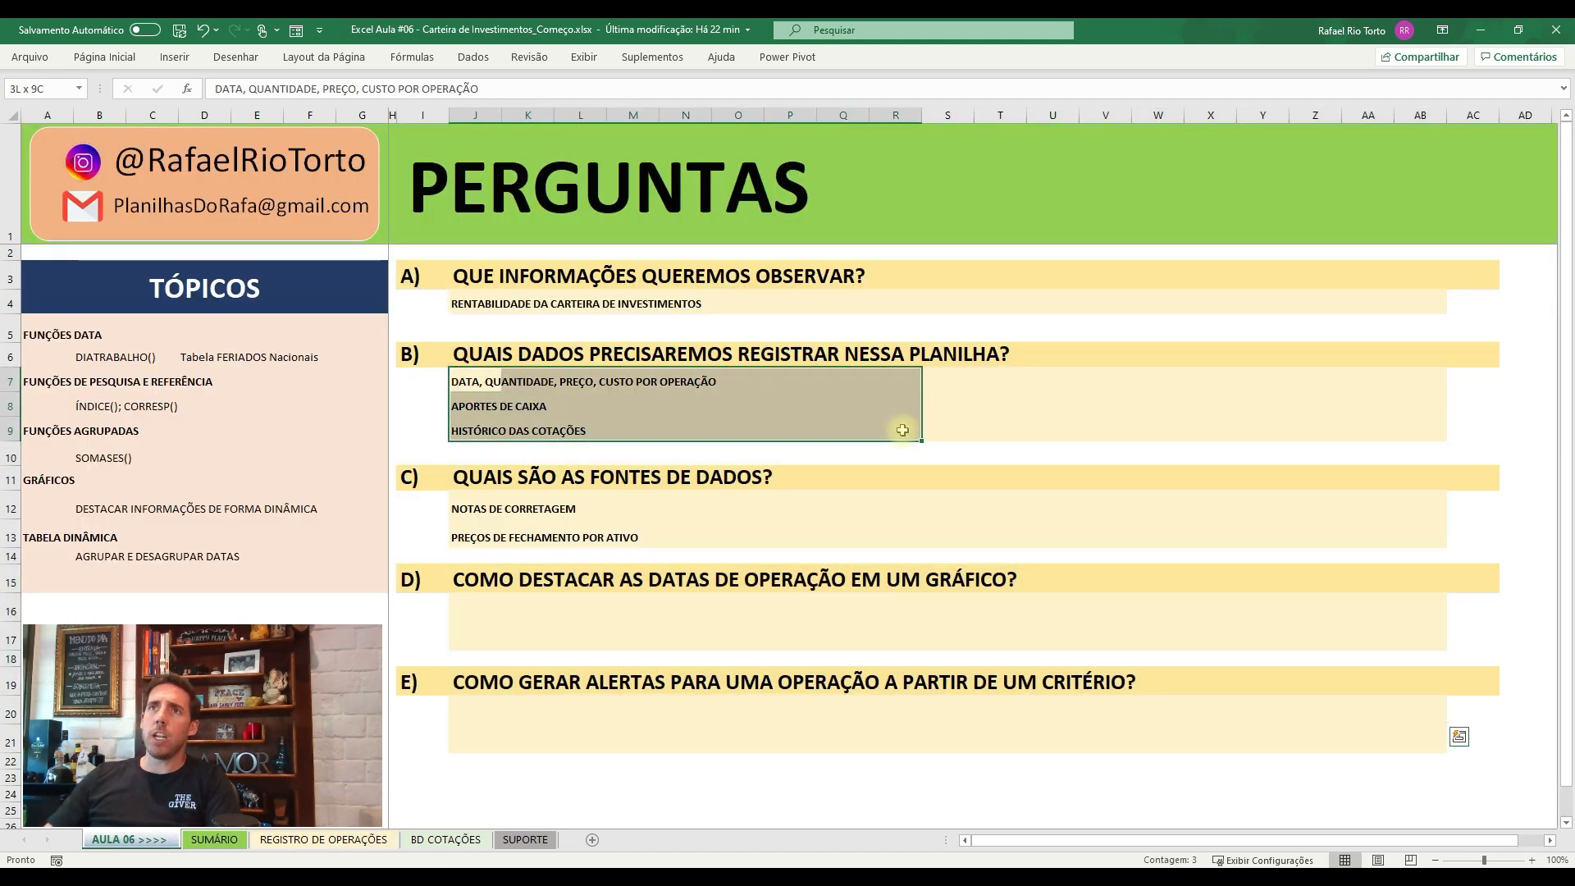
click(628, 382)
- Copy operations I5:L7 from REGISTRO DE OPERAÇÕES in the finished Carteira de Investimentos workbook and paste them as values at I5 of the starter workbook's same sheet
click(323, 839)
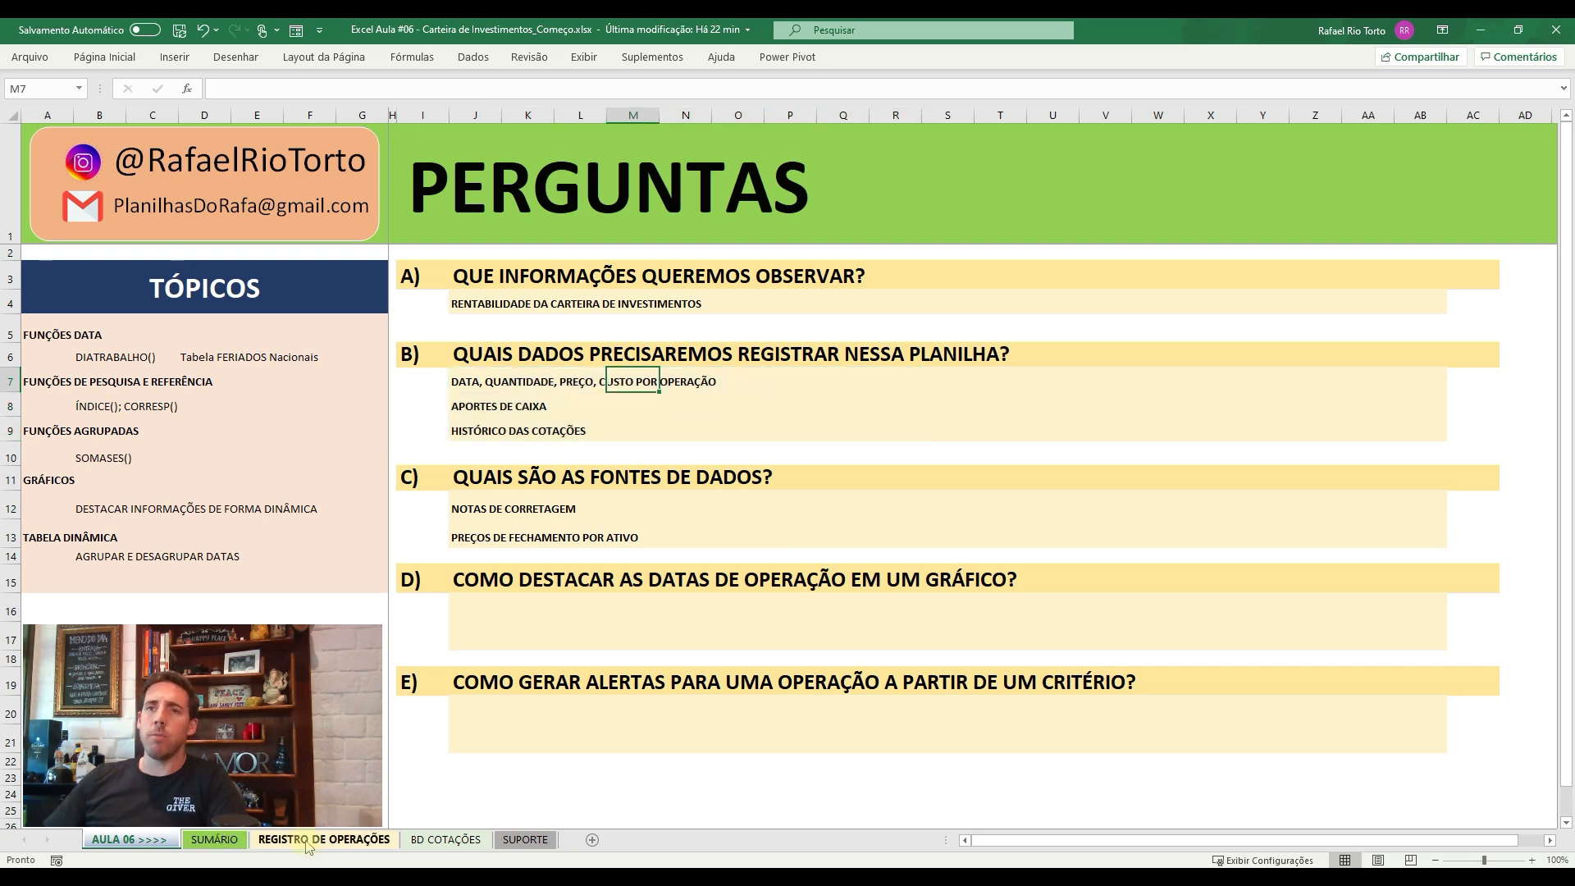
key(alt+Tab)
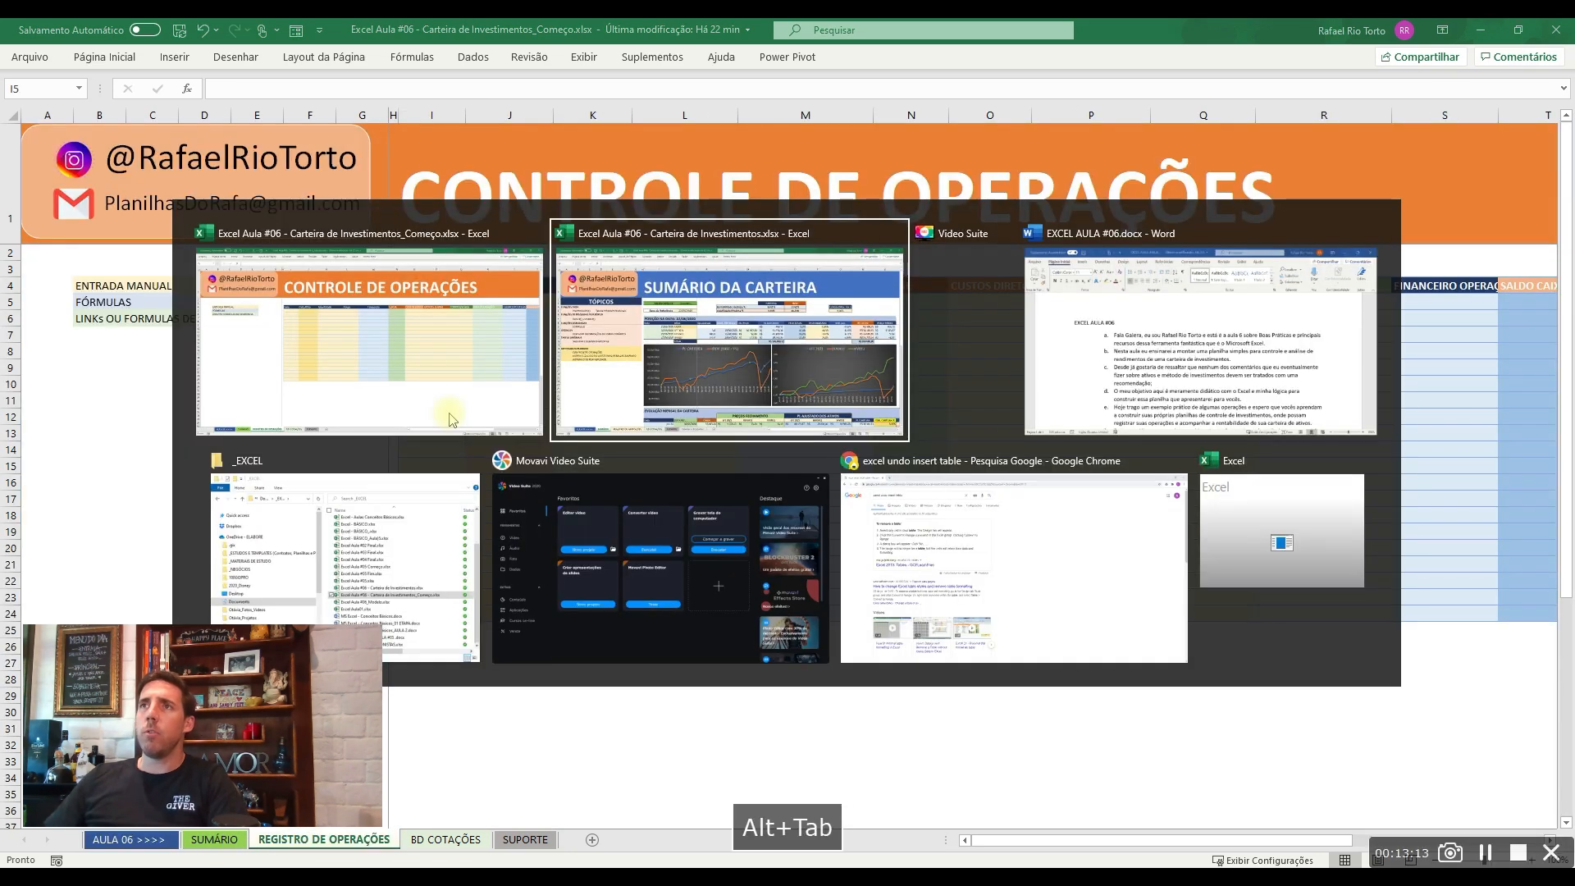
click(332, 843)
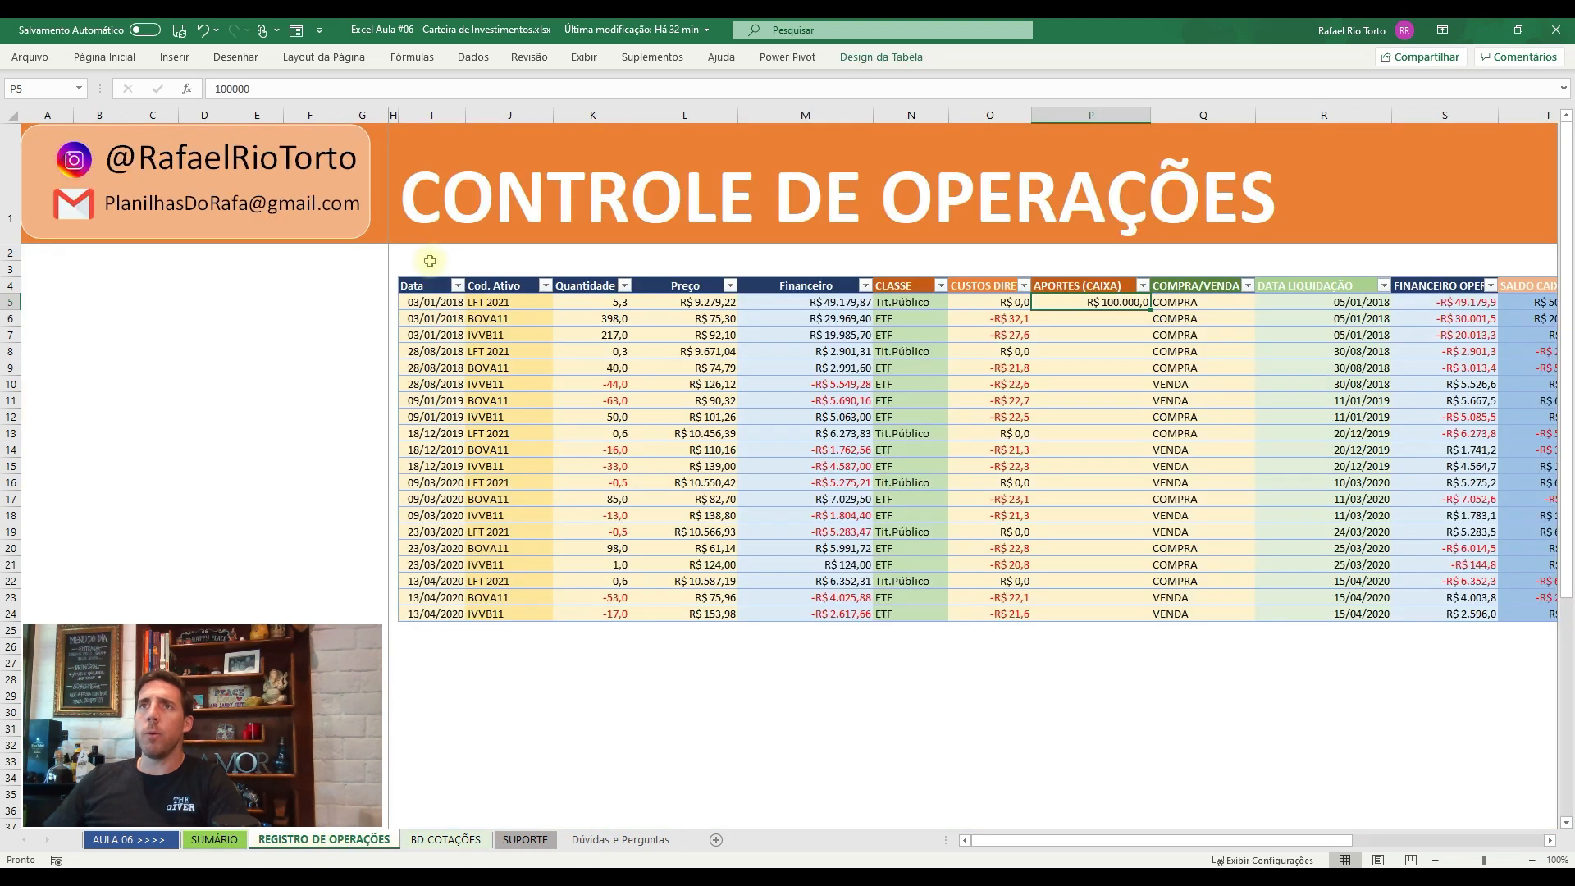
drag(424, 303, 697, 341)
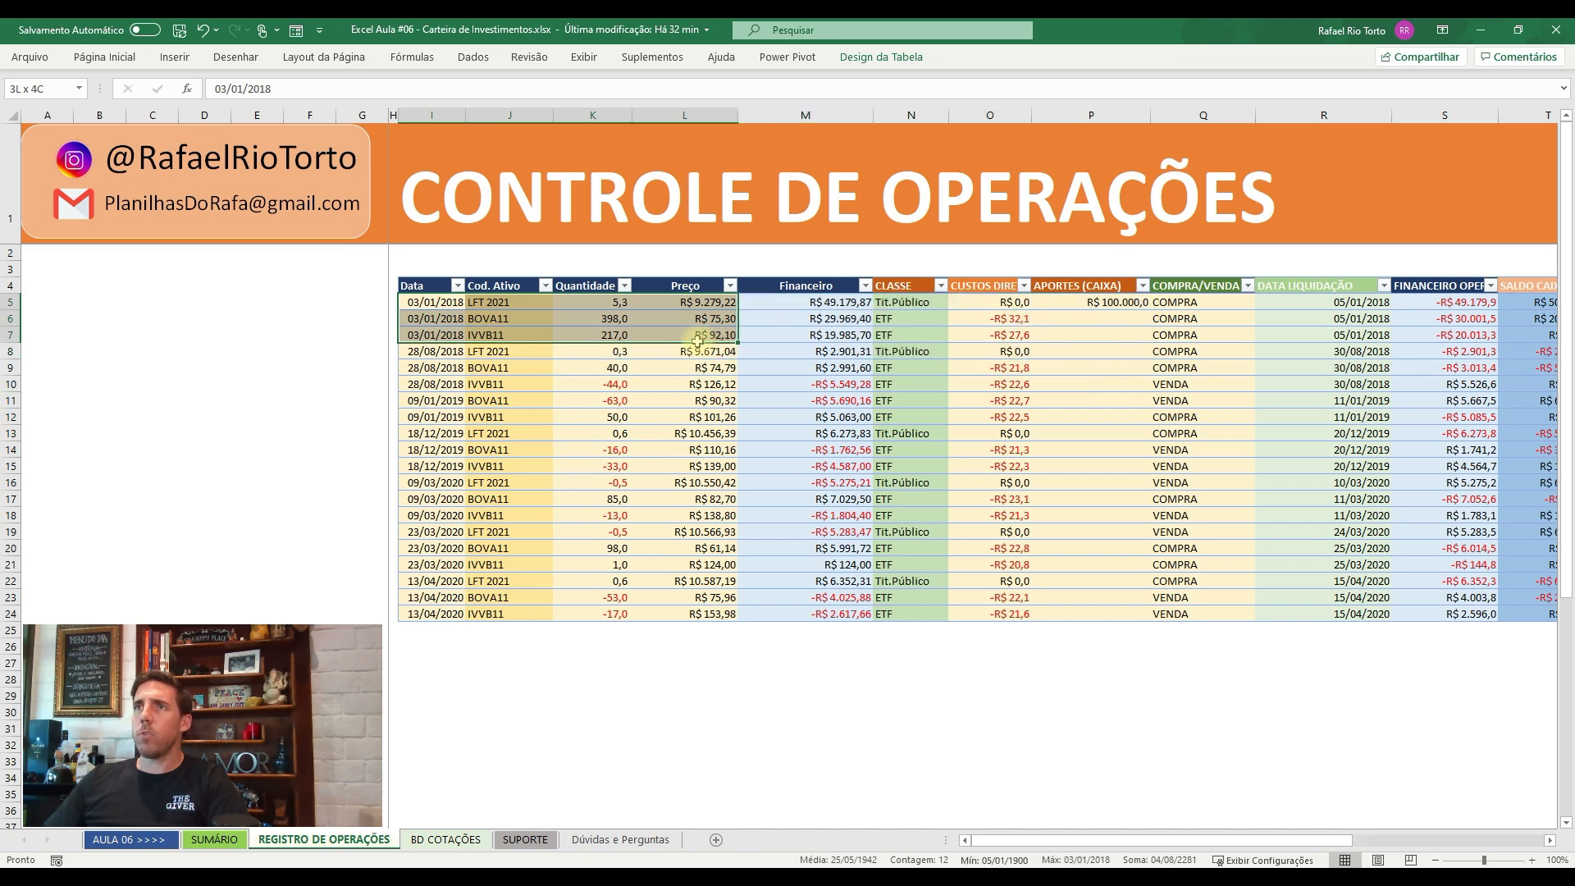
key(ctrl+c)
key(alt+Tab)
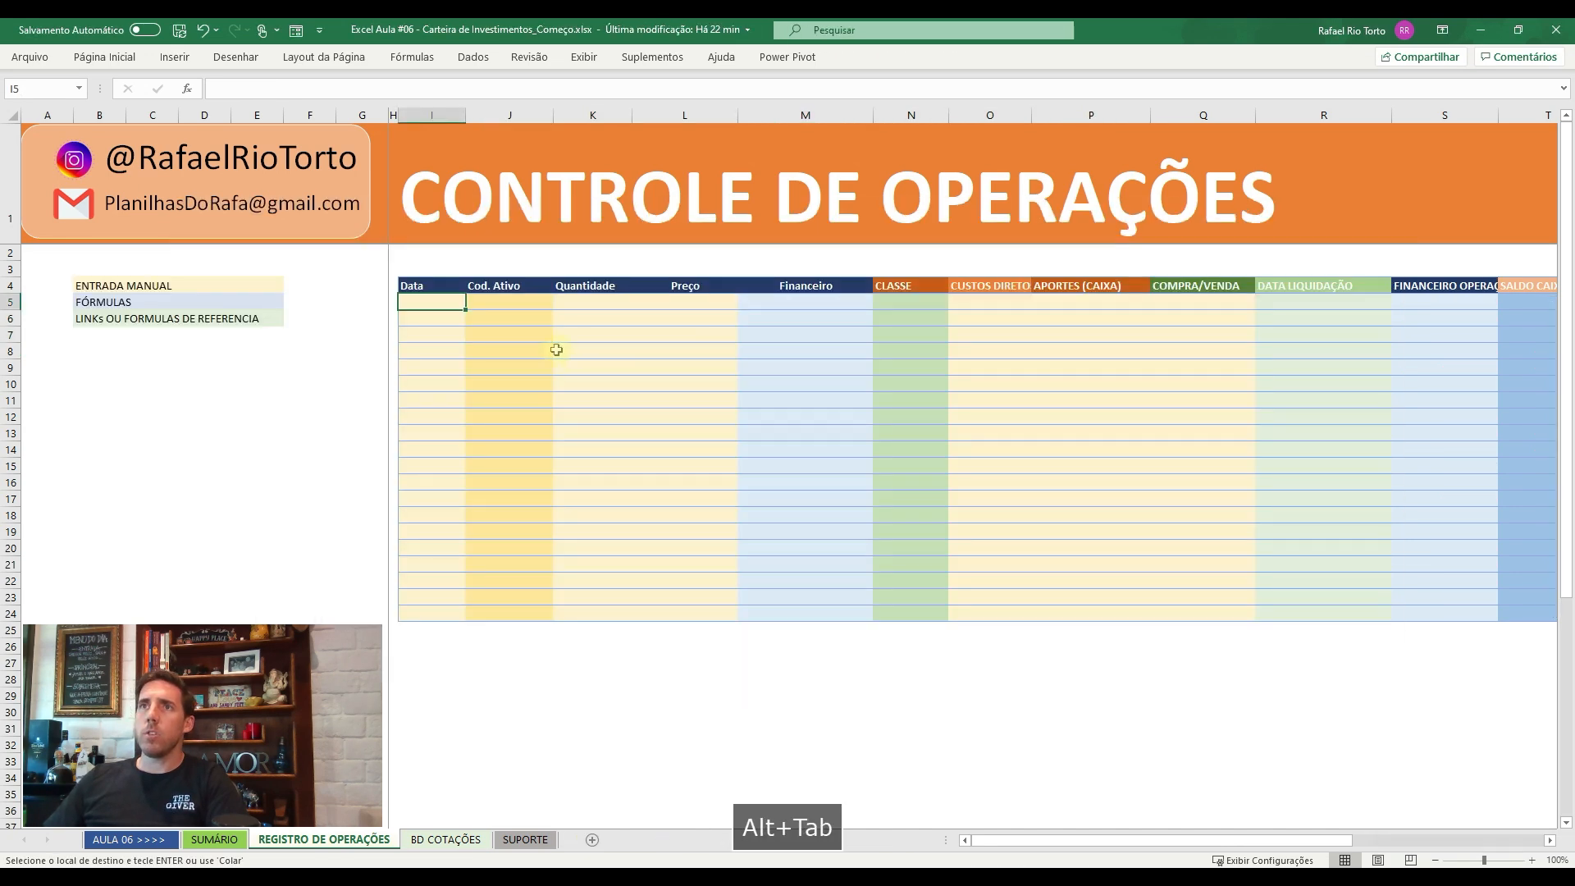
key(ctrl+alt+v)
key(v)
key(Return)
- Review the dates, asset codes, quantities and prices in the first three rows of the operations table
key(Right)
key(Right)
key(Right)
key(Right)
key(Left)
key(Left)
key(Left)
key(Left)
key(Down)
key(Down)
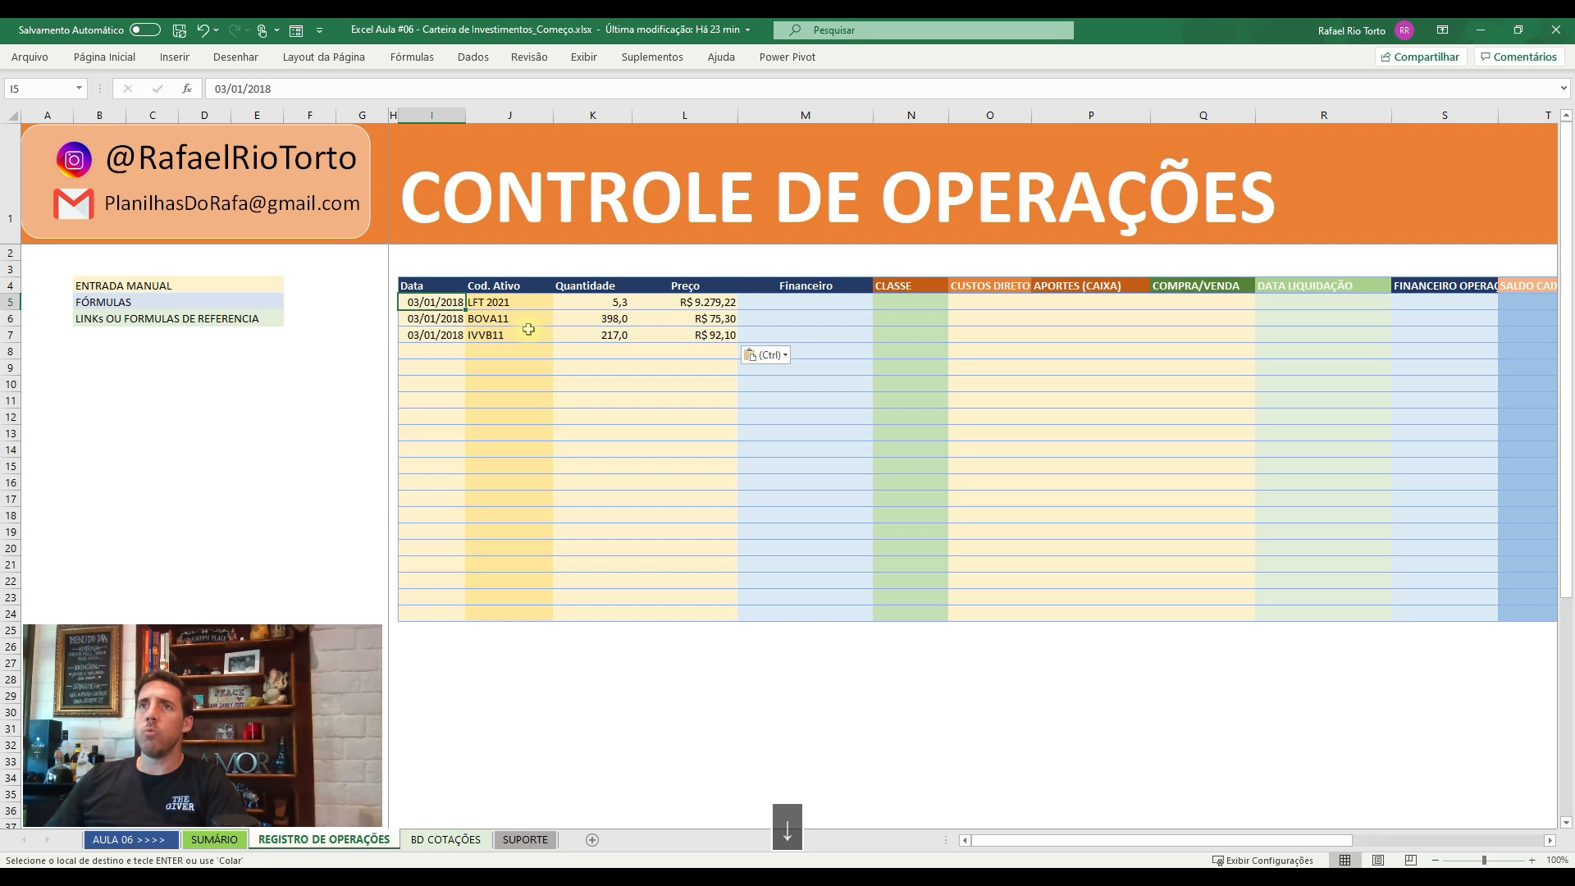
key(Up)
key(Up)
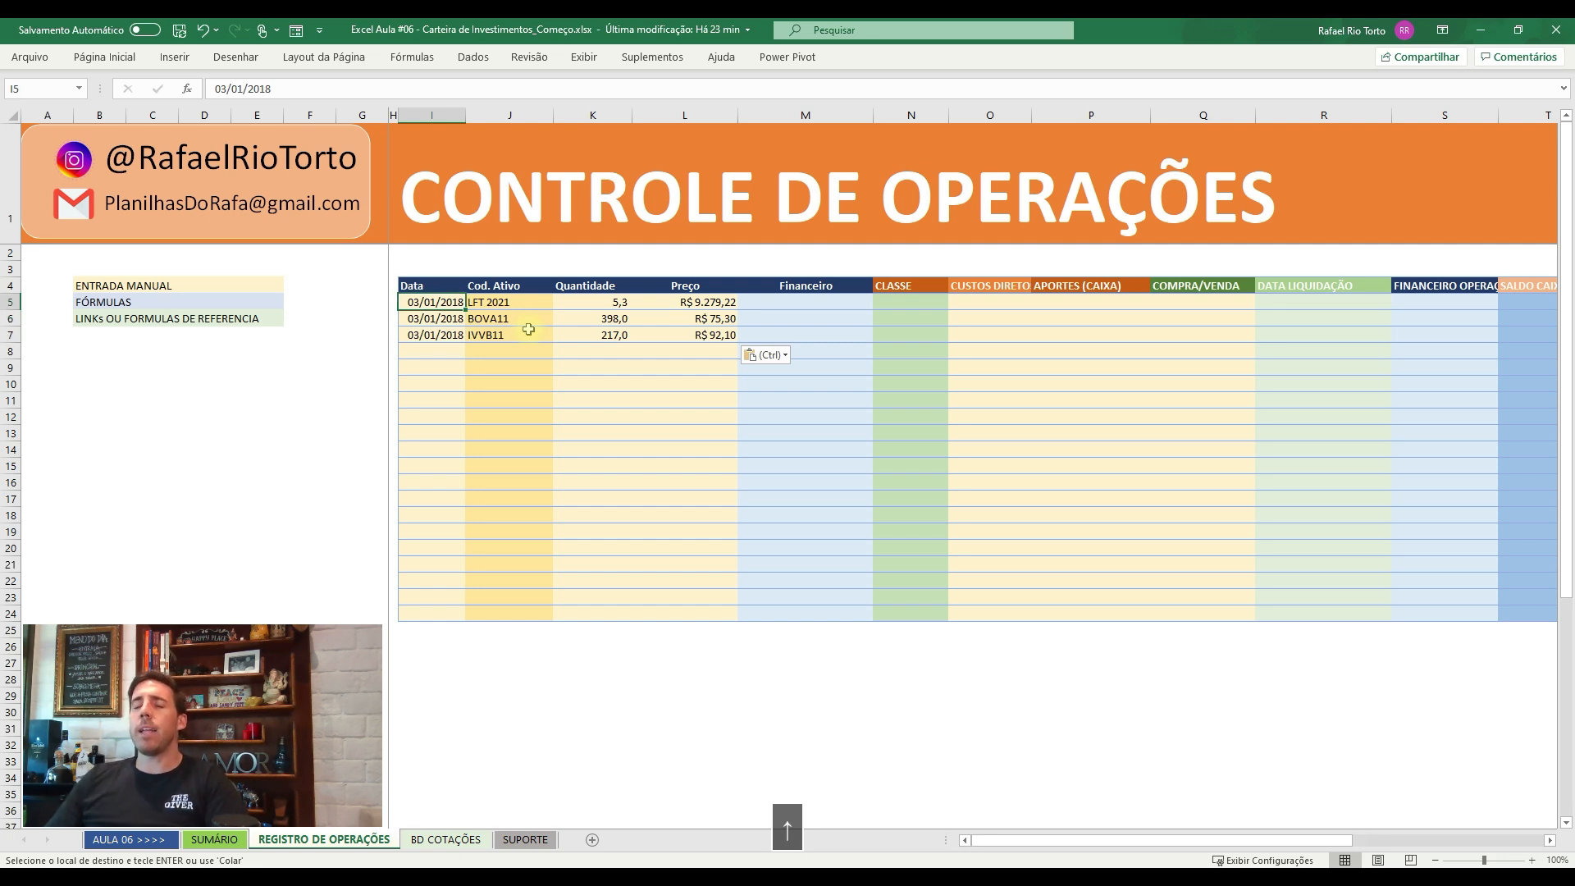
key(Right)
key(Down)
key(Down)
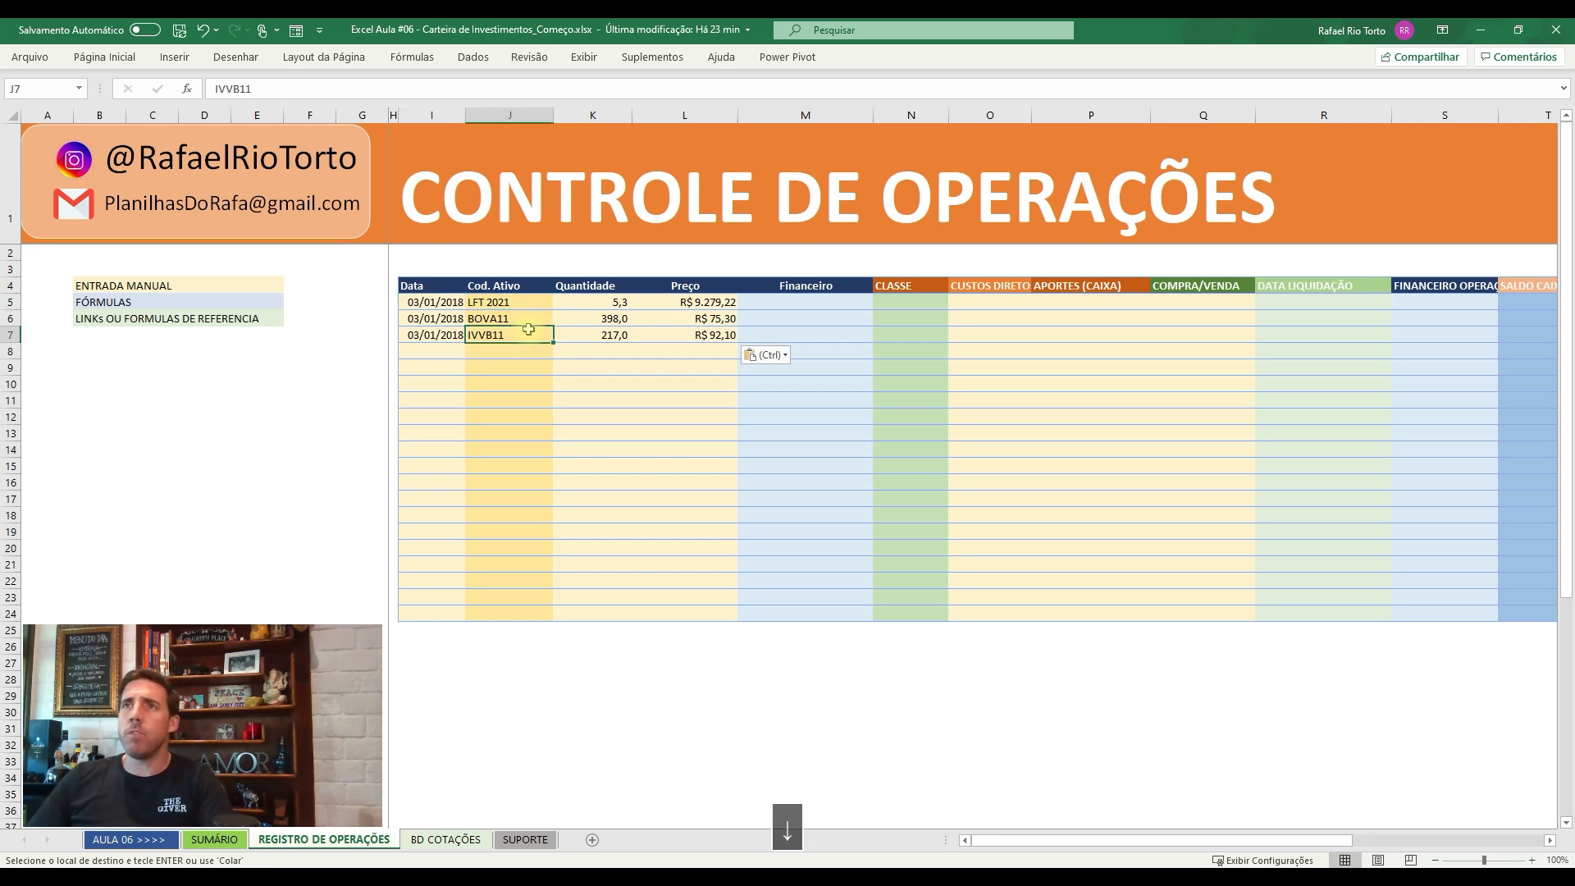
key(Right)
key(Right)
- Enter the formula =K5*L5 in Financeiro cell M5 to multiply quantity by price
key(Up)
key(Up)
key(Right)
key(Right)
key(Left)
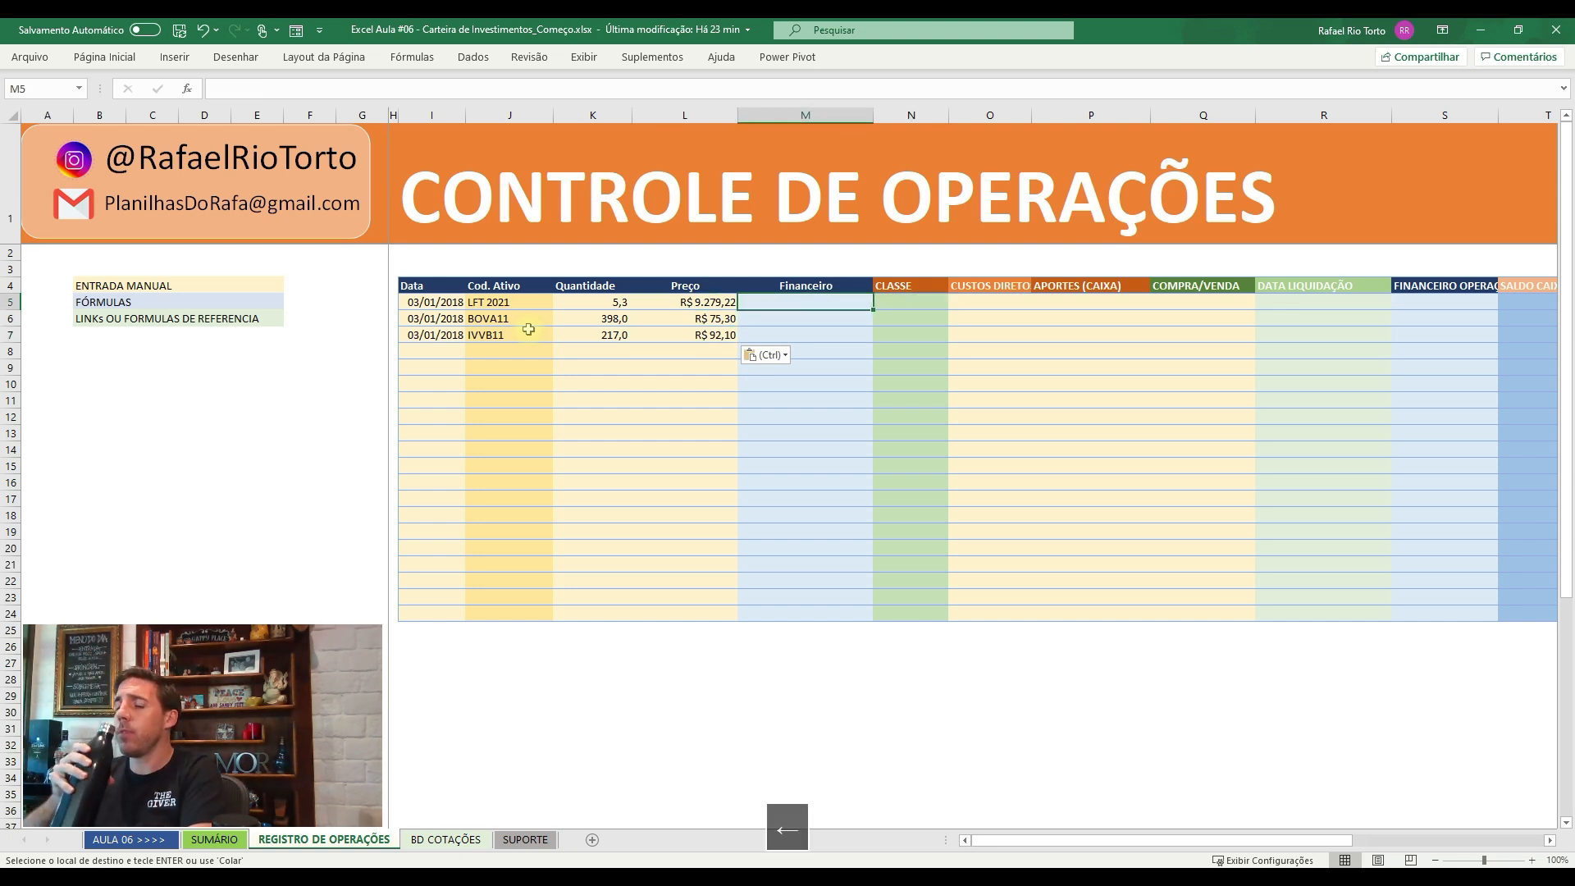
text(=)
key(Left)
key(Left)
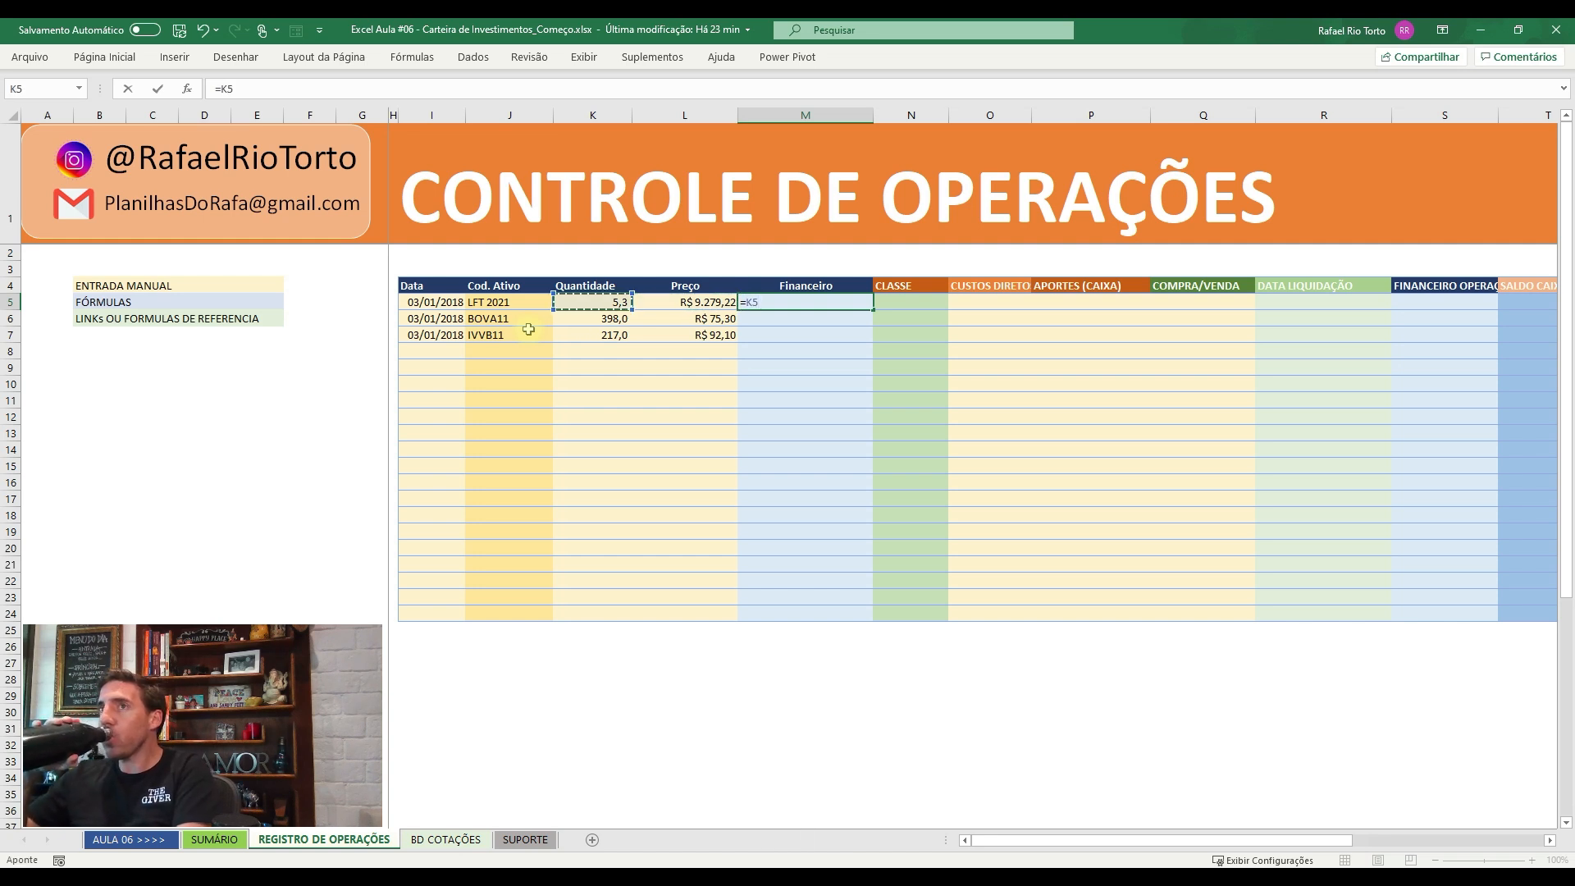
text(*)
key(Left)
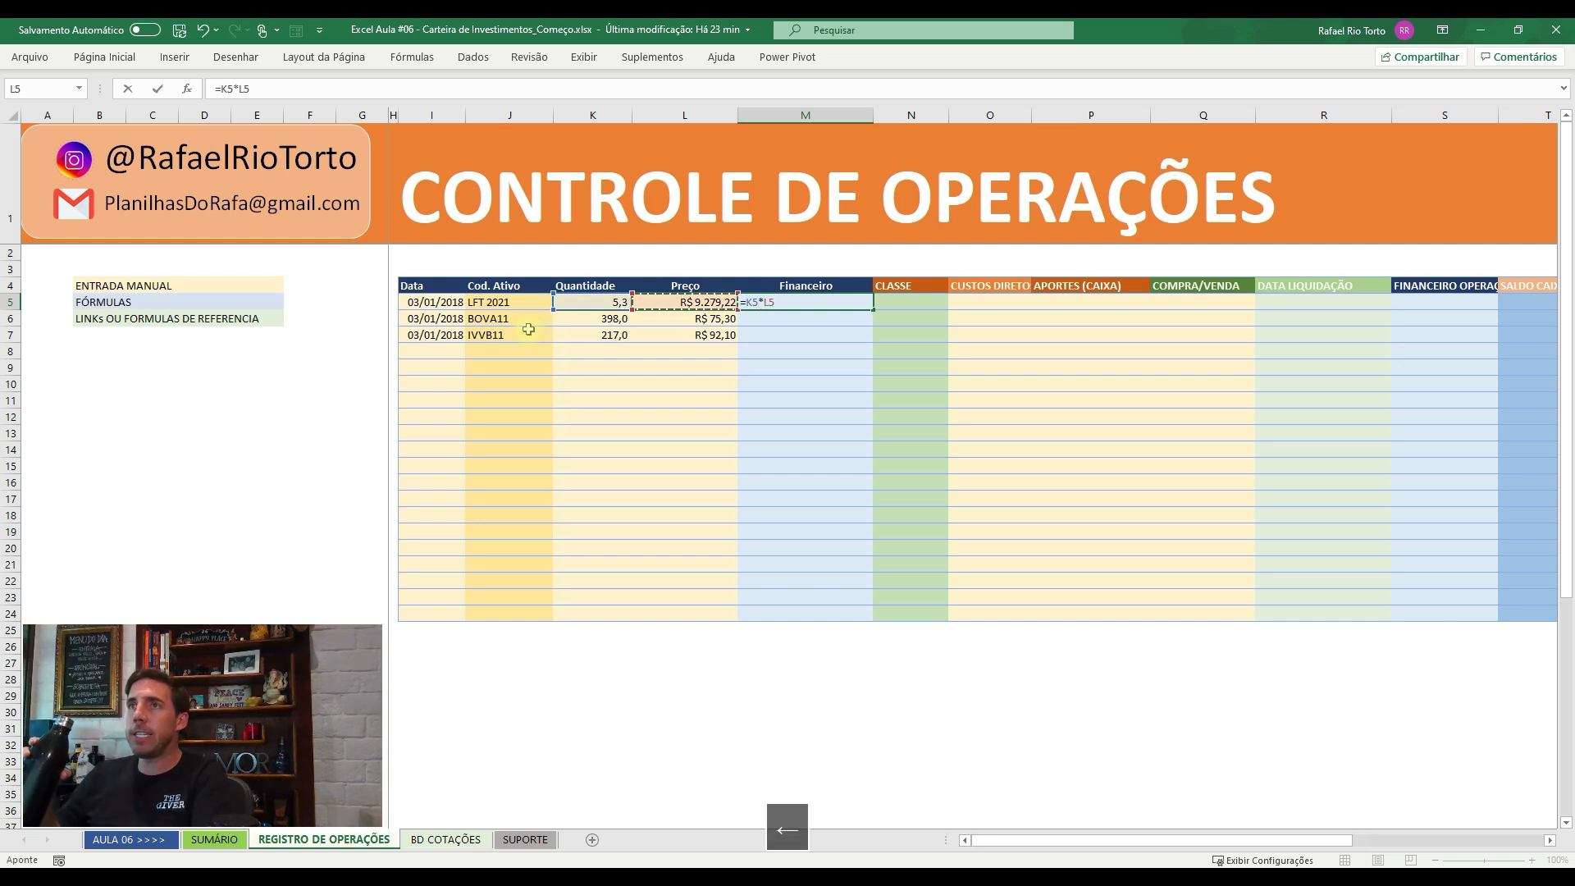
key(Return)
key(Up)
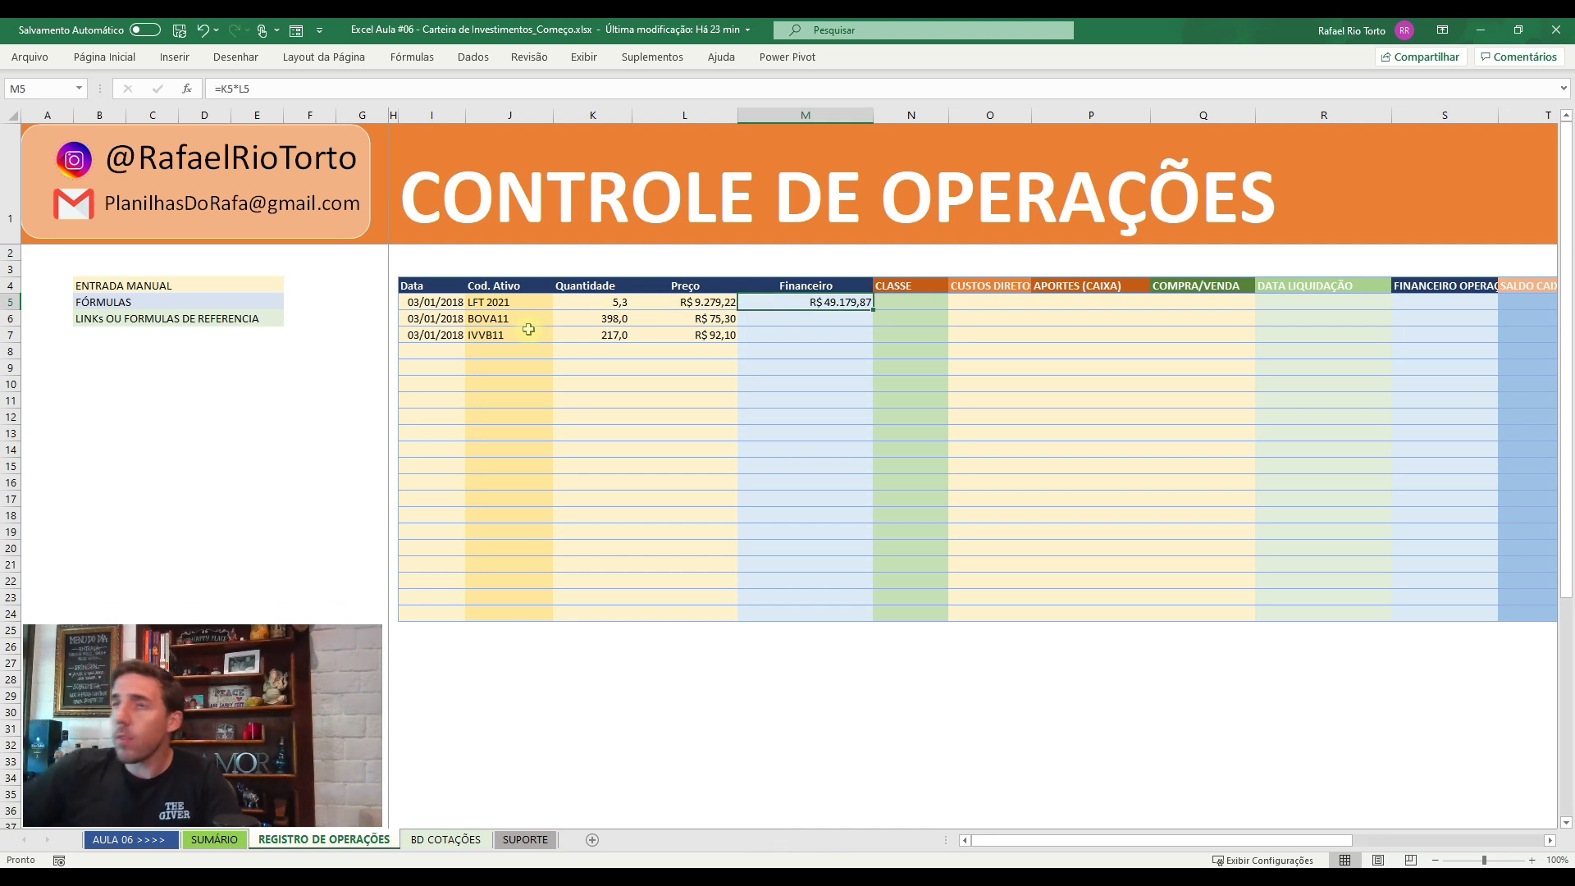
- Fill the Financeiro formula down from M5 through M7 and open the formula in M5 for editing
drag(875, 313, 876, 343)
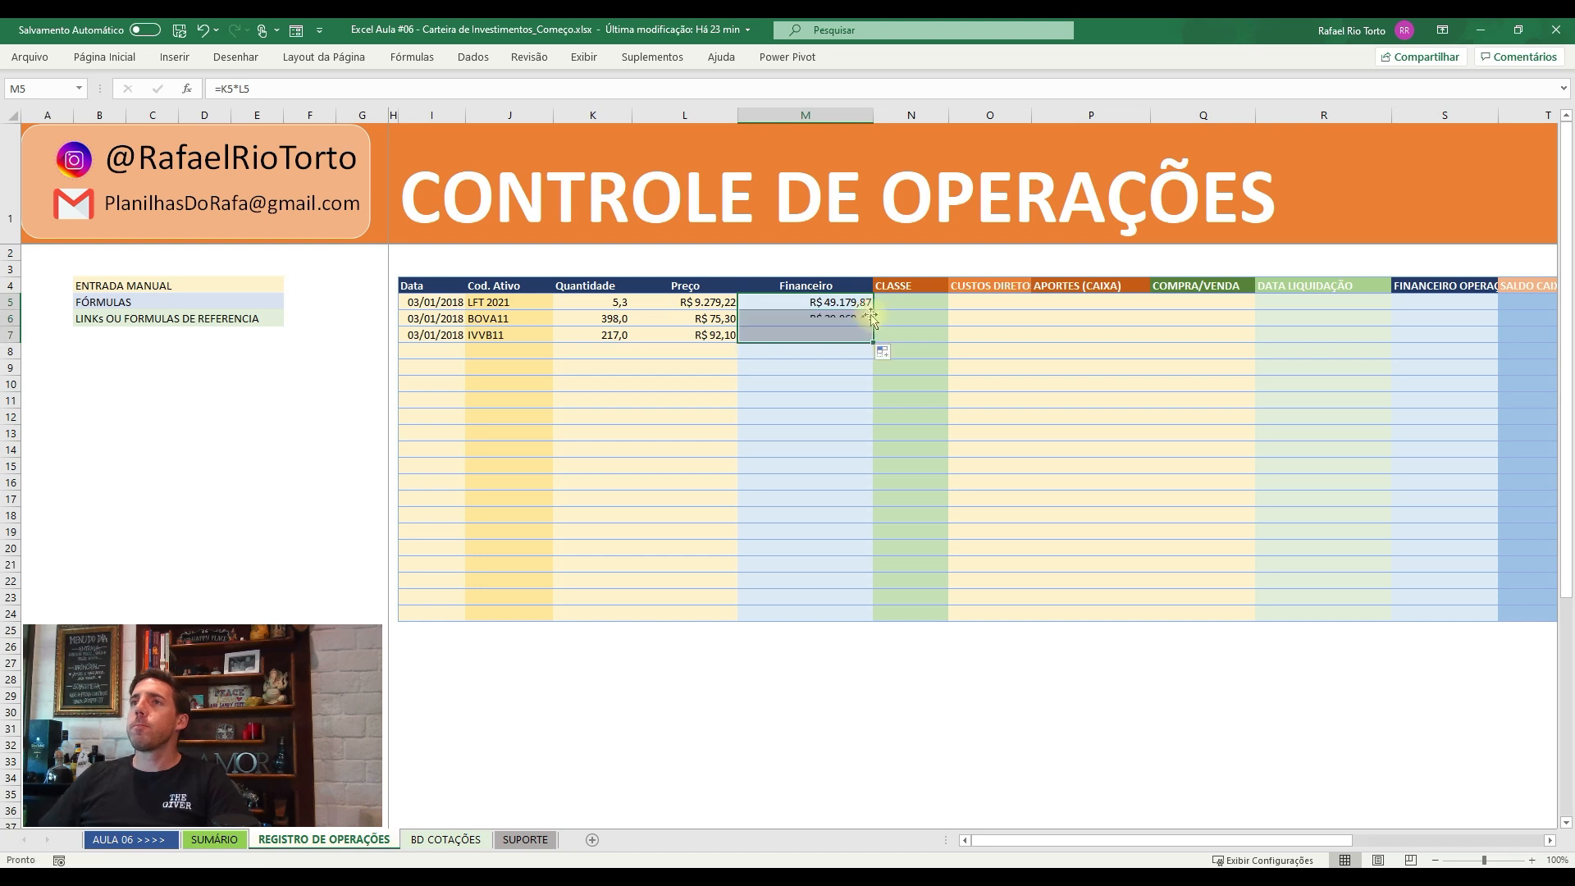
click(829, 303)
key(F2)
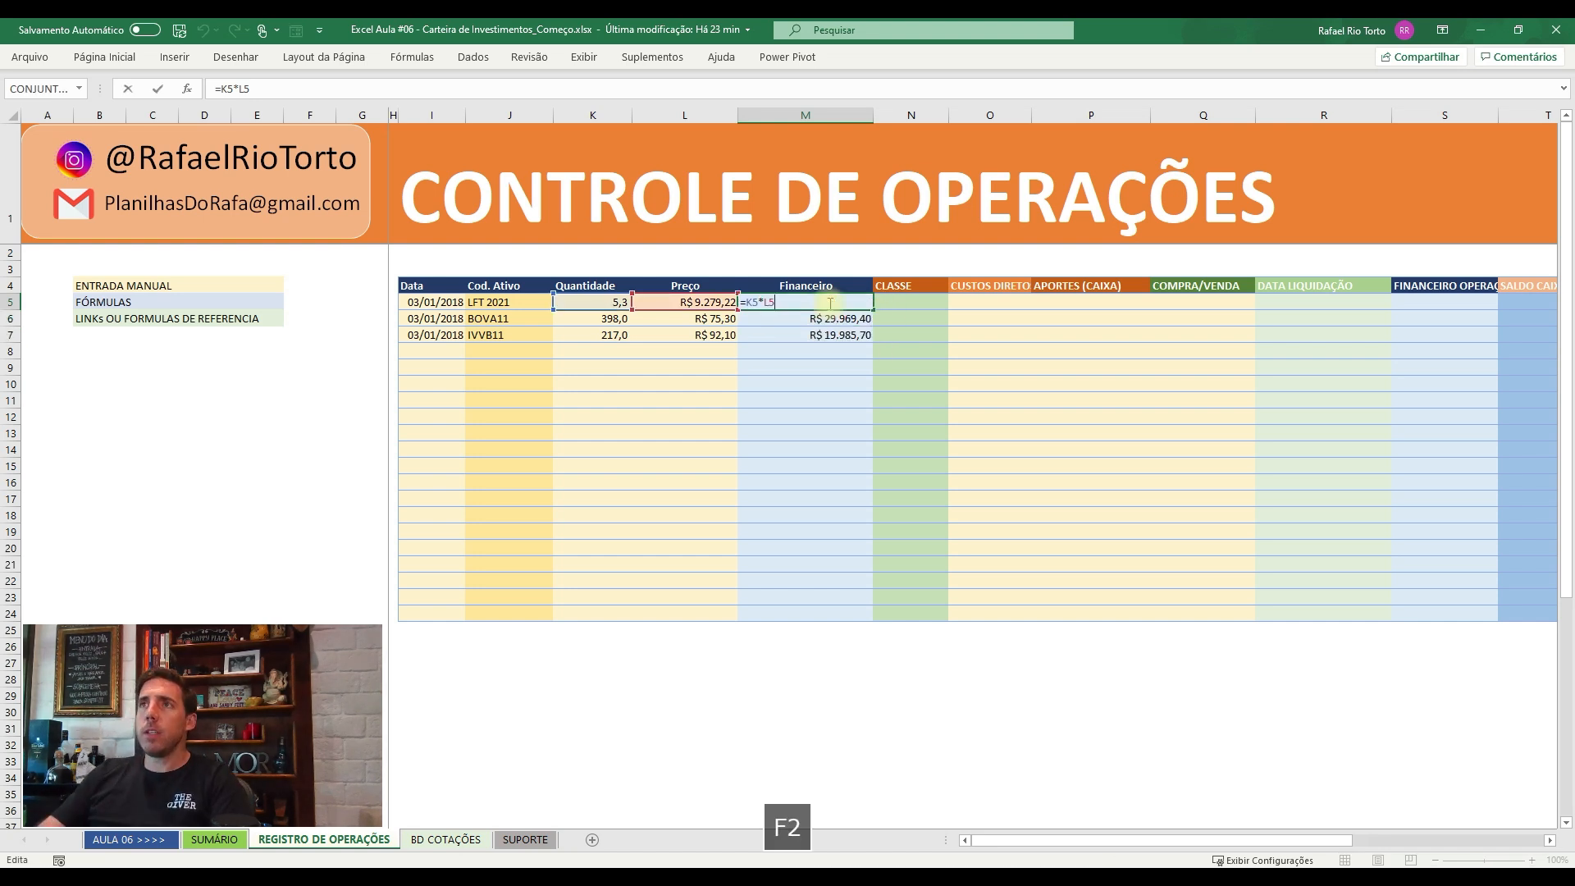
- Leave the Financeiro formula in M5 and select the first CLASSE cell, N5, in the operations table
key(Escape)
key(Right)
key(Left)
key(Right)
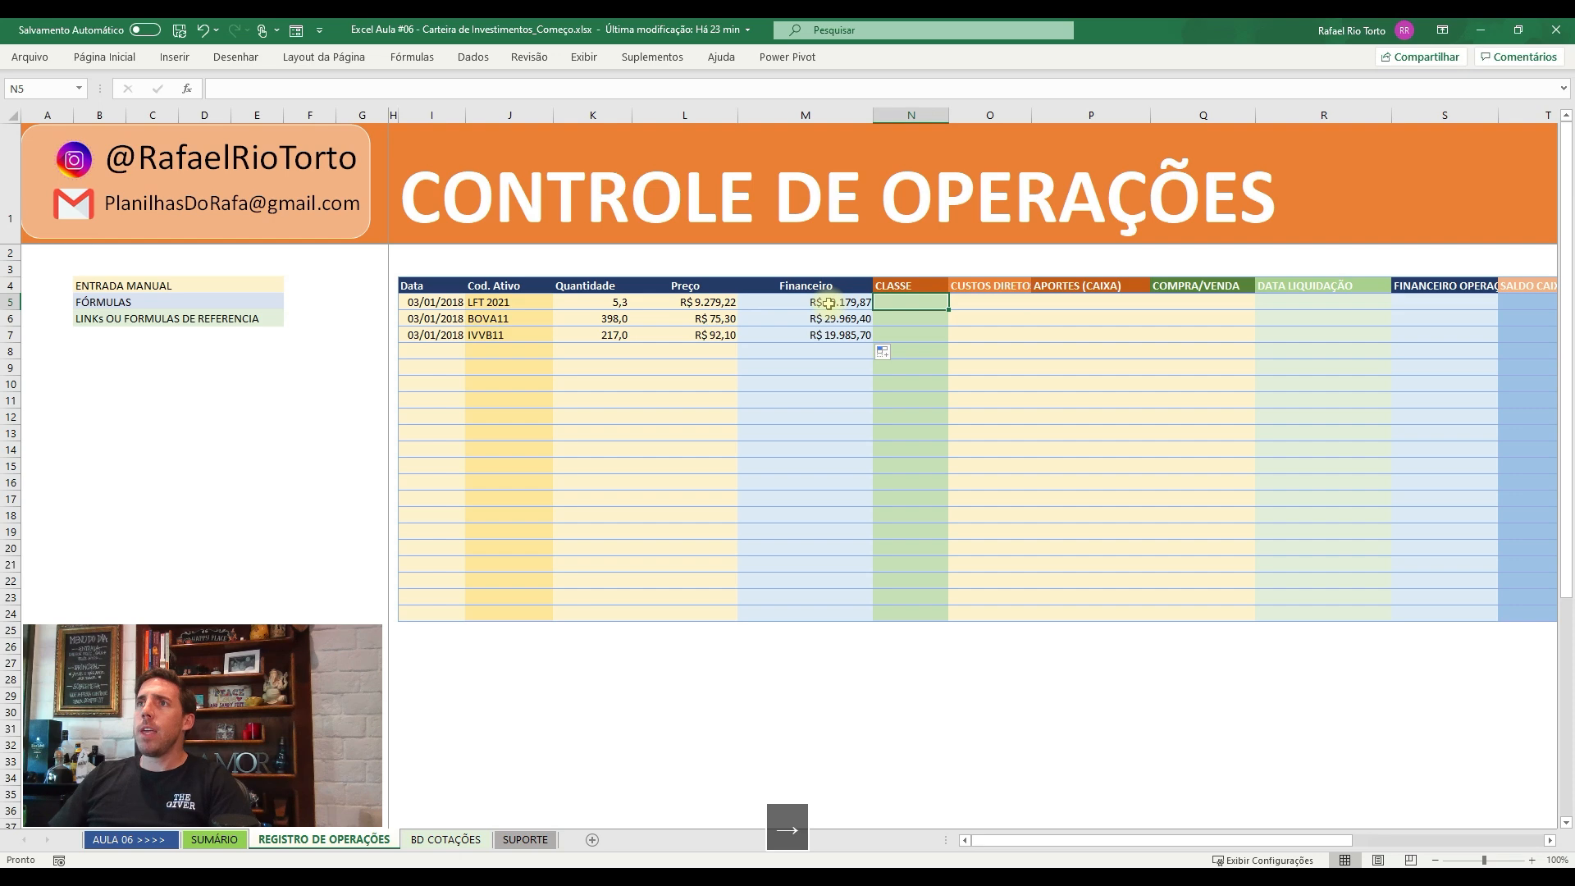
- Label cell I6 above the DATA header in the BD COTAÇÕES sheet as CLASSE
click(423, 838)
click(484, 269)
click(429, 269)
text(CAL)
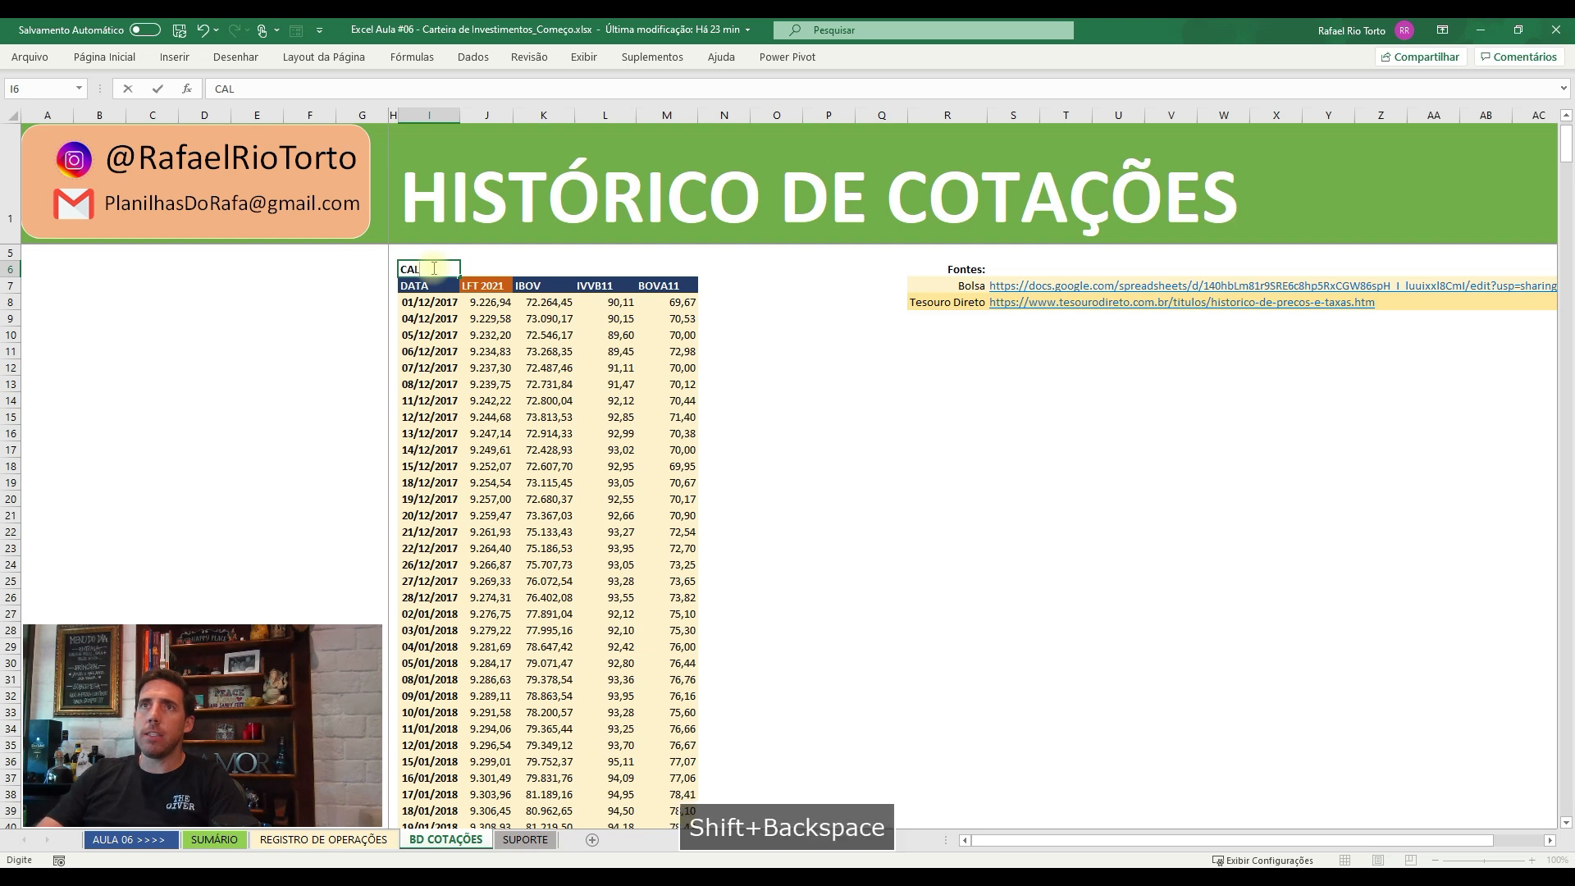
text(S)
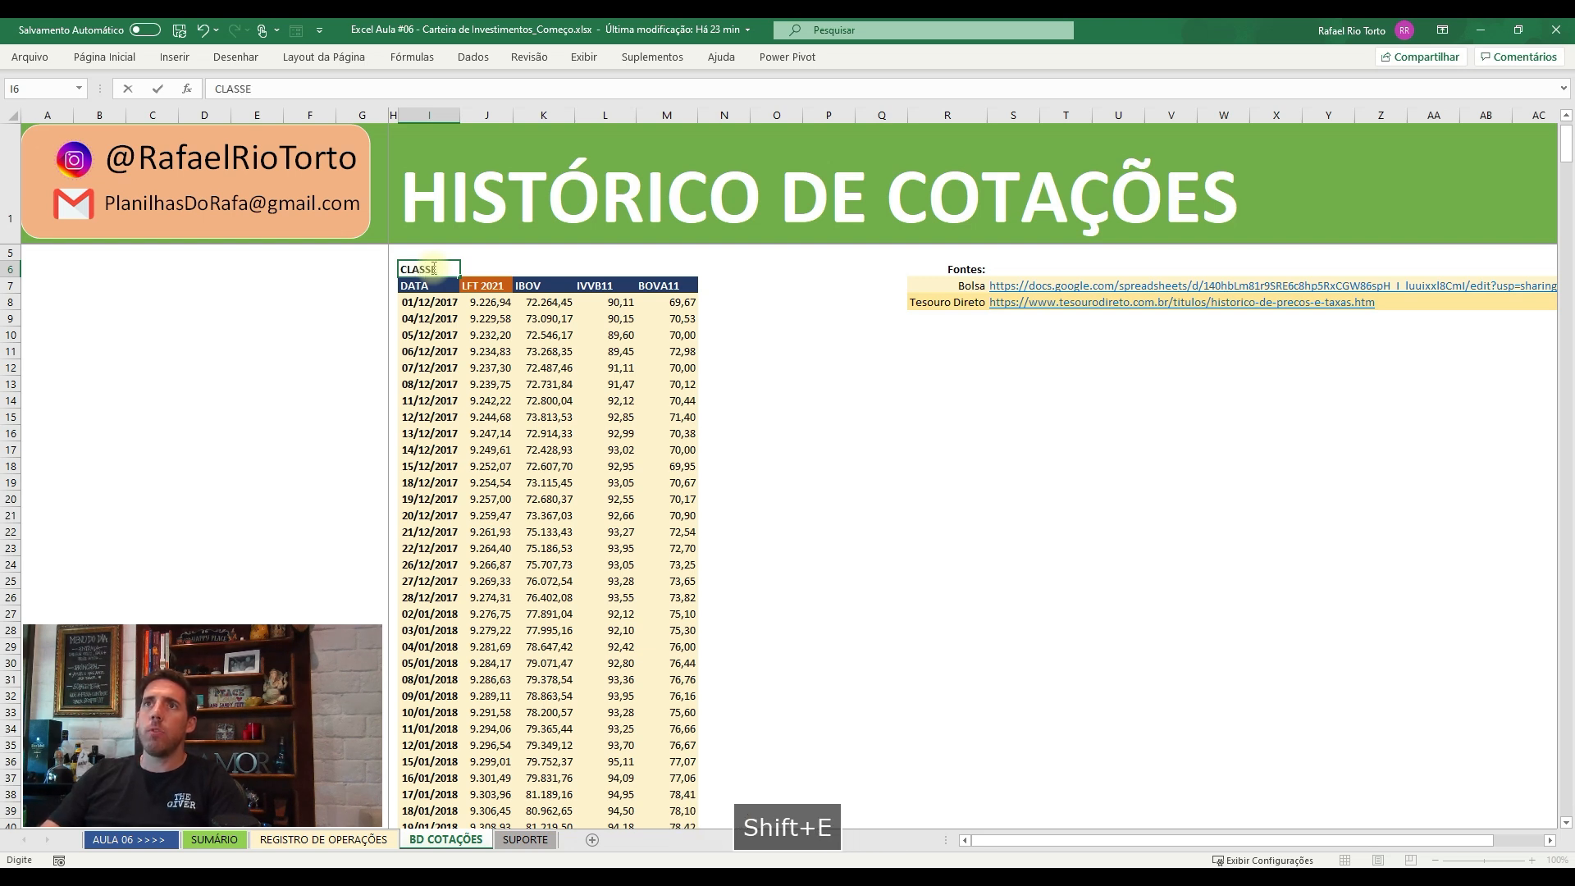
text(SE)
key(Return)
key(Right)
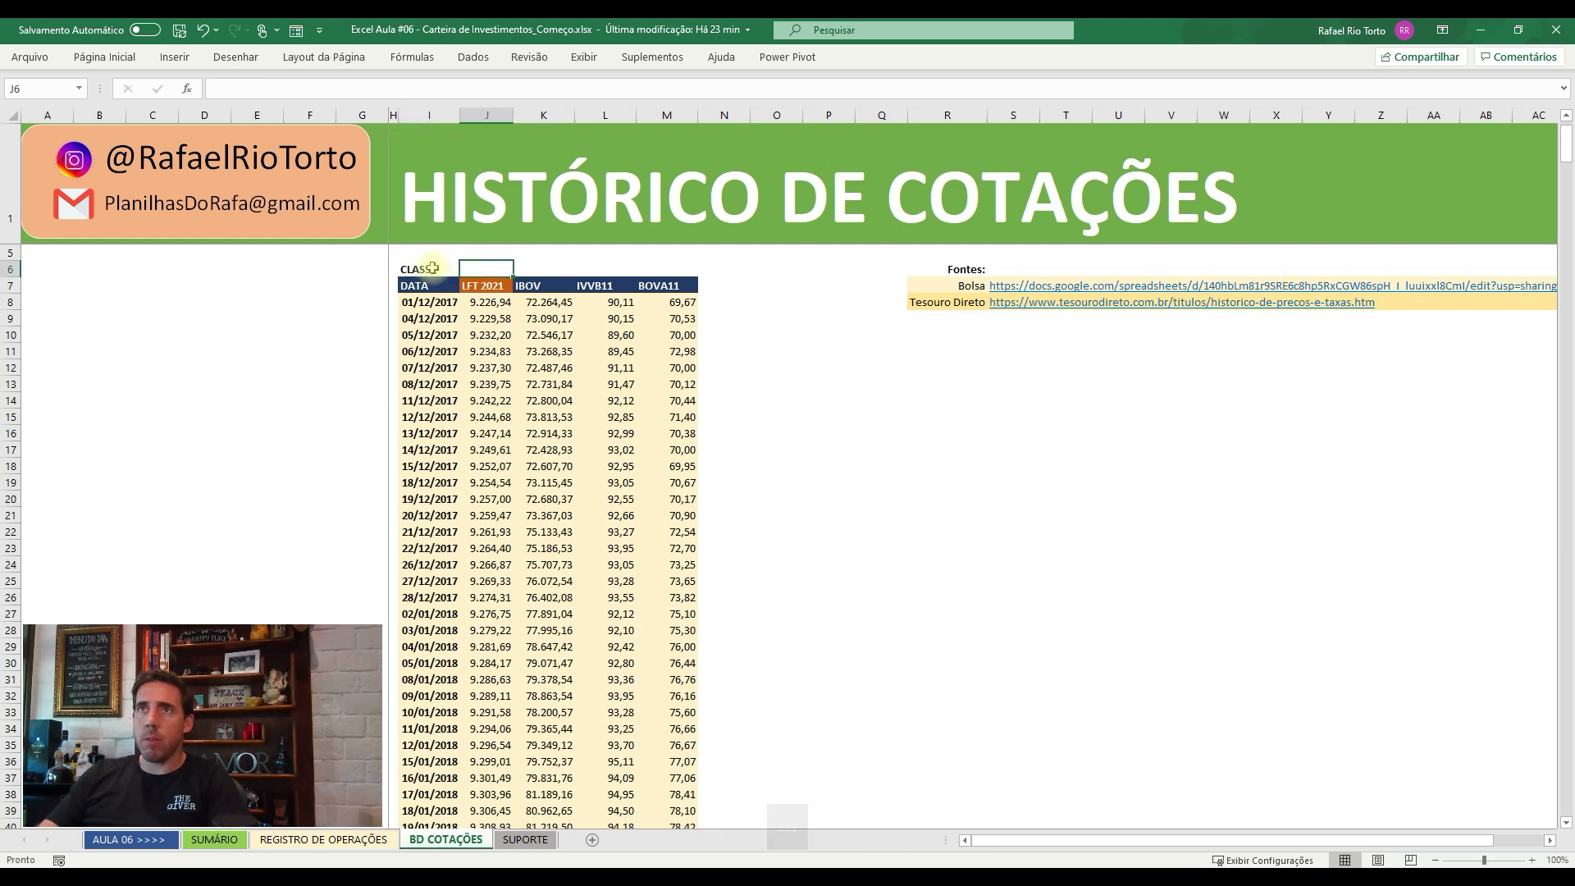
- Enter Tit.Público in J6 as the asset class above the LFT 2021 header
text(Tit.PUbl)
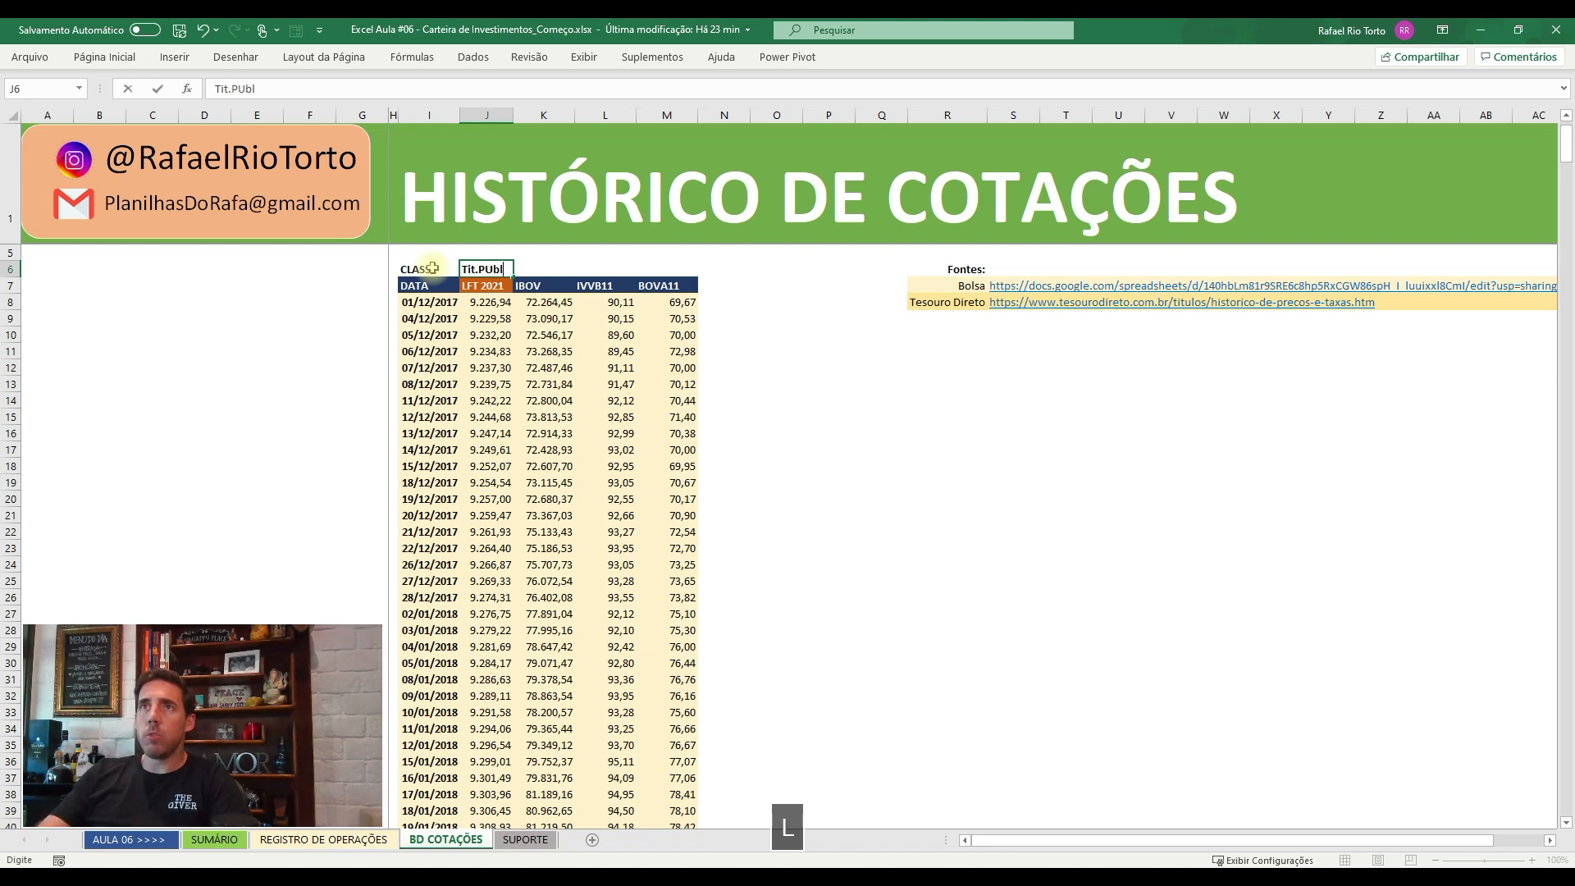
text(i)
key(BackSpace)
key(BackSpace)
key(apostrophe)
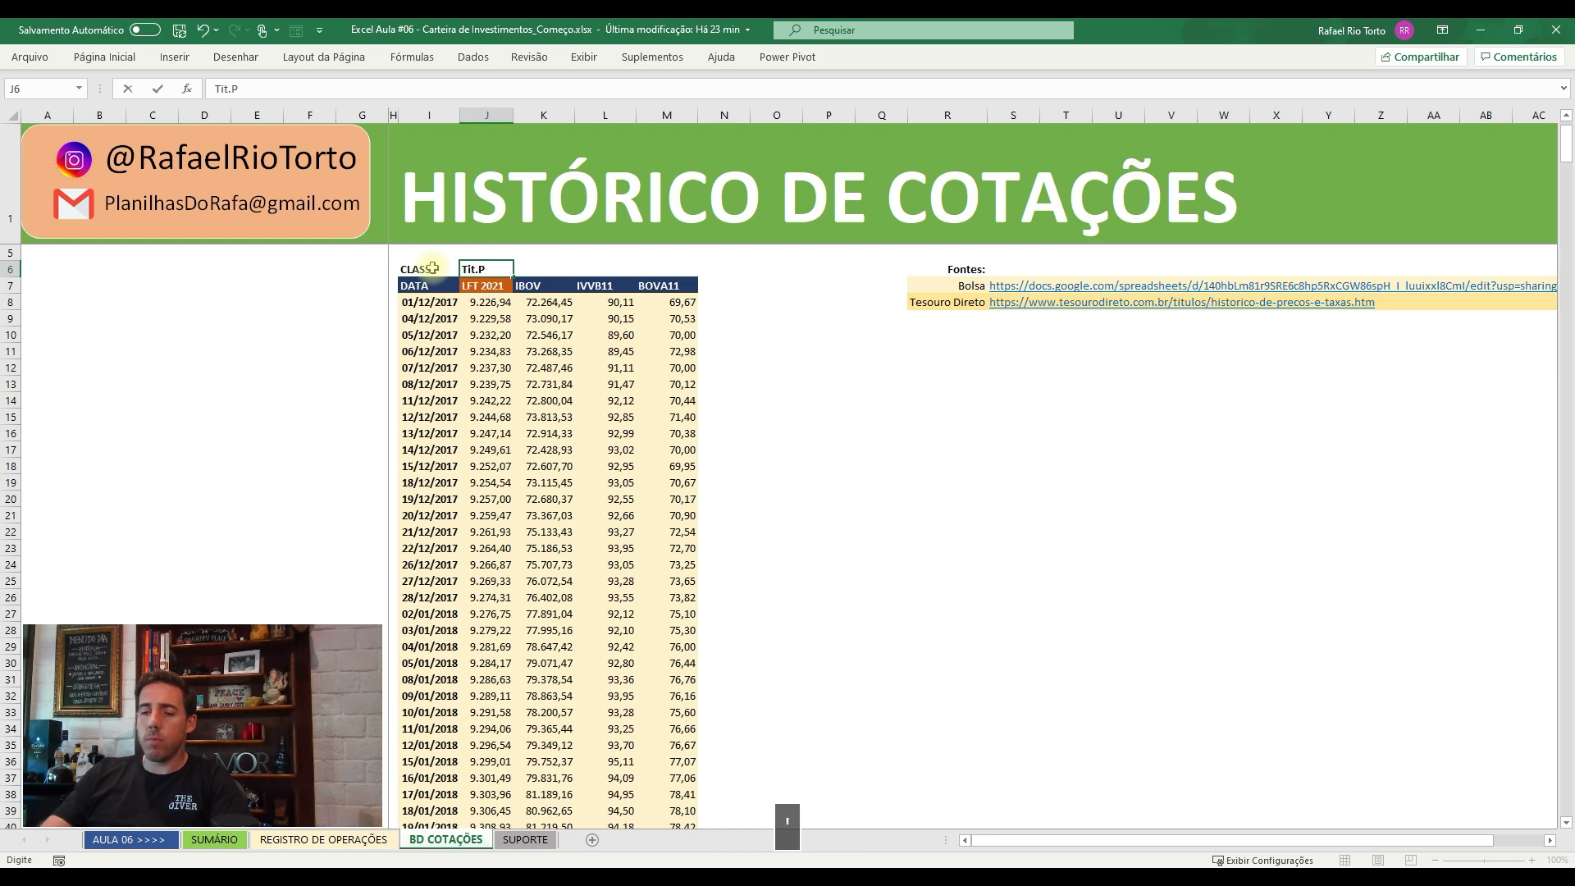
text(úblicv)
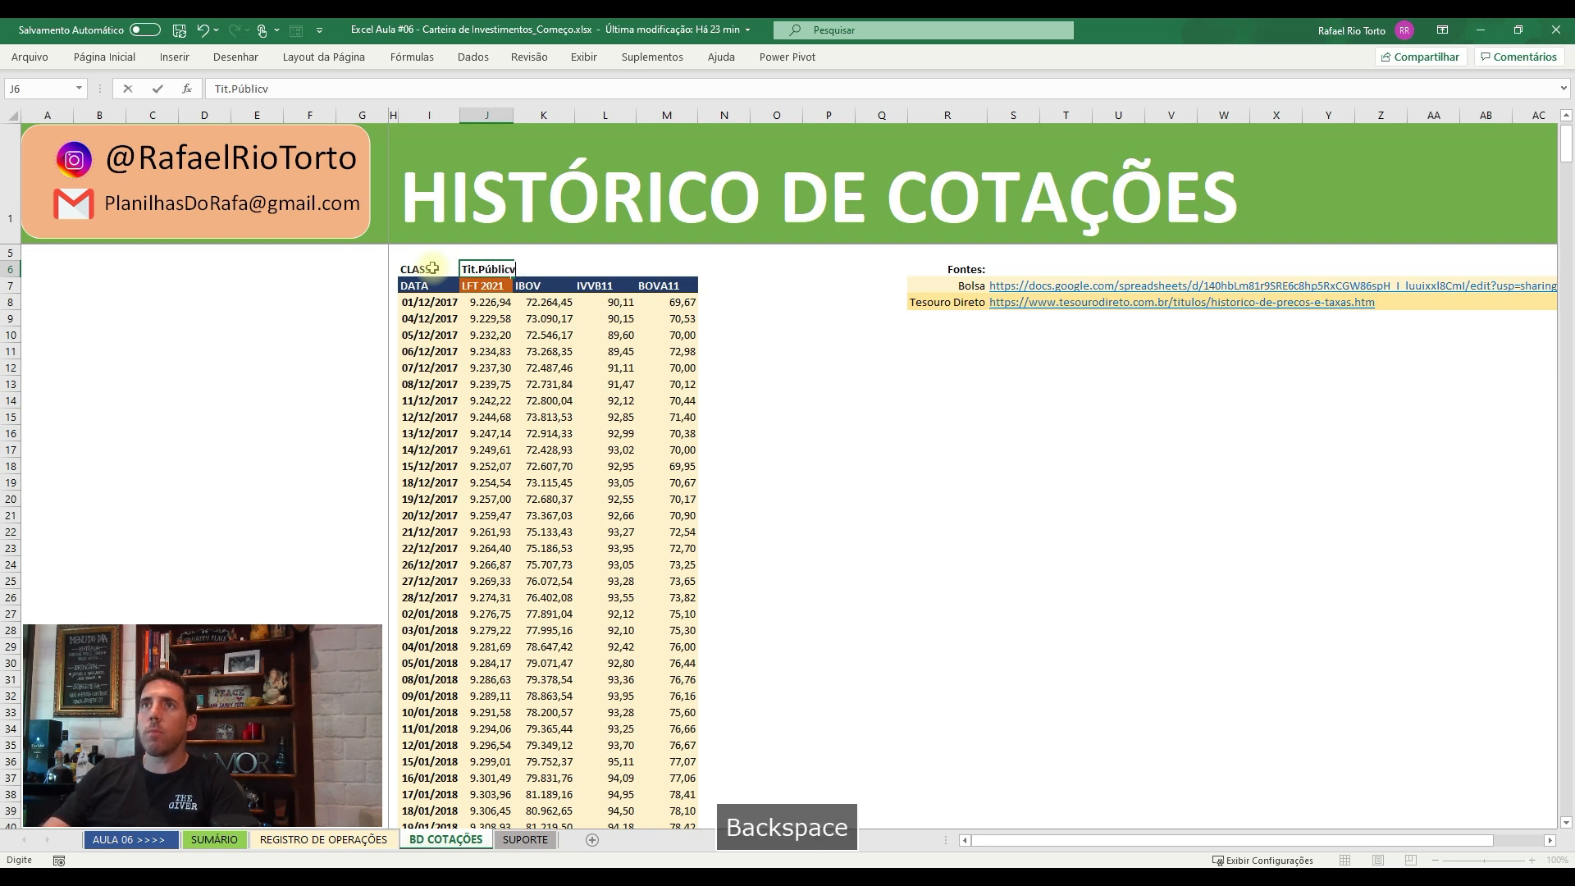
text(oo)
key(Right)
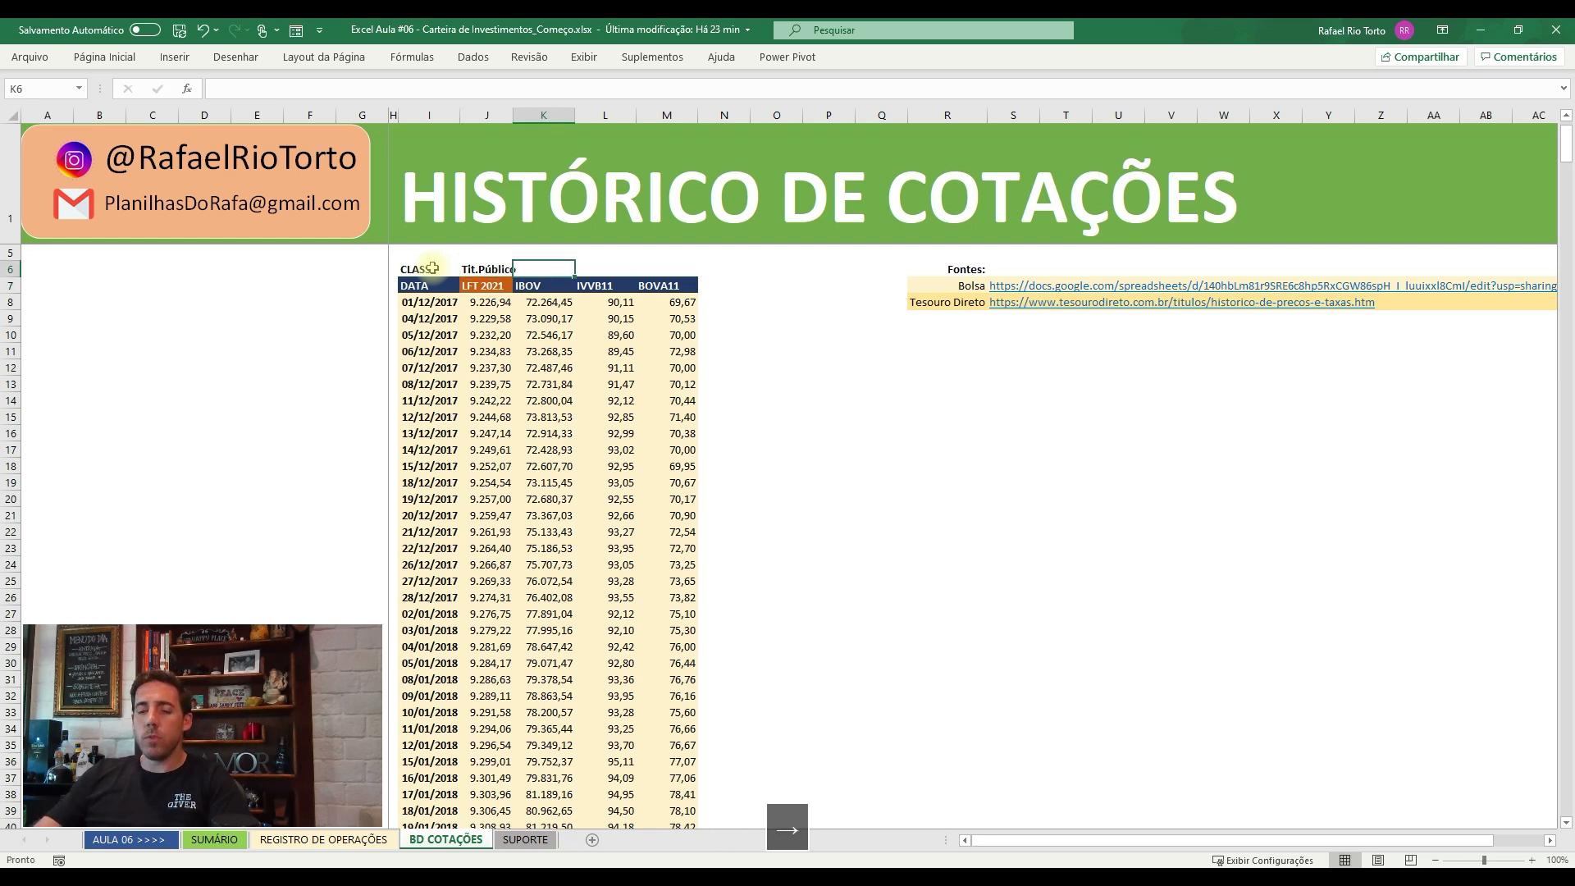
- Enter the classes Índice in K6 above IBOV and ETF in L6 above IVVB11
text(Í)
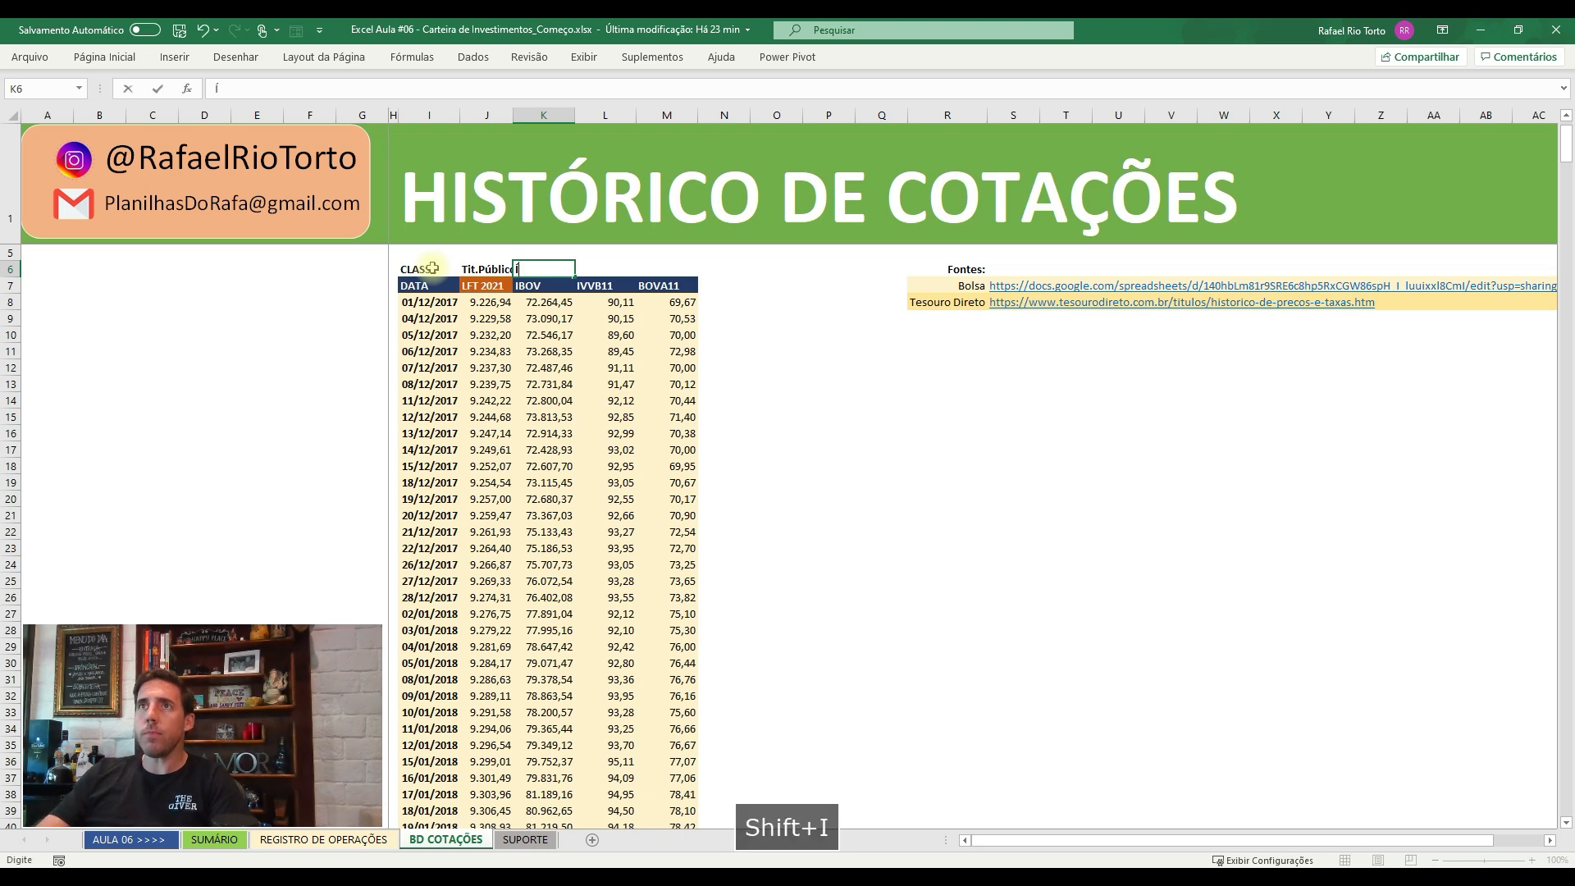
text(ndice)
key(Return)
text(ETF)
key(Return)
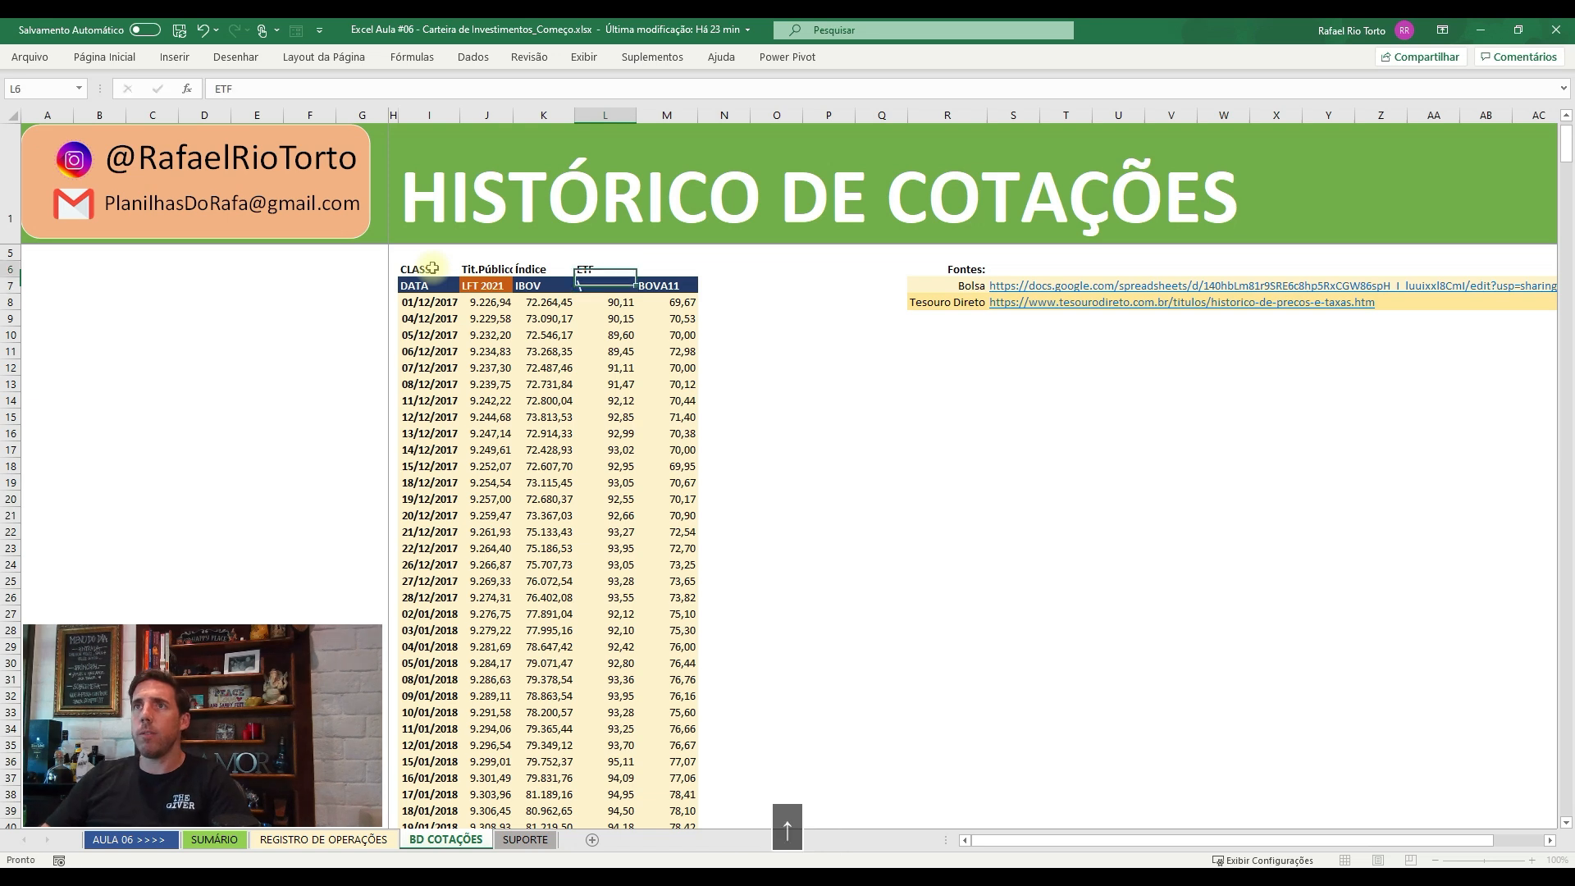
- Copy the ETF class from L6 to M6 above BOVA11 and return to the CLASSE label in I6
key(ctrl+z)
key(Up)
key(ctrl+c)
key(Right)
key(ctrl+v)
key(Escape)
key(Left)
key(Left)
key(Left)
key(Left)
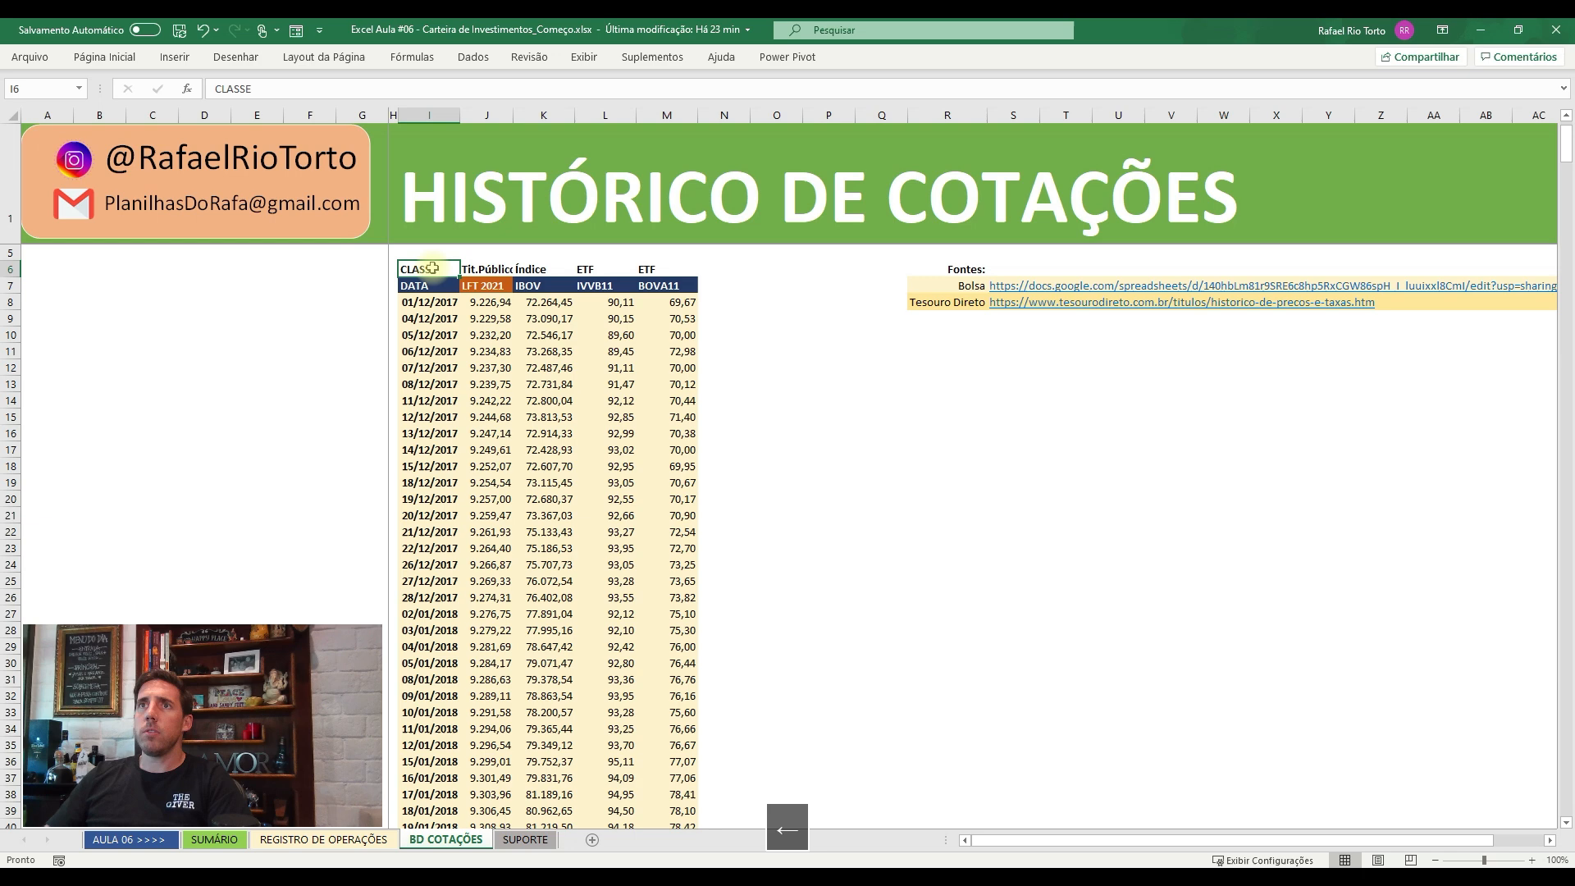
- Fill the class labels in J6:M6 with the light yellow used for the quotation entries
drag(484, 268, 628, 254)
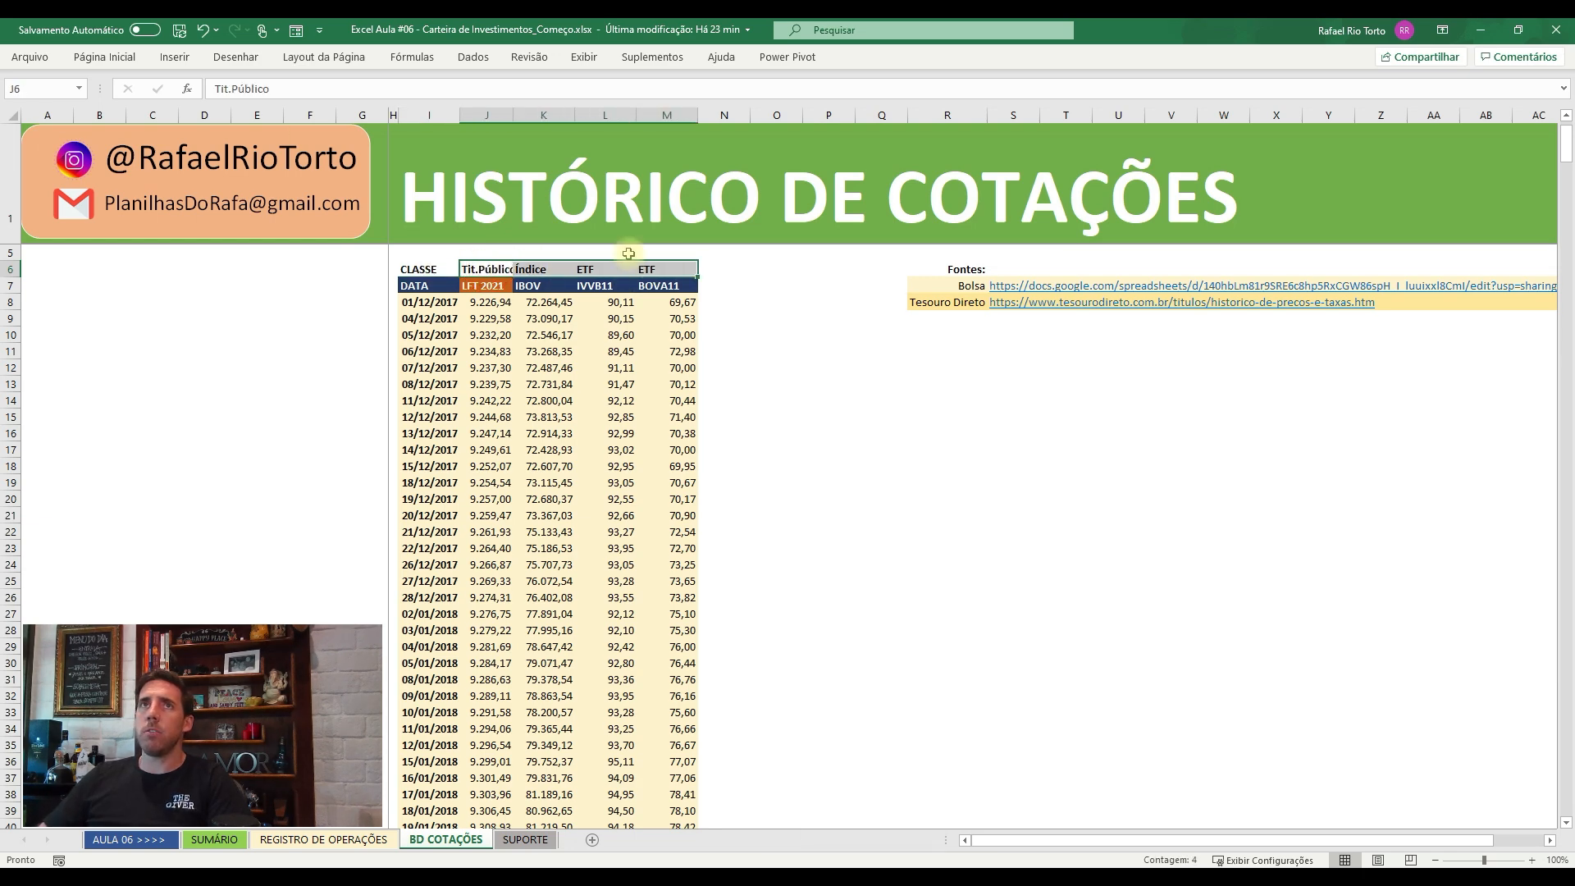
click(111, 57)
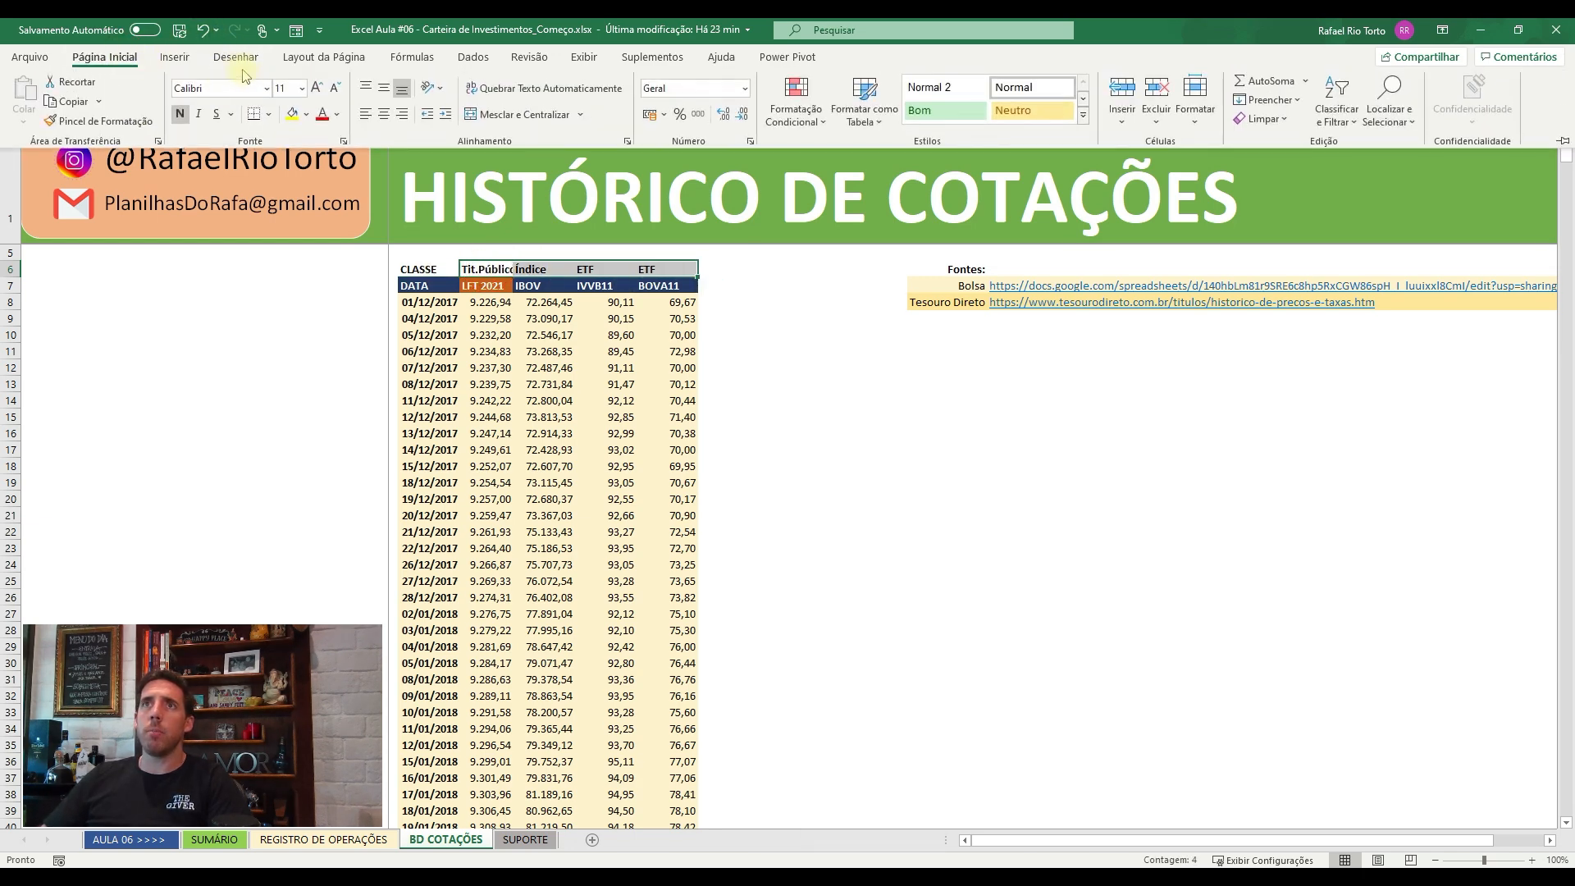
click(307, 115)
click(389, 167)
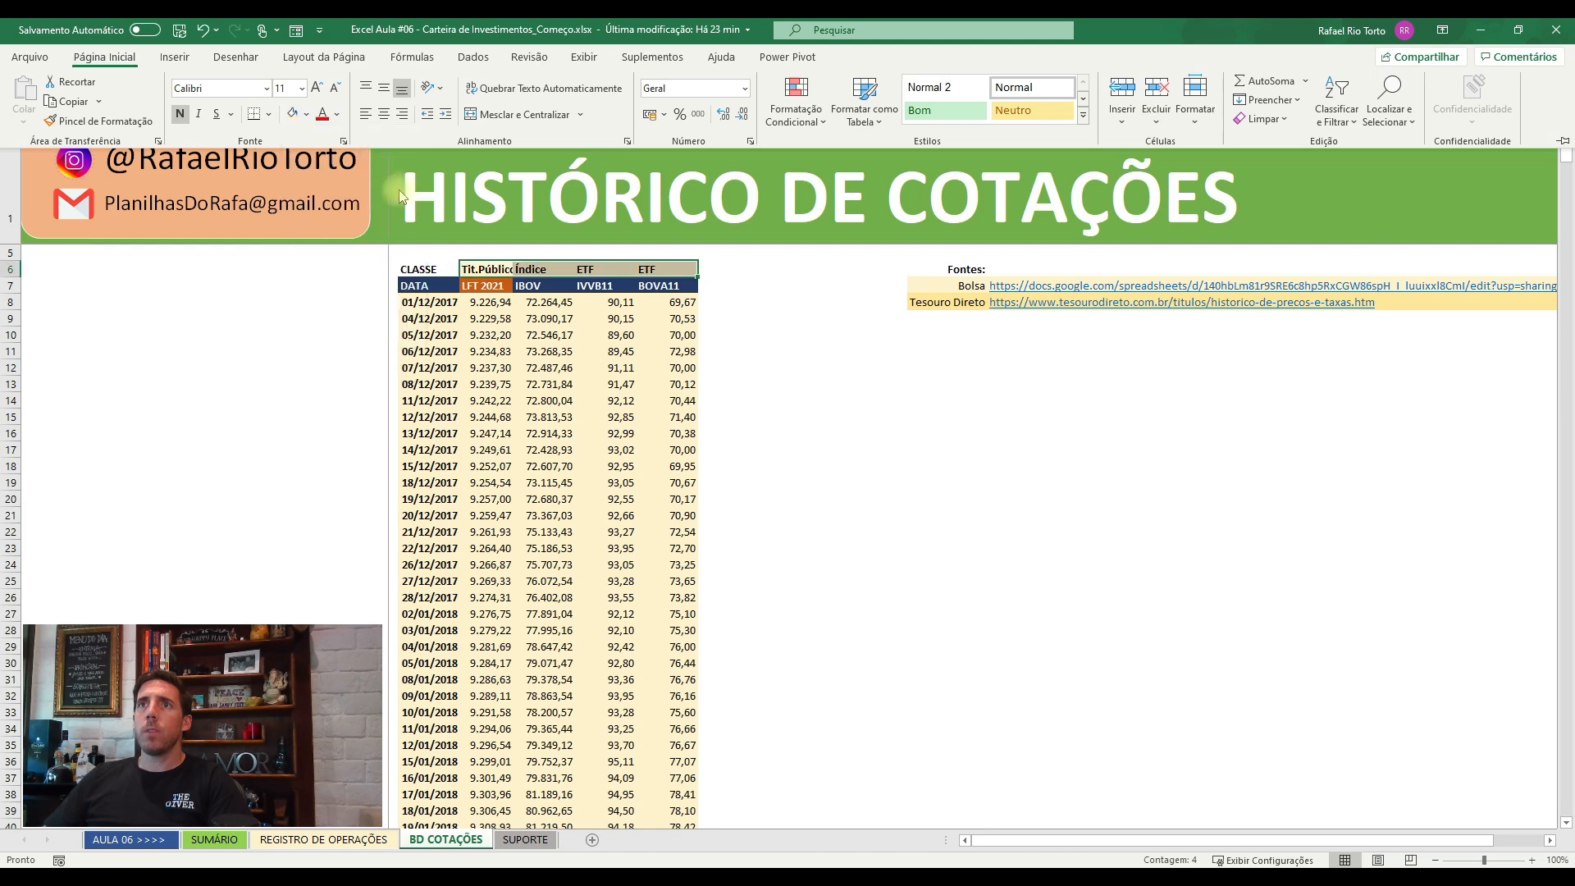
- Format the CLASSE label in I6 with a dark blue fill and white text to match the DATA header
click(422, 271)
click(103, 57)
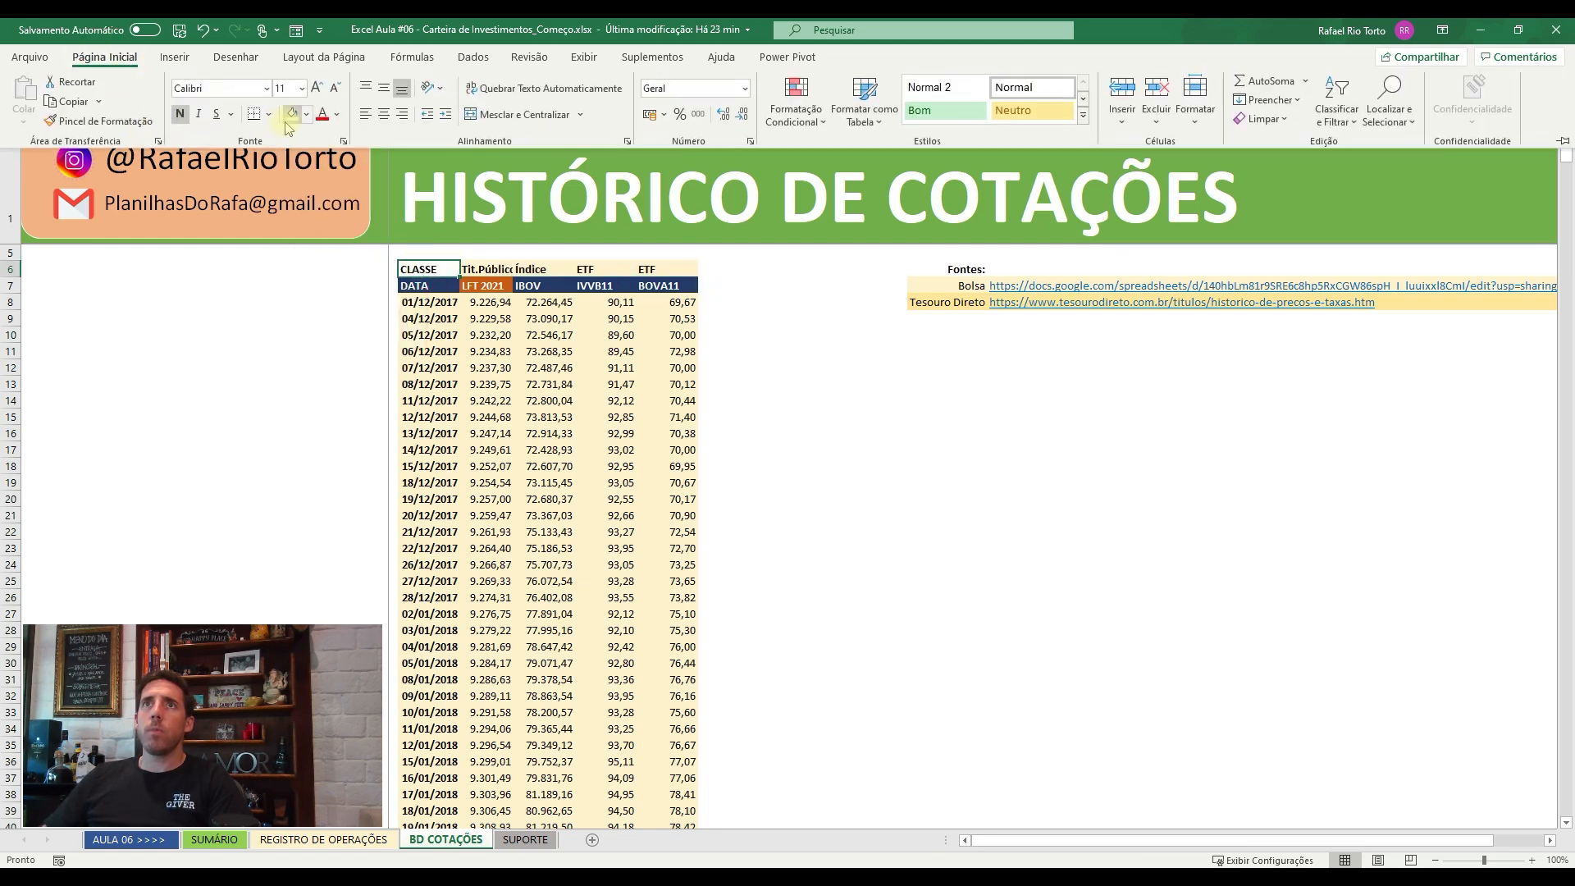
click(307, 115)
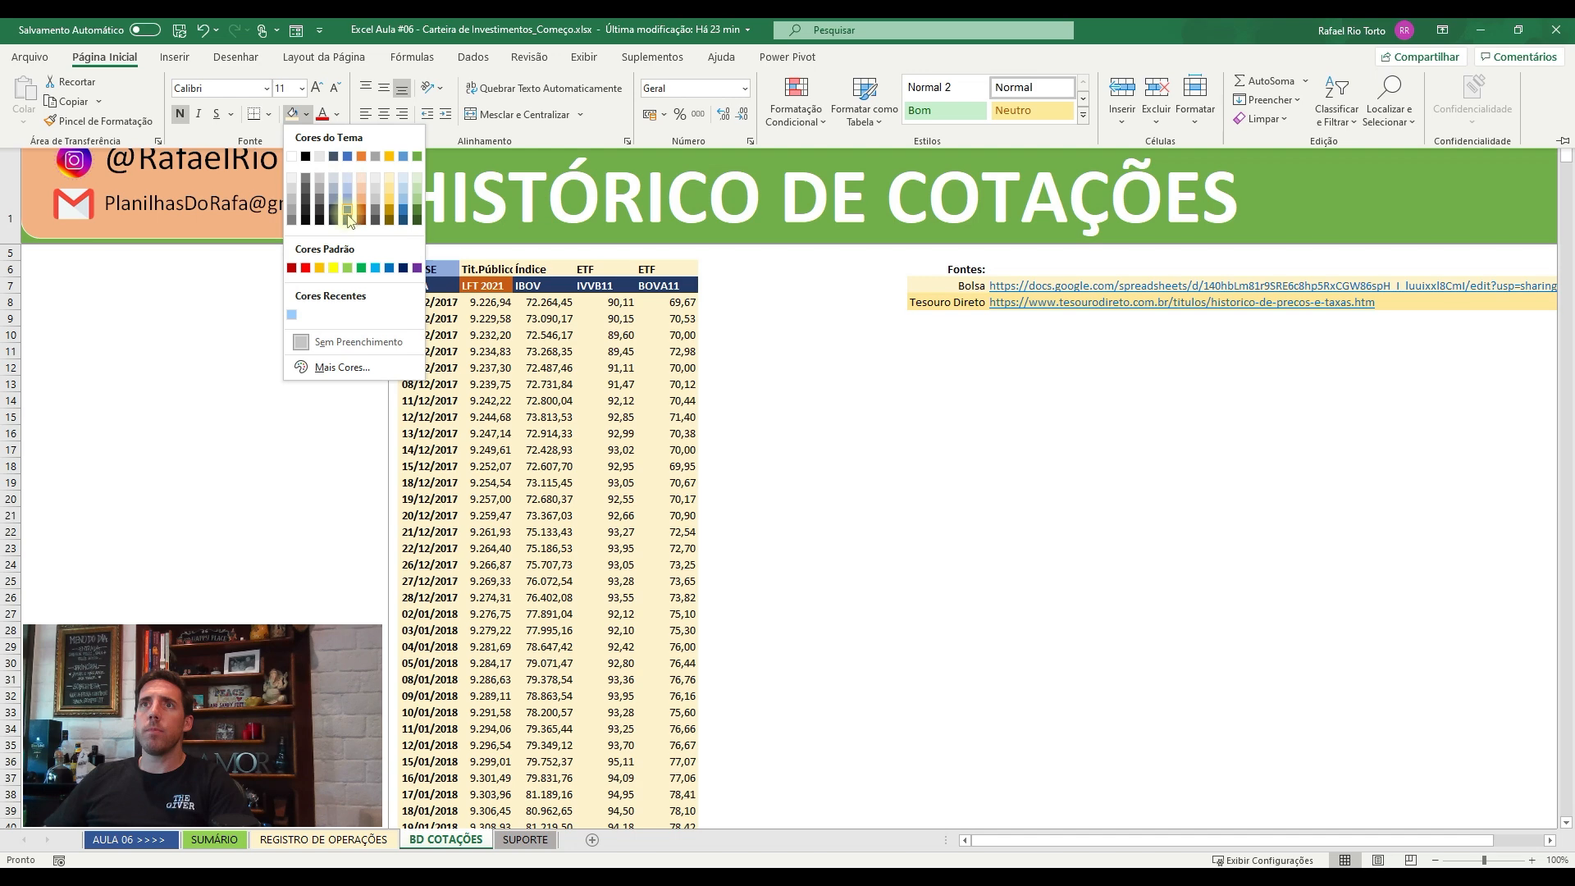
click(349, 222)
click(336, 115)
click(324, 183)
click(822, 353)
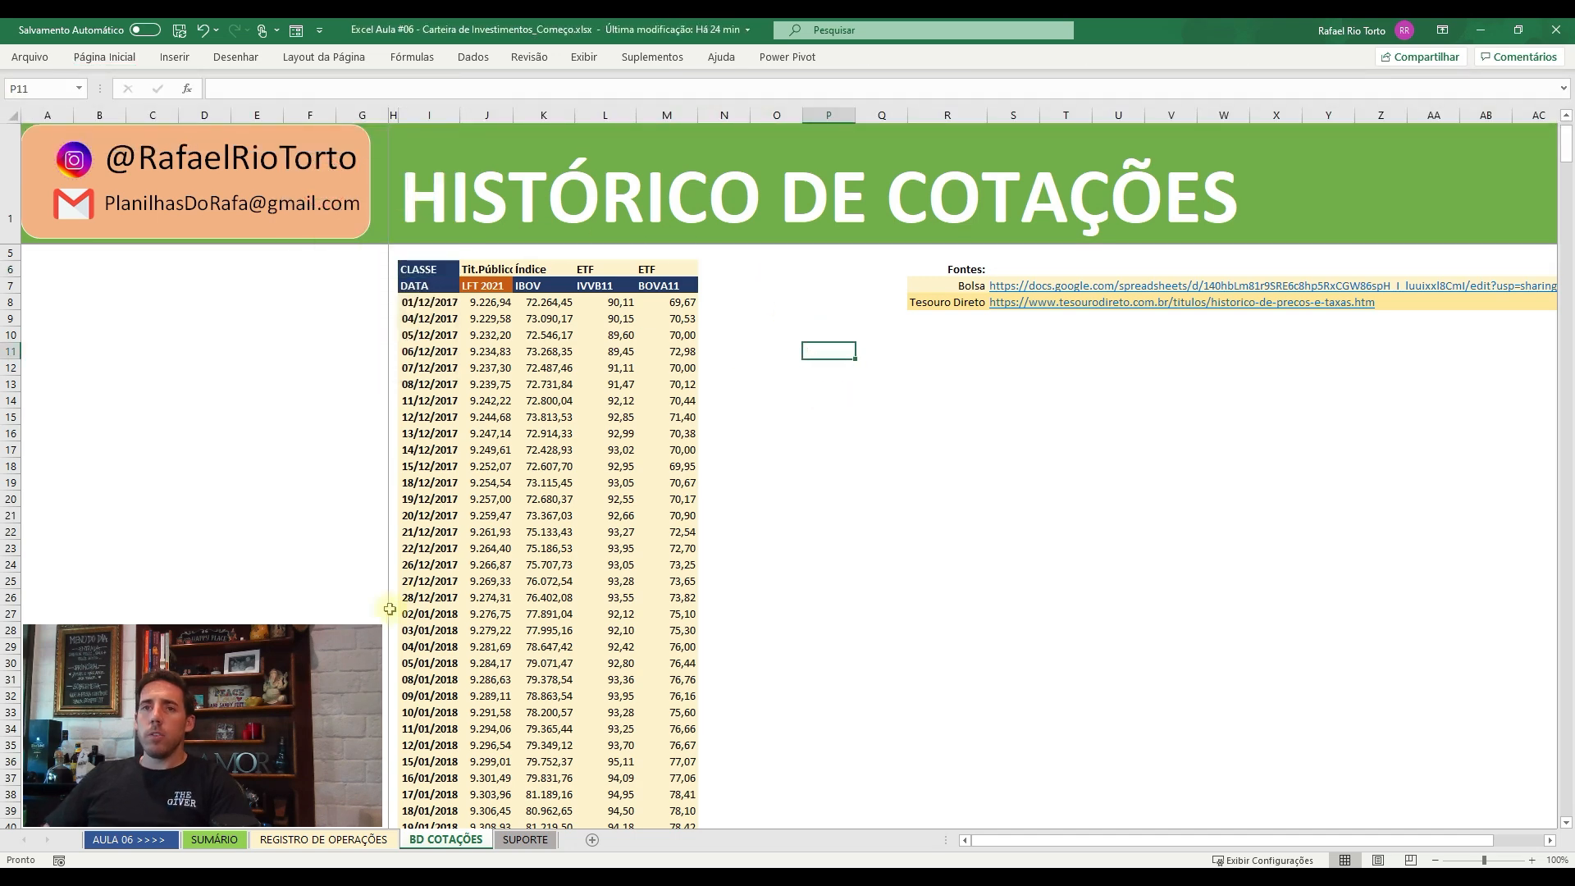
- Start an ÍNDICE formula in N5 of REGISTRO DE OPERAÇÕES with the absolute range 'BD COTAÇÕES'!$J$6:$M$6 as its matrix
click(300, 841)
click(899, 304)
text(=)
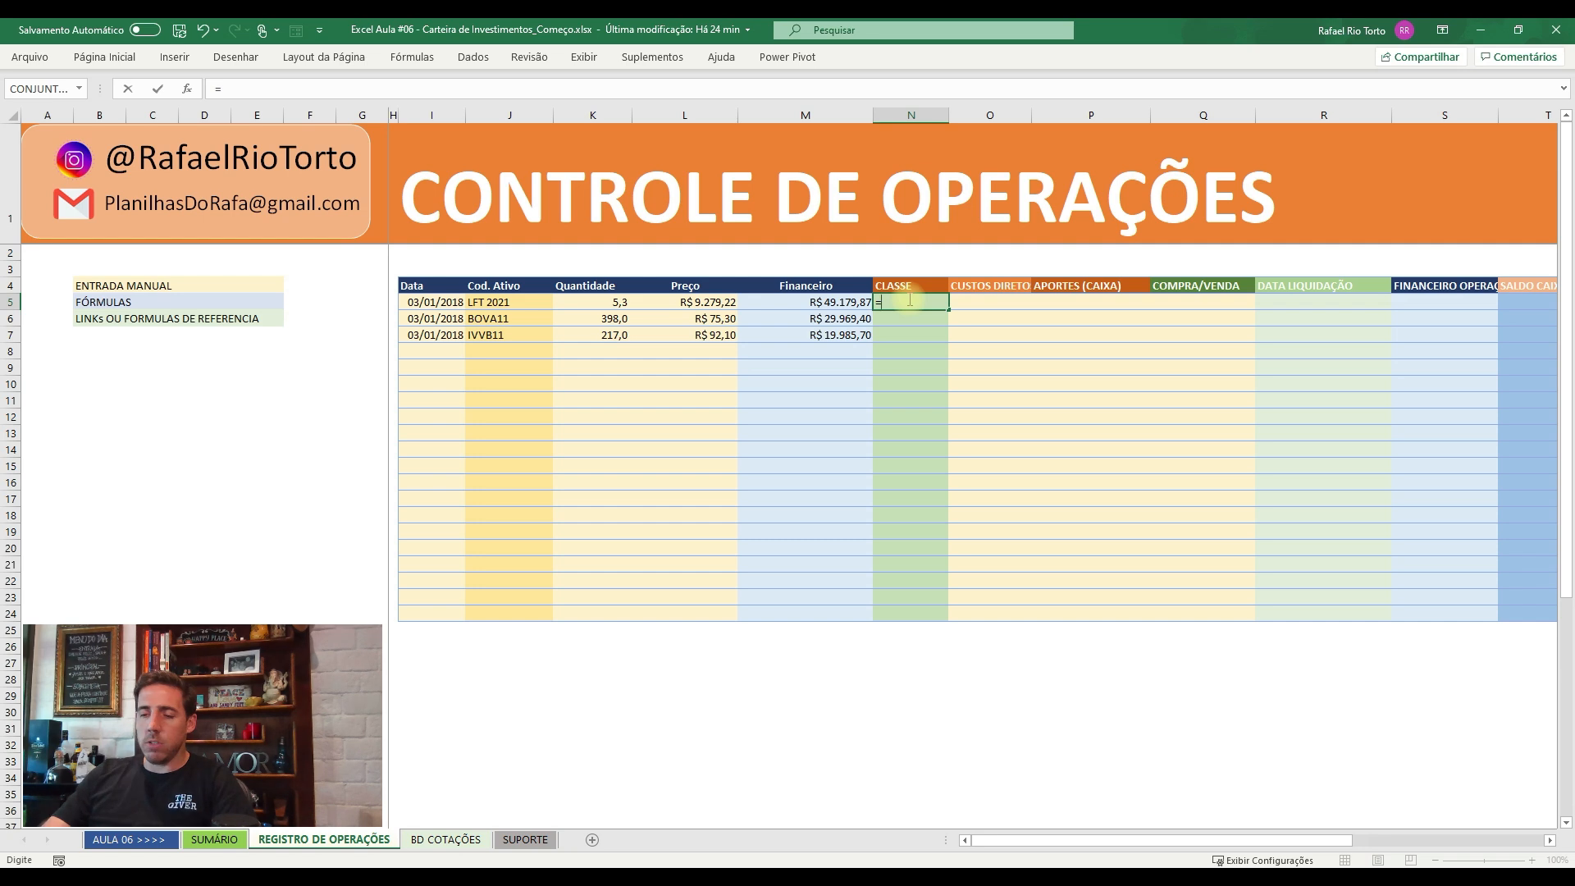
text(í)
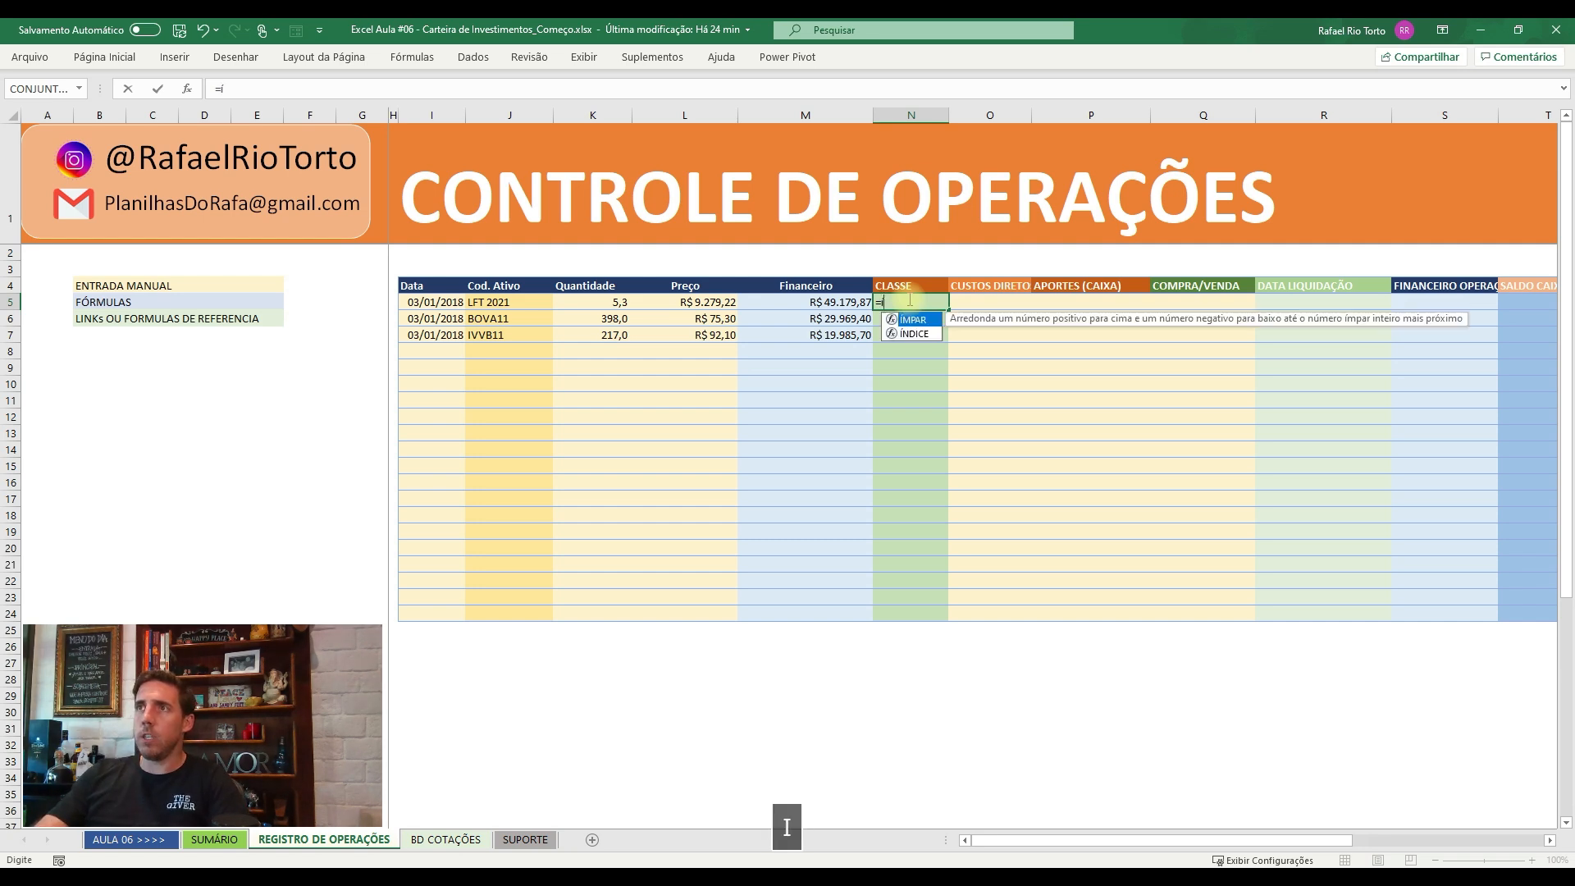
key(Down)
key(Tab)
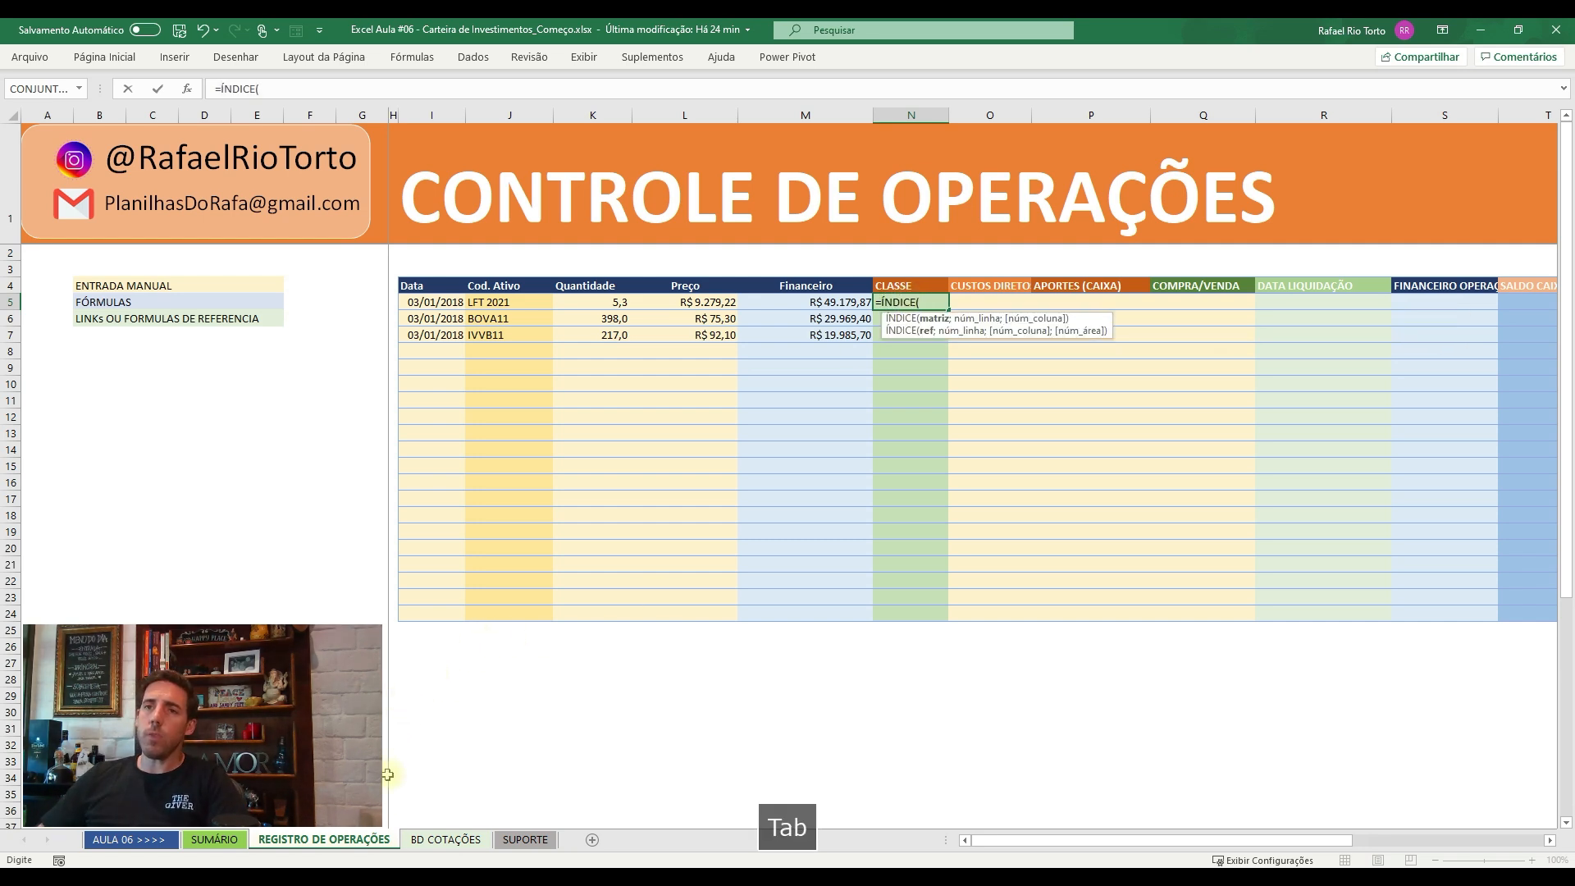
click(443, 840)
drag(479, 269, 676, 267)
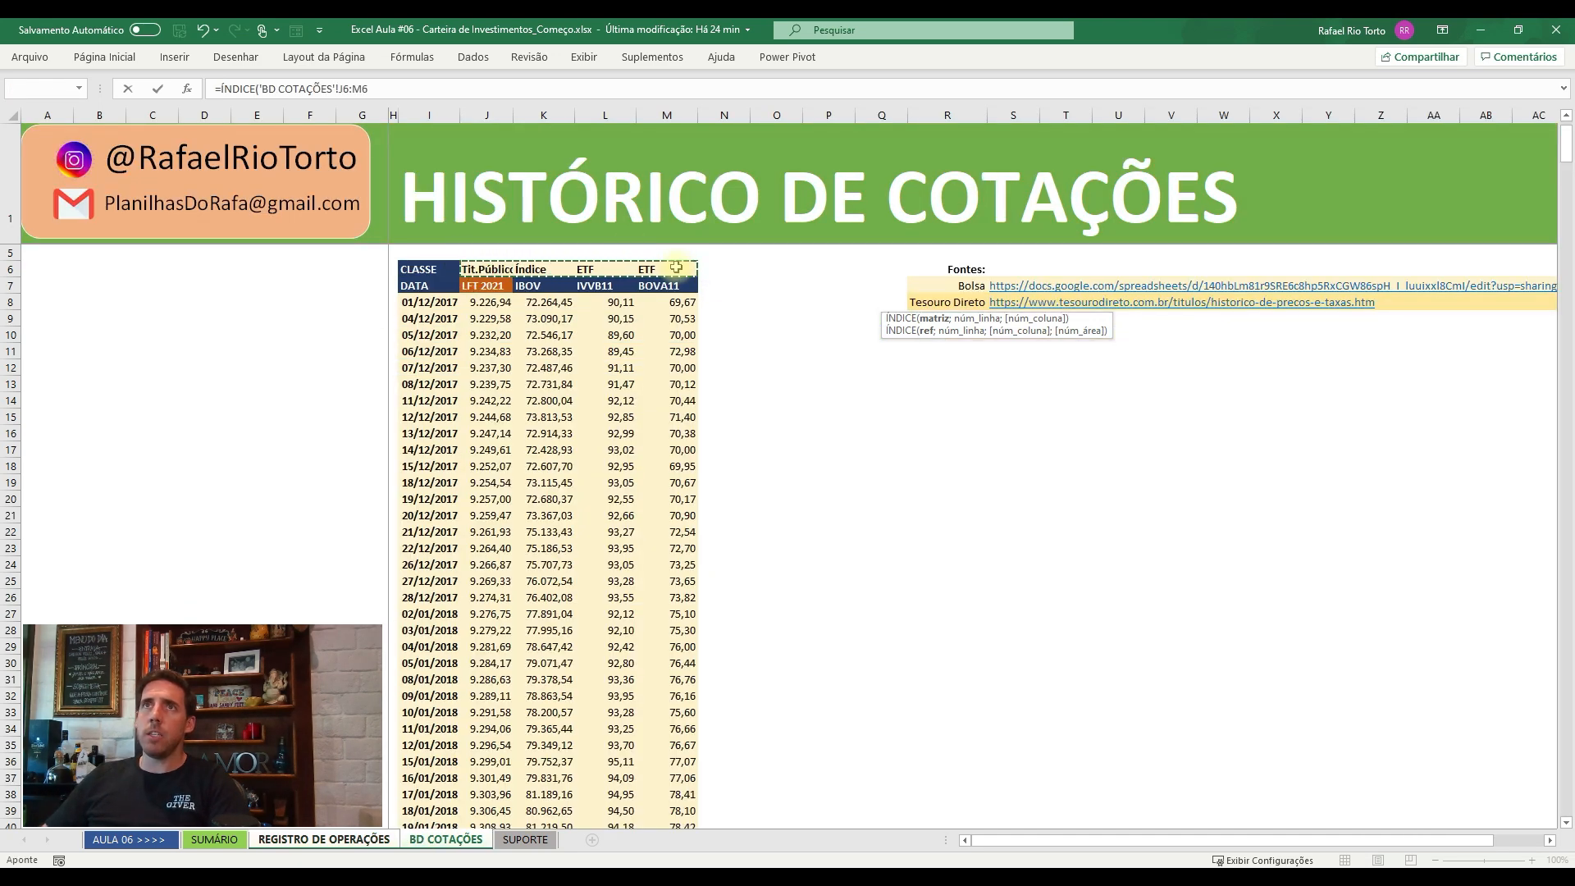
key(F4)
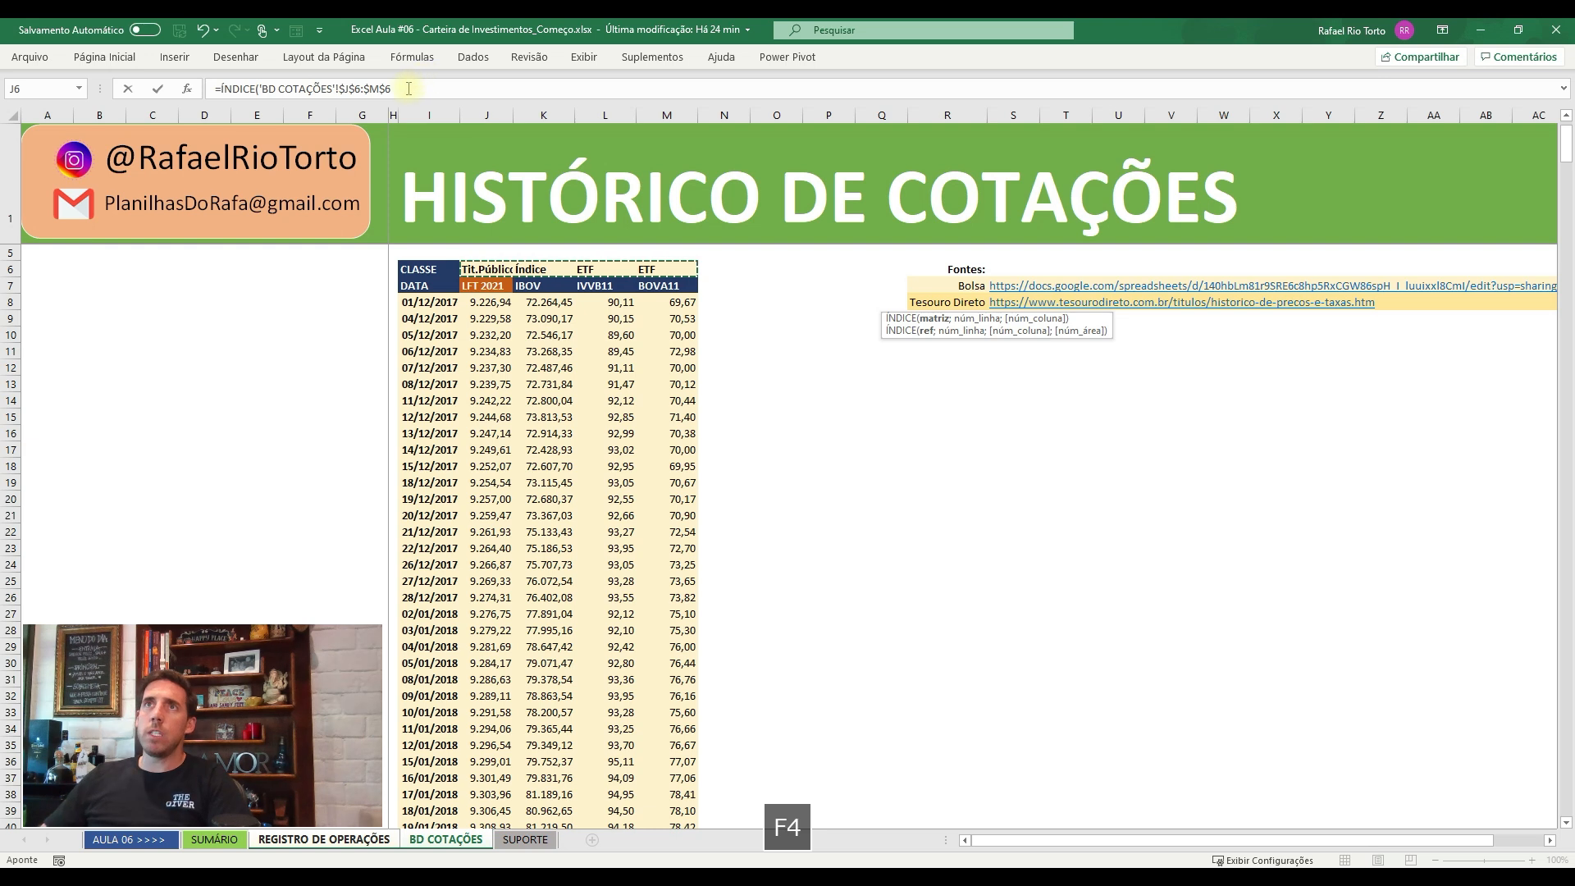
click(408, 88)
text(;)
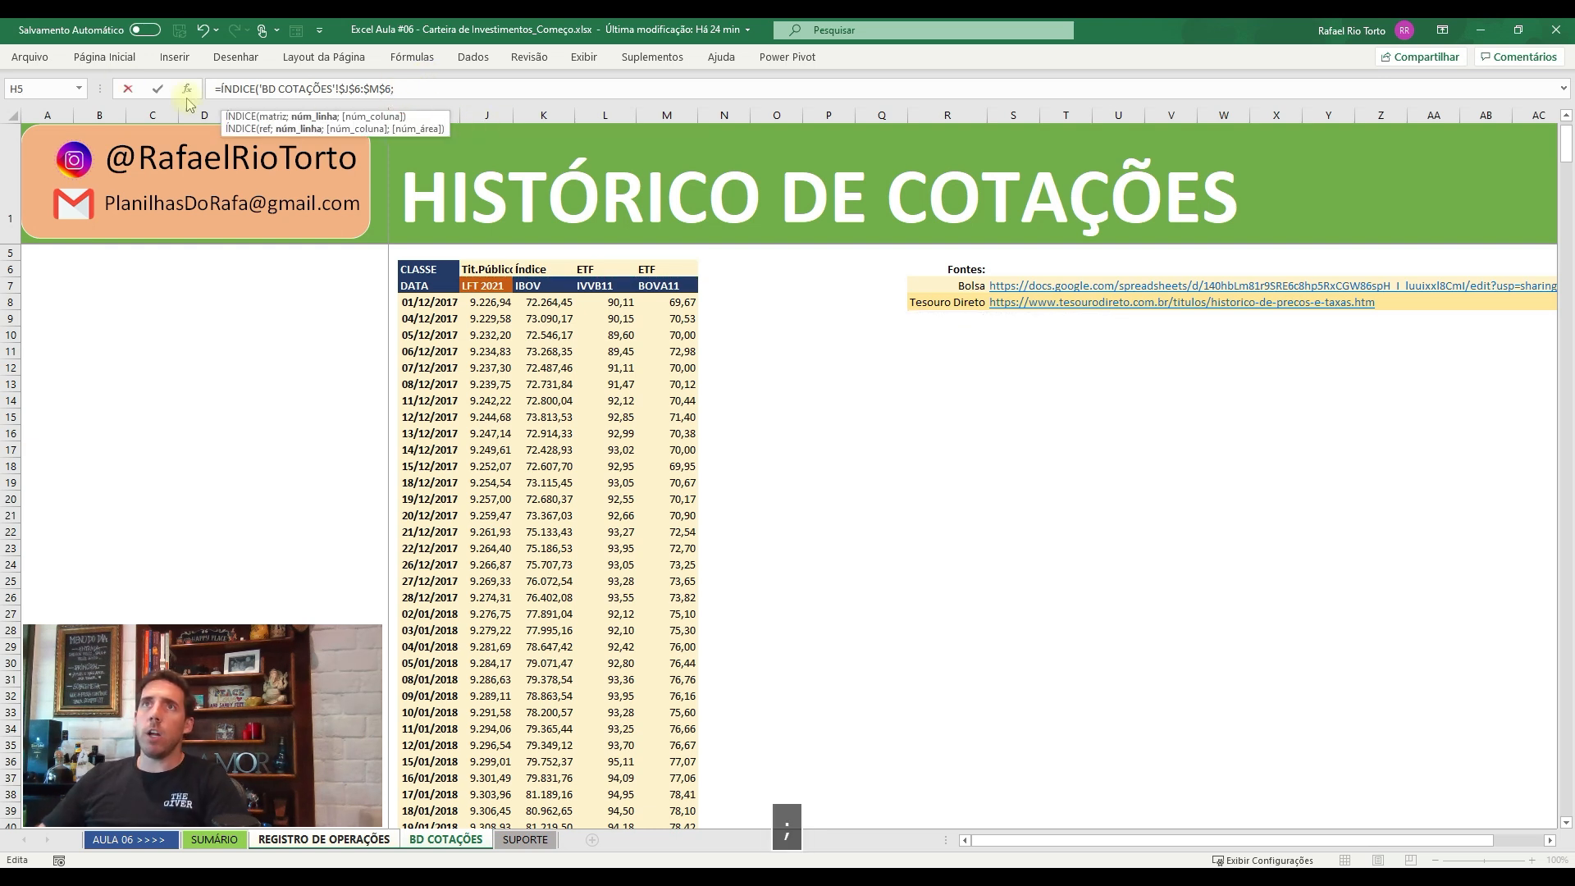
drag(375, 90, 386, 89)
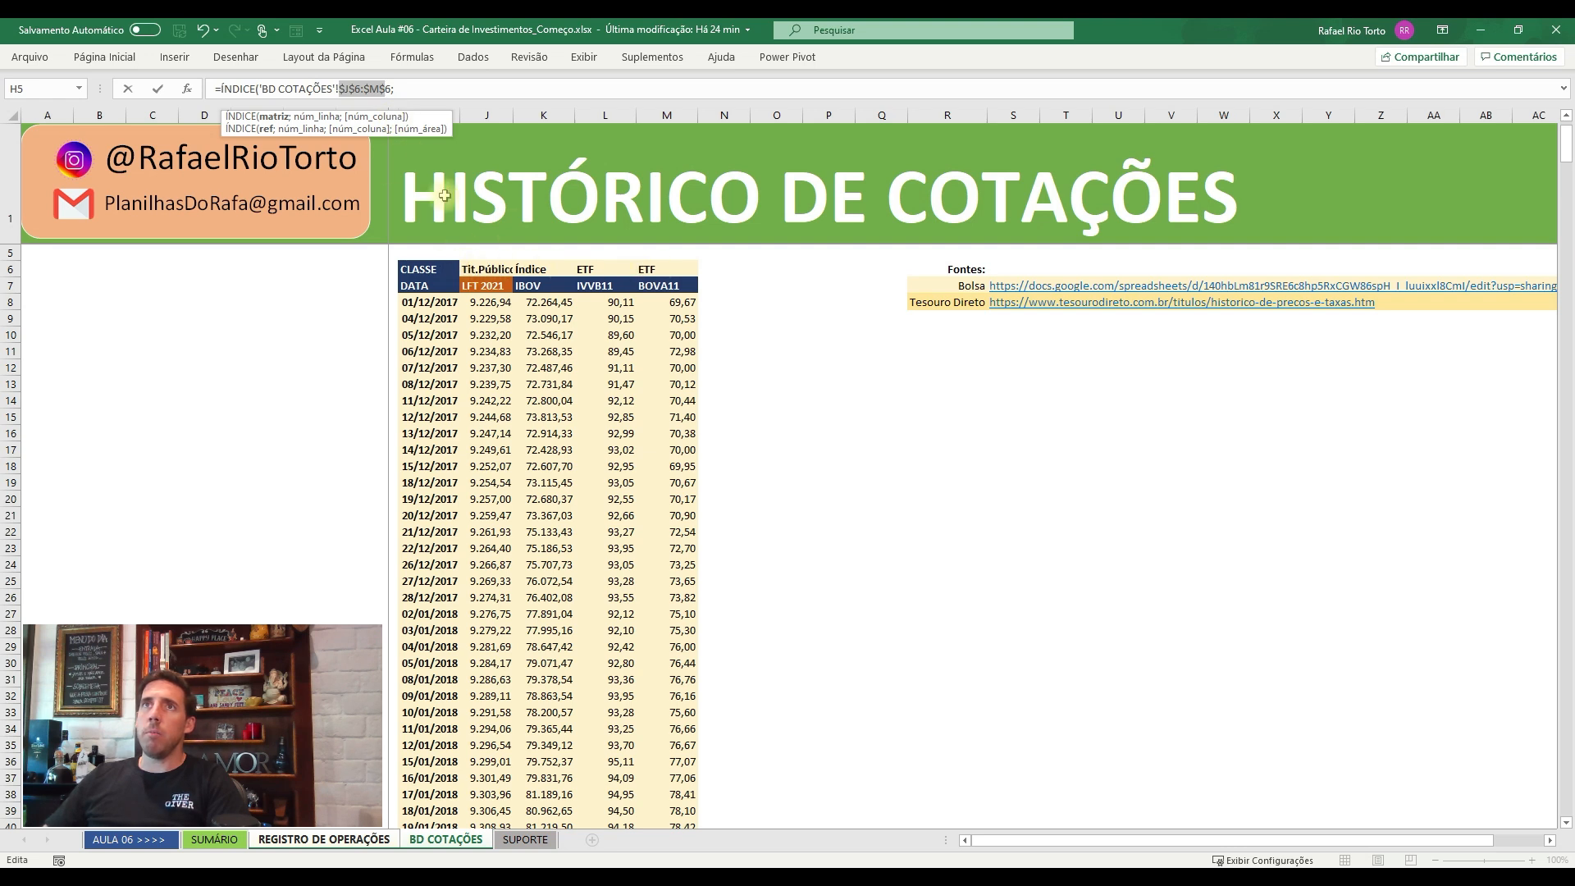
click(402, 88)
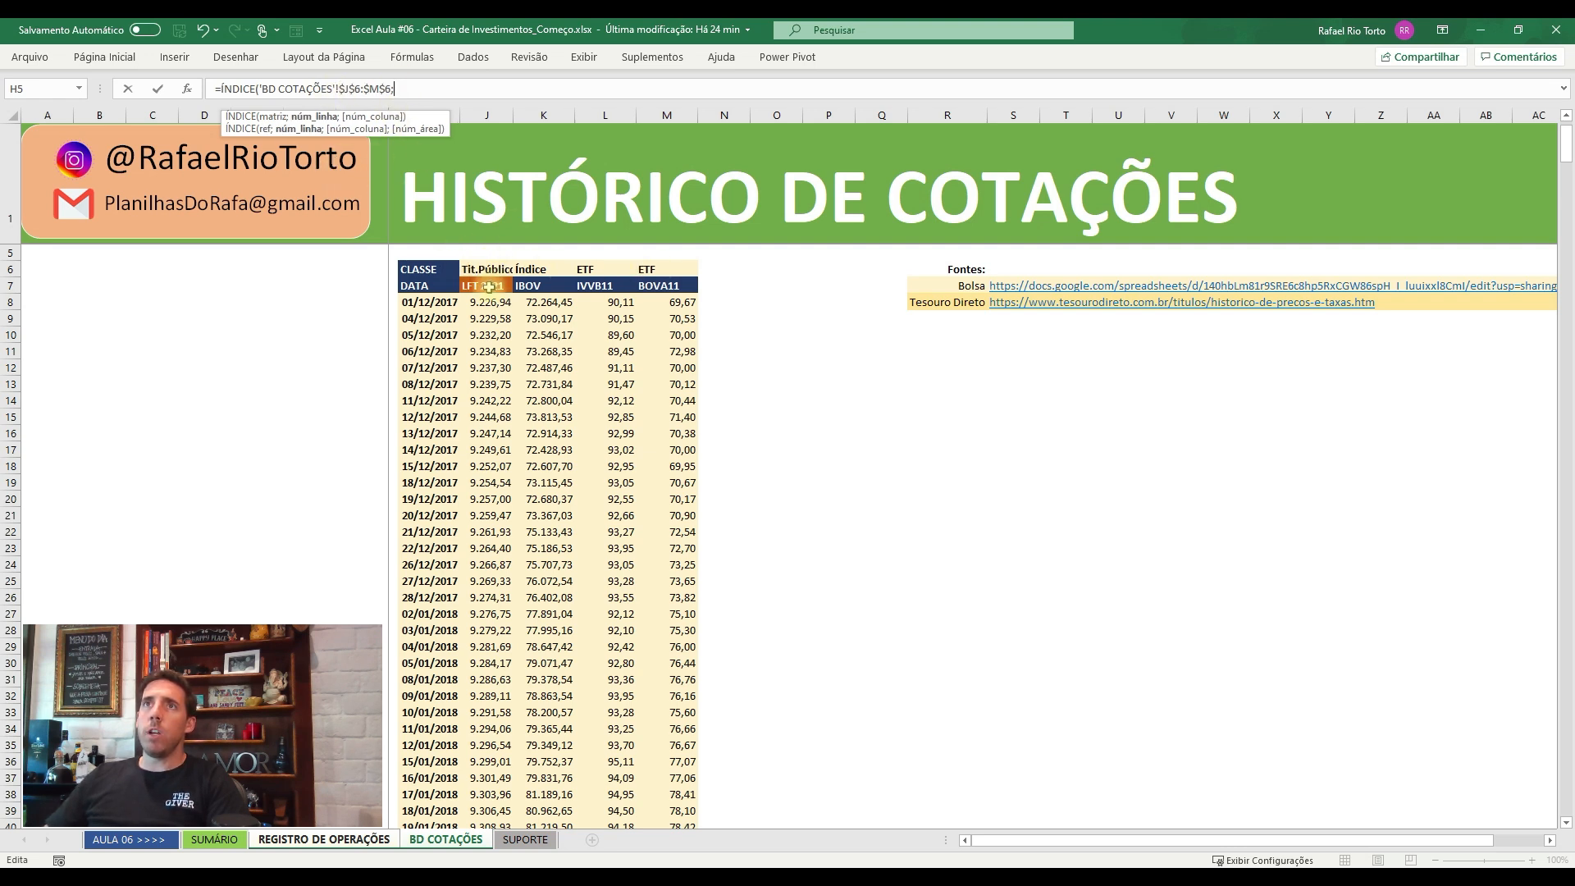
- Nest CORRESP in the ÍNDICE formula with its lookup value left empty and 'BD COTAÇÕES'!$J$7:$M$7 as the absolute lookup range
text(Co)
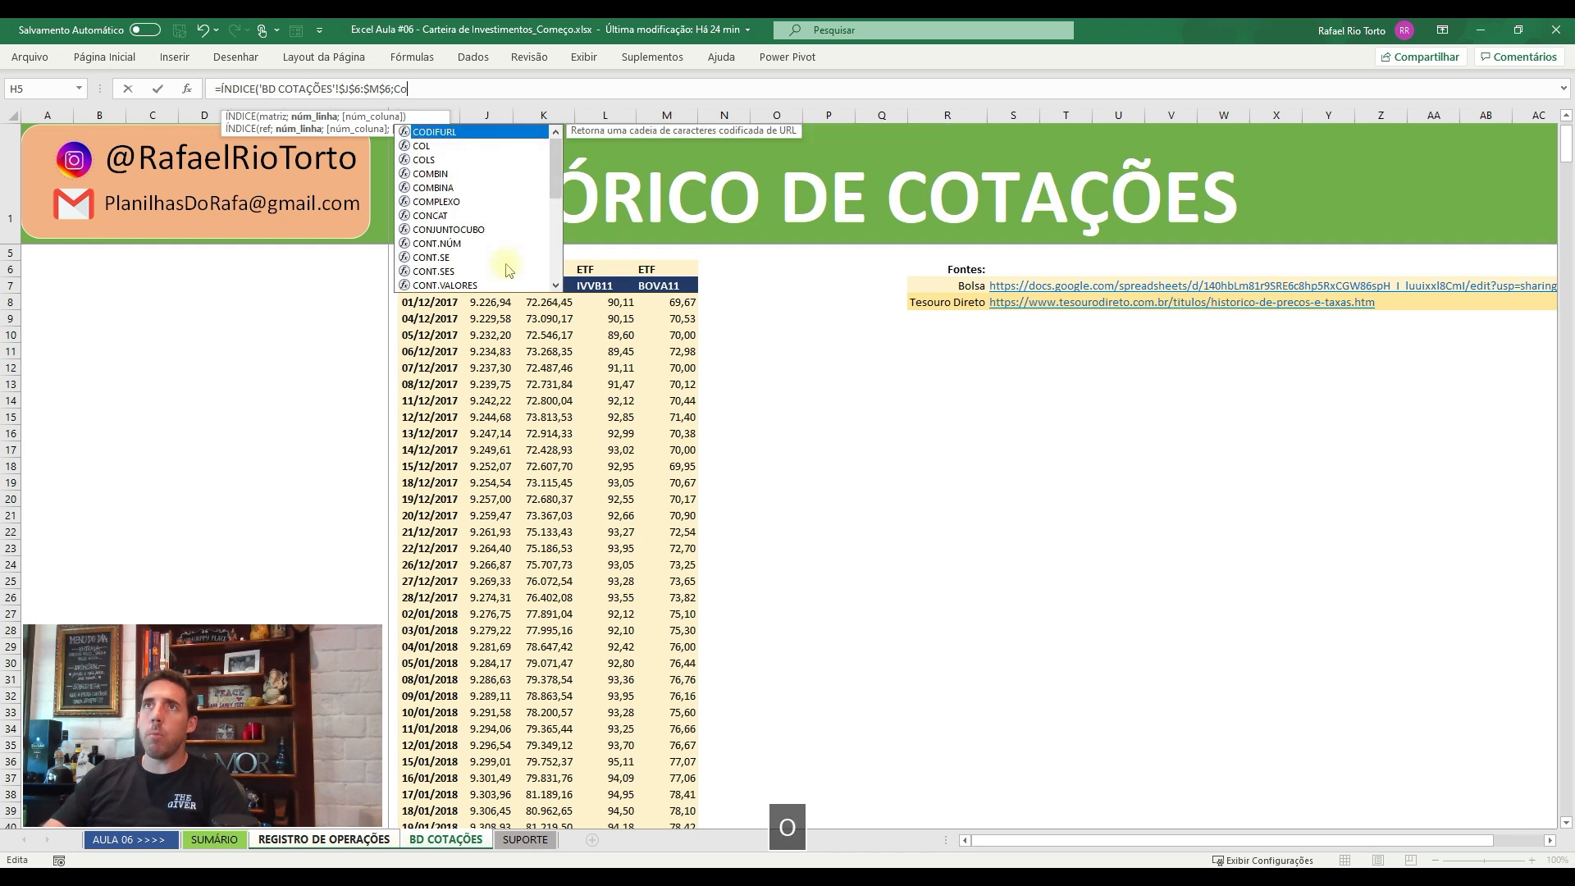
text(rre)
key(Down)
key(Tab)
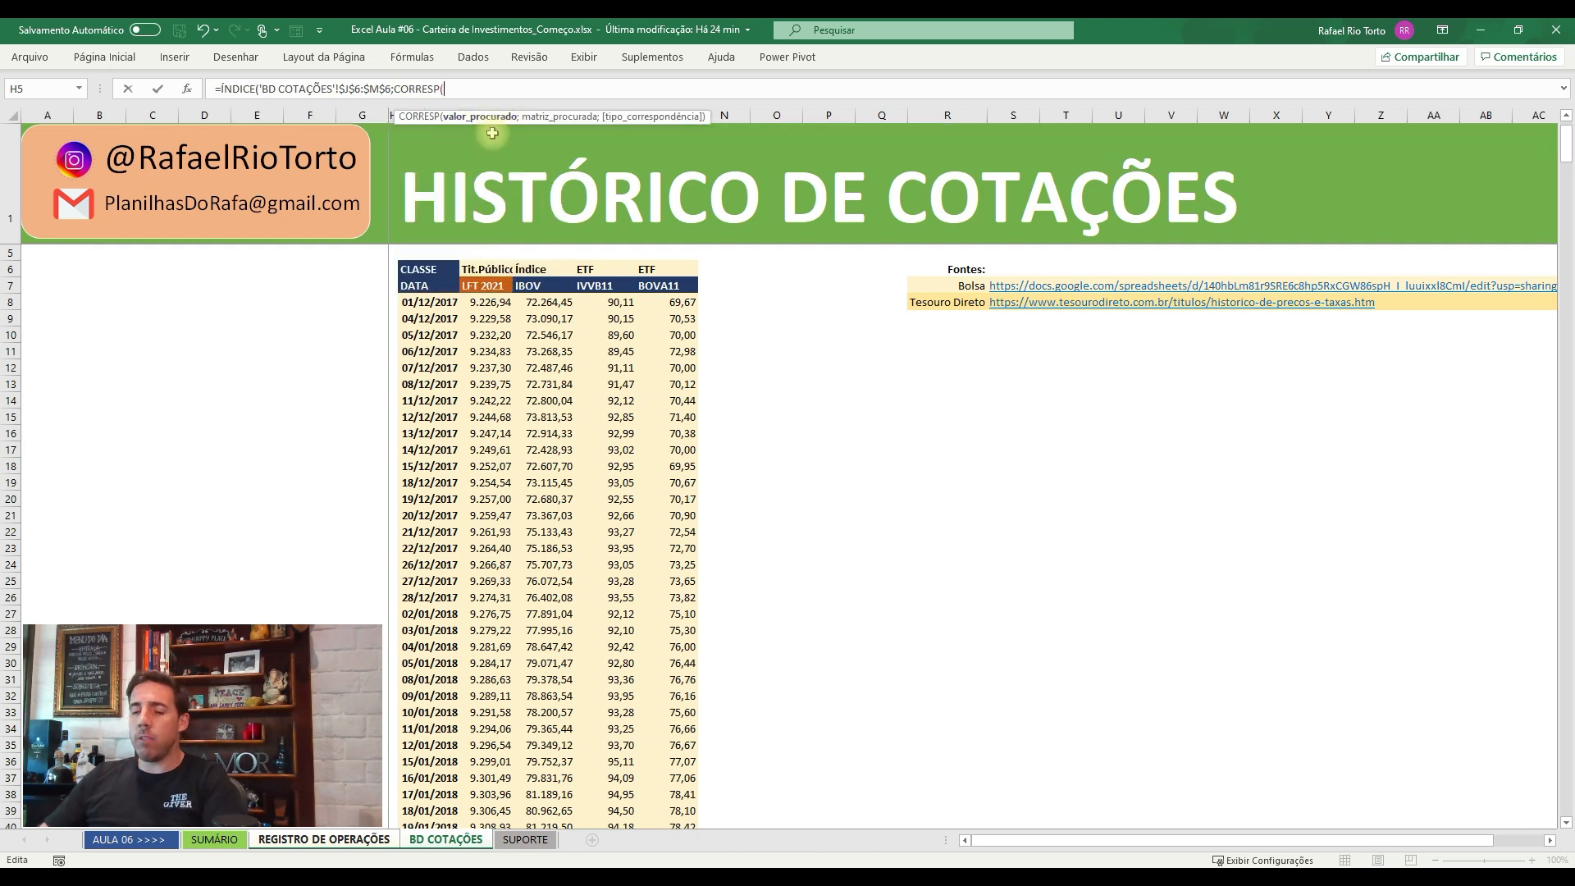
text(;)
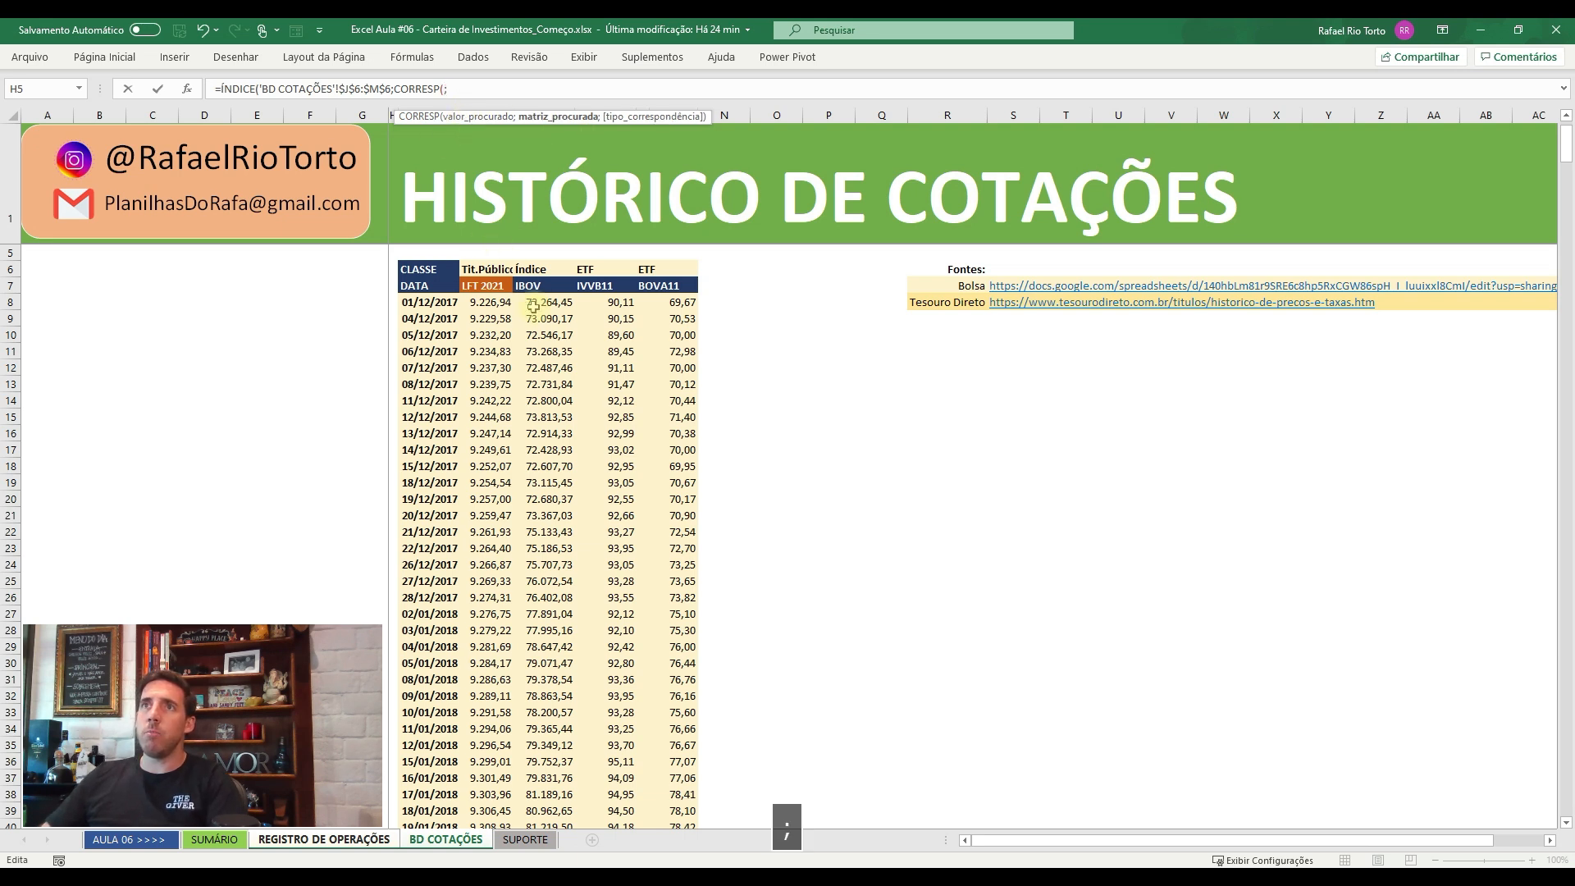
drag(484, 284, 657, 283)
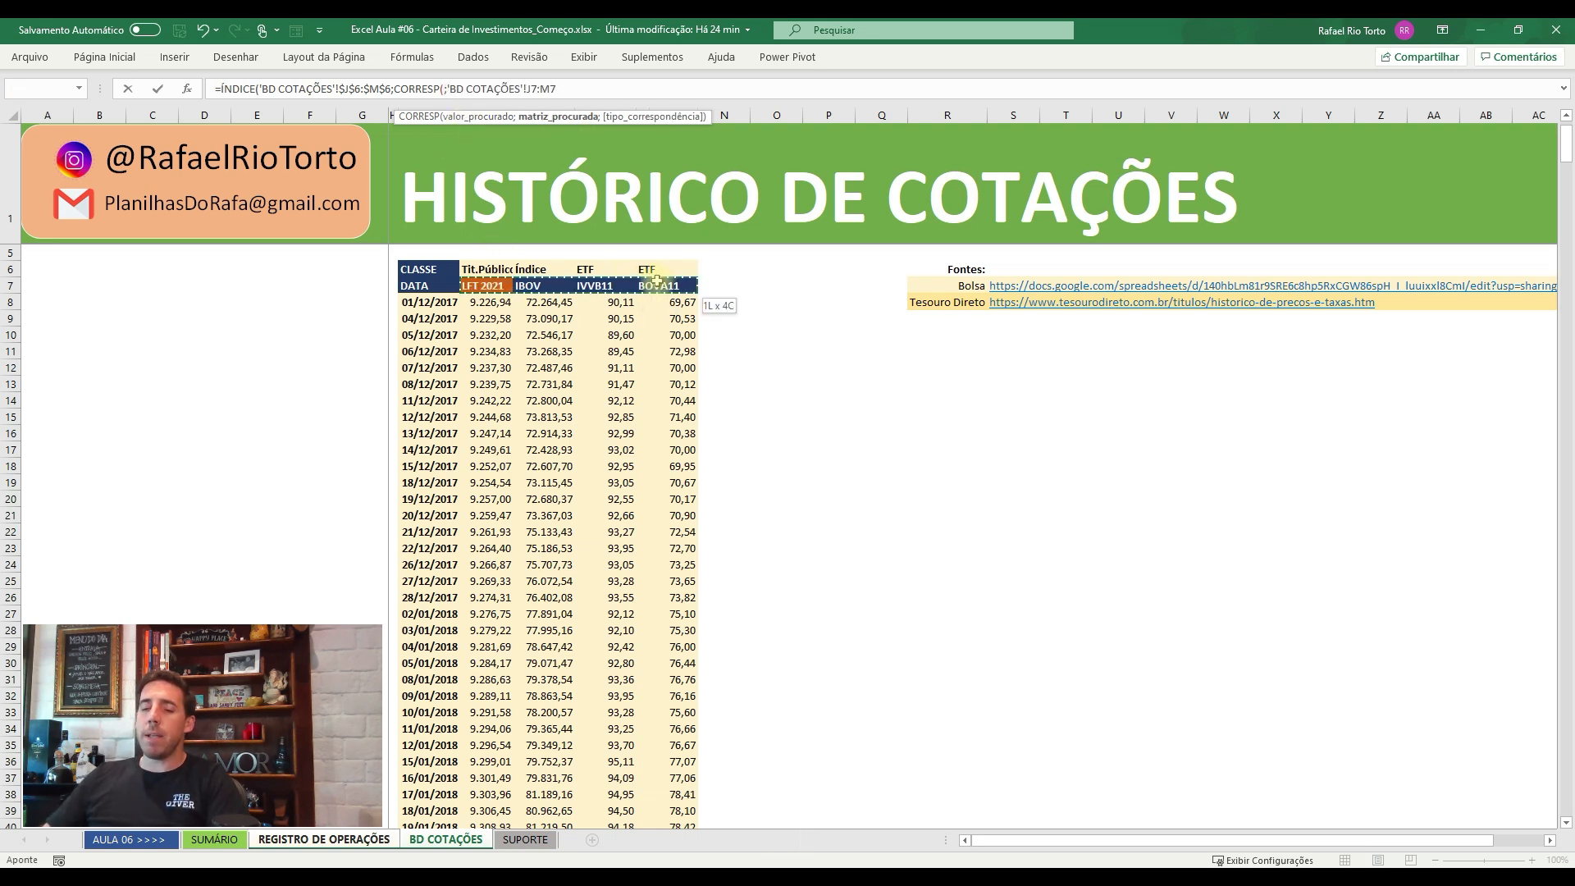
key(F4)
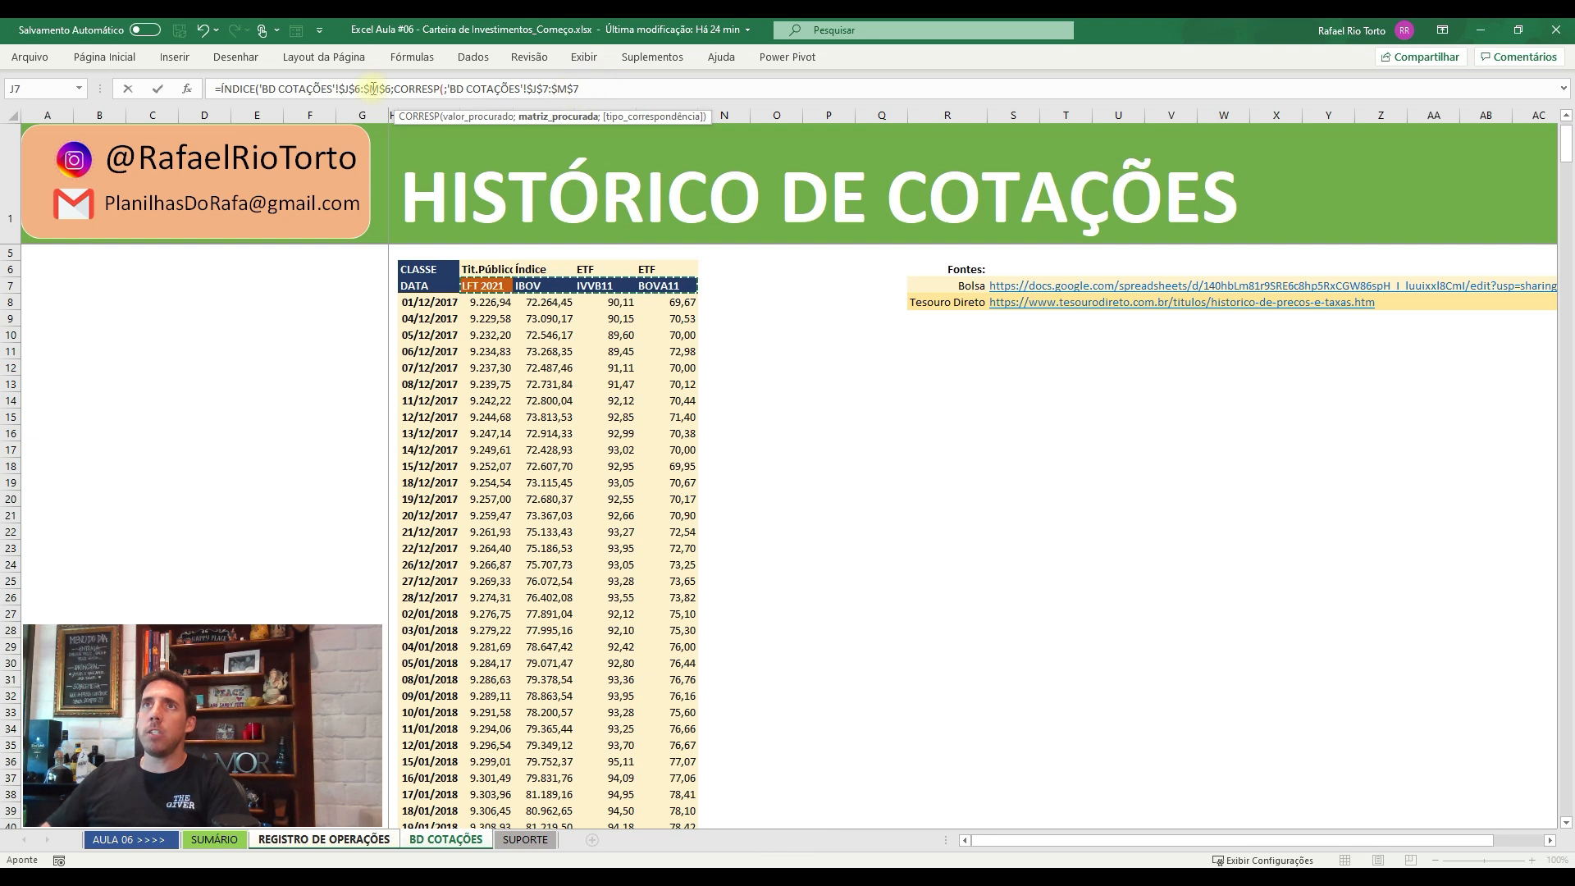
- Complete the N5 formula with match type 0 for CORRESP, enter it, and reselect N5
drag(391, 89, 339, 92)
drag(583, 88, 526, 90)
click(584, 88)
text(;)
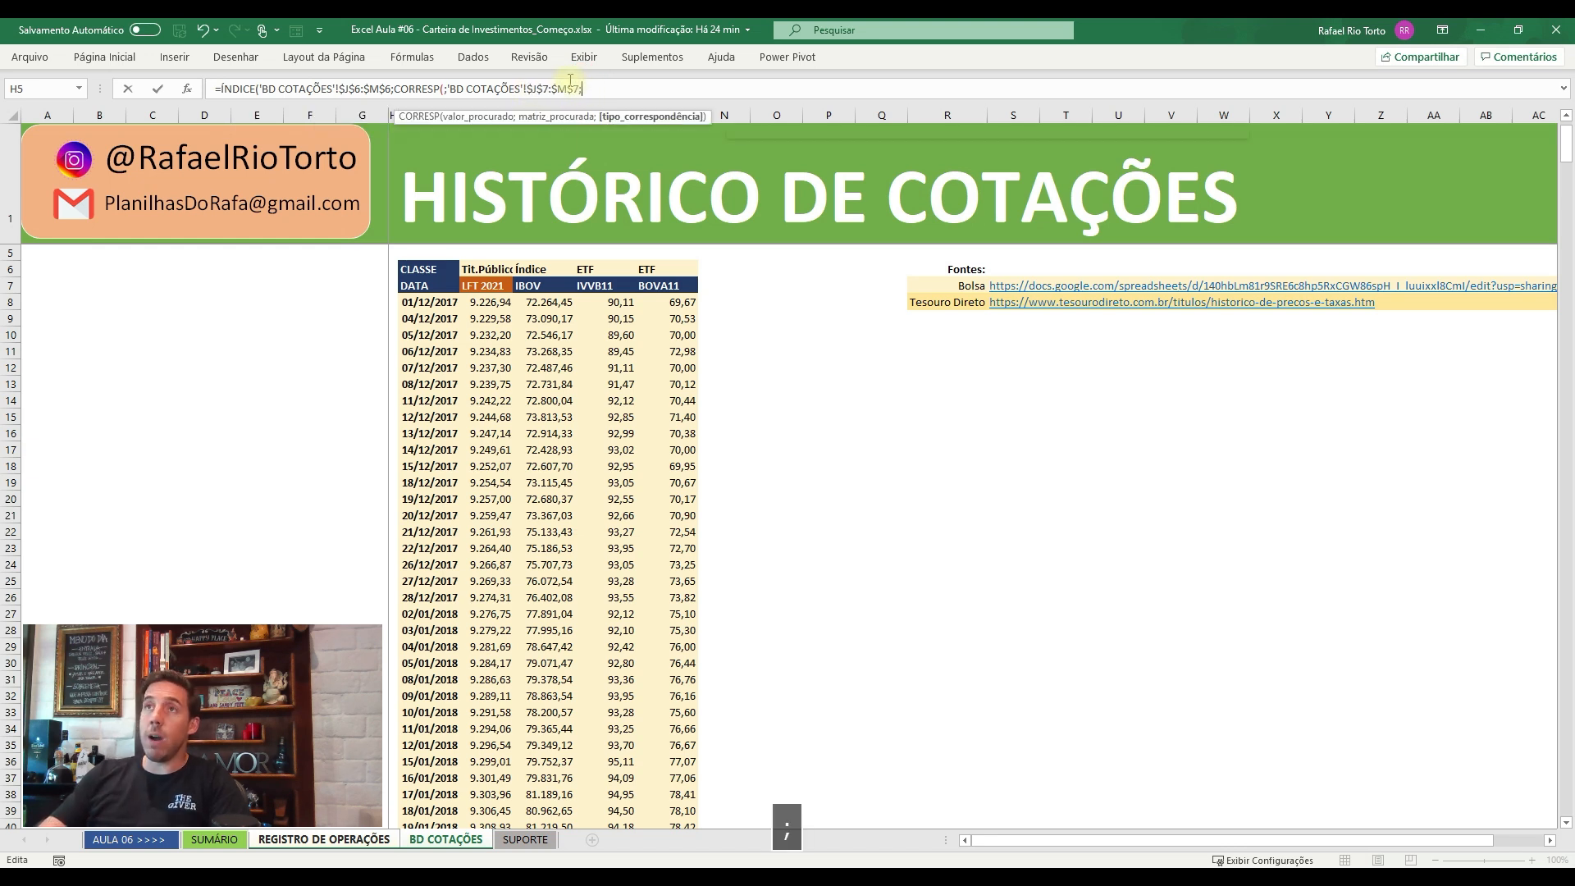
text(0))
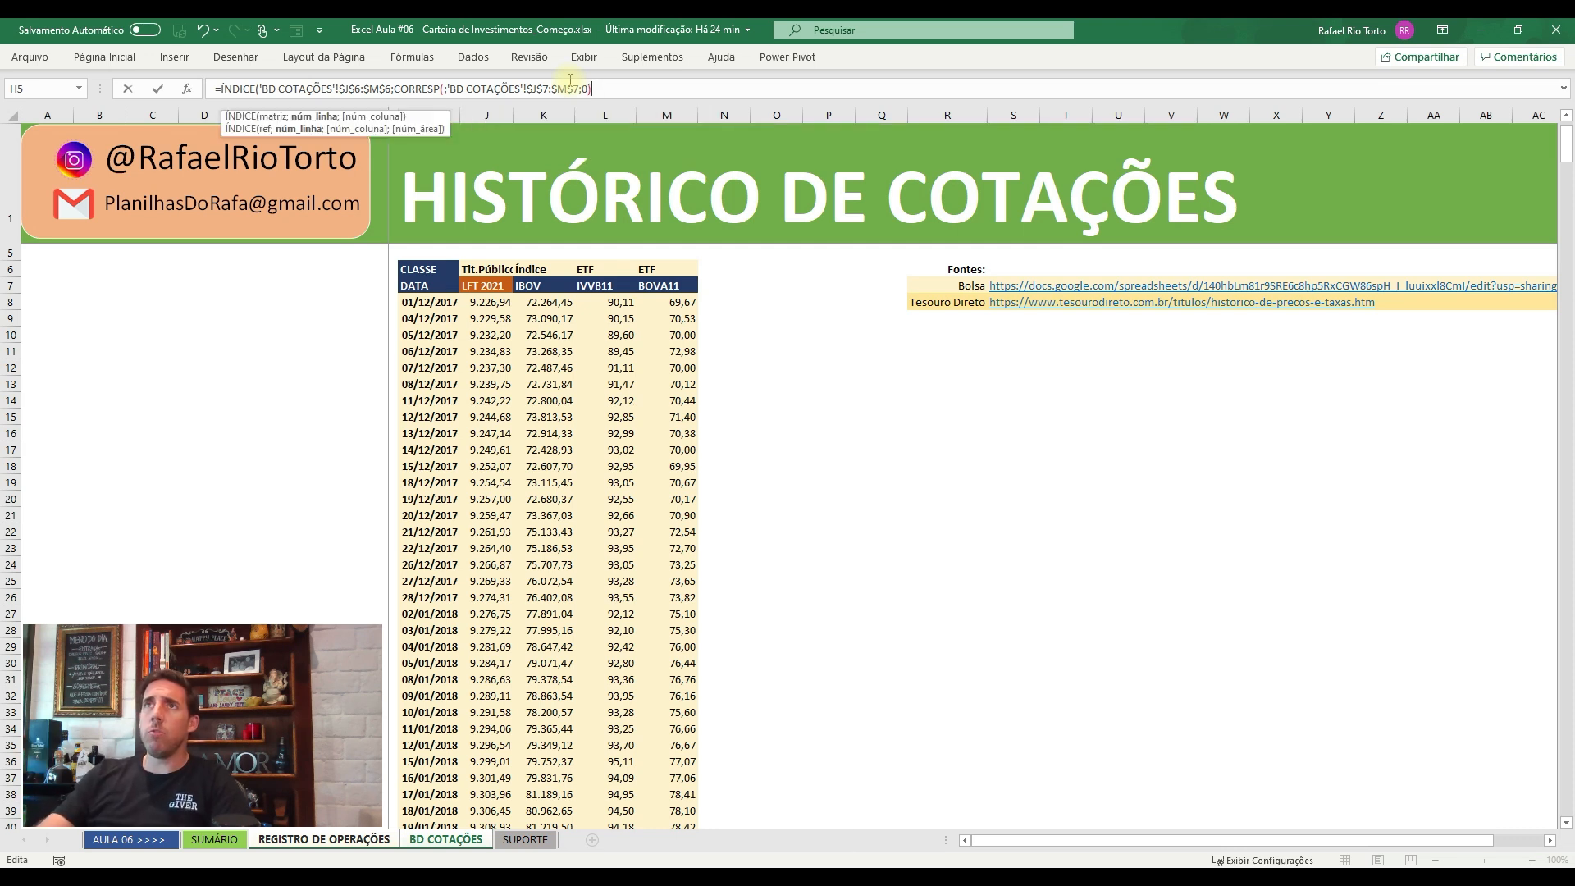
text())
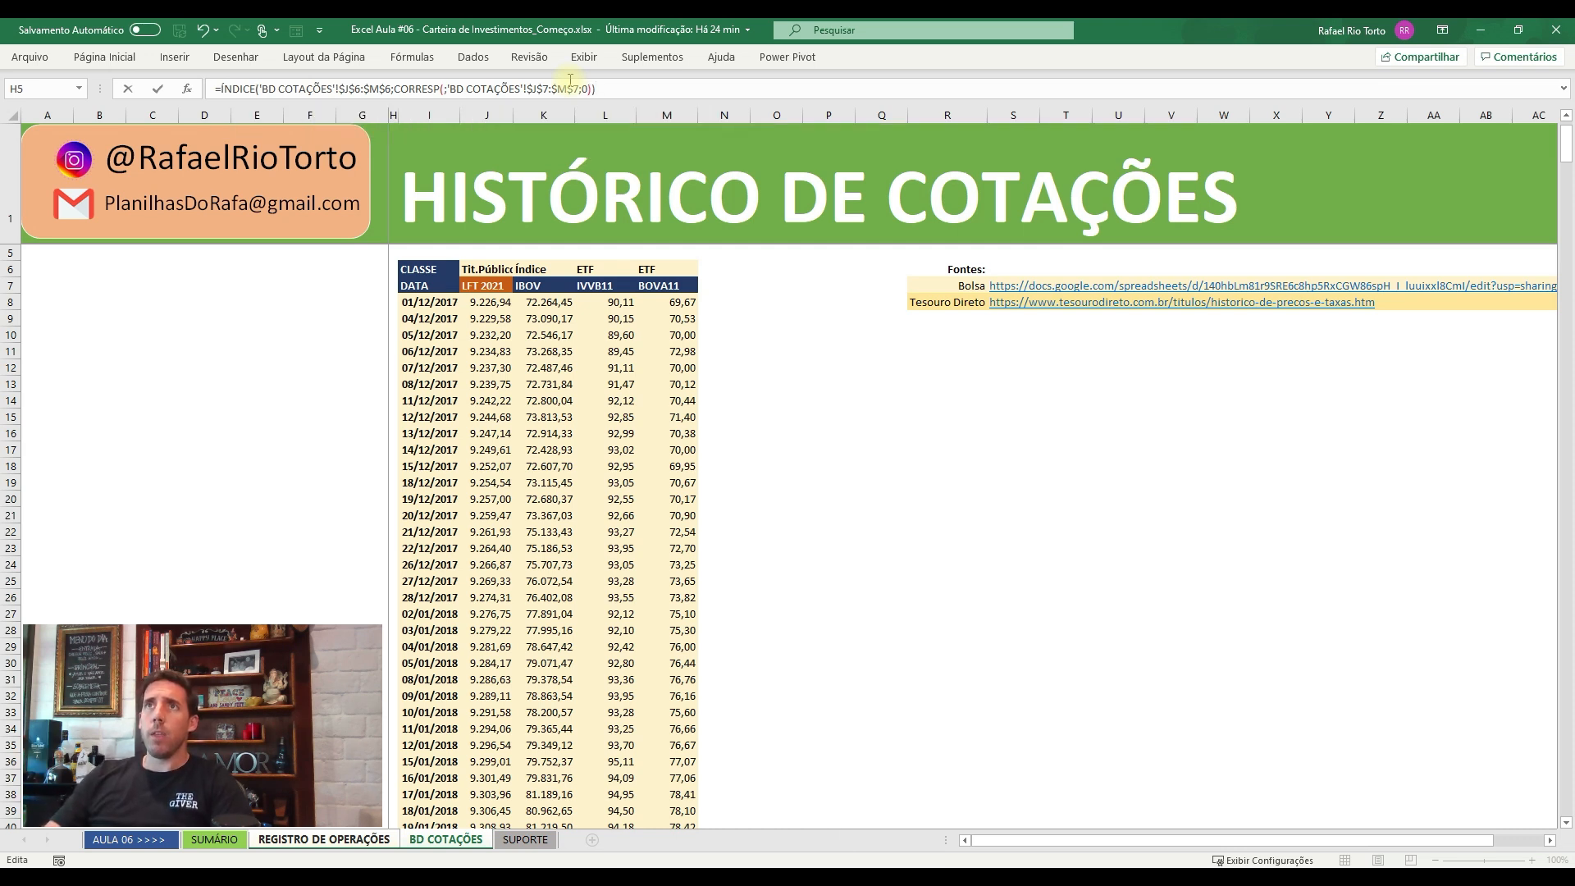
key(Return)
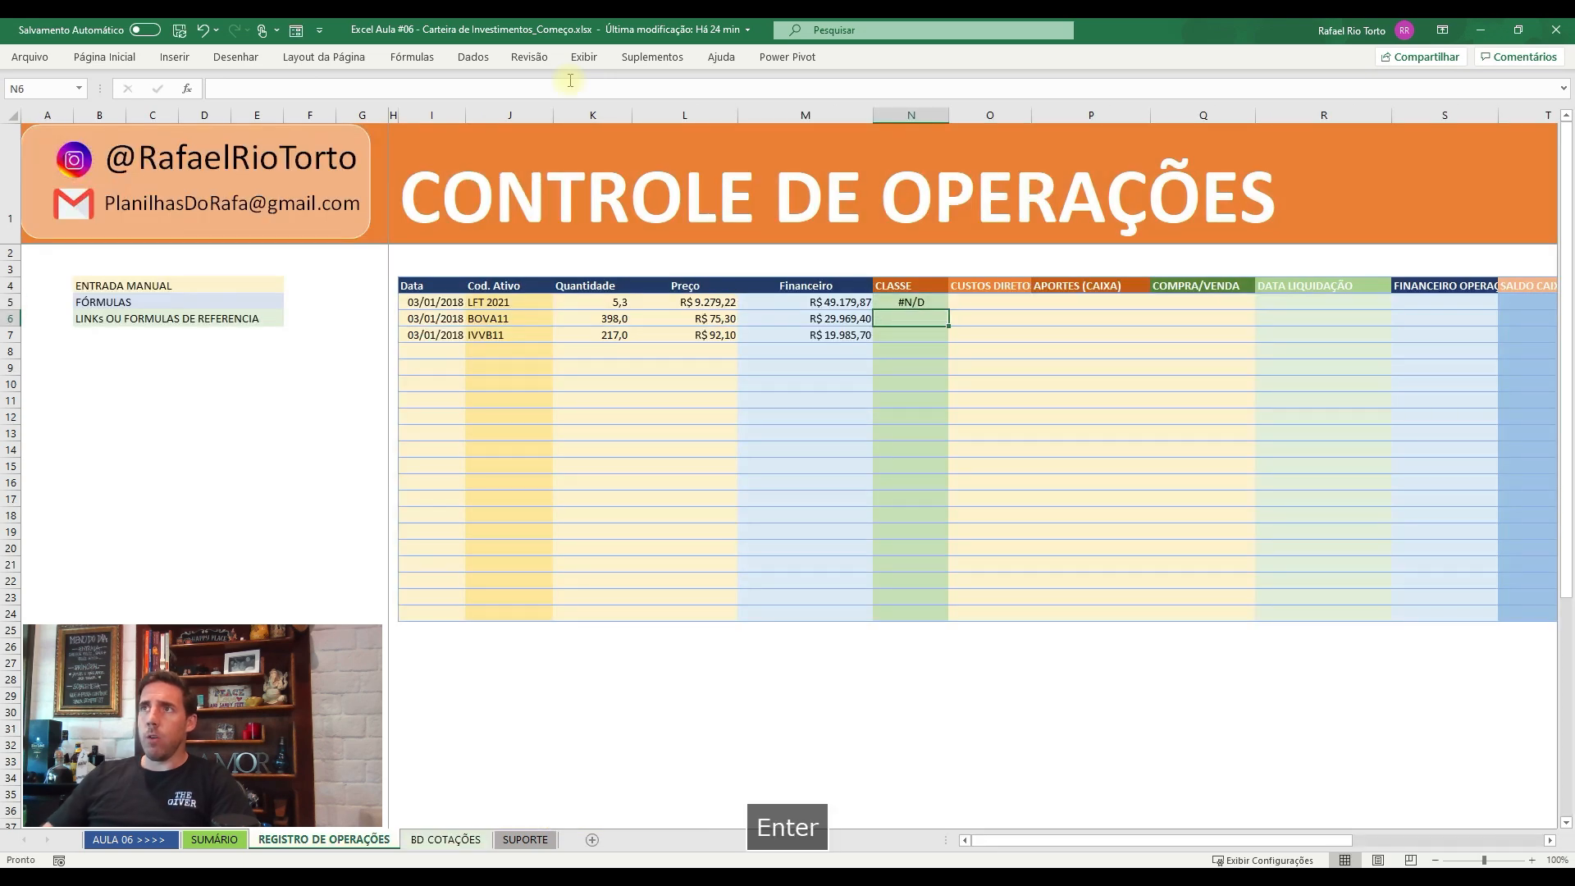
click(917, 303)
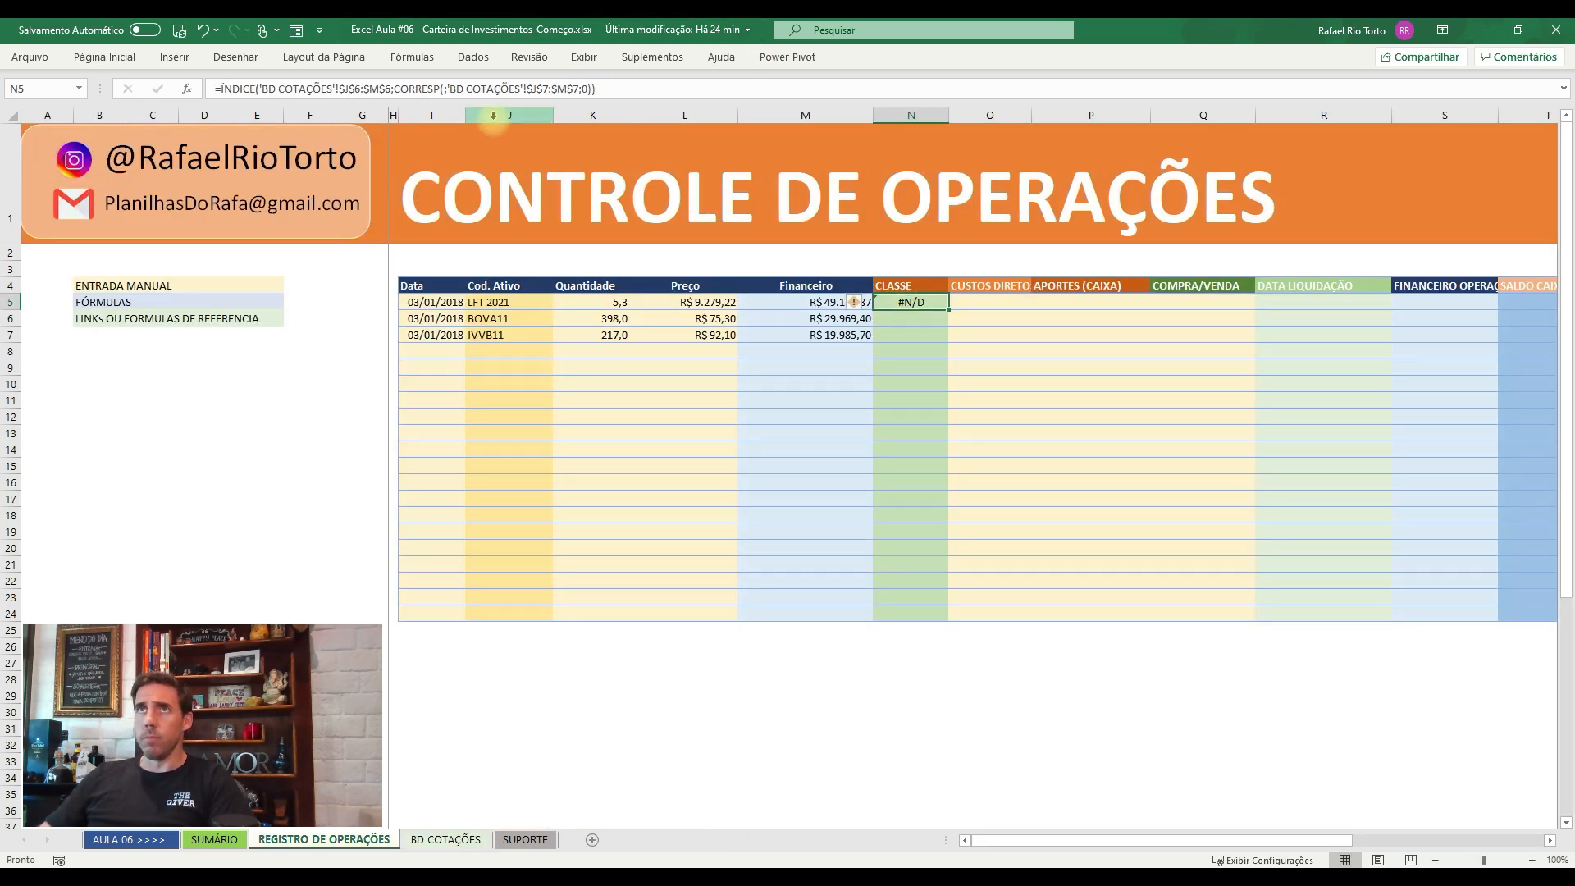
- Insert $J5 as the CORRESP lookup value in the N5 formula and fill the formula down to N7
click(444, 87)
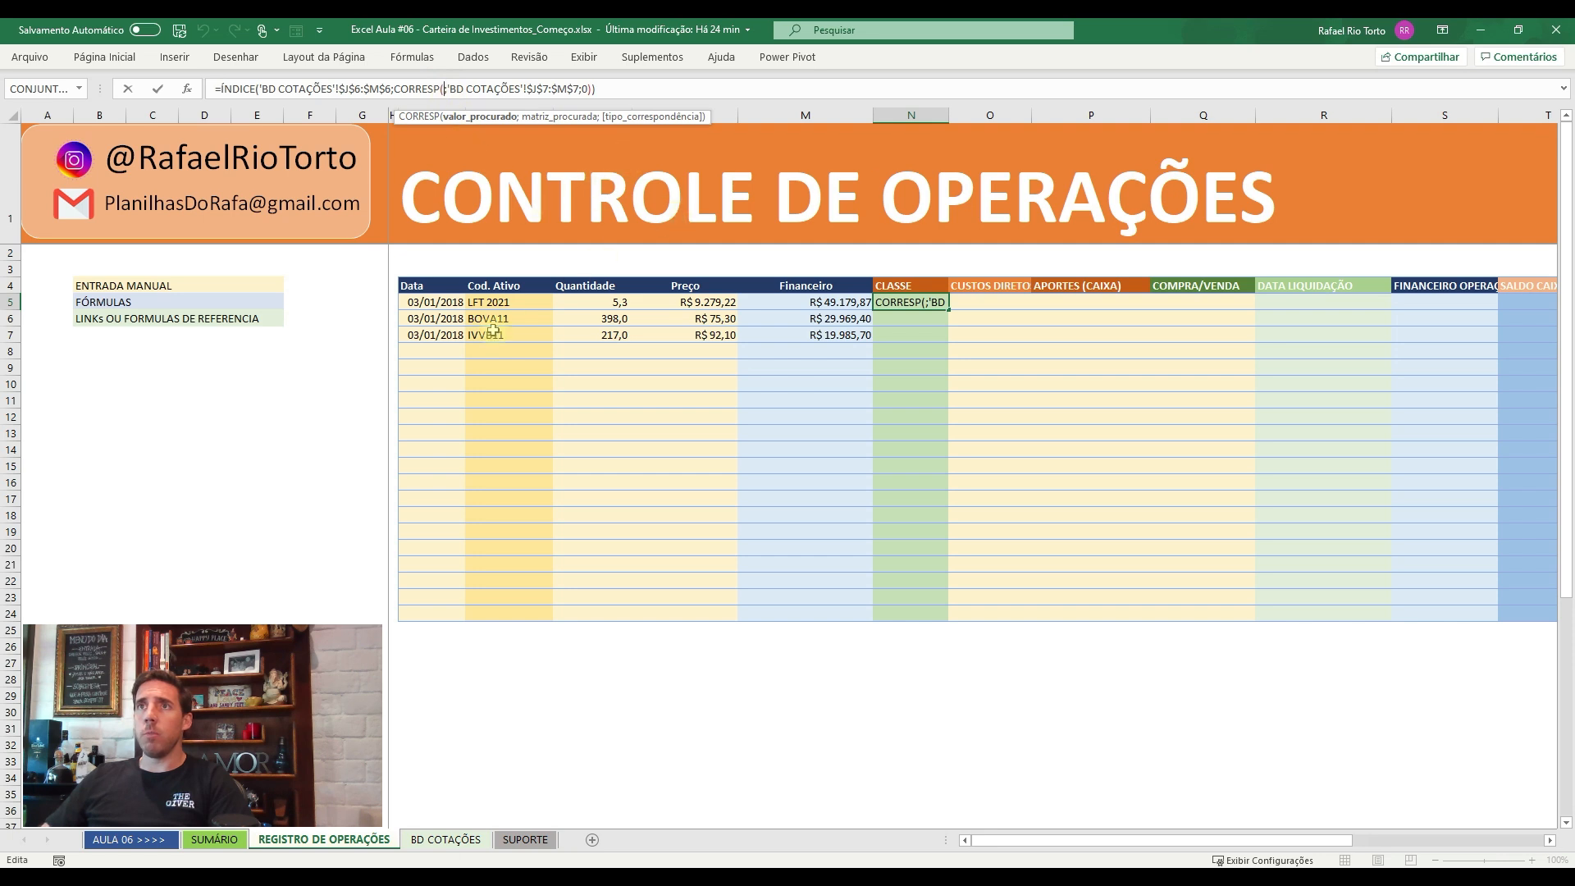
click(489, 303)
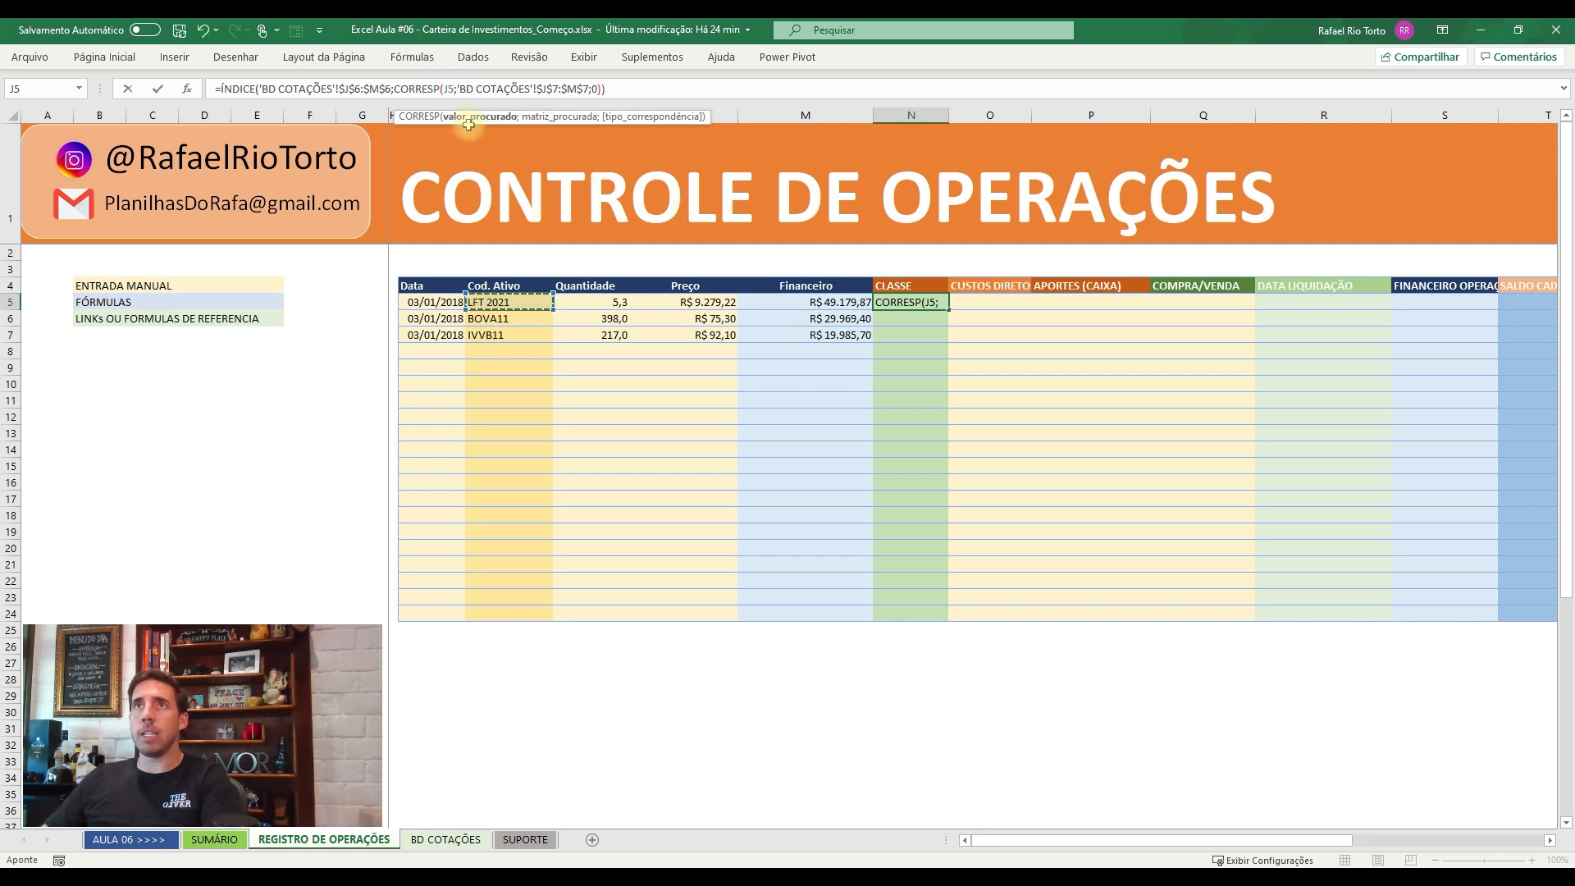
key(F4)
key(F4)
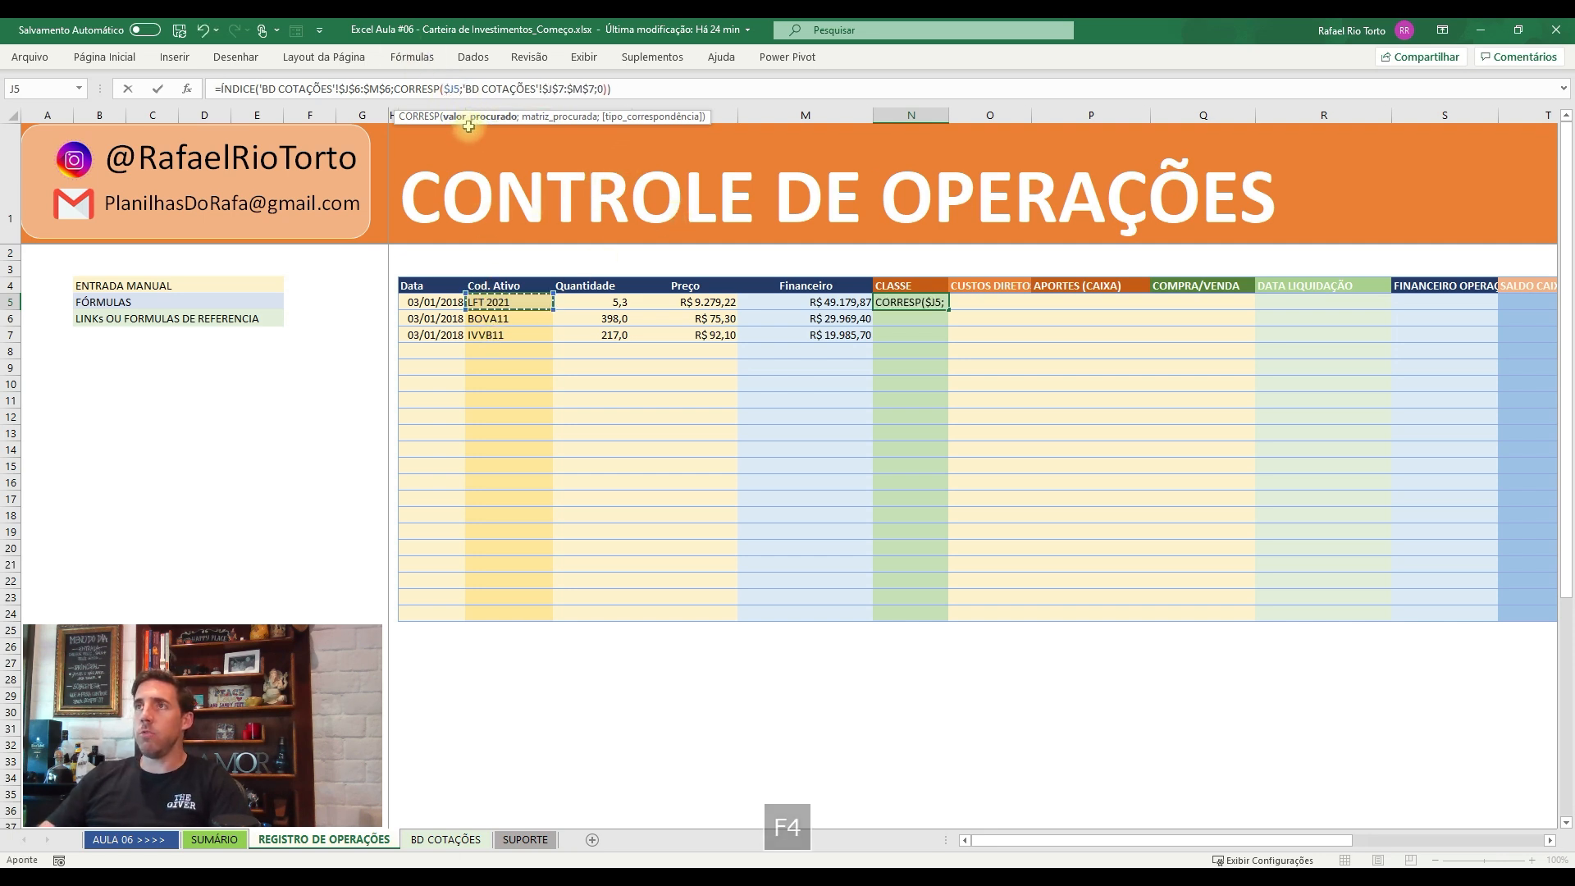
key(Return)
key(Up)
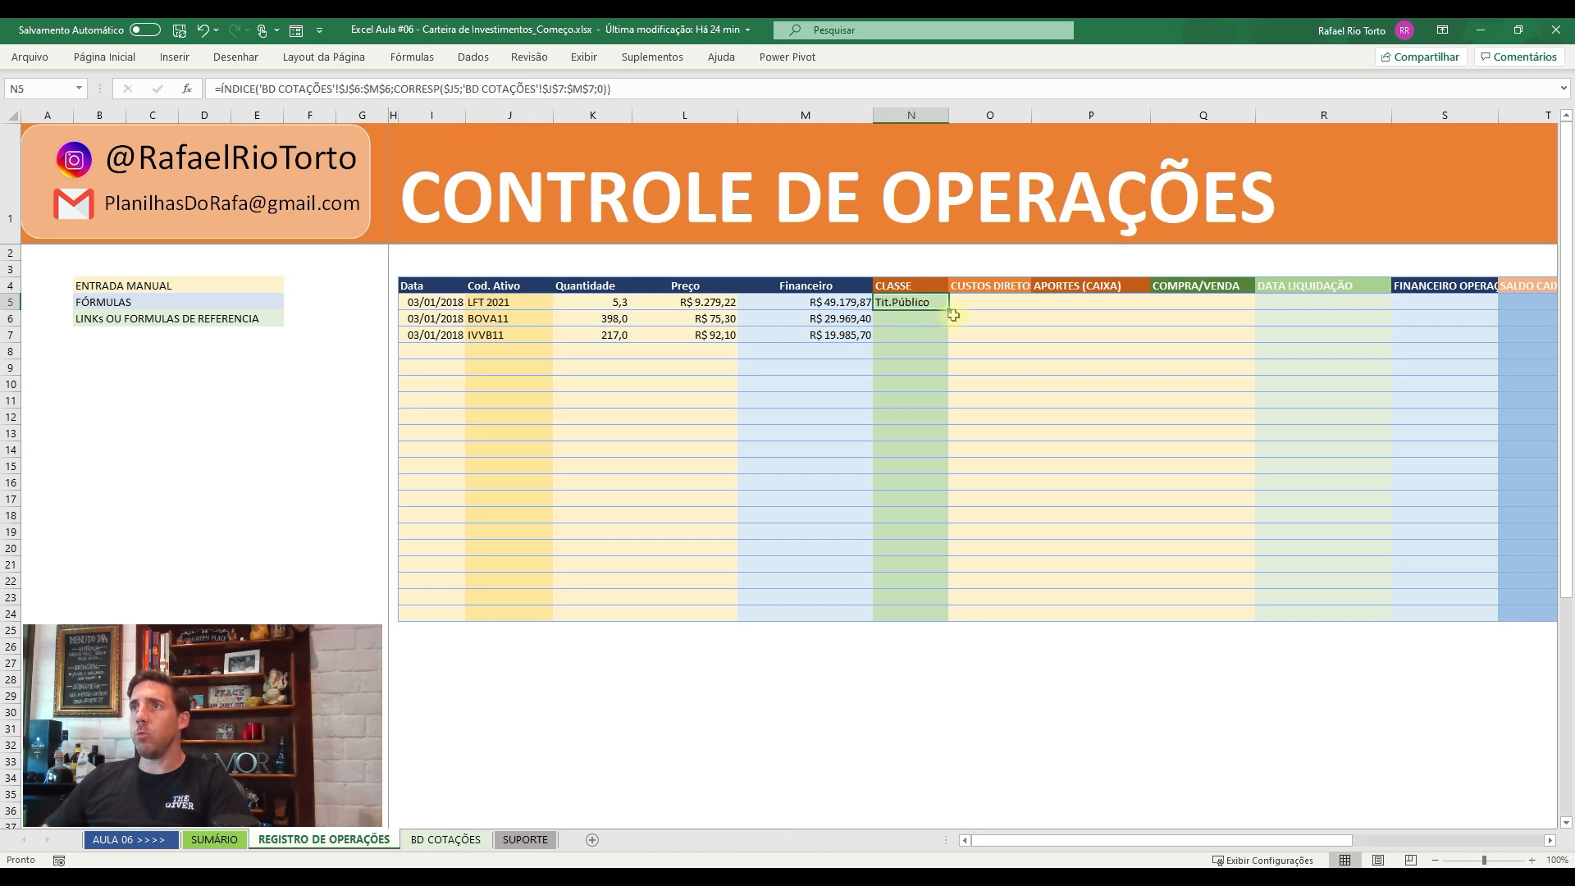
drag(948, 311, 949, 340)
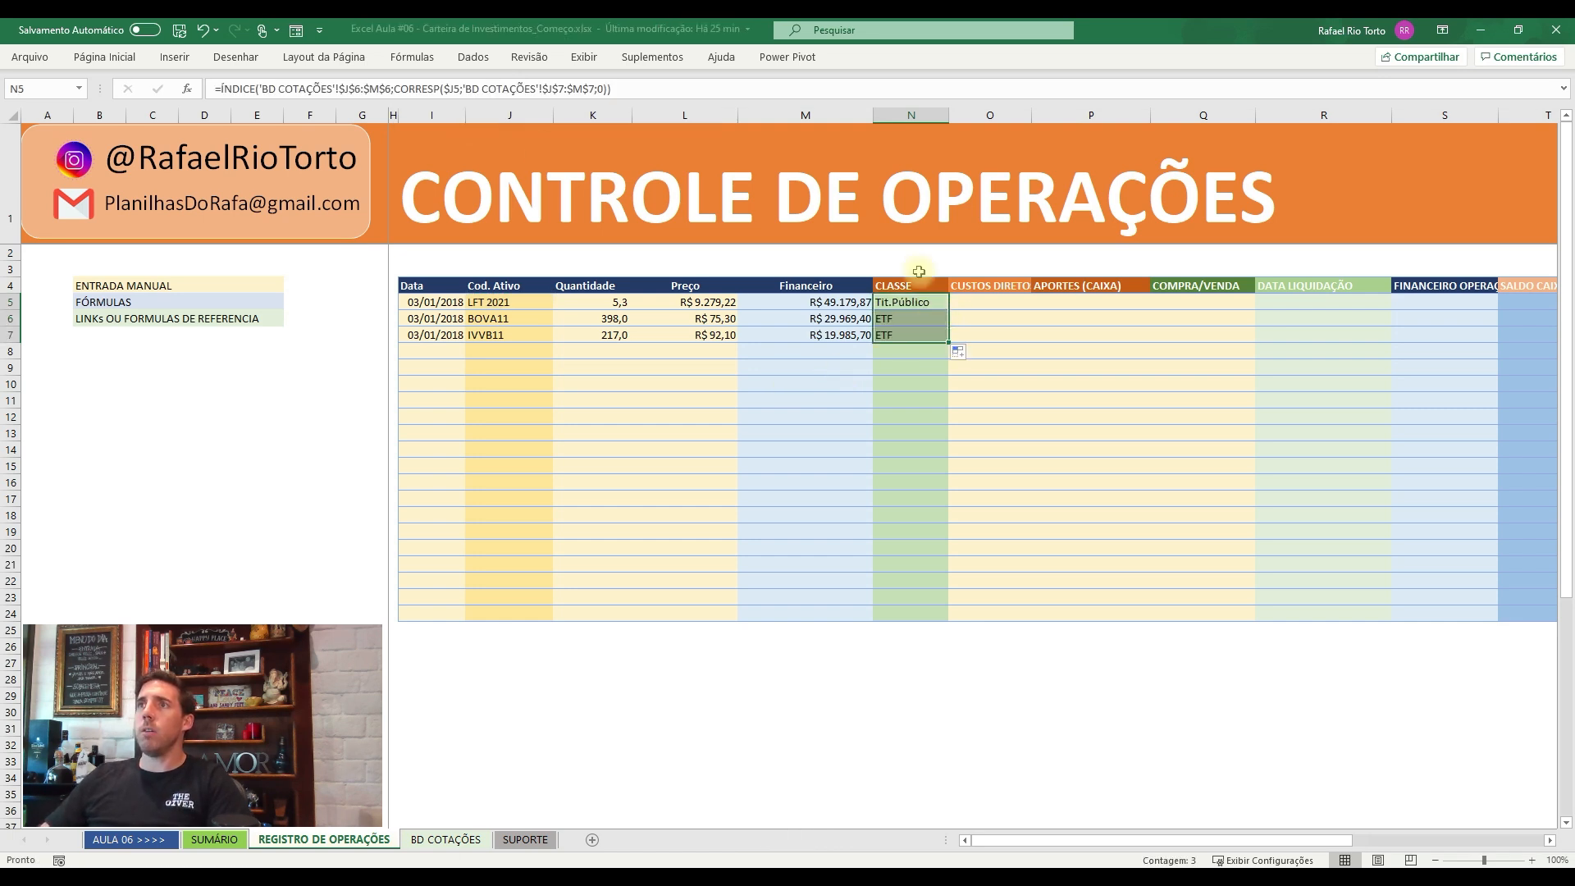
- Copy the first three direct cost values from the finished Carteira de Investimentos workbook into O5:O7 of REGISTRO DE OPERAÇÕES
click(978, 300)
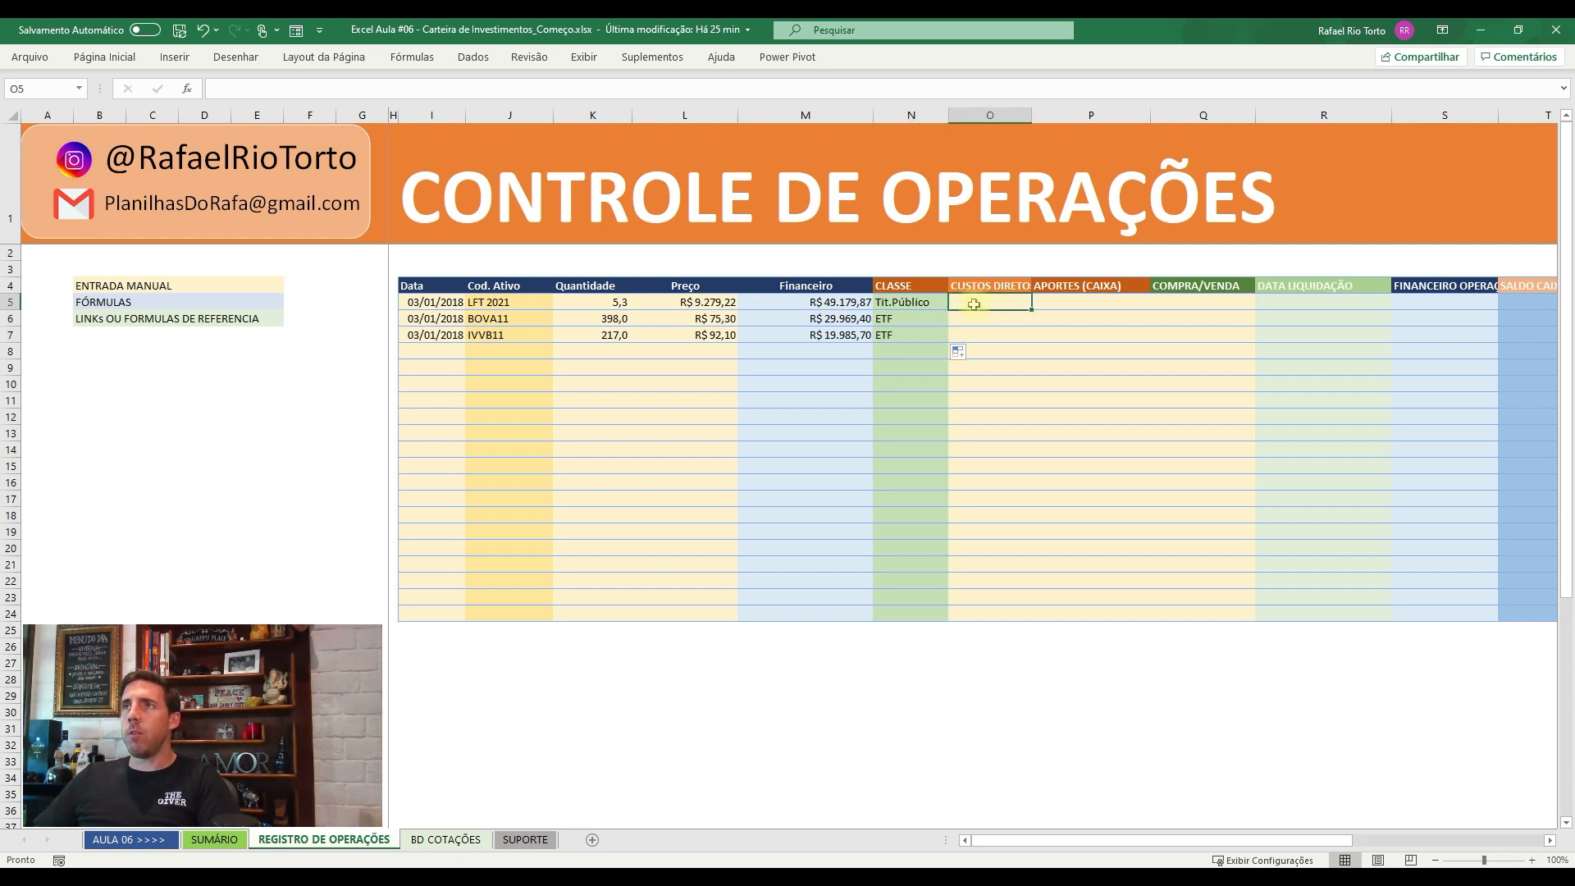
key(alt+Tab)
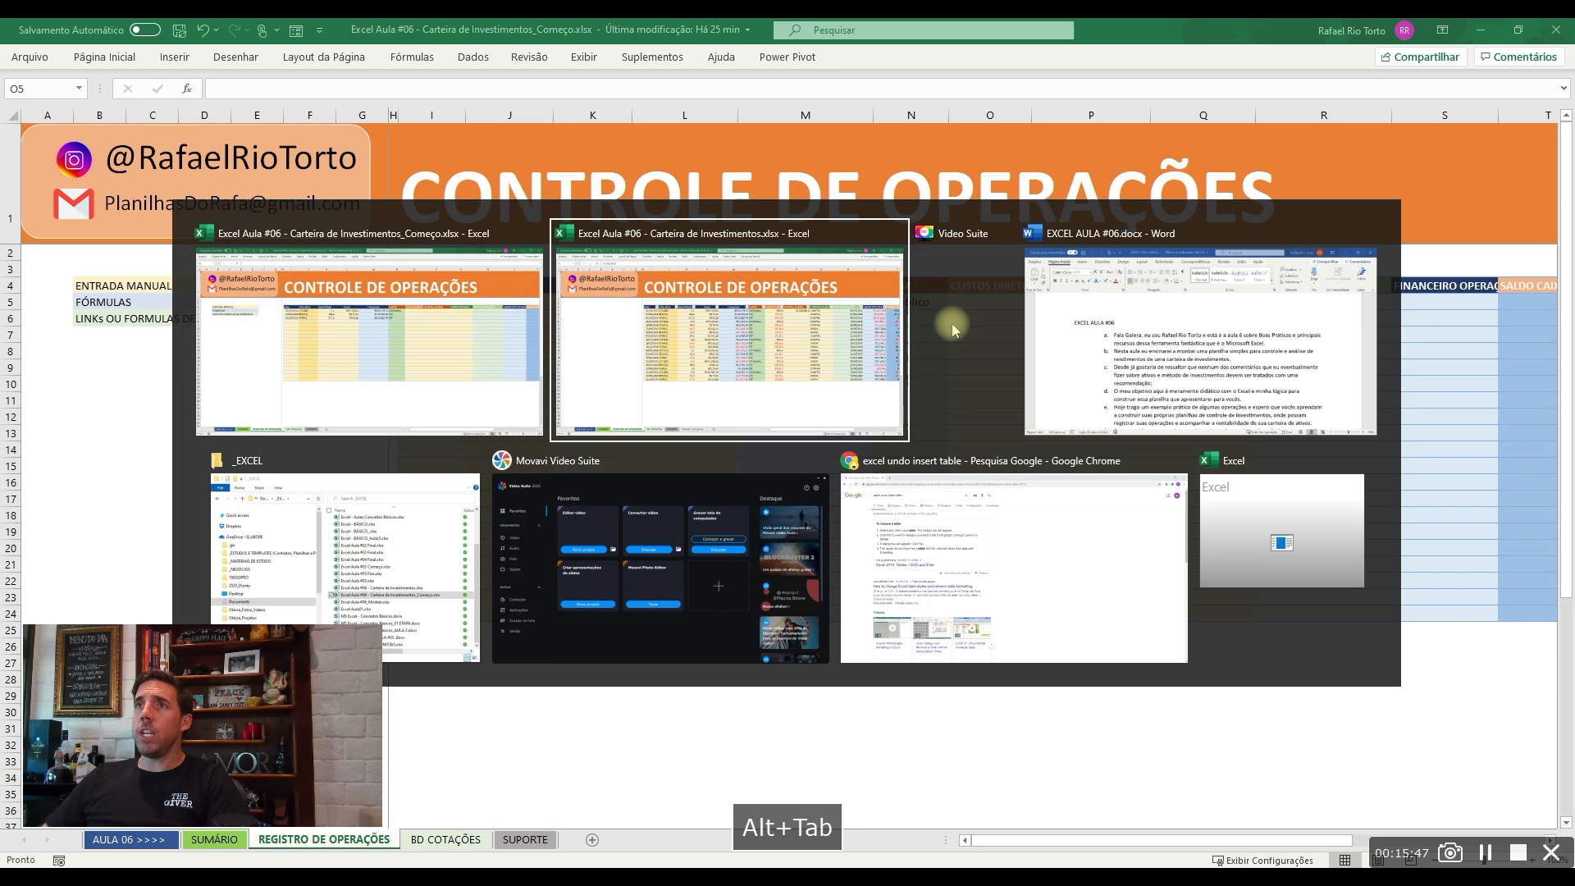
drag(1005, 302, 1005, 334)
key(ctrl+c)
key(alt+Tab)
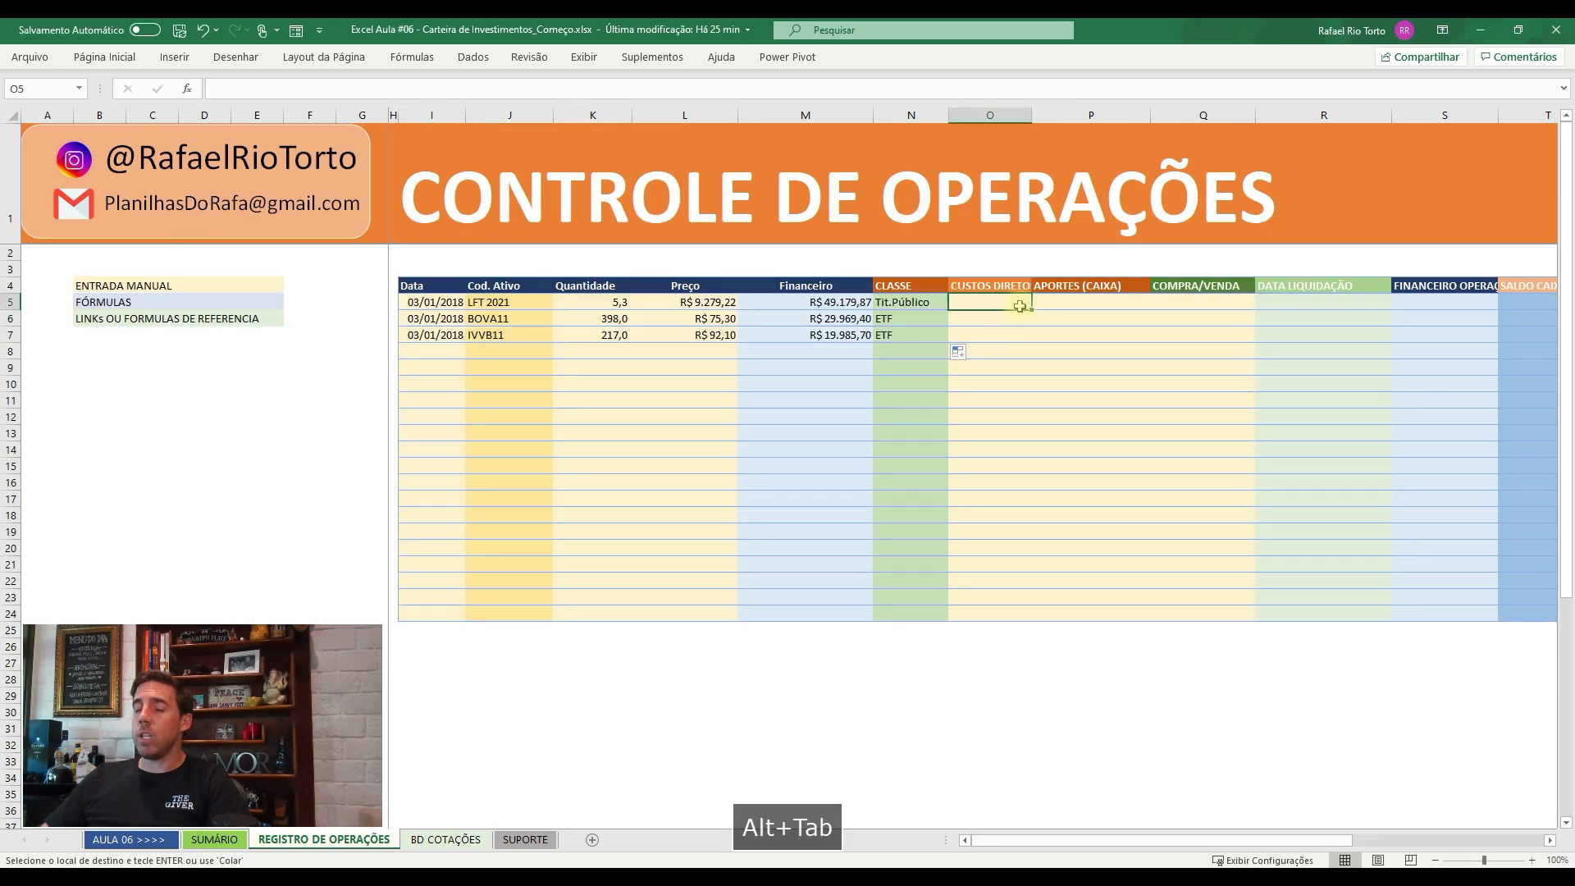
key(ctrl+v)
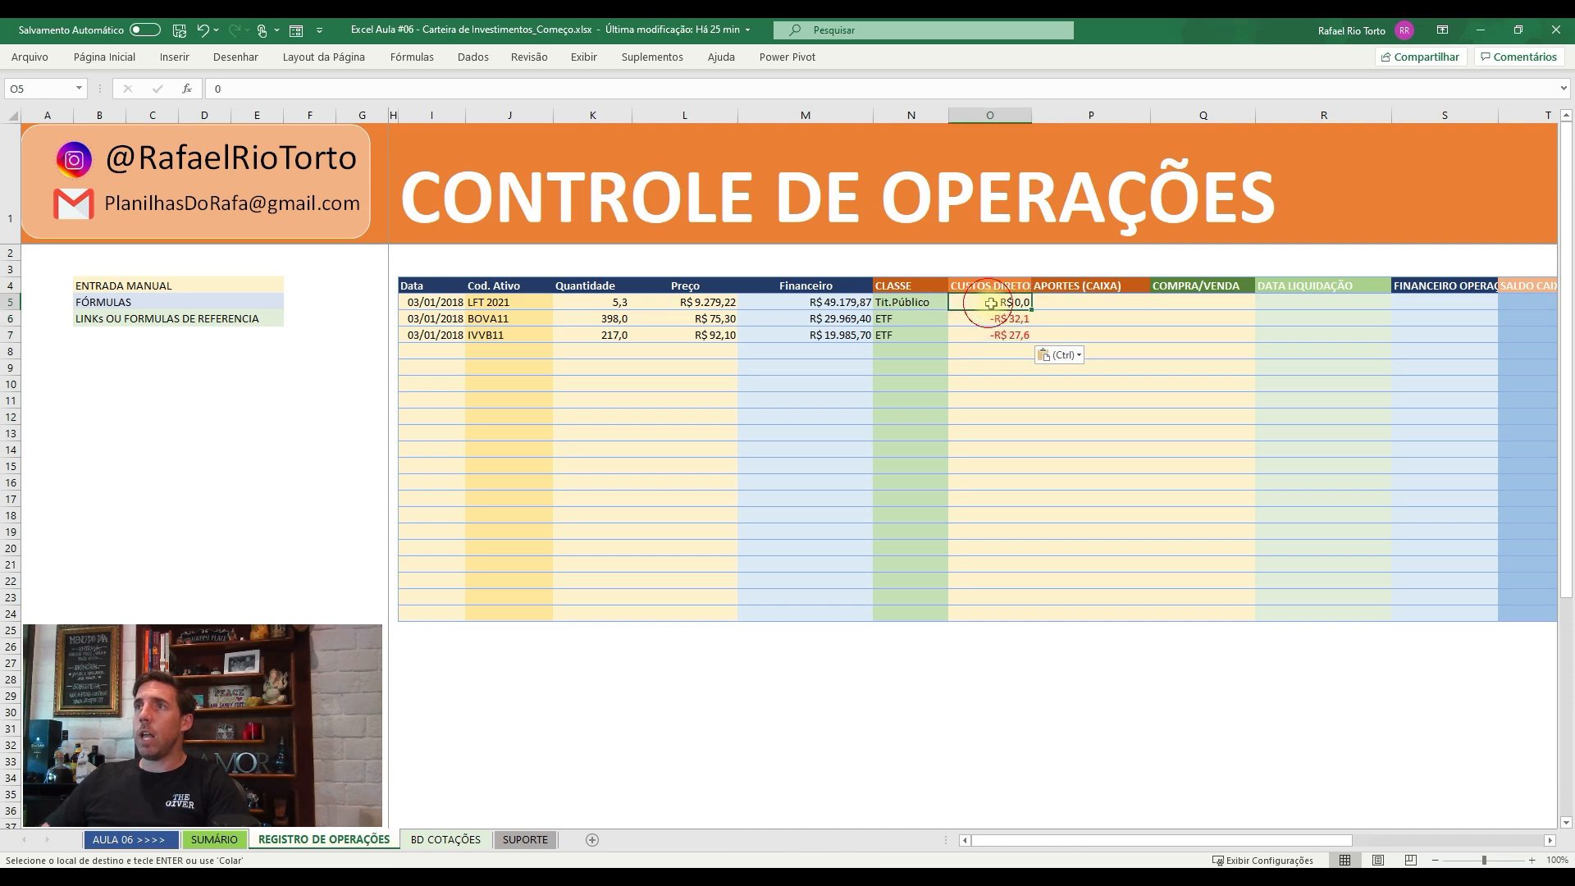
- Enter 100000 as the APORTES (CAIXA) value in P5, keeping the Moeda format in R$ with one decimal place
click(1071, 301)
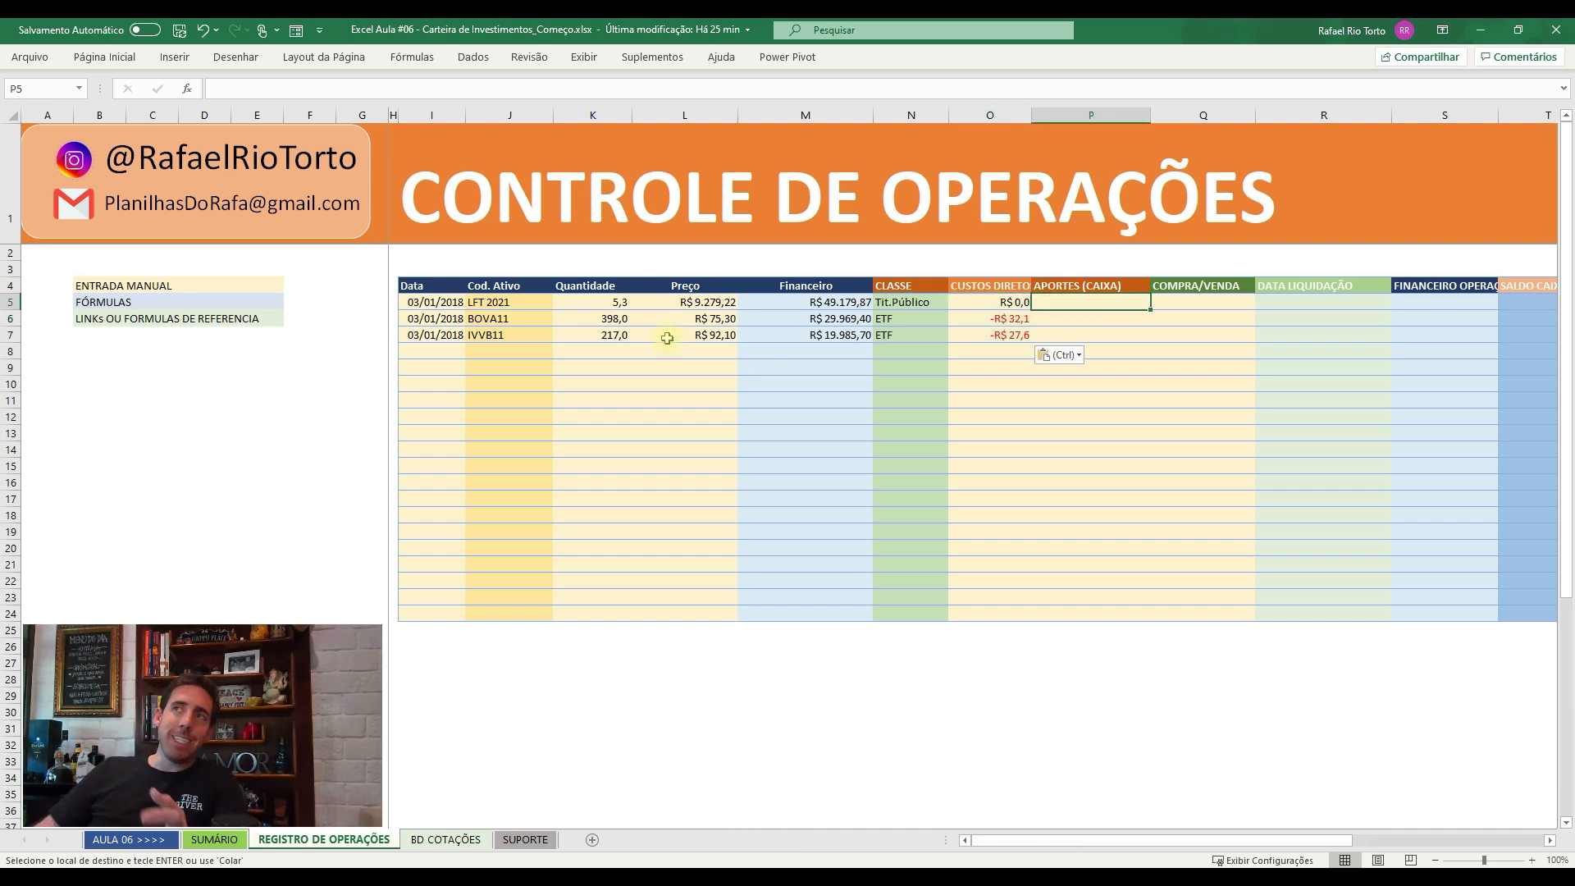
text(1)
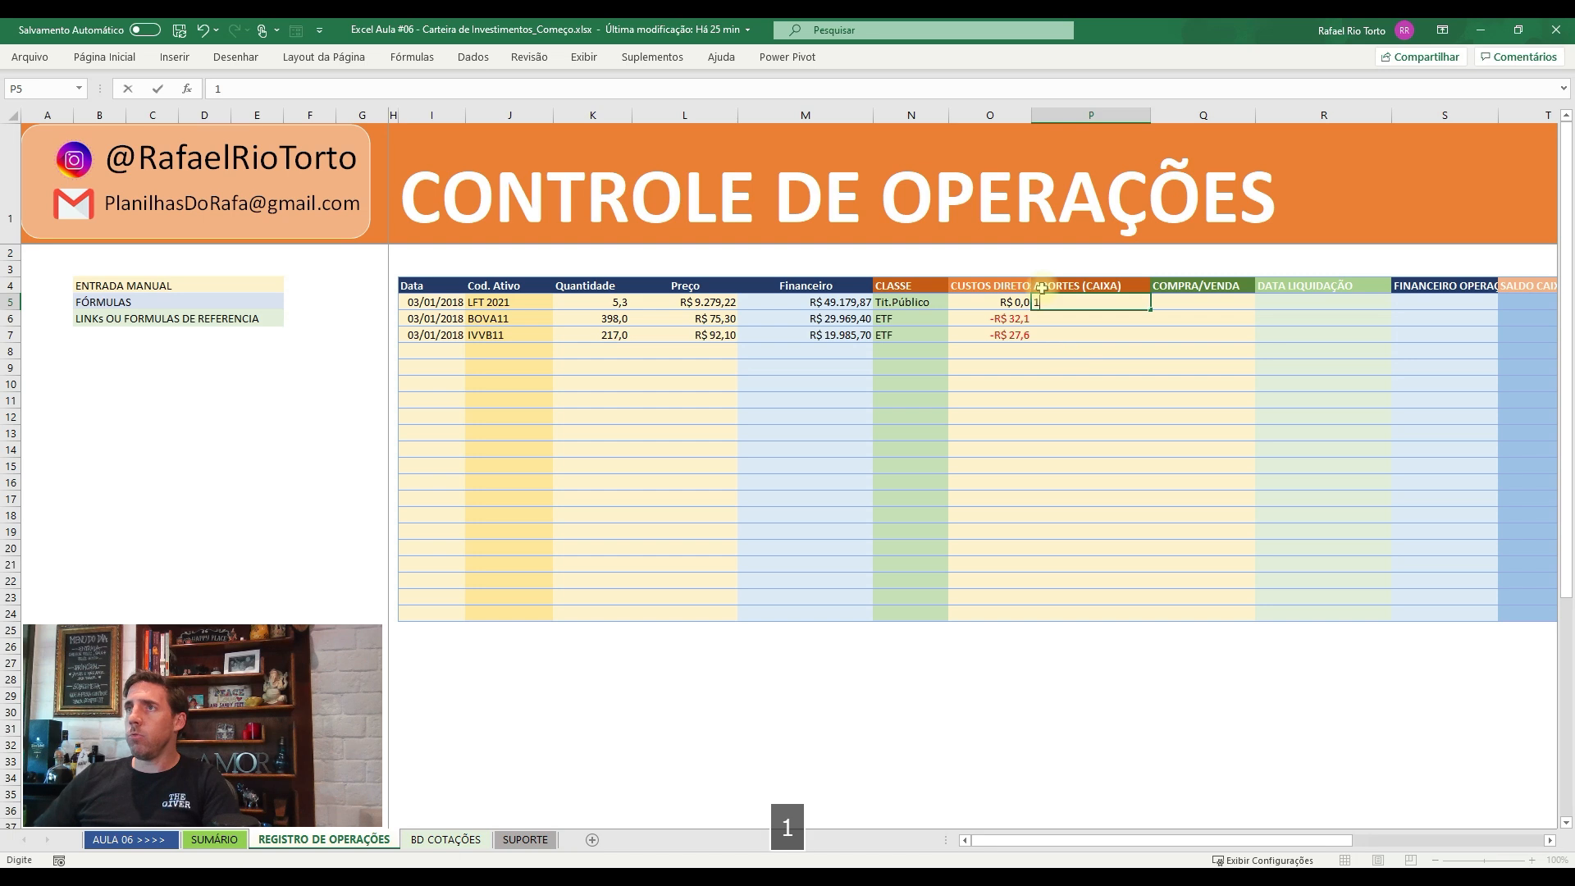
text(00000)
key(Return)
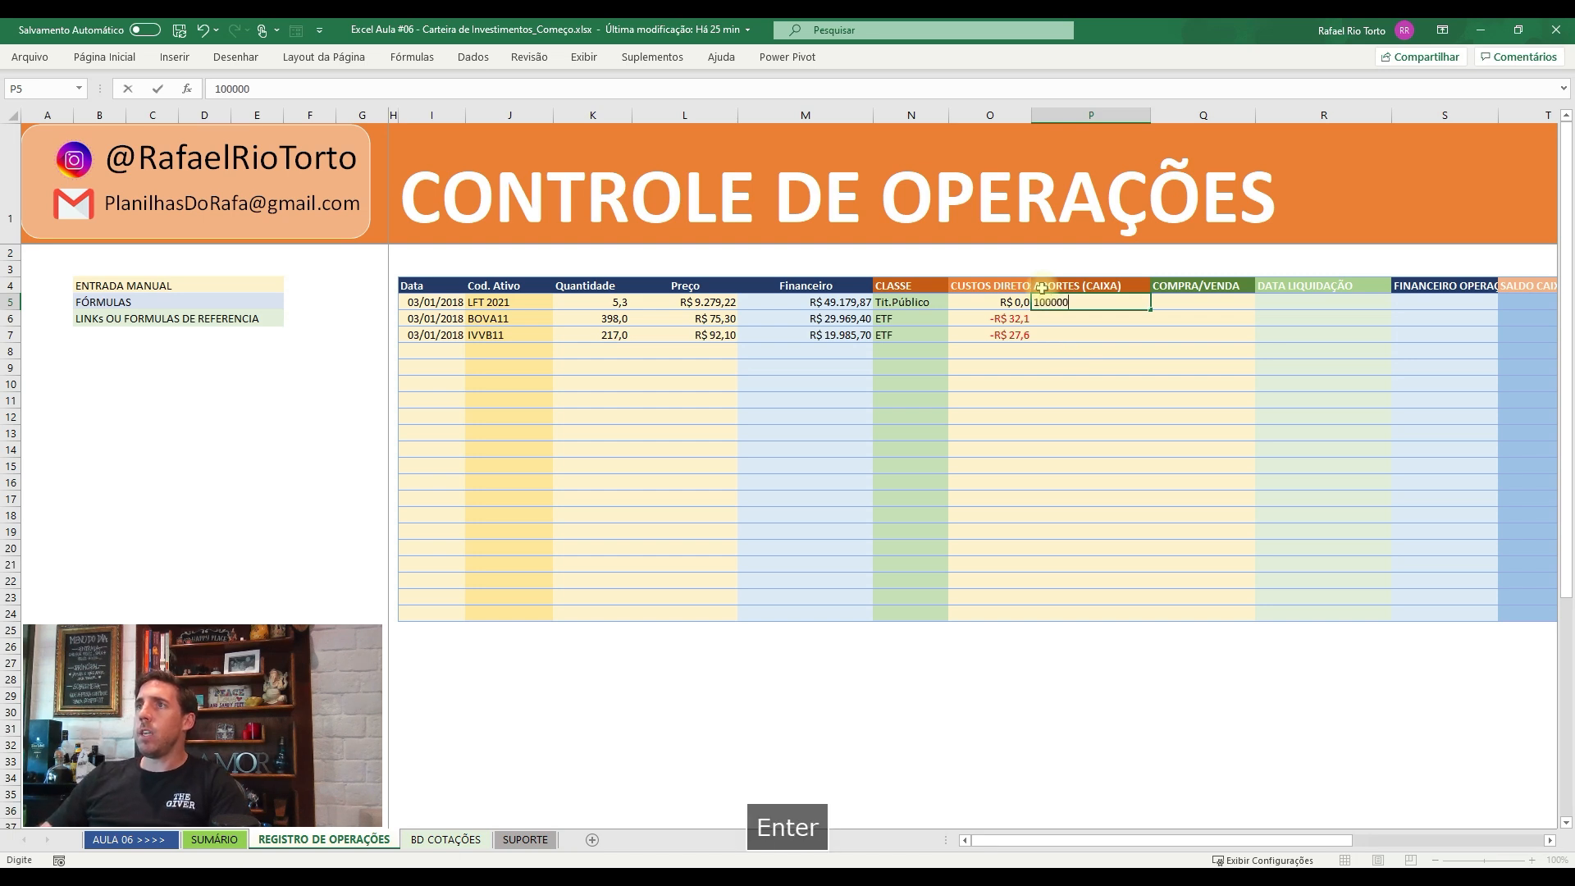
key(Up)
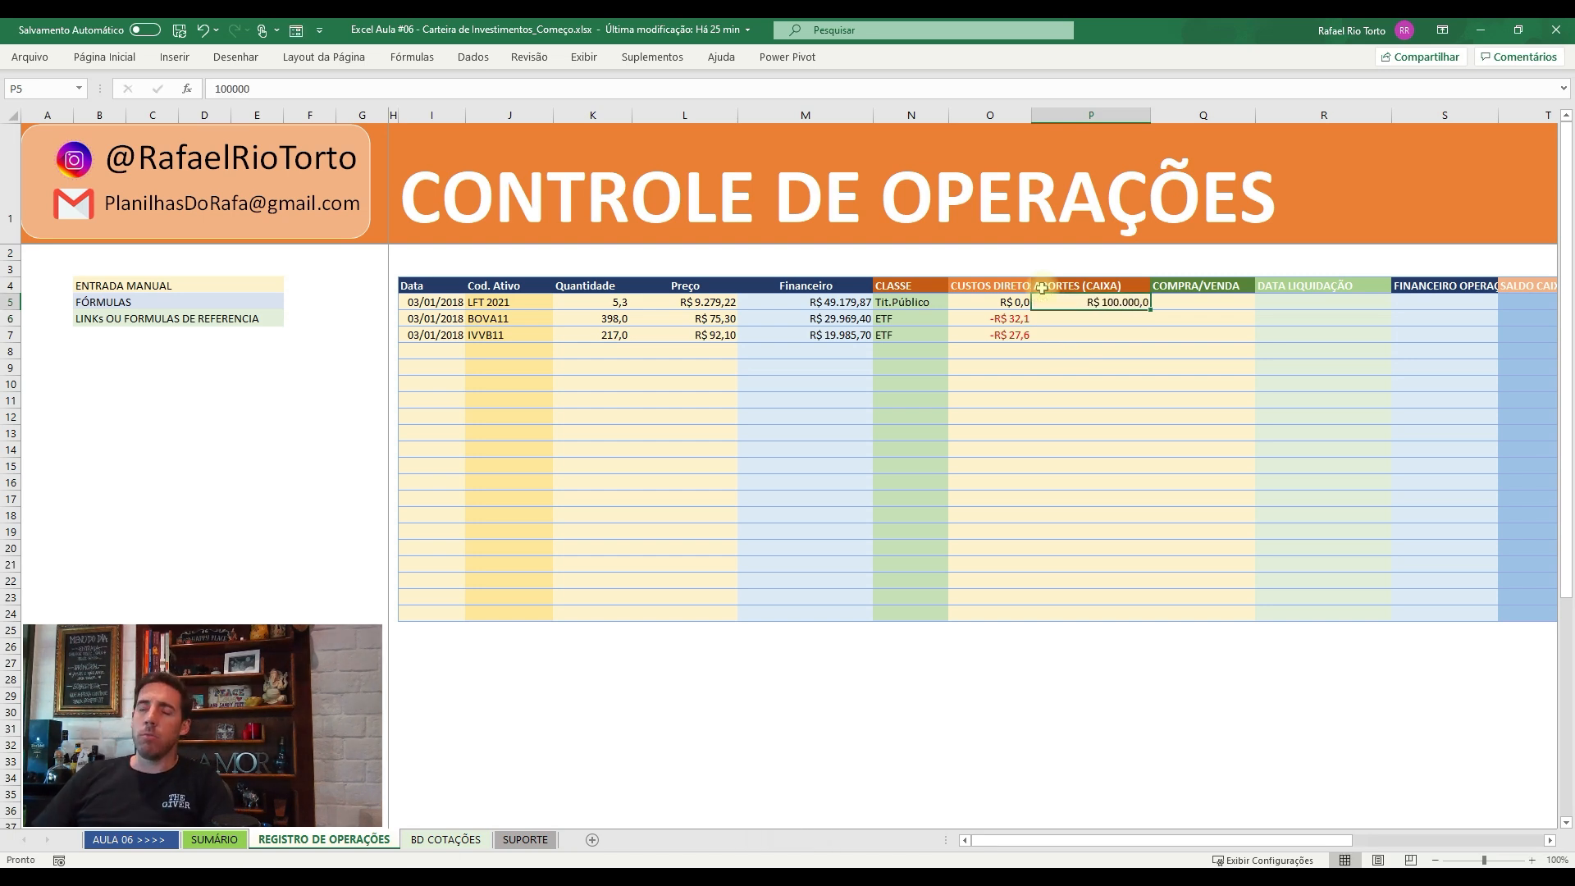
key(ctrl+1)
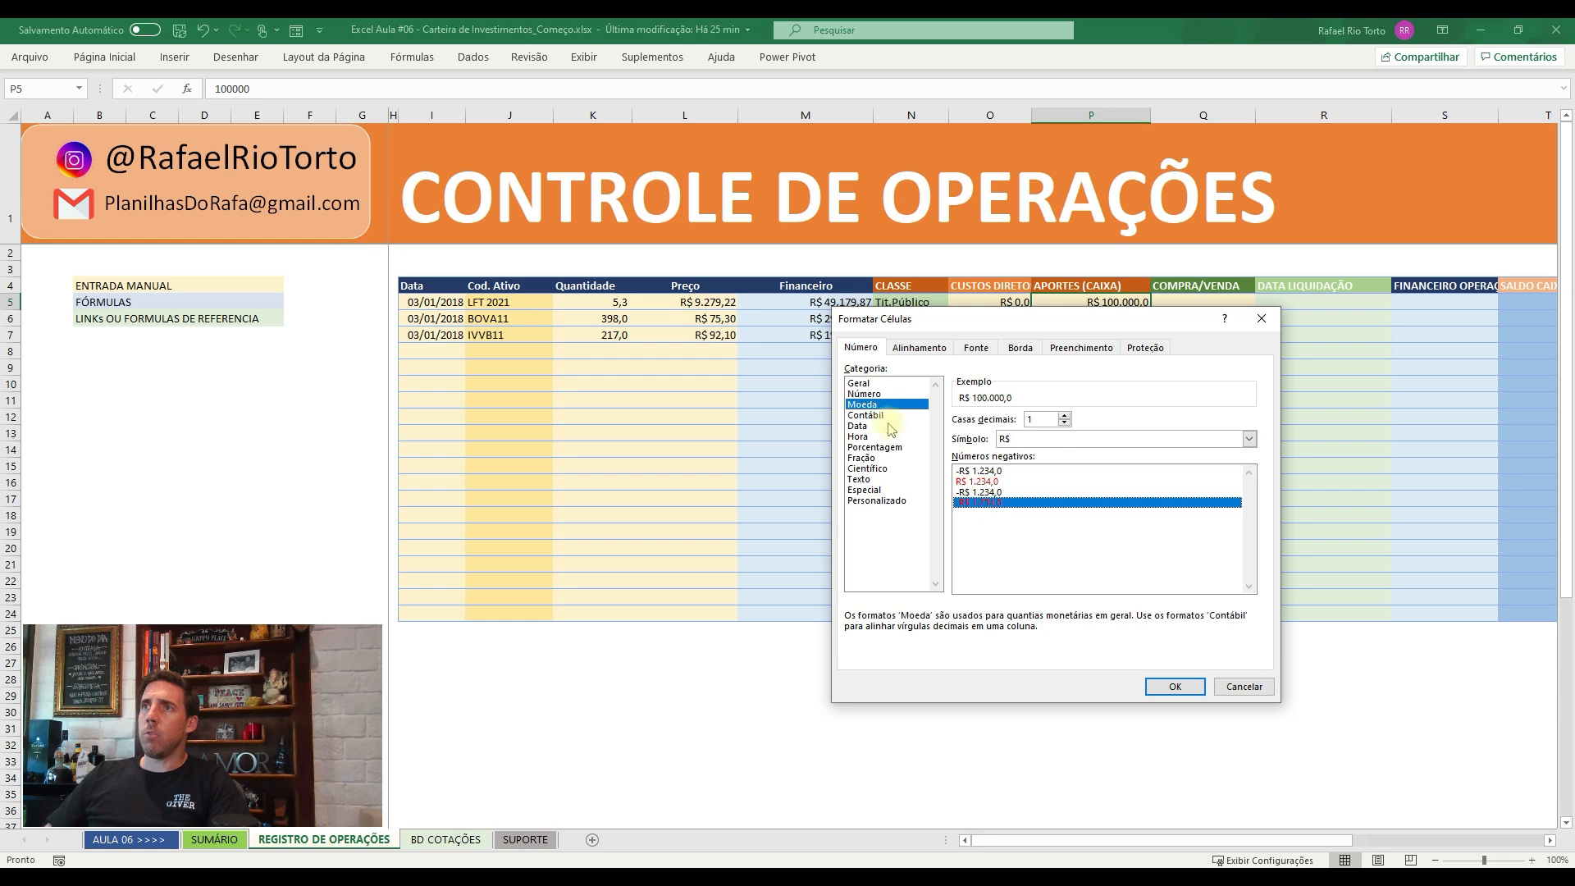
click(1175, 686)
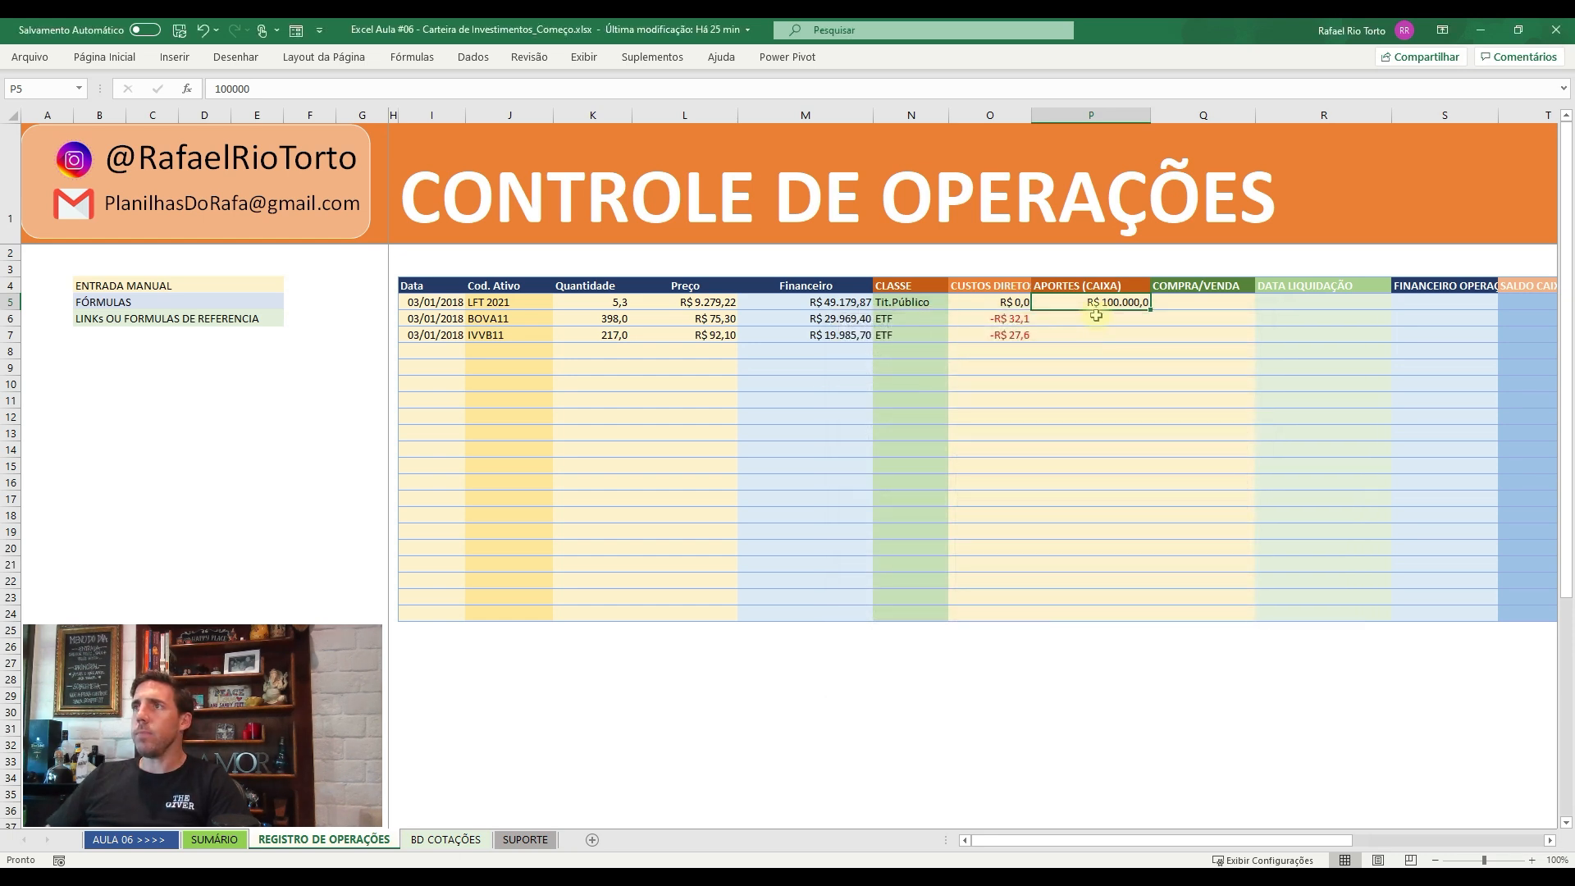
key(shift+Down)
key(shift+Down)
key(shift+Down)
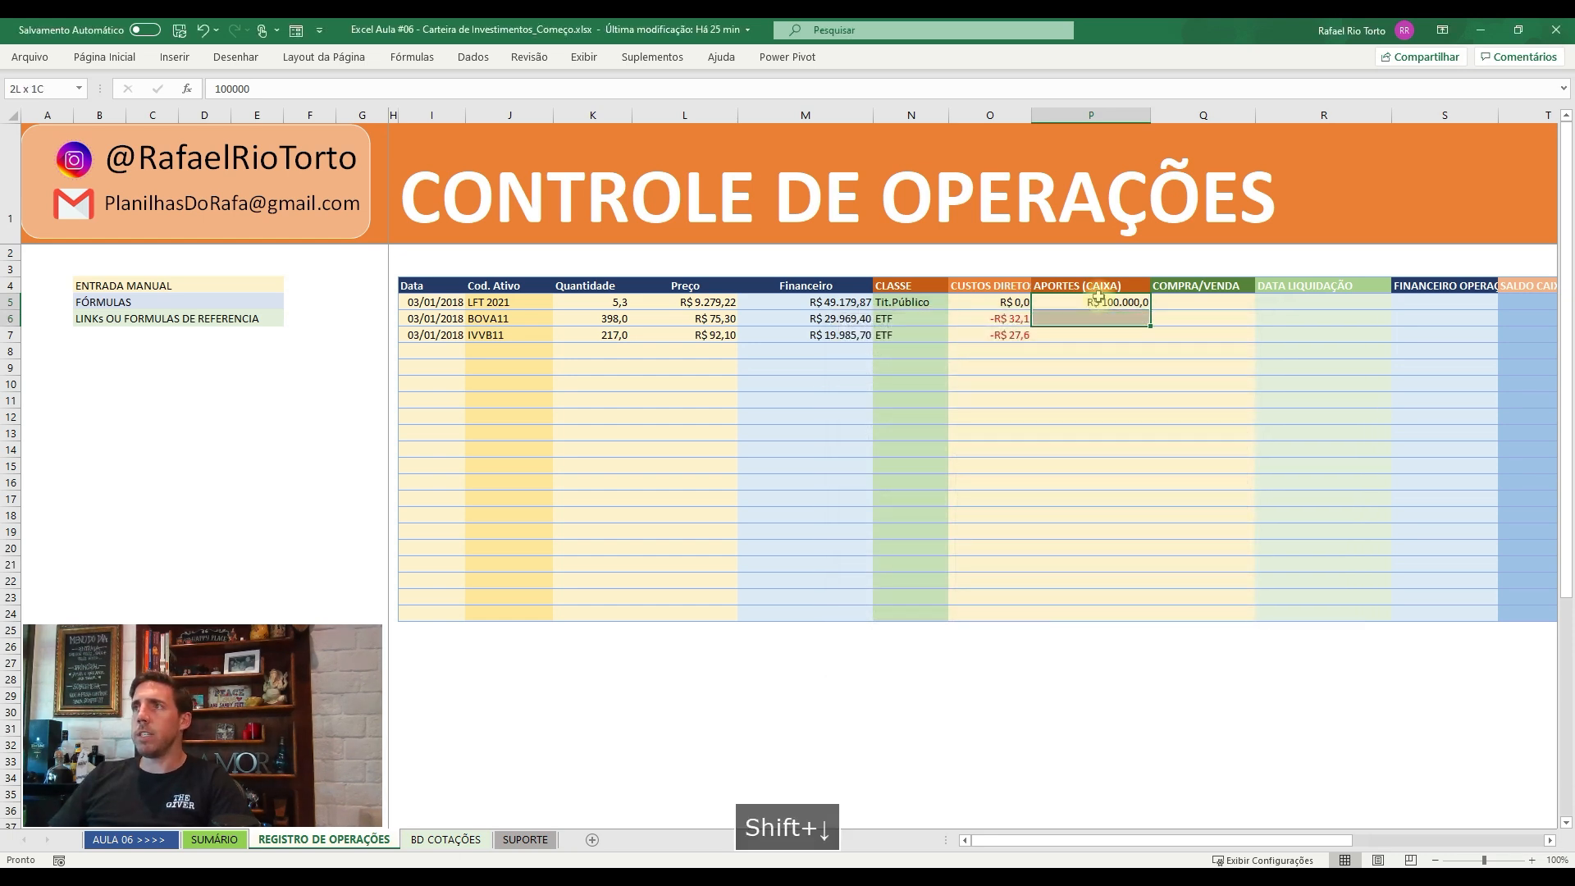
- Start an SE formula in Q5 under COMPRA/VENDA that tests $K5>0 and returns "COMPRA" when true
click(1220, 301)
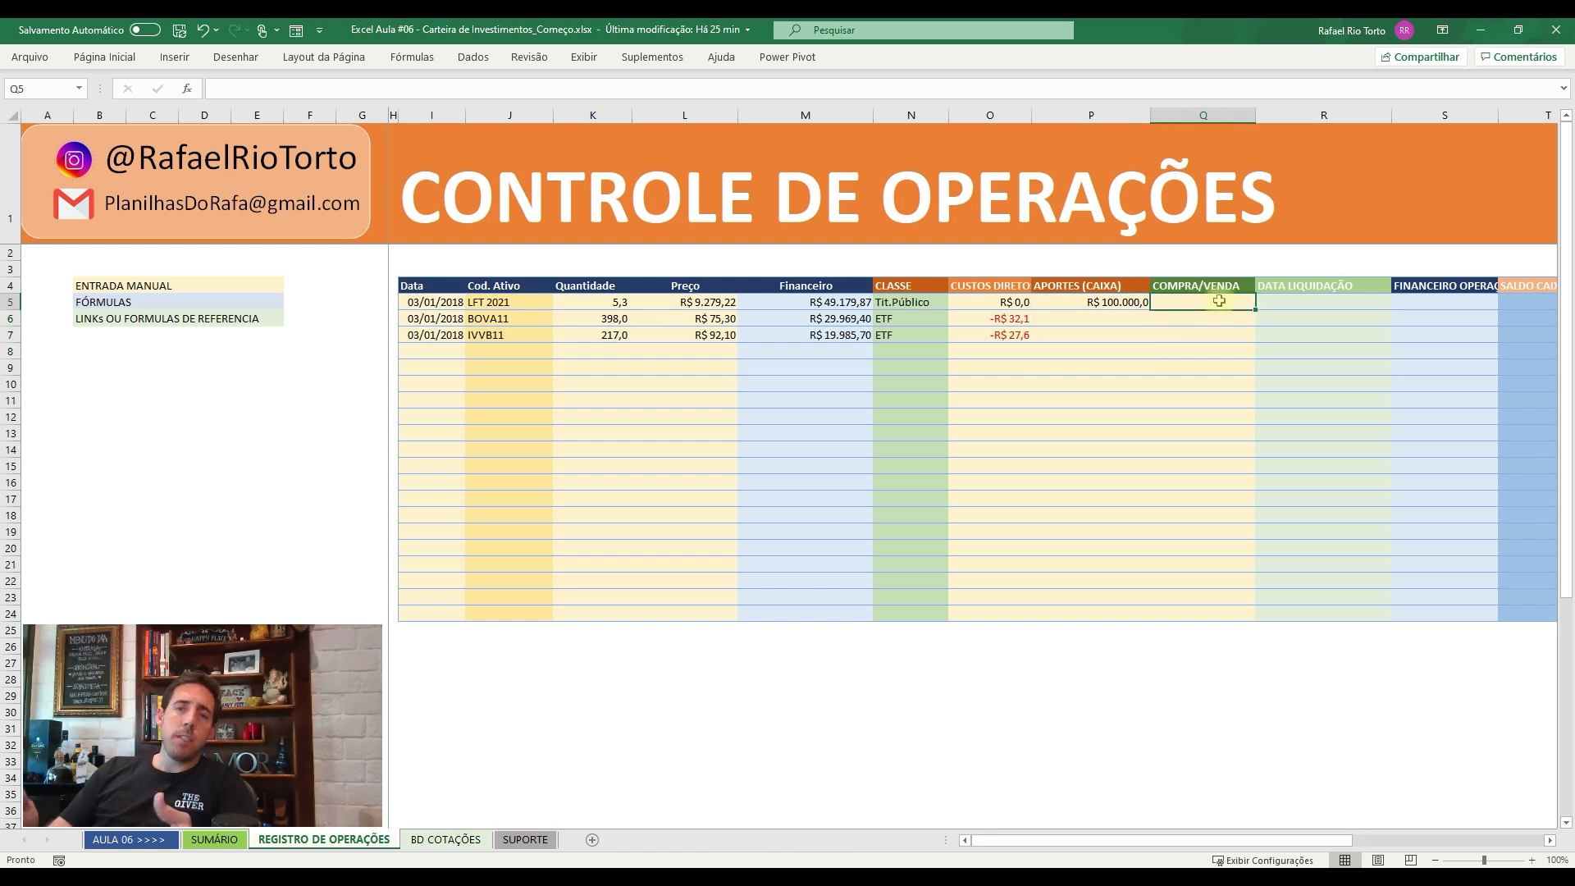
text(=)
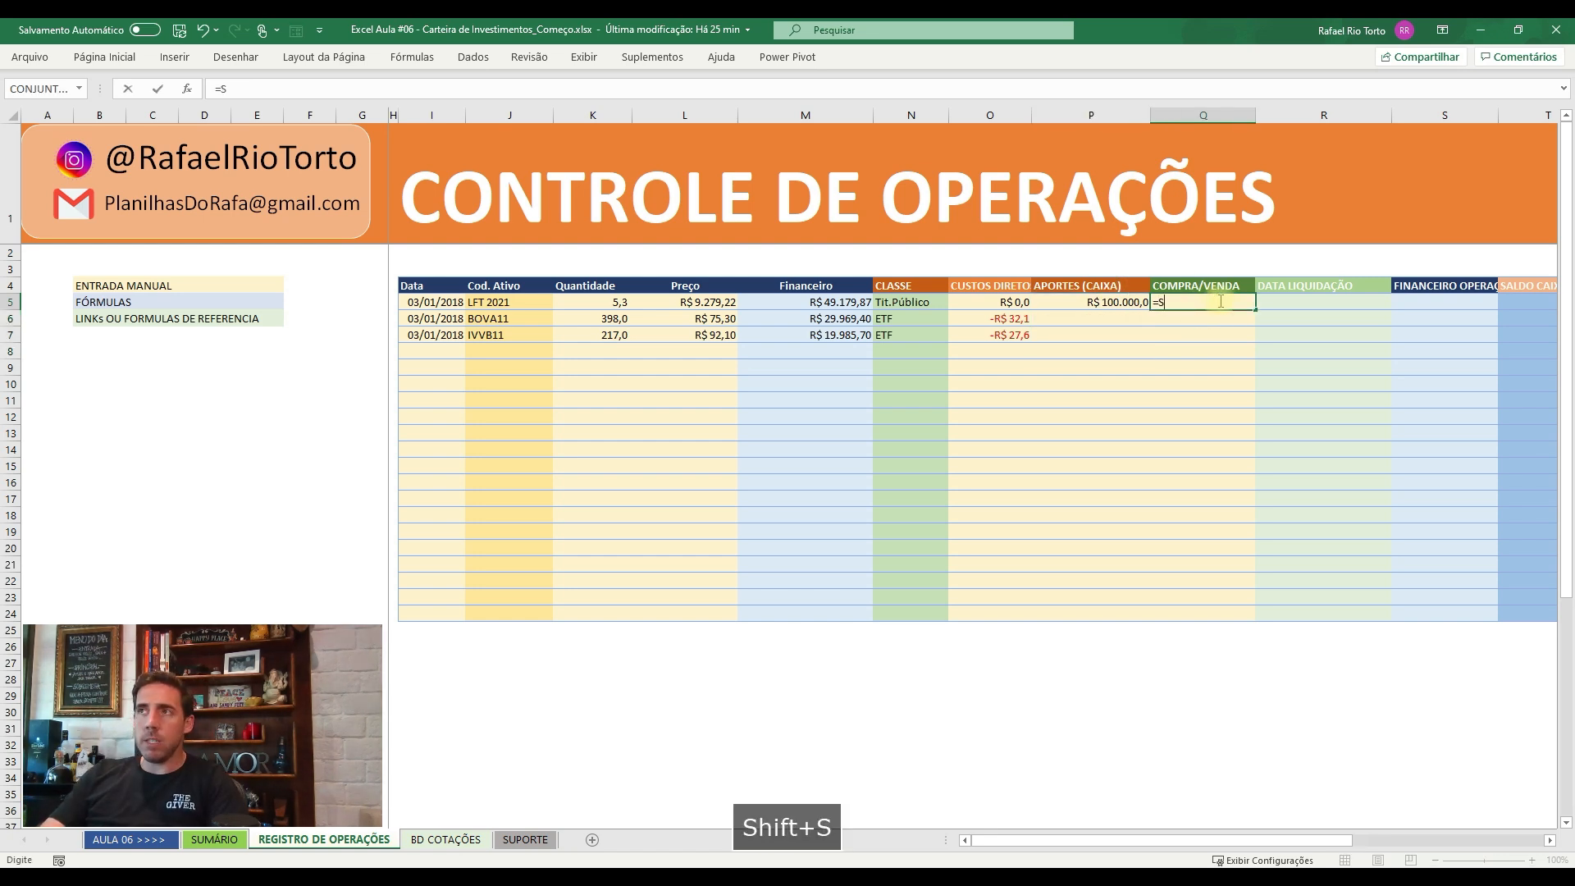
text(SE*)
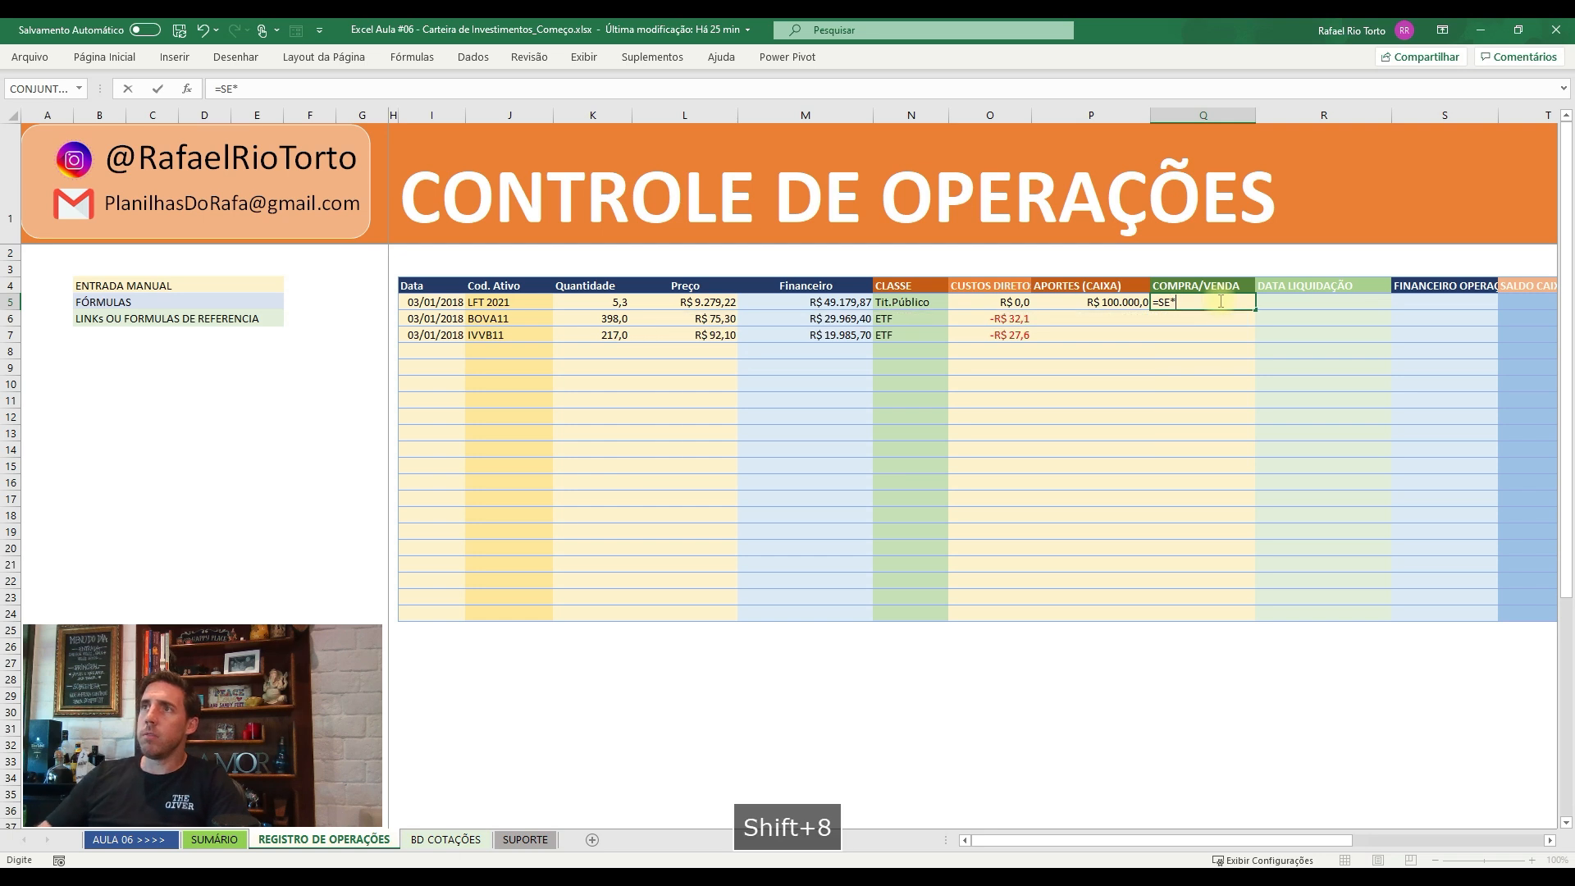
key(BackSpace)
text(()
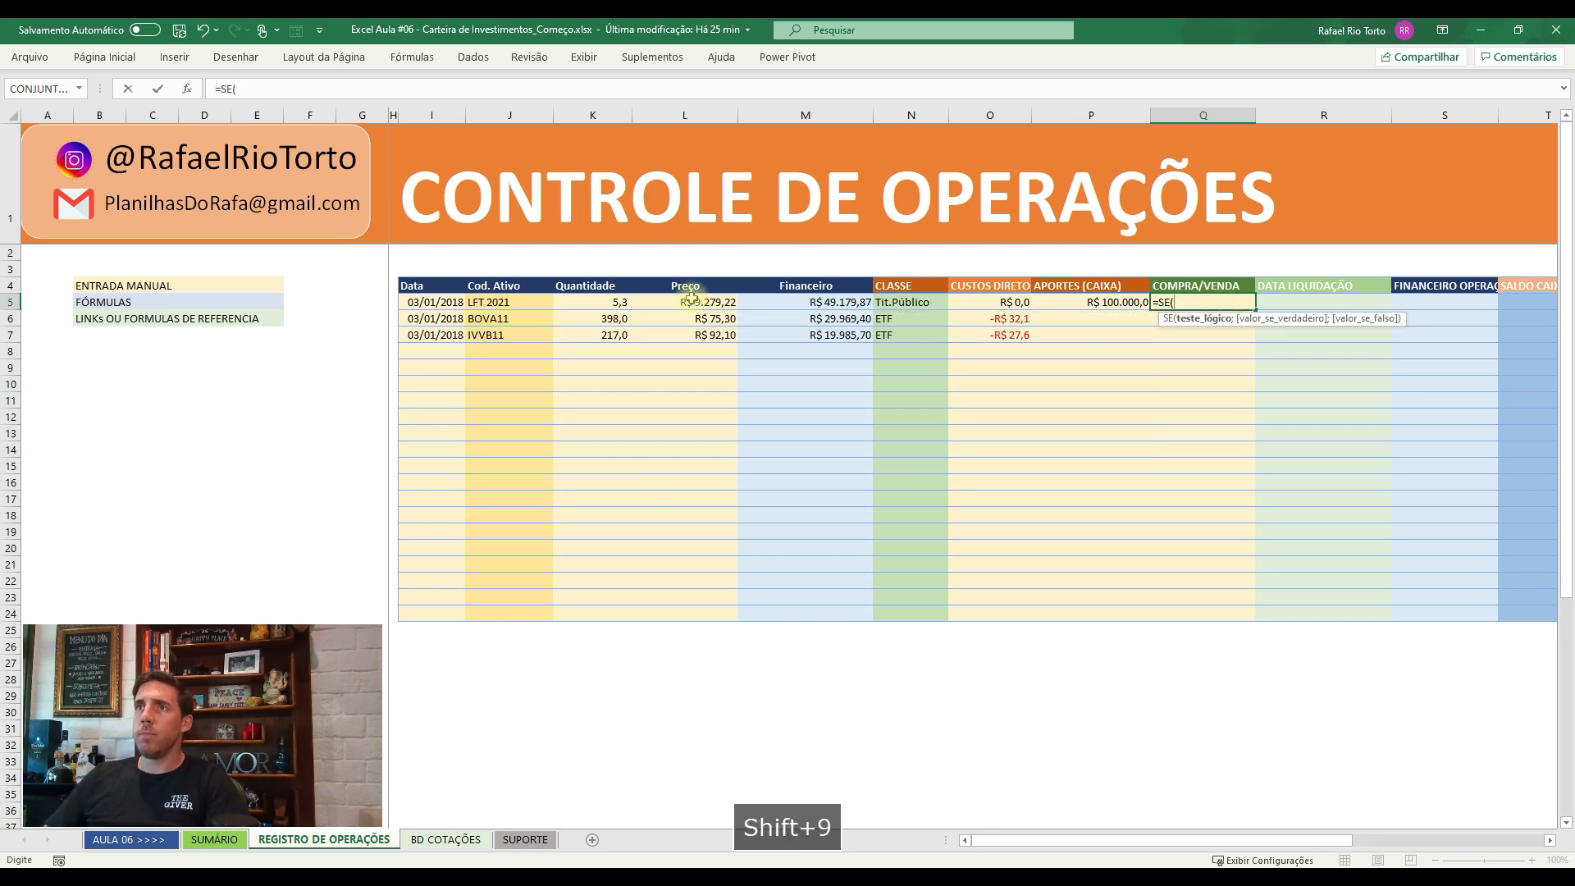
click(617, 302)
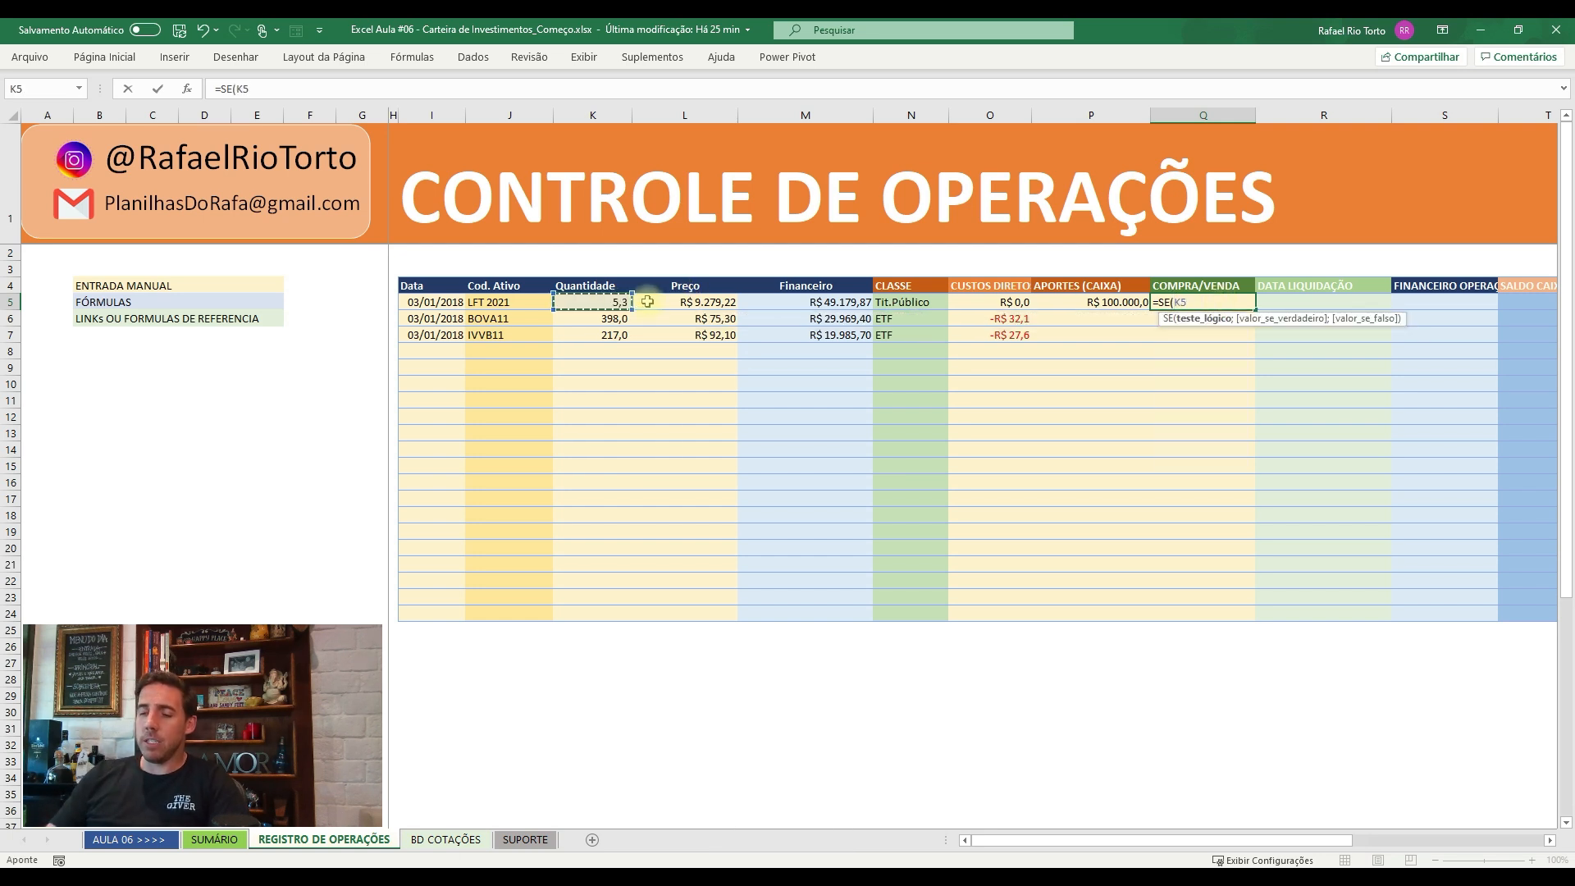
key(F4)
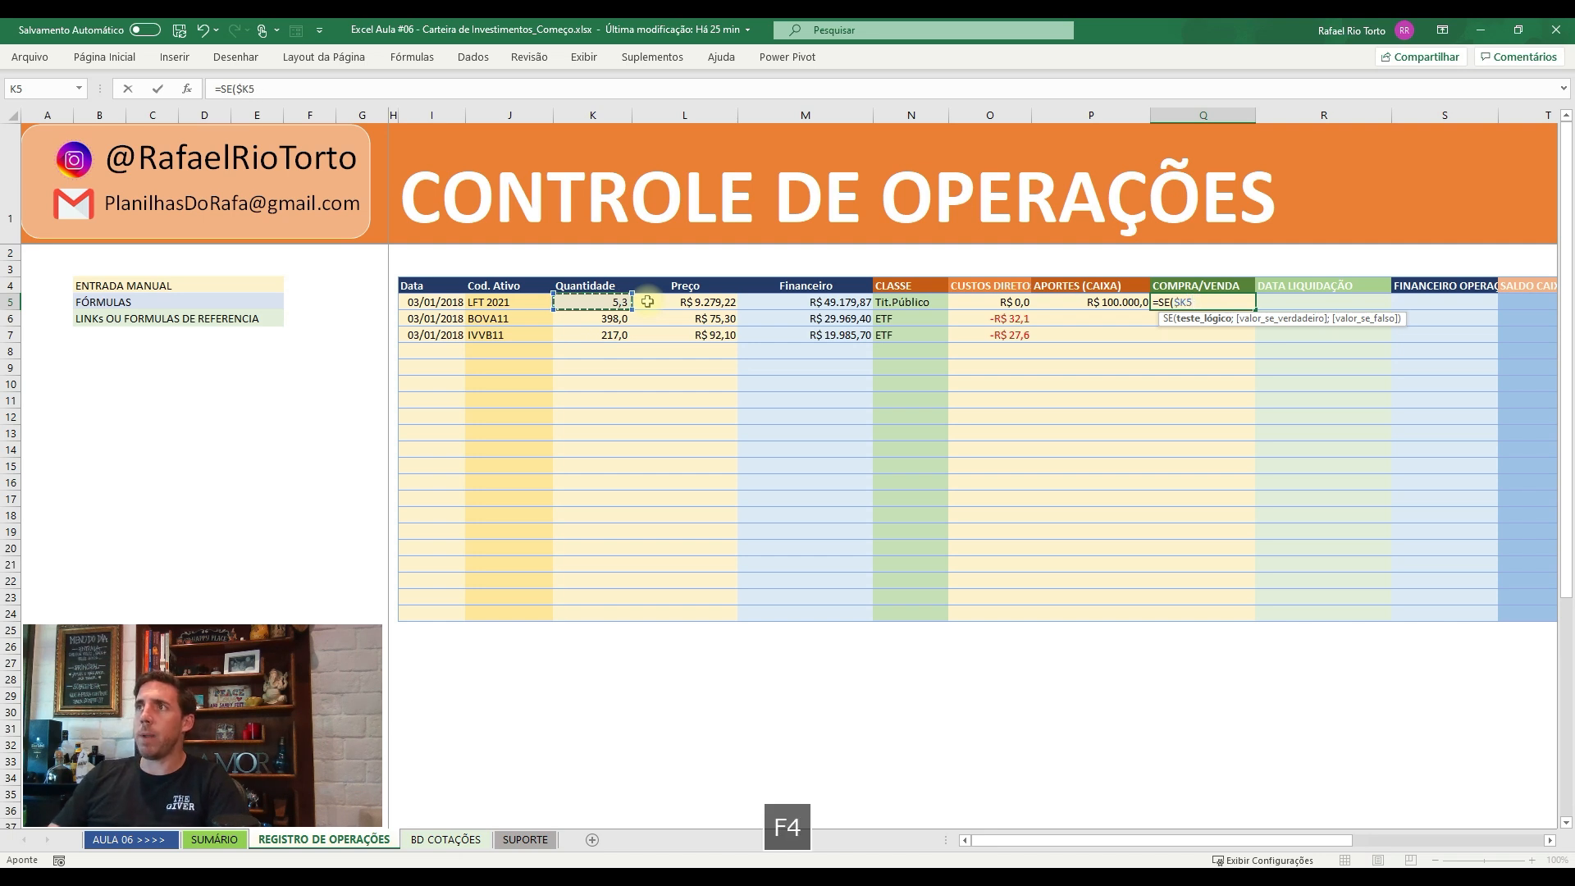
text(?)
key(BackSpace)
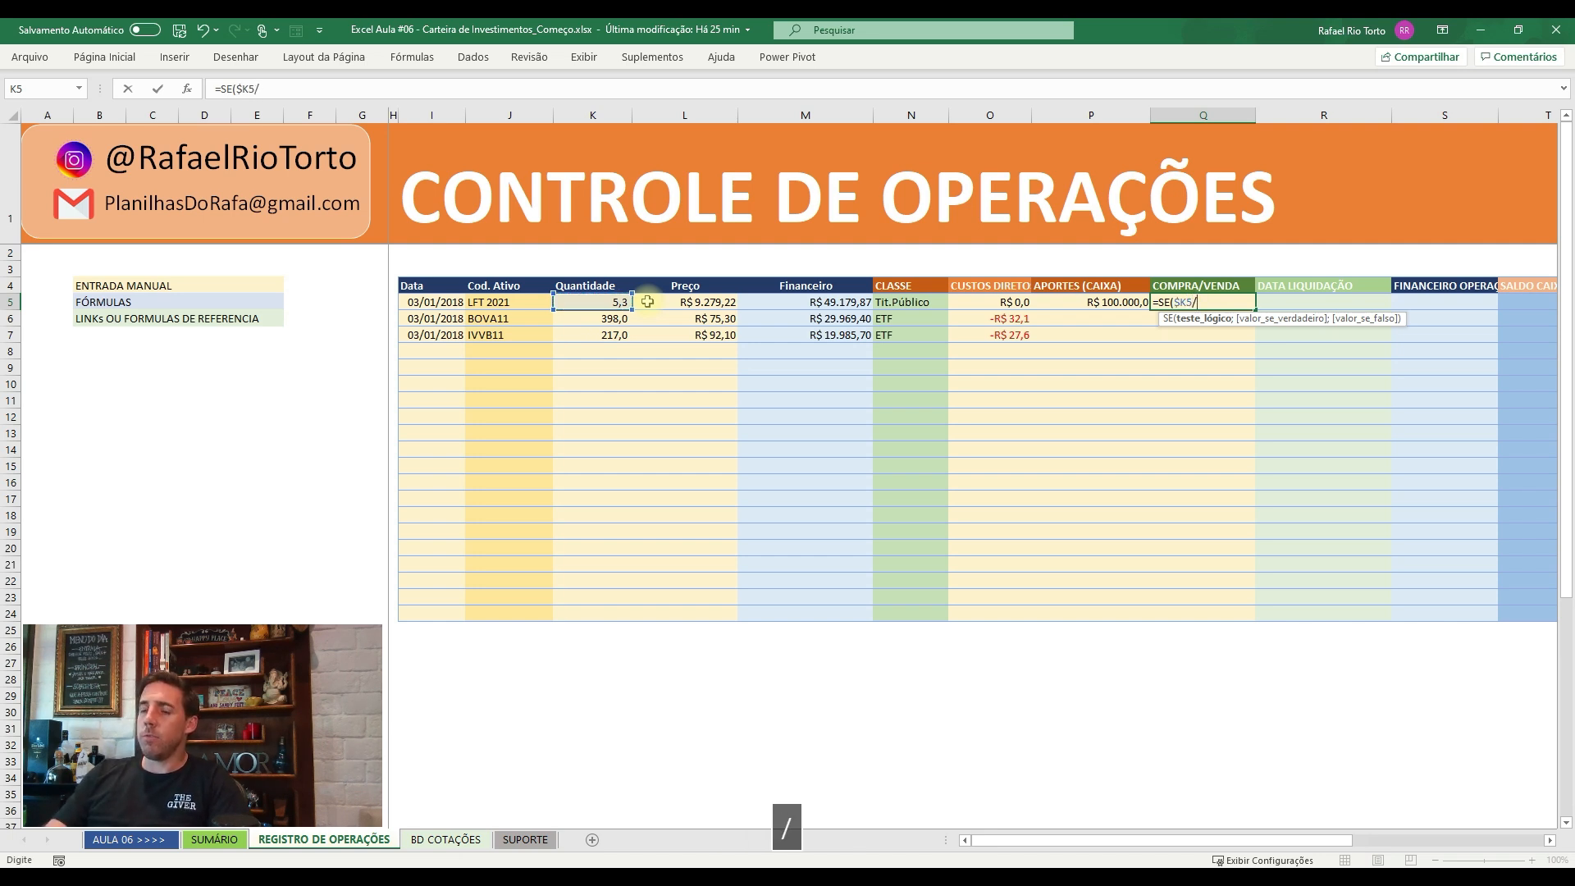
text(>)
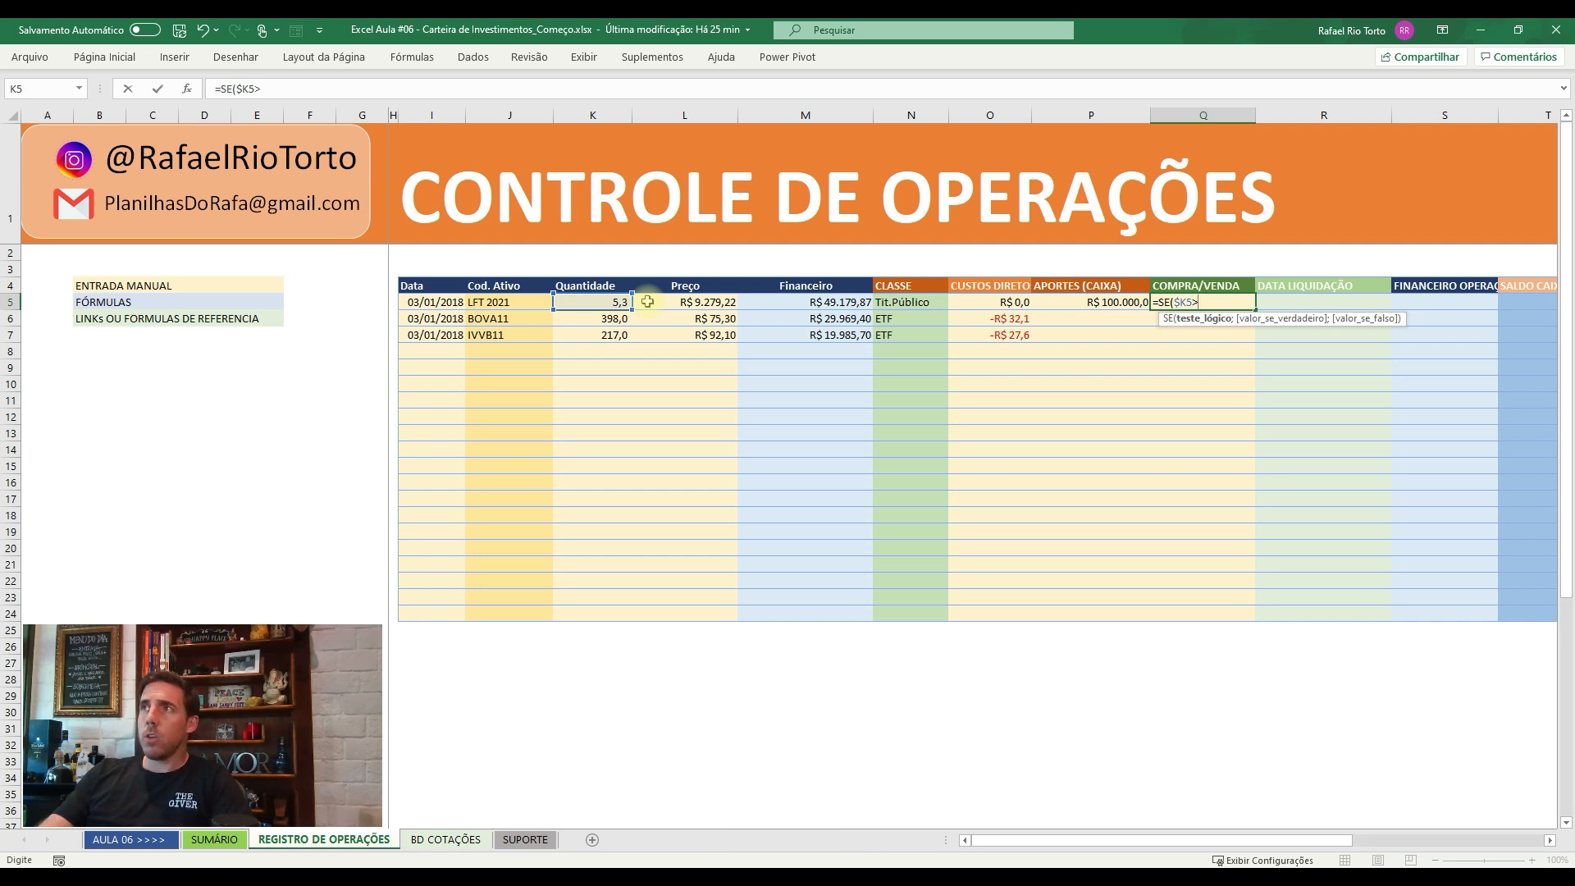
text(0;"COM)
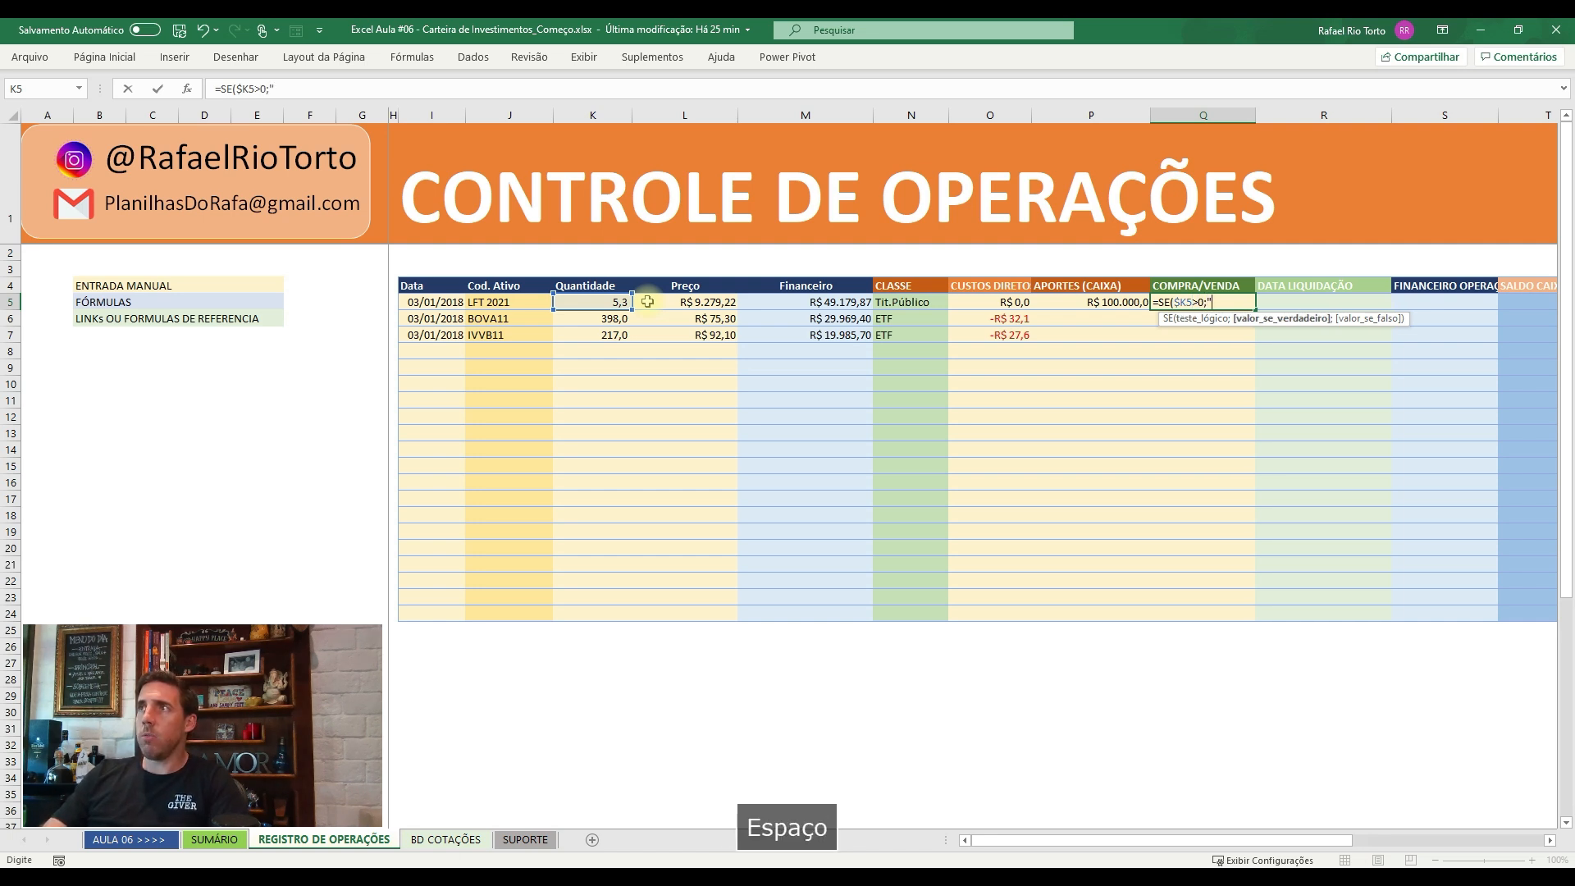
text(PRA";)
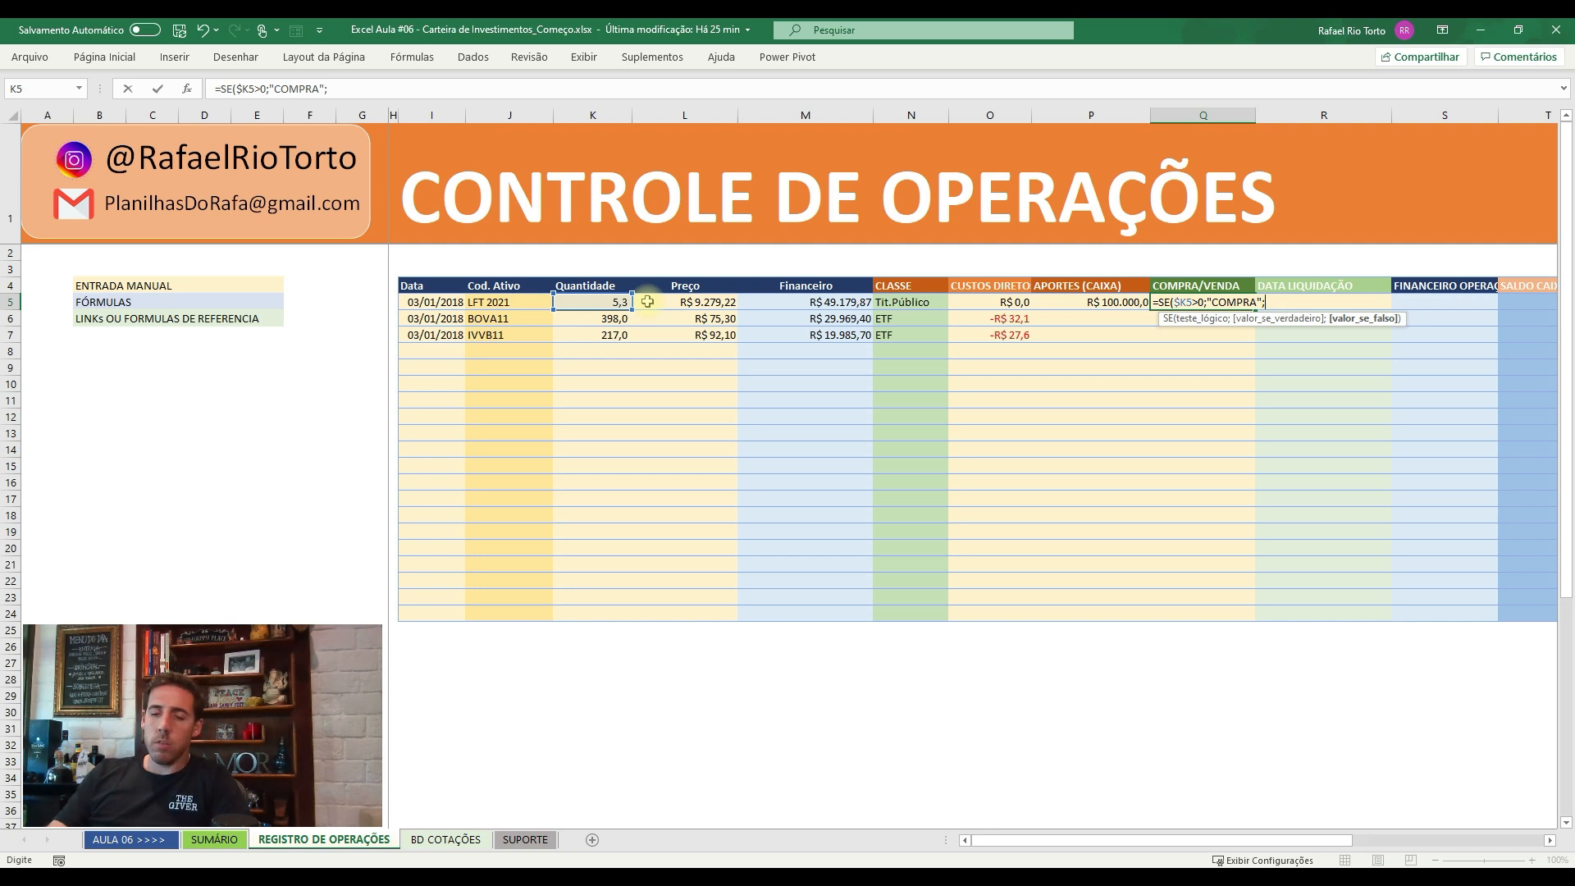
- Nest a second SE in the Q5 formula that tests K5<0 and returns "VENDA" when true
text(SE()
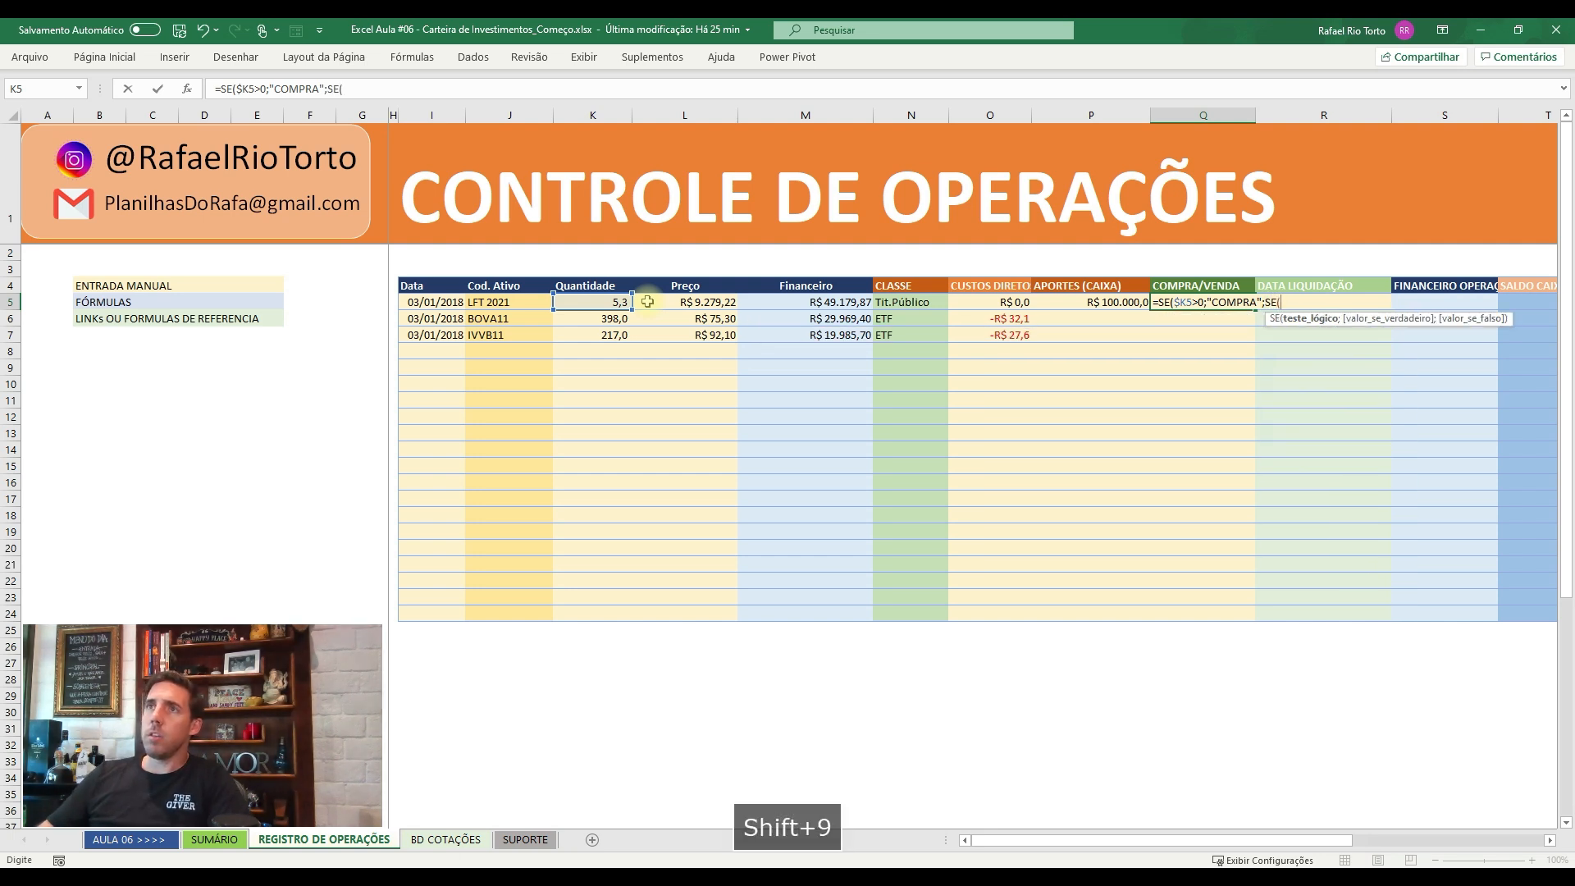
click(602, 302)
text(,)
key(BackSpace)
text(<)
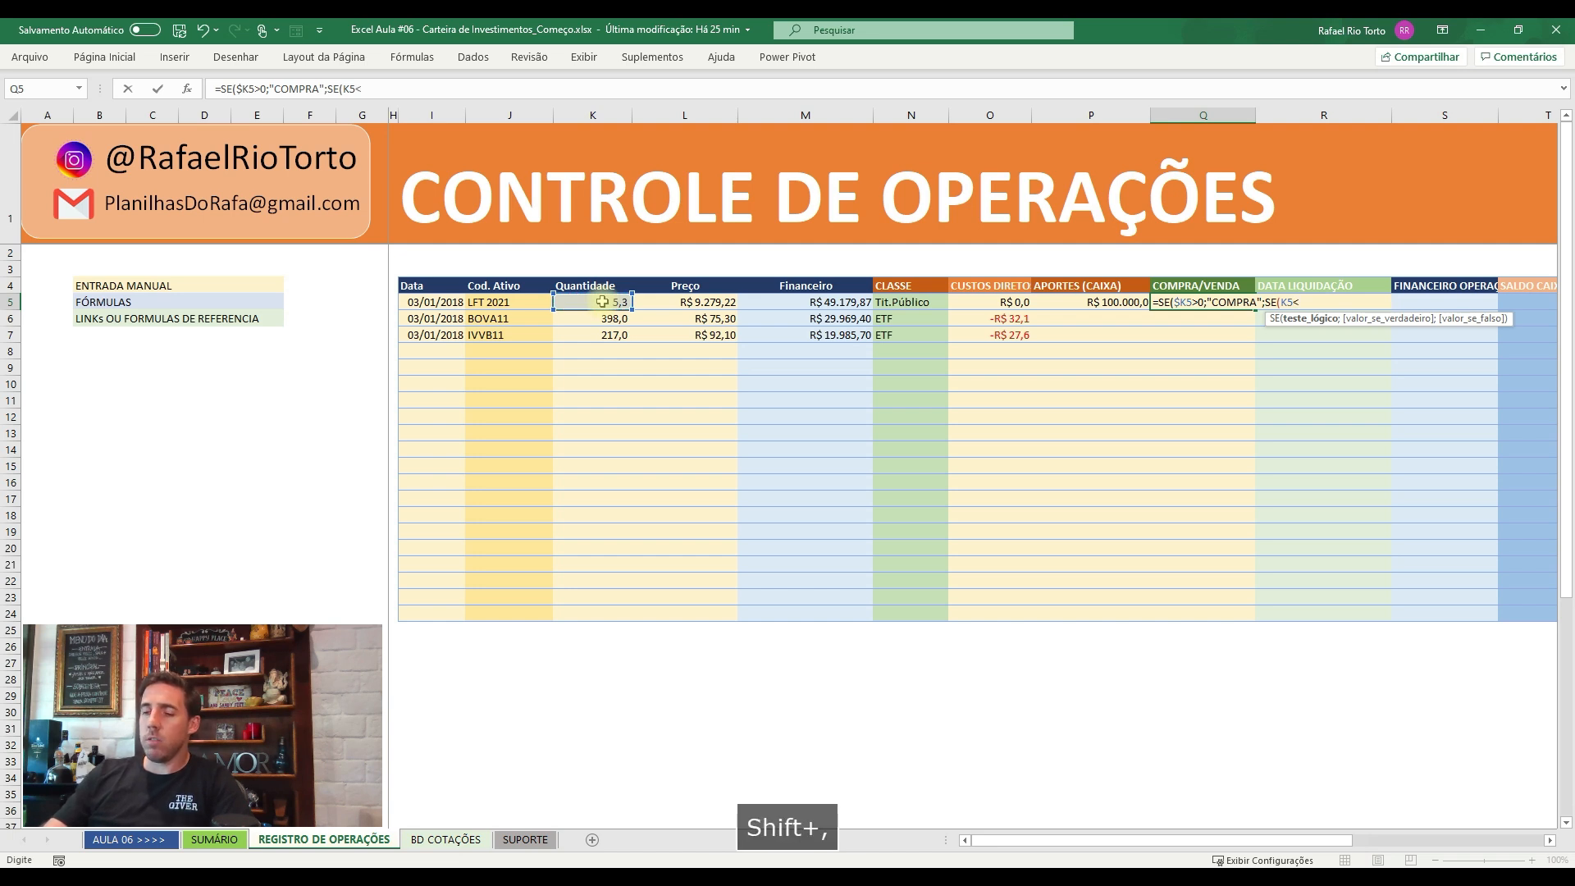
text(0;)
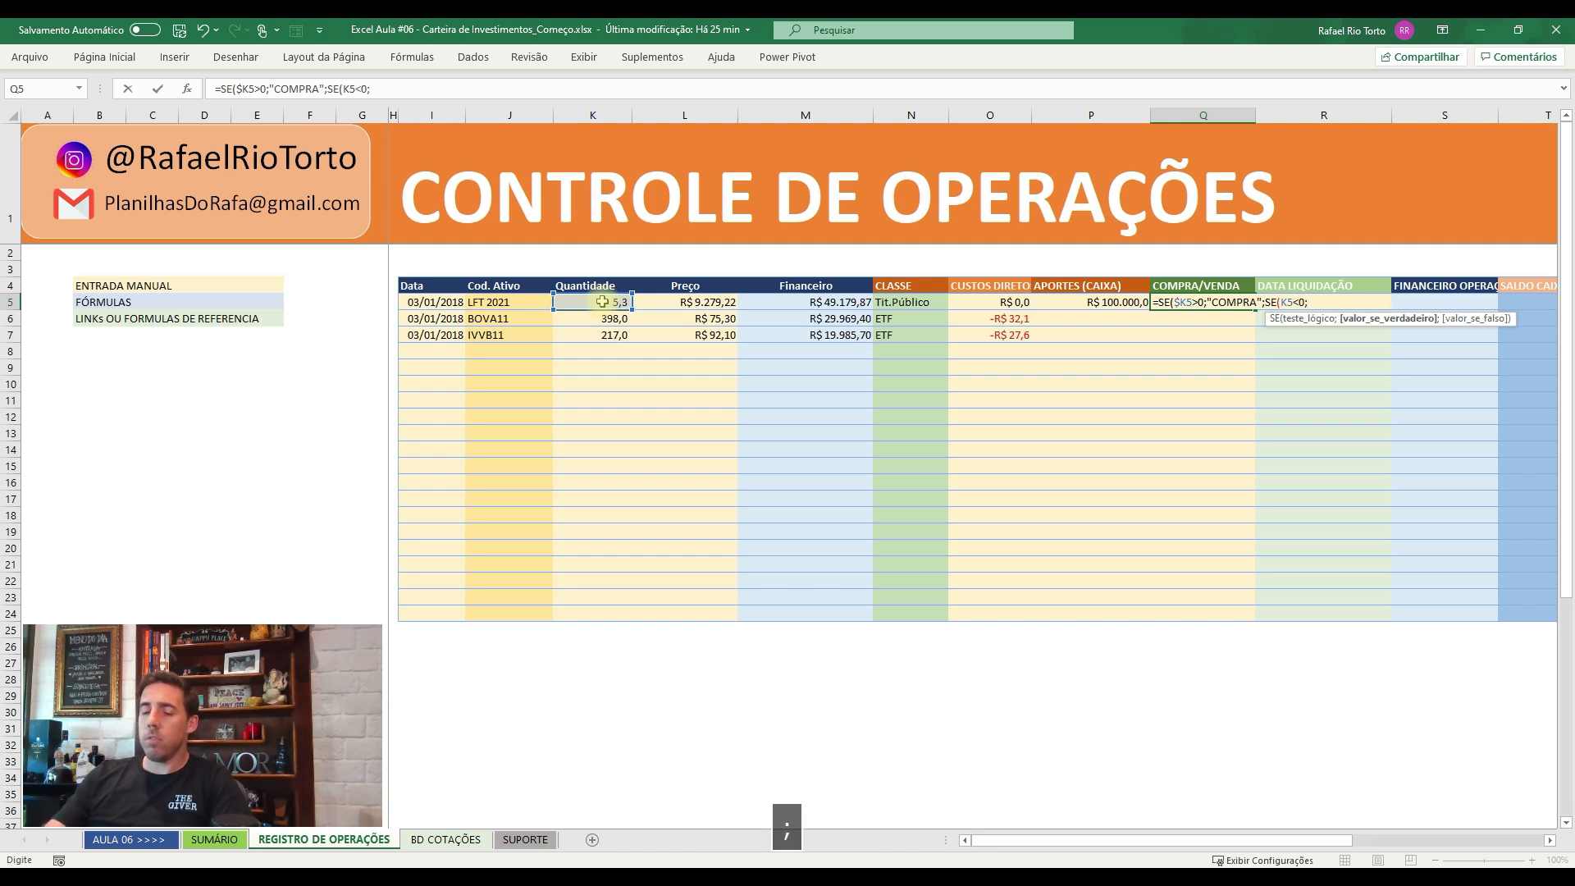
text("VENDA)
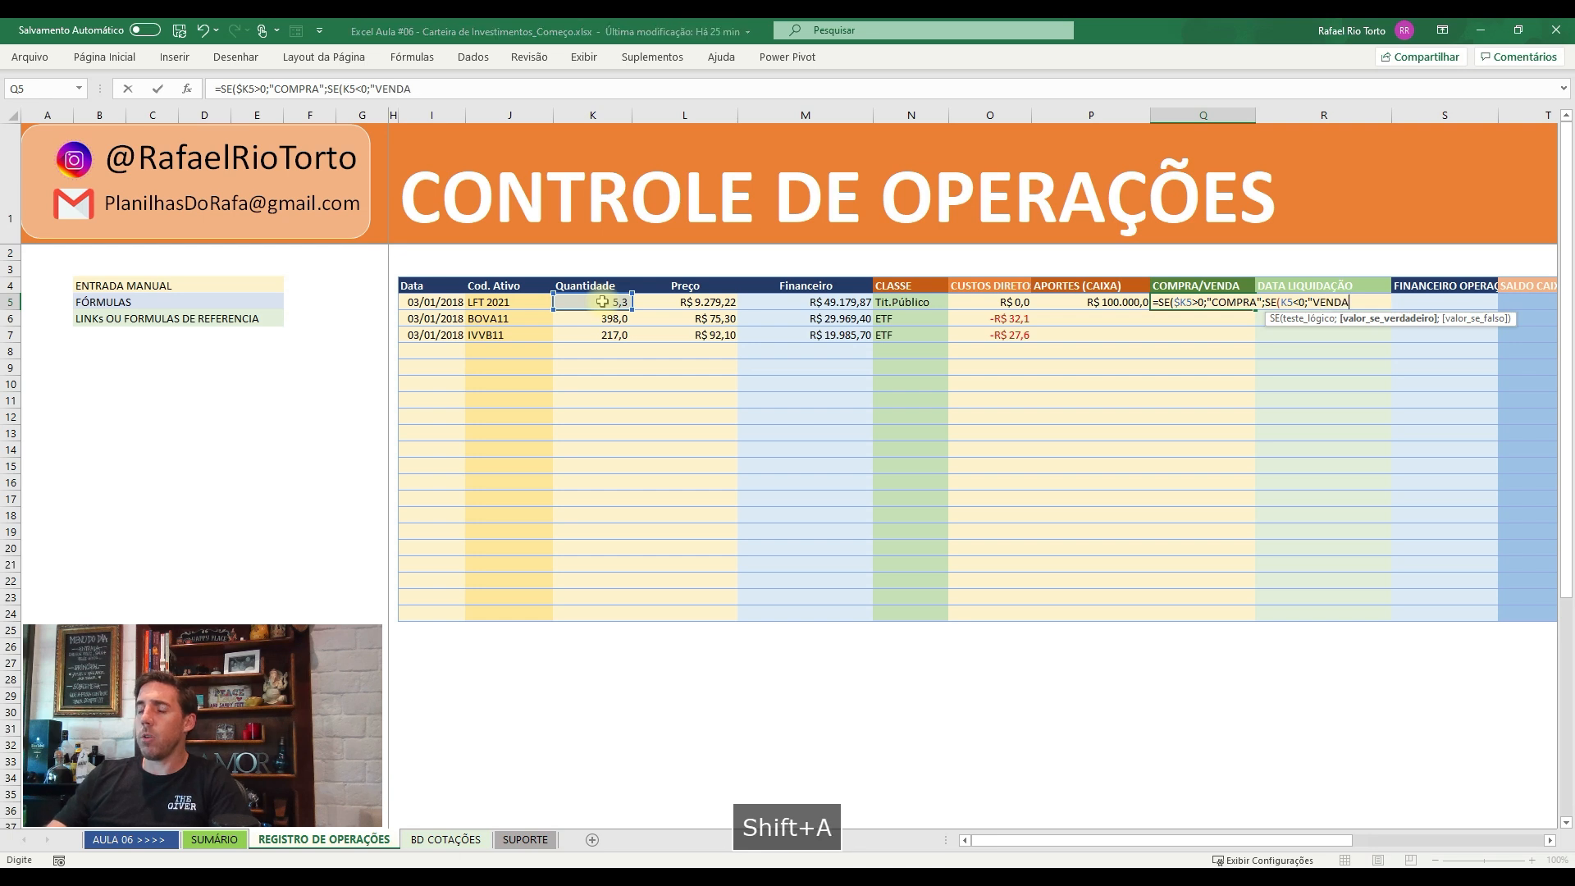
- Complete the Q5 formula with "-" as the nested SE's false result, close both functions and enter it
text(";")
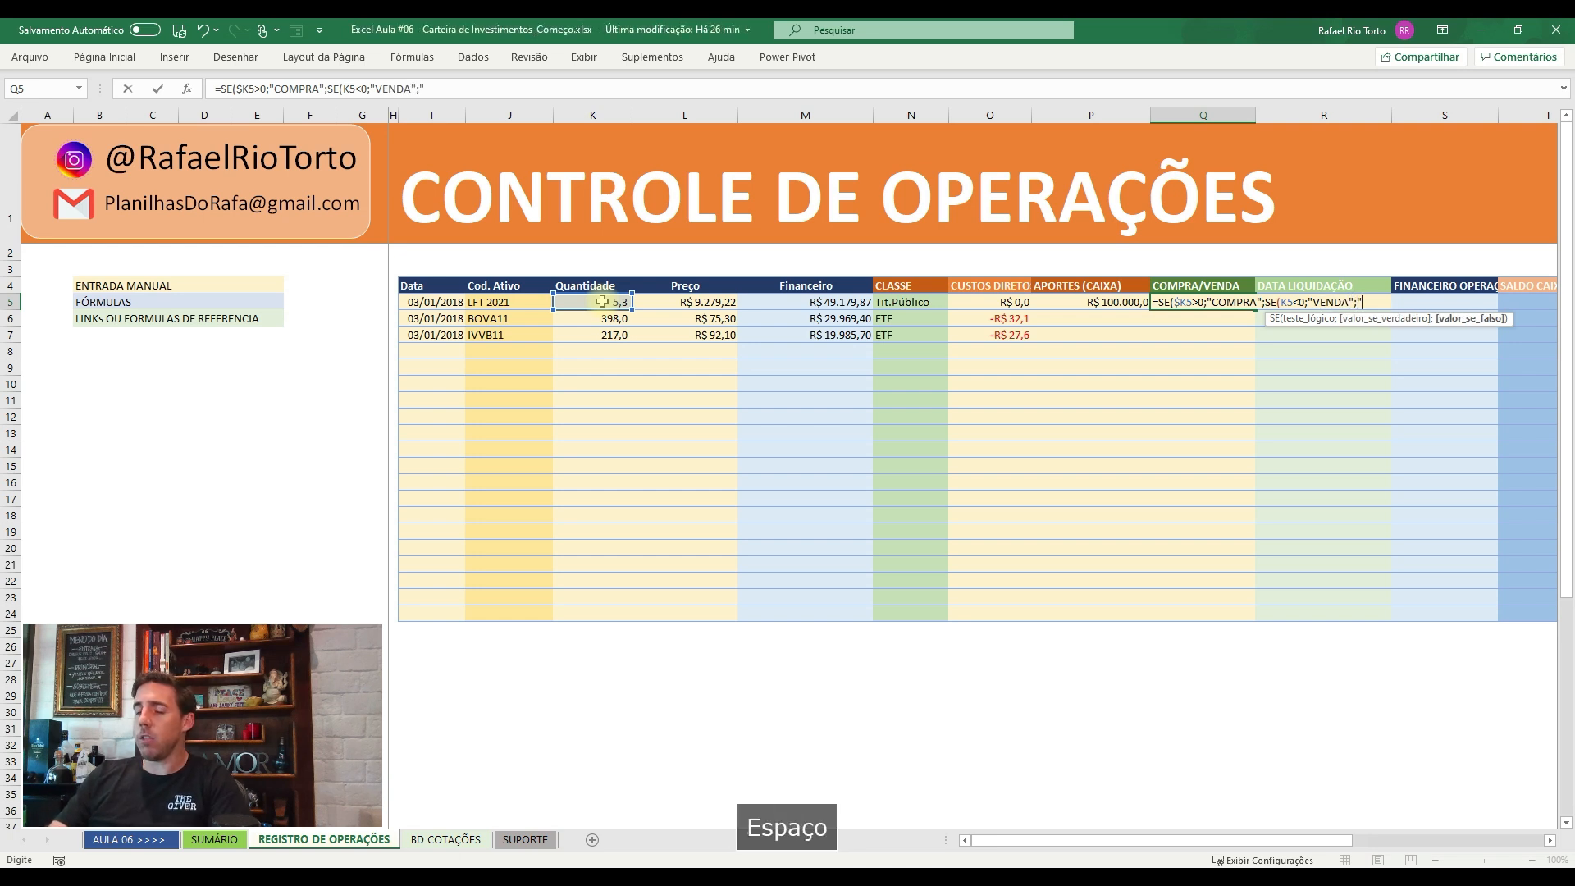
text(-)
key(shift+space)
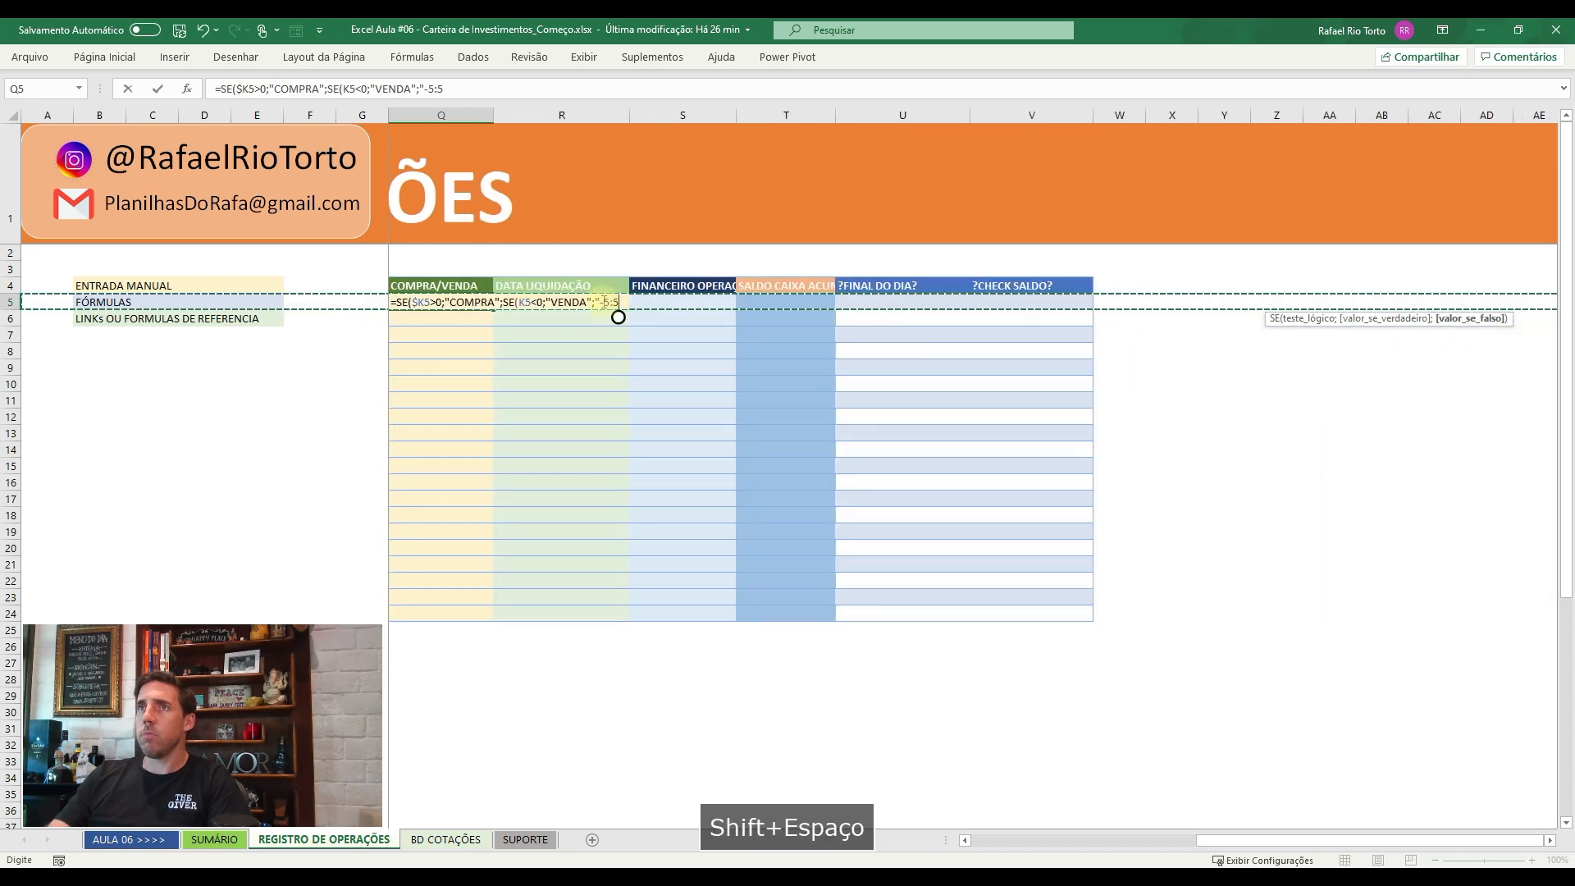
key(BackSpace)
key(BackSpace)
text(")
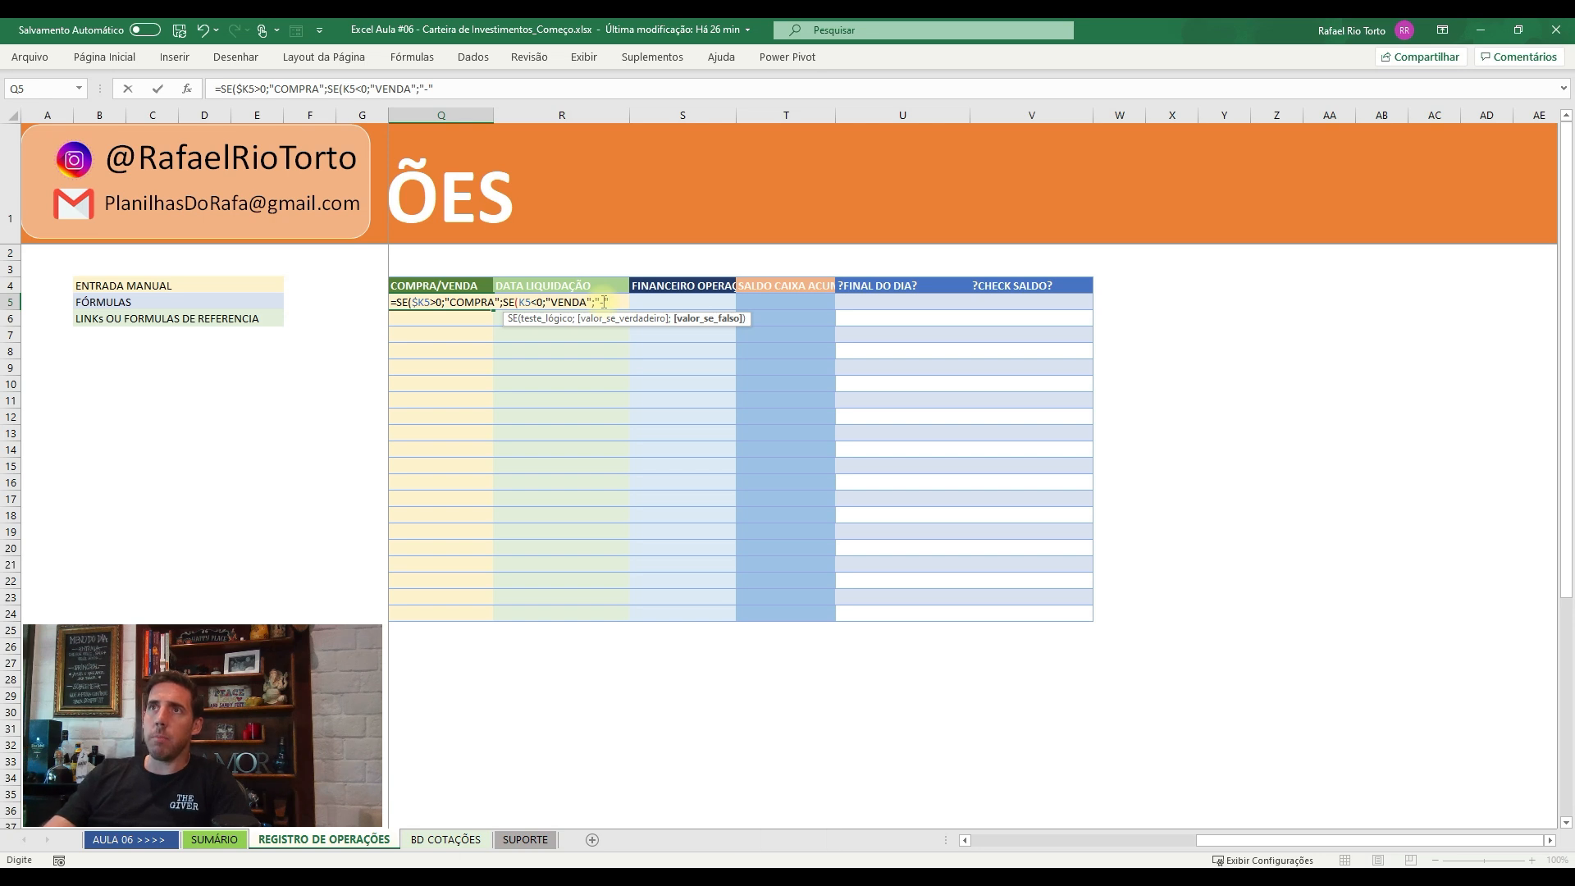
text()))
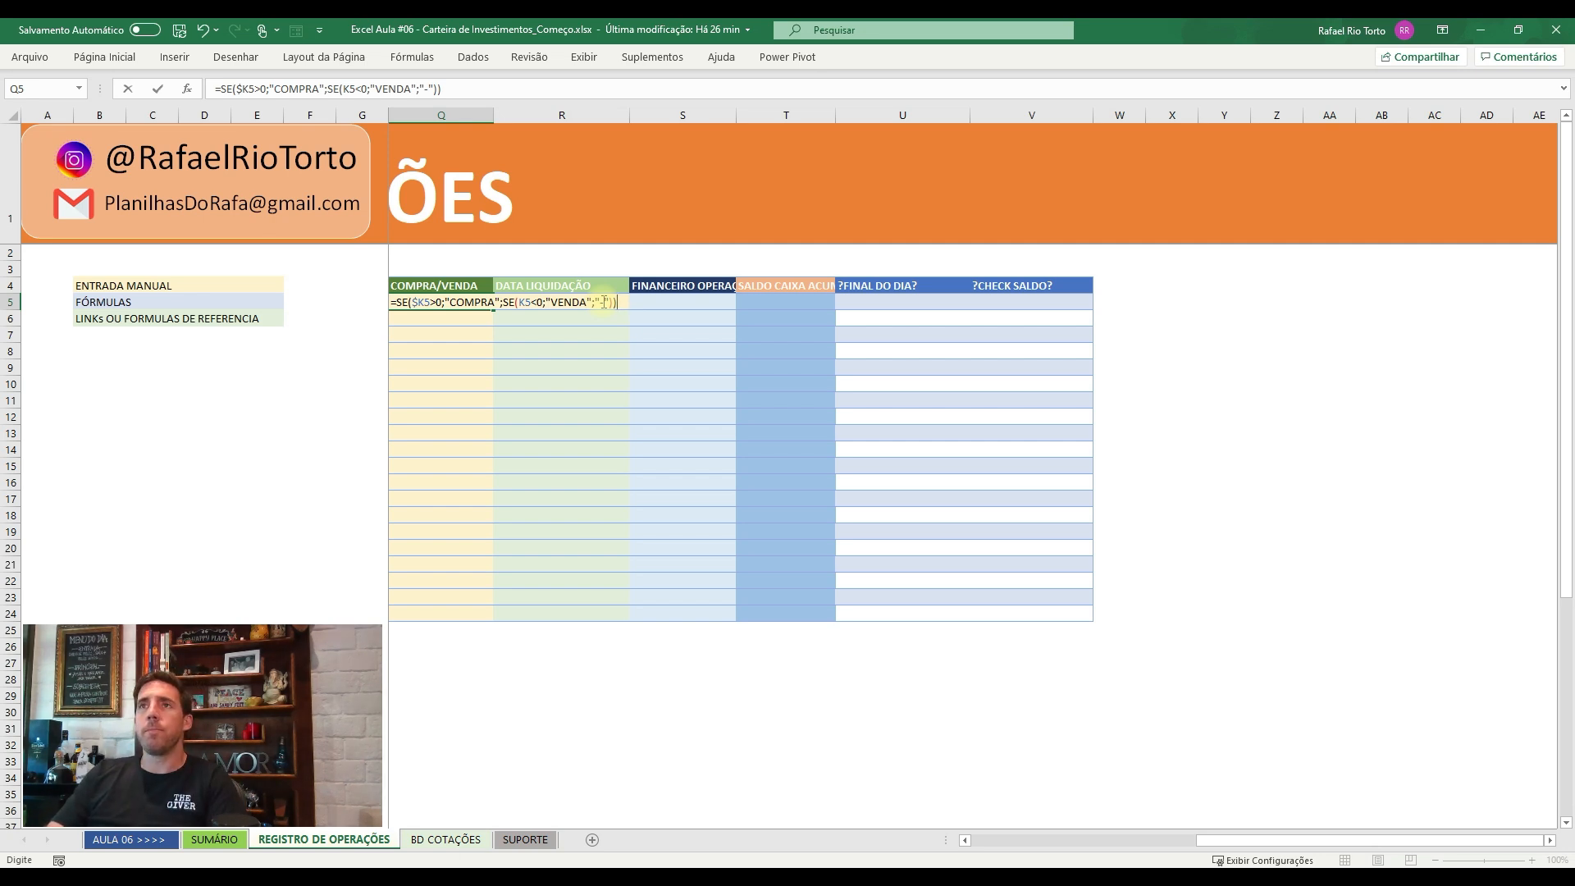
key(Return)
key(Up)
key(Left)
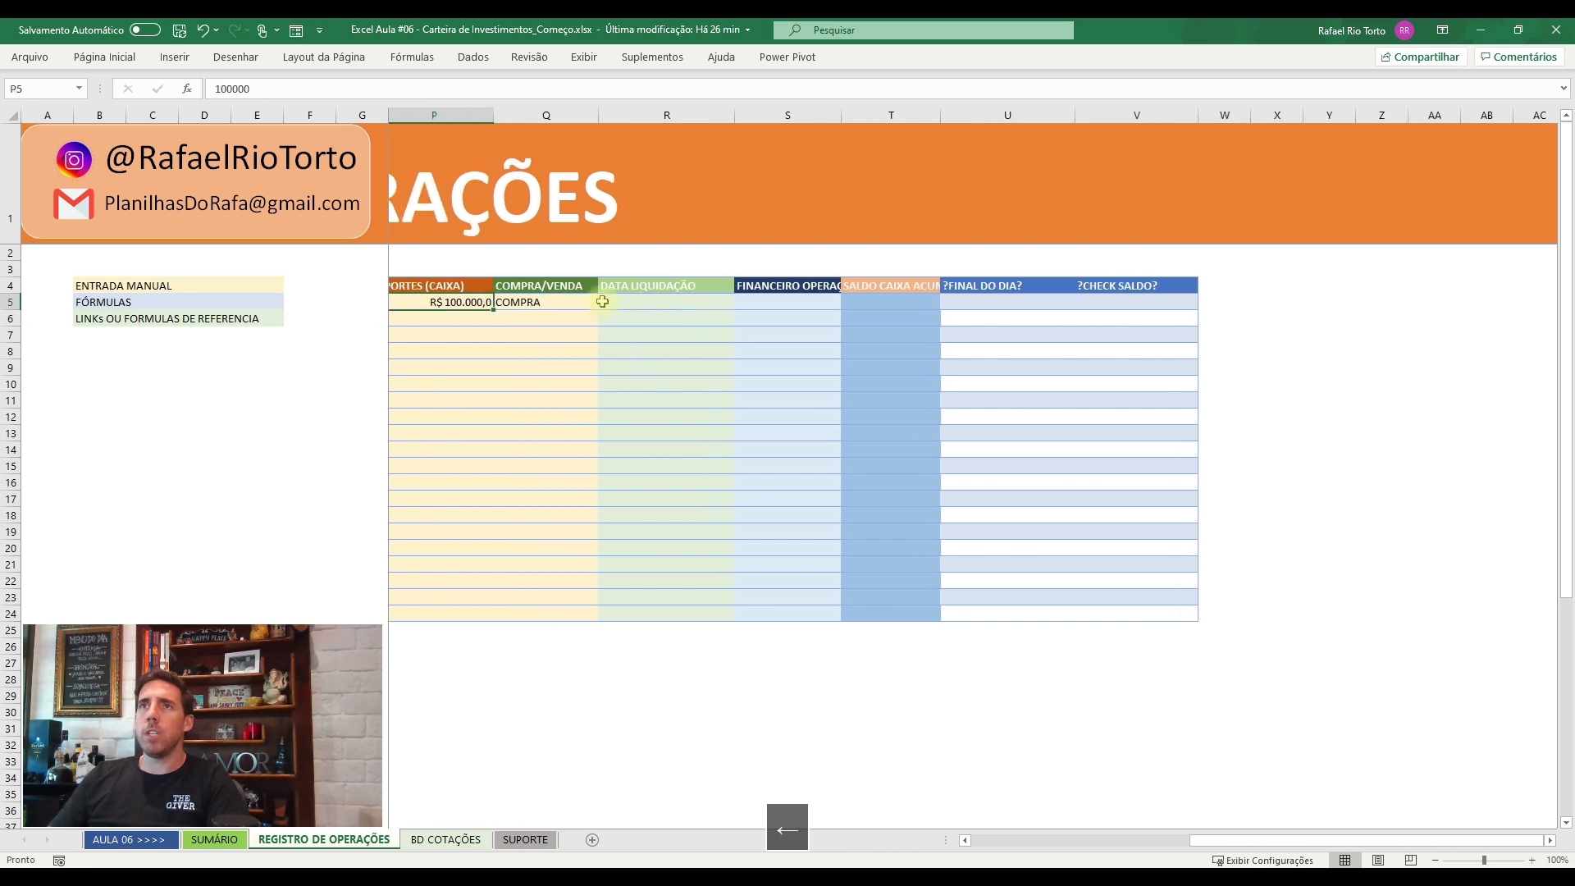
- Fill the COMPRA/VENDA formula from Q5 down to Q7, covering the BOVA11 and IVVB11 operations
key(Left)
key(Left)
key(Left)
key(Right)
key(Right)
key(Right)
key(Right)
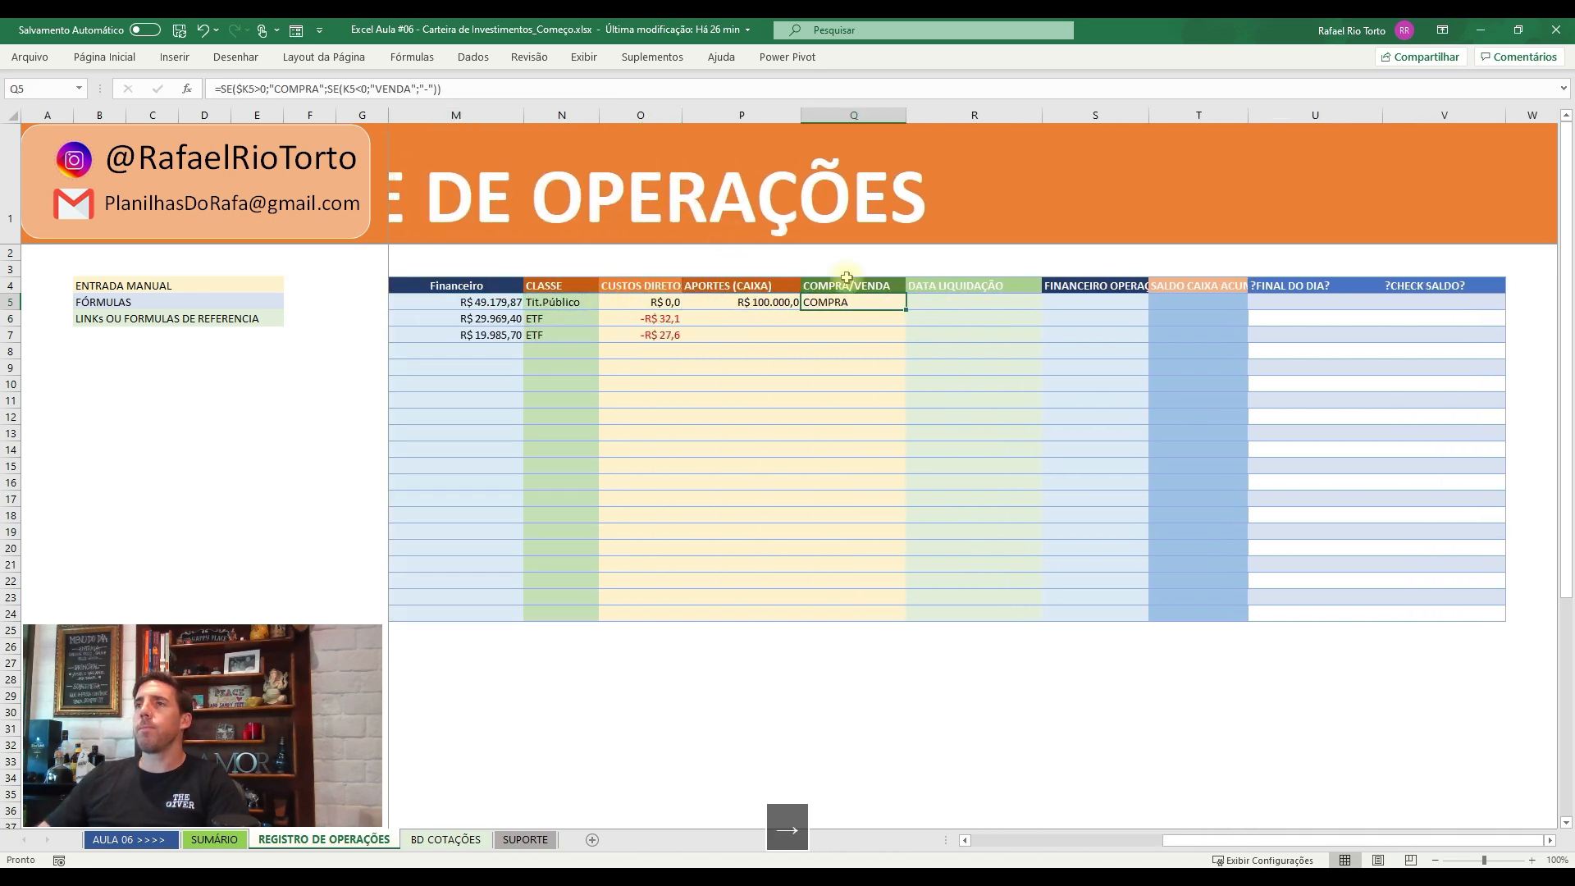
drag(906, 309, 870, 340)
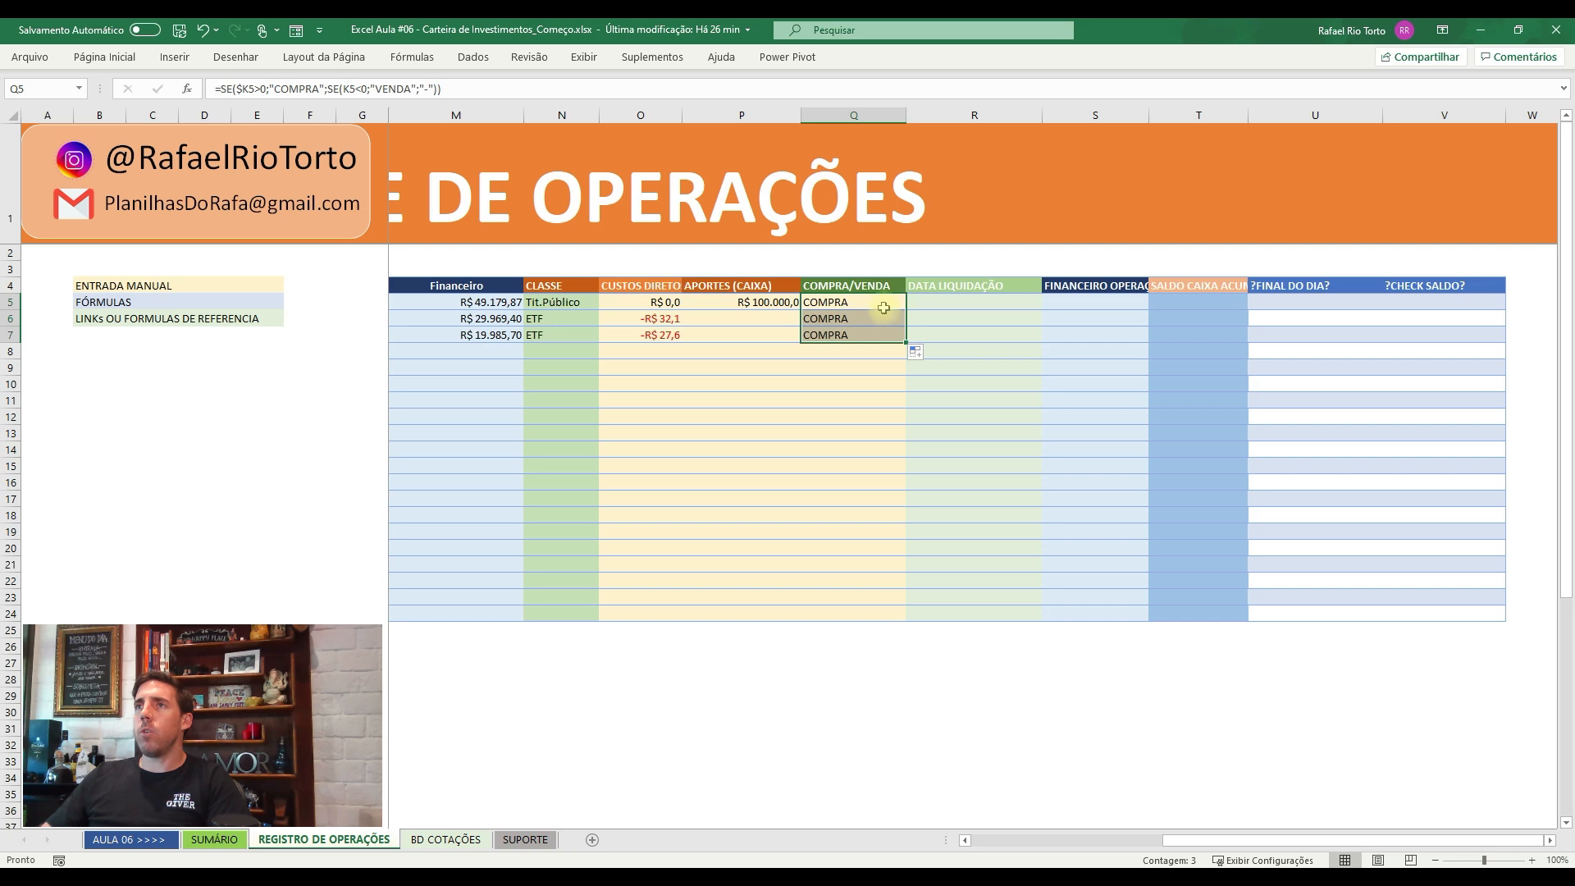
click(851, 332)
key(ctrl+c)
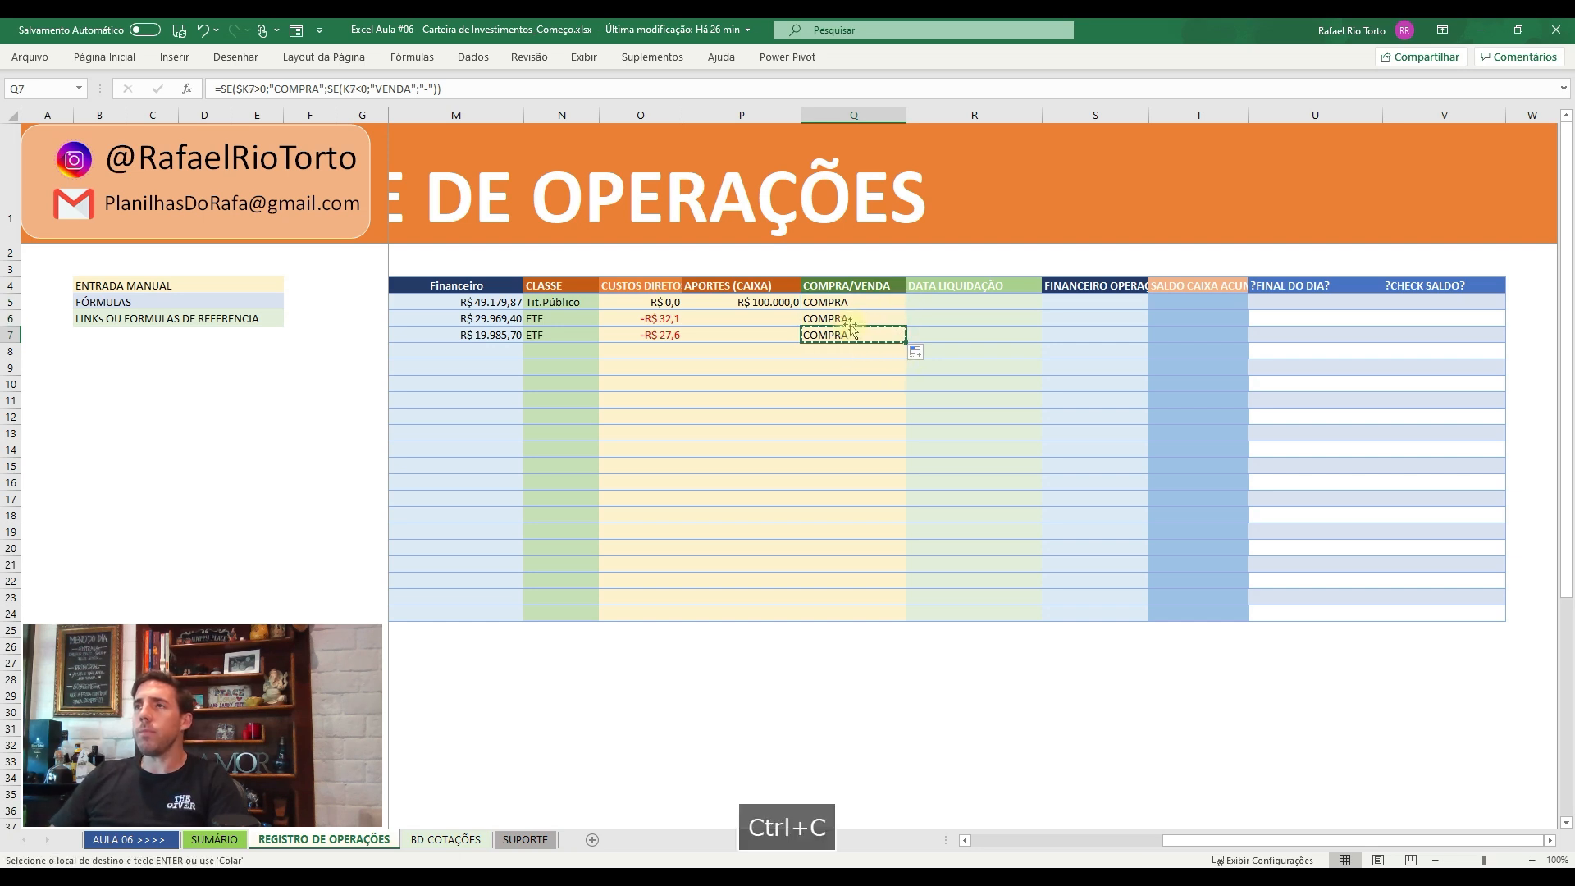
key(Right)
key(Left)
key(Left)
key(Up)
key(Right)
key(Up)
key(Right)
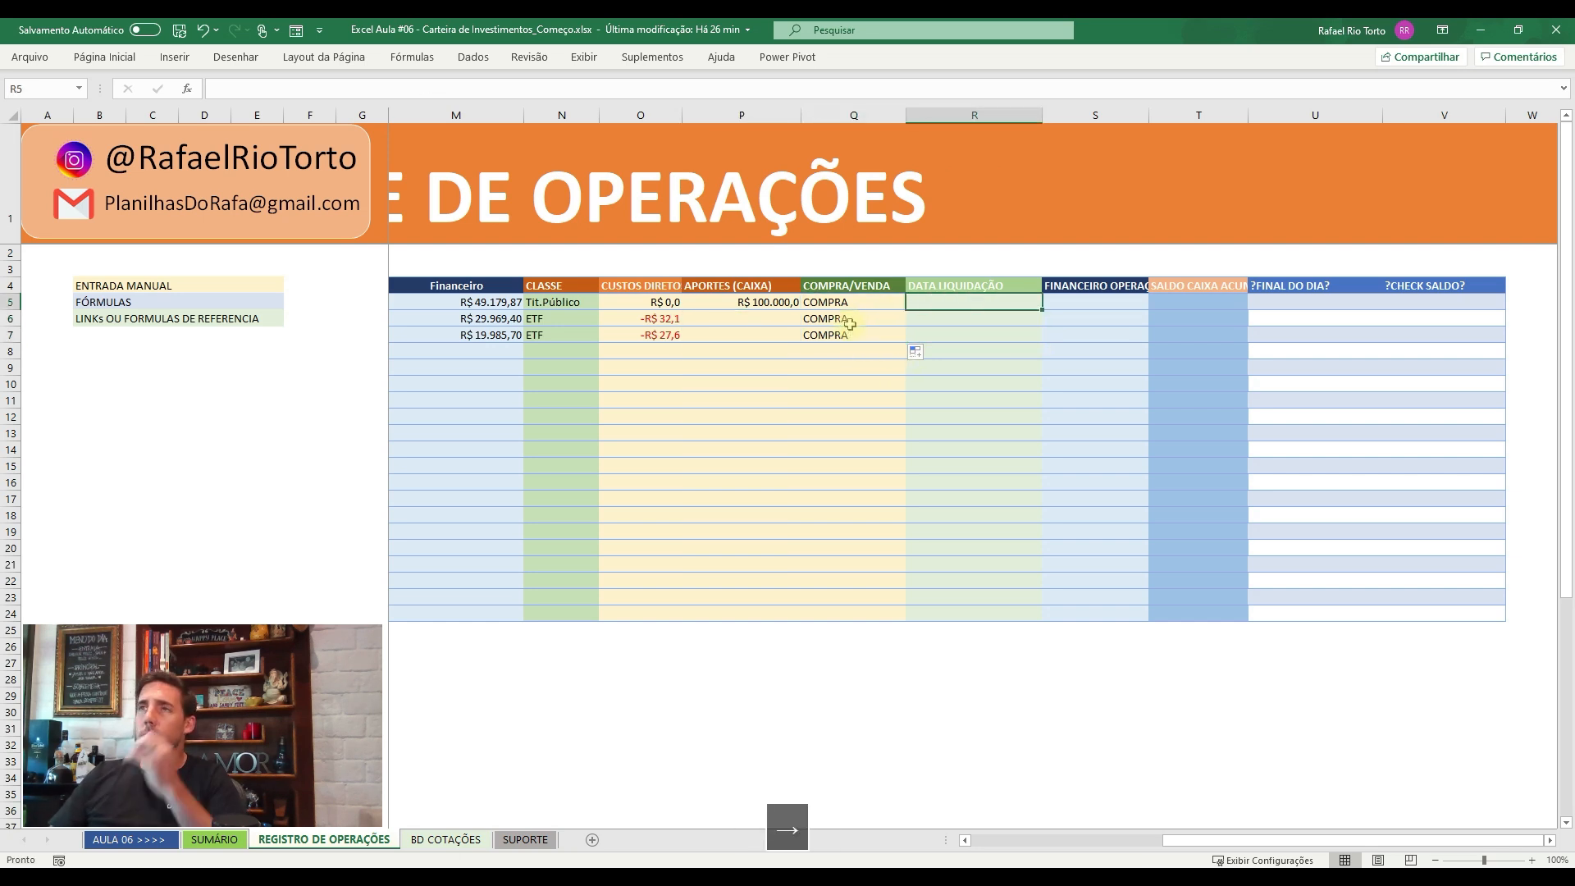
- Examine the COMPRA and VENDA settlement terms for LFT 2021 in the PRAZO DE LIQUIDAÇÃO table on the SUPORTE sheet
click(518, 841)
click(604, 301)
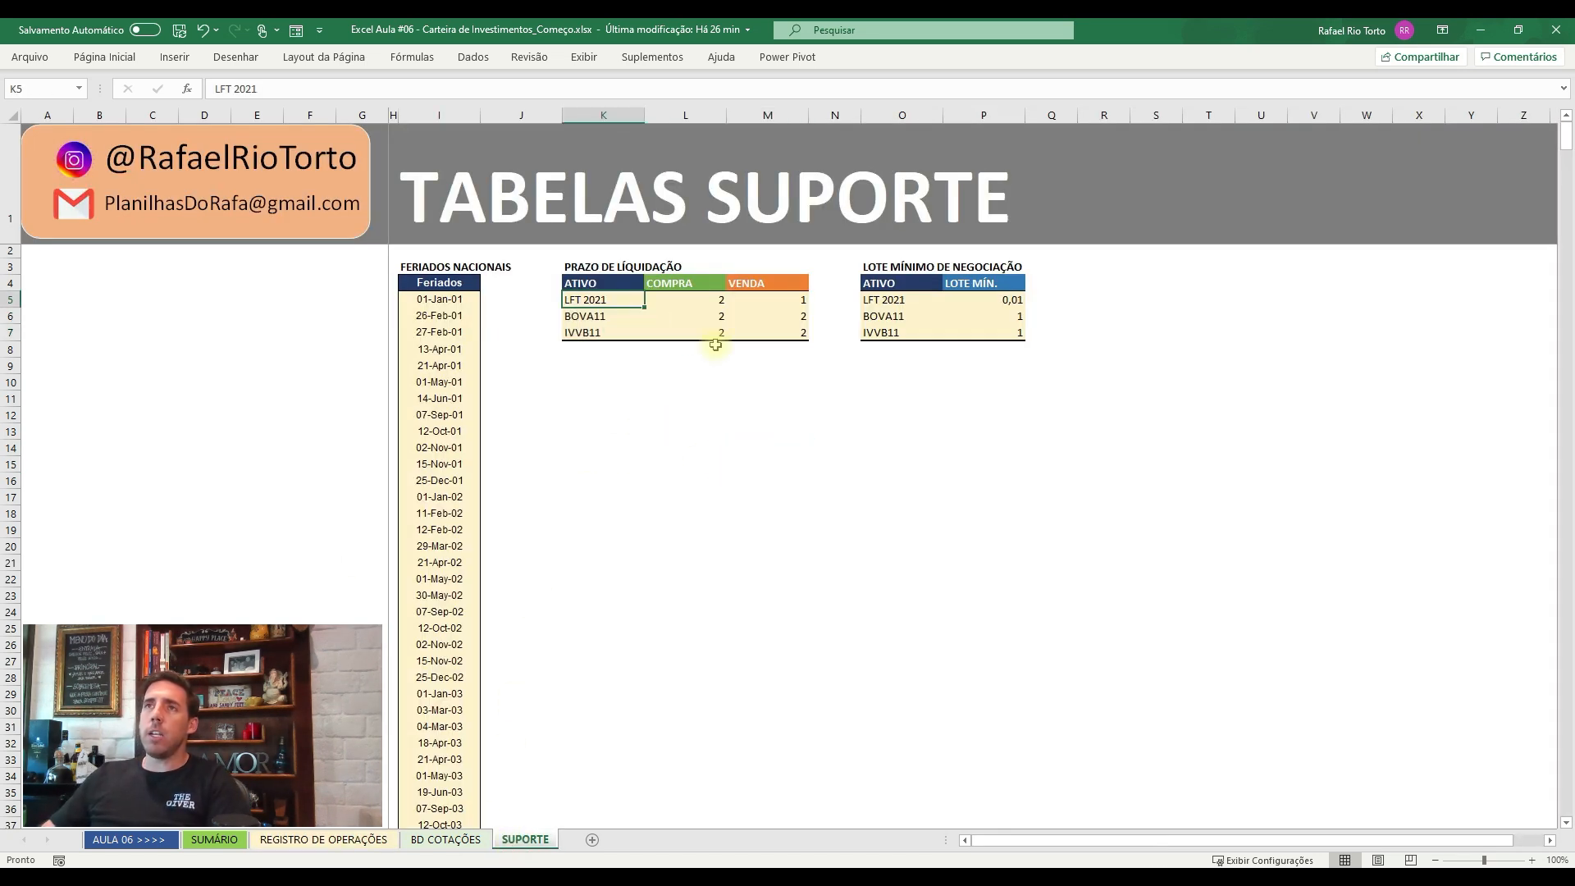
key(Right)
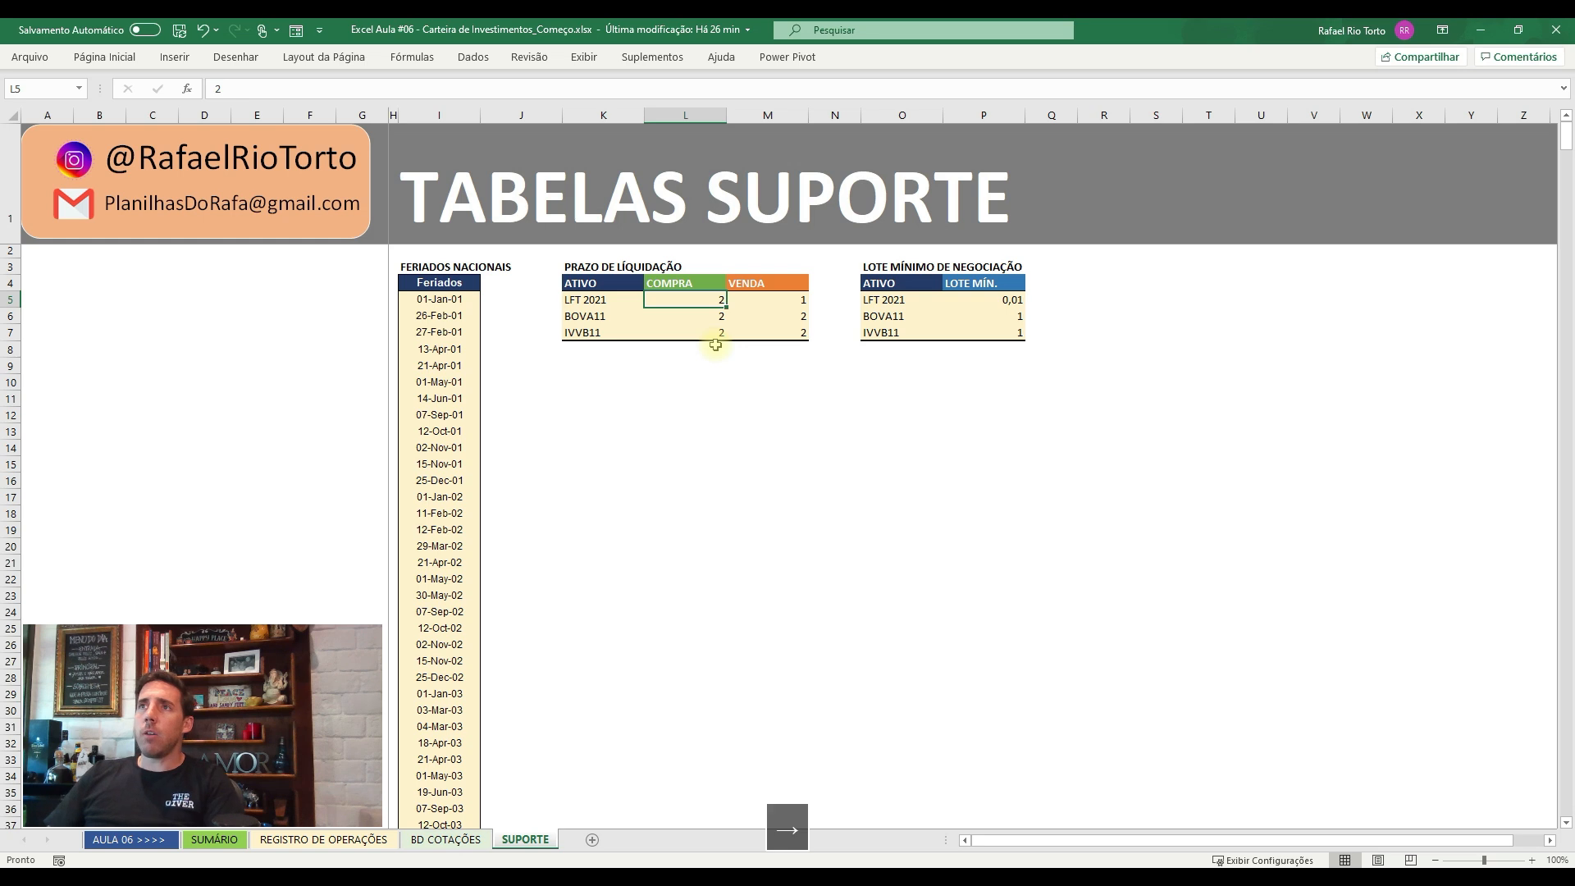
key(F2)
key(Escape)
key(Right)
key(F2)
key(Escape)
key(Left)
key(Down)
key(Left)
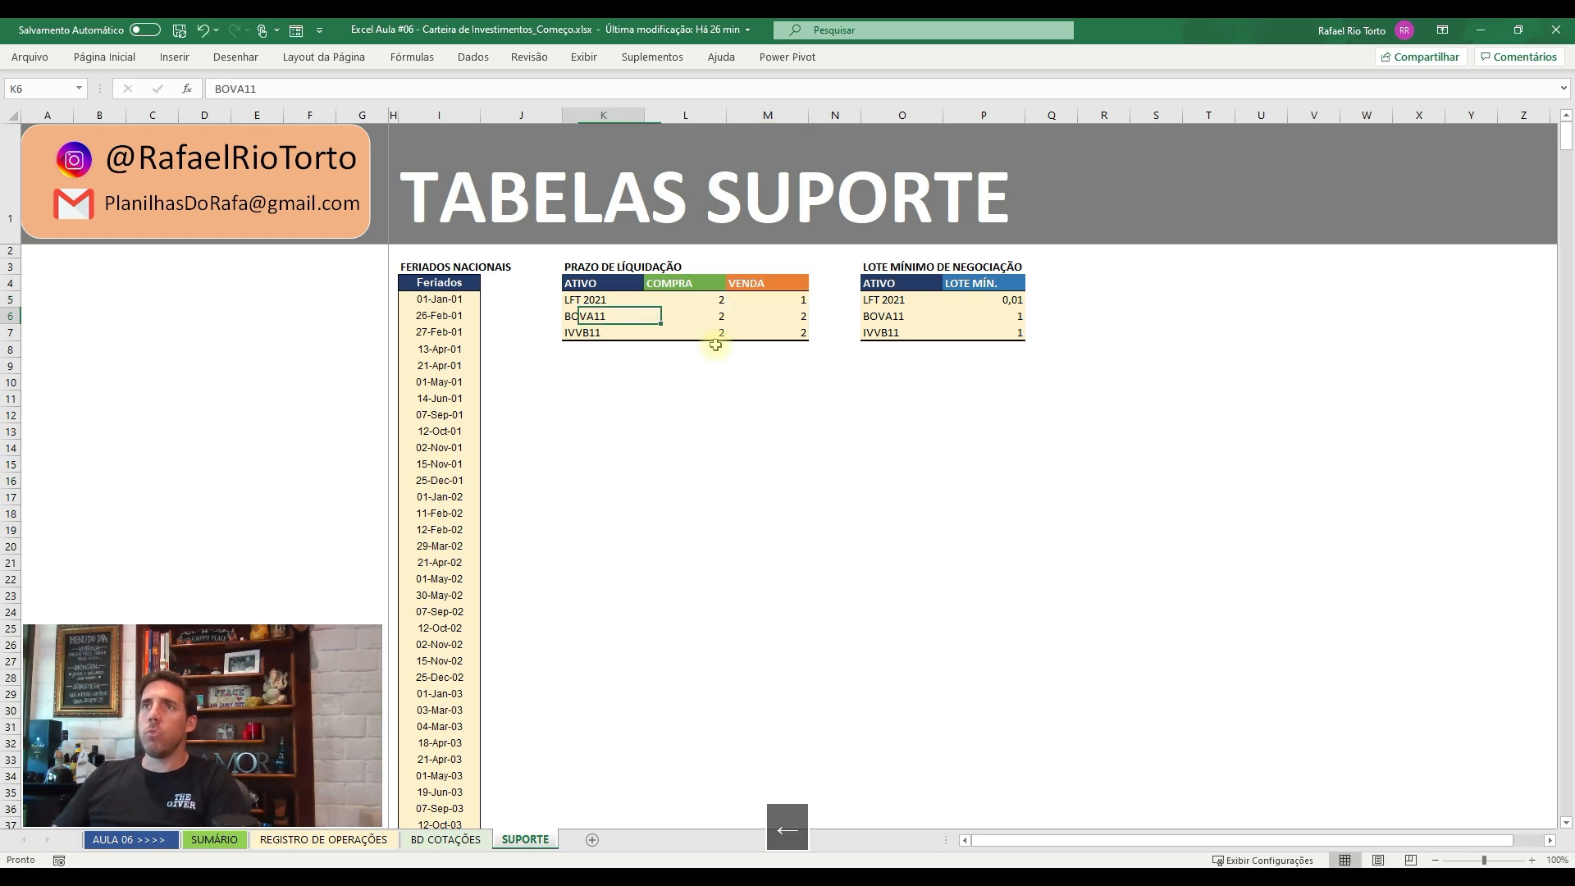
key(Right)
key(Up)
key(Right)
key(Left)
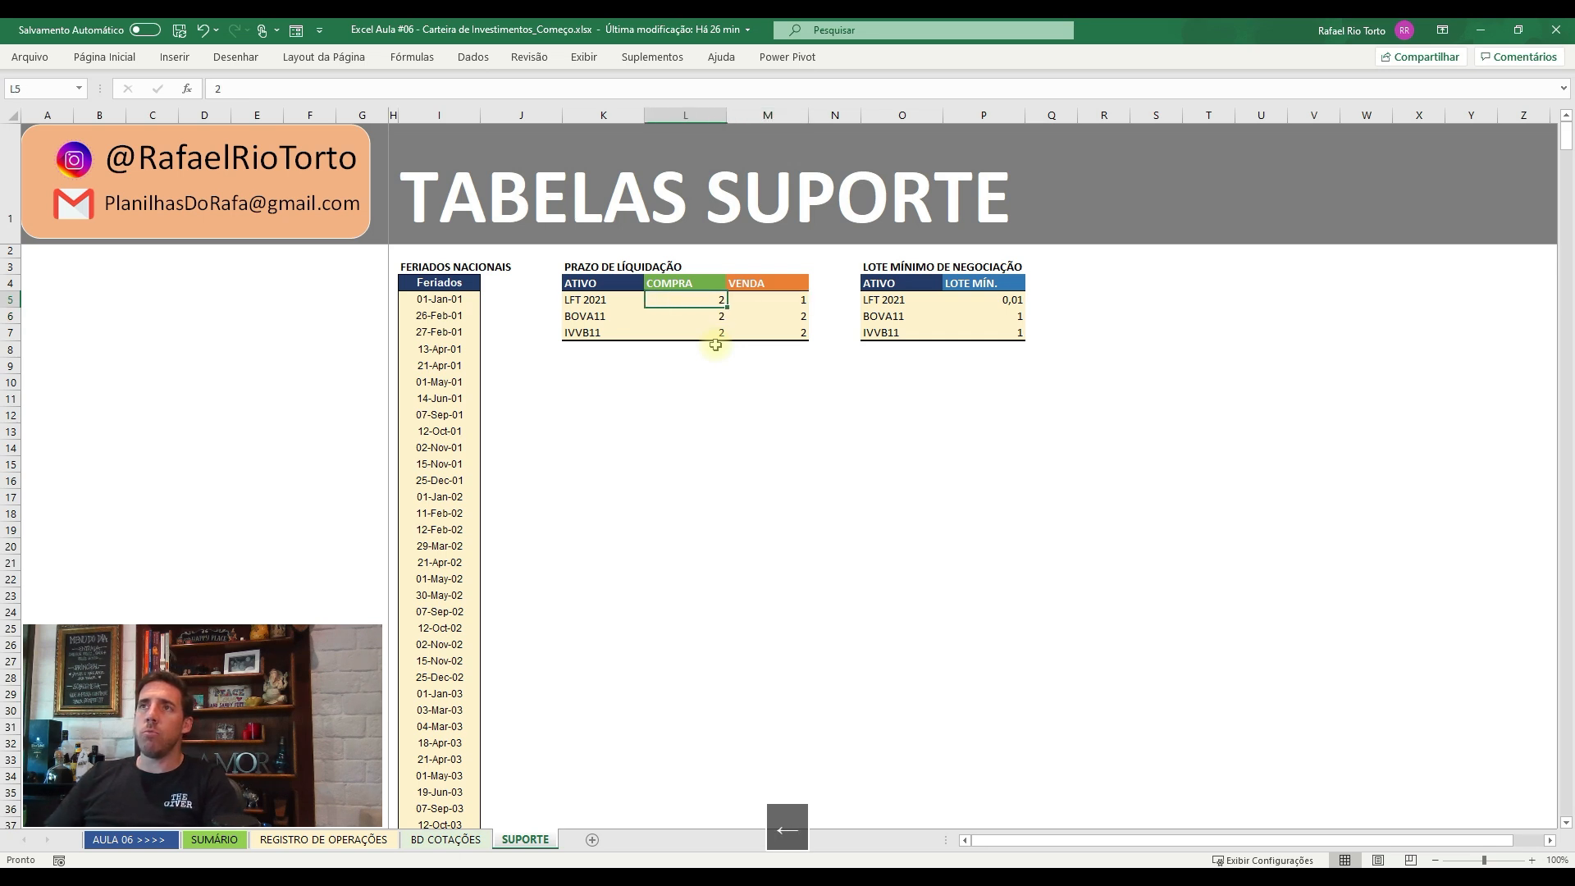
- Examine the settlement terms for BOVA11 and IVVB11 in the PRAZO DE LIQUIDAÇÃO table
key(Down)
key(Left)
key(F2)
key(Escape)
key(Right)
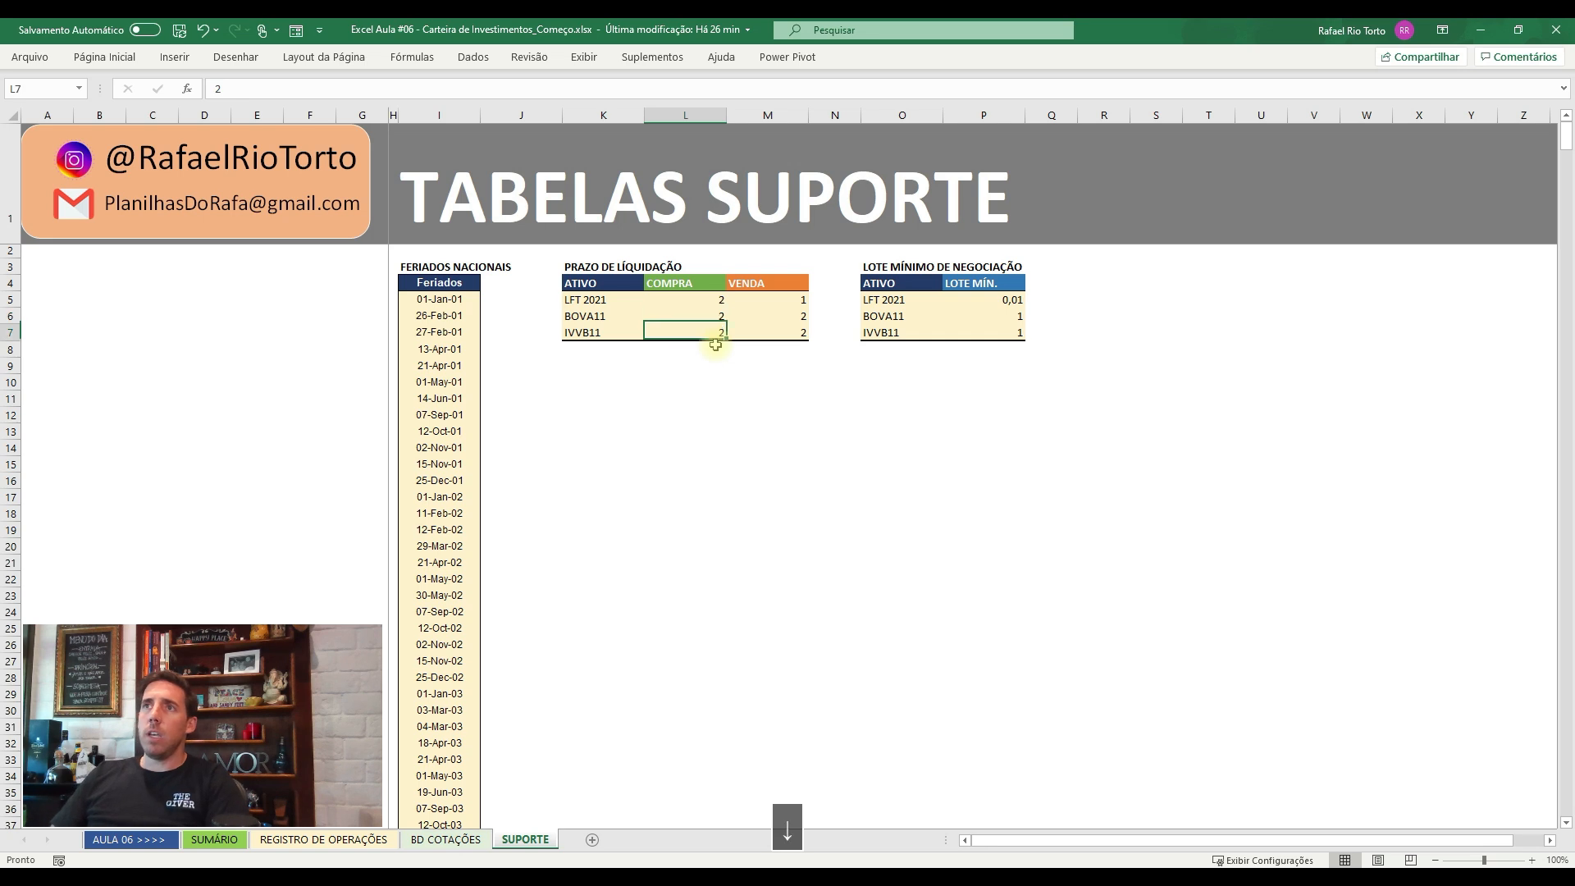
key(shift+Right)
key(shift+Down)
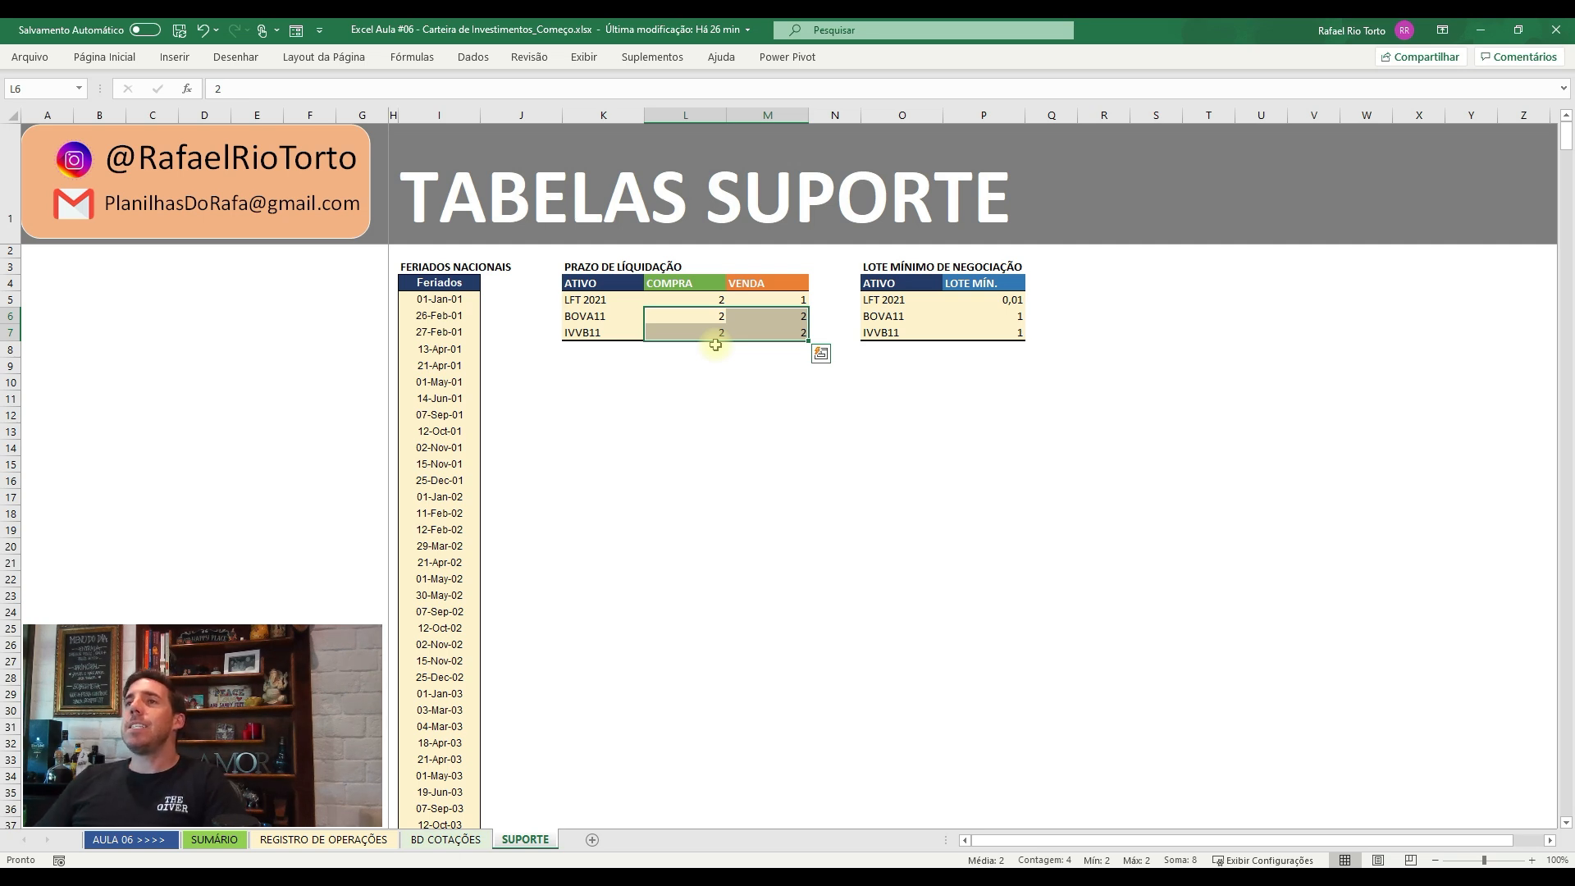
key(Right)
key(shift+Right)
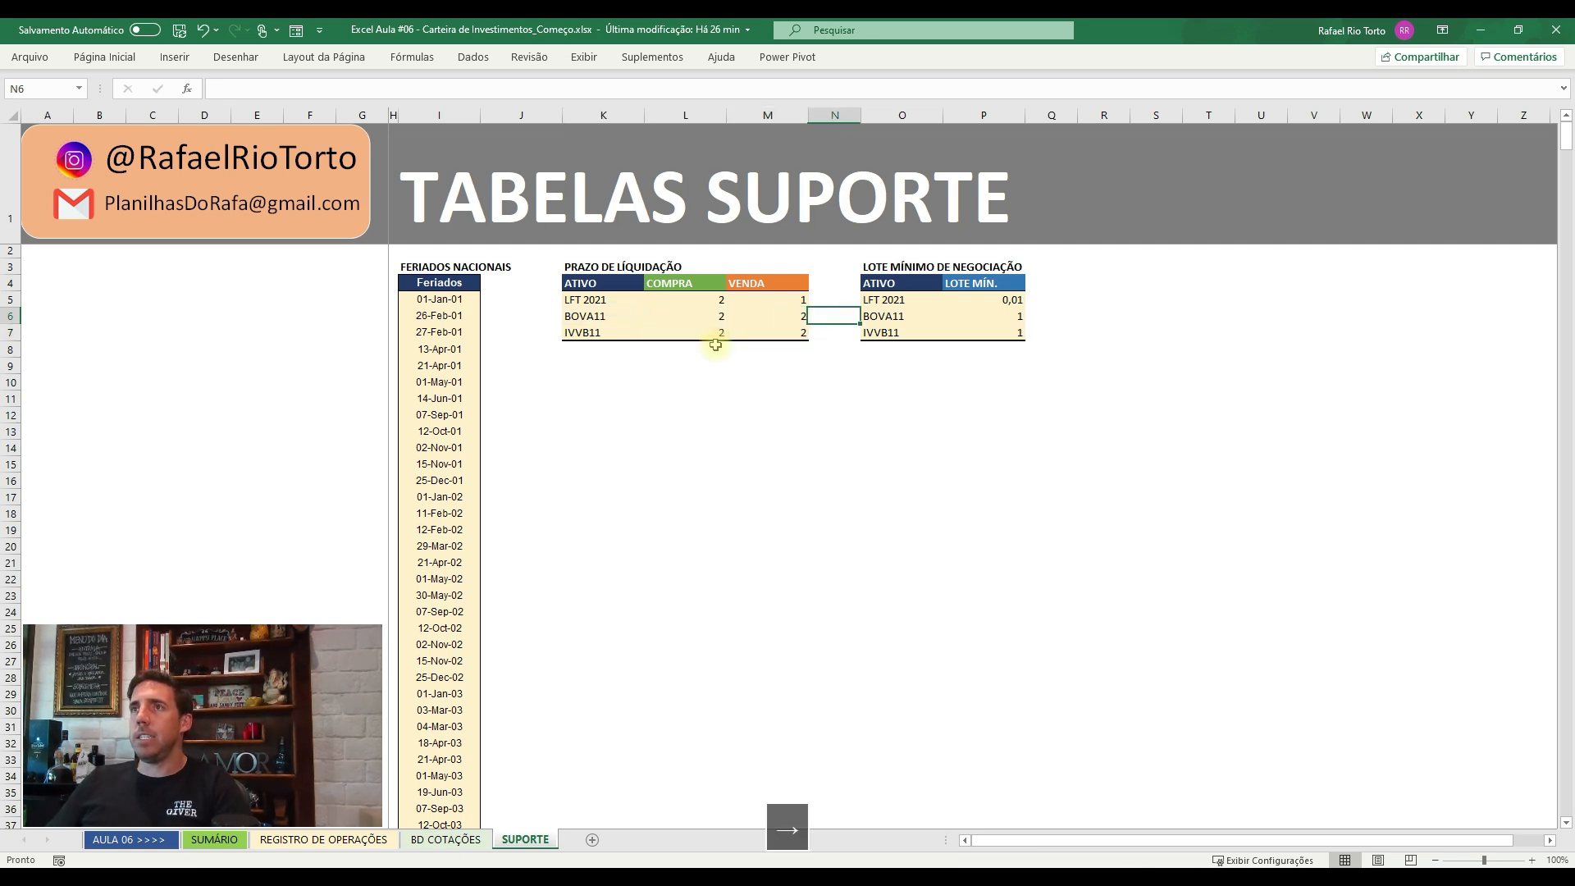
key(shift+Down)
click(214, 839)
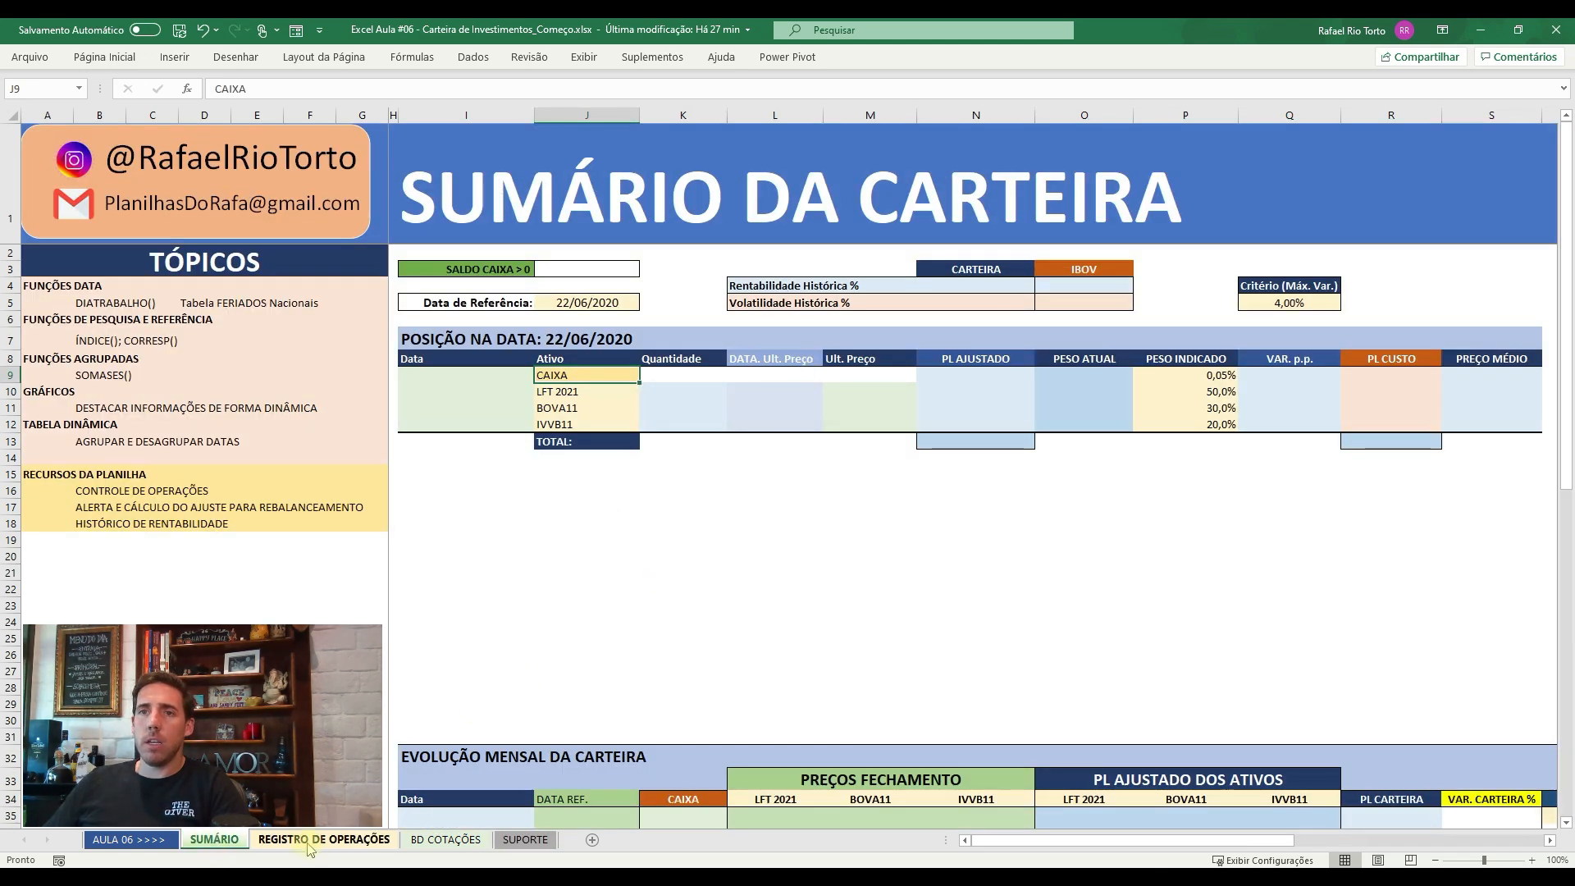
click(310, 841)
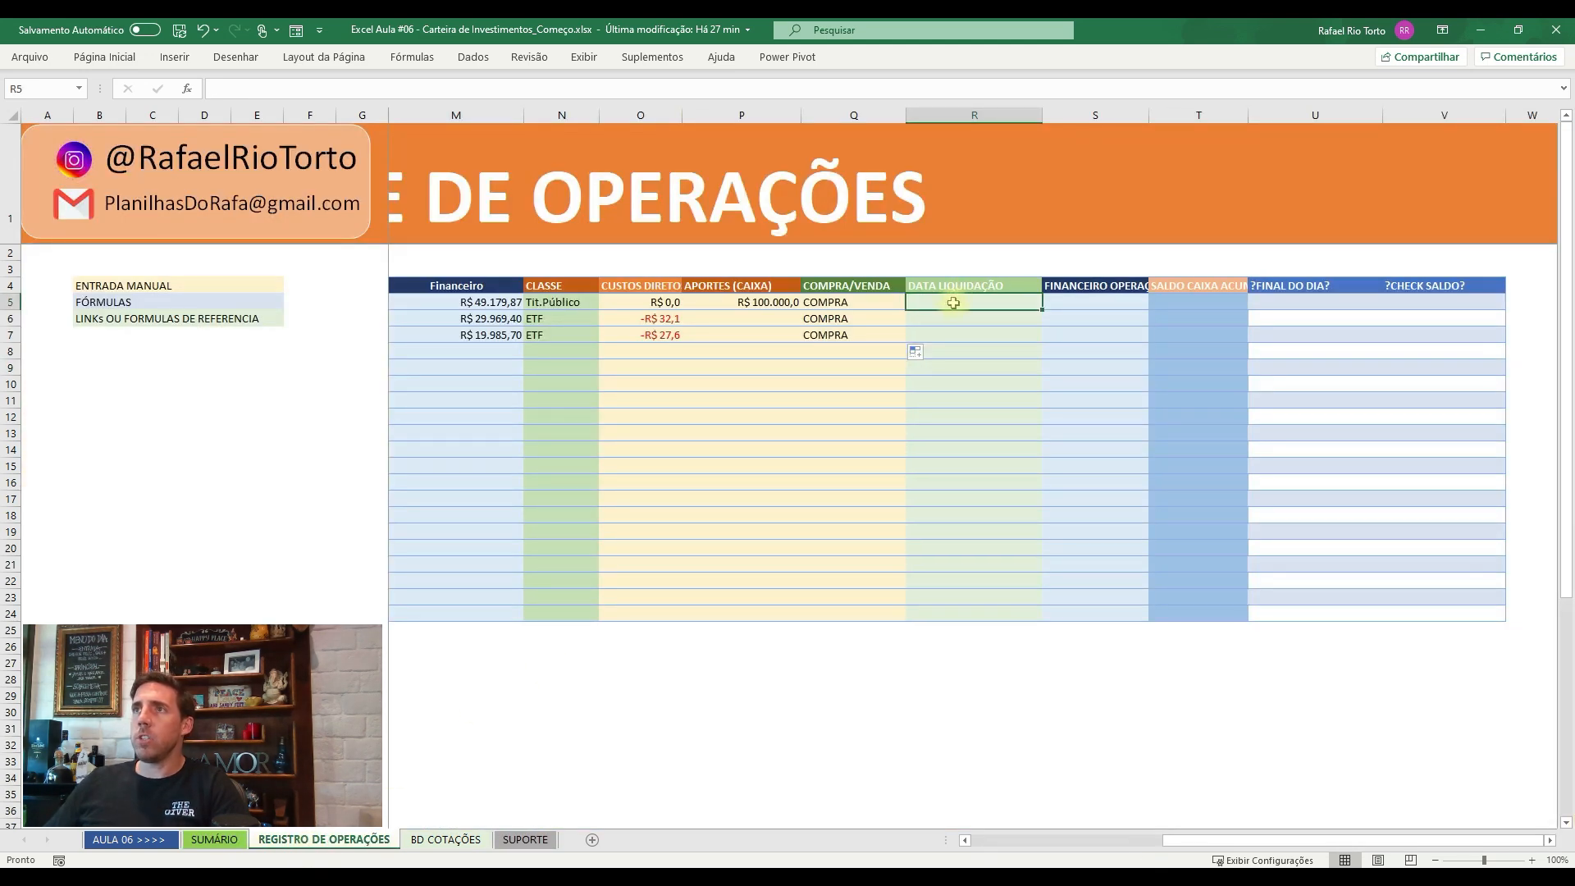
text(=)
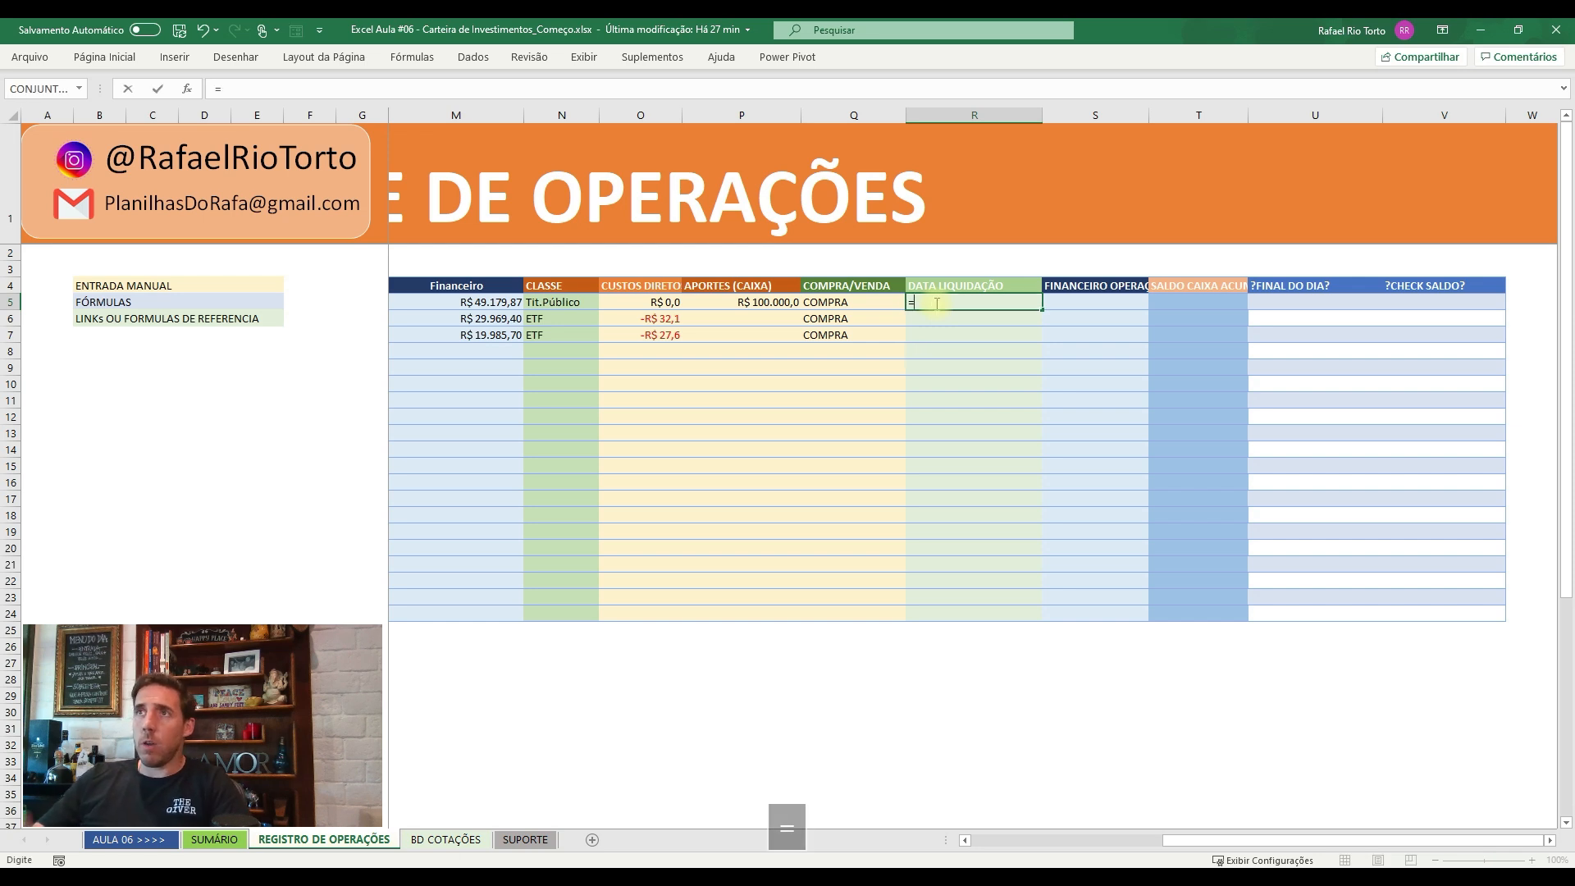
drag(1162, 848, 1105, 849)
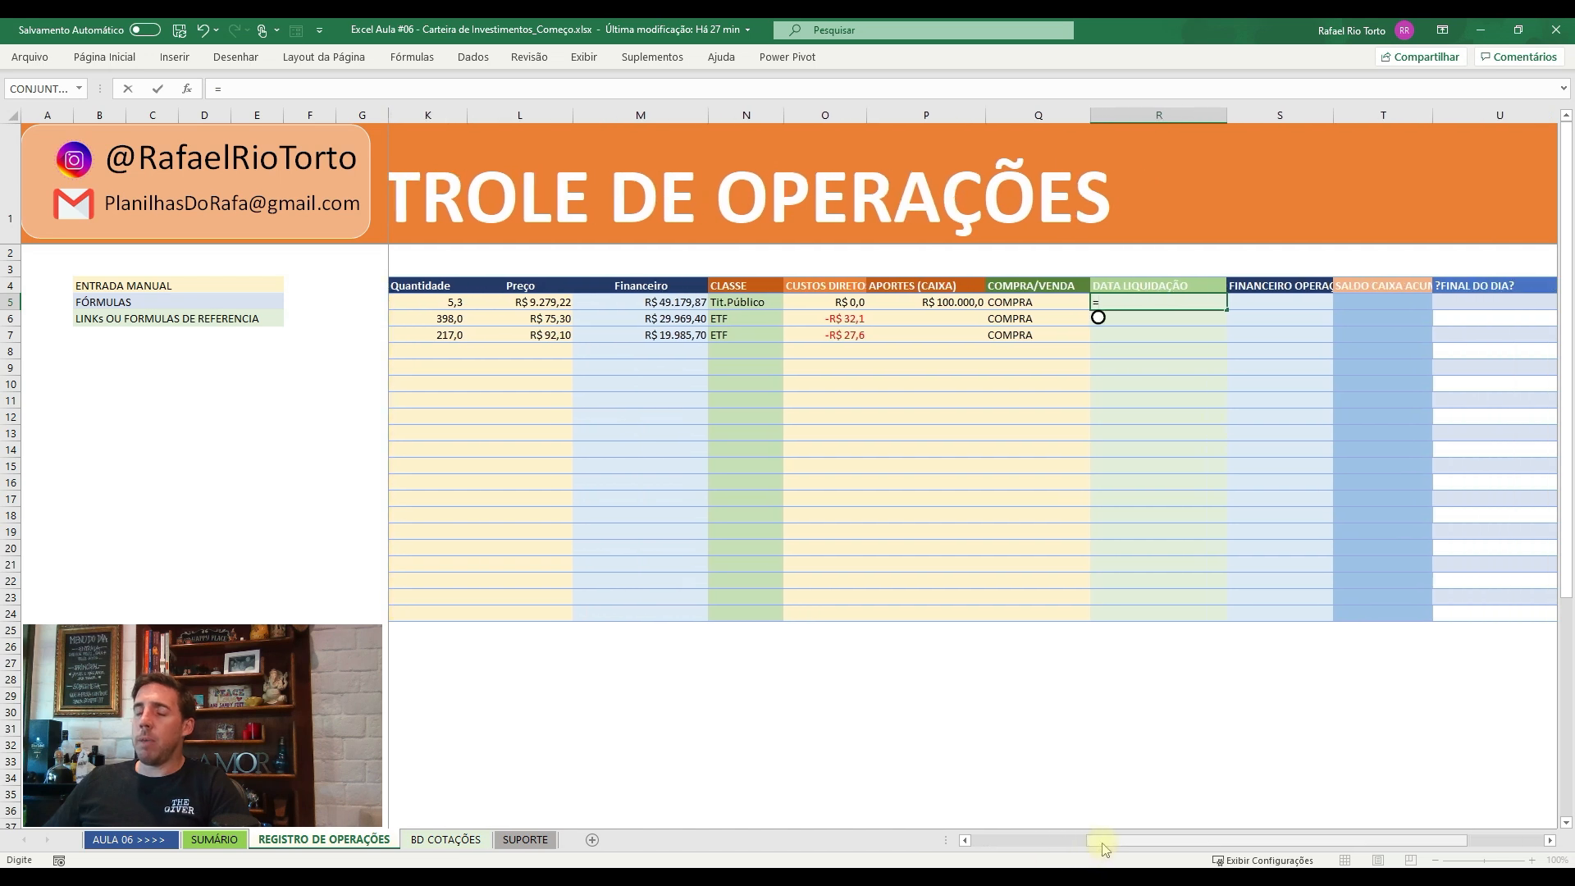
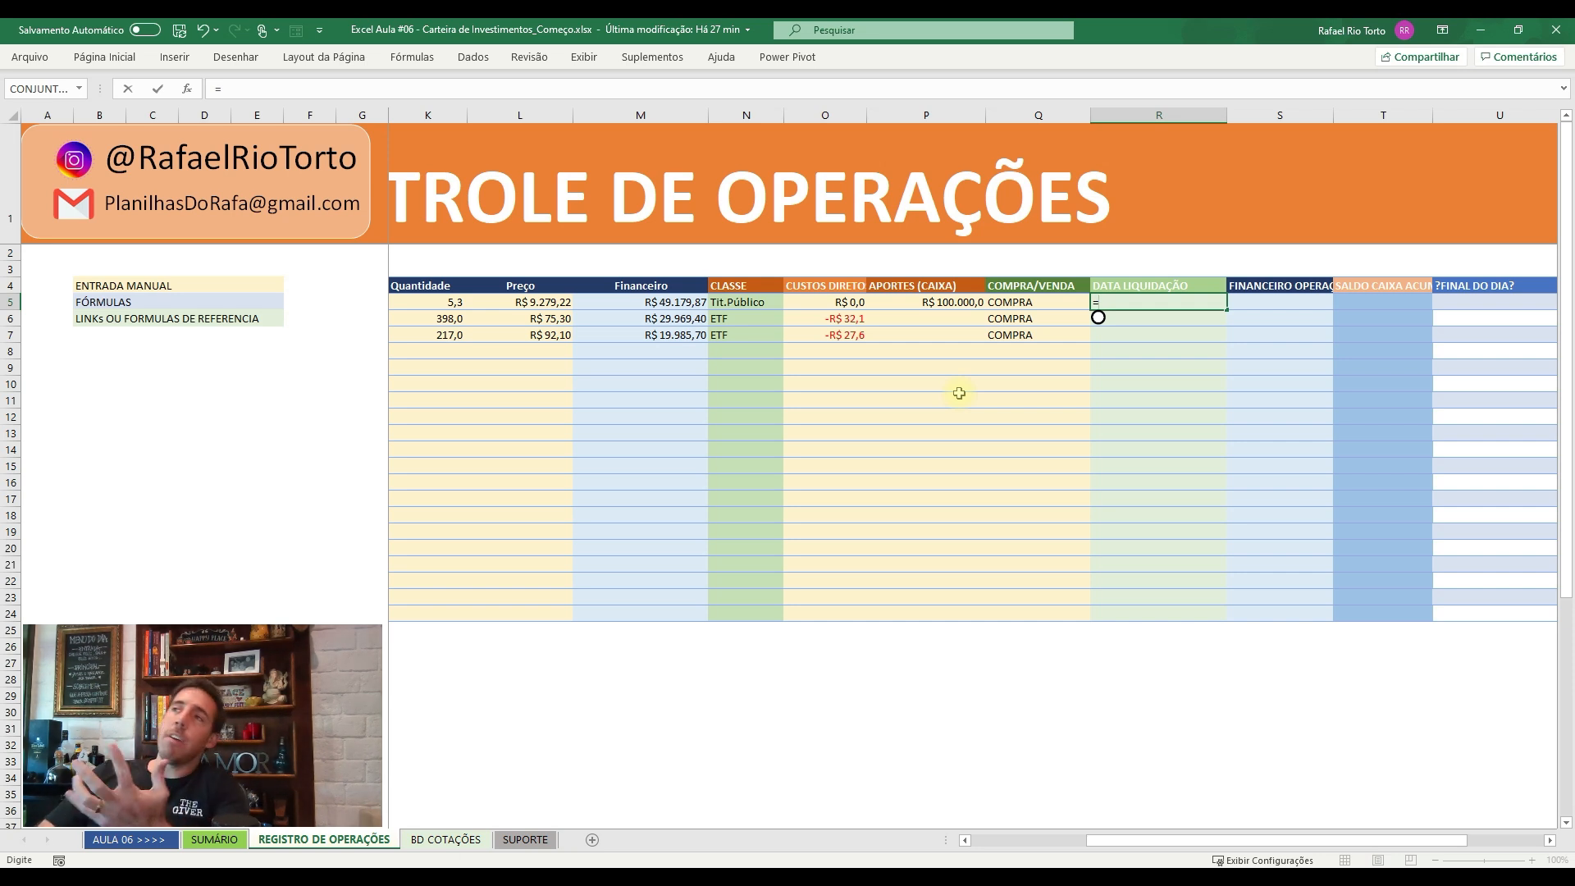
key(BackSpace)
key(Return)
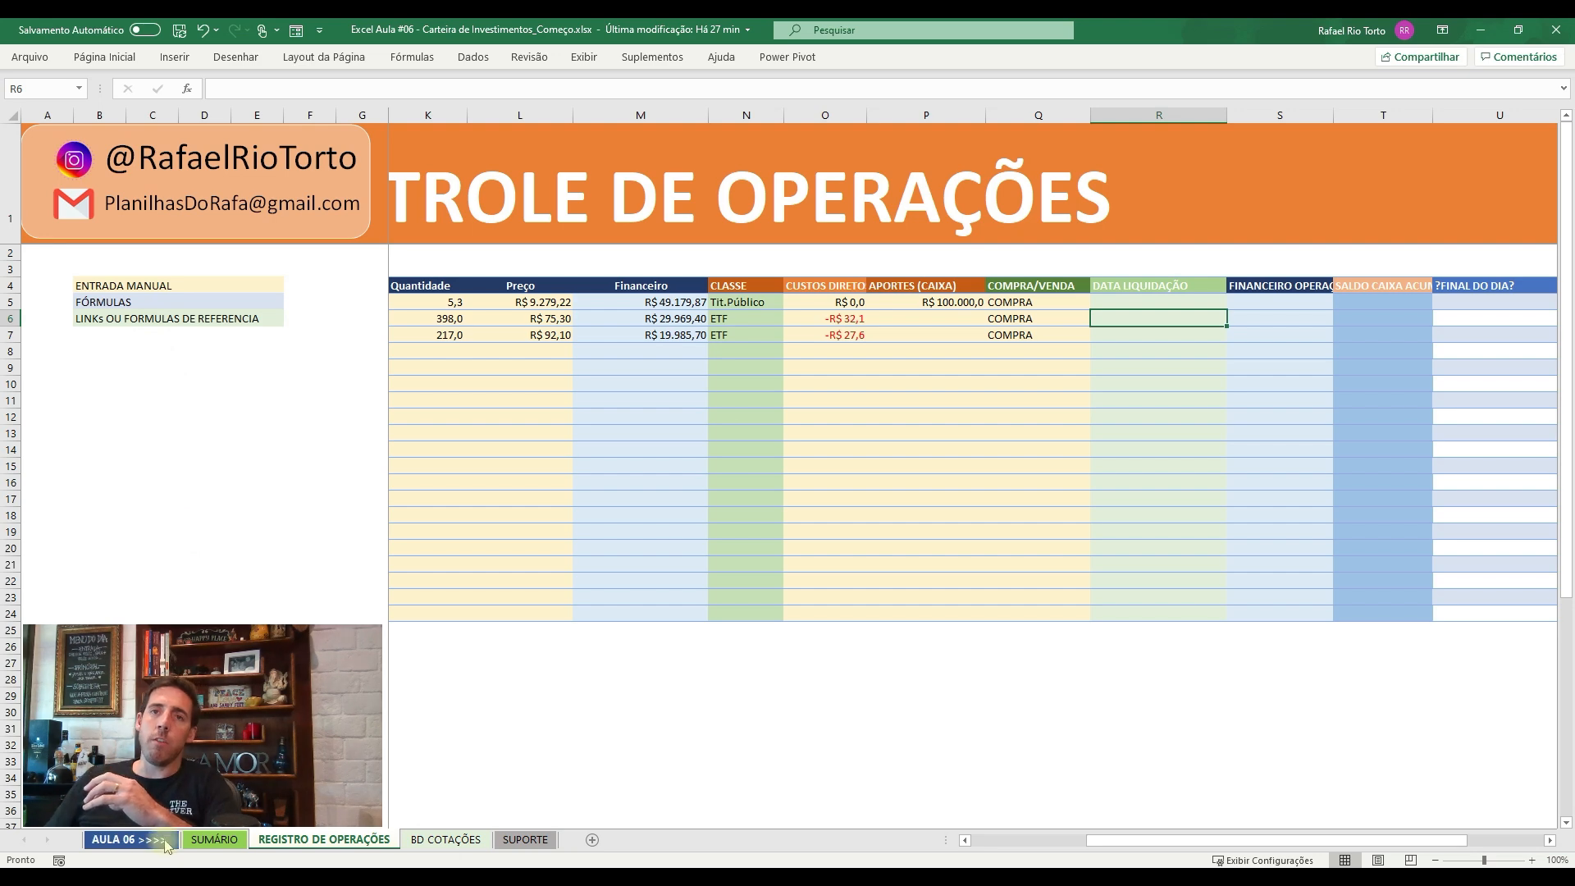
- Review the DIATRABALHO() topic on the SUMÁRIO sheet and the operation dates in REGISTRO DE OPERAÇÕES
click(195, 845)
drag(82, 303, 300, 306)
click(311, 841)
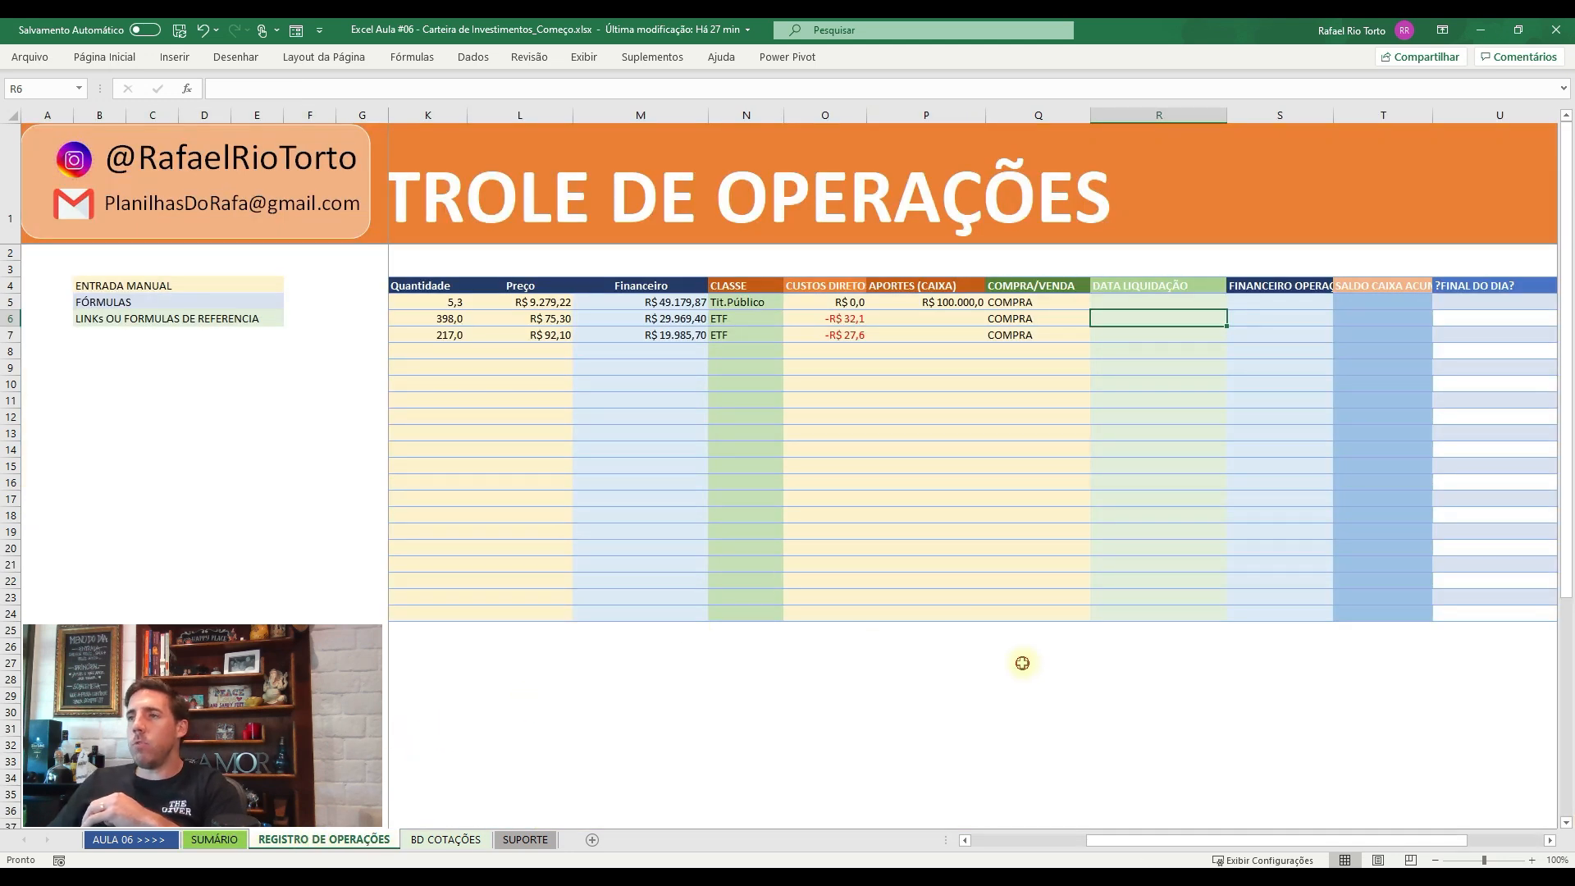
click(1023, 663)
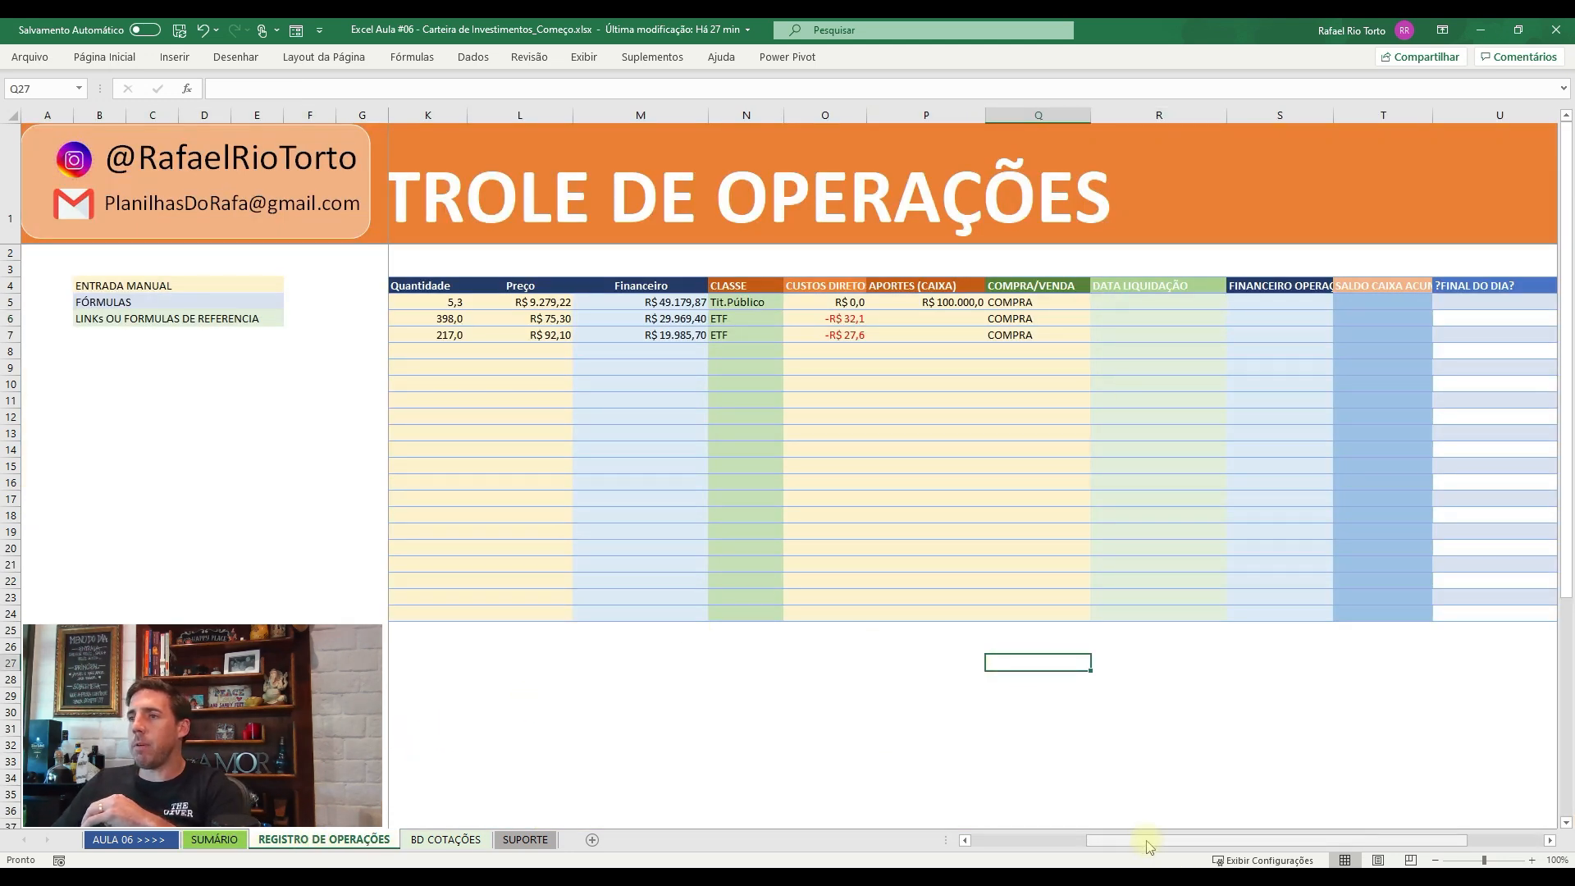
click(1002, 841)
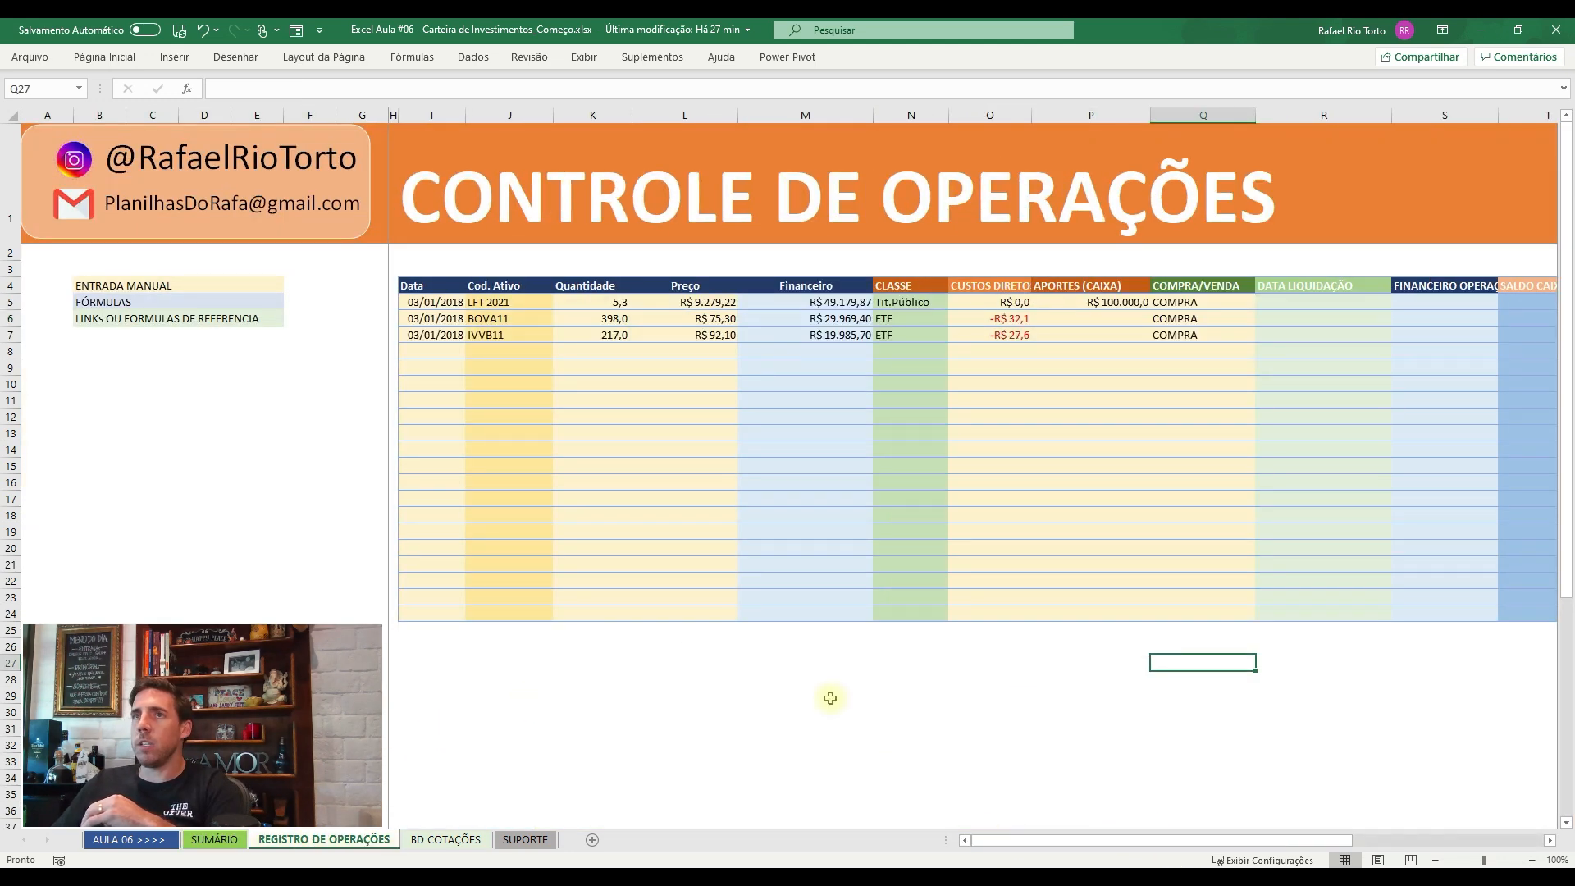
click(430, 318)
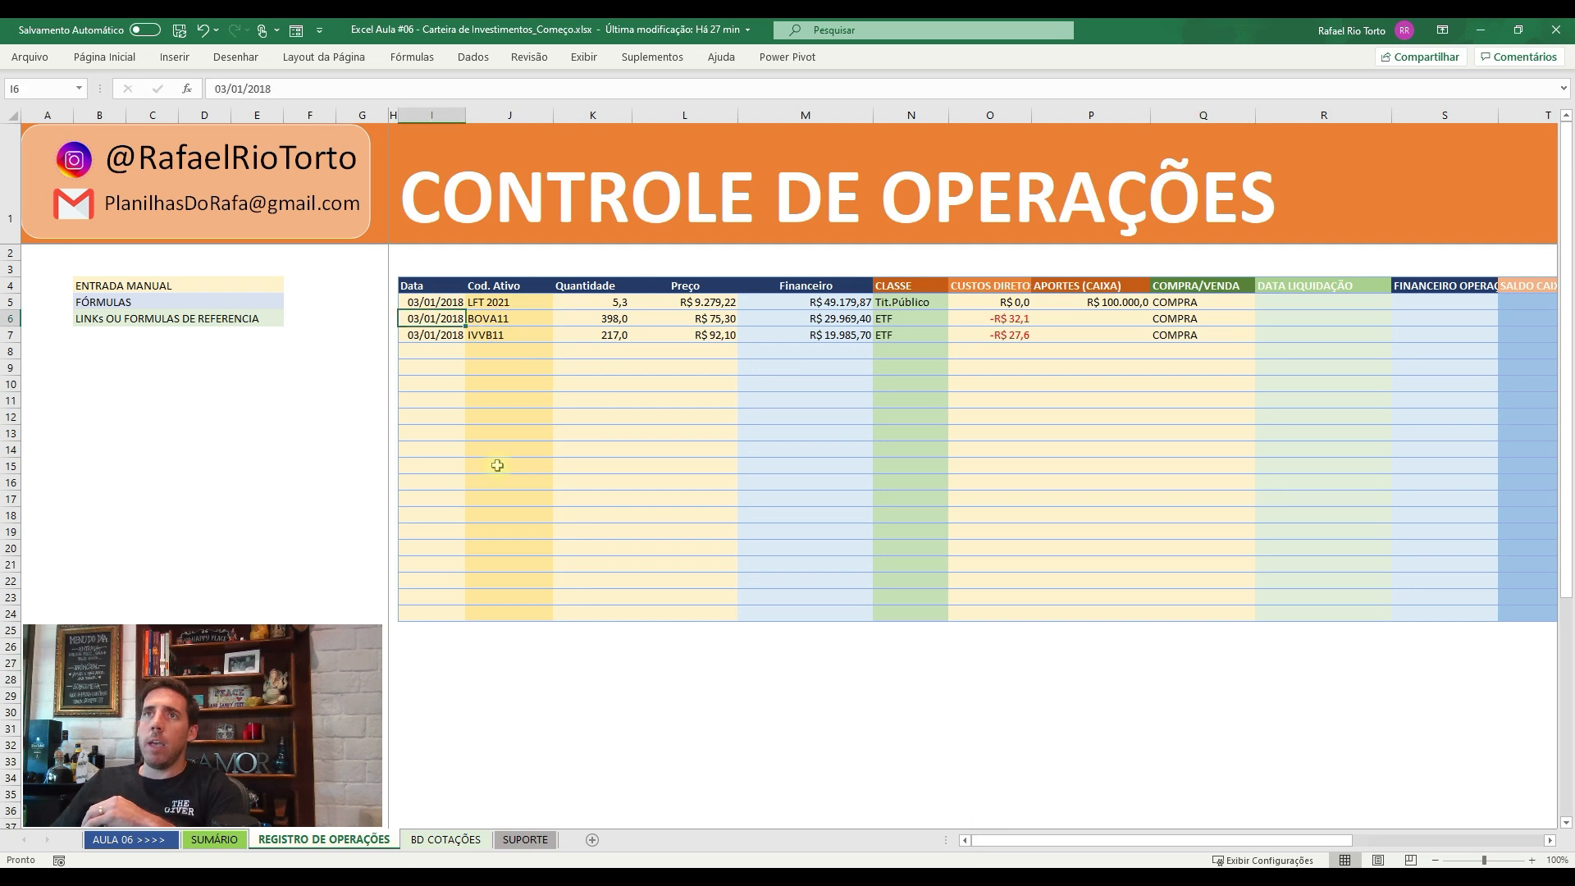
click(414, 302)
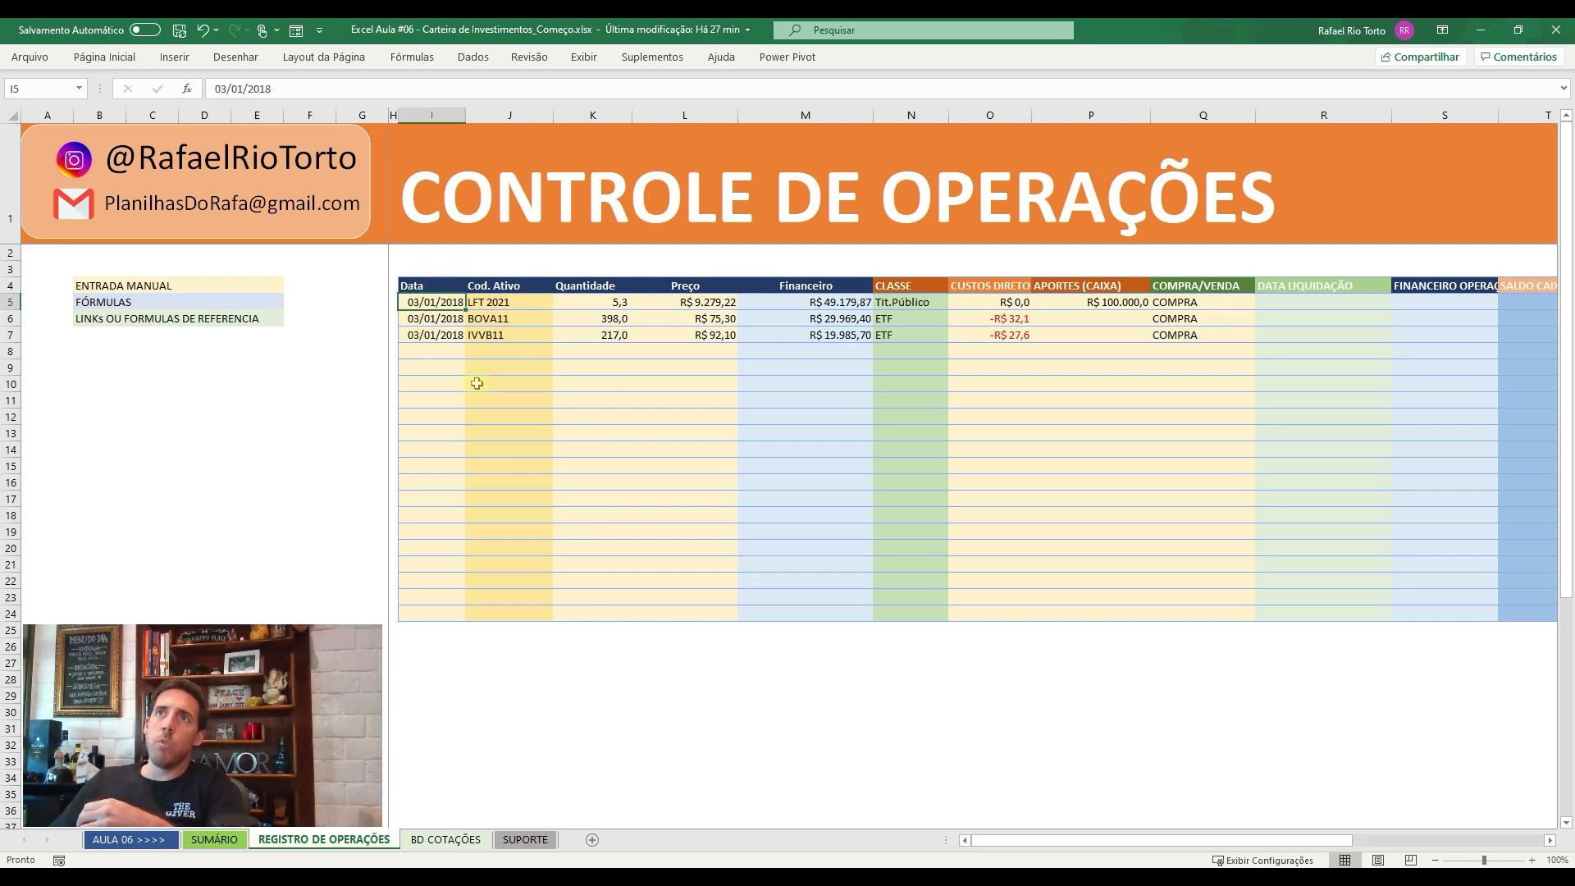
- Link cell I29, below the operations table, to the operation date in I7
click(592, 693)
click(429, 694)
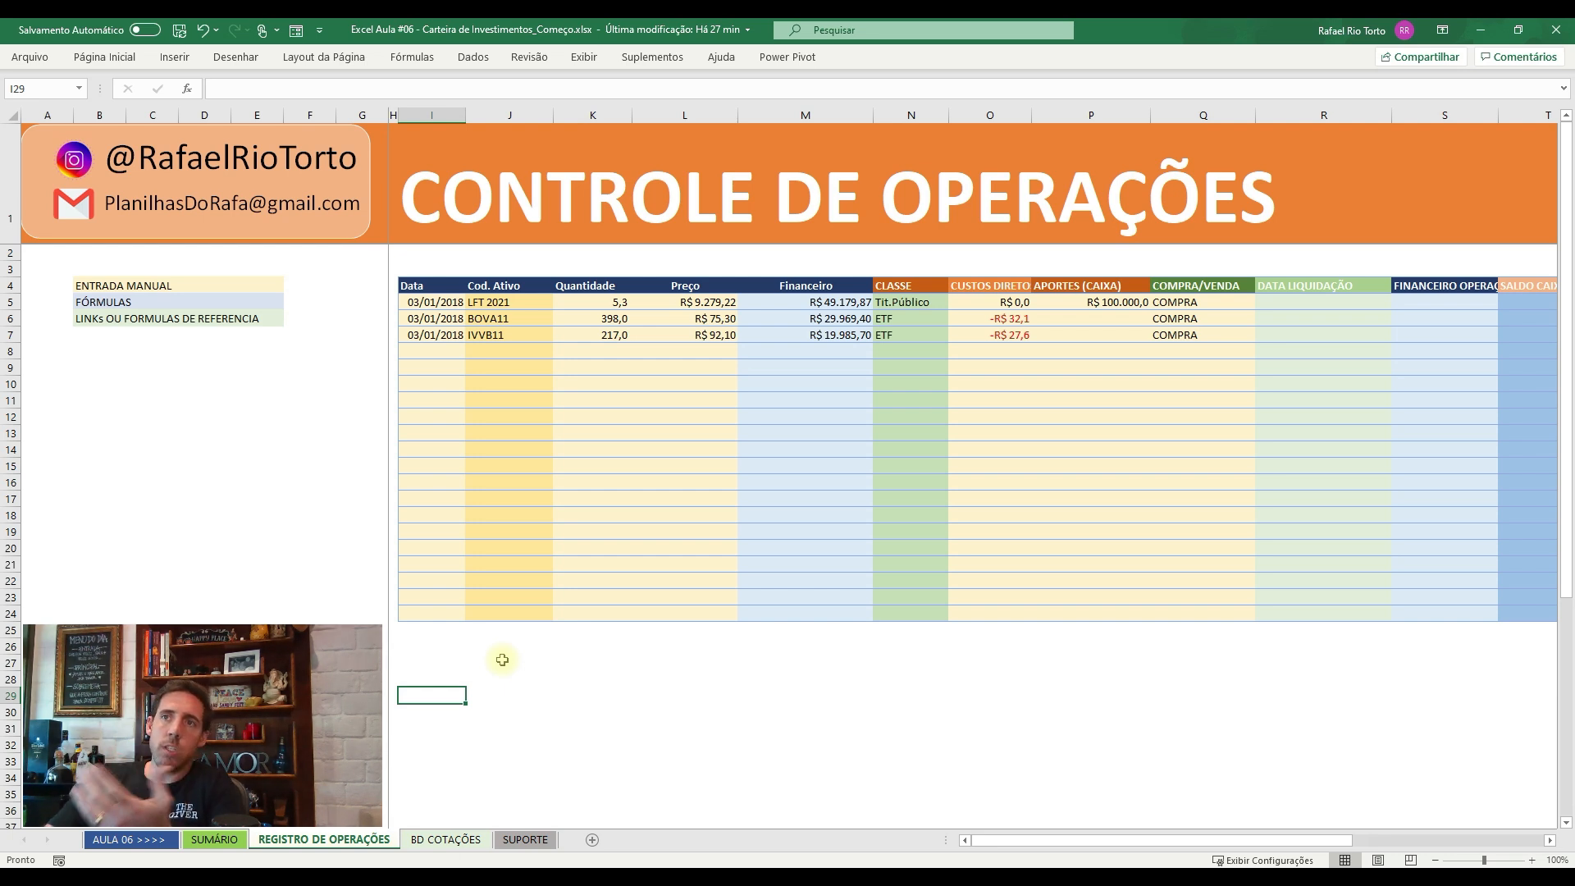
text(=)
click(437, 335)
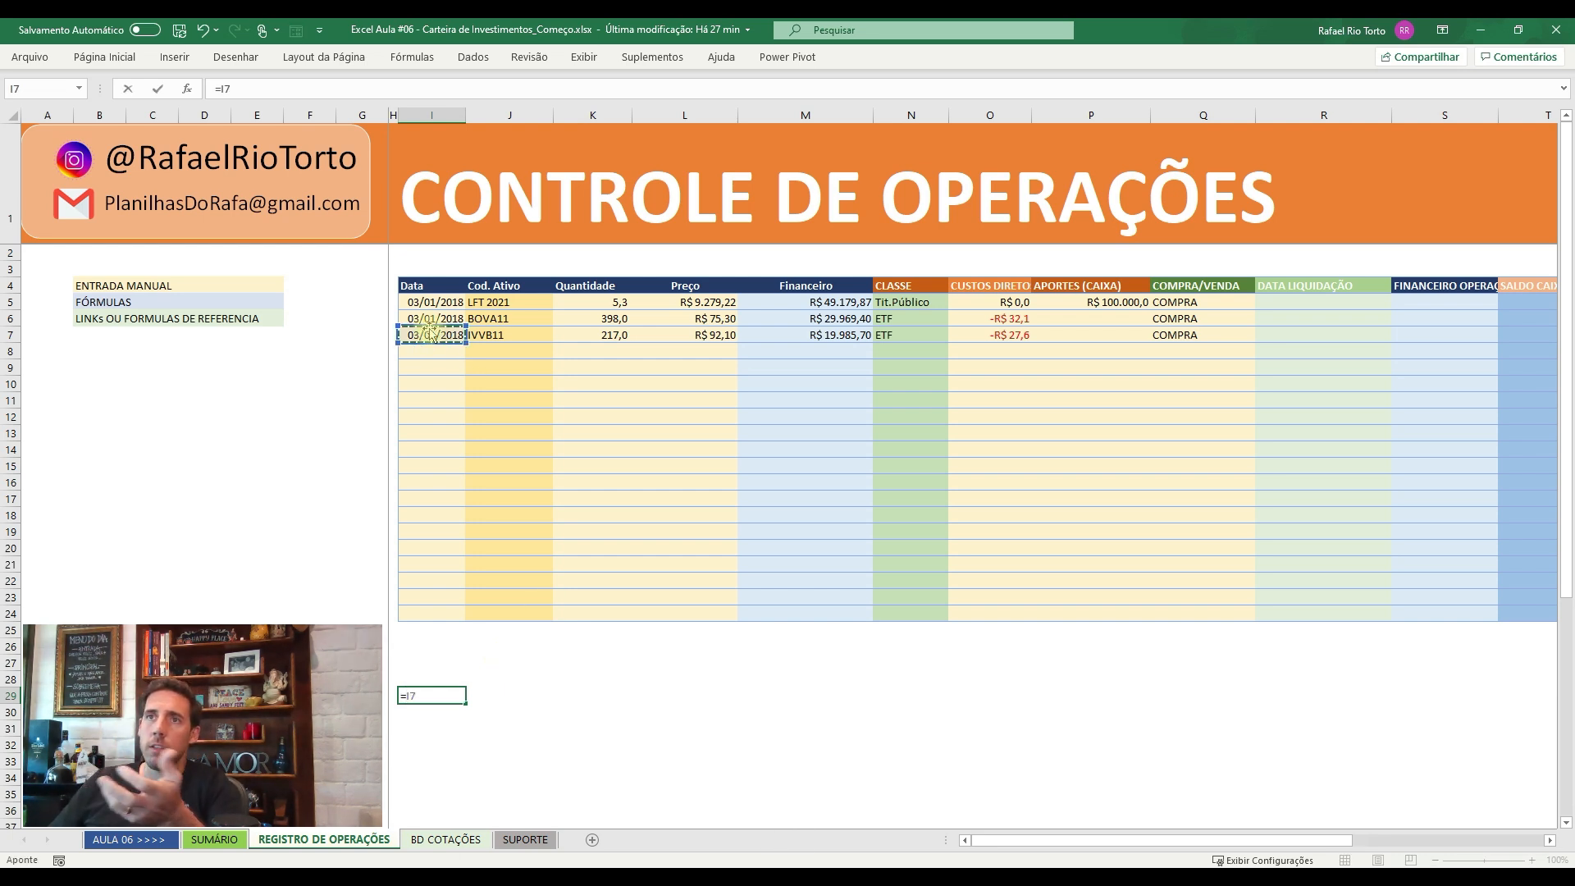
key(Return)
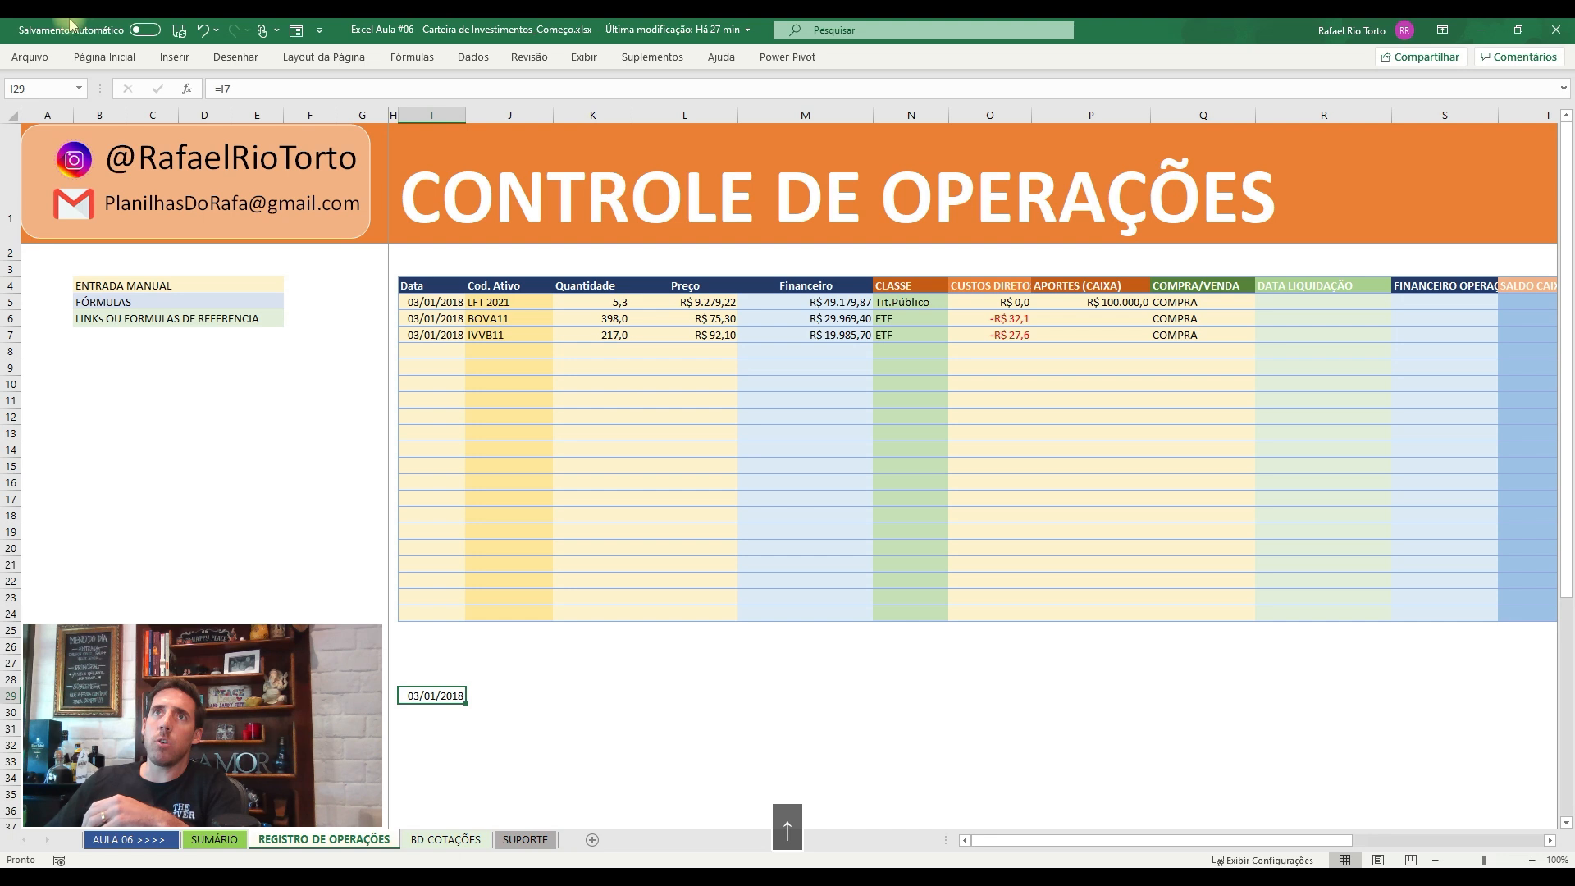
- Give the date cell I29 the light green fill used for links and reference formulas
click(104, 55)
click(299, 115)
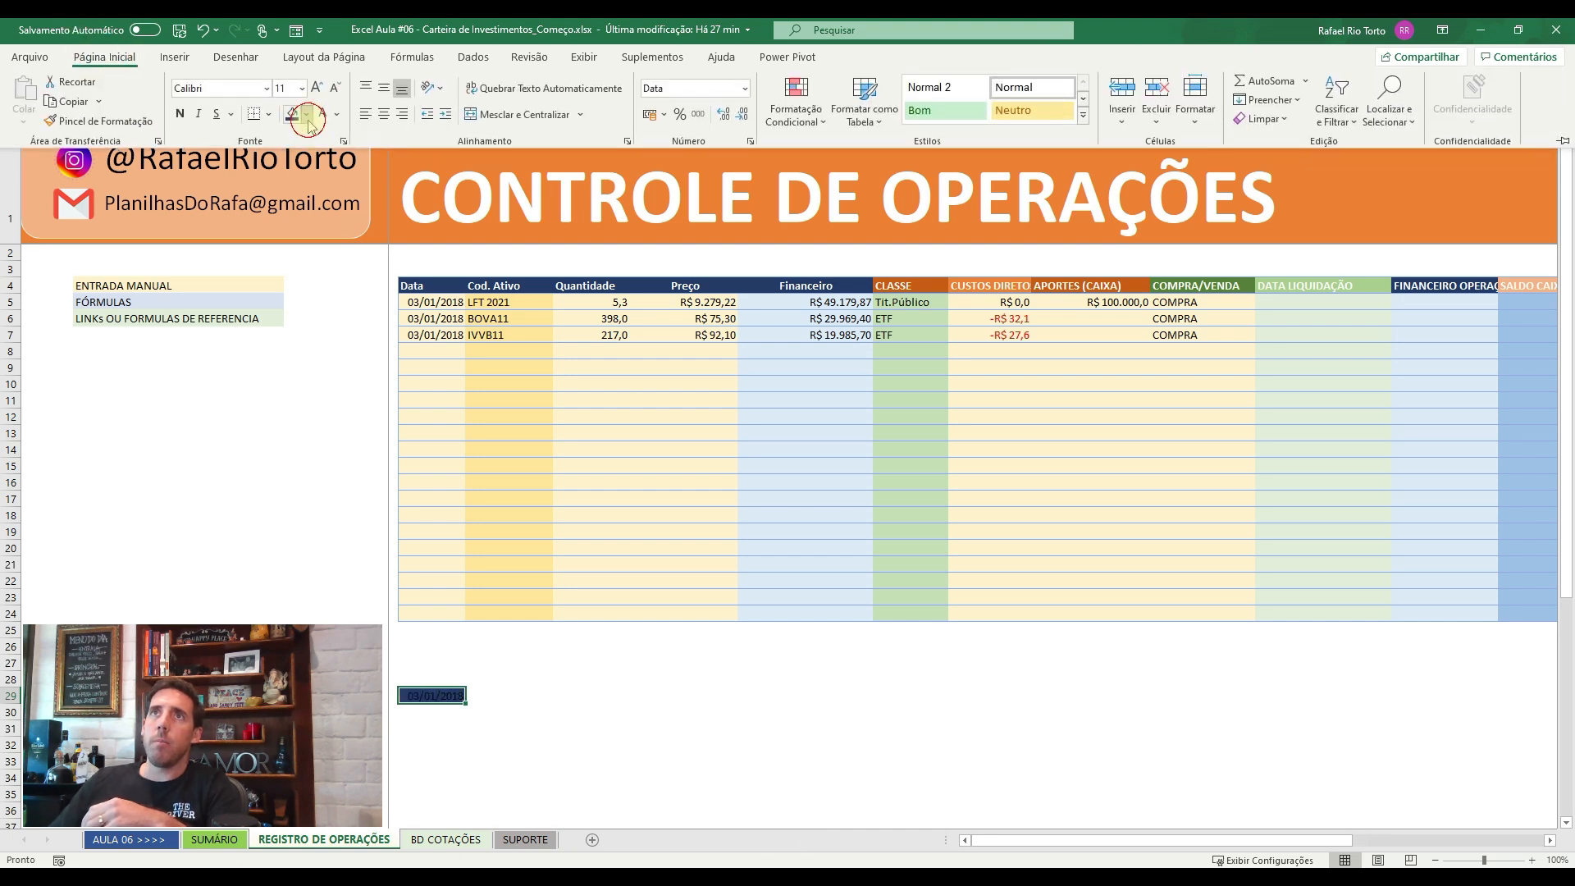
click(308, 117)
click(416, 180)
click(525, 645)
click(541, 743)
- Start a DIATRABALHO formula in I30, directly below the linked date
click(435, 712)
text(=DIAS)
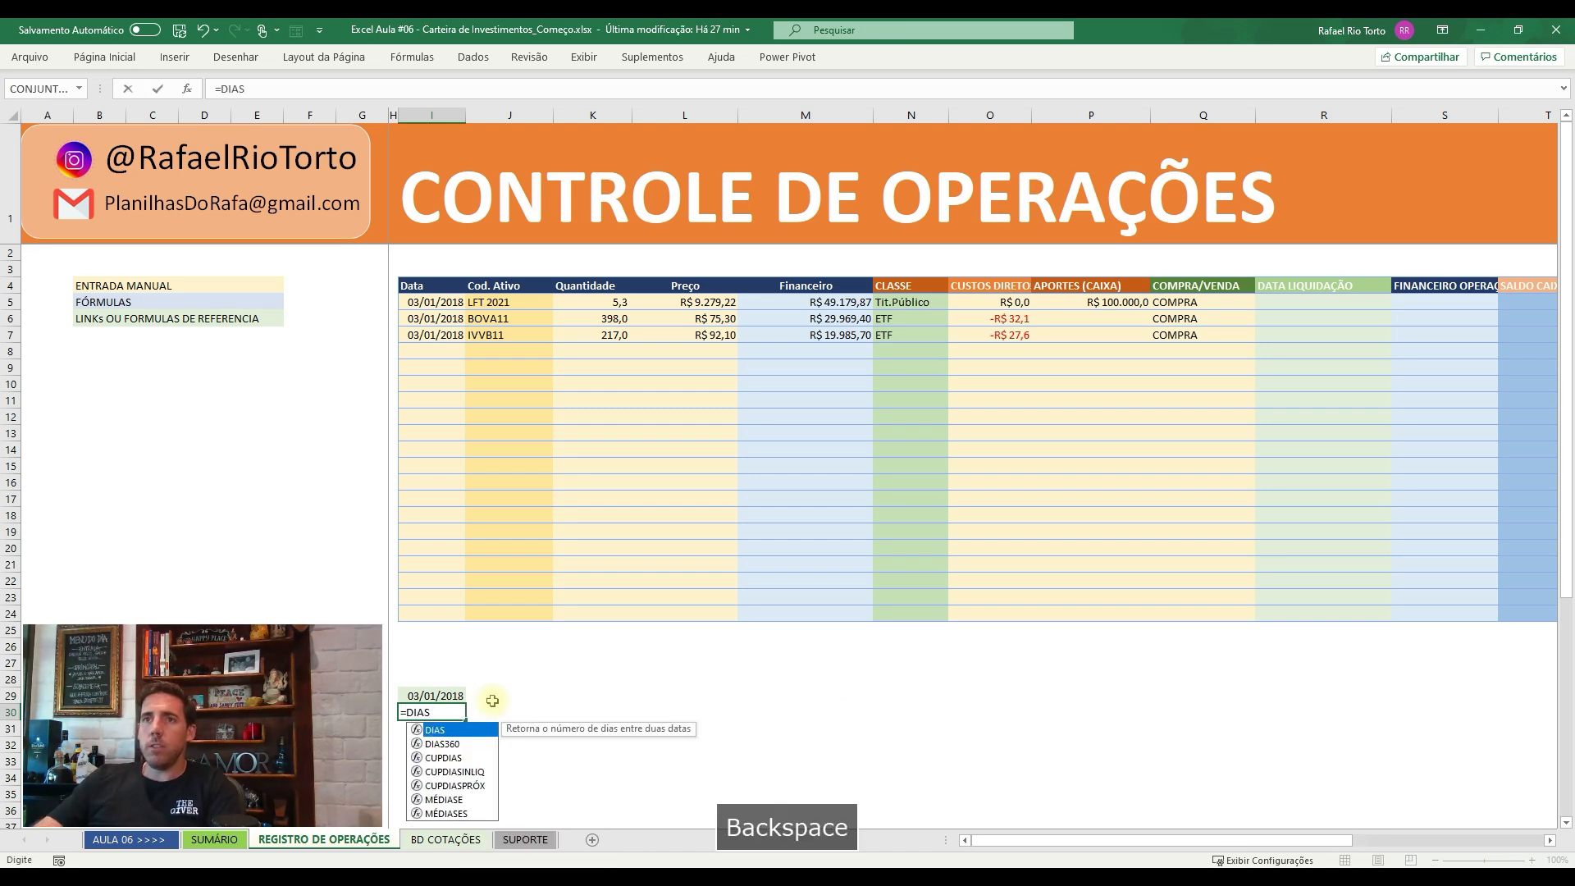
key(BackSpace)
key(Down)
key(Down)
key(Down)
key(Down)
key(Tab)
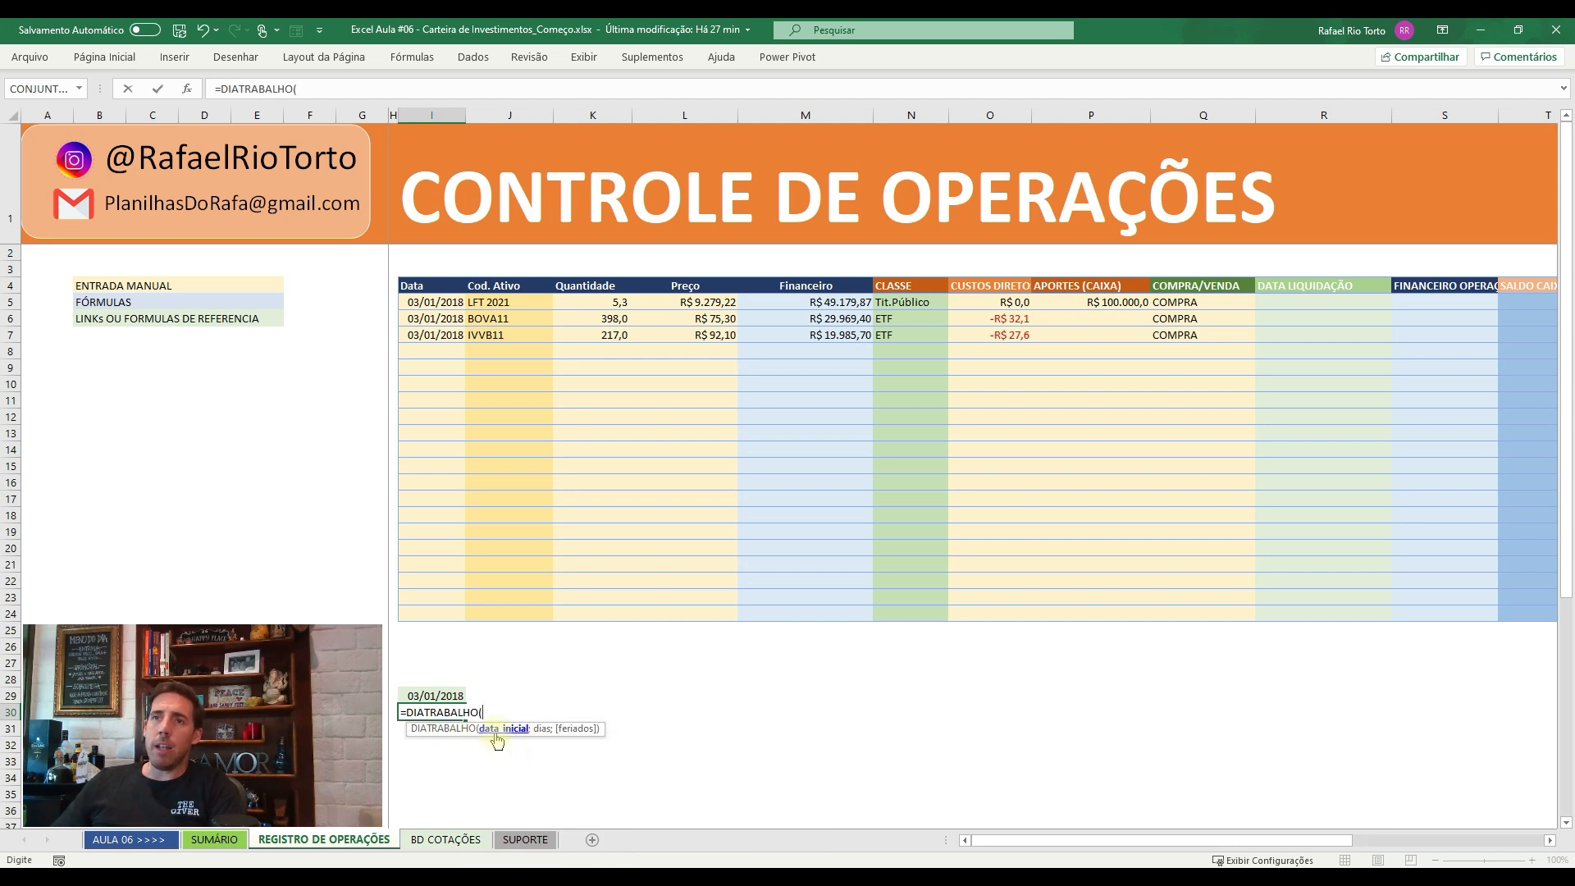
- Complete the I30 formula with I29 as start date, 1 day and no holidays, and fill it down to I35
click(442, 696)
text(;)
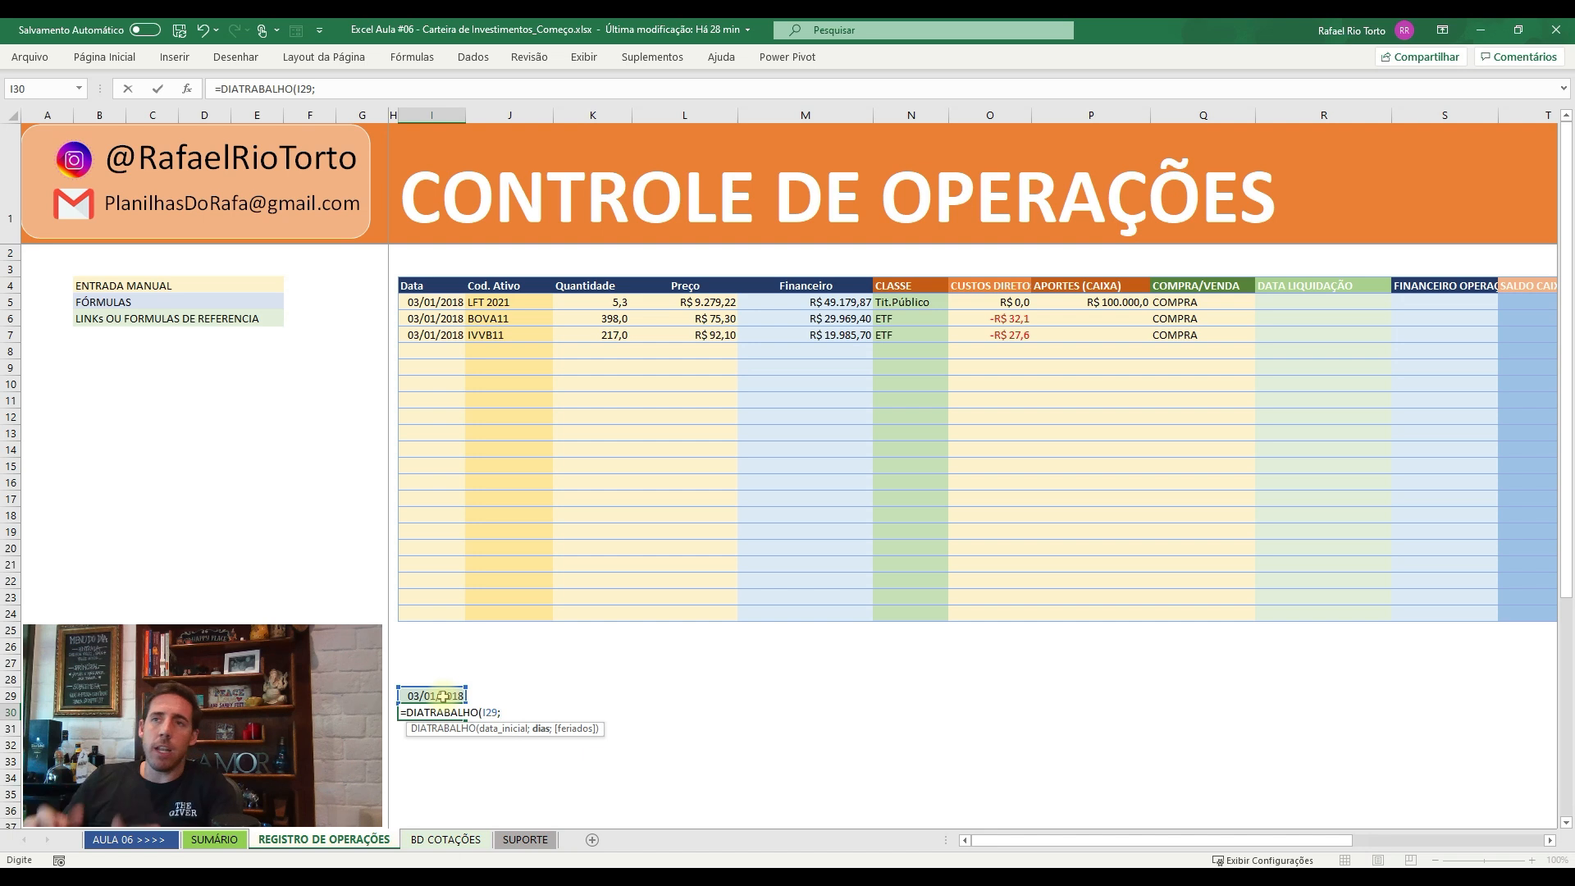
text(1;)
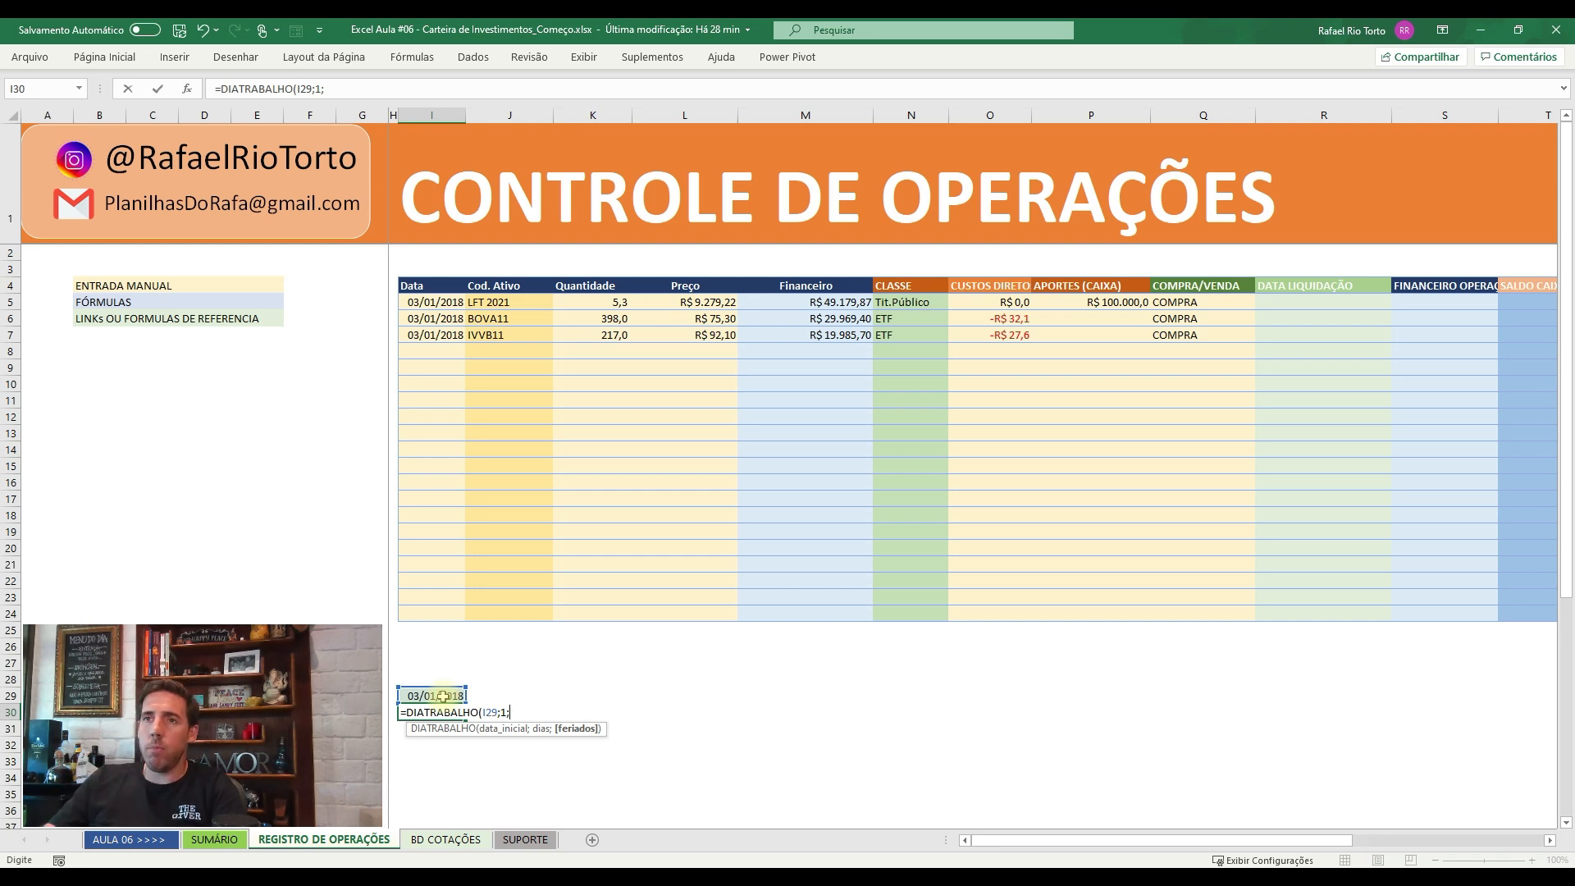
key(BackSpace)
text())
key(Return)
key(Up)
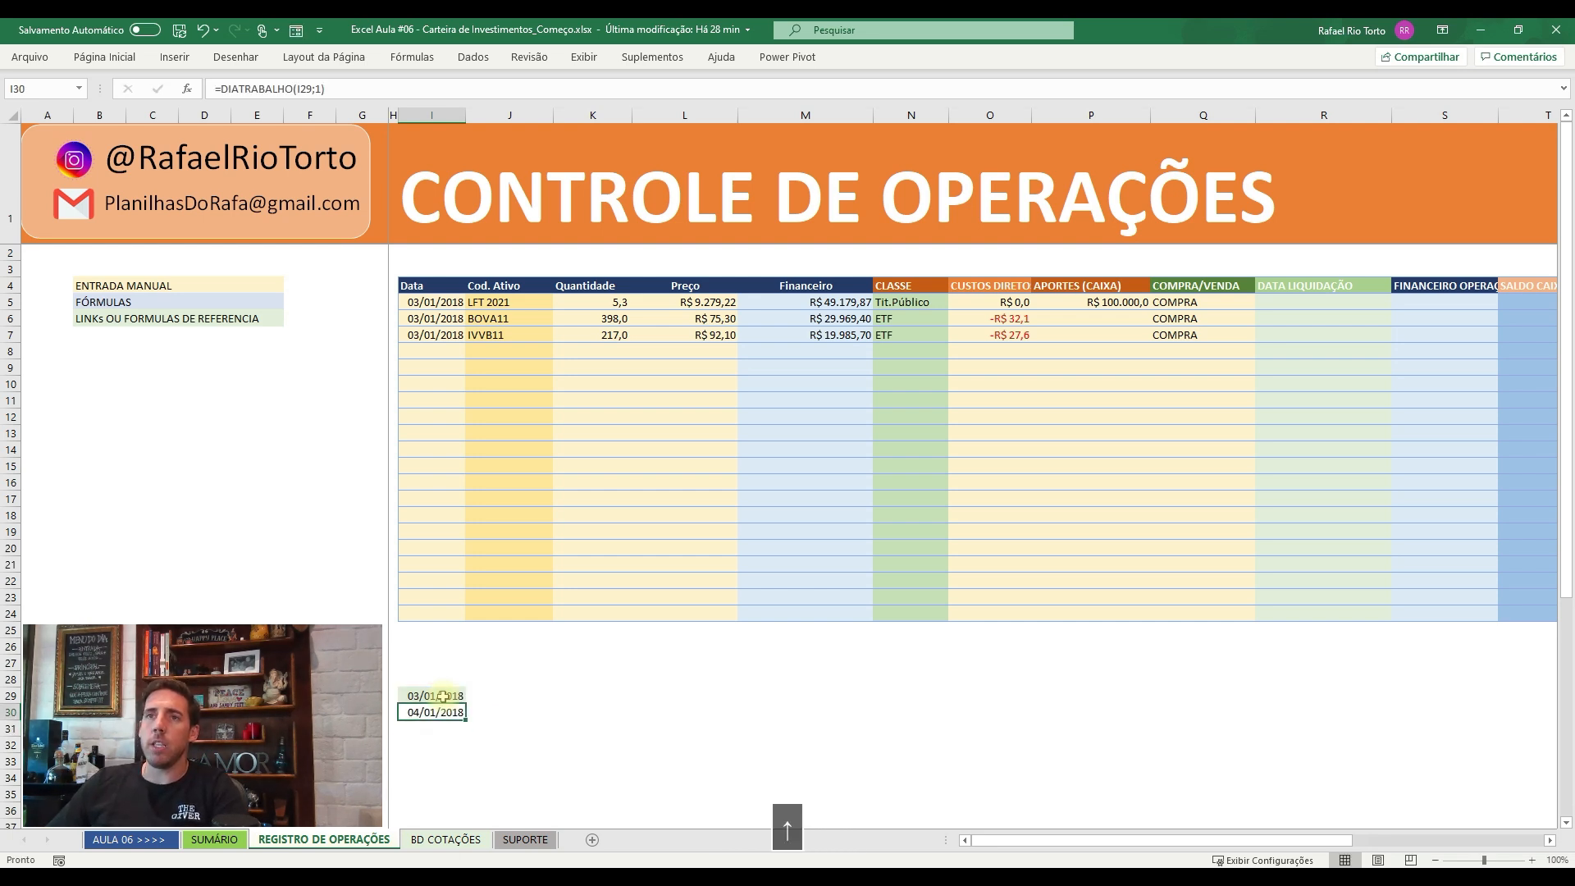
drag(465, 718, 465, 811)
scroll(537, 715, down, 3)
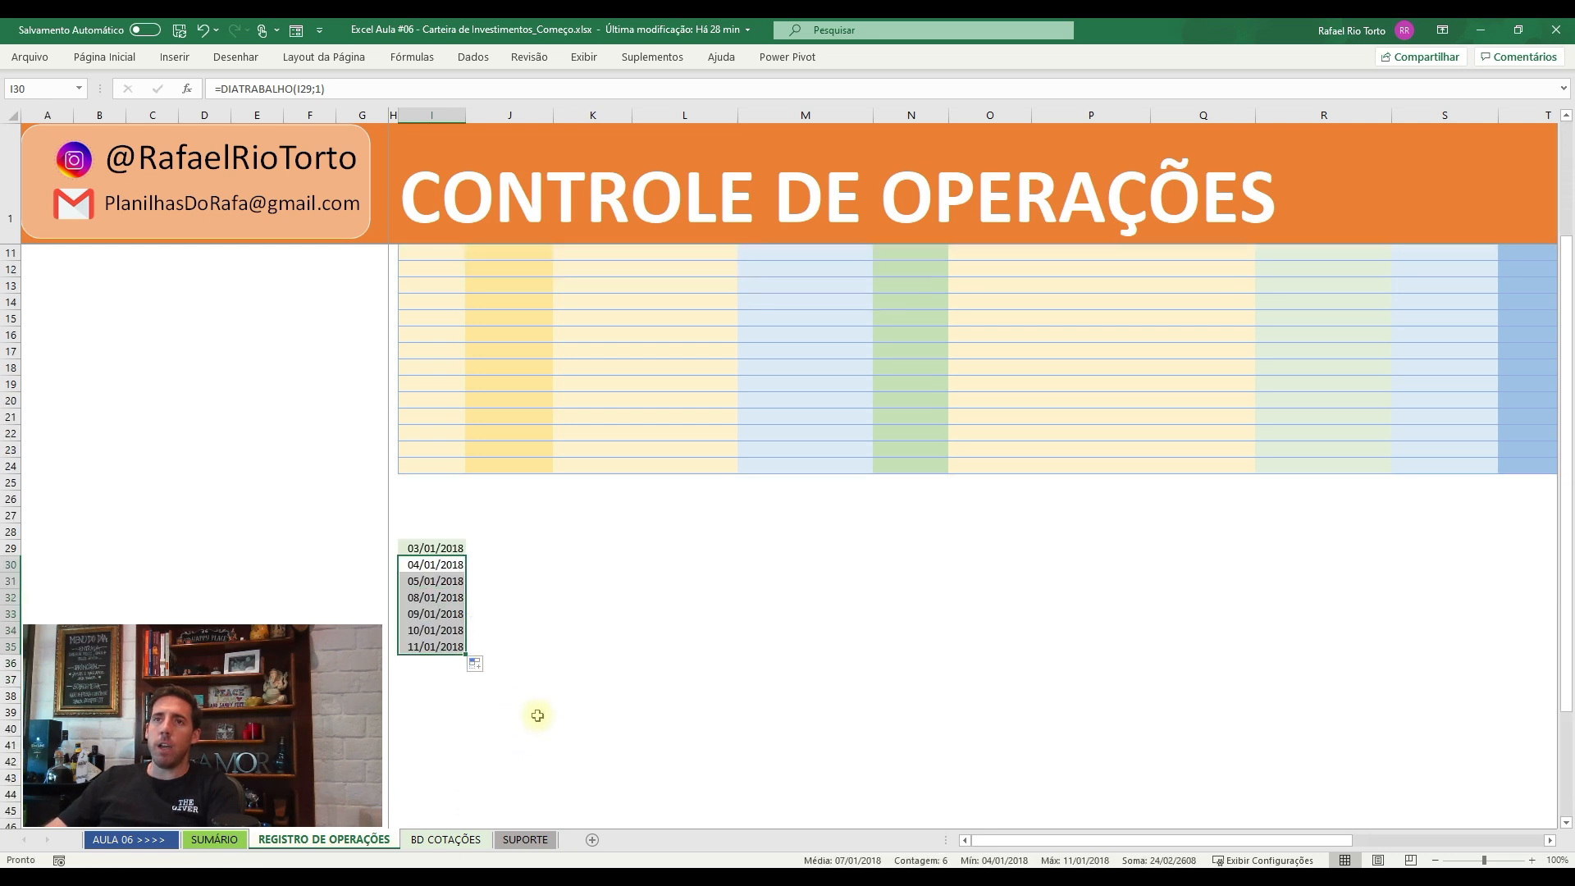
- Examine the sequence of business days in I29:I35, checking how DIATRABALHO treats weekends
click(450, 565)
click(444, 547)
key(Down)
key(Down)
key(Down)
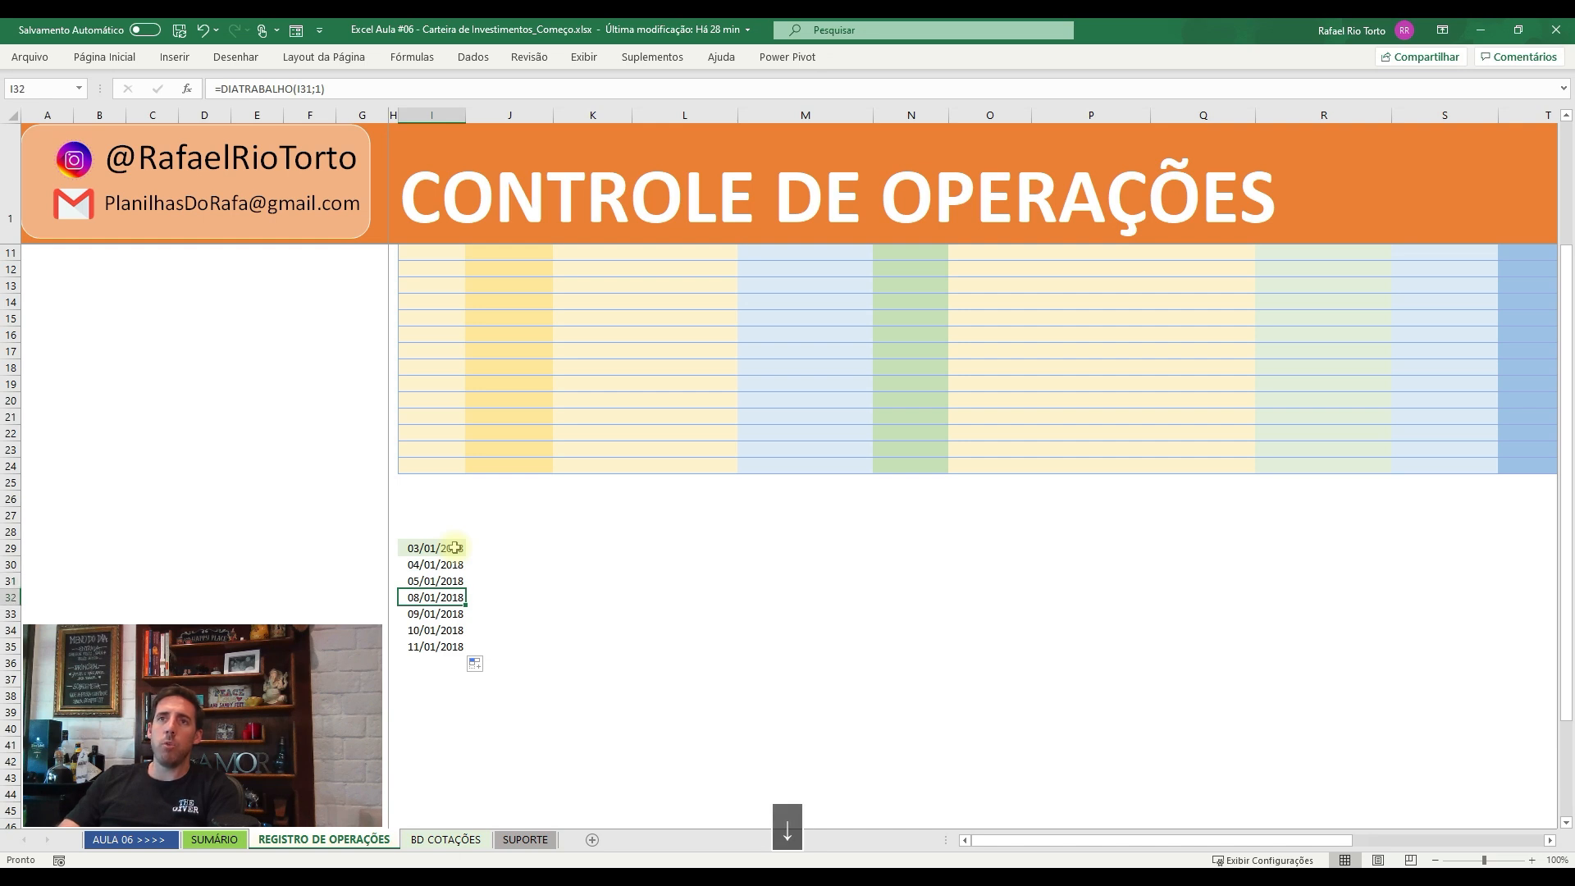
key(Up)
key(Down)
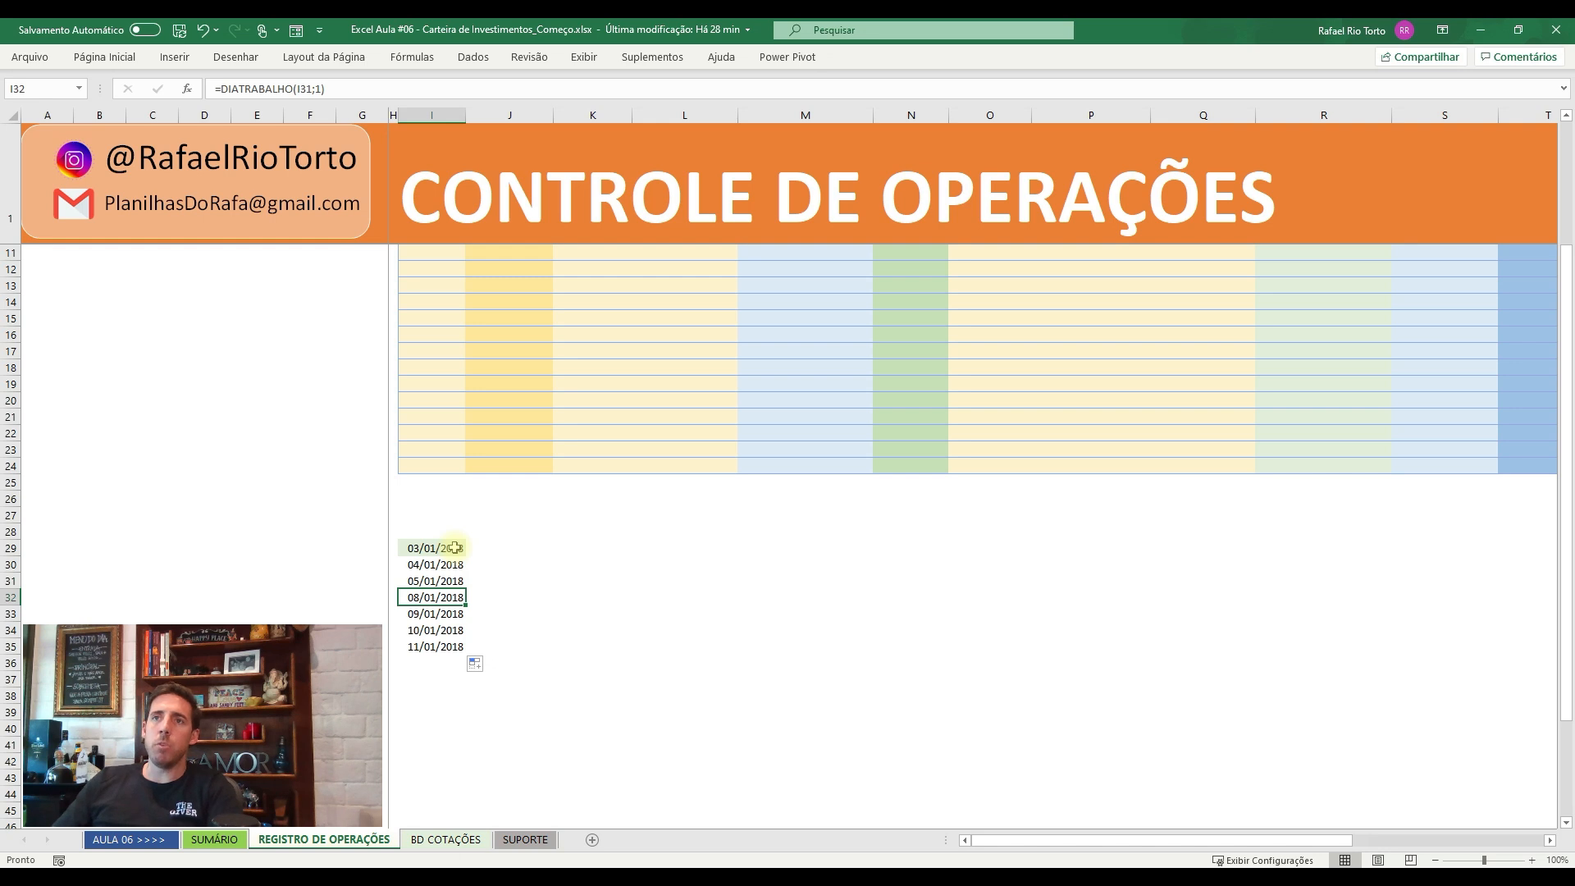
key(Down)
key(Down)
key(Up)
key(Down)
key(Down)
key(Down)
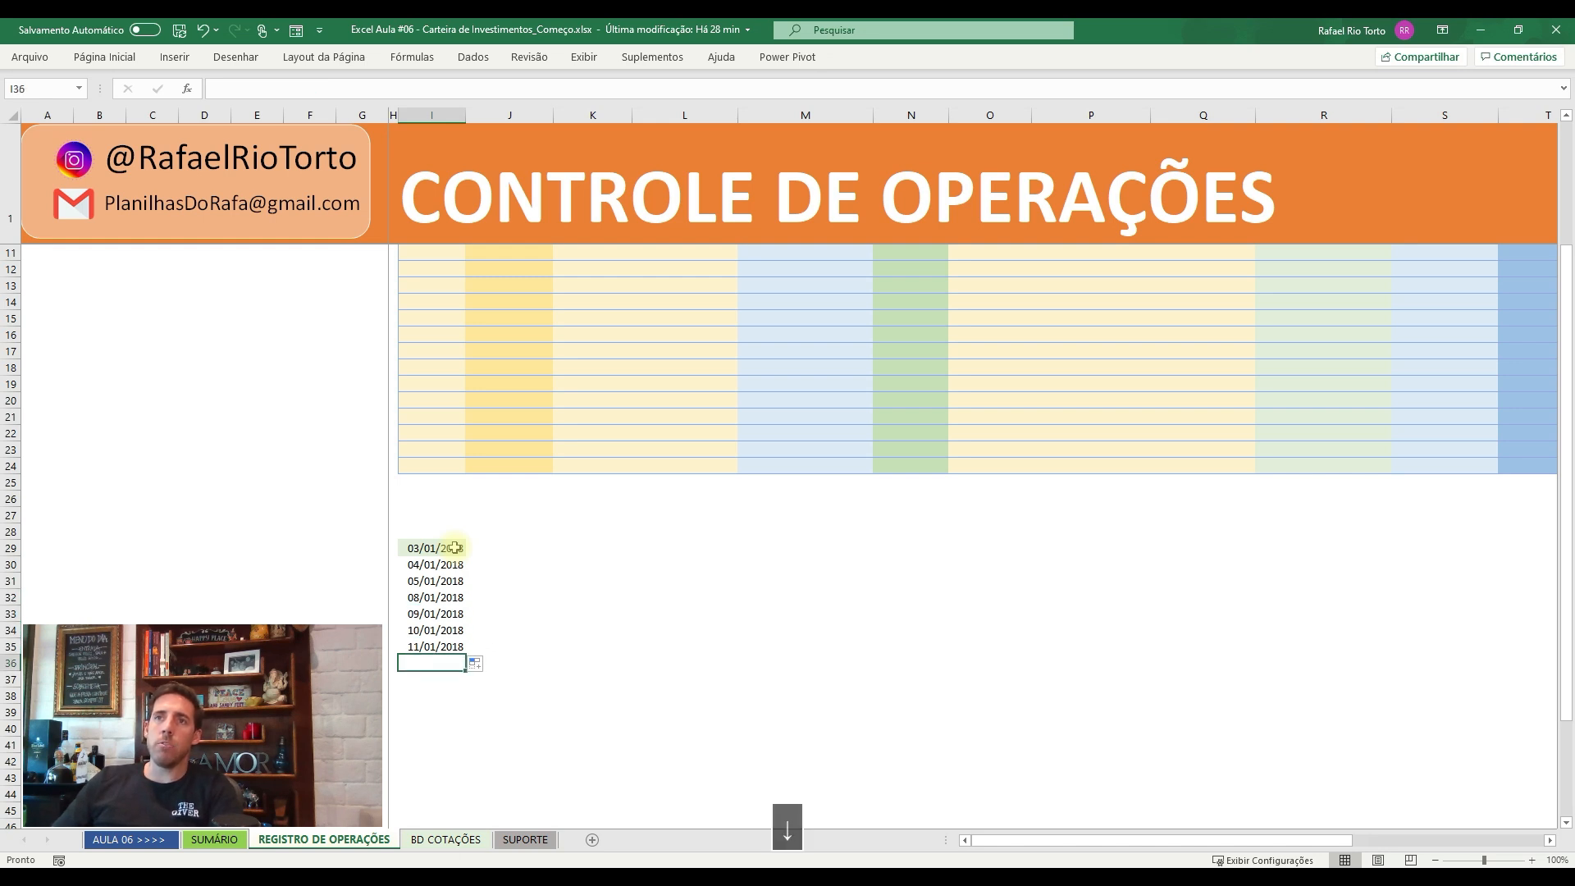
- Extend the DIATRABALHO date series from I35 down to I37 and enter =DIA.DA.SEMANA(I29) in J29
click(447, 644)
drag(465, 654, 468, 683)
click(482, 550)
text(=DIA)
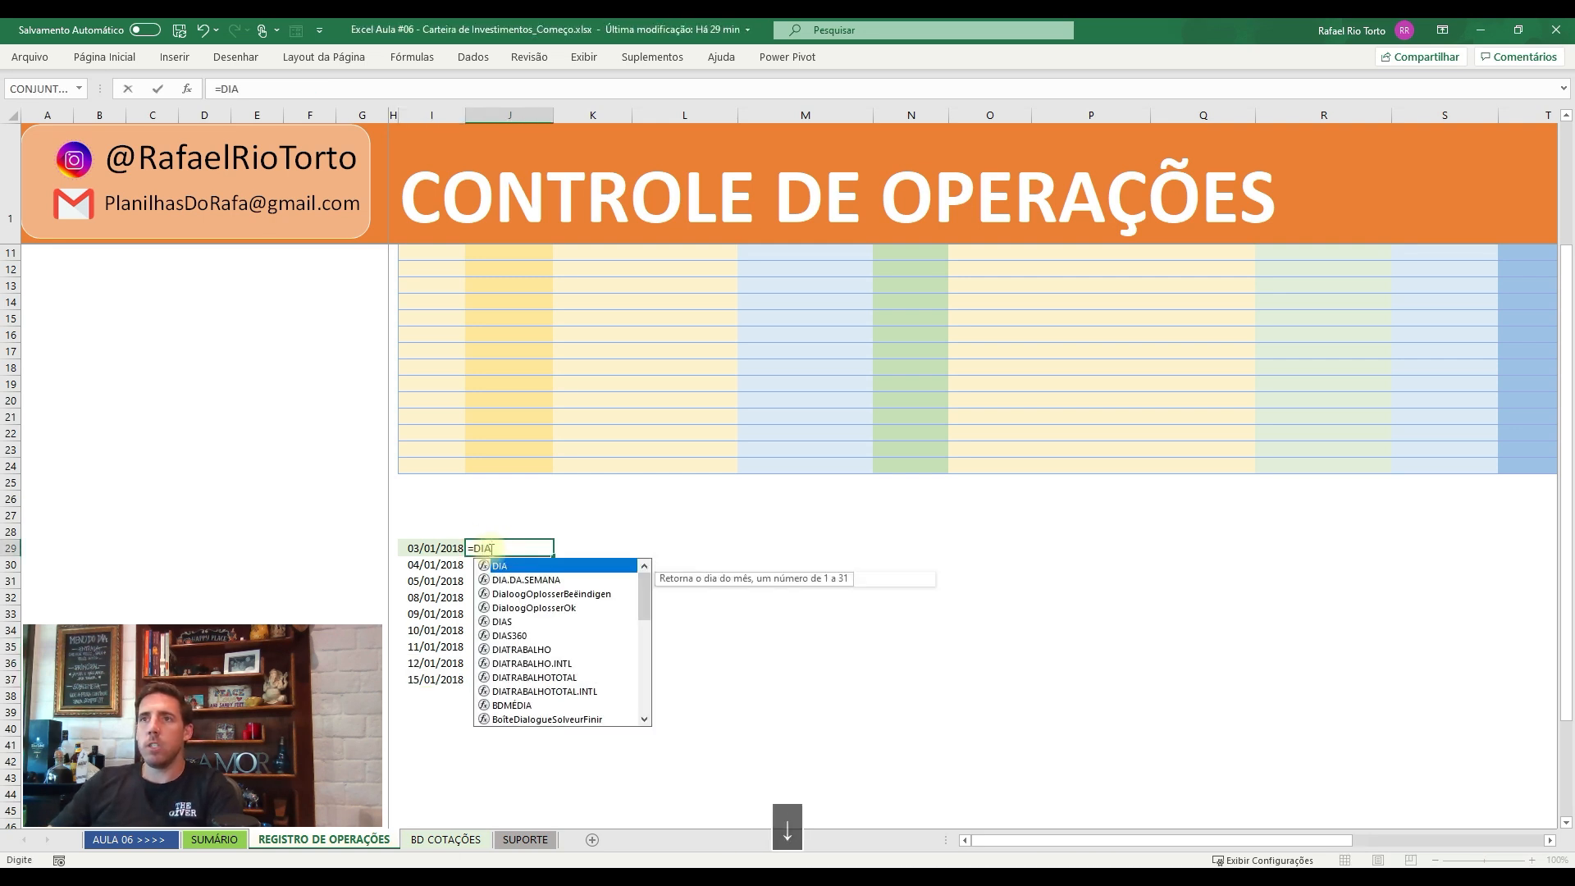
key(Down)
key(Tab)
key(Left)
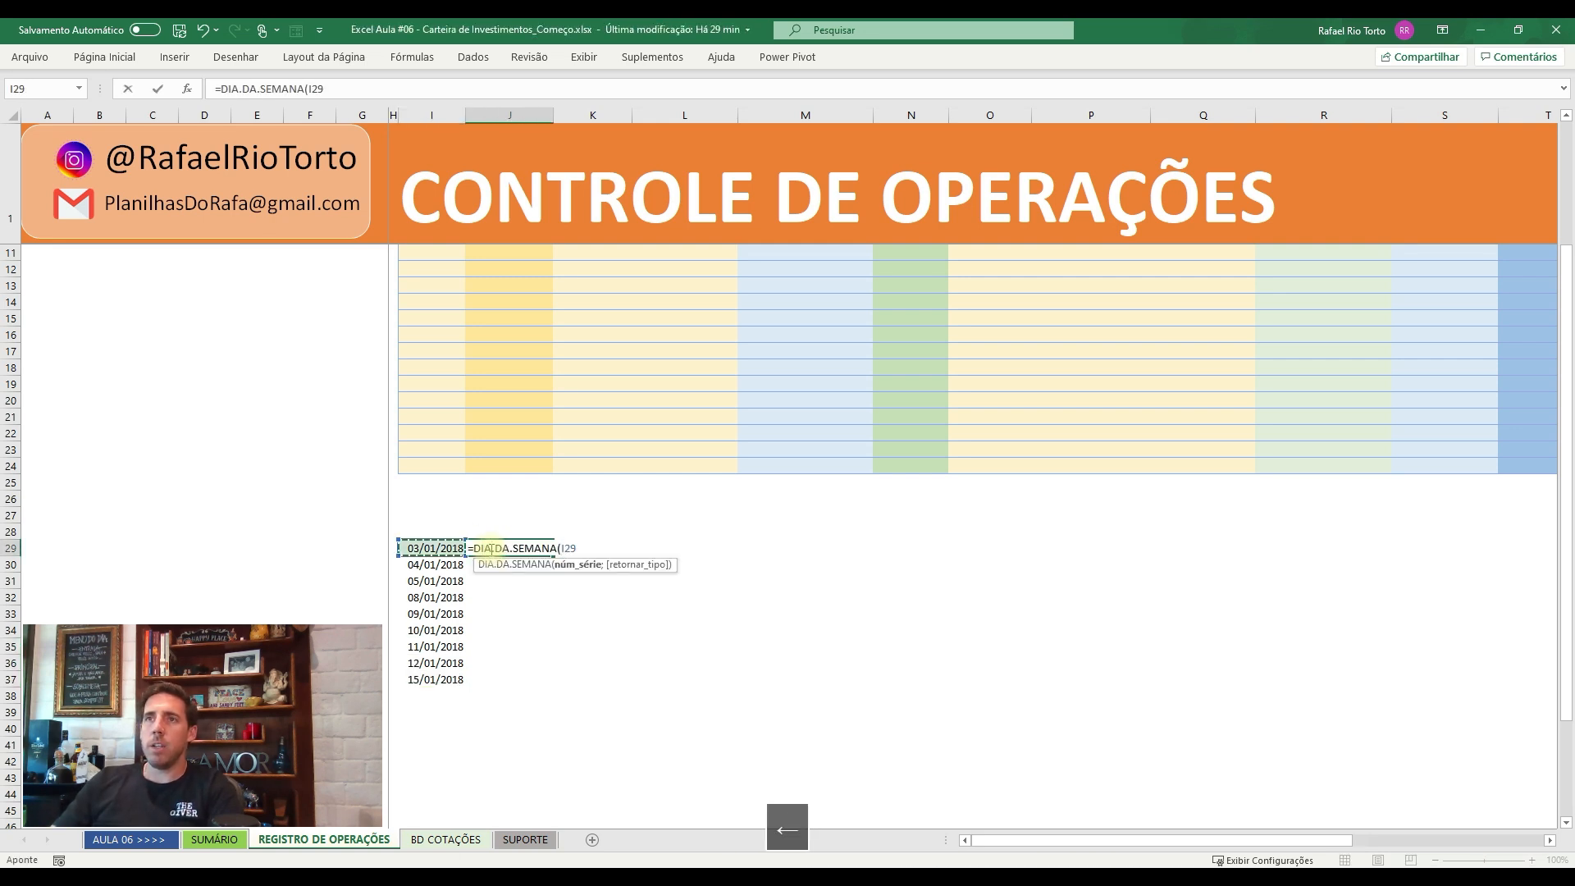
text())
key(Return)
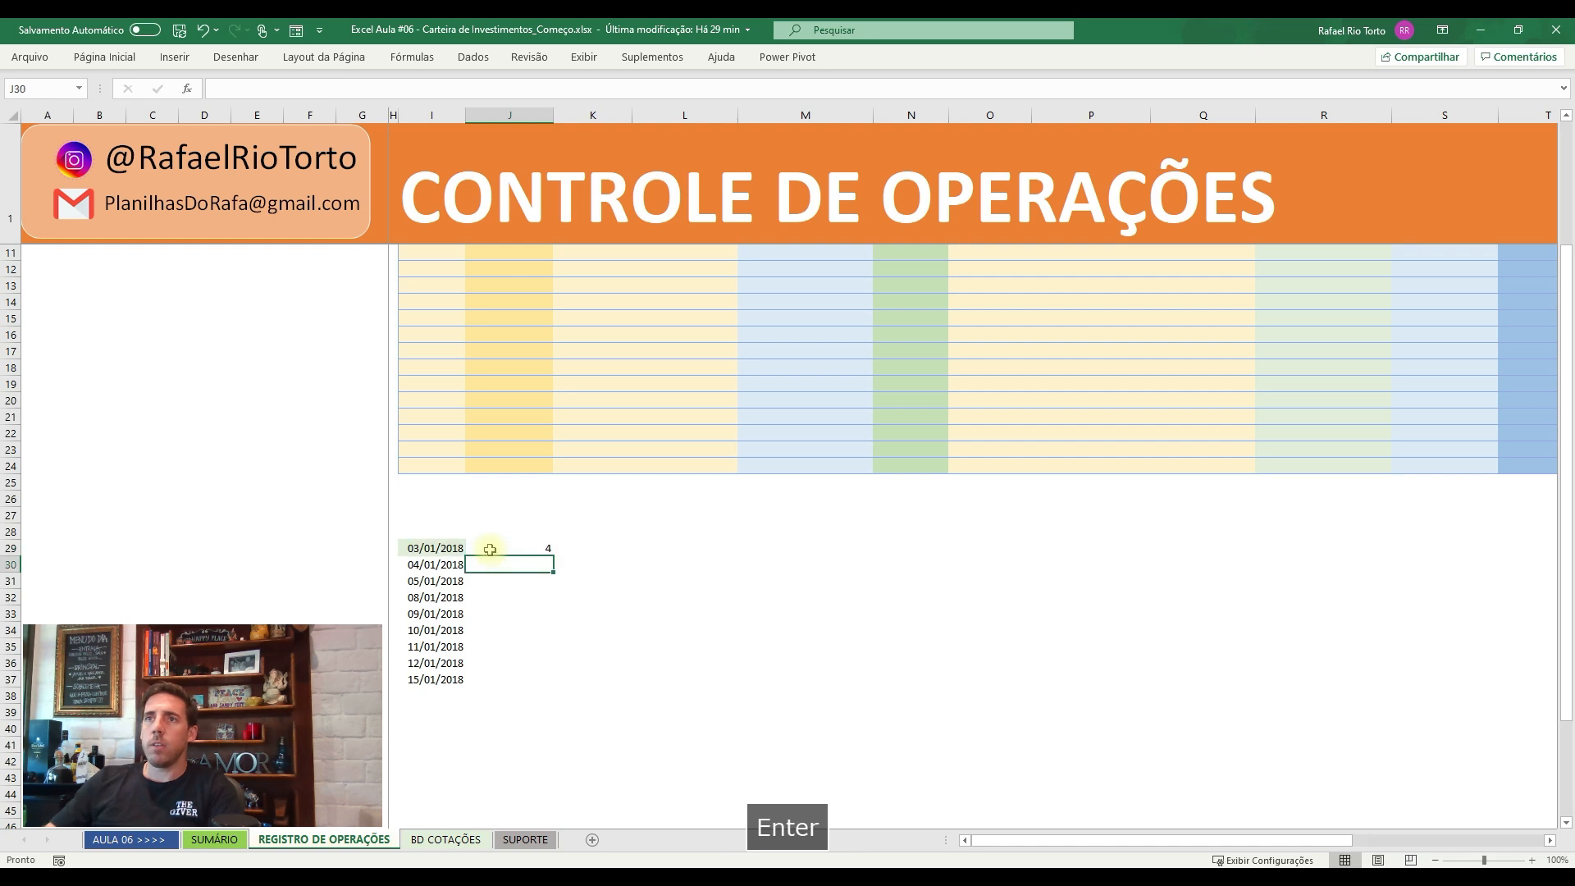
- Fill the DIA.DA.SEMANA formula from J29 down to J37, alongside the dates
key(Up)
click(553, 560)
click(549, 552)
double_click(555, 558)
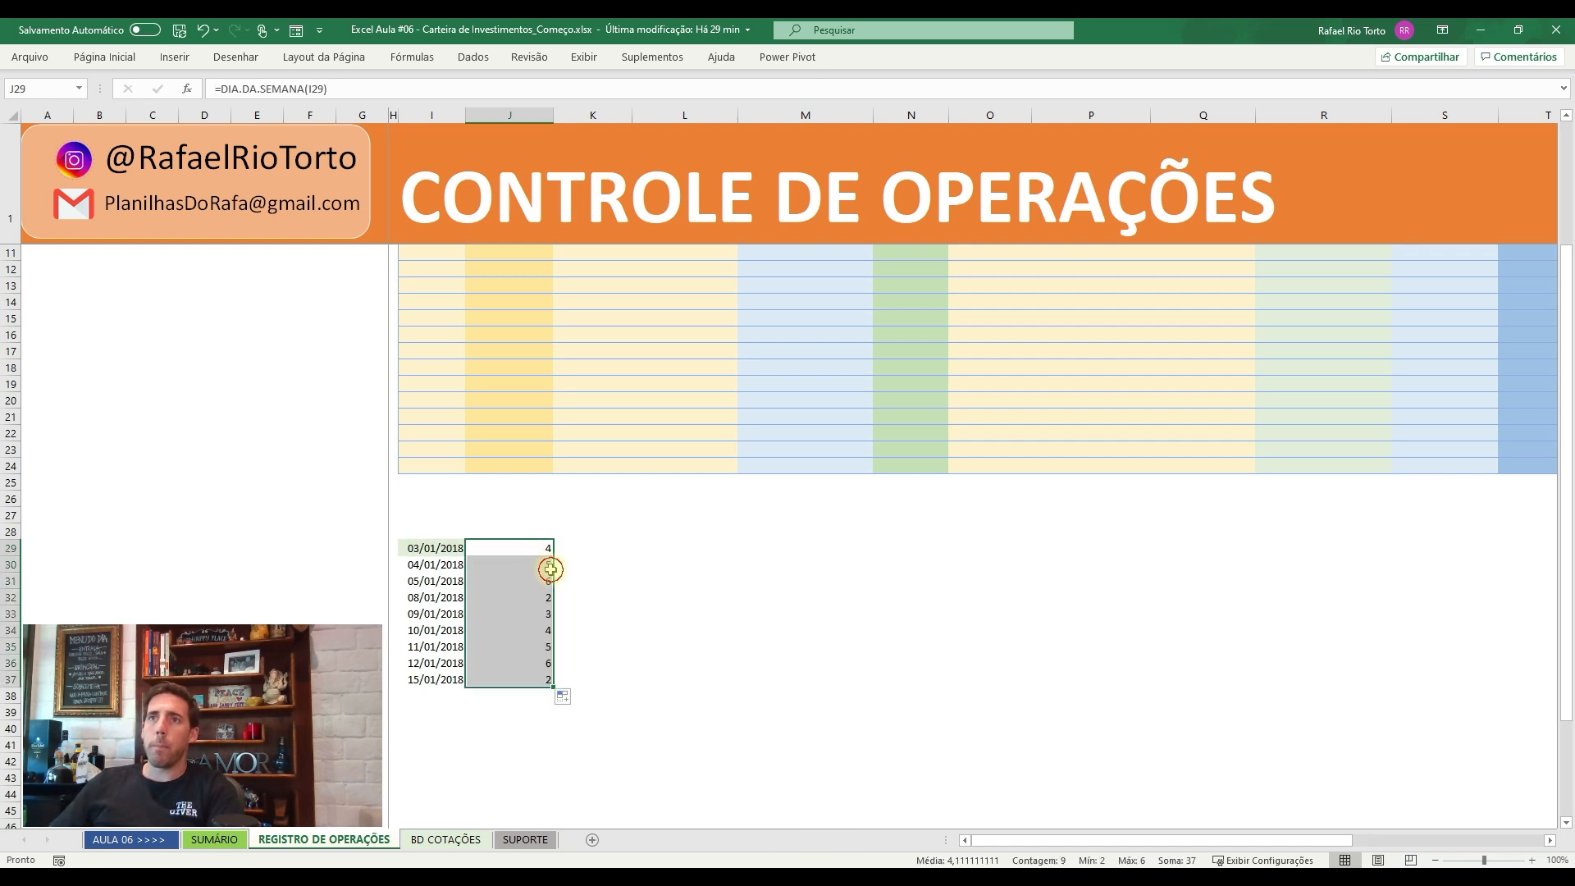
- Compare the weekday numbers in column J with the dates in column I, checking how the sequence passes over weekends
click(547, 564)
key(Down)
key(Down)
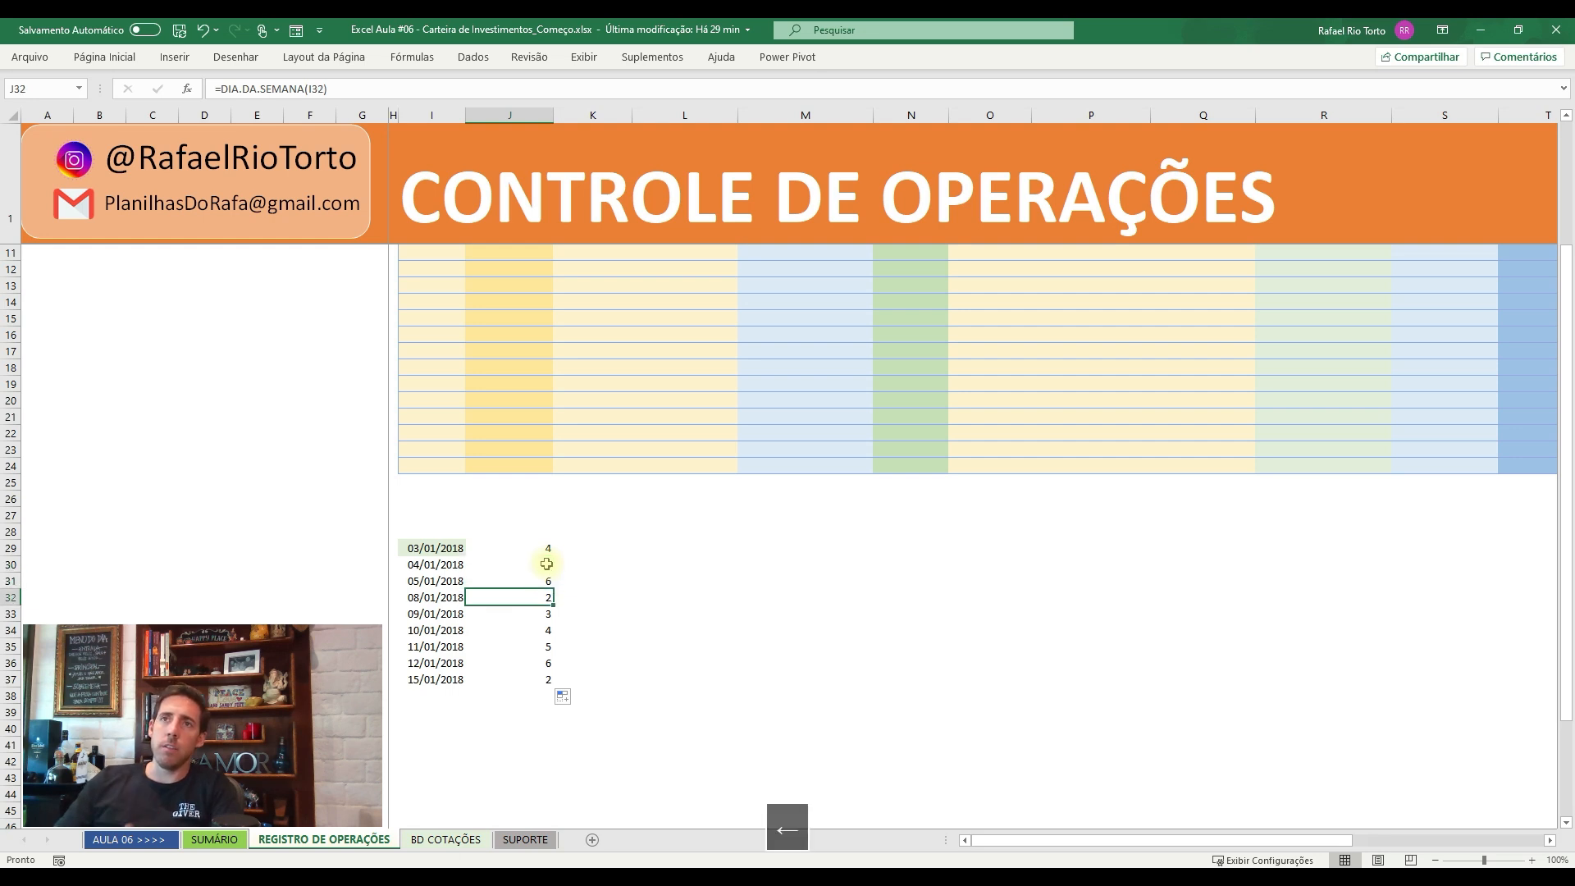
key(Left)
key(Up)
key(Down)
key(Right)
key(Right)
key(Left)
key(Left)
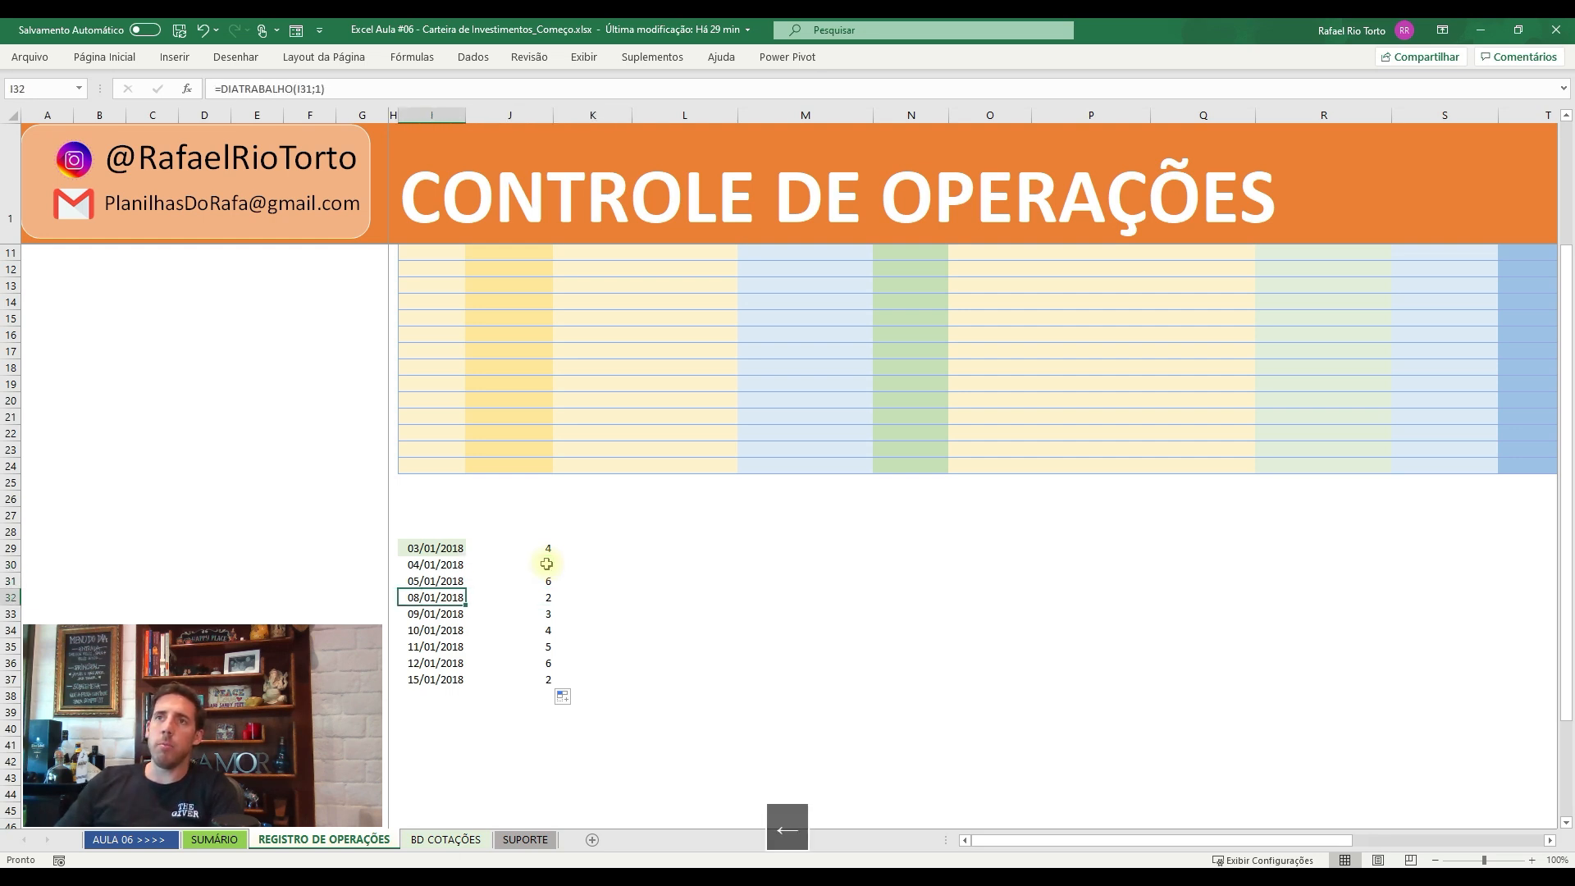
key(Right)
key(Down)
key(Down)
key(Down)
key(Down)
key(Left)
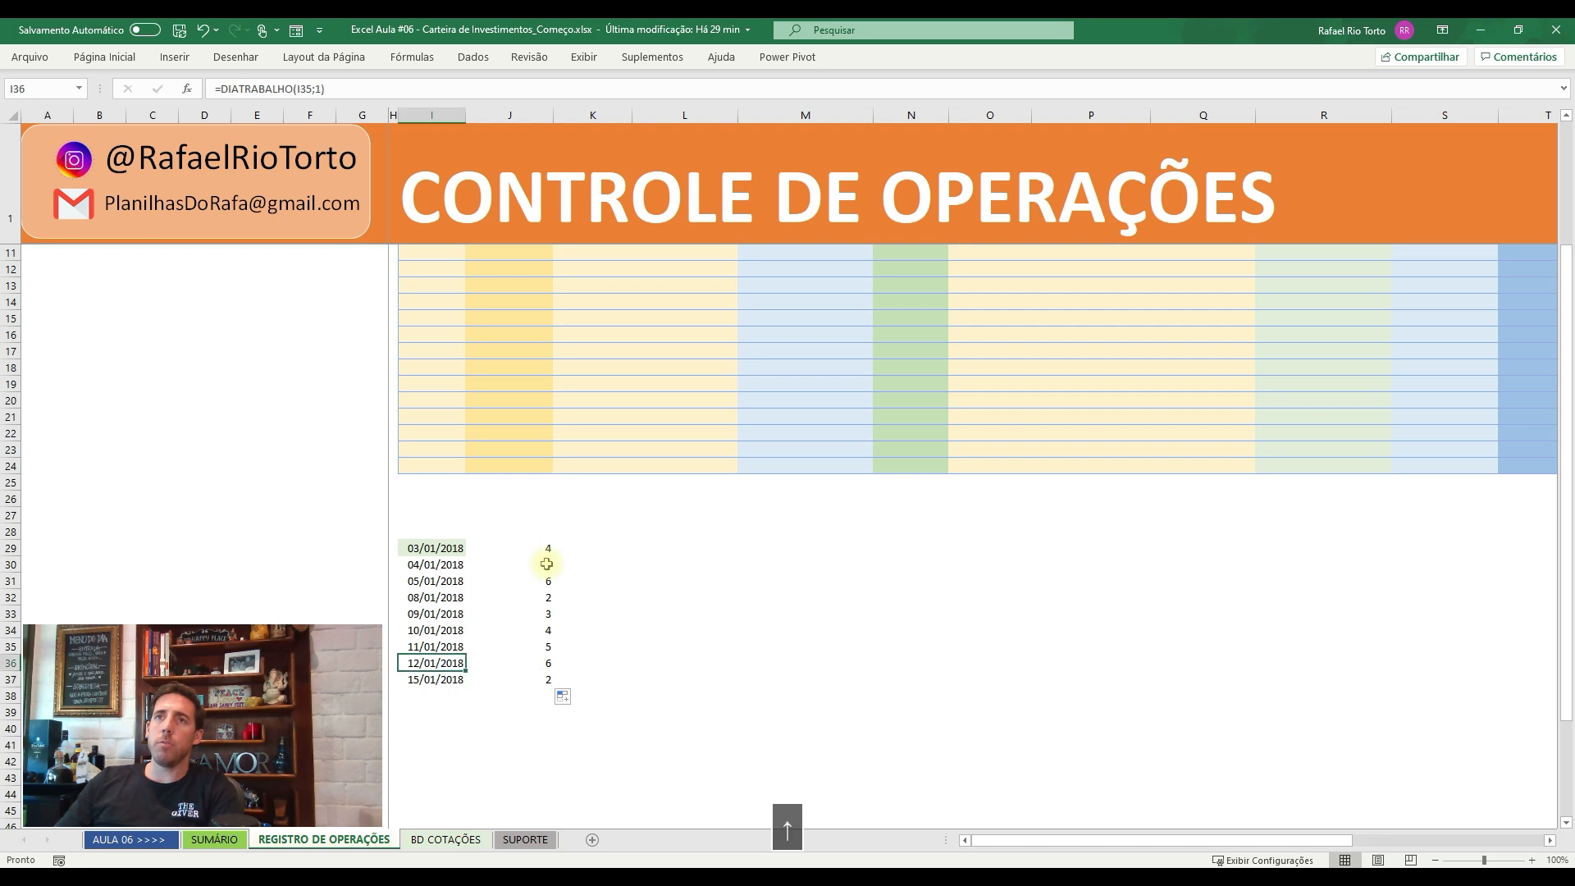
- Extend the date and weekday formulas in columns I and J down to row 50
click(415, 681)
mouse_move(467, 679)
mouse_down()
mouse_move(551, 679)
mouse_move(529, 830)
mouse_move(517, 766)
mouse_up()
click(648, 581)
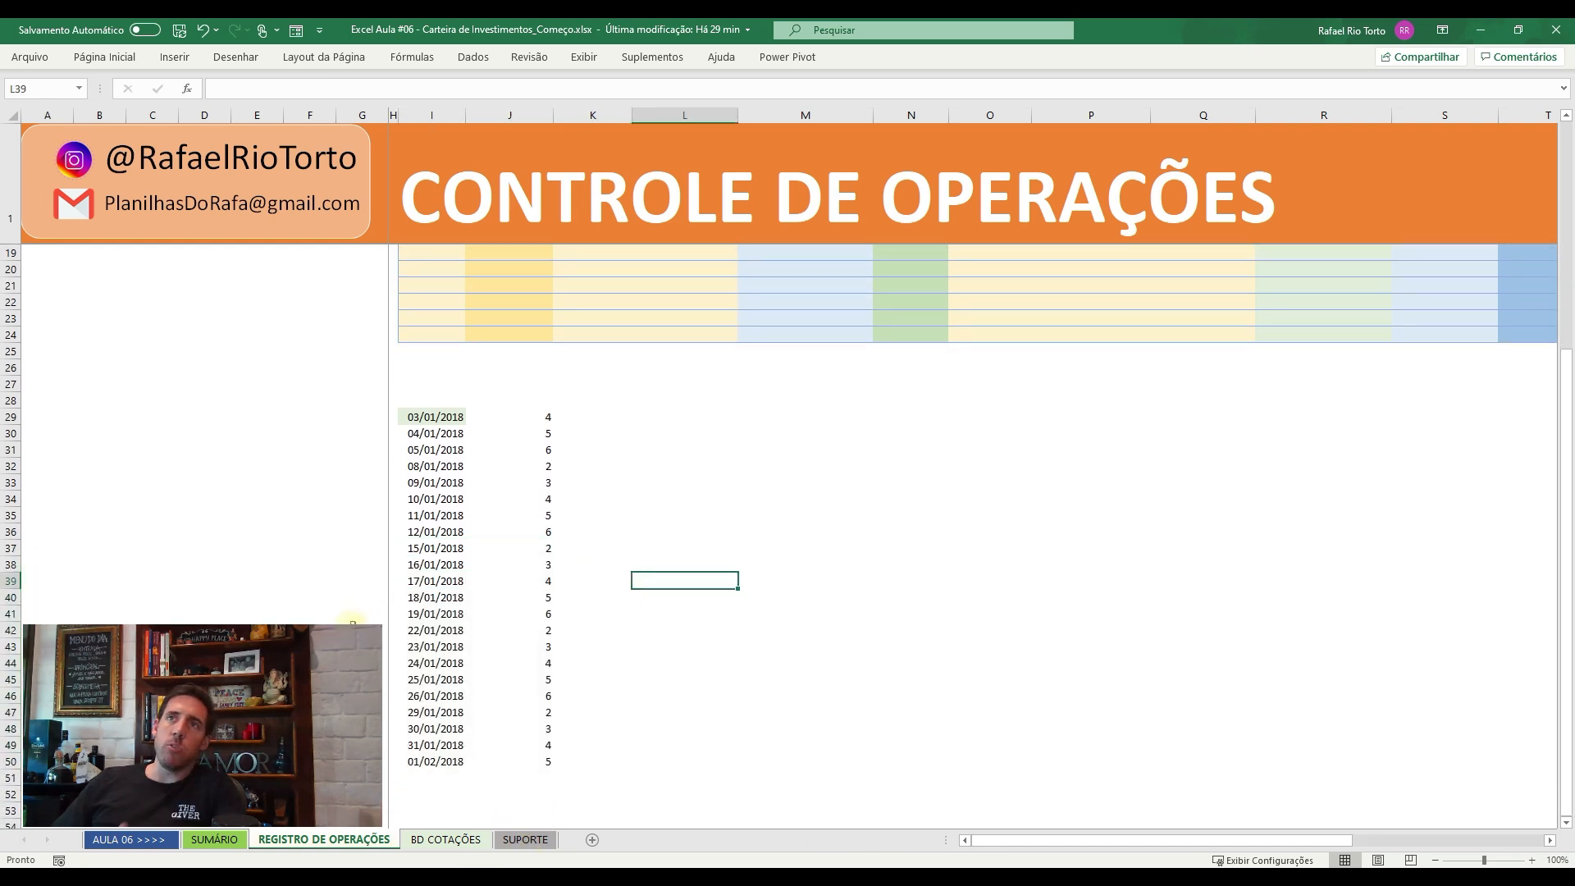
- Check the empty DATA LIQUIDAÇÃO cell and first operation date against the LFT 2021 settlement terms on the SUPORTE sheet
scroll(369, 607, up, 6)
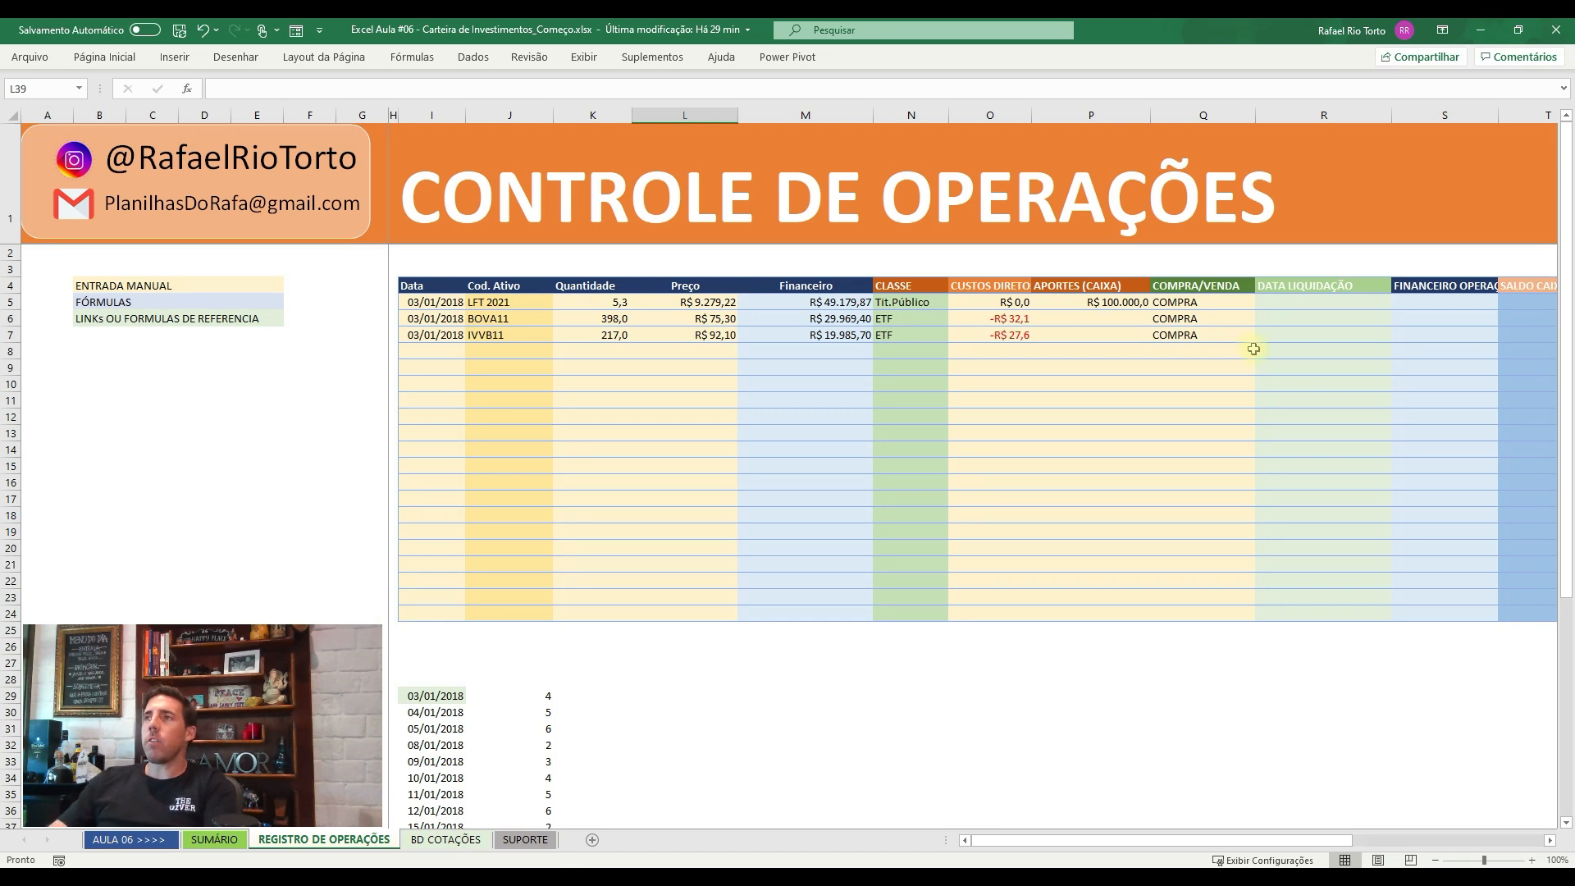
click(1313, 302)
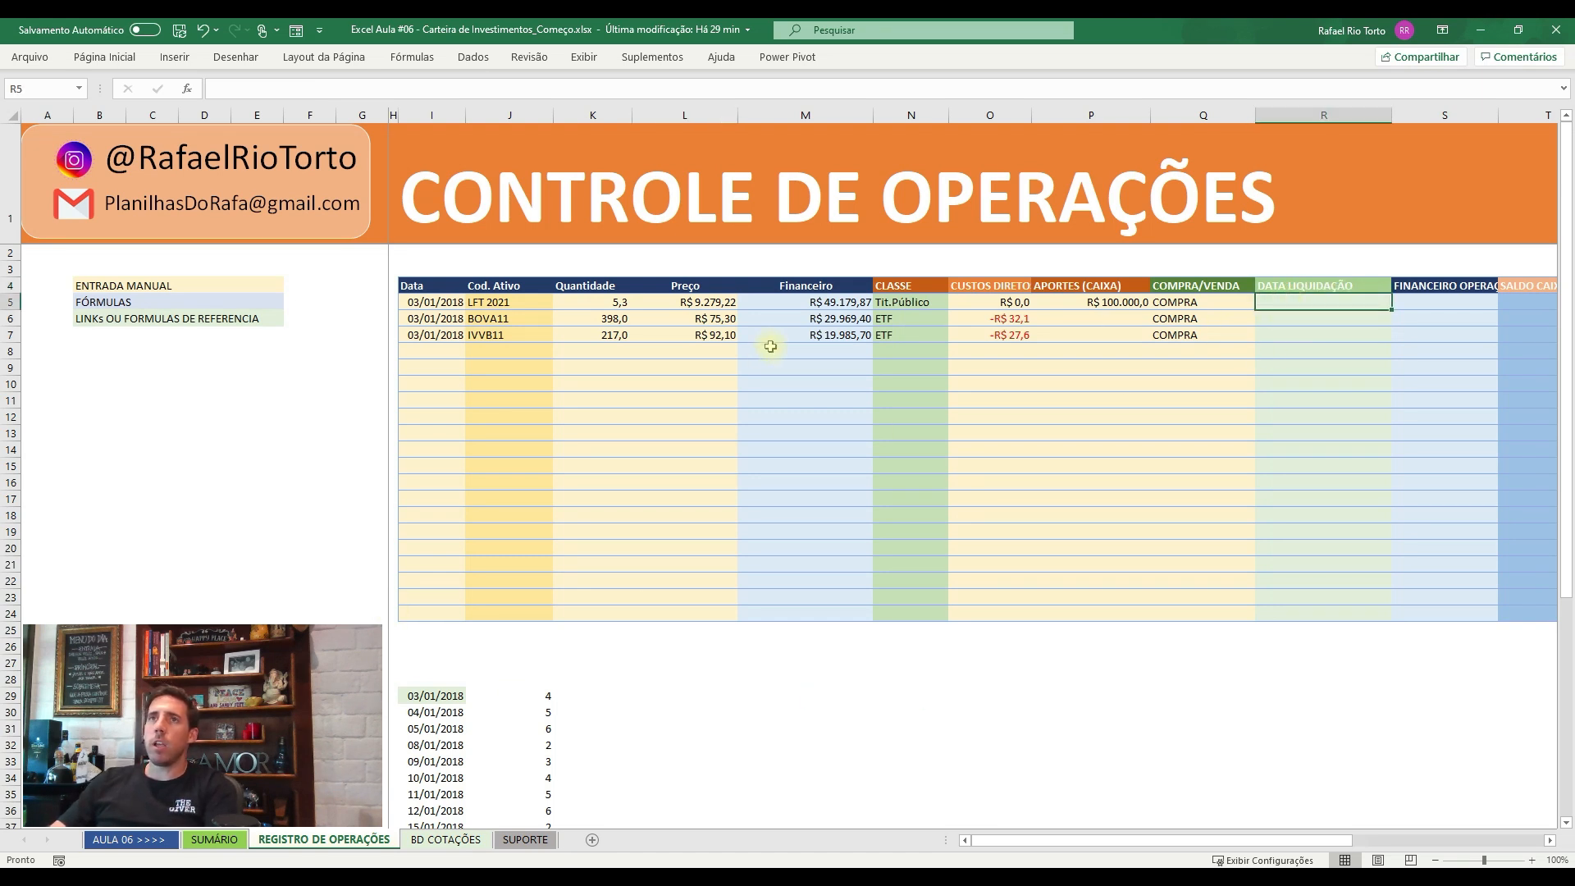
click(437, 302)
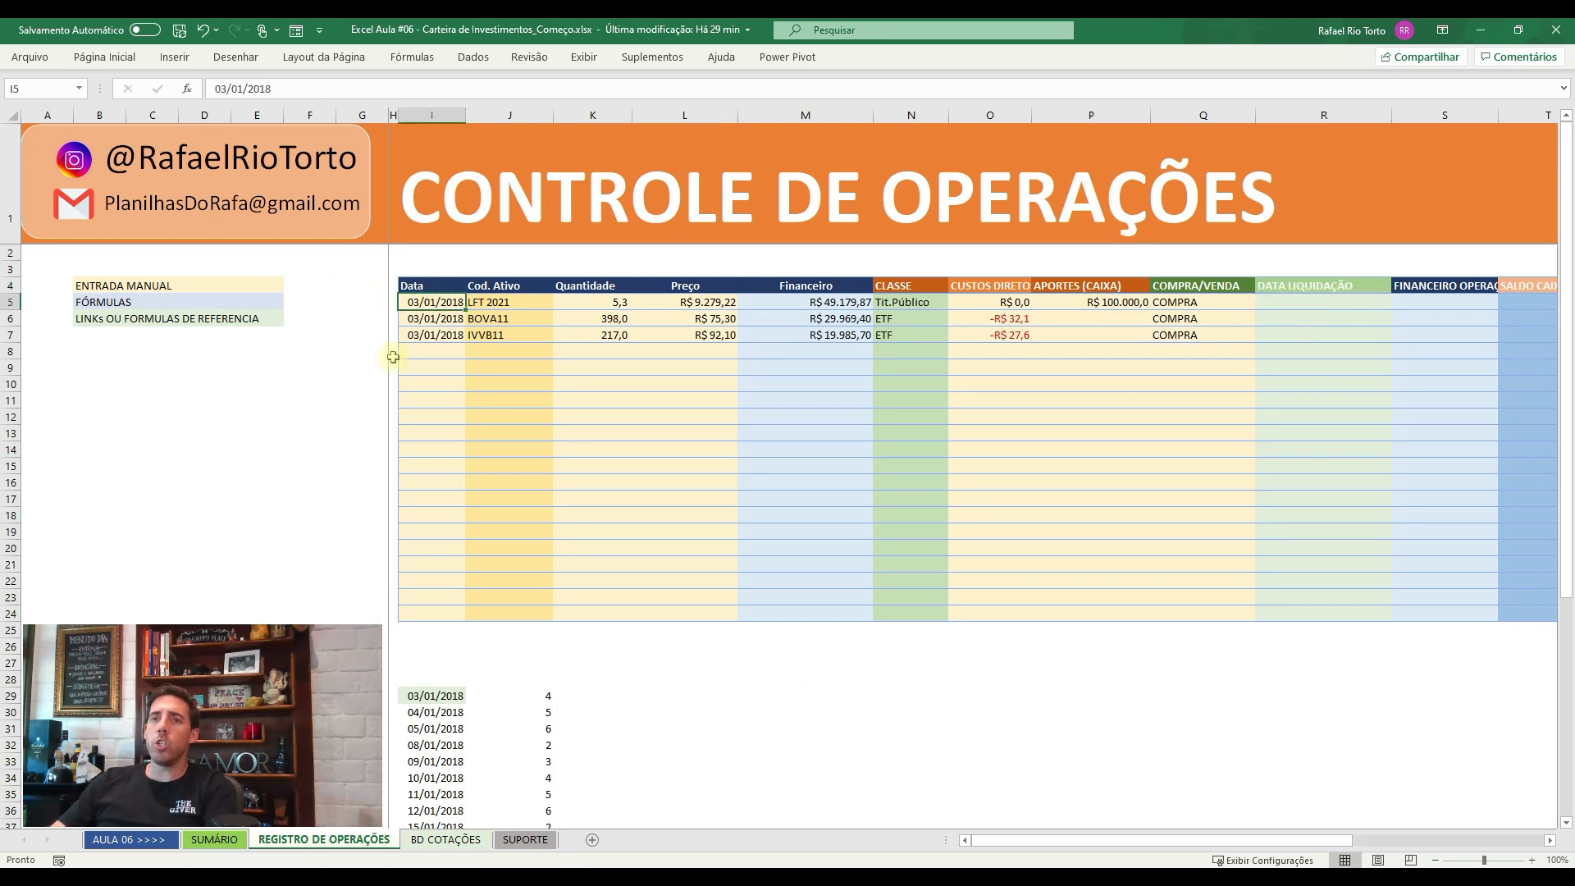
click(523, 839)
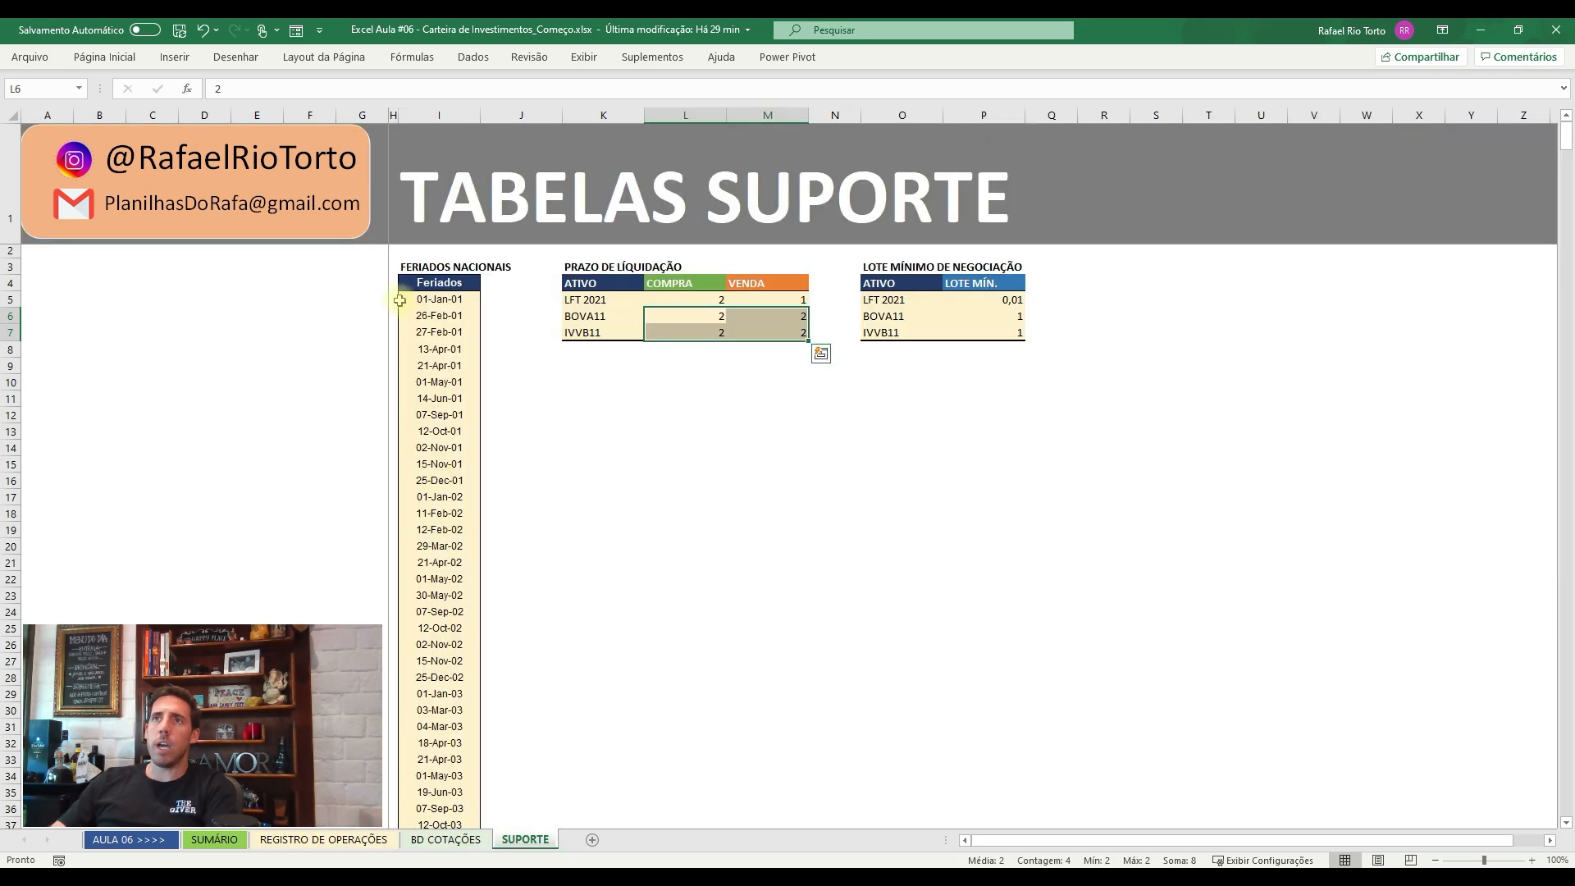
click(613, 302)
click(712, 302)
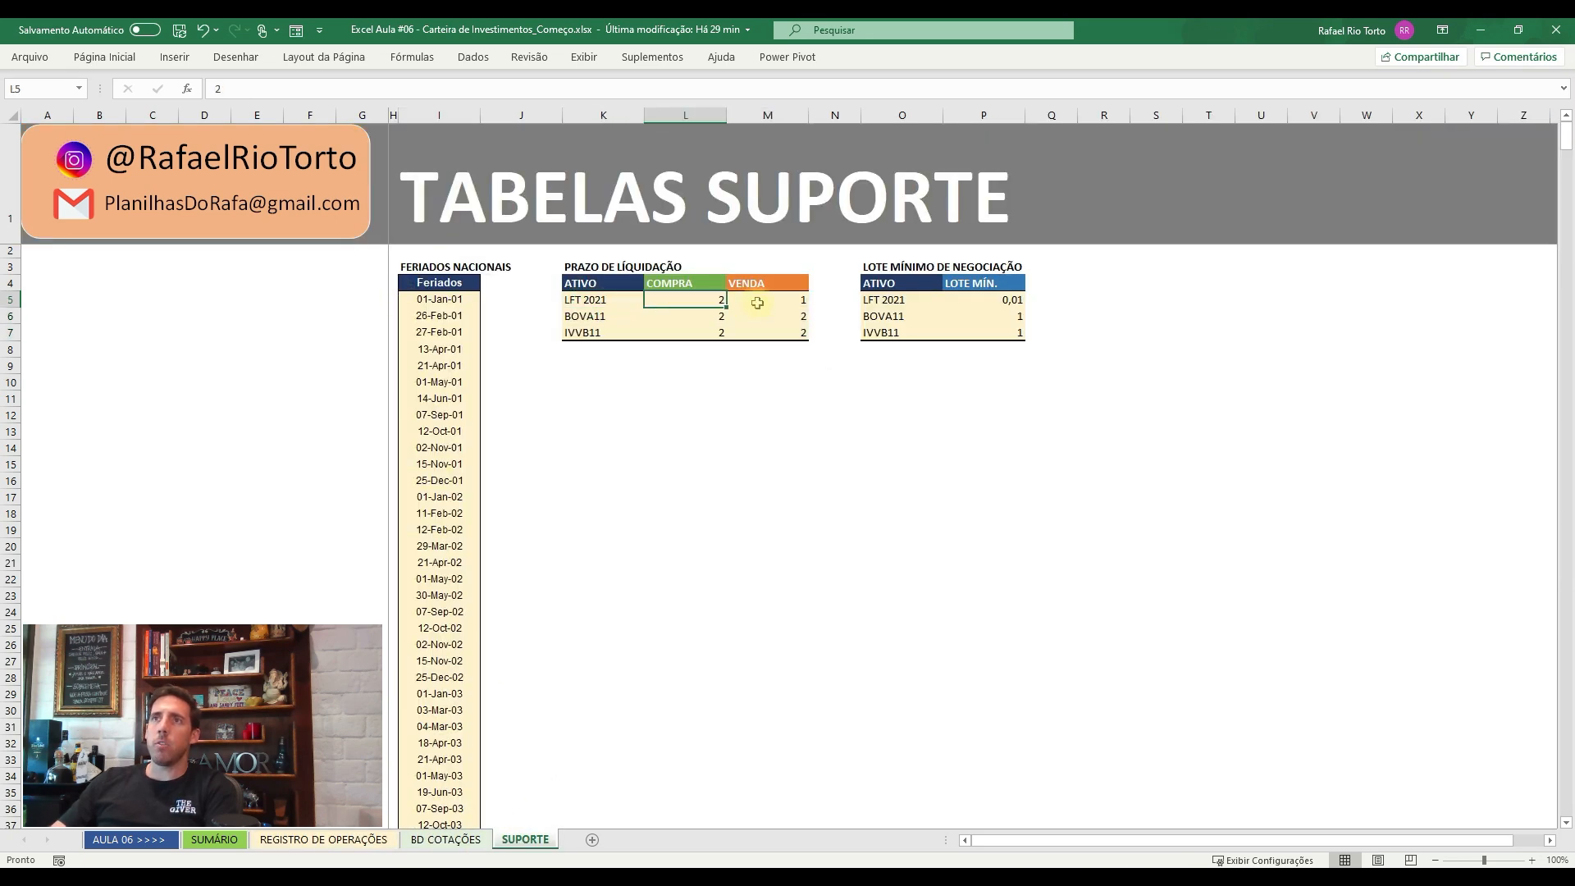
click(565, 302)
click(698, 300)
click(578, 301)
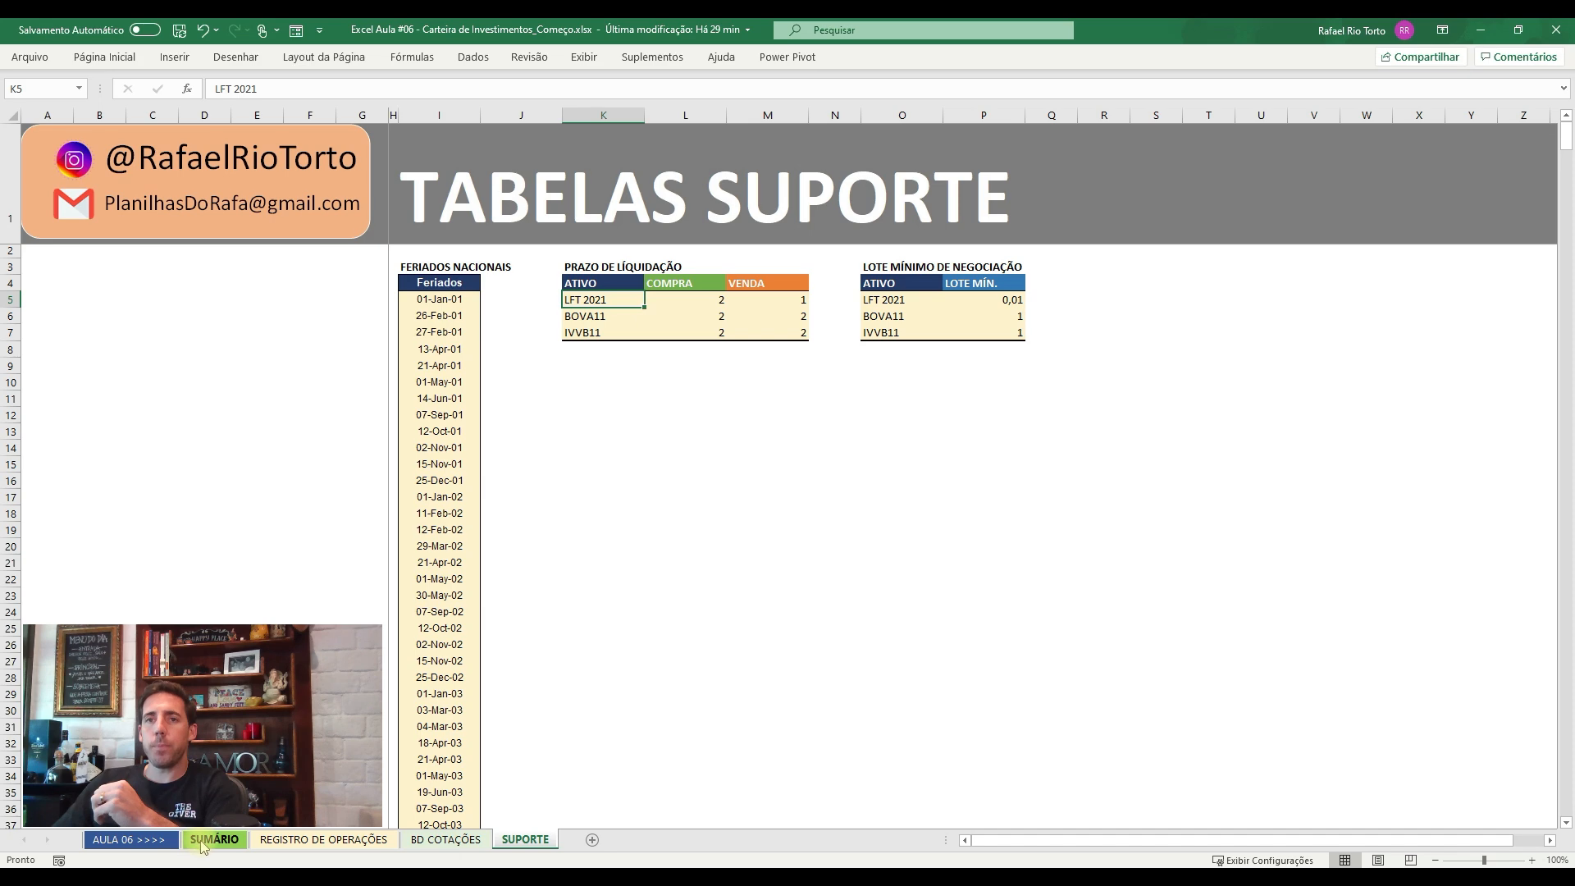
click(203, 843)
click(449, 840)
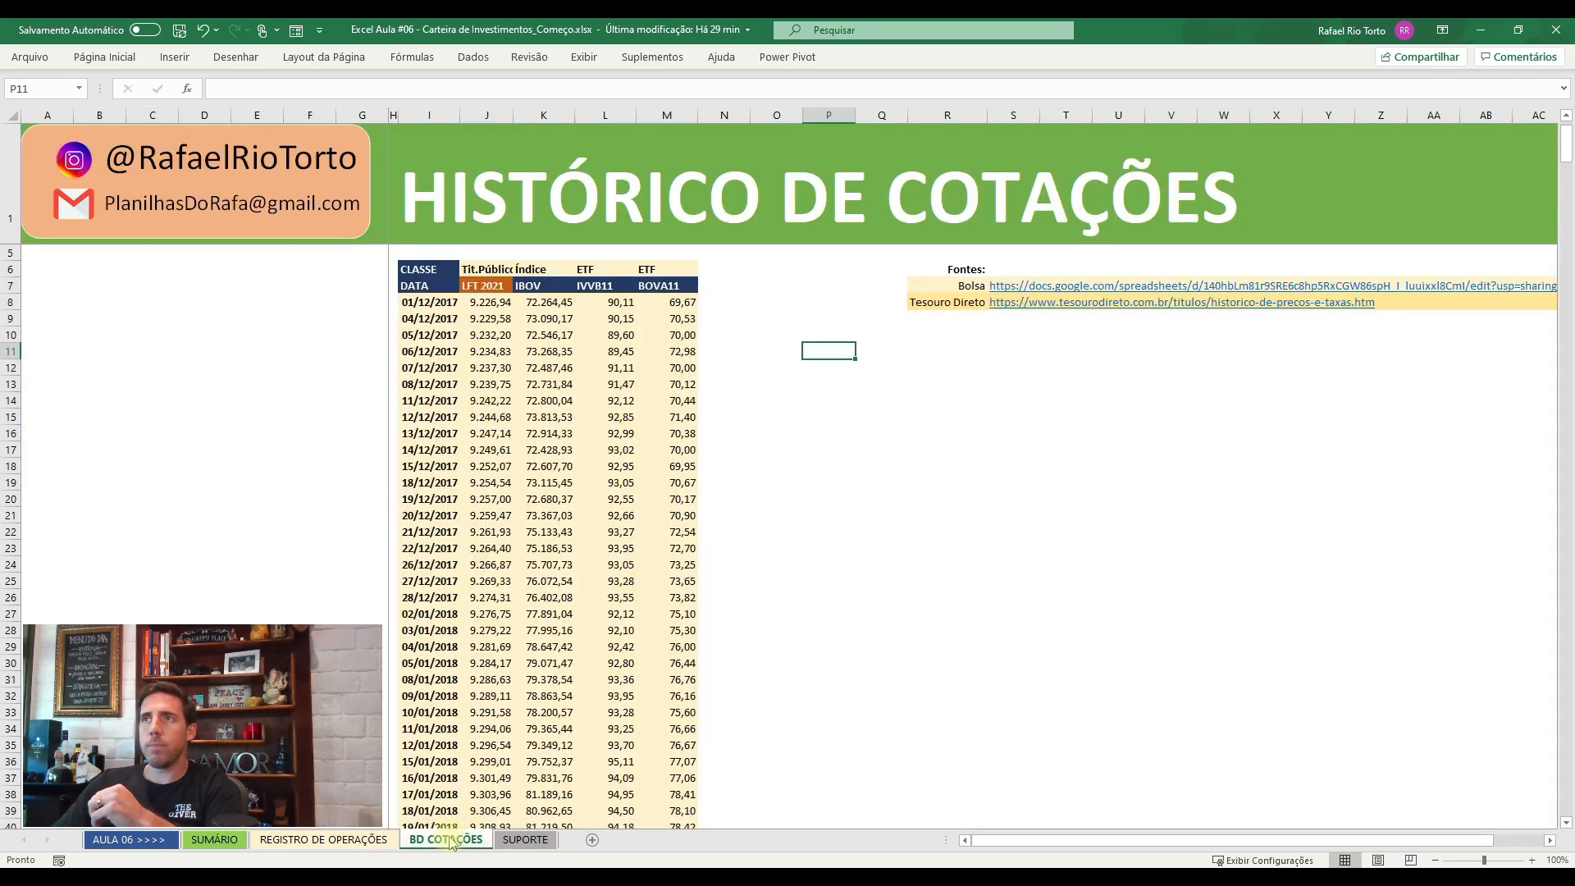
click(312, 840)
click(220, 842)
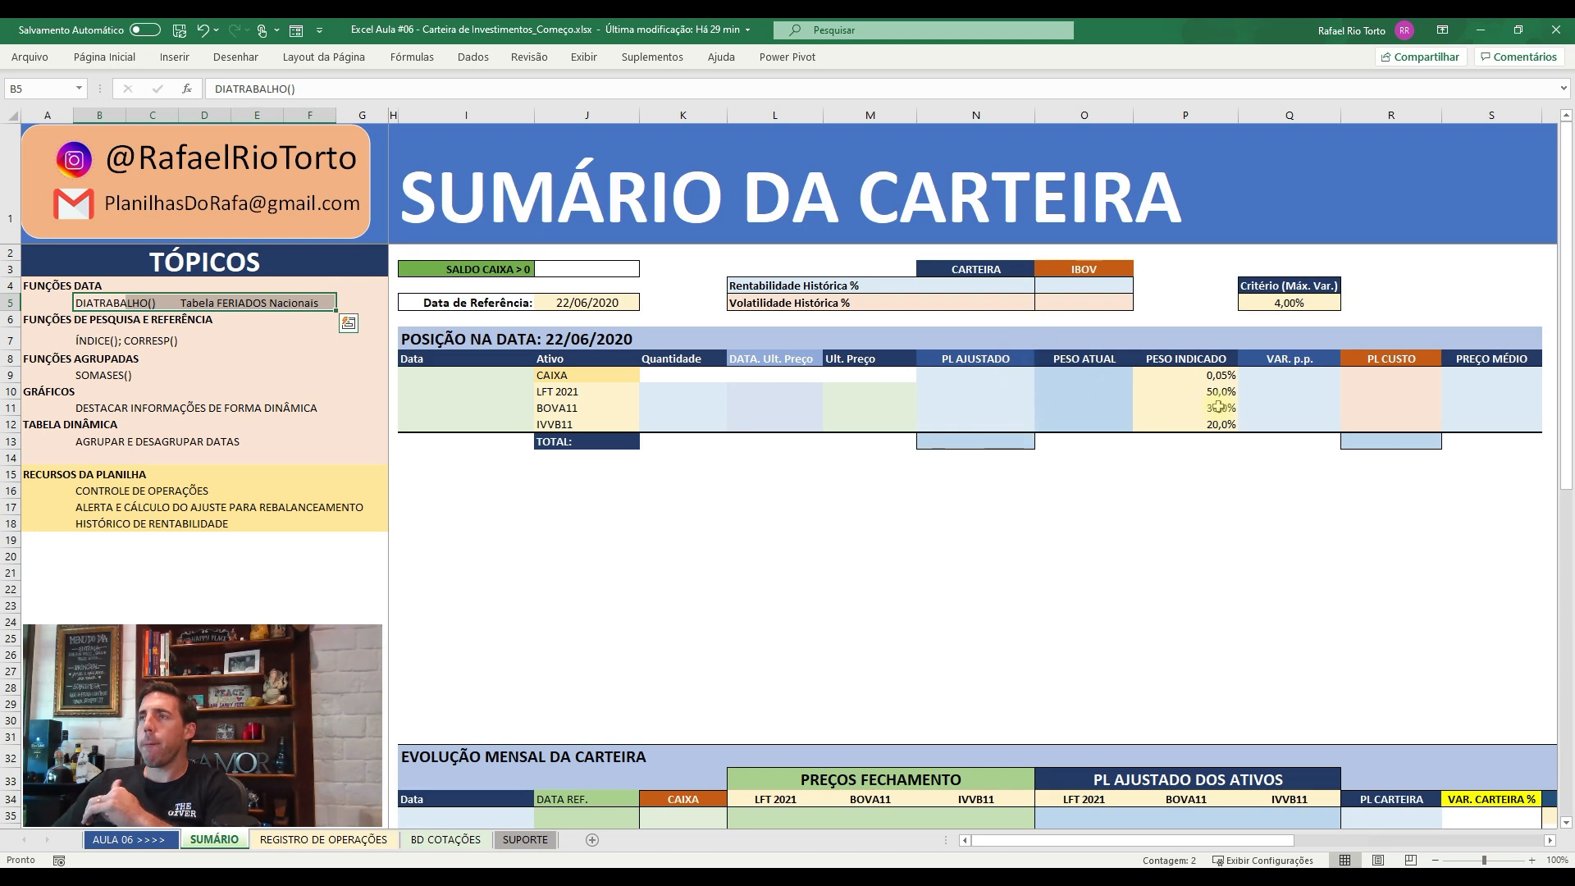
- Start a DIATRABALHO formula in the first DATA LIQUIDAÇÃO cell, R5, on the REGISTRO DE OPERAÇÕES sheet
click(332, 840)
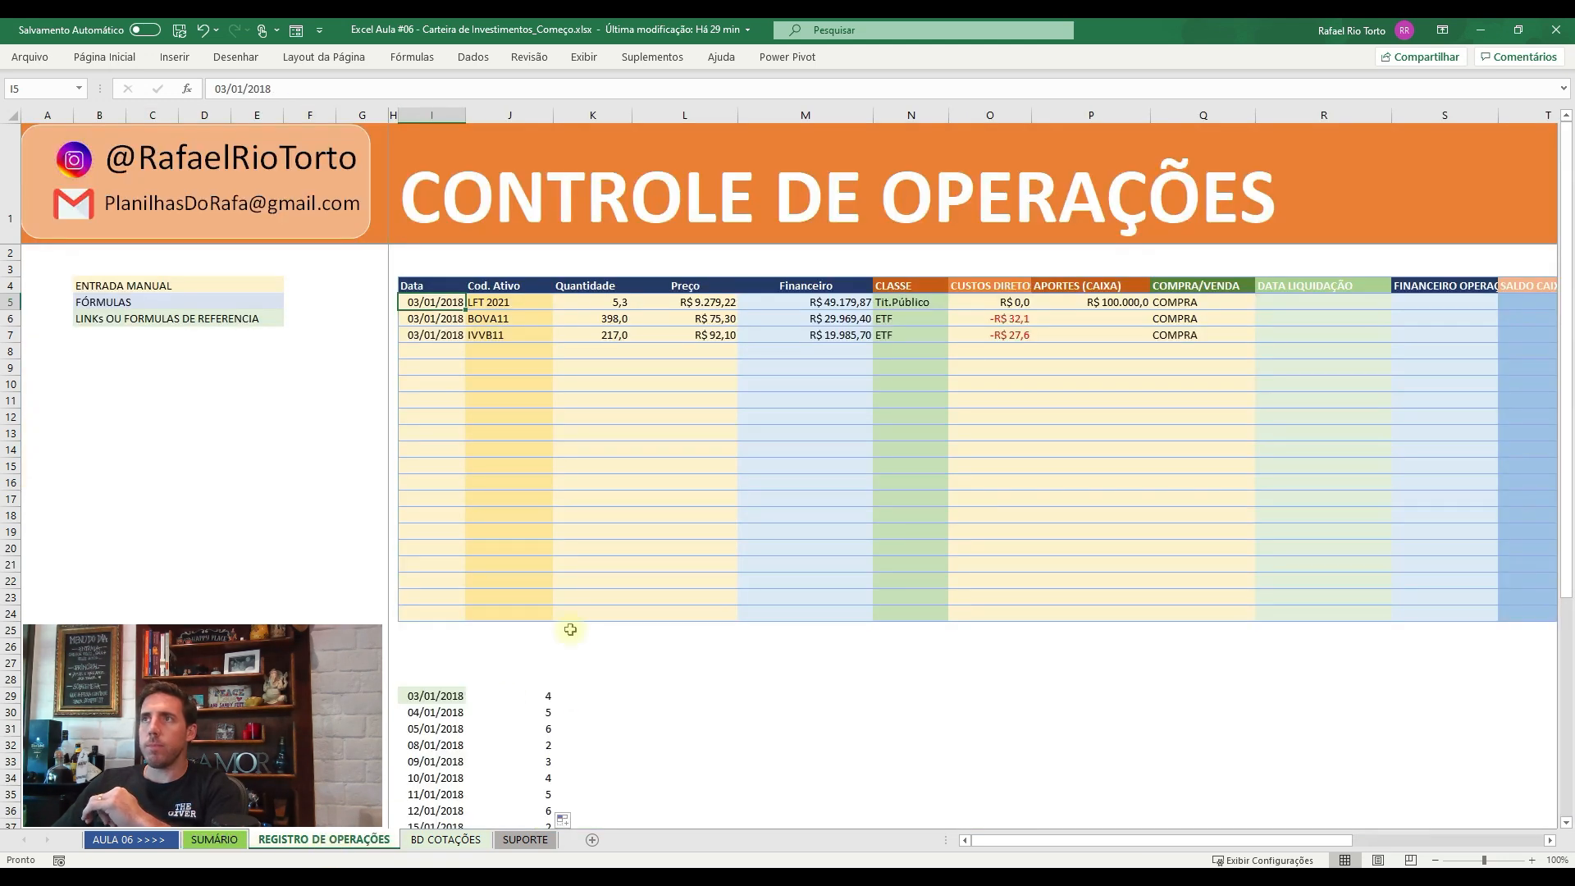
click(1293, 301)
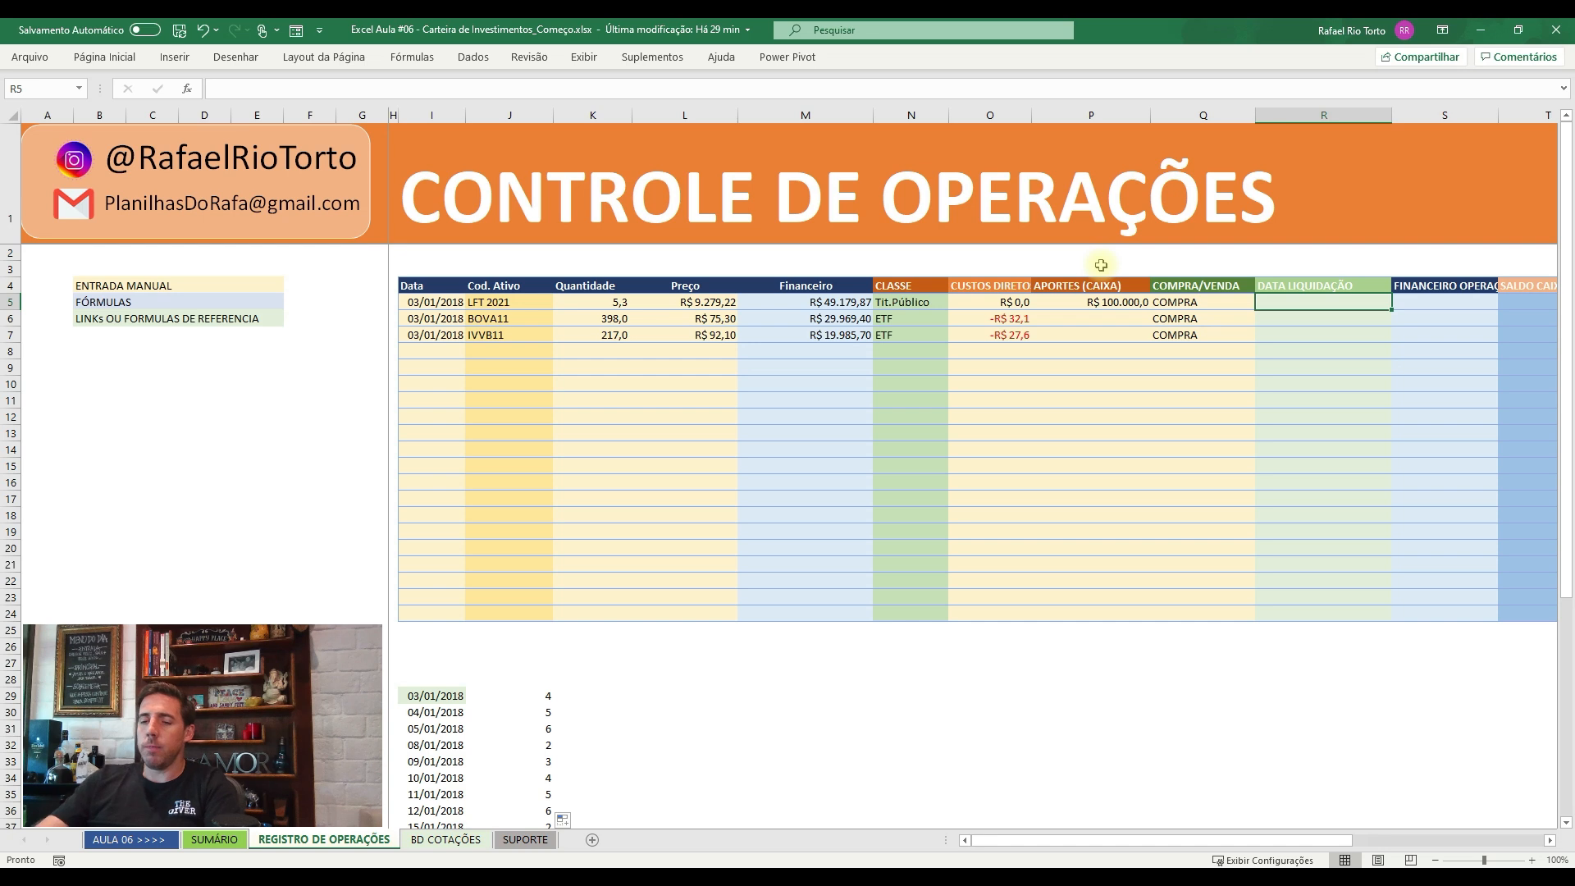
text(=DIAS)
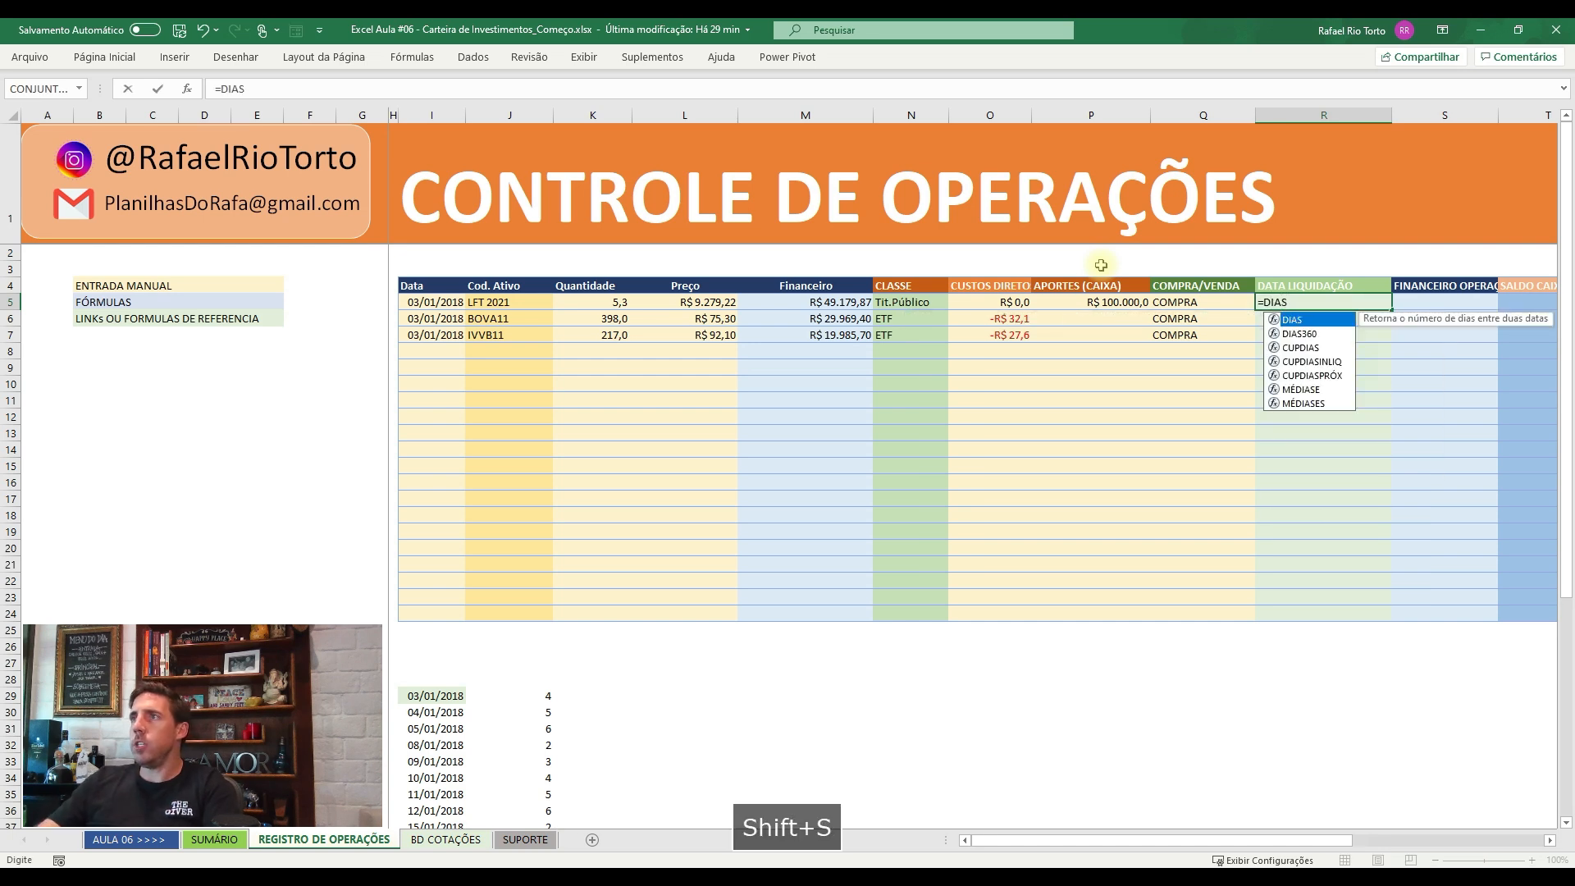
key(BackSpace)
key(BackSpace)
key(BackSpace)
key(BackSpace)
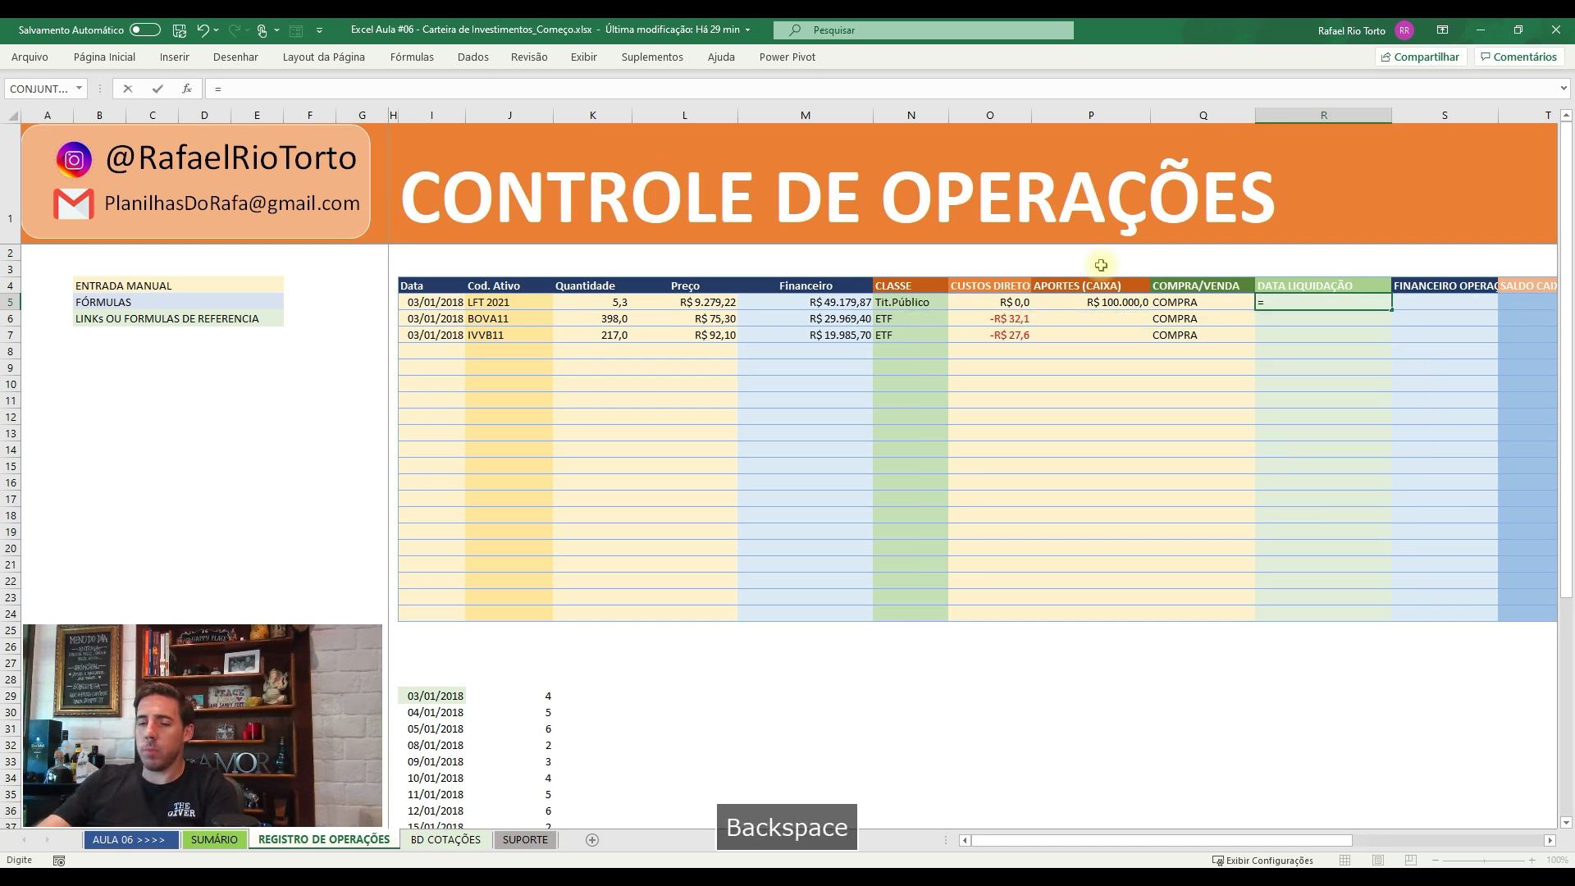
text(D)
key(BackSpace)
text(DIA)
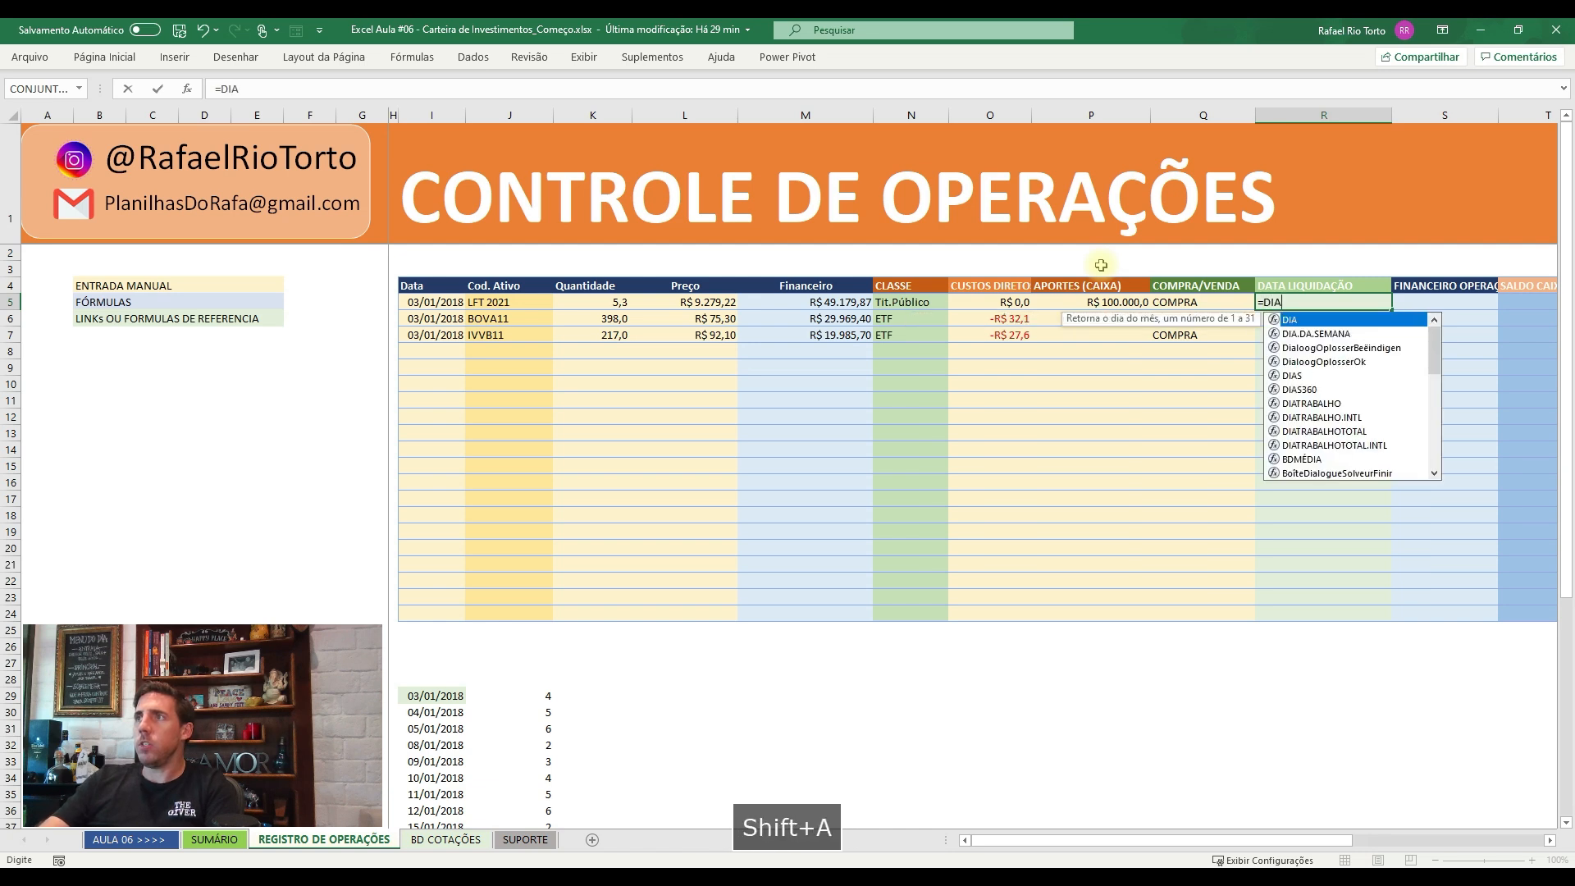
text(S)
key(BackSpace)
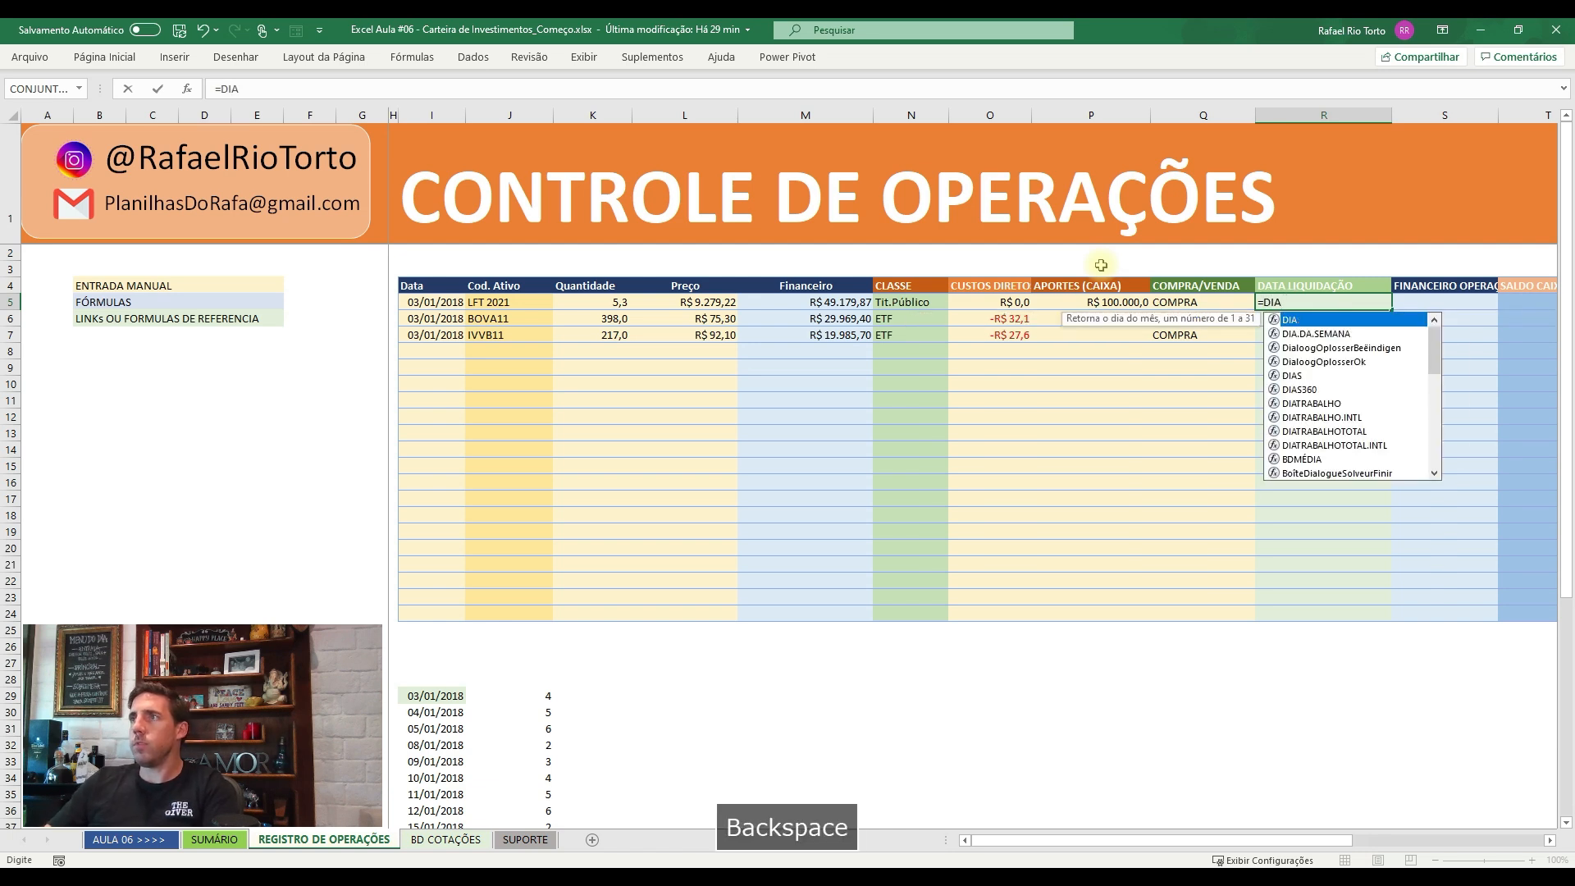
key(Down)
key(Down)
key(Down)
key(Down)
key(Down)
key(Down)
key(Tab)
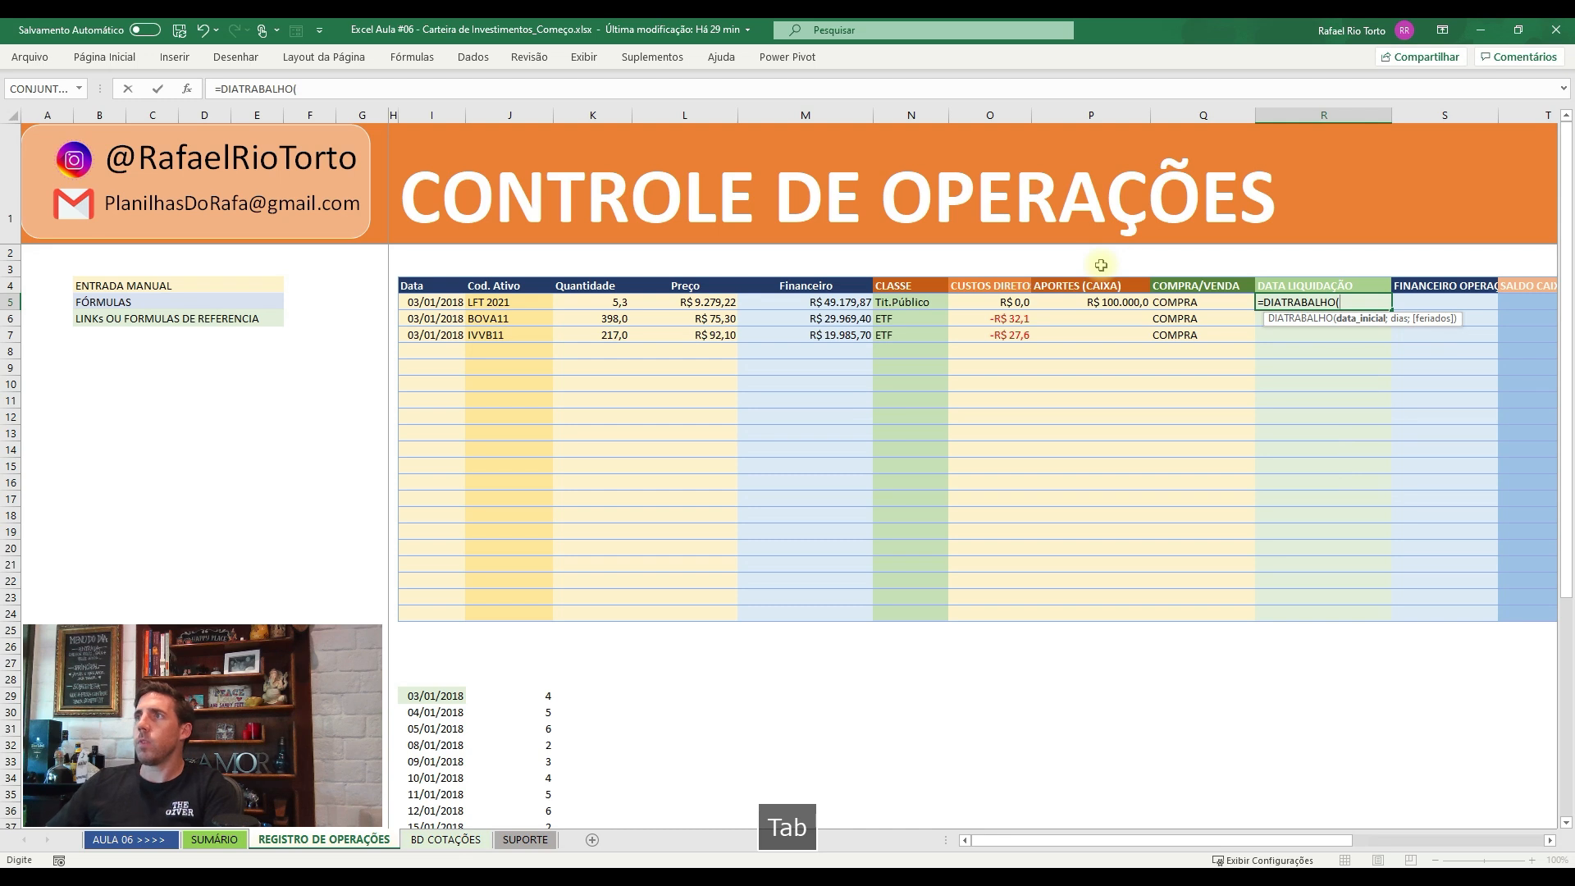
- Complete the R5 formula as =DIATRABALHO($I5;2), with the date's column locked, and fill it down to R7
click(417, 303)
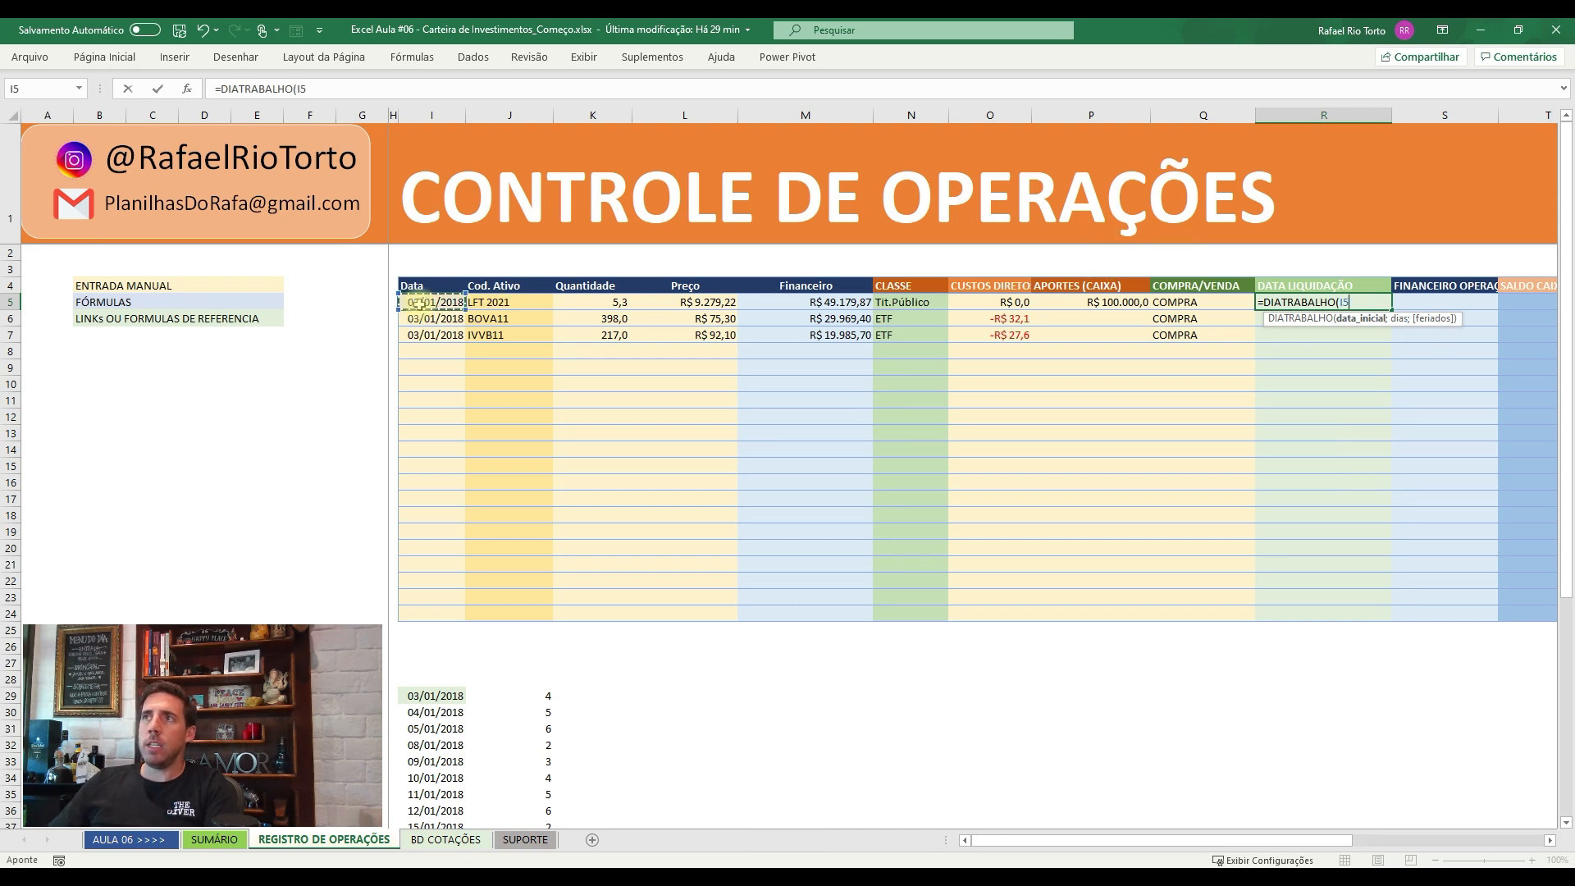
key(F4)
key(F4)
key(F4)
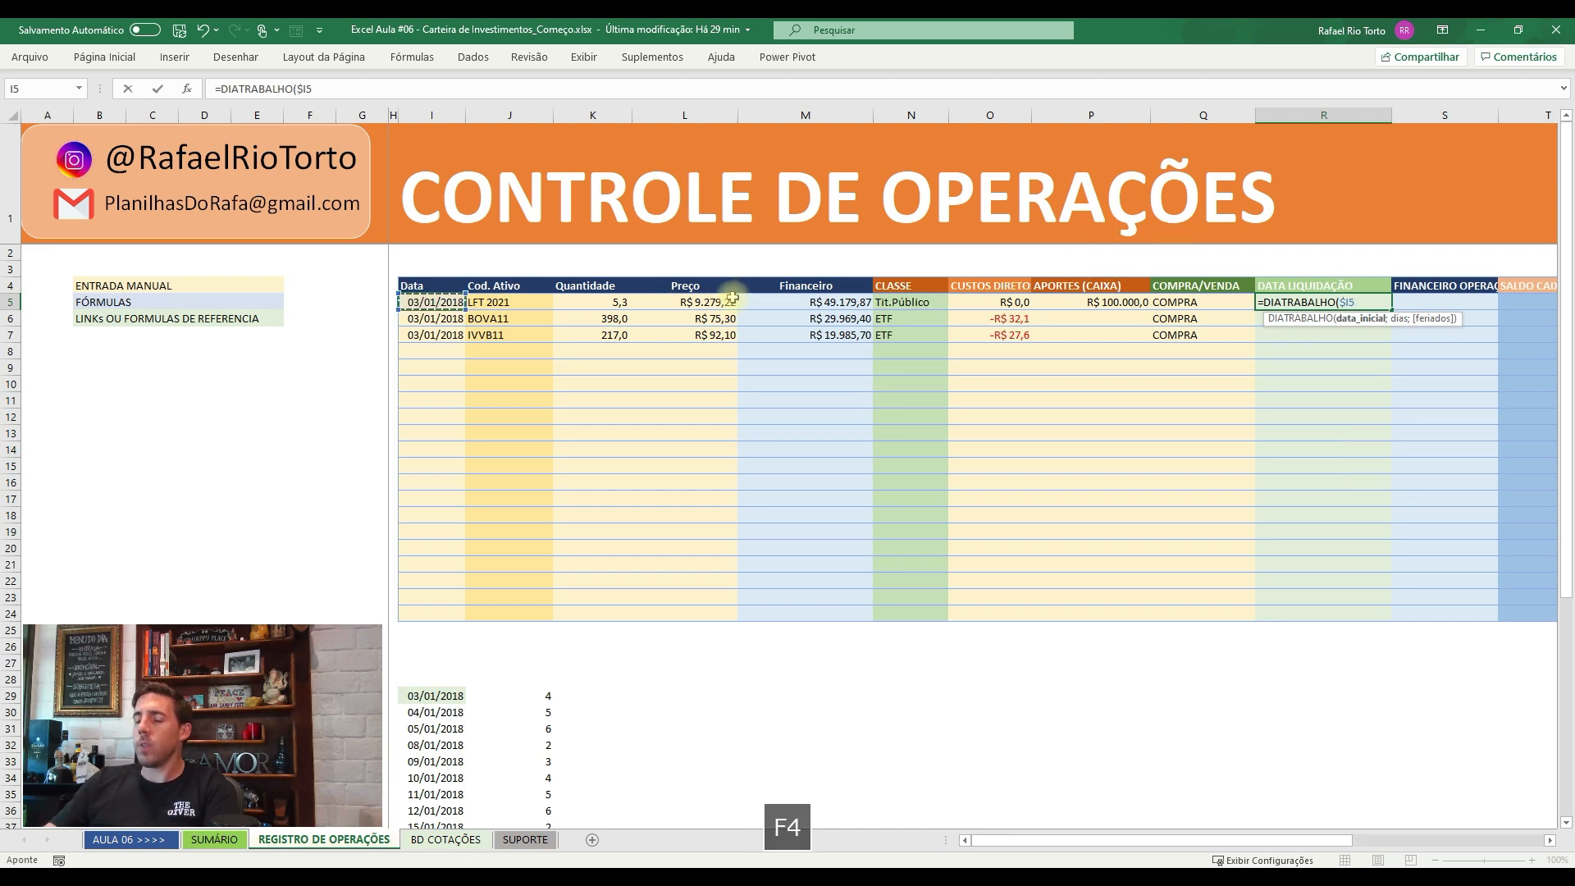
text(;)
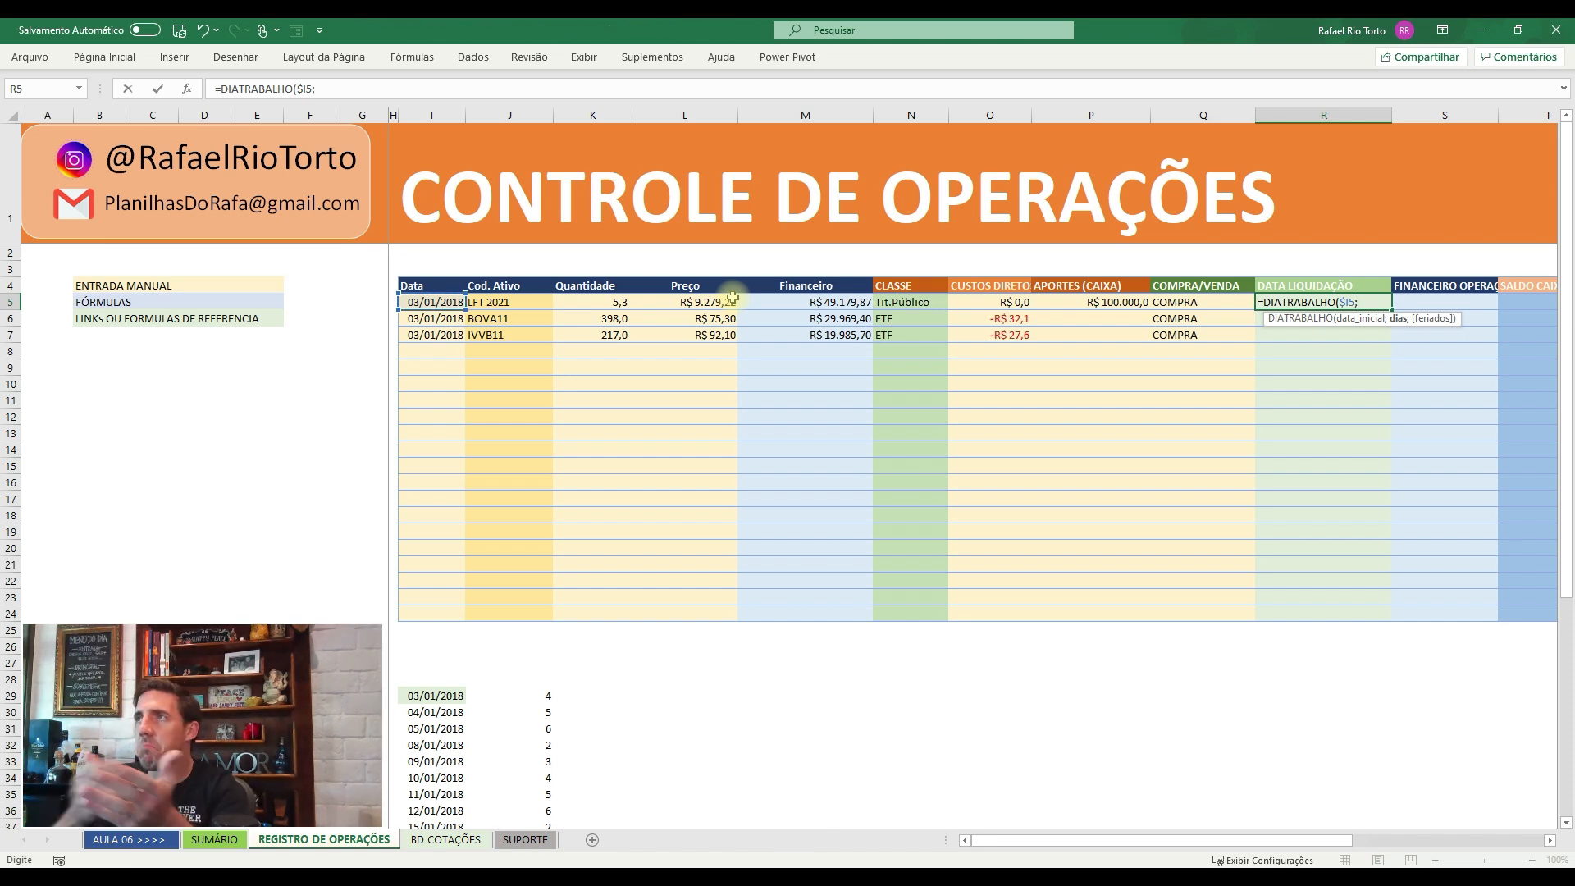
text(2)
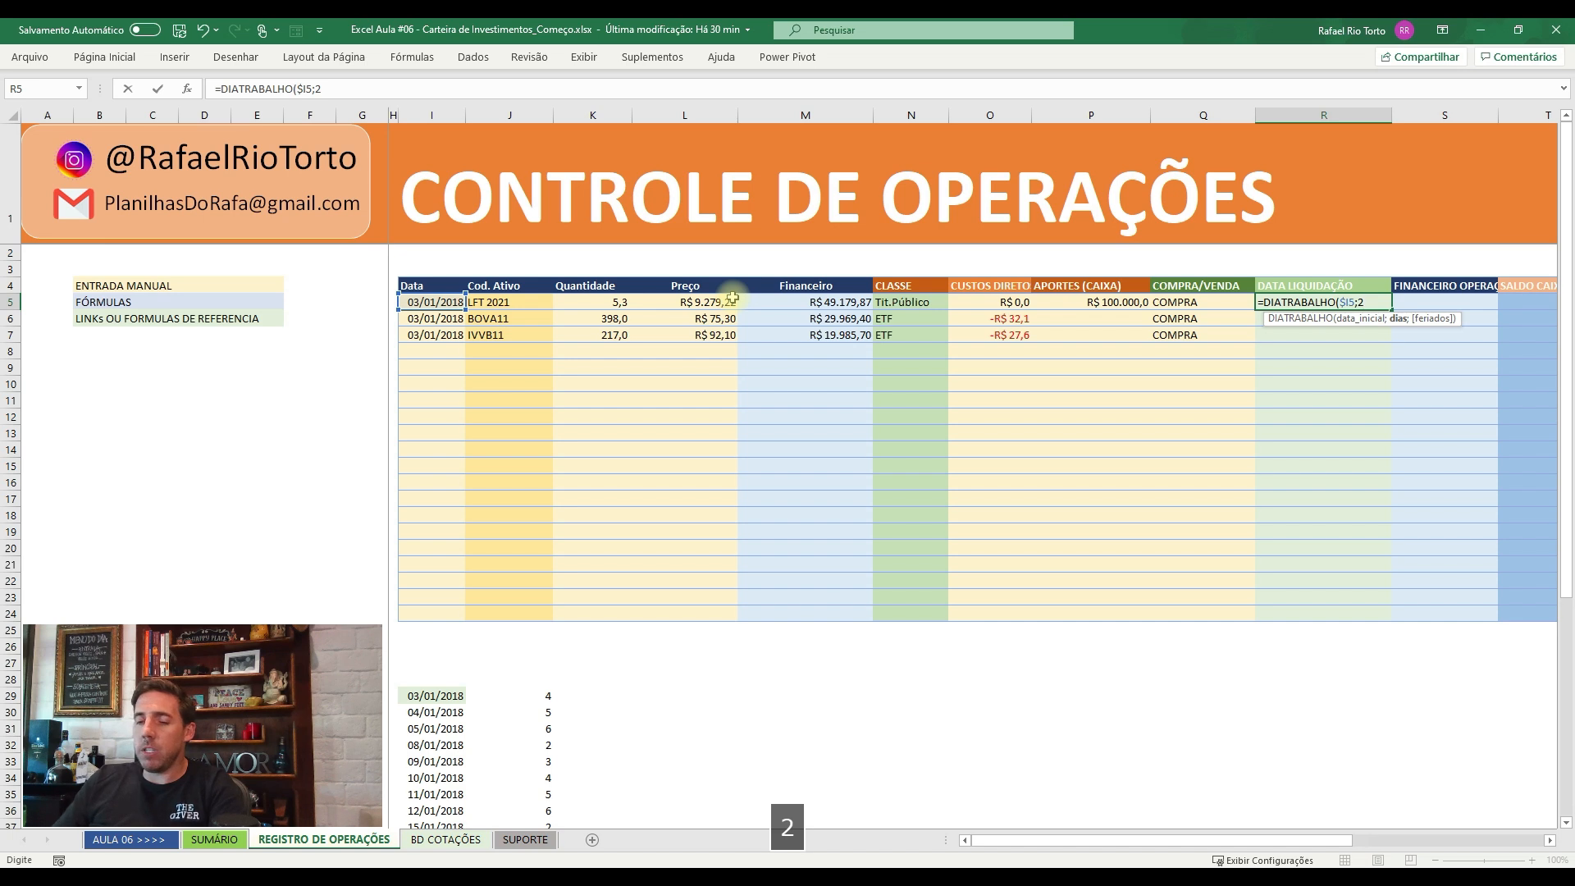
text())
key(Return)
key(Up)
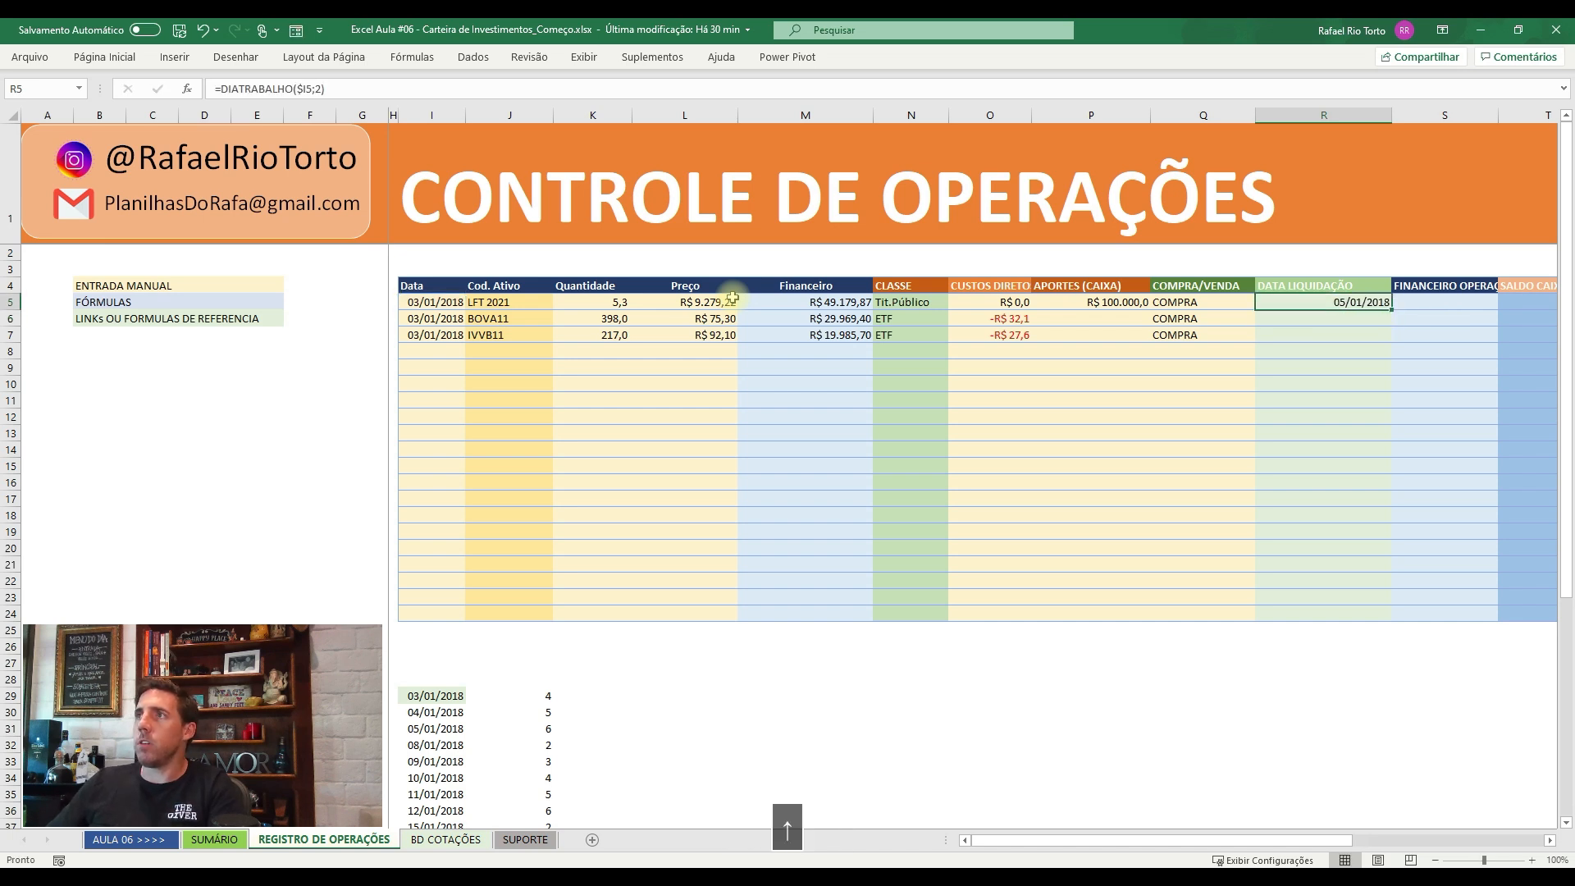
double_click(1386, 304)
key(Down)
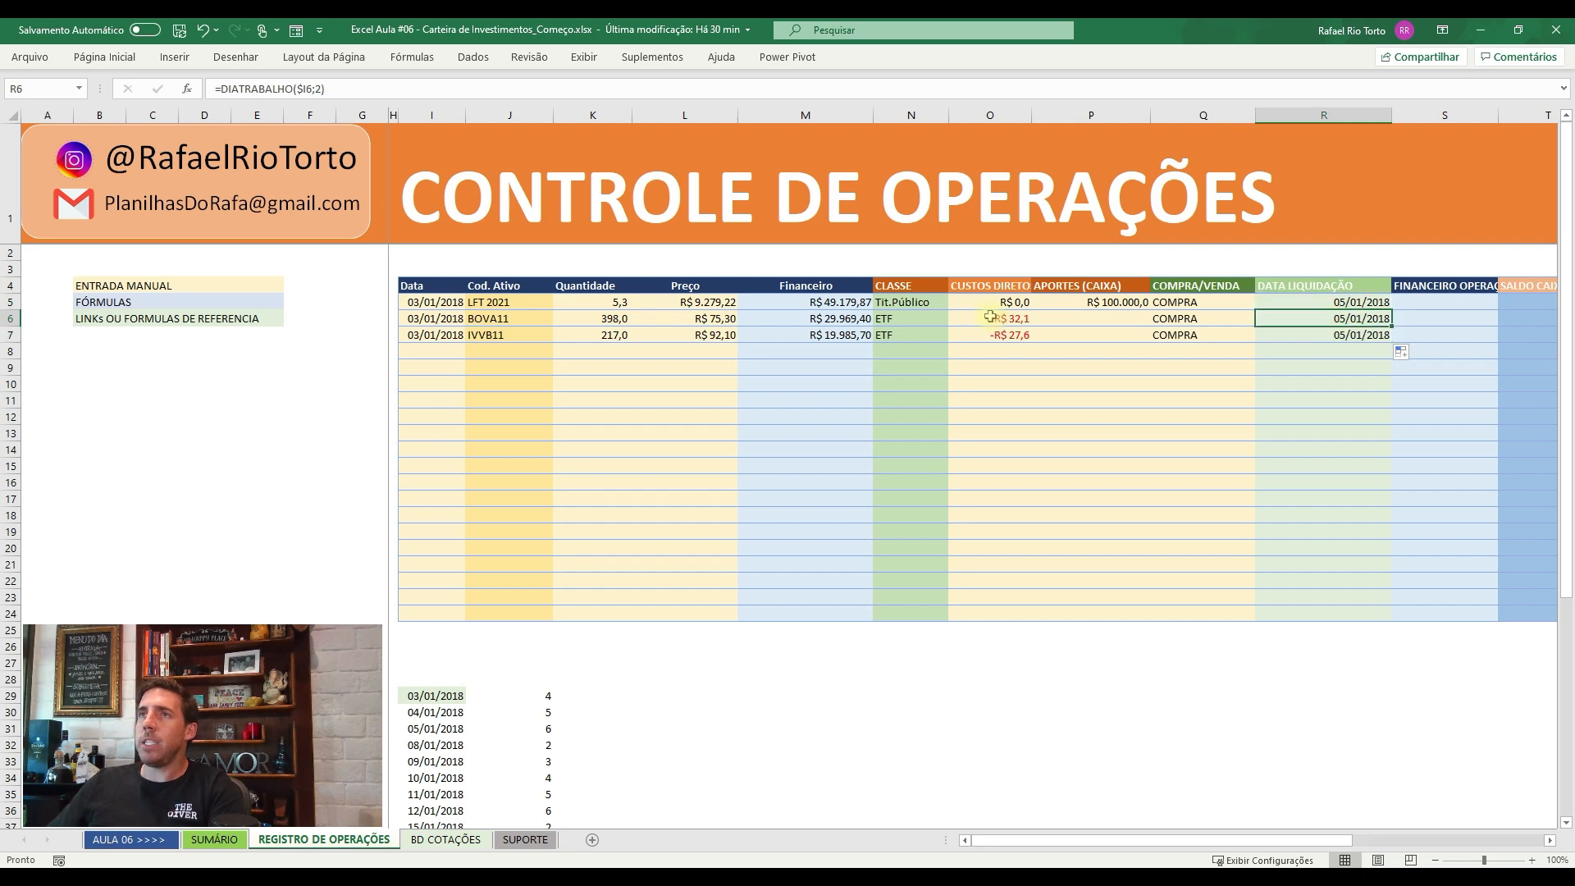
- Examine the PRAZO DE LIQUIDAÇÃO table on the SUPORTE sheet, comparing COMPRA and VENDA terms by asset and its lookup headers
click(915, 302)
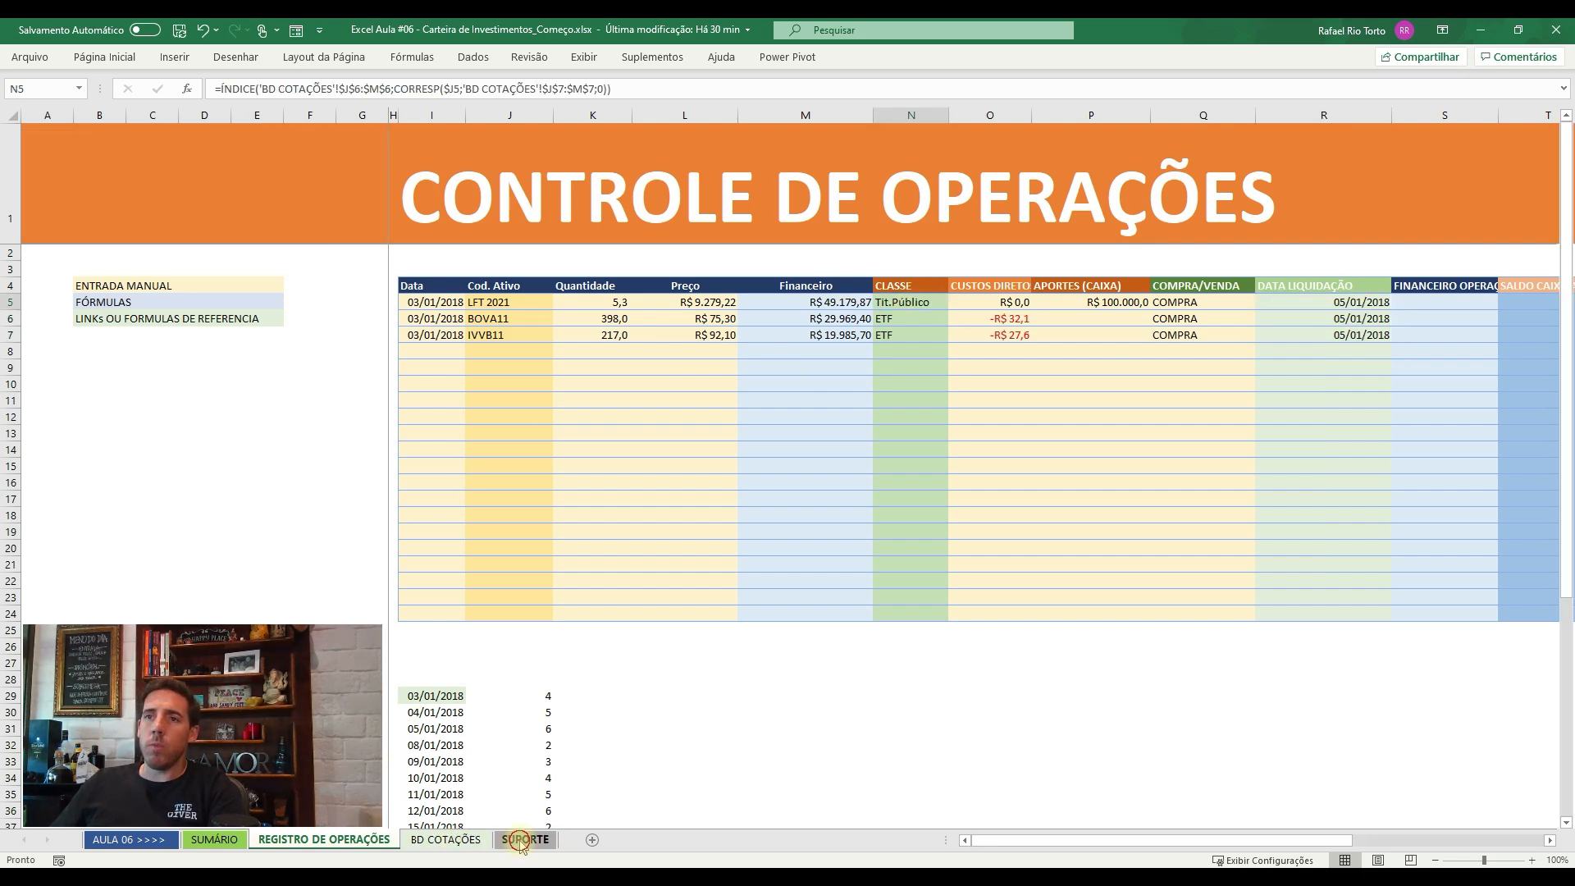
click(525, 839)
click(716, 297)
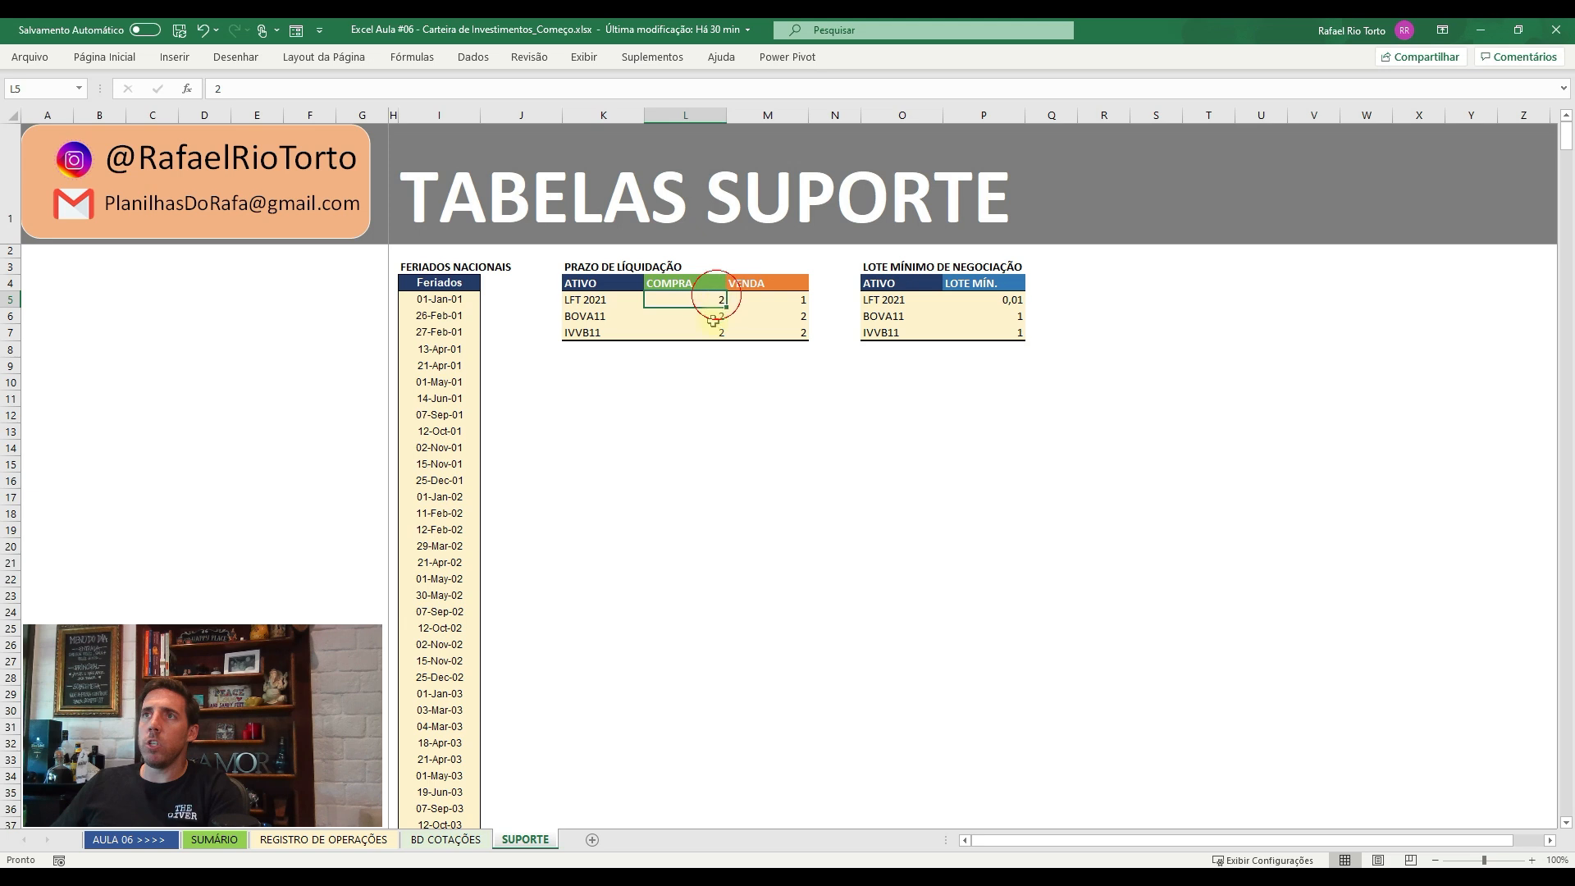
click(798, 302)
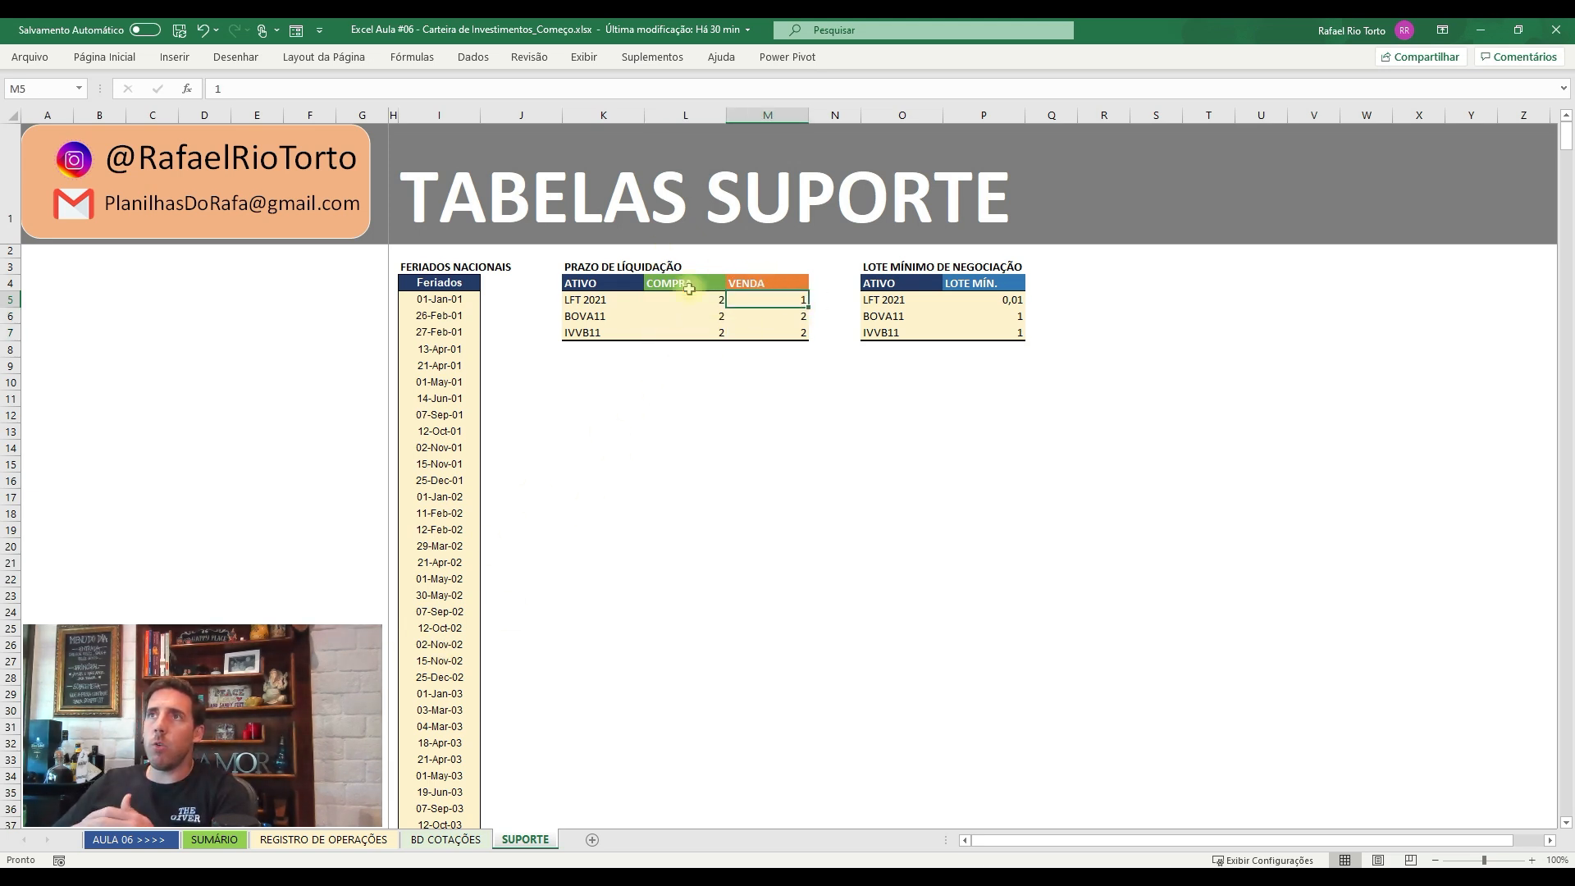
drag(576, 265, 786, 335)
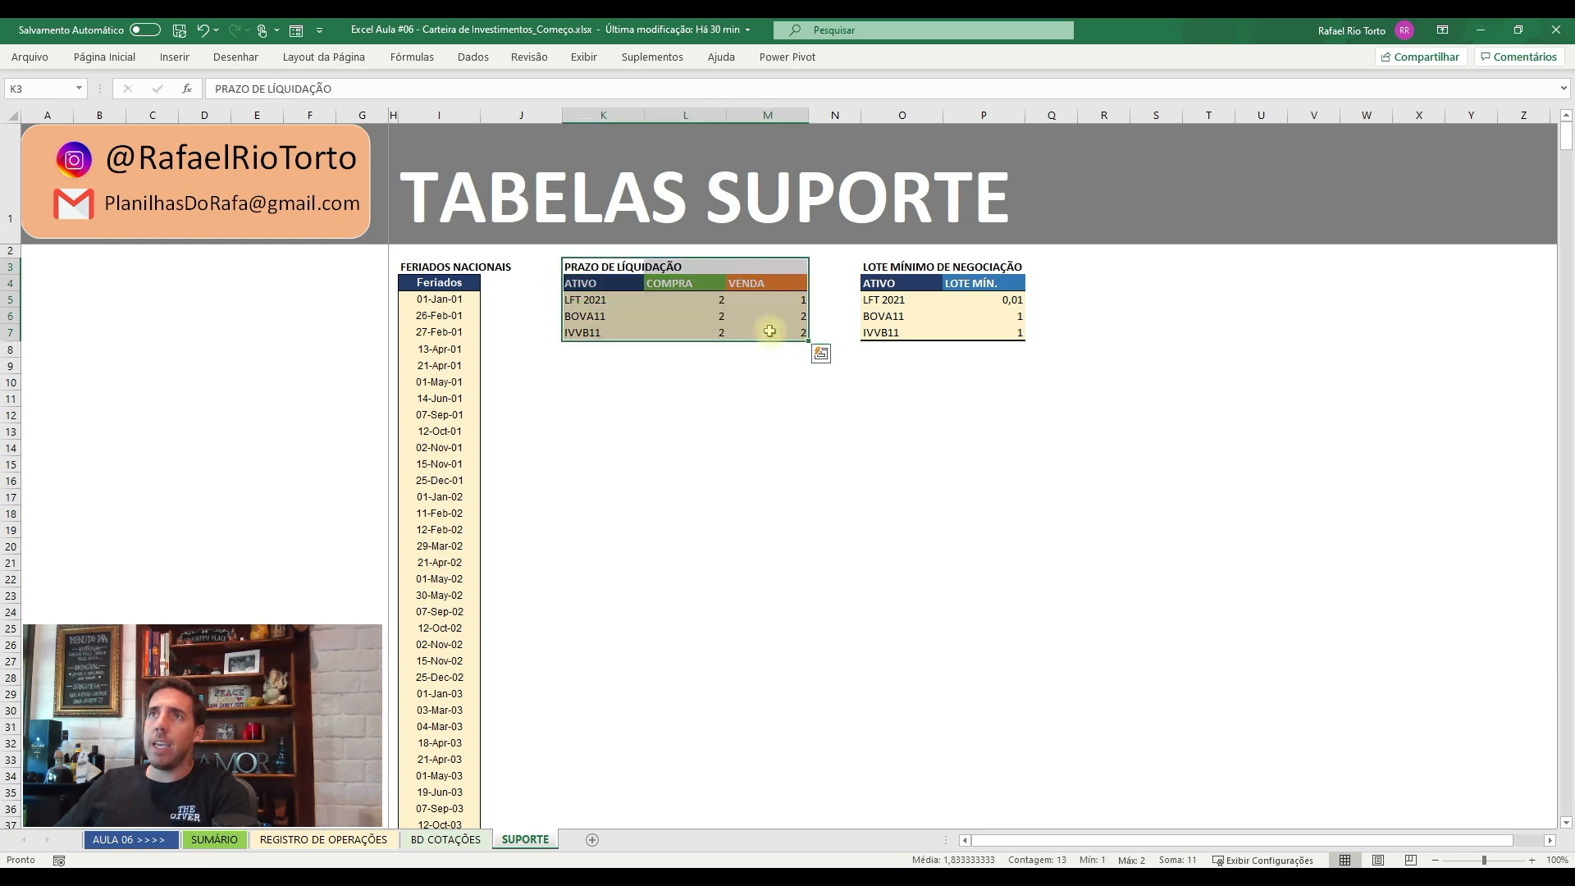
click(594, 284)
drag(595, 284, 605, 337)
drag(664, 283, 751, 283)
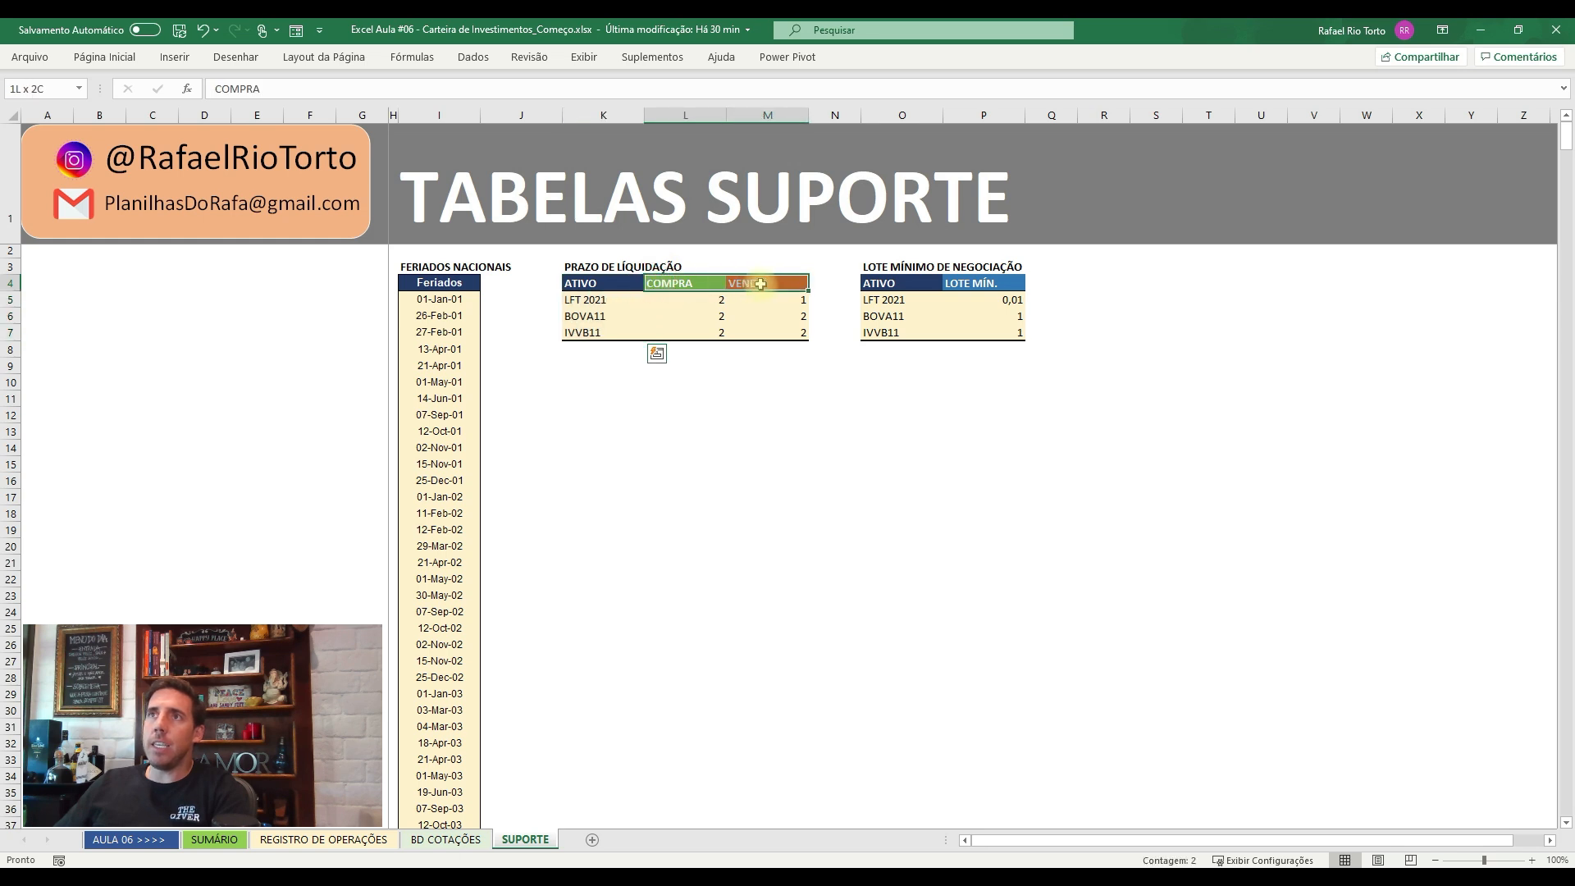
drag(602, 284, 588, 297)
click(586, 297)
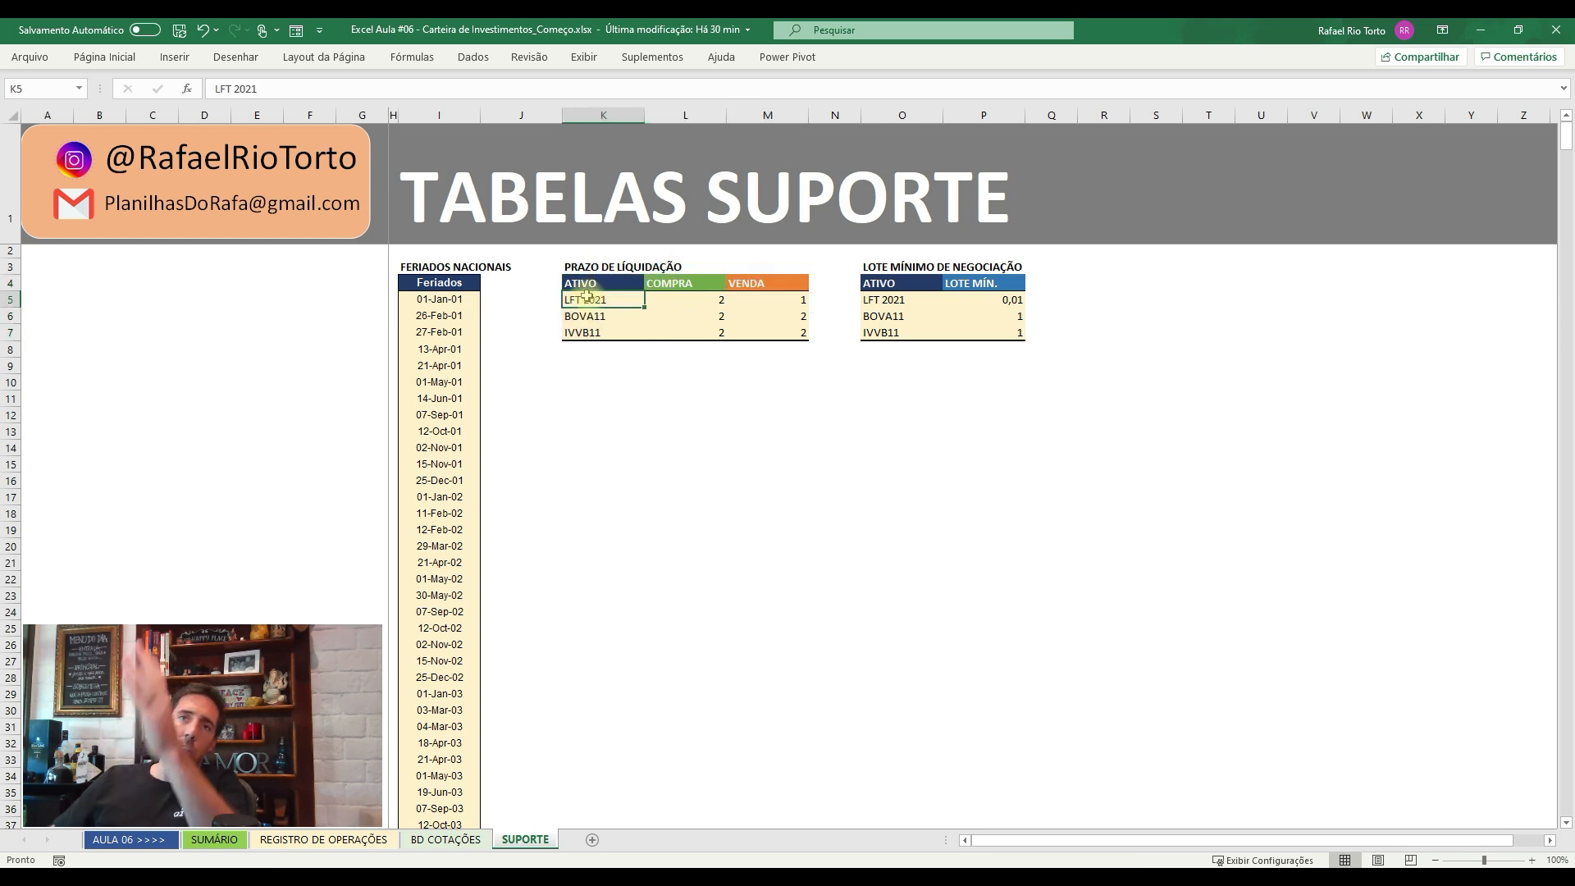
- Insert a new column before DATA LIQUIDAÇÃO on the REGISTRO DE OPERAÇÕES sheet
drag(603, 283, 796, 278)
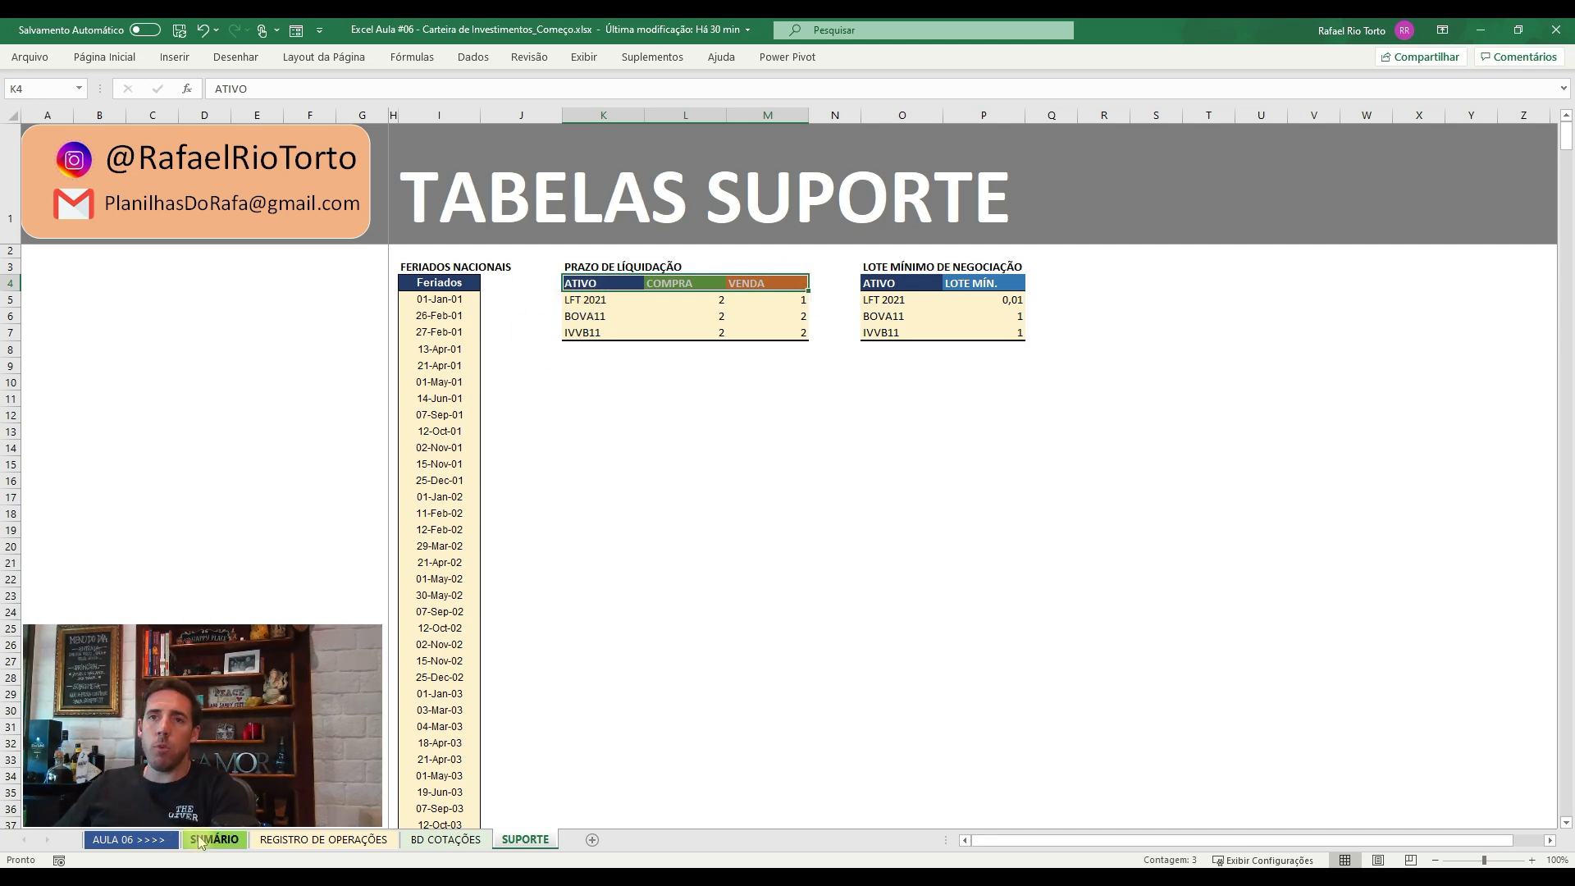
click(201, 839)
click(466, 839)
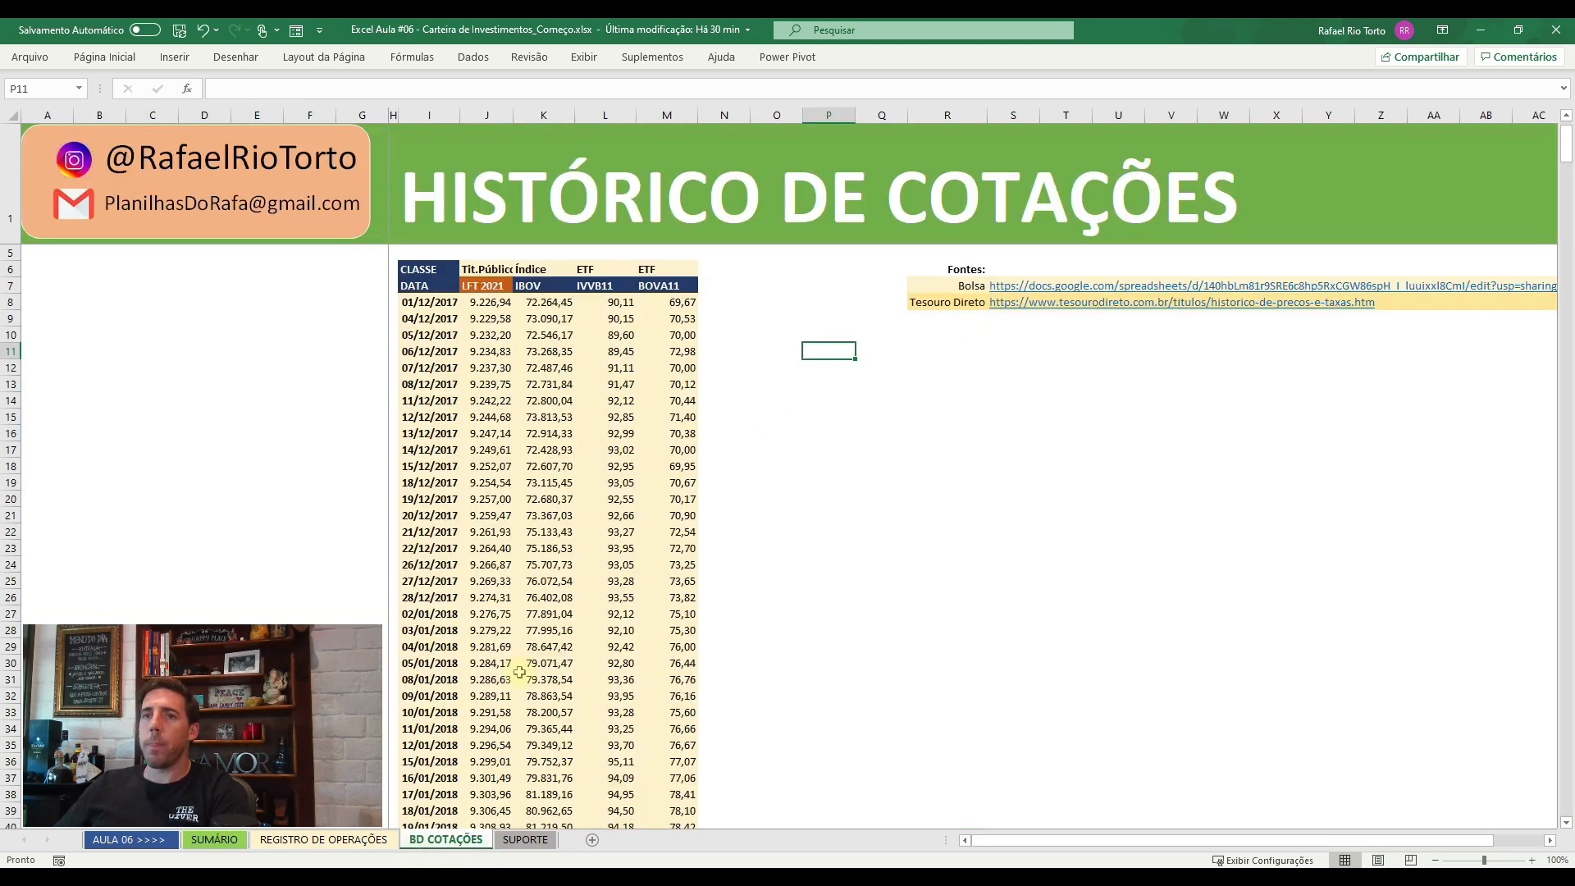
click(217, 838)
click(274, 840)
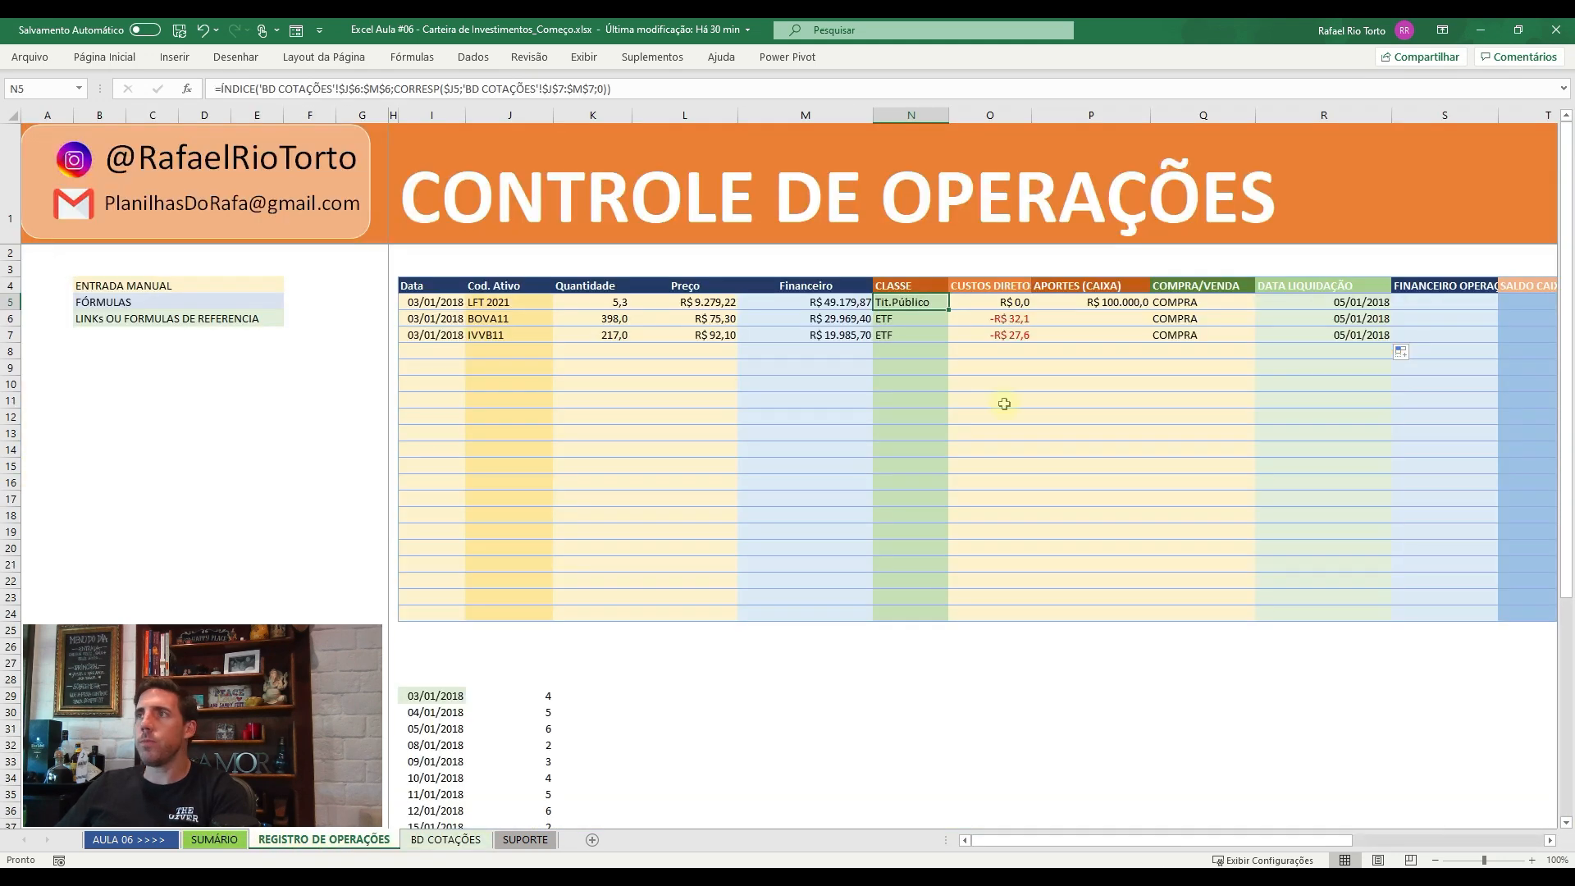
click(1148, 290)
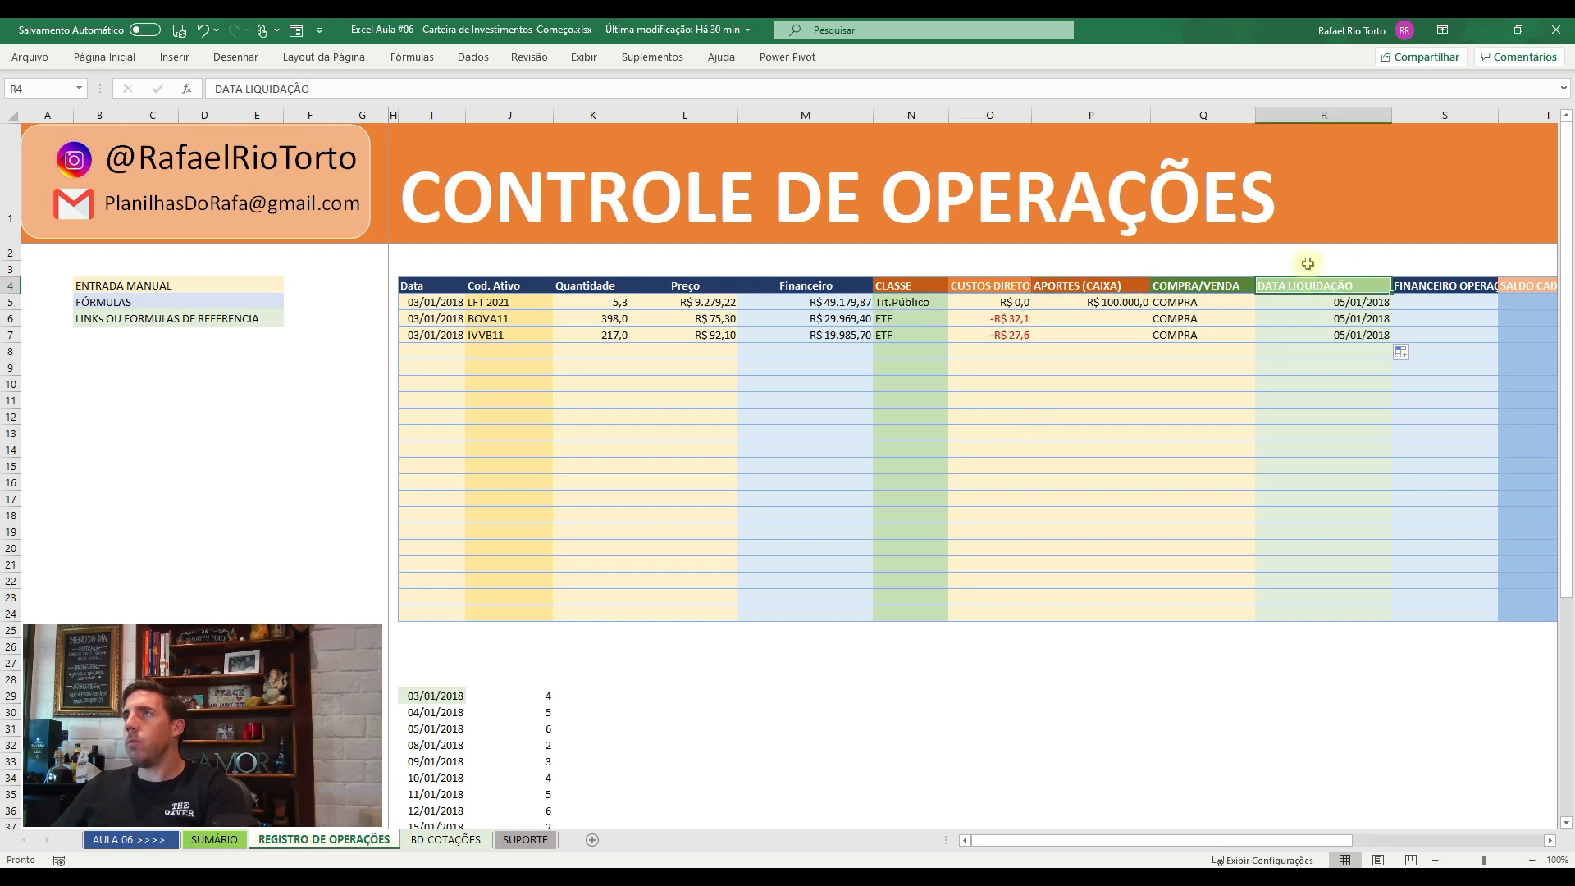
click(1307, 115)
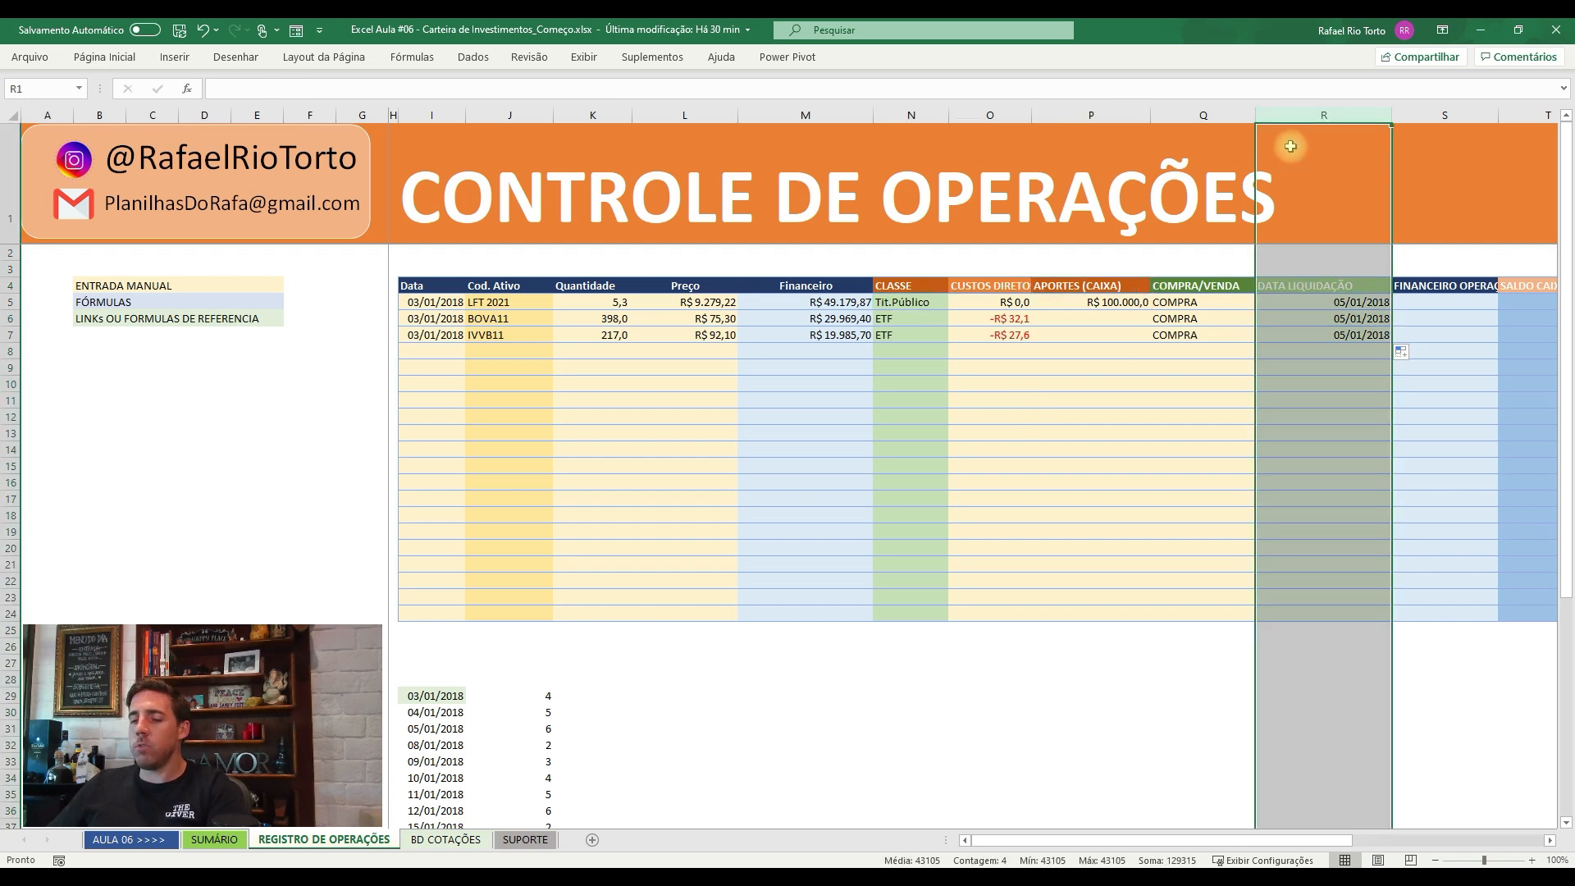
key(ctrl+shift+equal)
- Title the new column "DU. LIQ." in header cell R4
click(1305, 284)
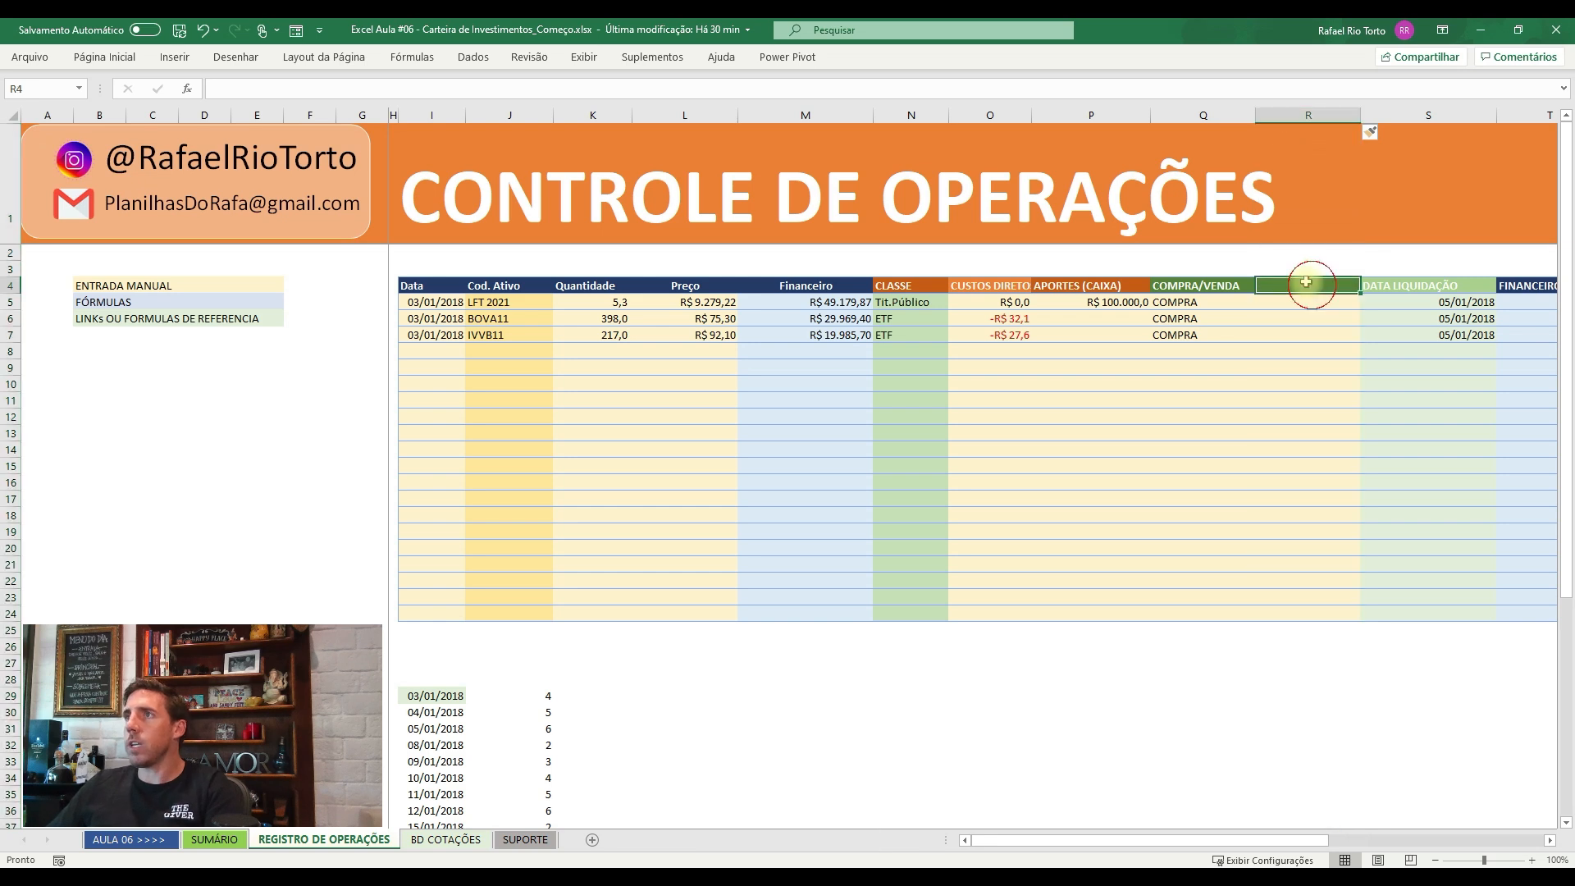
text(DU)
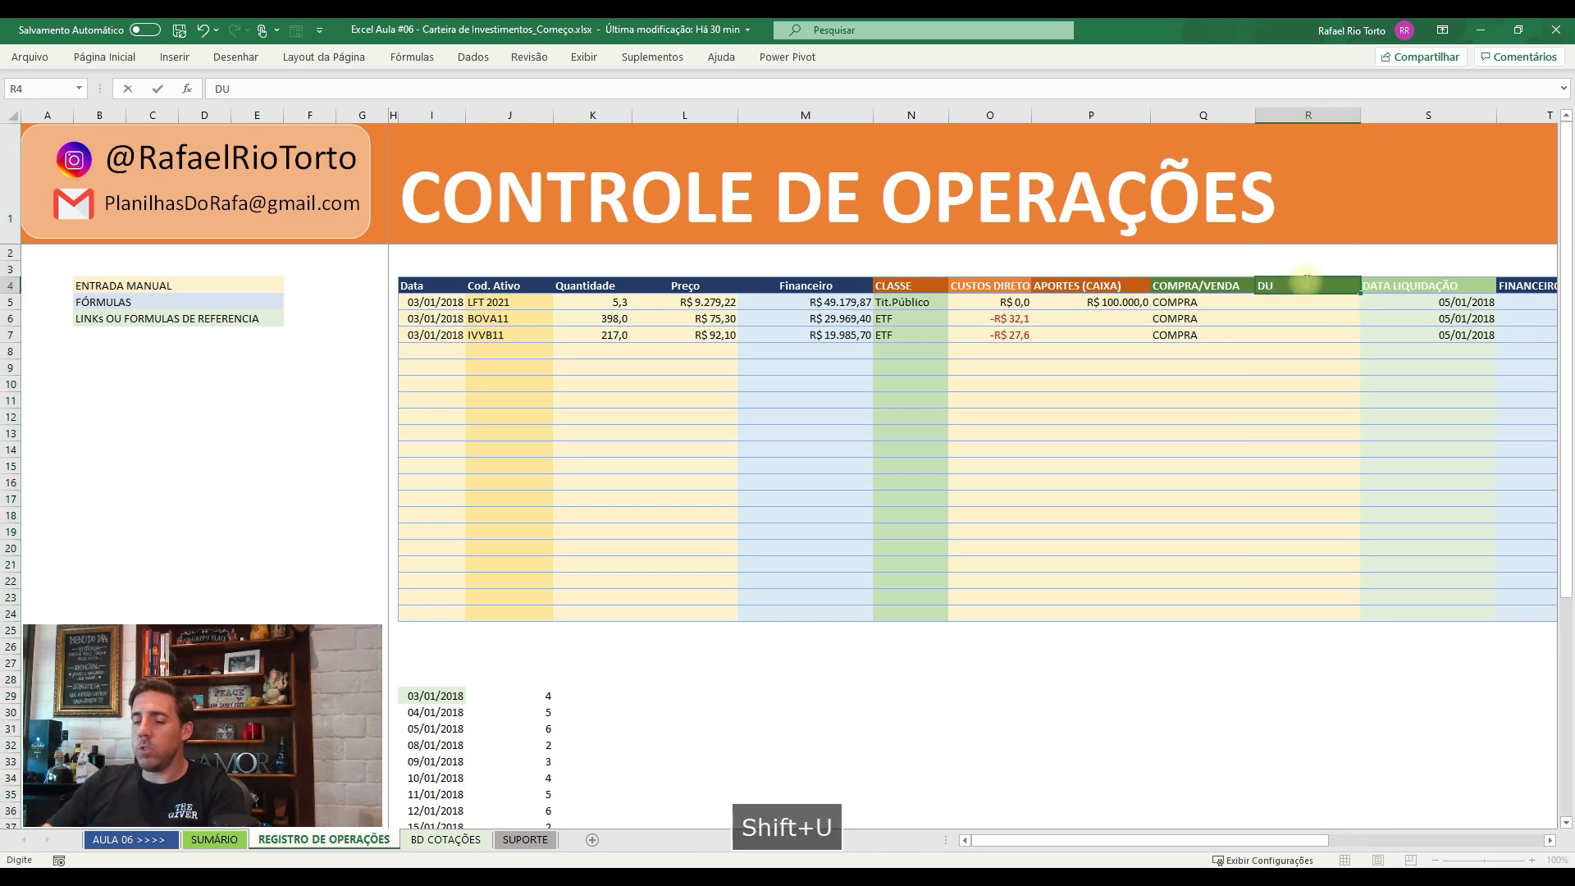
text(. LIQ)
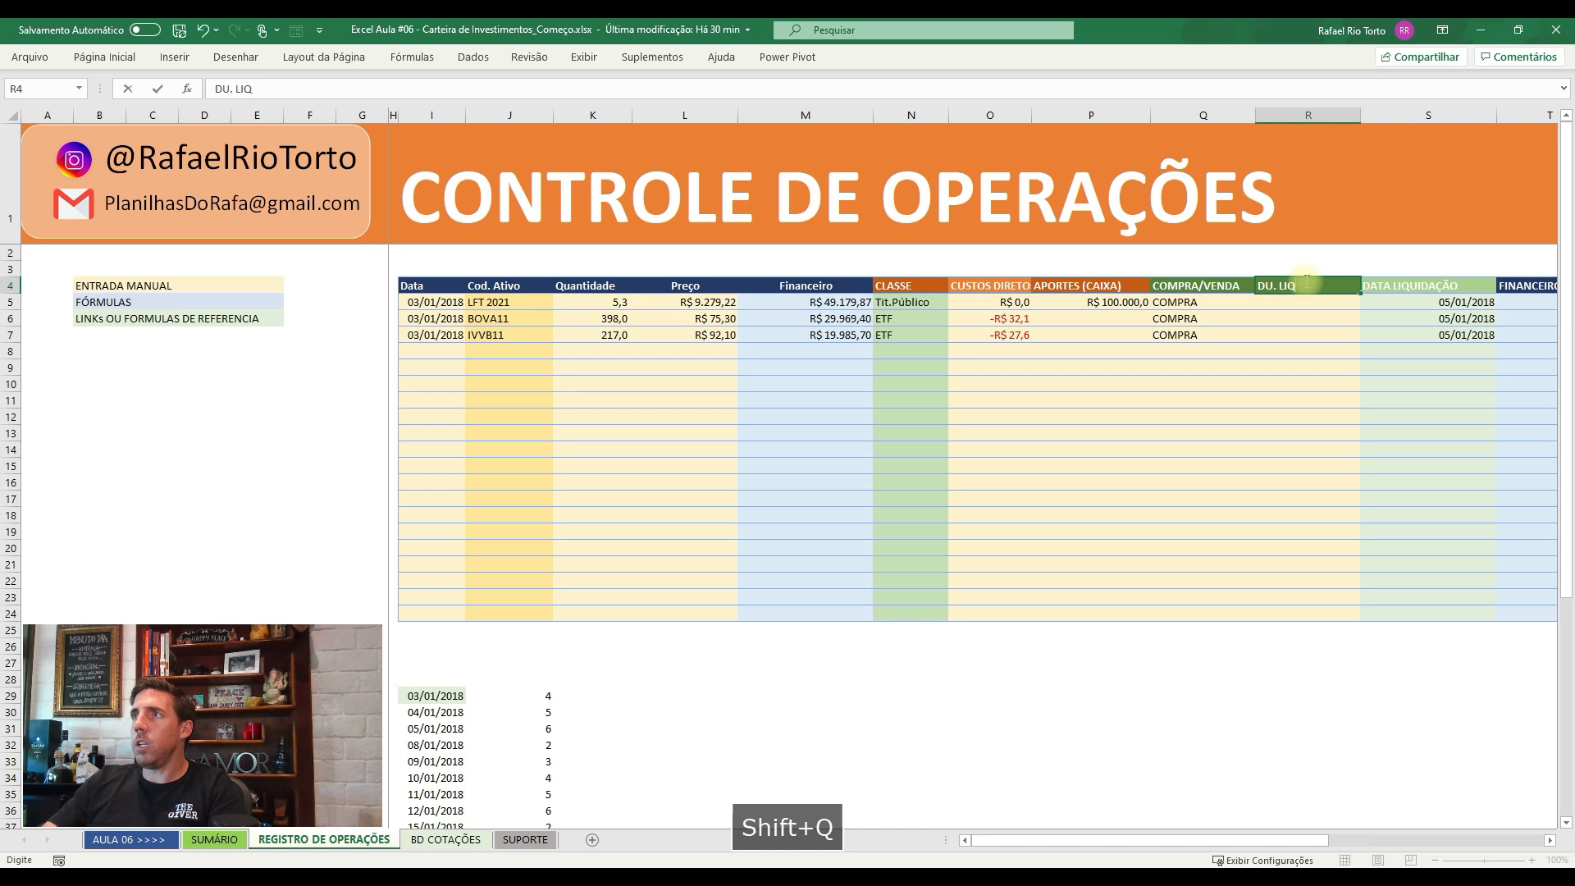
key(Return)
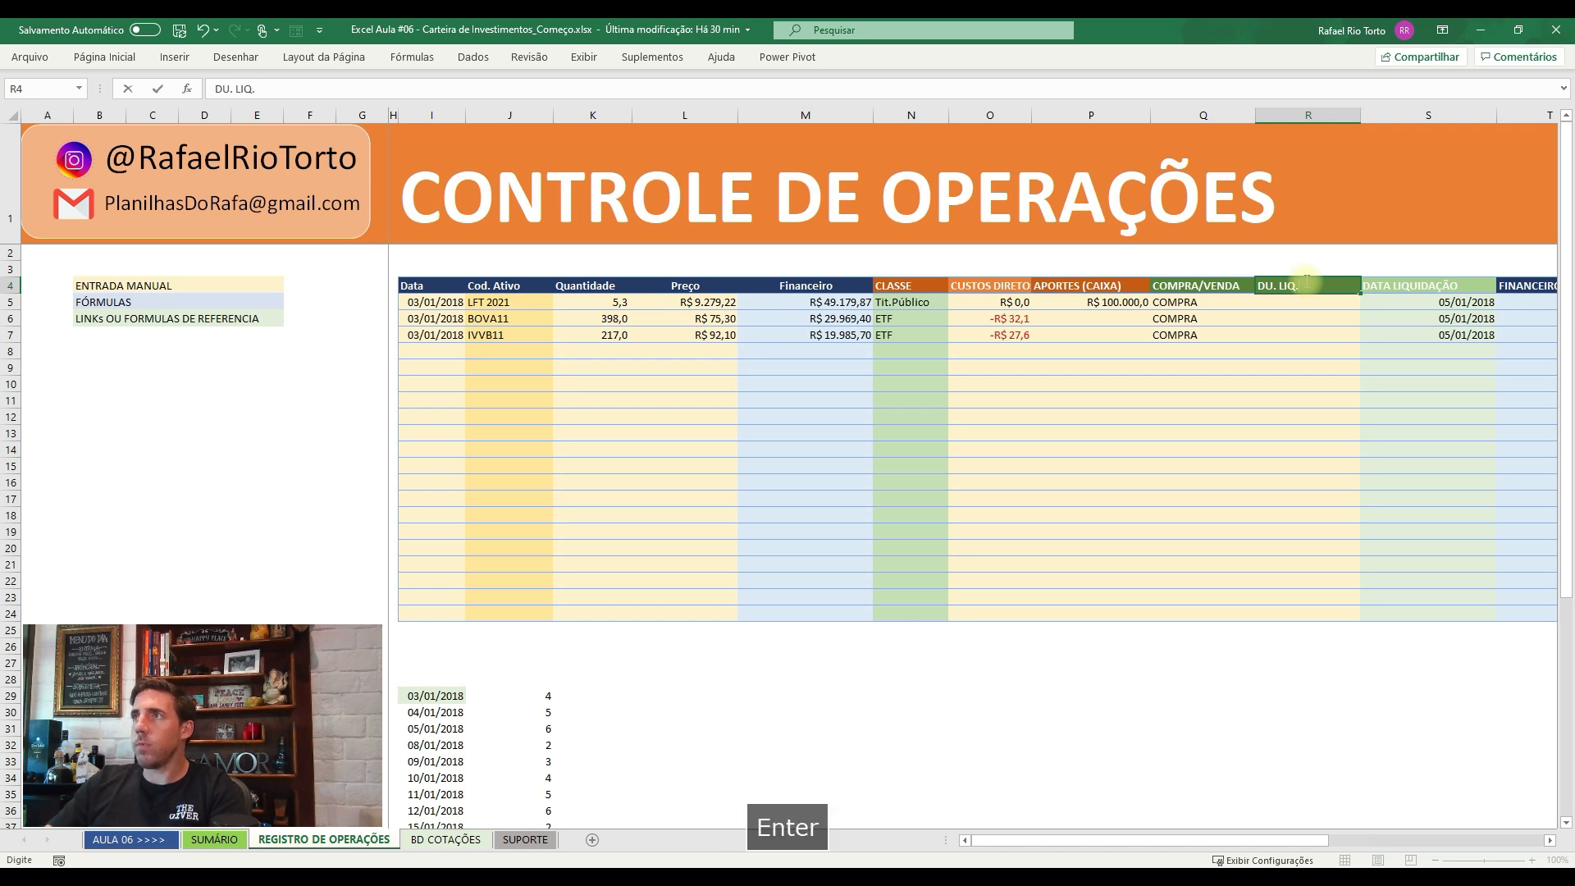
key(Up)
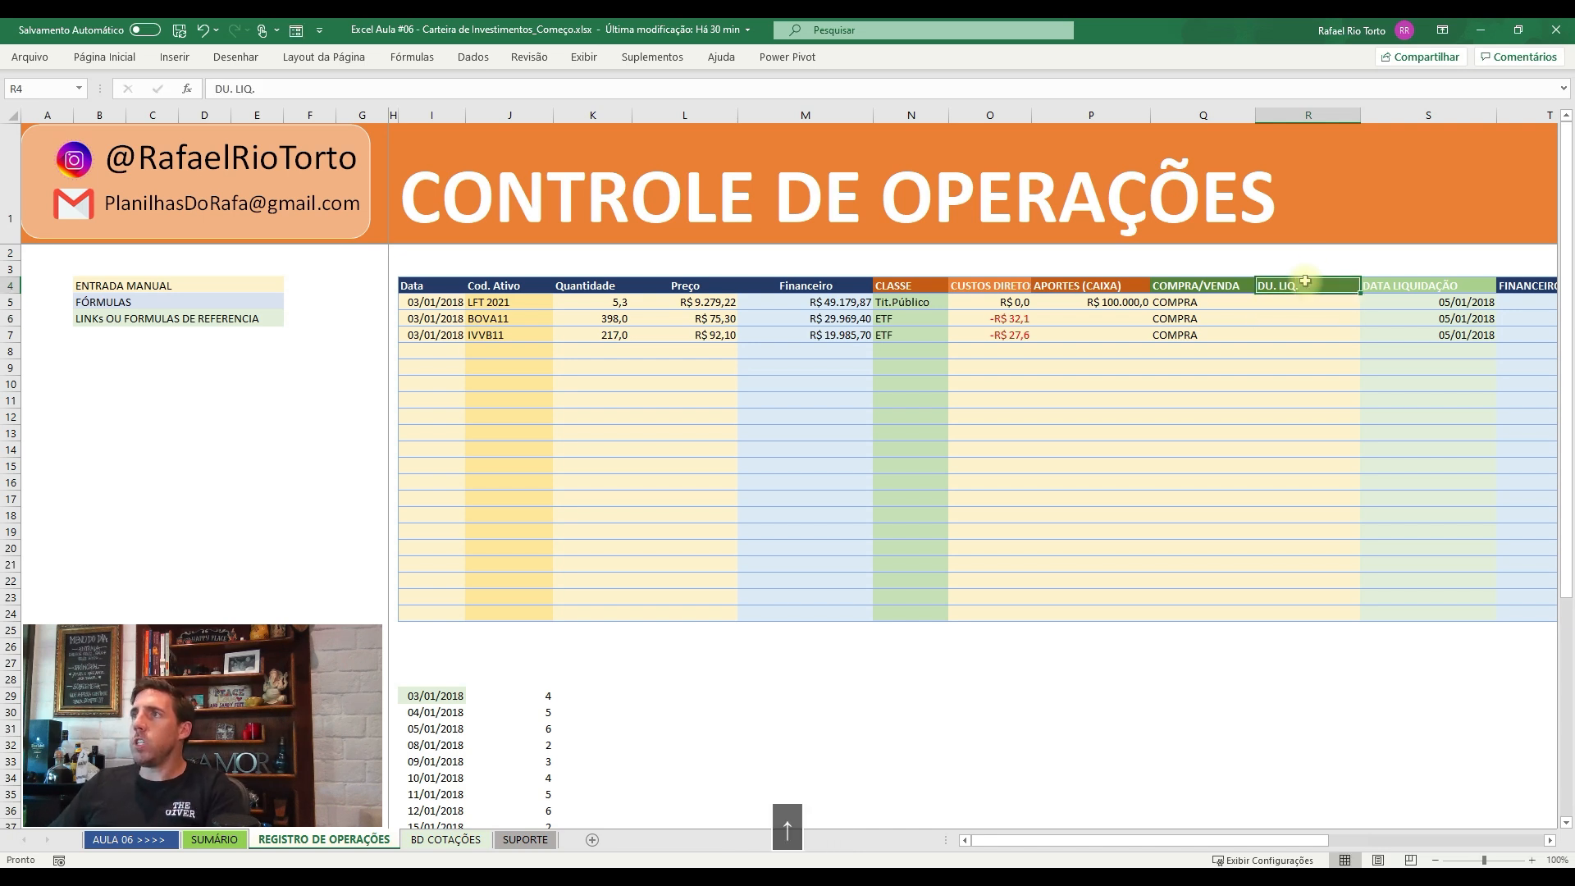
- Fill cells R5 to R24 of the DU. LIQ. column with the light green used for link or reference formulas
drag(1305, 302, 1329, 616)
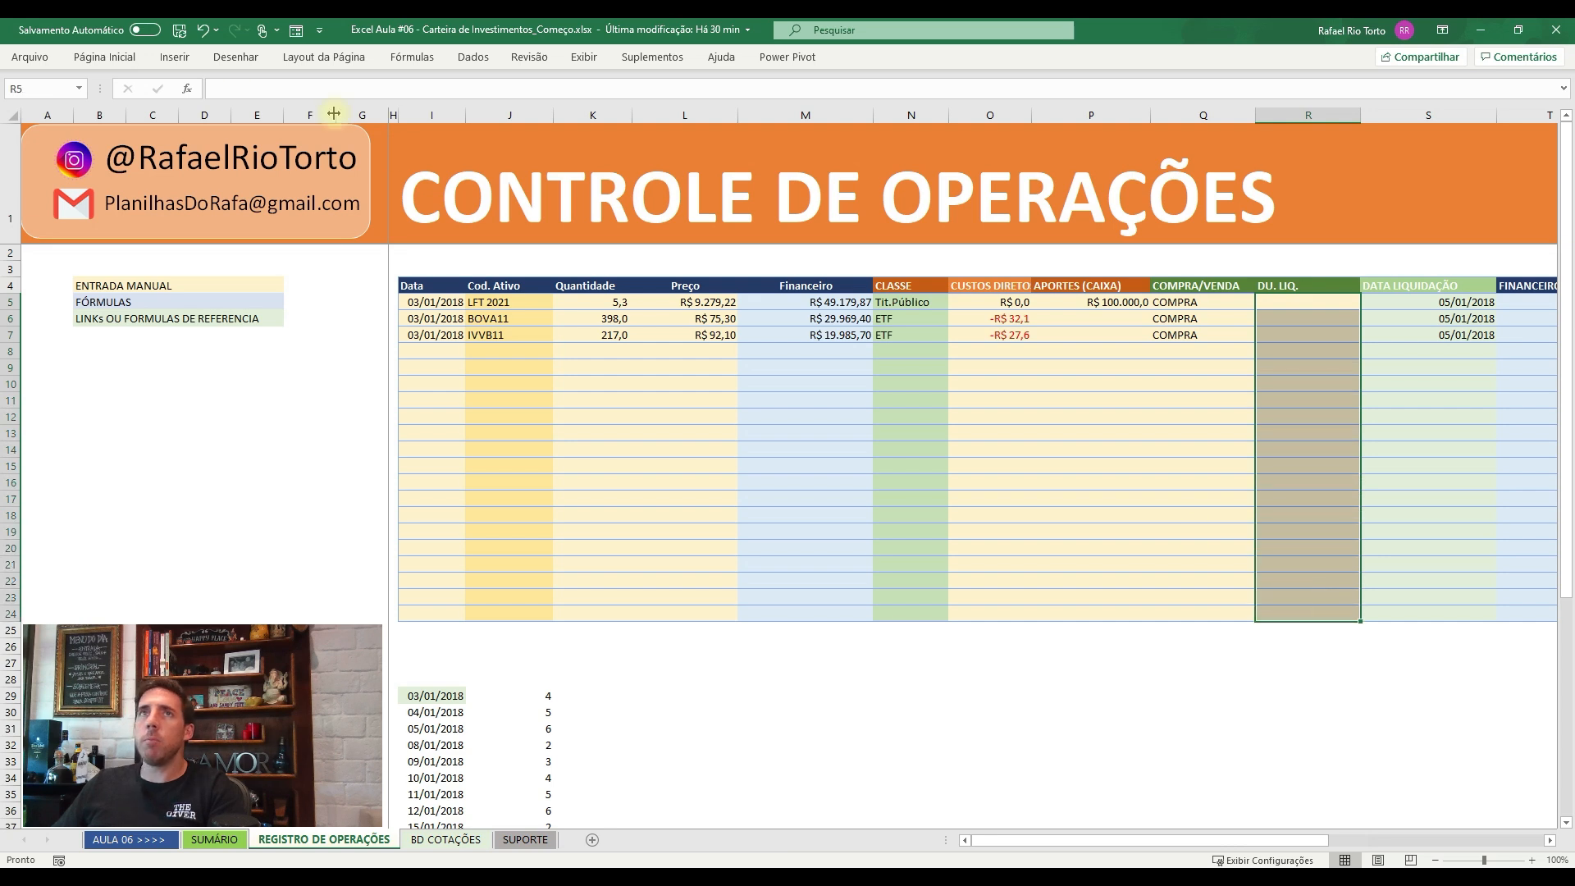
click(111, 56)
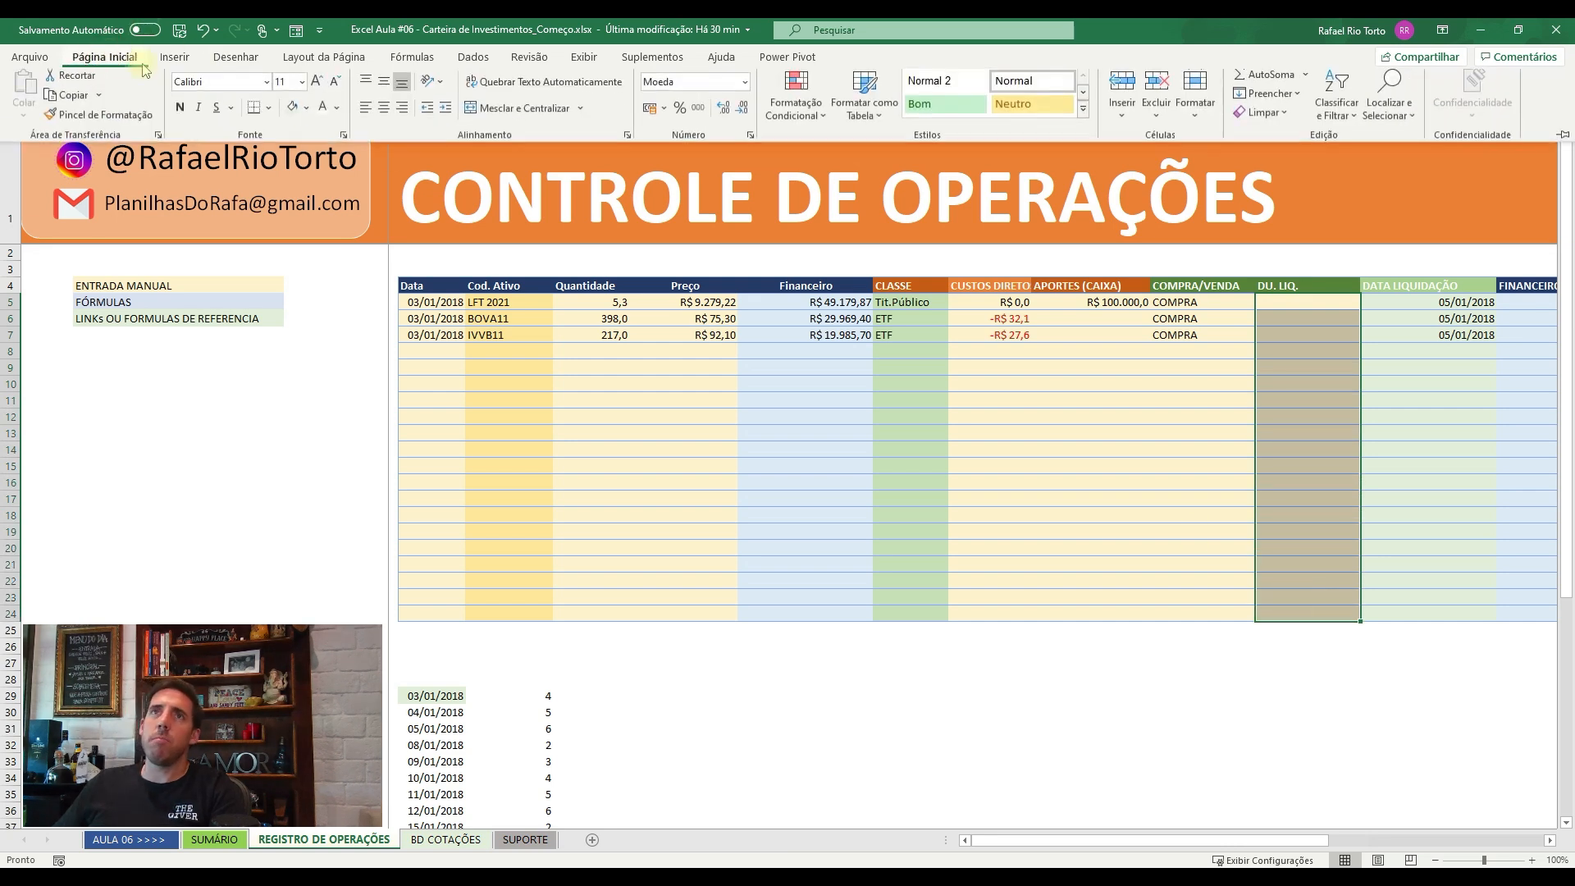
click(306, 121)
click(434, 185)
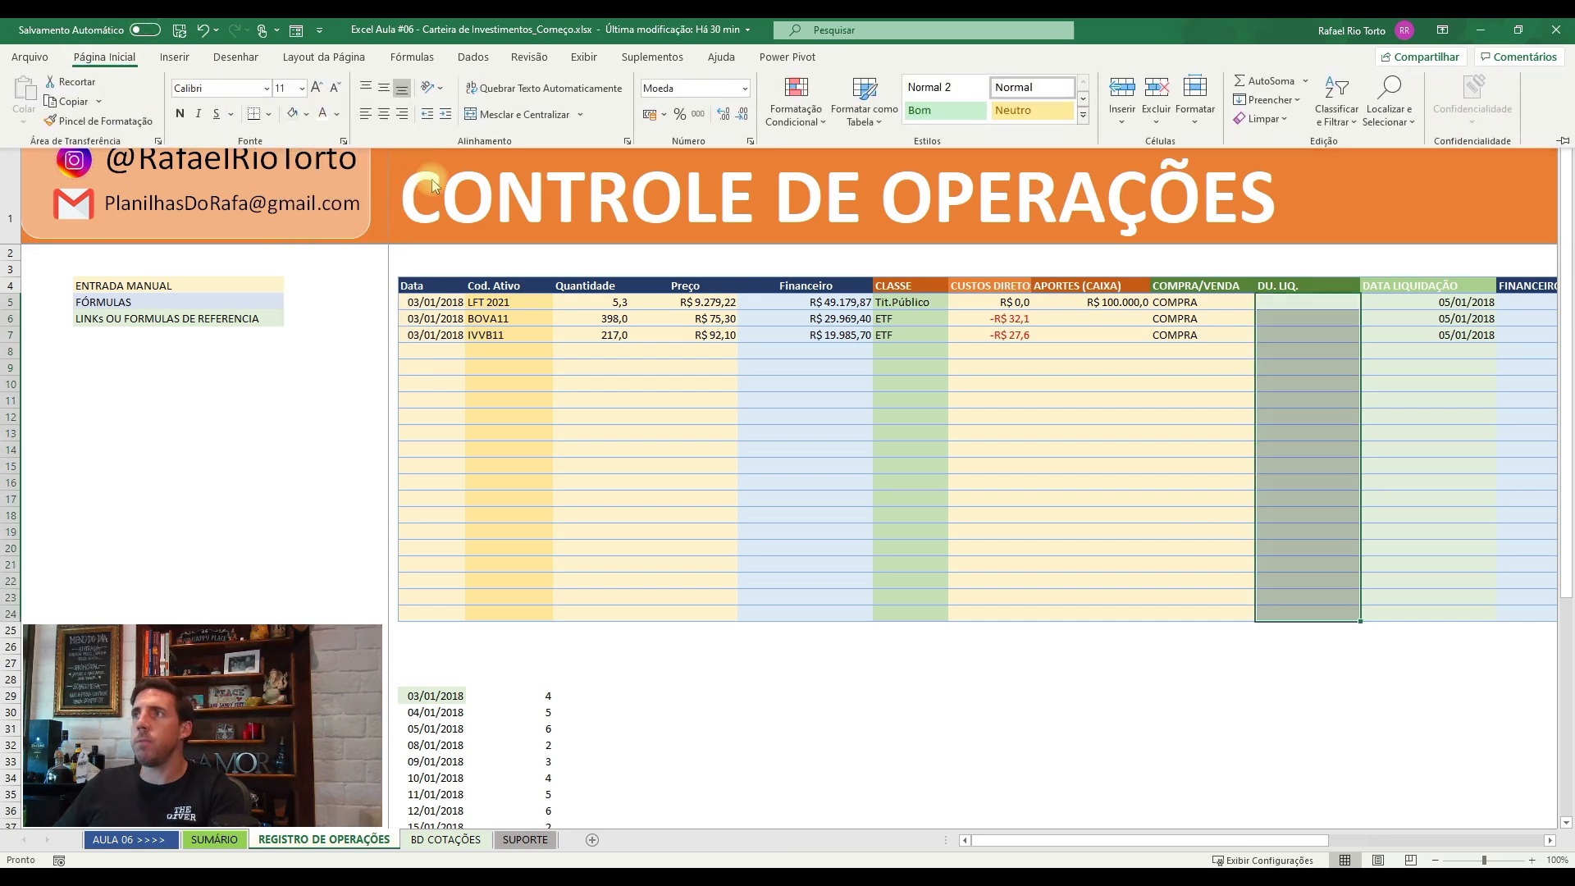
- Start an ÍNDICE formula in R5, the first DU. LIQ. cell
click(1308, 303)
text(=)
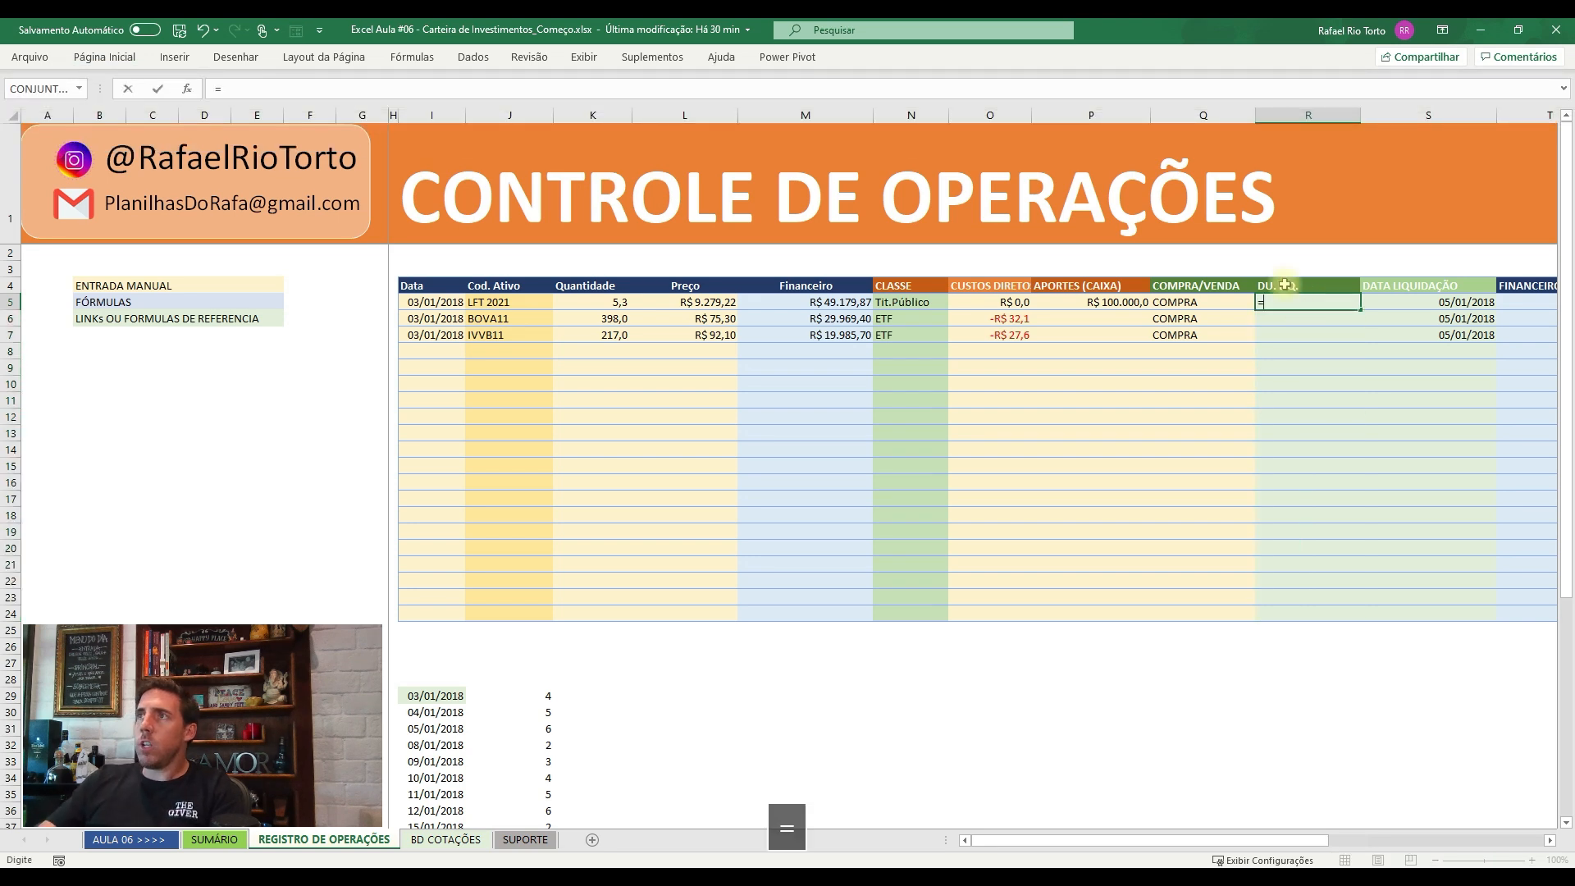
key(shift+1)
key(BackSpace)
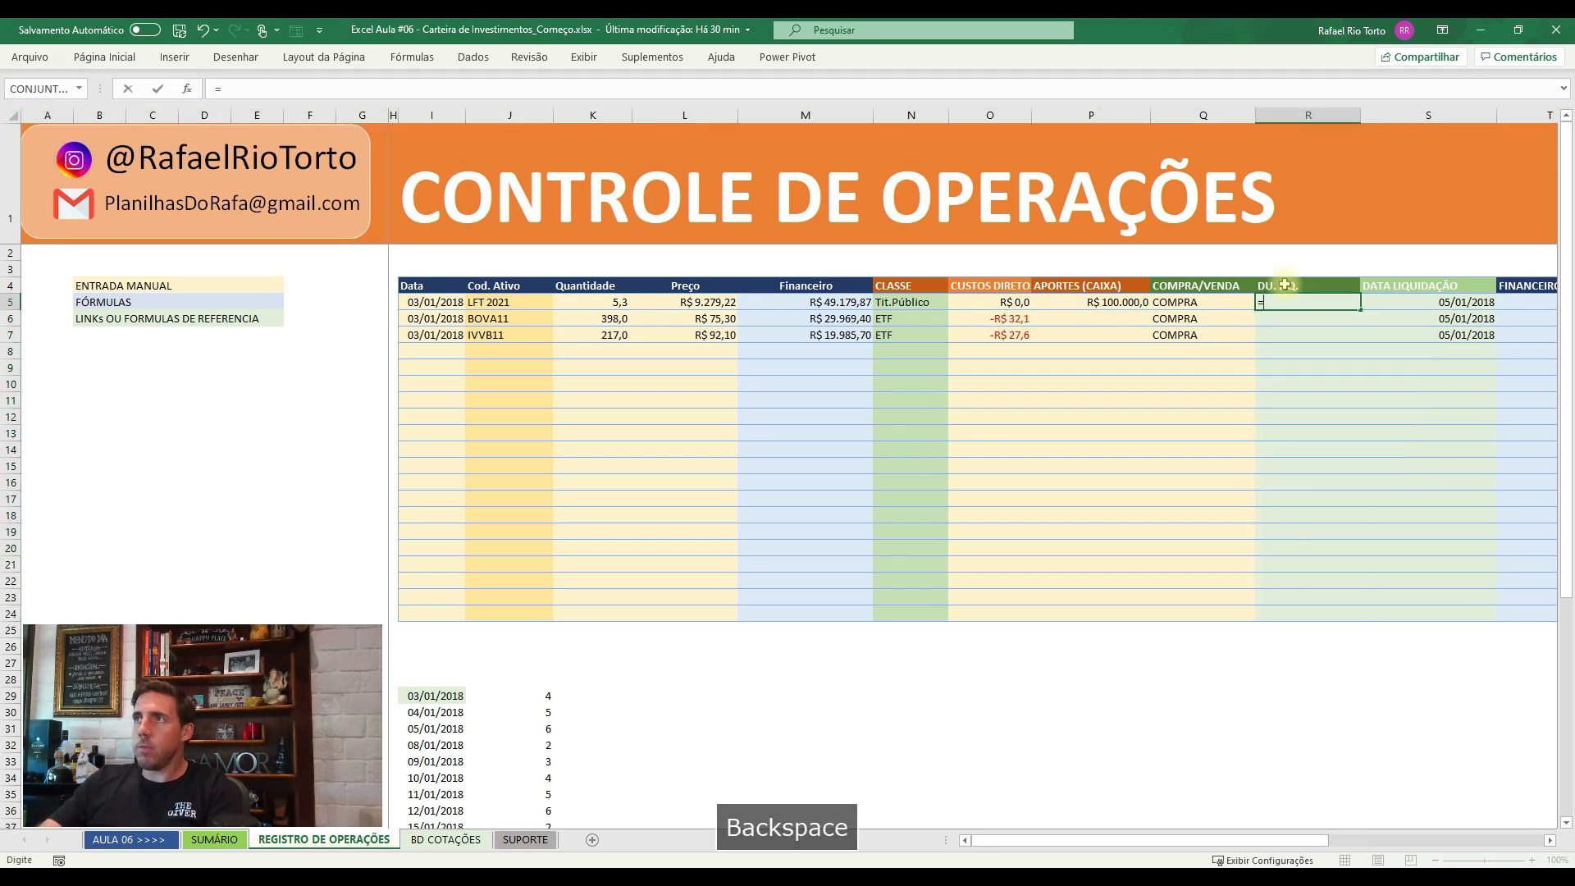
text(í)
key(Down)
key(Tab)
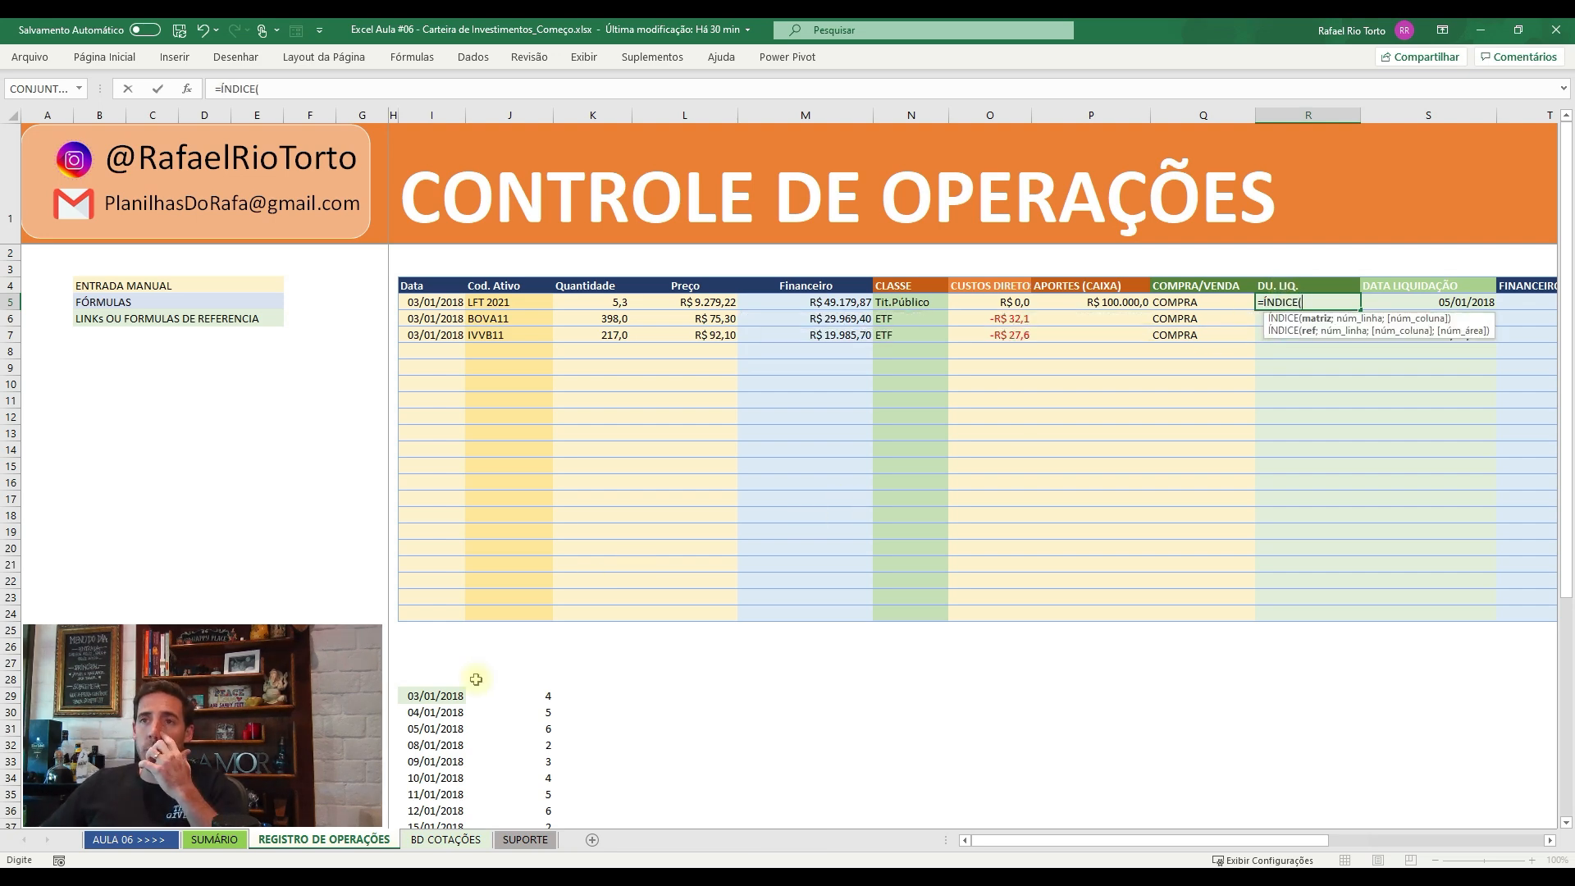
- Set the ÍNDICE matrix to the whole PRAZO DE LIQUIDAÇÃO table as the absolute range SUPORTE!$K$4:$M$7
click(445, 839)
click(521, 839)
click(594, 279)
drag(594, 279, 803, 339)
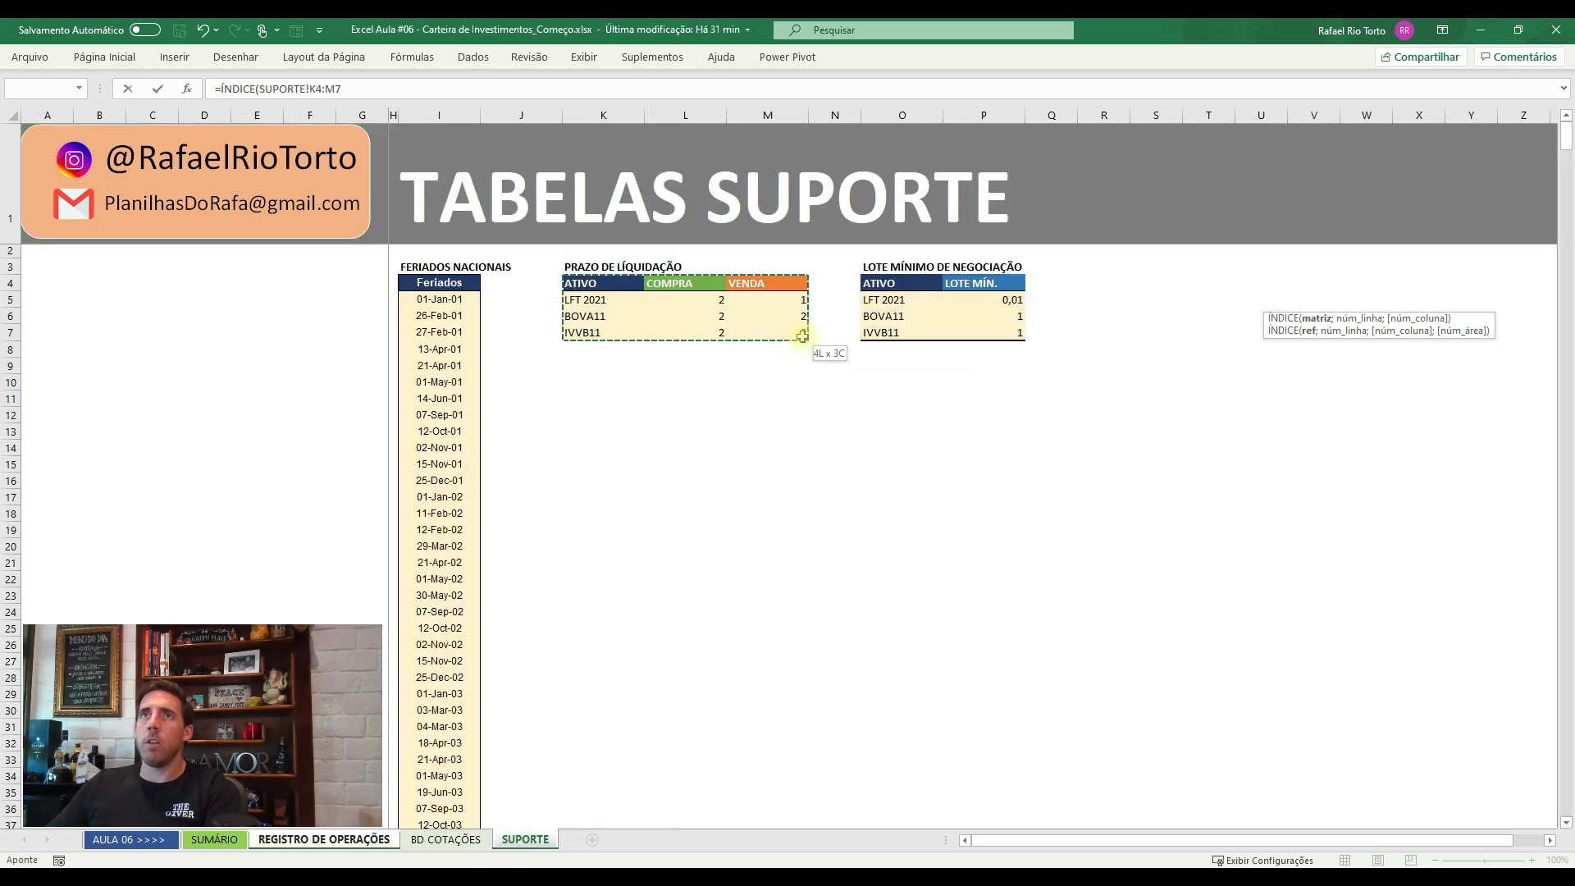
key(F4)
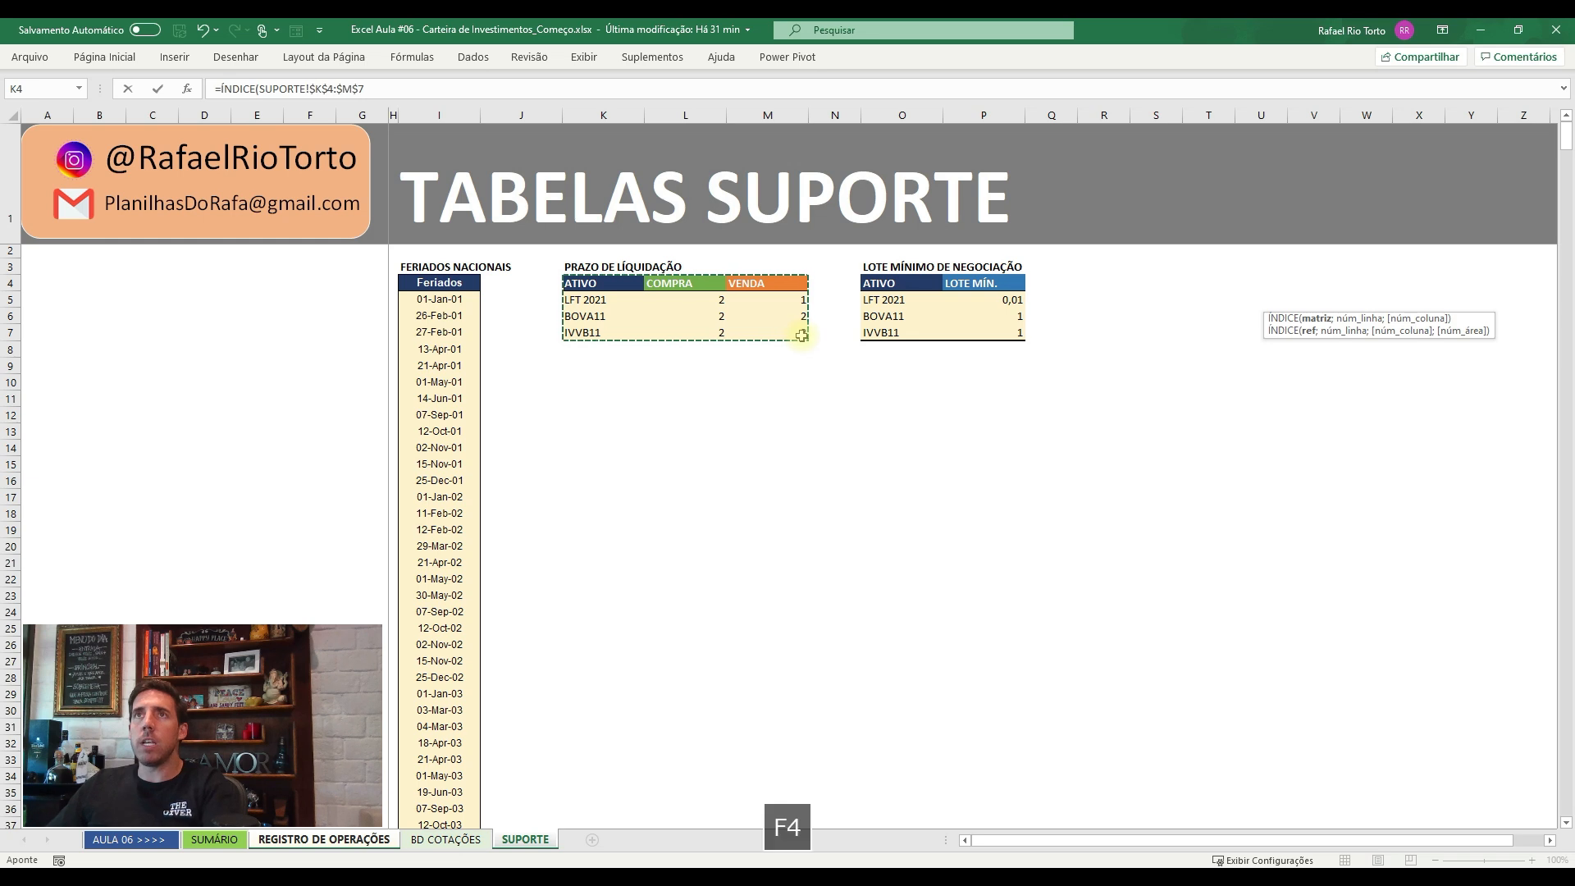
click(381, 89)
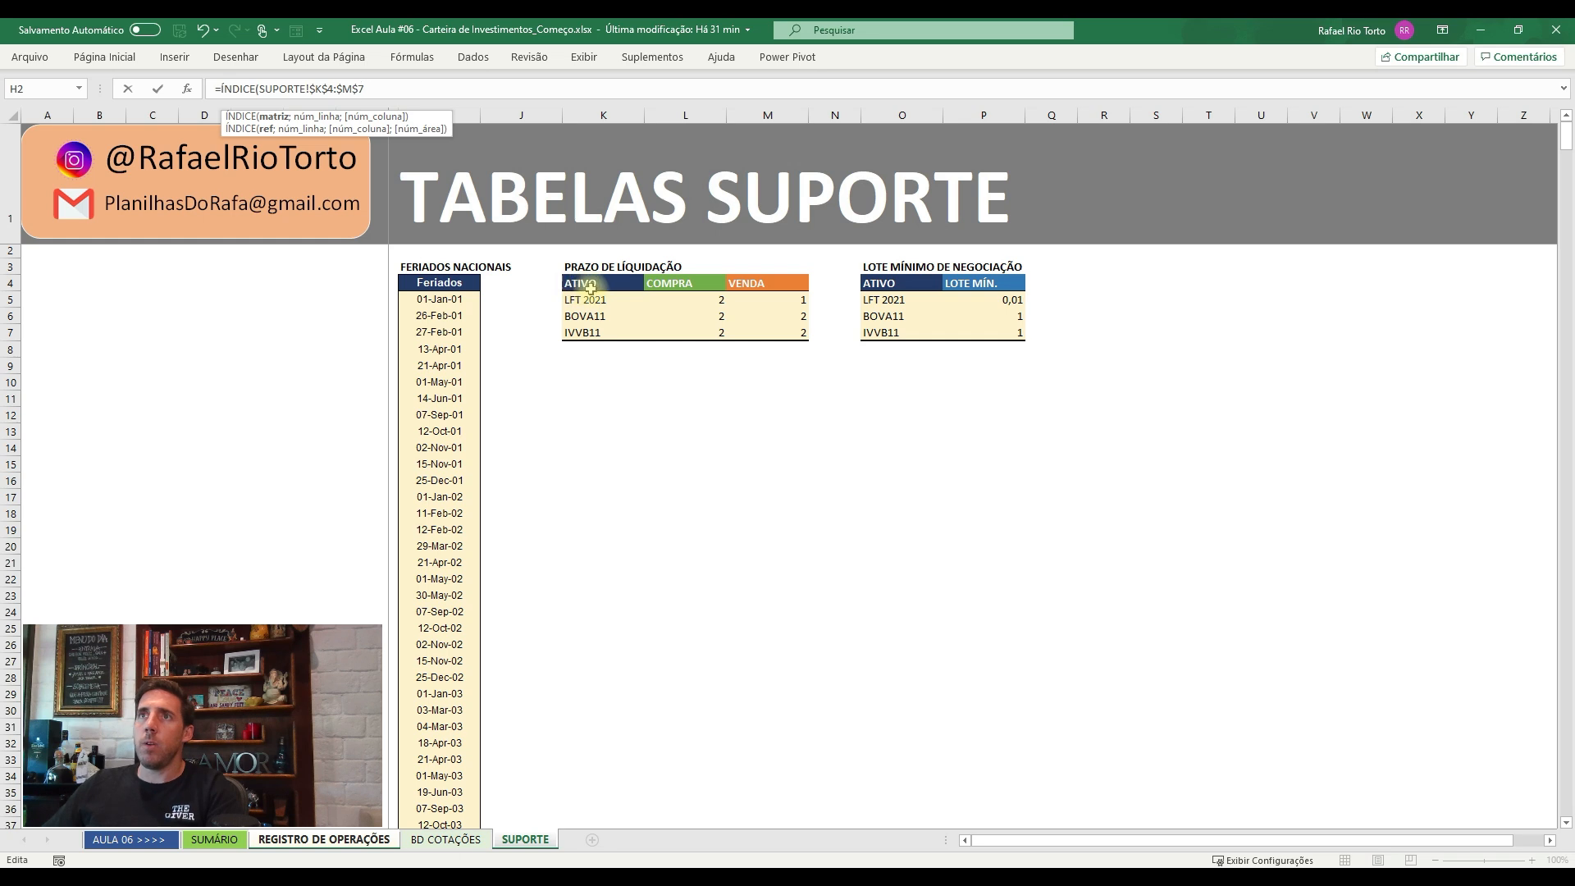
key(Return)
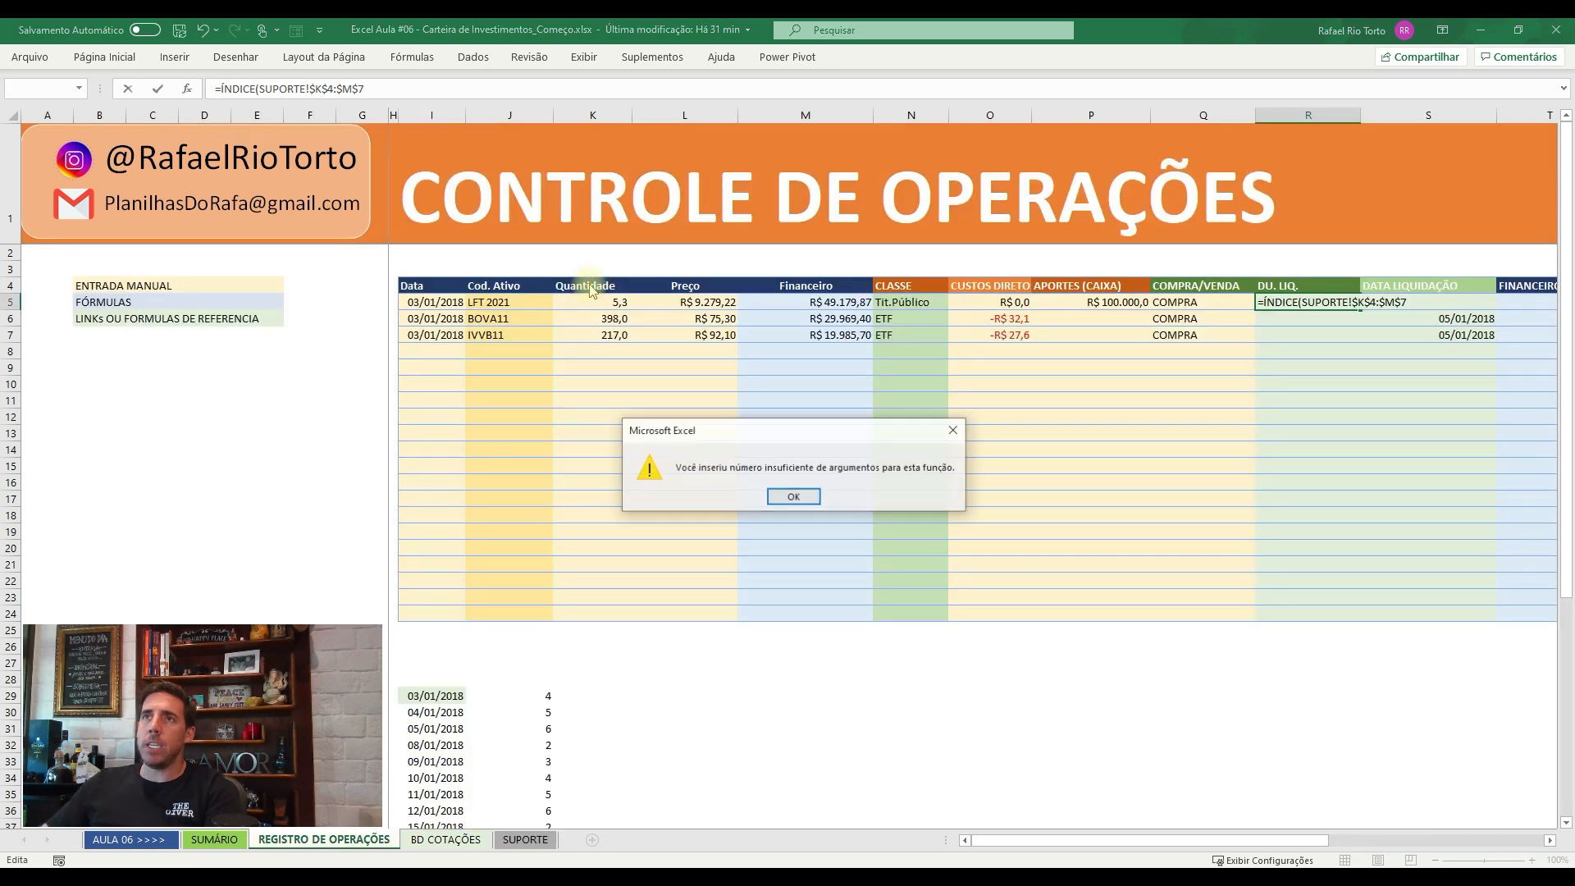
key(Escape)
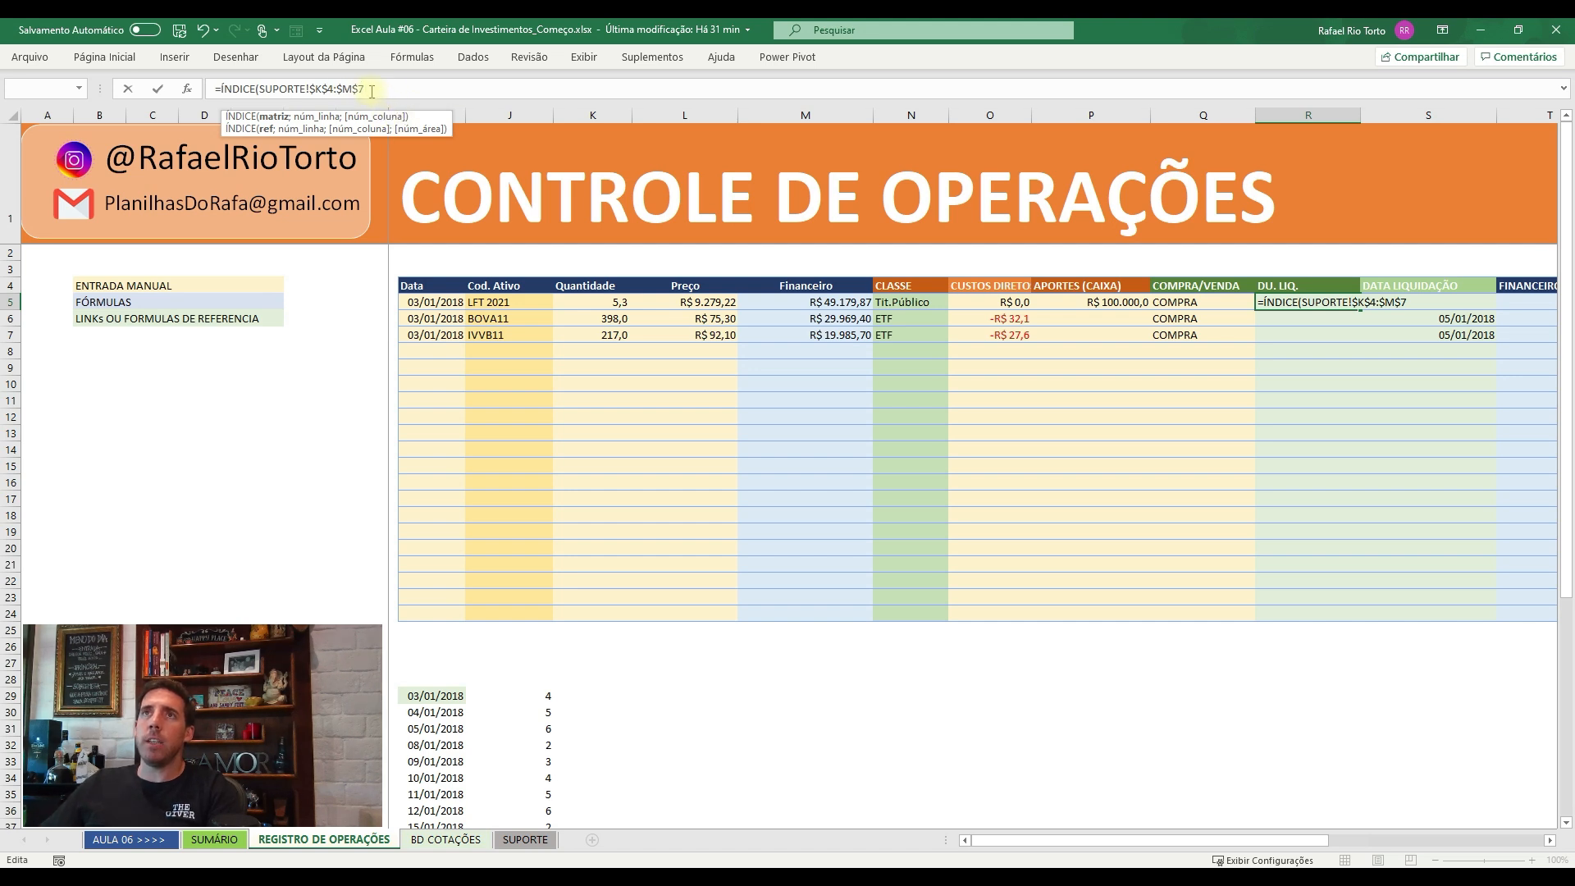
- Add the ATIVO column of the settlement table, SUPORTE!$K$4:$K$7, as an absolute range in the row argument
text(;)
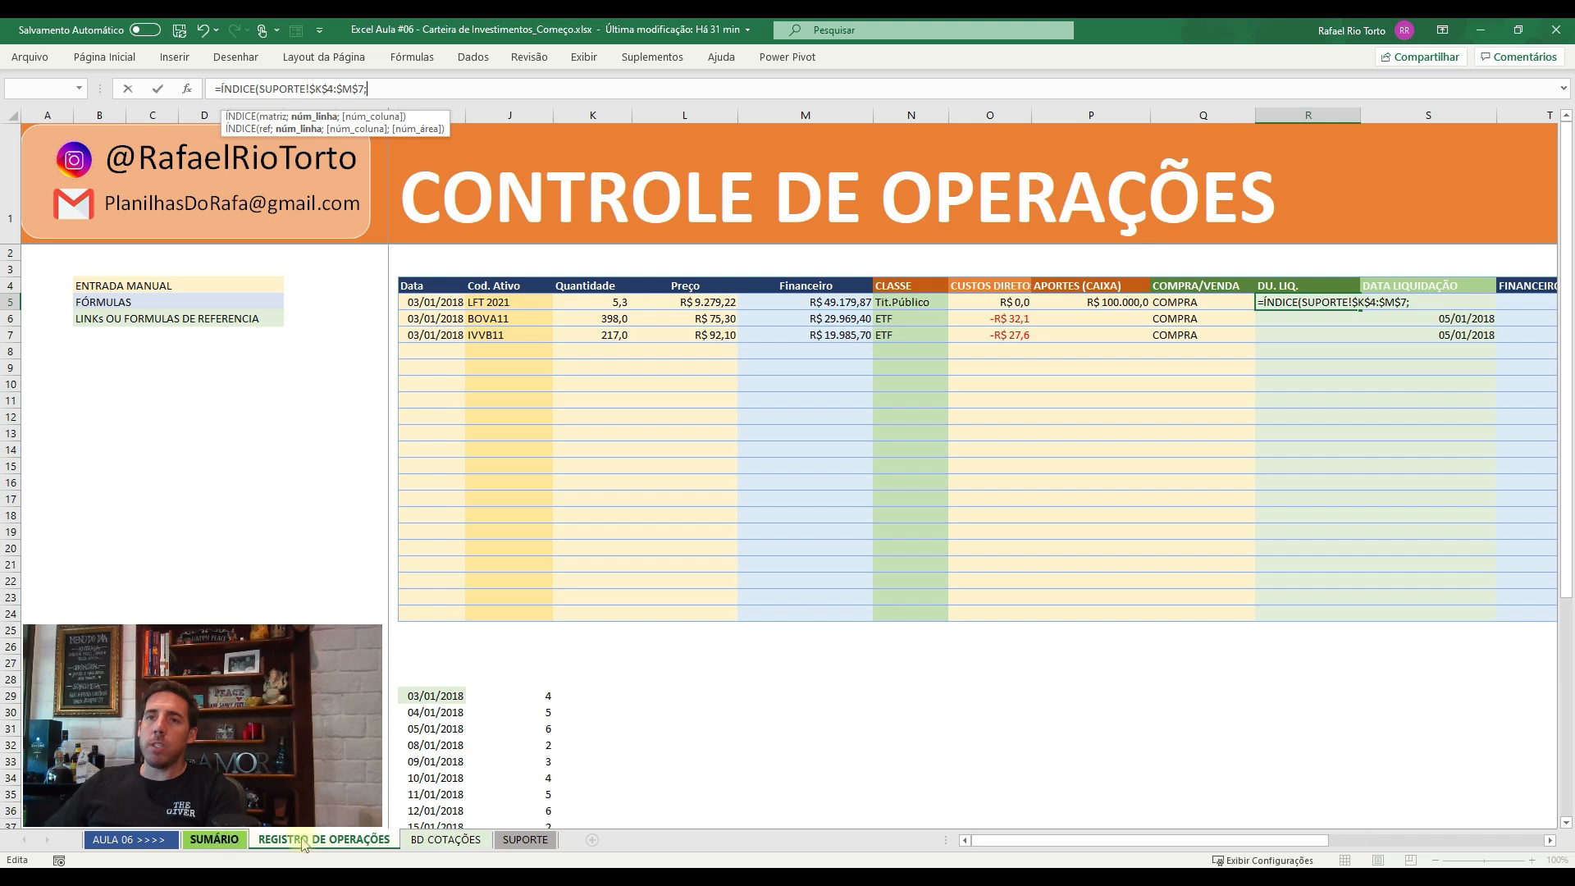
click(523, 839)
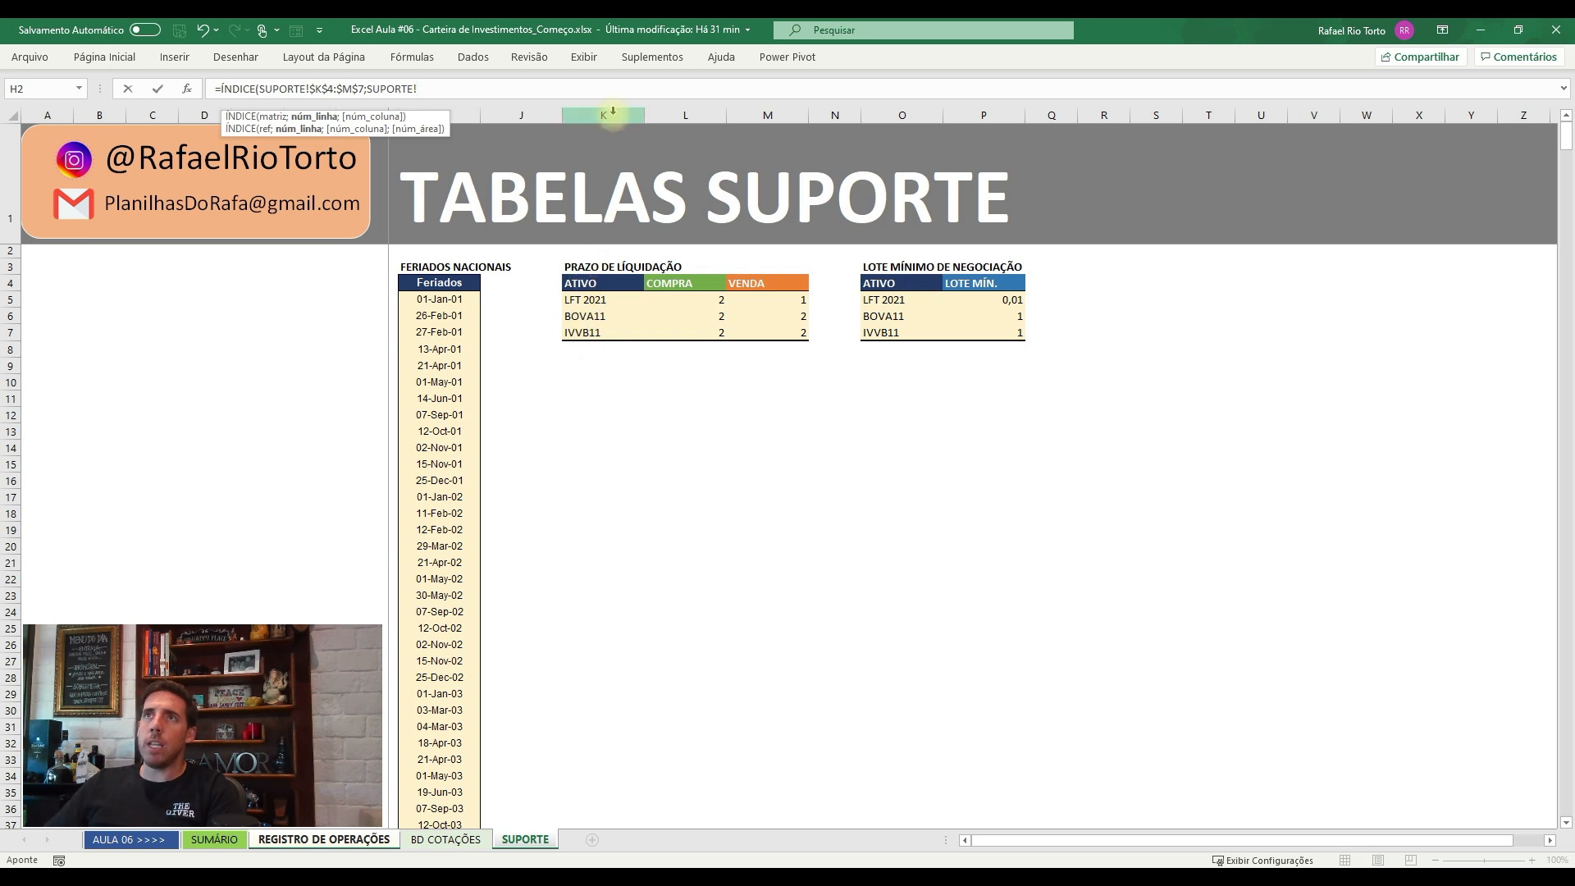
drag(578, 285, 583, 333)
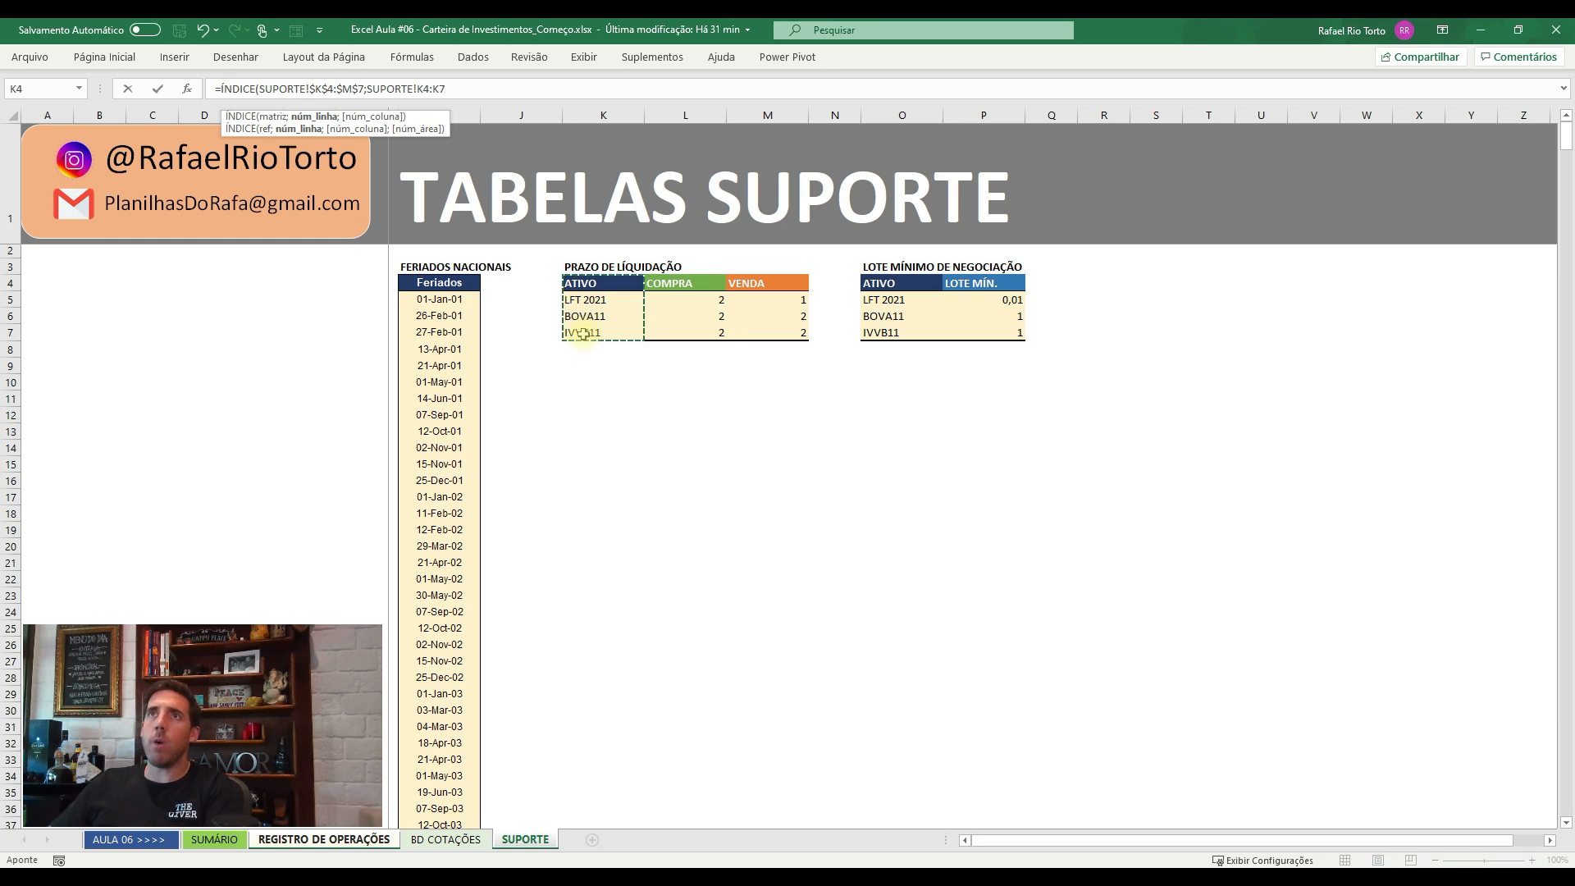
key(F4)
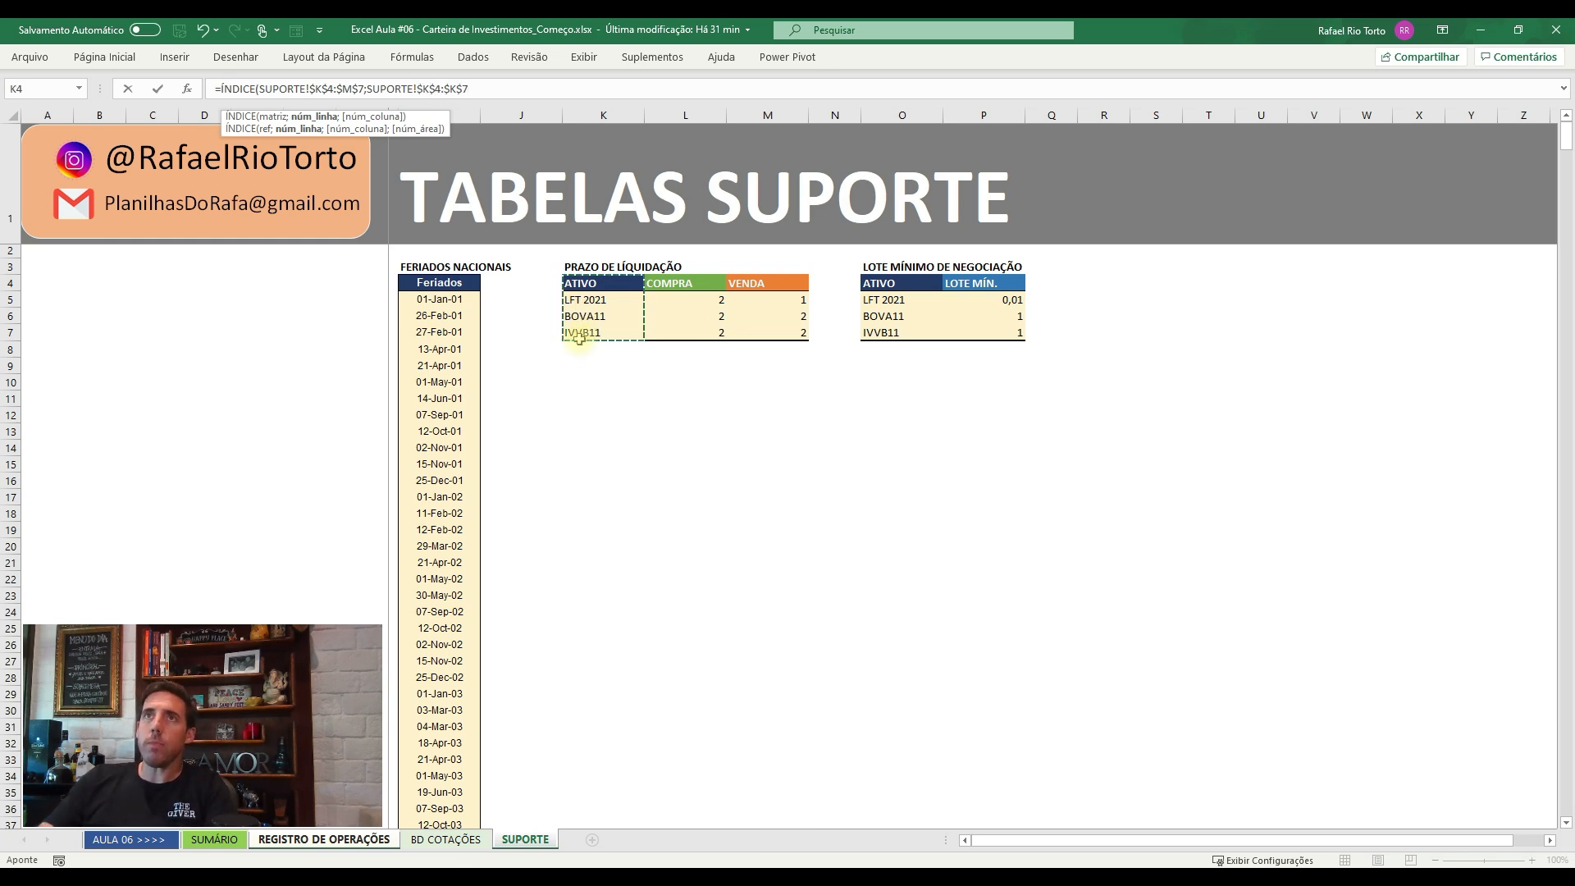
- Wrap the row range in CORRESP with match type 0, leaving its lookup value blank, and open the column argument
click(367, 87)
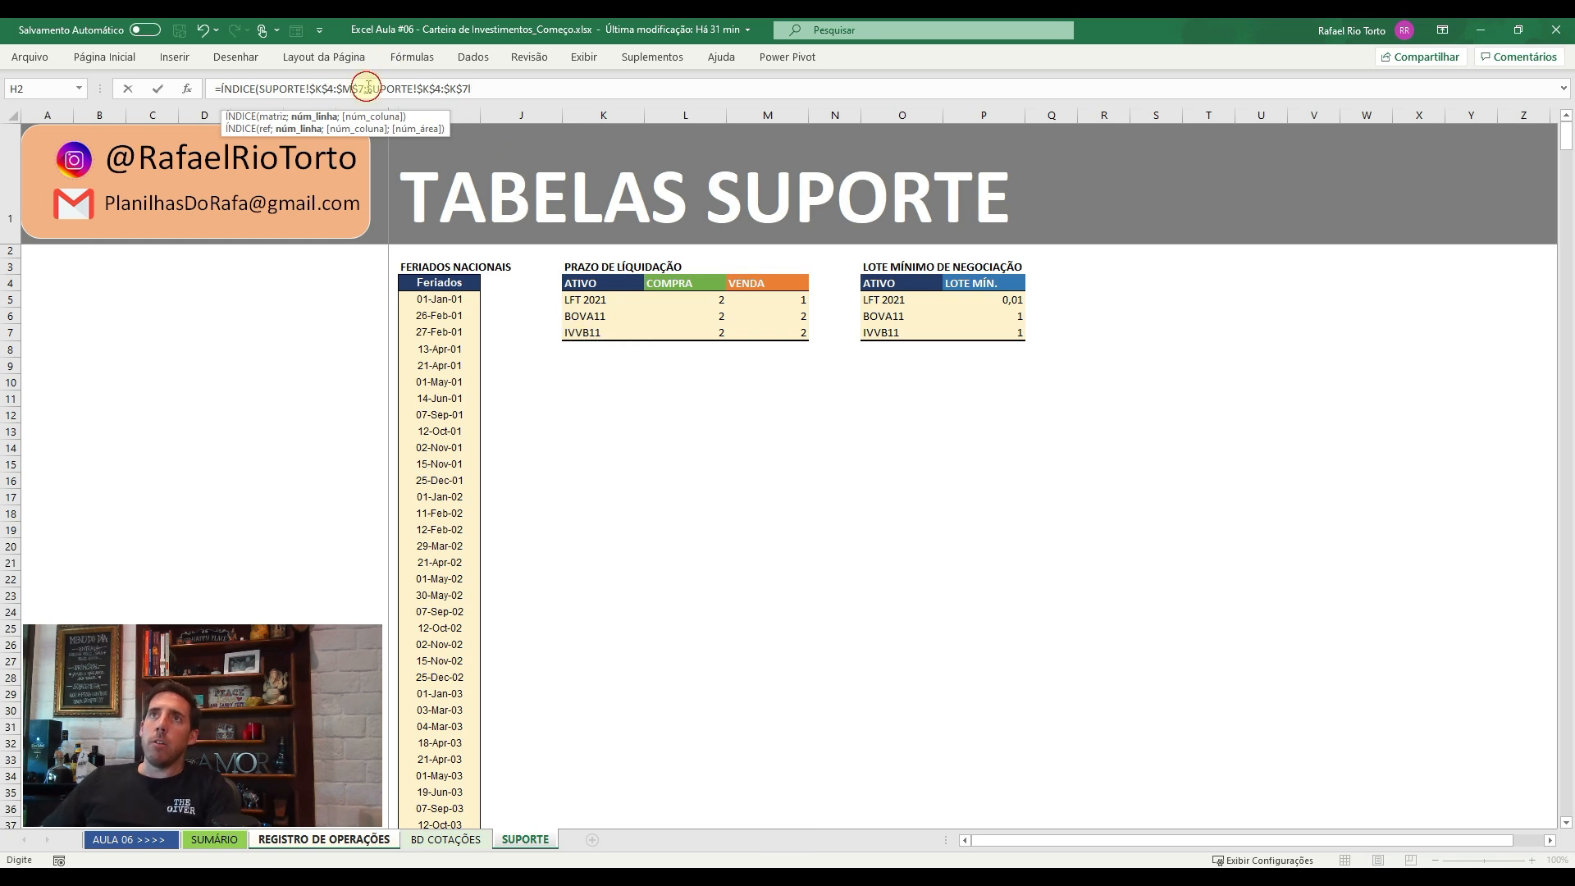
text(CORR)
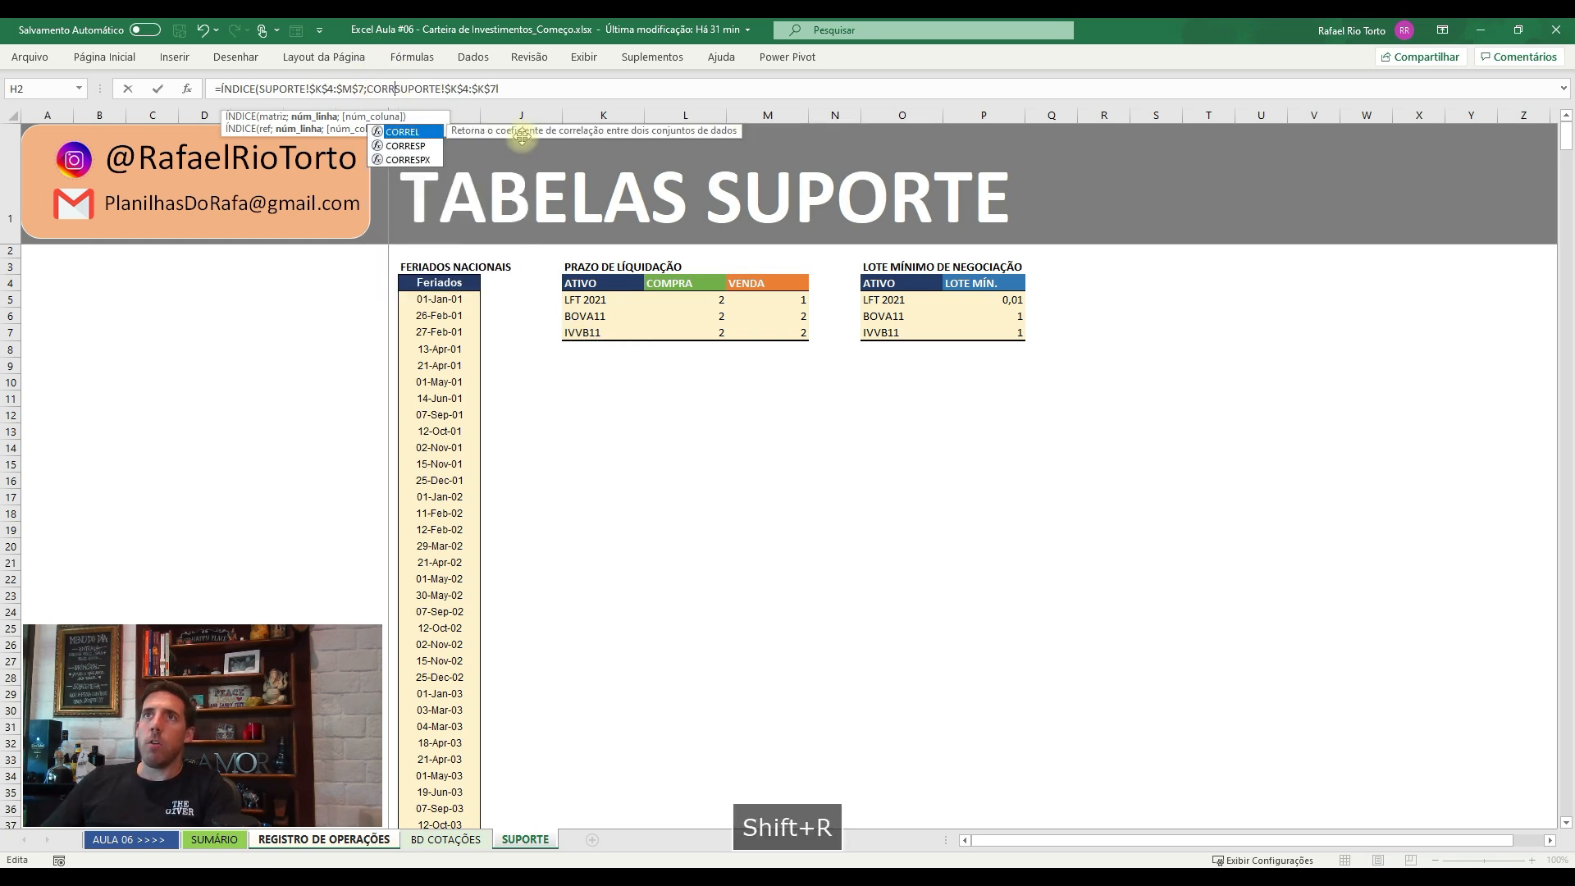
key(Tab)
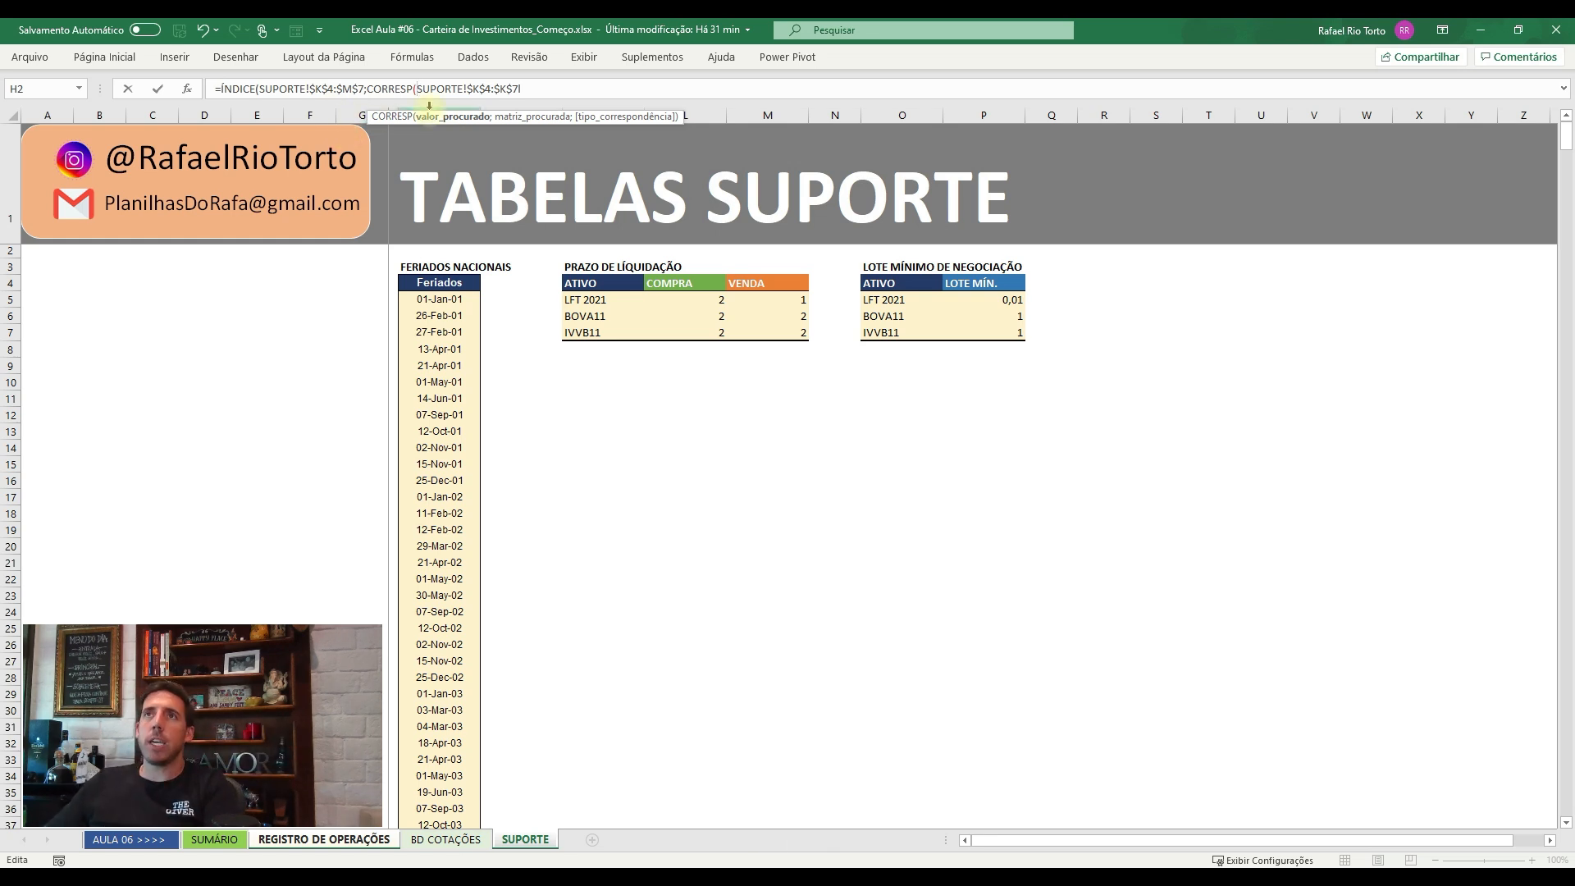
text(;)
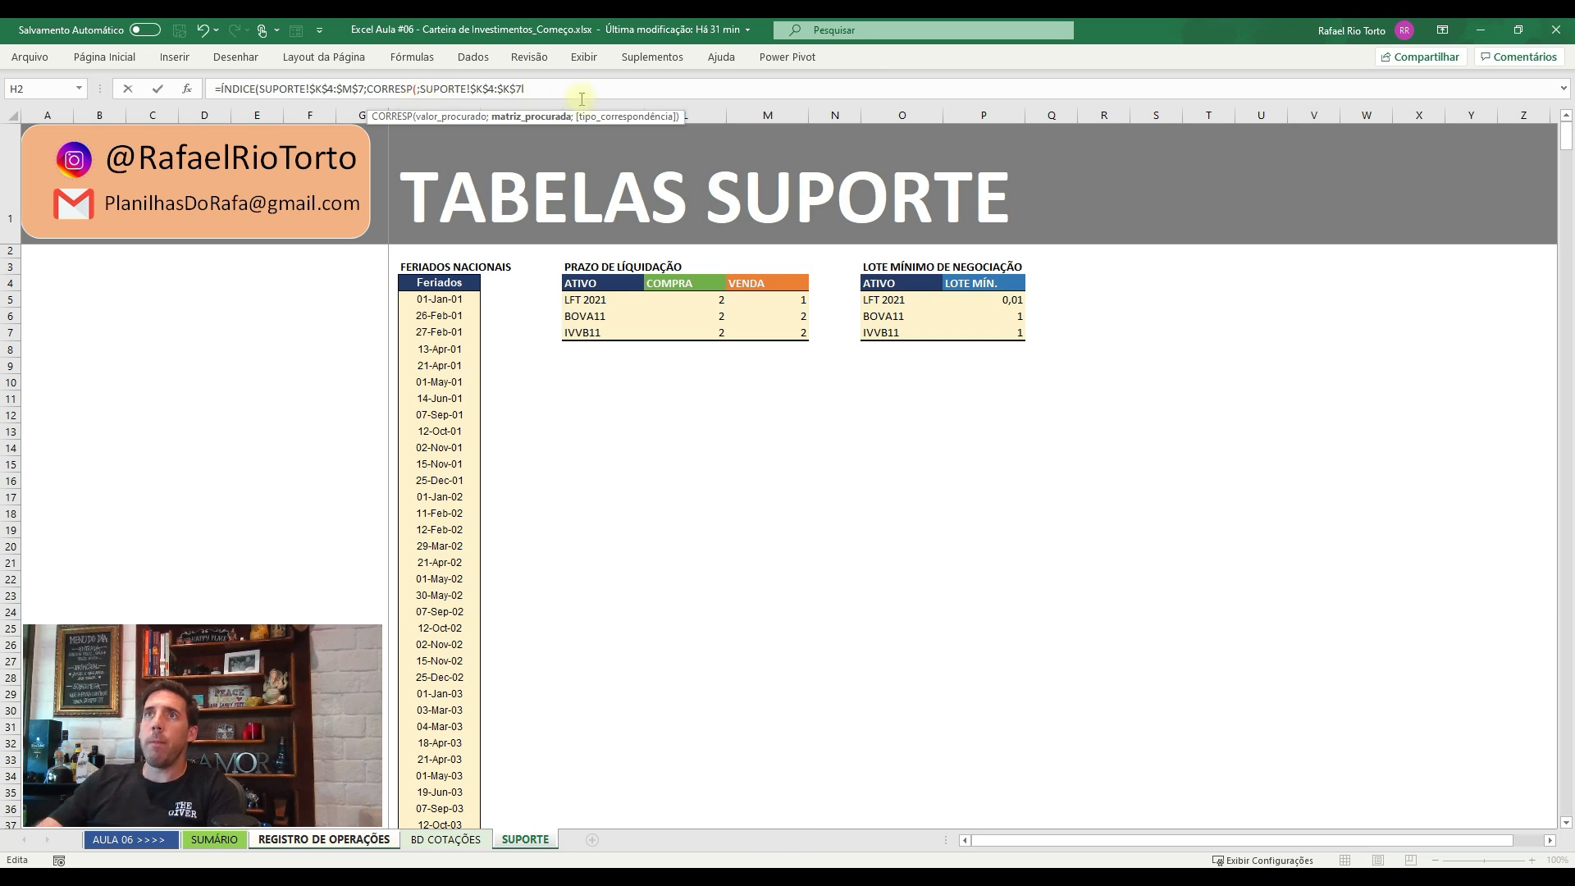
key(BackSpace)
text(;0)
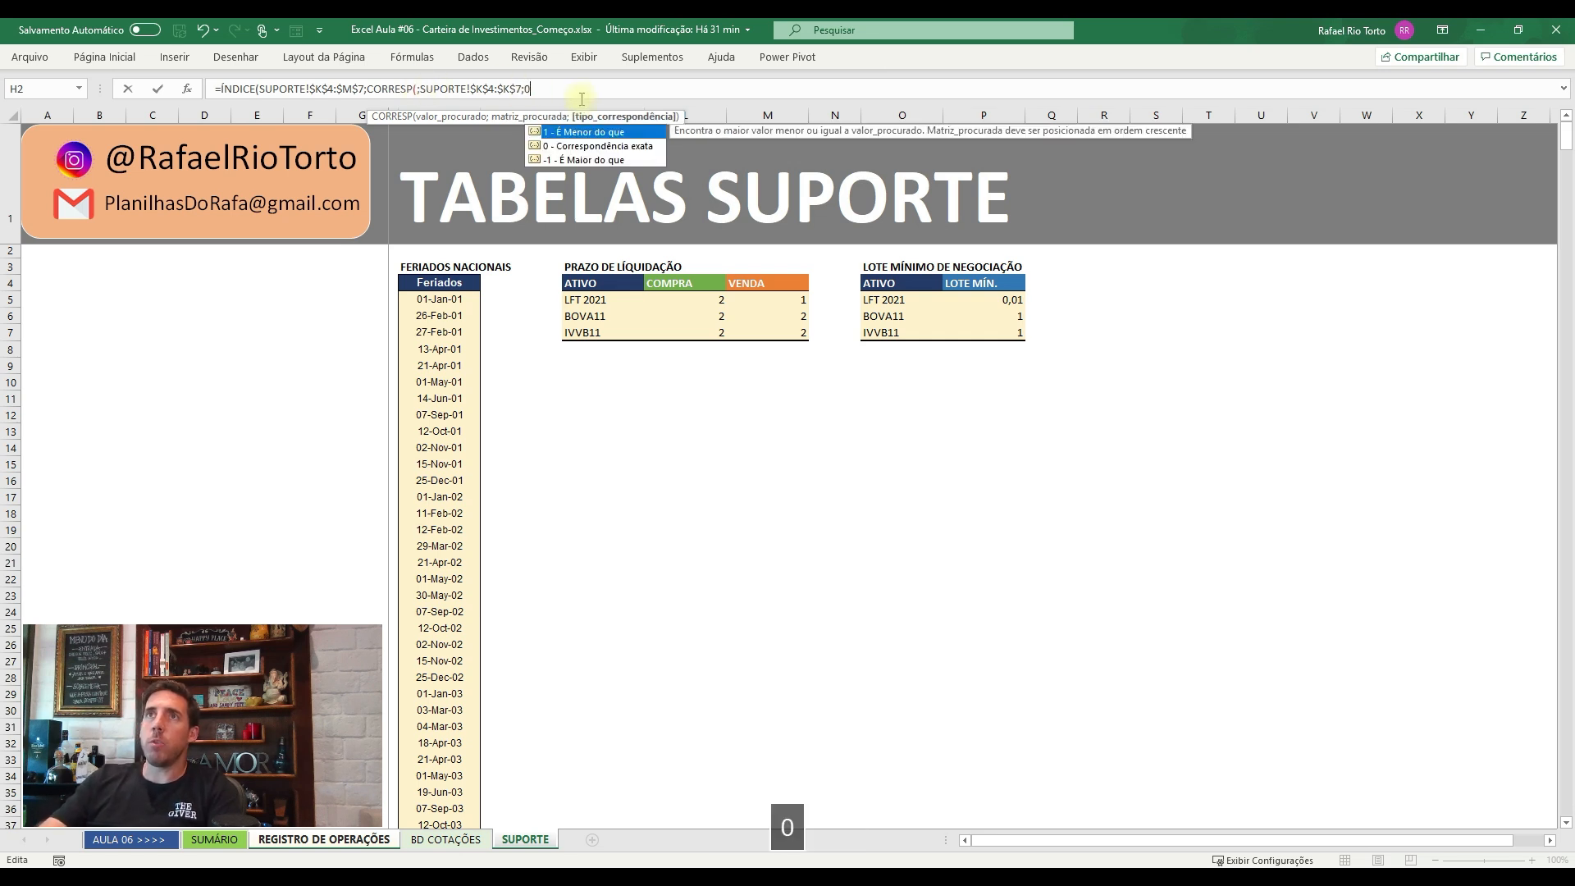
text();)
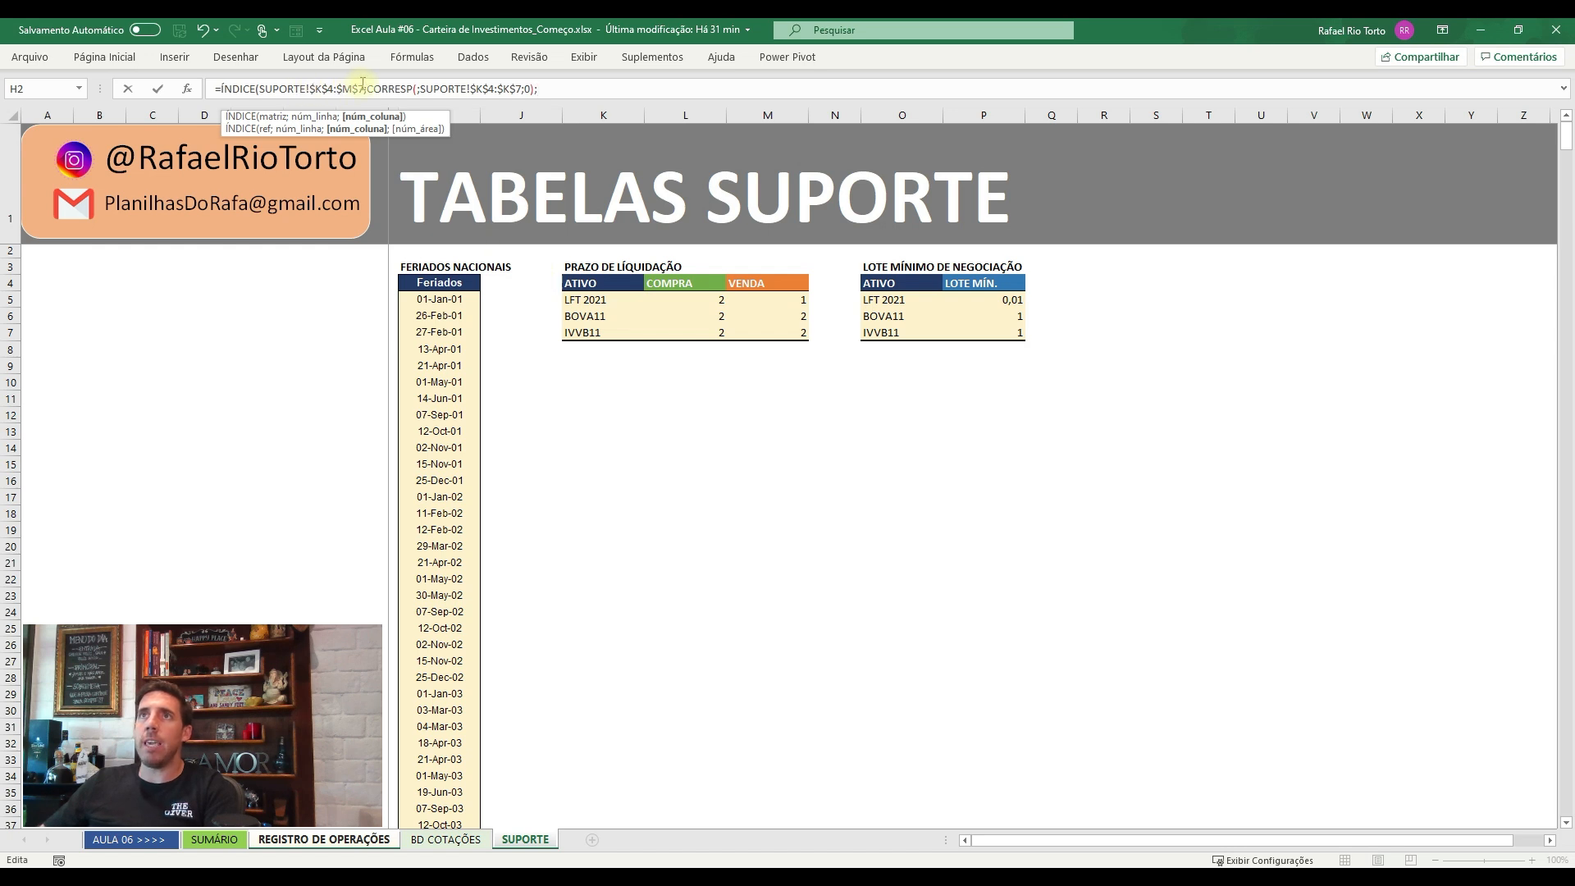
- Add CORRESP(;SUPORTE!$K$4:$M$4;0) as the column argument, with its lookup value blank, and enter the formula in R5
text(CORR)
key(Tab)
text(;)
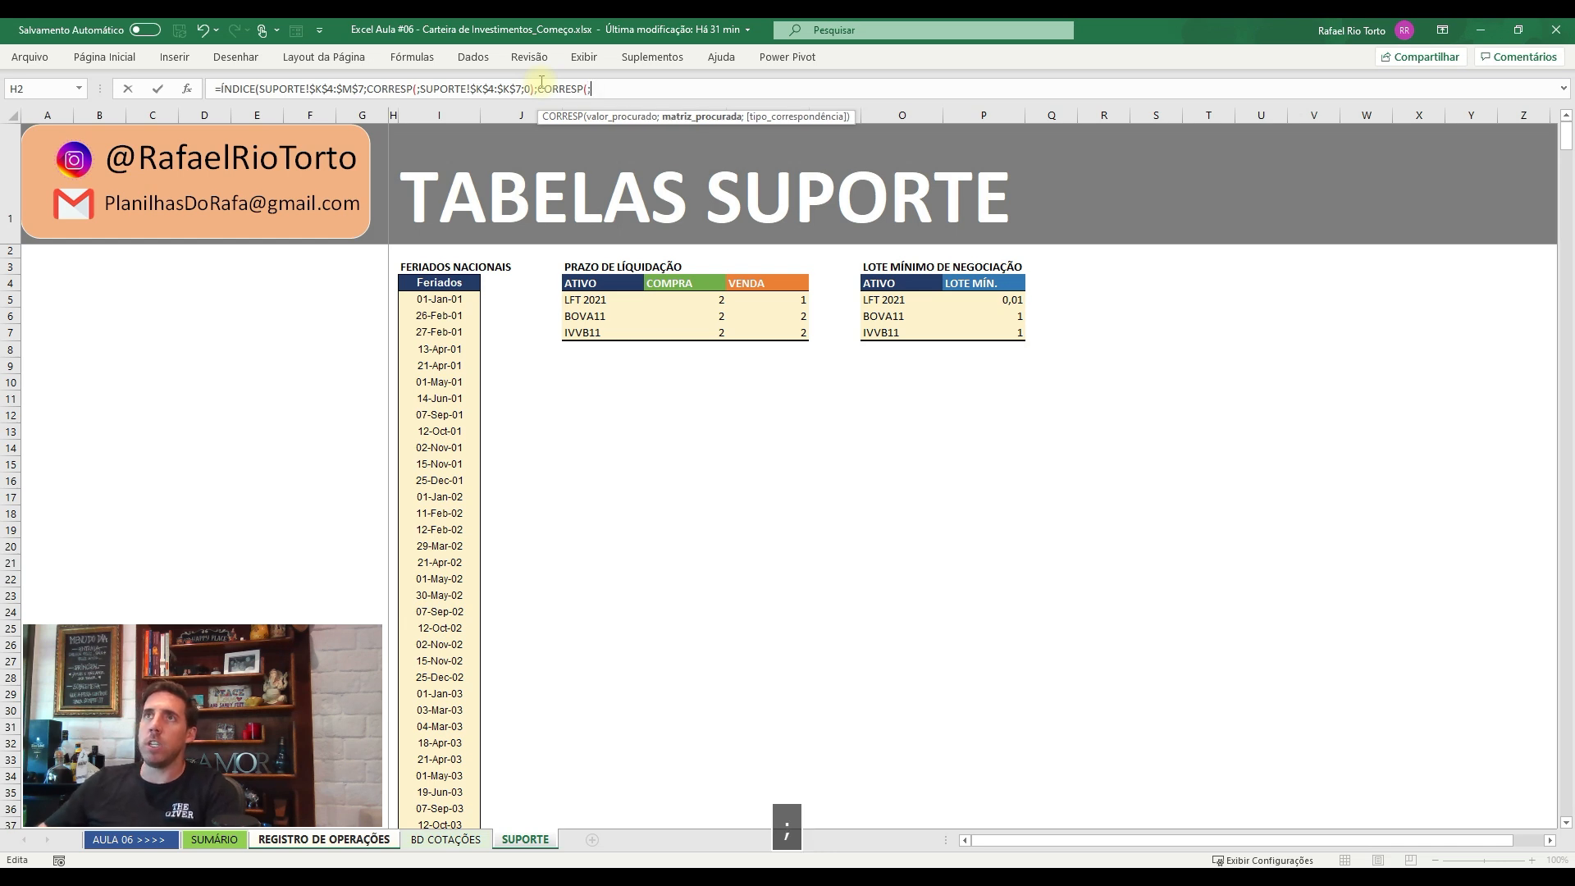
drag(641, 274, 779, 281)
key(F4)
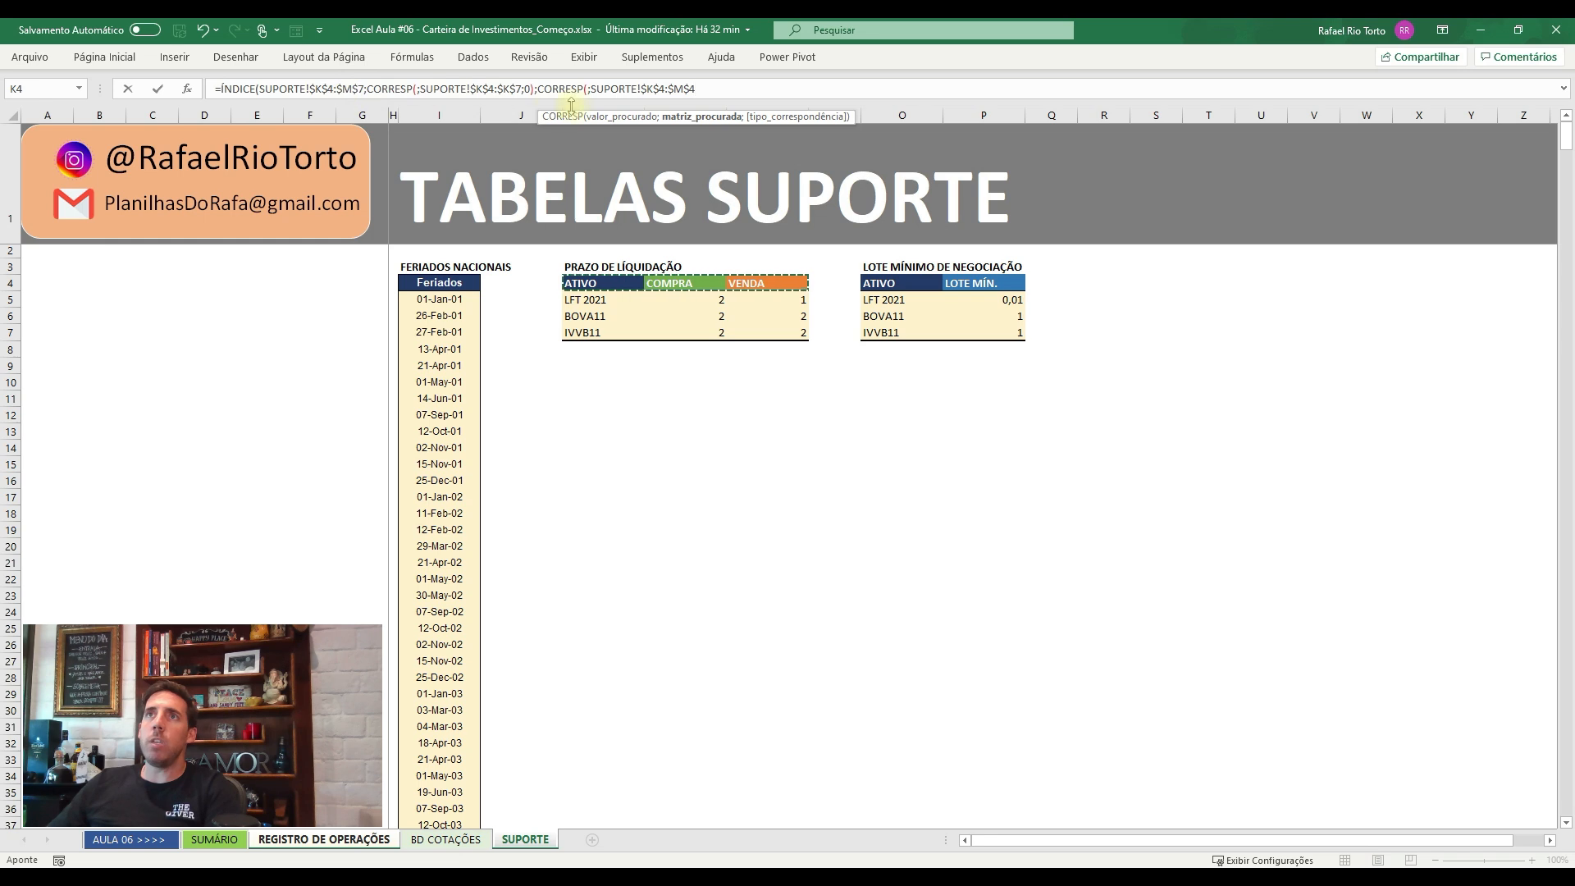
click(703, 89)
text(;0))
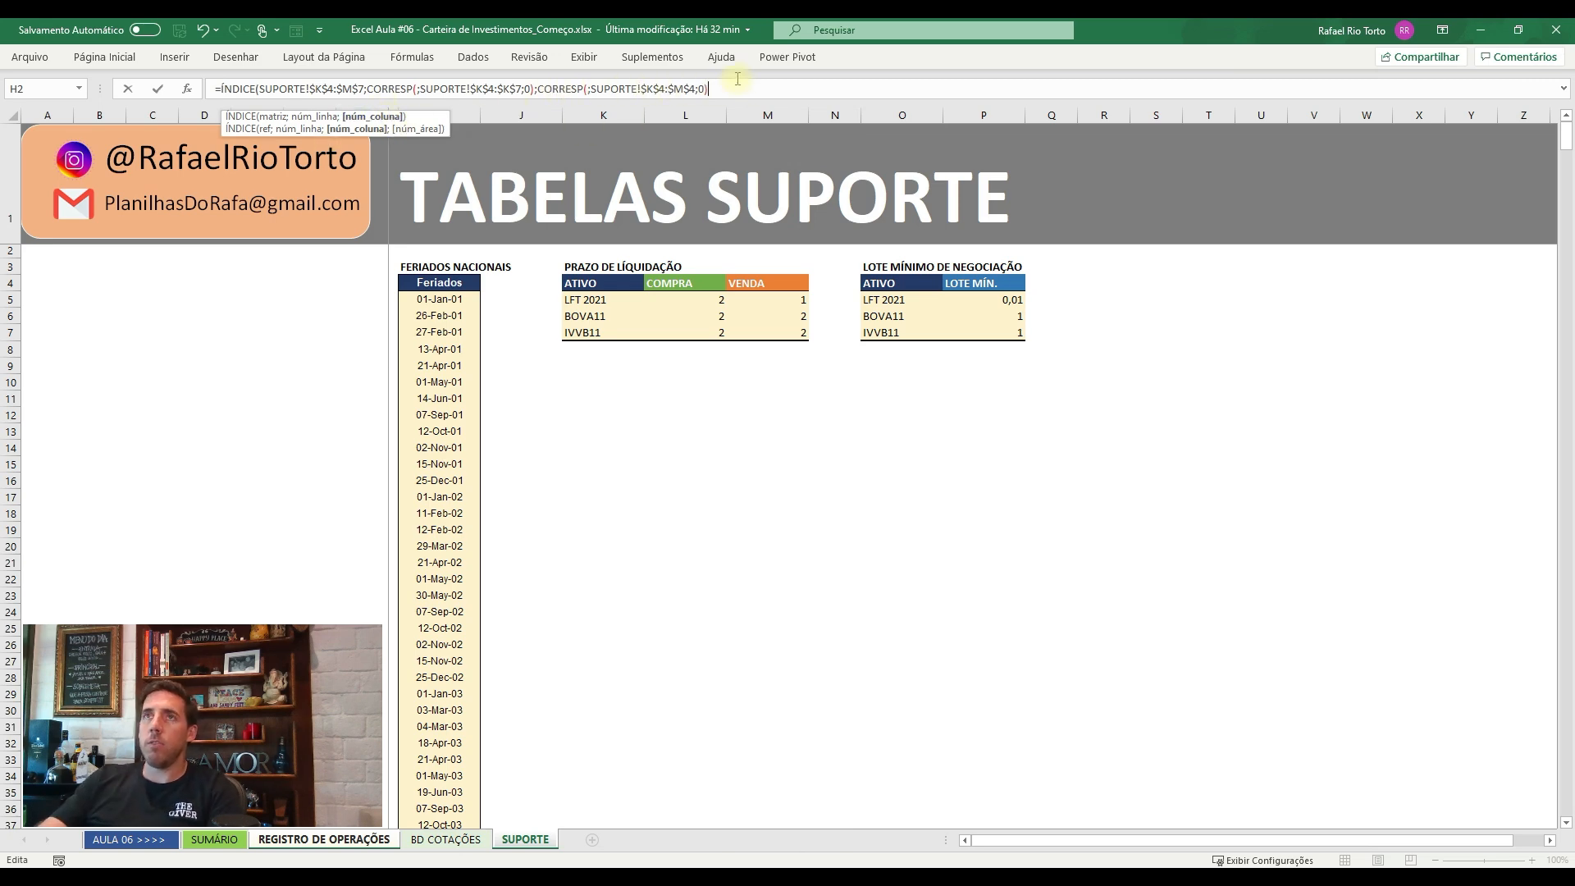
text())
key(Return)
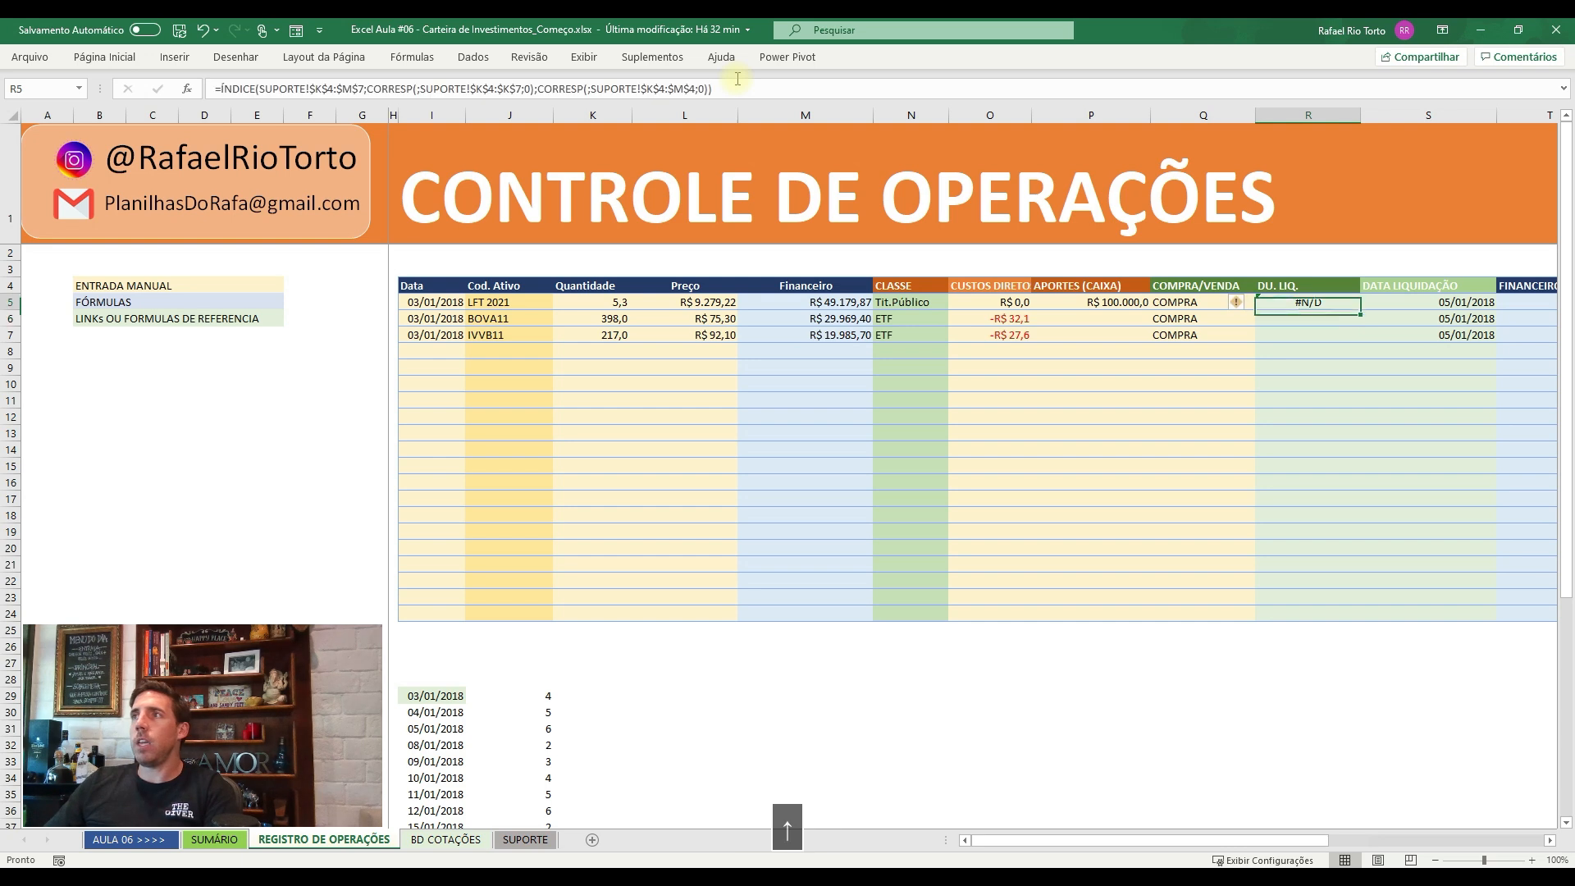
- Use the Cod. Ativo cell as the row CORRESP lookup value in the R5 formula, with a column-locked reference $J5
click(419, 89)
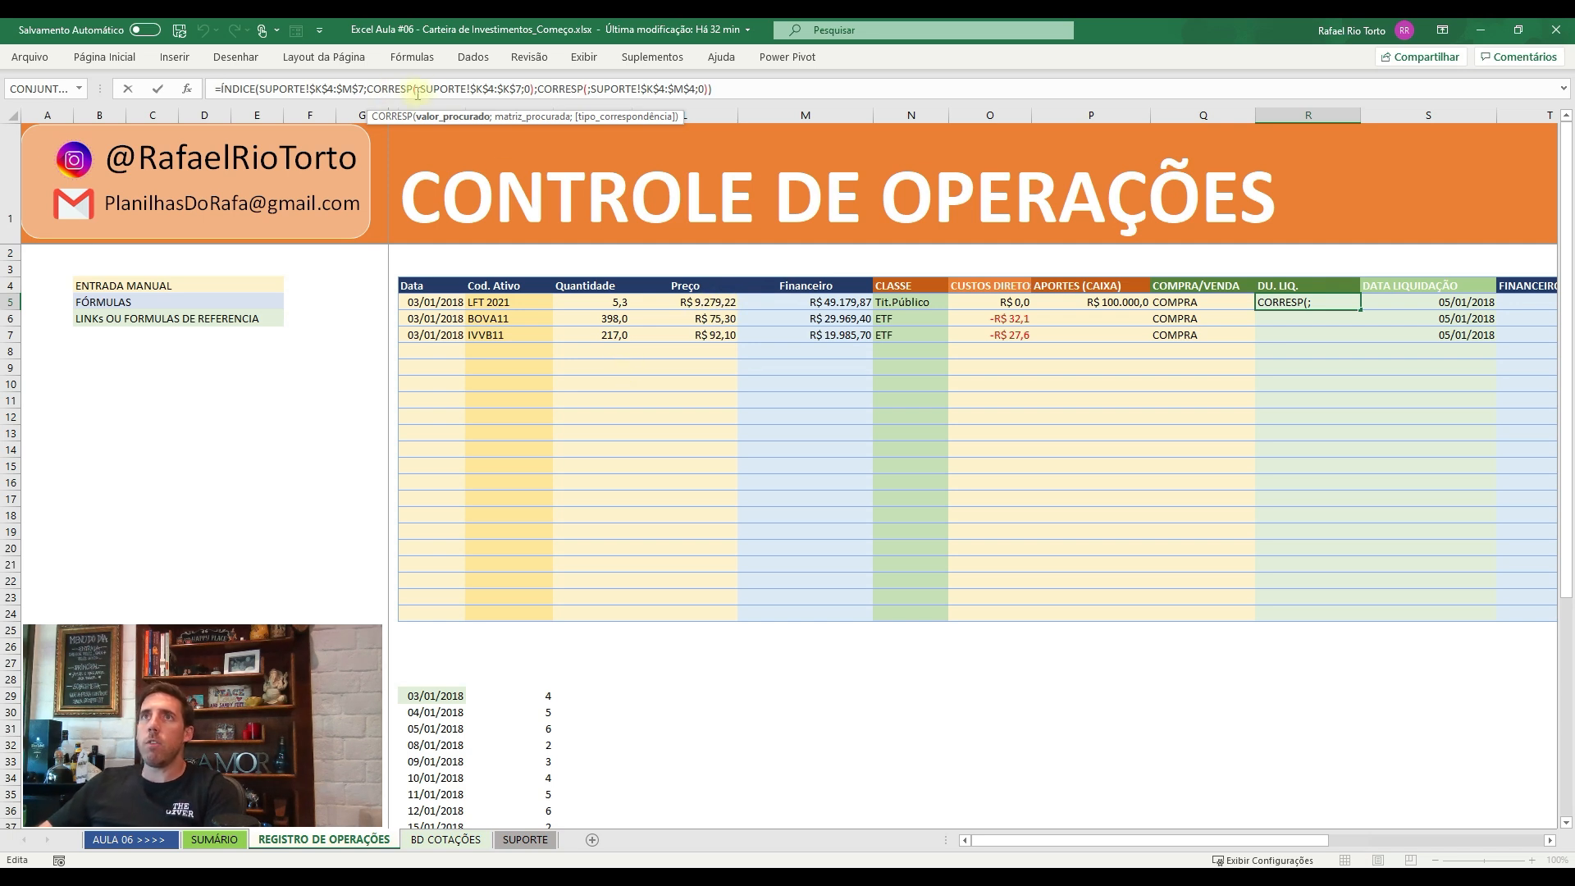
click(482, 303)
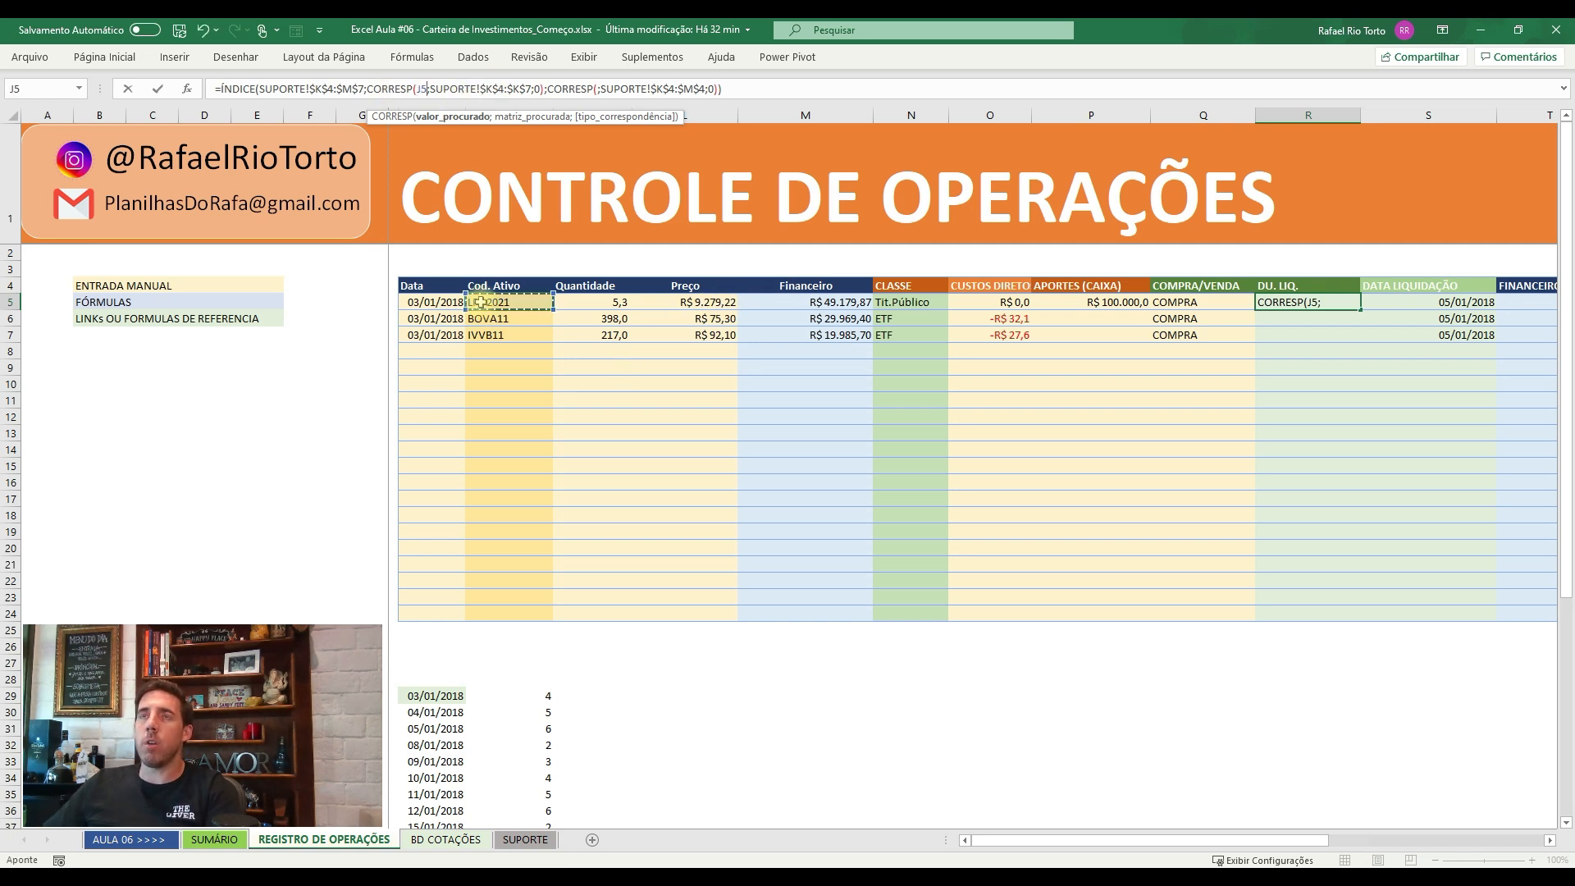
key(F4)
key(F4)
key(F4)
- Use $Q5 from COMPRA/VENDA as the column CORRESP lookup value, enter the R5 formula and fill it down to R7
click(603, 88)
click(1182, 303)
key(F4)
key(F4)
key(F4)
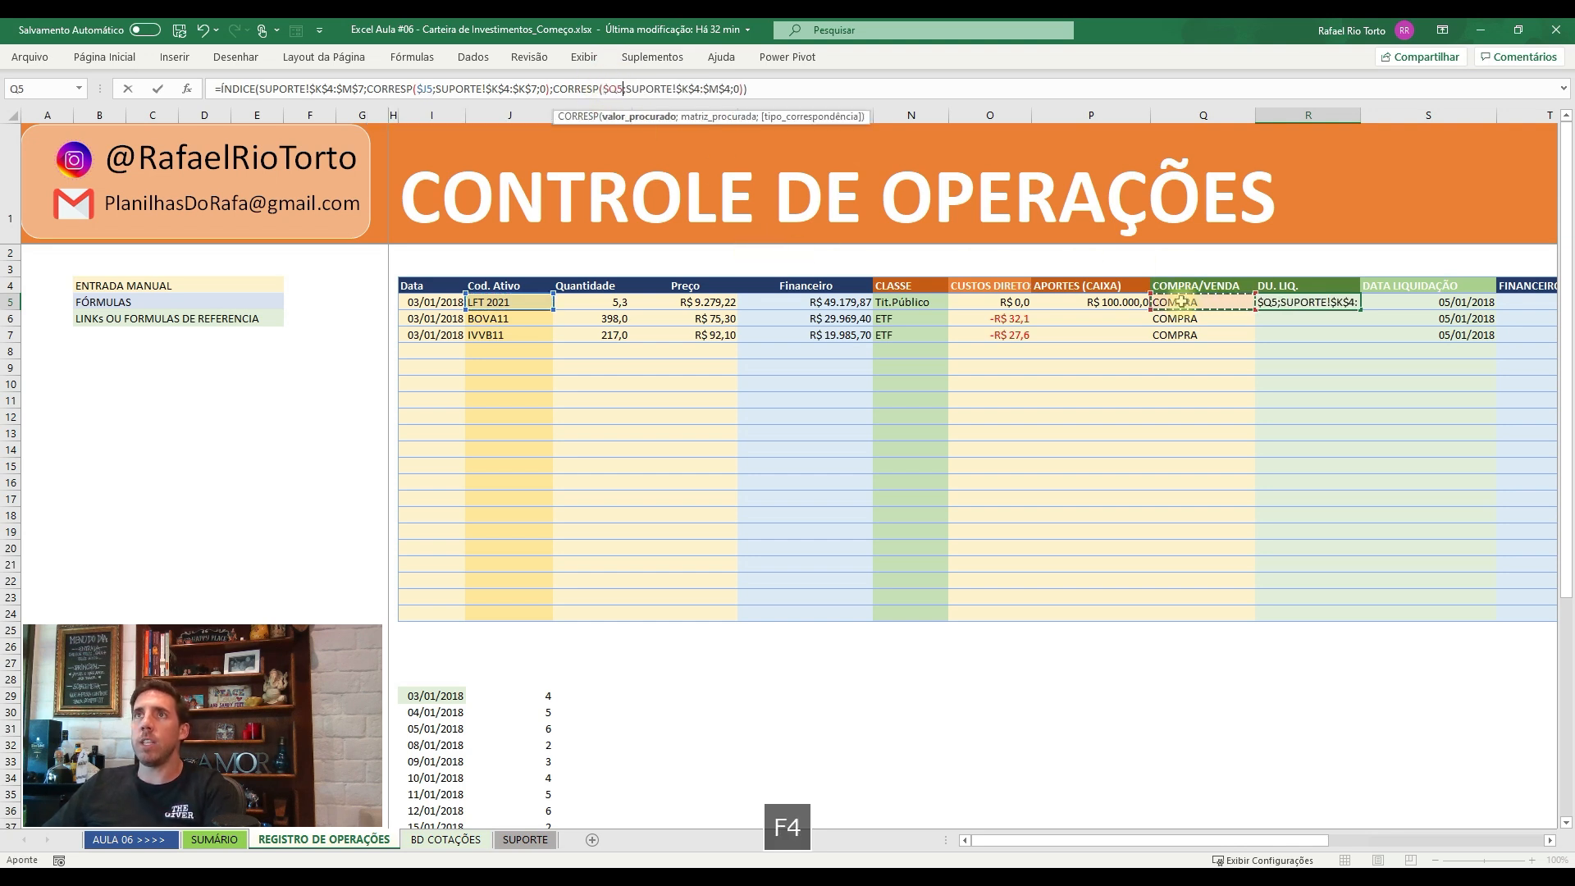
key(Return)
key(Up)
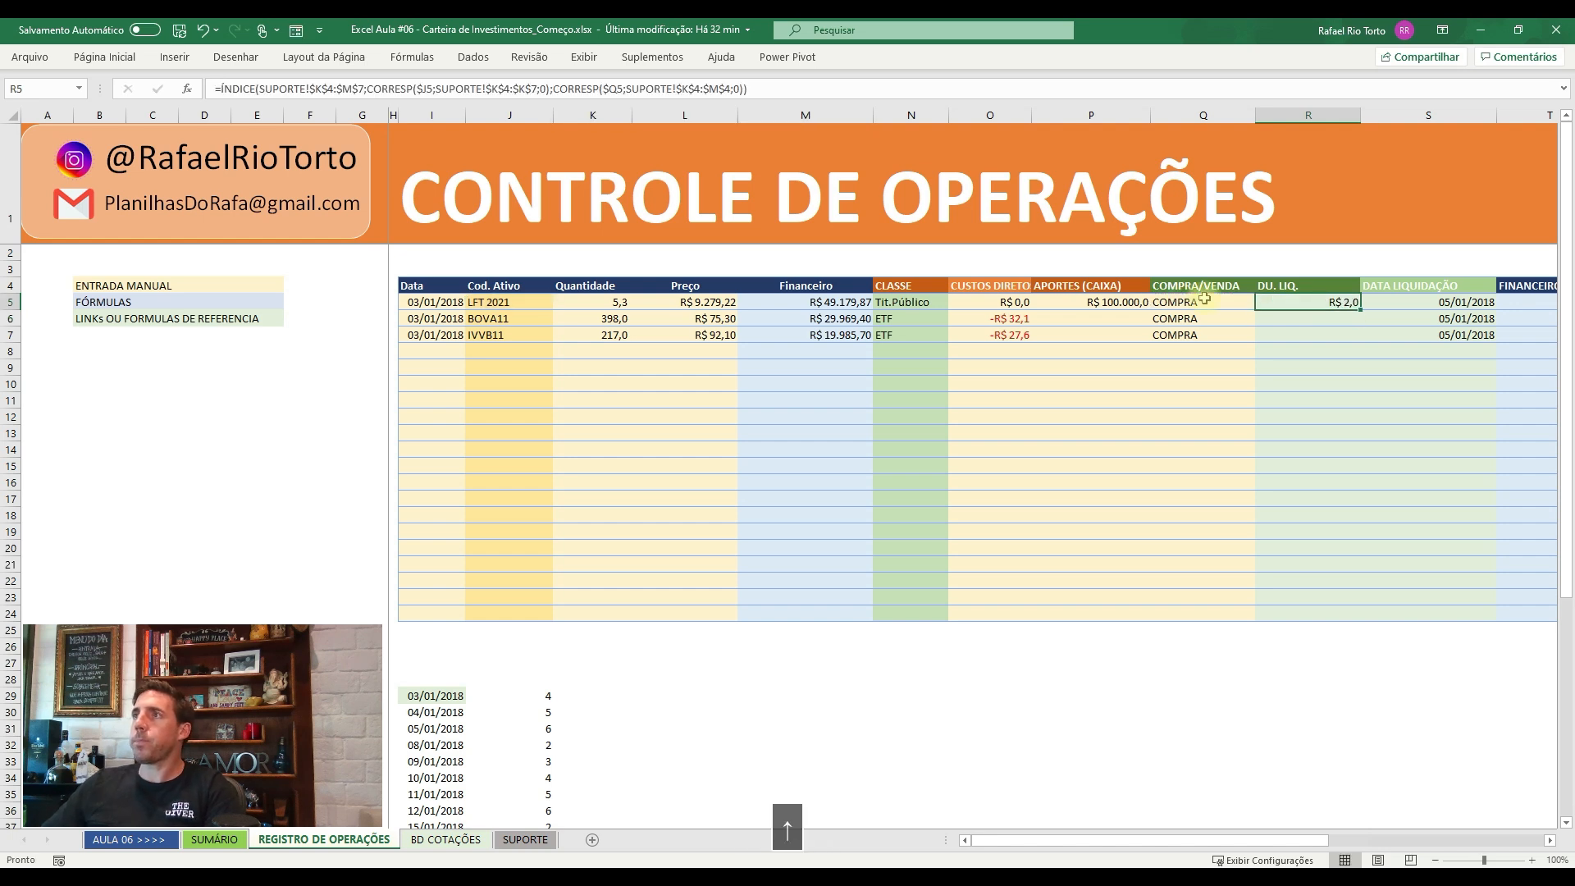
double_click(1360, 307)
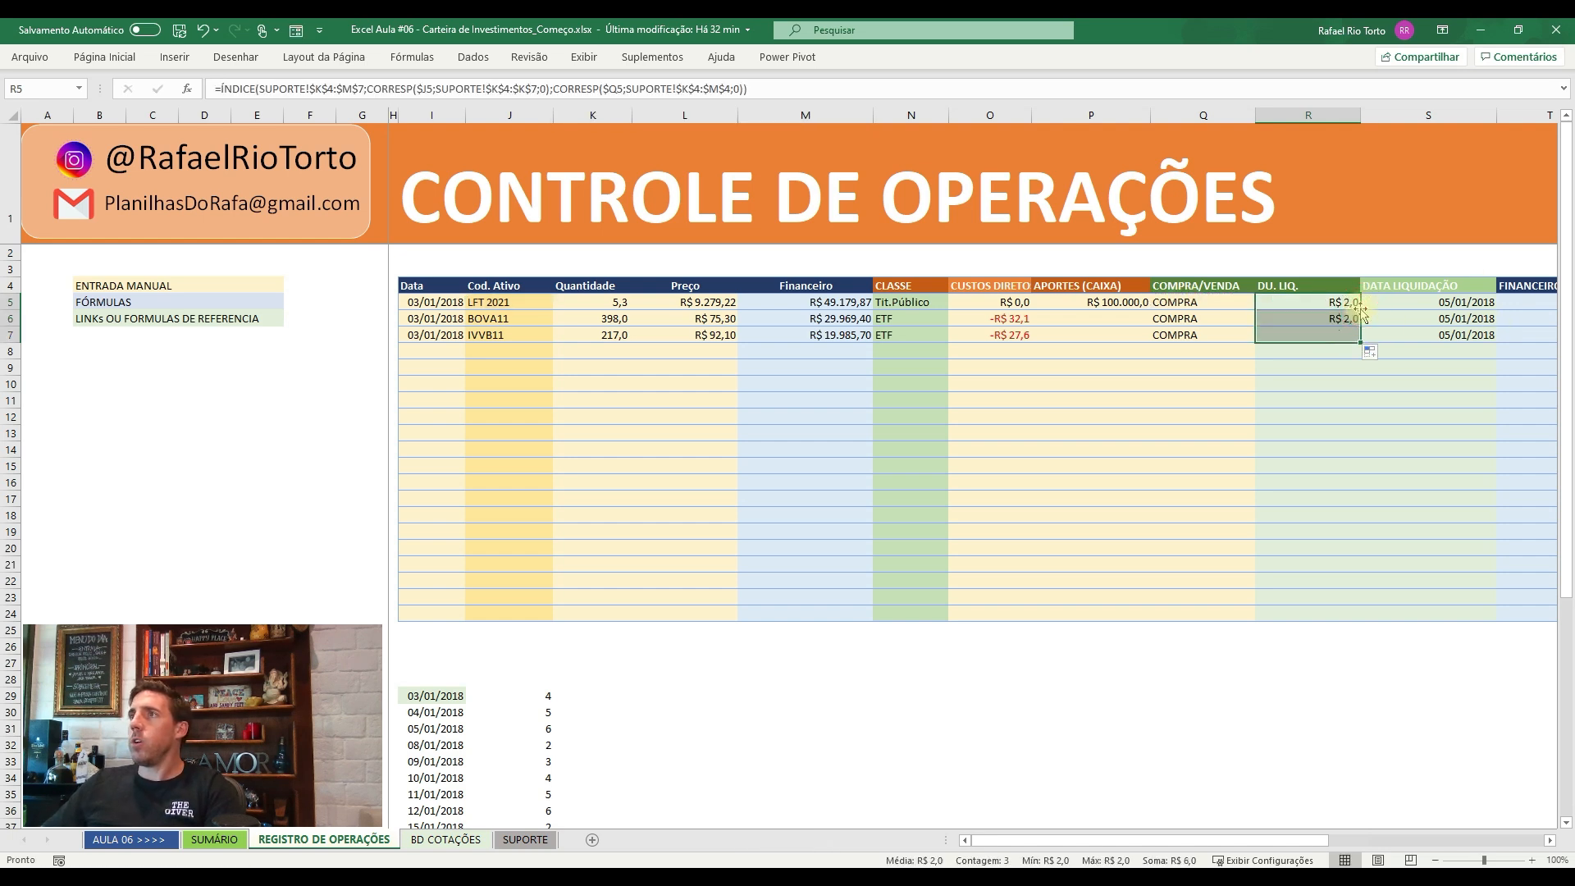
- Wrap the R5 DU. LIQ. formula in SEERRO with 0 as the error value and fill it down to R10
click(1308, 305)
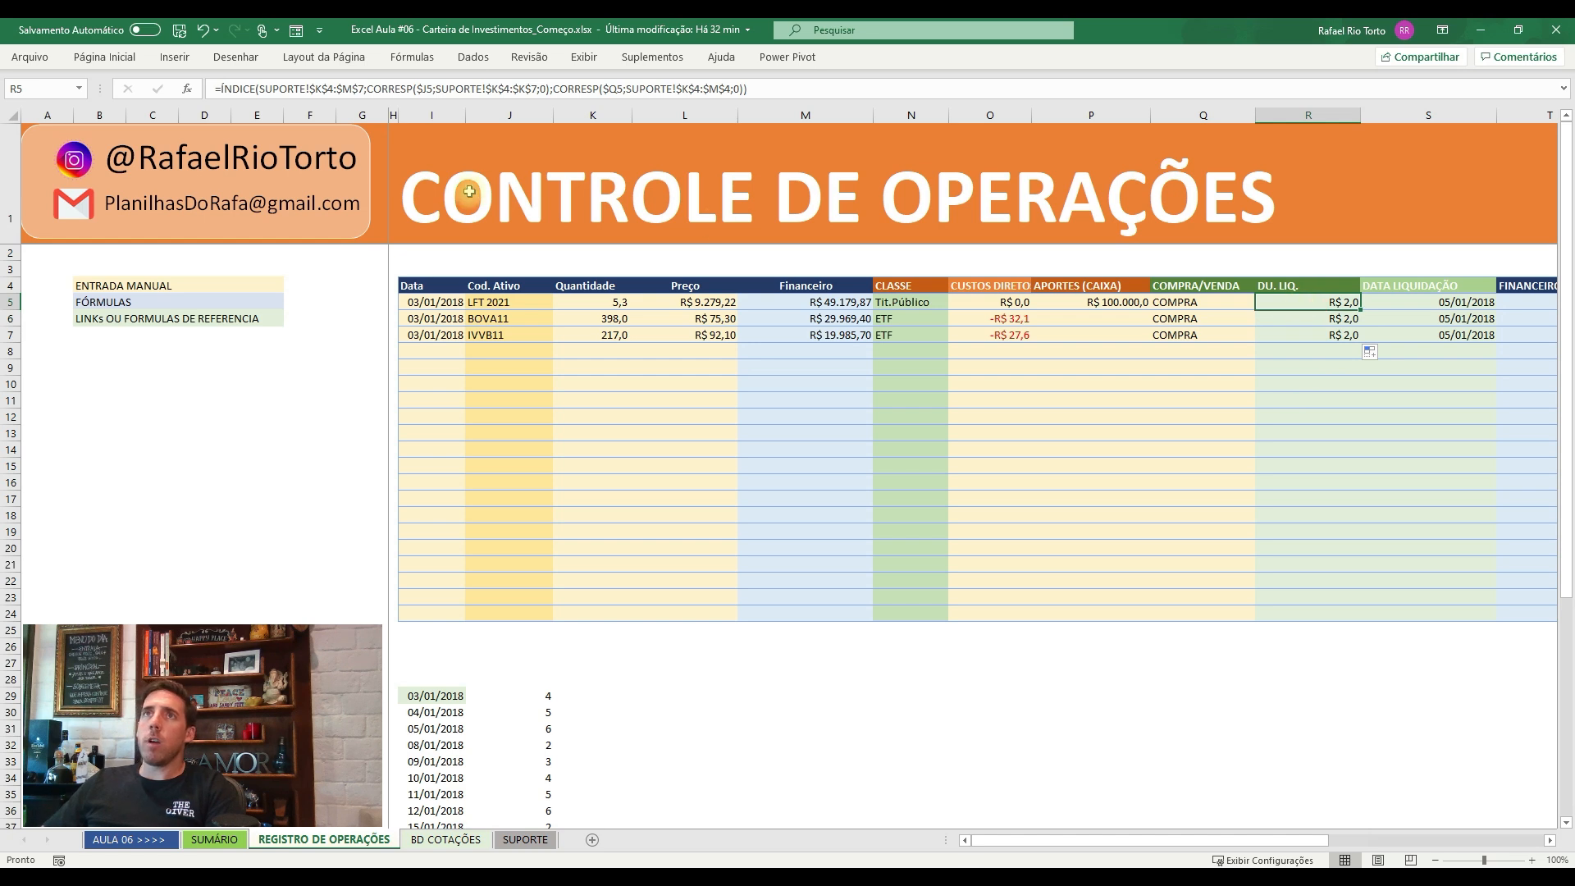
key(F2)
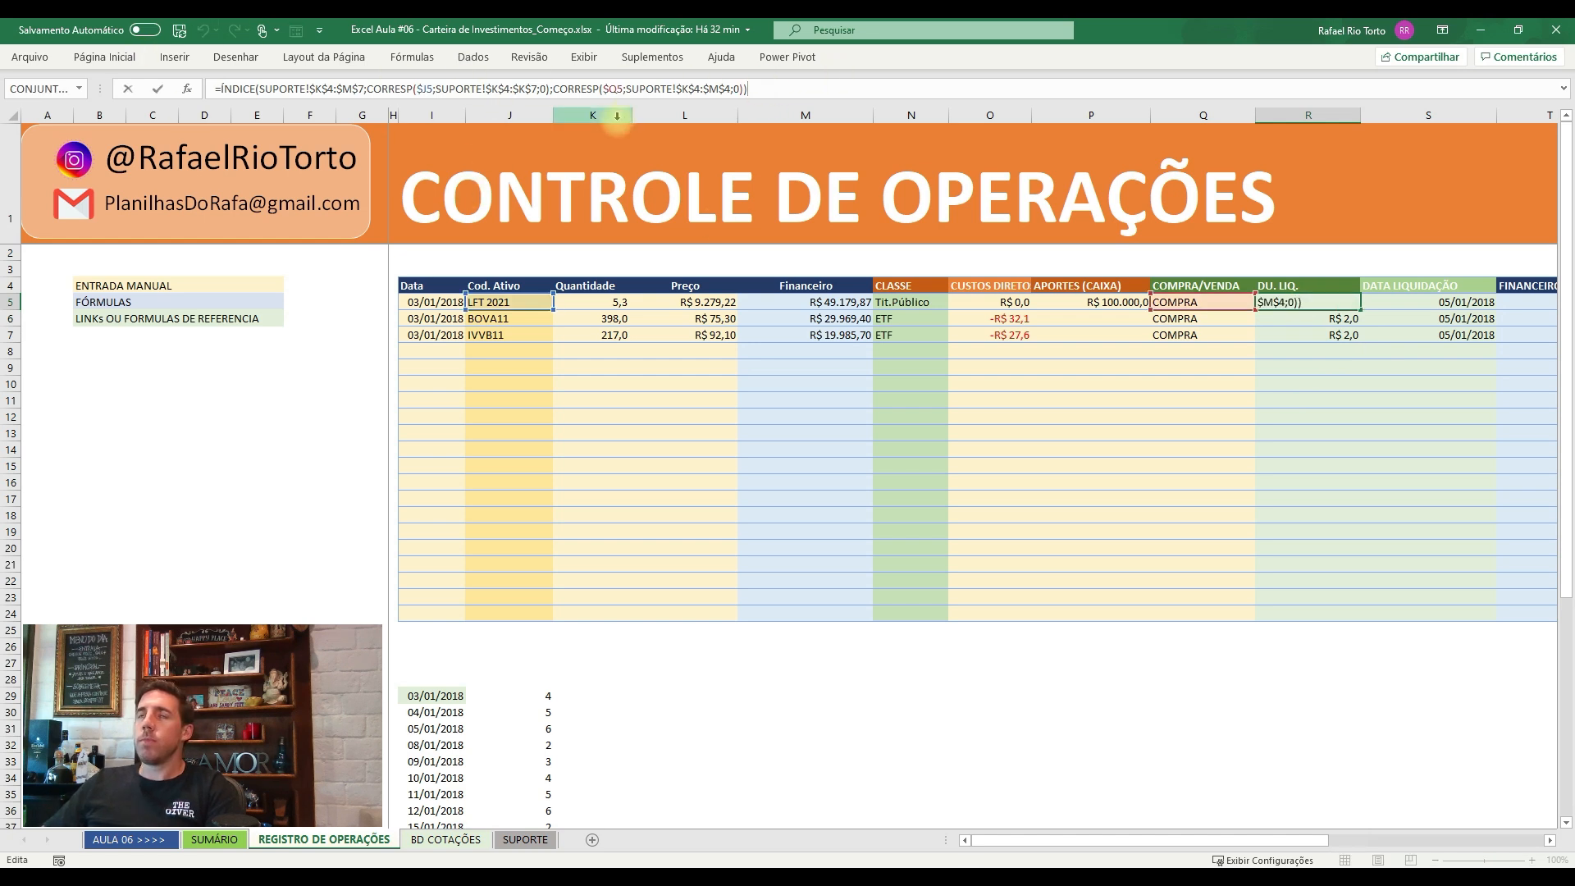
click(224, 87)
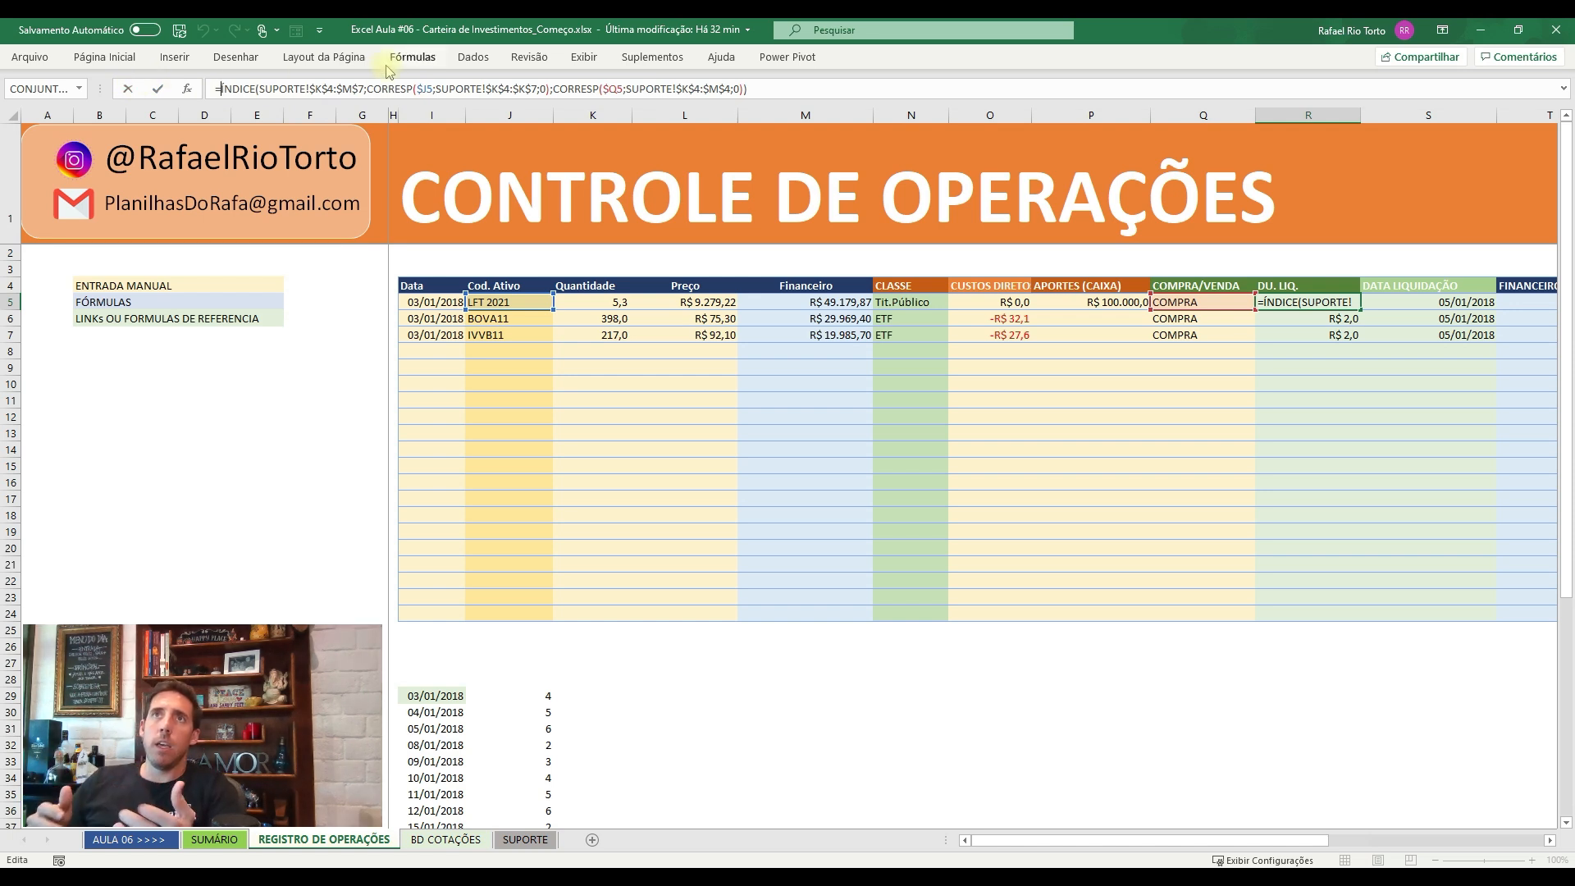
text(SE)
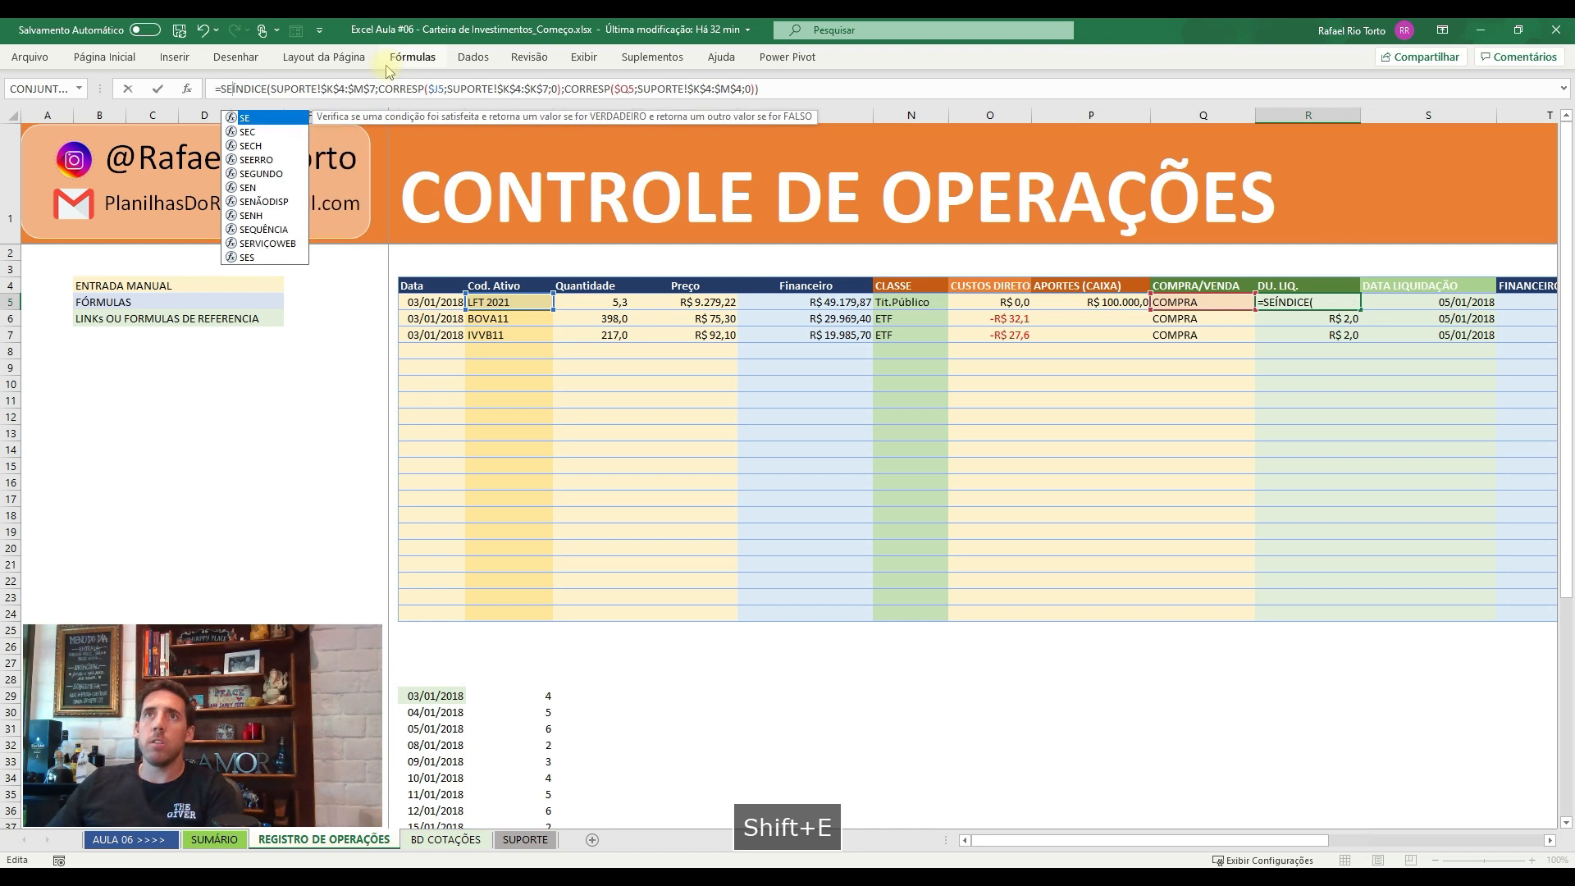
key(Tab)
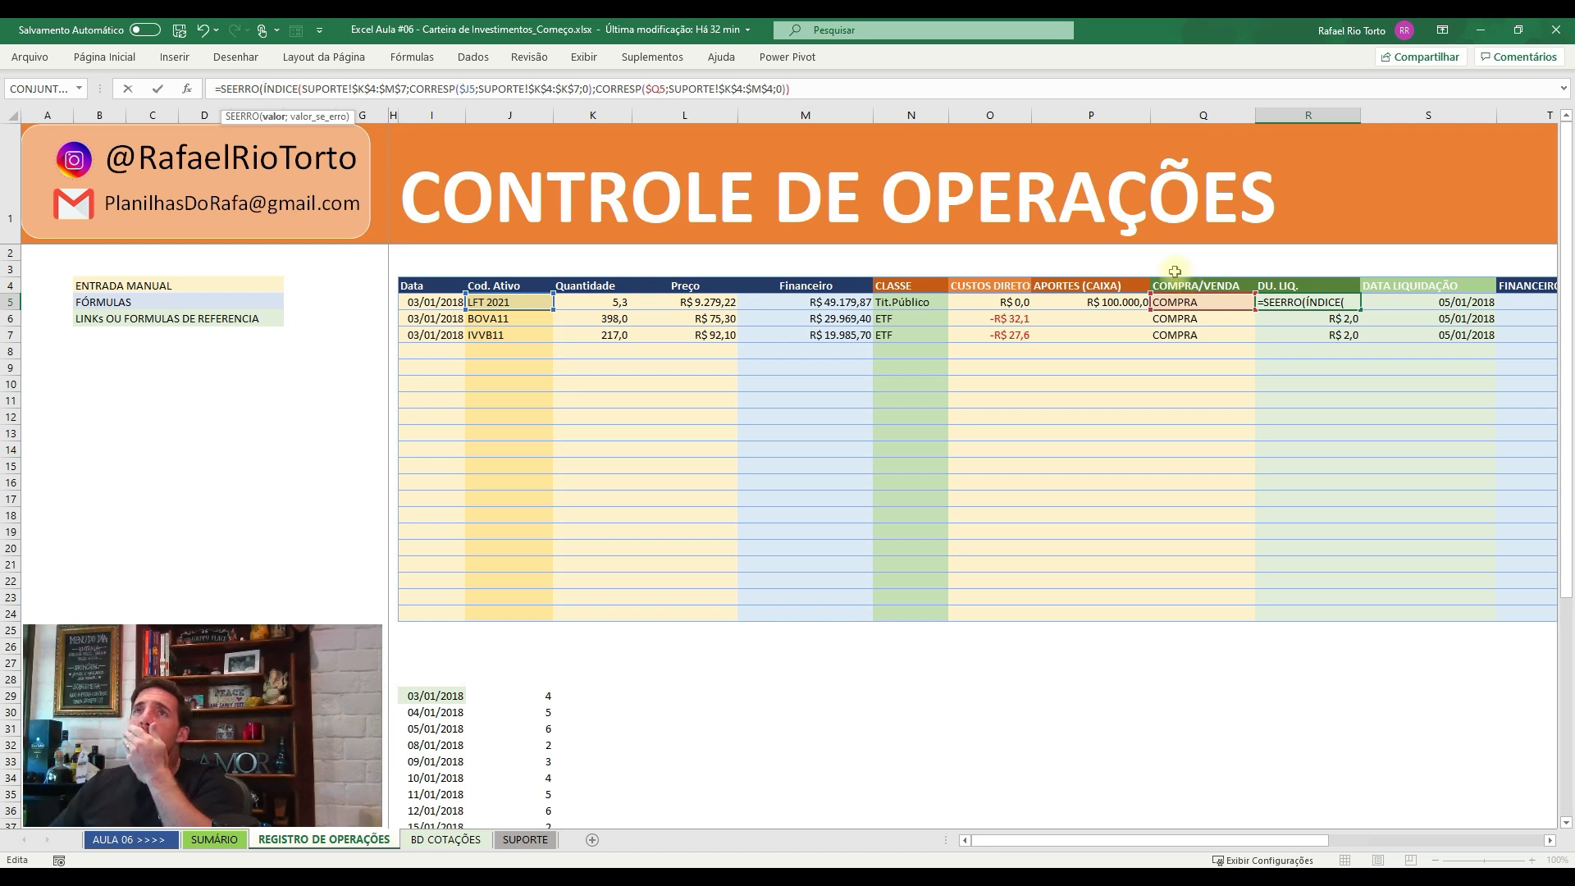
click(823, 89)
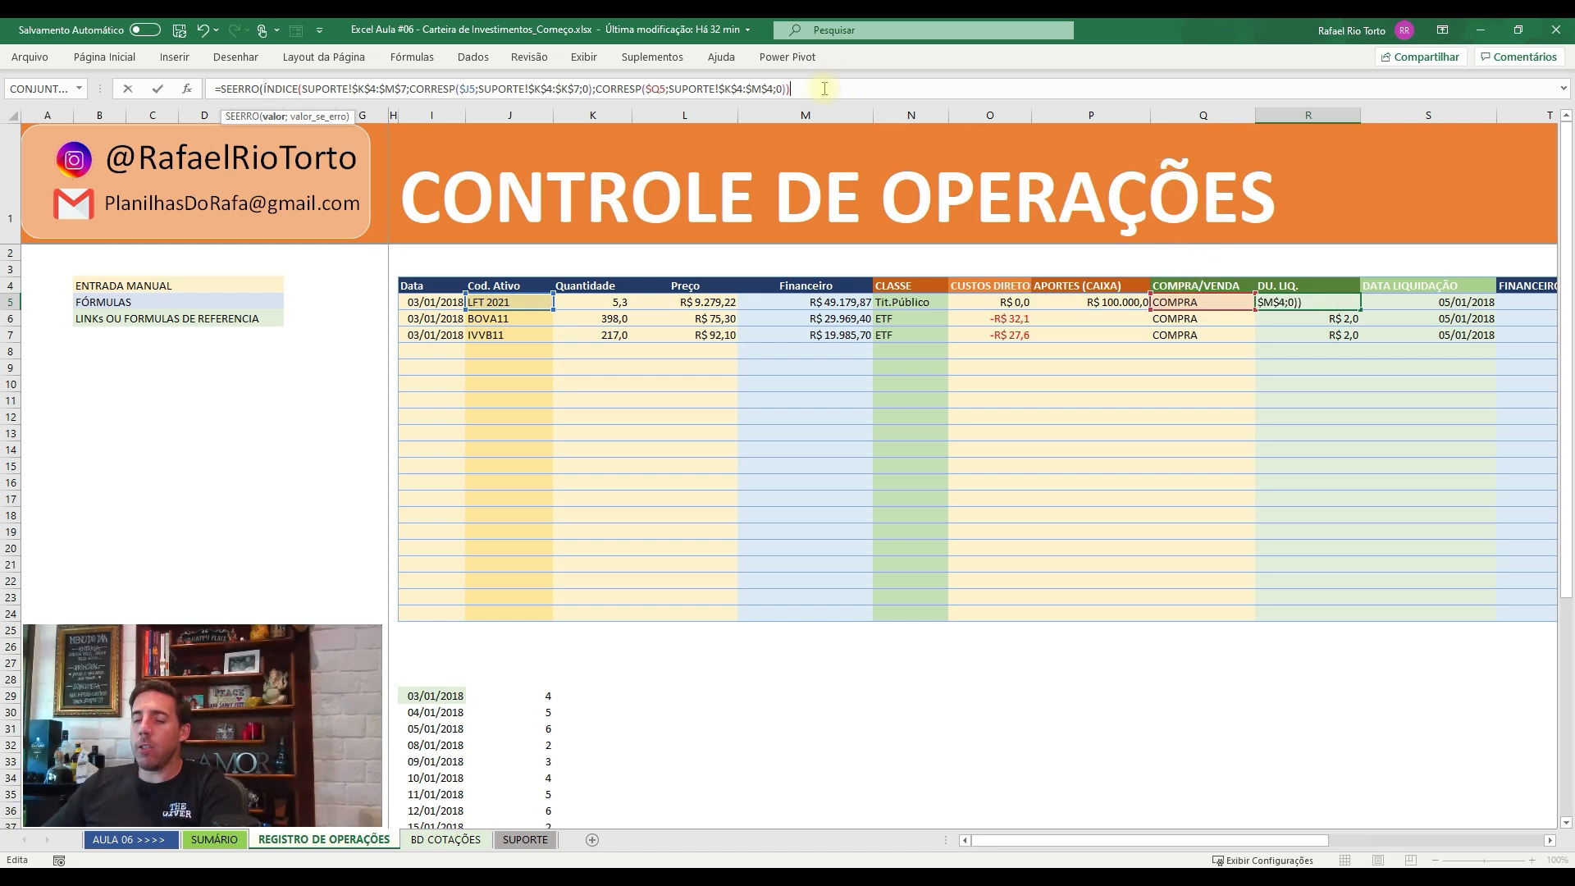
text(;)
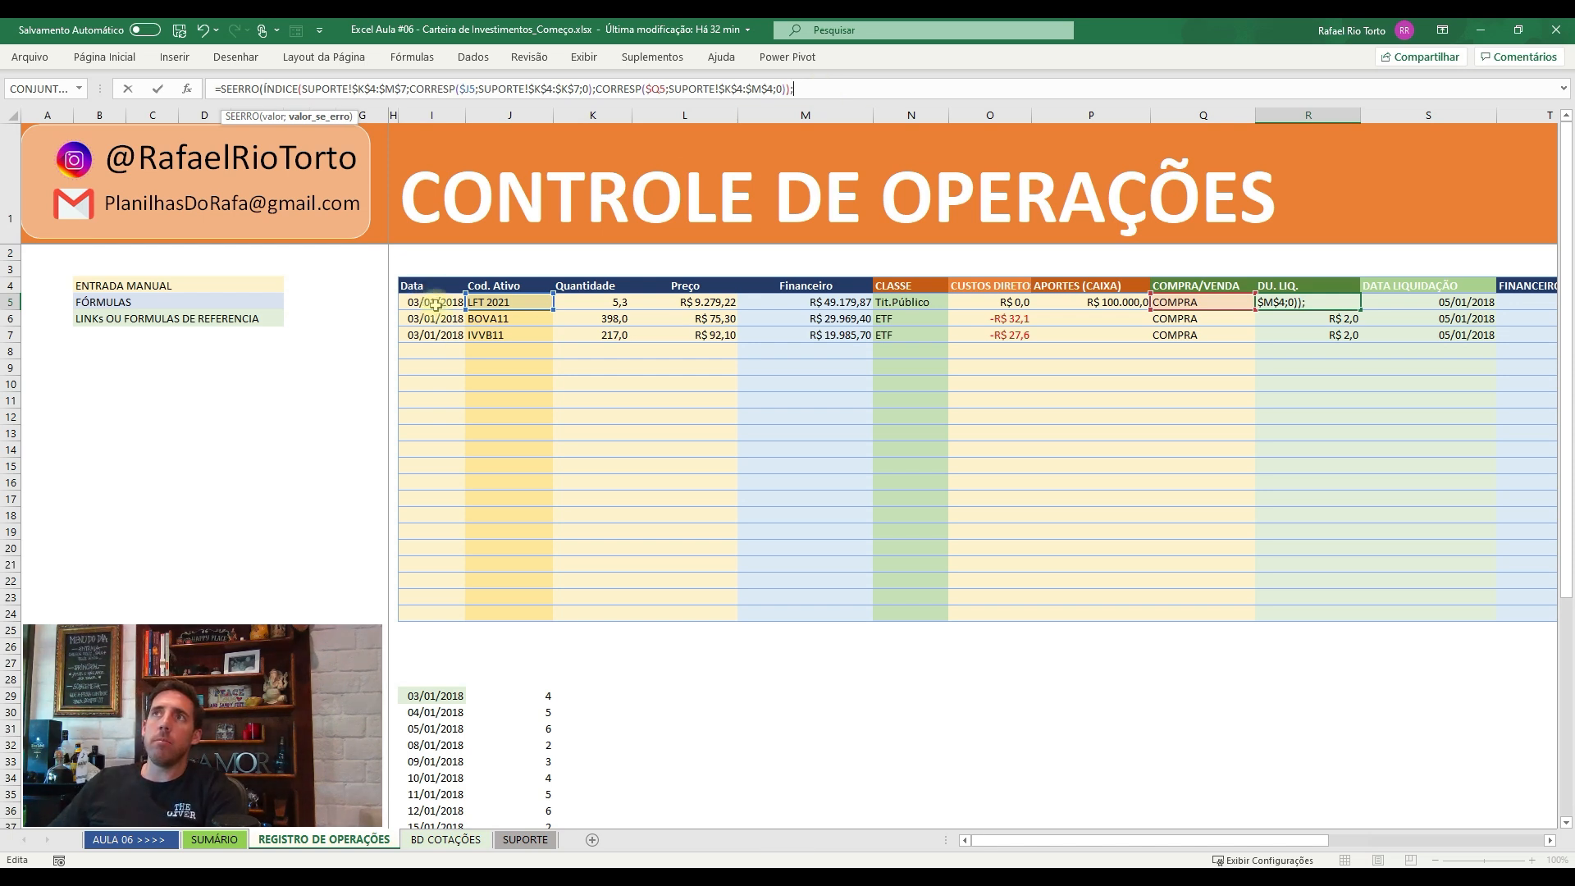
text(0)
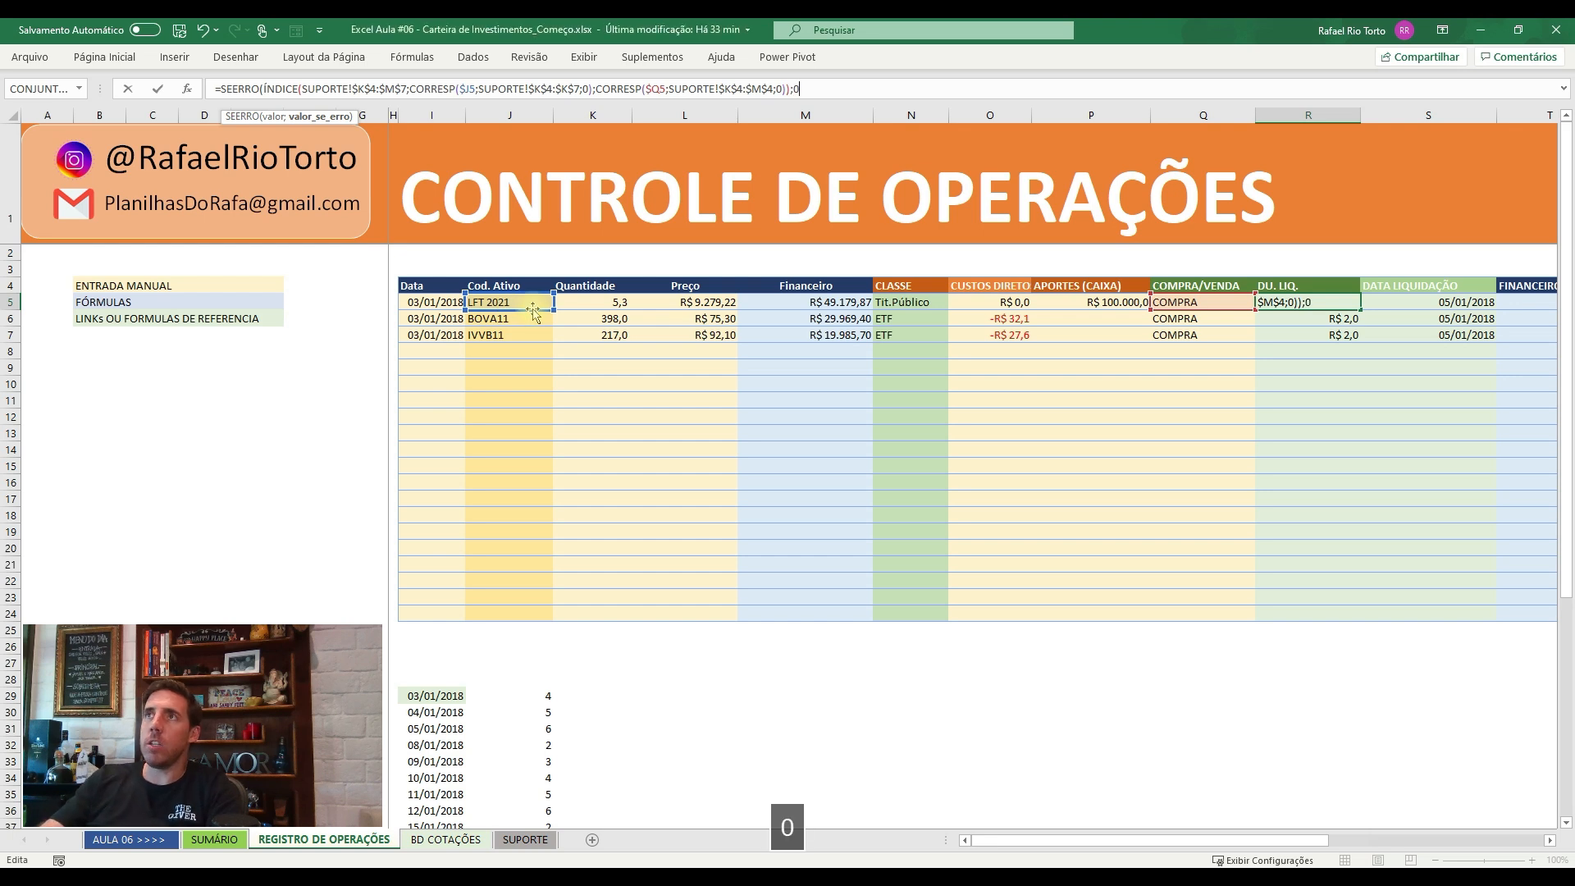
text())
key(Return)
key(Up)
drag(1360, 309, 1346, 385)
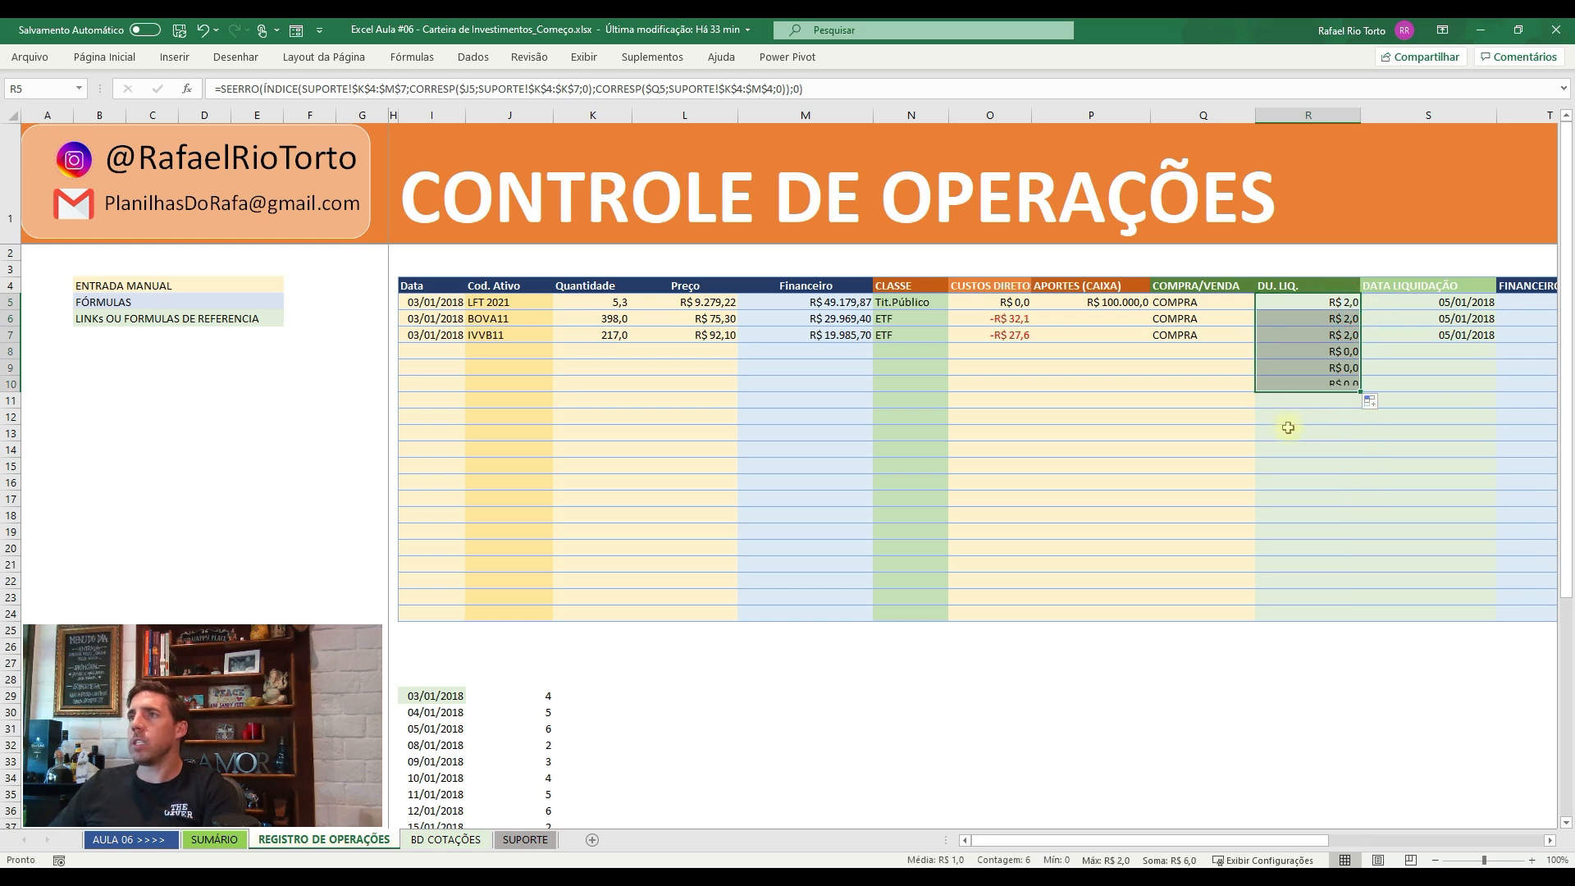
- Enter ALX as a test Cod. Ativo in J8 and copy K7:N7 into row 8
click(433, 335)
click(502, 347)
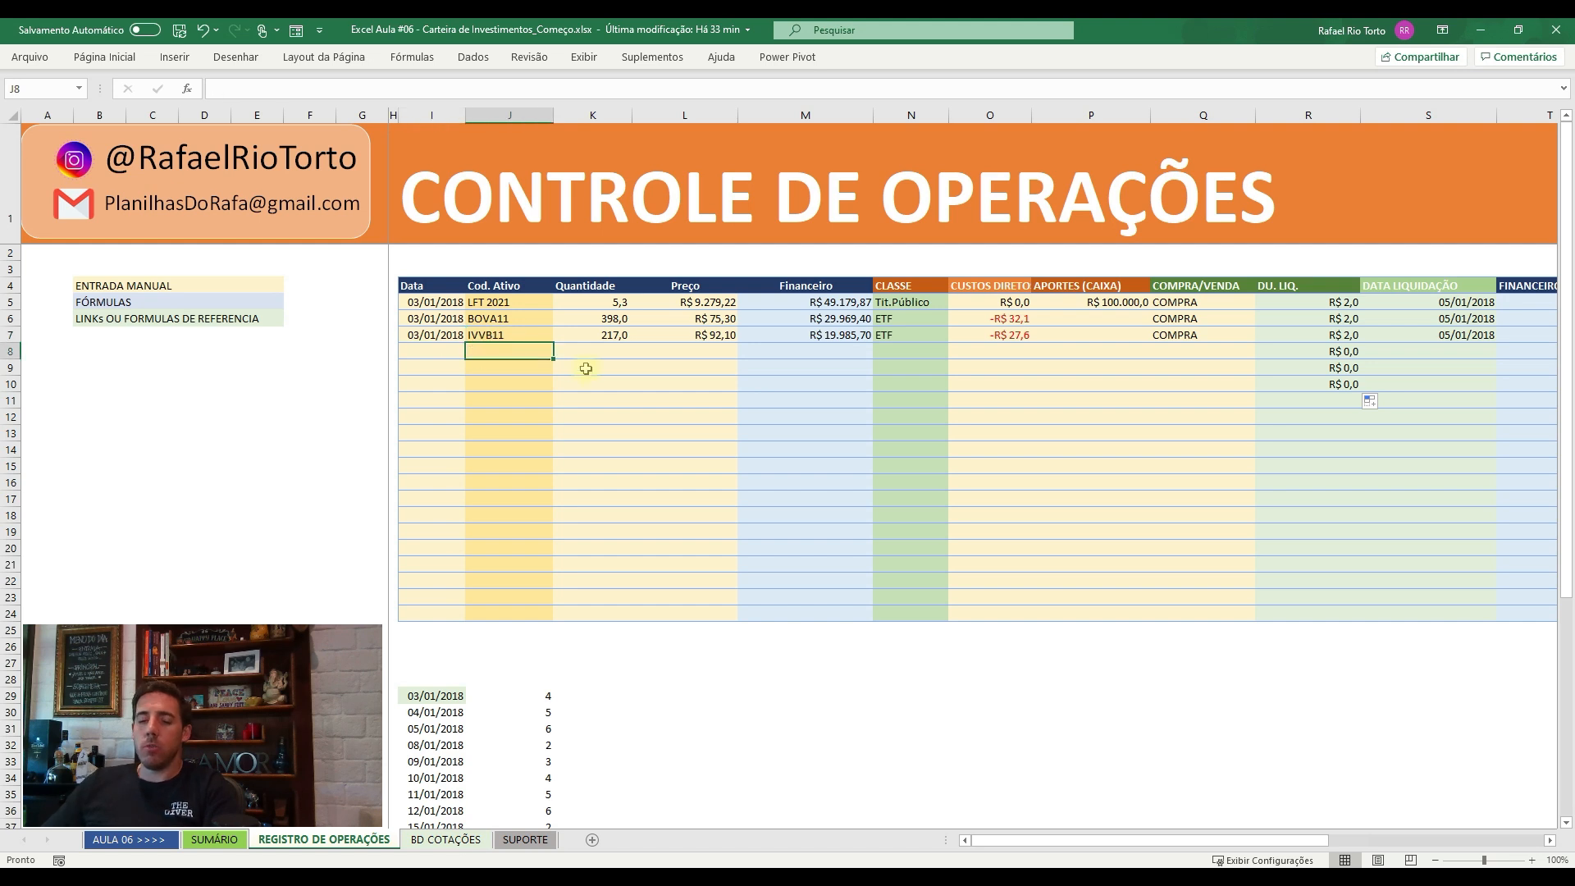
text(A)
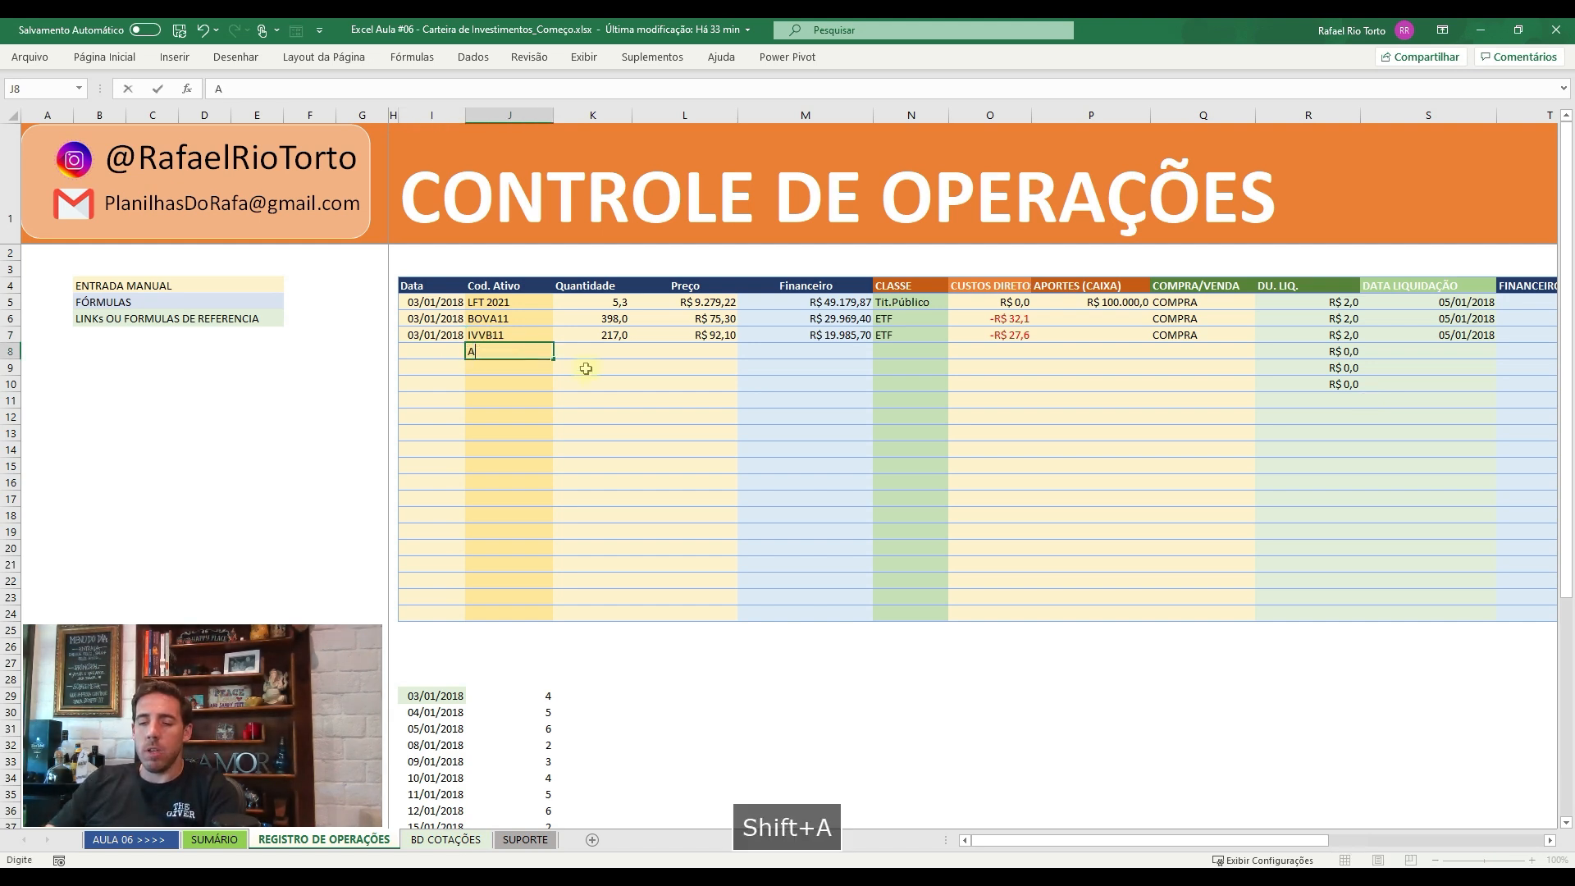
text(LX)
key(shift+Return)
key(Right)
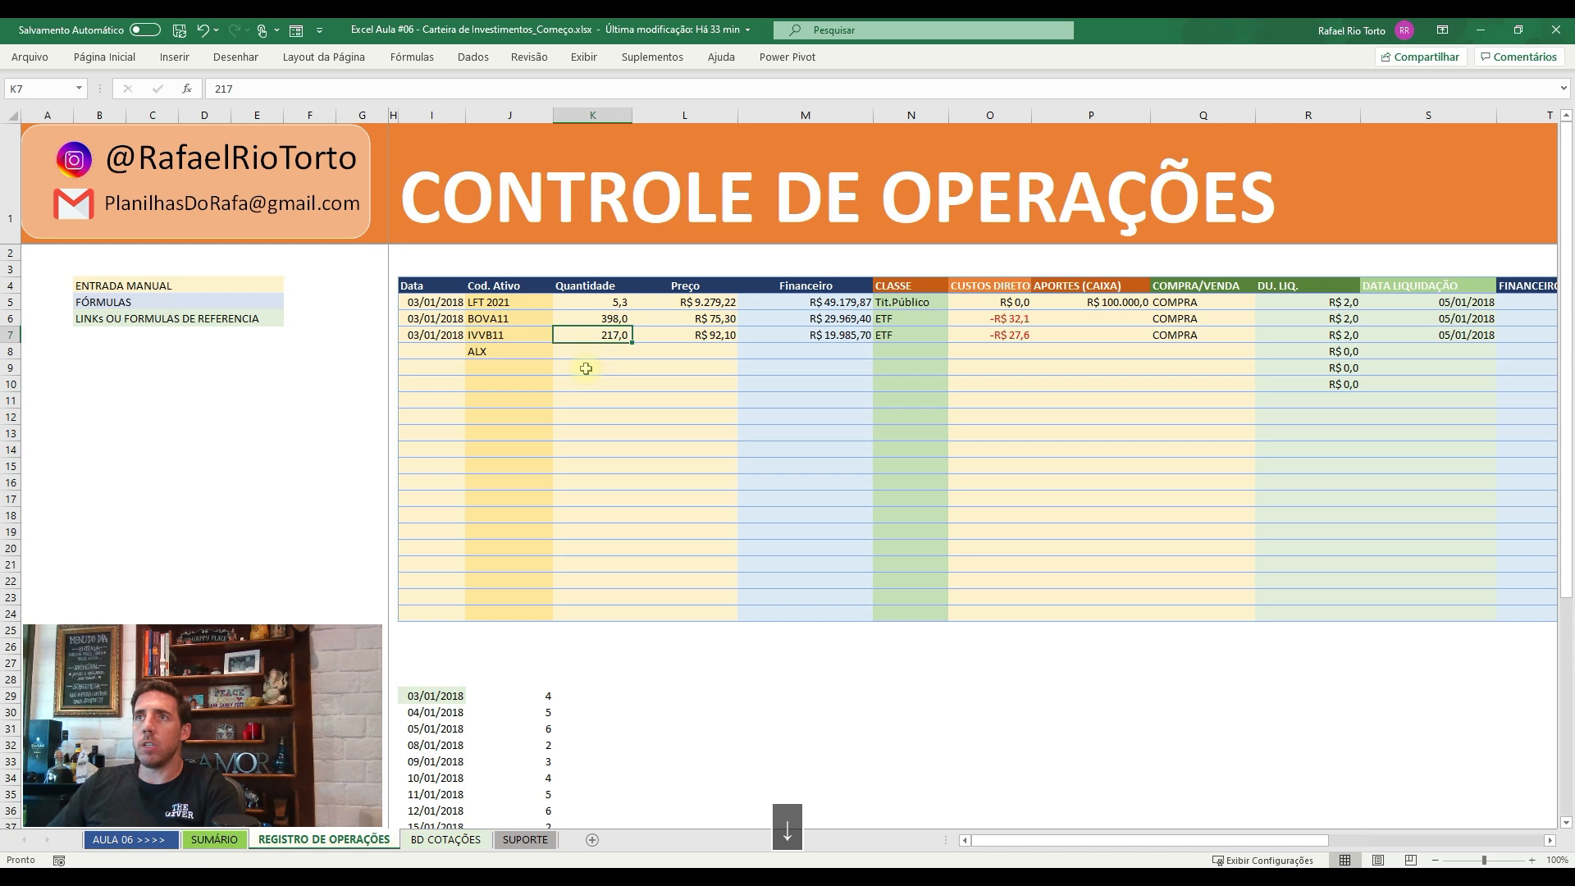
key(shift+Right)
key(shift+Right)
key(shift+Right)
key(ctrl+c)
key(shift+Down)
key(ctrl+v)
- Copy the CUSTOS DIRETO, APORTES (CAIXA) and COMPRA/VENDA cells from row 7 into the test row 8
key(Right)
key(Right)
key(Right)
key(Right)
key(shift+Right)
key(shift+Right)
key(ctrl+c)
key(Down)
key(ctrl+v)
- Check the COMPRA/VENDA formula in Q8 and set the test row's Quantidade in K8 to 0
key(Right)
key(Right)
key(Left)
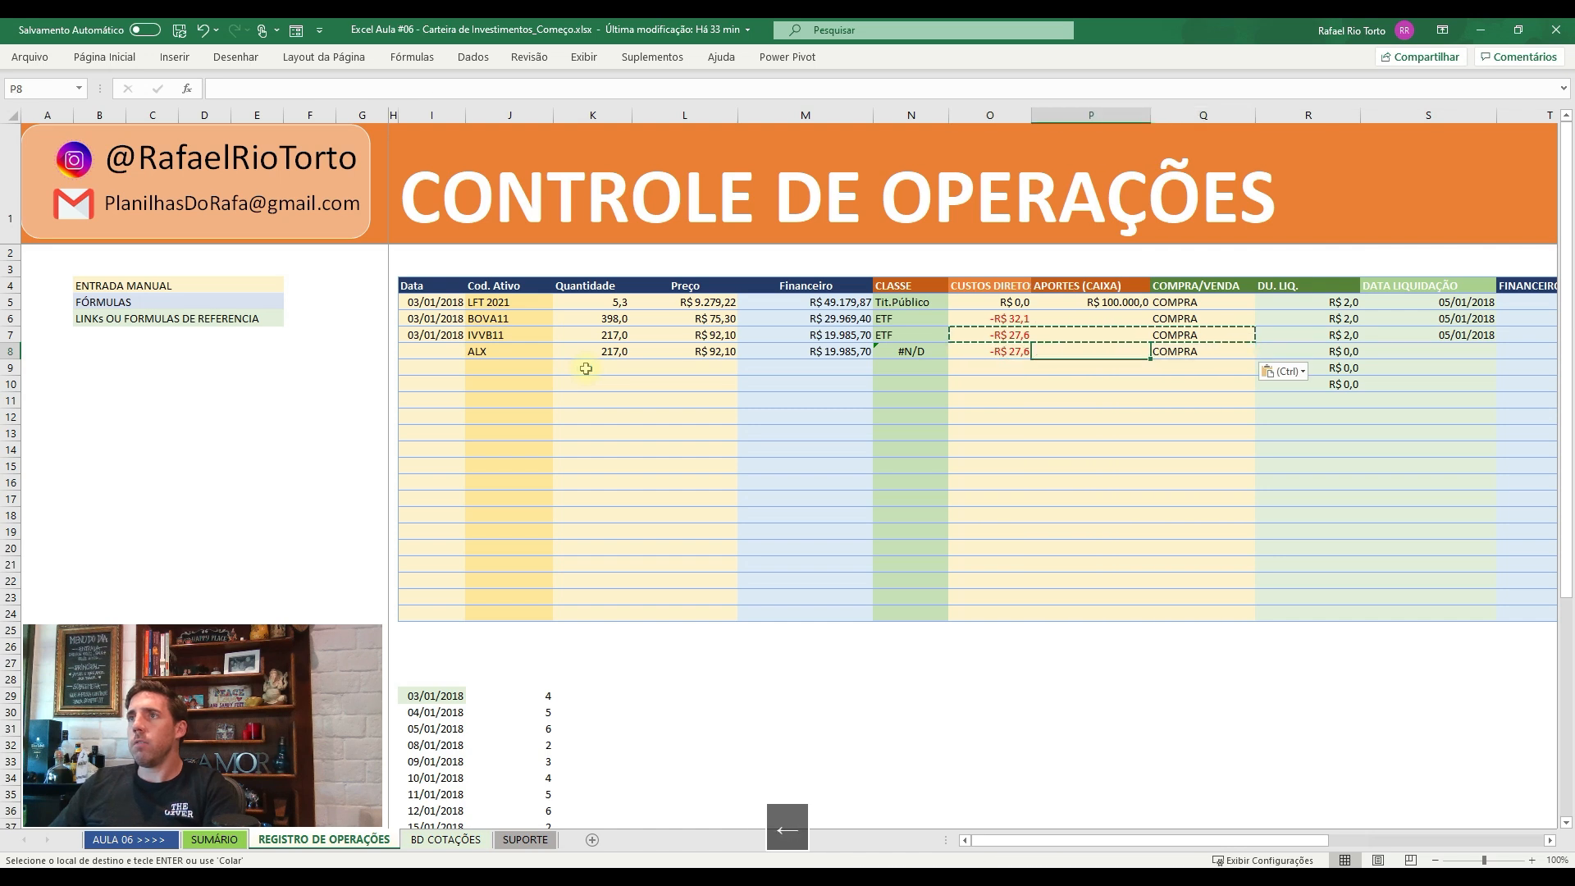
key(Right)
key(F2)
key(Escape)
key(Escape)
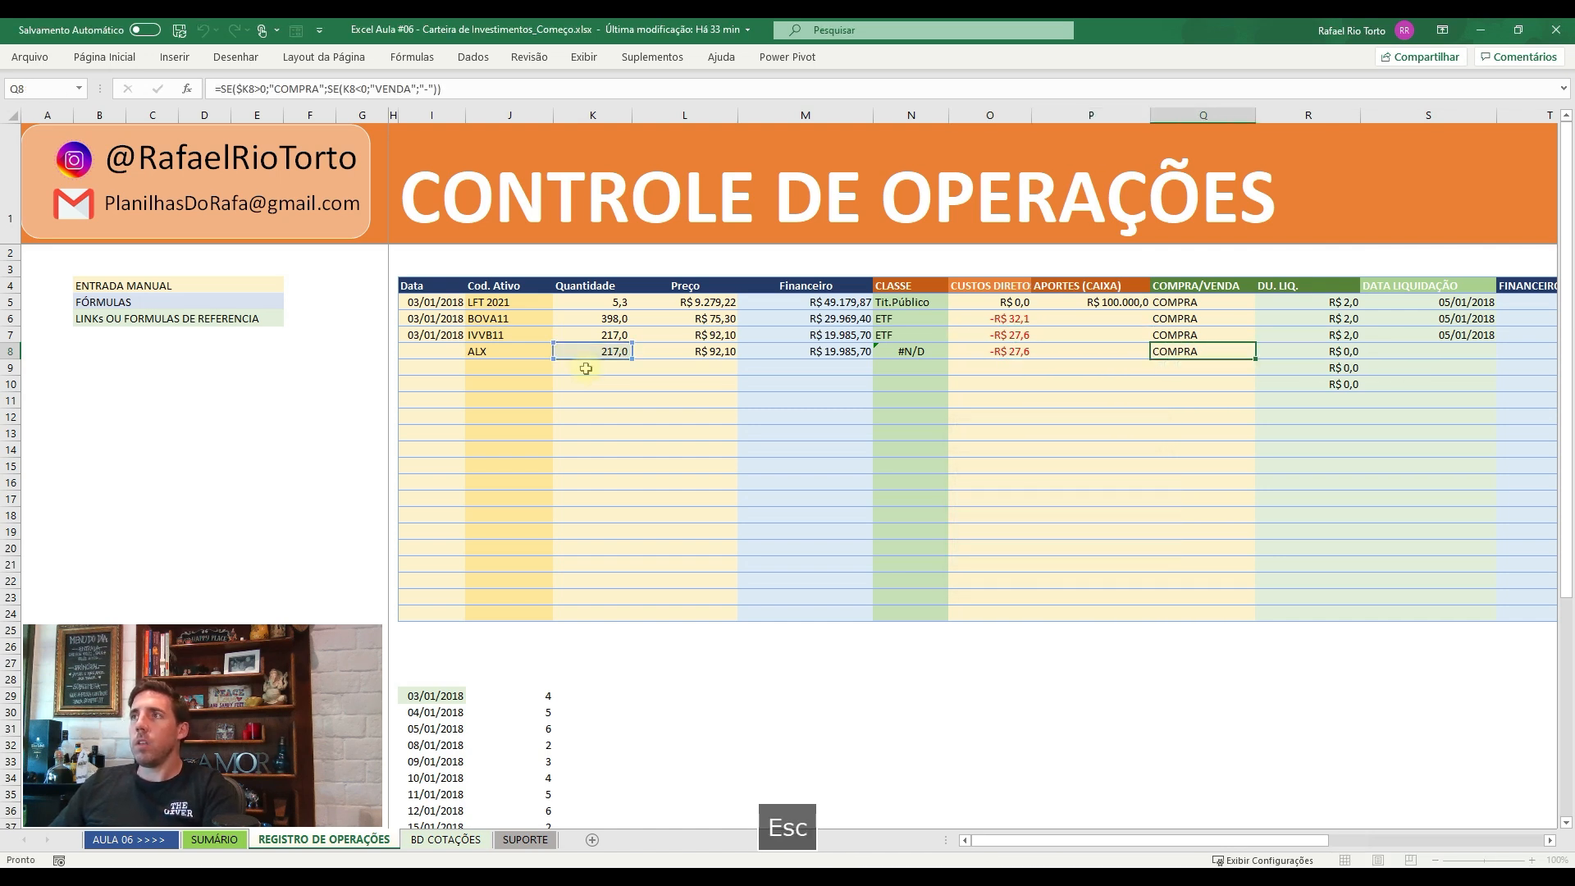
key(Left)
key(Left)
key(Left)
key(Left)
key(Left)
key(Left)
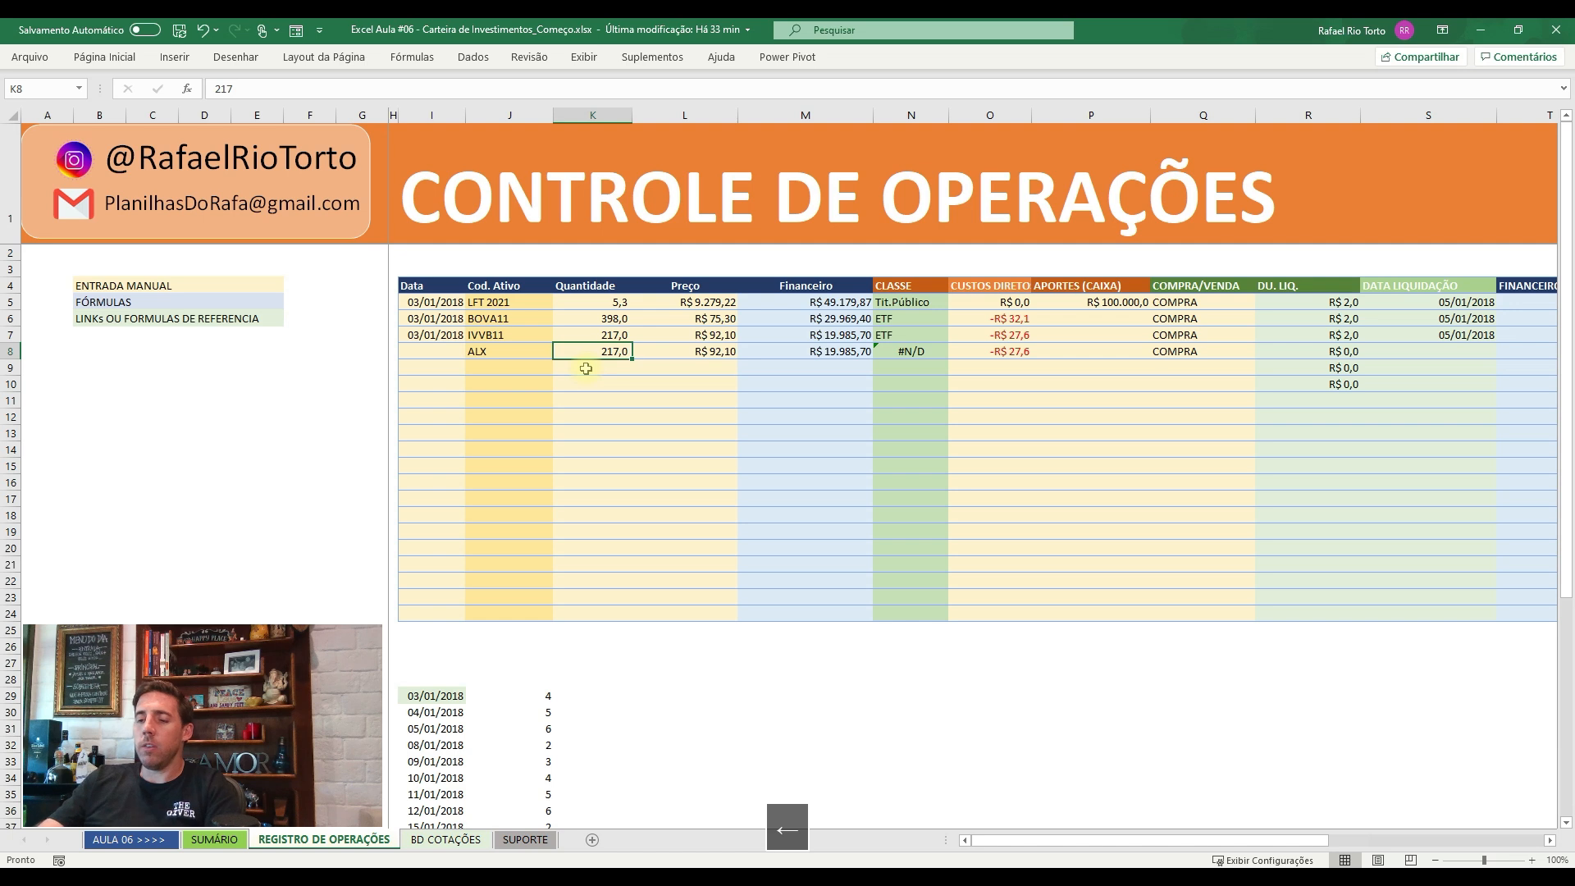
text(0)
key(Return)
- Examine the DU. LIQ. formula in R8 for the test row with zero quantity
key(Up)
key(Right)
key(Right)
key(Right)
key(Right)
key(Right)
key(Right)
key(Right)
key(F2)
key(Escape)
- Format the DU. LIQ. cells R5:R10 as Número with 0 decimal places
key(Up)
key(Up)
key(Up)
key(ctrl+shift+Down)
key(ctrl+1)
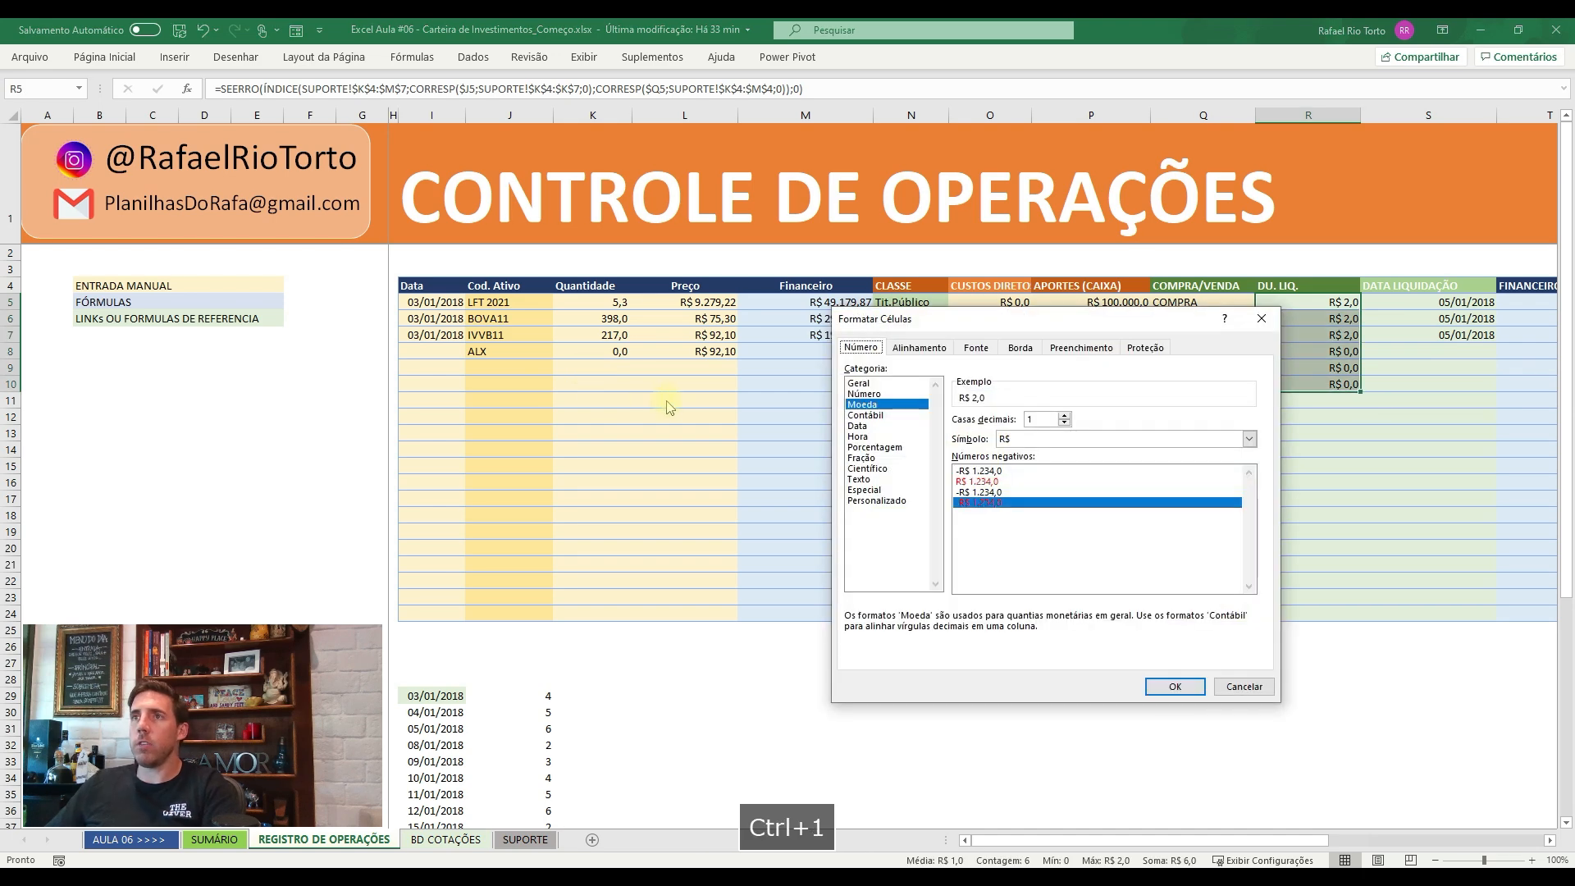
click(866, 394)
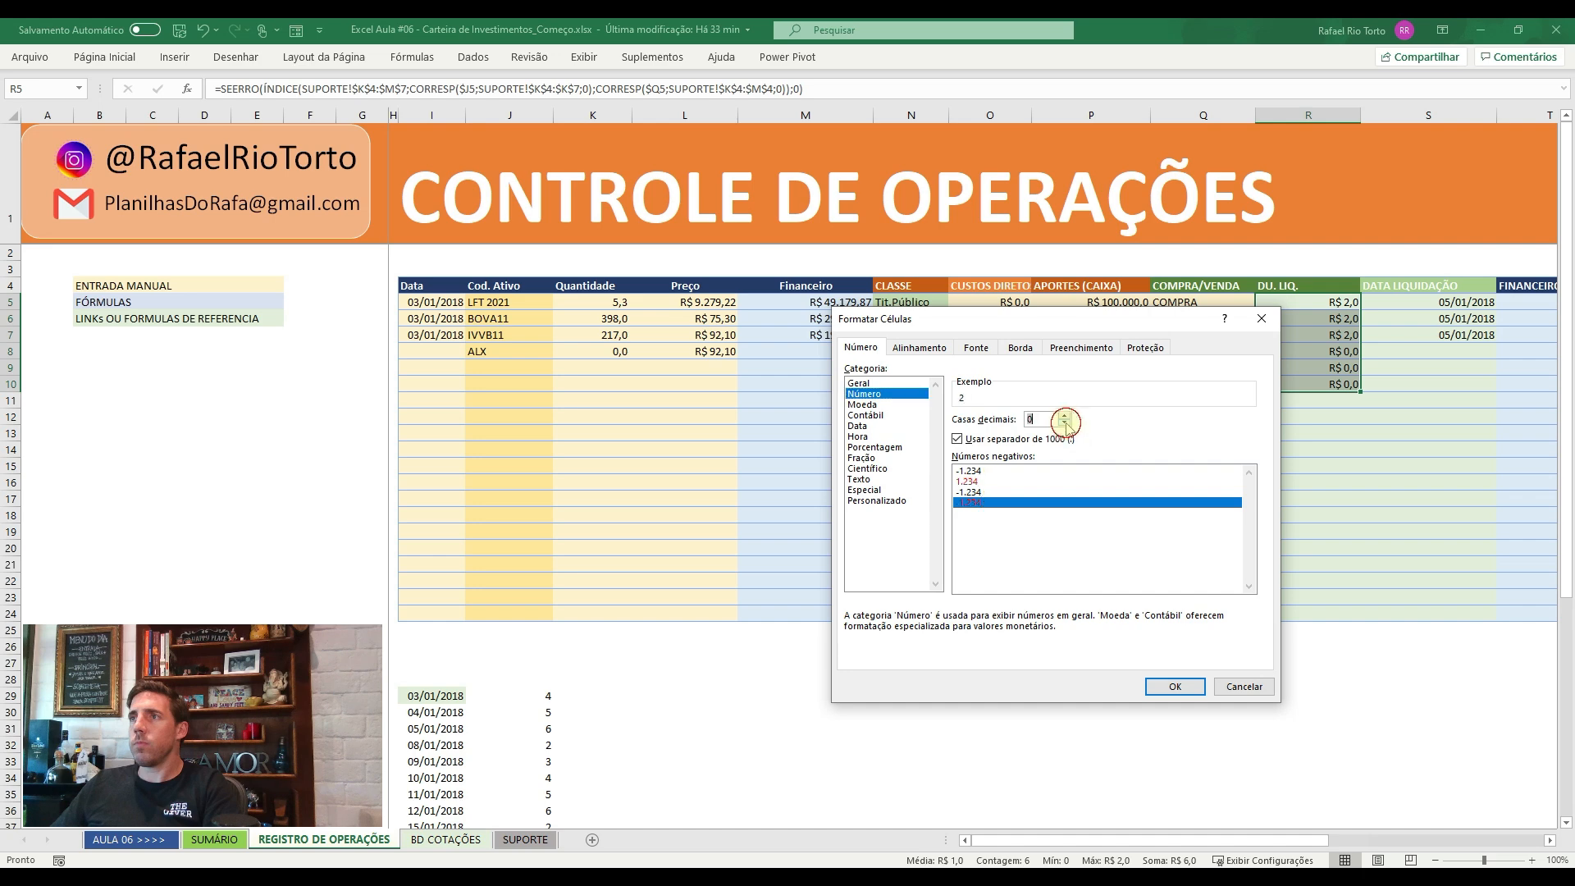
click(1176, 685)
- Examine the DU. LIQ. formulas in rows 8 to 10 and the cells they reference
click(1290, 338)
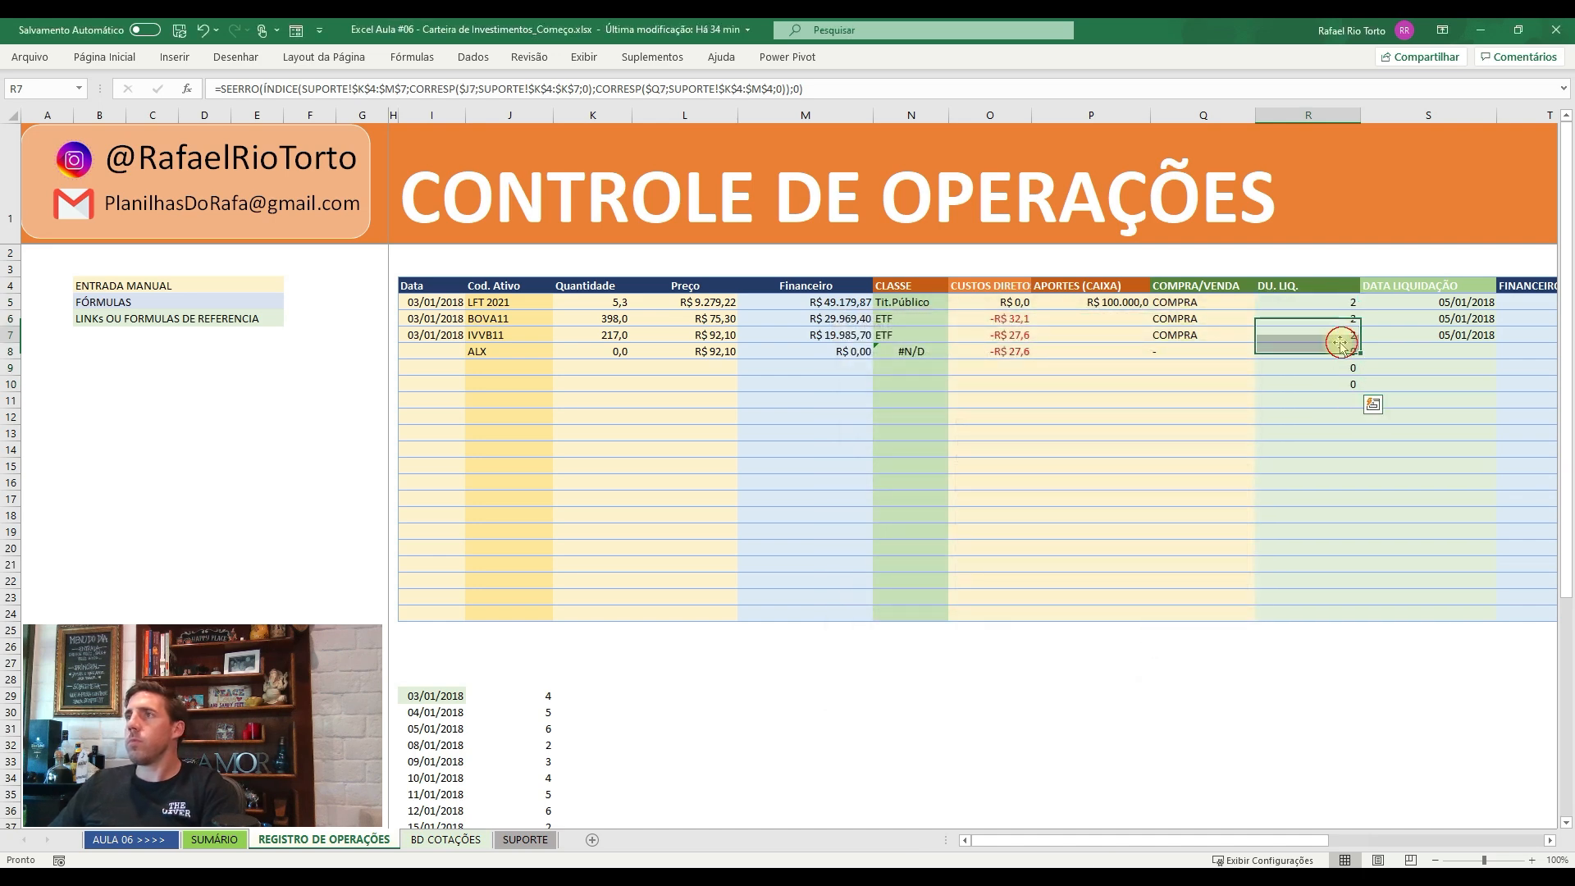
click(1335, 373)
key(F2)
key(Escape)
key(Down)
key(F2)
key(Escape)
key(Up)
key(Up)
key(Up)
key(Down)
key(Down)
key(Up)
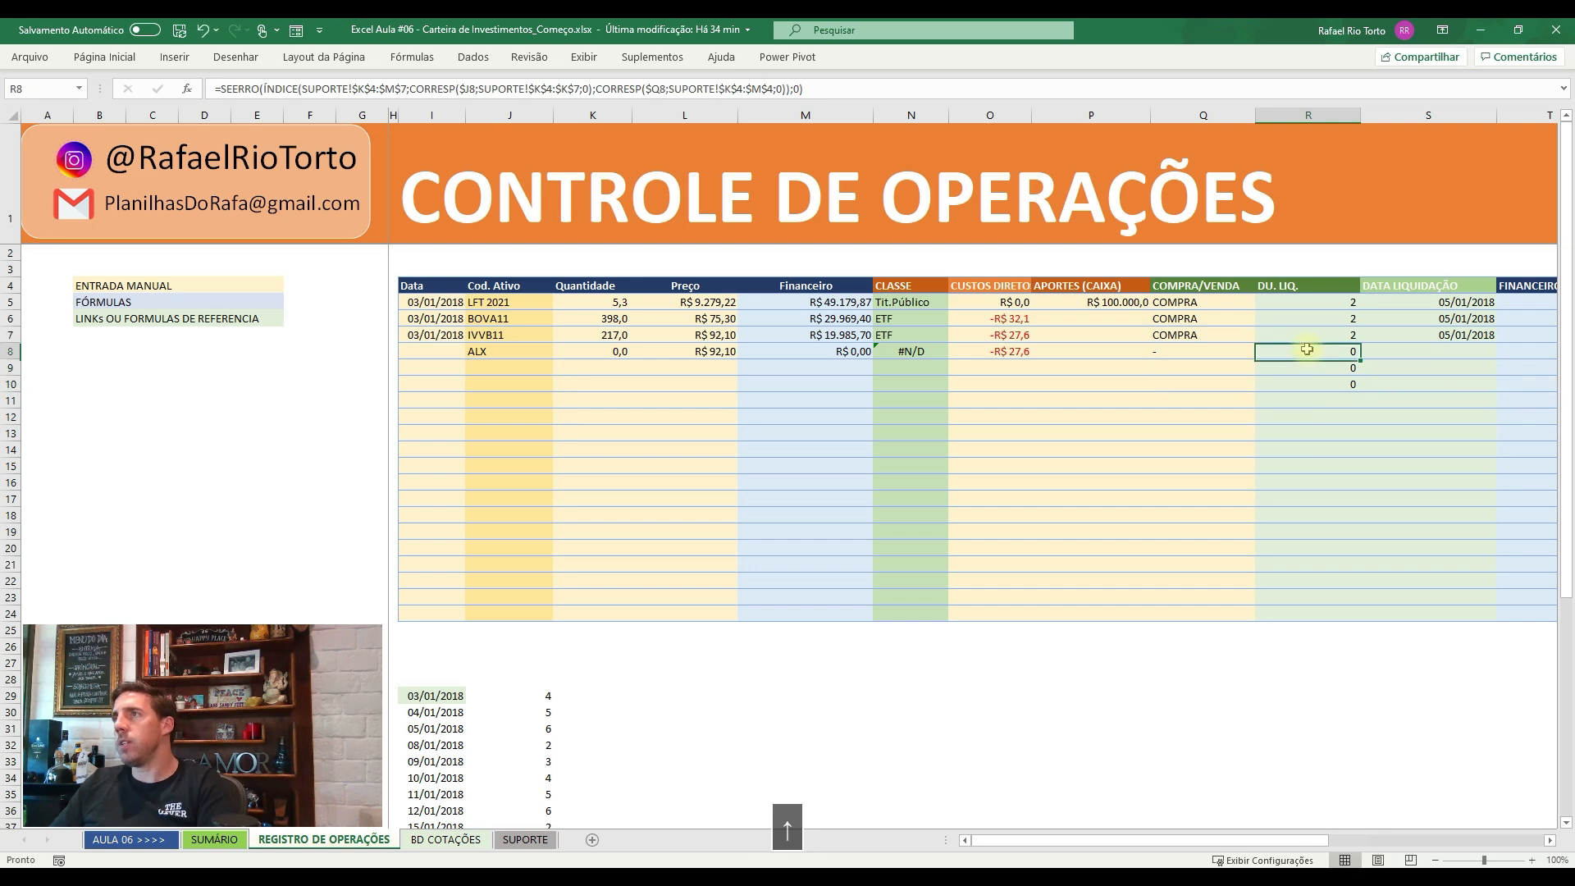
key(F2)
key(Escape)
- Replace the fixed days in S5 with the DU. LIQ. cell, giving =DIATRABALHO($I5;R5), and fill it down to S10
key(Right)
key(Up)
key(ctrl+c)
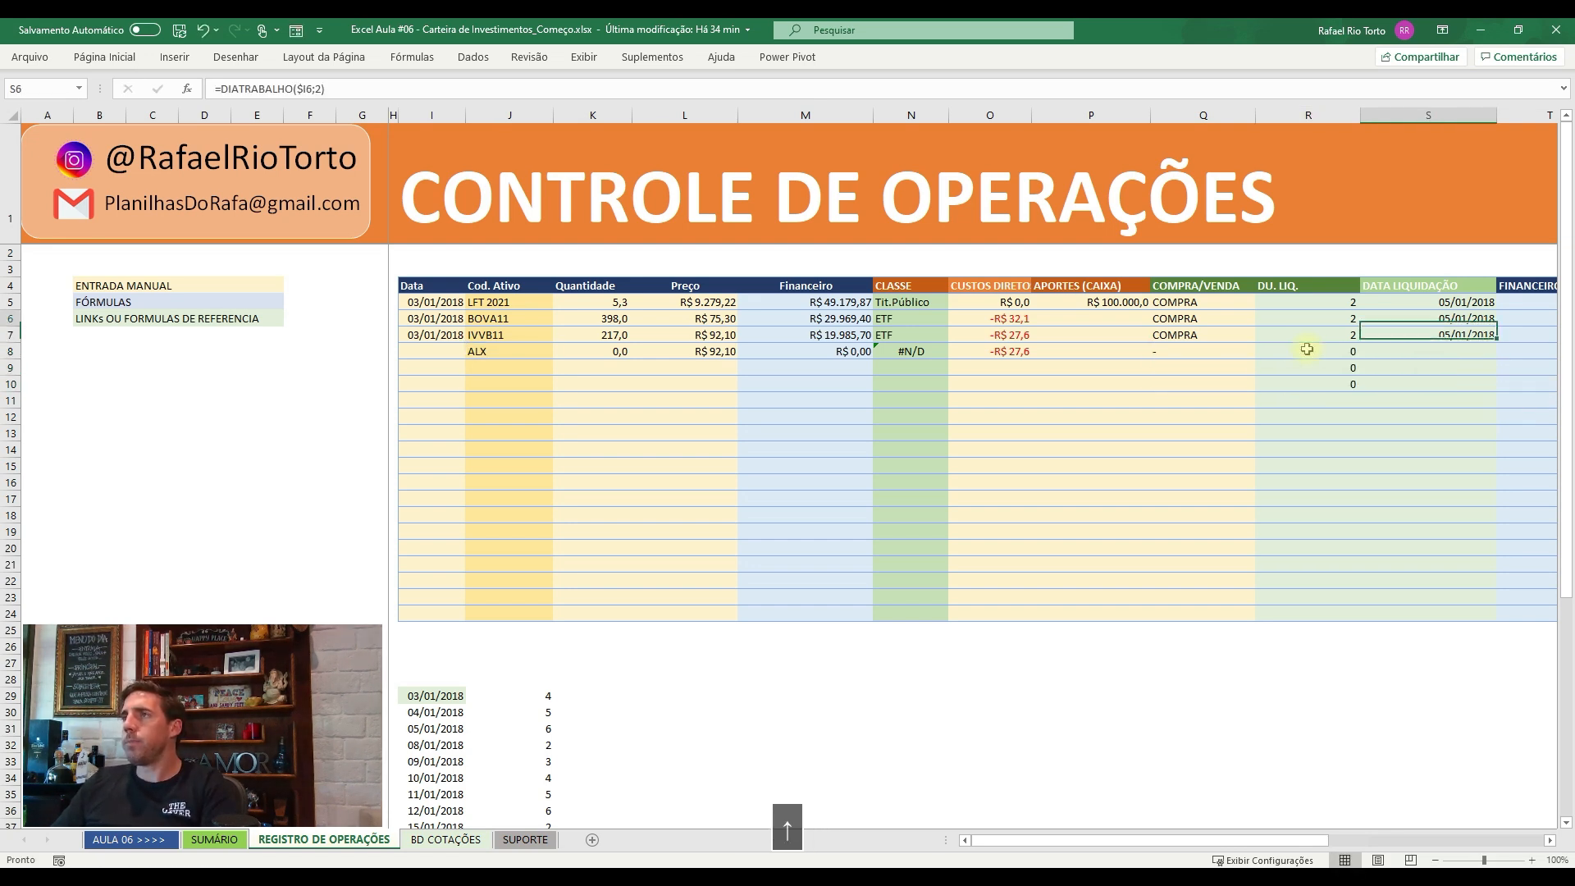
key(Up)
key(Up)
key(F2)
key(Left)
key(Left)
key(BackSpace)
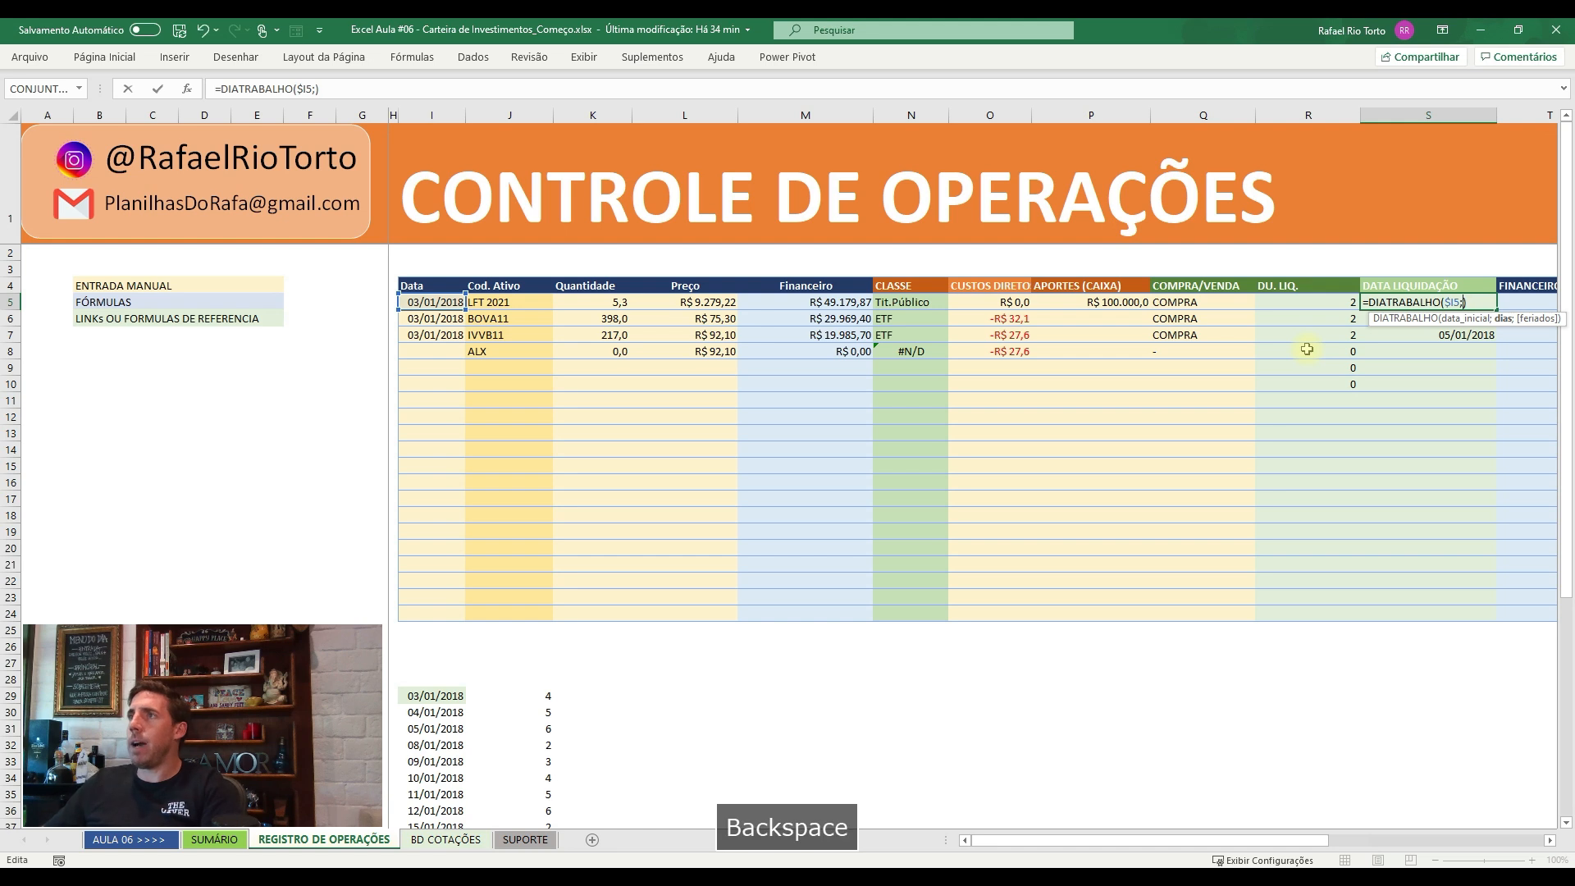
click(1325, 302)
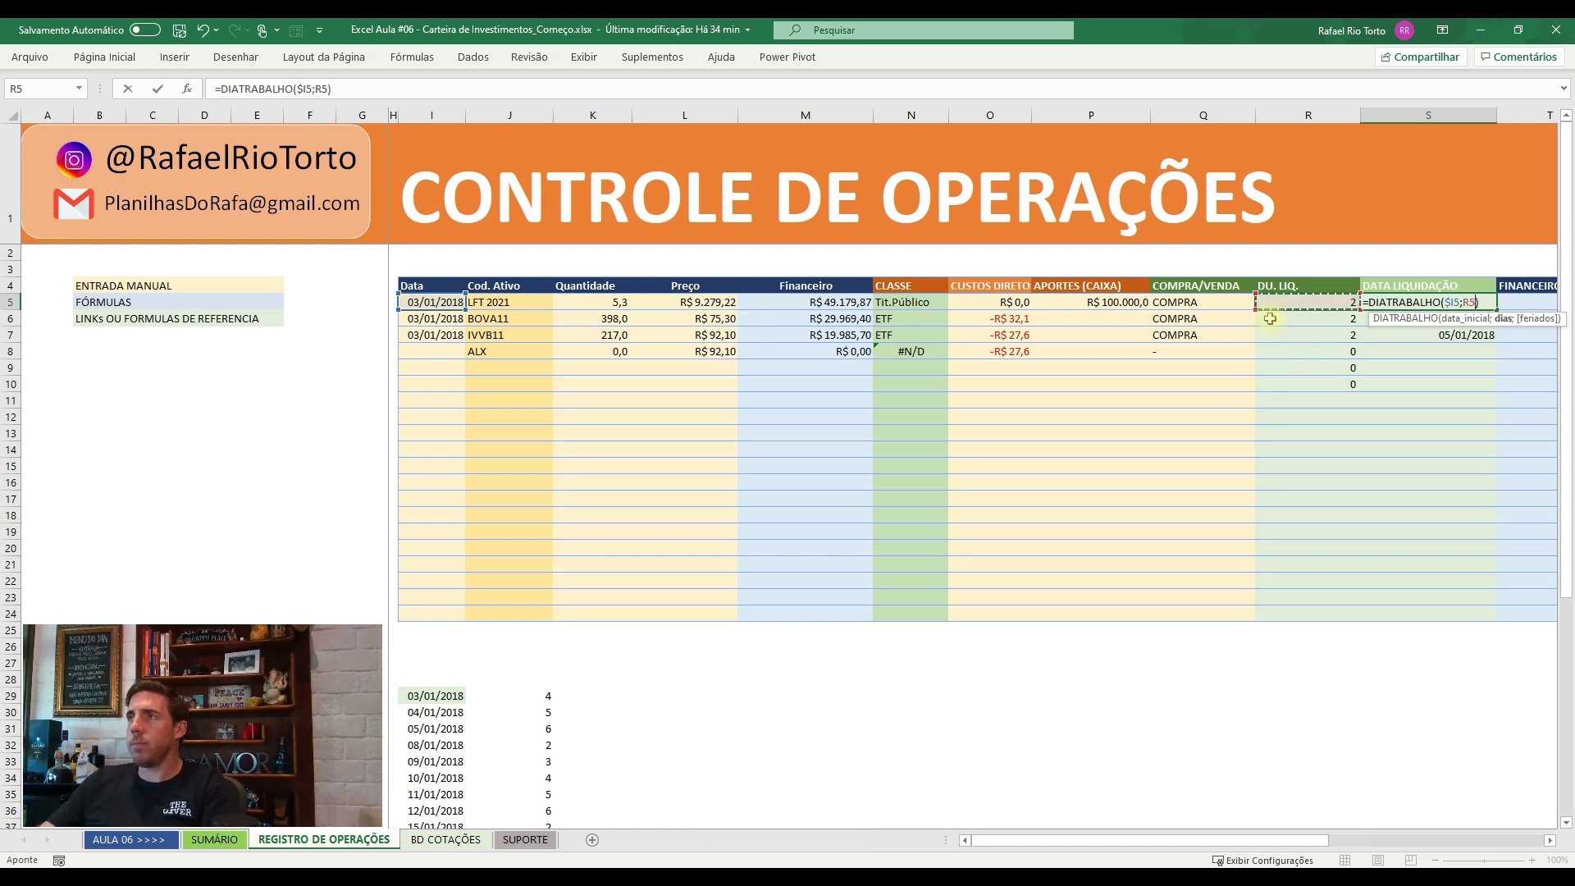
key(Return)
key(Up)
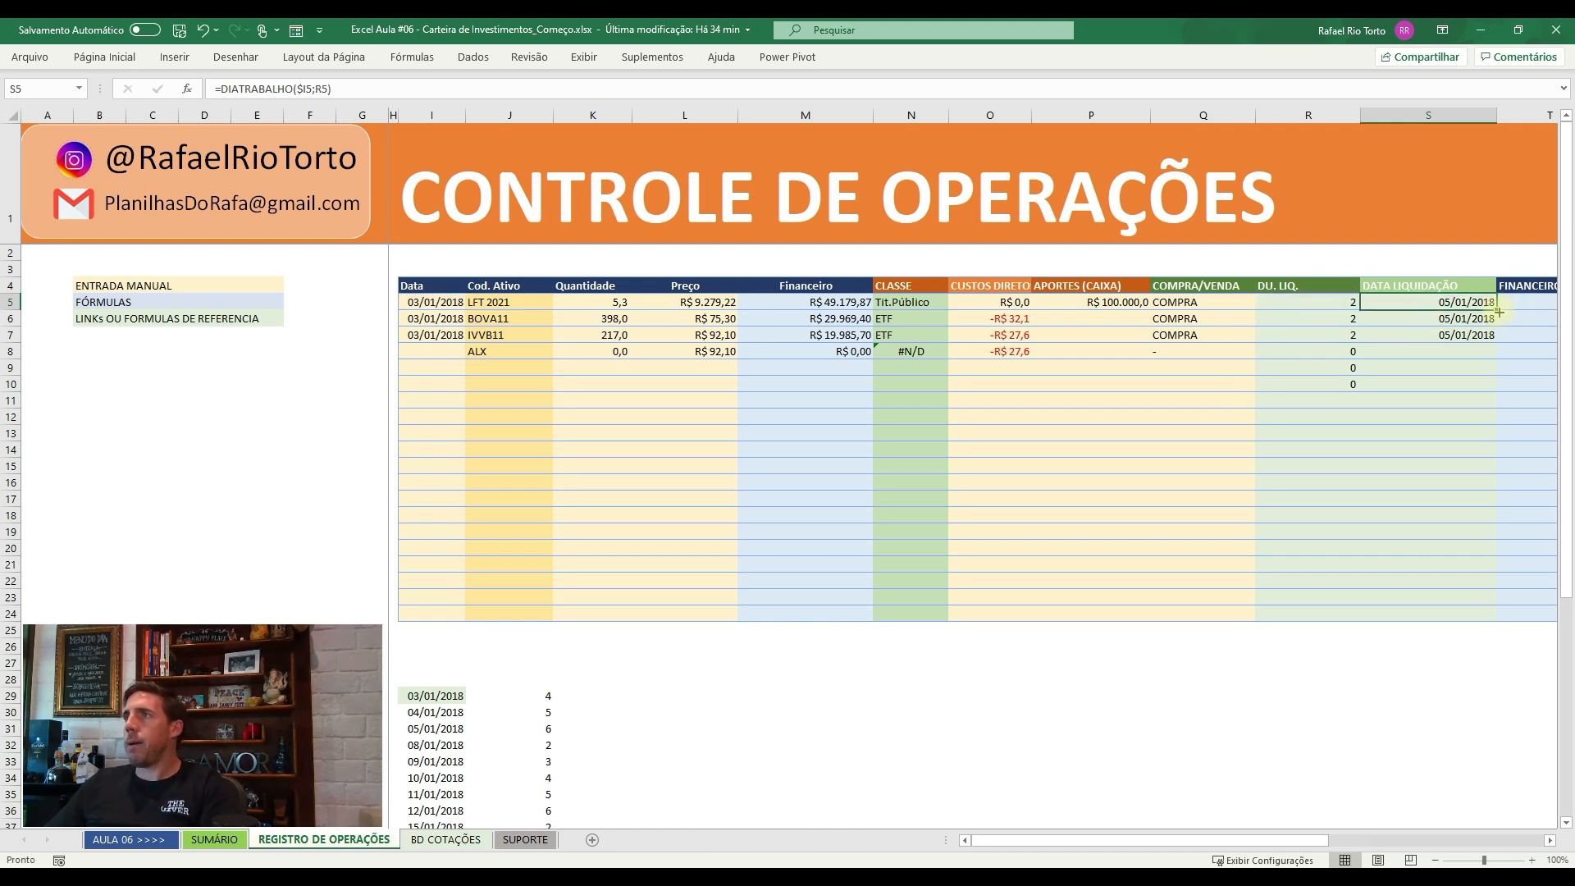
drag(1497, 312, 1499, 385)
click(1428, 351)
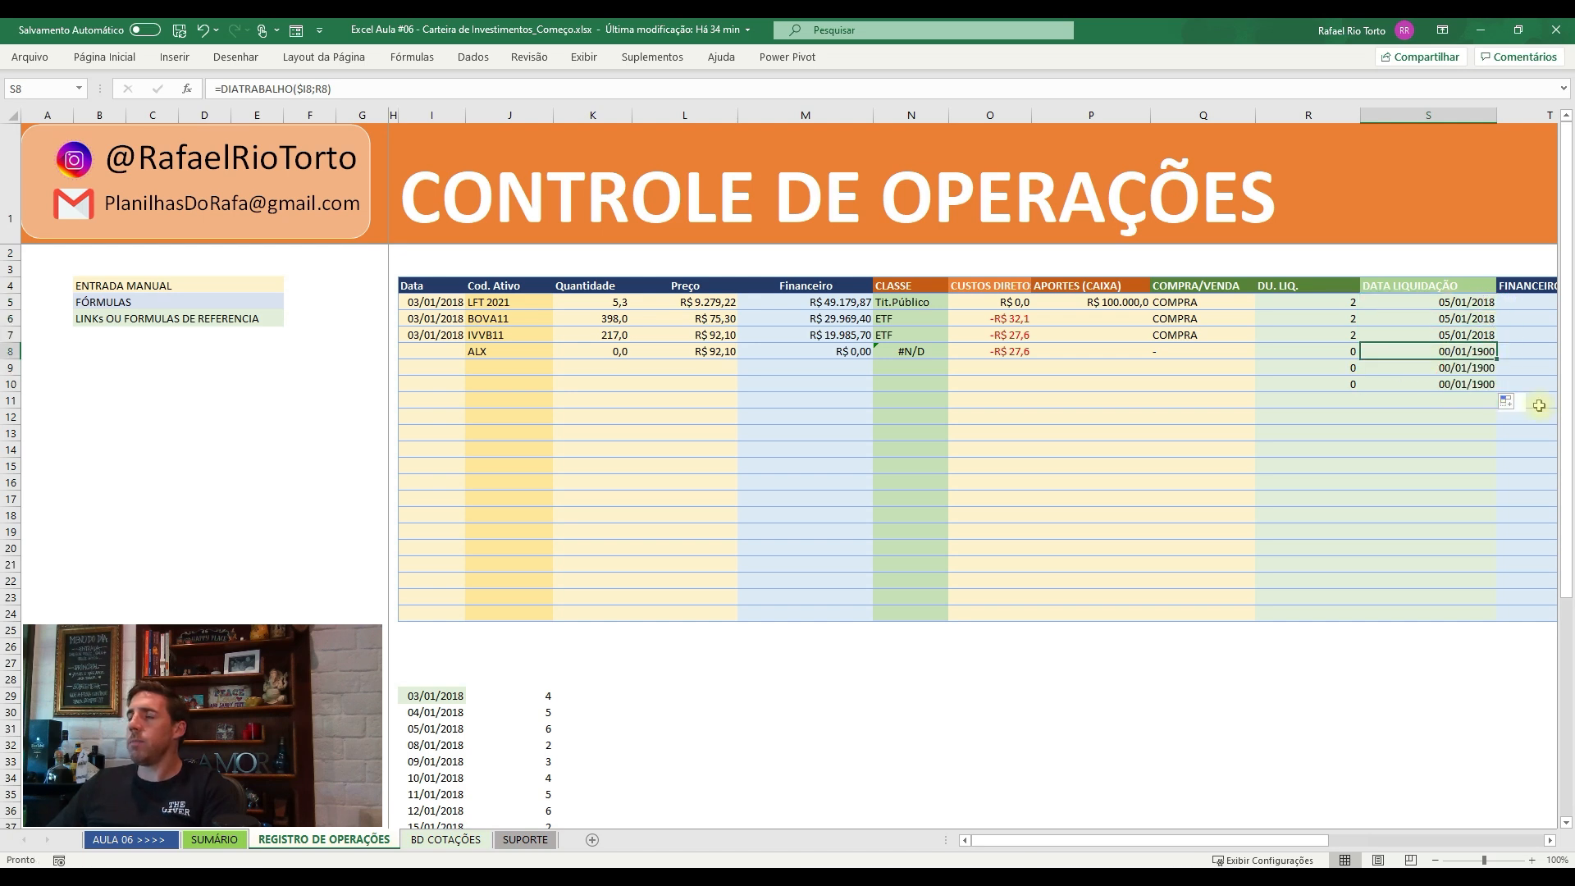
- Clear the test contents from I8:S9 and the leftover formulas in R10:S10
drag(419, 351, 1005, 369)
key(Delete)
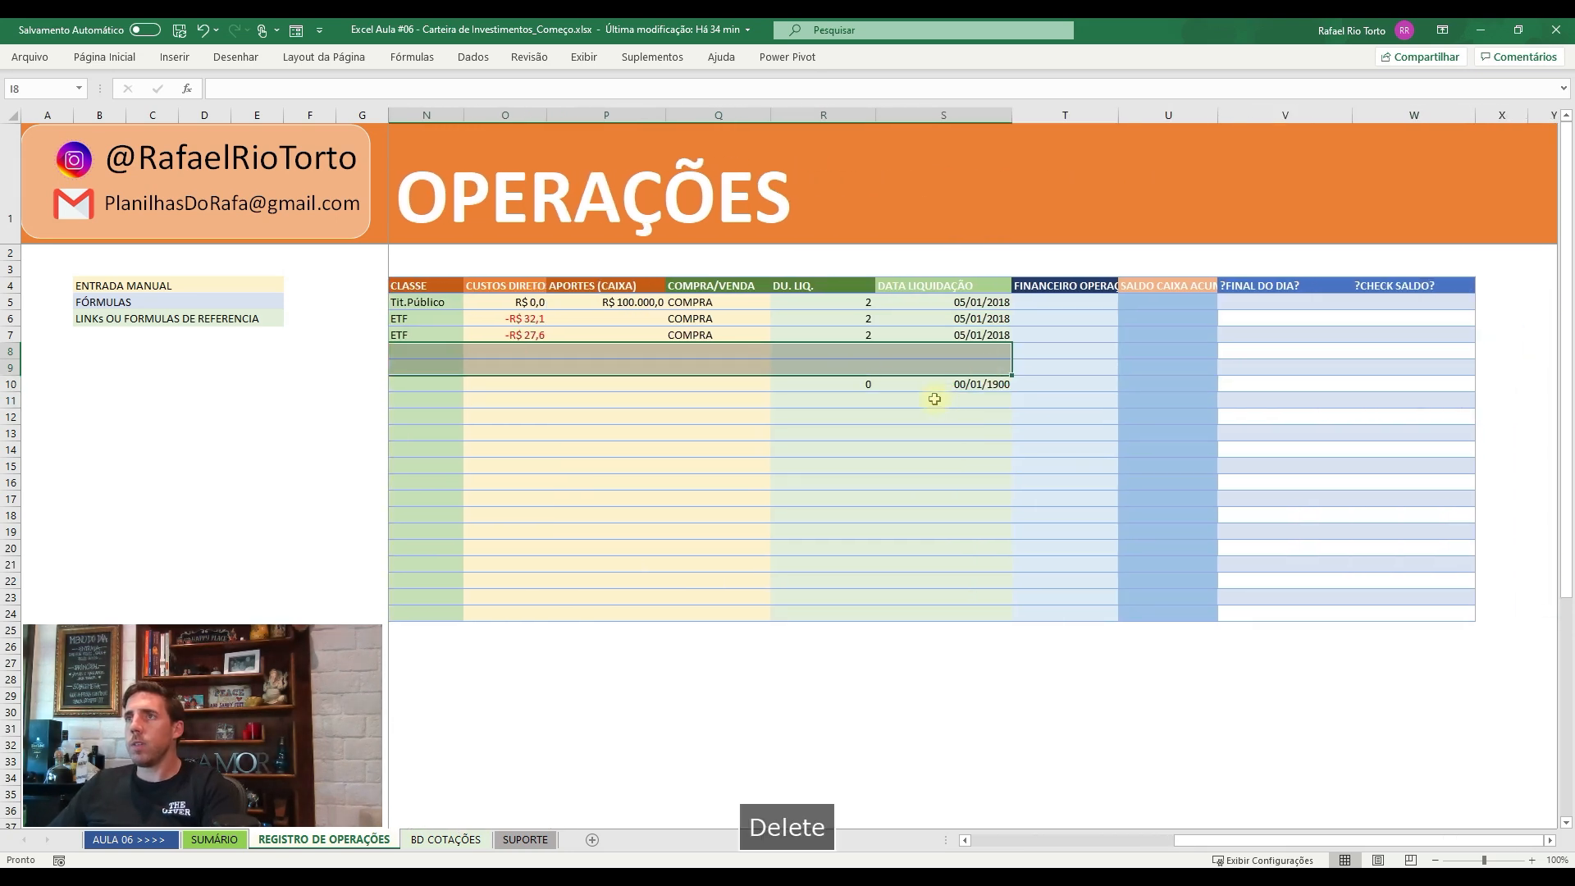
drag(869, 384, 965, 383)
key(Delete)
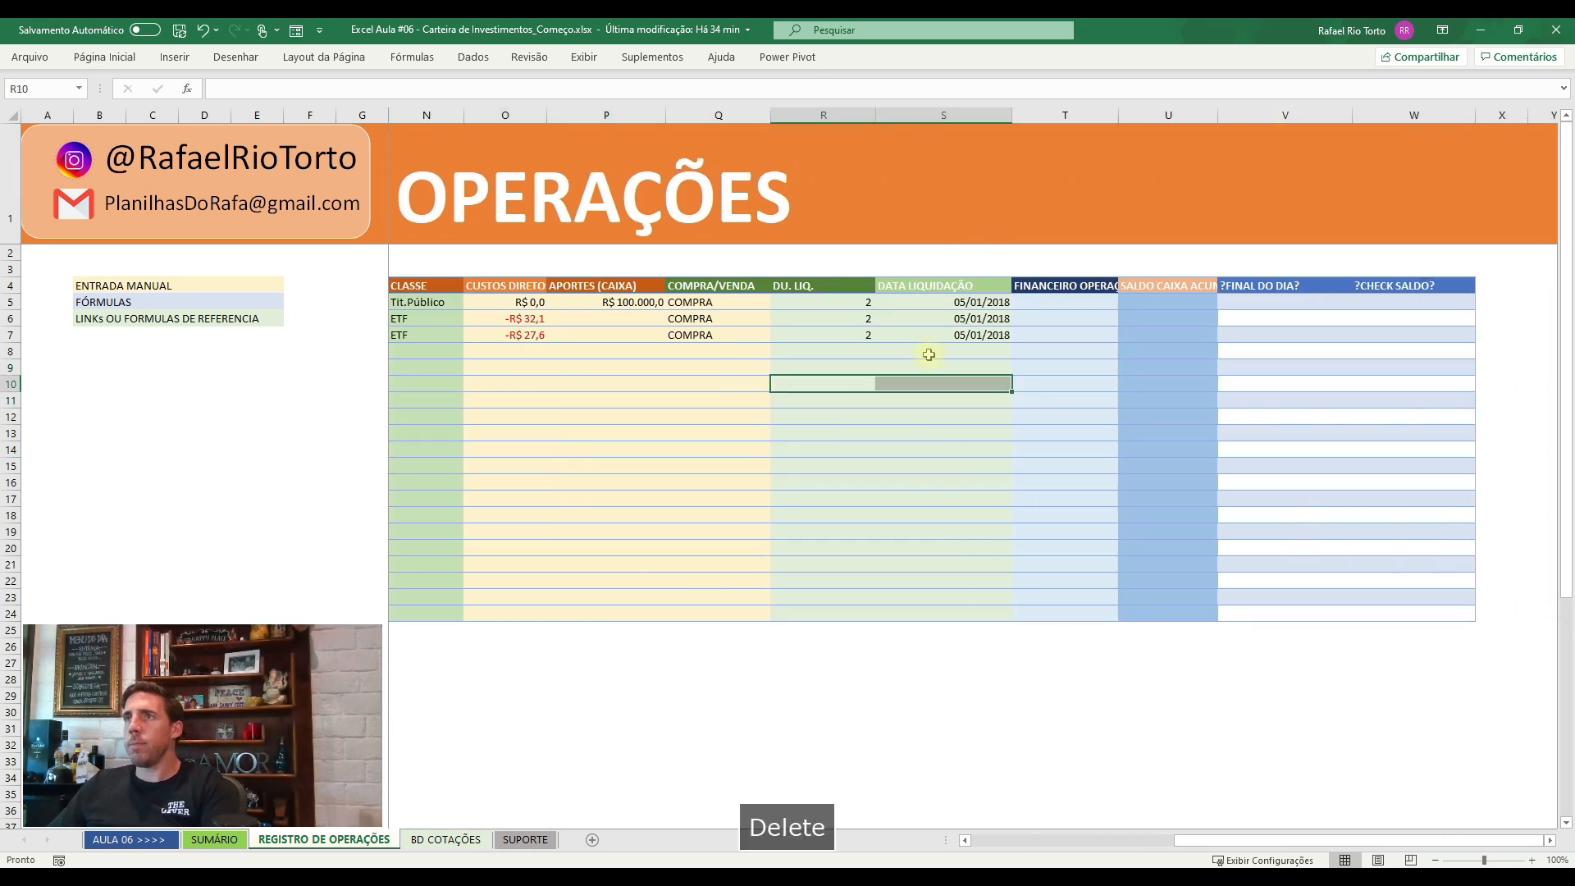
click(952, 337)
click(861, 327)
click(959, 328)
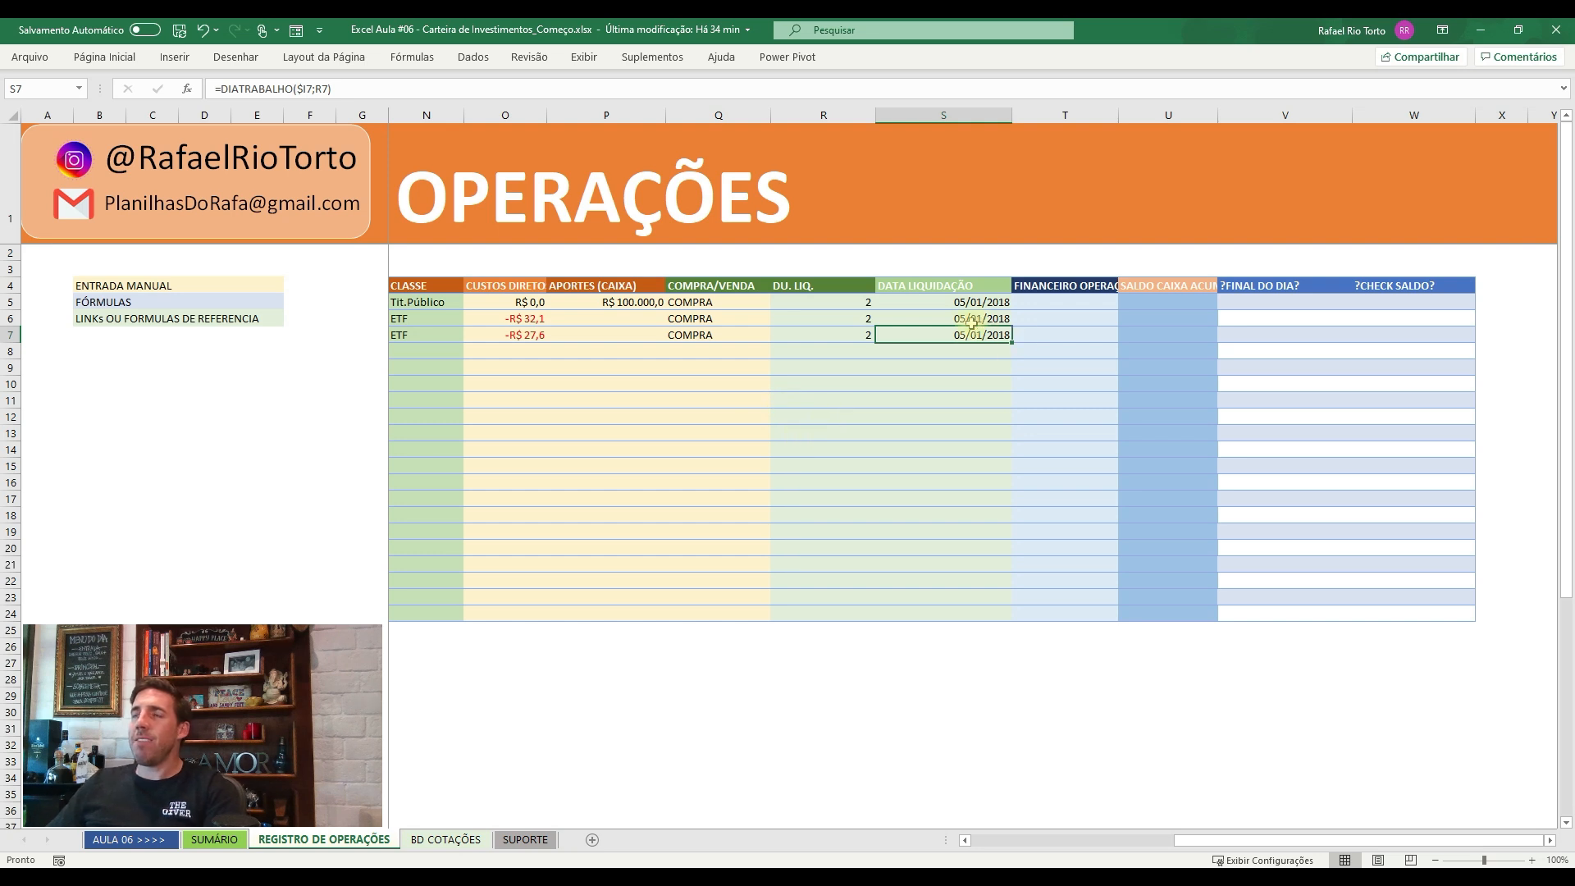
click(956, 304)
click(948, 335)
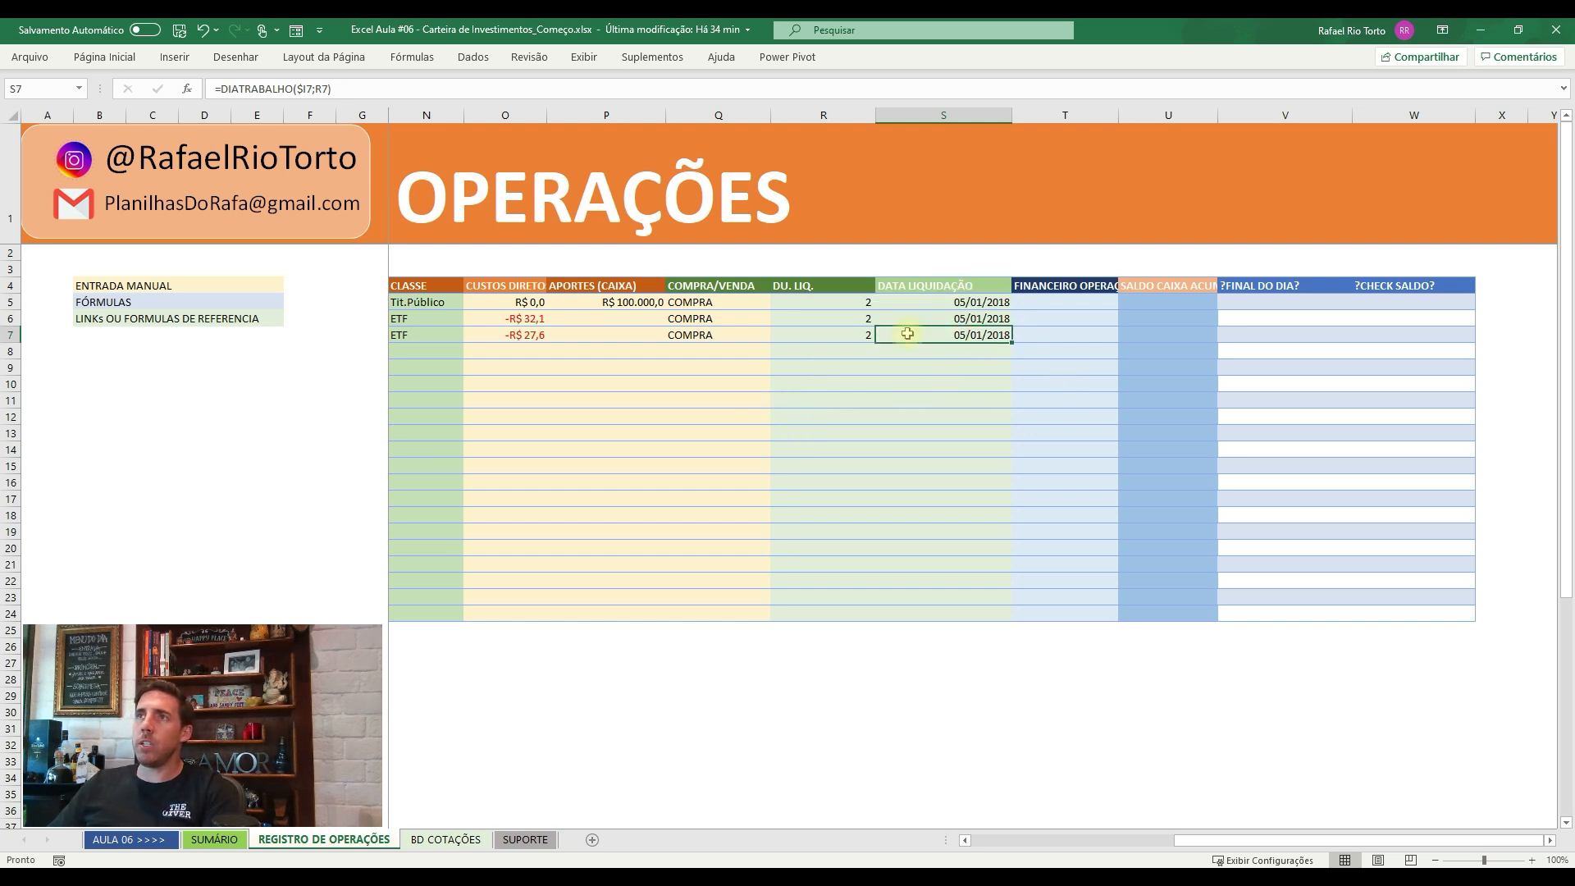
- Examine the FERIADOS NACIONAIS list on the SUPORTE sheet, from its first date to its last and around the 2018 holidays
click(502, 840)
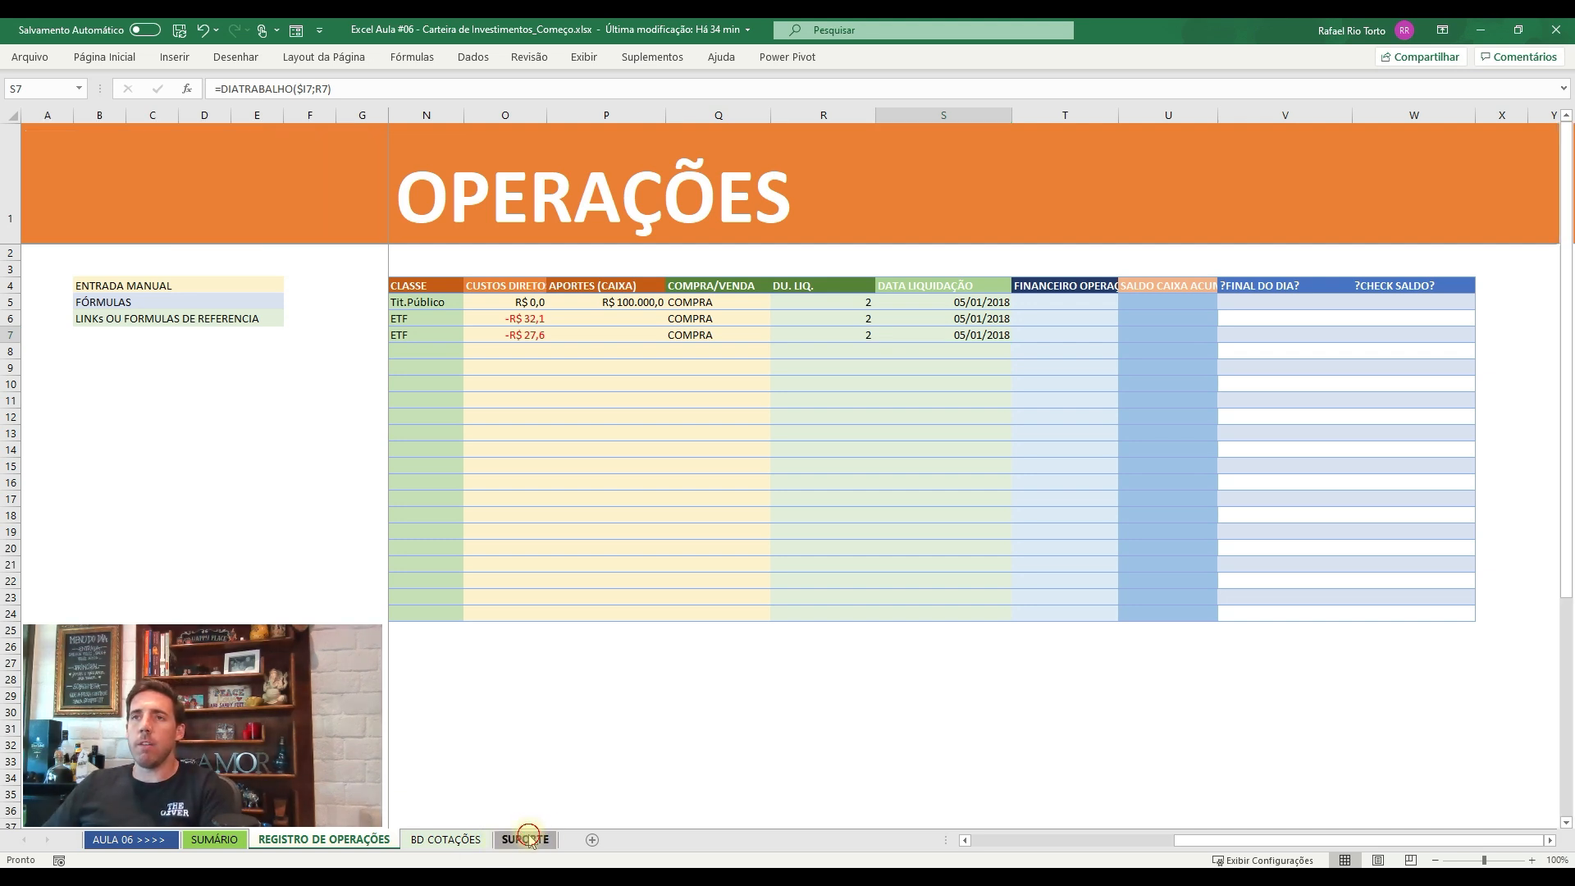
click(448, 297)
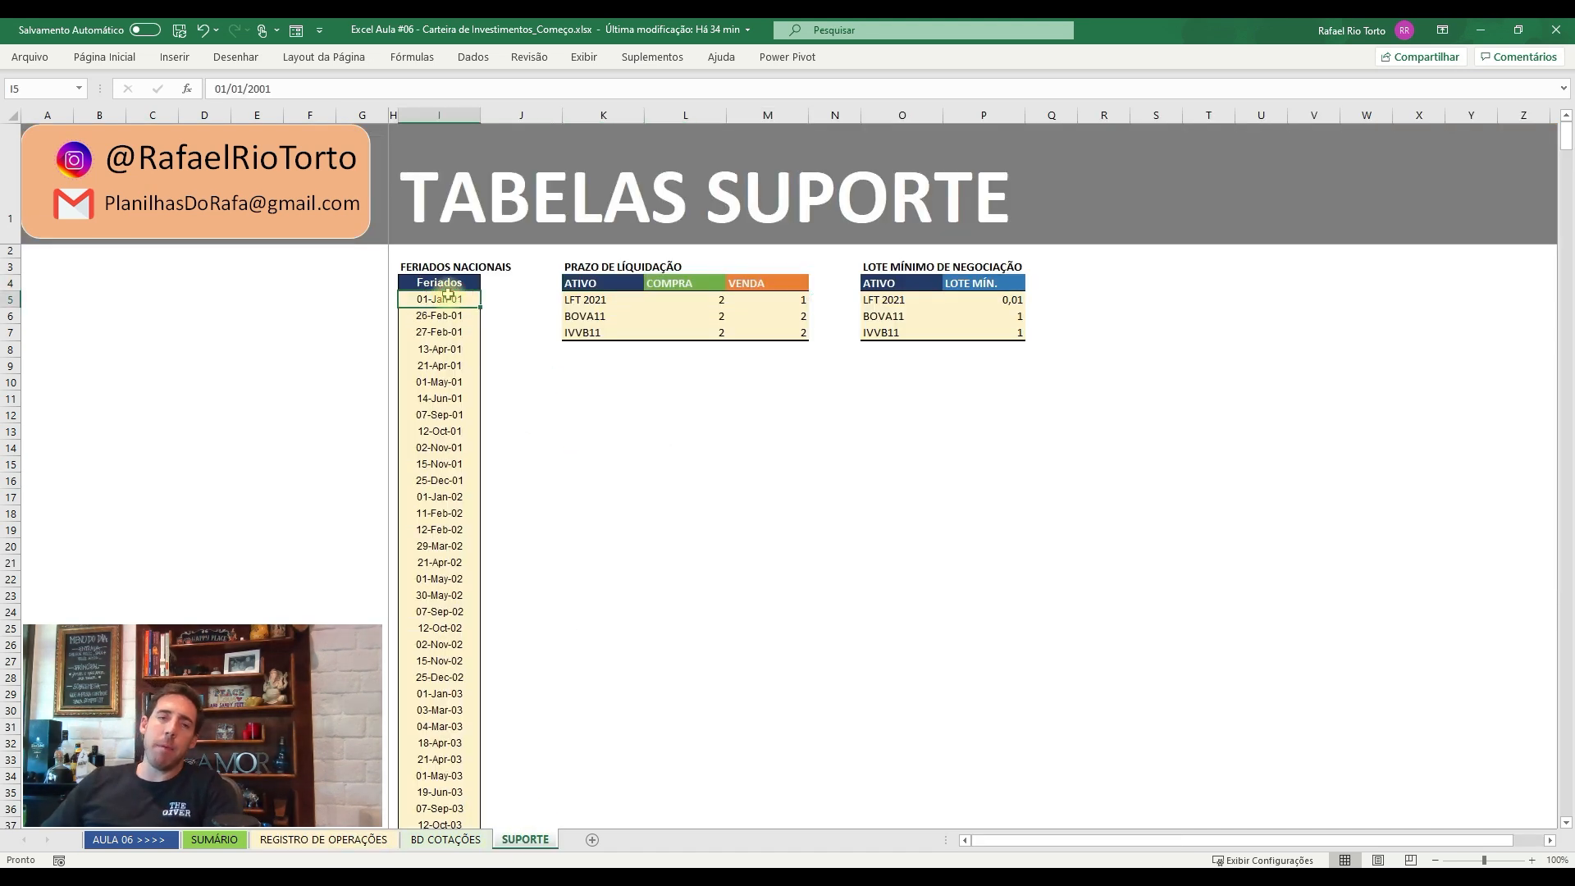
key(ctrl+Down)
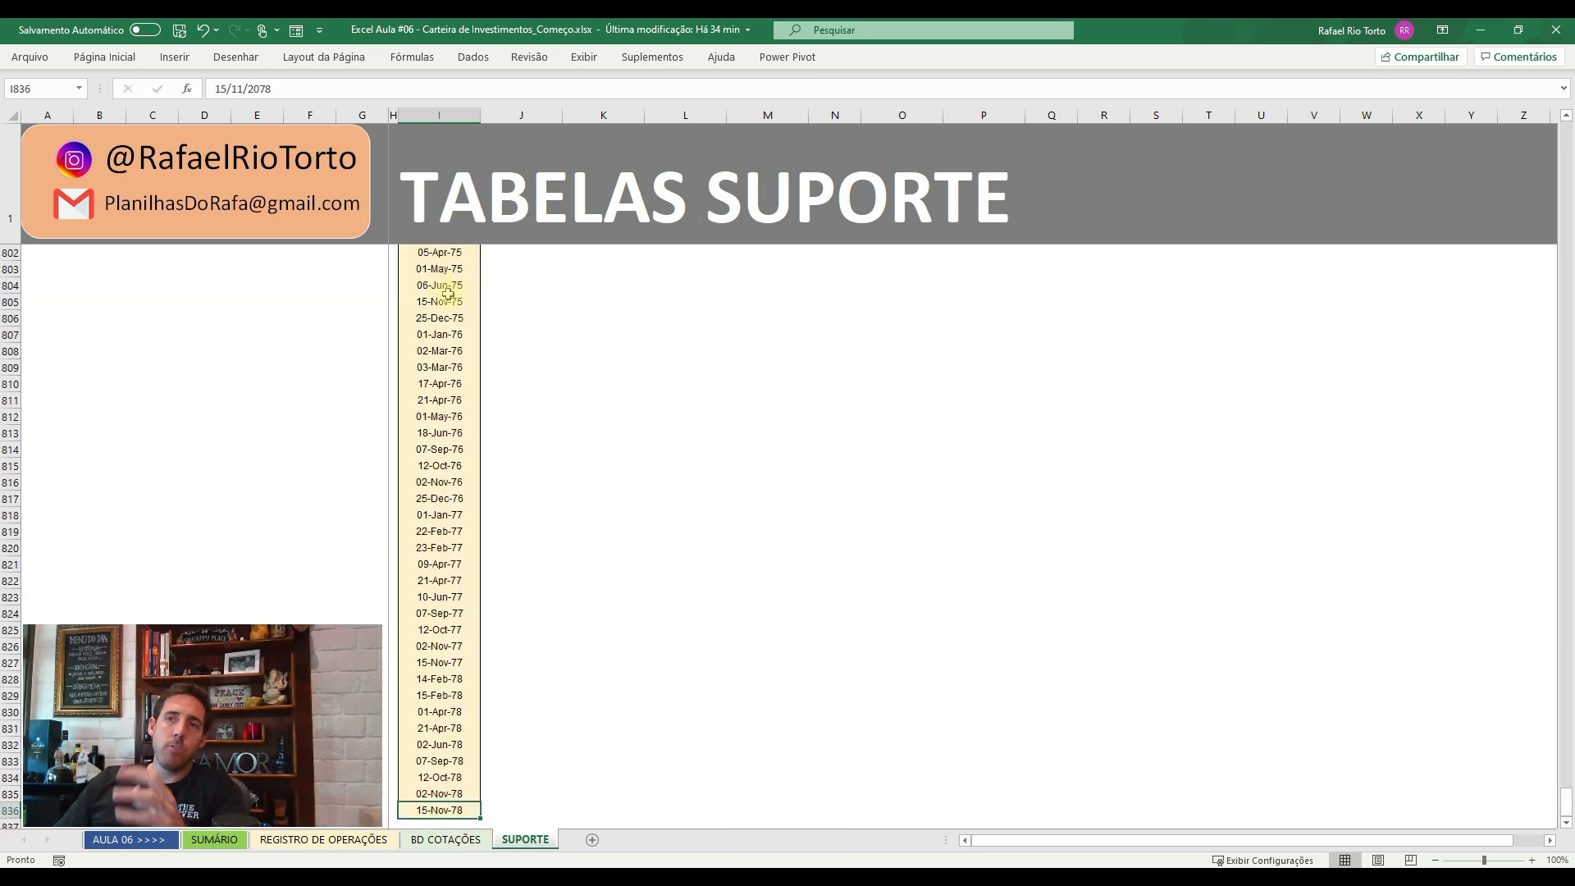
key(ctrl+Up)
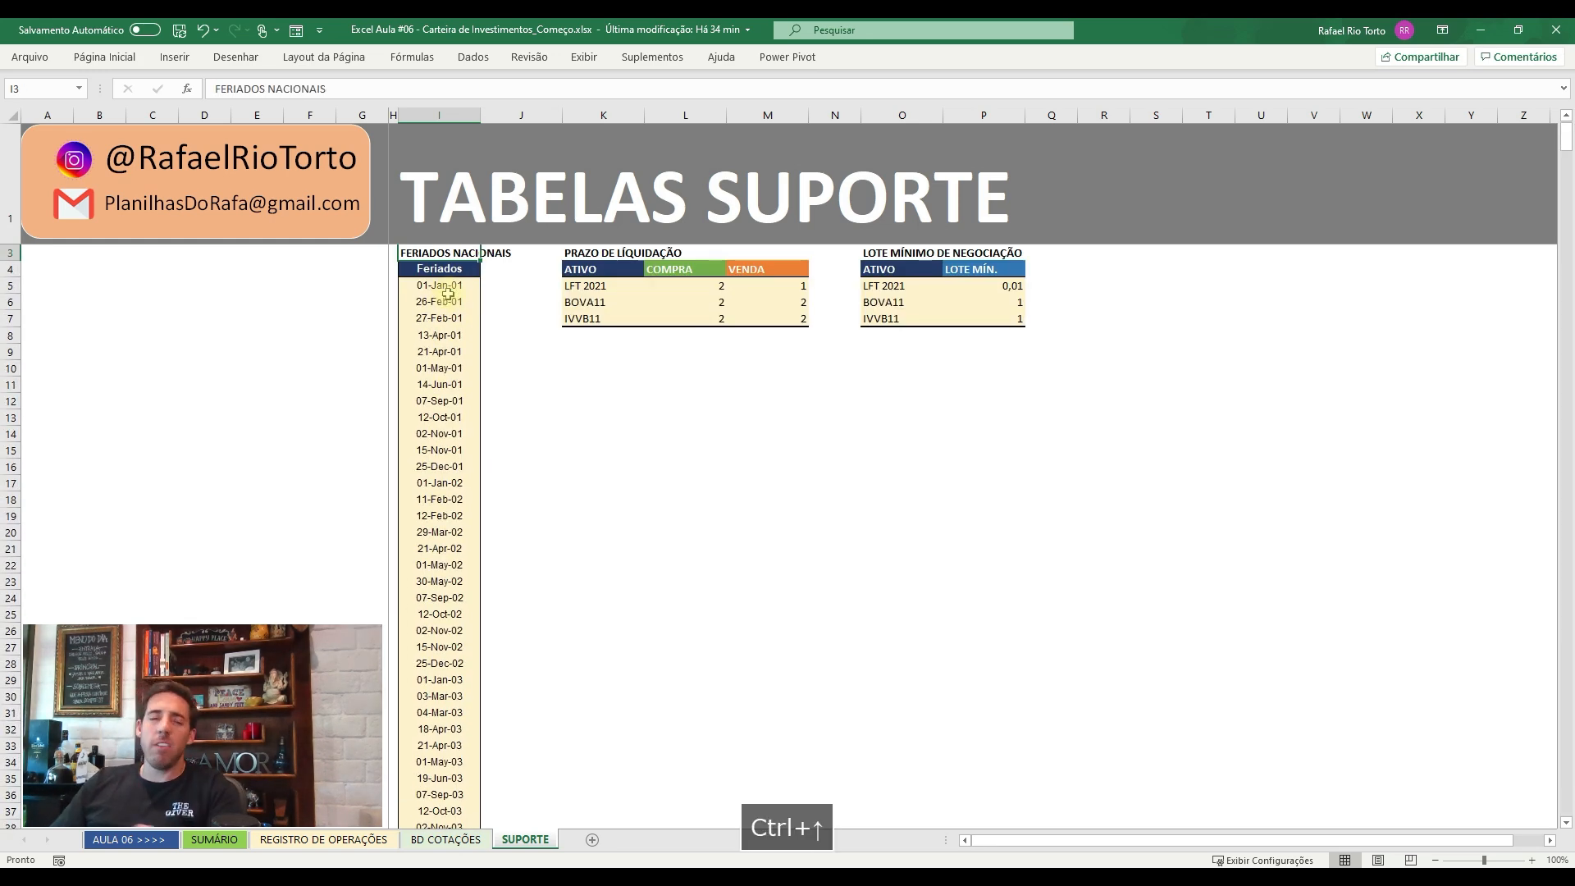
key(Down)
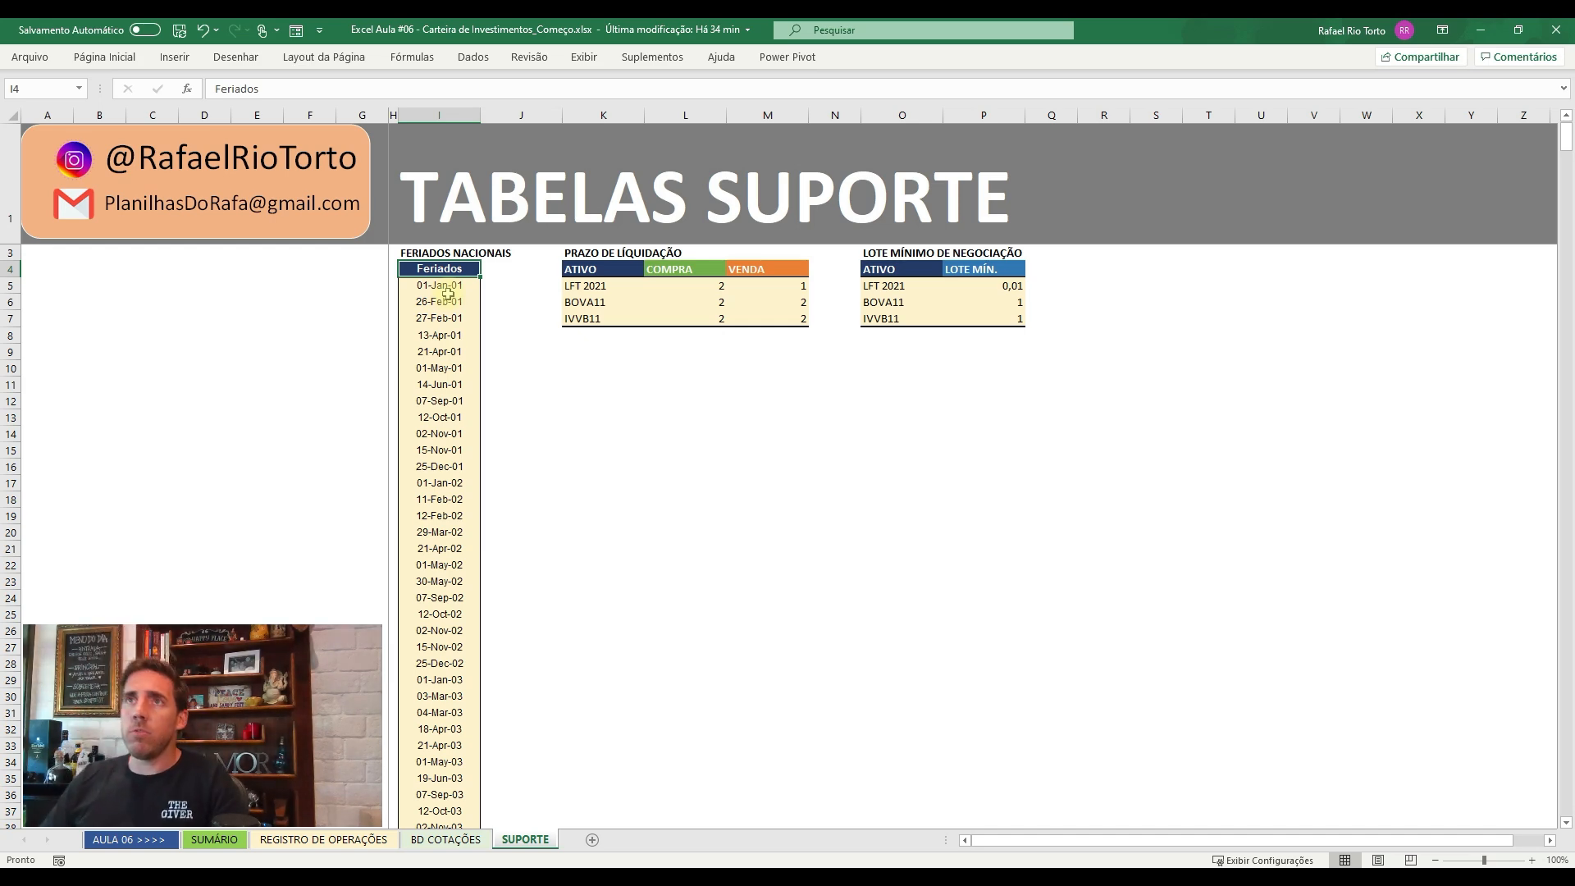
key(Down)
key(Down)
key(Down)
key(Page_Down)
key(Page_Down)
key(Page_Down)
key(Page_Down)
key(Page_Down)
key(Page_Down)
key(Page_Down)
key(Page_Down)
key(Page_Down)
key(Page_Down)
key(Page_Down)
key(Page_Down)
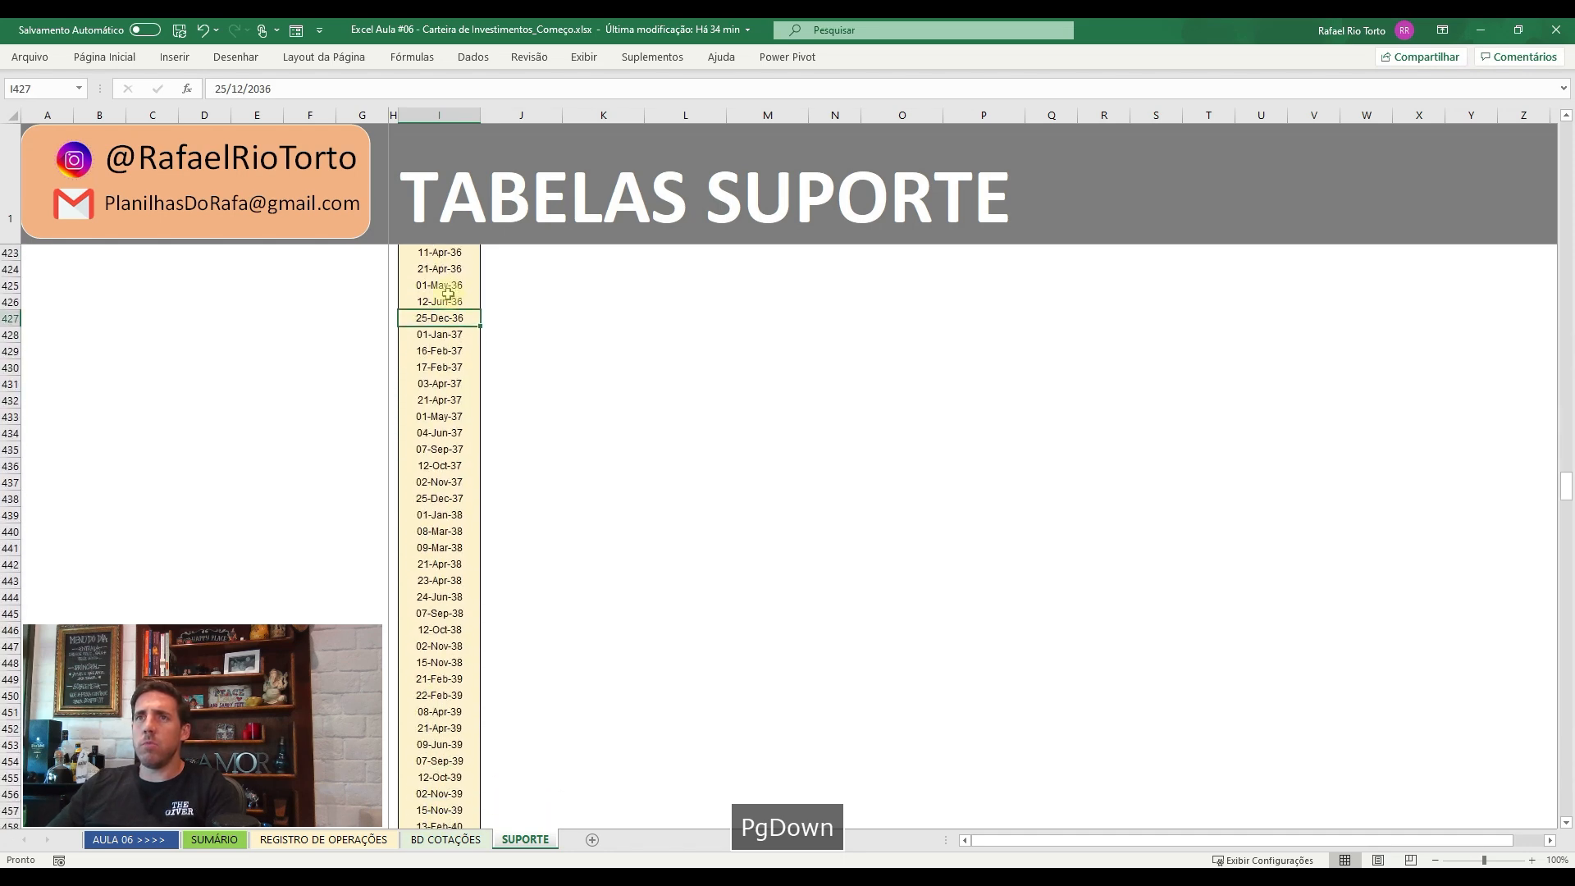
key(Page_Up)
key(Up)
key(ctrl+Up)
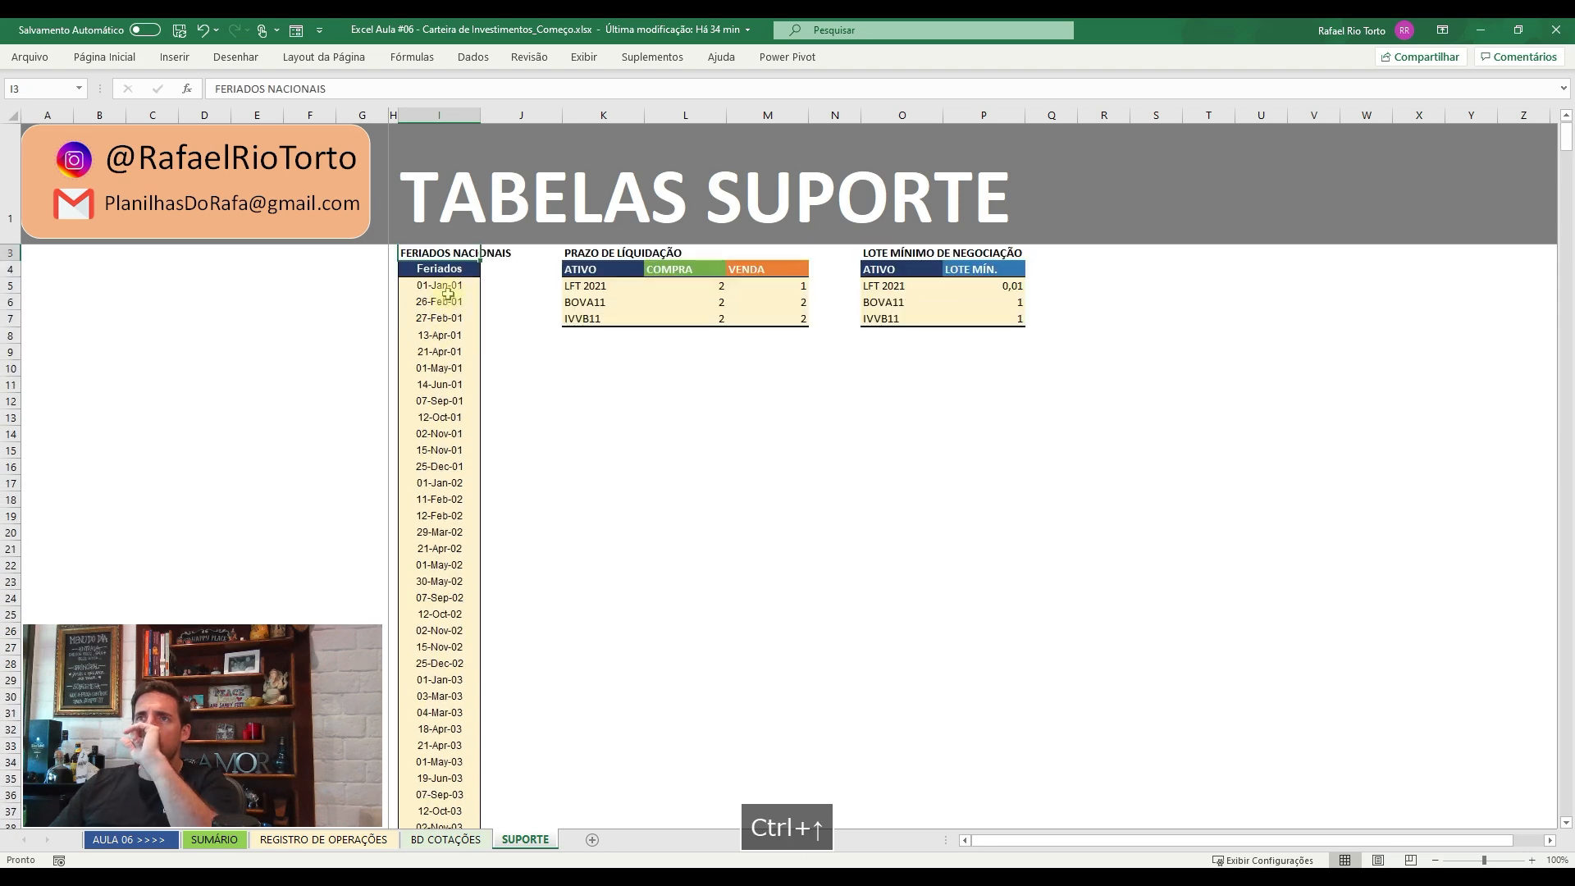
key(Down)
key(Down)
key(Down)
key(Page_Down)
key(Page_Down)
key(Page_Down)
key(Page_Down)
key(Page_Down)
key(Page_Down)
key(Page_Down)
key(Page_Down)
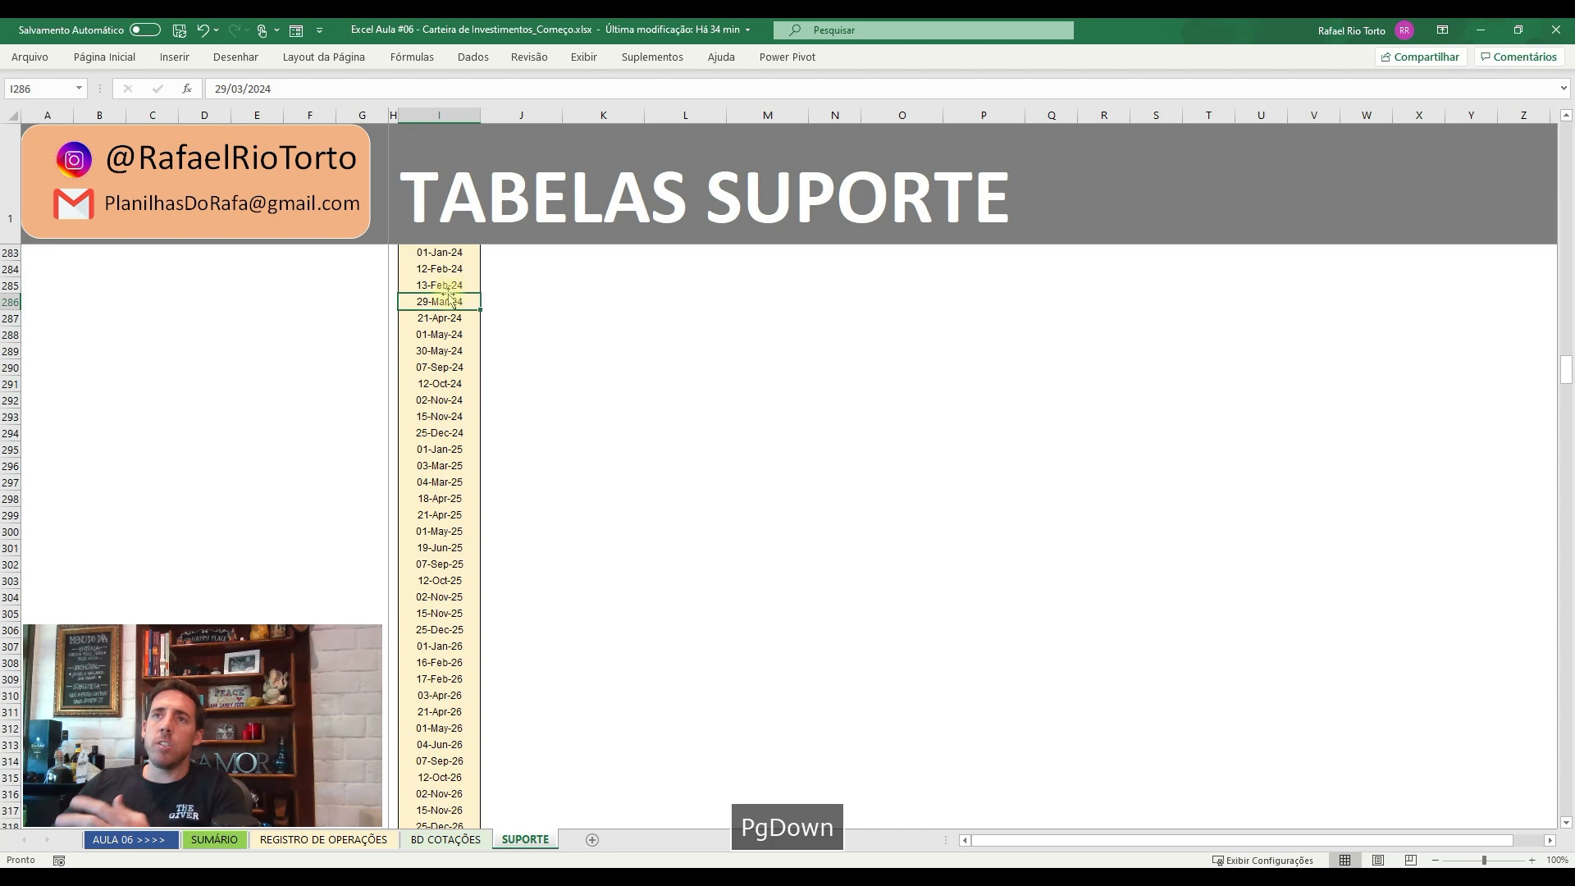
key(Page_Up)
key(Page_Up)
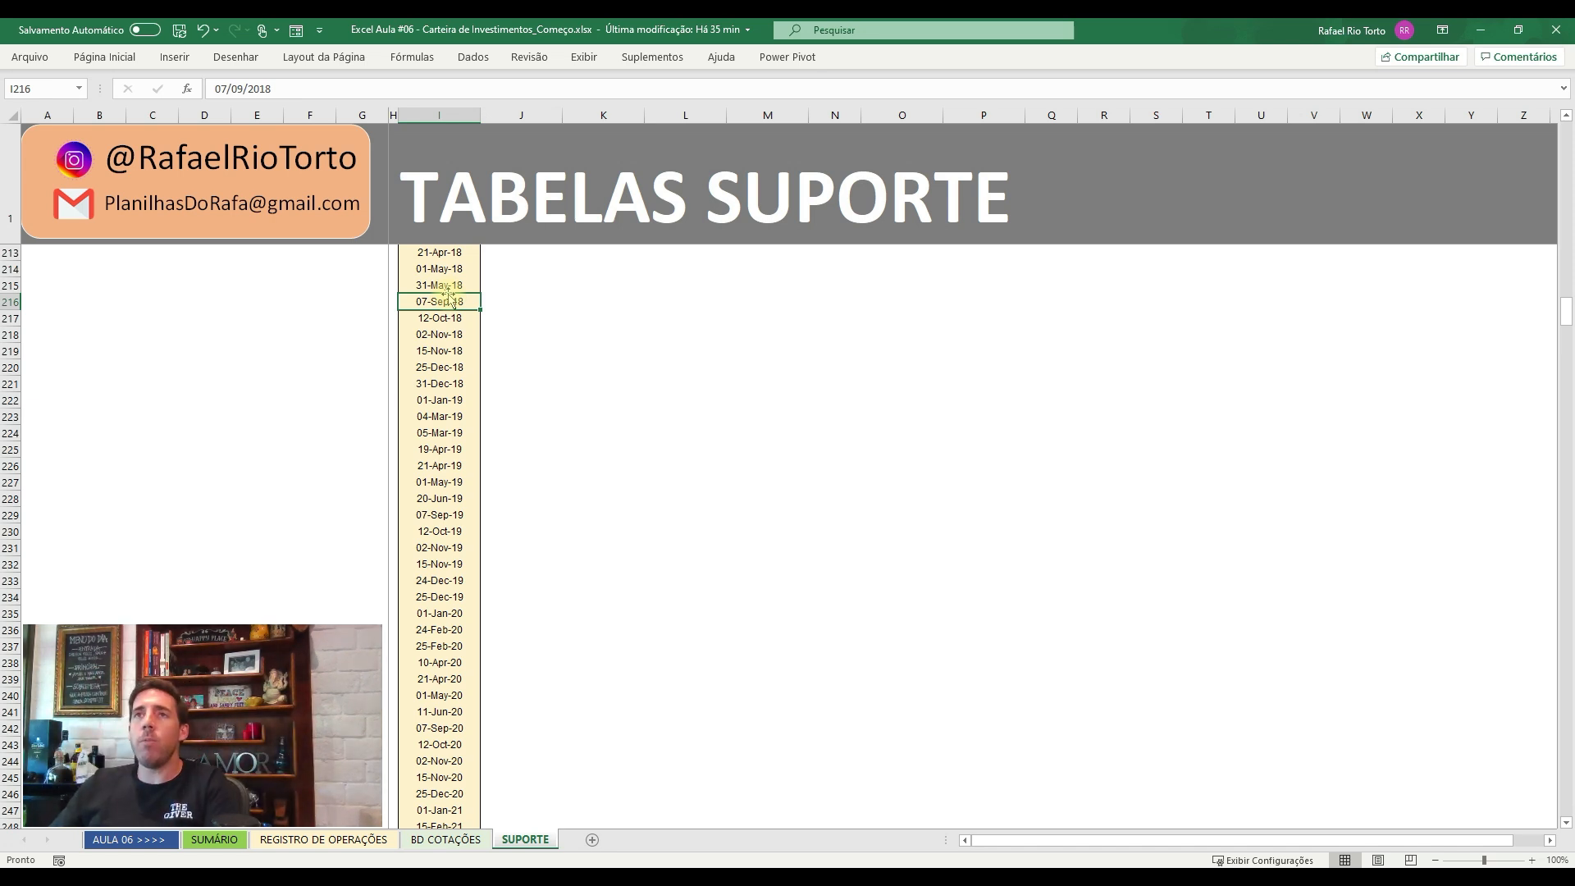
- Define the name Feriados for all the holiday dates in I5:I836 of the SUPORTE sheet
key(ctrl+Up)
key(Down)
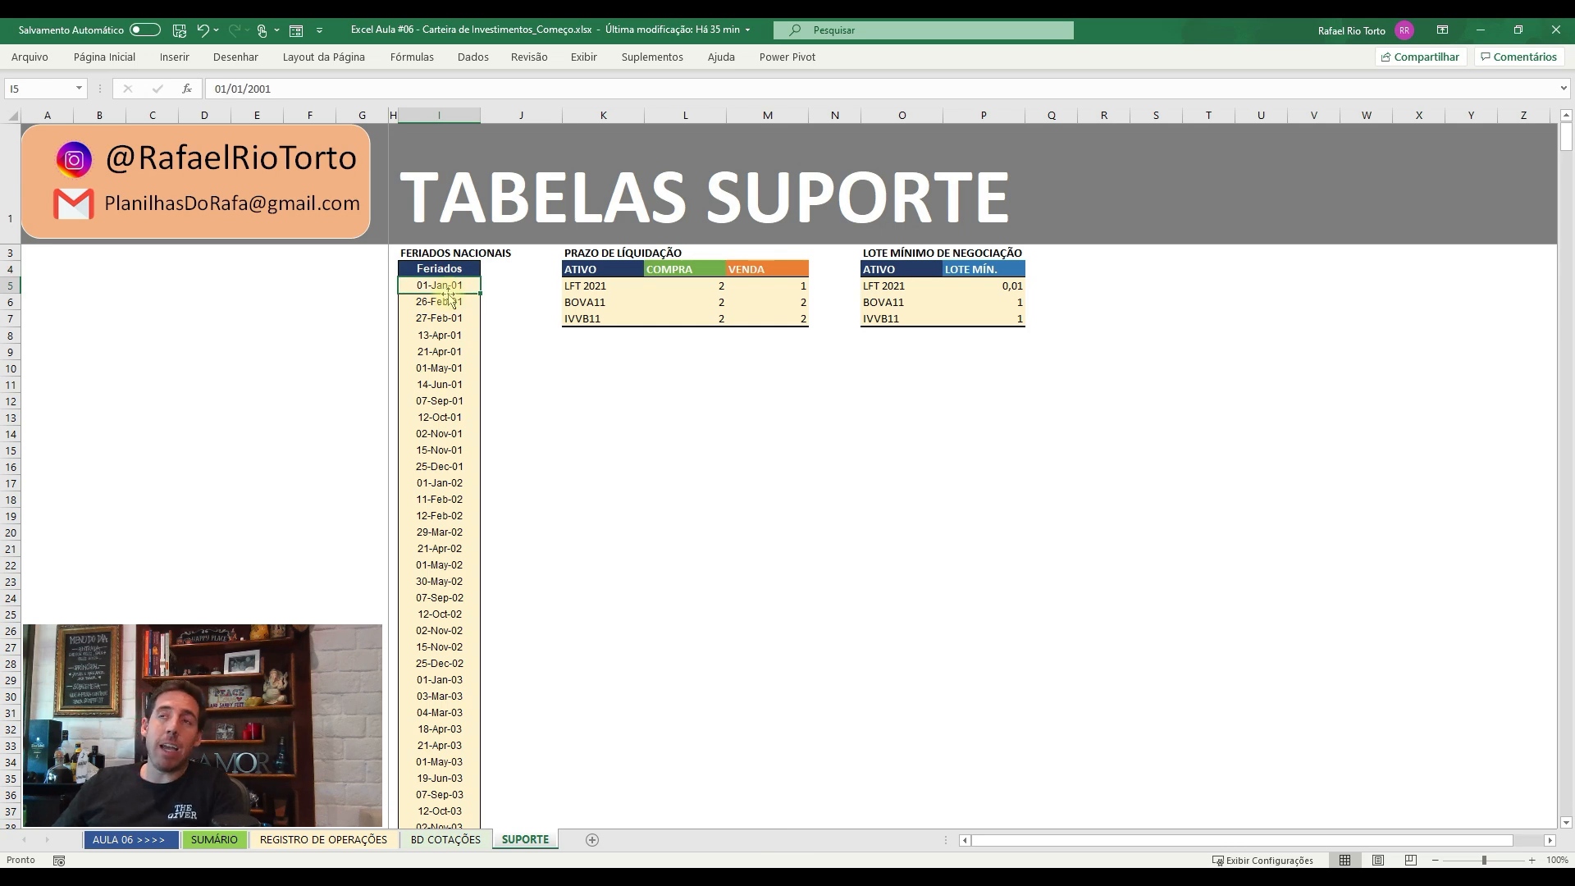
key(ctrl+shift+Down)
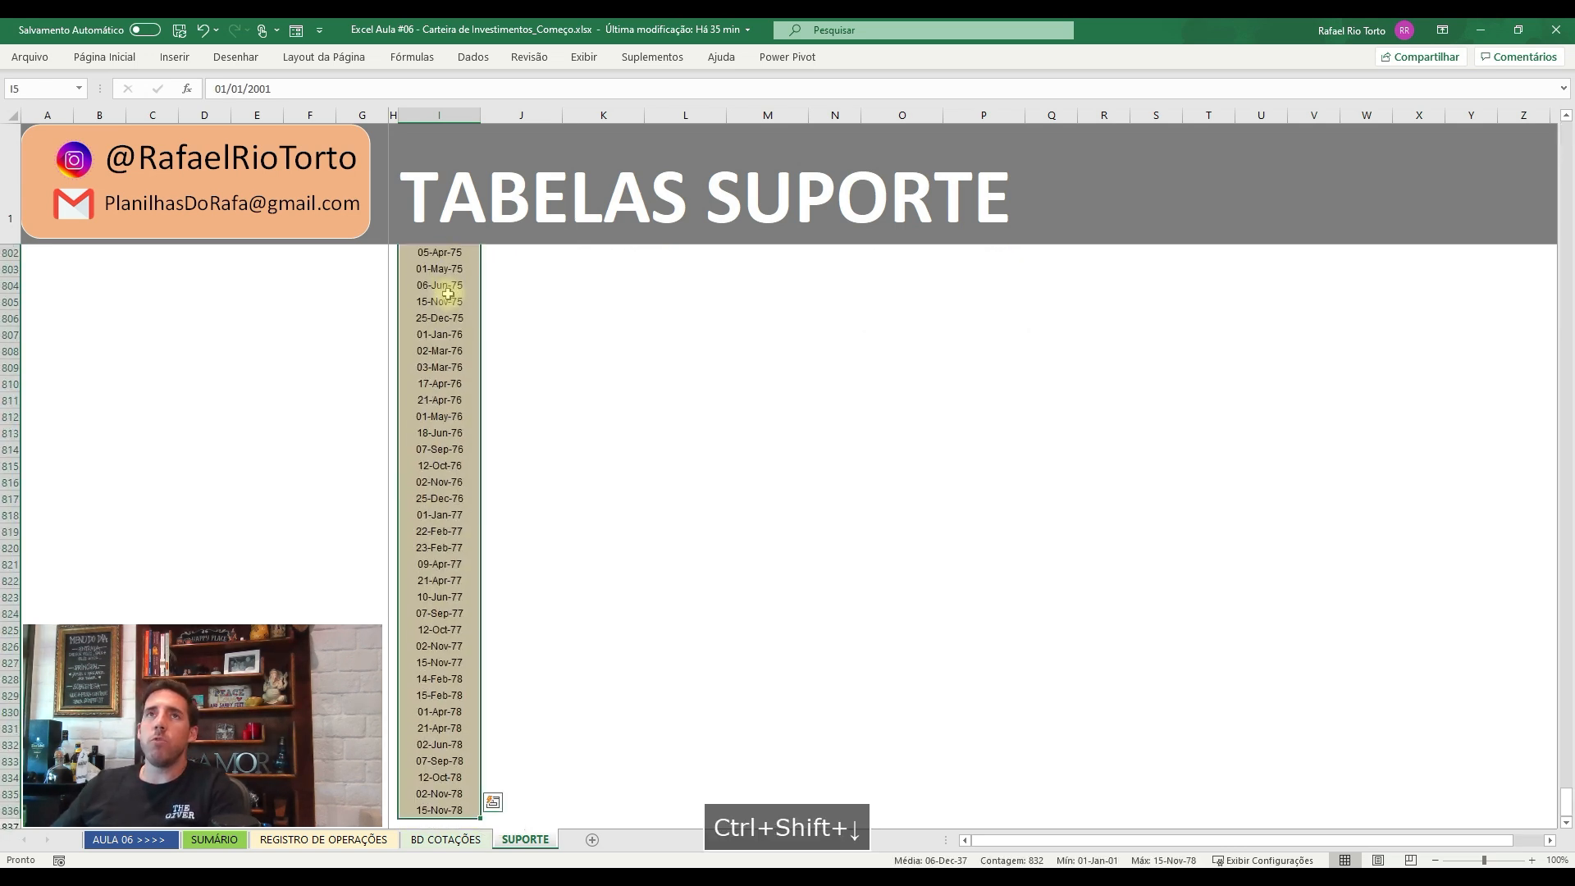
text(Feria)
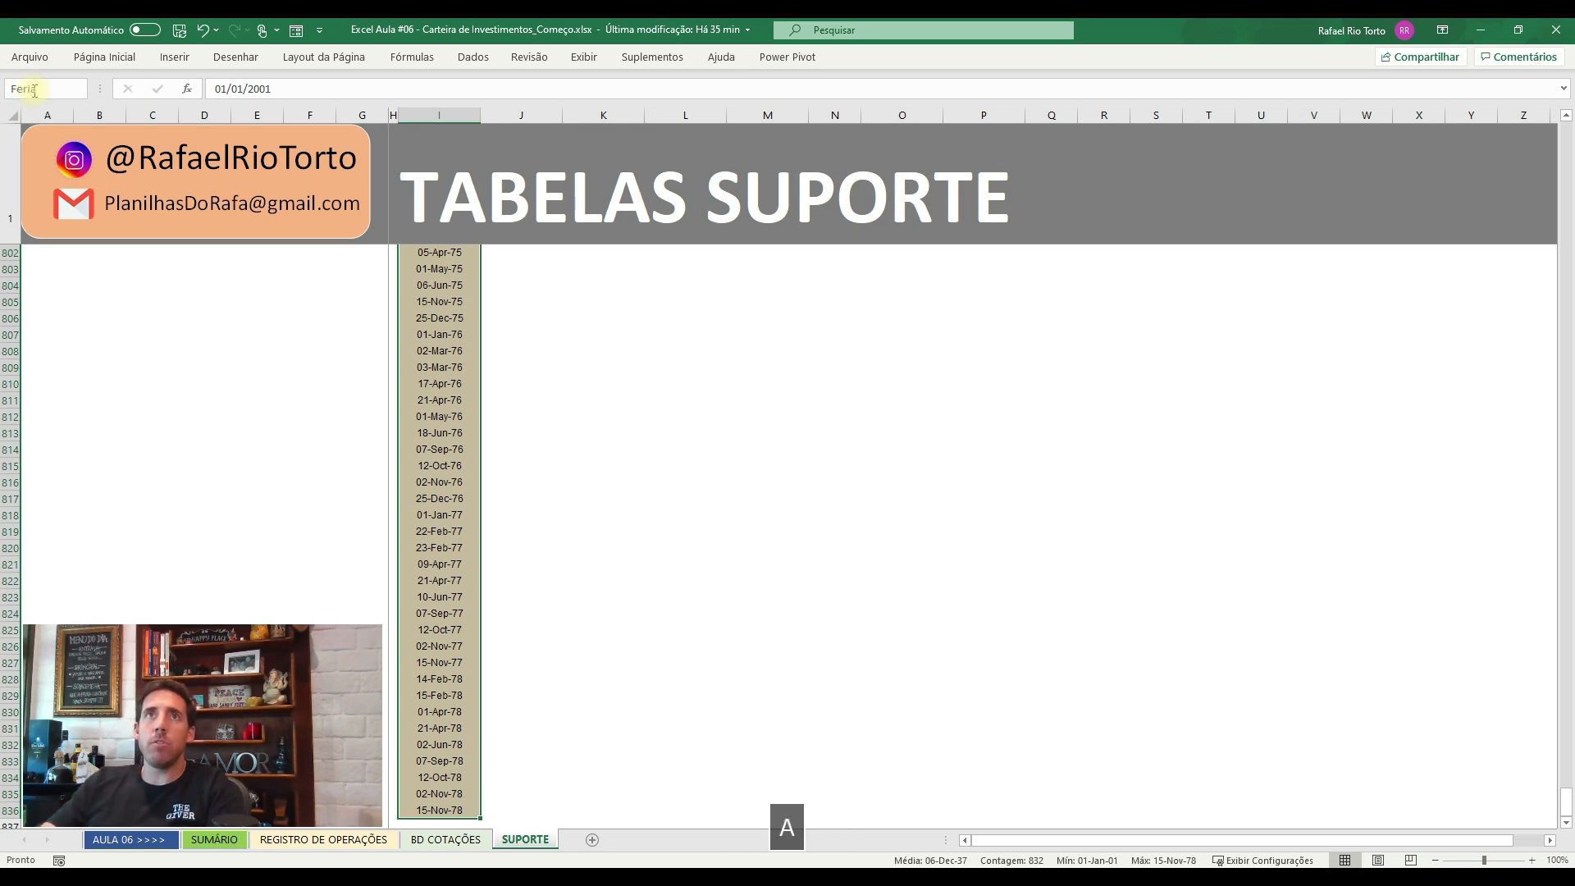
text(dos)
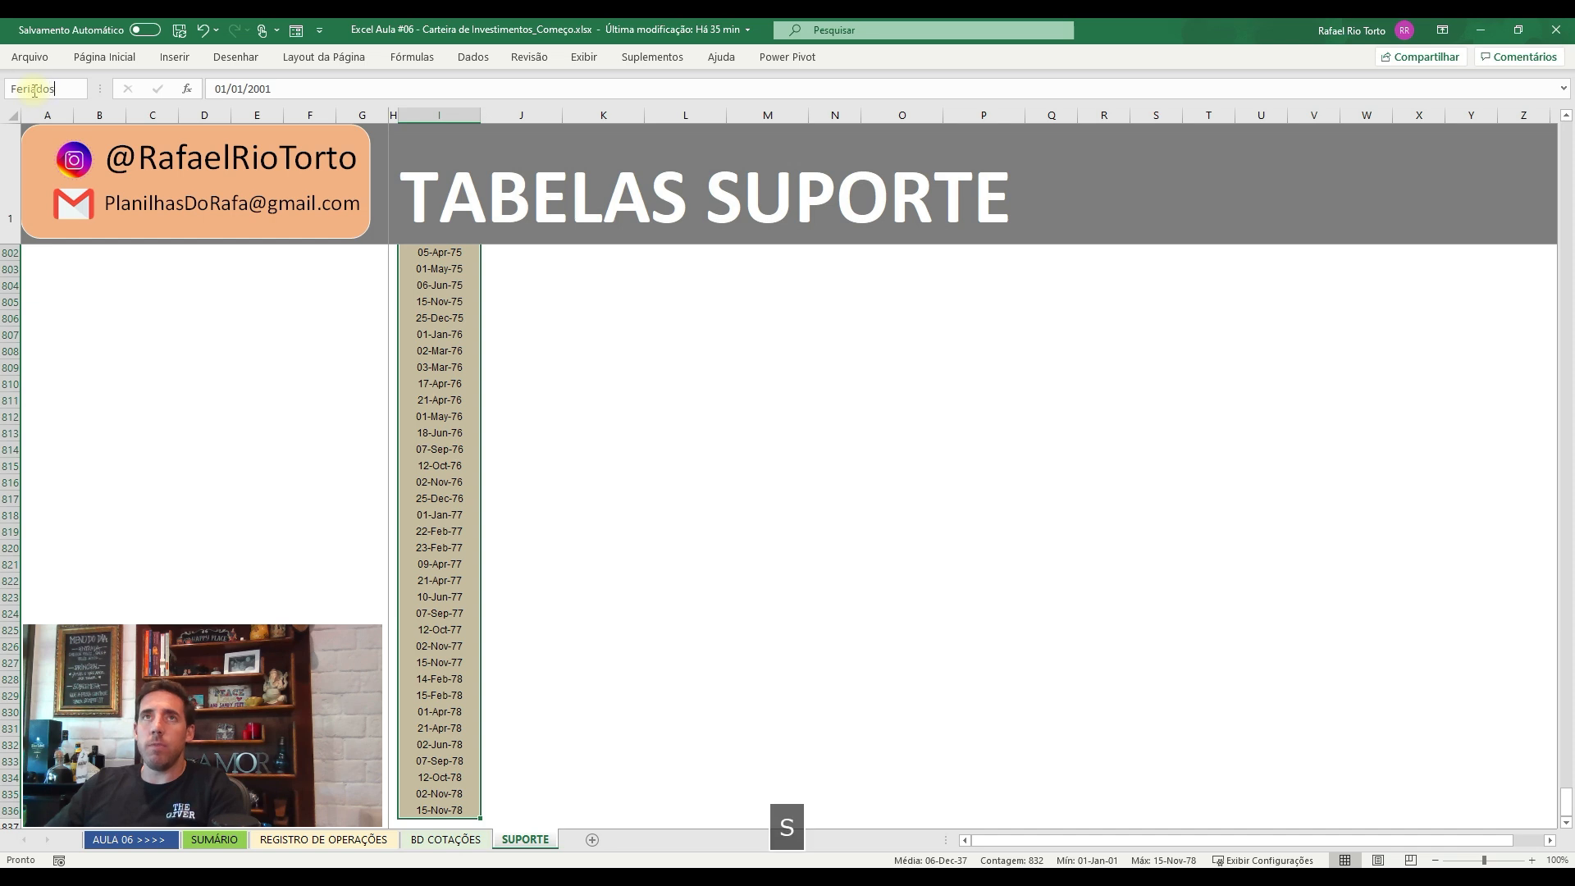
key(Return)
- Reselect the complete list of holiday dates and check its range name
key(Up)
key(Up)
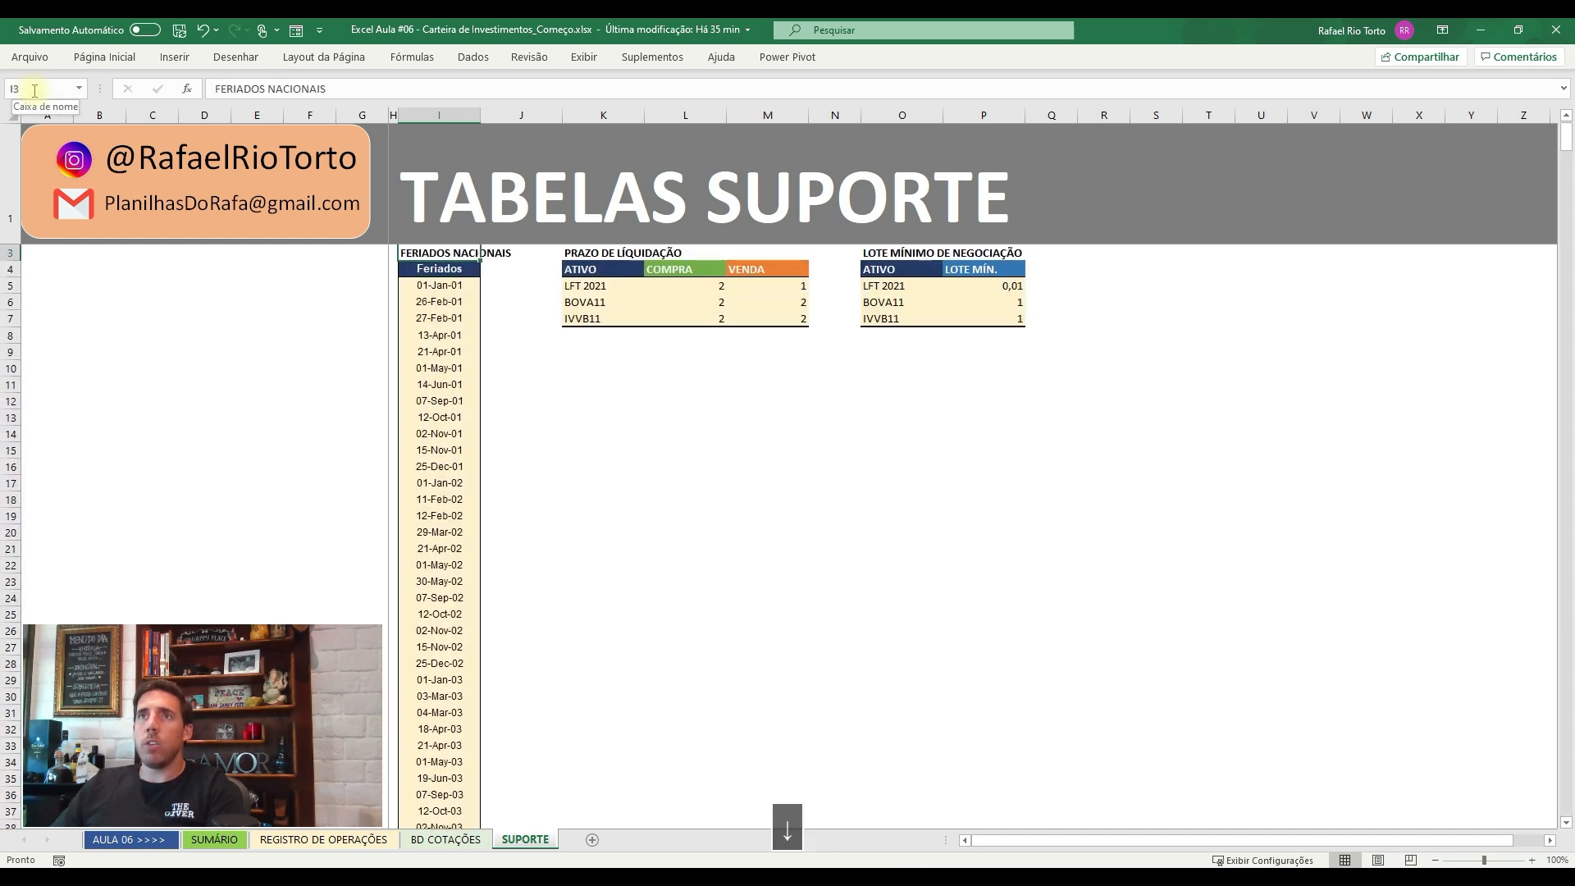
key(Down)
key(Down)
key(ctrl+shift+Down)
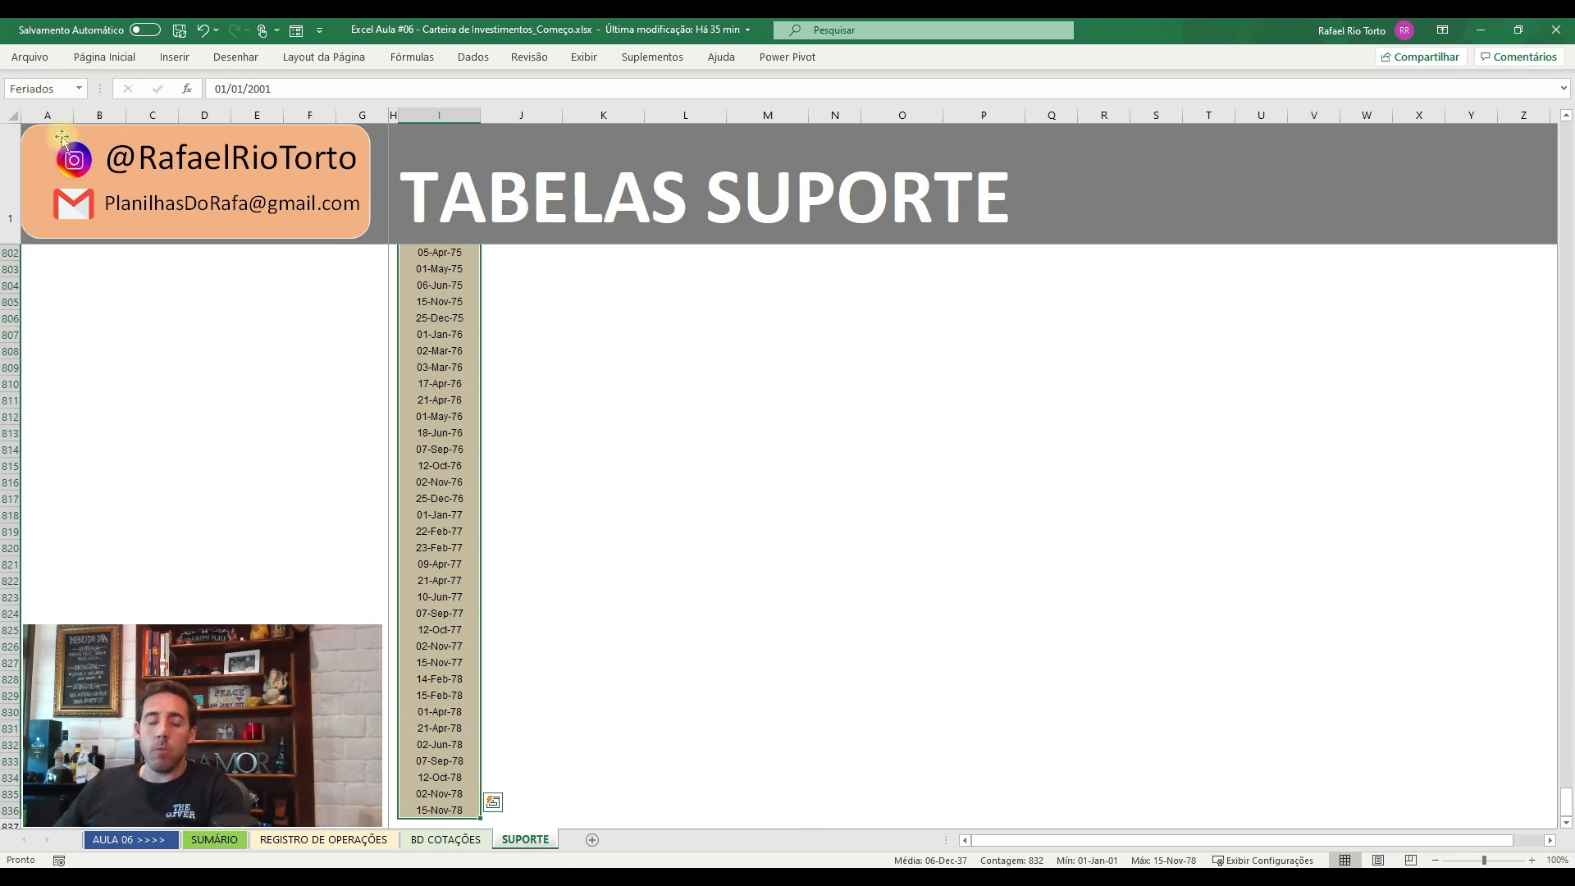
click(59, 88)
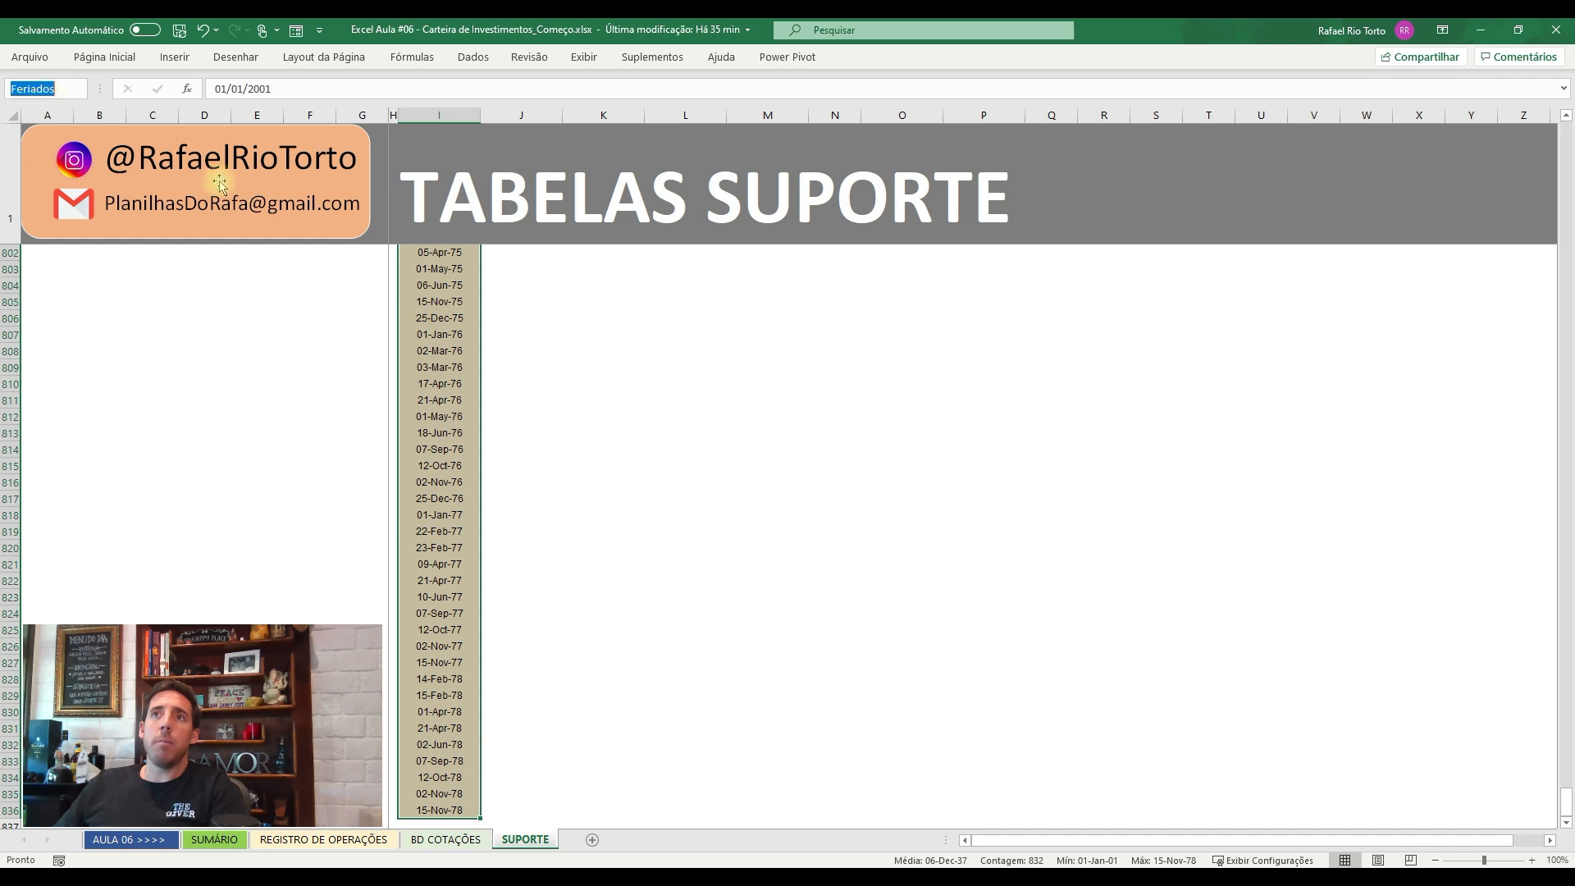
key(Escape)
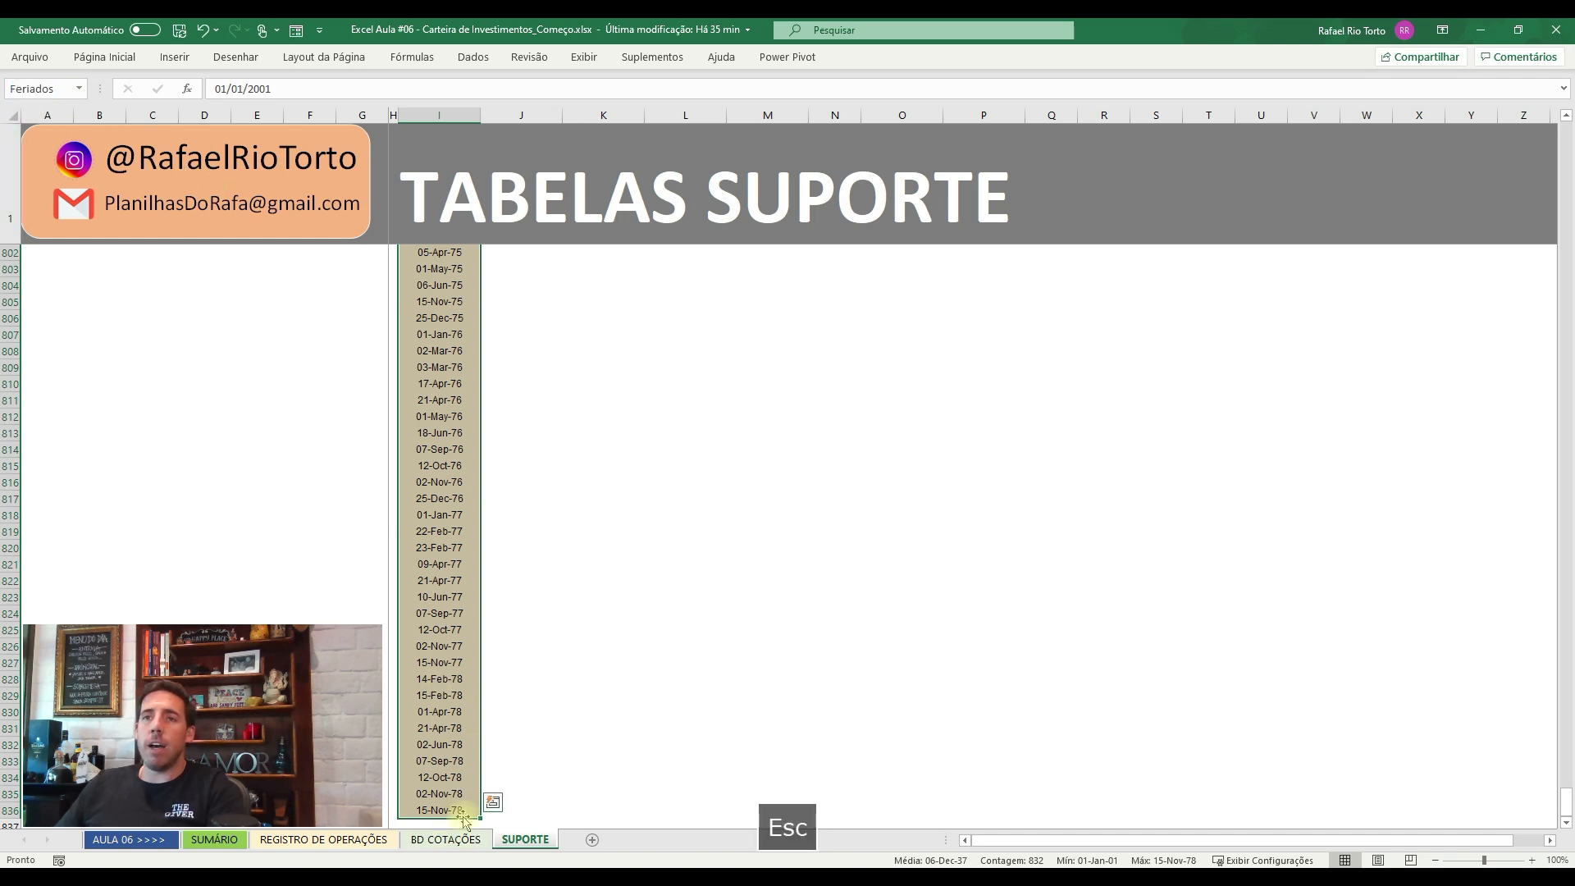
- Add the Feriados range as the holidays argument in S5 of REGISTRO DE OPERAÇÕES, giving =DIATRABALHO($I5;R5;Feriados)
click(302, 840)
key(Up)
key(Up)
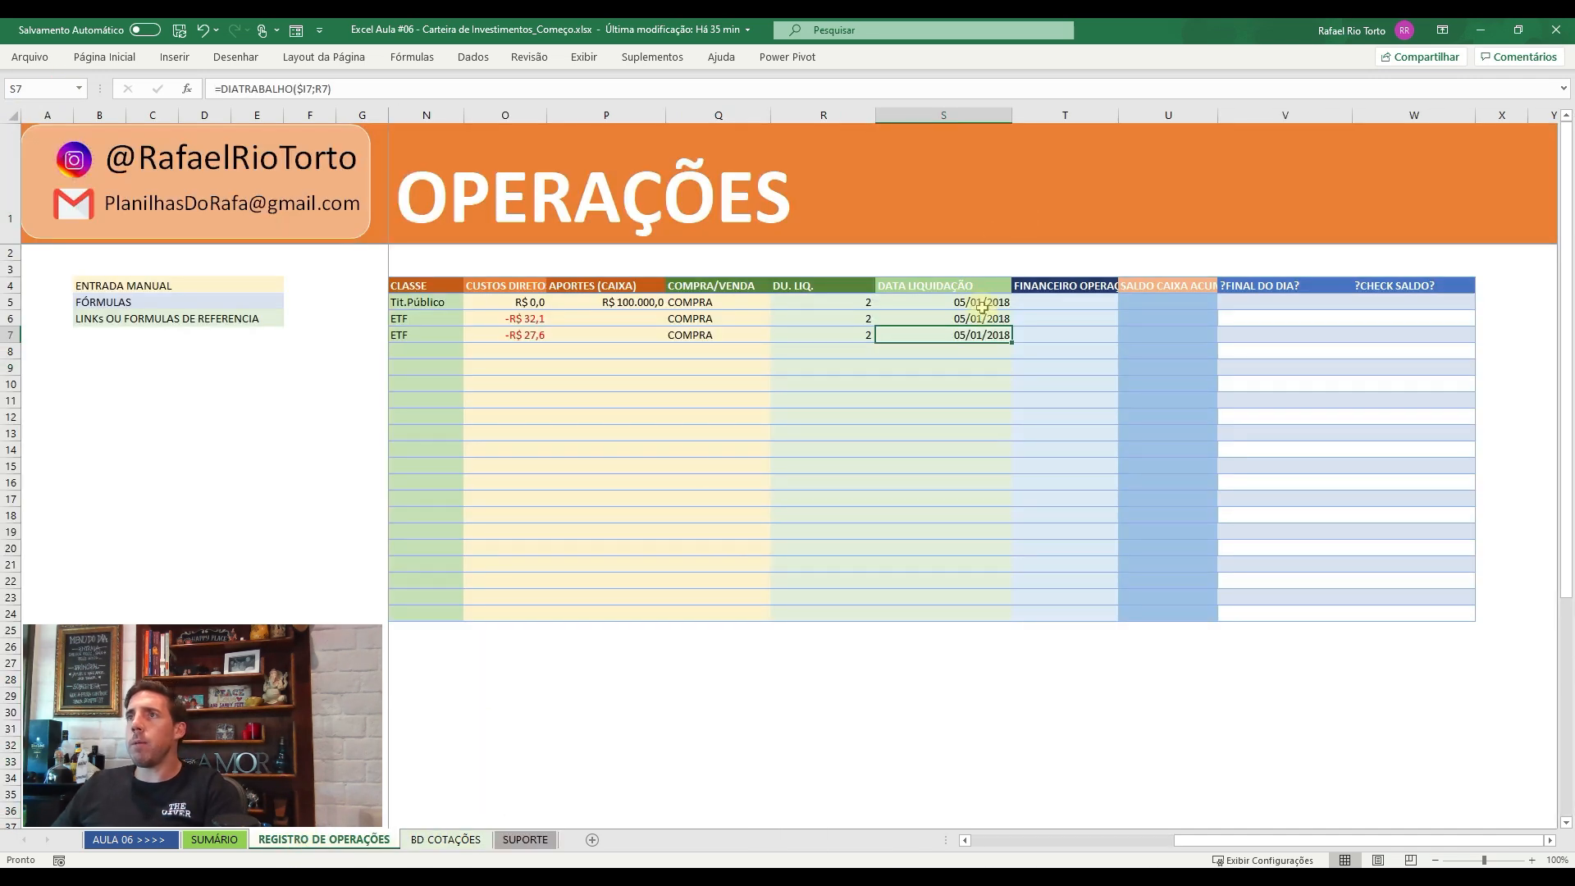
key(F2)
click(992, 302)
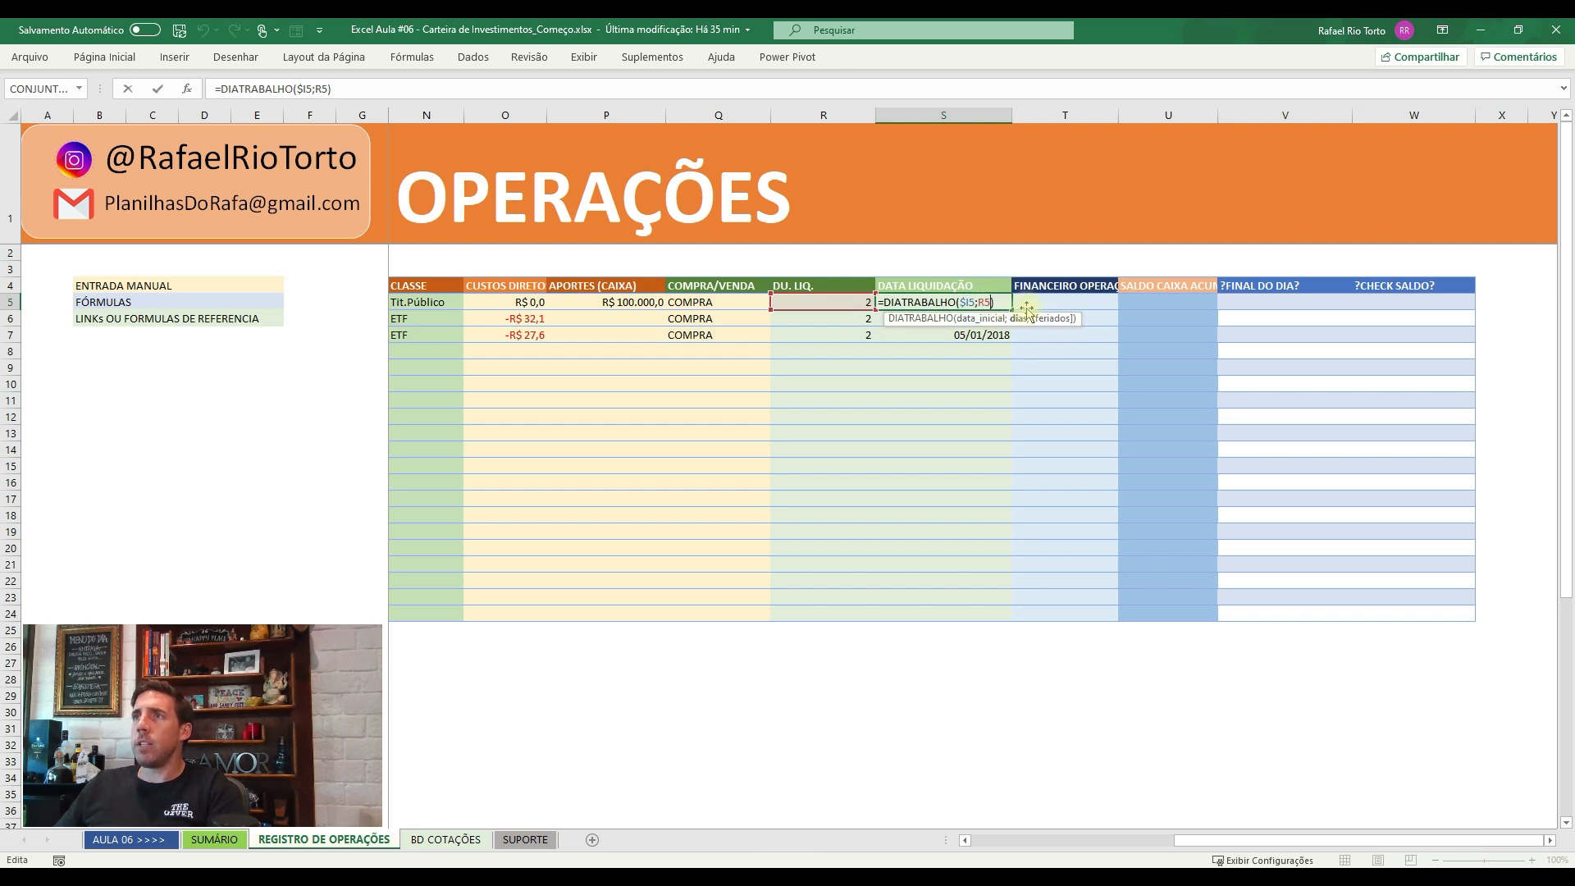
text(;Feri)
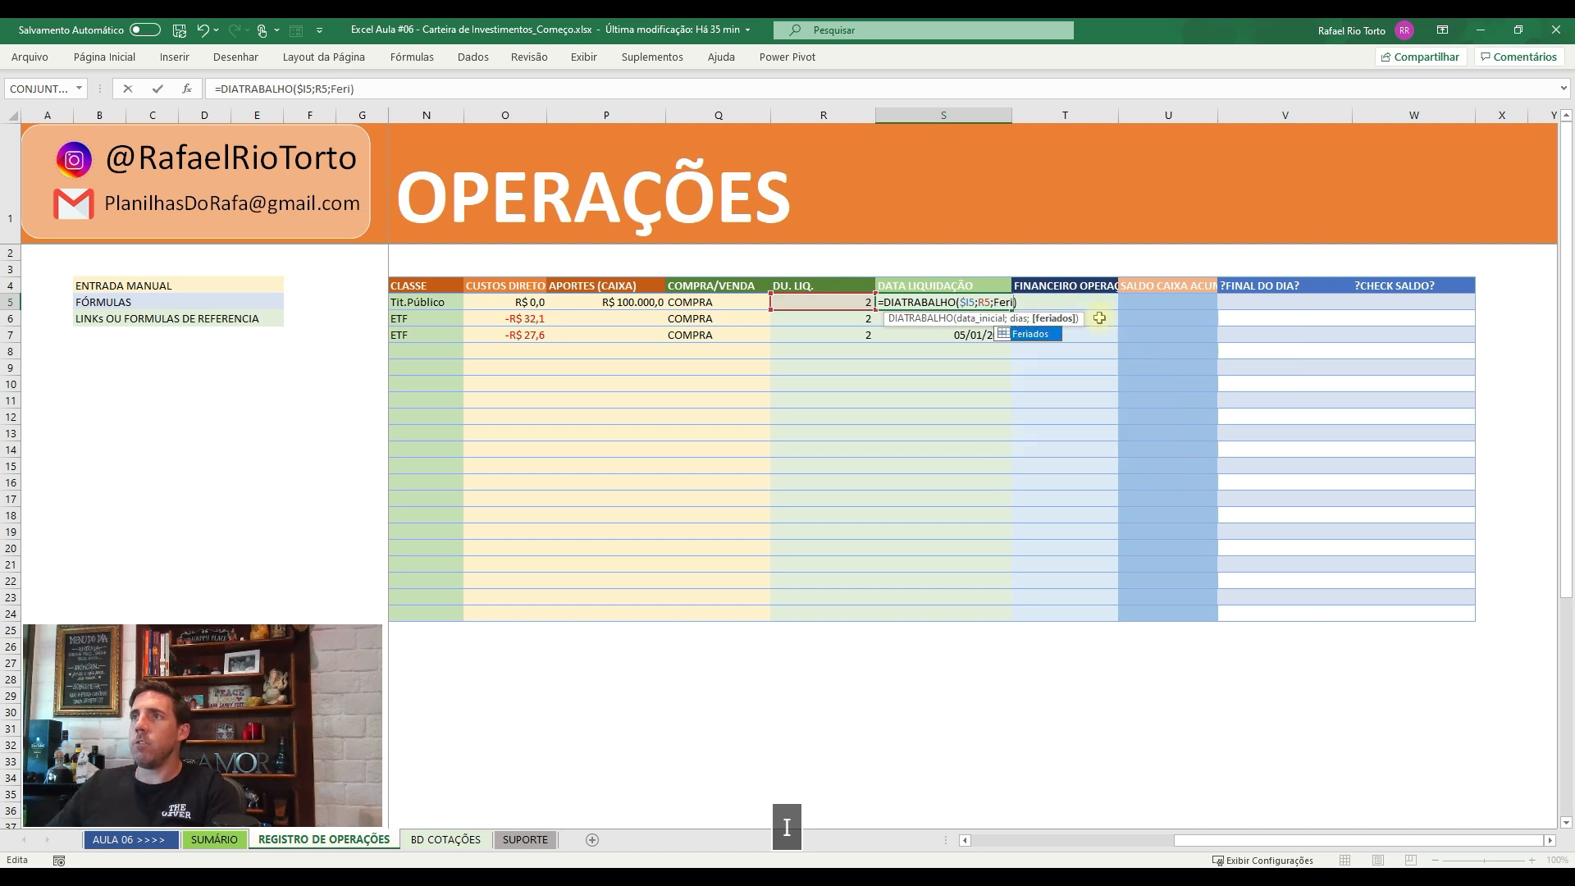
key(Tab)
key(Return)
- Copy the DATA LIQUIDAÇÃO formula from S5 down to S7
key(Up)
key(ctrl+c)
key(shift+Down)
key(shift+Down)
key(ctrl+v)
key(Down)
key(Down)
key(Up)
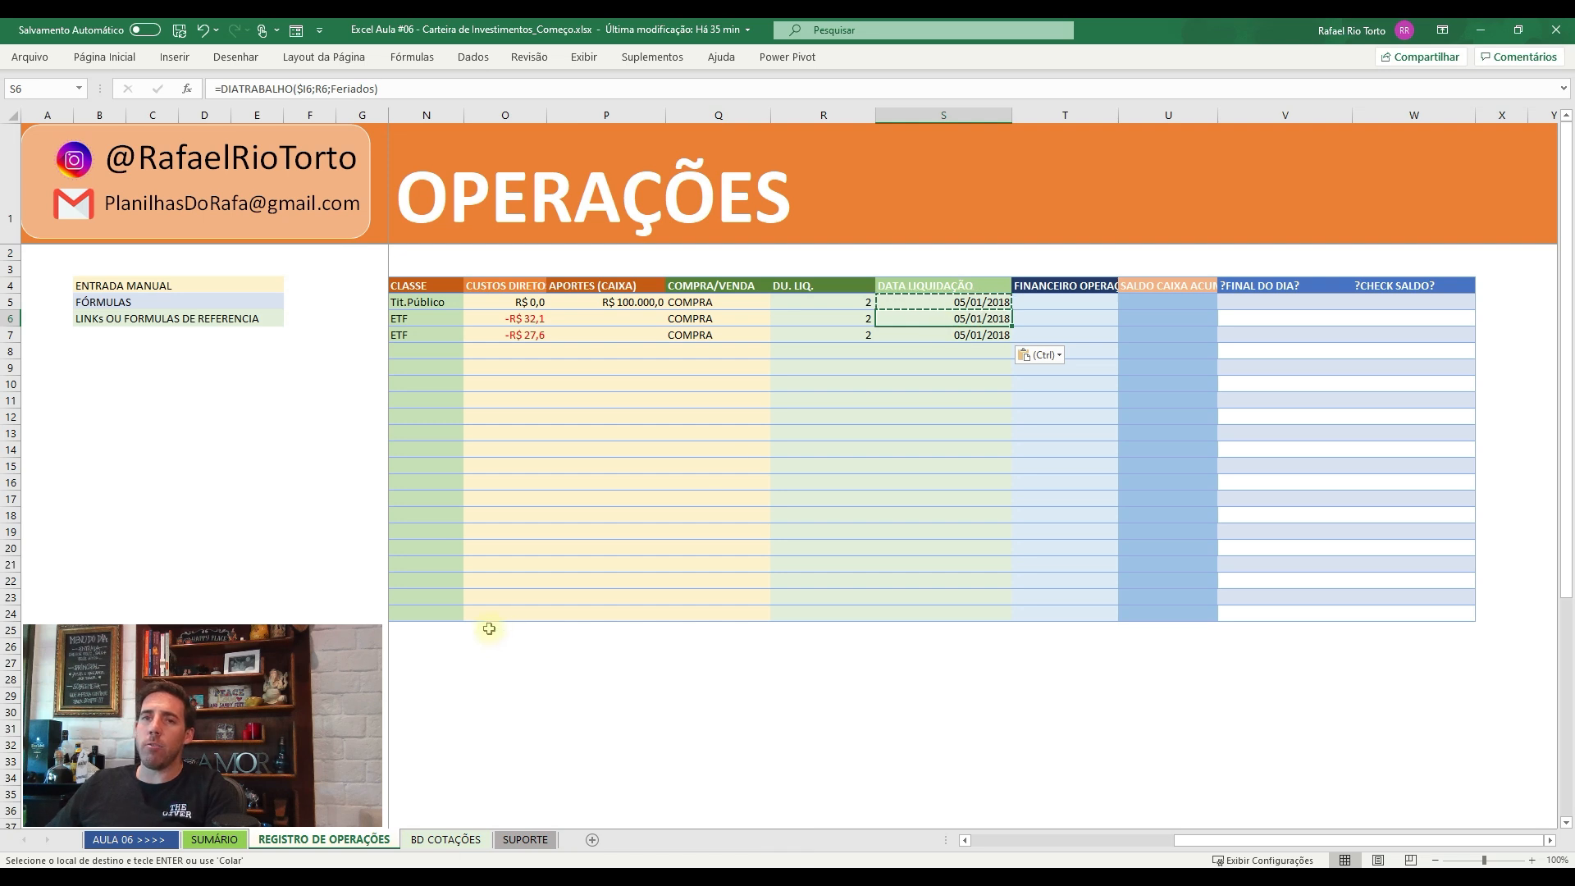
- Insert a cell at I813 in the SUPORTE holiday list, shifting cells down, and enter the test holiday 04/01/2018 in bold
click(525, 839)
click(436, 432)
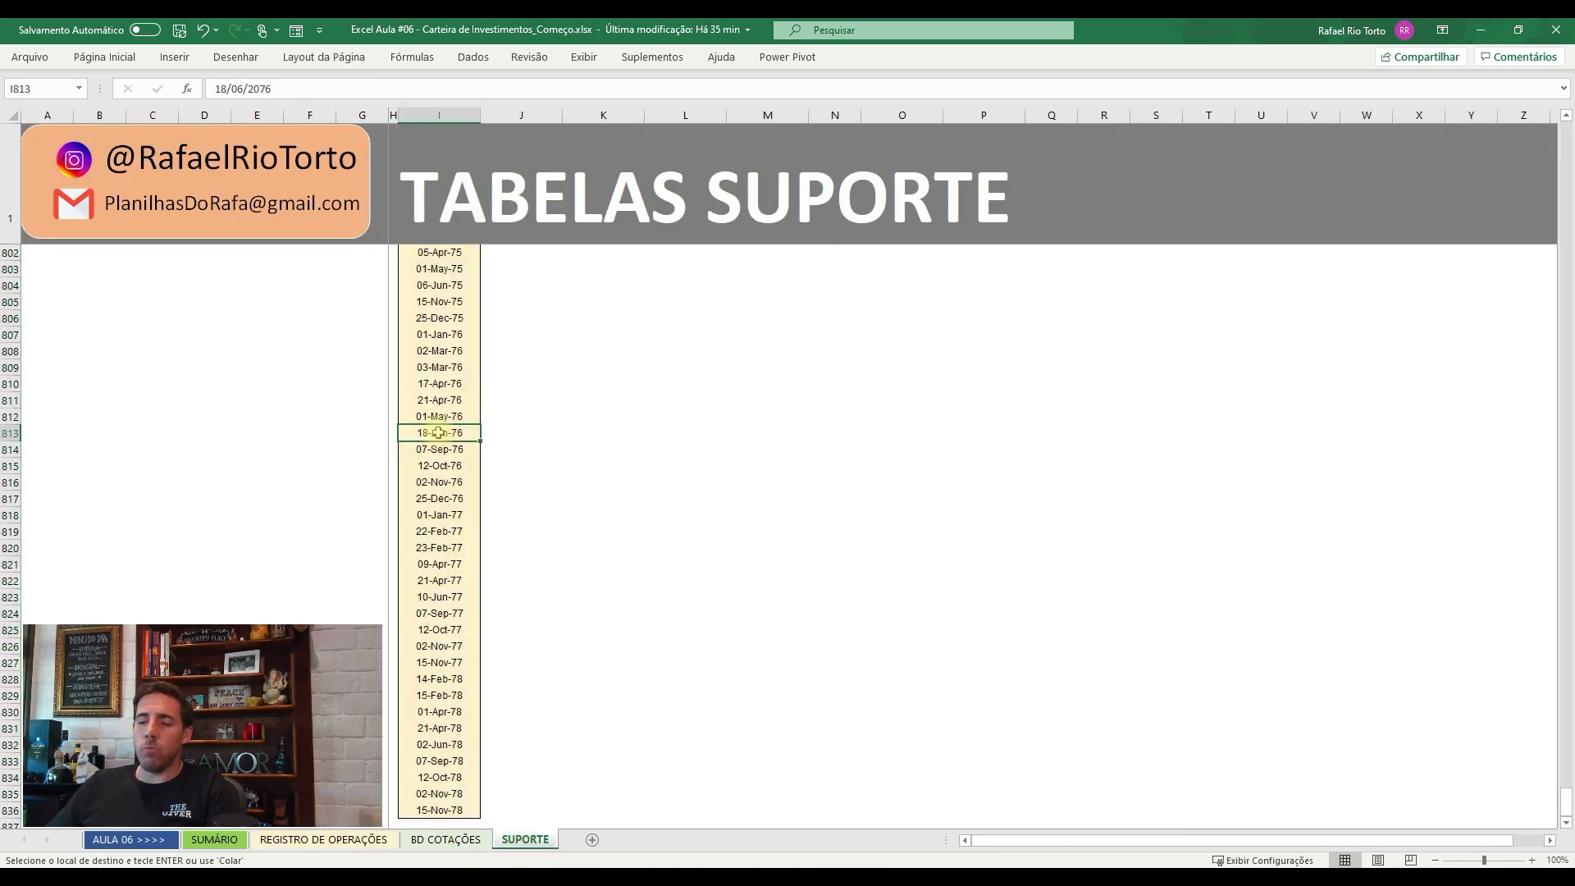
key(ctrl+shift+equal)
key(Return)
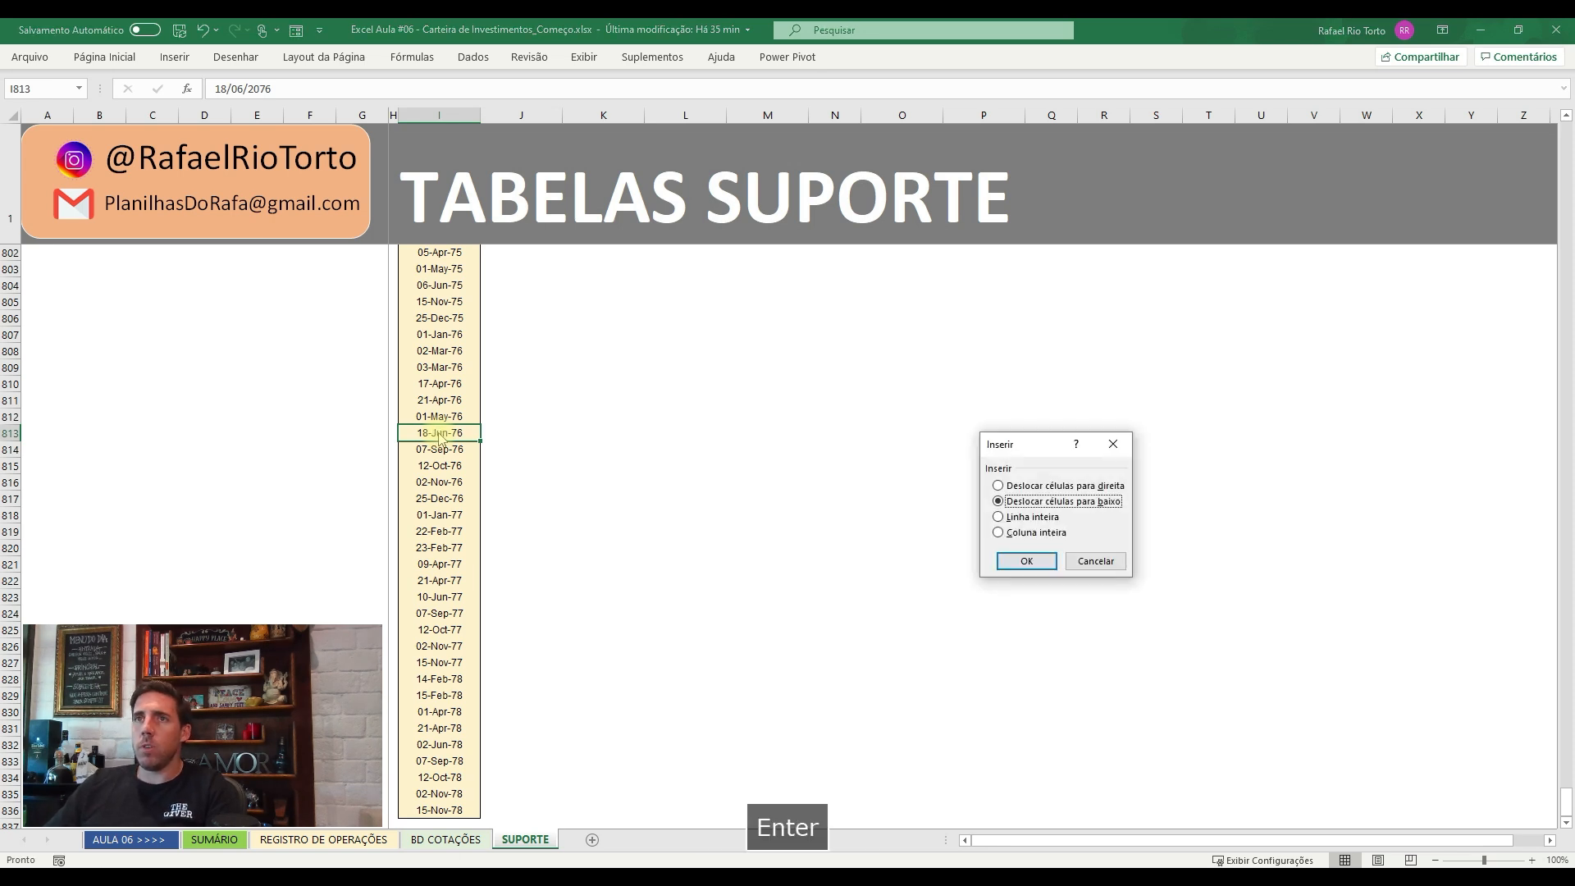
text(0)
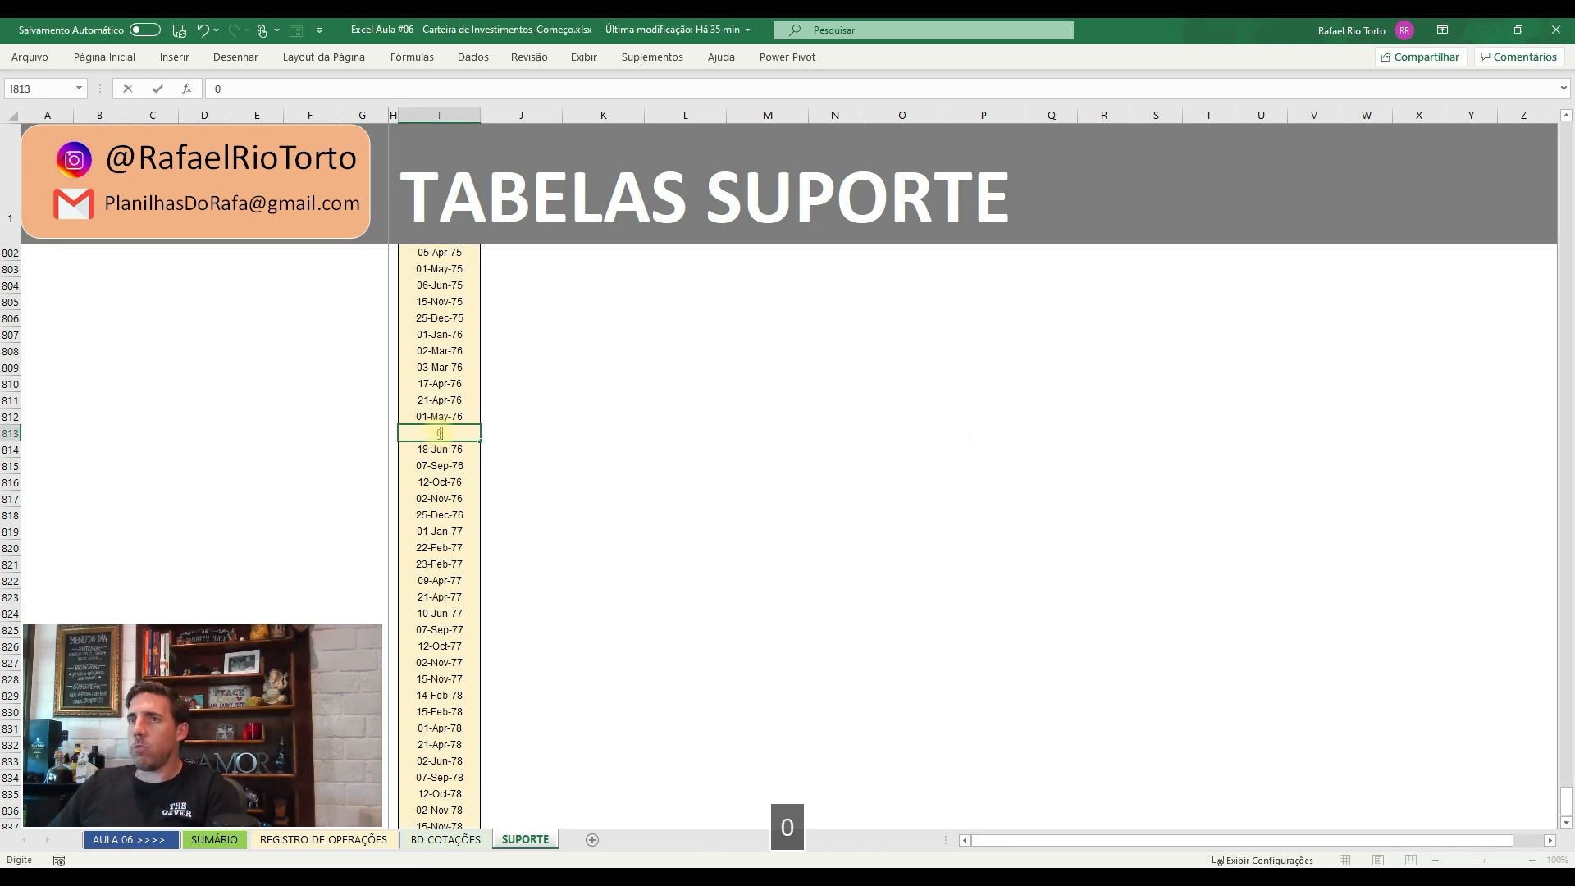
text(1)
key(BackSpace)
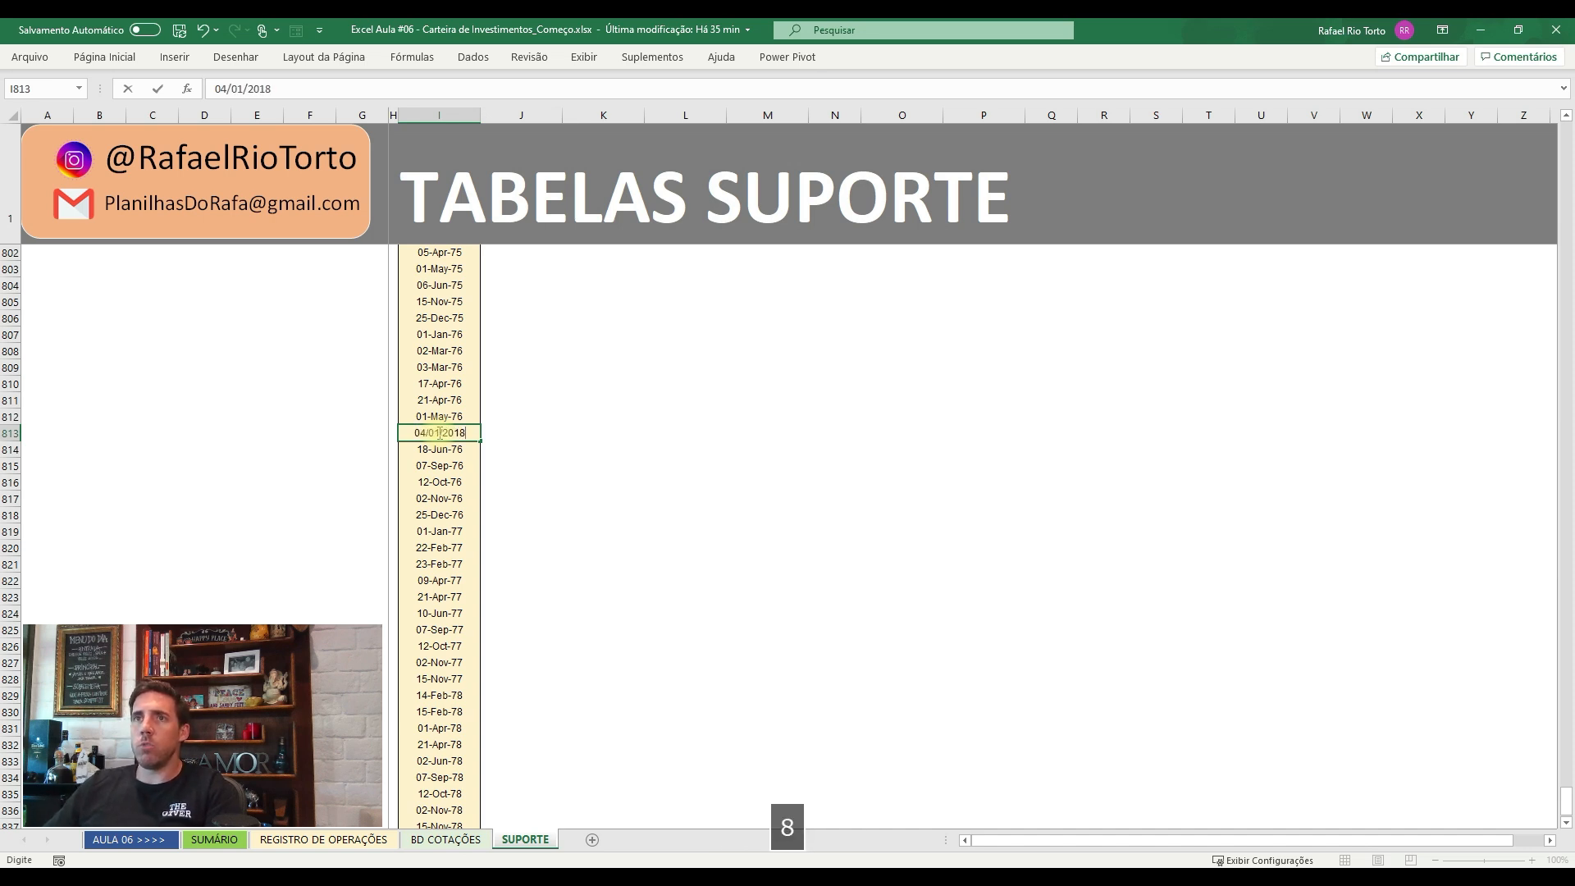
text(4/01/2018)
key(Return)
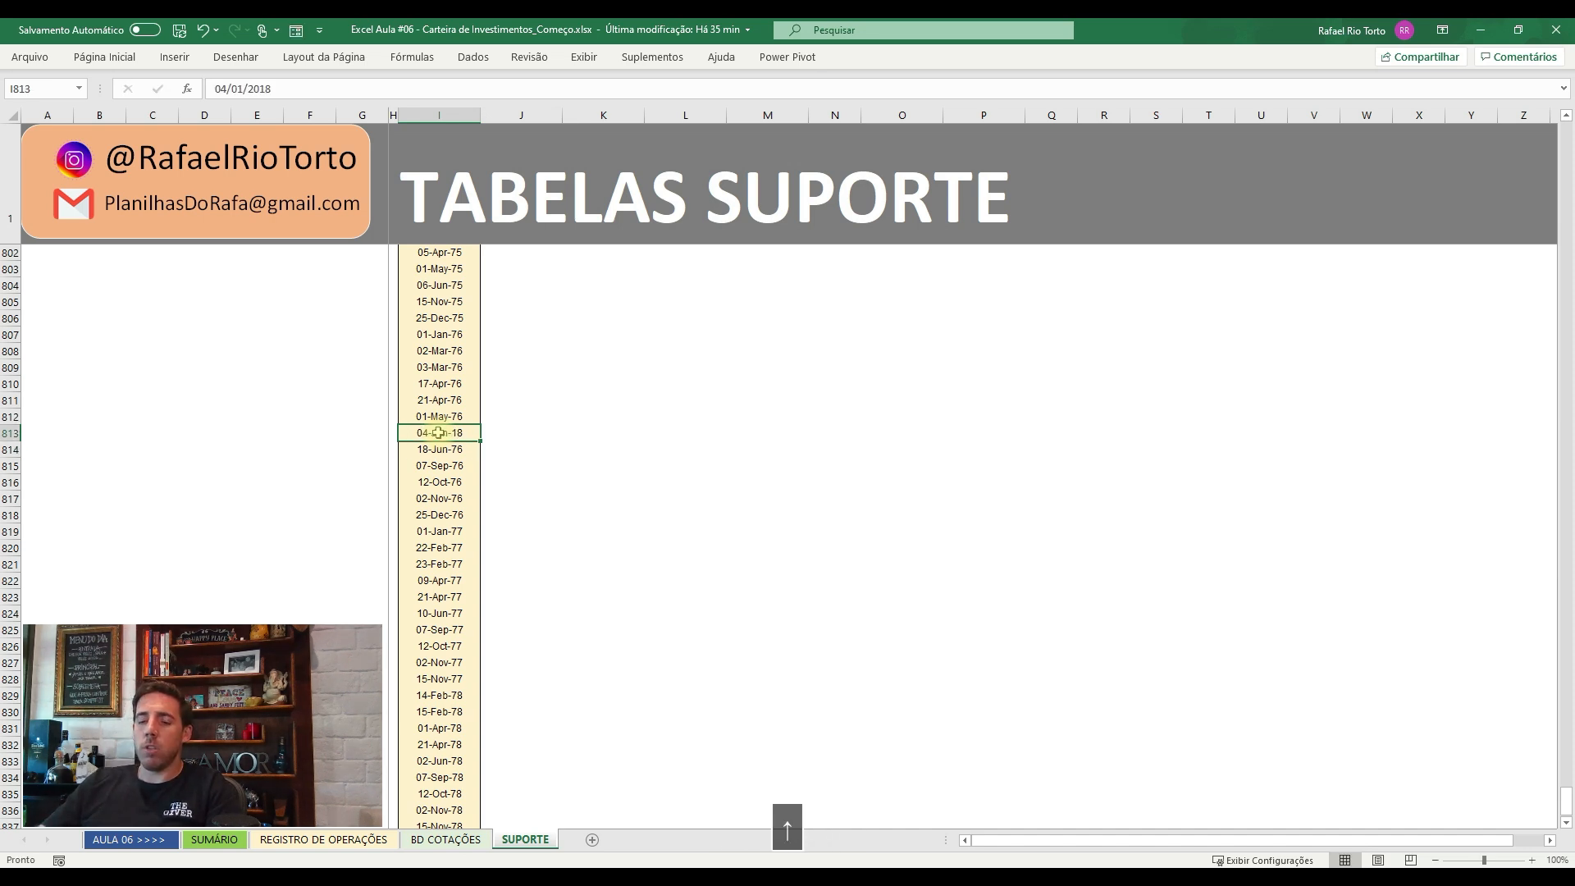
key(ctrl+n)
- Check the DATA LIQUIDAÇÃO dates and formulas in S5:S7 of REGISTRO DE OPERAÇÕES against the test holiday
key(ctrl+Page_Up)
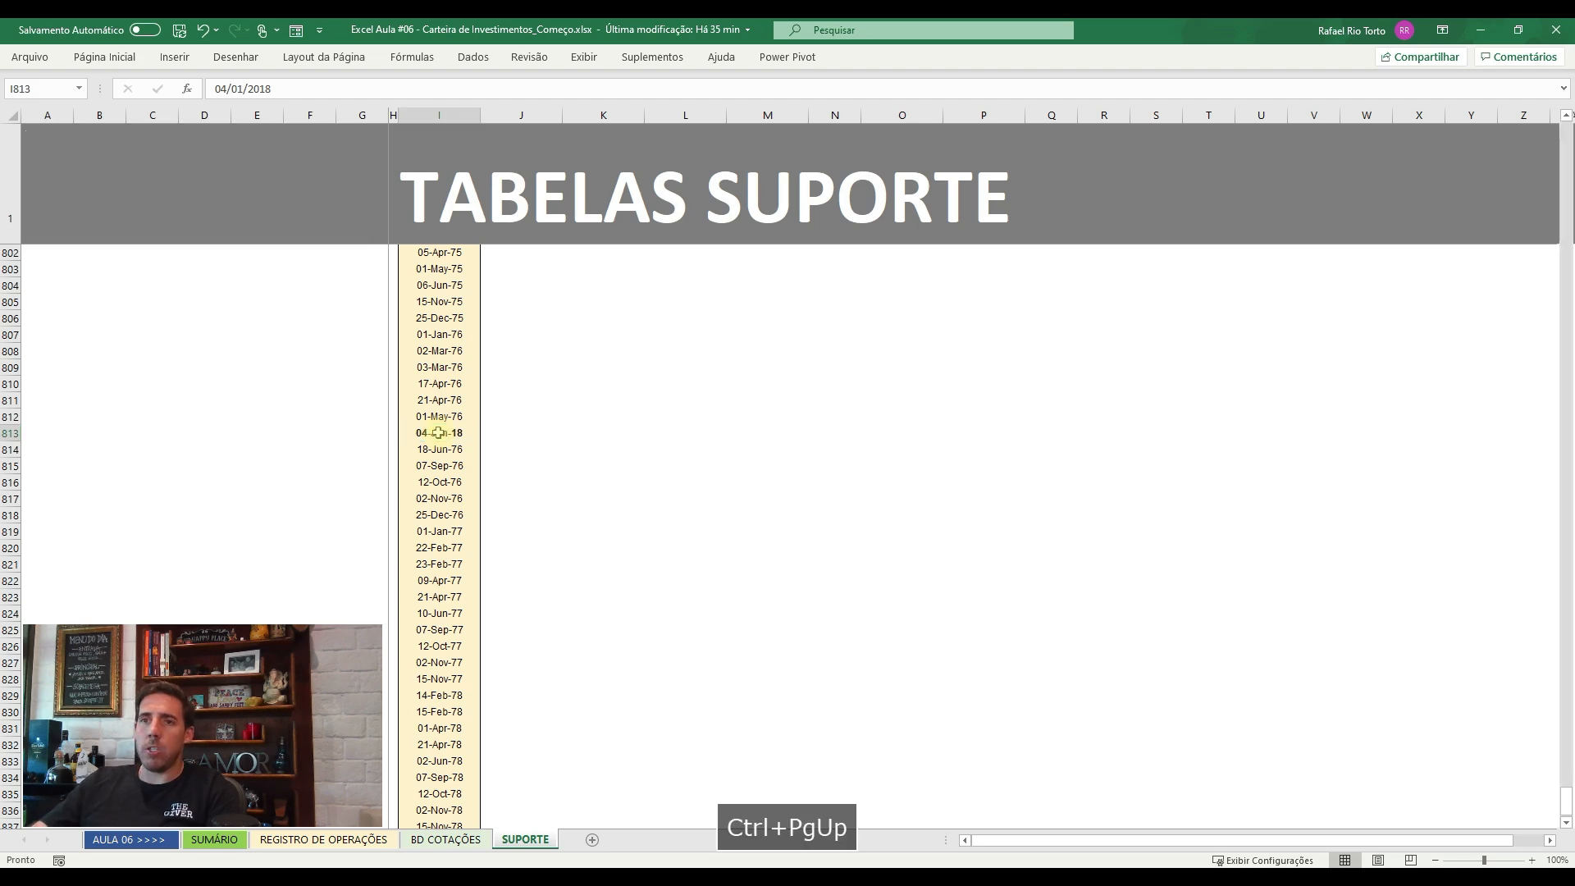
key(ctrl+Page_Up)
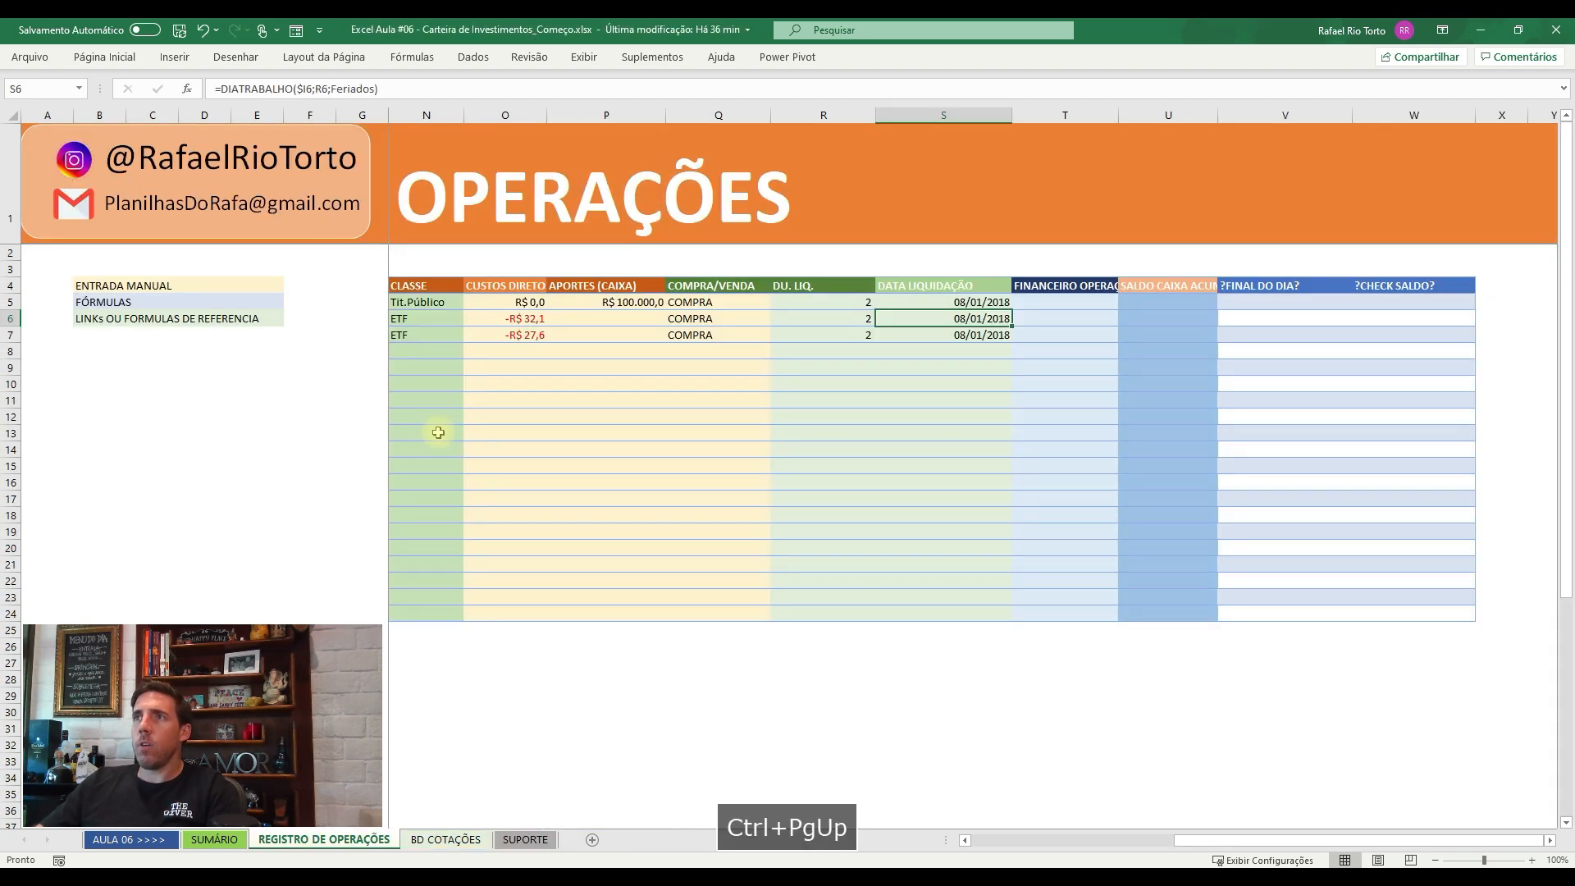
key(Up)
key(F2)
key(Escape)
key(Down)
key(F2)
key(Escape)
key(Down)
key(F2)
key(Escape)
- Undo the test holiday entry and the inserted cell in the SUPORTE holiday list
key(ctrl+Page_Down)
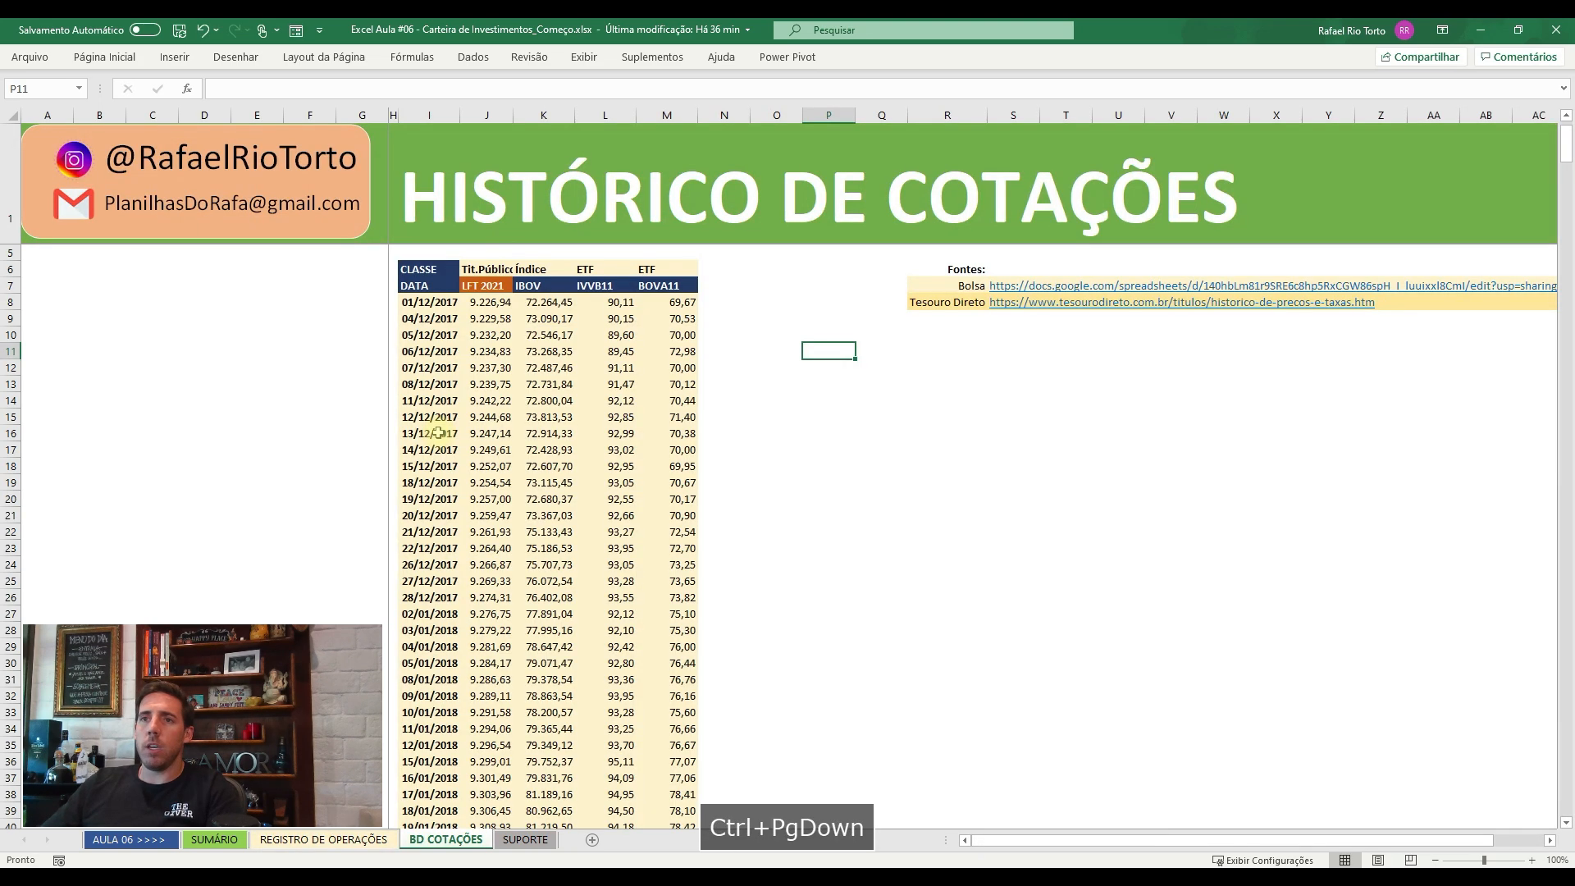
key(ctrl+Page_Down)
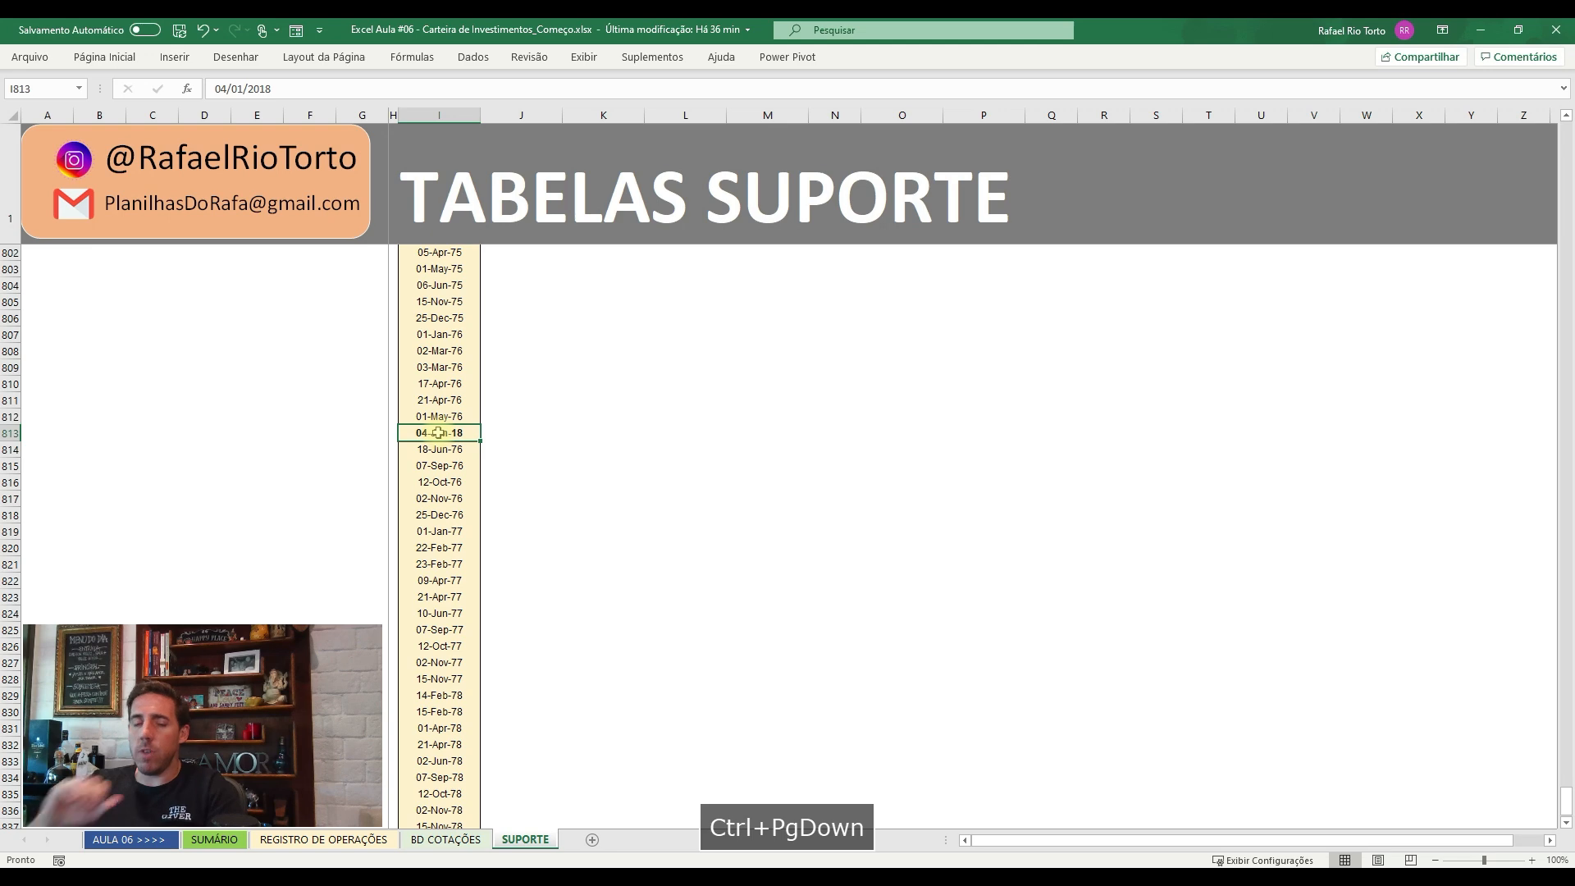
key(ctrl+z)
key(ctrl+z)
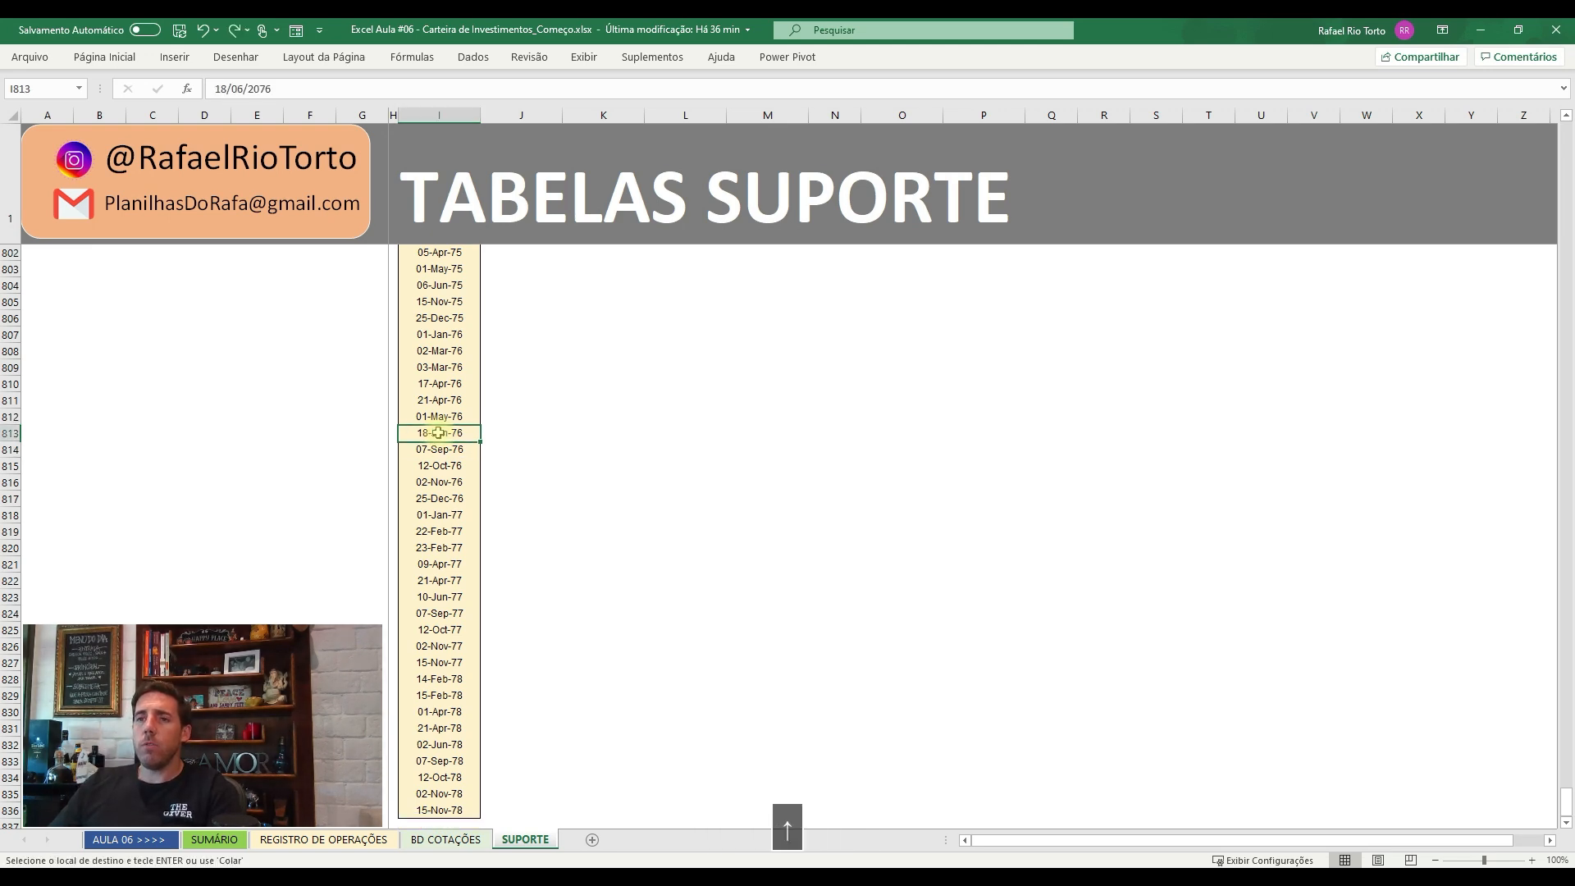
- Switch to the Chrome browser and enter a web search for "feriado" to find a holiday source
key(alt+Tab)
scroll(794, 640, down, 5)
scroll(763, 570, up, 5)
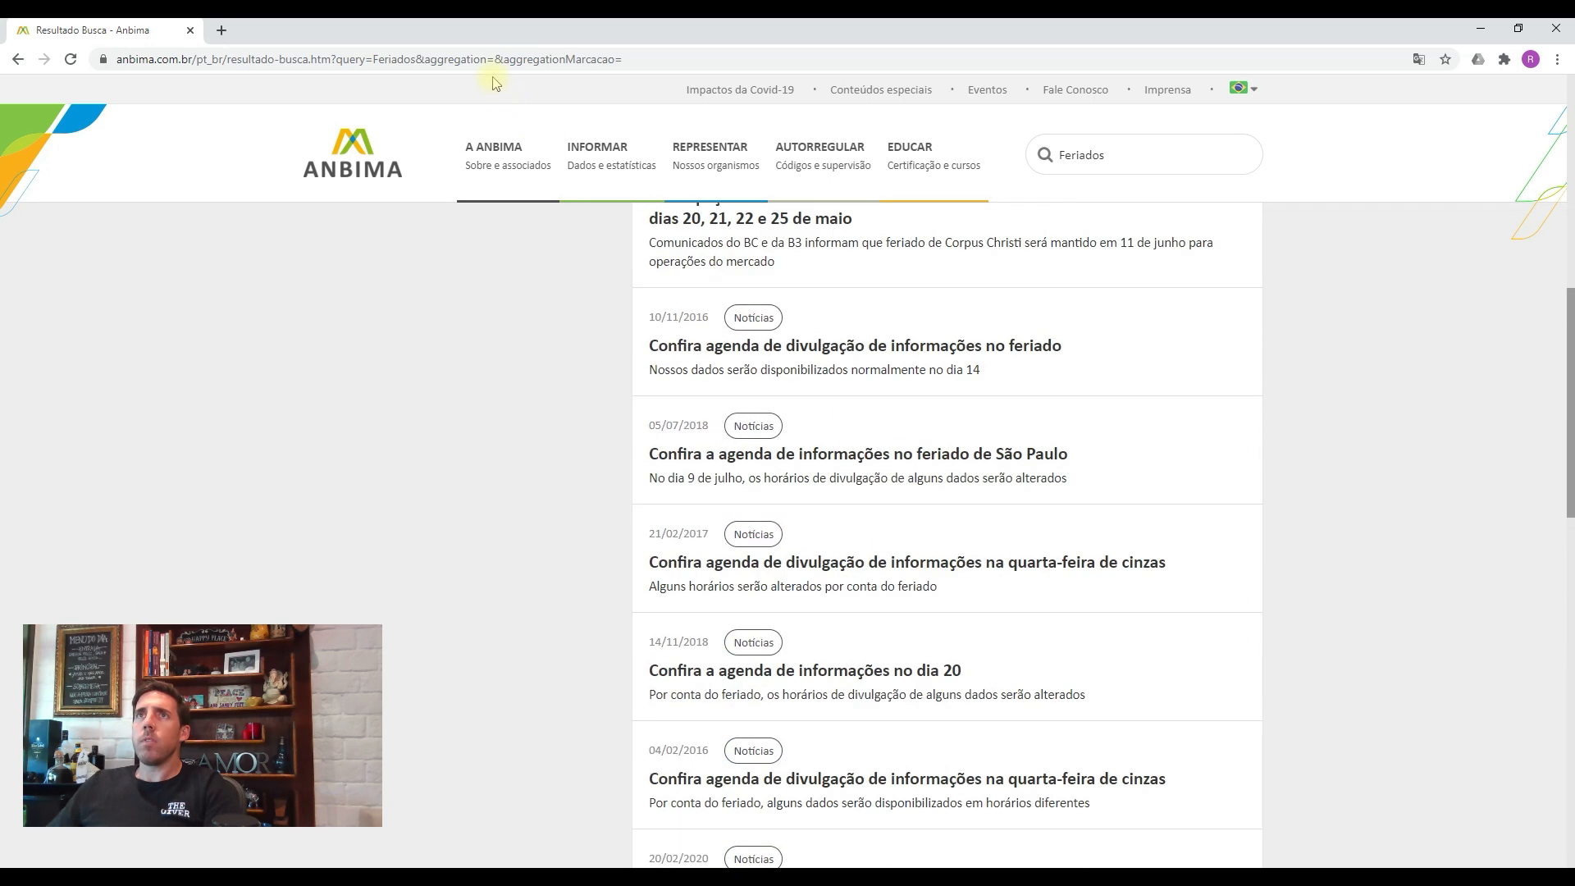
click(497, 62)
text(F)
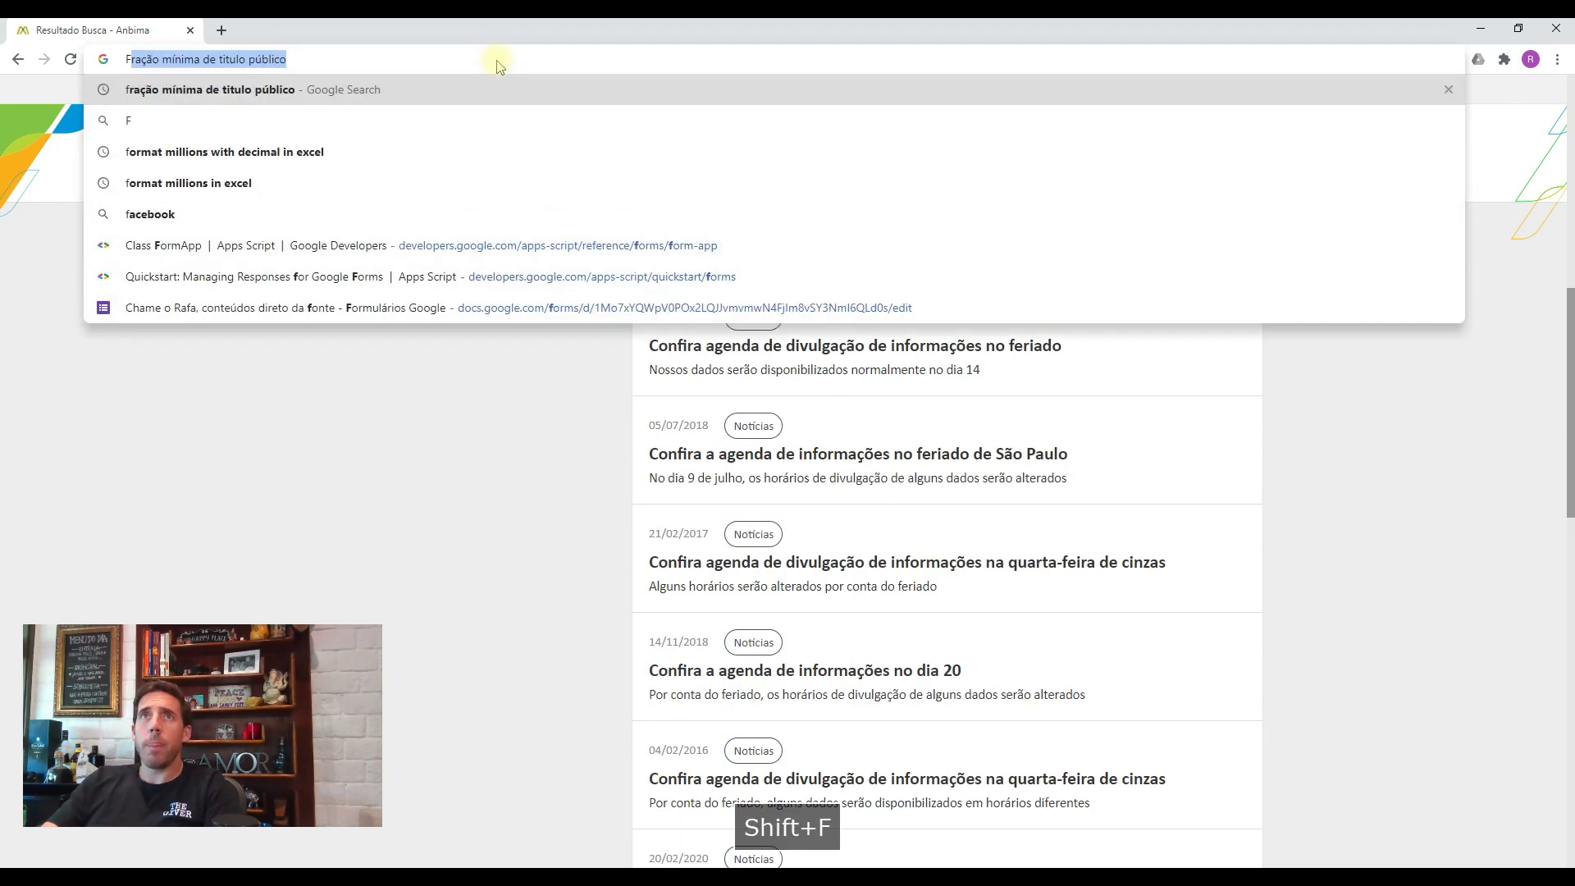
key(BackSpace)
key(BackSpace)
text(Am)
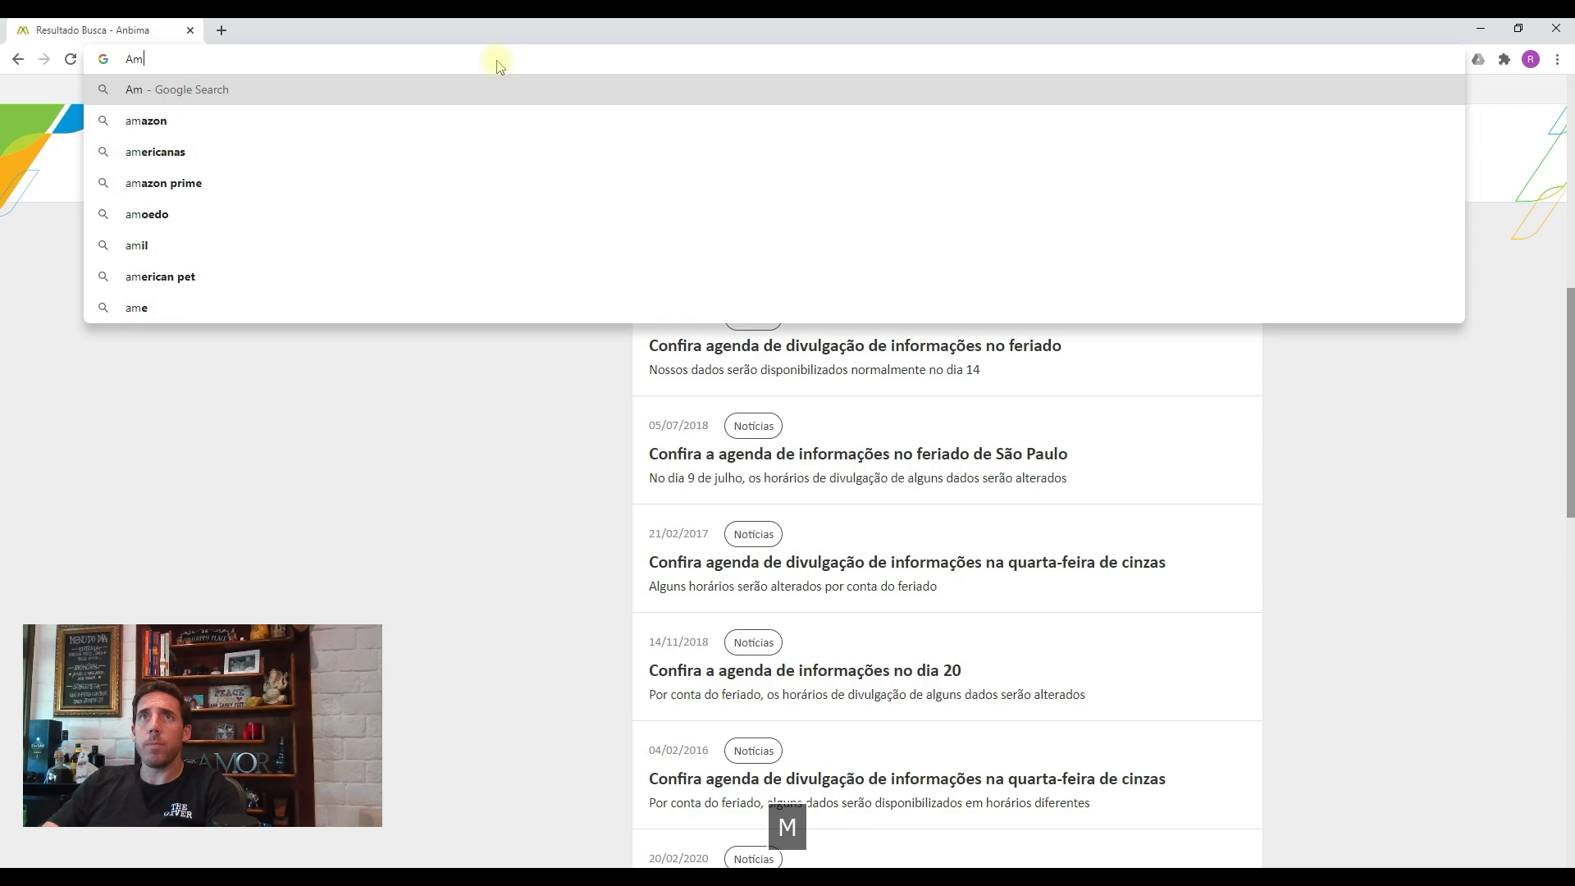
key(BackSpace)
key(BackSpace)
text(feriado)
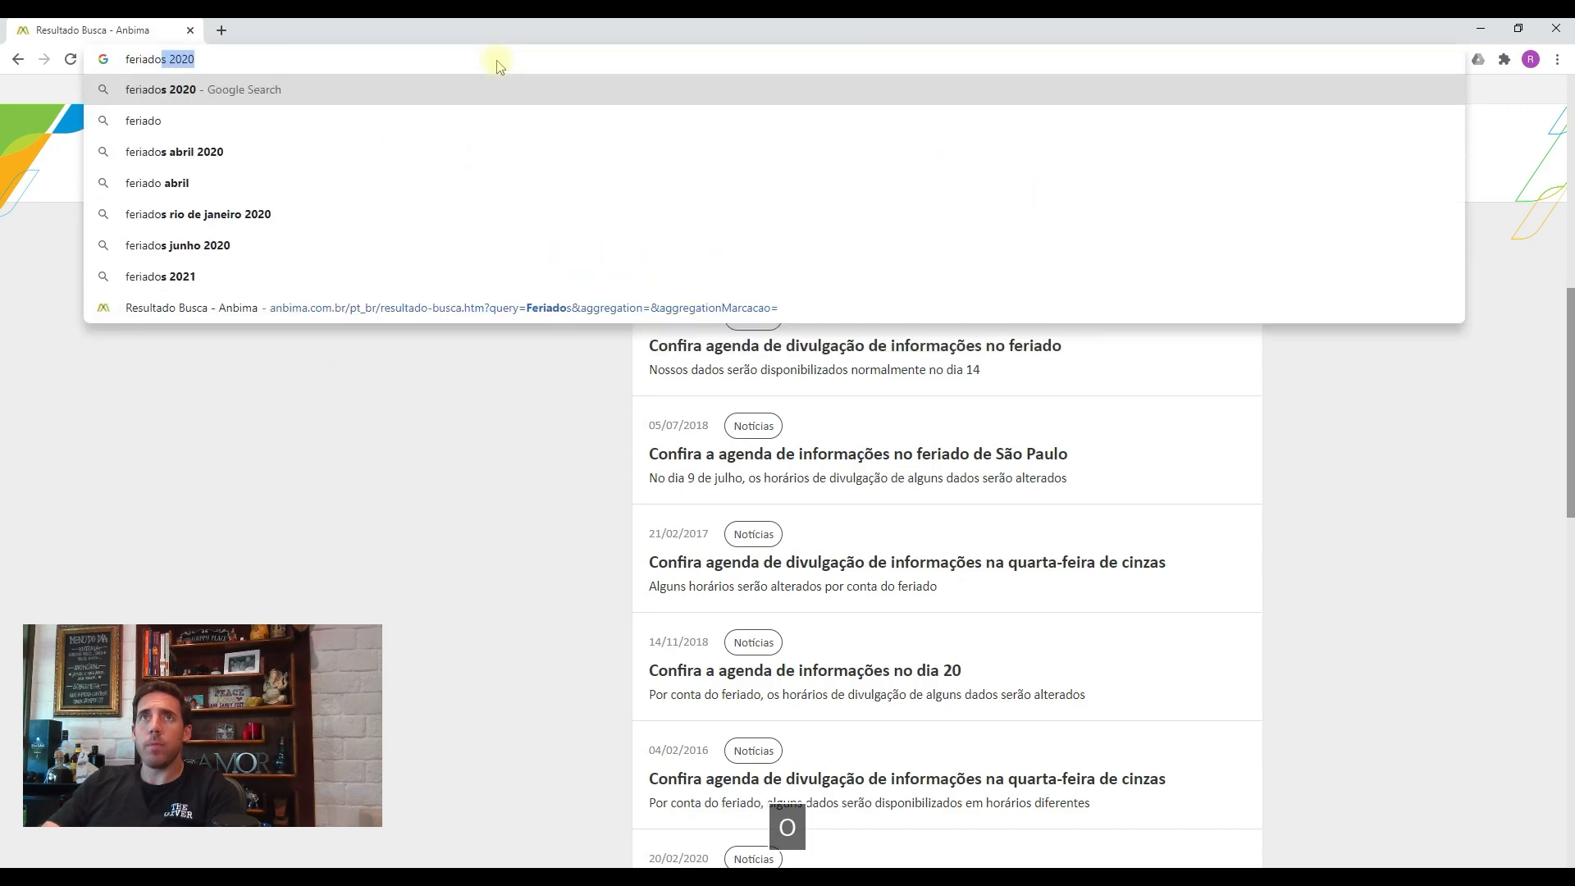
- Search the web for "feriados tabela" and view the 2020 national holidays in ANBIMA's Feriados Bancários list
text(s tabela)
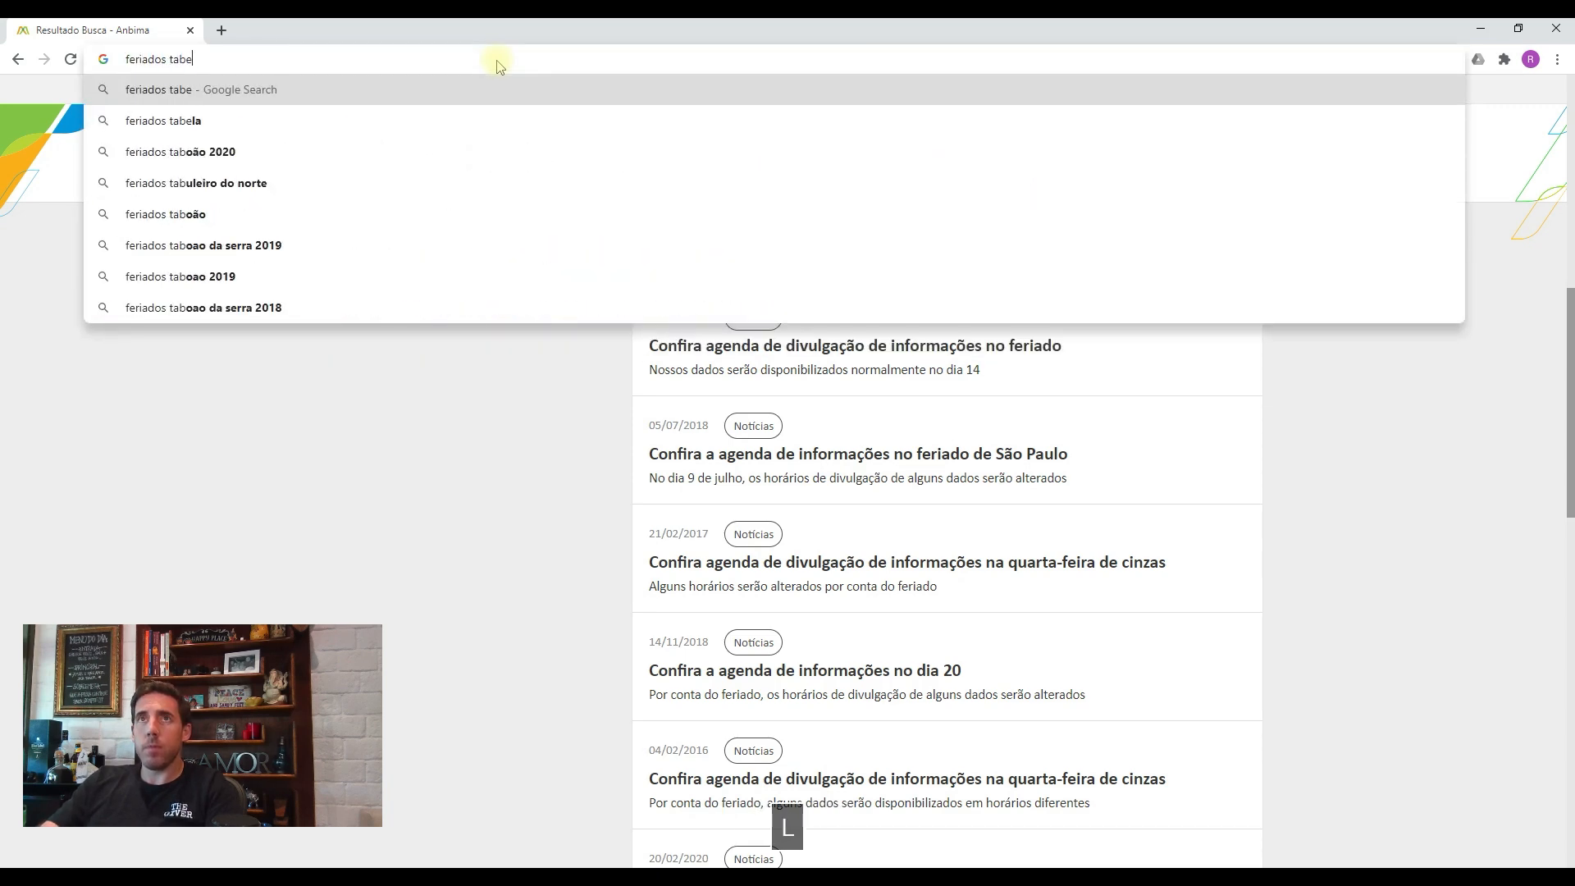
key(Return)
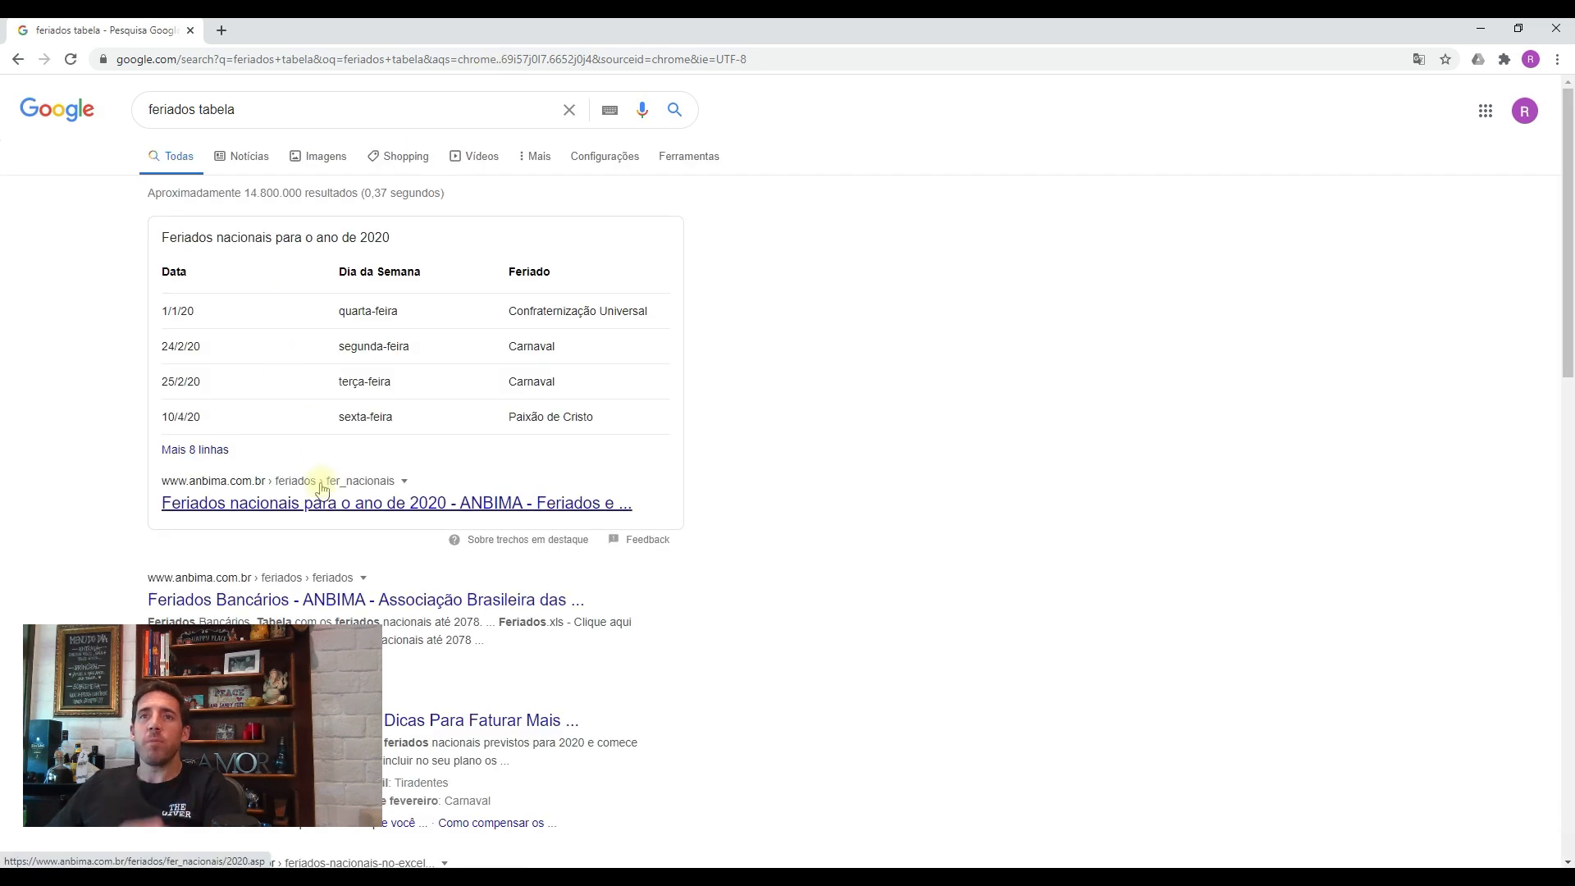
click(271, 599)
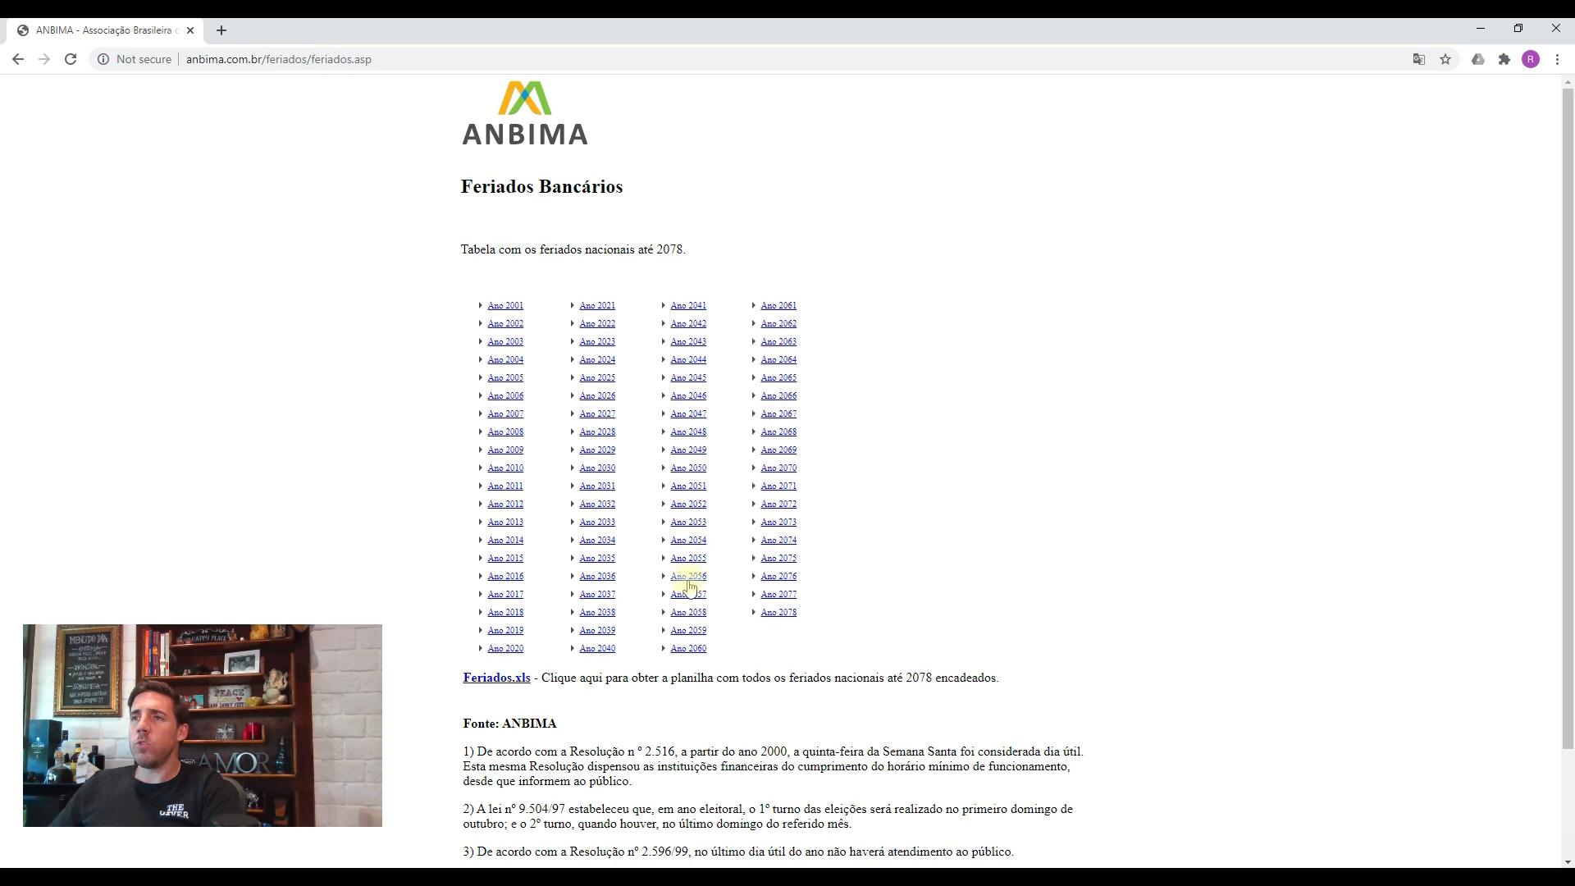
click(505, 649)
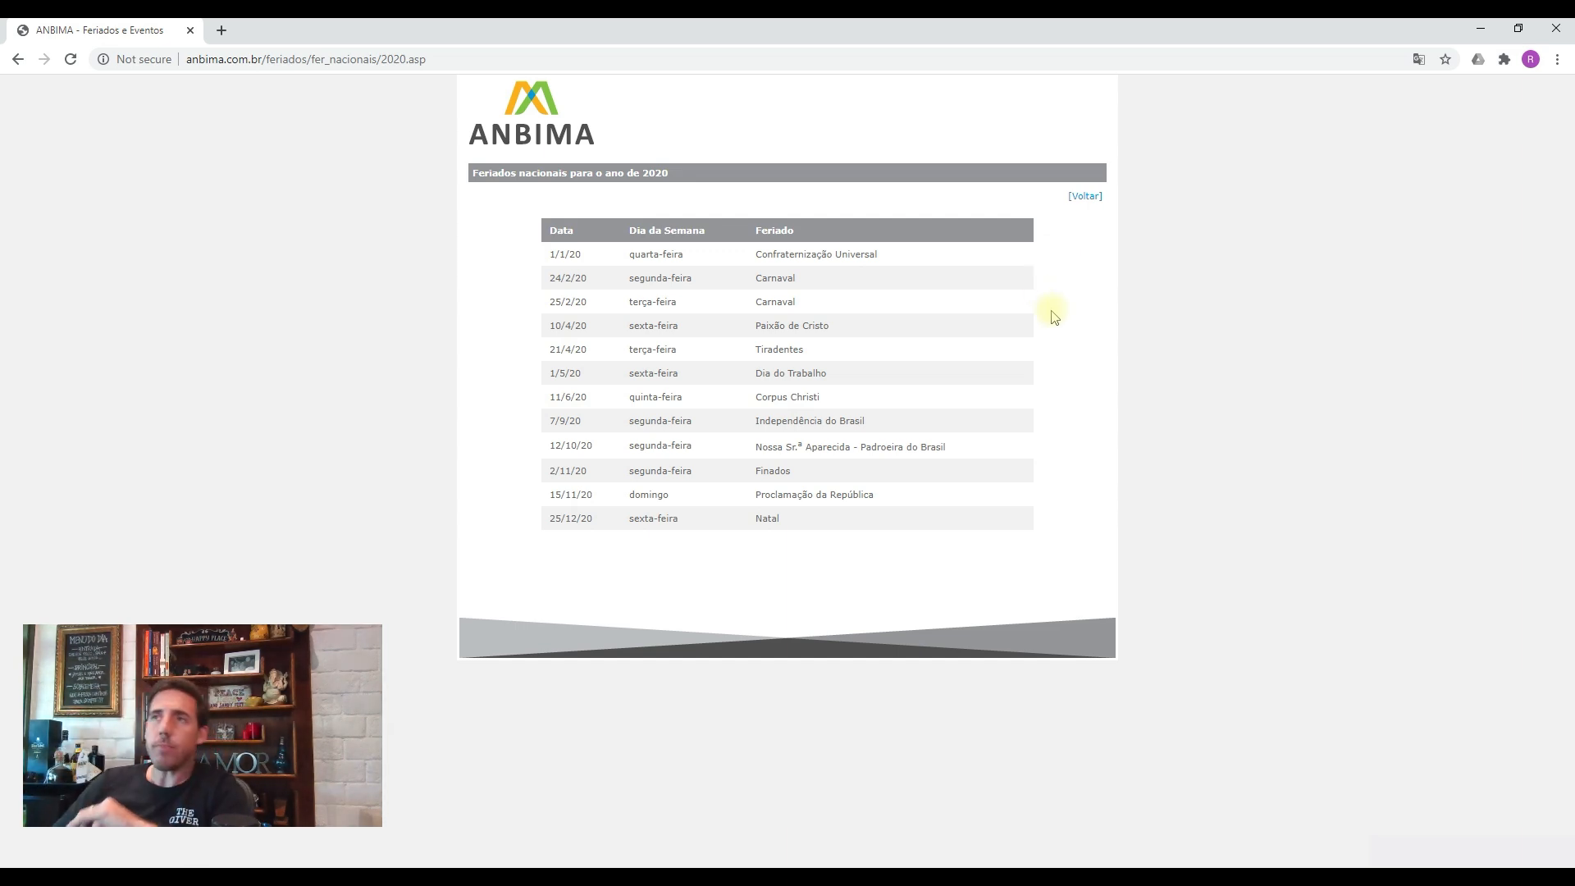
click(1553, 31)
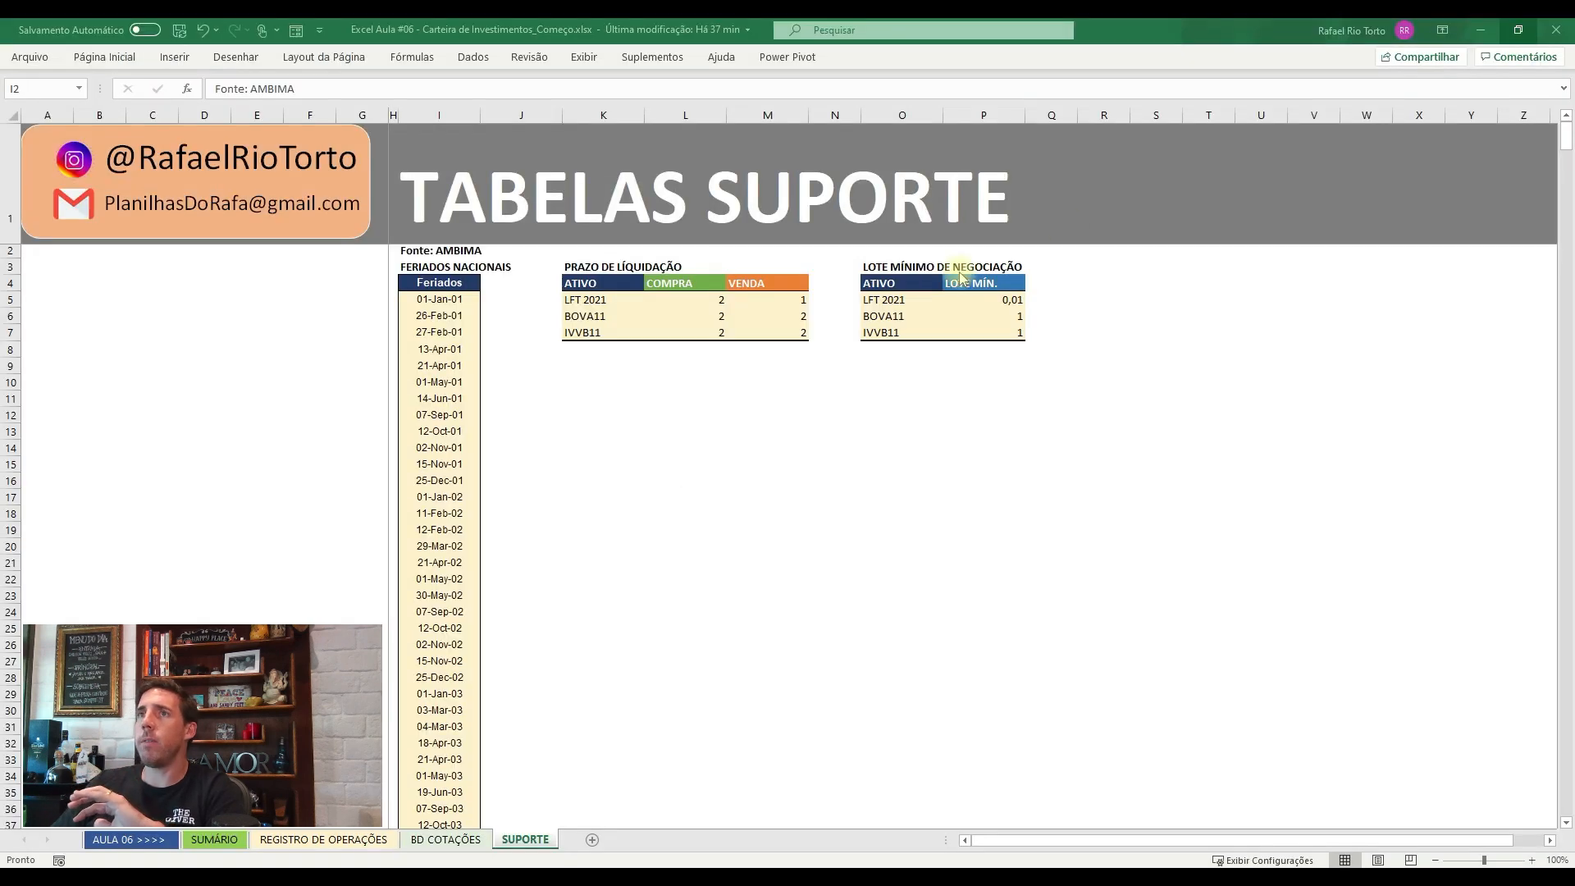
- On the REGISTRO DE OPERAÇÕES sheet, enter =M5+O5 in T5 for the operation's financial amount and fill it down to T7
click(652, 381)
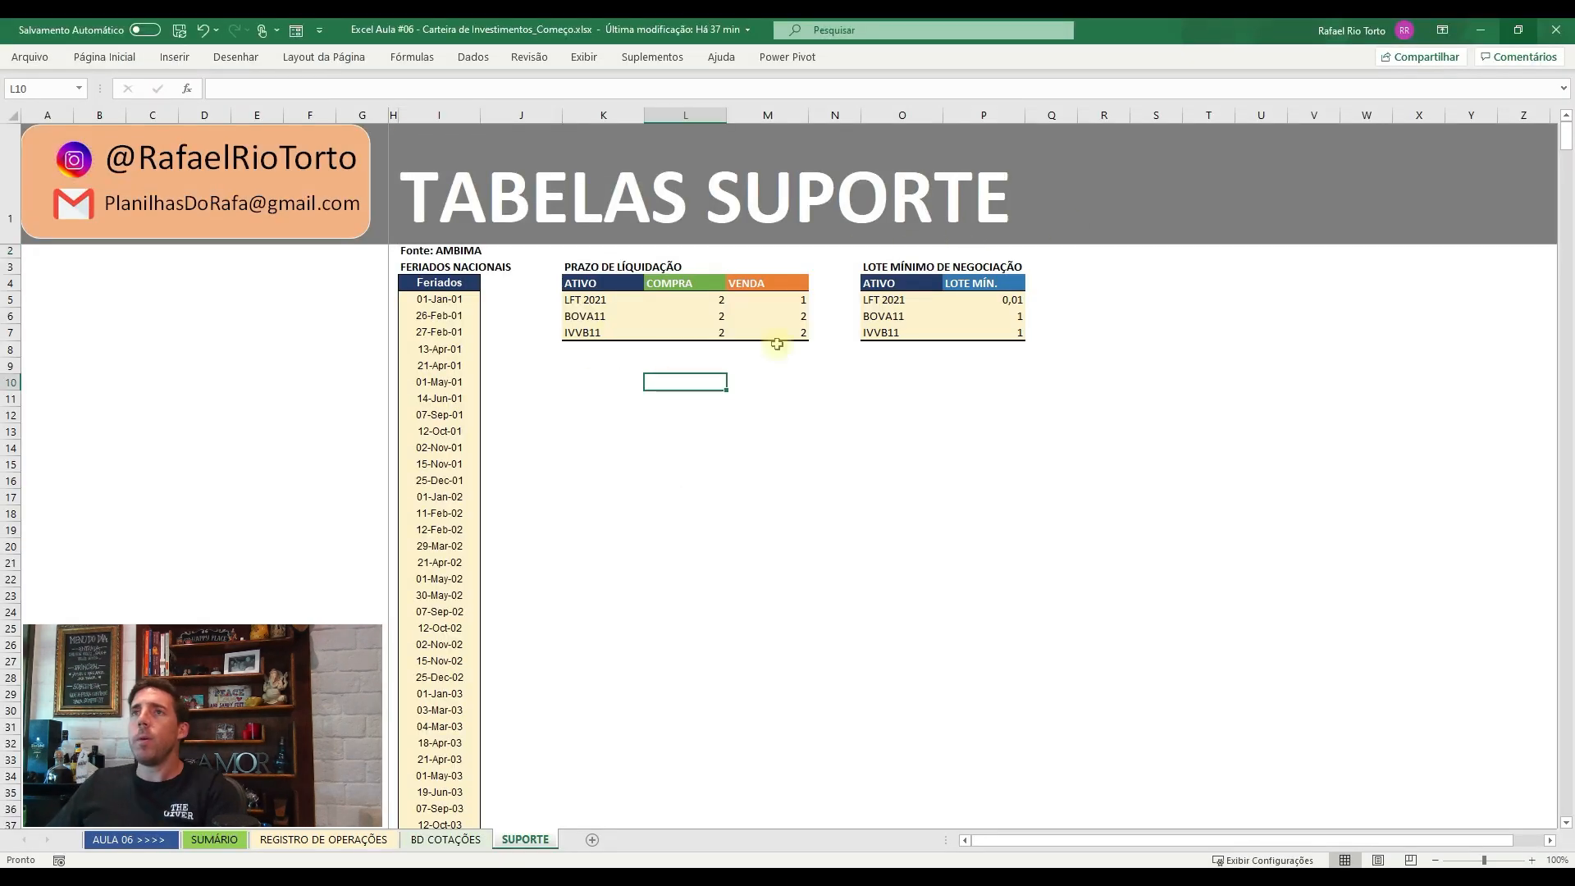
click(323, 839)
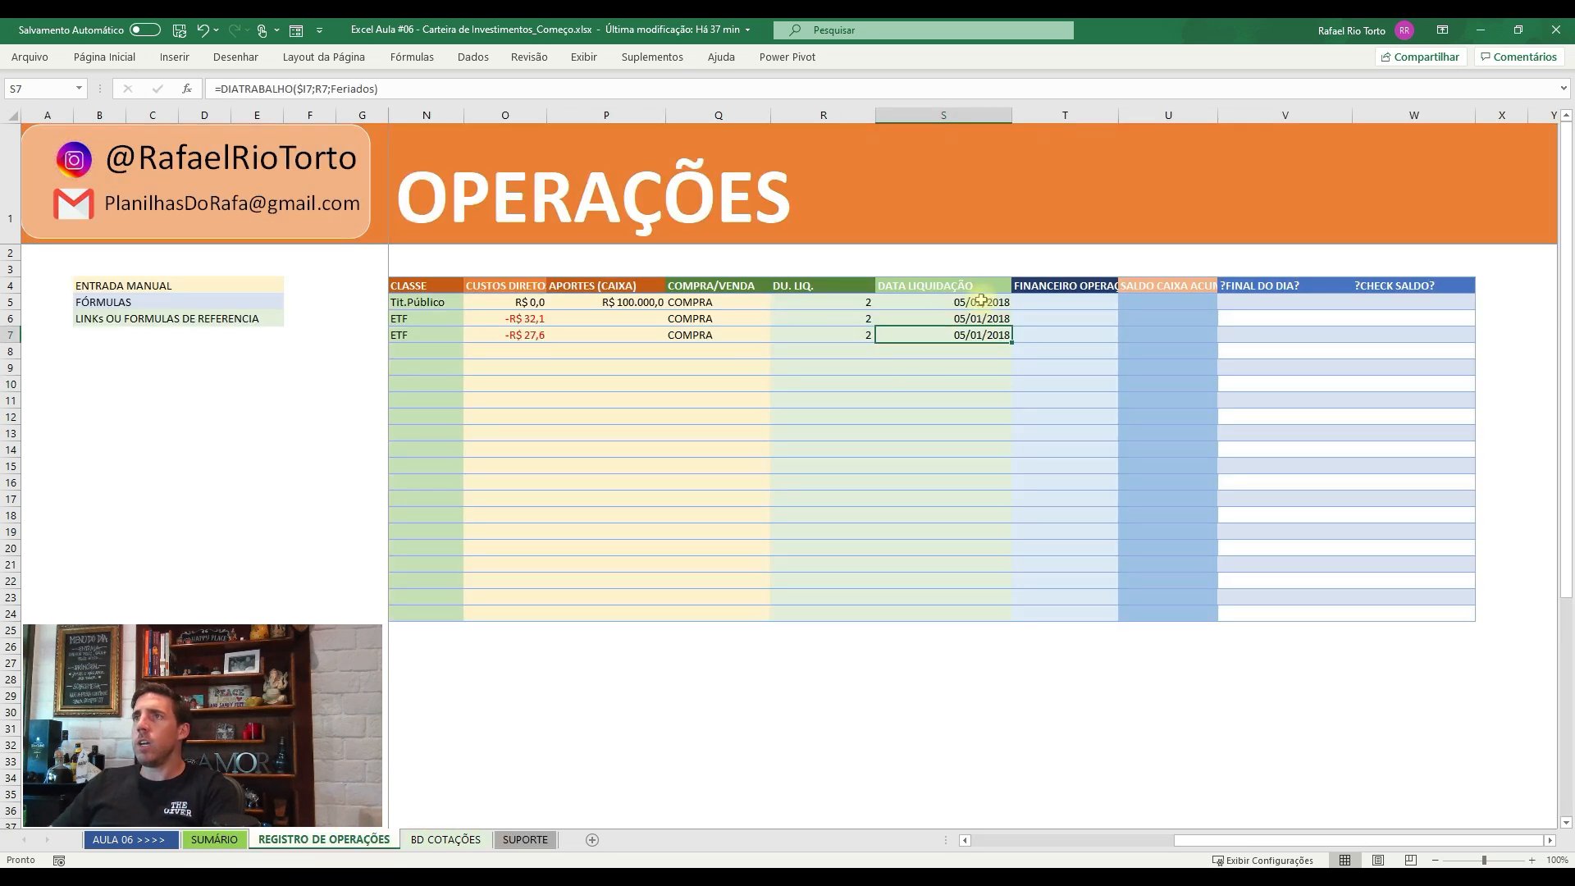
click(1047, 300)
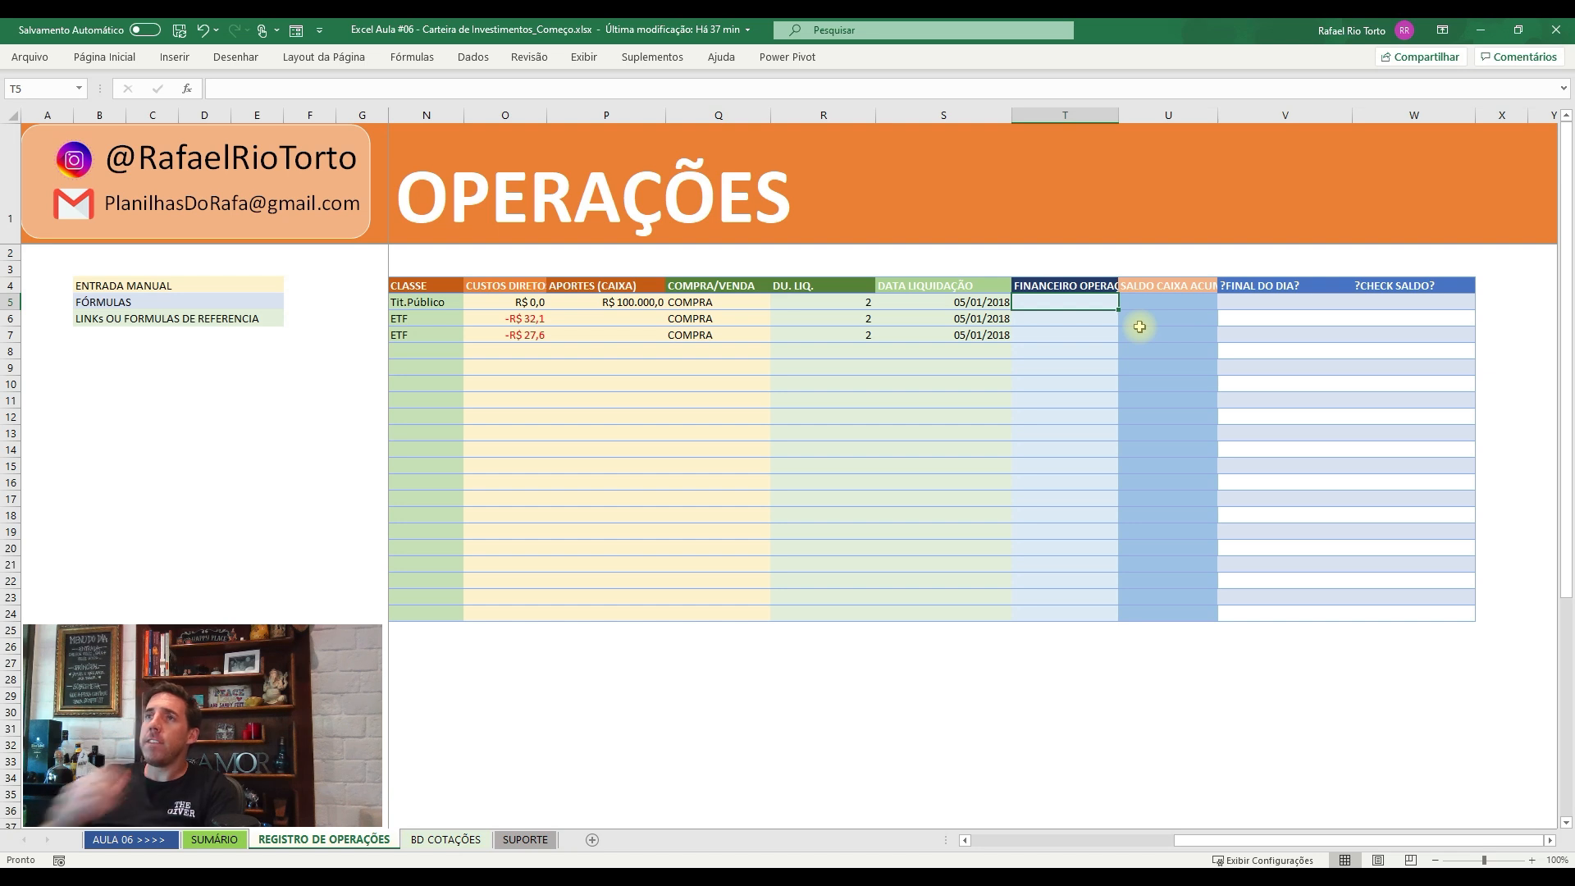
text(=)
key(Left)
key(Left)
key(Left)
key(Left)
key(Left)
key(Left)
key(Left)
key(Left)
key(Left)
key(Left)
key(Right)
key(Right)
key(Right)
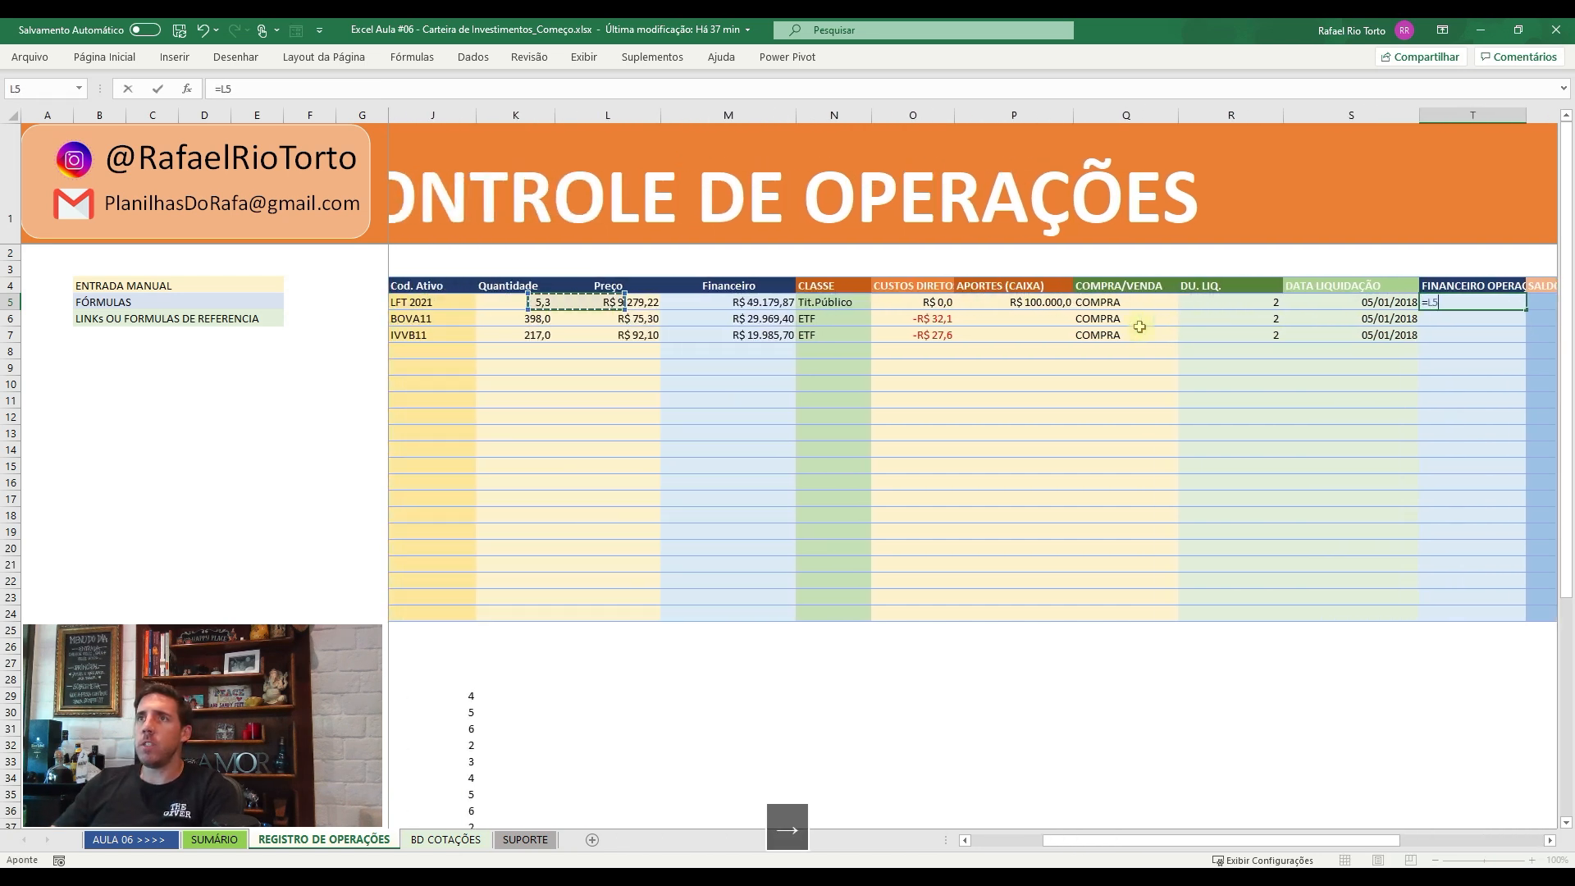
text(+)
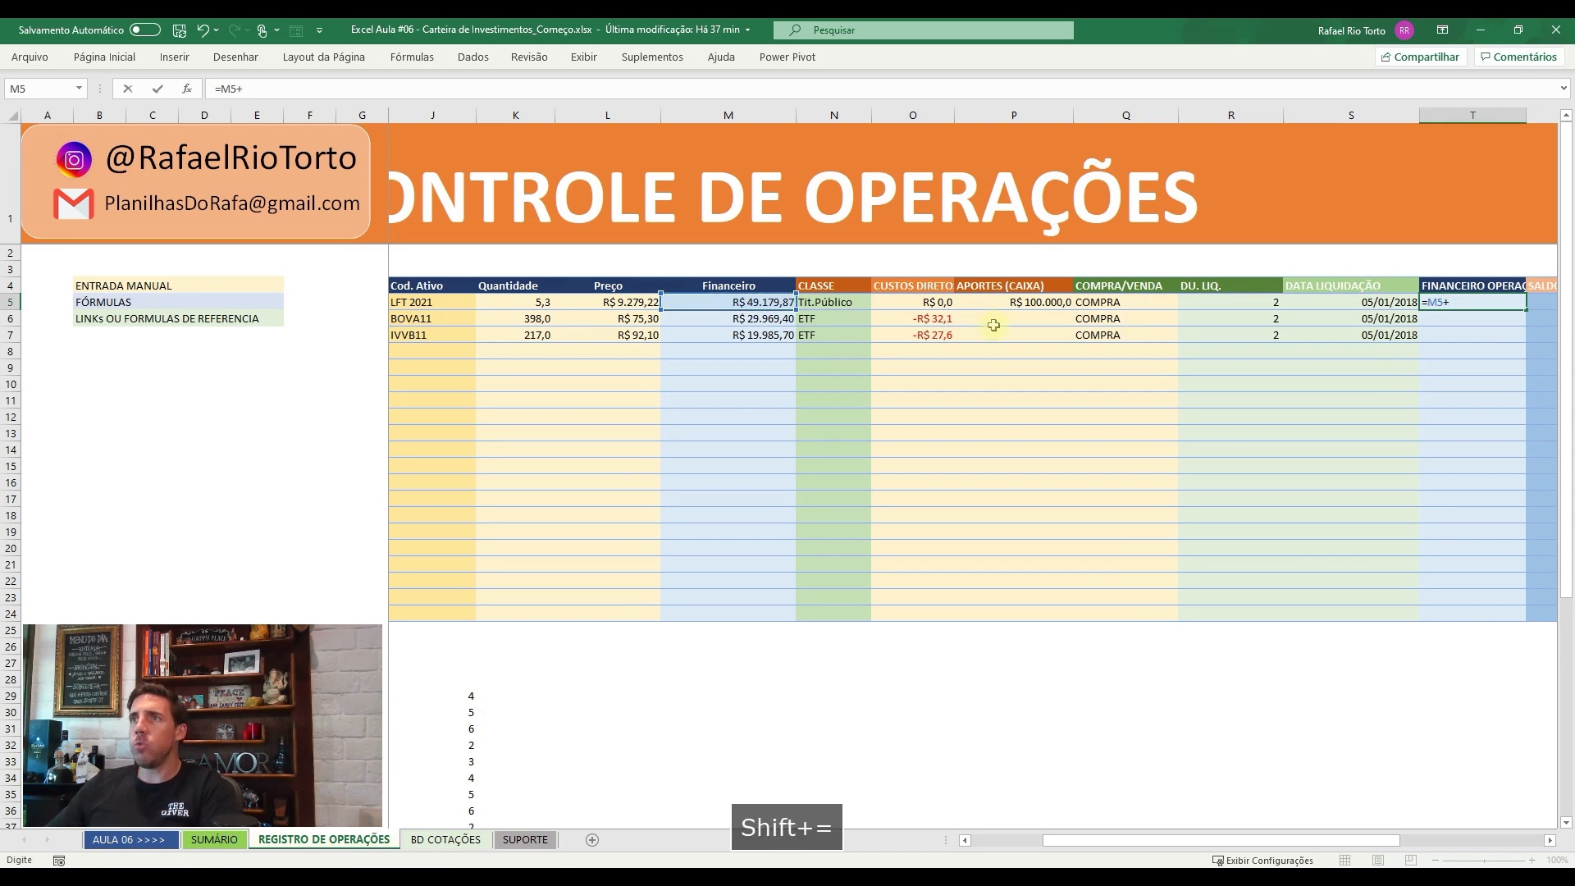
click(939, 302)
key(Return)
key(Up)
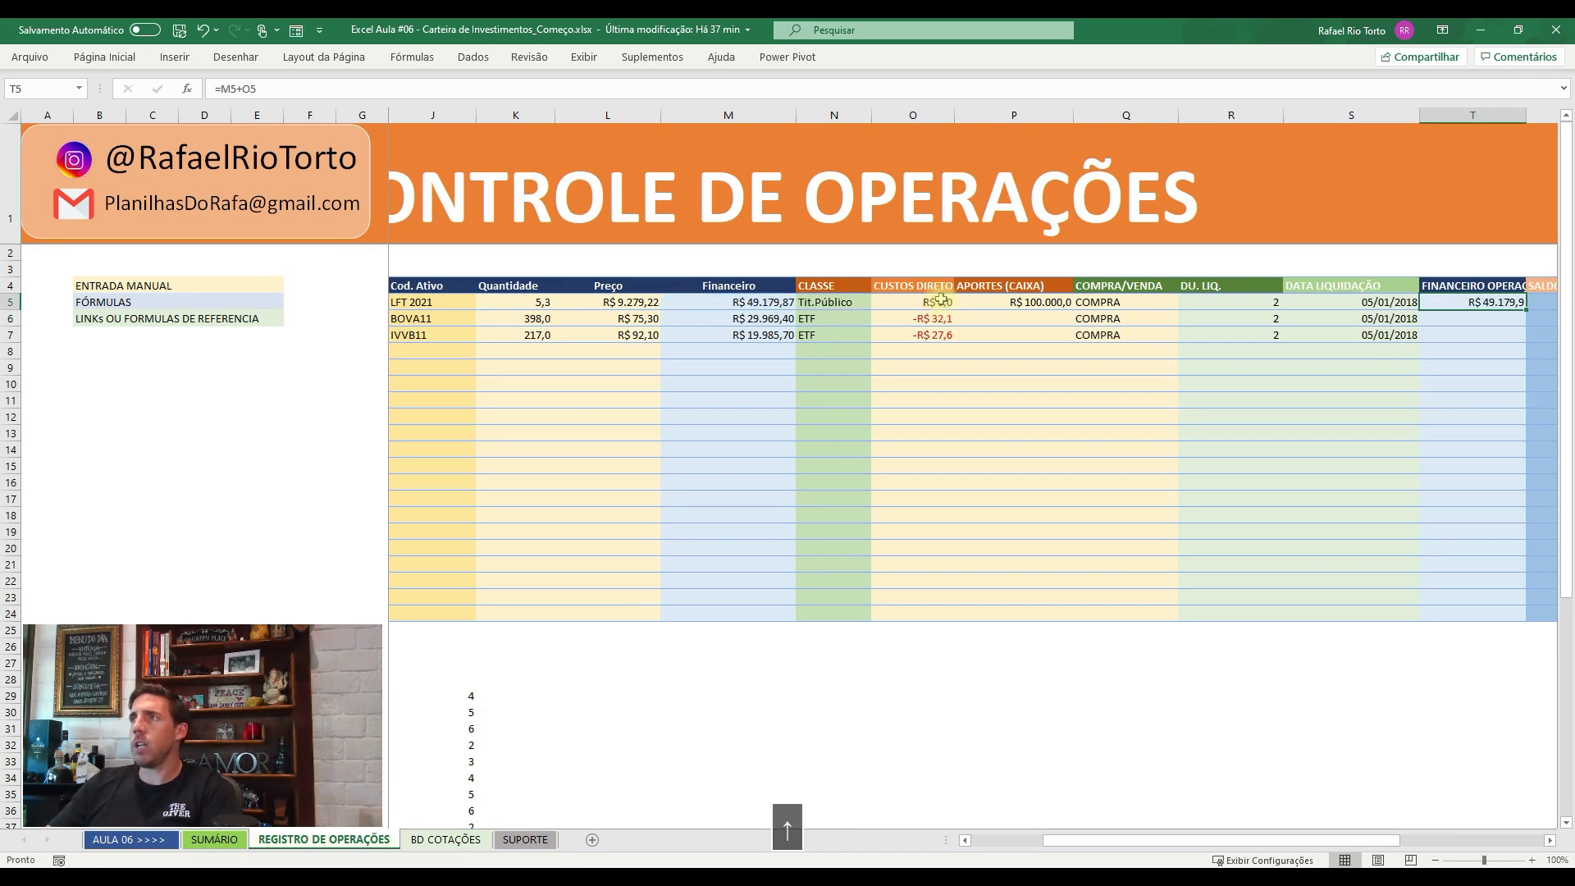
double_click(1524, 308)
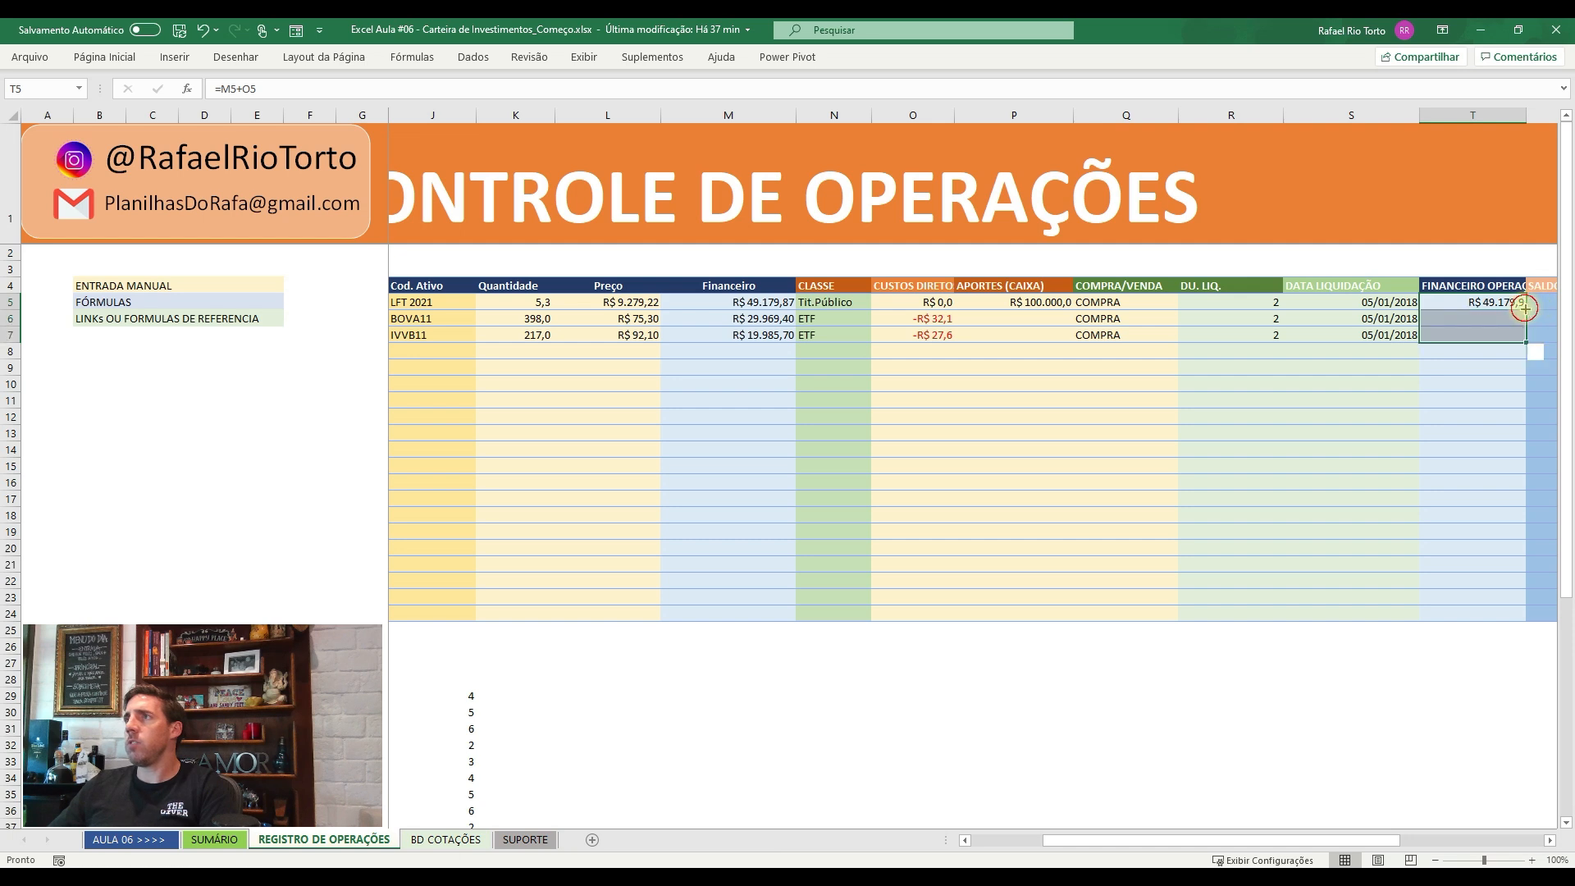
click(1459, 318)
- Enter =P5+T5 in U5 to start the accumulated cash balance from the contribution and the operation amount
key(Right)
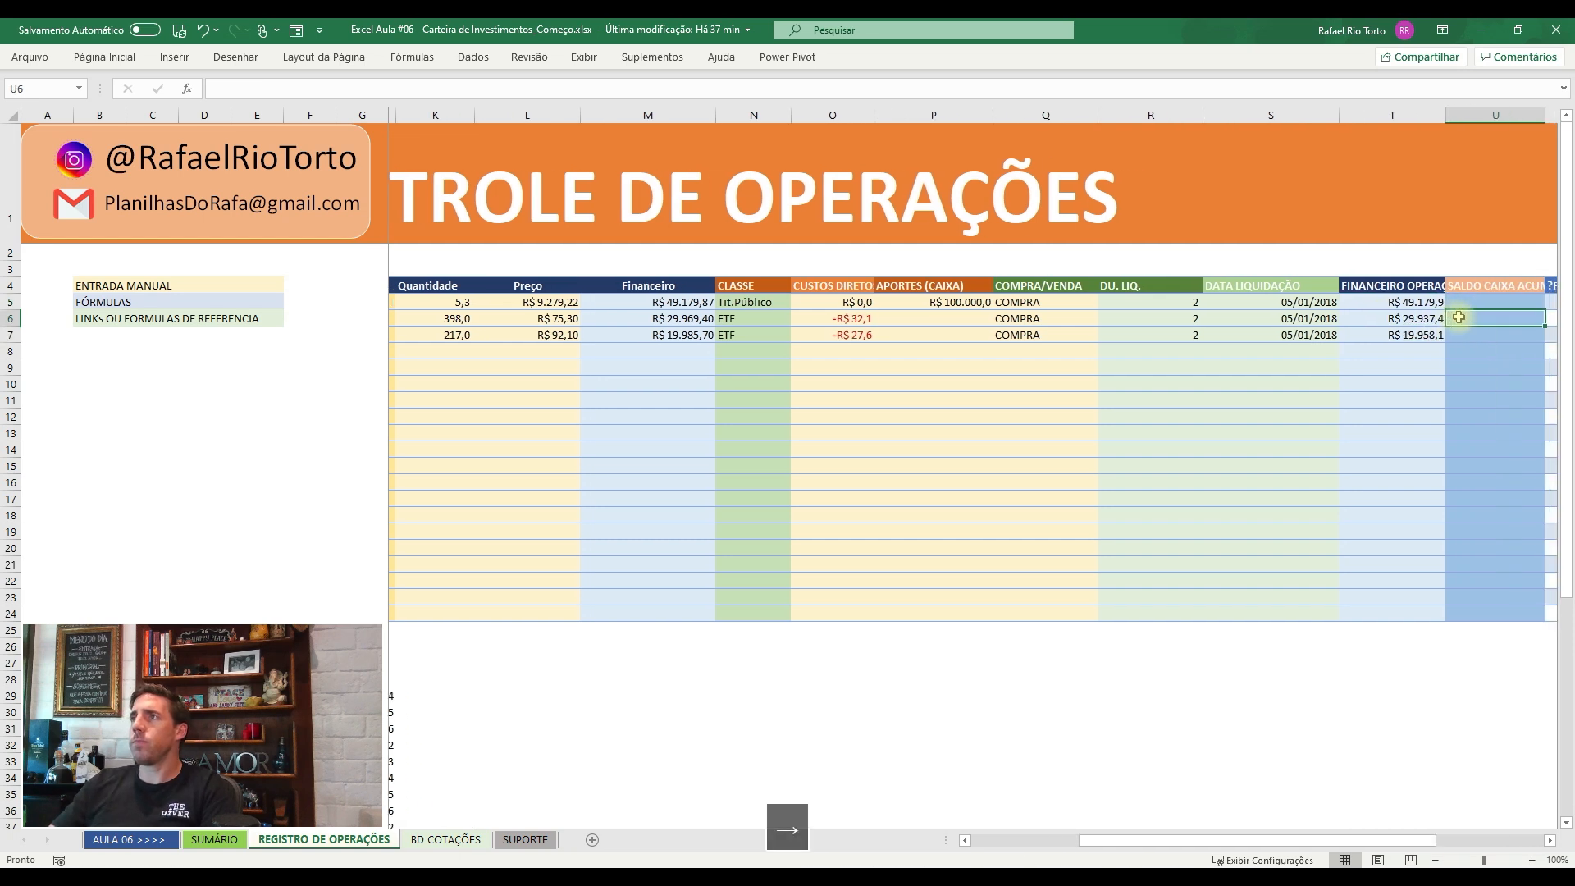
key(Up)
key(F2)
key(Escape)
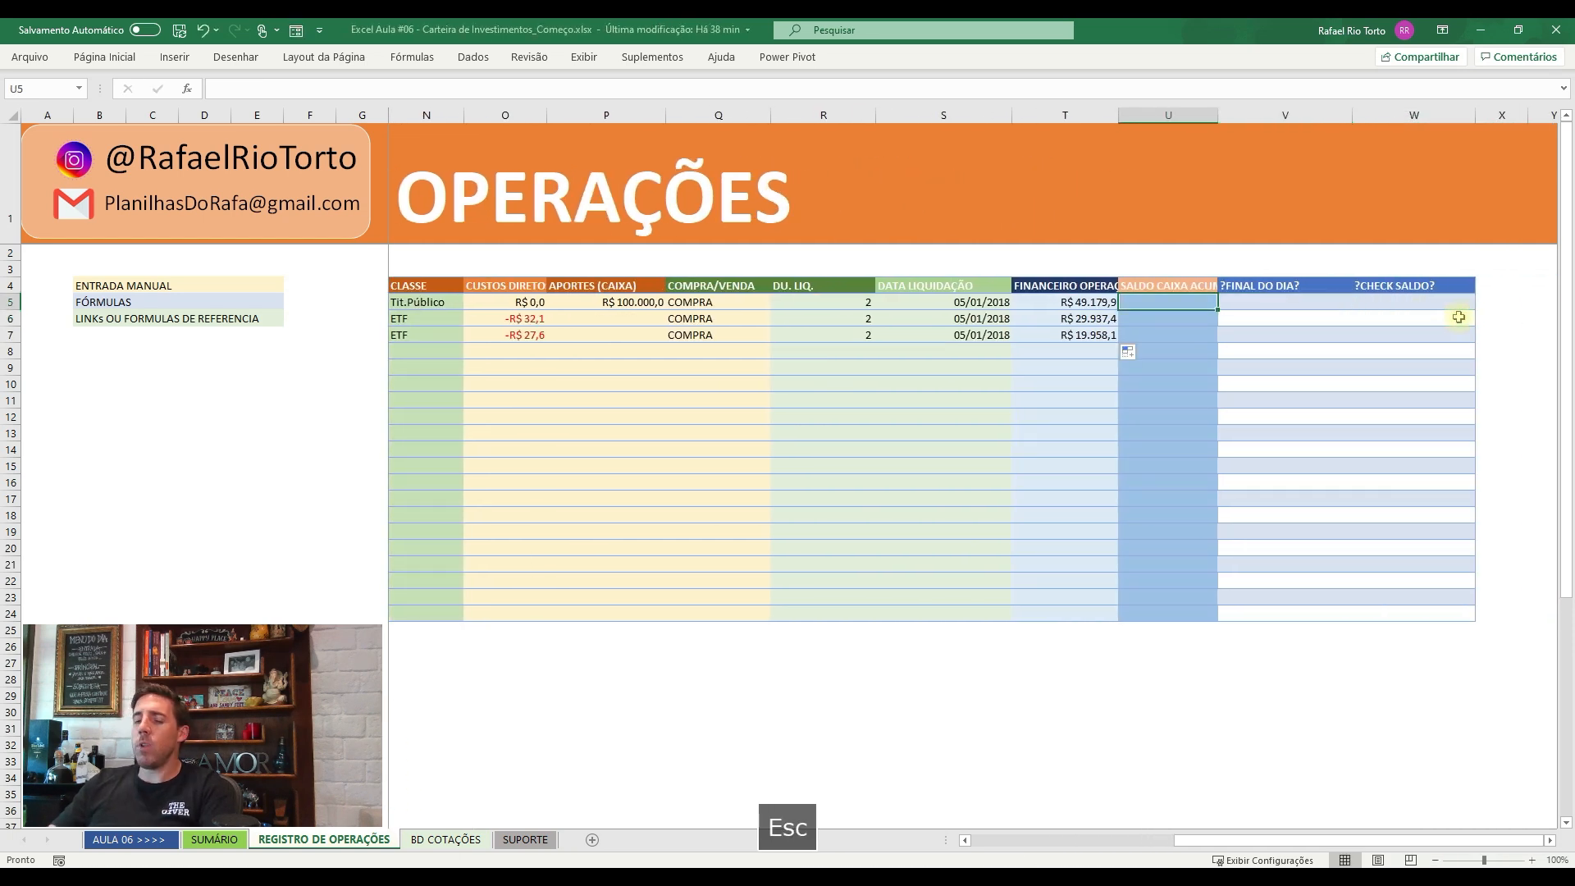
text(=)
key(Left)
key(Left)
key(Left)
key(Left)
key(Left)
key(Left)
key(Right)
key(Right)
key(Left)
text(+)
key(Left)
key(Return)
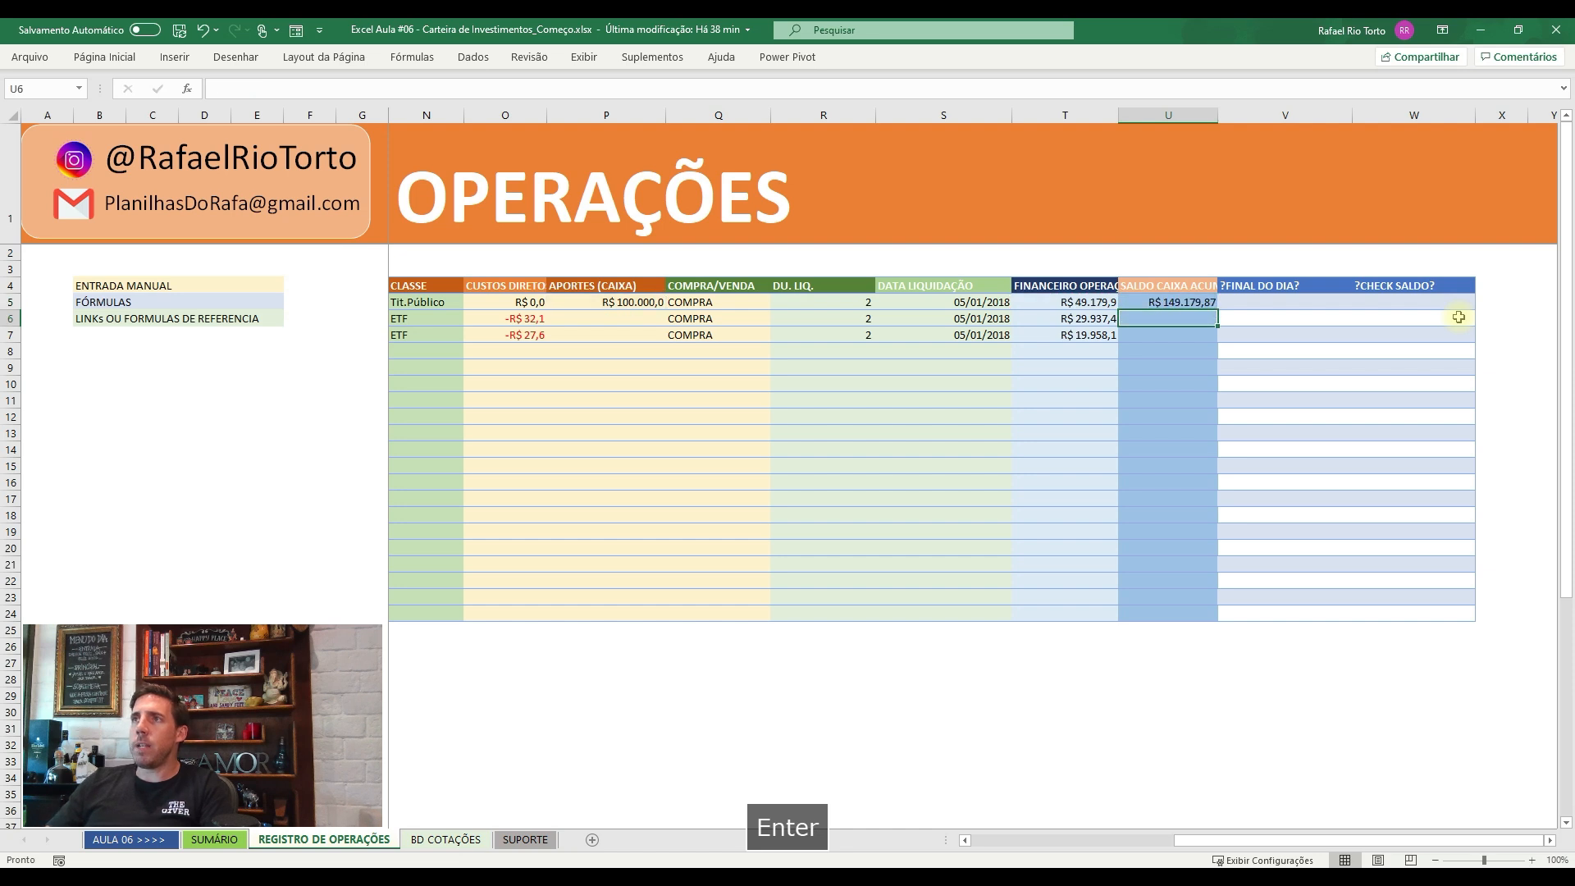
- Make the purchase amount negative in the operation's financial formula, changing T5 to =-M5+O5
key(Up)
key(F2)
key(Escape)
key(Left)
key(F2)
key(Home)
key(Right)
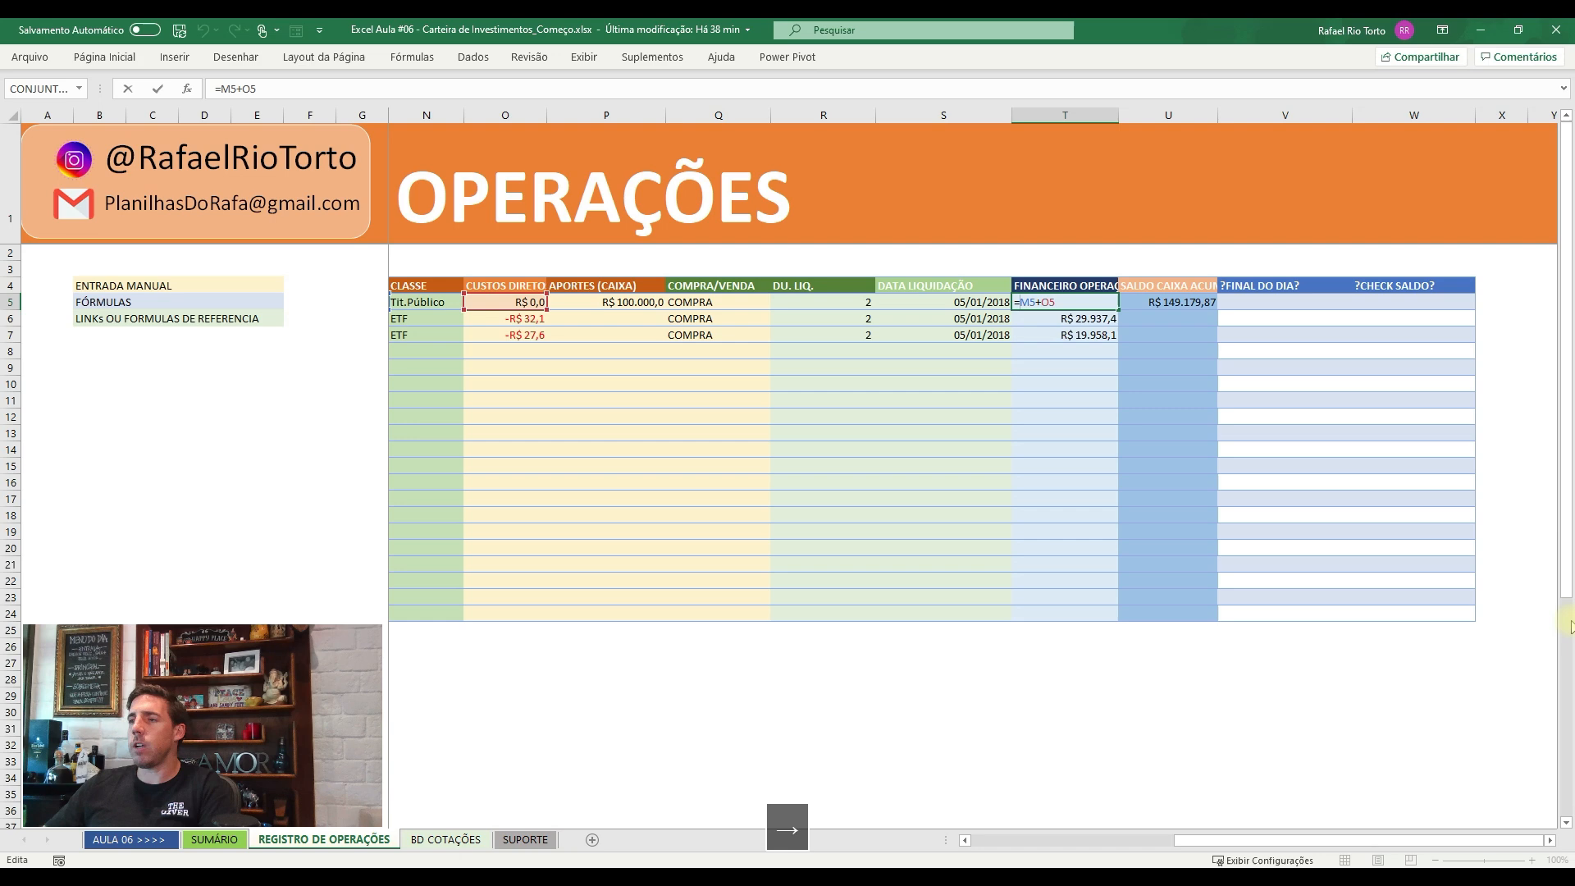
drag(1240, 839, 1038, 838)
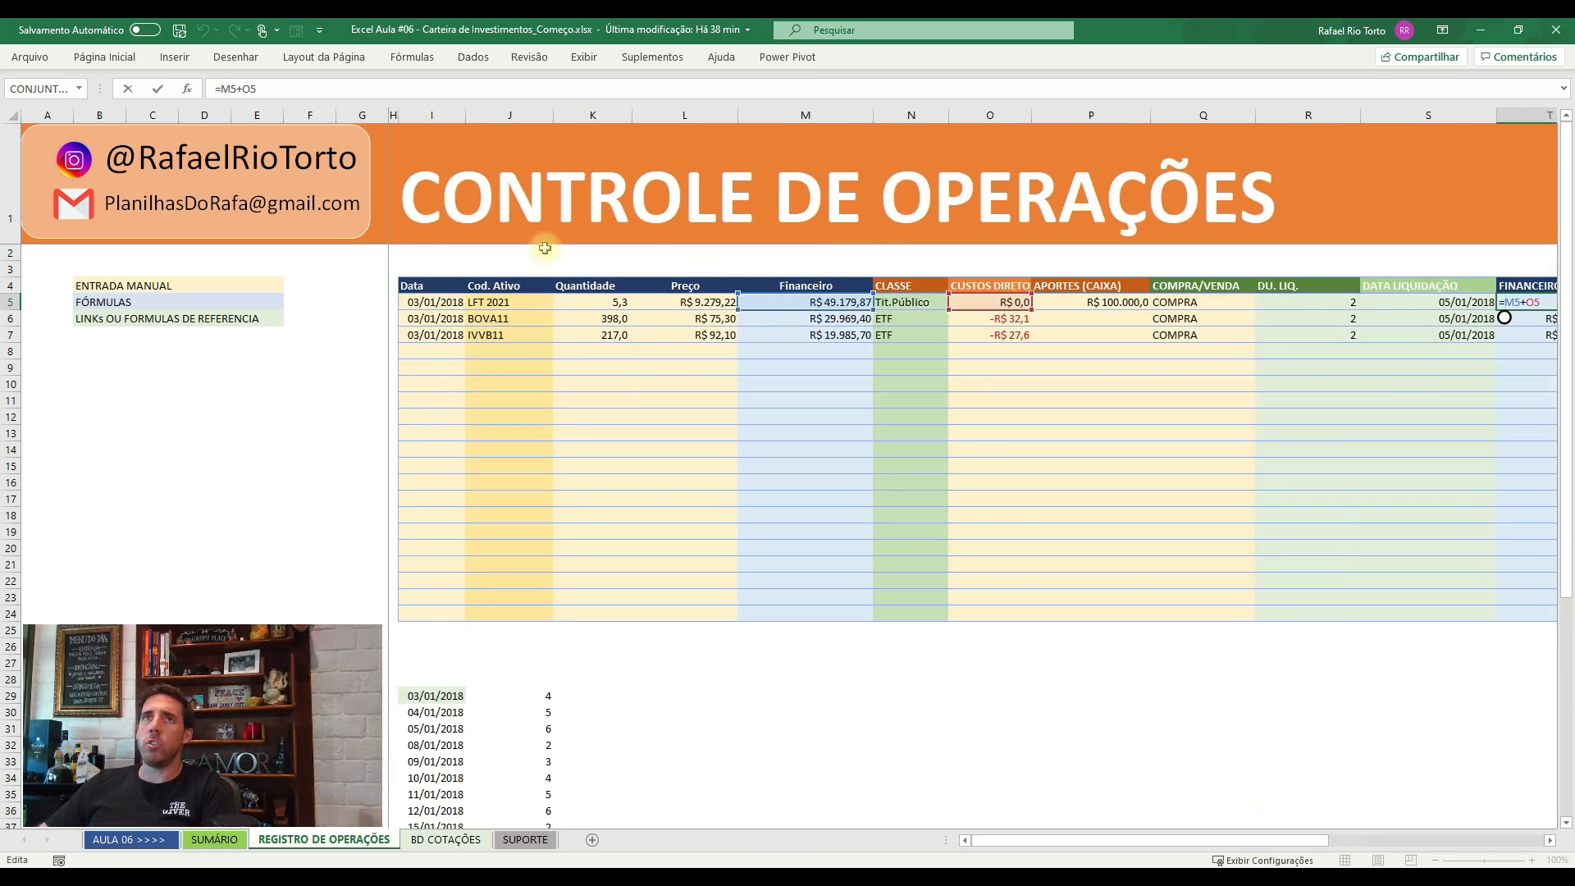
click(224, 89)
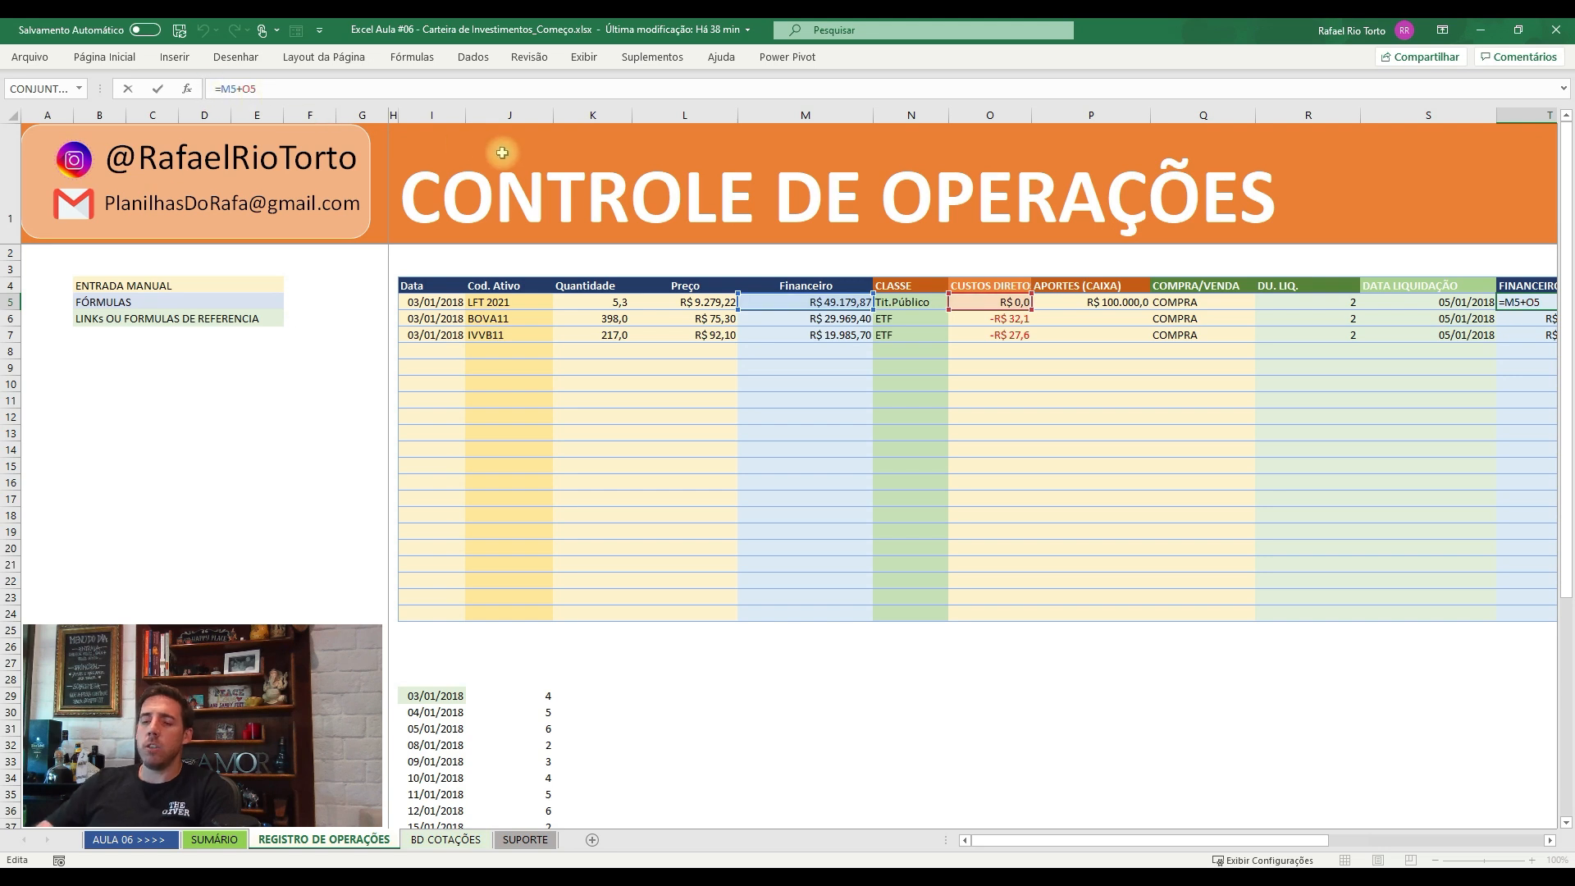
text(-)
key(Return)
key(Up)
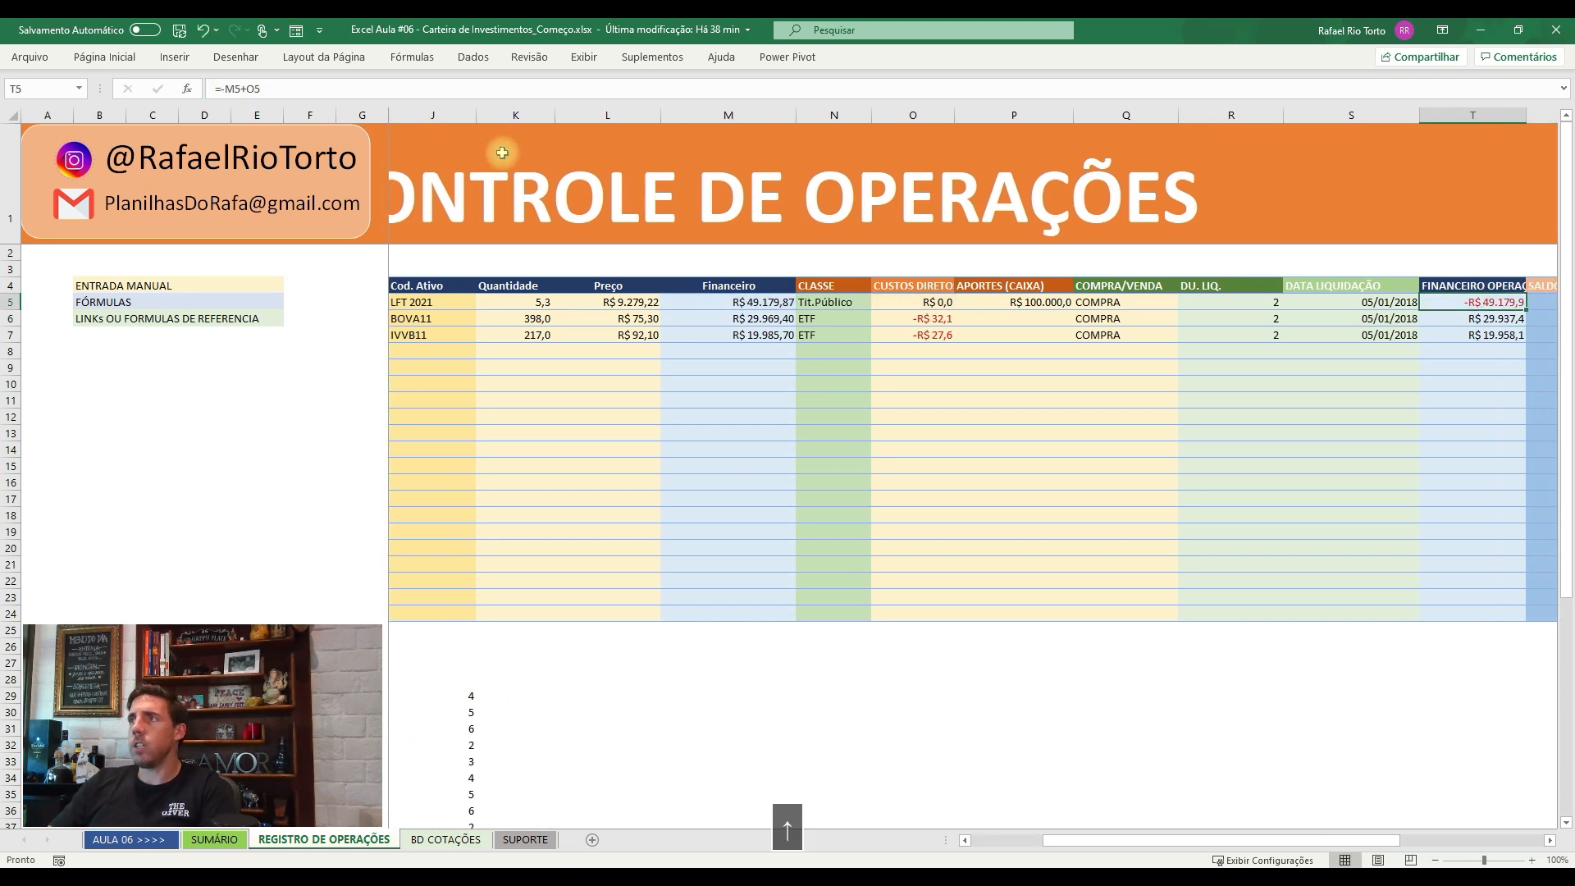
- Copy the corrected formula from T5 over the remaining operation rows down to T7
key(ctrl+c)
key(shift+Down)
key(ctrl)
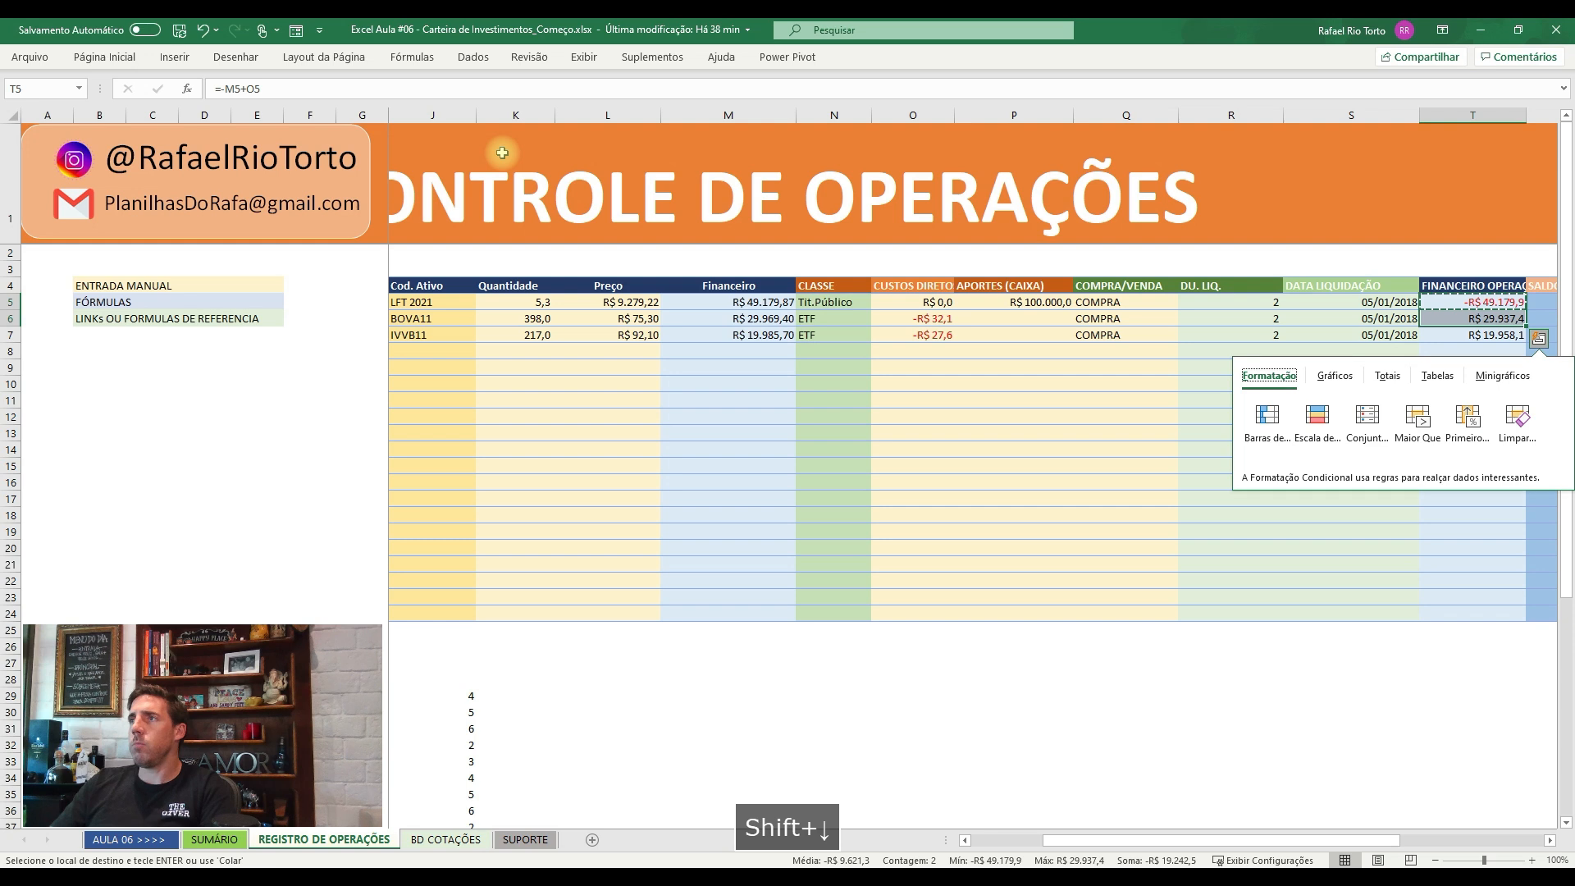
key(Escape)
key(Down)
key(Up)
key(ctrl+c)
key(ctrl+shift+Down)
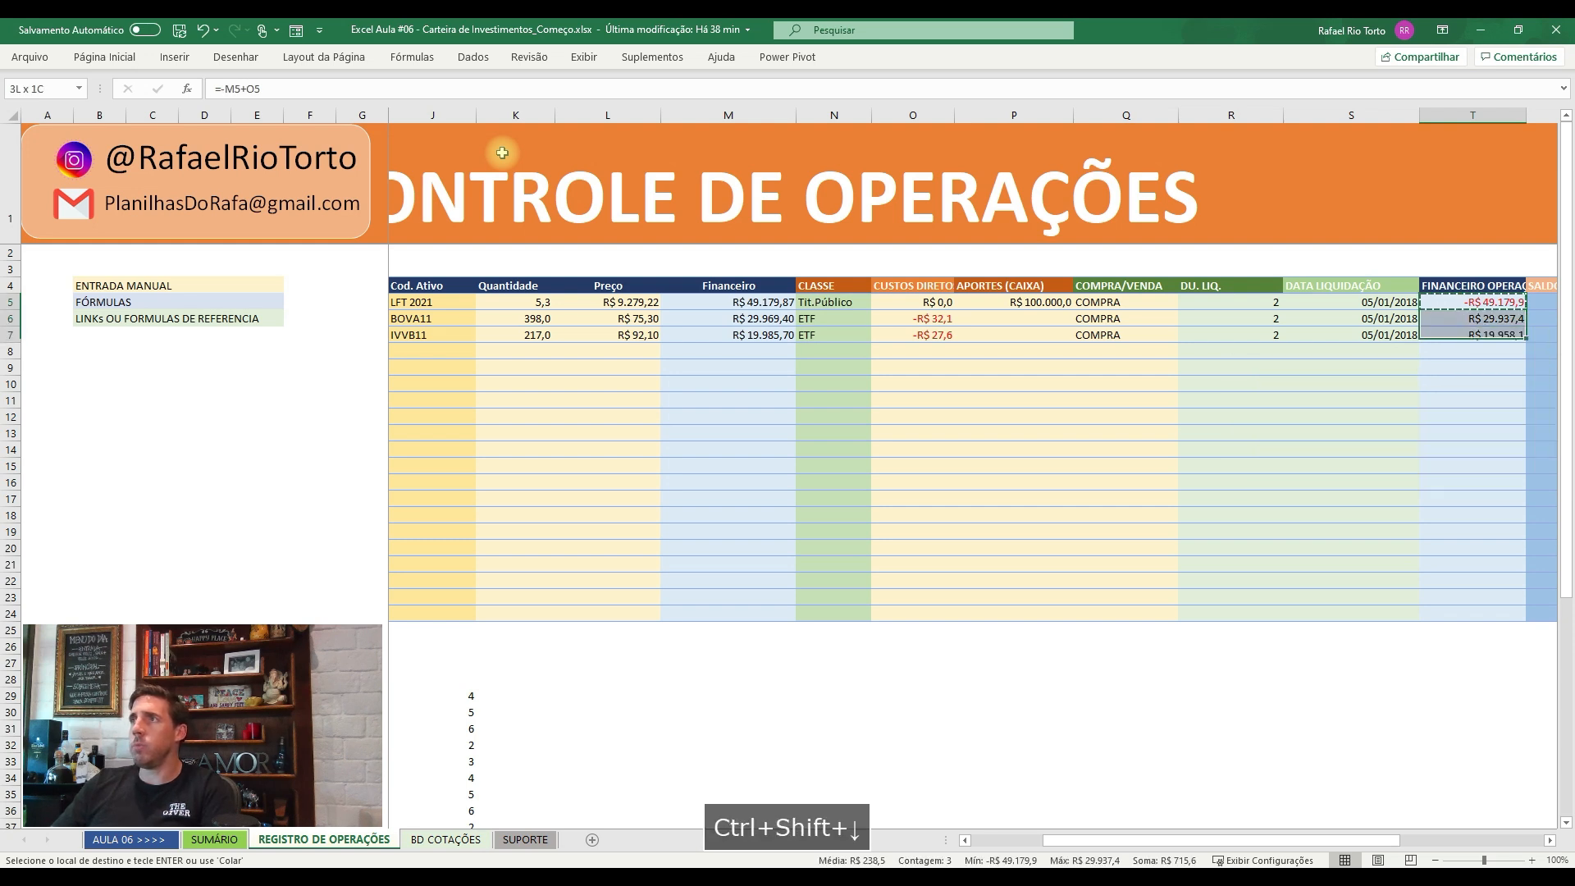
key(ctrl+v)
- Examine the formulas of the operation amount column in rows 5 to 7 and of the cash balance in U5
key(Left)
key(F2)
key(Escape)
key(Down)
key(F2)
key(Escape)
key(Down)
key(F2)
key(Escape)
key(Up)
key(Up)
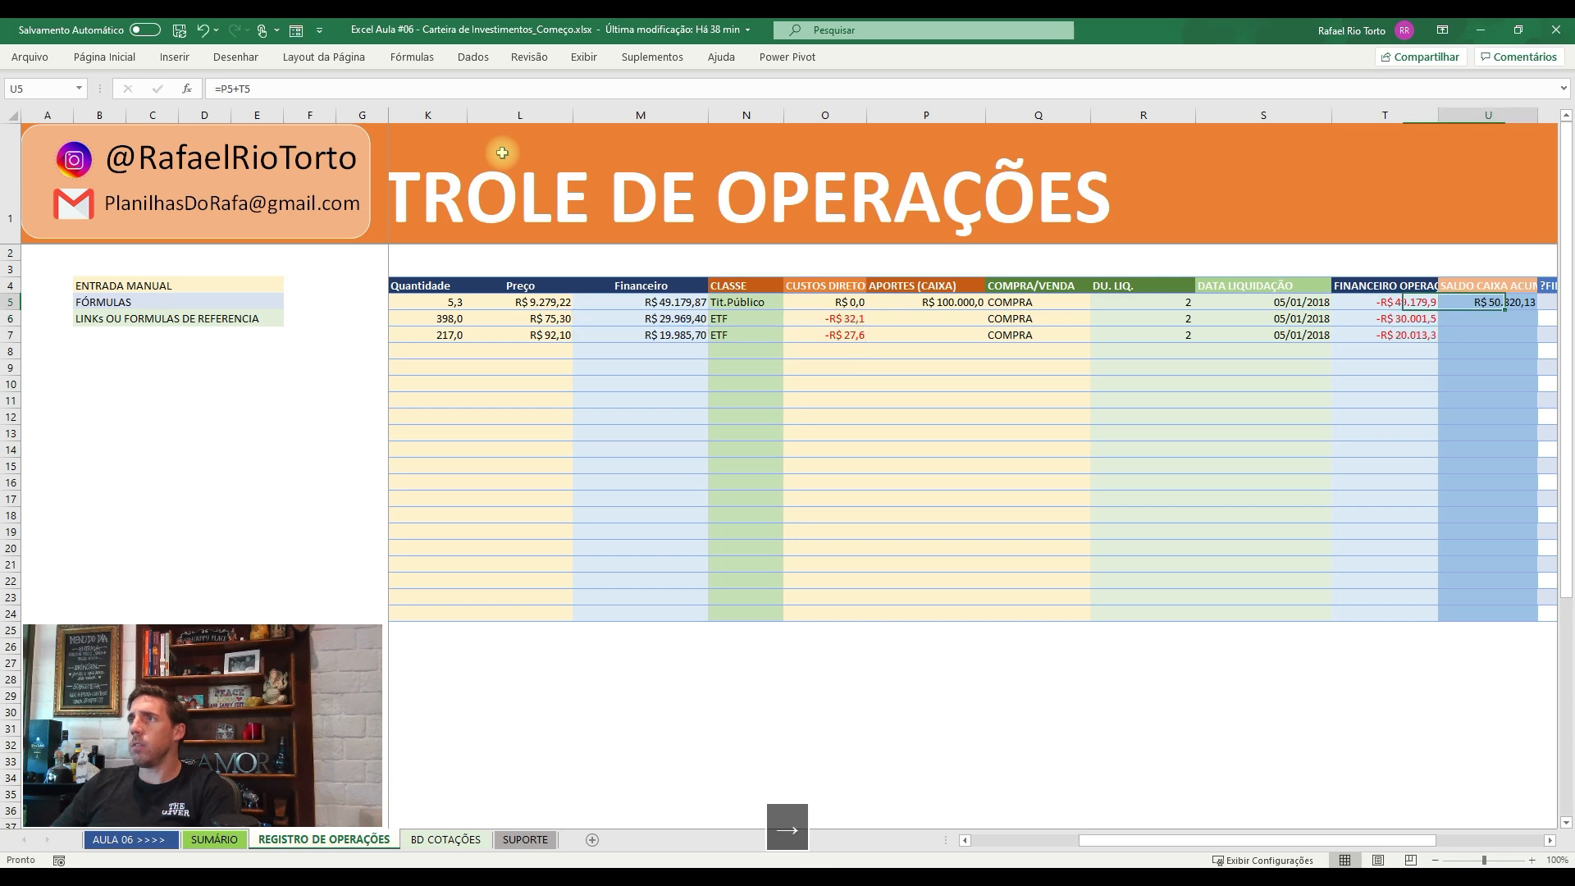
key(Right)
key(F2)
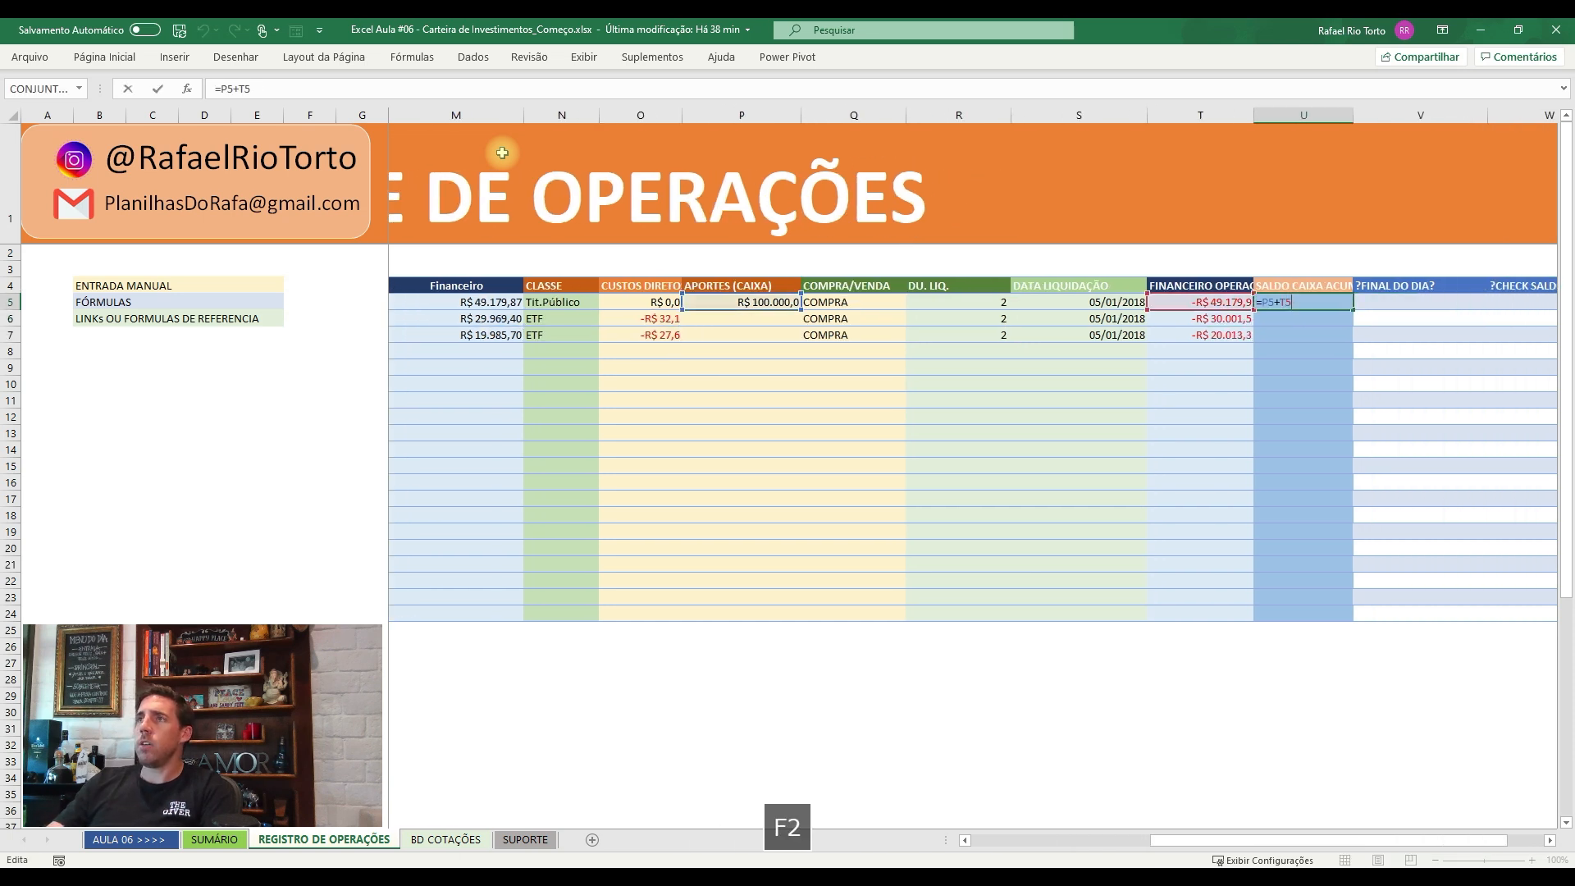
key(Return)
- Enter =P6+T6+U5 in U6 so the cash balance accumulates from the previous row
text(=)
key(Left)
key(Left)
key(Left)
key(Left)
key(Left)
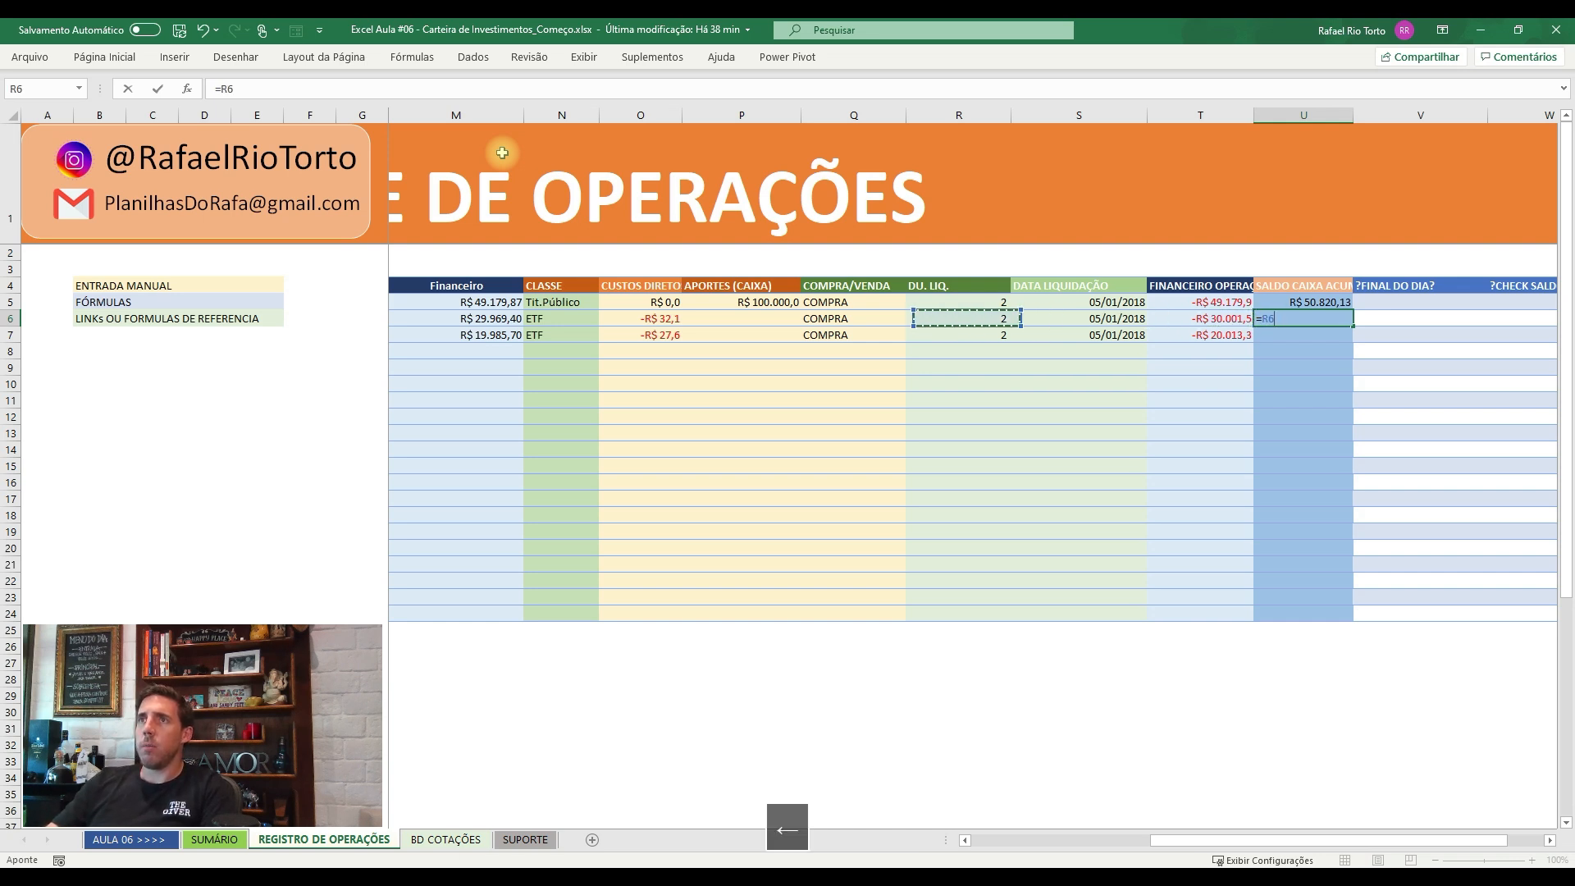
text(+)
key(Left)
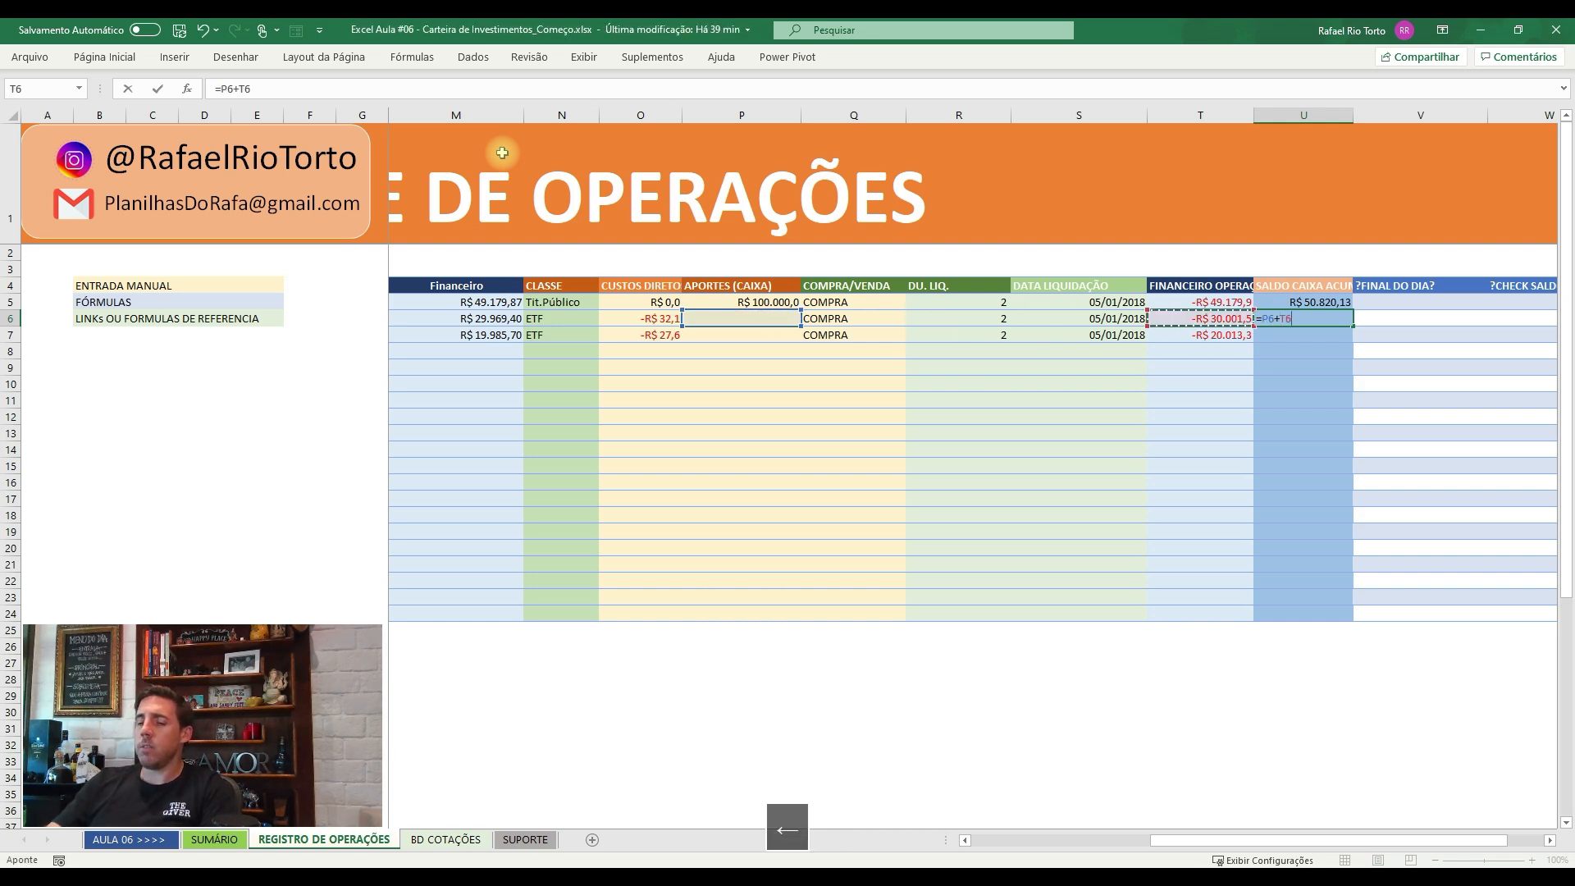
text(+)
key(Up)
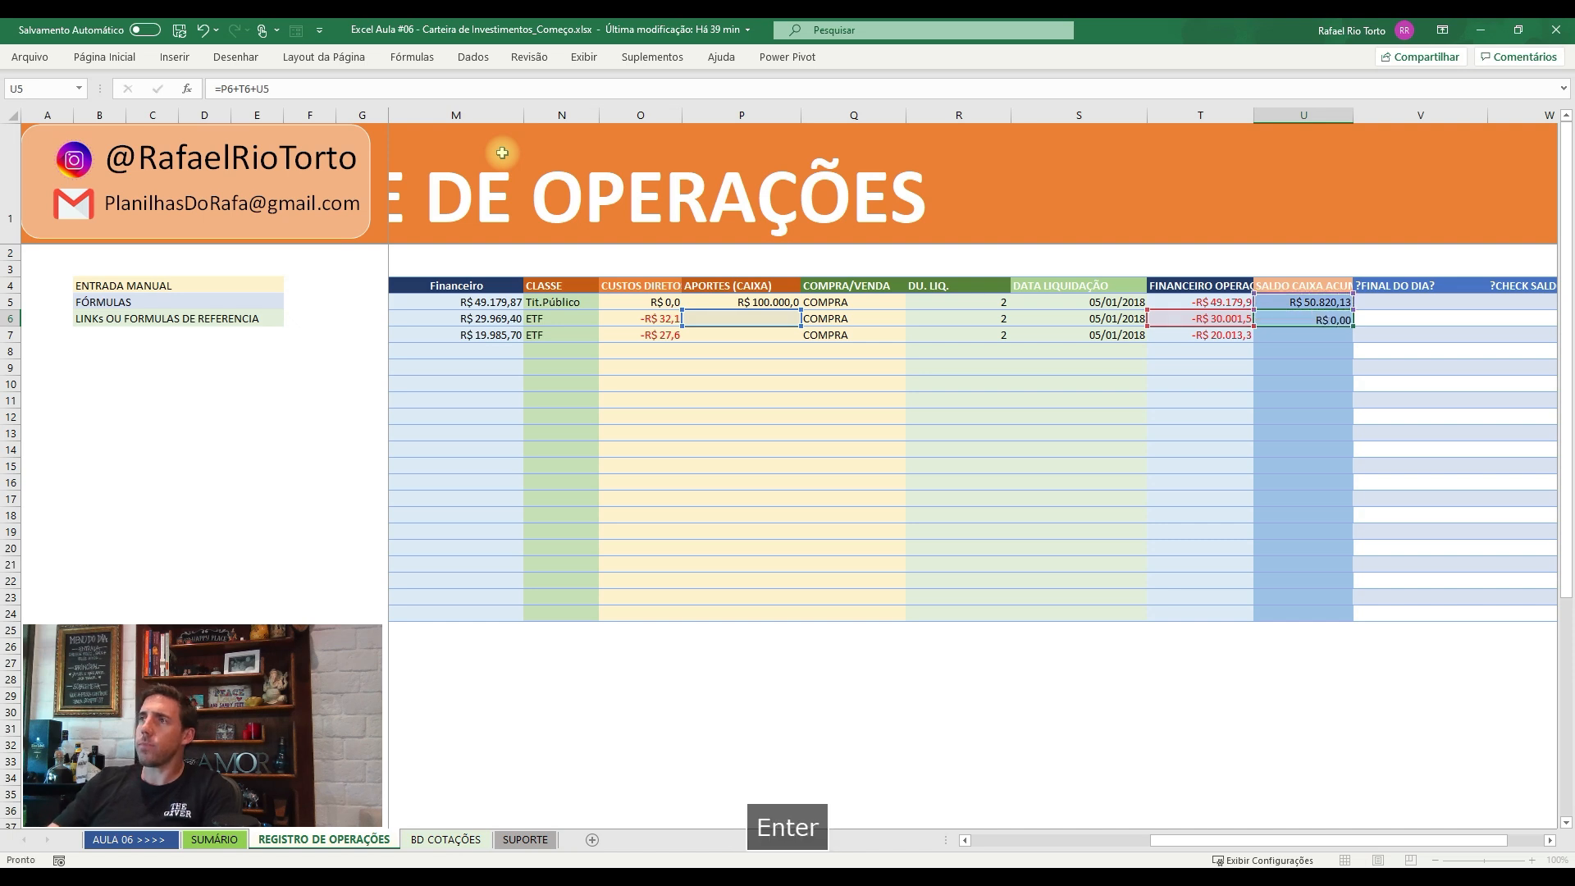
key(Return)
- Fill the accumulated balance formula from U6 down to U7 and check the cells it references
key(Up)
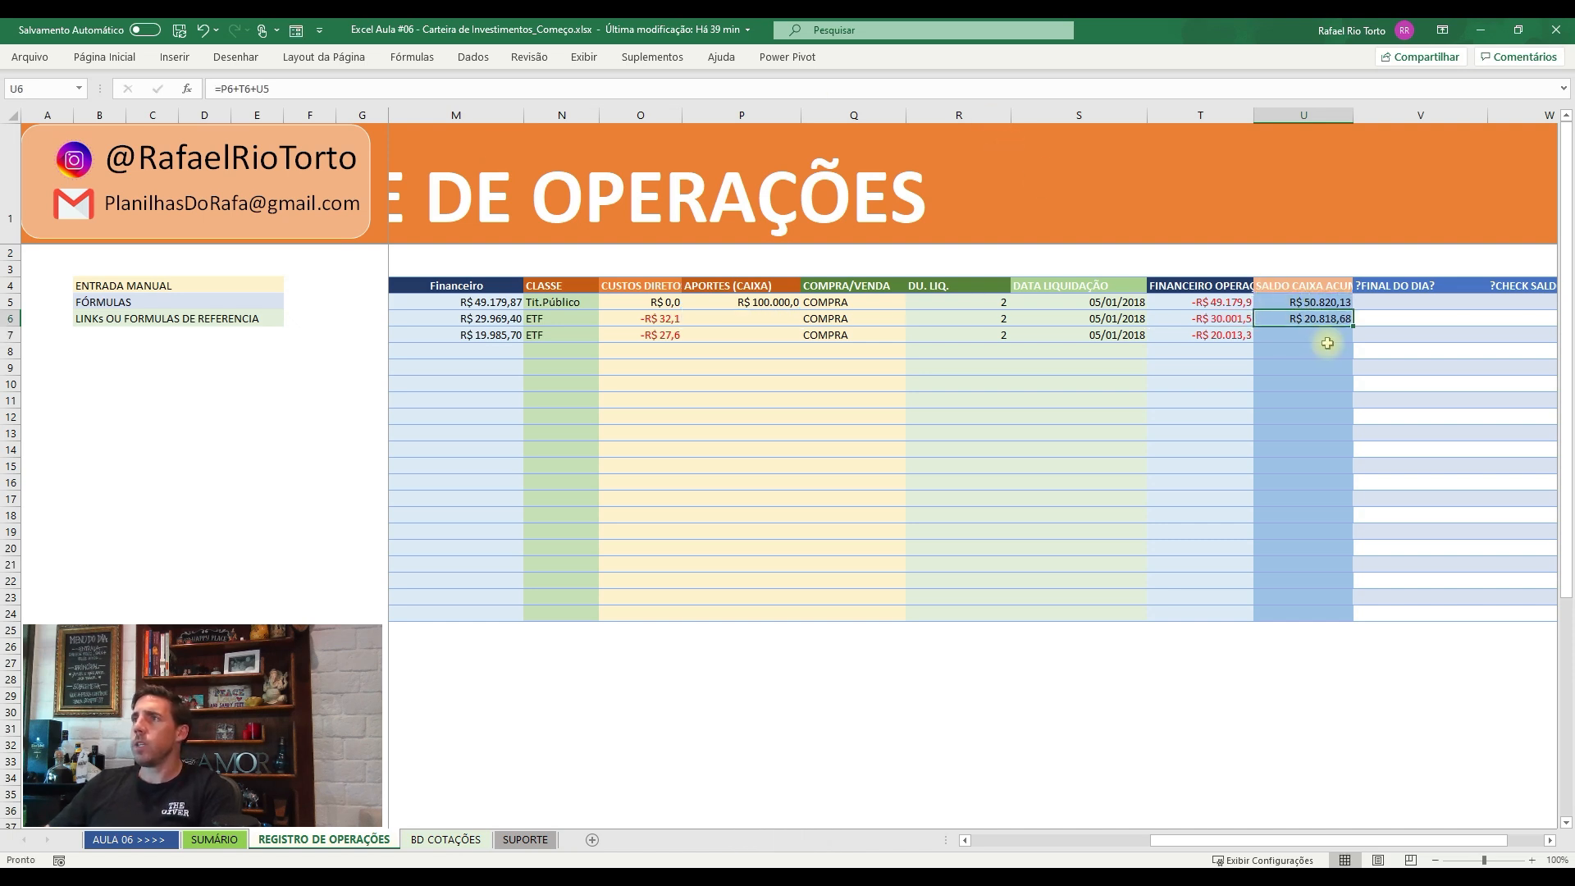
double_click(1353, 326)
click(1328, 333)
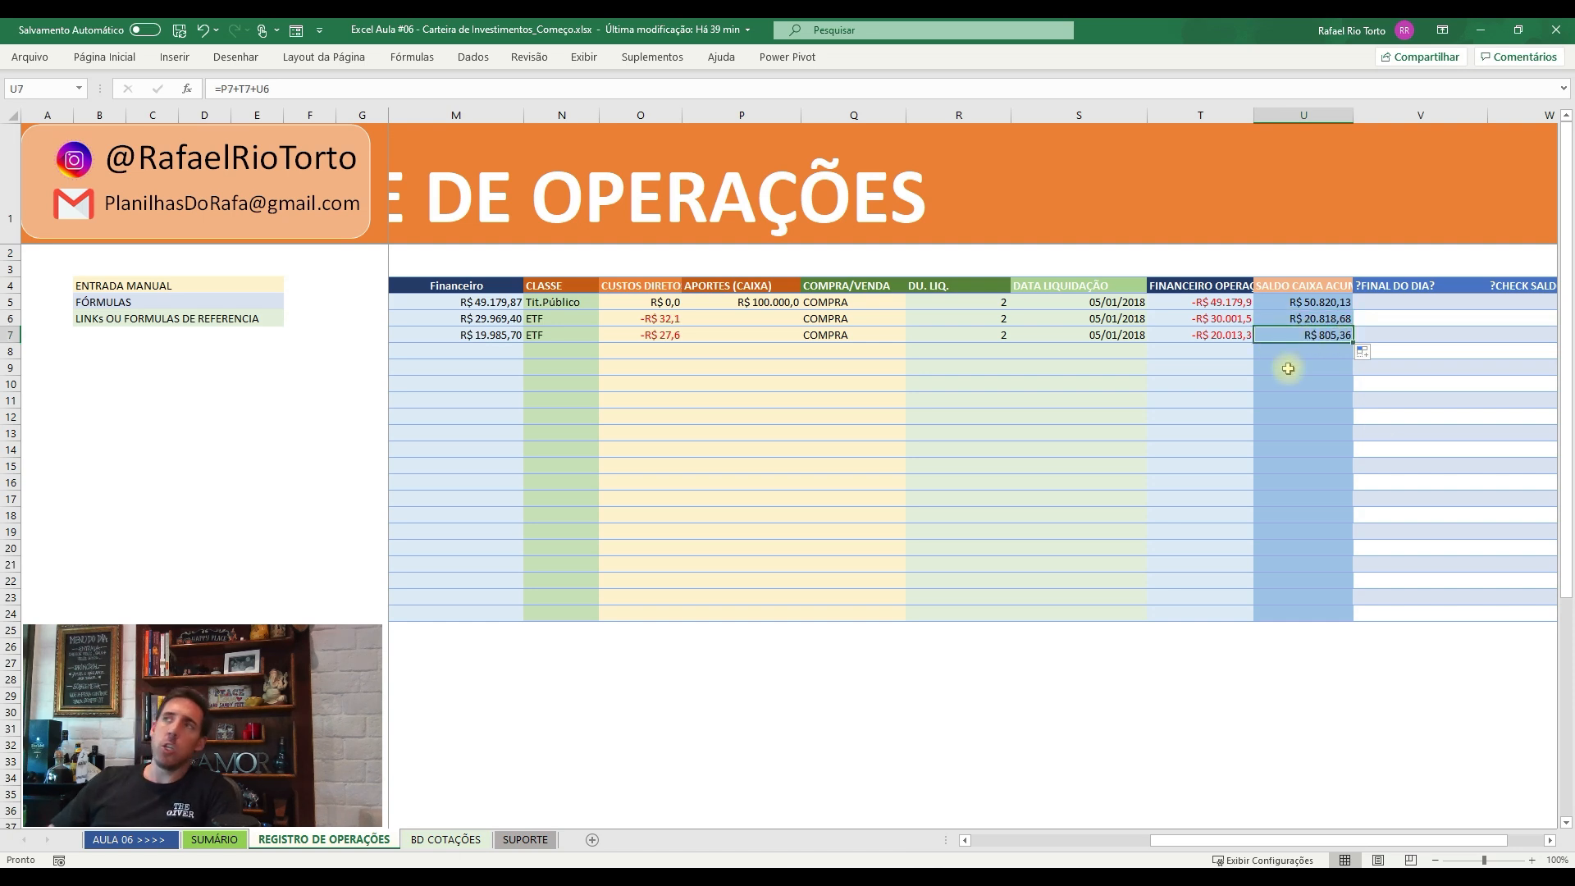
key(F2)
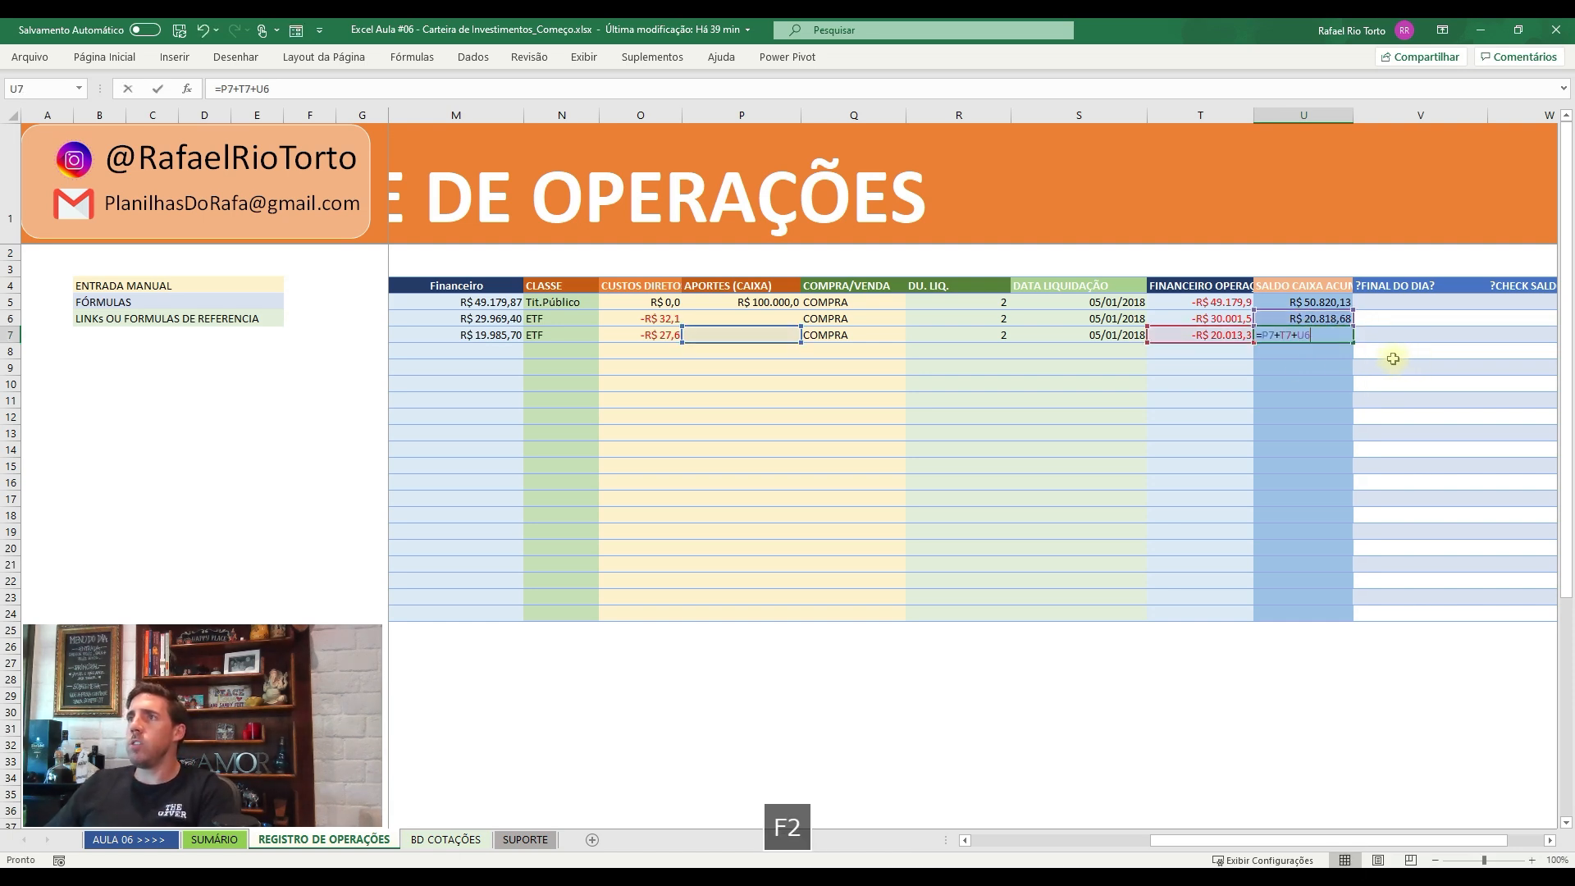
key(Escape)
- Set the cash contribution in P5 to 90000
click(760, 300)
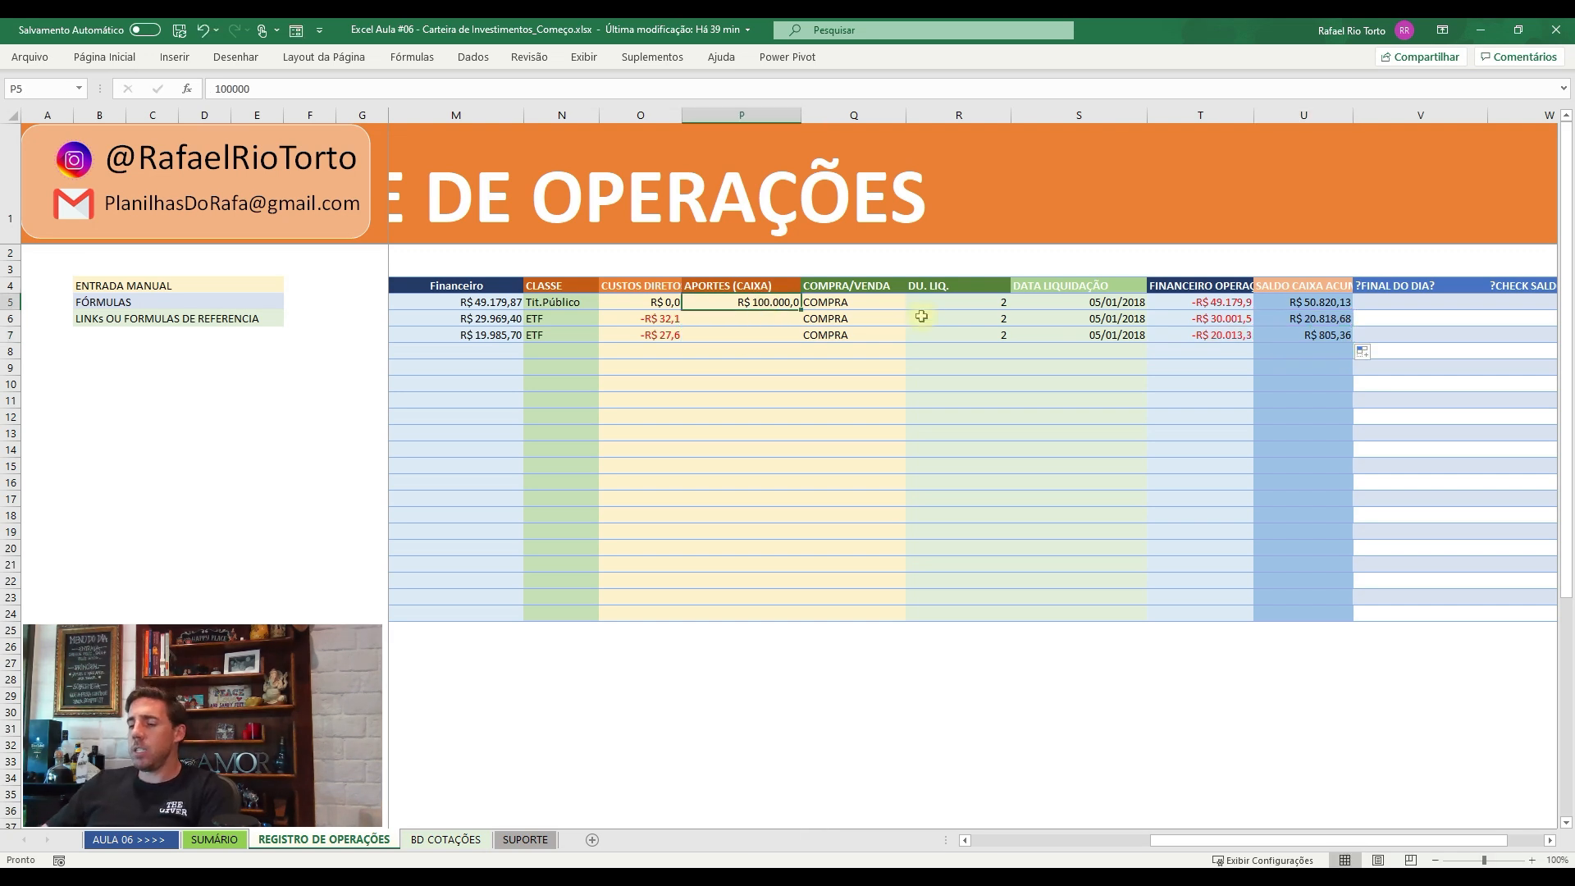
text(90000)
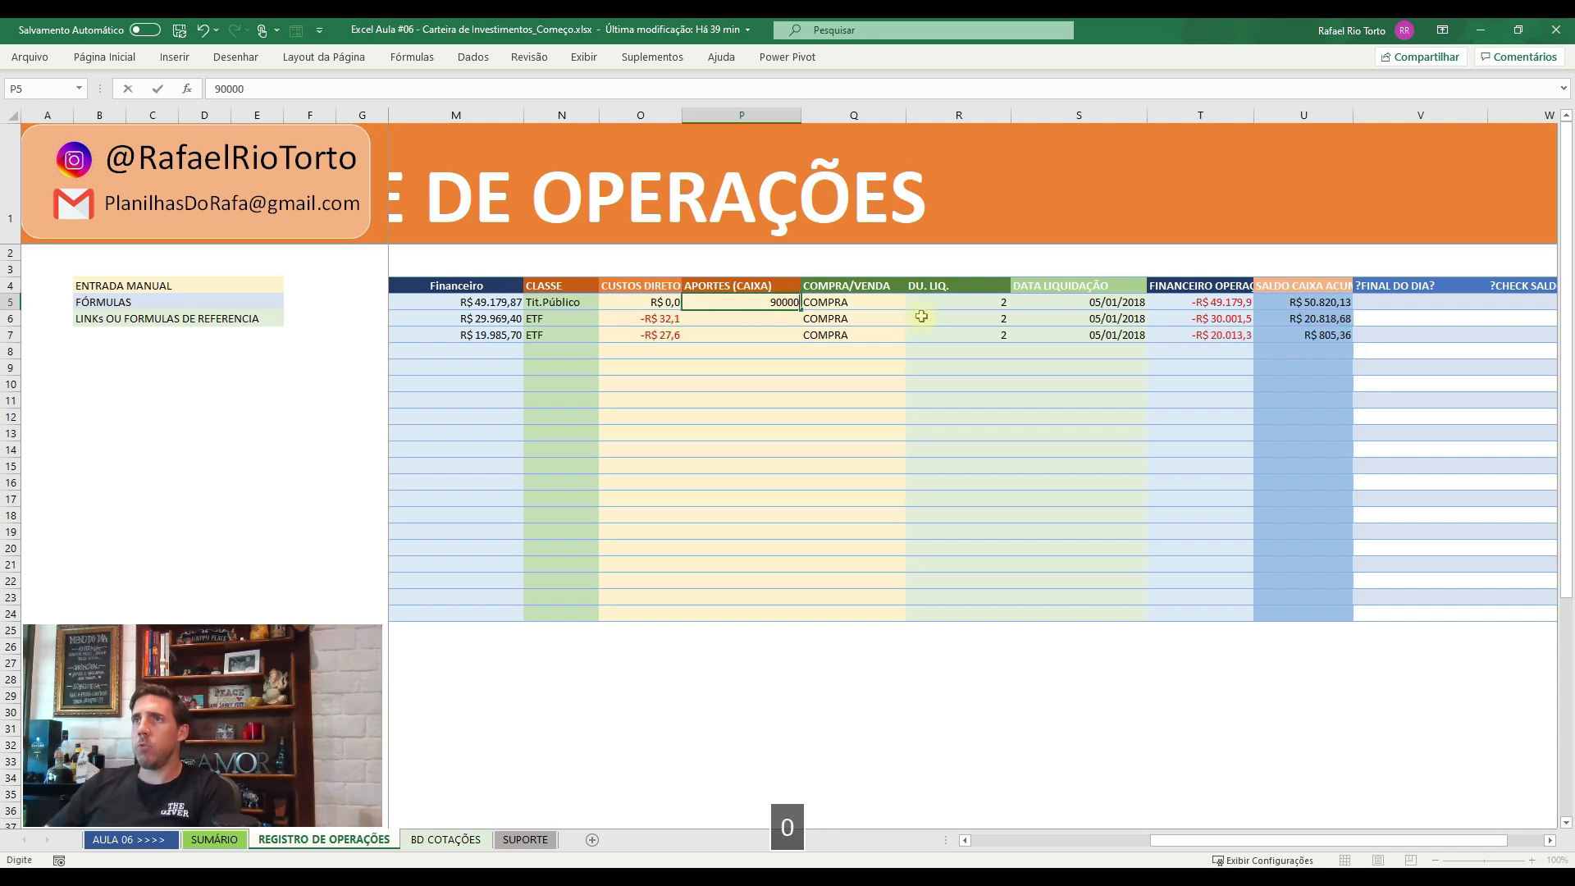
key(Return)
- Examine the accumulated cash balance in U7 and the cells its formula references
key(Up)
key(Right)
key(Right)
key(Down)
key(Down)
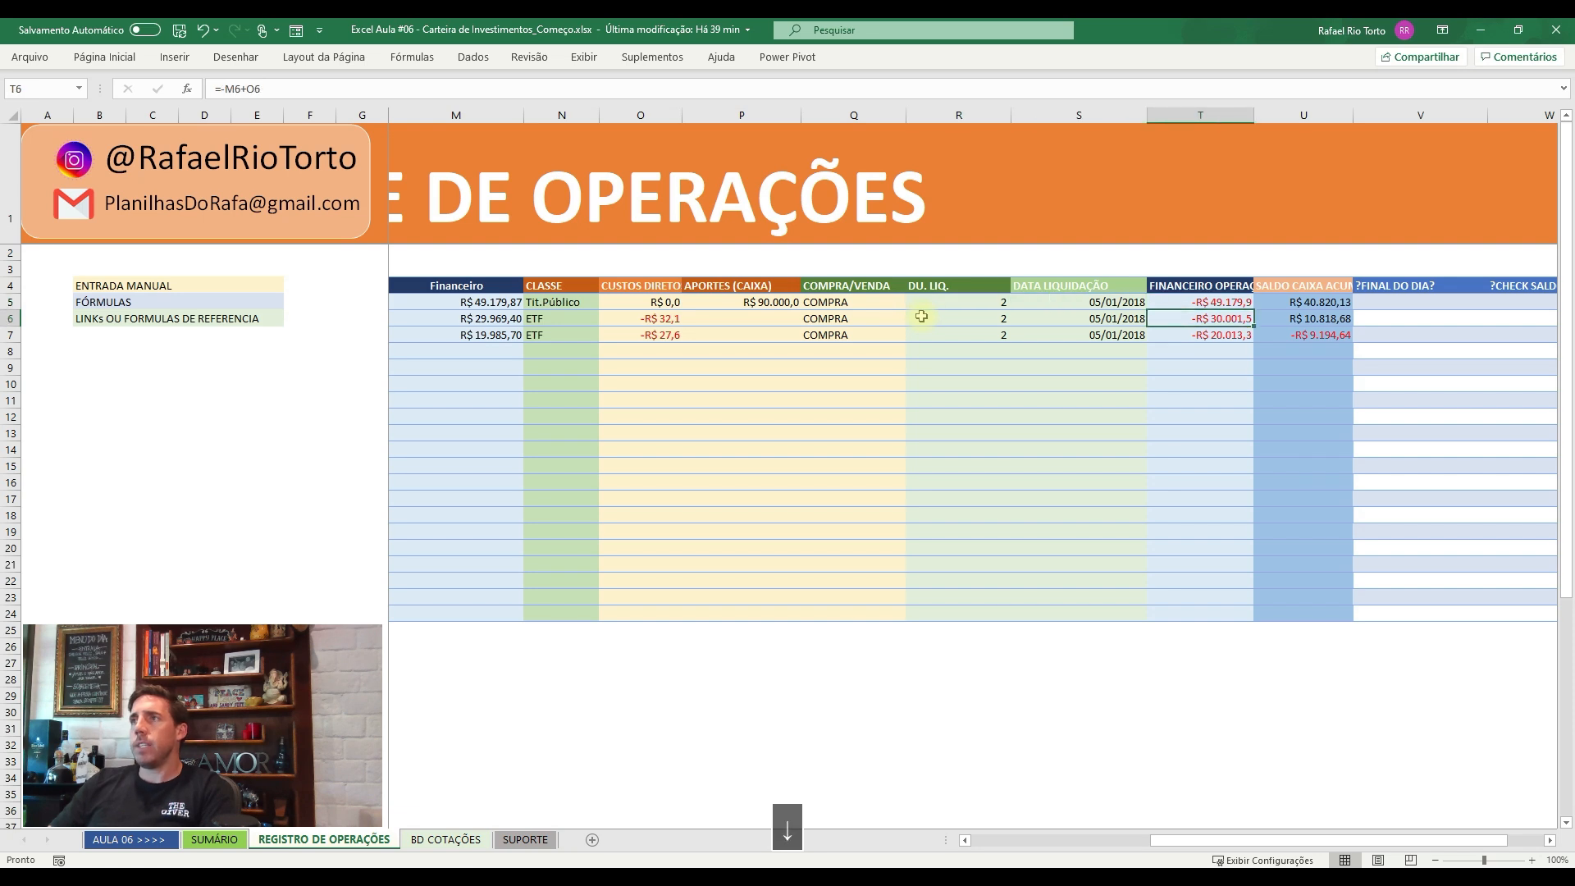
key(Right)
key(F2)
key(Escape)
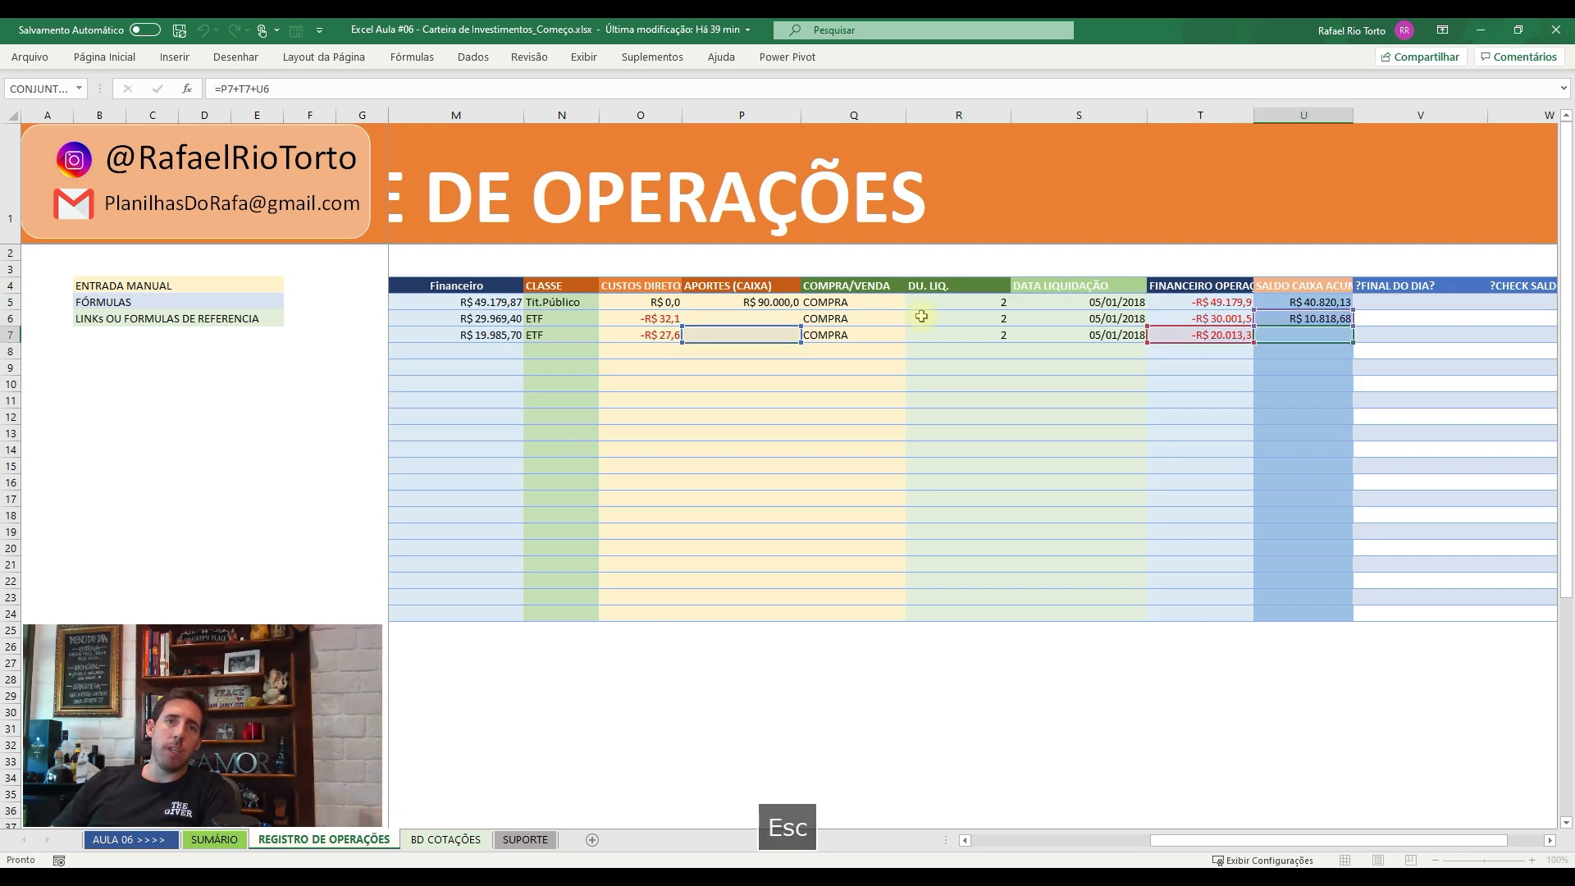
key(Right)
key(Right)
key(Right)
key(Left)
key(Left)
key(Left)
key(Up)
key(Up)
key(Right)
key(Right)
key(Right)
key(Left)
key(Left)
key(Left)
key(Left)
key(Left)
key(Left)
key(Left)
key(Left)
key(Left)
key(Left)
key(Left)
key(Left)
key(Left)
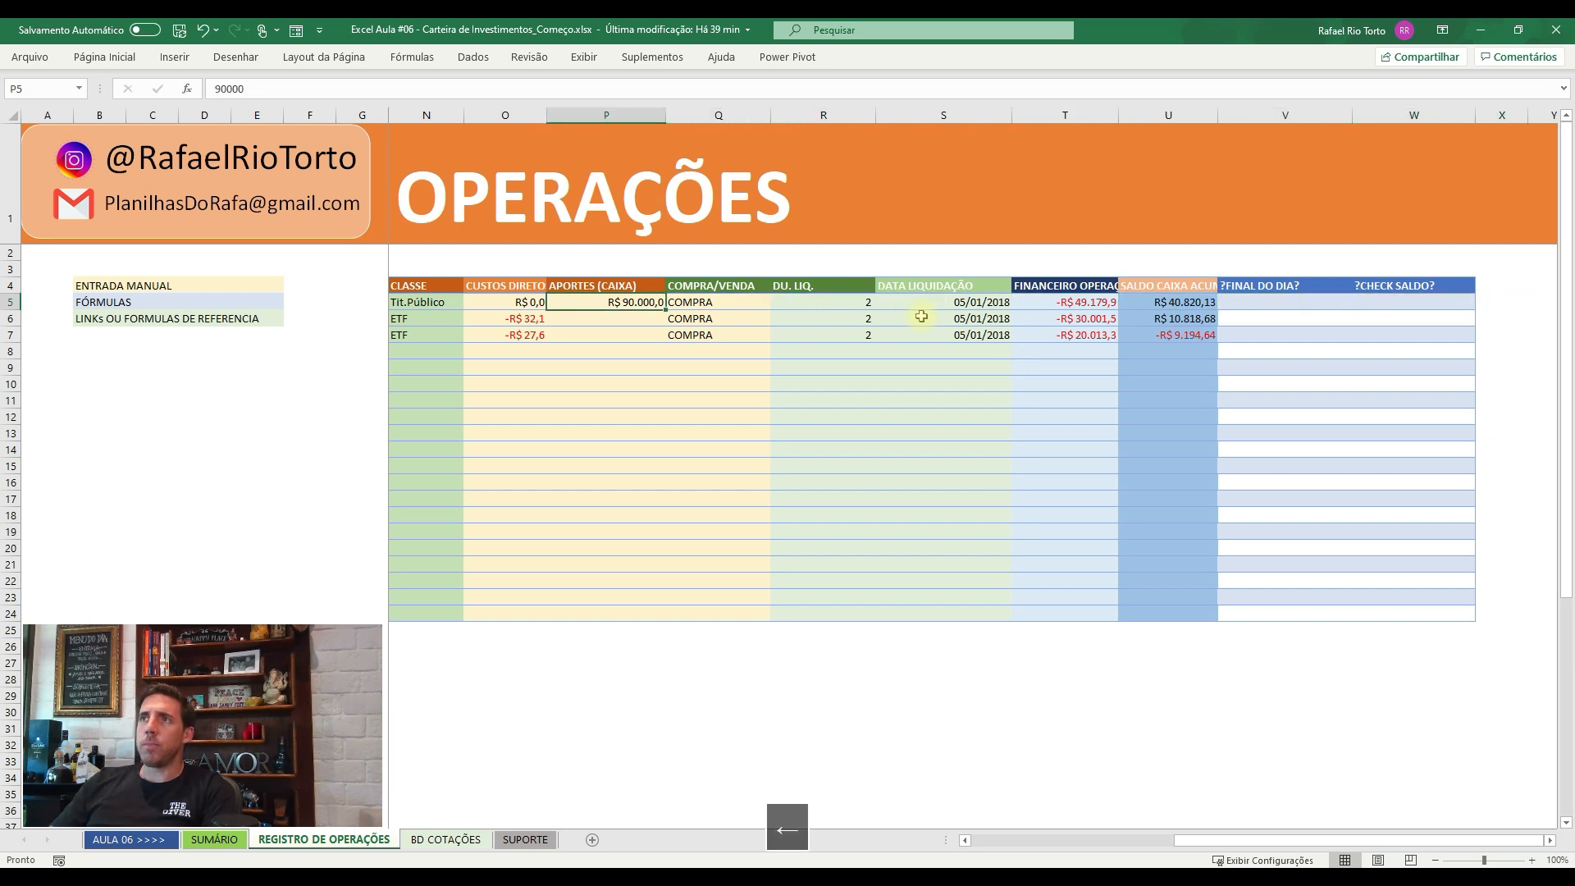
key(Right)
key(Right)
key(Right)
key(Right)
key(Right)
key(Right)
key(Right)
key(Right)
key(Right)
key(Right)
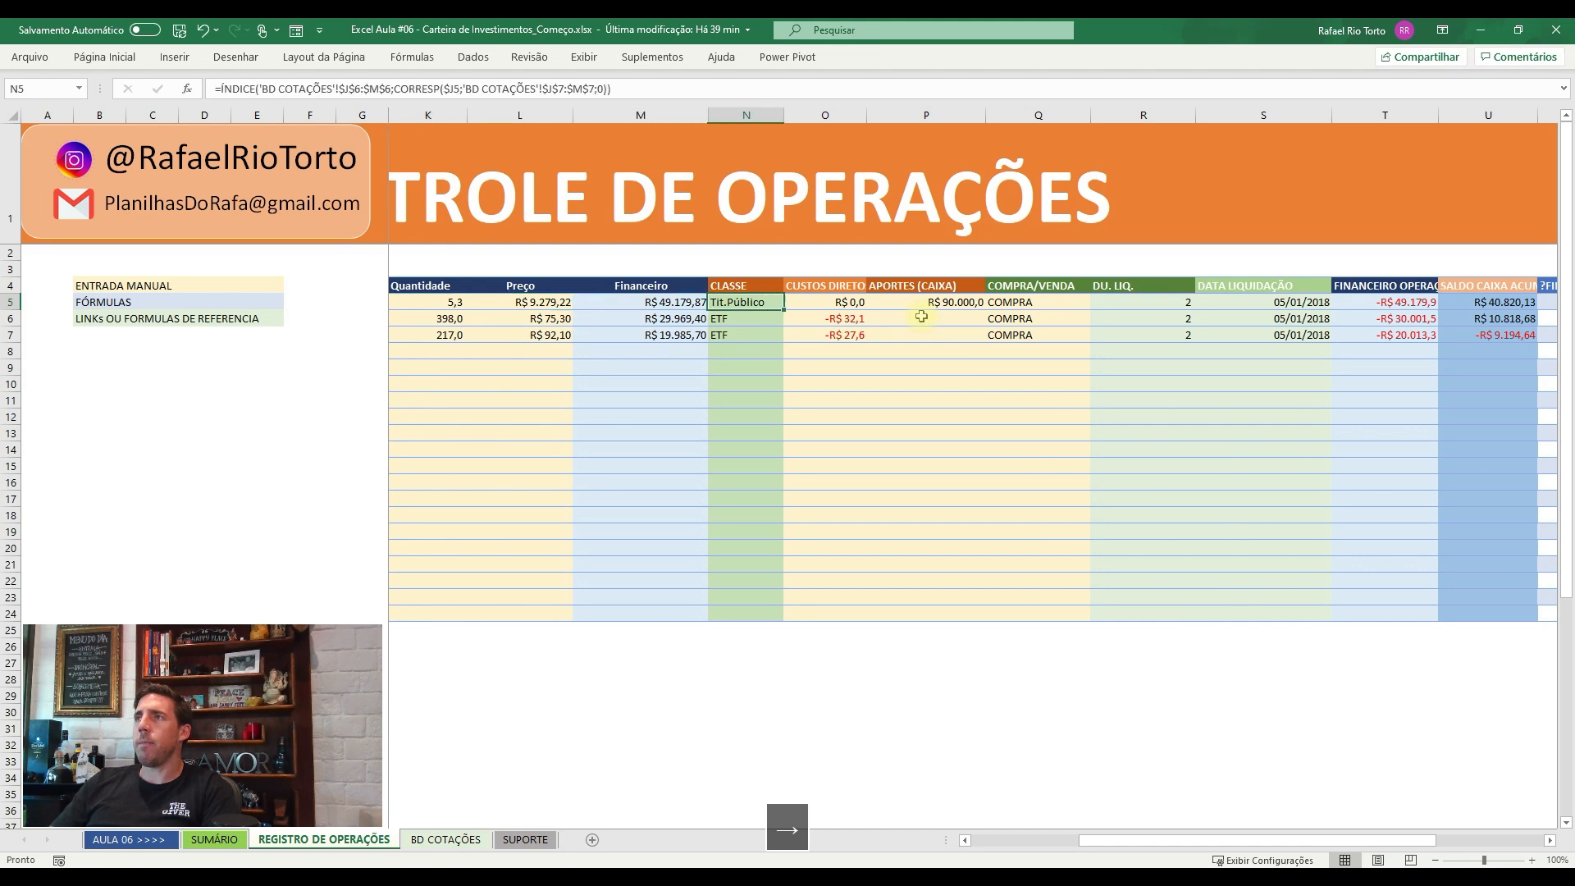
- Review the first operation's cells across row 5 of the operations register
key(Left)
key(Left)
key(Left)
key(Left)
key(Left)
key(Left)
key(Left)
key(Left)
key(Left)
key(Left)
key(Left)
key(Left)
key(Left)
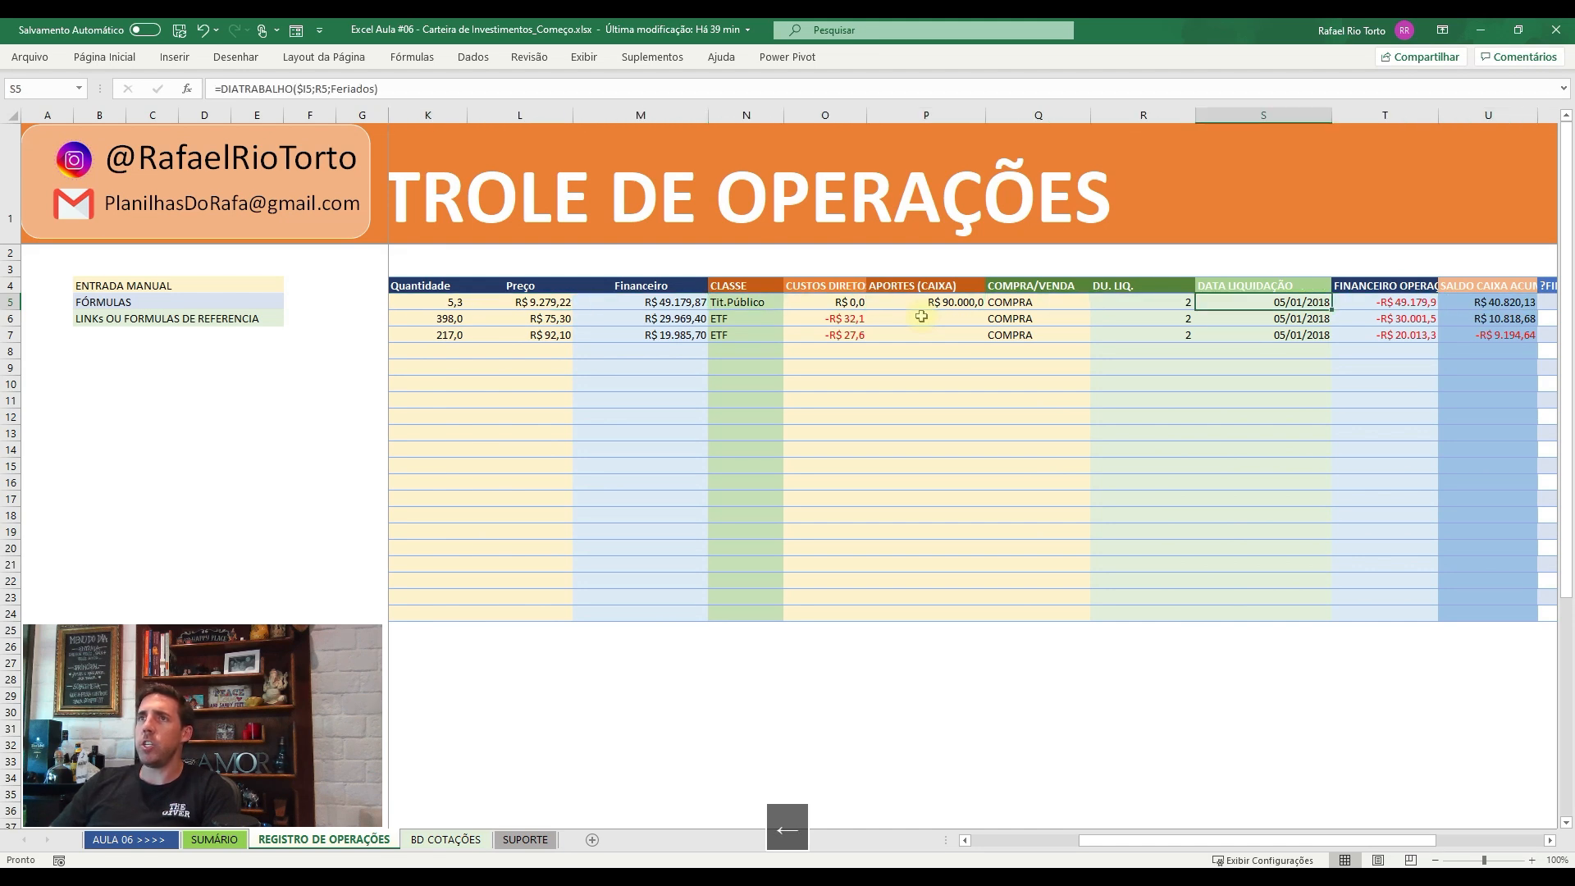
key(Right)
key(Right)
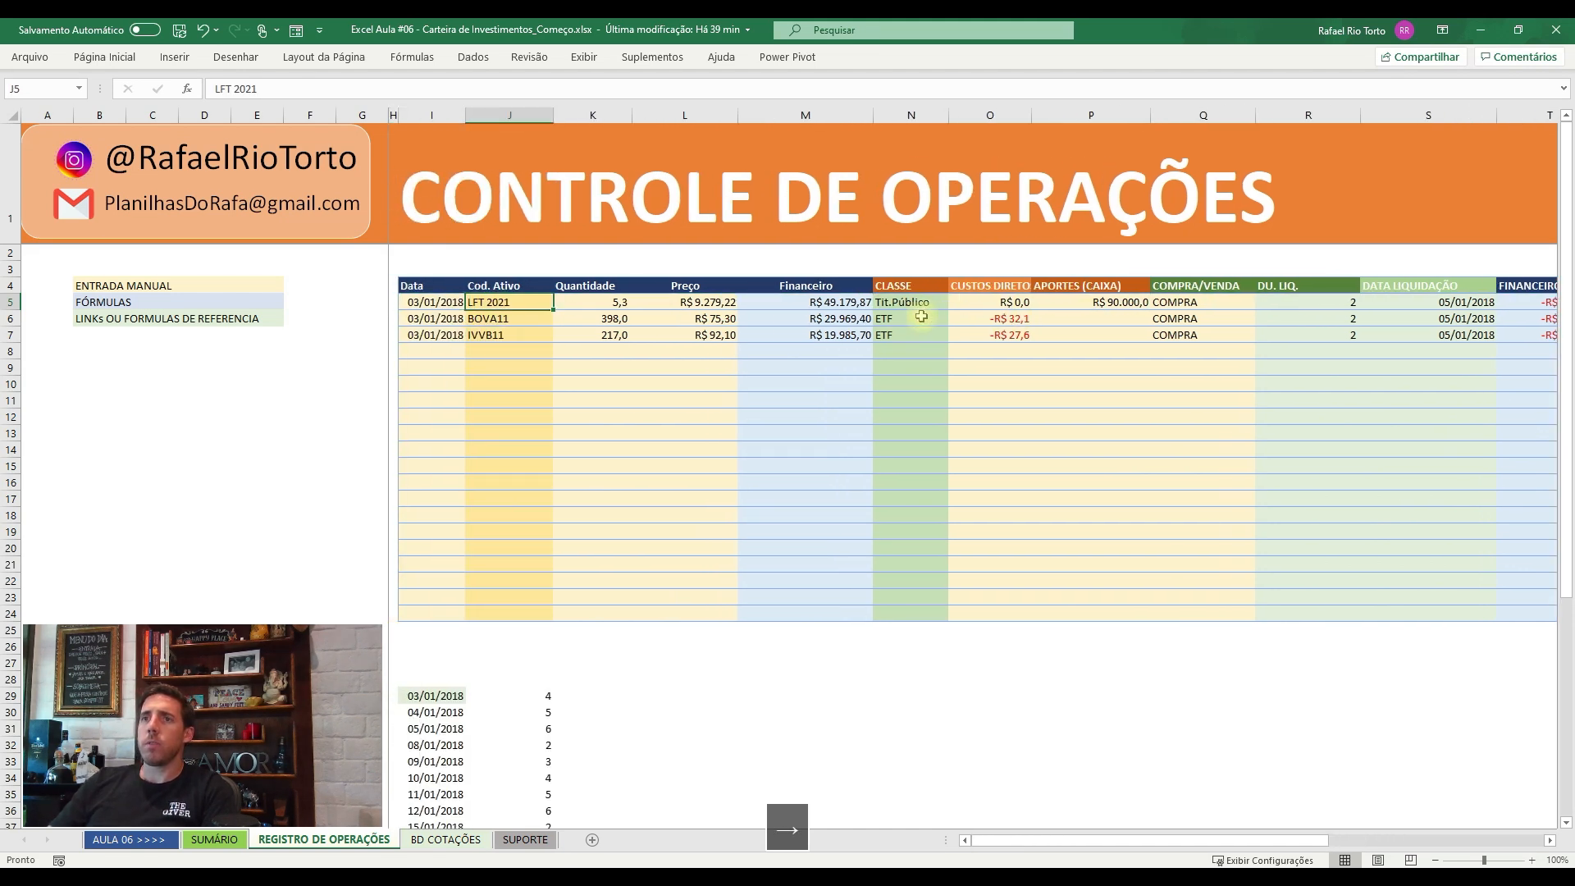
- Examine the position table on the SUMÁRIO sheet, checking the LFT 2021 row and the reference date
click(214, 839)
click(608, 394)
click(663, 384)
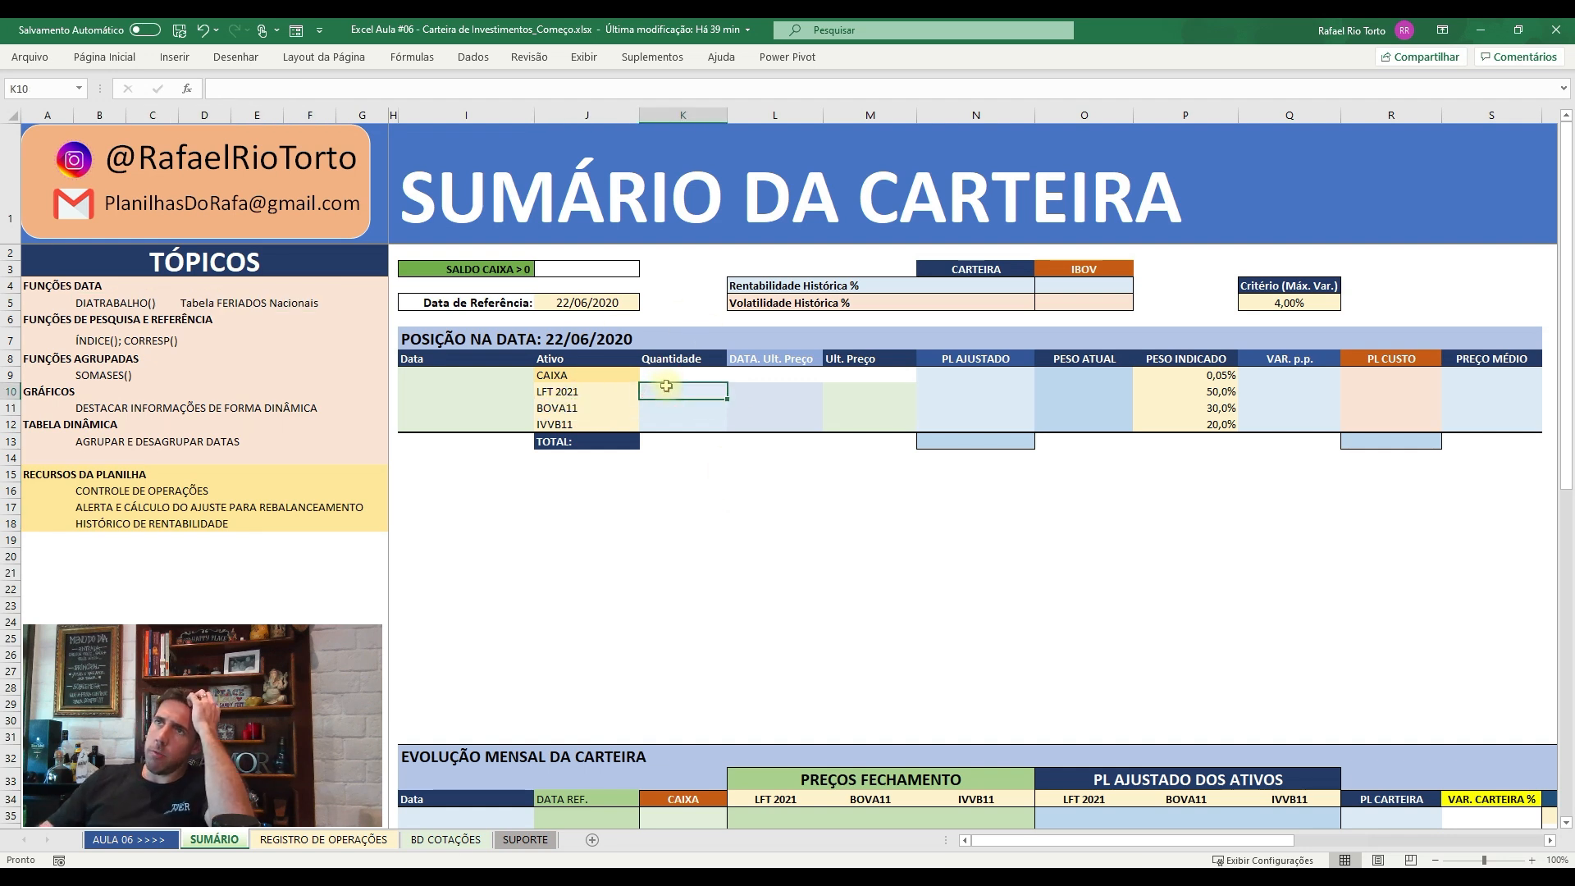
key(Left)
key(Right)
key(Right)
key(Left)
key(Left)
key(Left)
key(Right)
key(Right)
key(Left)
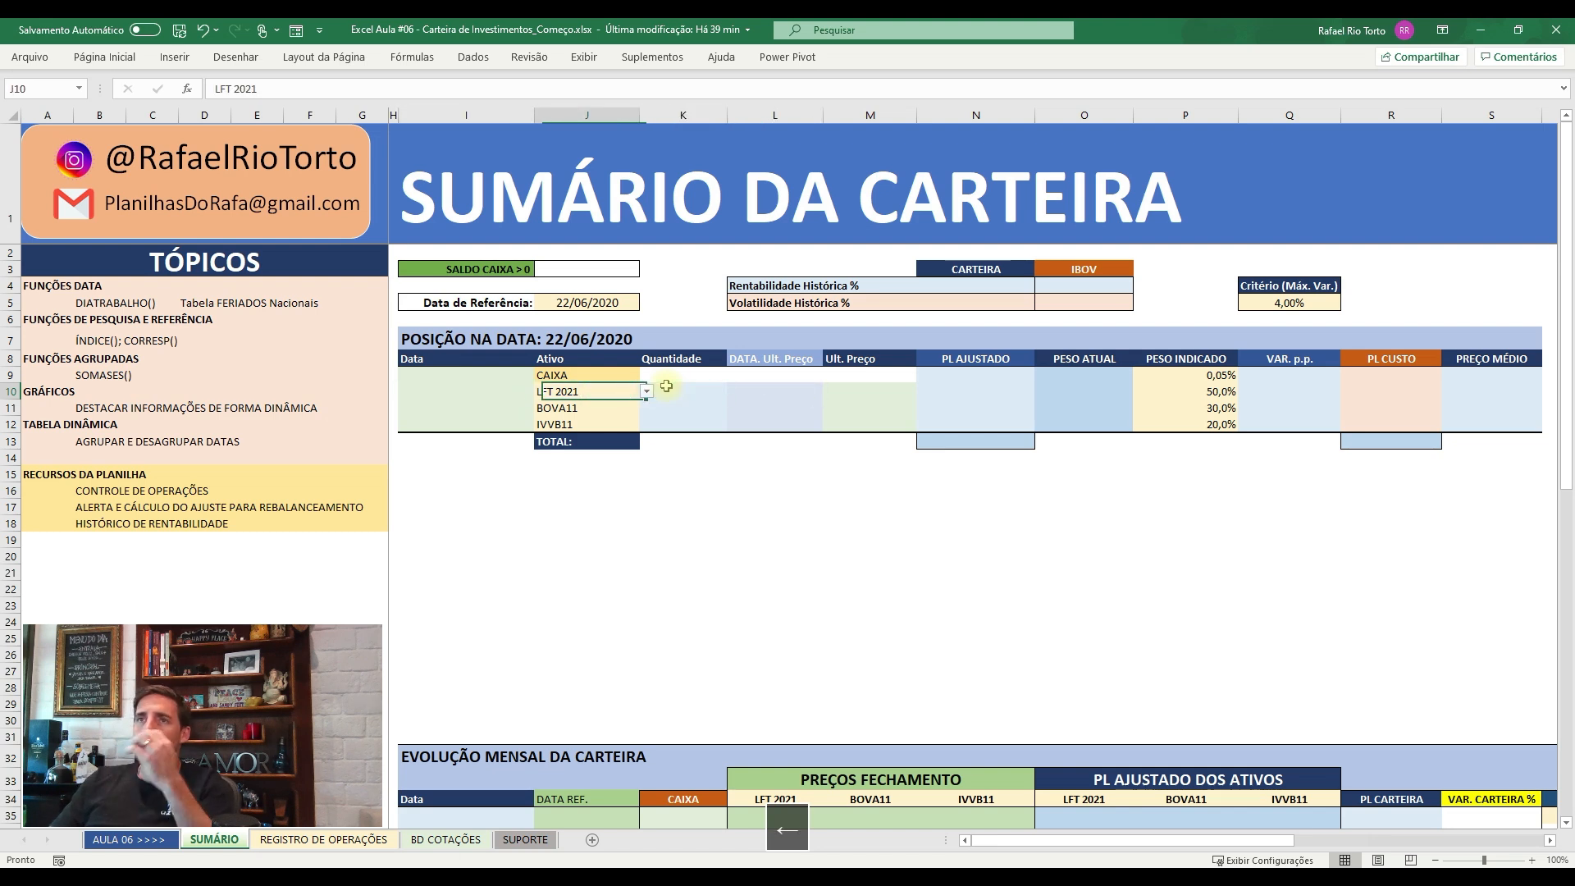
key(Up)
key(Up)
key(Up)
key(Up)
key(Up)
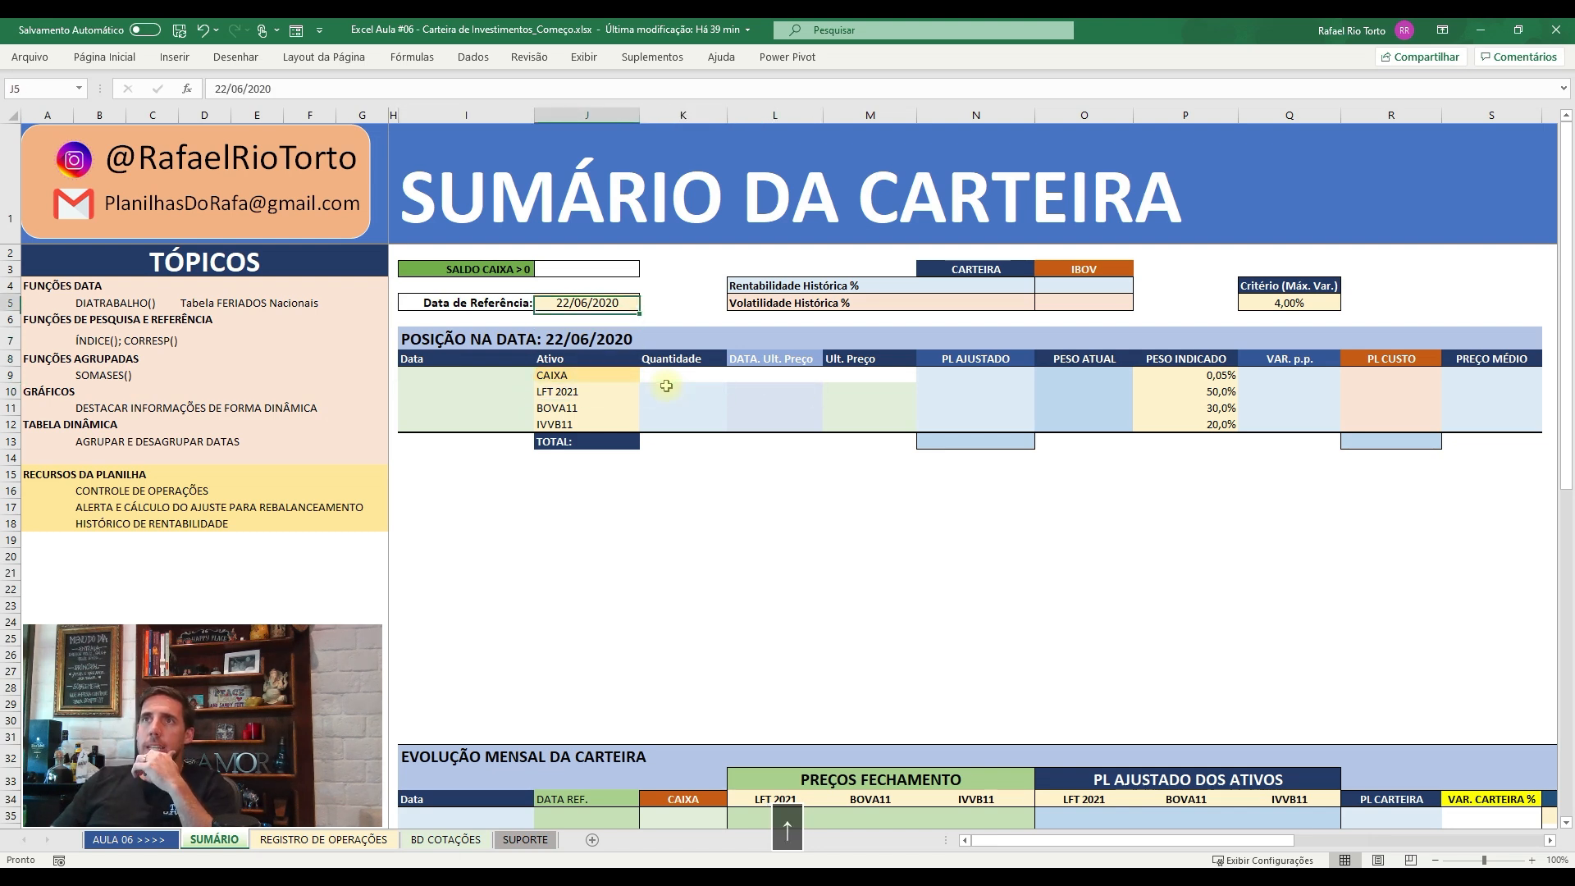
- Look through the SUPORTE sheet and the operation dates in the register, then return to the LFT 2021 quantity cell in SUMÁRIO
key(ctrl+Page_Down)
key(ctrl+Page_Down)
key(ctrl+Page_Down)
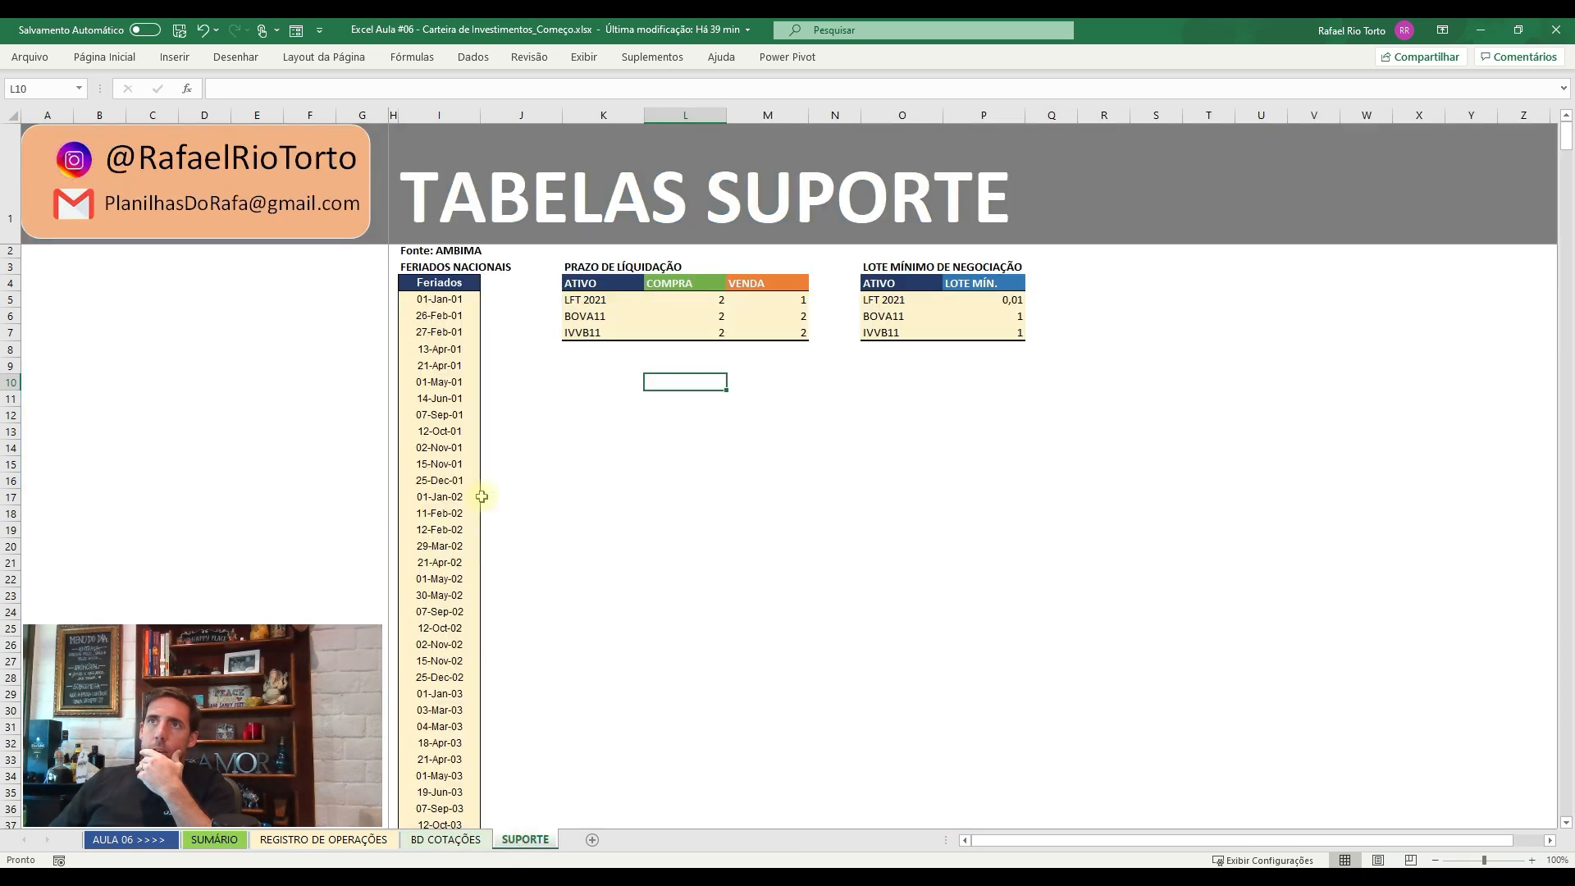
click(427, 839)
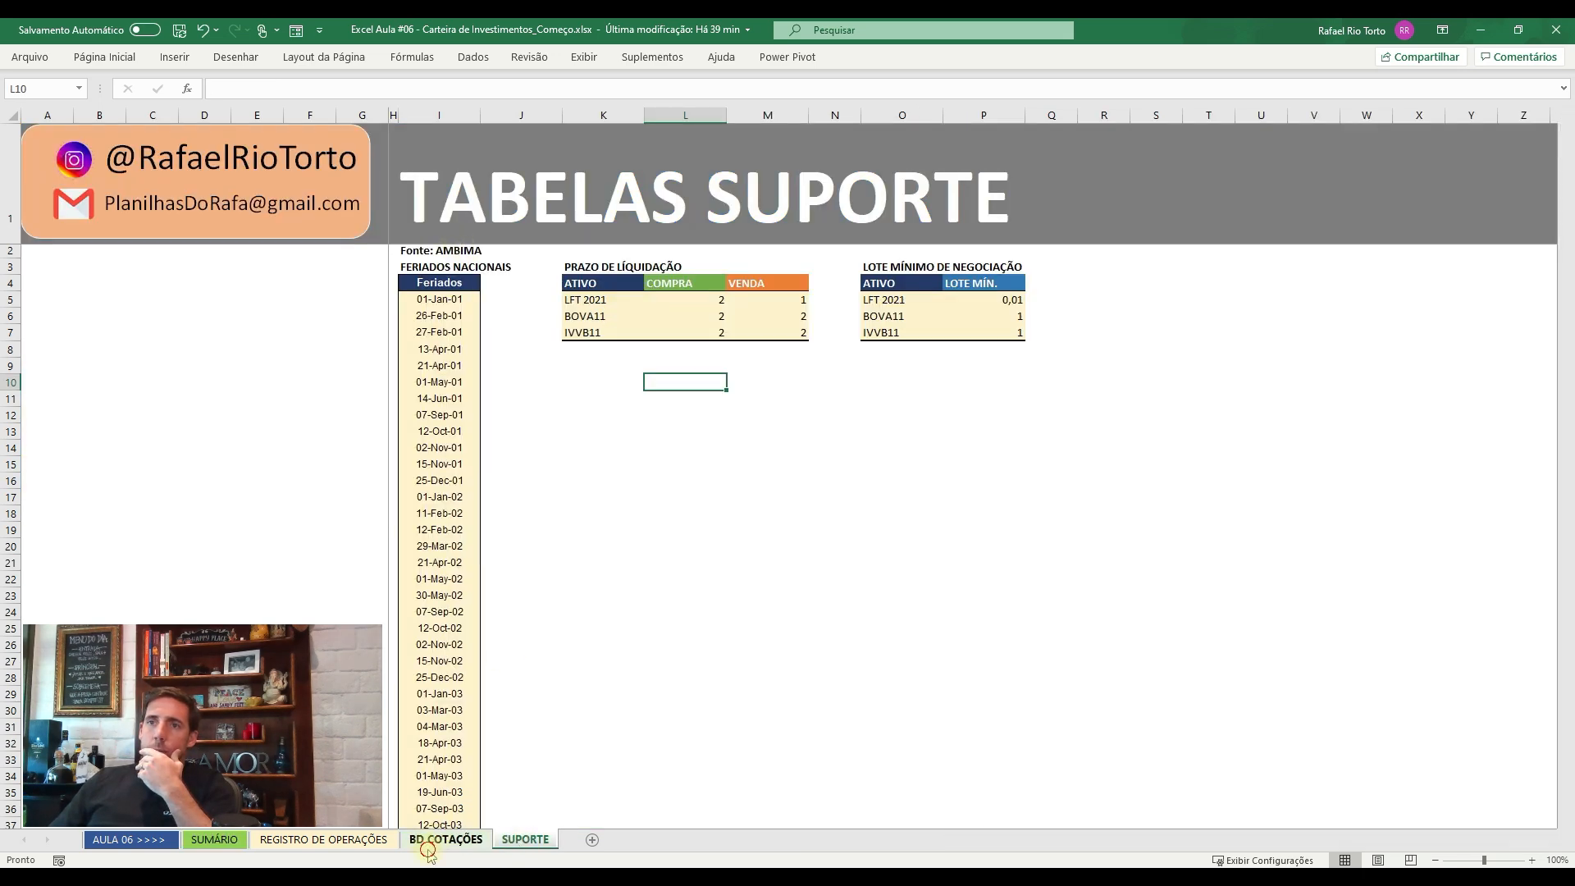
click(307, 840)
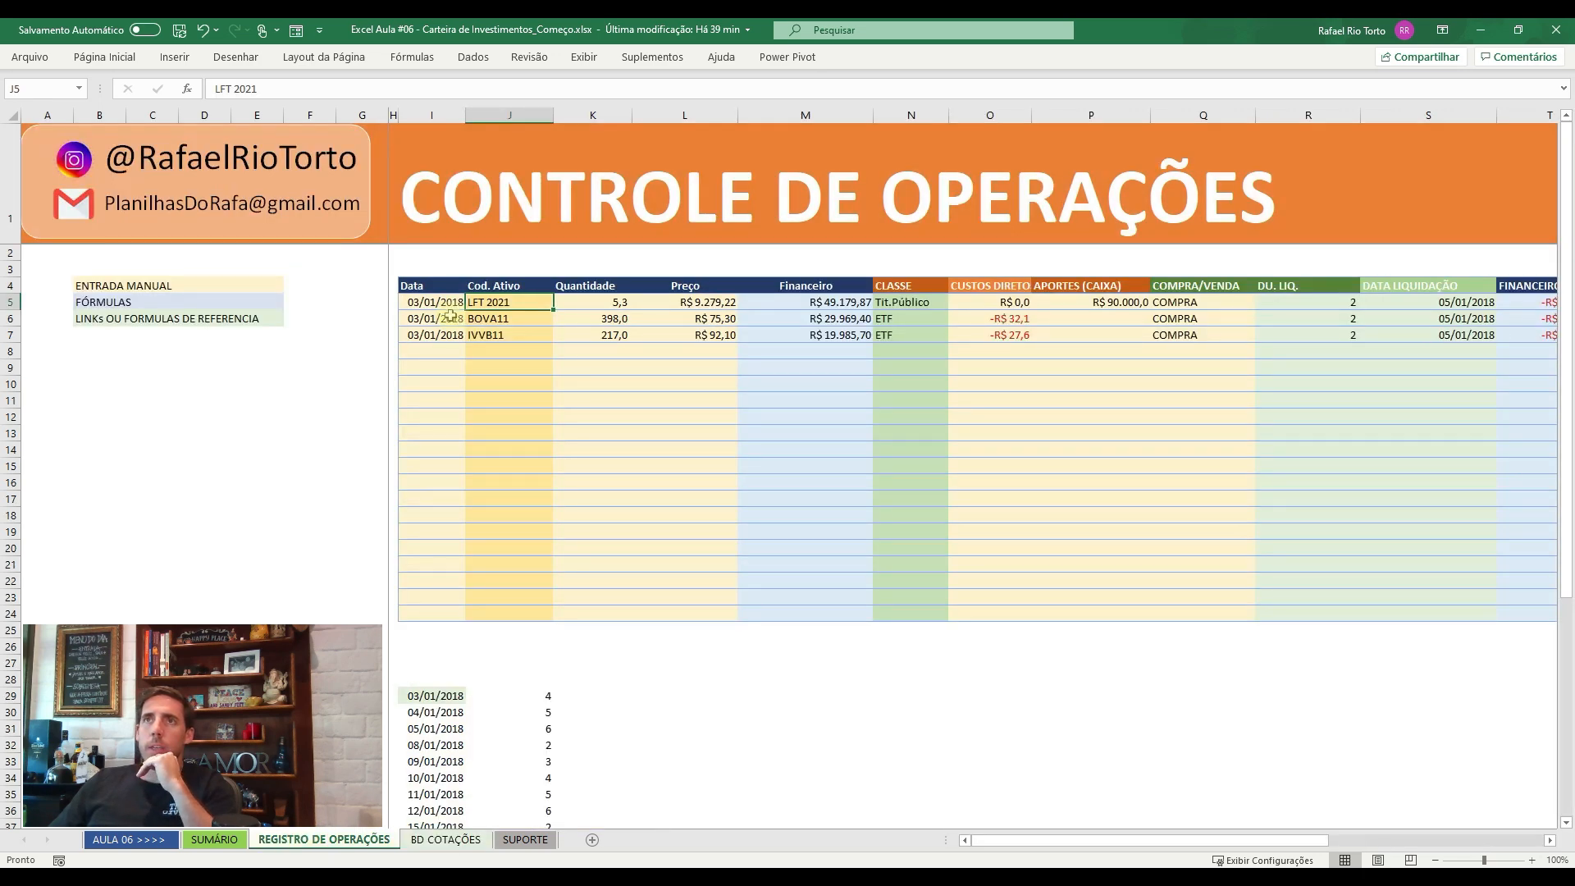
drag(423, 304, 415, 343)
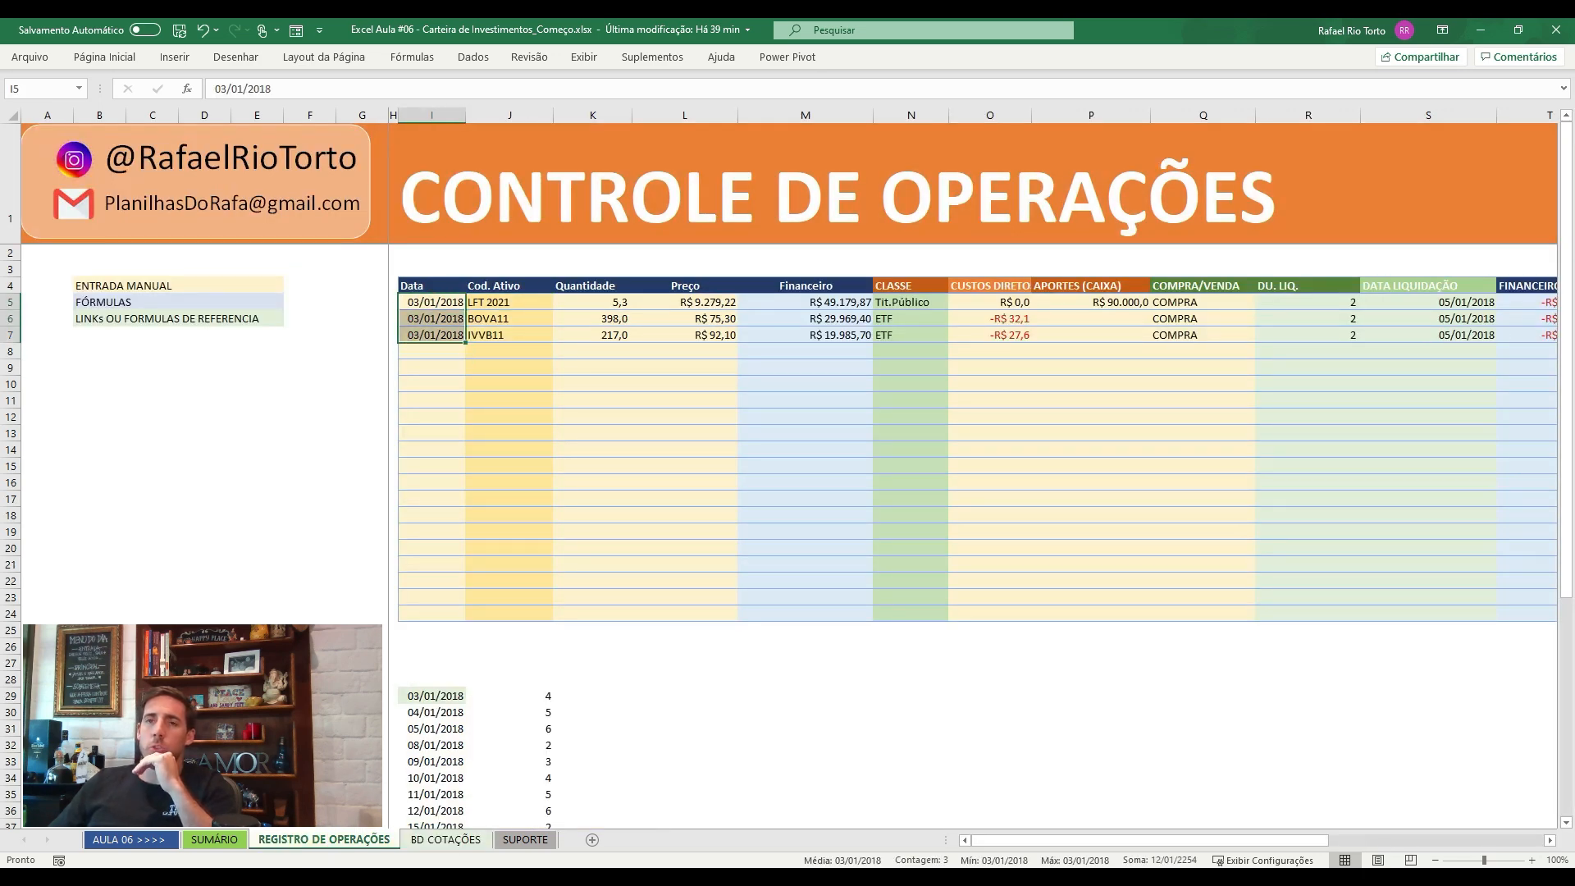
click(236, 844)
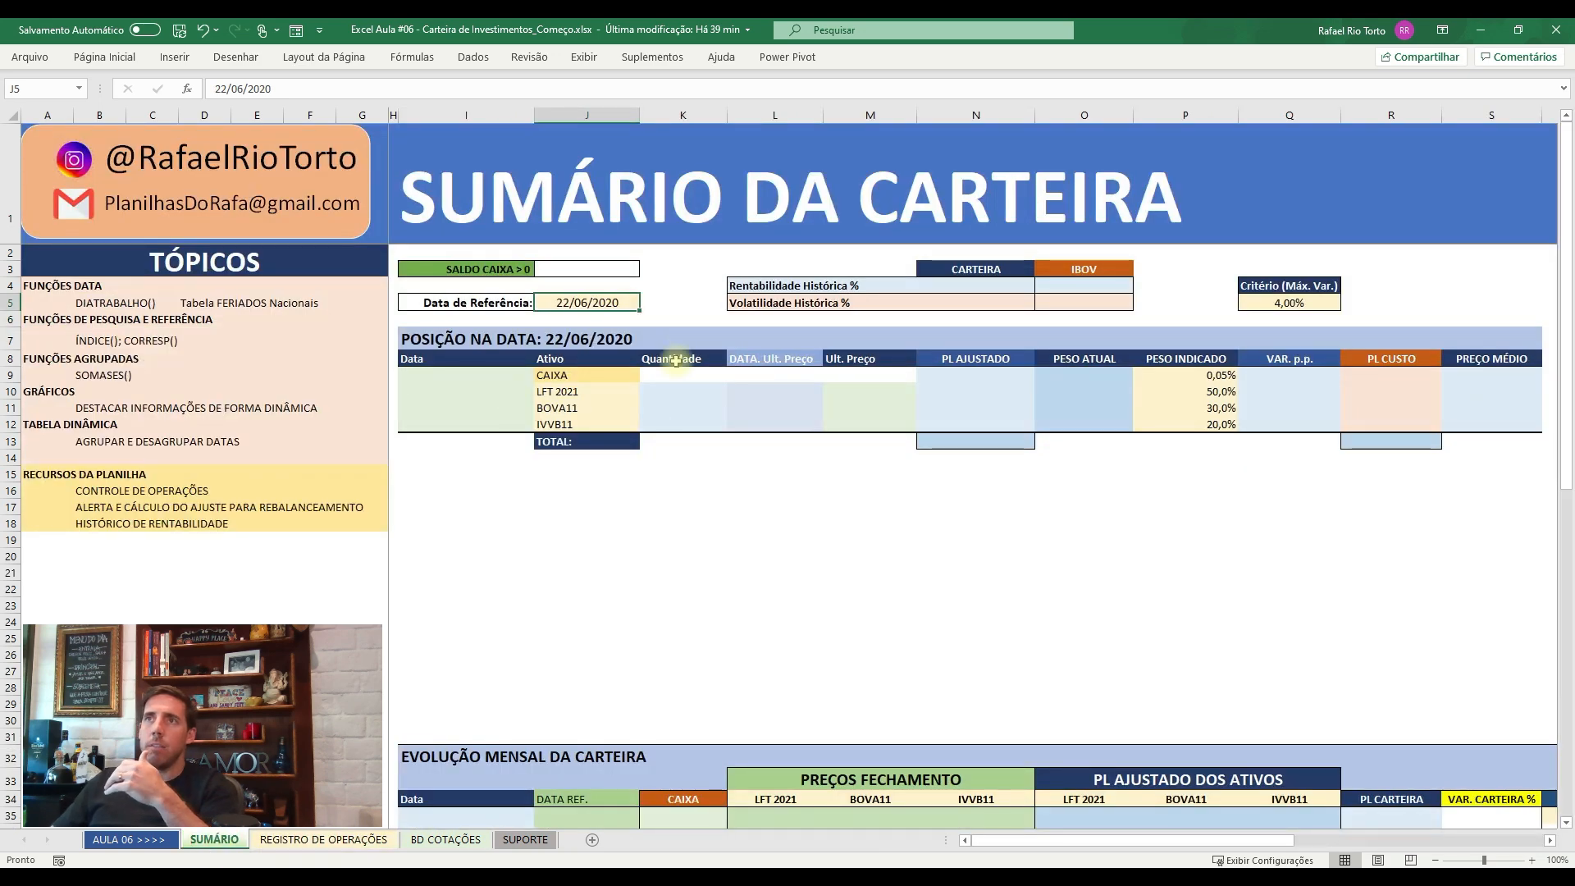
mouse_move(677, 392)
mouse_down()
mouse_move(674, 450)
mouse_move(671, 386)
mouse_up()
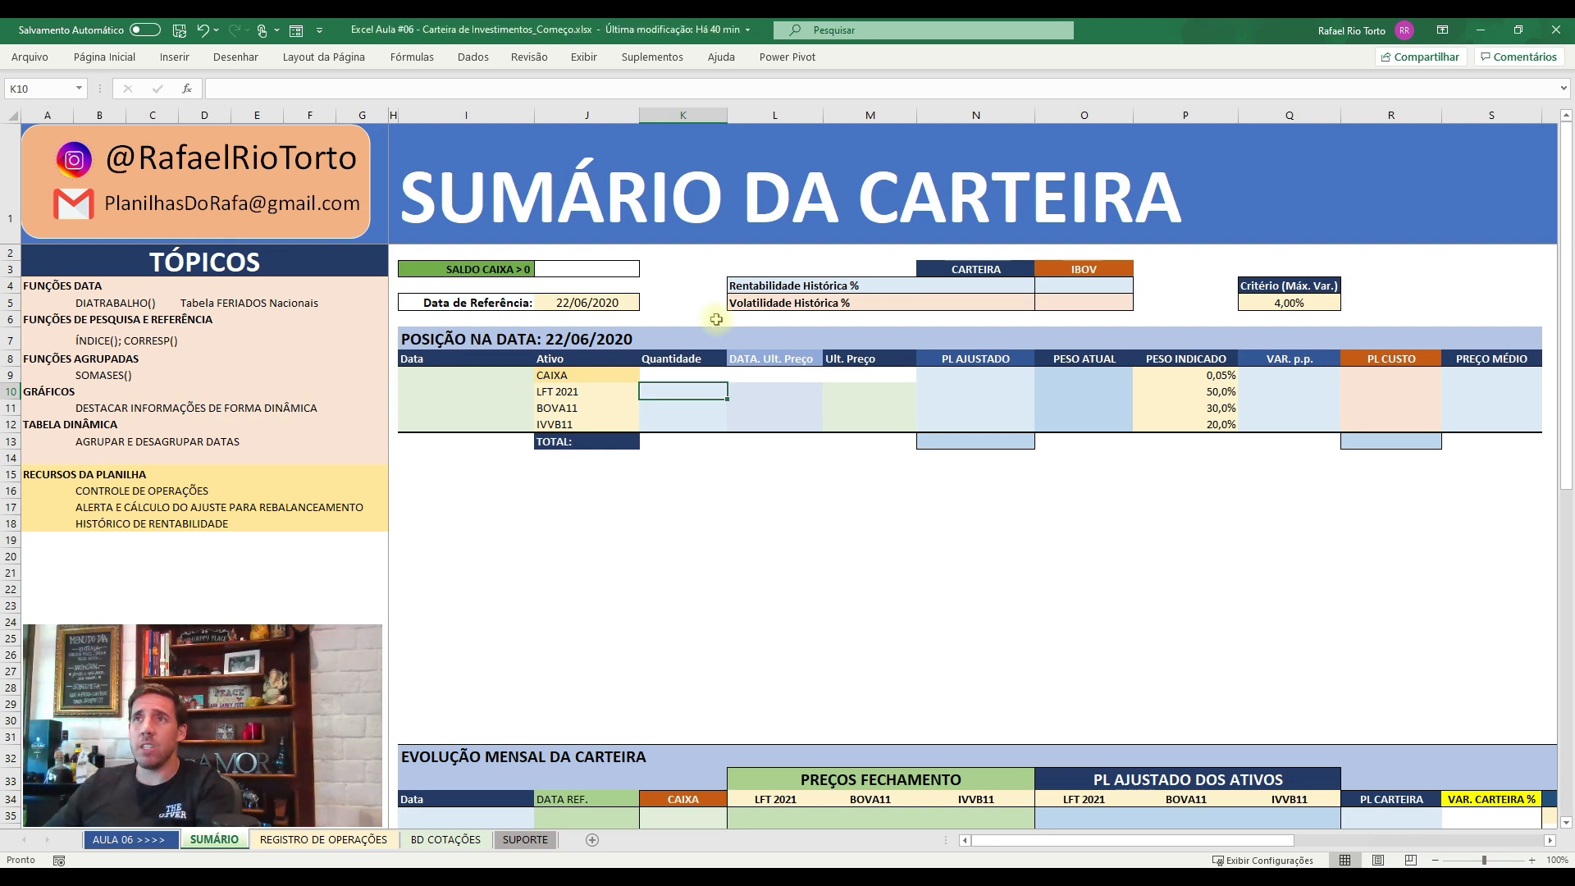
- Link the CAIXA date in I9 to the reference date with the absolute formula =$J$5
click(632, 302)
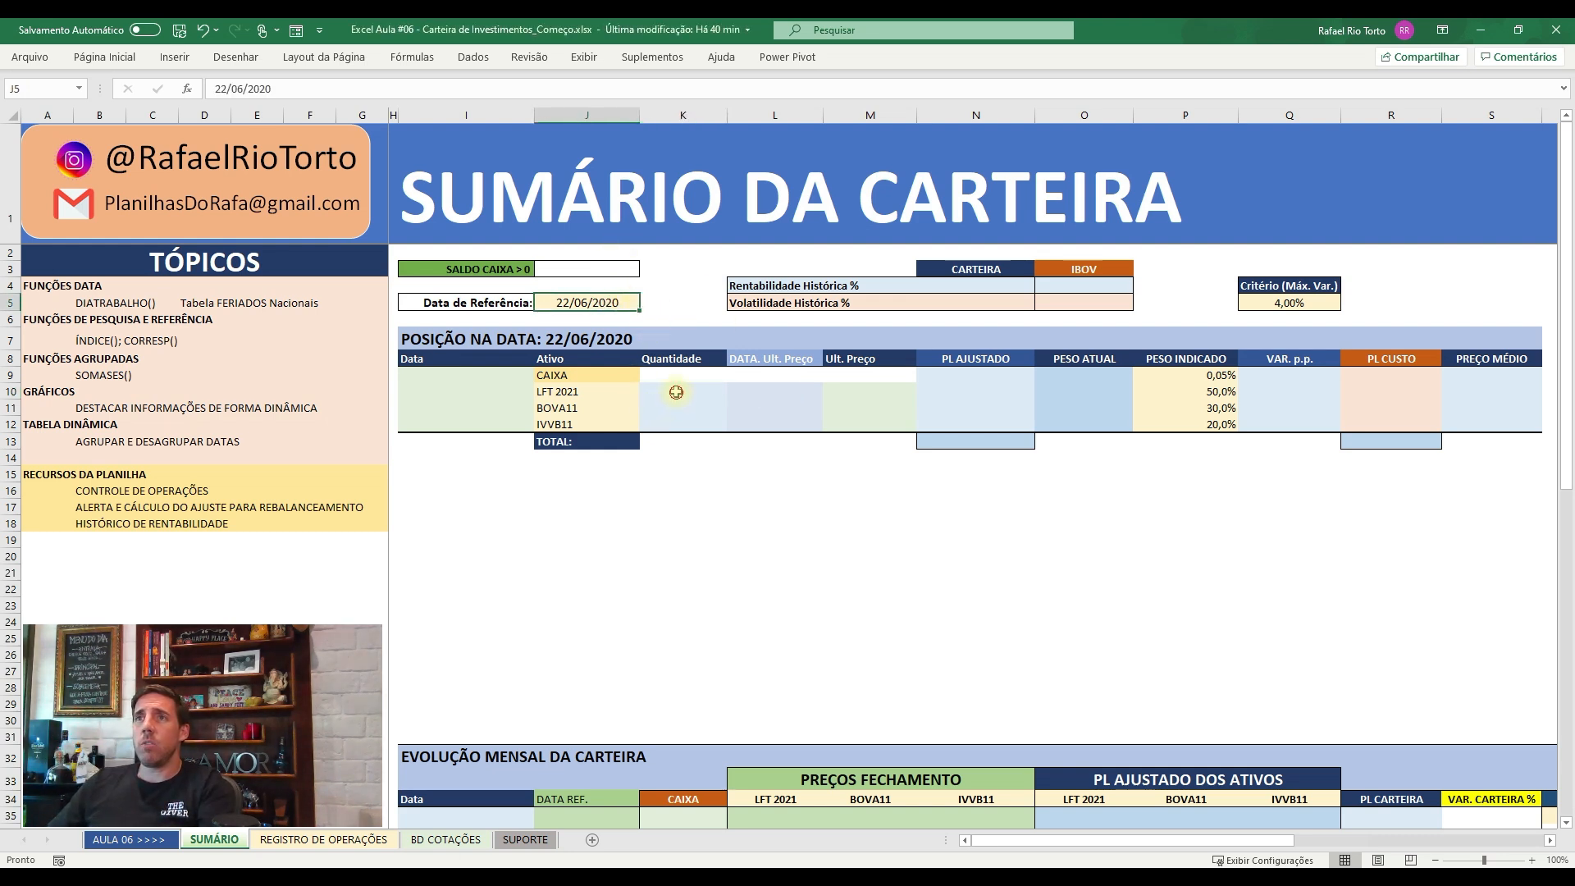
click(468, 375)
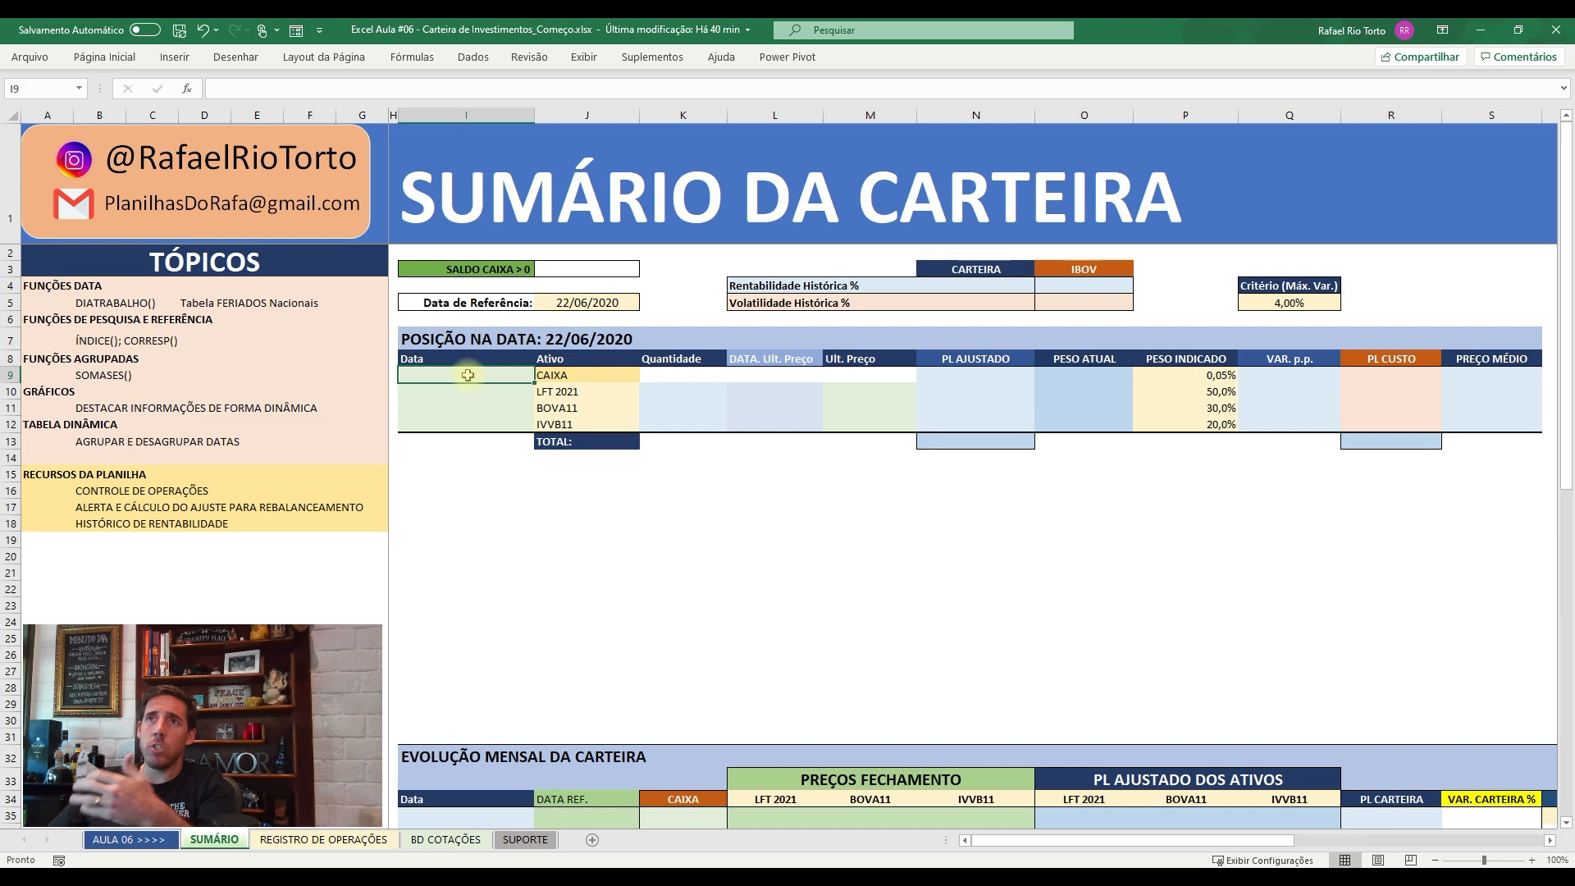
text(=)
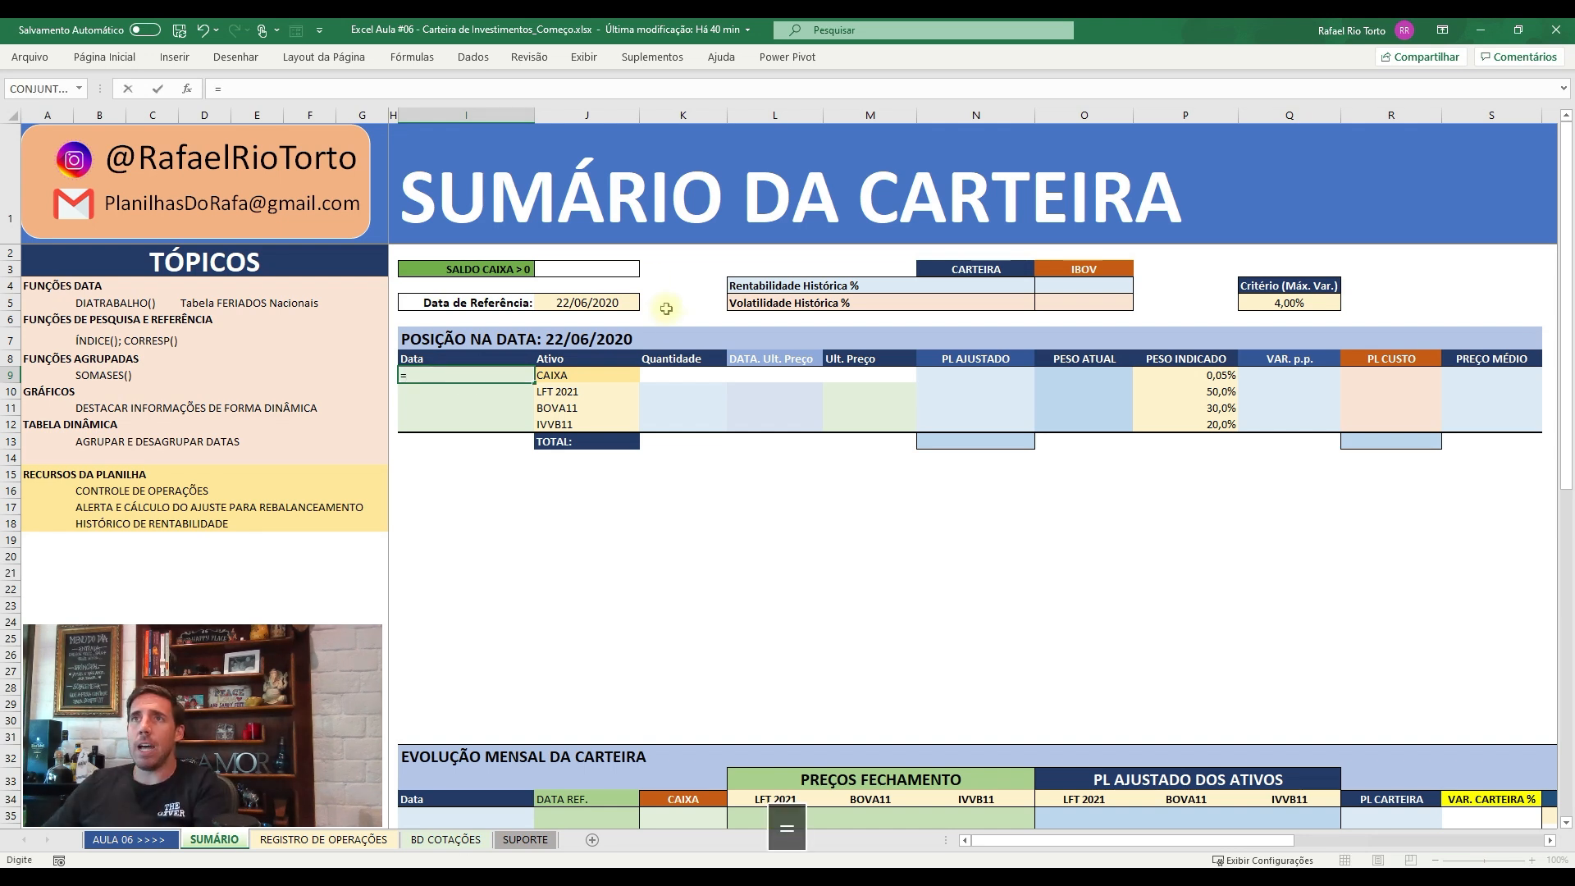
click(632, 304)
key(F4)
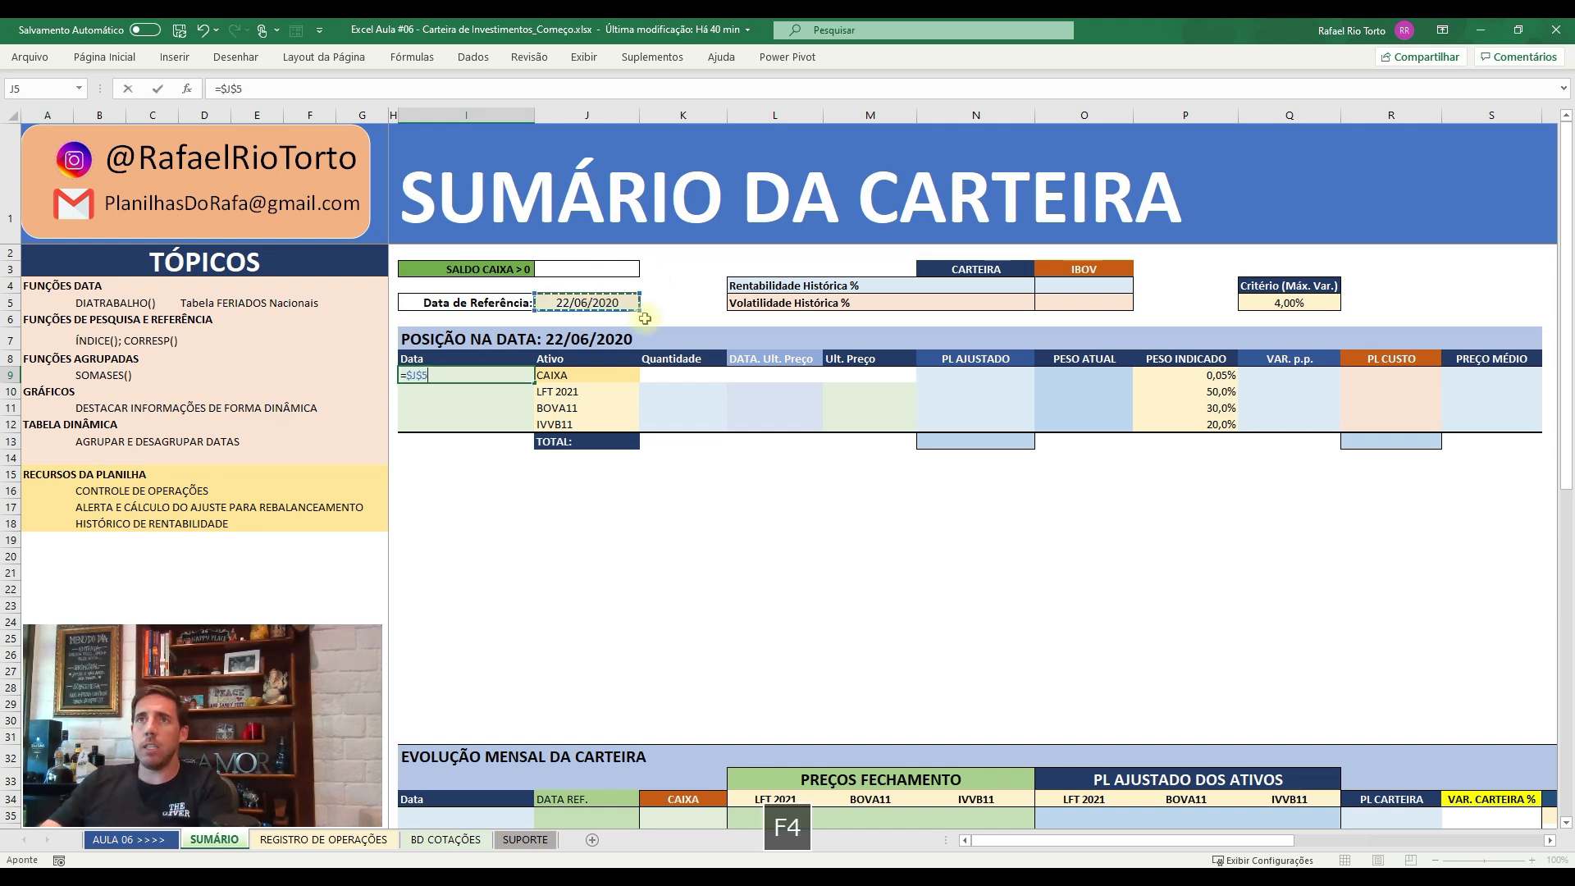
key(Return)
key(Up)
- Copy the date formula from I9 and paste only formulas over I9:I12
key(ctrl+c)
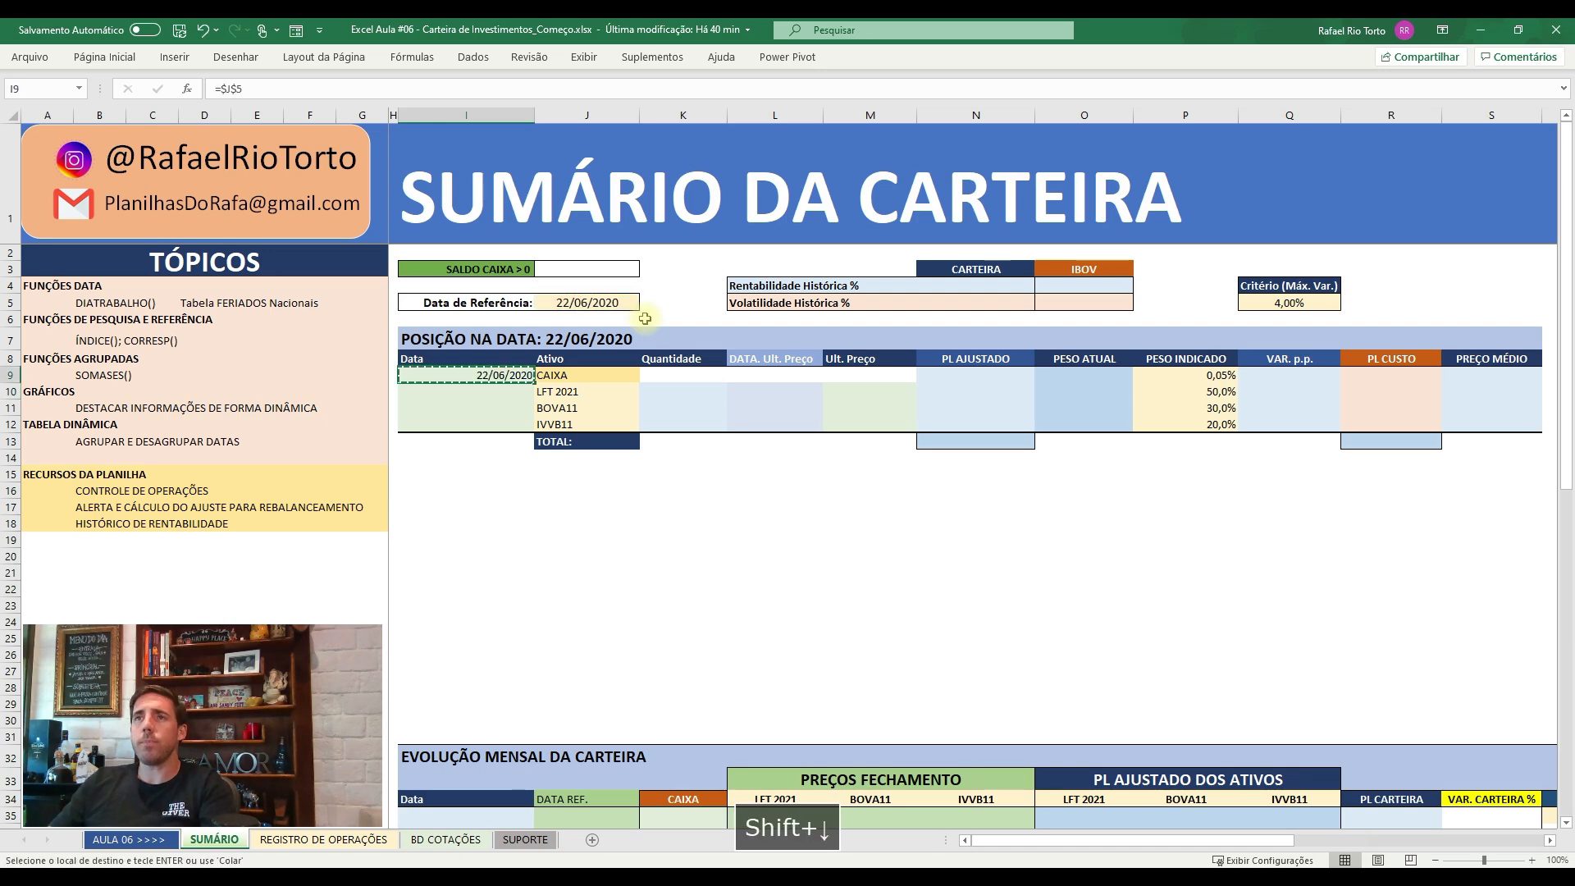
key(shift+Down)
key(shift+Down)
key(shift+Down)
key(ctrl+alt+v)
key(f)
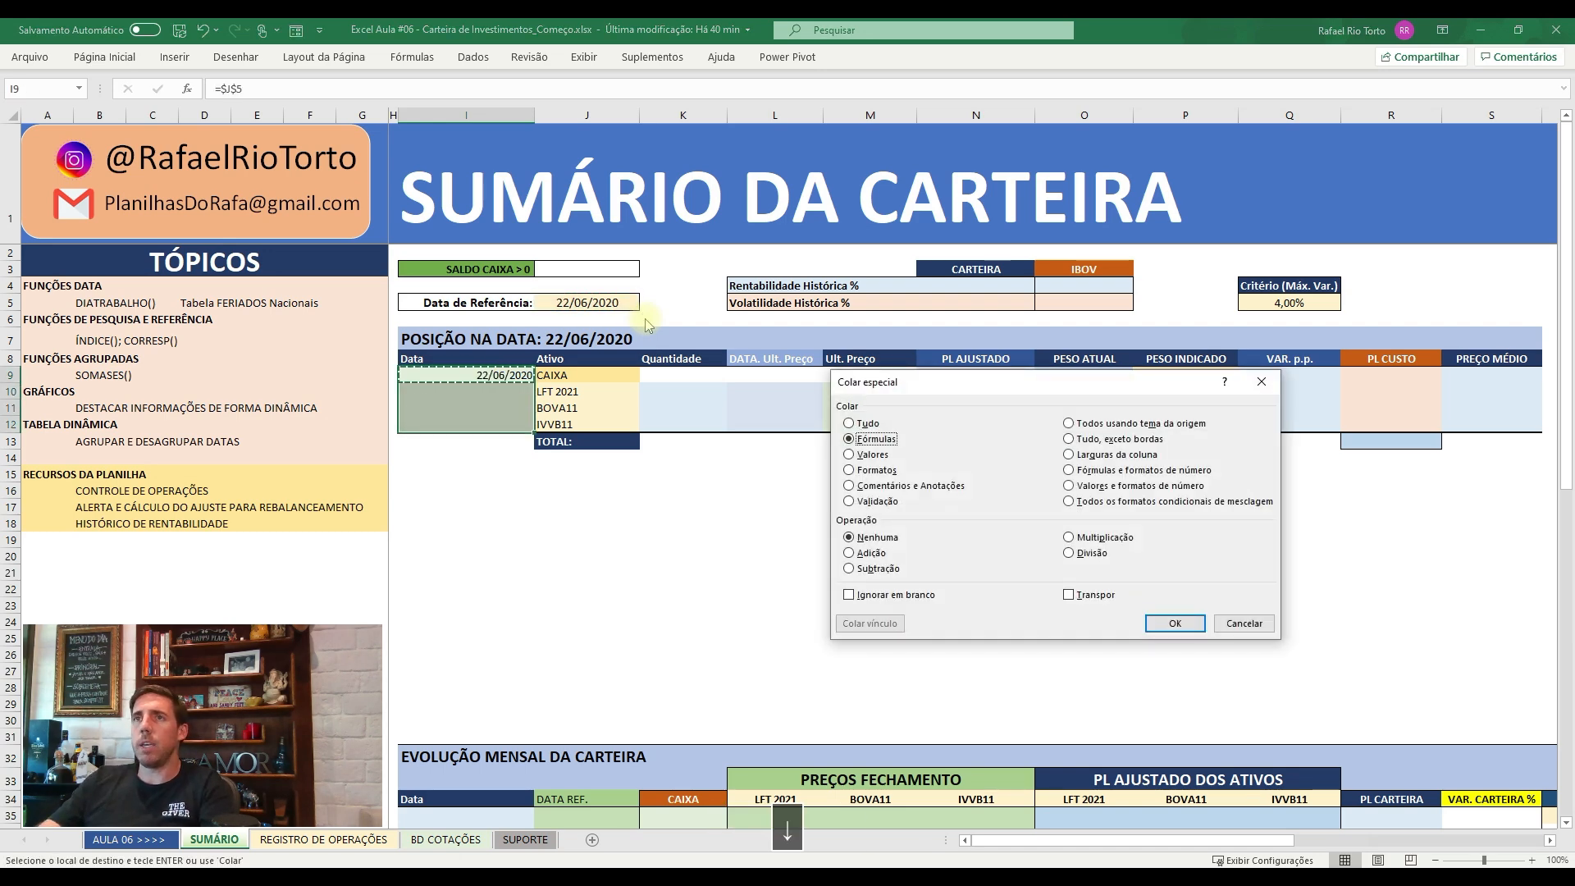
key(Return)
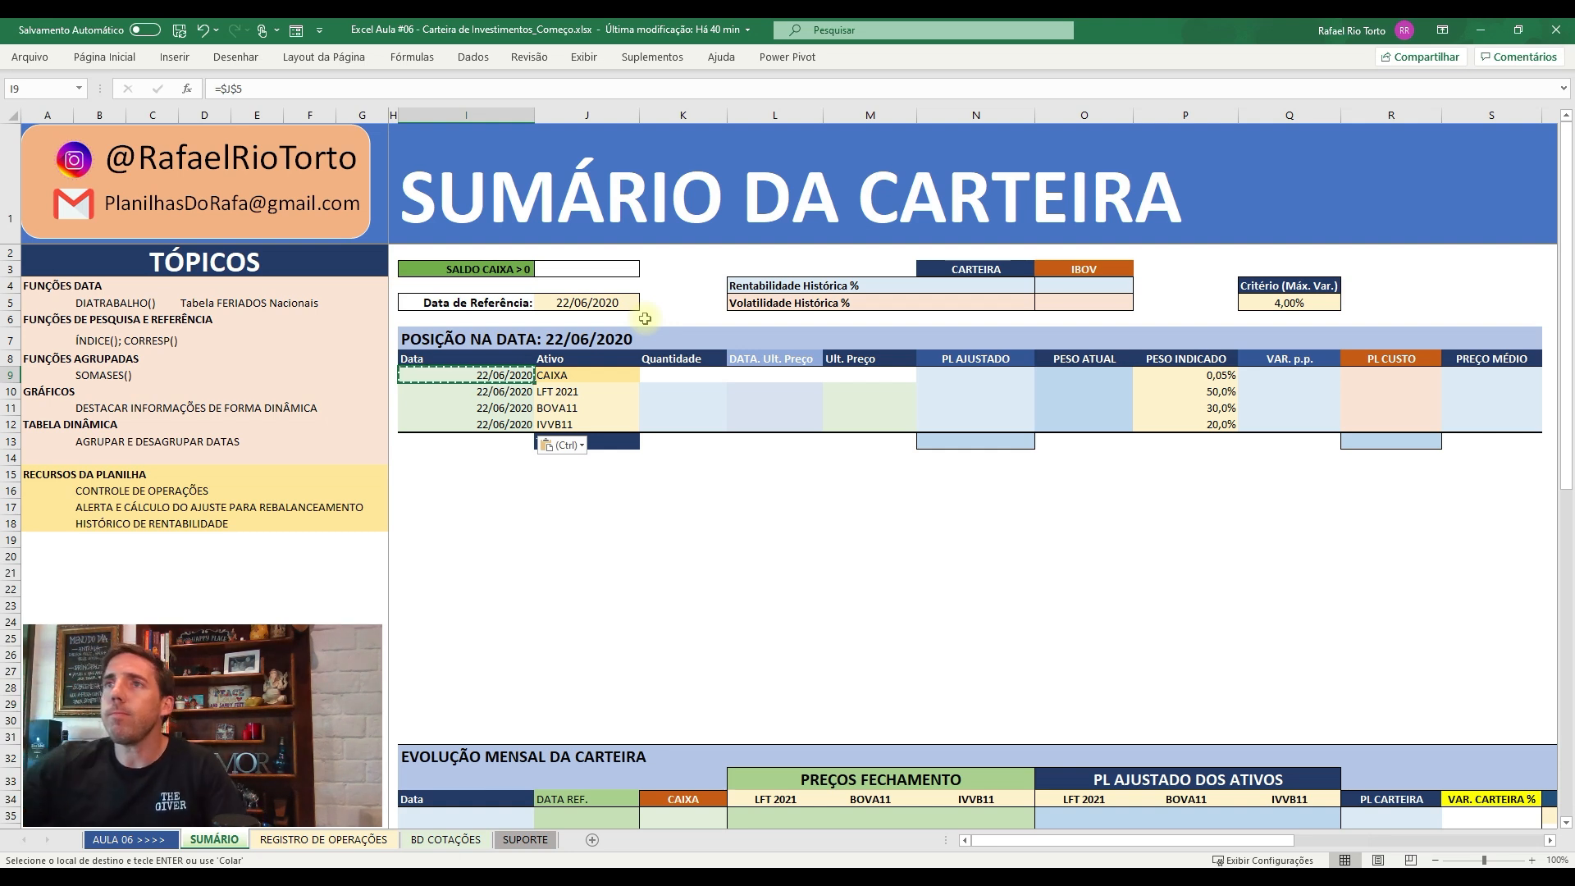
- Begin a SOMASES formula in K10 for the LFT 2021 quantity
key(Right)
key(Right)
key(Down)
key(Left)
key(Right)
key(Escape)
key(Right)
key(Left)
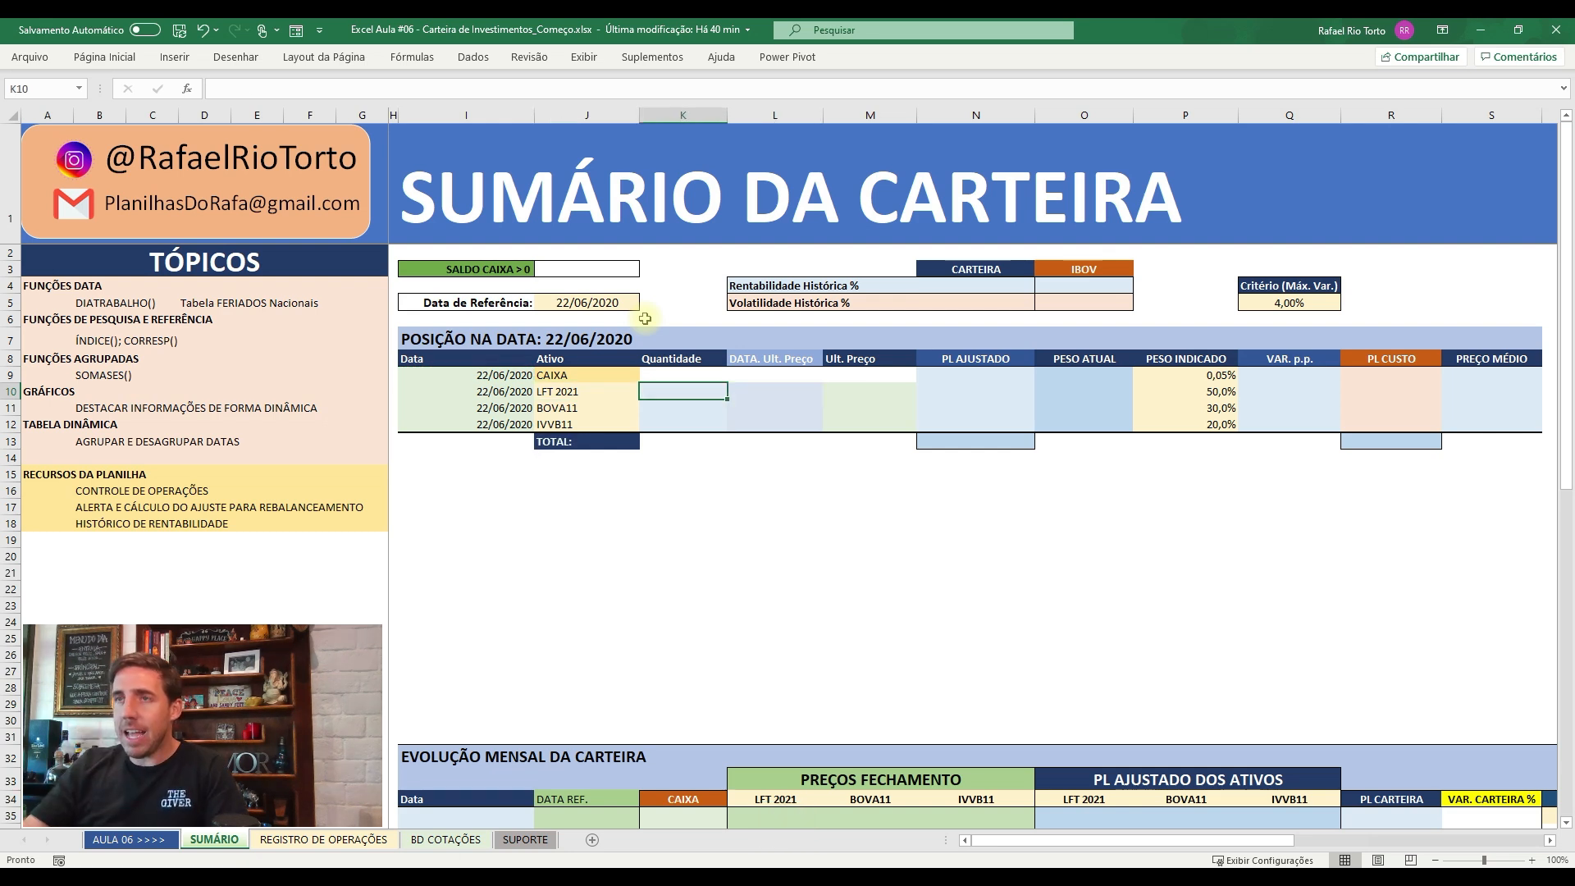
text(=SE)
key(shift+BackSpace)
text(OS)
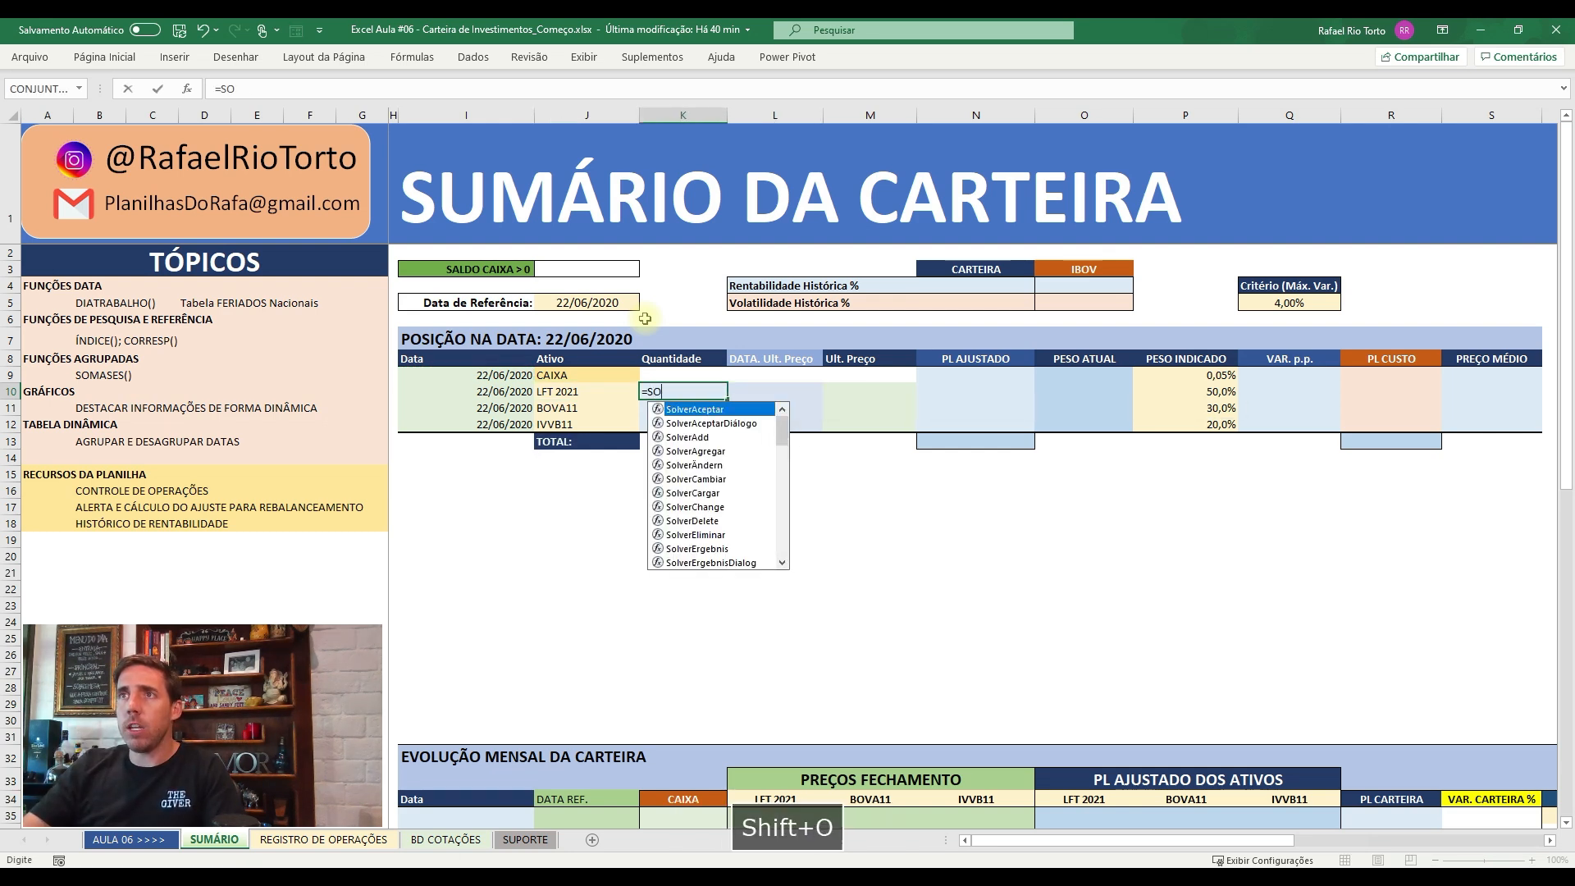
key(shift+BackSpace)
text(MA)
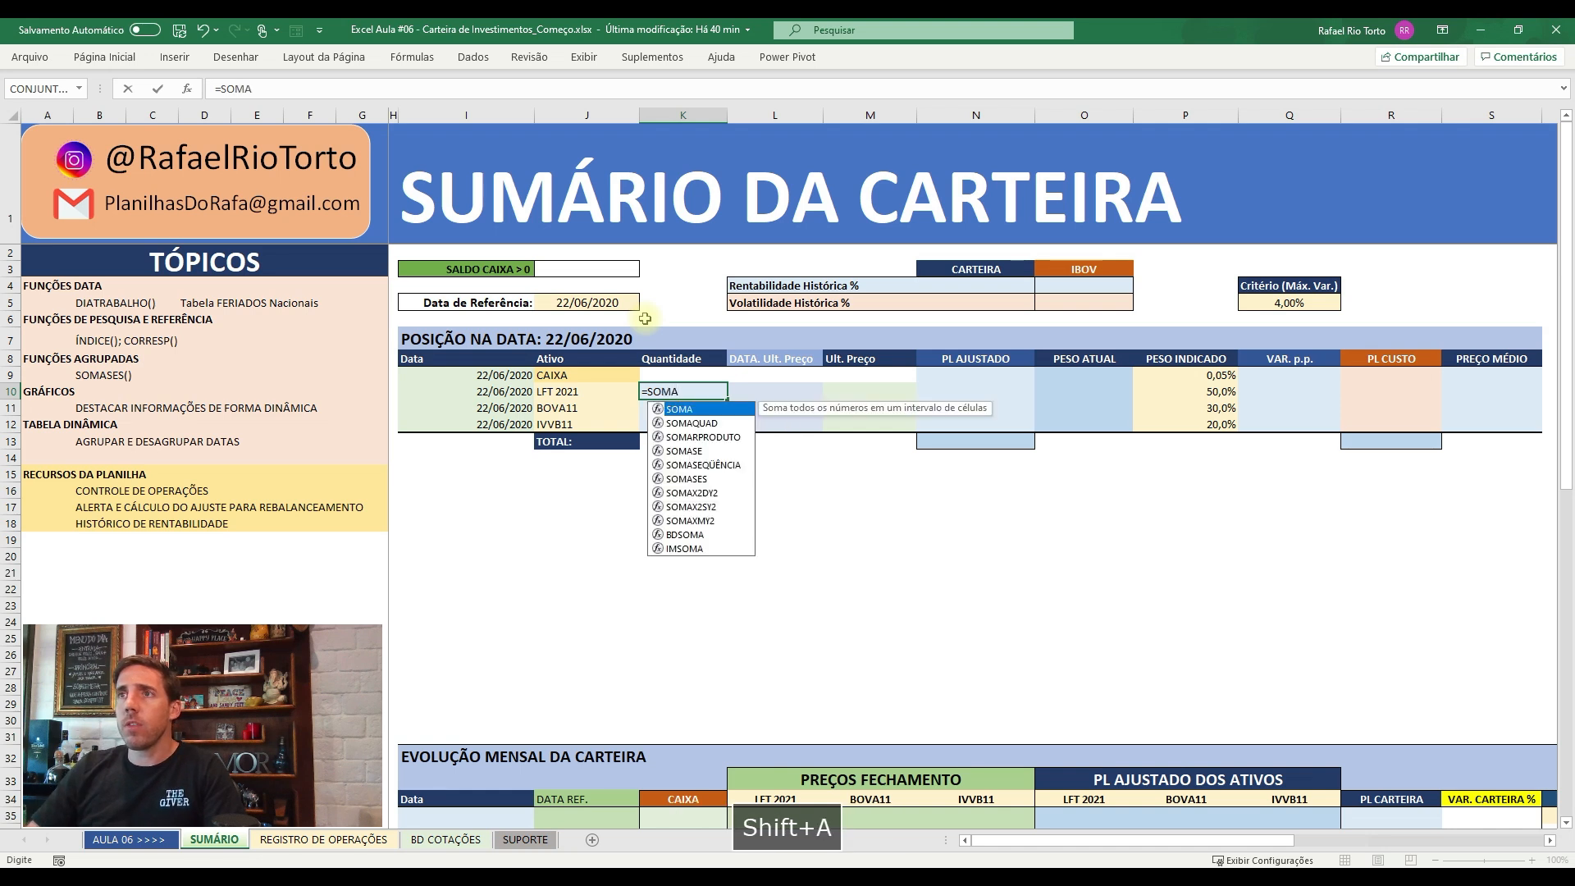
key(Down)
key(Down)
key(Down)
key(Down)
key(Down)
key(Tab)
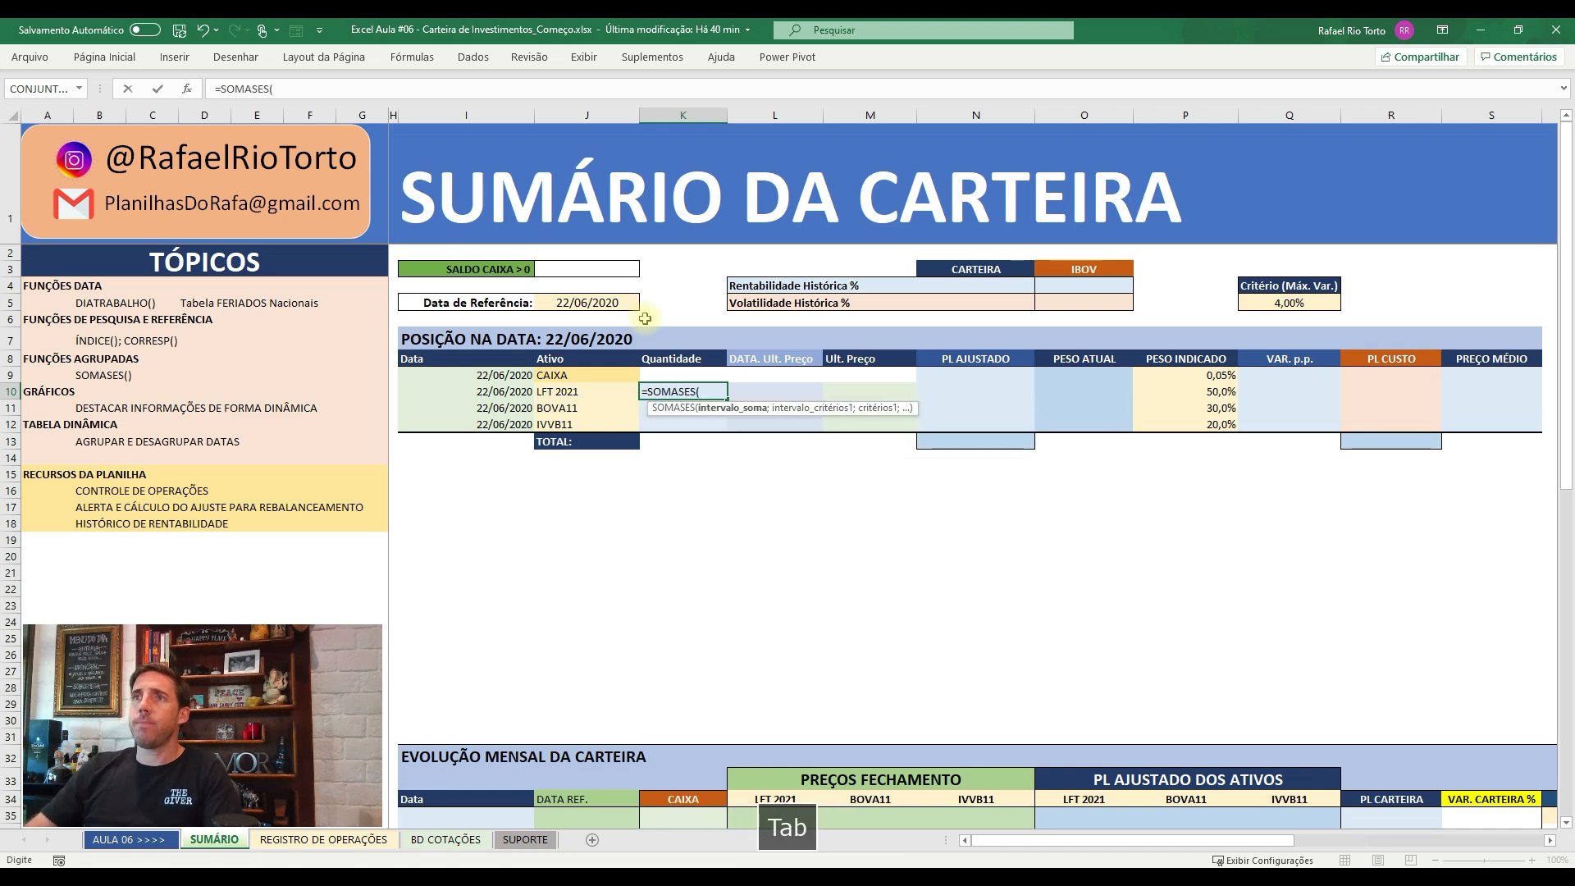
- Set the SOMASES sum range to the quantity column, 'REGISTRO DE OPERAÇÕES'!$K:$K, as an absolute reference
click(323, 839)
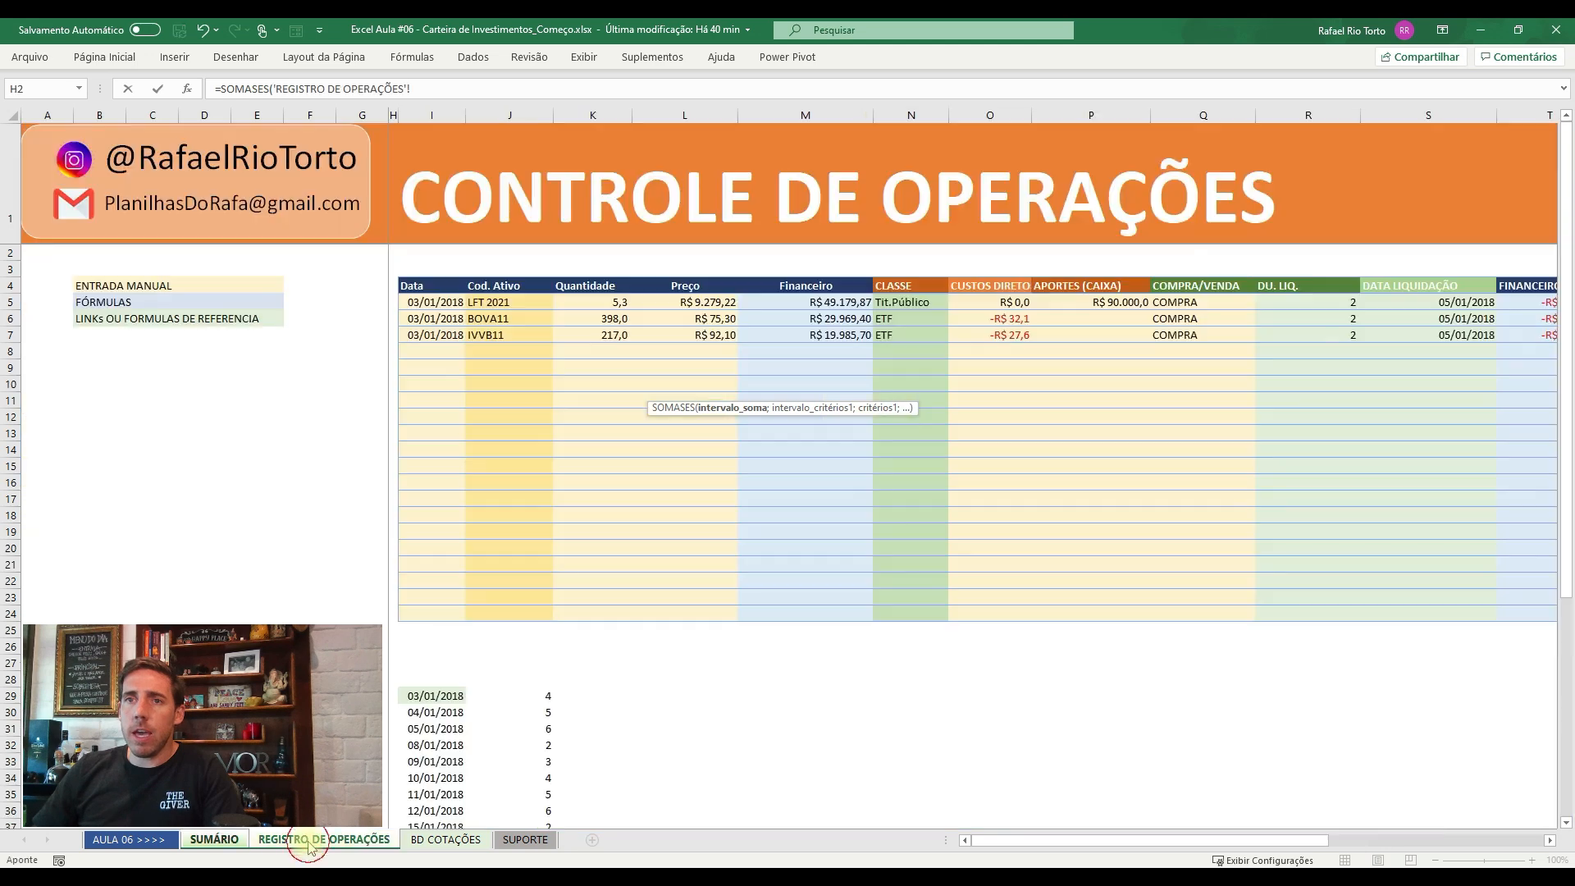
click(596, 114)
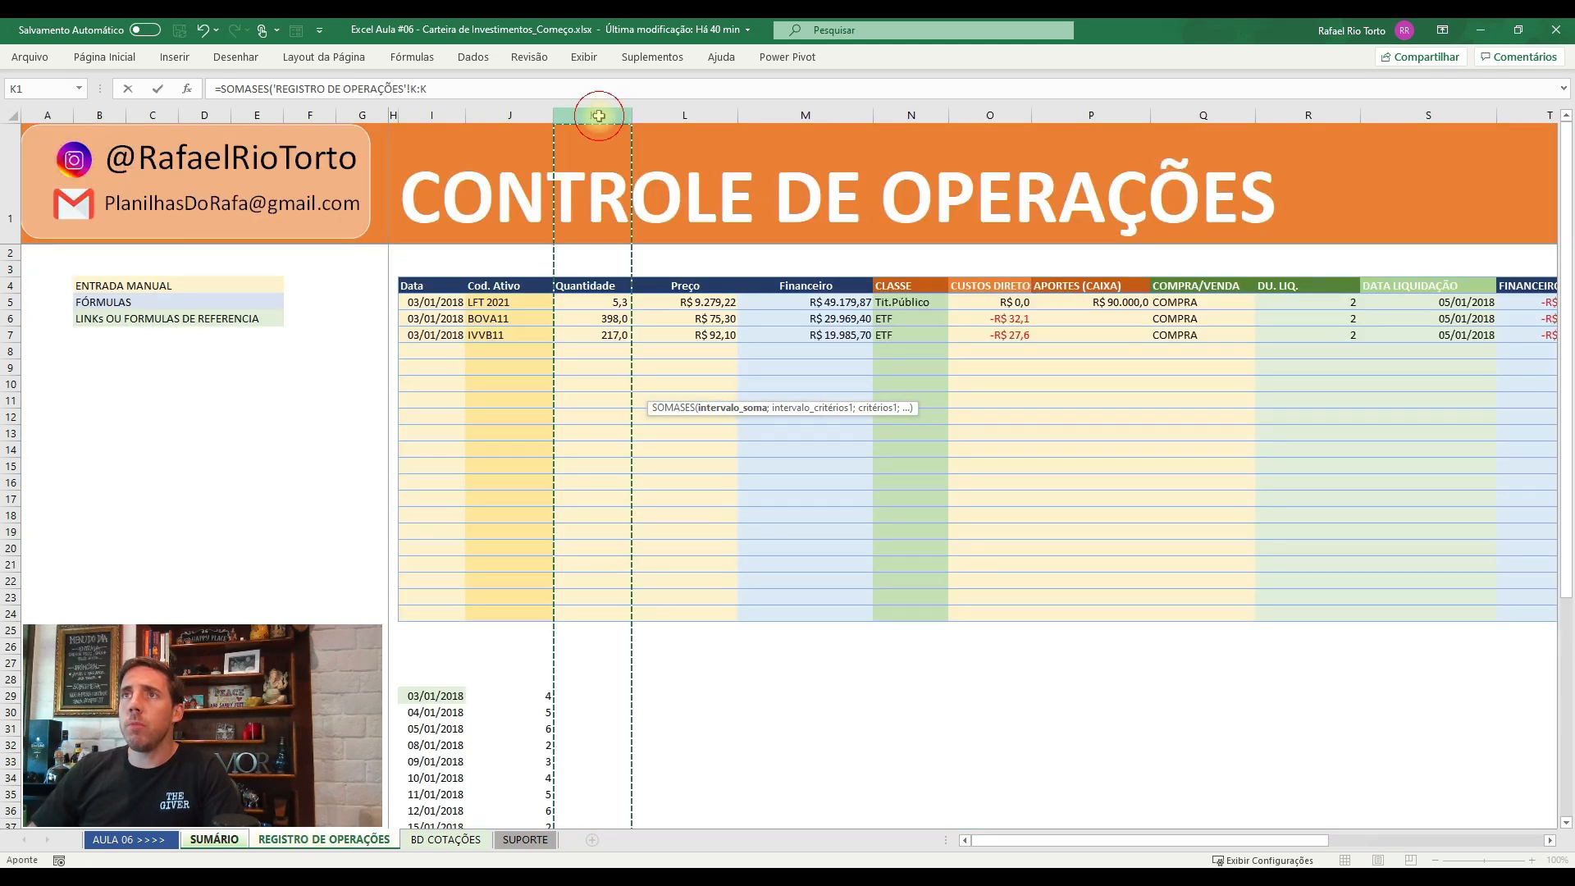
key(F4)
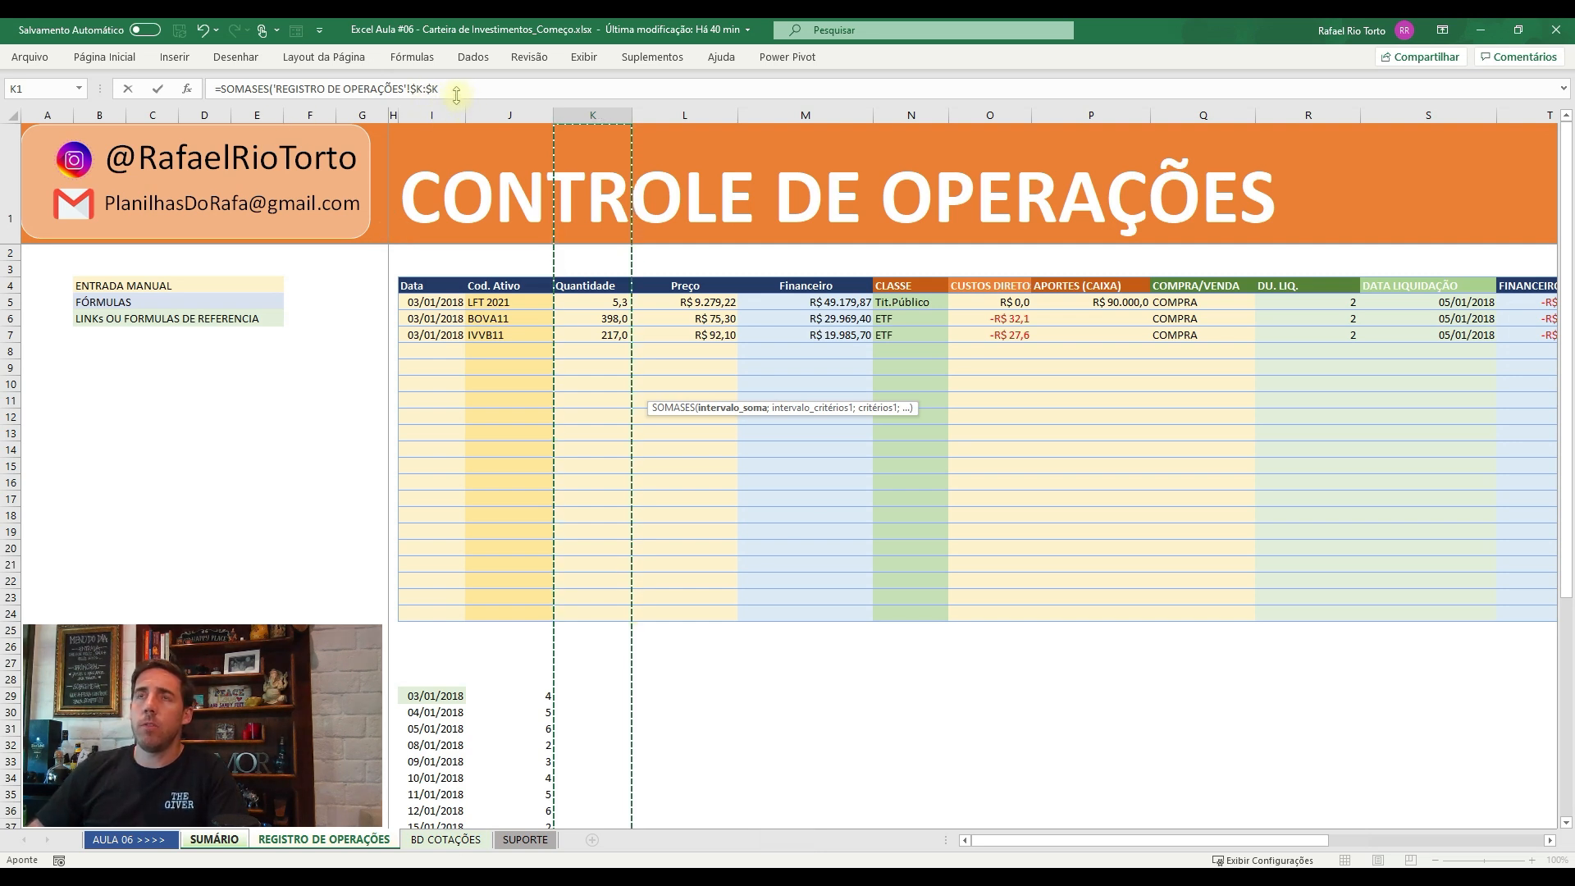
text(;)
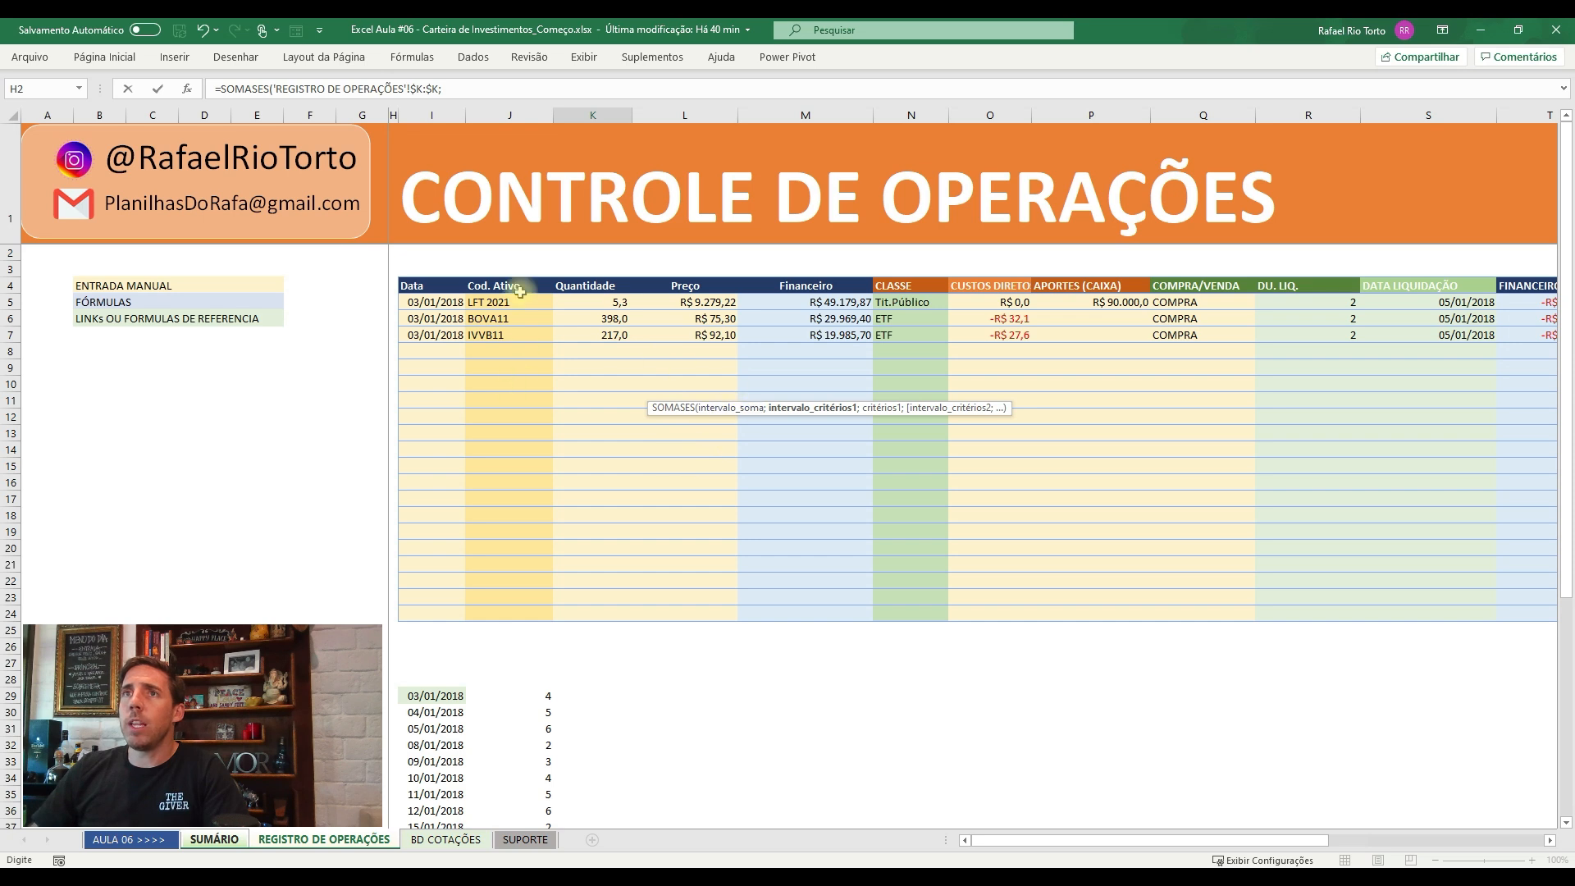
- Add the asset code column 'REGISTRO DE OPERAÇÕES'!$J:$J as the first criteria range, leaving its criterion empty
click(488, 111)
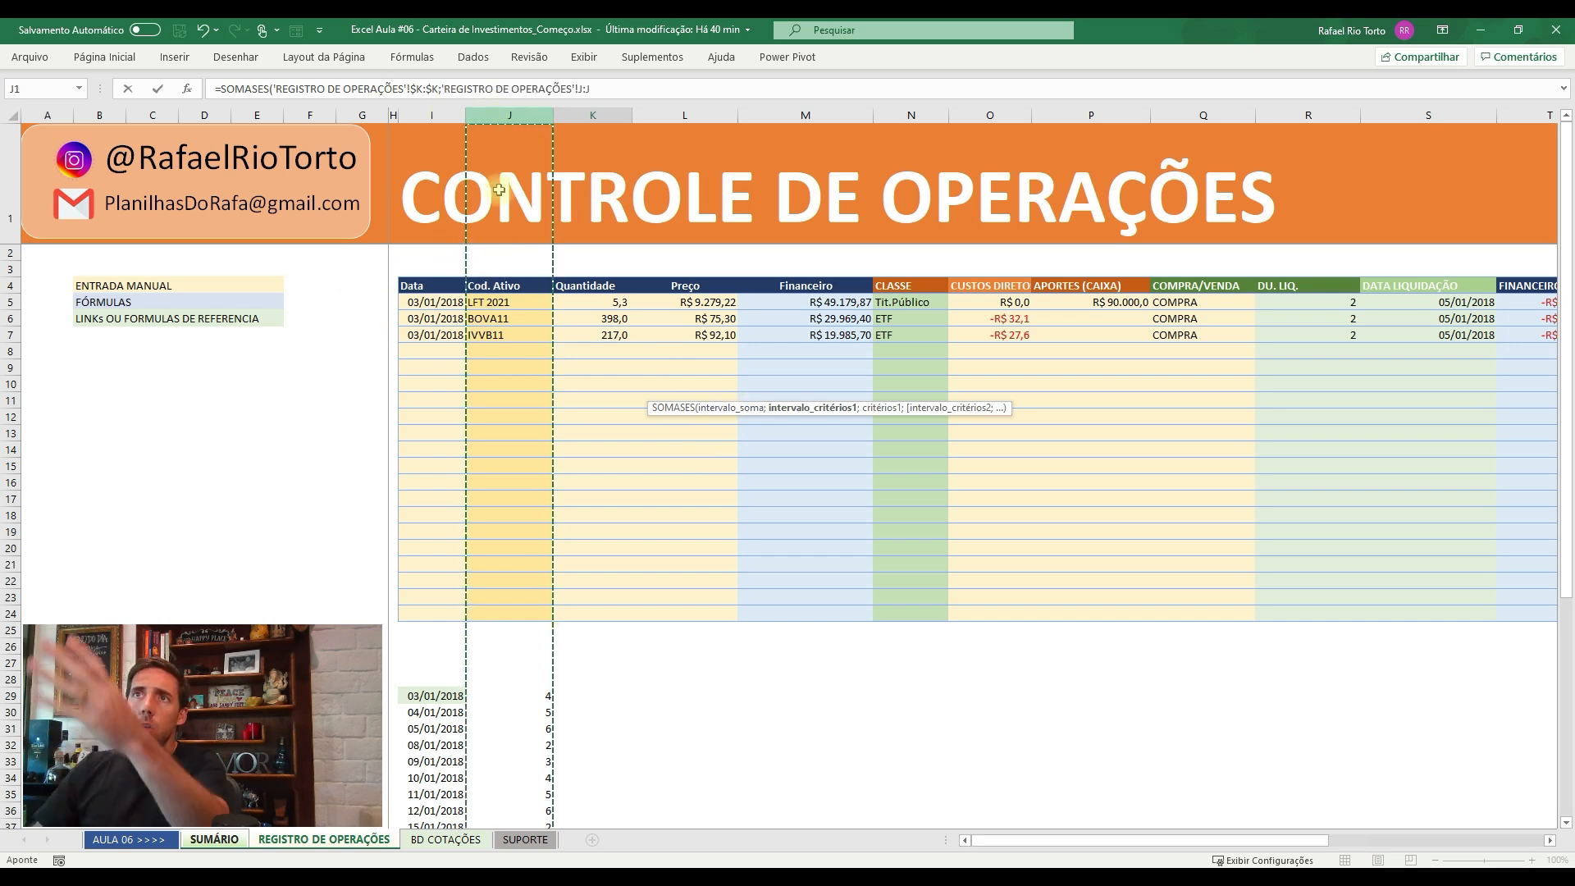
key(F4)
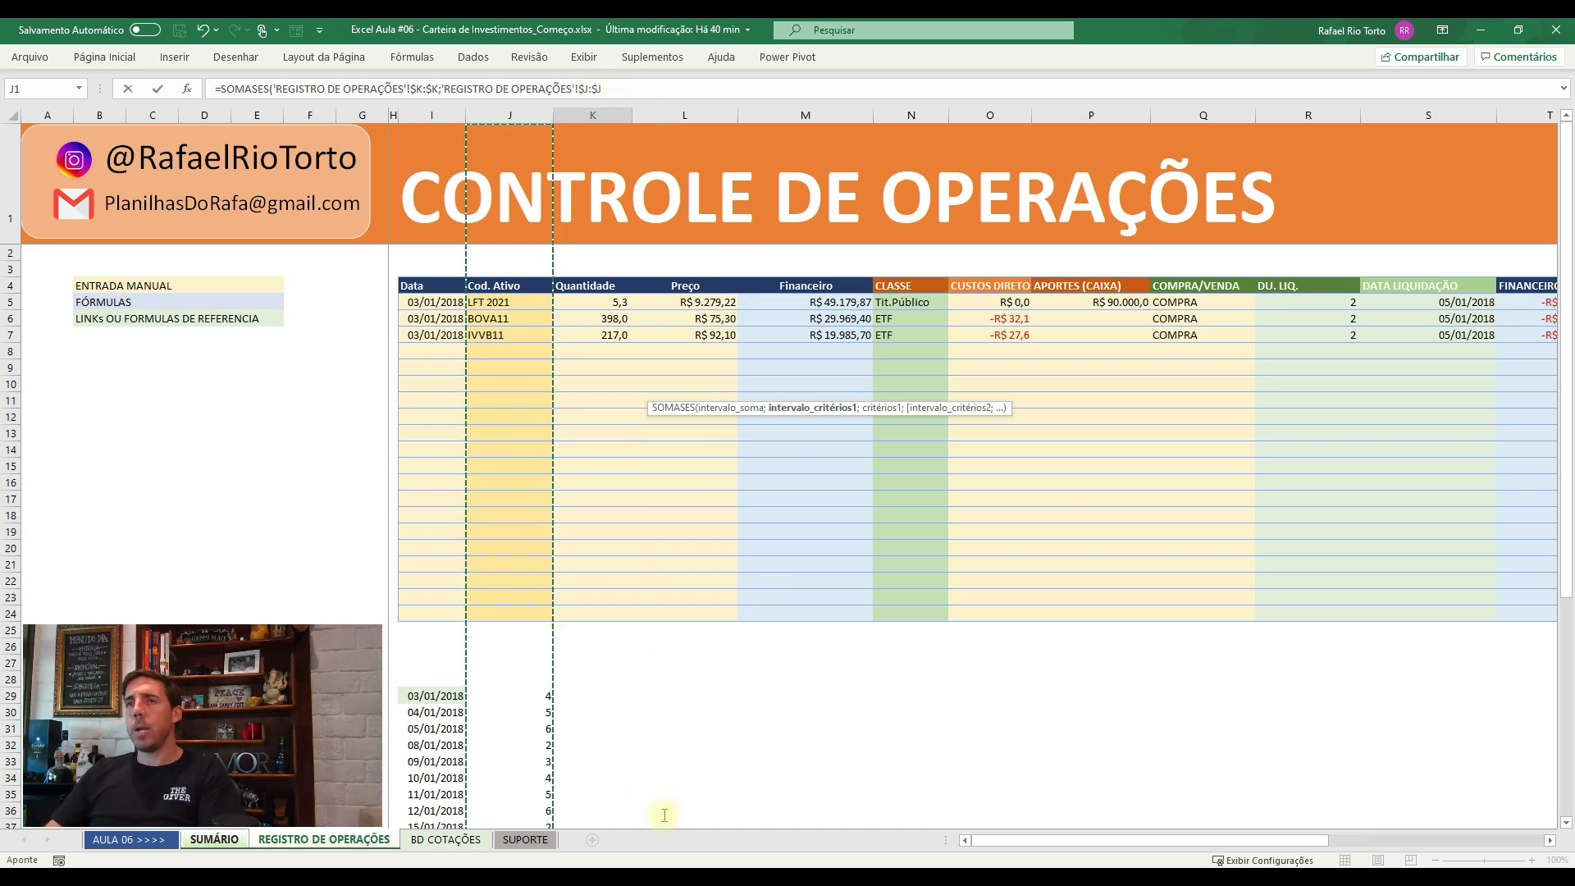
click(616, 88)
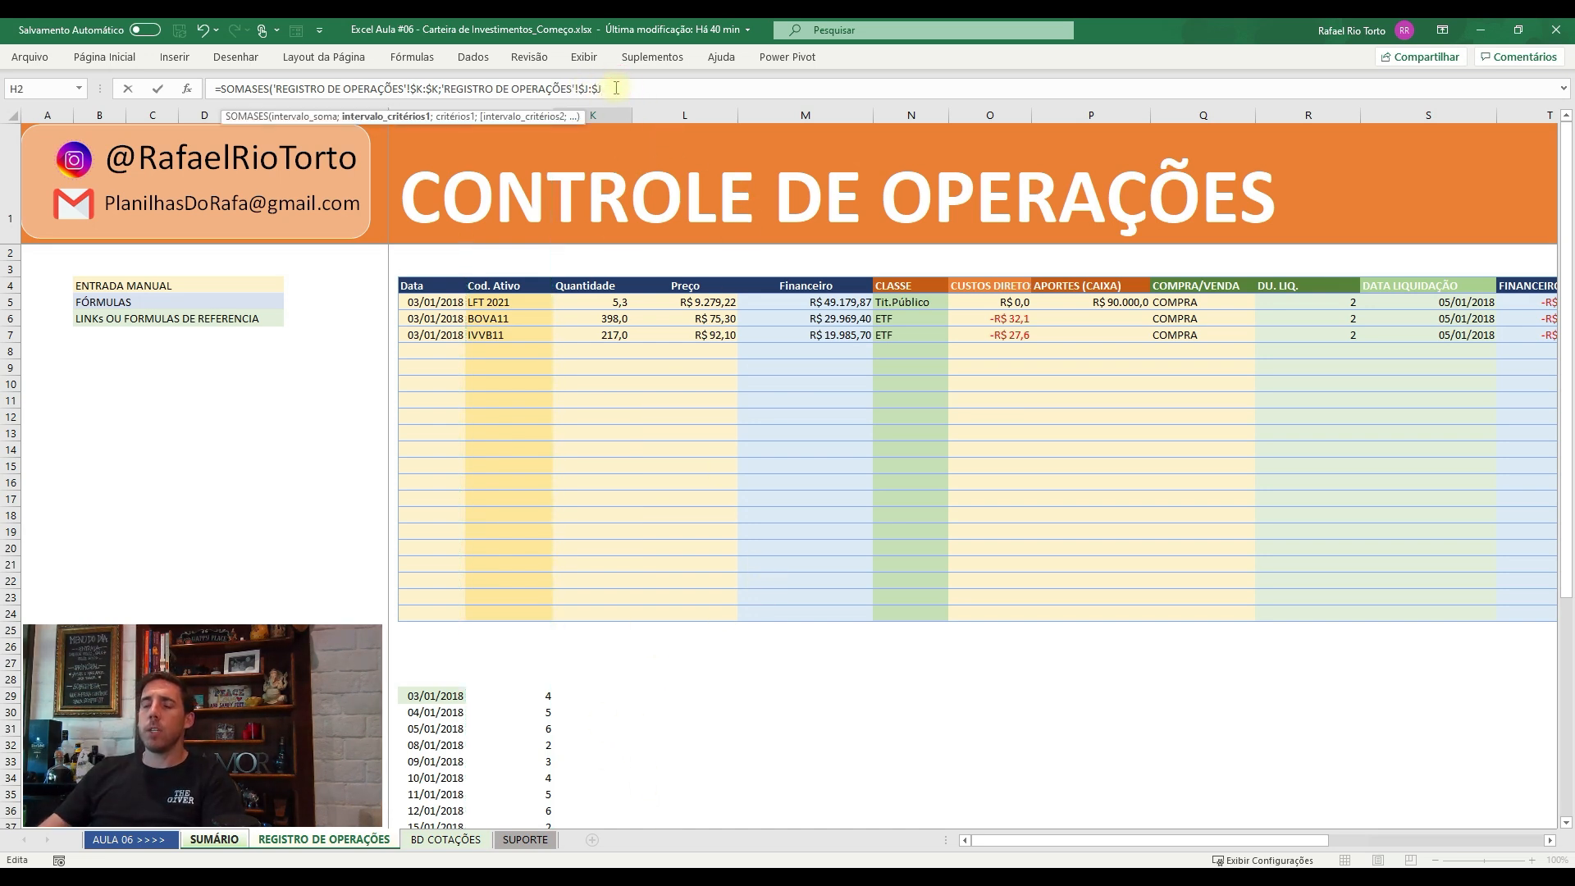
text(;)
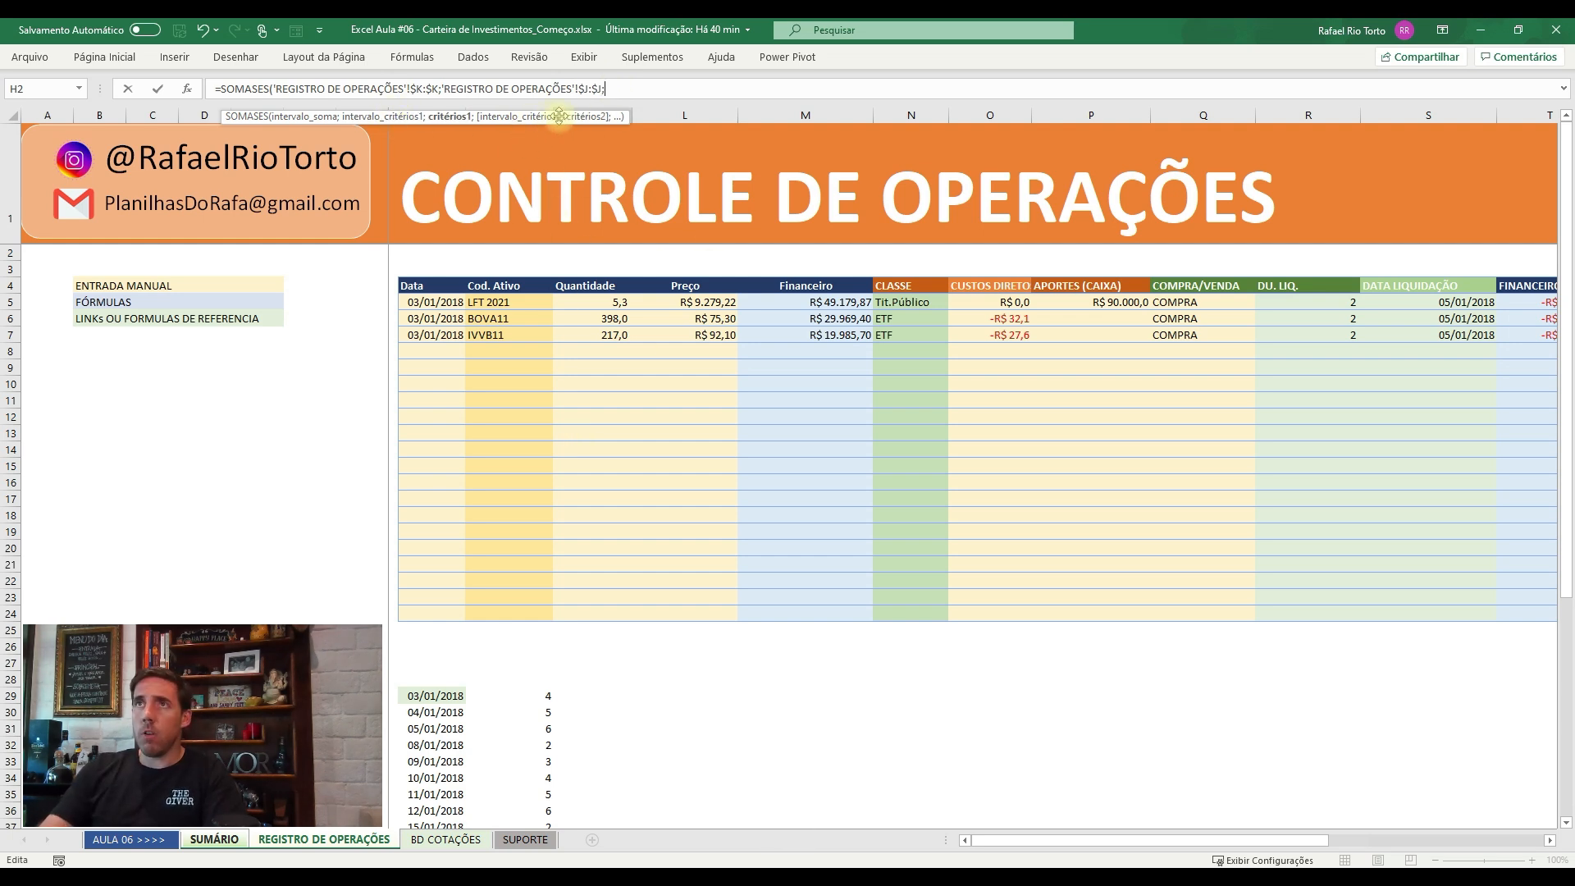
text(;)
- Add the date column 'REGISTRO DE OPERAÇÕES'!$I:$I as the second criteria range, leave its criterion empty, and commit the K10 formula
click(426, 144)
key(ctrl+space)
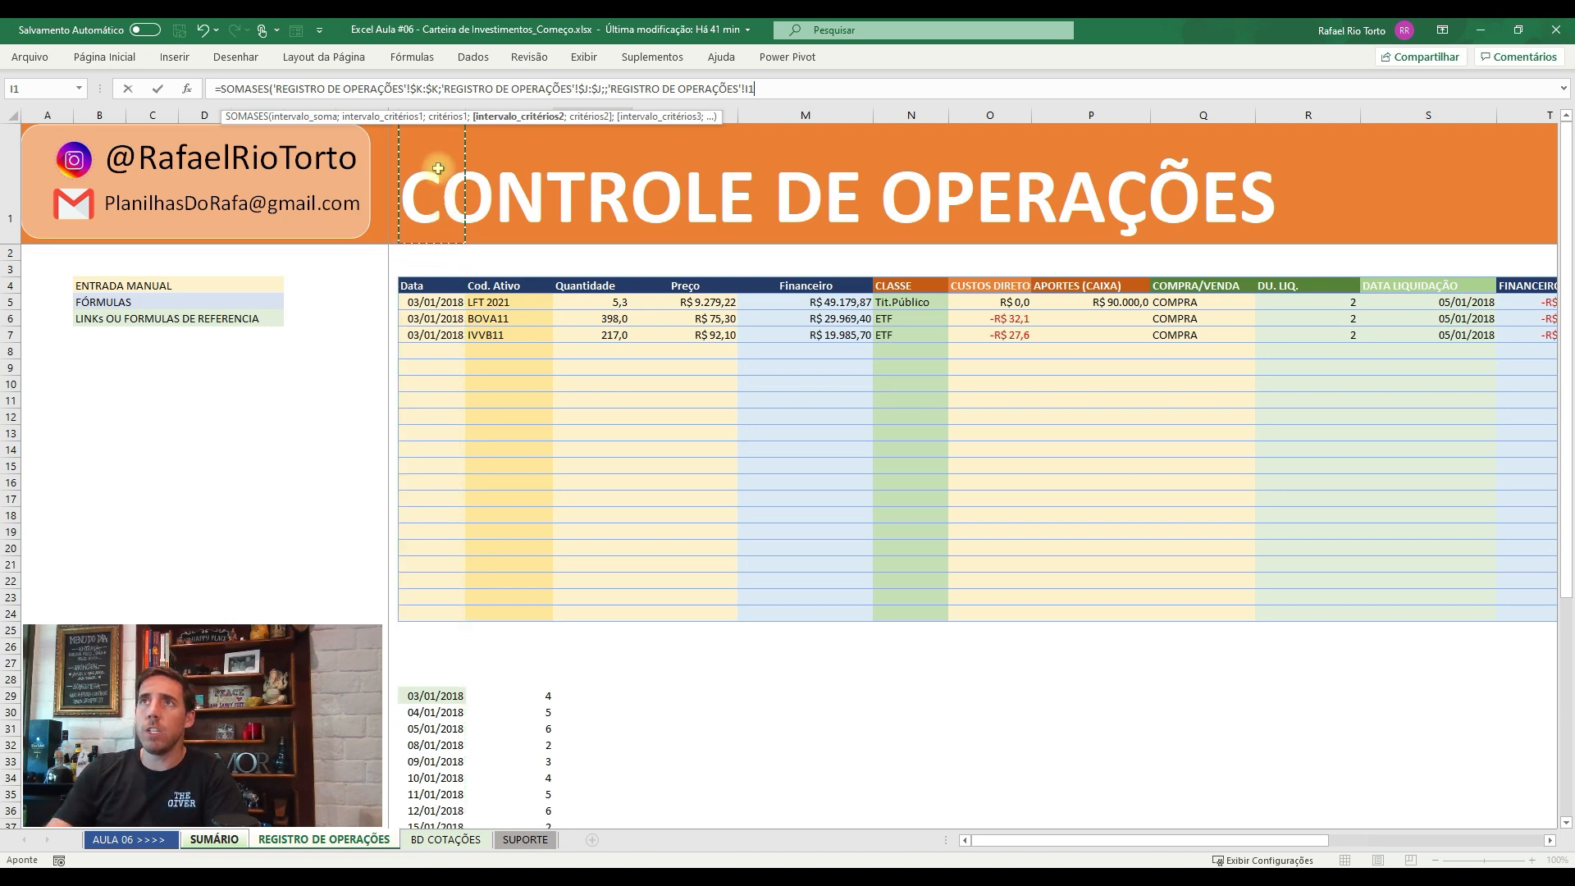
key(ctrl+space)
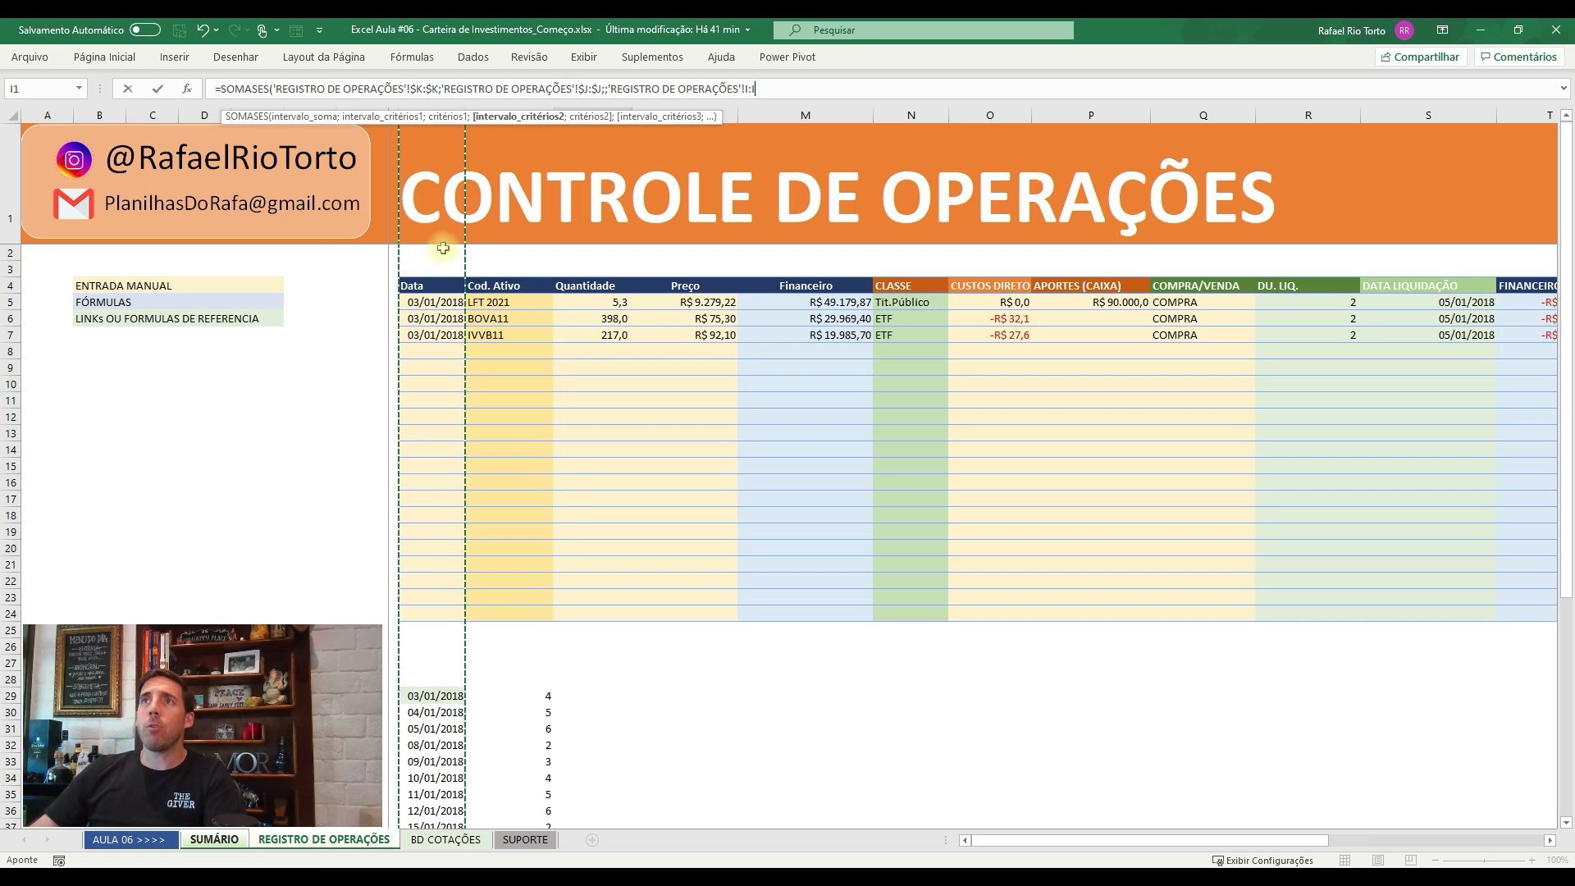
key(F4)
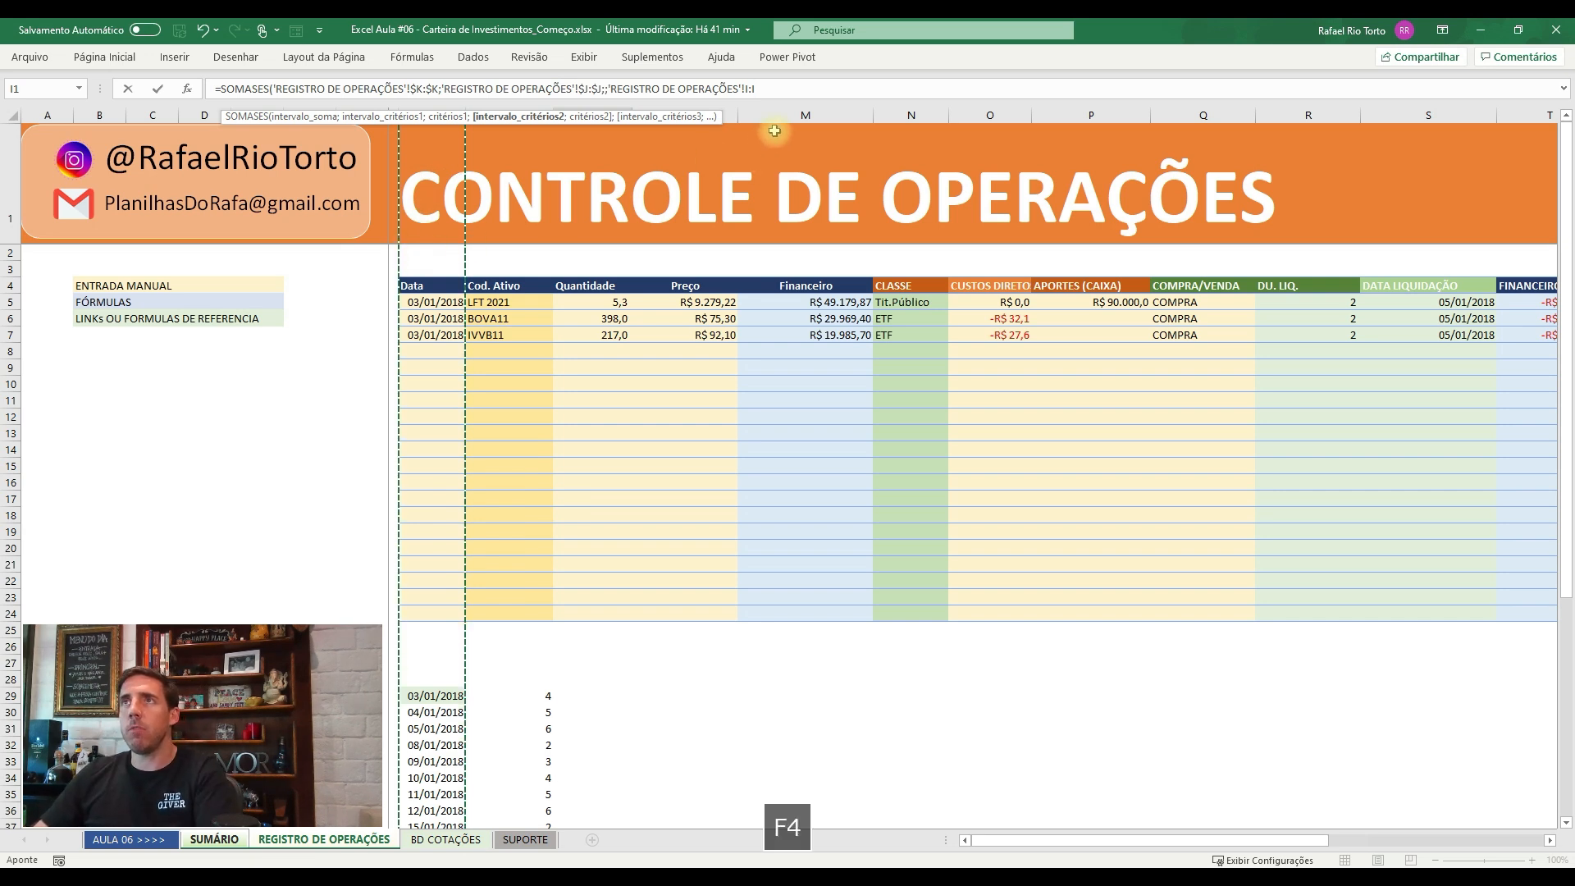
click(774, 87)
key(F4)
text(;)
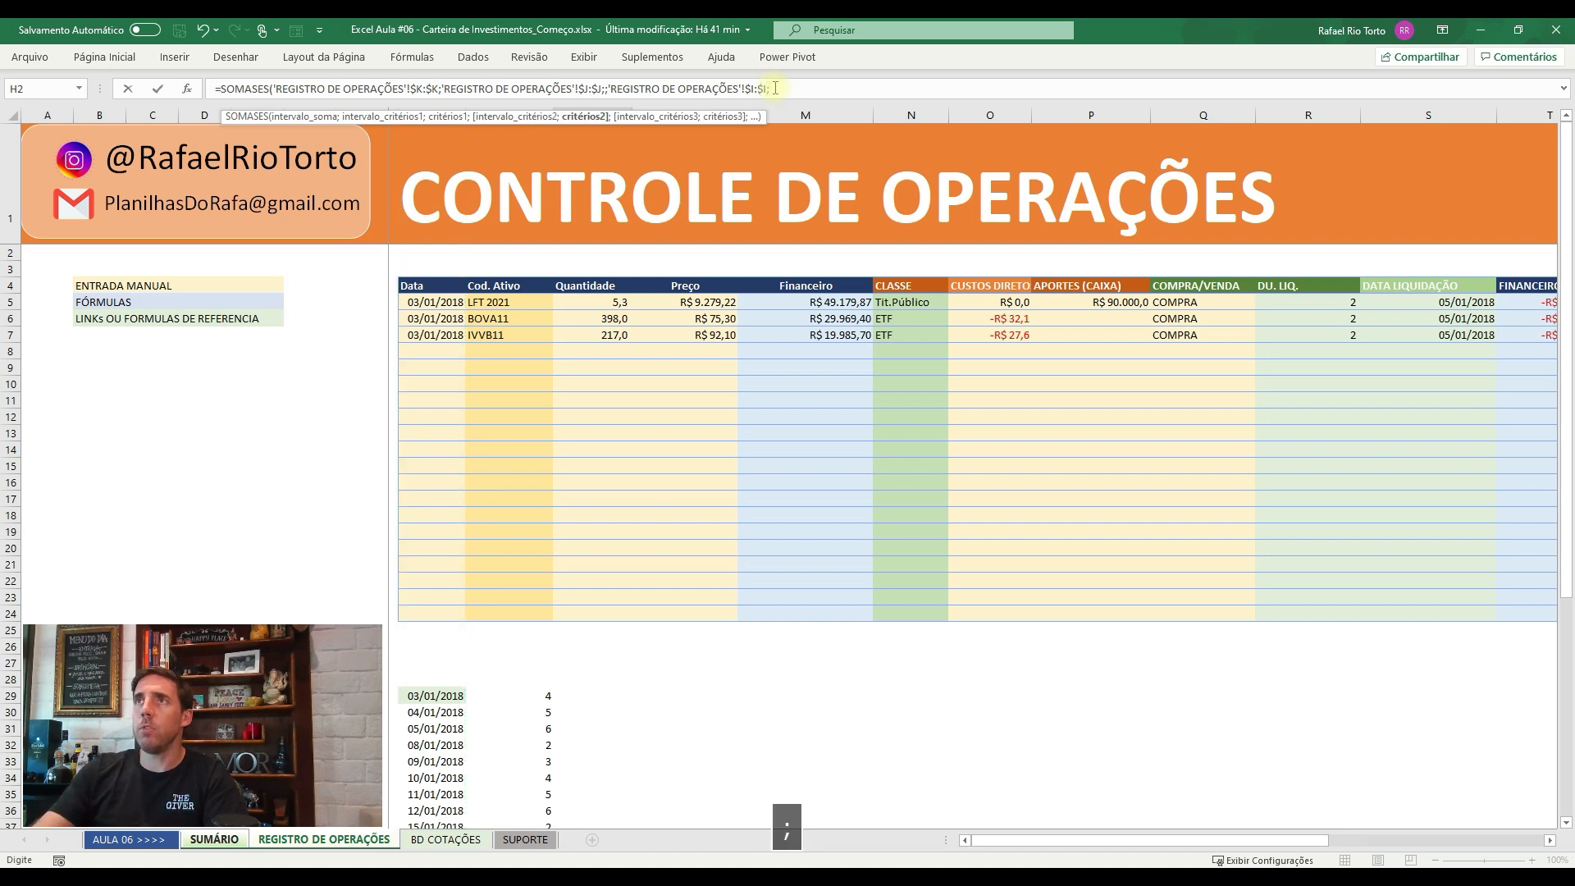
text())
key(Return)
key(Up)
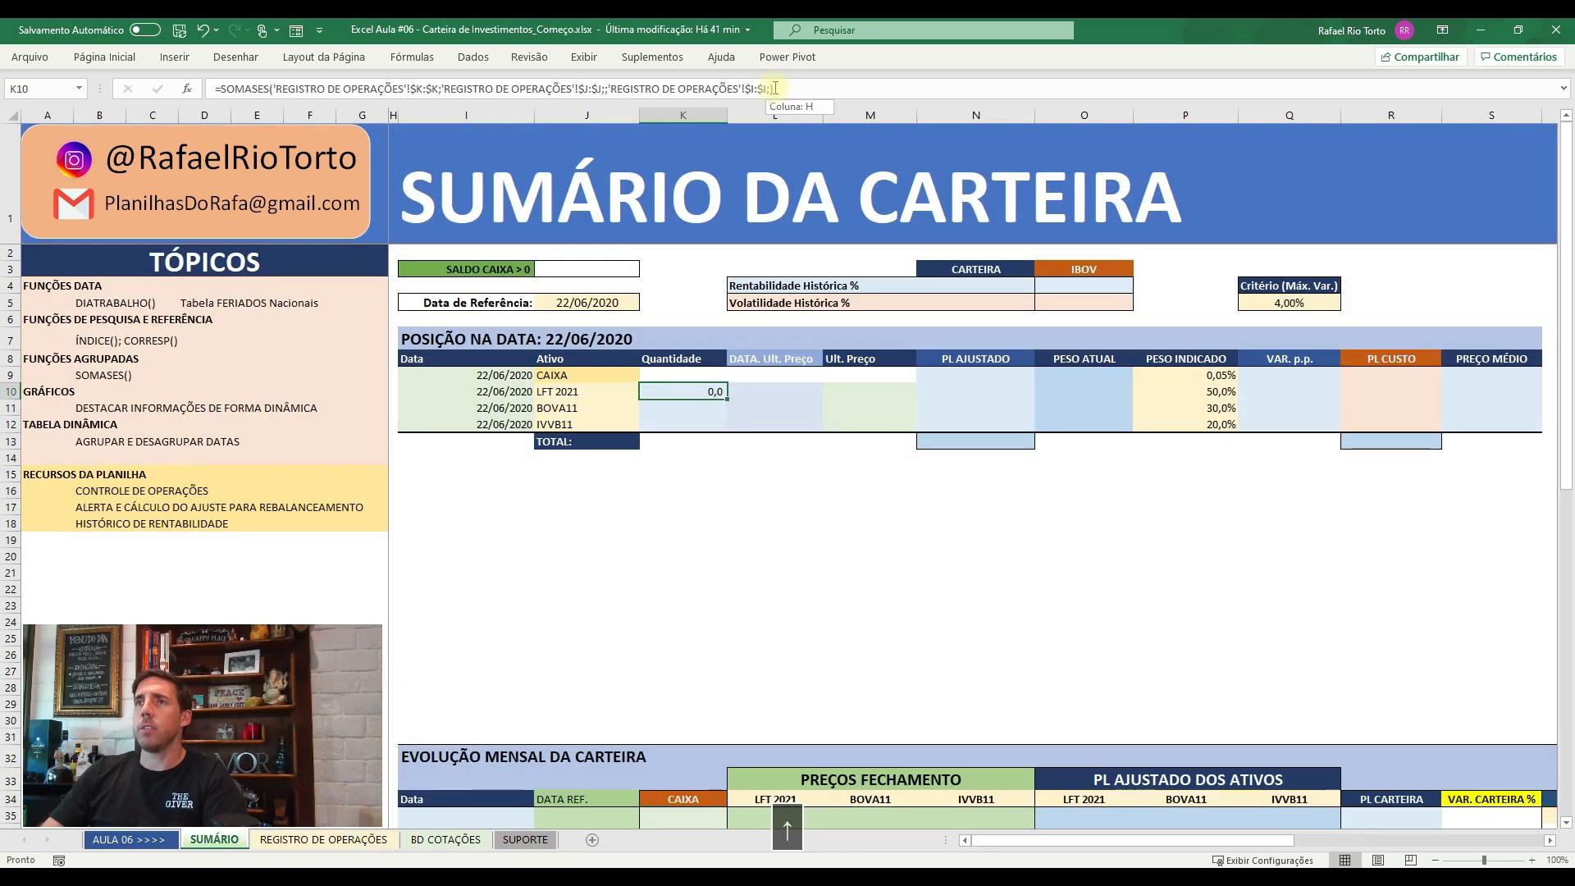
- Set the first criterion of the K10 SOMASES formula to the asset code $J10, with only the column fixed
click(604, 90)
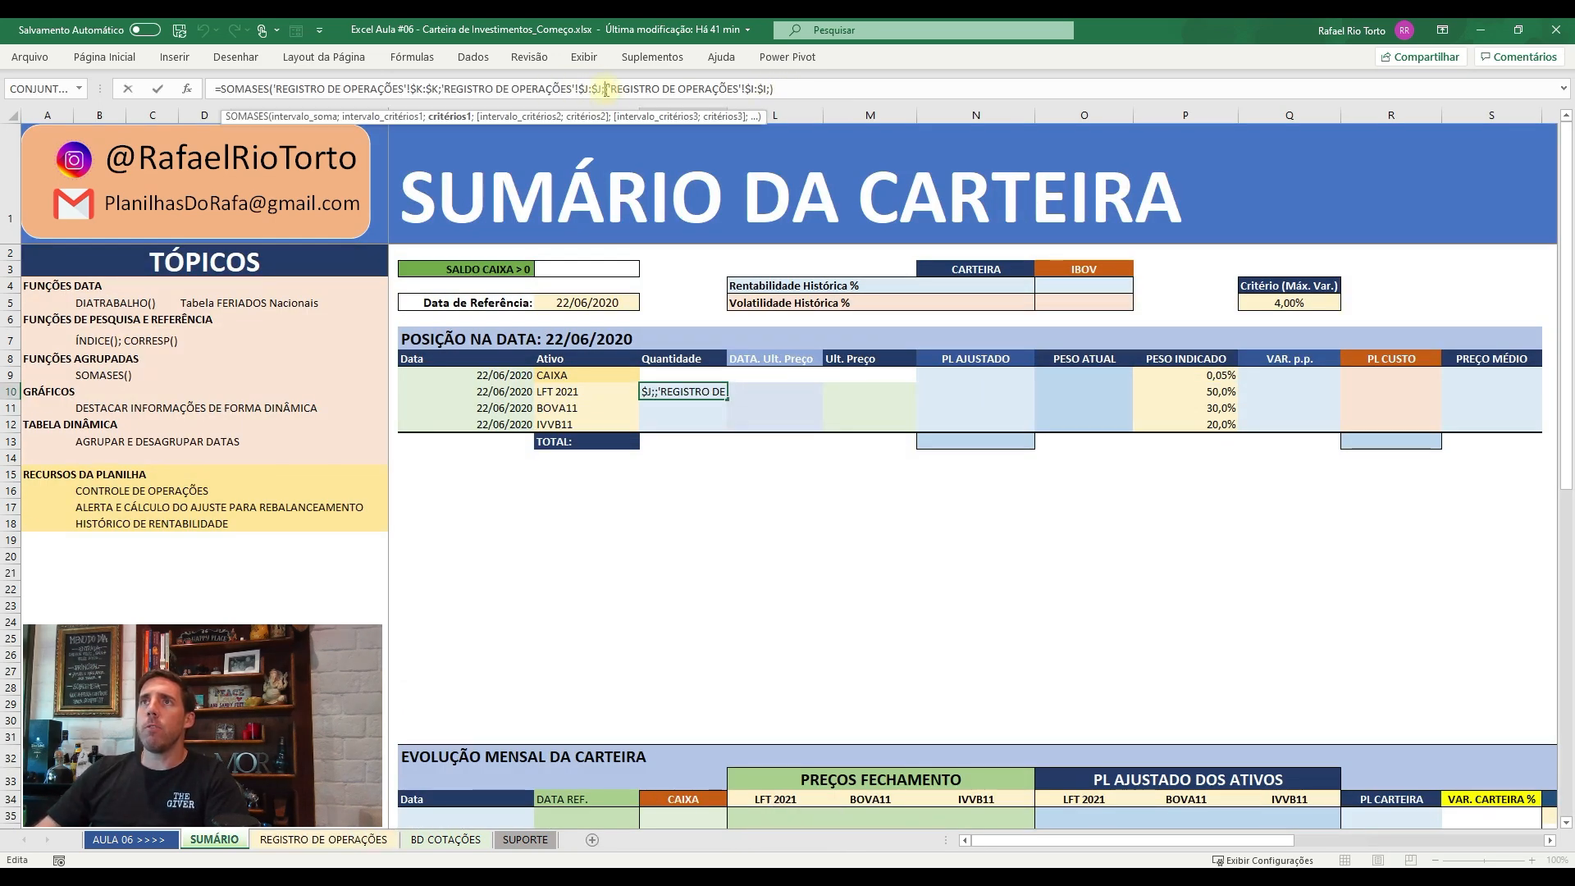
click(544, 393)
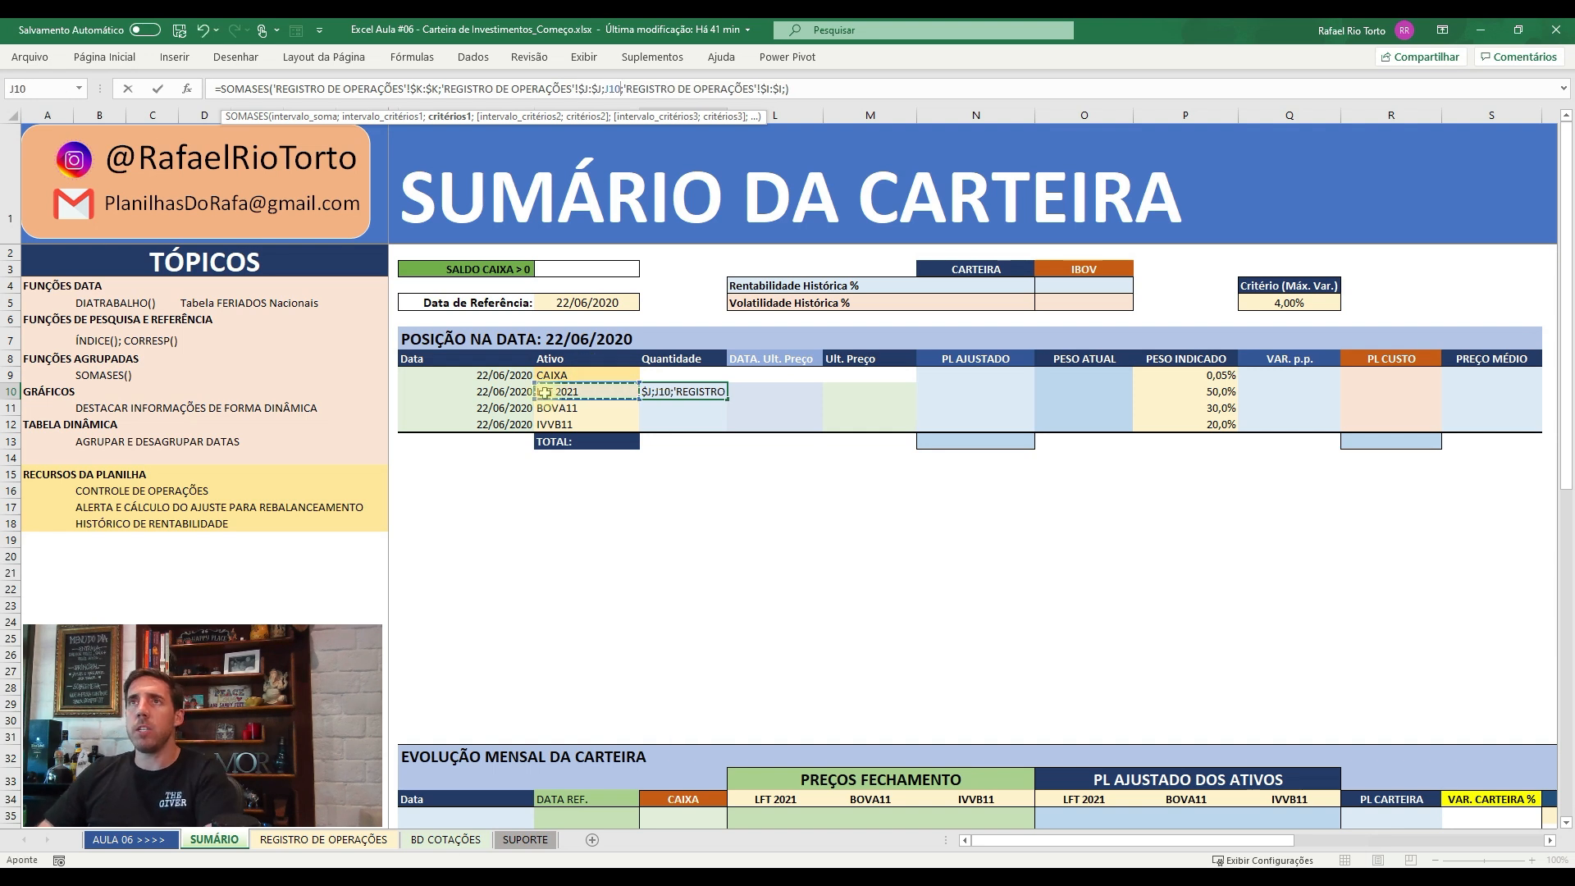
key(F4)
key(F4)
key(F4)
text(;)
- Set the second criterion of the K10 SOMASES formula to the date $I10, fixing only the column, and commit it
click(789, 89)
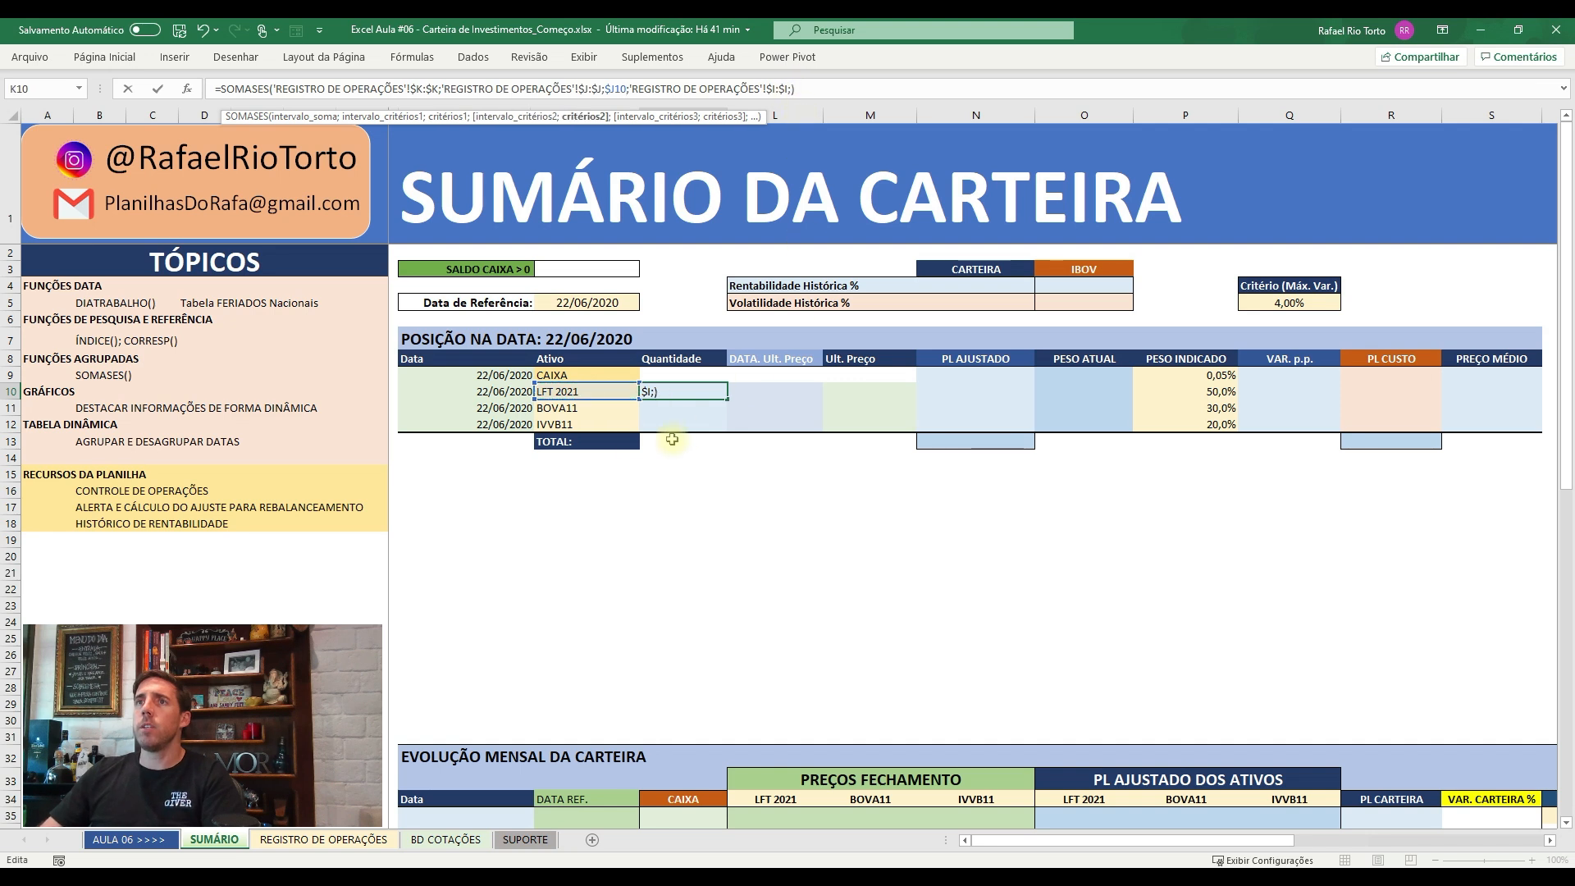
click(502, 392)
key(F4)
key(F4)
key(F4)
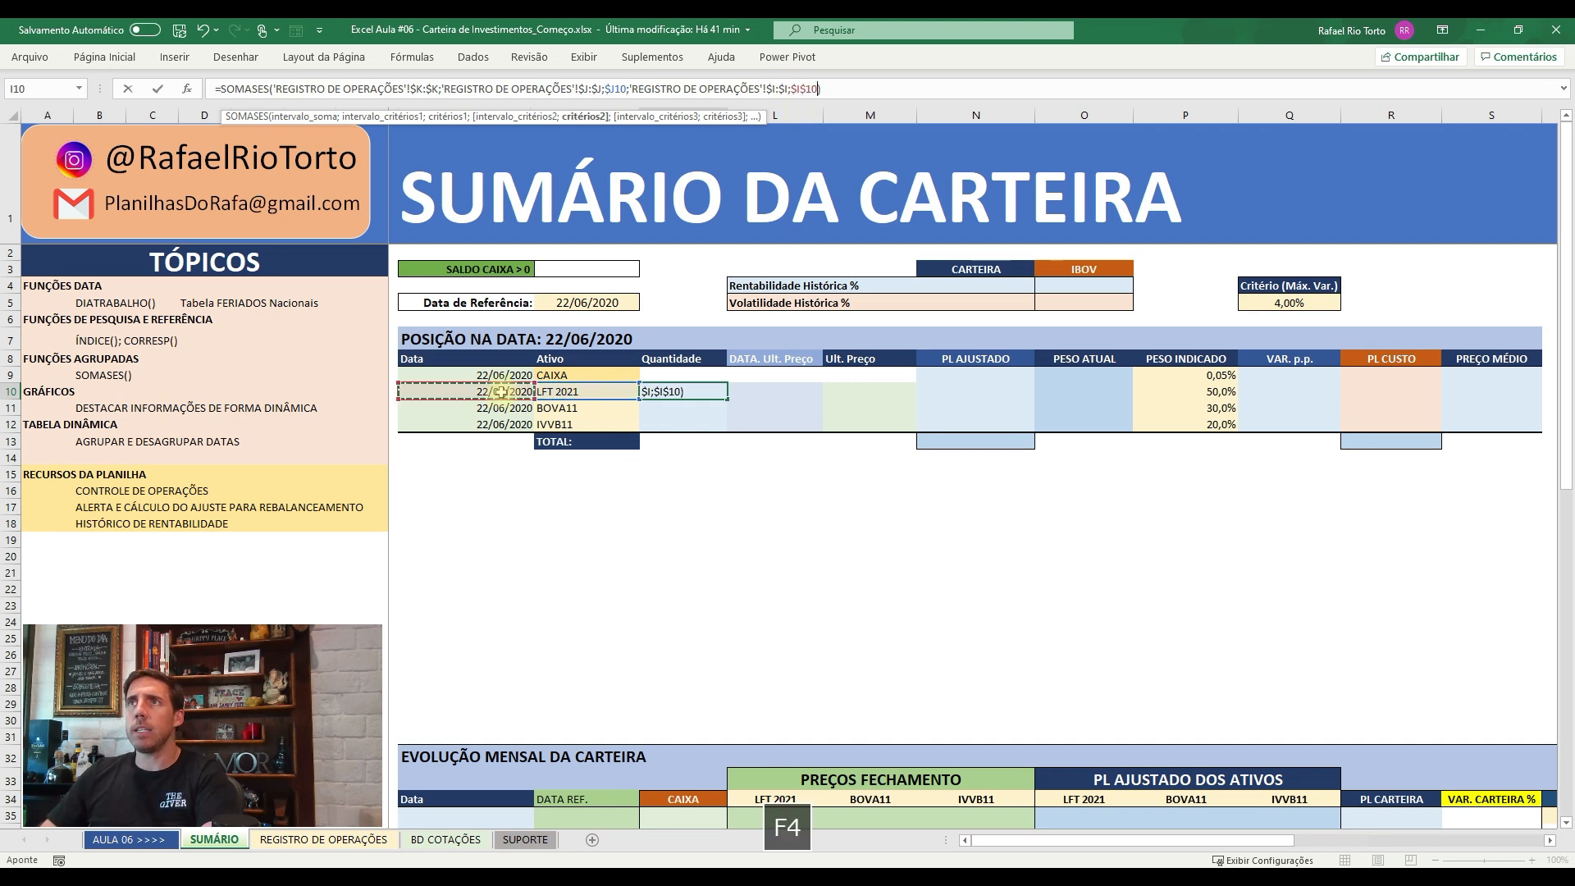
key(Return)
key(Up)
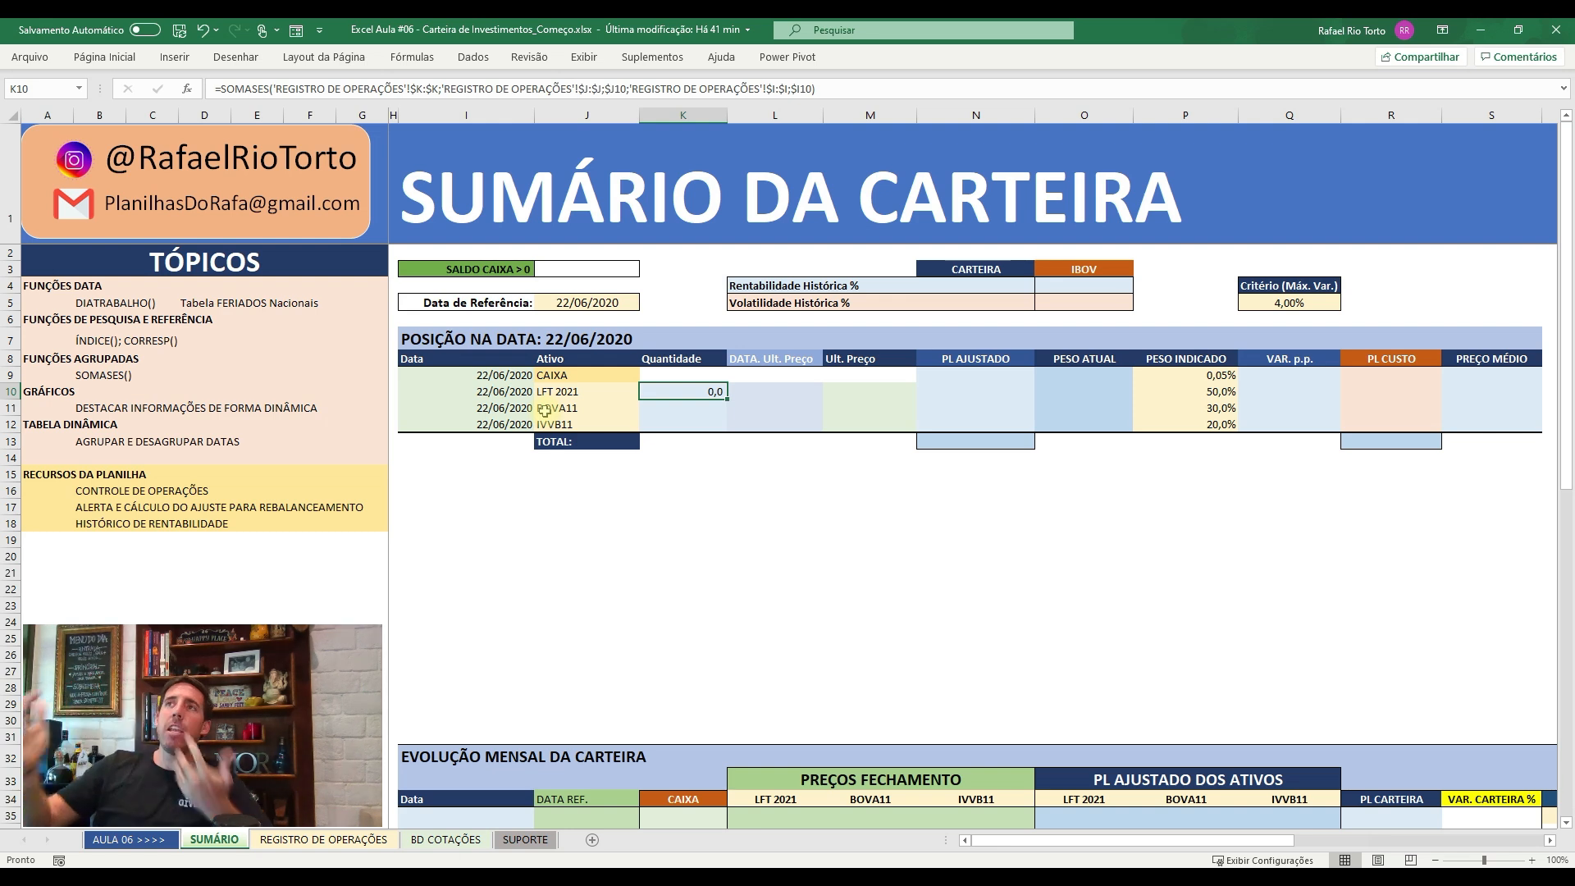
- Change the date criterion in the K10 formula to "<="&$I10 so it sums operations up to the reference date
click(792, 87)
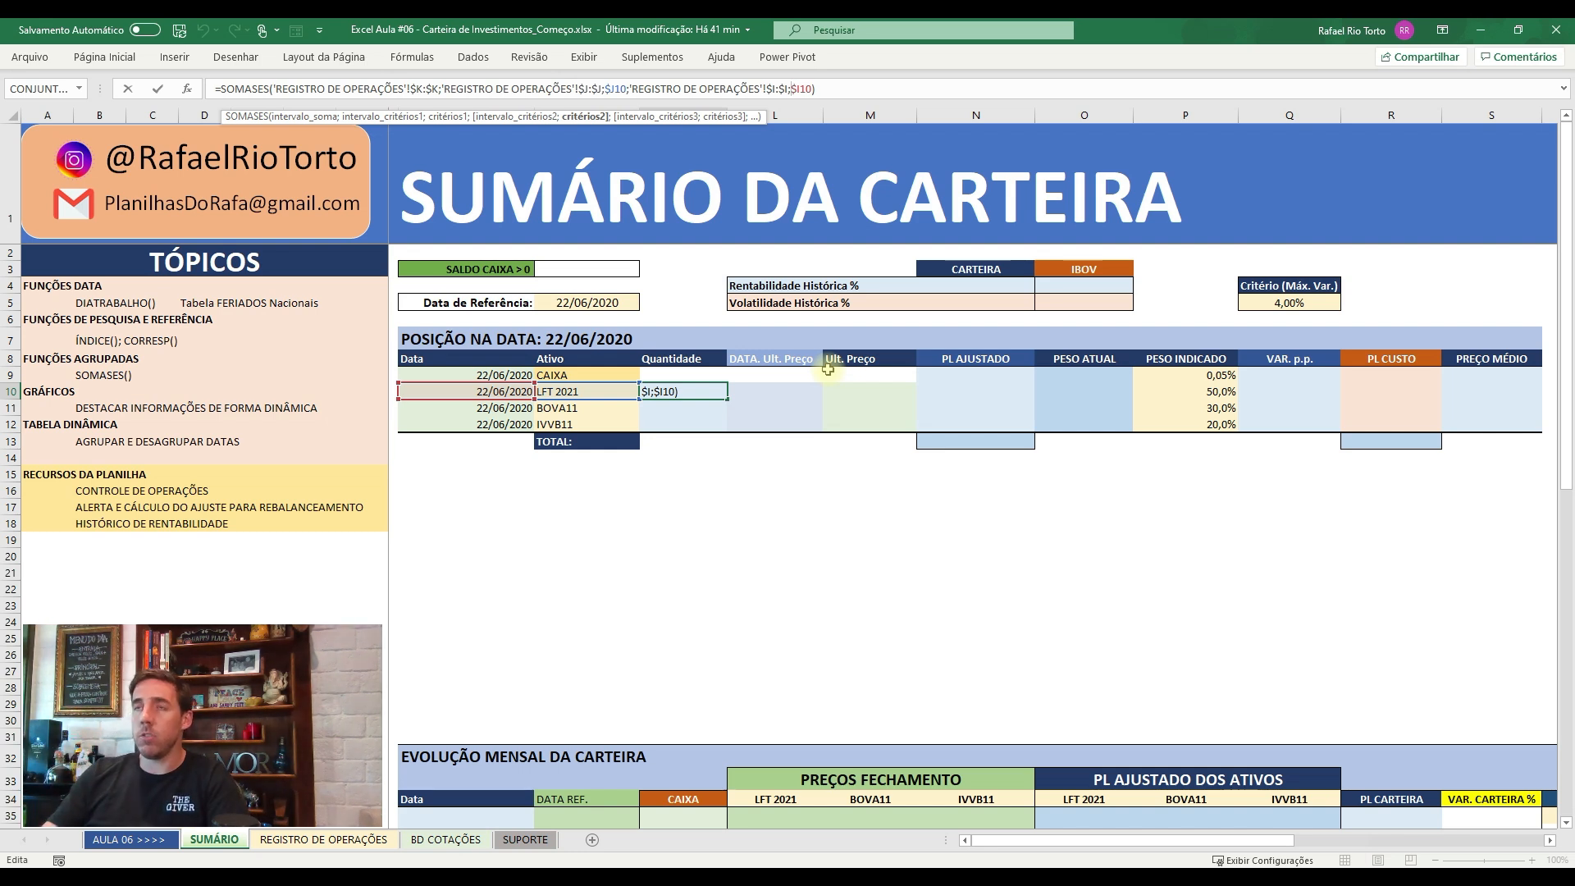
text(")
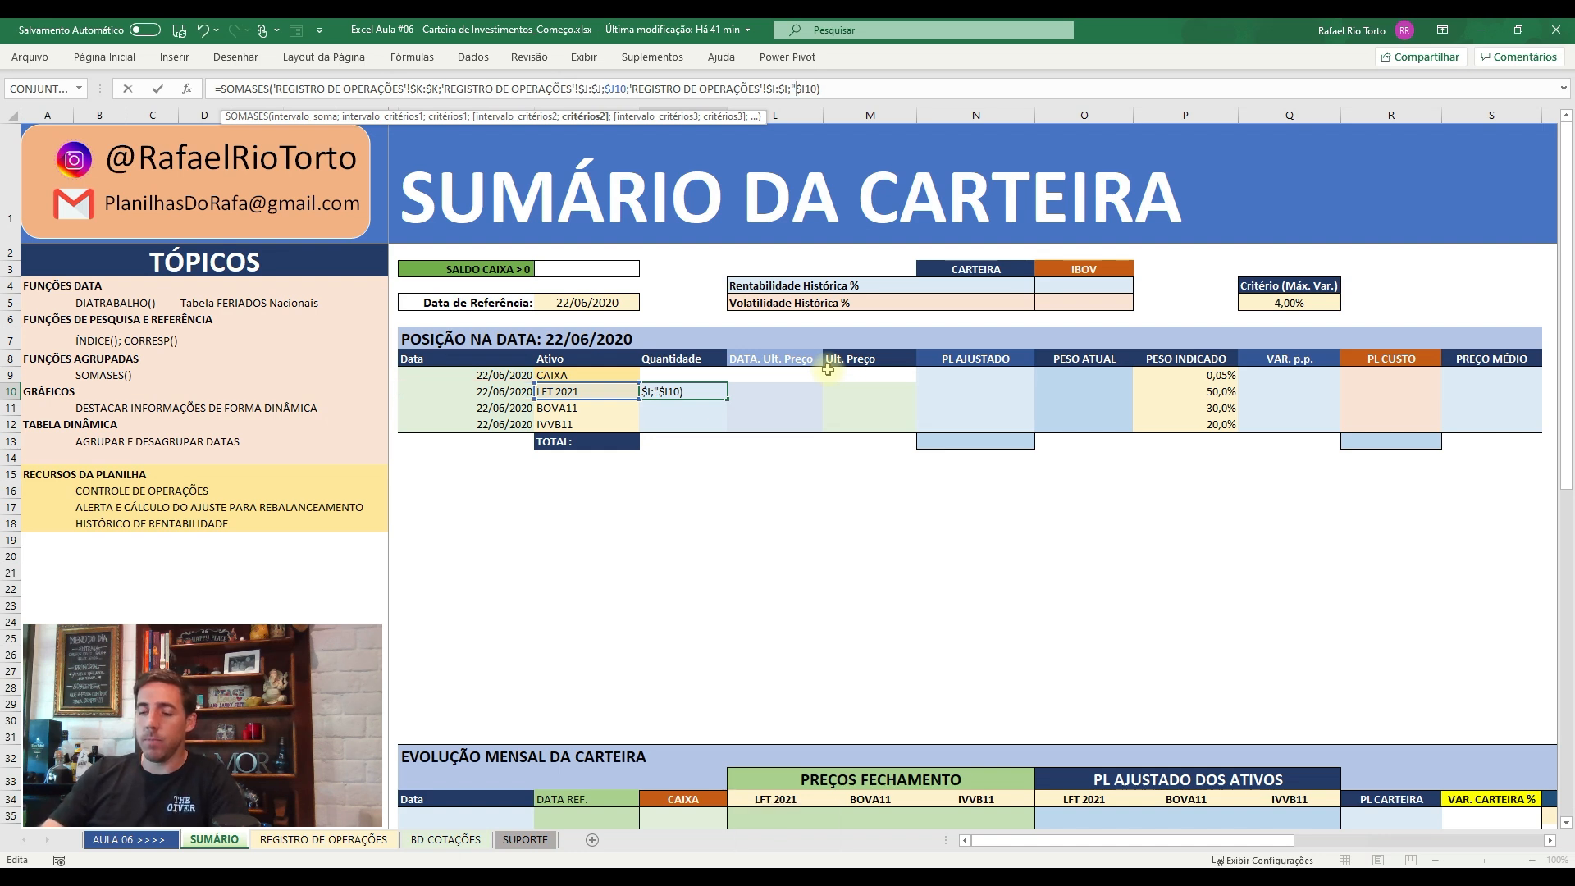
text(<)
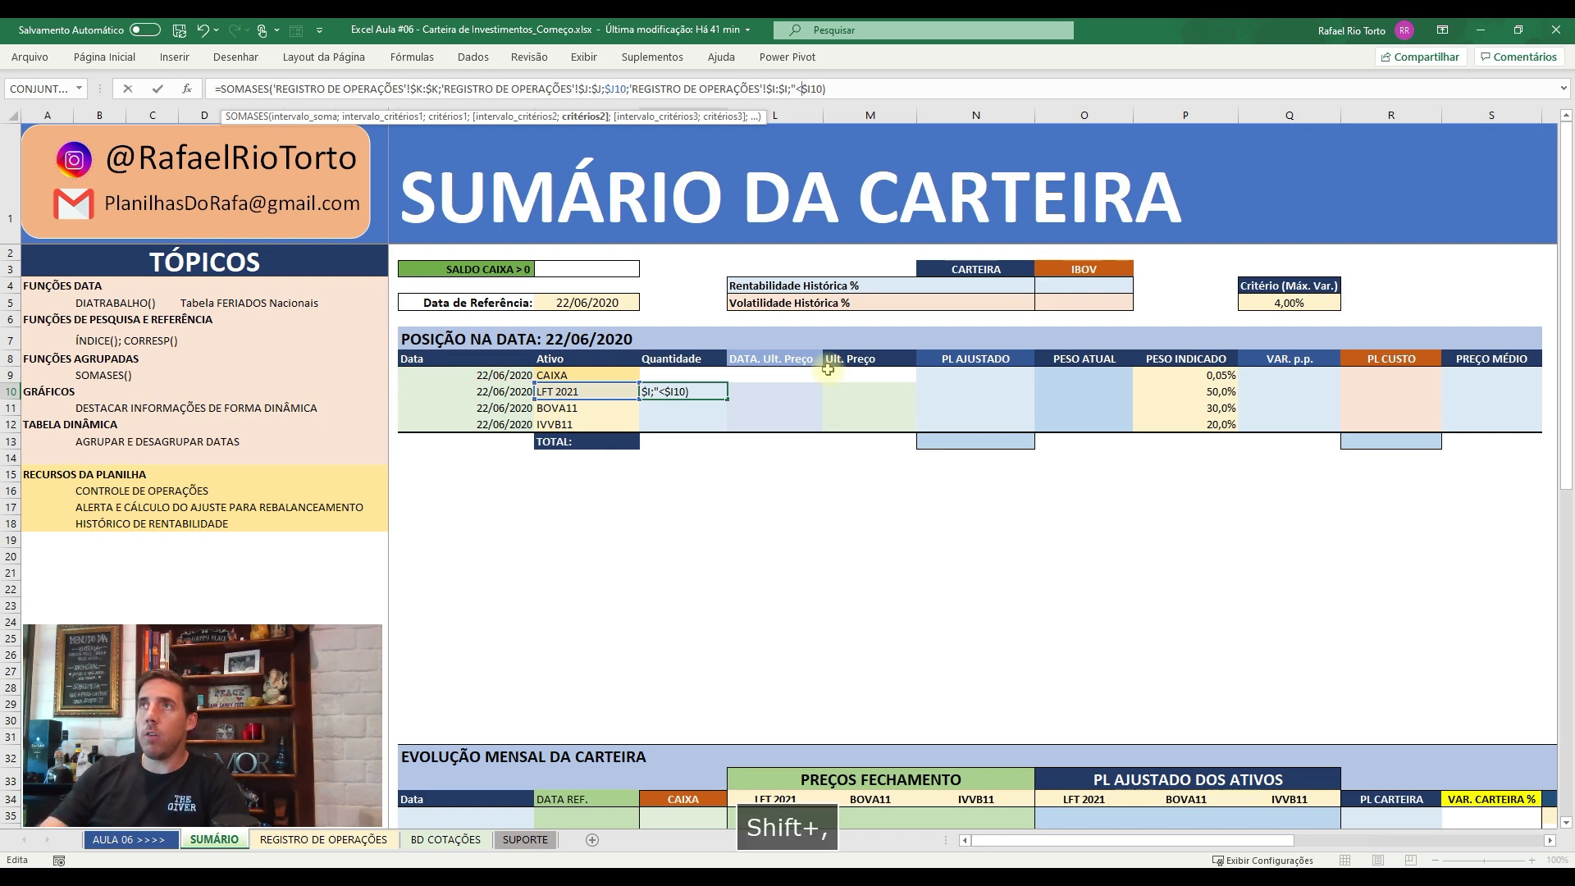
text(=")
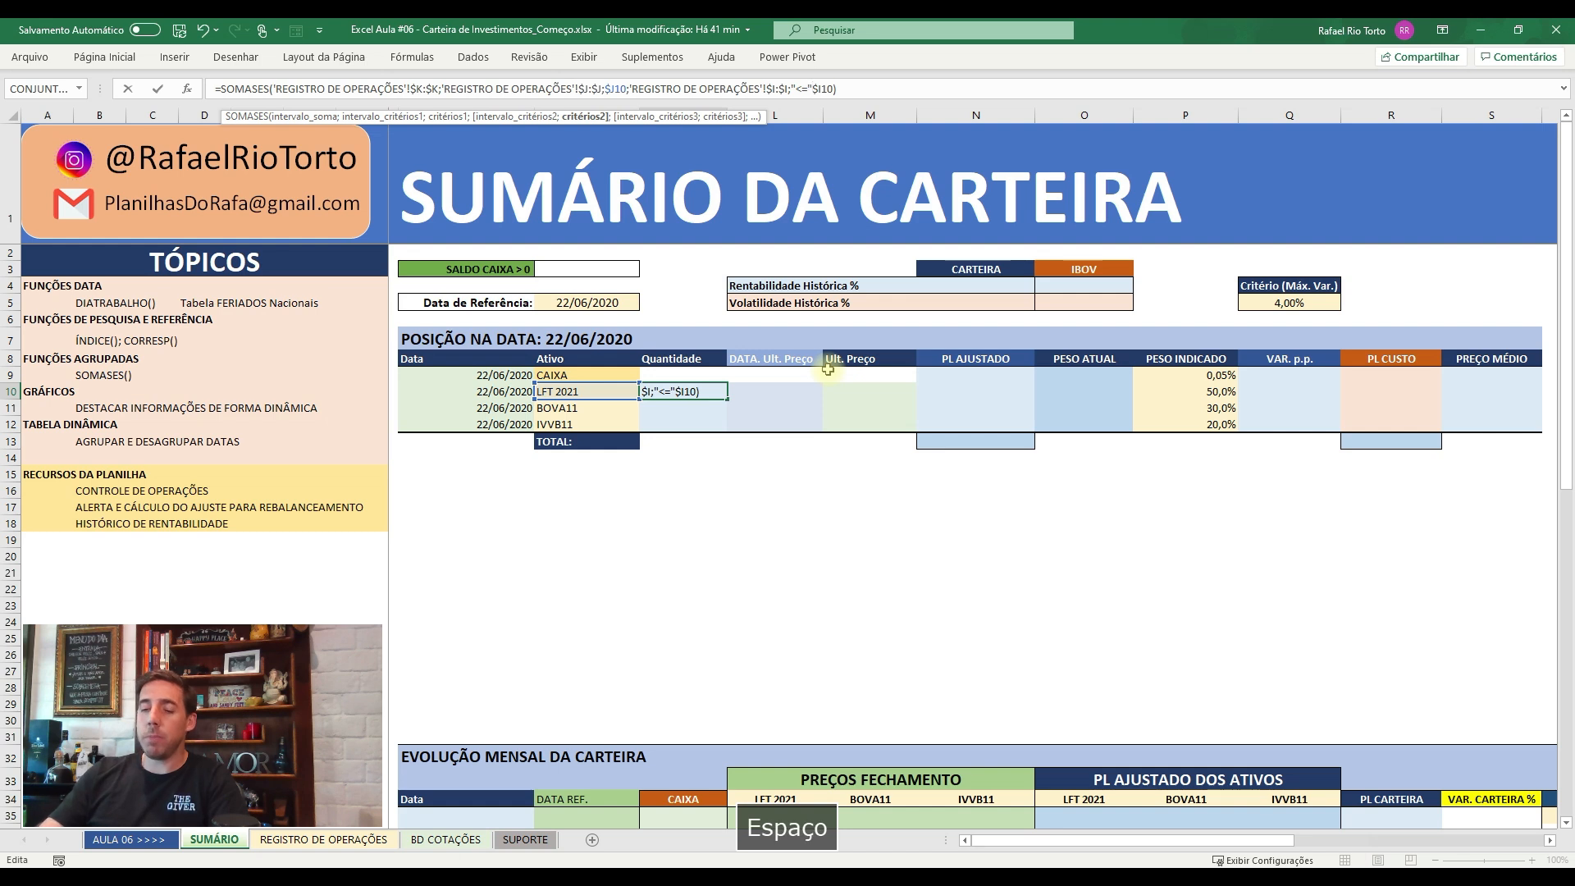
text(&)
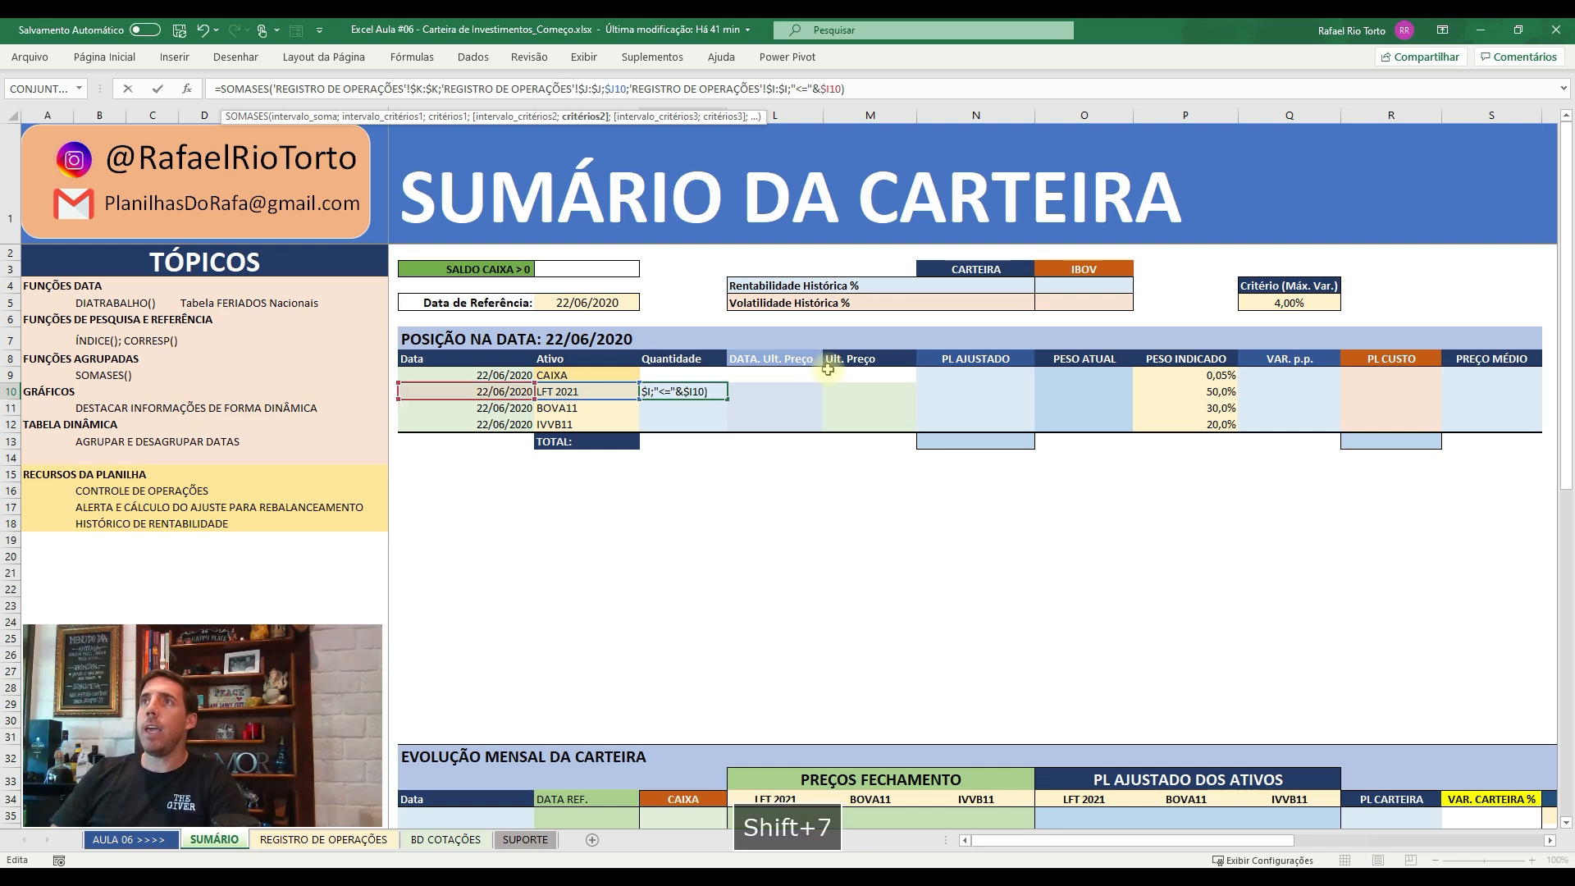
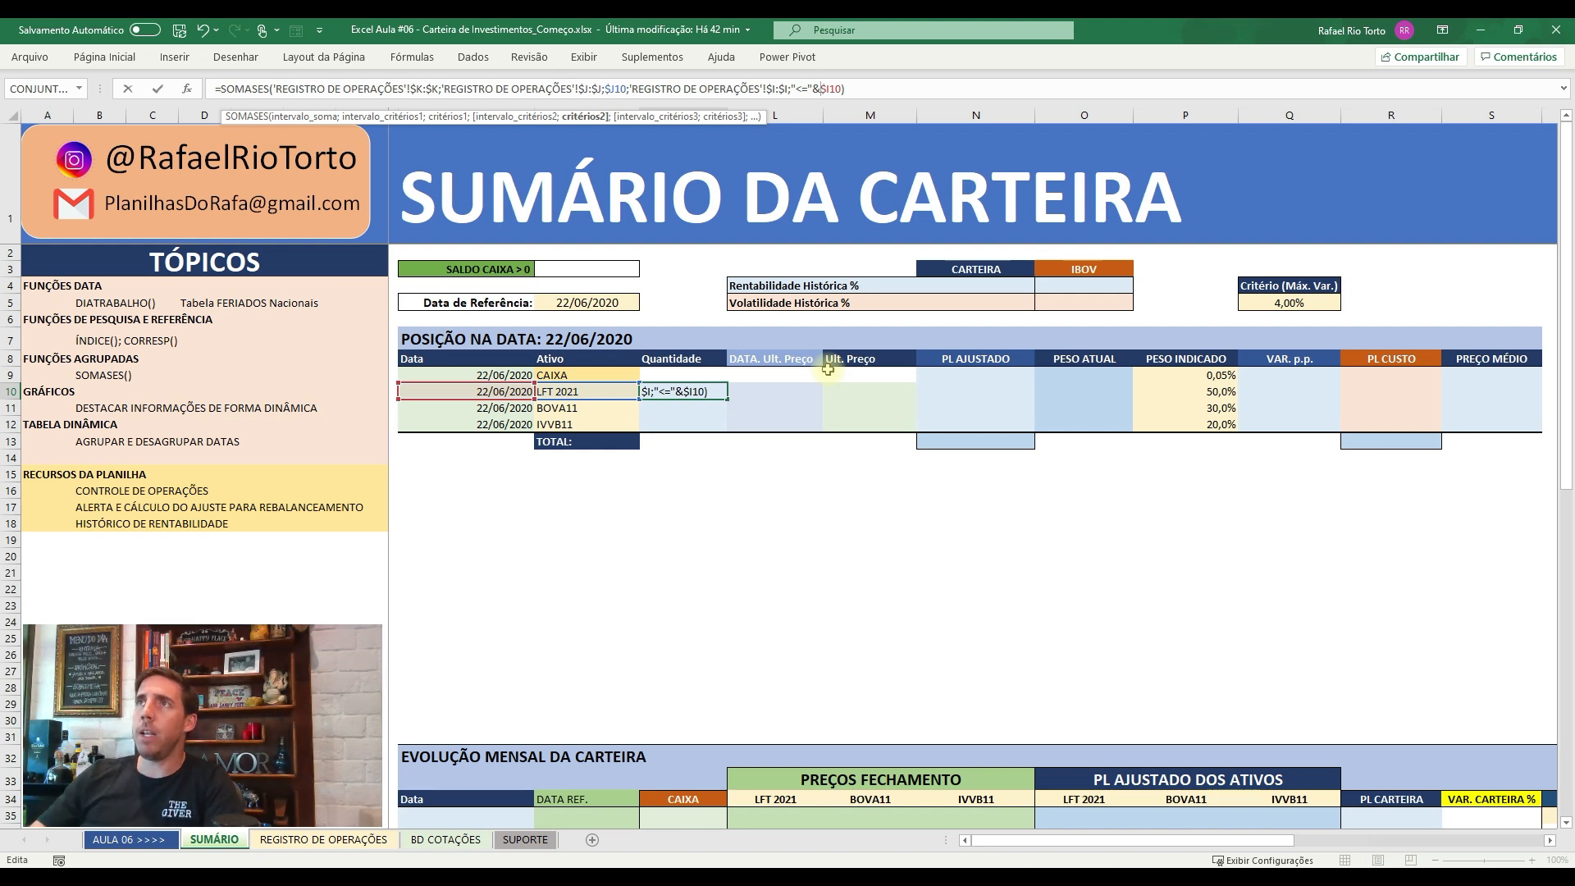
key(Return)
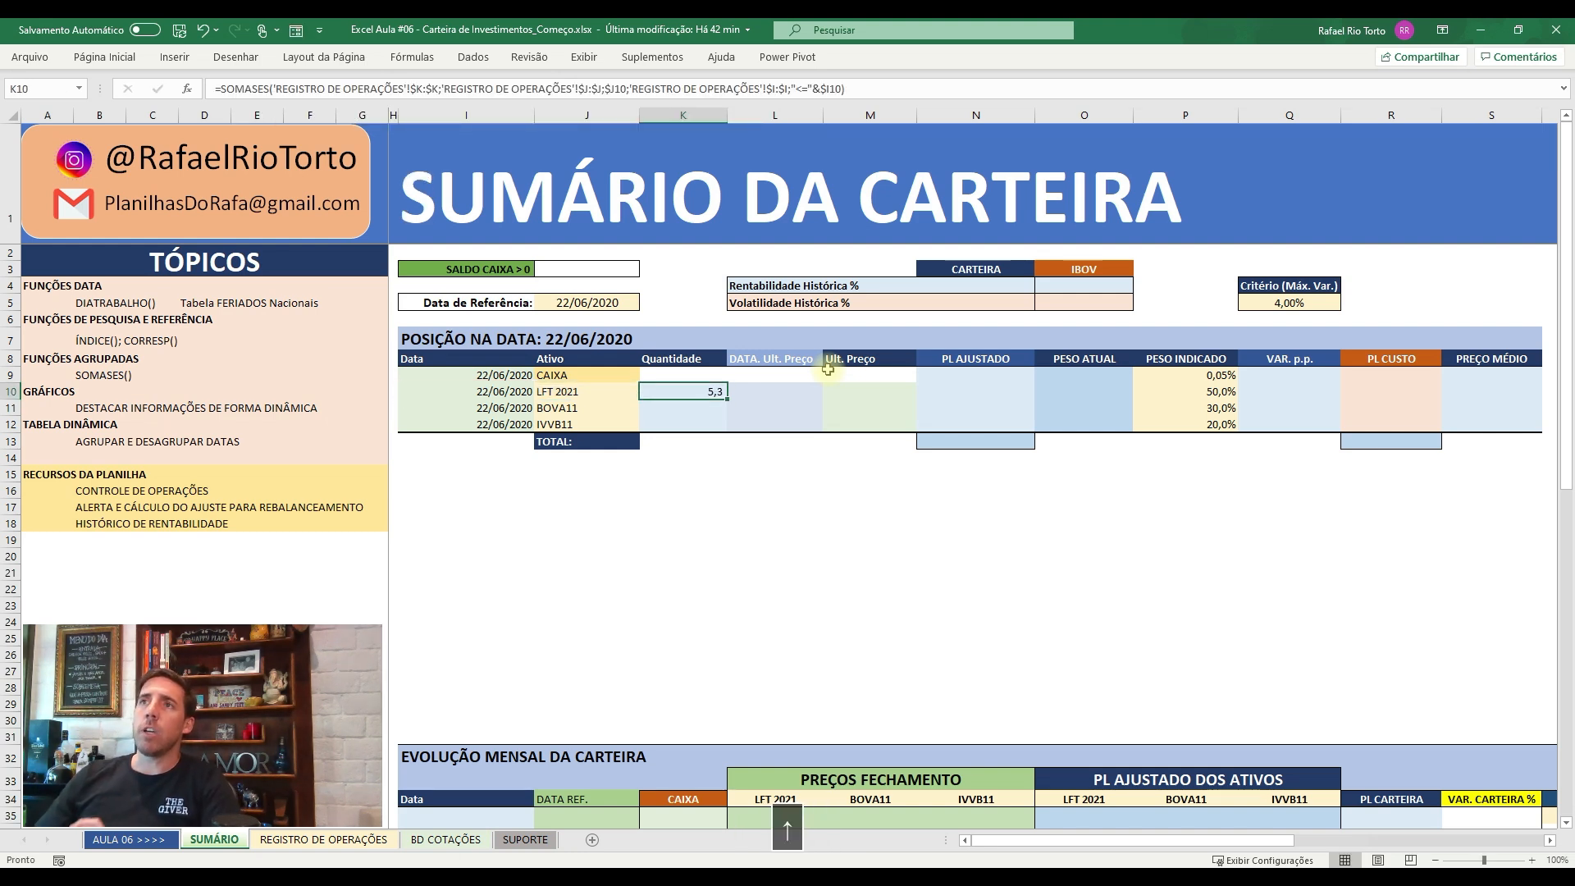
- Copy the K10 quantity formula into K11:K12 for BOVA11 and IVVB11, pasting formulas only
key(ctrl+c)
key(shift+Down)
key(shift+Down)
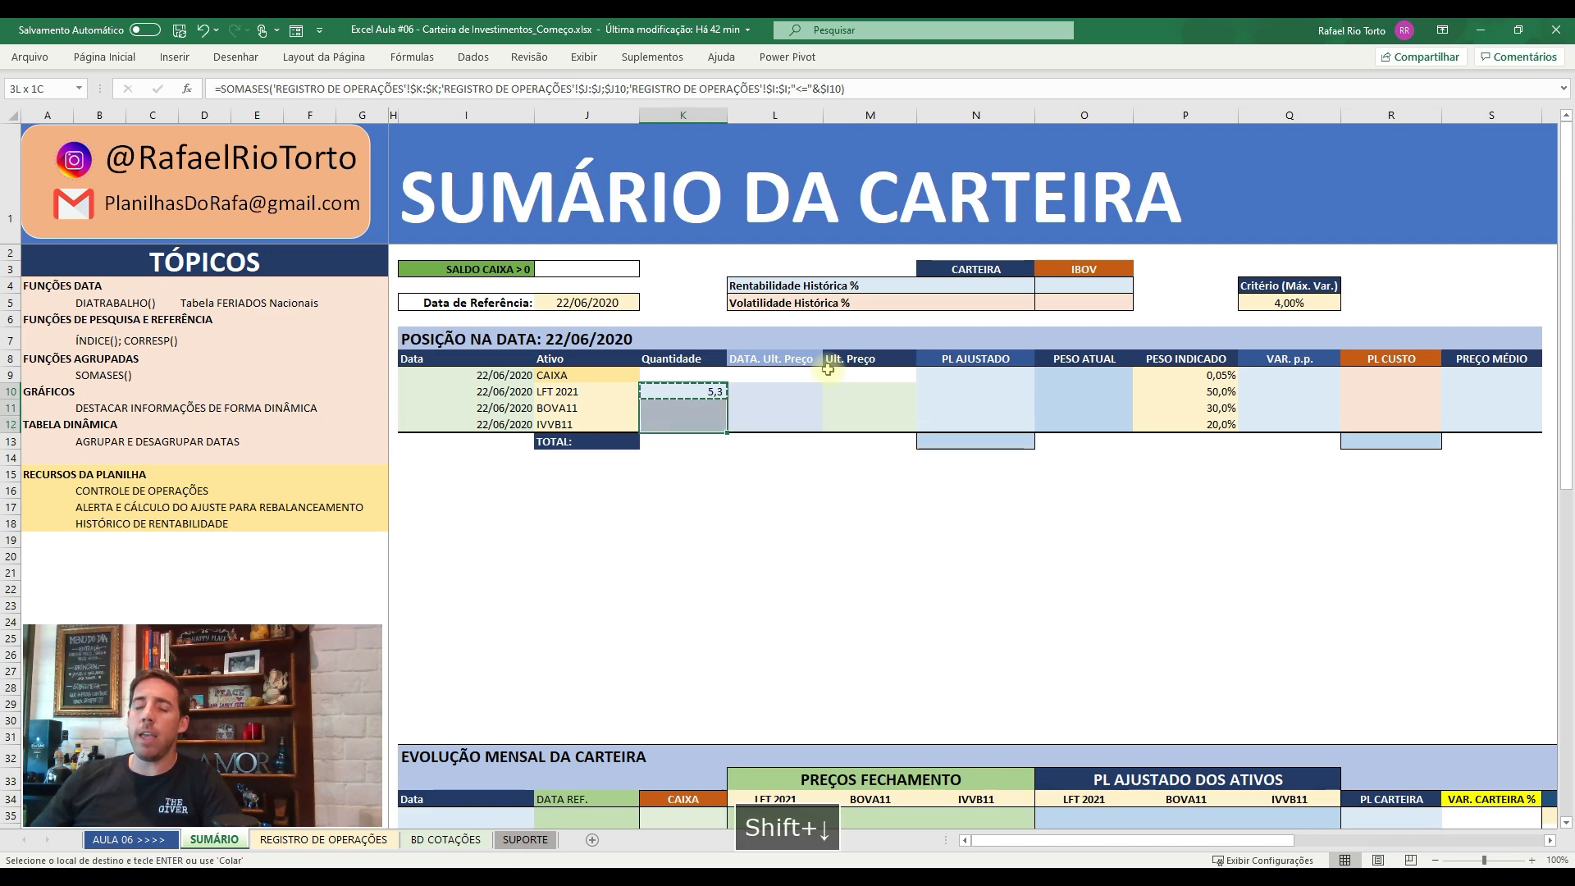
key(ctrl+alt+v)
key(f)
key(Return)
key(Down)
key(Down)
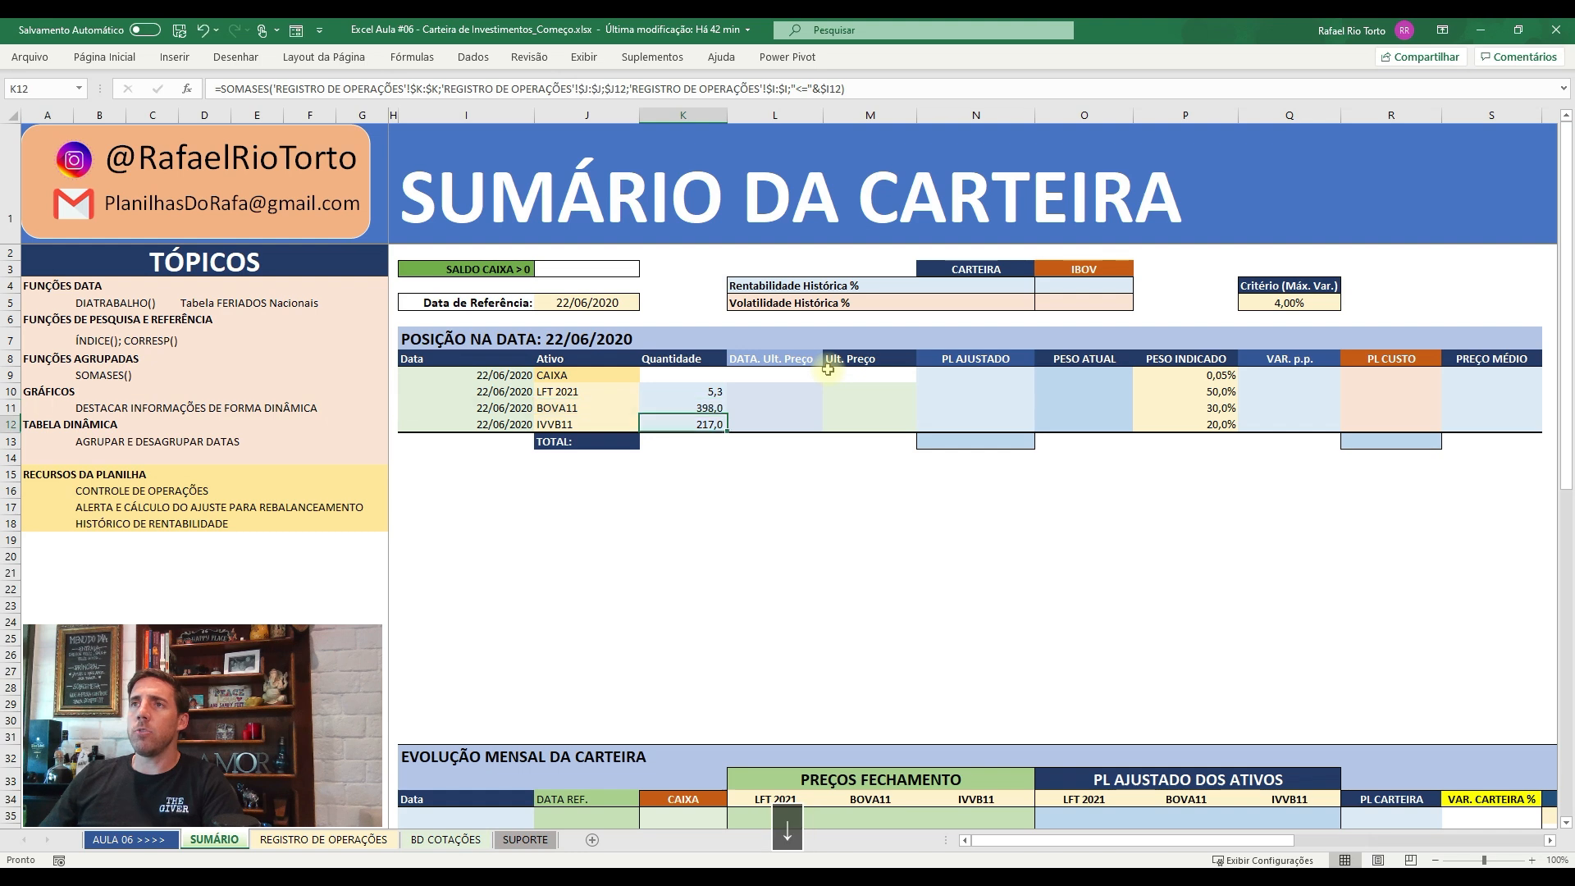
key(Escape)
key(Up)
key(Up)
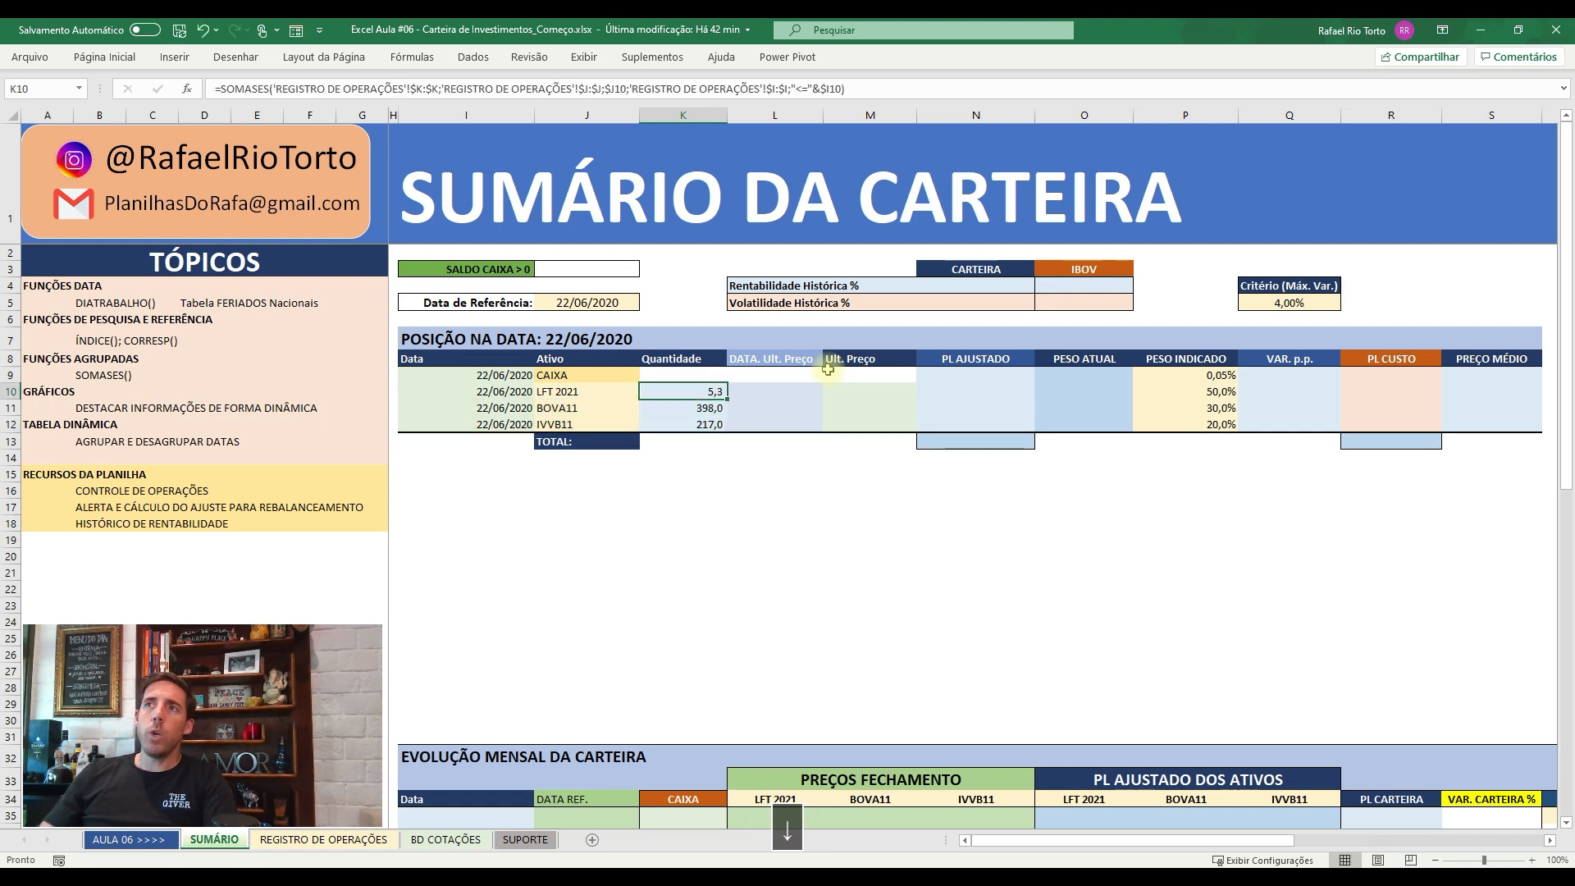
key(Left)
key(Left)
key(Right)
key(Right)
key(Right)
key(Left)
key(Left)
key(Left)
key(Right)
key(Right)
key(Down)
key(Up)
key(Left)
key(Right)
key(Right)
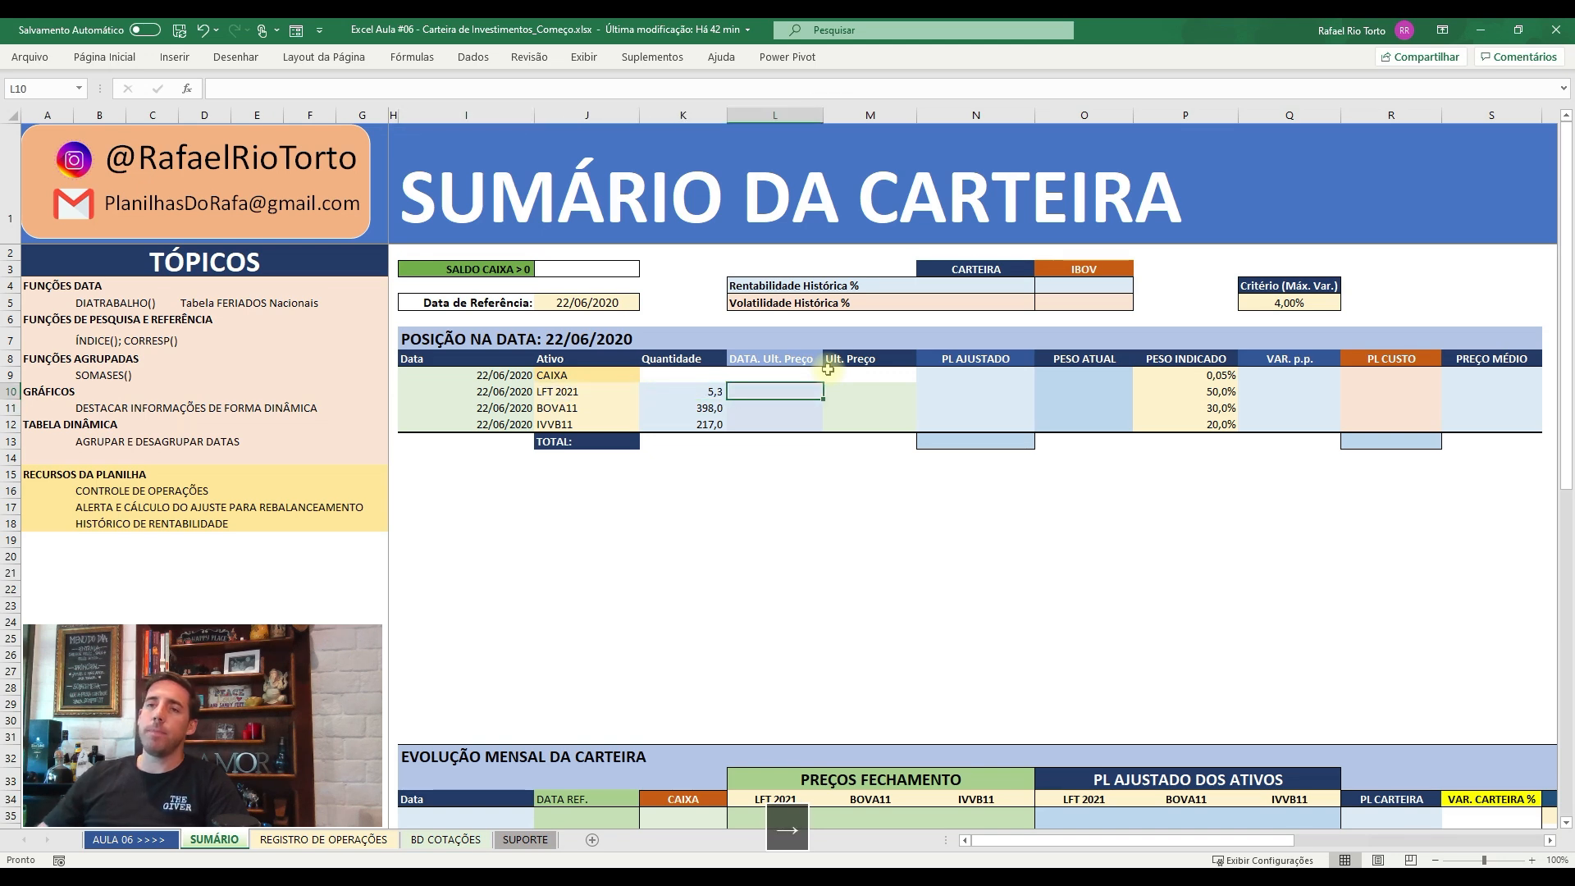
- Compare the quantities in the REGISTRO DE OPERAÇÕES sheet with the calculated quantities in K10:K12 of the SUMÁRIO sheet
click(324, 840)
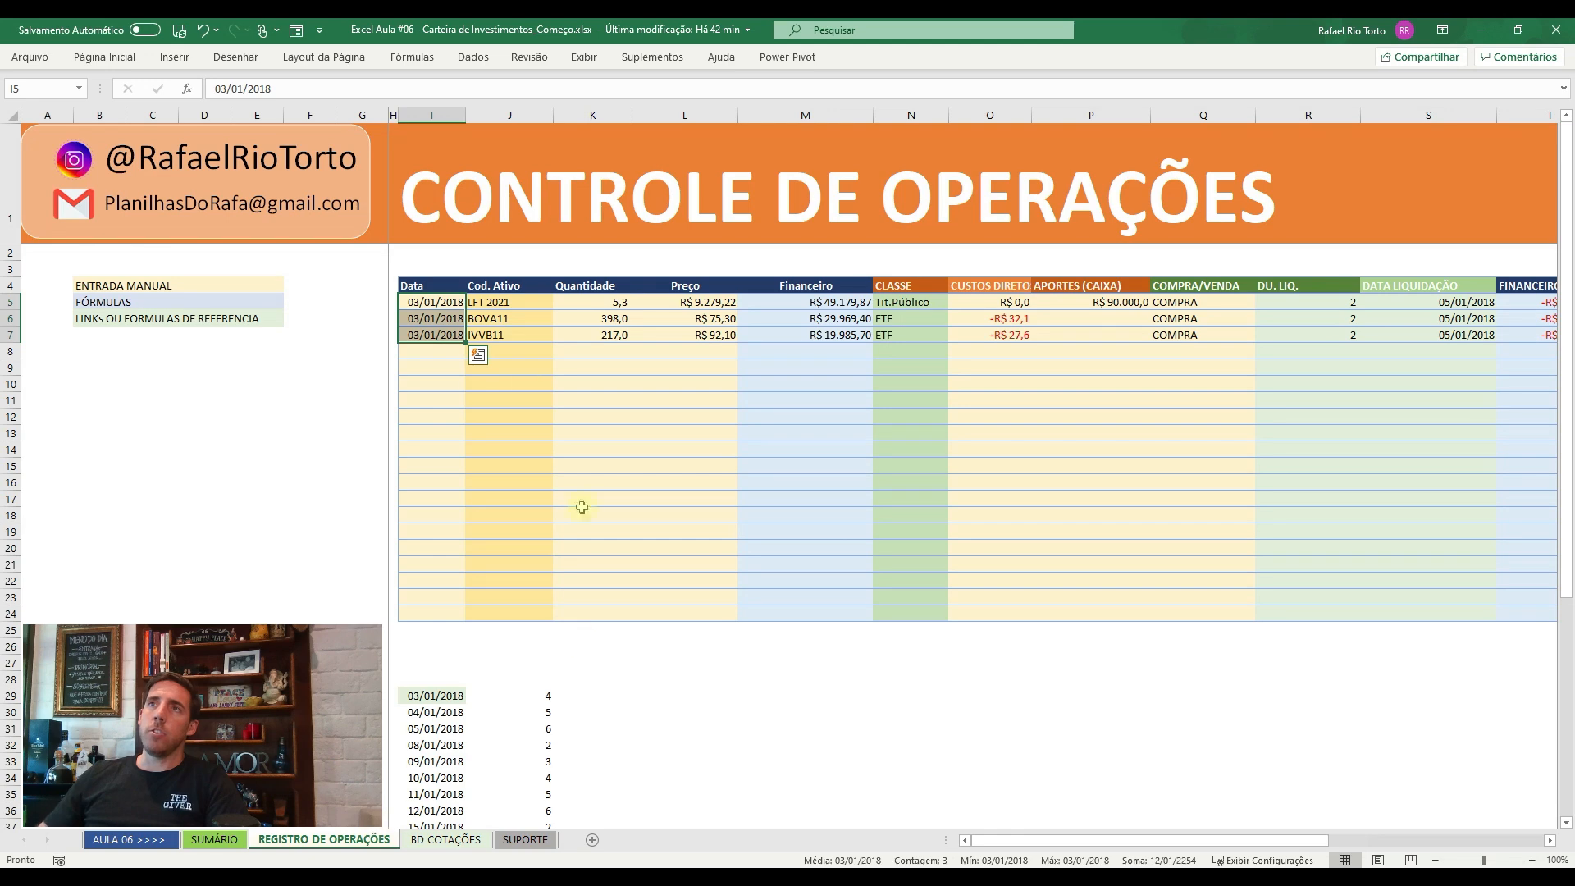
drag(612, 305, 602, 339)
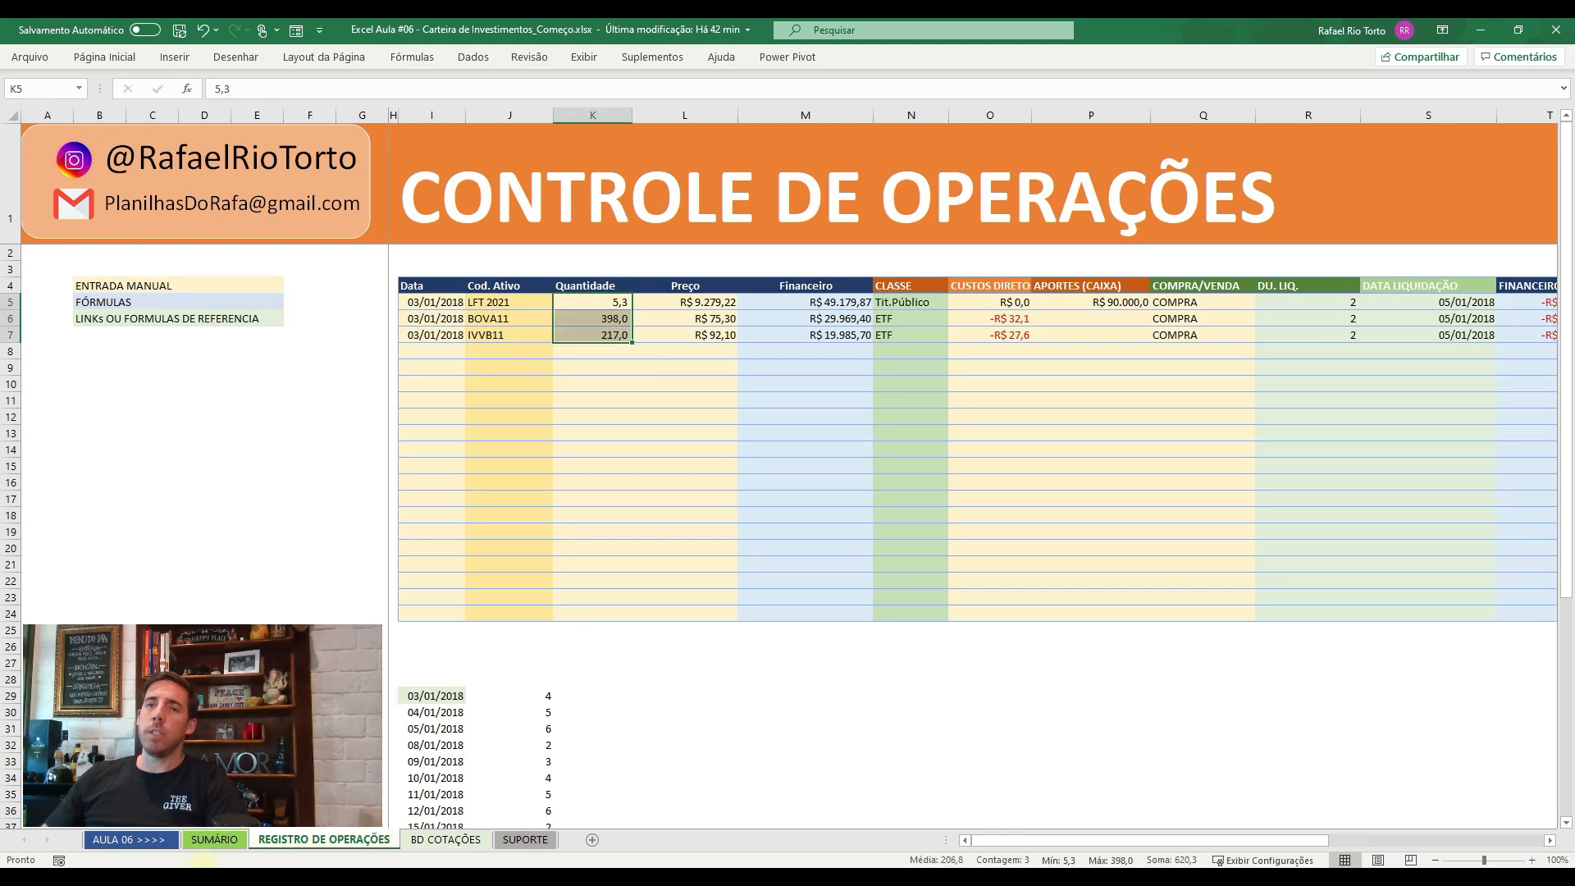
click(216, 841)
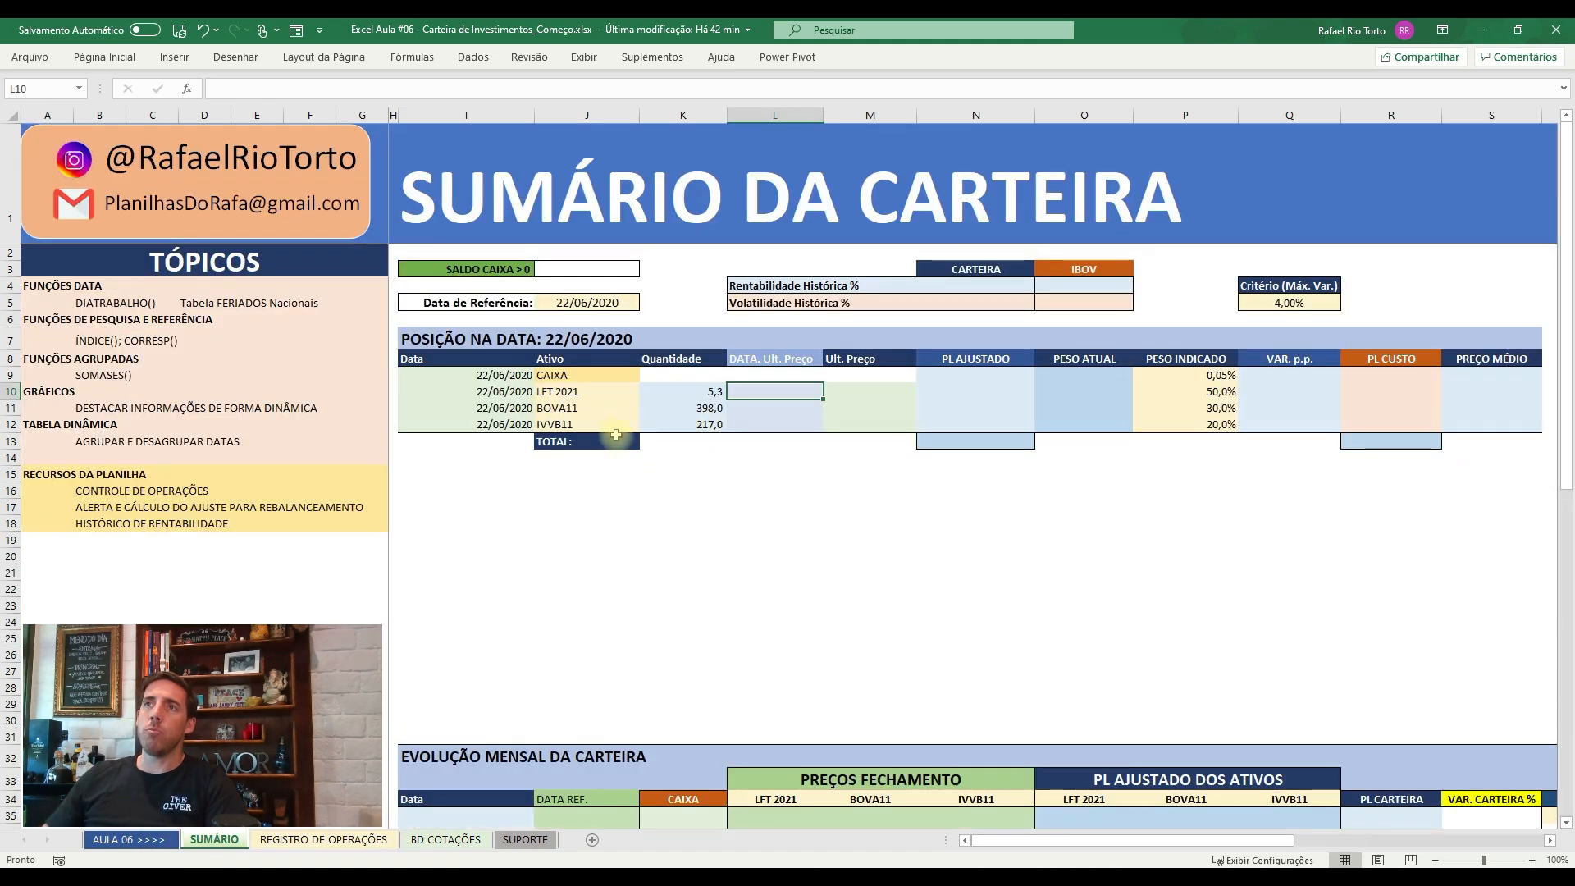
drag(681, 390, 702, 422)
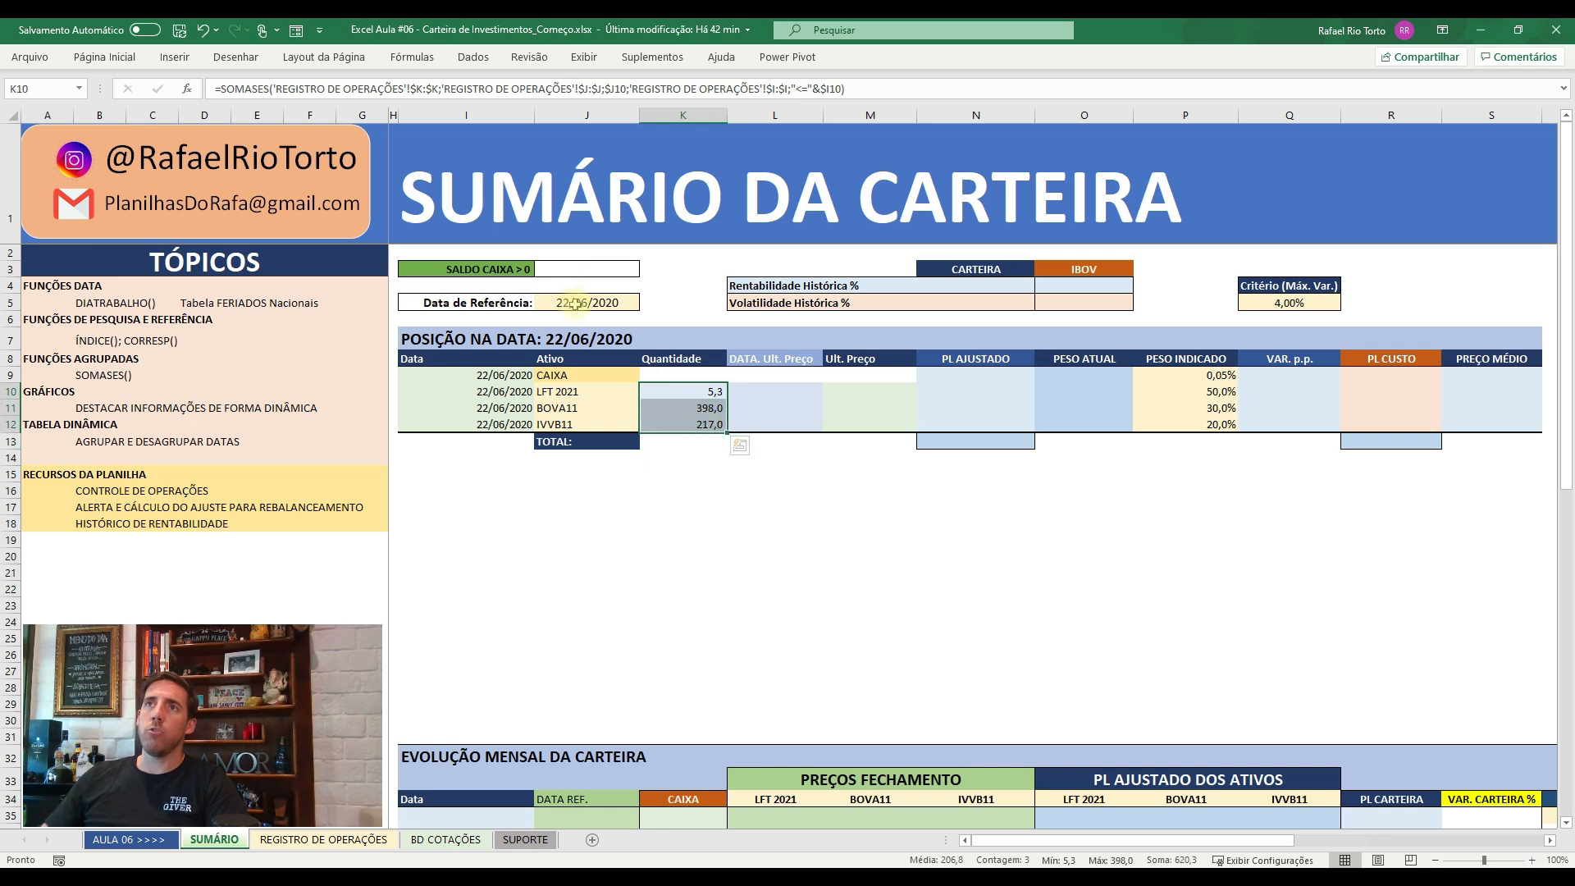
click(576, 304)
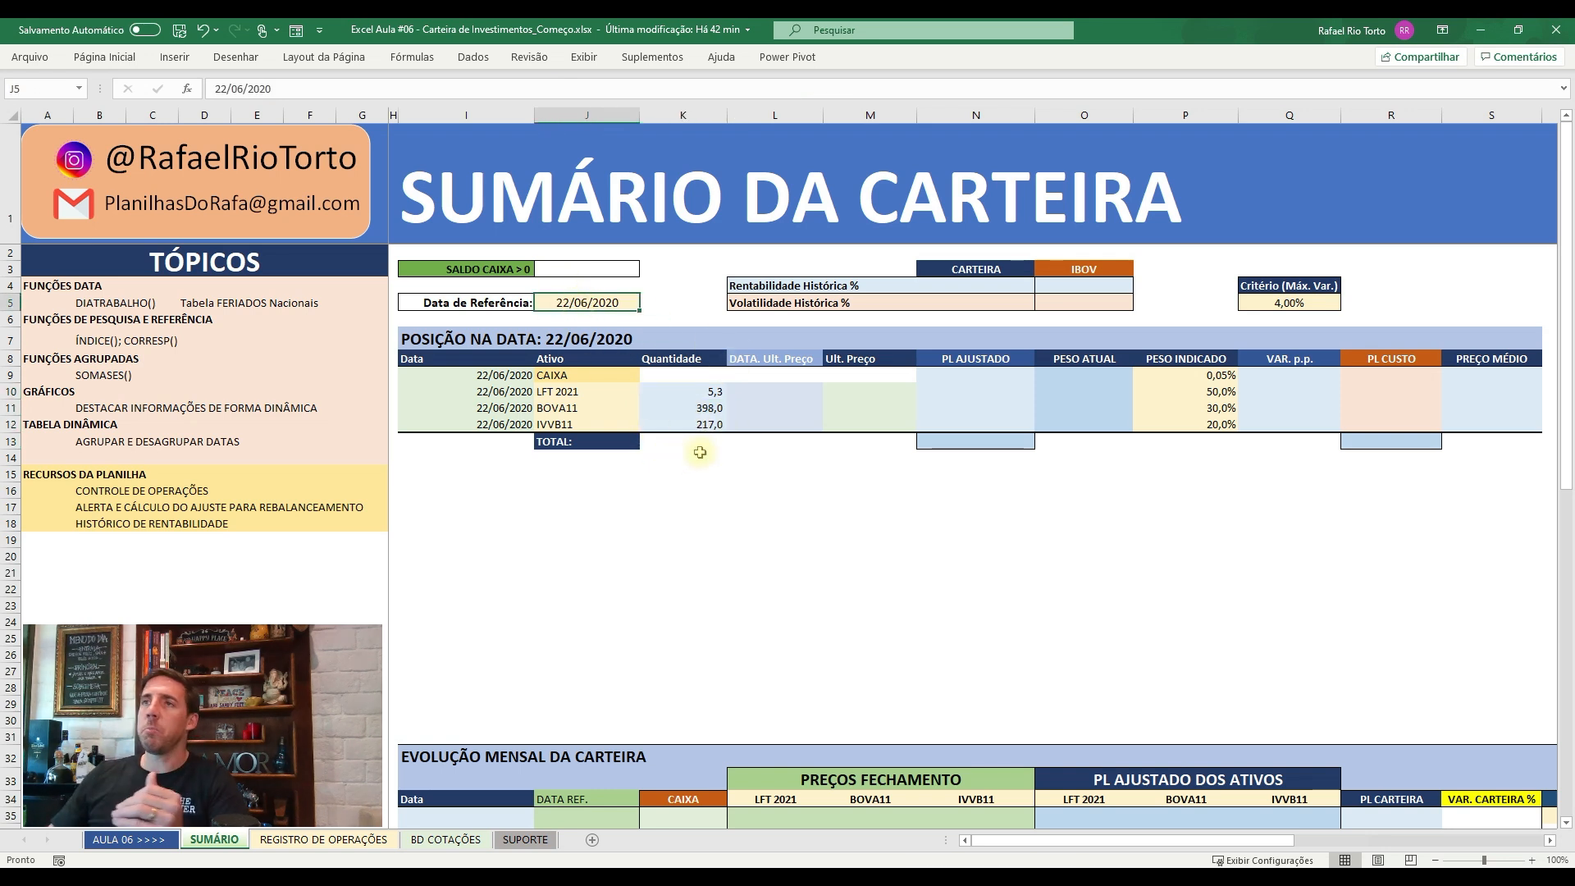
click(770, 396)
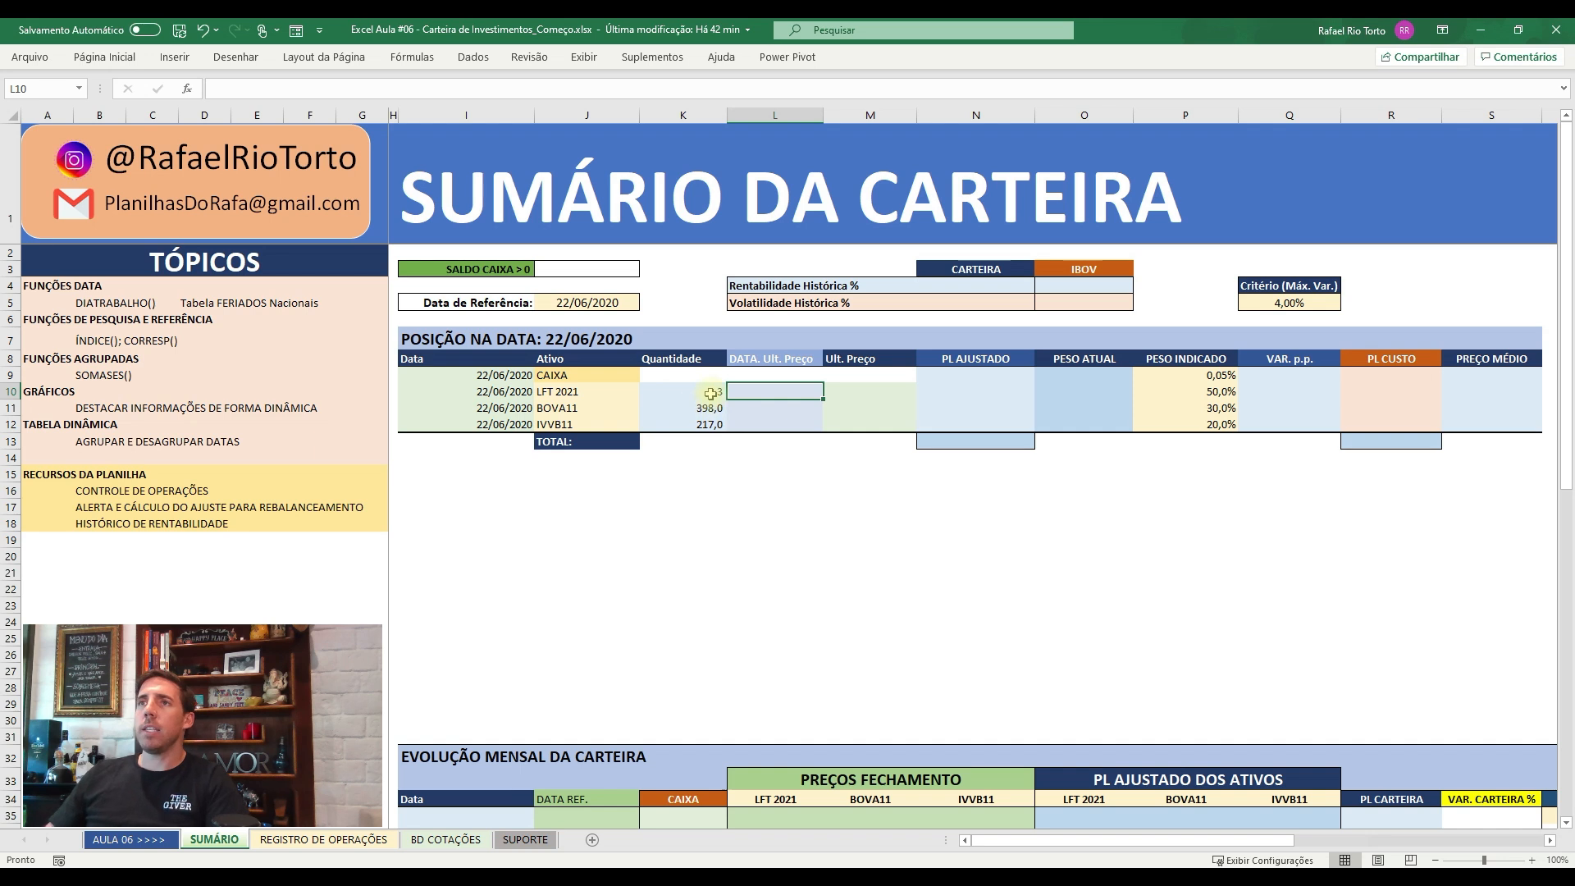
drag(712, 394, 714, 424)
click(776, 395)
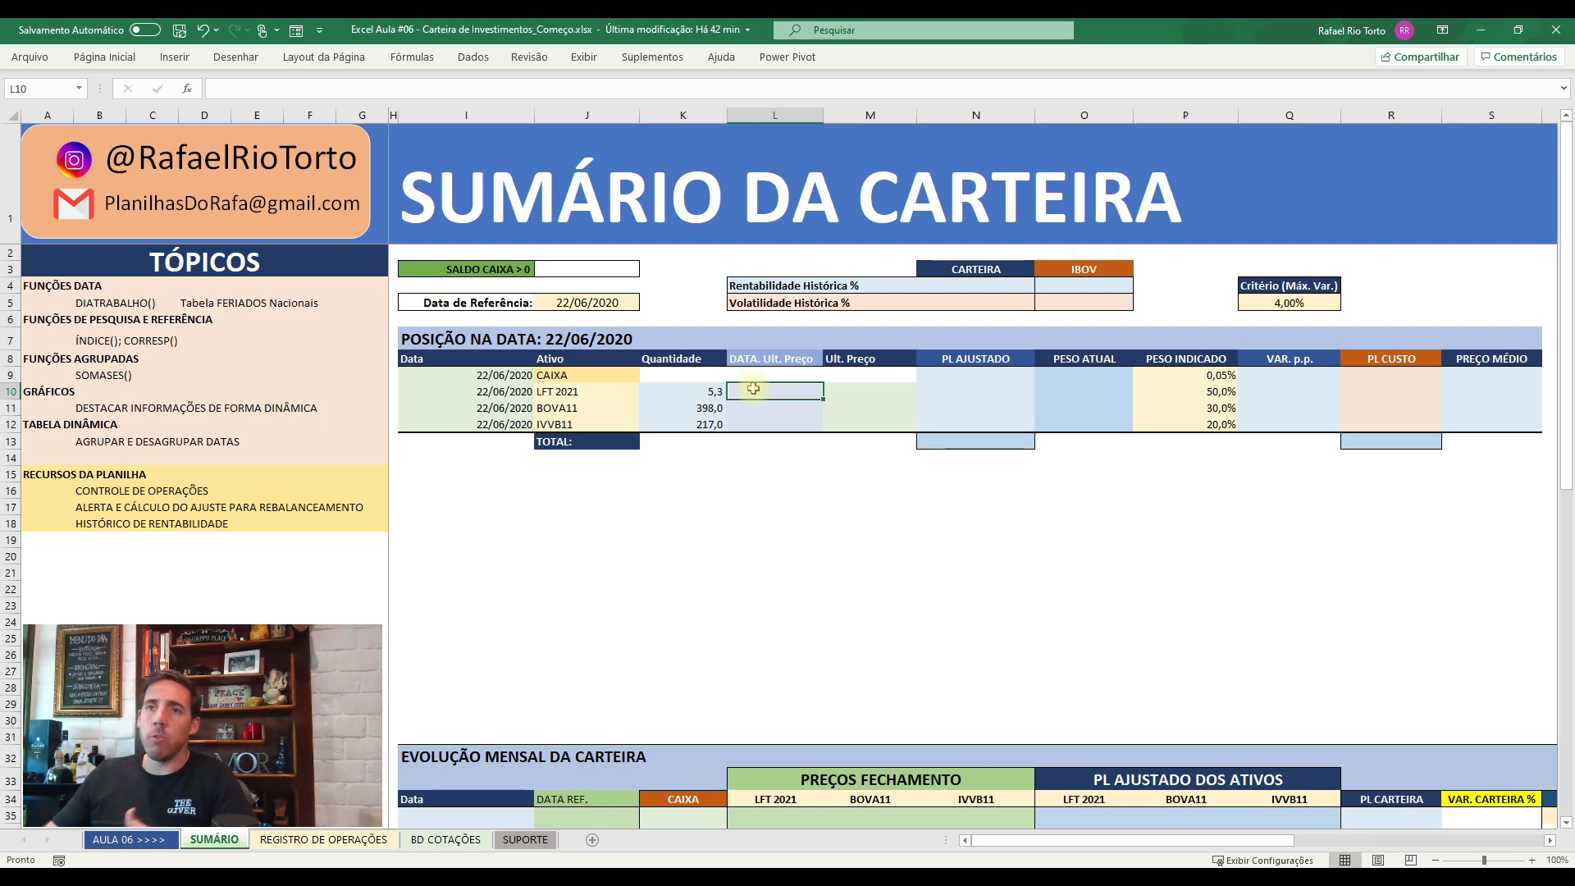
- Check the last quote date in the BD COTAÇÕES sheet against the LFT 2021 position date in the SUMÁRIO sheet
click(445, 840)
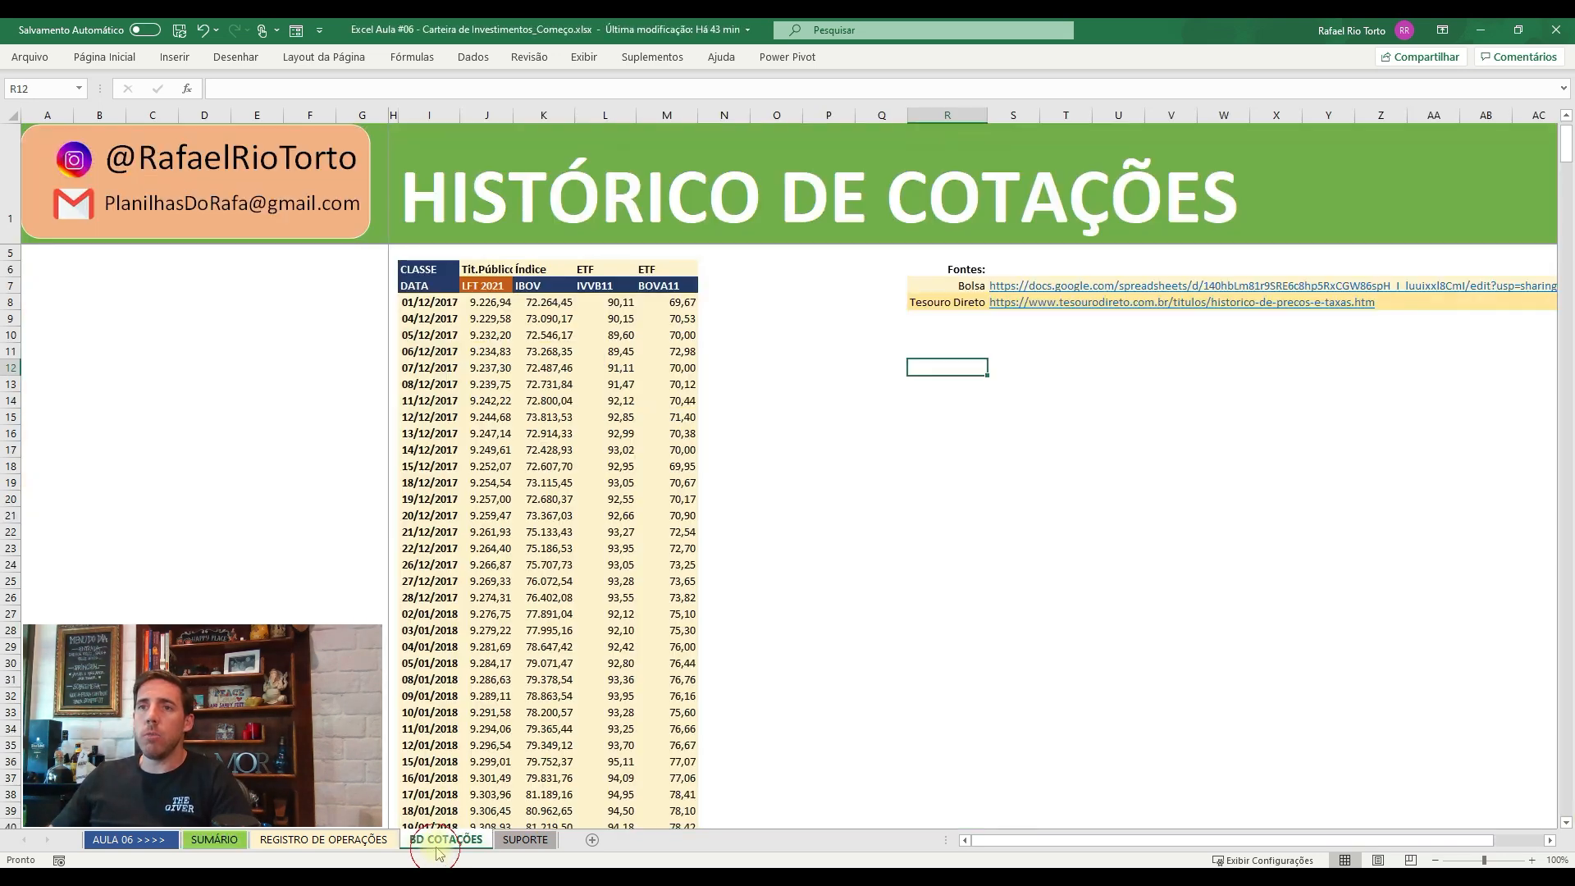
click(429, 666)
key(ctrl+Down)
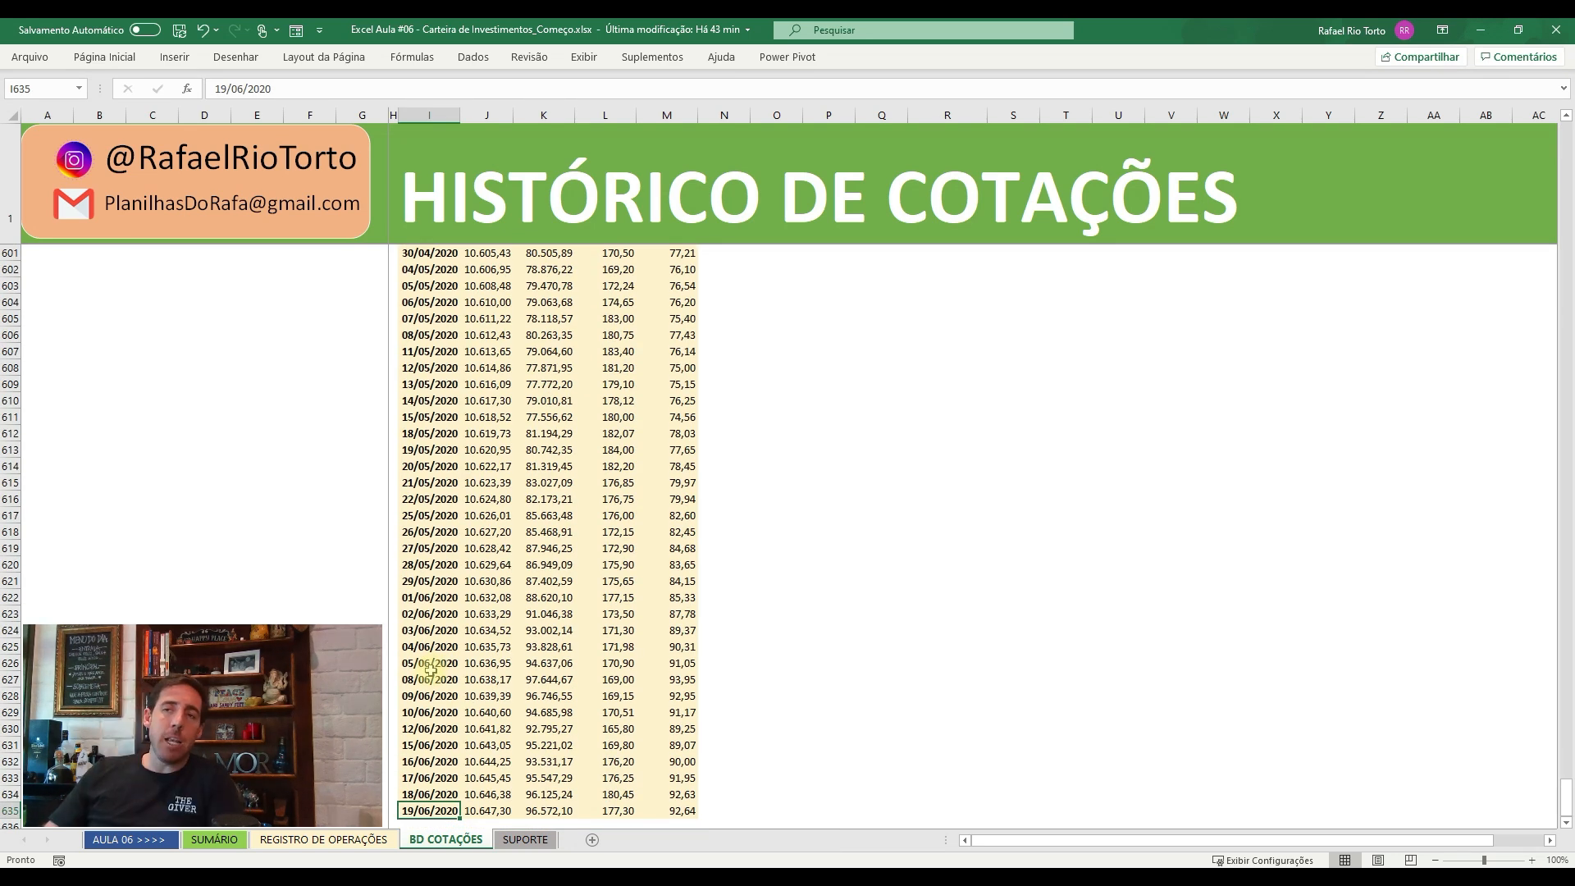
key(ctrl+Page_Up)
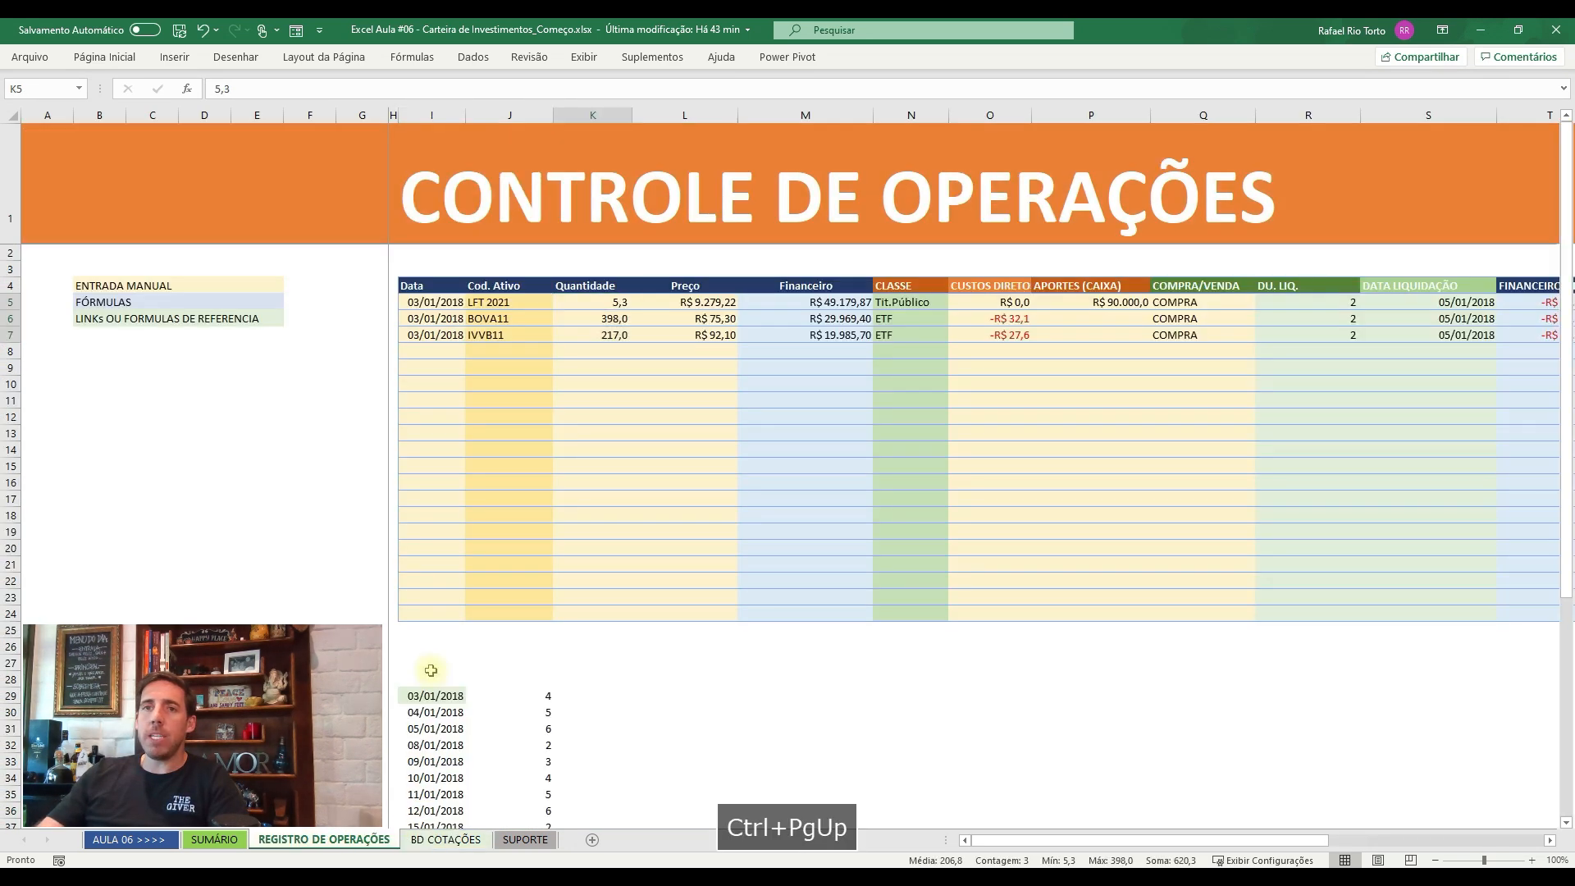
key(ctrl+Page_Up)
key(Left)
key(Left)
key(Left)
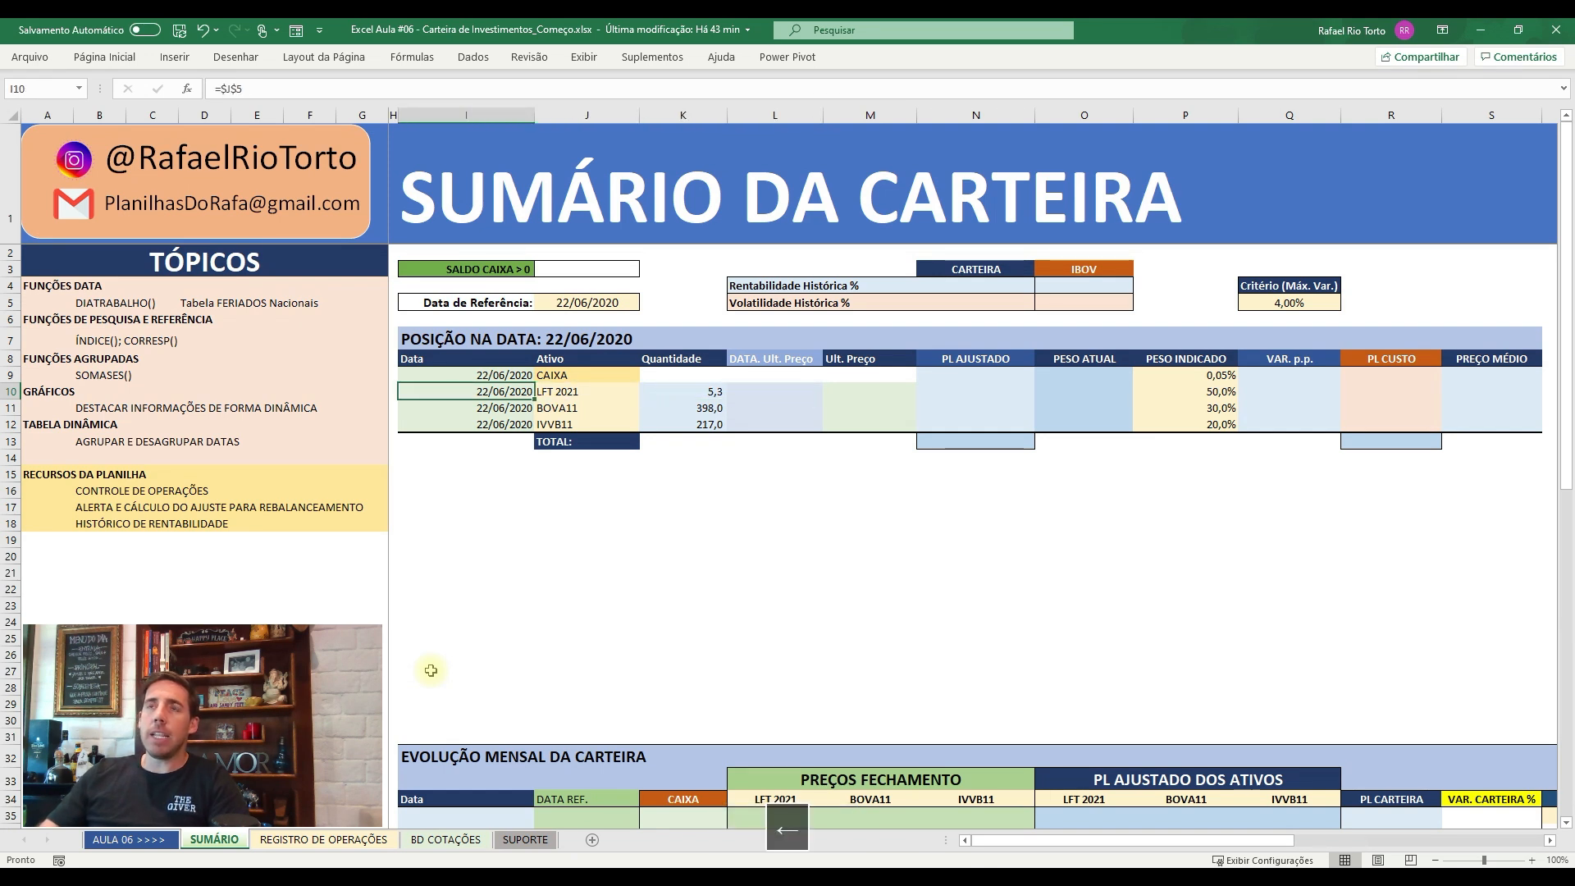
- Begin a CORRESP formula in L10 for the LFT 2021 last price date, using I10 as the lookup value
key(Right)
key(Right)
key(Right)
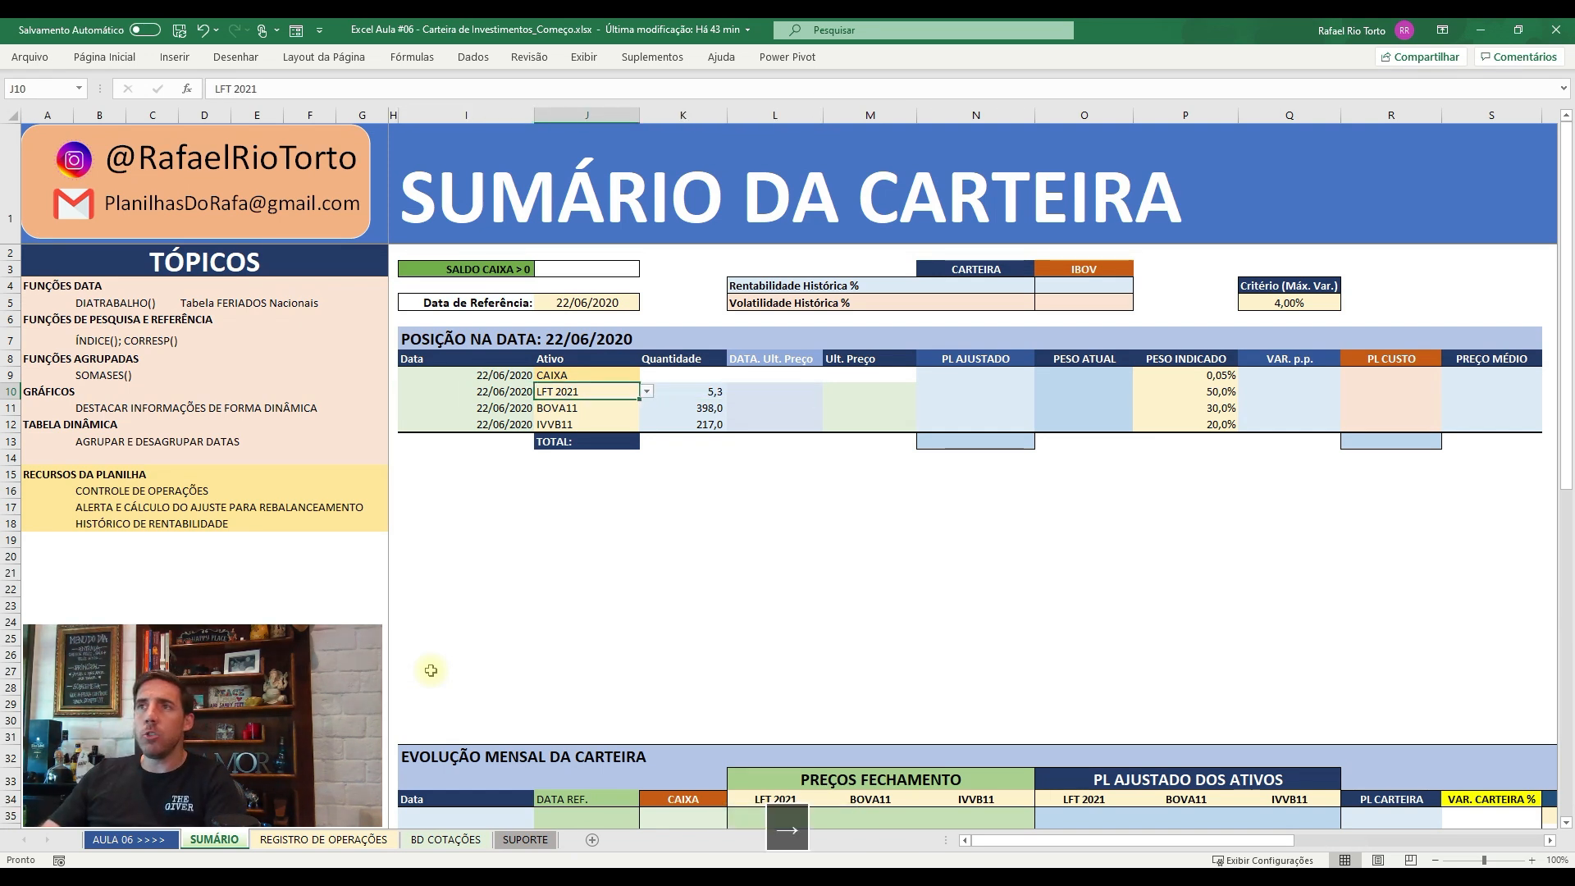
text(=CORR)
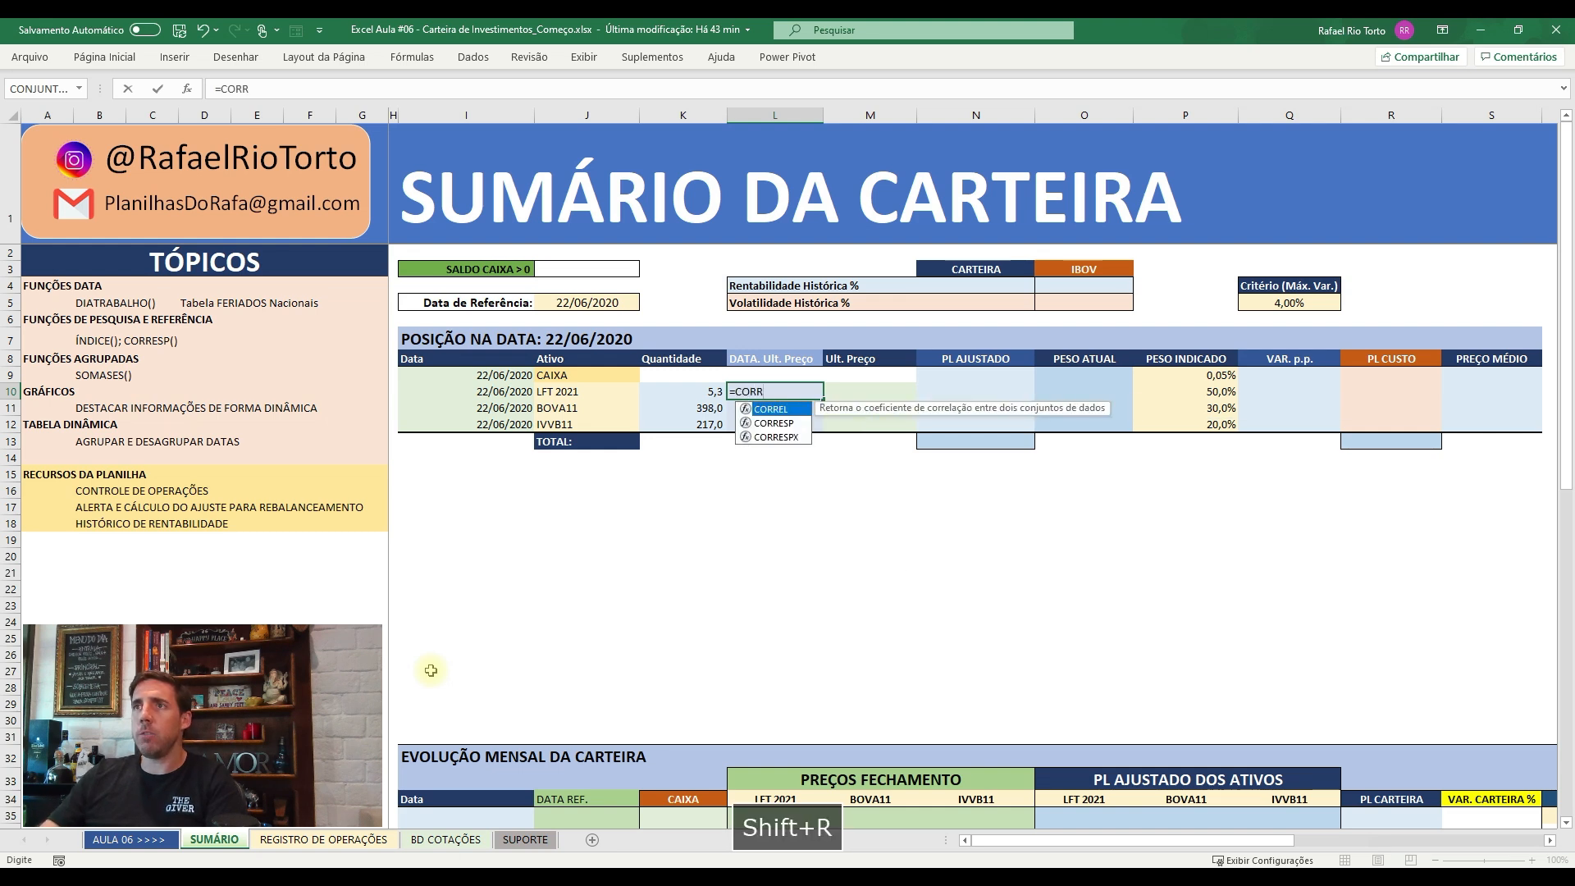
key(Down)
key(Tab)
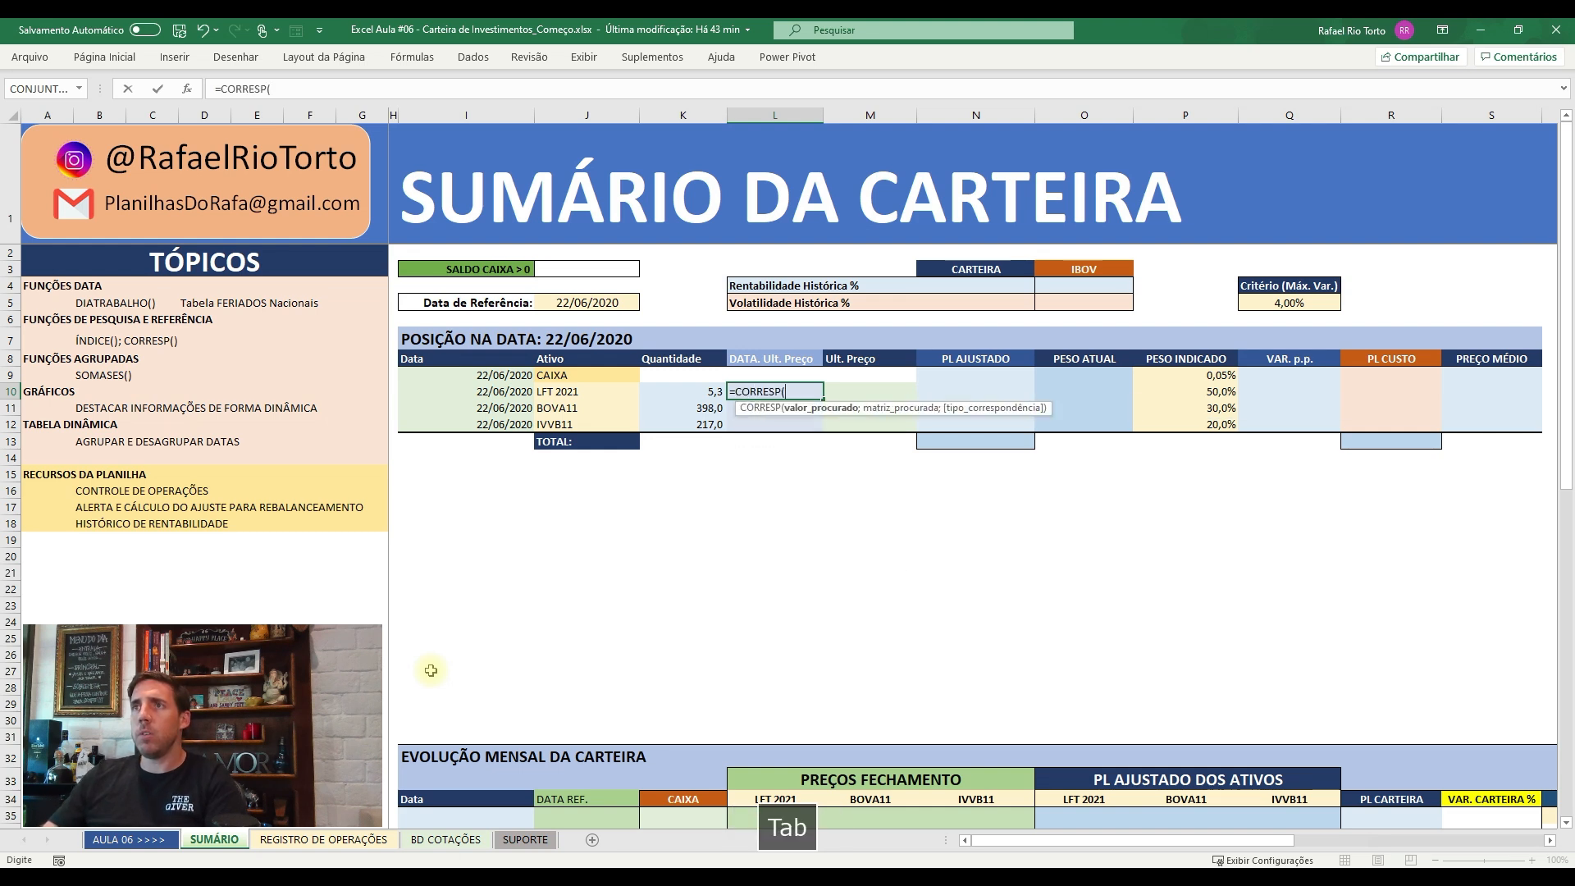
click(523, 395)
text(;)
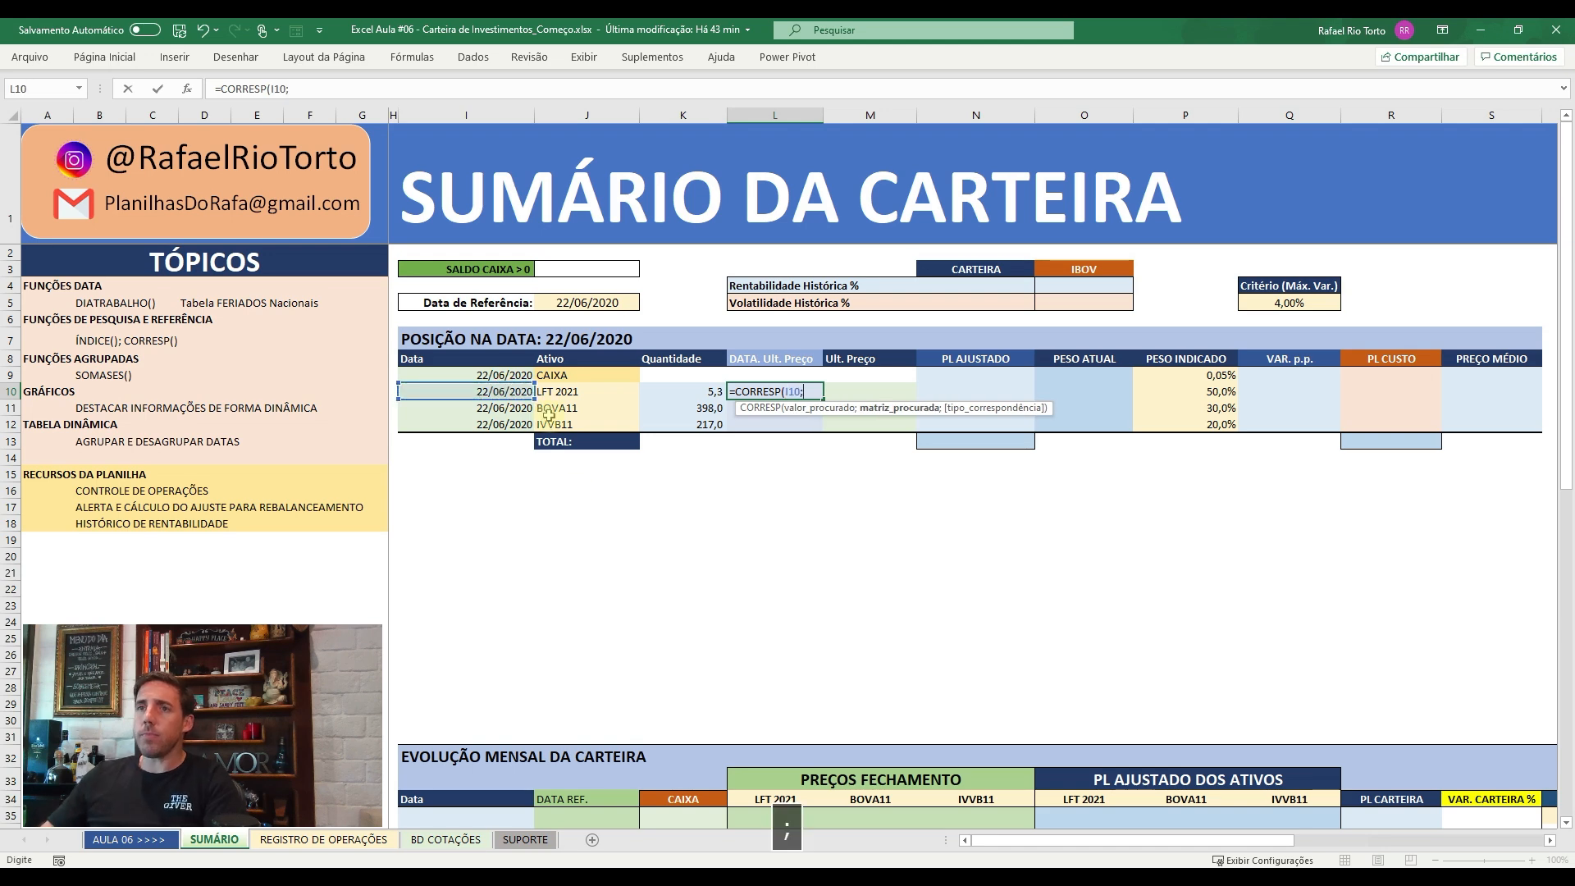
- Complete the L10 CORRESP formula with lookup array 'BD COTAÇÕES'!$I:$I and match type 0, and commit it
click(446, 839)
click(429, 115)
key(F4)
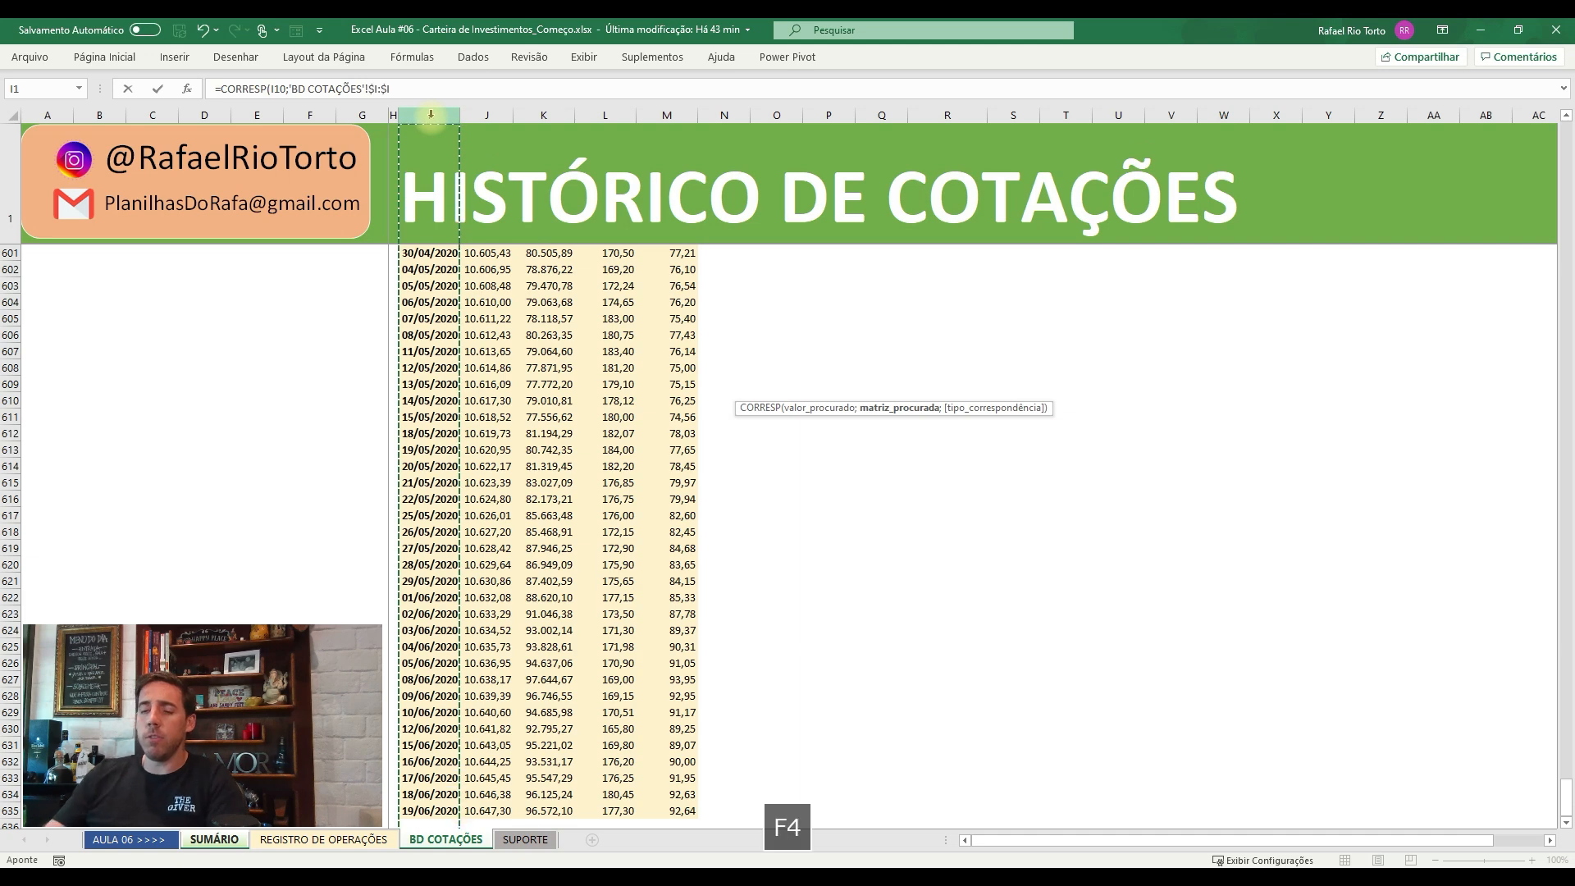
text(;0))
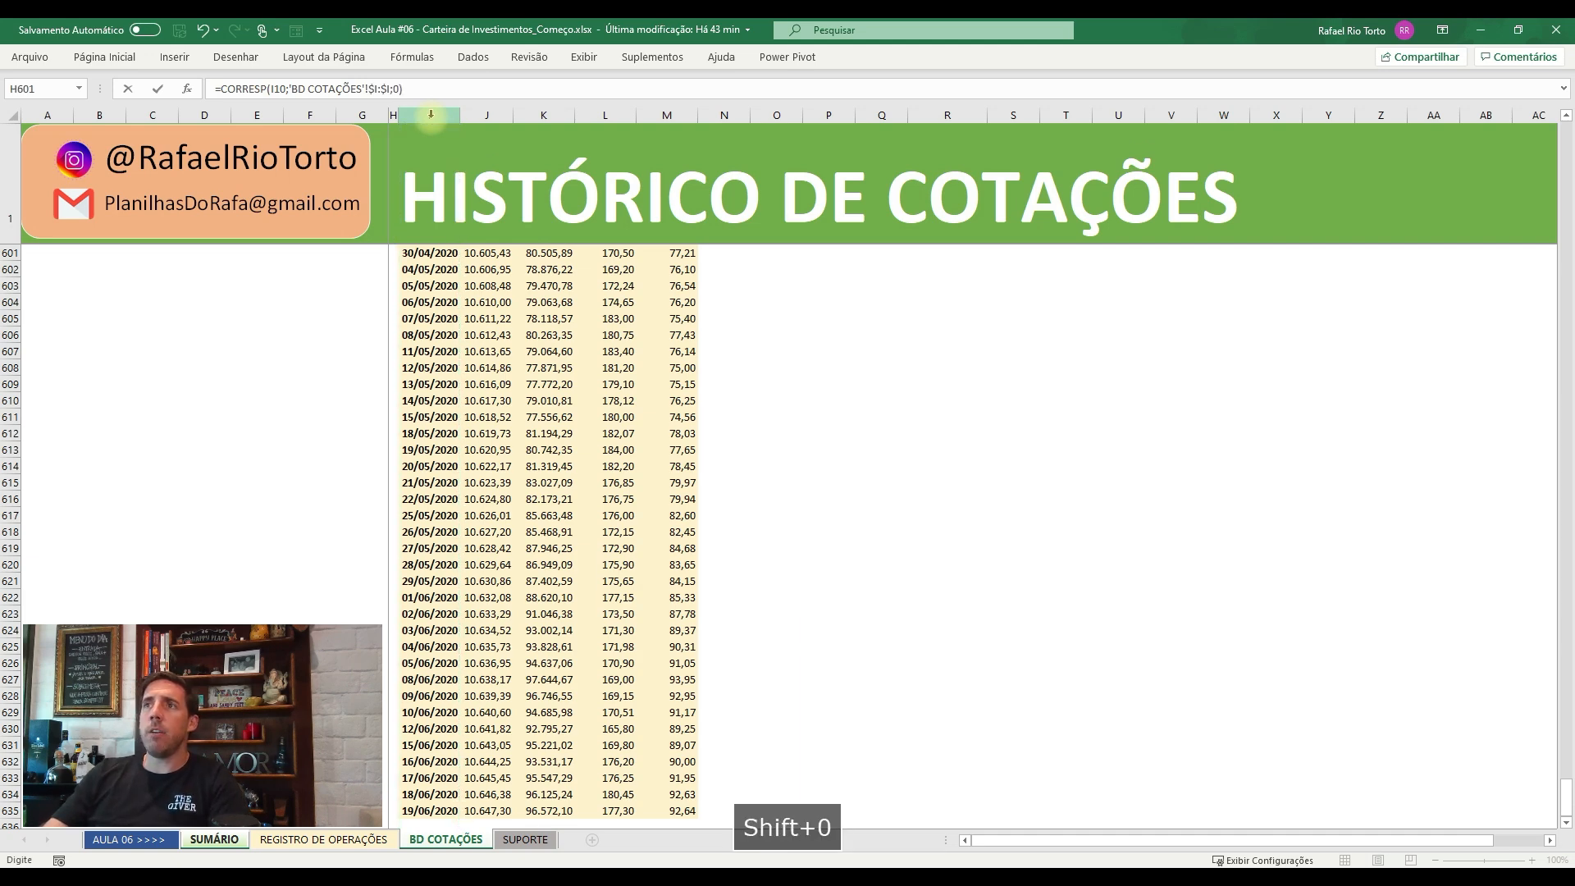
key(Return)
key(Up)
key(F2)
key(Escape)
key(Left)
key(F2)
key(Escape)
key(Right)
key(F2)
key(Escape)
- Change the match type of the CORRESP formula in L10 to 1 and commit it
key(F2)
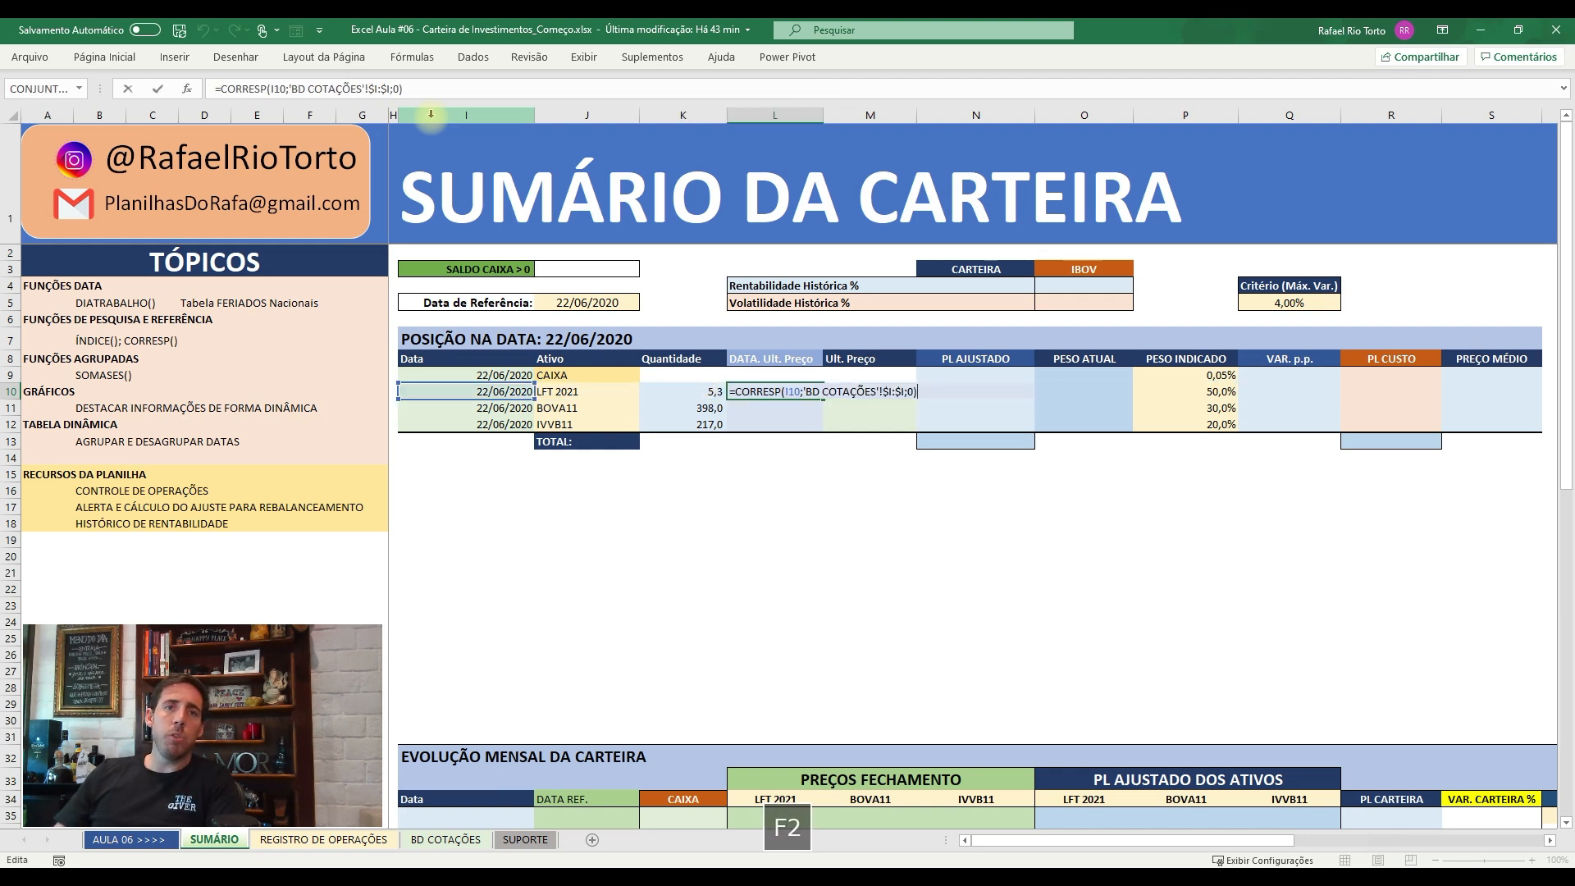
key(F2)
key(Escape)
key(F2)
key(Left)
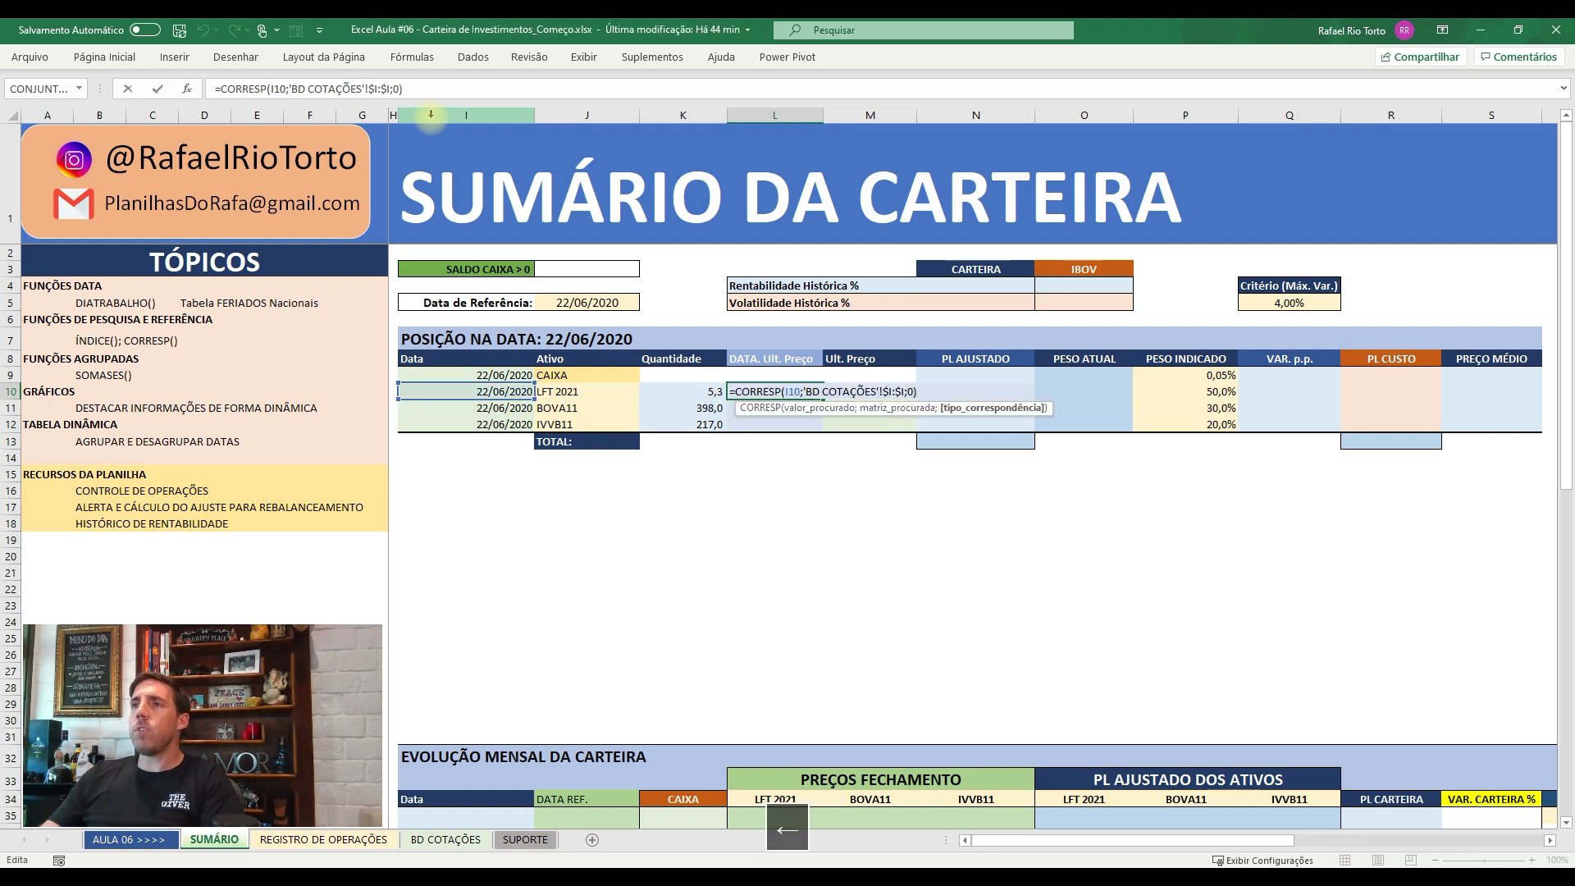
key(BackSpace)
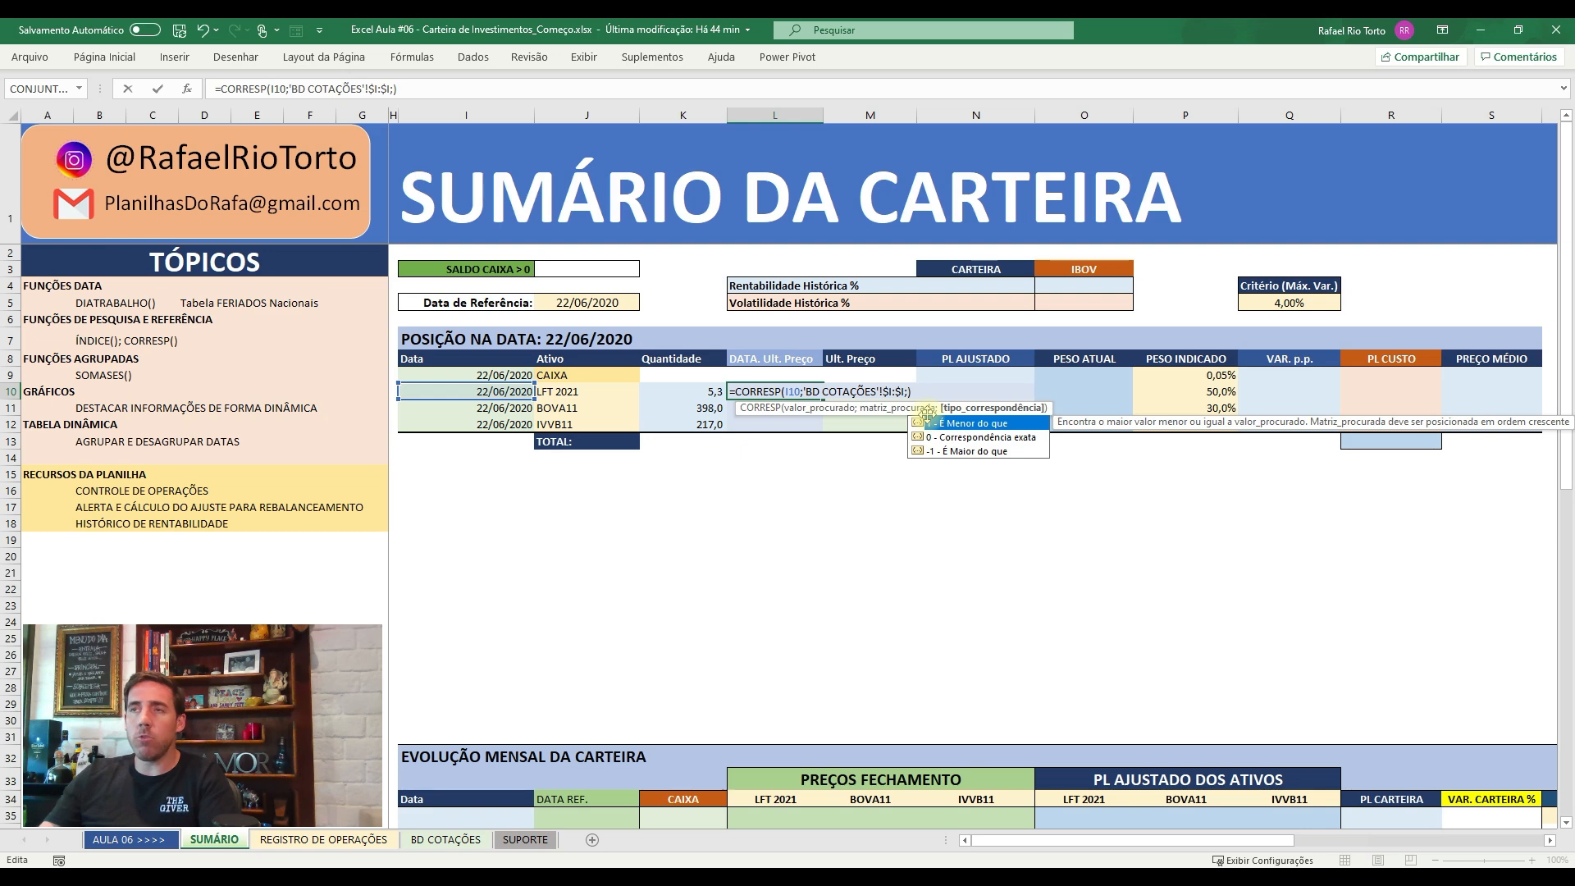
text(1)
key(Return)
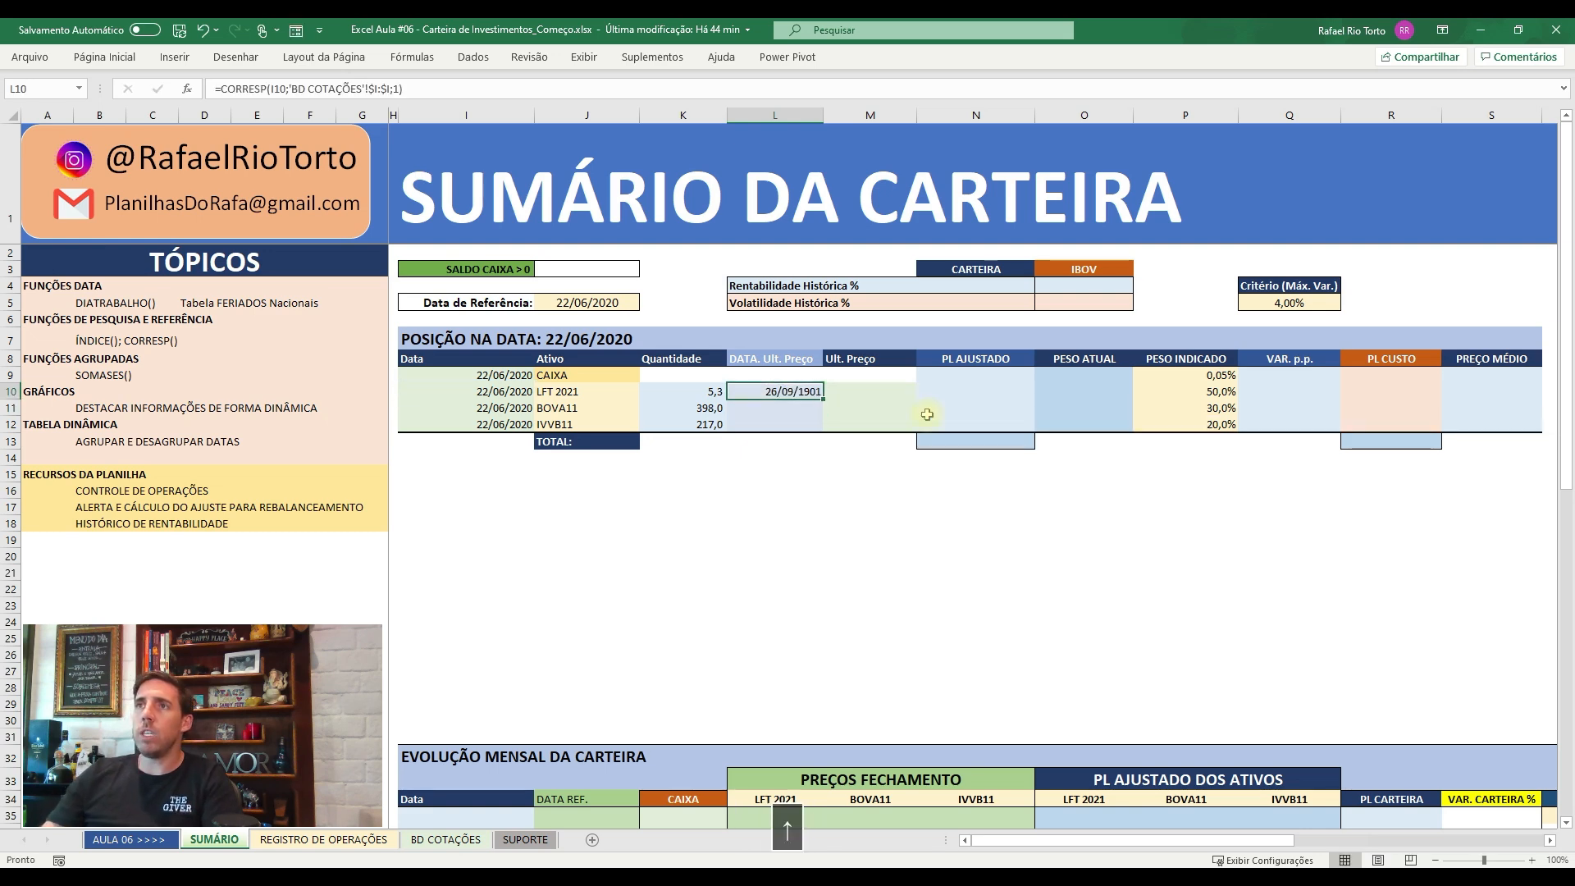
- Format cell L10 with the Geral number category
key(Up)
key(ctrl+1)
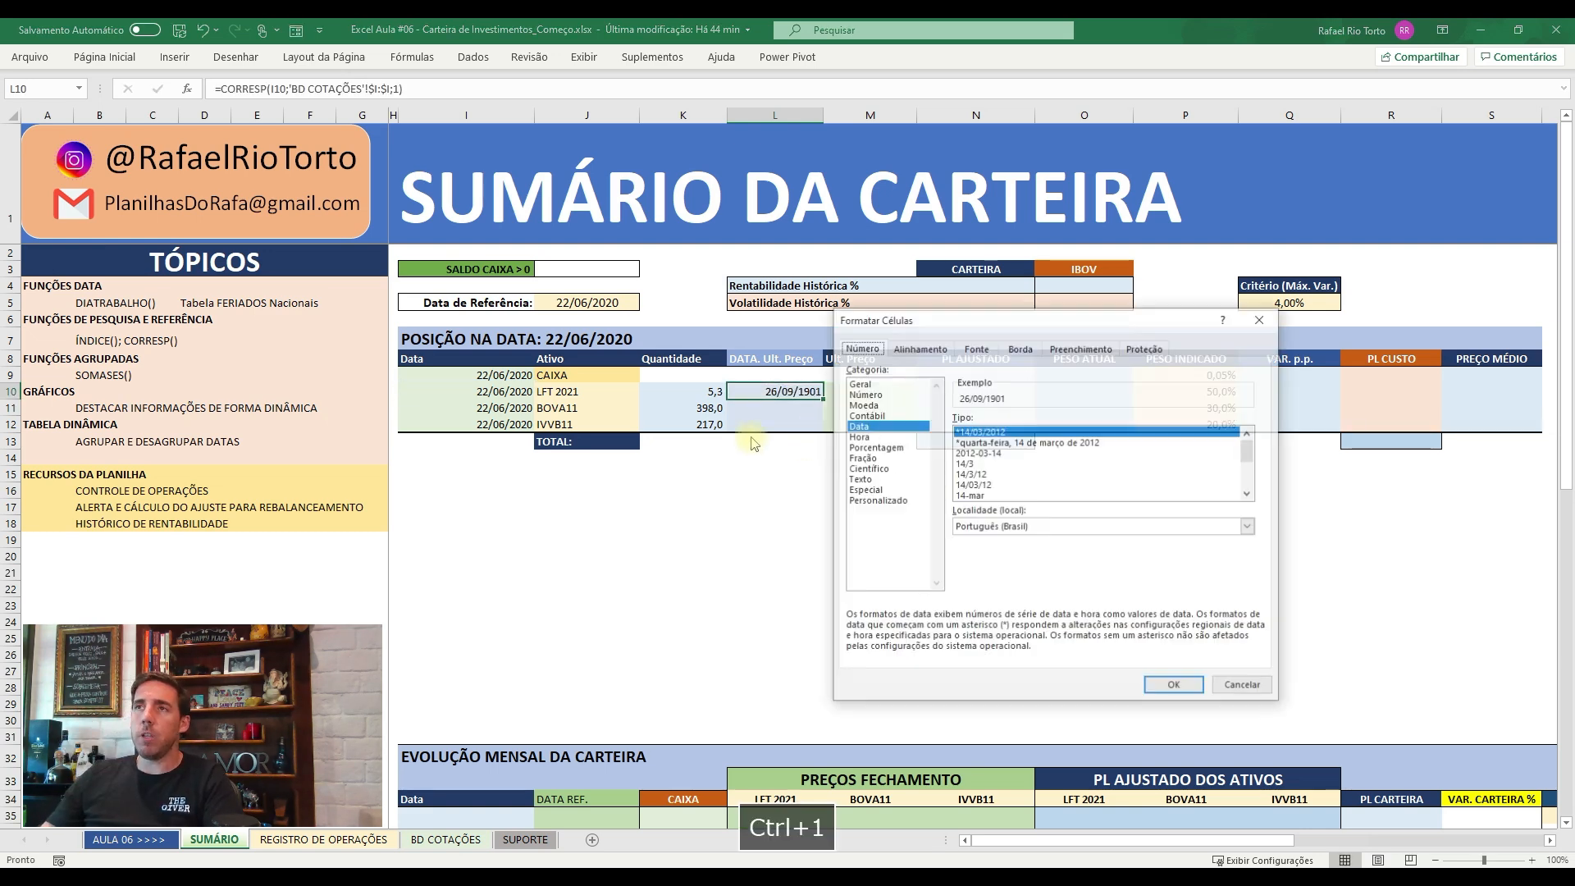
click(858, 384)
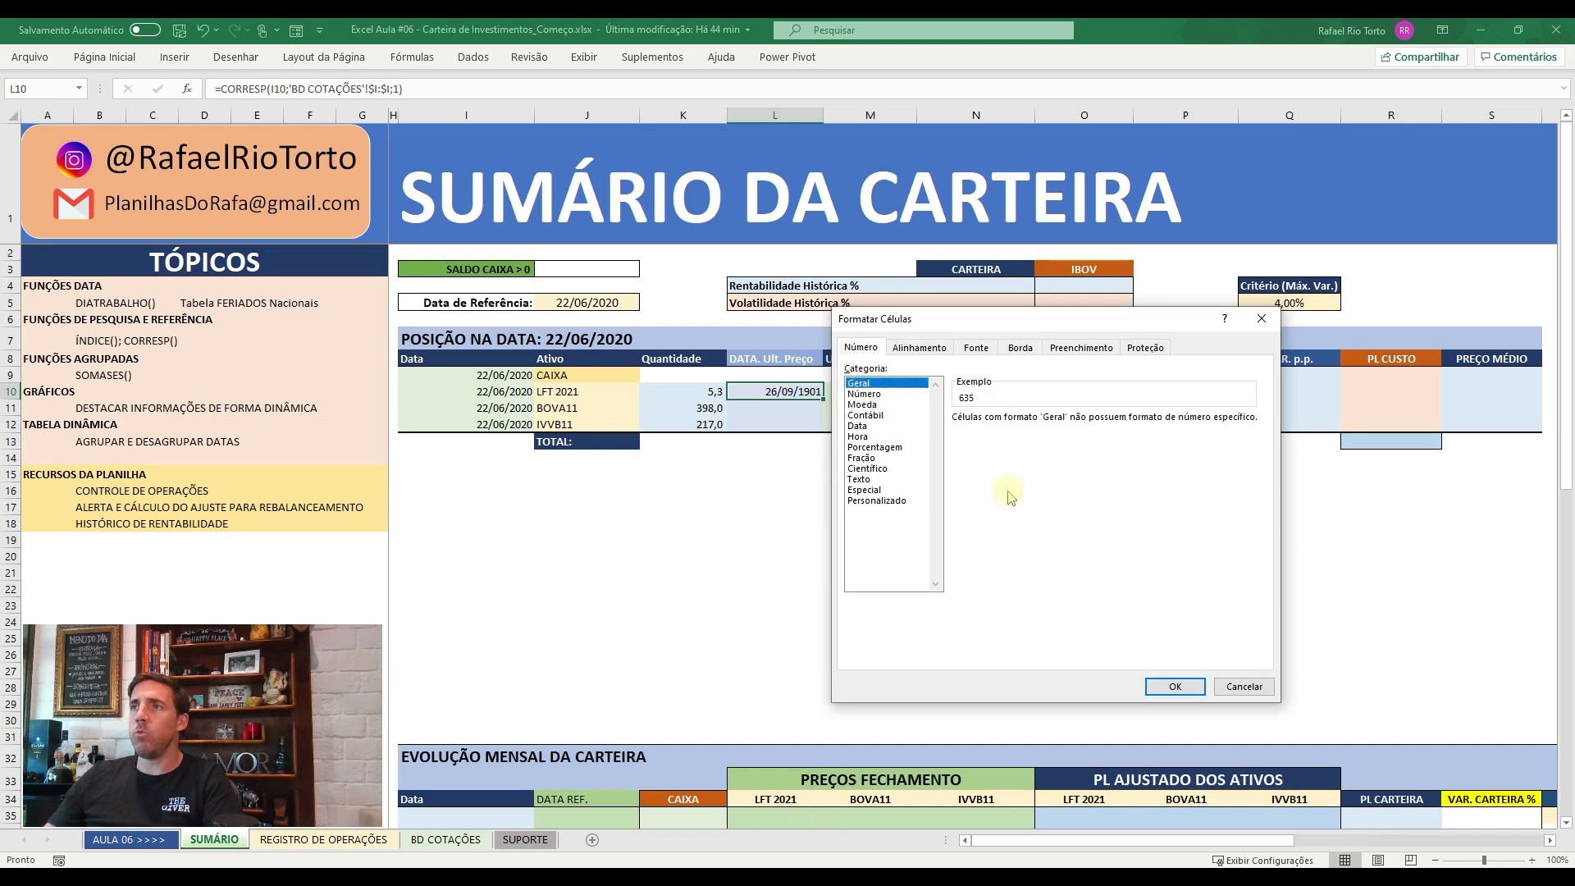
click(1174, 687)
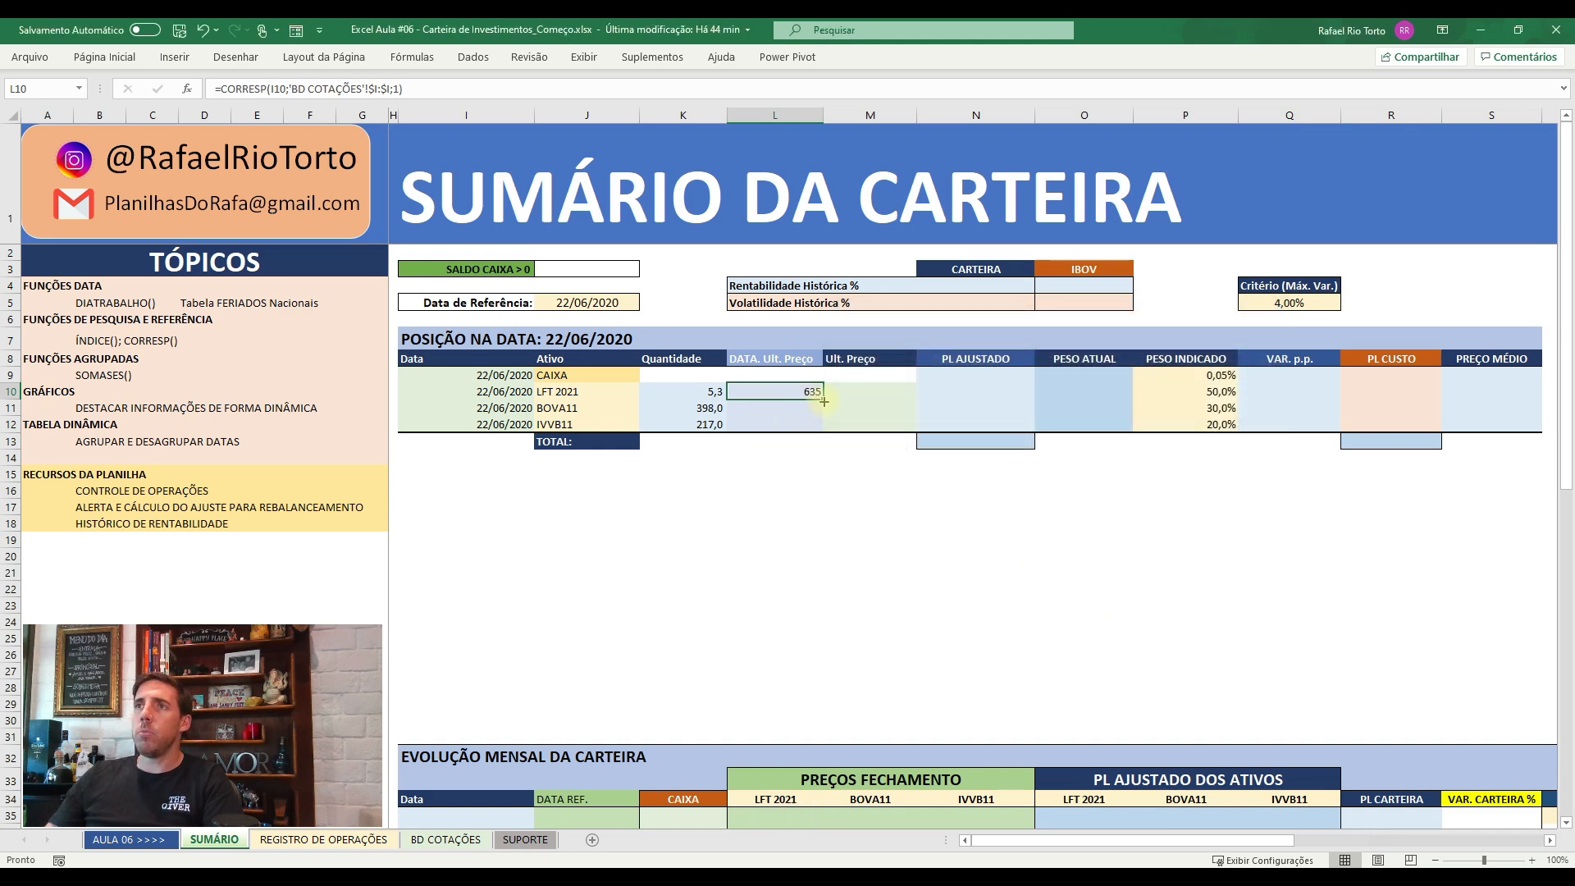
- Compare the position returned in L10 of SUMÁRIO with the row of the last quote date in column I of BD COTAÇÕES
click(443, 840)
click(12, 809)
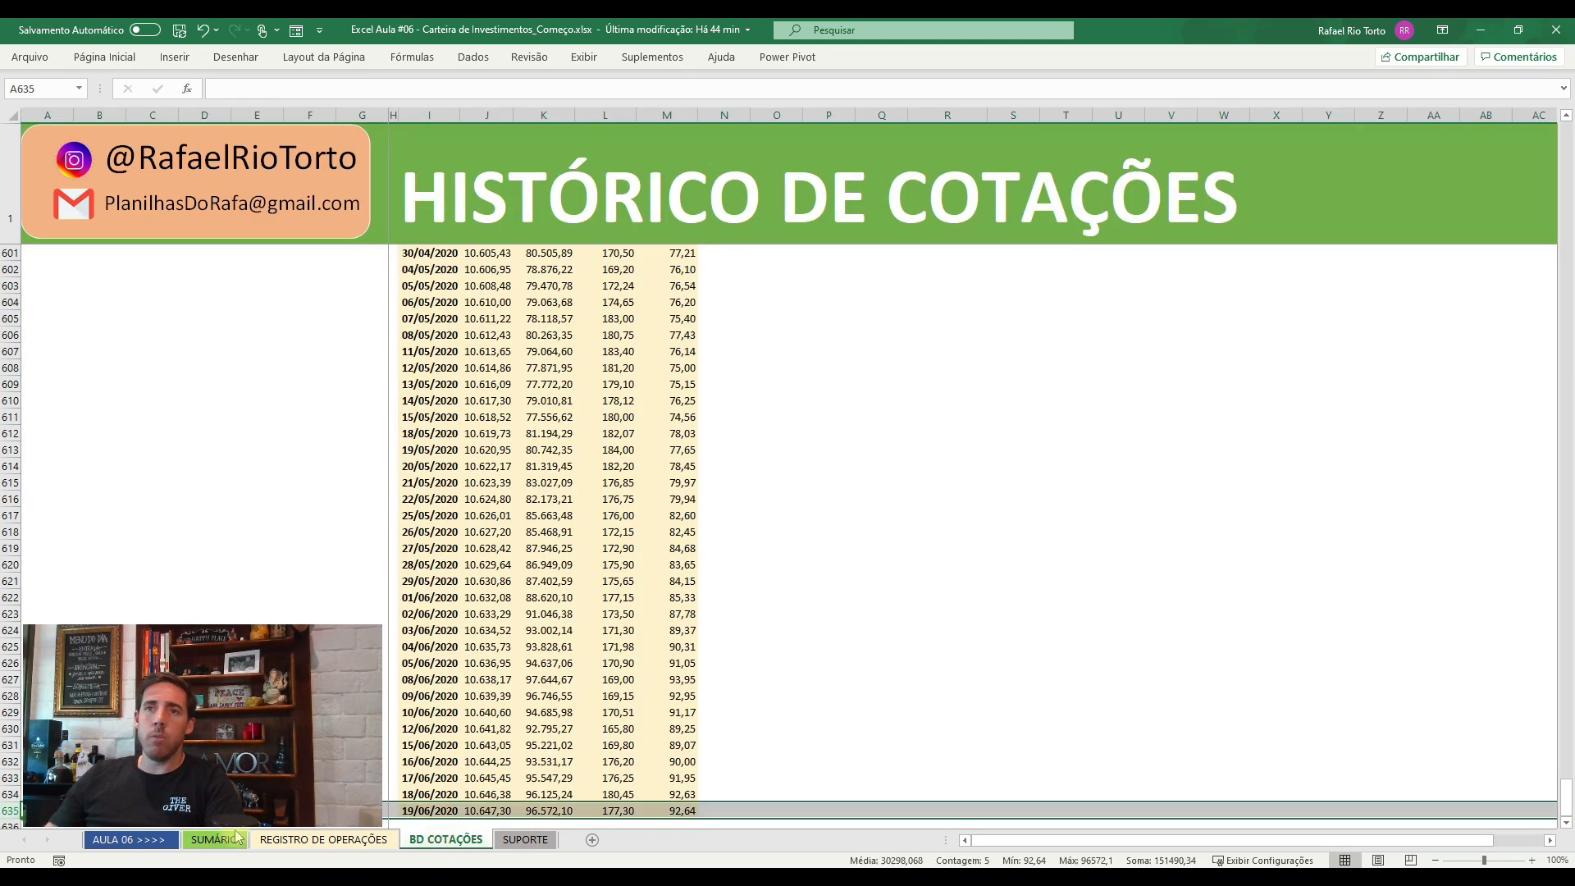
click(408, 114)
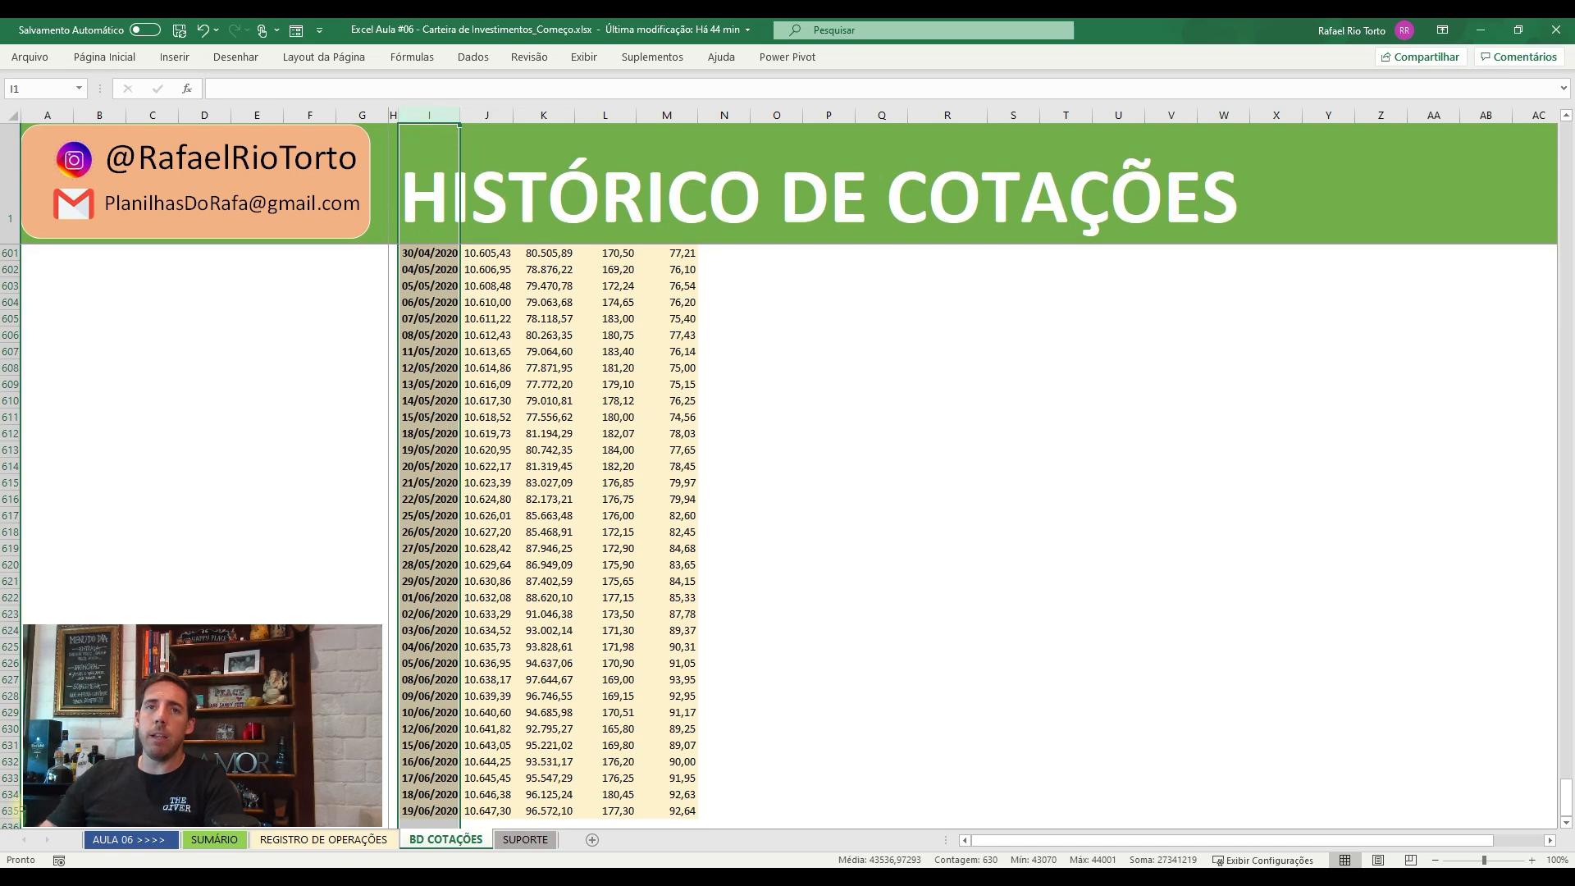
scroll(442, 787, down, 2)
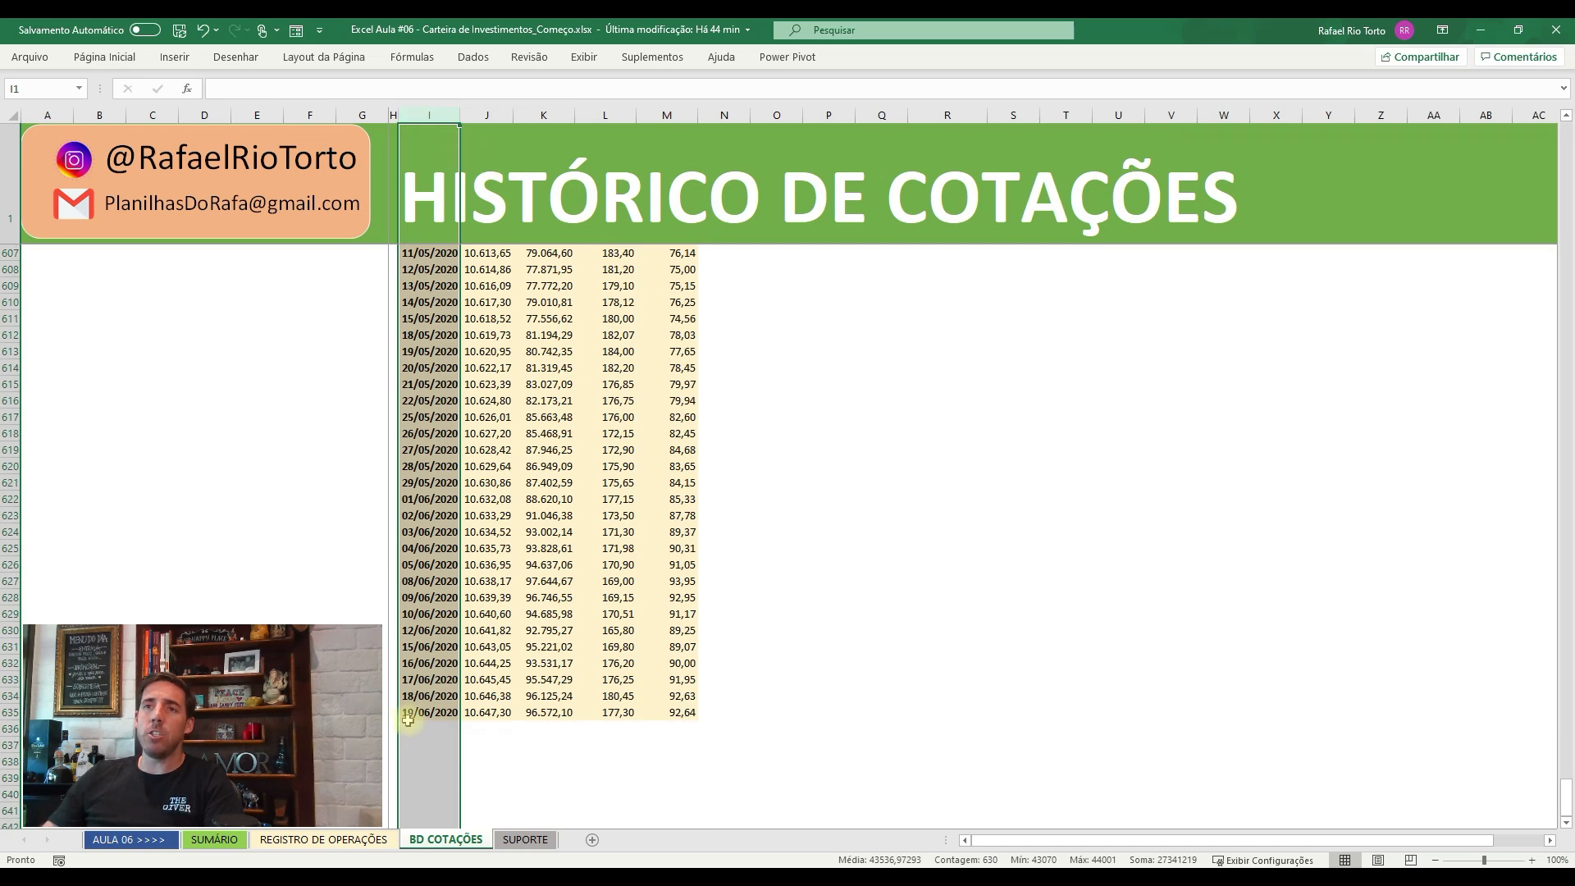
click(12, 712)
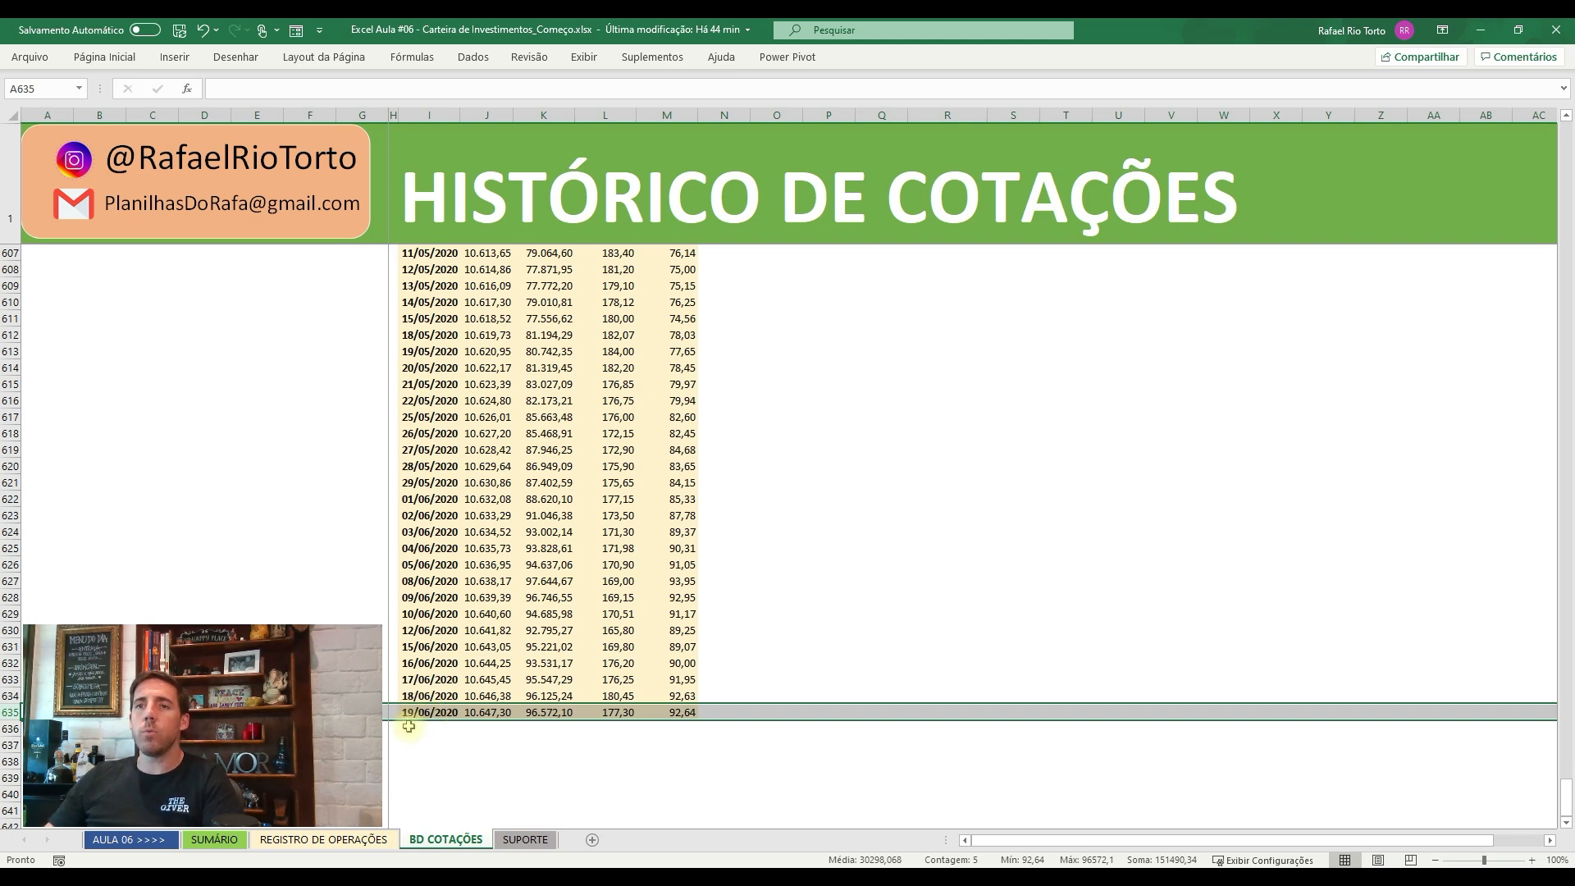
click(214, 839)
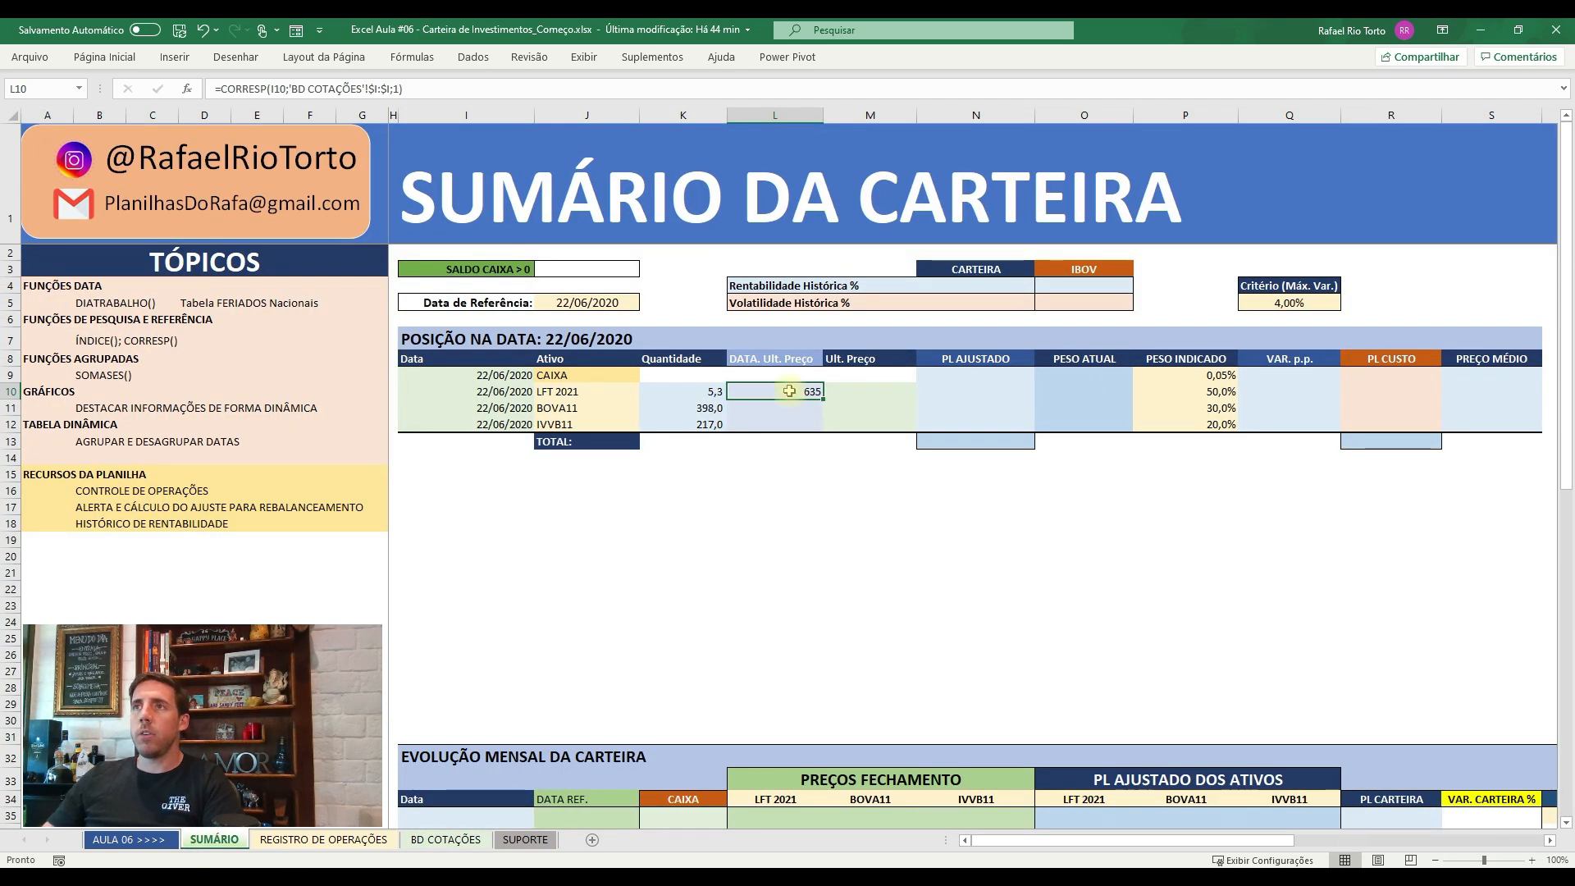
- Begin wrapping the CORRESP formula in L10 in an ÍNDICE function
click(222, 88)
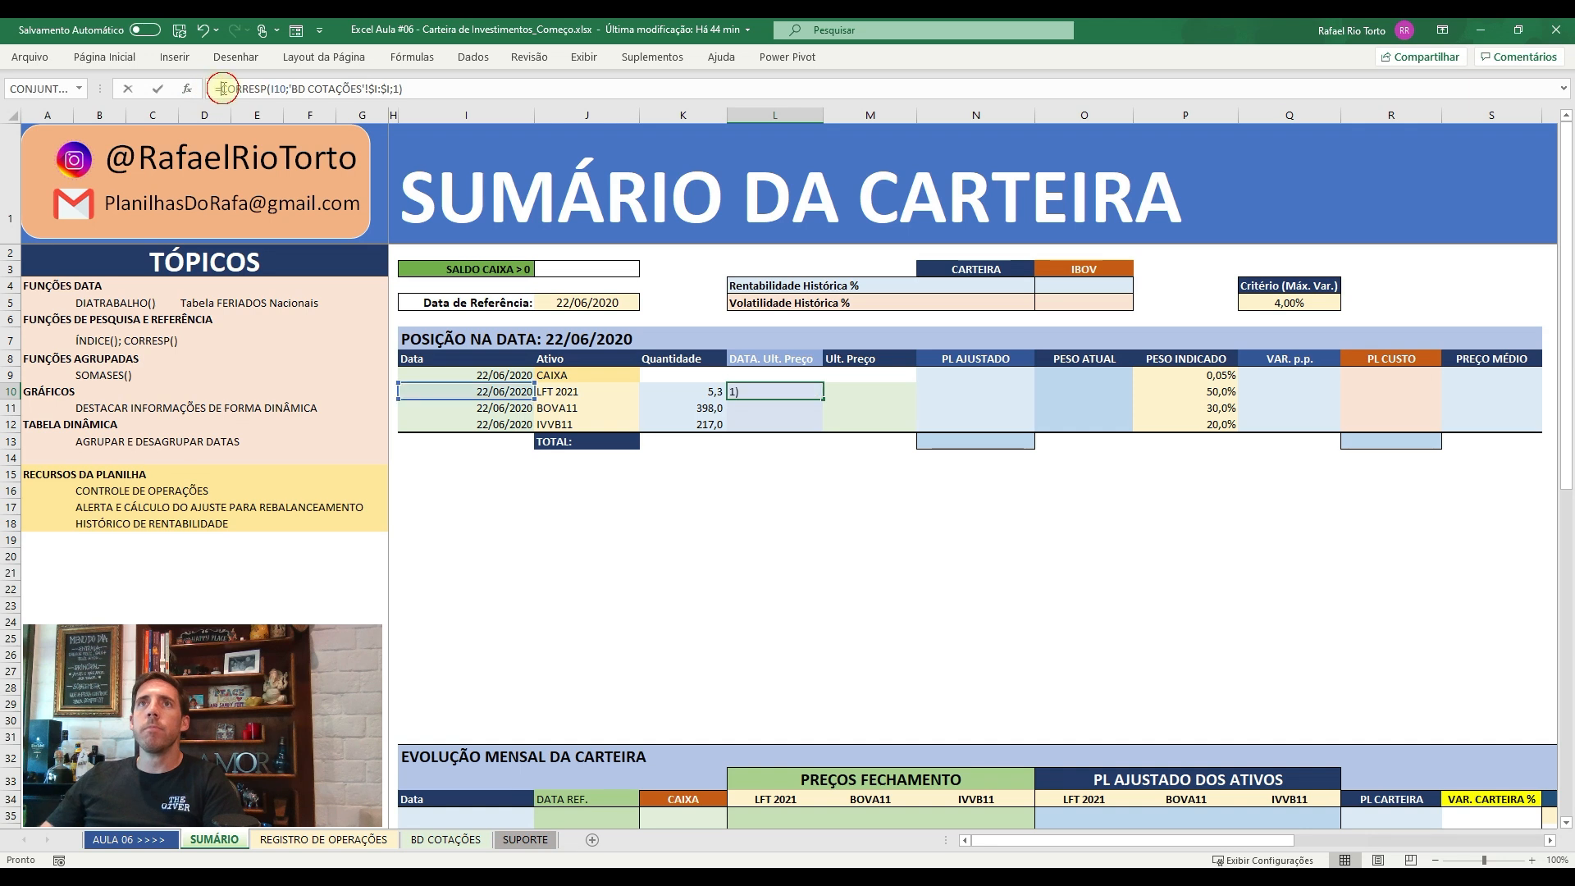
text(ïn)
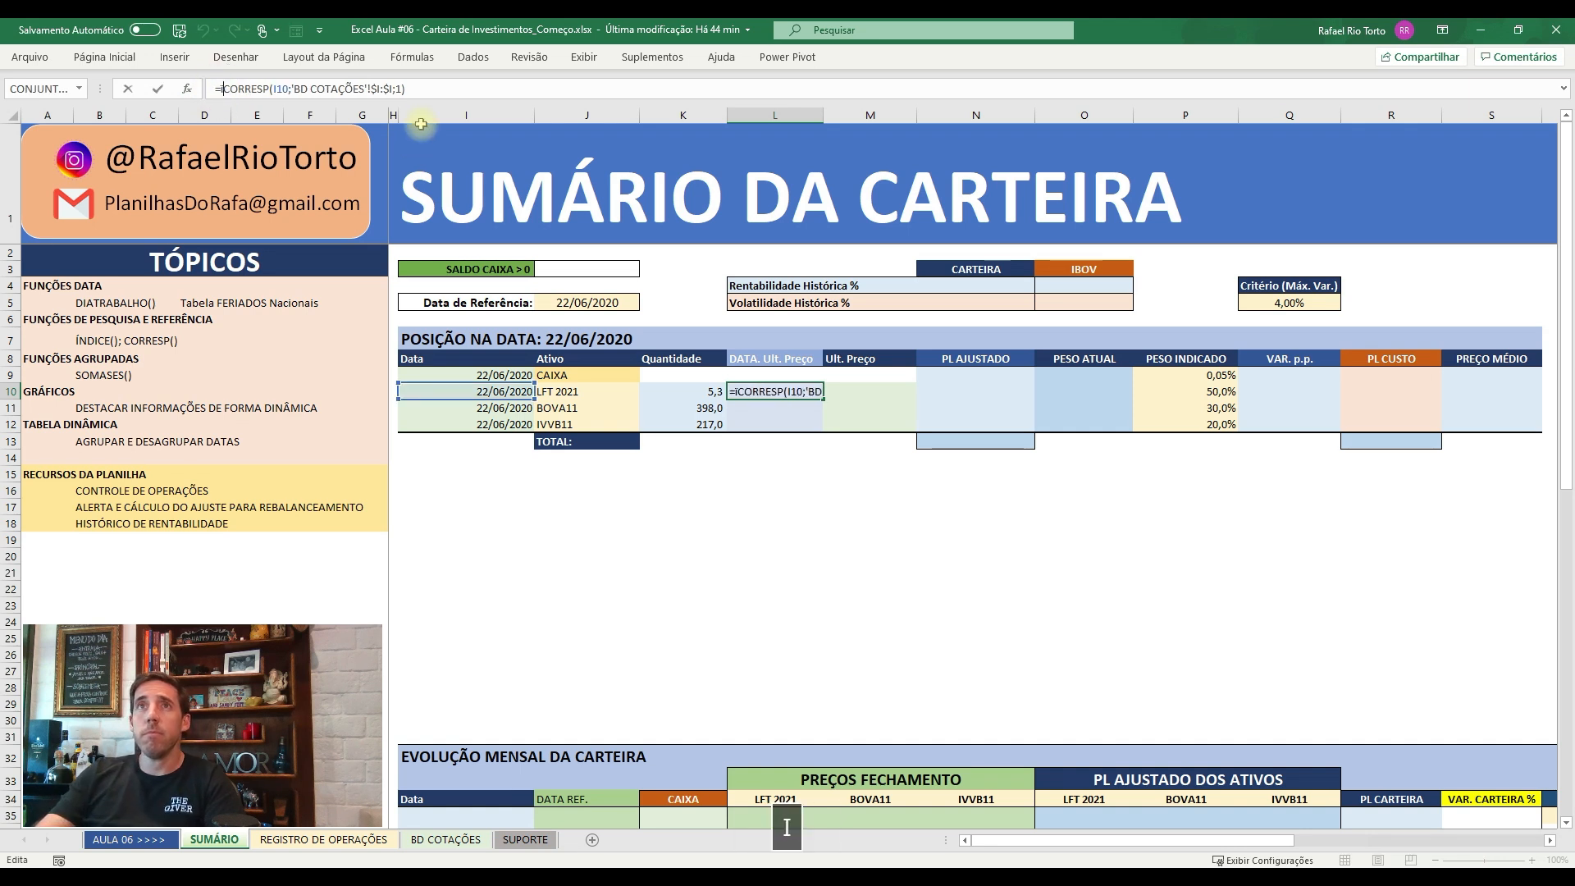
key(BackSpace)
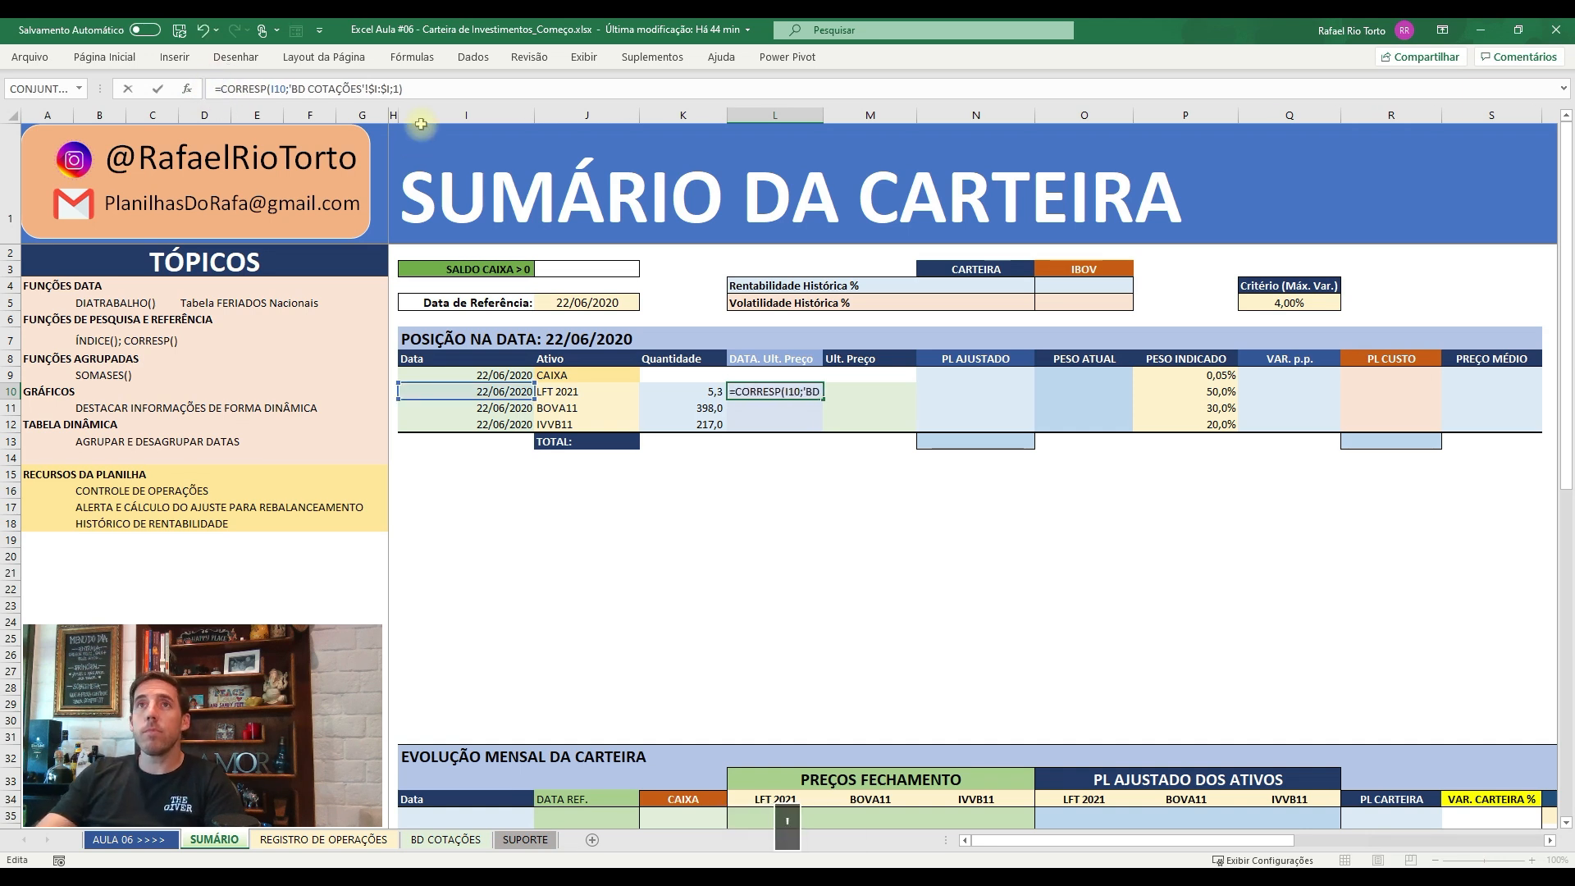
text(Í)
text(N)
key(Tab)
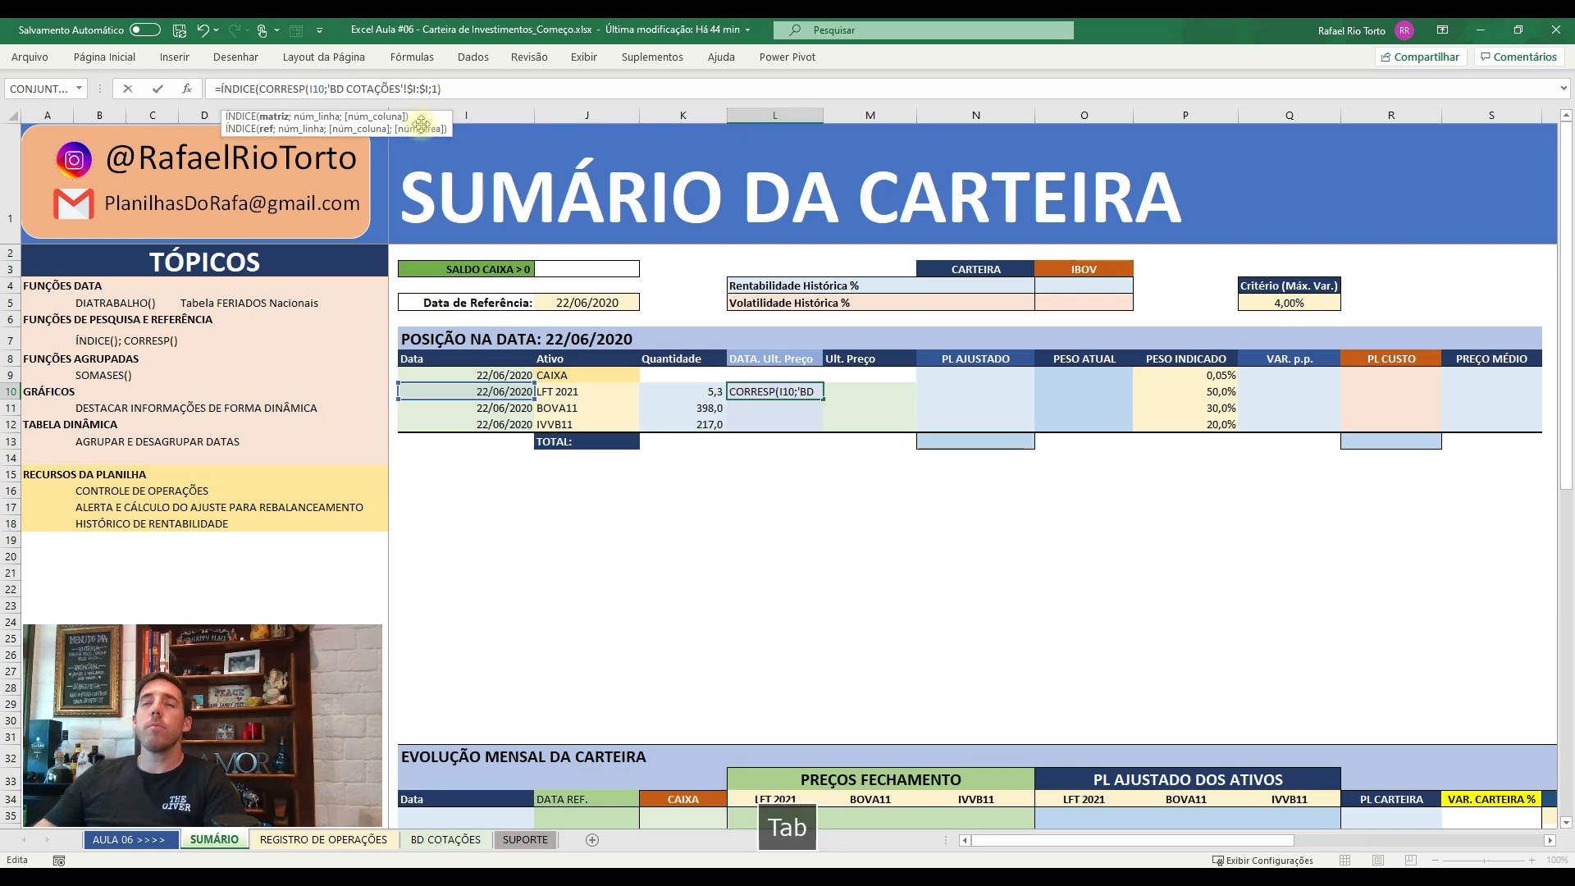
- Complete the L10 ÍNDICE formula with array 'BD COTAÇÕES'!$I:$I and the CORRESP part as row number, and commit it
click(443, 838)
click(487, 116)
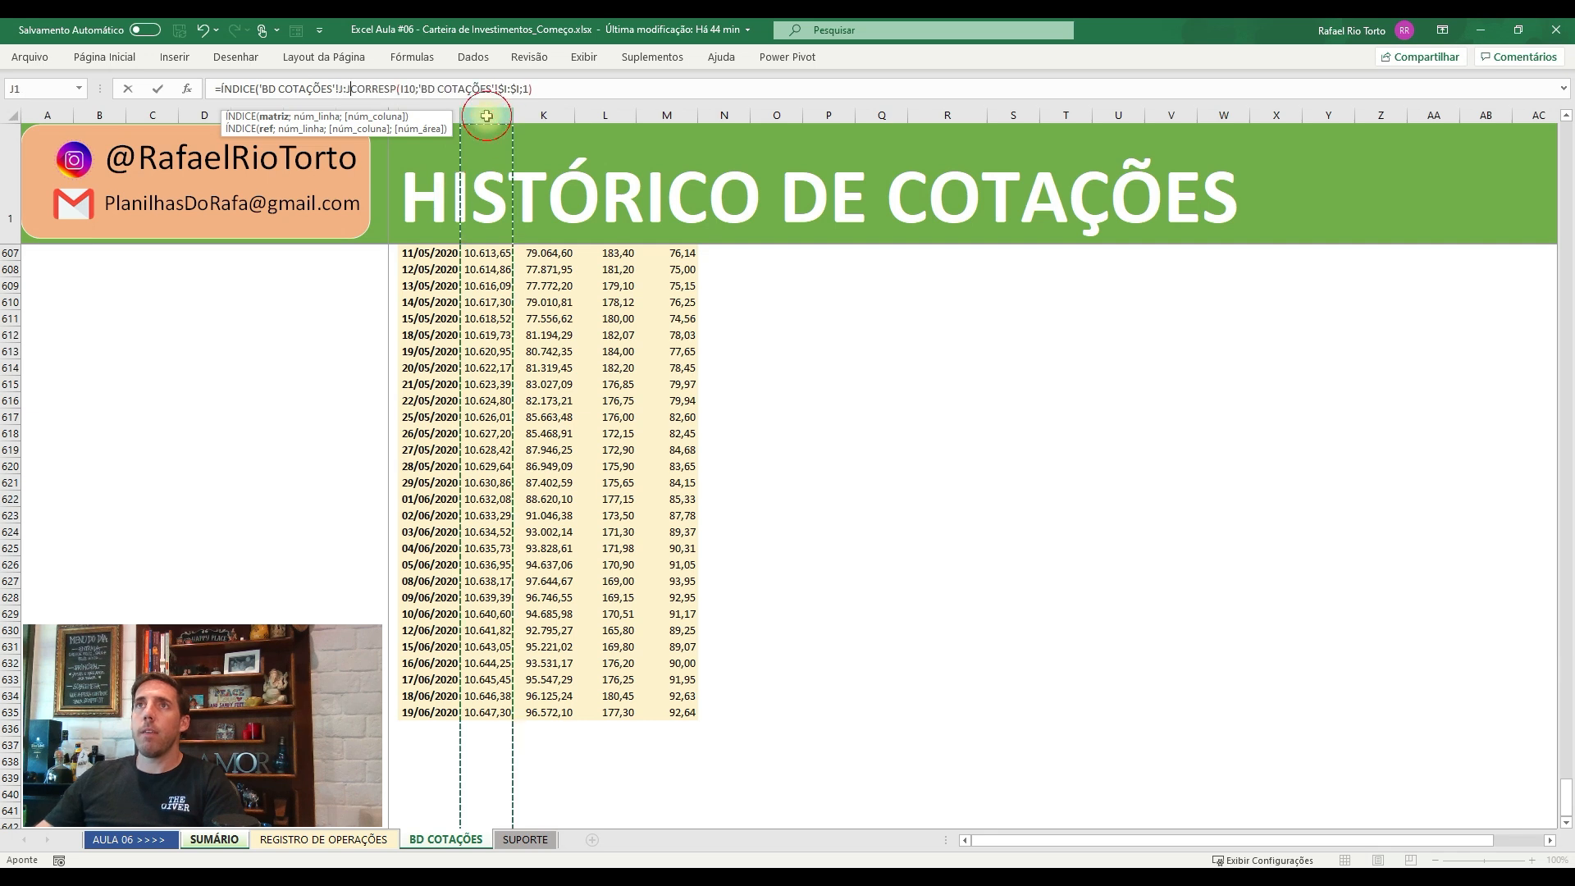
key(Left)
key(ctrl+space)
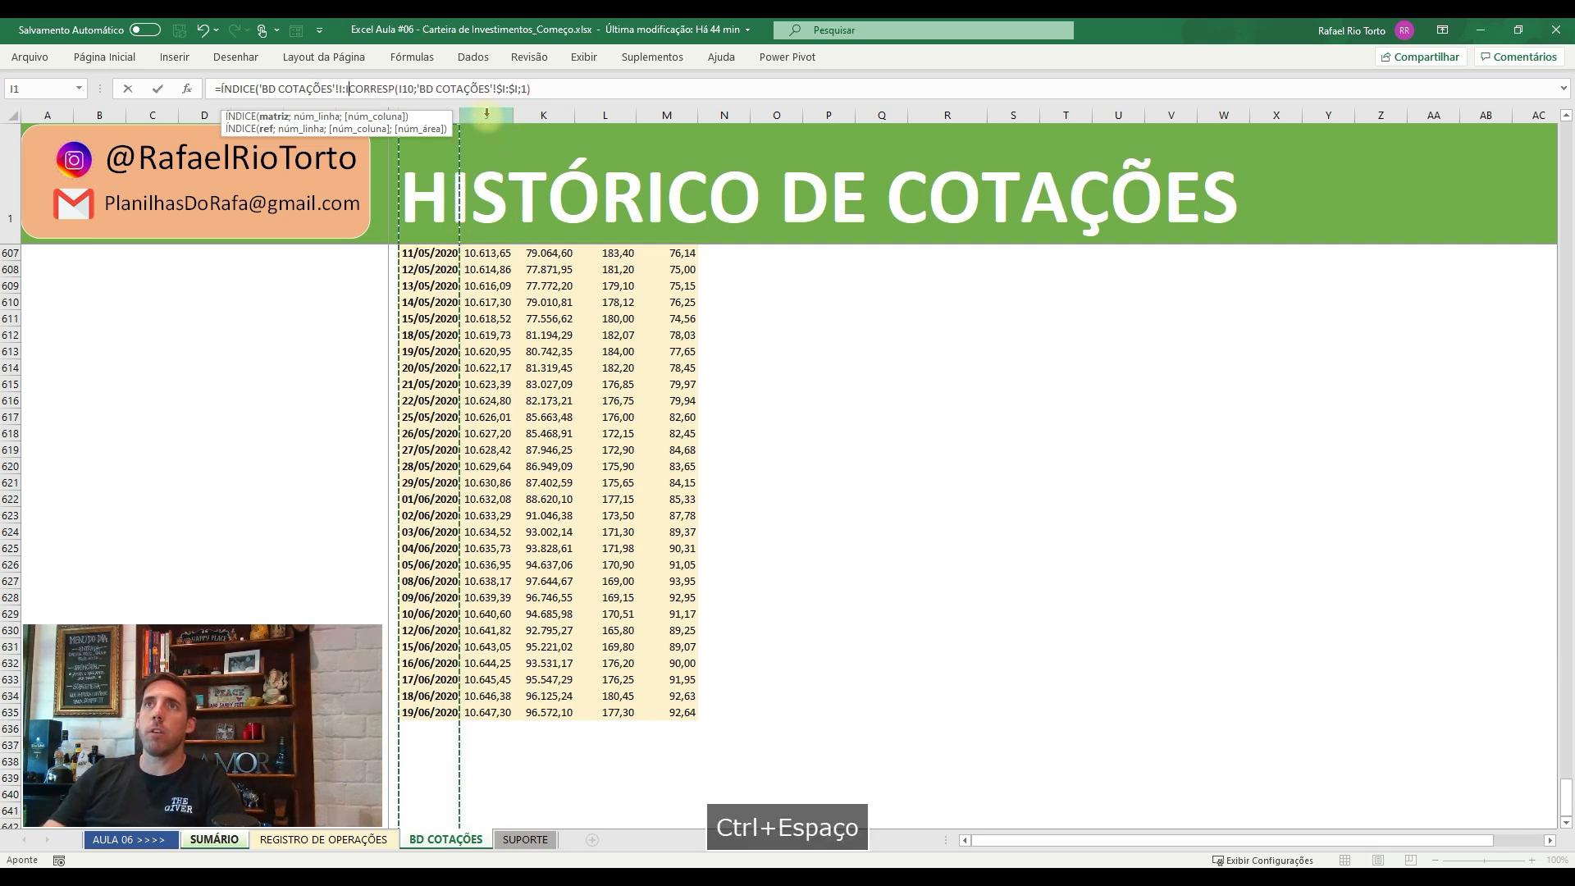
key(F4)
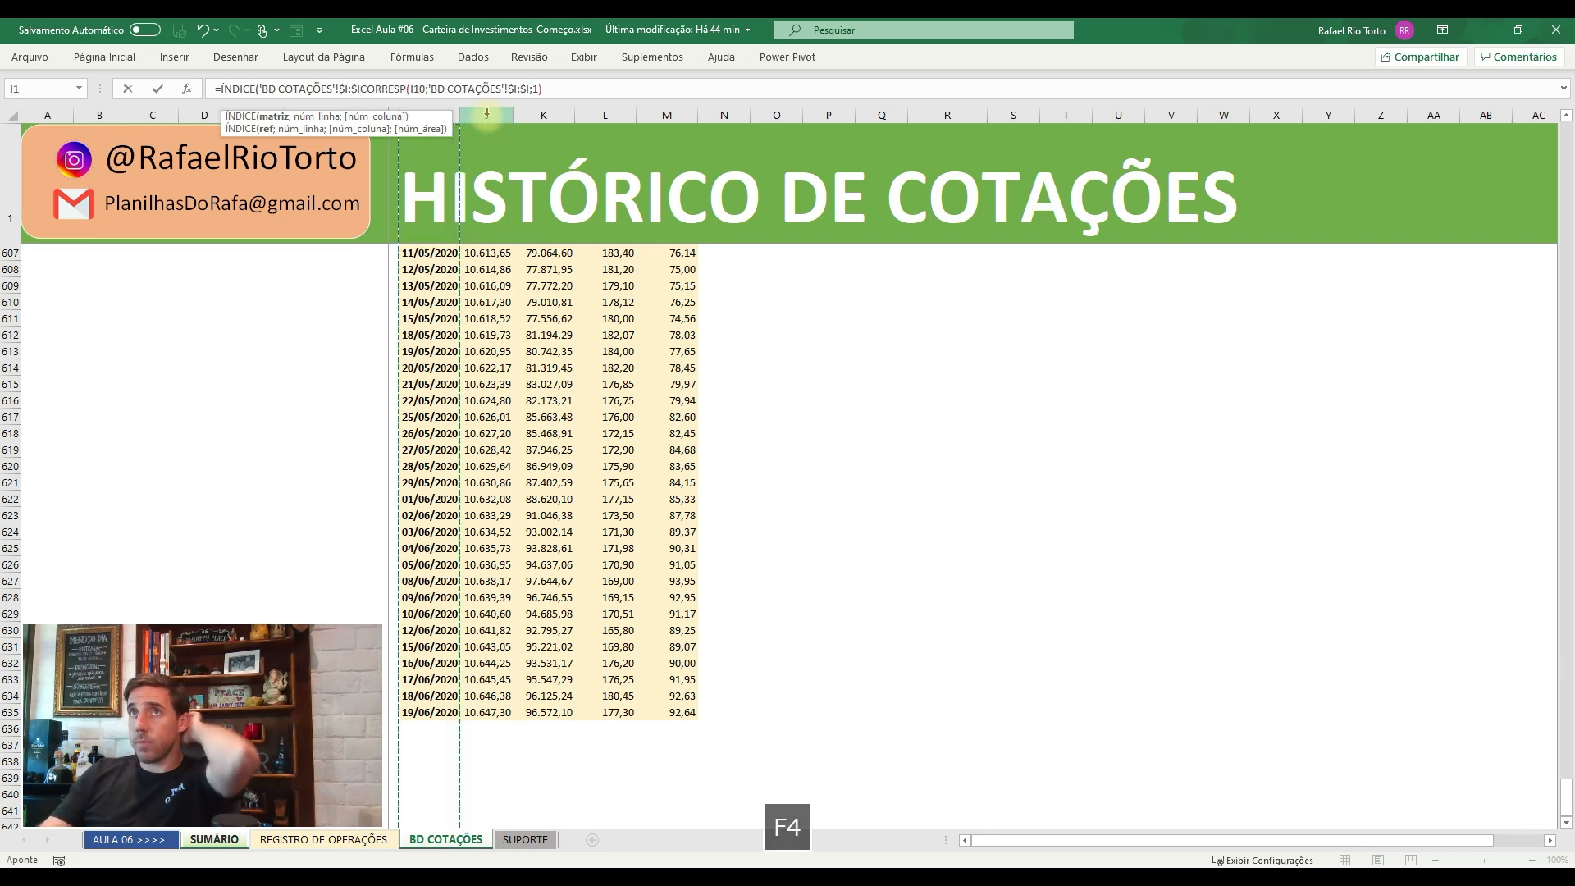
text(;1)
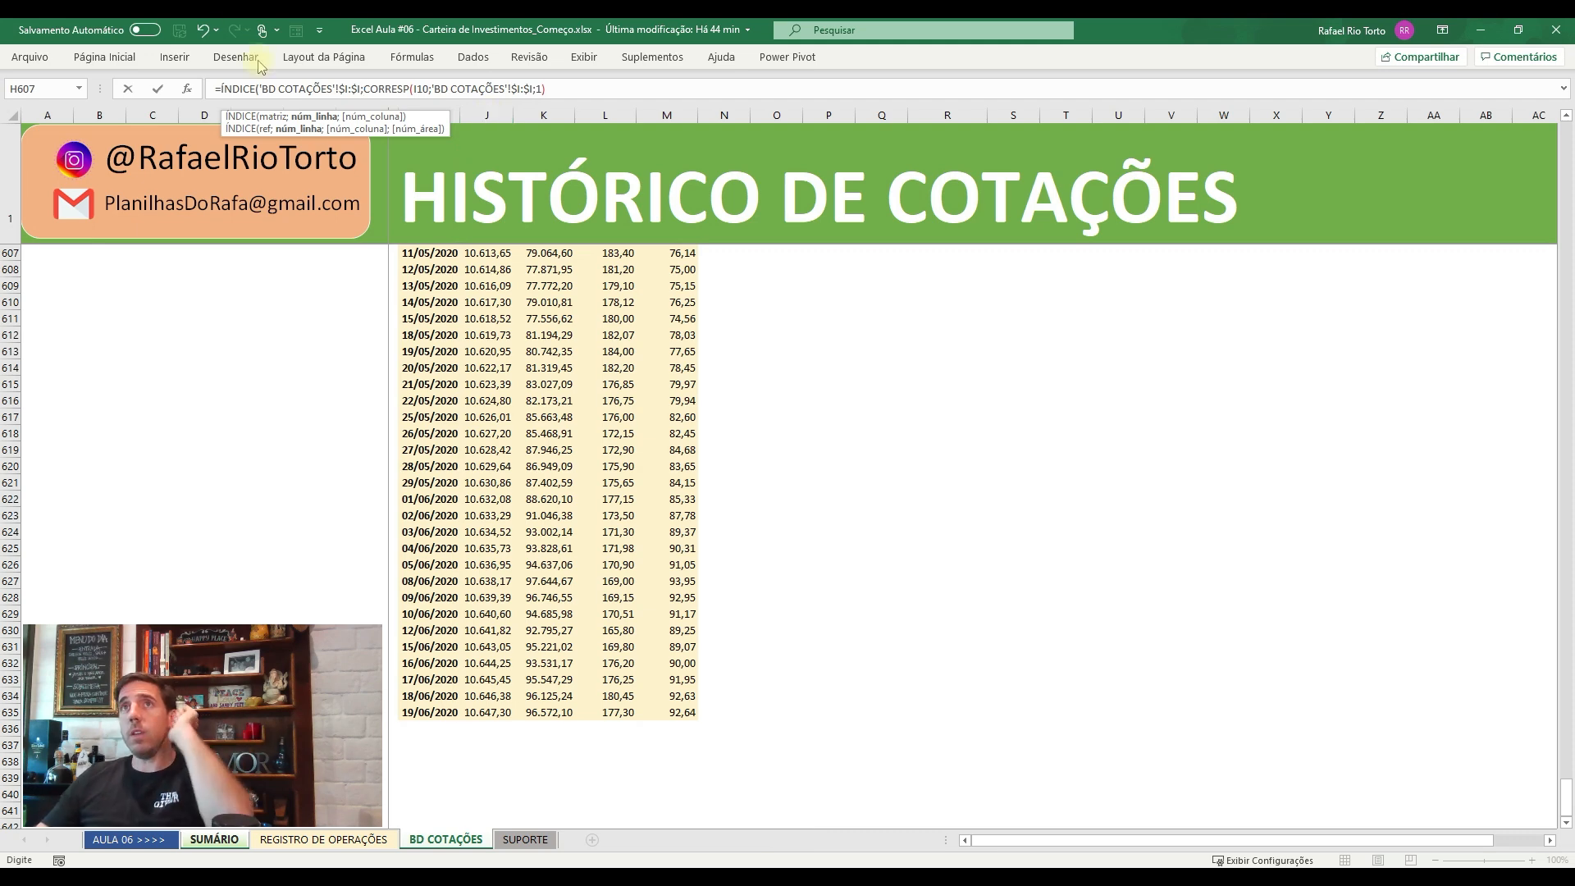
text())
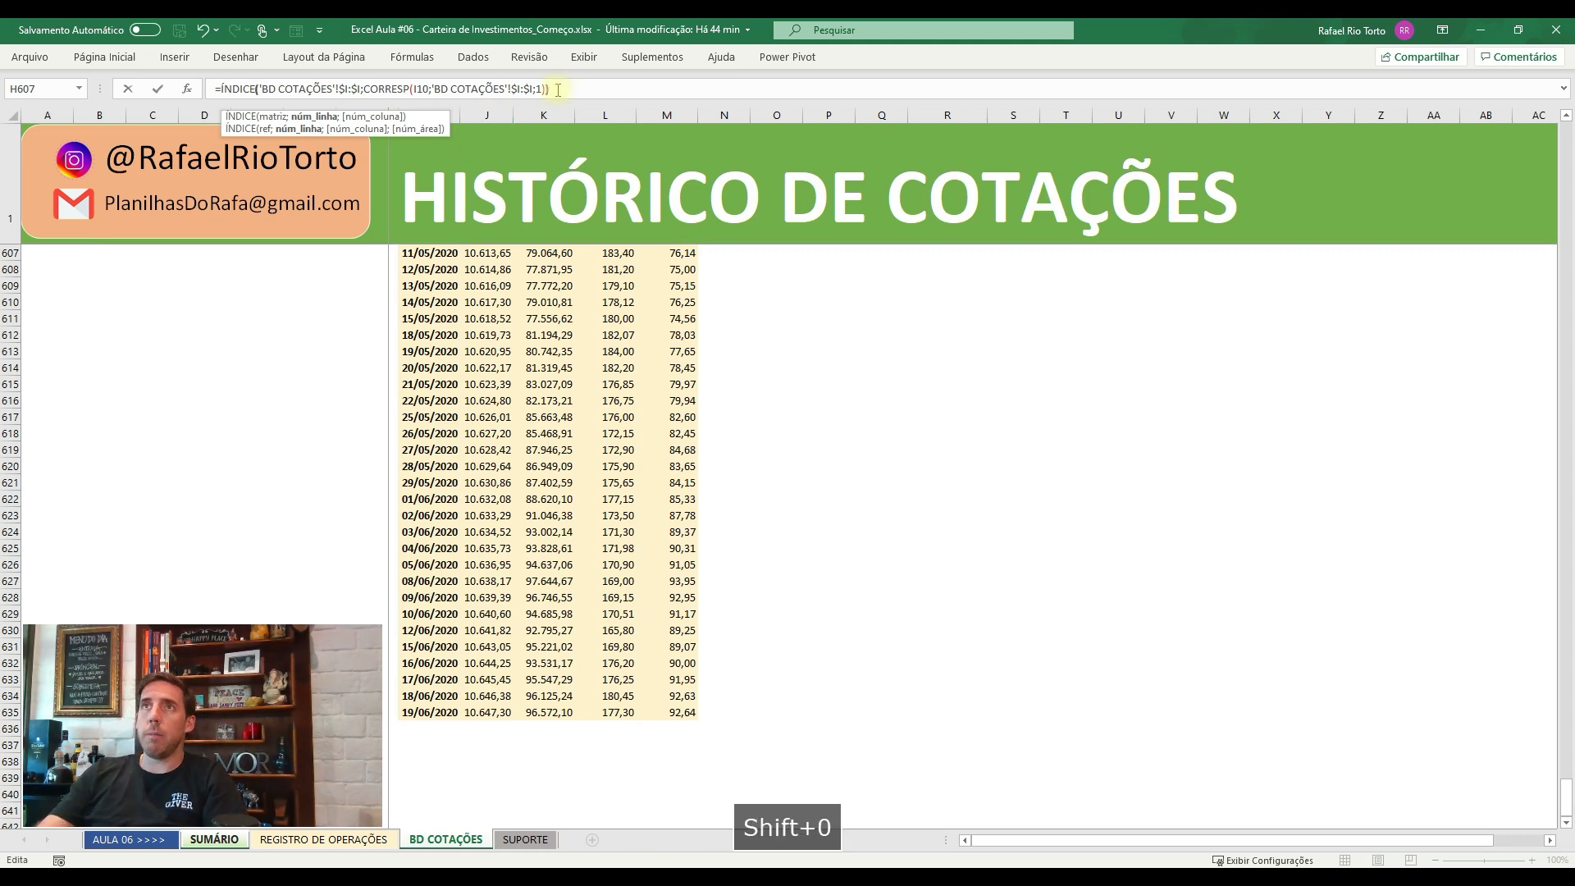
key(Return)
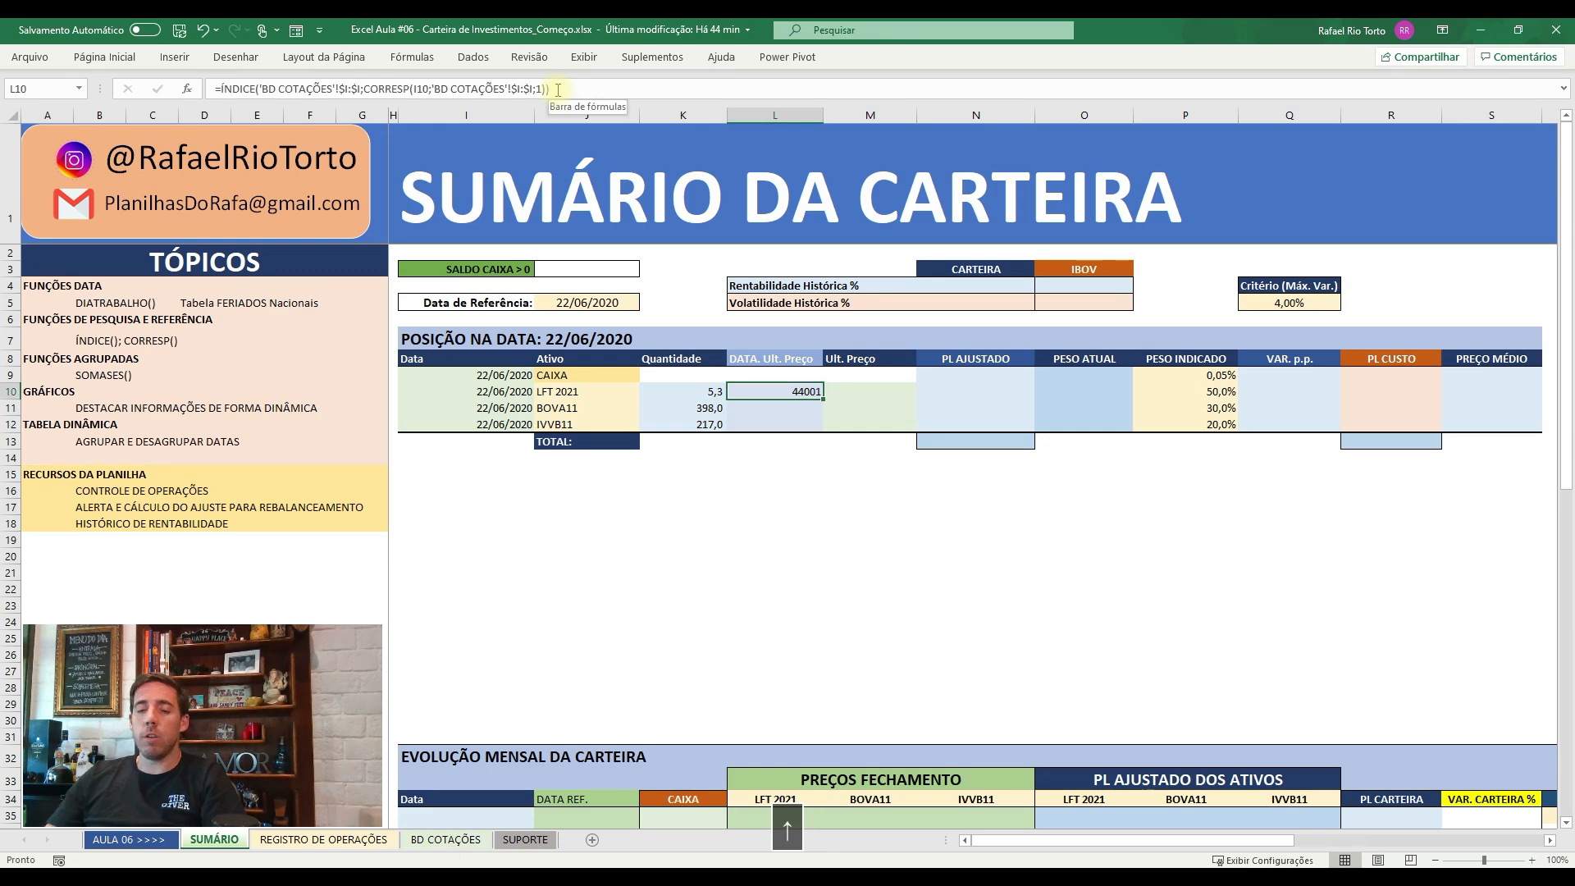
- Format L10 as Data with the *14/03/2012 type
key(ctrl+1)
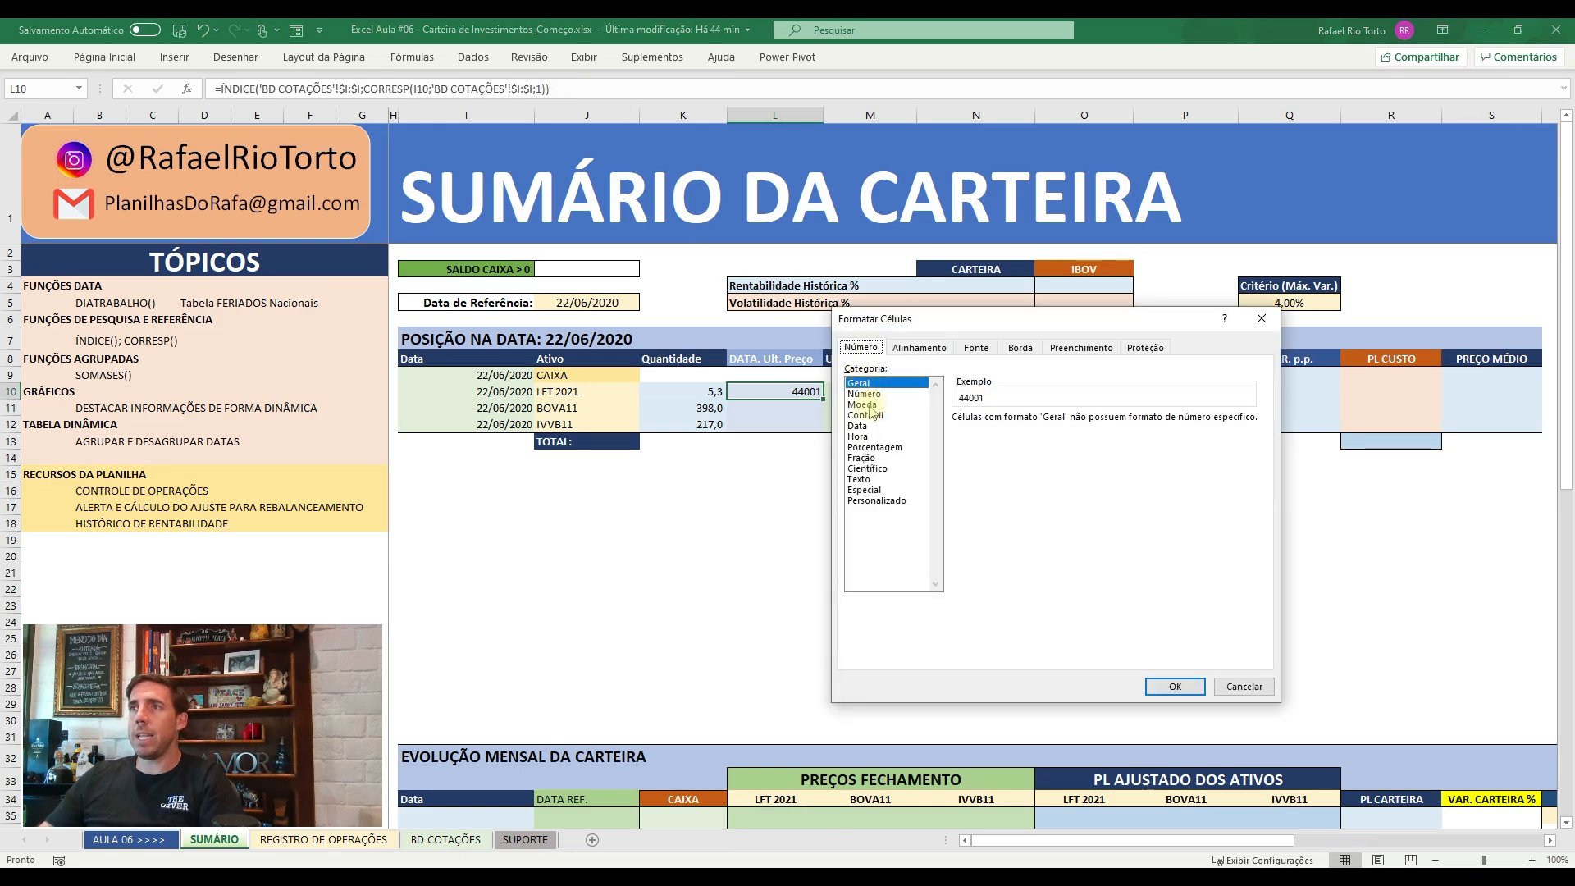
click(857, 426)
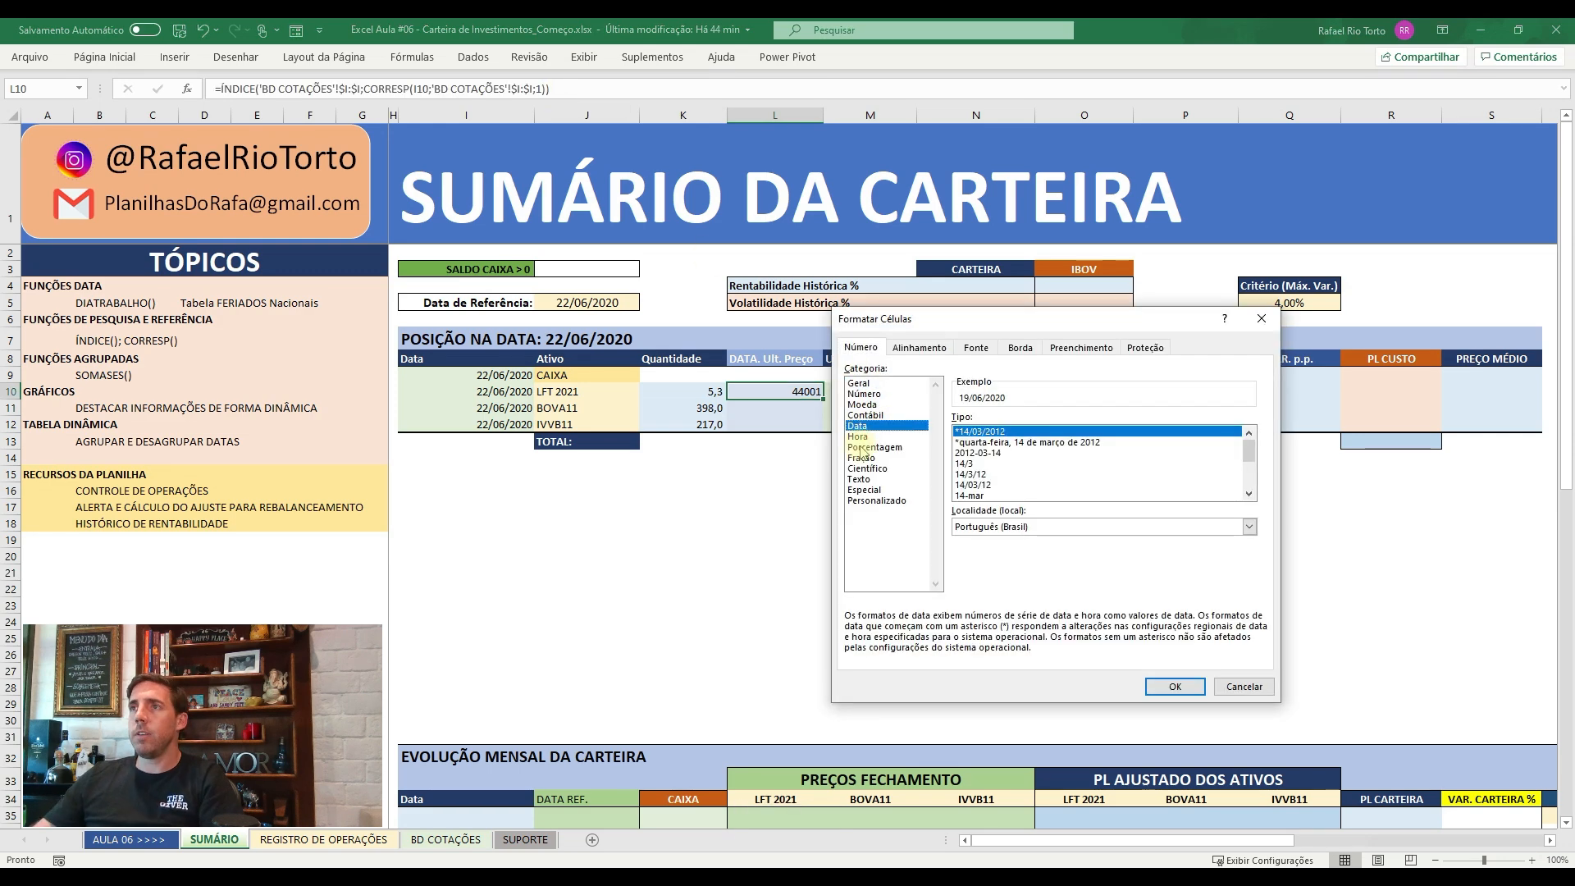
click(1170, 687)
- Copy the L10 last price date formula to the BOVA11 and IVVB11 rows, L11:L12, using Paste Special
key(ctrl+c)
key(shift+Down)
key(shift+Down)
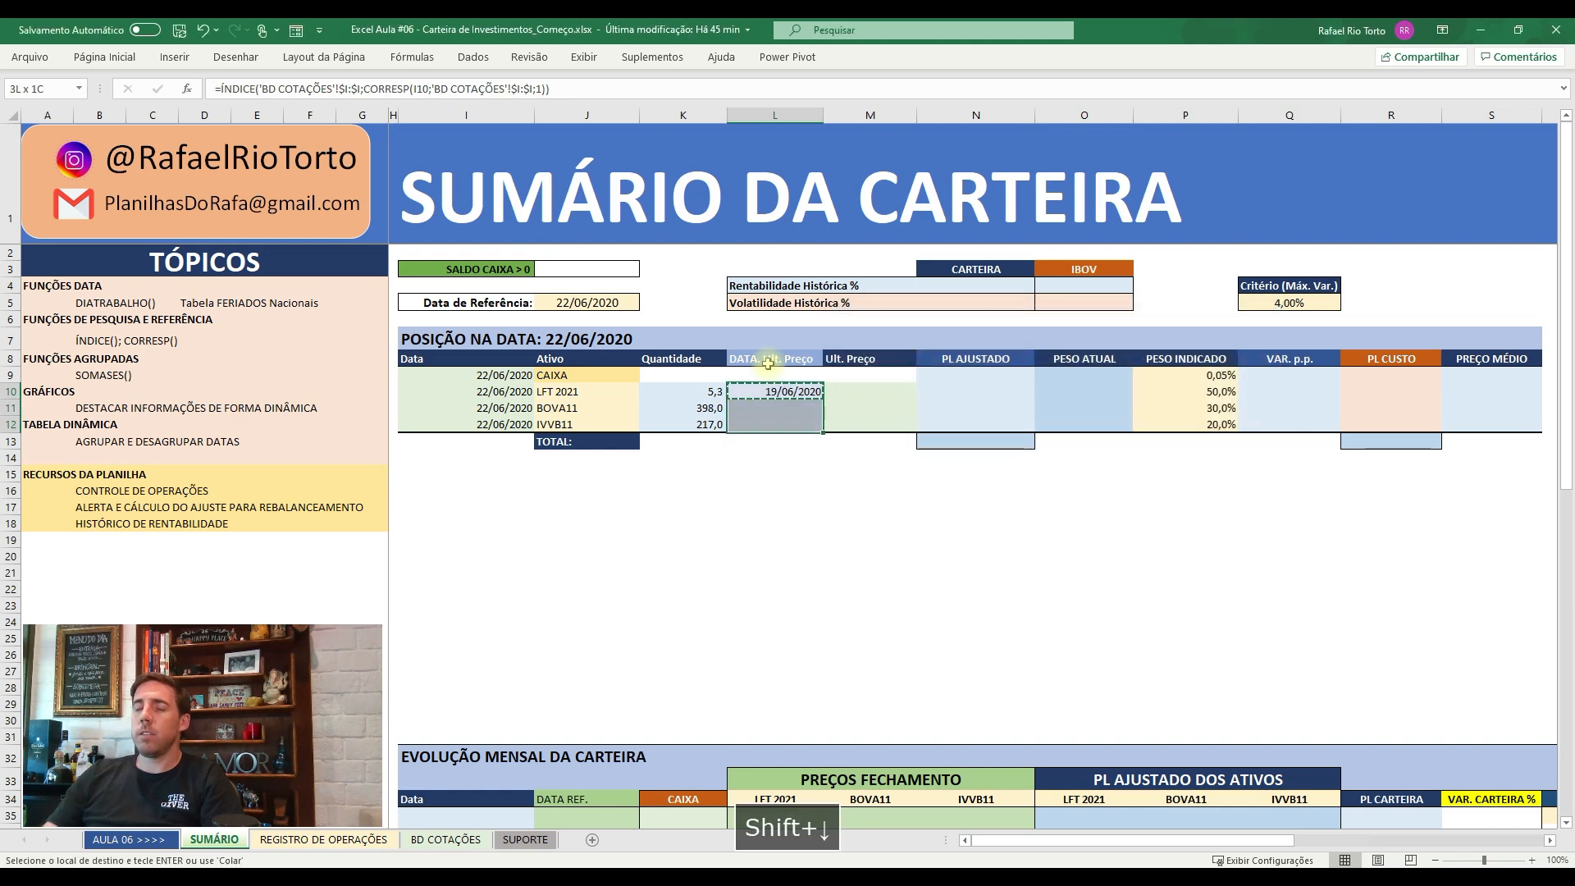
key(ctrl+alt+v)
key(Return)
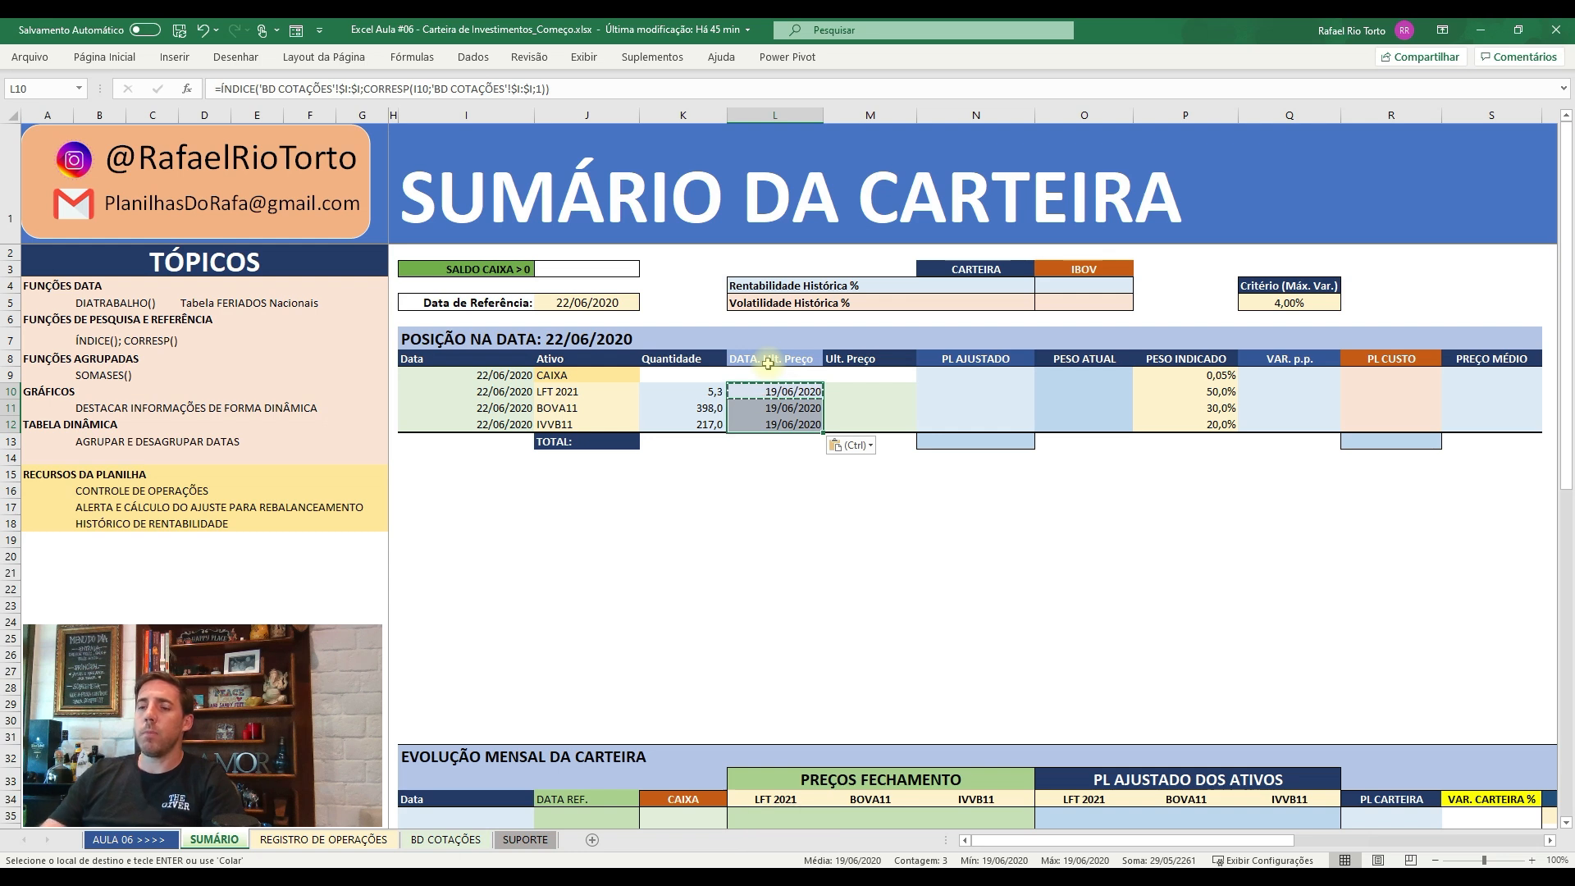
key(shift+F9)
- Review the last price date formulas and their cell references in L10:L12
key(Down)
key(Up)
key(F2)
key(Escape)
key(F2)
key(Escape)
key(Down)
key(Up)
key(Right)
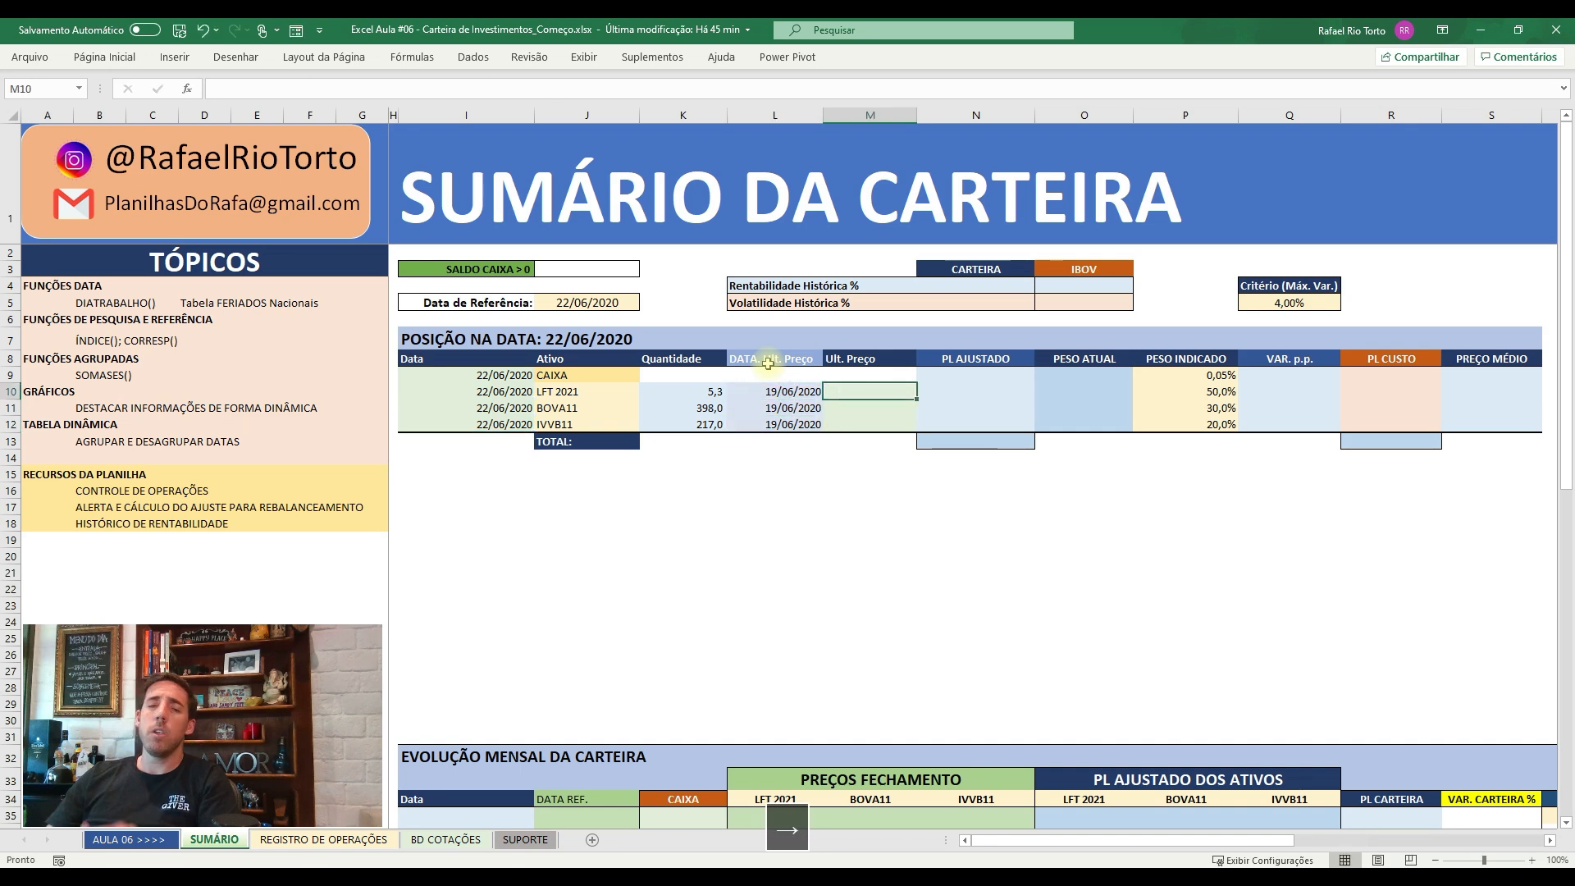
key(Left)
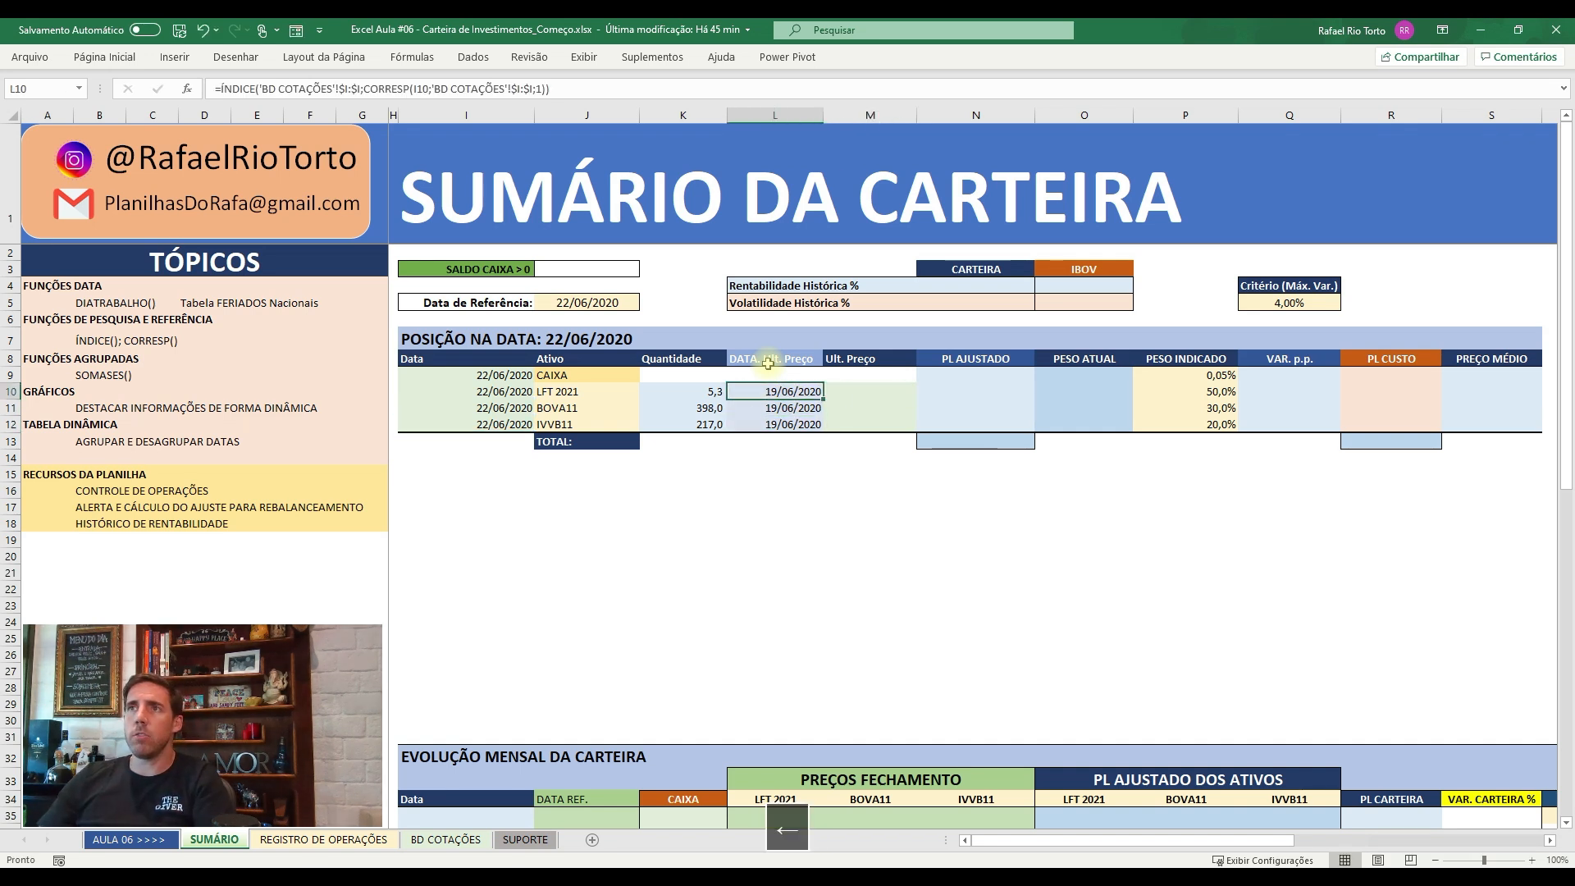
key(F2)
key(Escape)
key(Down)
key(F2)
key(Escape)
key(Down)
key(F2)
key(Escape)
key(Up)
key(Up)
- Examine the CORRESP part of the L10 formula without changing it
key(F2)
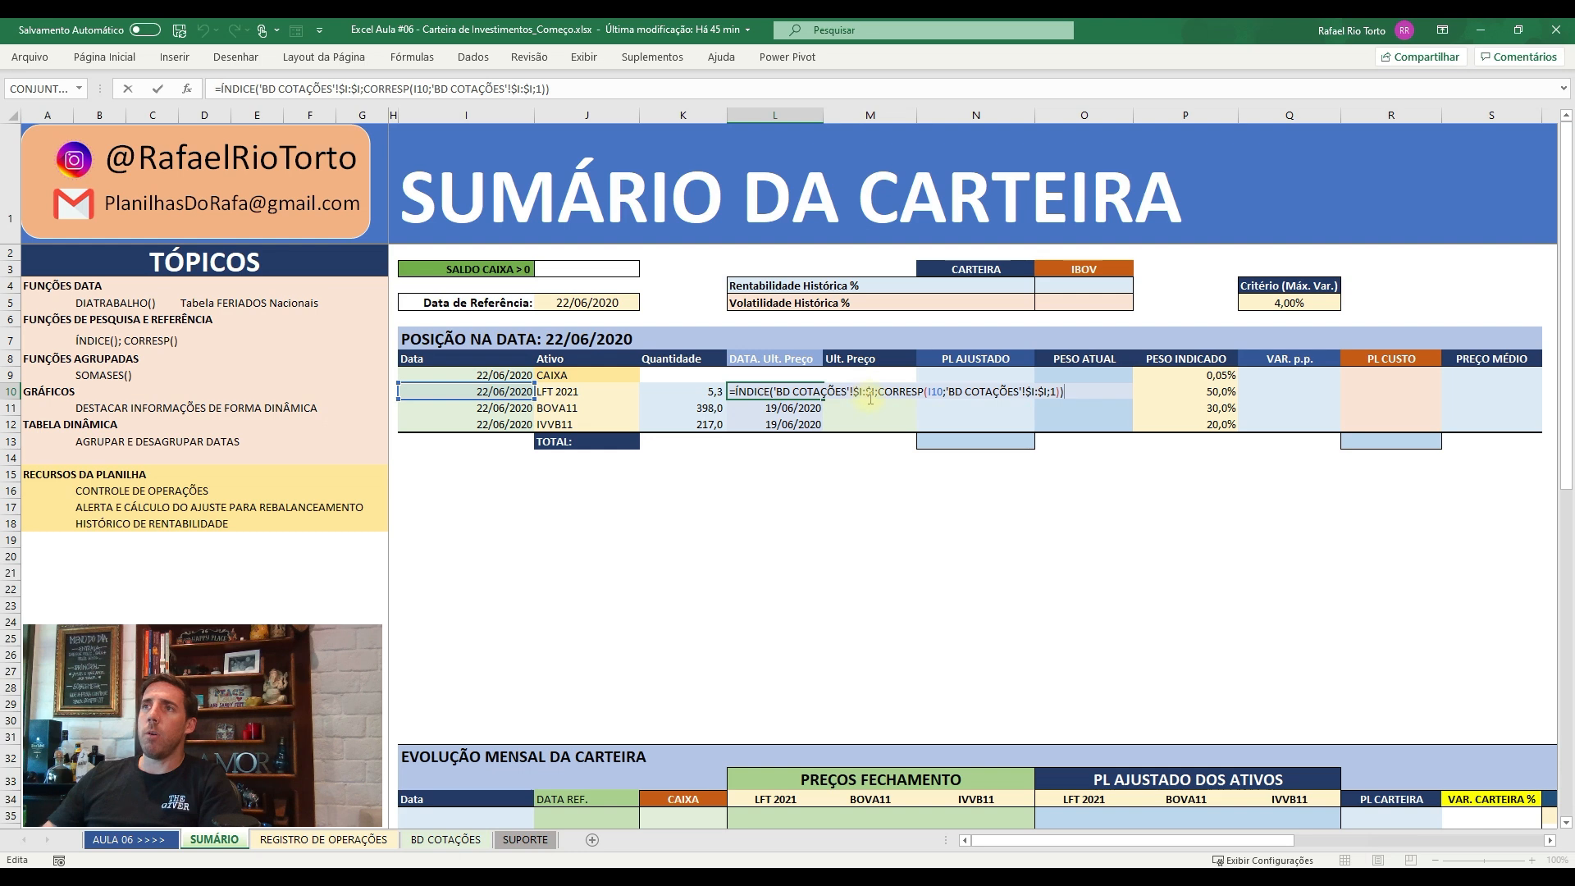
drag(879, 391, 1058, 402)
key(Escape)
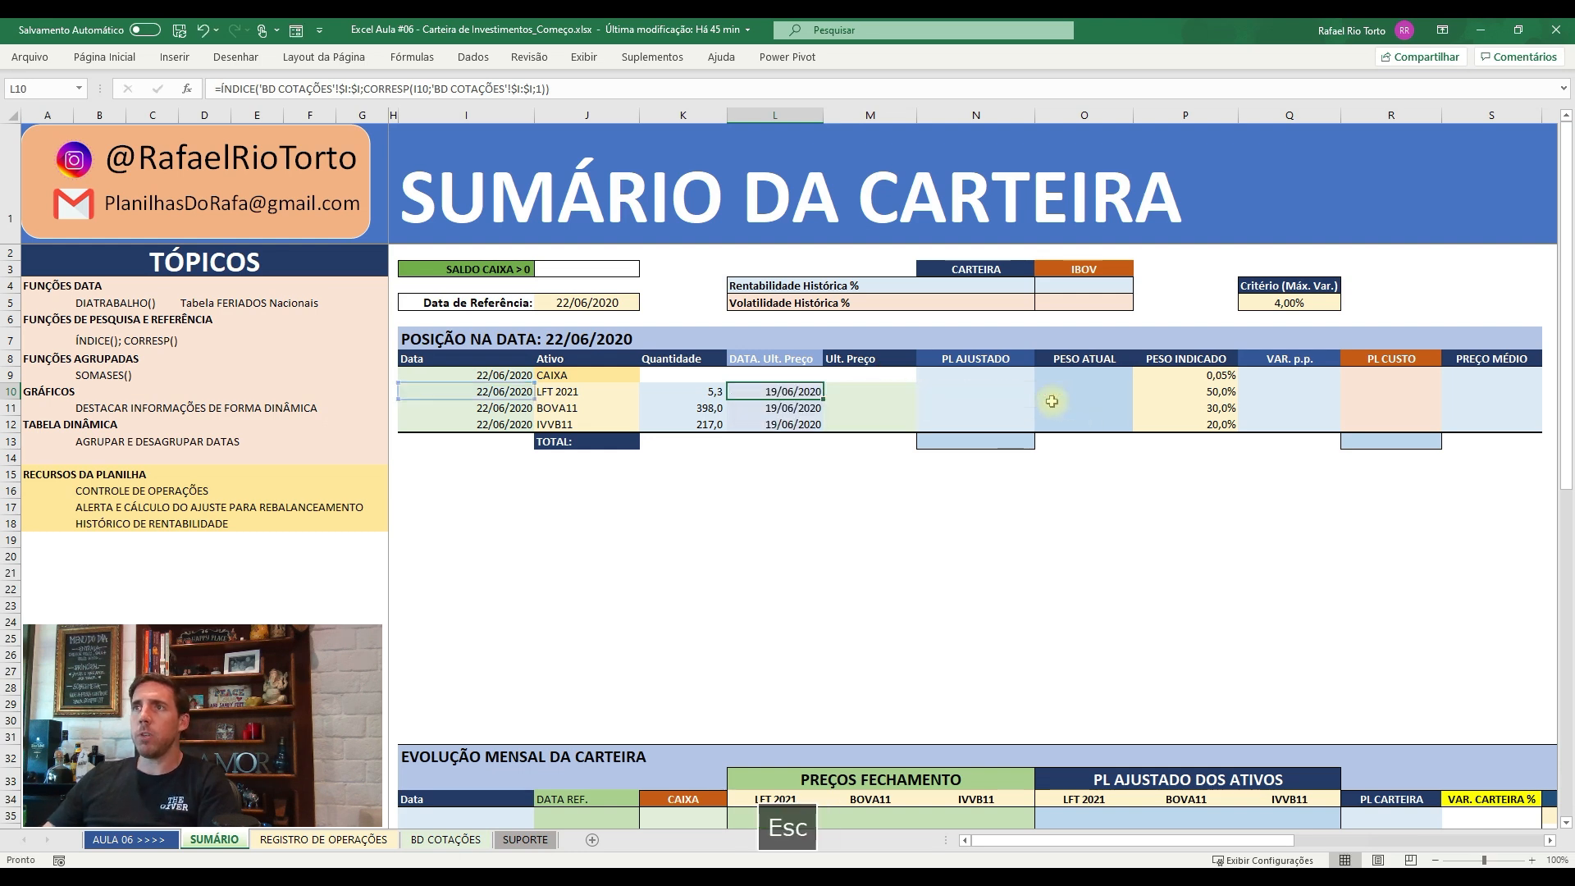
- In M10 of SUMÁRIO, start an ÍNDICE formula using the entire BD COTAÇÕES sheet as its matrix
click(850, 396)
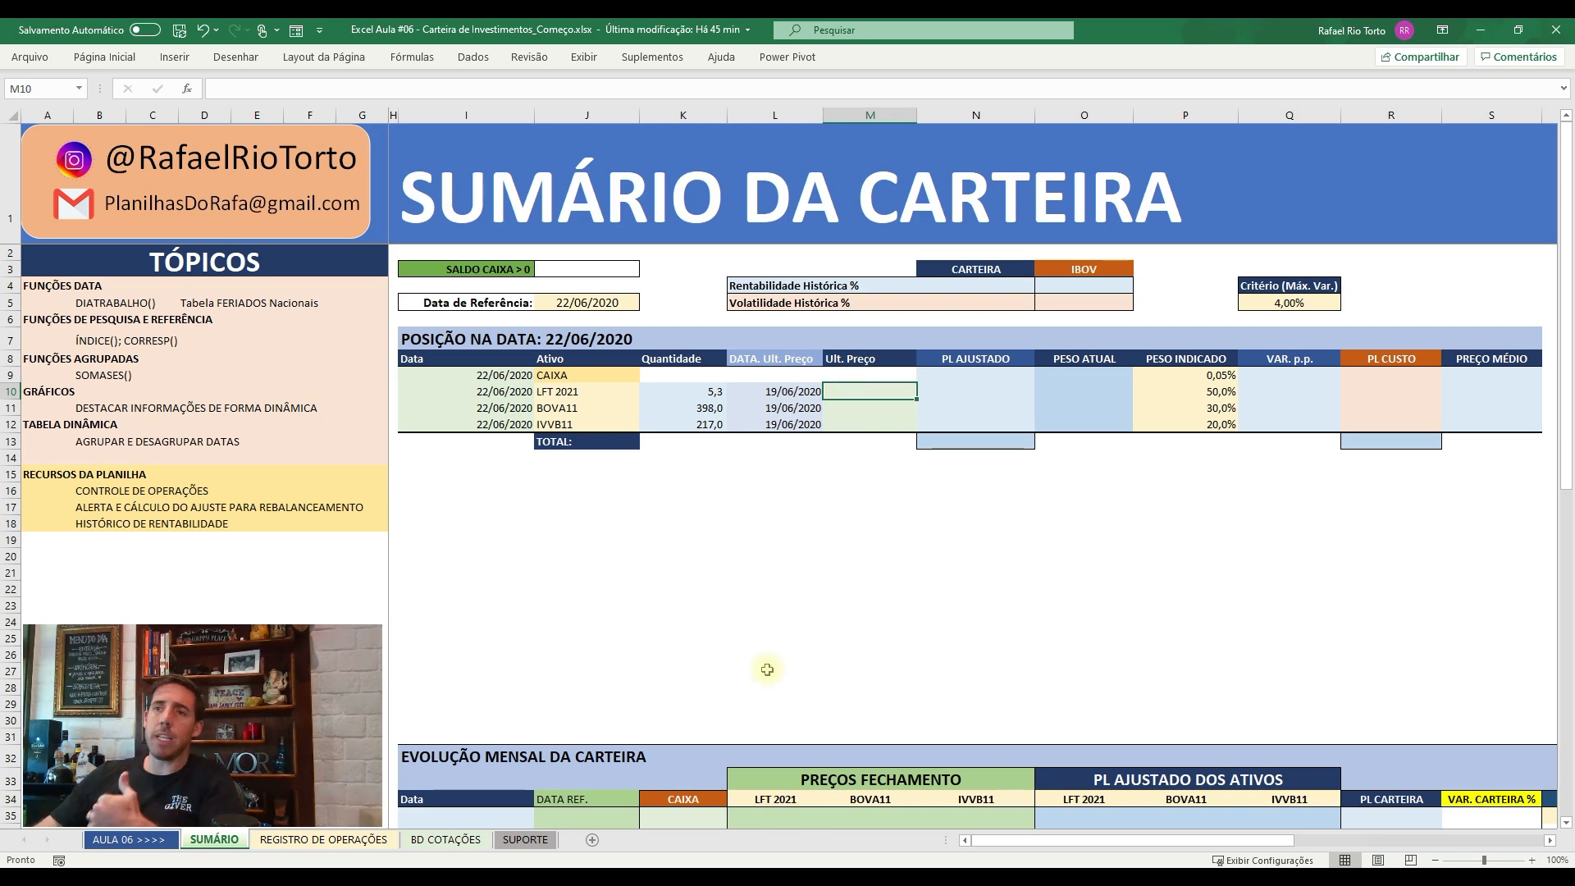
click(445, 839)
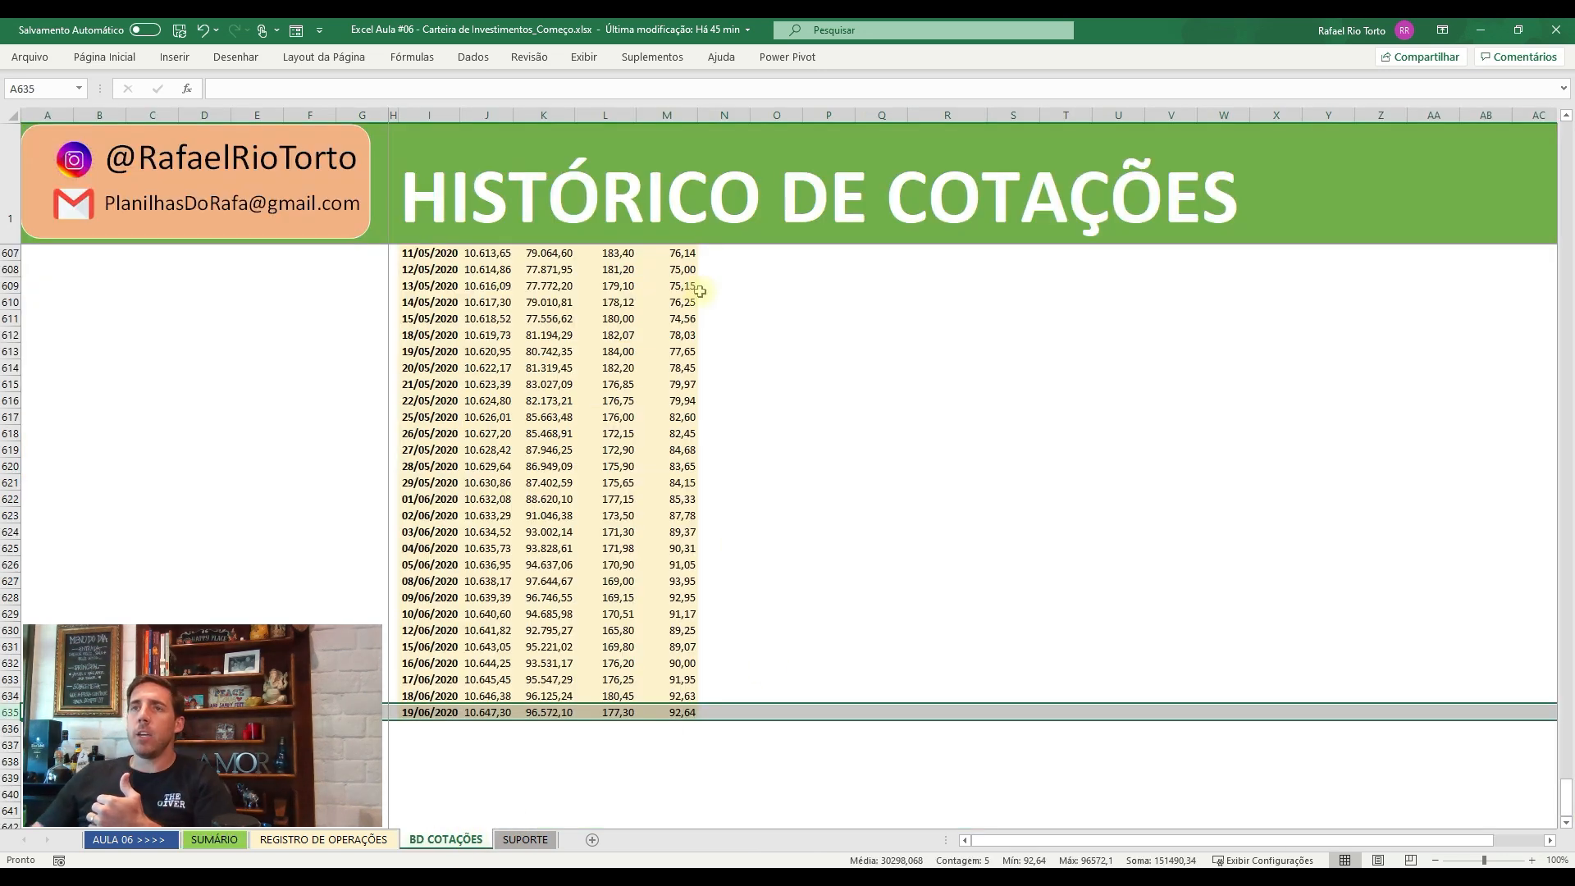
click(287, 840)
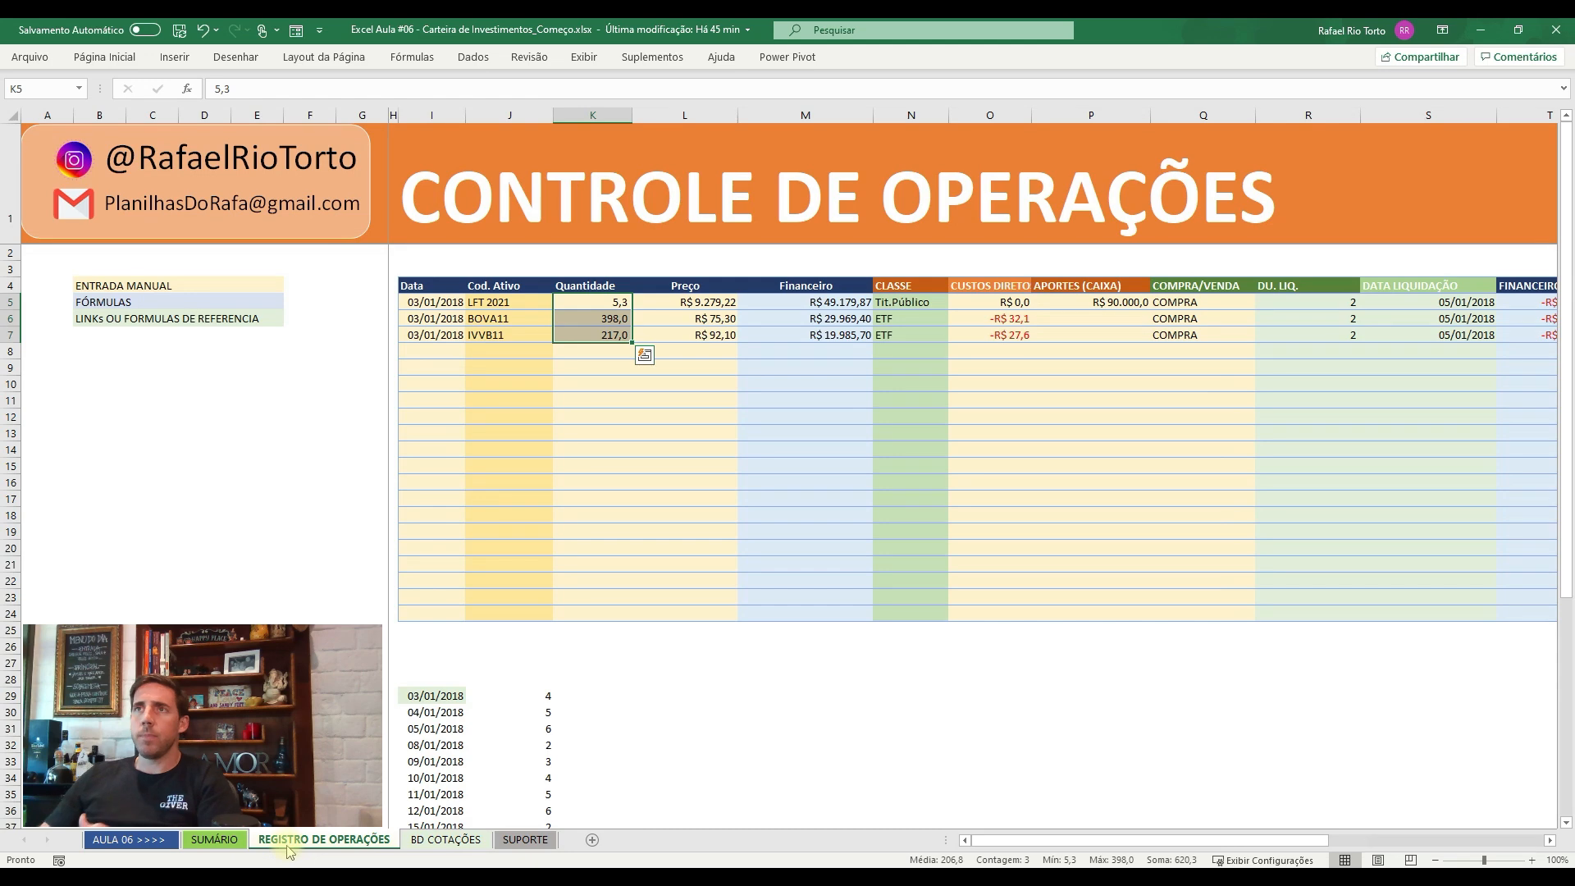
click(214, 840)
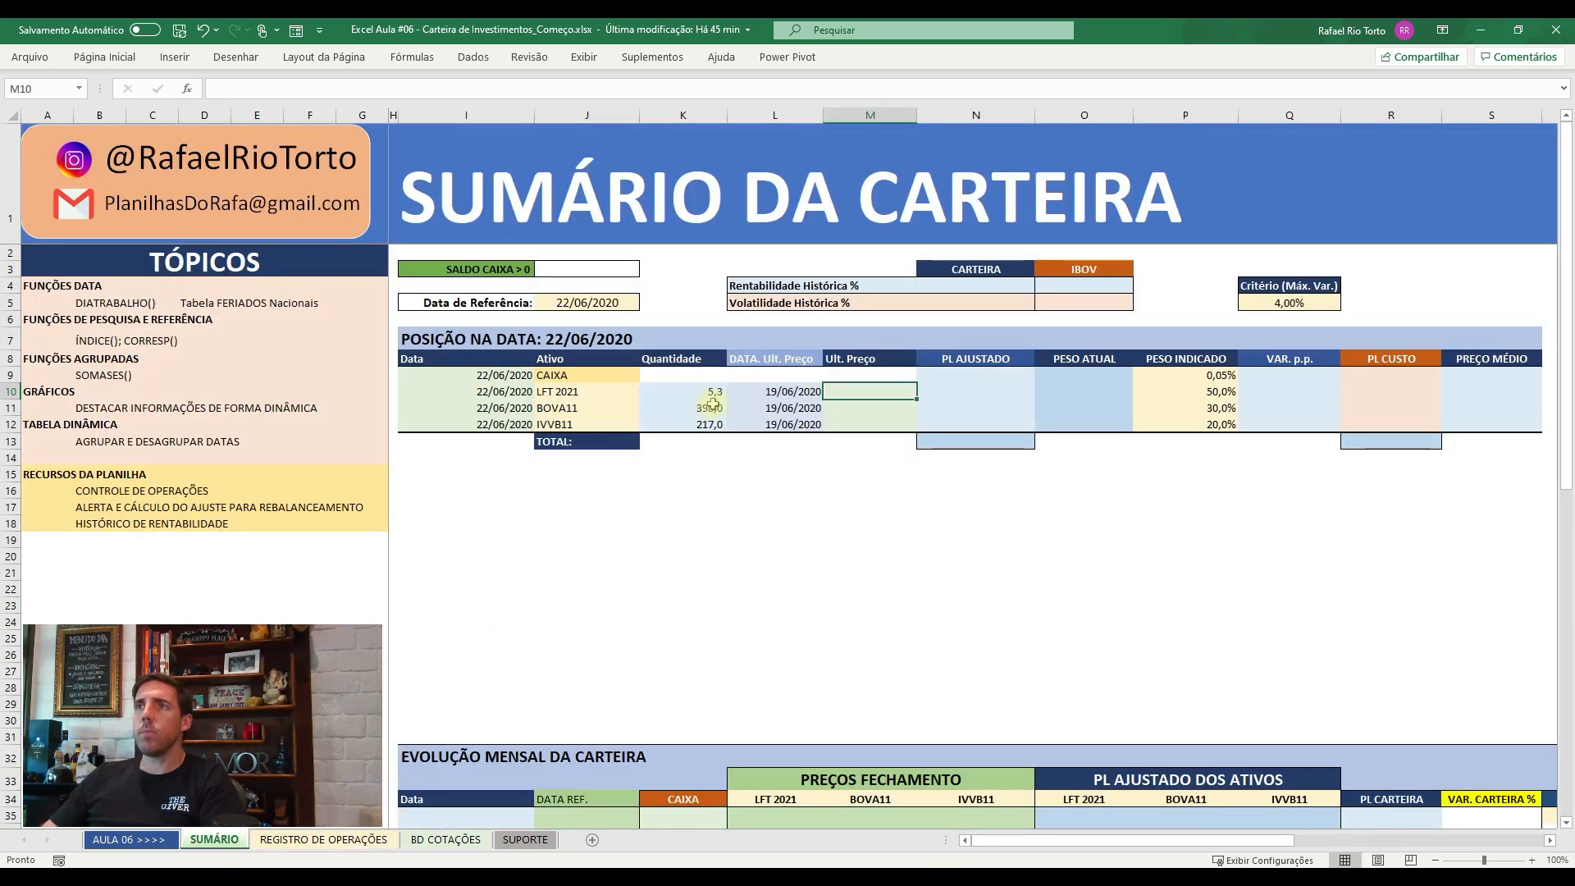
text(=índ)
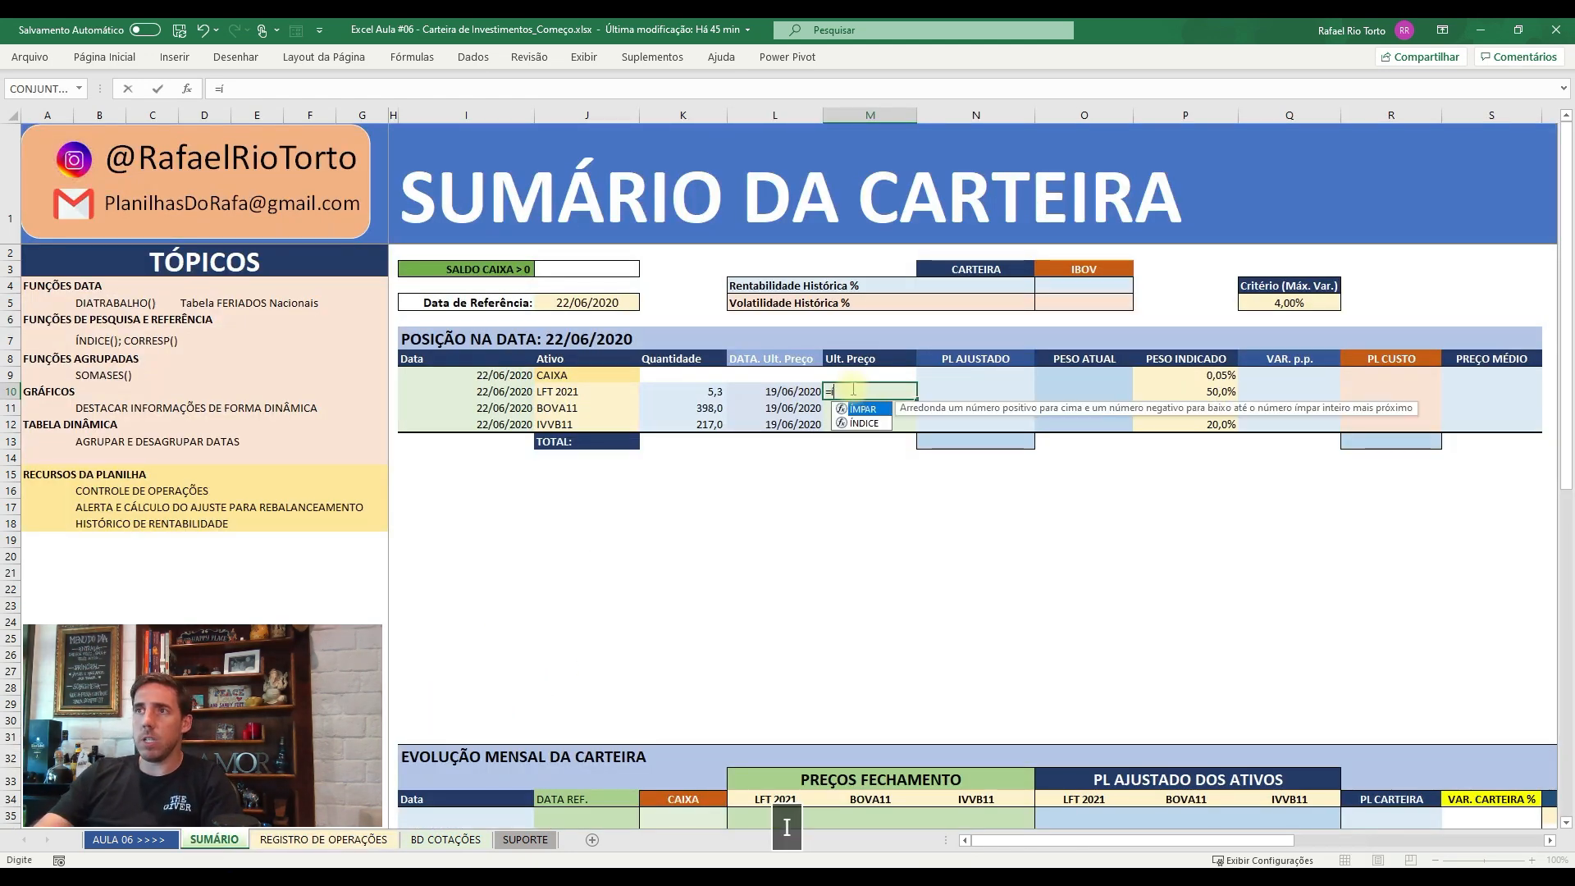
key(Tab)
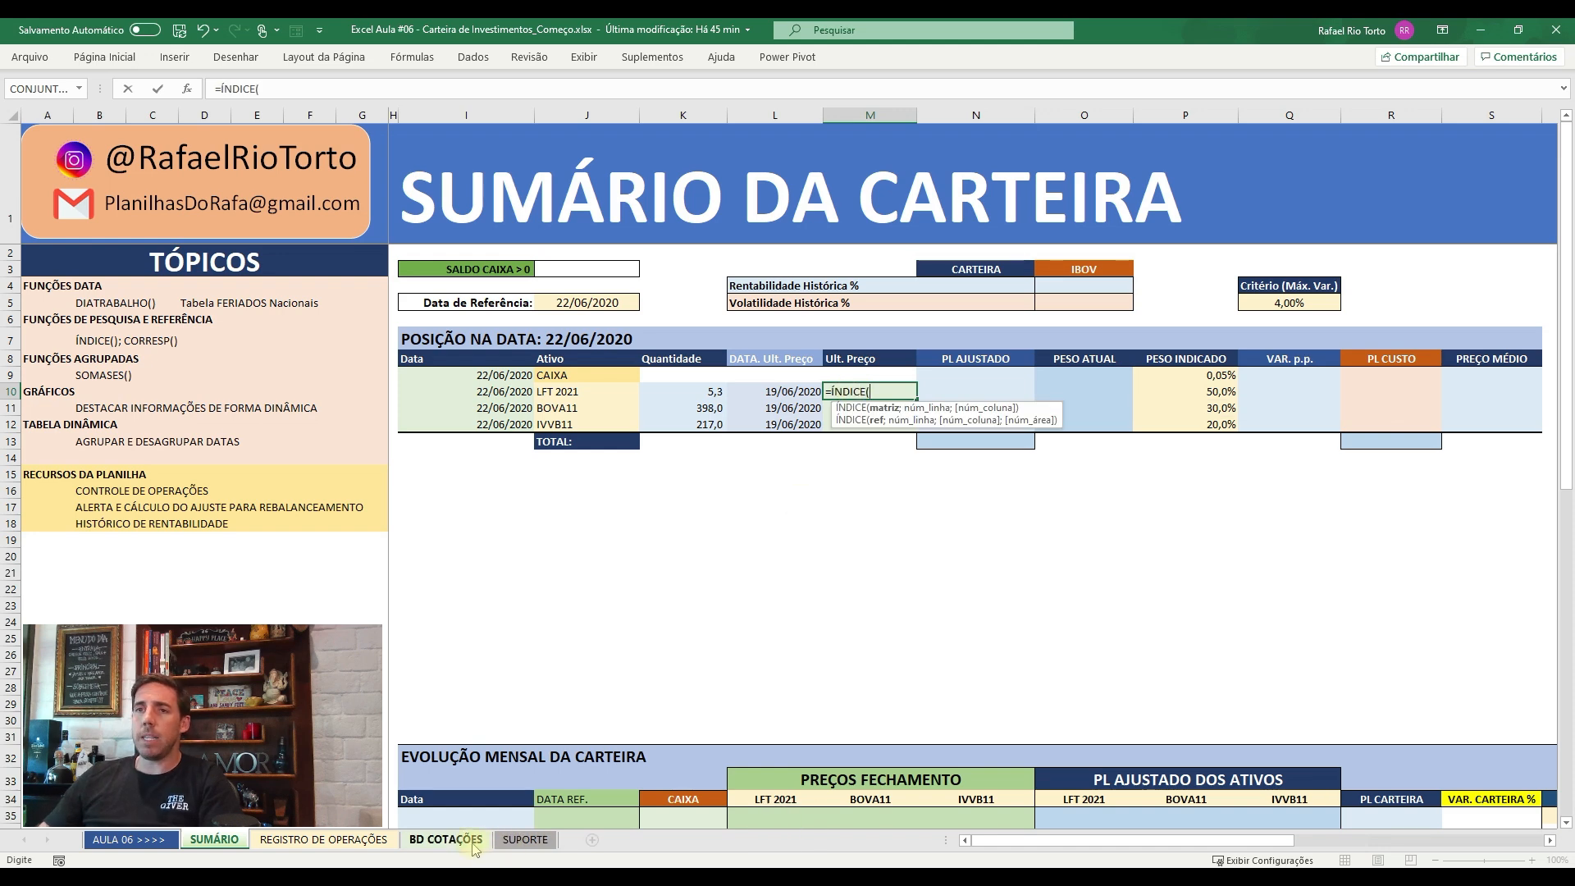
click(445, 839)
drag(428, 115, 666, 115)
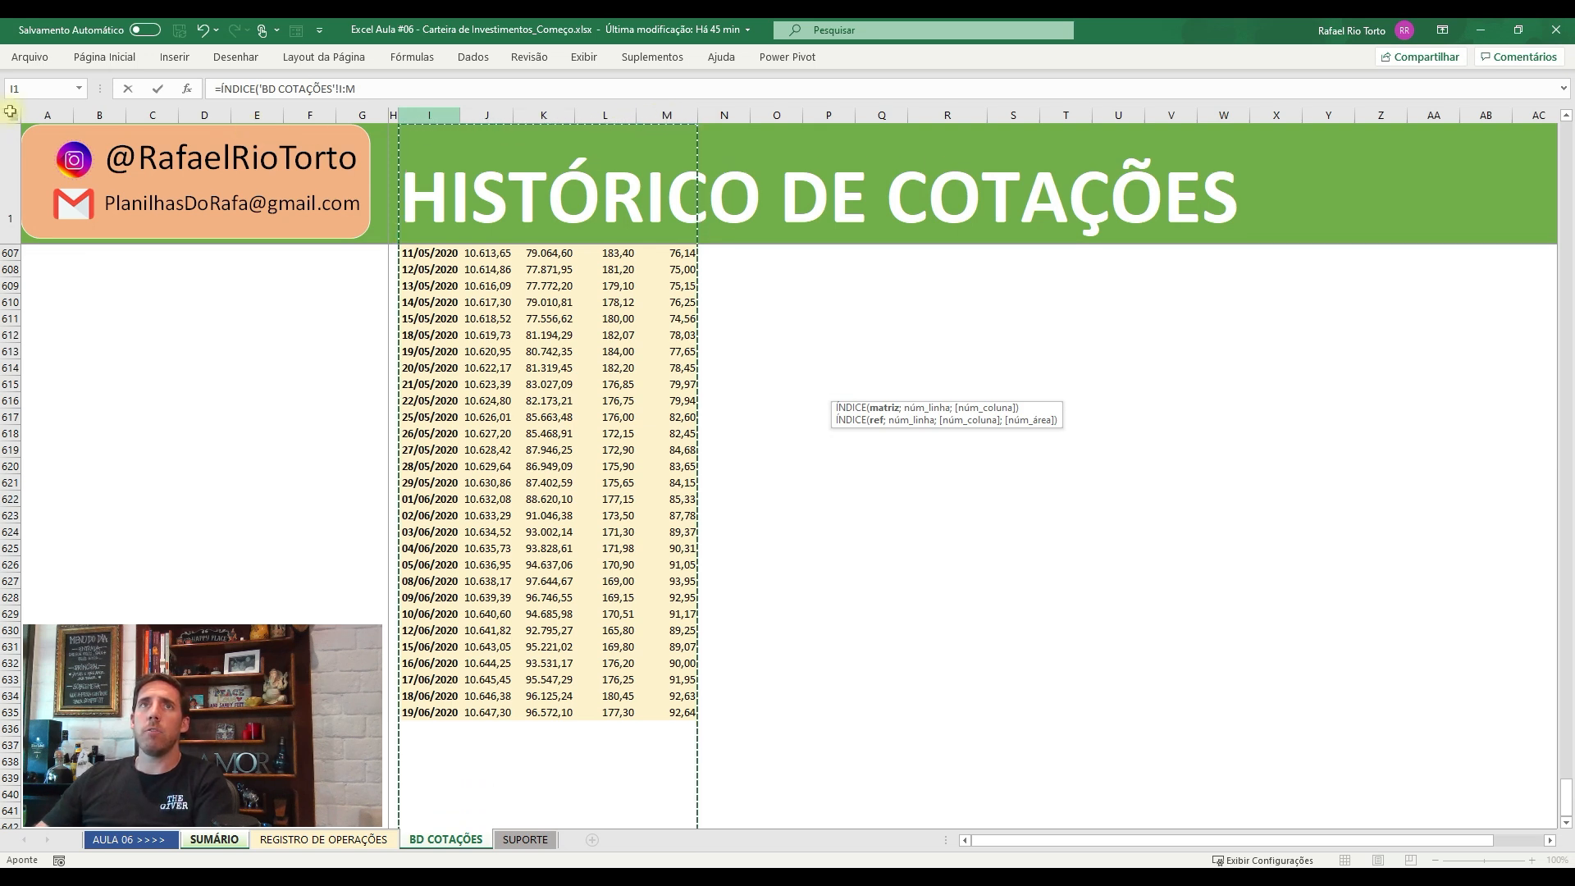
key(F4)
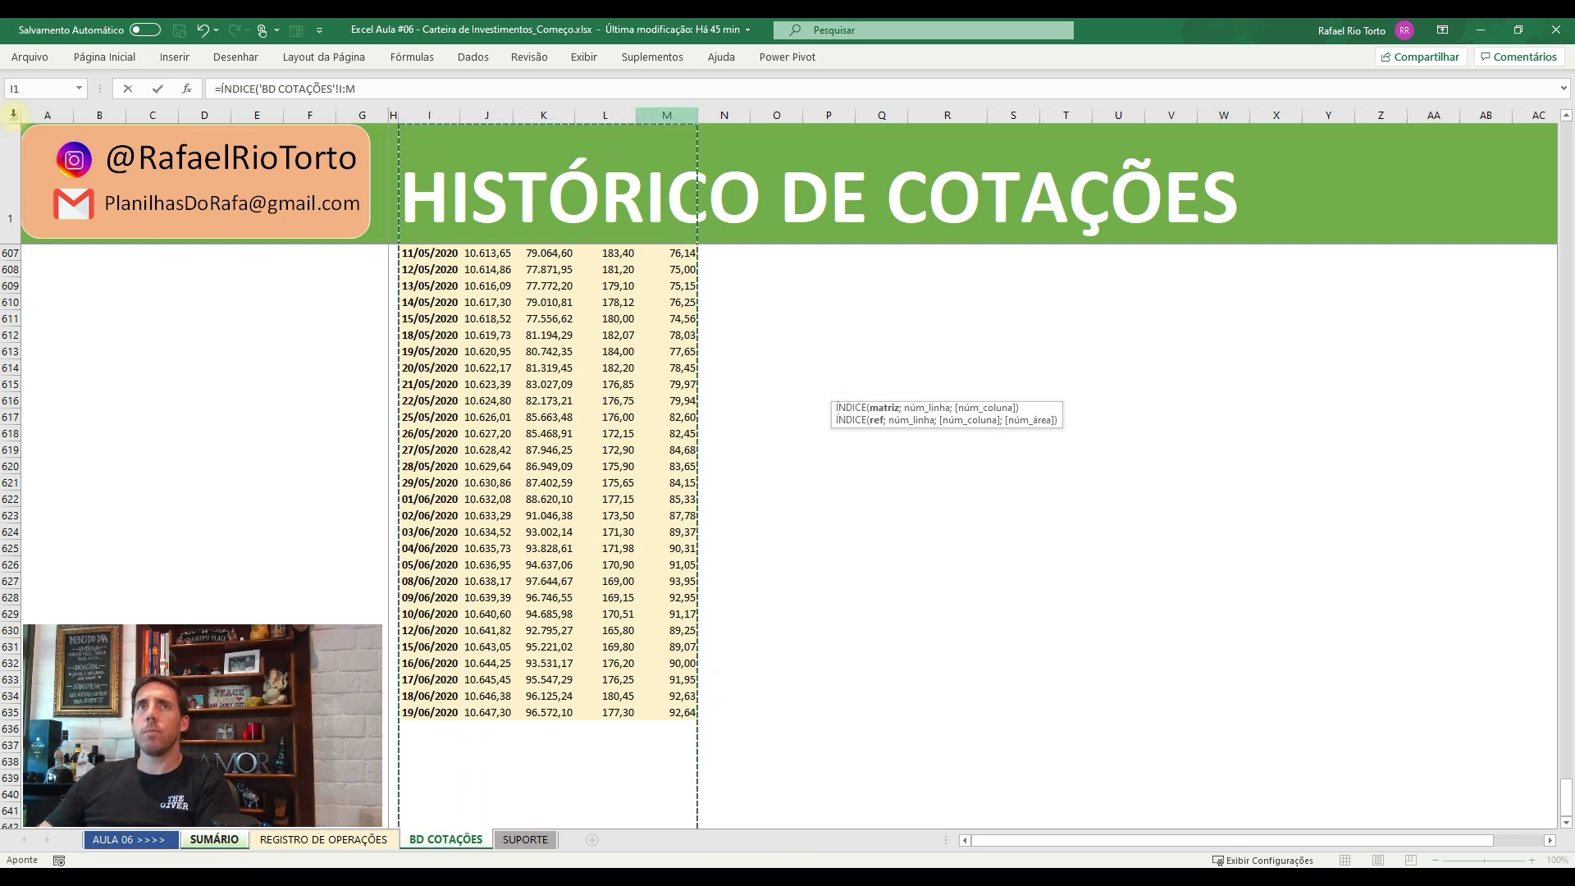
click(14, 121)
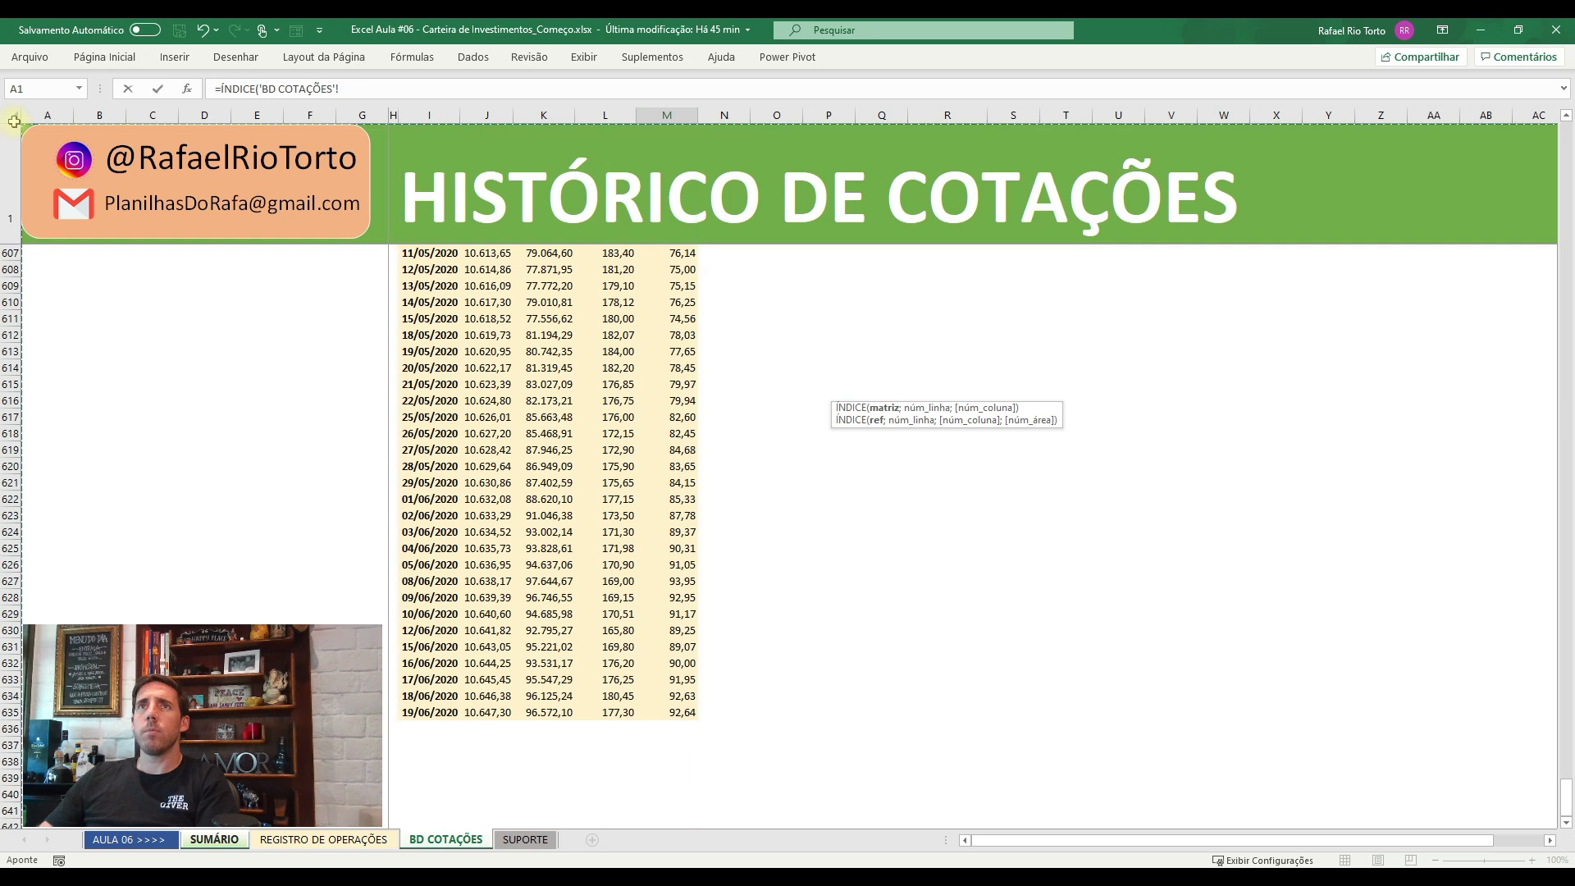
- Add CORRESP(I10;'BD COTAÇÕES'!$I:$I;1) as the row argument of the ÍNDICE formula, reusing the copied expression
text(;Co)
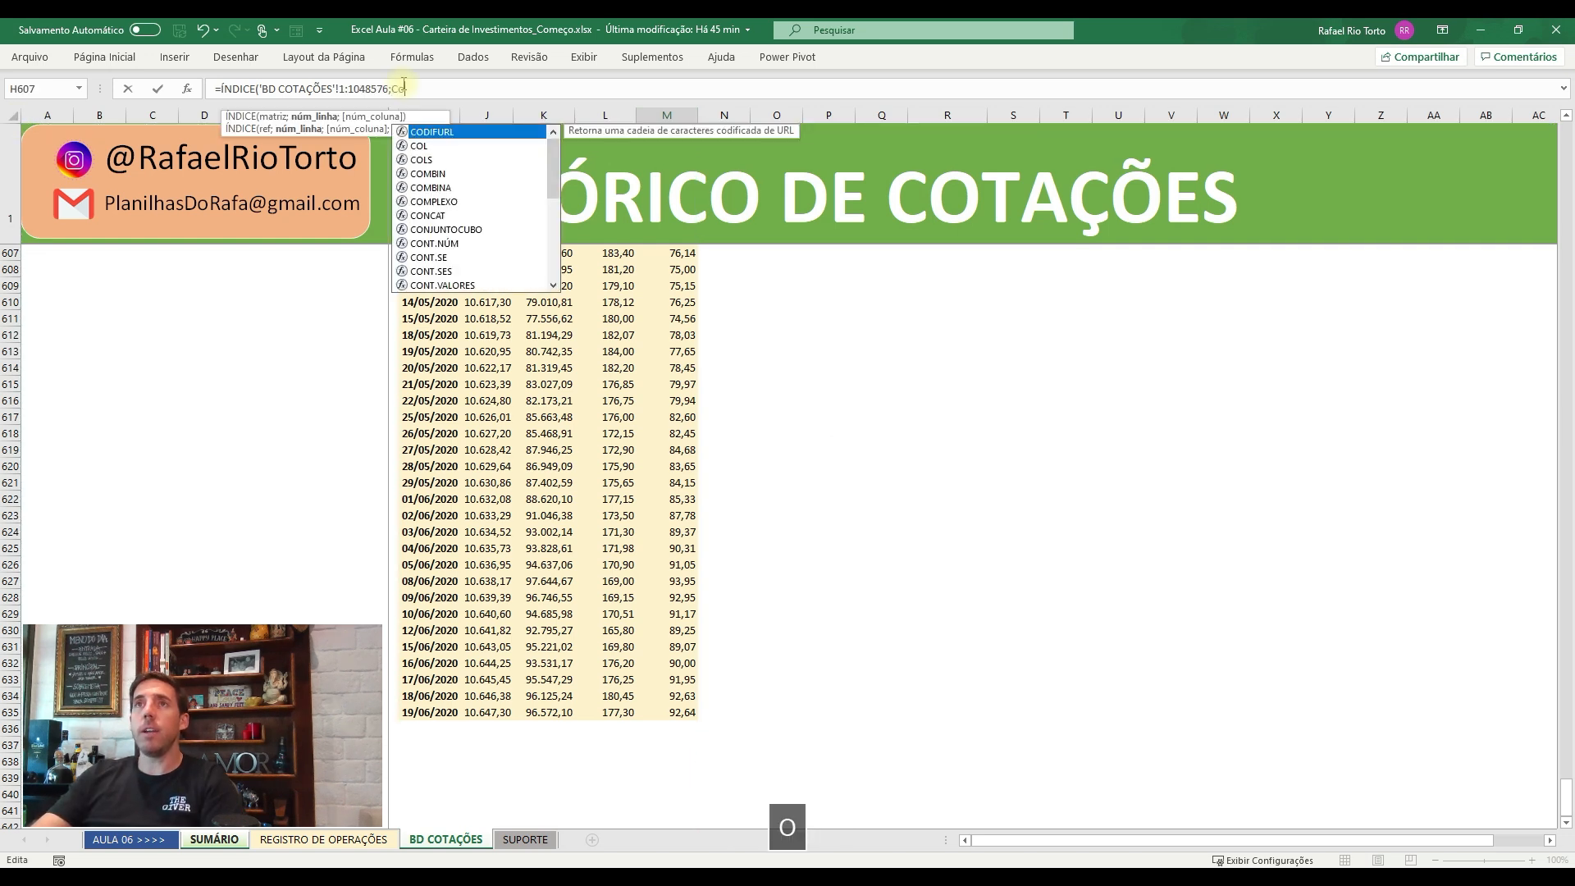
text(rr)
key(Tab)
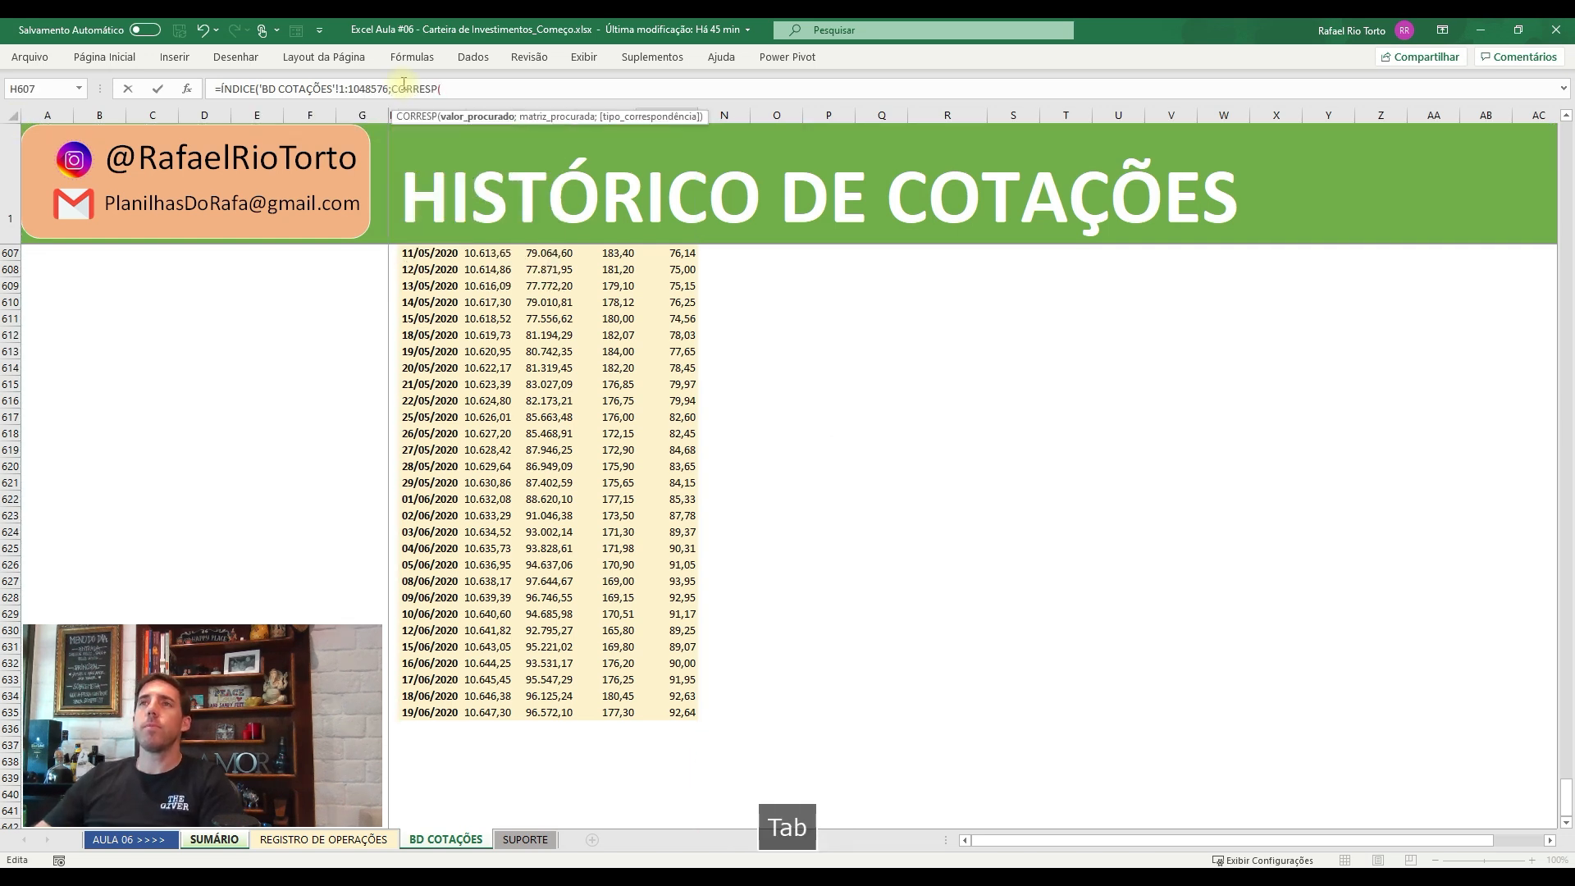
scroll(537, 537, up, 7)
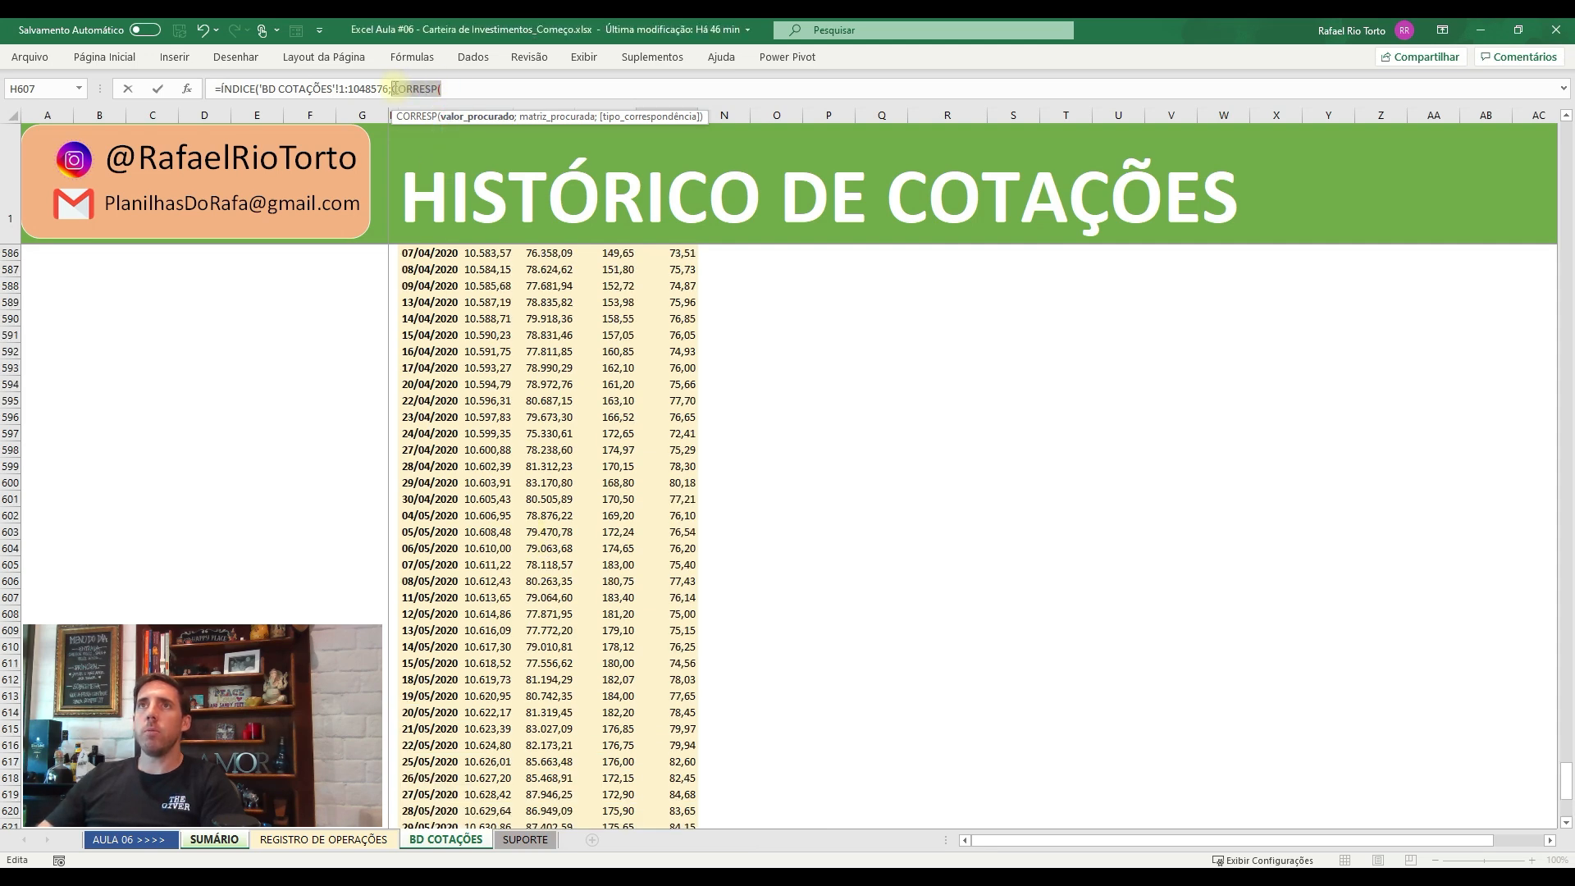
key(ctrl+v)
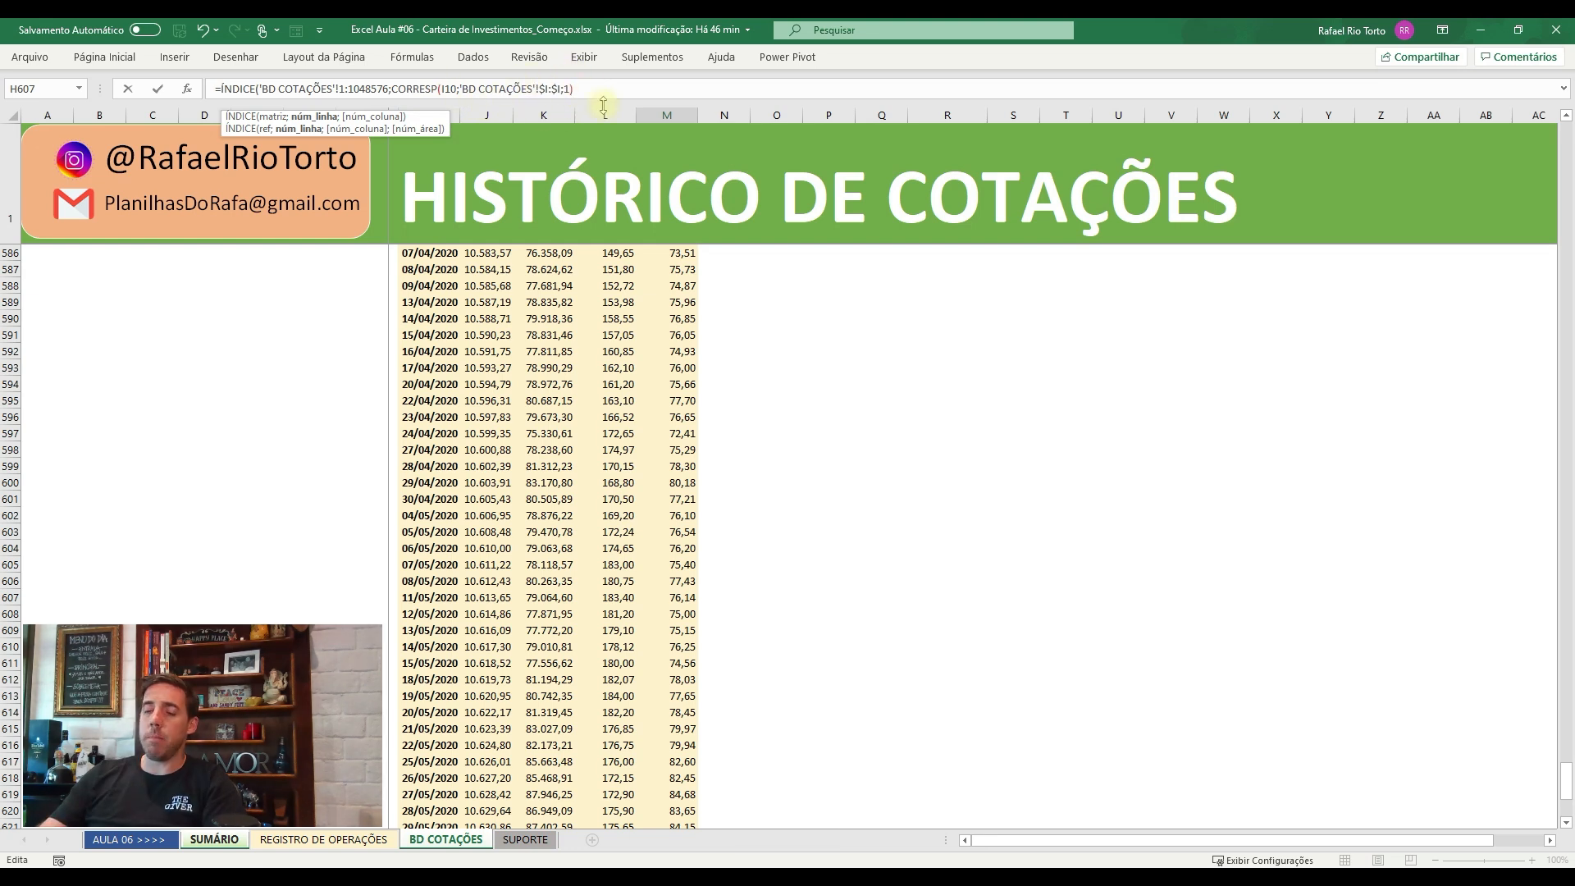
- Add a second CORRESP as the column argument, referring to the BD COTAÇÕES header row as the absolute reference $7:$7
text(;COR)
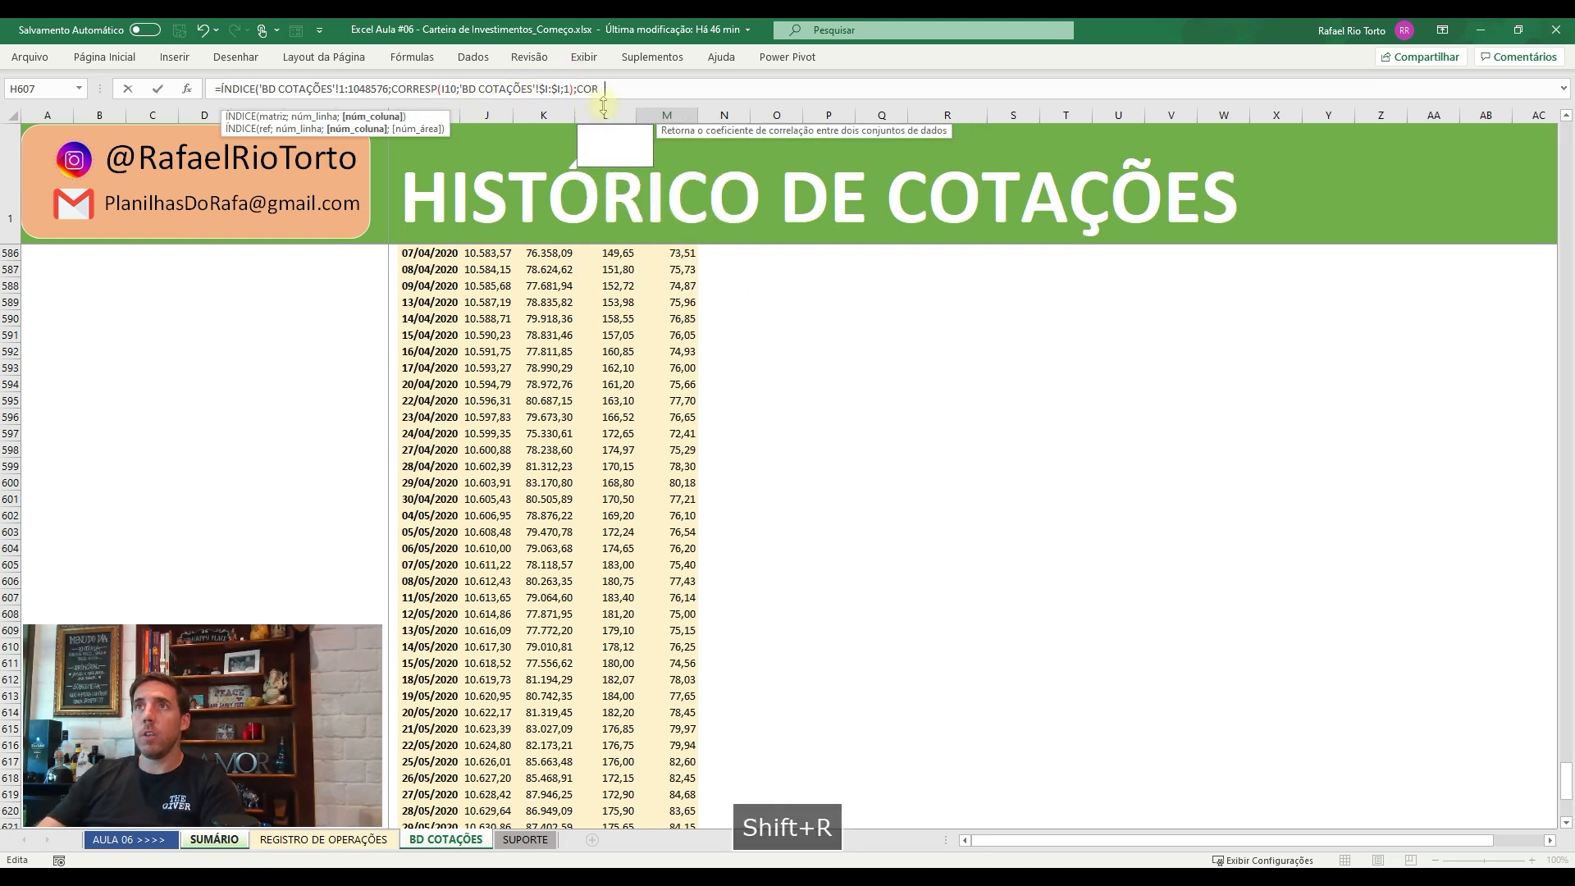
text(R)
key(Down)
key(Tab)
click(469, 345)
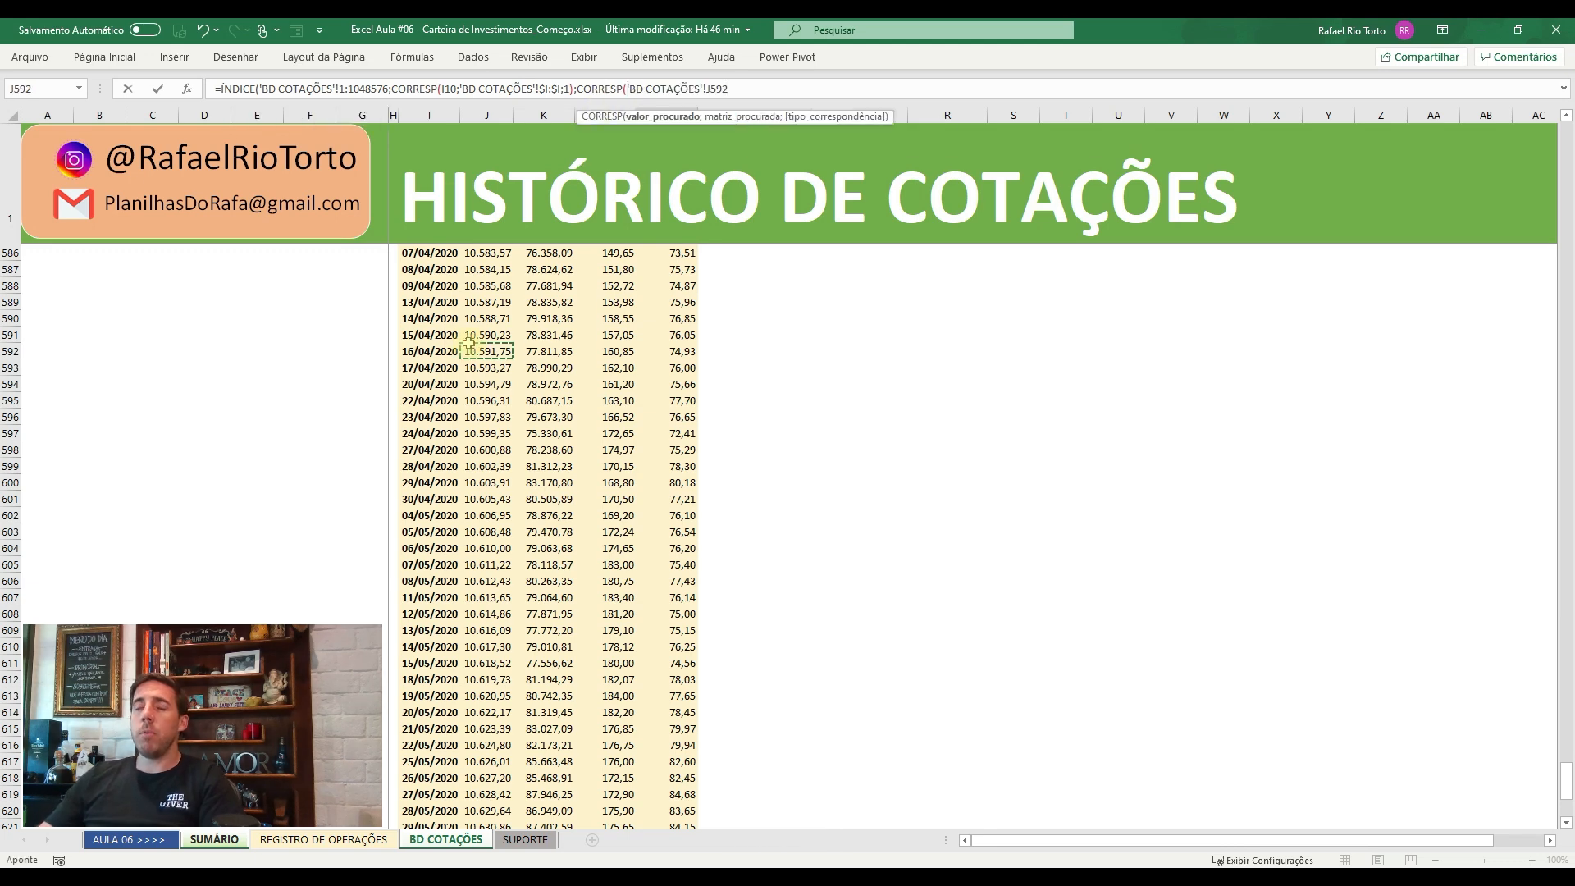
key(ctrl+Up)
key(Down)
key(Down)
key(Left)
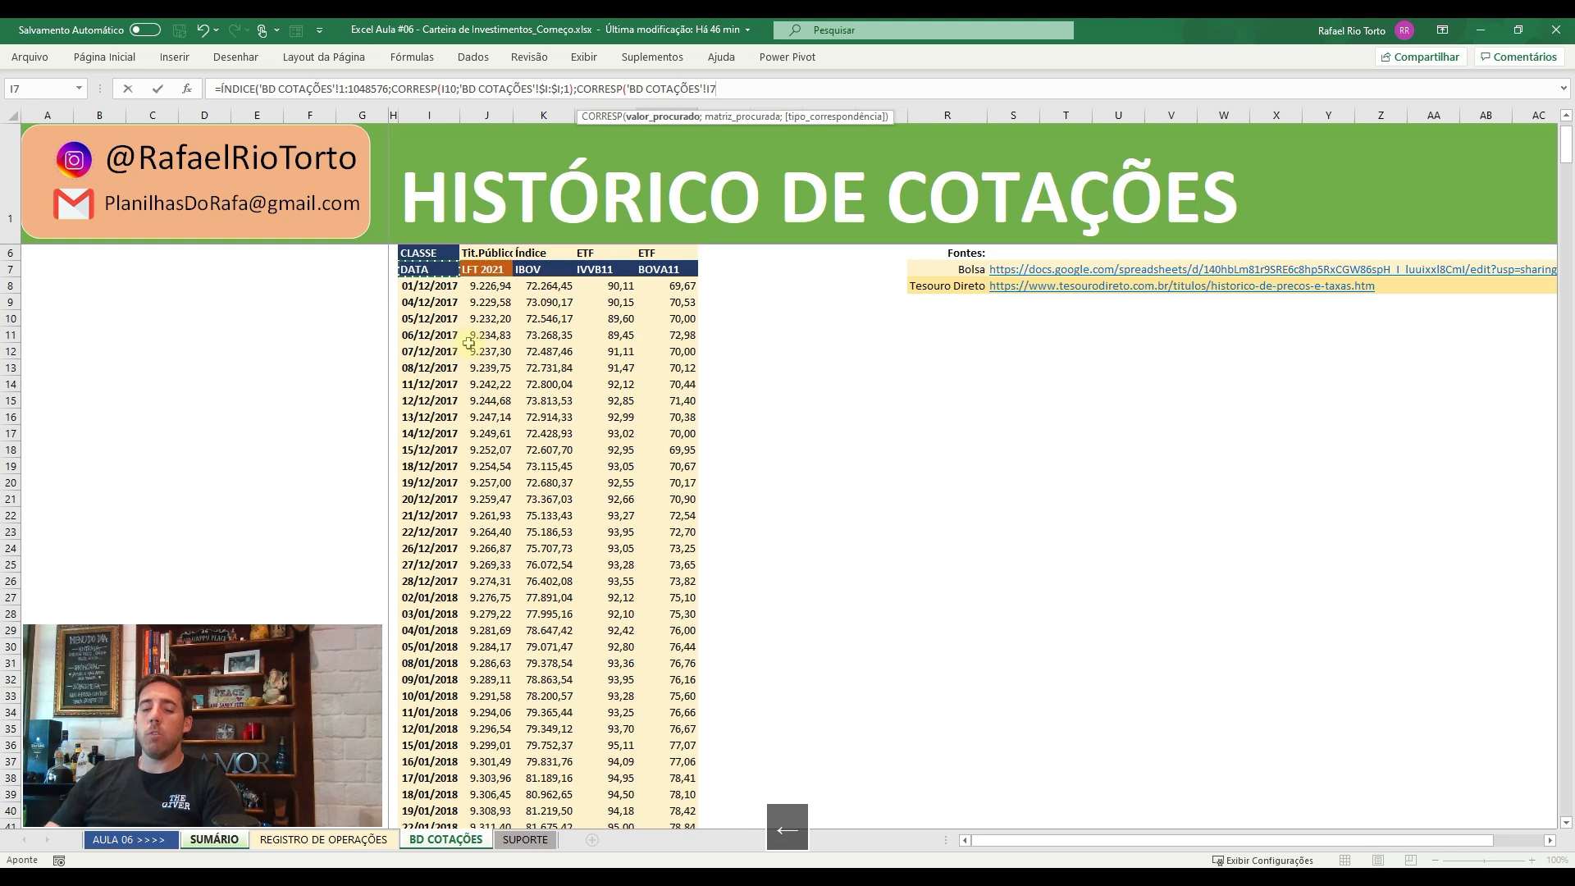
key(shift+space)
key(F4)
- Finish the second CORRESP with match type 0, close the formula's parentheses and enter it in M10
click(730, 89)
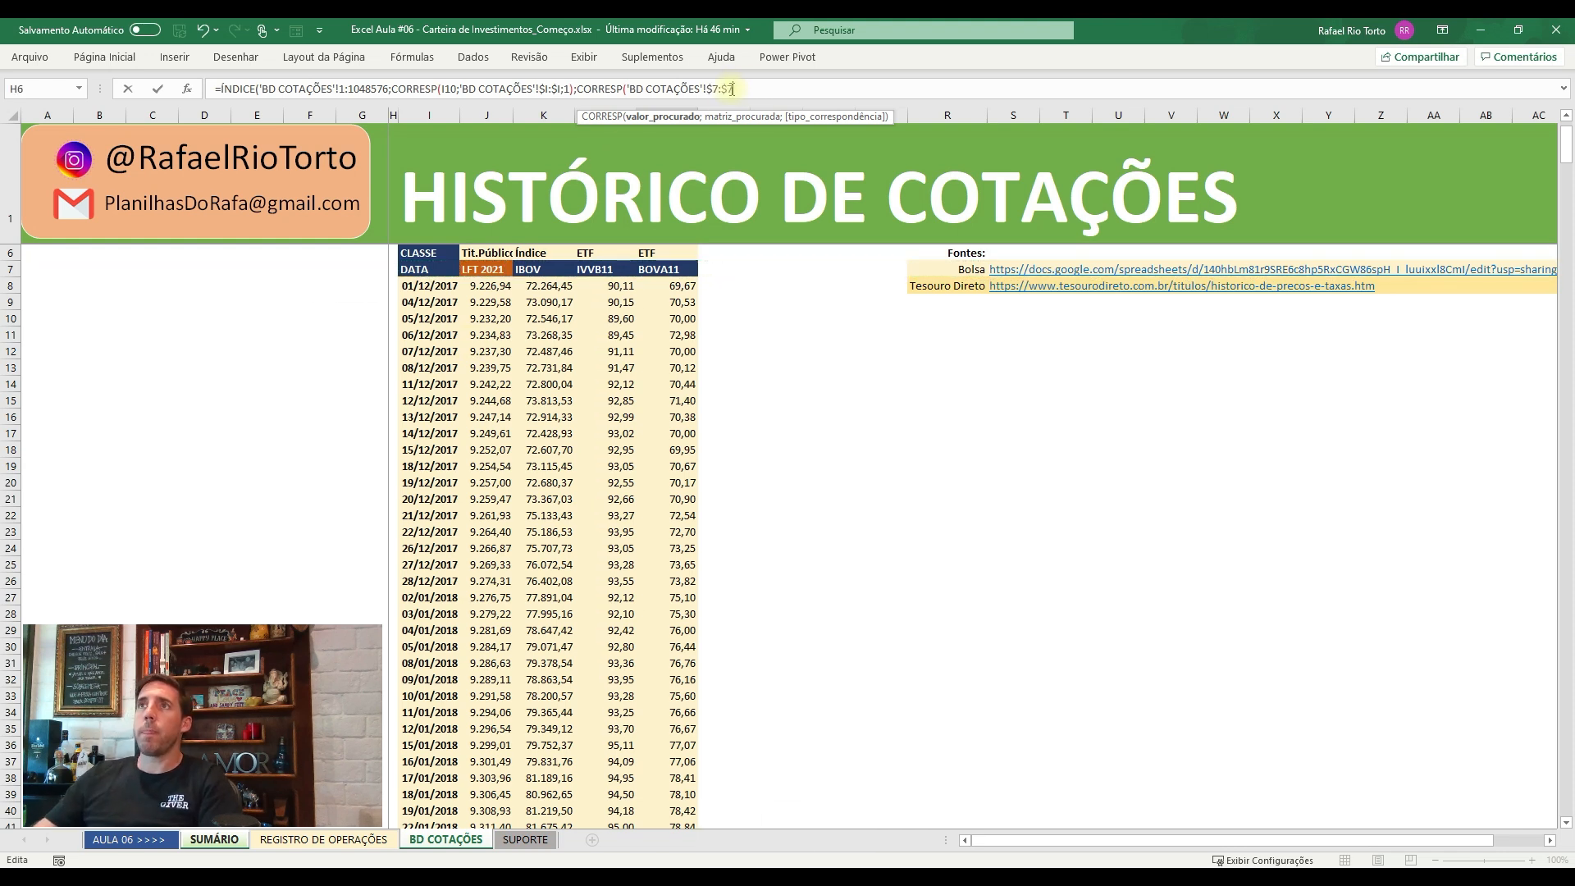
text(;0))
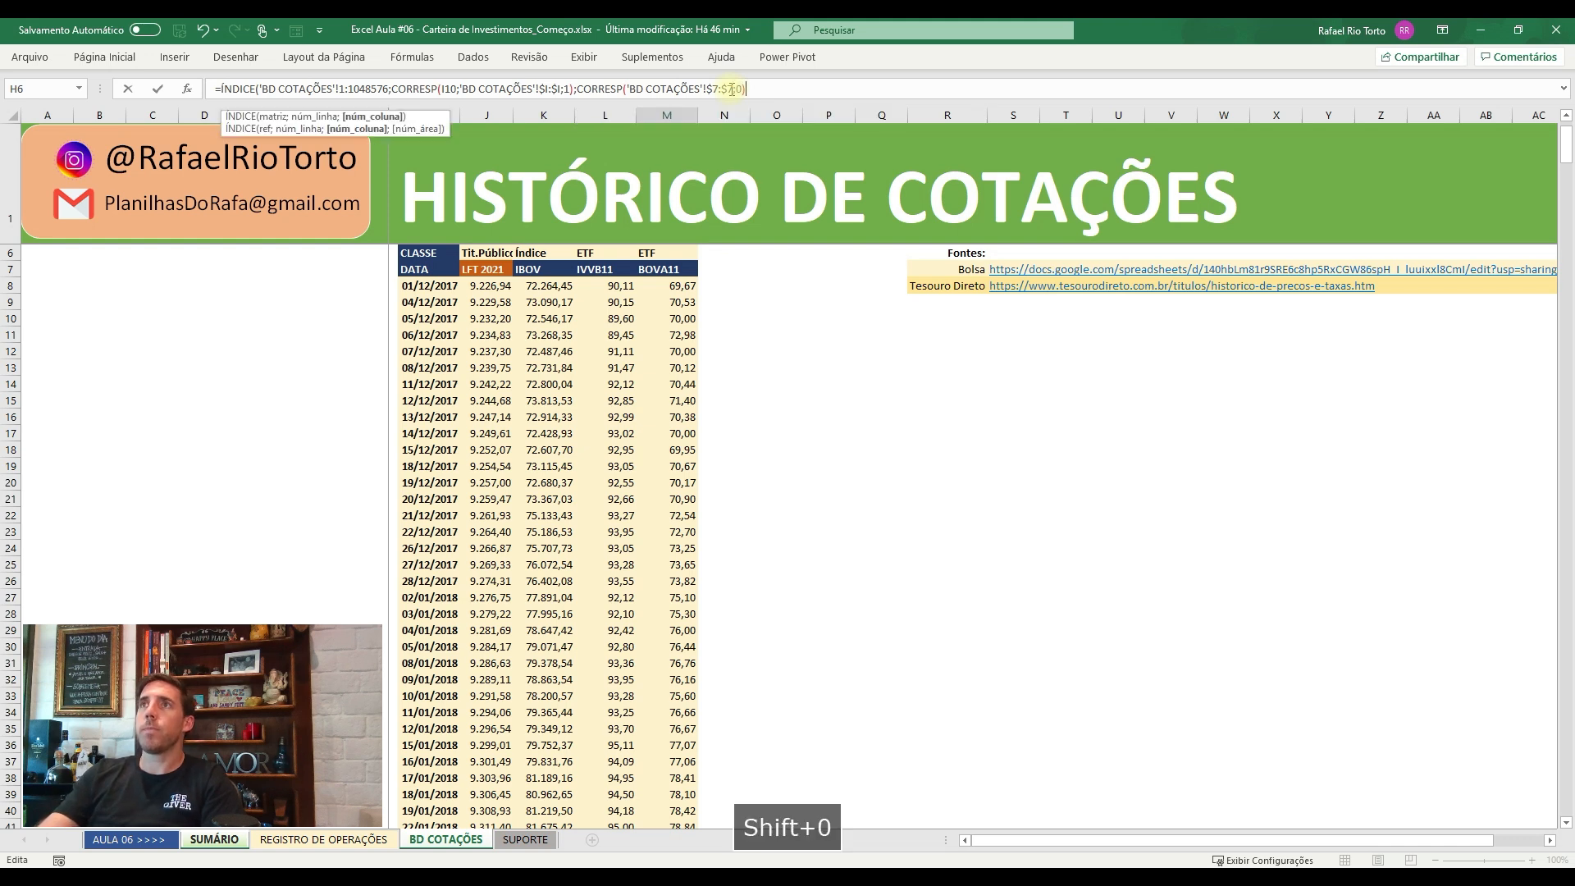
text())
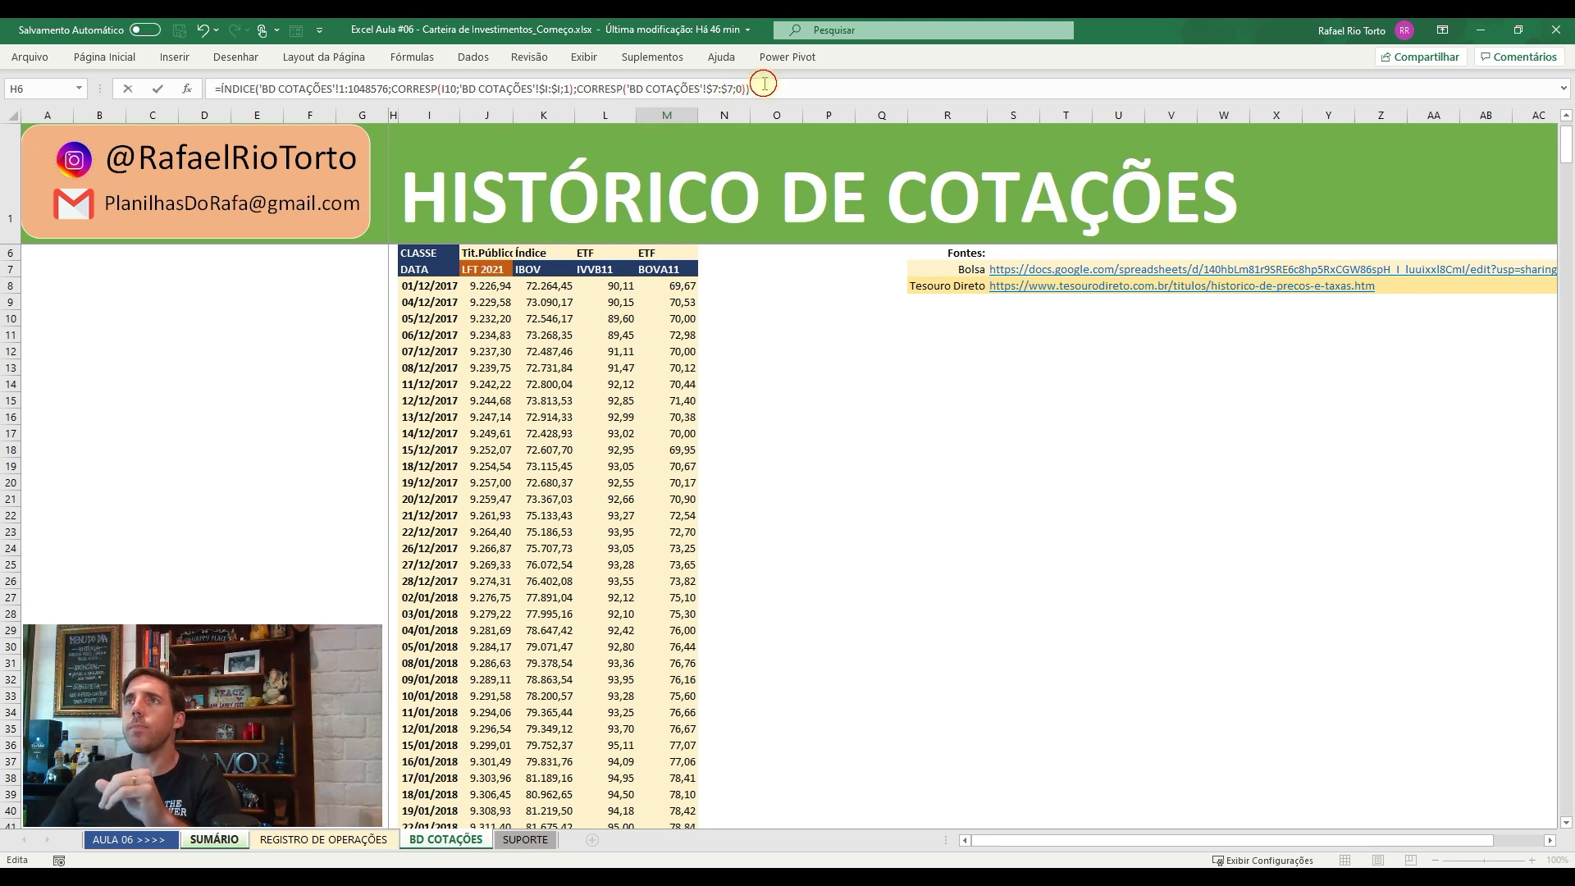
text())
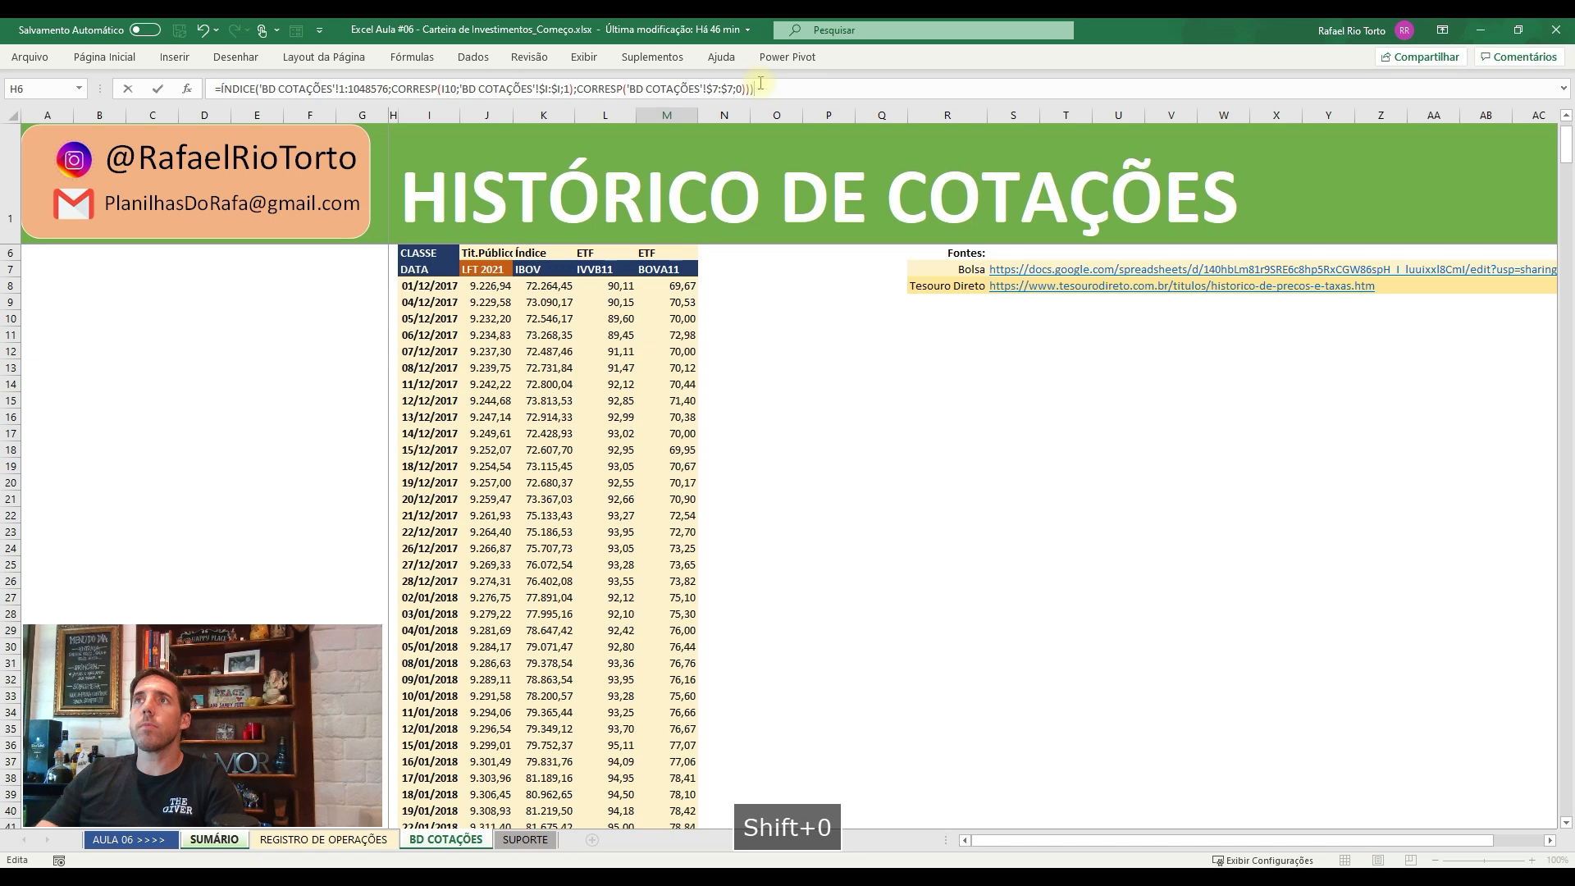
key(BackSpace)
key(Return)
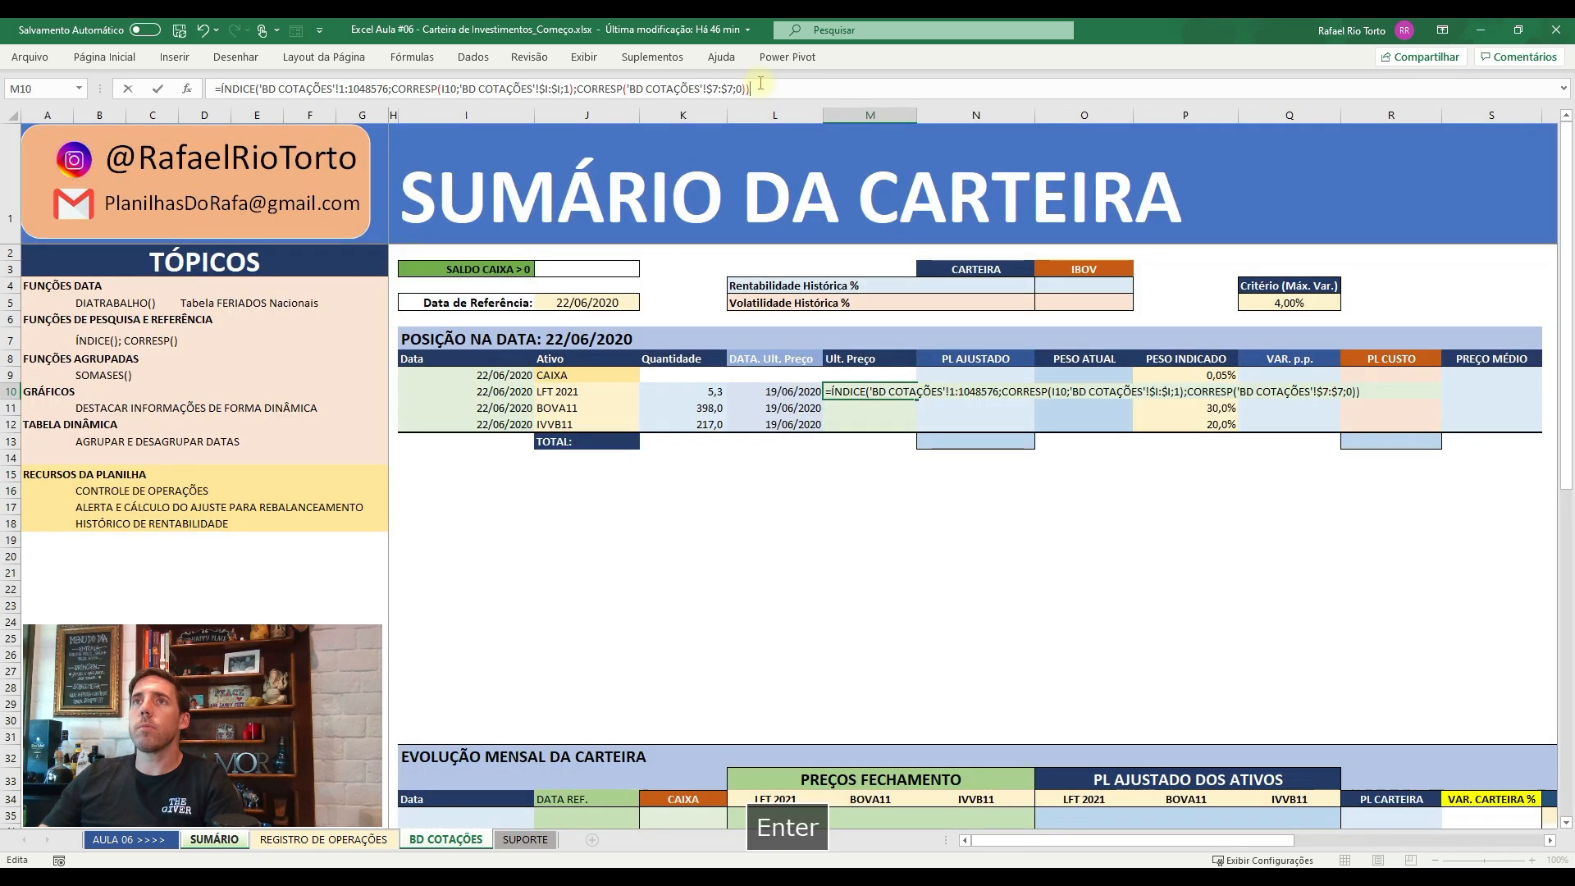
- Insert $J10 as the lookup value of the second CORRESP in the M10 formula, before the $7:$7 reference
key(Up)
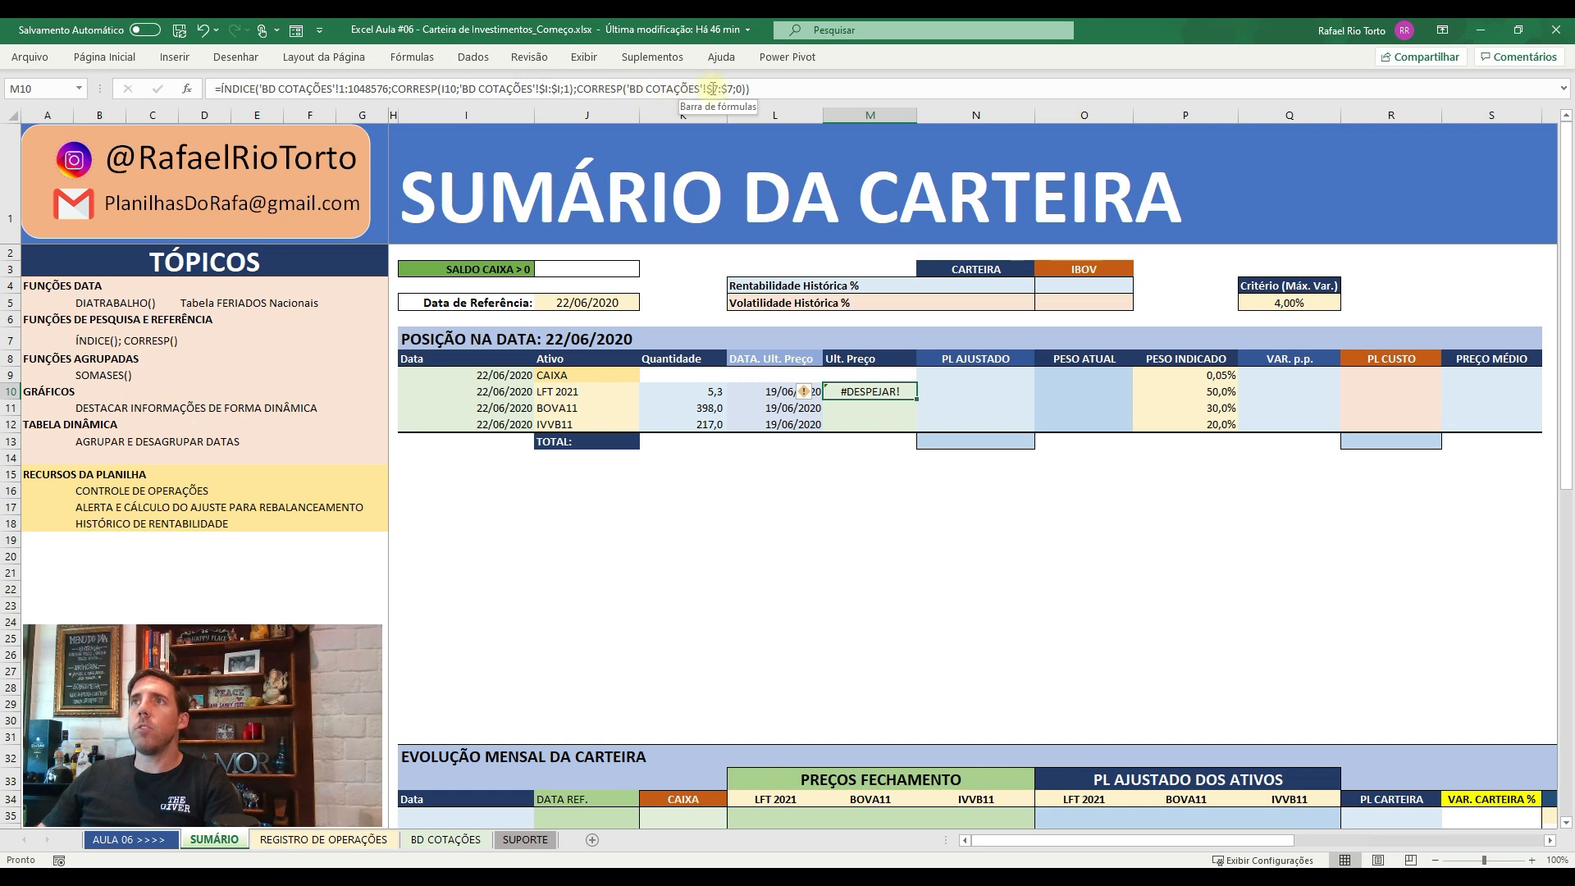
click(625, 87)
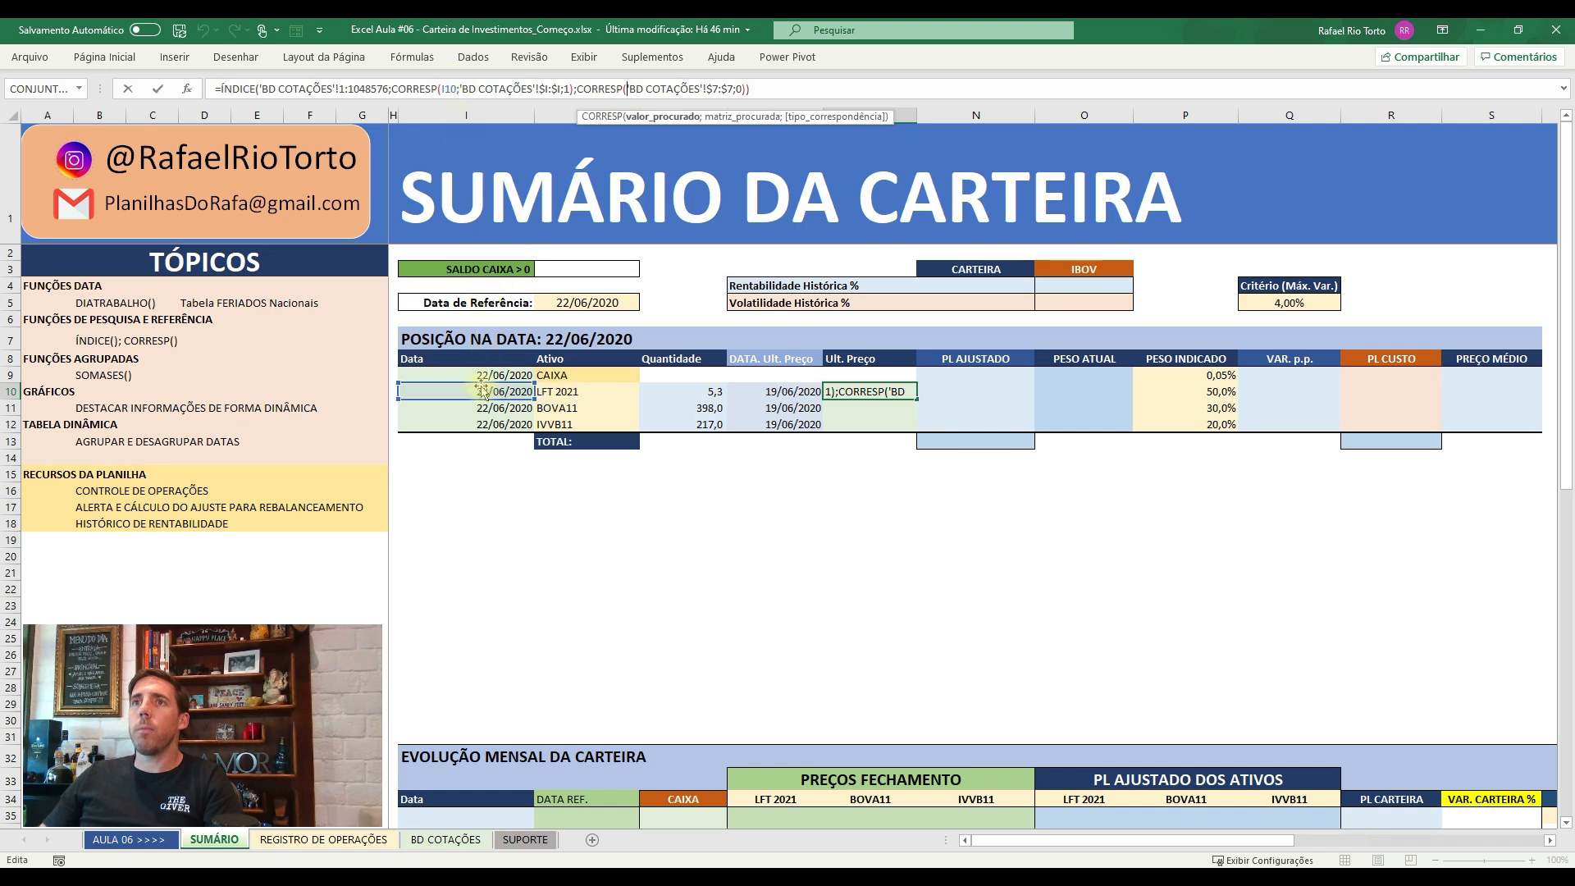
click(557, 390)
key(F4)
key(F4)
key(F4)
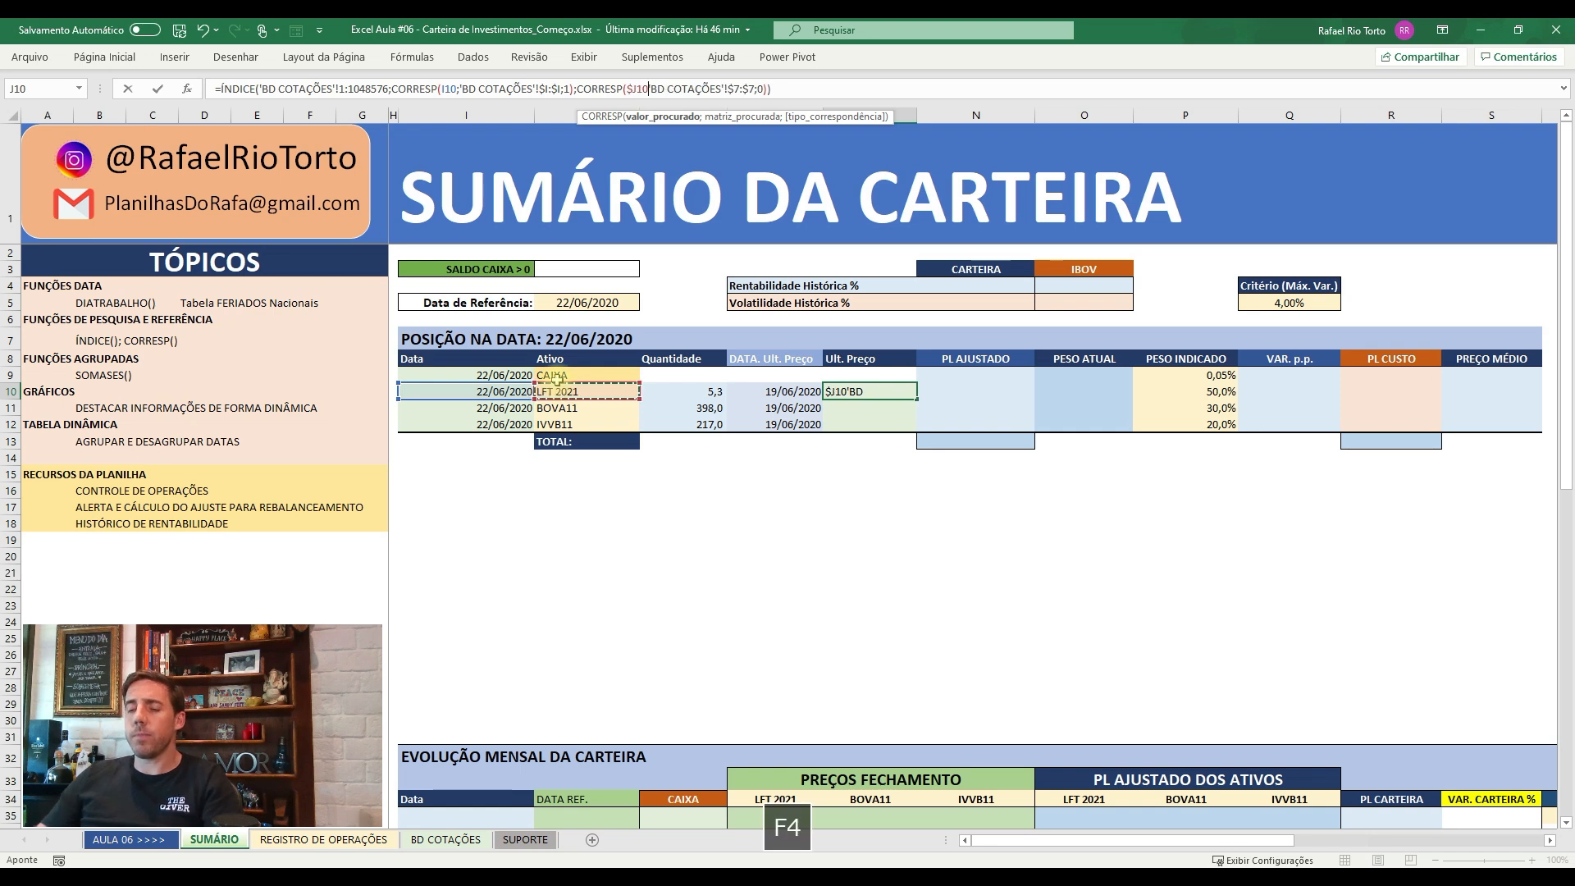
text(;)
click(802, 88)
key(Return)
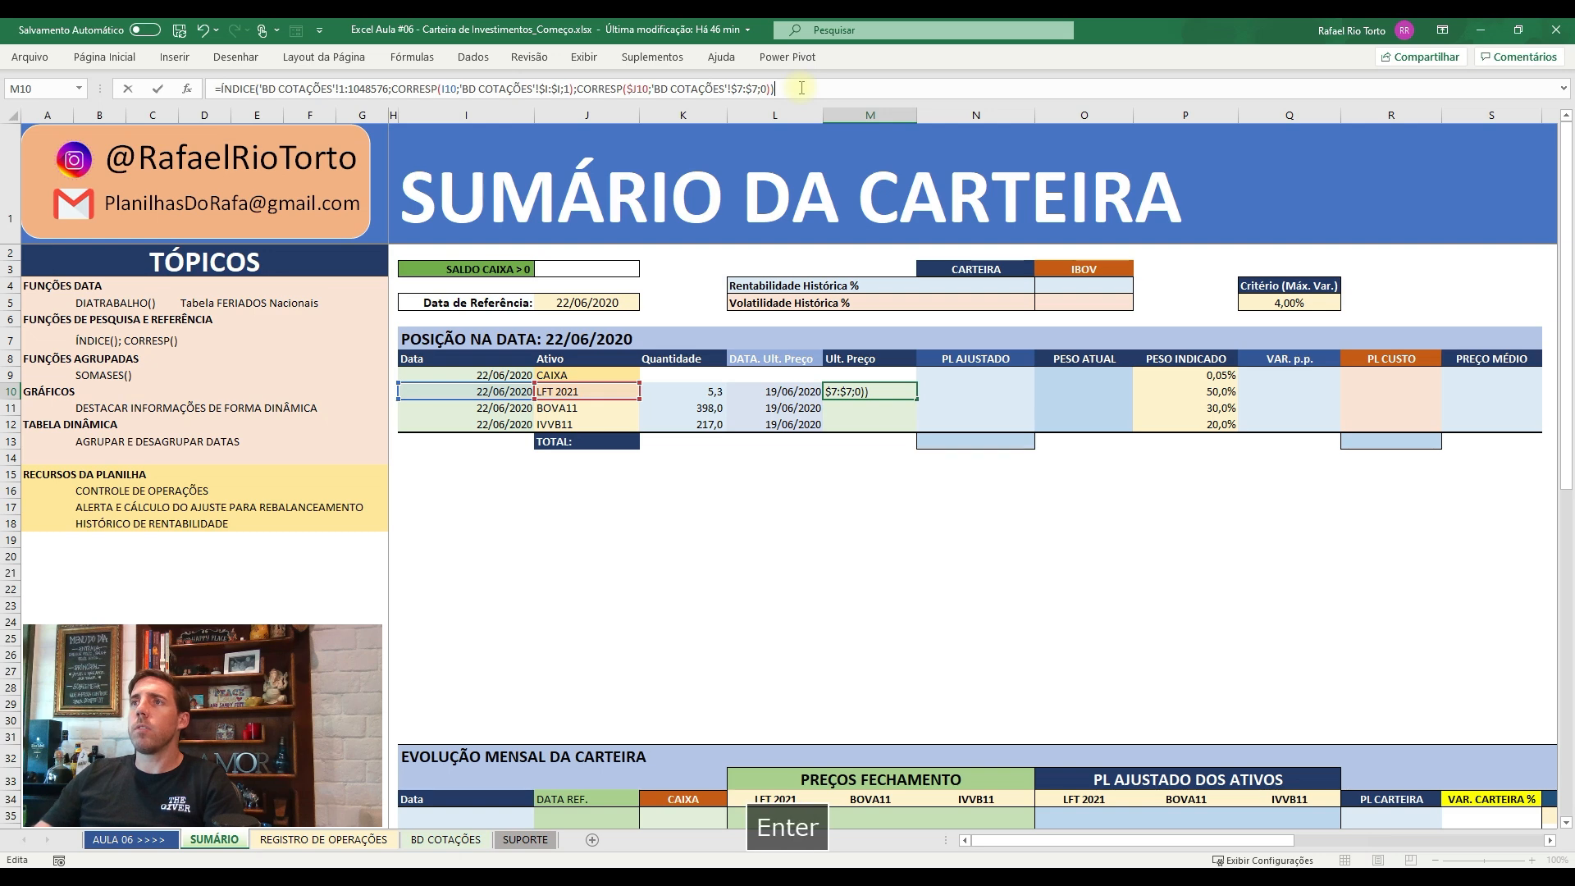
- Try to copy the M10 last price formula to M11:M12 using Paste Special with Fórmulas
key(Up)
key(ctrl+c)
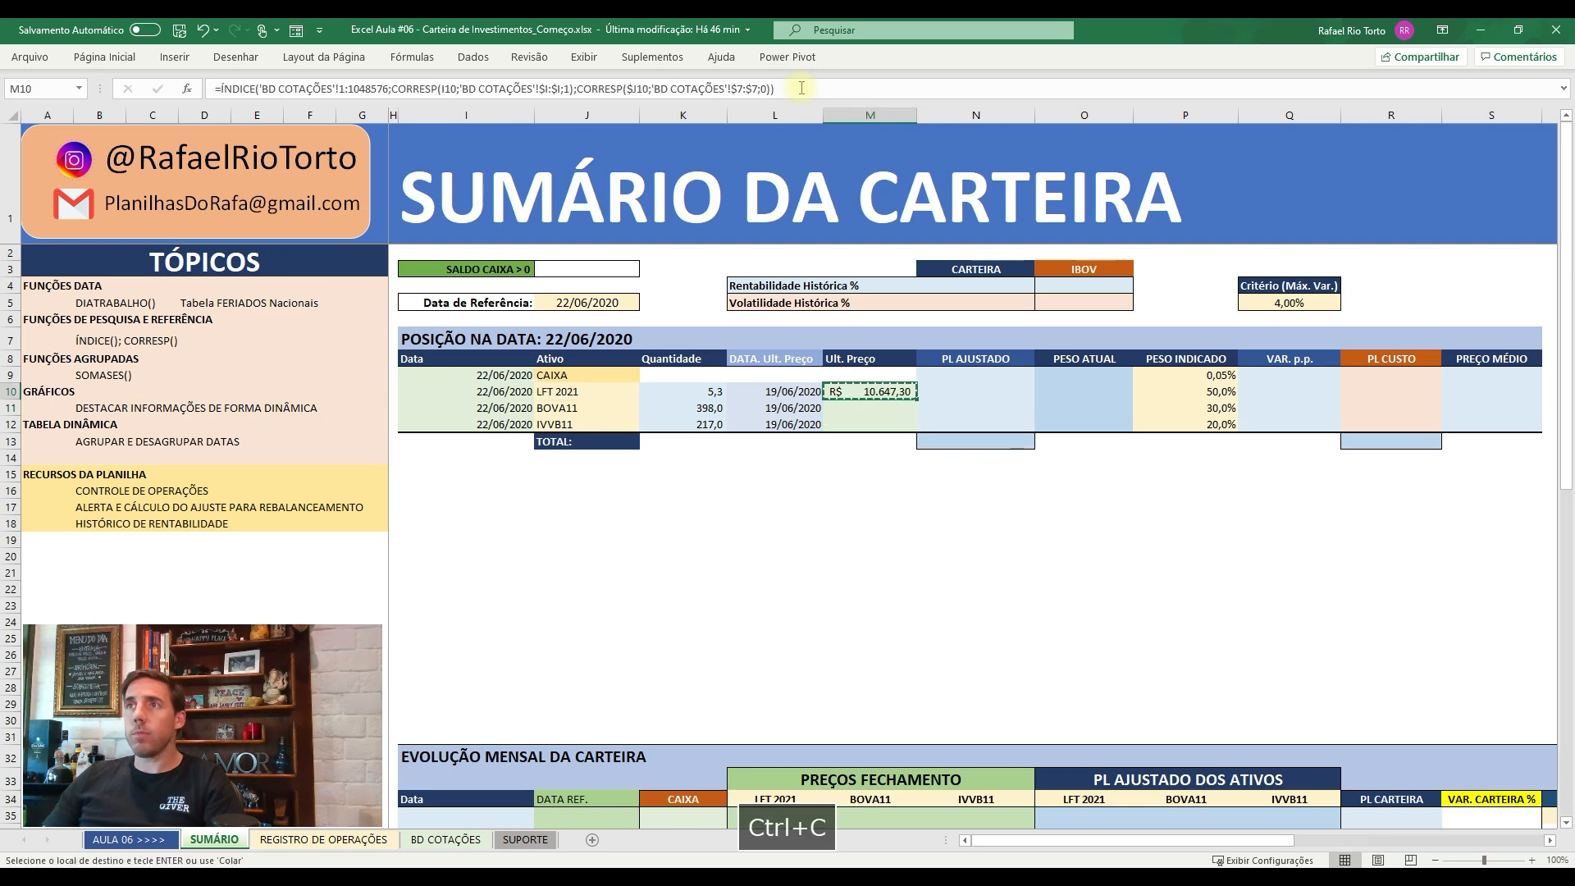
key(shift+Down)
key(shift+Down)
key(ctrl+alt+v)
key(f)
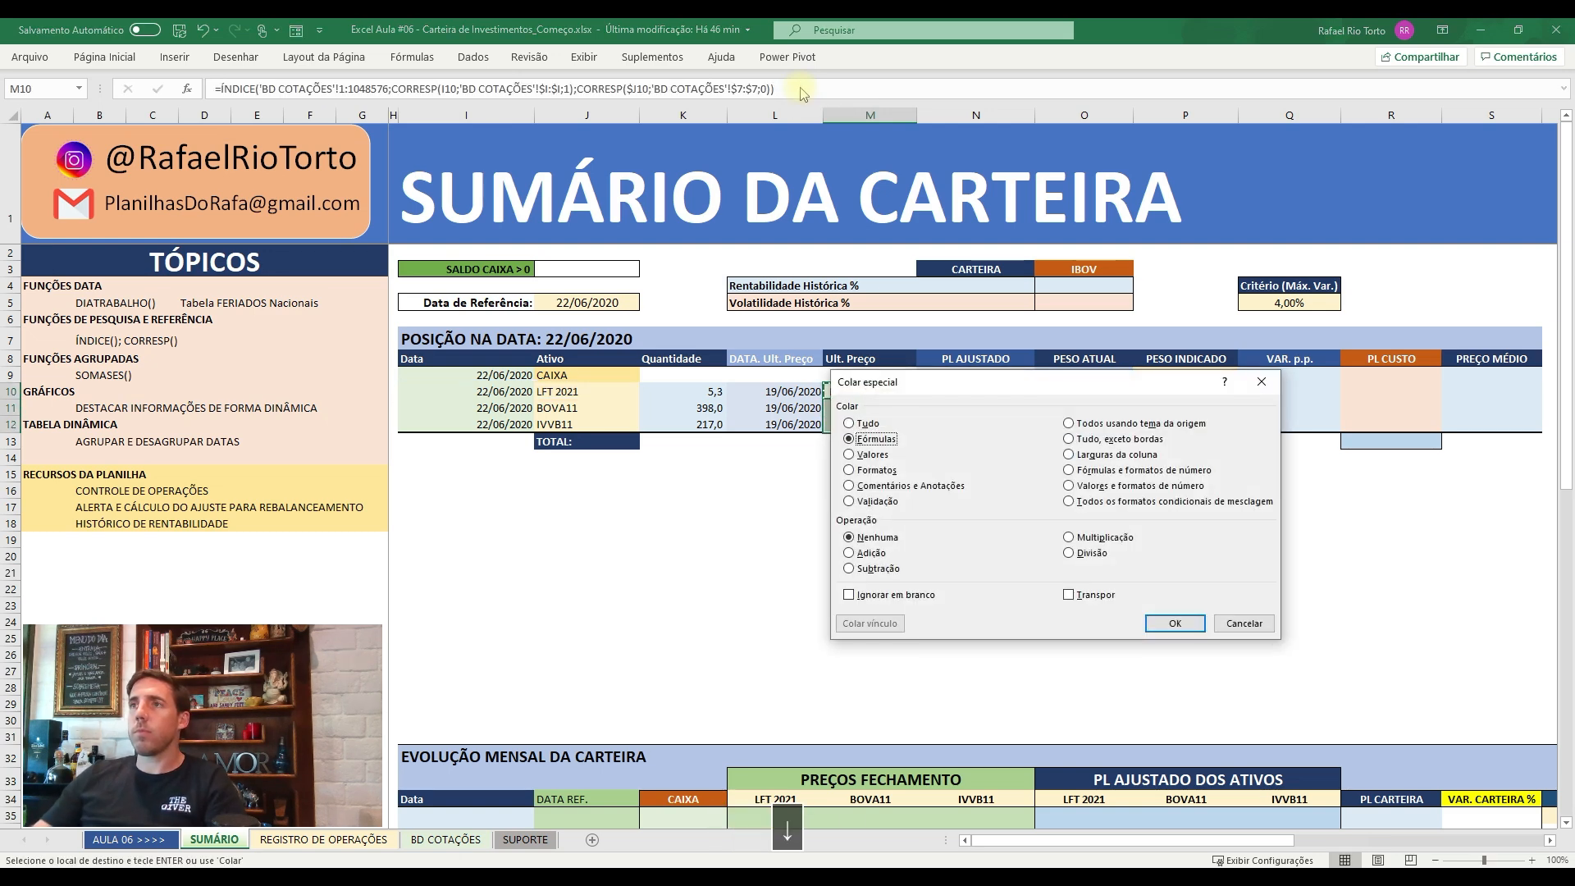
key(Return)
- Inspect the cell references of the last price formulas in M10:M12
key(F2)
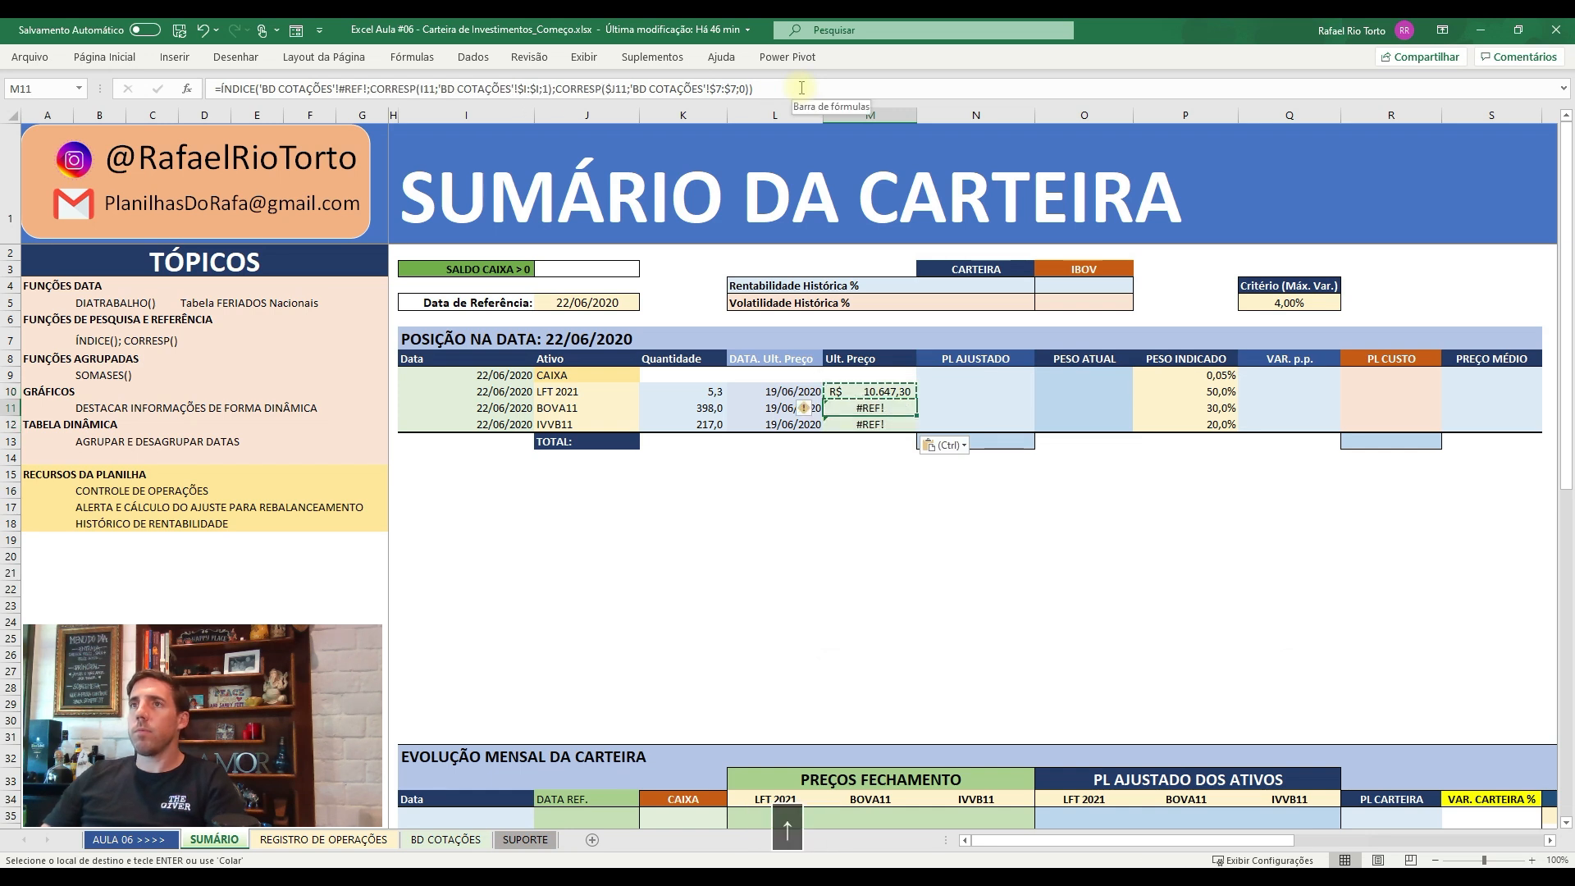
key(Return)
key(F2)
key(Escape)
key(Down)
key(F2)
key(Escape)
key(Up)
- Make the ÍNDICE matrix reference in M10 absolute, as 'BD COTAÇÕES'!$1:$1048576
key(F2)
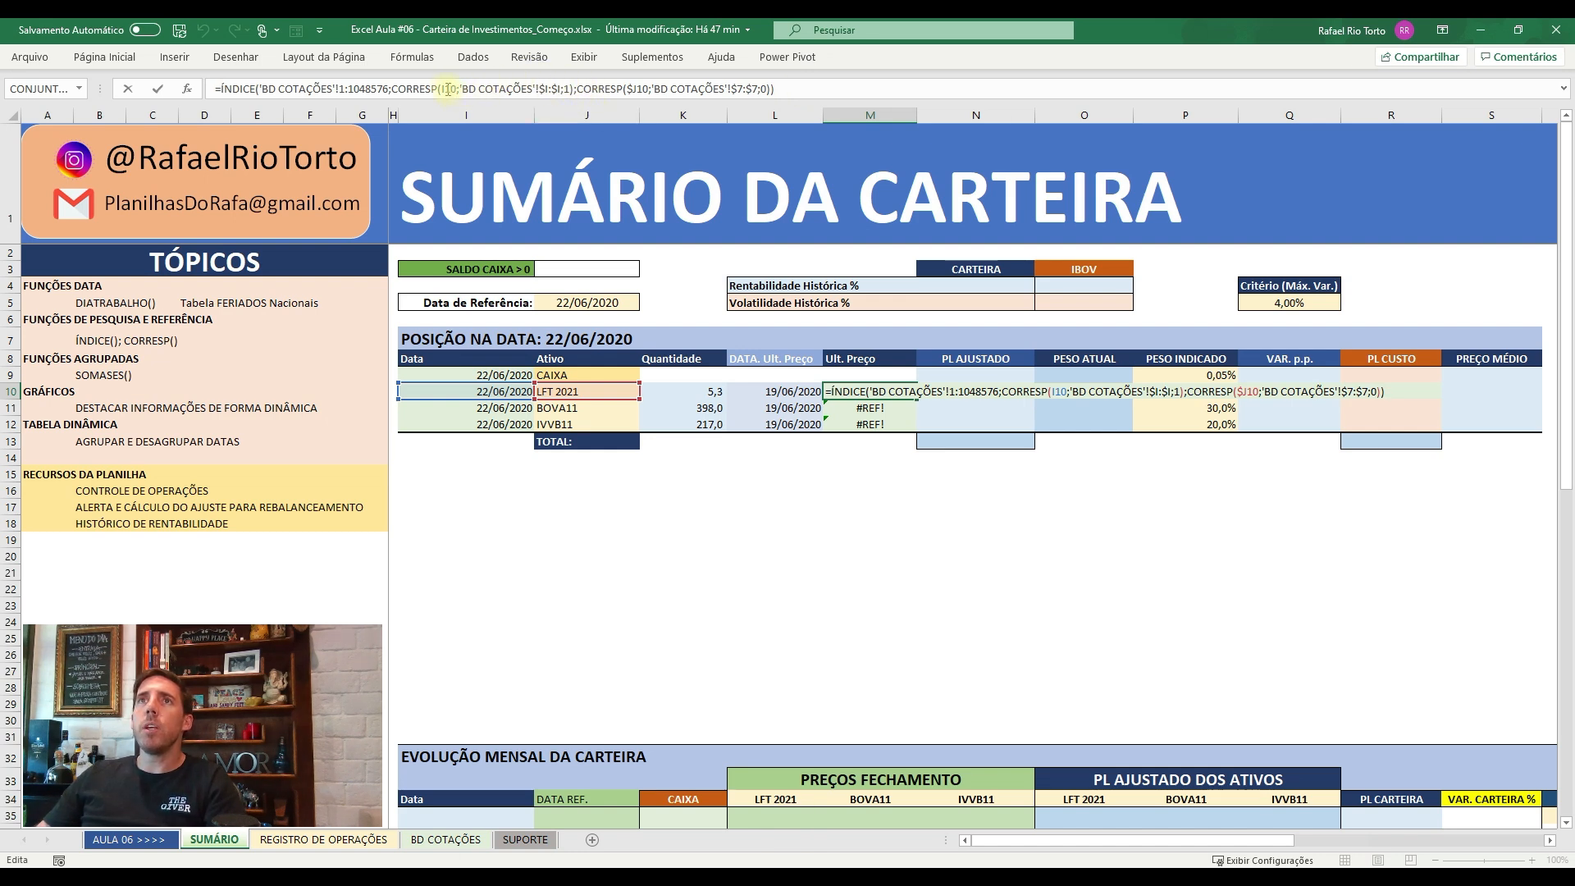
drag(337, 88, 349, 88)
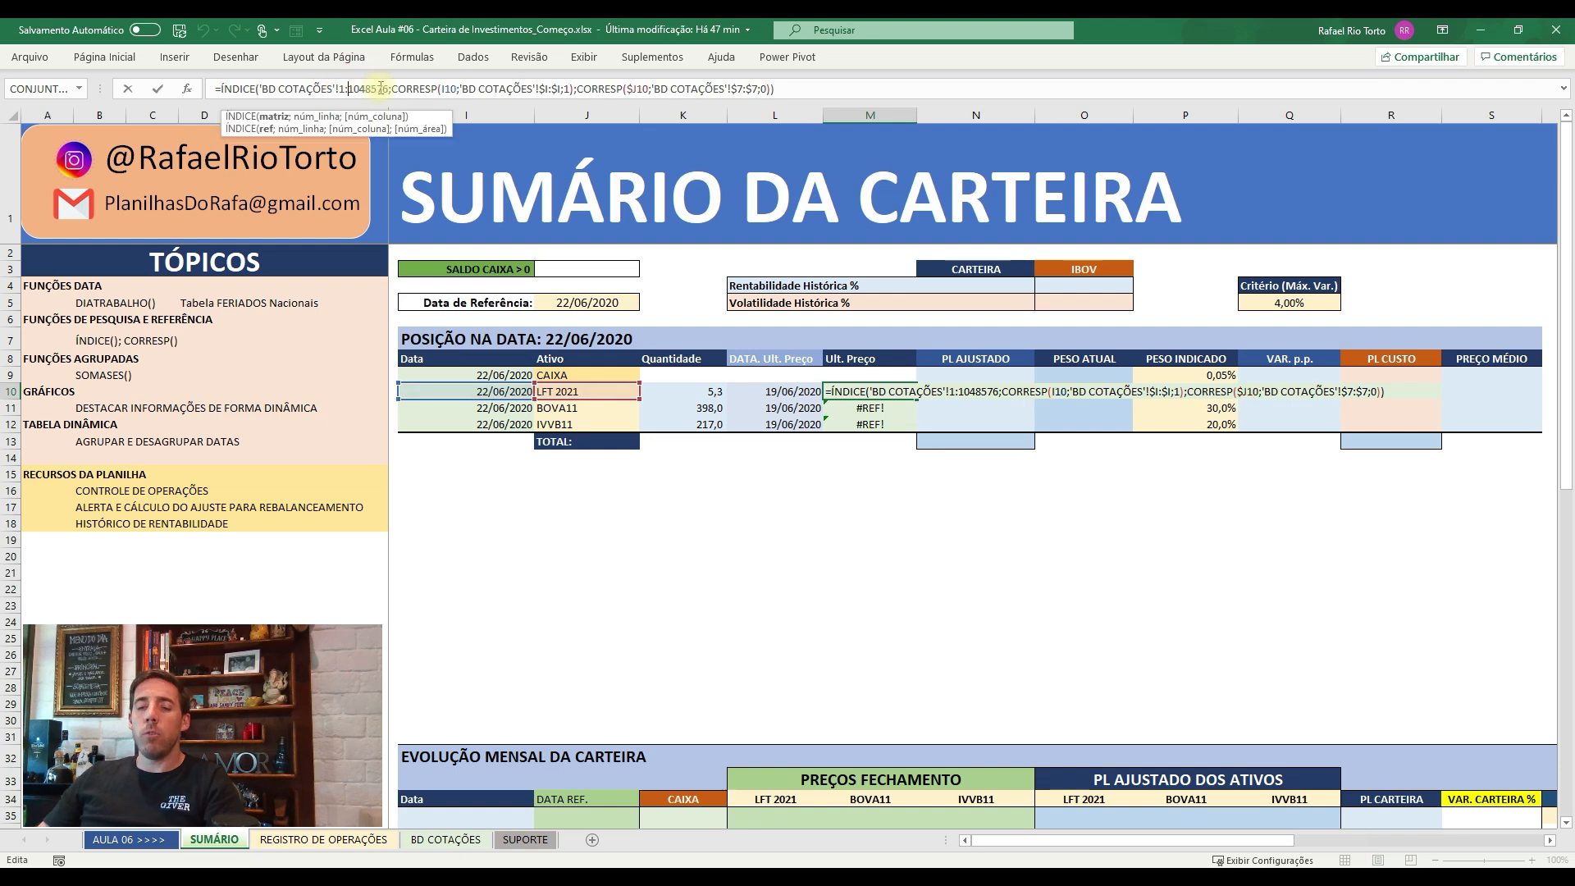
key(F4)
click(801, 89)
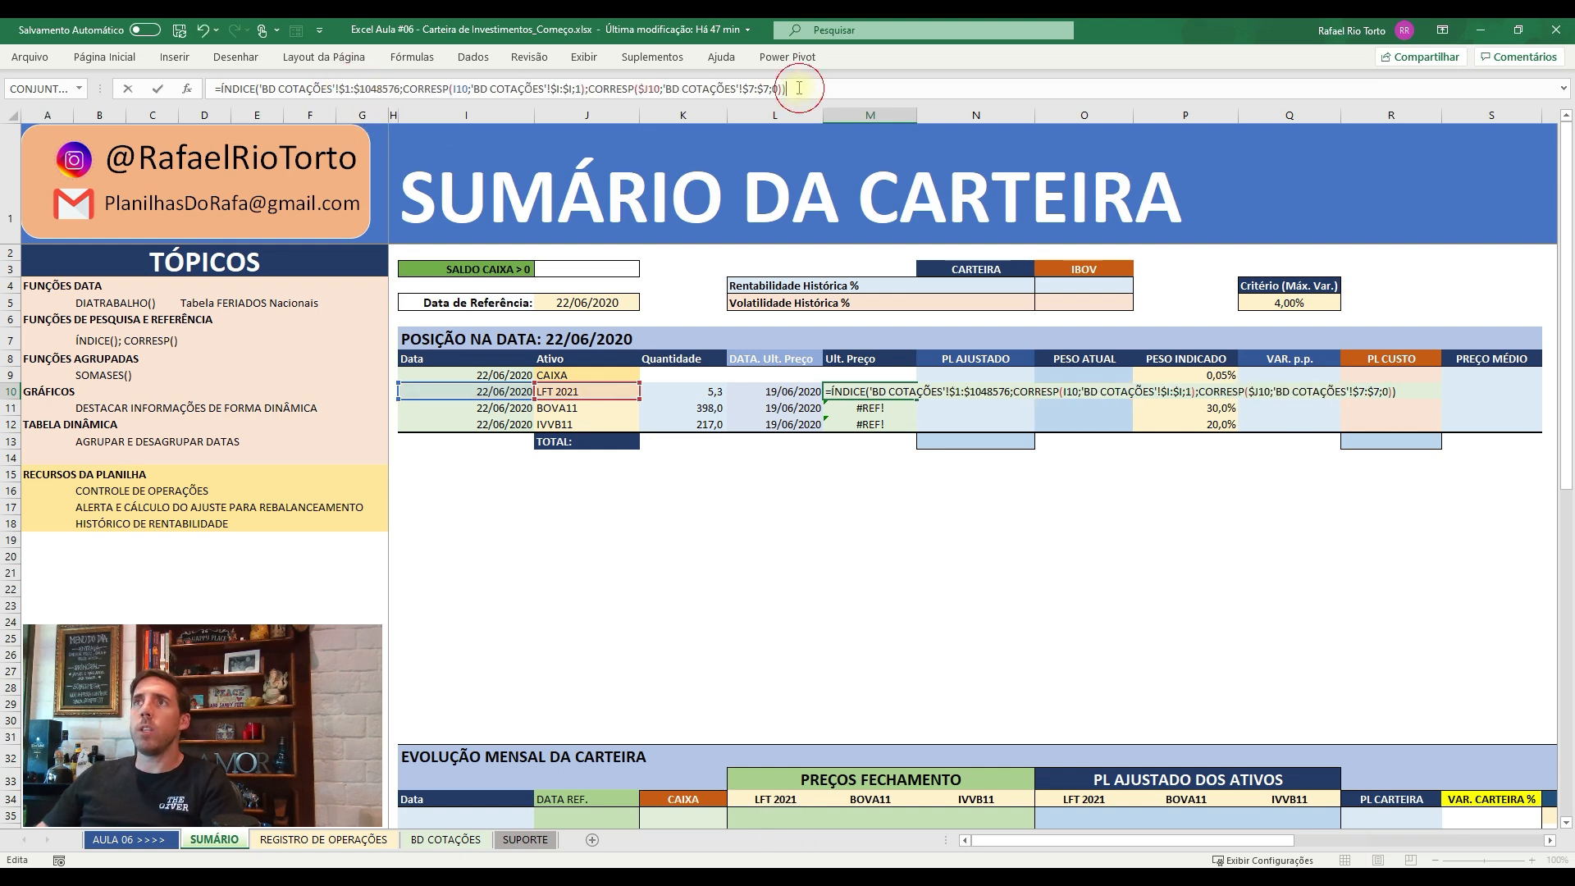
key(Return)
- Copy the corrected M10 formula to the BOVA11 and IVVB11 rows, M11:M12, using Paste Special with Fórmulas
key(ctrl+c)
key(shift+Down)
key(shift+Down)
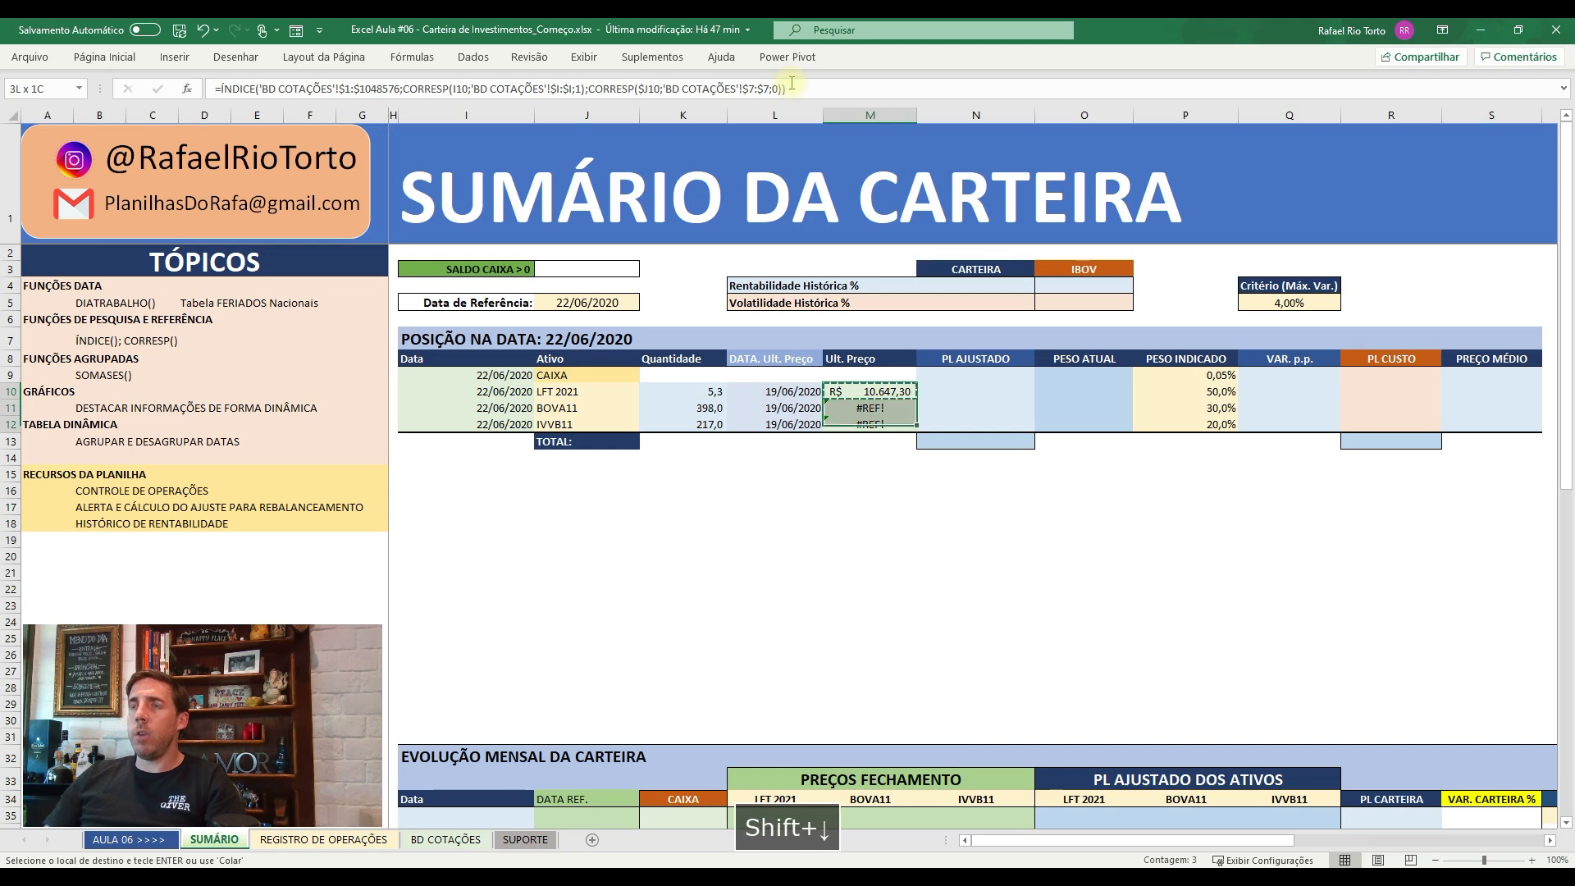
key(ctrl+alt+v)
key(Return)
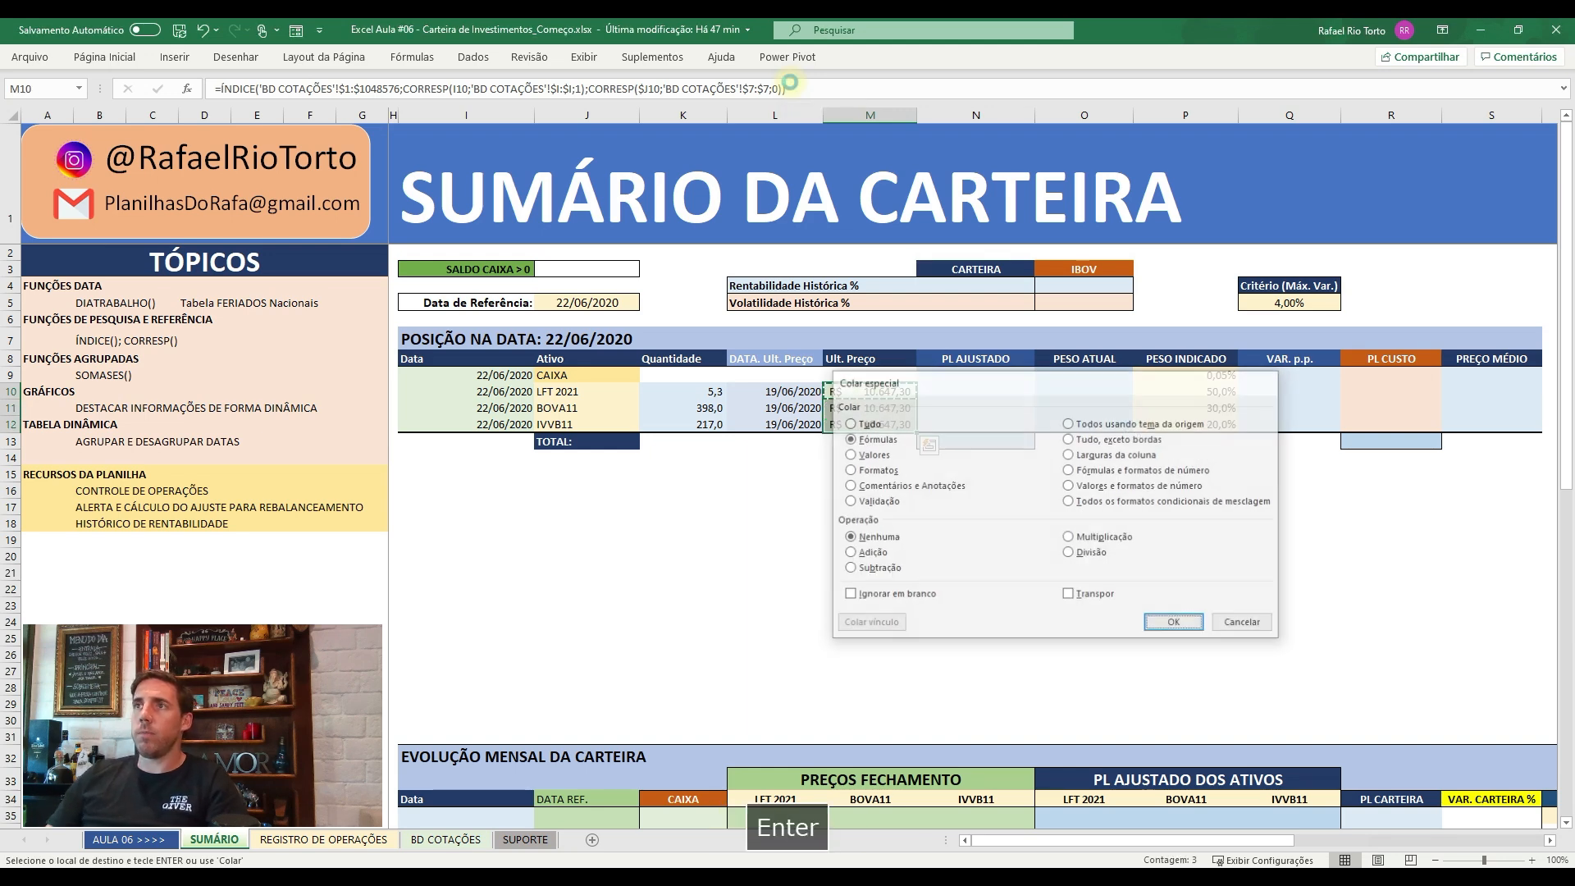
key(Escape)
- Review the references of the corrected last price formulas in M10, M11 and M12
key(F2)
key(Return)
key(F2)
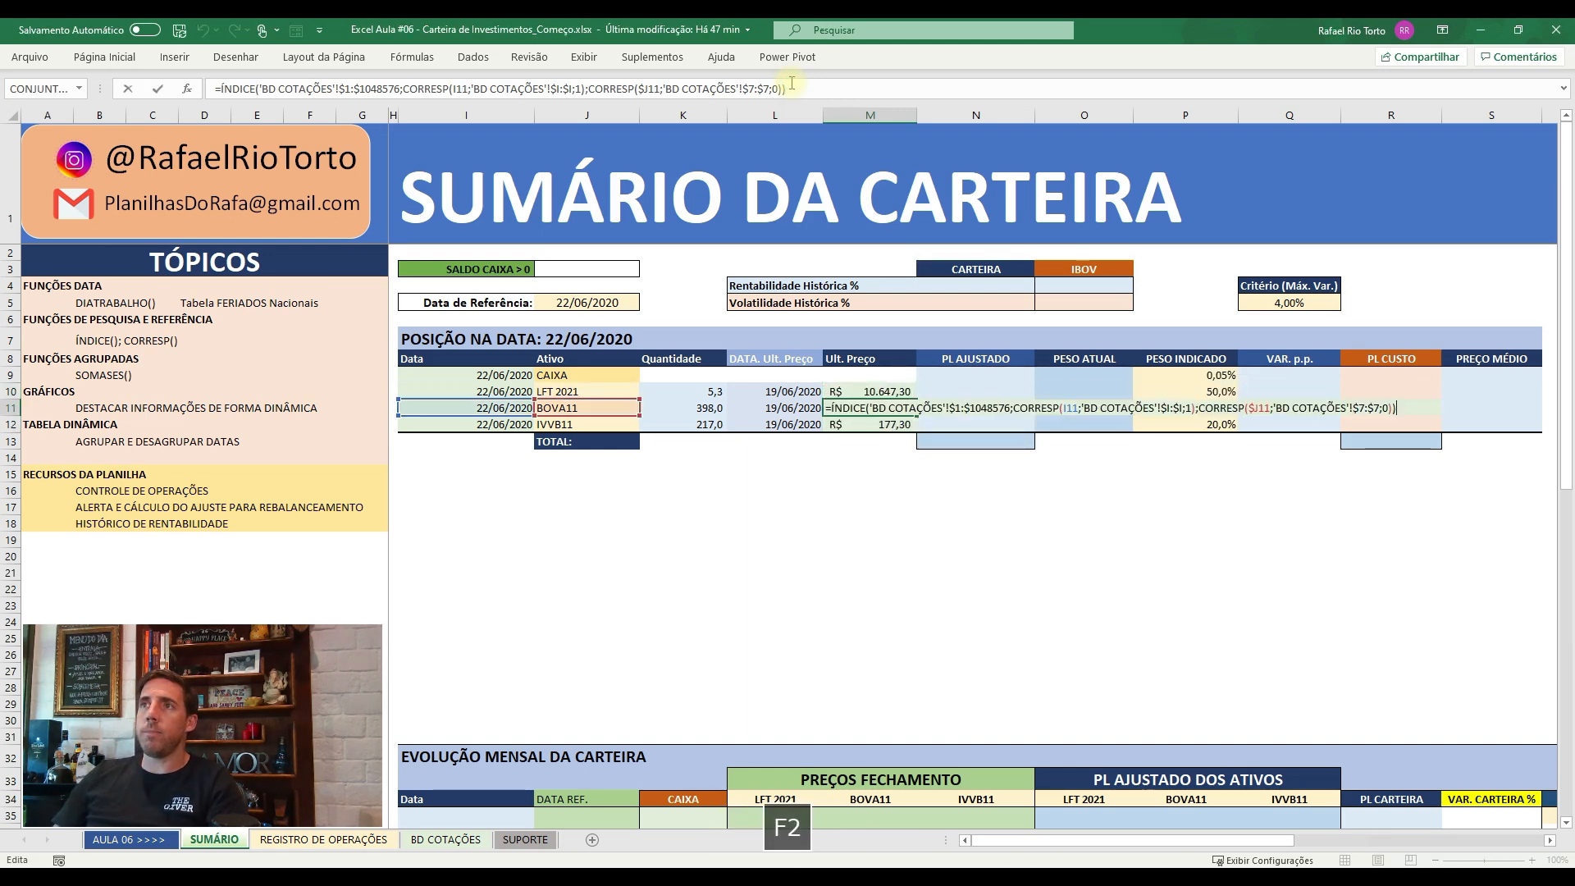
key(Return)
key(F2)
key(Escape)
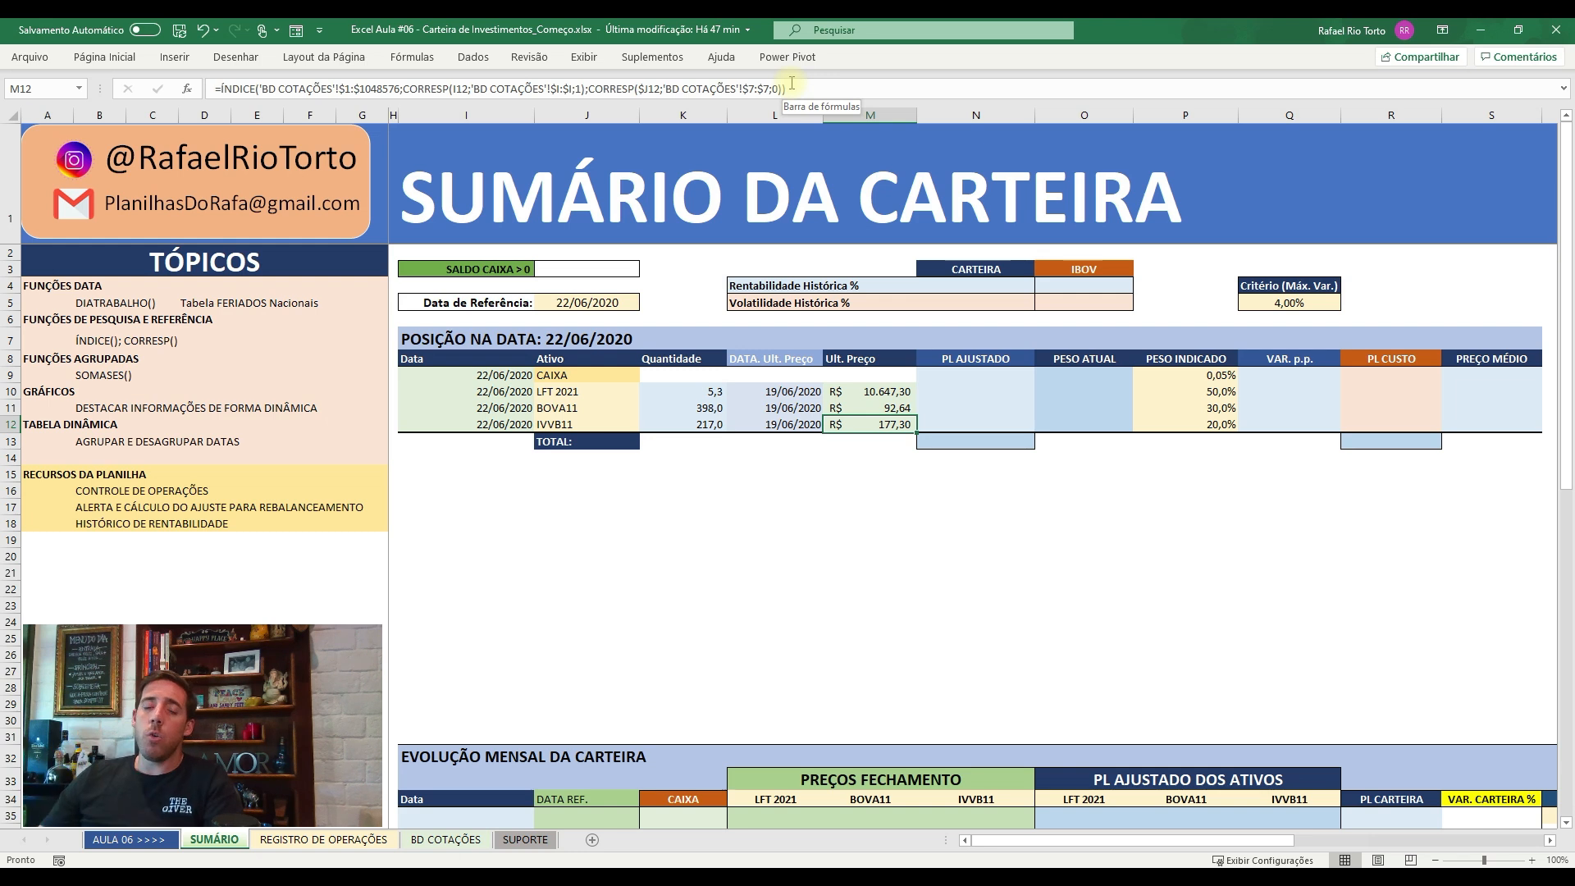
- Check the absolute ÍNDICE matrix reference in the last price formula of M10
key(Up)
key(Up)
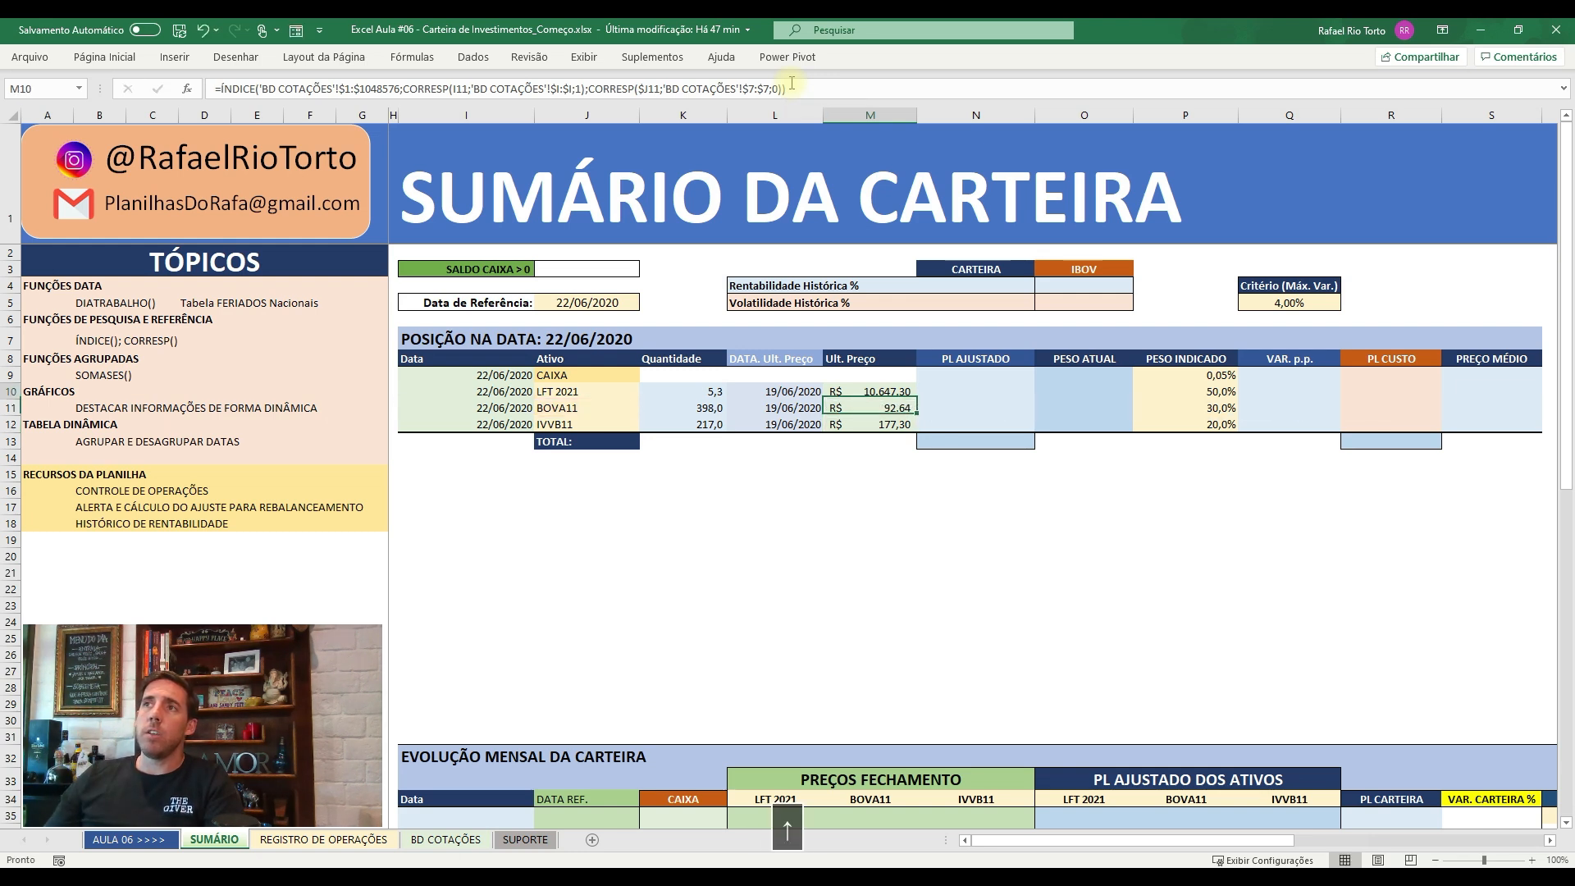
key(F2)
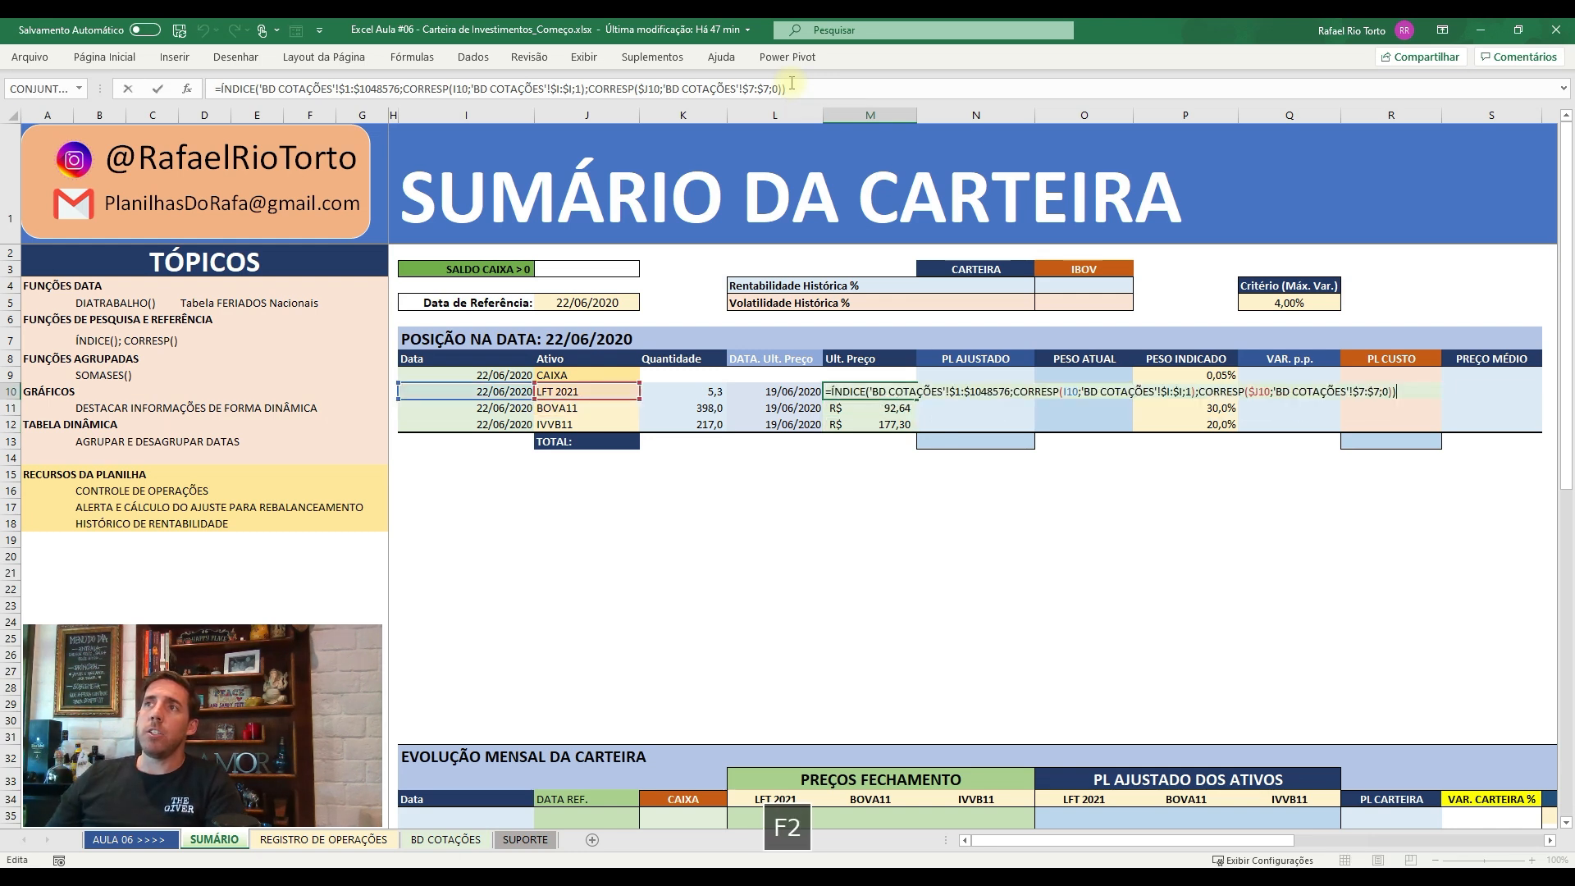
click(1000, 392)
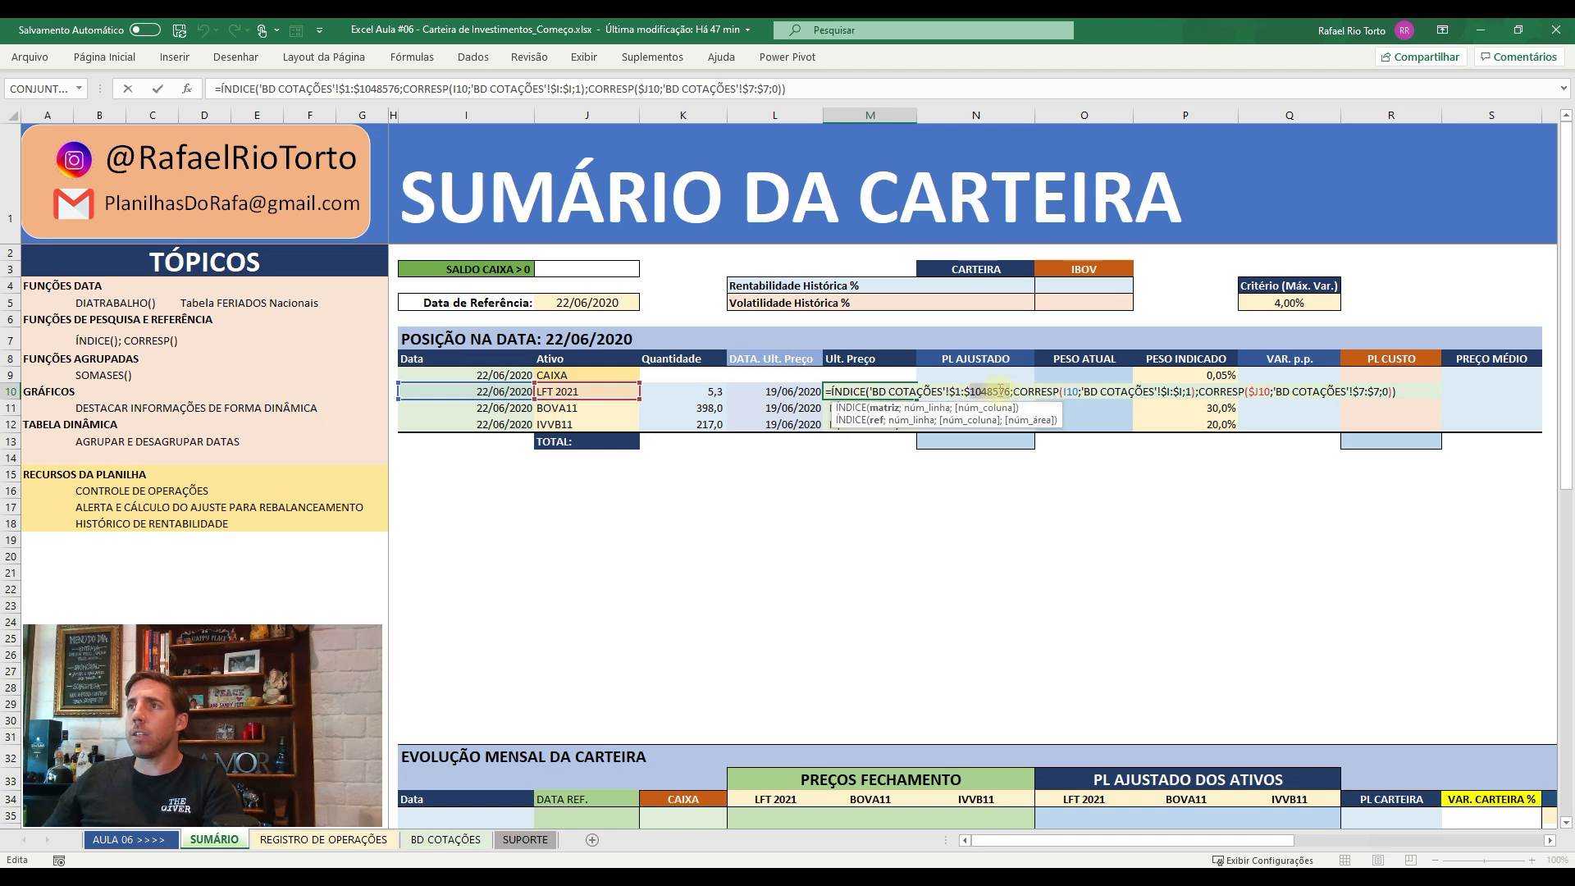
key(Return)
key(Down)
key(Right)
key(Right)
key(Right)
key(Right)
key(Left)
key(Left)
key(Right)
key(Right)
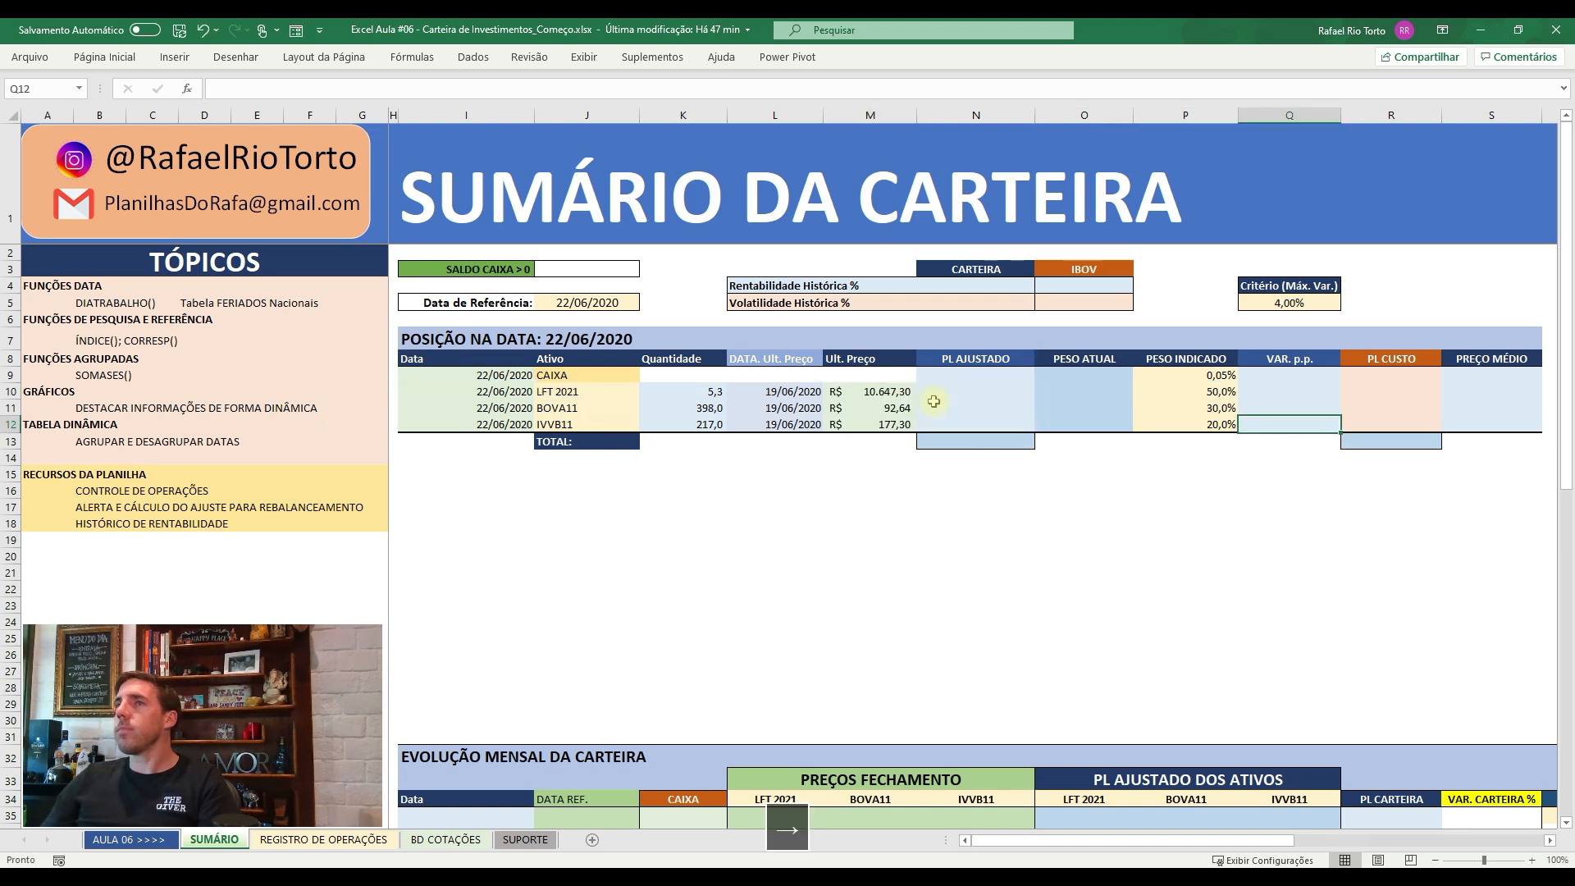
- Calculate the PL AJUSTADO of LFT 2021 in N10 as quantity times last price, =K10*M10
key(Left)
key(Up)
key(Left)
key(Left)
key(Up)
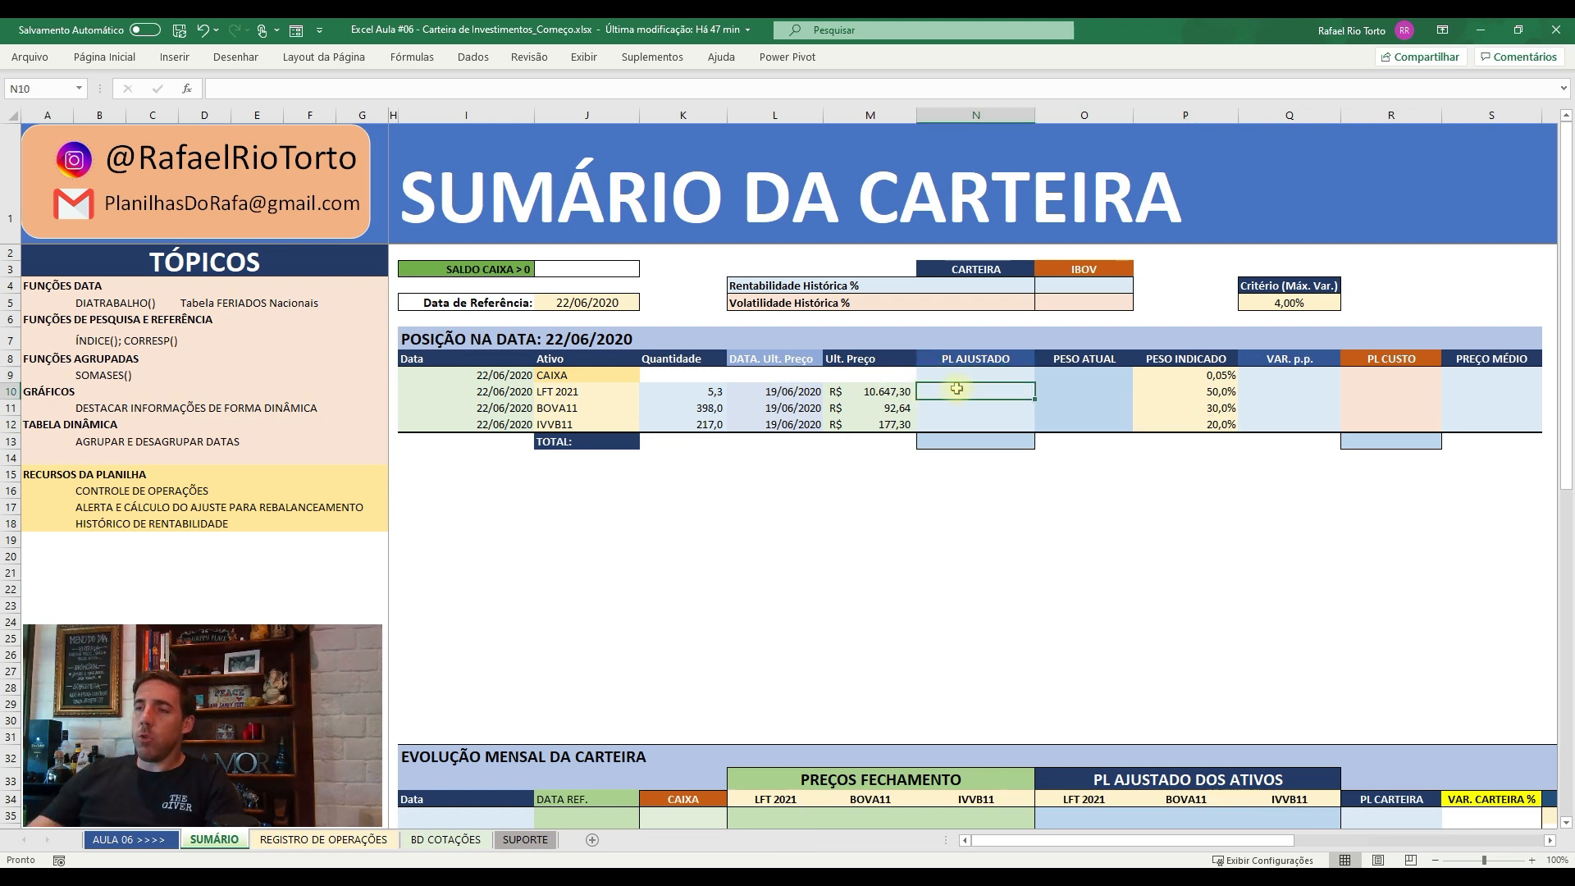
text(=)
key(Left)
key(Left)
key(Left)
key(Left)
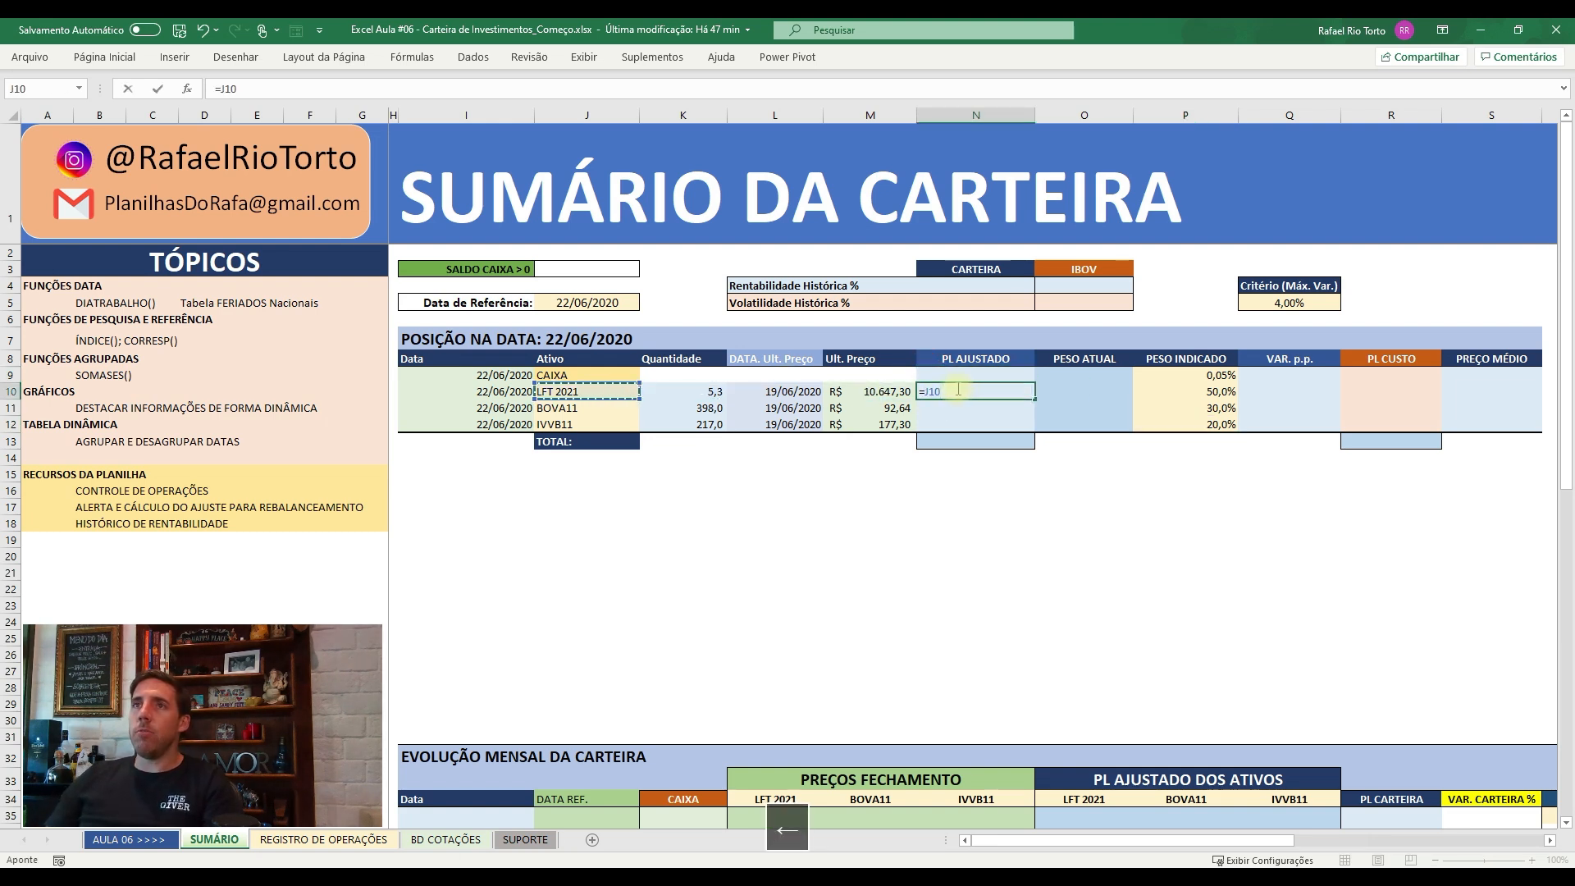
key(Right)
text(*)
key(Left)
key(Return)
- Copy the N10 formula to the BOVA11 and IVVB11 rows, N11:N12, using Paste Special with Fórmulas
key(Up)
key(ctrl+c)
key(shift+Down)
key(shift+Down)
key(ctrl+alt+v)
key(f)
key(Return)
key(Escape)
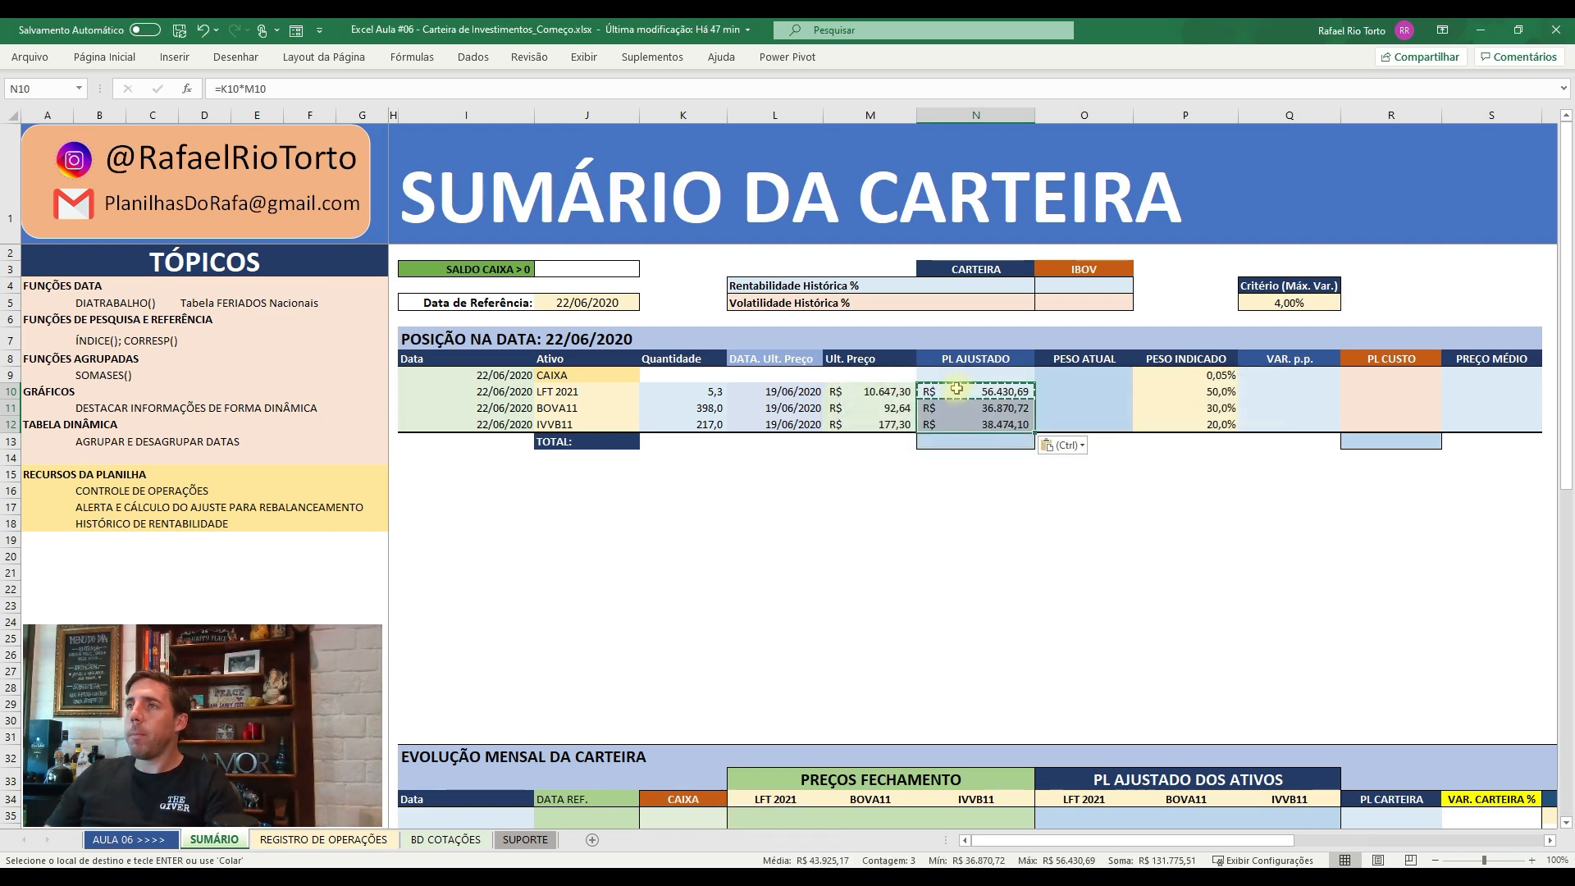
- Total the PL AJUSTADO column in N13 with =SOMA(N9:N12)
key(Down)
key(Down)
key(Down)
text(=soma()
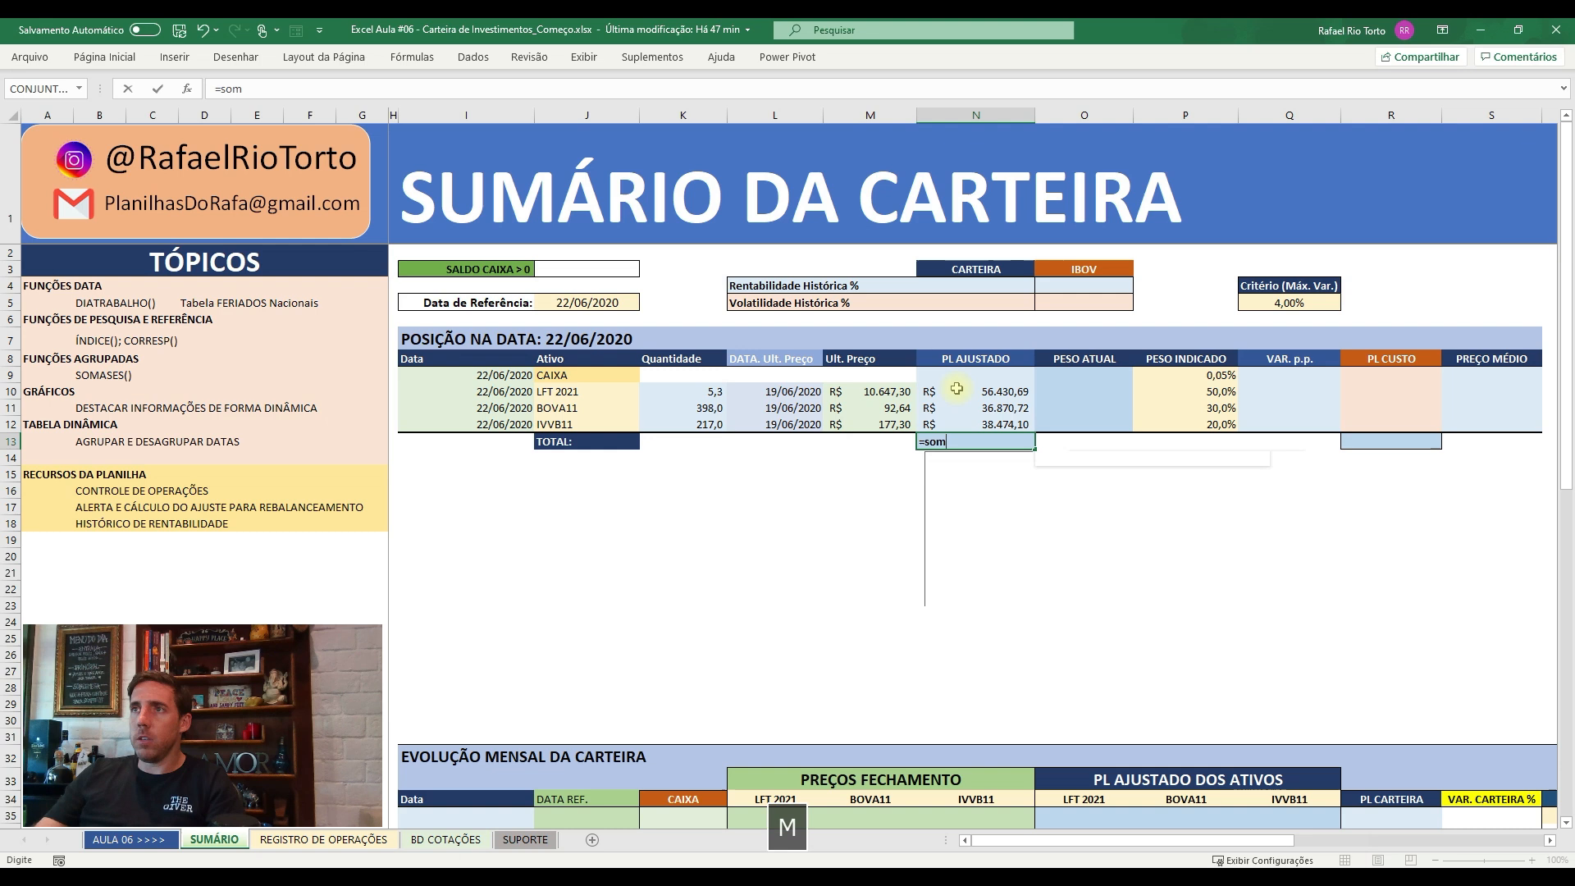
key(Up)
key(shift+Up)
key(shift+Up)
key(shift+Up)
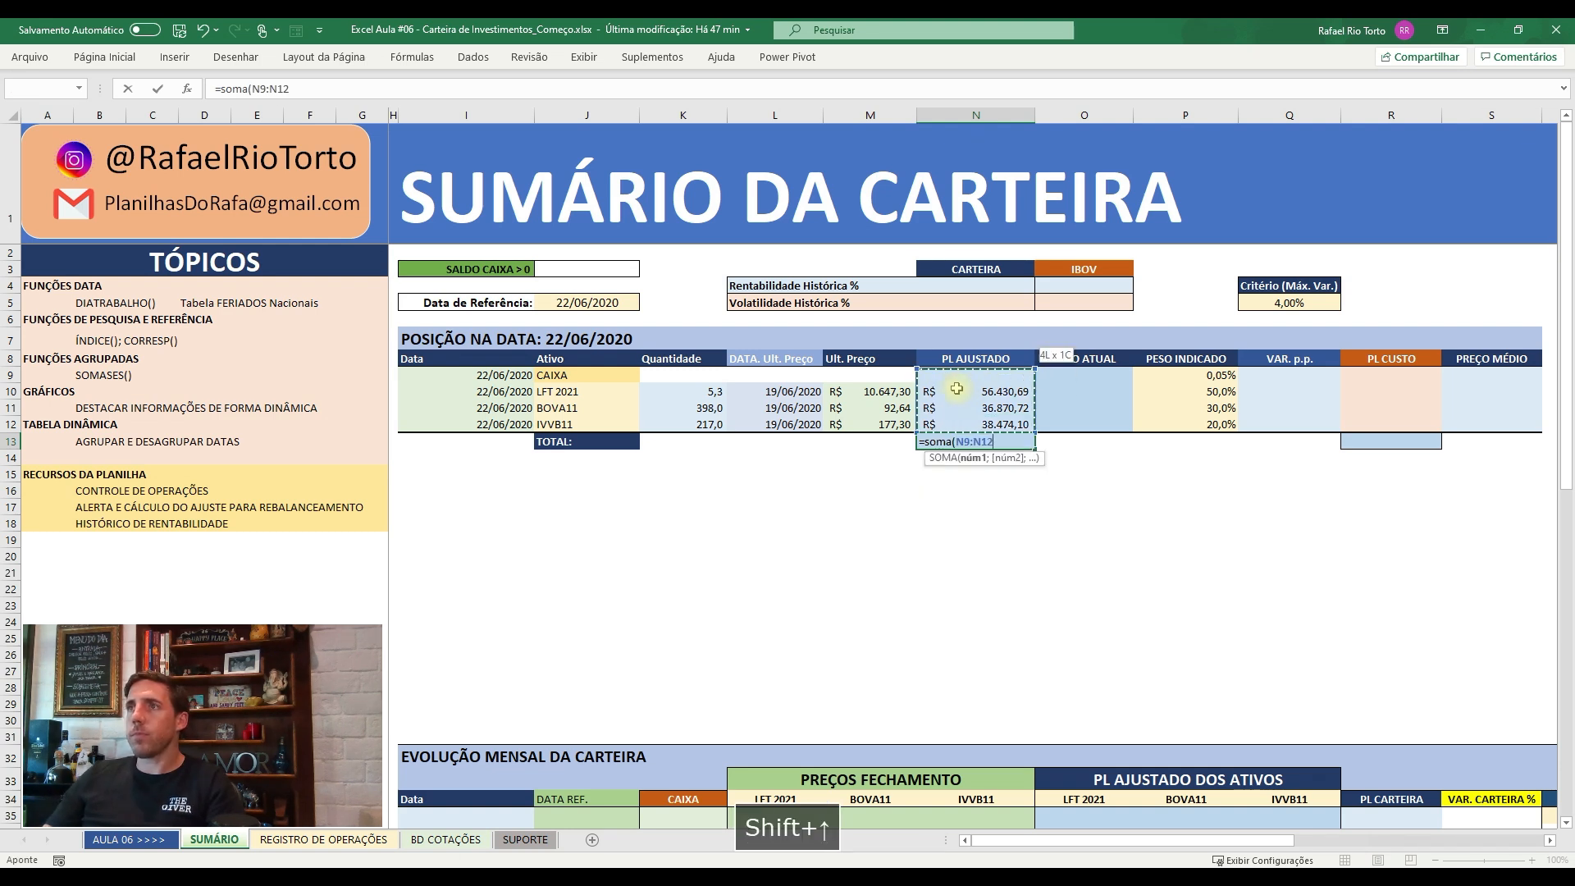
key(Return)
key(Up)
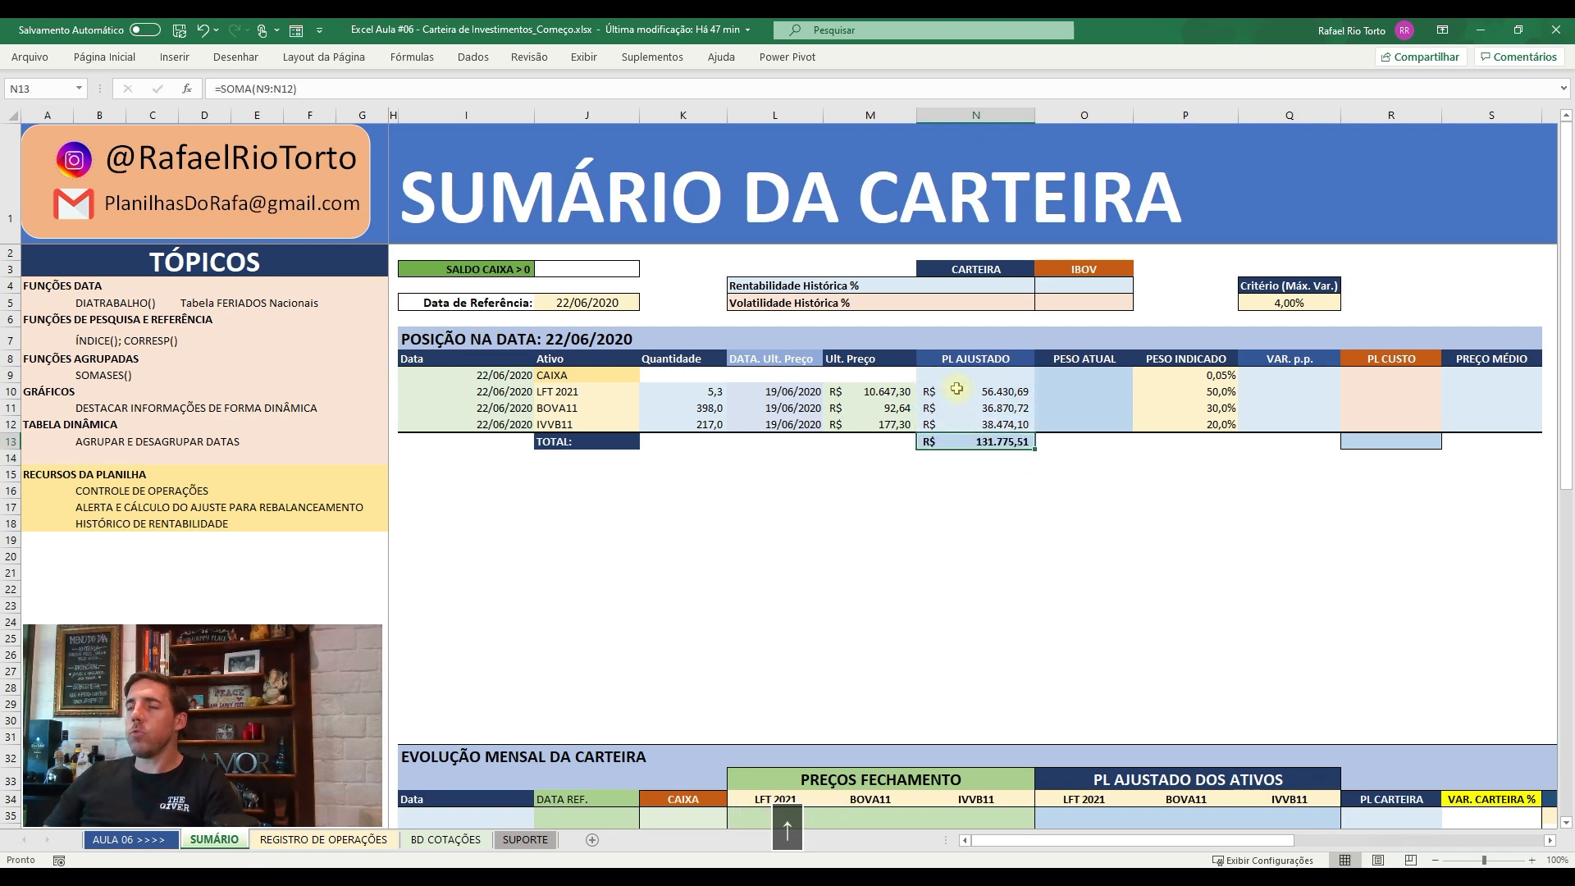
key(ctrl+n)
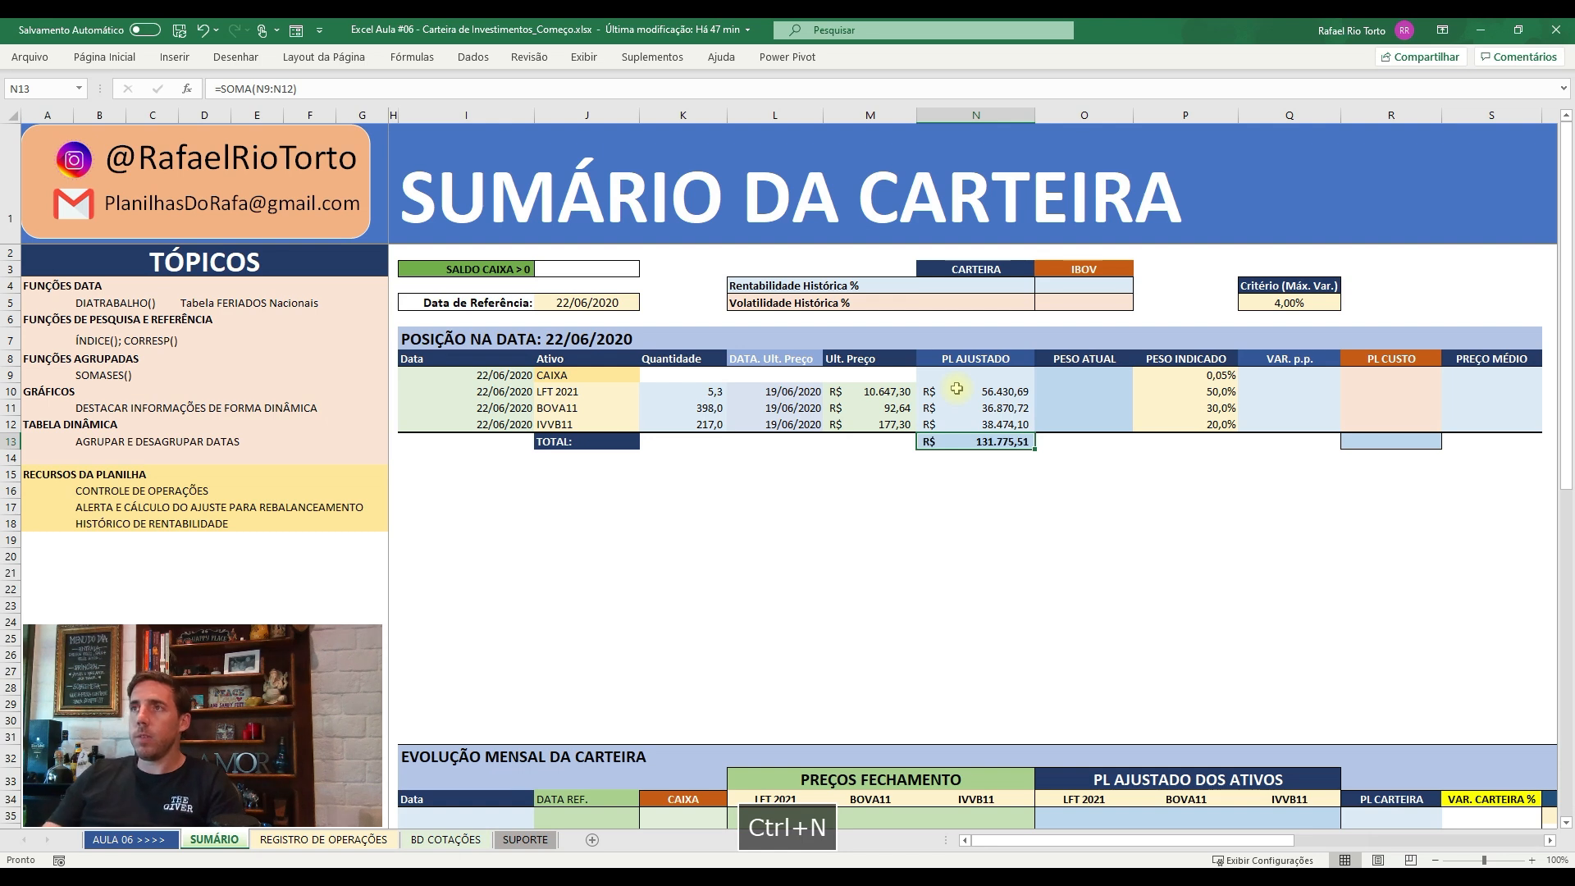
key(Up)
key(Up)
key(Up)
key(Up)
key(F2)
key(Escape)
click(111, 57)
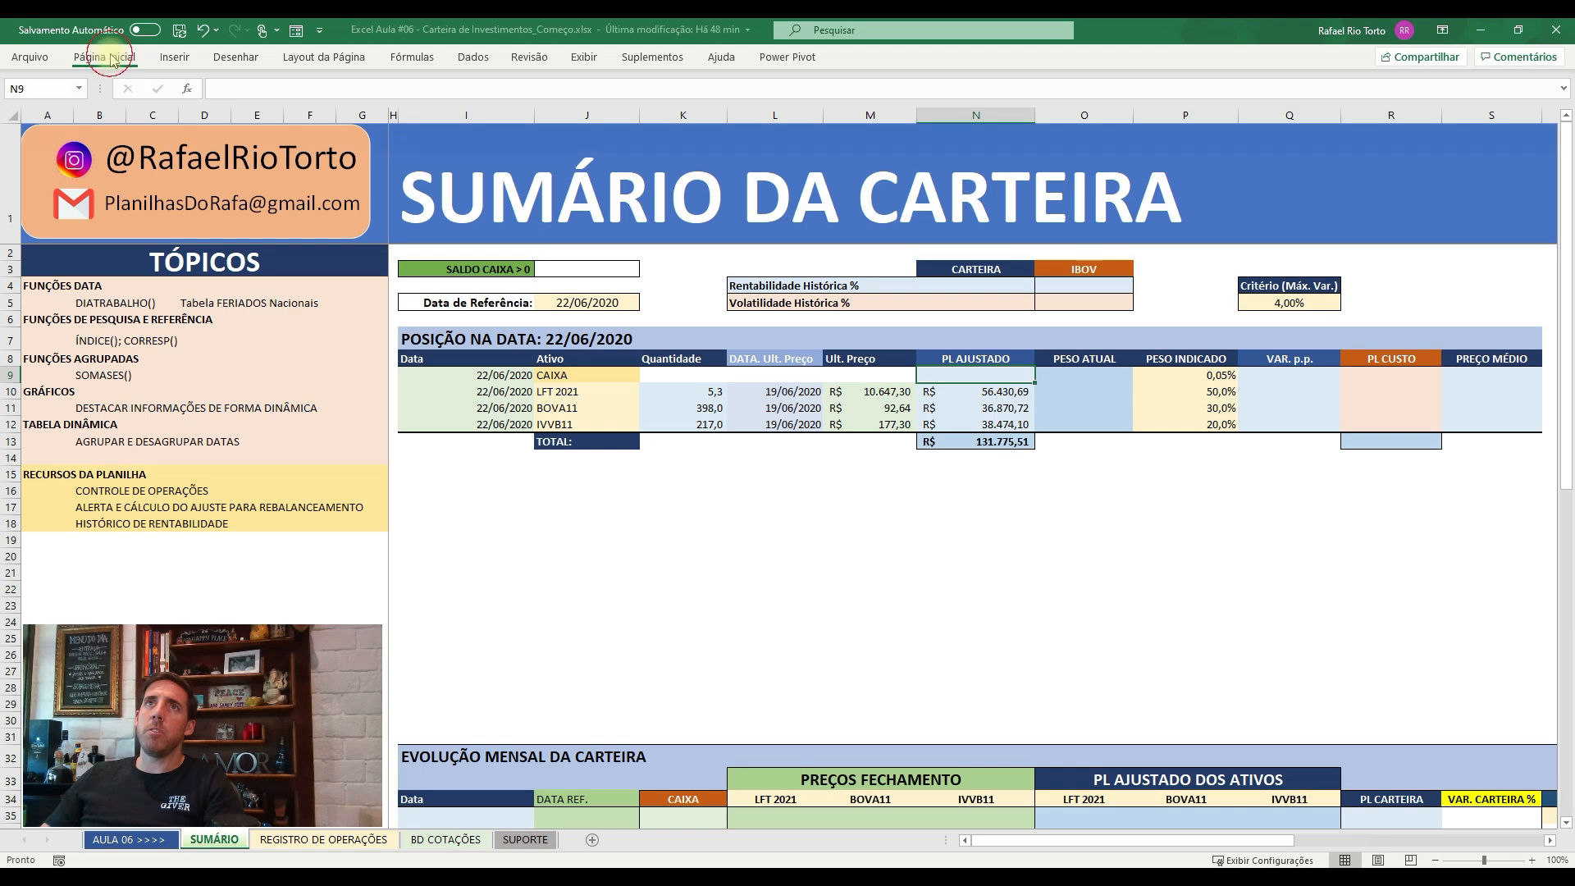
click(310, 120)
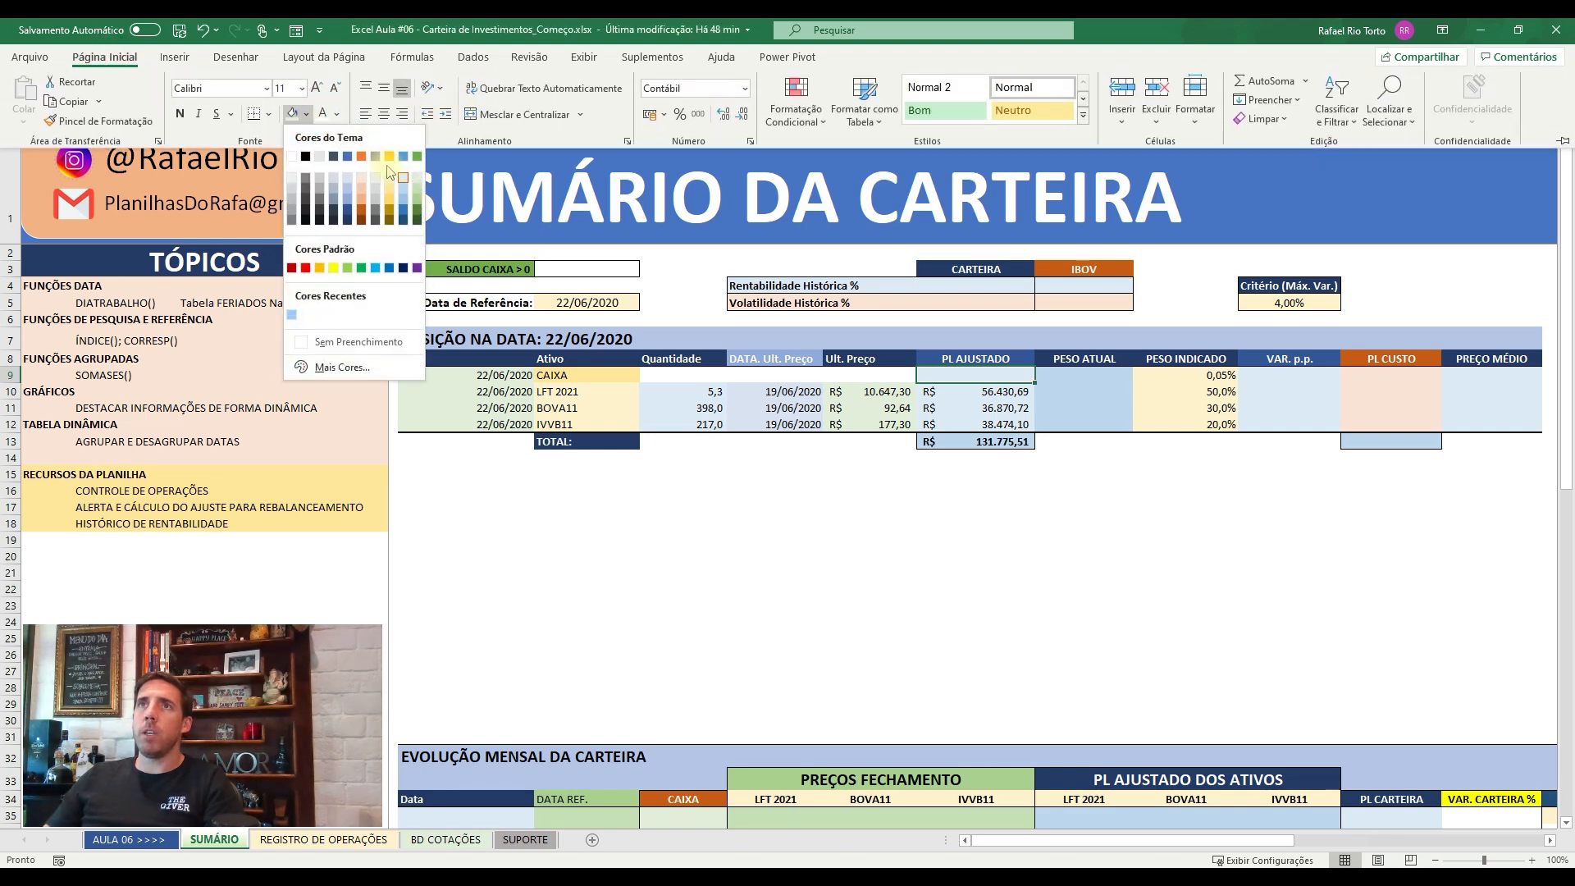
click(479, 295)
click(1005, 525)
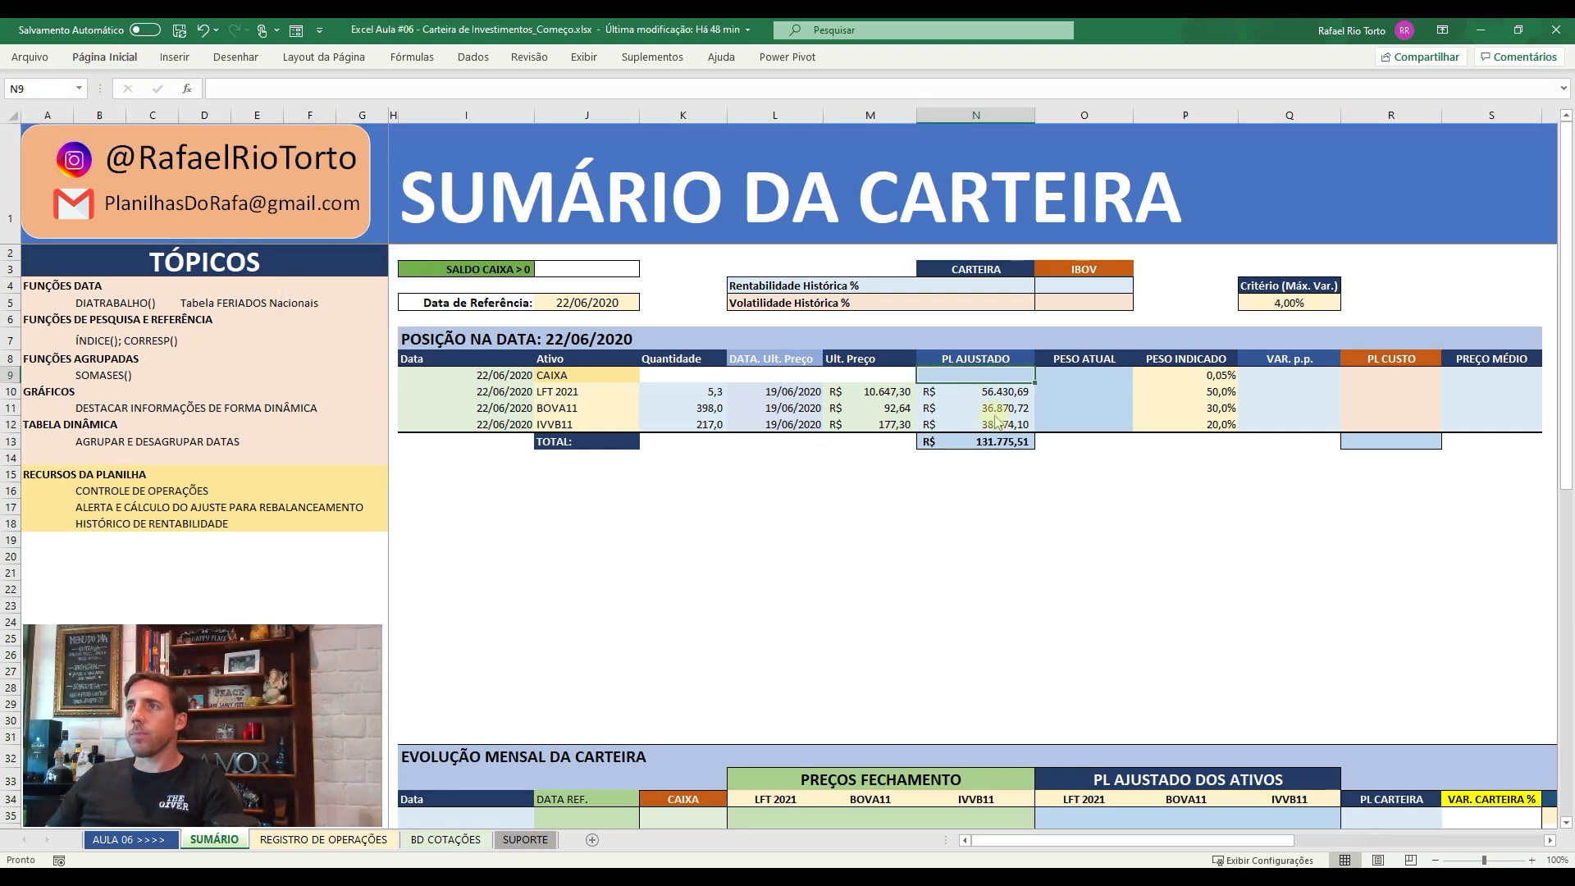
- Examine the accumulated cash balance formulas in U5:U7 of the REGISTRO DE OPERAÇÕES sheet
click(332, 837)
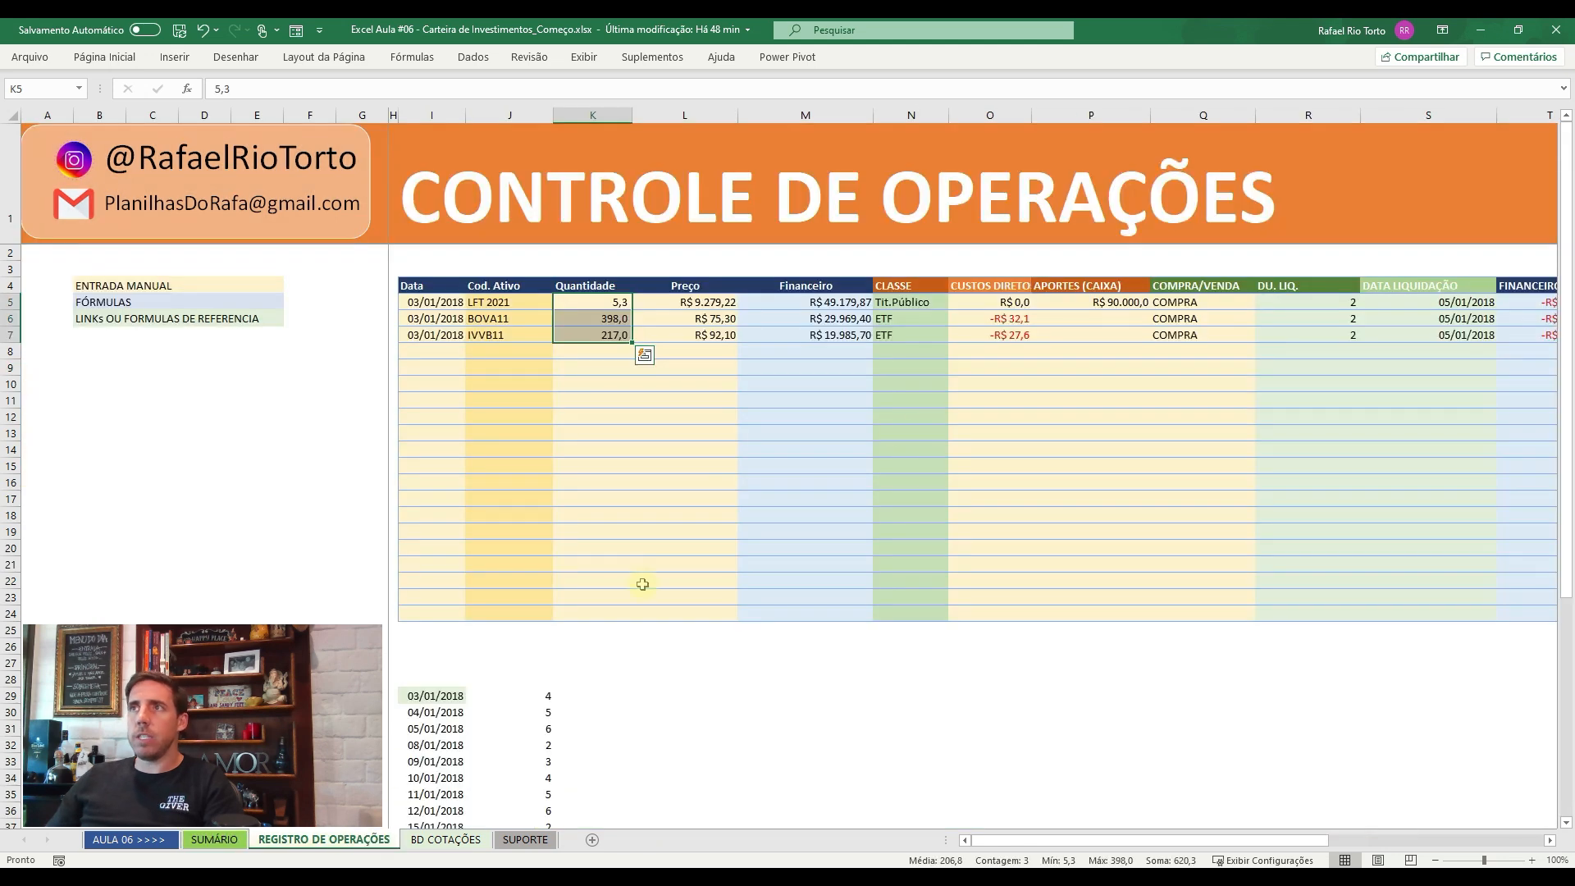
click(1168, 332)
key(Right)
key(Right)
key(Right)
key(Right)
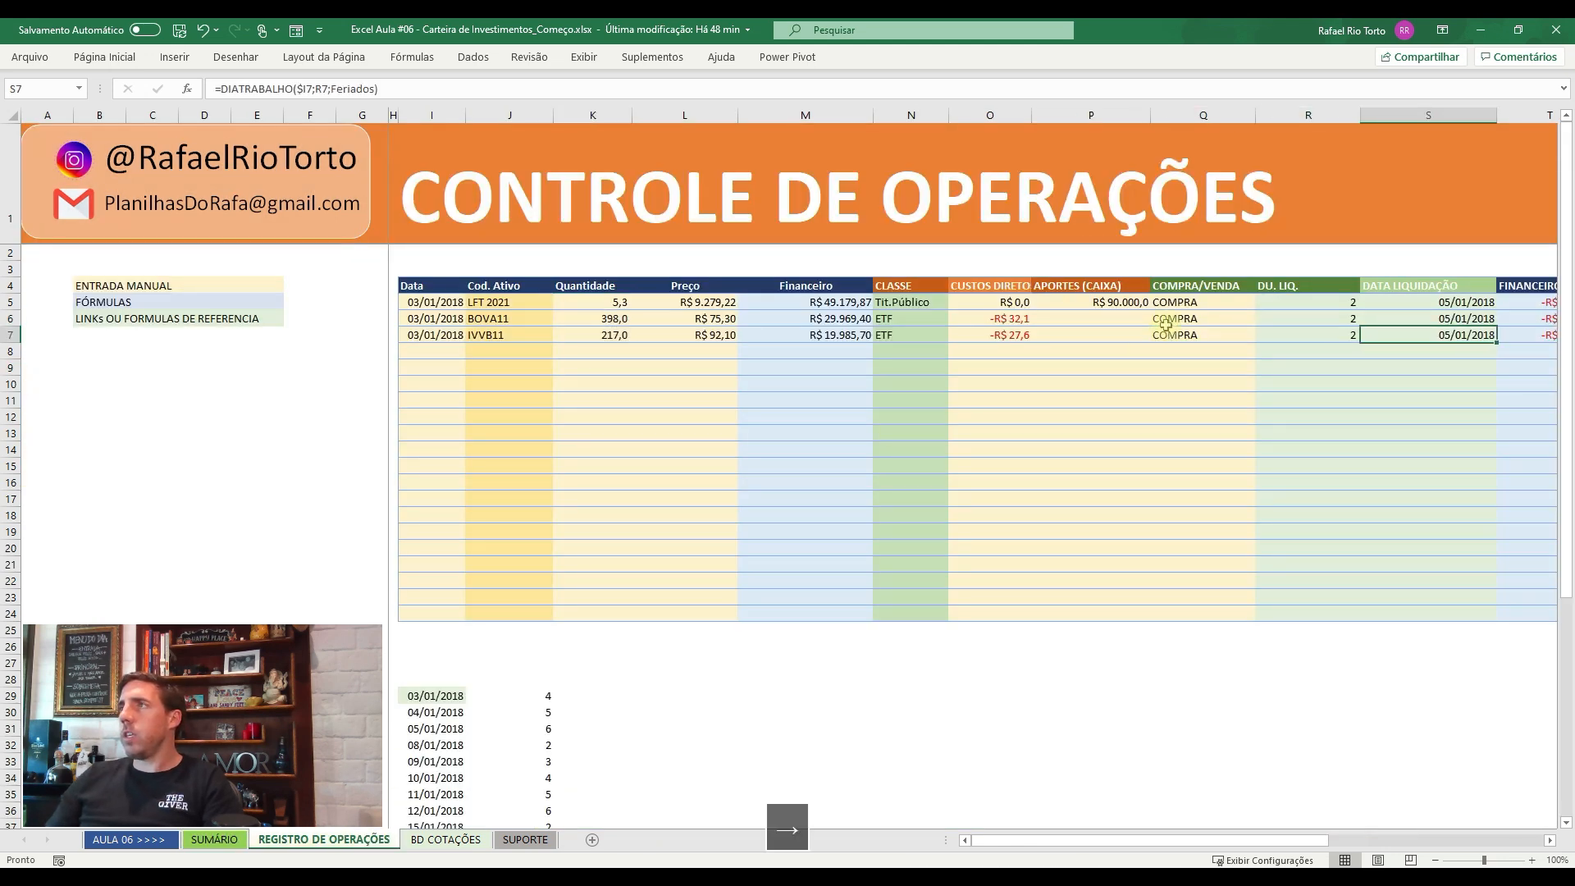
key(Down)
click(1166, 331)
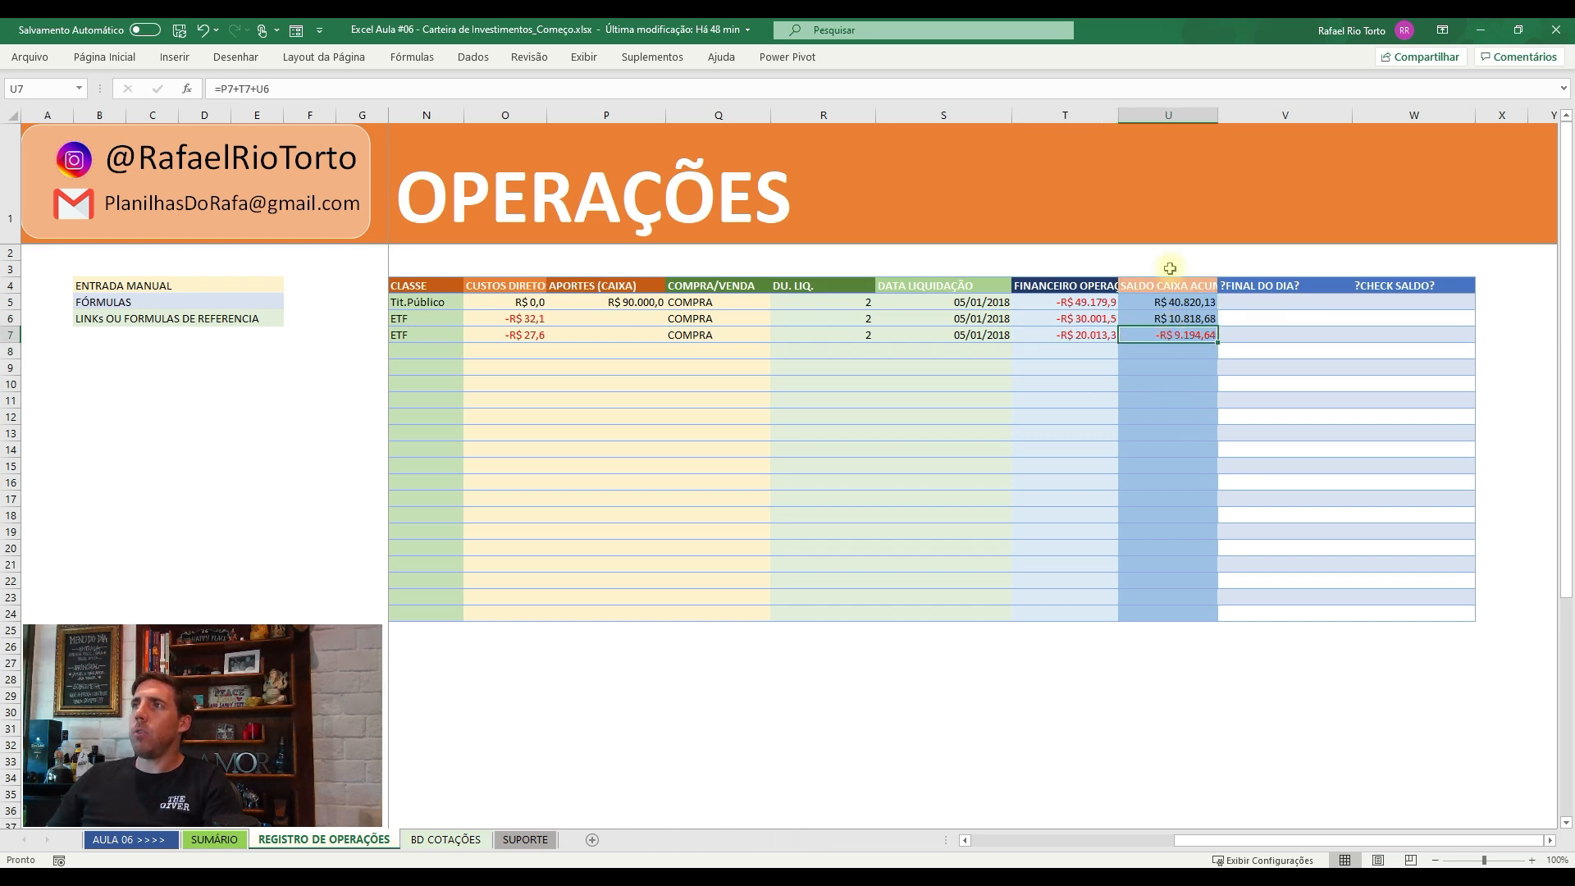
click(1173, 302)
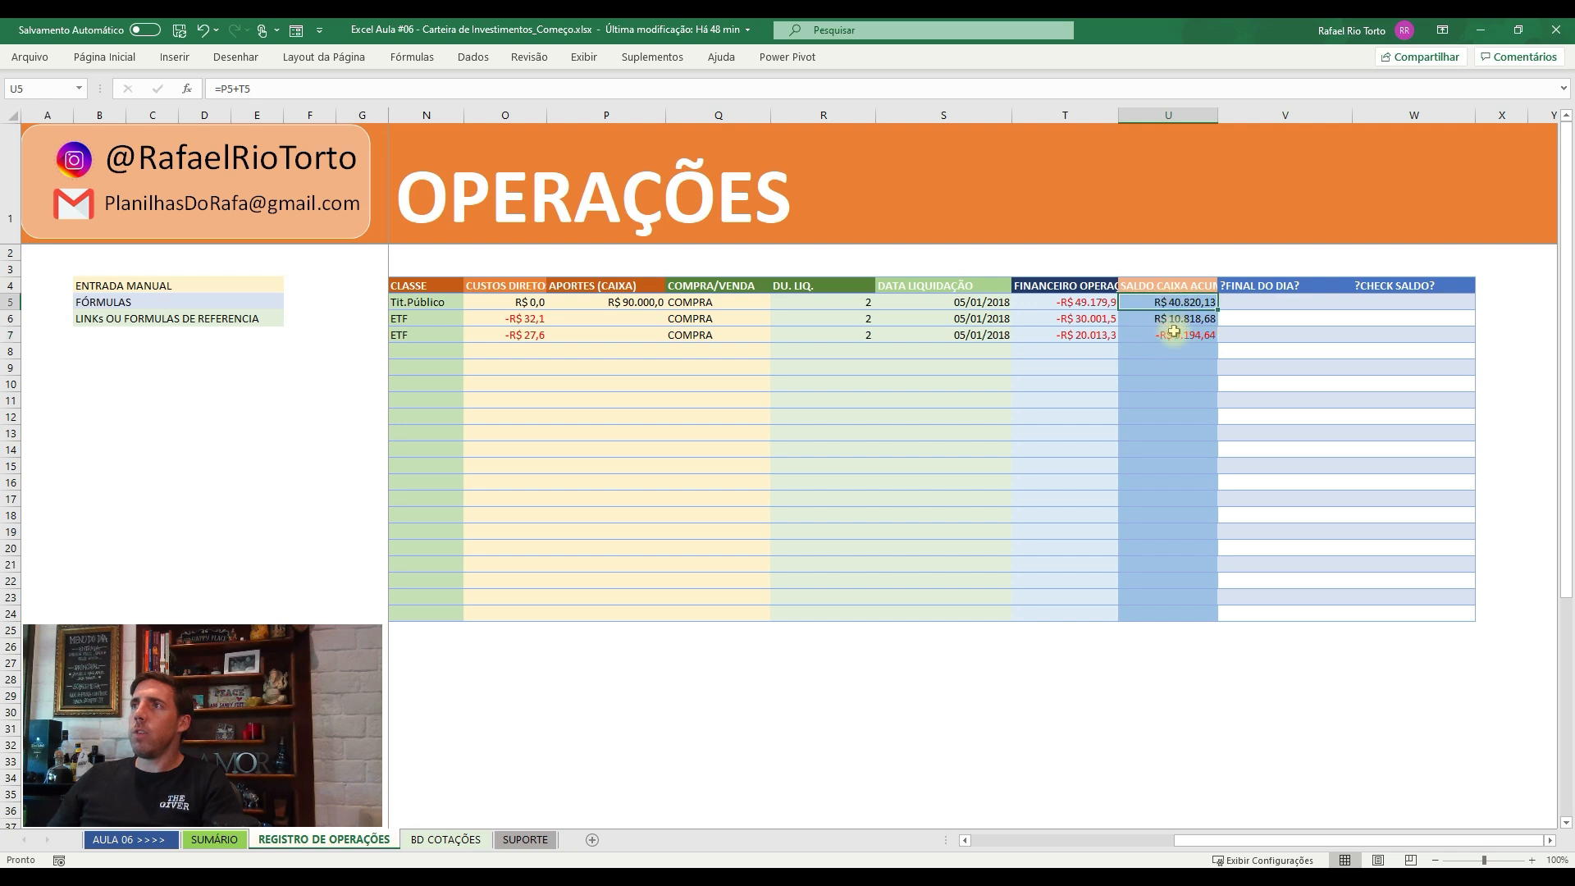
drag(1173, 302, 1177, 333)
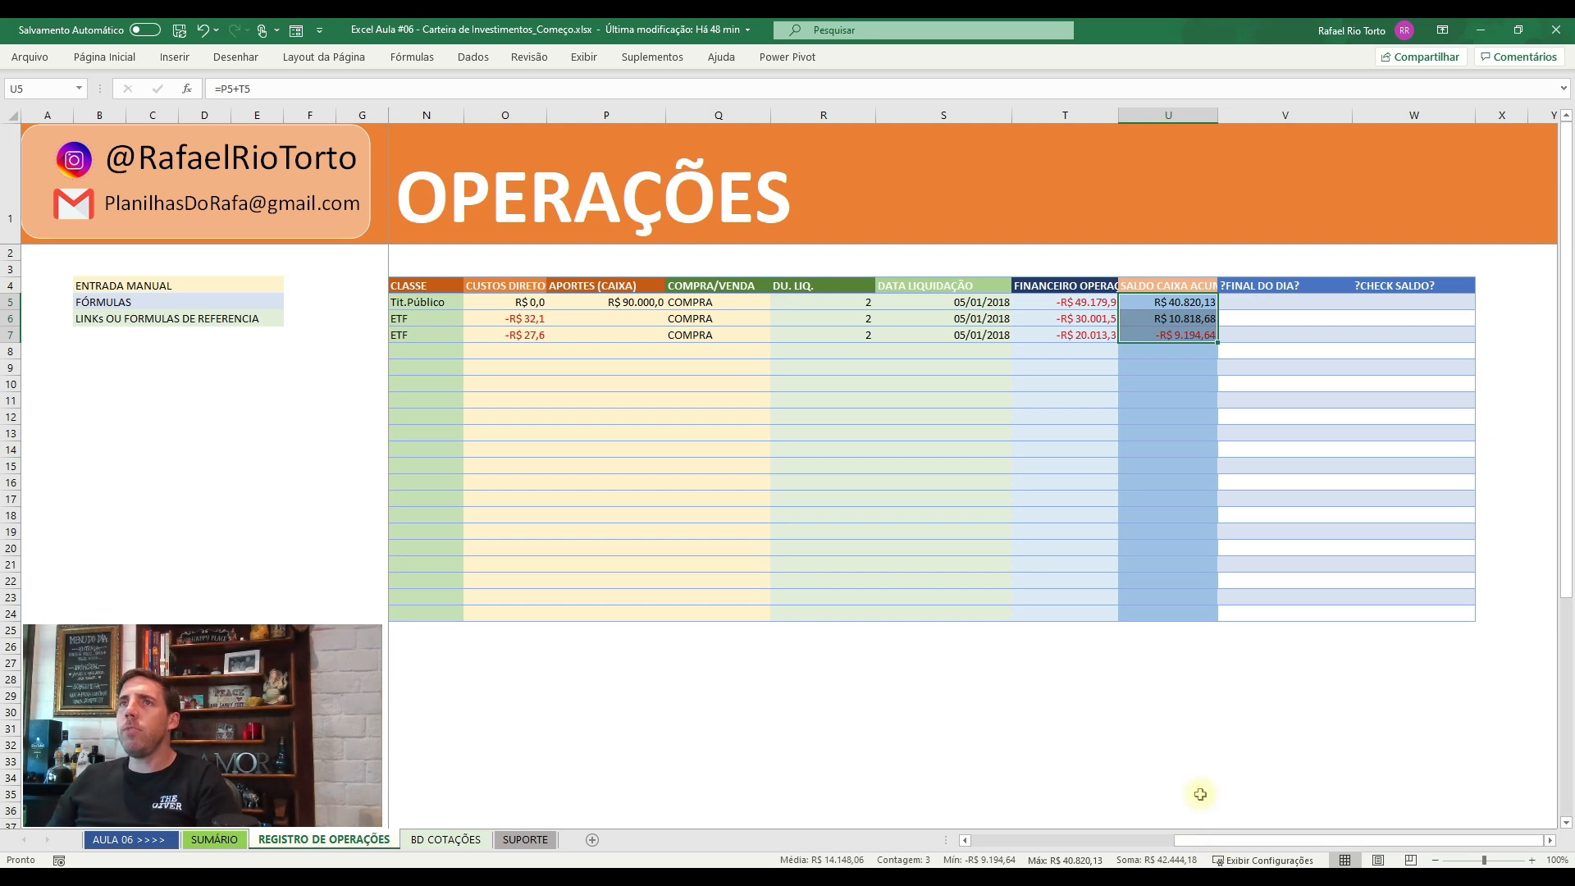
mouse_move(1198, 845)
mouse_down()
mouse_move(1012, 843)
mouse_move(1211, 845)
mouse_up()
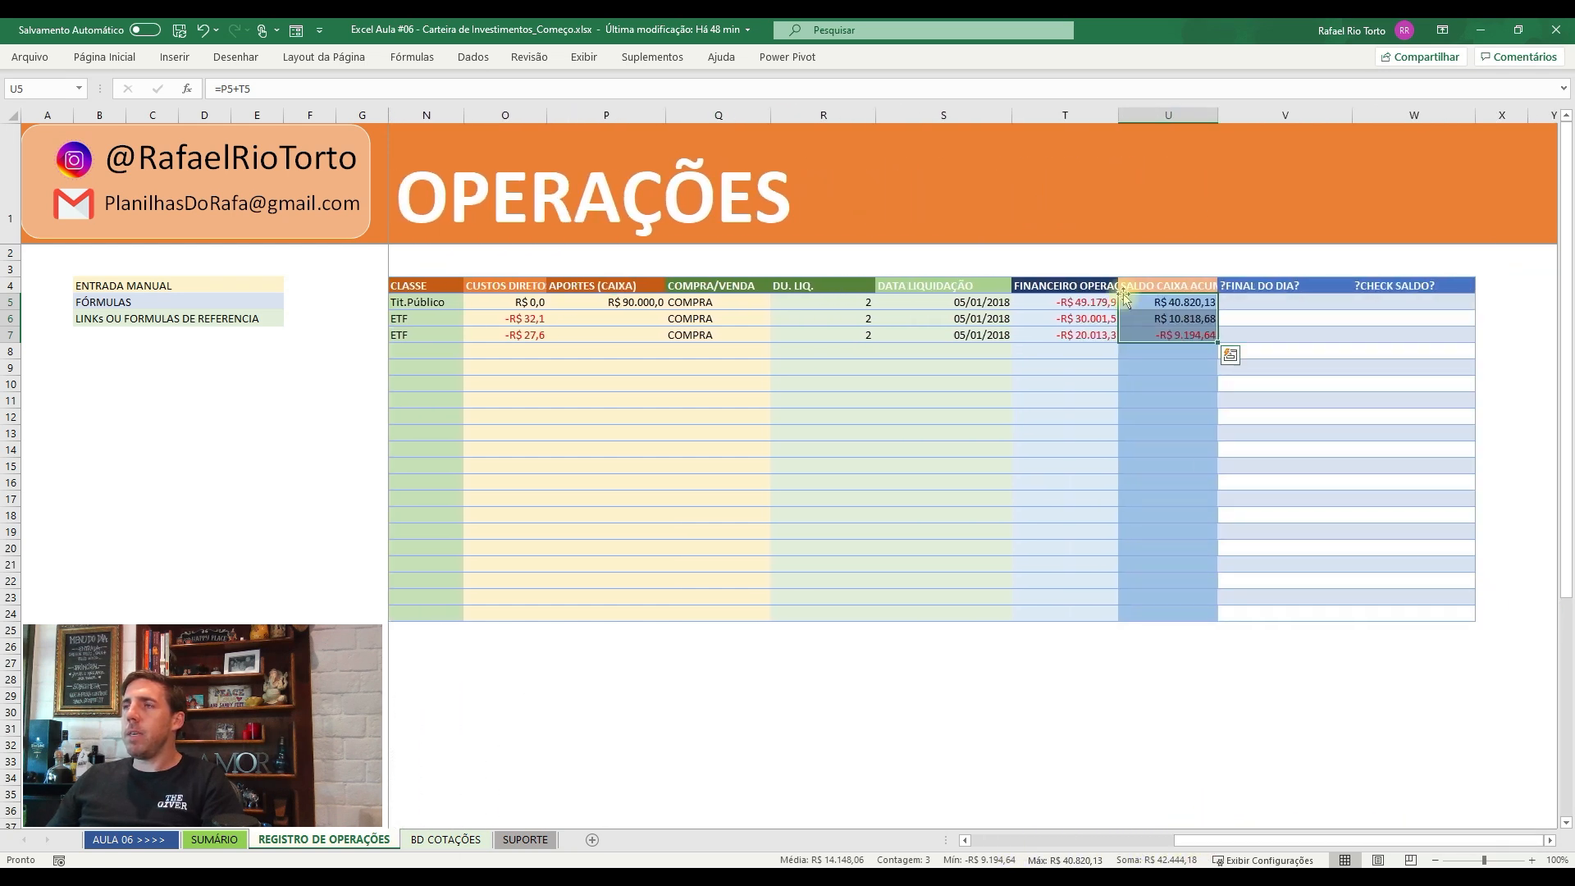
click(1182, 334)
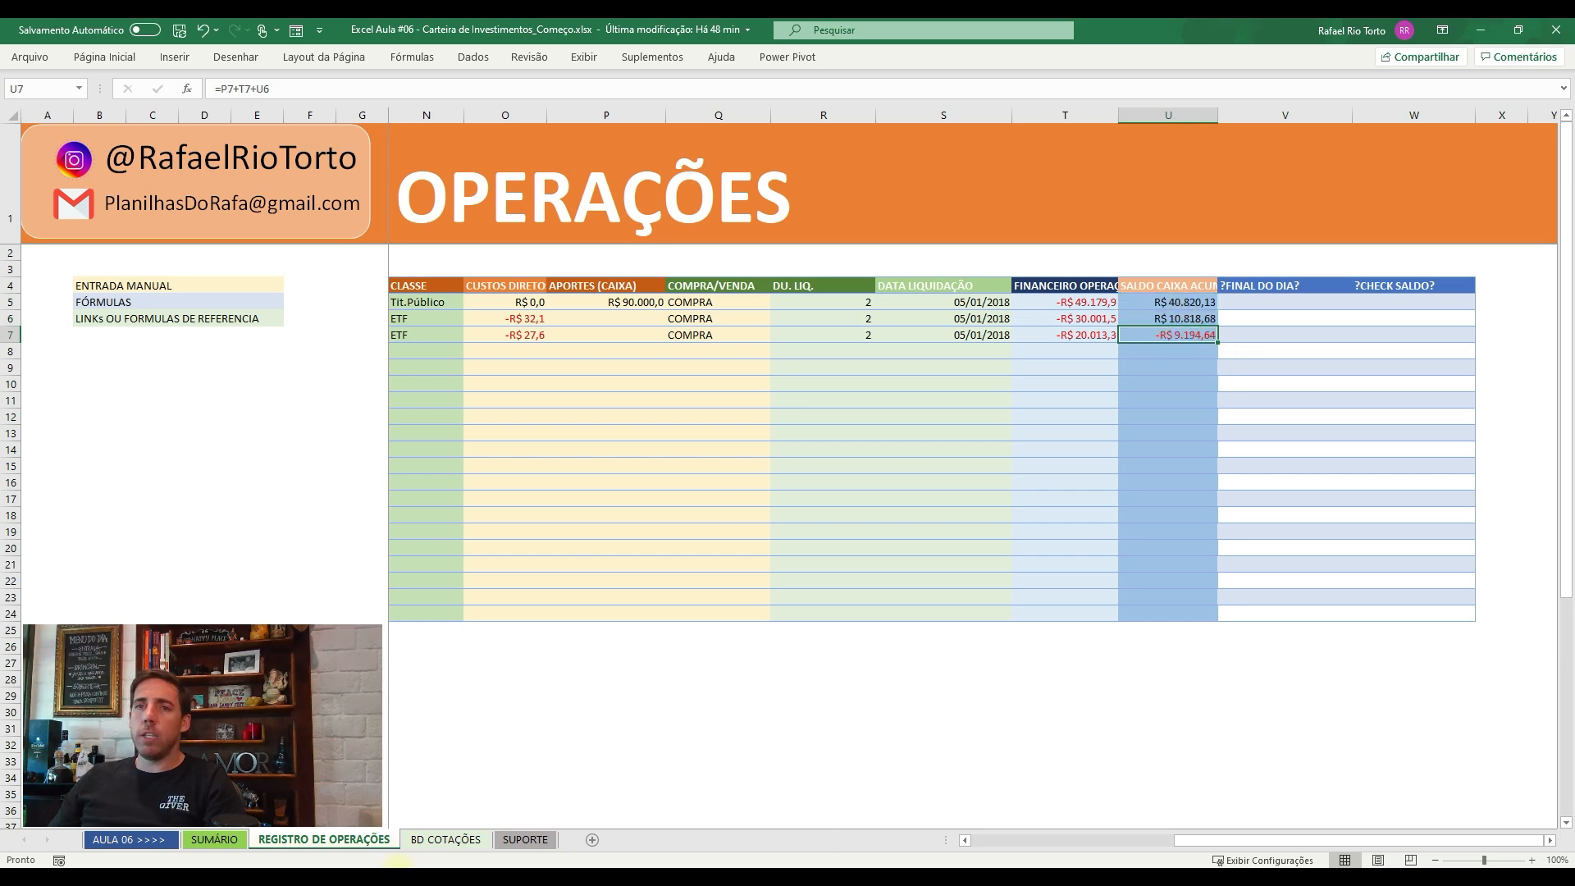
- Start a CORRESP formula in the CAIXA row's PL AJUSTADO cell, N9 of SUMÁRIO, with date I9 as the lookup value
click(214, 839)
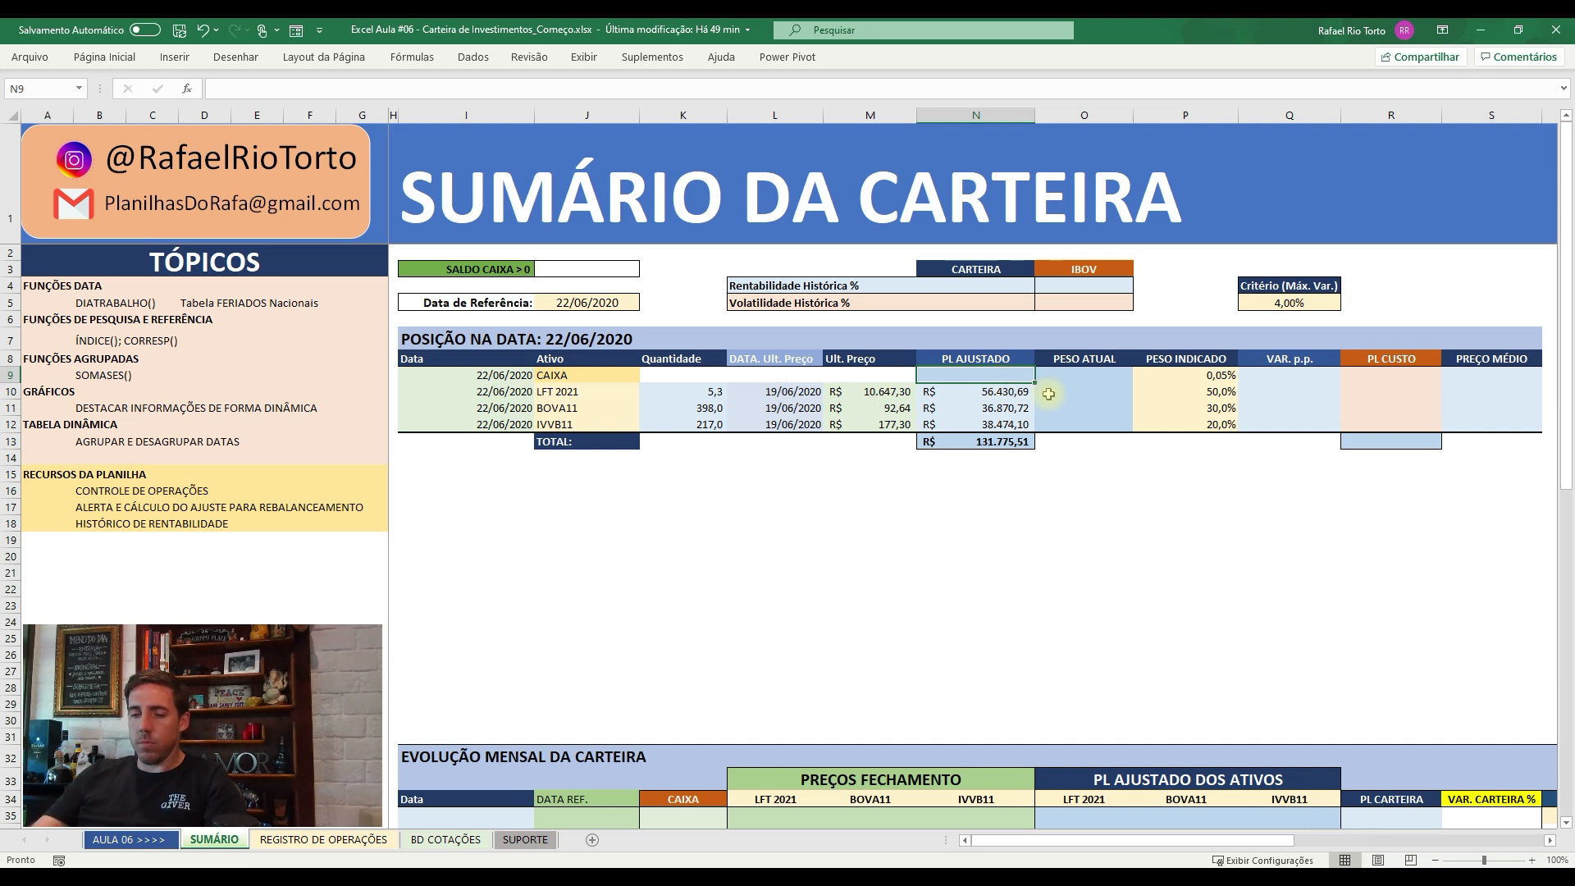
text(=CORRESP)
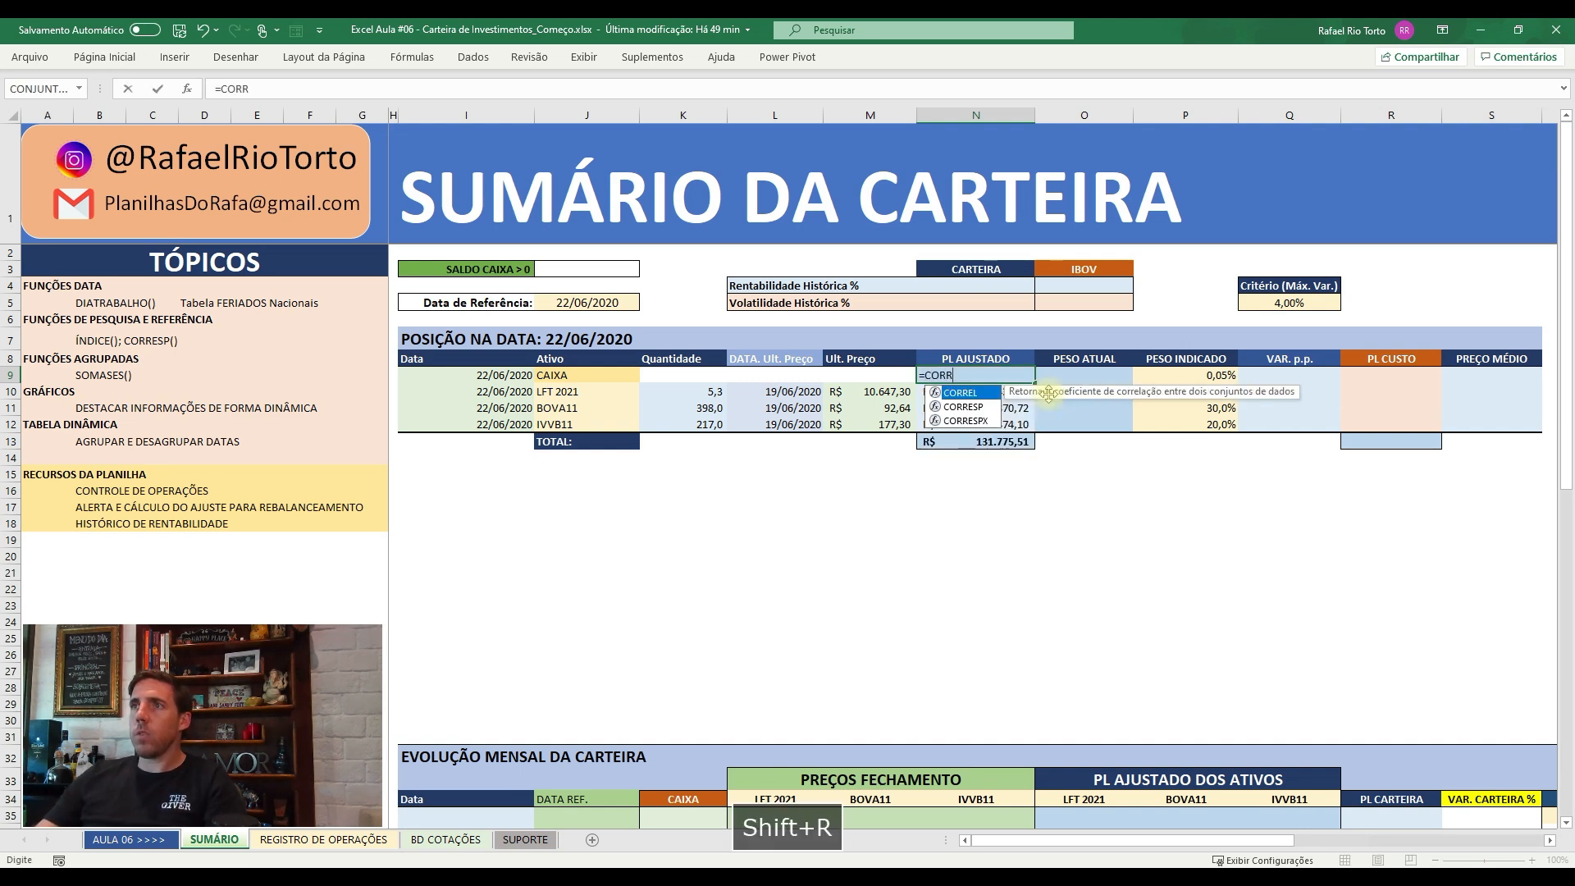
key(Tab)
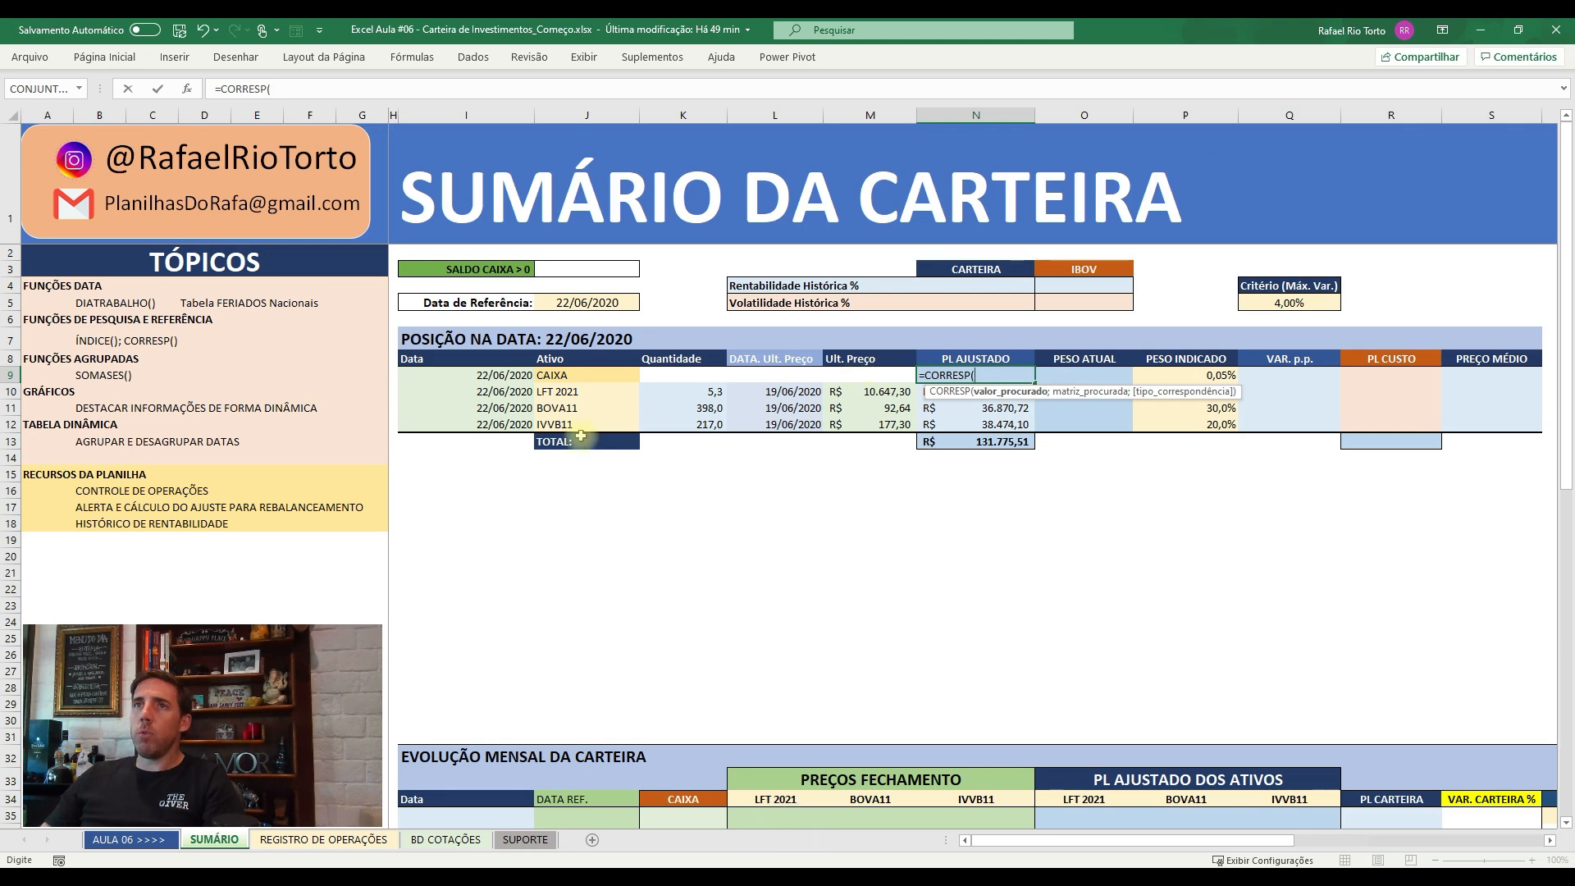
click(513, 376)
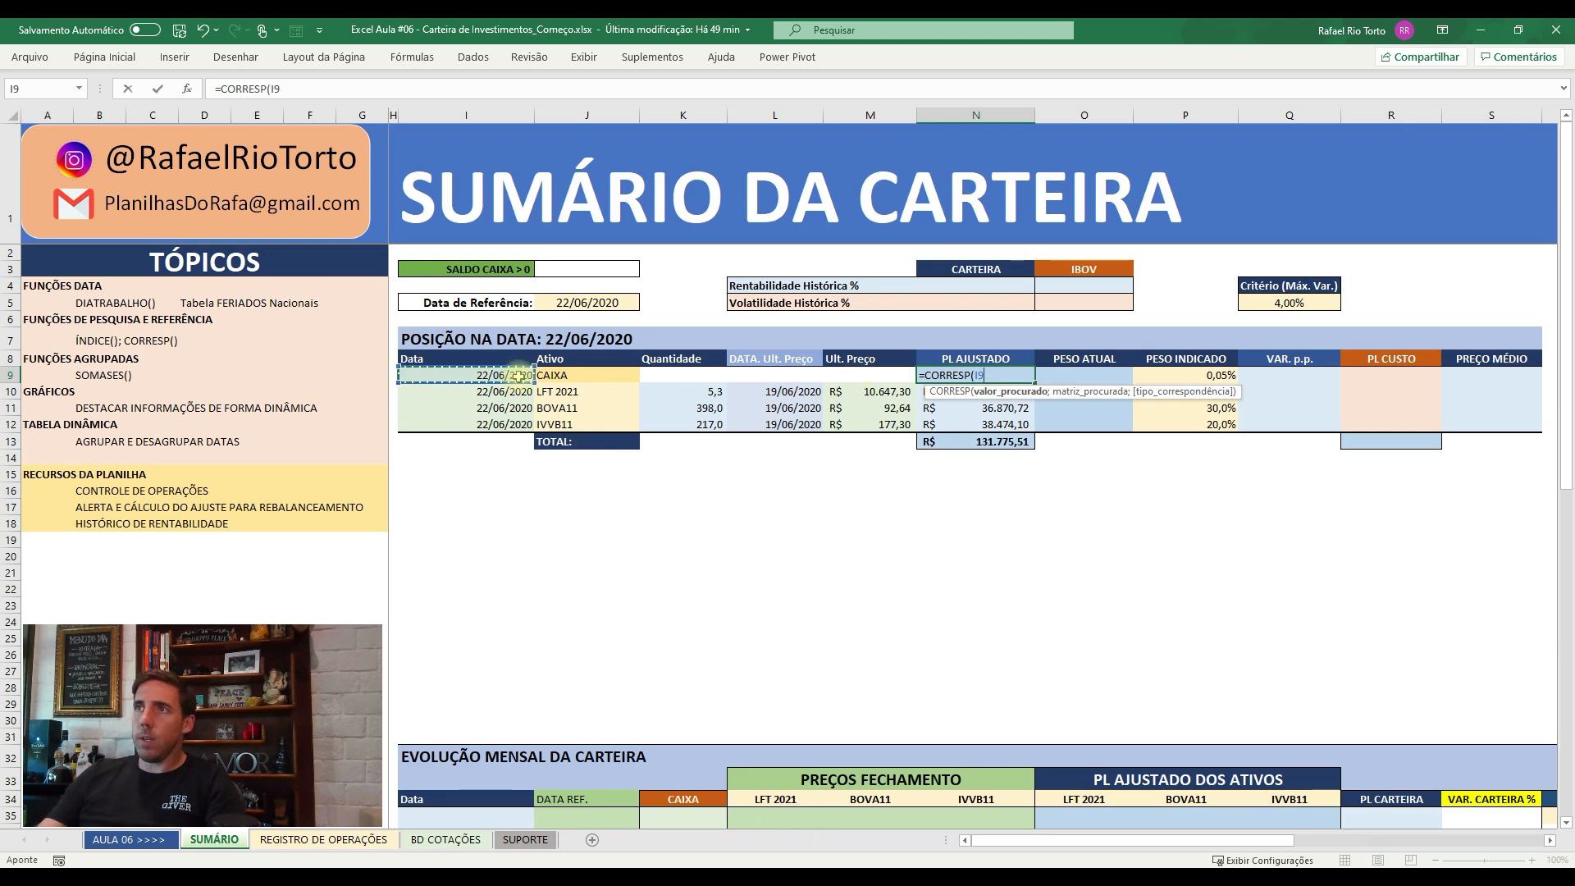
text(;)
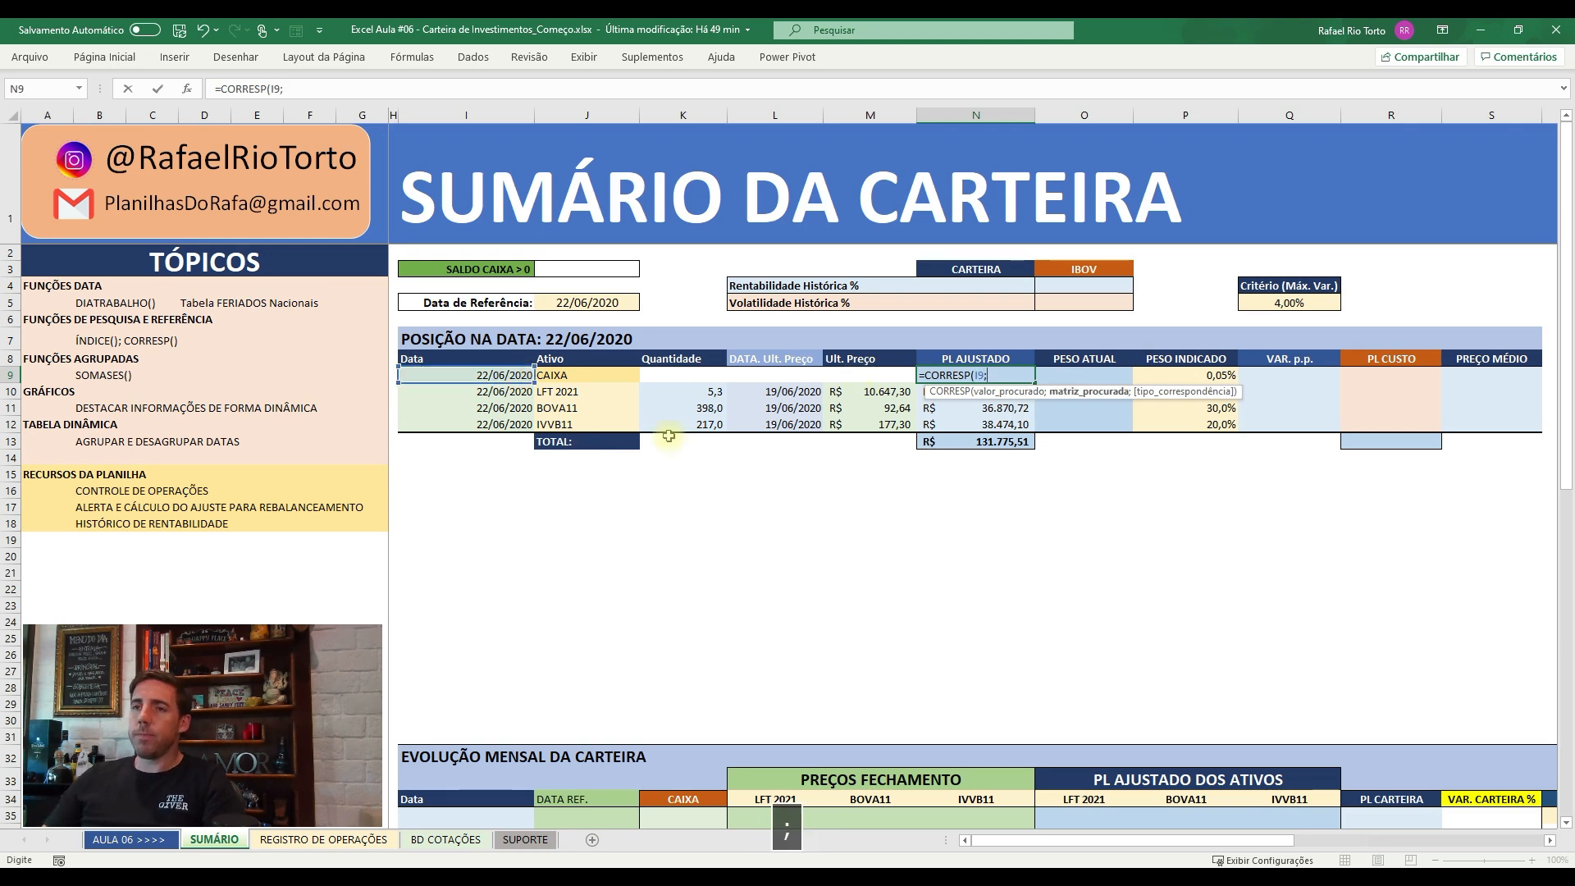
- Complete the CORRESP formula with 'REGISTRO DE OPERAÇÕES'!$I:$I as the absolute lookup array and match type 1
click(445, 840)
click(525, 837)
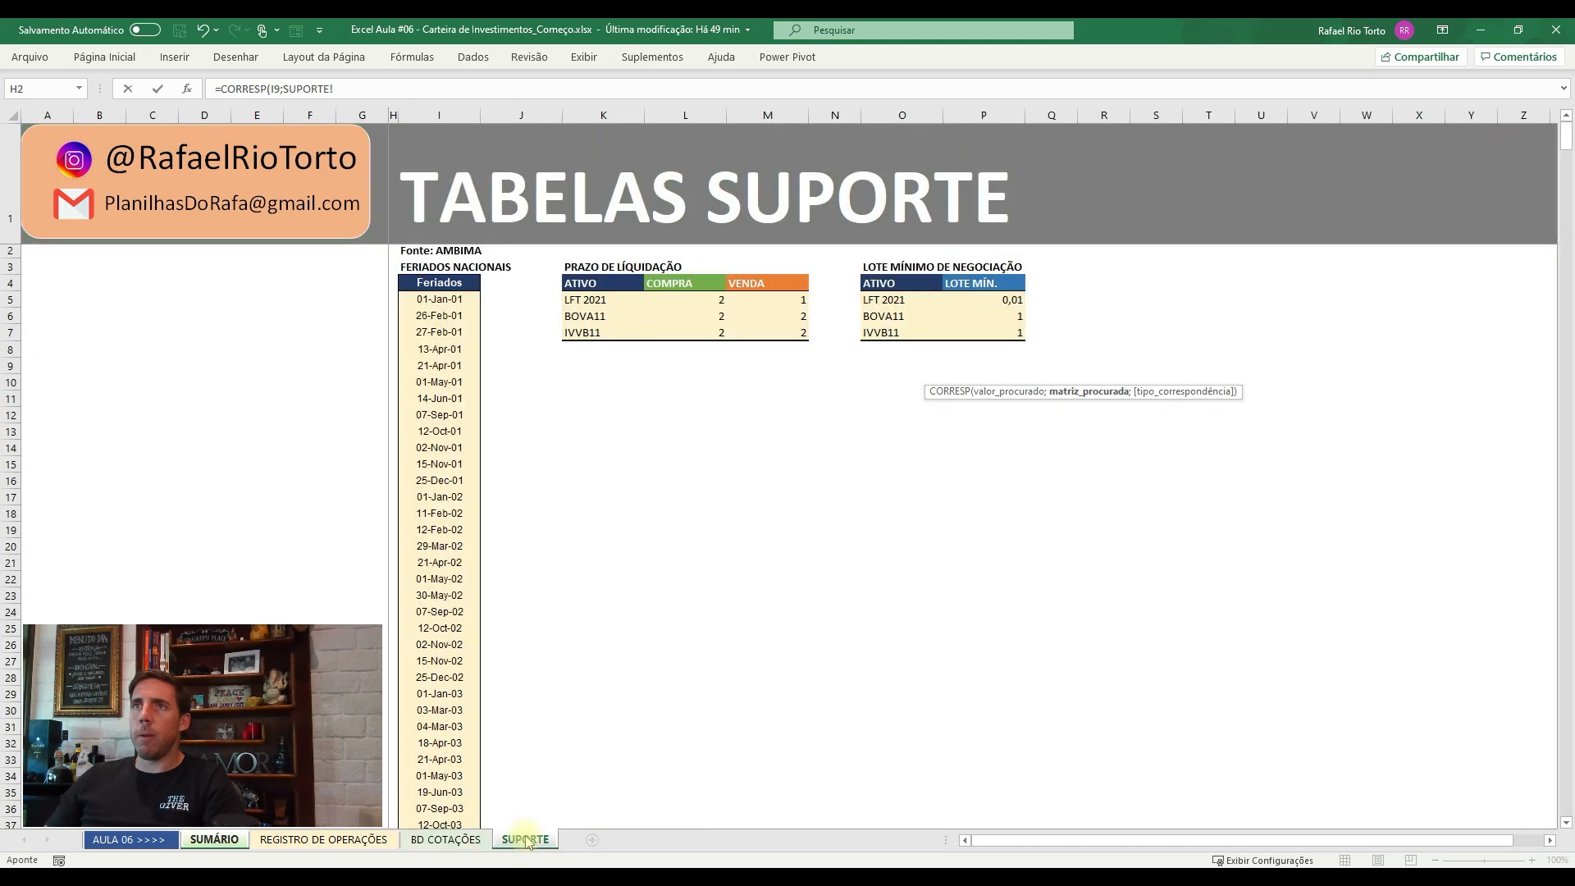
click(314, 841)
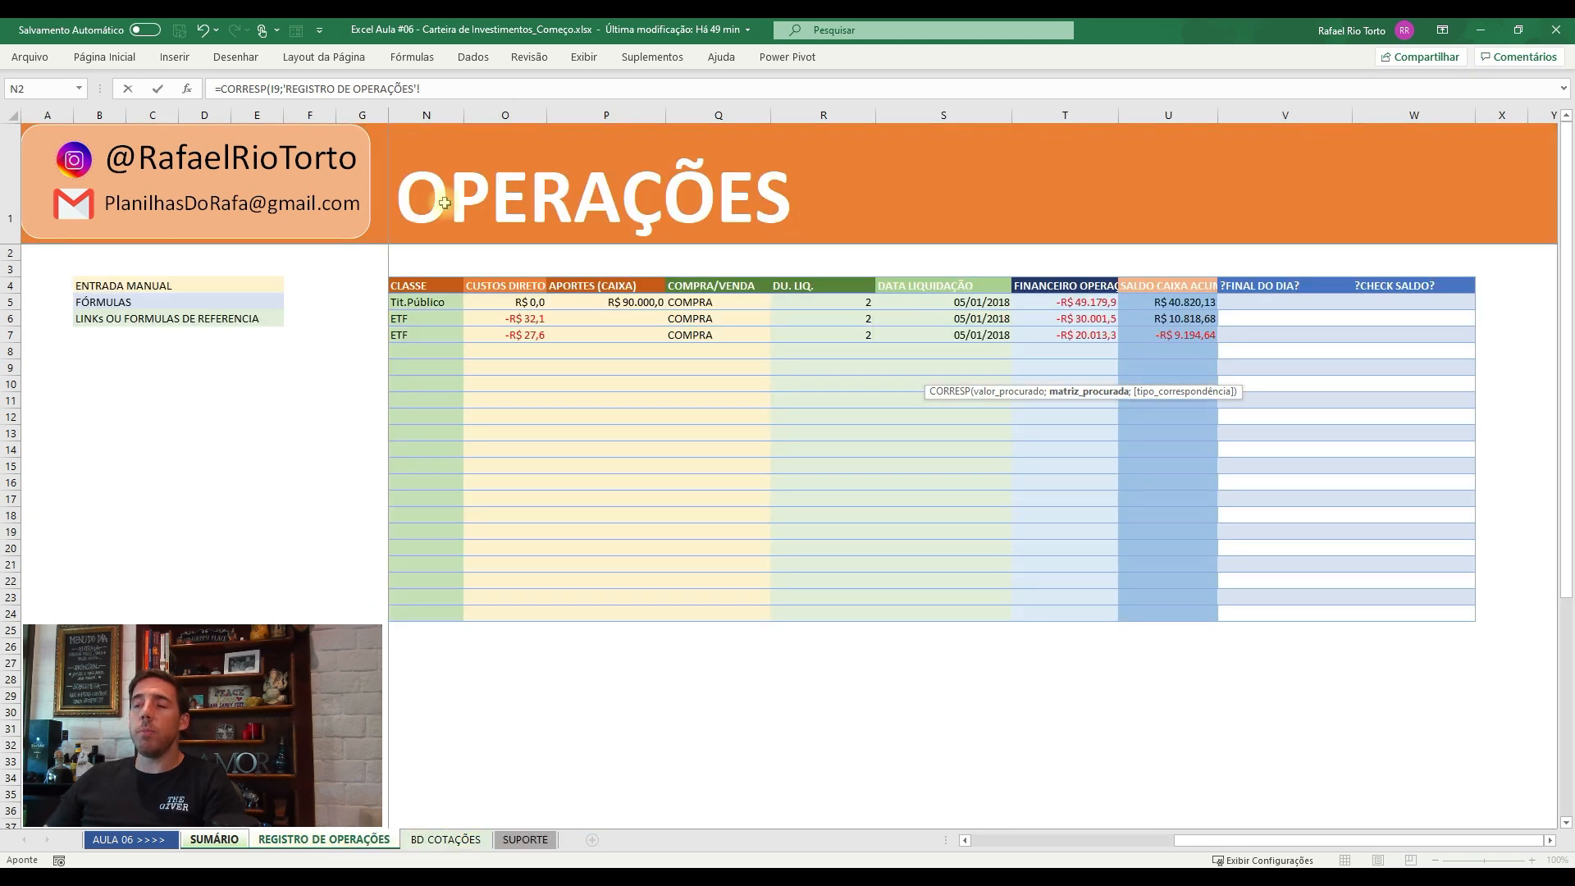
drag(1187, 837, 976, 837)
click(441, 107)
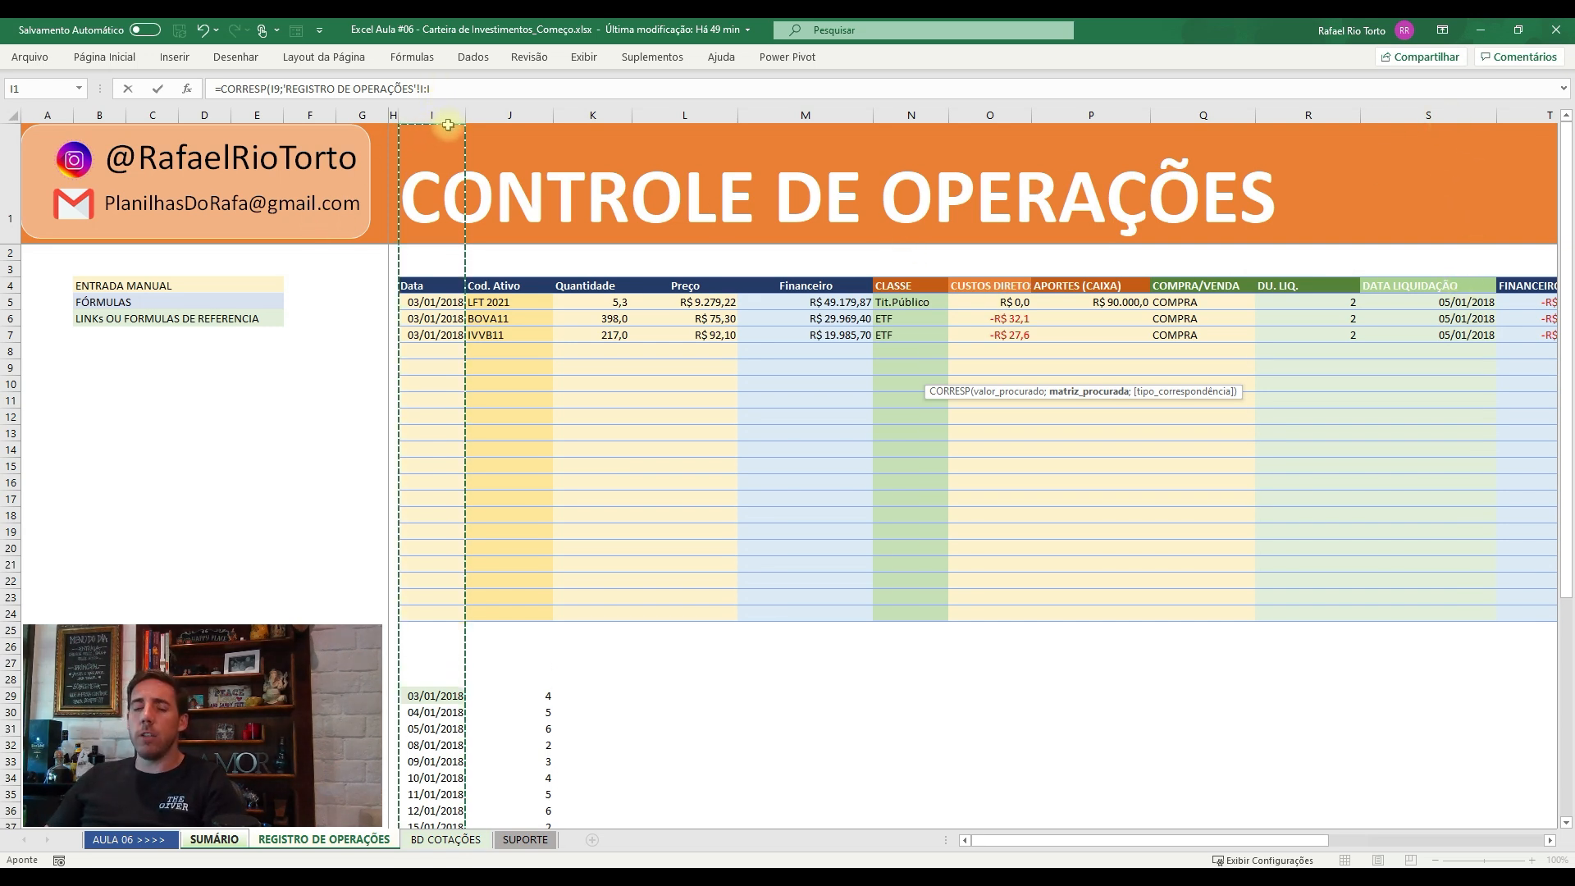
key(F4)
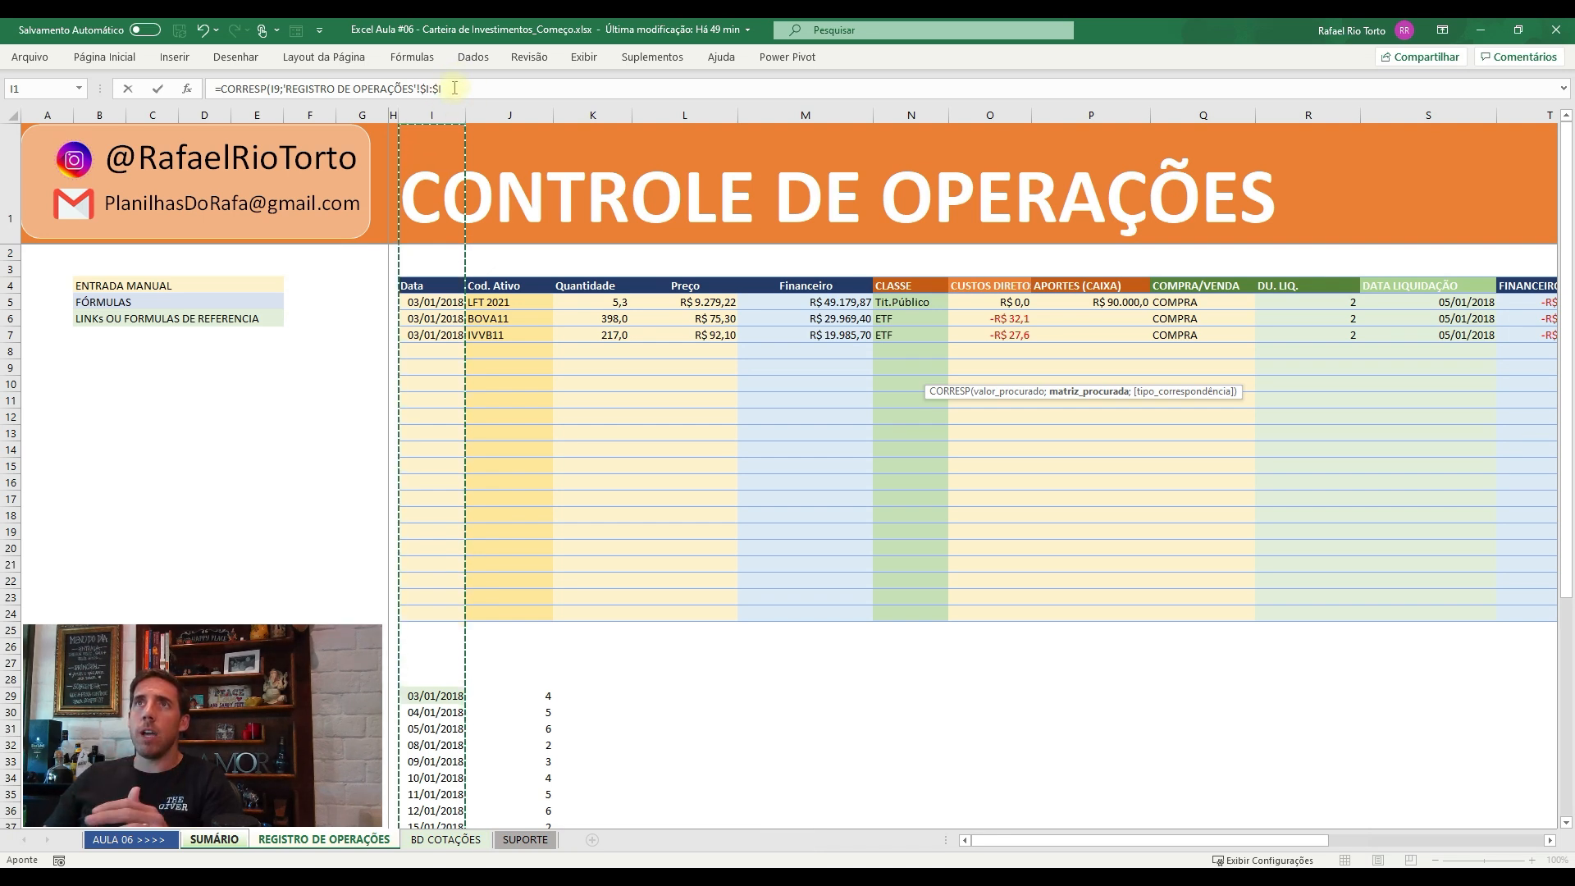
click(453, 88)
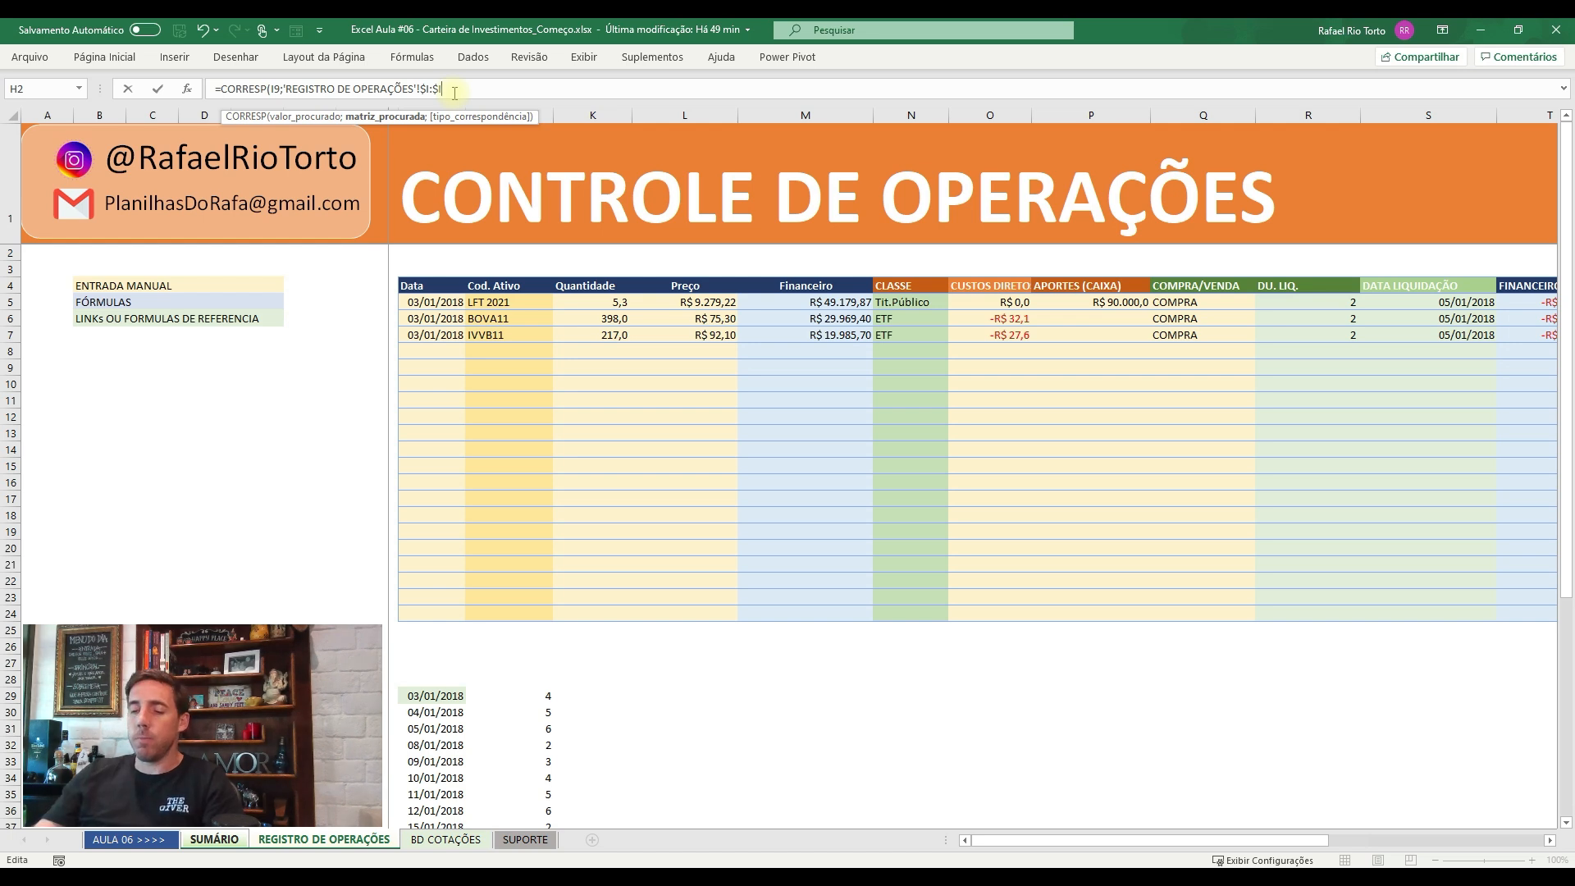
text(;)
text(1))
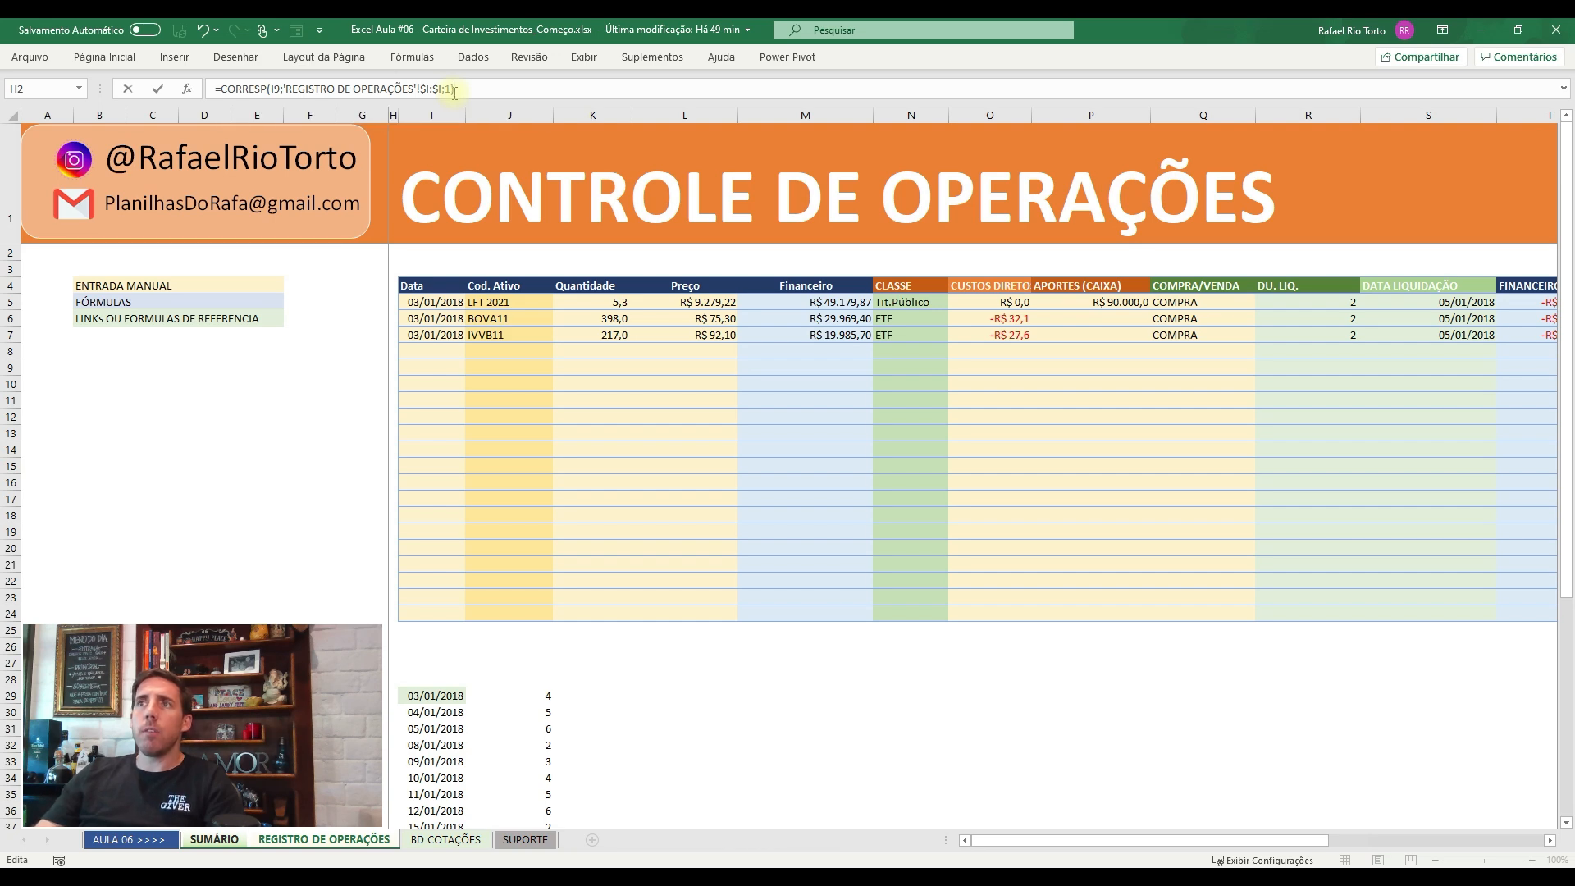
key(Return)
- Format the CORRESP result in N9 as Número with two decimal places
key(Up)
key(ctrl+1)
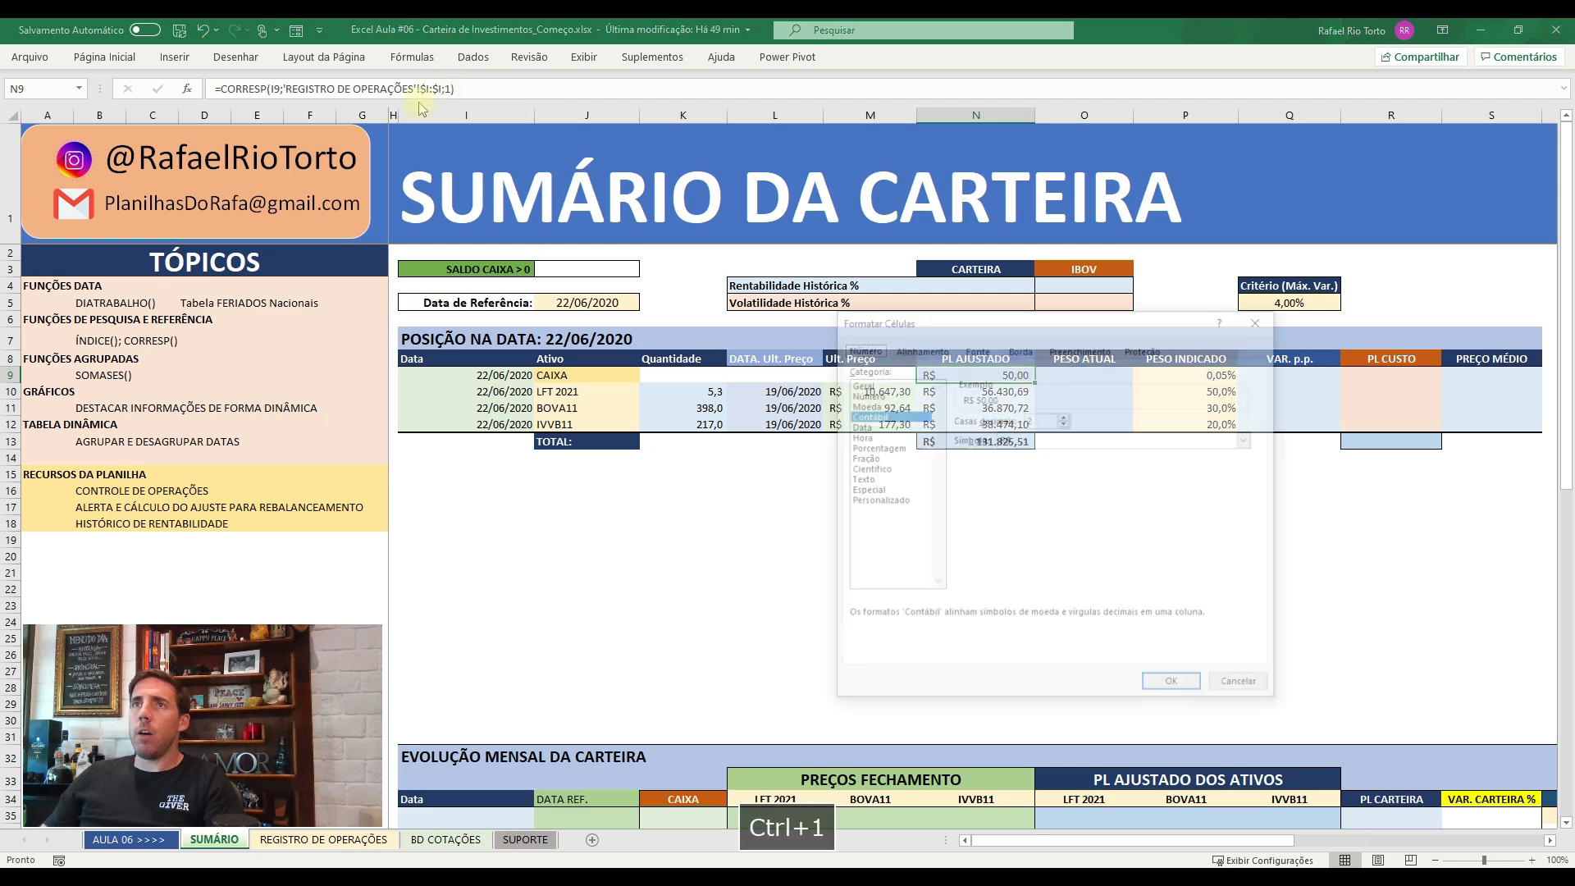
click(871, 395)
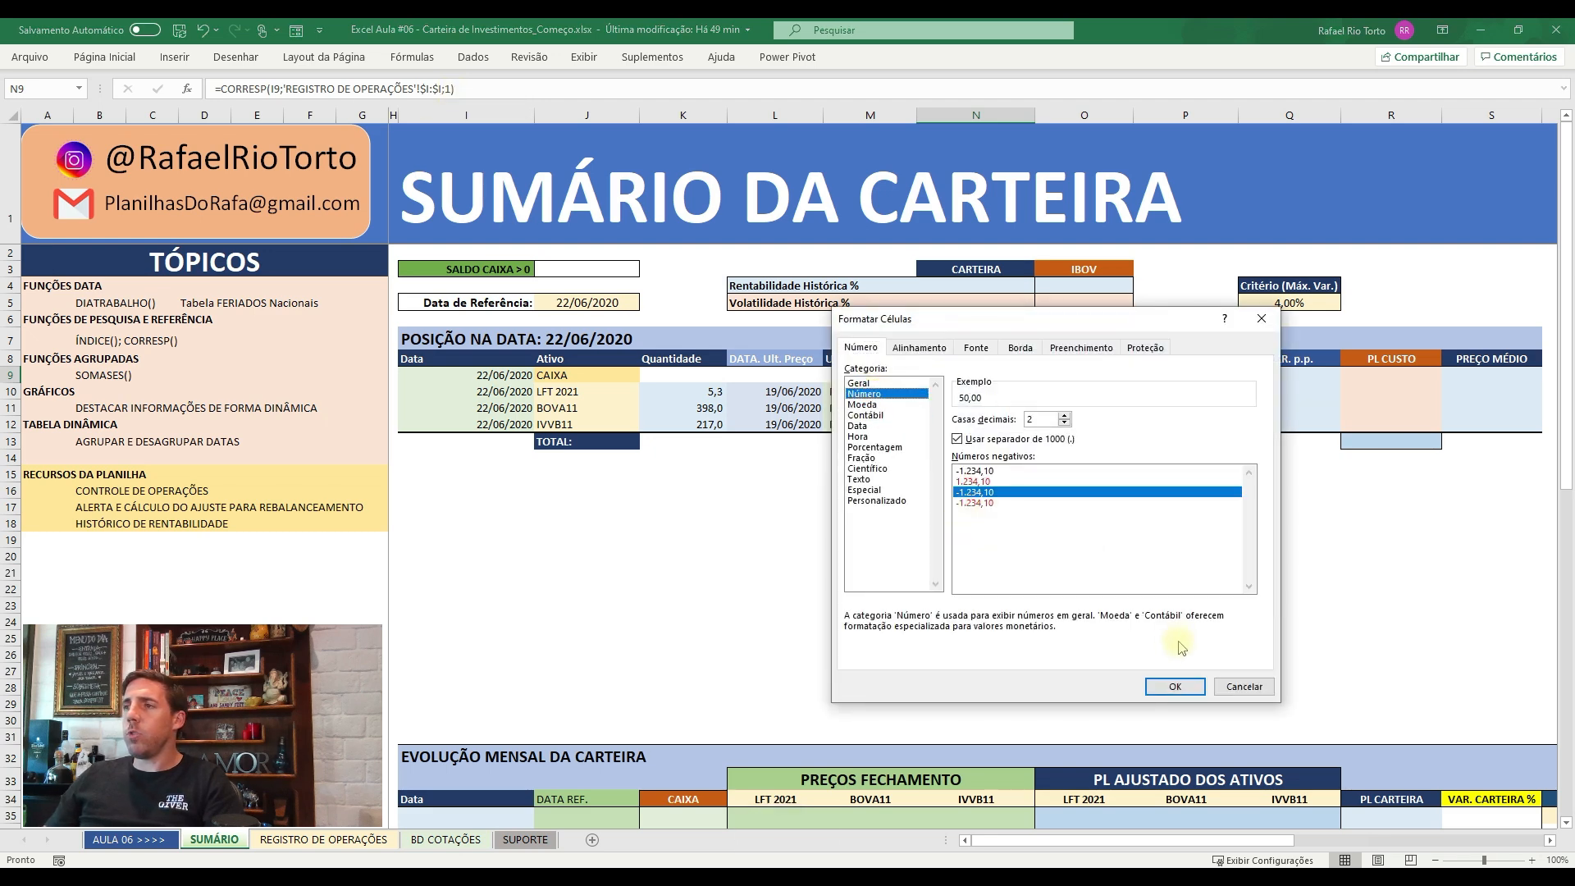
click(1174, 686)
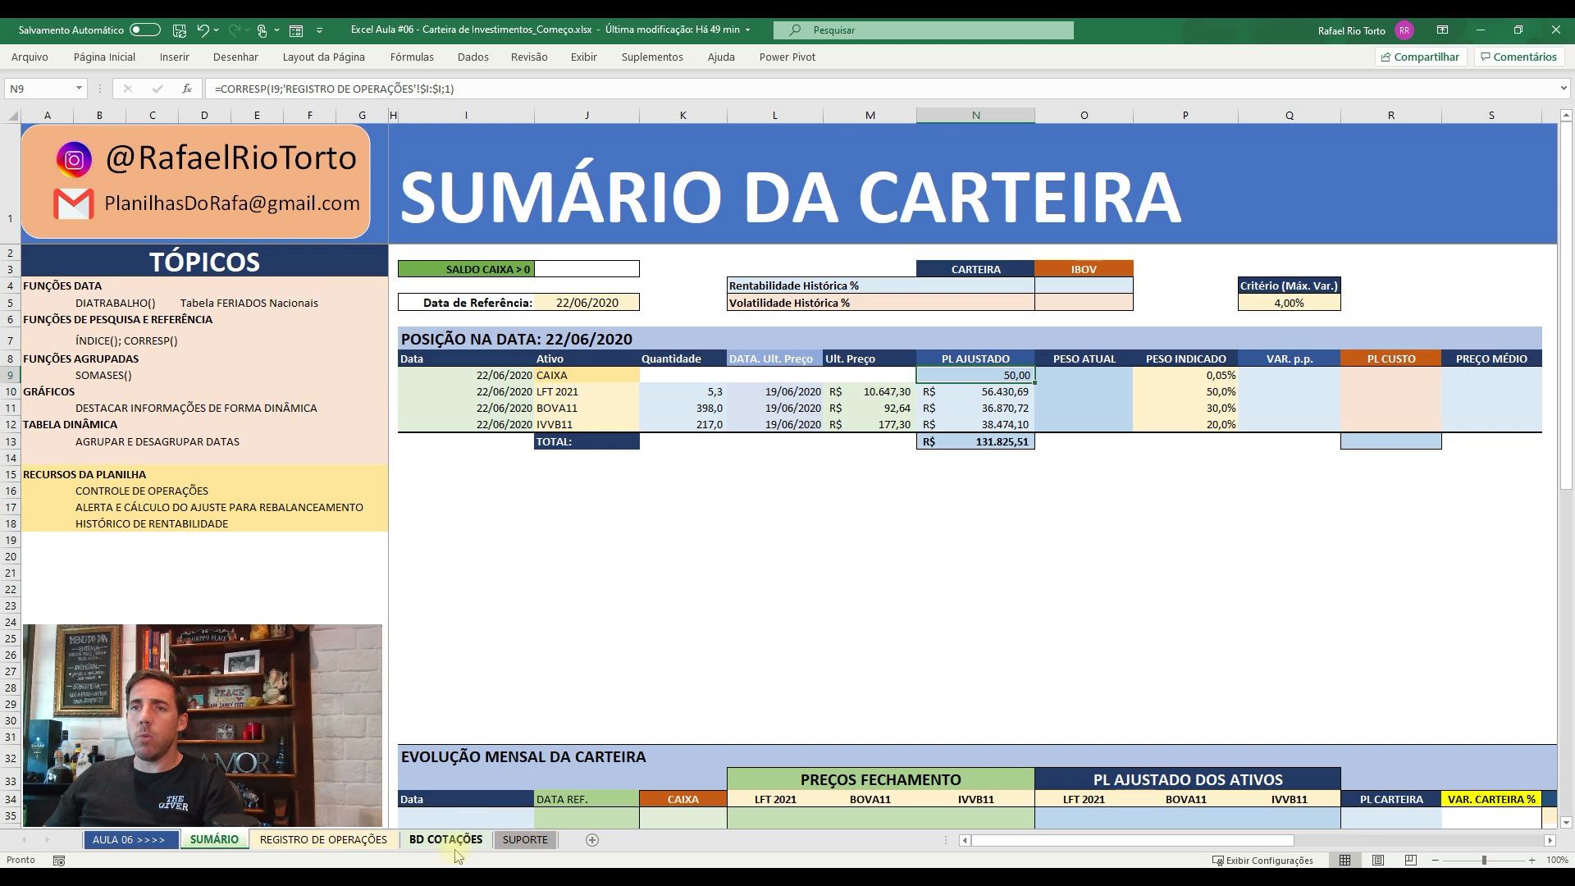
- Clear the auxiliary date list and its numbers below the operations table in REGISTRO DE OPERAÇÕES
click(524, 840)
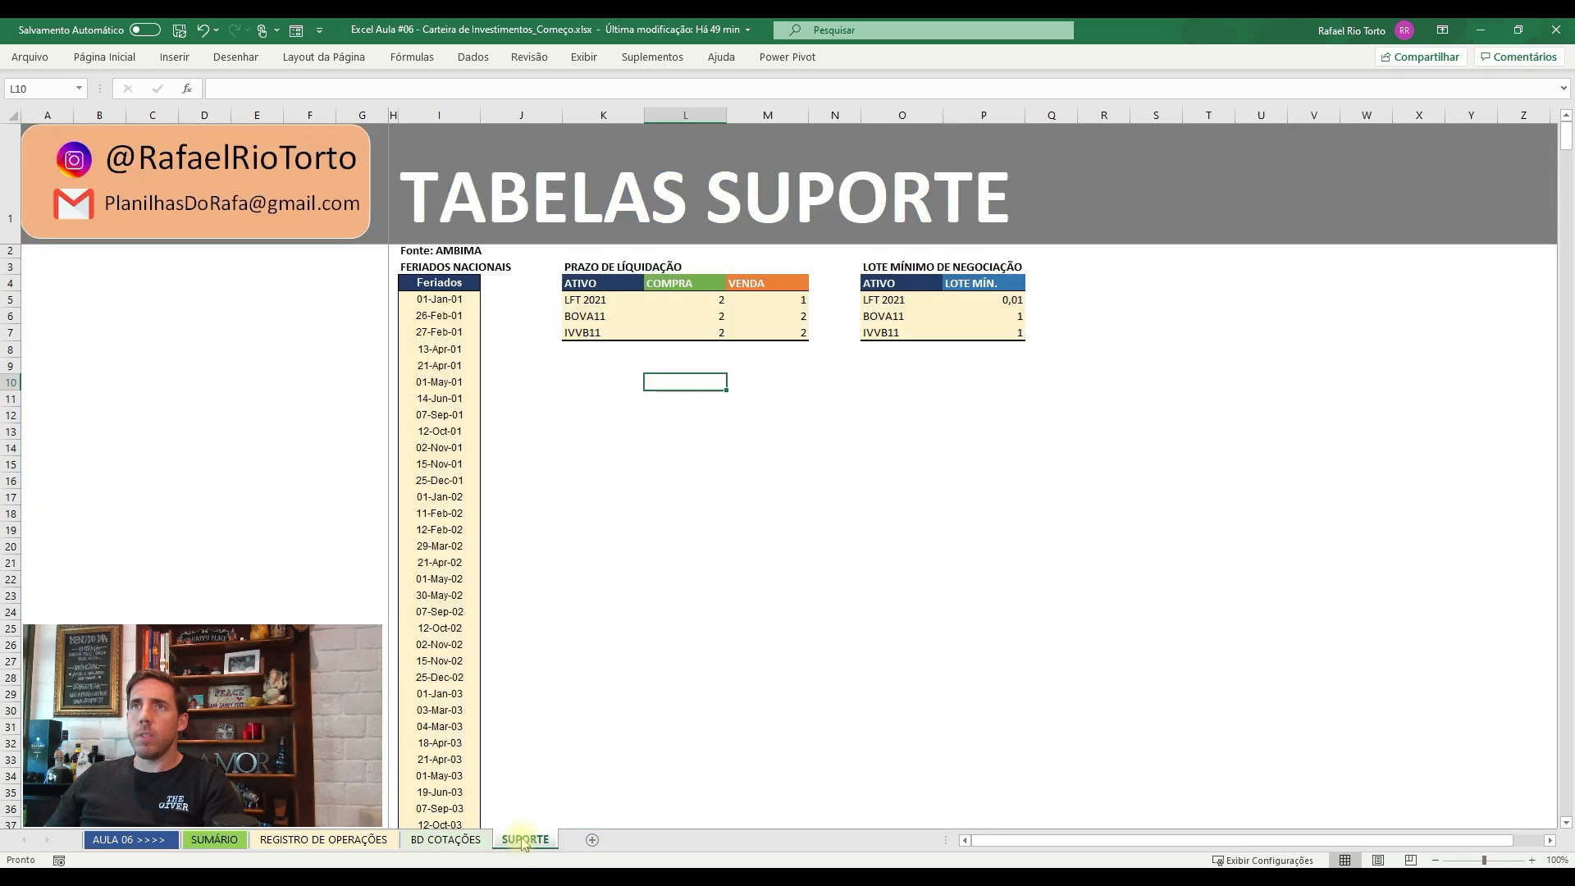
click(365, 840)
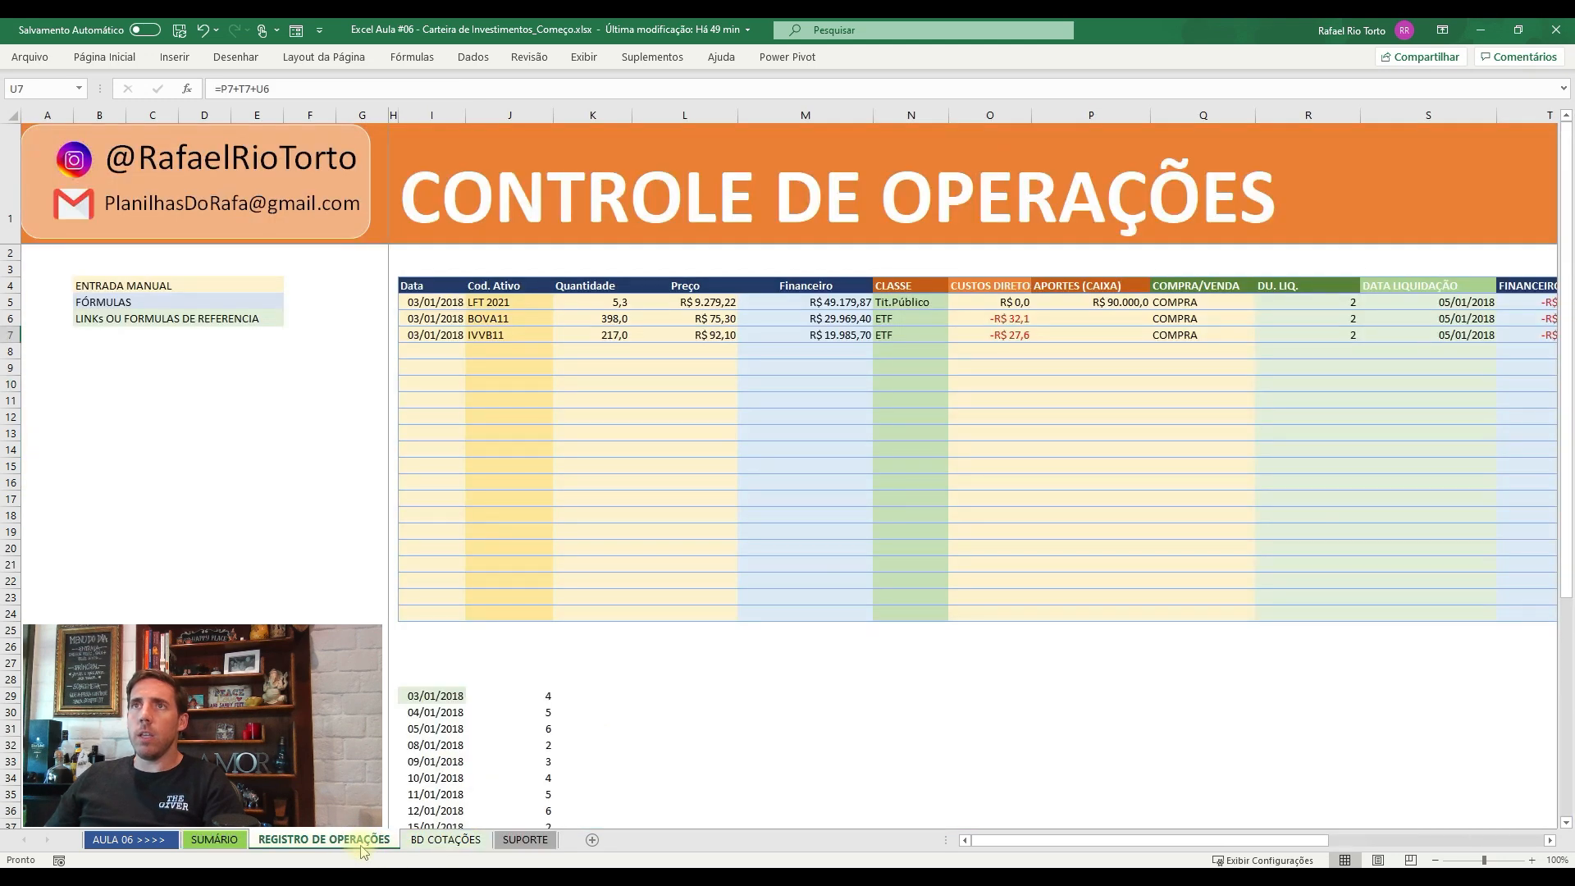
click(10, 301)
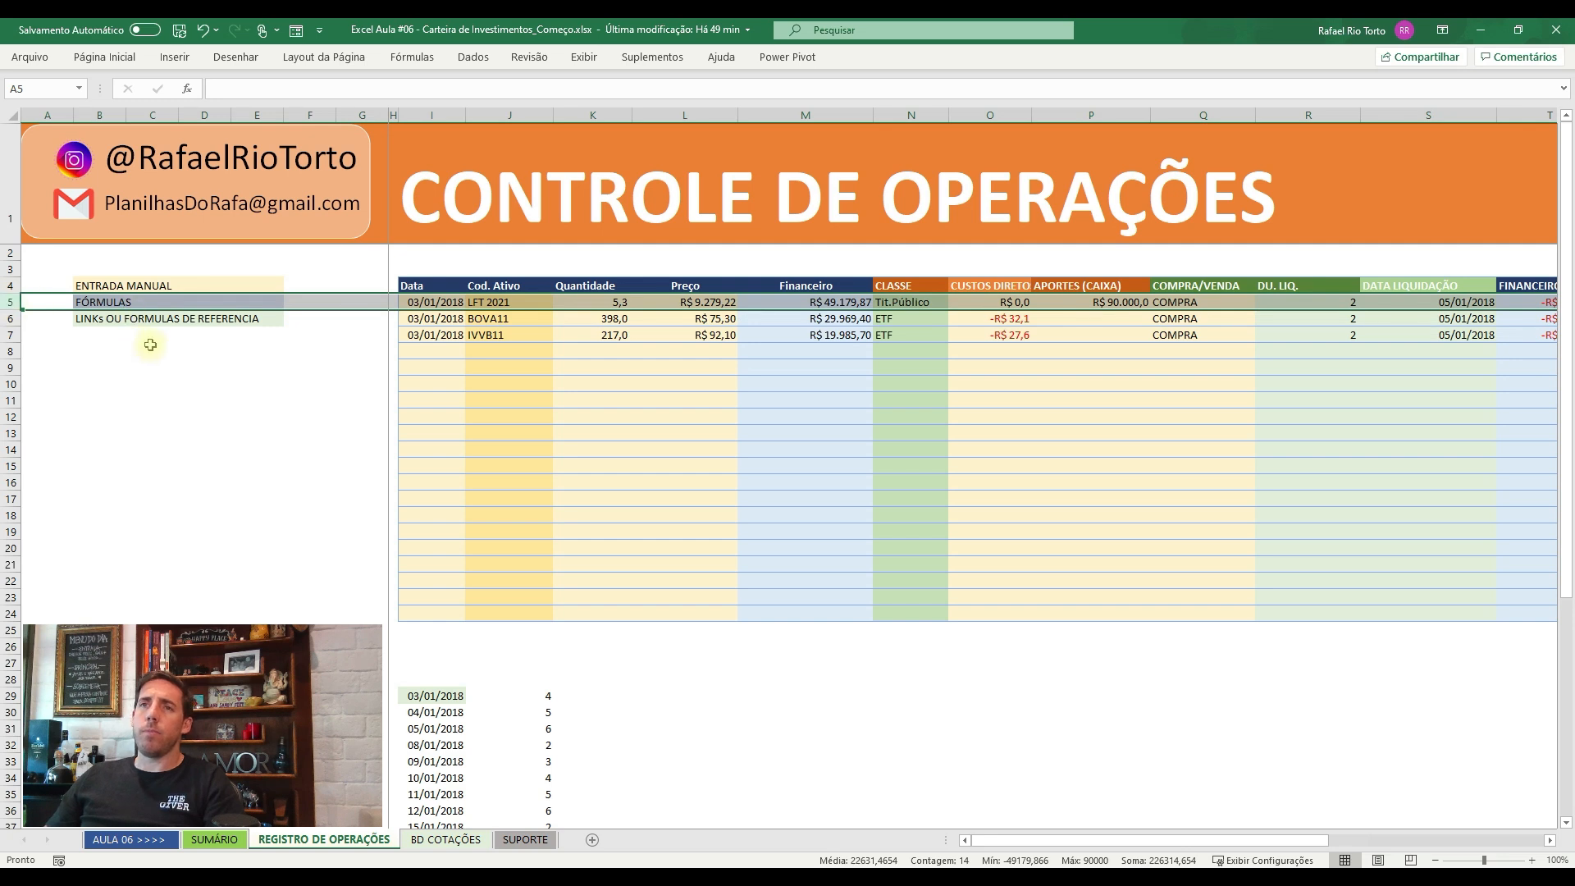
click(417, 669)
drag(422, 679, 666, 764)
click(473, 495)
scroll(516, 498, up, 6)
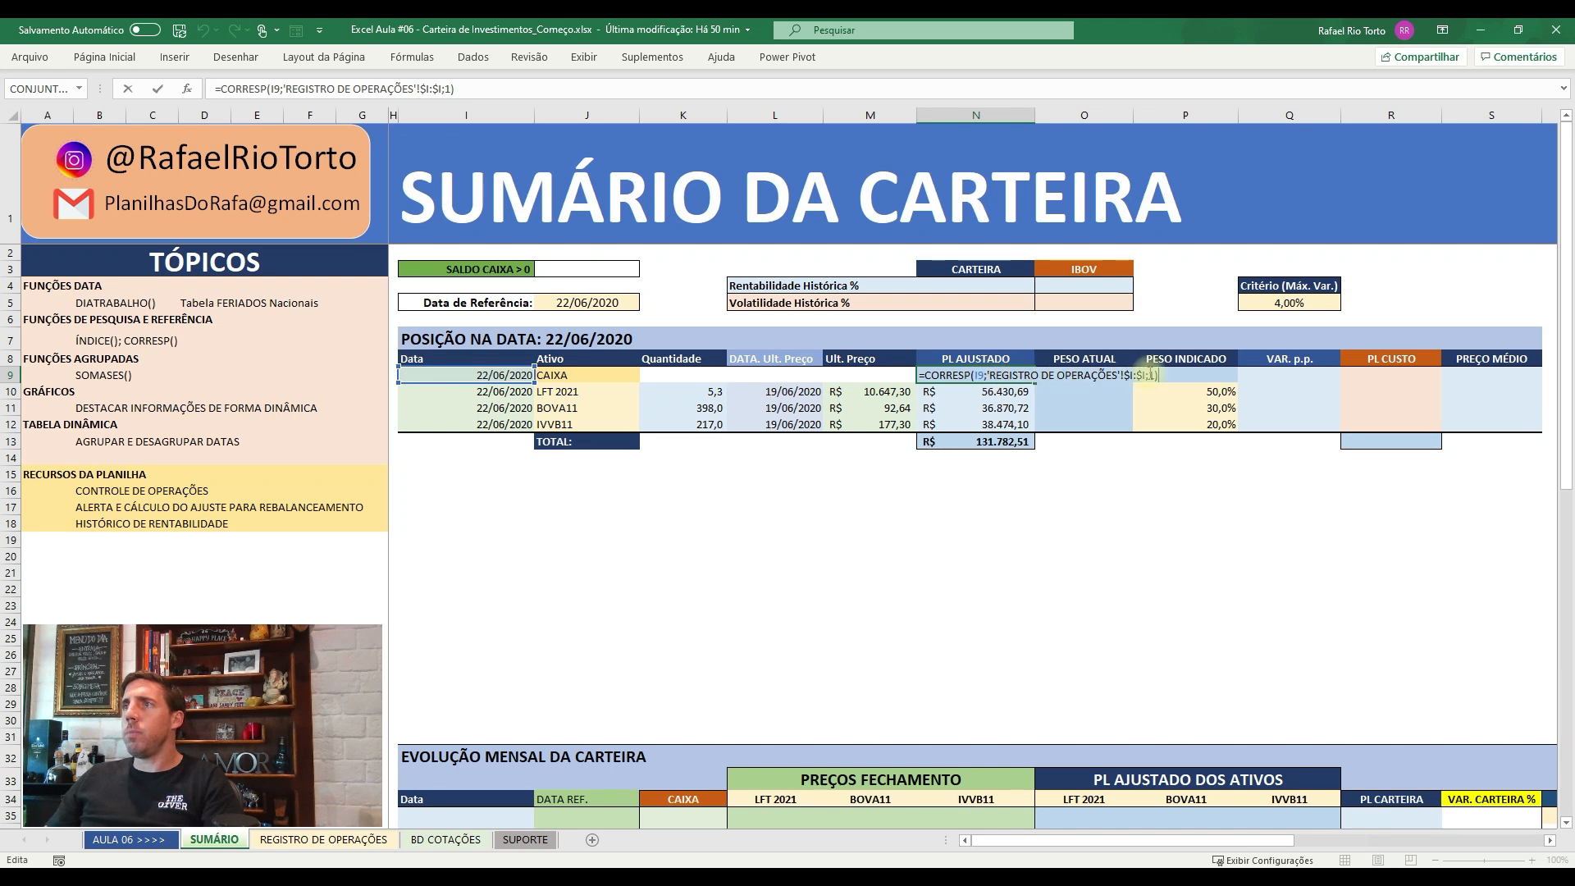
- Check the CORRESP formula in N9 of SUMÁRIO against the operation dates in I5:I7 of REGISTRO DE OPERAÇÕES
click(1148, 375)
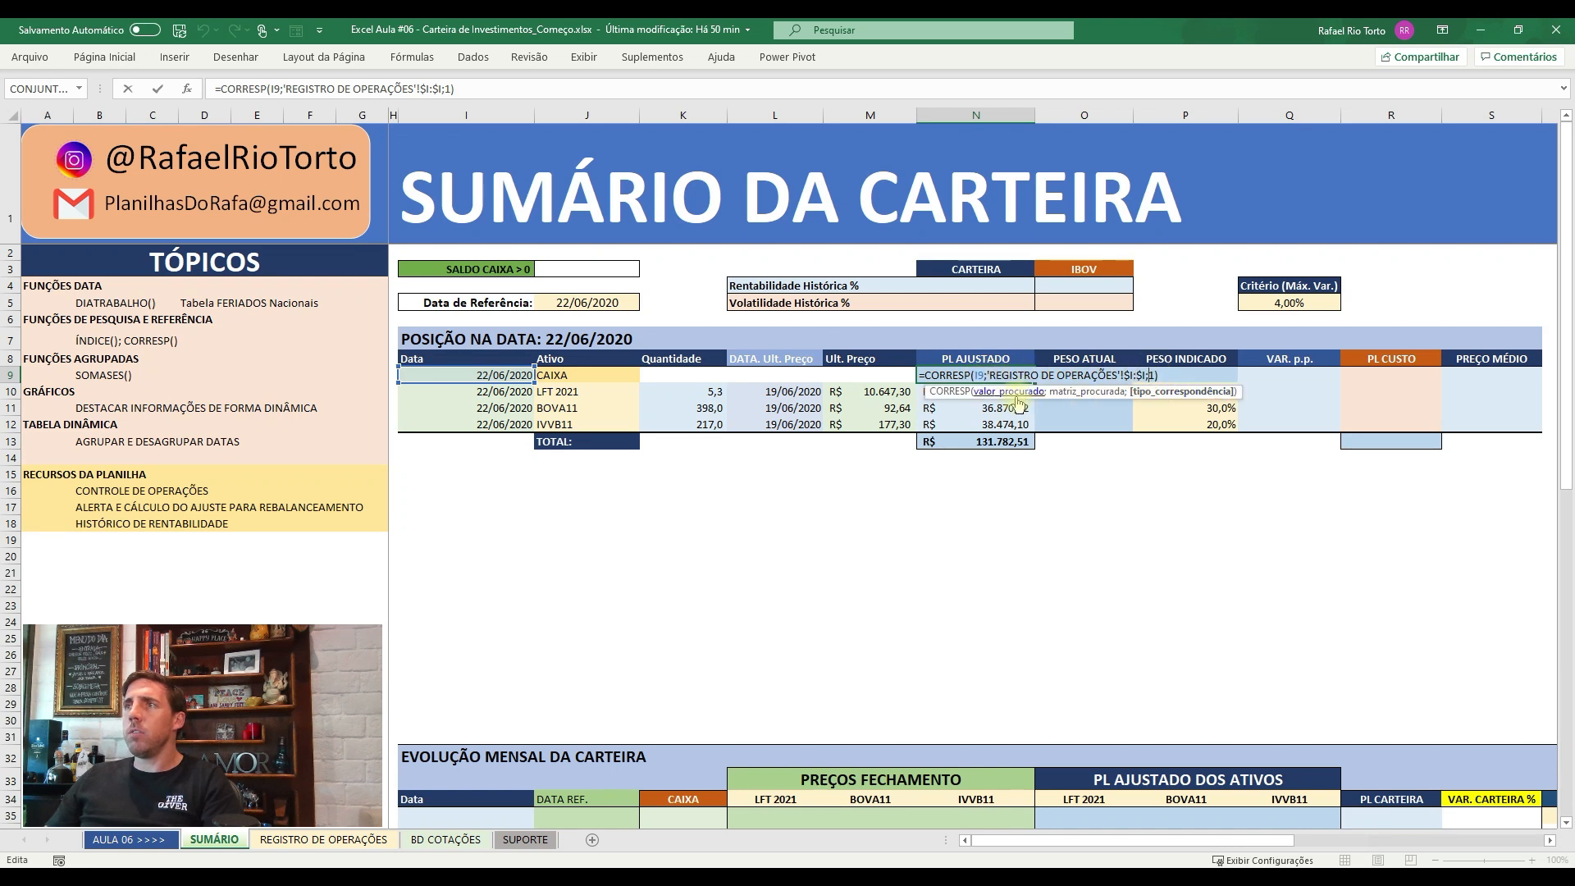
key(Escape)
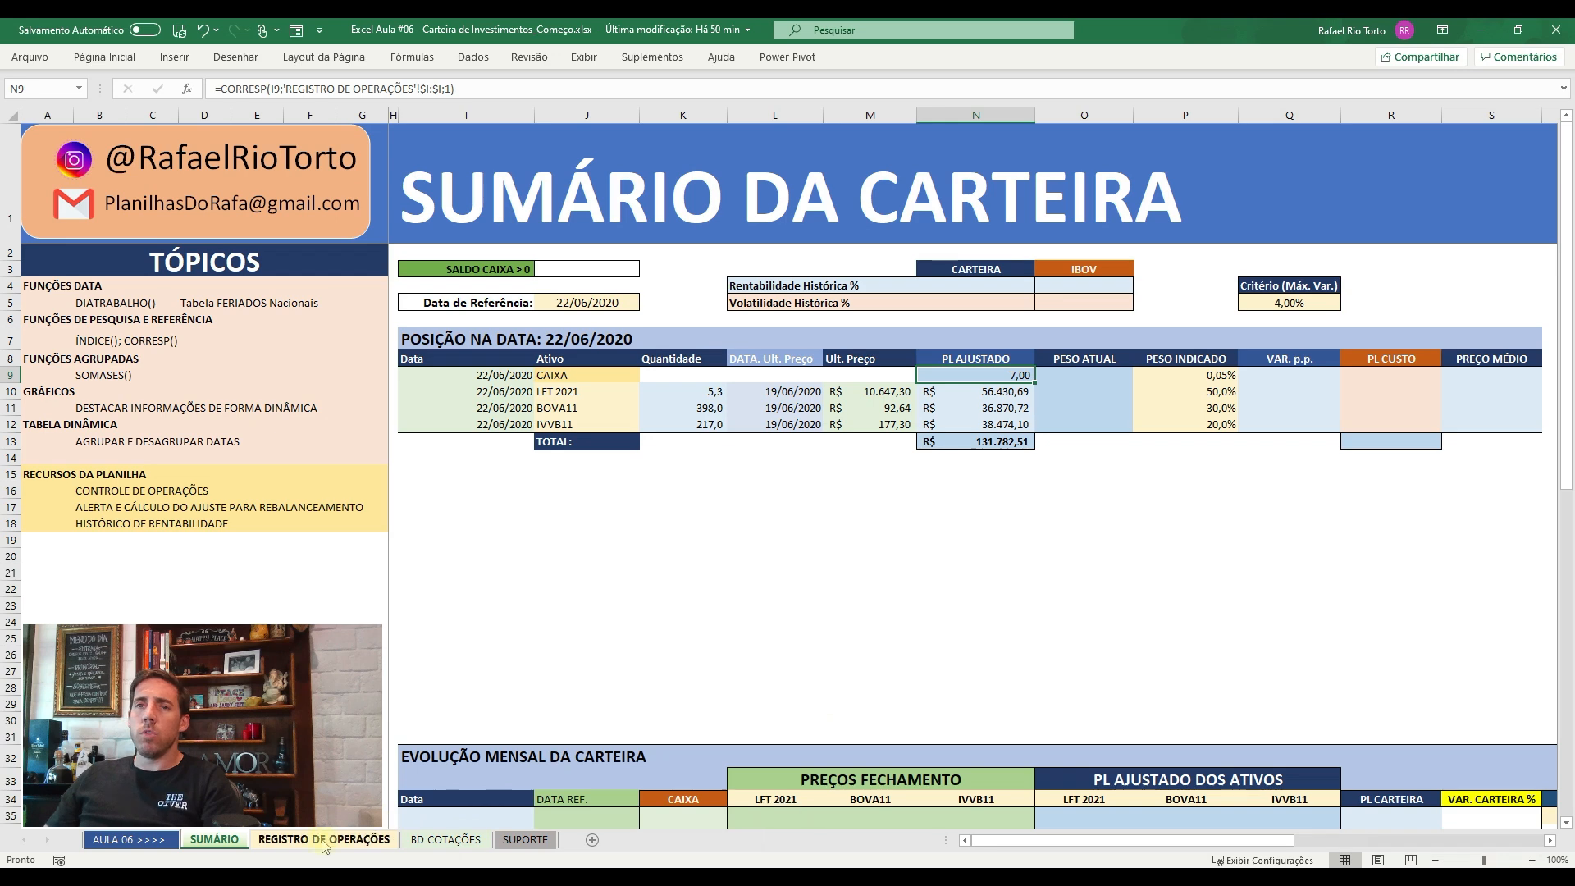
click(361, 839)
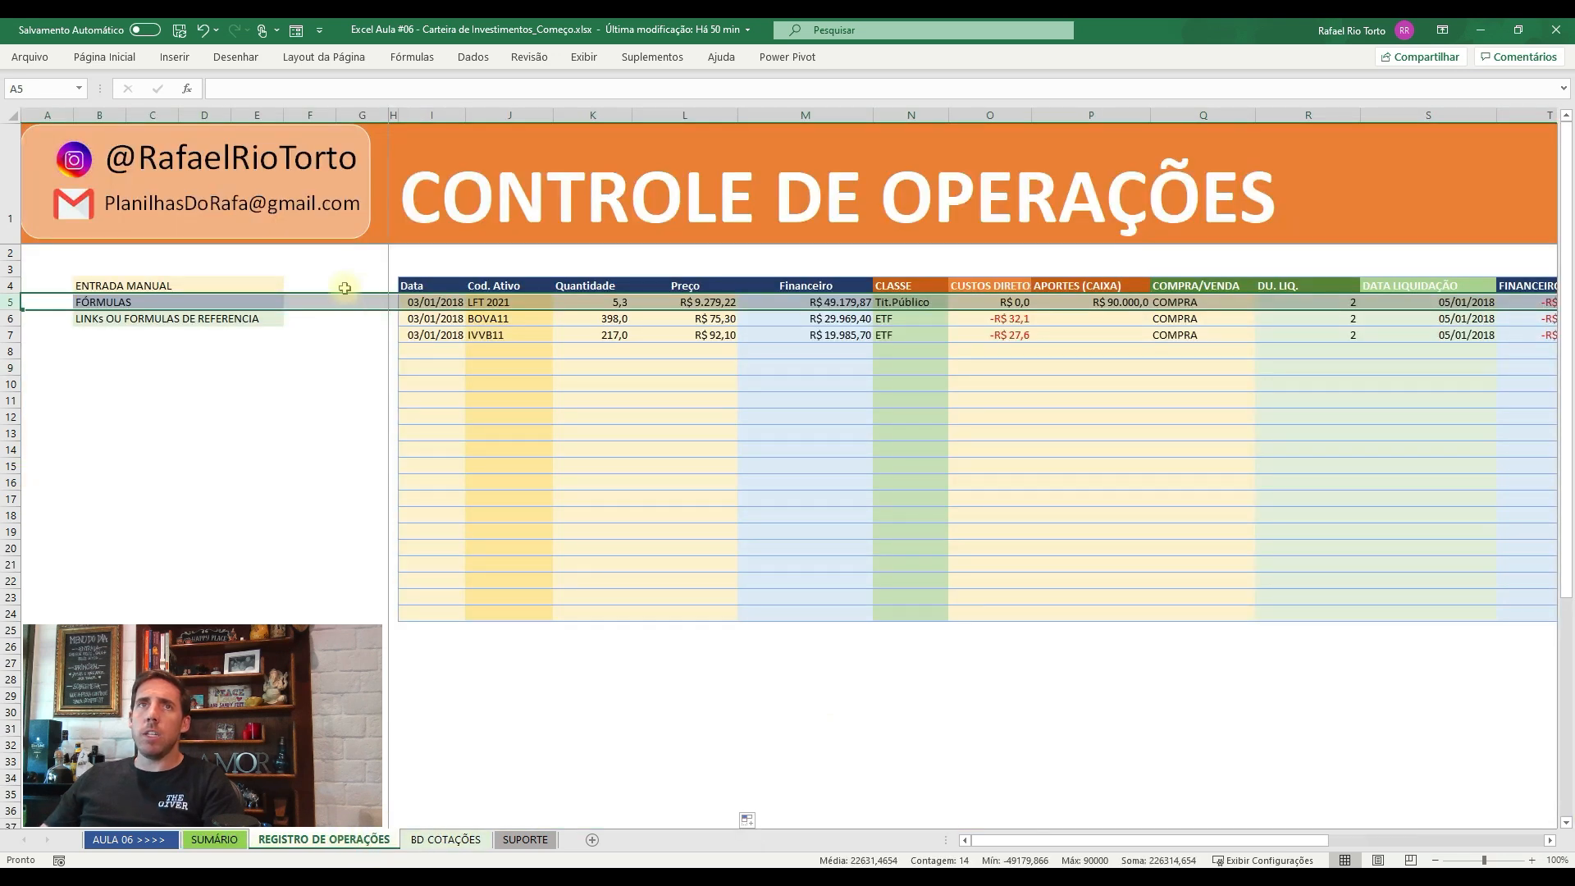
drag(429, 301, 433, 337)
click(433, 337)
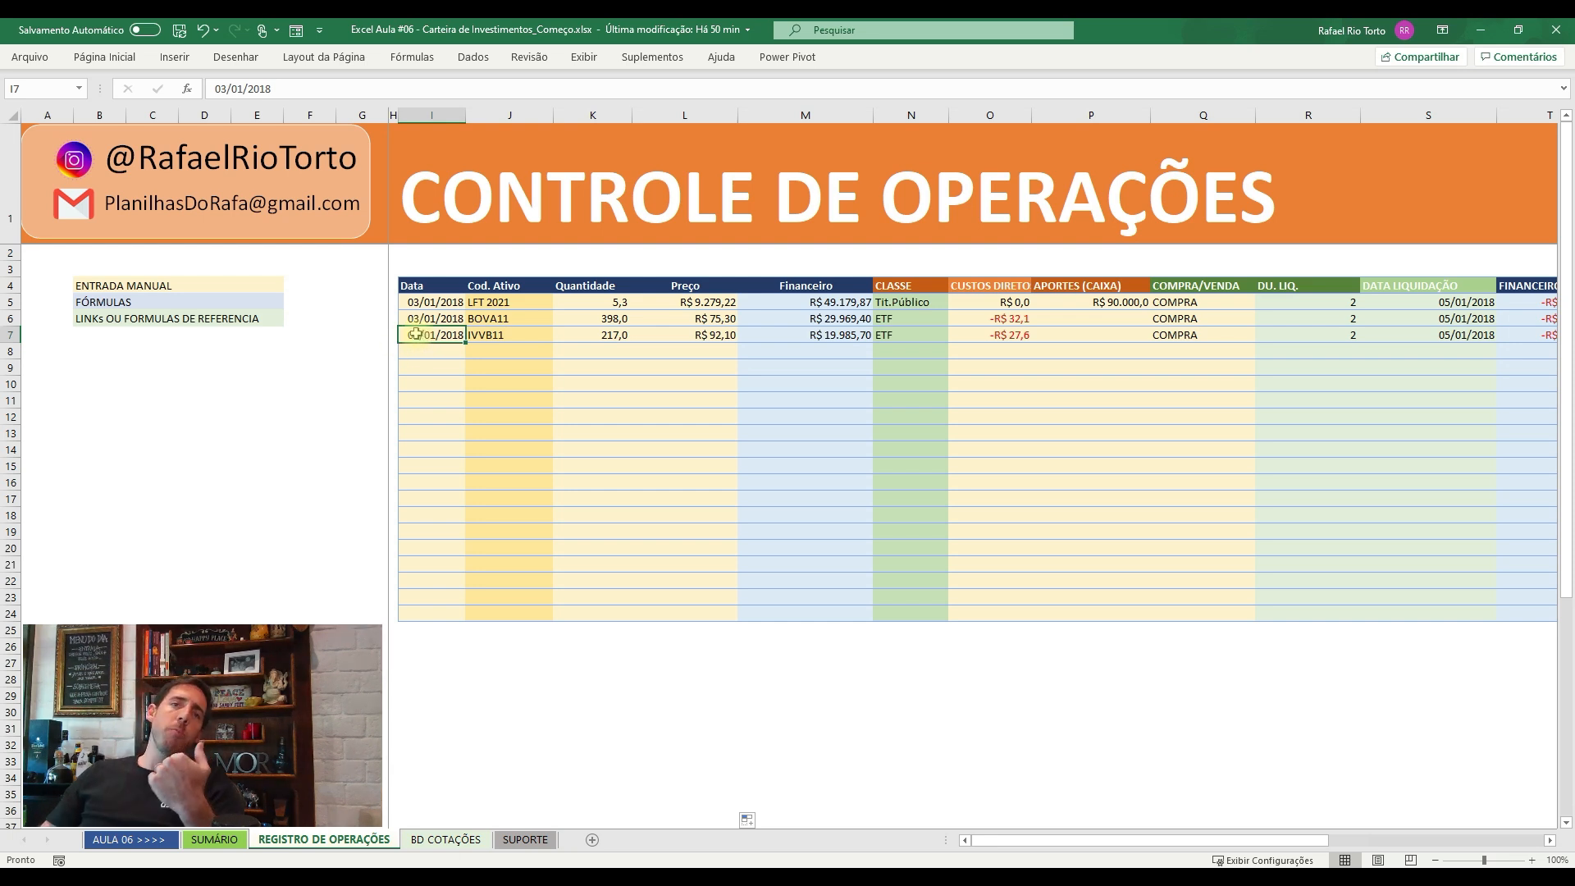
- Inspect the accumulated cash balance formula in U7 and compare the operations table with the finished workbook's version
click(1463, 341)
key(Right)
key(Right)
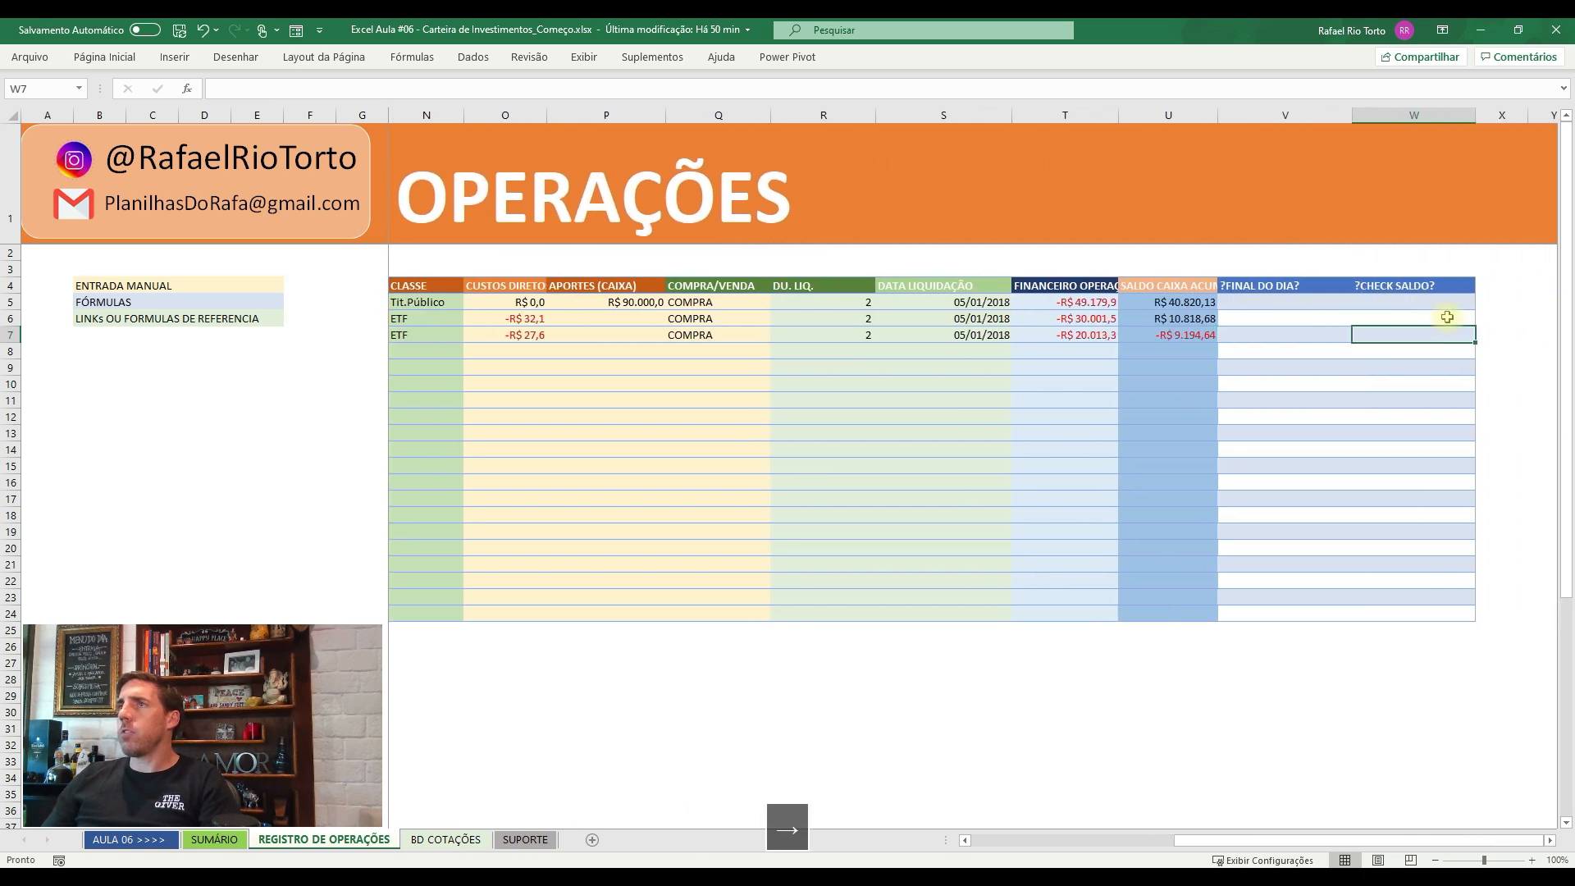
key(Escape)
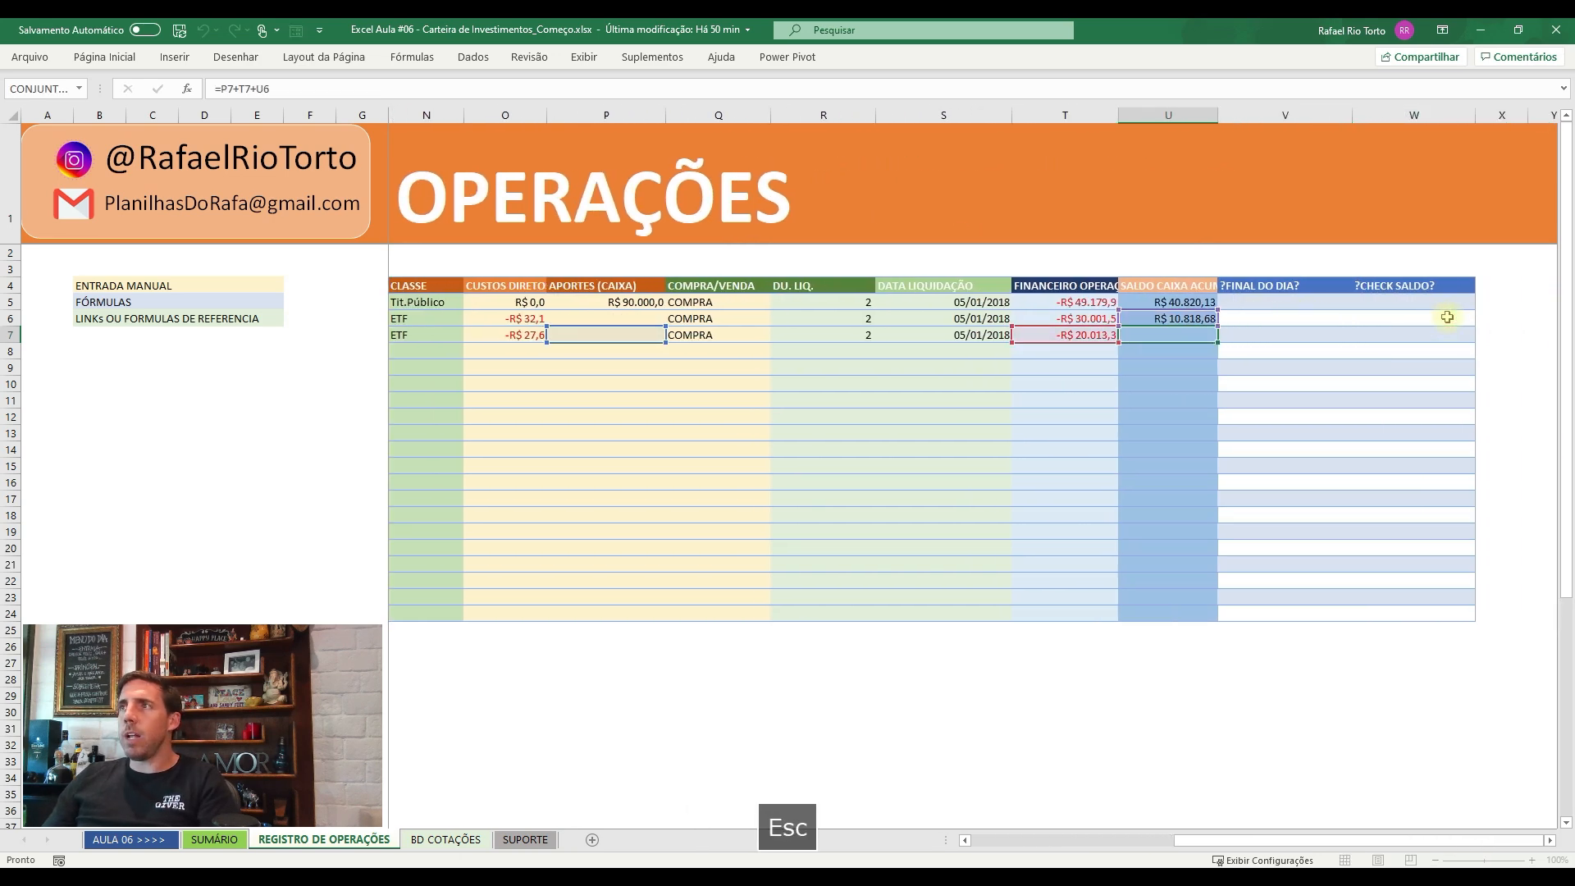
key(alt+Tab)
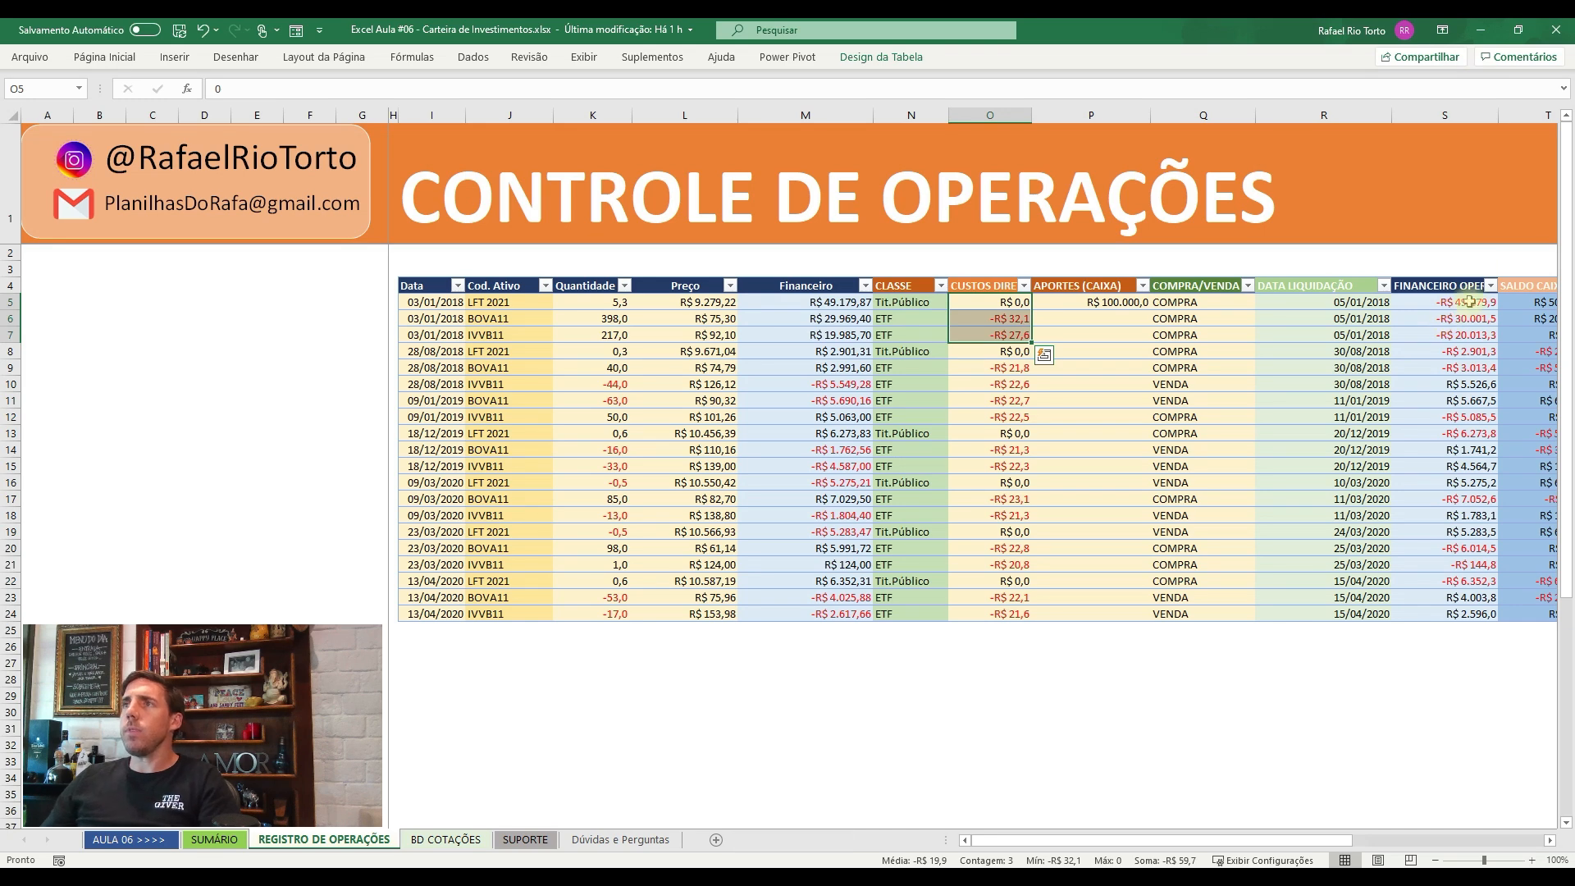
key(alt+Tab)
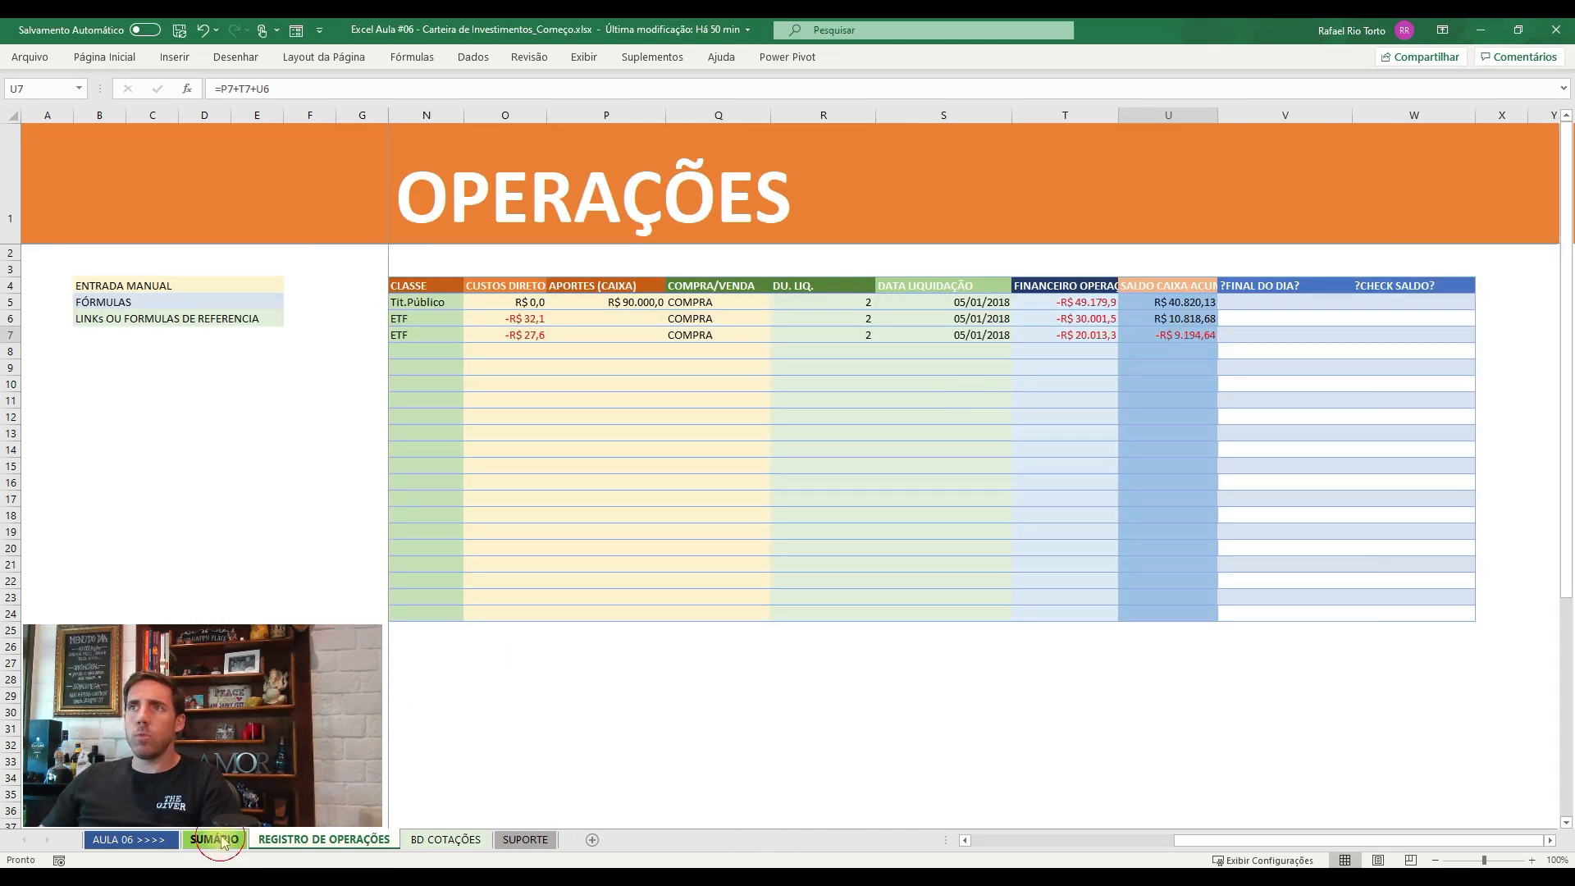
- Insert an ÍNDICE function in front of the CORRESP formula in N9 of SUMÁRIO
click(215, 840)
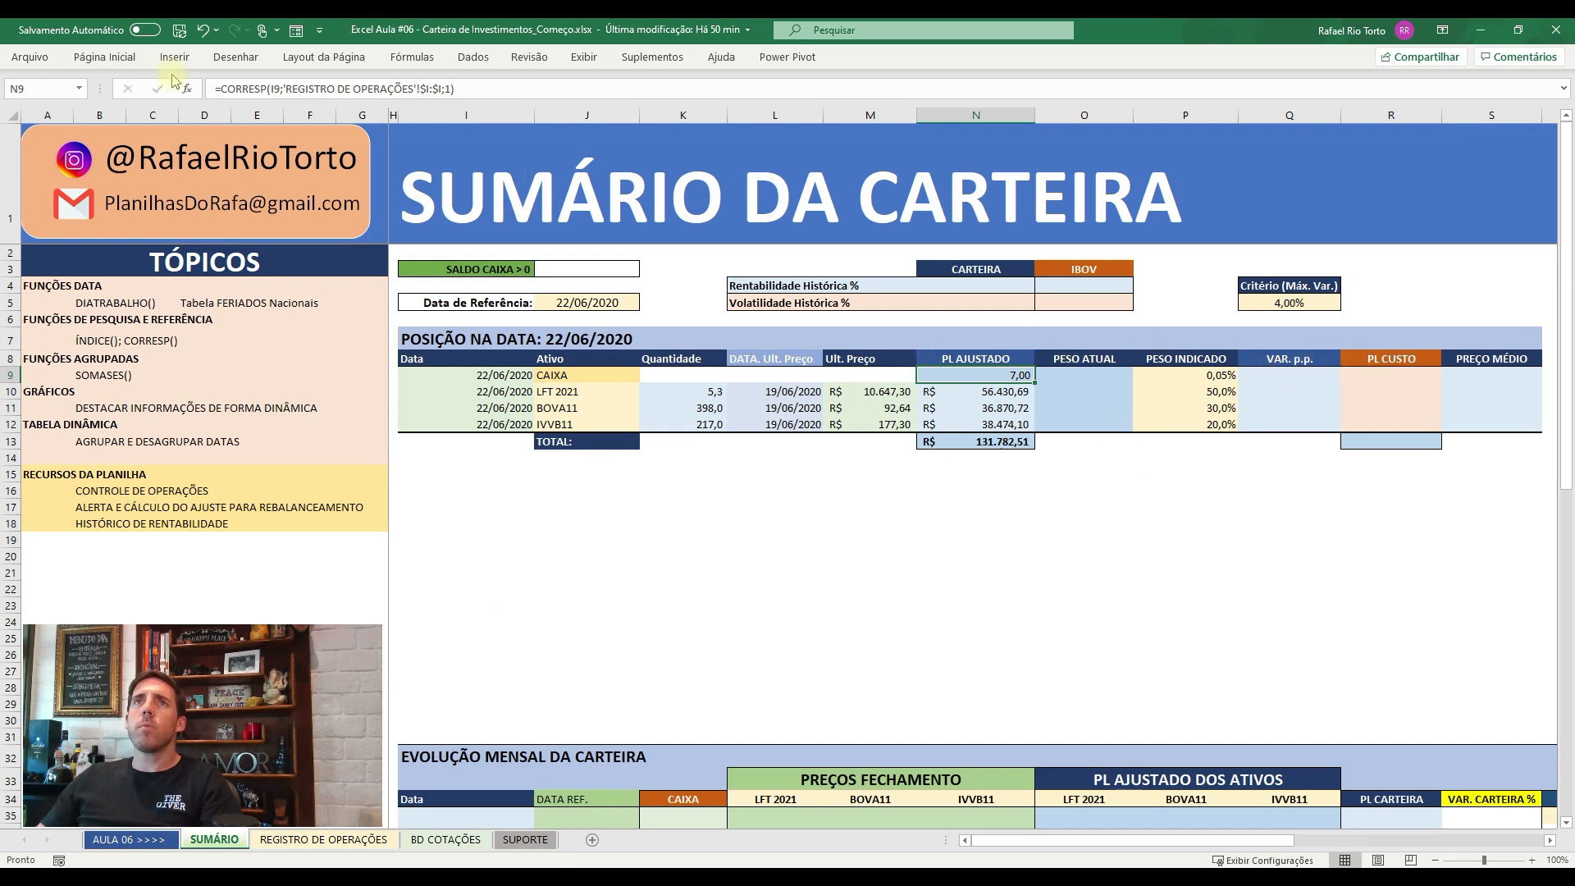
click(216, 87)
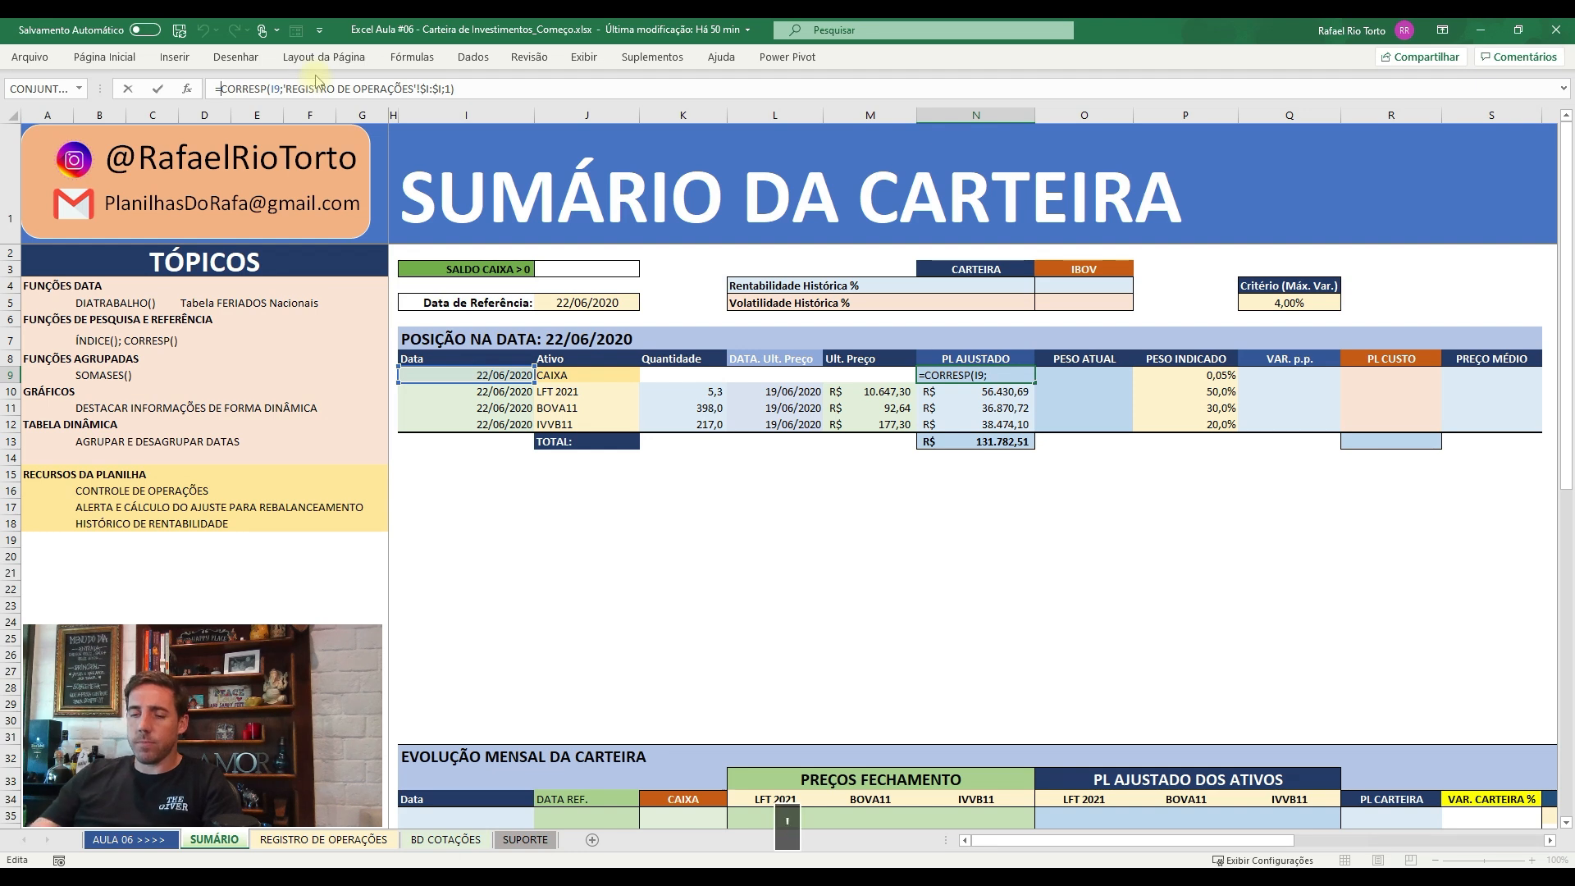
text(ÍN)
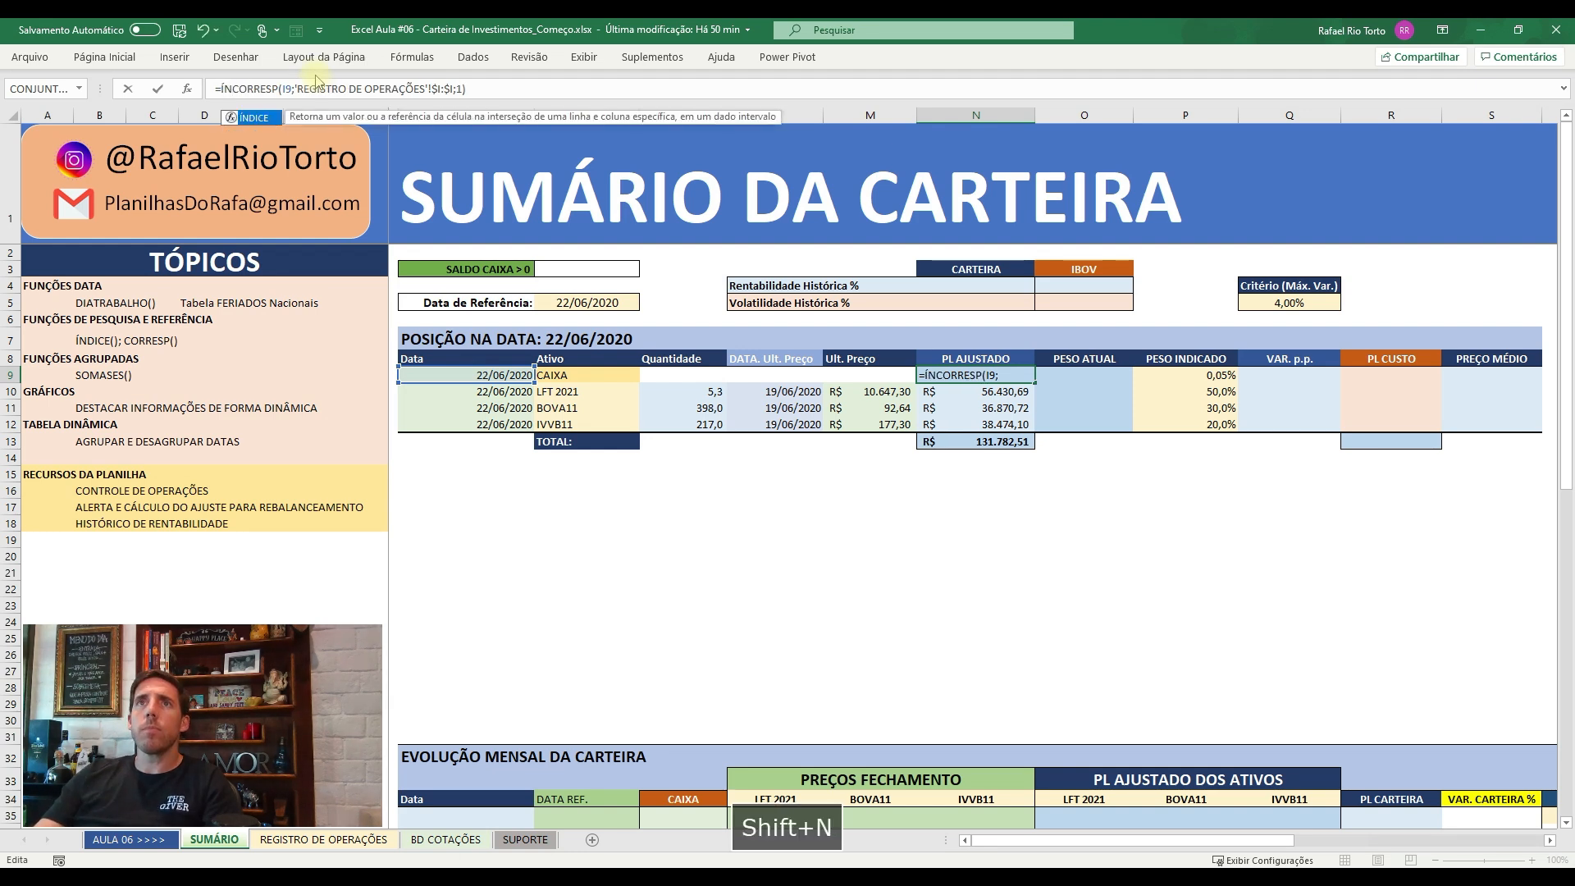
key(Tab)
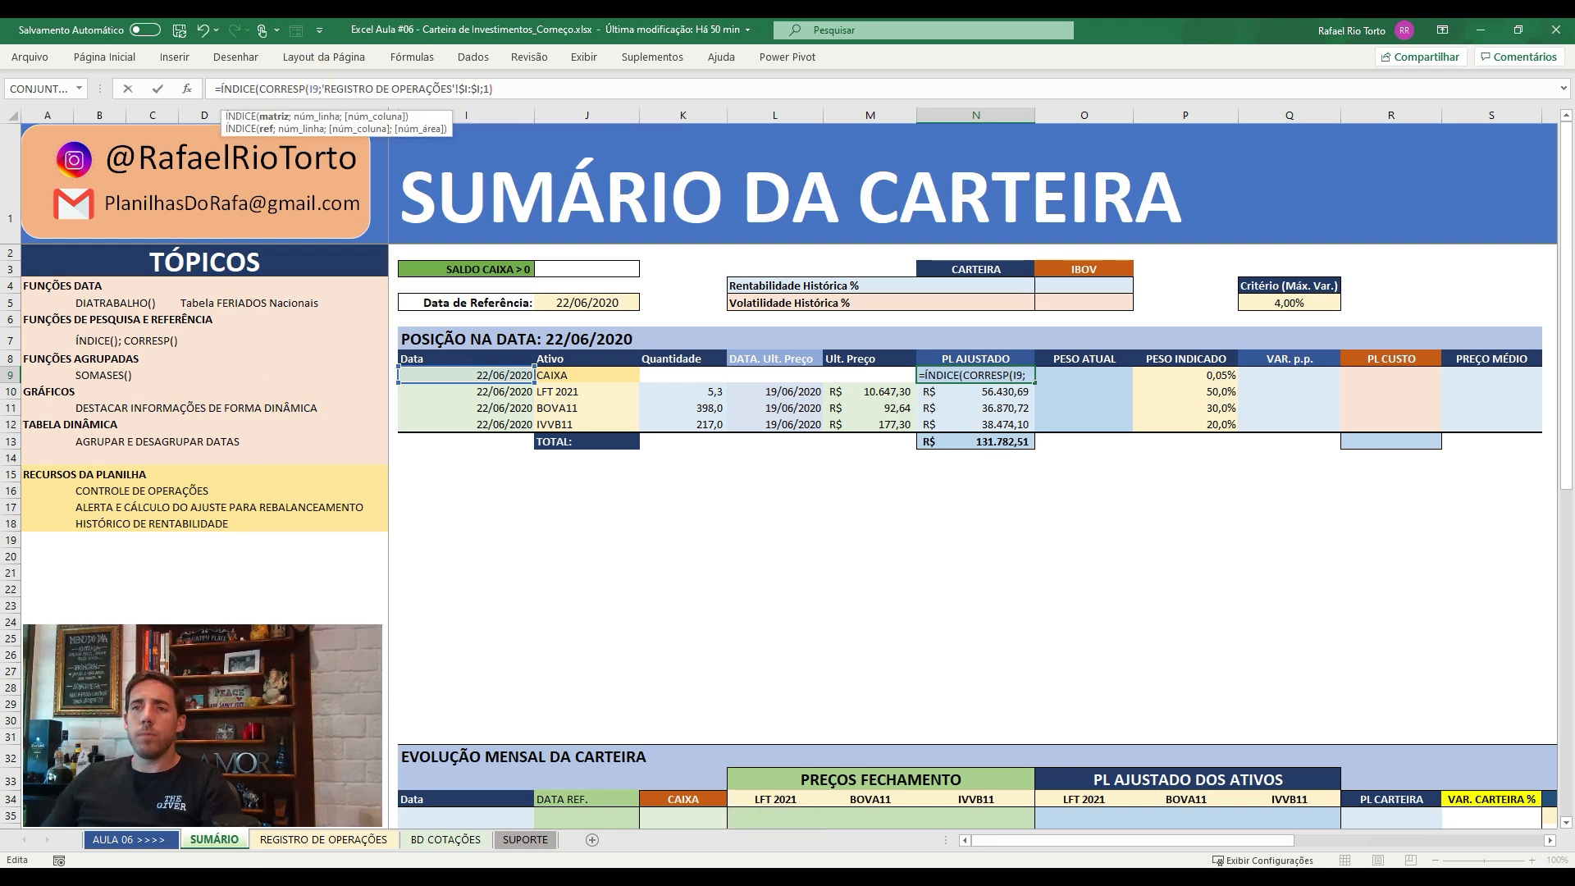
- Complete the ÍNDICE formula with 'REGISTRO DE OPERAÇÕES'!$U:$U as the absolute array and CORRESP as the row number
click(445, 839)
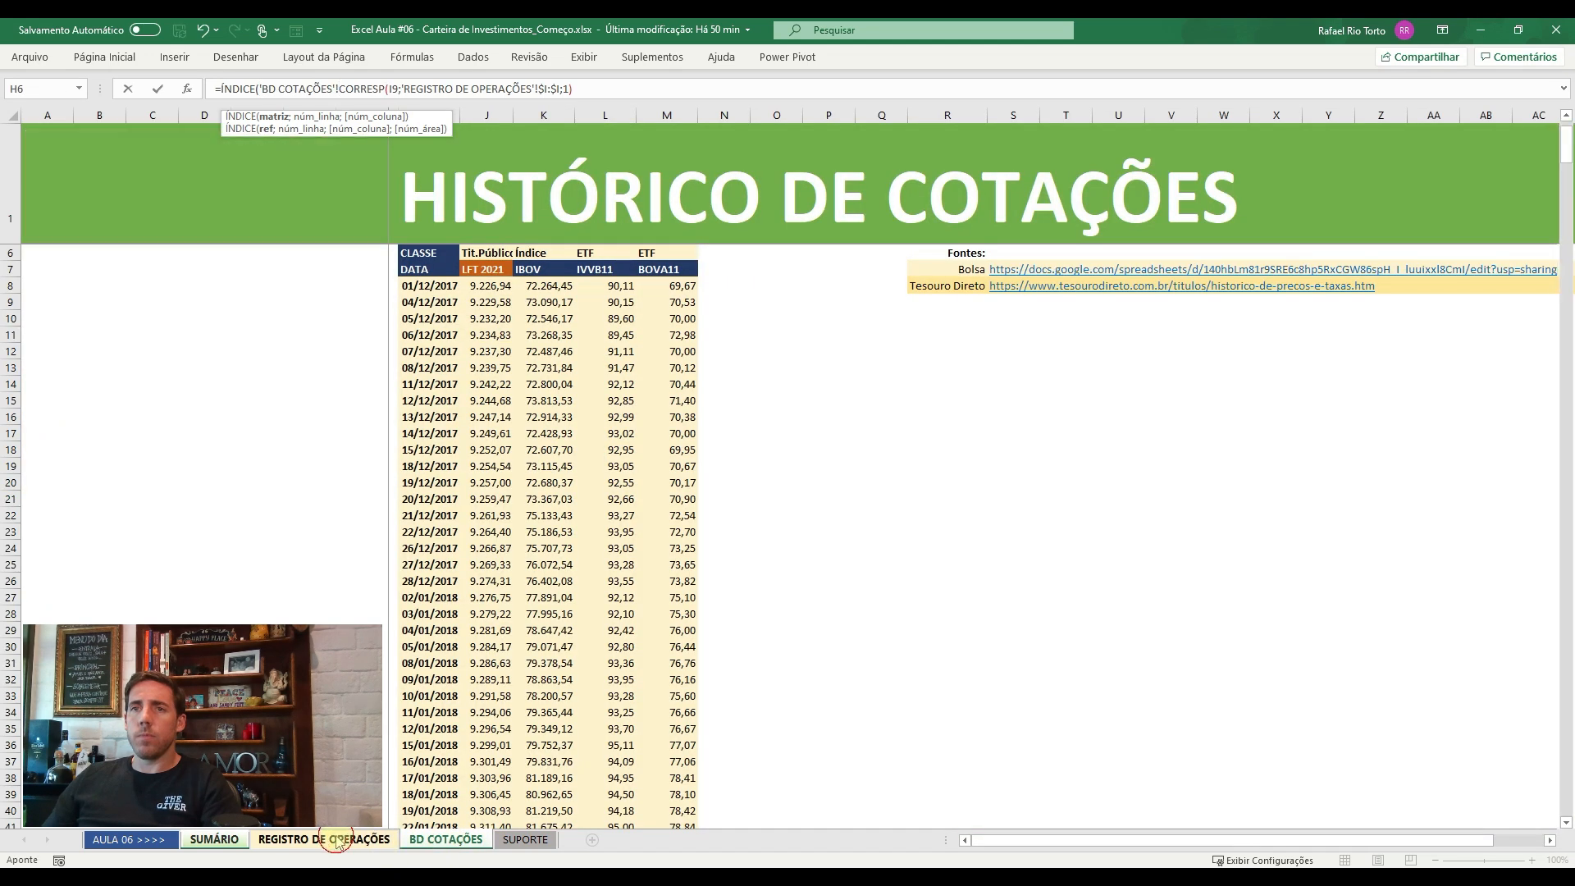
click(336, 839)
drag(1140, 303, 1153, 616)
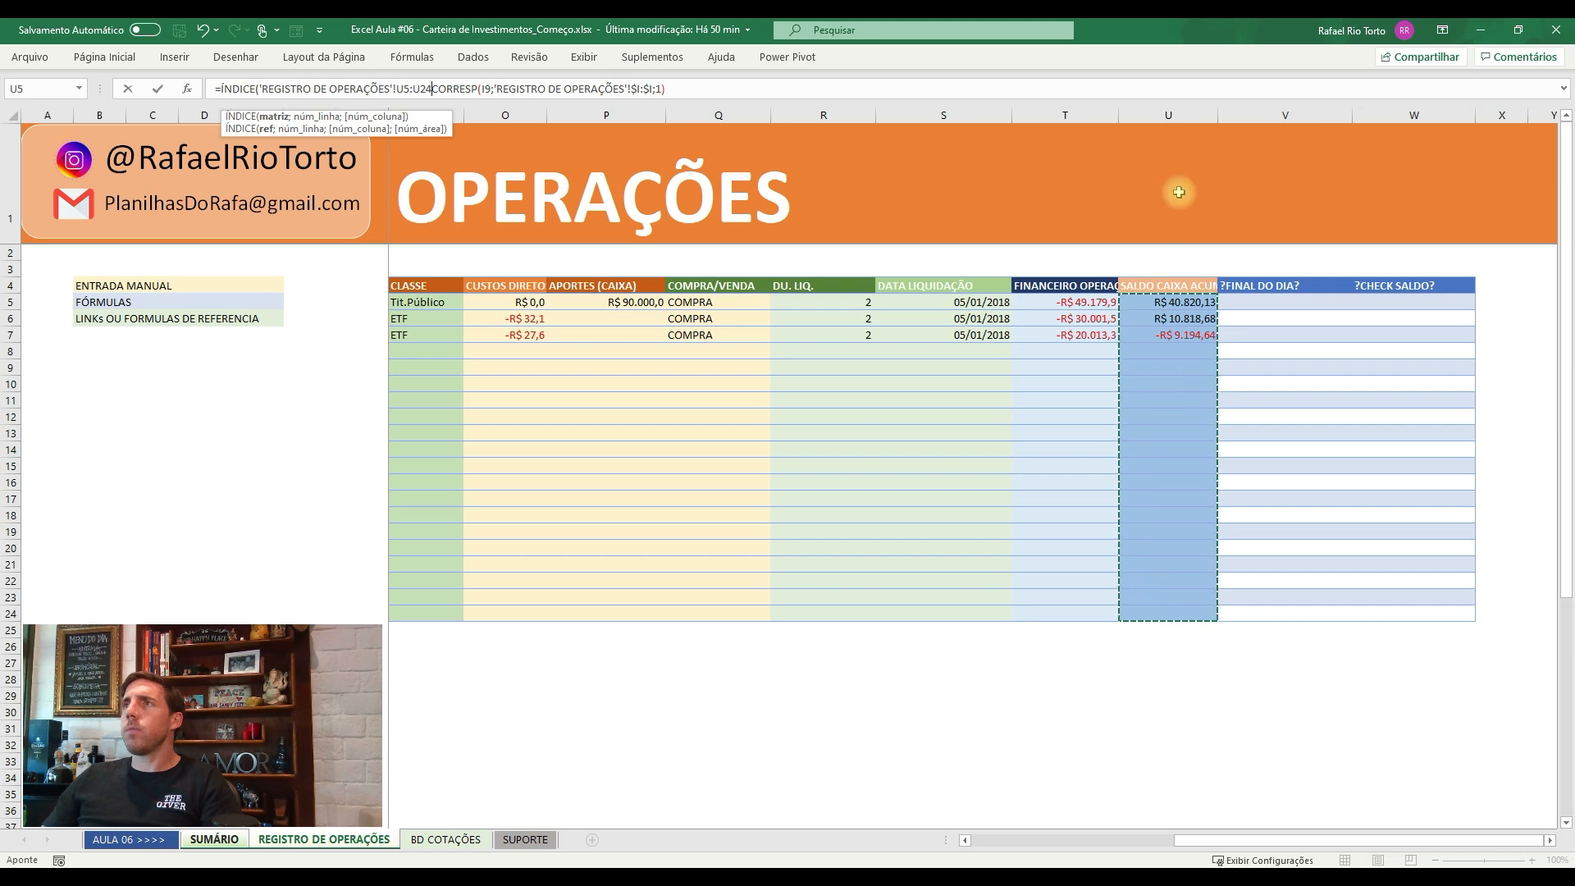
click(1168, 113)
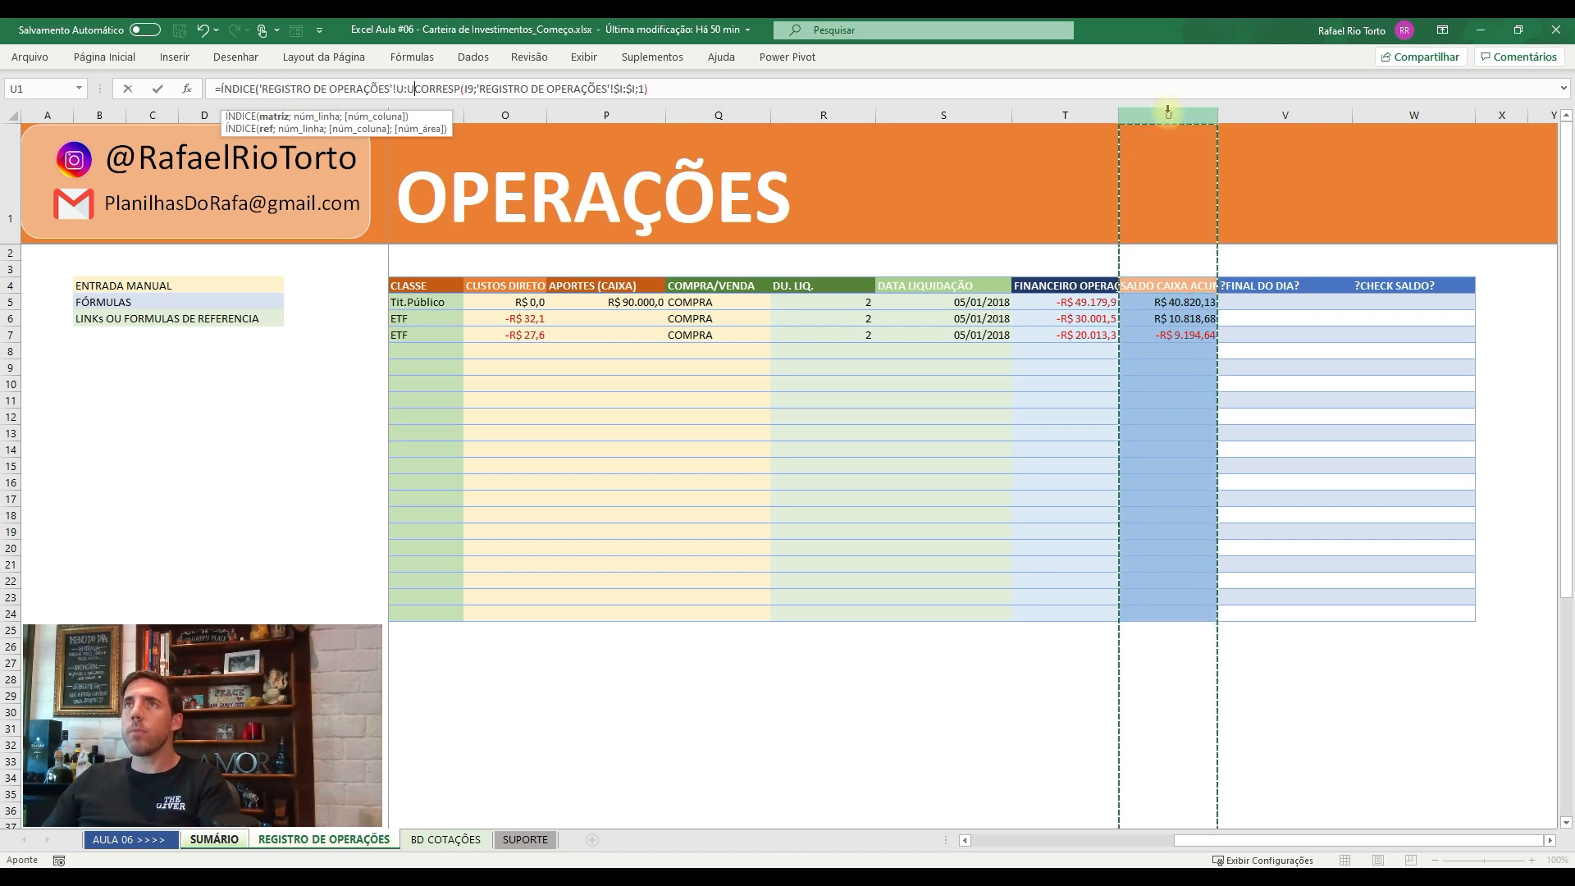
key(F4)
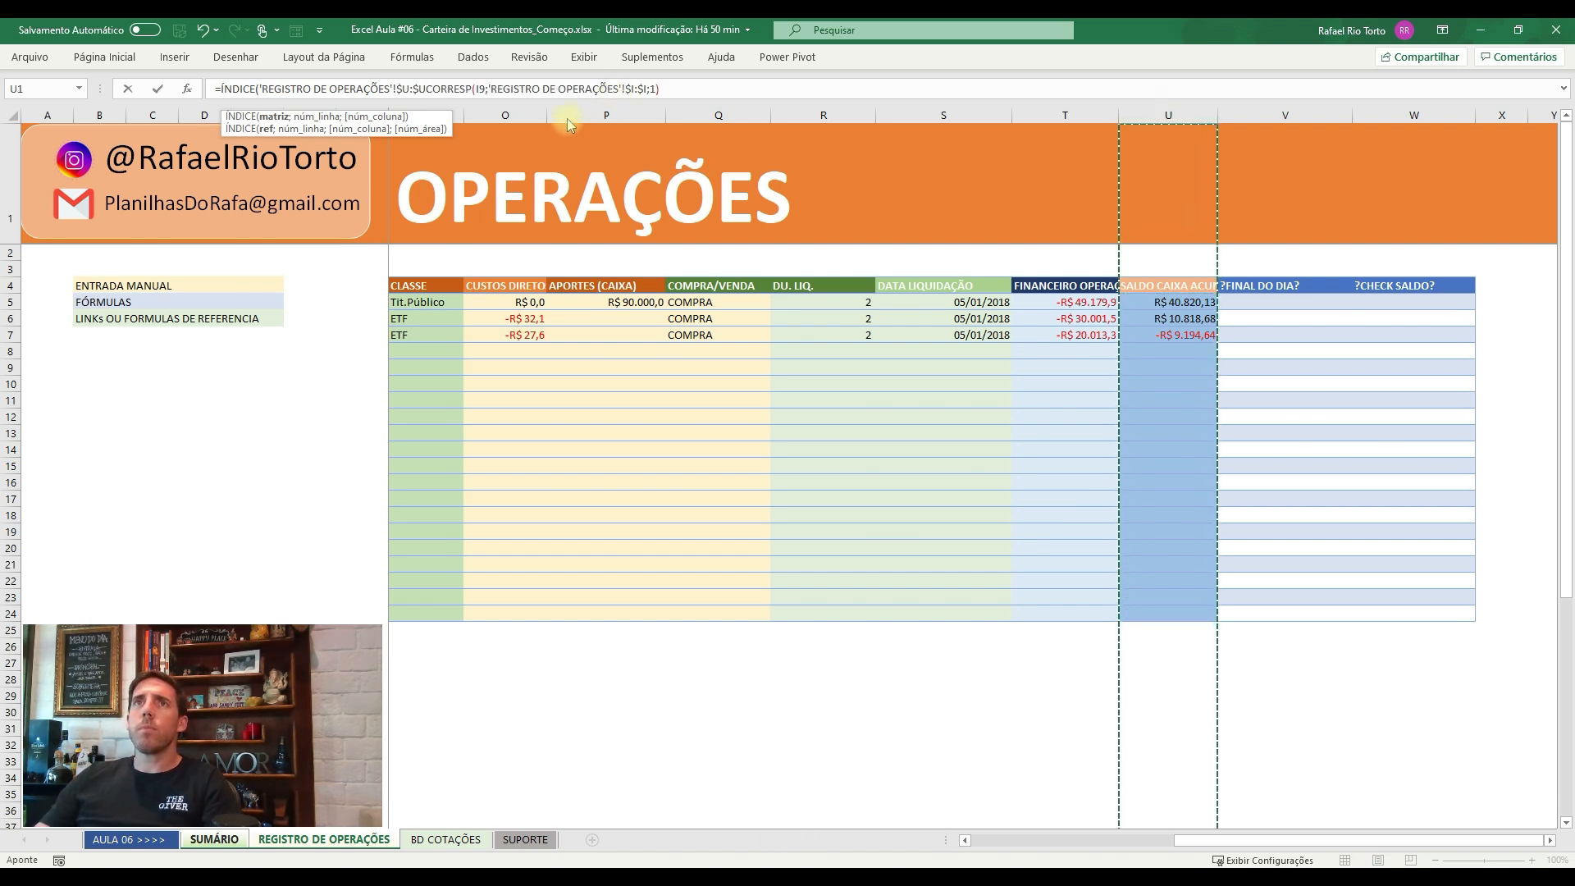
text(;)
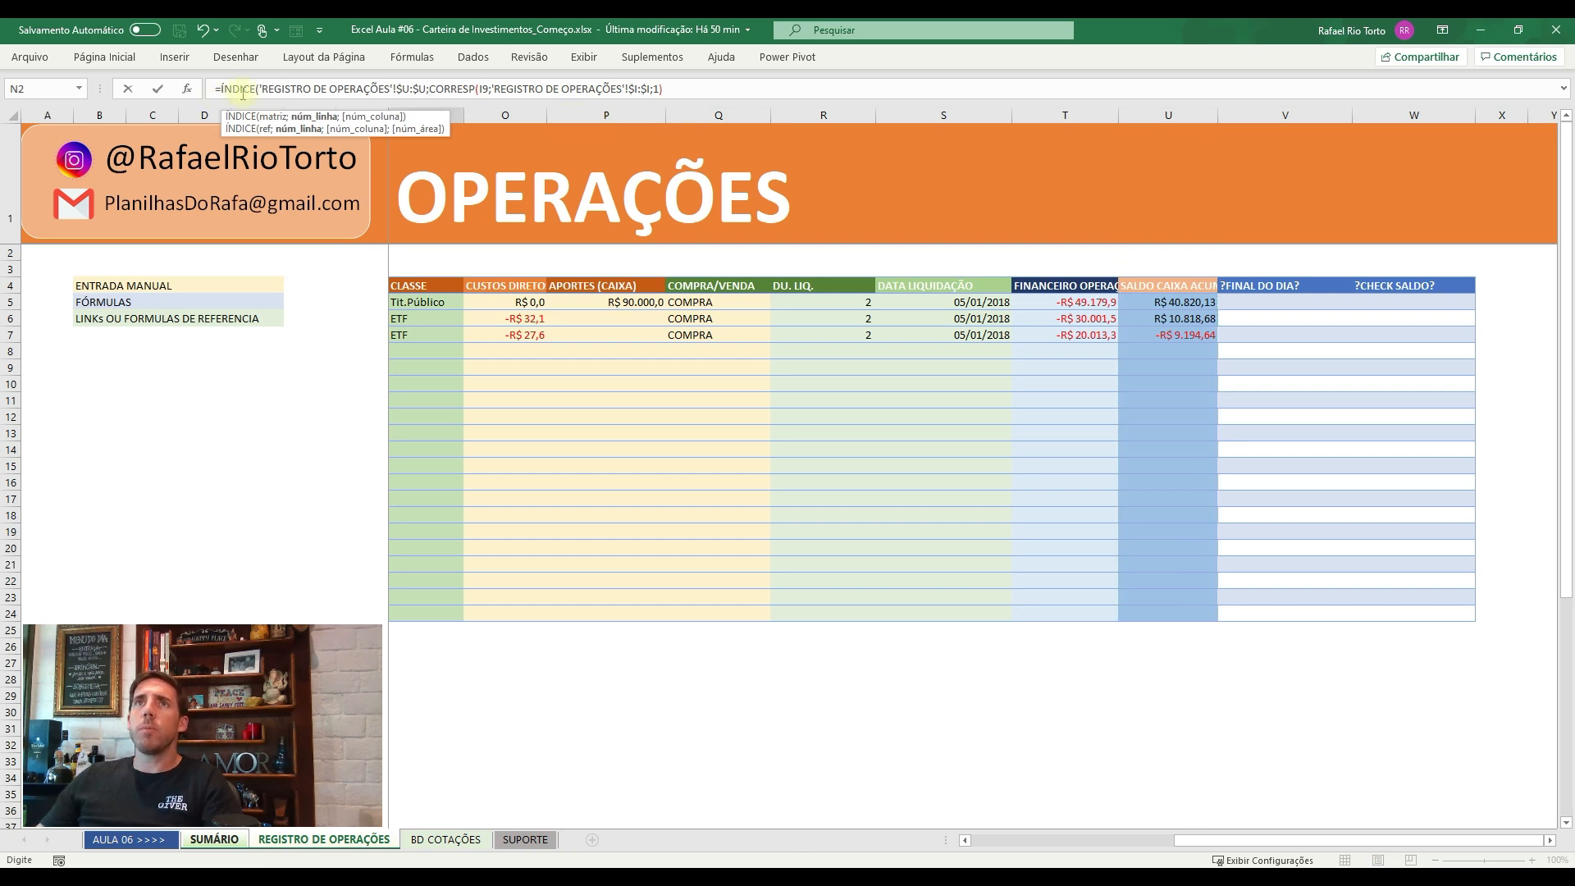
click(671, 82)
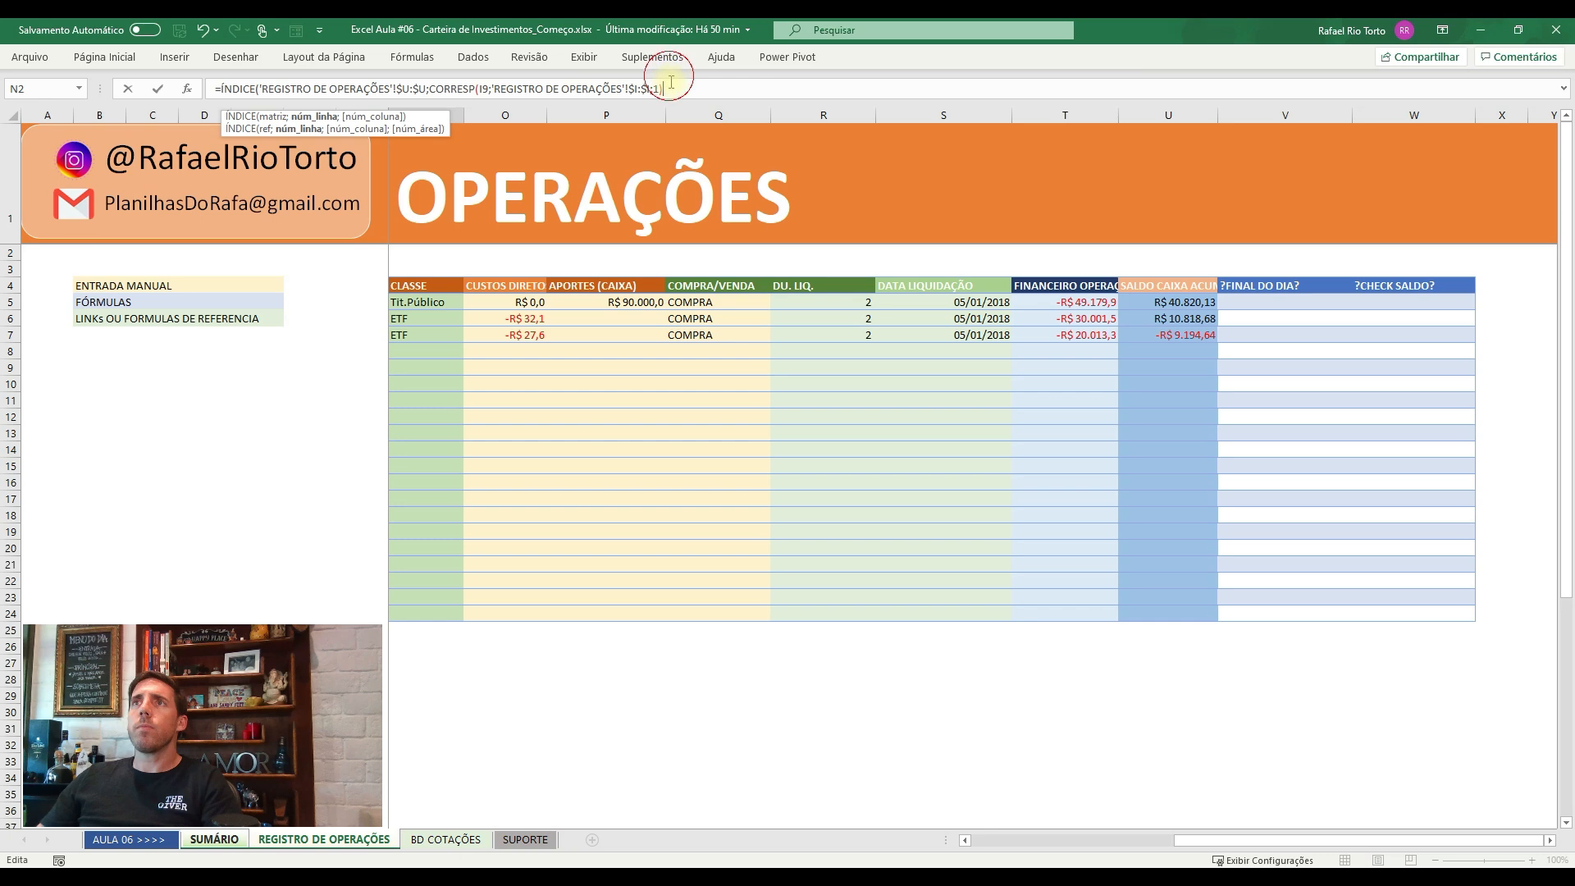
text())
key(Return)
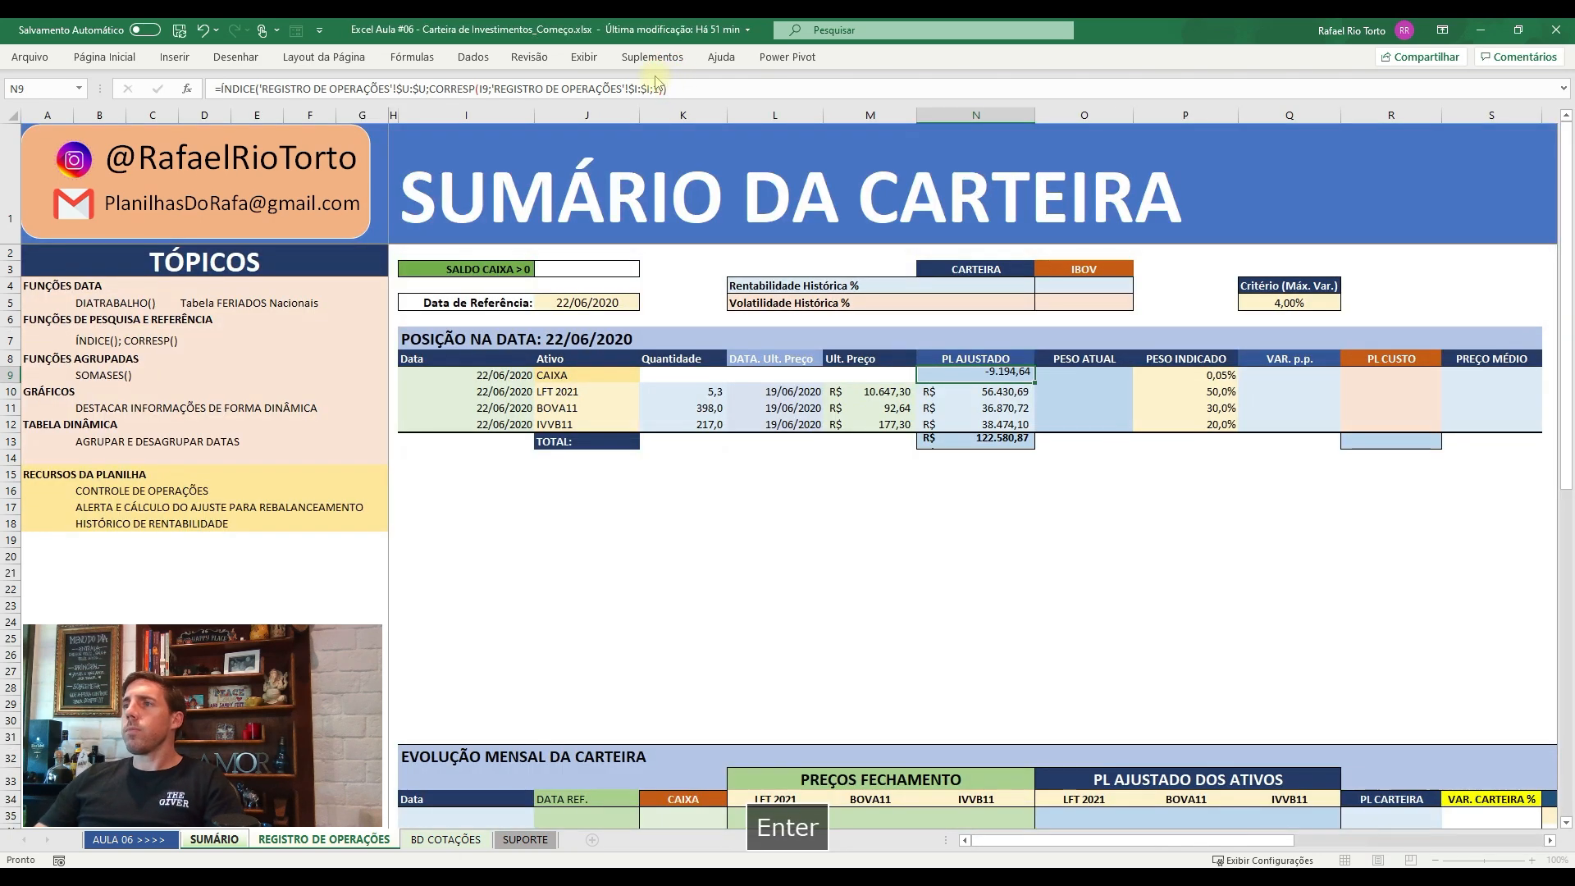
- Format the PL AJUSTADO cells N9:N12 as Número with two decimals, thousands separator and negatives in red
key(Up)
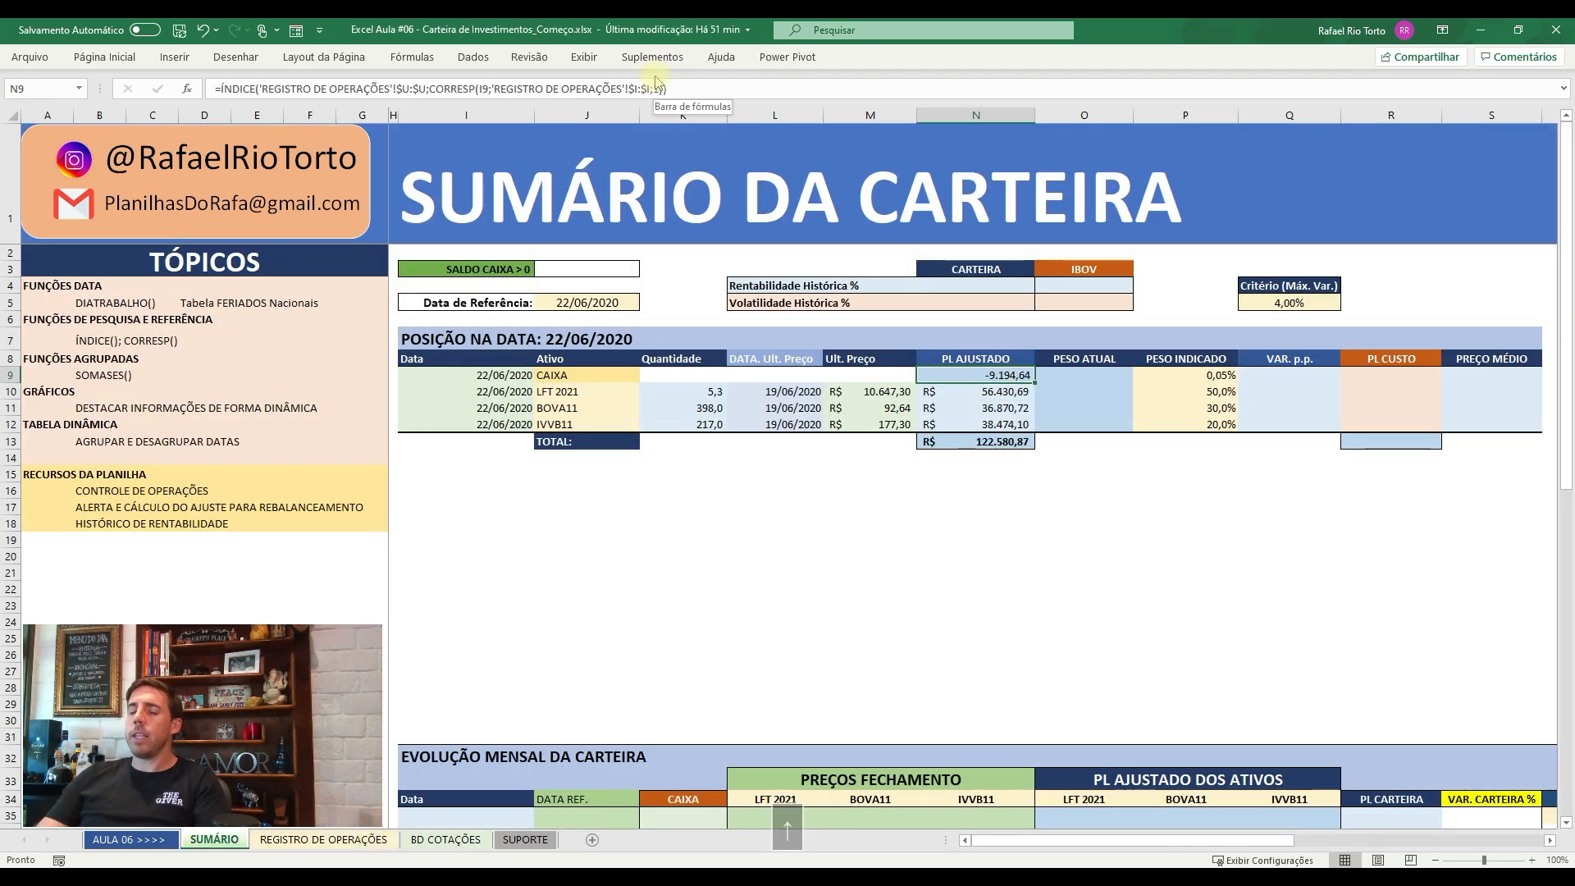
key(shift+Down)
key(shift+Down)
key(shift+Down)
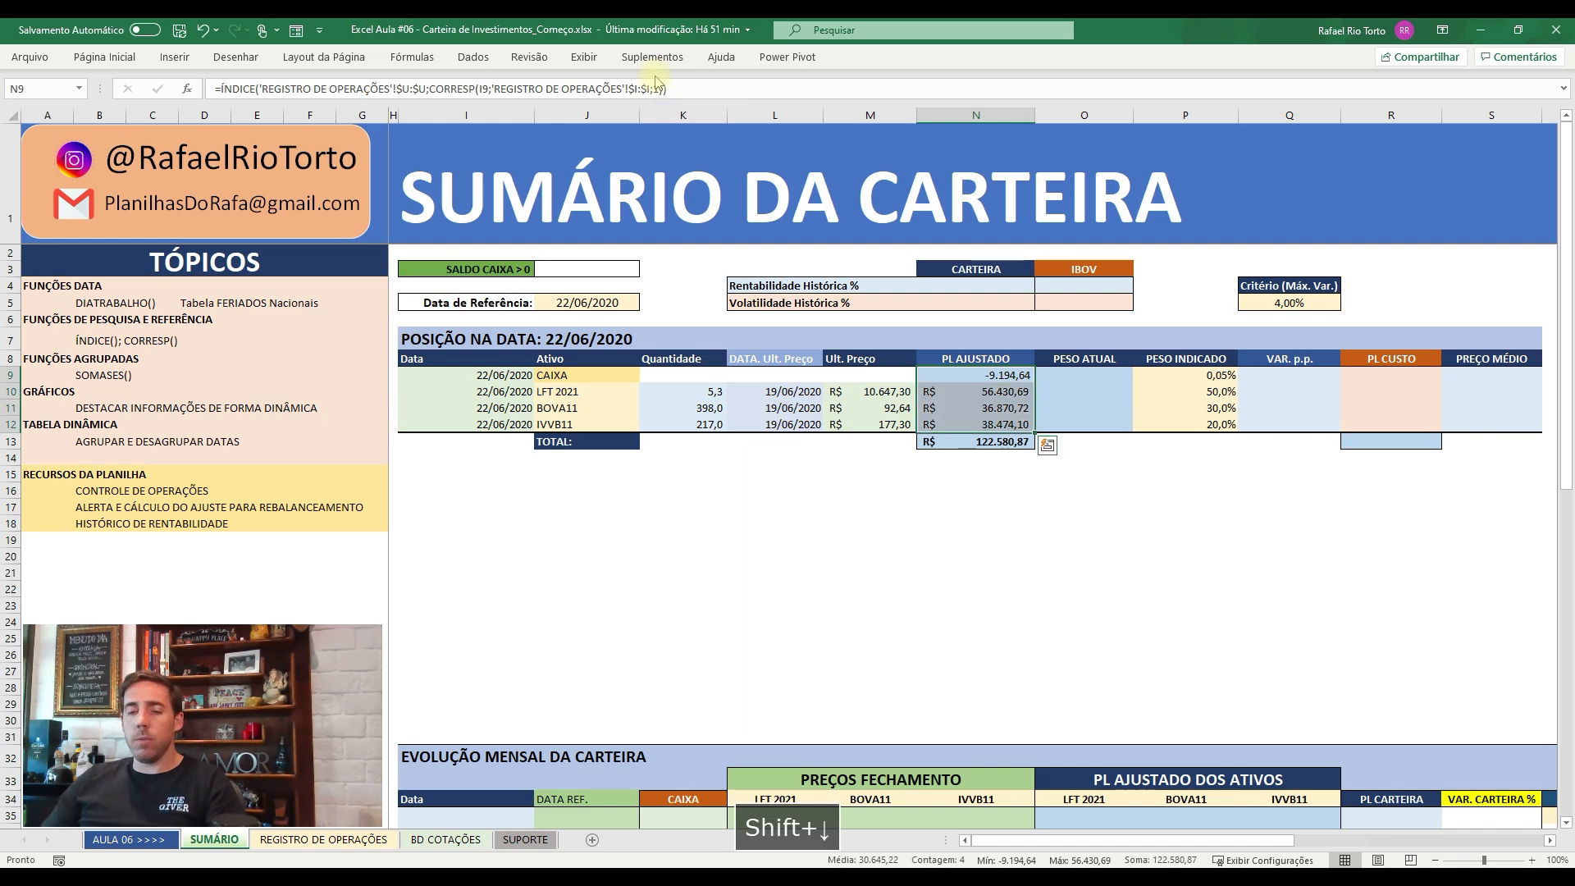
key(ctrl+1)
click(864, 393)
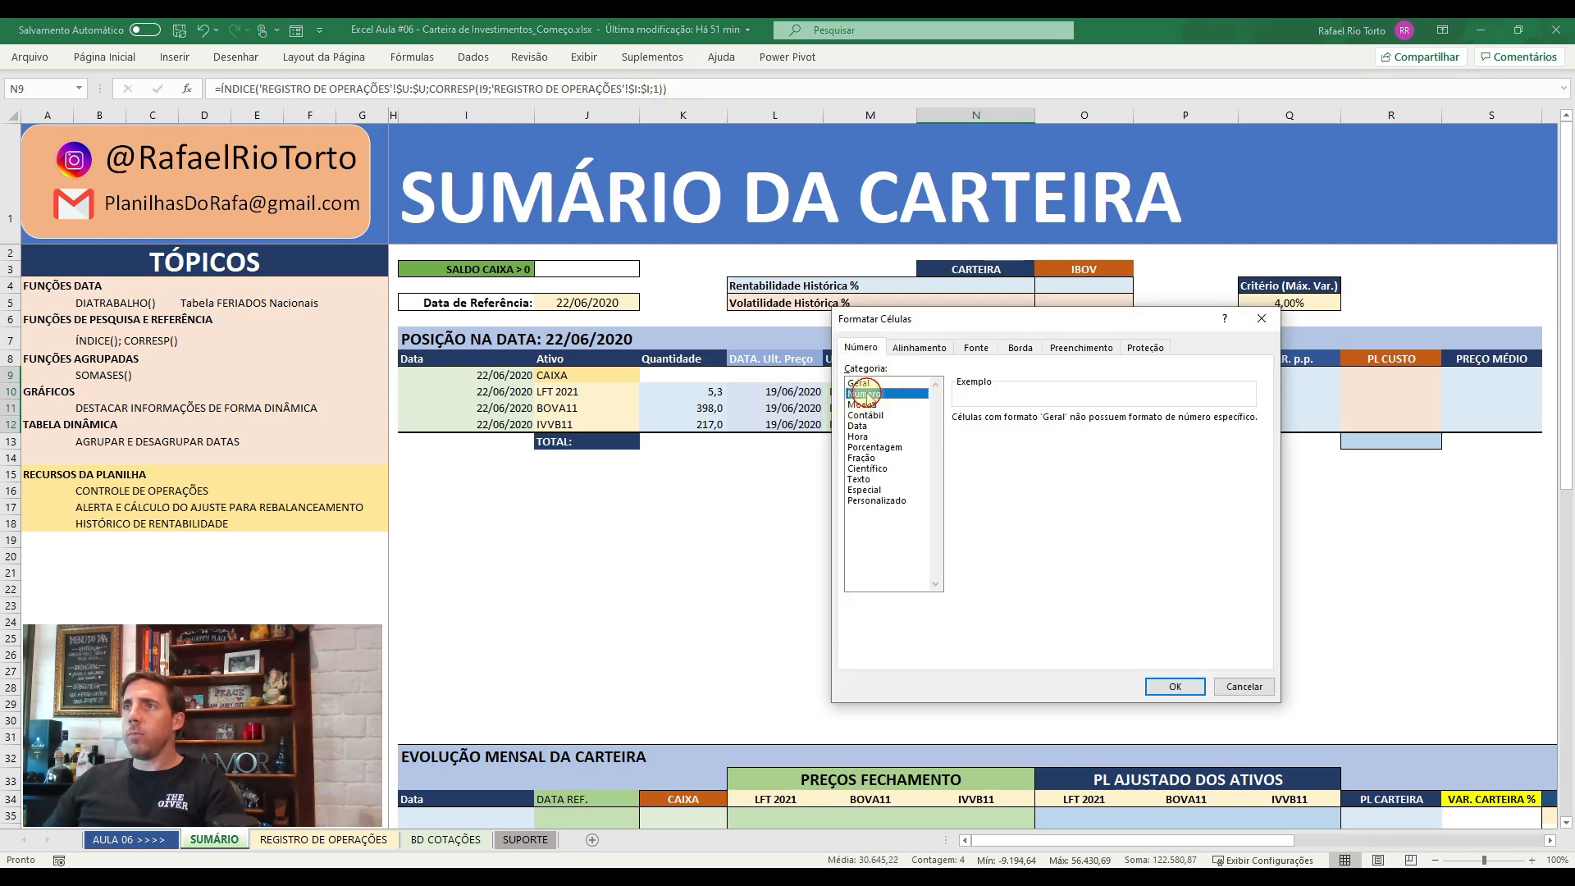
click(971, 503)
key(alt+u)
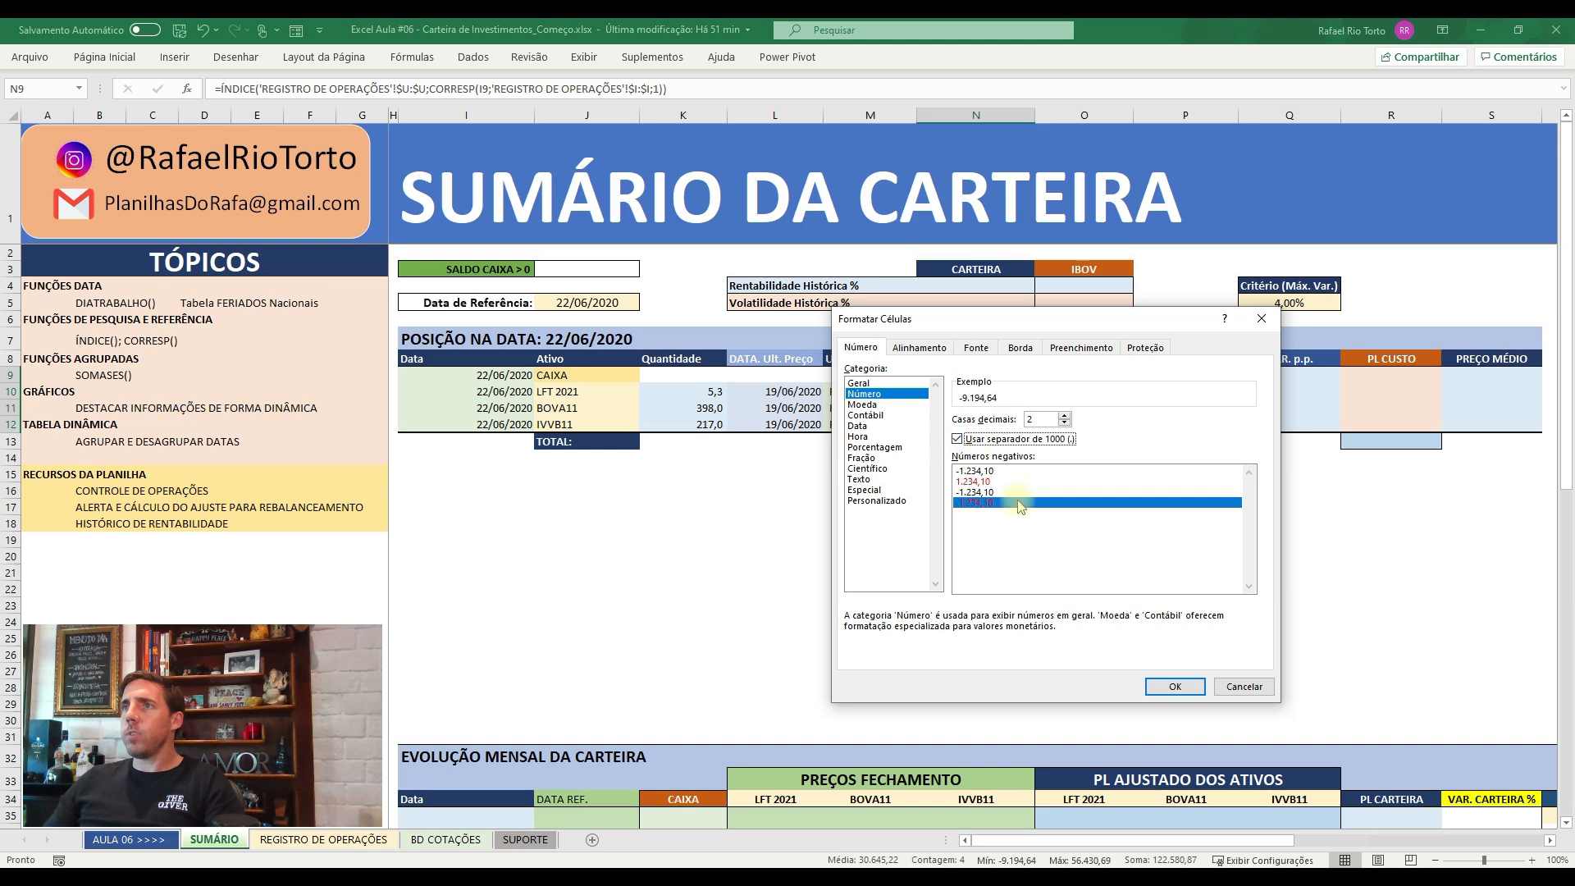
click(1173, 686)
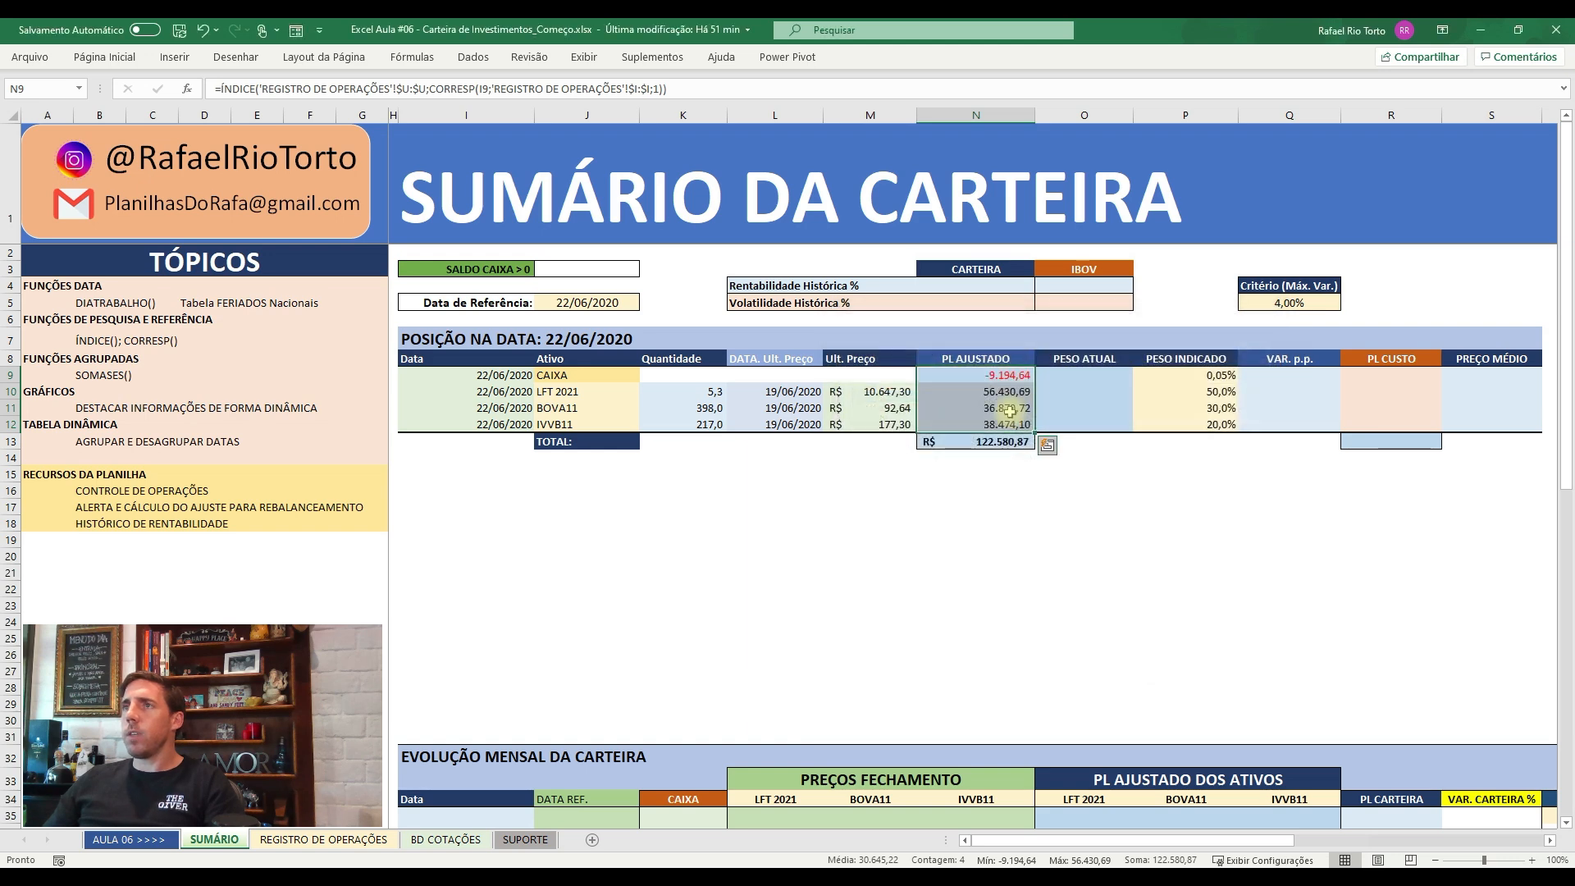
click(1118, 522)
- Examine the PESO ATUAL cells beside the PESO INDICADO targets in rows 9 to 12
click(1057, 379)
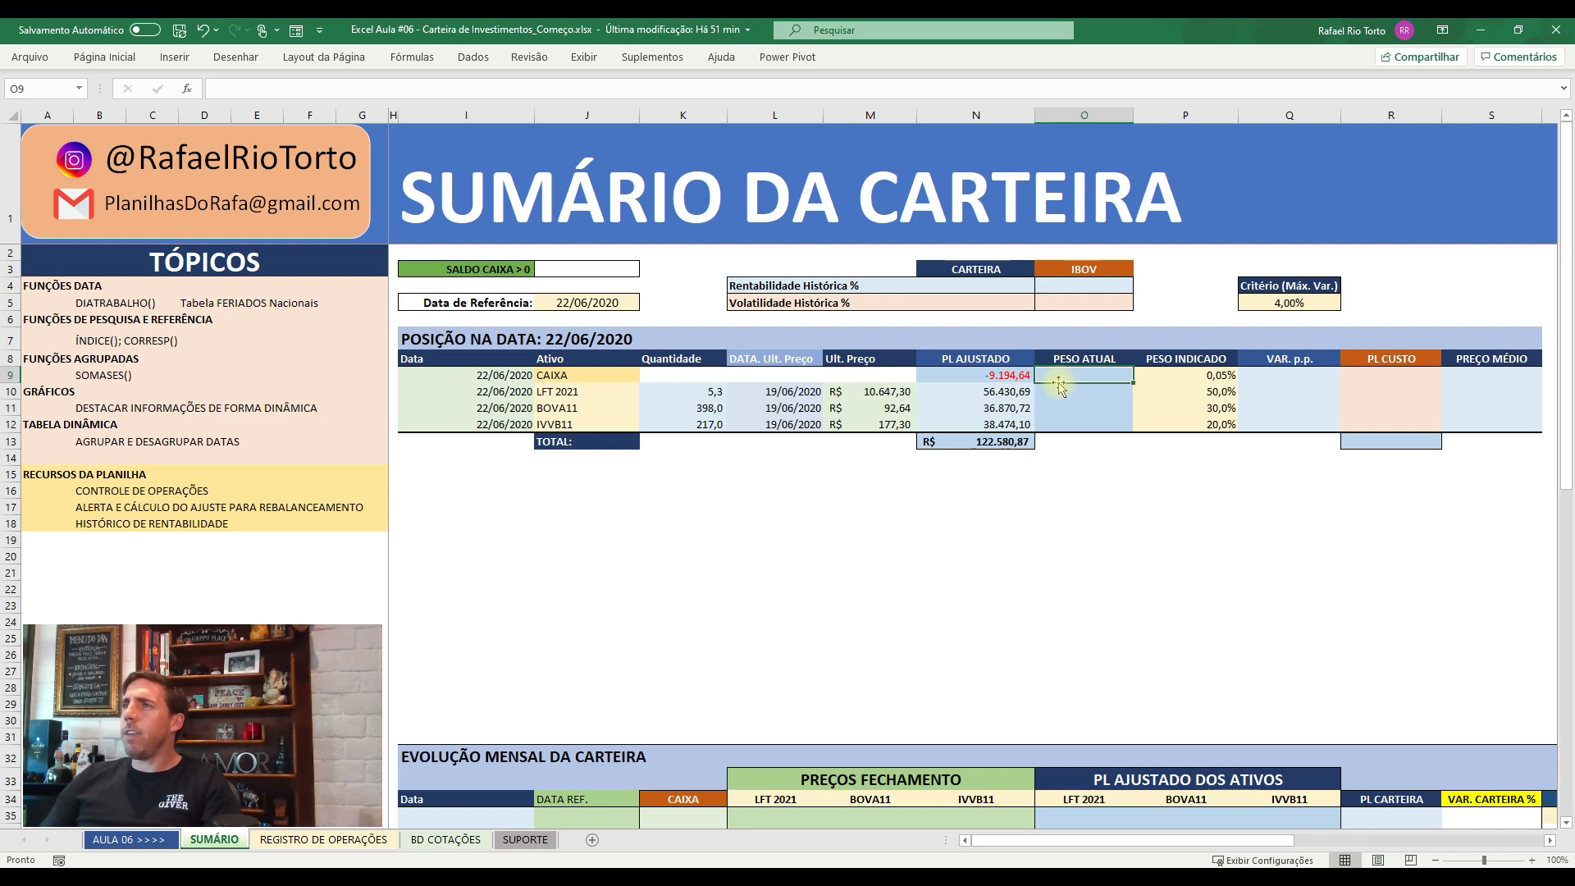
key(Right)
key(Right)
key(Left)
key(Right)
key(Left)
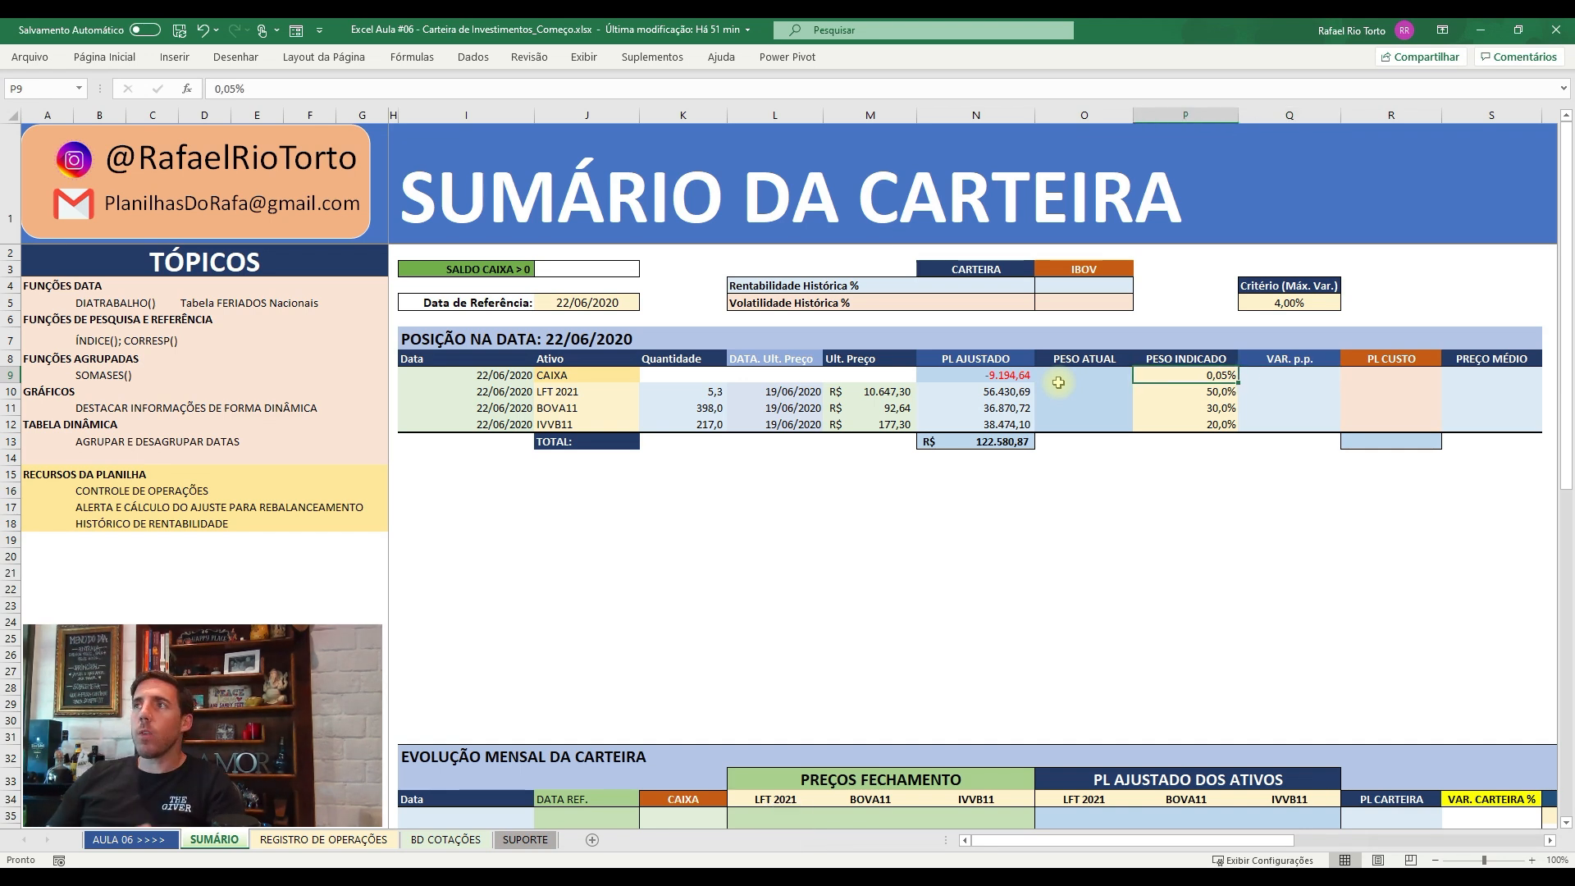
key(Left)
key(shift+Down)
key(shift+Down)
key(shift+Down)
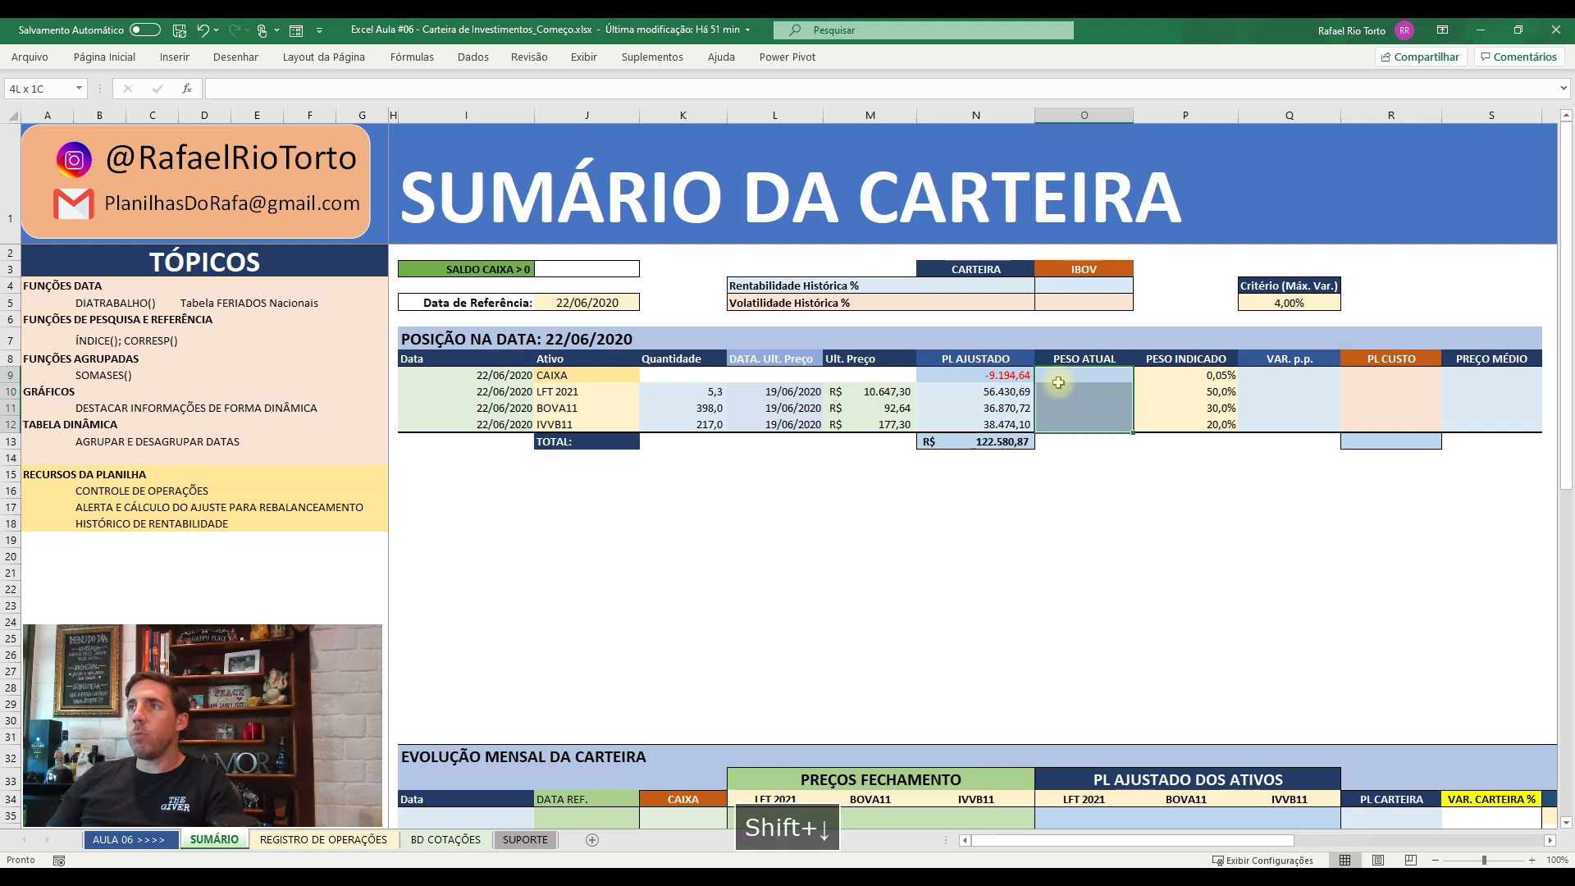
key(Left)
- Calculate the CAIXA row's PESO ATUAL in O9 with the formula =N9/N$13
key(Right)
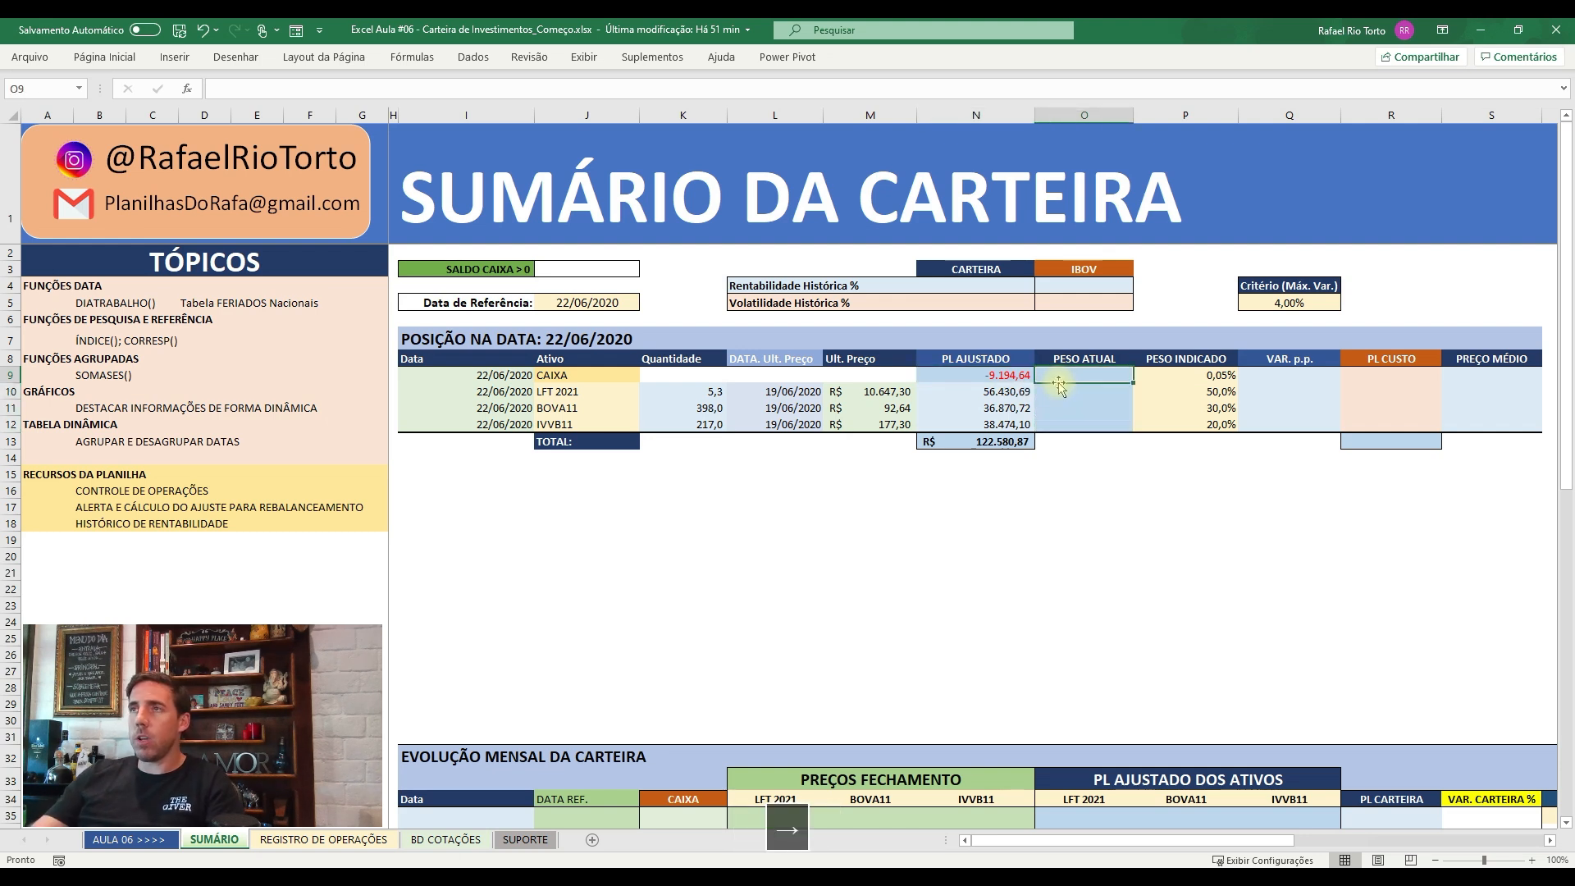
text(=)
key(Left)
text(/)
key(Down)
key(Down)
key(Down)
key(Down)
key(Left)
key(F4)
key(Return)
- Copy the O9 weight formula down through O12, pasting formulas only
key(ctrl+c)
key(shift+Down)
key(shift+Down)
key(shift+Down)
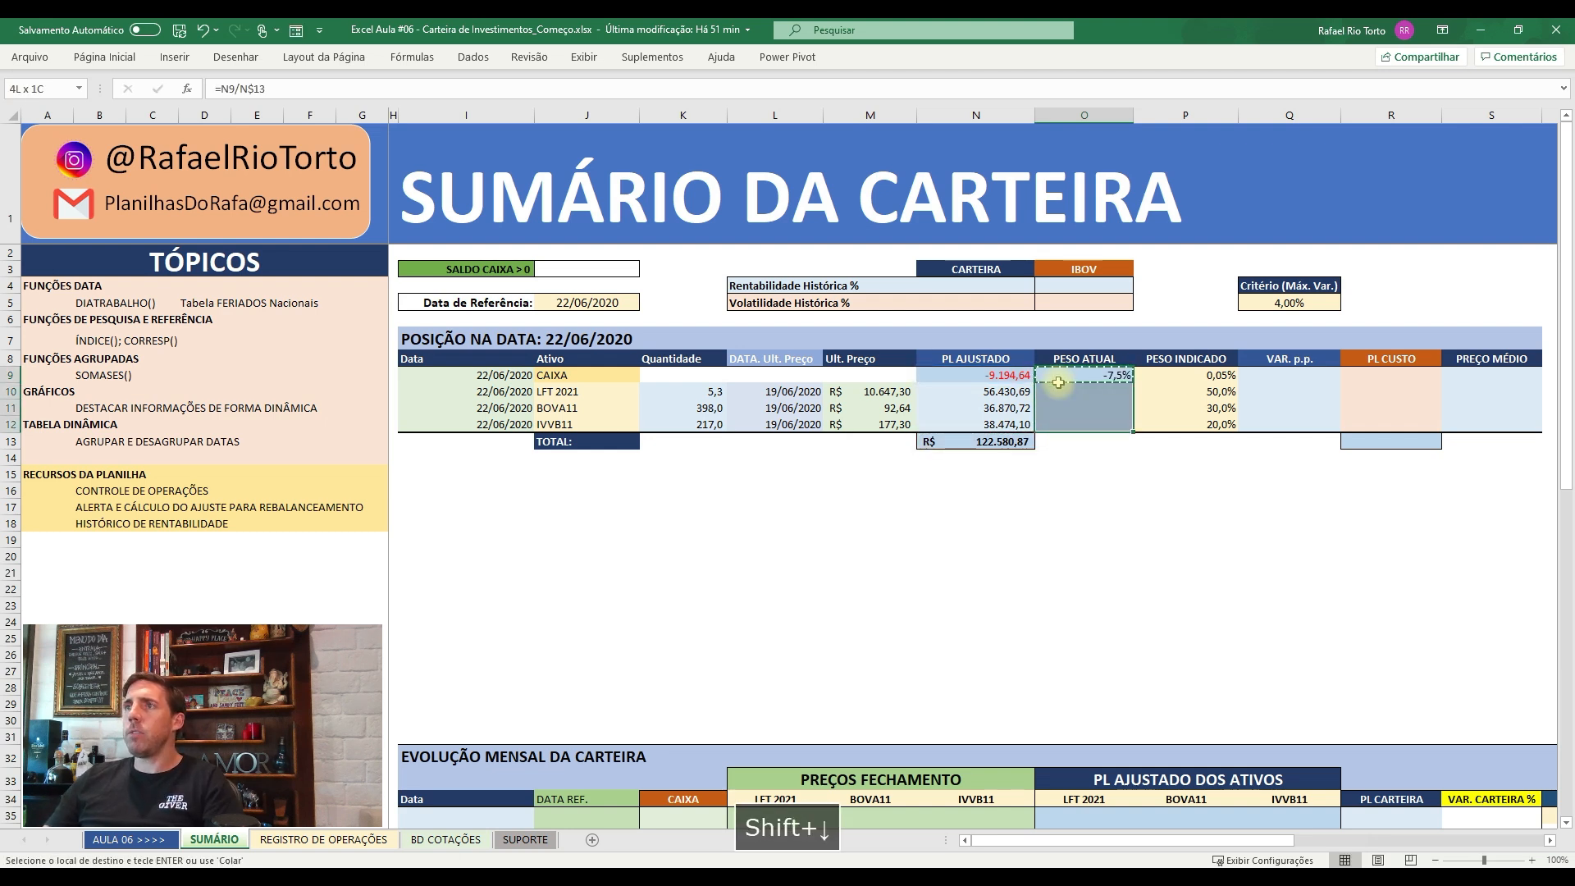
key(ctrl+alt+v)
key(f)
key(Return)
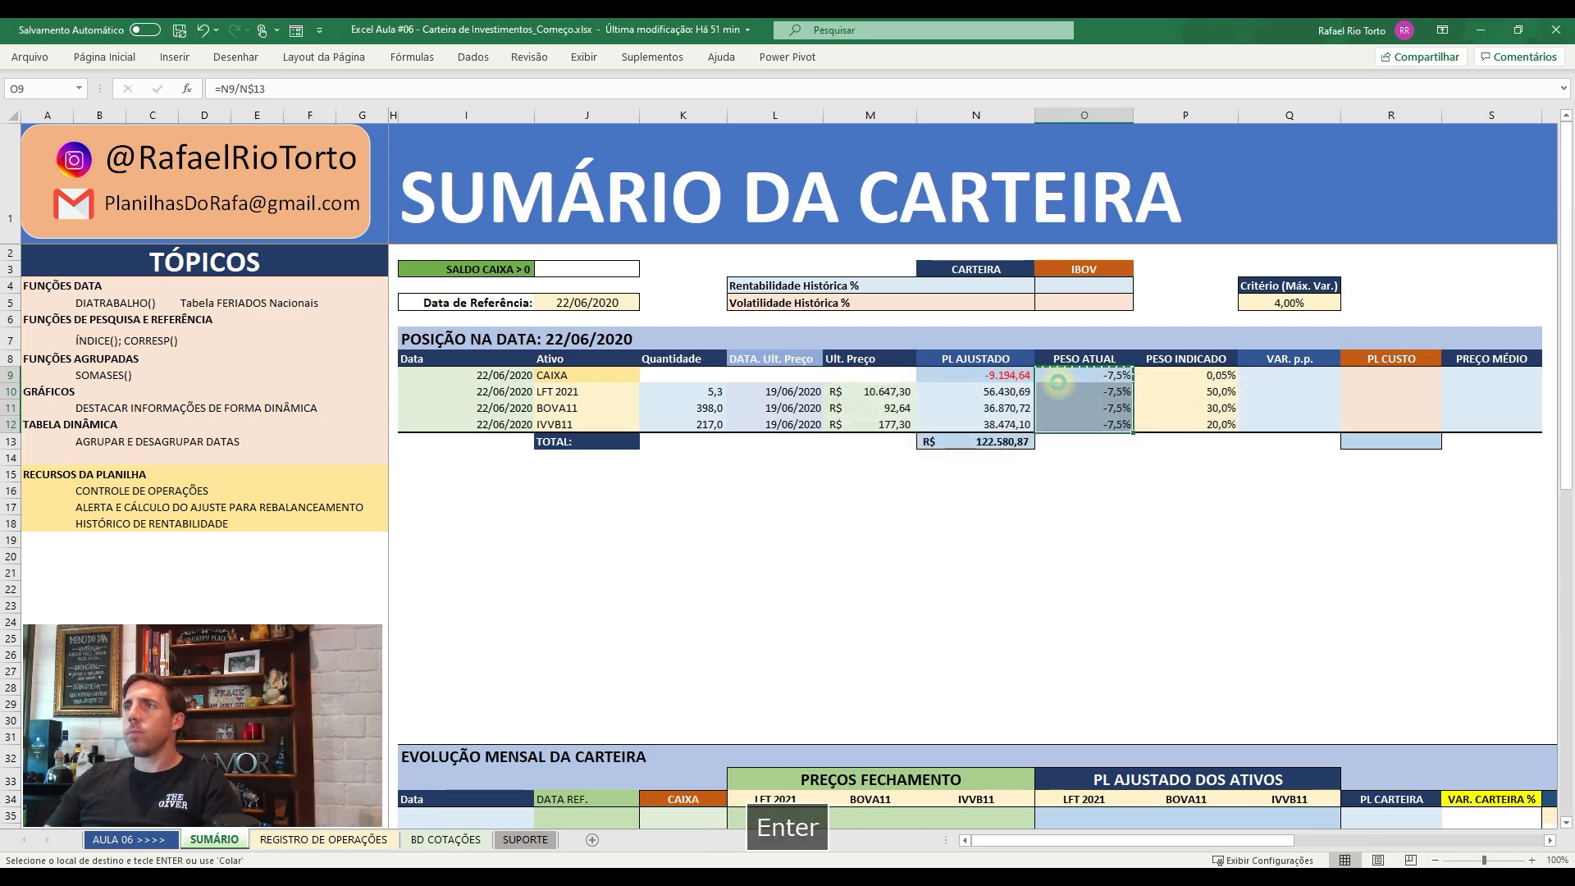
- Check the cell references of the copied PESO ATUAL formulas in O10, O11 and O12
key(Down)
key(F2)
key(Escape)
key(Down)
key(F2)
key(Escape)
key(Down)
key(F2)
key(Escape)
- Total the PESO ATUAL column in O13 with =SOMA(O9:O12) and make the total bold
key(Down)
text(=soma)
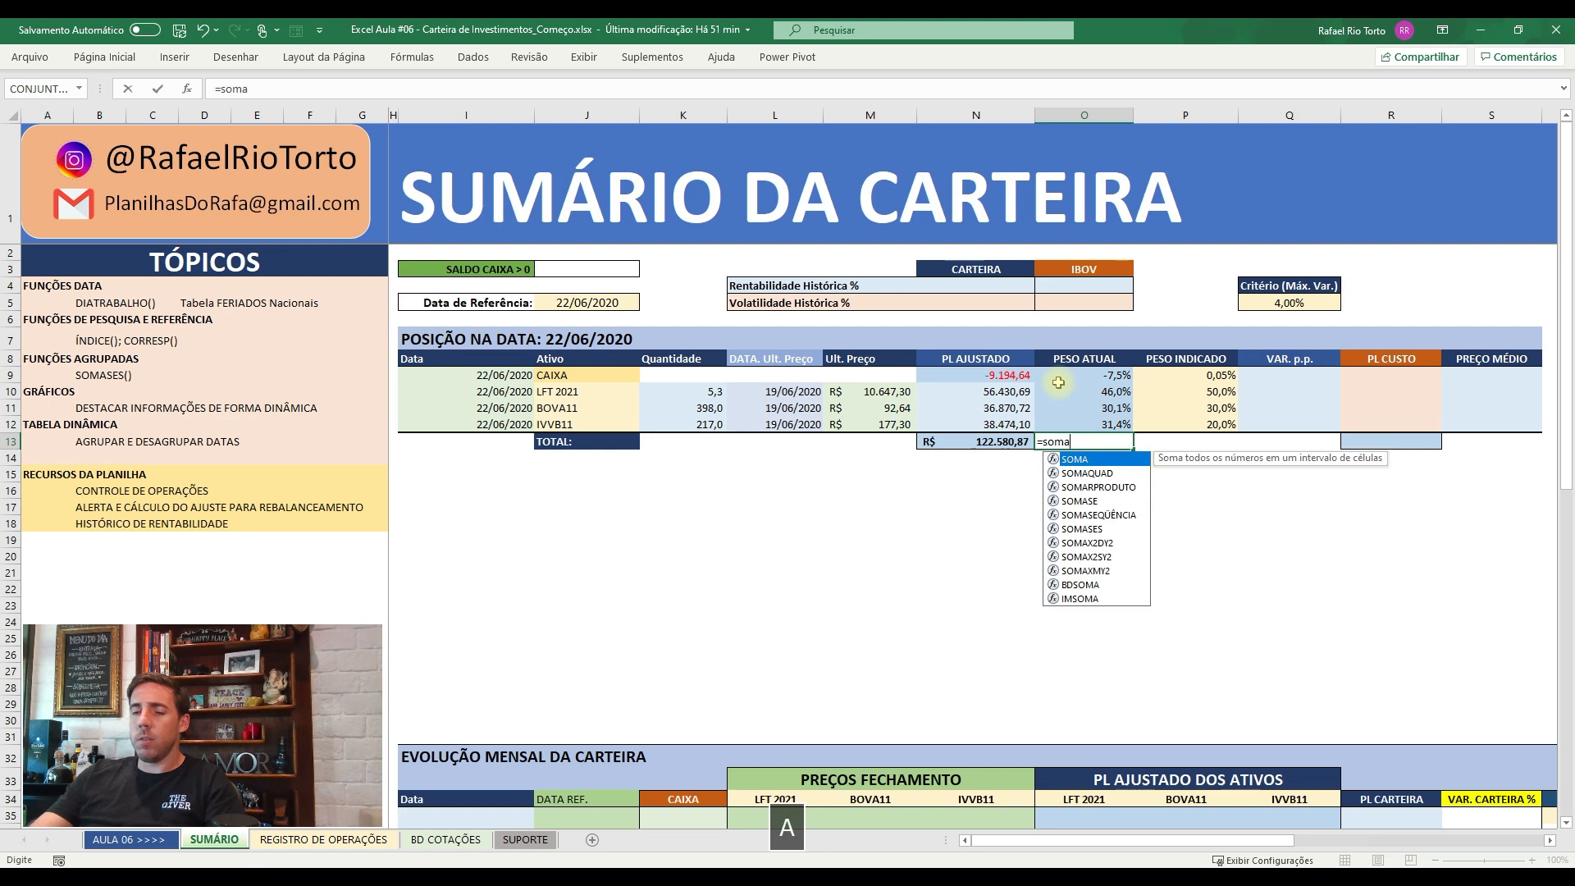
text(()
key(Up)
key(ctrl+shift+Up)
key(shift+Down)
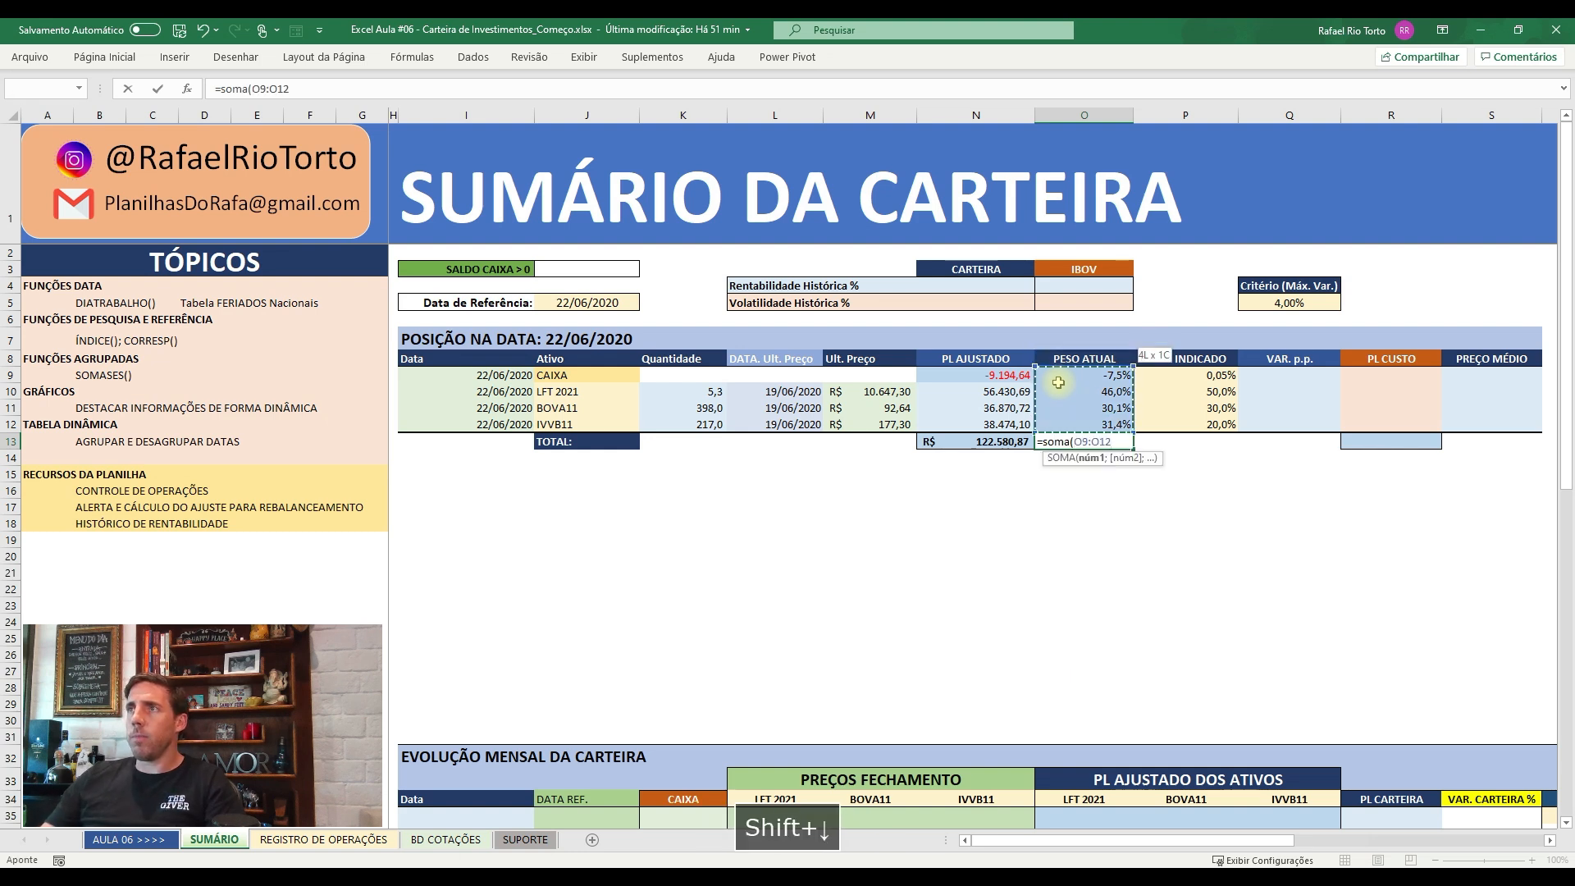
key(shift+Return)
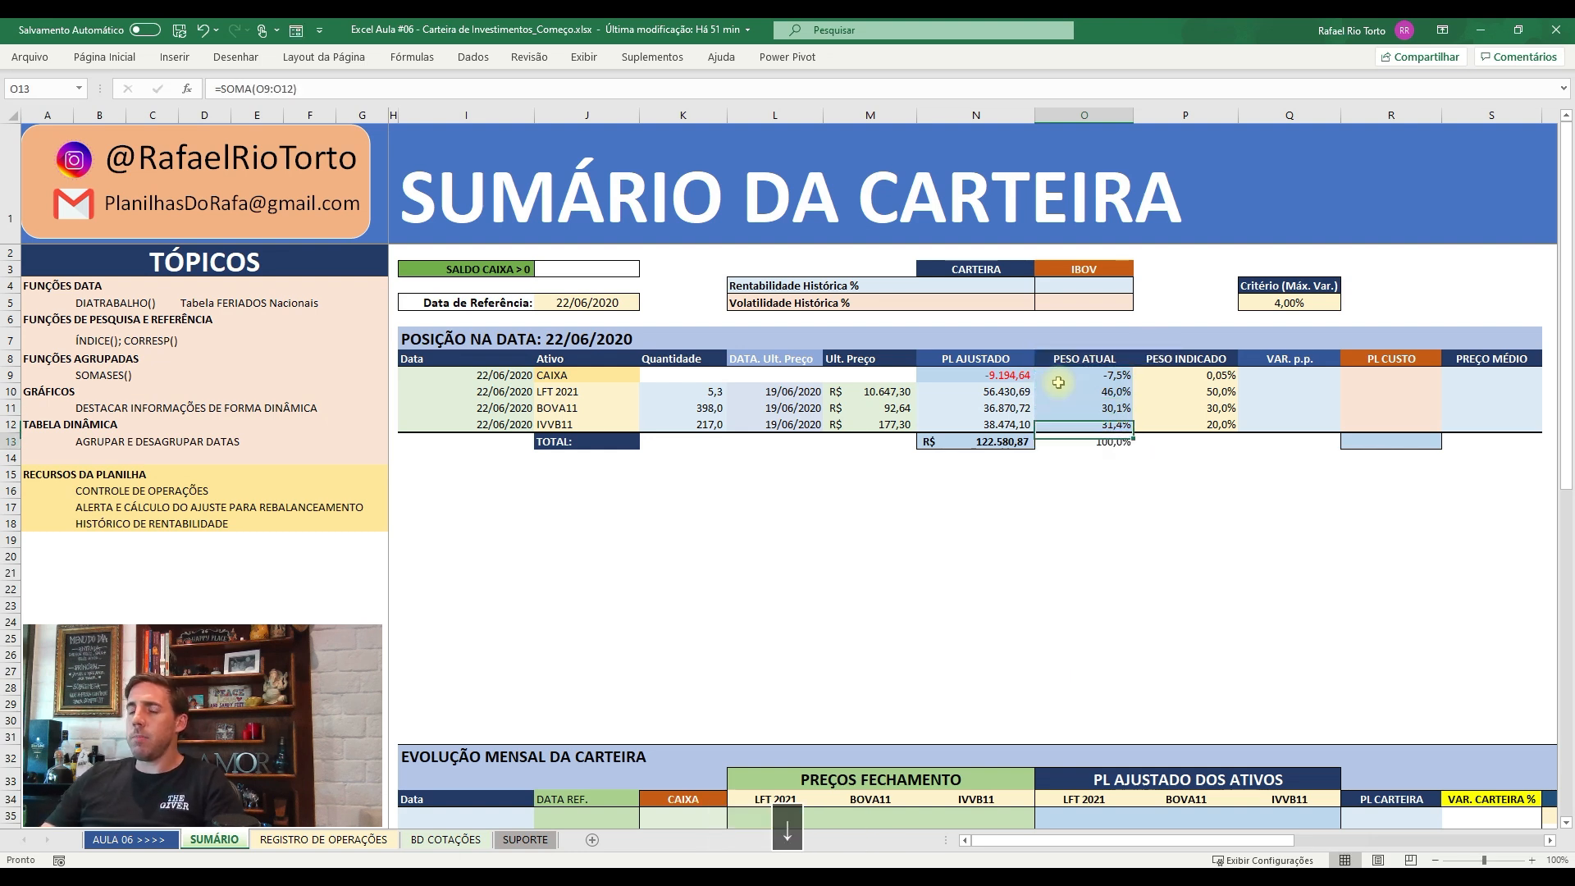
key(Down)
key(ctrl+n)
- Format the PESO ATUAL cells O9:O12 as Number with one decimal place and red negatives with a minus sign
key(Up)
key(Up)
key(Up)
key(Up)
key(F2)
key(Escape)
key(shift+Down)
key(shift+Down)
key(shift+Down)
key(shift+Down)
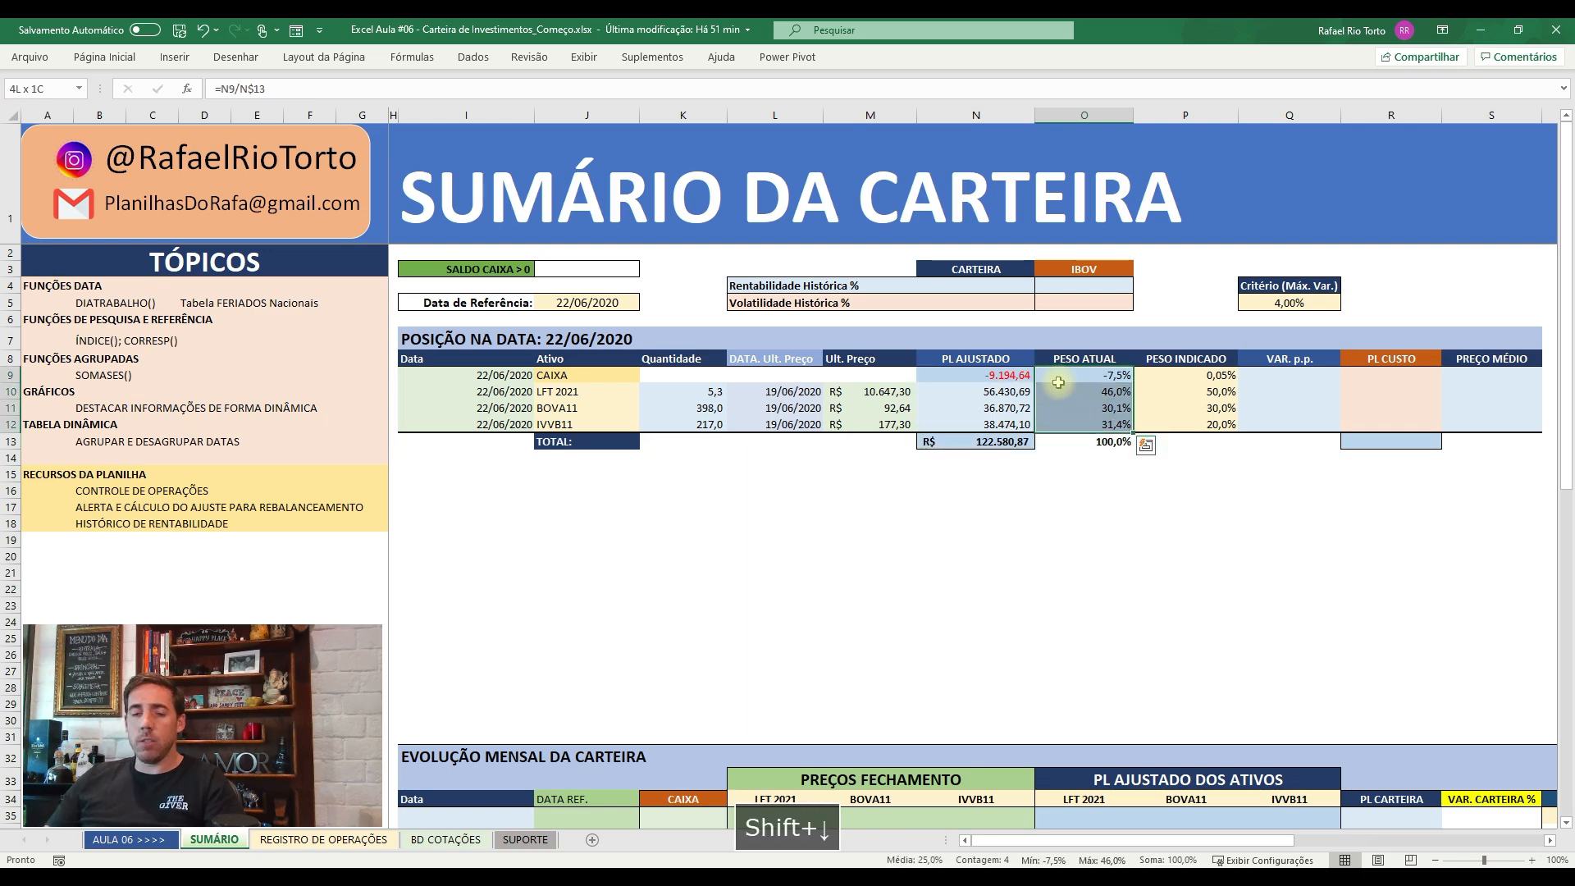
key(ctrl+1)
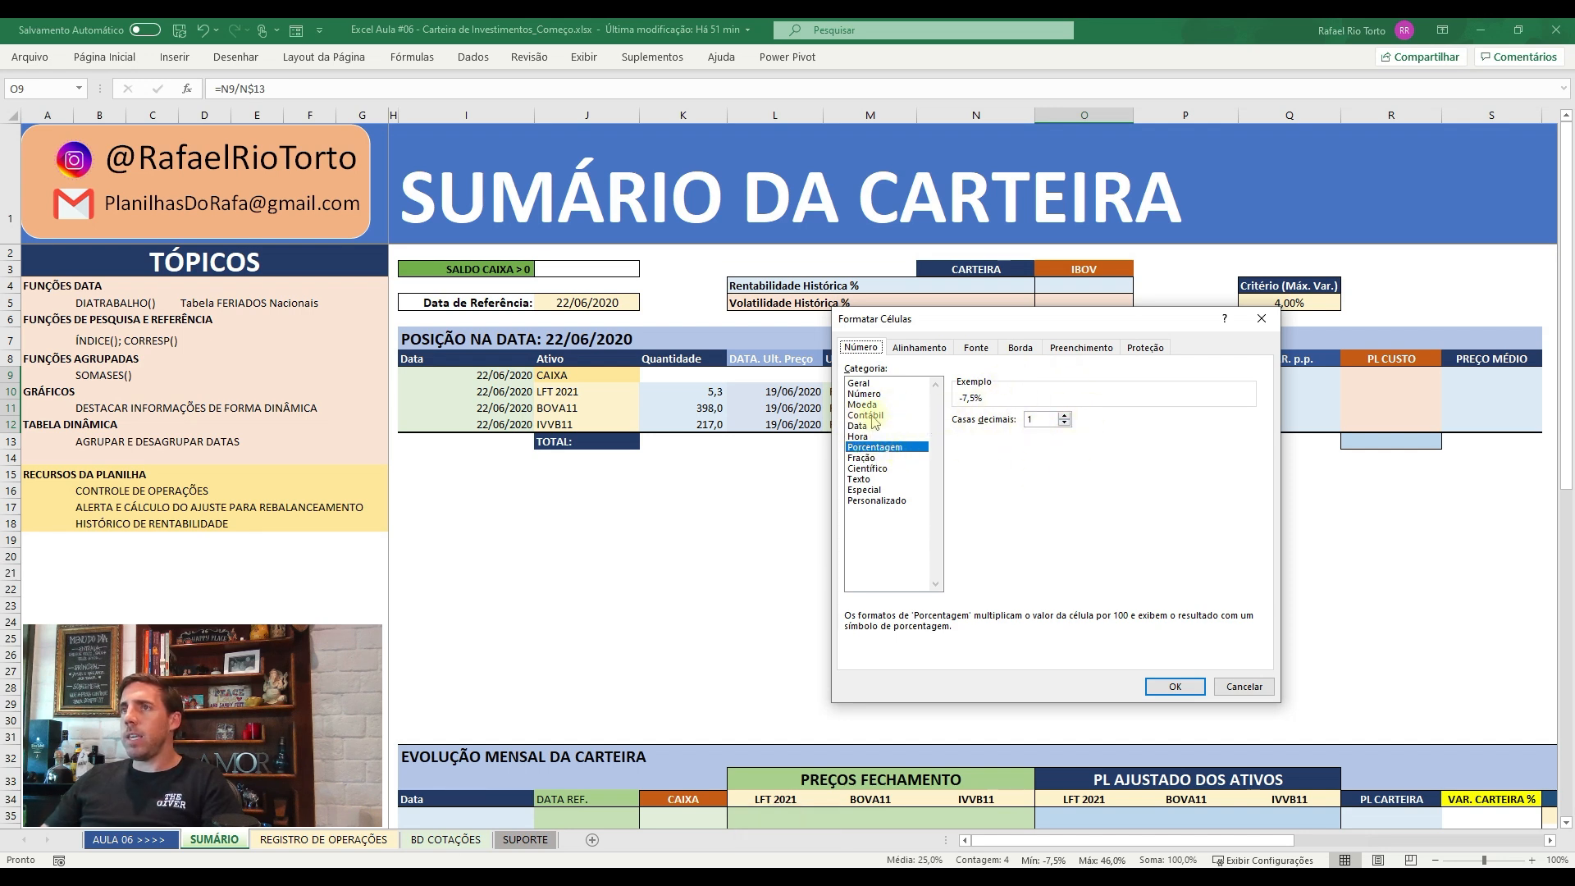
click(864, 394)
click(996, 502)
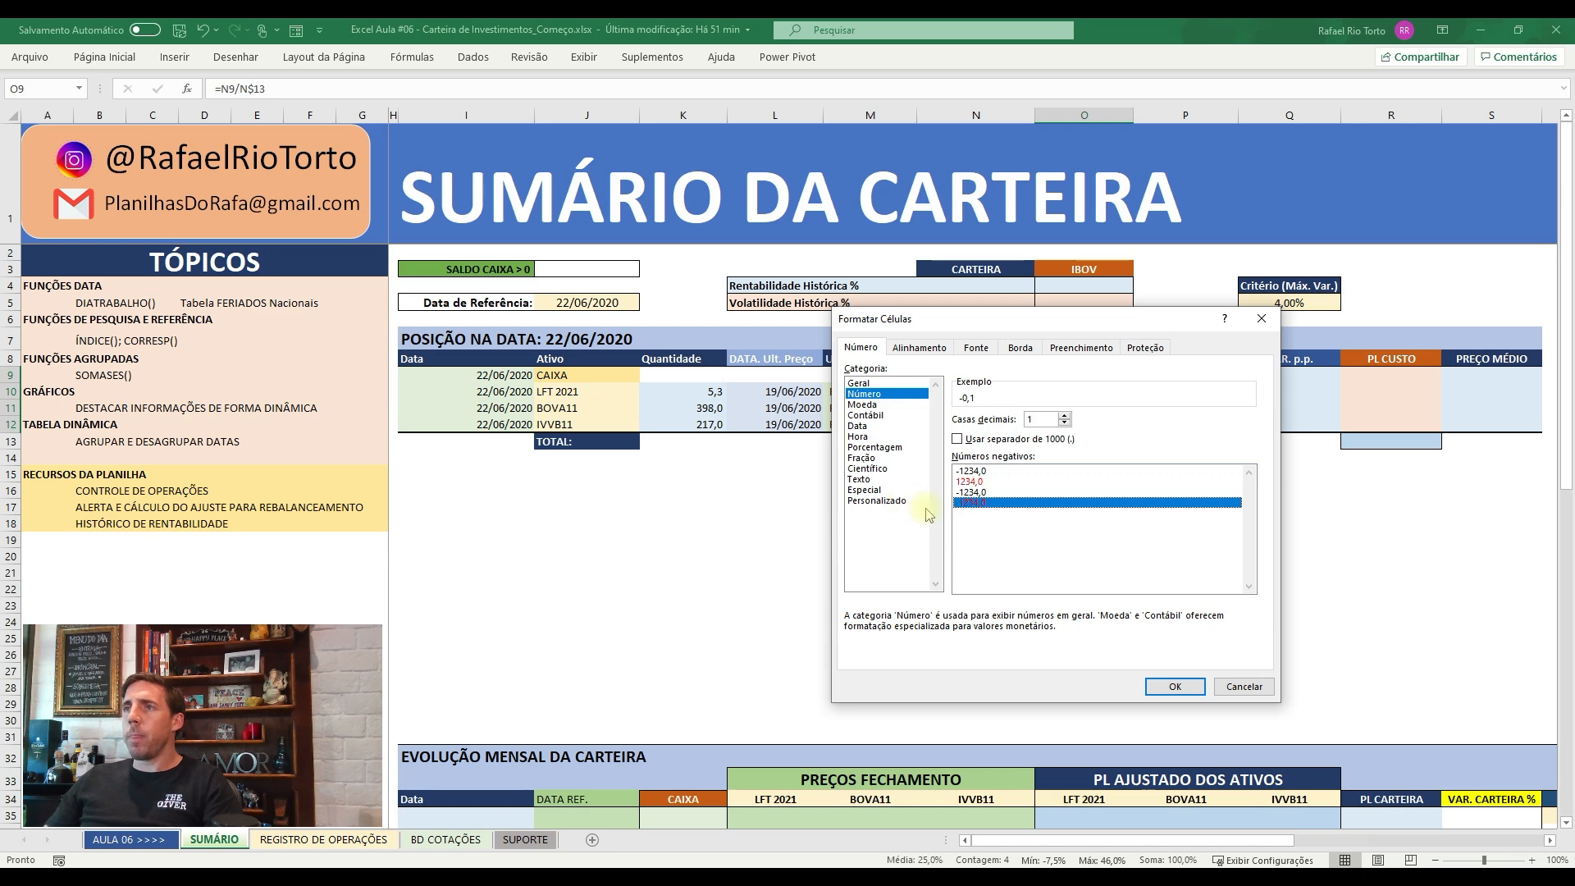
click(1173, 686)
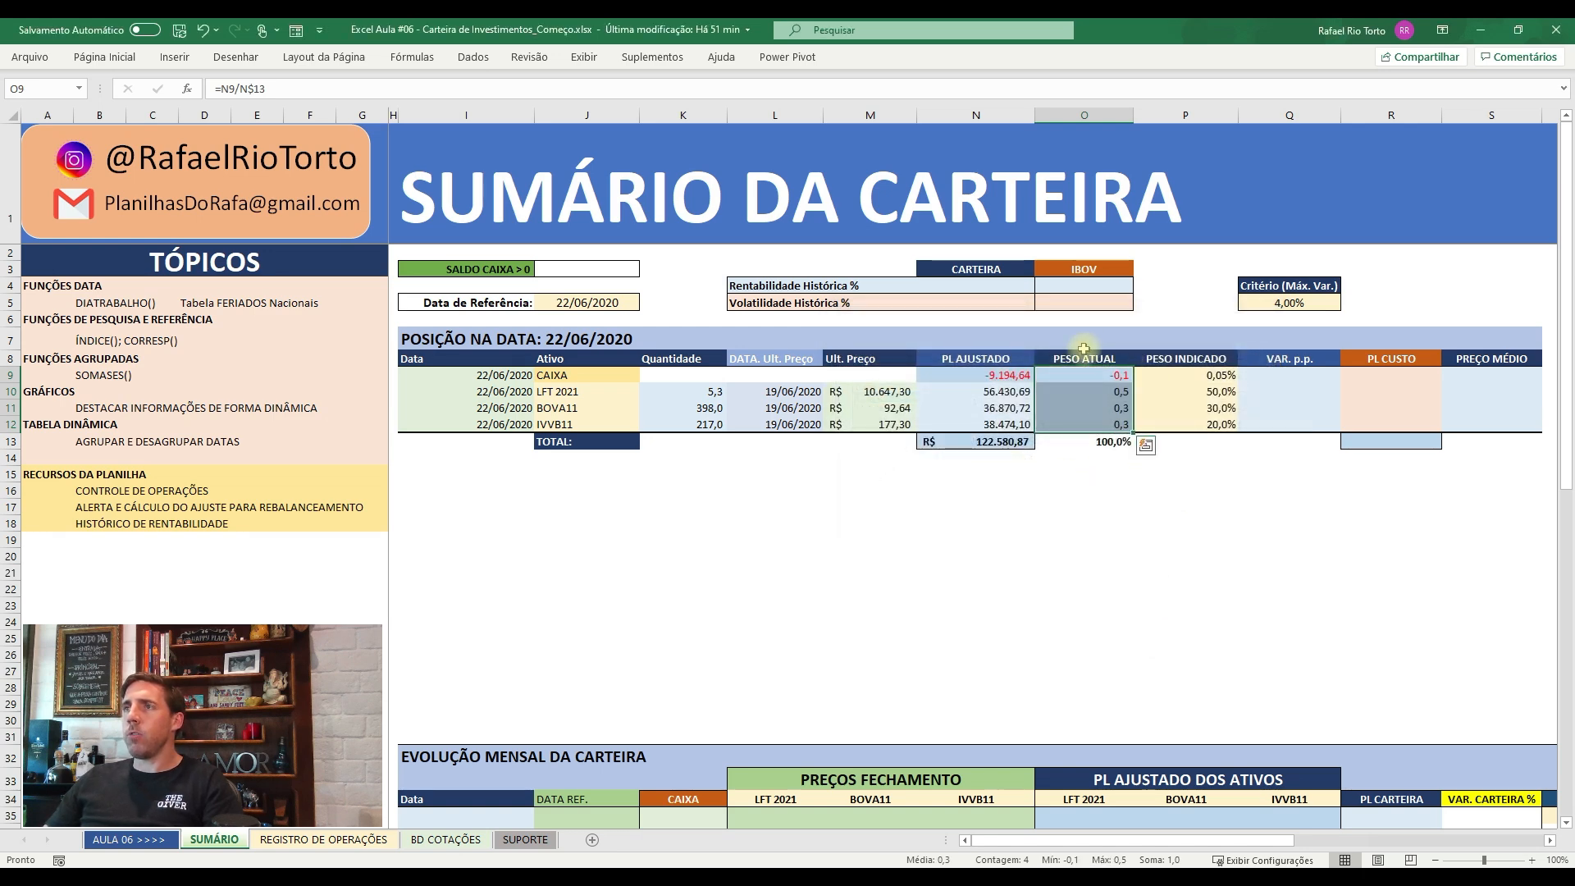
- Compare the custom format codes behind the red-negative number and percentage formats, copying the [Vermelho] part
key(ctrl+1)
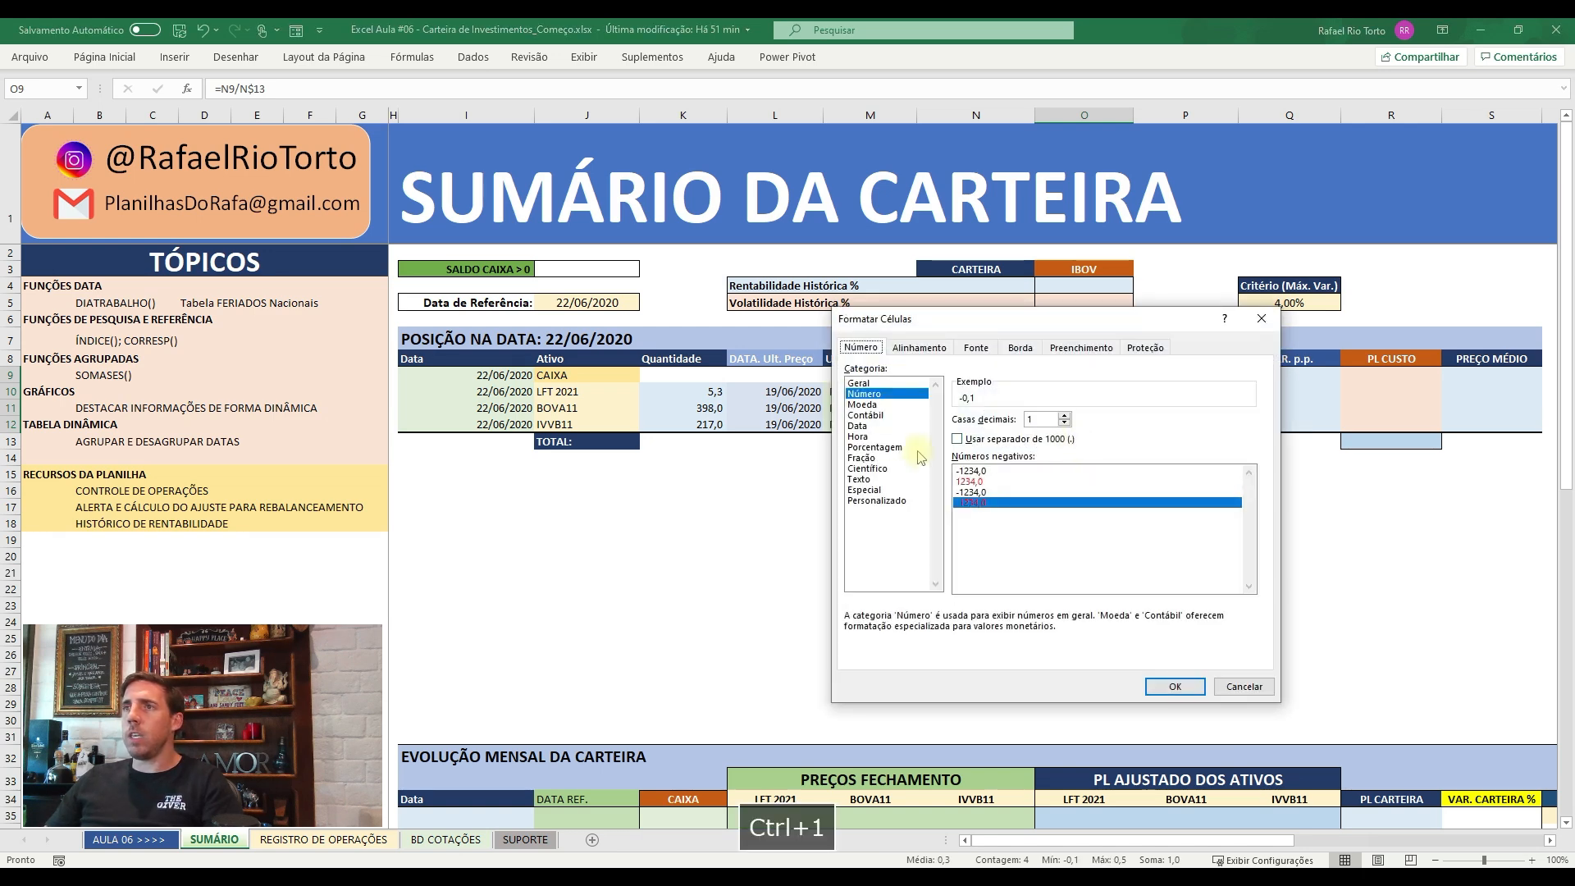
click(883, 502)
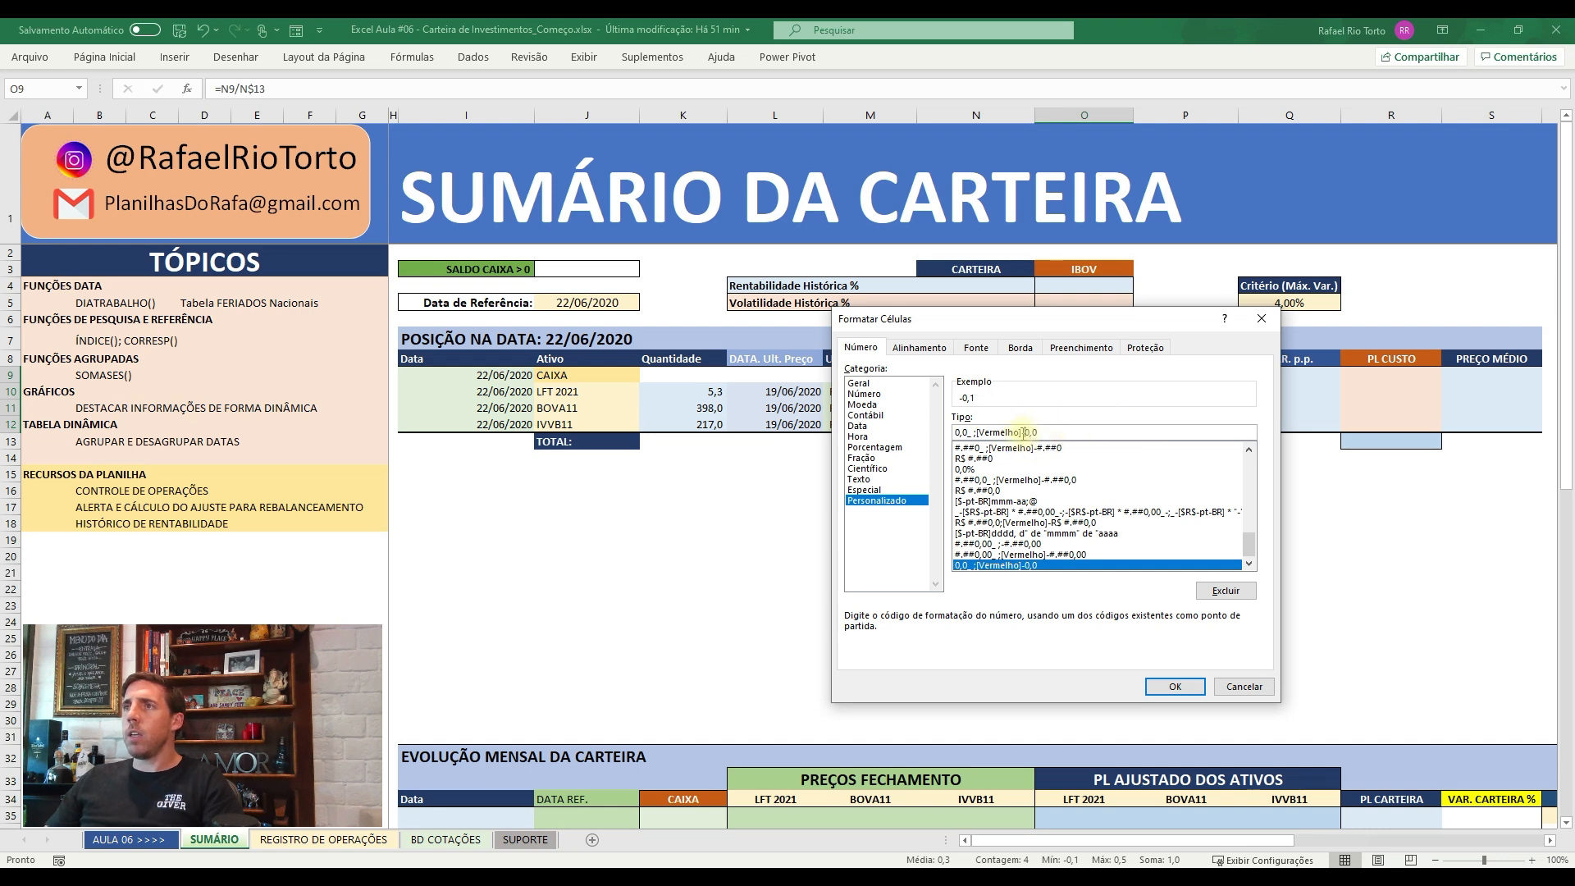
drag(1023, 432, 980, 432)
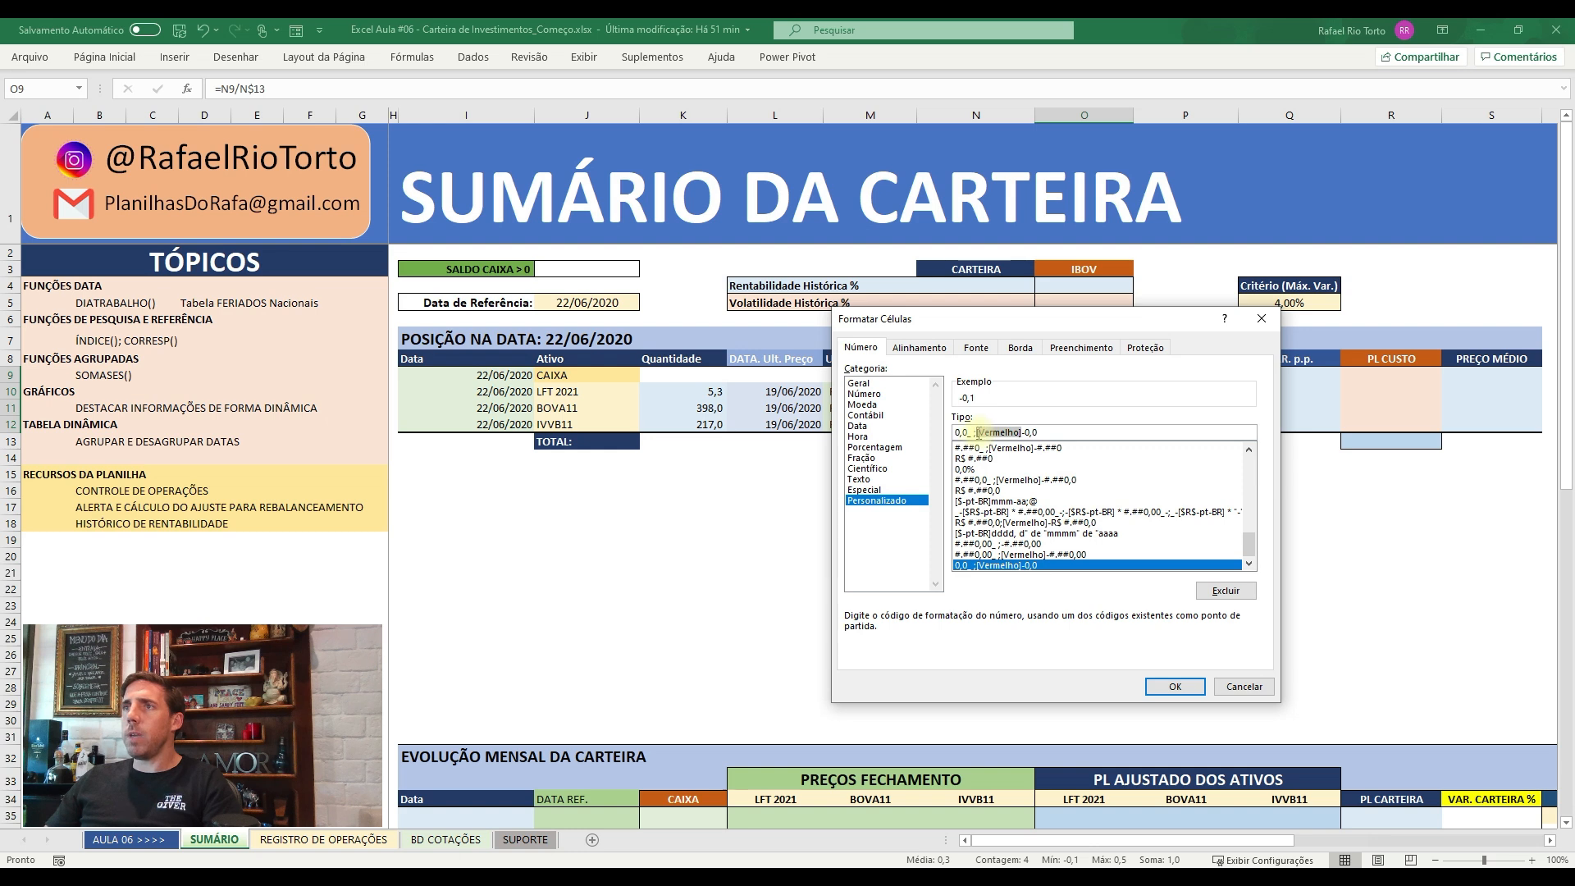
key(ctrl+c)
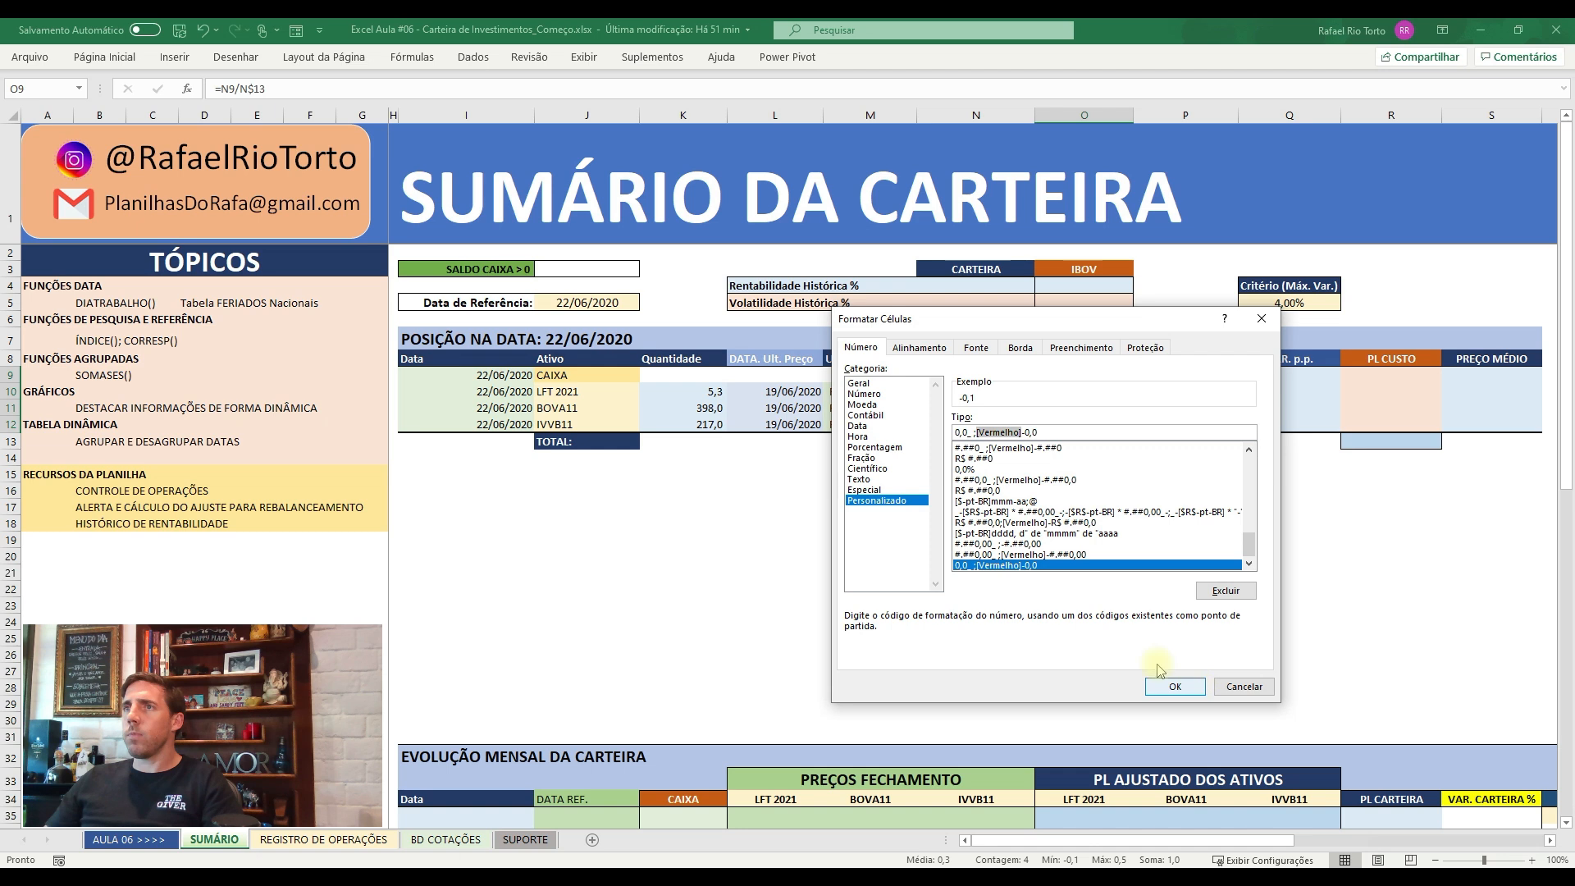
click(876, 447)
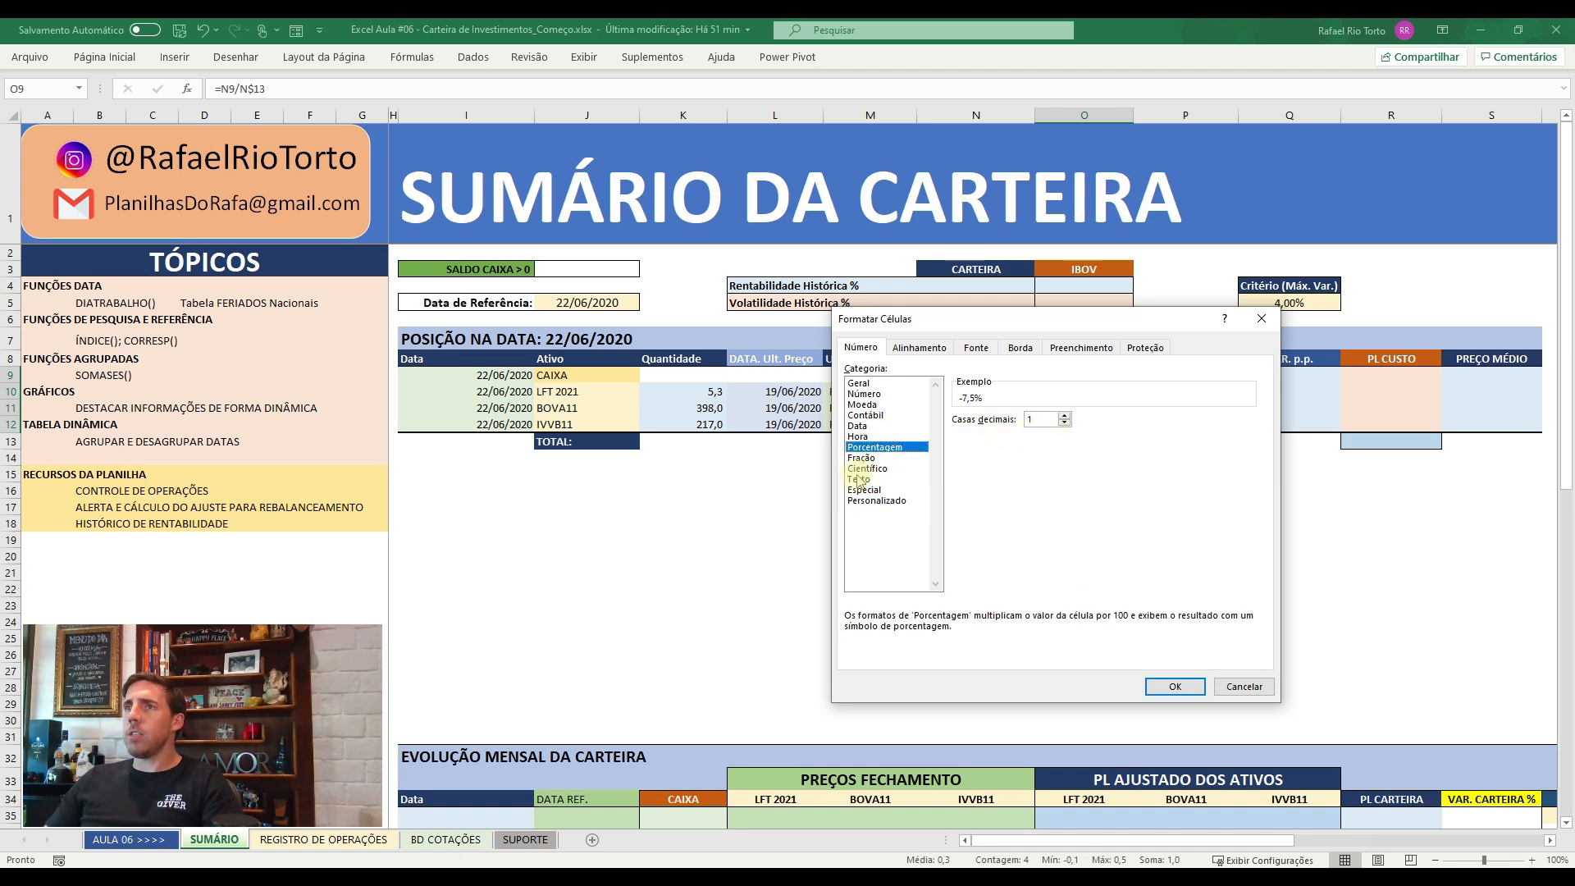
click(876, 500)
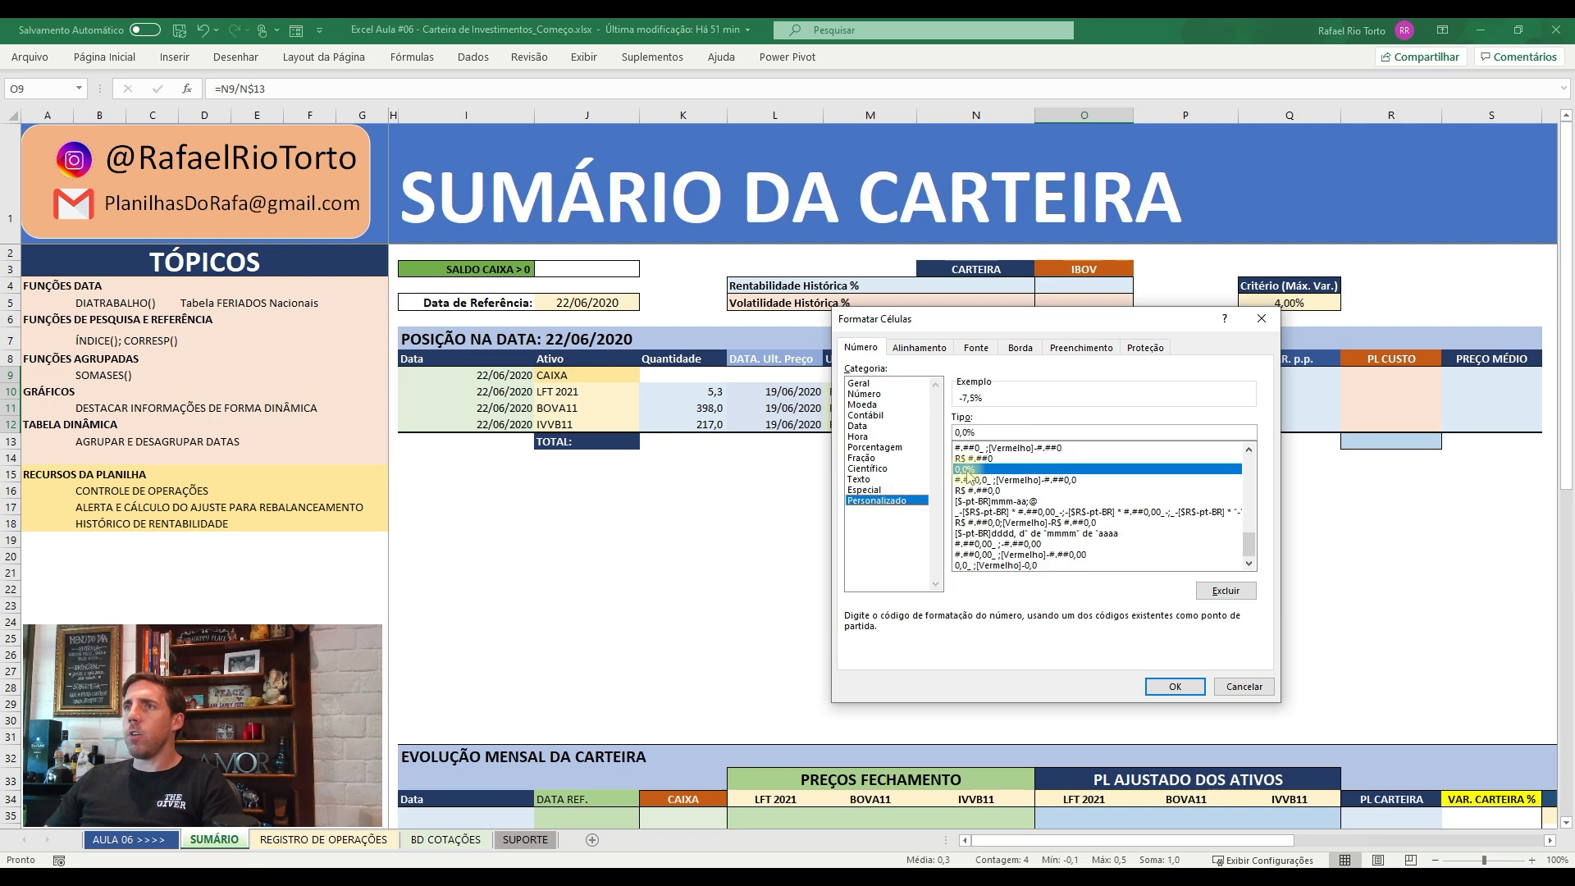
click(998, 429)
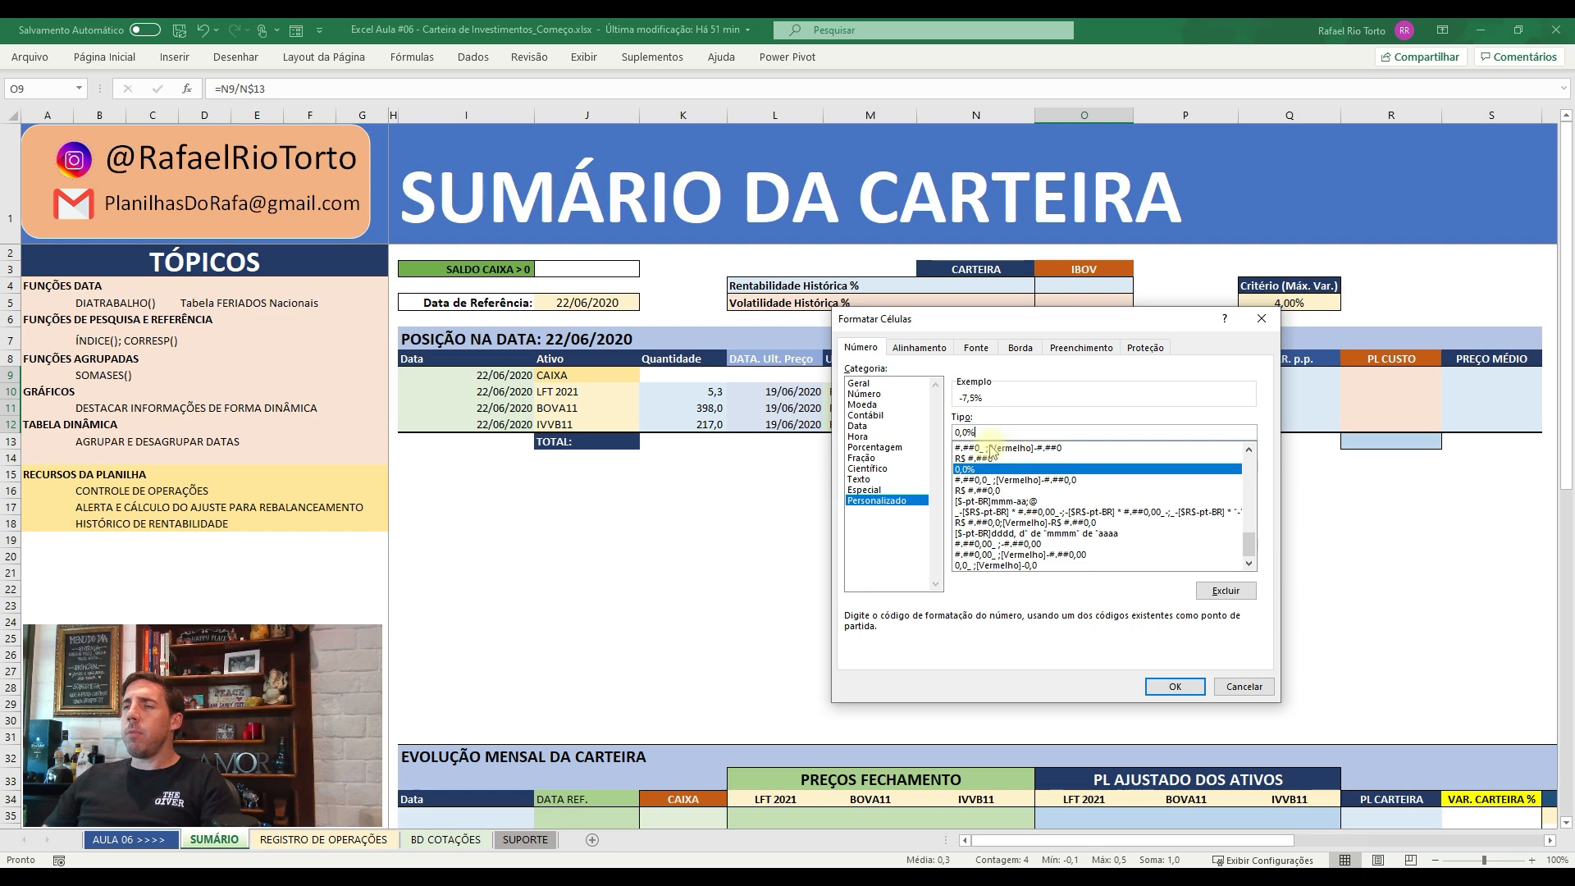
- Apply the custom format #.##0,0%_ ;[Vermelho]-#.##0,0% to O9:O12, building it from the Number format with a thousands separator
click(865, 394)
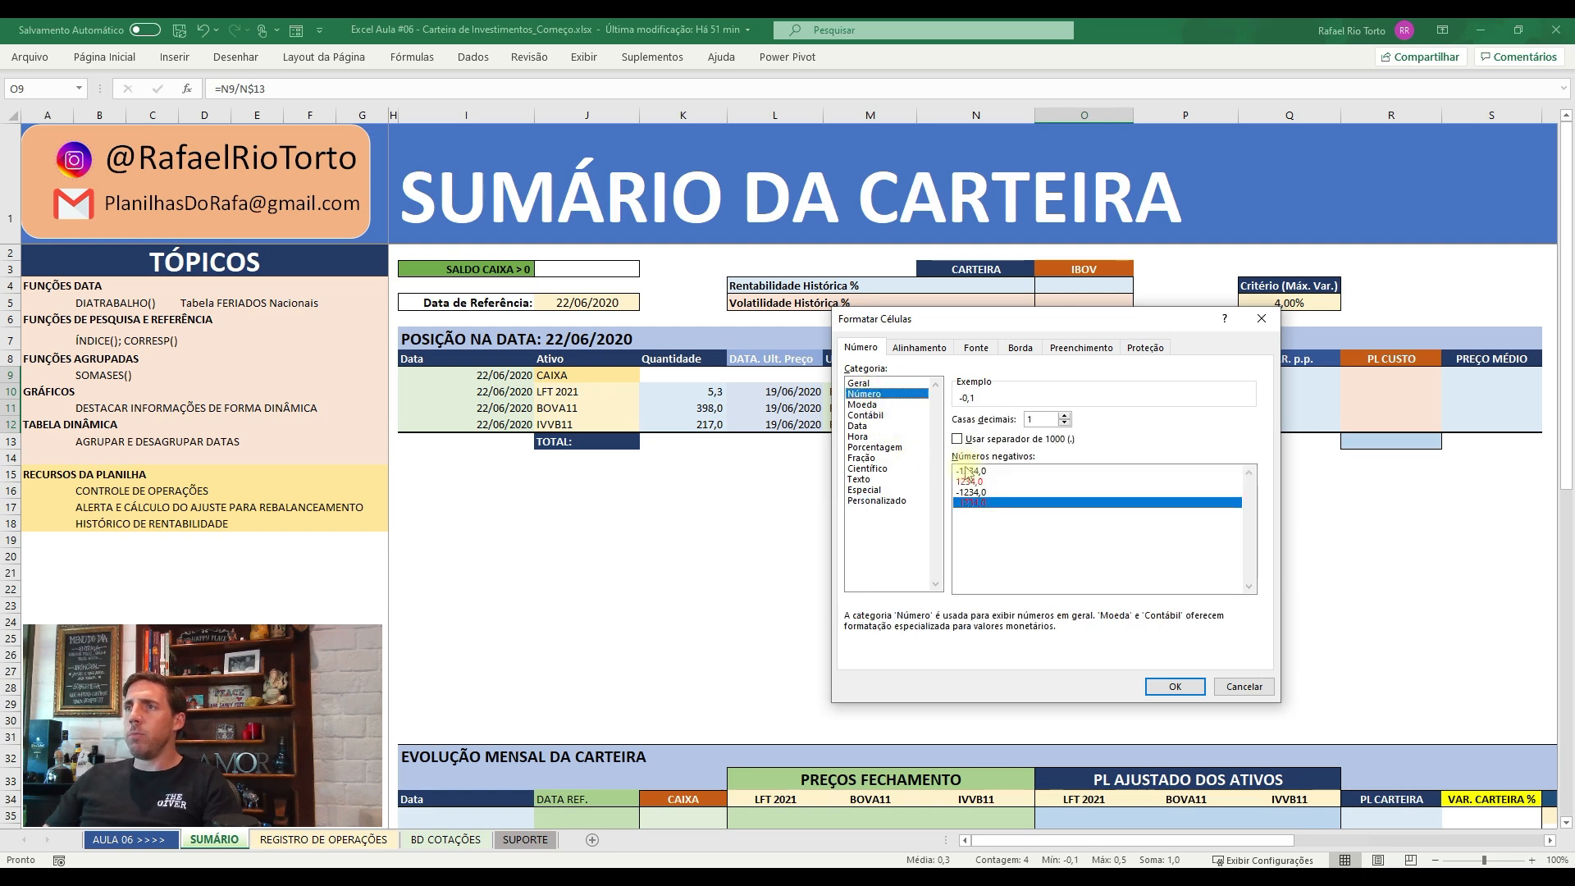
click(956, 441)
click(875, 501)
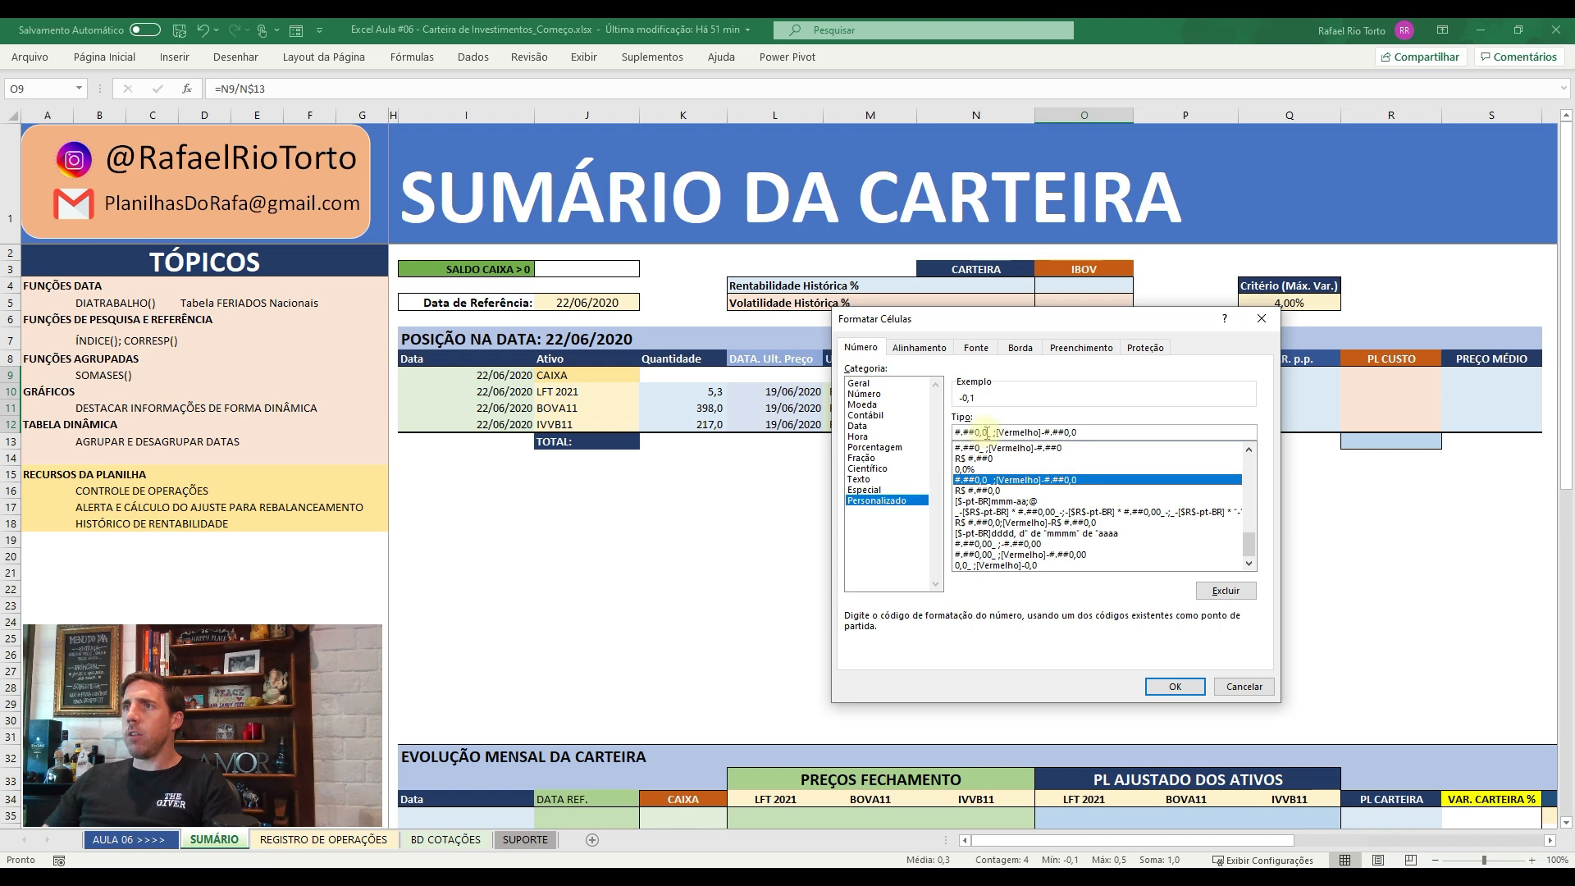
text(%)
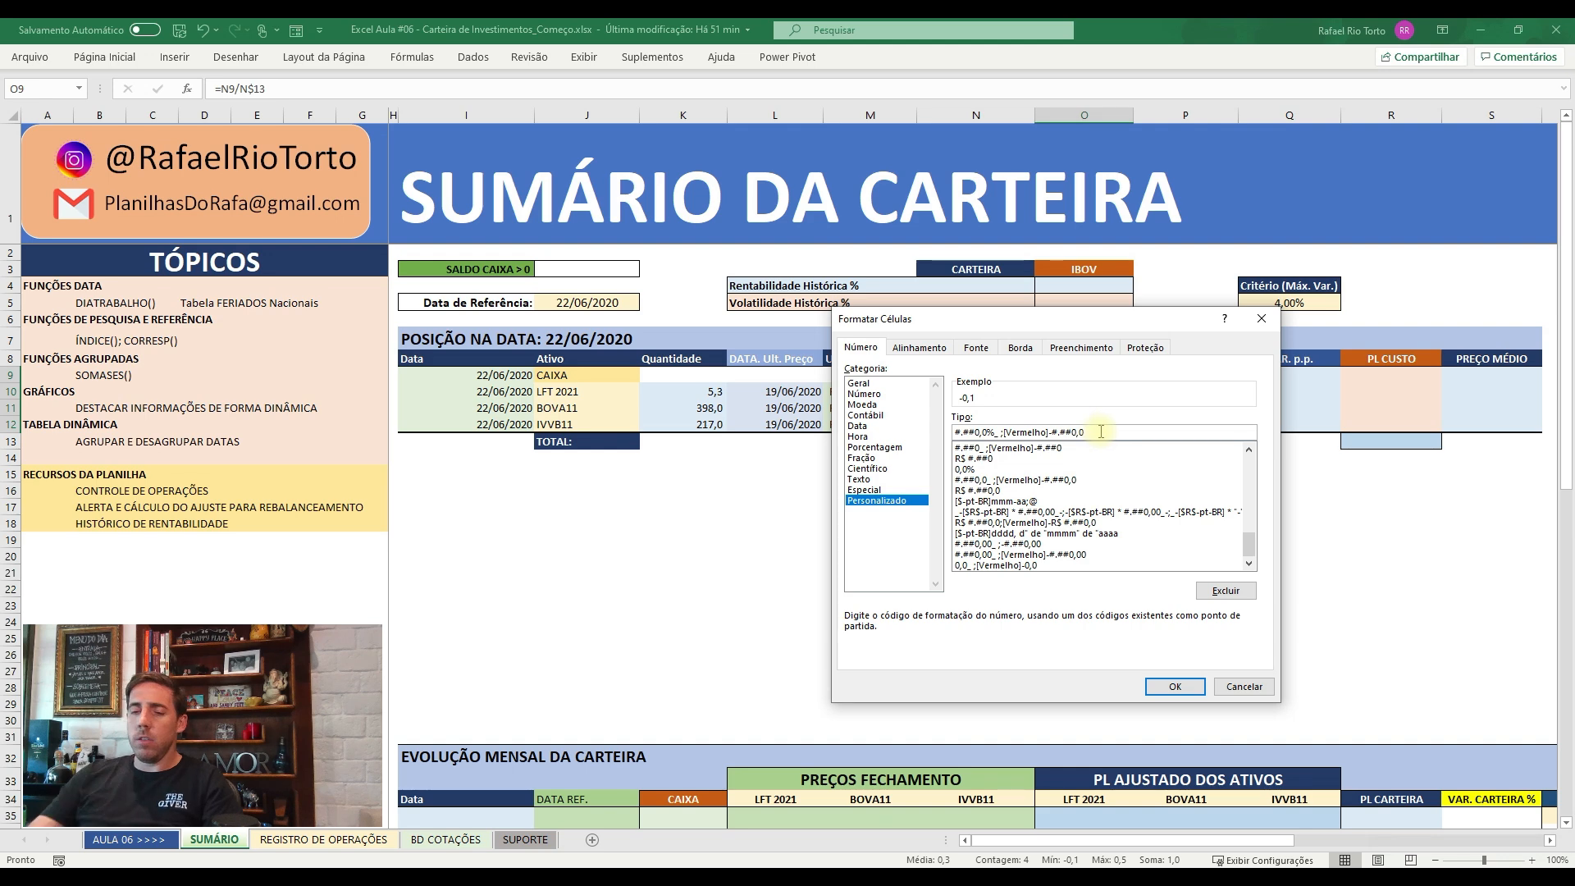
text(%)
click(1175, 686)
- Inspect the reformatted PESO ATUAL weights in O9 to O12
click(1074, 404)
drag(1096, 374, 1103, 423)
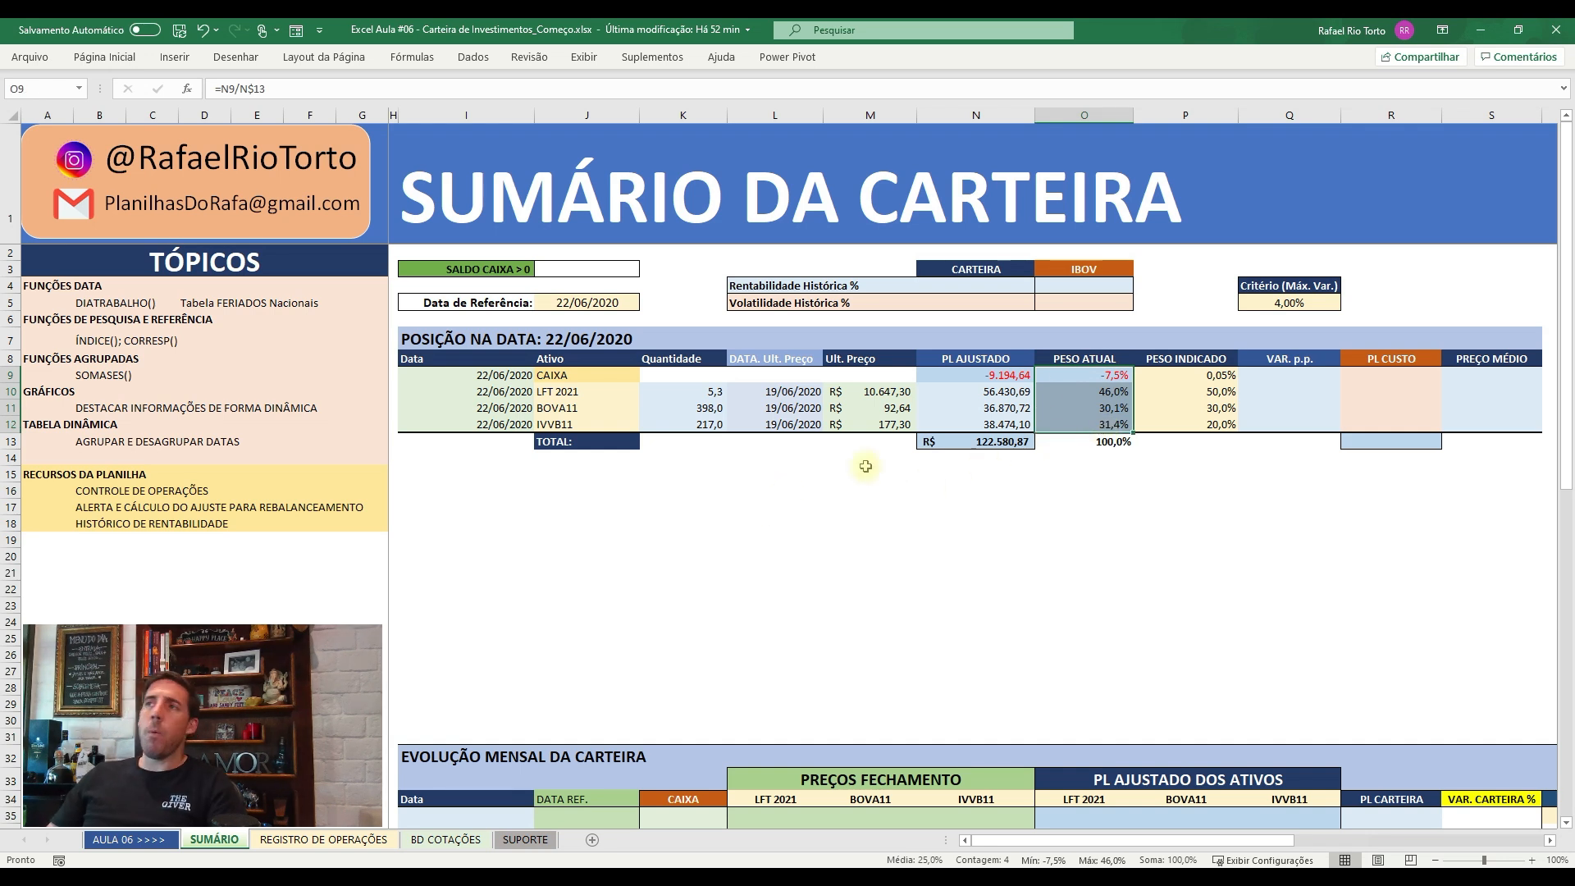
click(1099, 375)
drag(1099, 375, 1106, 420)
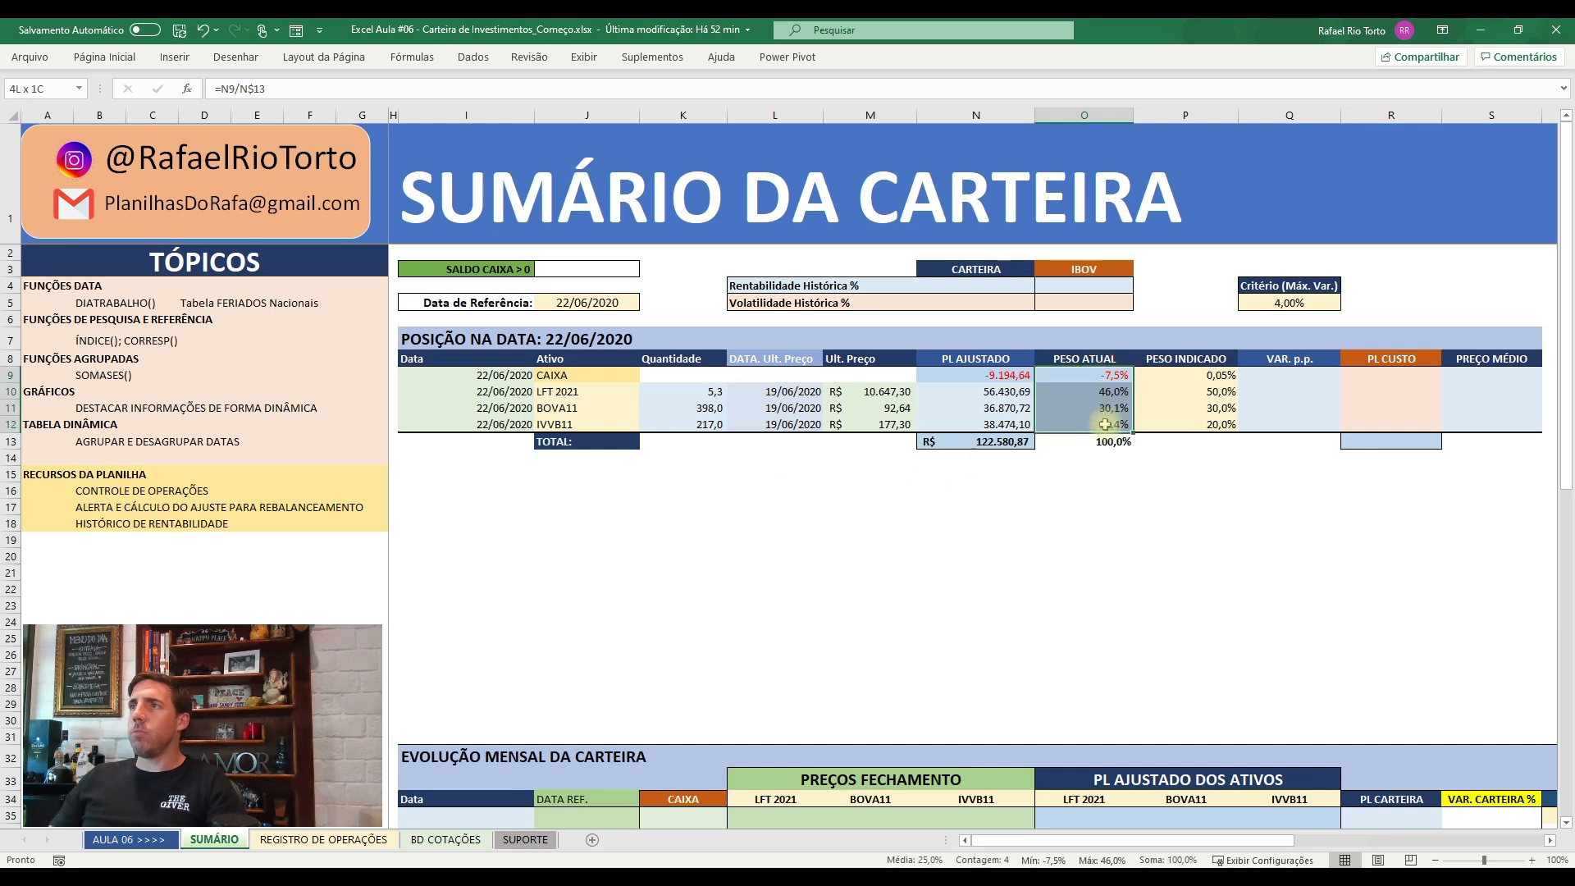
mouse_move(1097, 384)
mouse_down()
mouse_move(1106, 412)
mouse_move(1107, 397)
mouse_up()
key(Escape)
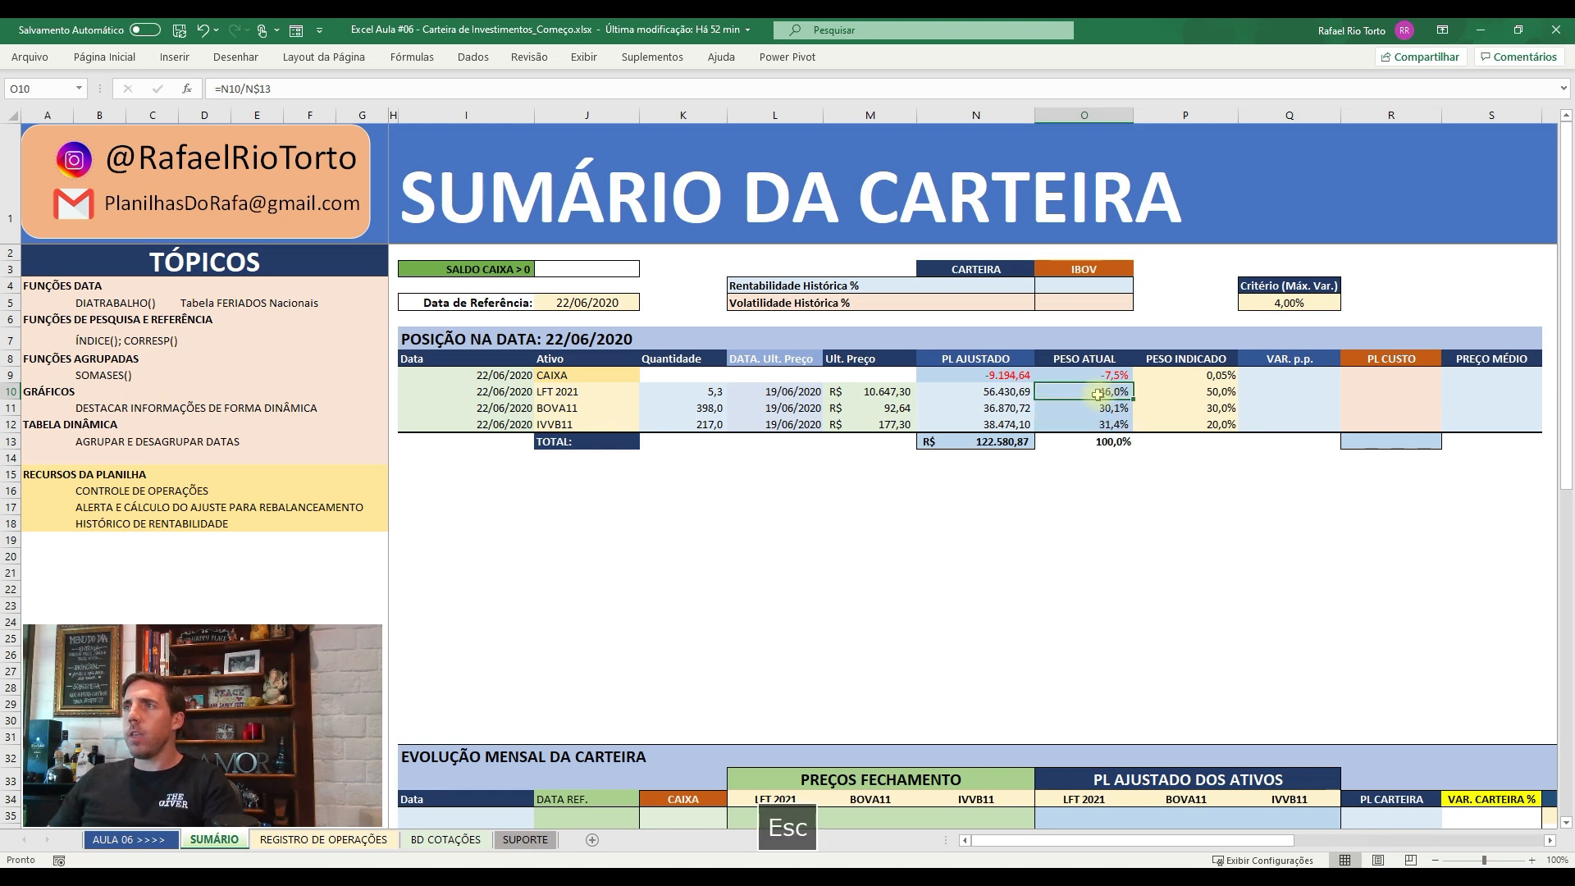
click(1107, 490)
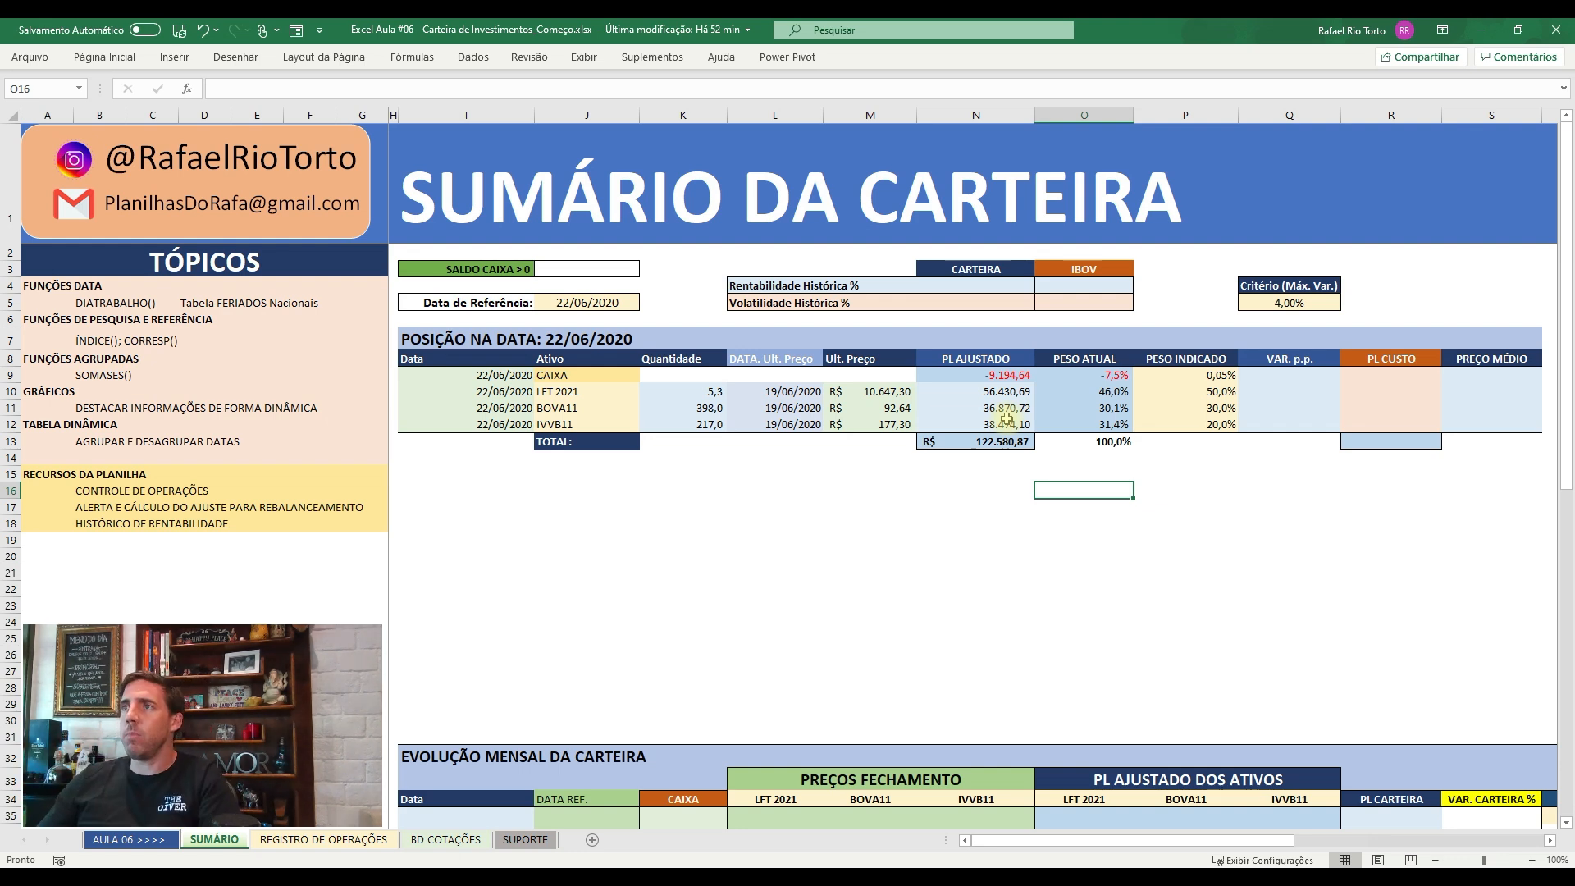
- Review the PESO INDICADO targets from P9 downward against the current weights
key(Up)
key(Up)
key(Up)
key(Up)
key(Up)
key(Up)
key(Up)
key(Right)
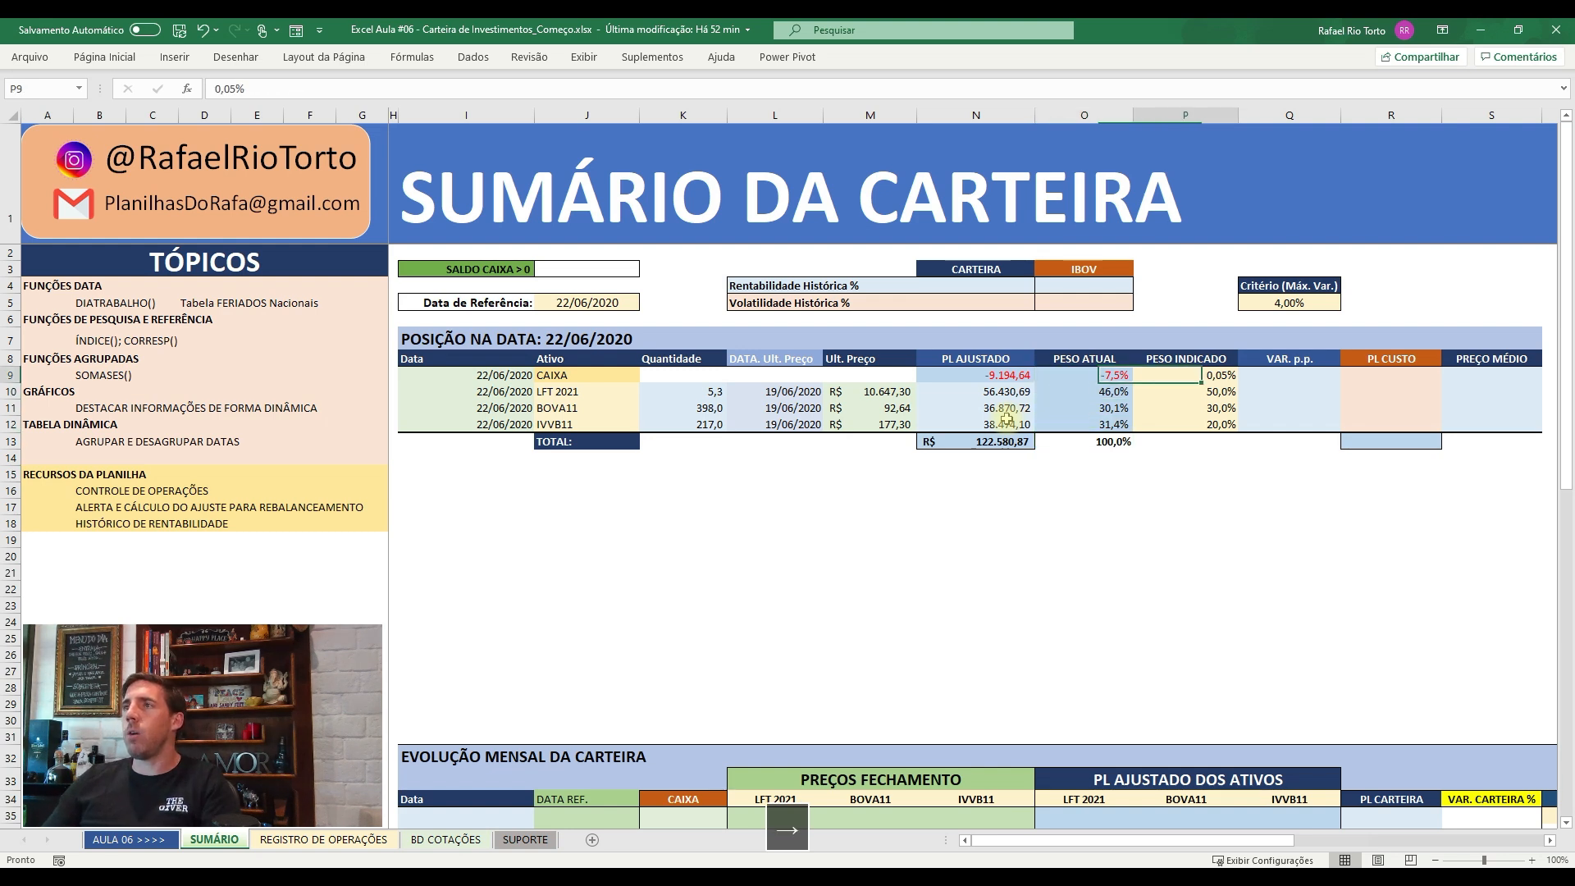
key(Return)
key(Return)
key(Return)
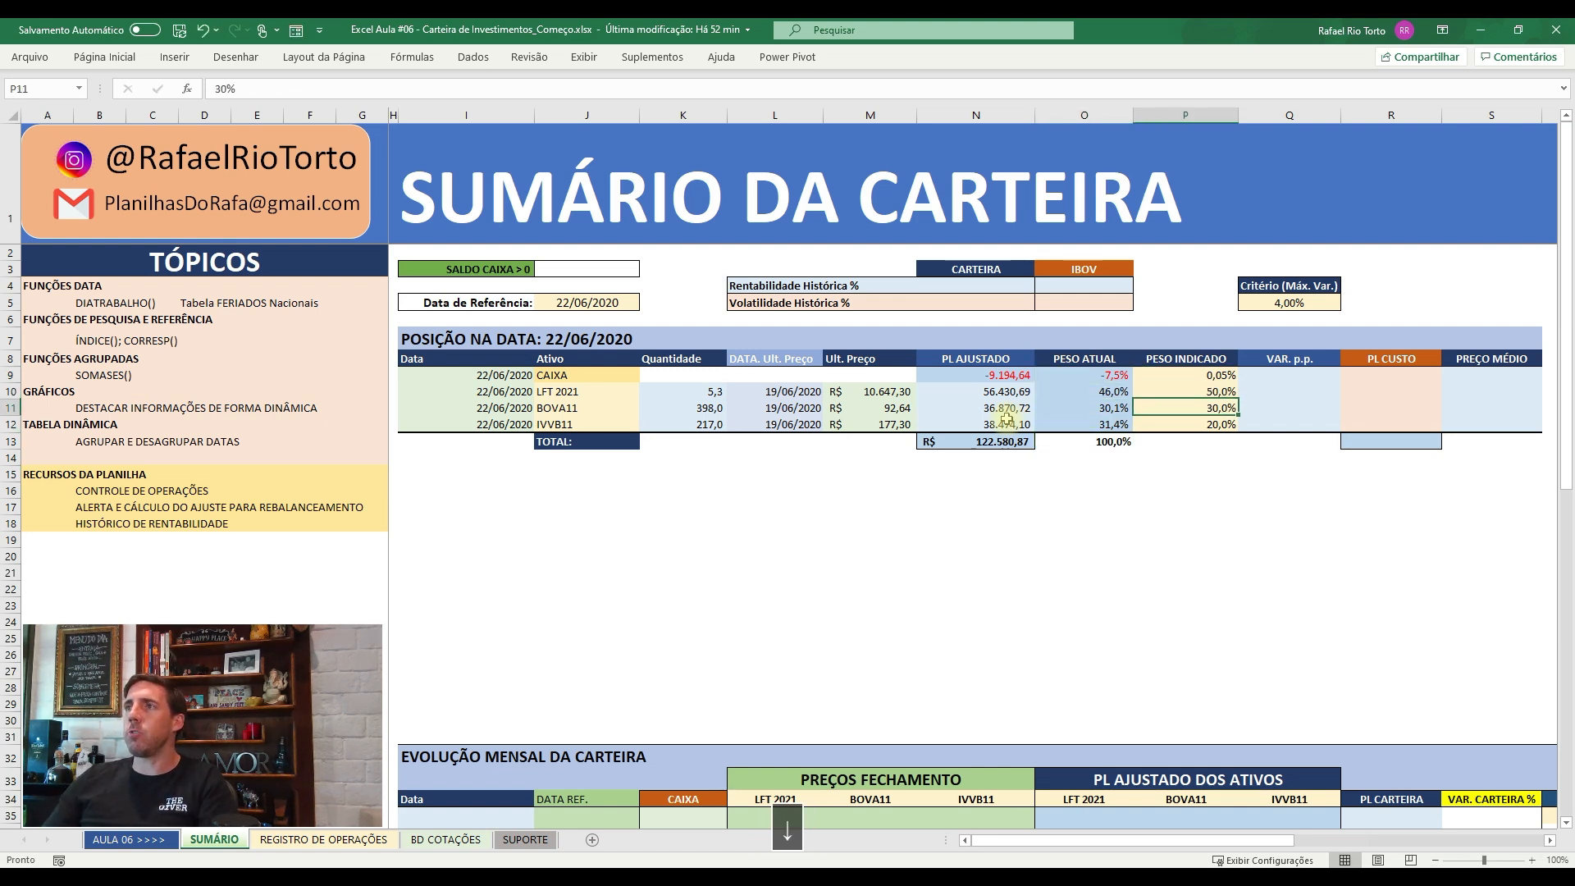
key(Up)
key(Up)
key(Up)
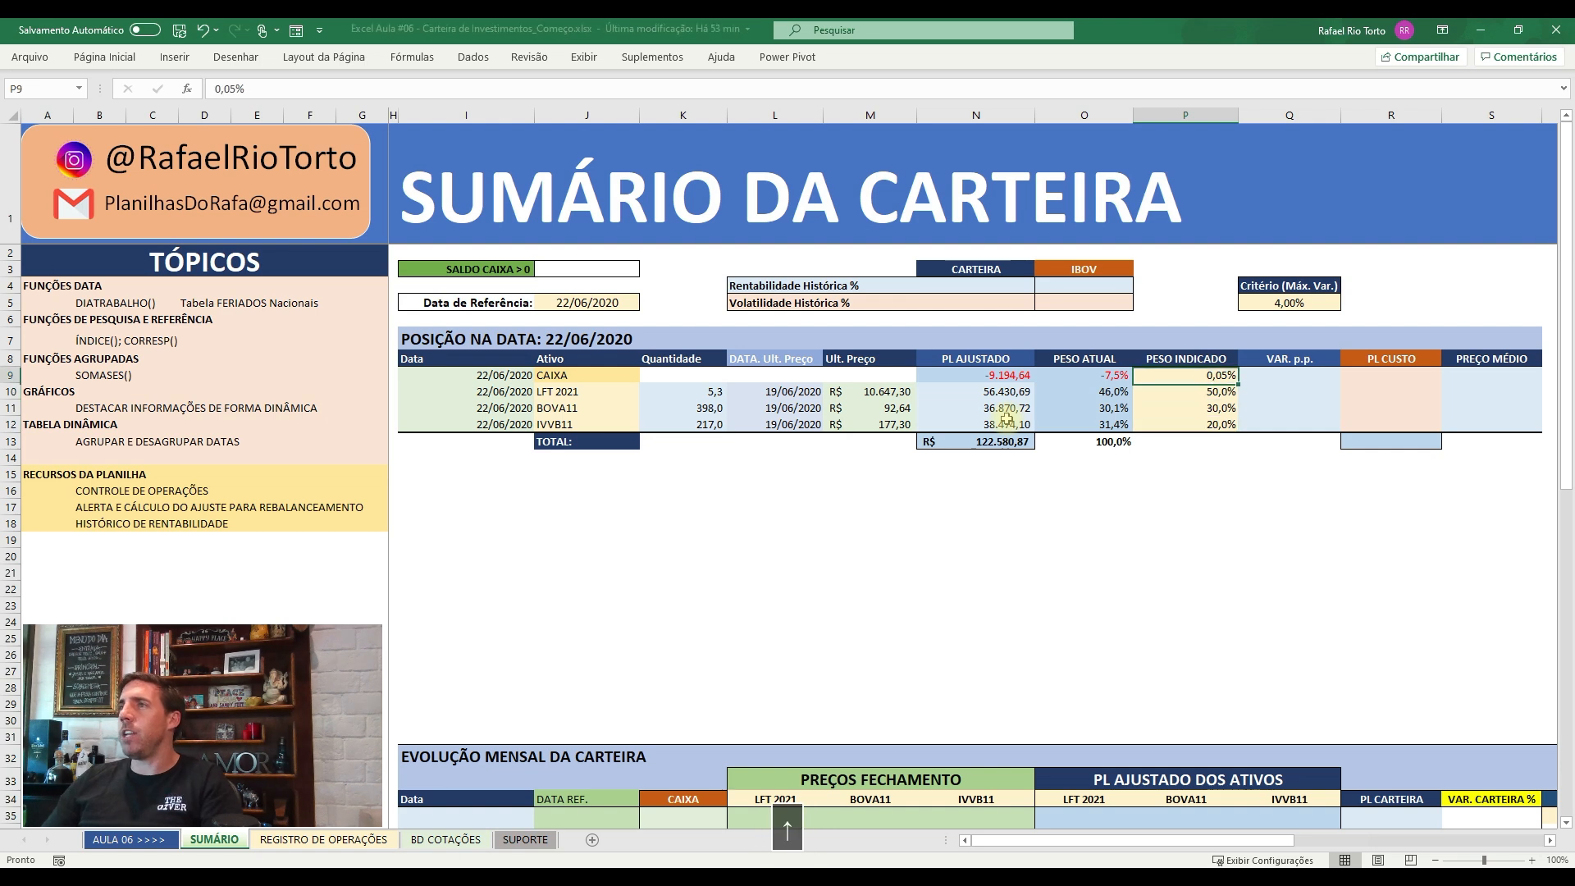
- Calculate the CAIXA row's VAR. p.p. in Q9 with the formula =O9-P9
key(Right)
key(Right)
key(Right)
key(Right)
key(Left)
key(Left)
key(Left)
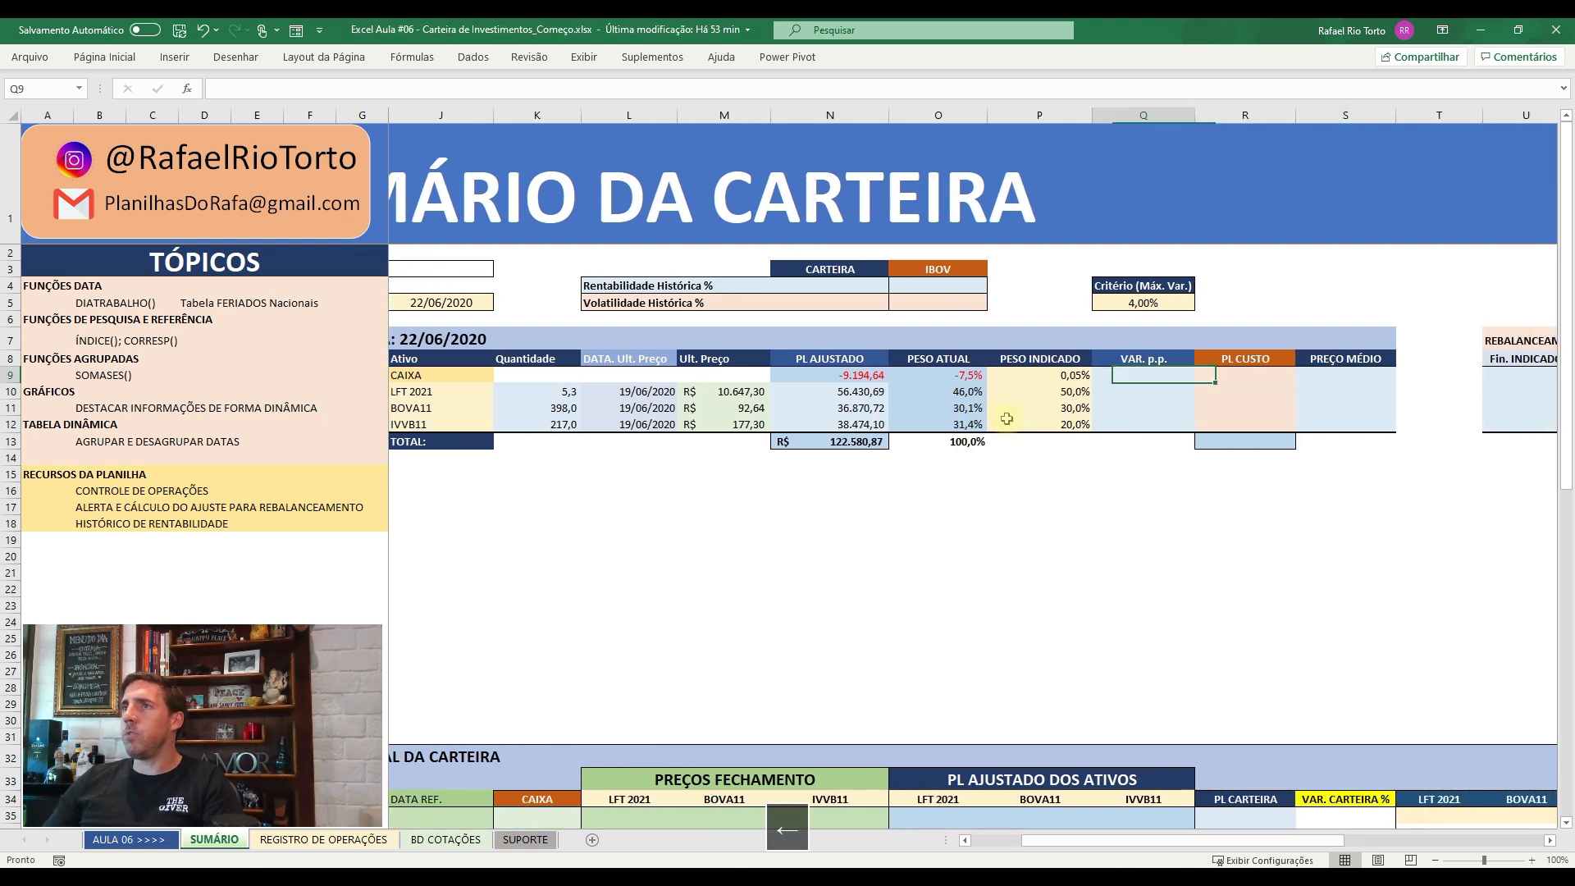
text(=)
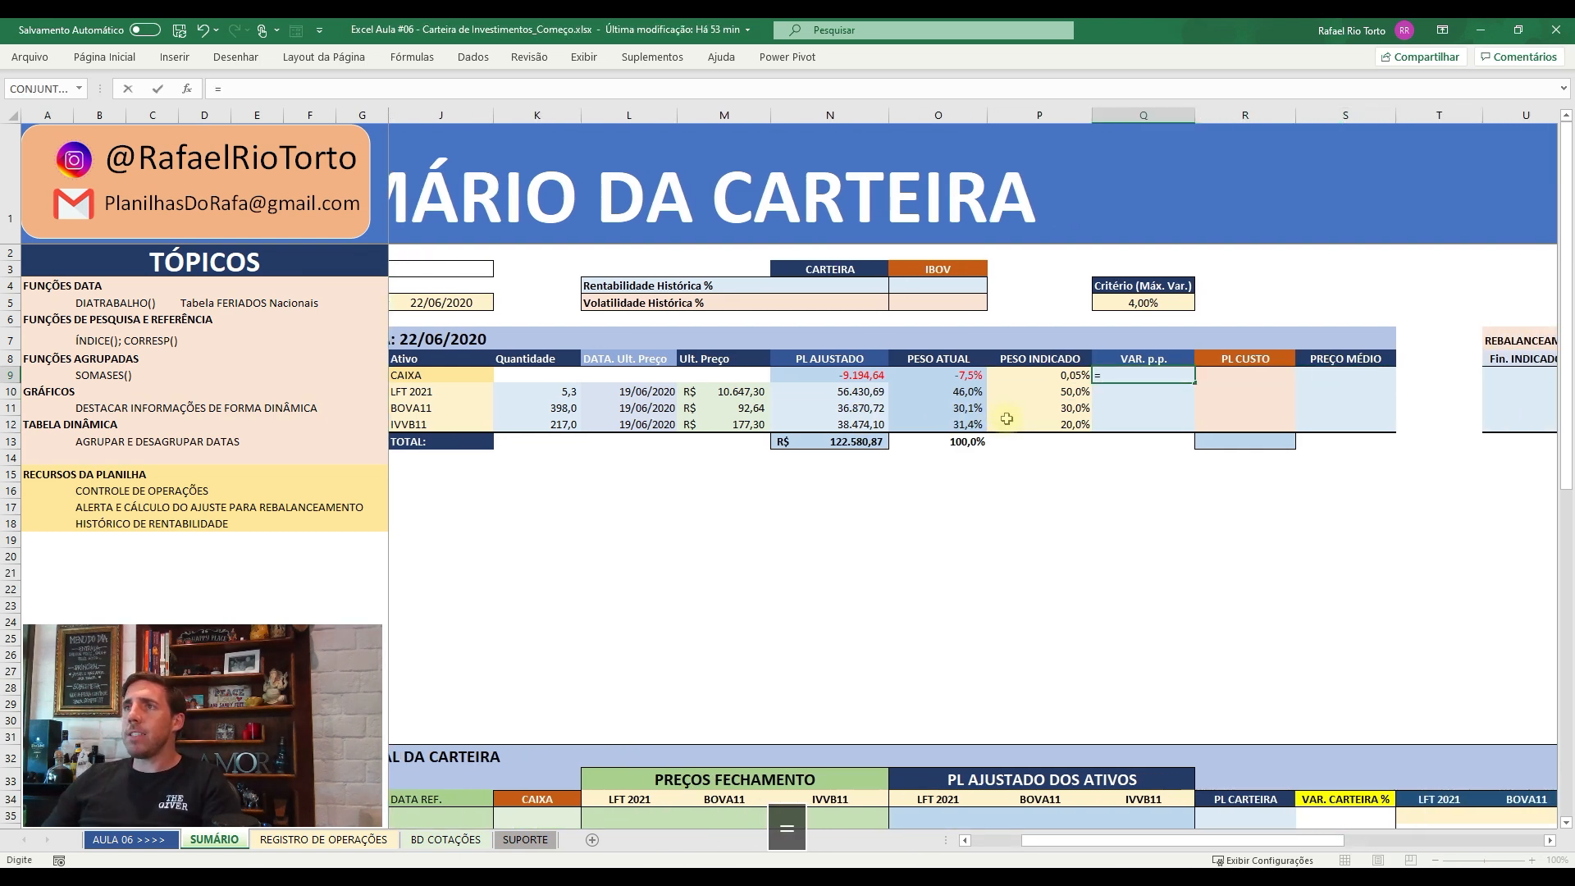
key(Left)
key(Left)
text(-)
key(Left)
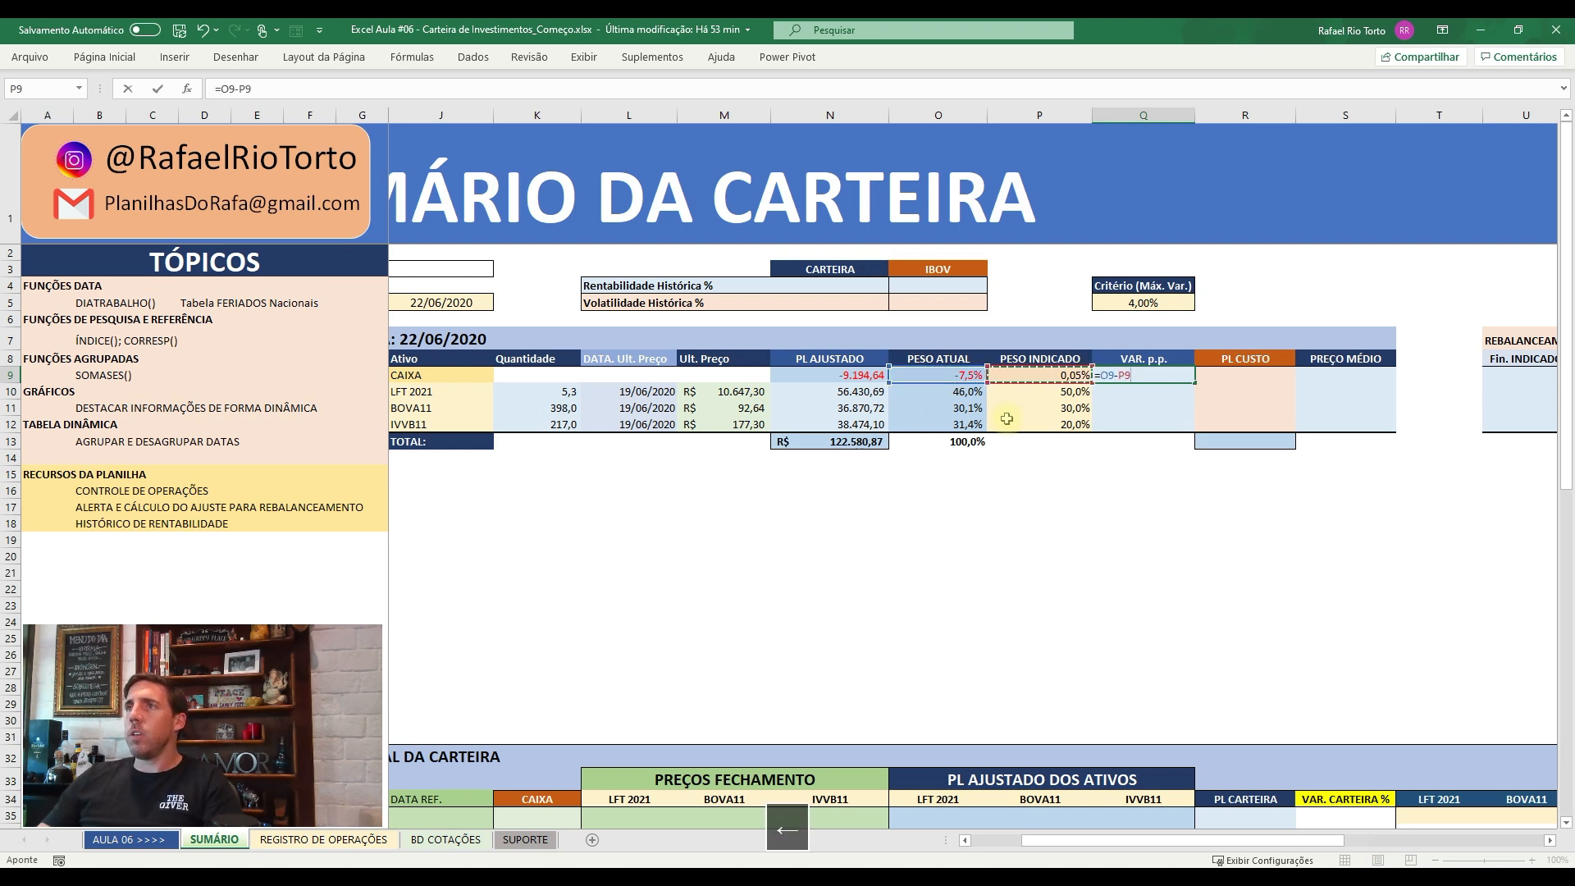
key(Return)
- Copy the Q9 variation formula down through Q12, pasting formulas only
key(Up)
key(ctrl+c)
key(shift+Down)
key(shift+Down)
key(shift+Down)
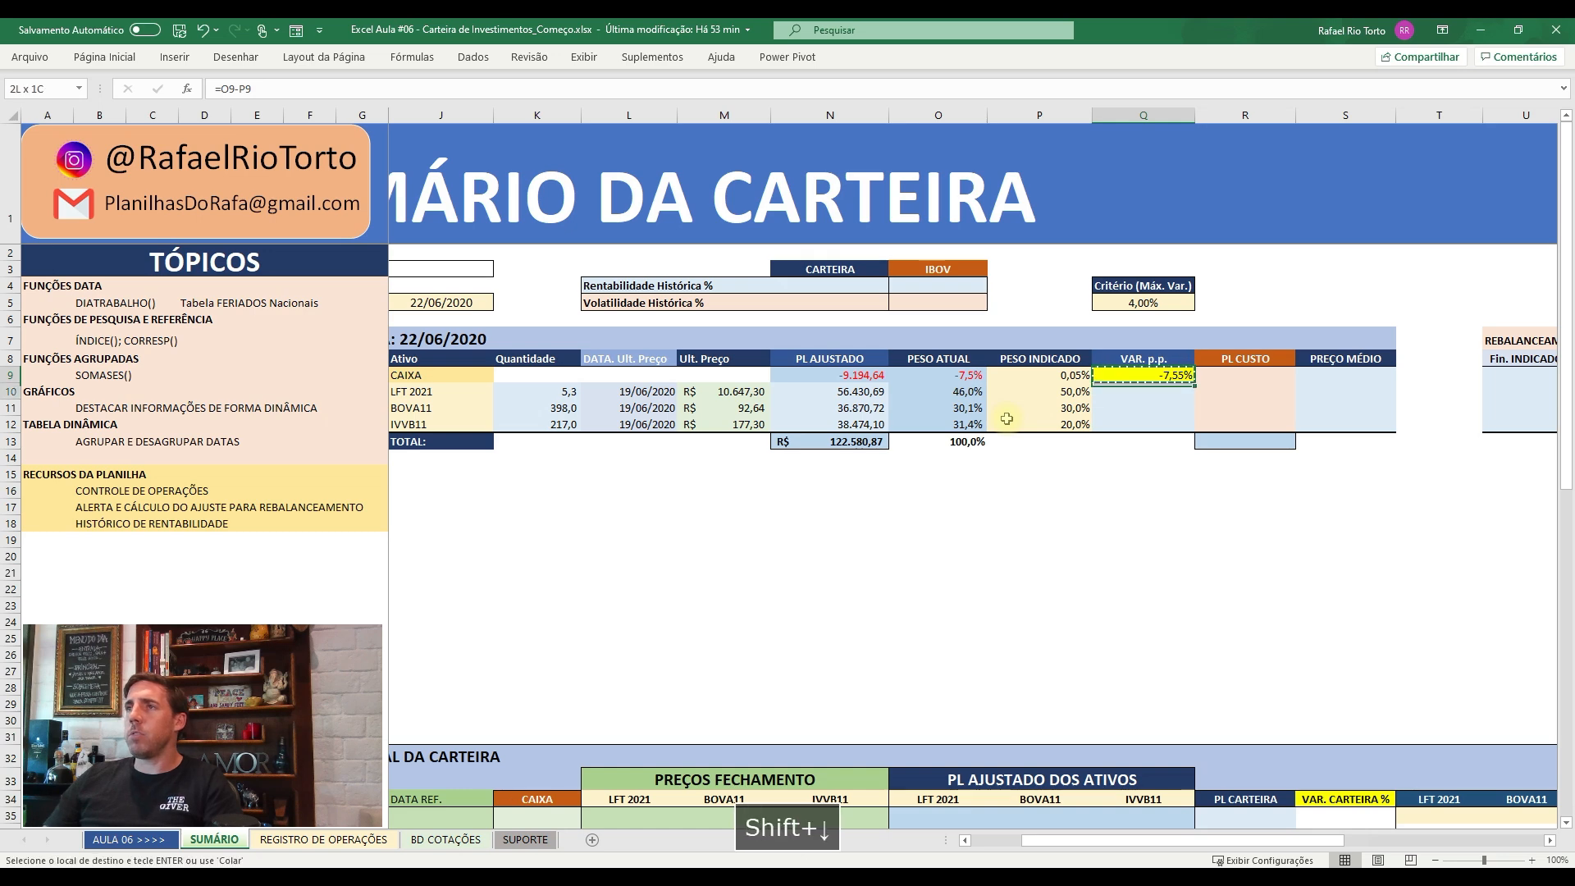
key(ctrl+alt+v)
key(f)
key(Return)
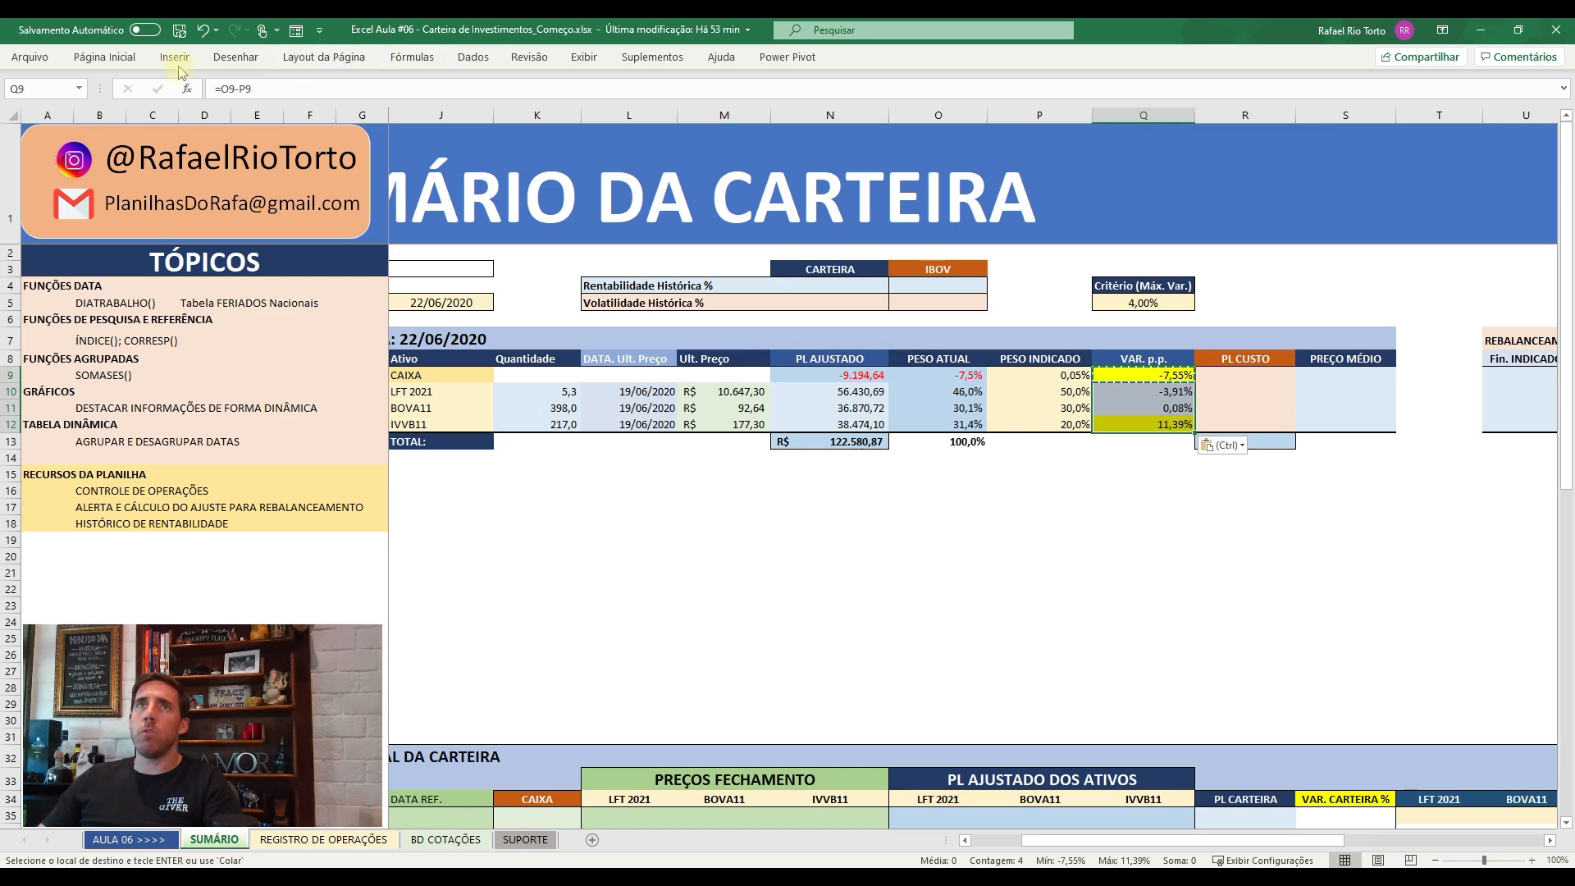
- Clear the conditional formatting rules from the selected VAR. p.p. cells Q9:Q12
click(113, 58)
click(795, 103)
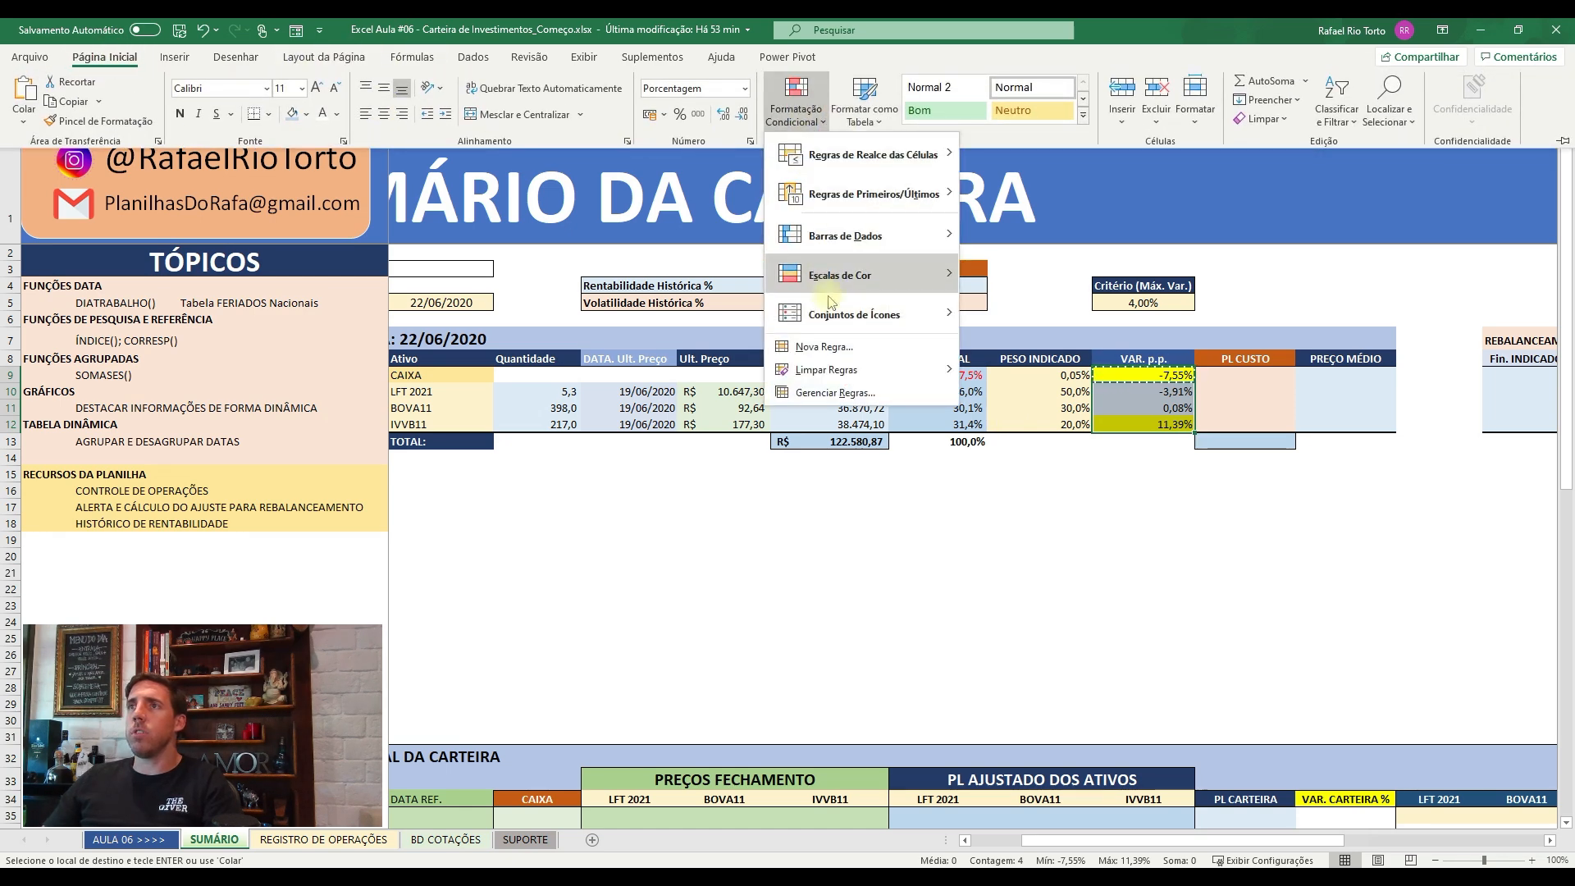
mouse_move(829, 370)
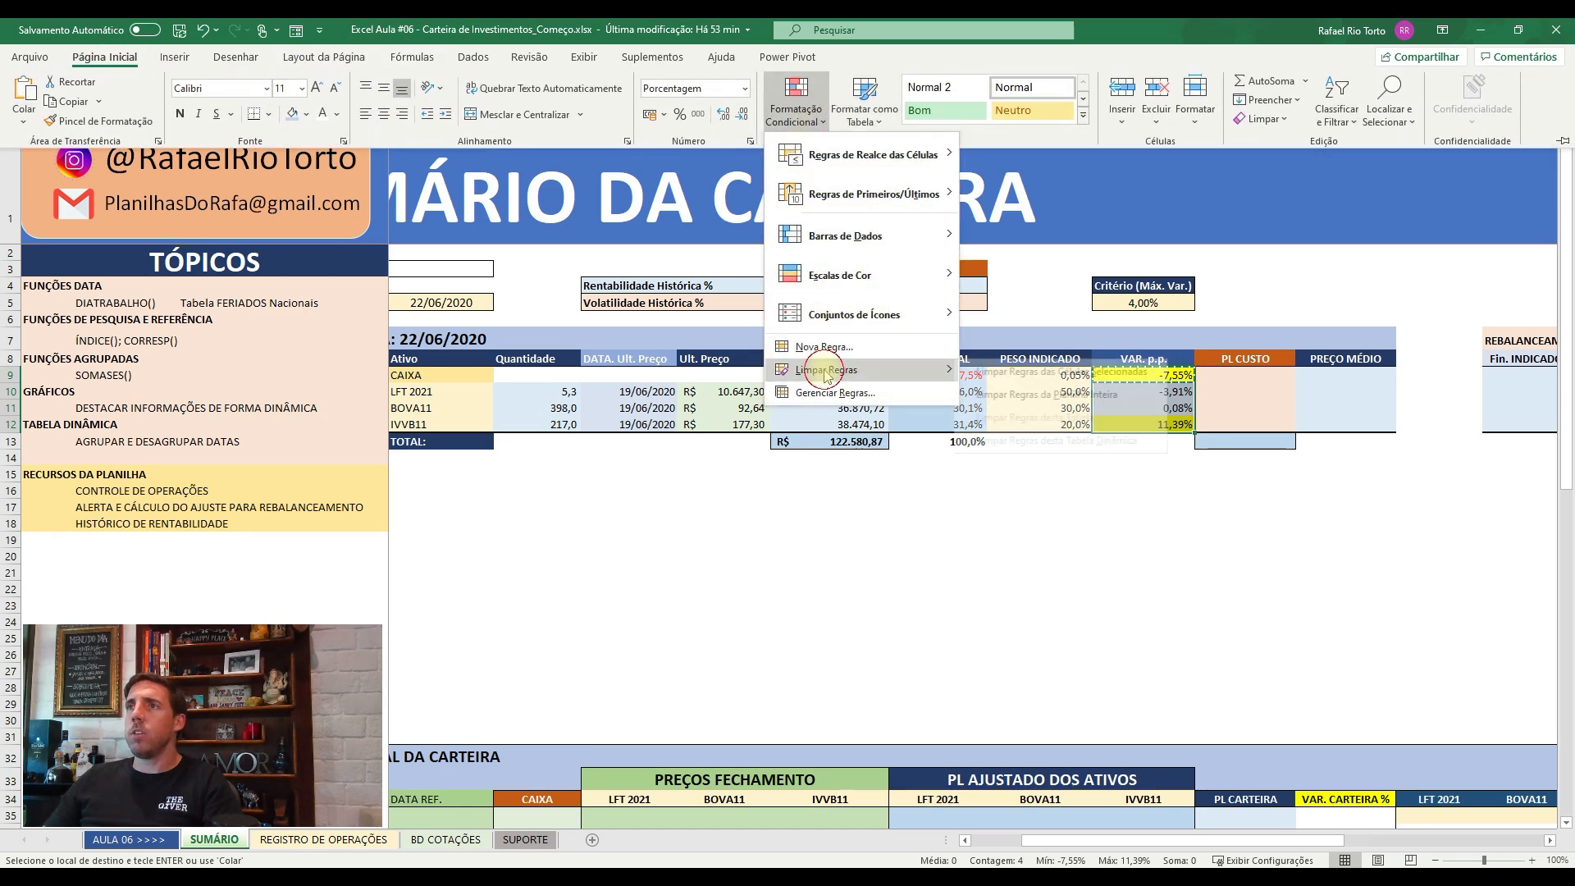
click(1058, 374)
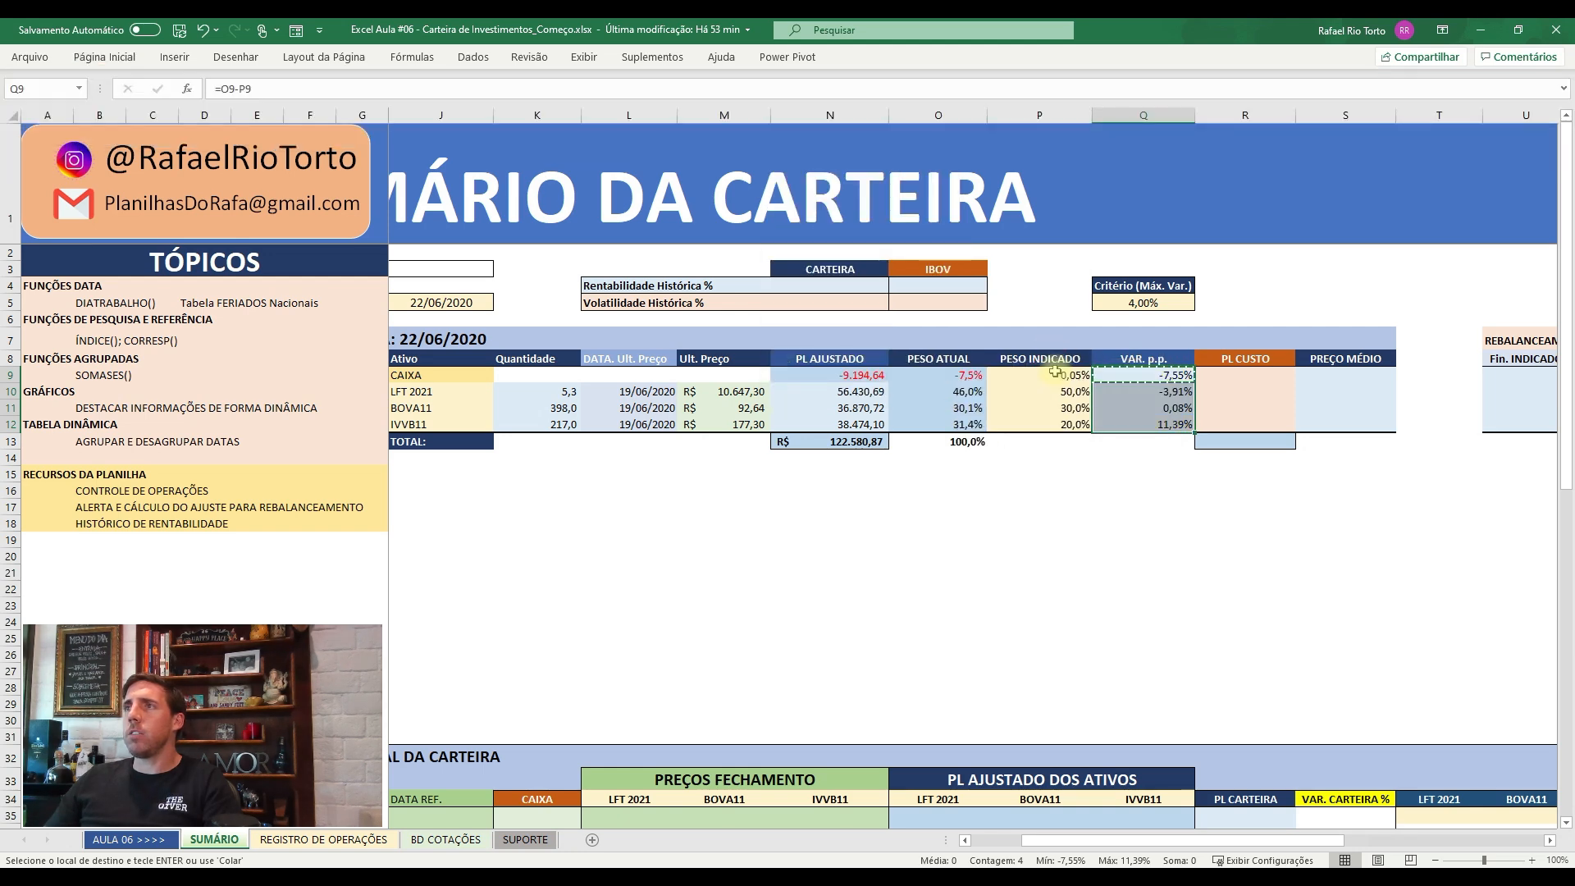
- Clear the conditional formatting rules from the entire SUMÁRIO worksheet
click(106, 57)
click(796, 107)
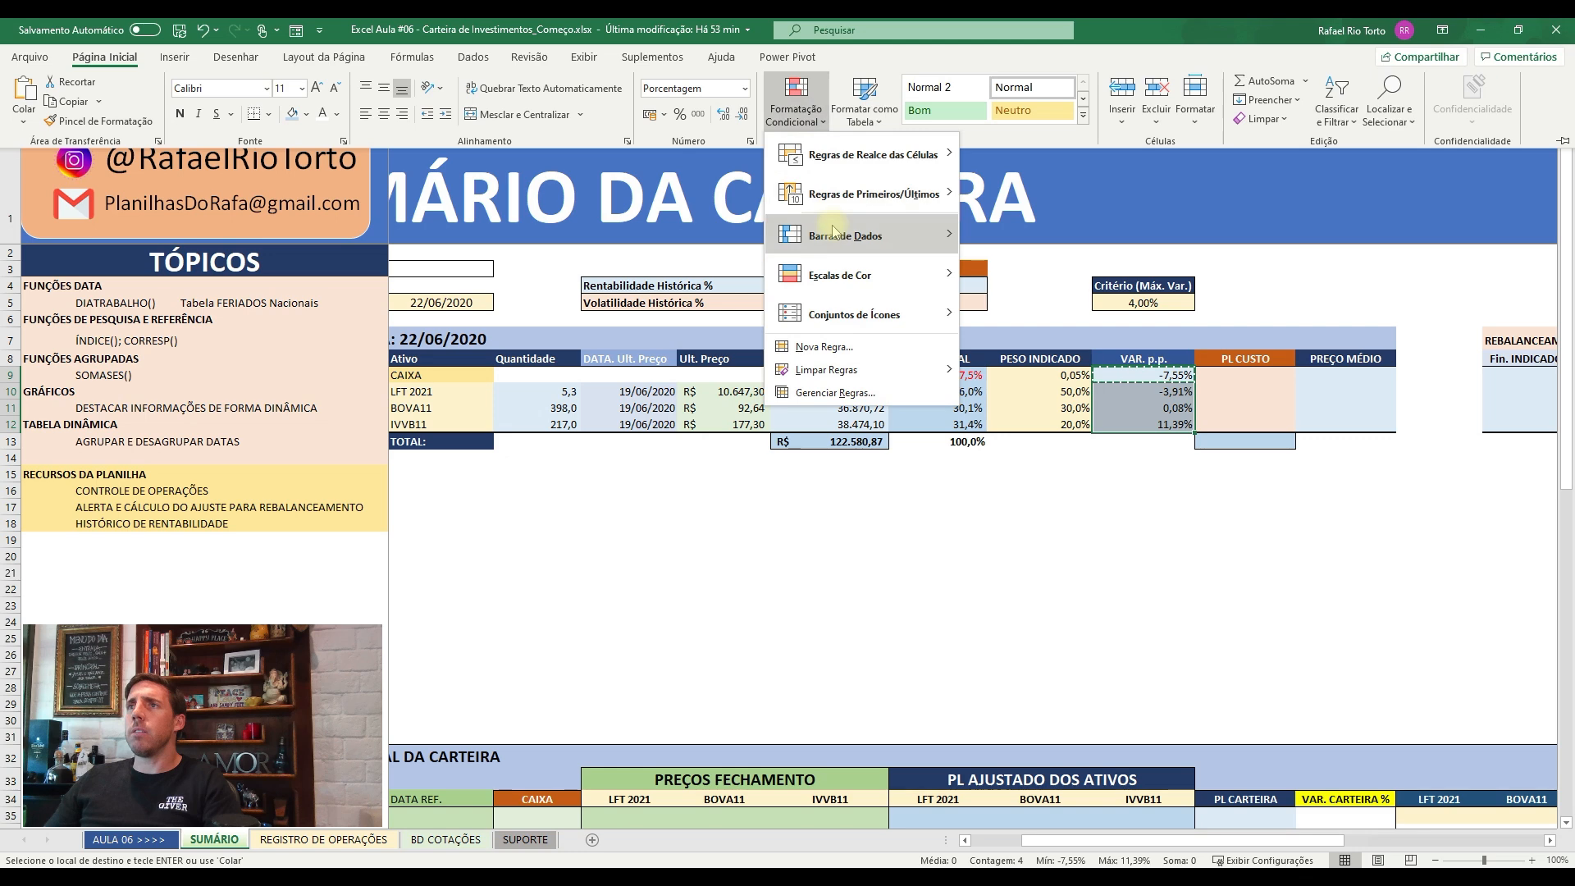
mouse_move(862, 370)
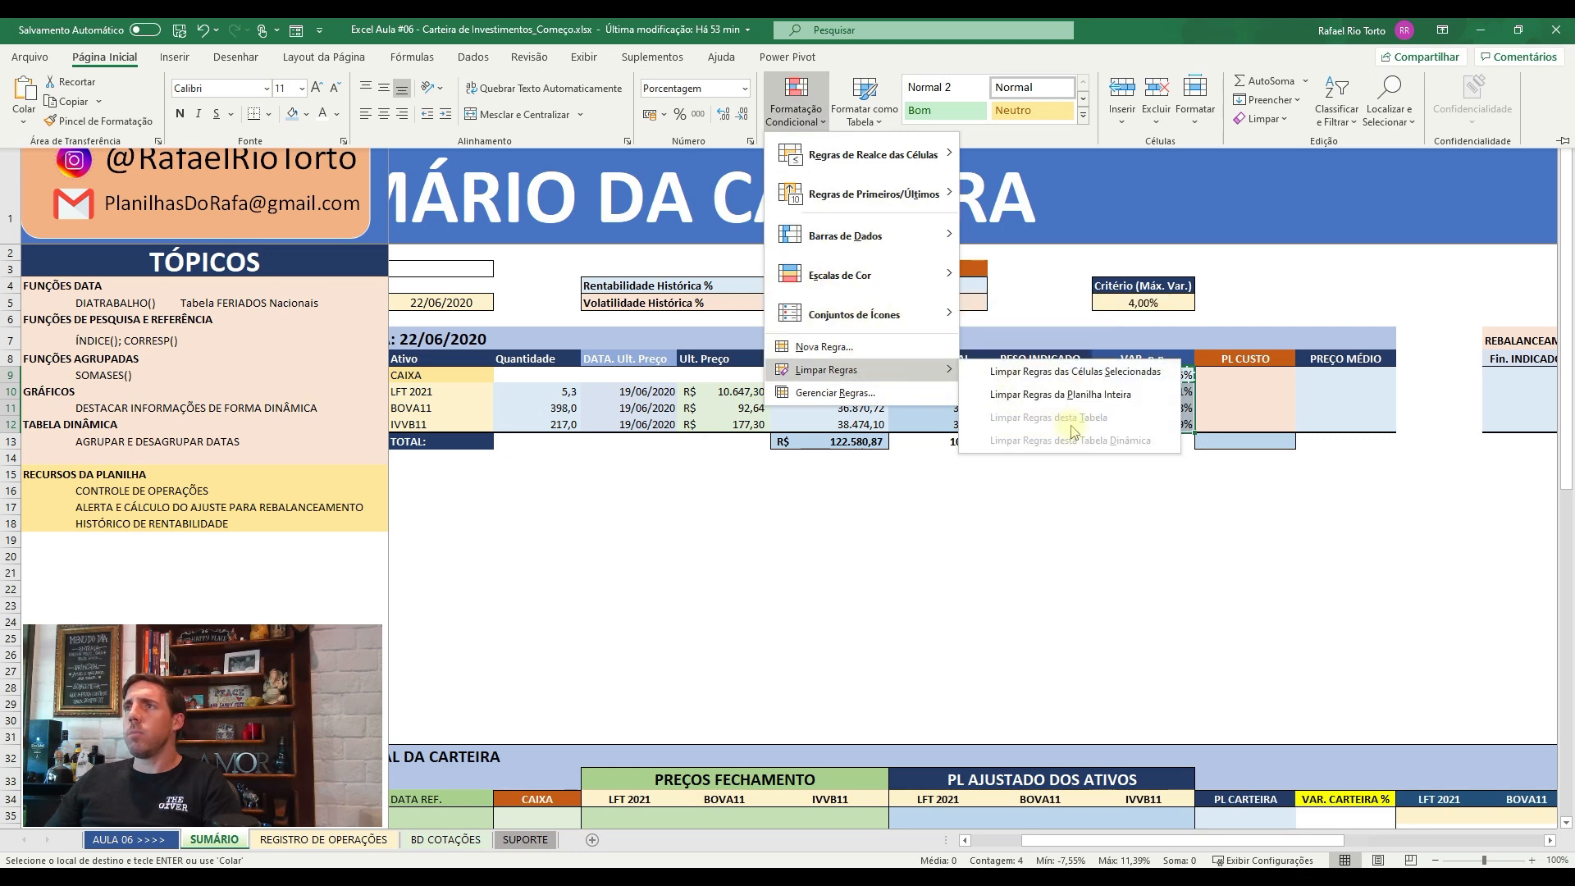
click(1070, 397)
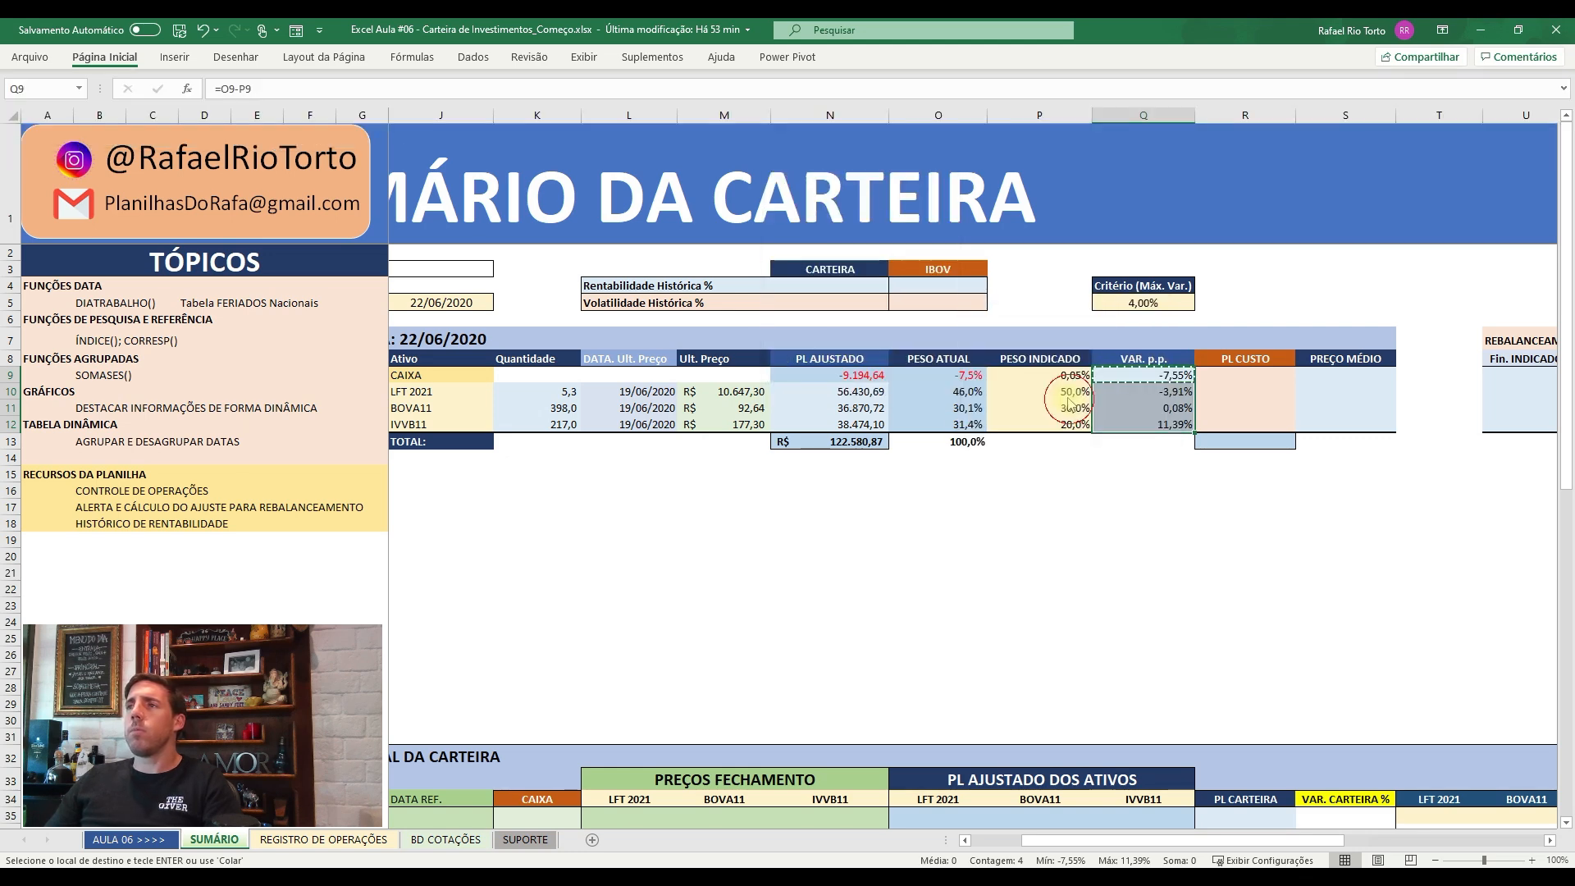
click(1149, 441)
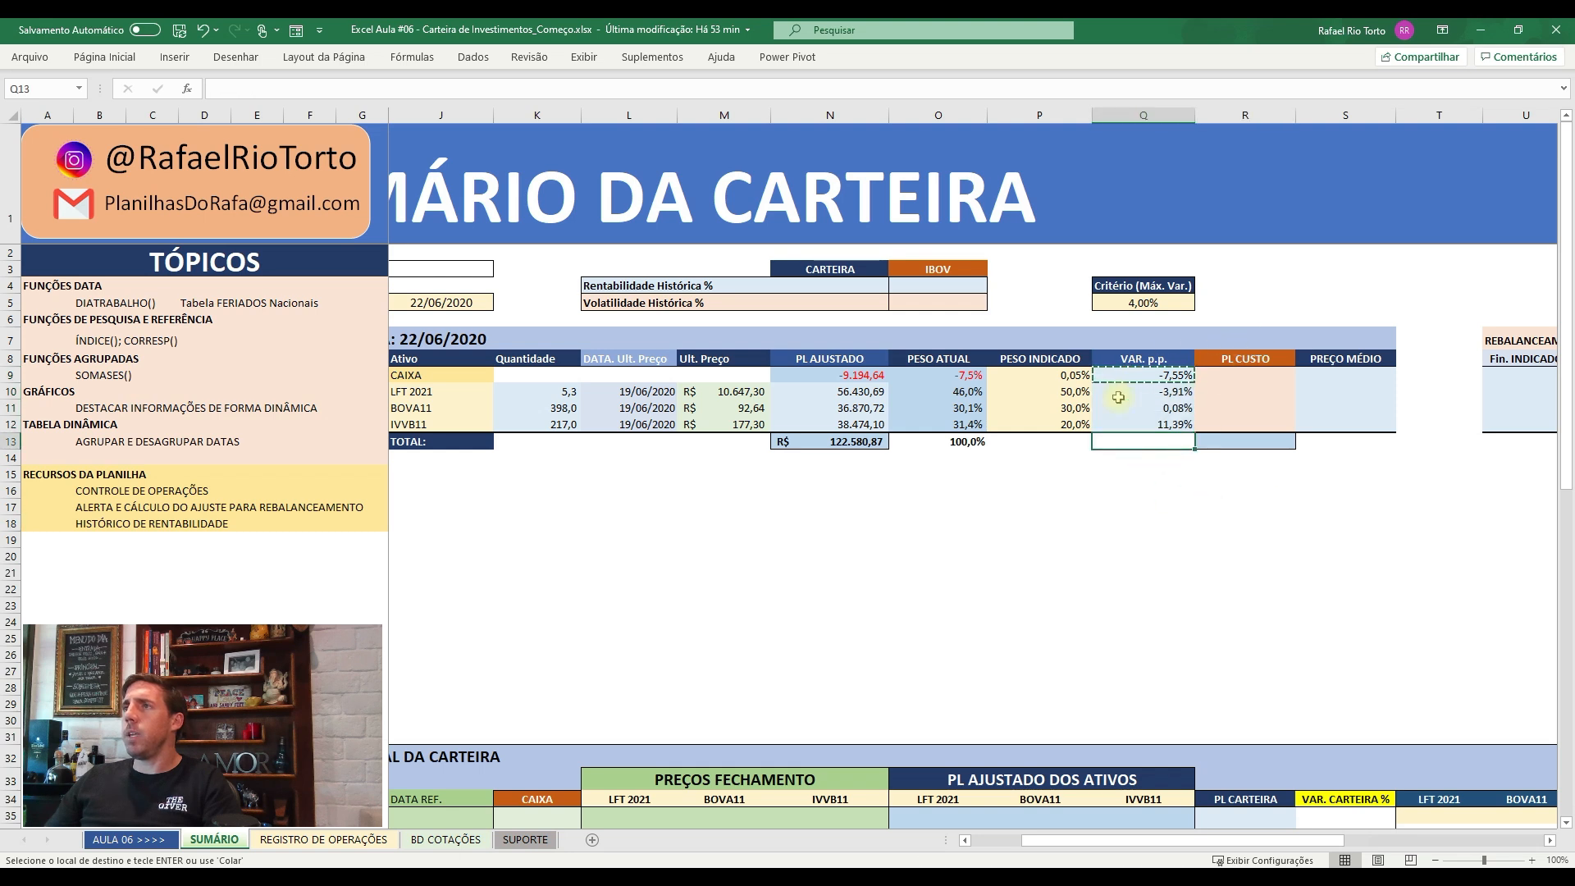
click(1240, 373)
key(Down)
key(Down)
key(Down)
key(Down)
key(Escape)
key(Up)
key(Up)
key(Up)
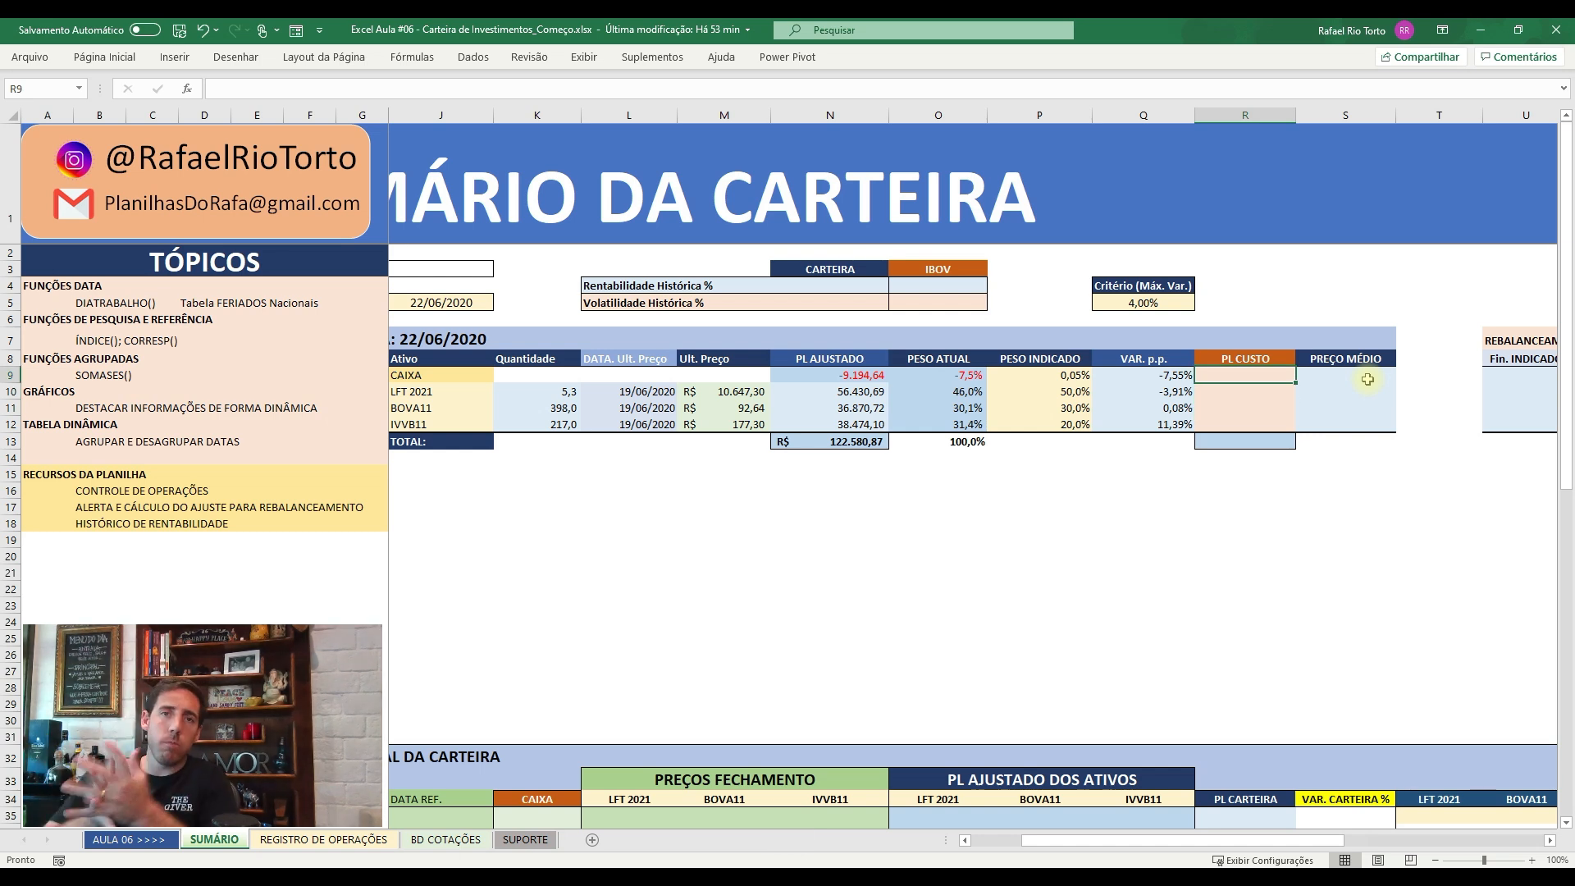
- Try a full paste of the LFT 2021 Quantidade formula from K10 into the PL CUSTO column, then undo it
key(Down)
key(Left)
key(Left)
key(Left)
key(Left)
key(Left)
key(Left)
key(Left)
key(Left)
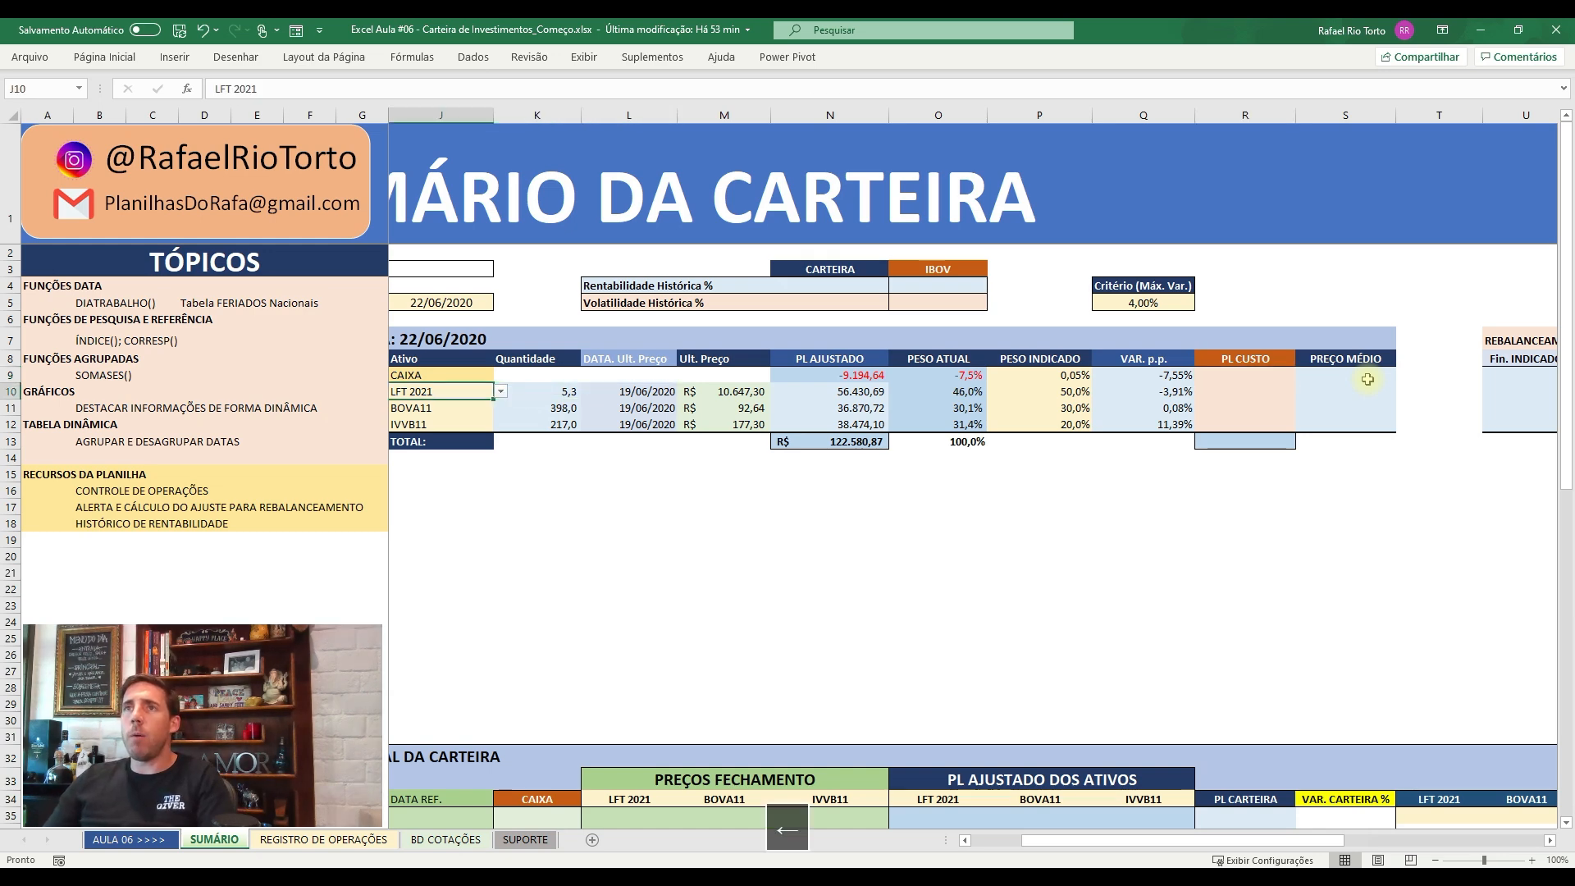
key(Left)
key(Right)
key(Right)
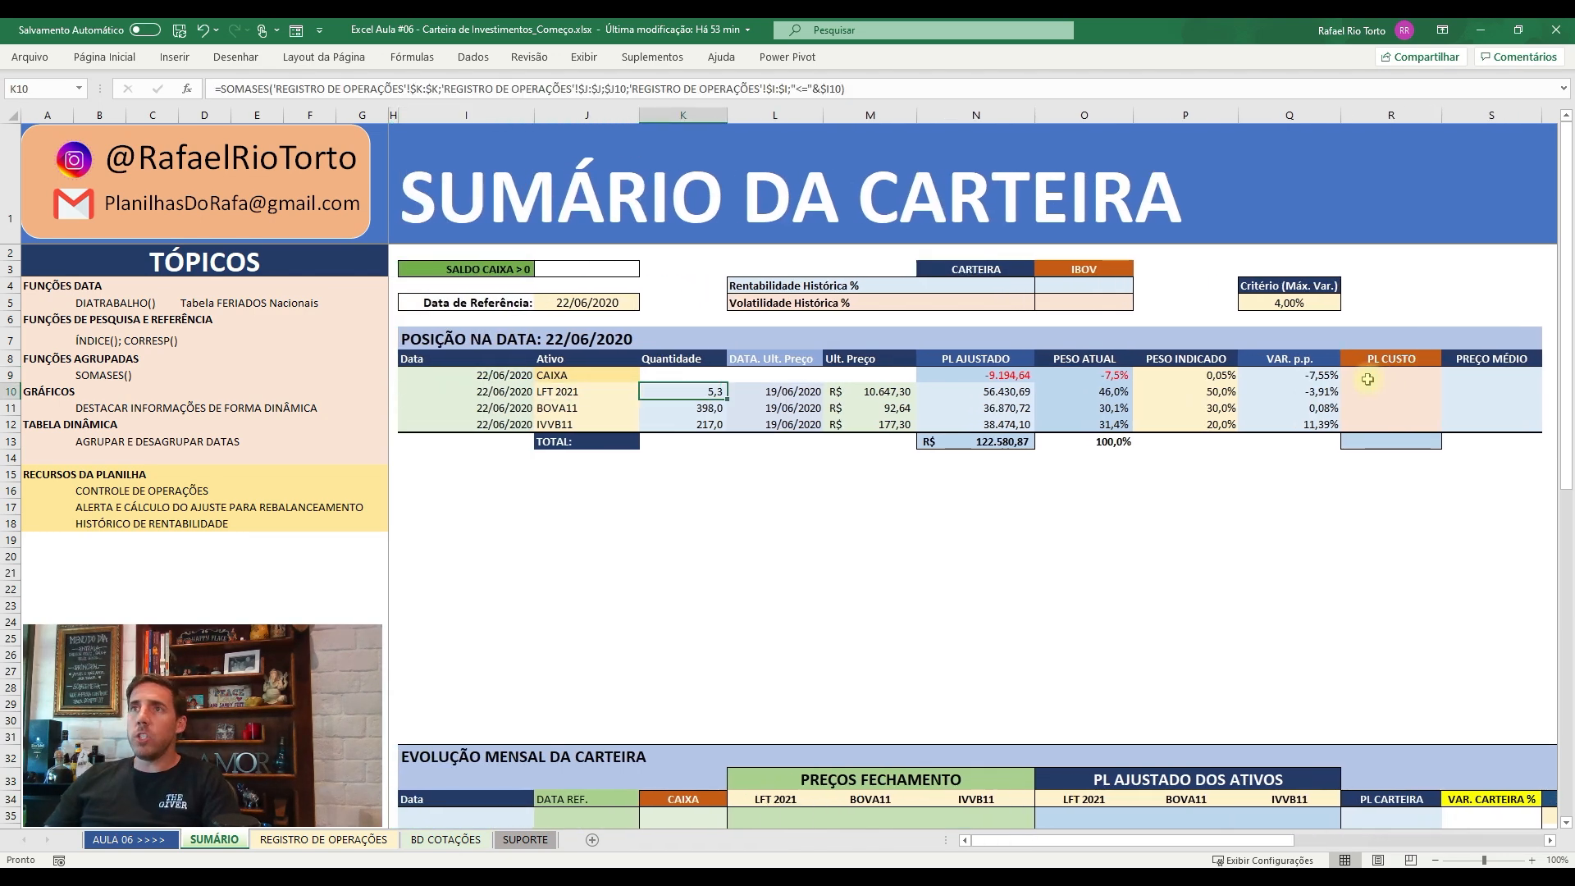
key(ctrl+c)
key(Right)
key(Right)
key(Right)
key(Right)
key(Right)
key(Right)
key(Right)
key(Right)
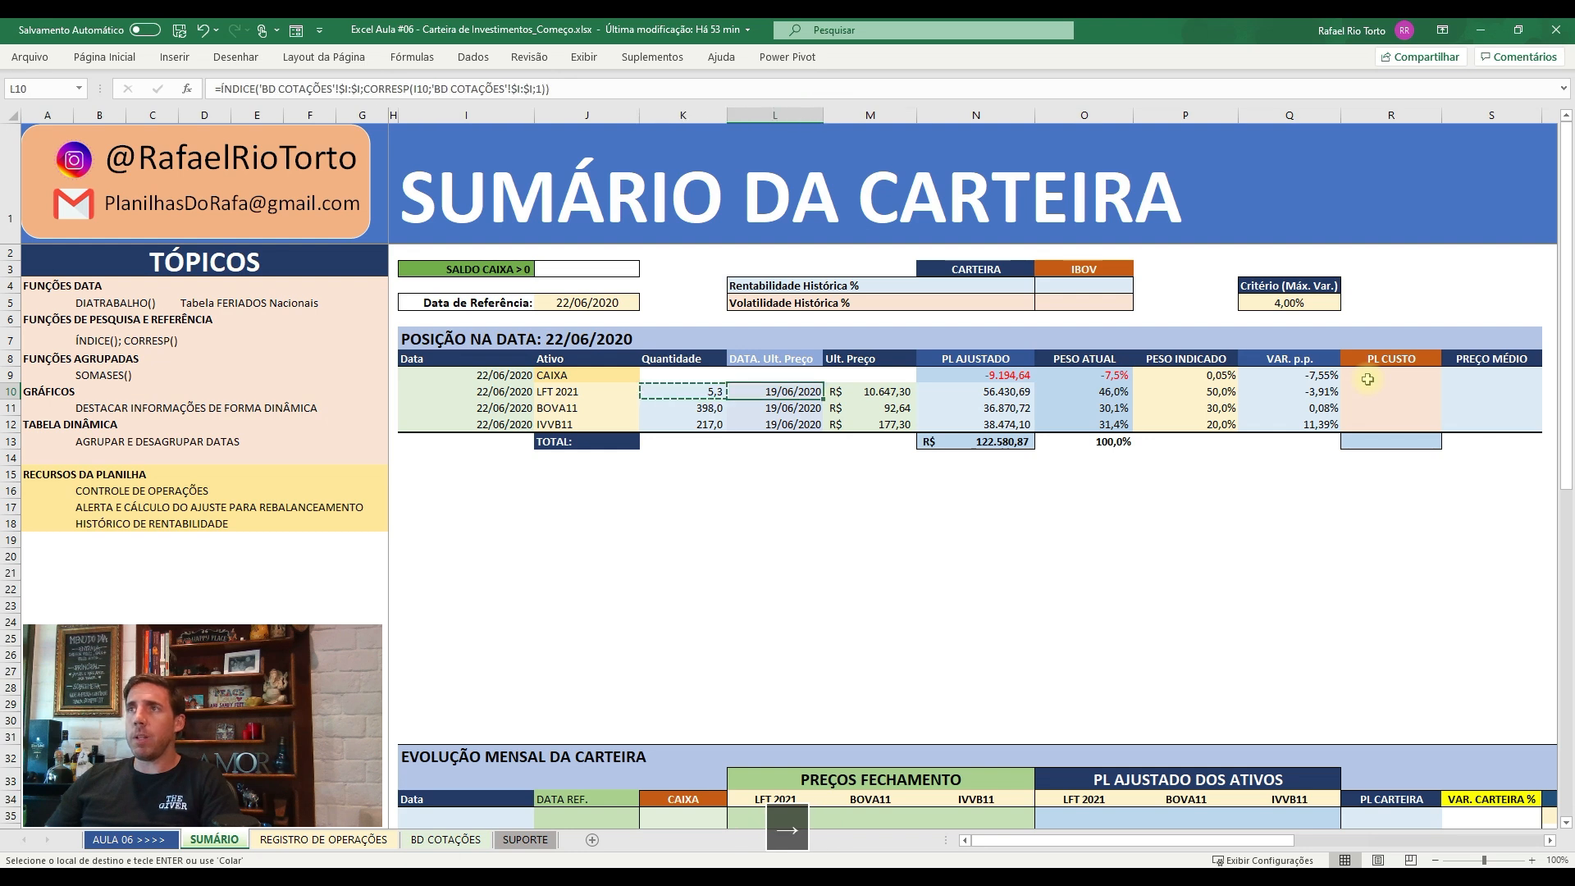
key(Left)
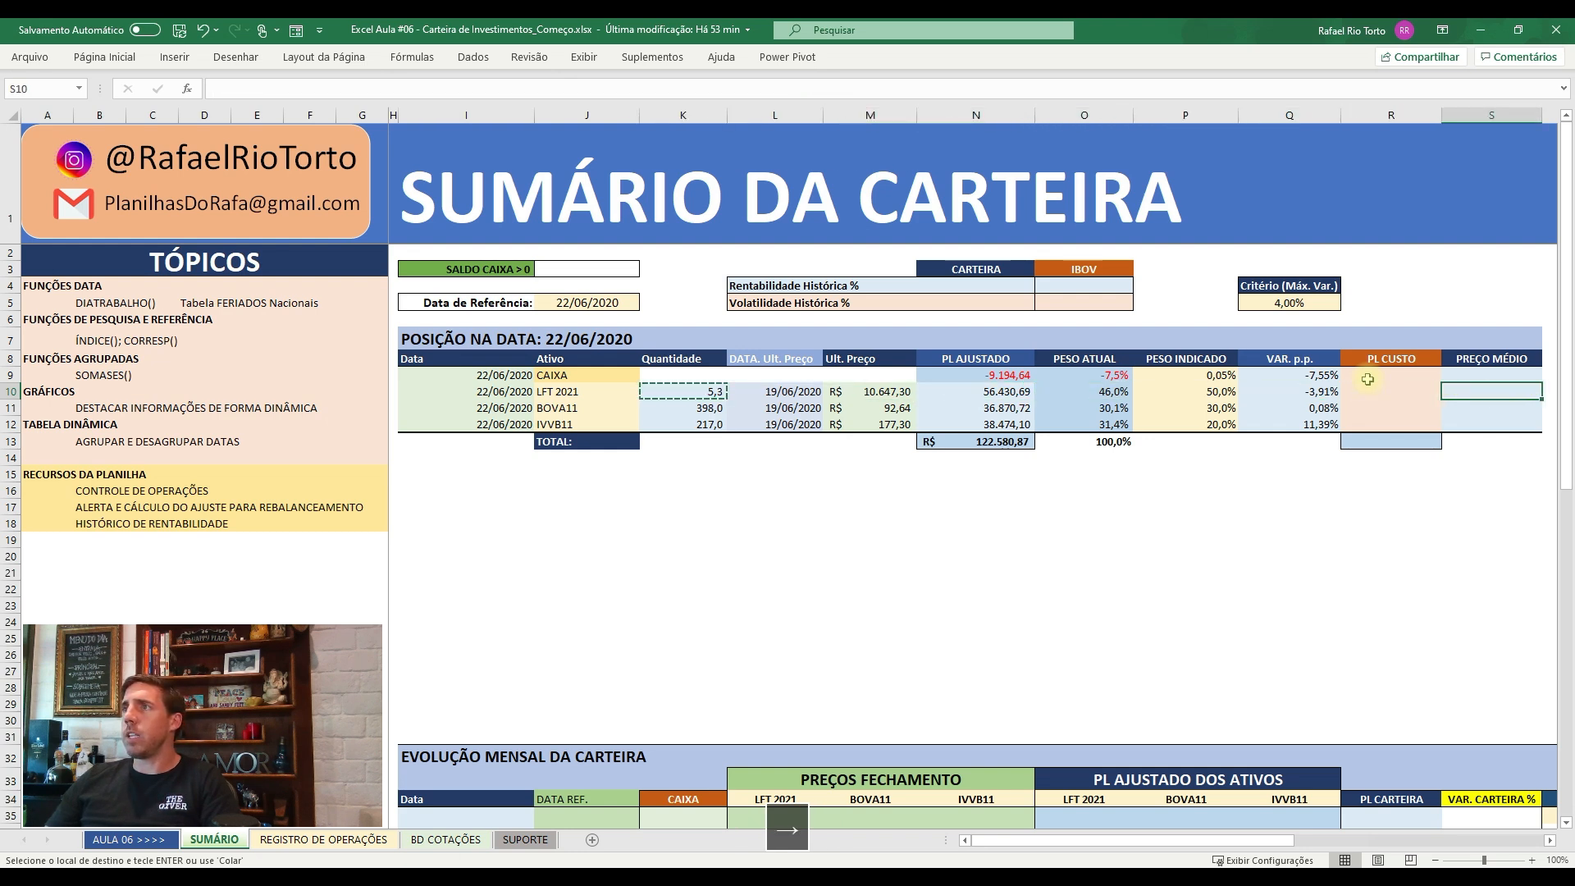
key(ctrl+v)
key(ctrl+z)
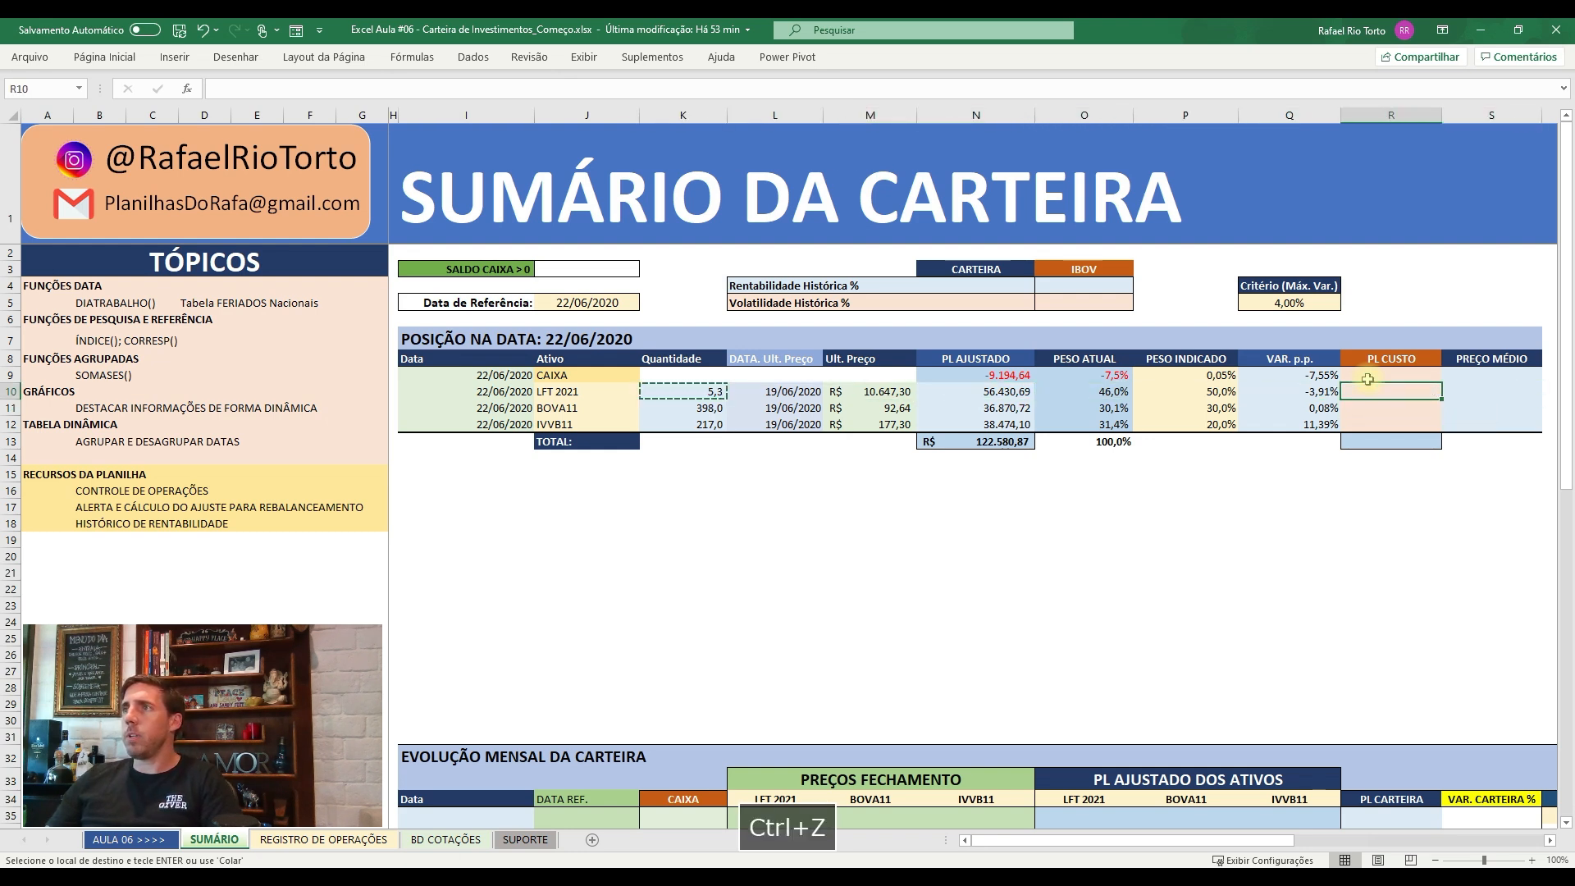
- Copy the LFT 2021 Quantidade formula from K10 into PL CUSTO cell R10, pasting the formula only
key(Left)
key(Left)
key(Left)
key(Left)
key(Left)
key(Left)
key(Left)
key(ctrl+c)
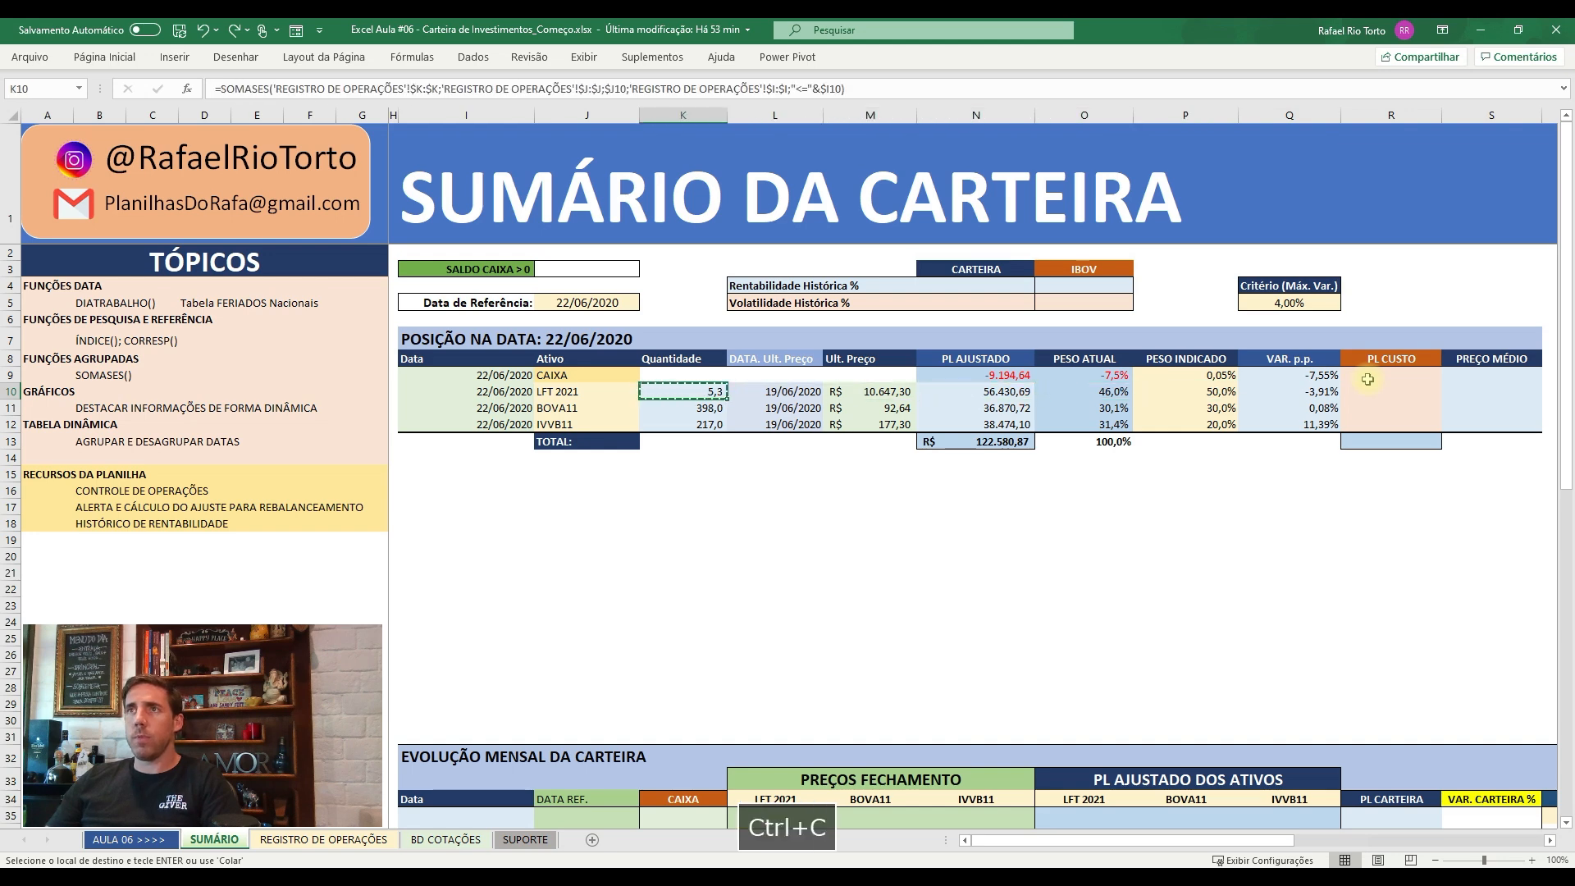
key(Right)
key(Right)
key(Right)
key(Right)
key(Right)
key(Right)
key(Right)
key(ctrl+alt+v)
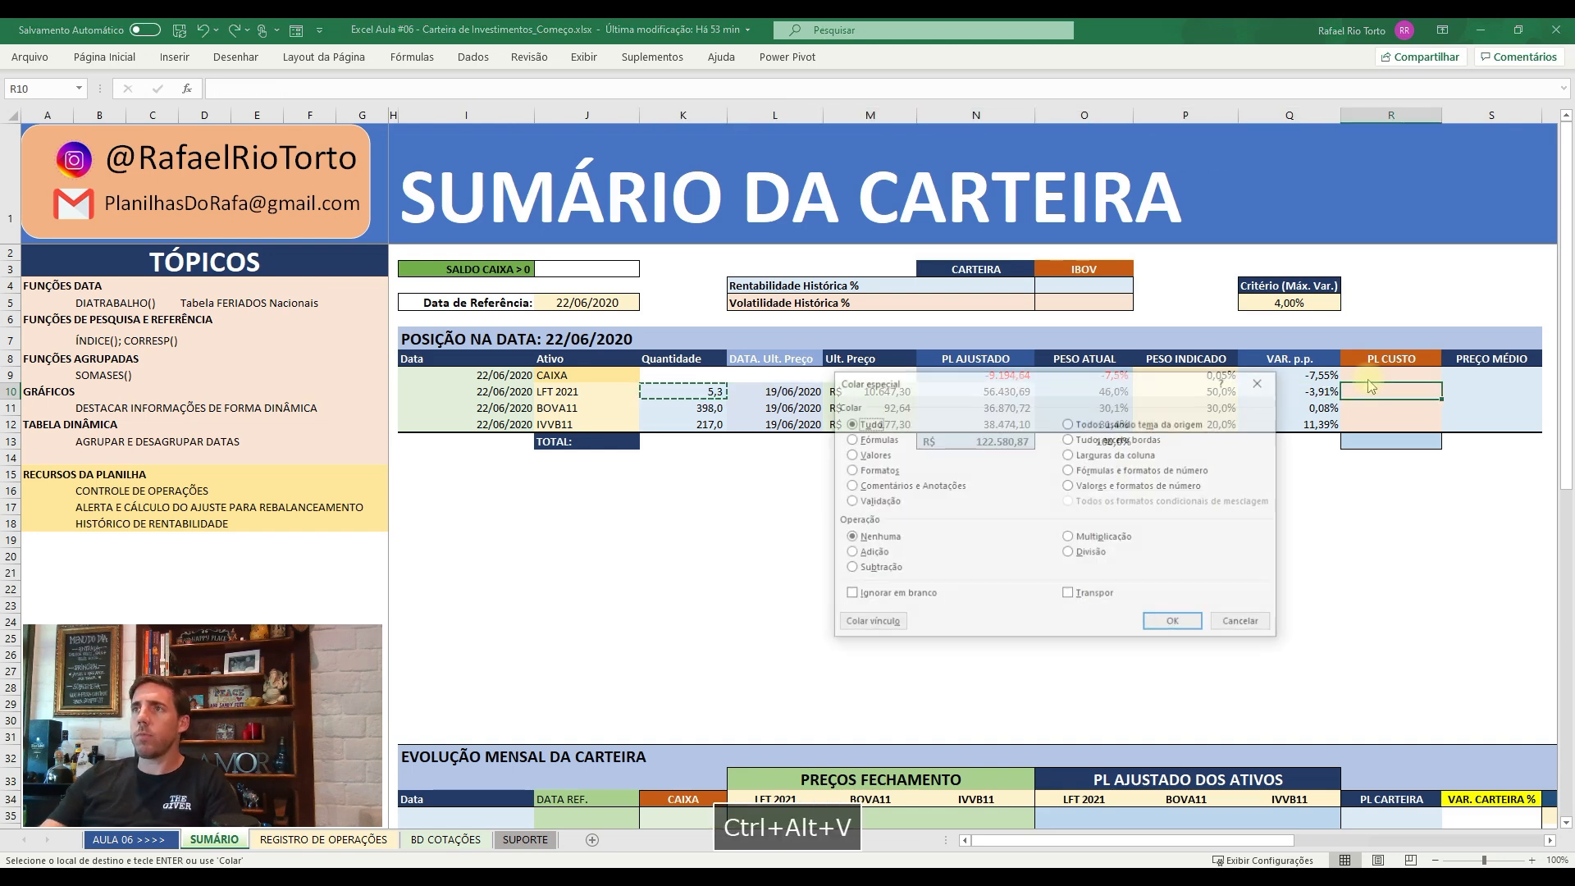
key(v)
key(Return)
key(Down)
key(Up)
key(F2)
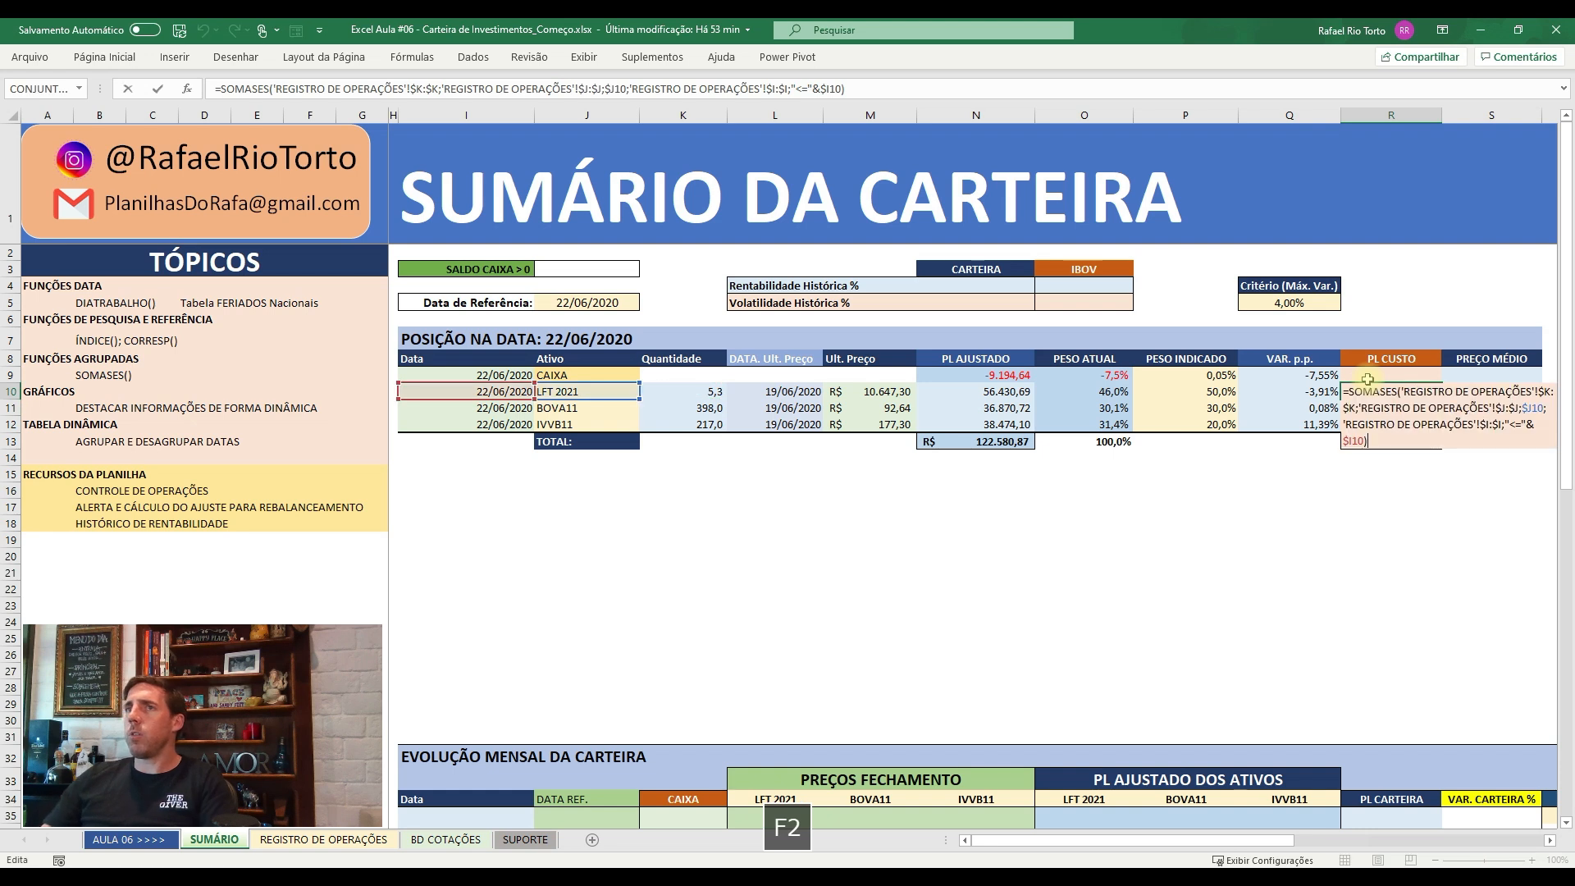
key(Escape)
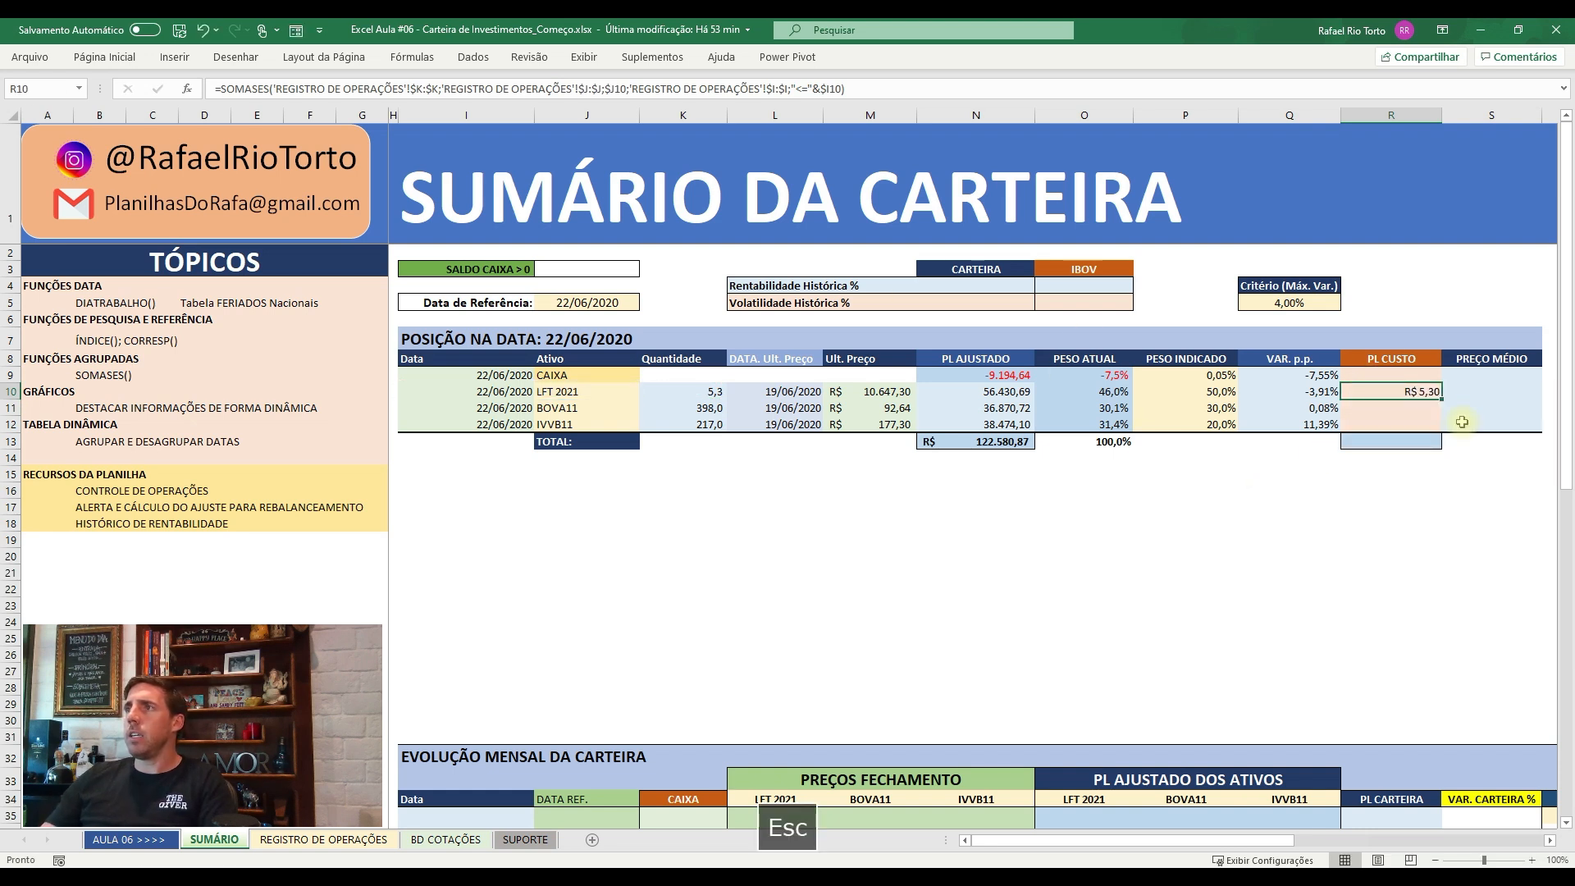
key(Left)
key(Left)
key(Left)
key(Left)
key(Left)
key(Left)
key(Left)
key(Right)
key(Right)
key(Right)
key(Right)
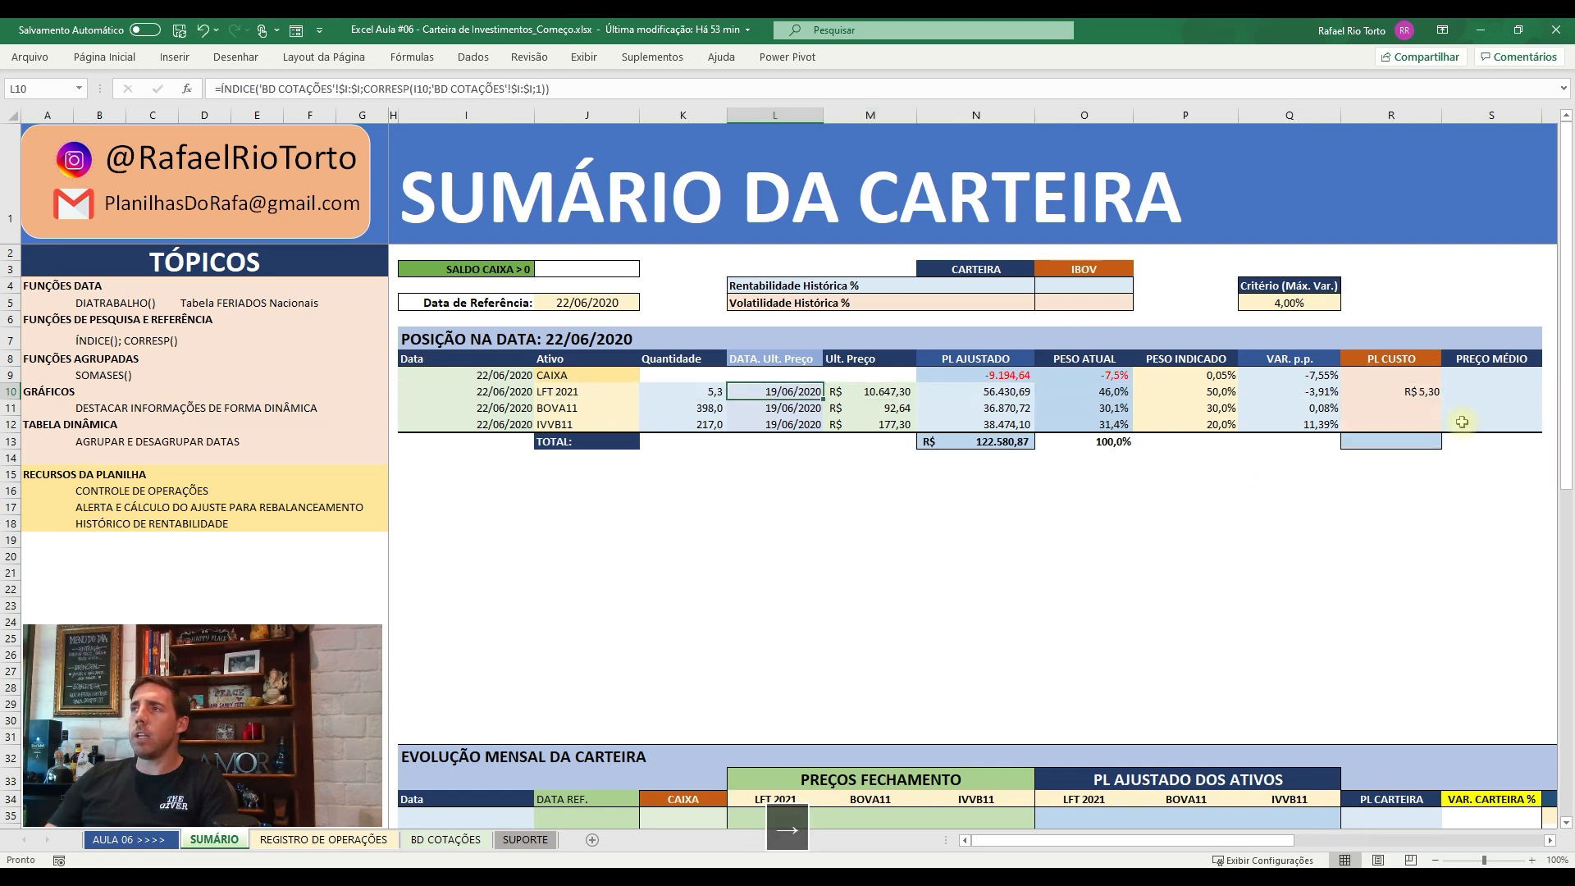
key(Right)
key(Right)
key(Right)
key(Up)
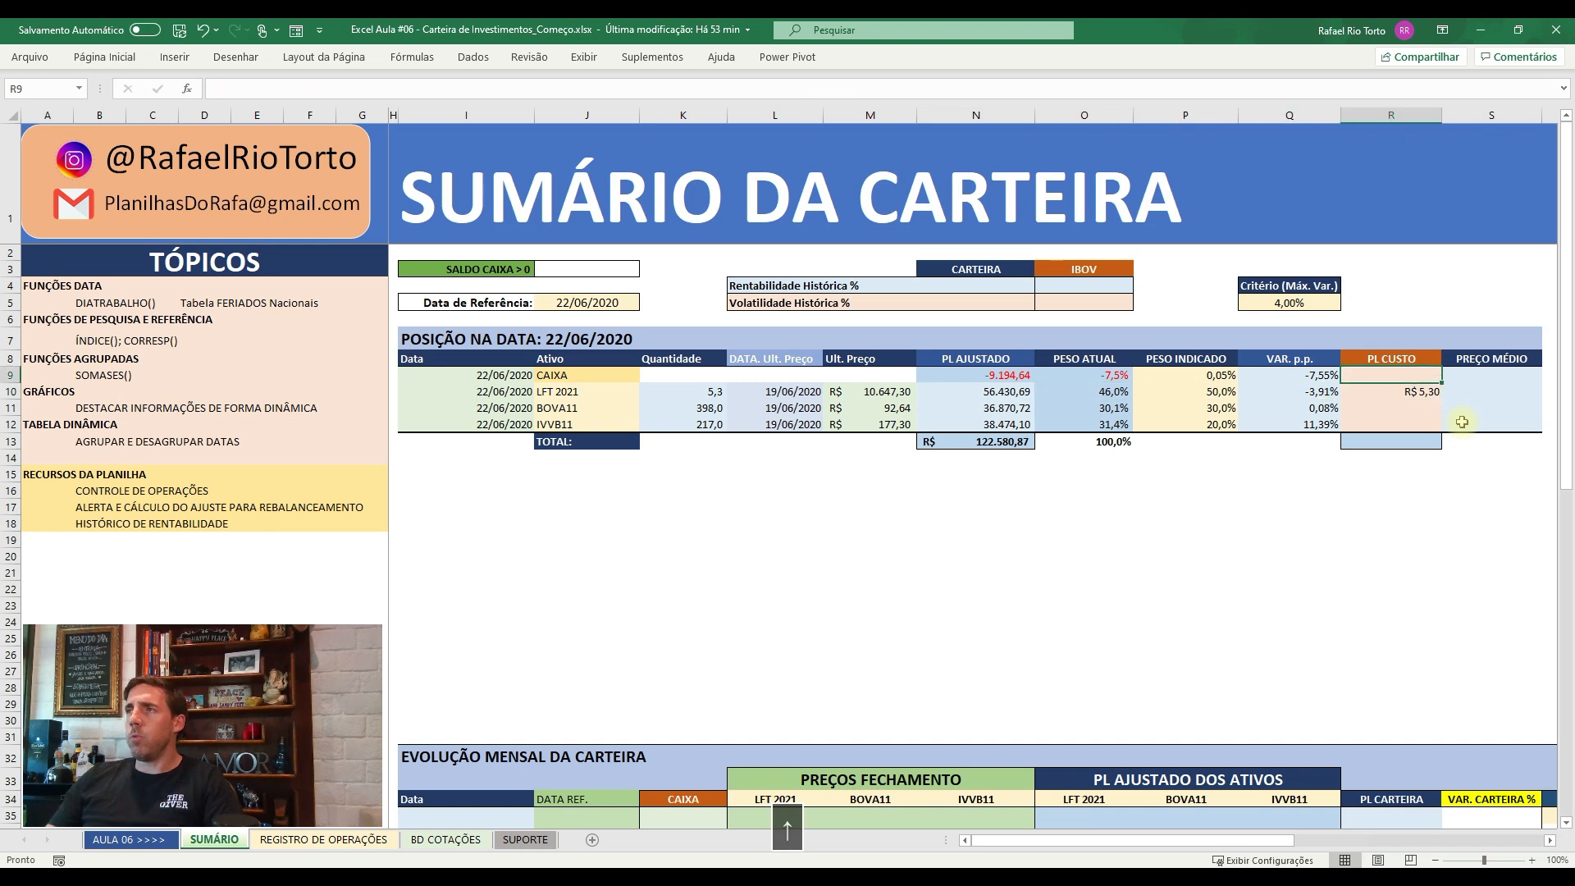
key(shift+Down)
key(shift+Down)
key(shift+Down)
key(Down)
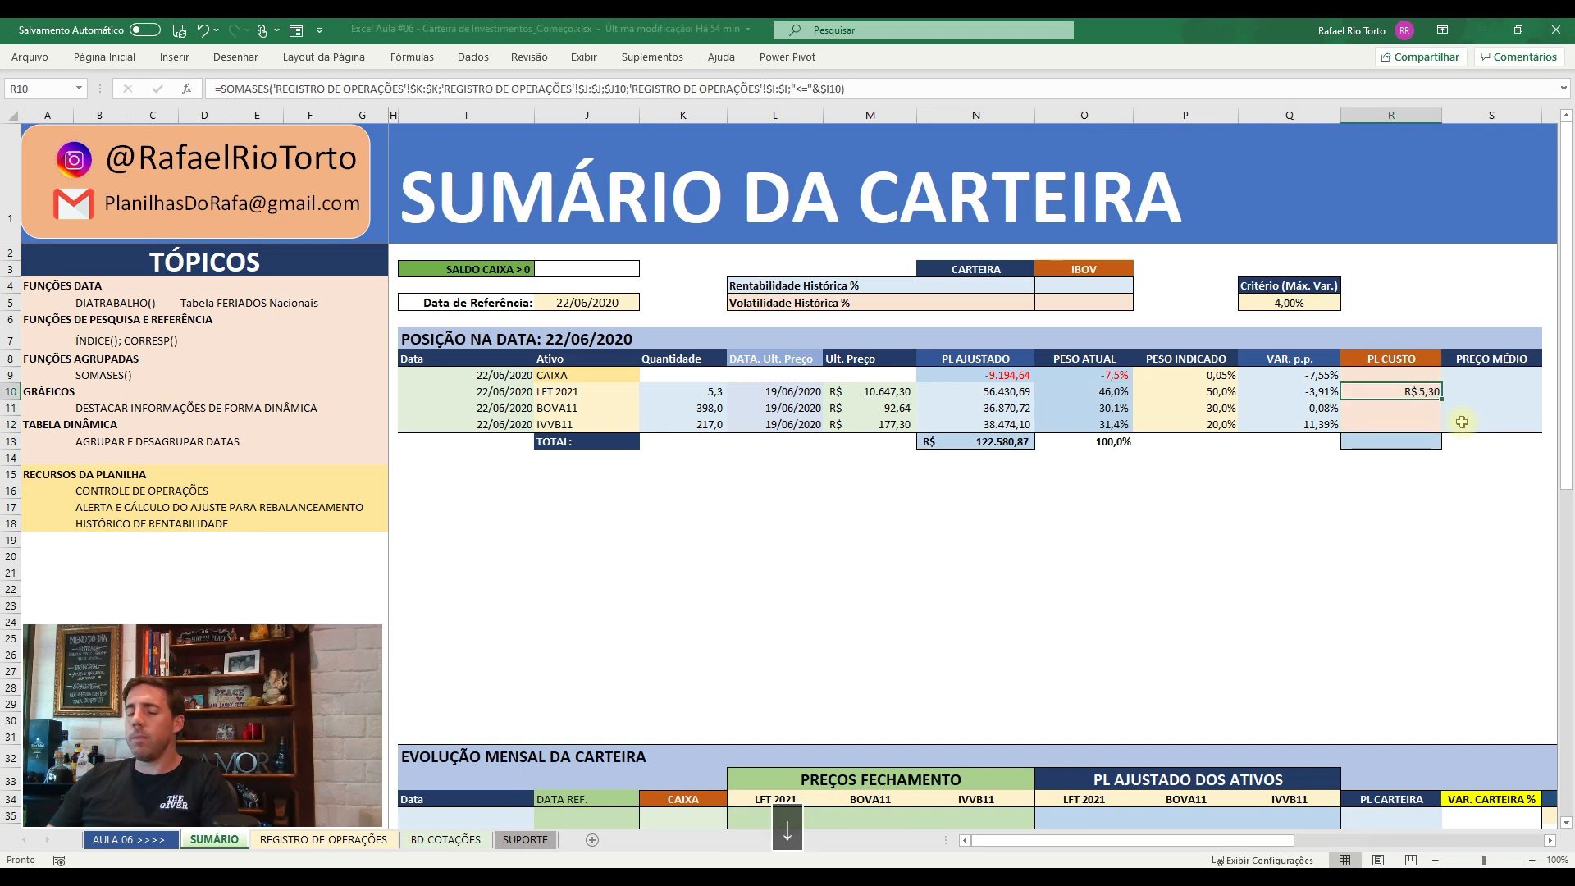
key(F2)
key(Escape)
key(ctrl+1)
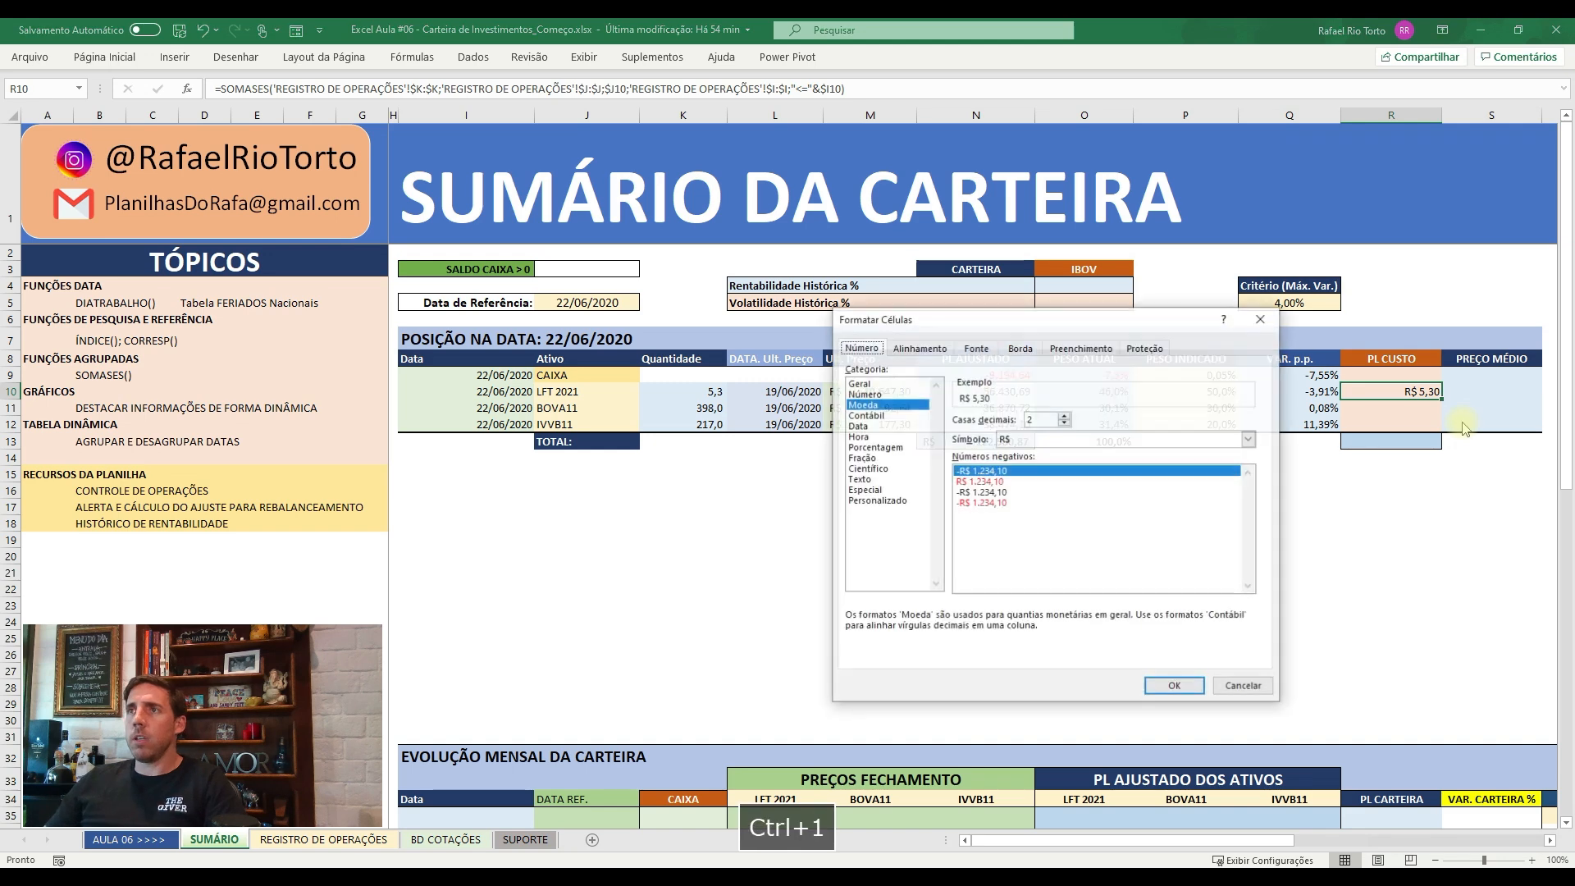
key(Escape)
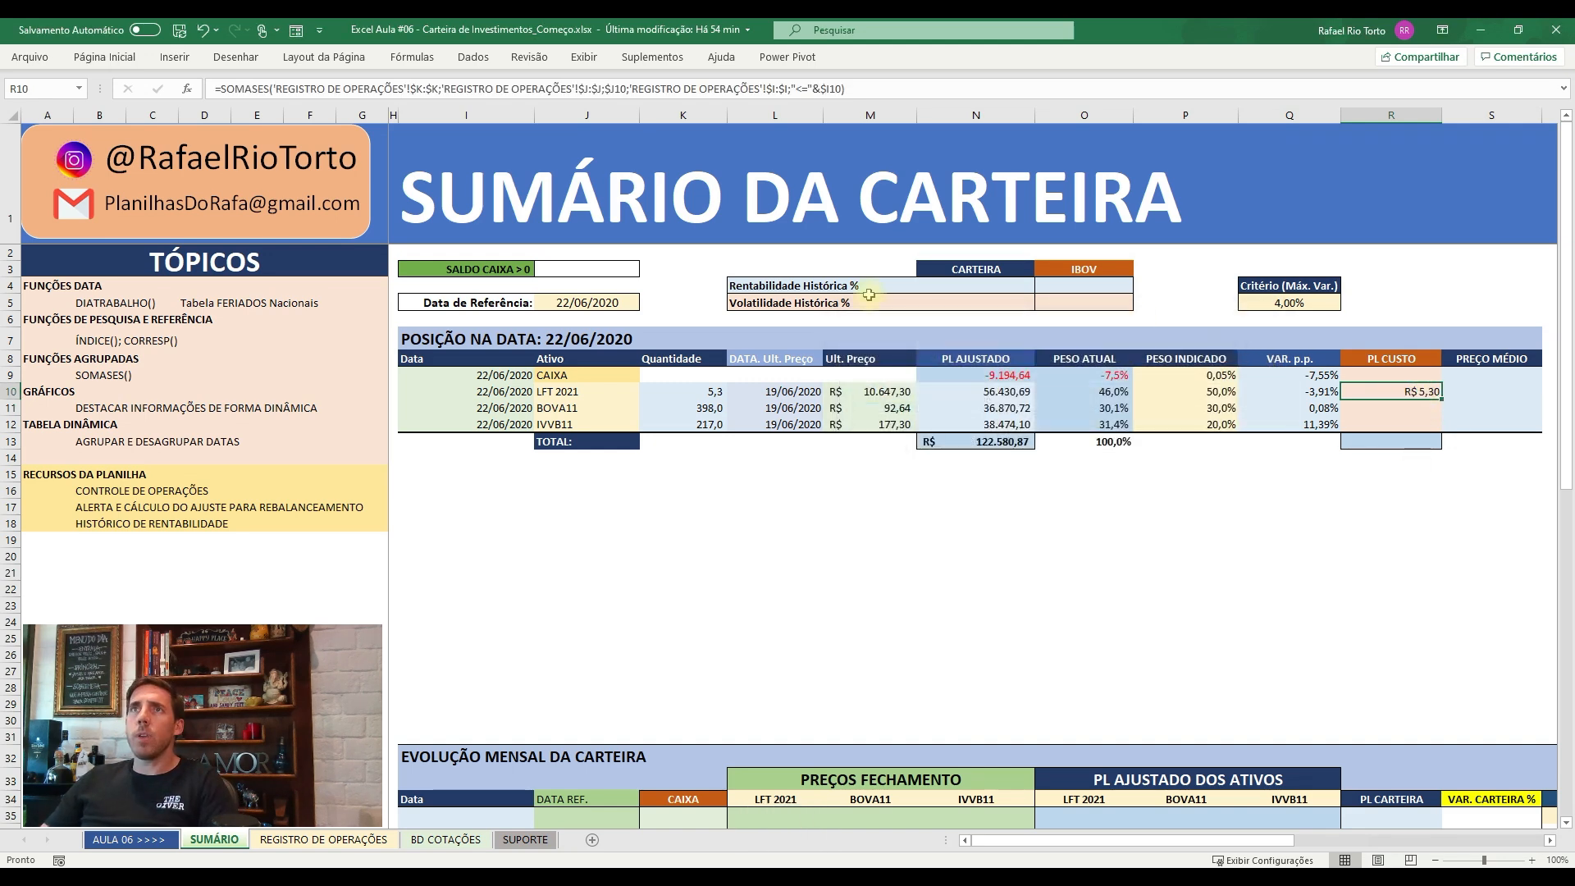
- Change the SOMASES sum range in R10 to the absolute column $T:$T of REGISTRO DE OPERAÇÕES
click(871, 89)
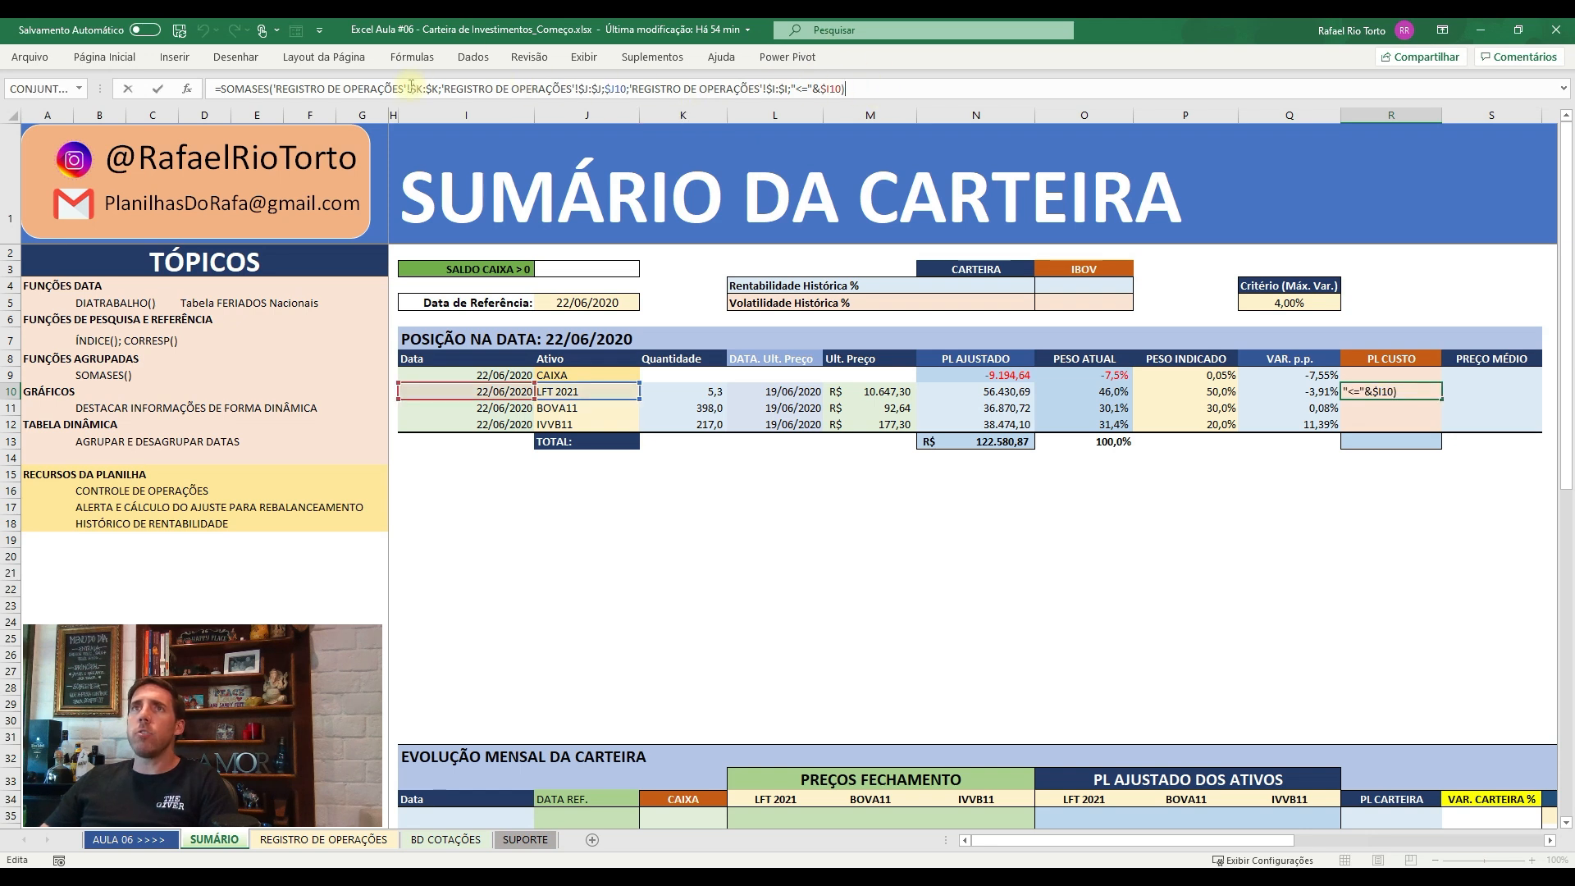
drag(438, 88, 382, 87)
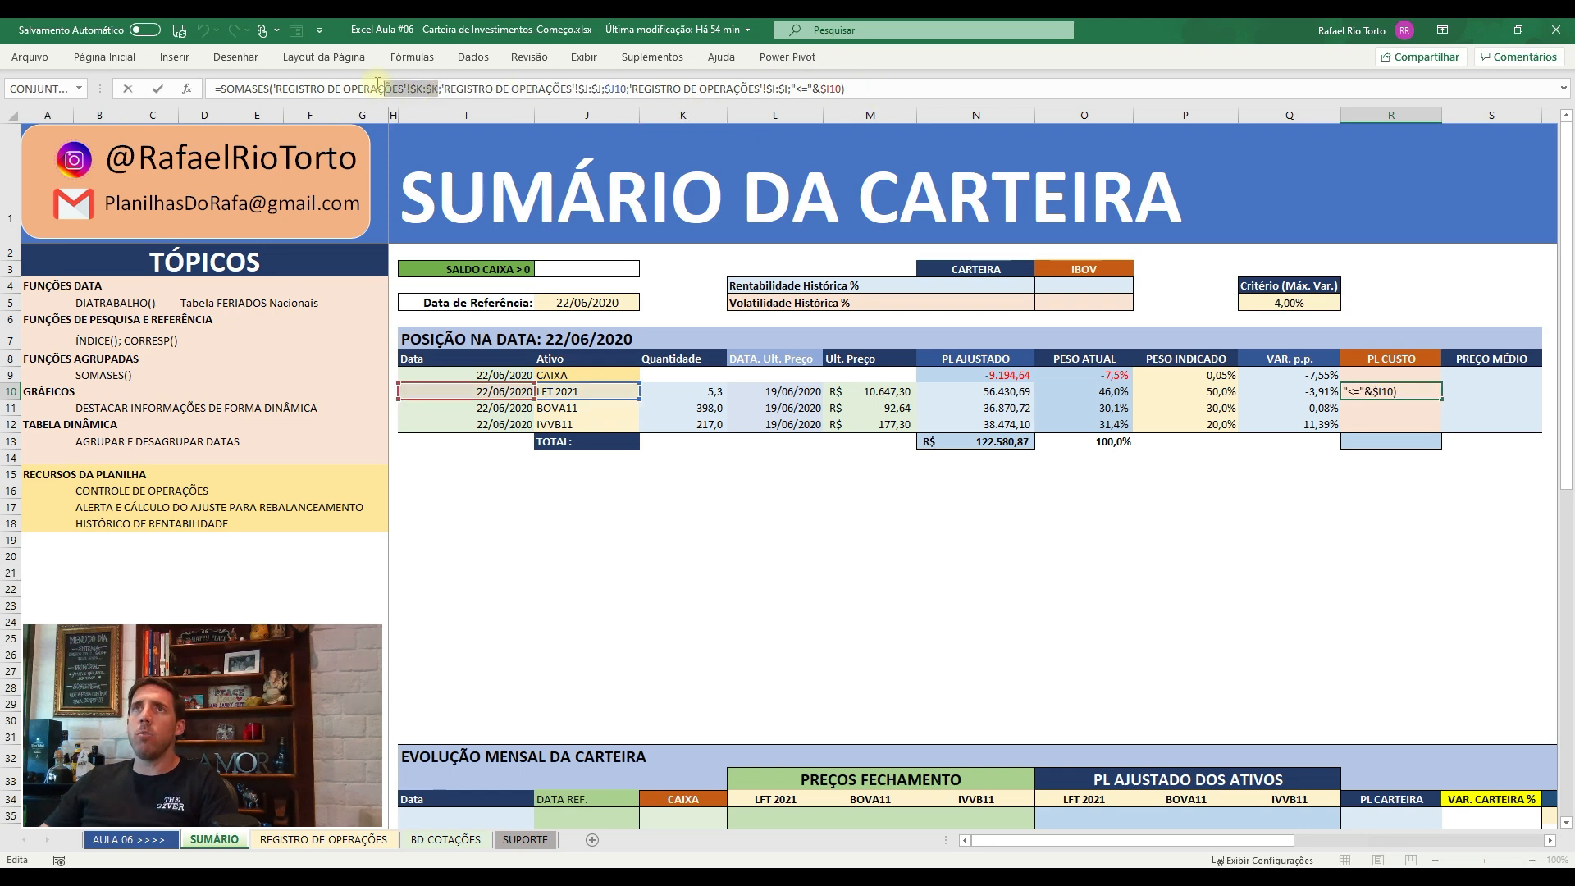
drag(273, 87, 272, 88)
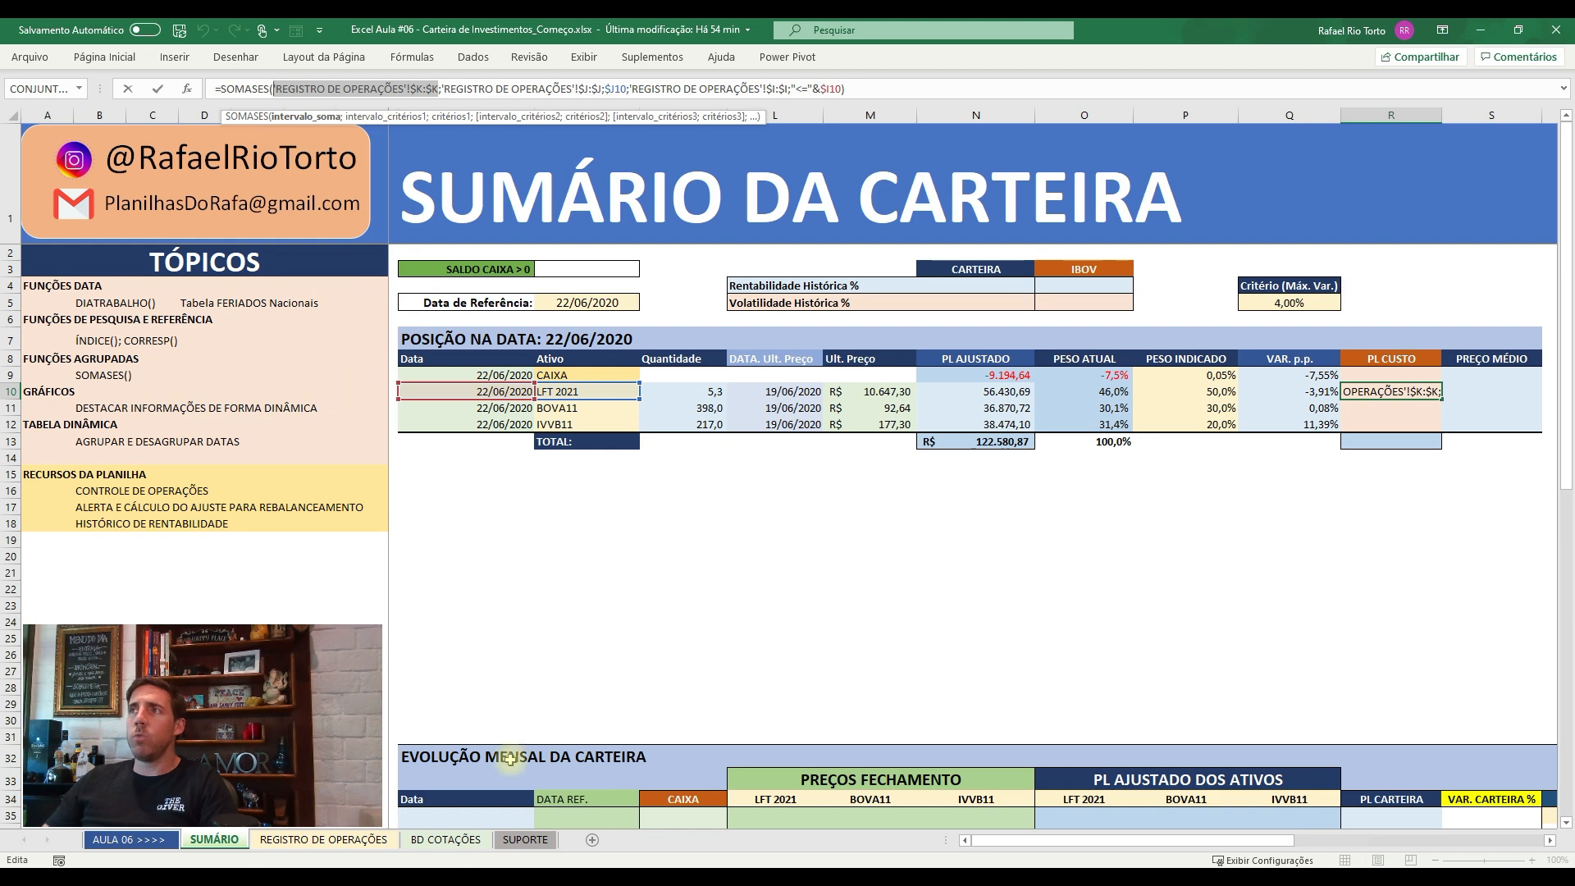
click(297, 840)
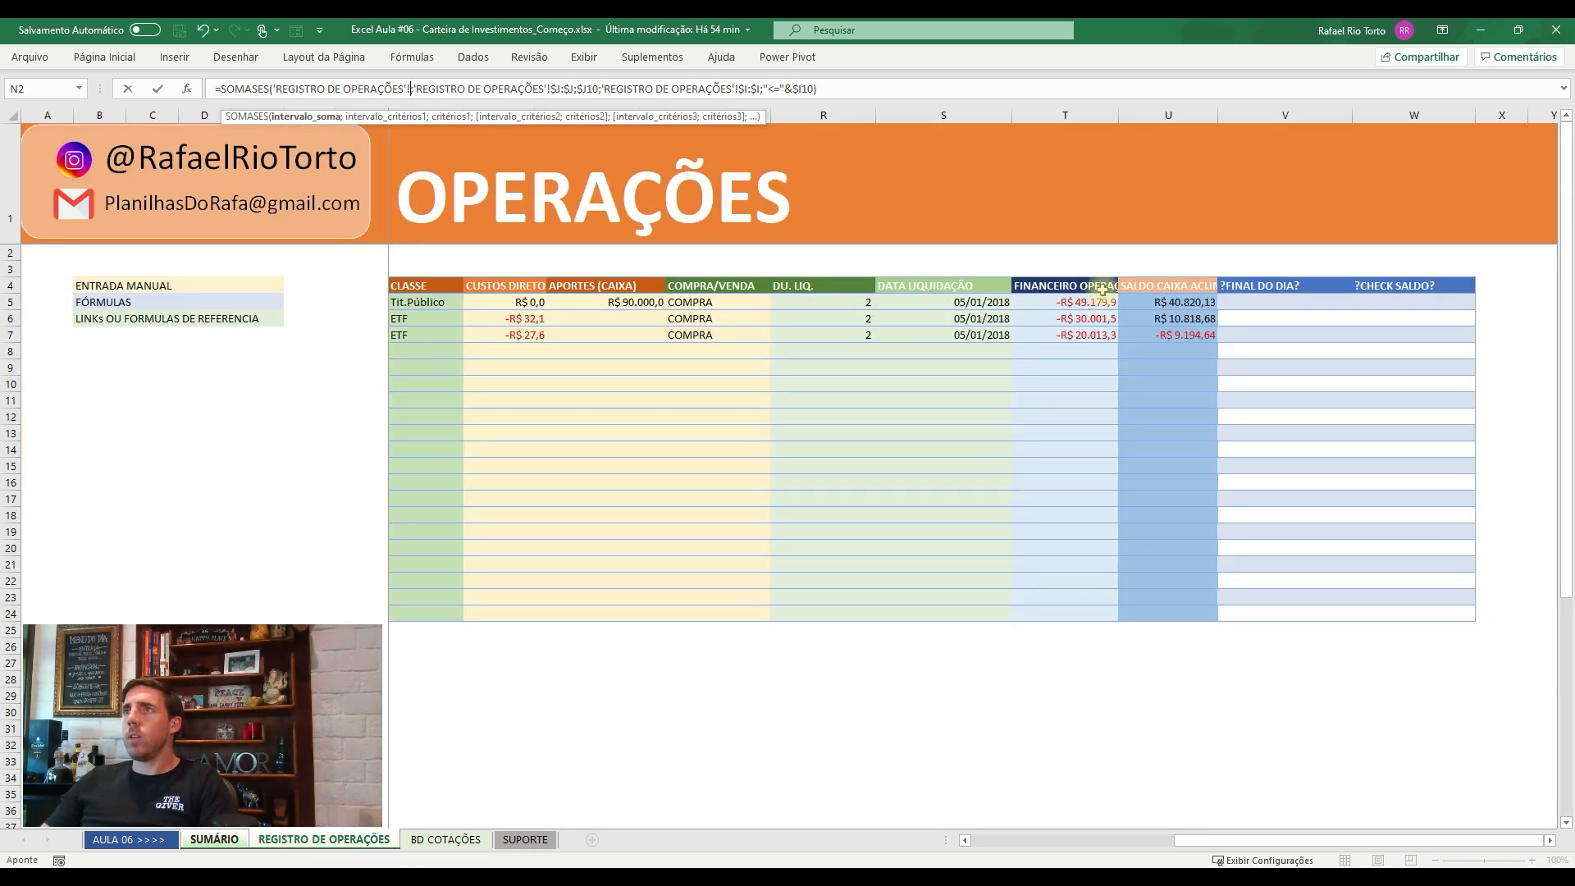
click(1072, 115)
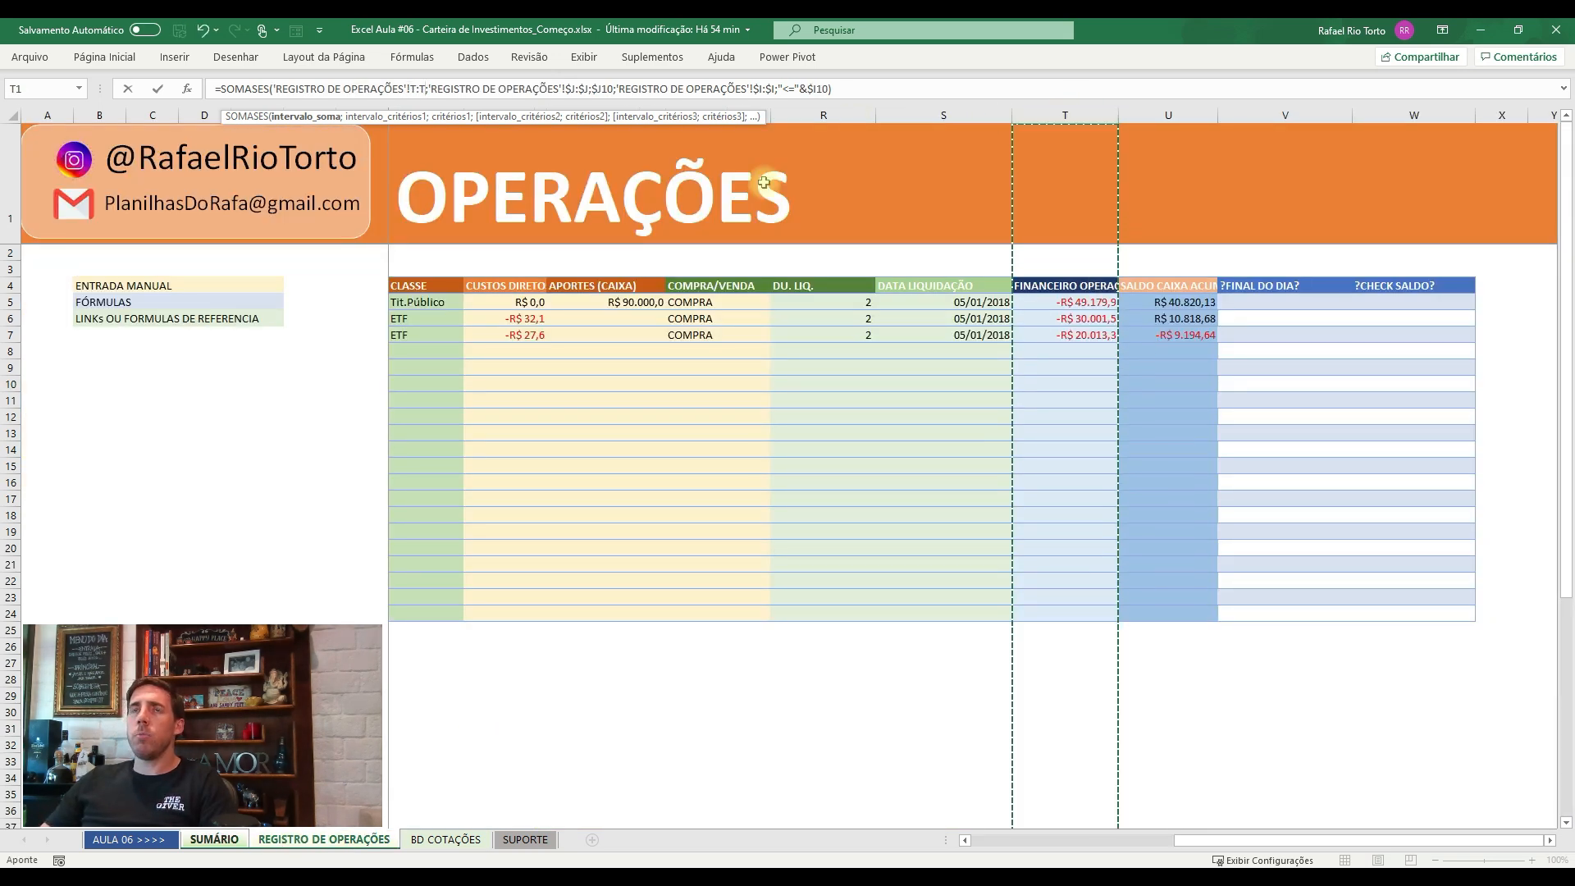
key(F4)
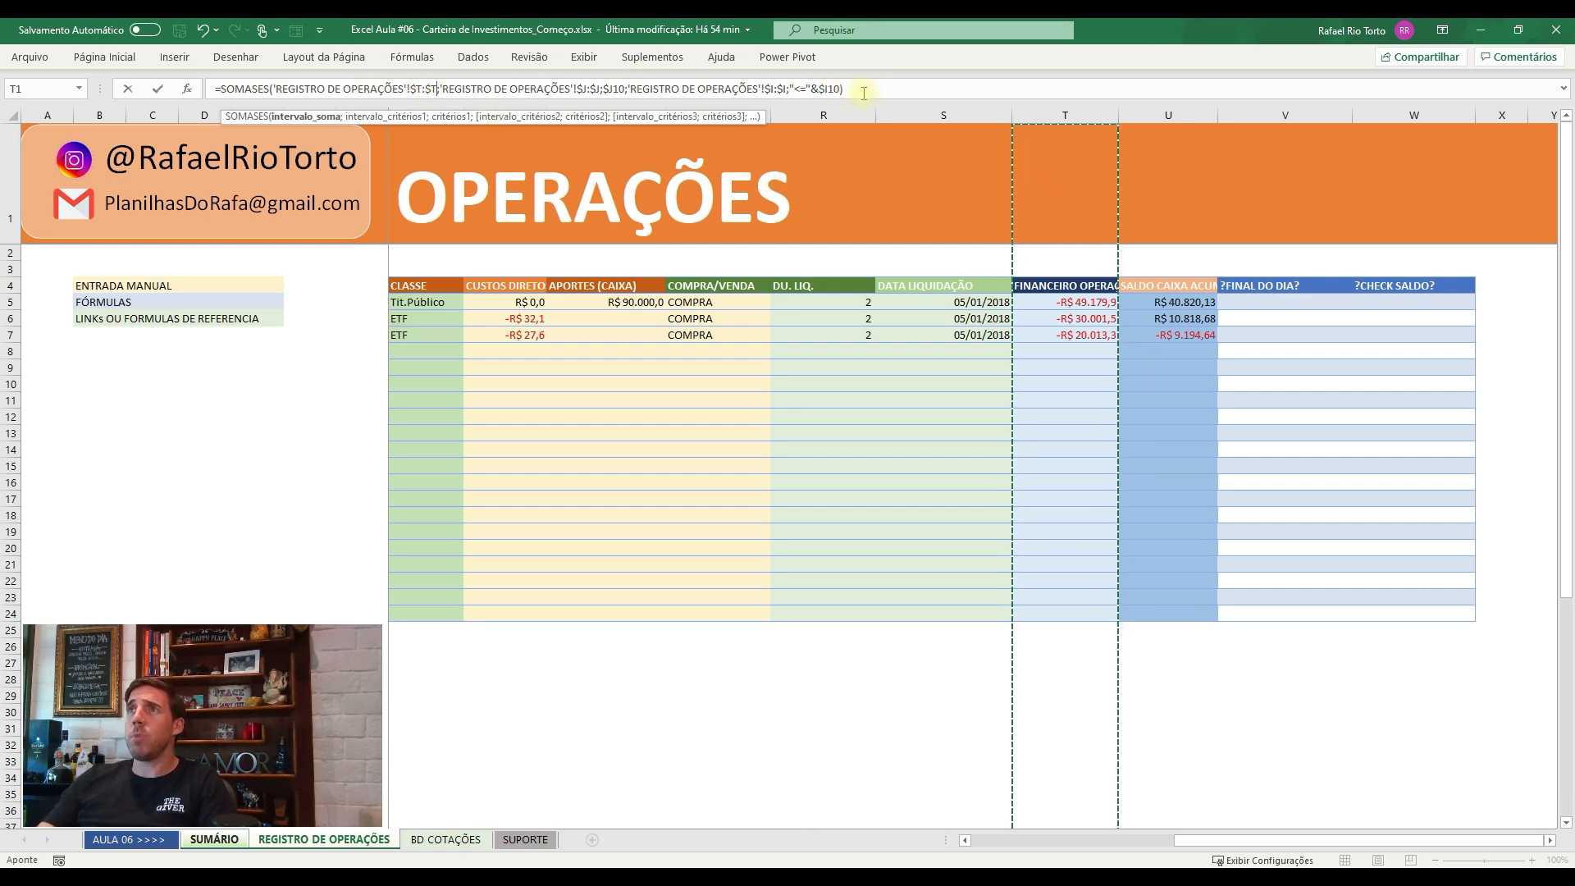
key(Return)
click(864, 93)
key(Return)
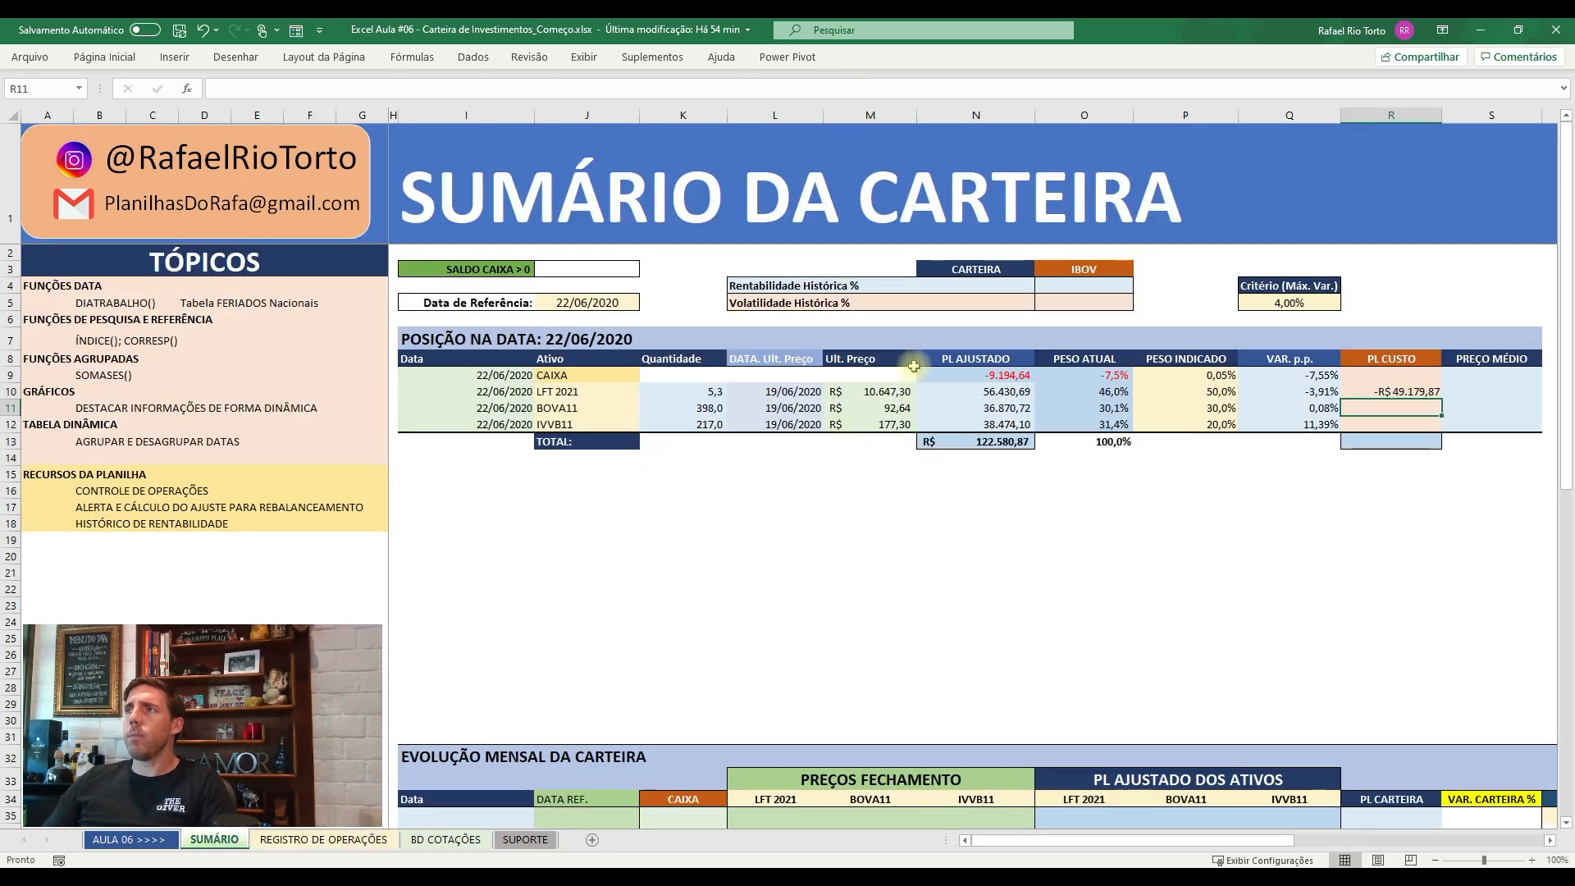
- Copy the PL CUSTO formula from R10 down through R12, pasting formulas only
click(1396, 392)
key(ctrl+c)
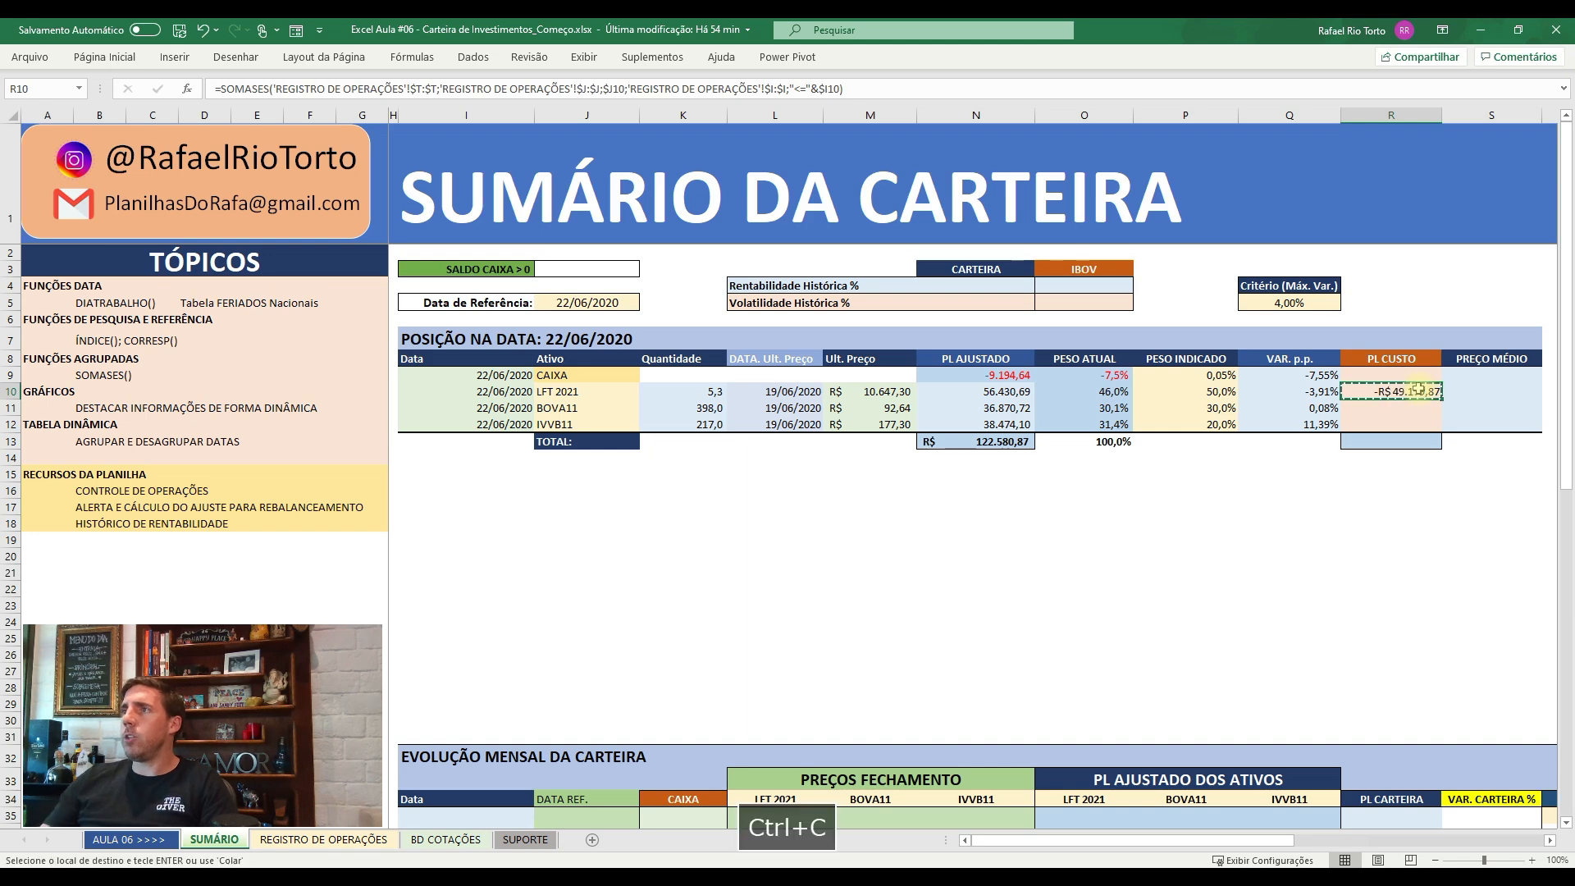
key(shift+Down)
key(shift+Down)
key(ctrl+alt+v)
key(Return)
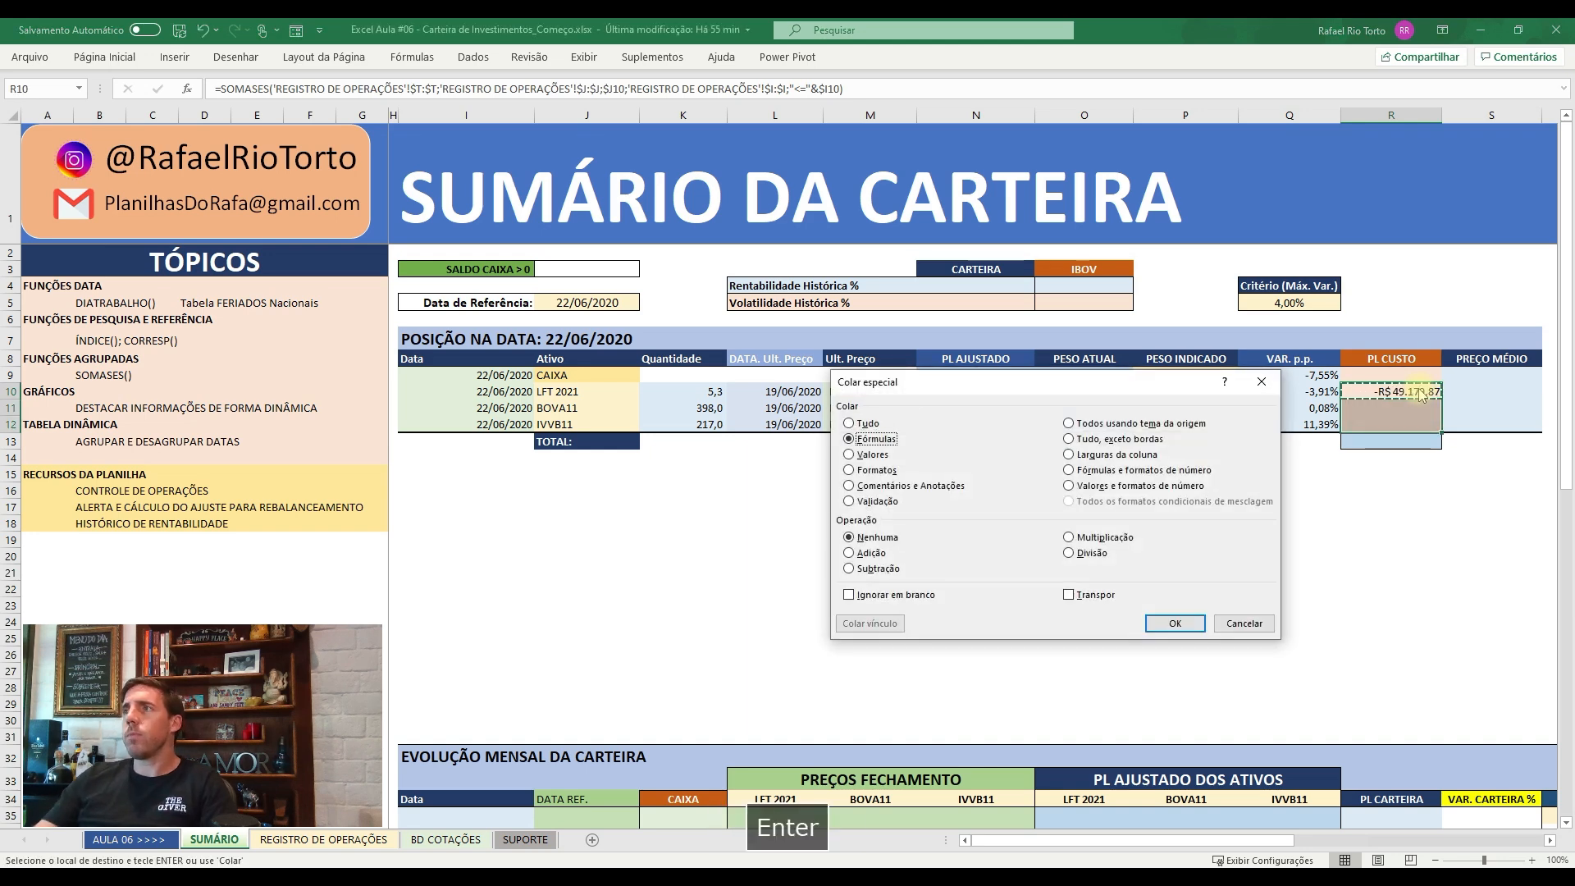
key(Up)
- Copy the PL CUSTO formula from R10 up into the CAIXA row's cell R9, pasting formulas only
click(1418, 389)
key(shift+Up)
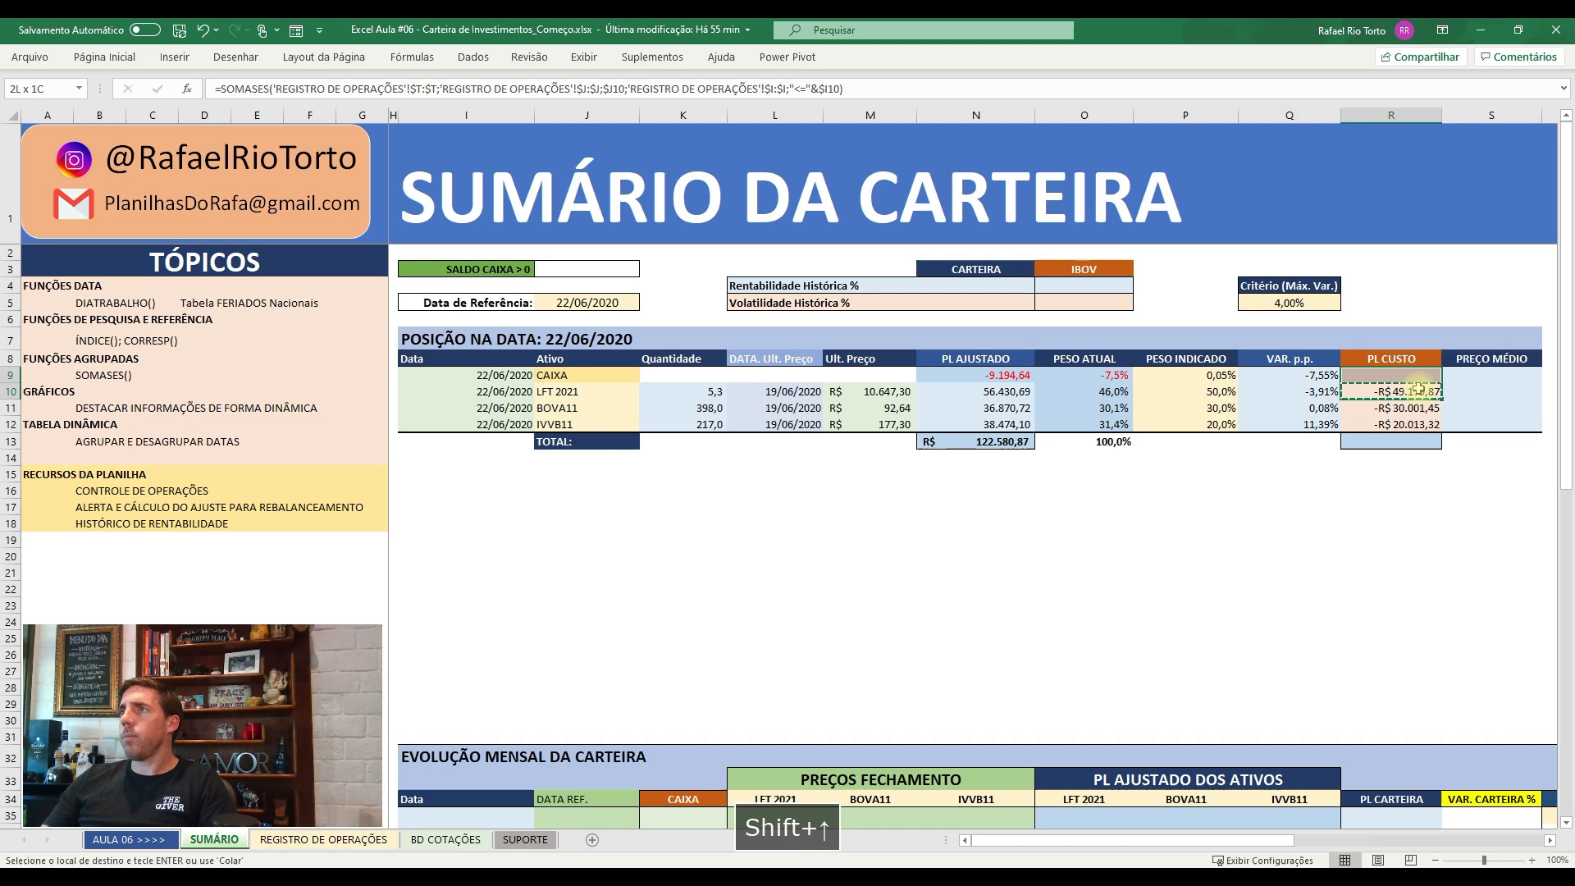
key(ctrl+alt+v)
key(Return)
key(Right)
key(Right)
key(Left)
key(Left)
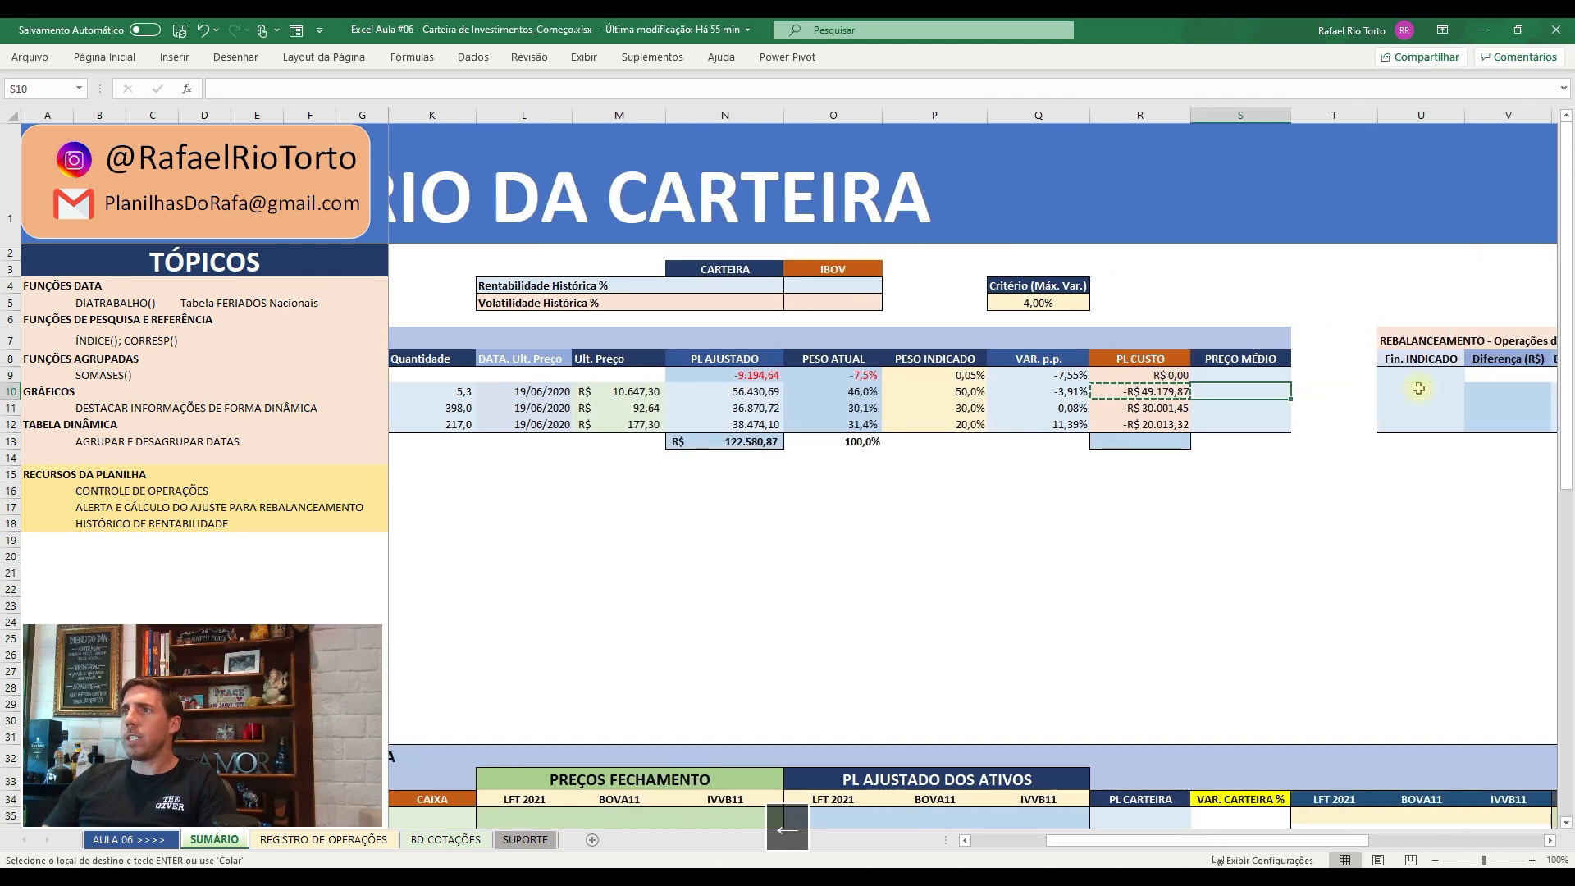
key(Up)
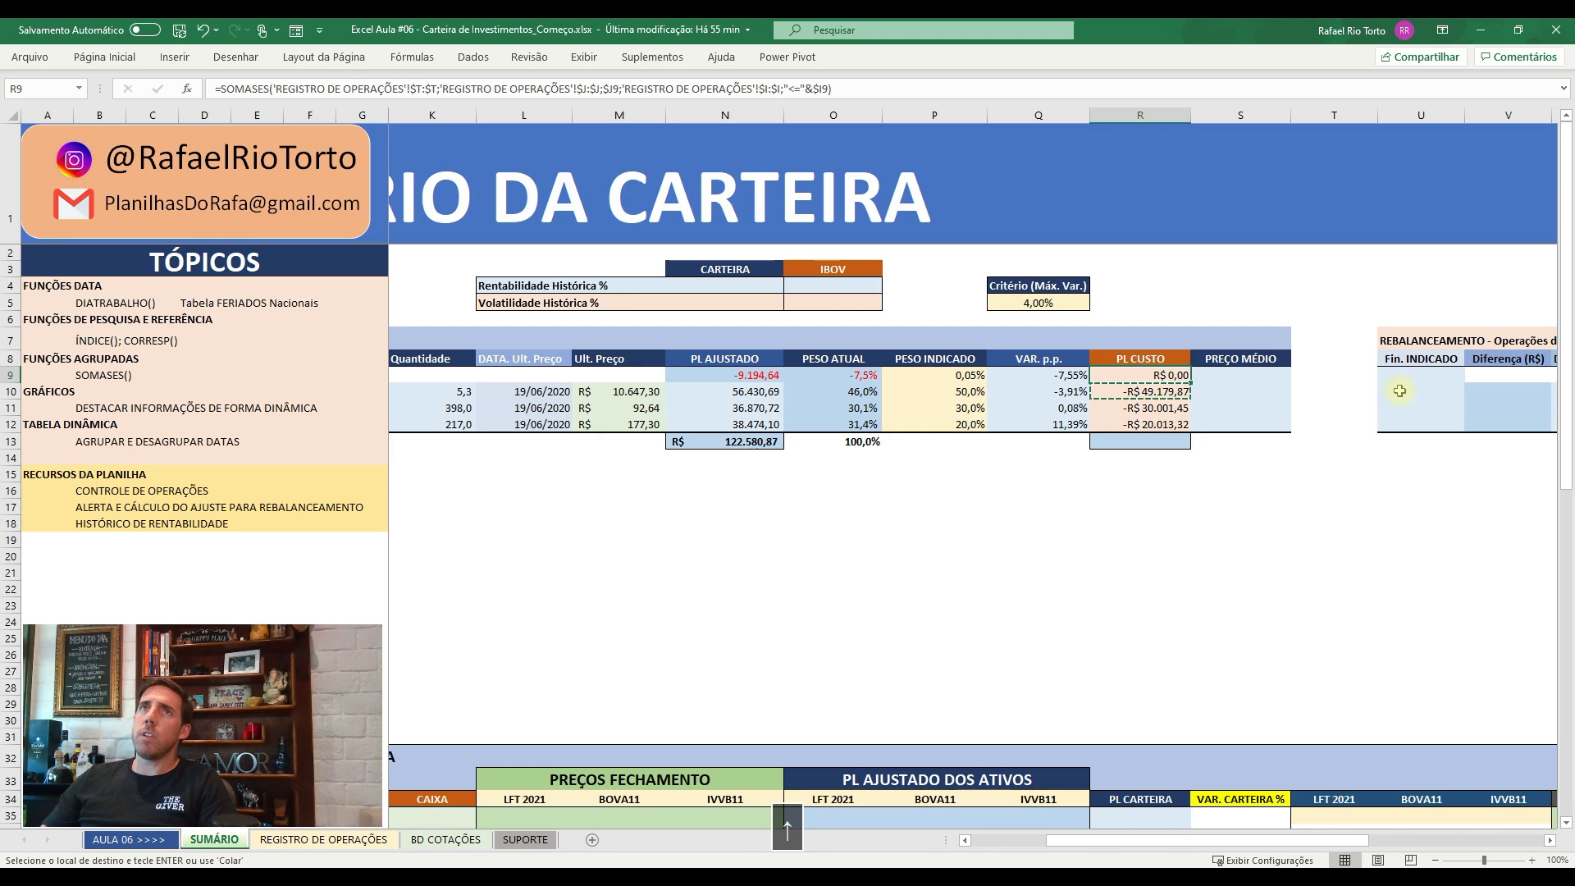
- Fill the CAIXA row's PL CUSTO cell R9 with a slightly darker light-orange theme colour
click(105, 57)
click(306, 120)
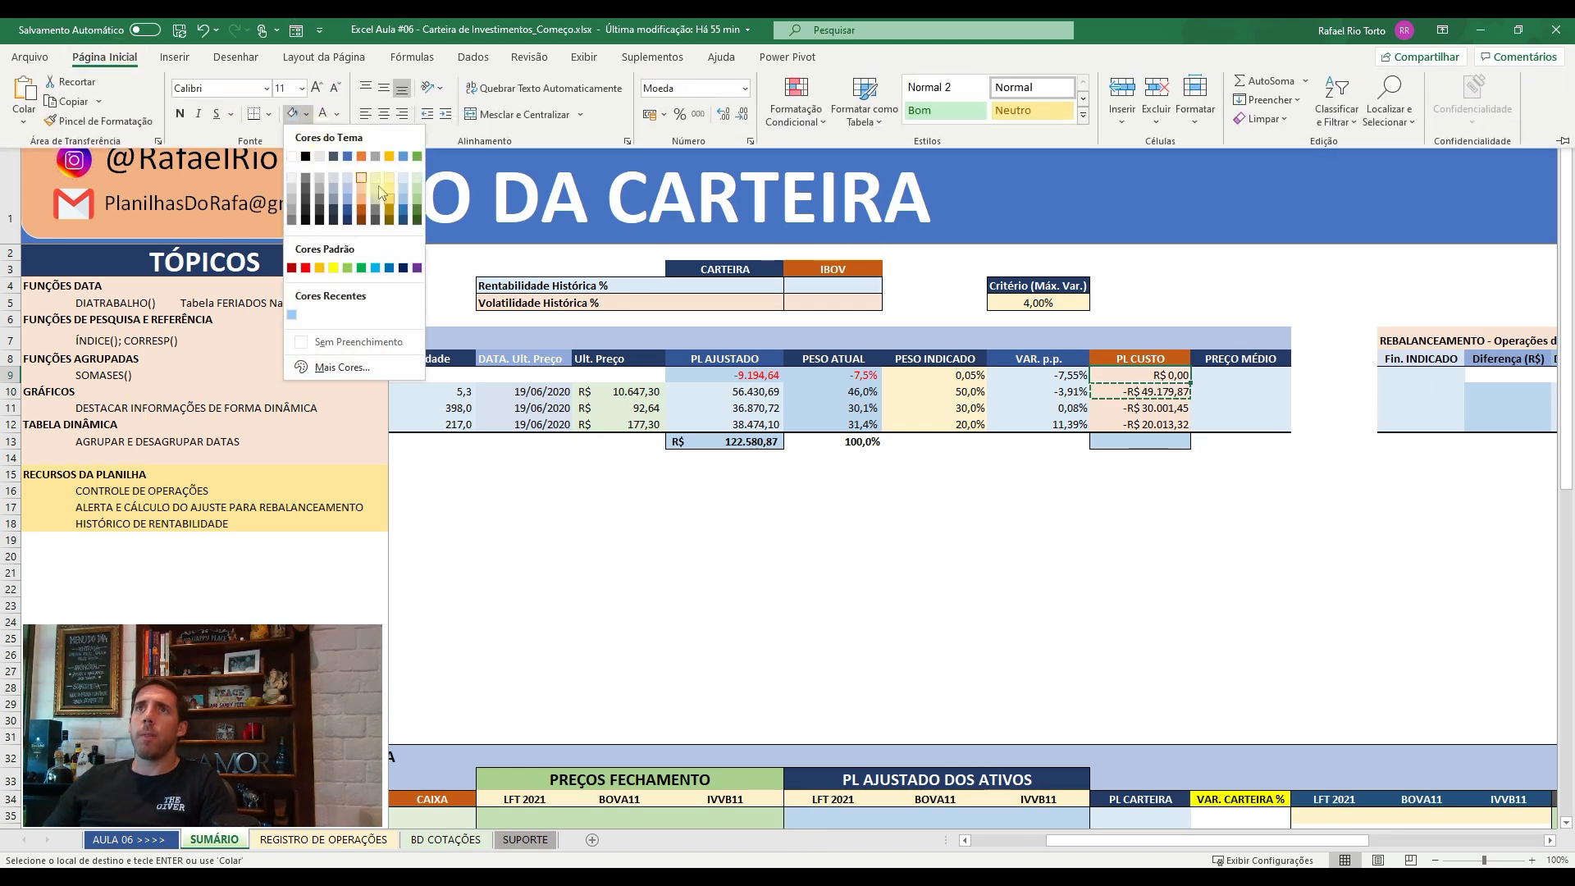
click(353, 177)
click(1149, 490)
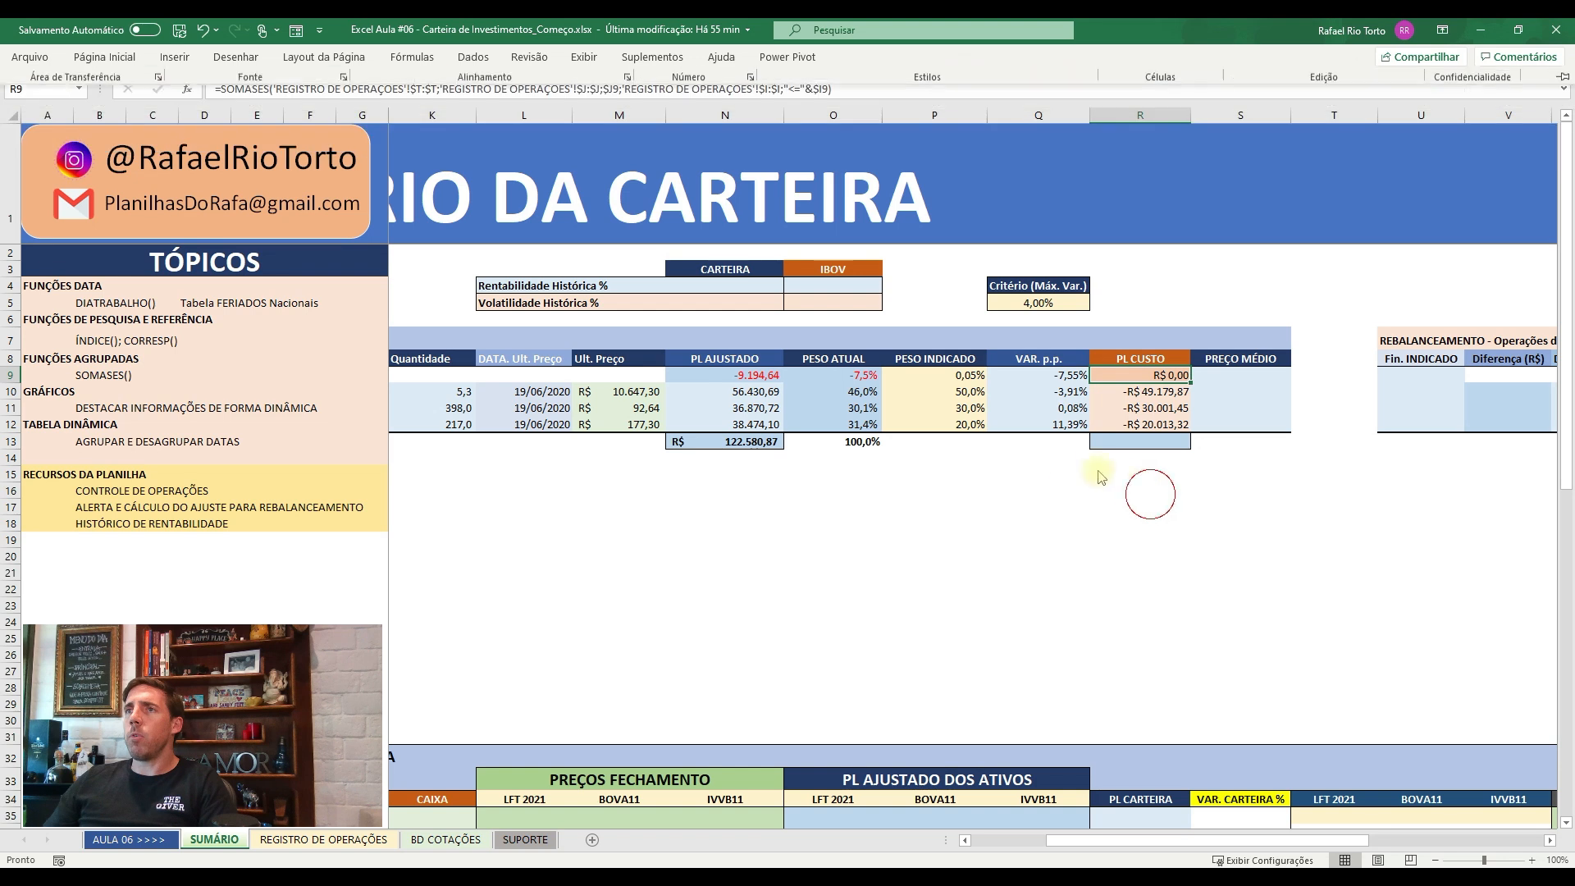
click(1096, 471)
- Link the CAIXA row's PL CUSTO in R9 to its PL AJUSTADO with the formula =N9
click(751, 373)
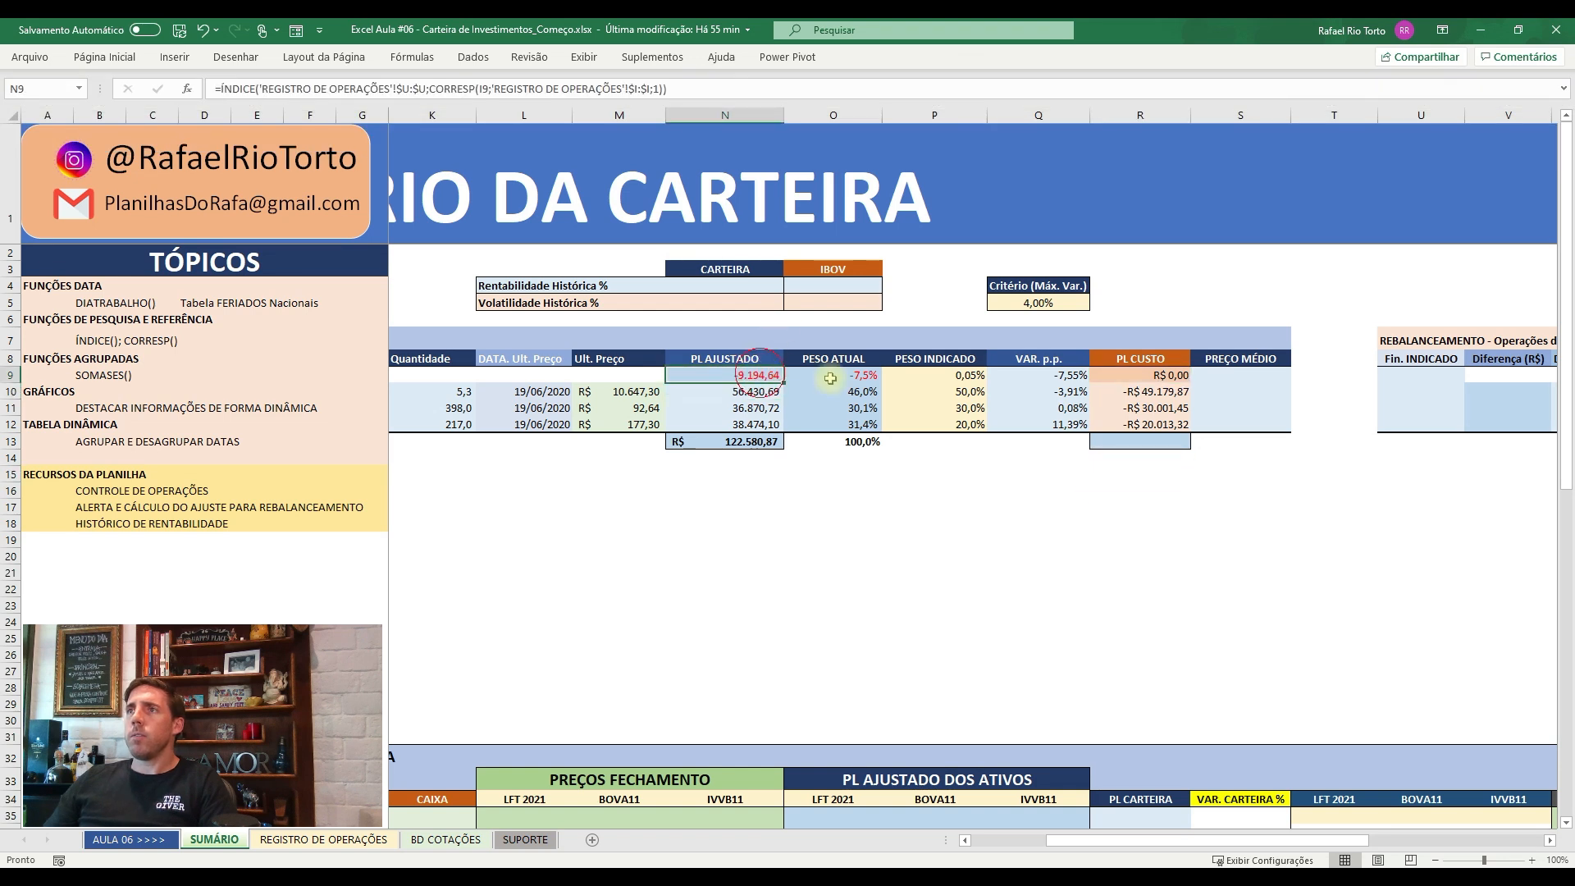
key(Right)
key(Right)
key(Right)
key(Right)
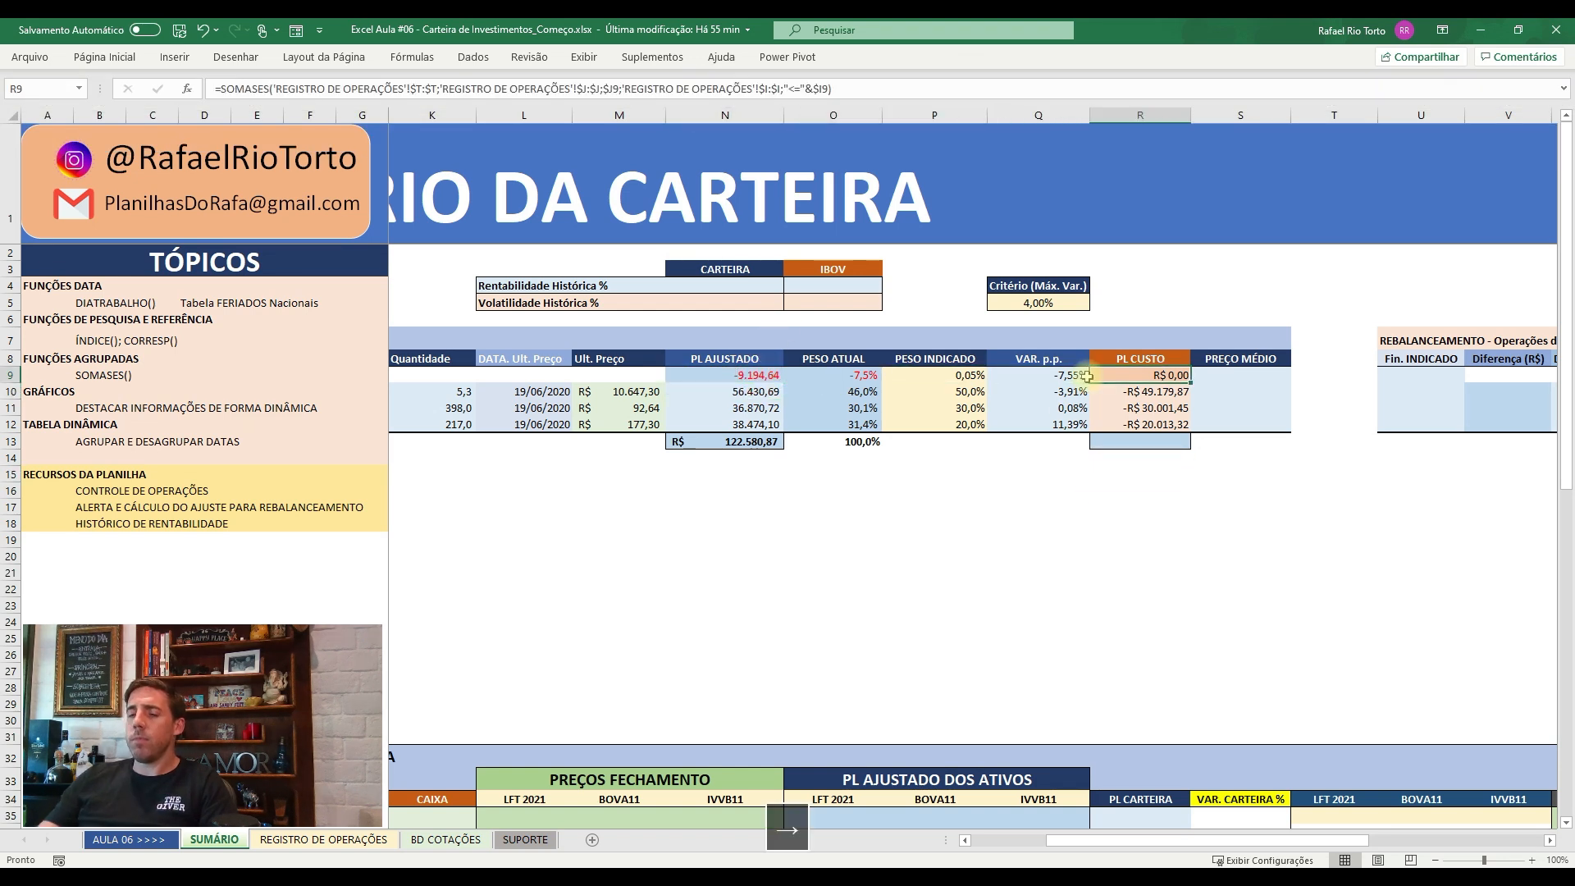
text(=)
key(Left)
key(Left)
key(Left)
key(Left)
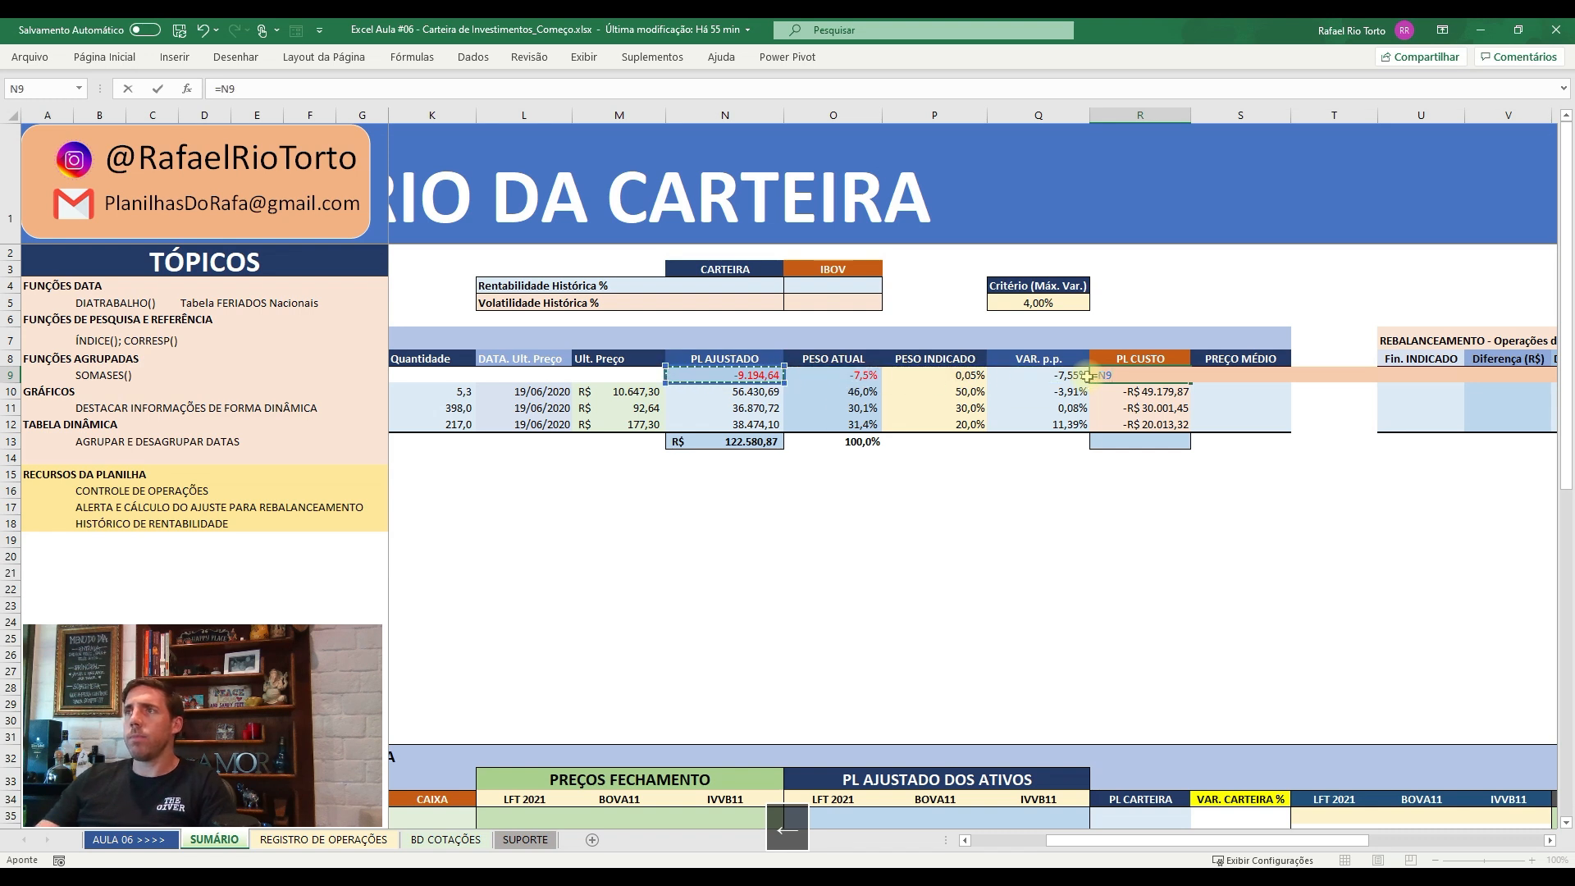
key(Return)
key(Left)
key(Left)
key(Left)
key(Left)
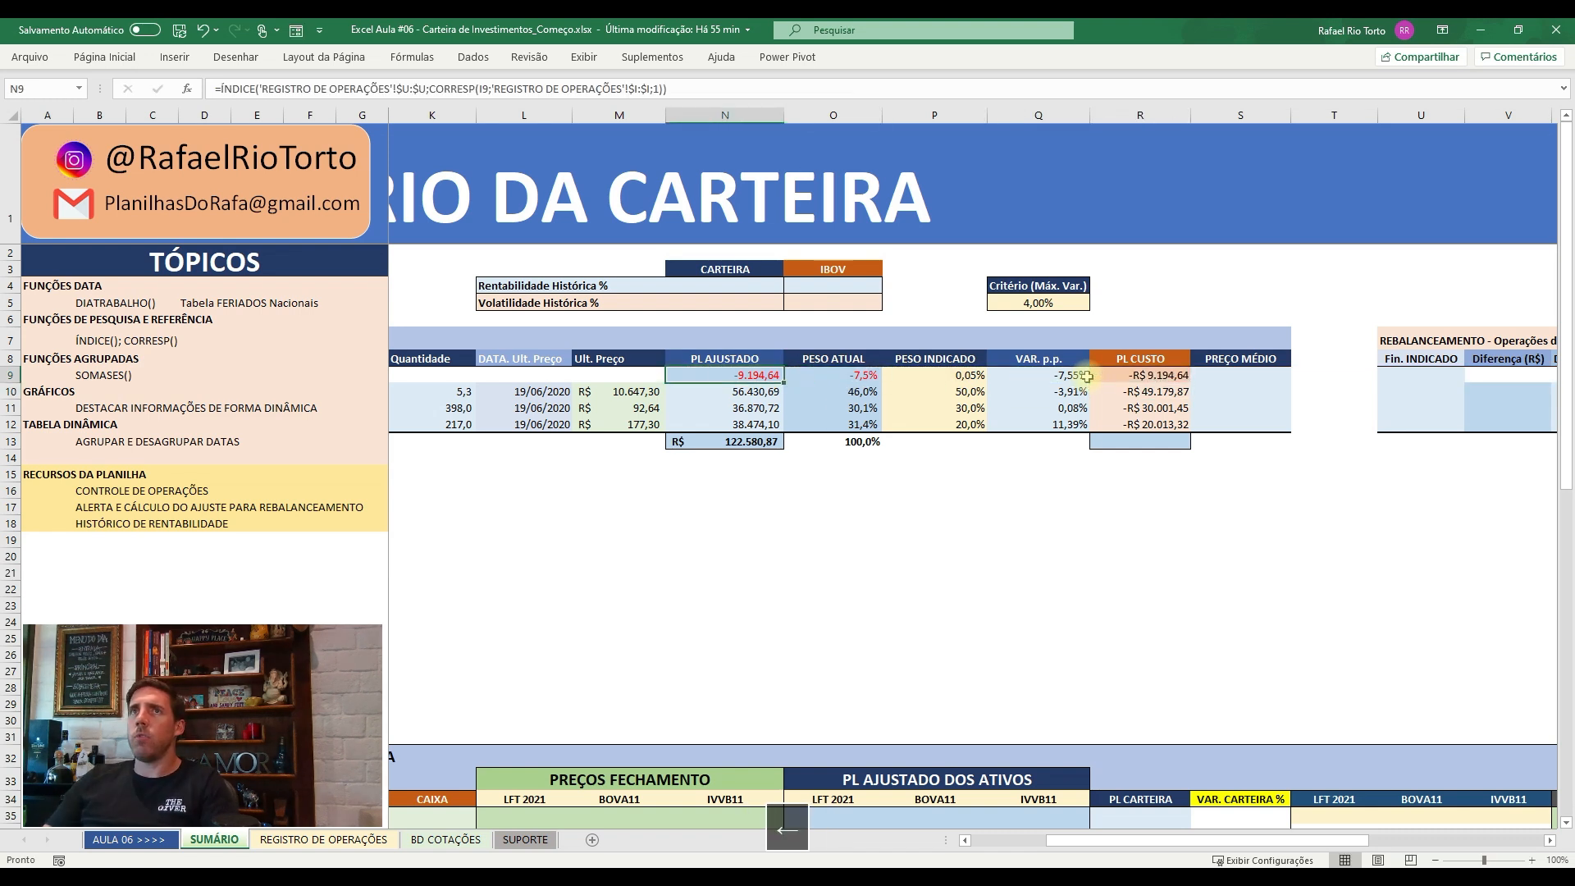
key(Escape)
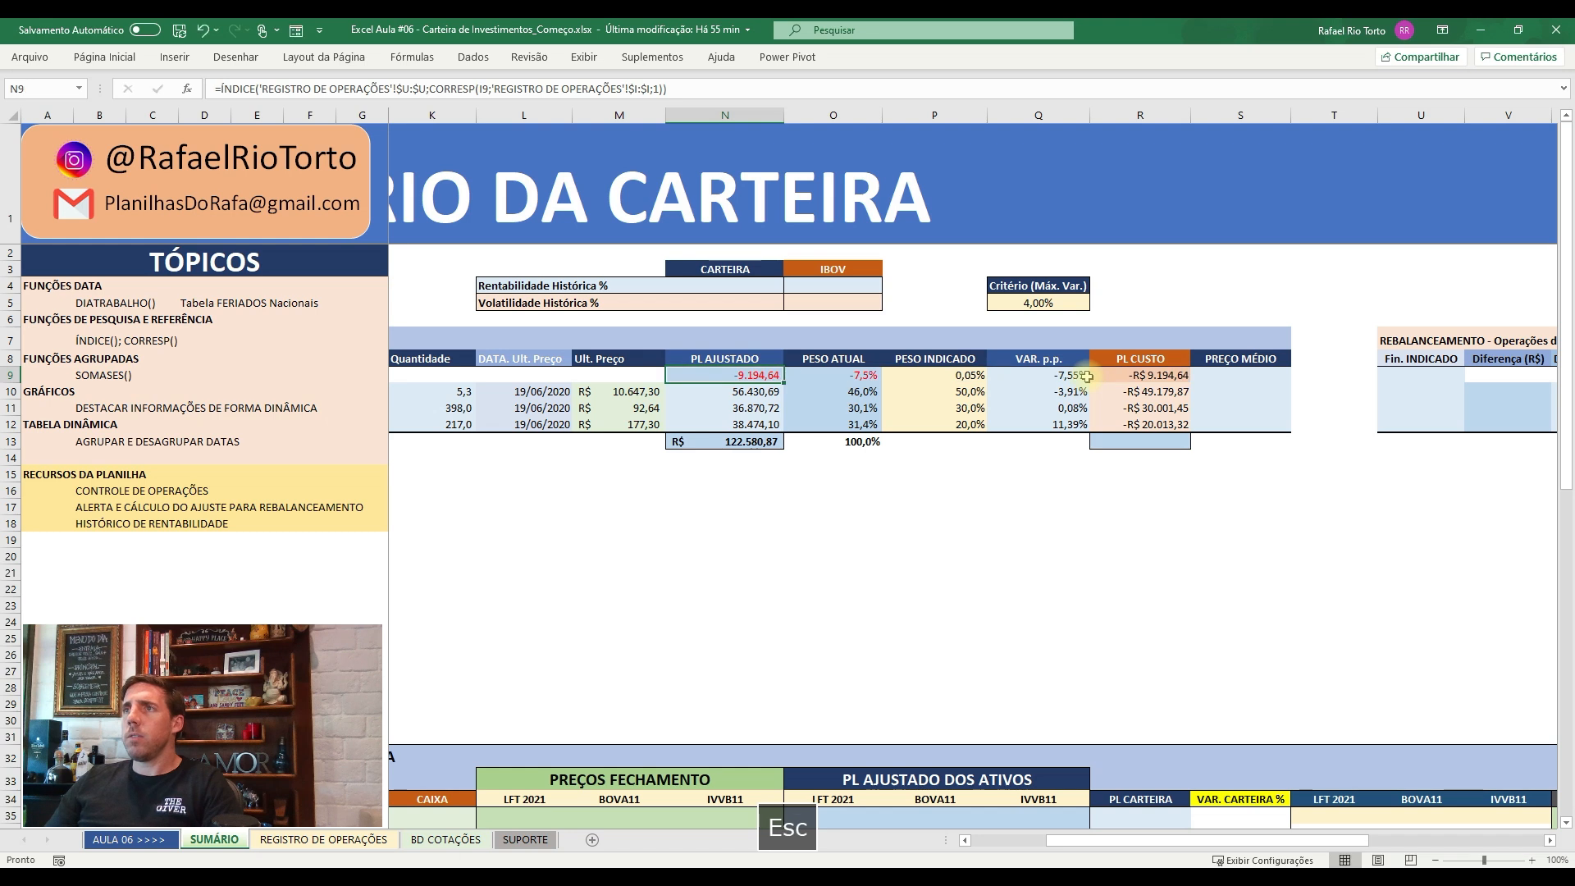
- Check the formula behind the CAIXA row's PL CUSTO in R9
key(Right)
key(Right)
key(Right)
key(Right)
key(F2)
key(Escape)
key(F2)
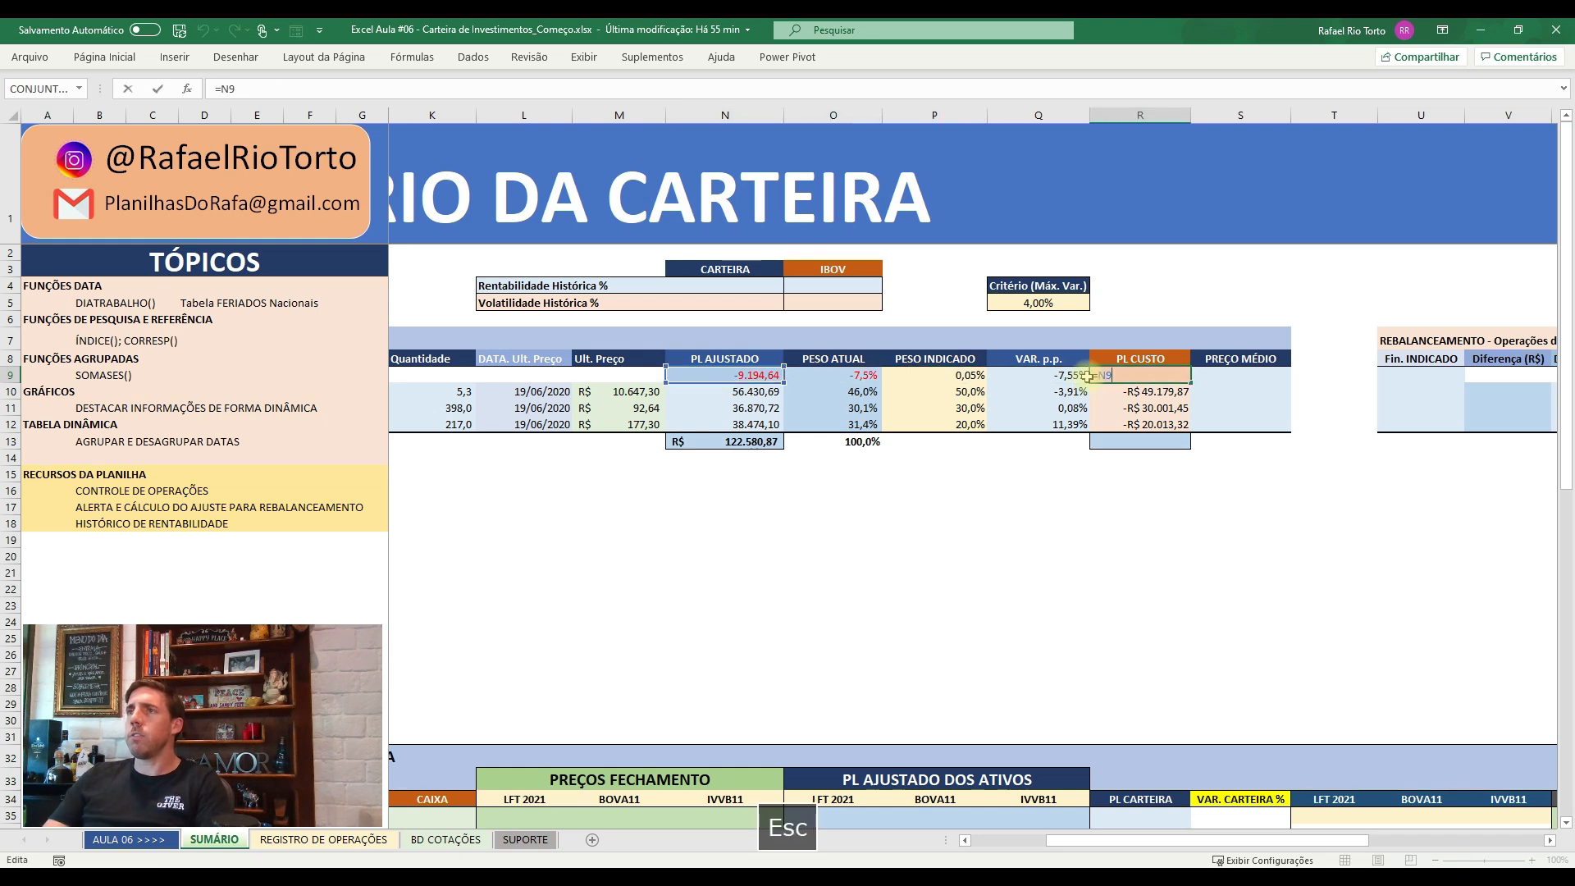
key(Escape)
key(Right)
key(Right)
key(Left)
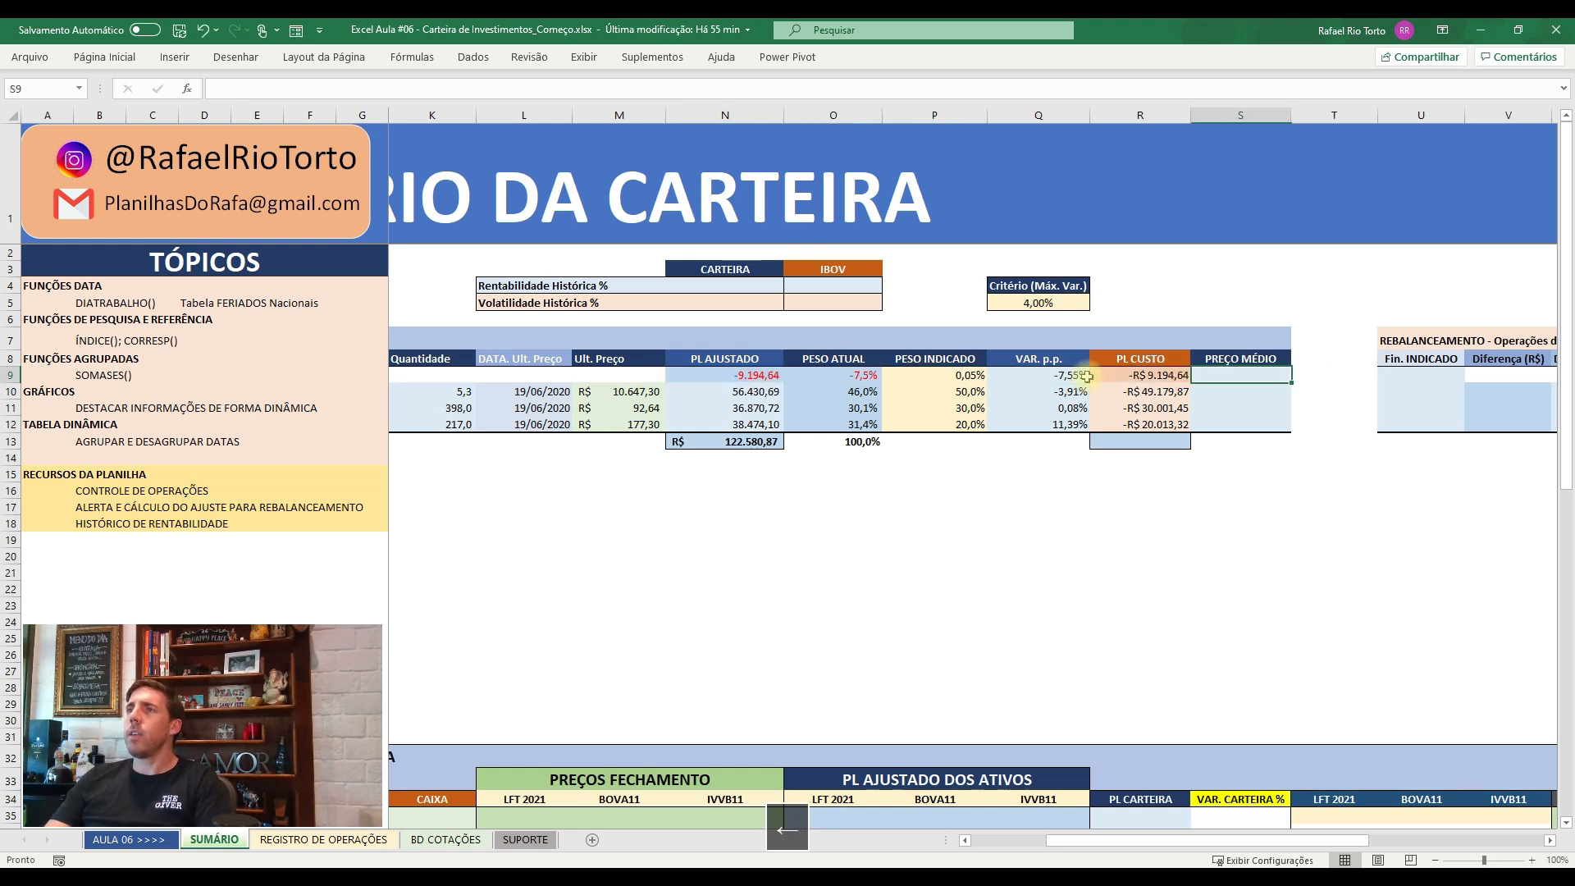
key(Left)
key(F2)
key(Escape)
key(F2)
key(Escape)
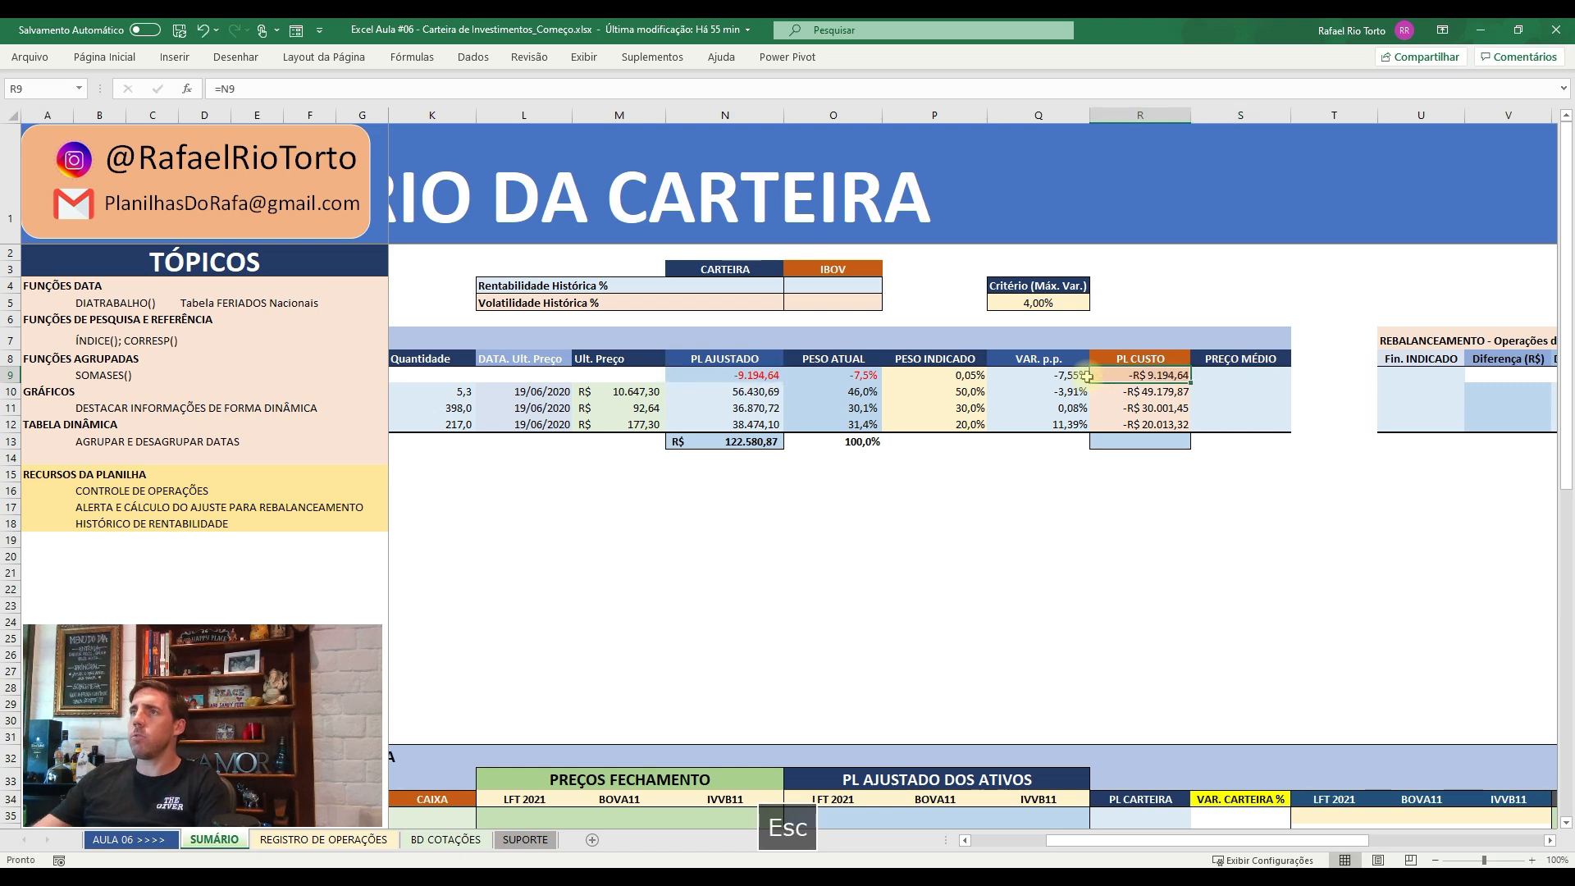
key(F2)
key(Return)
- Insert a minus sign in front of SOMASES in the LFT 2021 PL CUSTO formula in R10
key(F2)
key(Up)
key(Left)
key(Left)
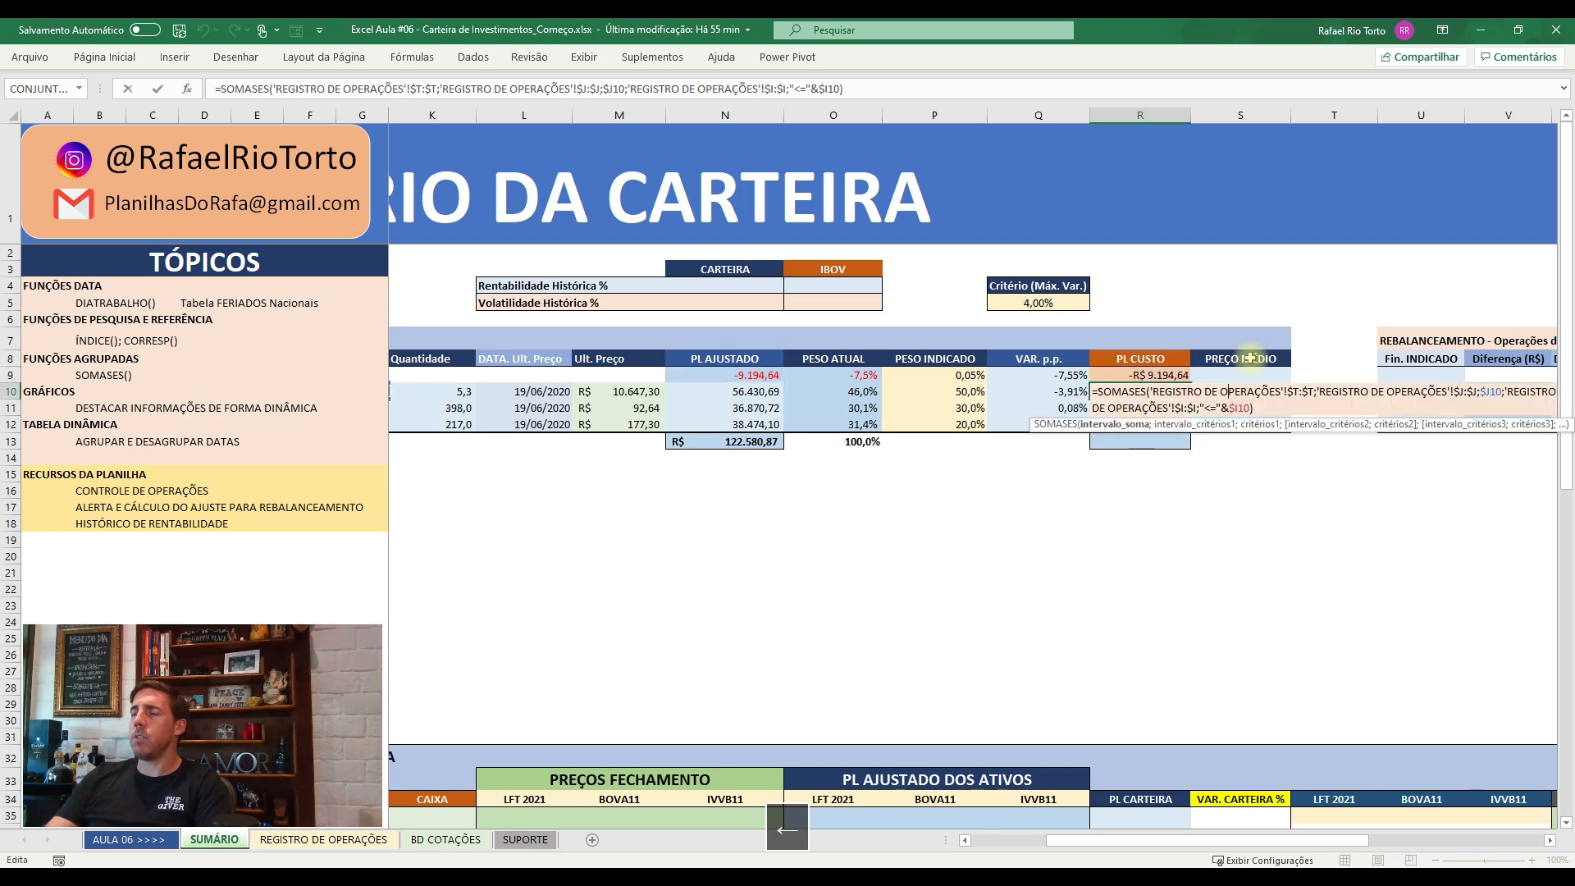
key(Left)
key(Left)
key(Left)
key(Left)
key(Left)
key(Left)
key(Left)
key(Left)
key(Left)
key(Left)
key(Left)
key(Left)
key(Left)
key(Left)
key(Left)
key(Left)
key(Left)
key(Left)
key(Left)
key(Left)
text(-)
key(Return)
- Remove the stray backslash from R10's formula so it begins with =-SOMASES
key(Up)
key(F2)
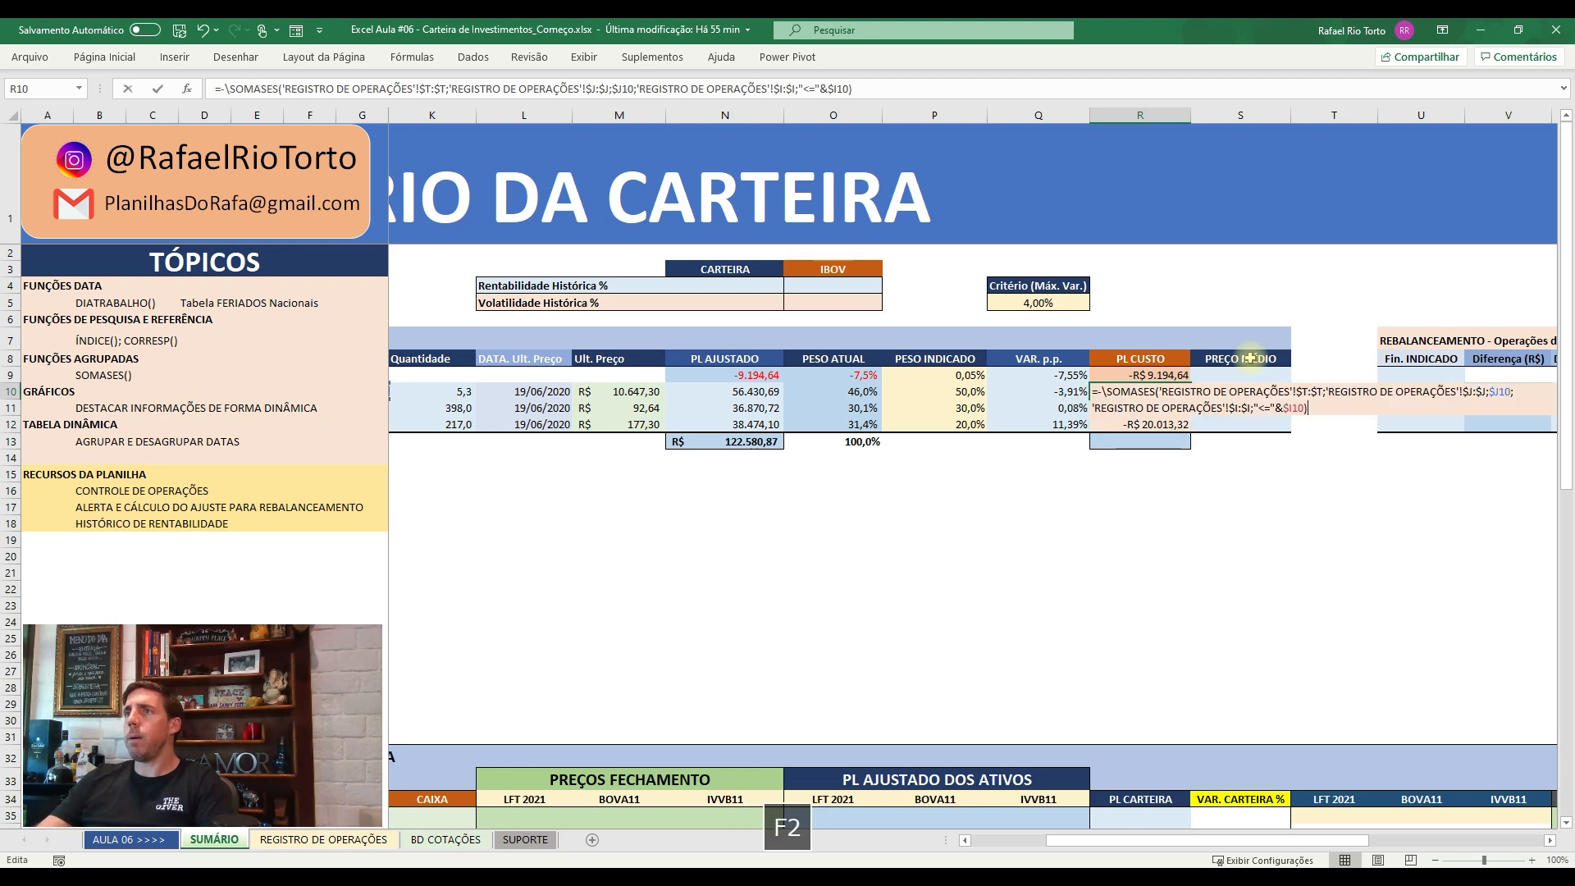
key(Home)
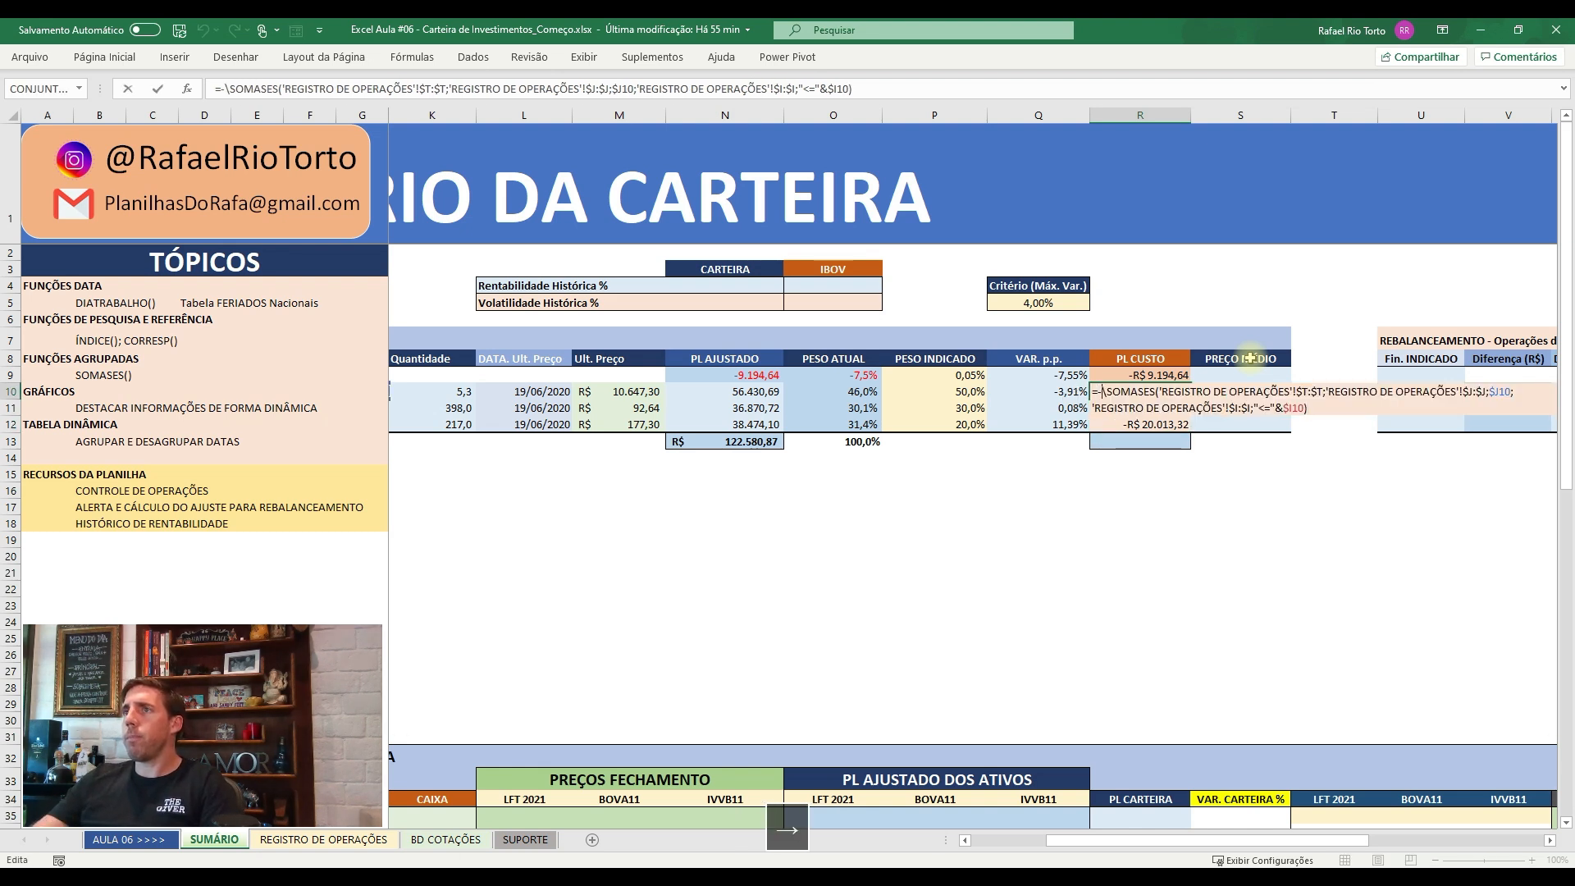
key(Insert)
key(Delete)
key(Return)
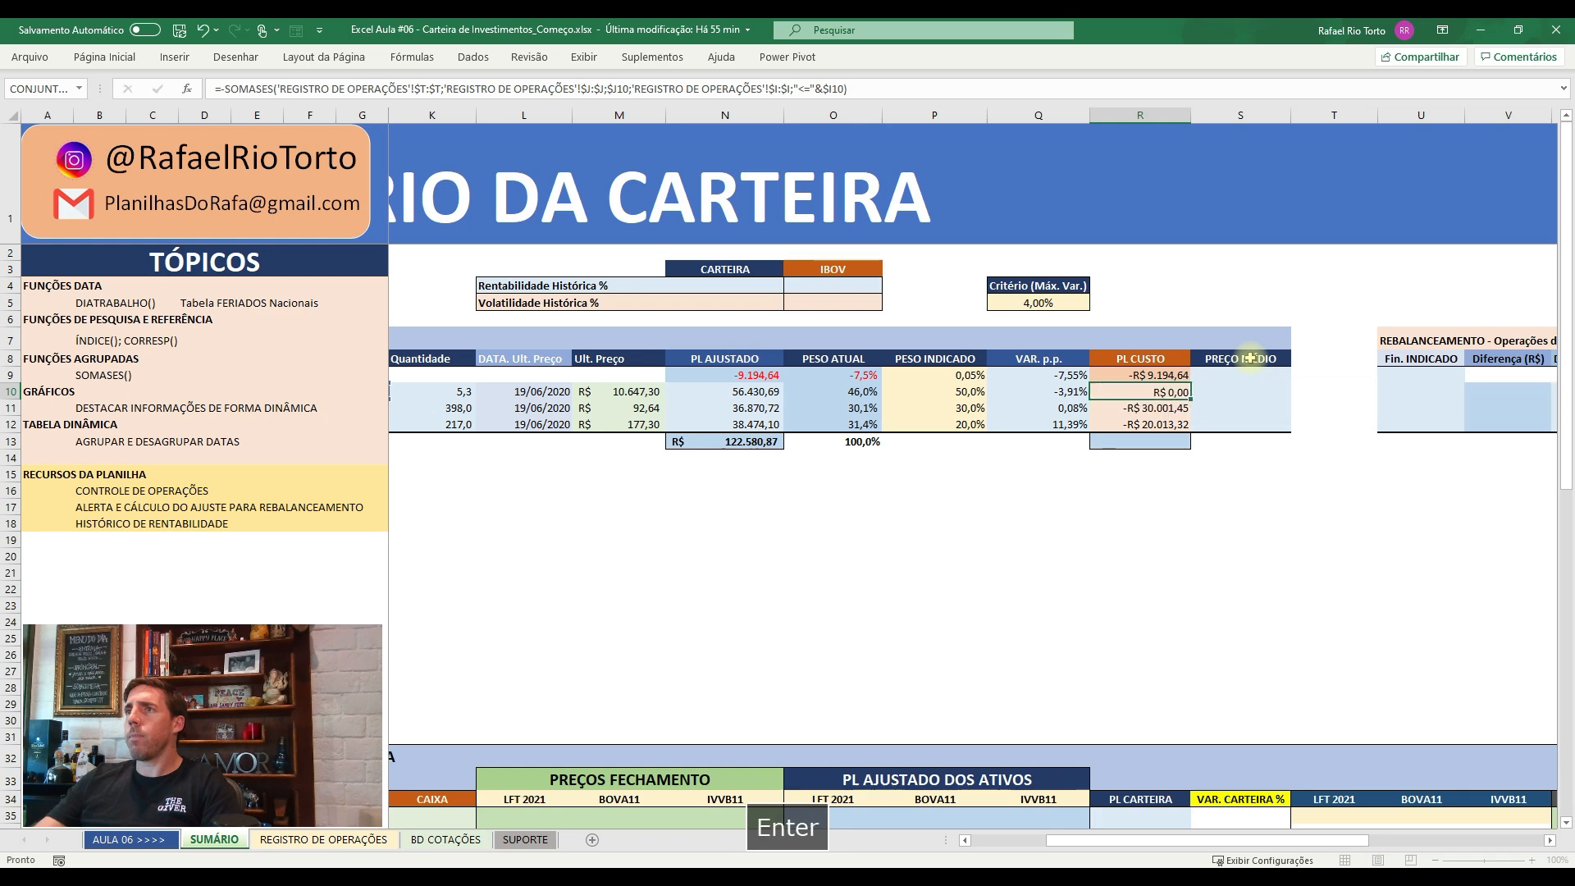
- Copy the corrected PL CUSTO formula from R10 down through R12, pasting formulas only, and check R10's formula
key(Up)
key(ctrl+c)
key(shift+Down)
key(shift+Down)
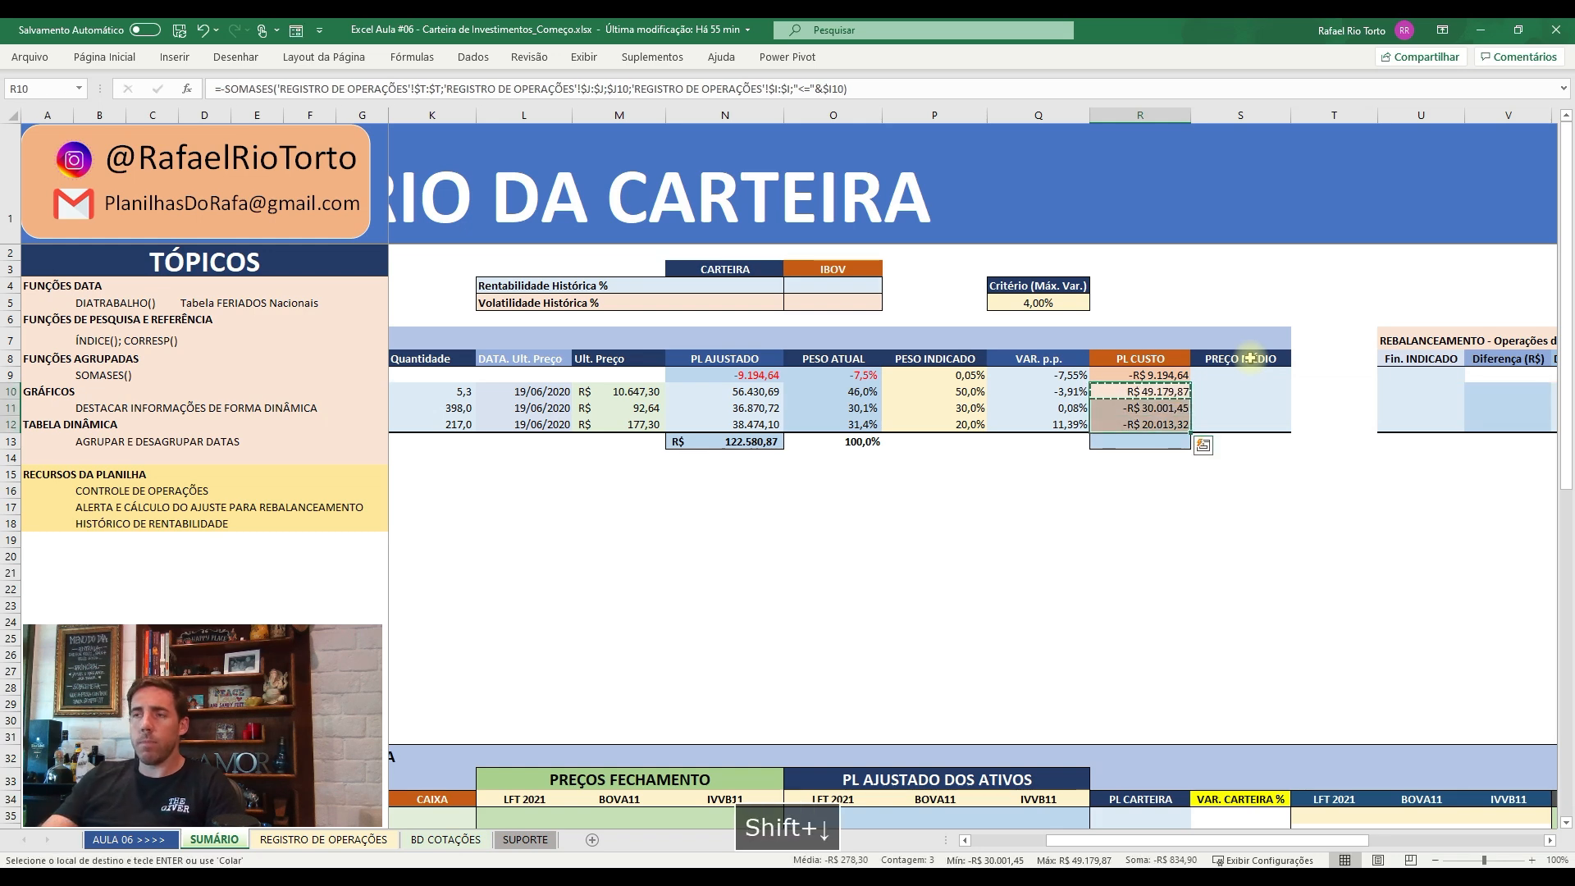
key(ctrl+alt+v)
key(f)
key(Return)
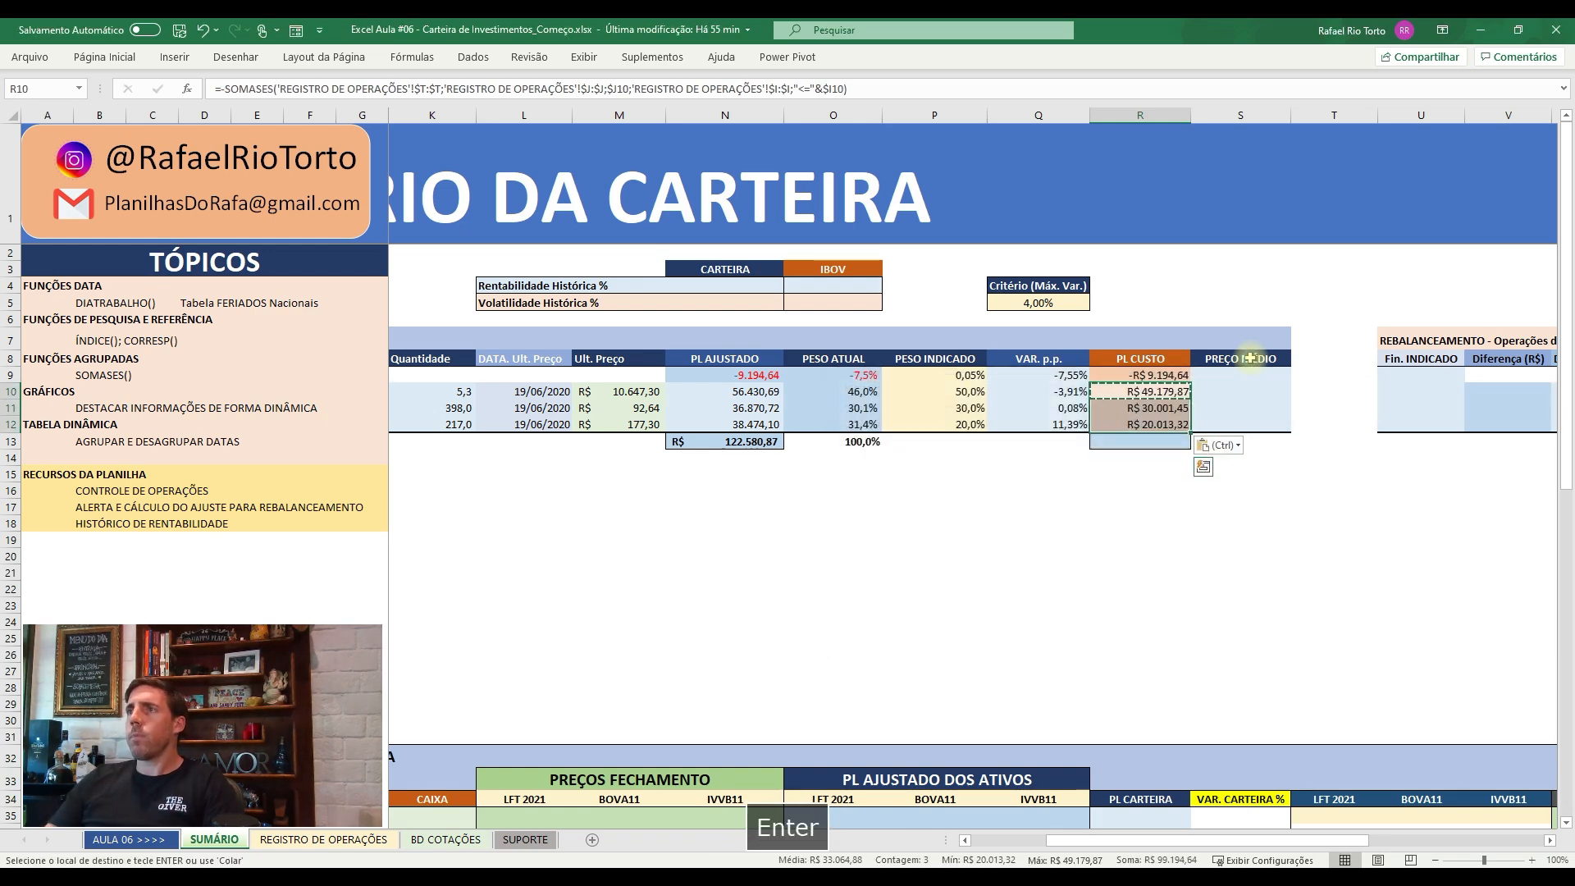
key(Escape)
key(F2)
key(Escape)
key(Right)
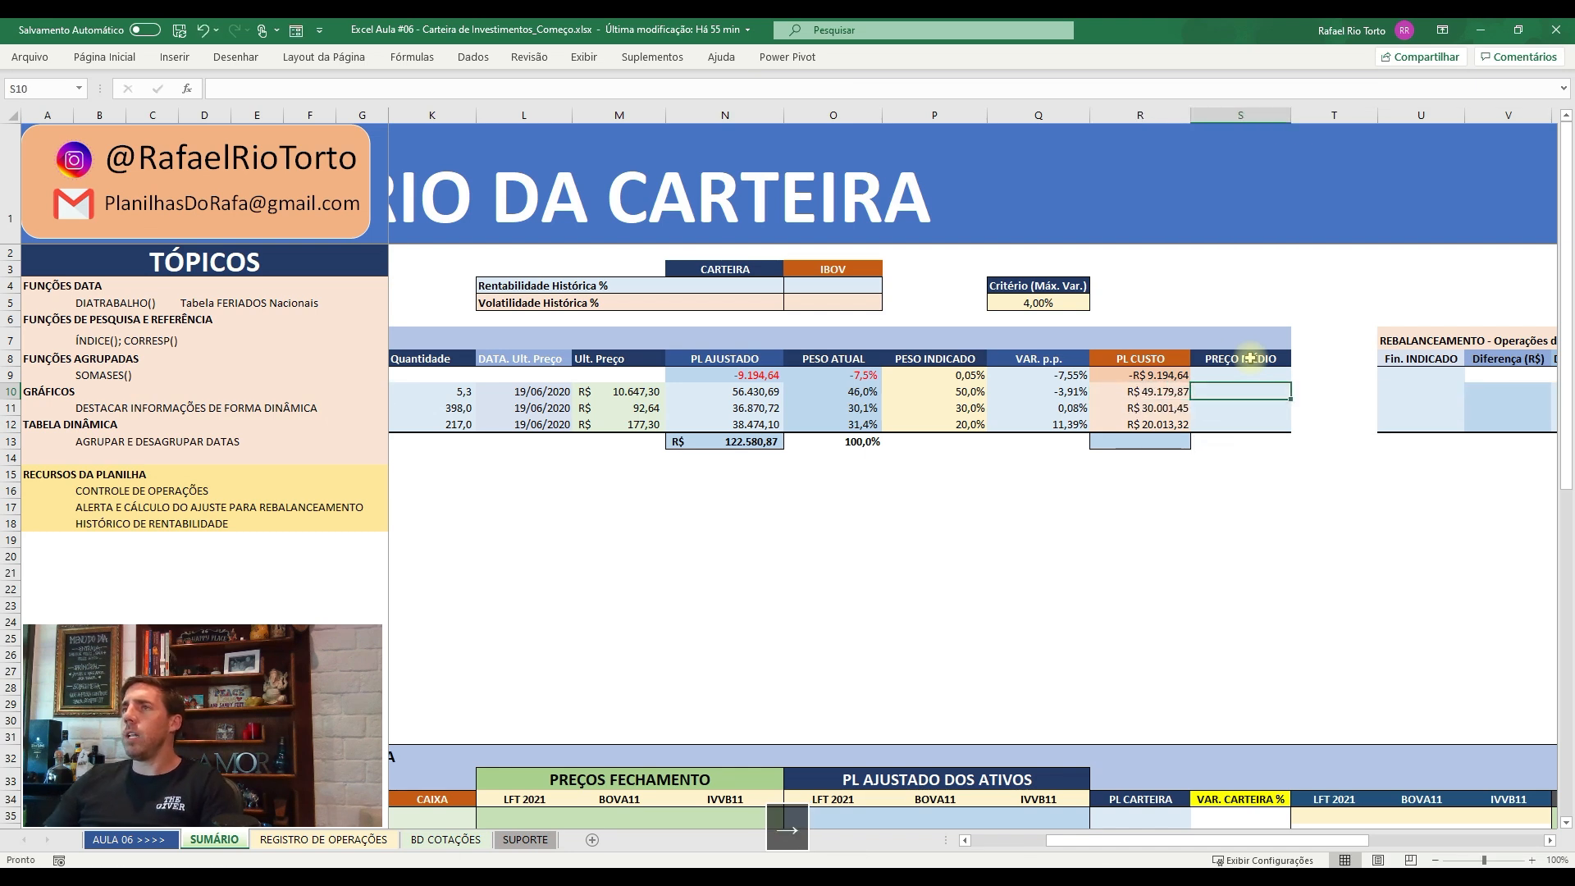
key(Left)
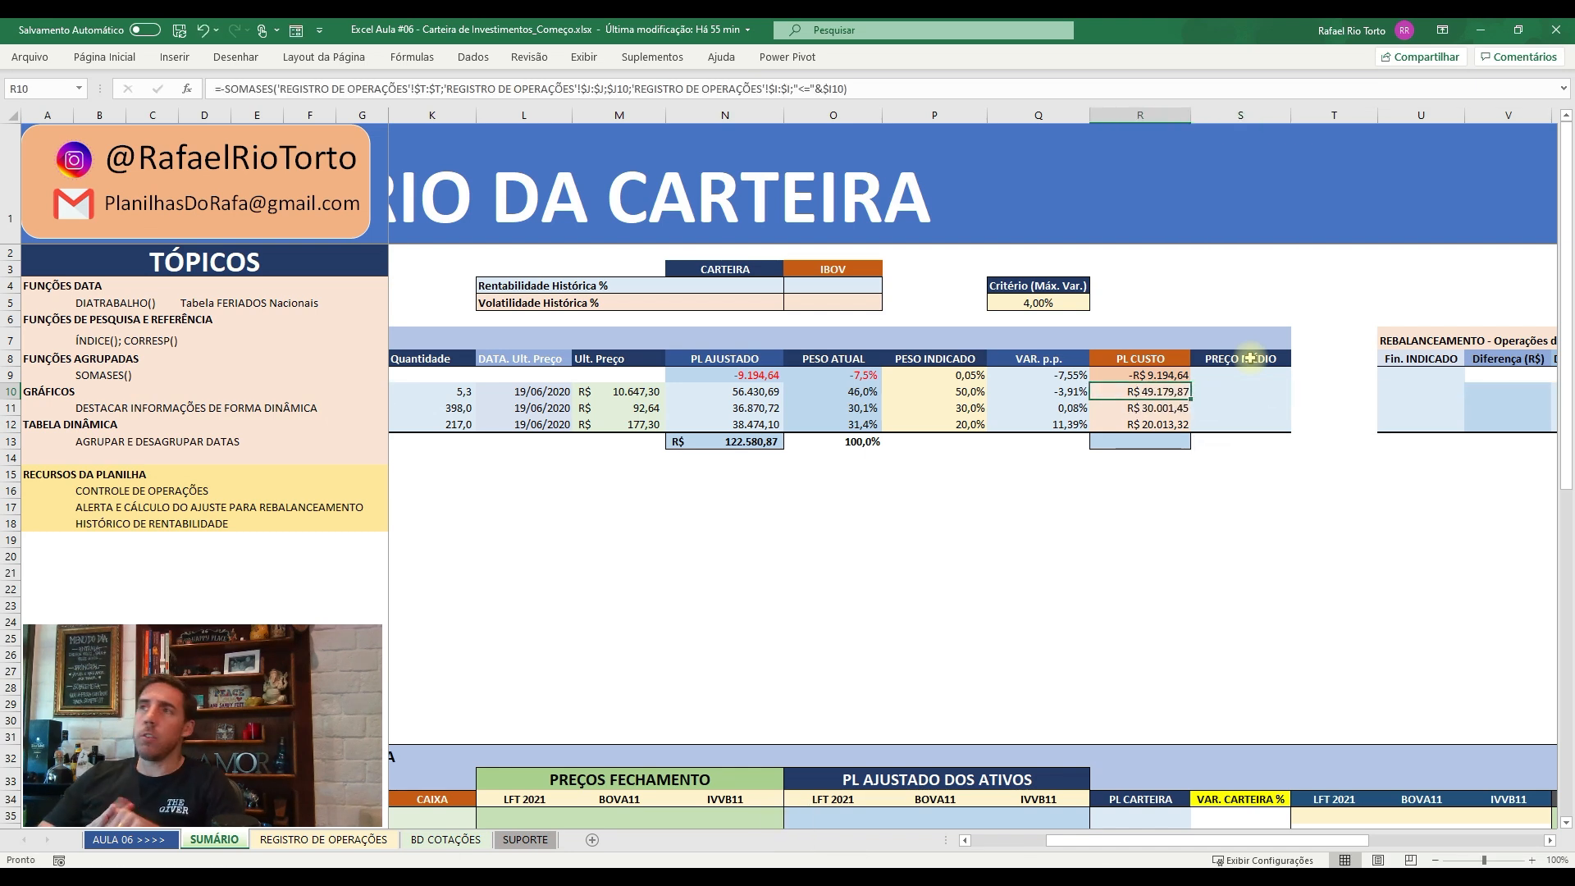
- Calculate LFT 2021's PREÇO MÉDIO in S10 by dividing PL CUSTO by Quantidade with the formula =R10/K10
key(Right)
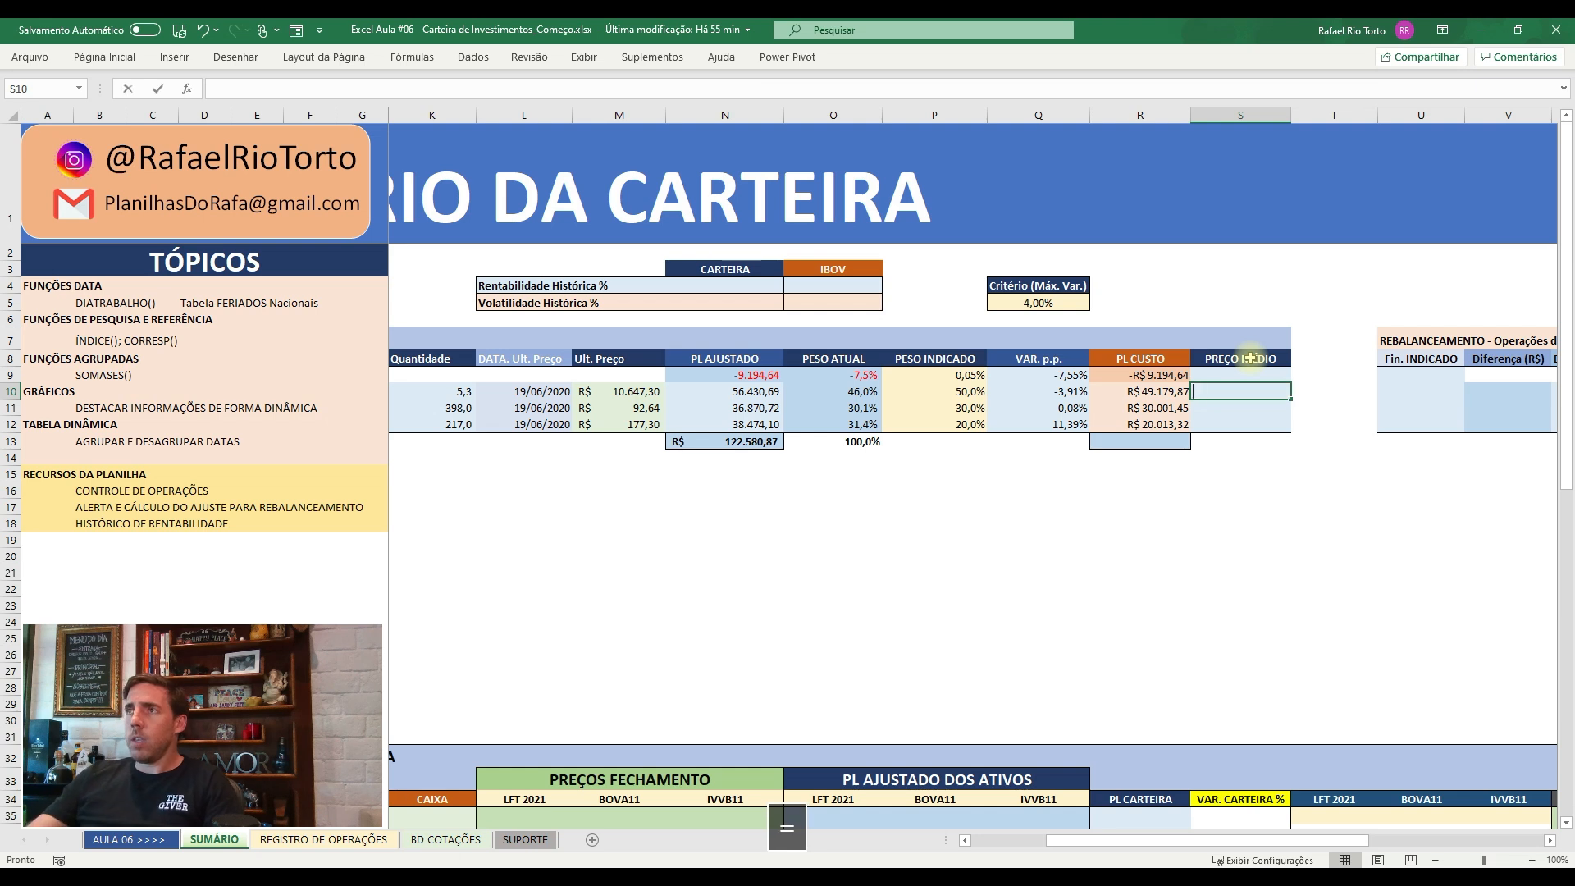
text(=)
key(Left)
text(/)
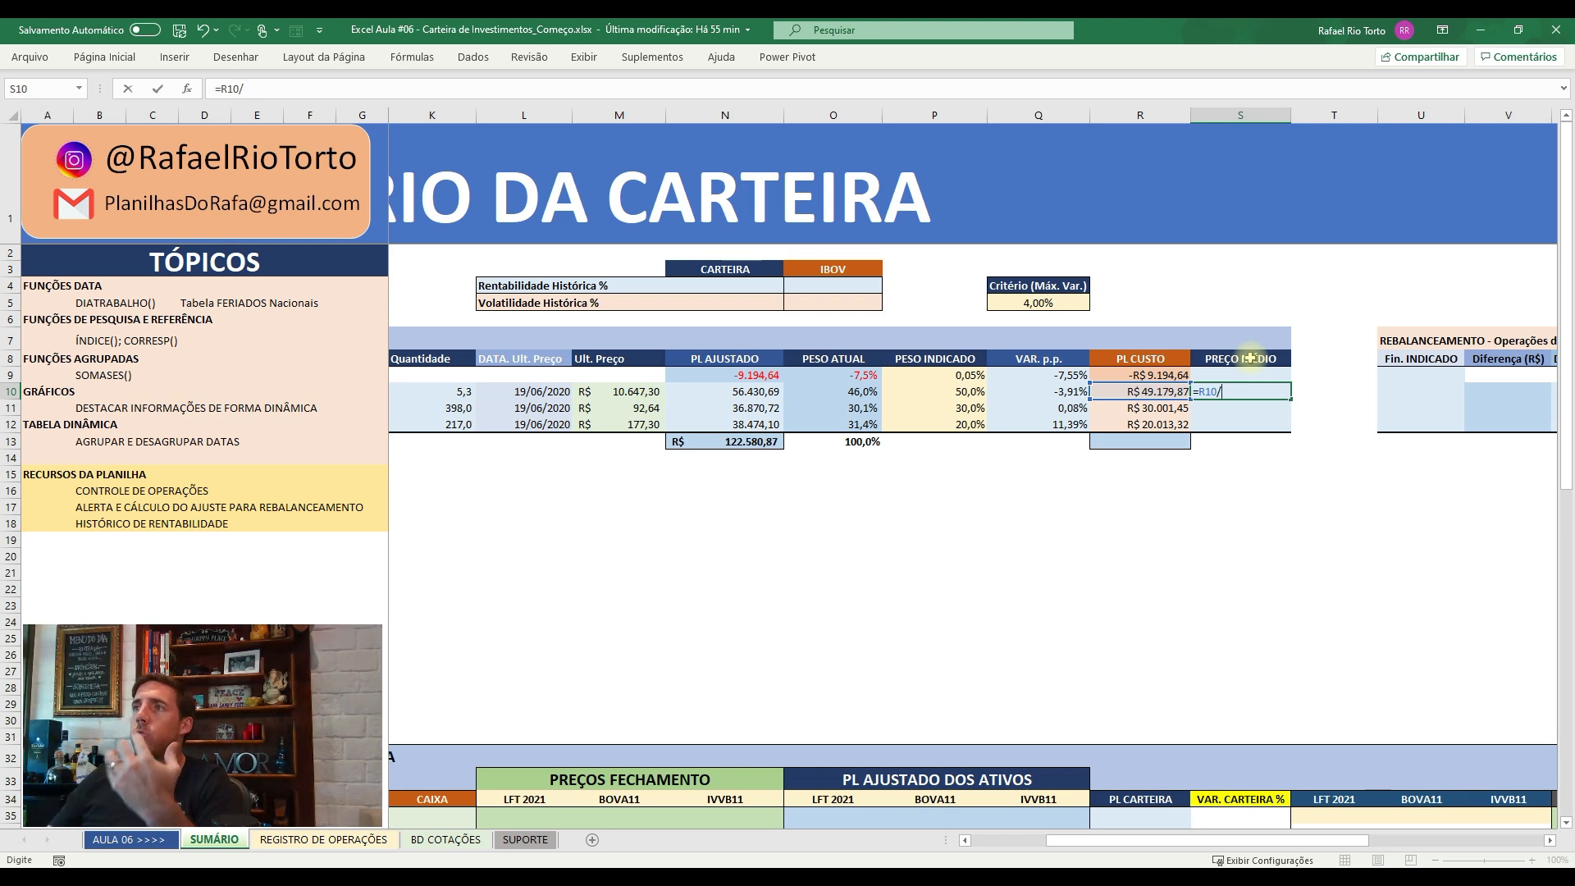
key(Left)
key(Left)
key(Left)
key(Left)
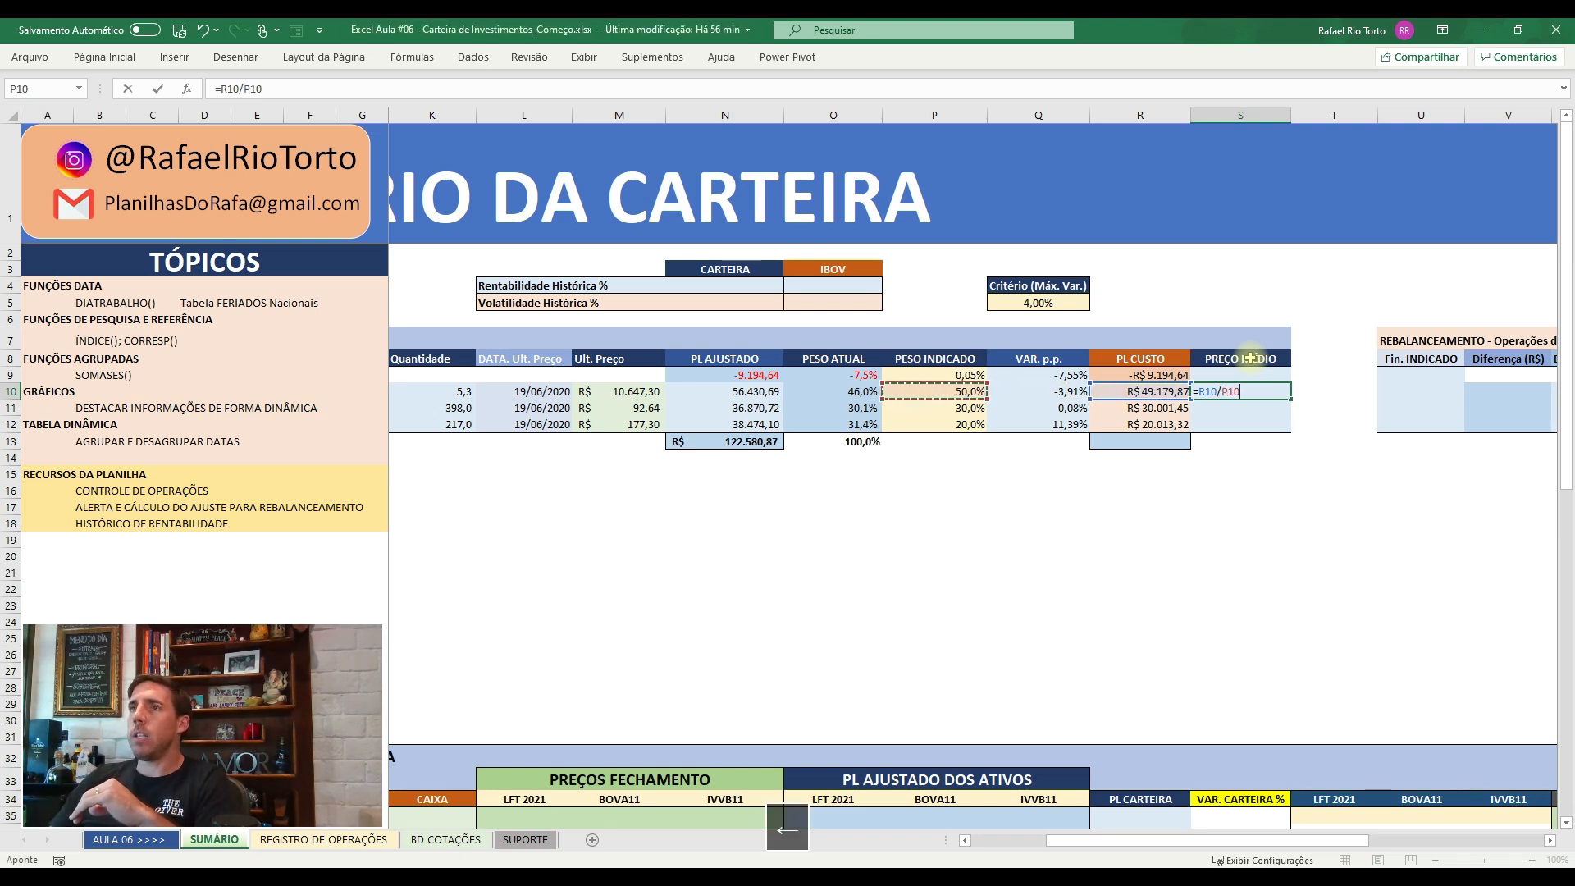
key(Left)
key(Left)
key(Left)
key(Left)
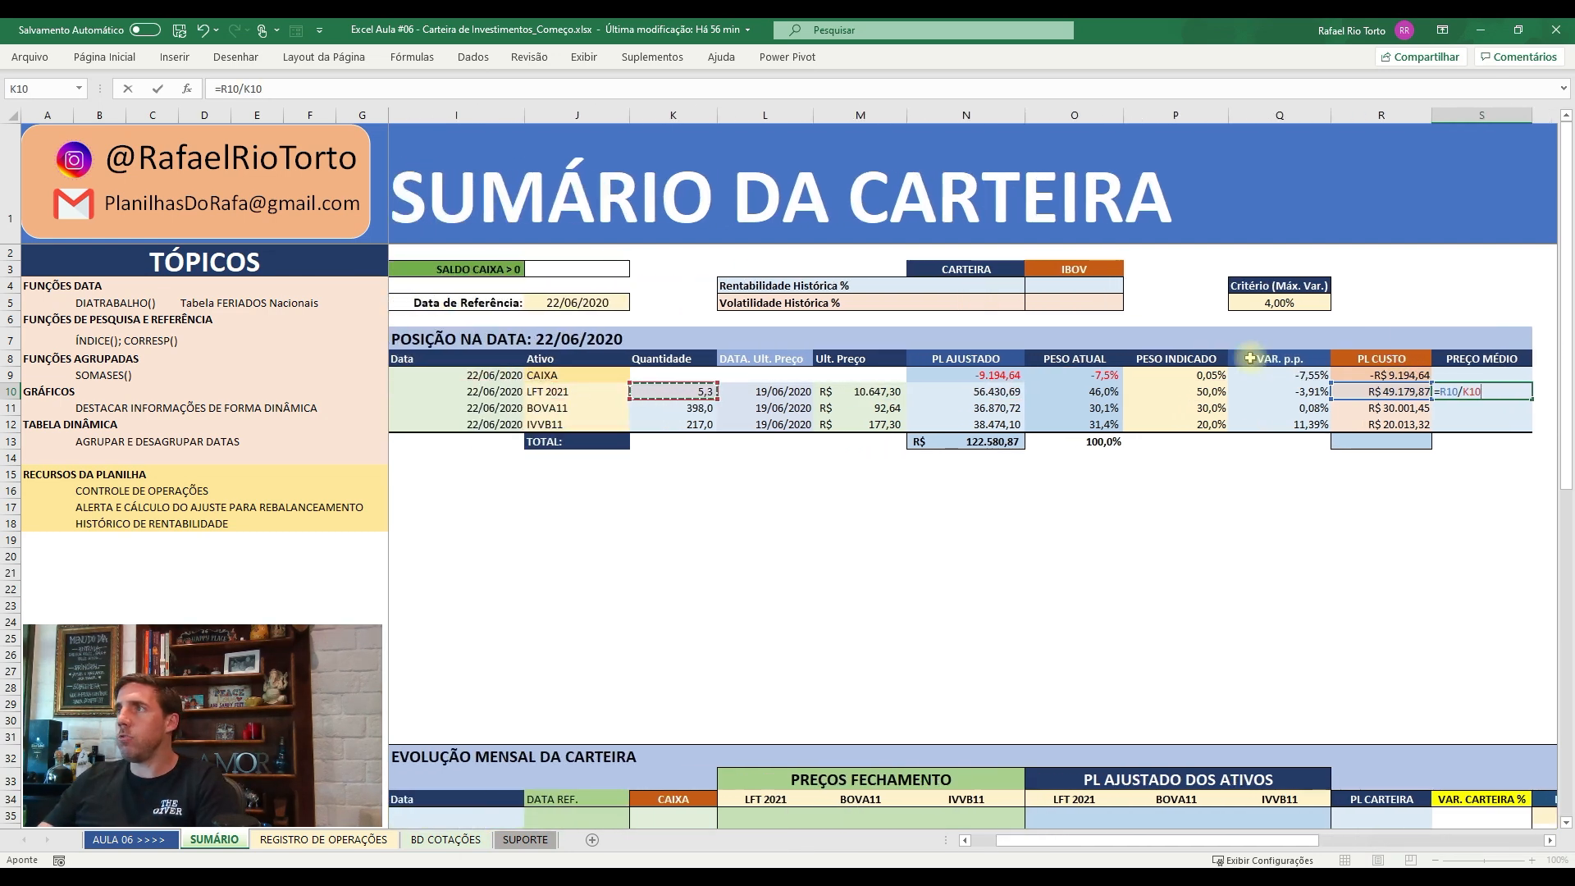
key(Return)
- Copy the PREÇO MÉDIO formula from S10 down through S12 with Paste Special
key(Up)
key(ctrl+c)
key(shift+Down)
key(shift+Down)
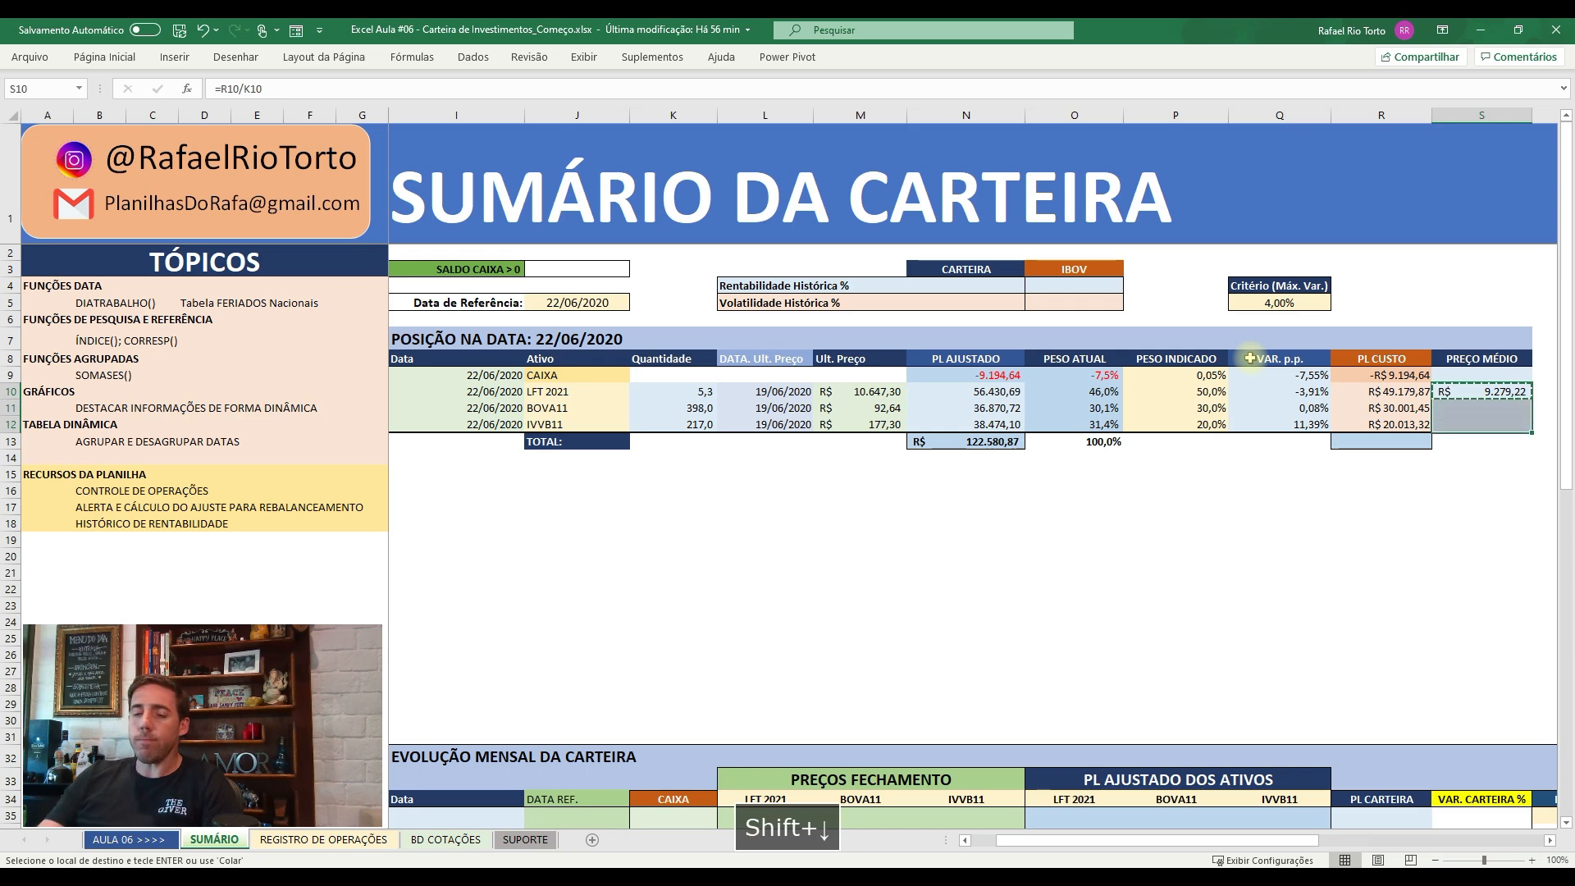
key(ctrl+alt+v)
key(Return)
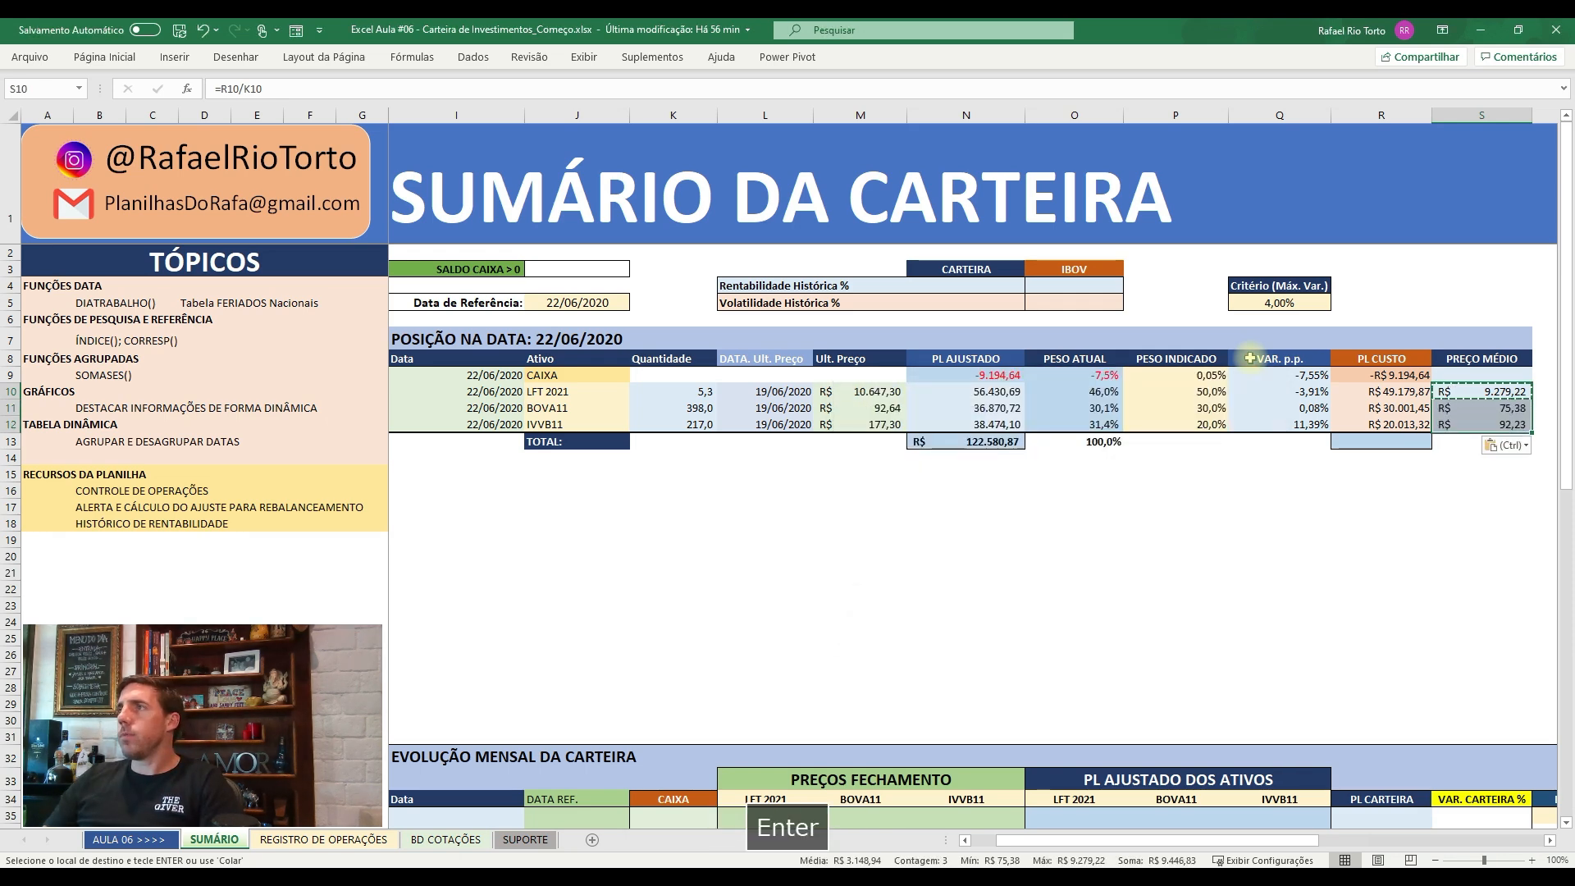
- Try the PREÇO MÉDIO formula from S10 in the CAIXA row's cell S9, and delete it from that cell
key(Up)
key(Down)
key(ctrl+c)
key(Up)
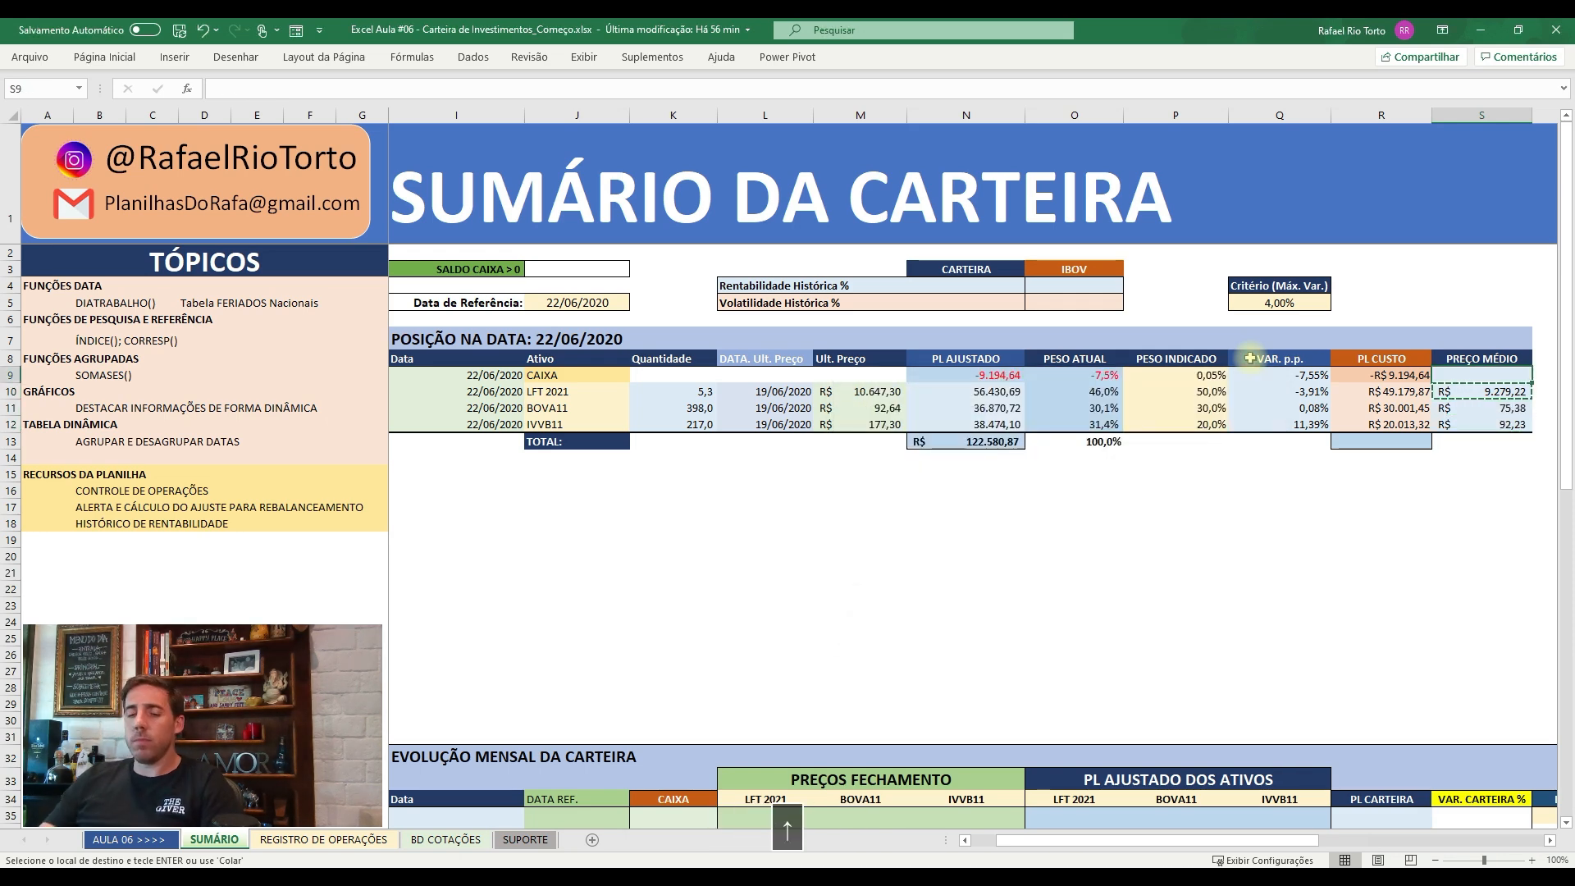
key(ctrl+alt+v)
key(Return)
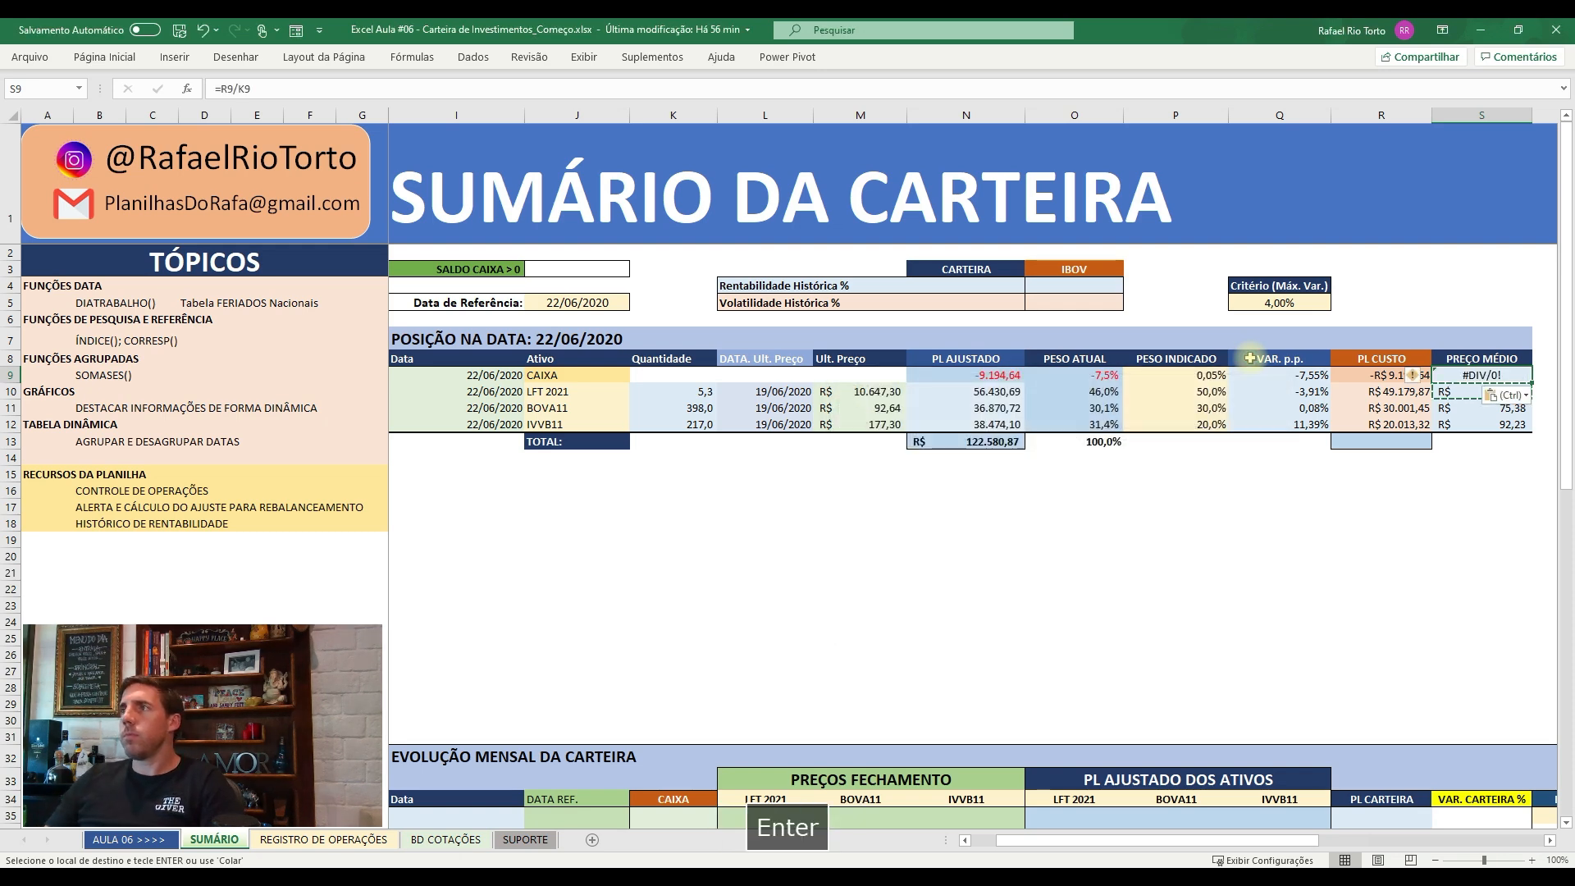
scroll(1249, 358, right, 1)
key(Escape)
key(Delete)
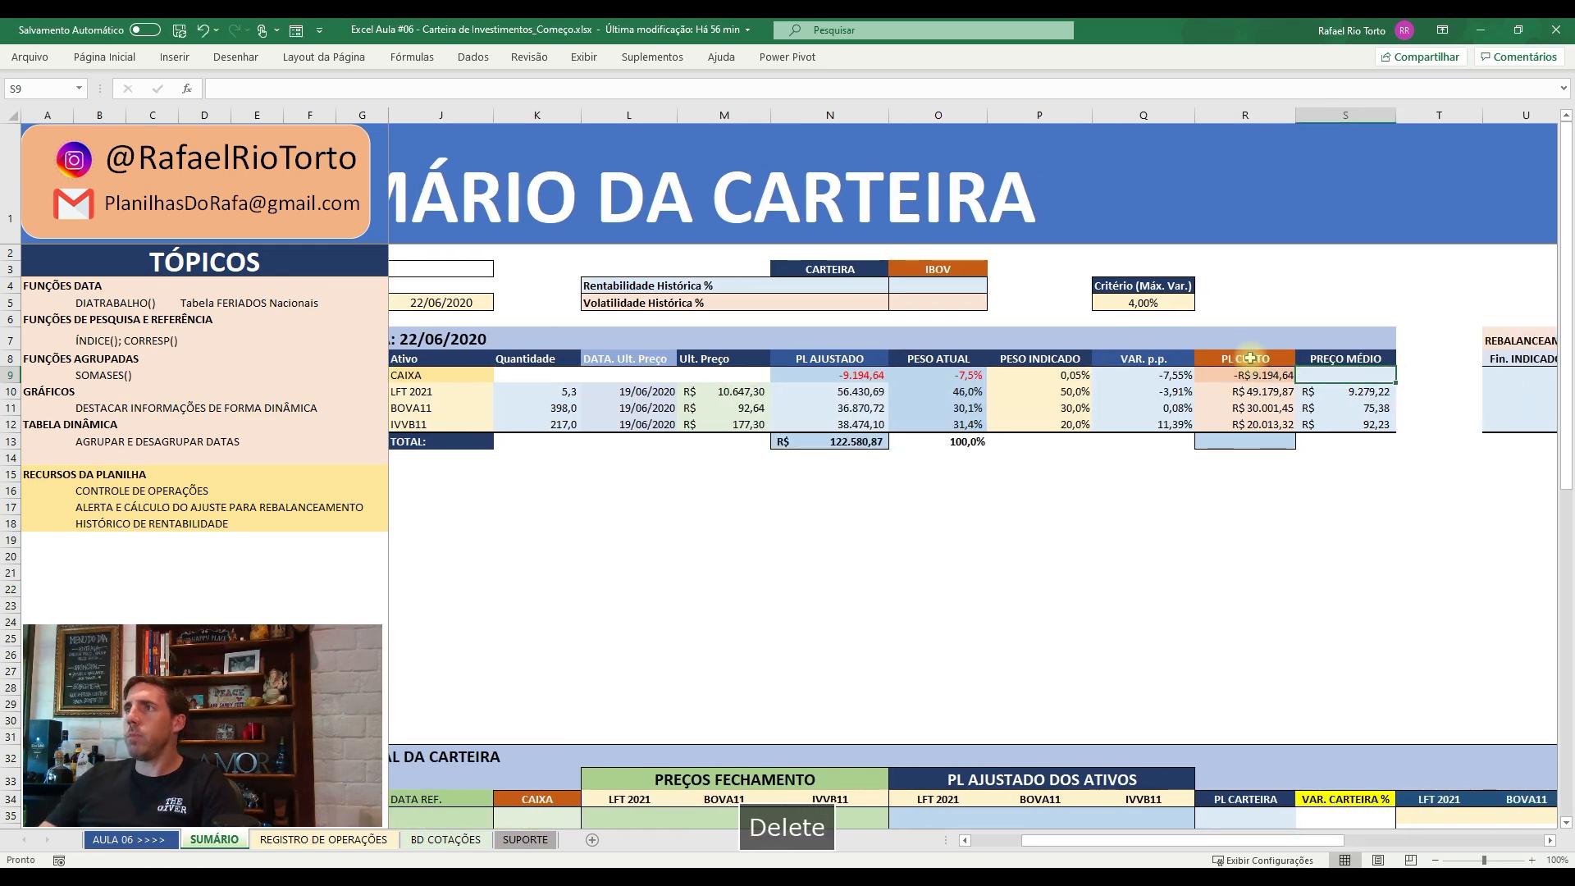
- Copy the blank, unfilled cell T9 onto the CAIXA row's PREÇO MÉDIO cell S9
key(Right)
key(Right)
key(Right)
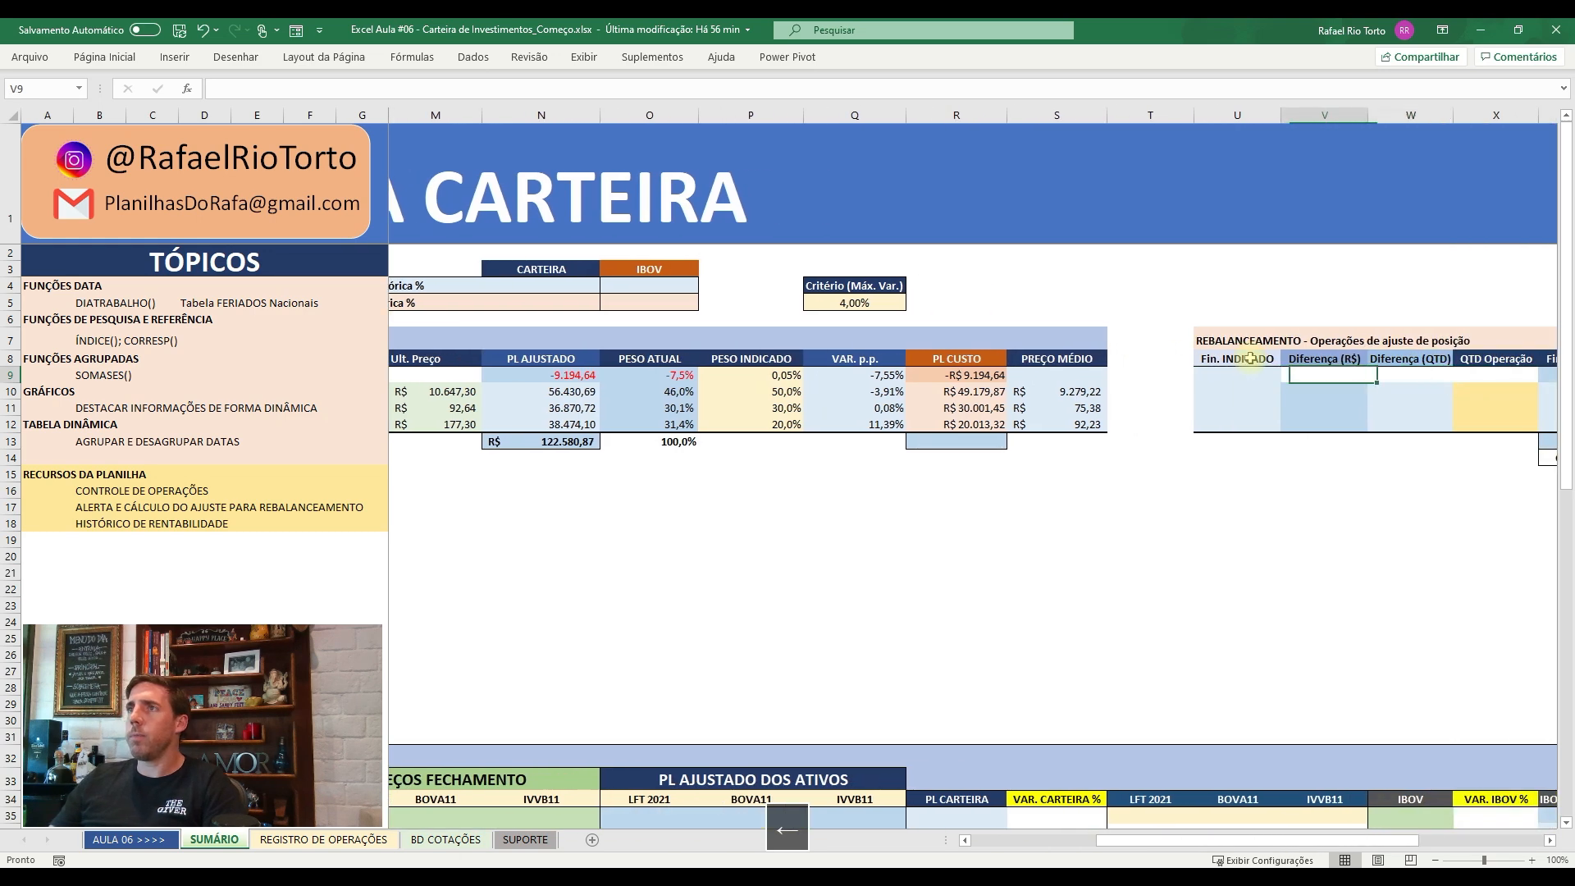
key(Left)
key(Left)
key(ctrl+v)
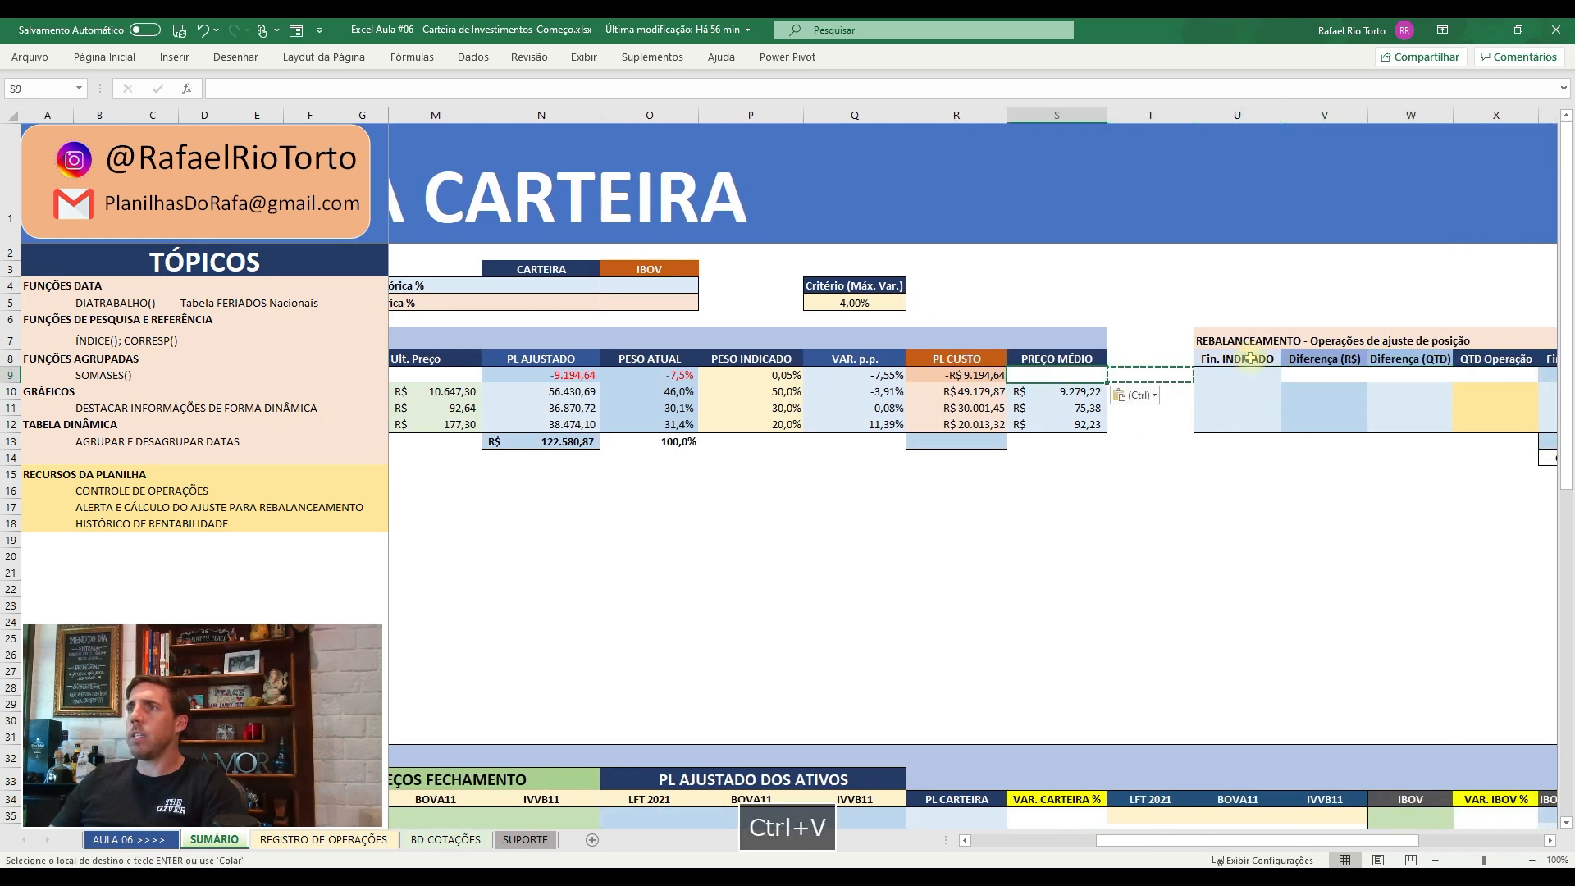
- Review the CAIXA row across the position table and the SALDO CAIXA > 0 cell J3 above it
key(Left)
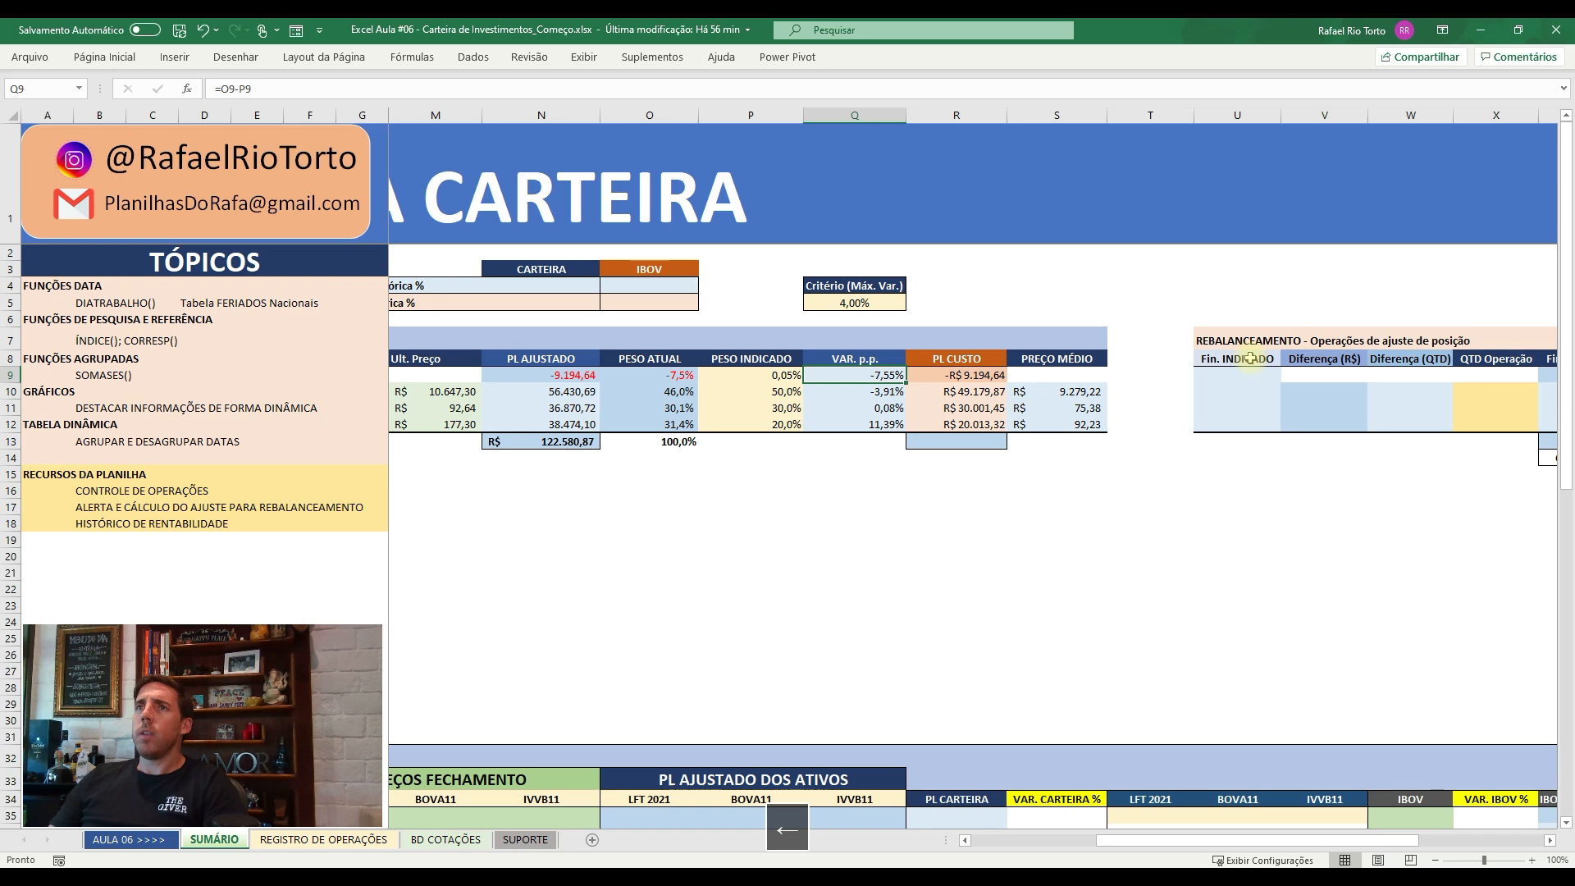
key(Left)
key(Left)
key(Left)
key(Left)
key(Left)
key(Left)
key(Left)
key(Left)
key(Left)
key(Right)
key(Right)
key(Right)
key(Right)
key(Right)
key(Right)
key(Right)
key(Right)
key(Right)
key(Right)
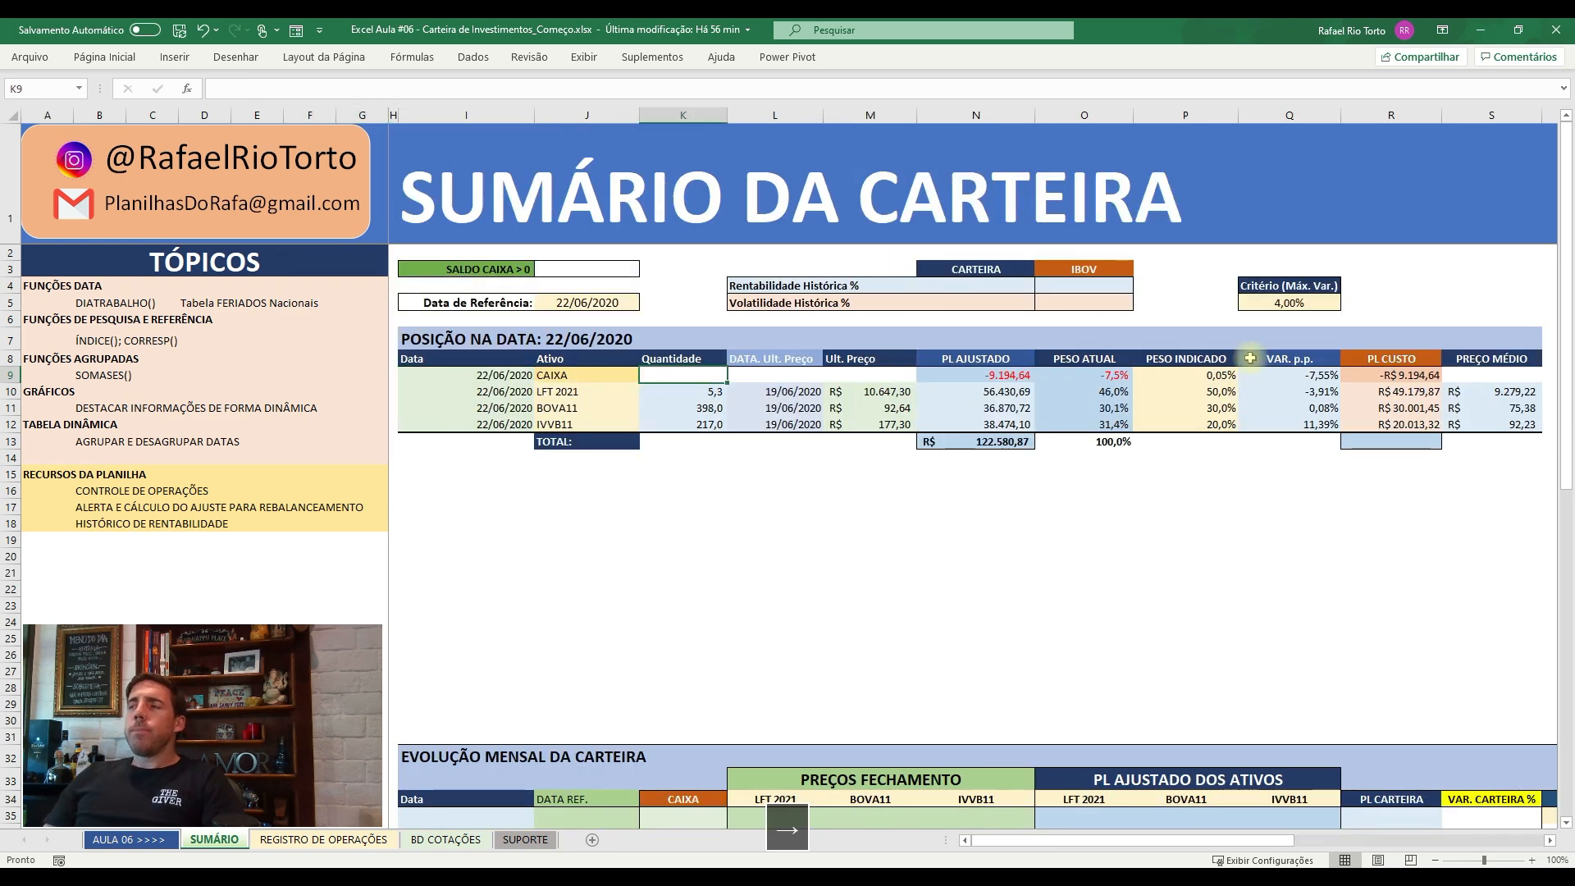
key(Left)
key(Left)
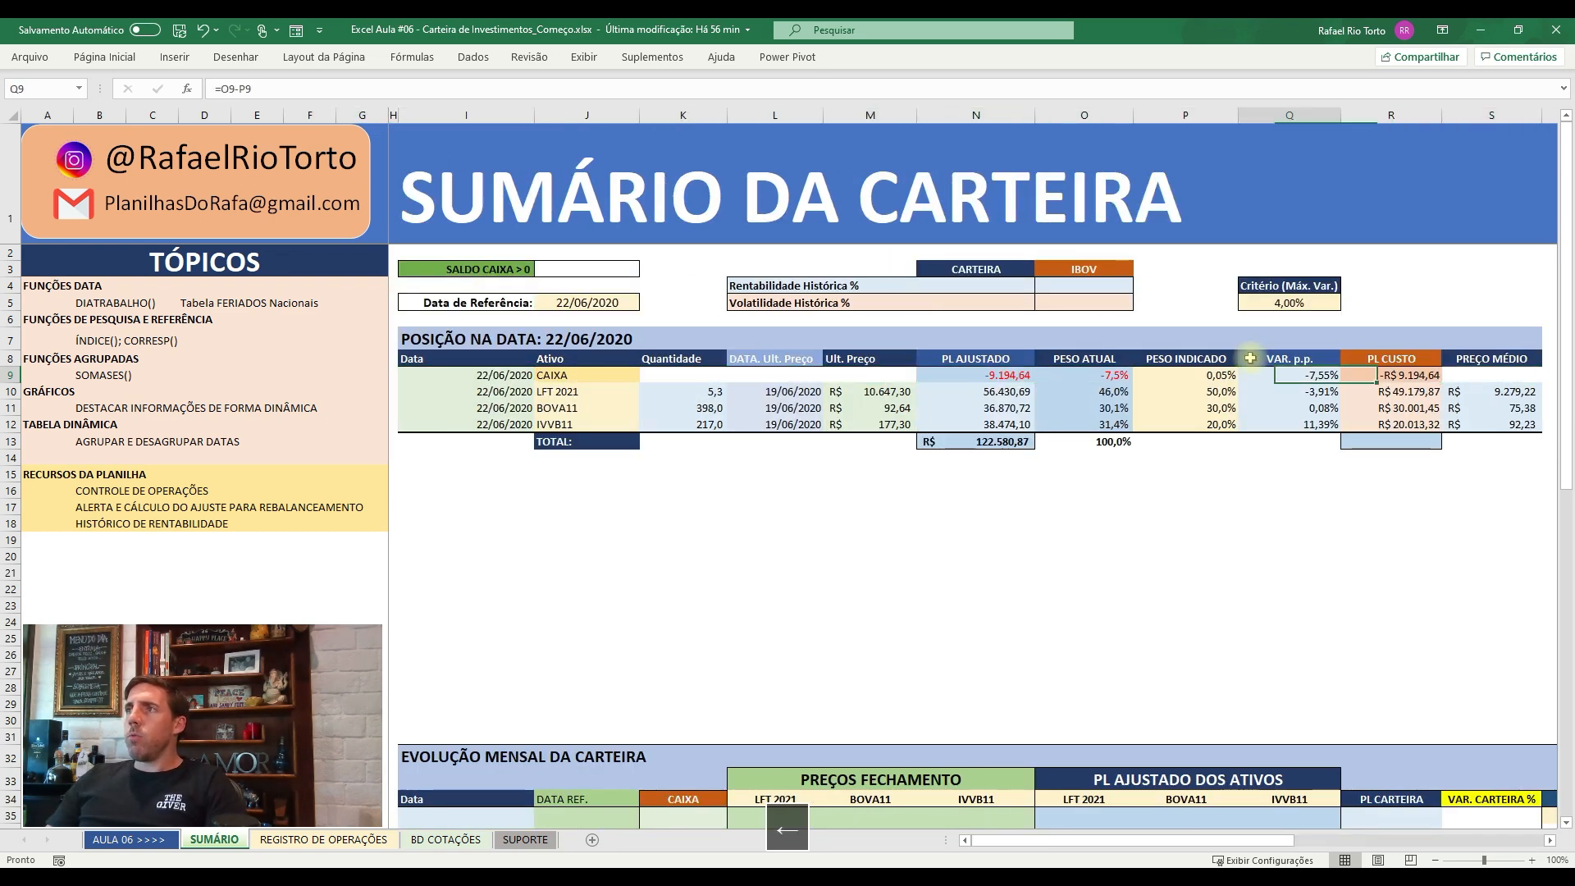
key(Left)
key(Left)
key(Left)
key(Left)
key(Left)
key(Left)
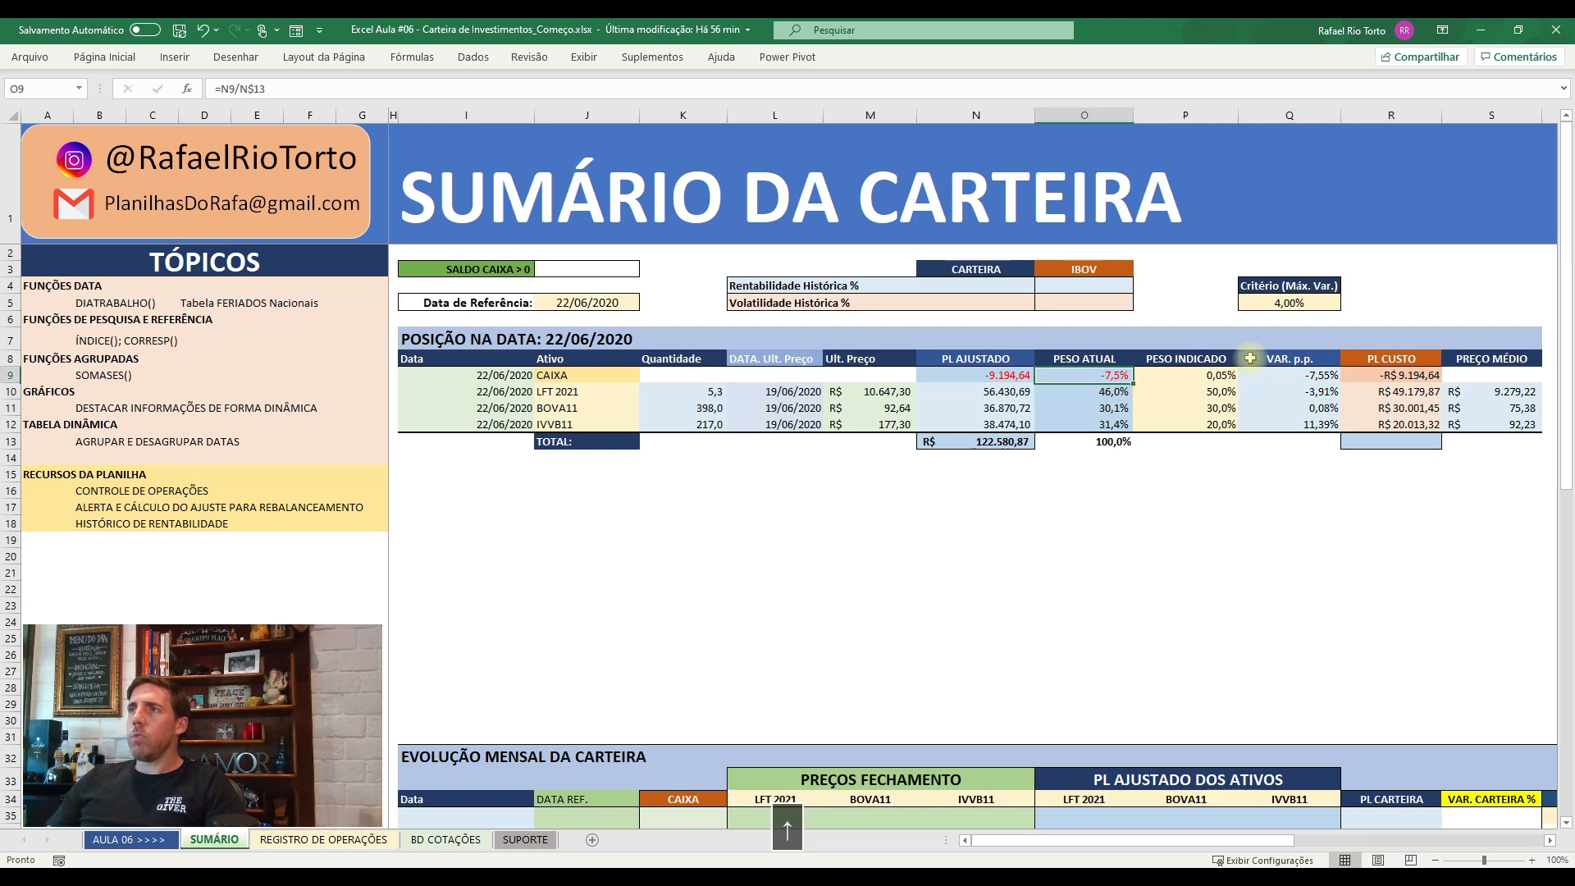
key(Right)
key(Right)
key(Right)
key(Escape)
key(Left)
key(Left)
key(Left)
key(Left)
key(Left)
key(Up)
key(Up)
key(Up)
key(Up)
key(Up)
key(Up)
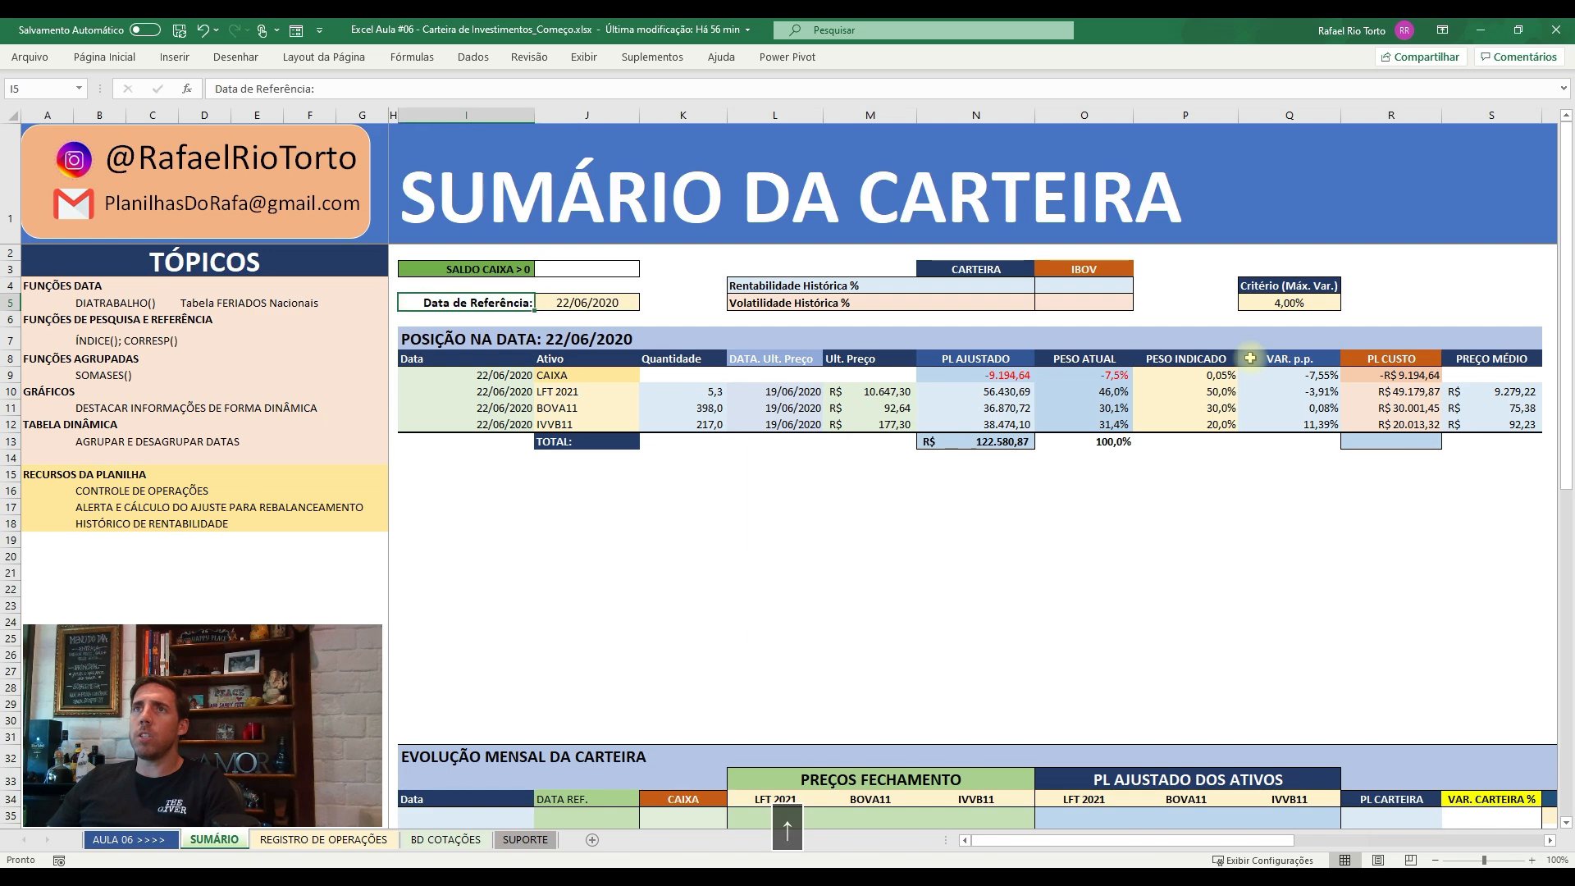
key(Right)
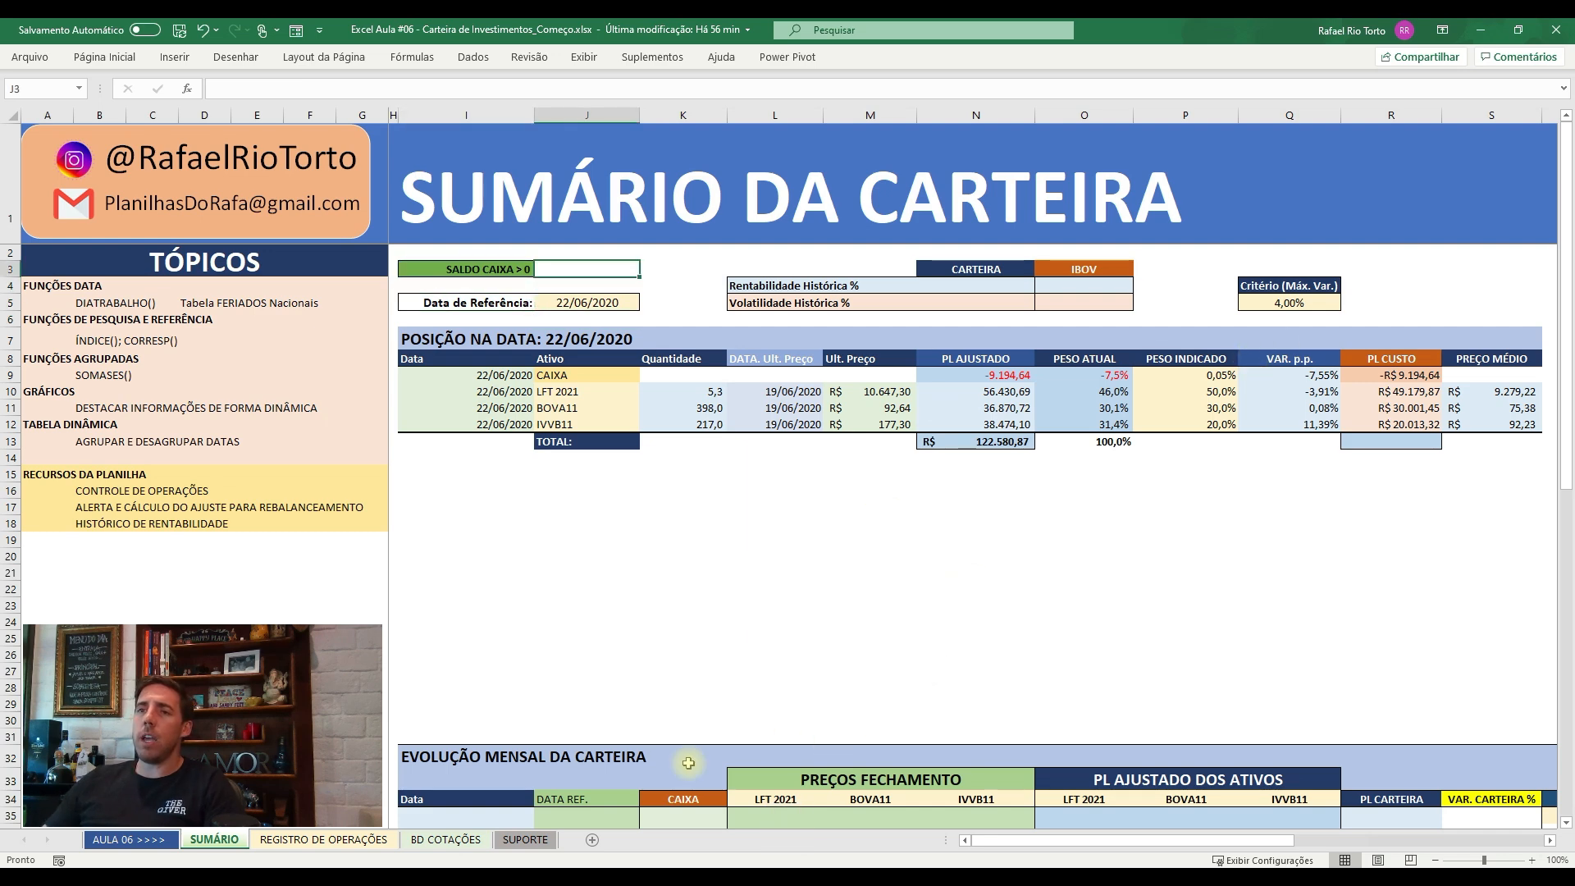
- Review the row 7 operation across the columns of the REGISTRO DE OPERAÇÕES sheet, up to ?FINAL DO DIA?
click(422, 840)
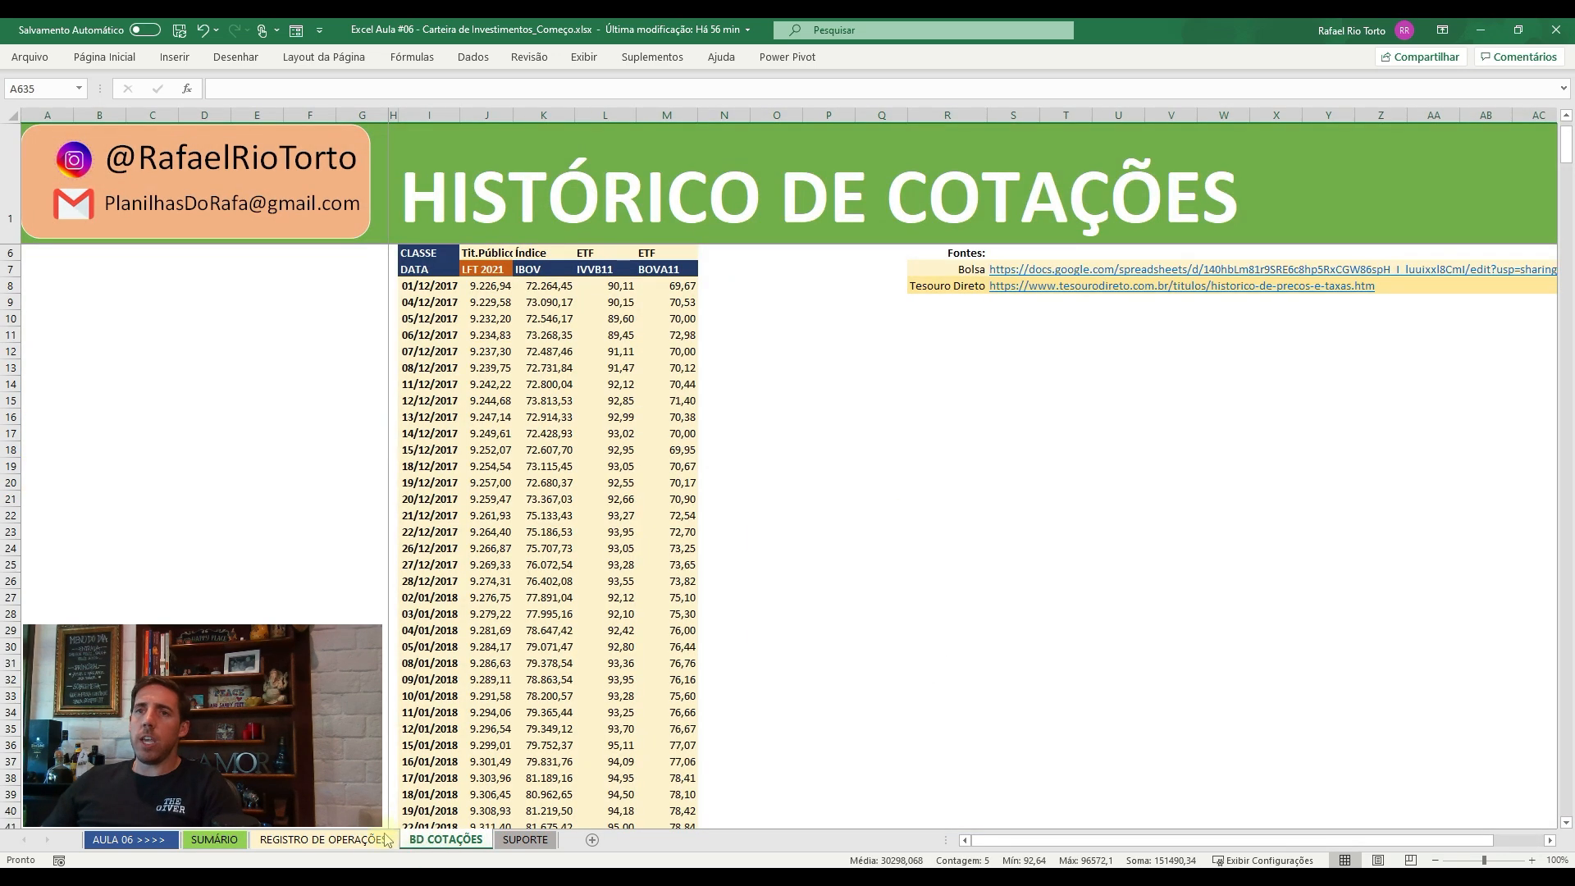
click(300, 840)
click(215, 840)
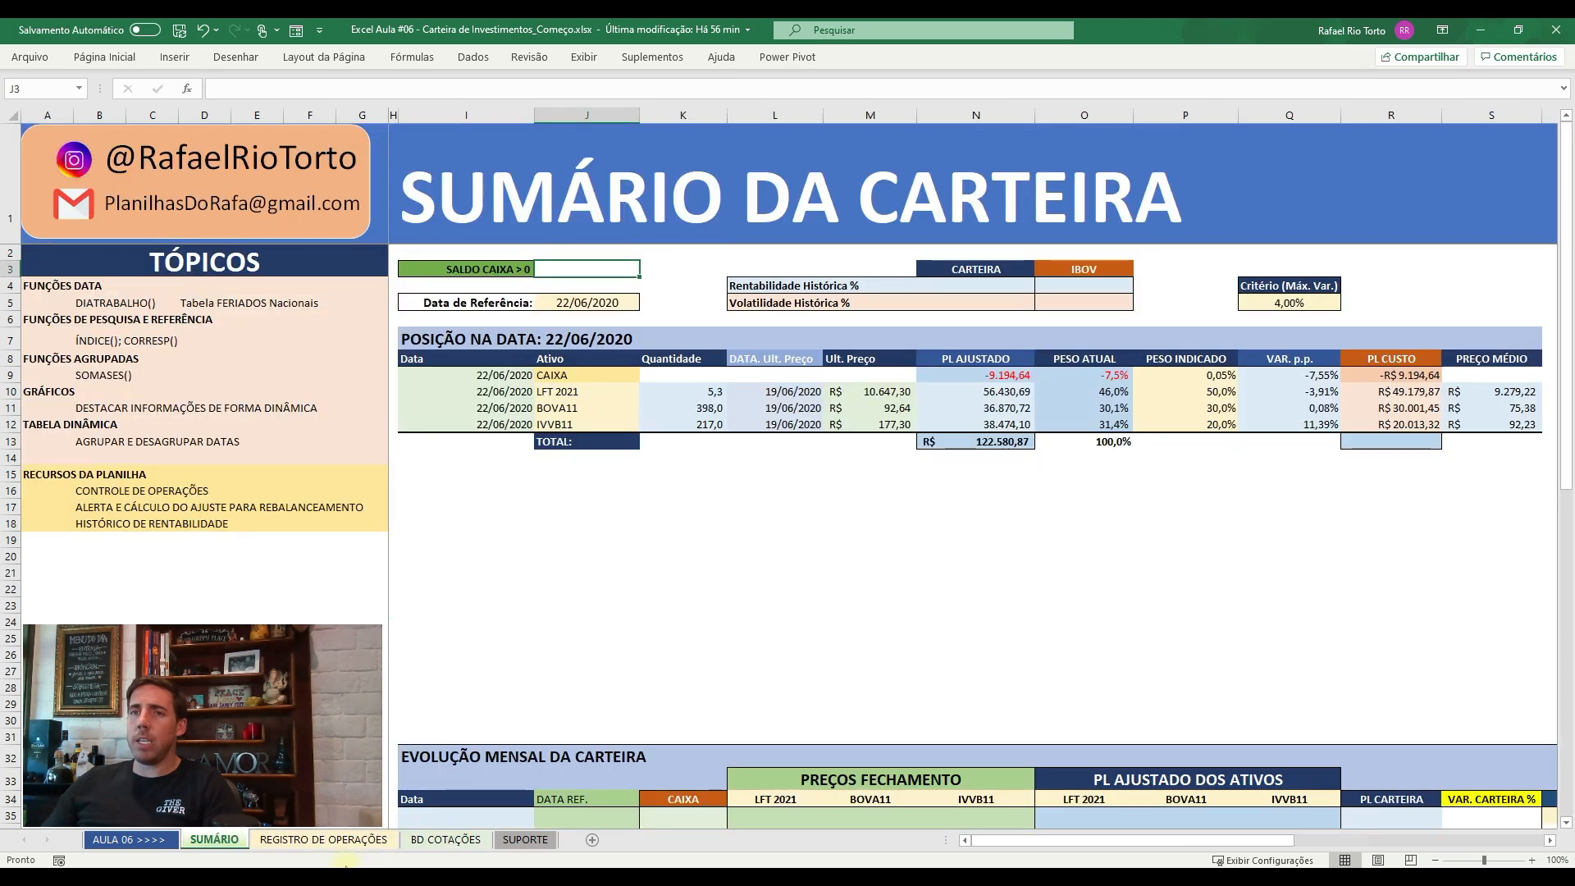
click(345, 840)
click(1071, 332)
click(1190, 335)
key(Left)
key(Left)
key(Left)
key(Left)
key(Left)
key(Left)
key(Left)
key(Left)
key(Left)
key(Left)
key(Left)
key(Left)
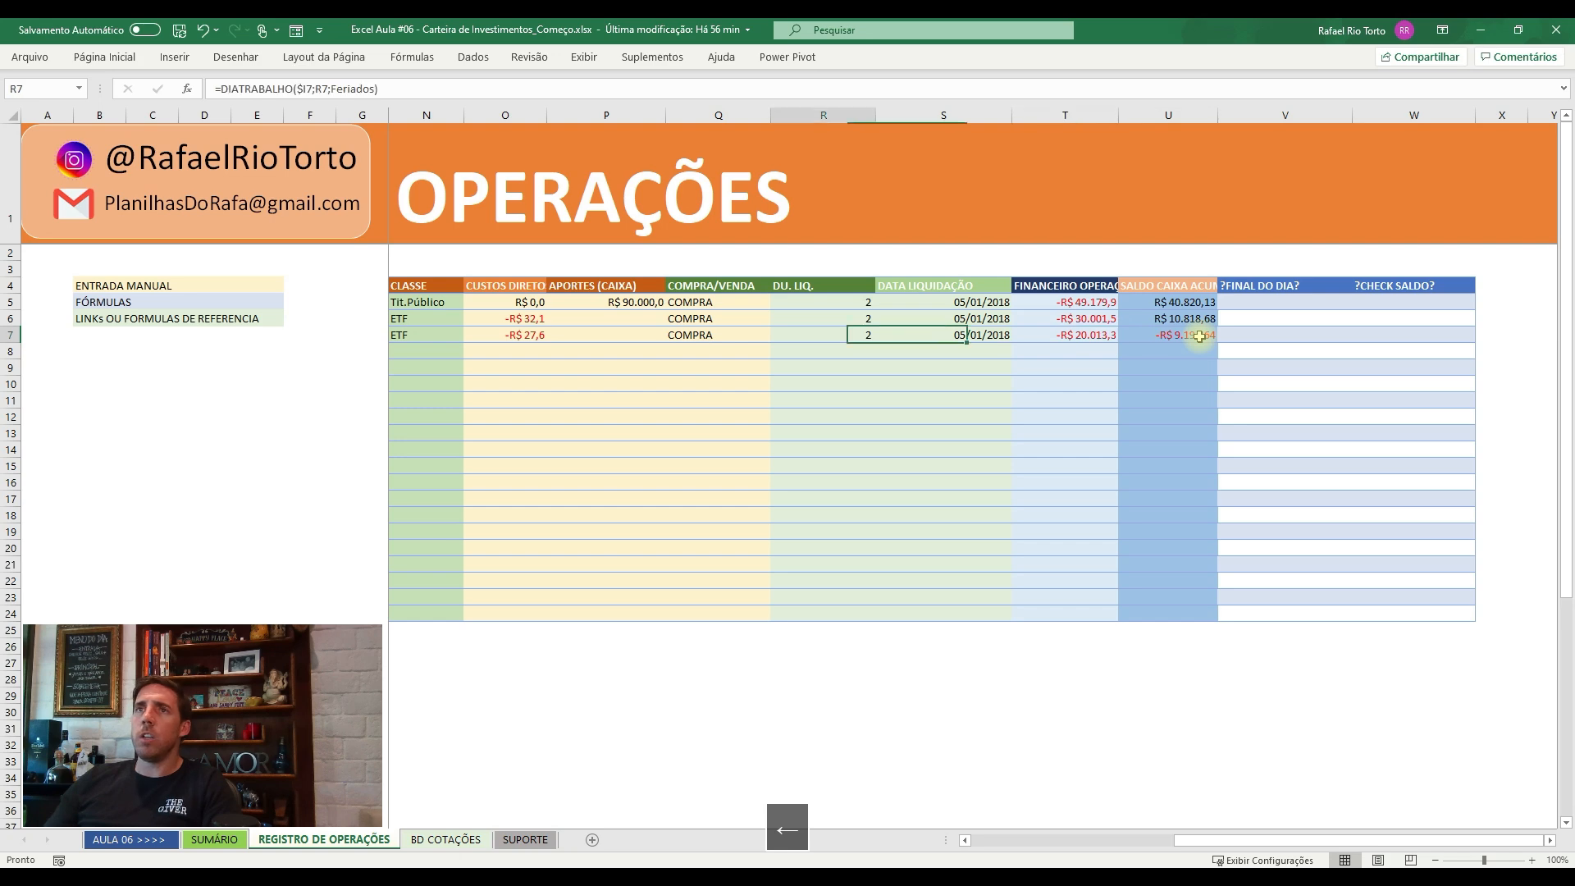
key(Right)
key(Right)
key(Right)
key(Right)
key(Right)
key(Right)
key(Right)
key(Right)
key(Right)
key(Right)
key(Right)
key(Right)
key(Right)
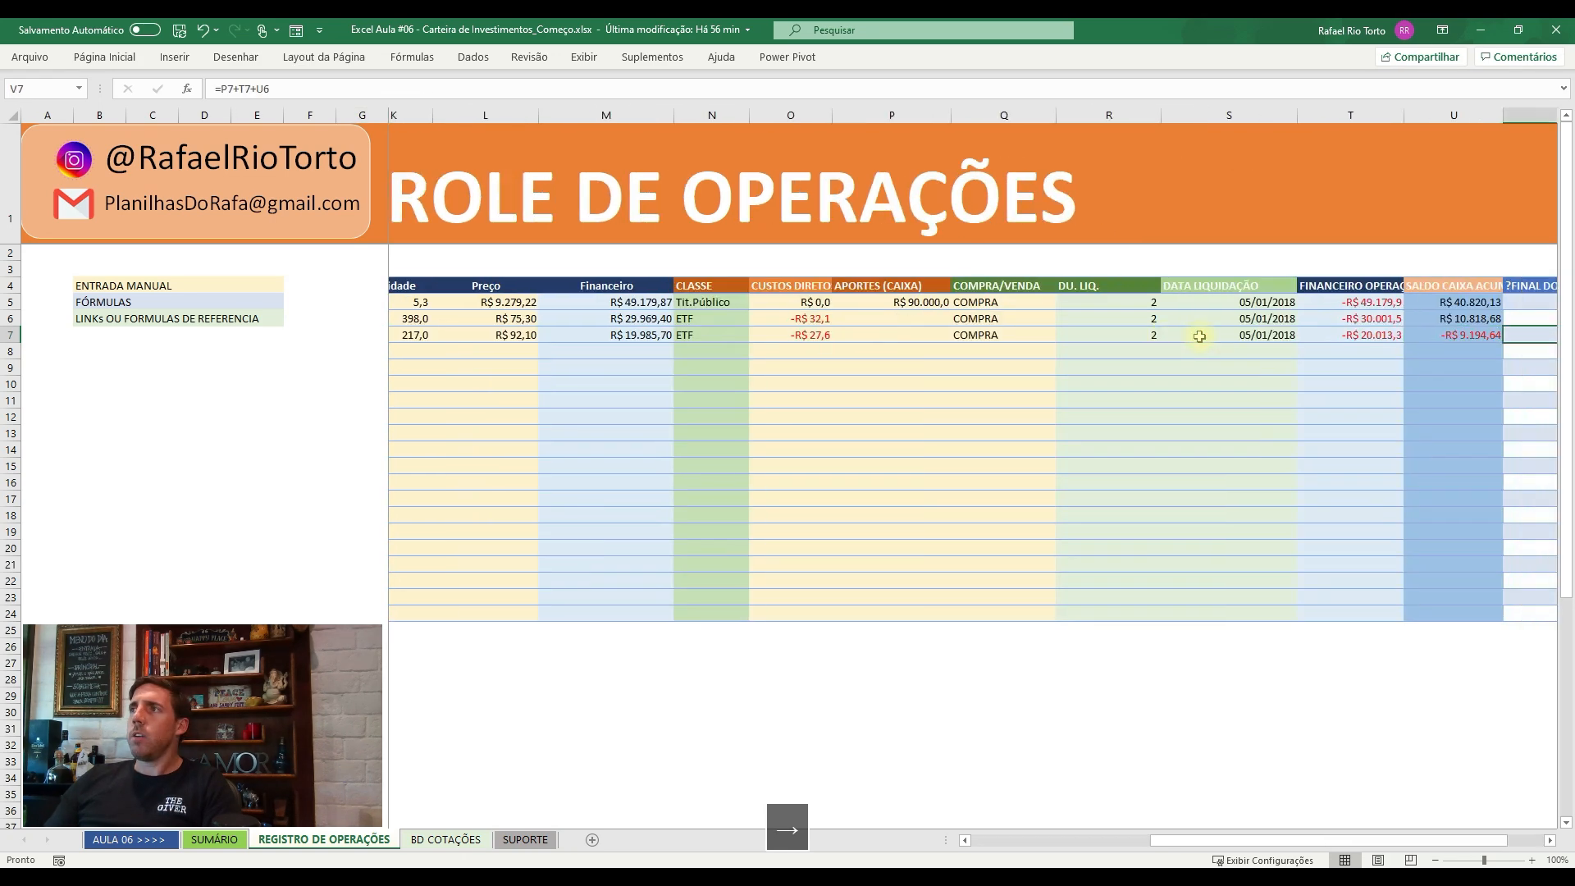
- Examine the accumulated cash balance formula in U7 and compare it with U6 and the neighbouring check columns
key(Left)
key(F2)
key(Escape)
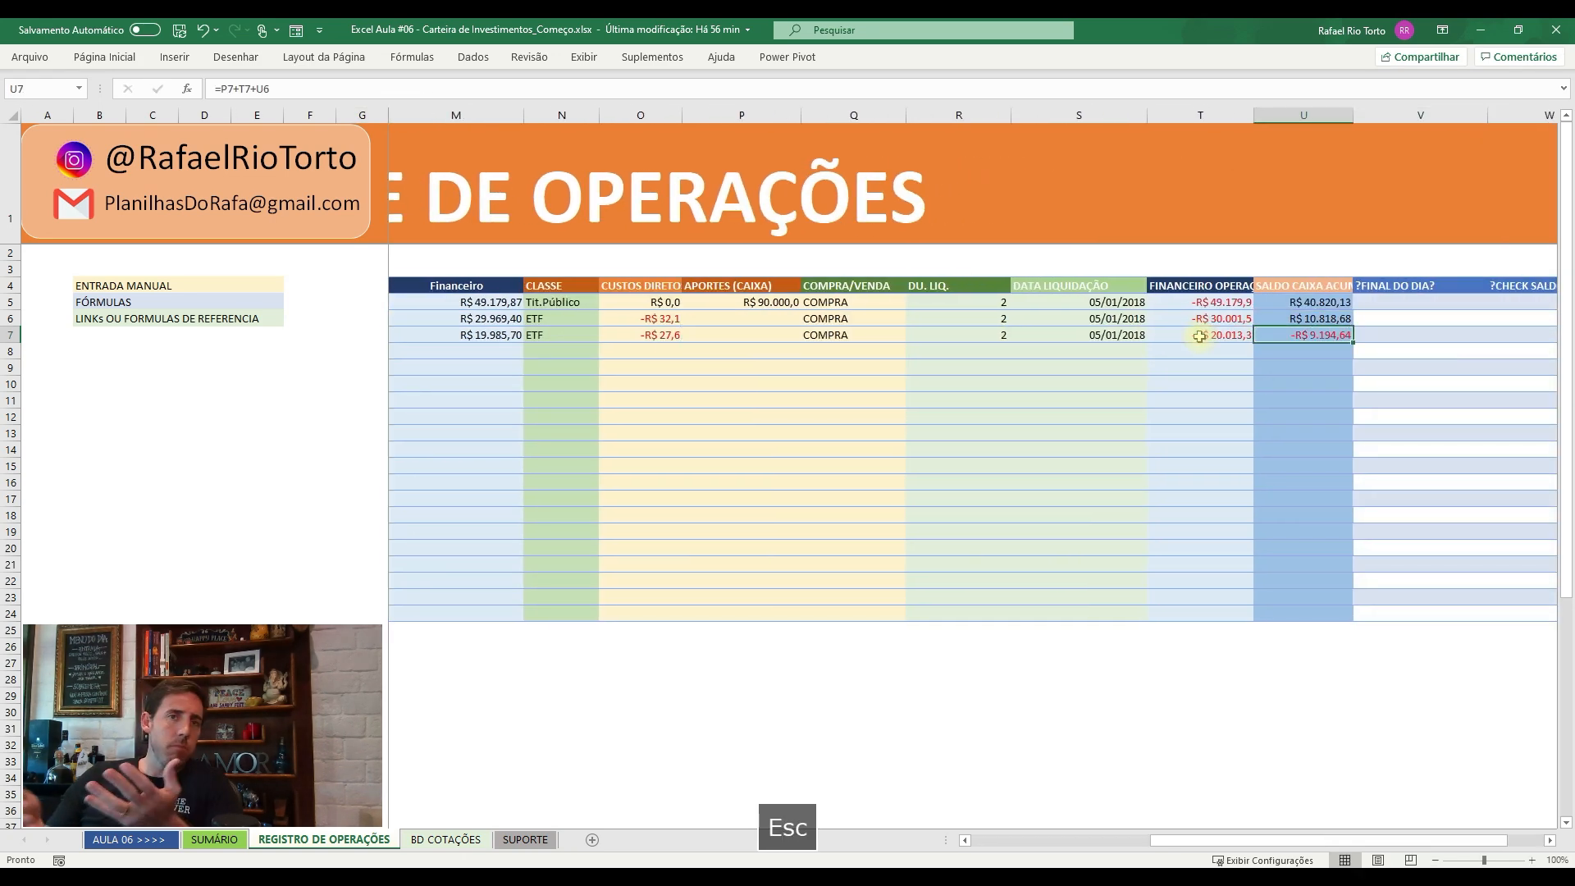
key(Right)
key(Right)
key(Up)
key(Left)
key(Left)
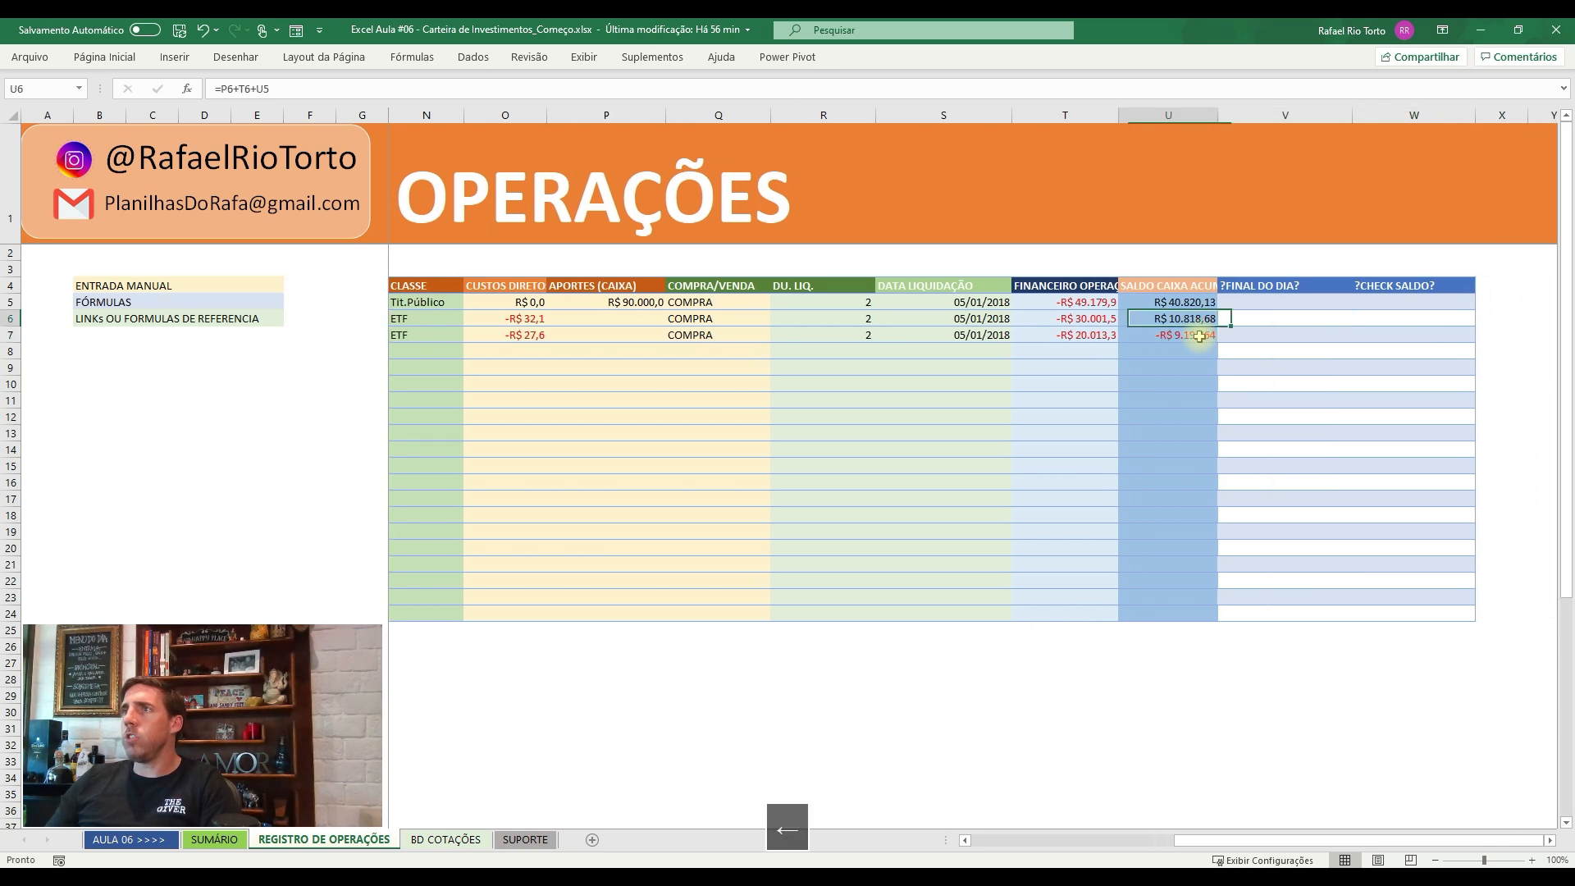
key(Up)
key(Right)
text(=)
key(Left)
key(Left)
key(Left)
key(Left)
key(Left)
key(Left)
key(Left)
key(Left)
key(Left)
key(Left)
key(Left)
key(Left)
key(Left)
key(Left)
key(Left)
key(Right)
key(Down)
key(Down)
key(Down)
key(Up)
key(Up)
key(Up)
key(Right)
key(Right)
key(Right)
key(Right)
key(Right)
key(Right)
key(Right)
key(Right)
key(Right)
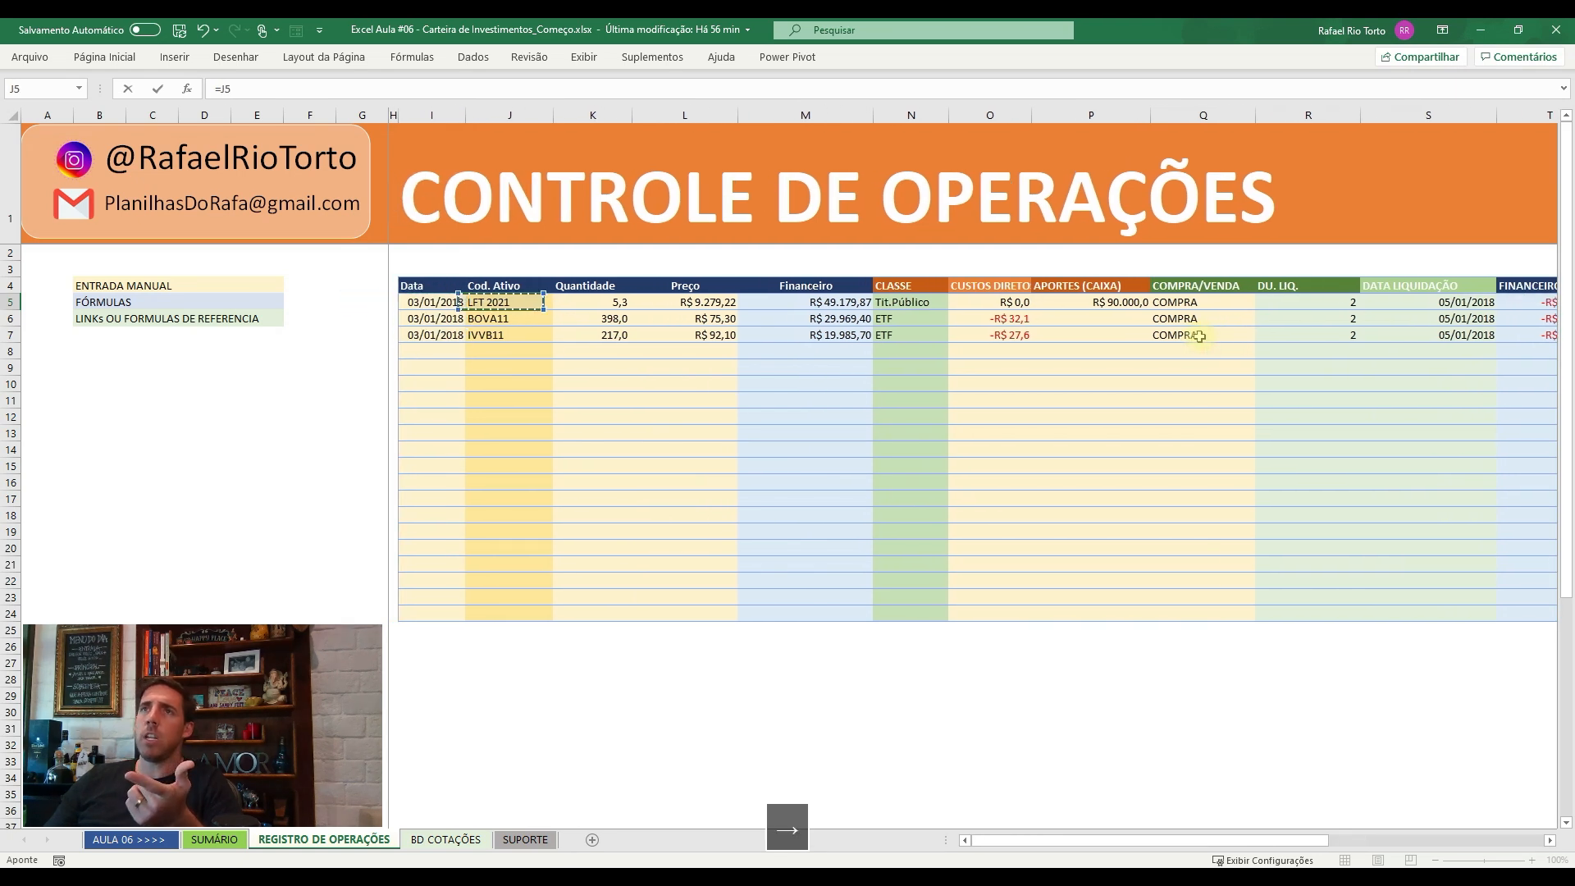
key(Right)
key(Right)
key(Right)
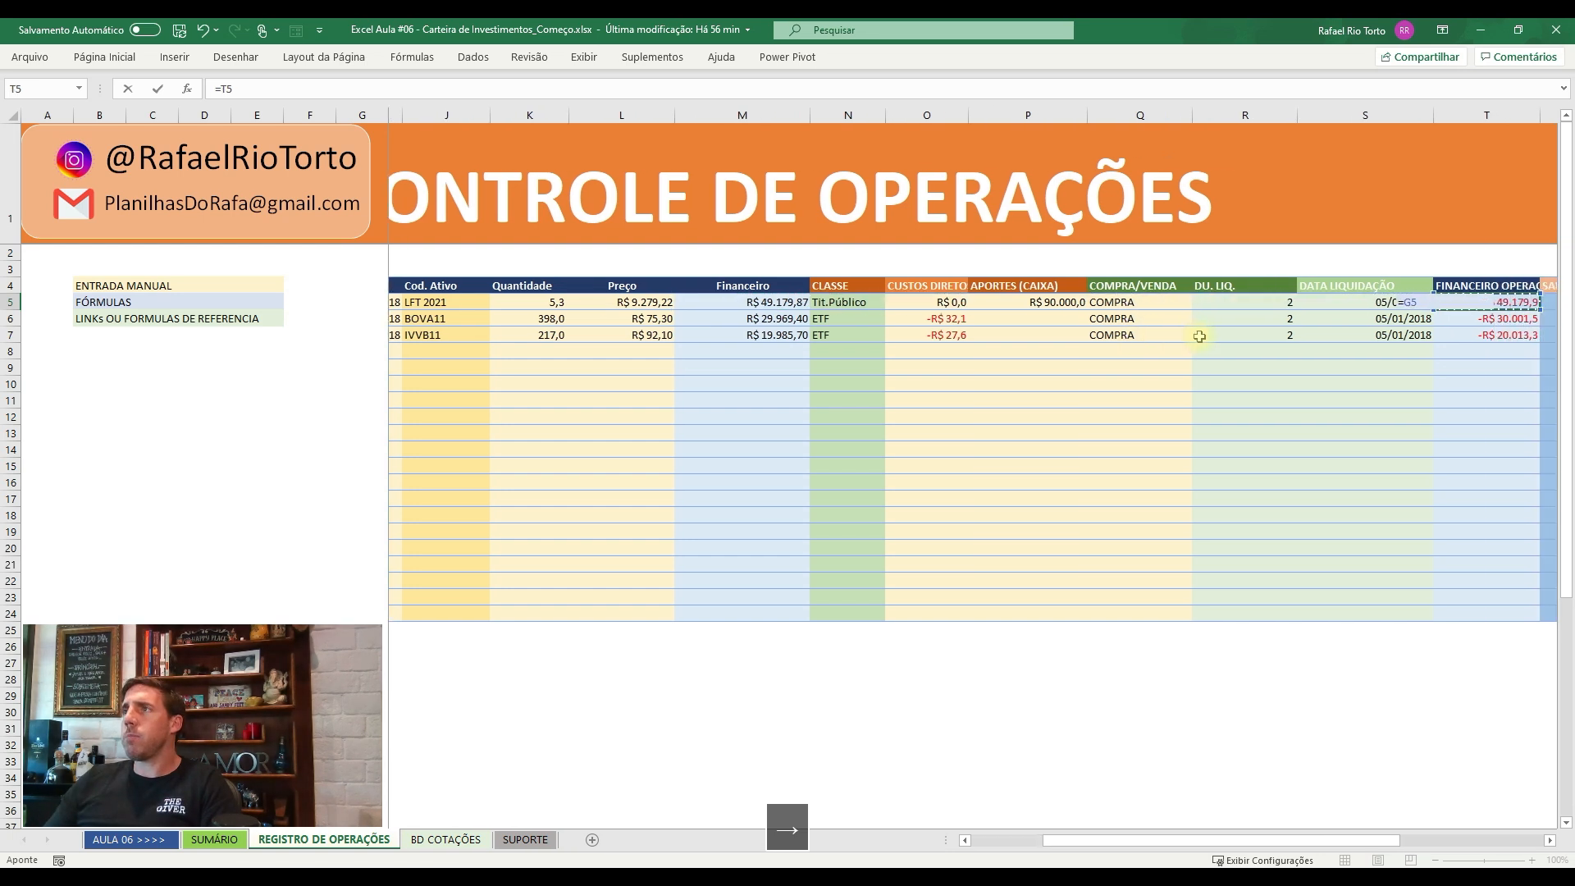
key(Escape)
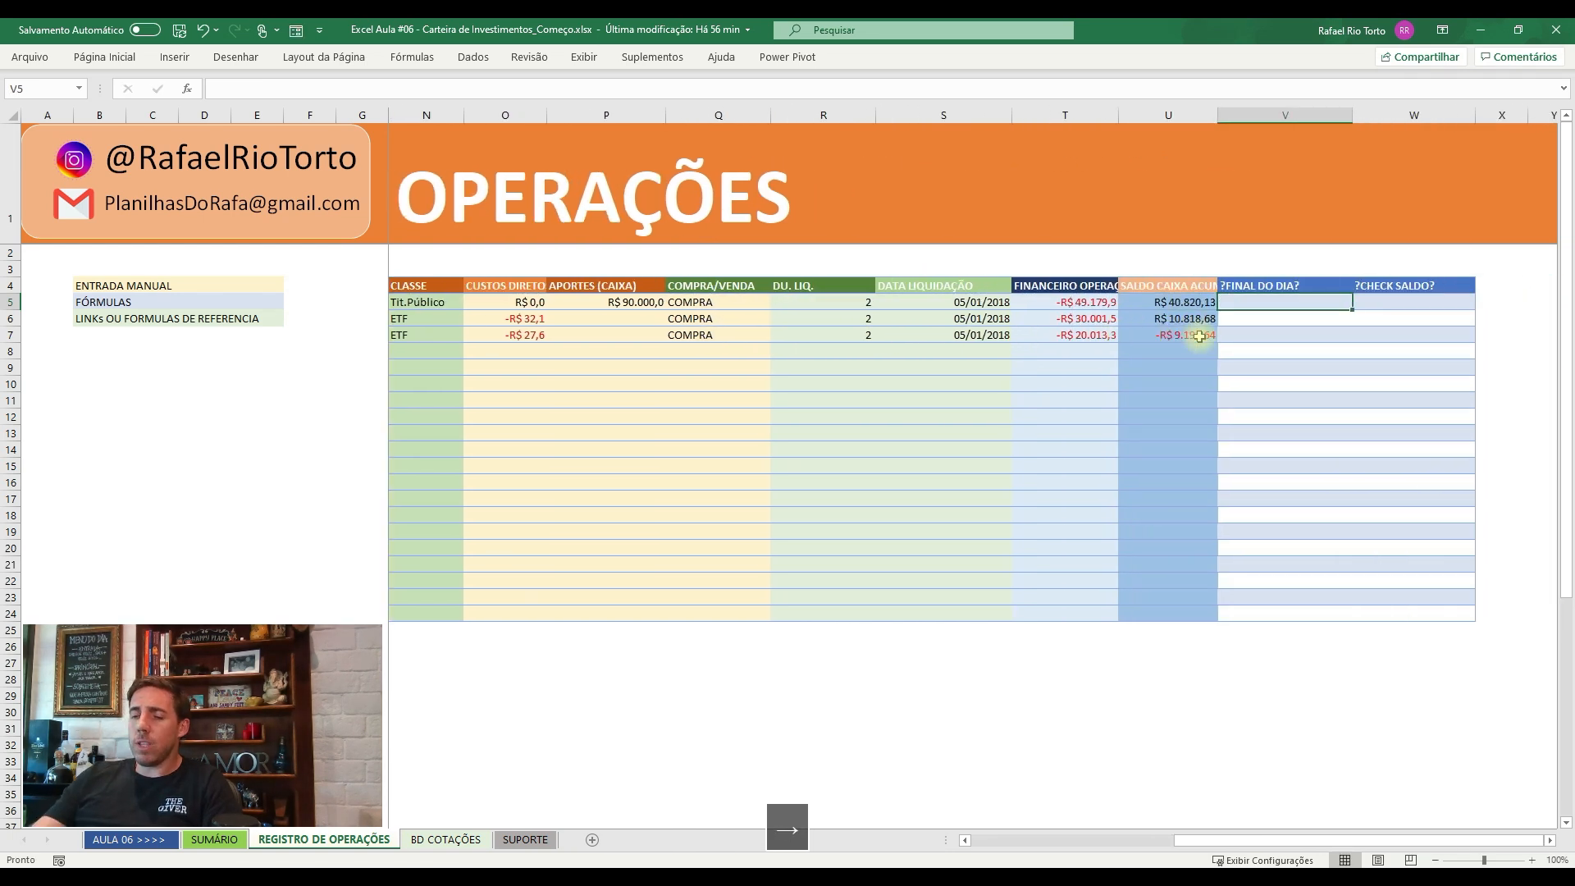
- Enter =CONT.SE($I:$I;I5) in the ?FINAL DO DIA? cell V5 to count operations sharing that row's date
text(=CON)
key(Down)
key(Down)
key(Down)
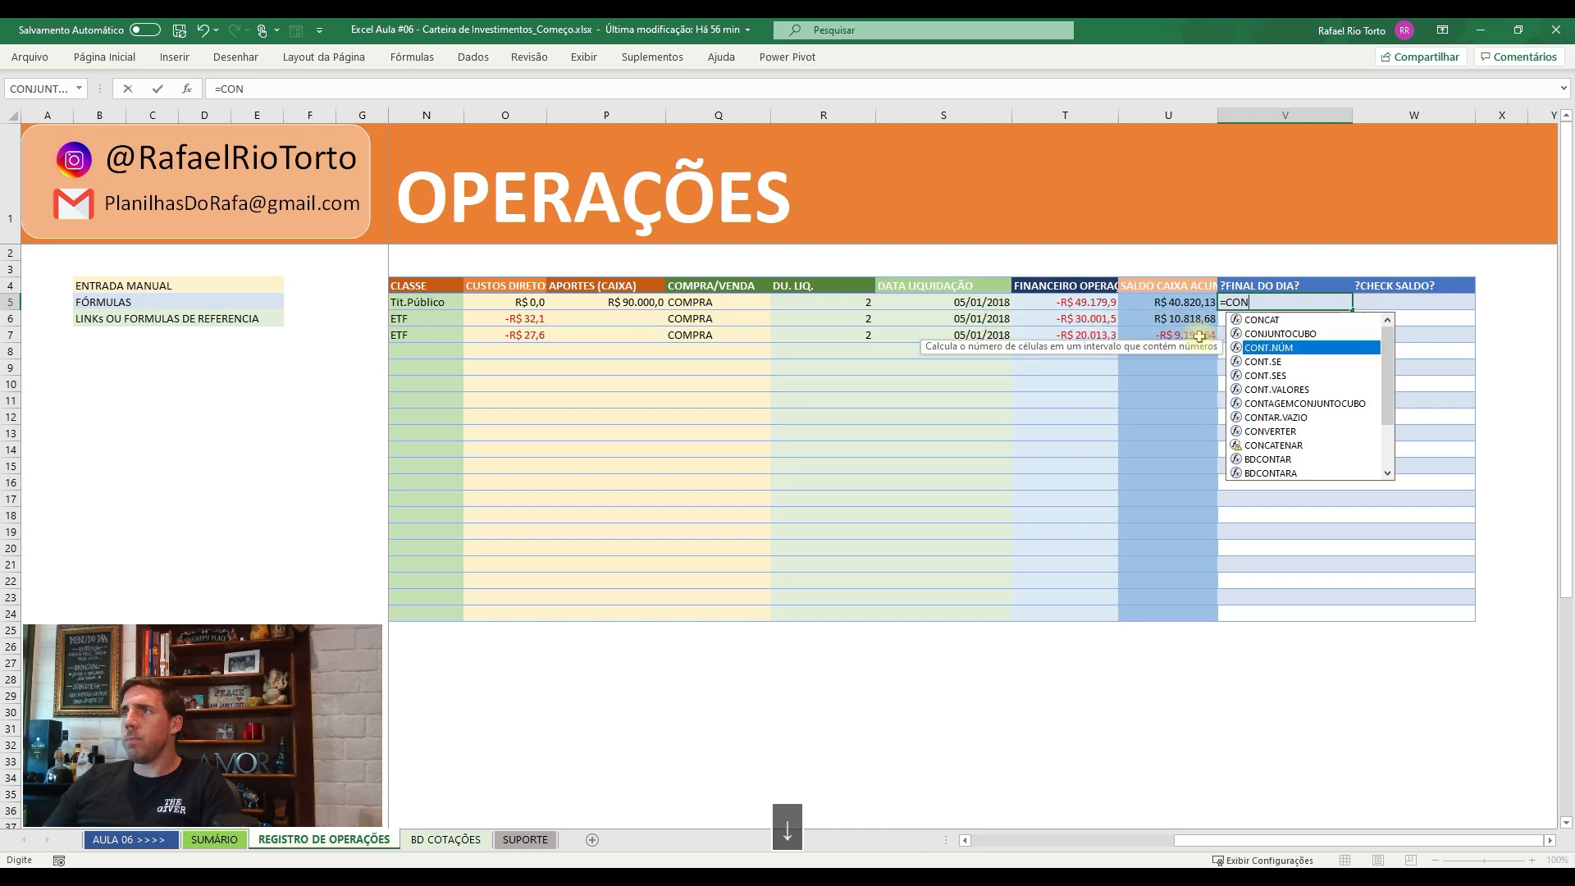
key(Tab)
key(Left)
key(Left)
key(Left)
key(Left)
key(Left)
key(Left)
key(Left)
key(Left)
key(Left)
key(Left)
key(Left)
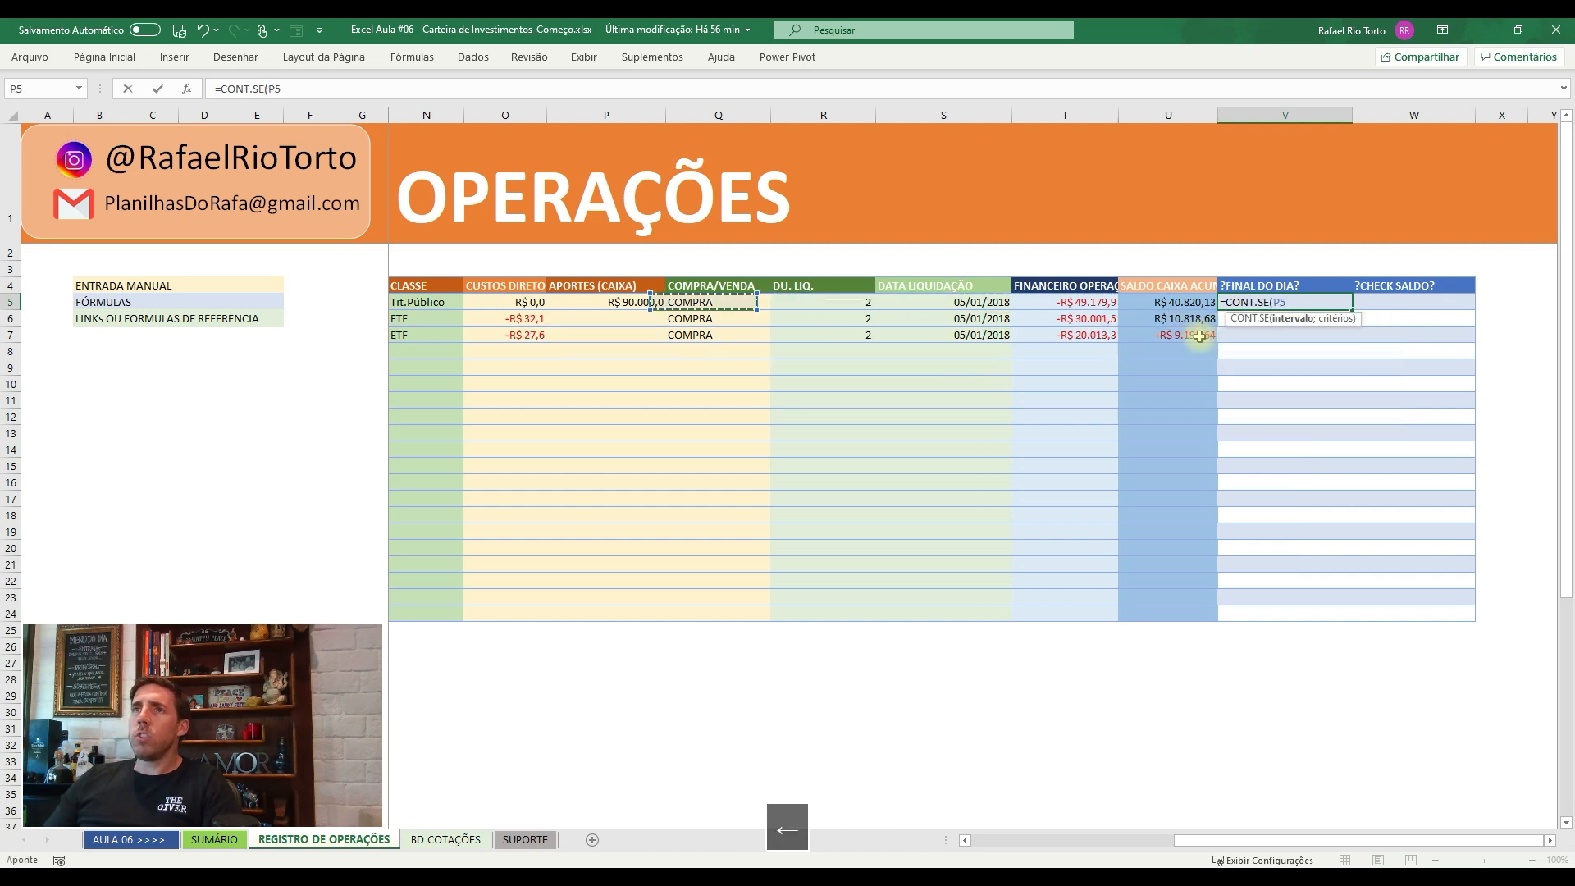
key(Left)
key(Left)
key(Left)
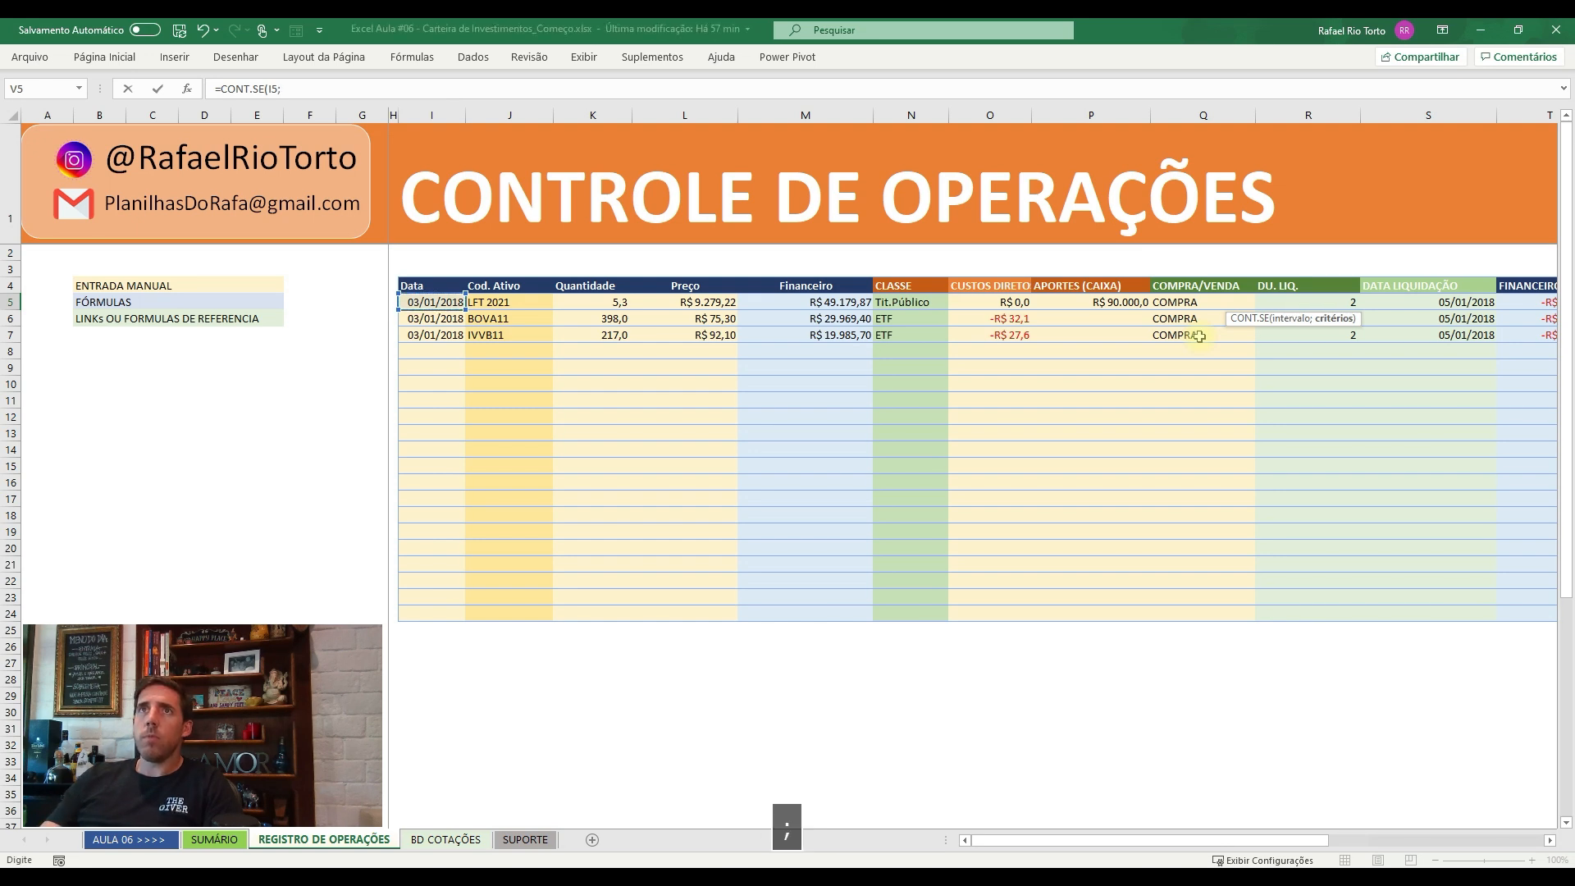
key(BackSpace)
key(BackSpace)
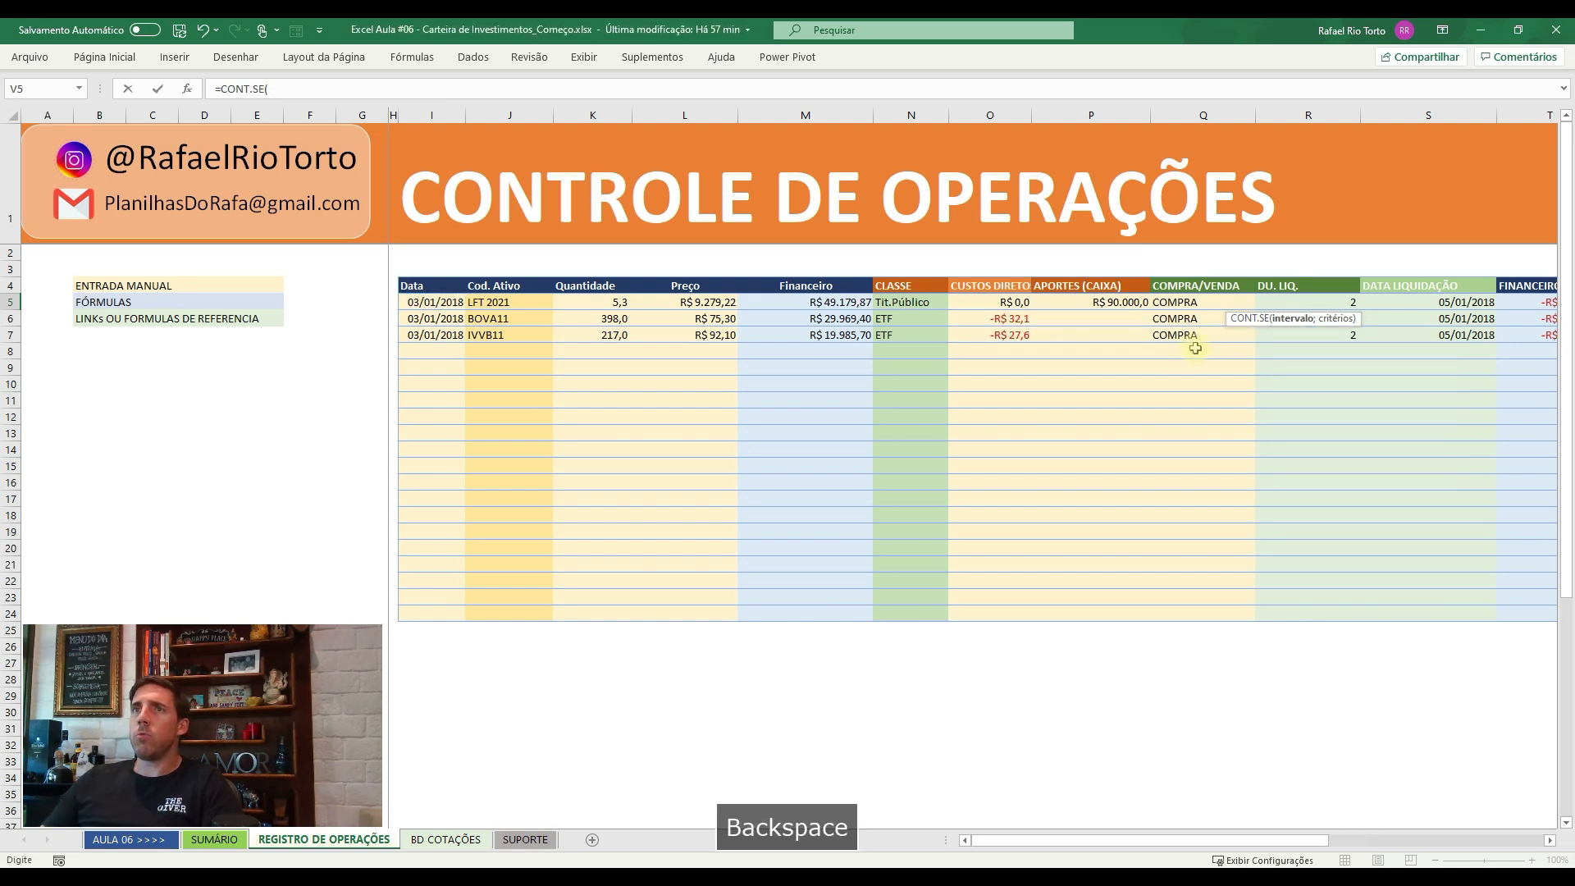
click(432, 115)
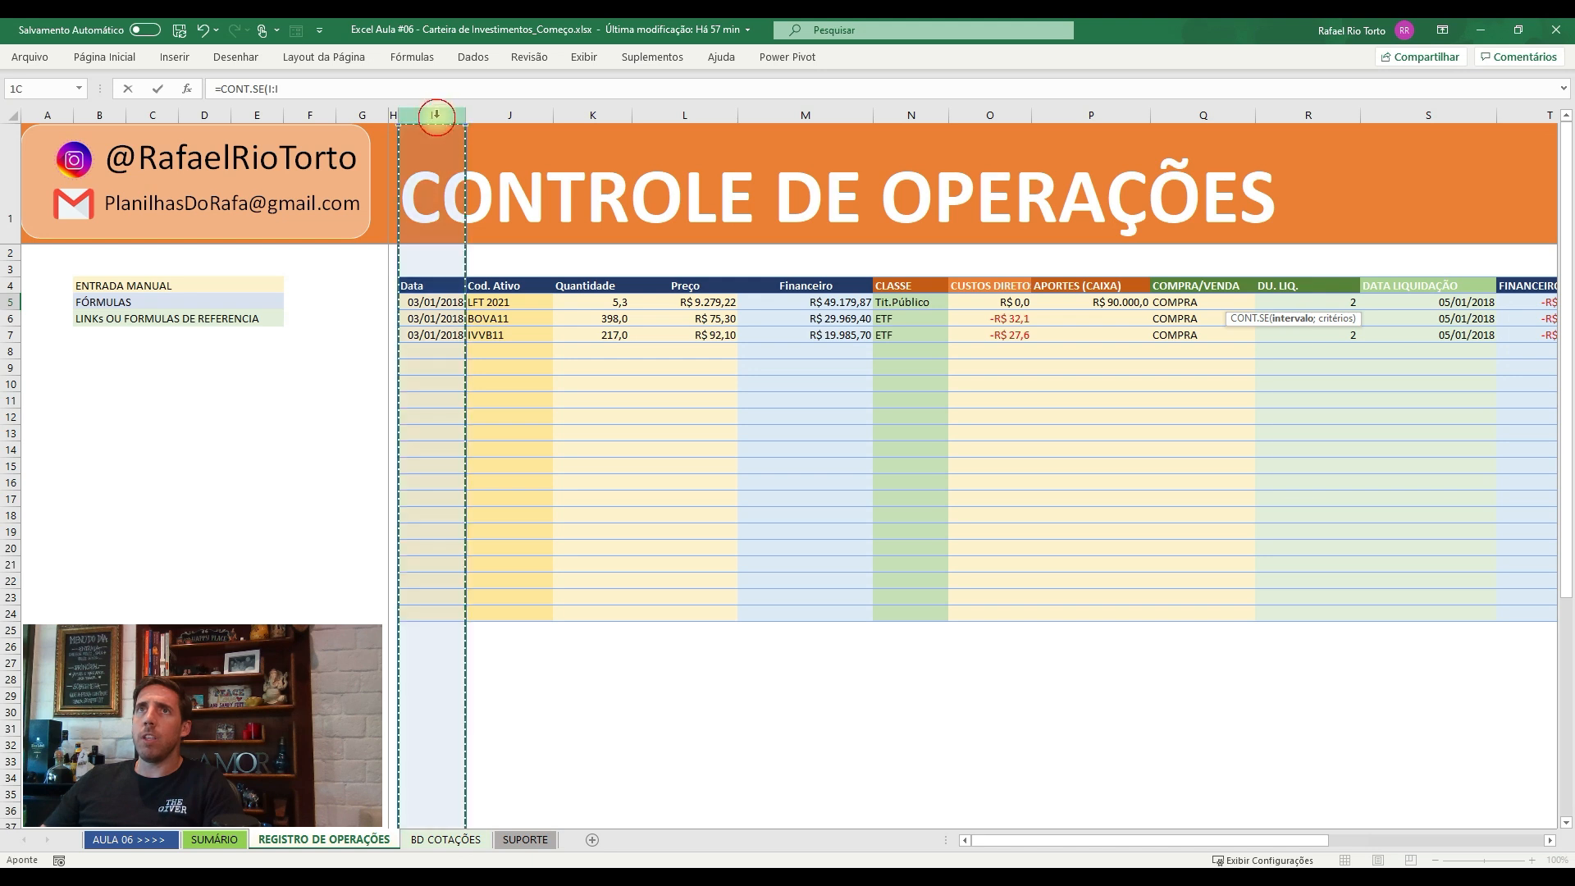
key(F4)
text(;)
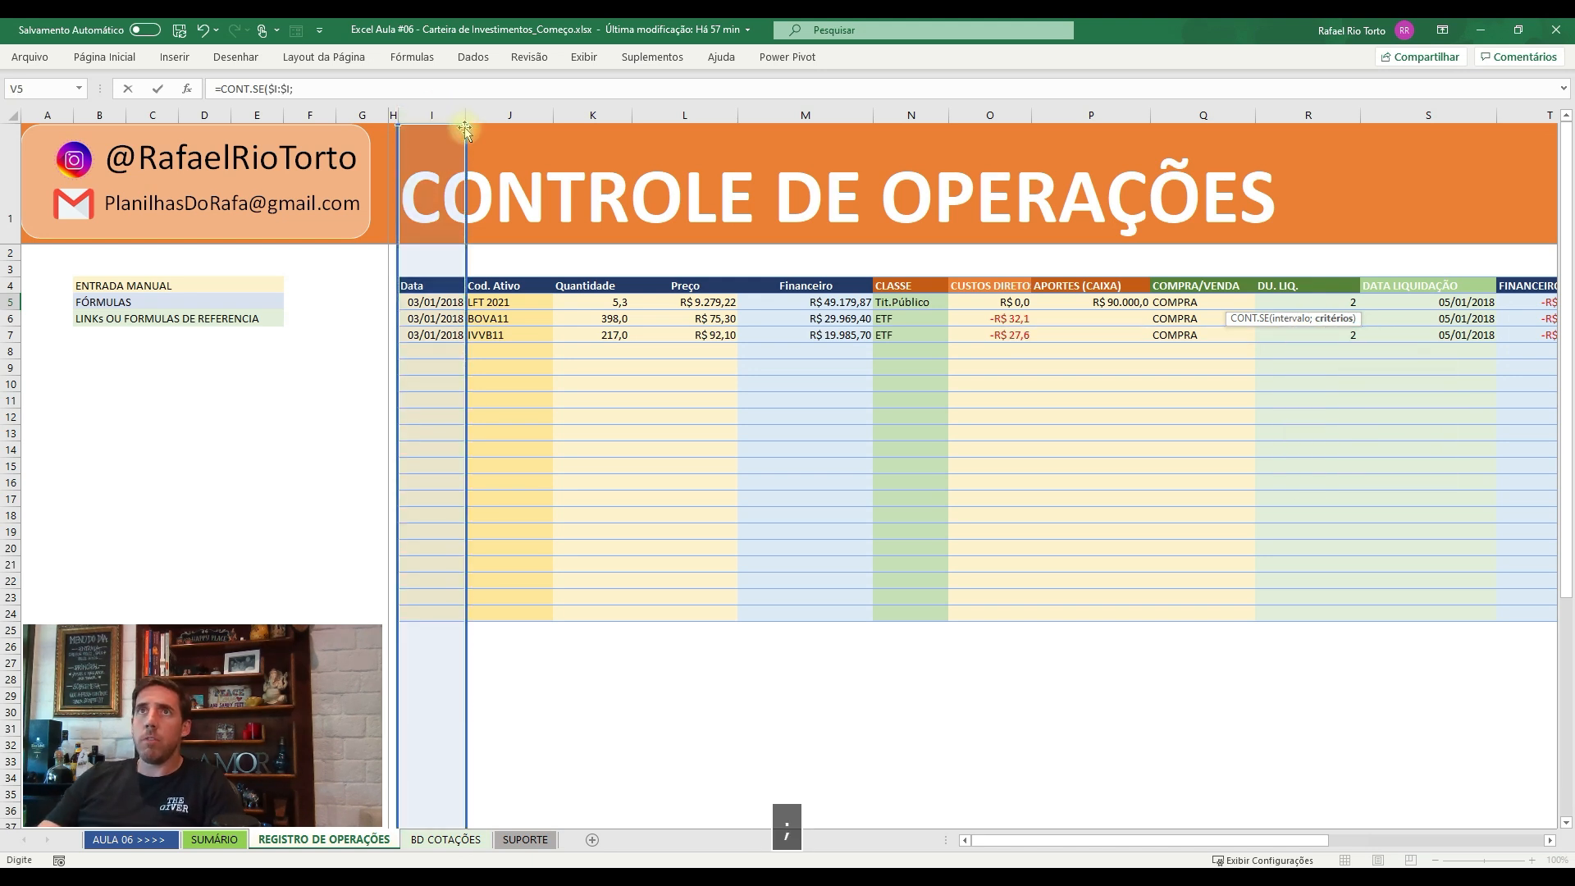
click(461, 302)
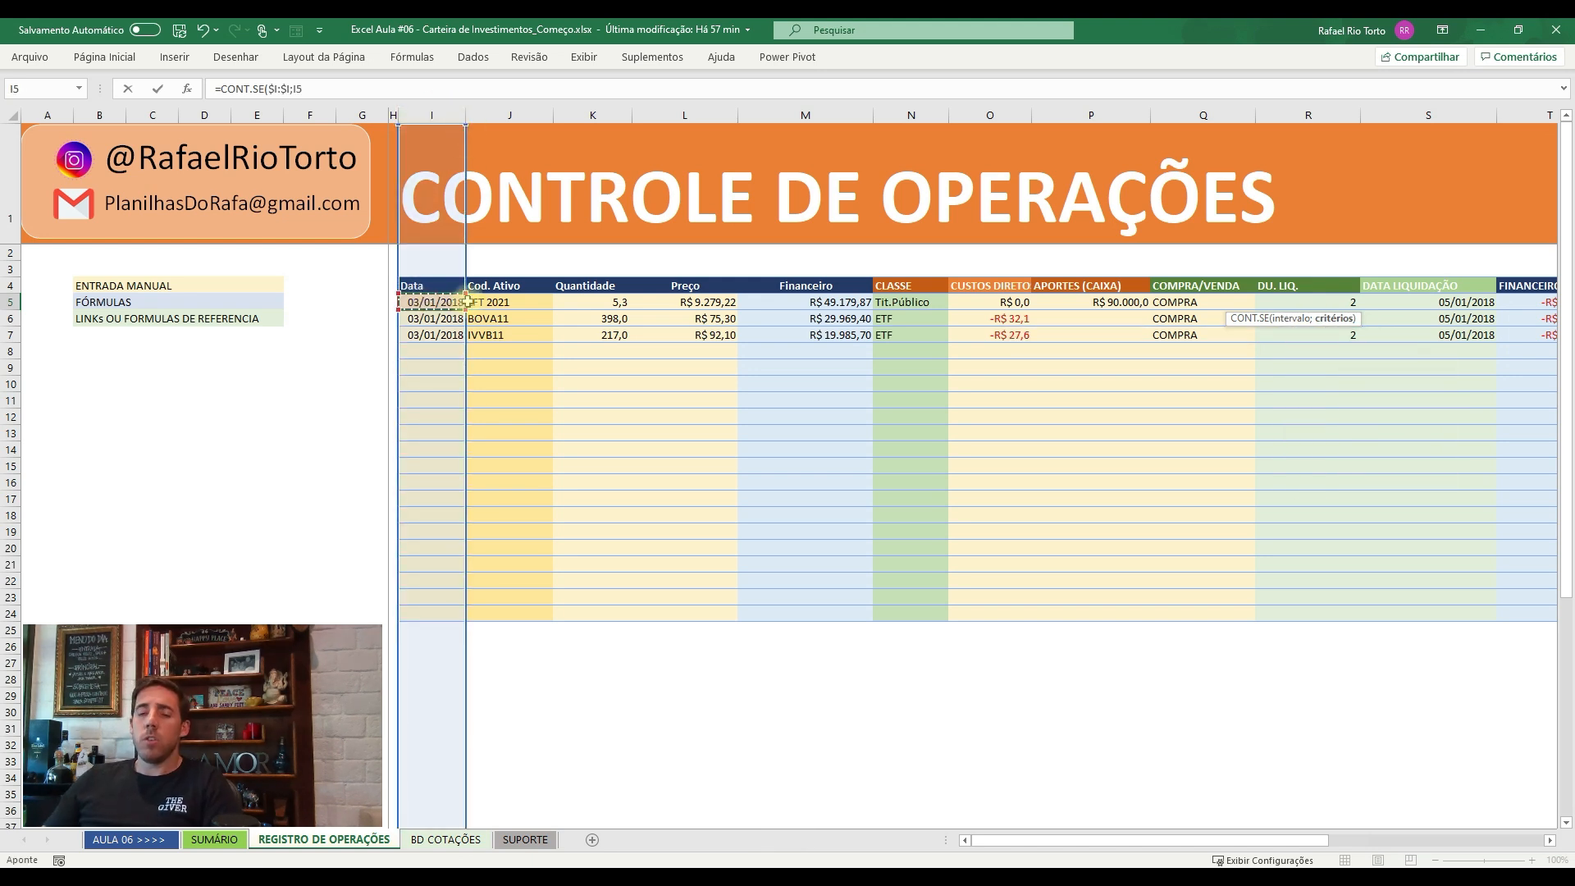
text())
key(Return)
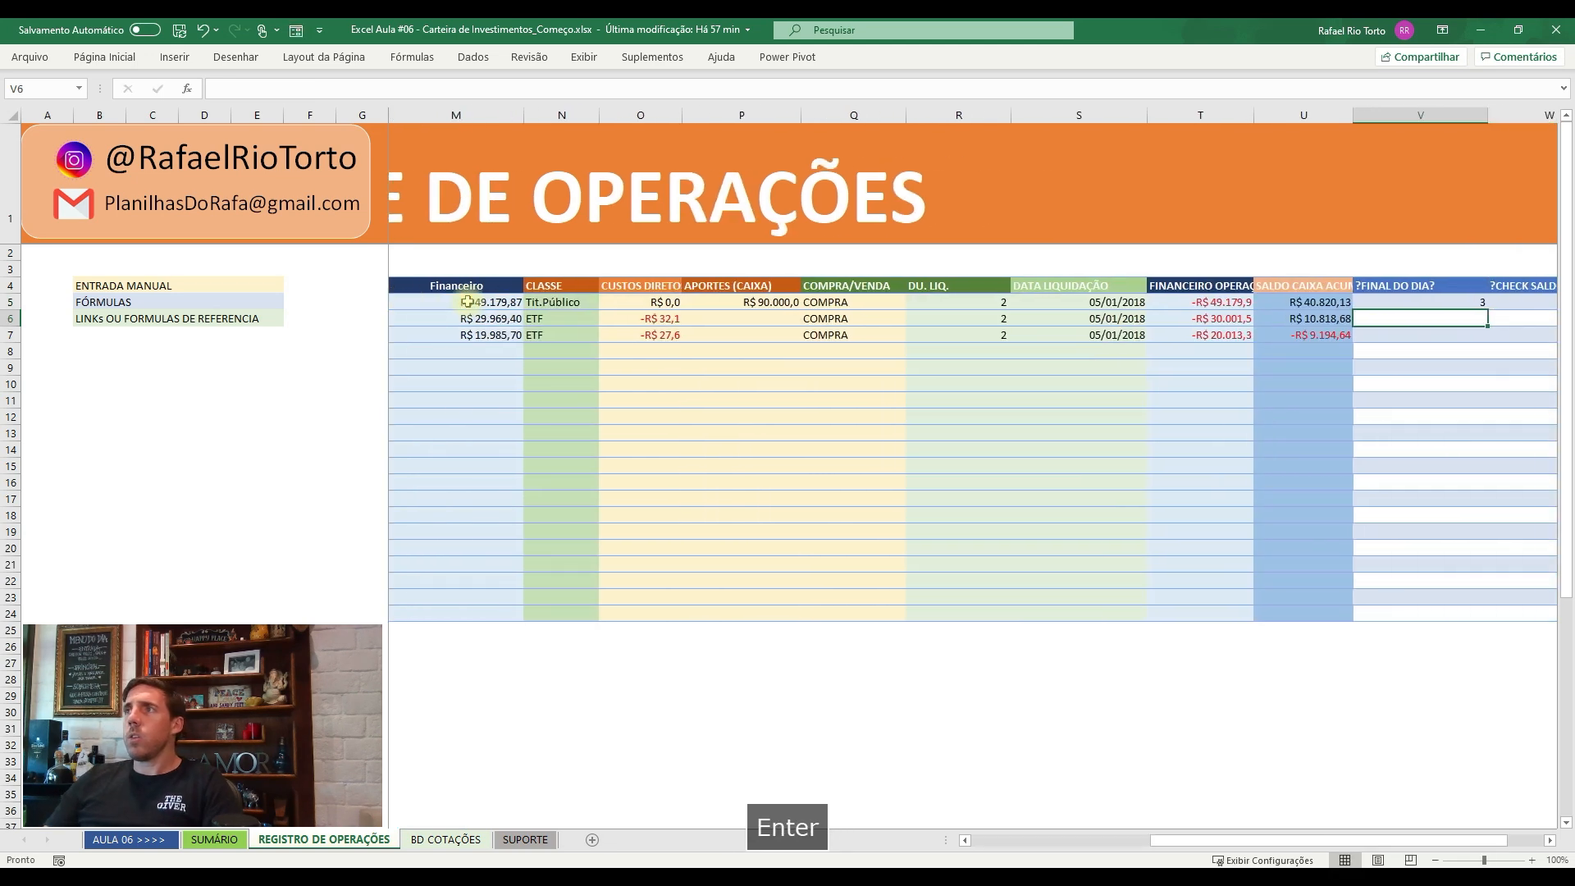
- Compare the operation dates in the Data column with the count in the ?FINAL DO DIA? cell V5
key(Escape)
key(Left)
key(Left)
key(Left)
key(Left)
key(Left)
key(Left)
key(Left)
key(Left)
key(Left)
key(Left)
key(Left)
key(Left)
key(Left)
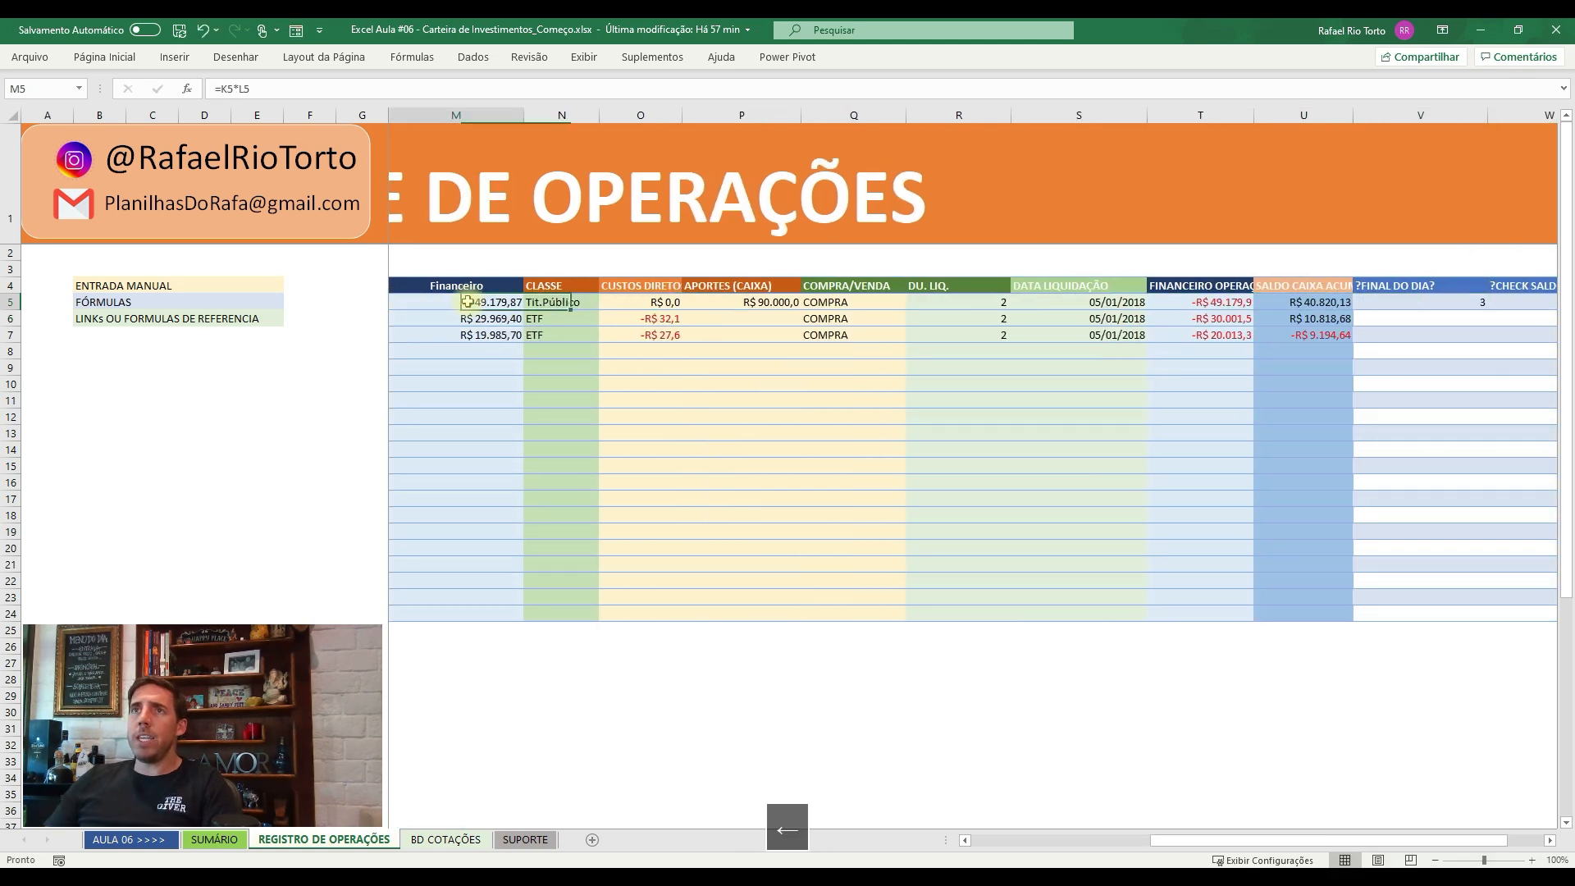
key(shift+Down)
key(Up)
key(Right)
key(Right)
key(Right)
key(Right)
key(Right)
key(Right)
key(Right)
key(Right)
key(Right)
key(Right)
key(Right)
key(Right)
key(Right)
key(Right)
key(Right)
key(Right)
key(Down)
key(Left)
key(Left)
key(Left)
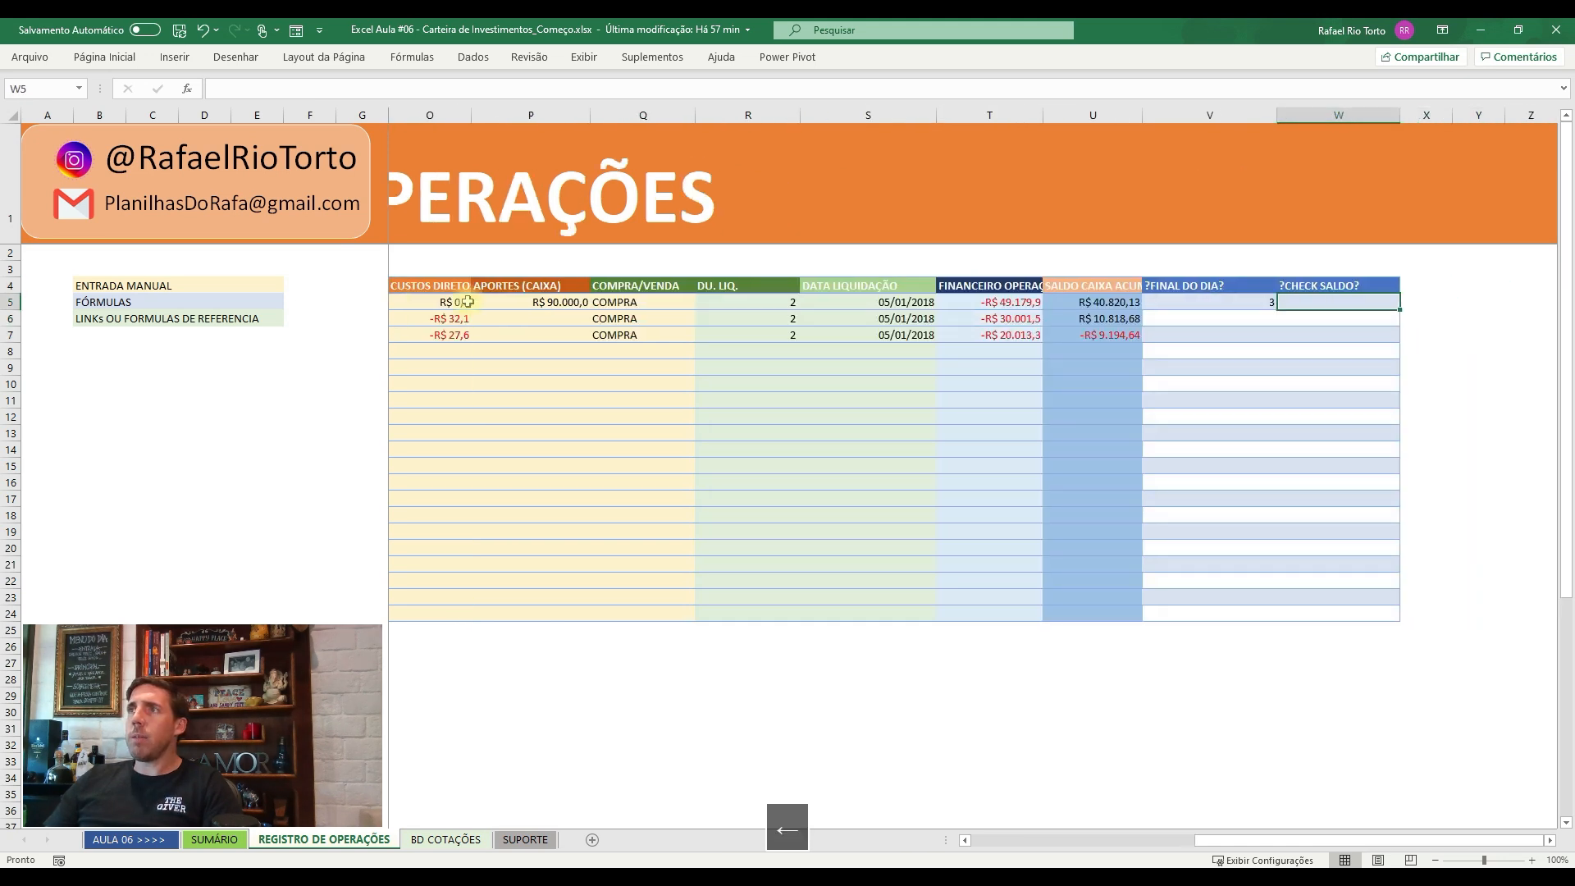
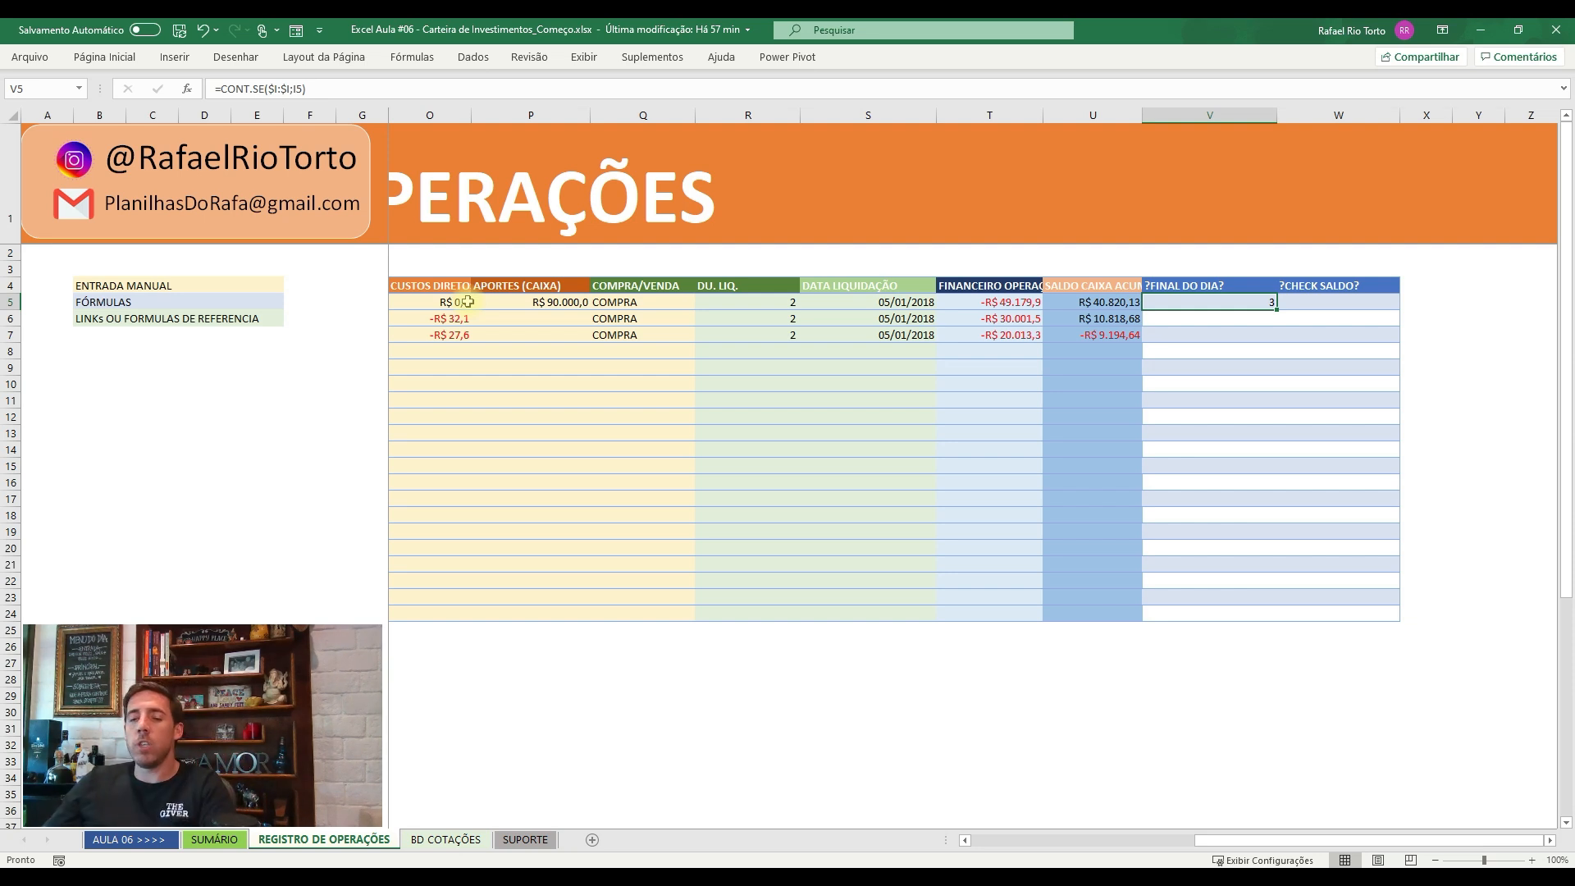
- Examine the references used by the CONT.SE formula in V5
key(F2)
key(Escape)
key(F2)
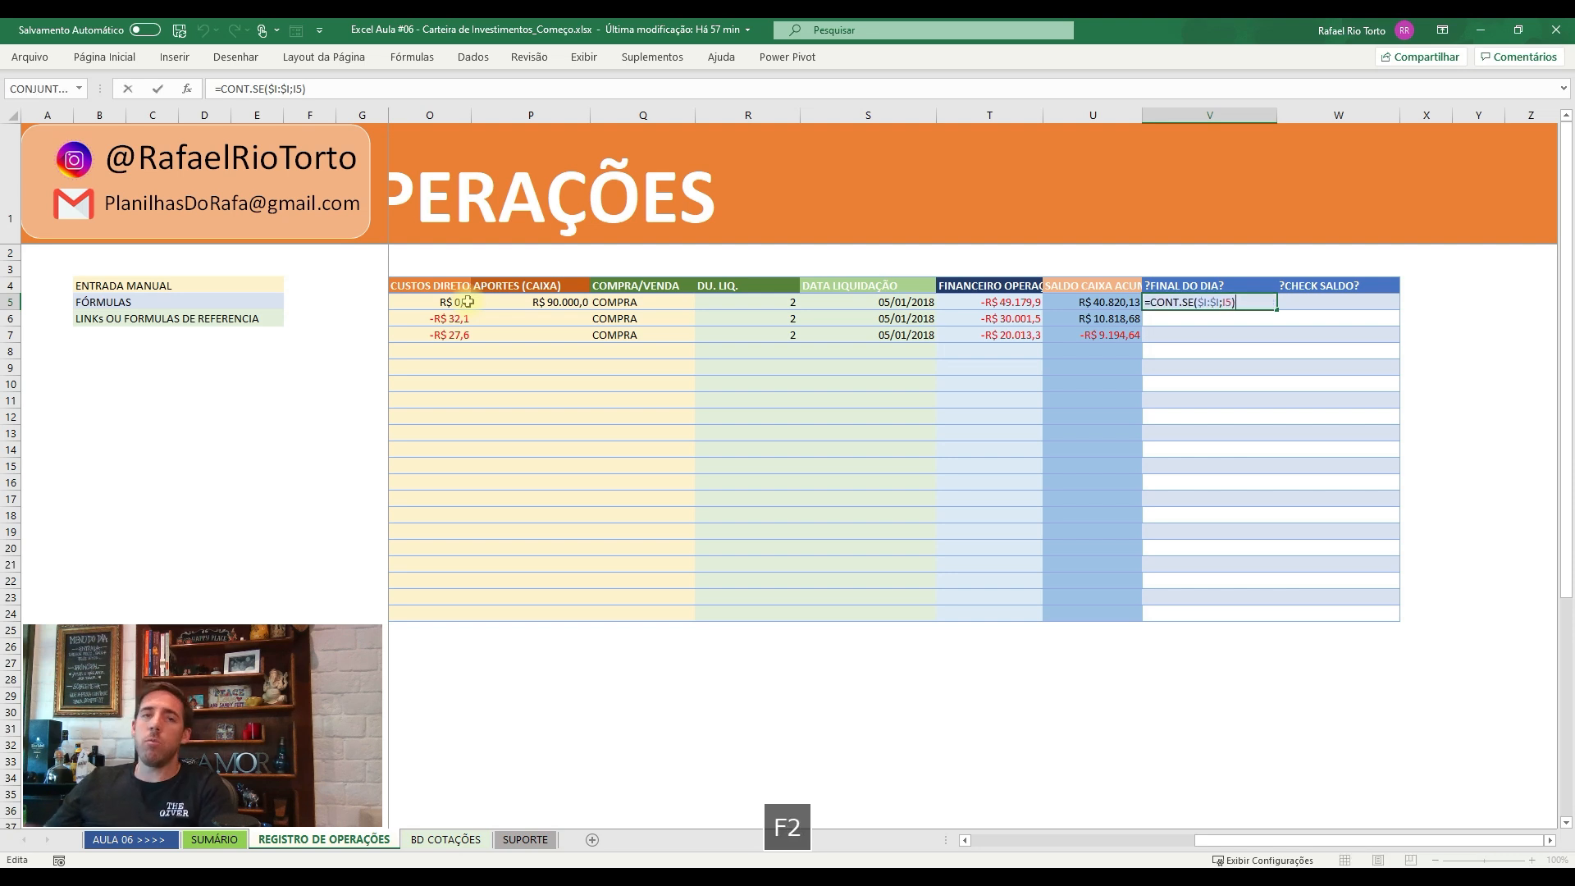
key(Escape)
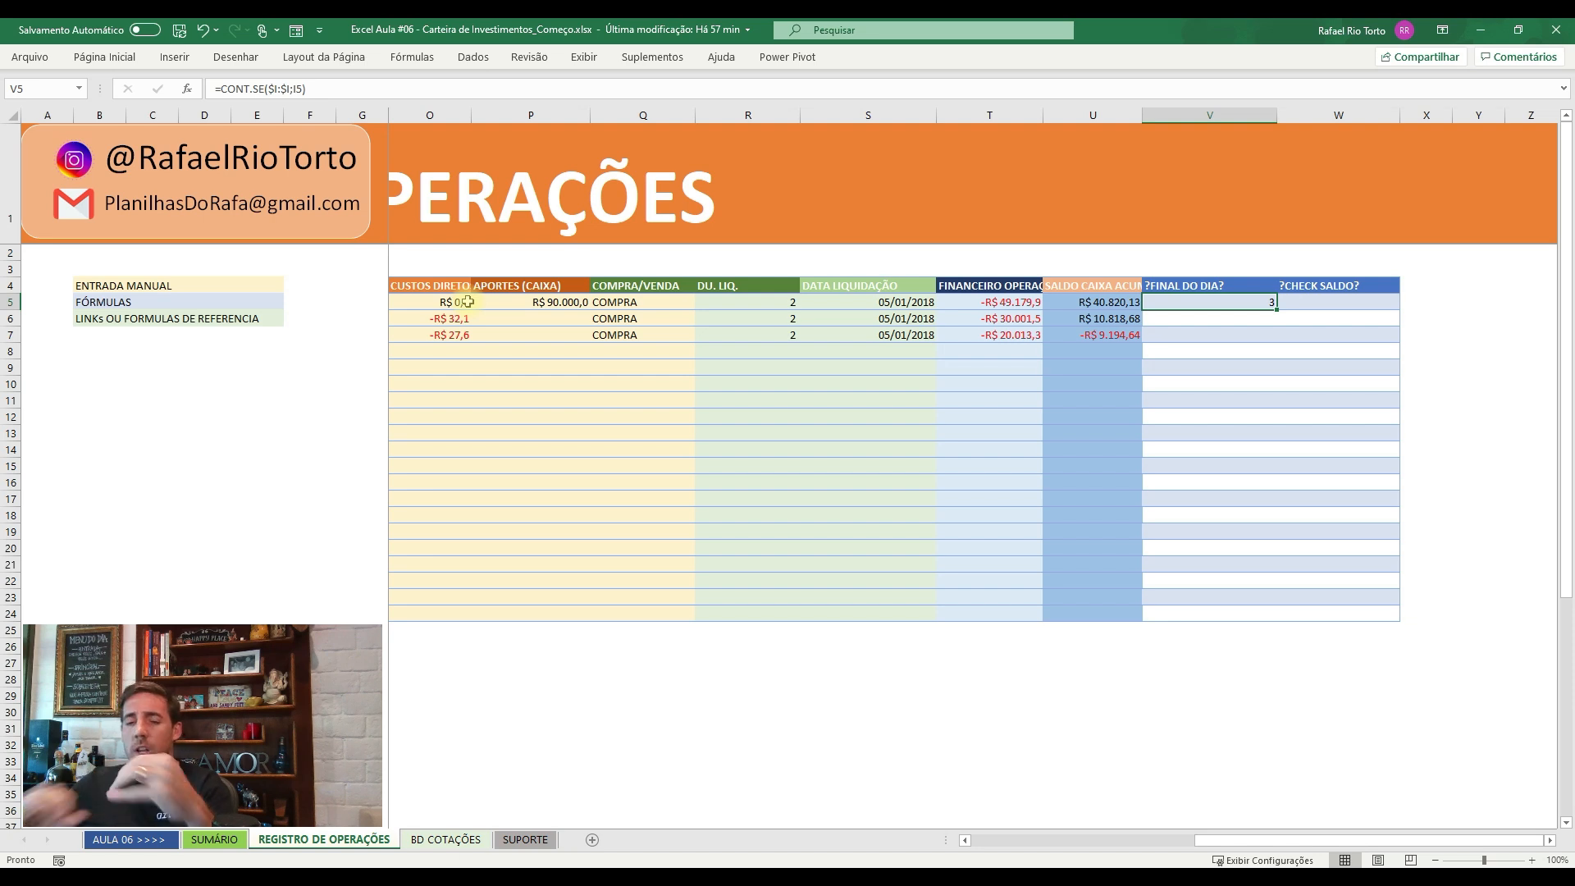
key(F2)
key(Escape)
key(F2)
key(Escape)
key(F2)
key(Escape)
- Examine the FINANCEIRO OPERAÇÃO formula in T6 and the date of the first operation in I5
key(Down)
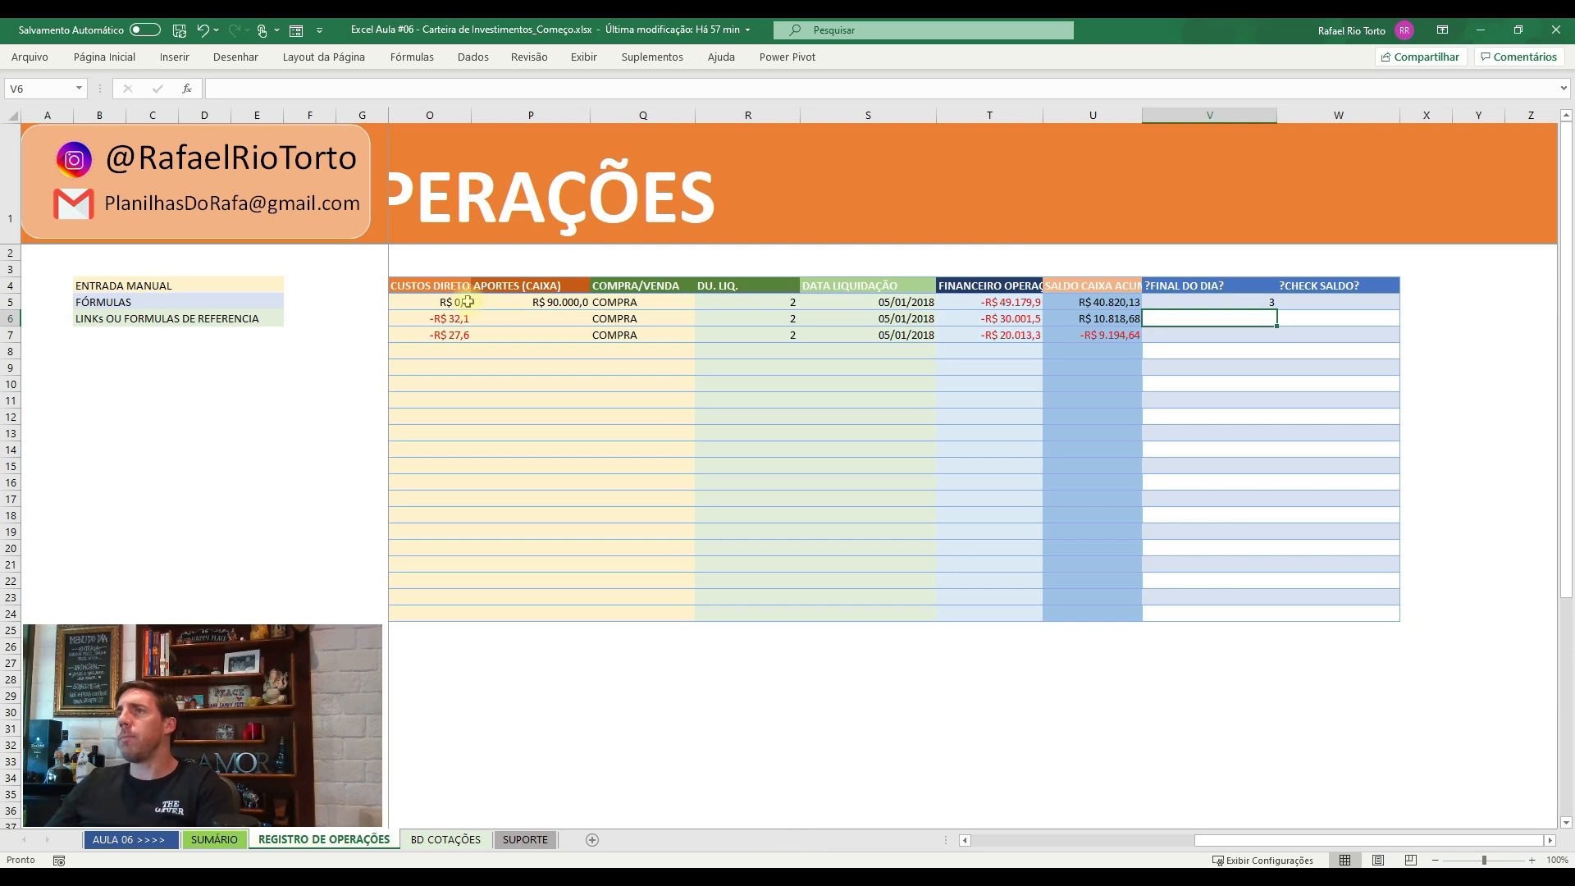
key(Left)
key(F2)
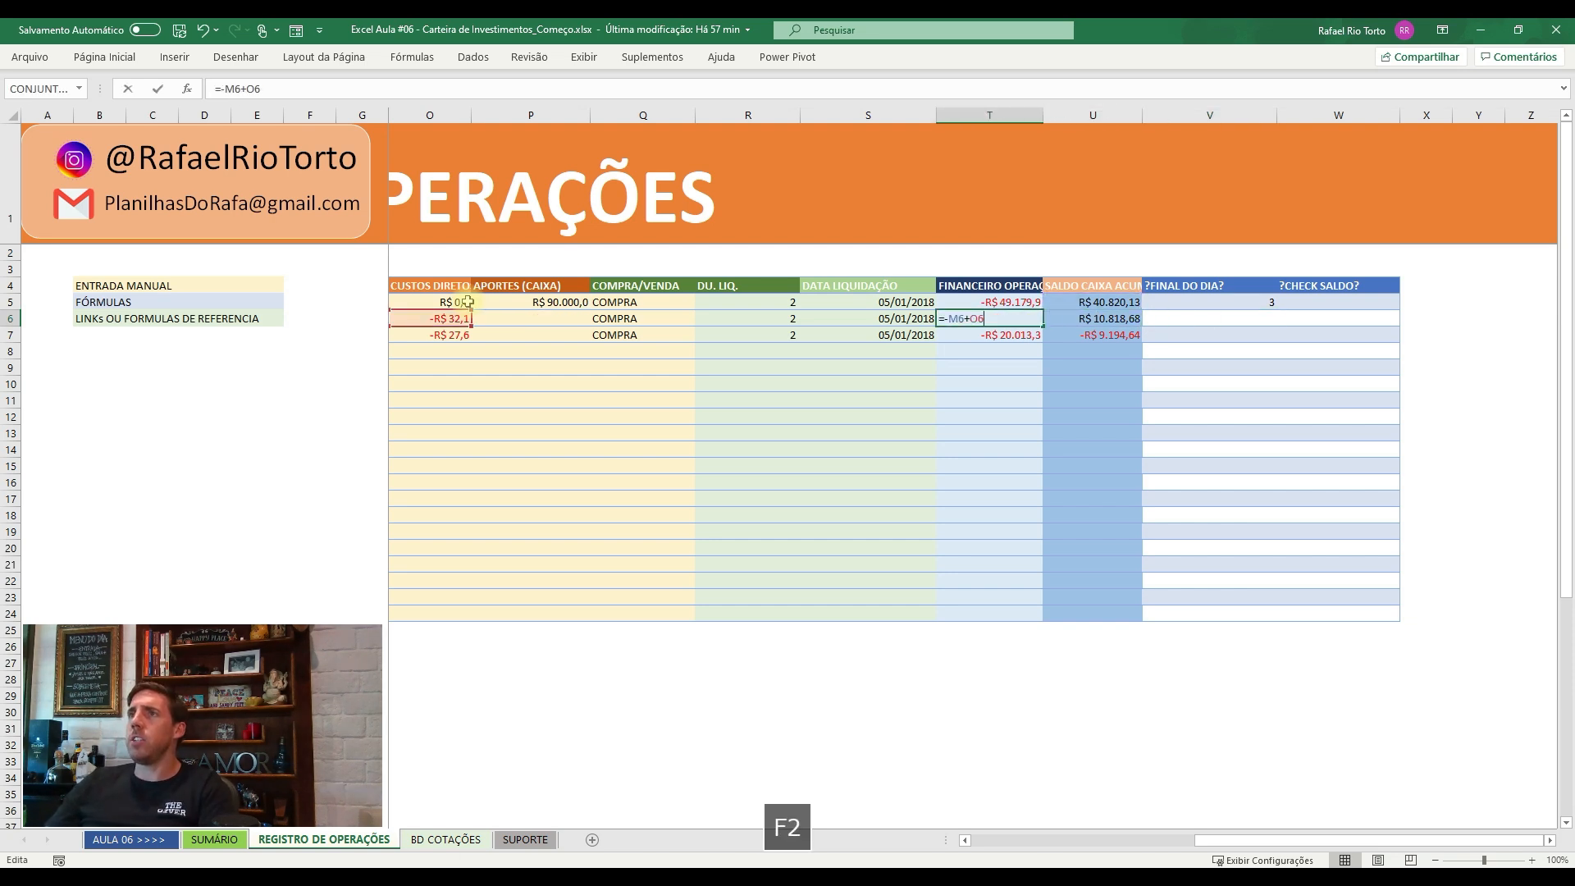
key(Escape)
key(Right)
key(Up)
key(Left)
key(Left)
key(Left)
key(Left)
key(ctrl+Left)
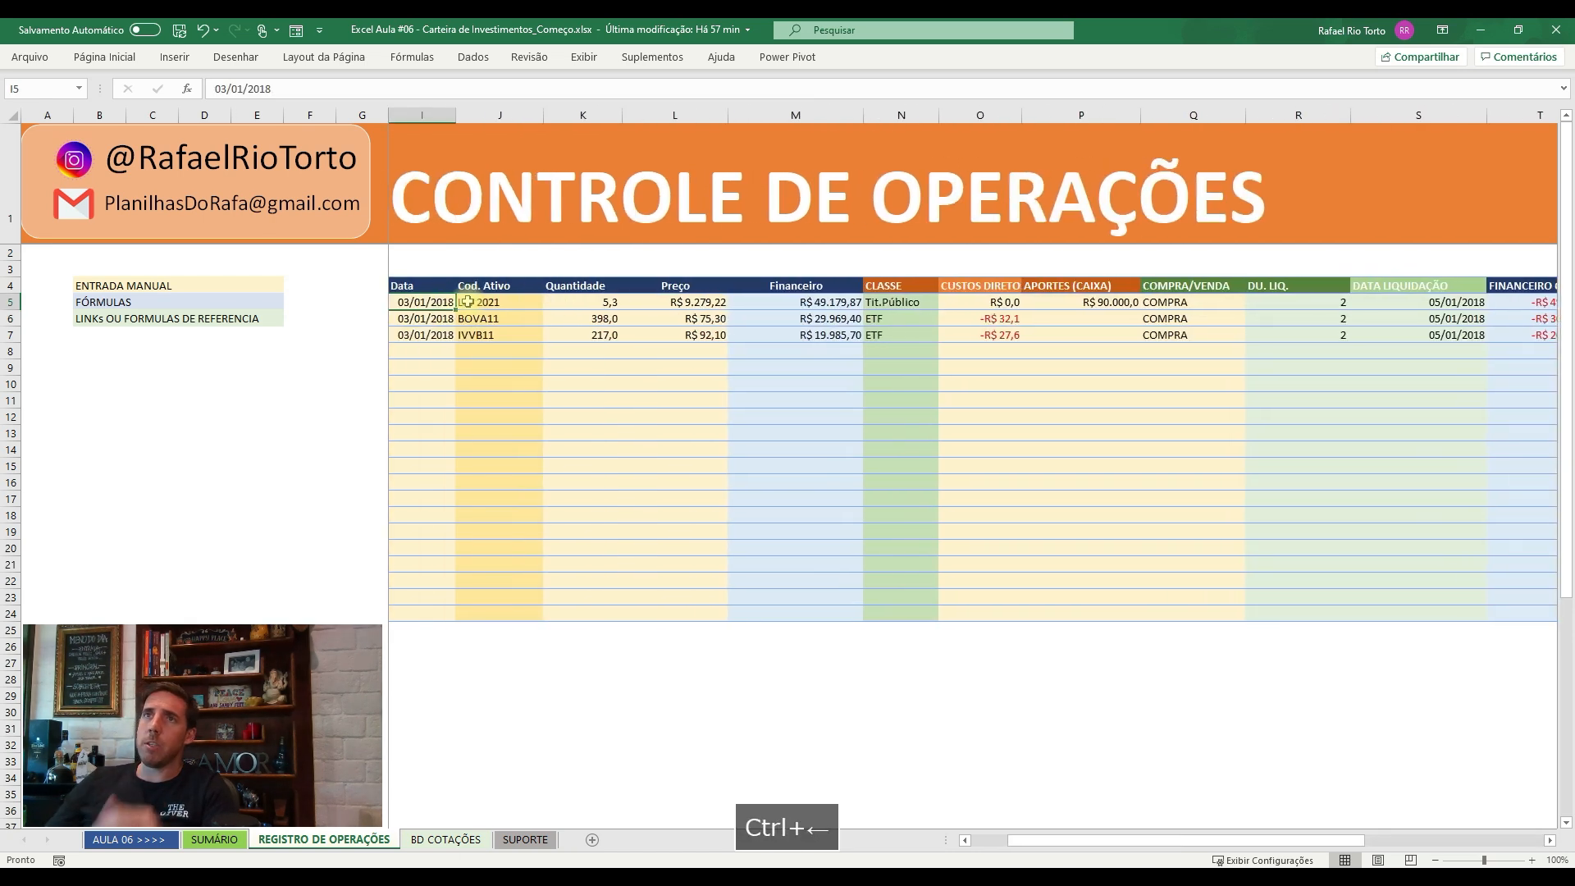
- Review the first operation's row across to ?CHECK SALDO? and examine the CONT.SE formula in V5
key(Right)
key(Right)
key(Right)
key(Right)
key(Right)
key(Right)
key(Right)
key(Right)
key(Right)
key(Right)
key(Right)
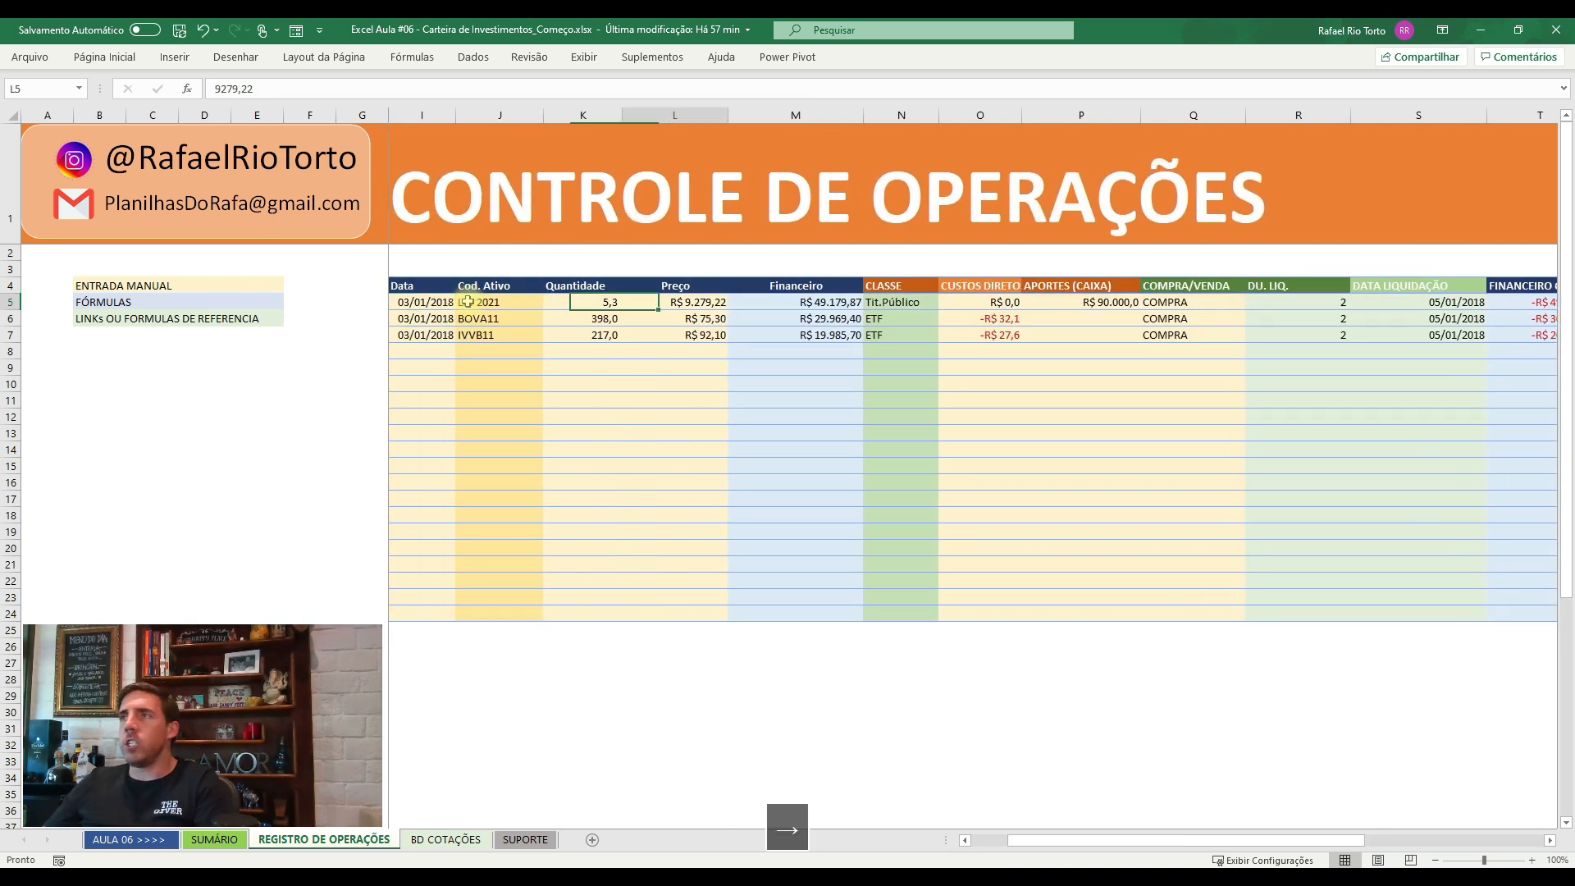
key(Right)
key(Right)
key(Right)
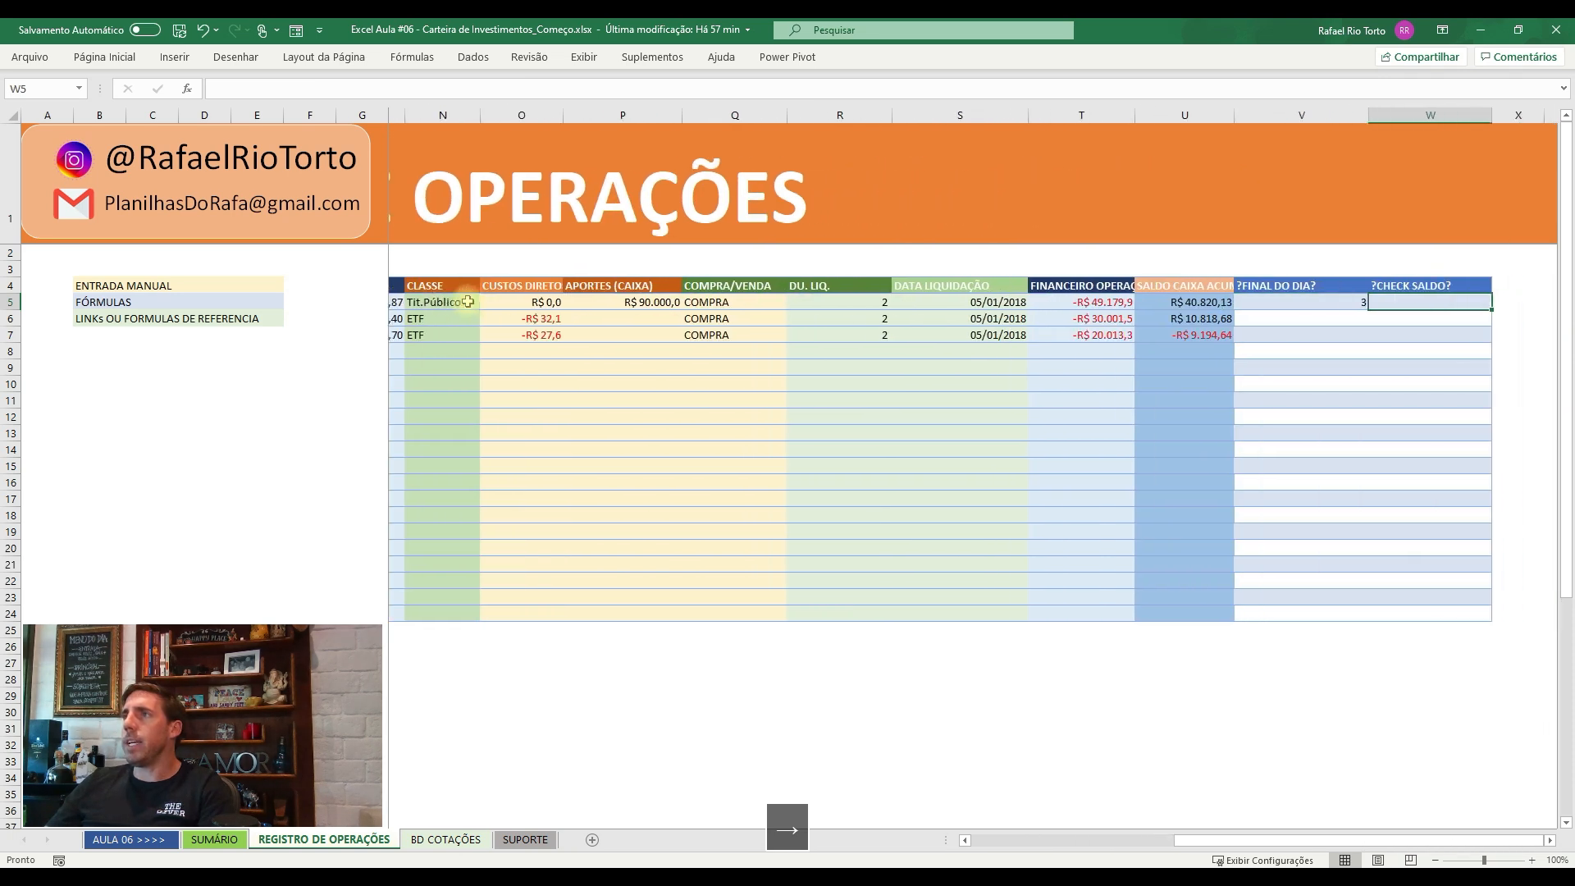
key(Left)
key(Down)
key(Escape)
key(Up)
key(F2)
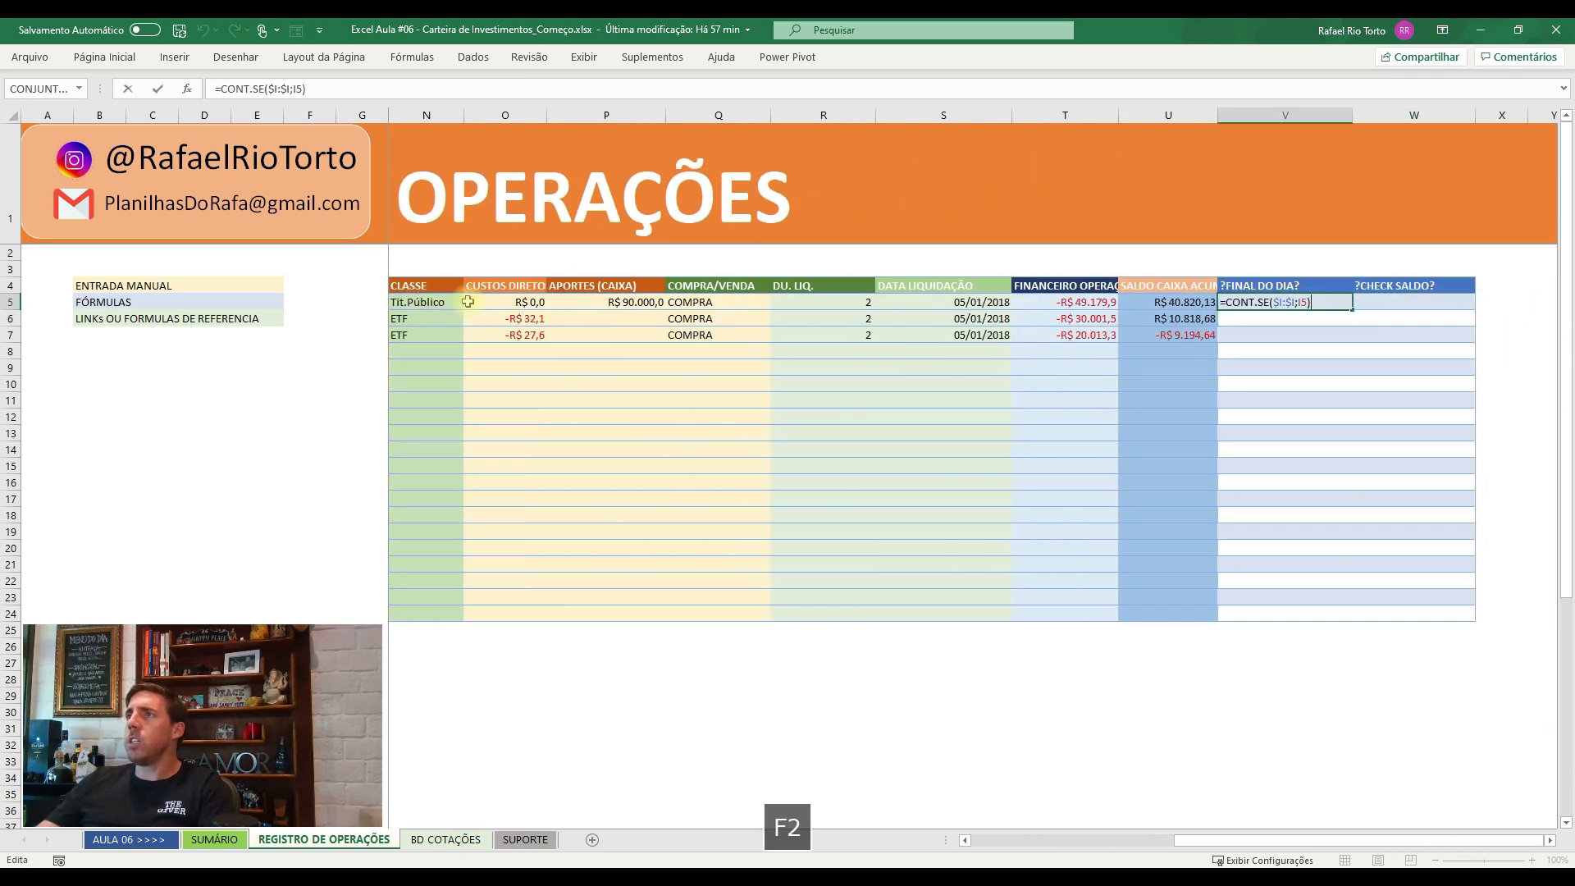
key(Escape)
key(Down)
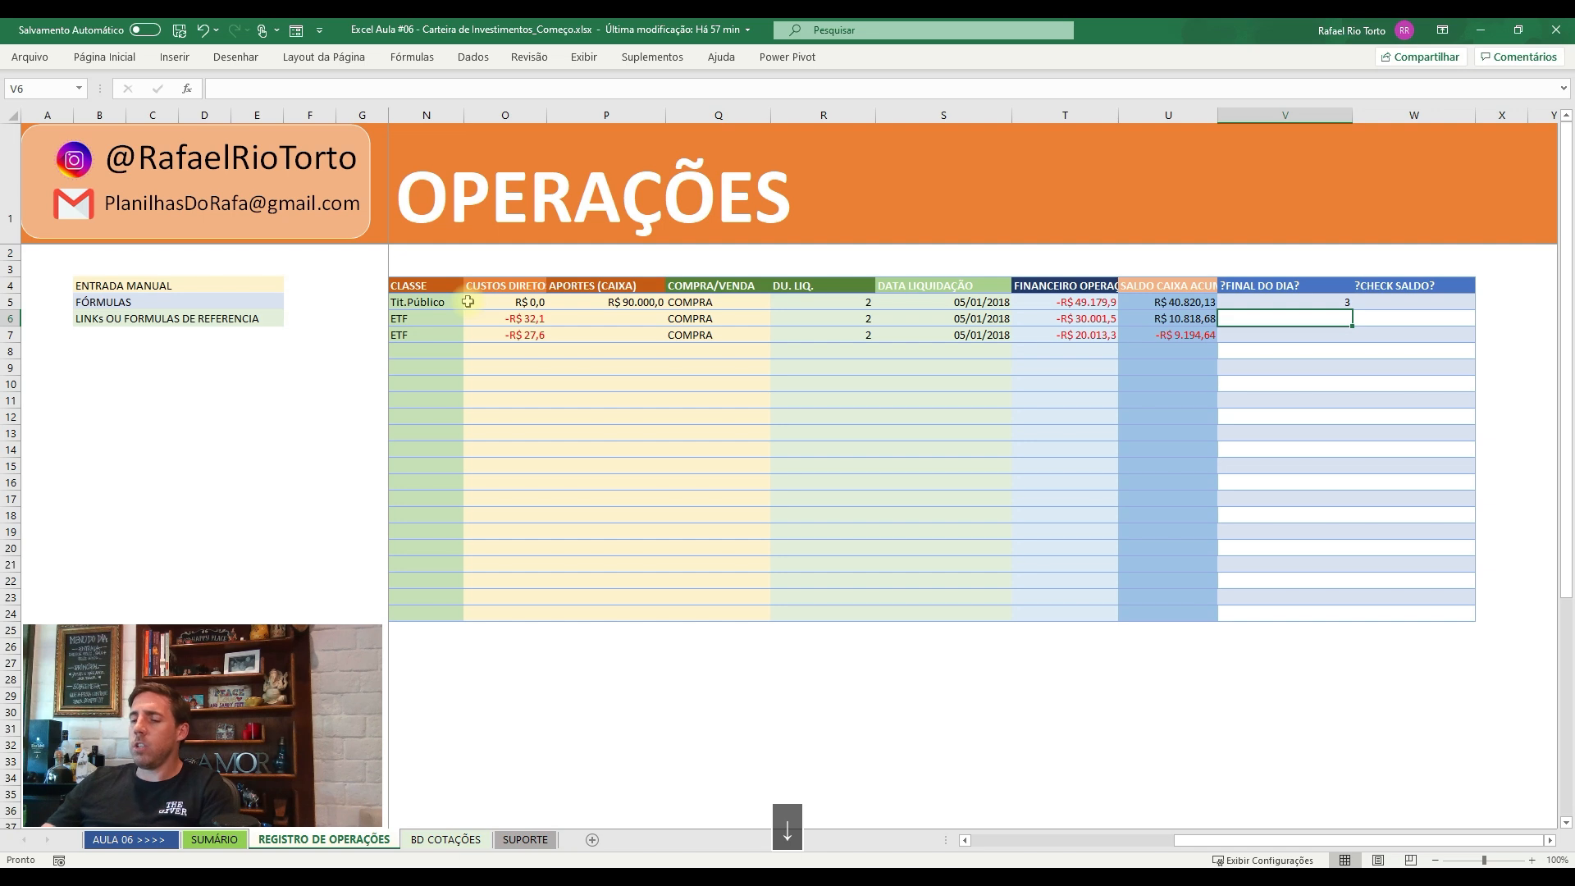
- Copy the CONT.SE formula from V5 into V6 in the ?FINAL DO DIA? column
key(Up)
key(Delete)
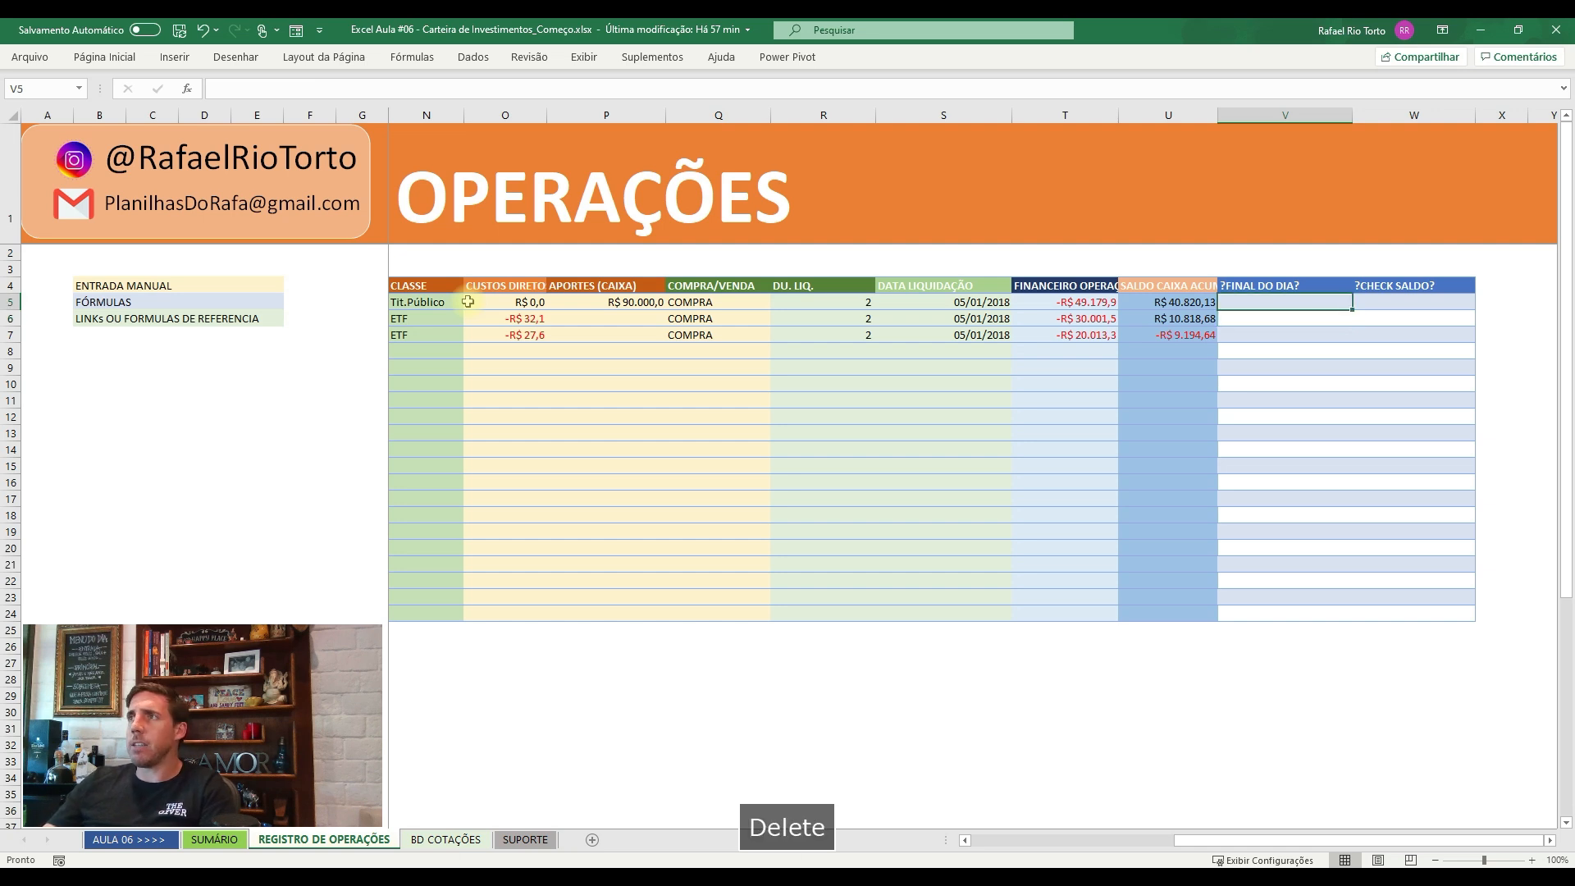
text(c)
key(Escape)
key(F2)
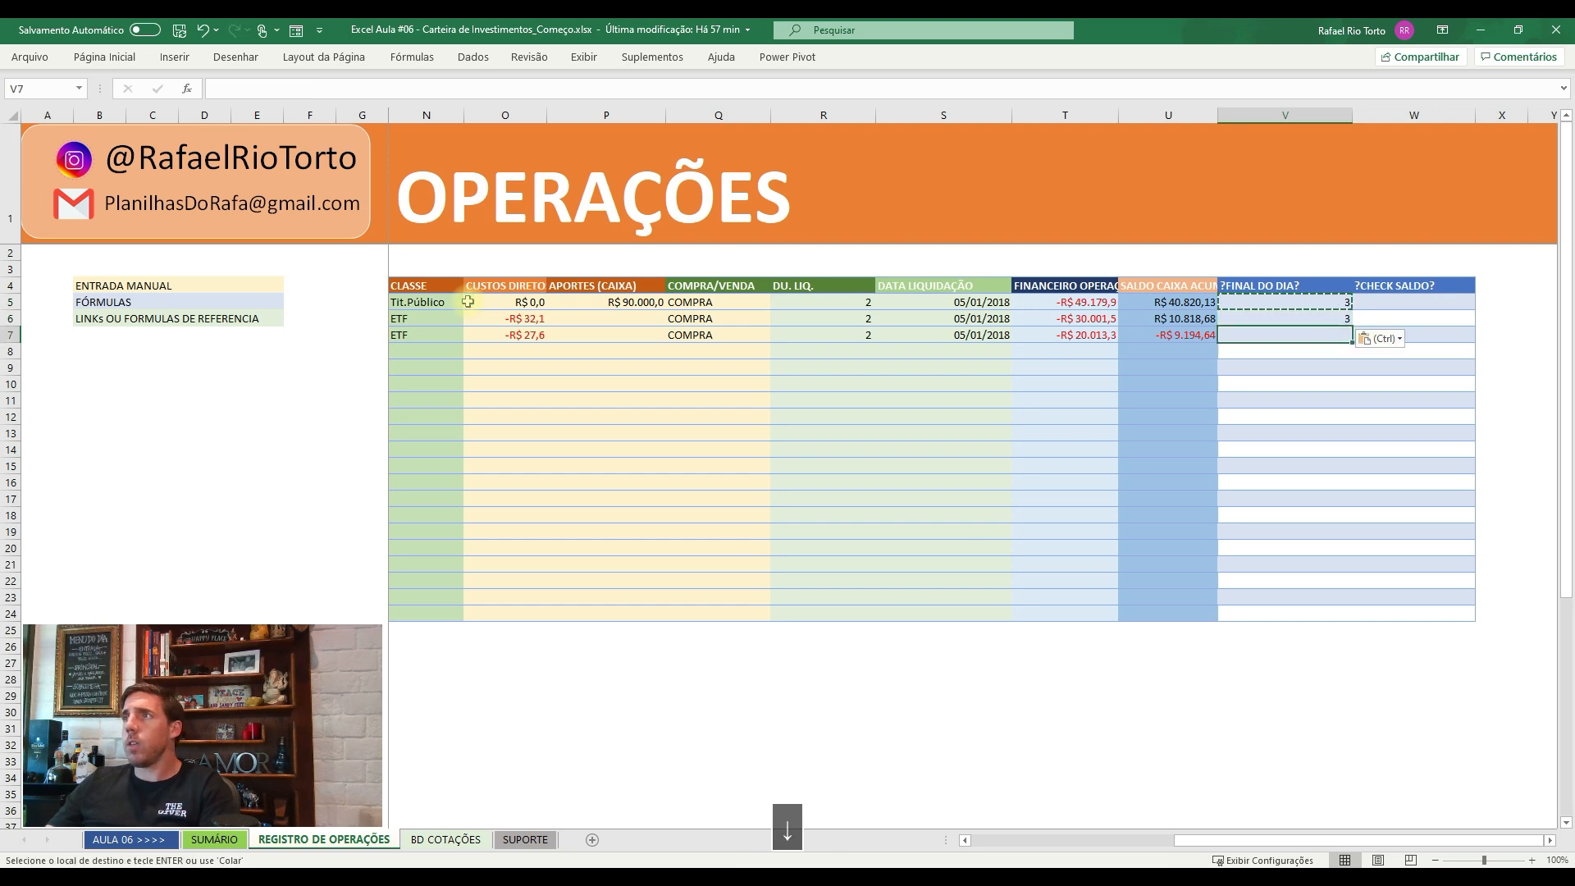
key(Escape)
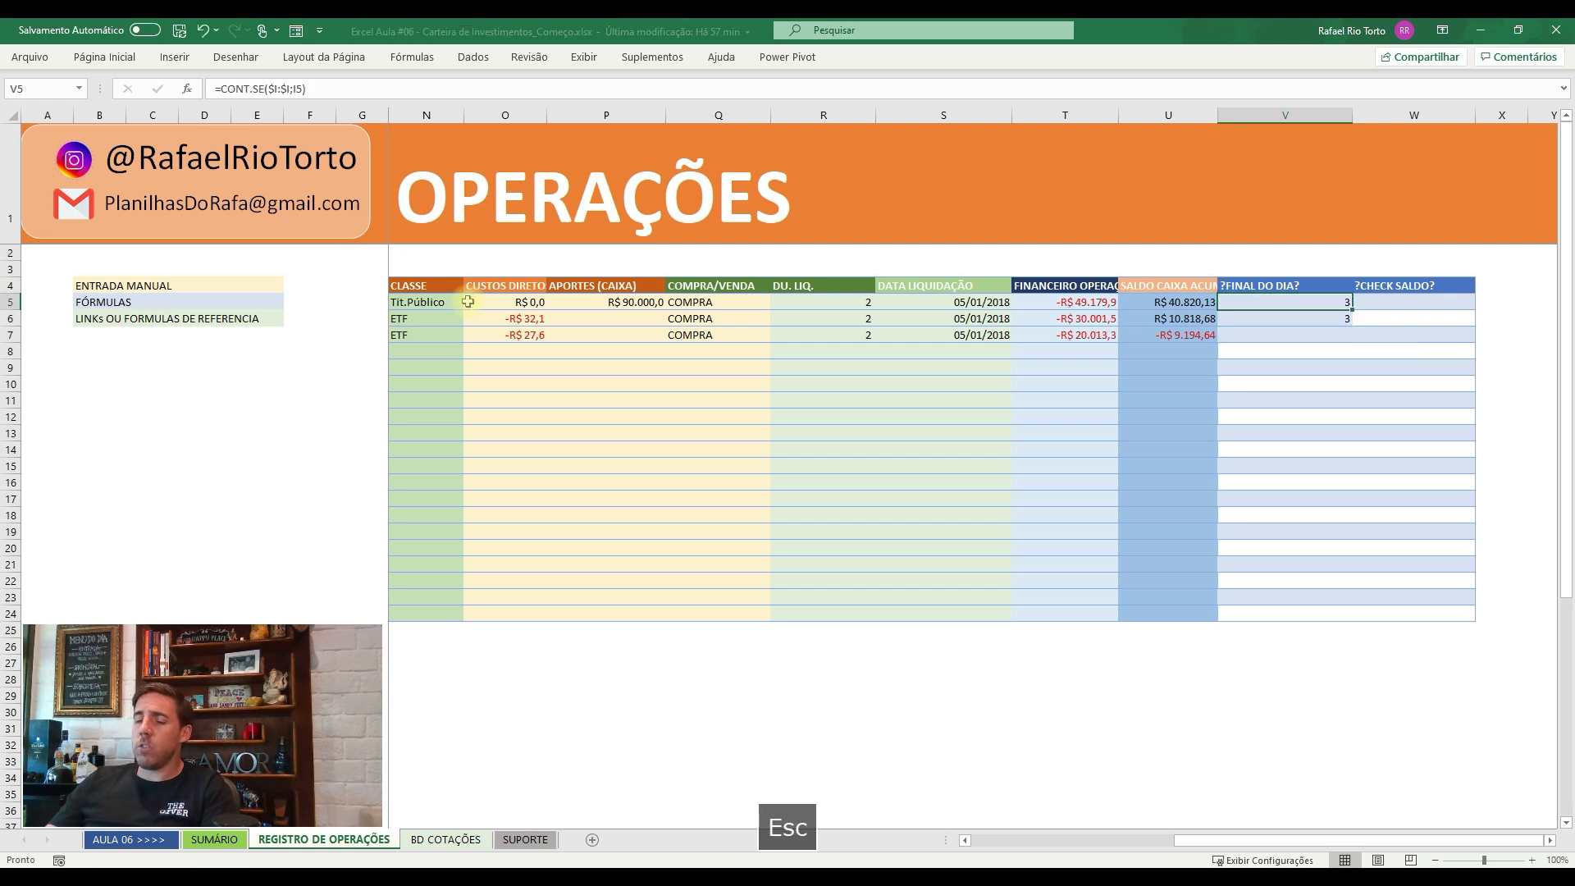
- Replace the formula in V5 with =CONT.SE($I$4:$I5;I5) to keep a running count of operations on the same date
text(=COn)
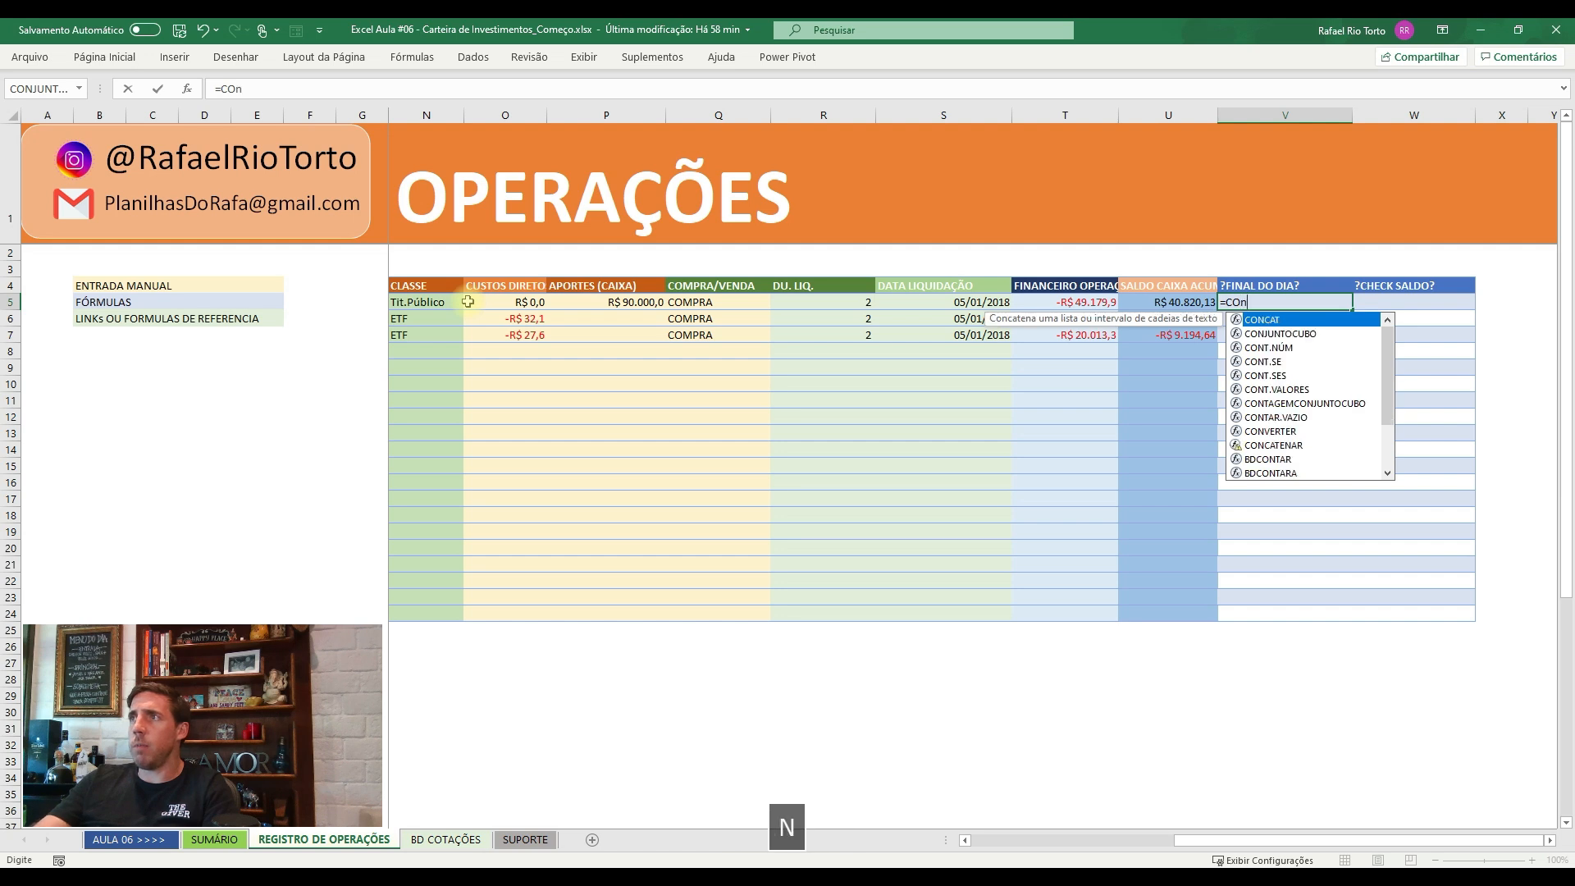
key(Down)
key(Down)
key(Tab)
key(BackSpace)
key(BackSpace)
key(BackSpace)
key(BackSpace)
key(BackSpace)
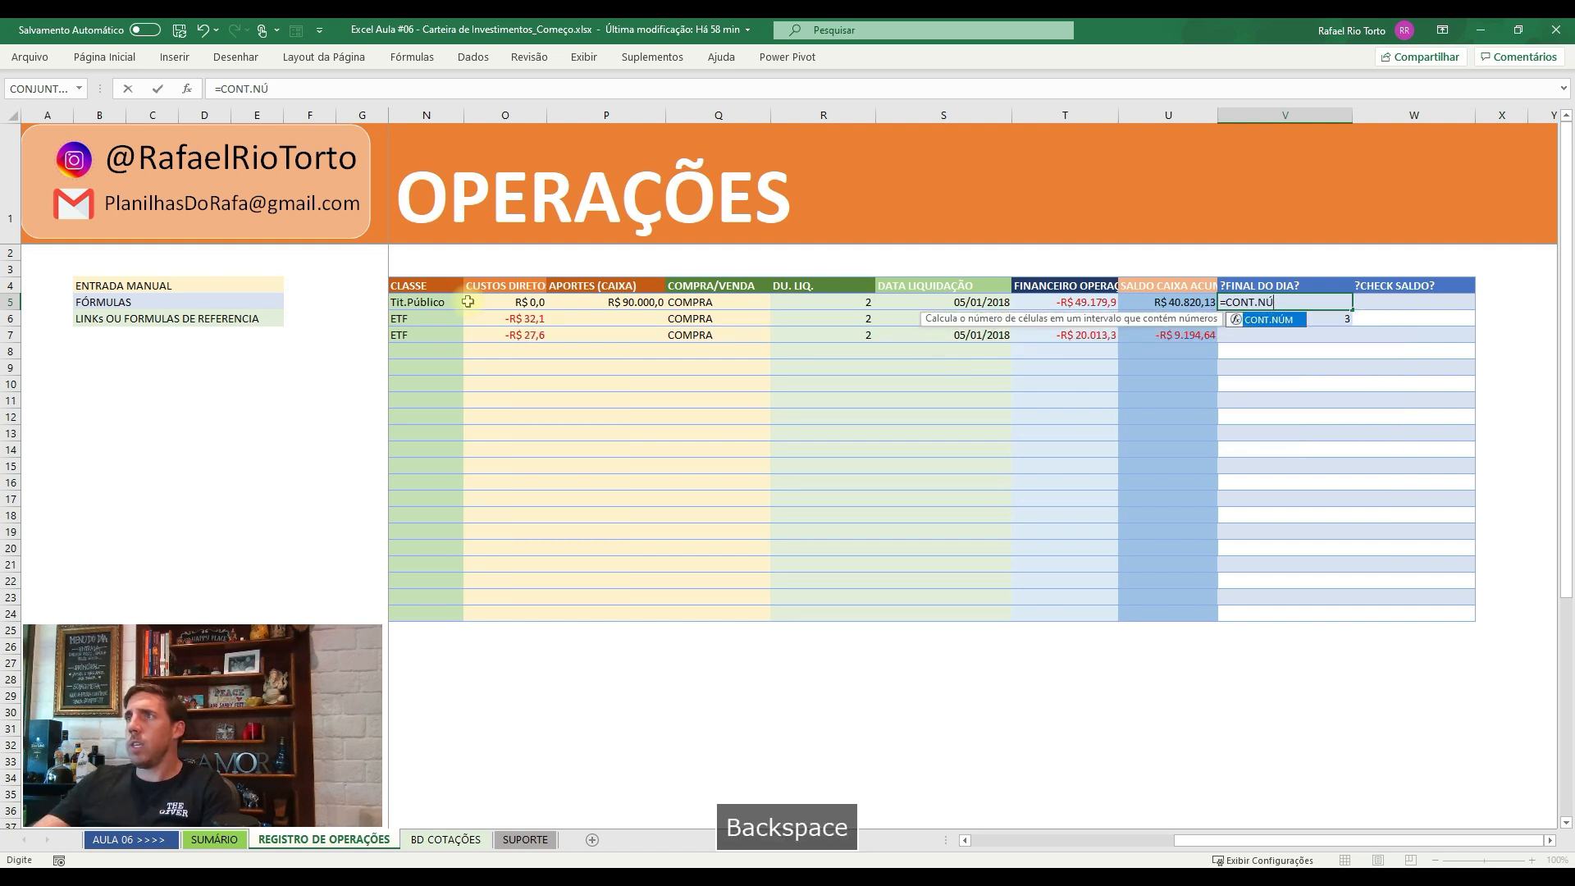
key(Down)
key(Down)
key(grave)
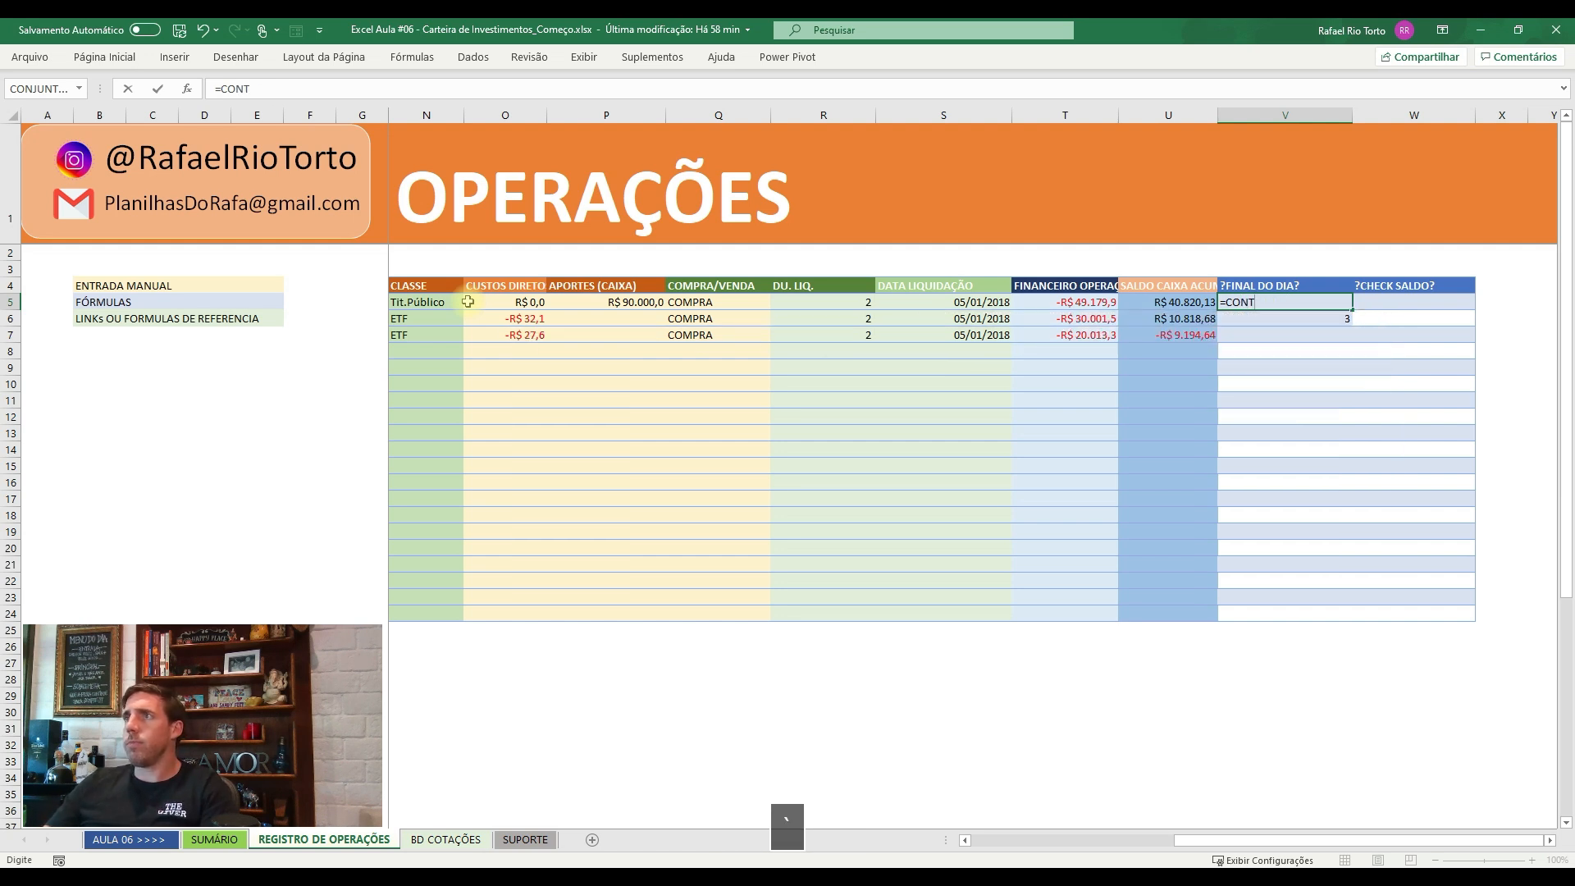
key(BackSpace)
text(T)
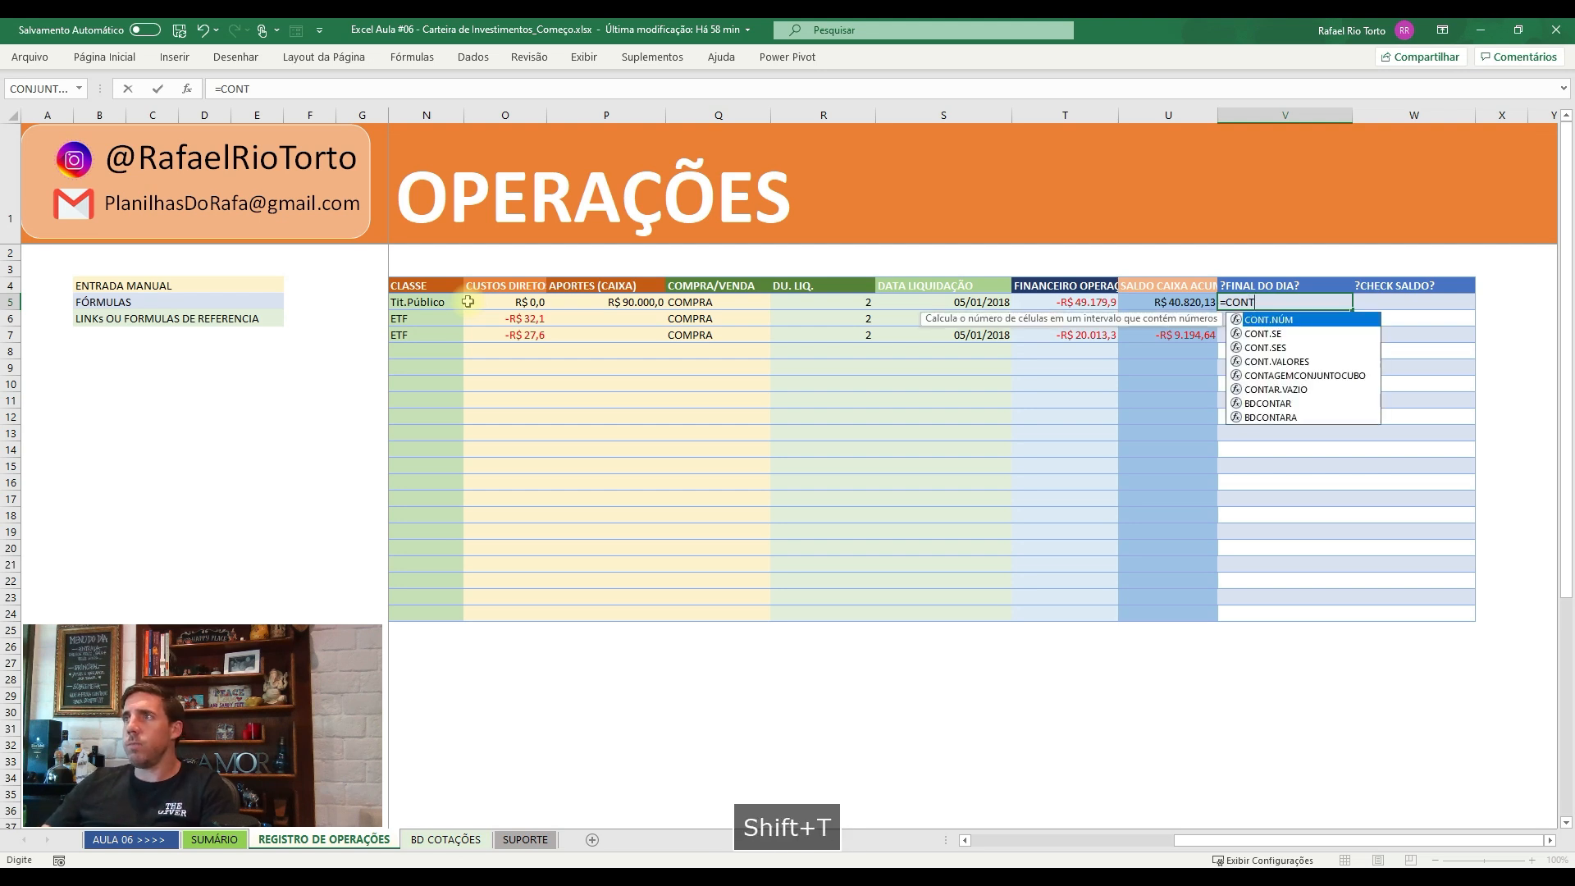
key(Down)
key(Tab)
key(Left)
key(Left)
key(Left)
key(Left)
key(Left)
key(Left)
key(Left)
key(Left)
key(Left)
key(Left)
key(Left)
key(Left)
key(Left)
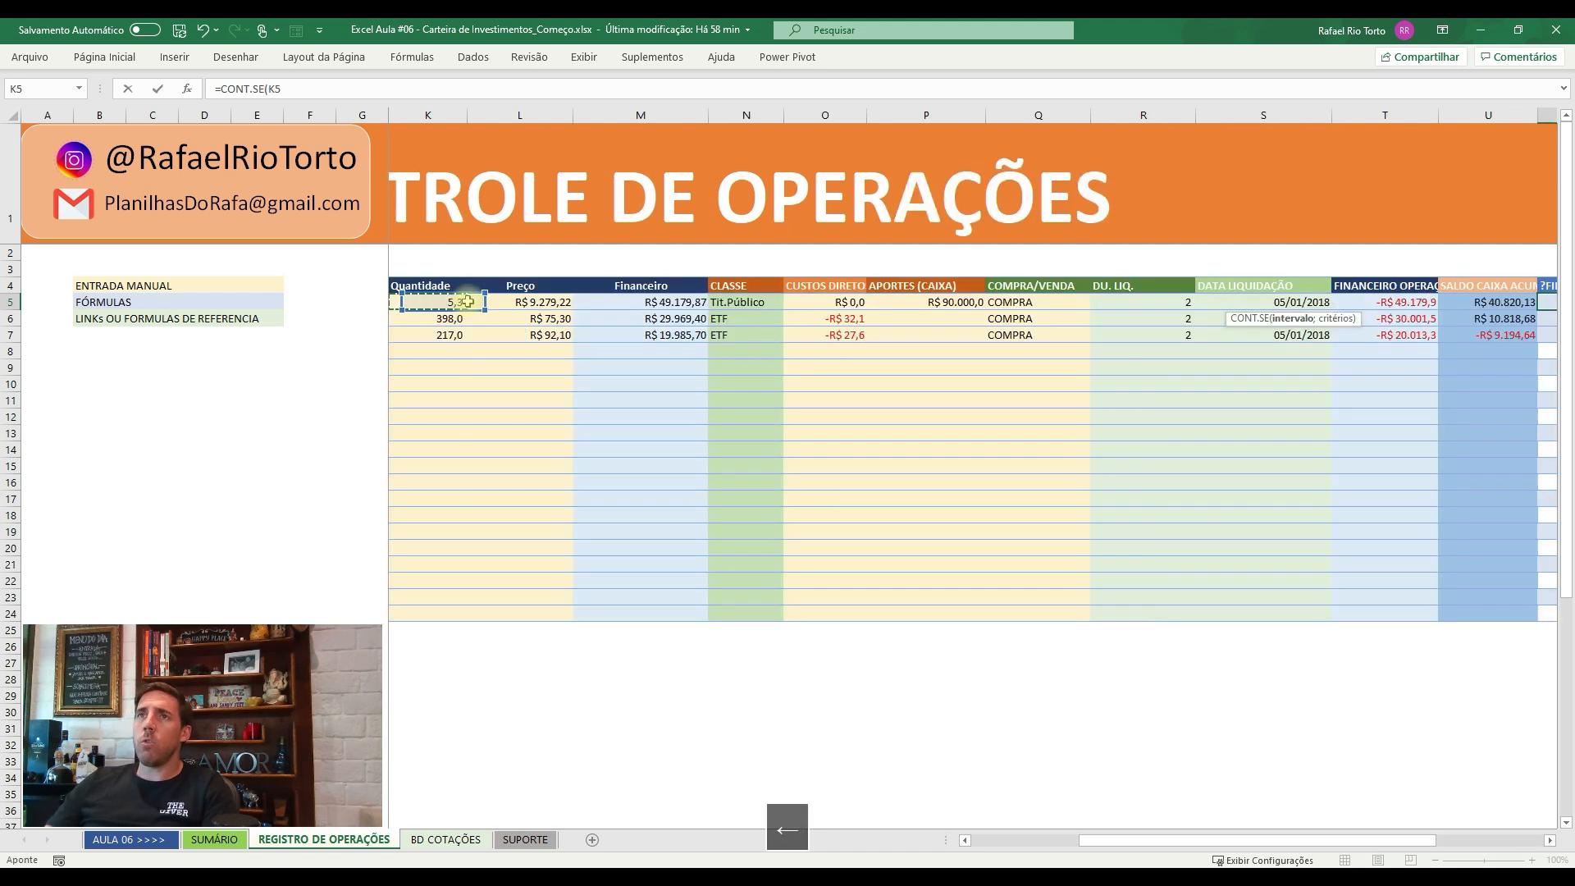
key(Up)
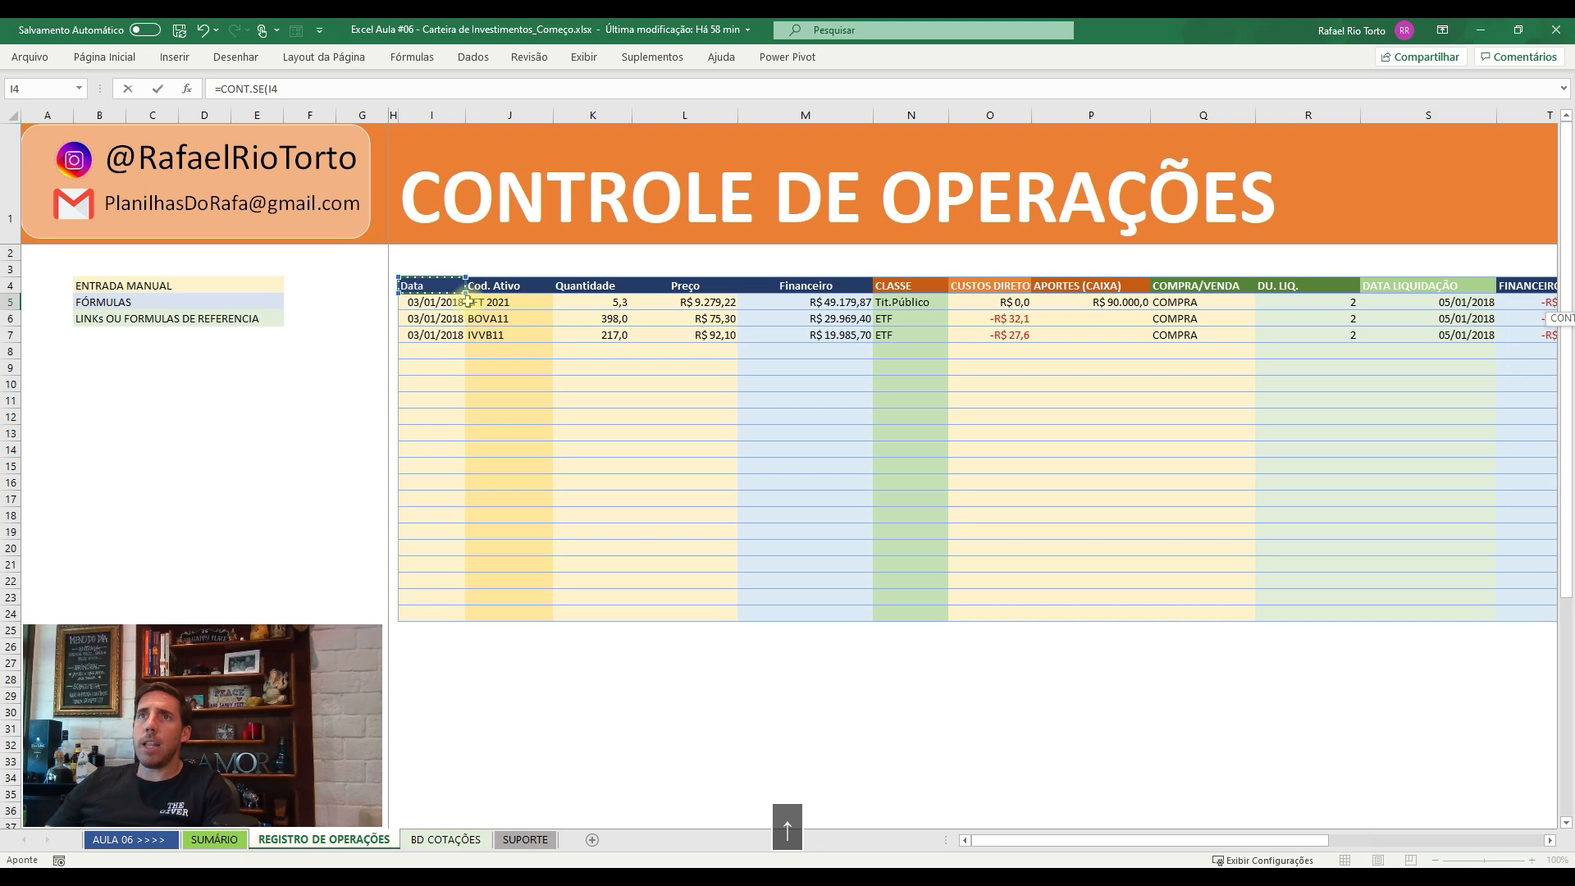
key(shift+Down)
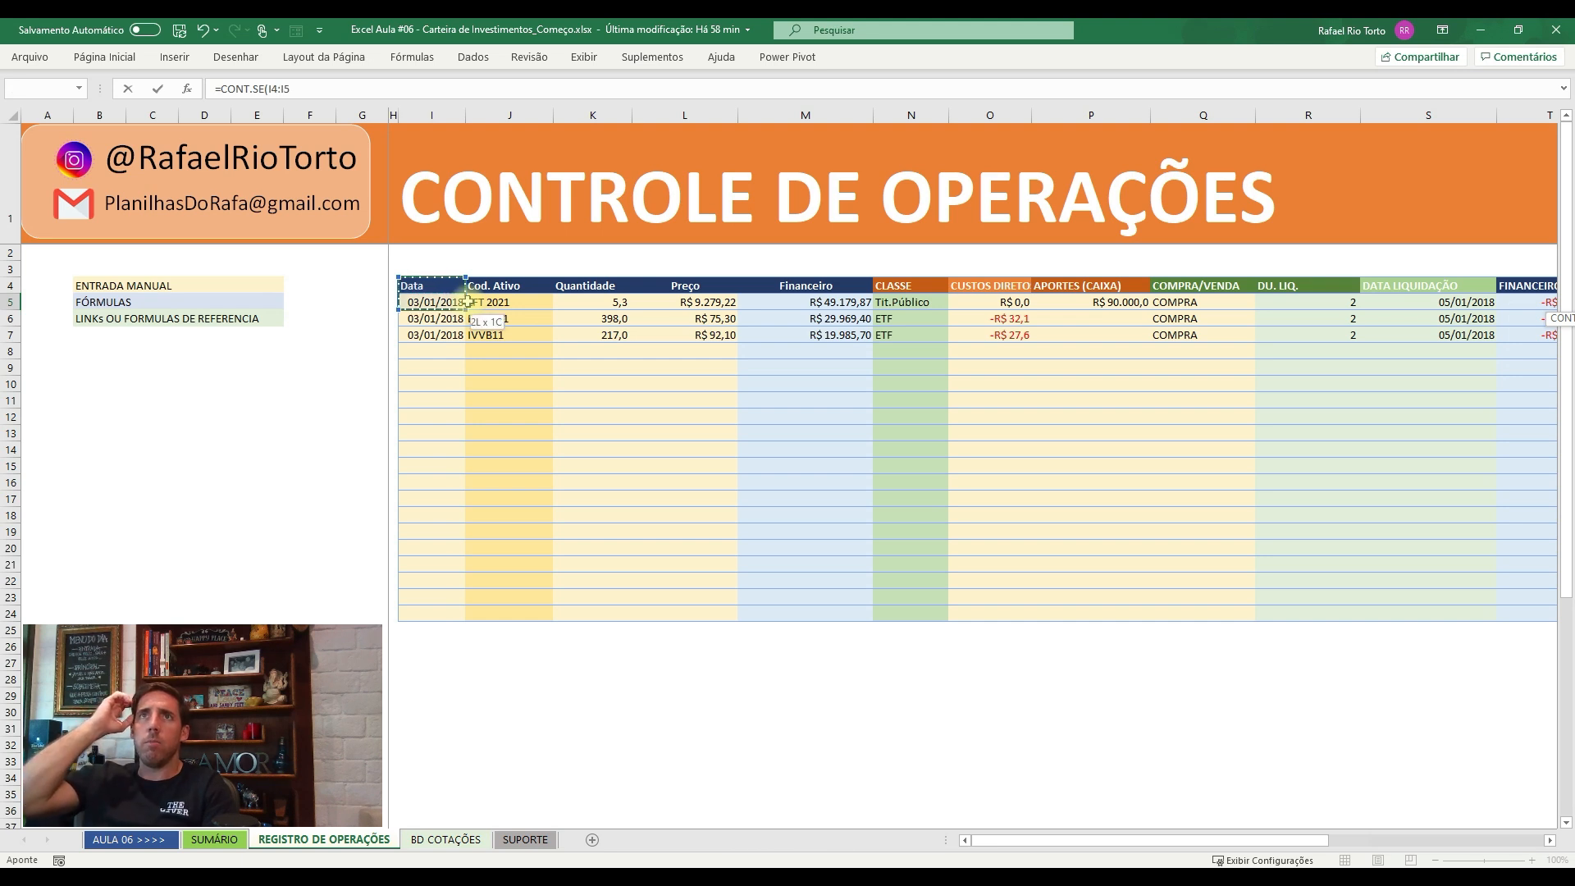
key(F4)
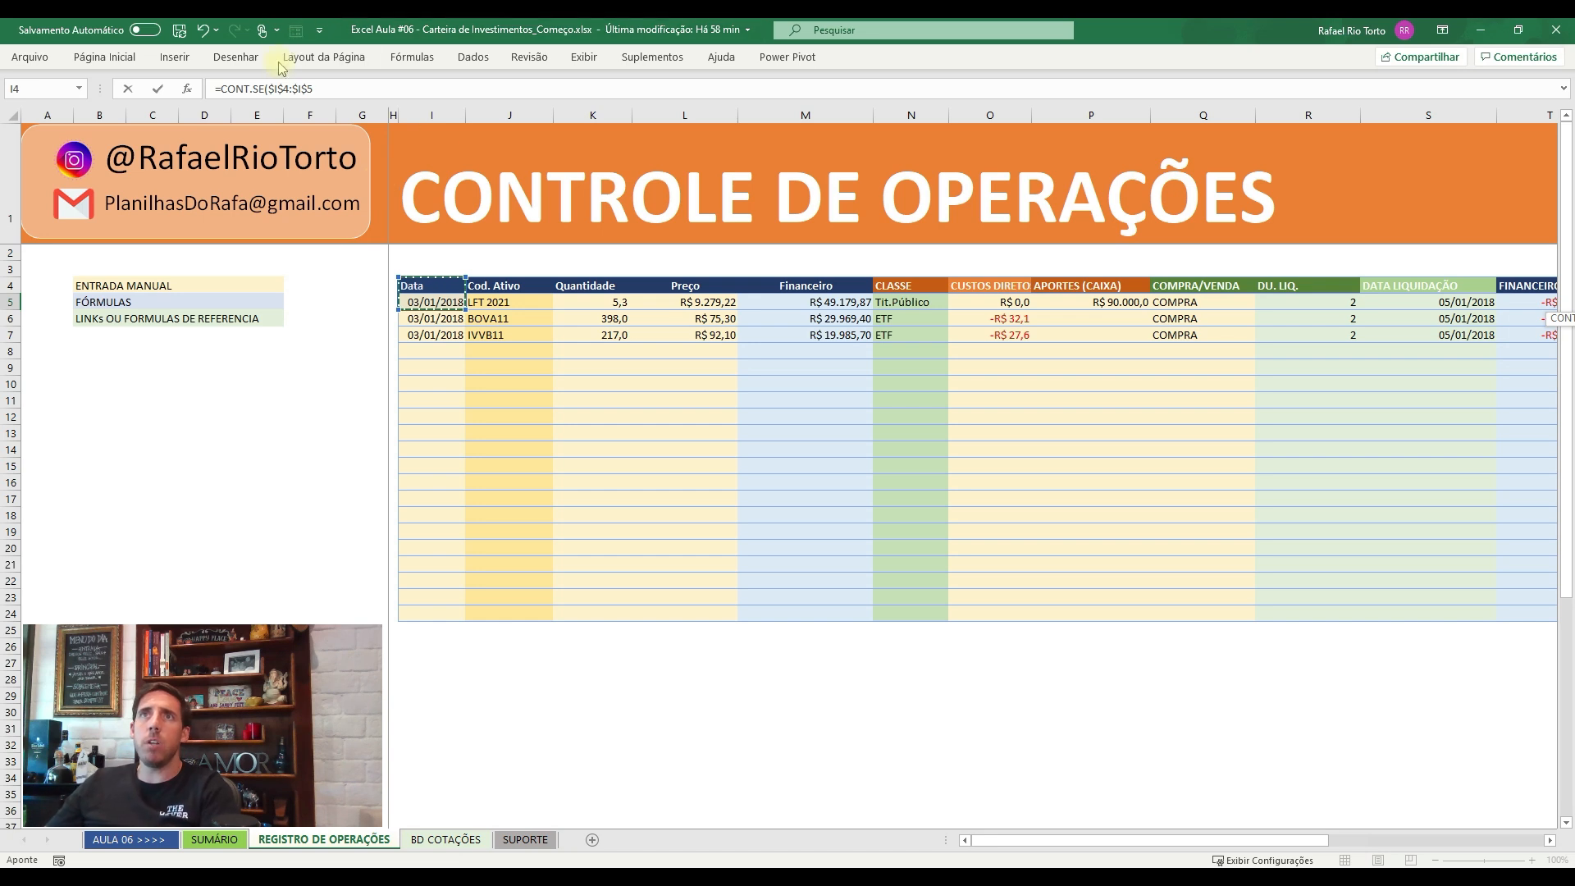
click(312, 87)
text(5)
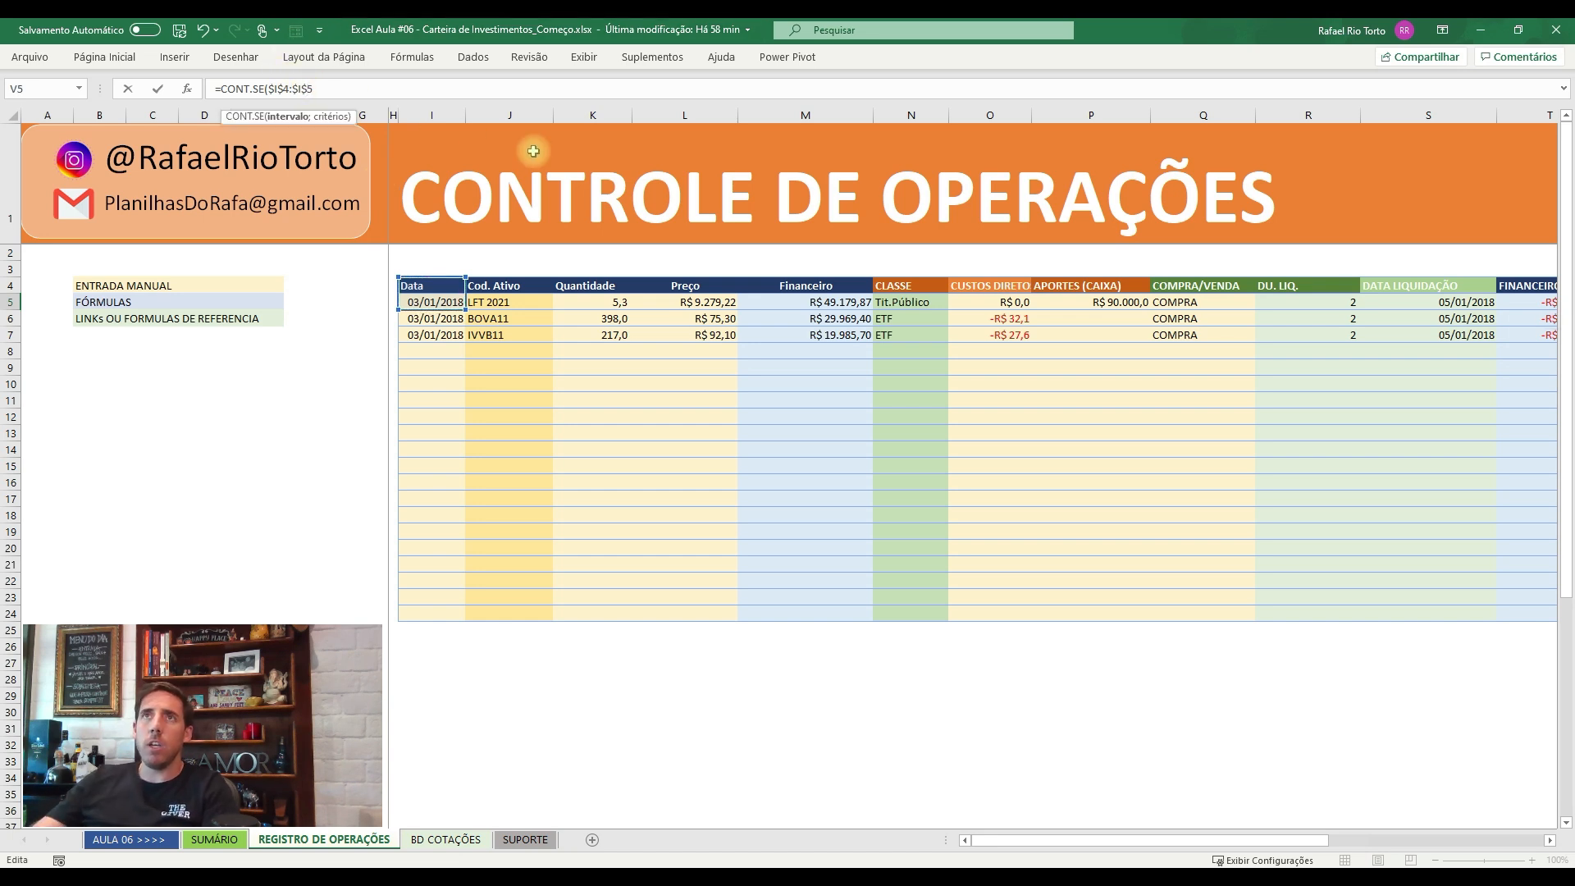
key(BackSpace)
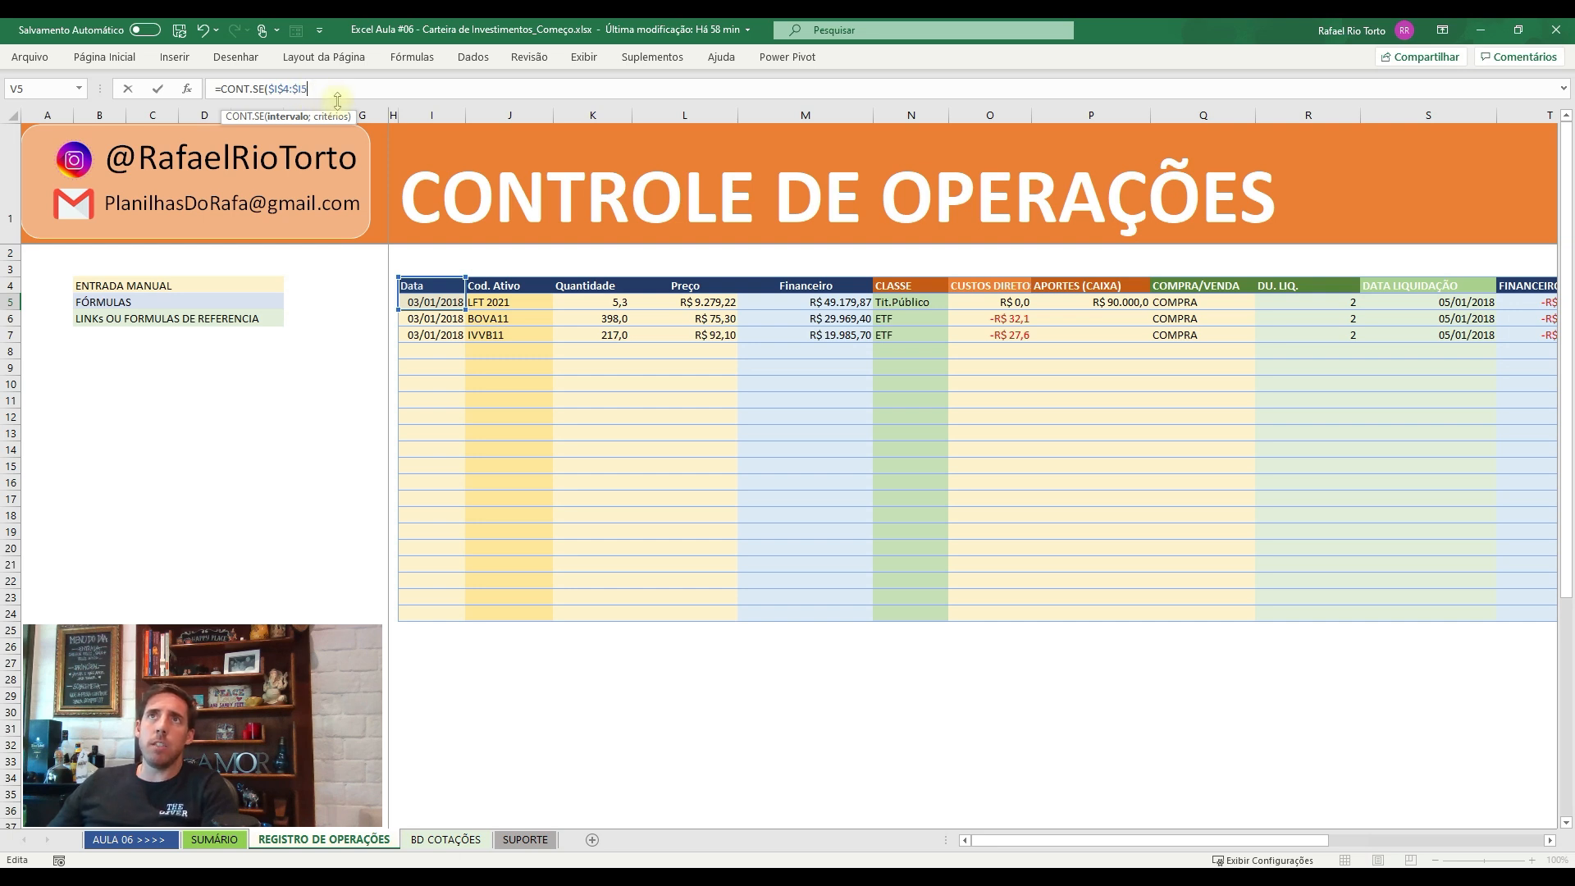
text(;)
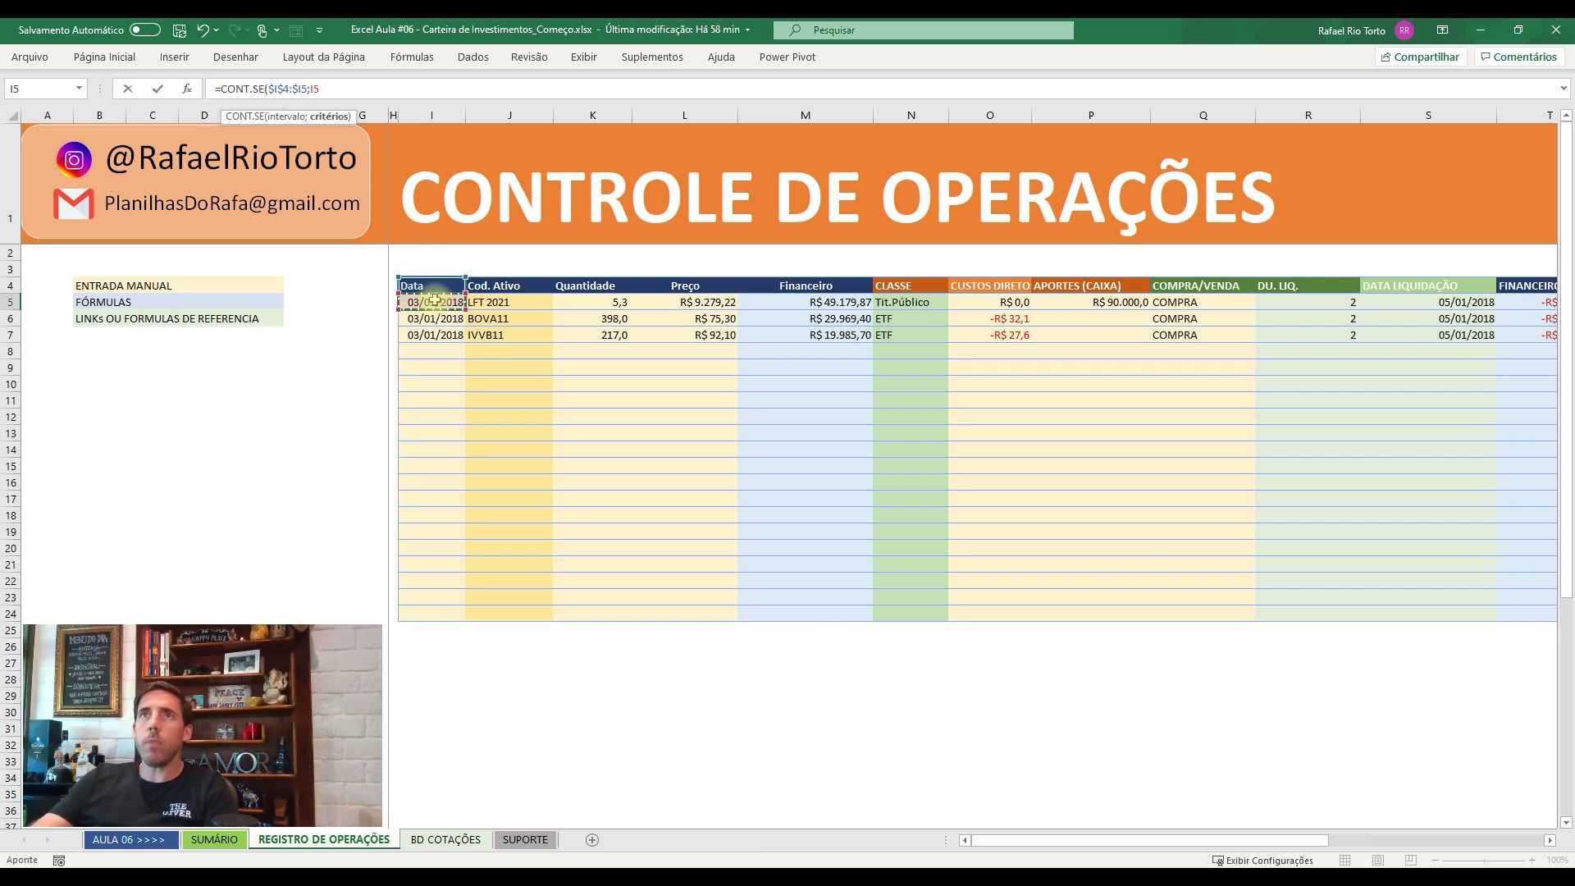
text())
key(Return)
- Try filling the running-count formula from V5 down to V7, check the copied cells, and undo the fill
key(Right)
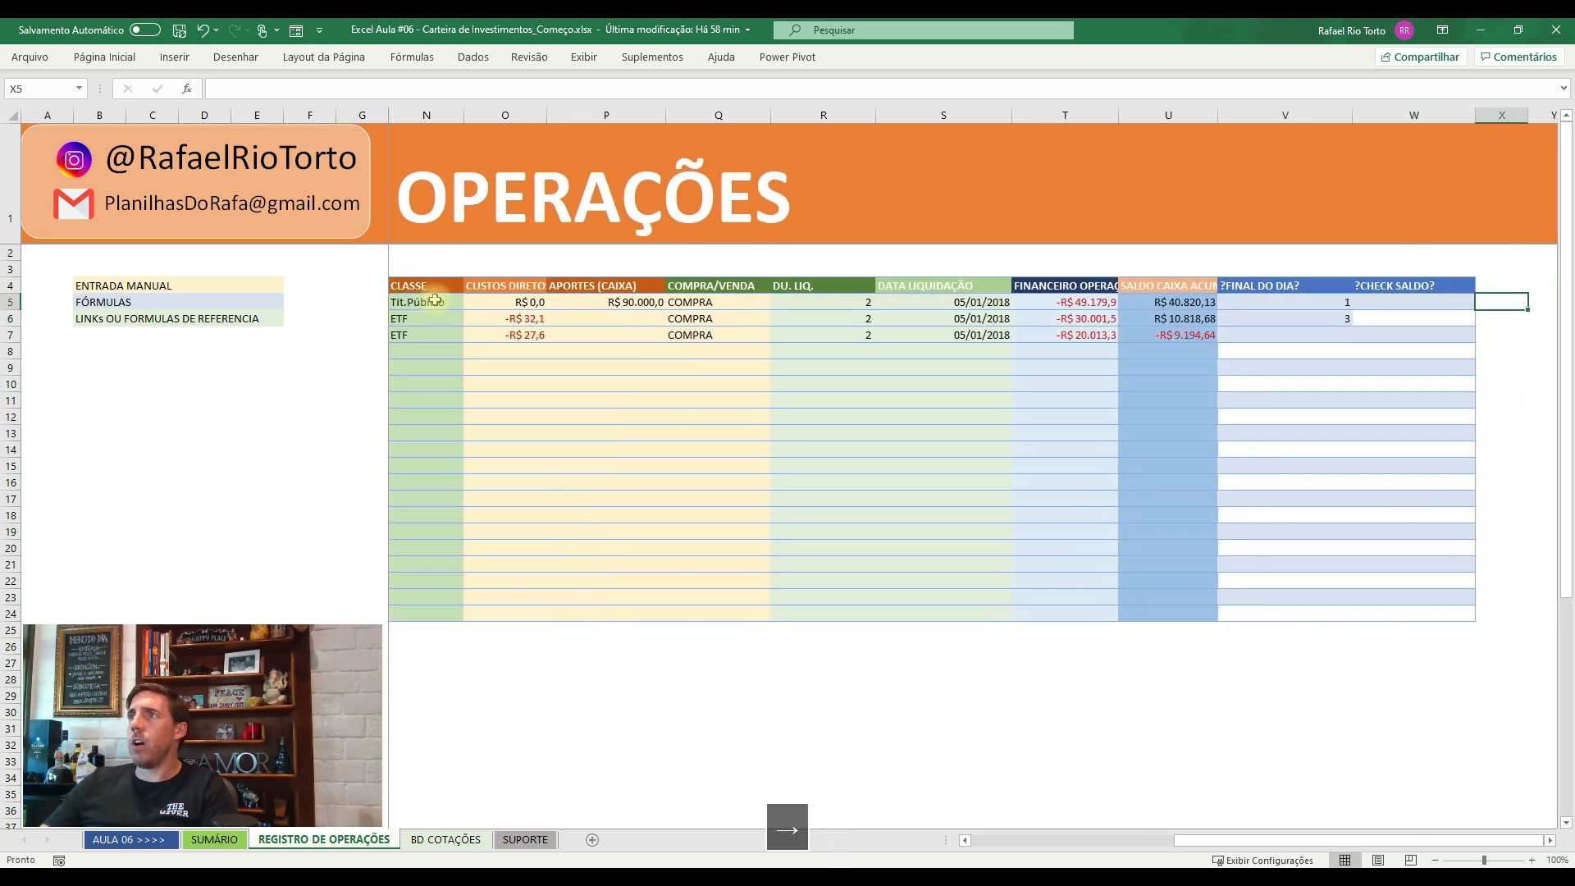
key(Left)
key(Left)
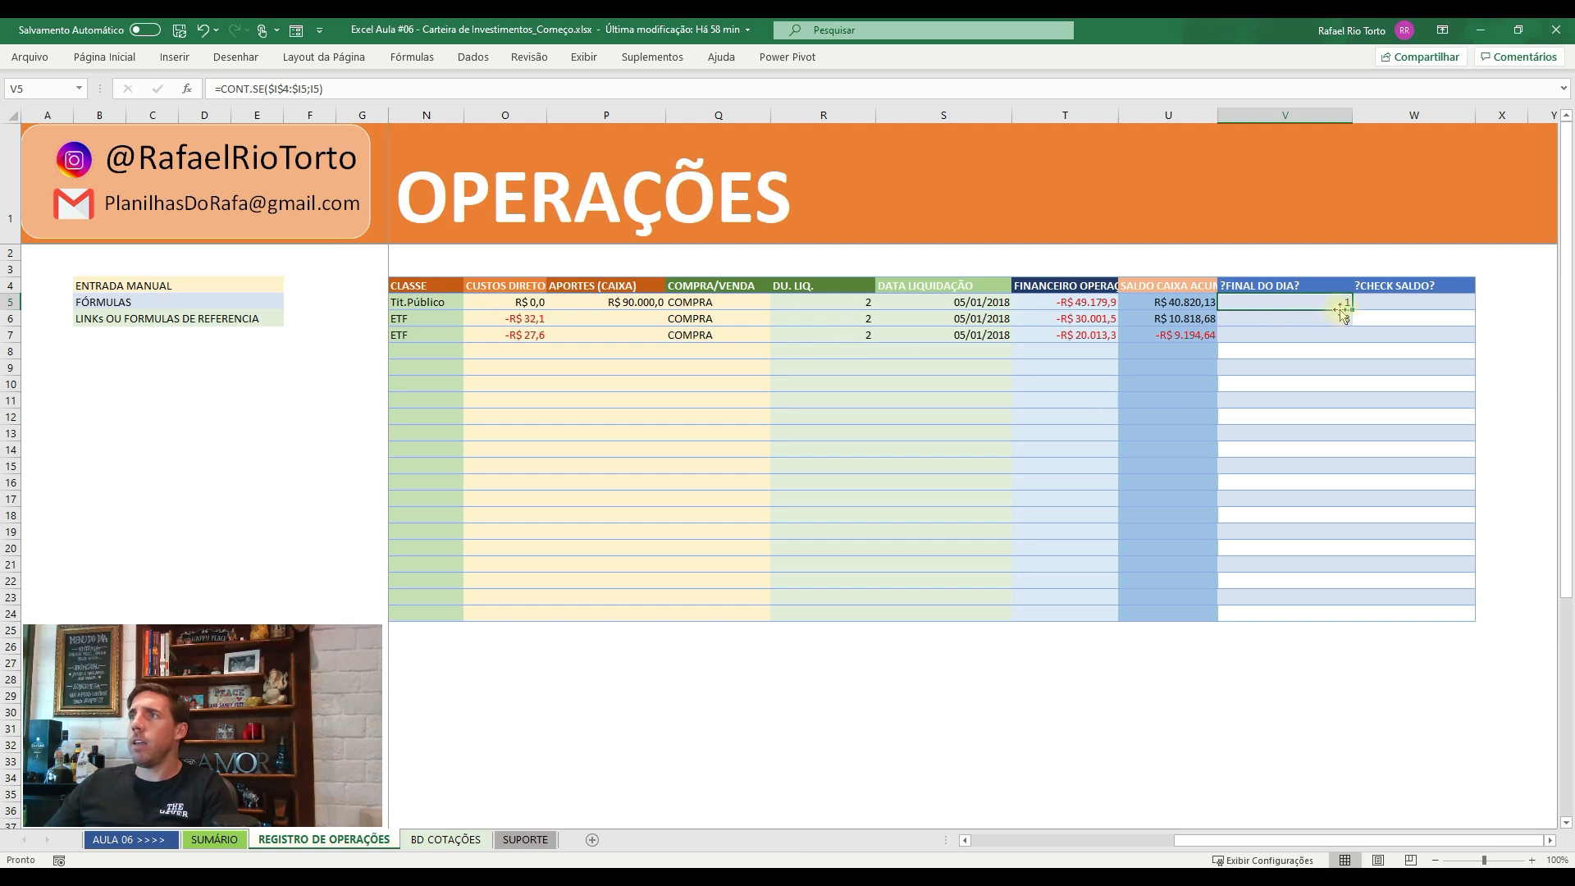
drag(1351, 342, 1351, 343)
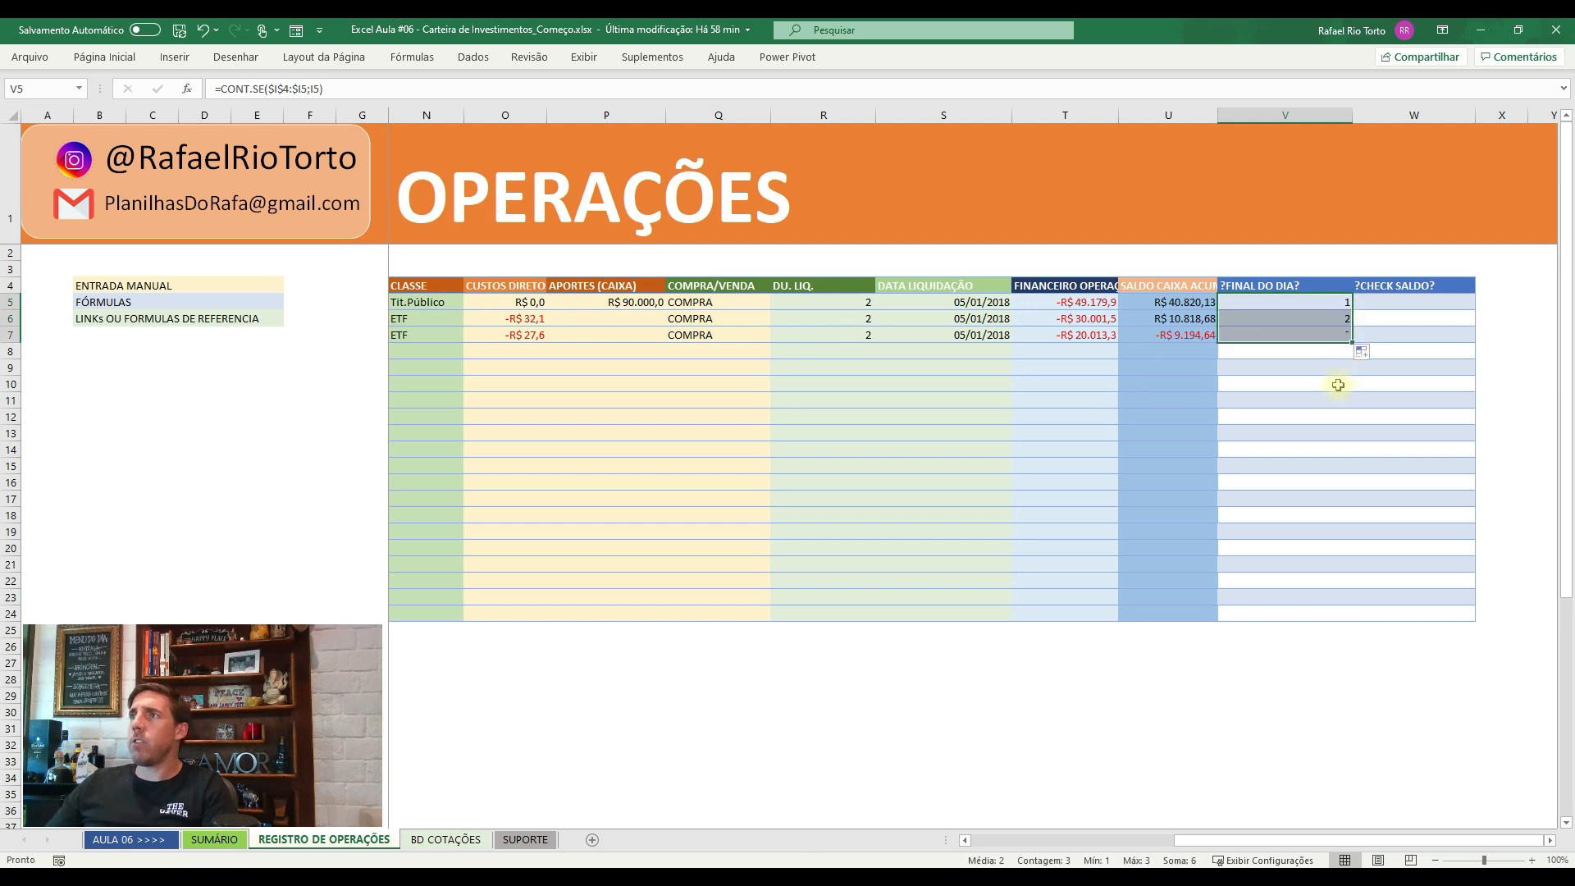
click(1336, 331)
click(1331, 303)
click(1323, 330)
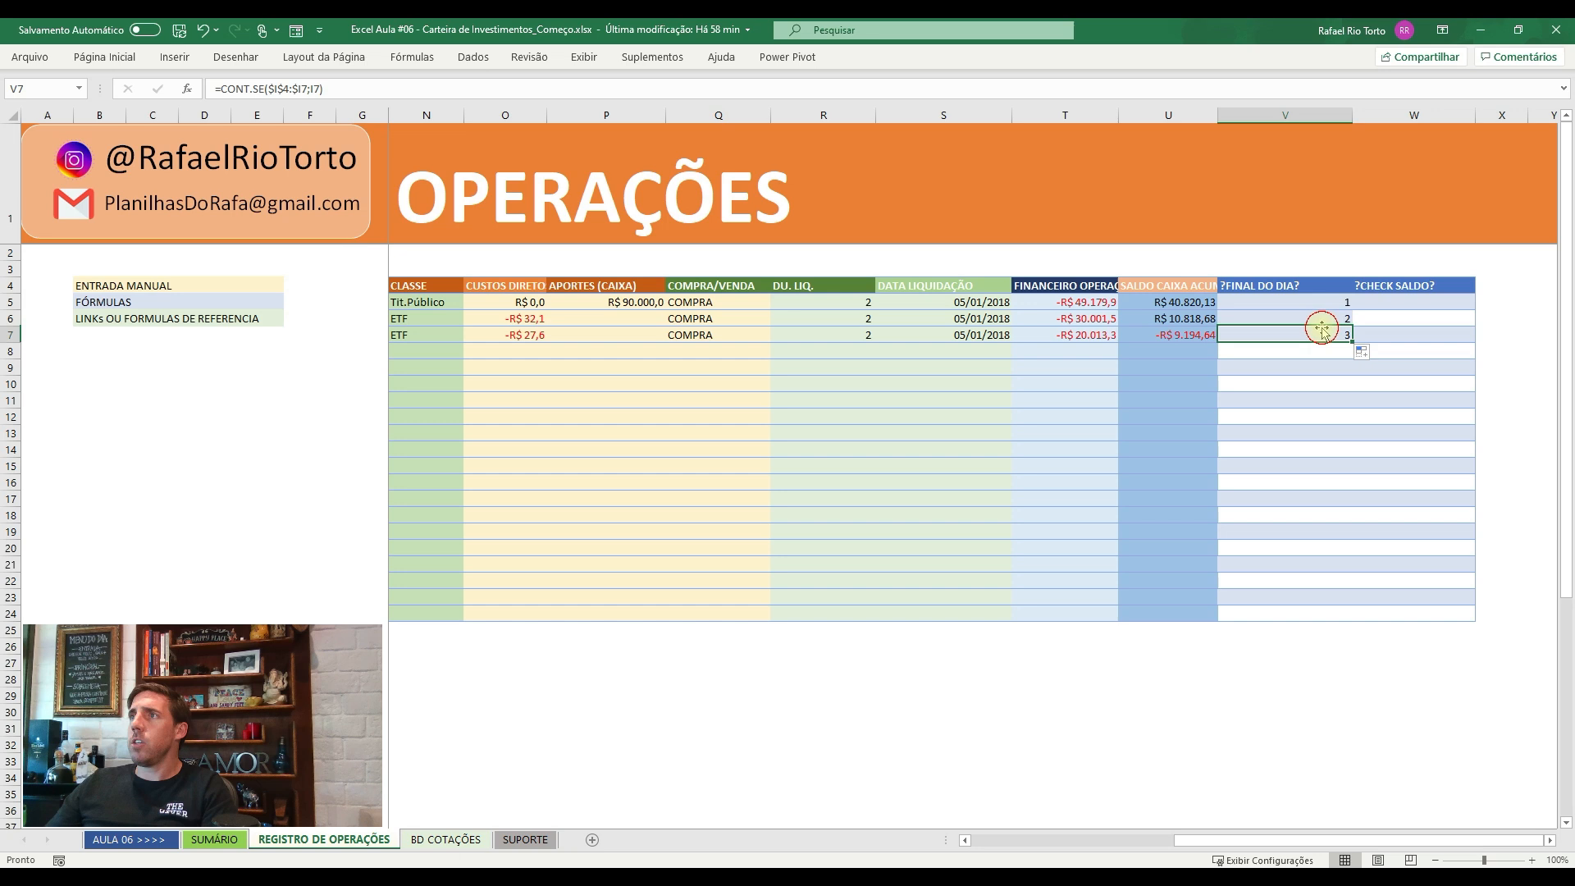
key(ctrl+z)
- Select the entire CONT.SE formula text in cell V6 of the ?FINAL DO DIA? column
click(1338, 317)
triple_click(296, 88)
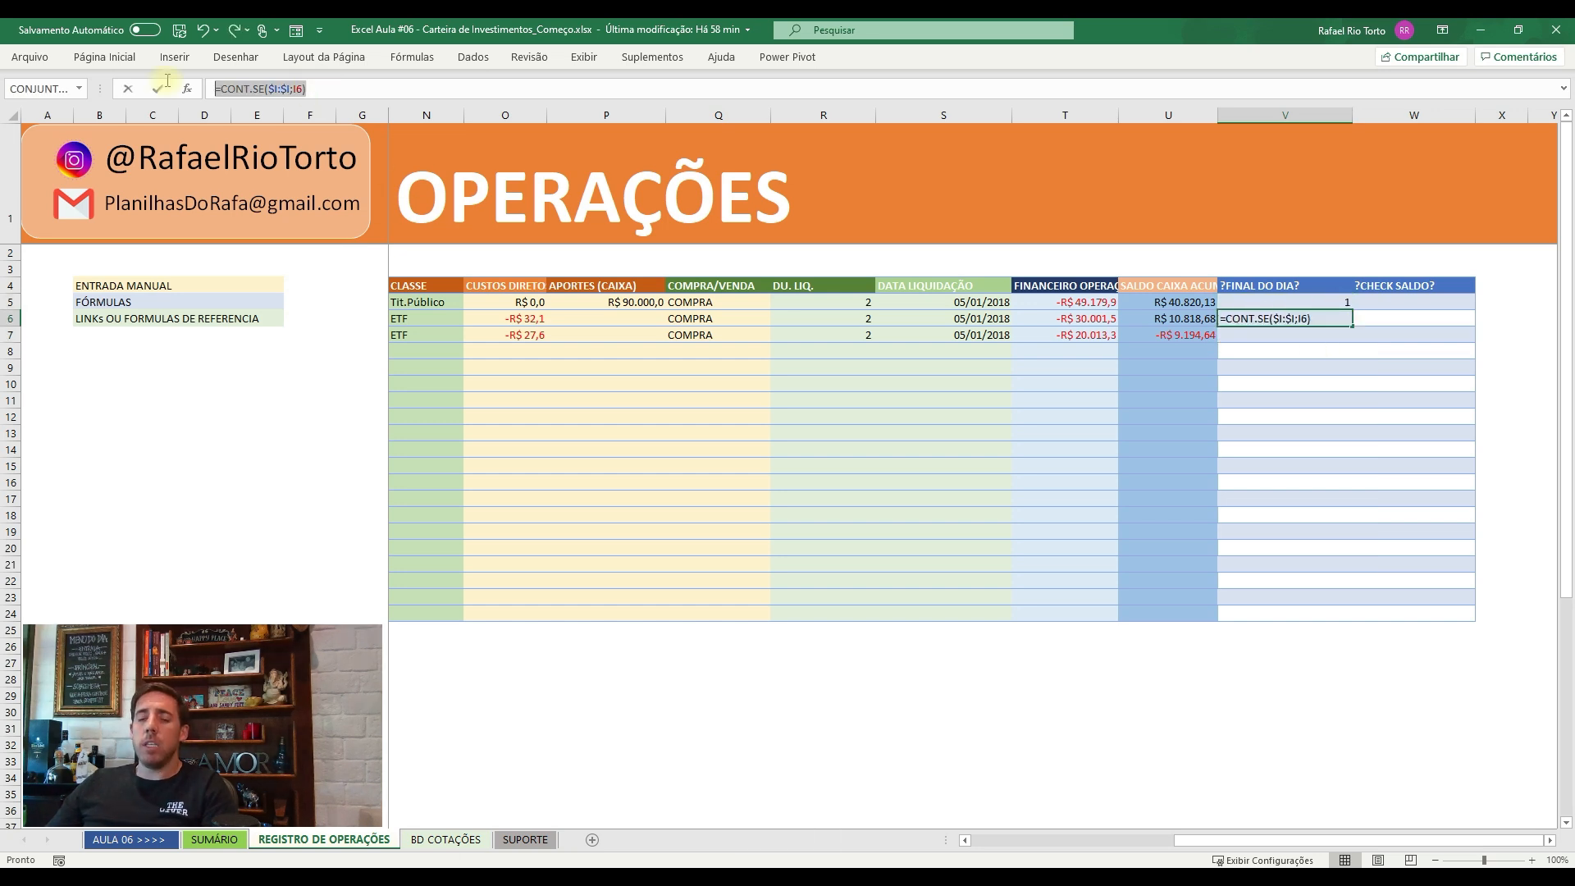
- Append an equality comparison to the V5 count formula, using the whole-column count formula copied from V6
key(ctrl+c)
key(Escape)
click(1288, 304)
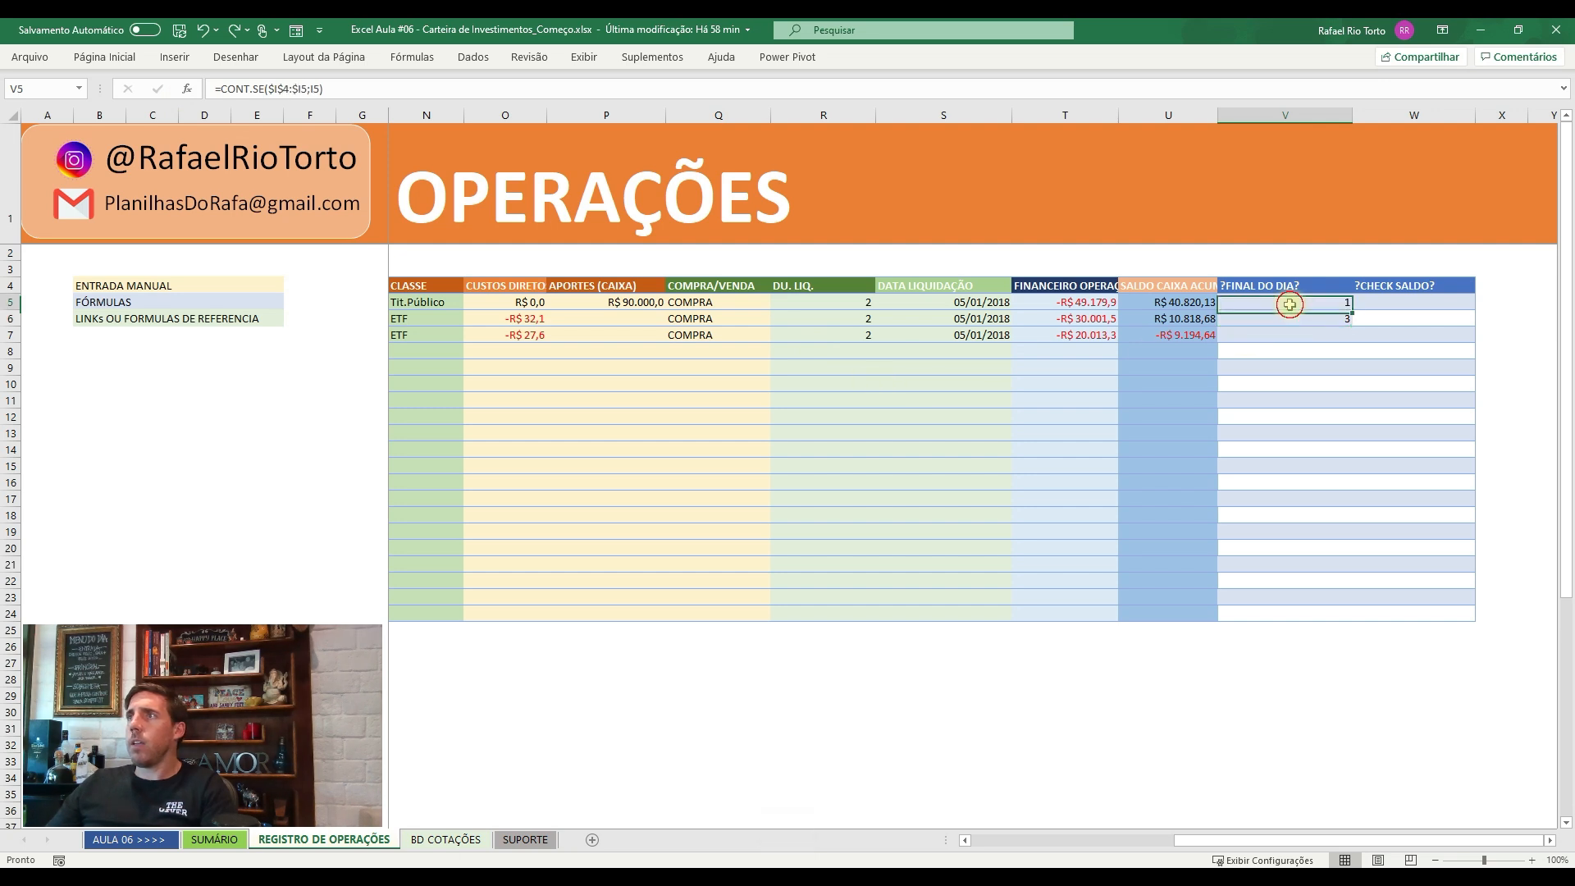
click(342, 92)
text(=)
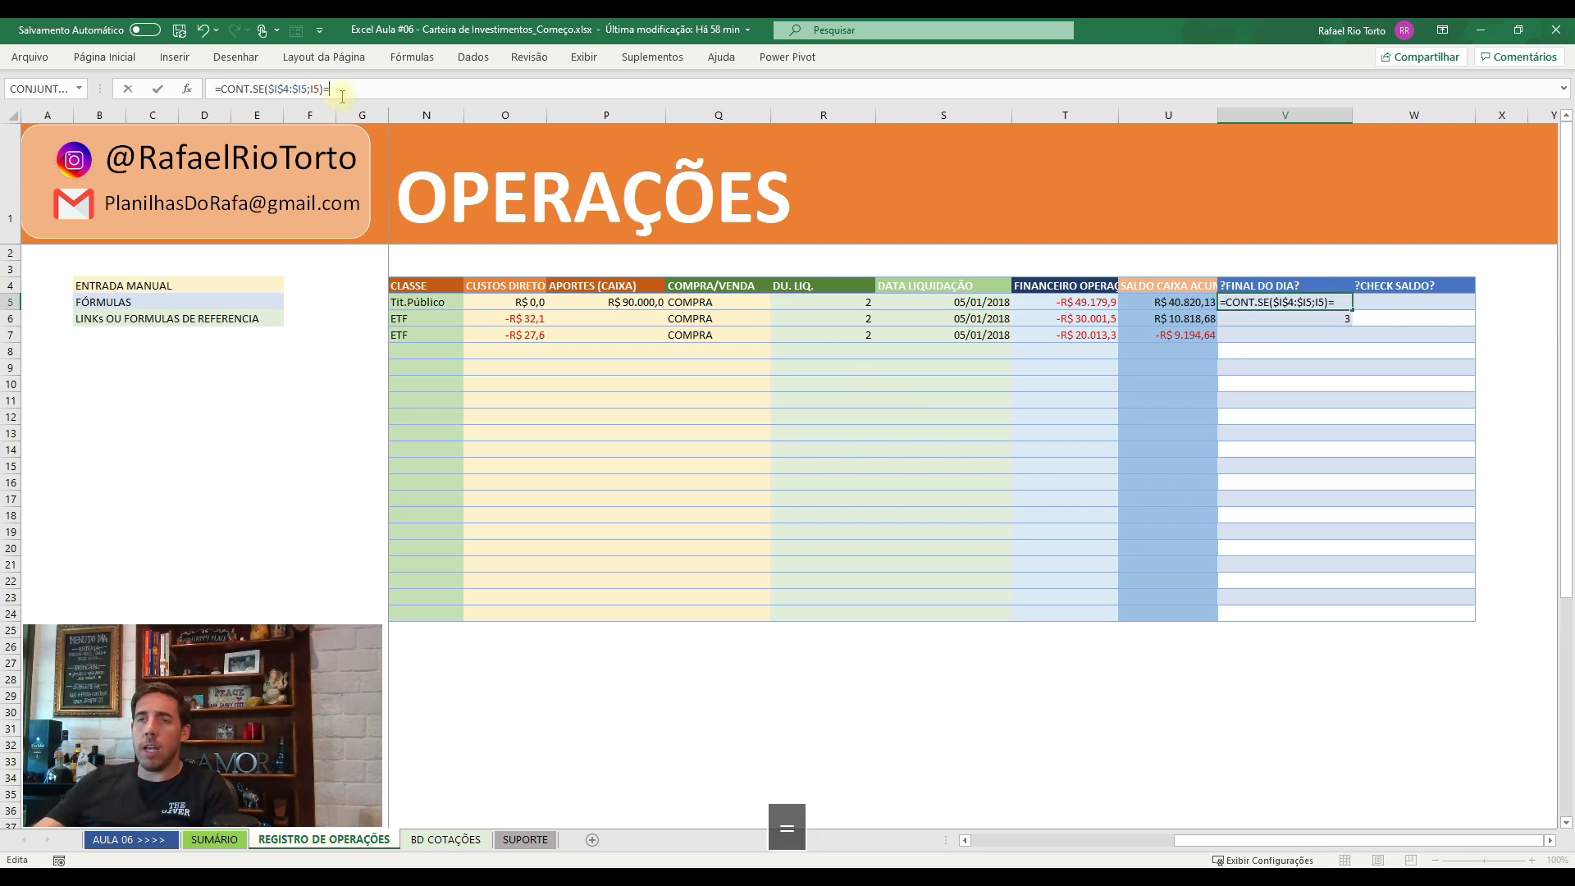
key(ctrl+v)
- Correct V5 to =CONT.SE($I$4:$I5;I5)=CONT.SE($I:$I;I5) and fill the formula down through V7
click(409, 89)
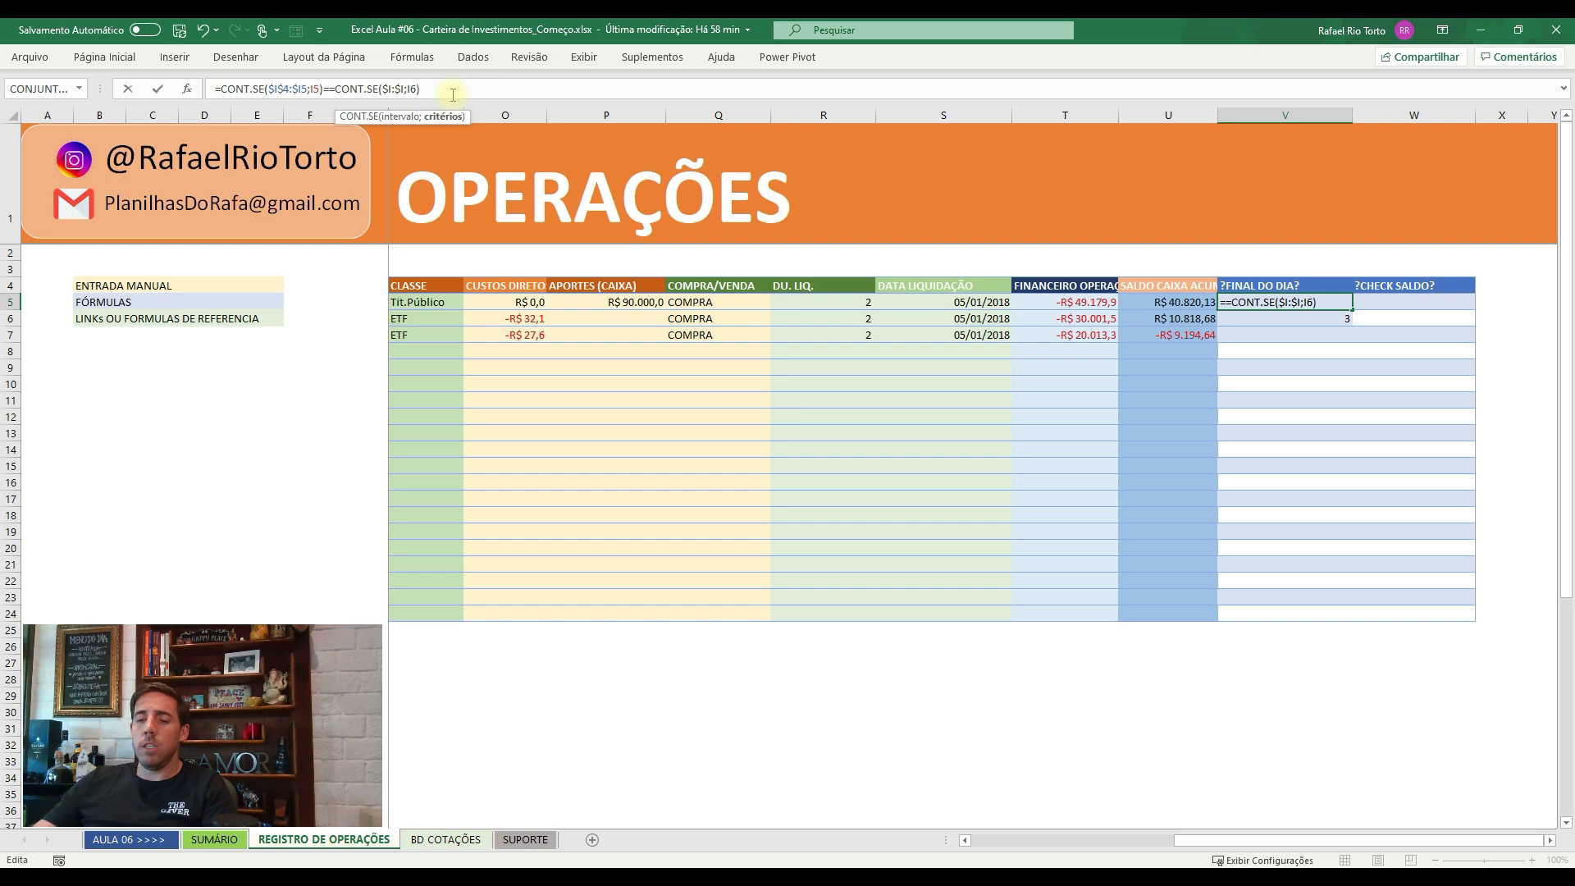
key(Delete)
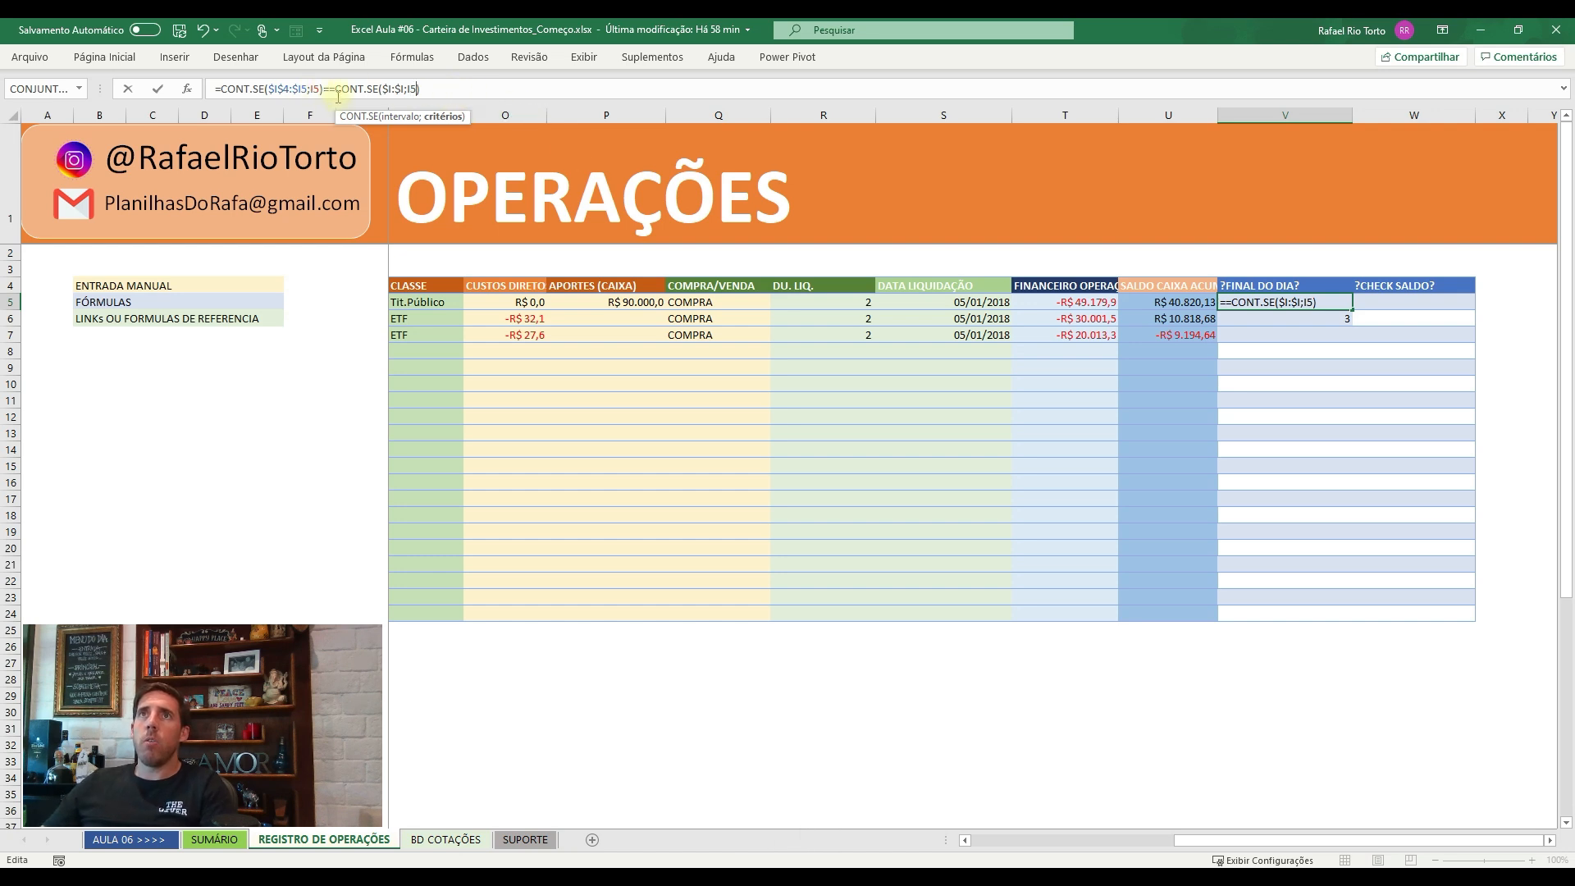
click(336, 88)
key(BackSpace)
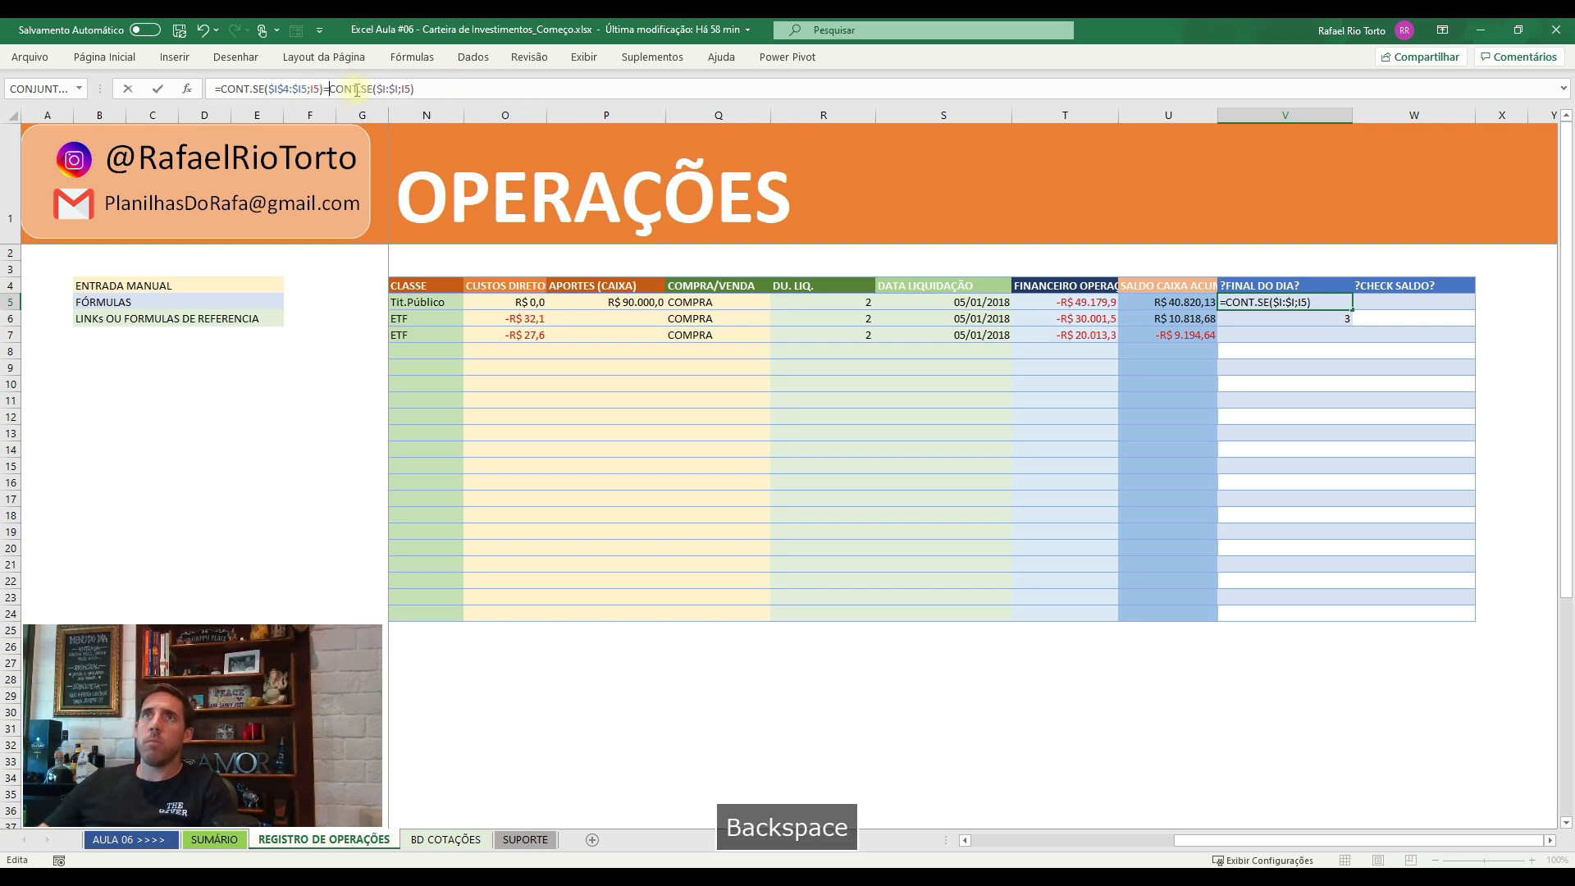
click(434, 88)
key(ctrl+Return)
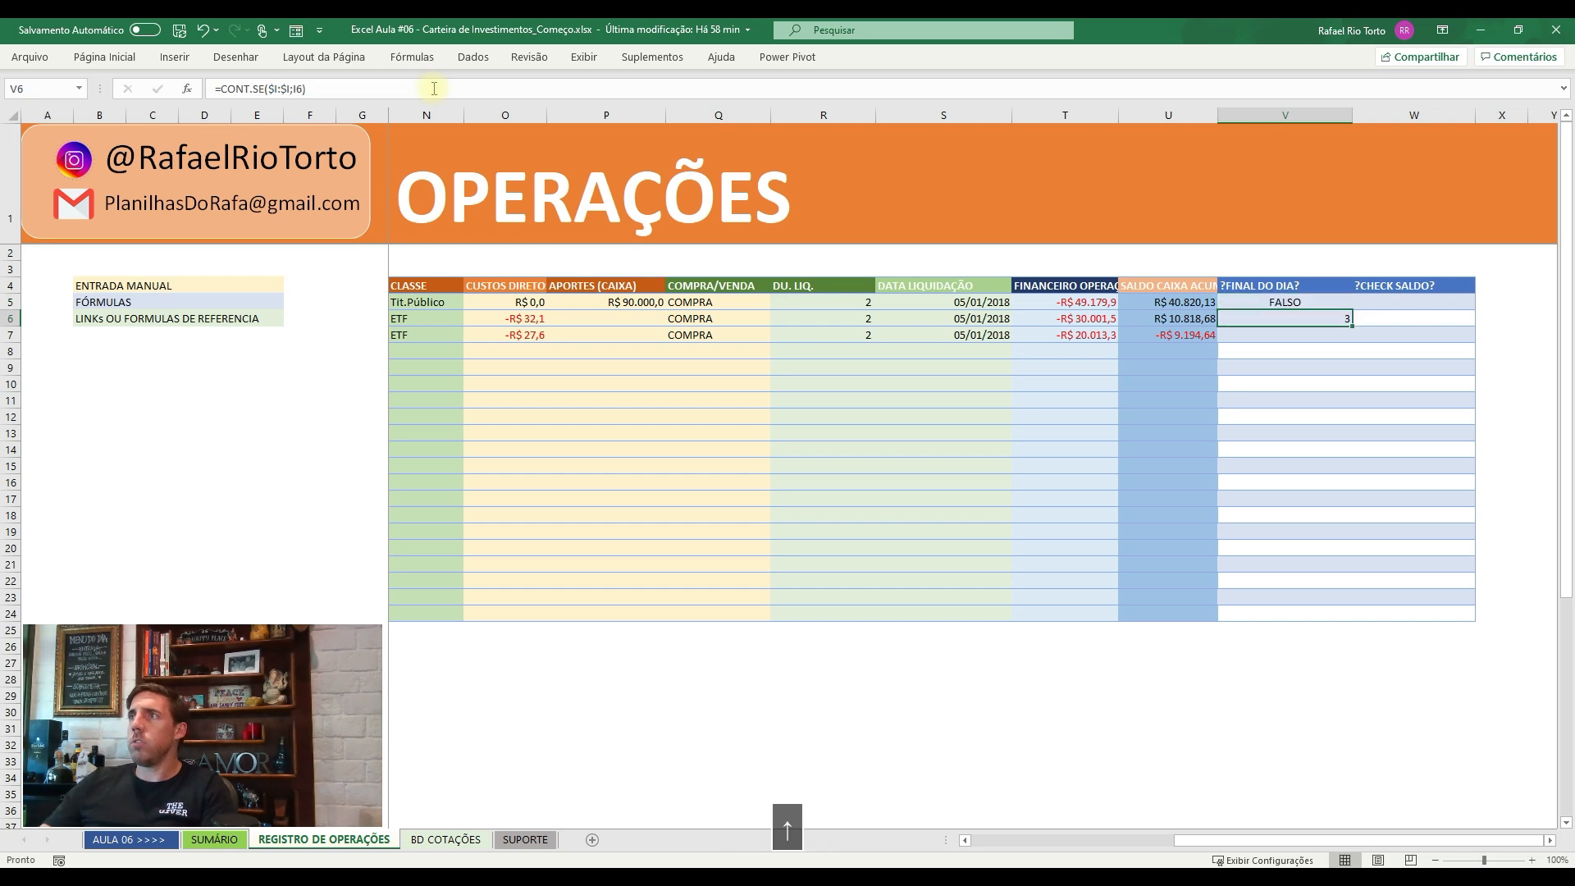
drag(1354, 312, 1354, 333)
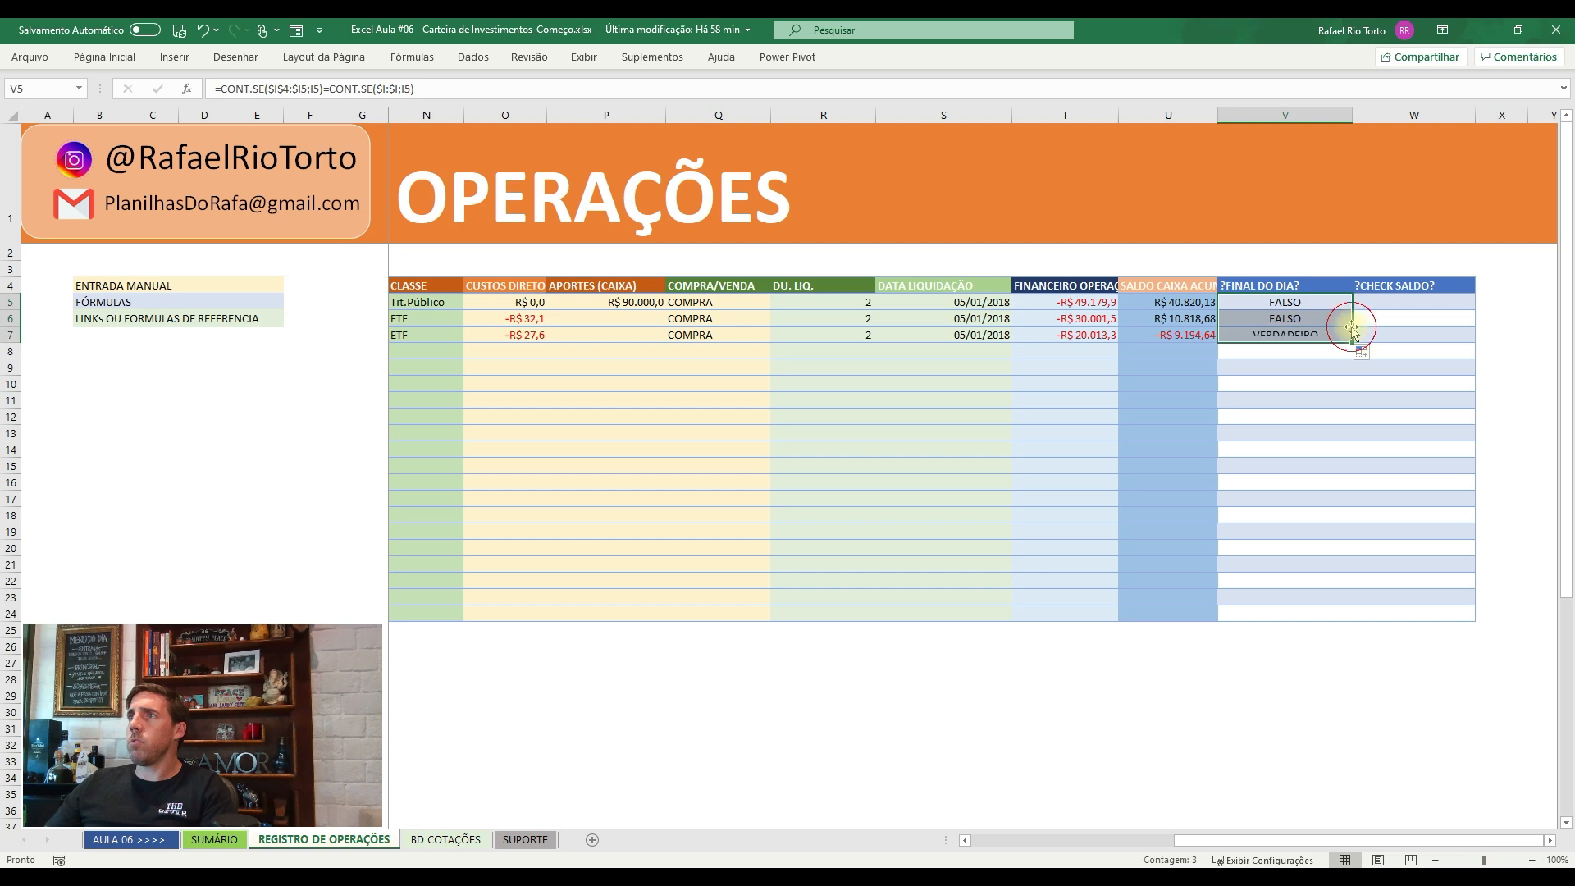
- Examine the end-of-day formula in V7 and its neighbouring cells
click(1299, 333)
key(F2)
key(Escape)
key(F2)
key(Escape)
key(Right)
key(Left)
key(Up)
key(Right)
key(Down)
key(Left)
key(Left)
key(F2)
key(Escape)
key(Right)
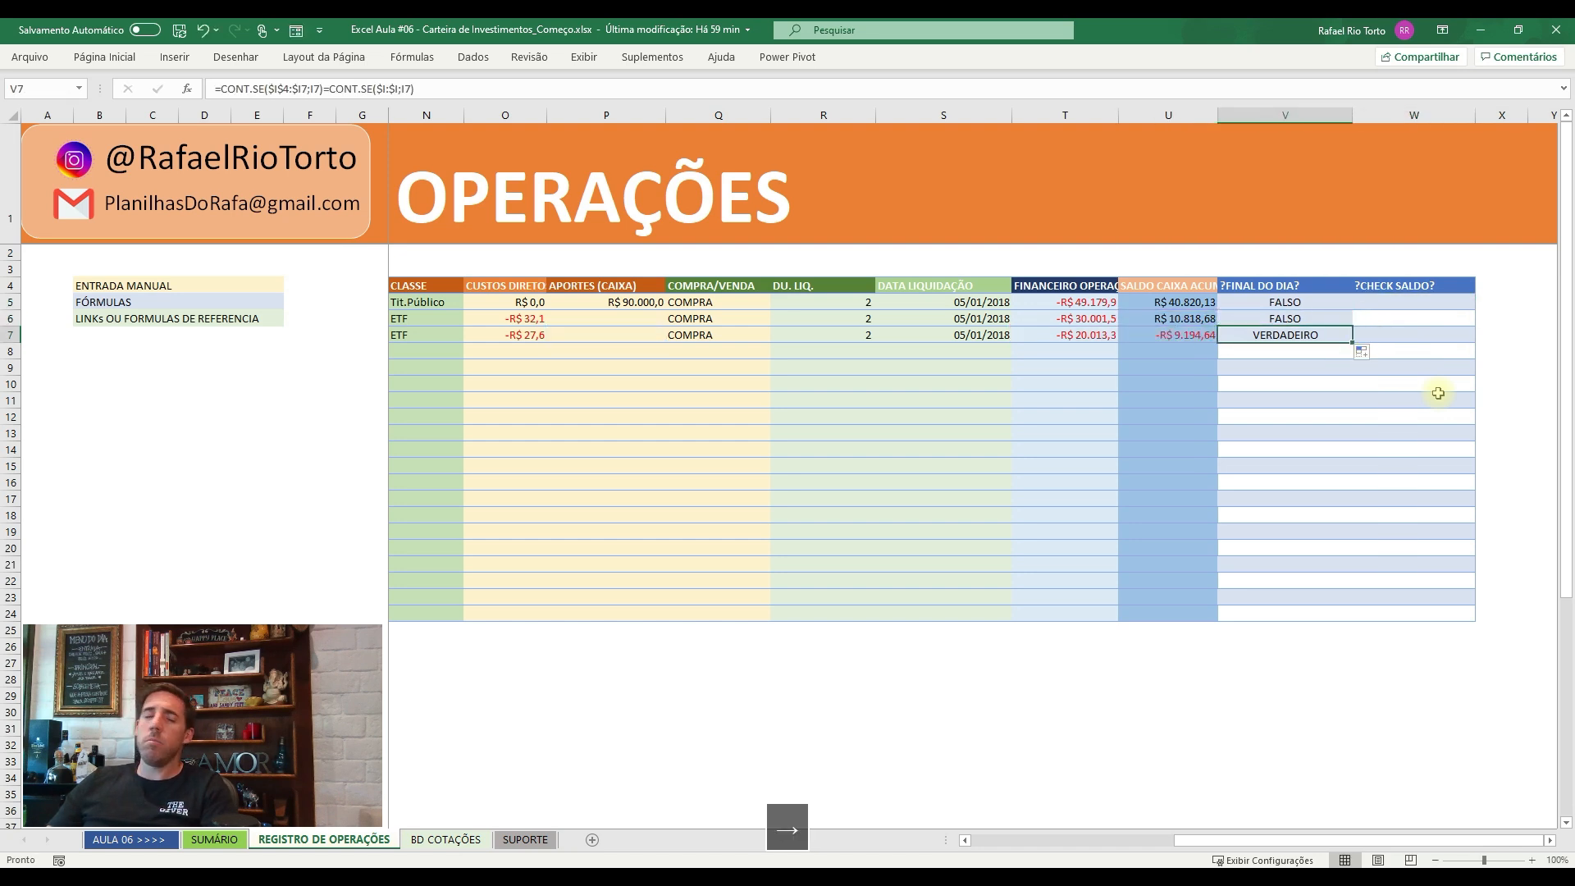
- Begin an E formula in W5 under ?CHECK SALDO? with V5 as its first condition
key(Right)
key(Up)
key(Up)
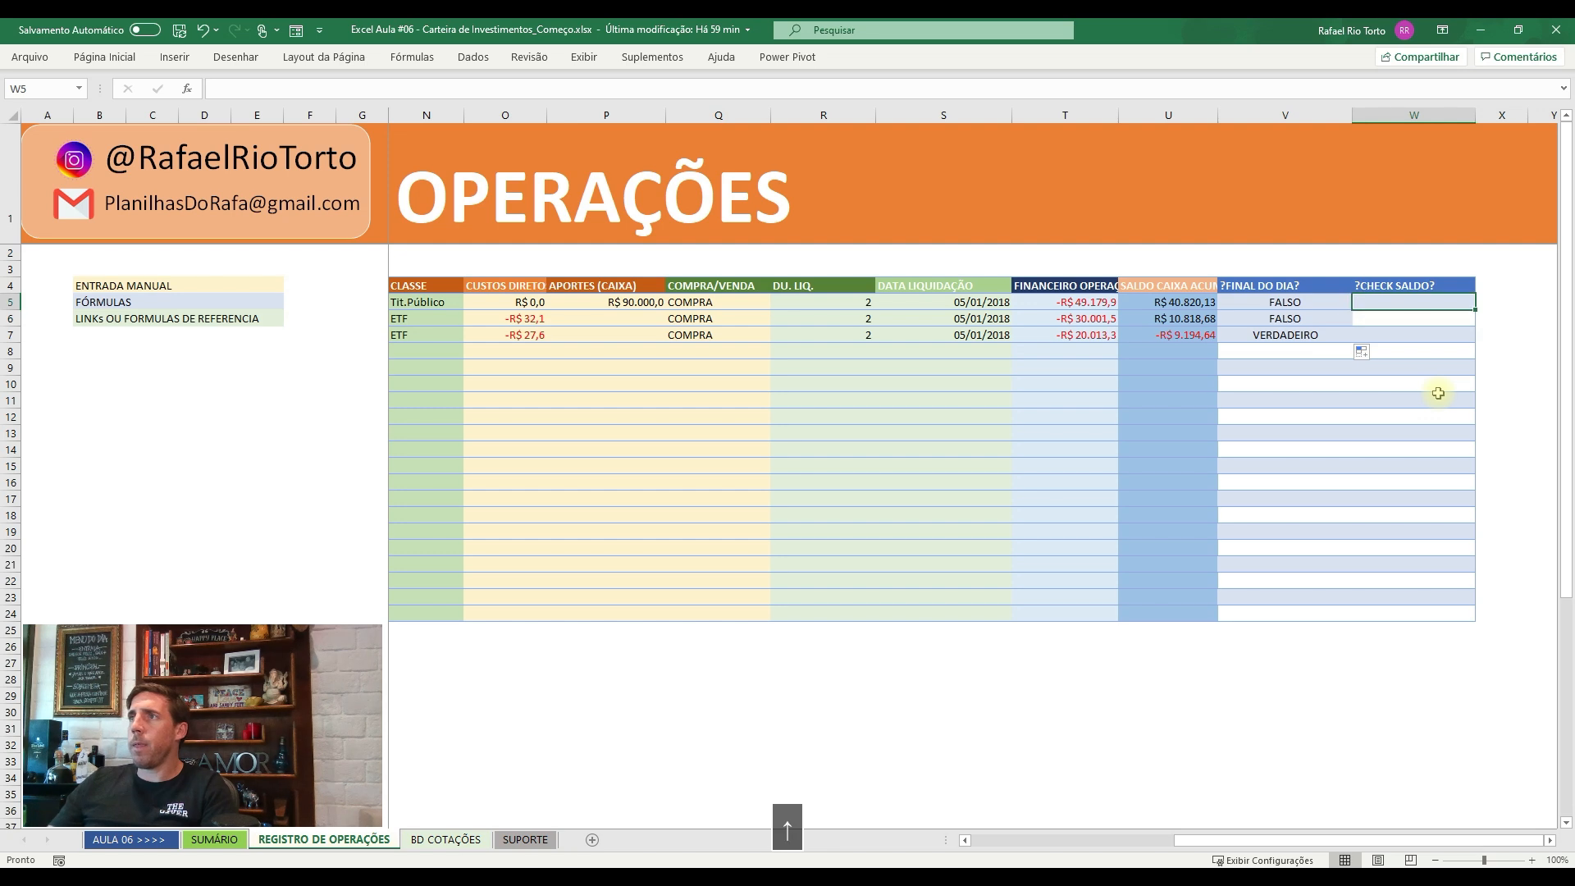
text(=)
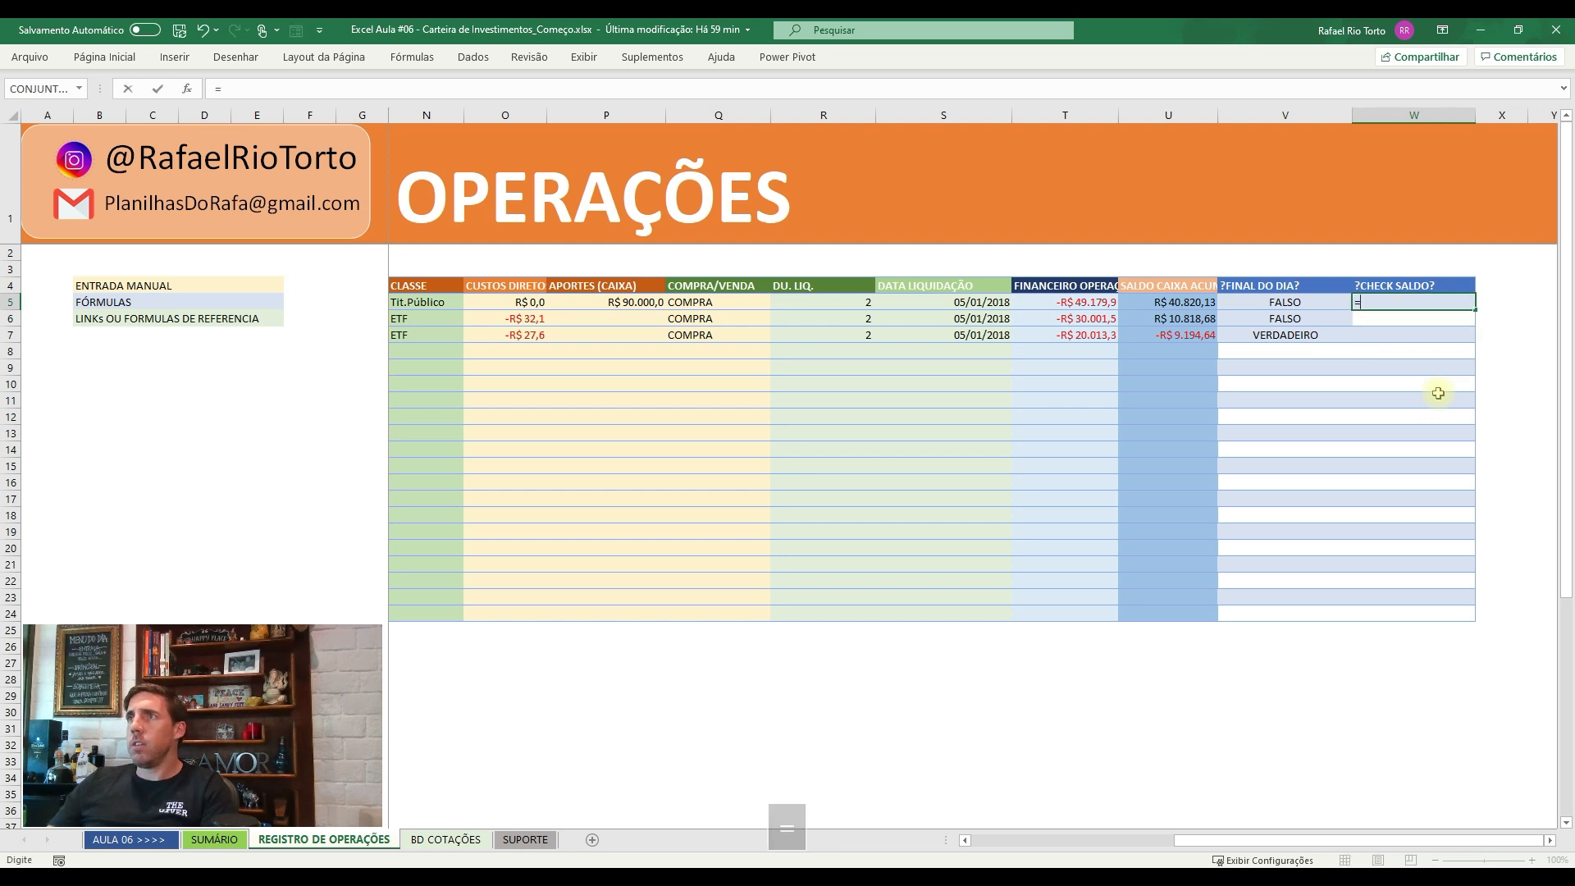
key(Left)
key(Left)
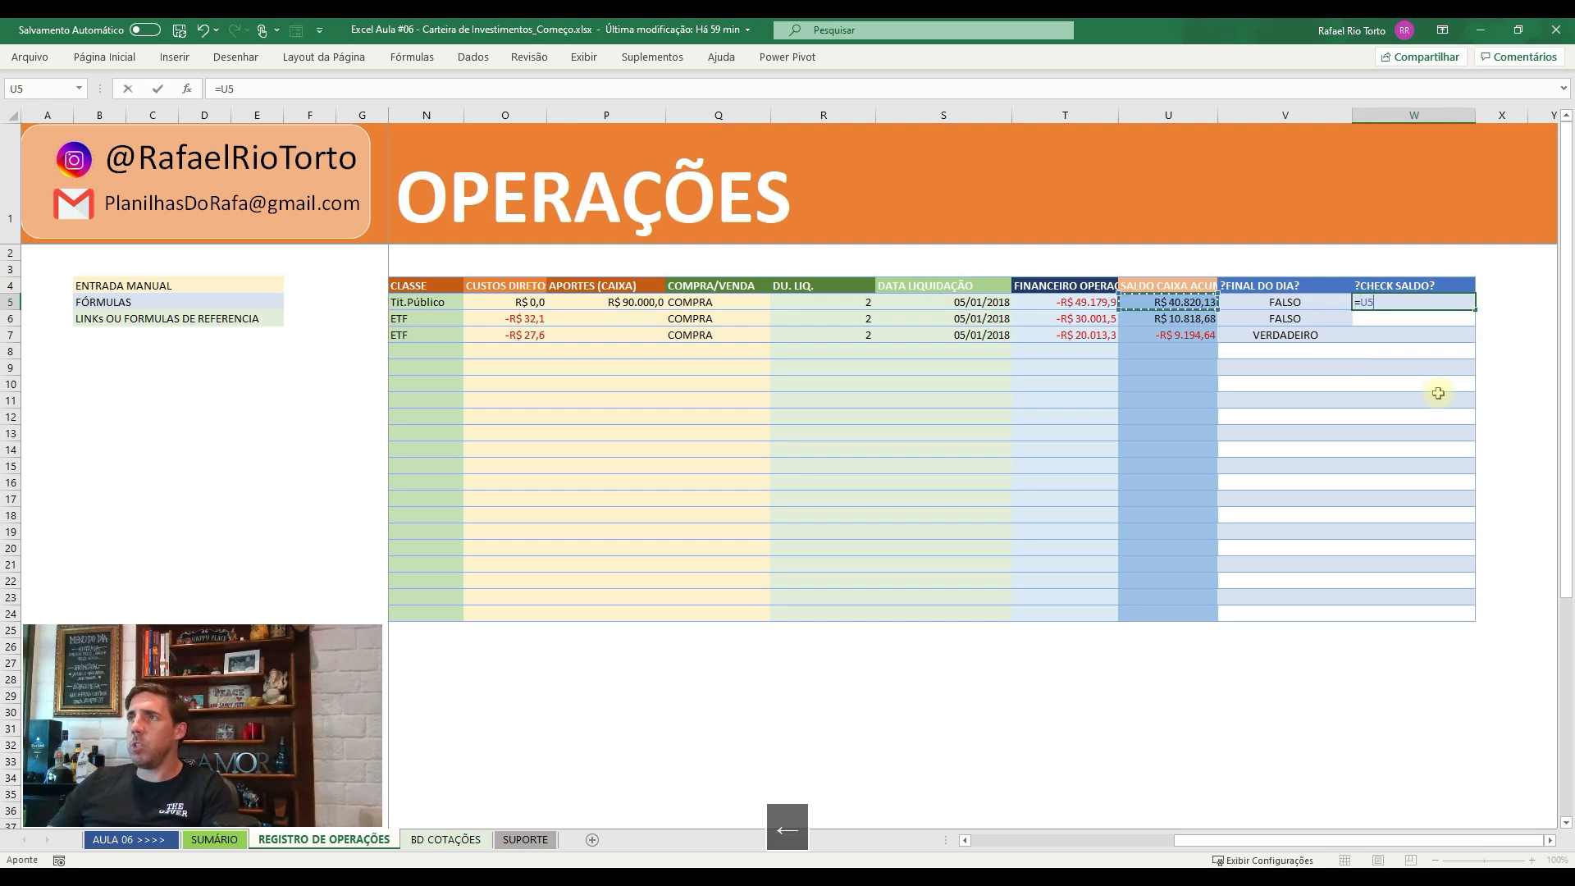
key(BackSpace)
key(BackSpace)
text(E)
key(Tab)
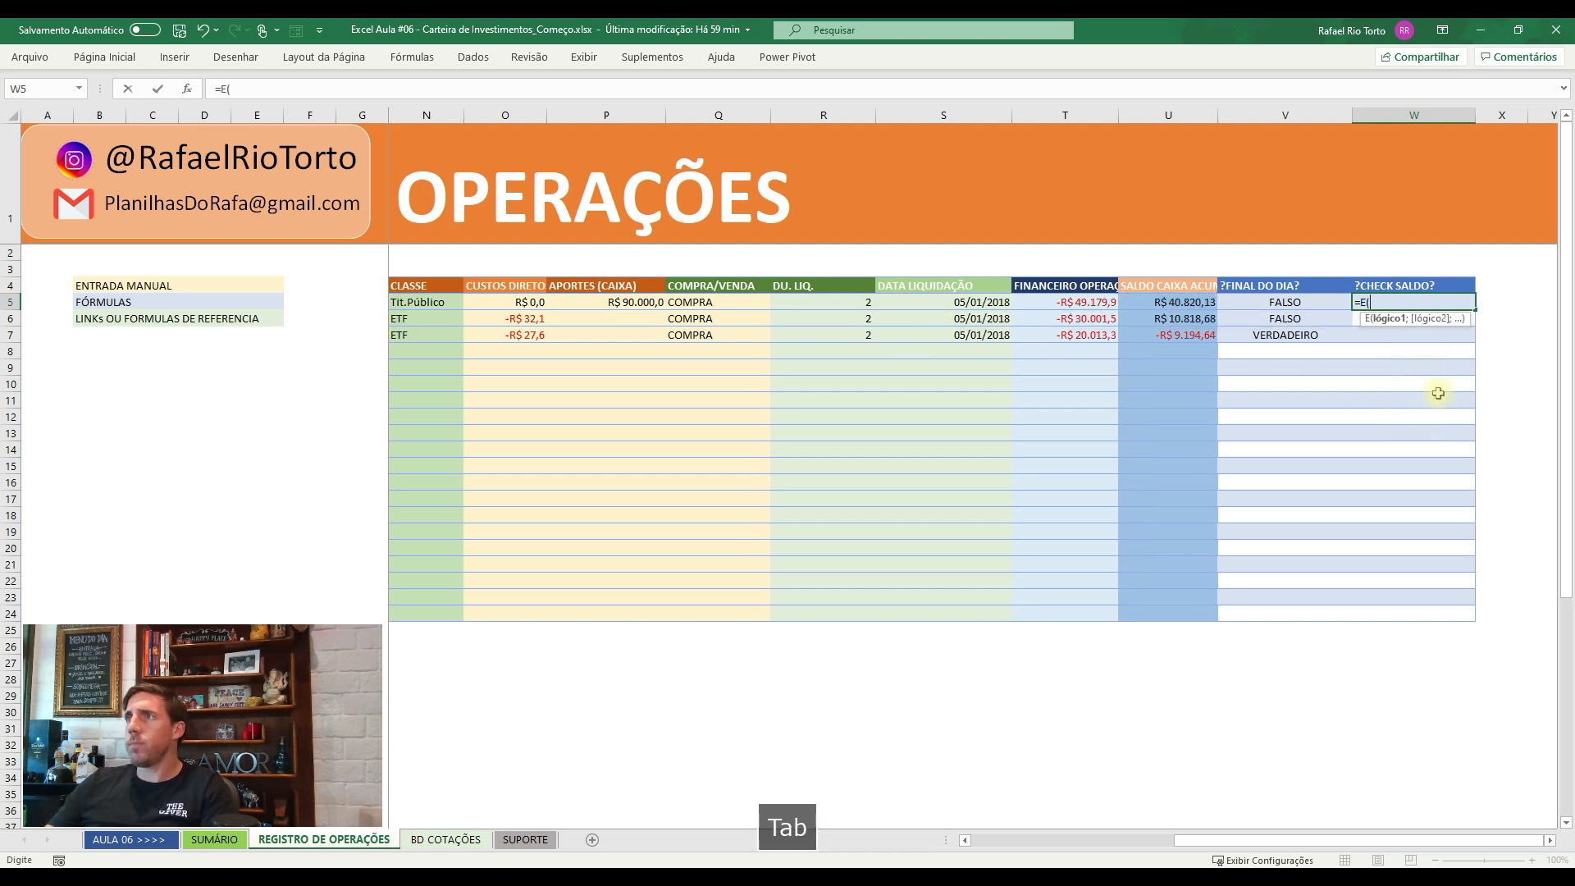
key(Left)
key(Left)
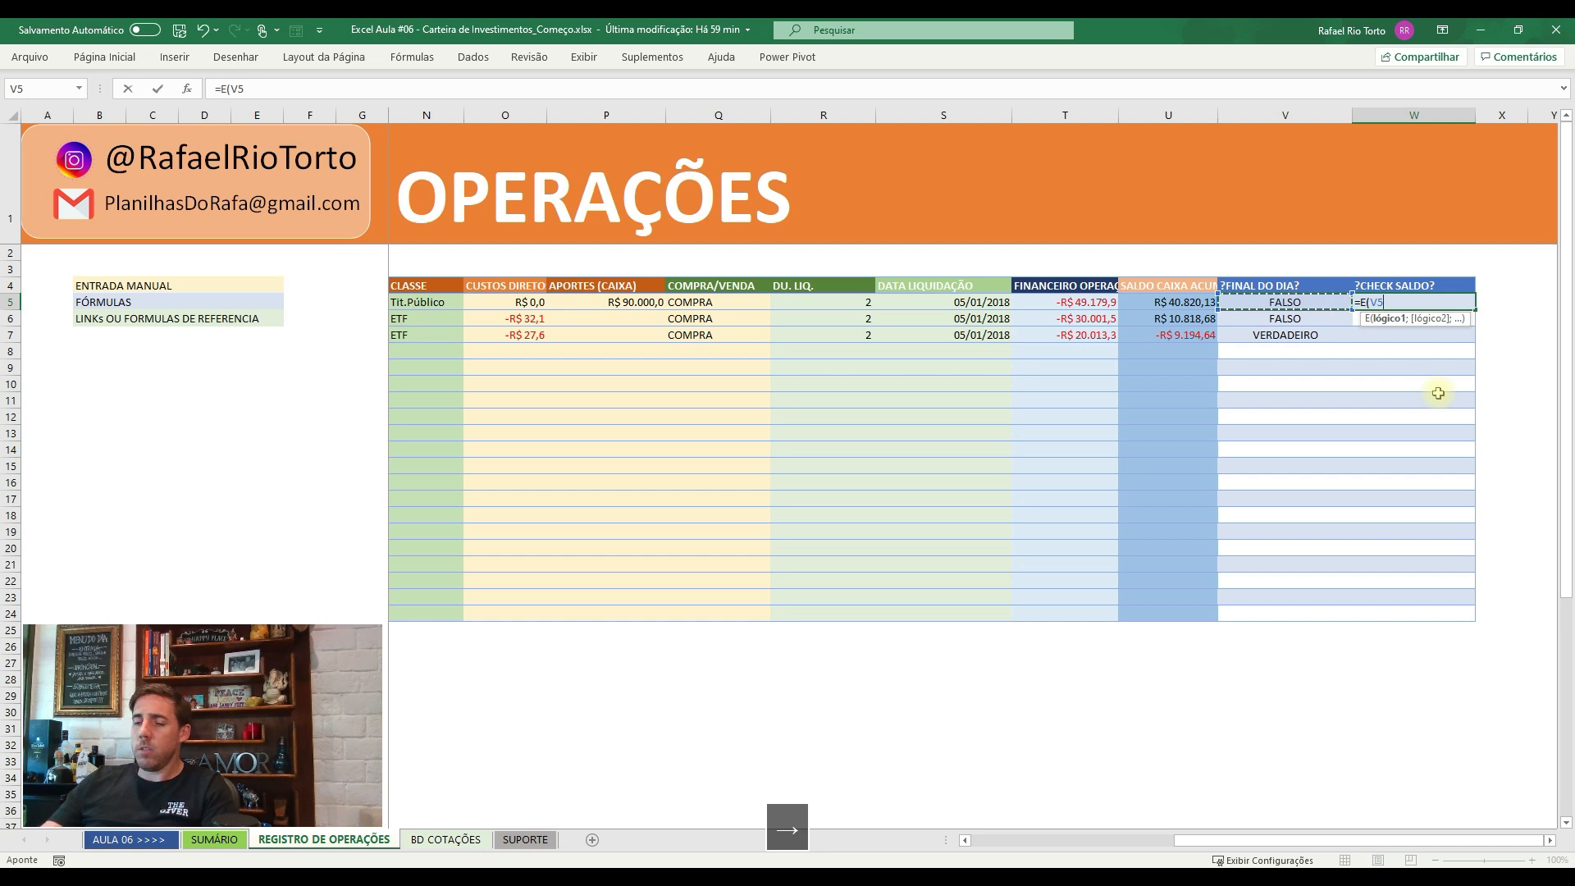
- Add U5>=0 as the second condition, completing W5 as =E(V5;U5>=0)
text(;)
key(Left)
key(Left)
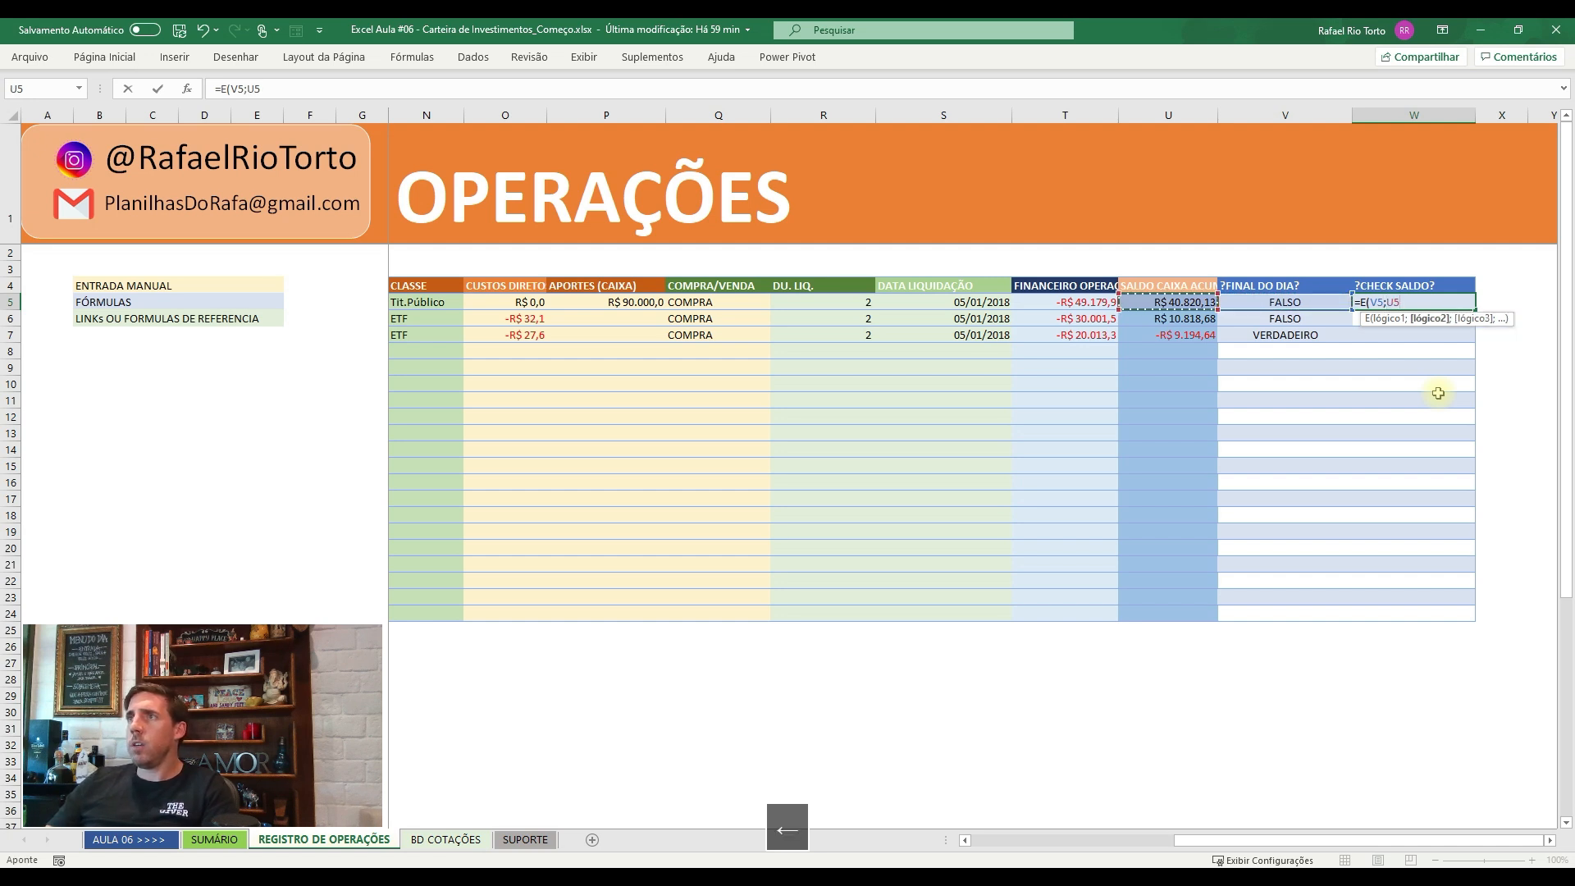
text(>)
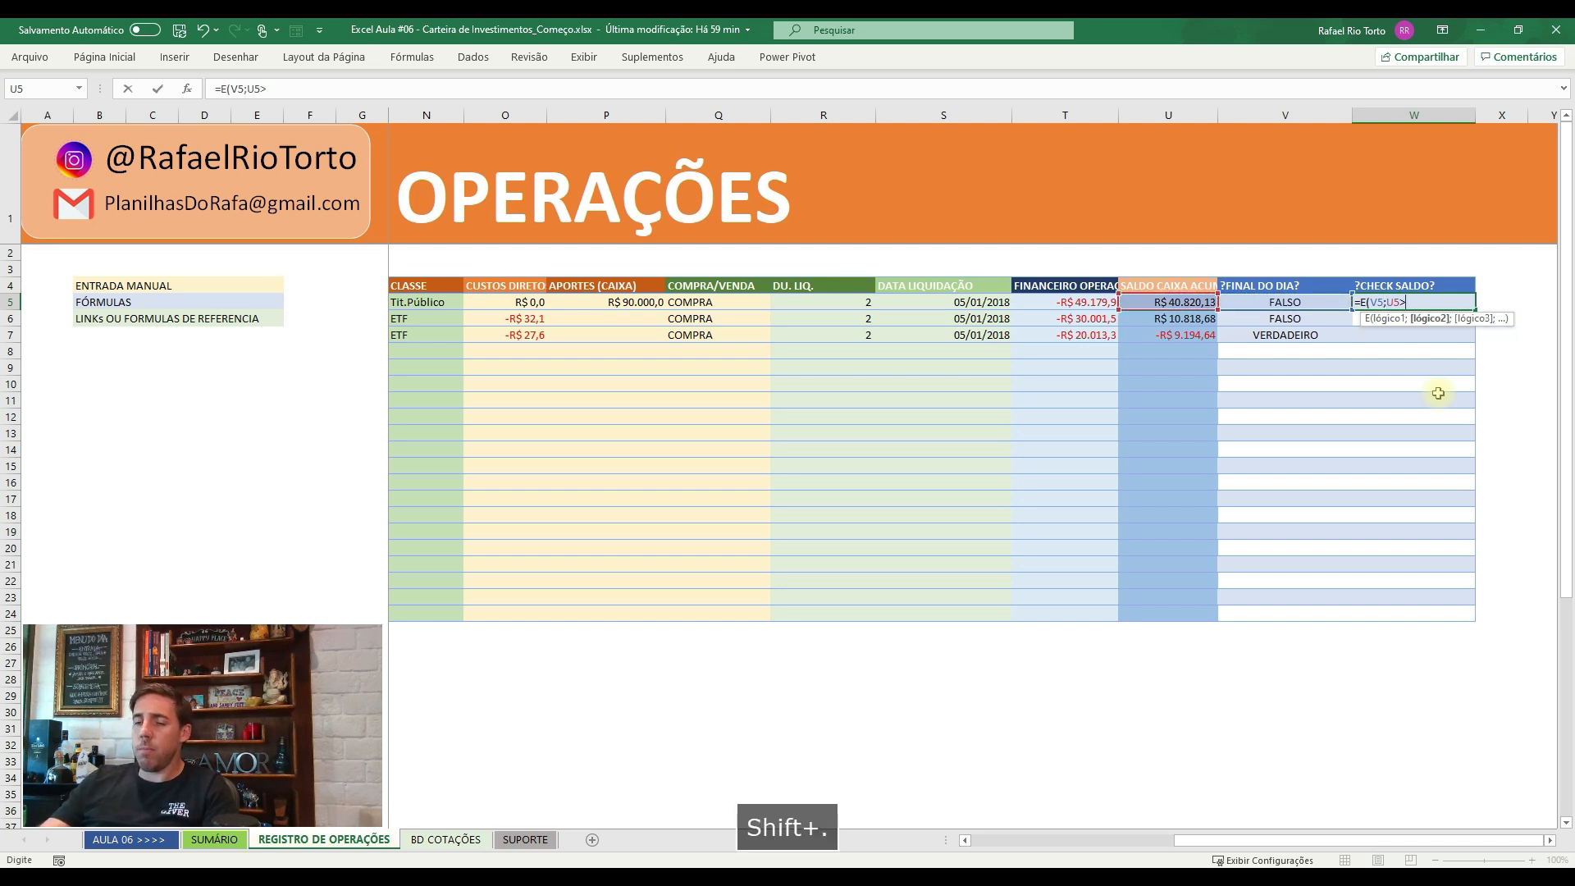
text(=0)
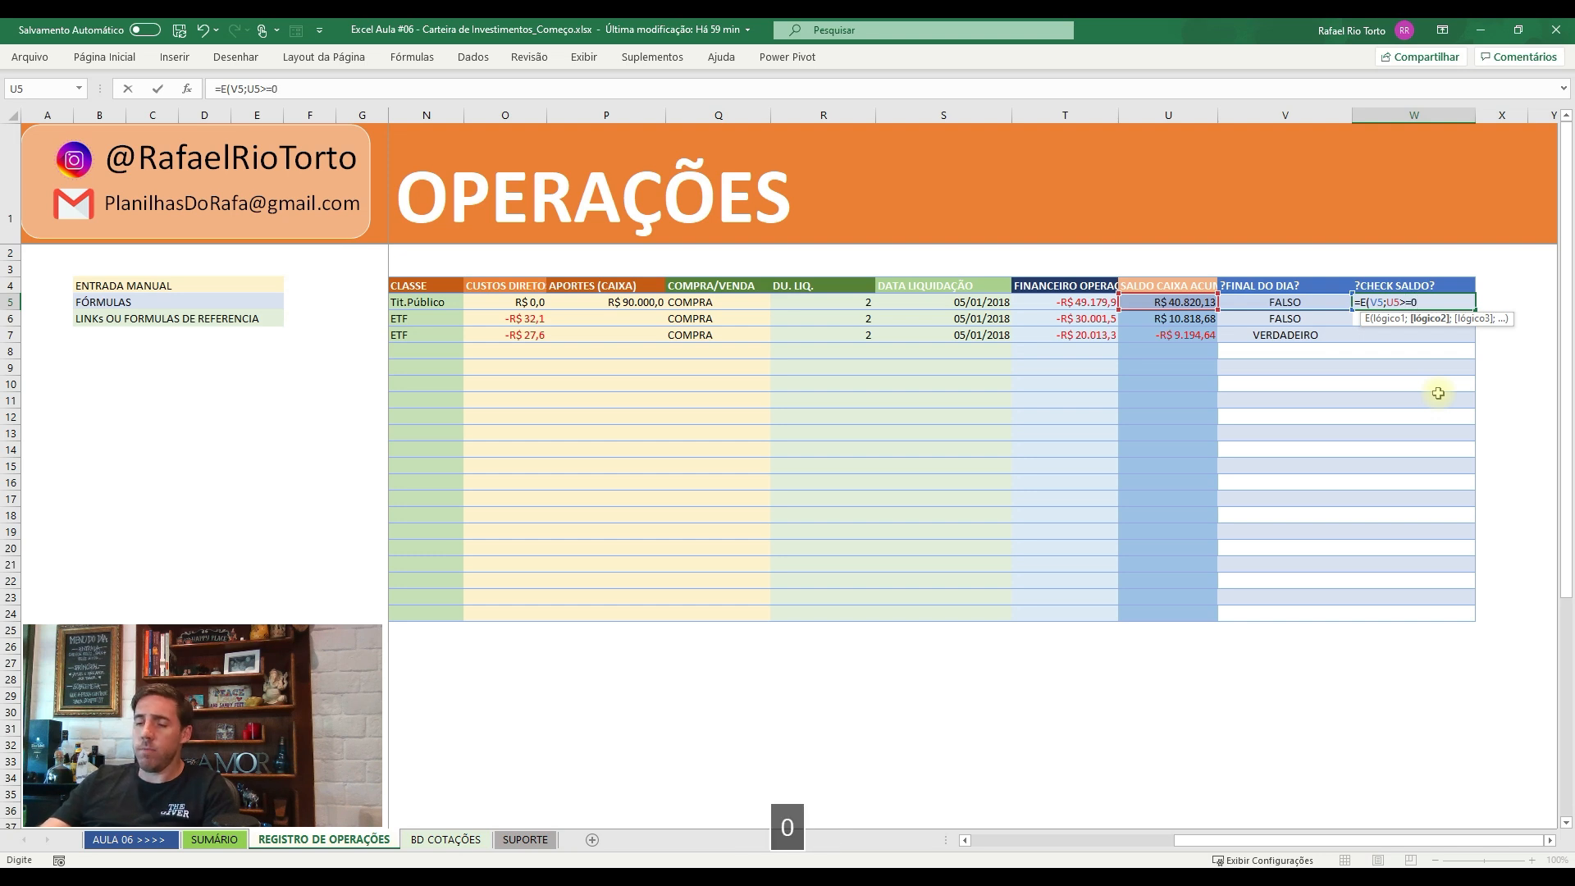
text())
key(Return)
- Copy the balance check formula from W5 into W6 and W7
key(Up)
key(ctrl+c)
key(Down)
key(ctrl+v)
key(Down)
key(ctrl+v)
- Review the W7 check formula against its end-of-day flag and accumulated cash balance
key(Down)
key(Up)
key(F2)
key(Return)
key(Up)
key(Escape)
key(F2)
key(Escape)
key(Left)
key(Left)
key(Escape)
key(Right)
key(Right)
key(Escape)
key(F2)
key(Escape)
key(F2)
key(Escape)
key(F2)
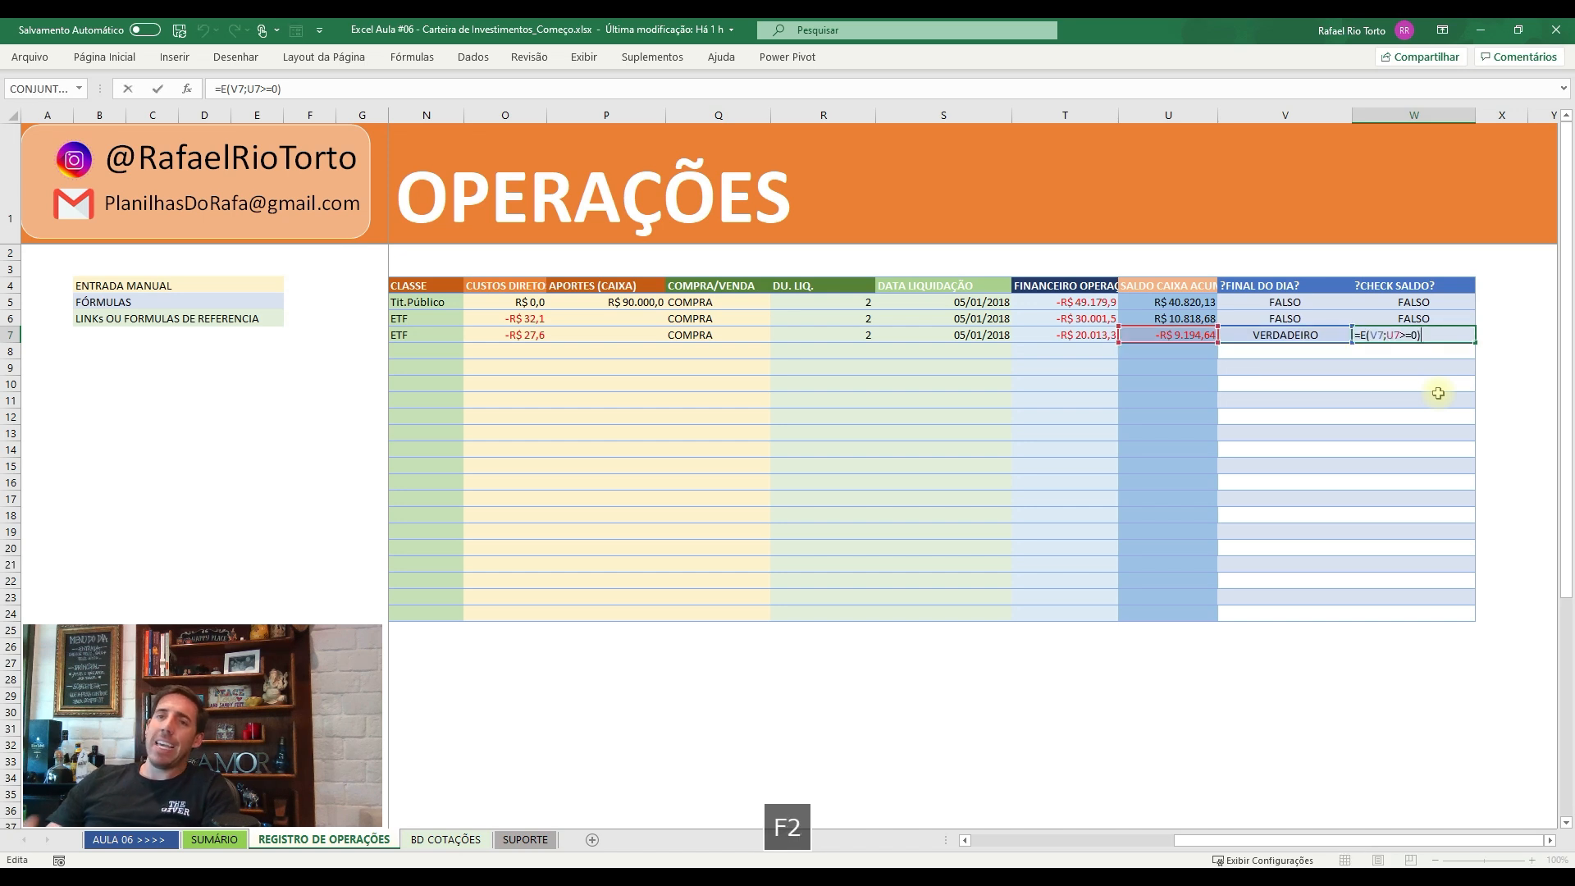
key(Escape)
key(F2)
key(Escape)
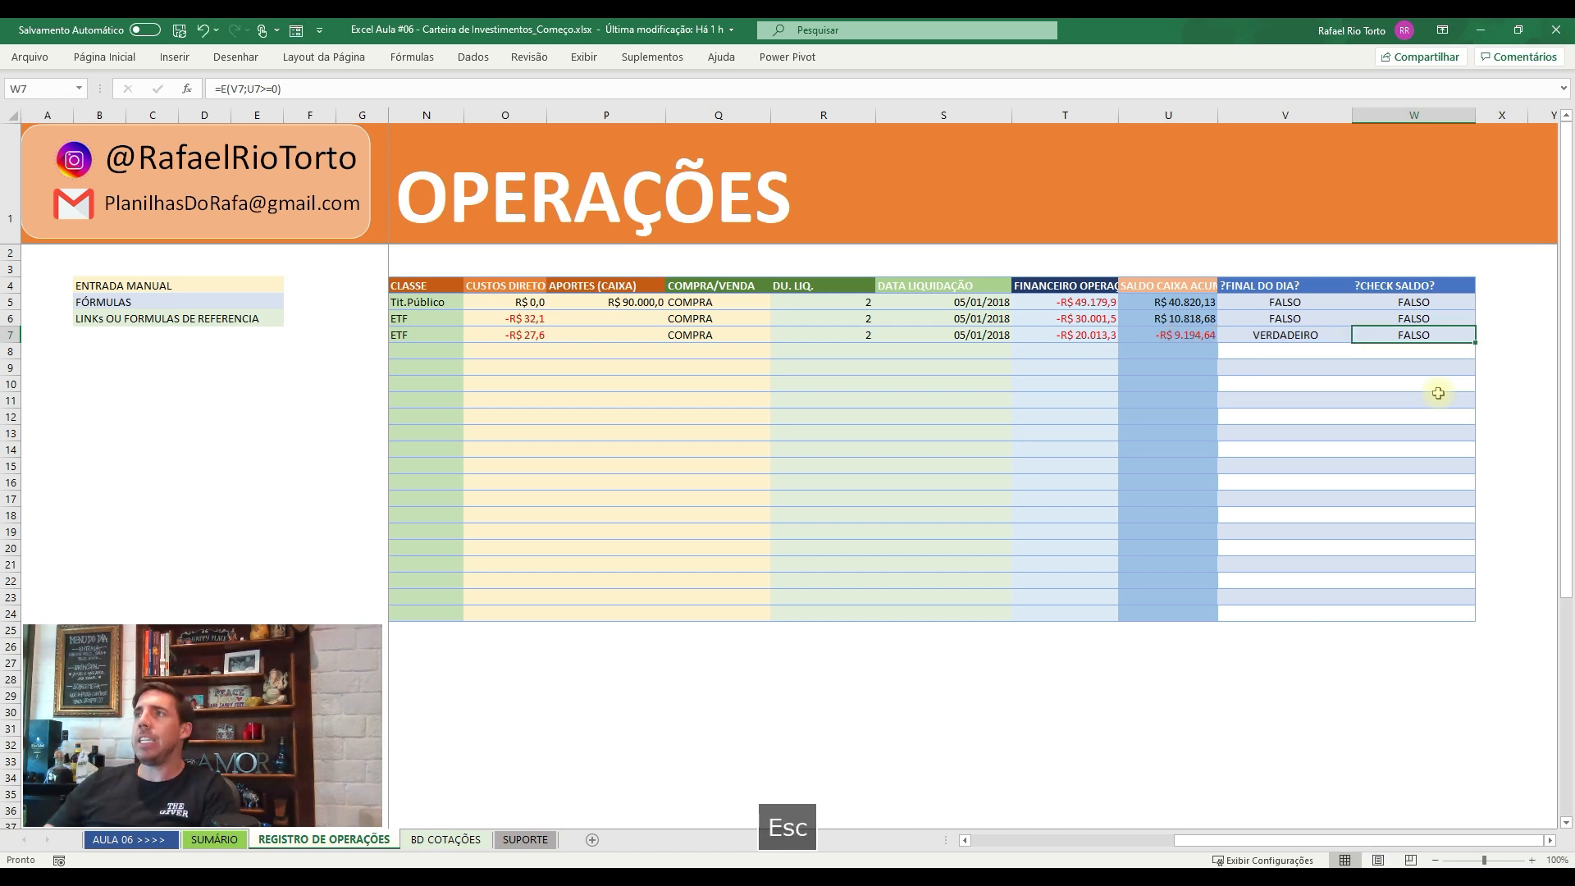
key(Down)
key(Up)
key(F2)
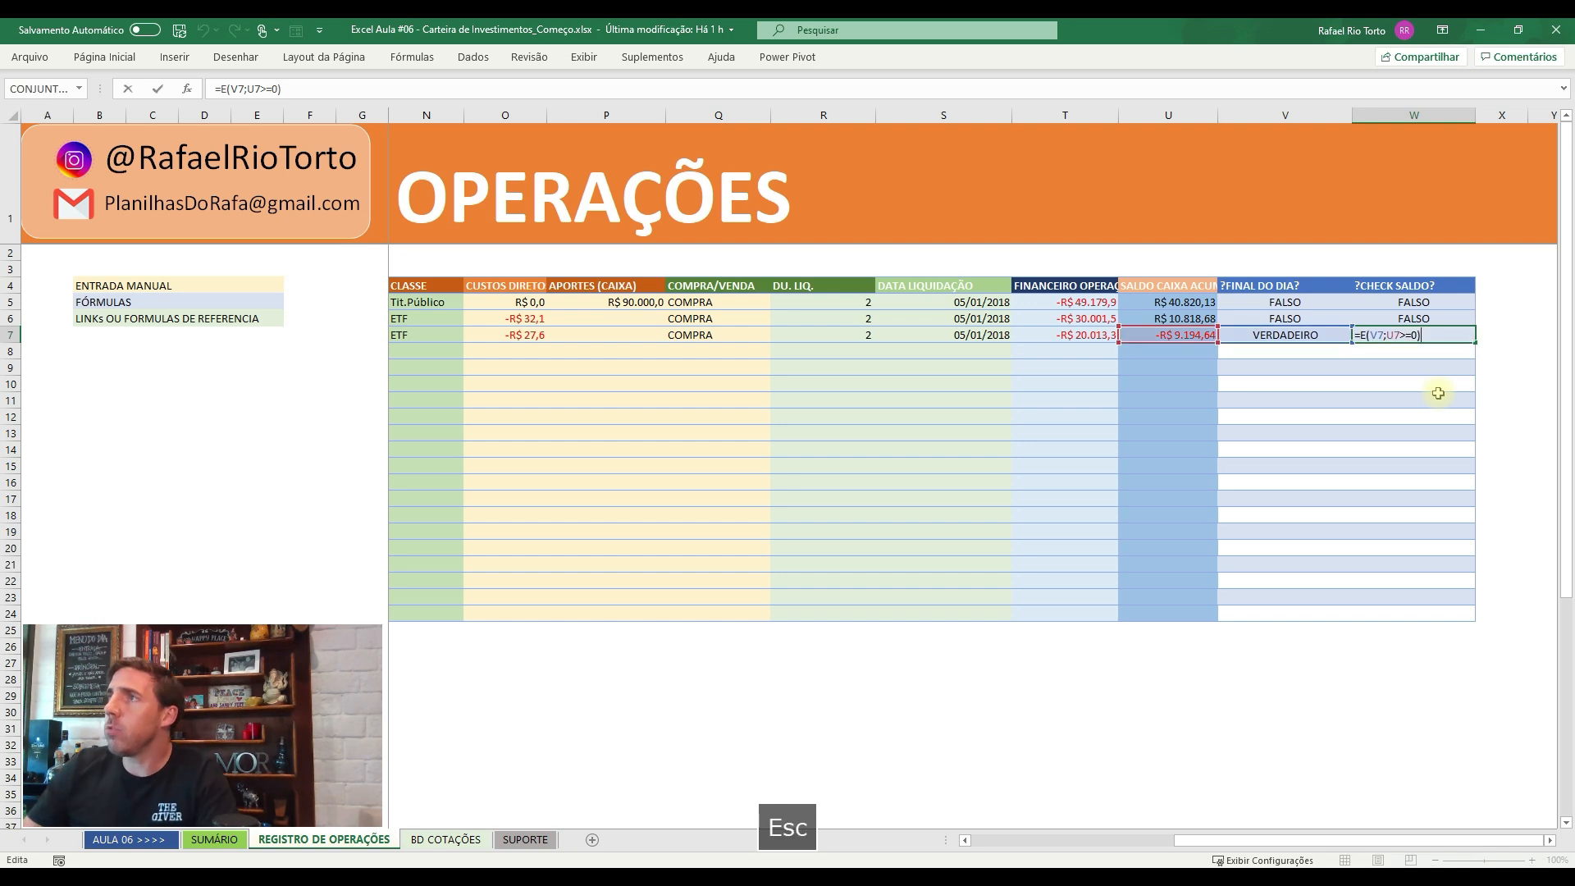
key(Escape)
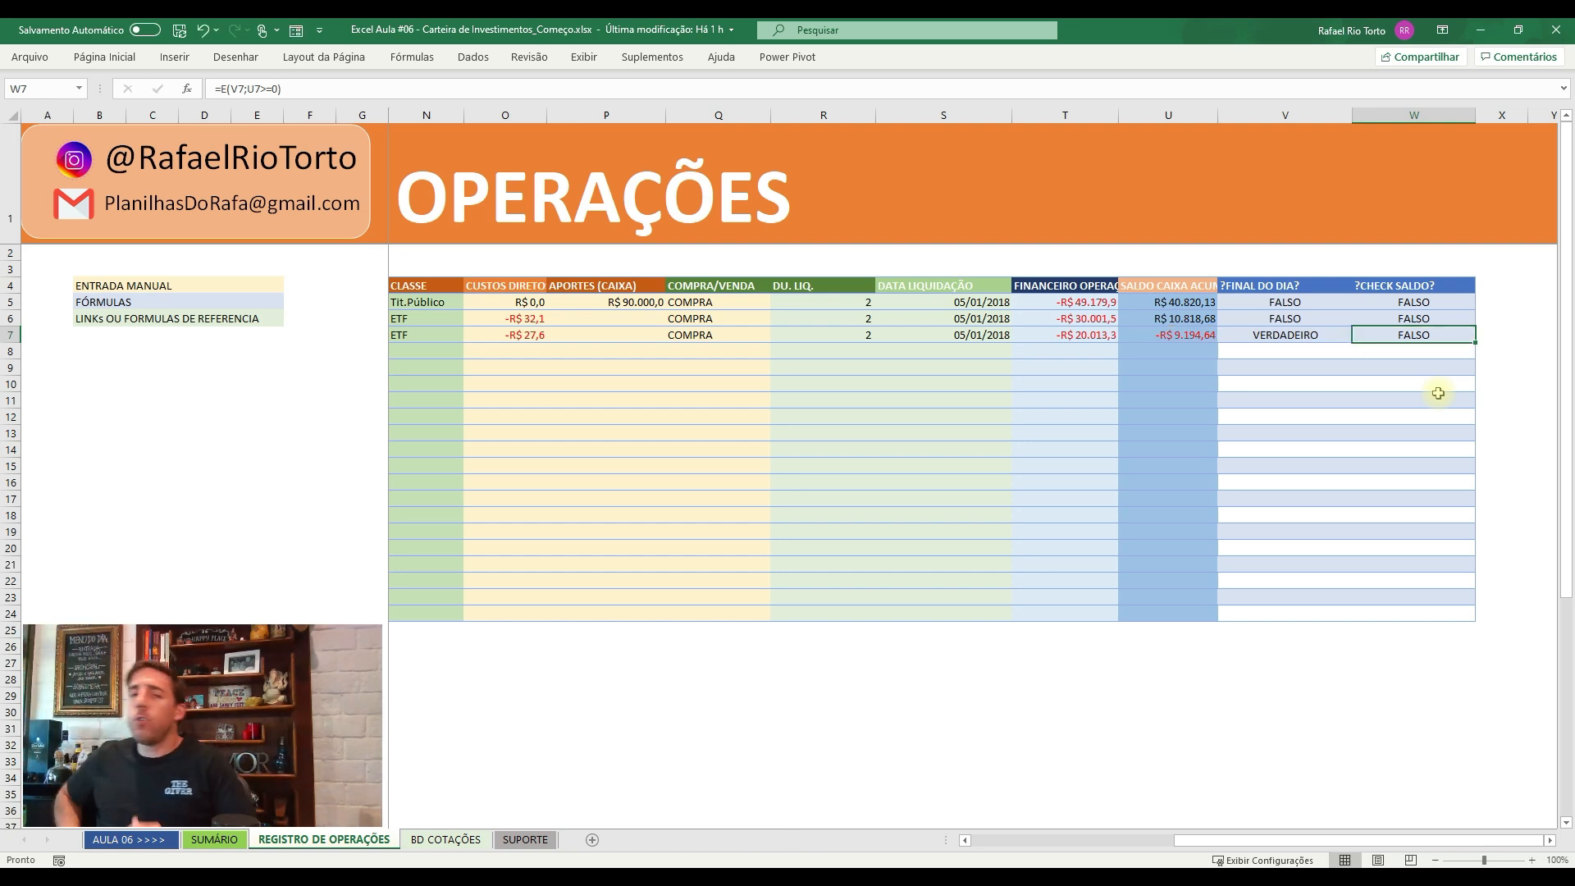
key(Left)
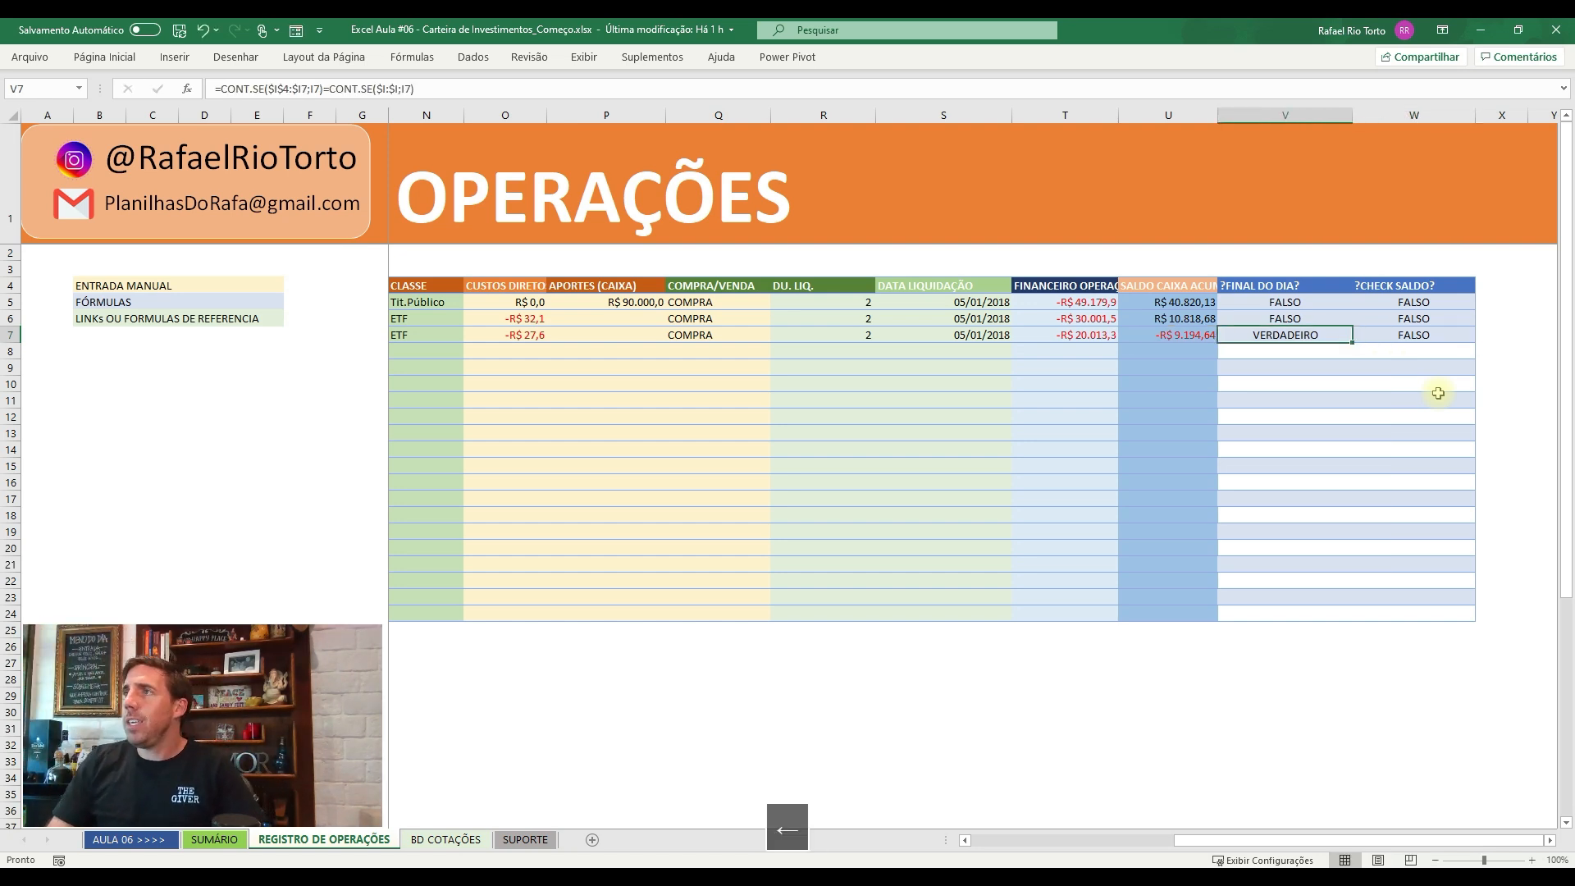
key(Right)
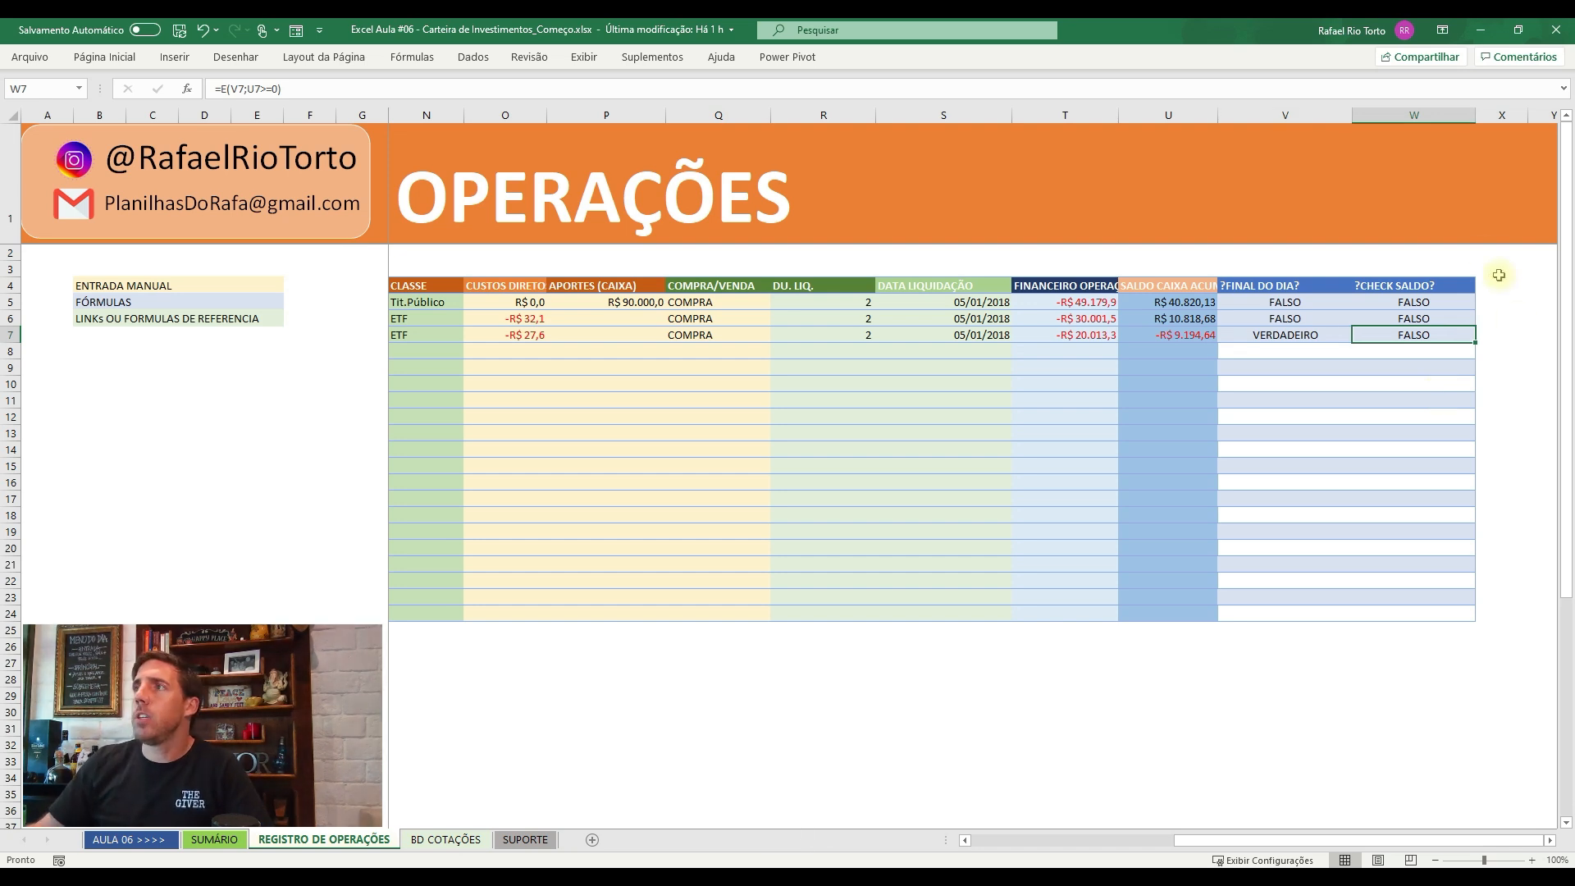
drag(1404, 308, 1413, 614)
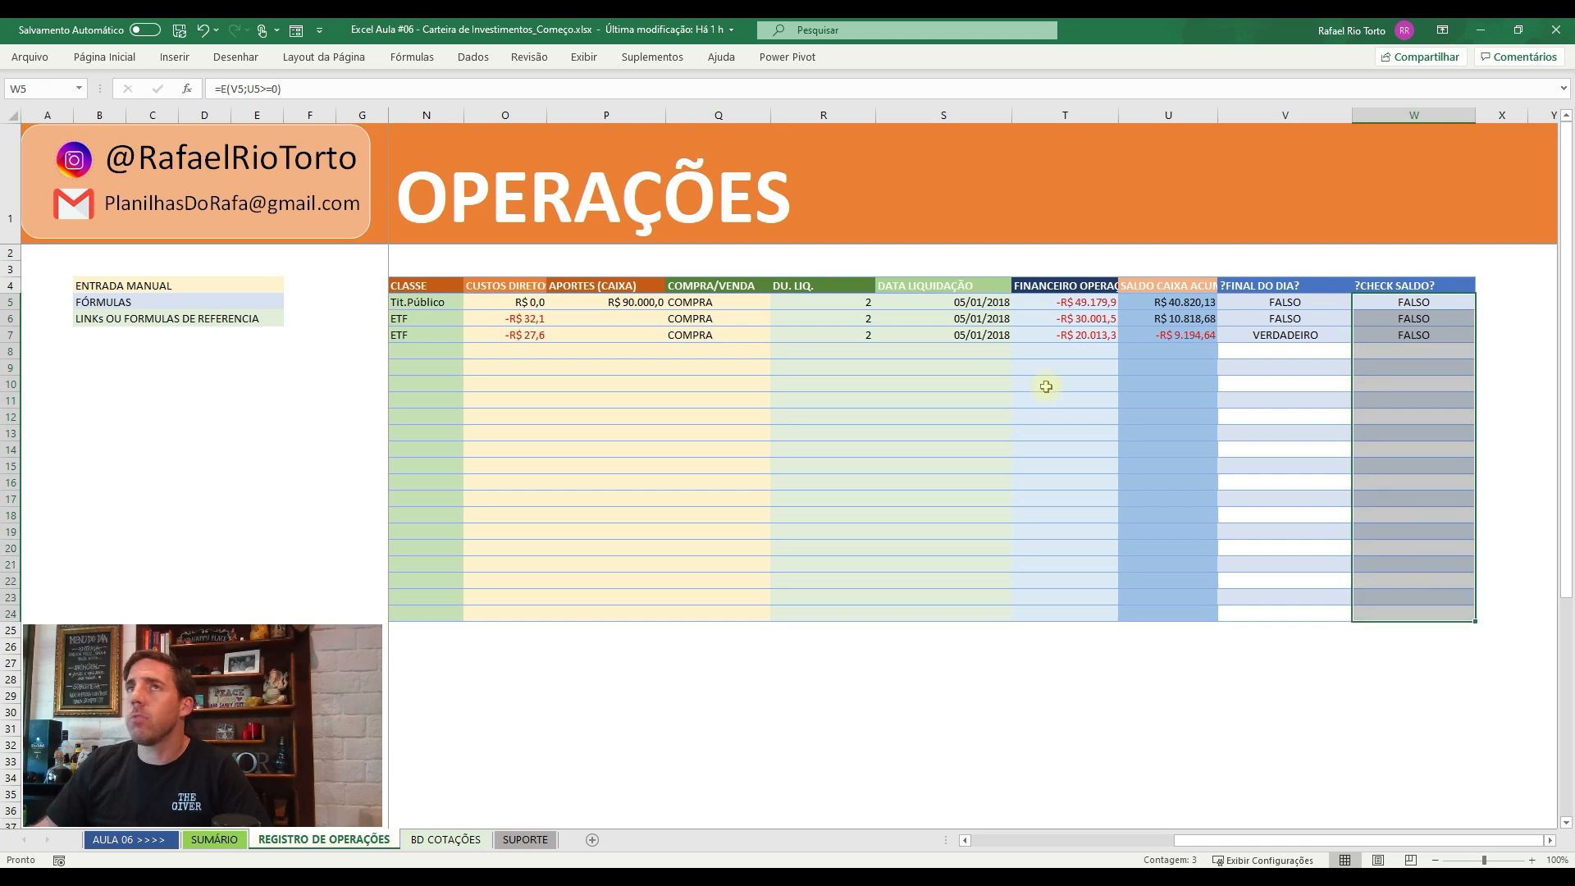
click(105, 57)
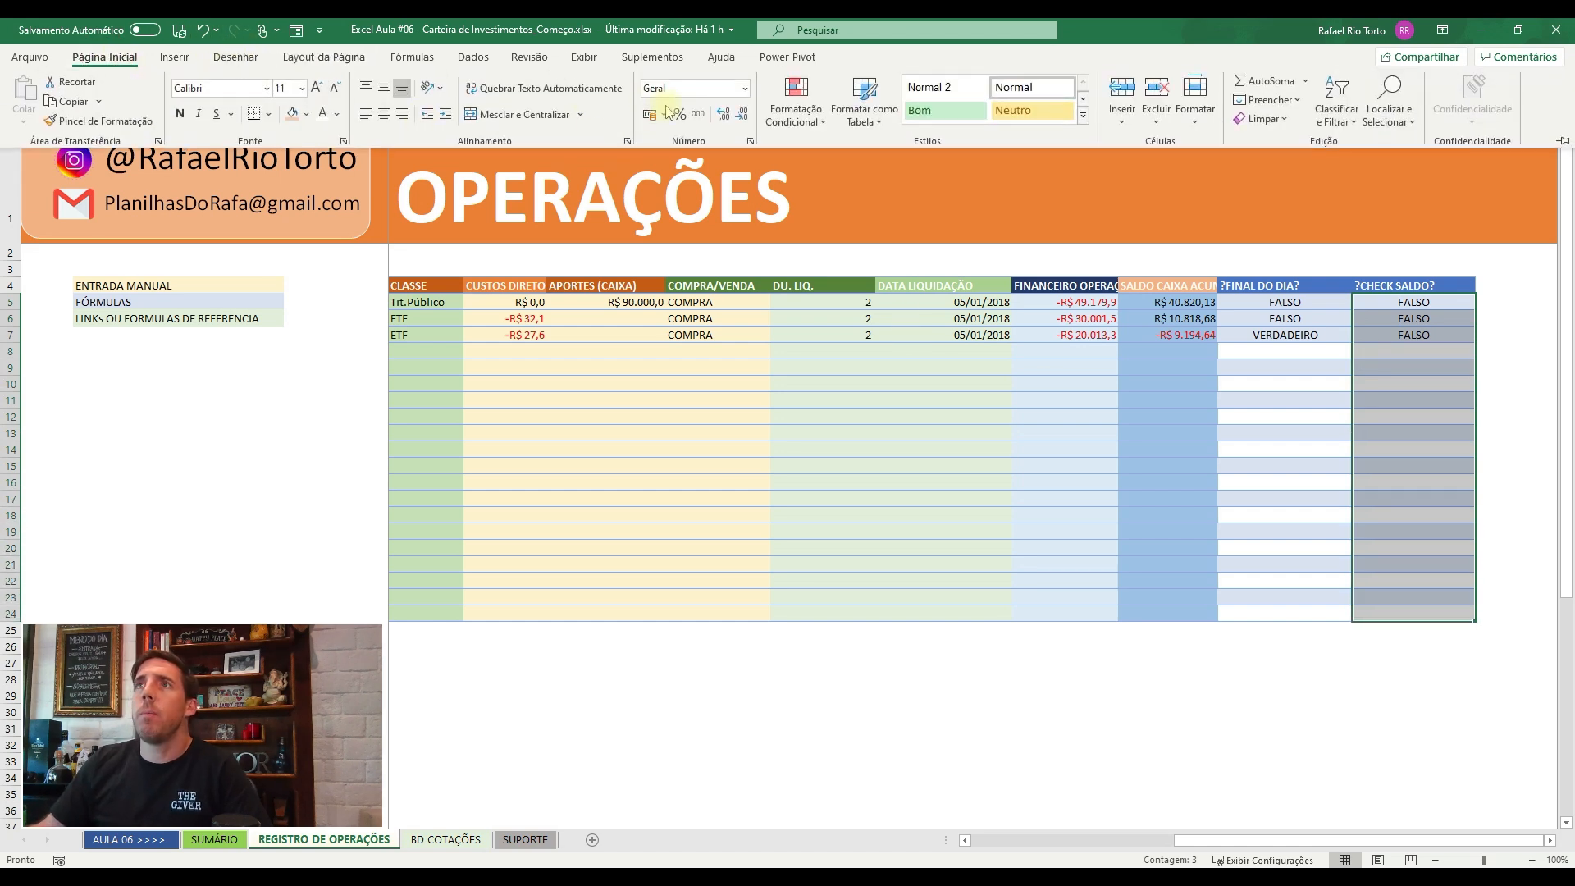
click(796, 102)
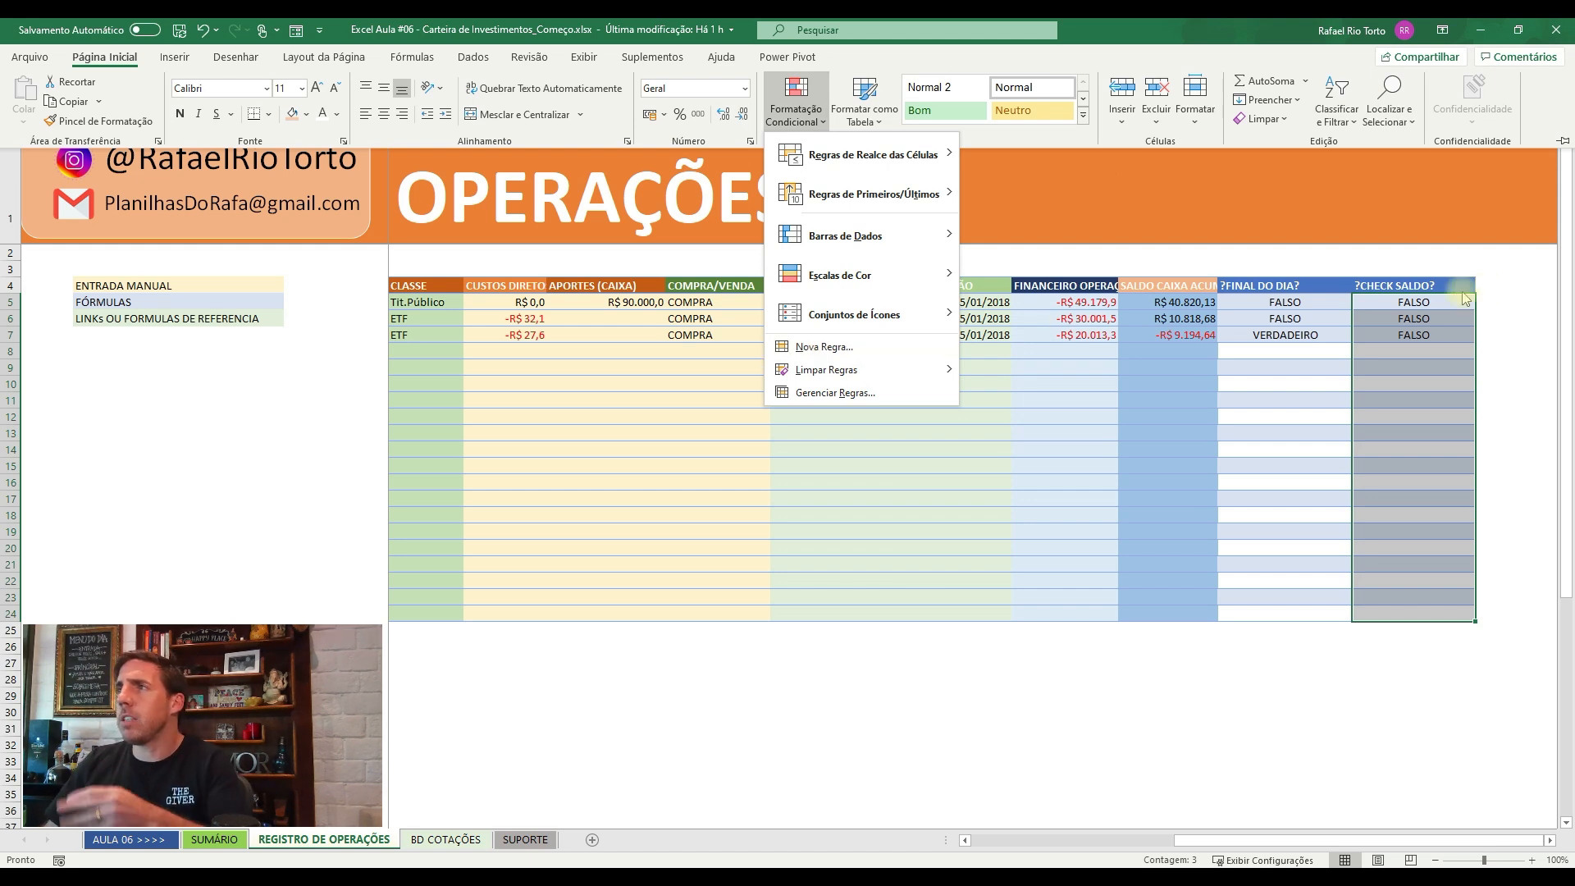
key(Escape)
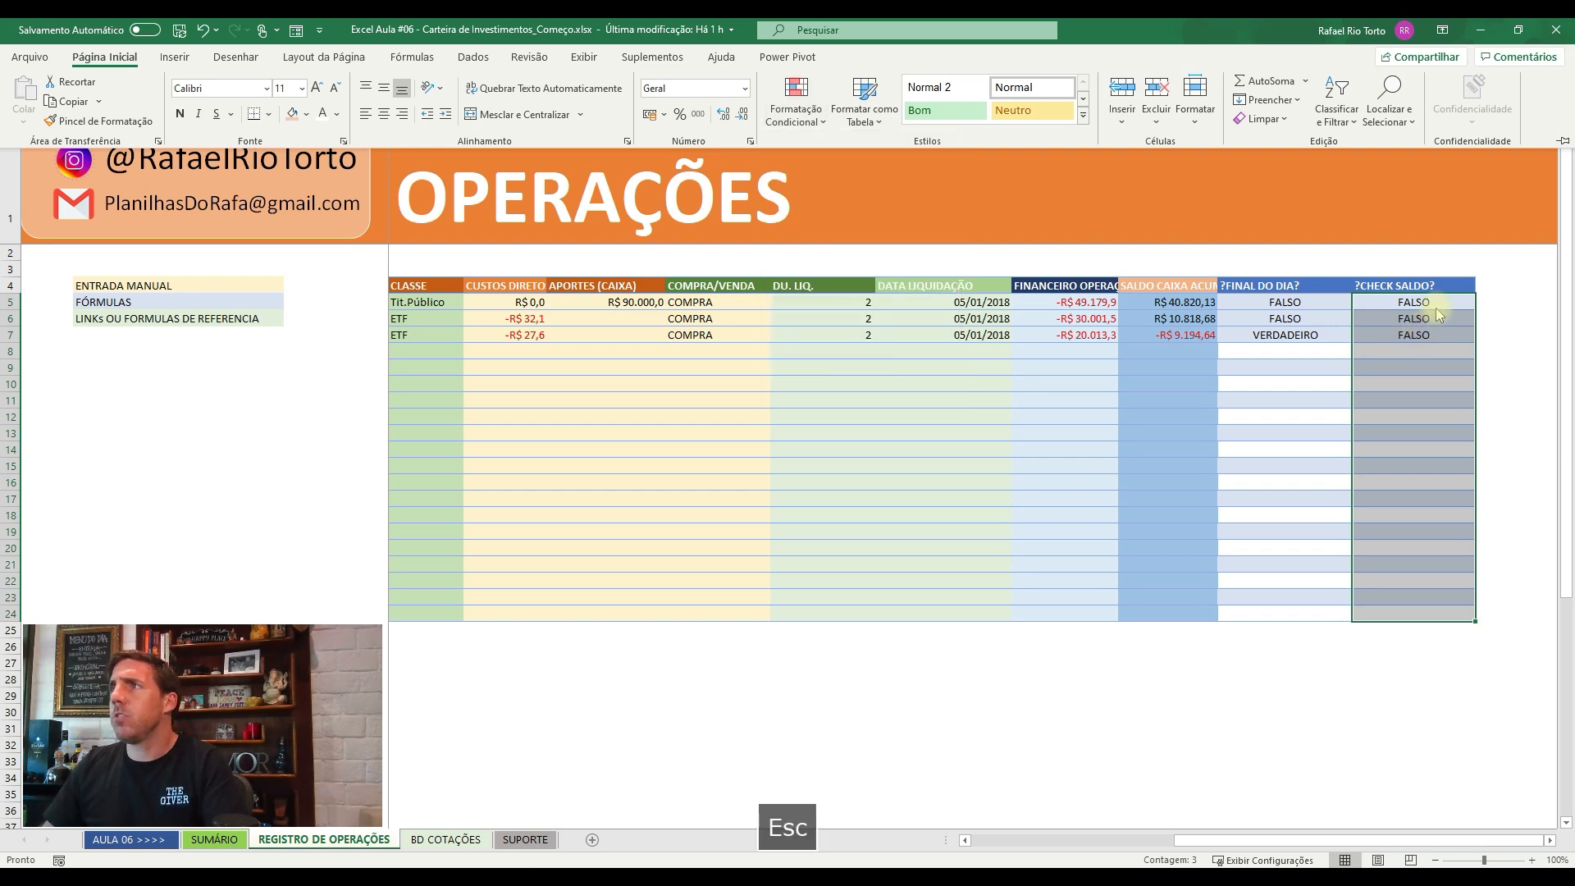
- Compare the balance check formulas in W5 and W7 and the cells they reference
click(1426, 304)
key(F2)
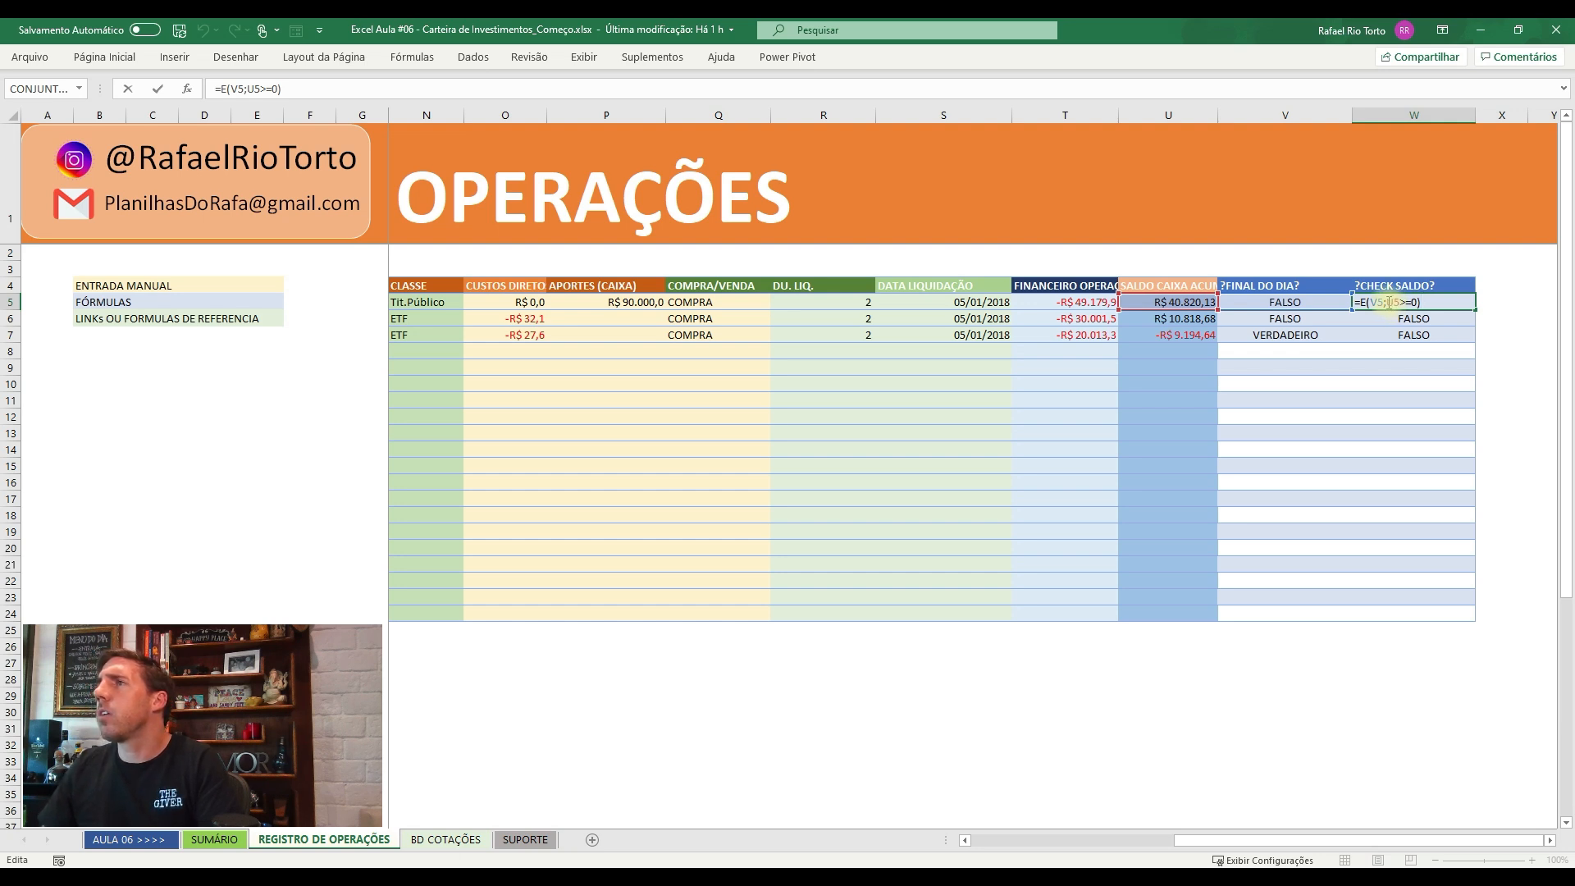
key(Escape)
key(F2)
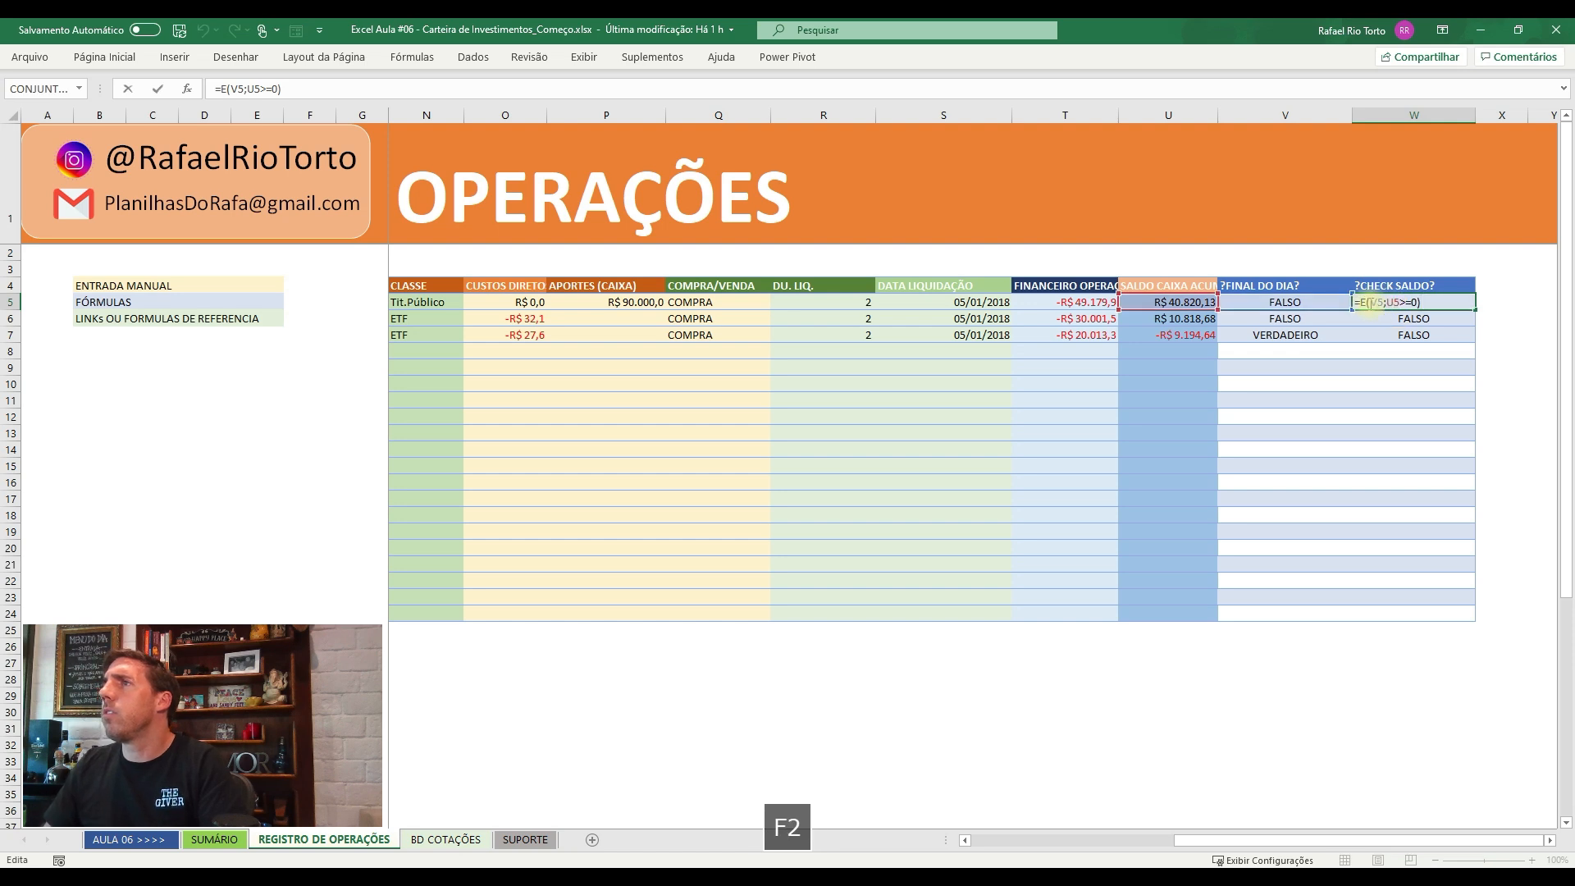
key(Escape)
click(1413, 340)
key(F2)
key(Escape)
click(1405, 303)
key(F2)
key(Escape)
- Replace the E function in the W5 formula with SE, giving =SE(V5;U5>=0)
key(F2)
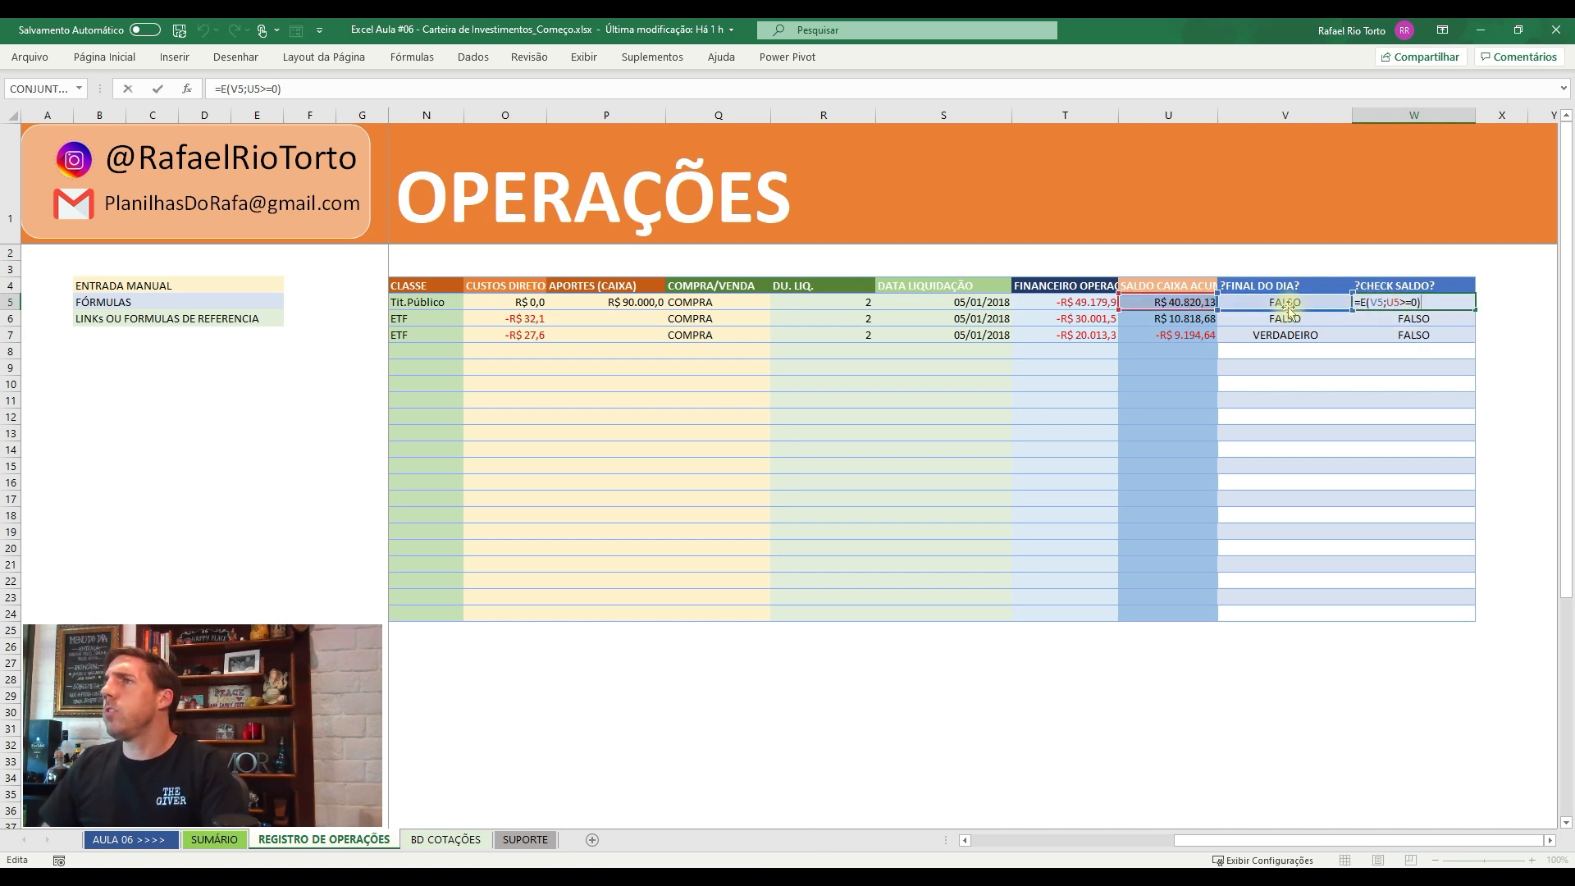
click(1372, 300)
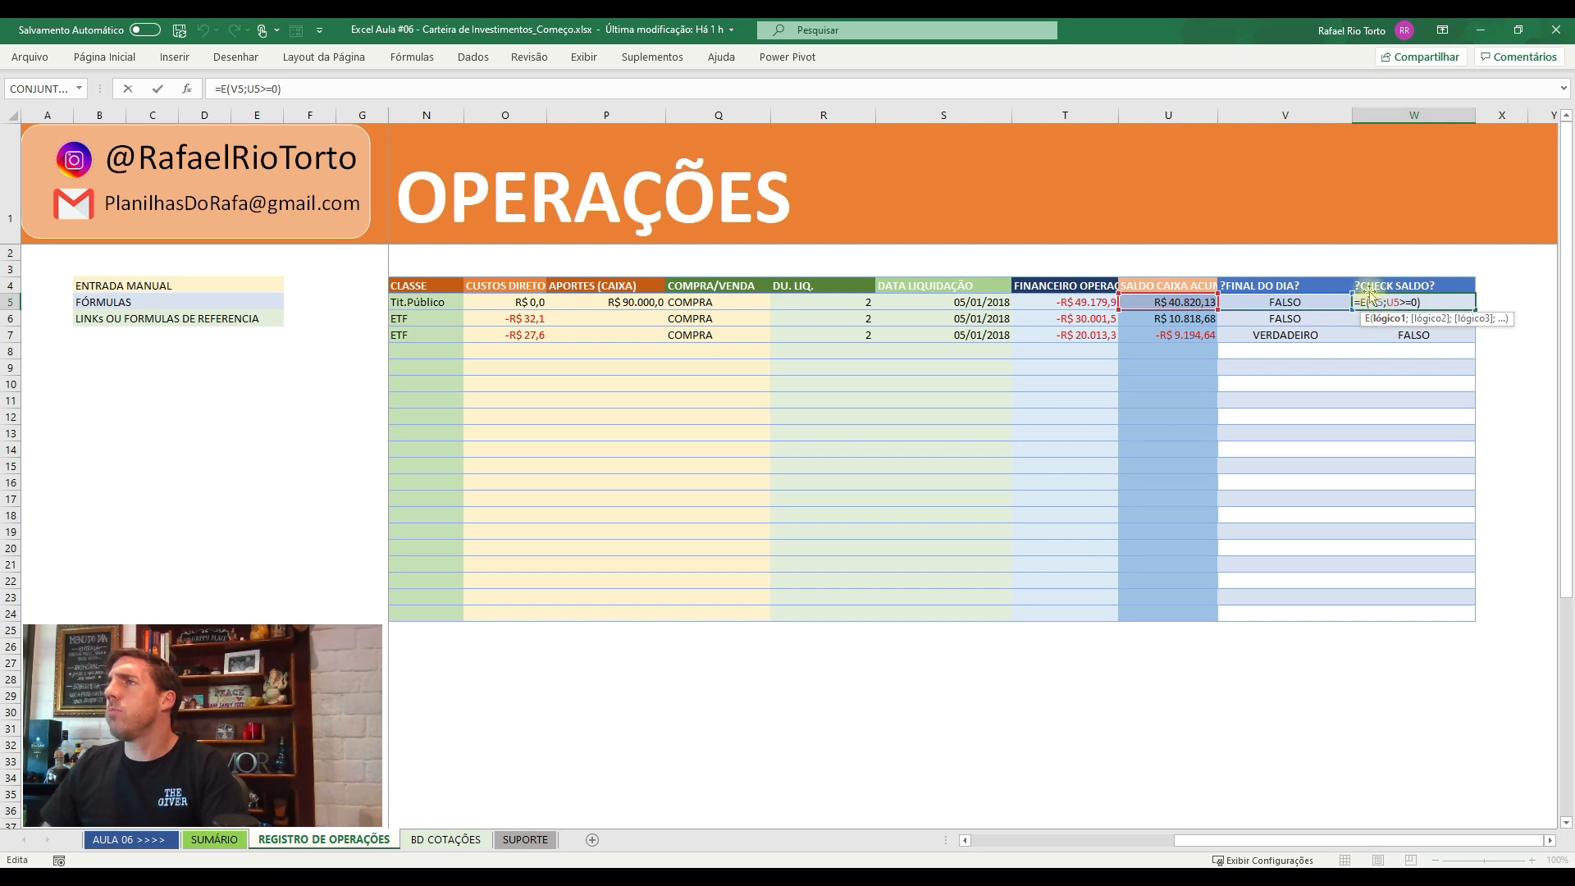
key(BackSpace)
key(BackSpace)
text(SE()
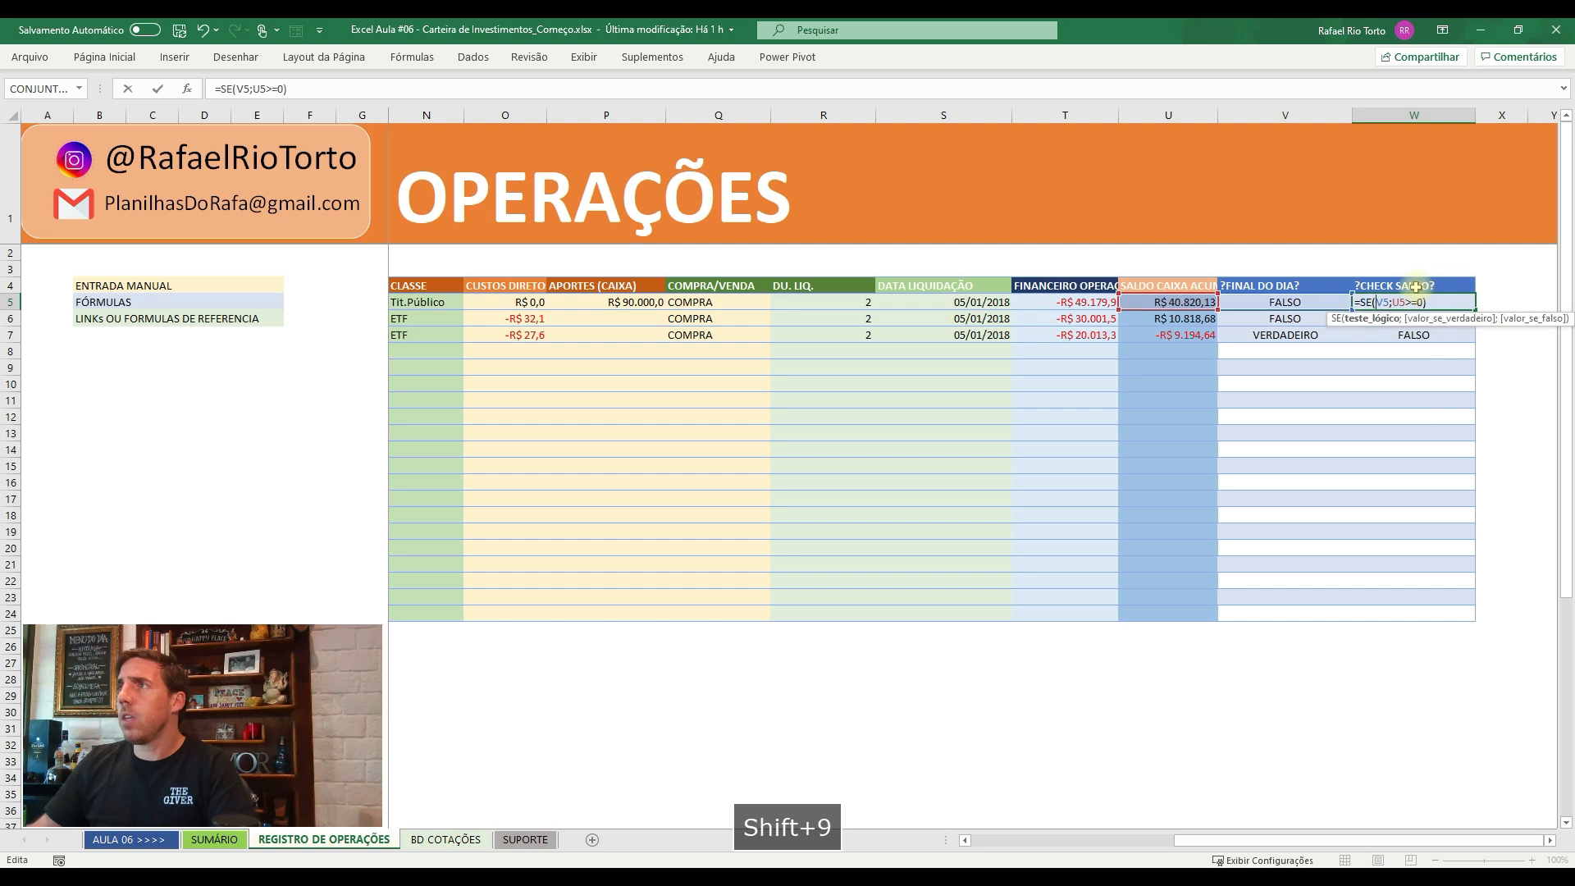
- Nest a second SE in the W5 formula as the value if true, giving SE(U5>=0;VERDADEIRO;FALSO
click(1387, 302)
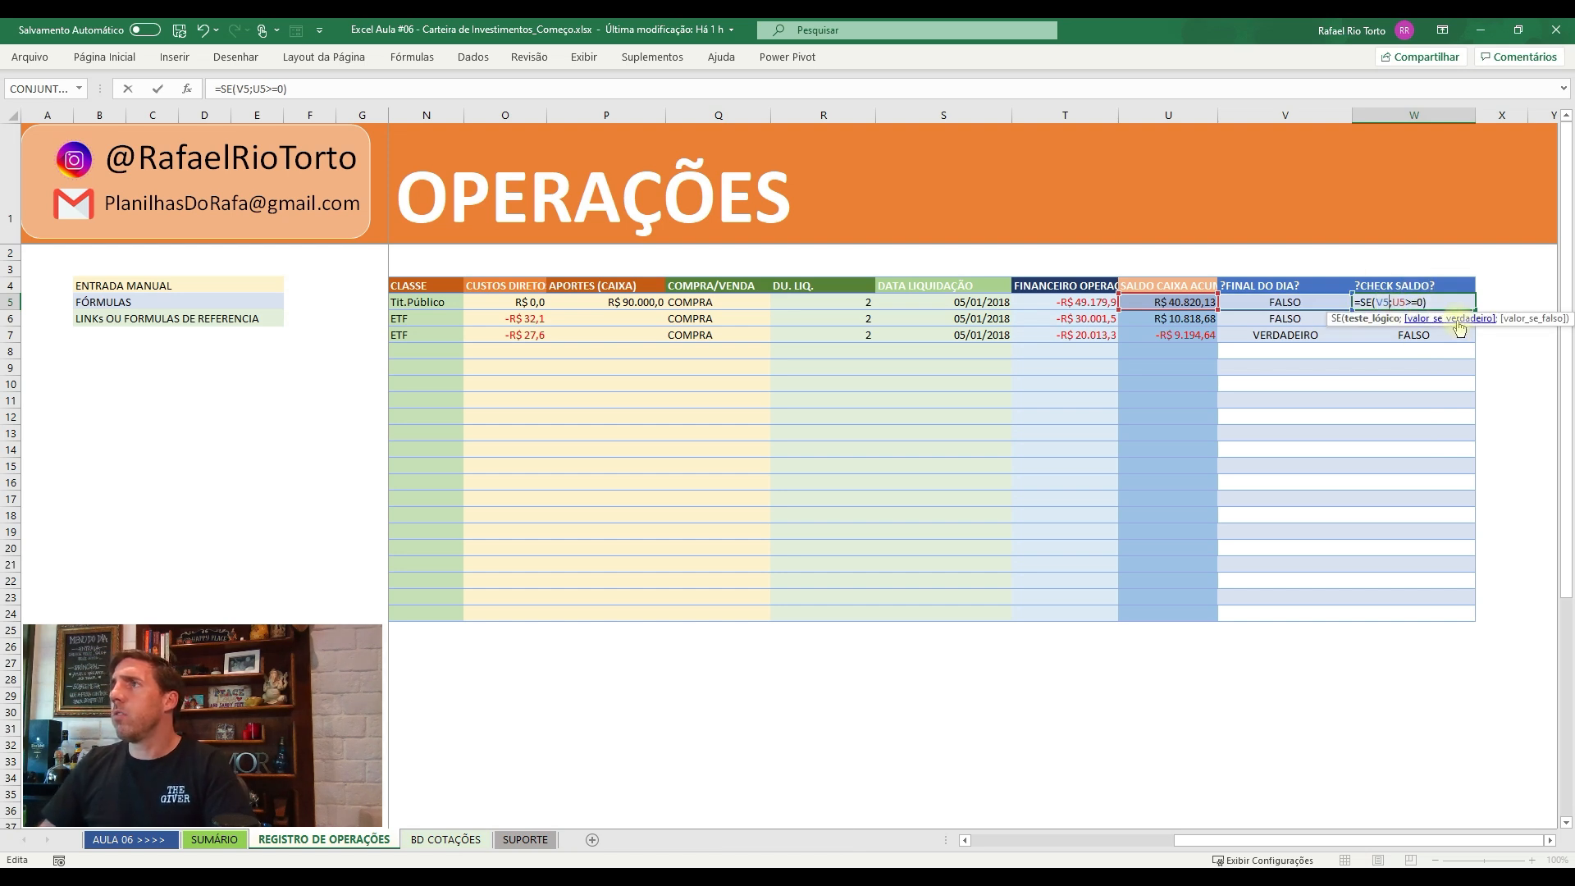
key(Right)
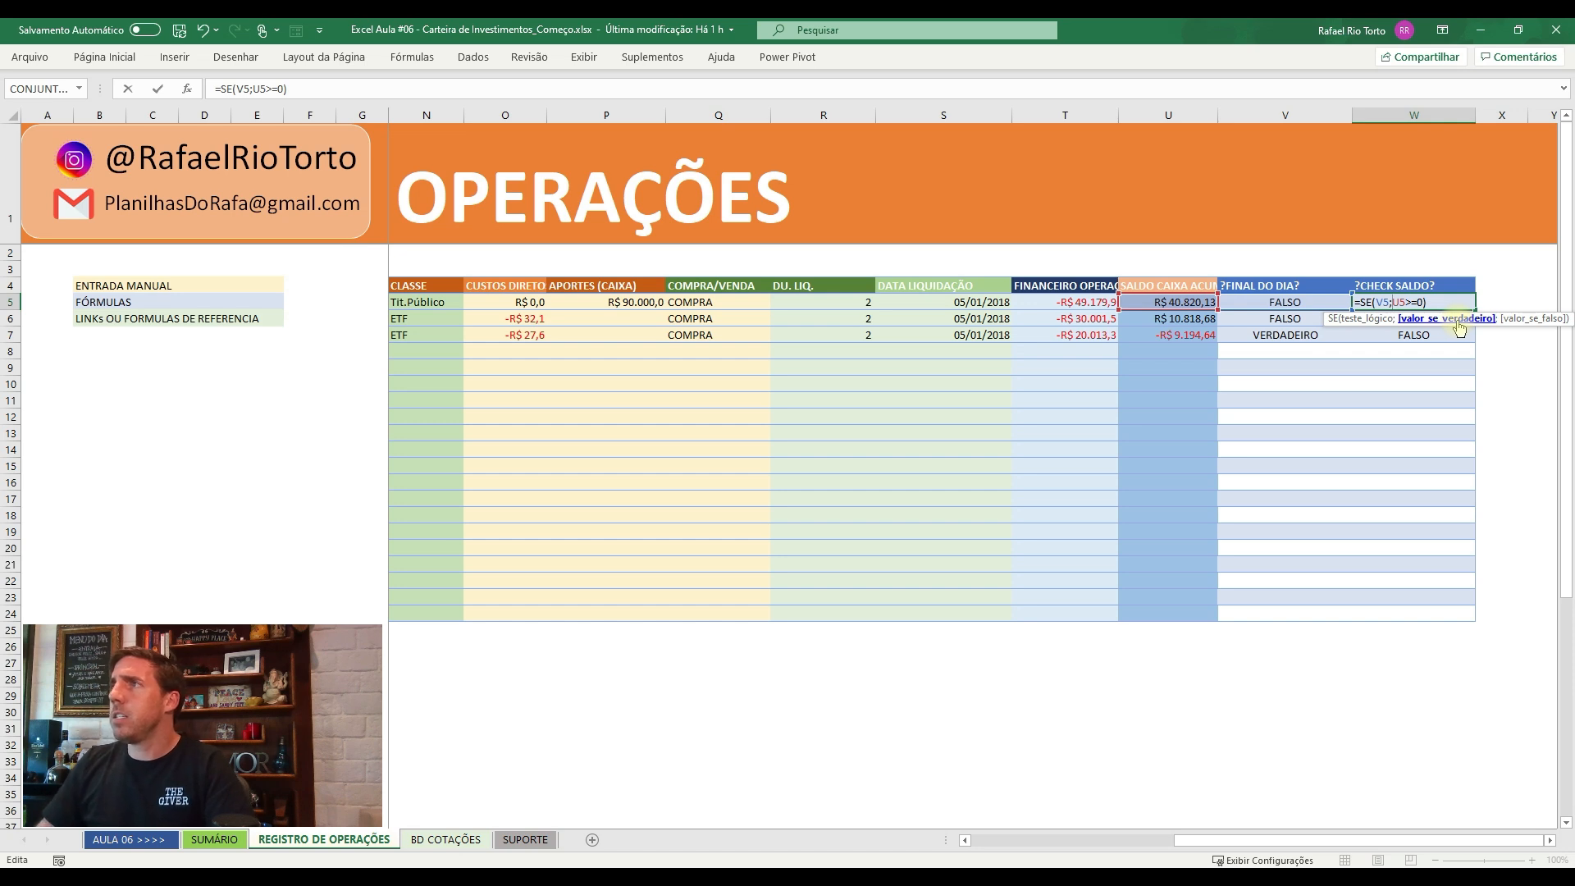
text(SE()
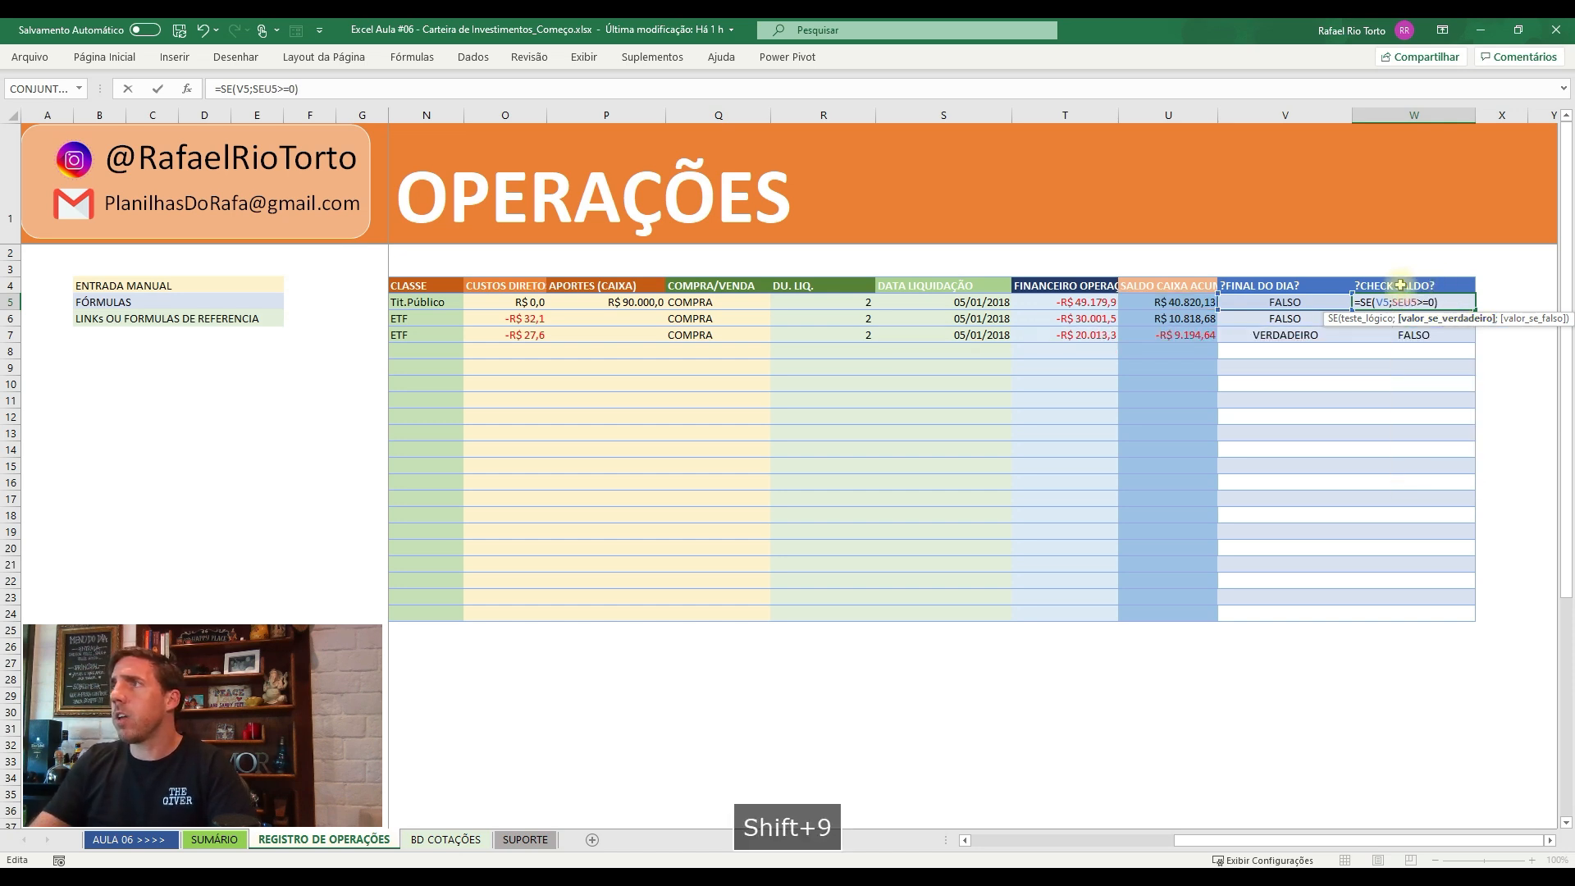
click(1440, 304)
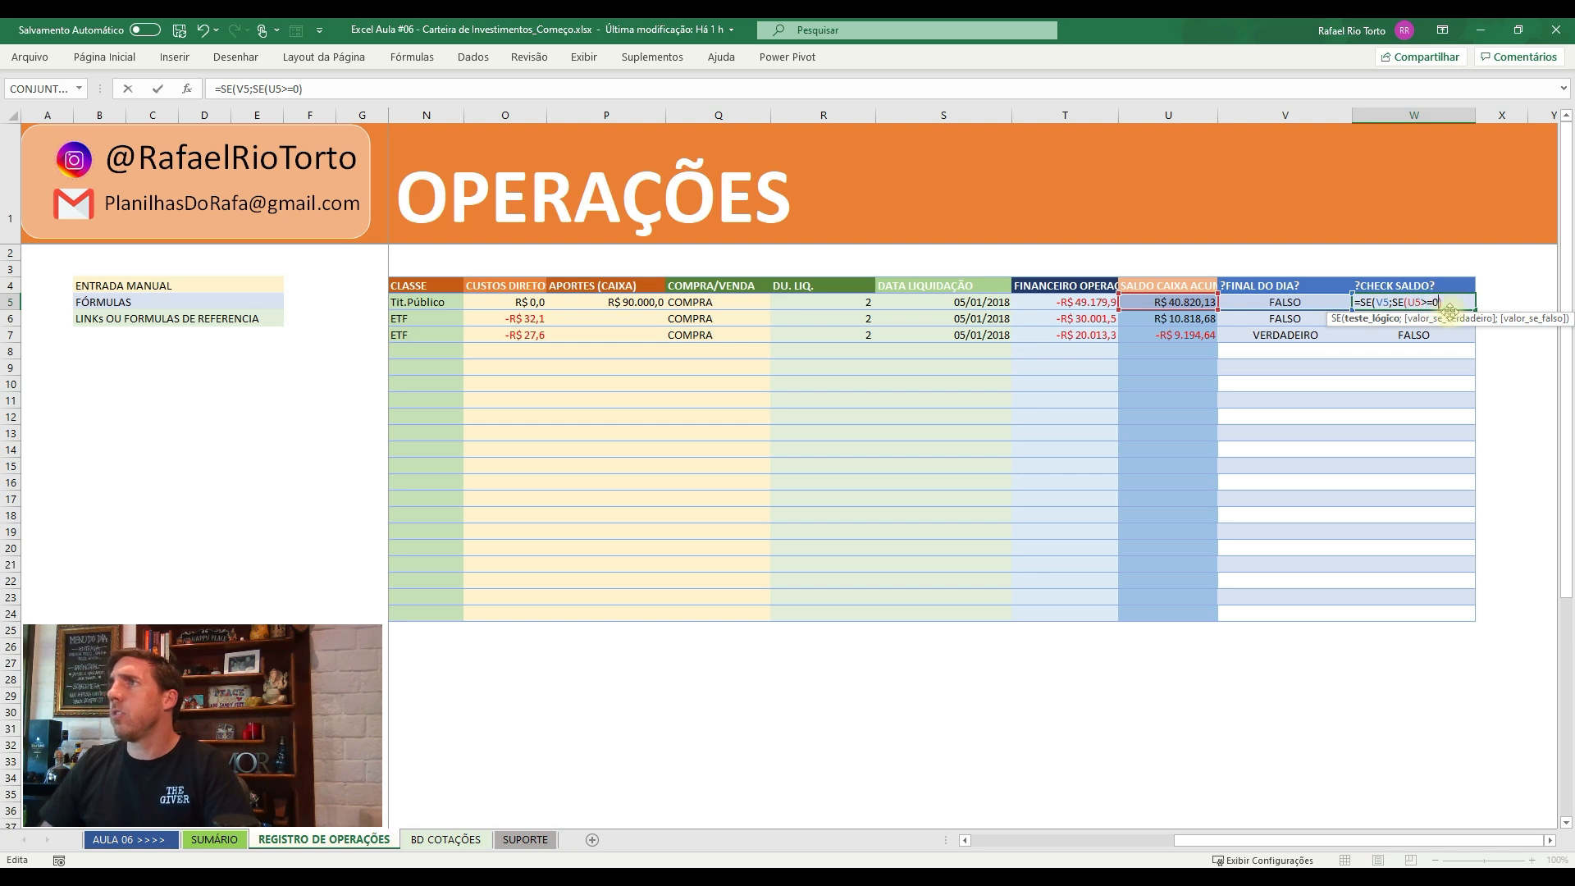
text(;)
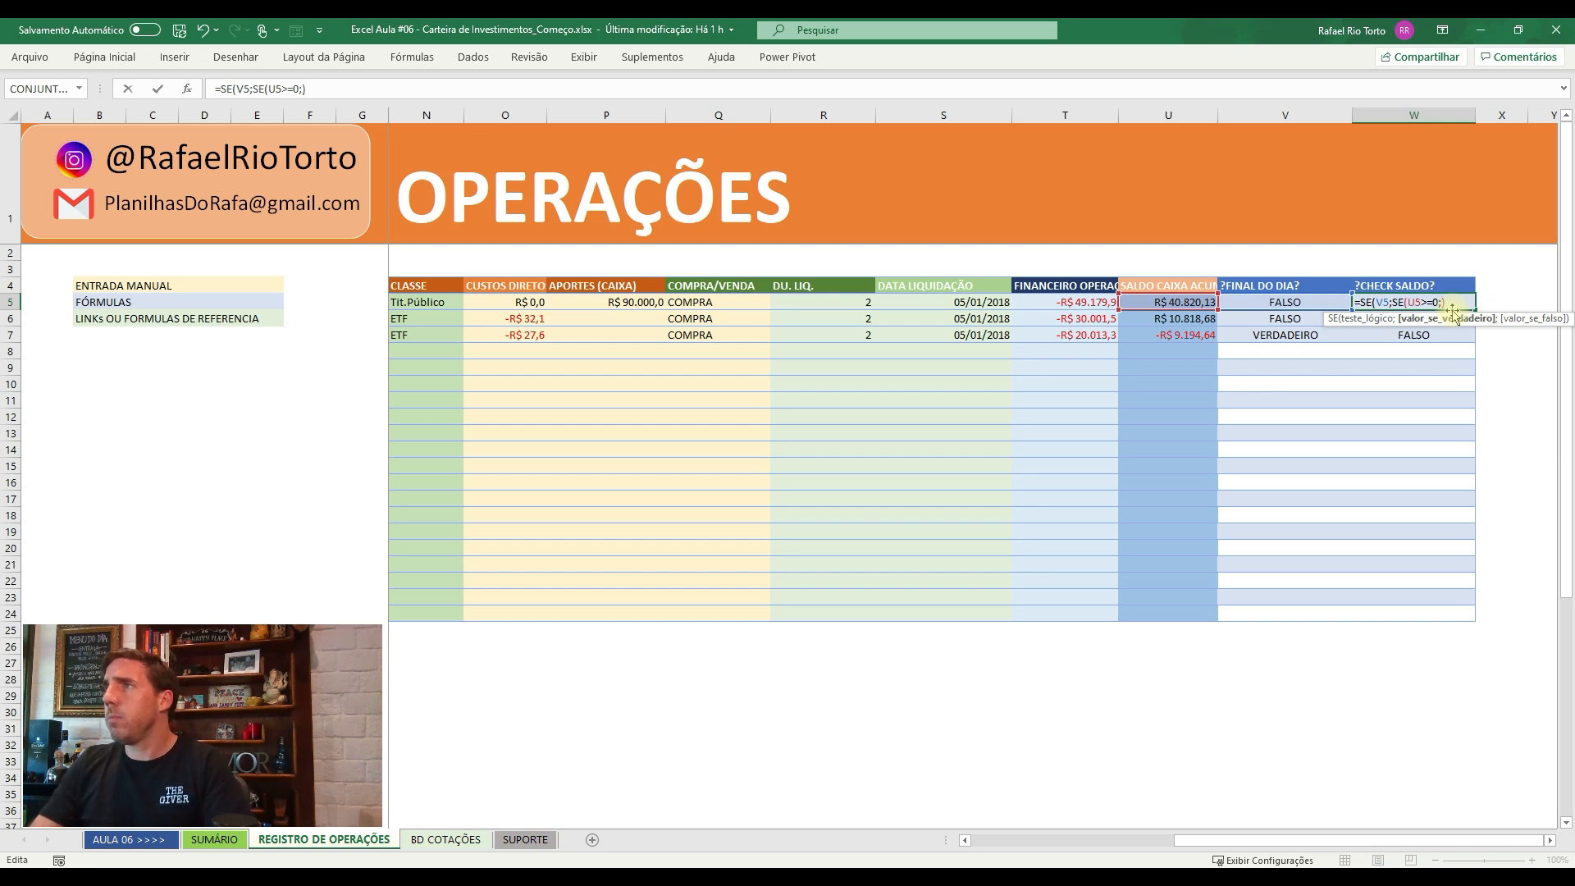
text(VER)
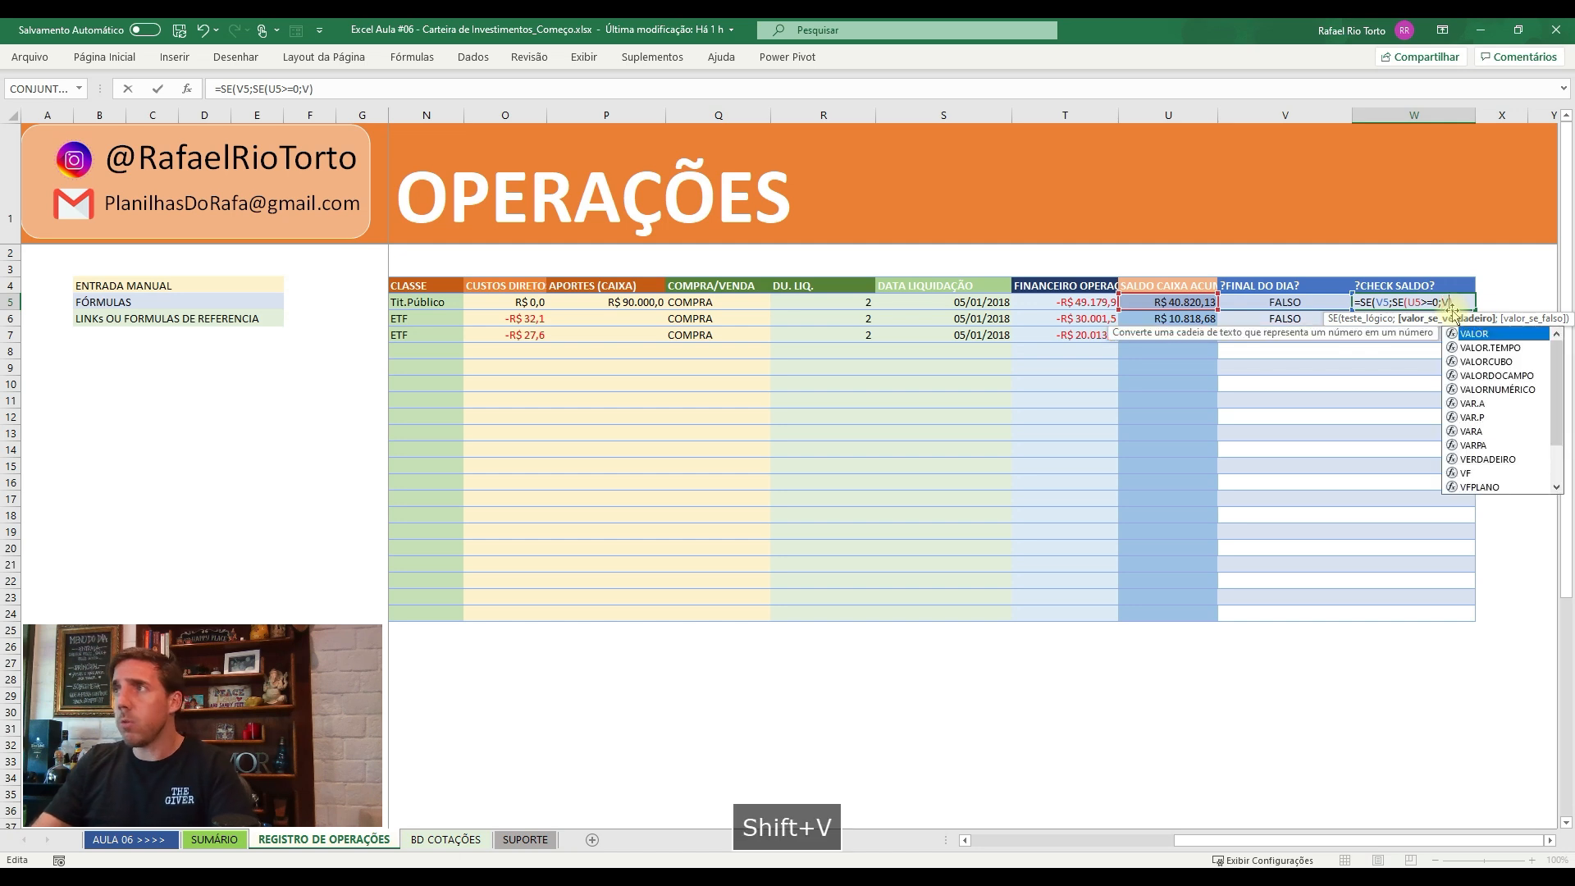
key(Tab)
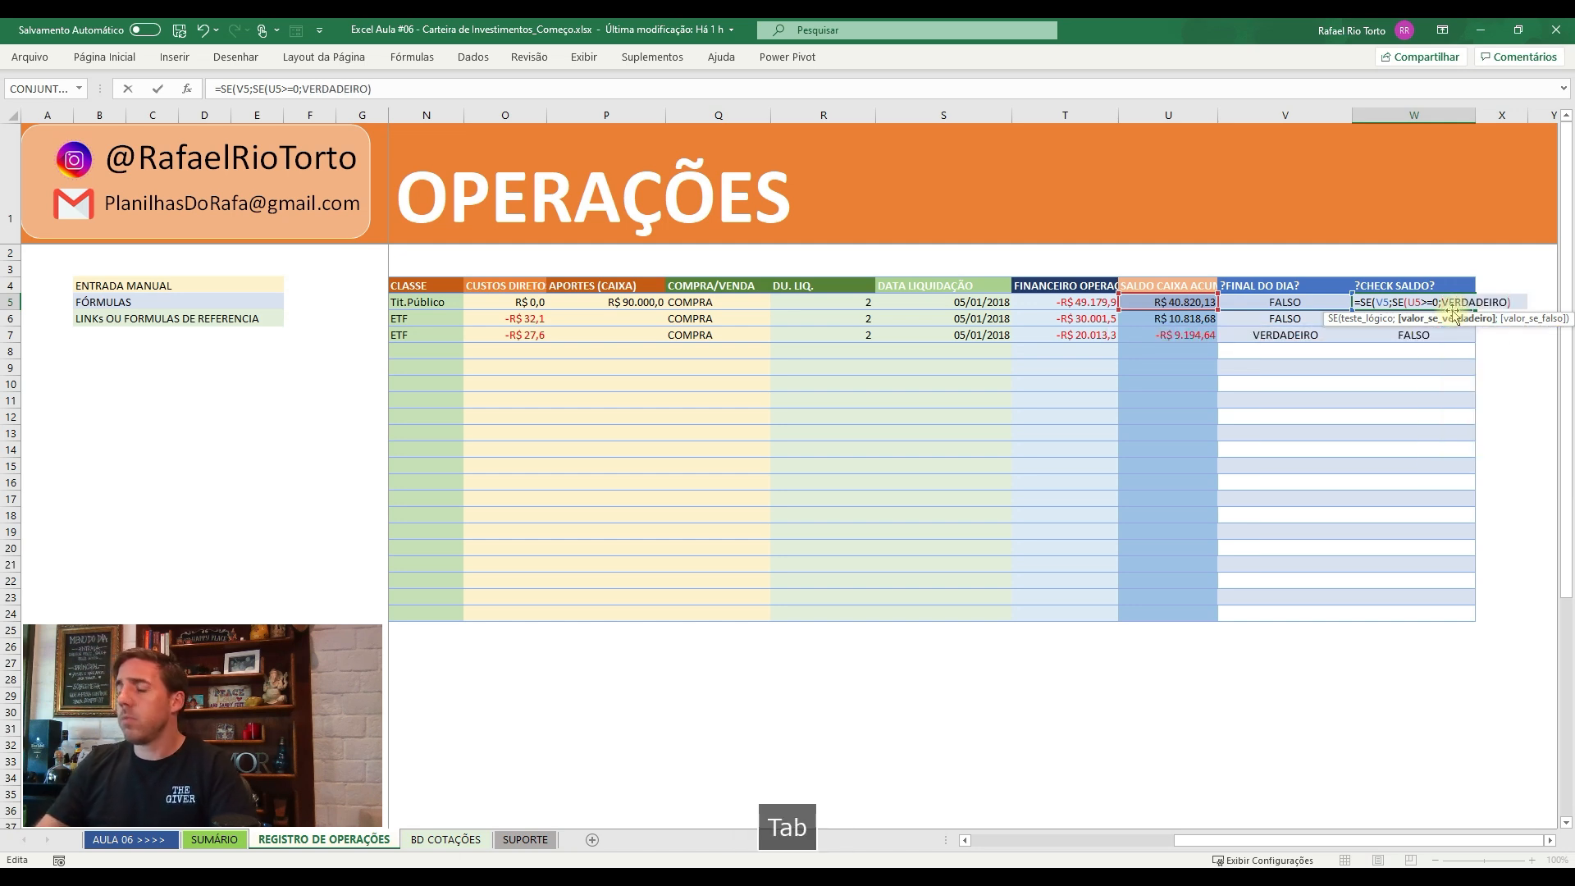
text(;FALSO)
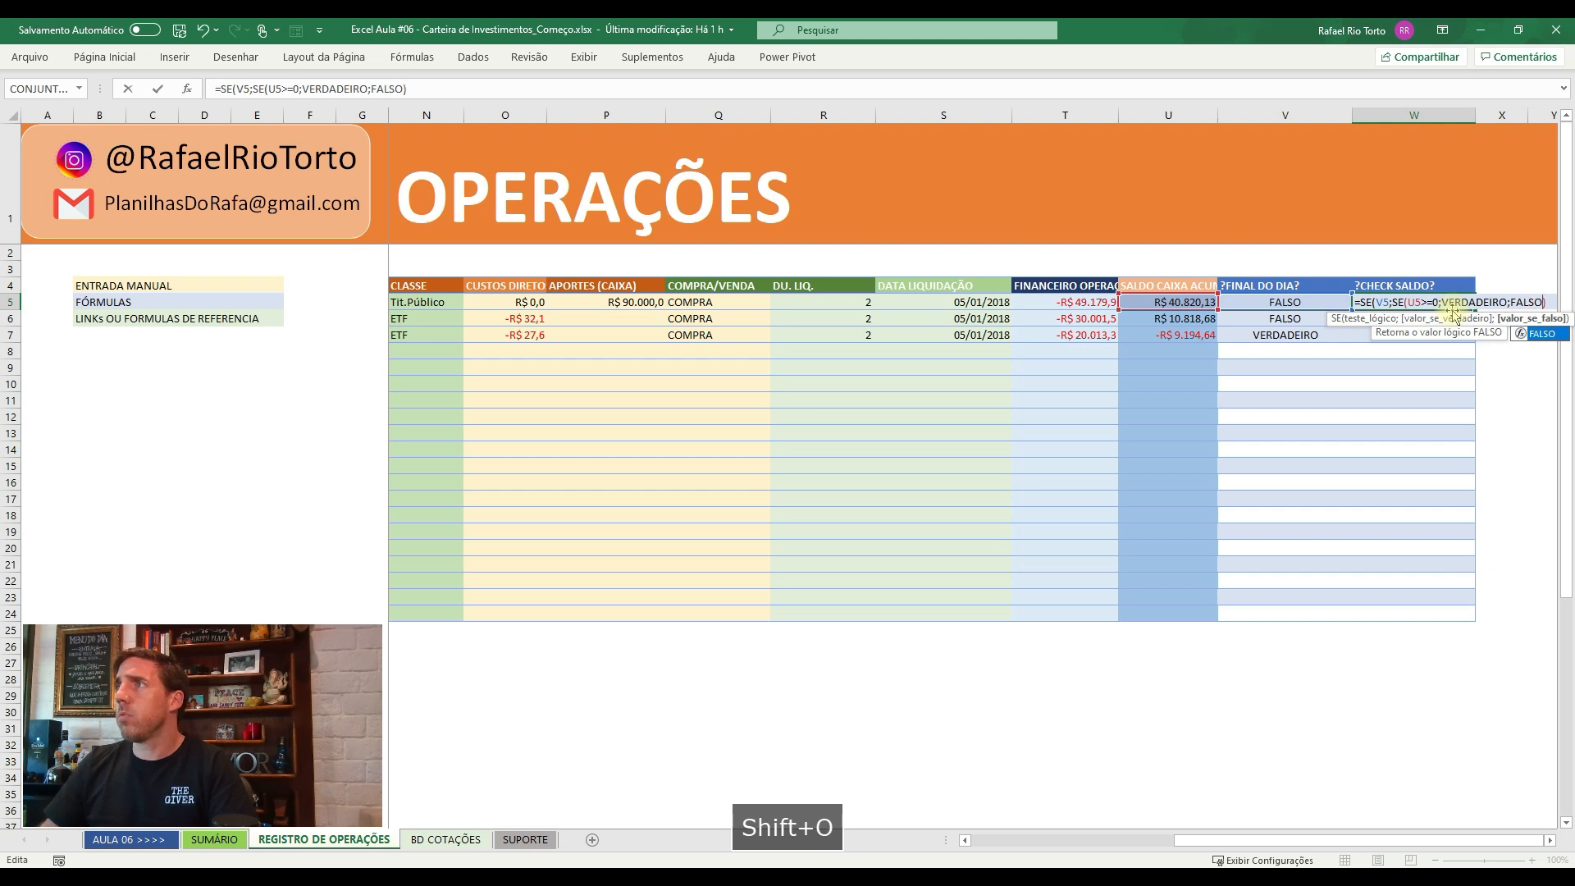
- Complete W5 as =SE(V5;SE(U5>=0;VERDADEIRO;FALSO);"") and fill the formula down to W7
click(432, 88)
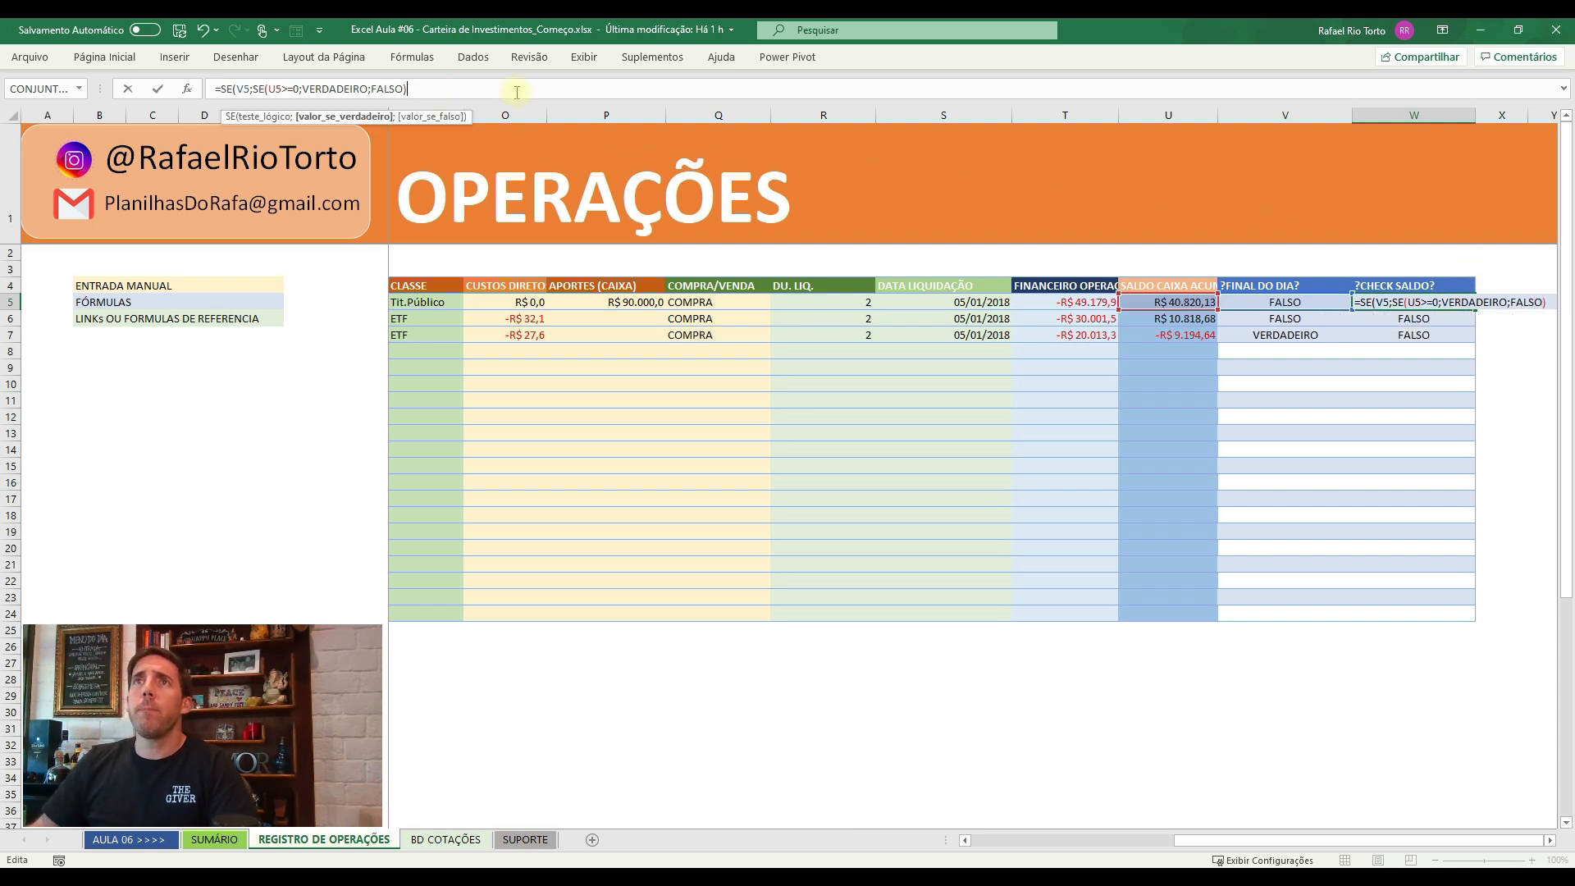
text(;)
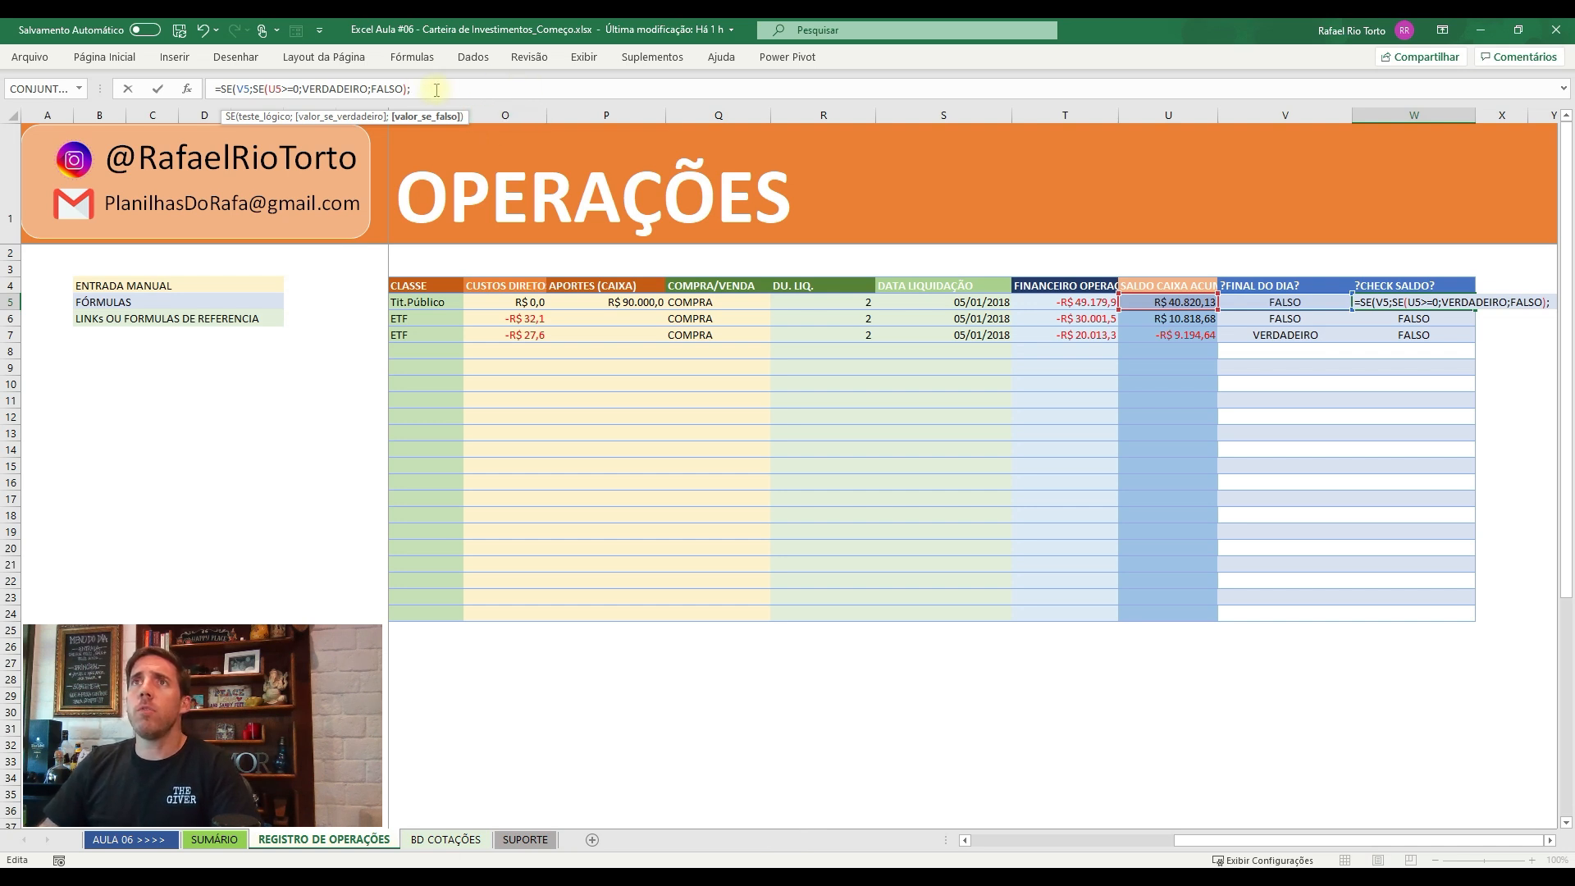
text(V)
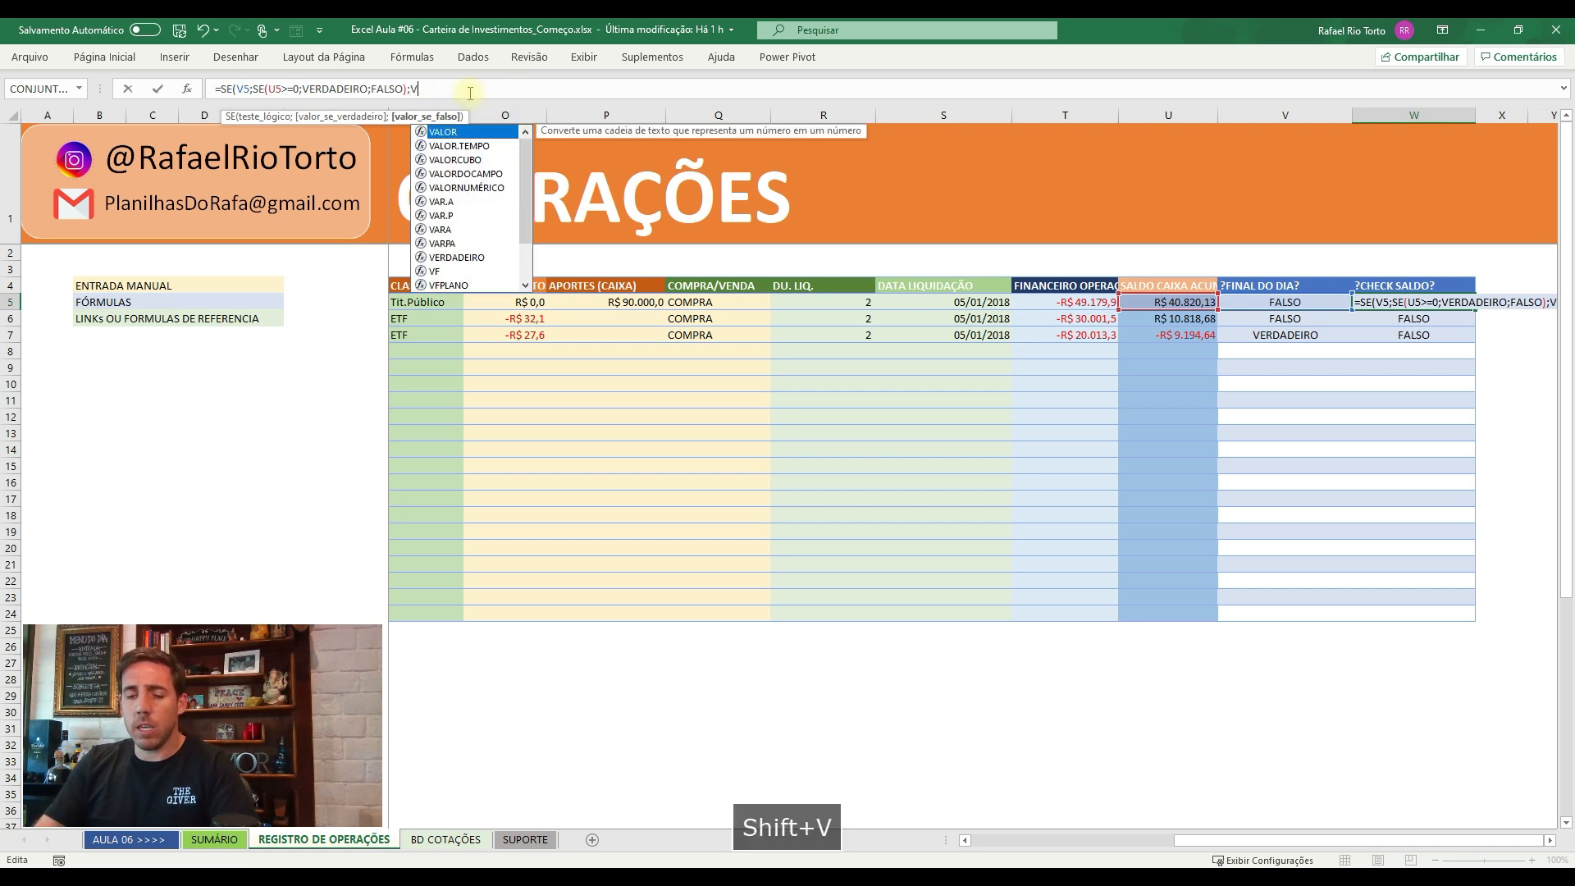
key(BackSpace)
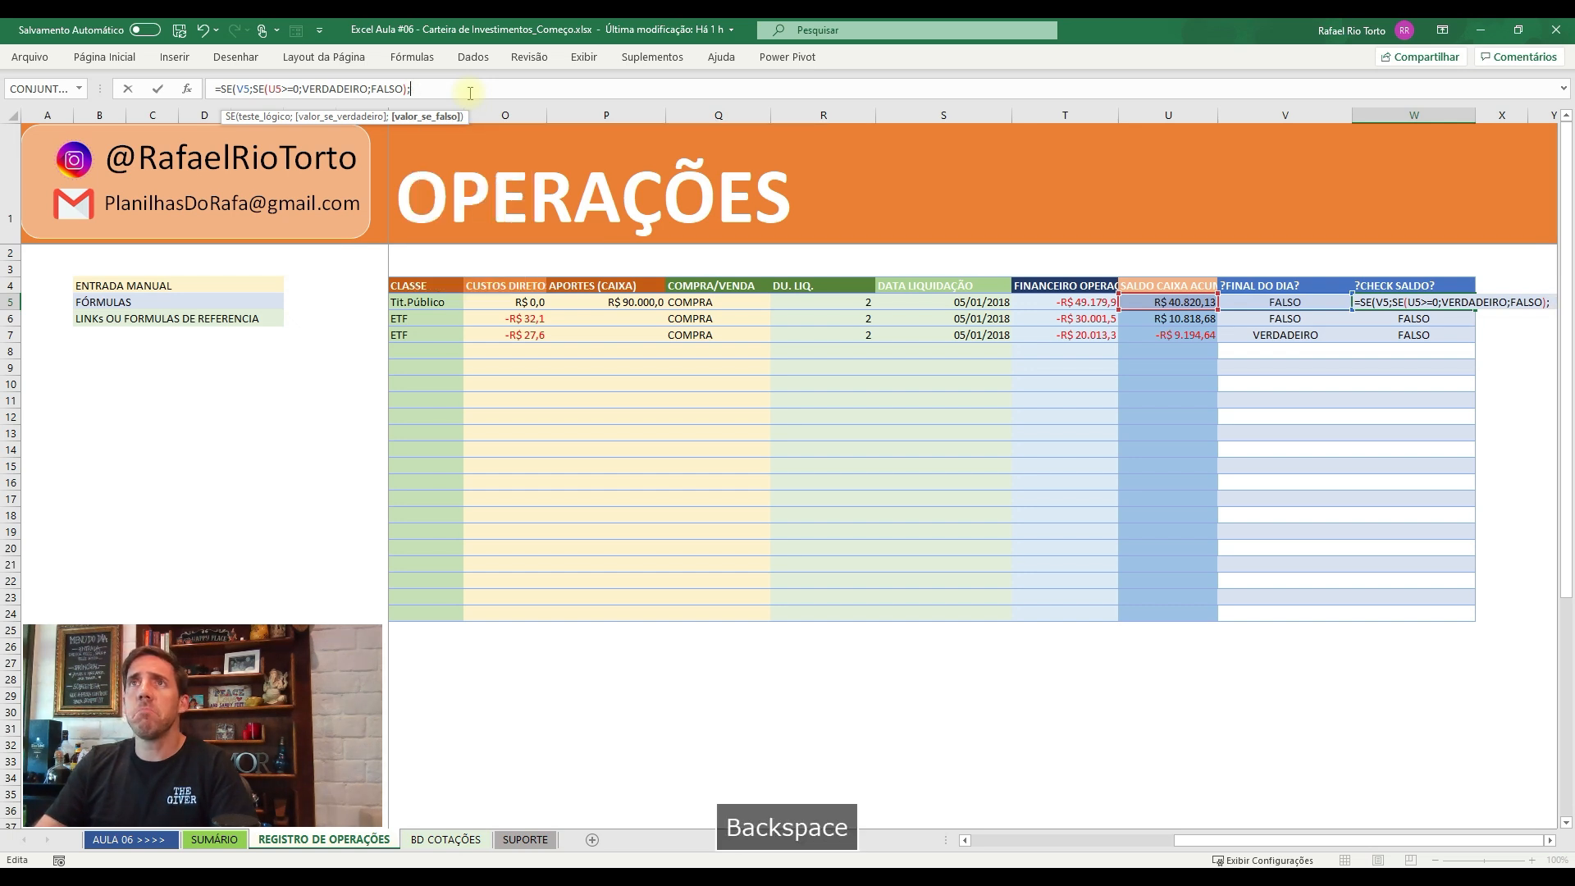
text(")
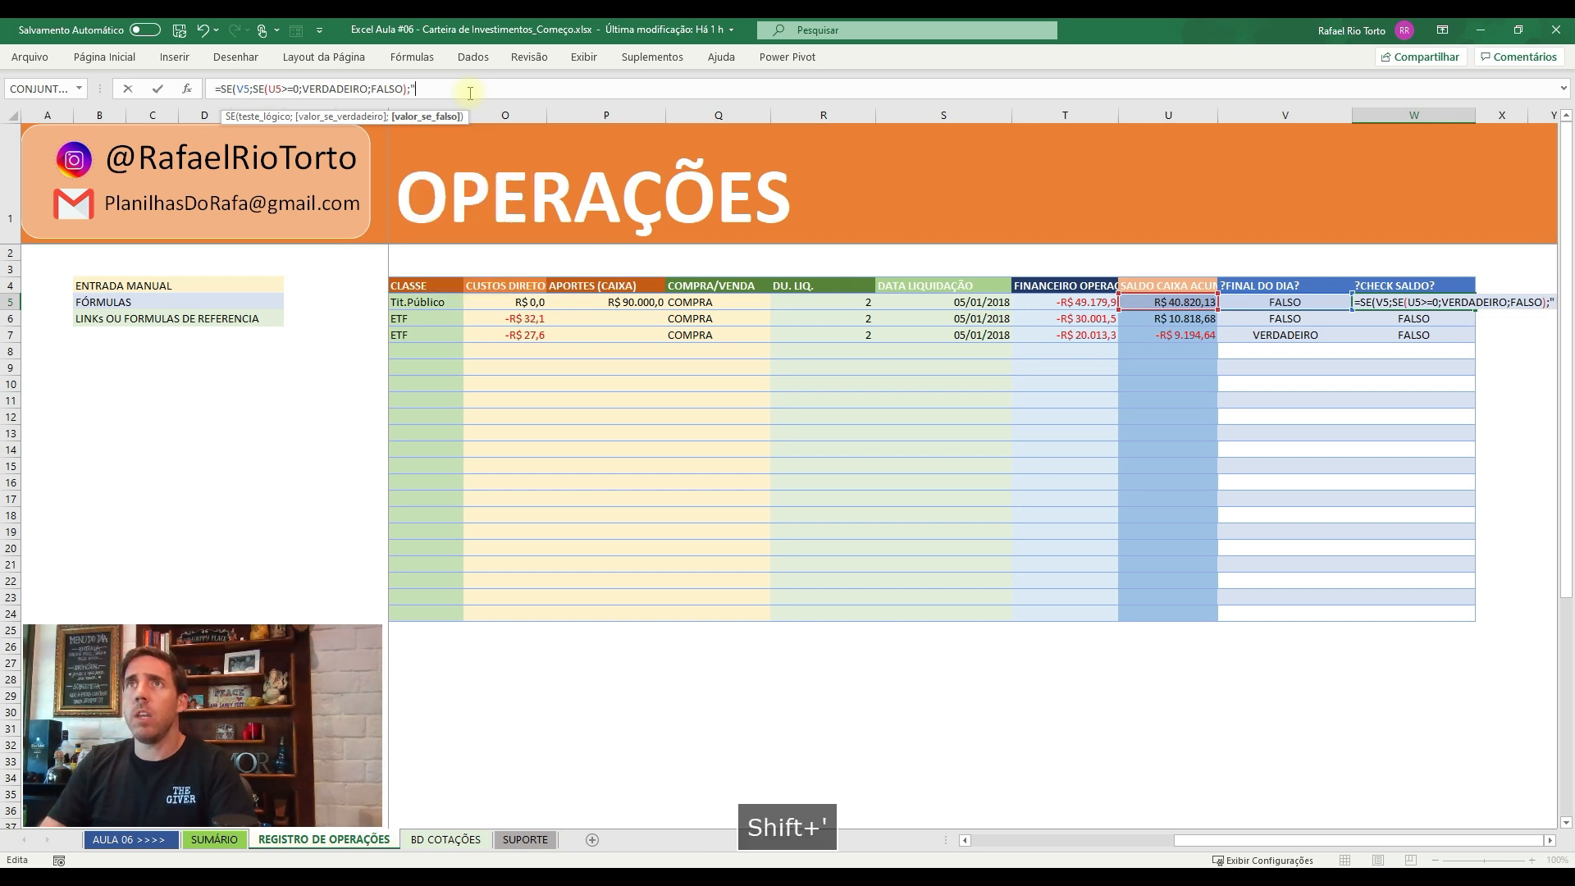
text("))
key(Return)
key(Up)
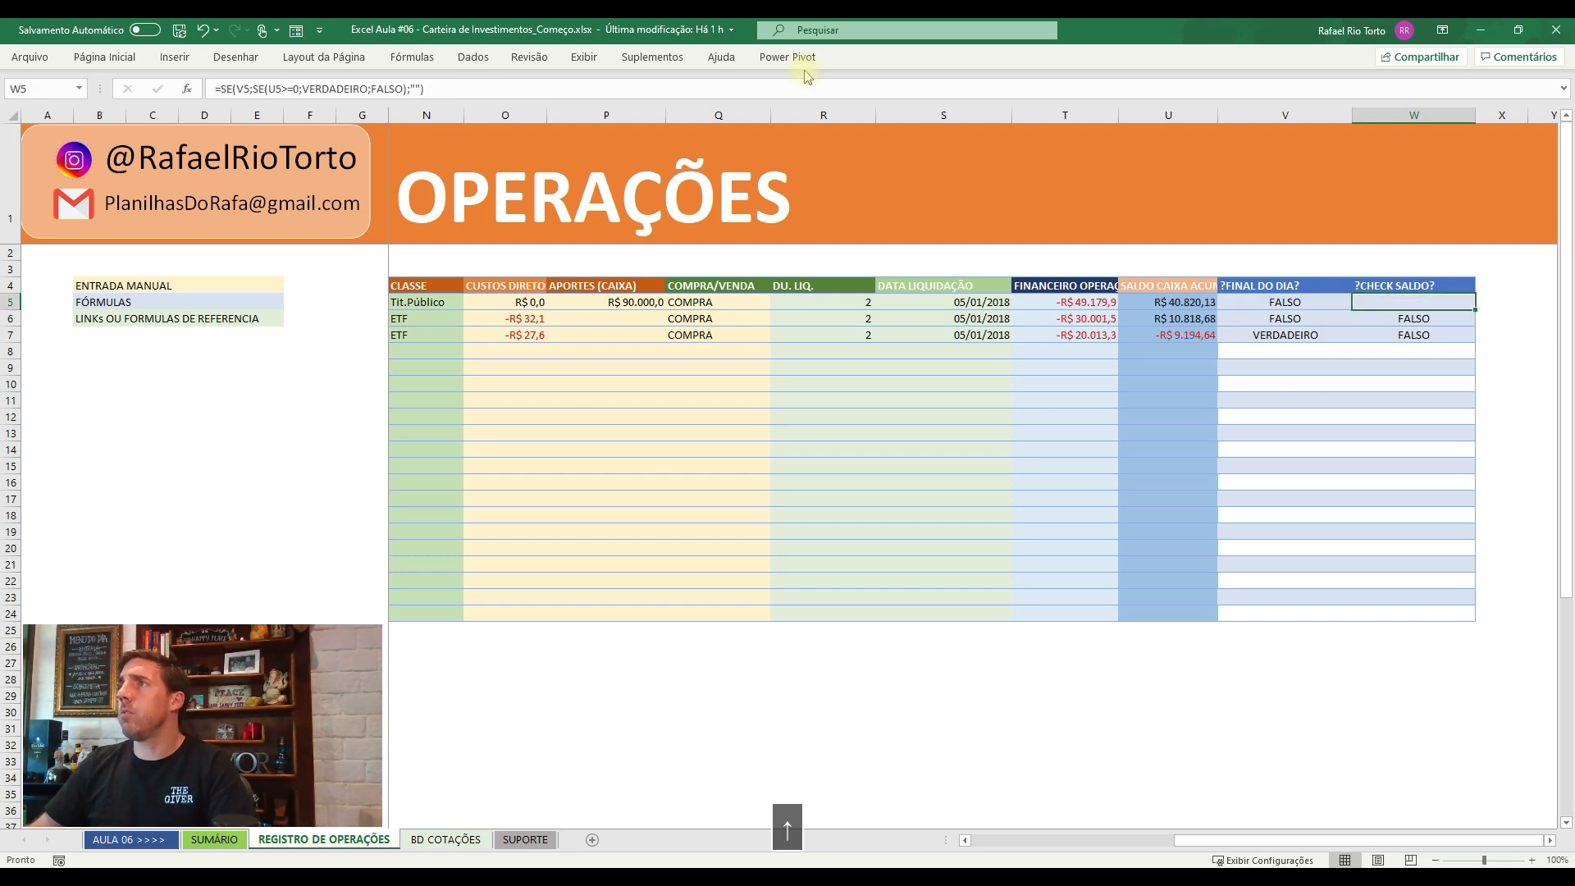
double_click(1476, 311)
- Review the nested SE formula in W7 against the end-of-day flag in V7
click(1417, 334)
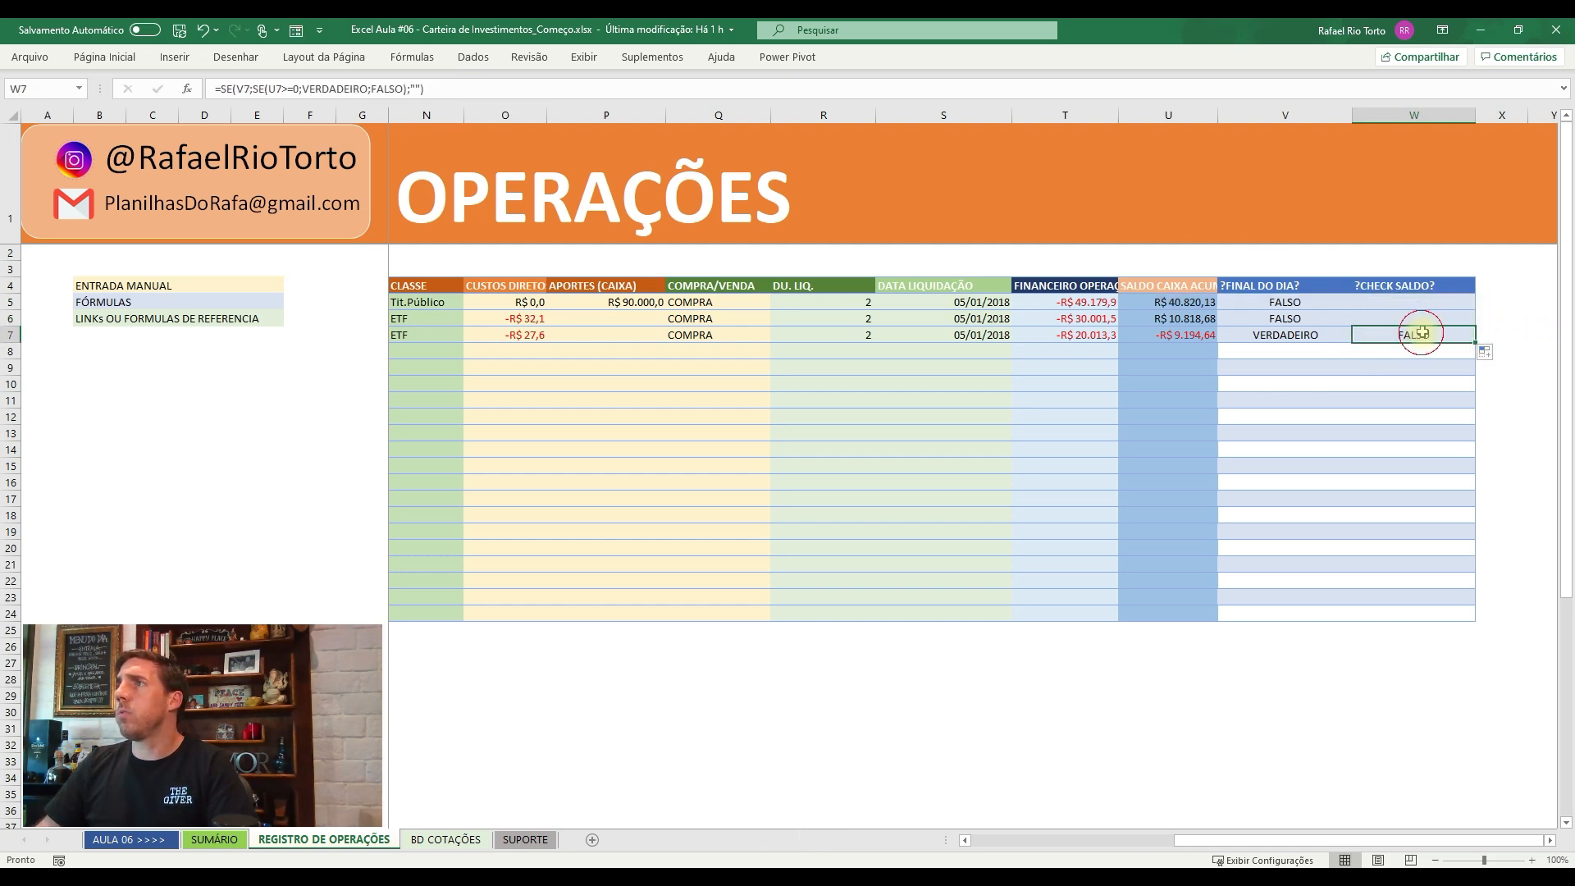
click(1315, 334)
click(1432, 332)
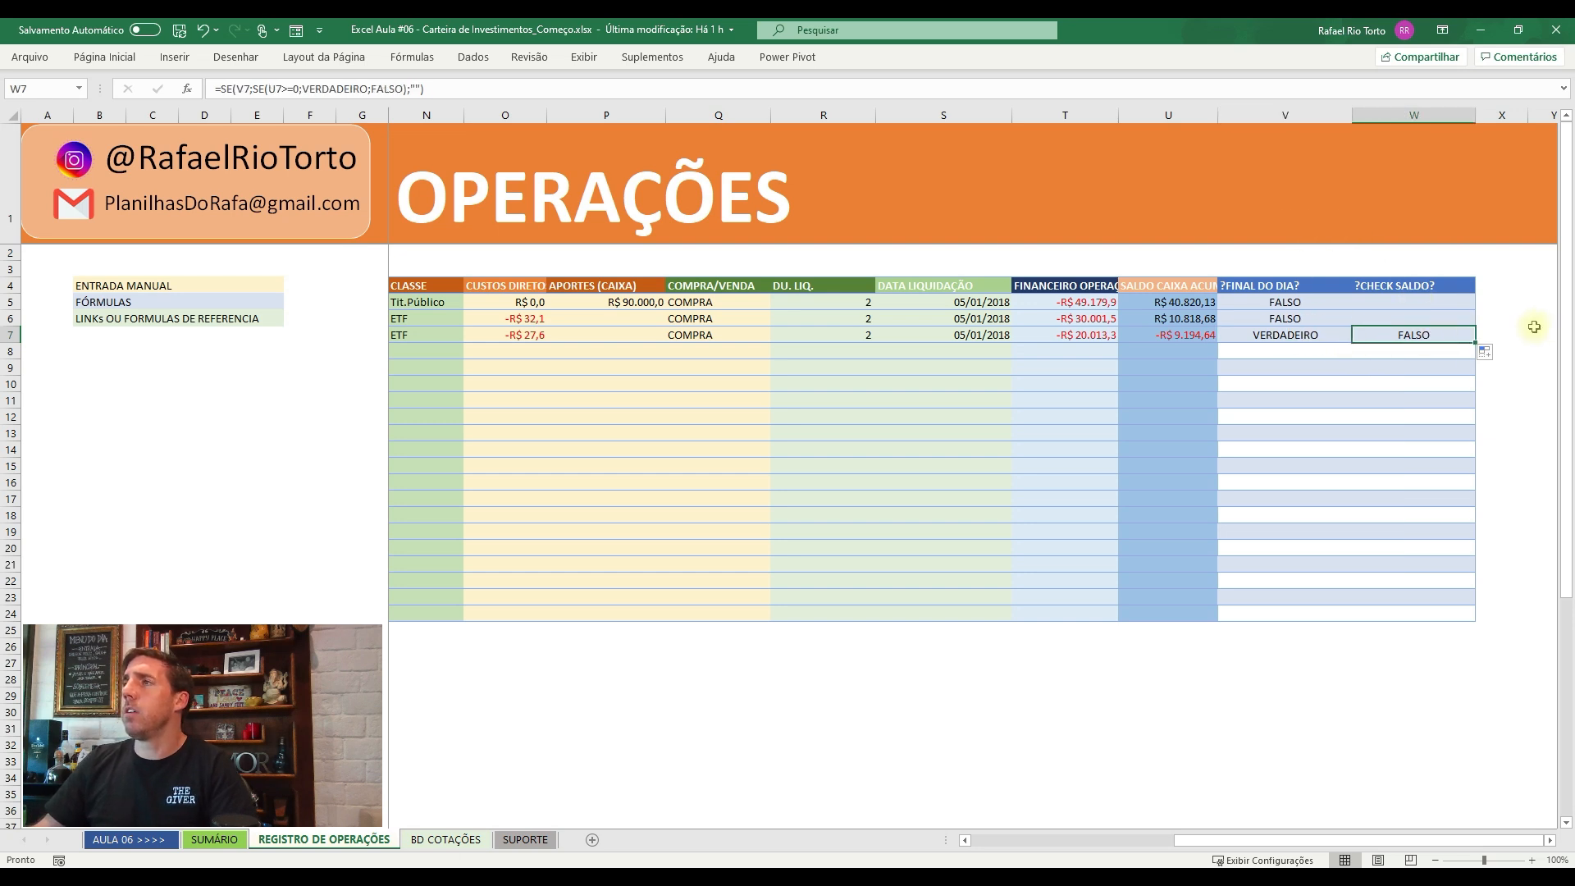
click(1257, 332)
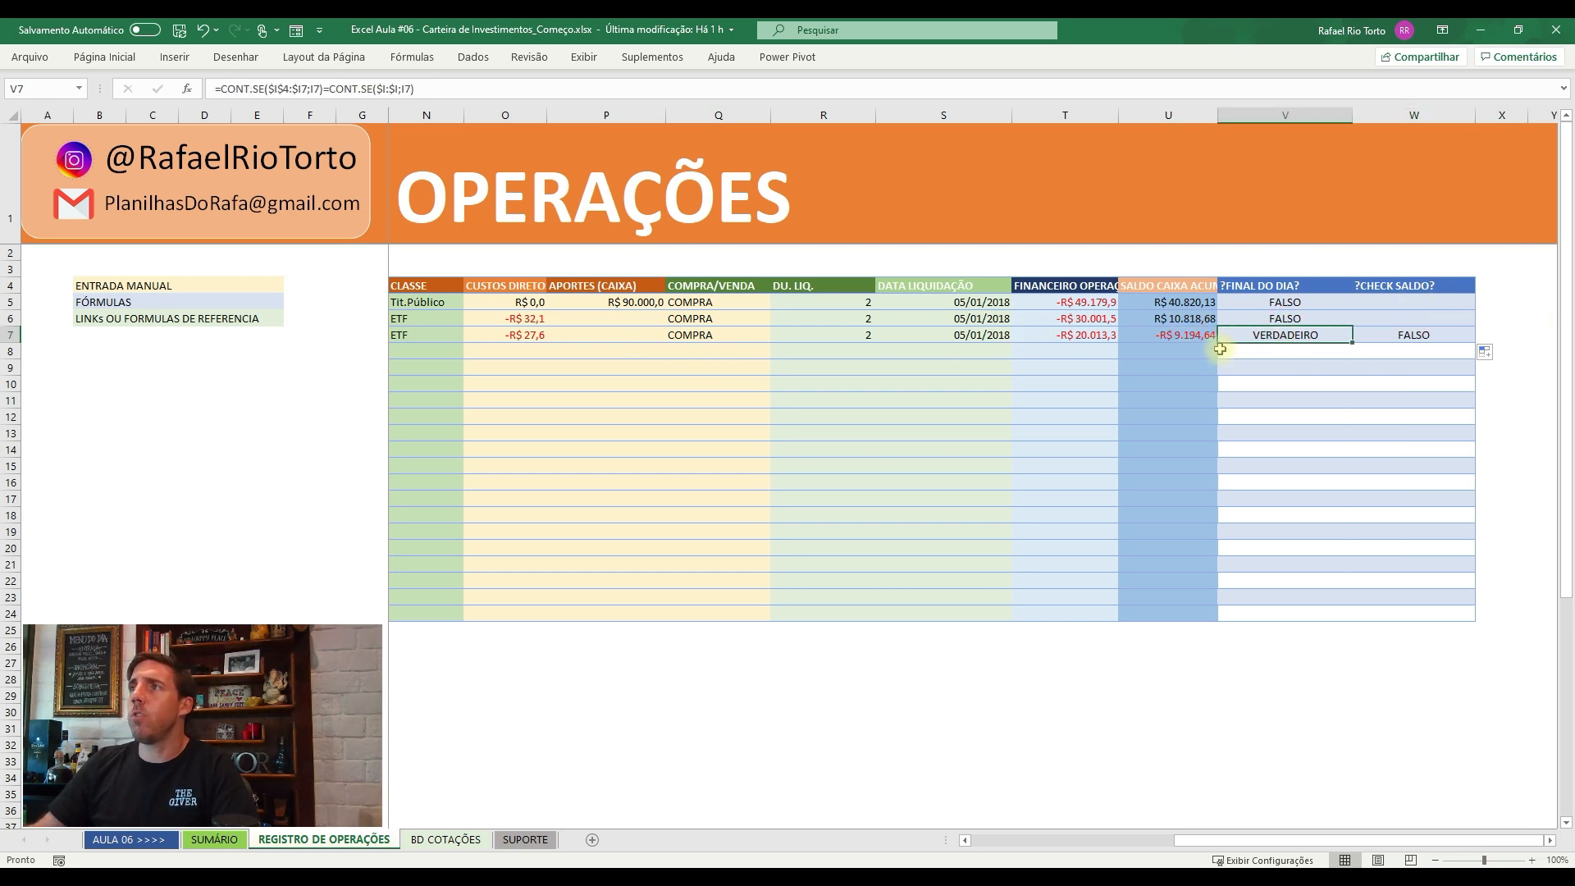
click(1430, 333)
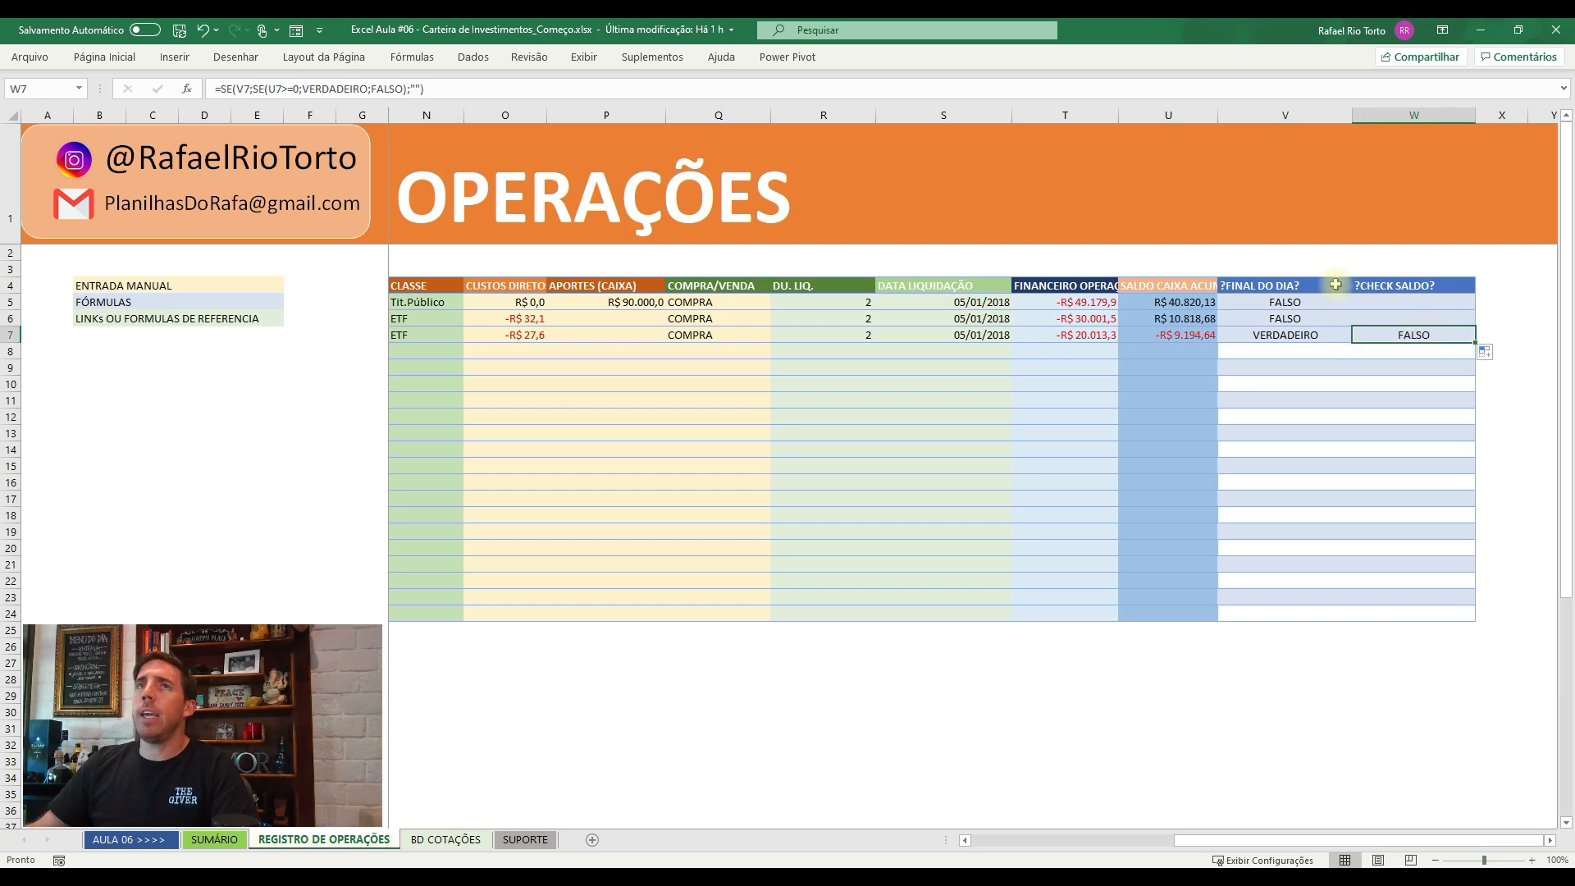
click(250, 91)
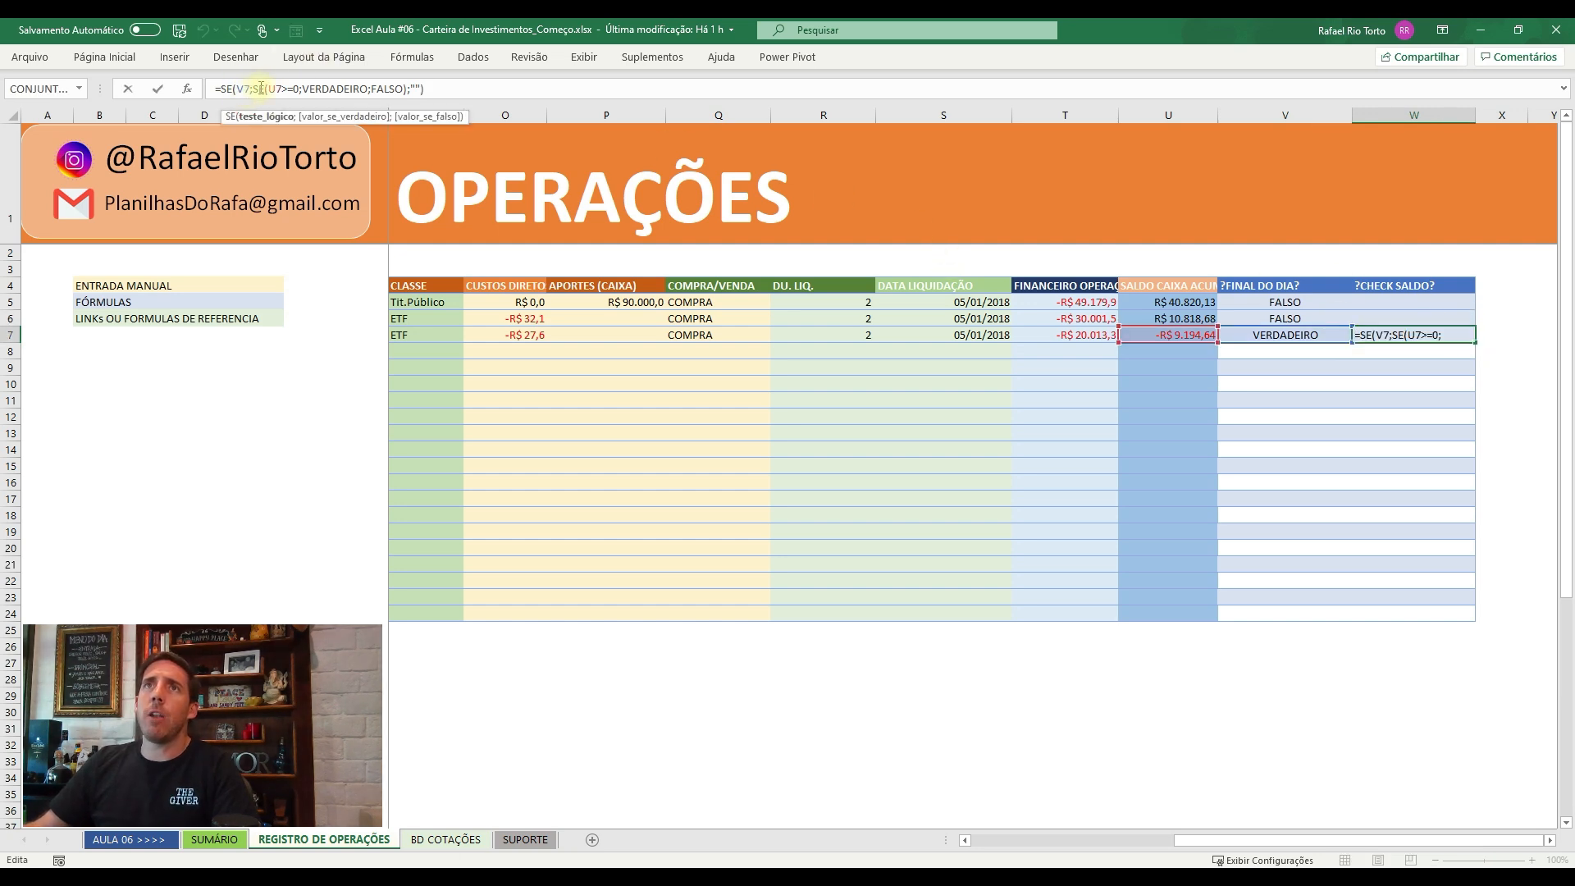
key(Return)
- Start a new conditional formatting rule for the balance check cells W5:W24
key(Up)
key(Up)
key(Up)
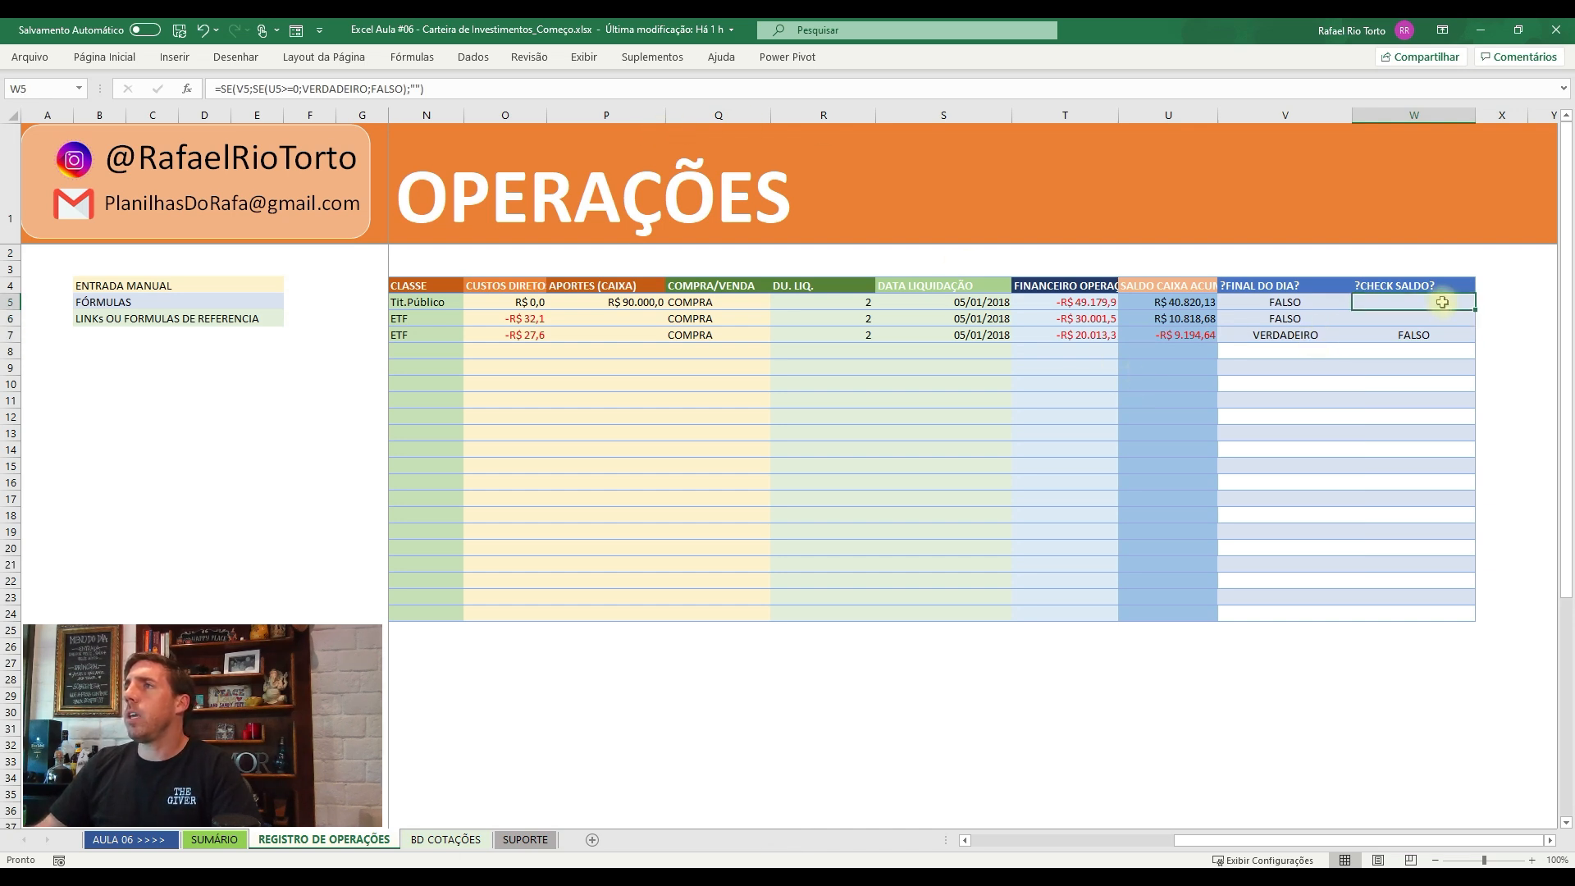
drag(1440, 301, 1424, 611)
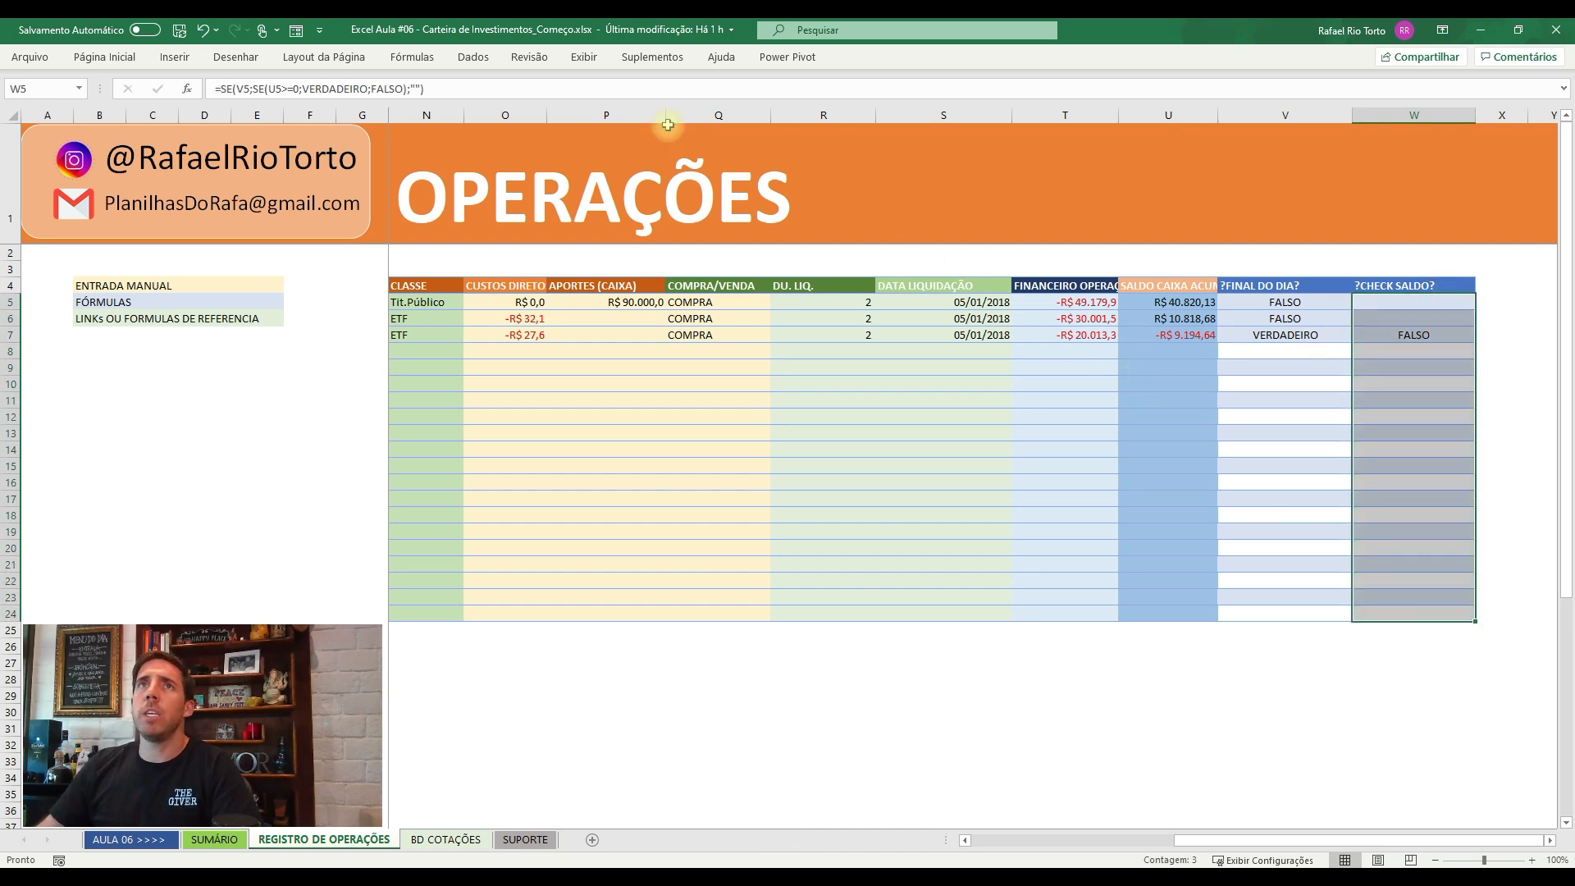
click(104, 57)
click(795, 103)
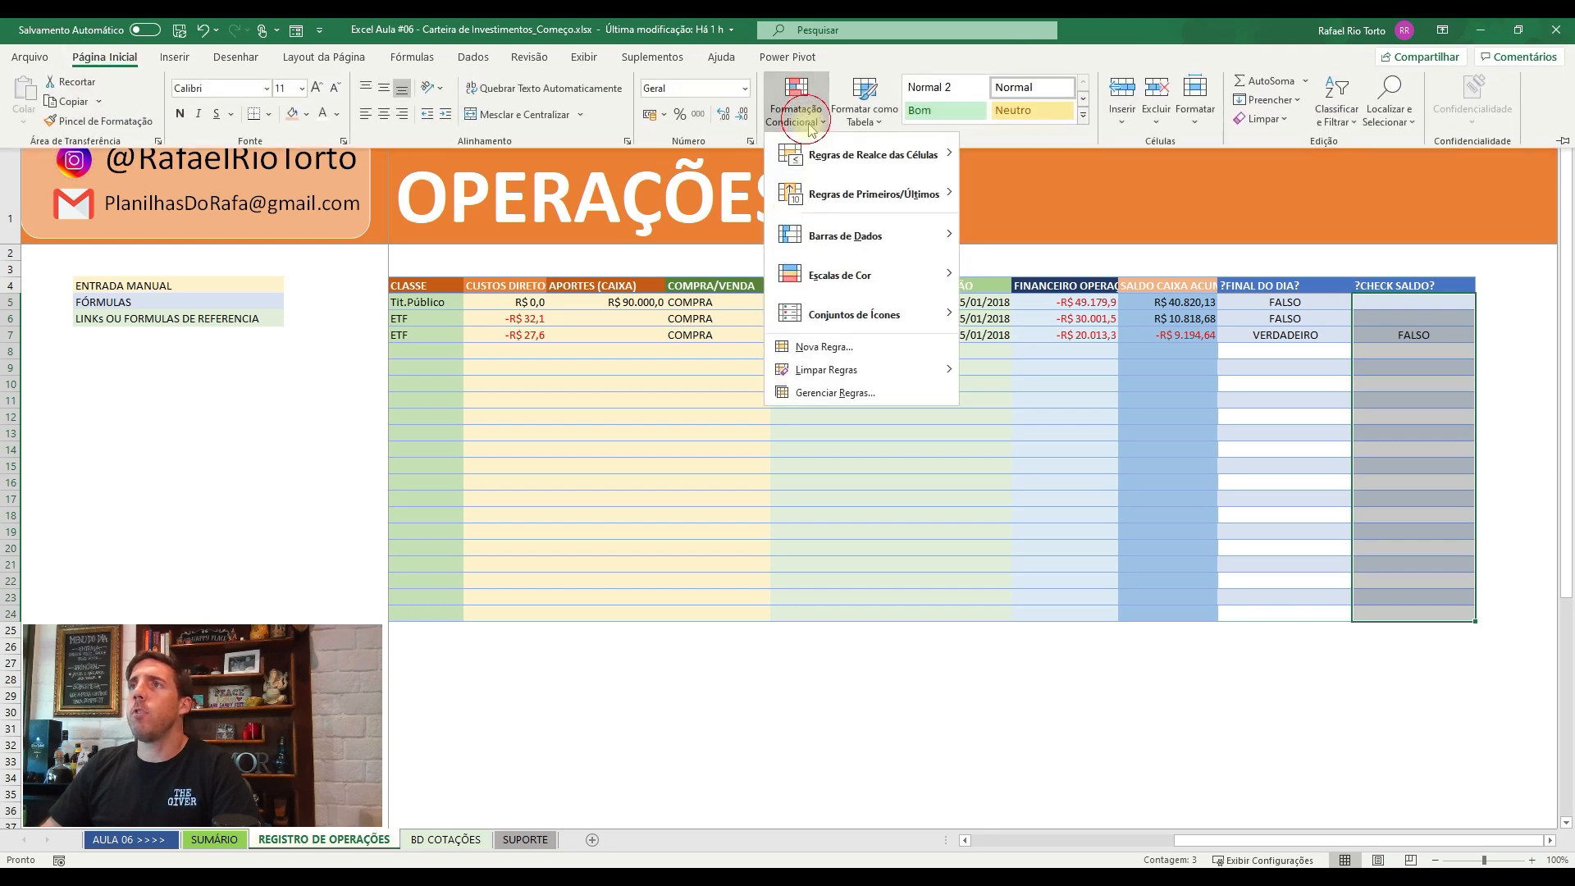
click(824, 347)
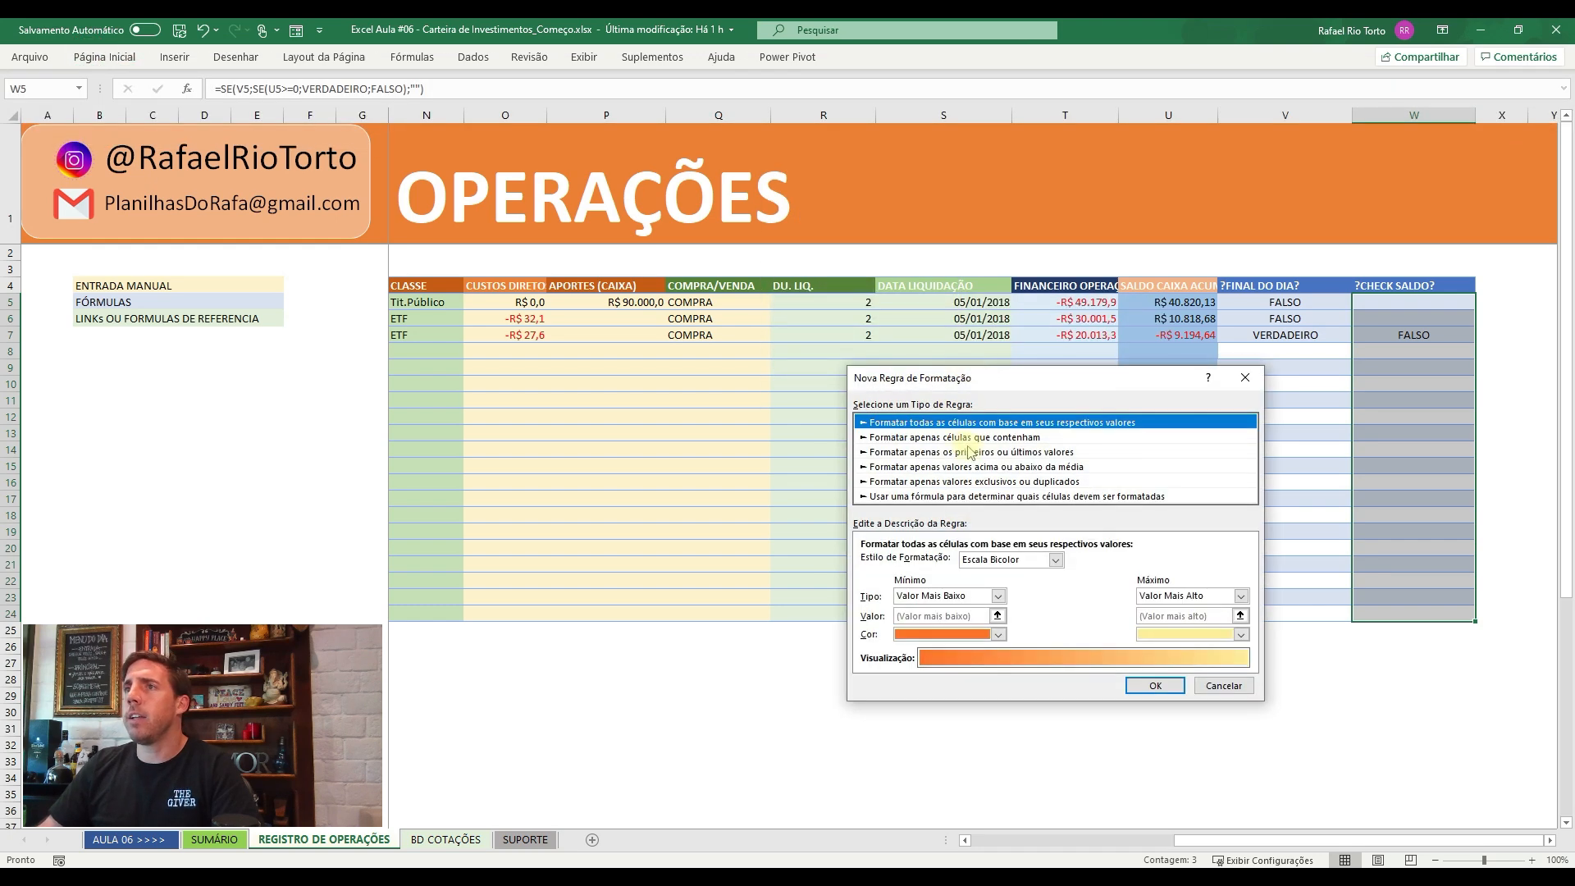
- Set the rule to format only cells whose value is equal to VERDADEIRO
click(936, 437)
click(1069, 564)
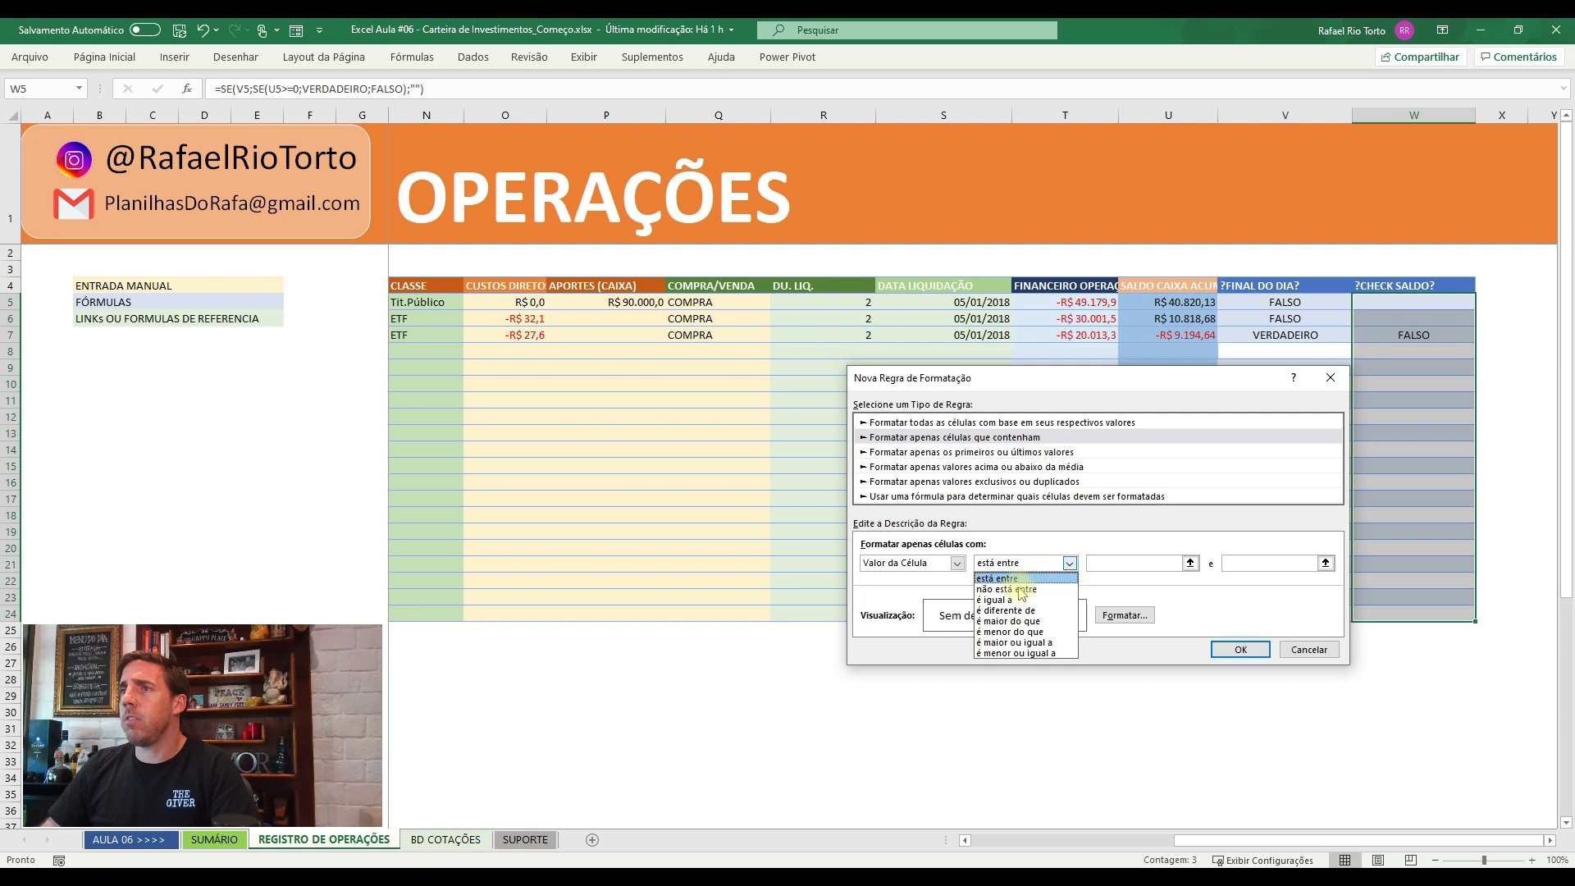
click(995, 602)
click(1154, 566)
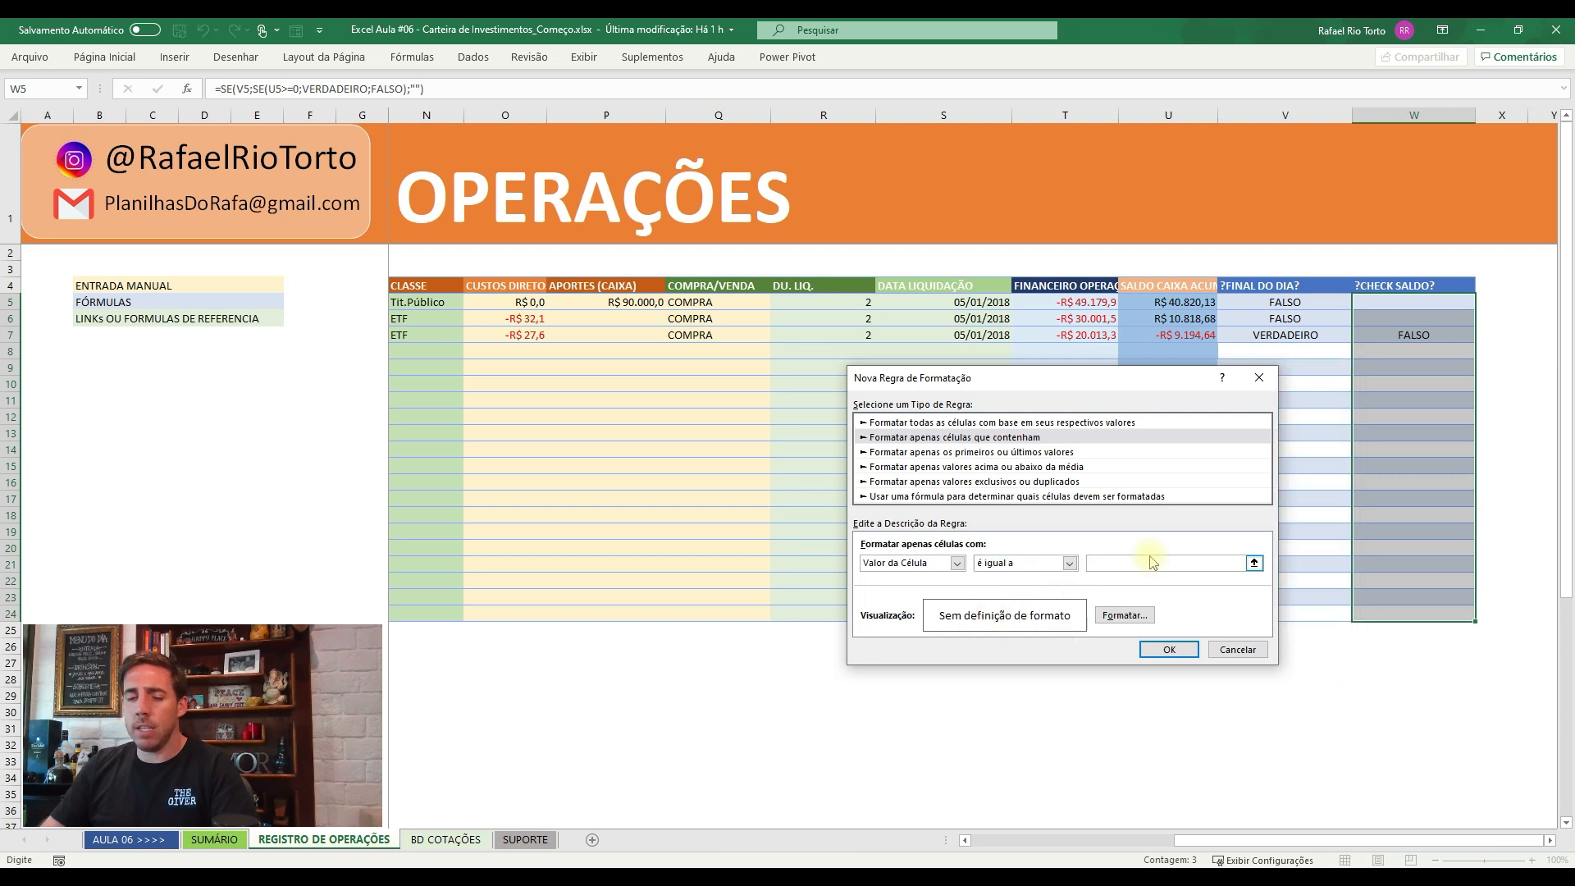
text(VERDADEU)
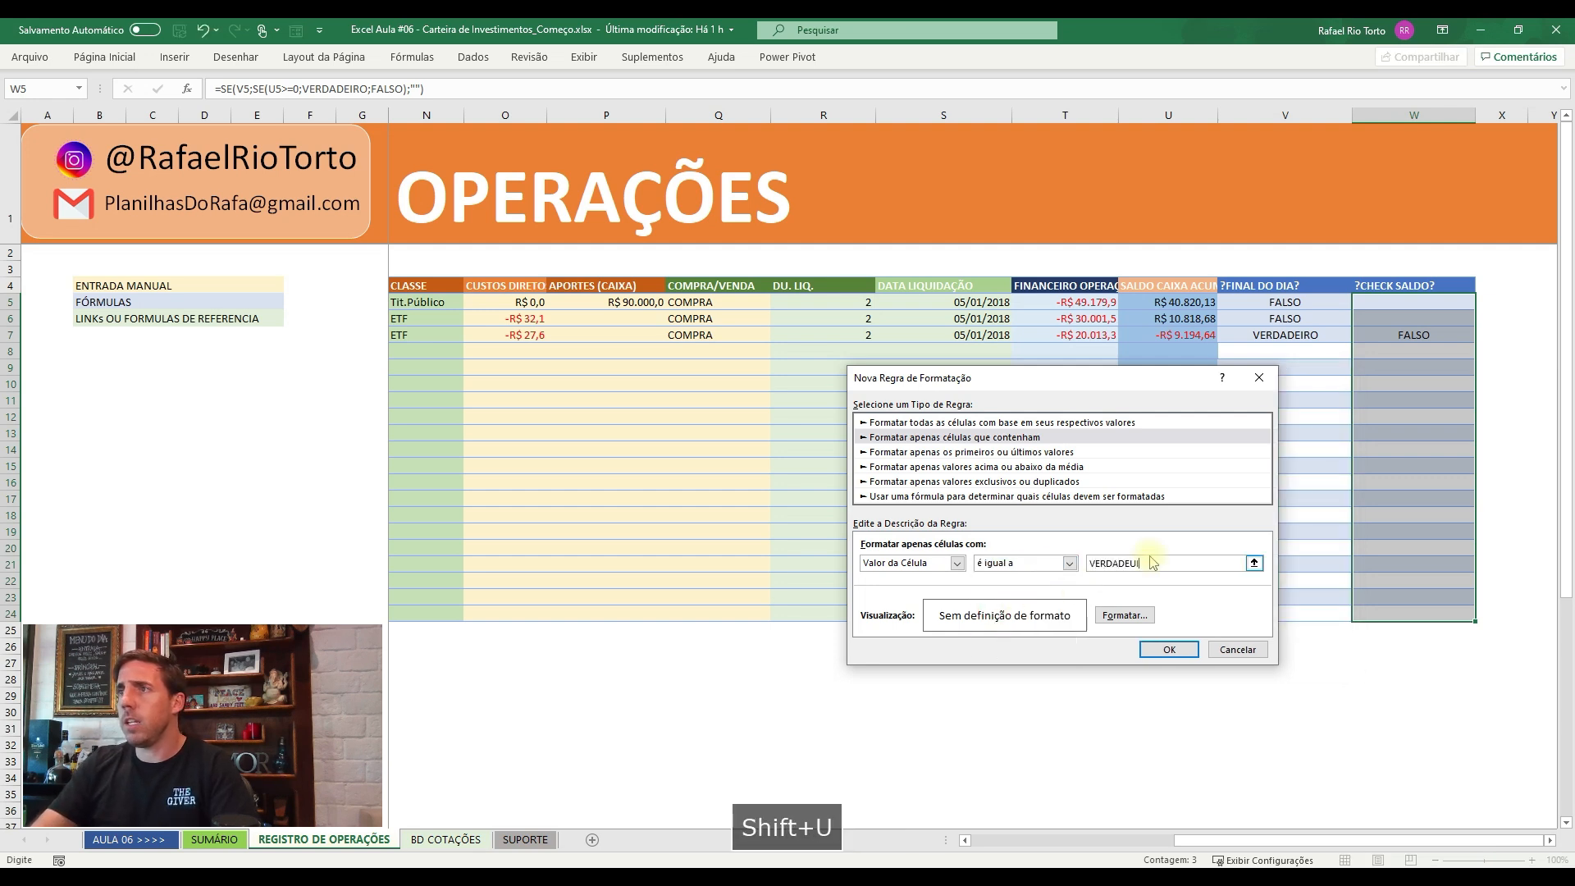
key(shift+BackSpace)
text(IRO)
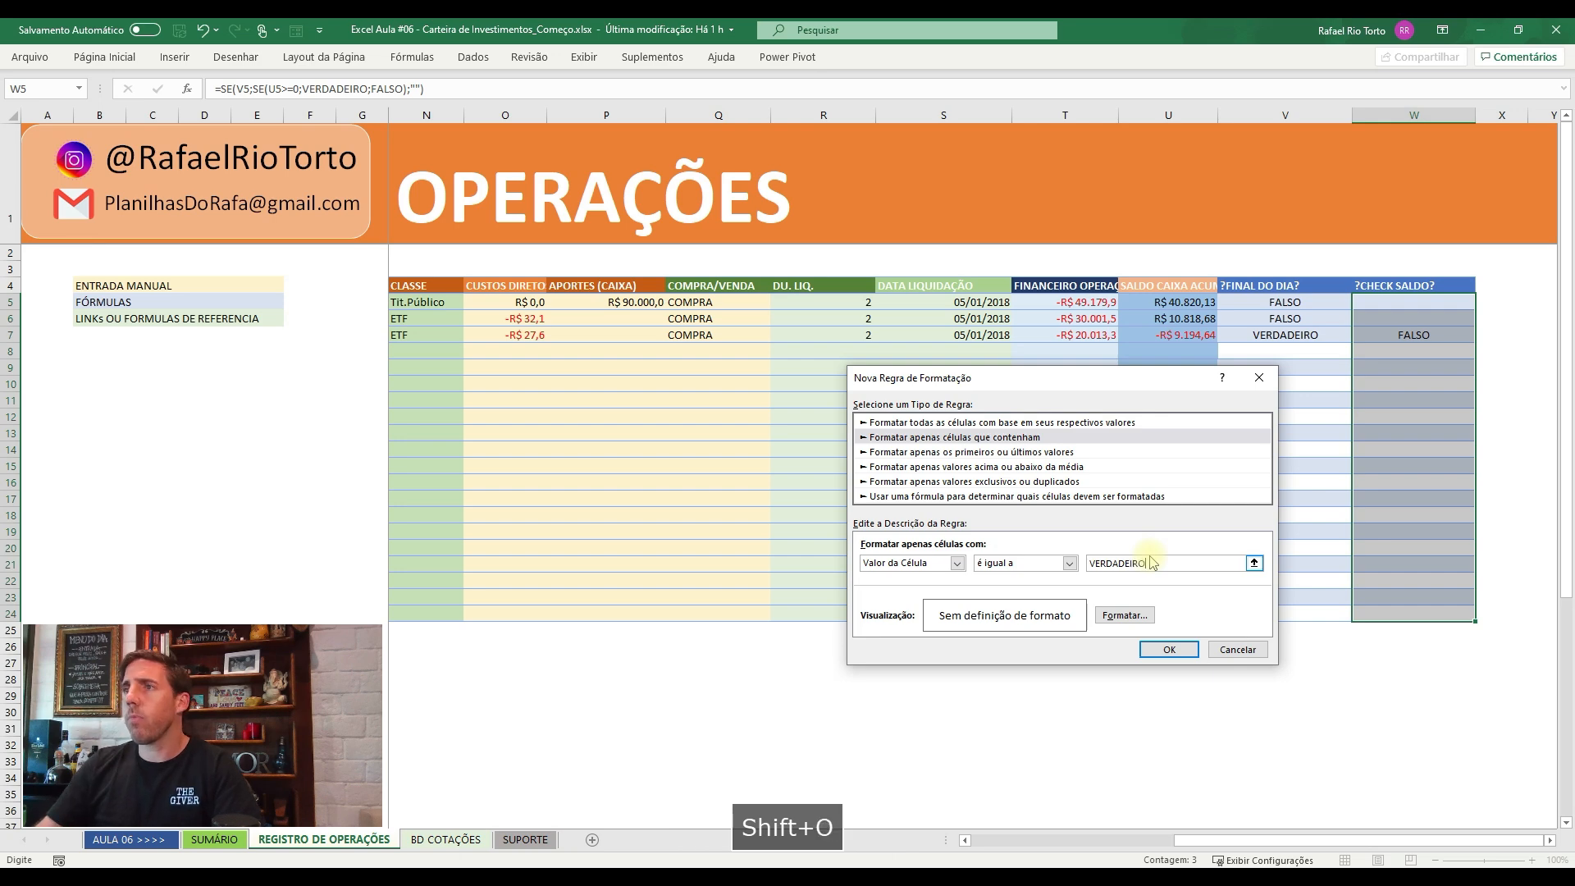
- Give the VERDADEIRO rule a green background fill and apply it
click(1124, 616)
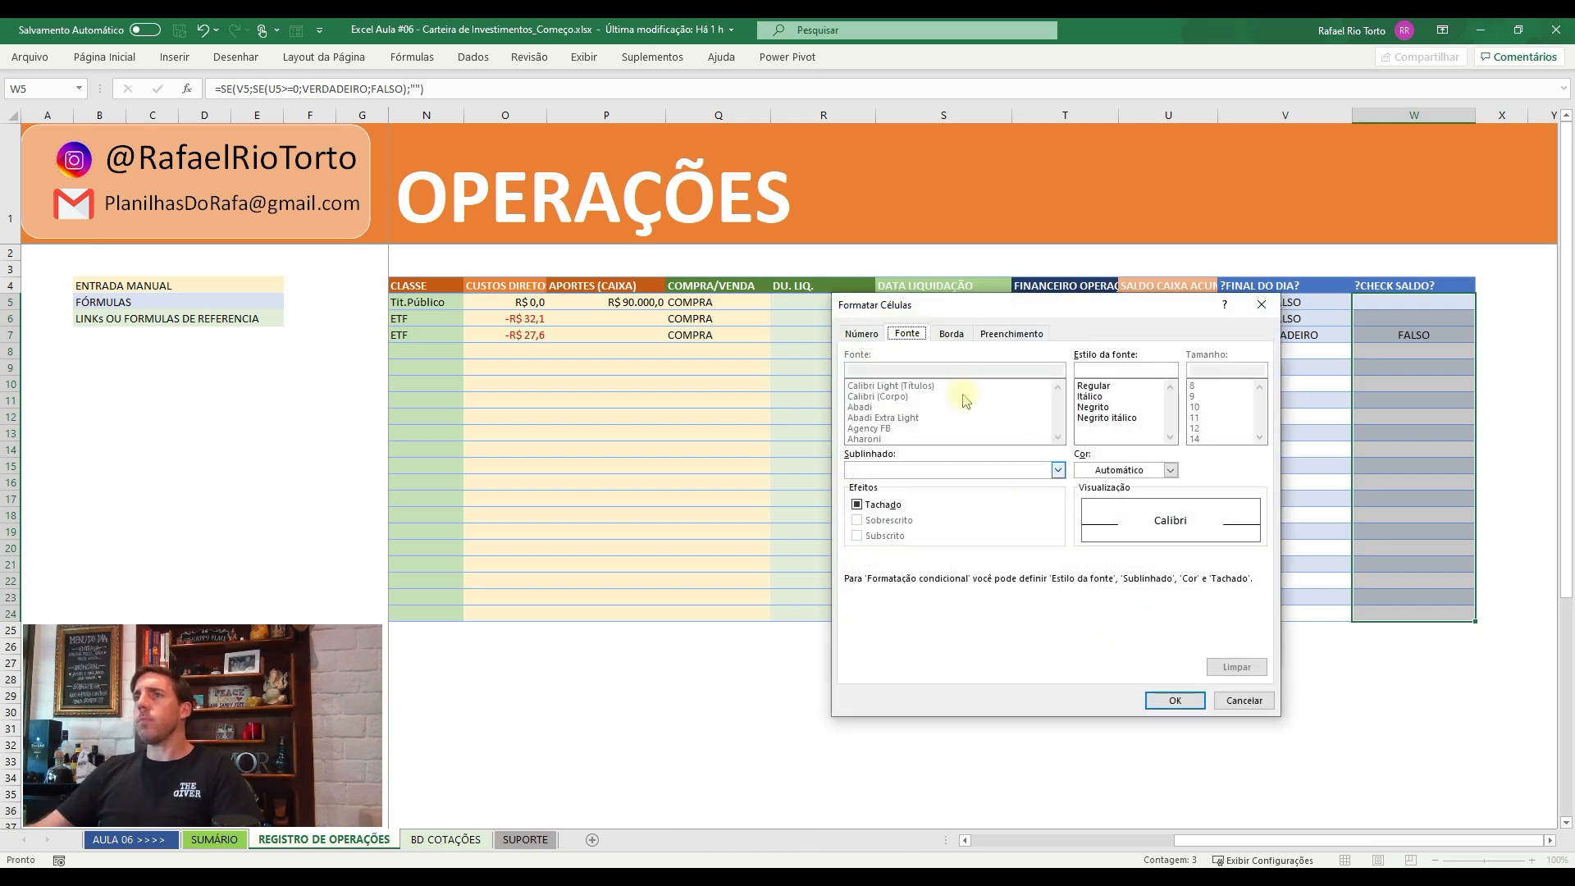
click(1015, 335)
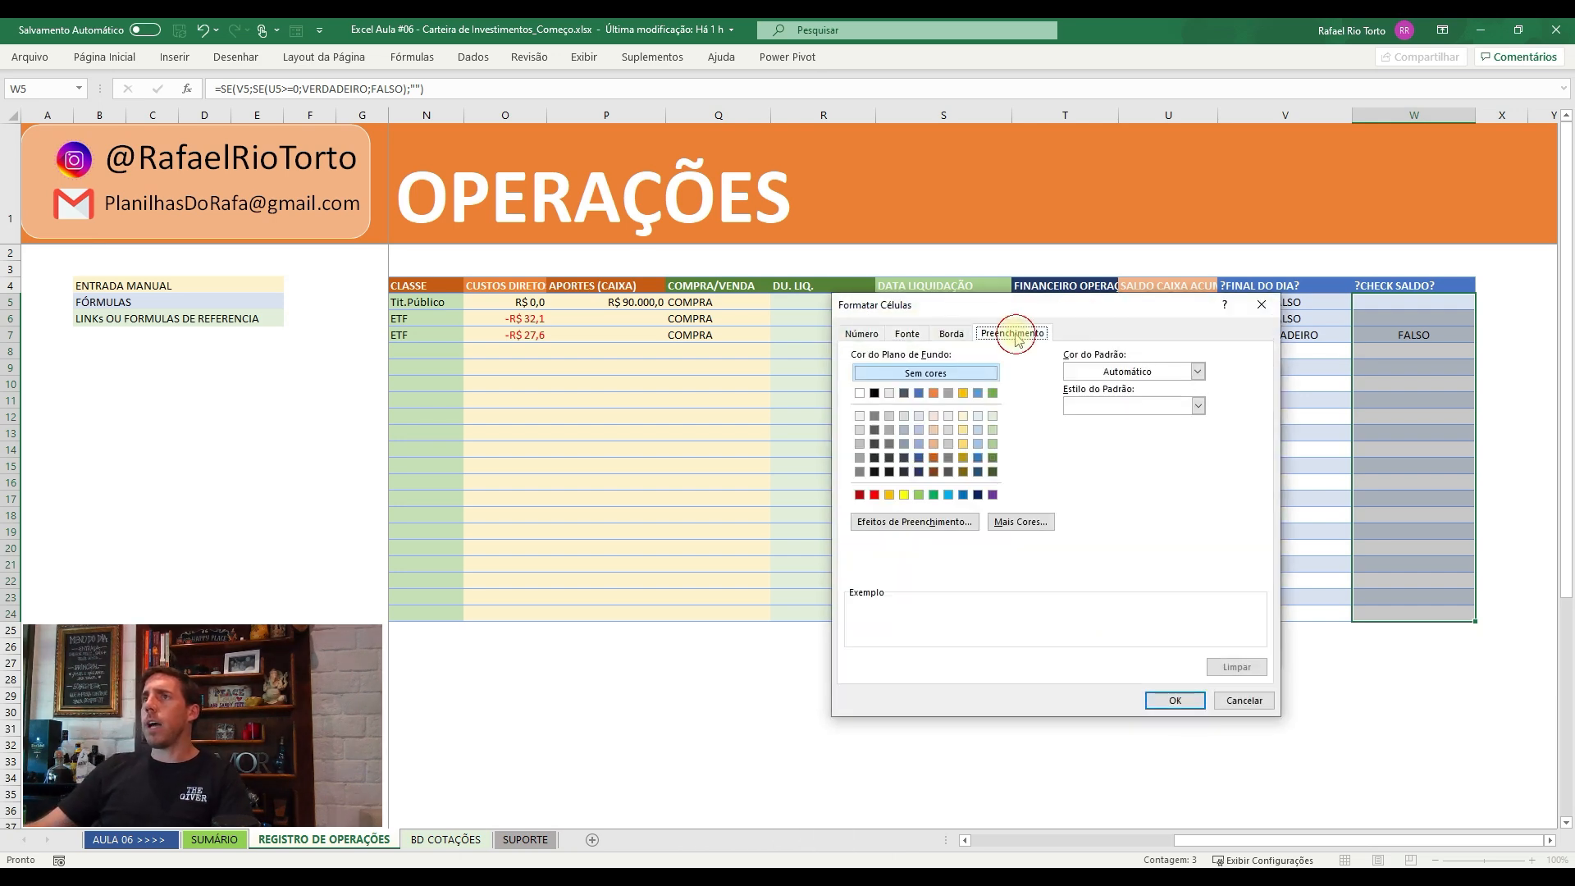
click(994, 393)
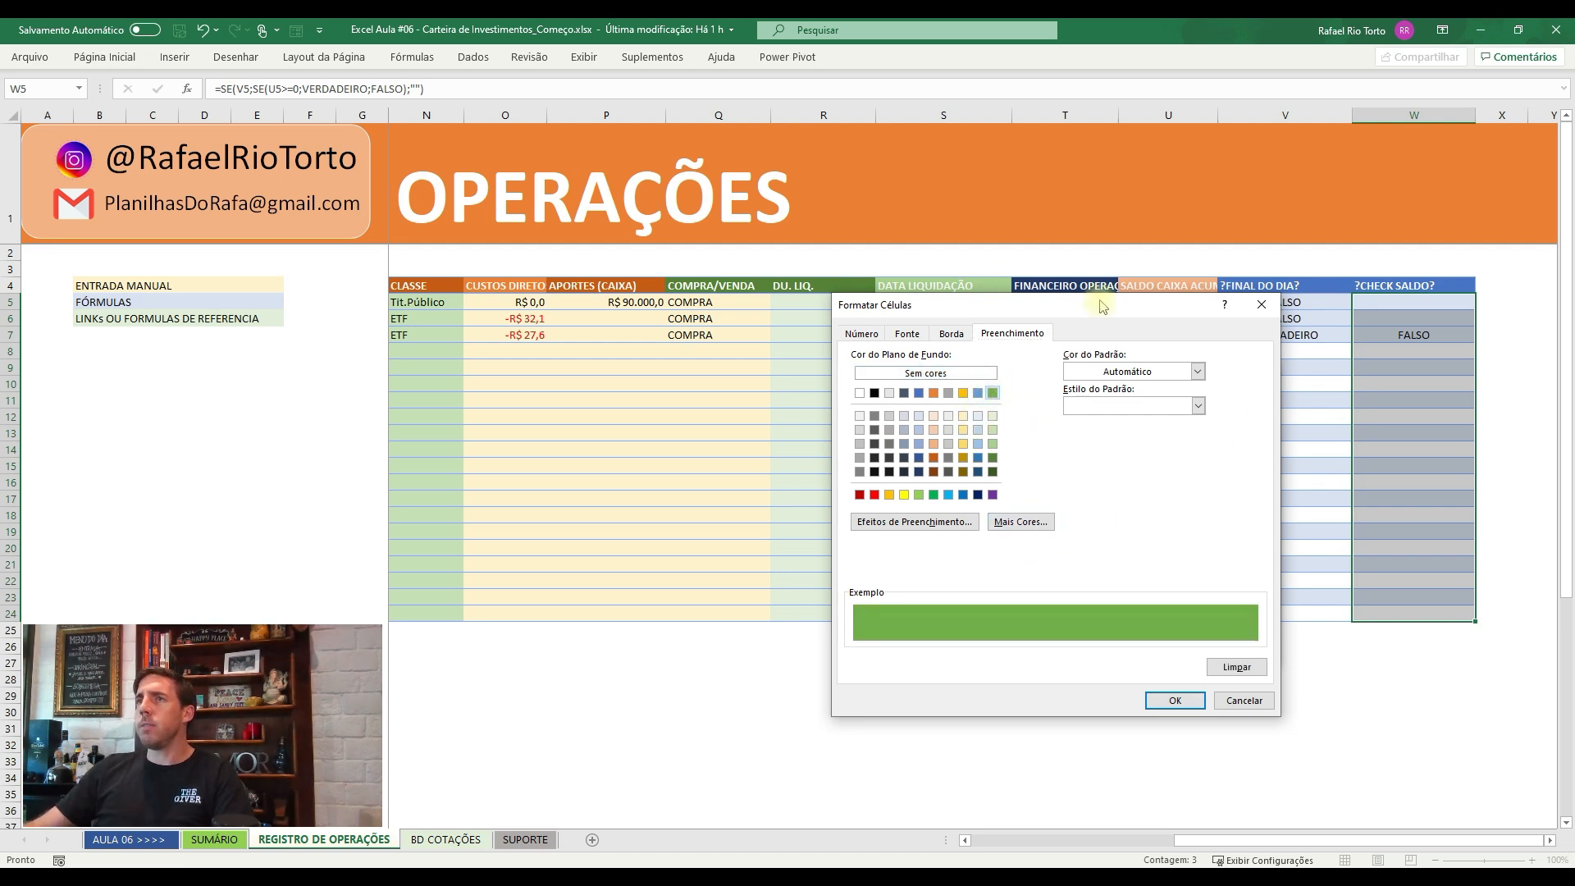
click(1175, 702)
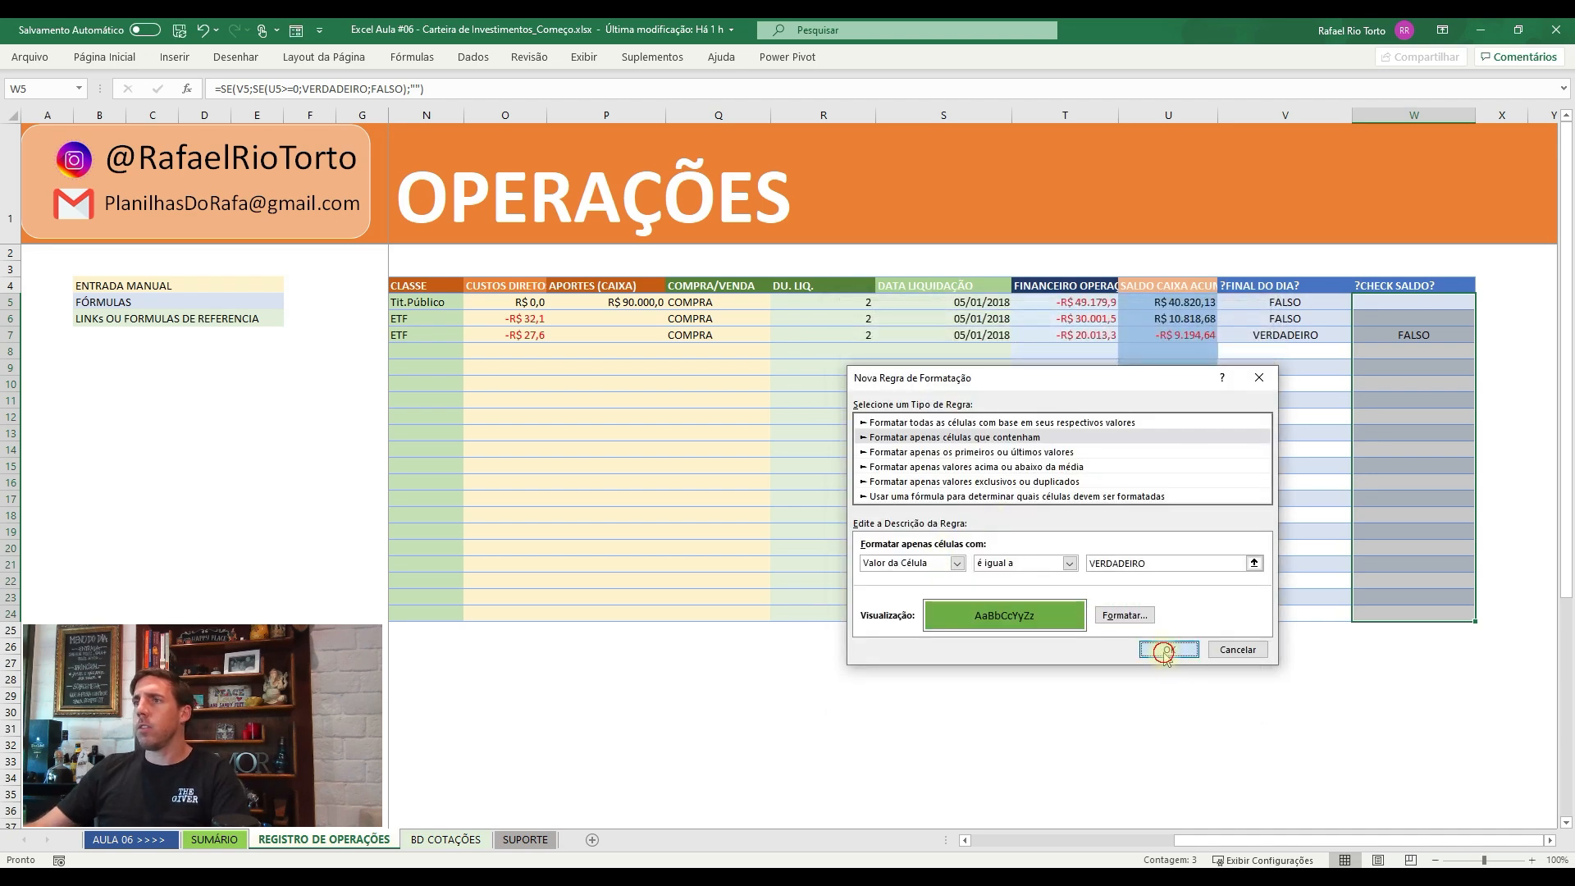
click(1167, 650)
- Create another conditional formatting rule for W5:W24 that formats only cells whose value is equal to FALSO
click(104, 57)
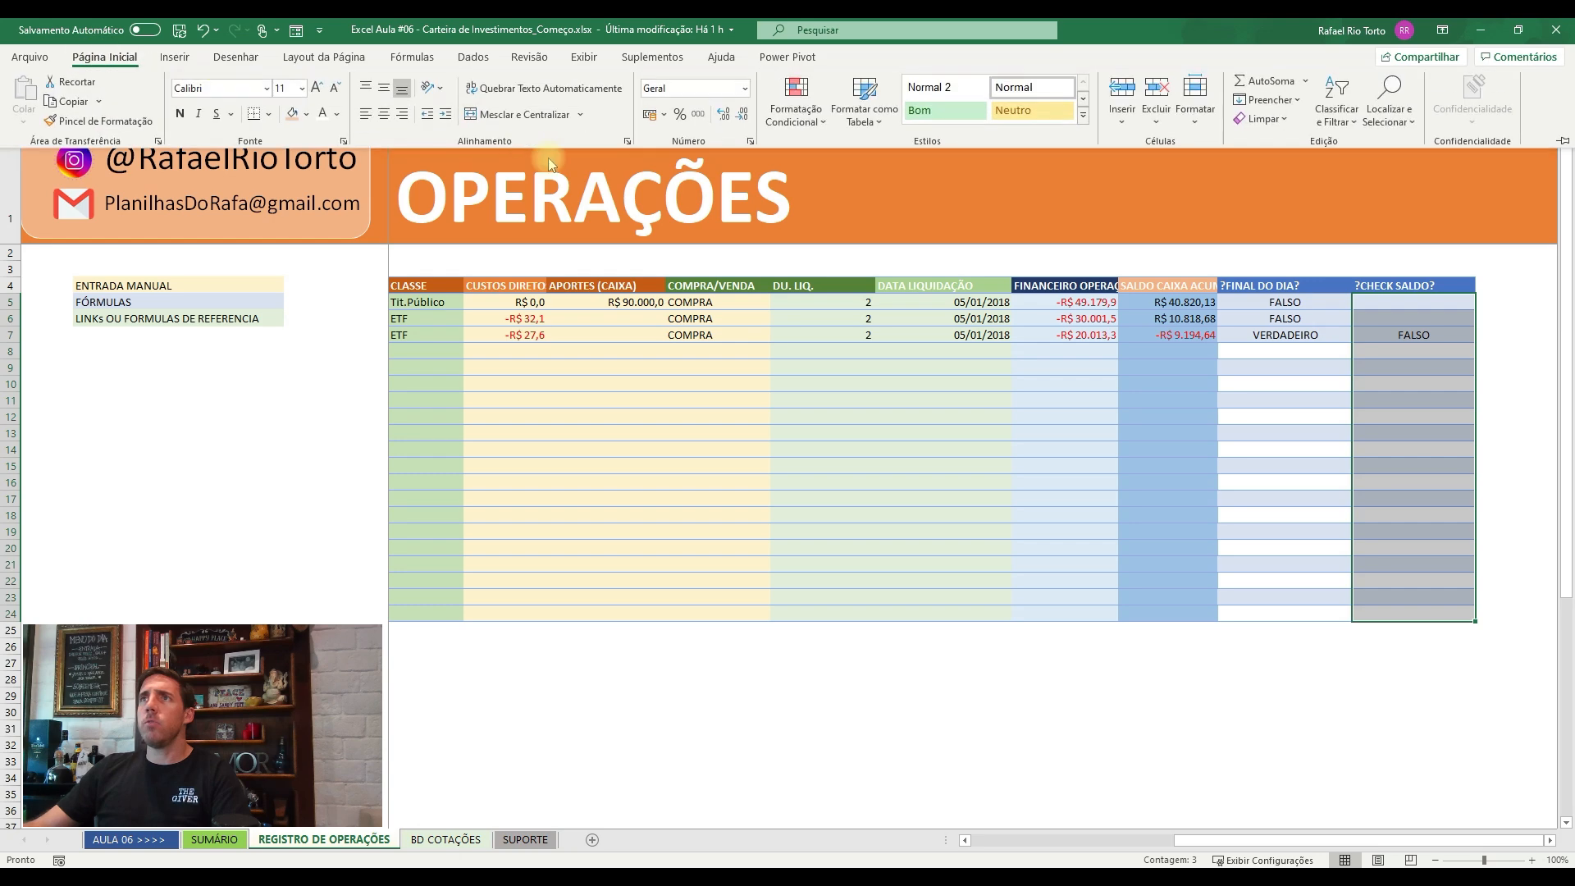
click(794, 107)
click(830, 348)
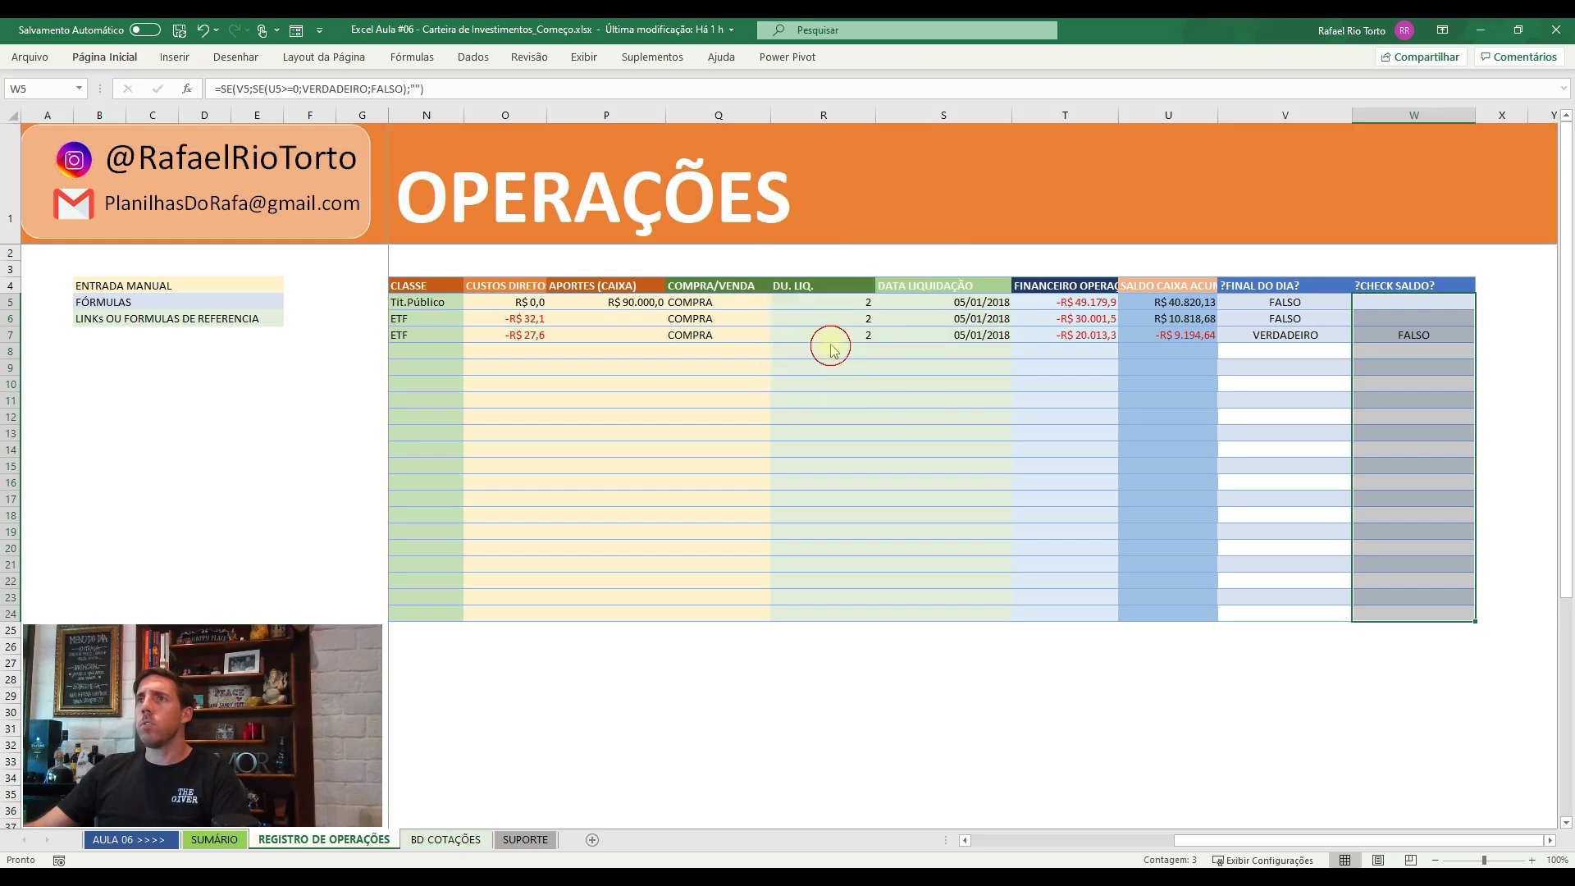
click(939, 419)
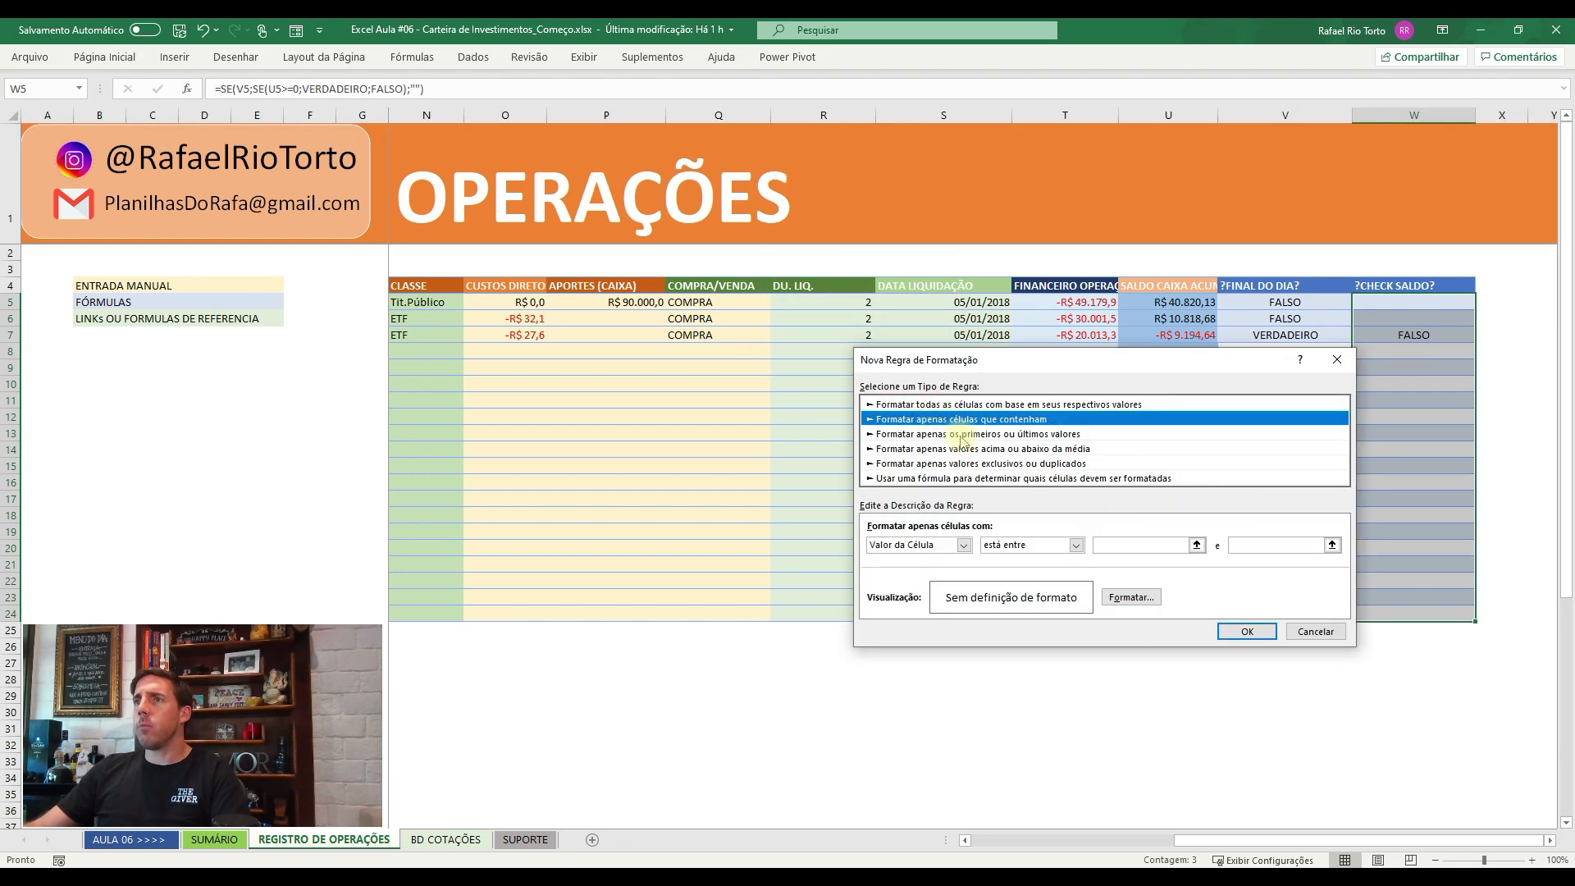
click(1076, 548)
click(1017, 589)
click(1160, 546)
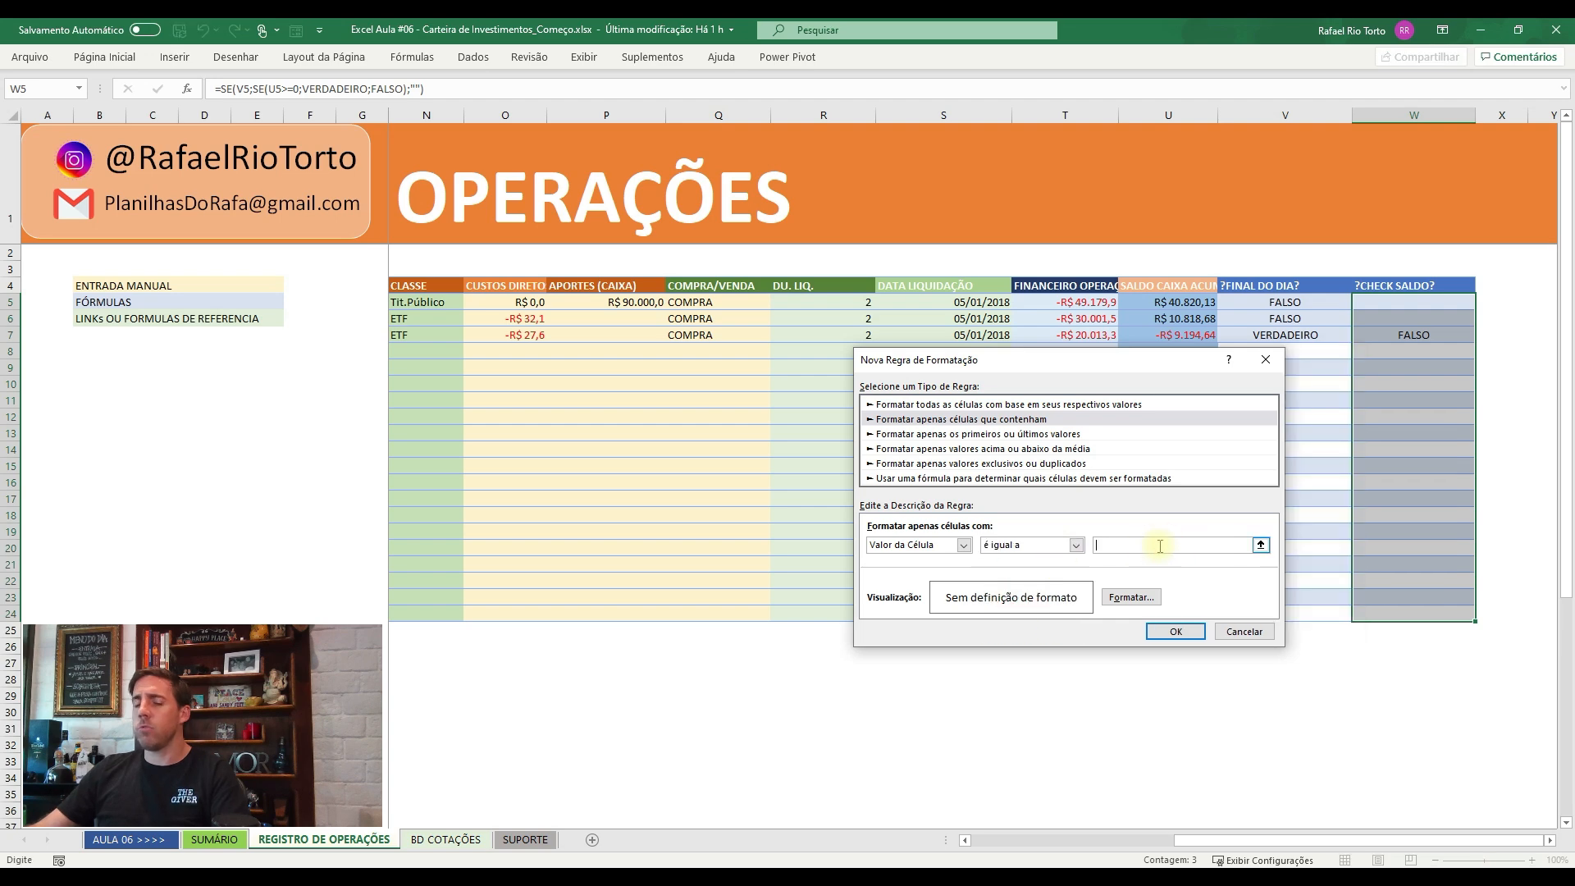
text(FALSO)
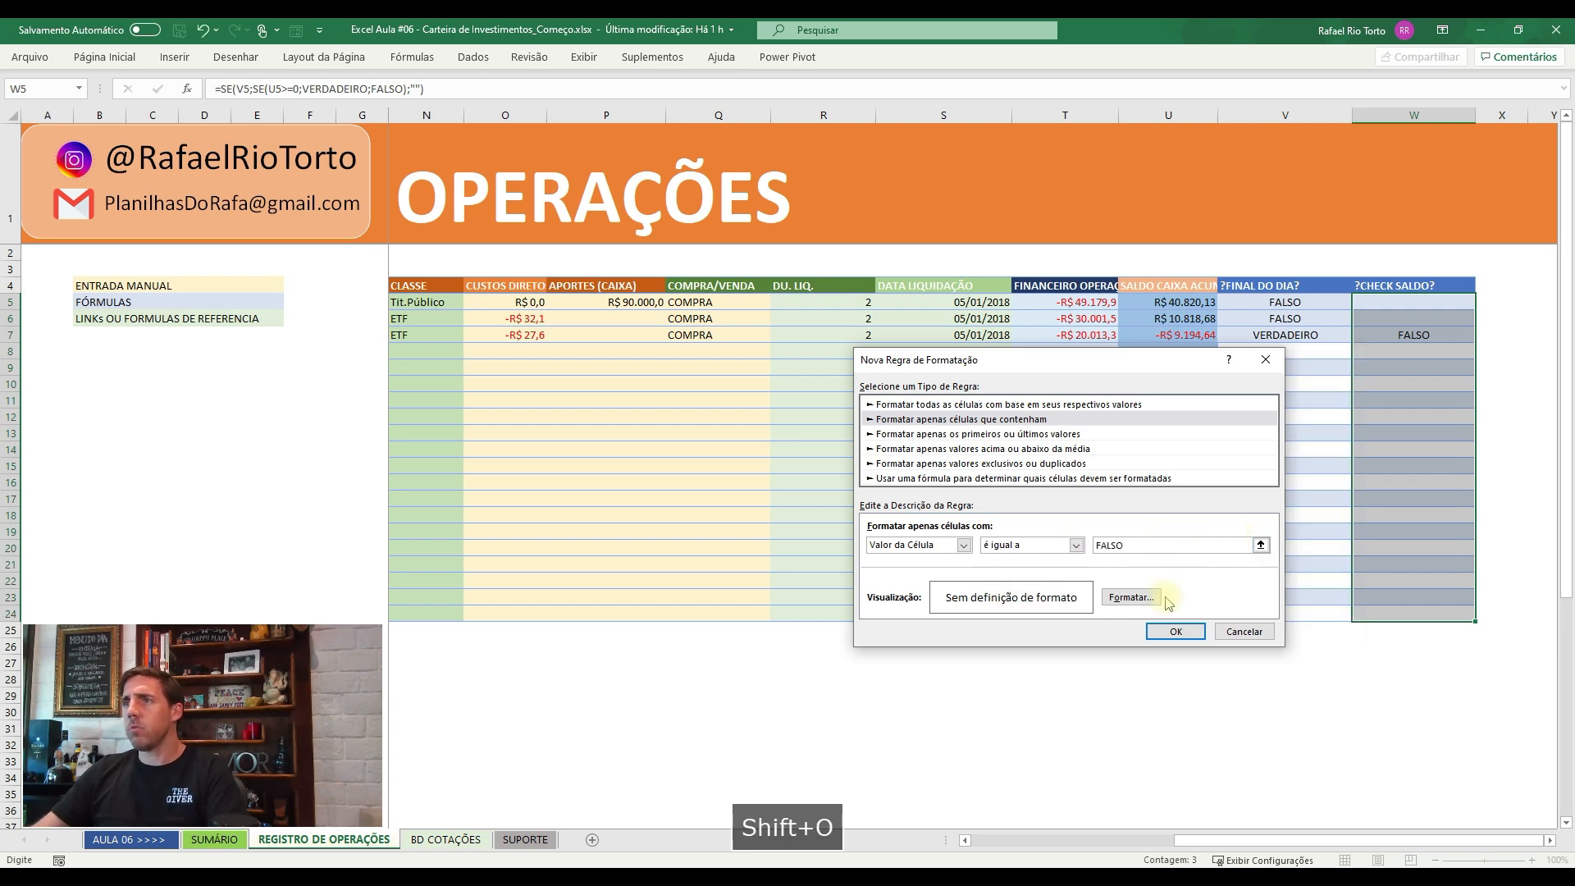
- Give the FALSO rule a red background fill and apply it
click(1148, 598)
click(865, 477)
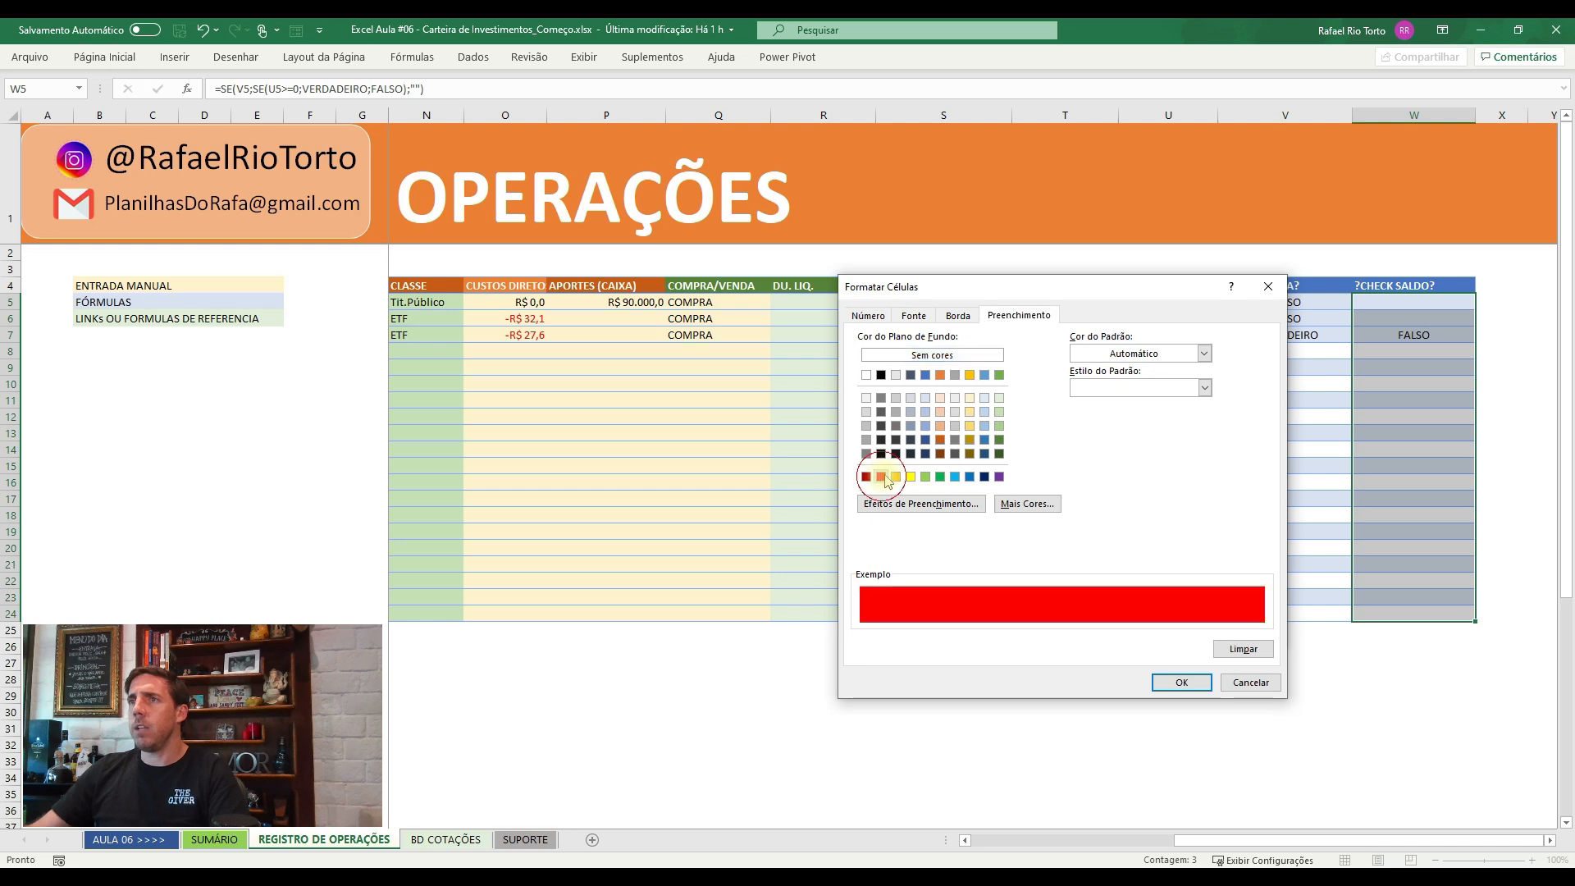
click(1182, 682)
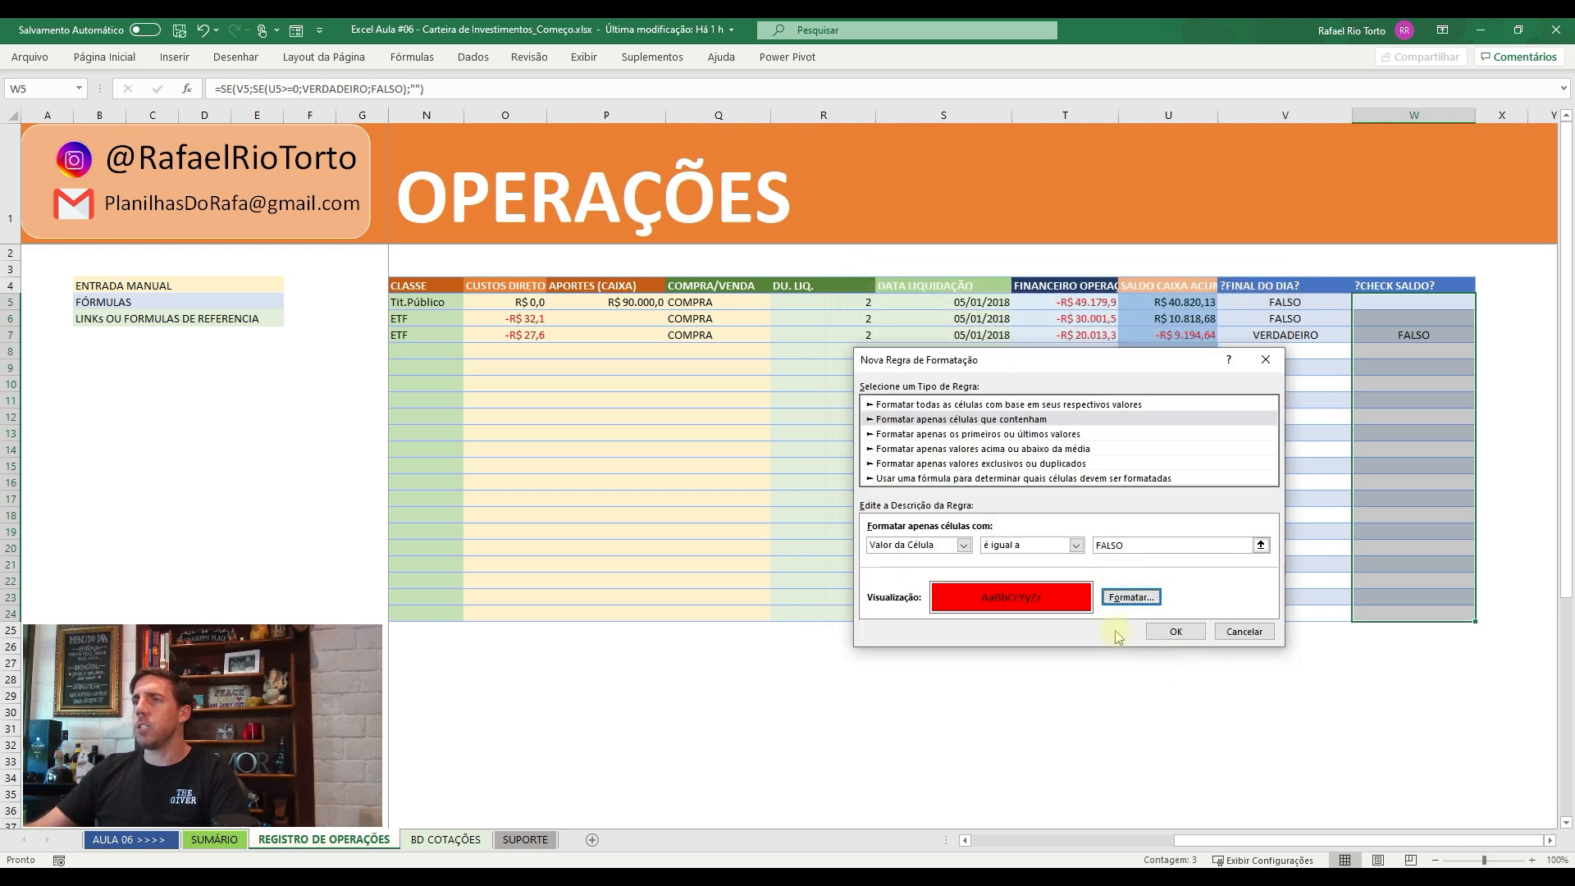
click(1182, 630)
click(1518, 400)
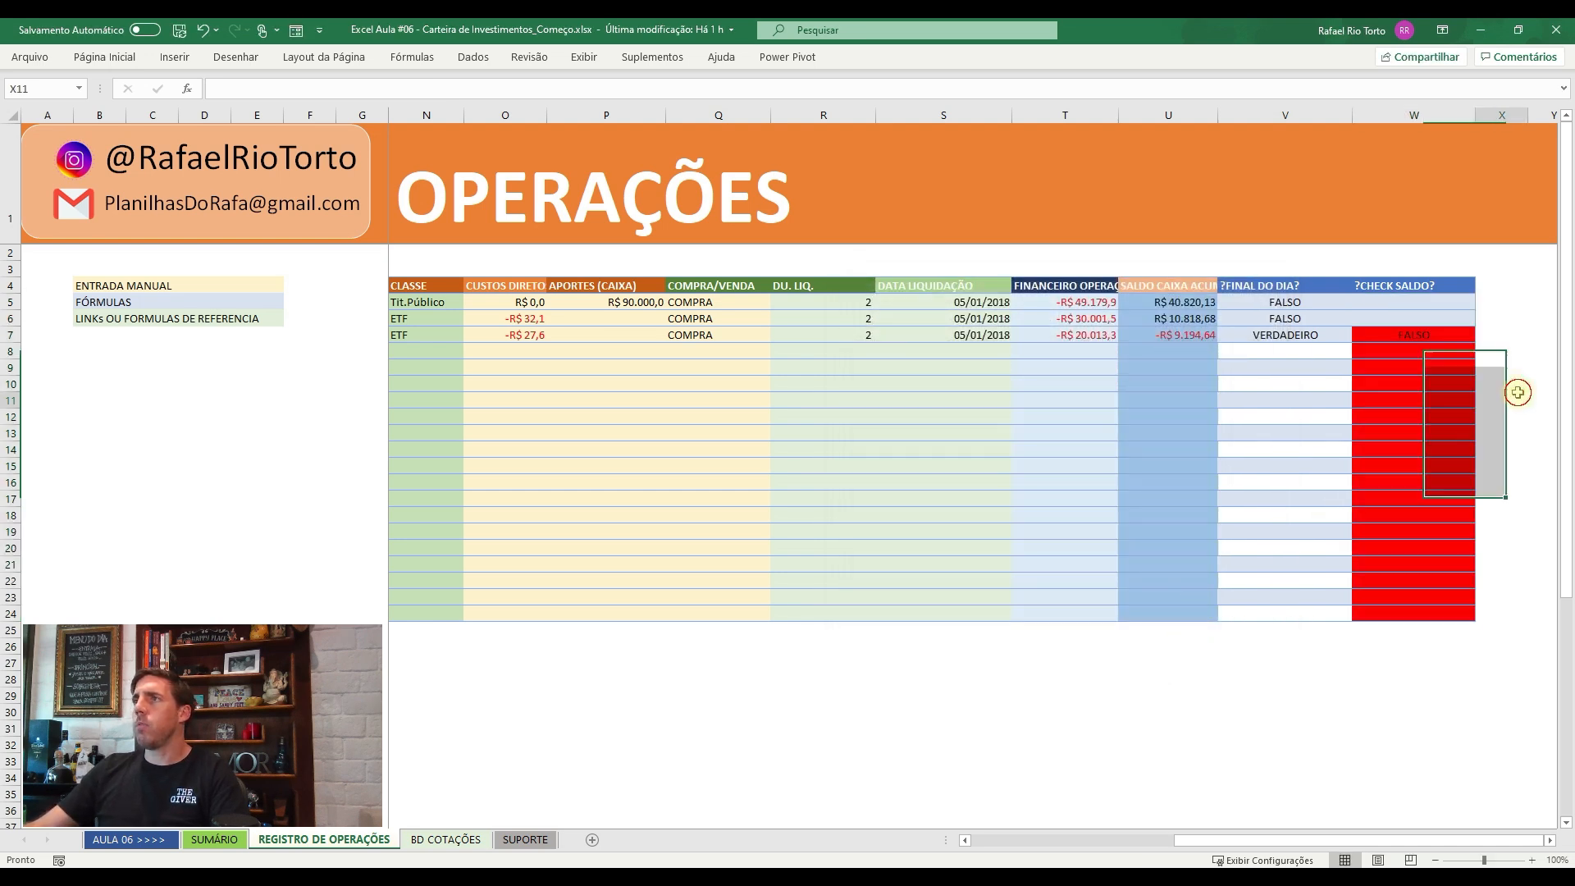
- Fill the balance check formula from W7 down to W24
click(1413, 331)
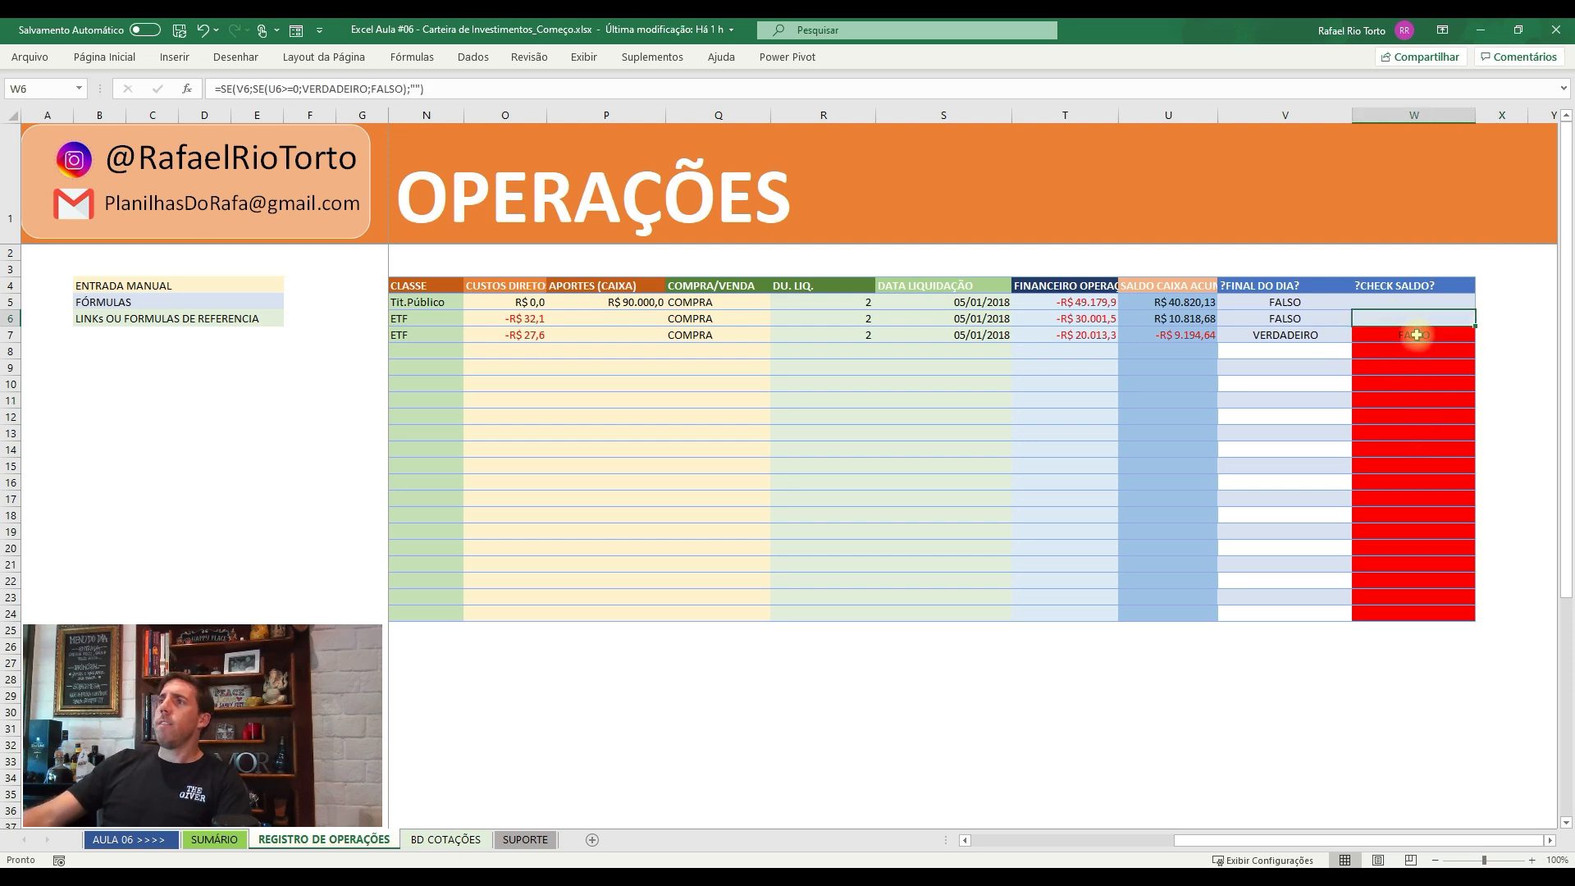
click(1411, 352)
click(1415, 334)
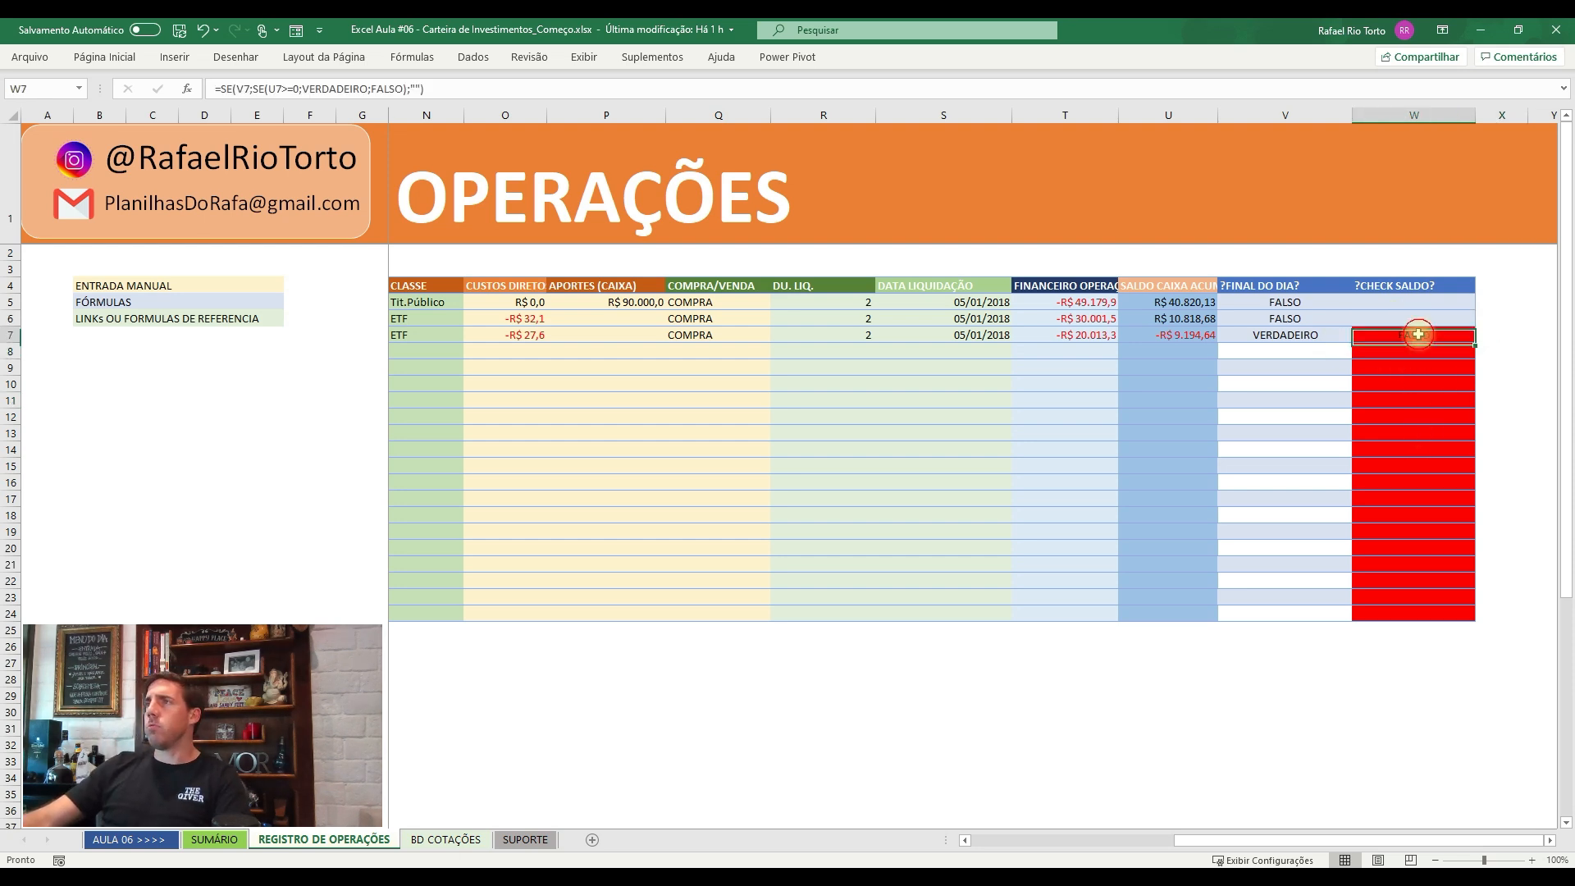
drag(1477, 341, 1480, 621)
click(1534, 390)
- Examine the balance check formula in W7, the end-of-day flag formula in V7 and the neighbouring accumulated cash balance
click(1409, 337)
key(Down)
key(Down)
key(Down)
key(Down)
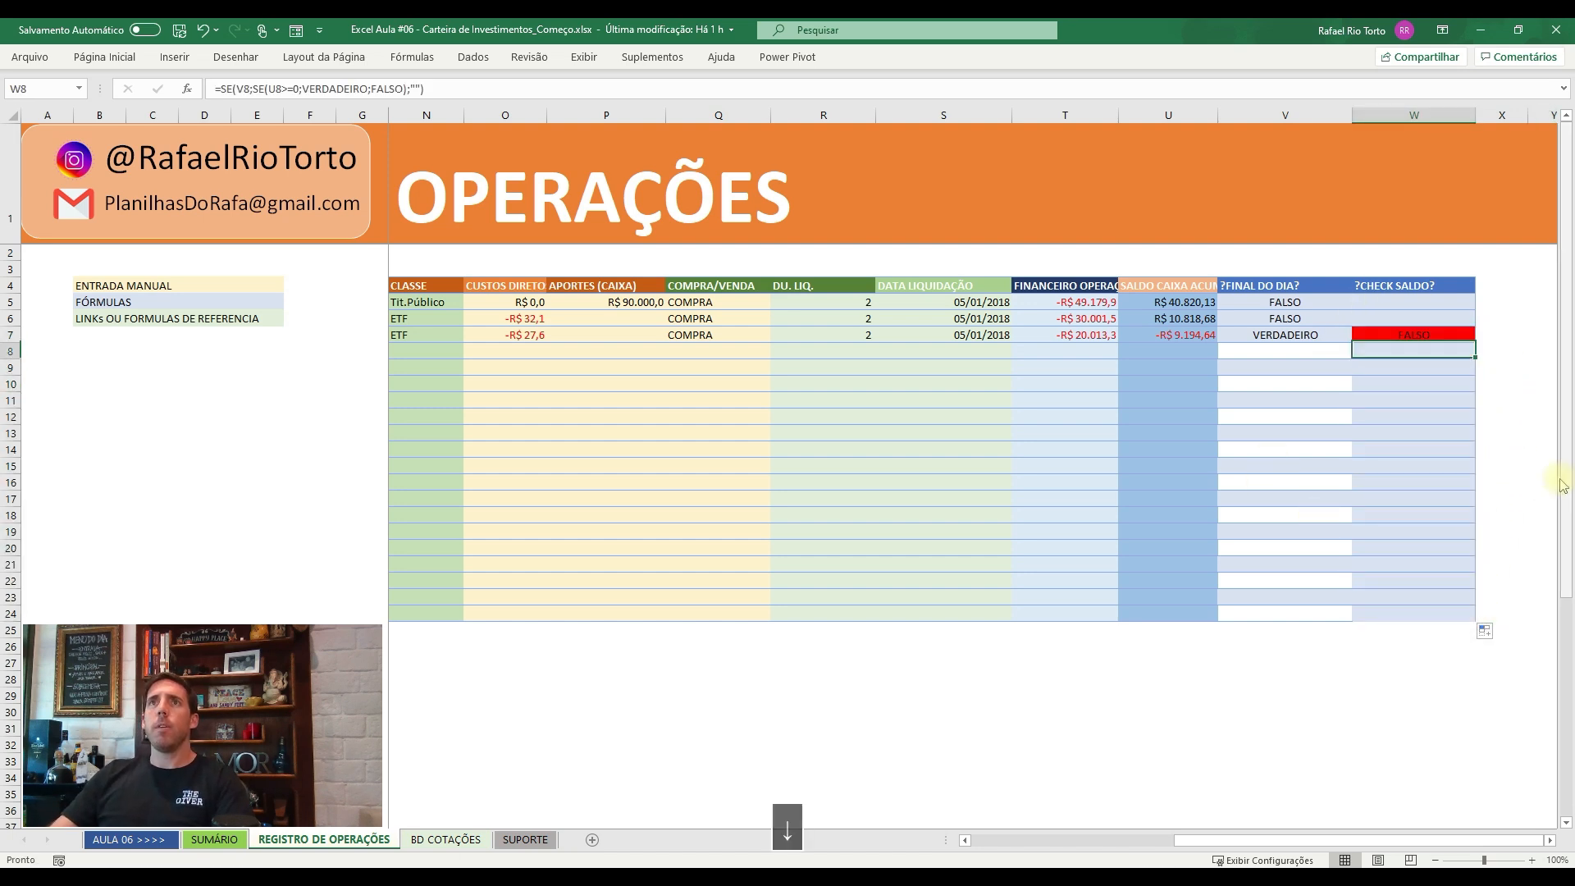
key(Up)
key(Up)
key(Up)
key(Up)
key(F2)
key(Escape)
key(Left)
key(F2)
key(Escape)
key(Left)
key(Left)
key(Right)
key(Right)
key(Right)
key(Right)
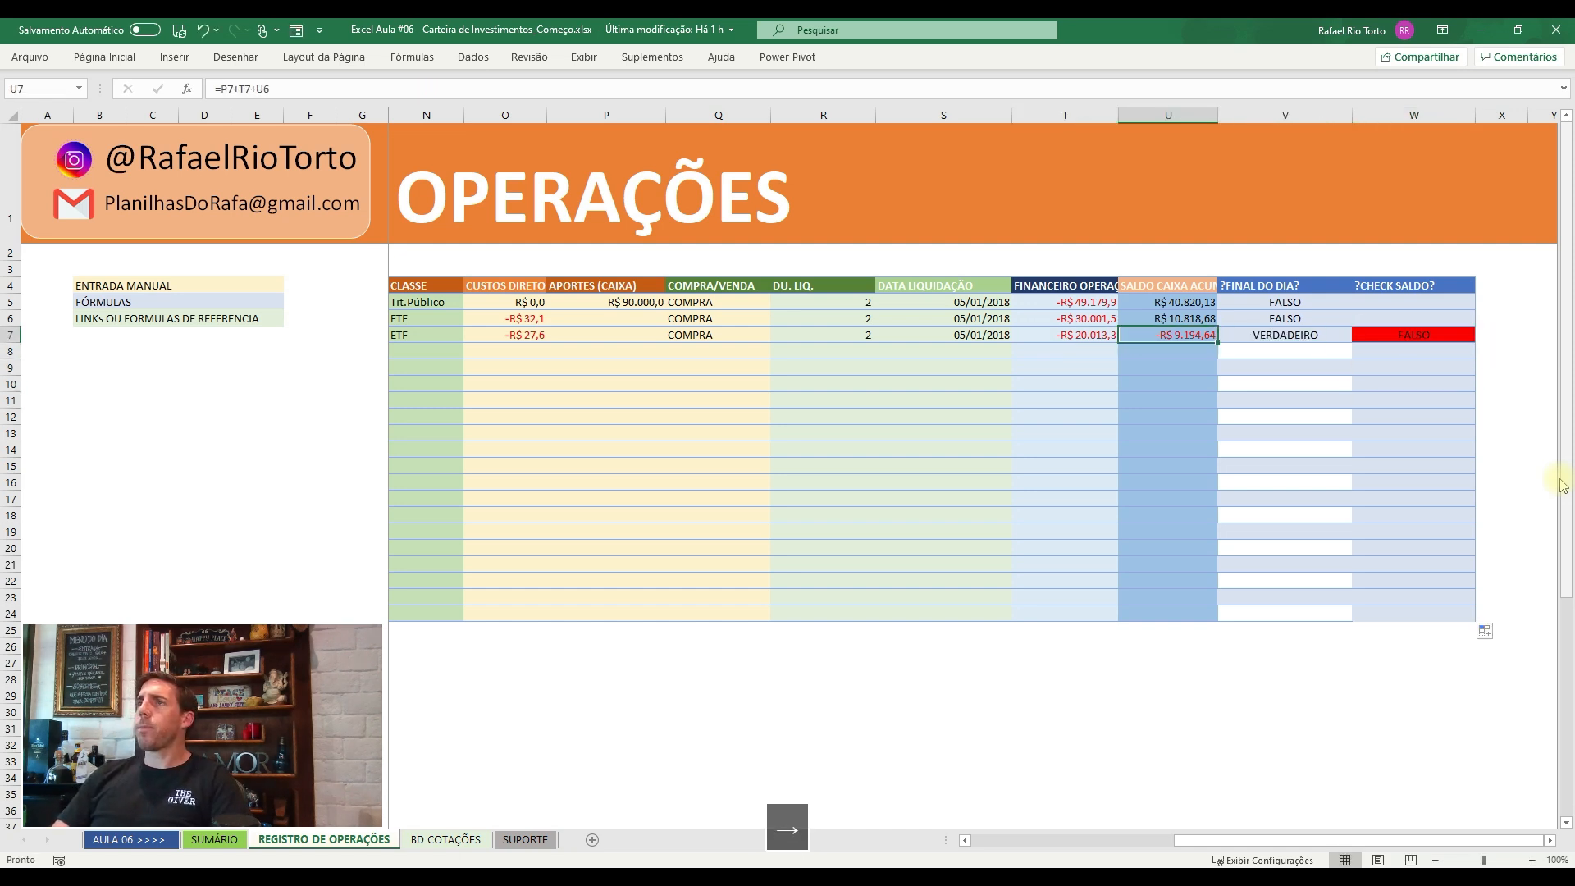
- Look over the operation in row 7 from the accumulated balance back to its date in column I
key(Left)
key(Left)
key(Left)
key(Left)
key(Left)
key(Left)
key(Left)
key(Left)
key(Left)
key(Left)
key(Left)
key(Left)
key(Left)
key(Left)
key(Left)
key(Left)
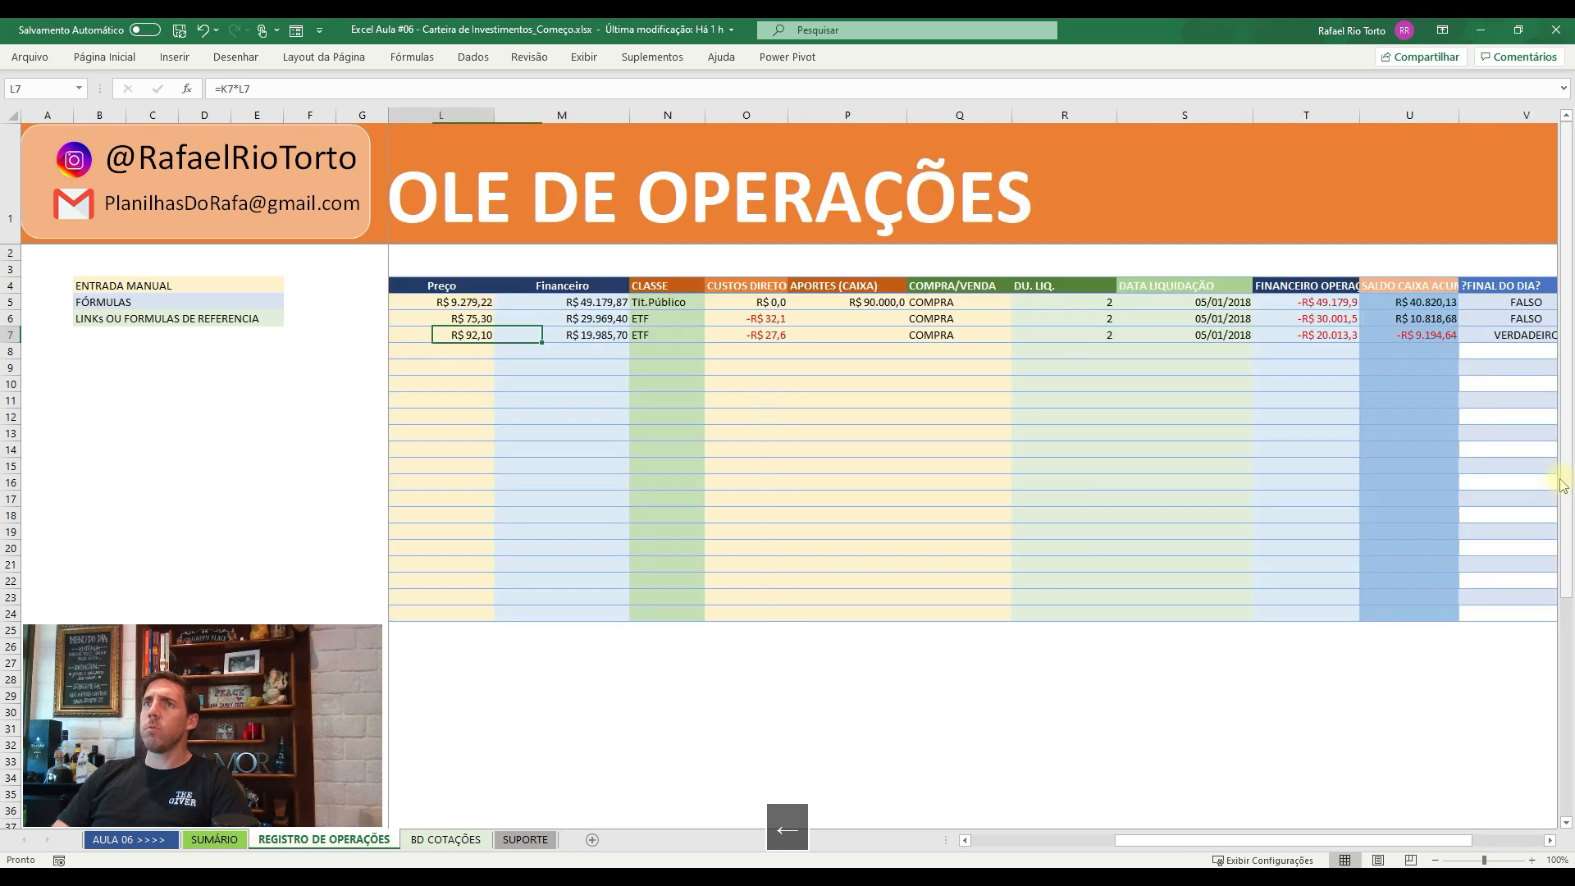
key(Right)
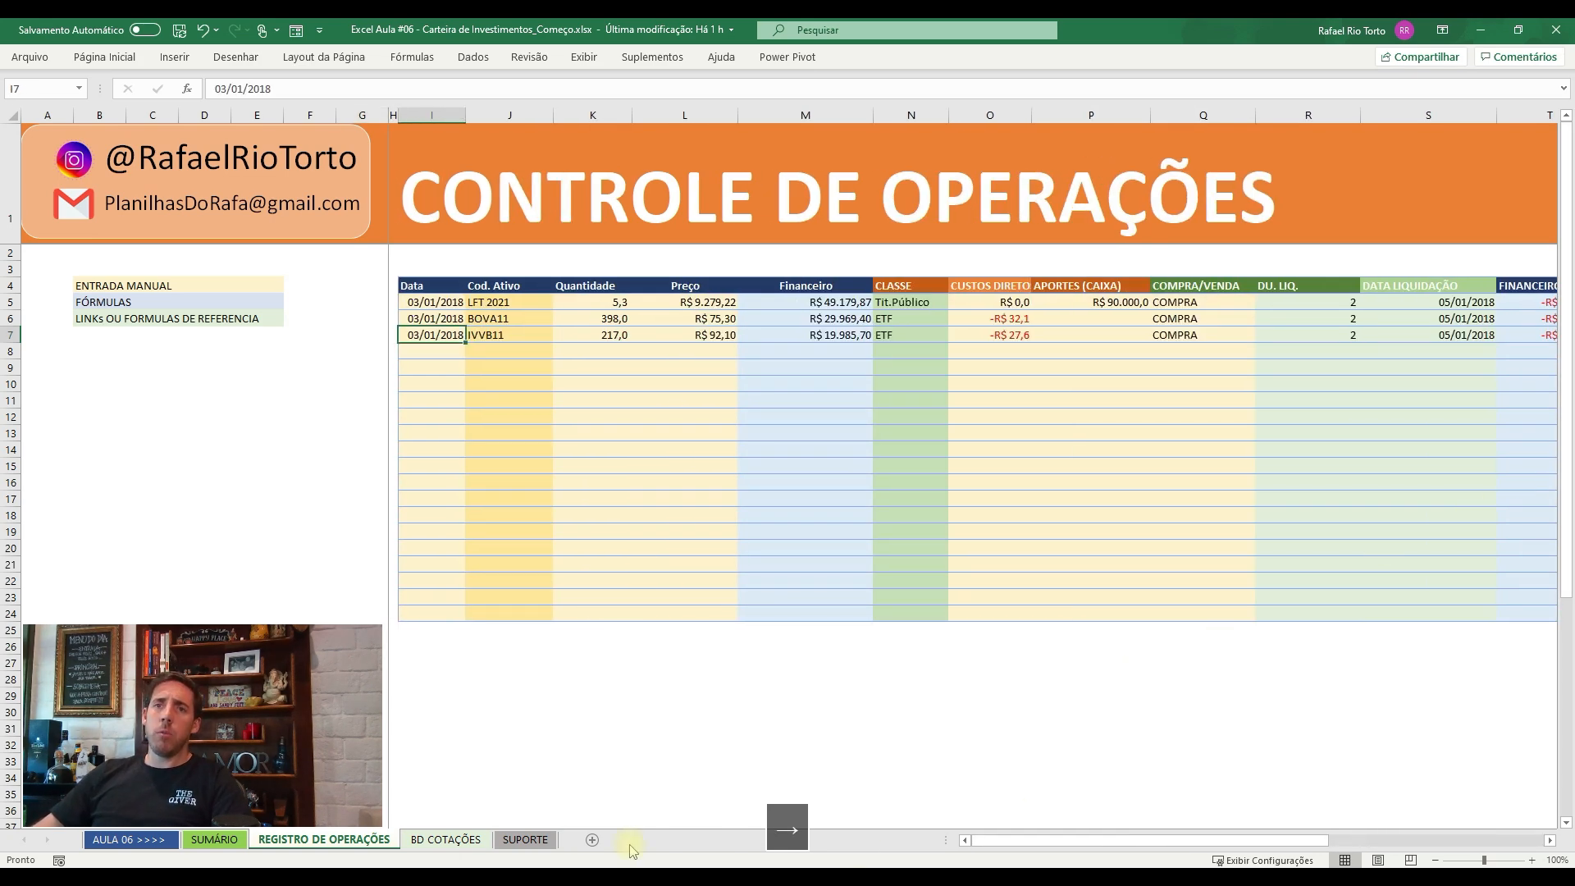
- Switch to the SUMÁRIO sheet
click(216, 838)
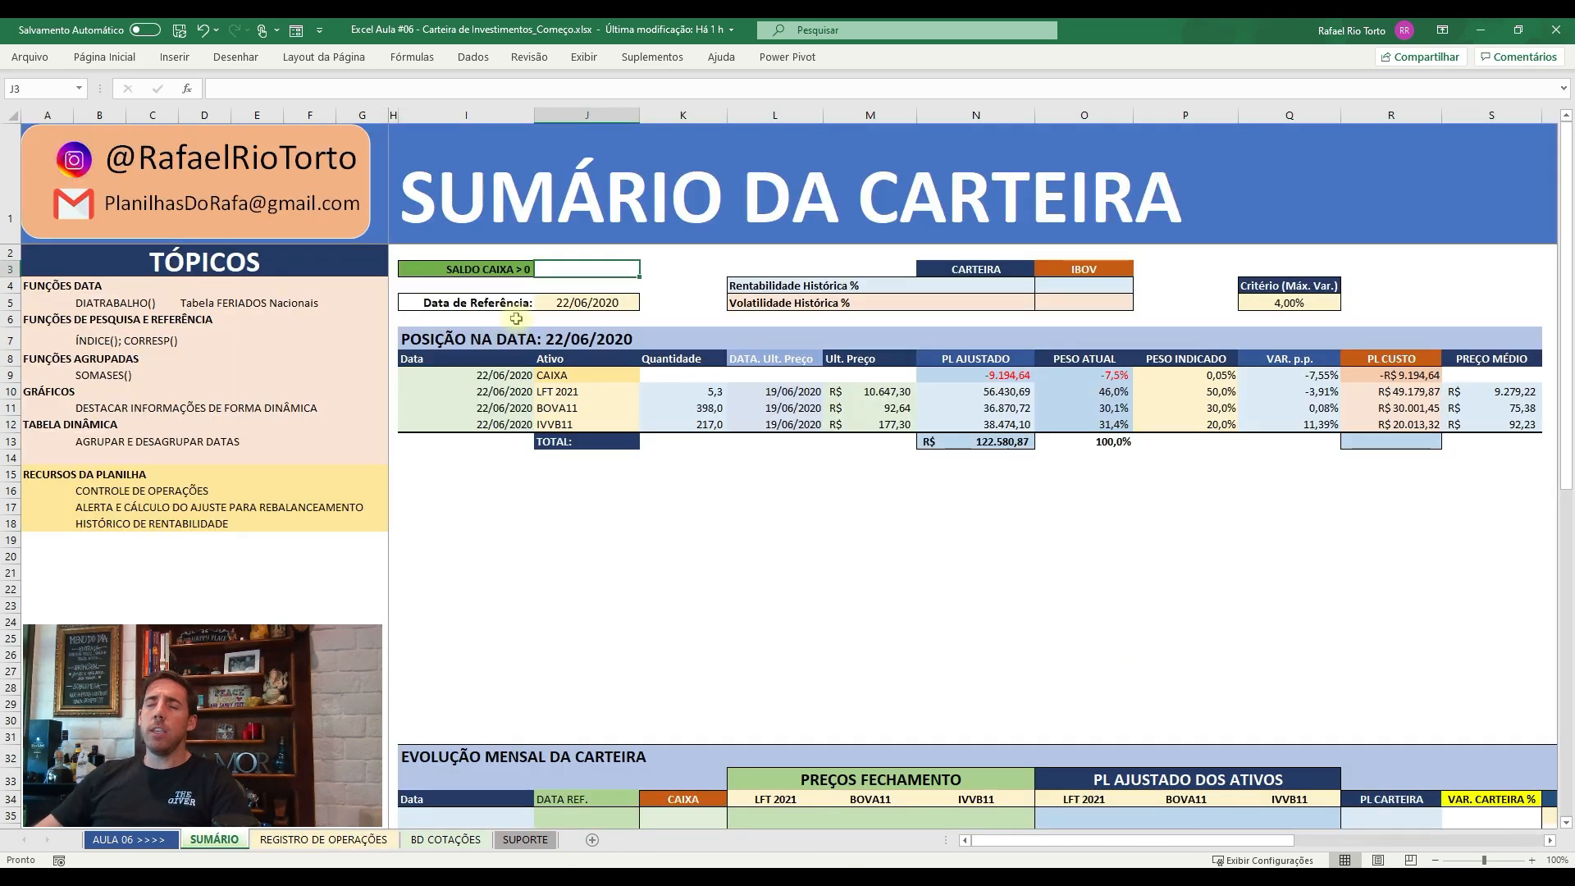
text(=co)
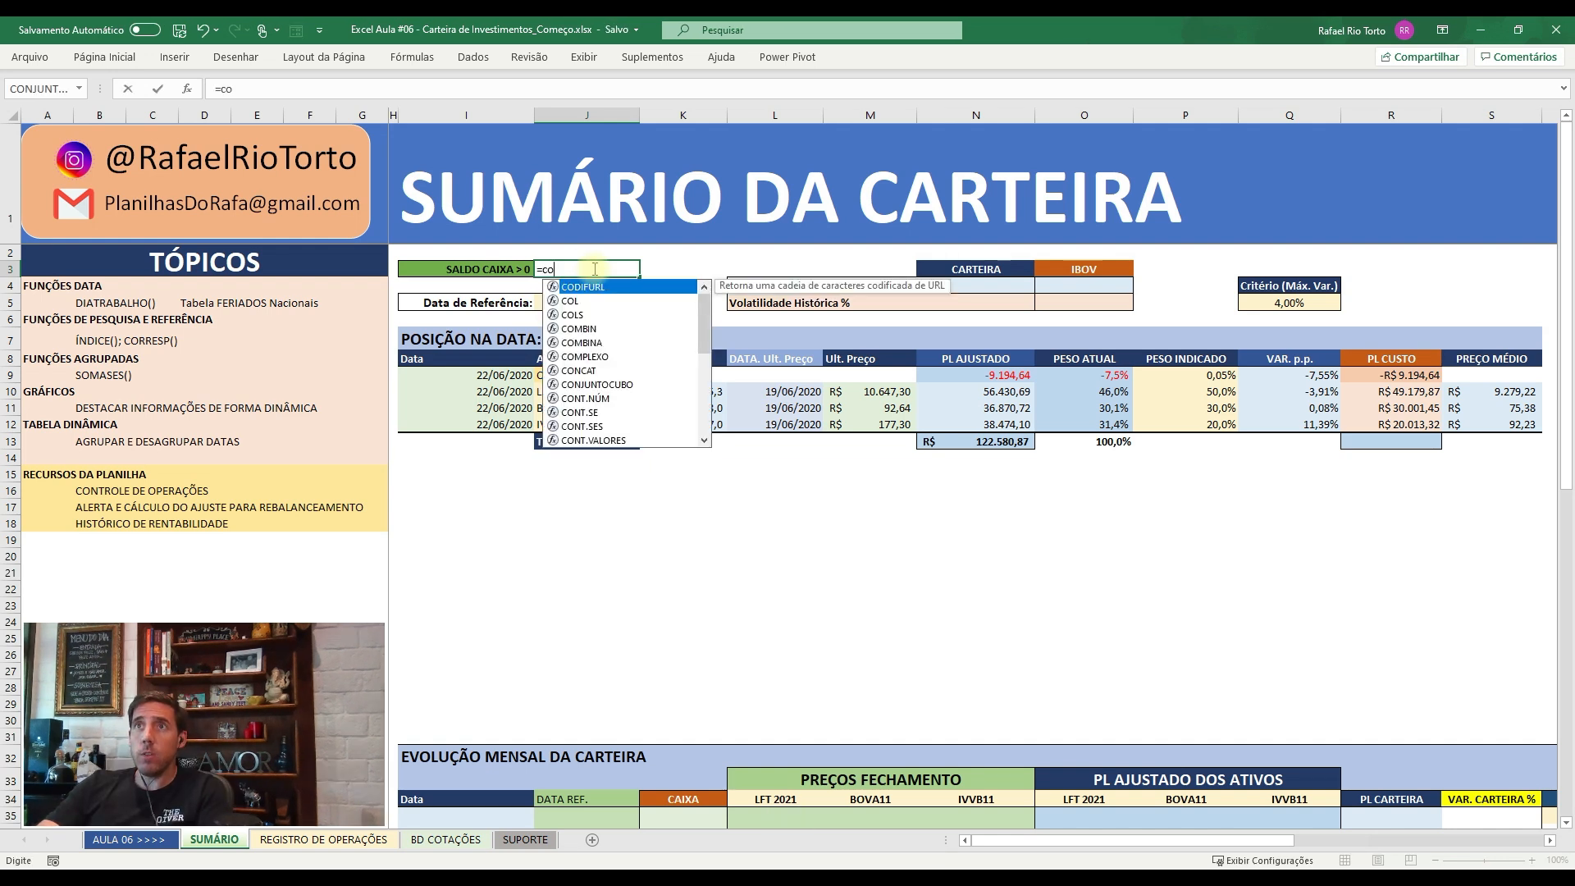
key(Escape)
key(Left)
key(Right)
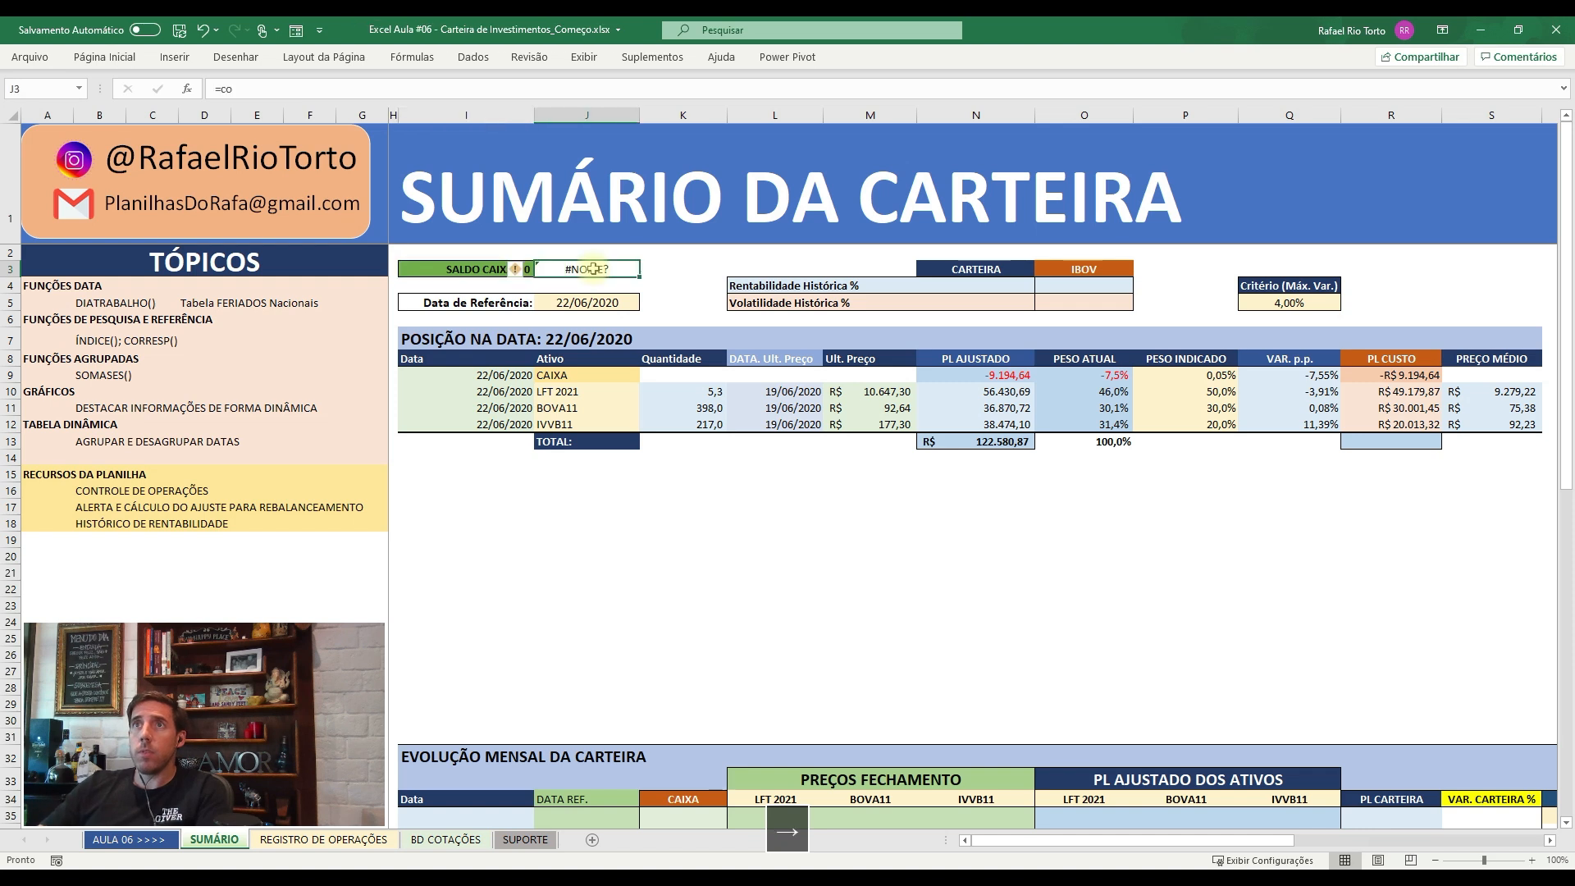
- Start a CONT.SE formula in J3 with the absolute range $W:$W of the REGISTRO DE OPERAÇÕES sheet
text(=cont)
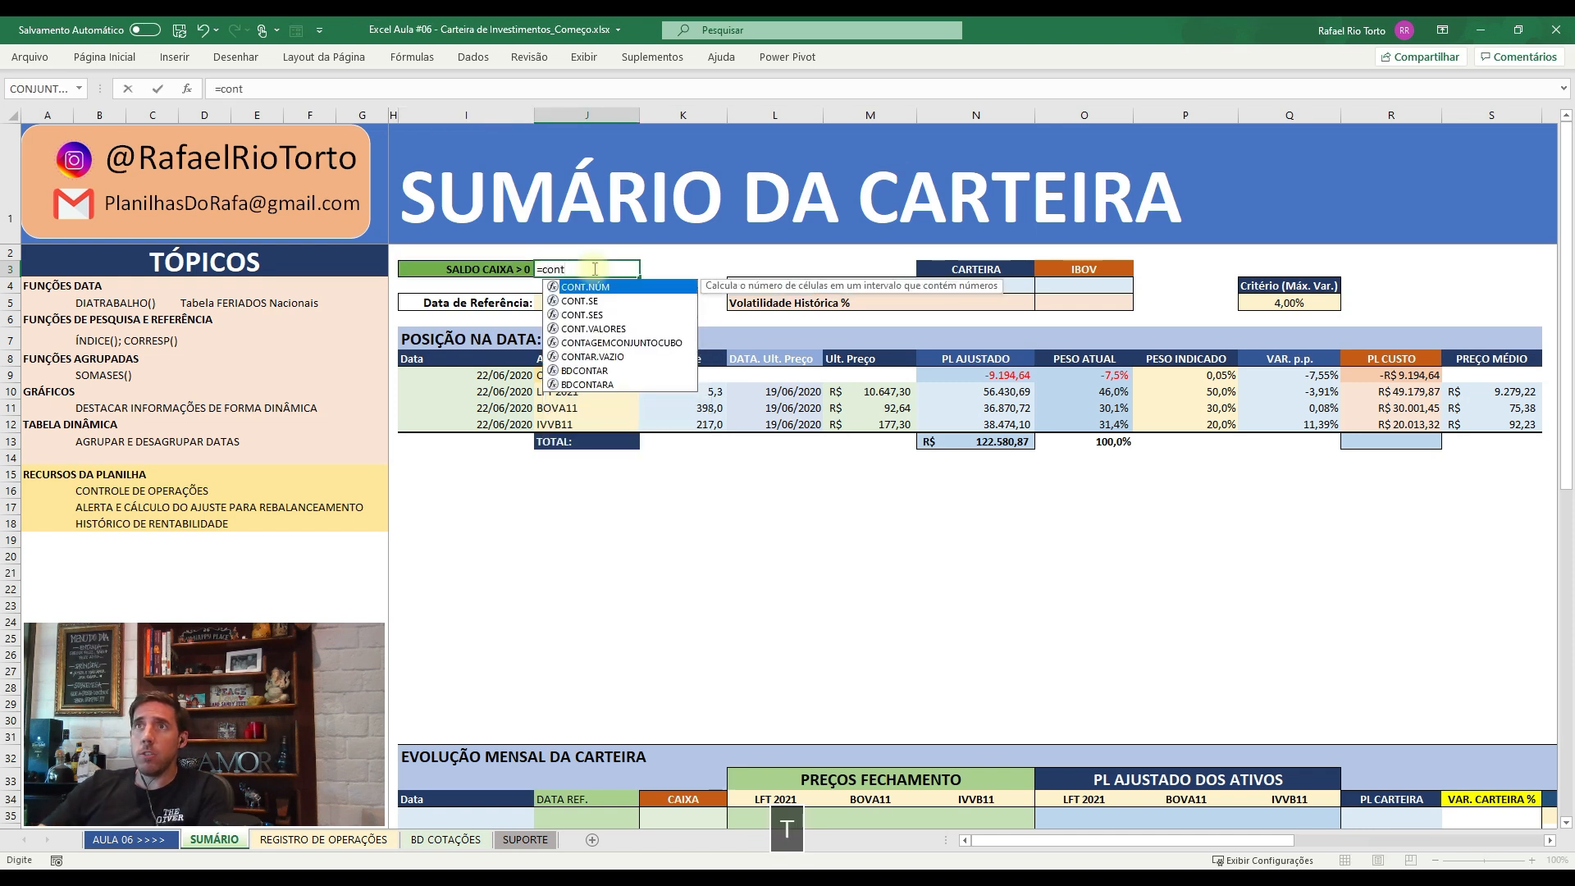
key(Tab)
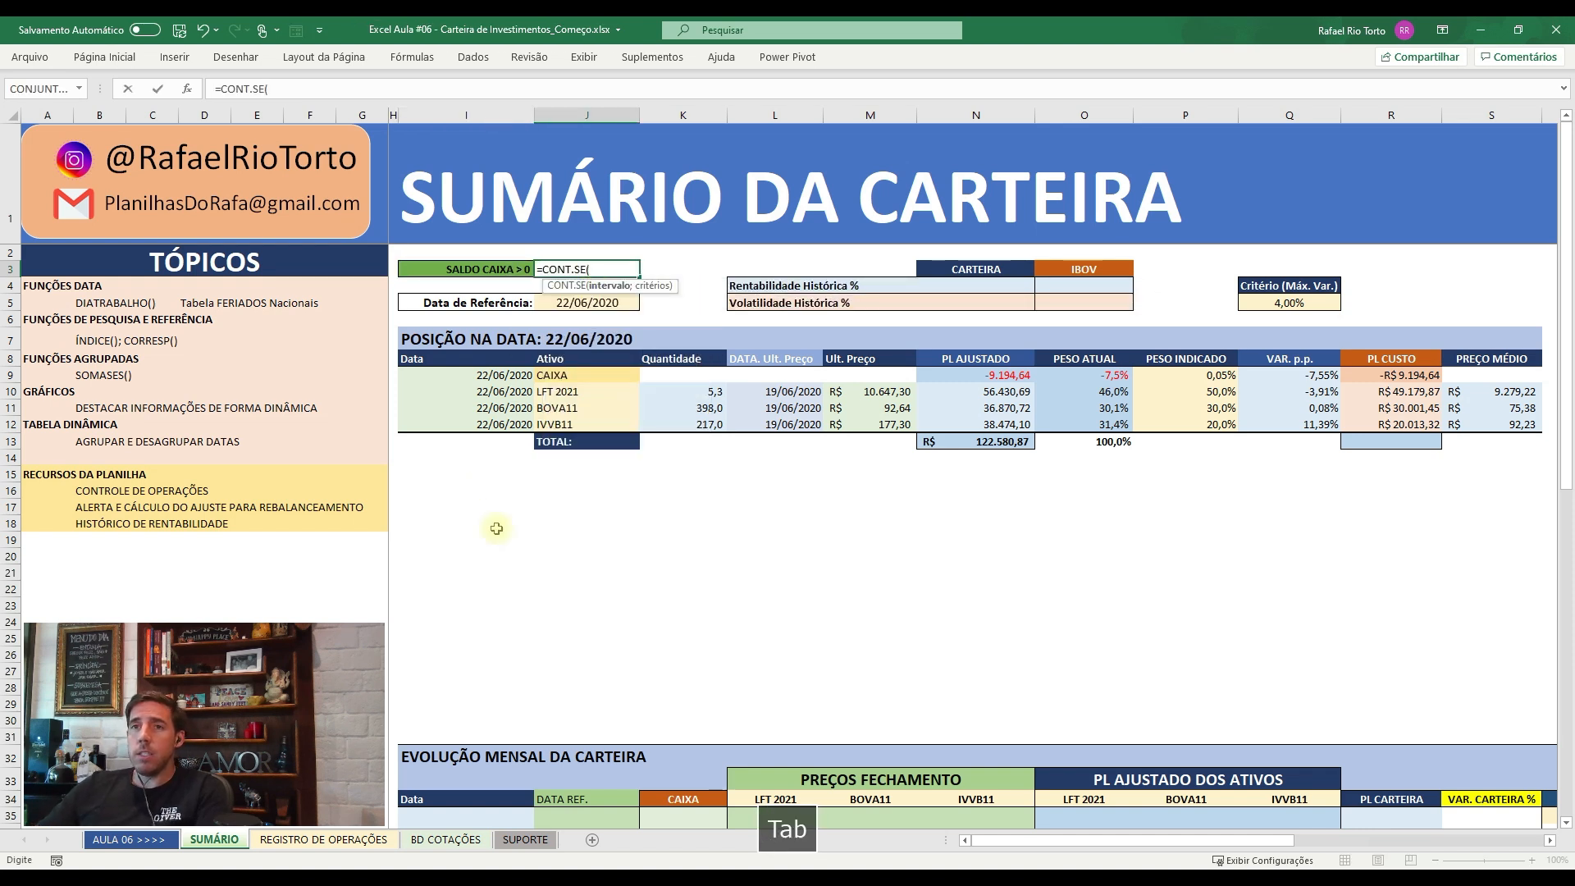
click(316, 837)
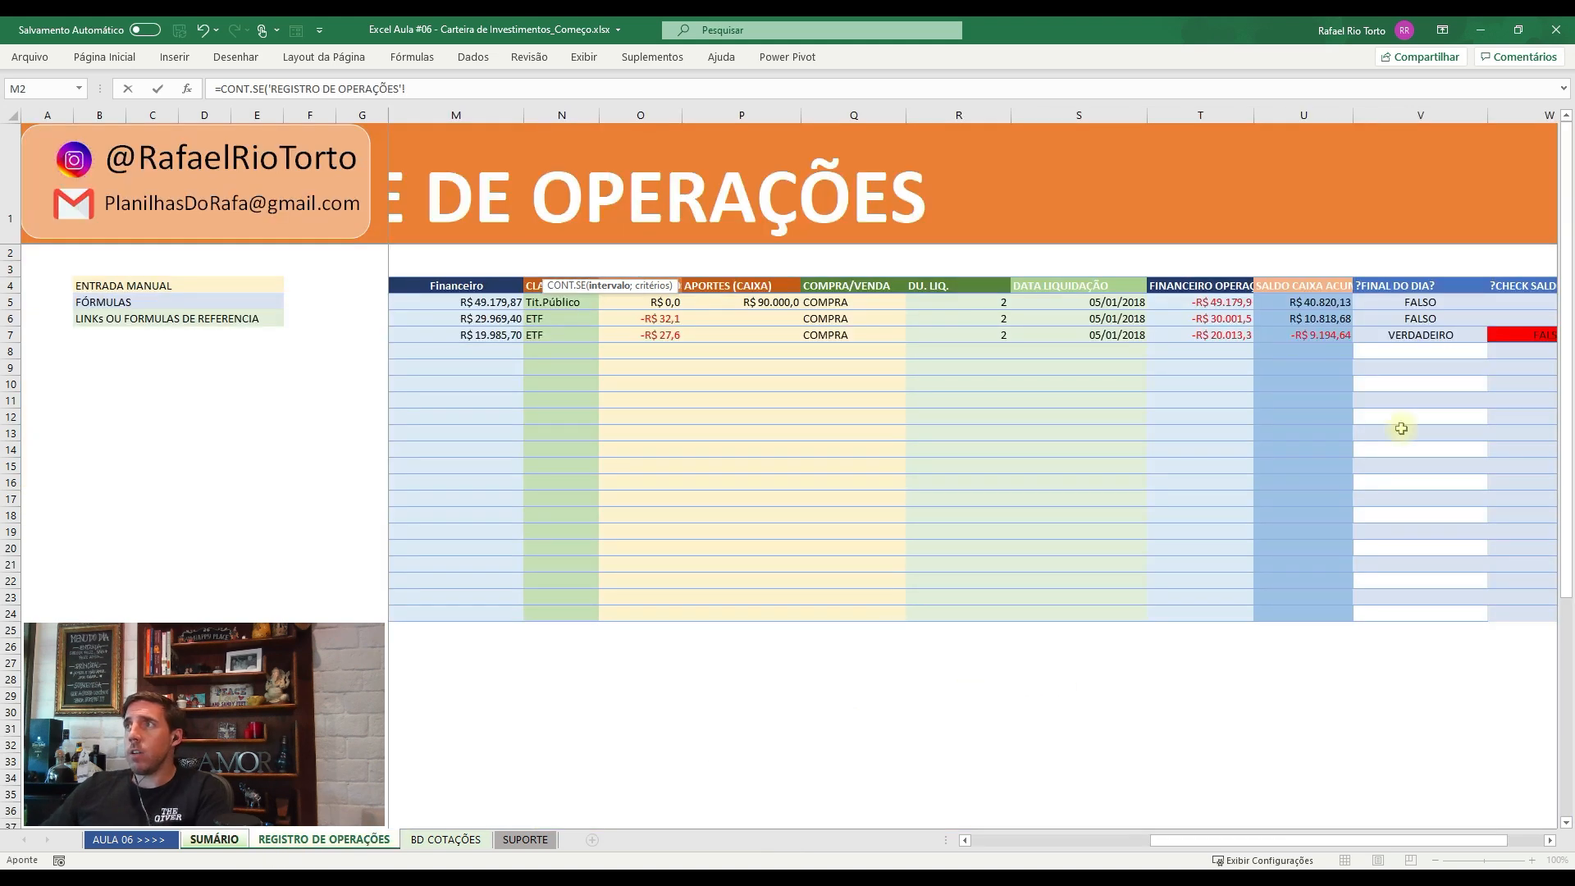
click(1526, 115)
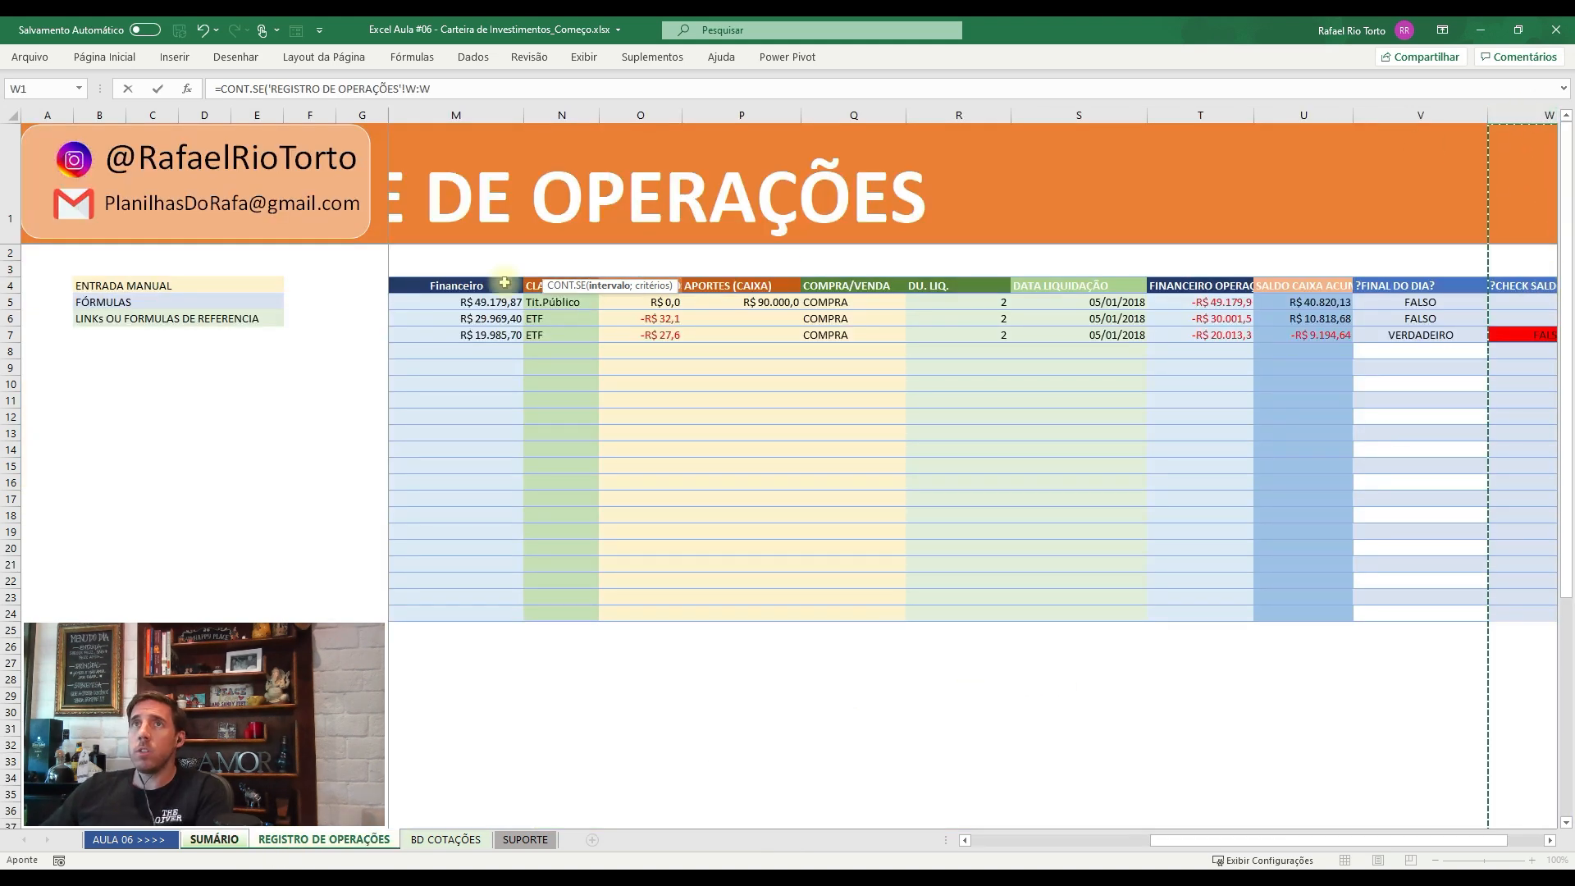
key(F4)
click(453, 87)
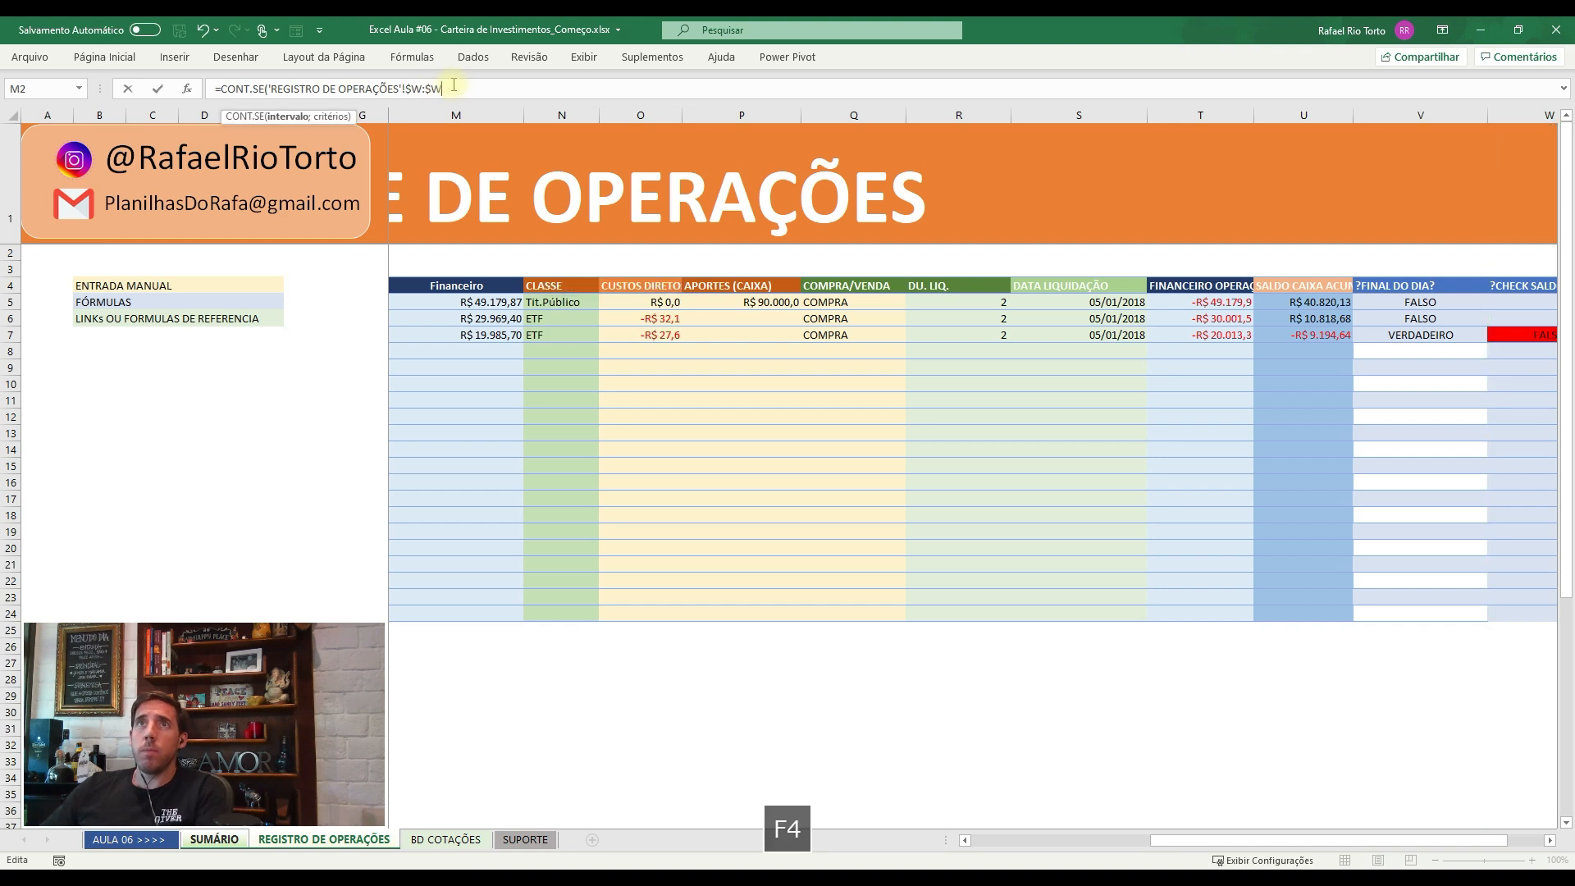
- Complete the J3 formula with the criterion "FALSO" and the comparison =0
text(;)
text("FALS)
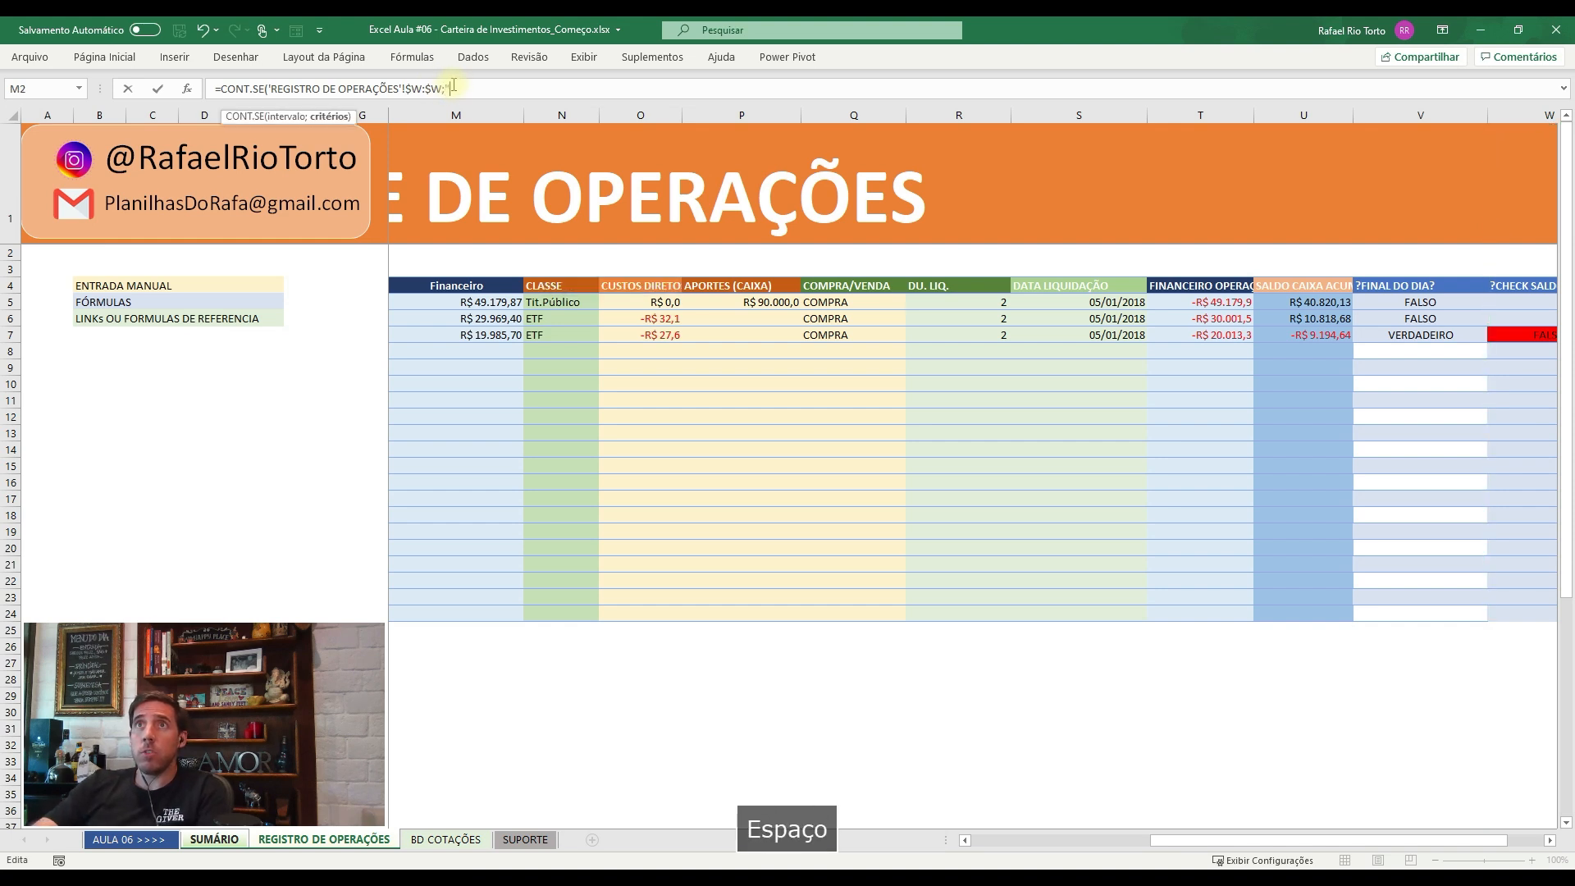
text(O)
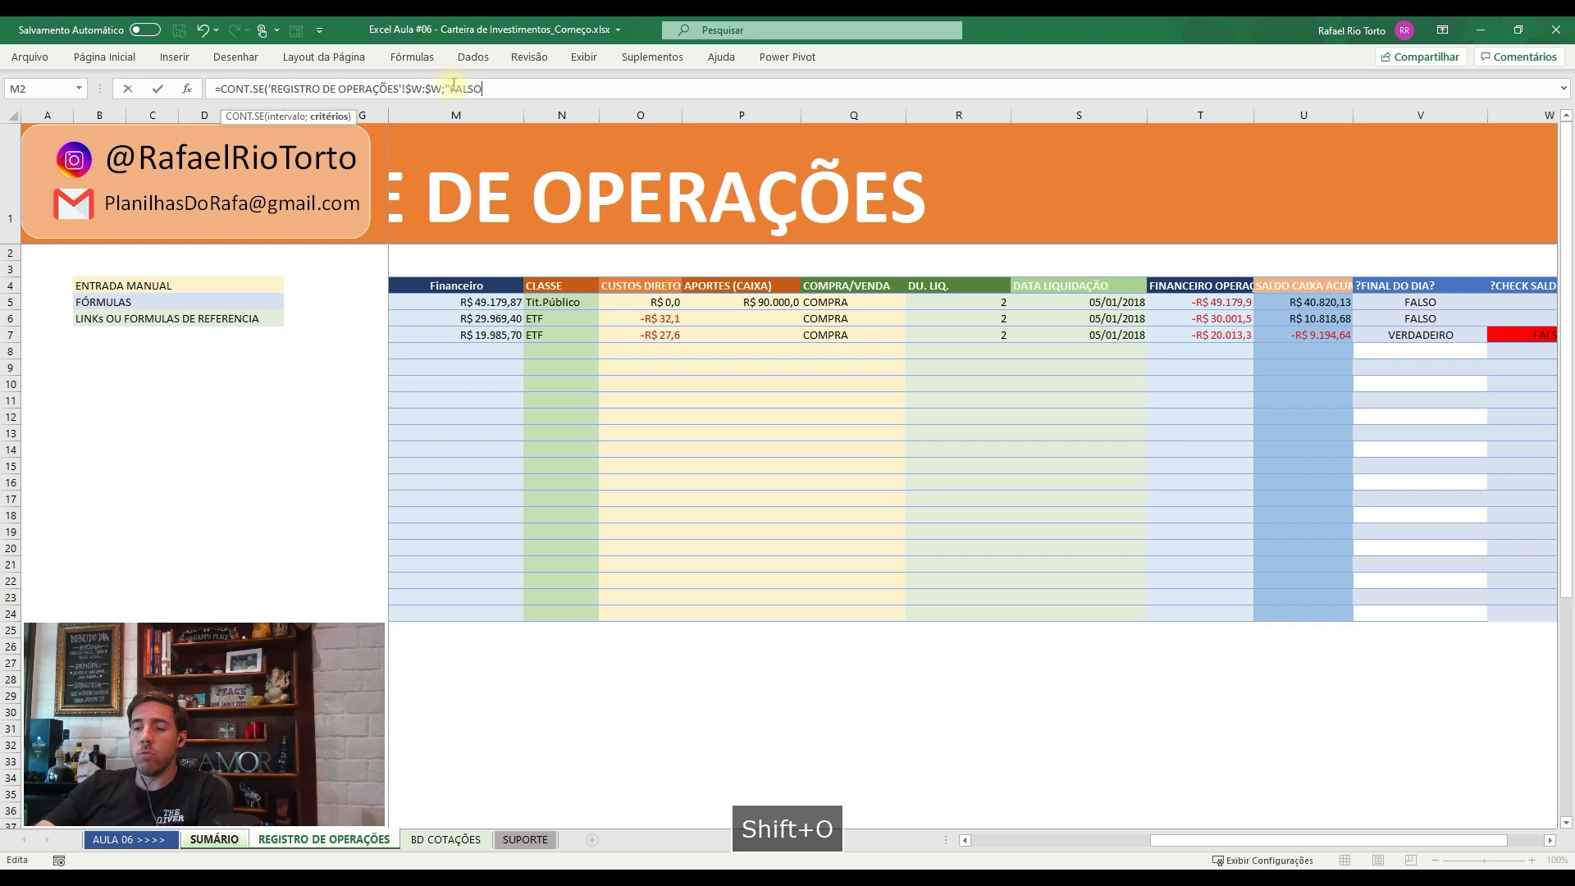
text("))
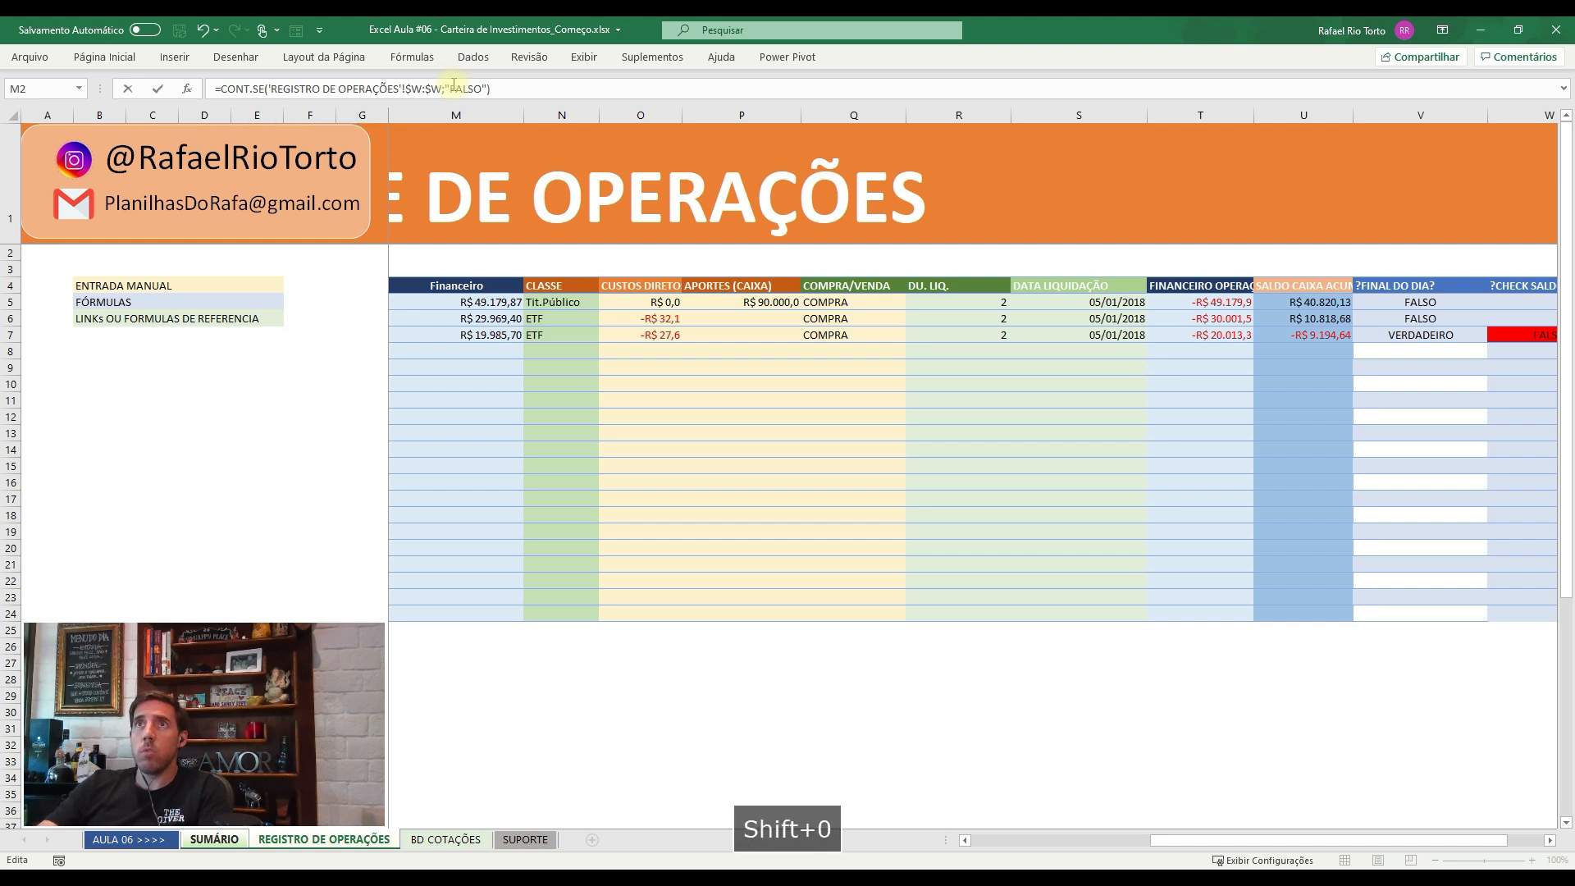
text(<1)
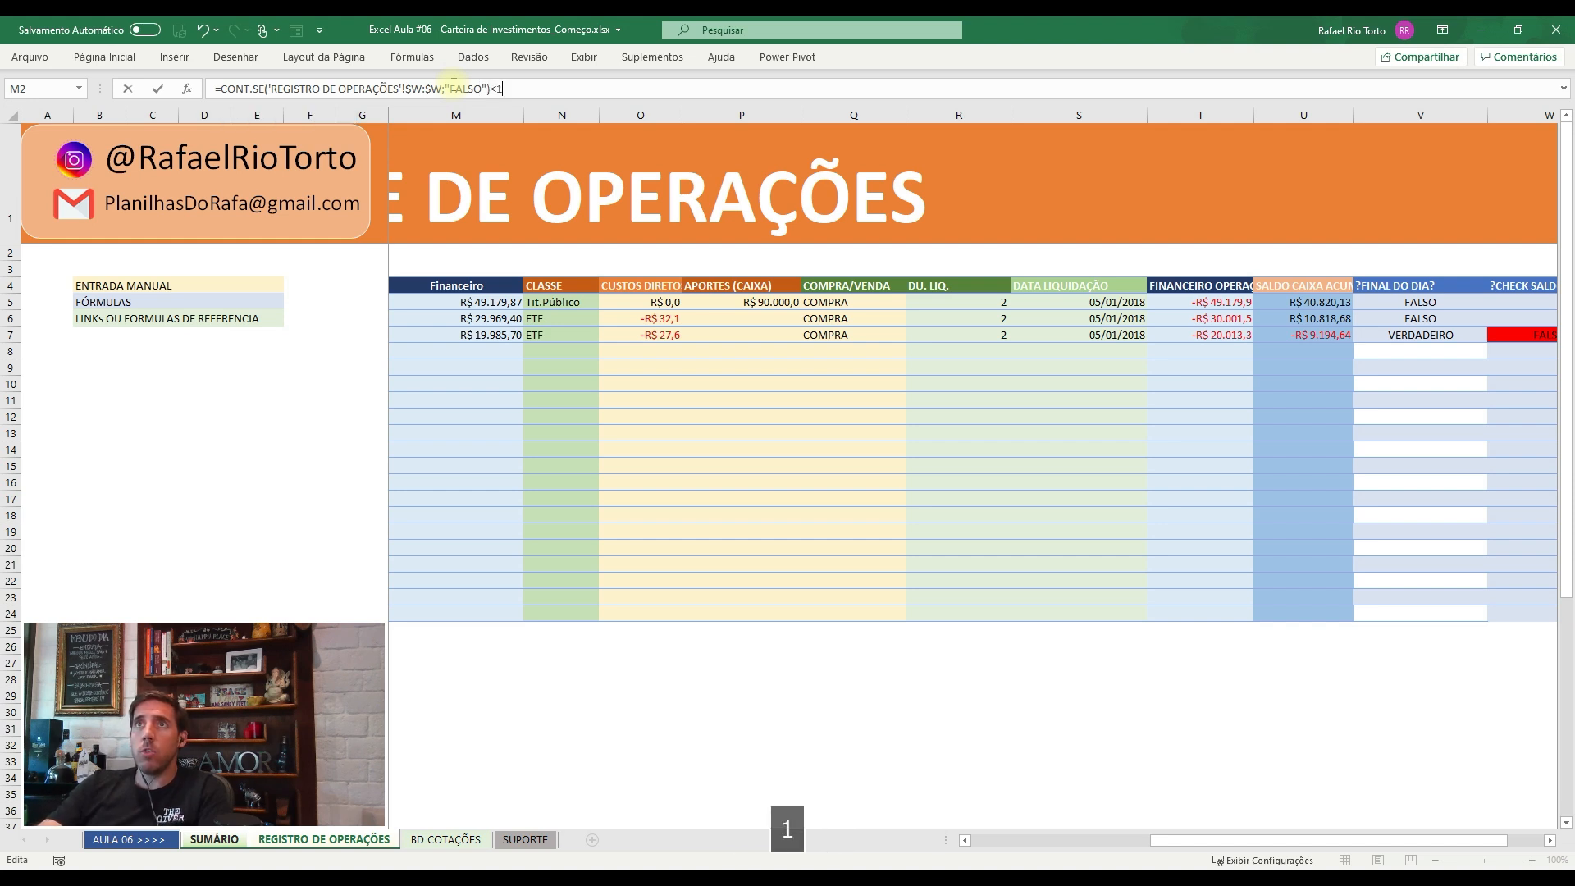
key(BackSpace)
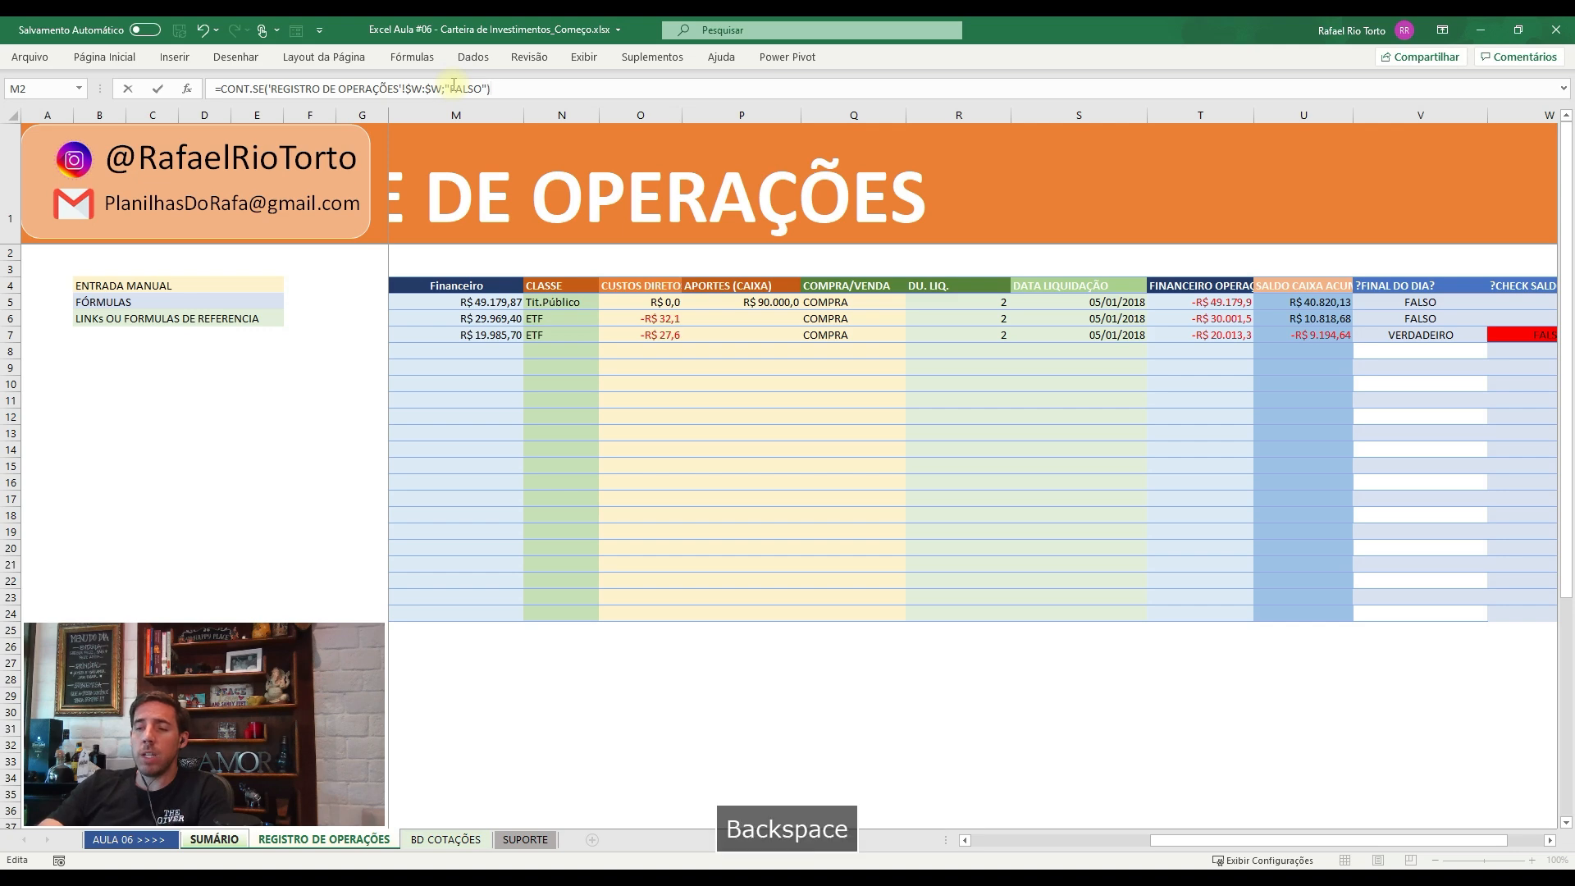
text(=)
key(Return)
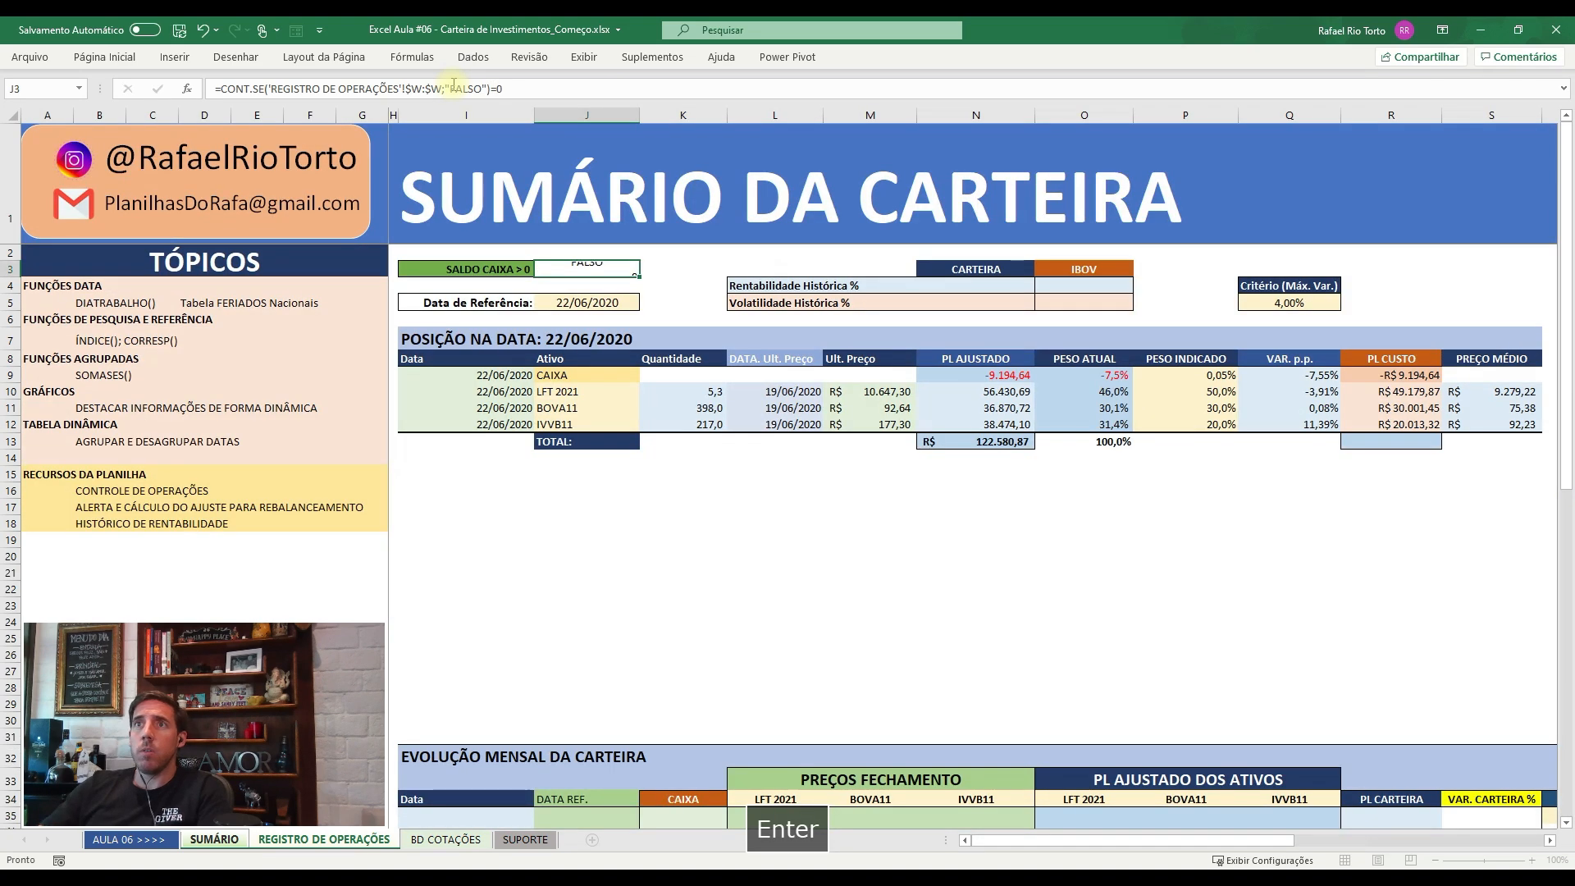
key(Up)
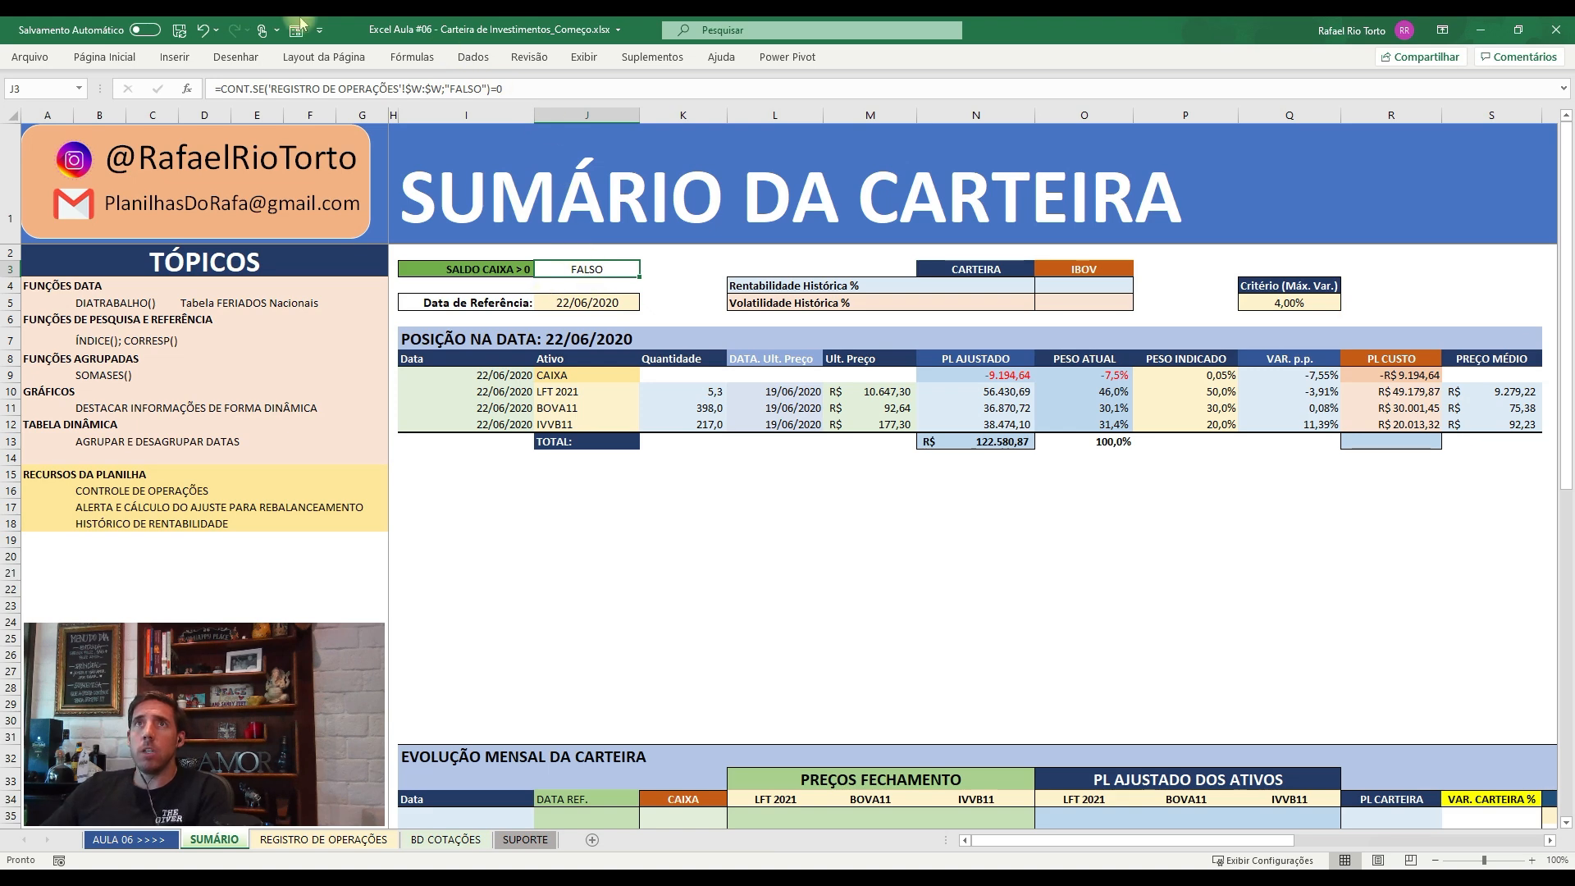
click(105, 57)
click(795, 100)
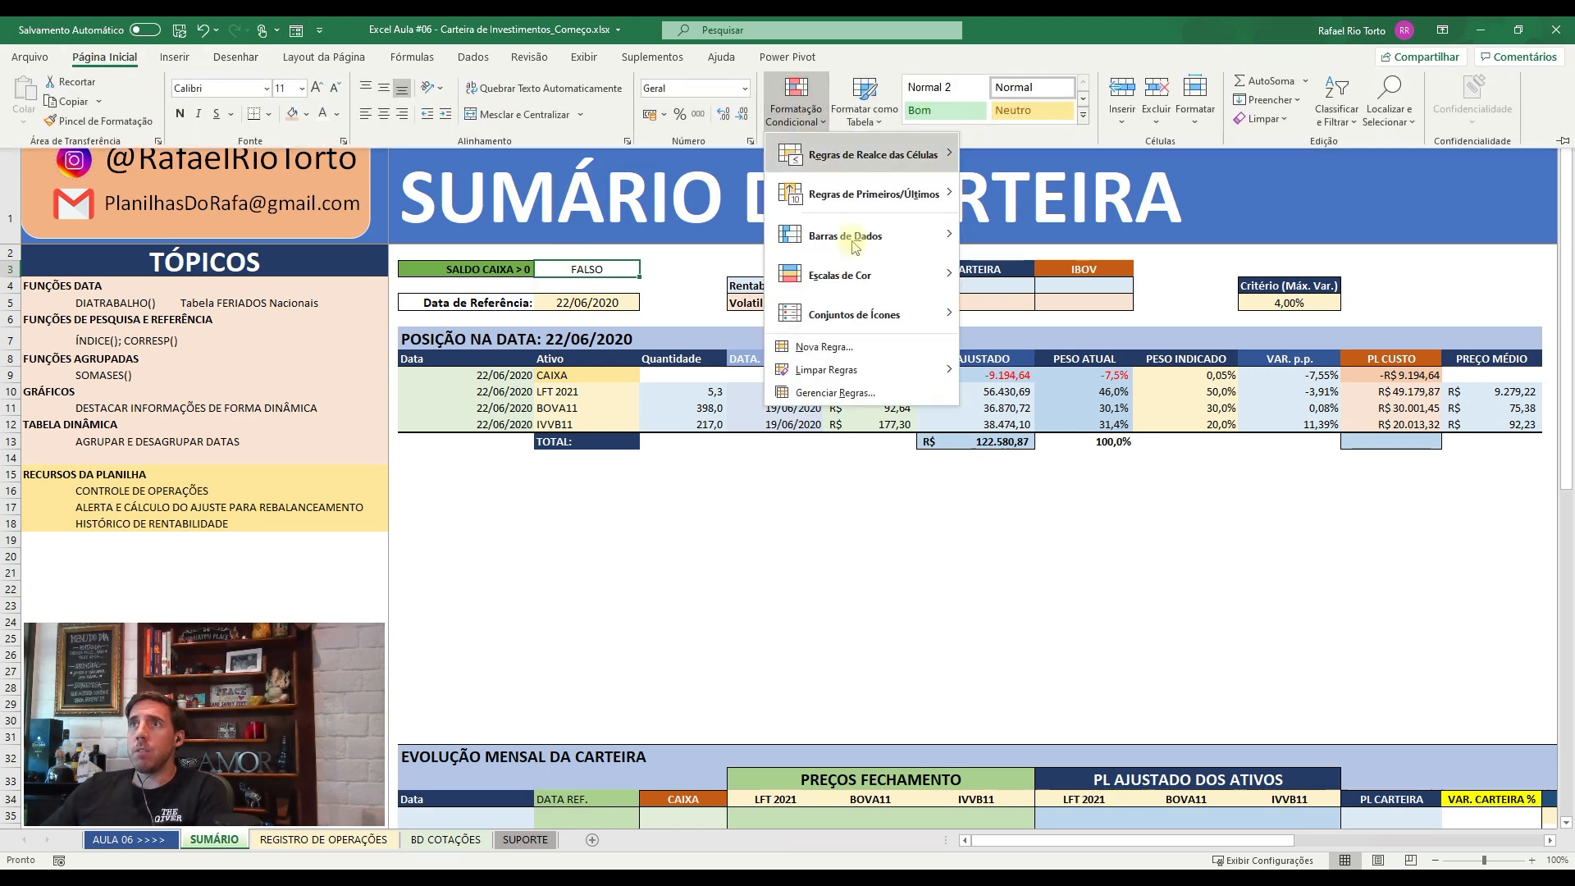
click(855, 345)
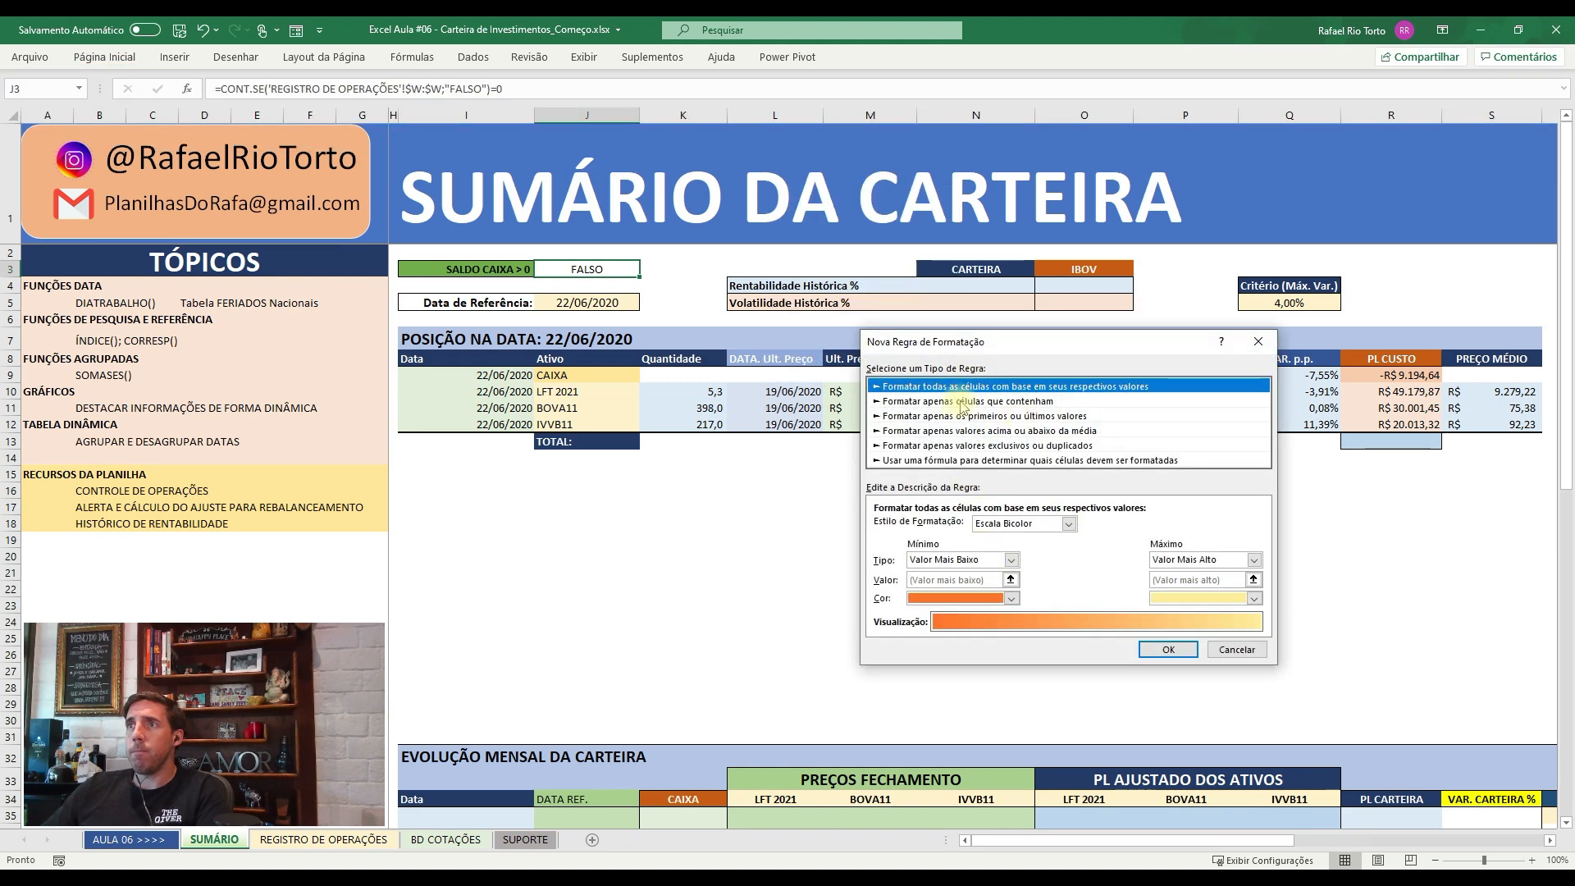
key(Escape)
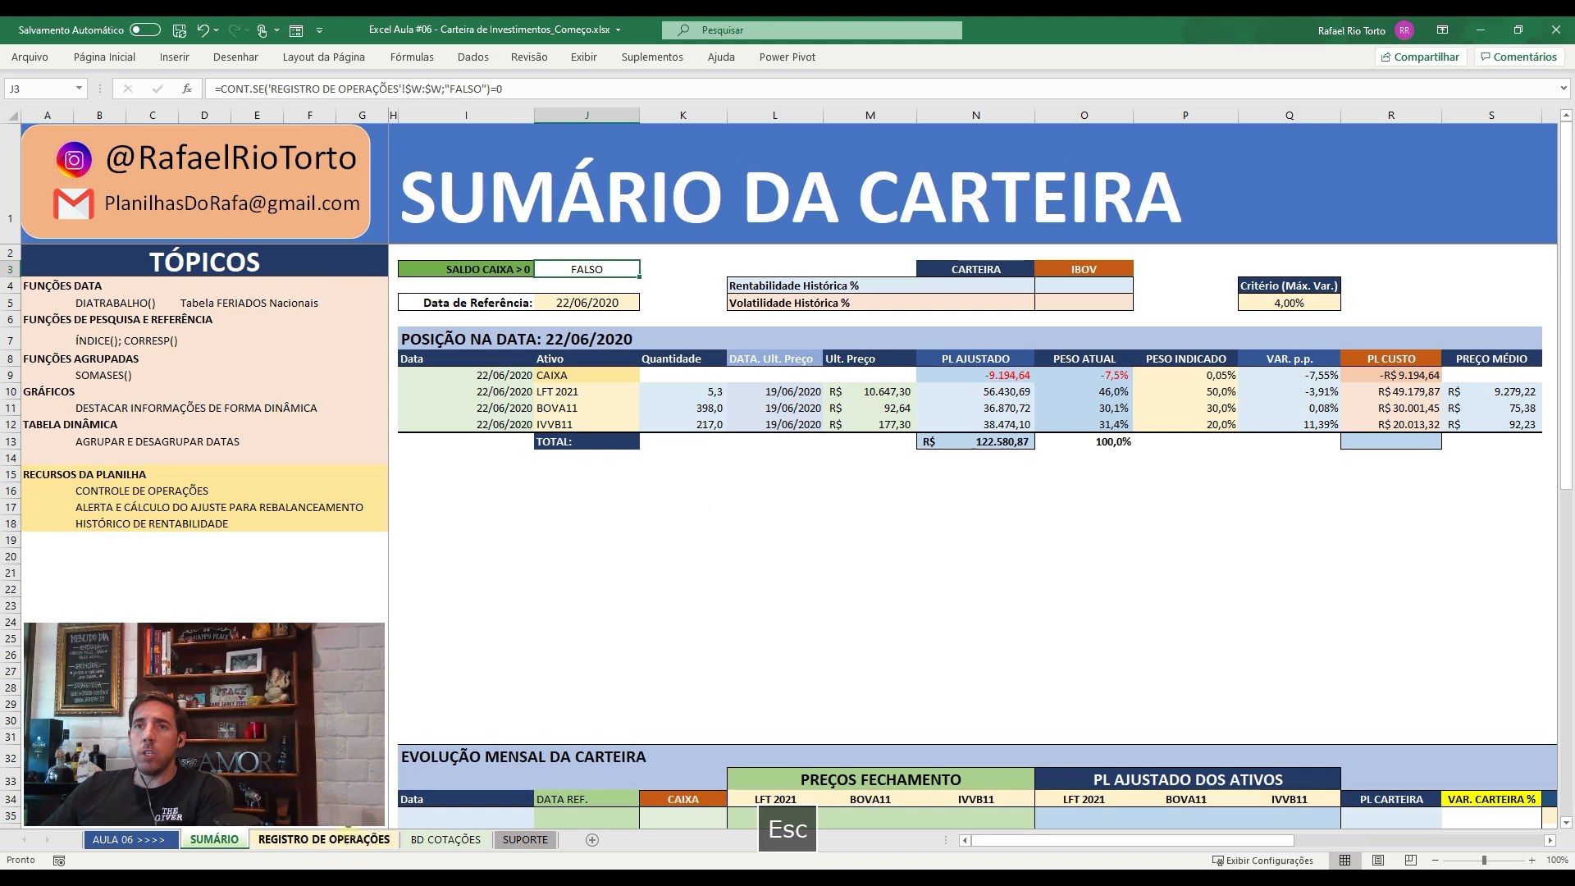
- Copy the formatting only of check cell W7 in REGISTRO DE OPERAÇÕES onto J3 of the SUMÁRIO sheet
click(314, 844)
click(1501, 338)
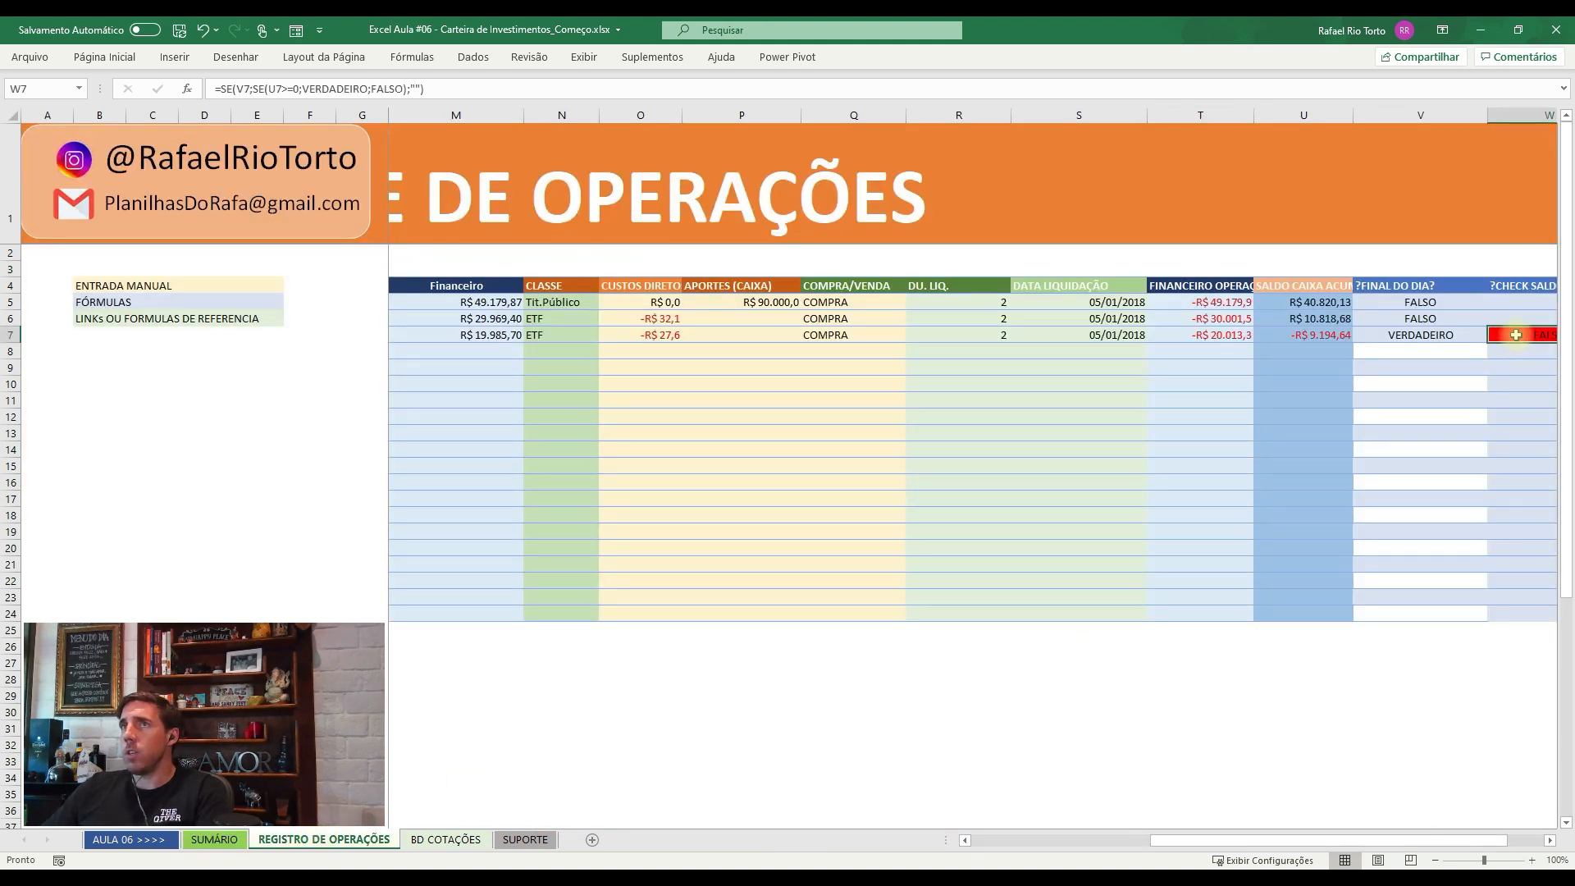
key(ctrl+c)
click(214, 840)
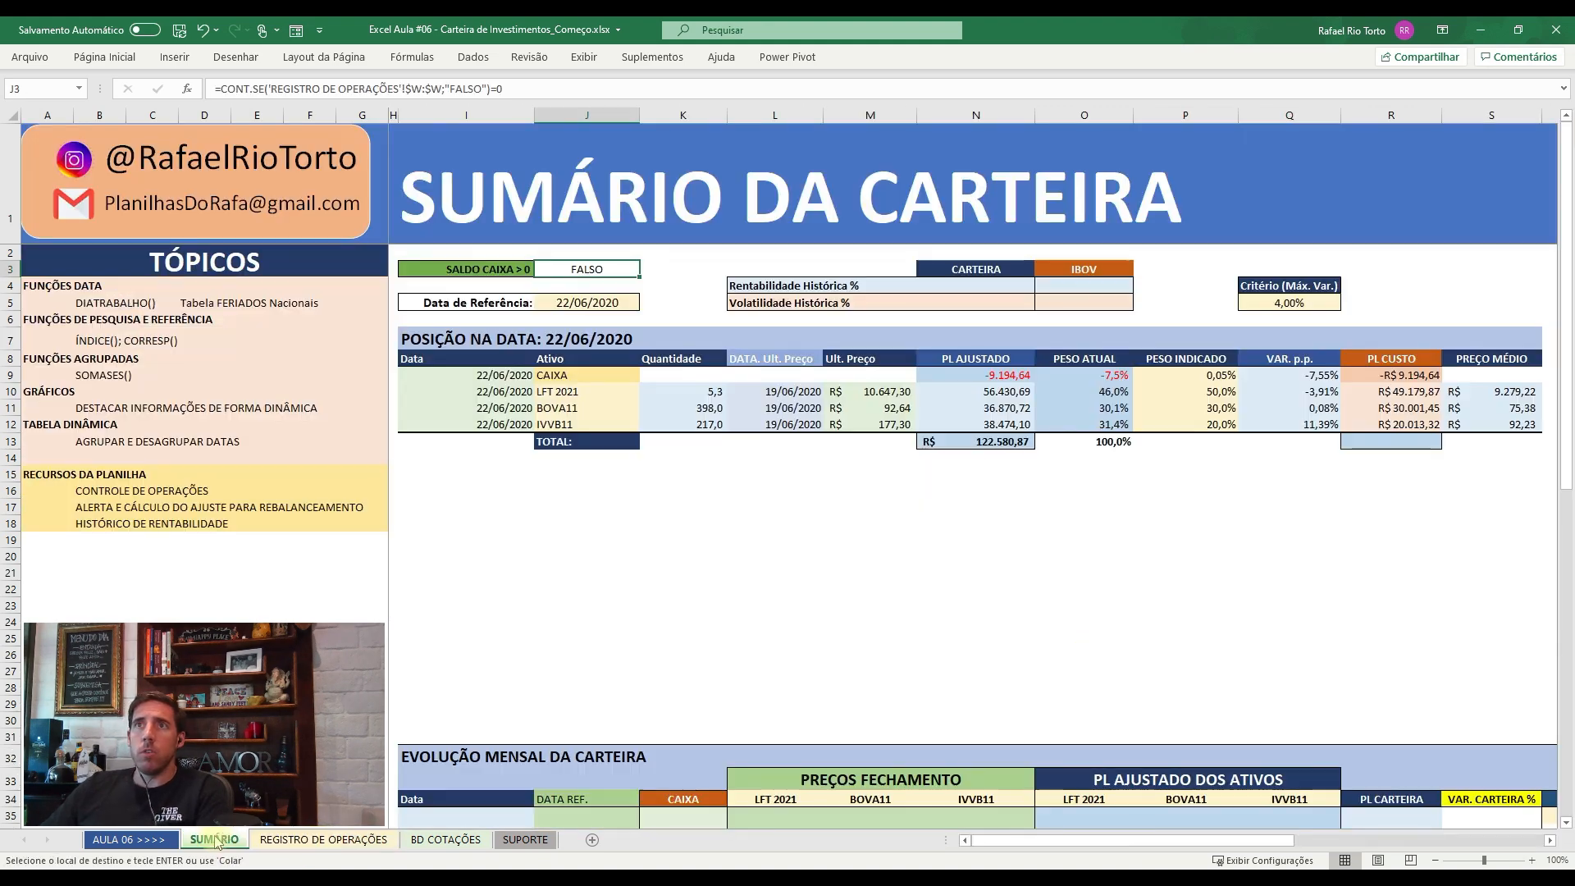
click(590, 270)
key(ctrl+alt+v)
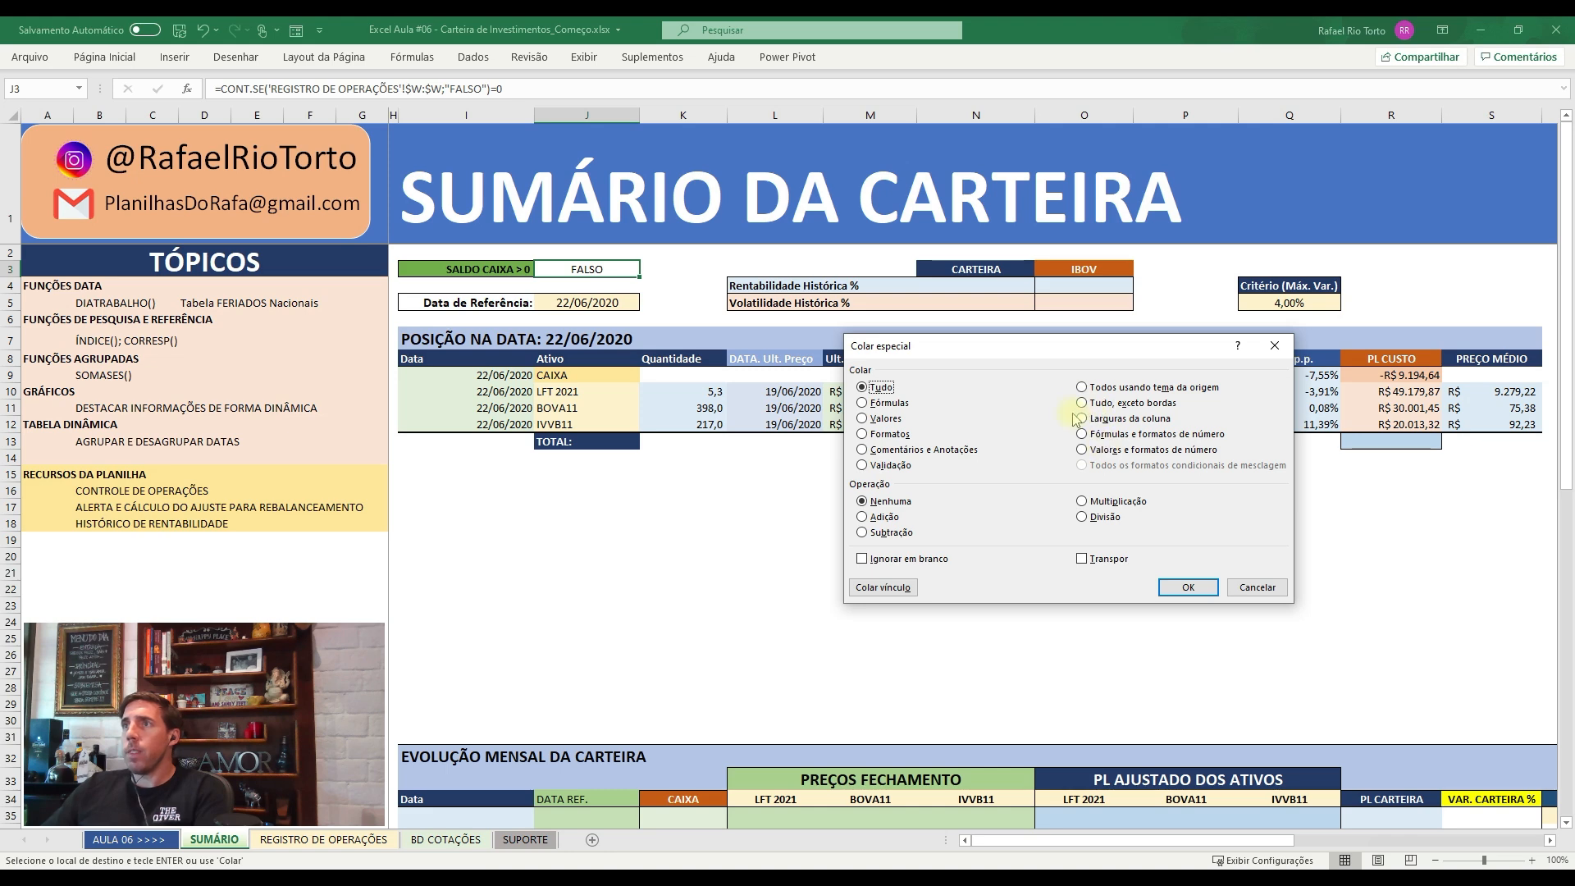
click(862, 435)
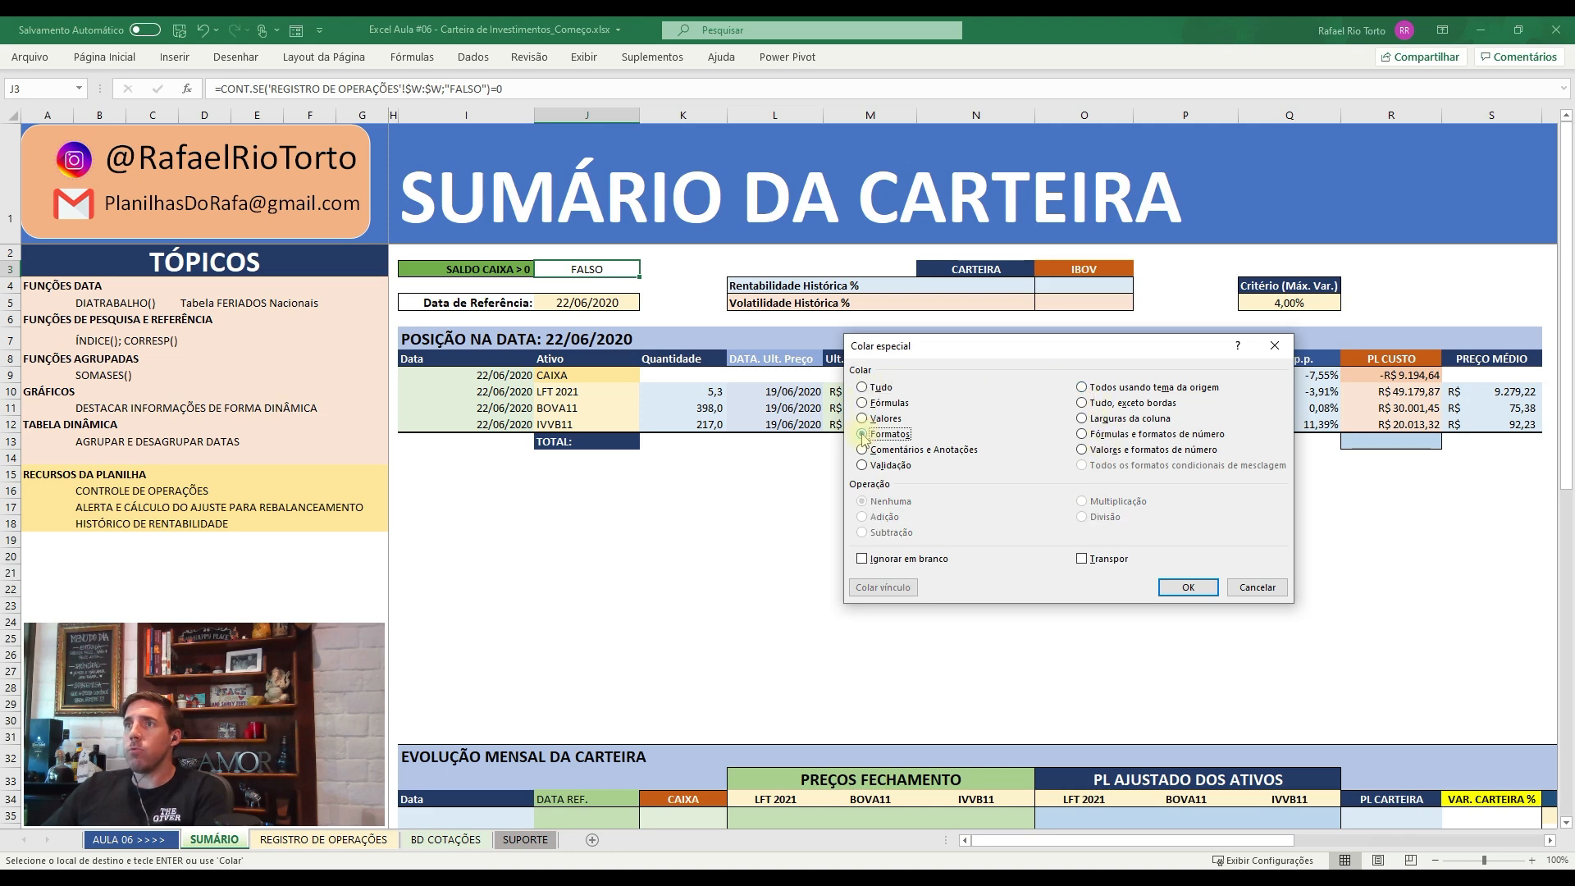
click(1189, 587)
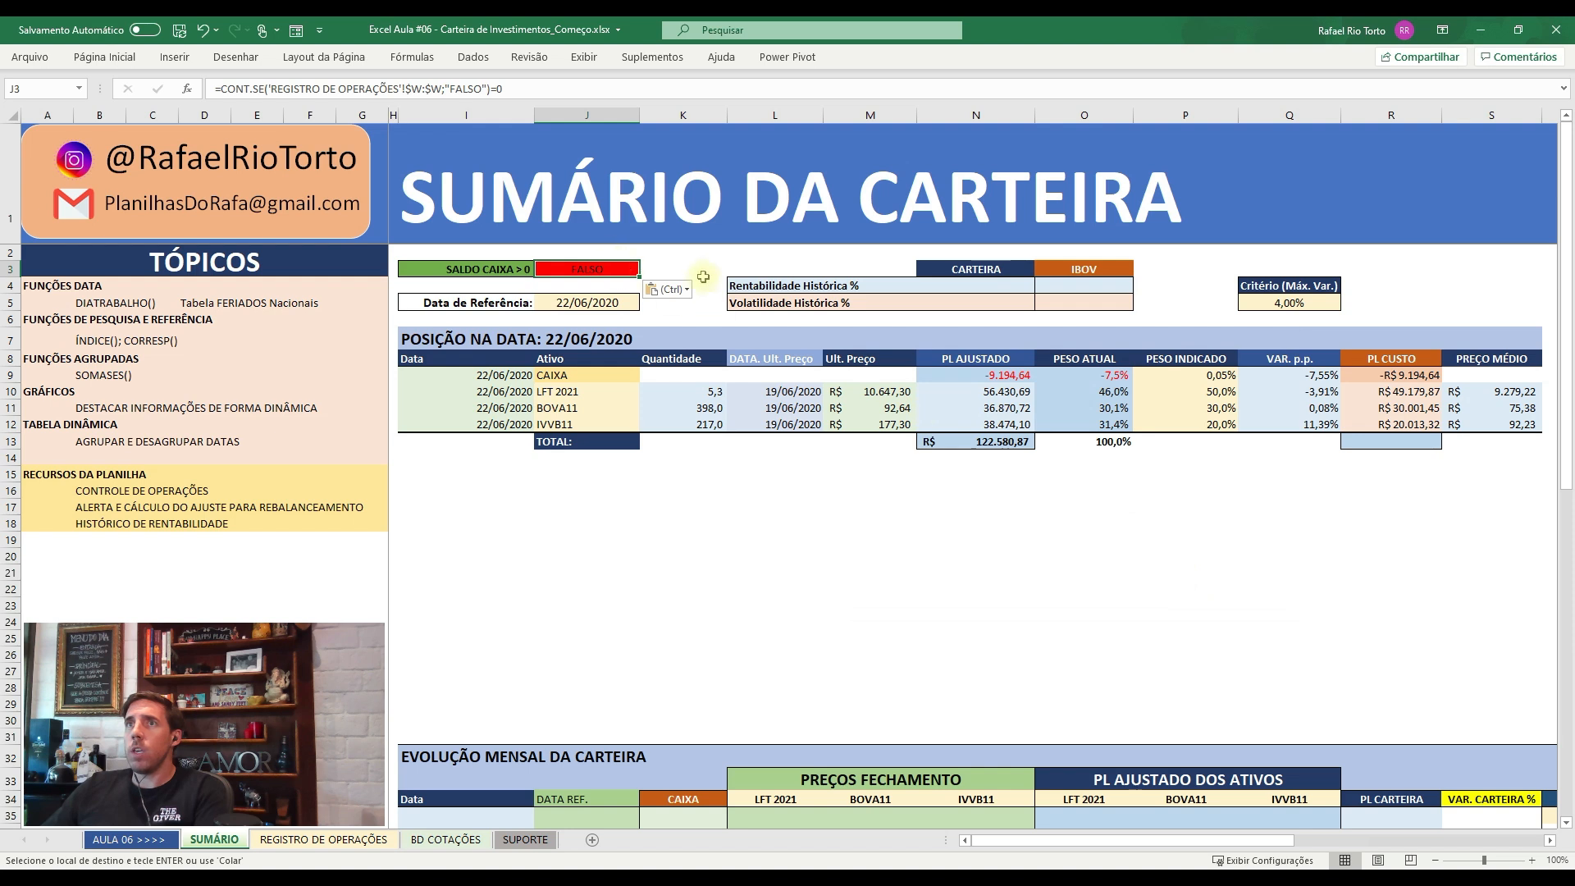
key(Escape)
click(664, 303)
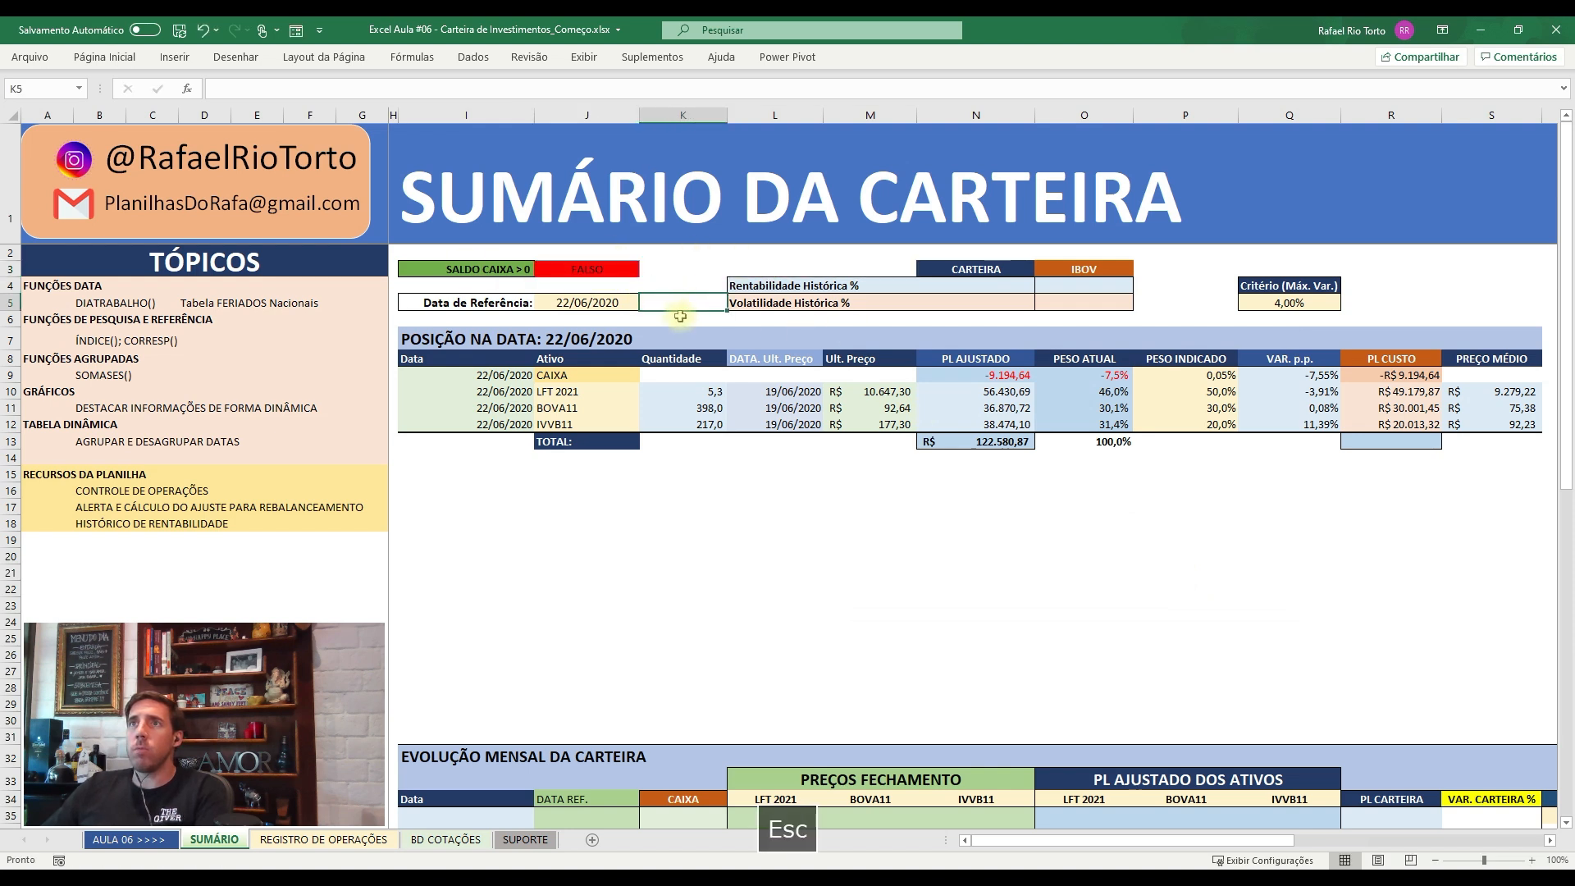
click(591, 265)
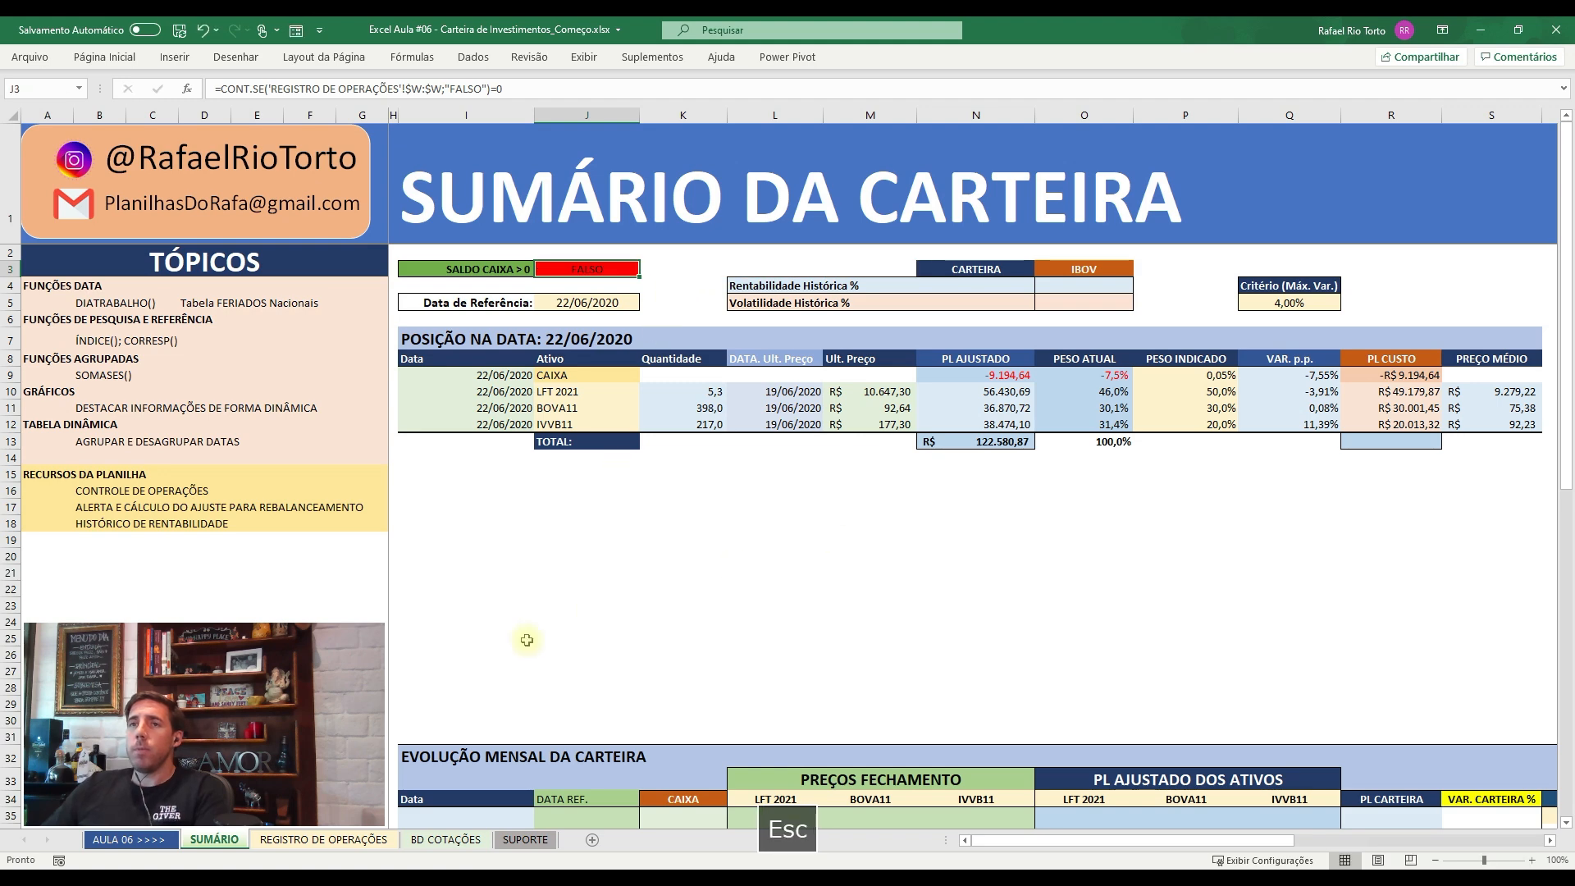
- Set the cash contribution in P5 of the REGISTRO DE OPERAÇÕES sheet to R$ 100.000,0
click(324, 839)
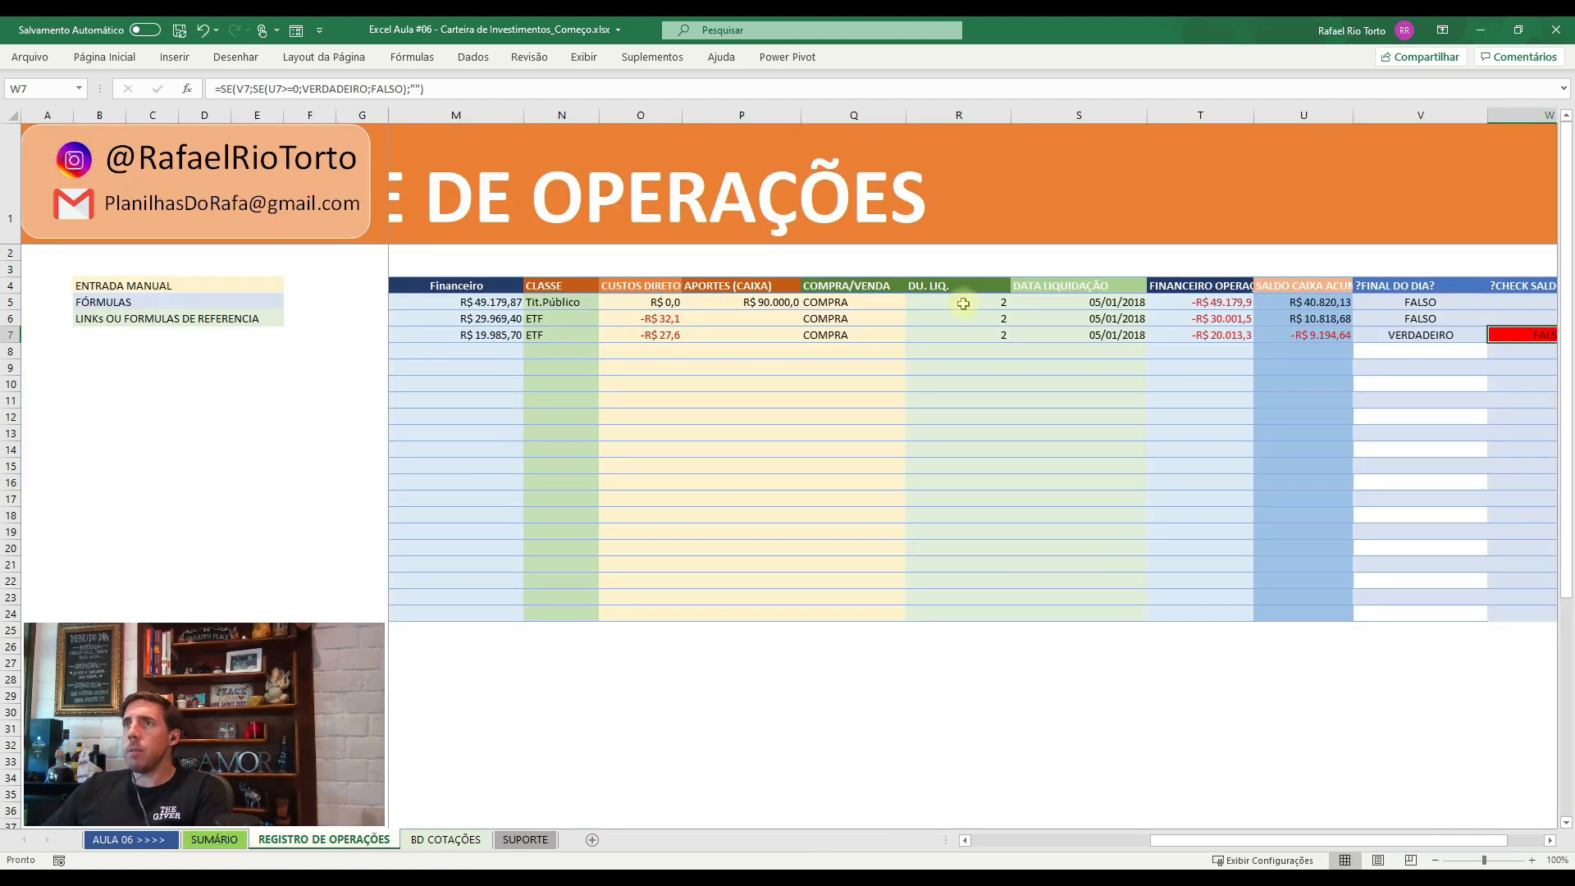
click(785, 307)
text(100)
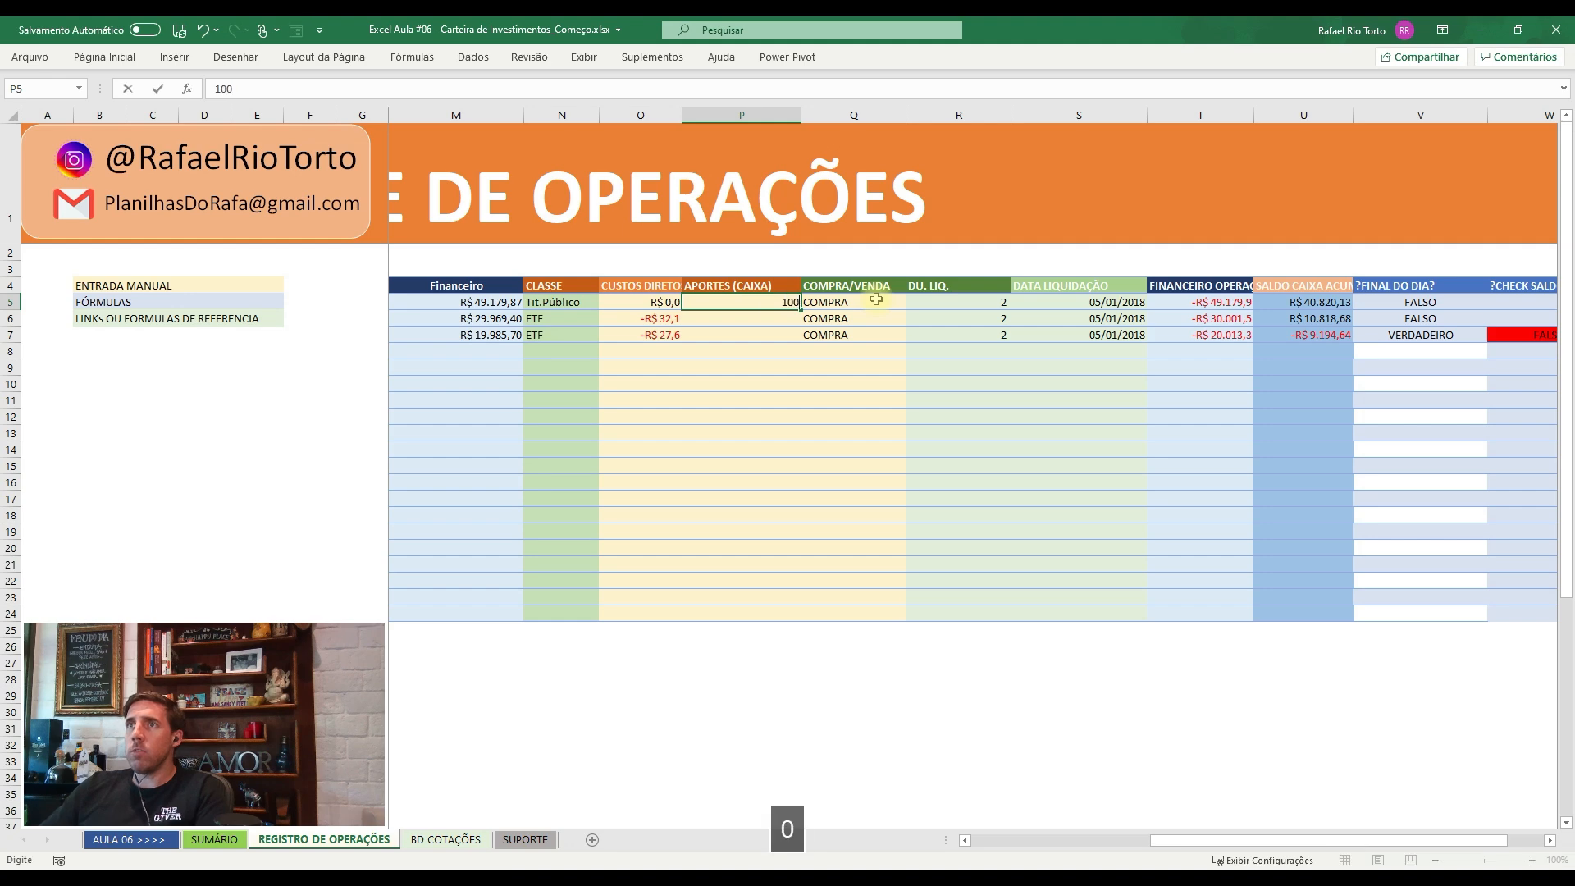
key(Return)
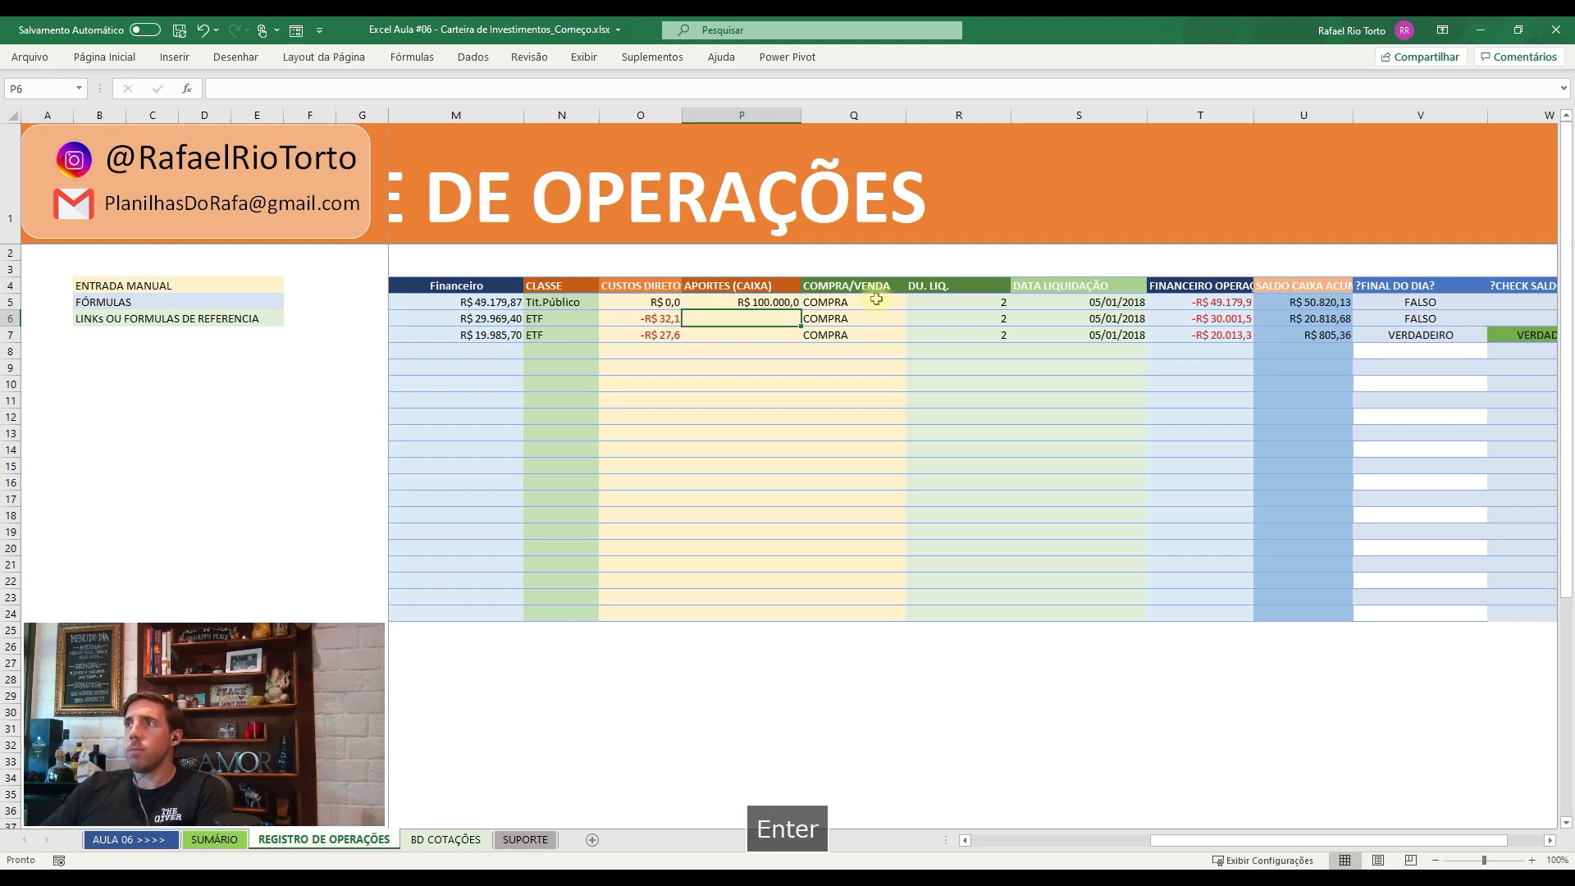
key(Up)
- Apply outside borders to the SALDO CAIXA check cell J3 on the SUMÁRIO sheet
click(214, 839)
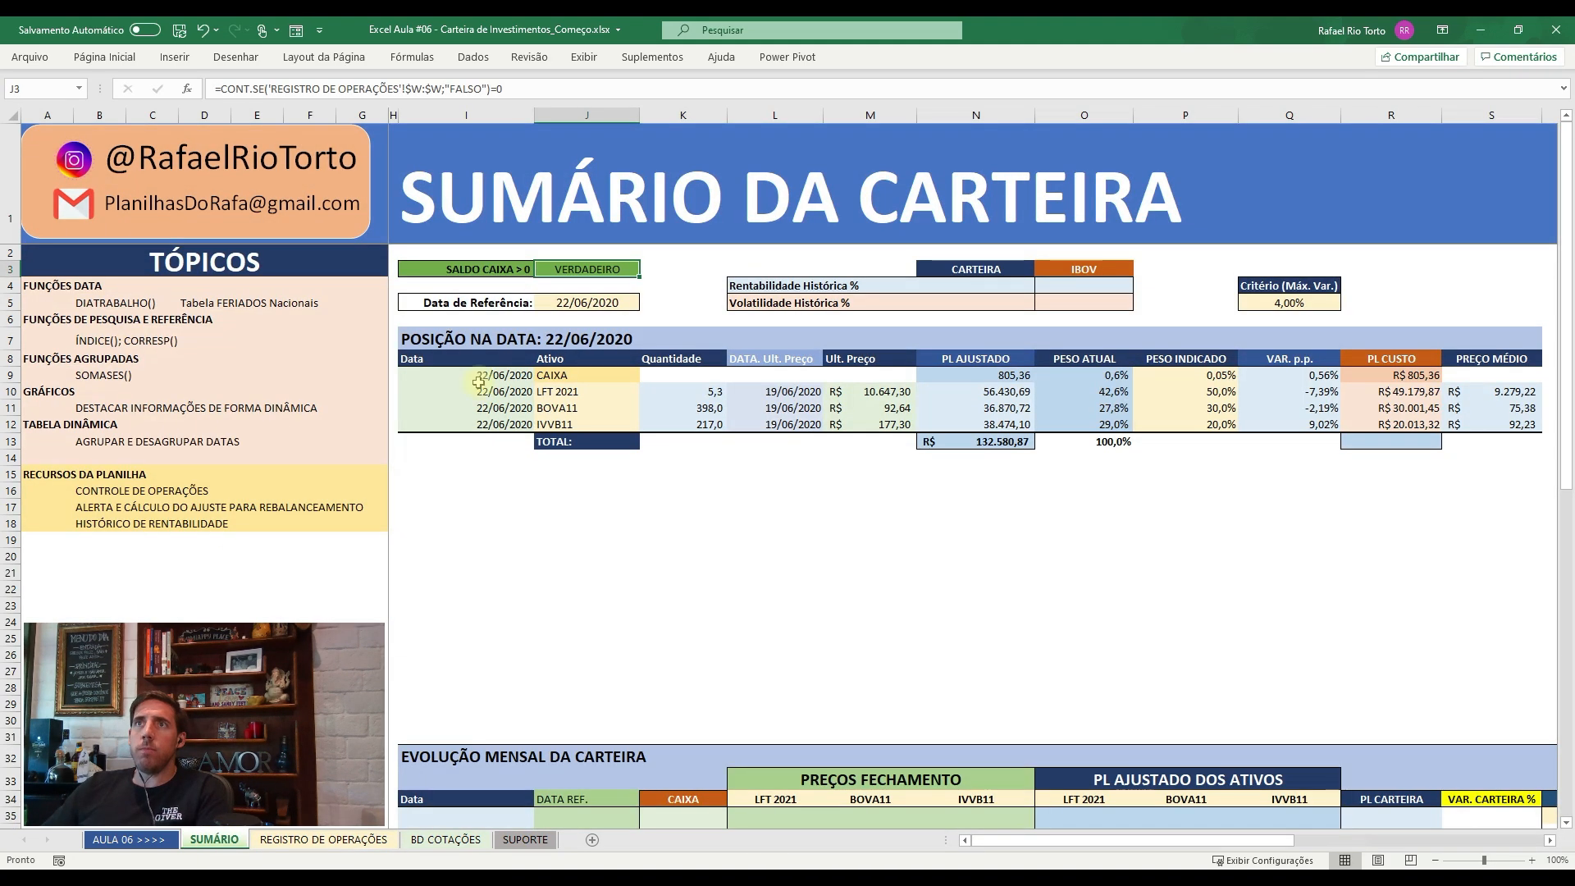
click(584, 273)
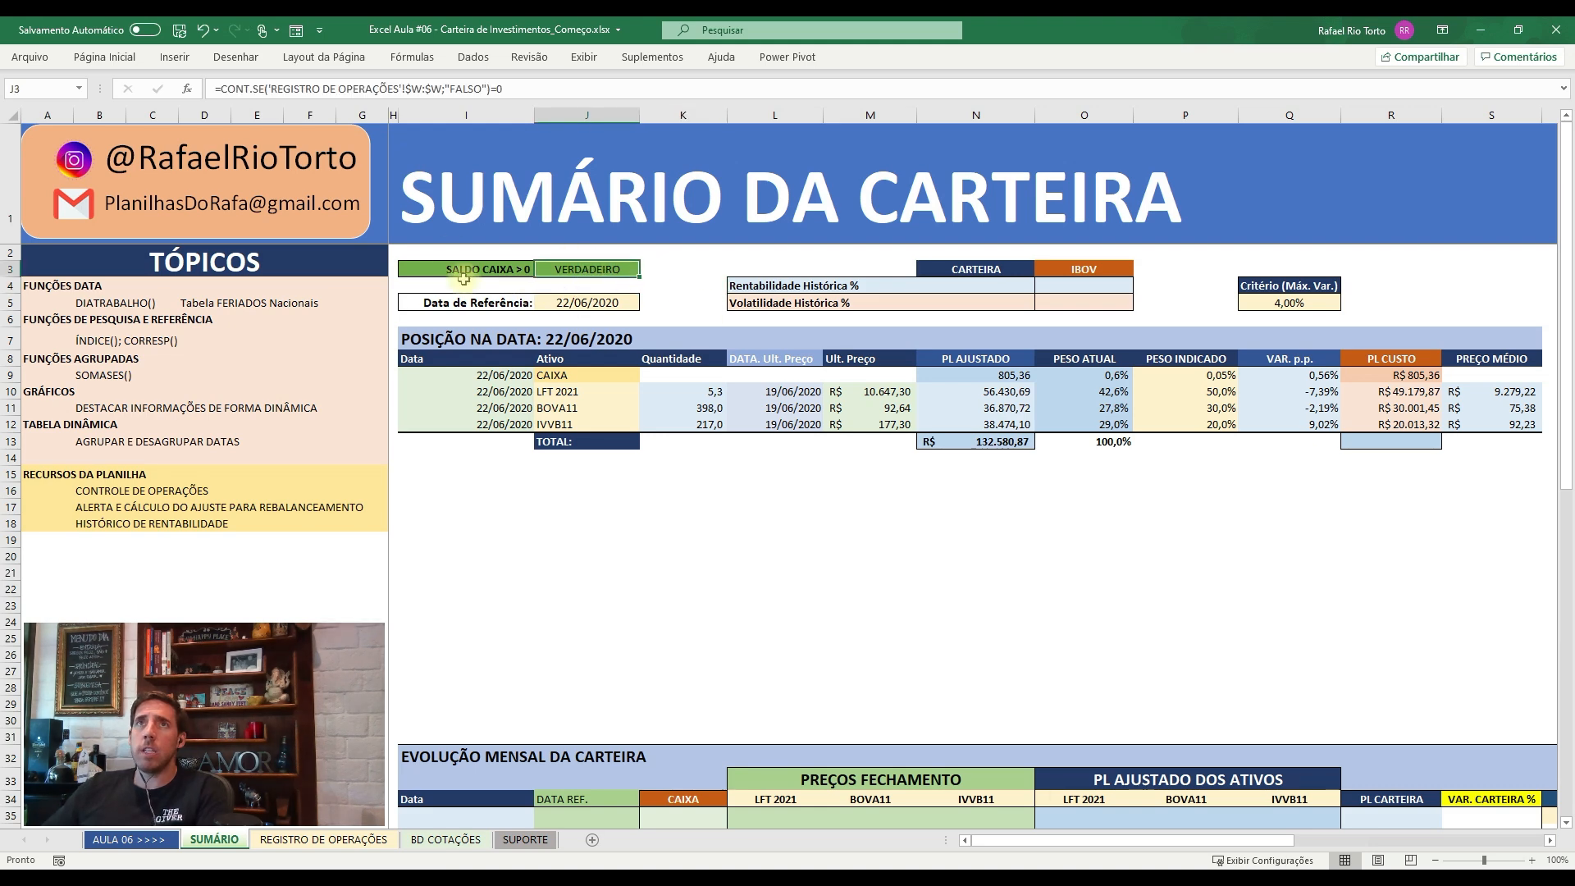
click(105, 57)
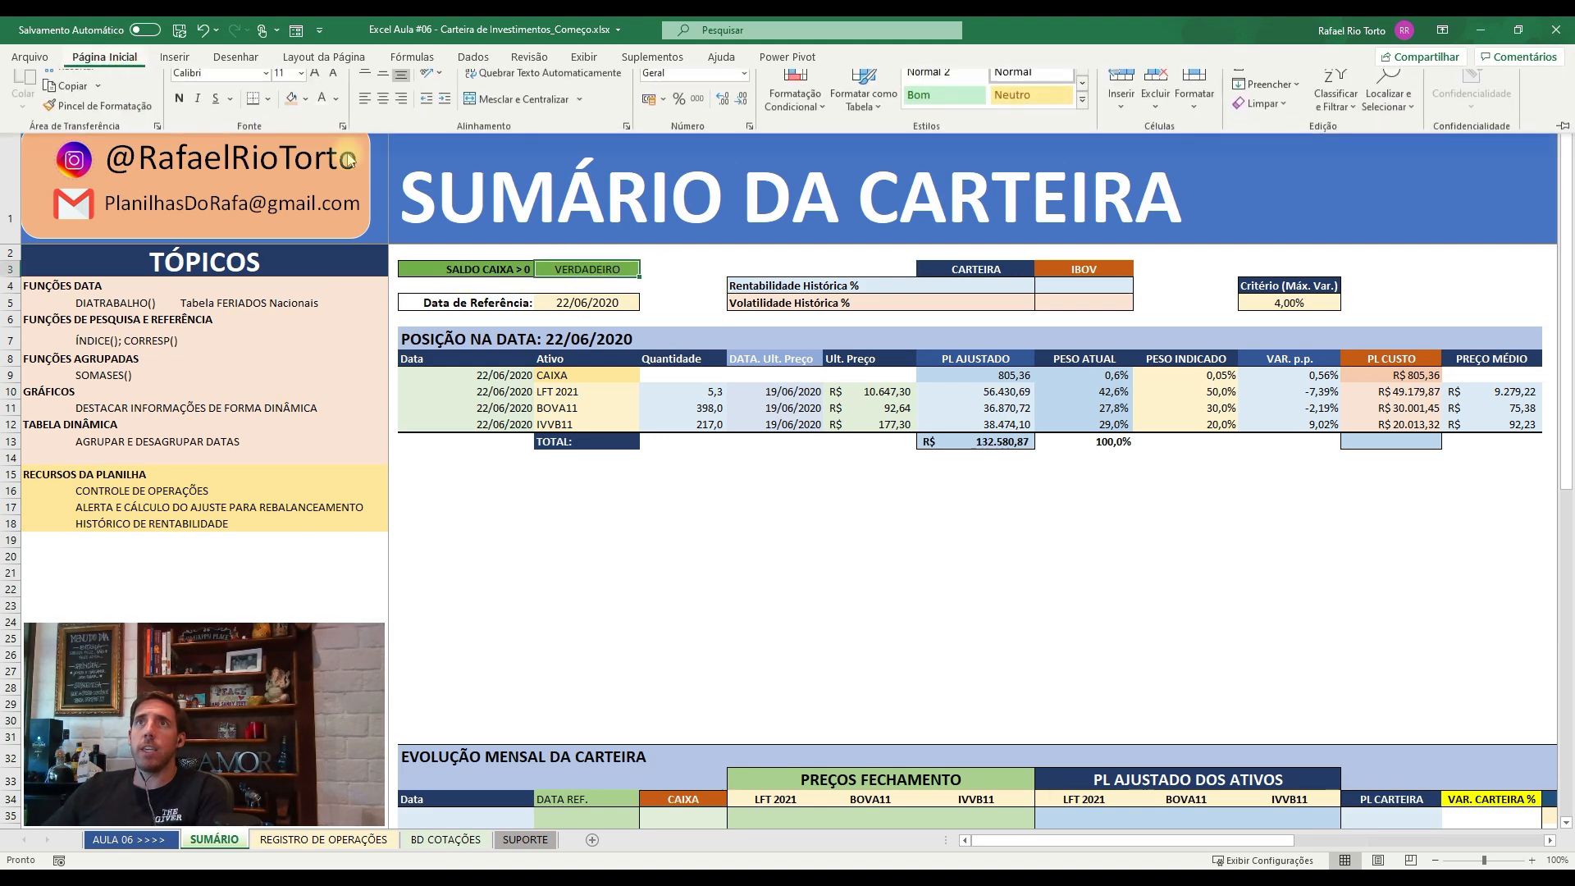
click(267, 116)
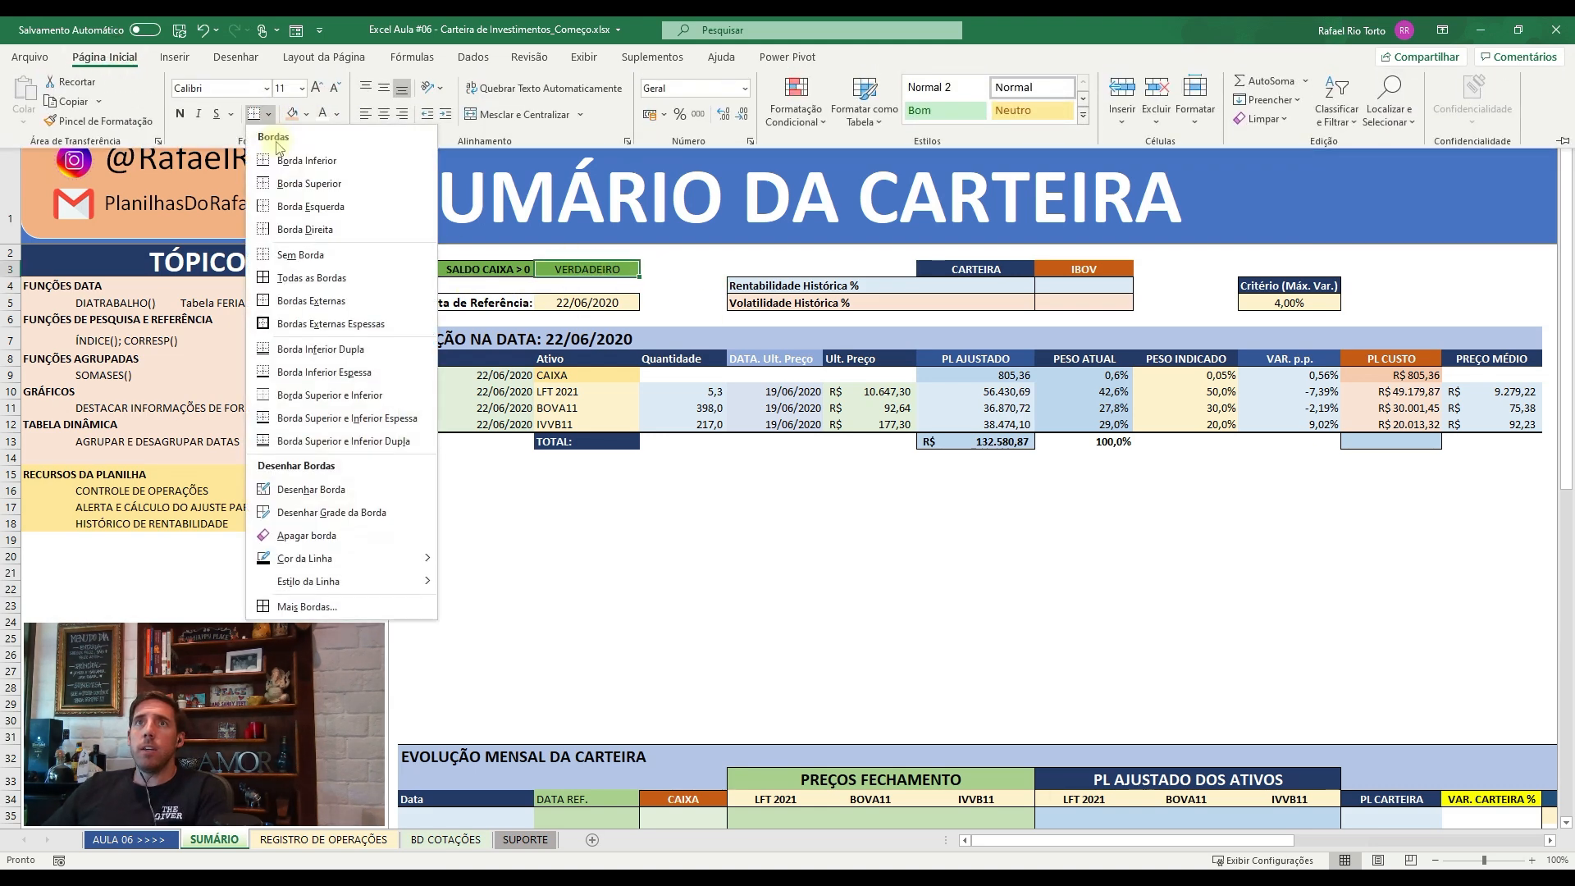
click(306, 300)
click(673, 287)
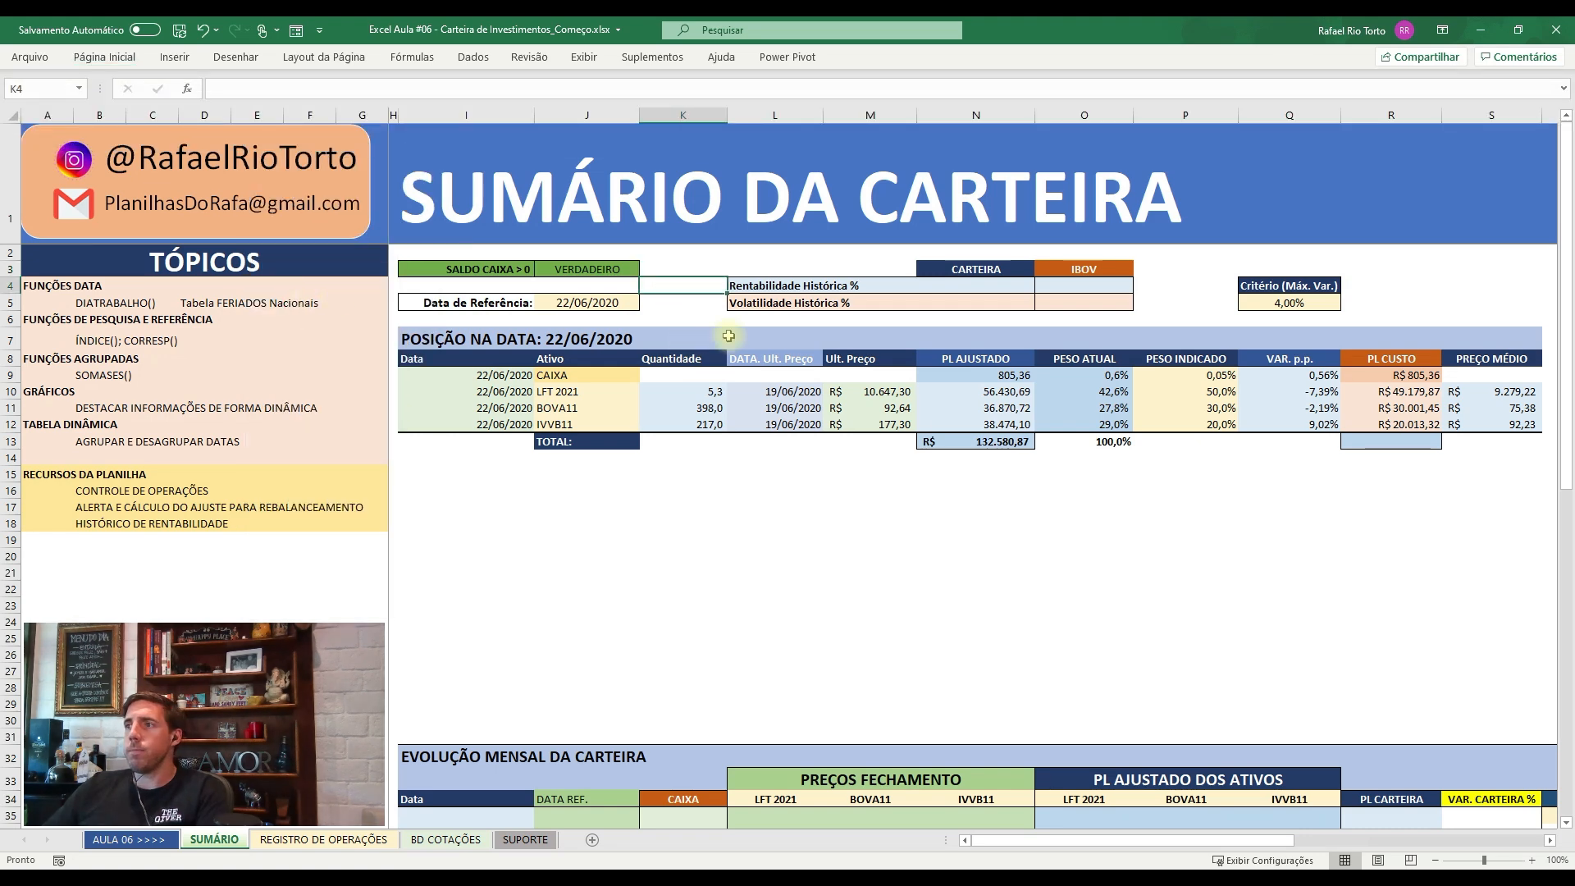
click(961, 288)
click(1363, 265)
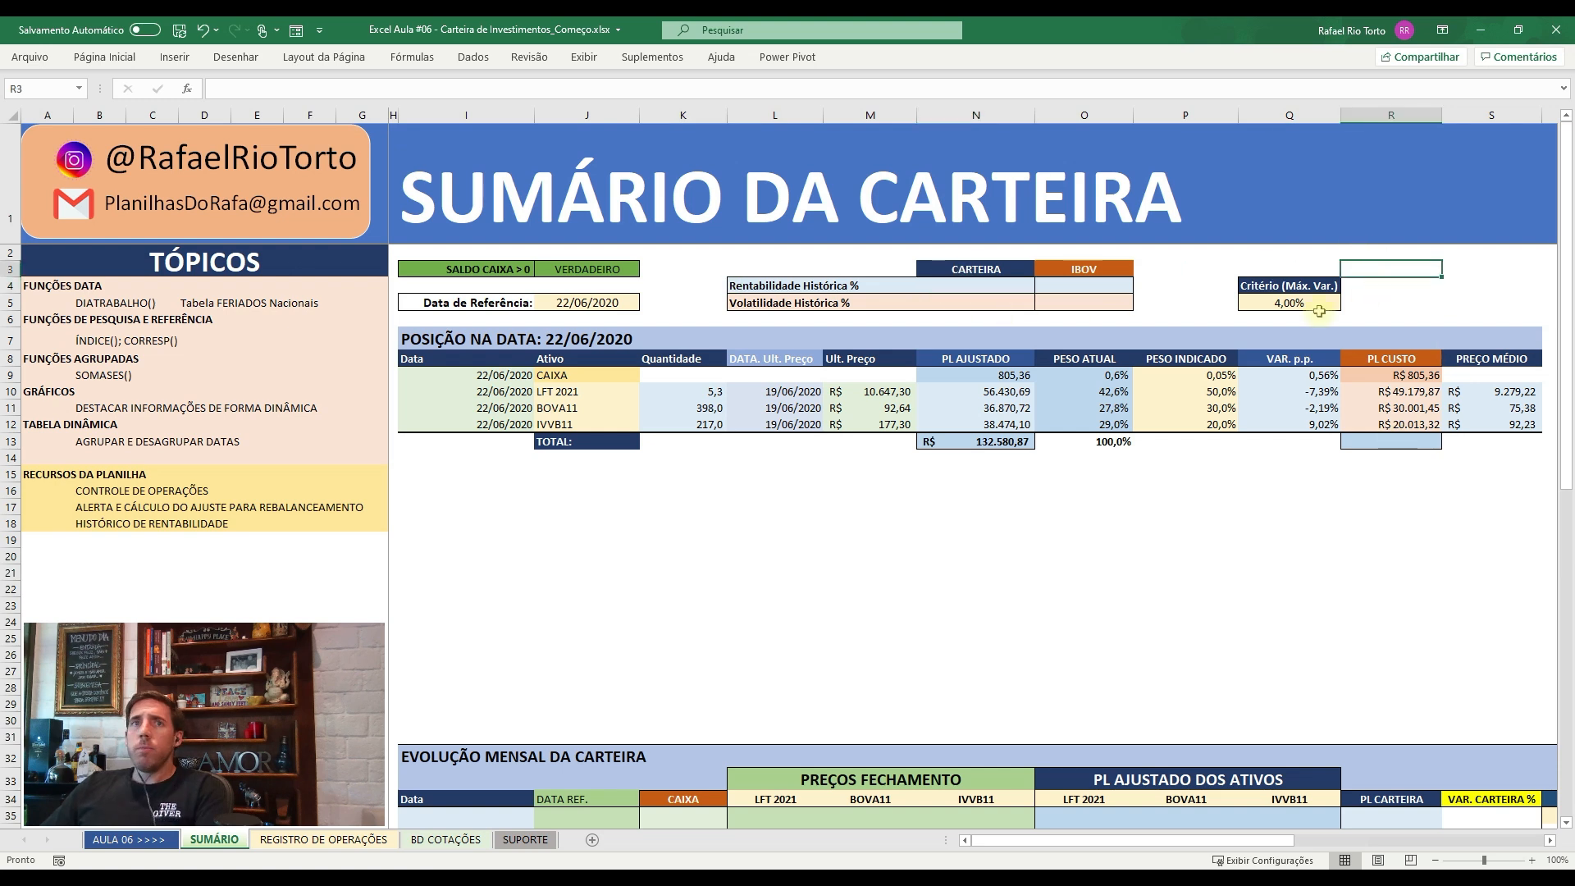
click(561, 484)
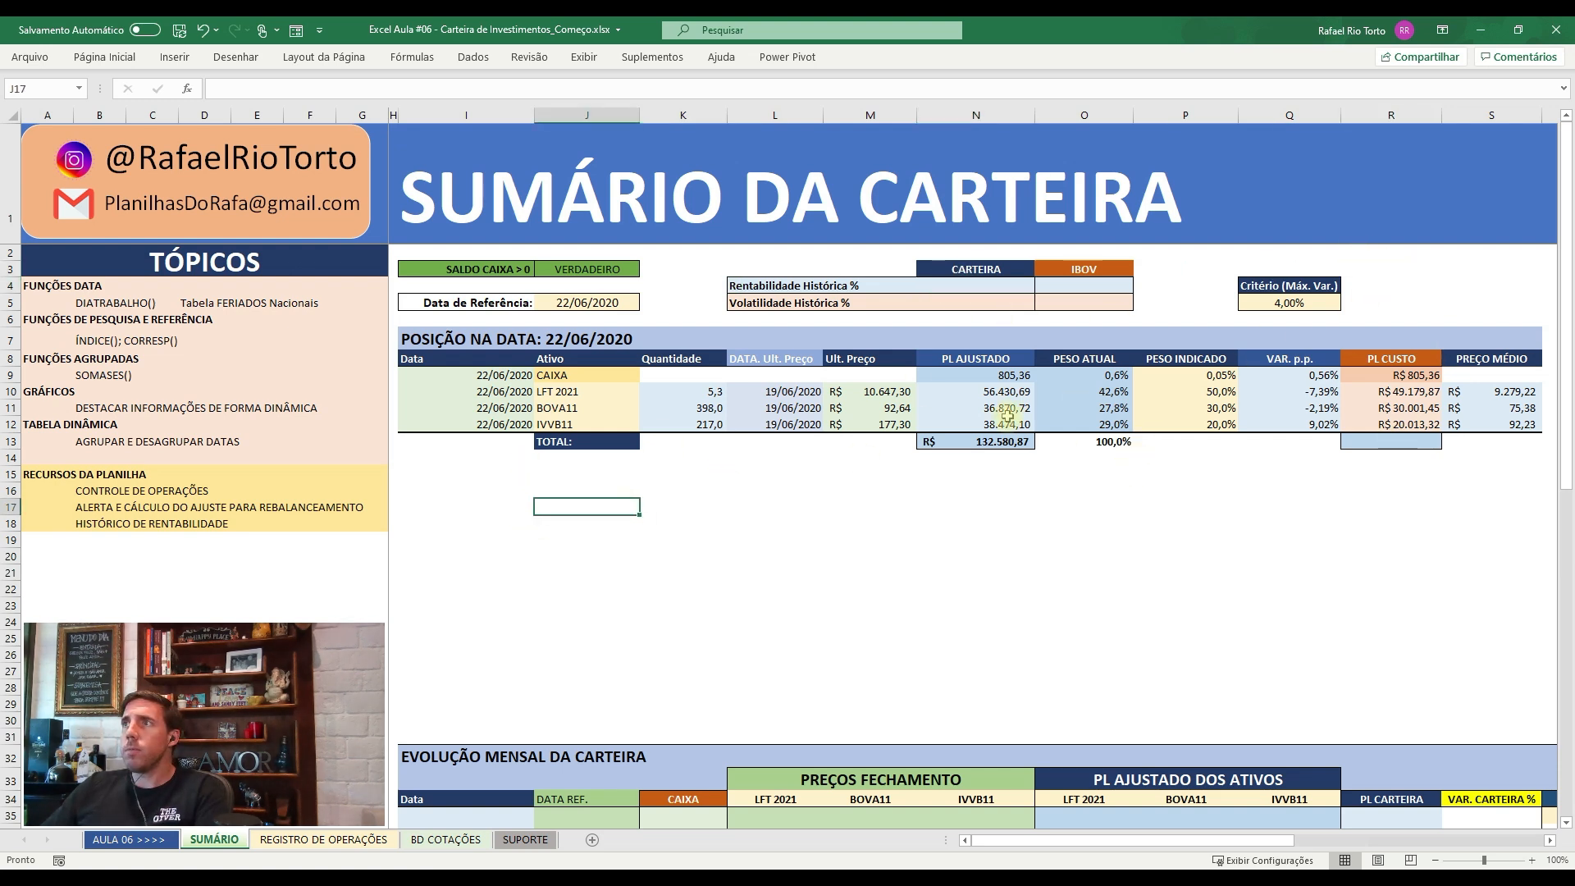
click(1148, 322)
- Copy the total formula from N13 into R13 to total the PL CUSTO column
click(1196, 456)
key(Right)
key(Right)
key(Up)
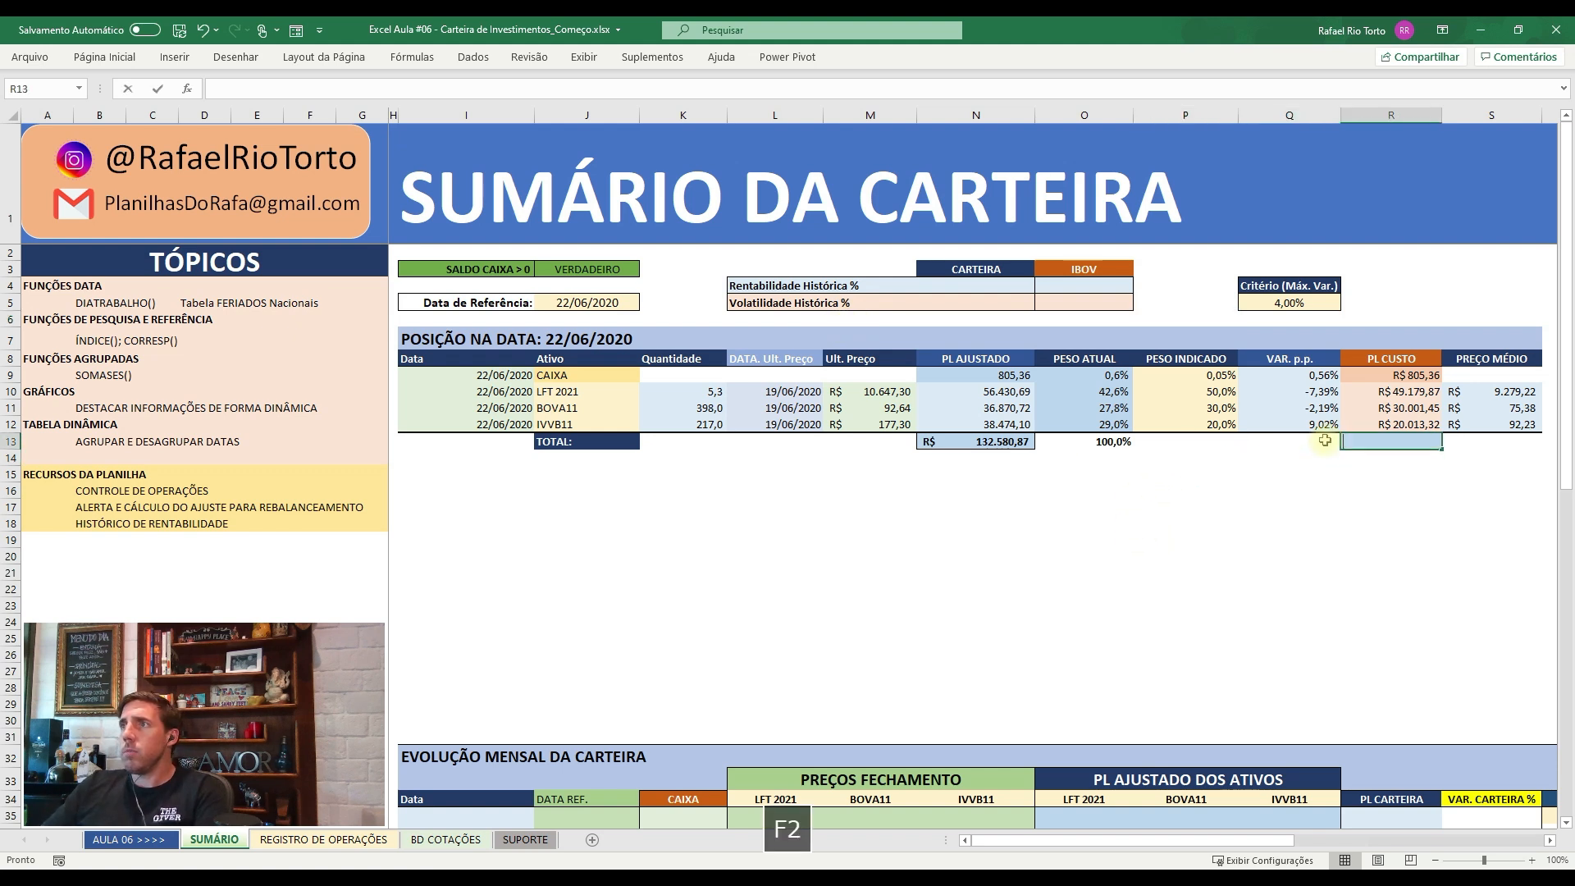
key(Left)
key(Left)
key(Left)
key(Left)
key(ctrl+c)
key(Right)
key(Right)
key(Right)
key(Right)
key(ctrl+v)
key(F2)
key(Escape)
- Calculate the portfolio's Rentabilidade Histórica % in N4 with the formula =N13/R13-1
key(Right)
key(Right)
key(Right)
key(Left)
key(Left)
key(Left)
key(Left)
key(Left)
key(Left)
key(Left)
key(Up)
key(Up)
key(Up)
key(Up)
key(Up)
key(Up)
key(Up)
key(Up)
key(Up)
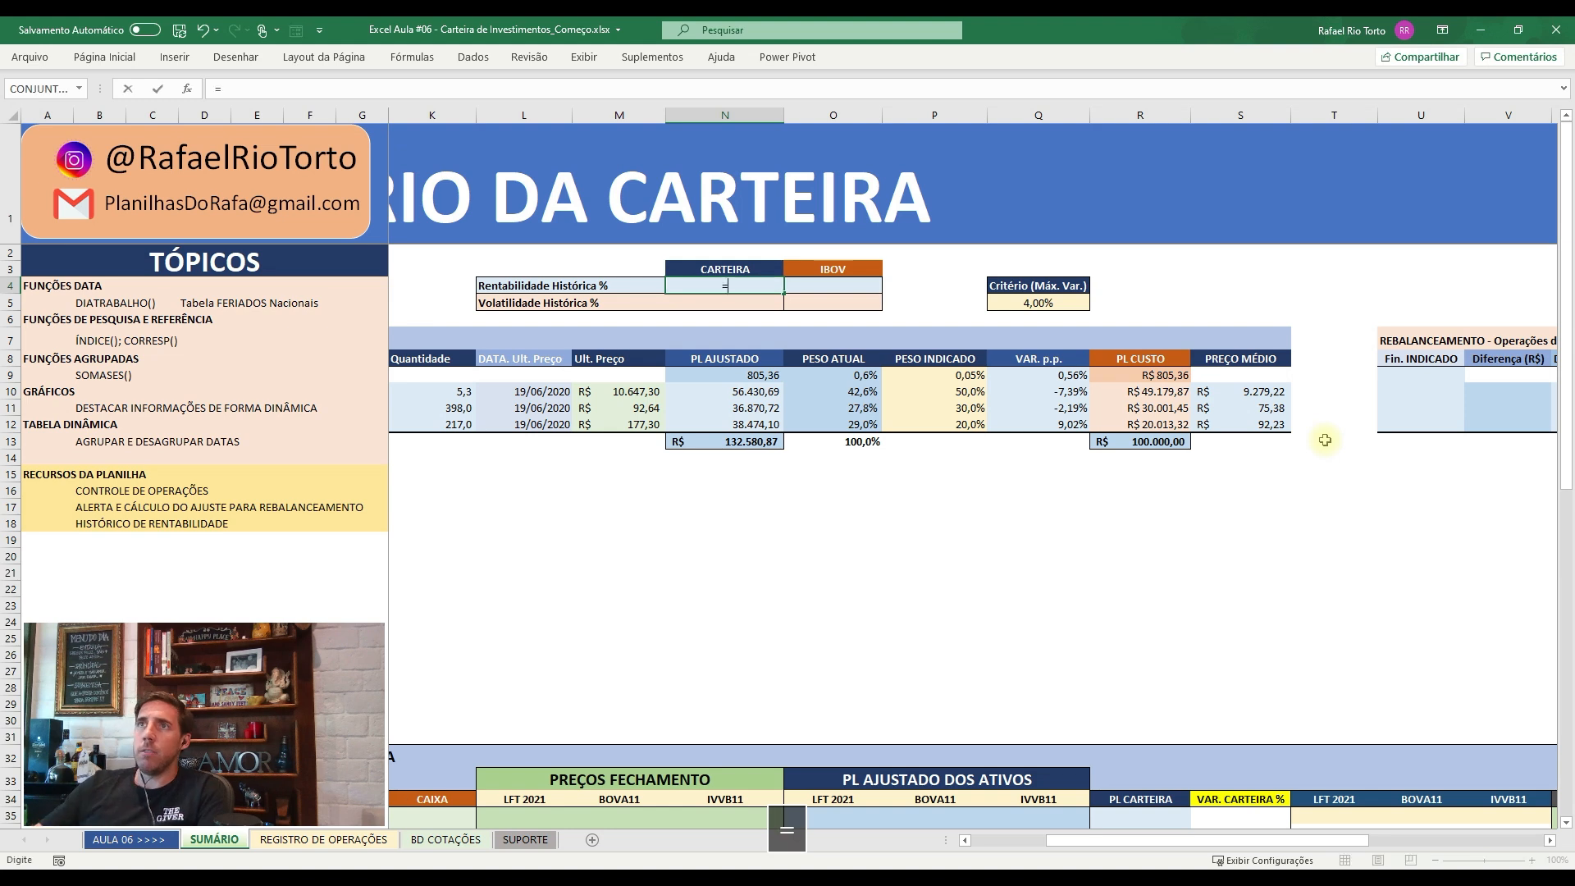
text(=)
click(718, 444)
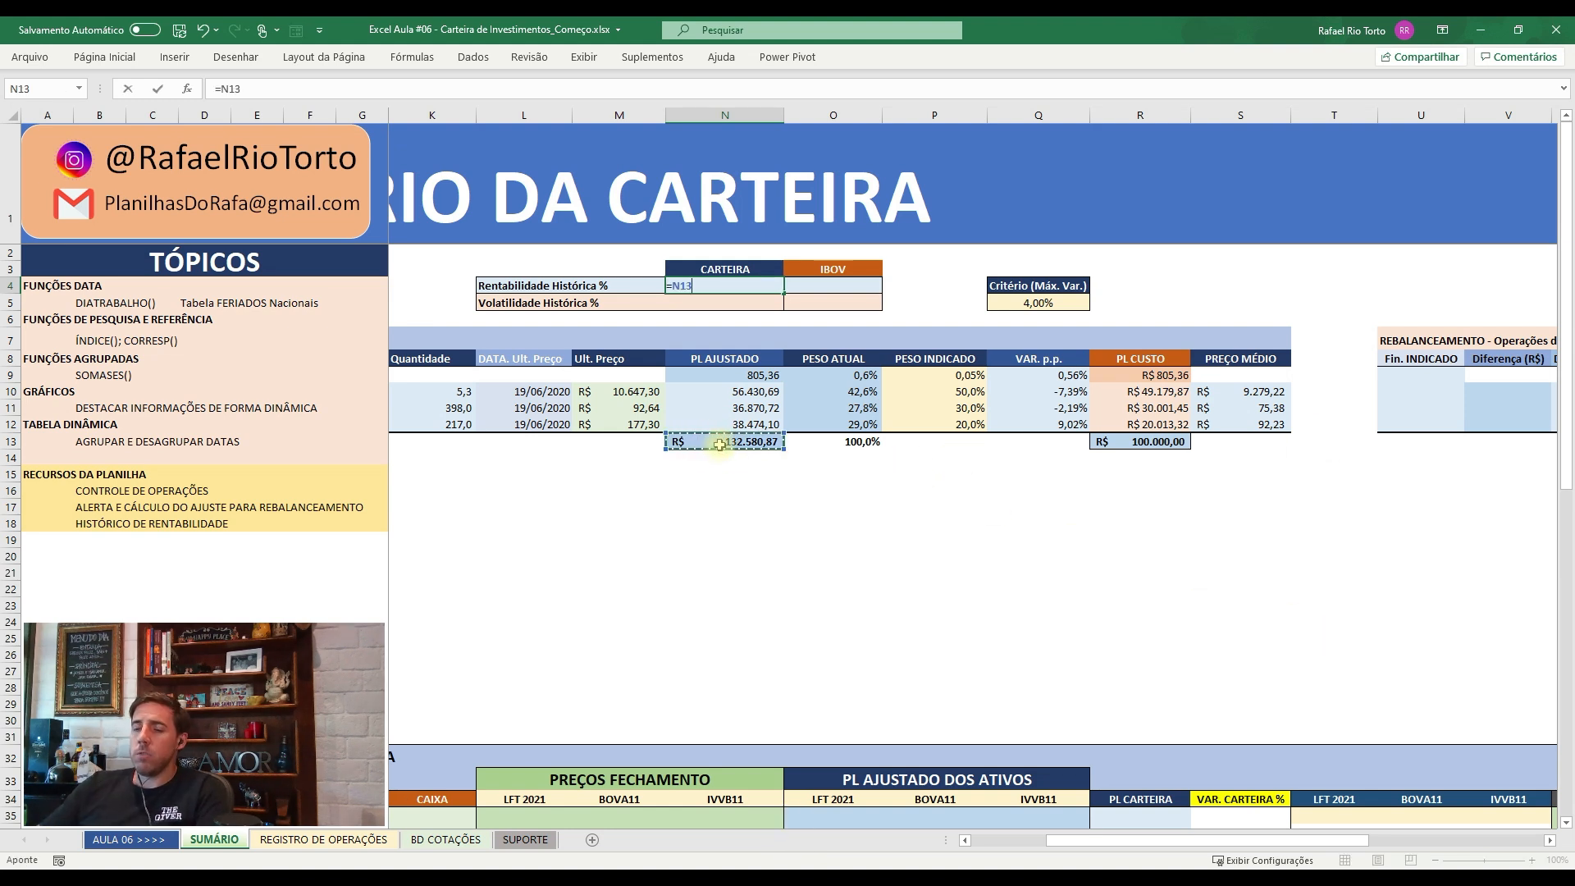
text(/)
click(1140, 442)
text(-)
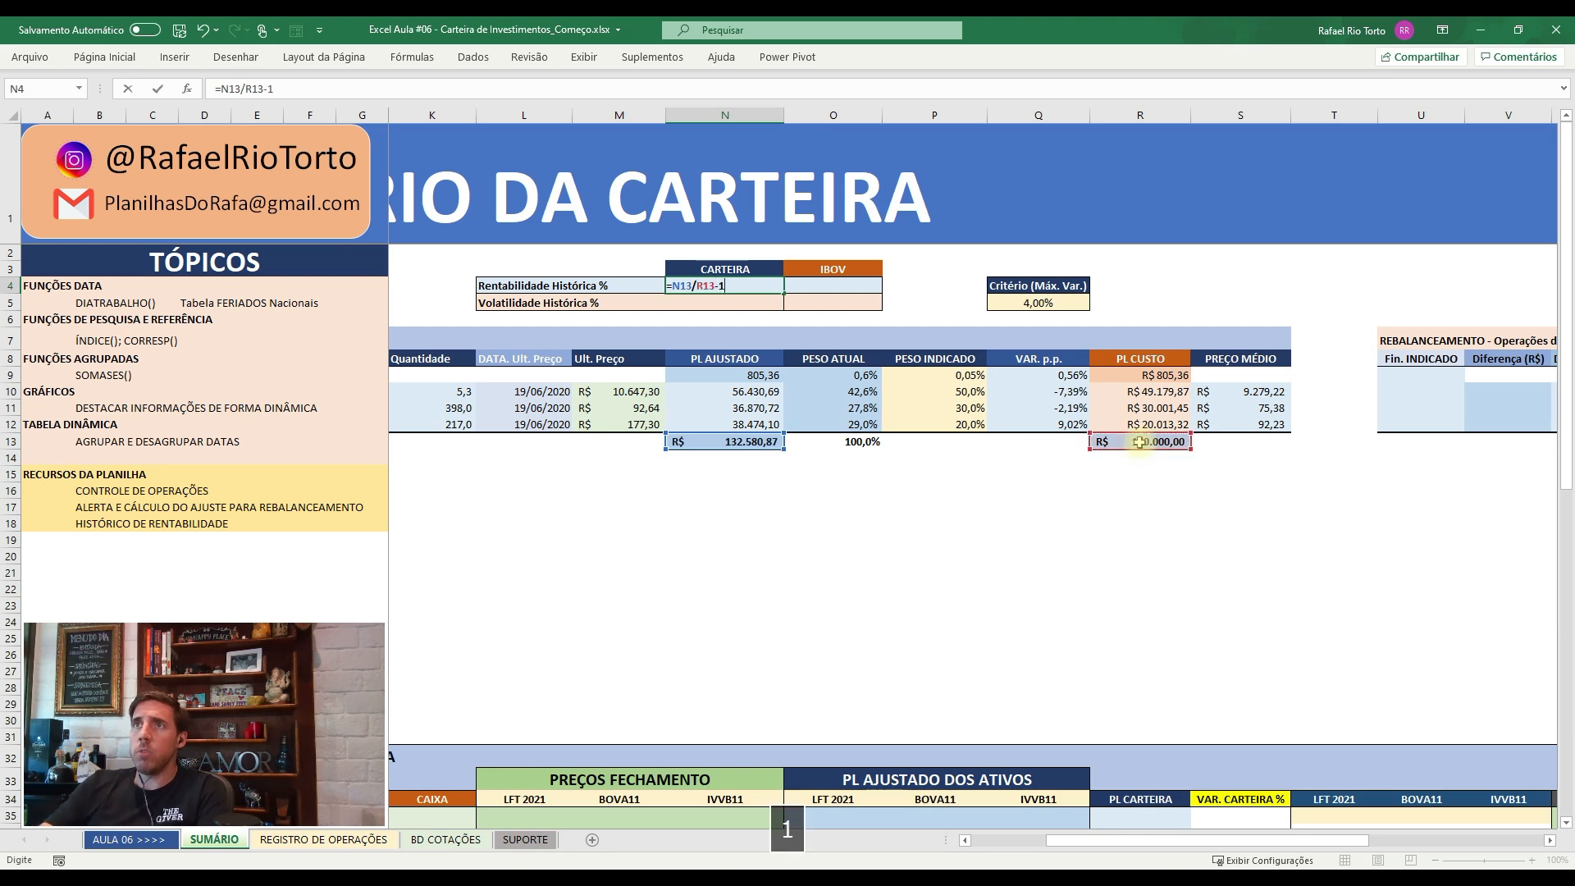
text(1)
key(Return)
- Check the cell references of the historical return formula in N4
key(Left)
key(Left)
key(Left)
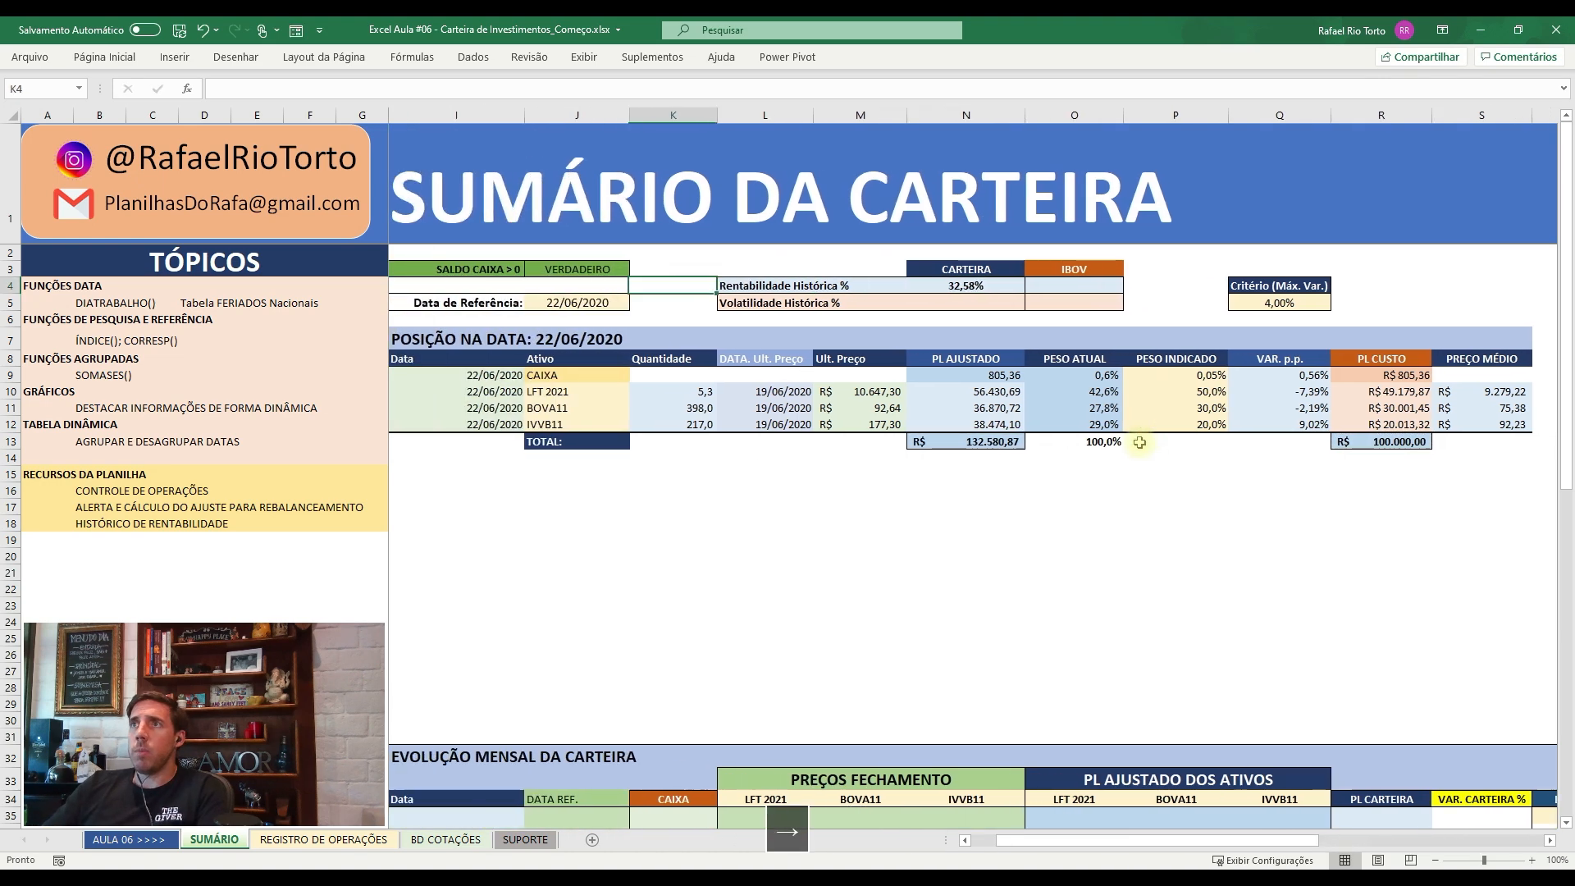
key(Right)
key(Right)
key(Right)
key(Left)
key(F2)
key(Escape)
- Look over the SUMÁRIO sheet from the rebalancing section back to the position table and its reference date
key(Right)
key(Right)
key(Right)
key(Right)
key(Right)
key(Right)
key(Right)
key(Right)
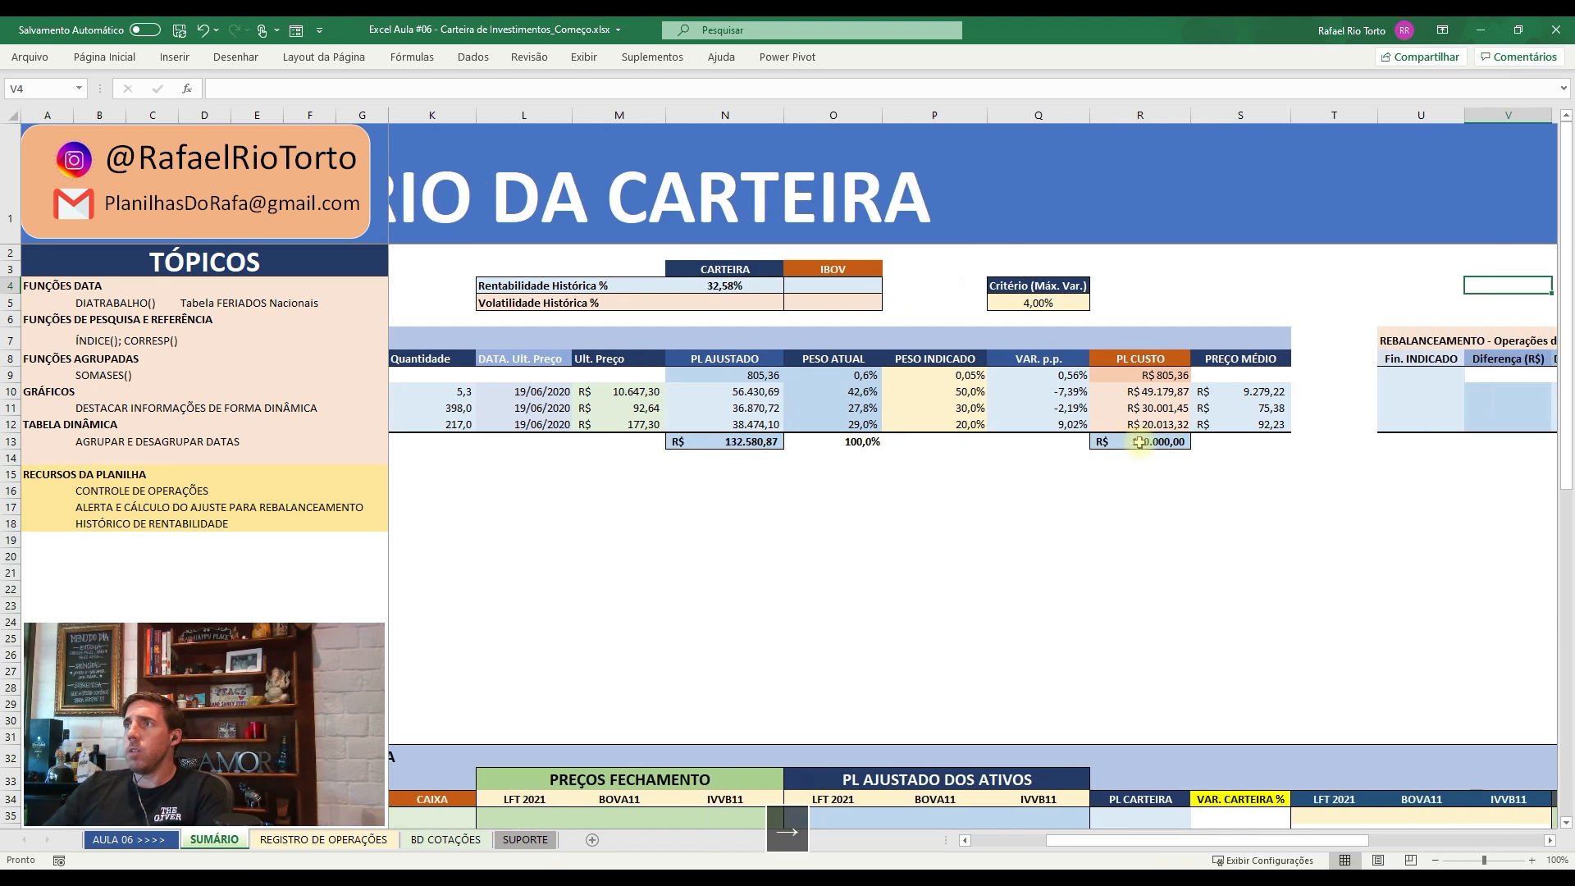
key(Right)
drag(1296, 842, 1191, 862)
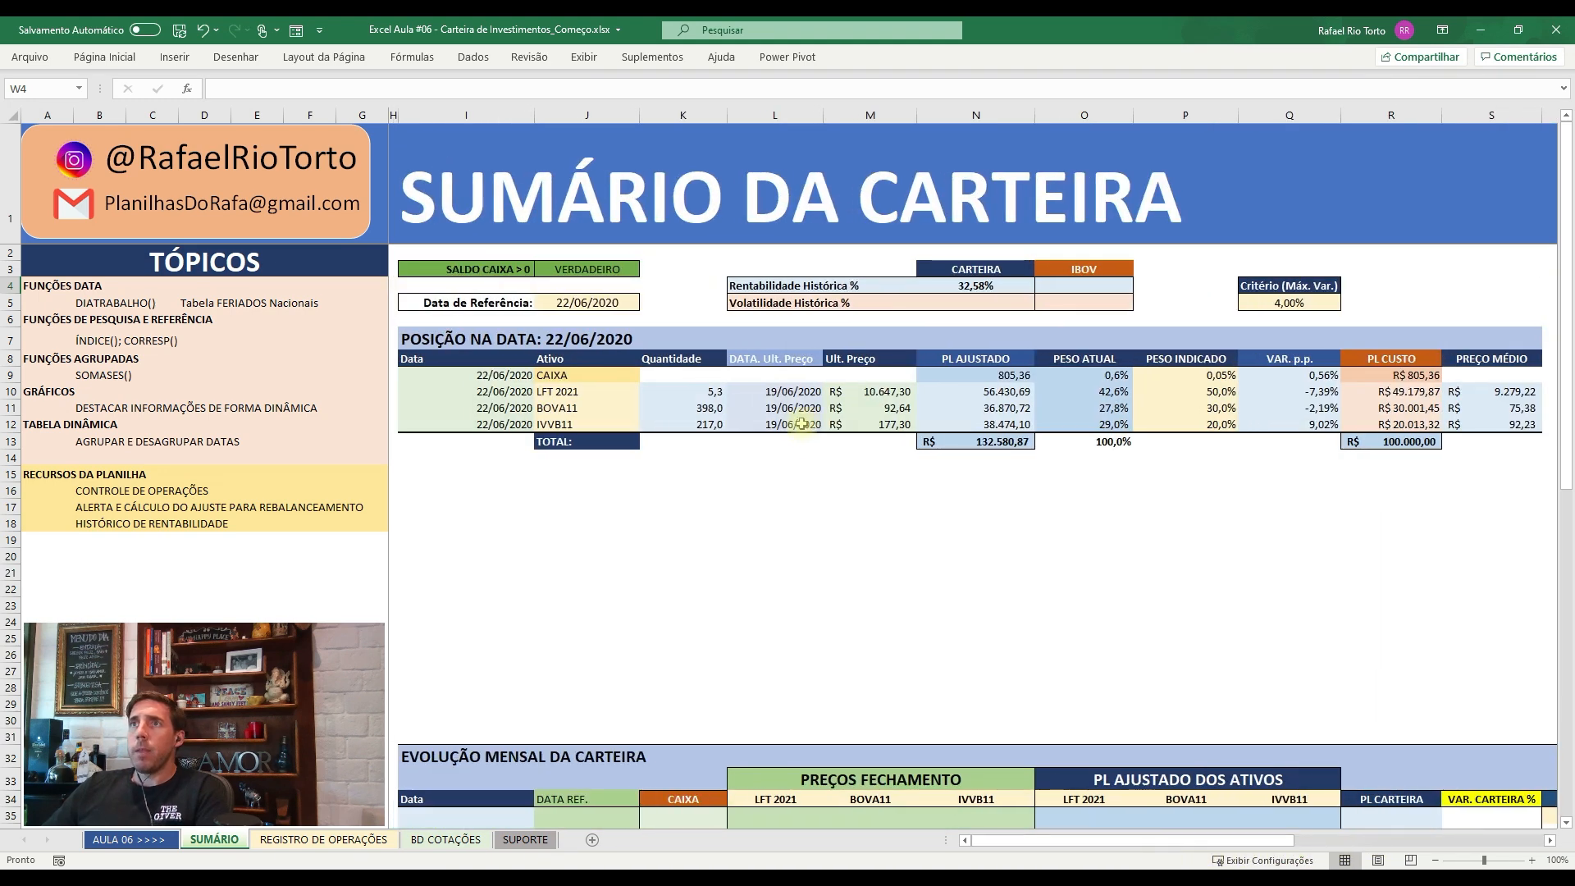
click(779, 442)
click(971, 458)
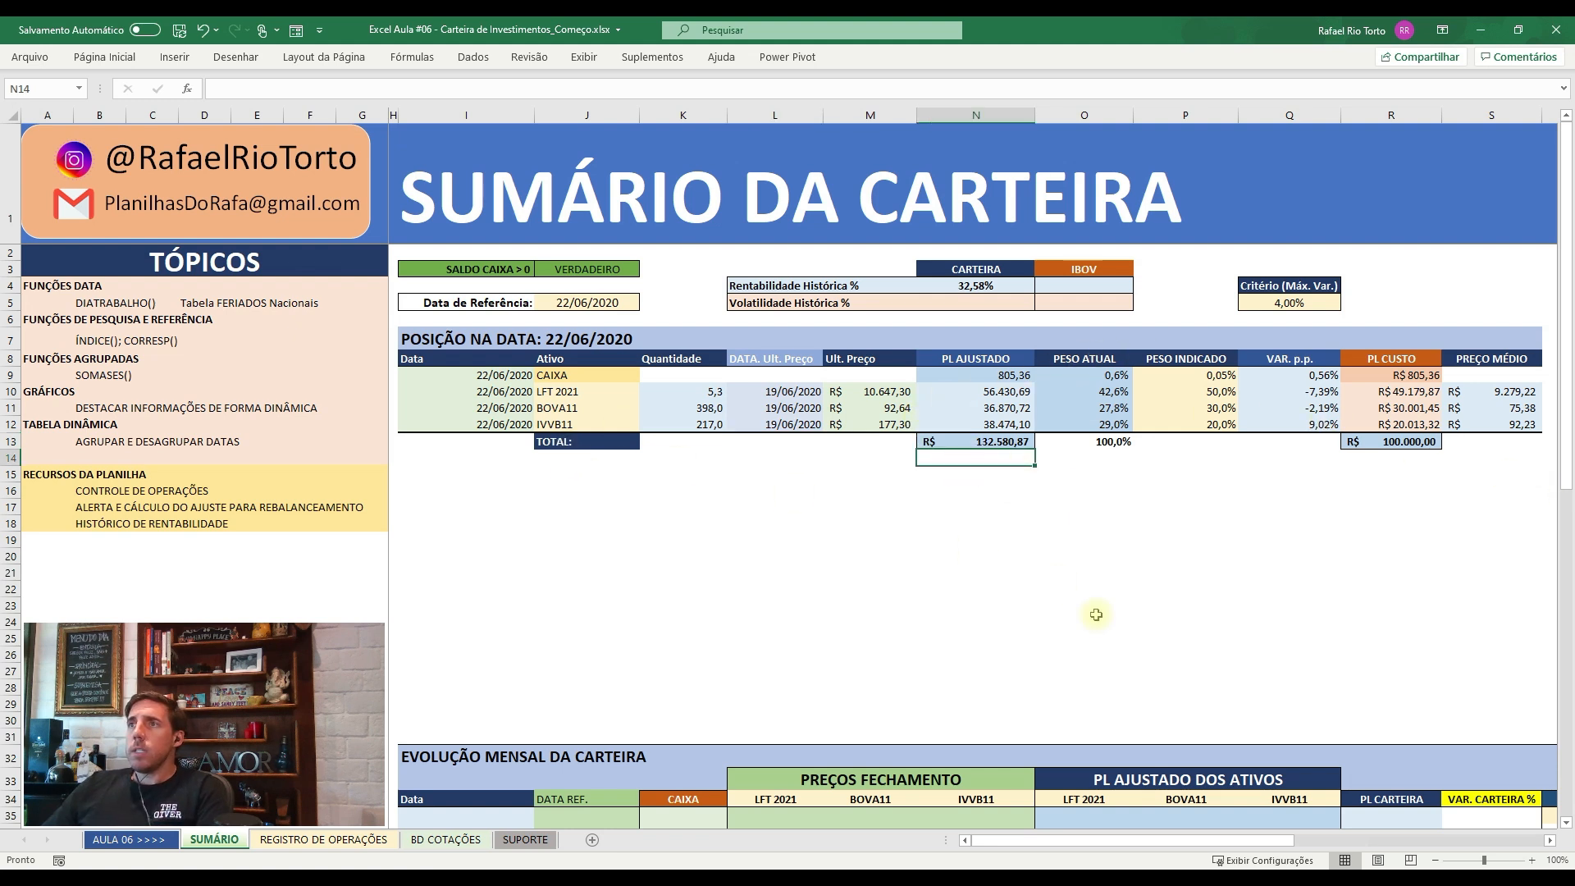
click(1188, 539)
drag(1235, 840, 1090, 823)
click(603, 304)
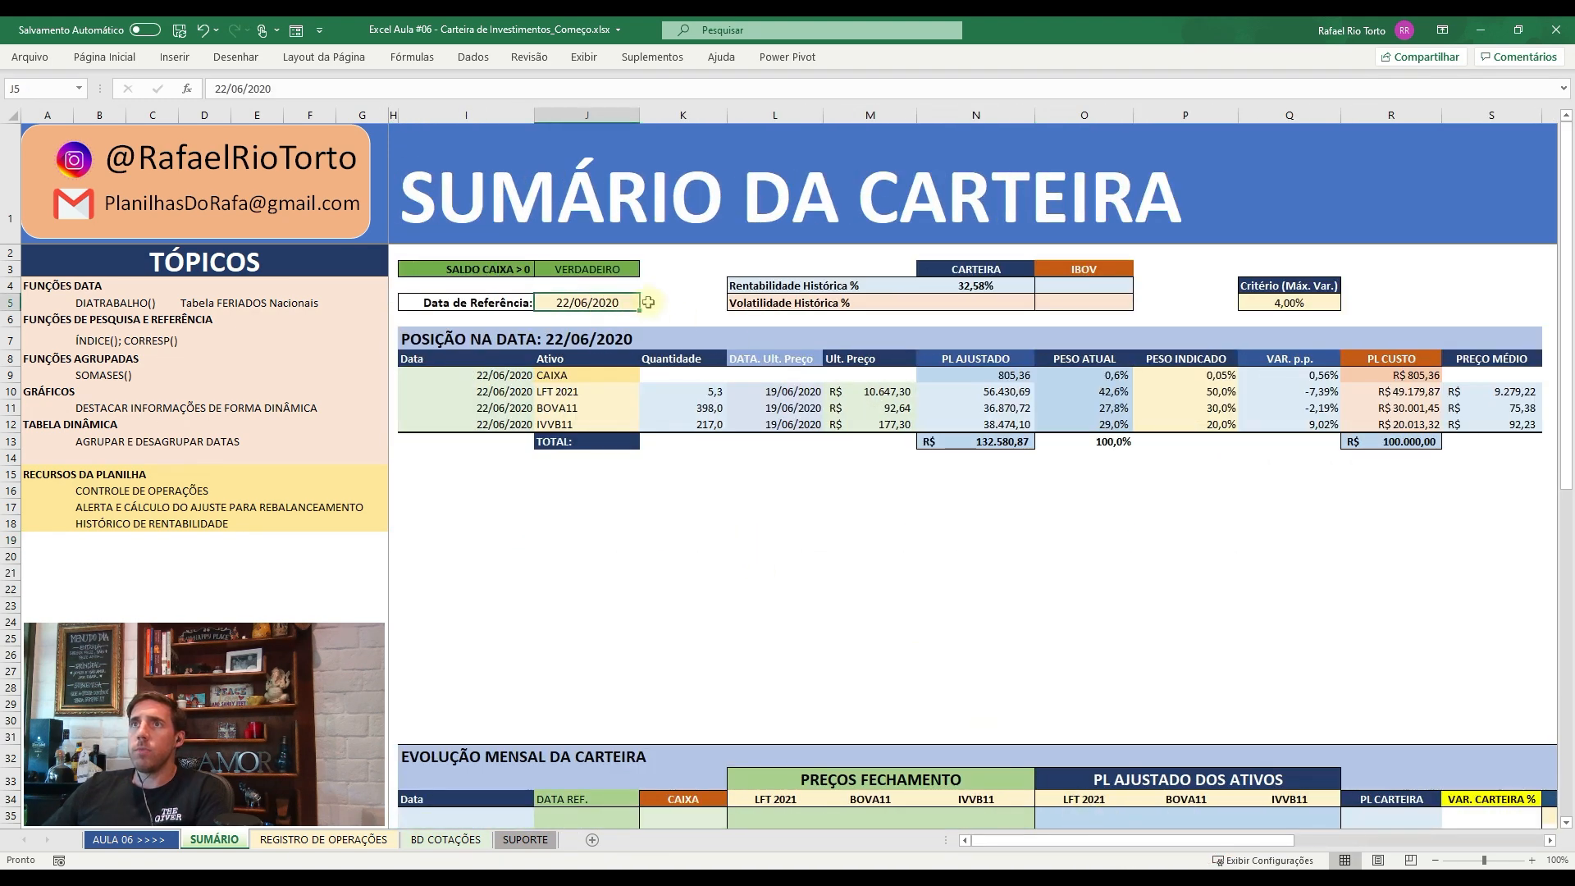
click(668, 502)
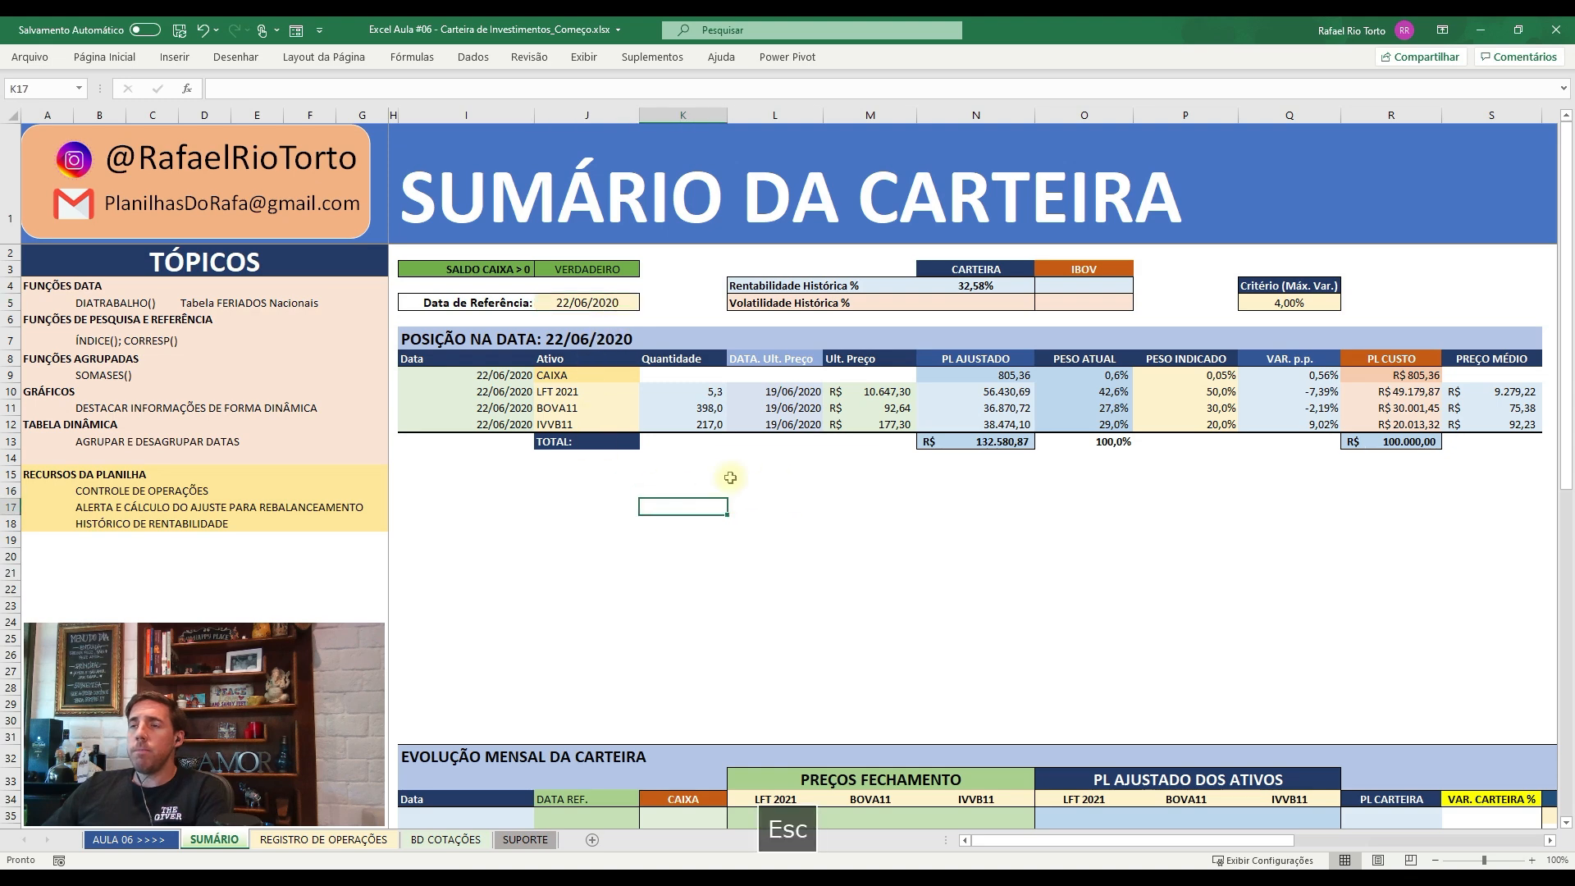
drag(1091, 841, 1030, 815)
- Switch to the finished workbook and examine the operation dates in I8:I10 of its REGISTRO DE OPERAÇÕES sheet
click(576, 302)
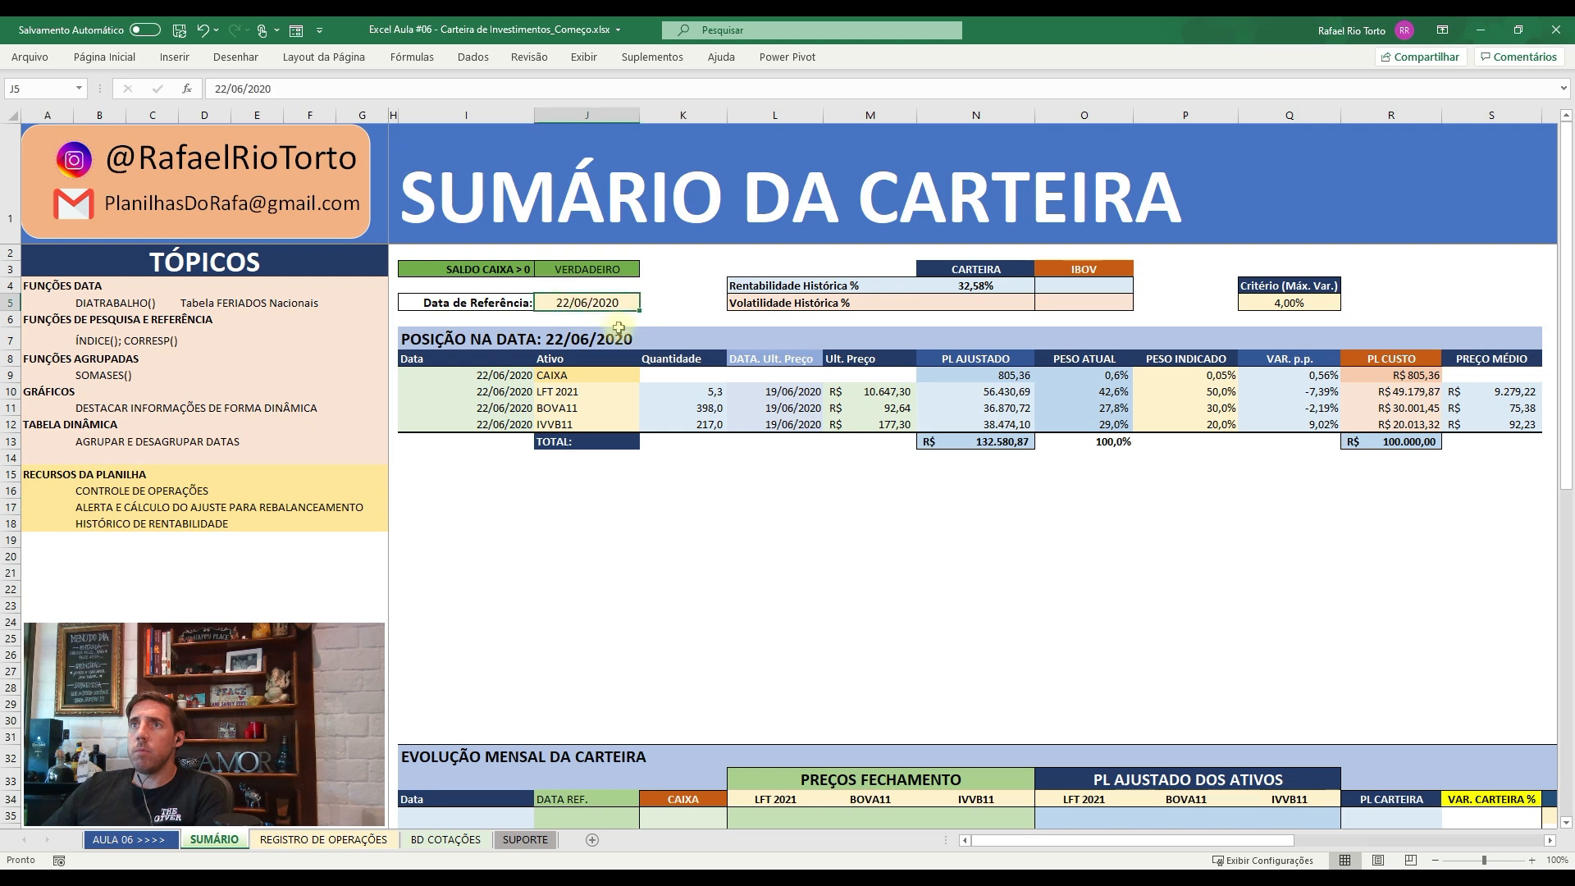
click(502, 361)
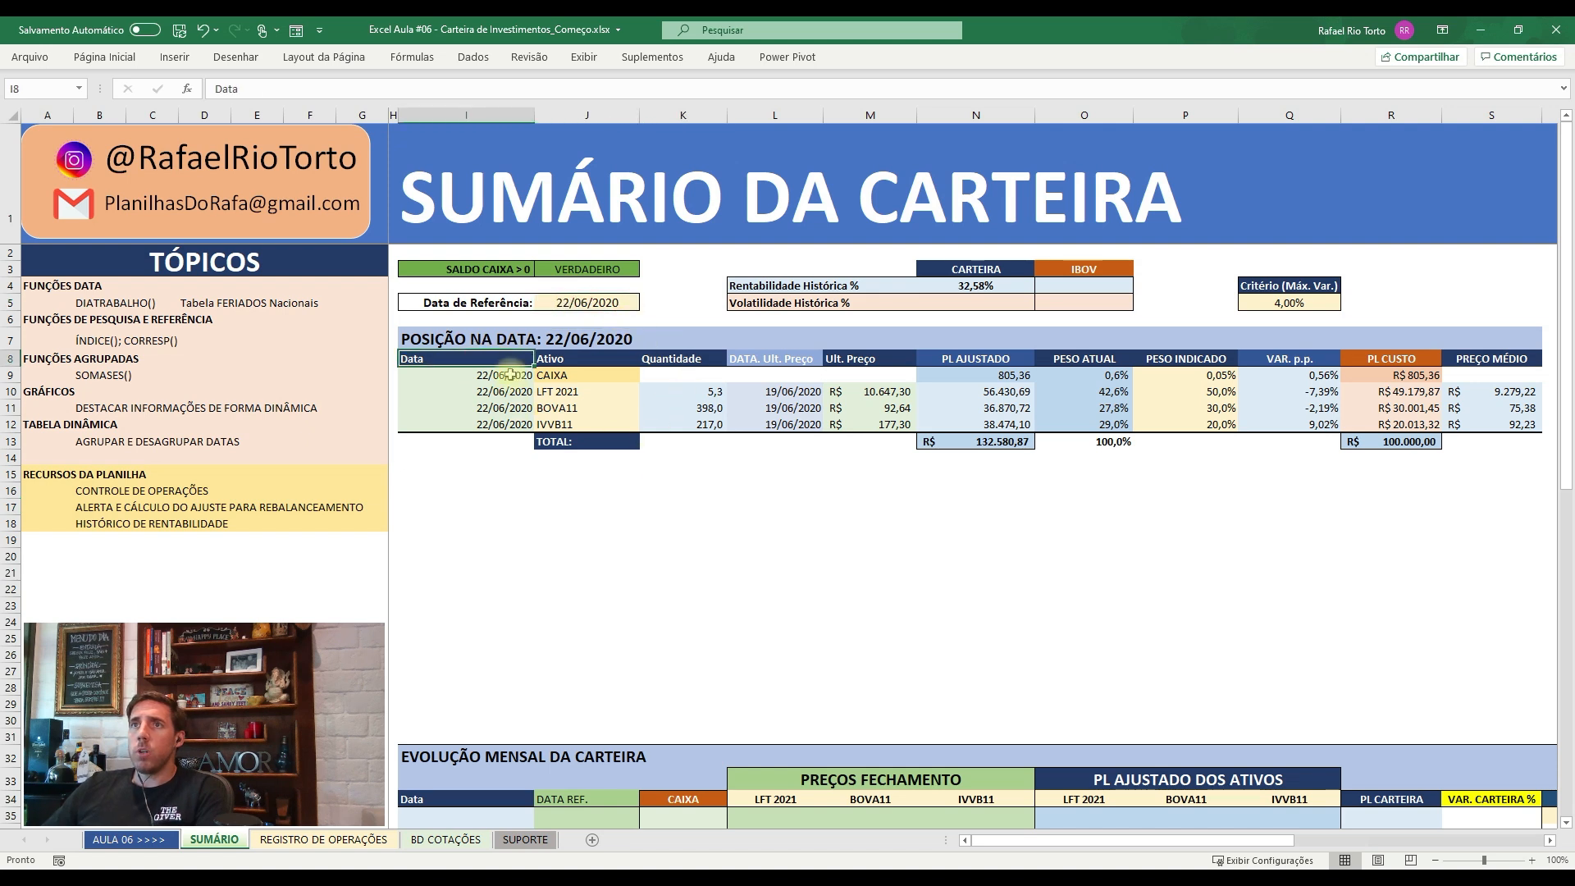
click(608, 304)
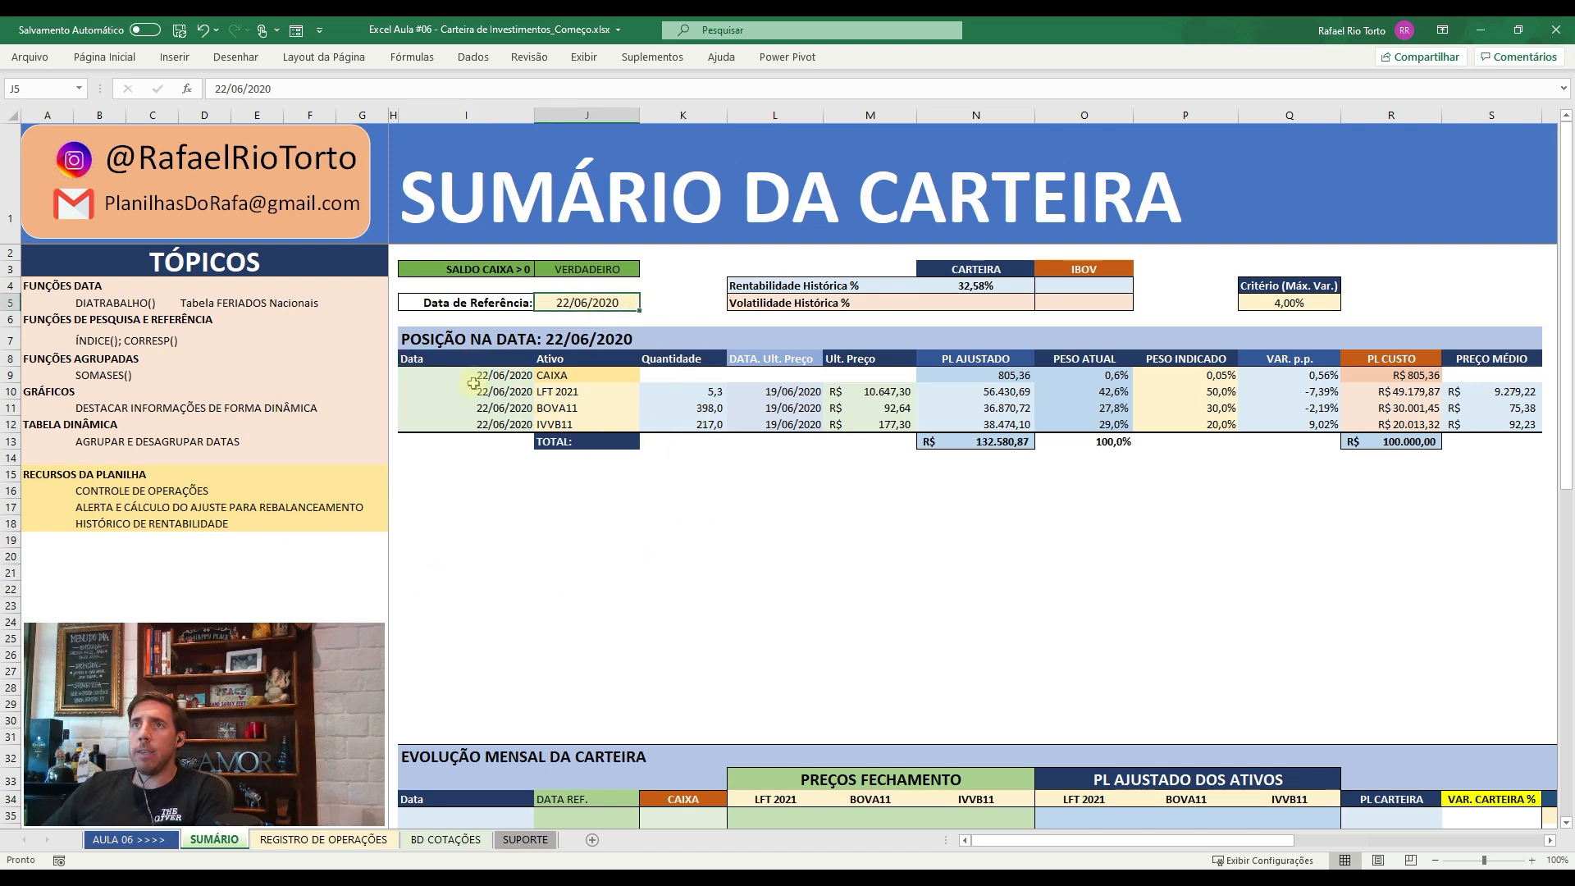
key(alt+Tab)
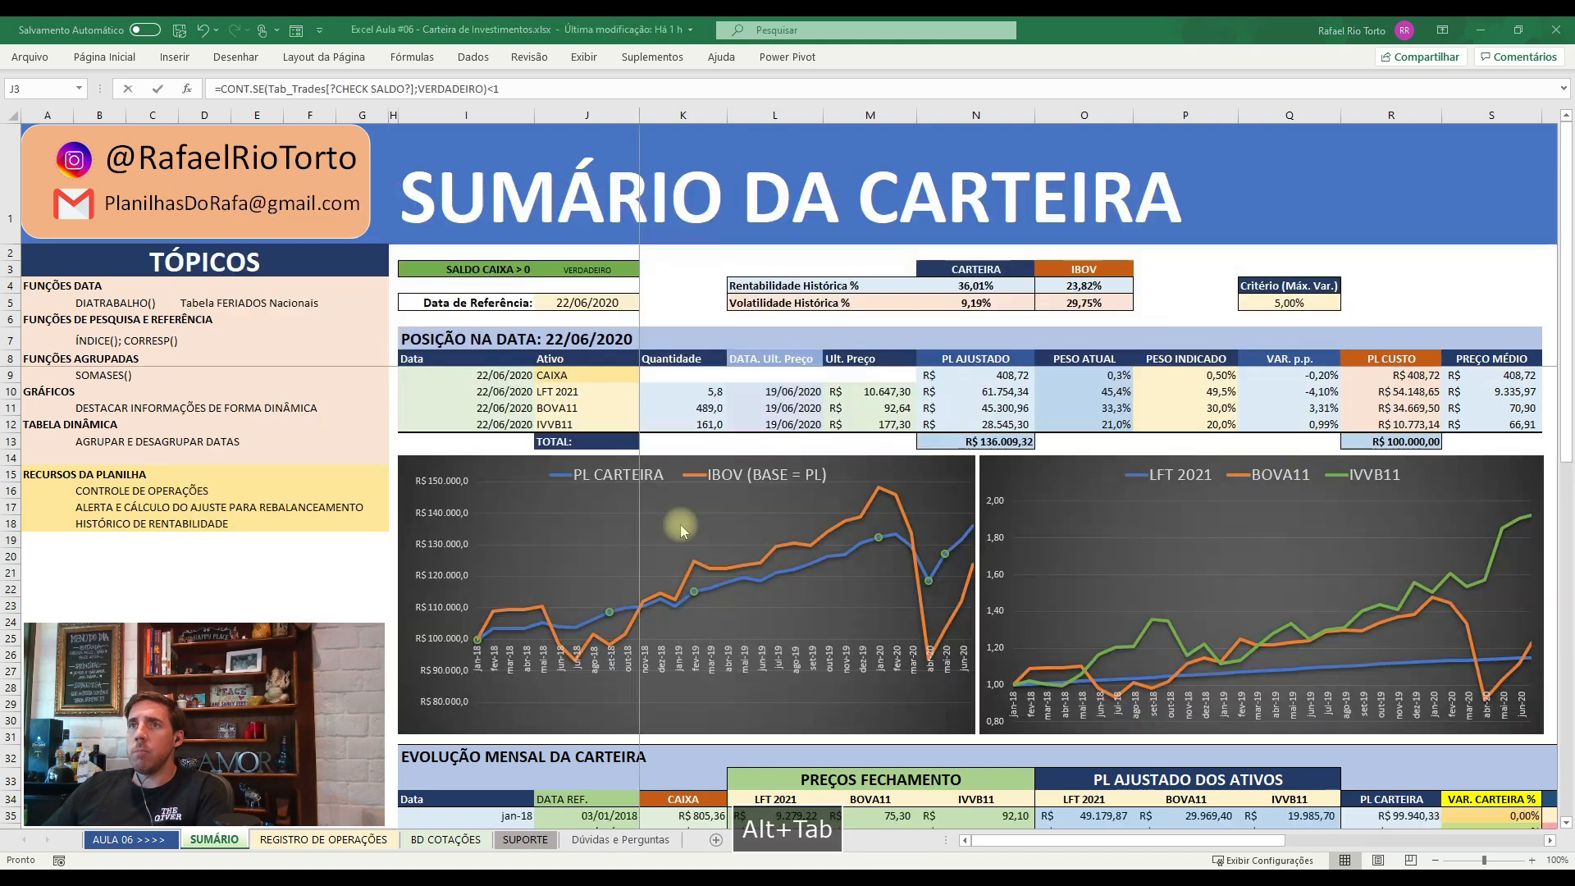
key(alt+Tab)
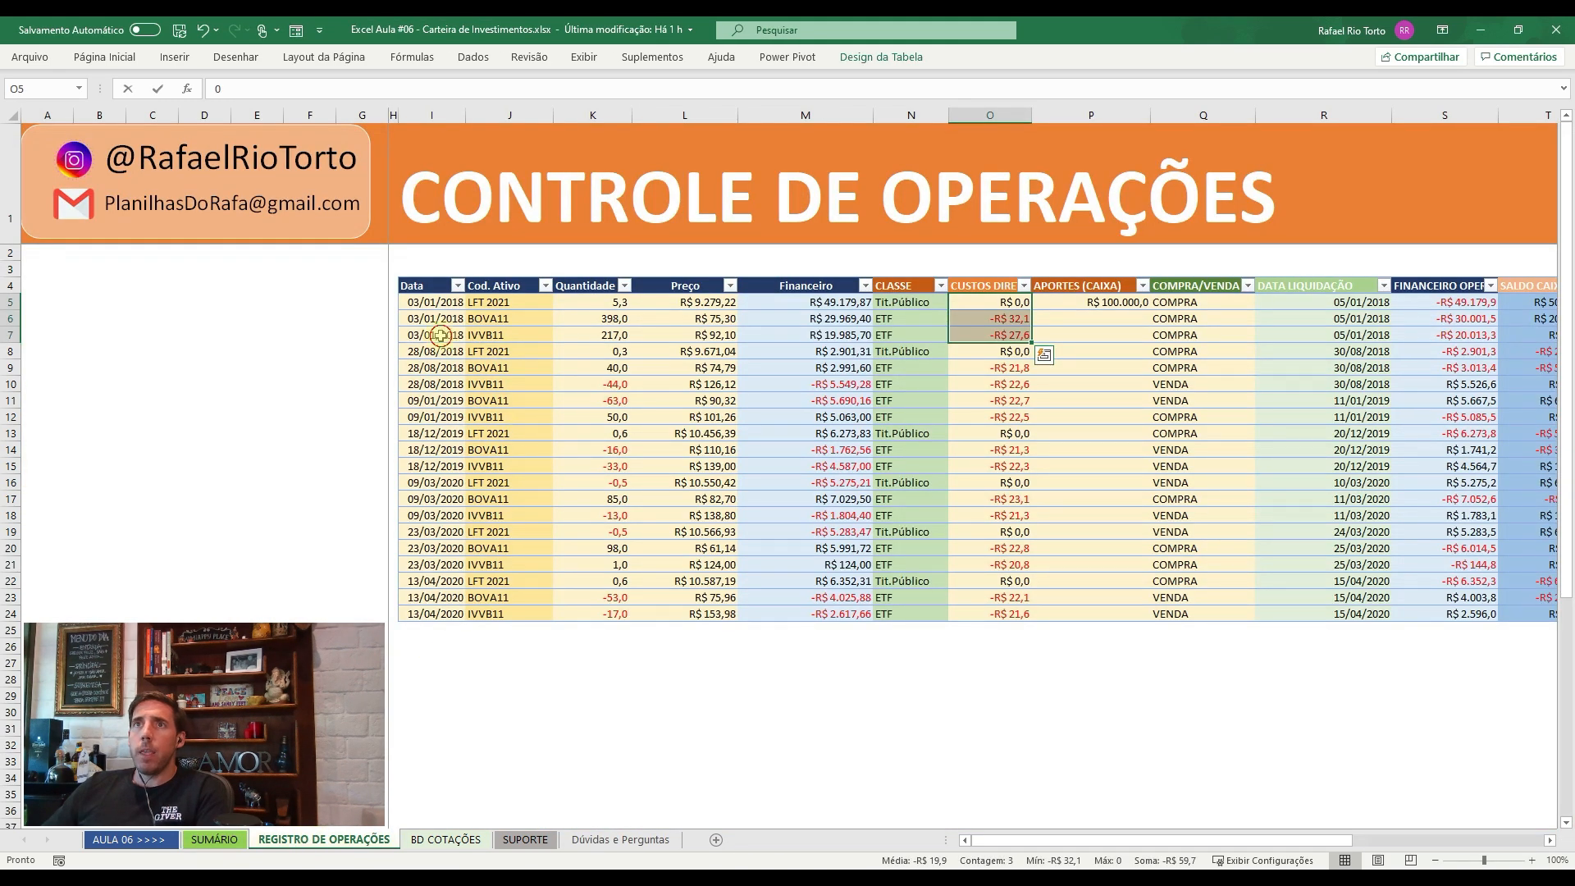
drag(435, 351, 435, 383)
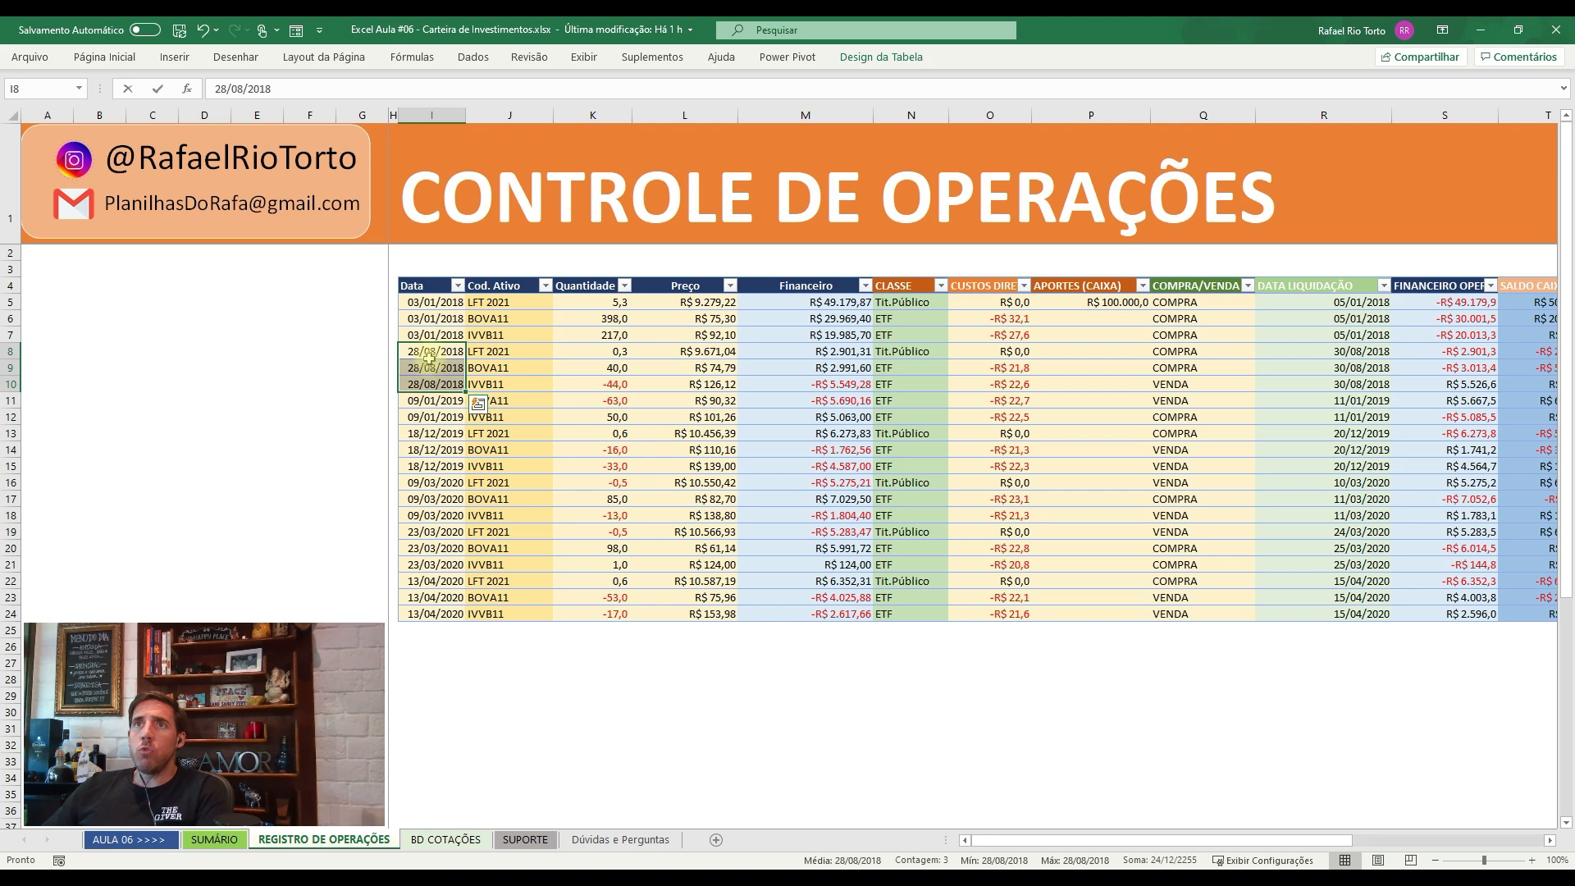
- Switch back to the Começo workbook and set the Data de Referência in J5 to 28/08/2018
key(alt+Tab)
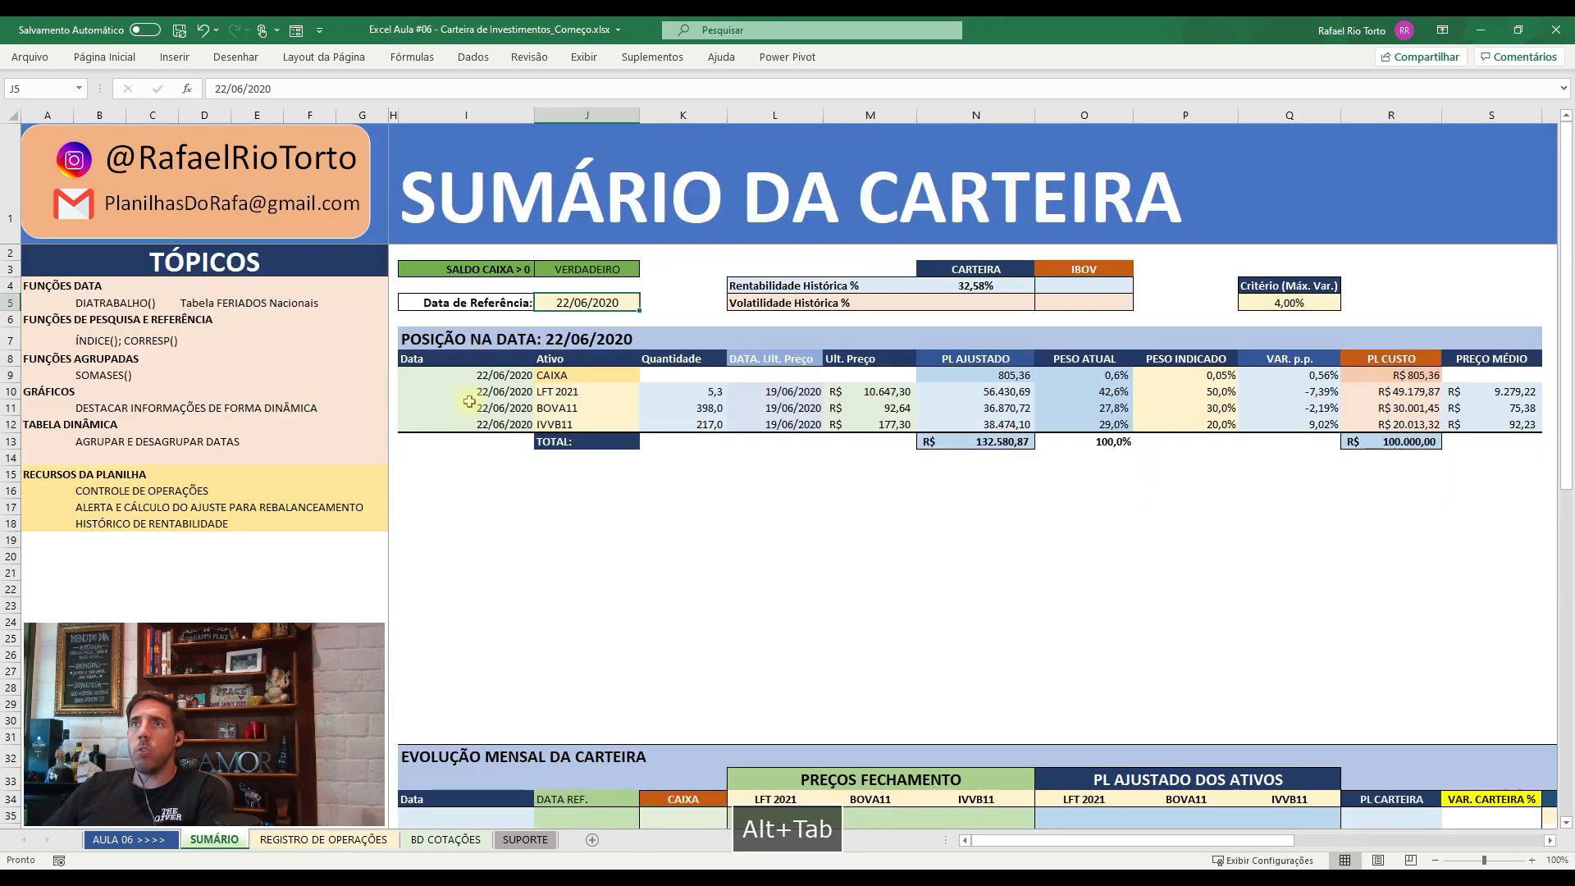
text(28/08/)
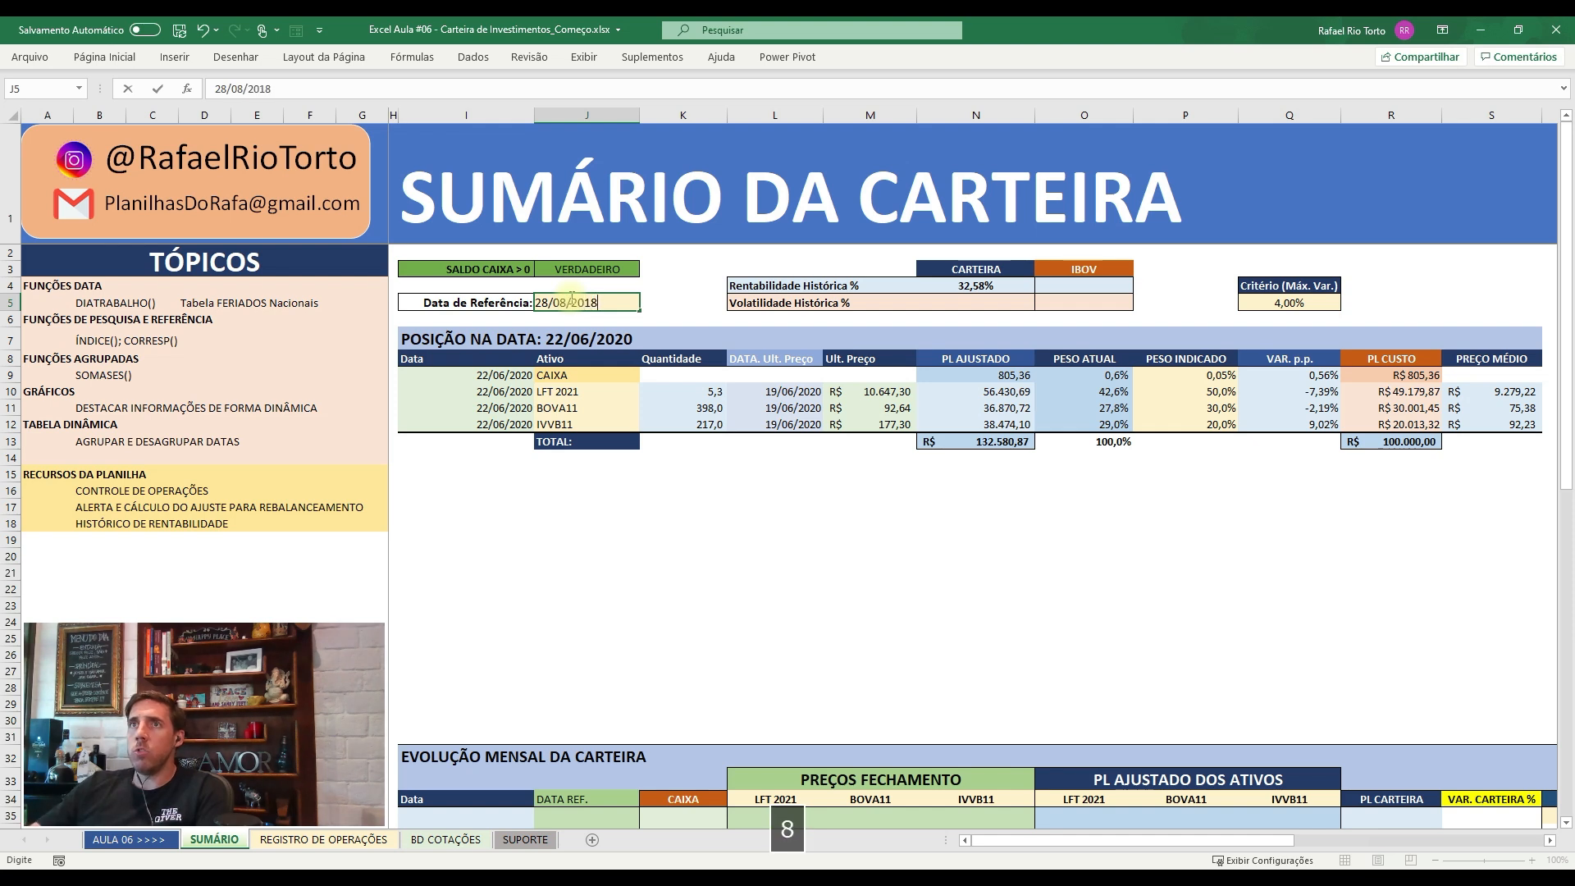
text(2018)
key(Return)
- Look along row 10 from the position table to the rebalancing section and examine the VAR. p.p. values in Q10:Q12
key(Down)
key(Down)
key(Down)
key(Down)
key(Right)
key(Right)
key(Right)
key(Right)
key(Right)
key(Right)
key(Right)
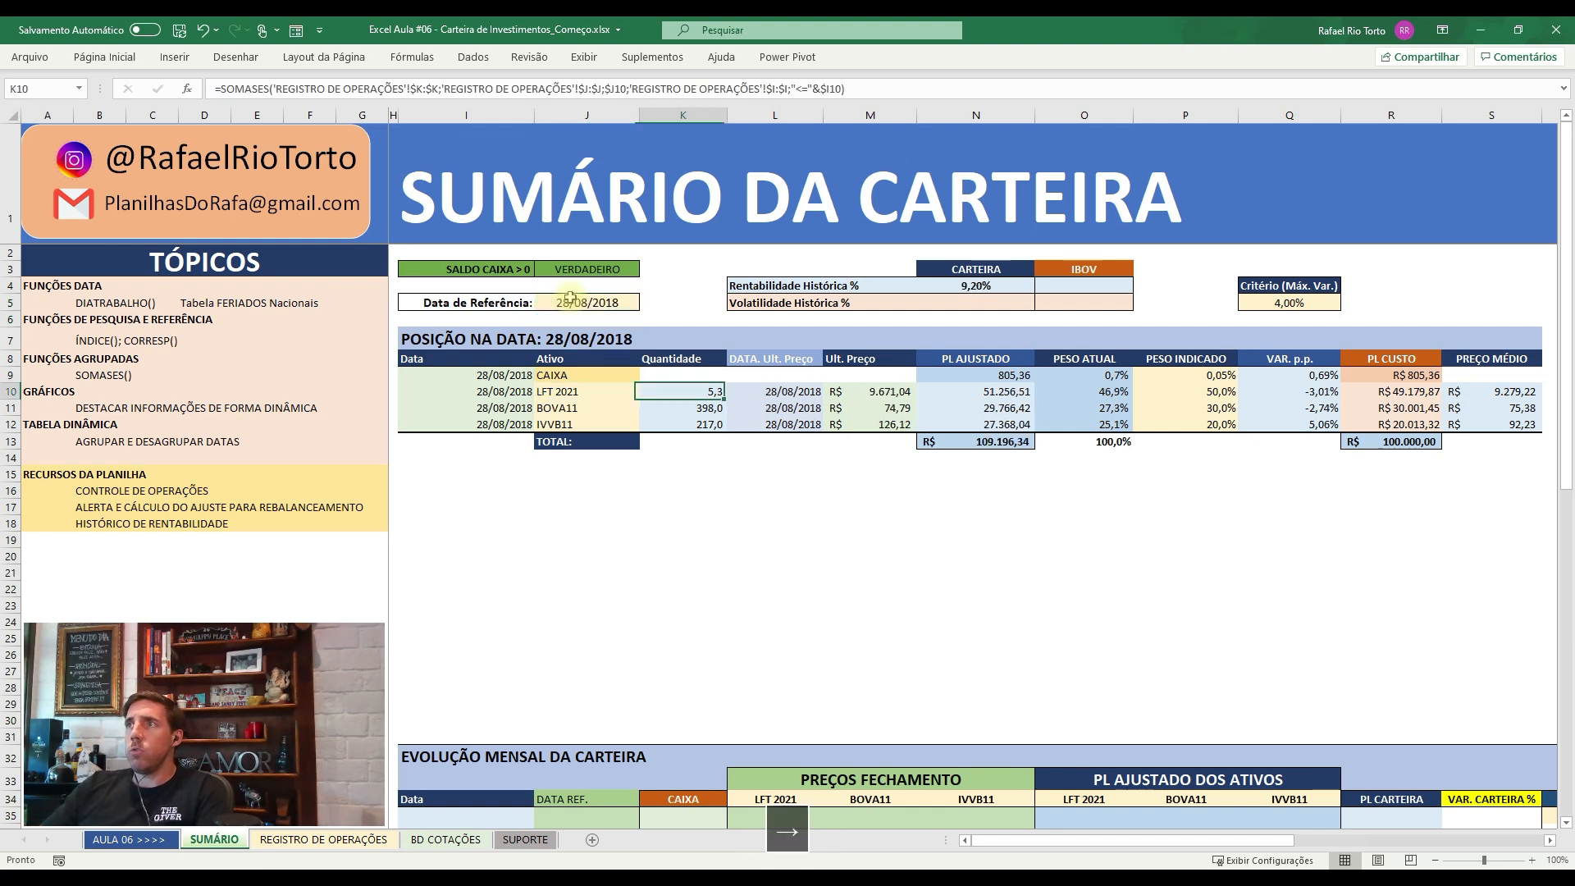
key(Right)
key(Right)
key(Right)
key(Right)
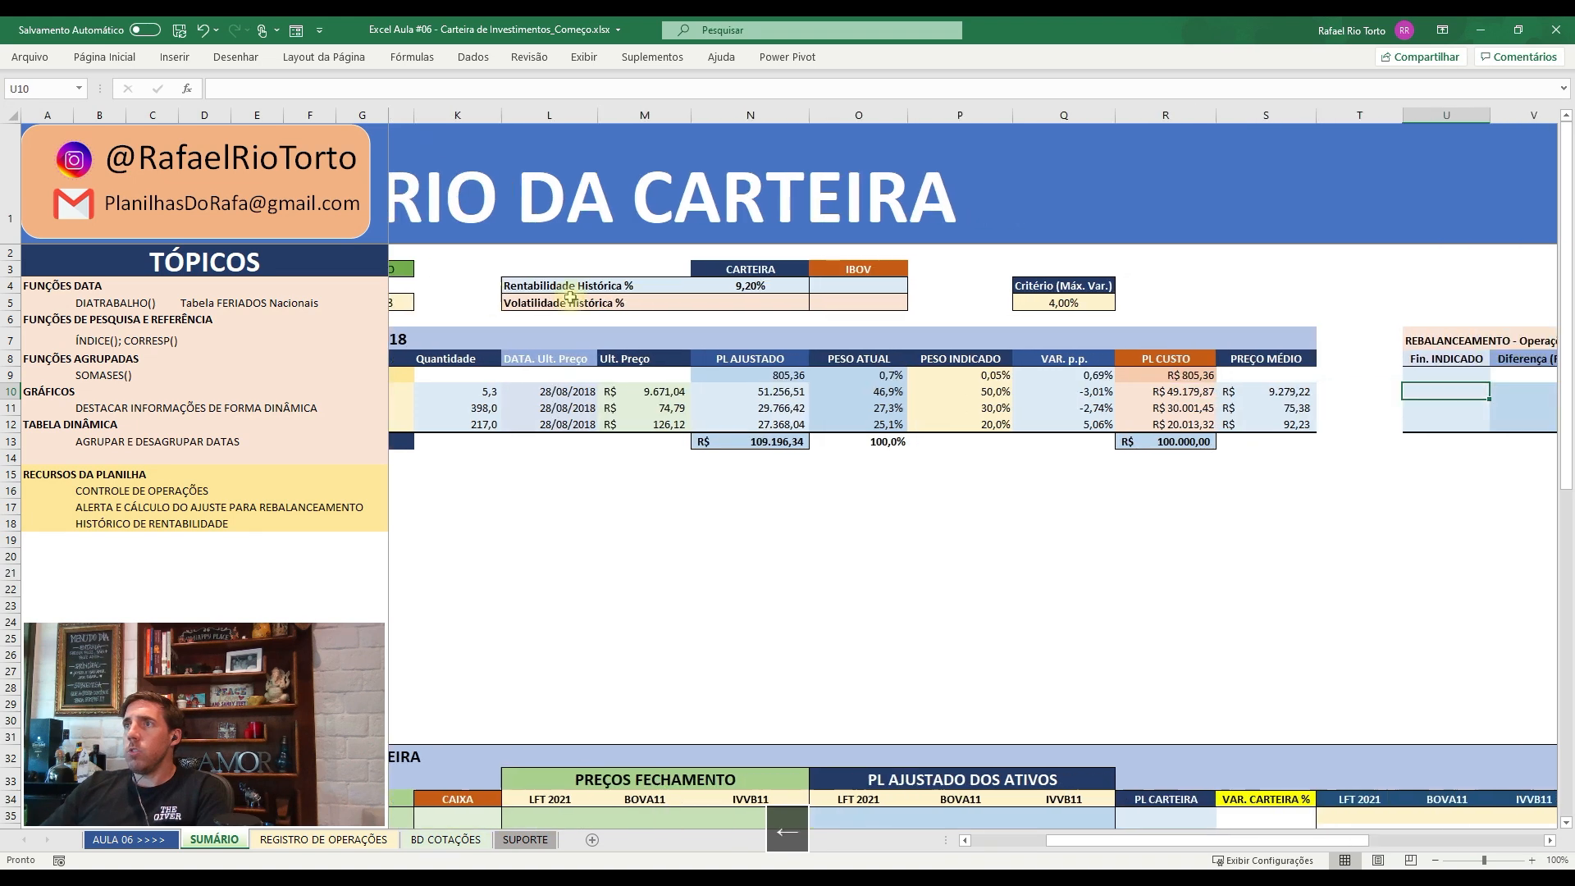
key(Left)
key(Left)
key(Left)
key(Left)
key(shift+Down)
key(shift+Down)
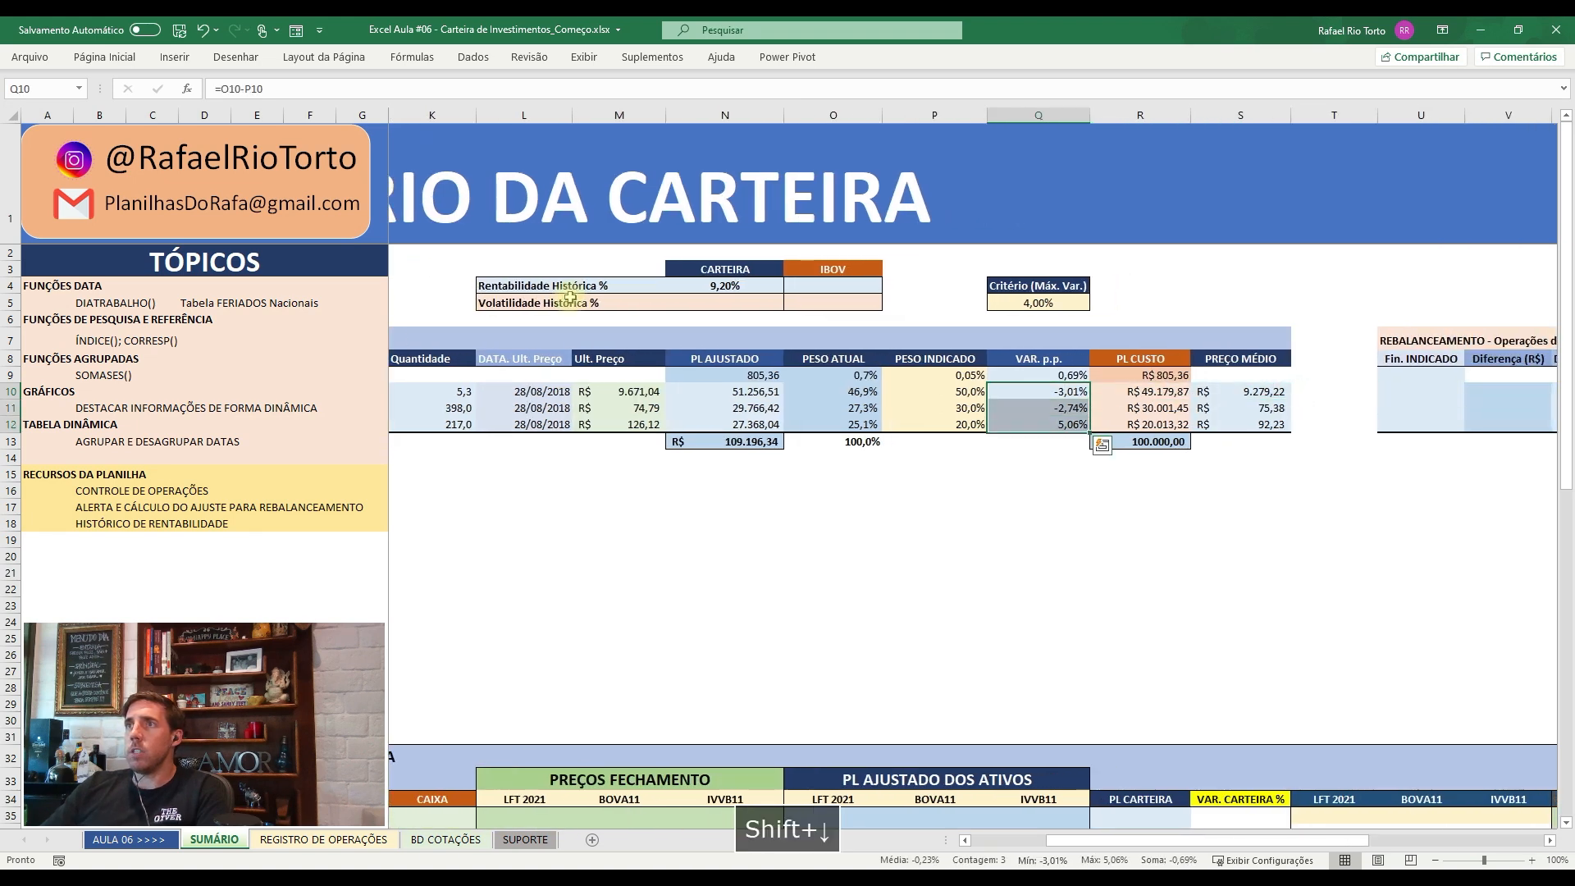
- Start a new conditional formatting rule for the VAR. p.p. cells Q9:Q12, keeping those cells uncovered by the dialog
key(shift+Up)
key(shift+Up)
key(Up)
key(shift+Down)
key(shift+Down)
key(shift+Down)
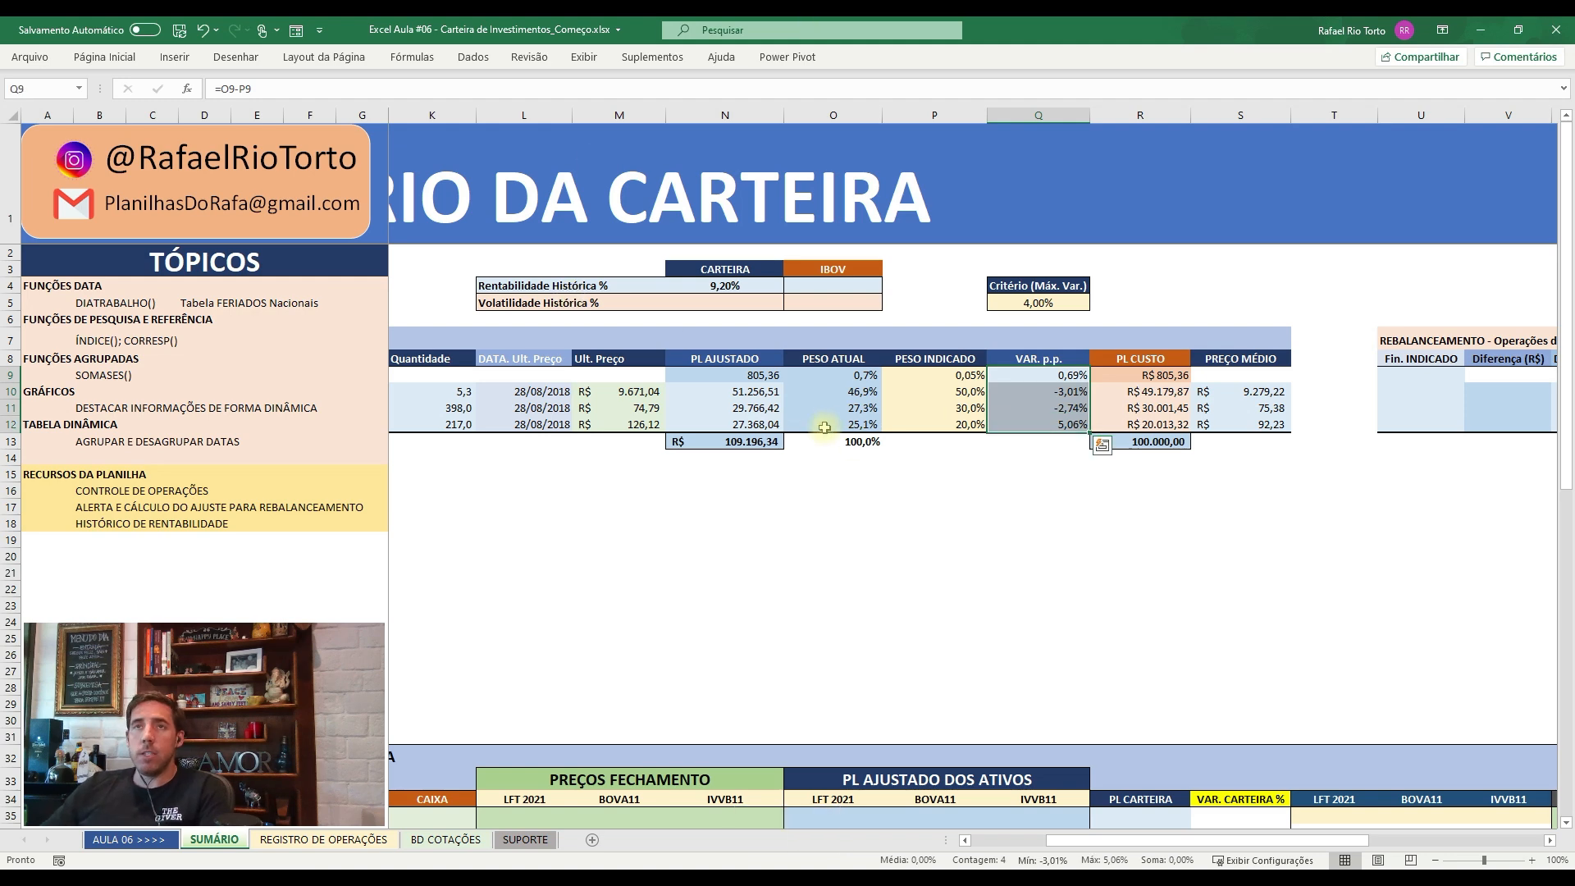
click(108, 63)
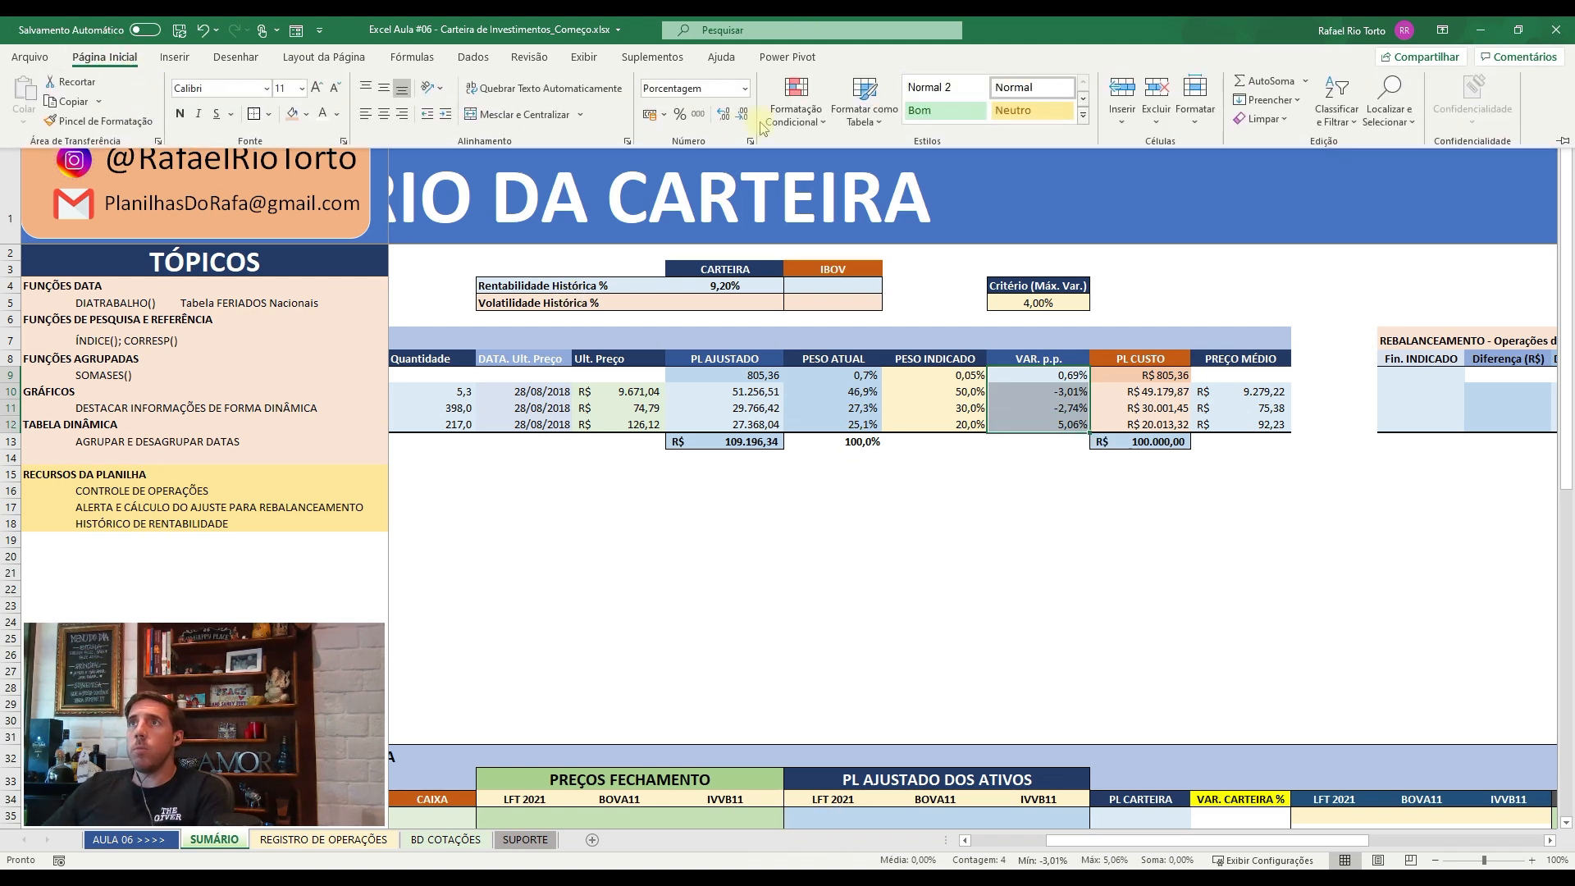
click(796, 102)
mouse_move(839, 330)
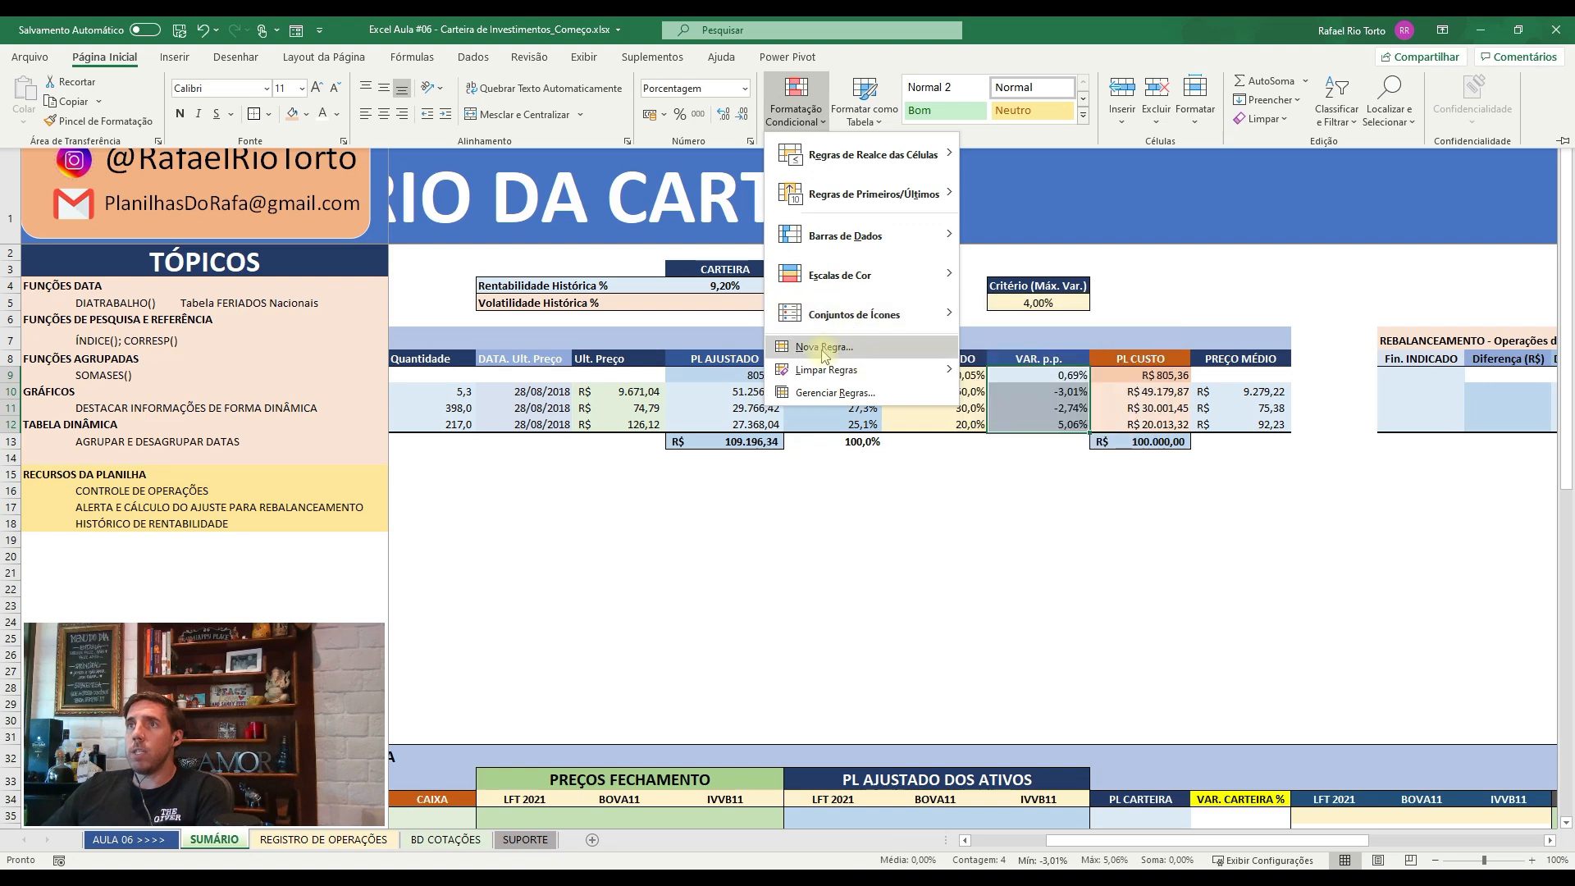
click(816, 347)
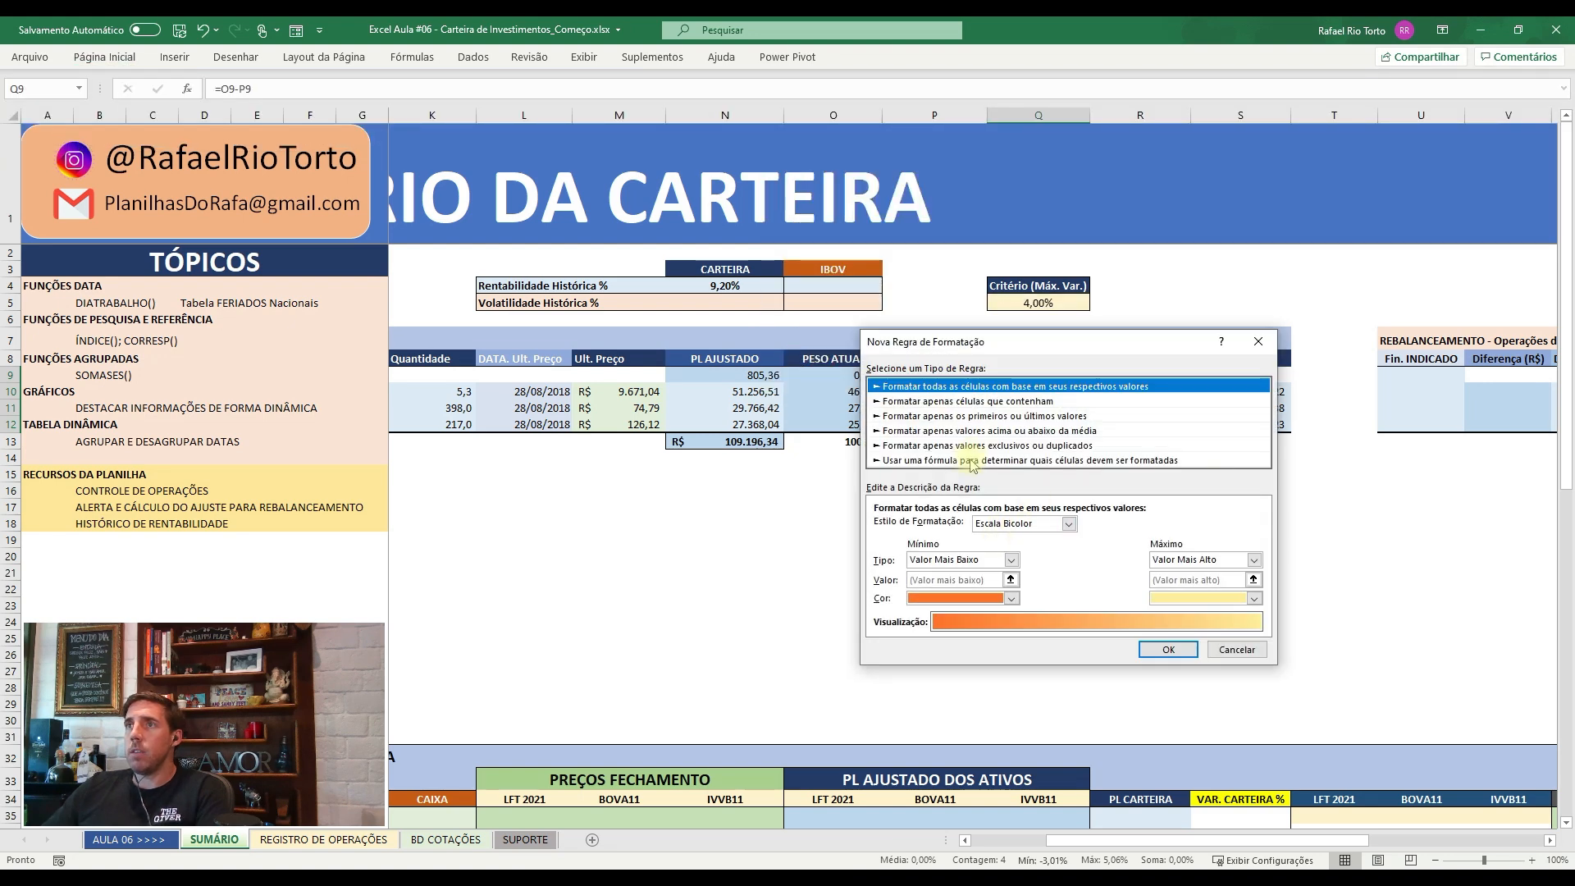
drag(1057, 341, 741, 279)
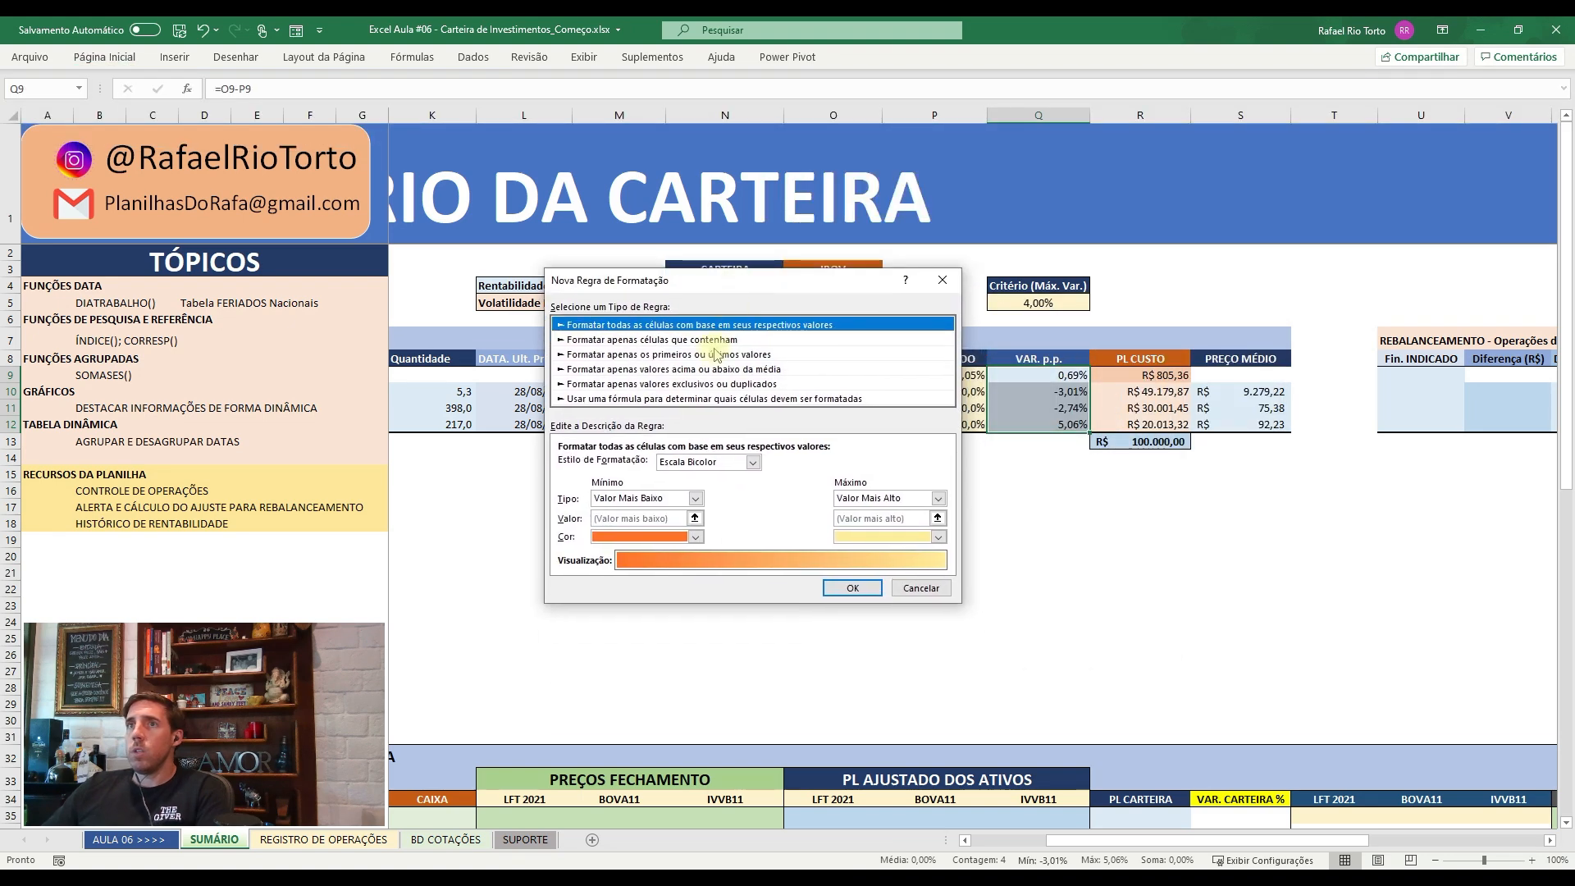
- Look through the available rule types and their options for the new formatting rule
click(637, 356)
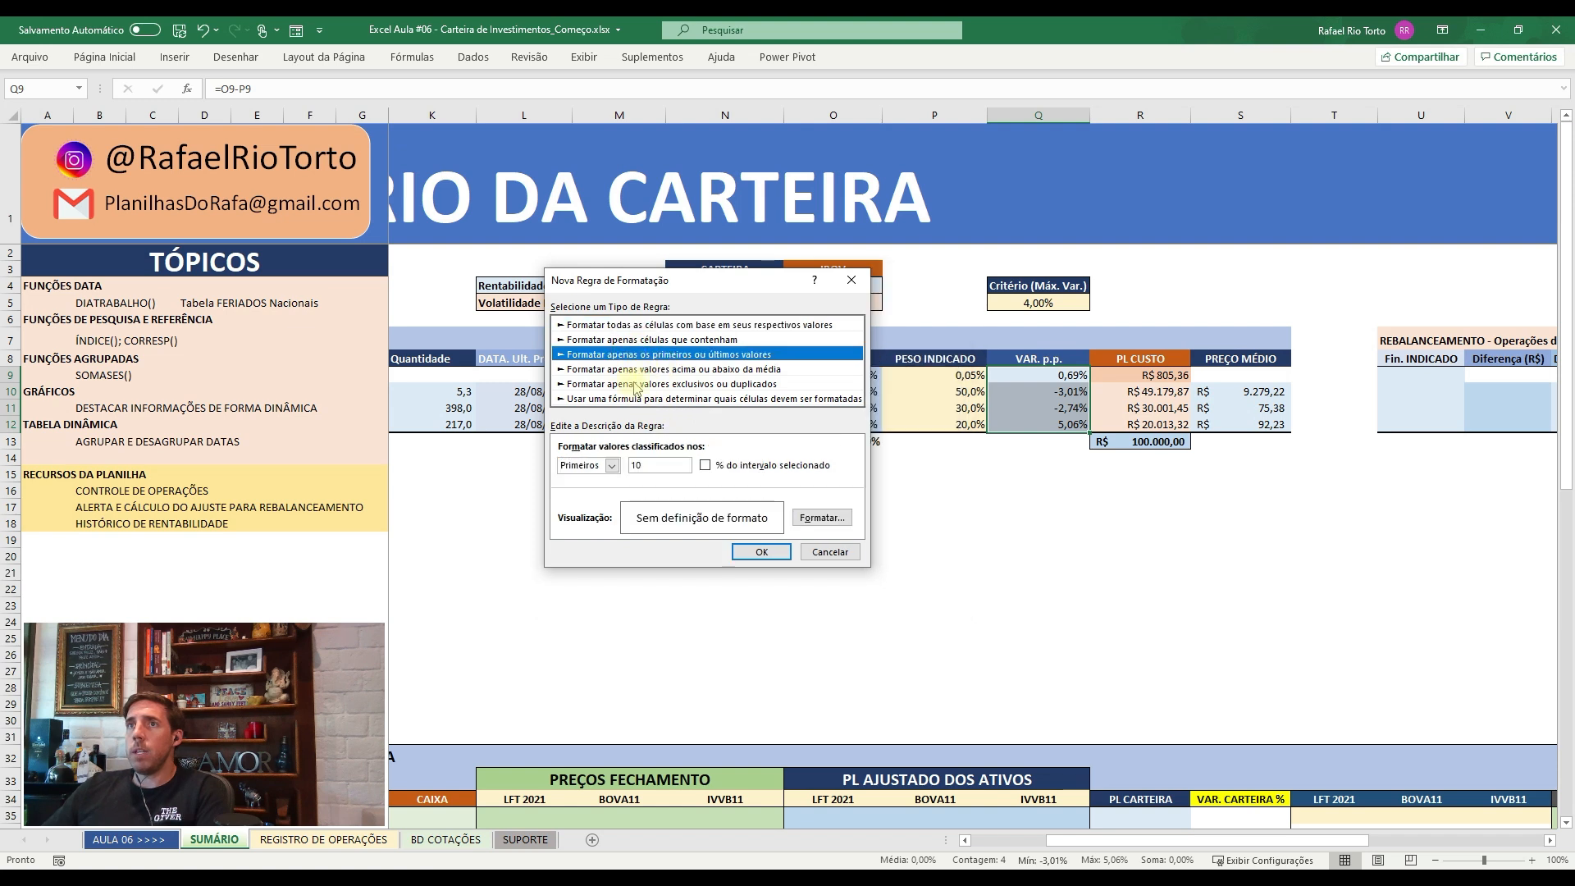
click(639, 370)
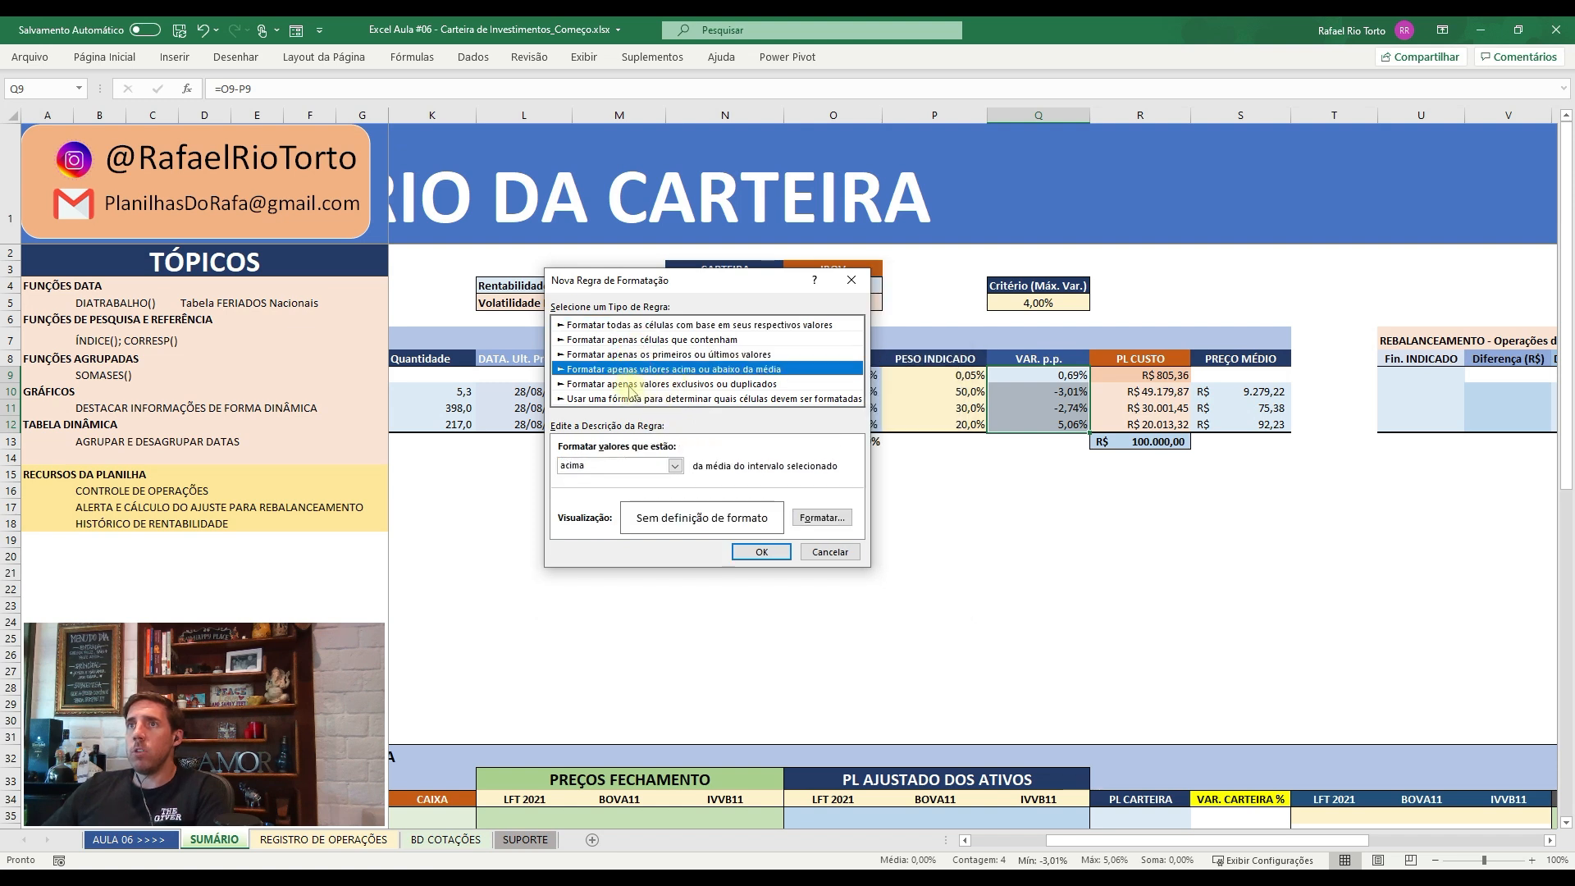
click(629, 385)
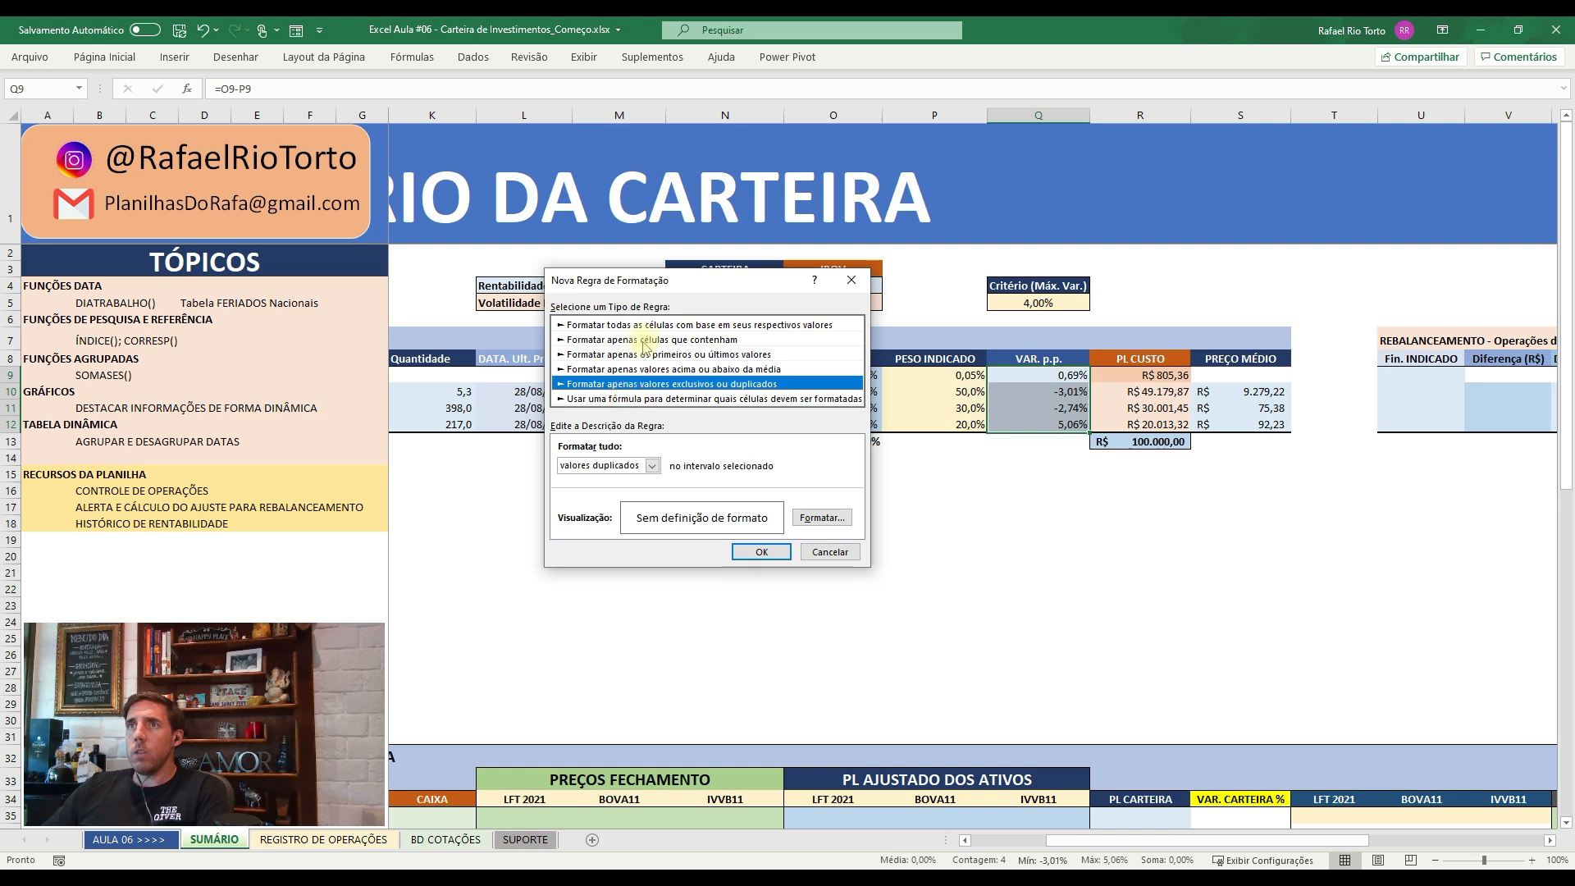
click(643, 341)
click(651, 326)
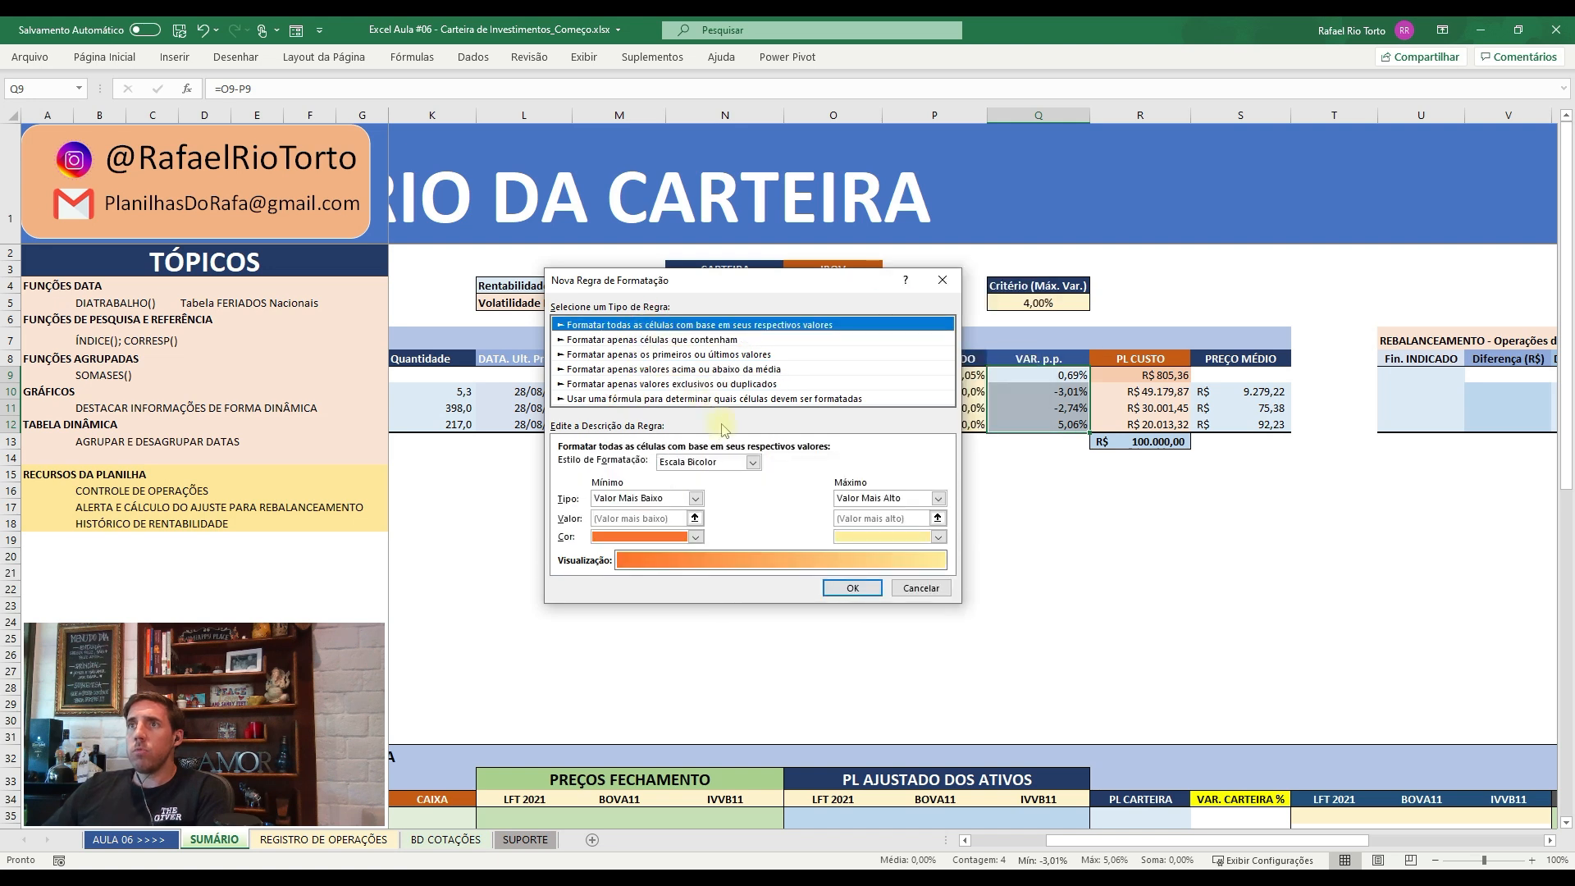
click(648, 370)
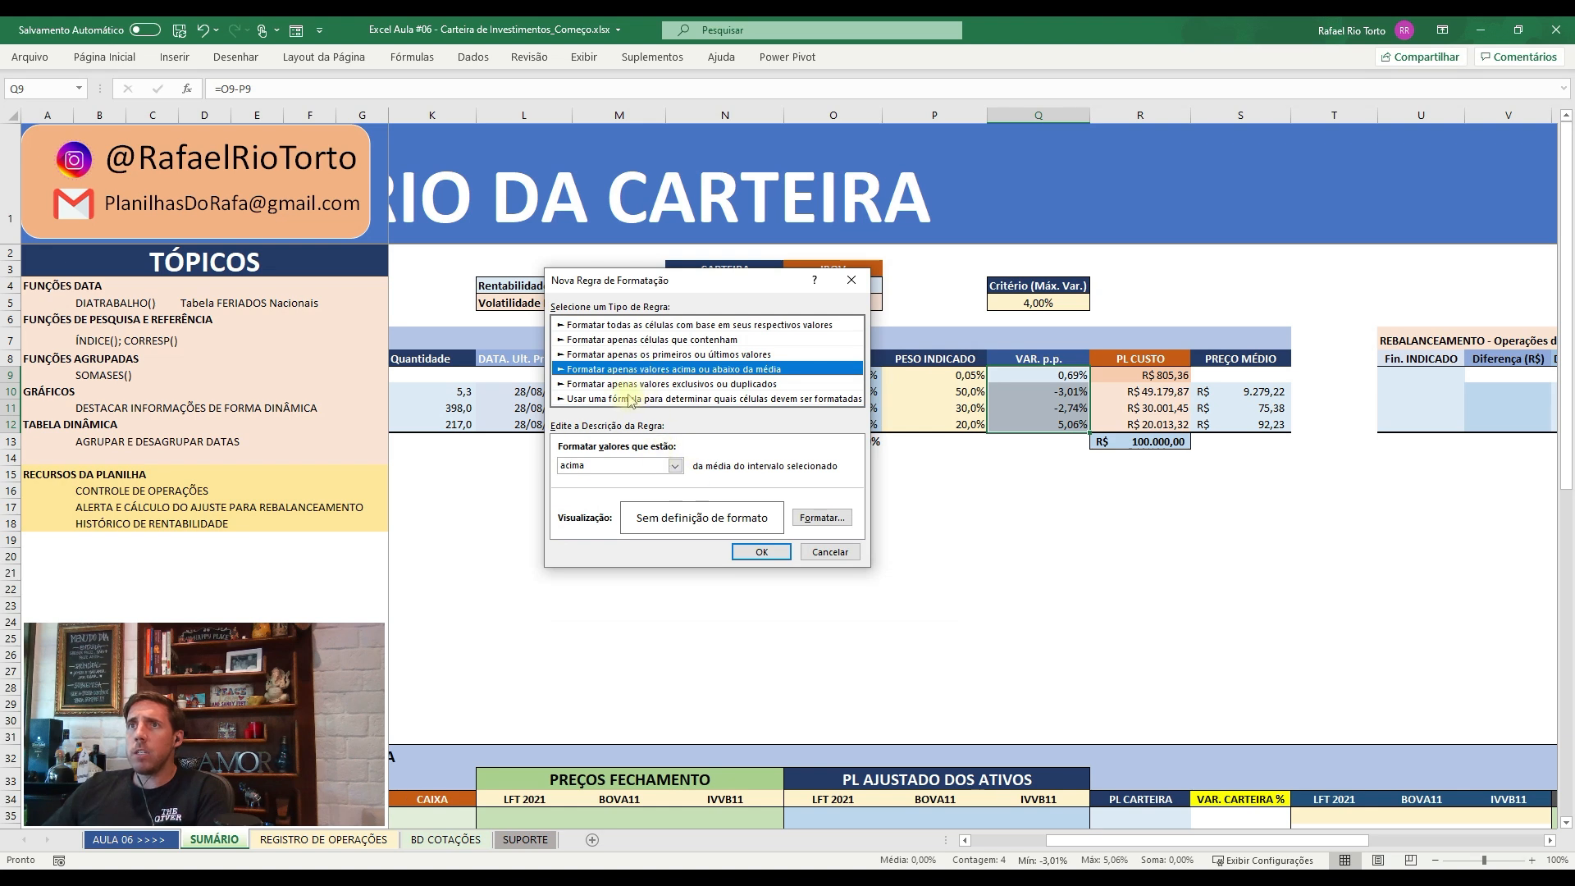
- Choose the rule type "Formatar apenas células que contenham" with the cell value condition "não está entre"
click(620, 341)
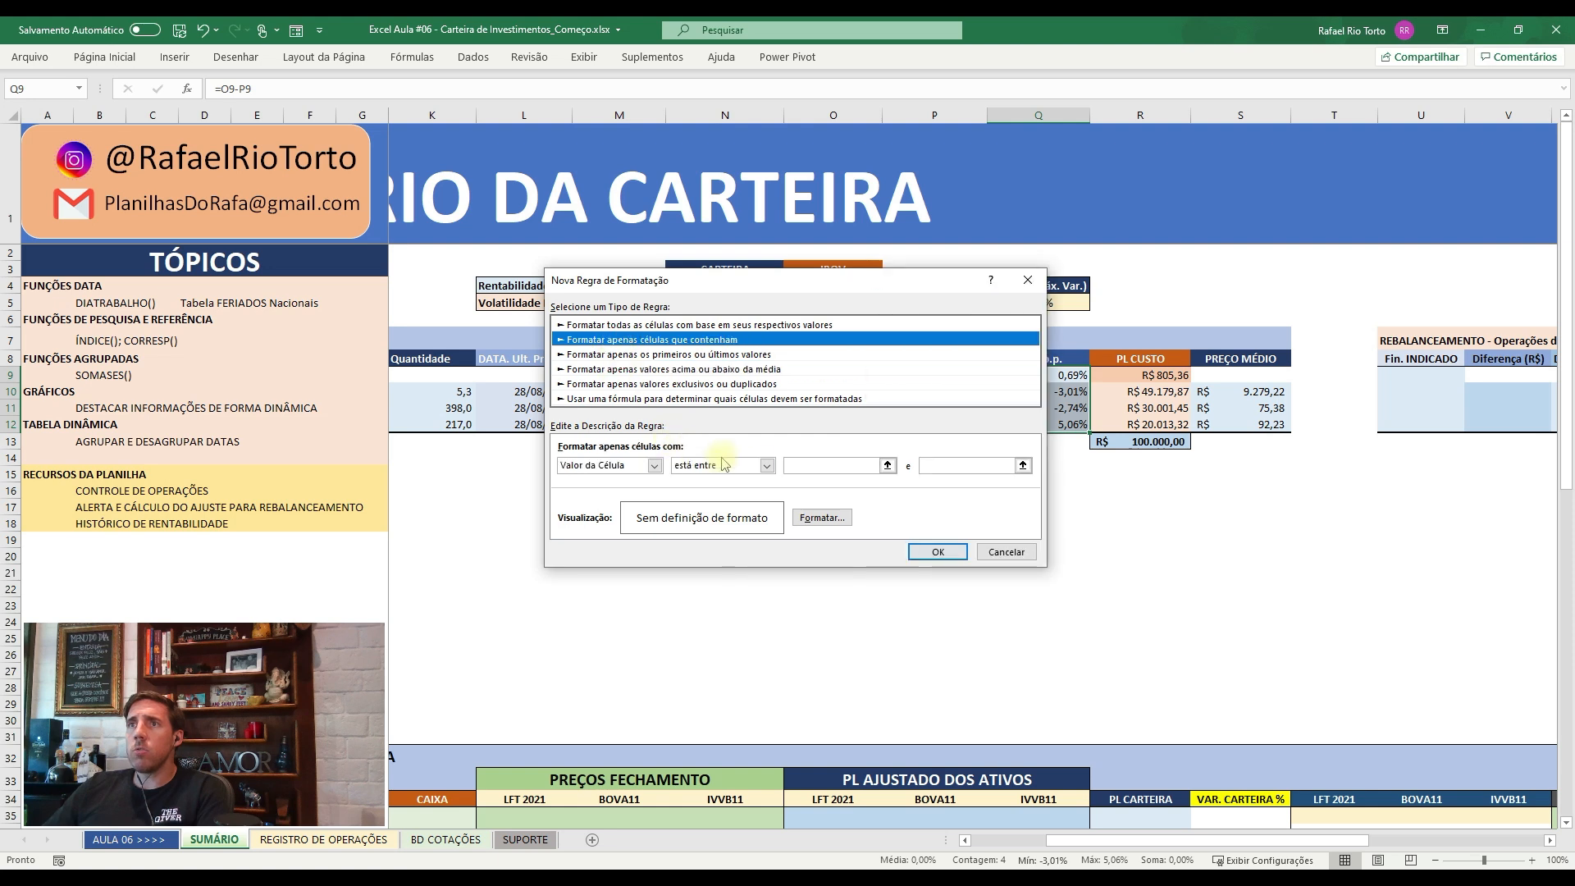
click(768, 466)
click(810, 287)
drag(802, 288, 707, 275)
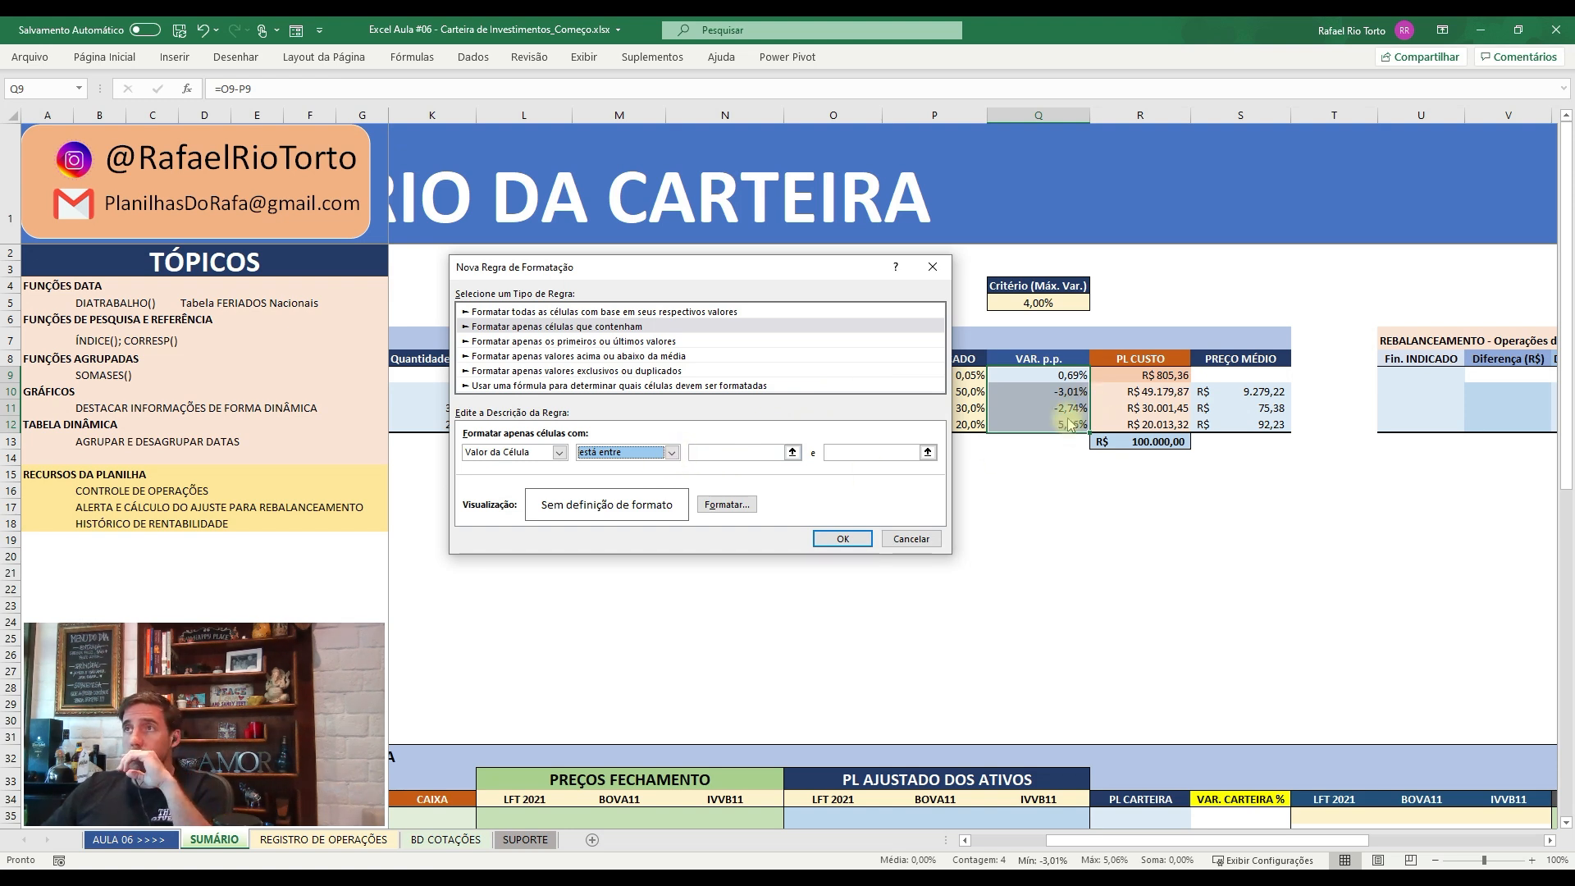
click(669, 452)
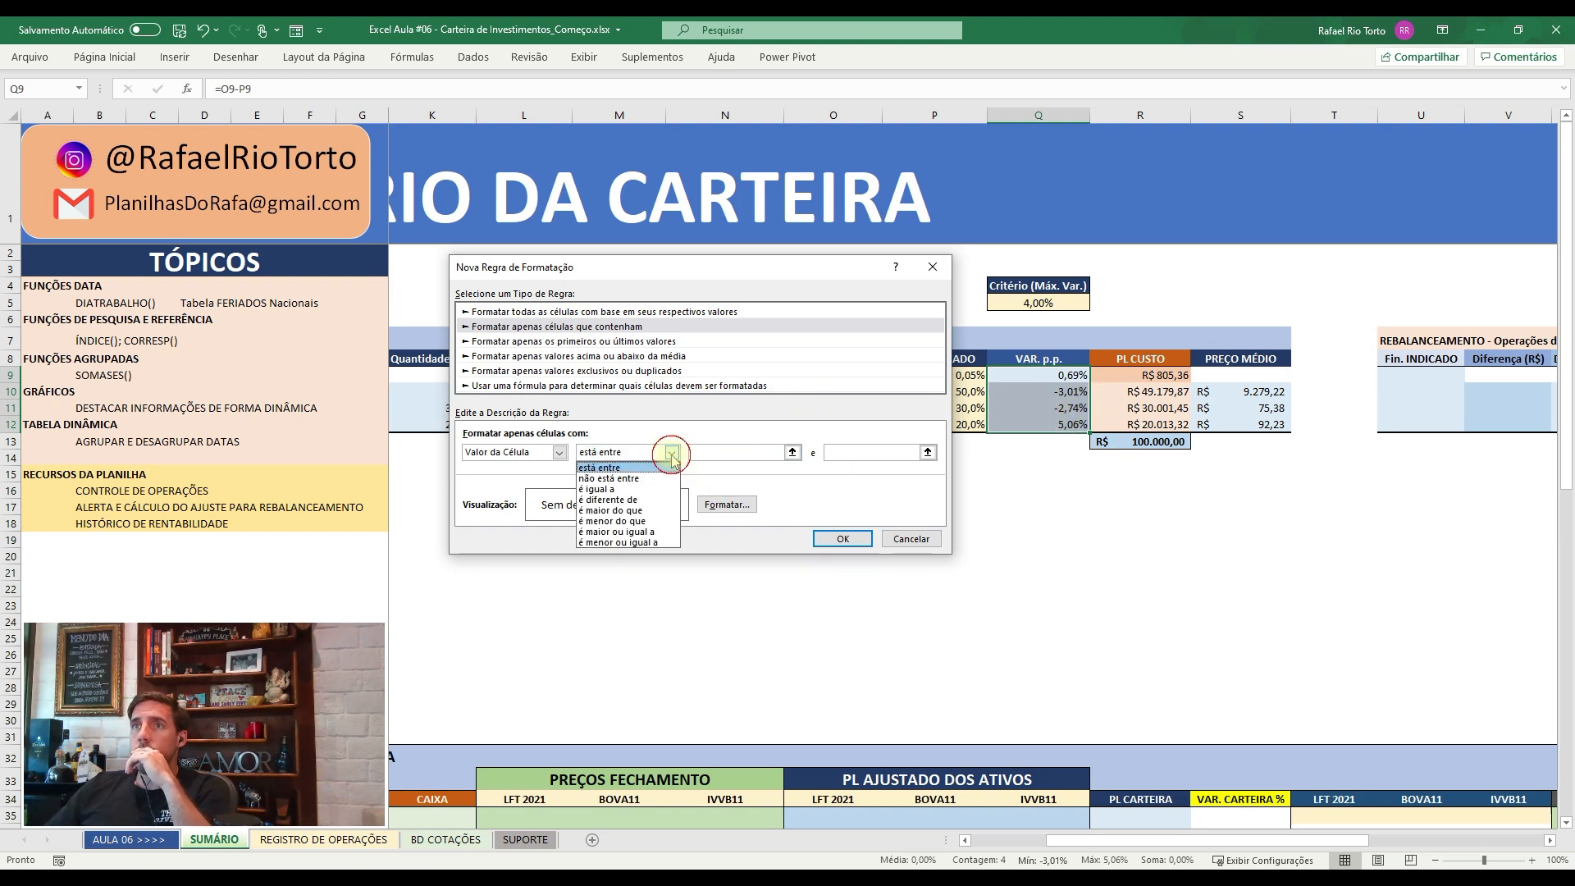
click(616, 483)
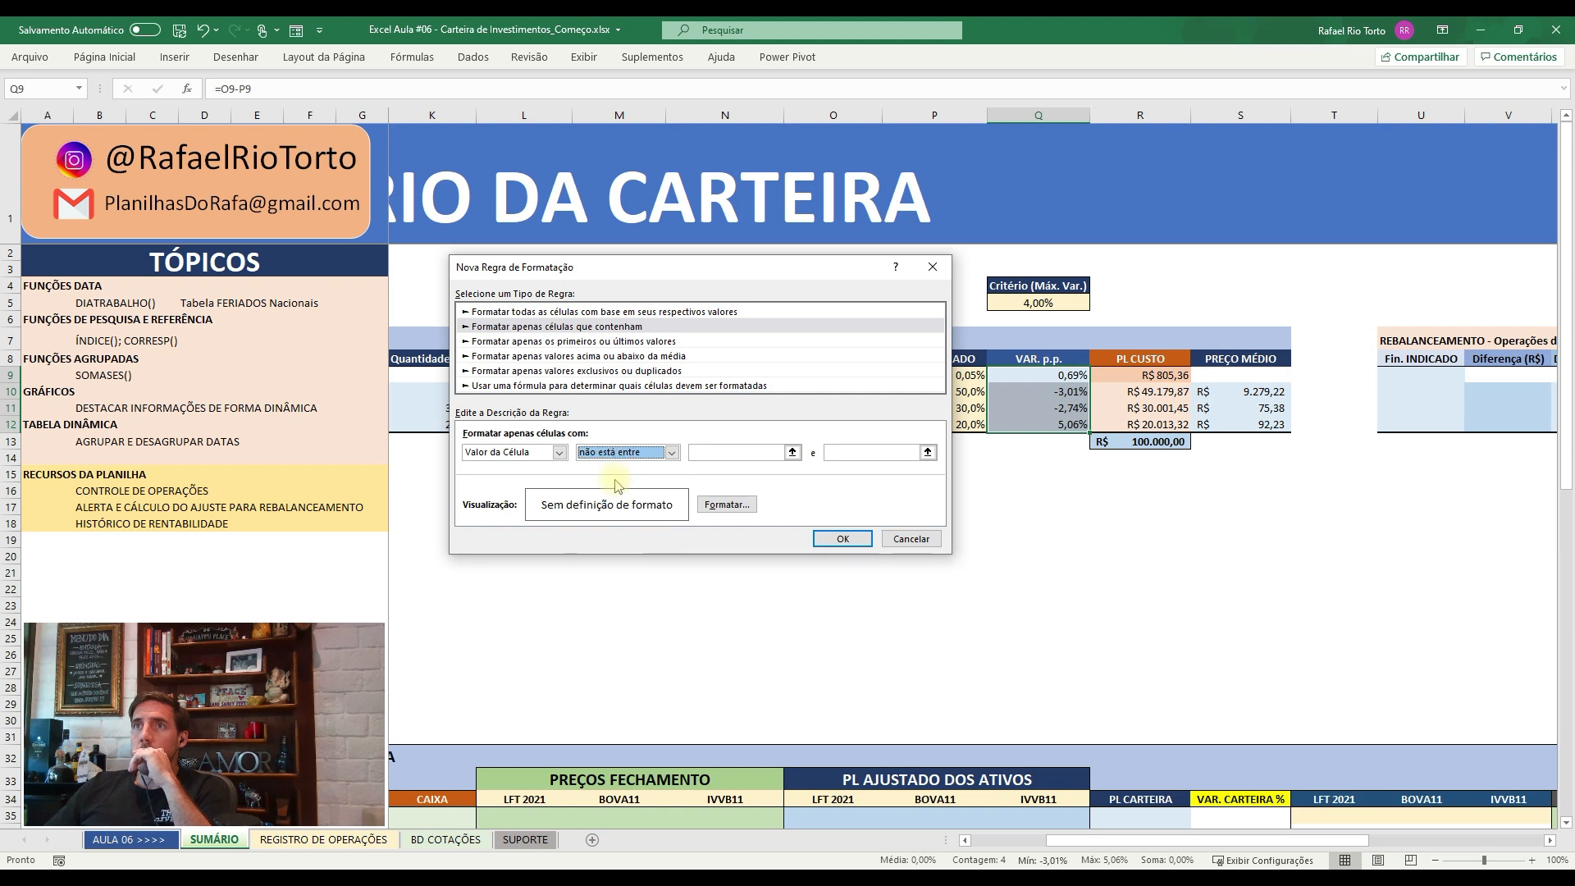
click(670, 452)
click(665, 476)
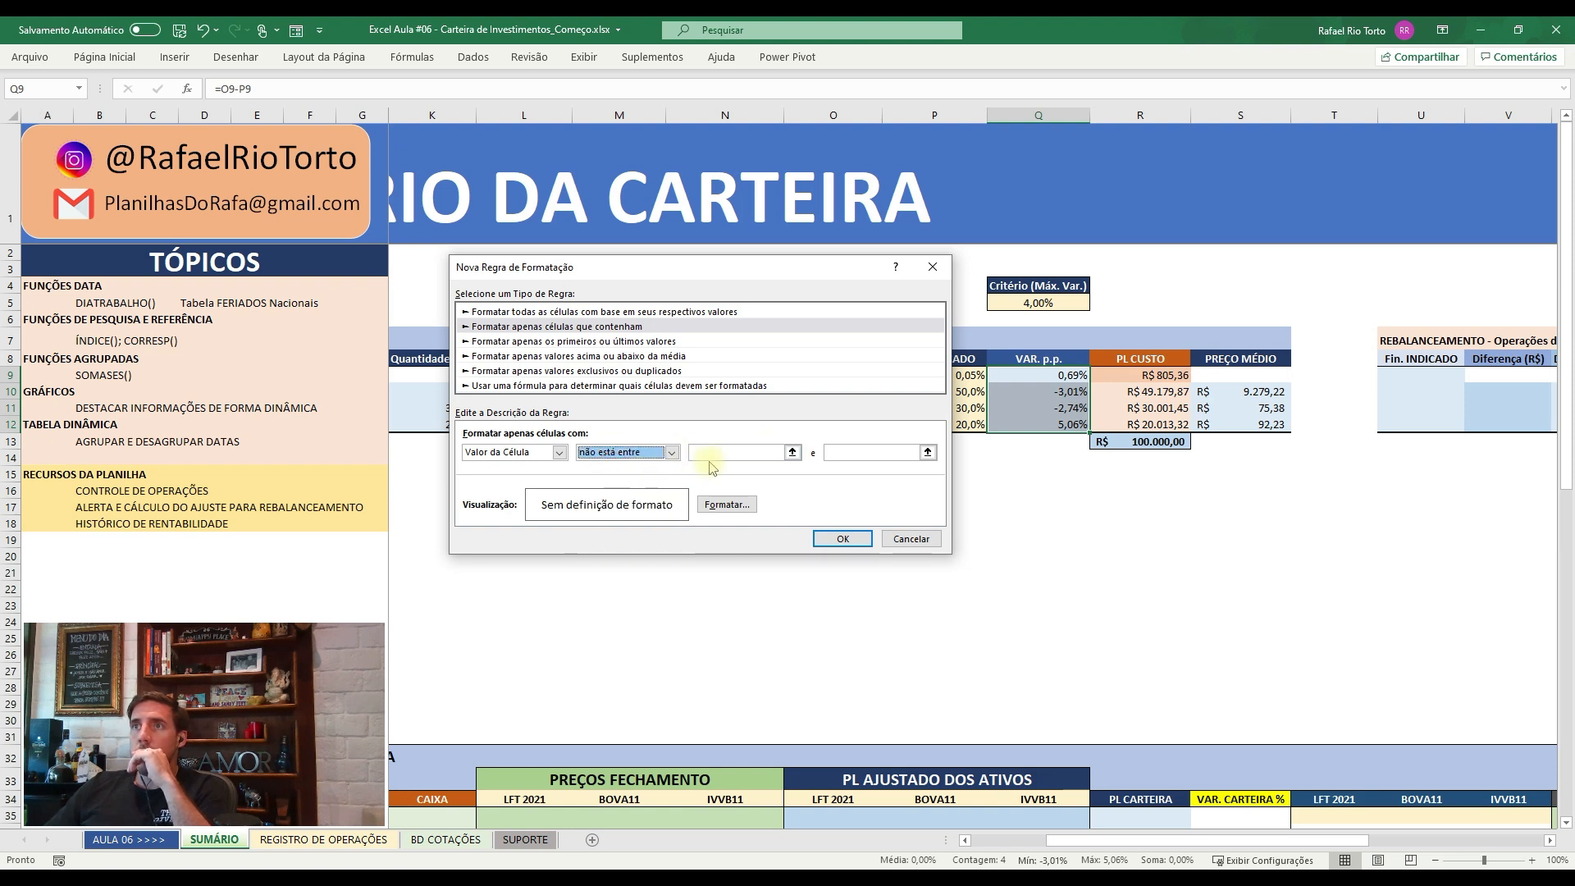
- Set the rule's limits to -$Q$5 and $Q$5, based on the Critério (Máx. Var.) cell, and create the rule
click(791, 452)
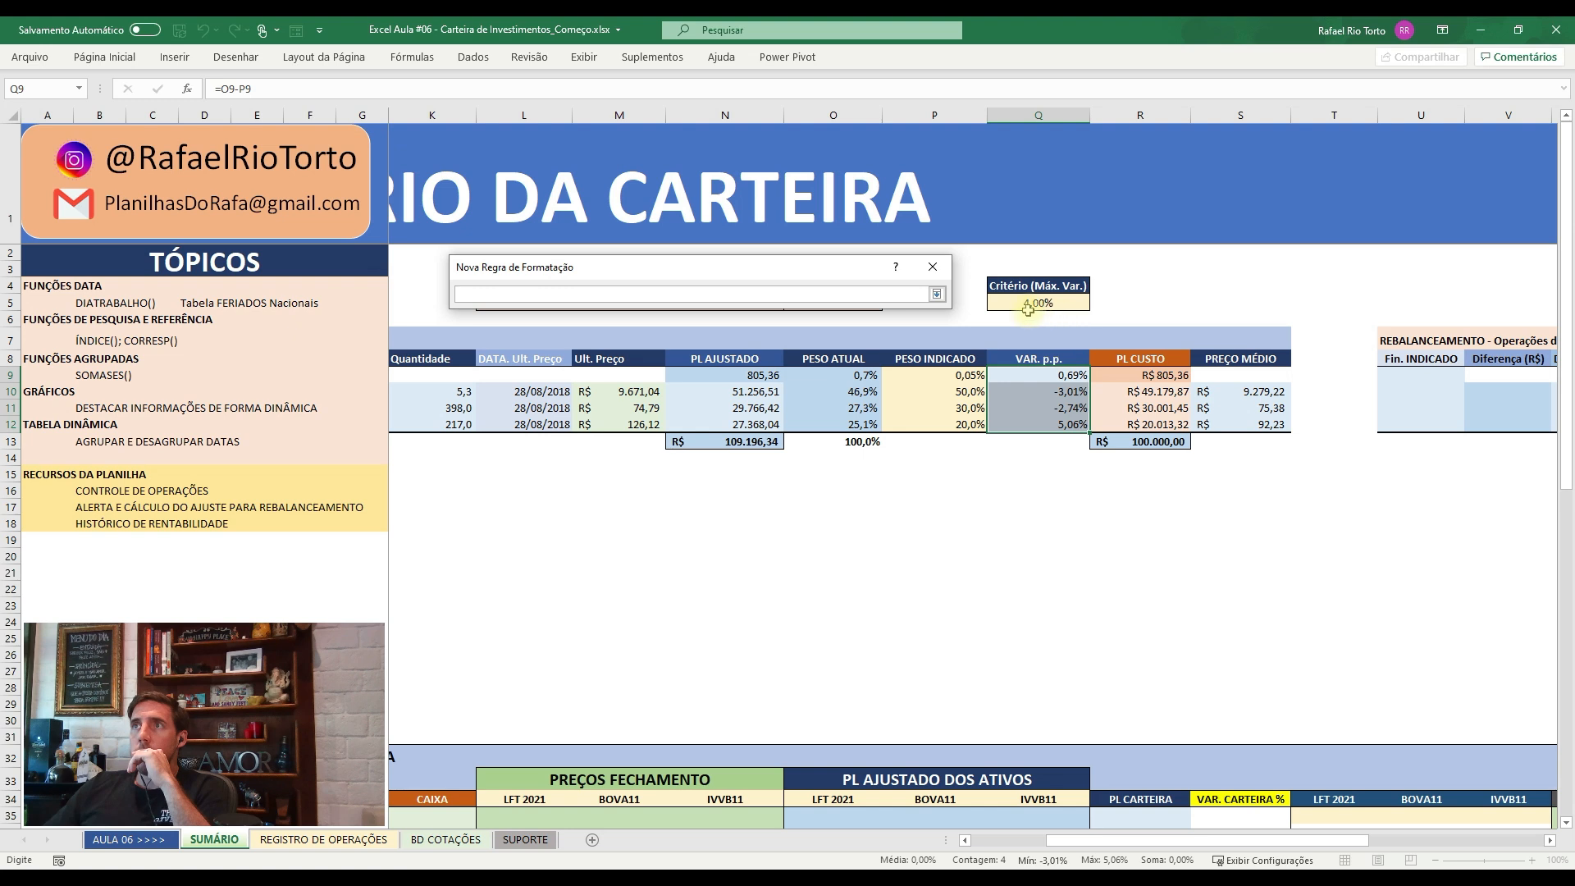
text(-)
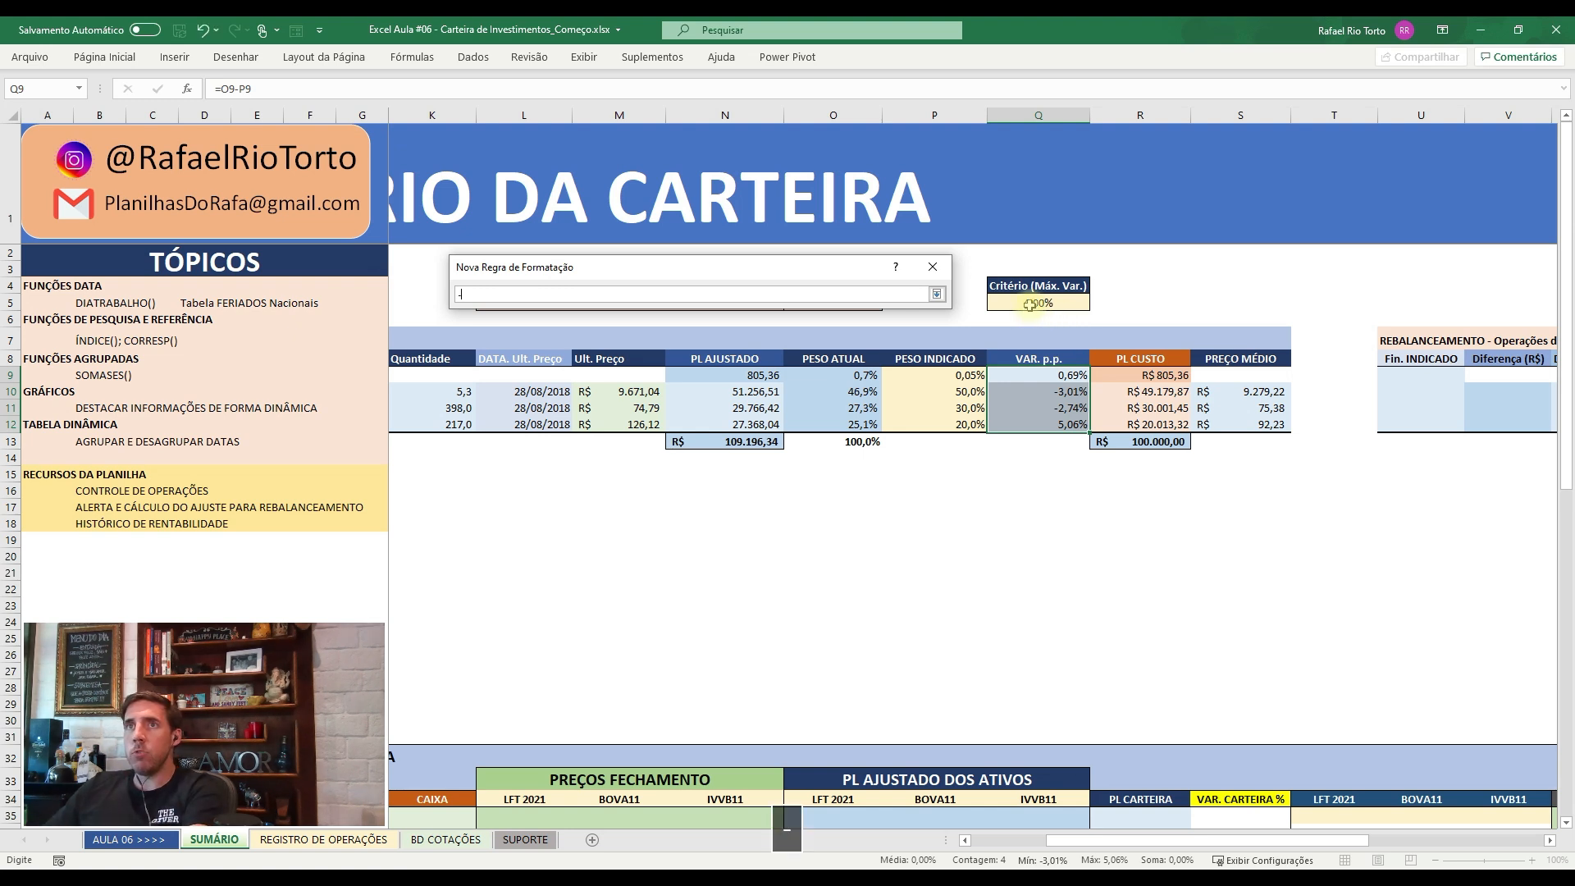
key(BackSpace)
text(-)
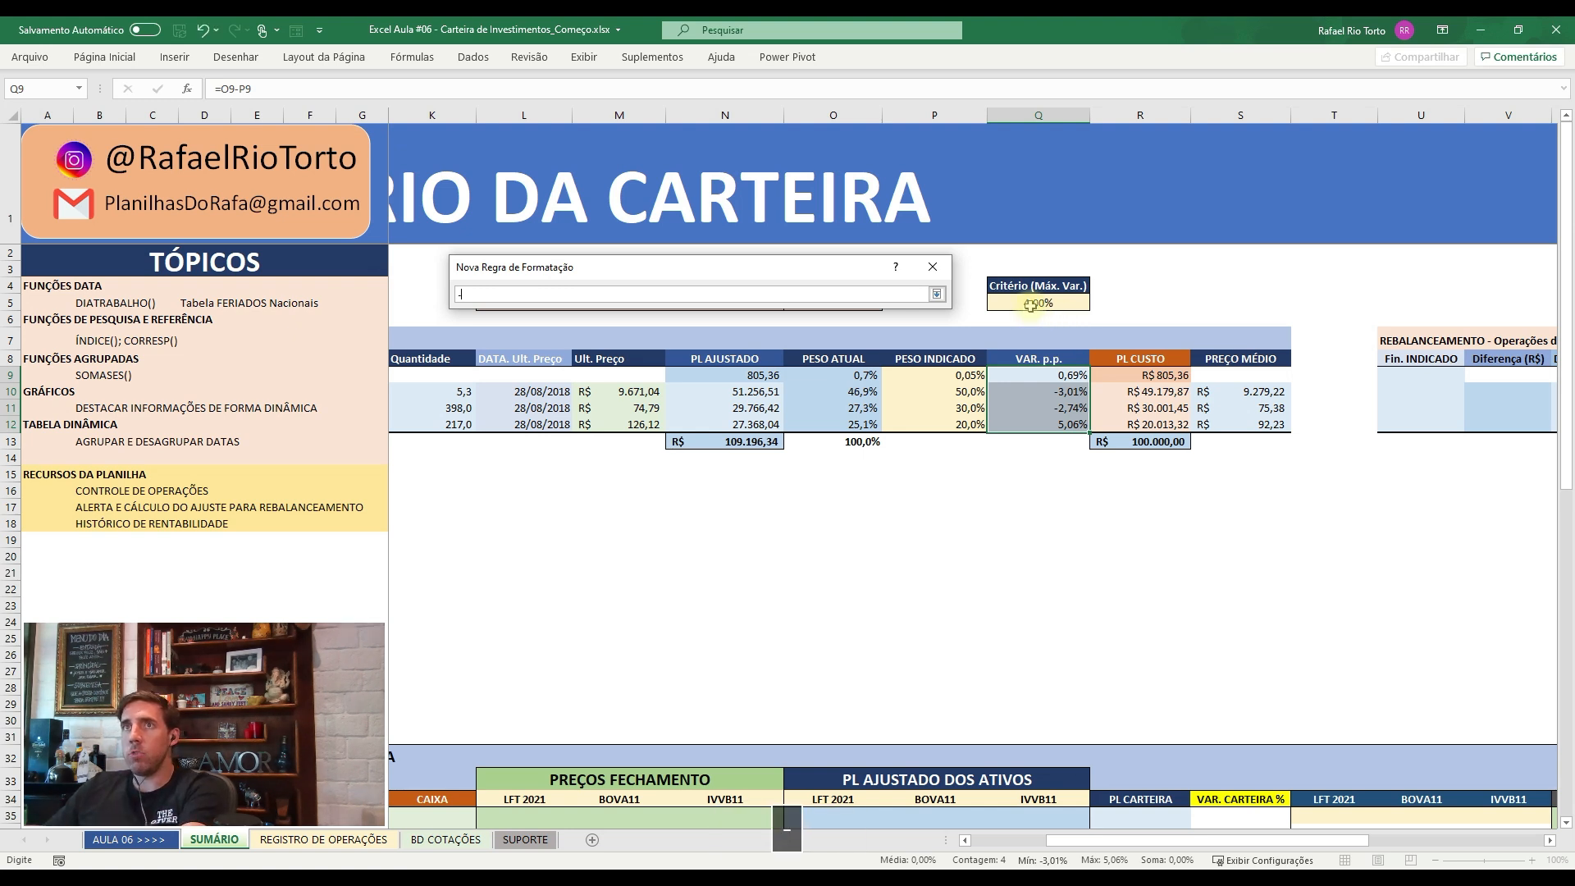
click(1039, 304)
key(Return)
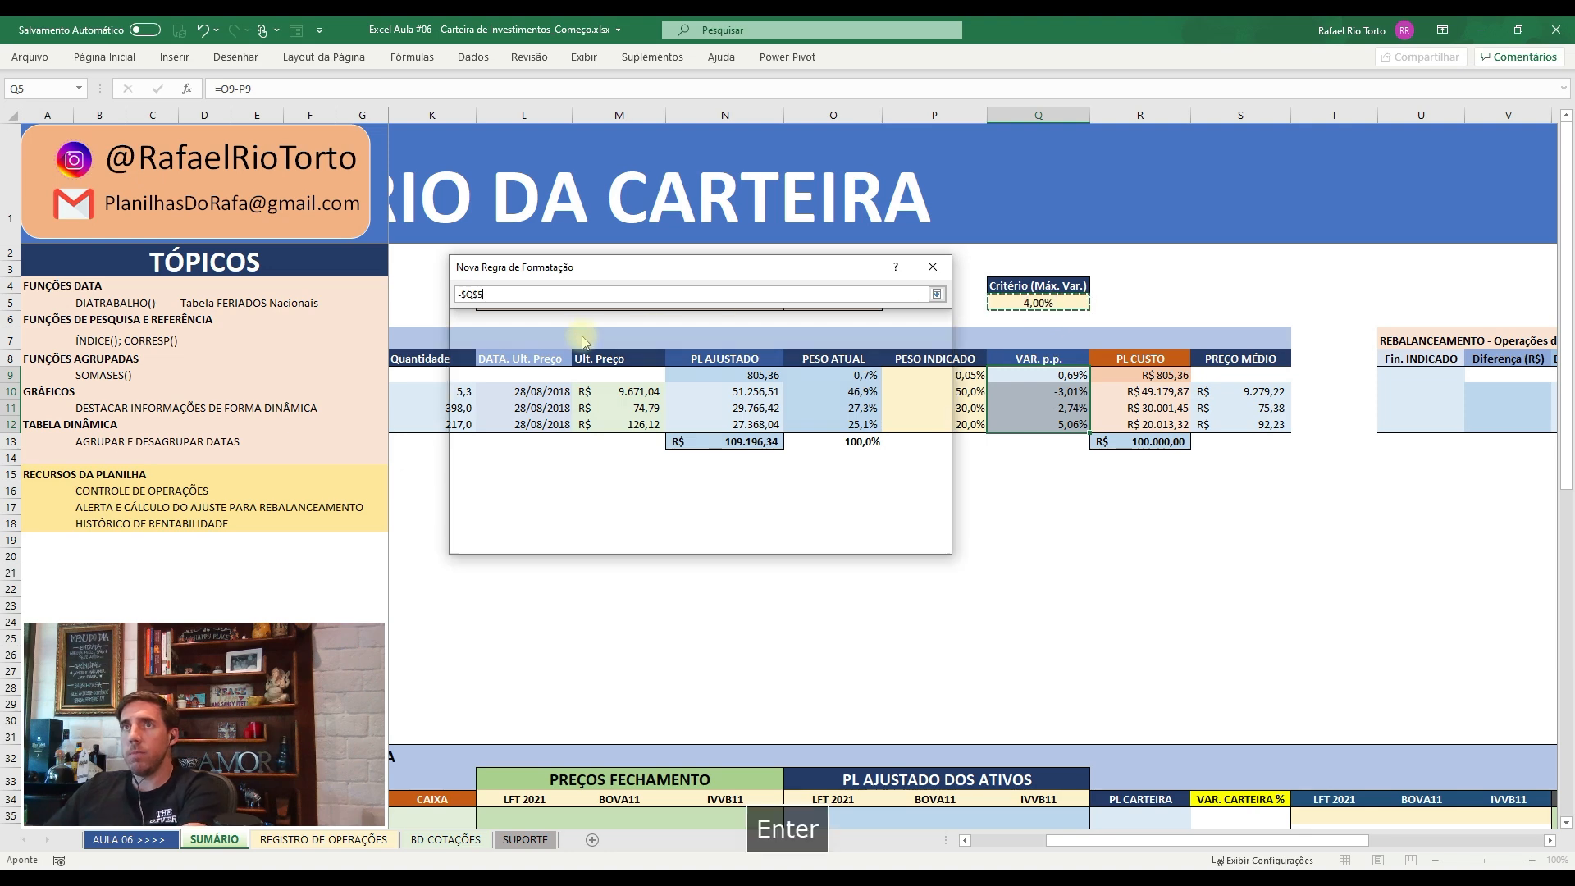
click(861, 452)
click(1039, 303)
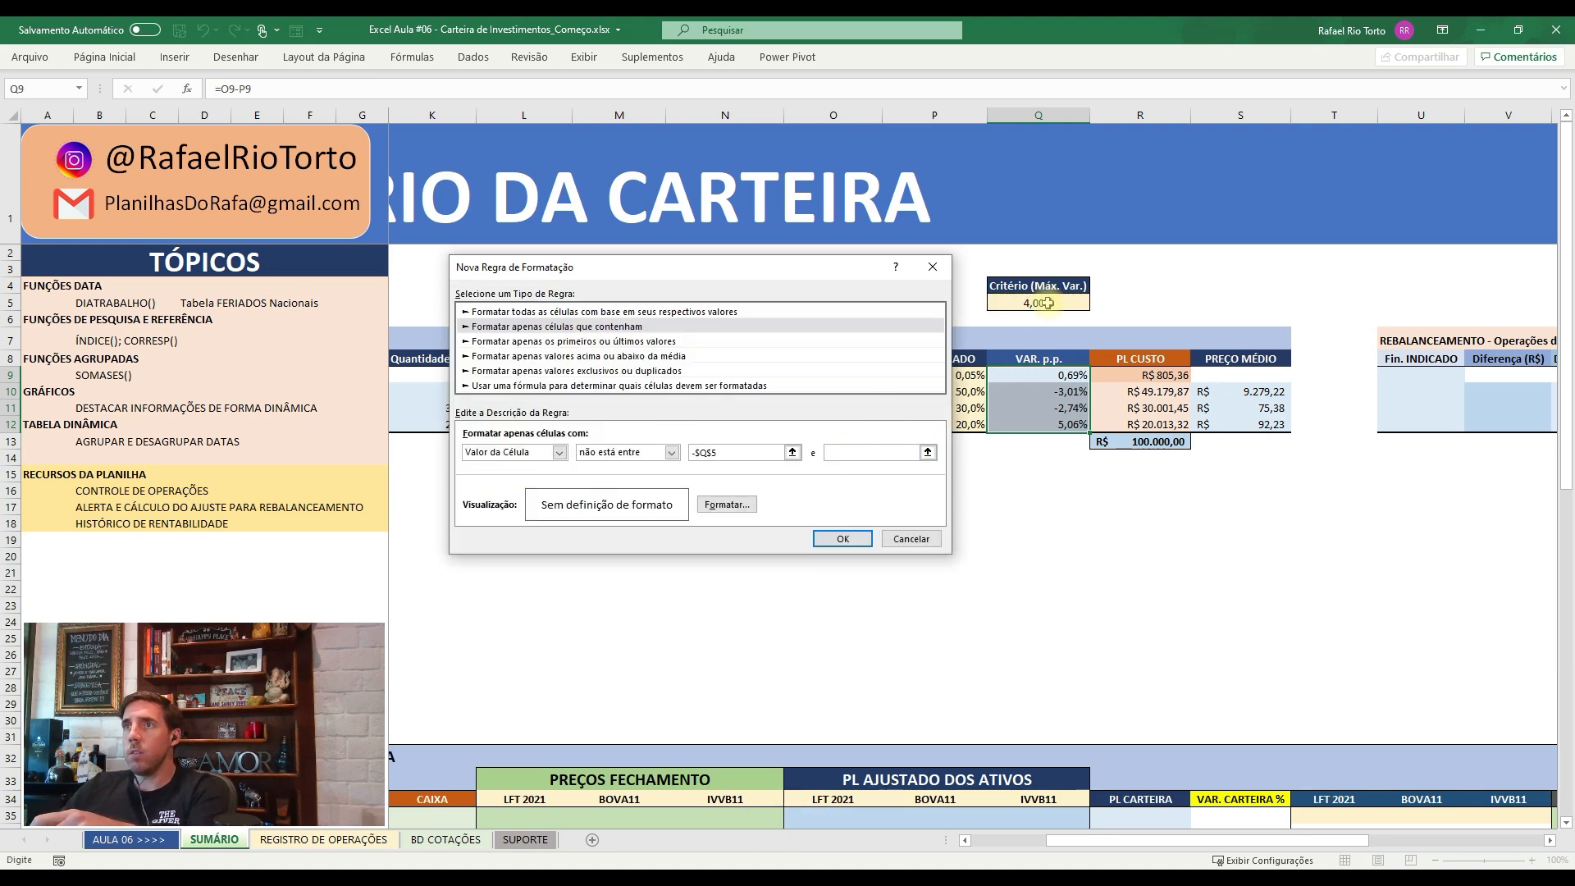
click(843, 538)
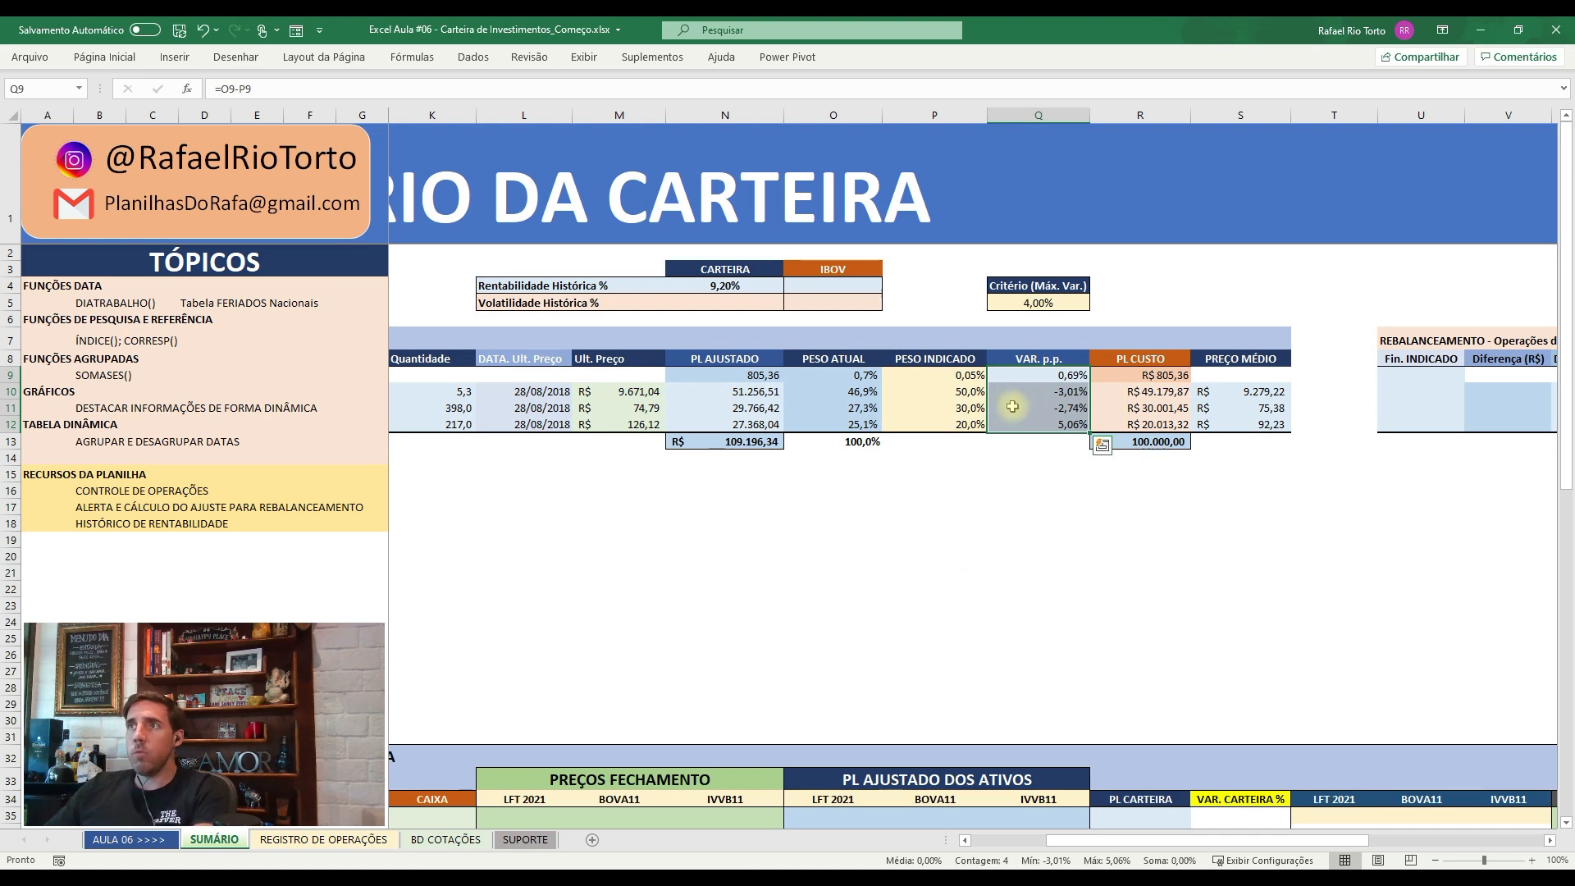
- Edit the existing conditional formatting rule for Q9:Q12 to use a yellow fill and apply it
click(104, 57)
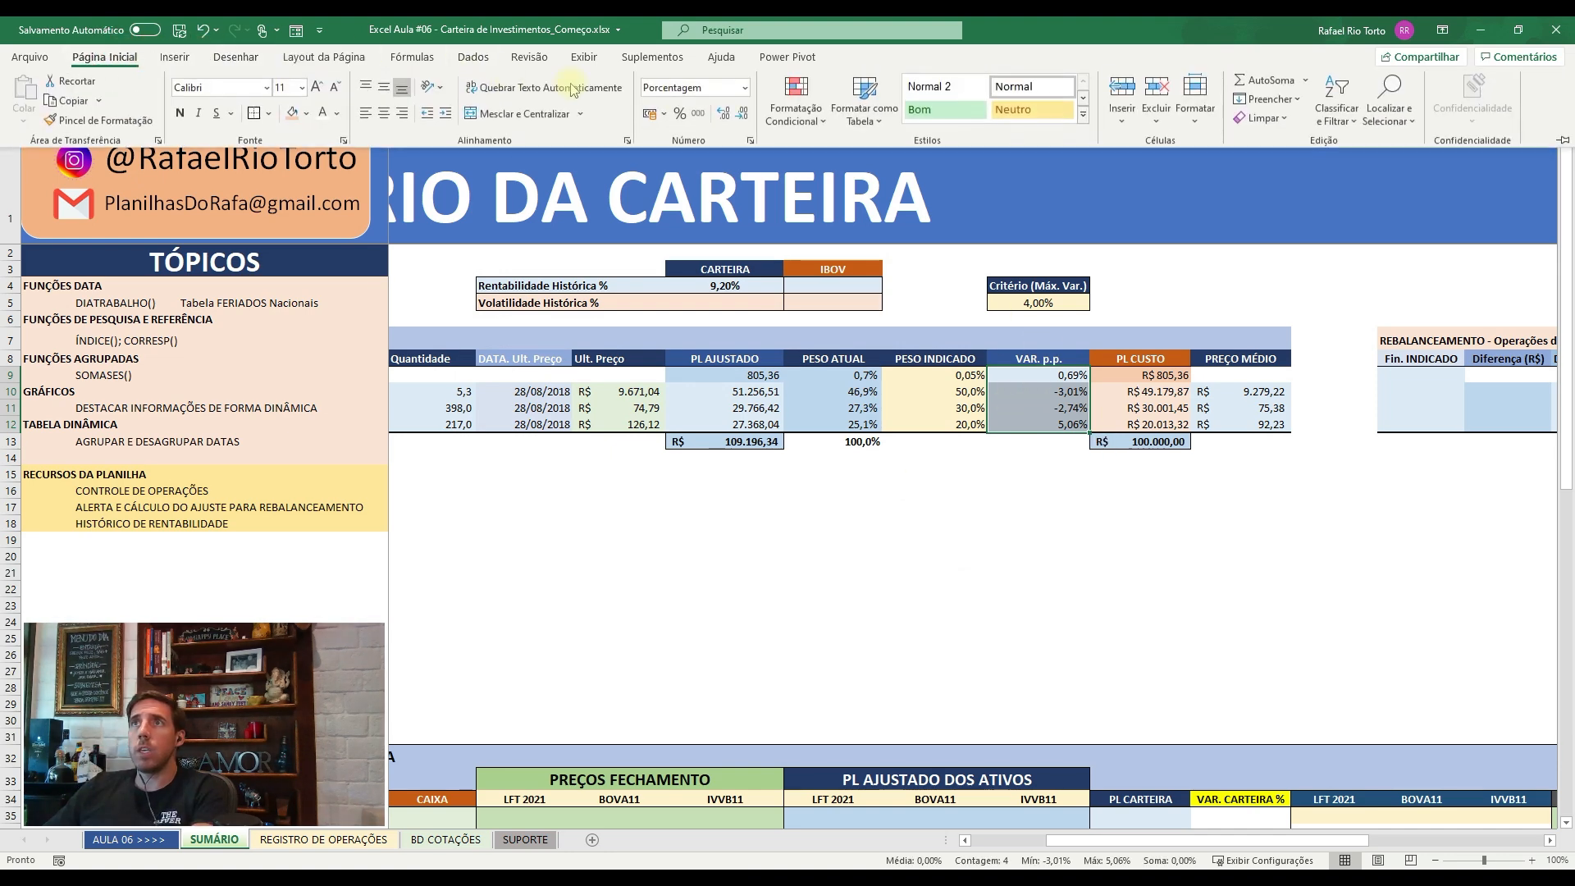
click(795, 105)
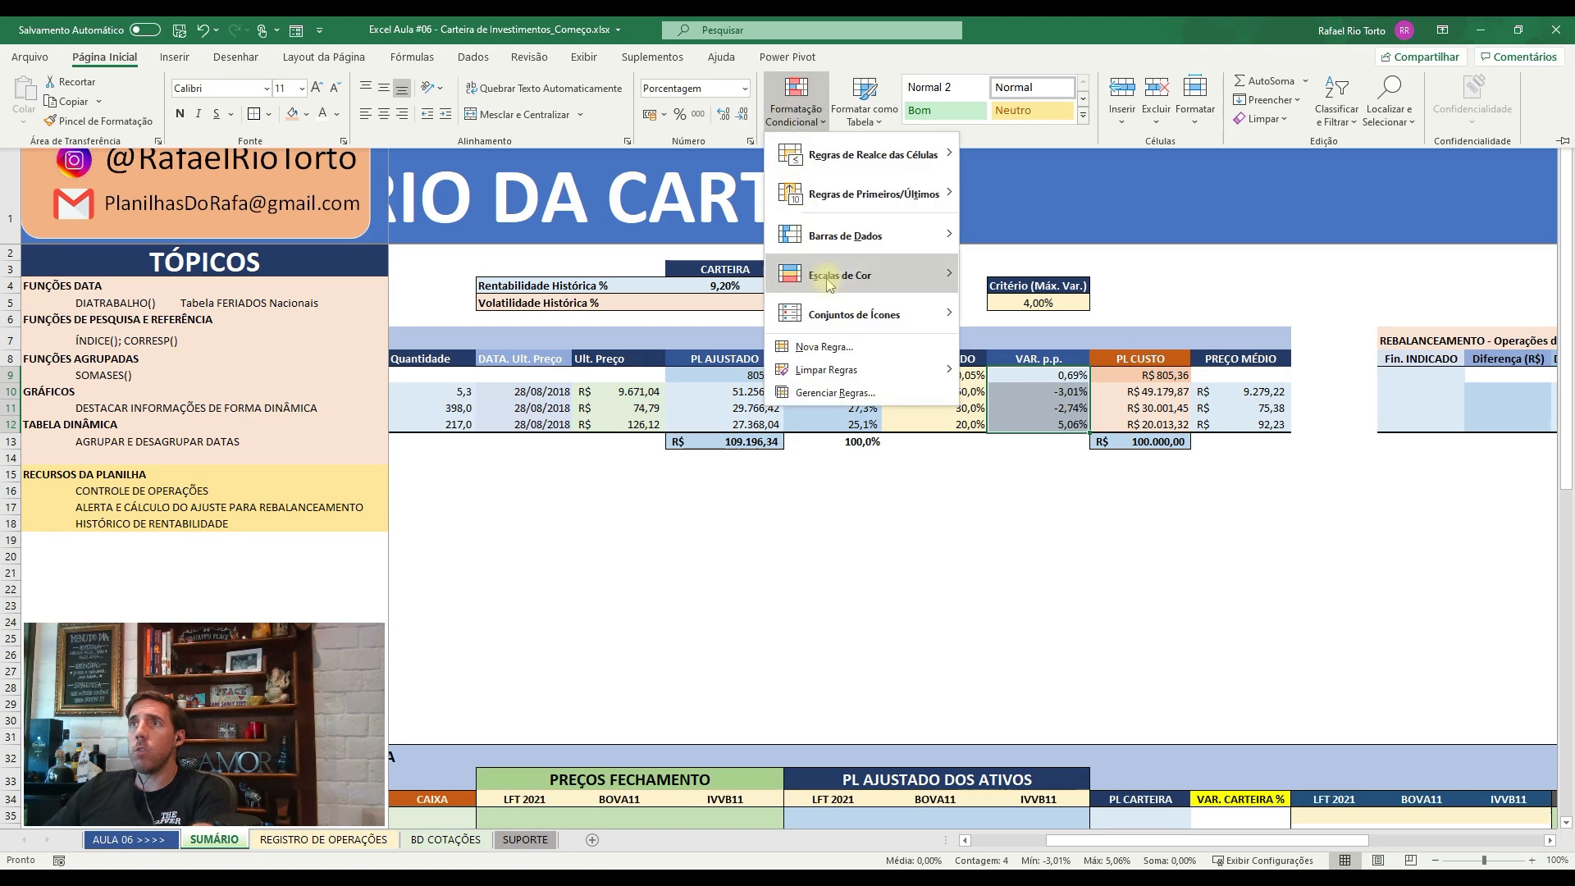
click(838, 393)
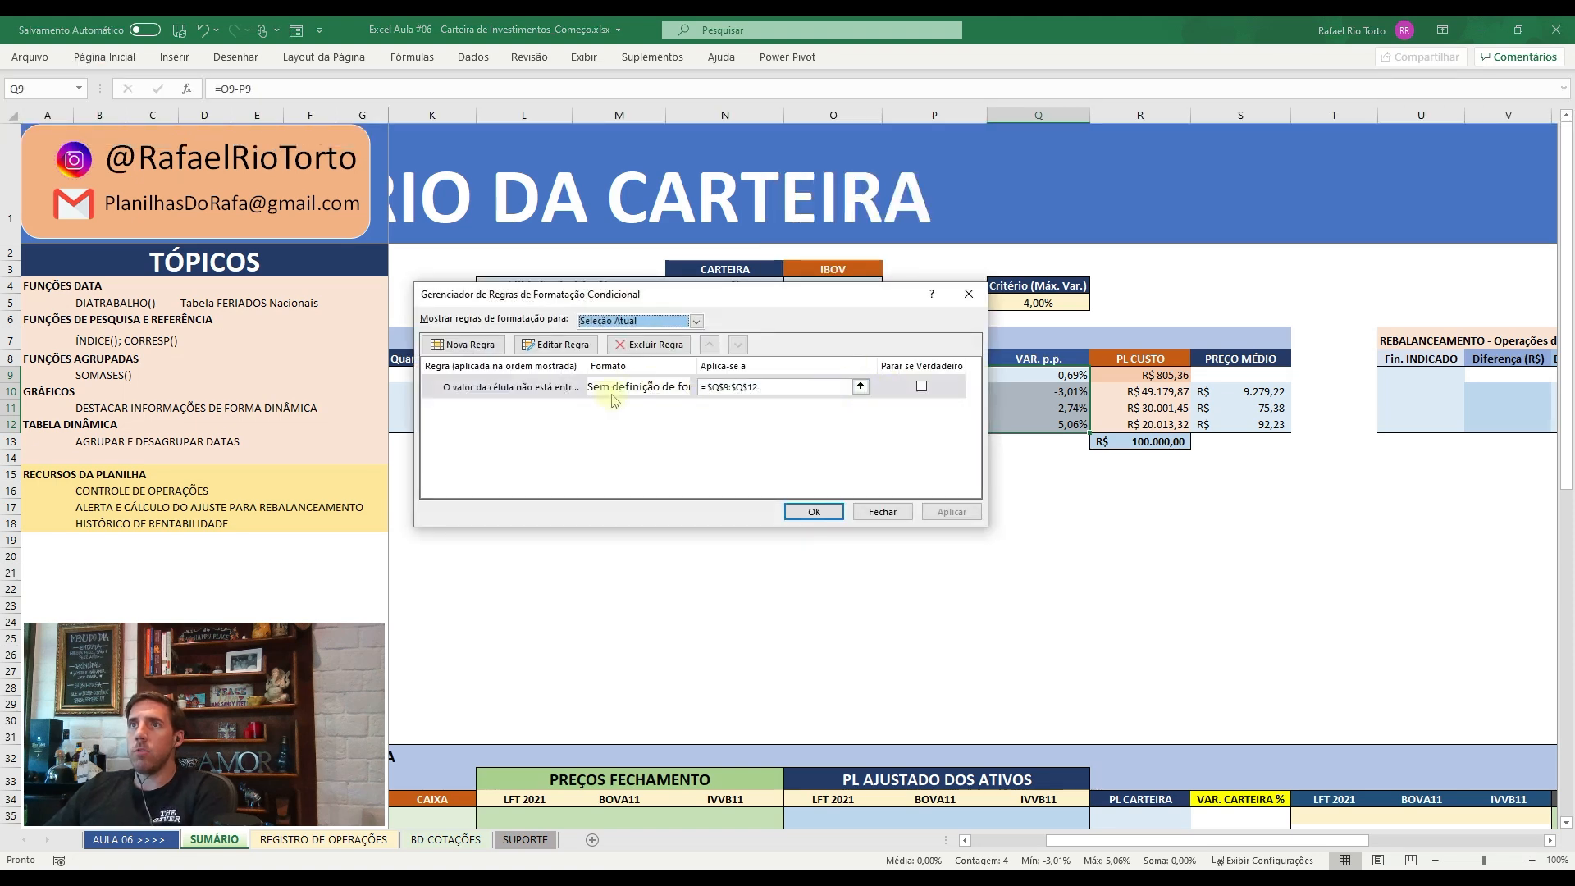
click(552, 348)
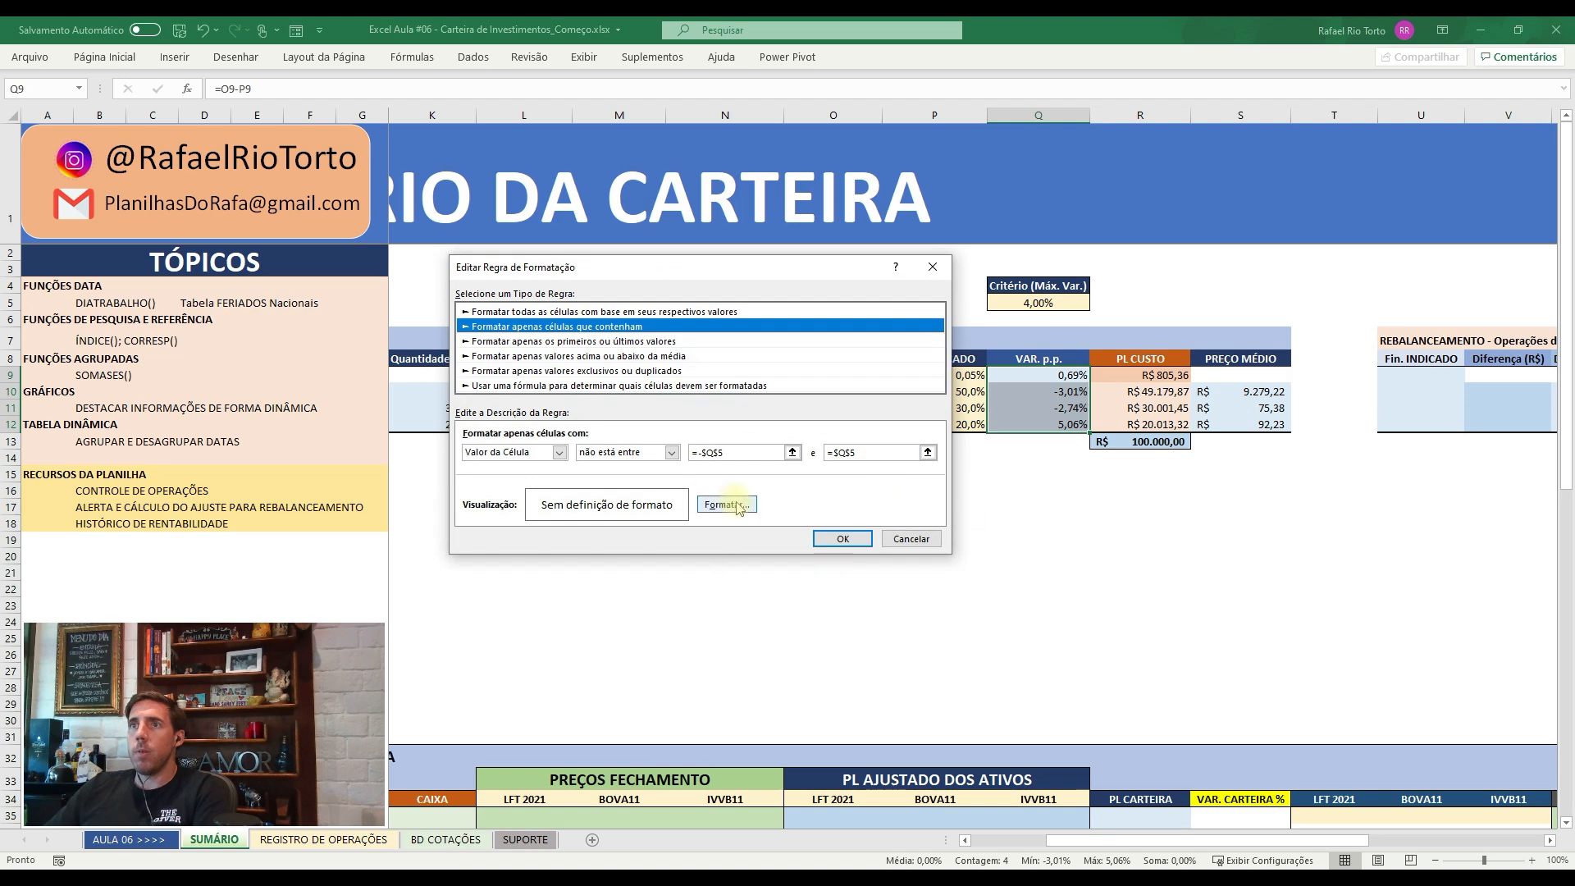
click(727, 505)
click(548, 366)
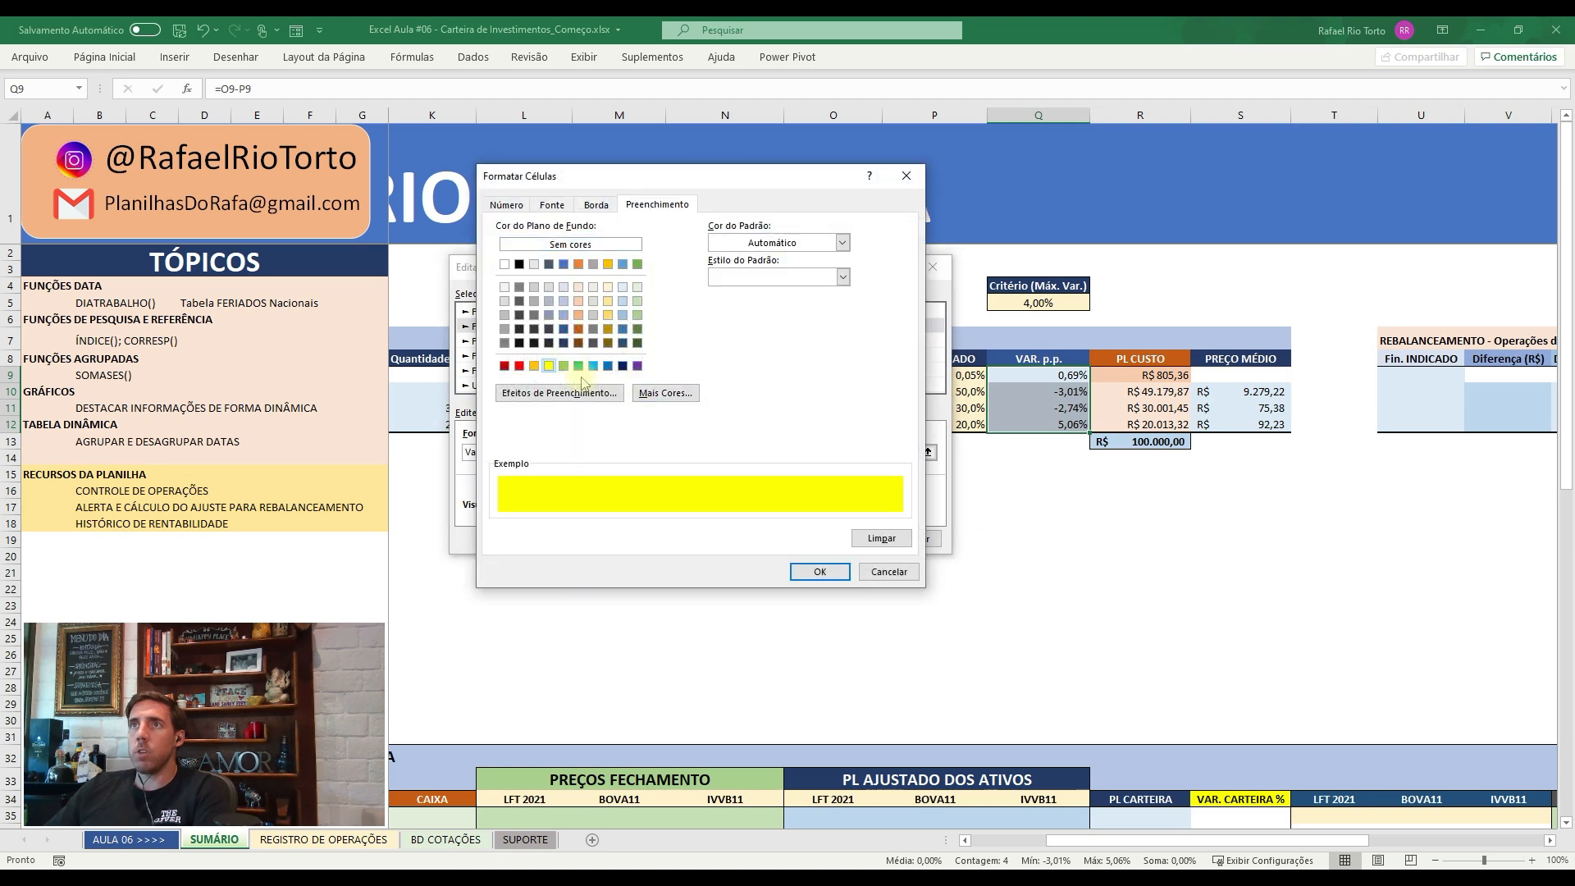
click(847, 578)
click(853, 540)
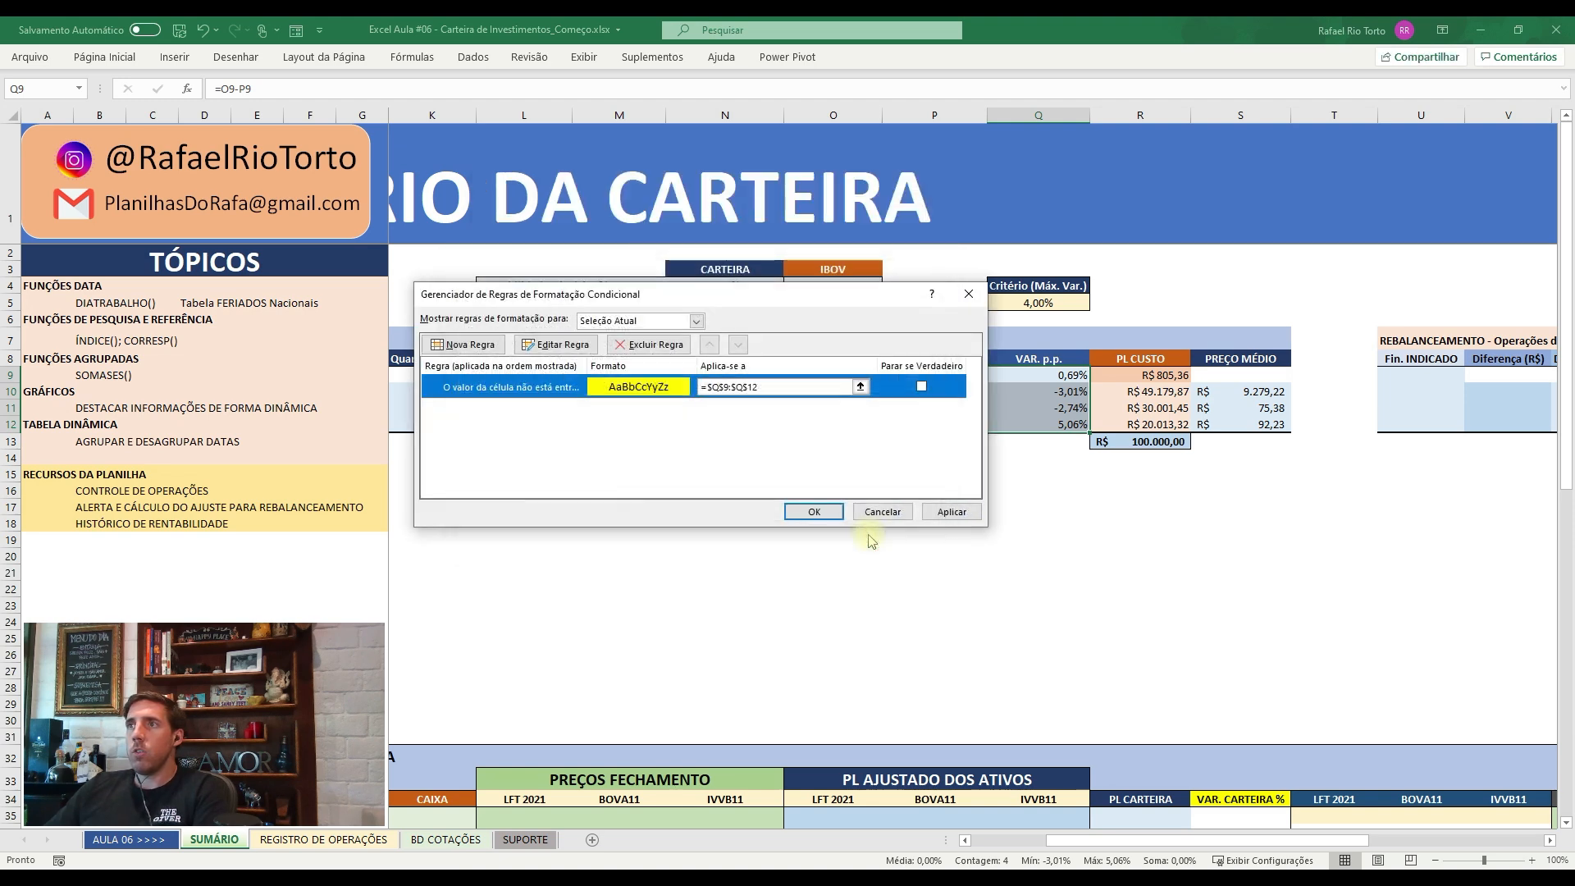
click(947, 511)
click(814, 511)
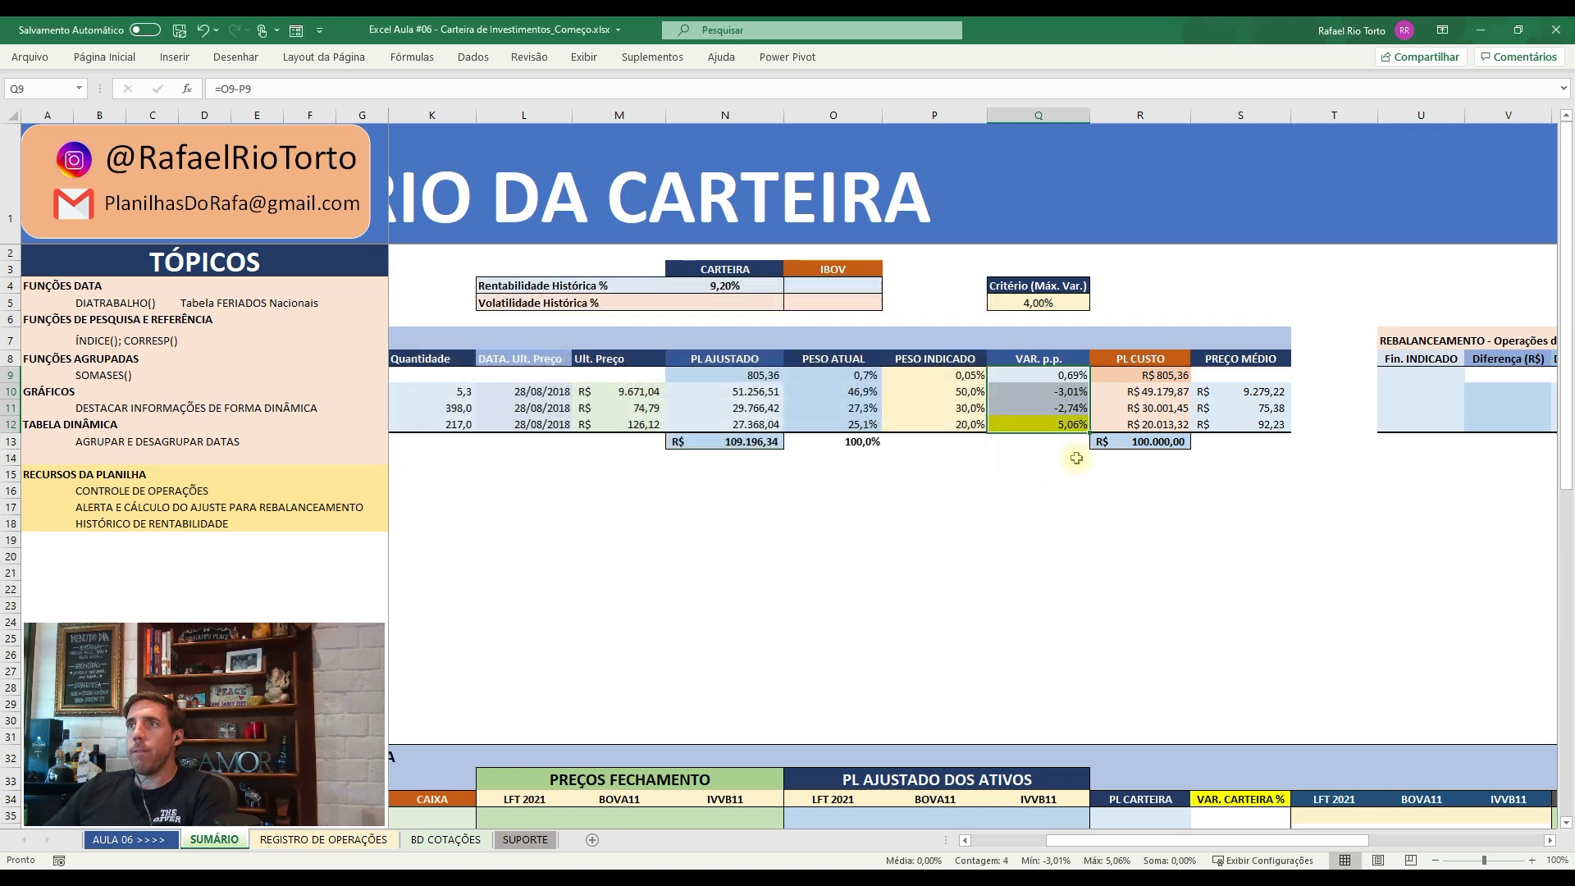
- Check the VAR. p.p. values against the criterion in Q5 and go to the Fin. INDICADO cell U9
click(1046, 377)
click(1047, 300)
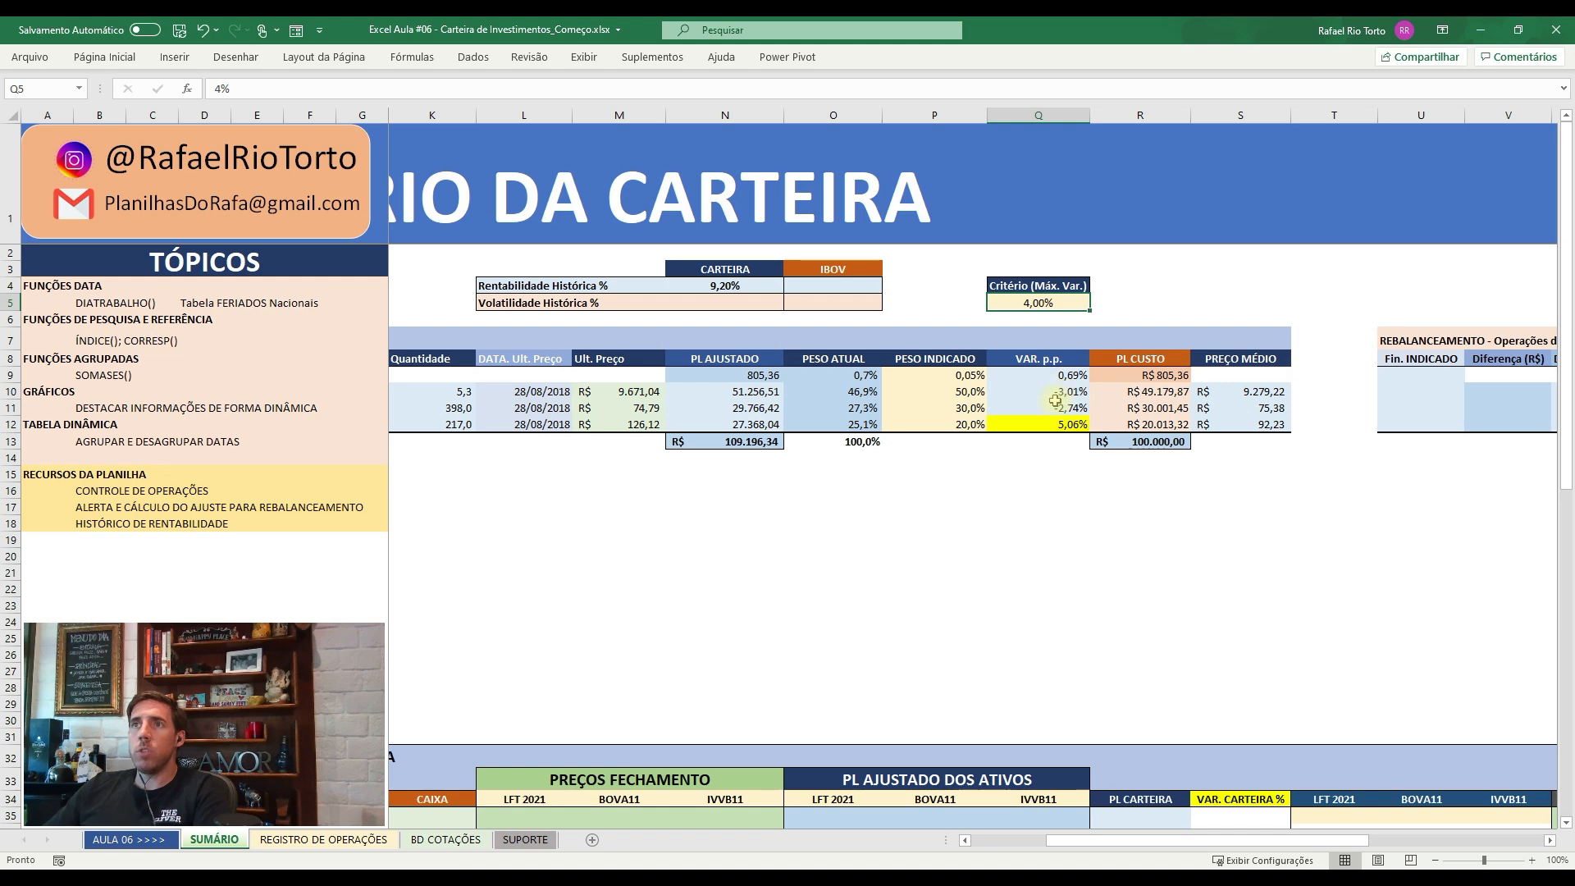
click(1422, 376)
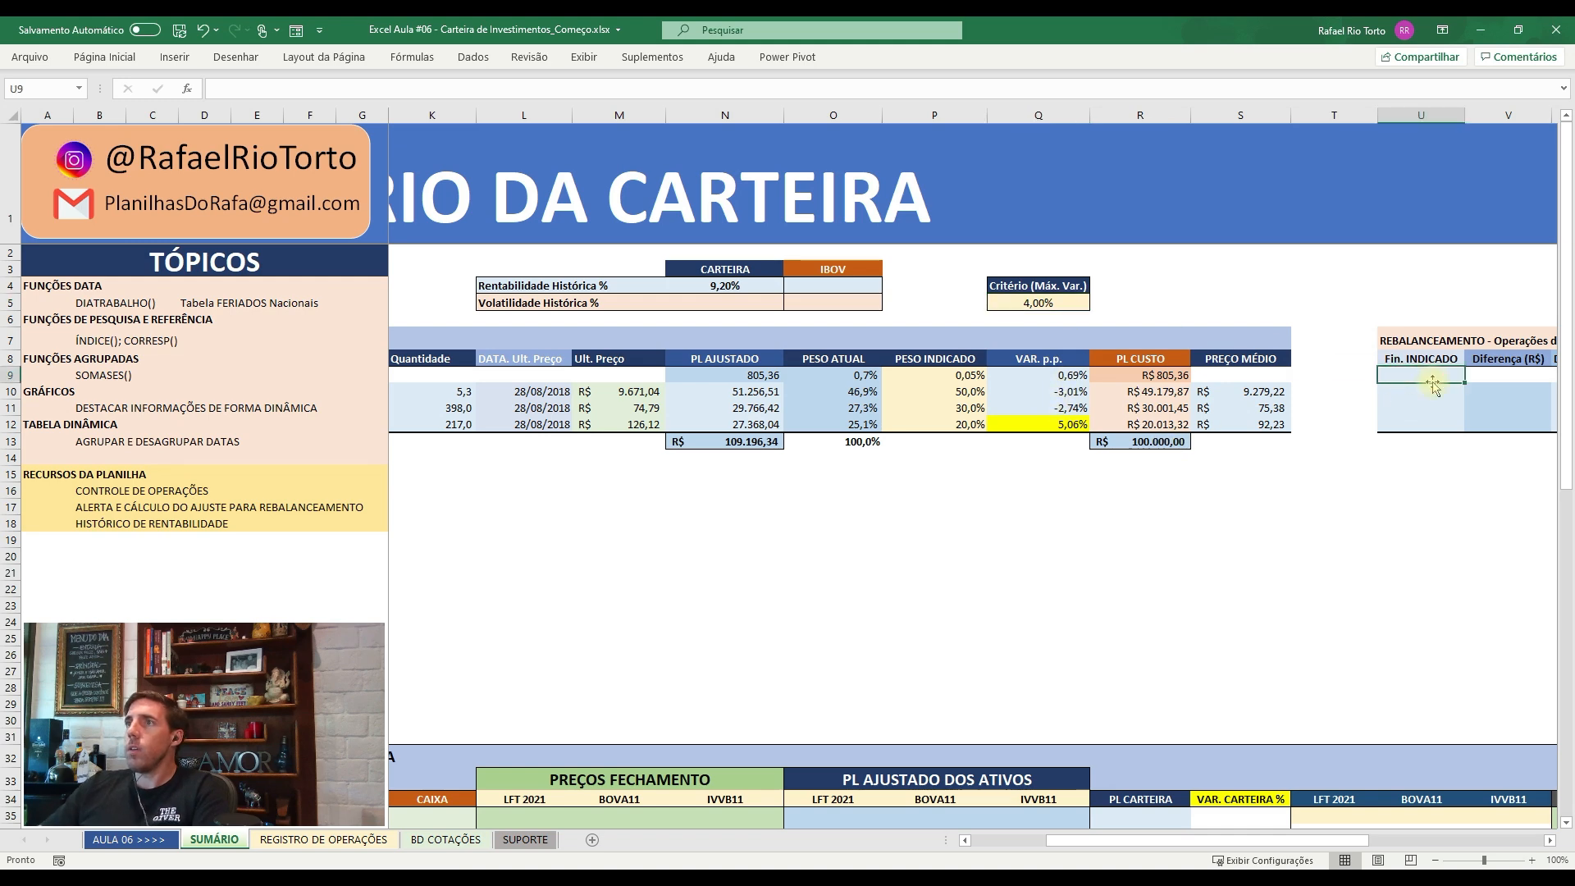
- Compare the portfolio's weight columns with the REBALANCEMENTO table, starting from the Fin. INDICADO column
scroll(1432, 384, right, 3)
key(Left)
key(Left)
key(Right)
key(Right)
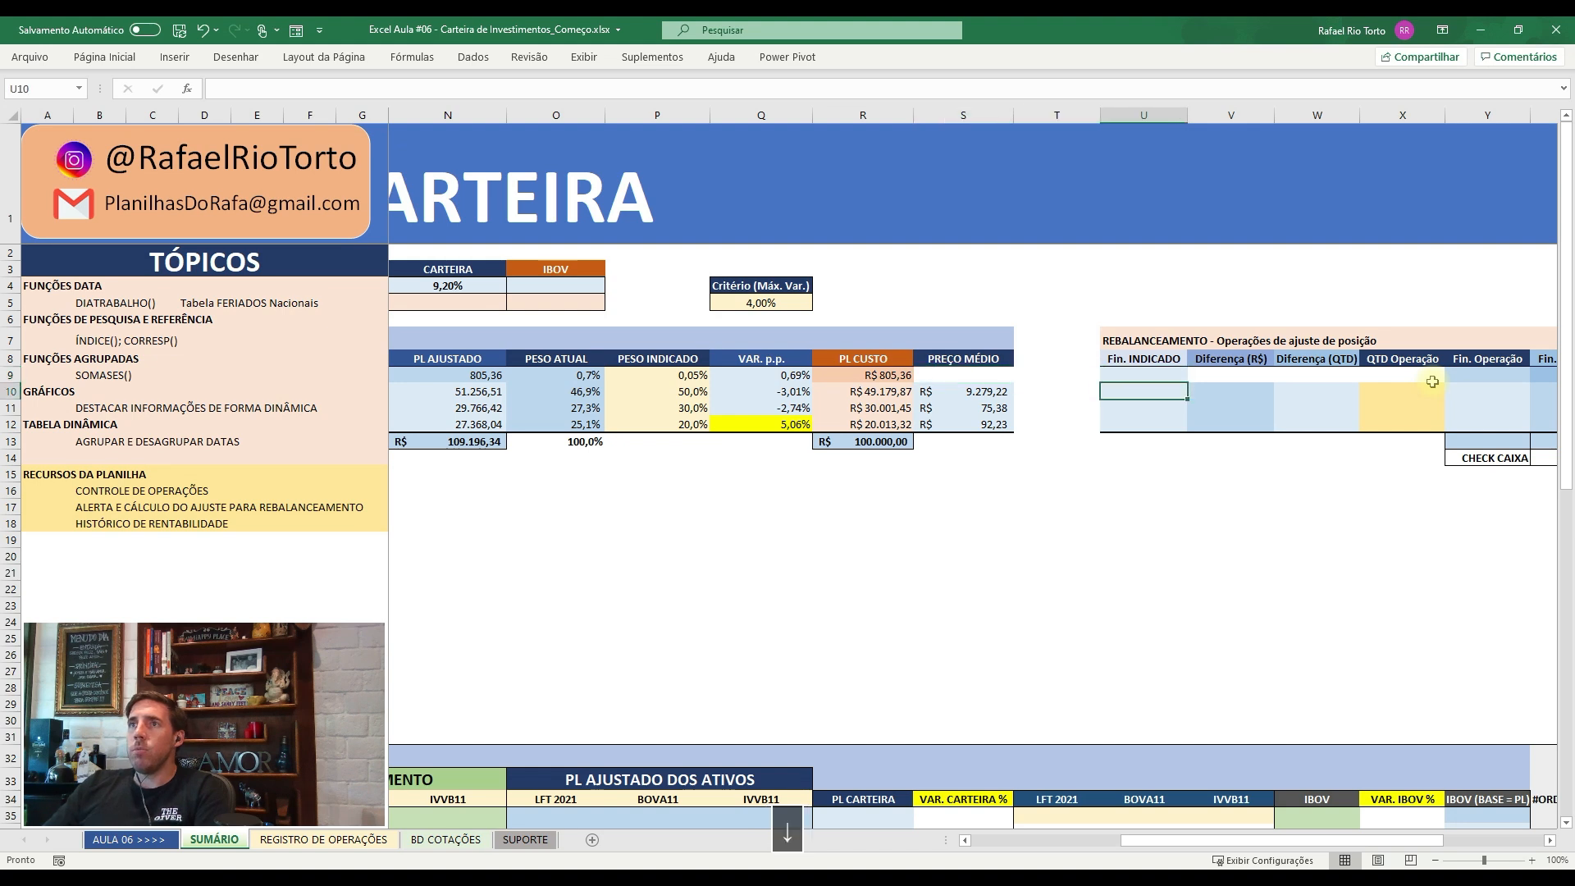
key(Left)
key(Left)
key(Left)
key(Left)
key(Left)
key(Right)
key(Right)
key(Right)
key(Right)
key(Right)
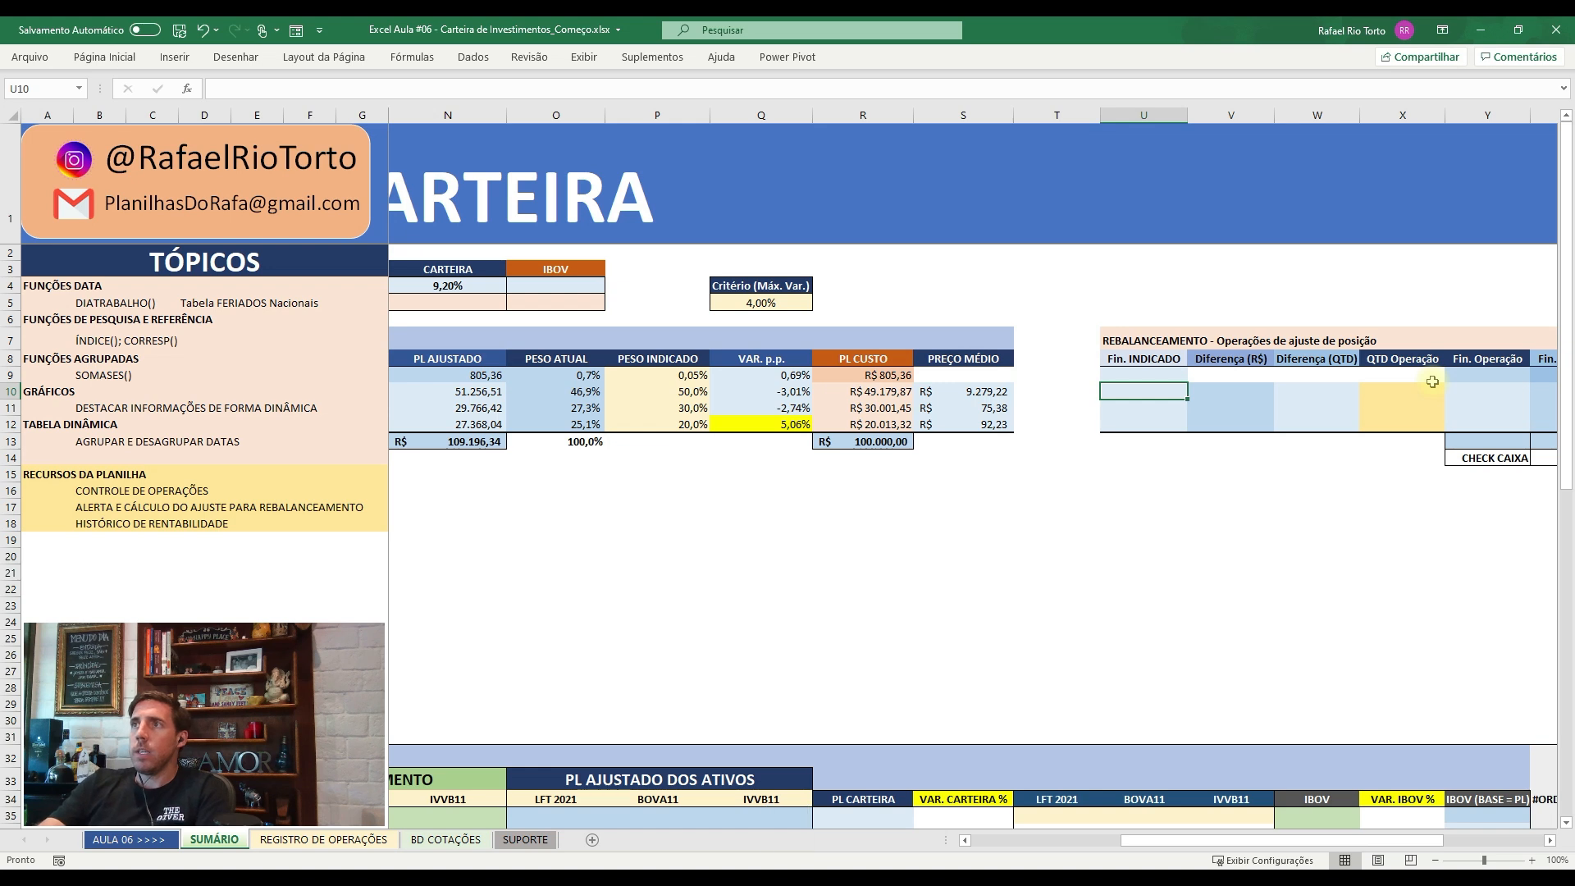
- Enter =P9*$N$13 in U9 to calculate the indicated amount from the PESO INDICADO and the total PL AJUSTADO
text(=)
key(Up)
key(Left)
key(Left)
key(Left)
key(Left)
key(Left)
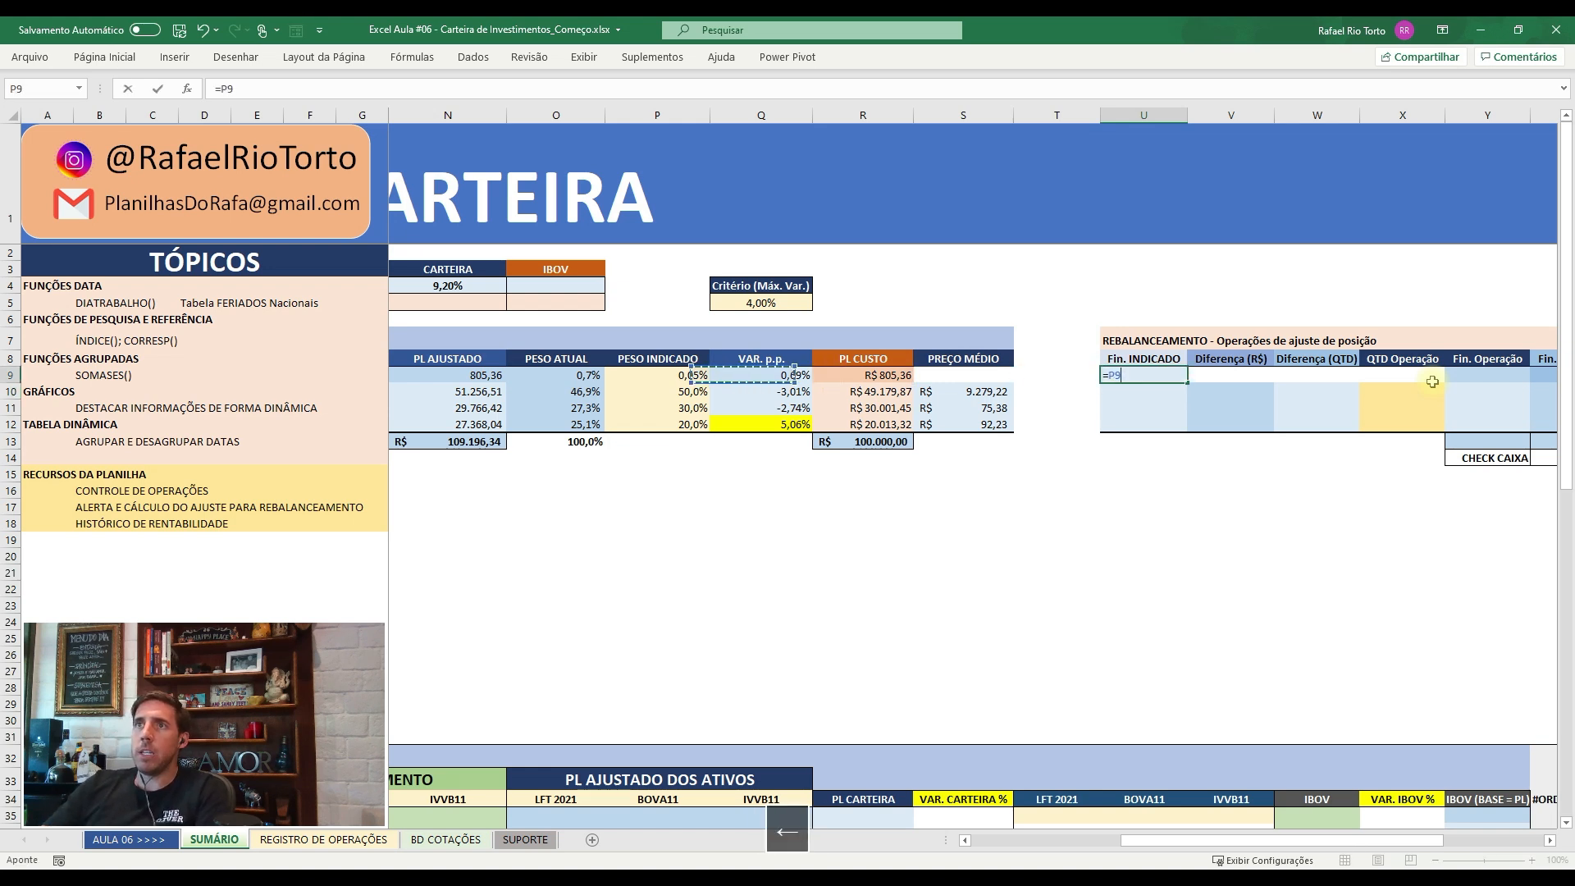
text(*)
key(Left)
key(Left)
key(Left)
key(Left)
key(Left)
key(Left)
key(Left)
key(Left)
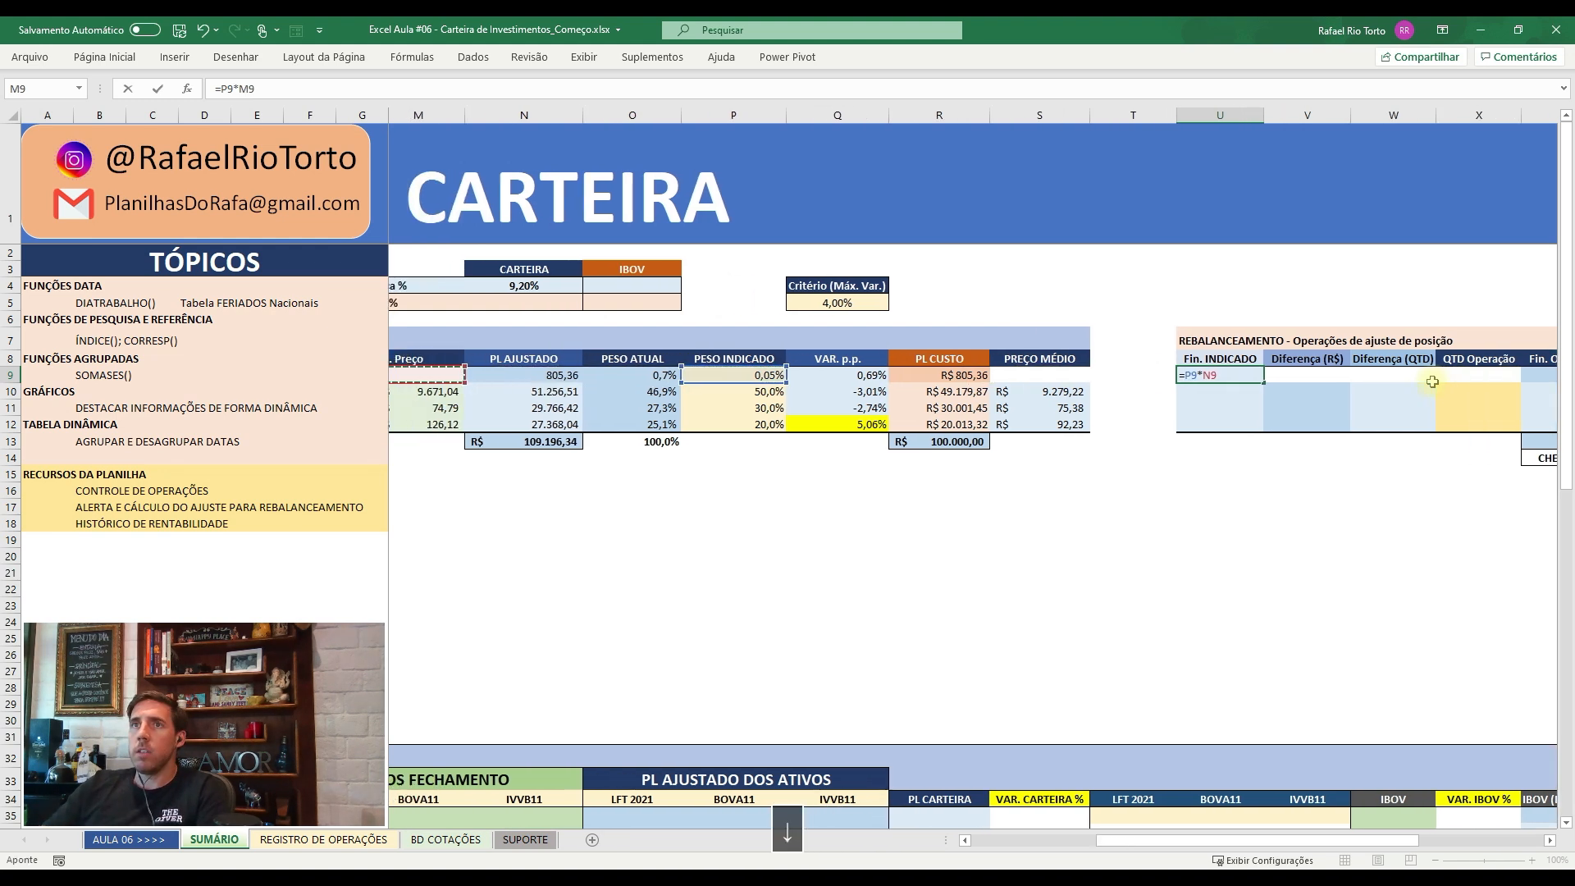
key(Down)
key(Down)
key(Down)
key(Down)
key(Left)
key(Right)
key(Right)
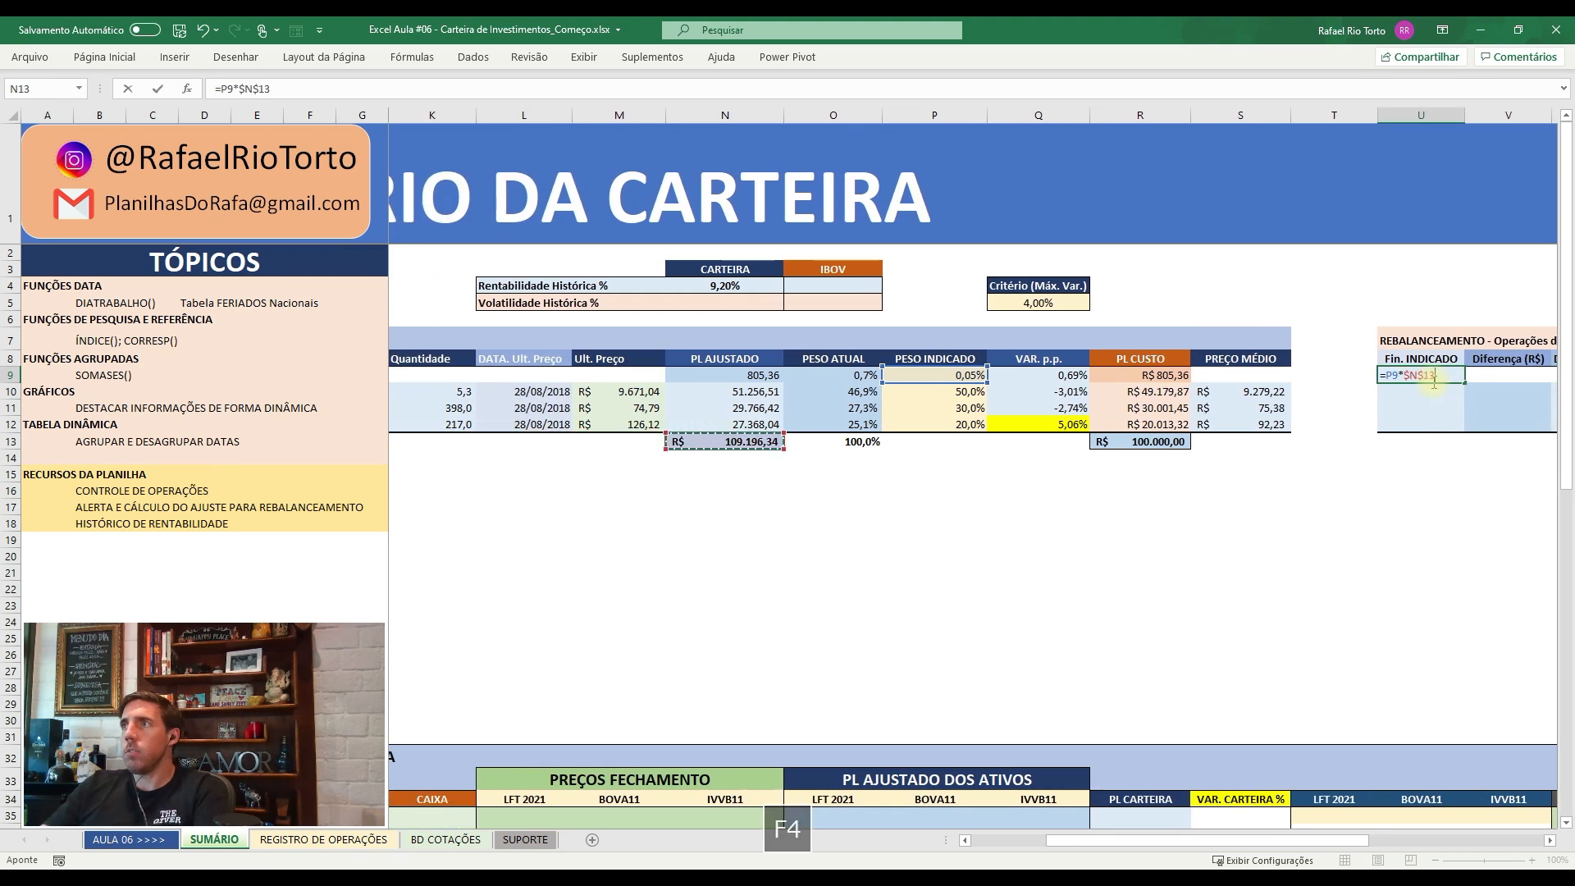
key(Return)
- Lock column P in the U9 formula so it reads =$P9*$N$13
key(Up)
key(F2)
key(Right)
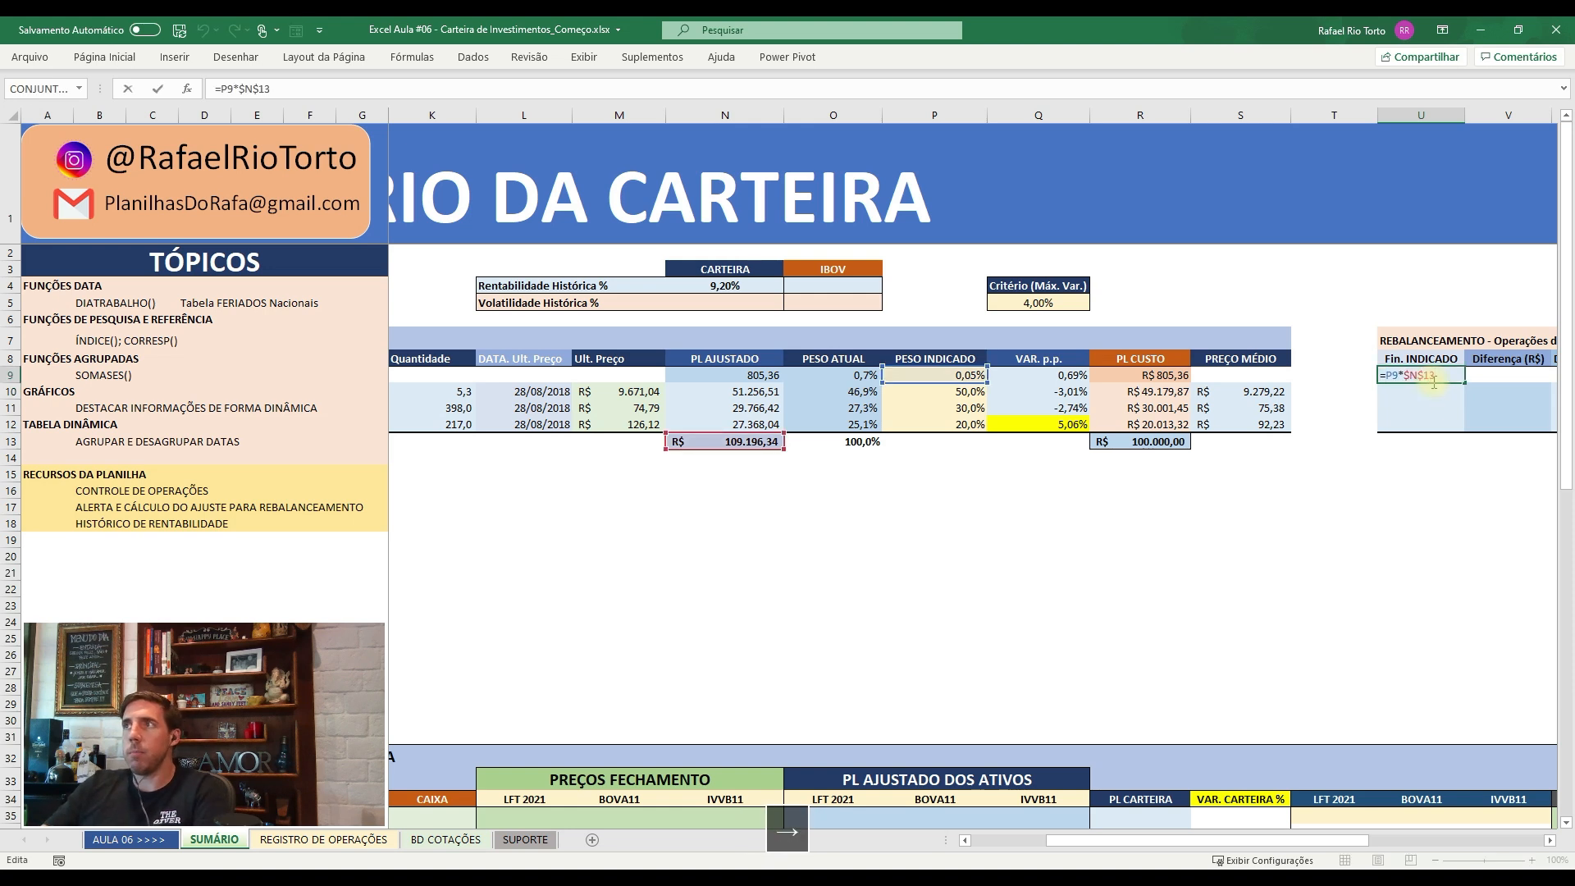
key(F4)
key(F4)
key(F4)
key(Return)
key(Up)
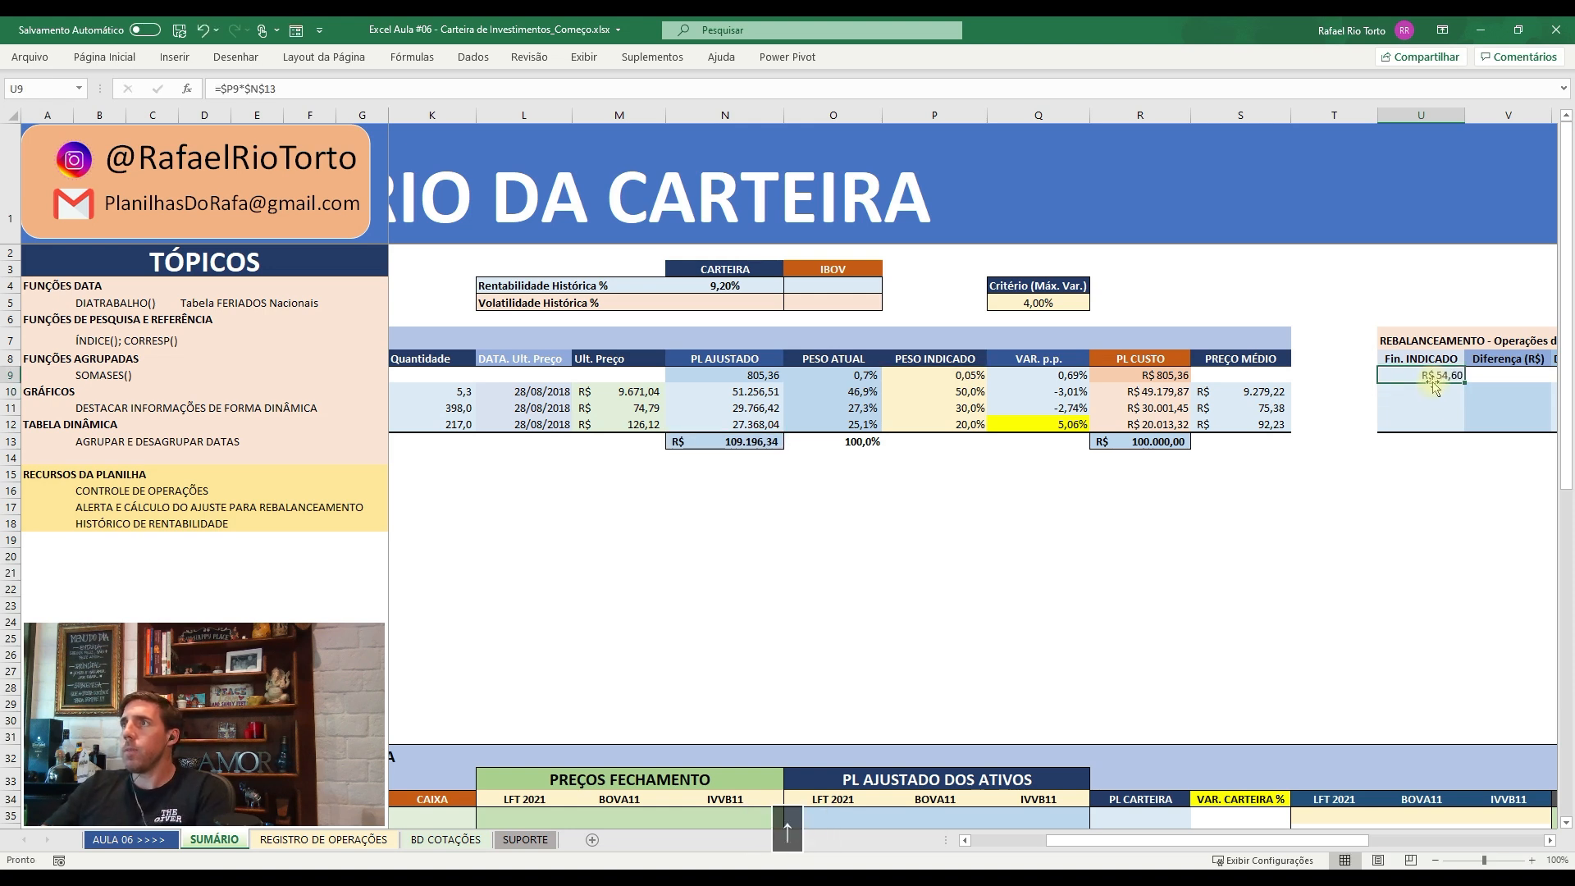
- Copy the U9 formula down to U12 in the Fin. INDICADO column, pasting formulas only
key(ctrl+c)
key(shift+Down)
key(shift+Down)
key(shift+Down)
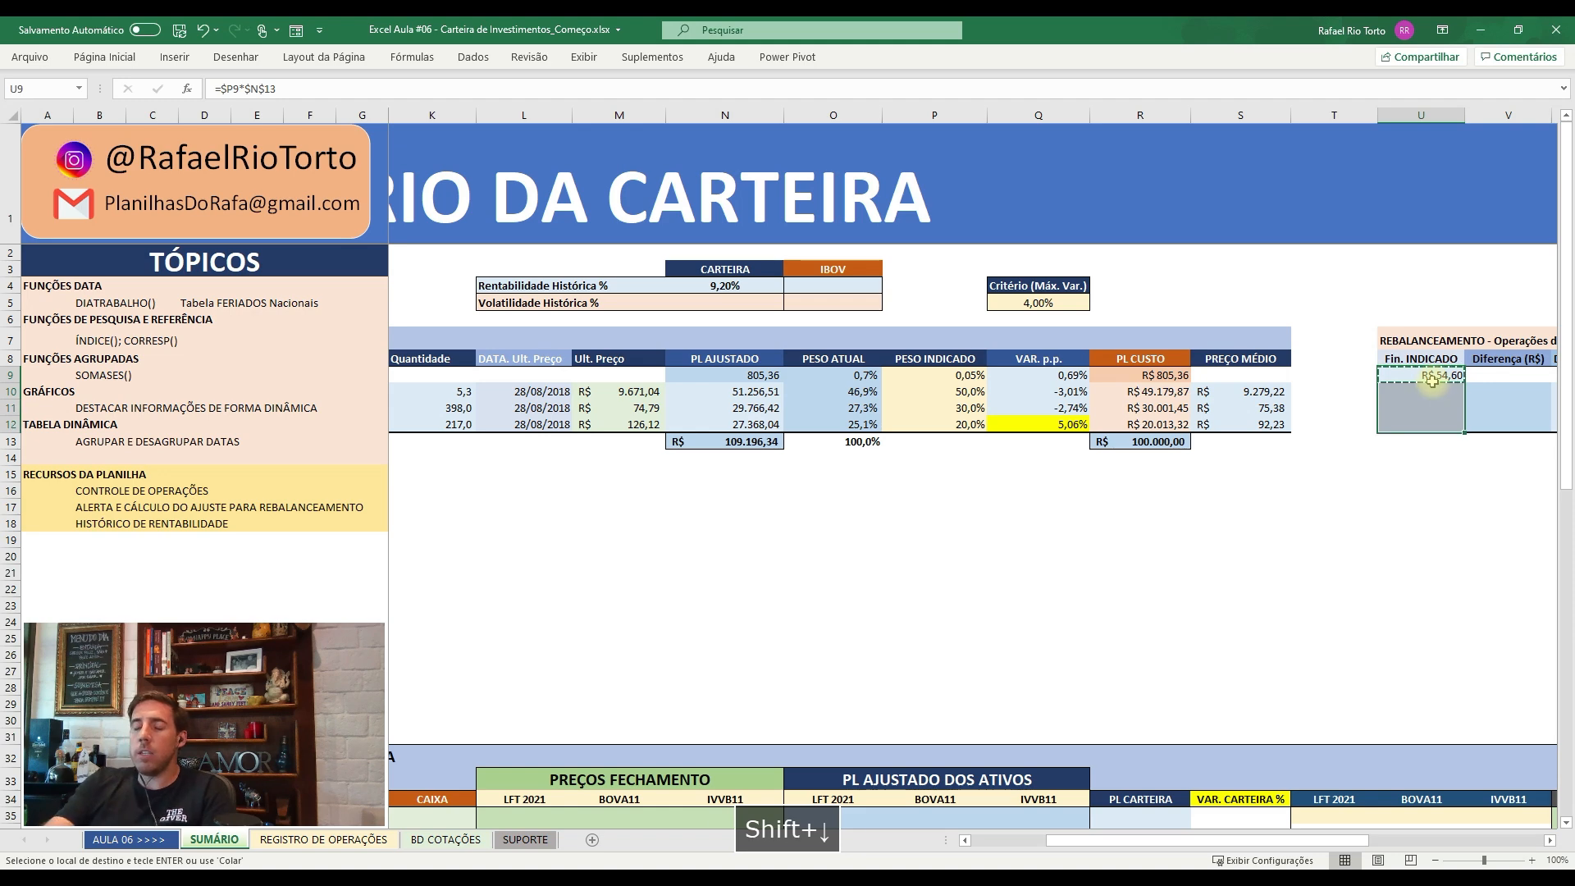
key(ctrl+alt+v)
key(f)
key(Return)
- Check the cell references of the copied Fin. INDICADO formulas in U10 and U11
key(Right)
key(Right)
key(Right)
key(Left)
key(Left)
key(Left)
key(Down)
key(F2)
key(Escape)
key(Down)
key(F2)
key(Escape)
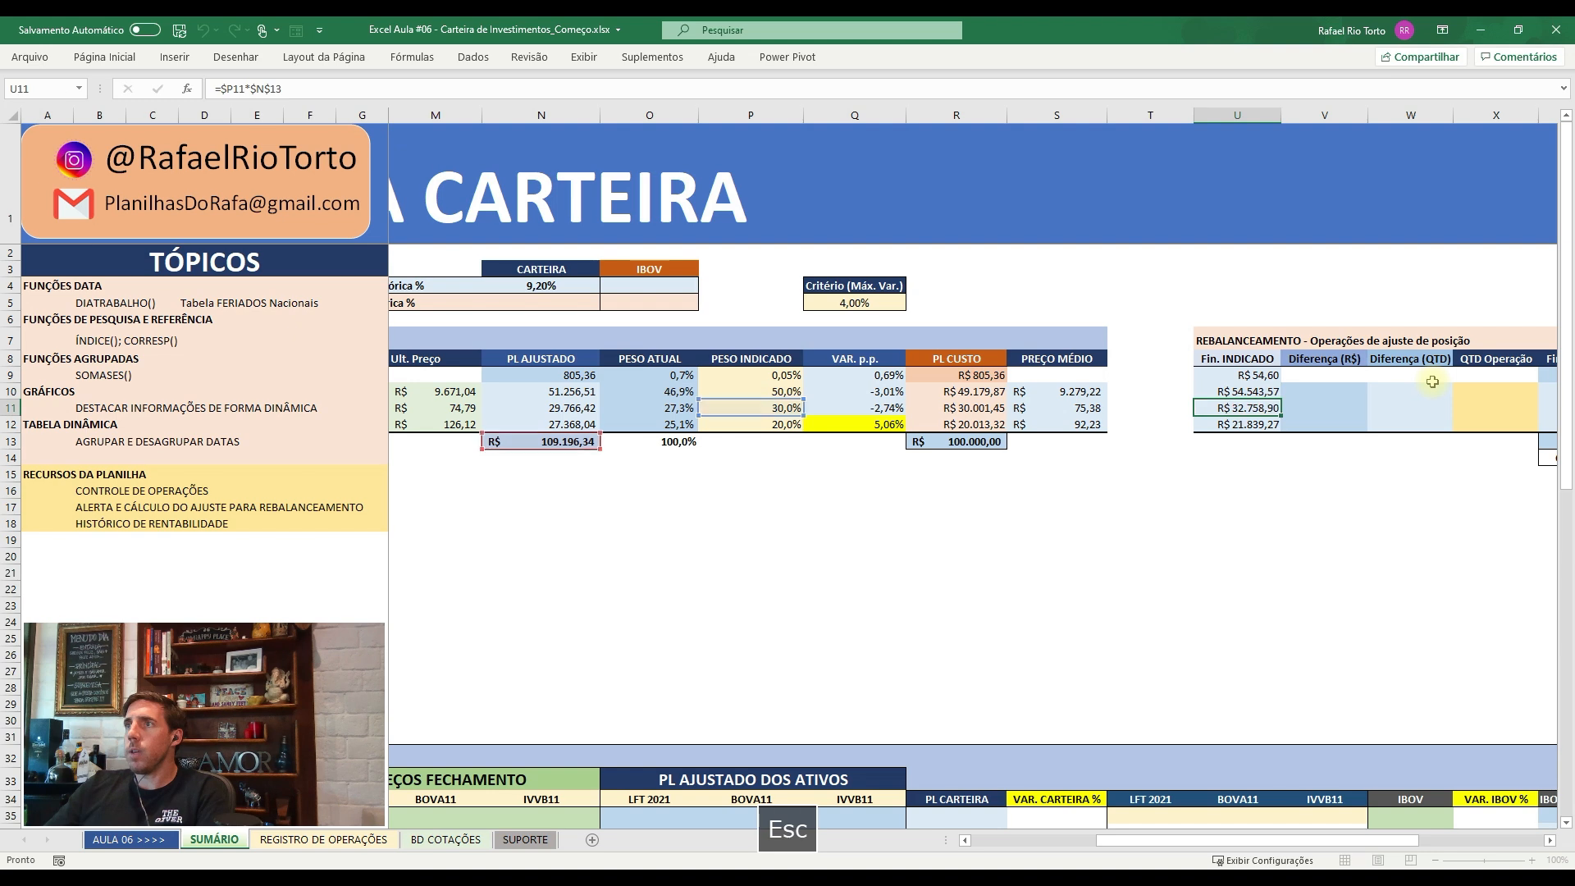
- Copy the PL AJUSTADO total from N13 to U13 as the Fin. INDICADO total and check its formula
key(Down)
key(Down)
key(Left)
key(Left)
key(Left)
key(Left)
key(Left)
key(Left)
key(Left)
key(ctrl+c)
key(Right)
key(Right)
key(Right)
key(Right)
key(Right)
key(Right)
key(Right)
key(ctrl+v)
key(Down)
key(Up)
key(F2)
key(Return)
key(Up)
key(F2)
key(Escape)
- Enter =U10-N10 in V10 to calculate the Diferença (R$) between indicated and current amounts
key(Up)
key(Right)
key(Up)
key(Up)
text(=)
key(Left)
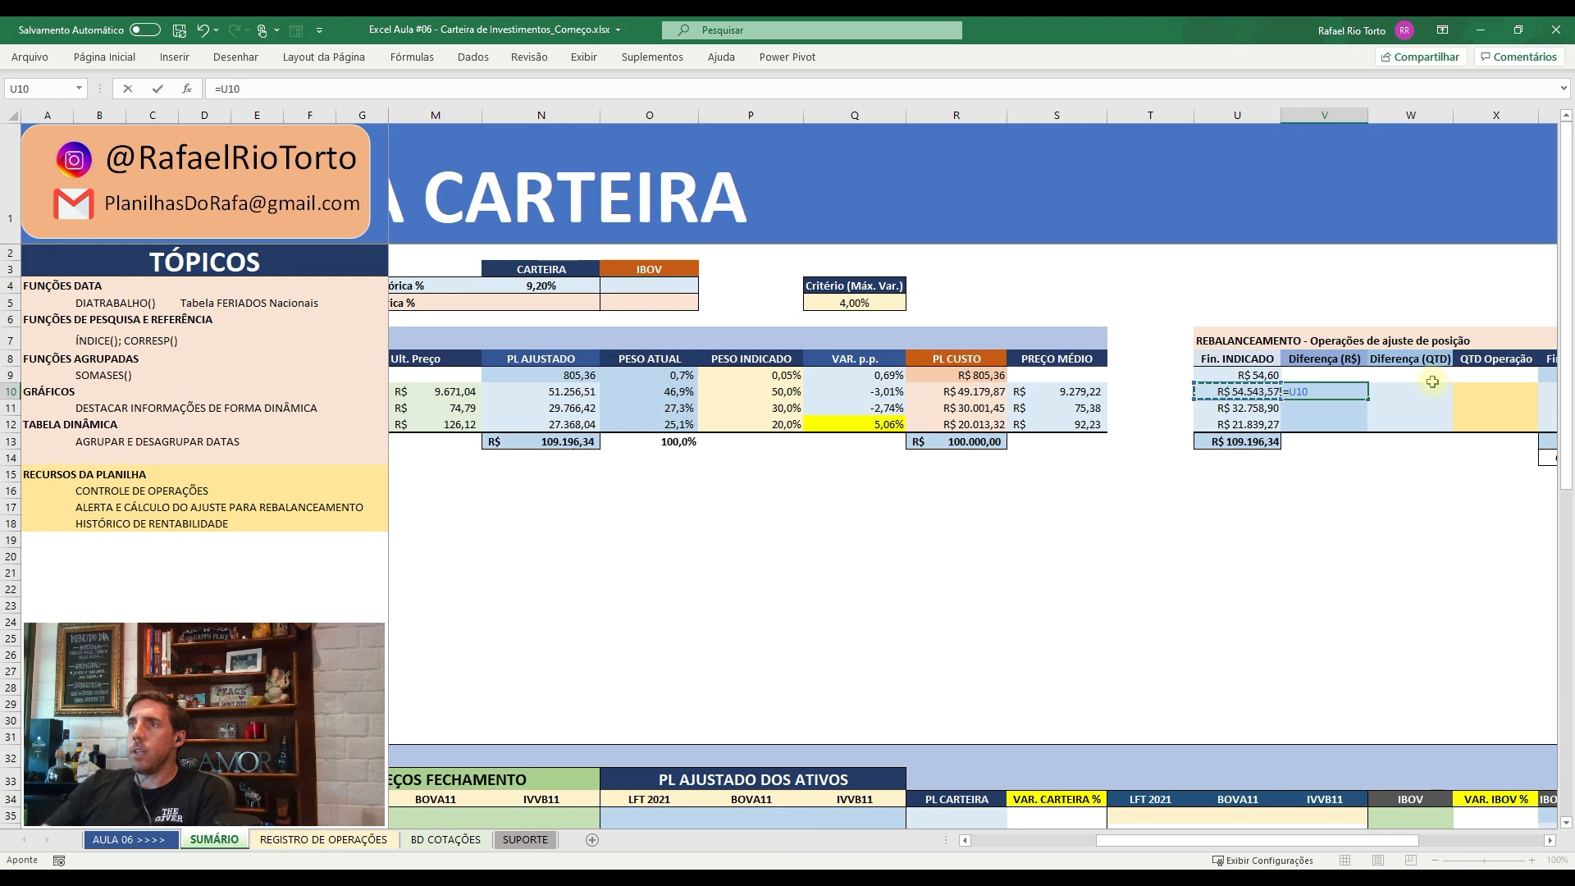
text(-)
key(Left)
key(Left)
key(Left)
key(Left)
key(Left)
key(Left)
key(Left)
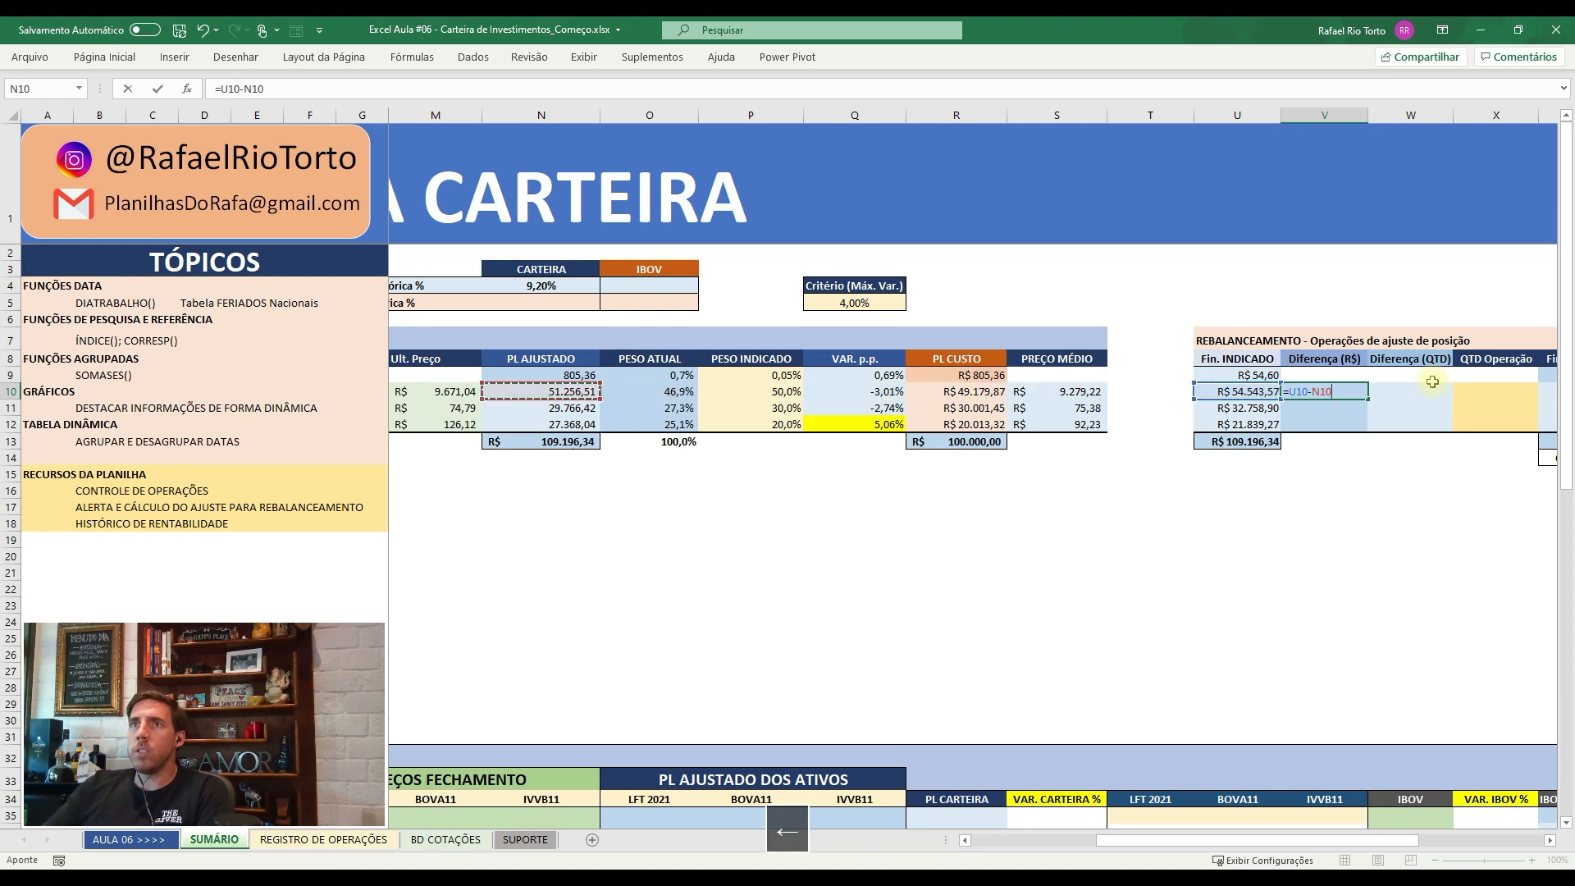
key(Return)
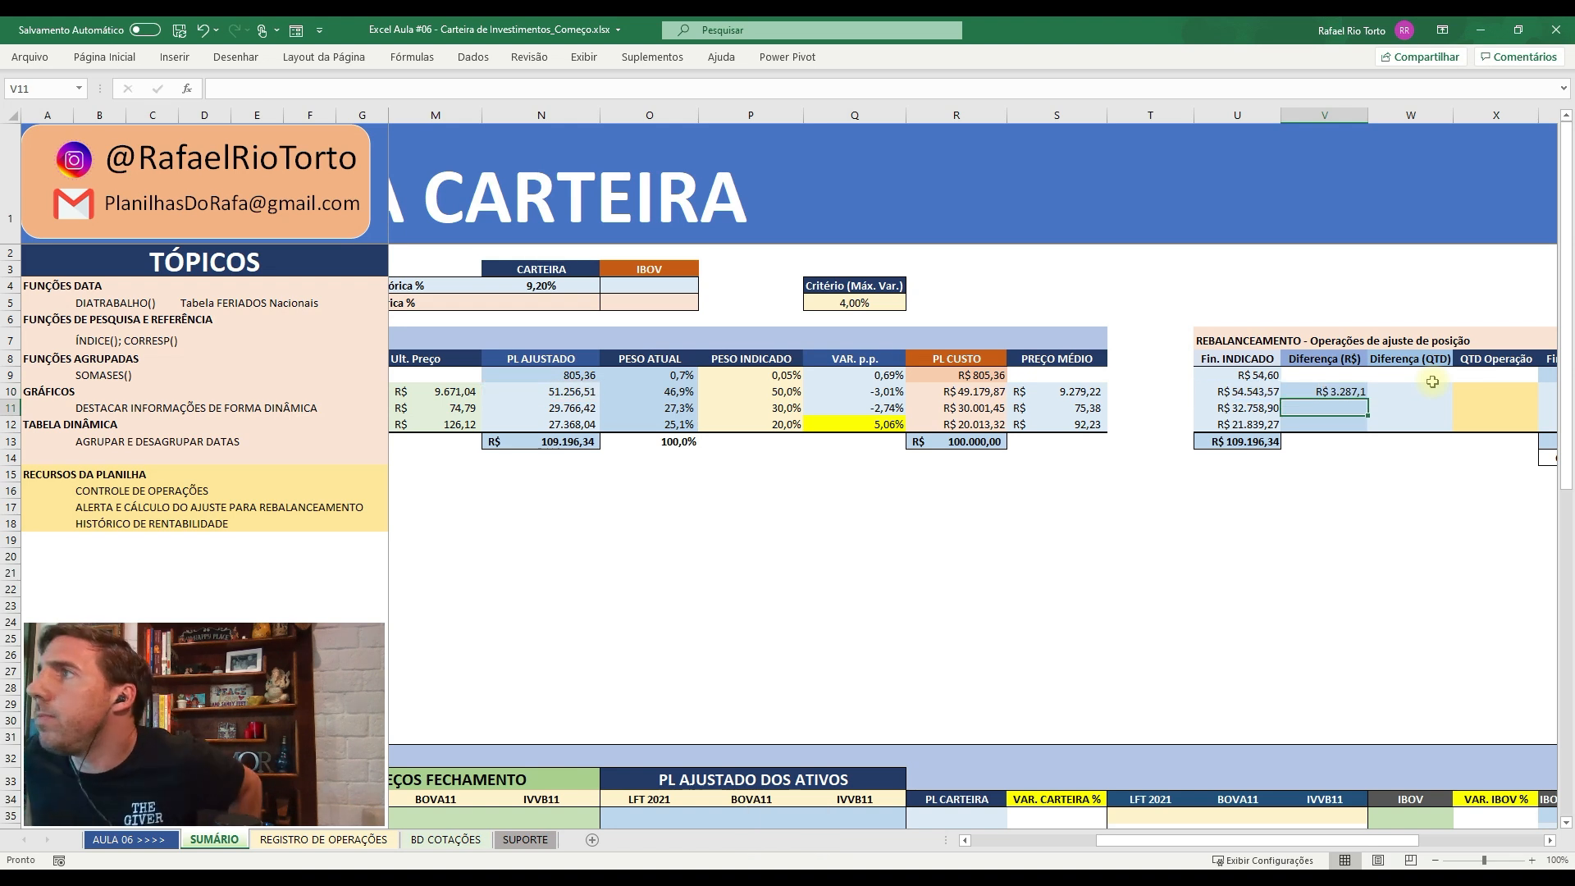
- Copy the V10 formula down to V12 in the Diferença (R$) column using Paste Special
key(Up)
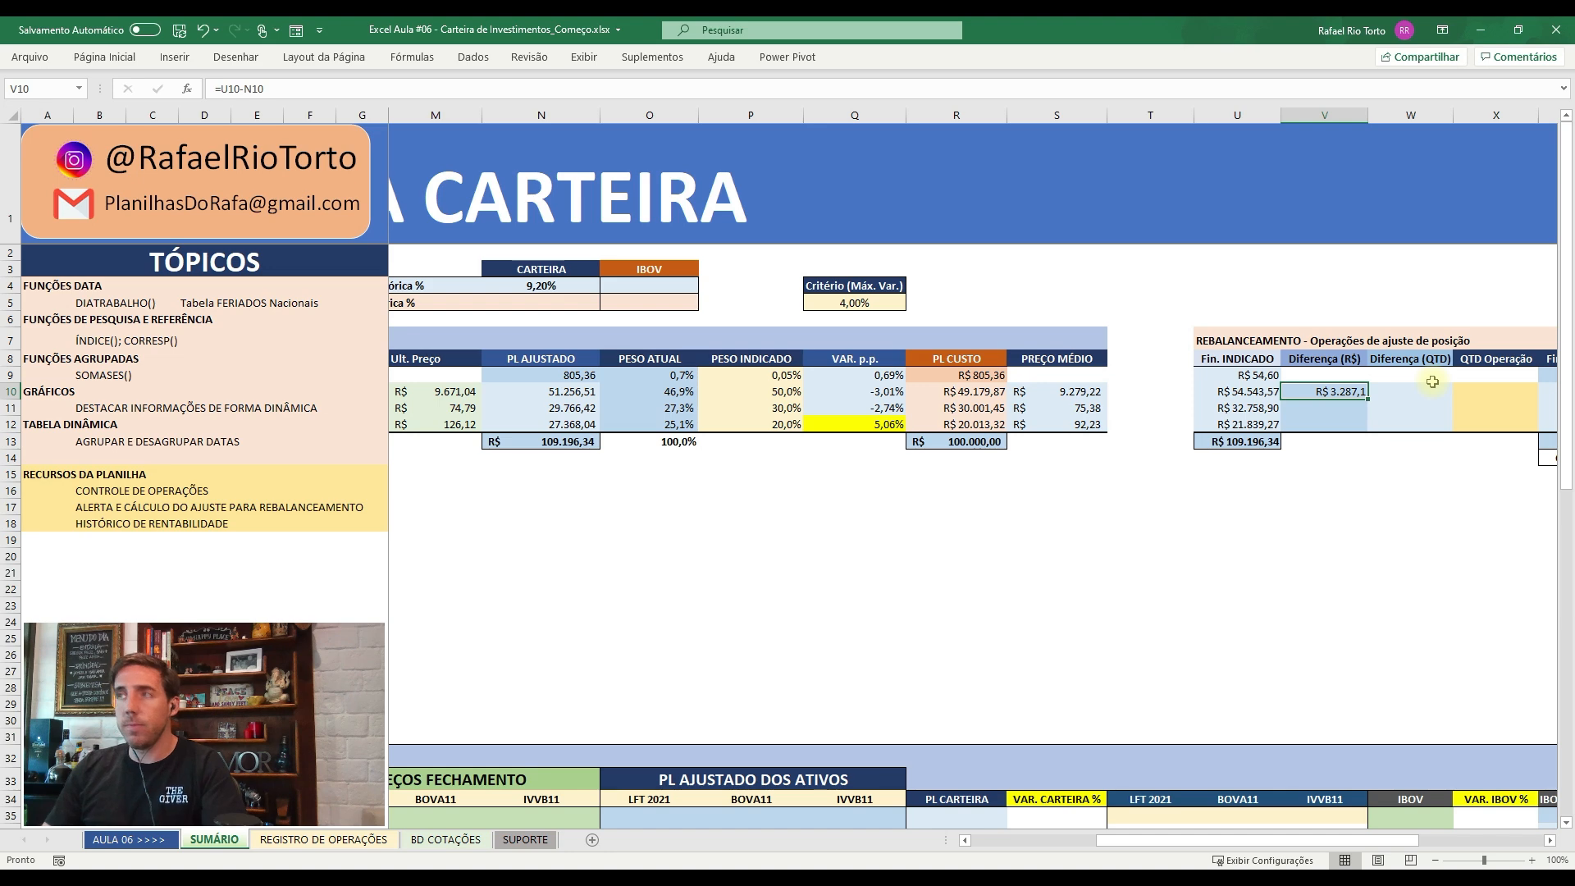
key(ctrl+c)
key(shift+Down)
key(shift+Down)
key(ctrl+alt+v)
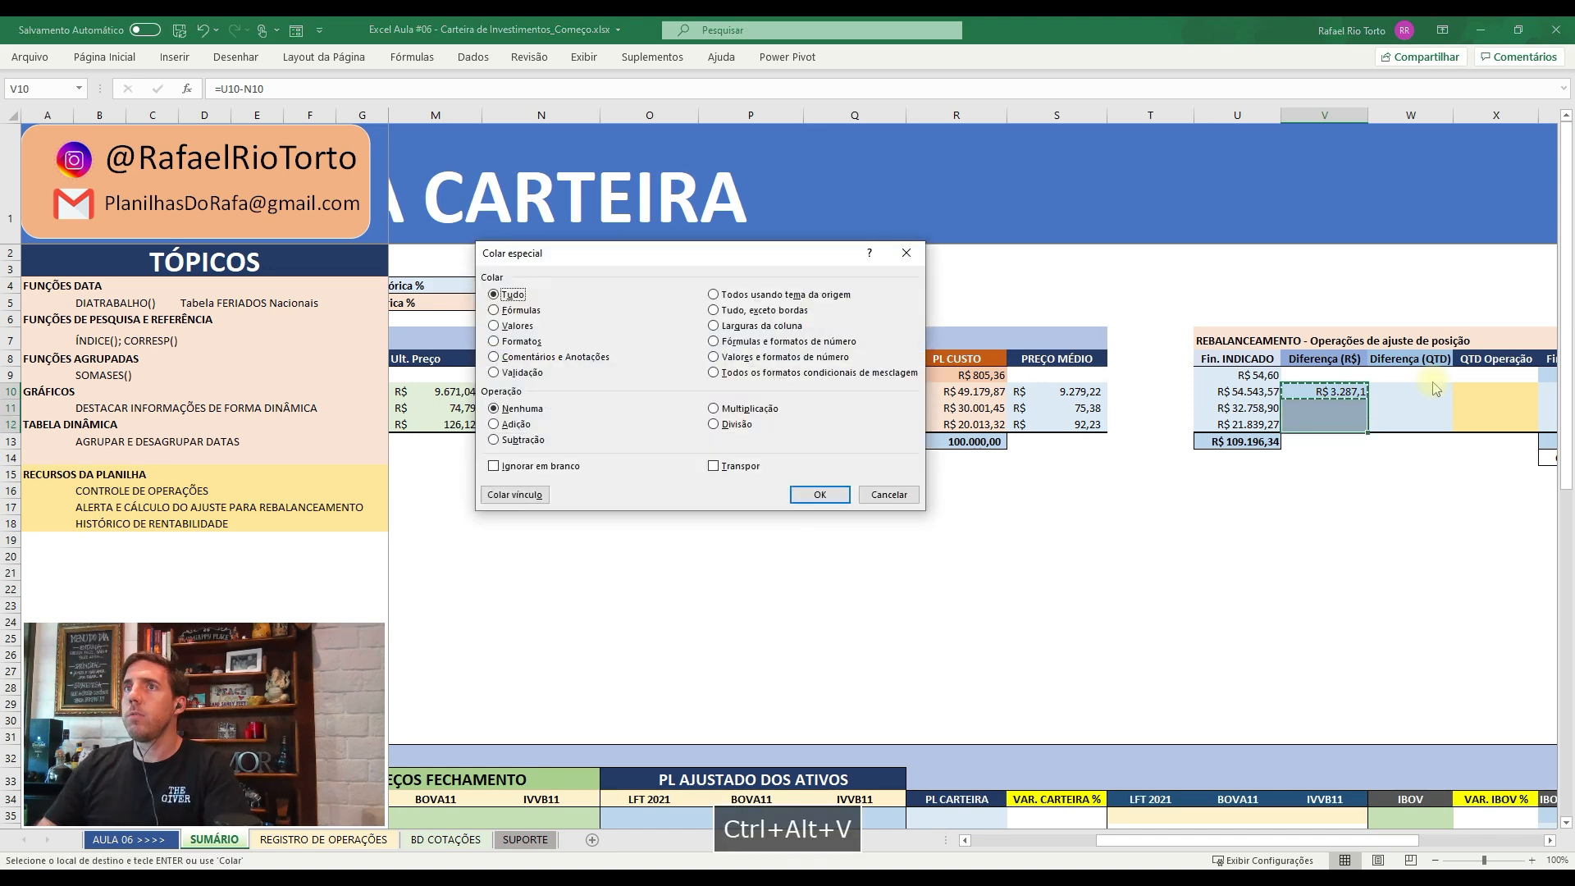
key(Return)
key(Escape)
- Check the cell references of the Diferença (R$) formulas in V10 to V12
key(Down)
key(F2)
key(Escape)
key(Up)
key(Left)
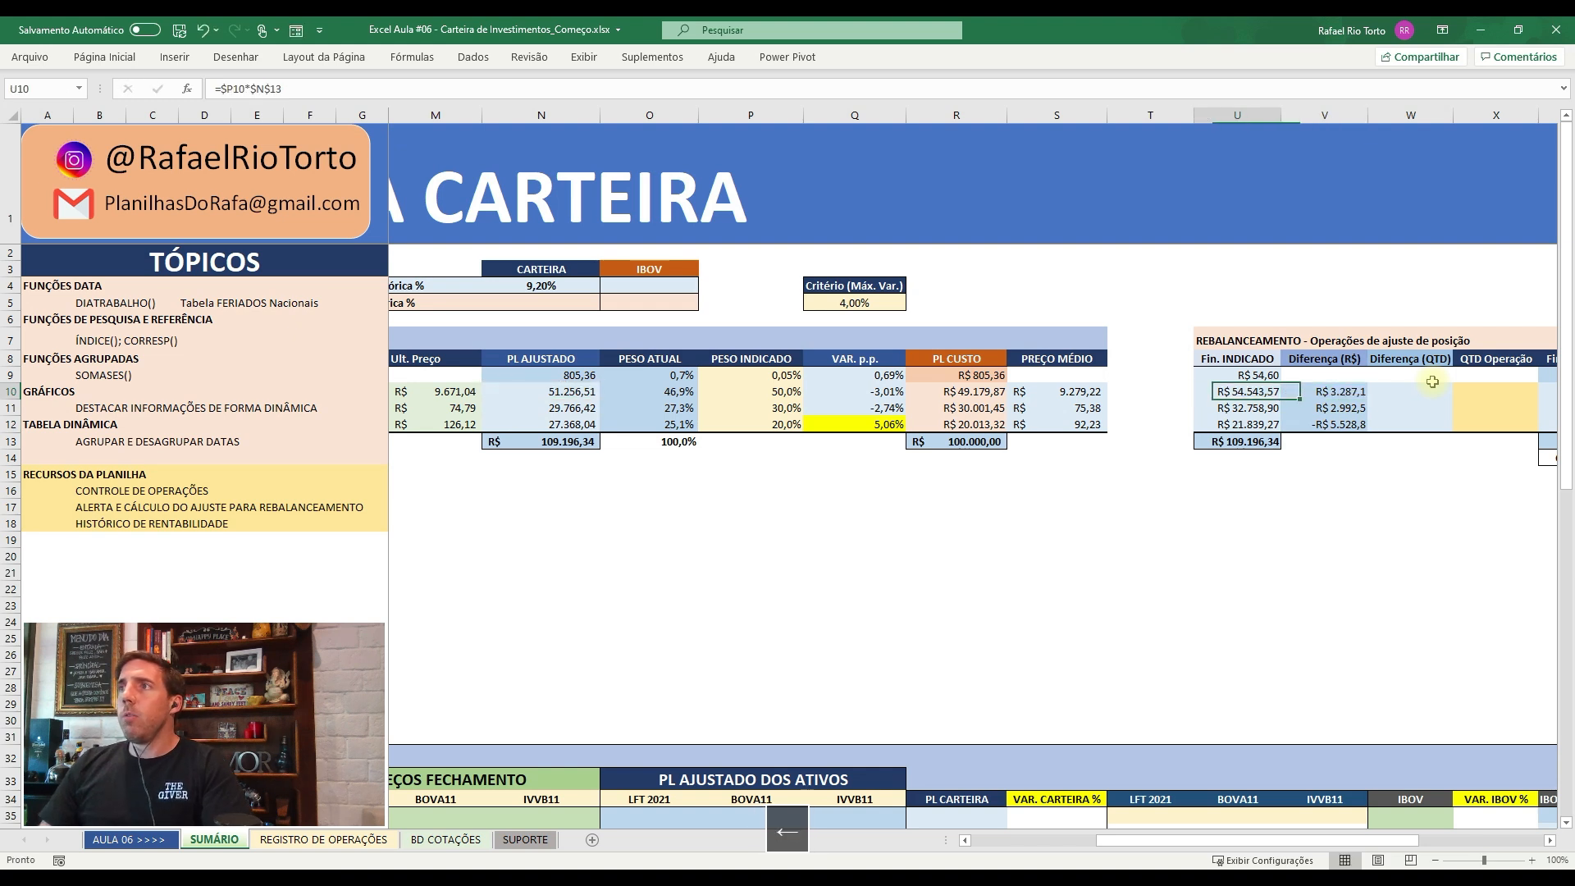
key(Right)
key(F2)
key(Escape)
key(Down)
key(F2)
key(Escape)
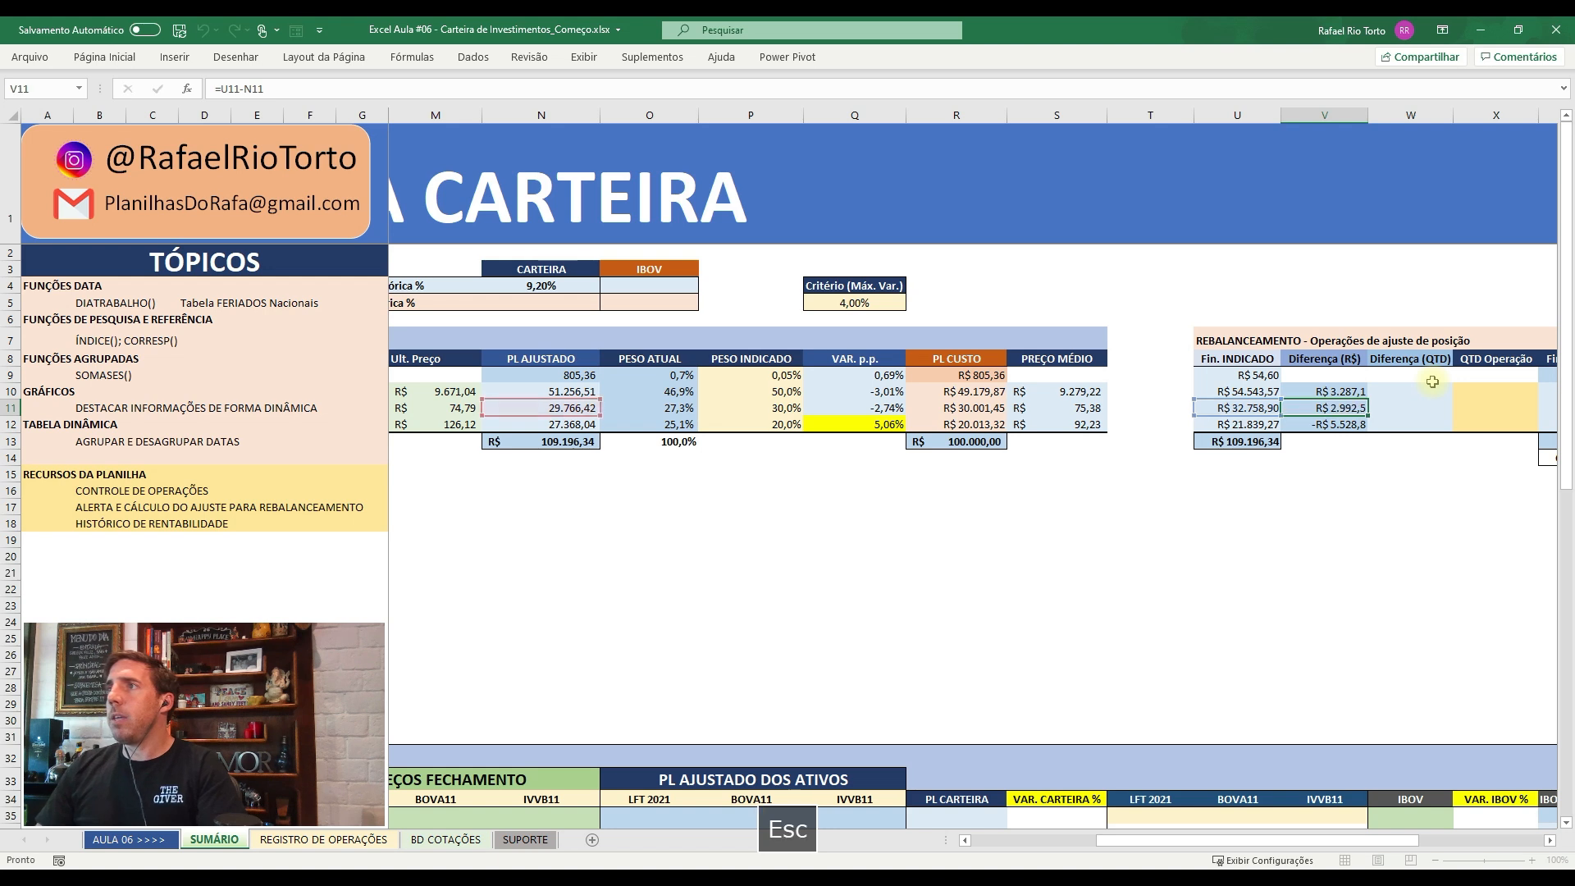
key(Down)
key(F2)
key(Escape)
- Enter =V10/M10 in W10 to convert the difference into a quantity using the Últ. Preço
key(Right)
key(Up)
key(Up)
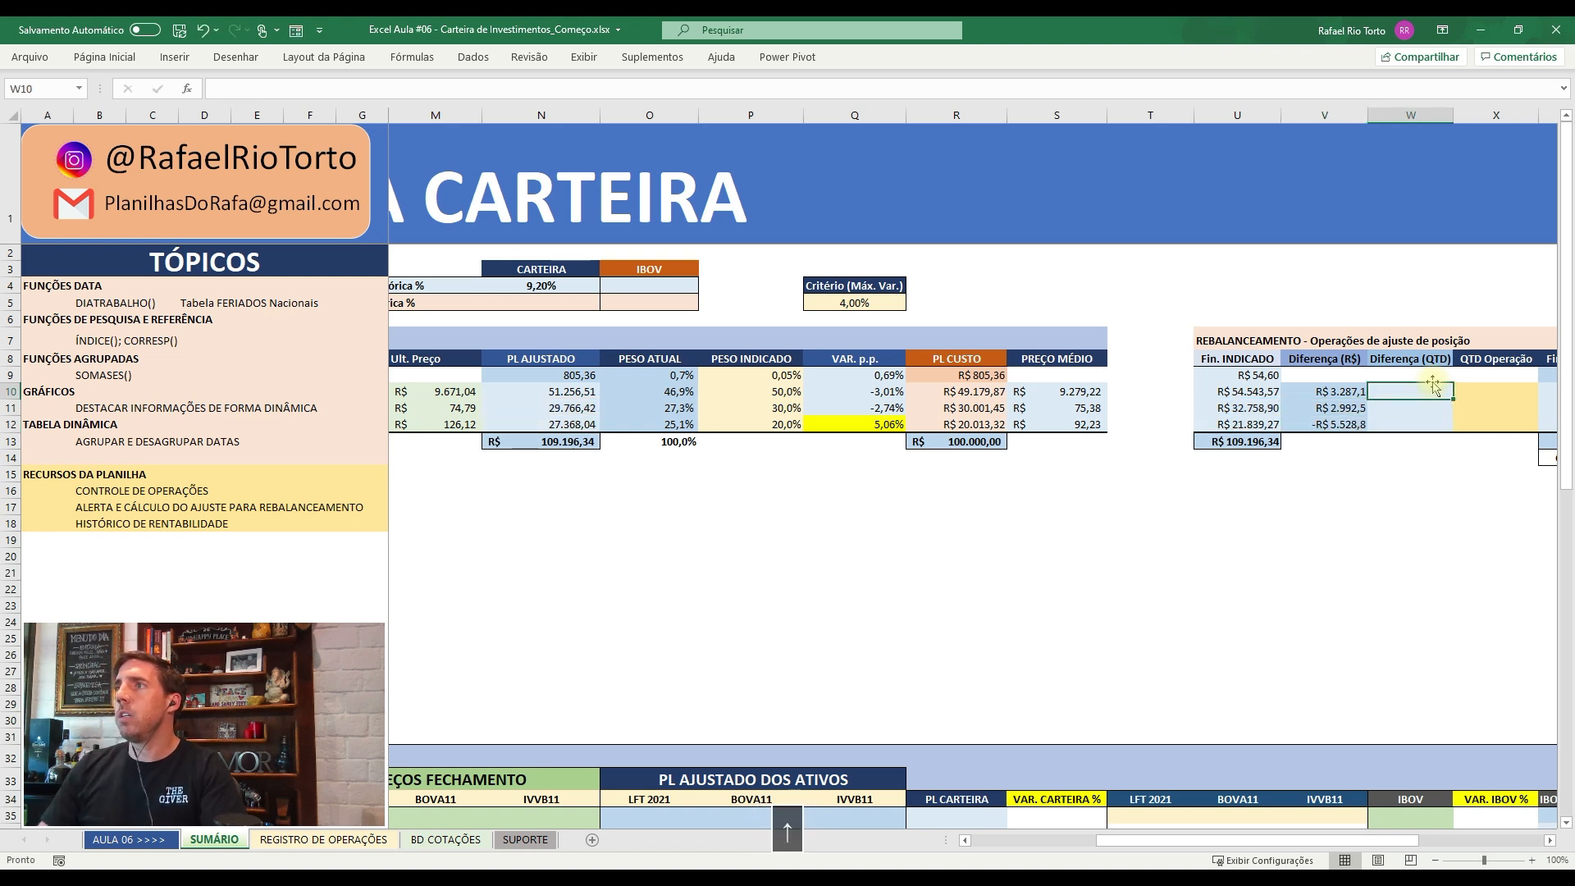
text(=)
key(Left)
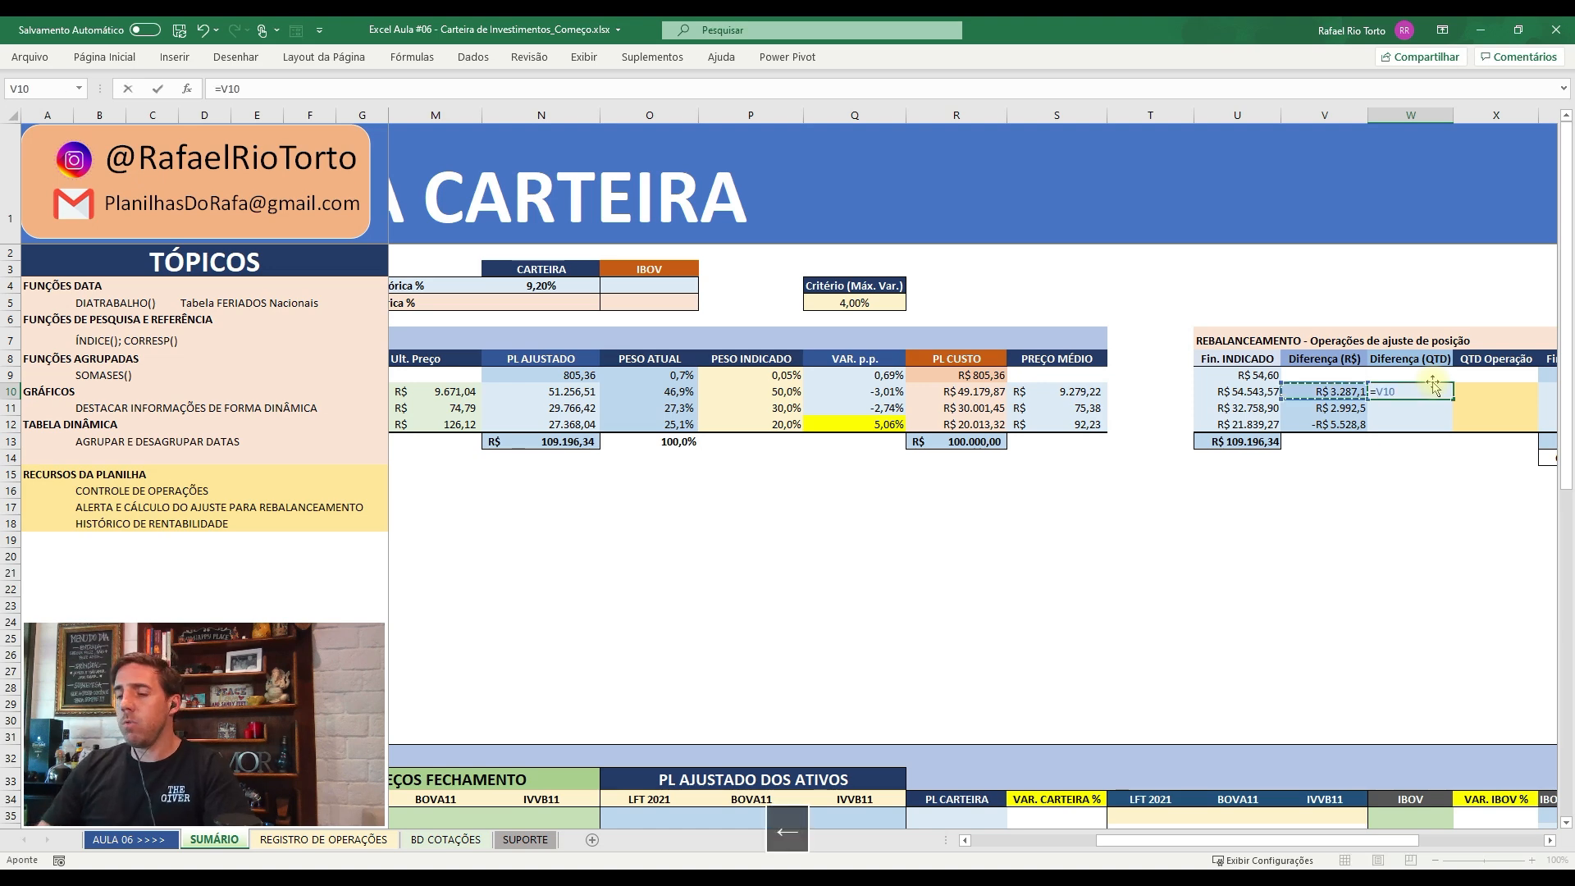
text(/)
key(Left)
key(Left)
key(Left)
key(Left)
key(Left)
key(Left)
key(Left)
key(Left)
key(Left)
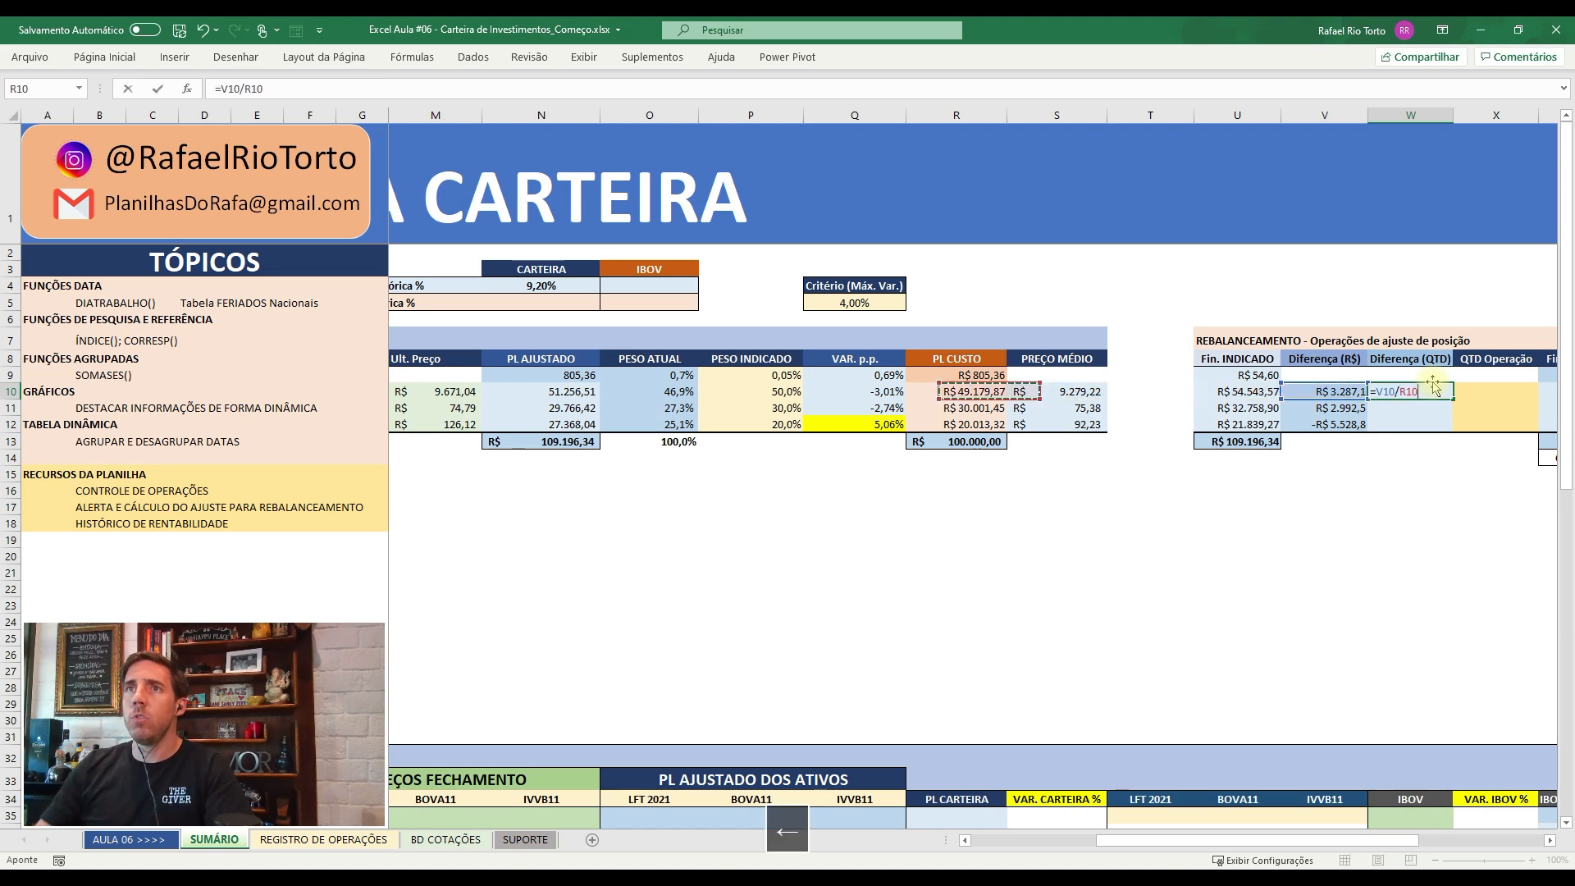
key(Left)
key(Left)
key(Left)
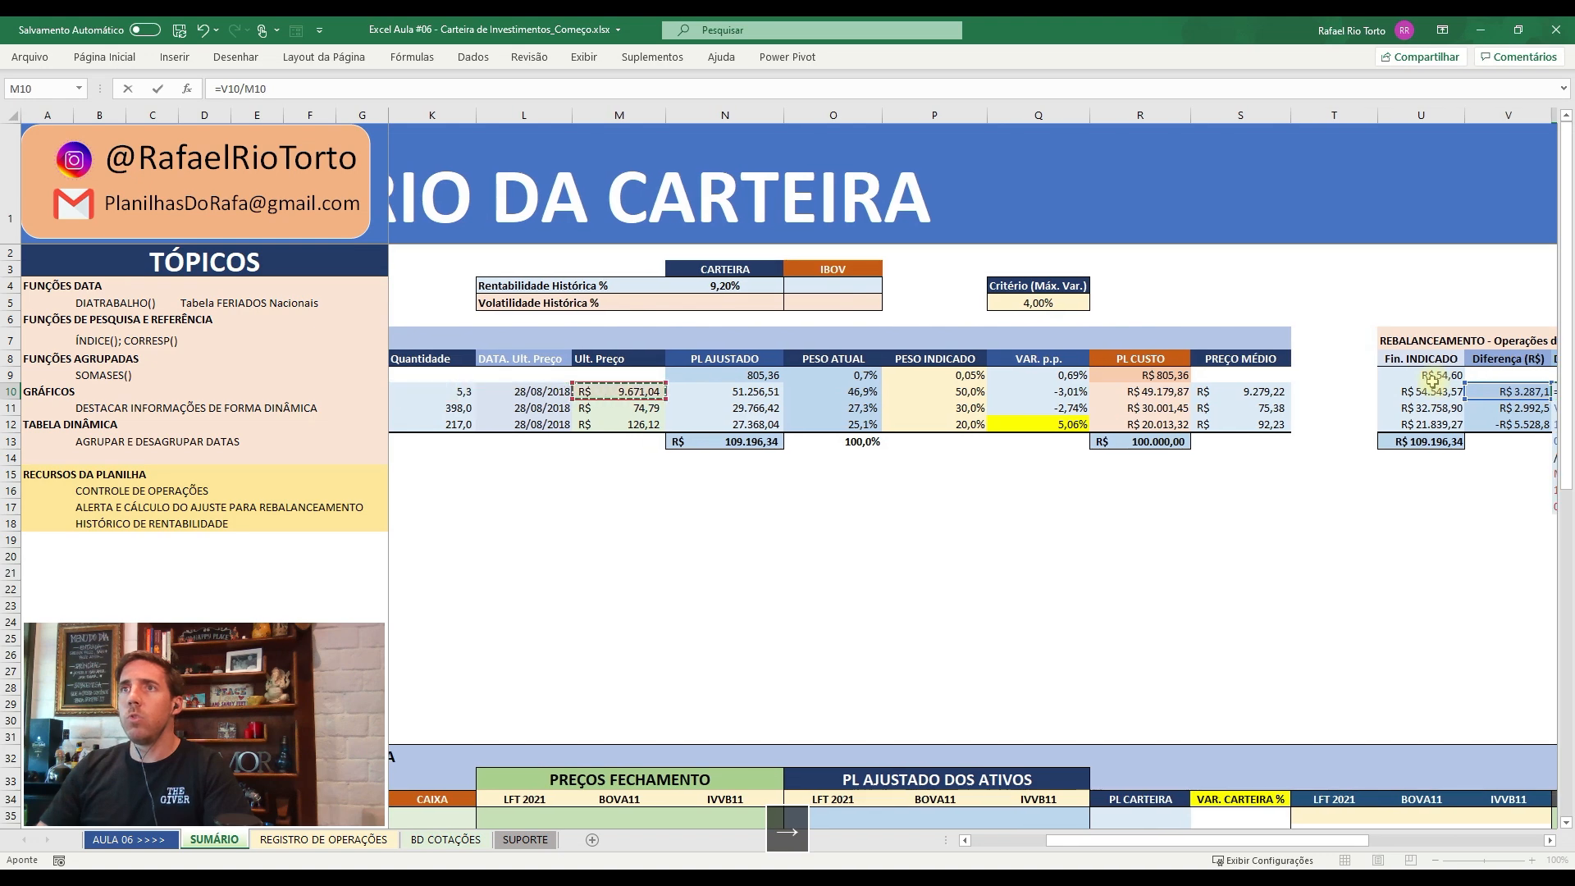
key(Right)
key(Right)
key(Right)
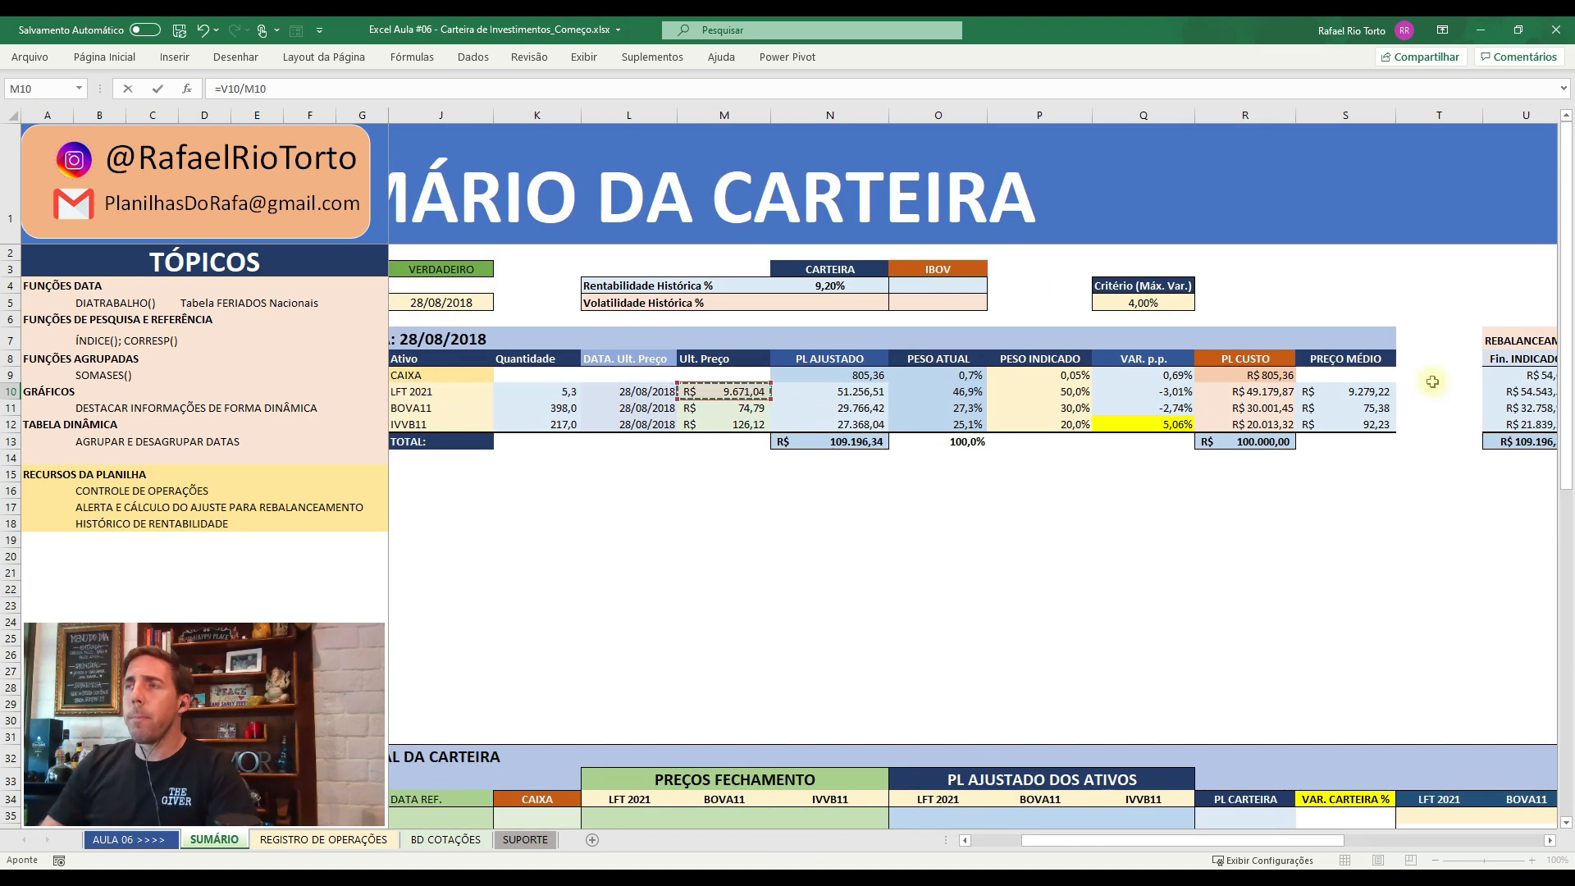
key(Return)
- Copy the W10 formula down to W12 in the Diferença (QTD) column, pasting formulas only
key(Up)
scroll(1432, 381, right, 2)
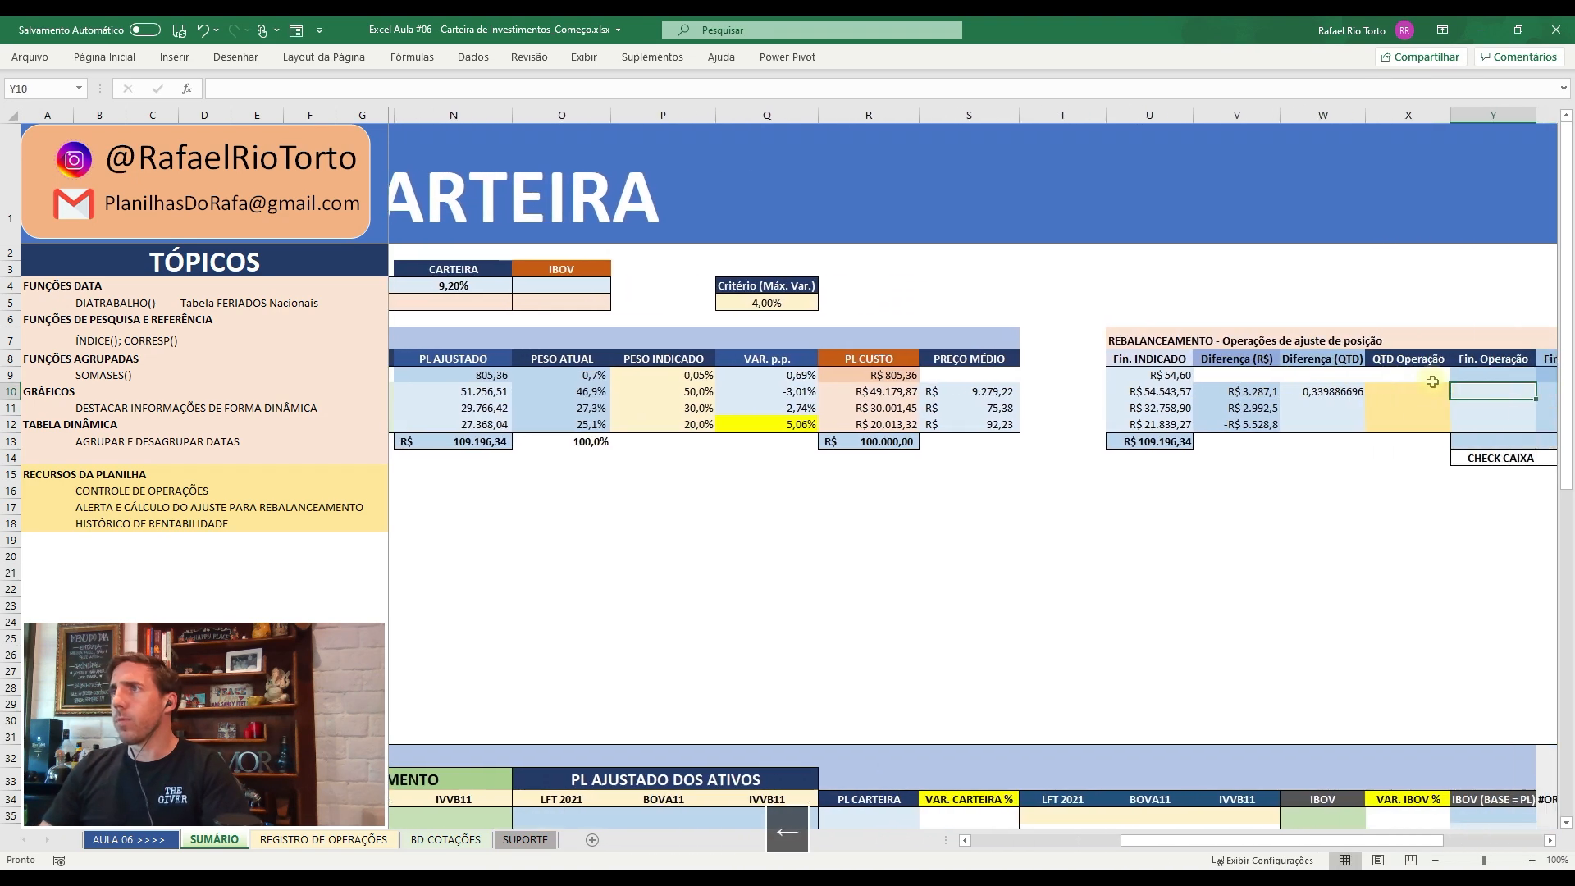
key(Escape)
key(ctrl+c)
key(shift+Down)
key(shift+Down)
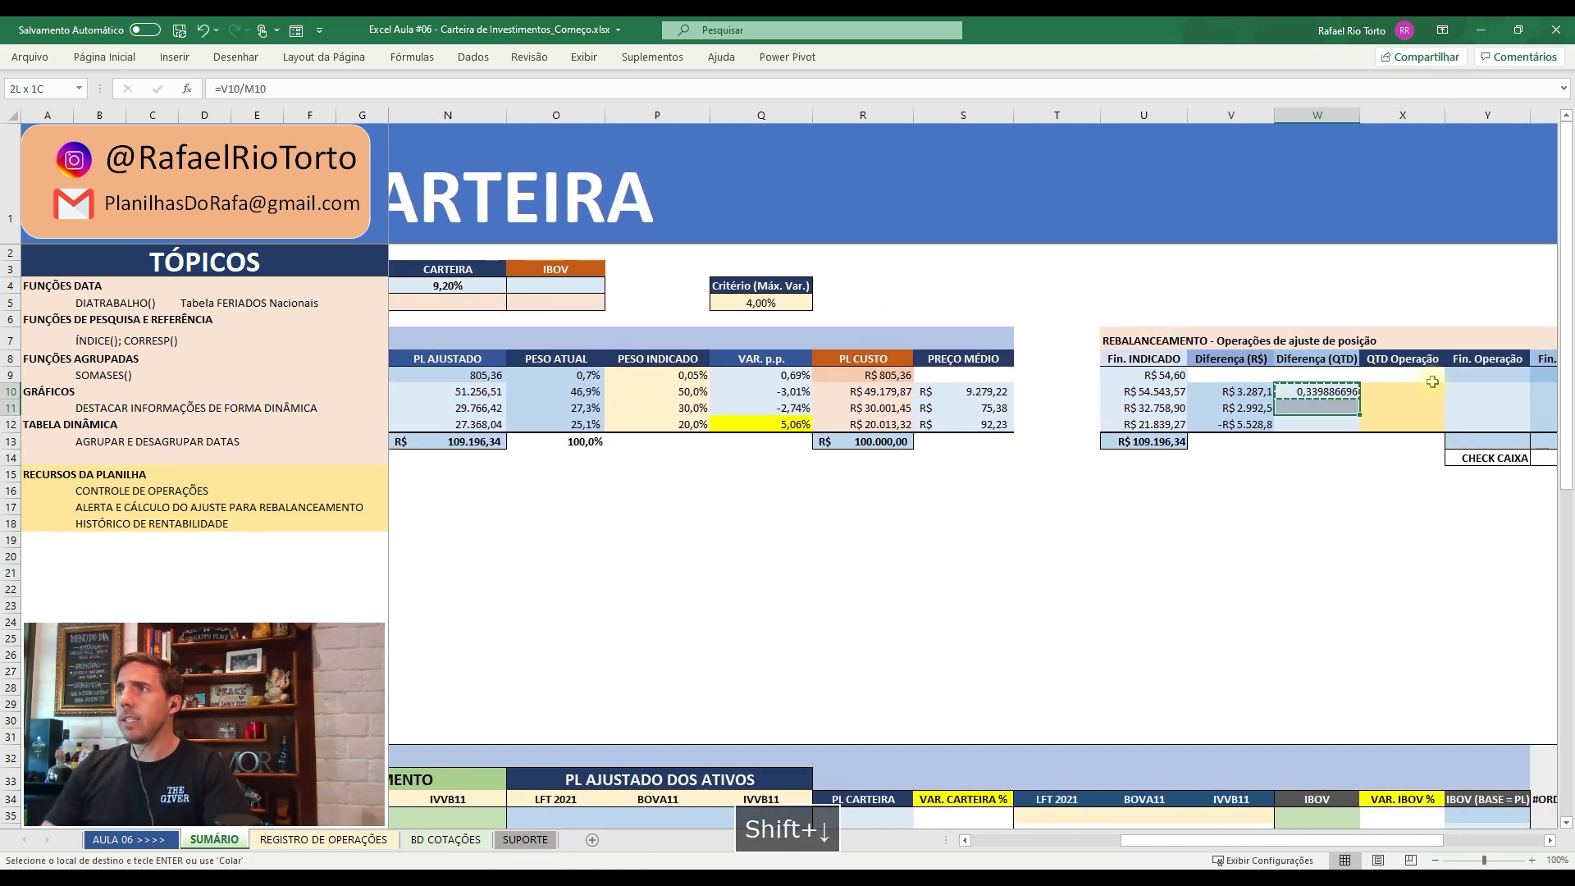
key(ctrl+alt+v)
key(Return)
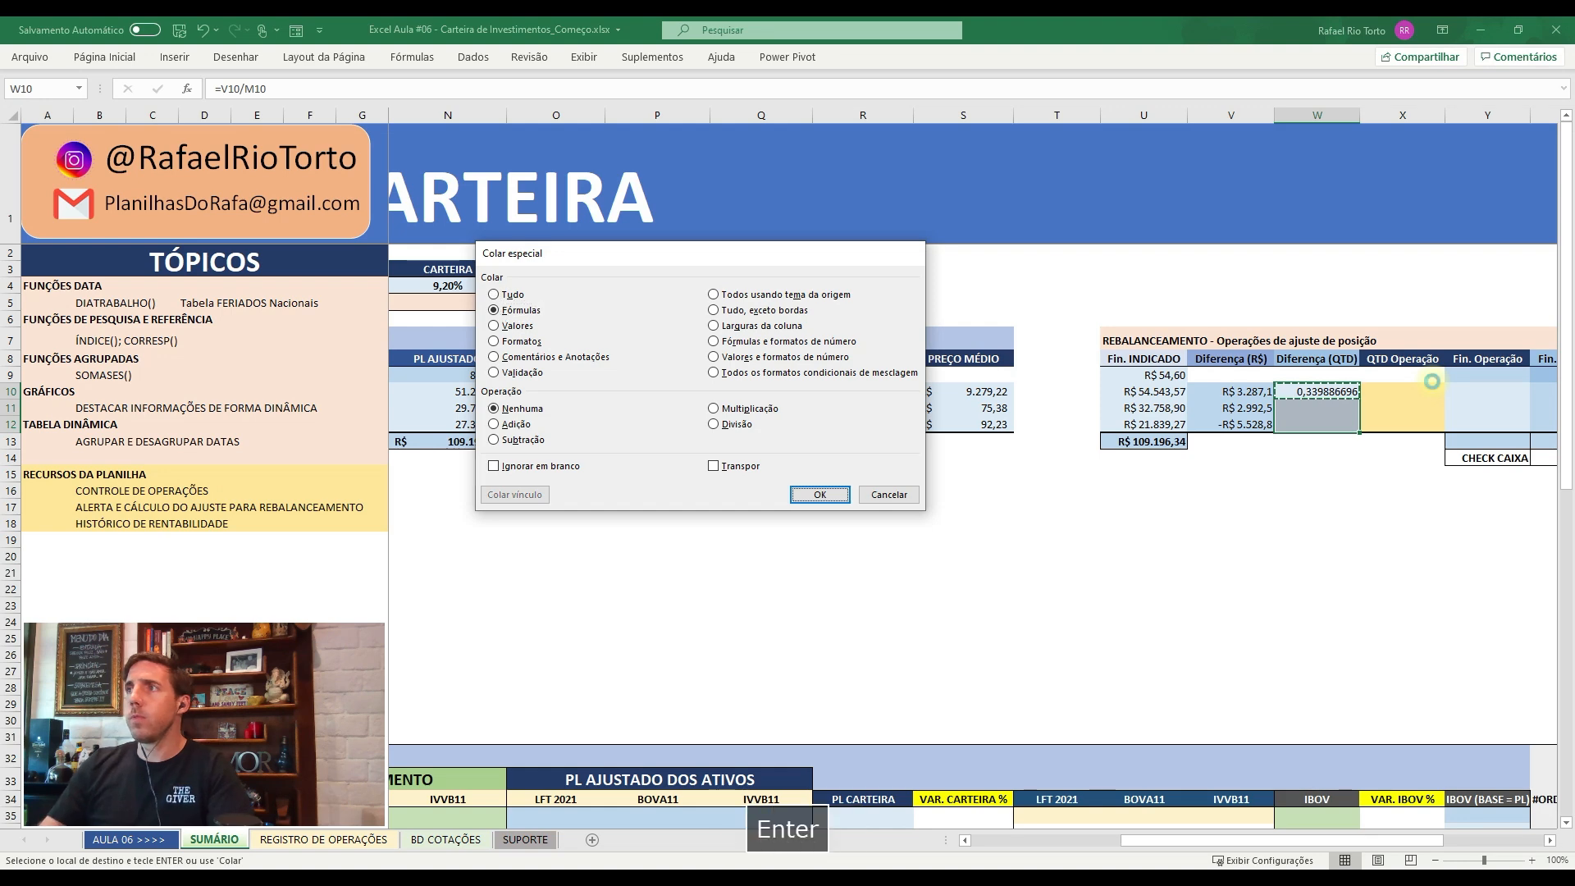
- Insert a new column before QTD Operação in the rebalancing table
key(Down)
key(Right)
key(ctrl+space)
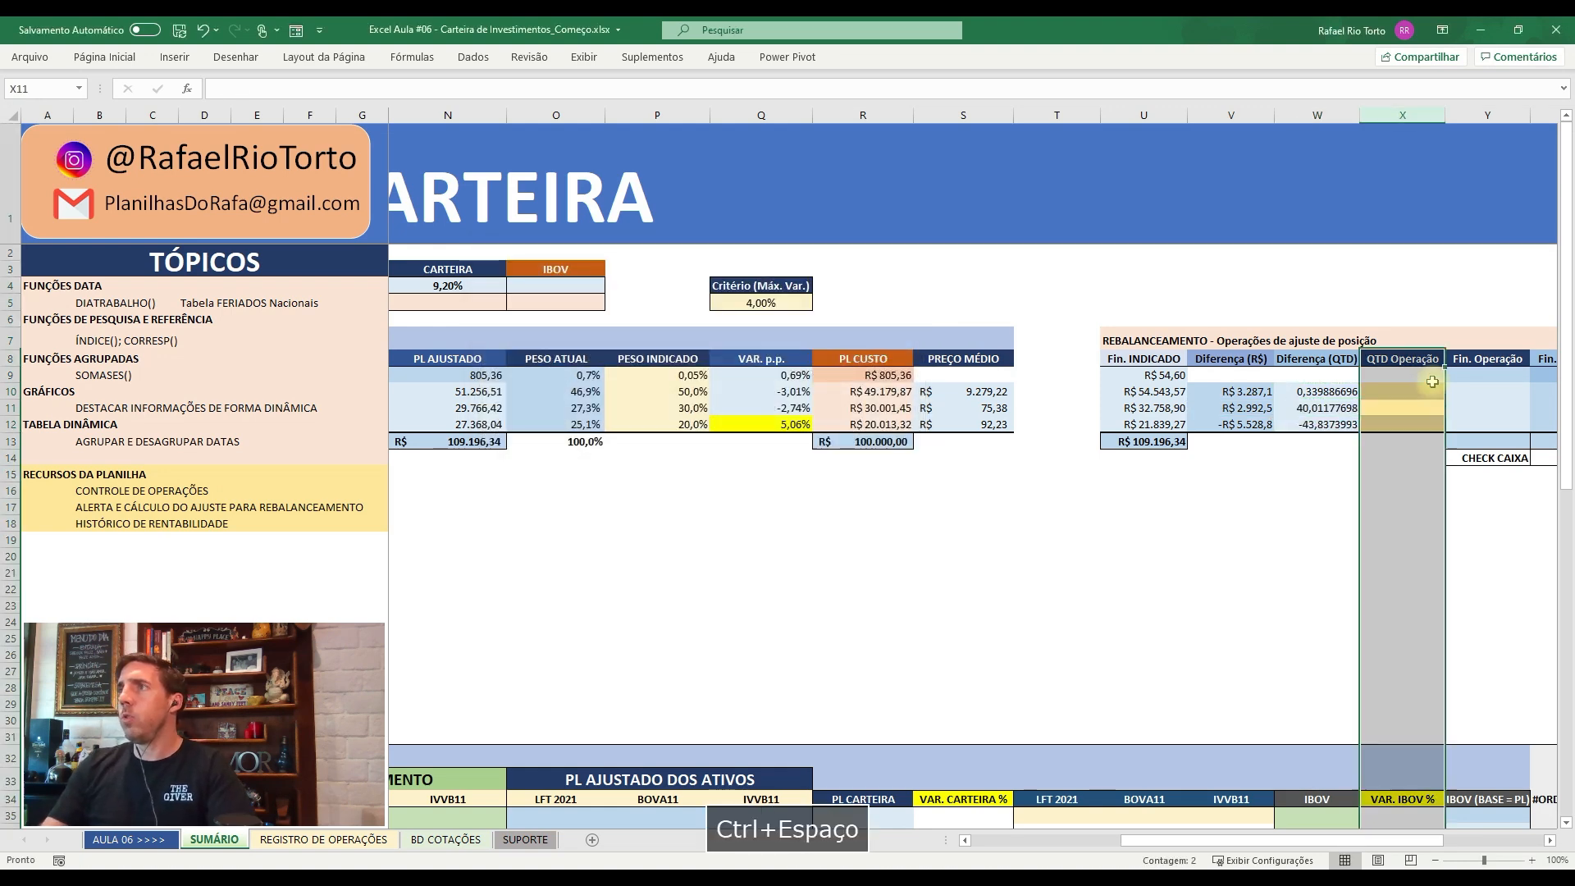
key(ctrl+shift+plus)
- Enter the header LOTE MÍN. in X8 above the new column
key(Up)
key(Up)
key(Up)
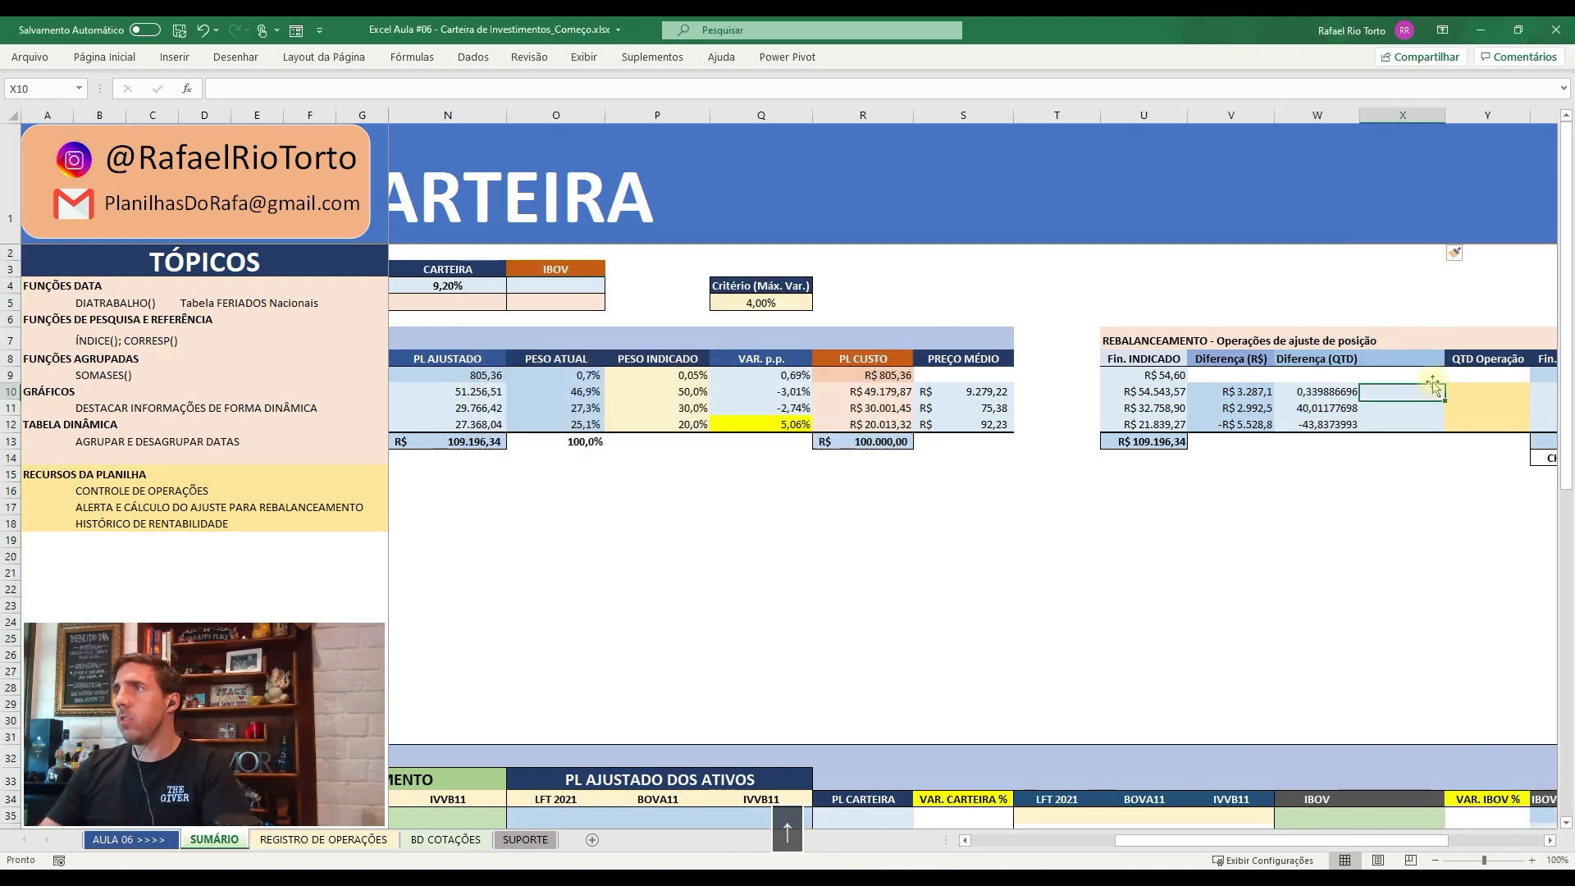
text(LOTE M)
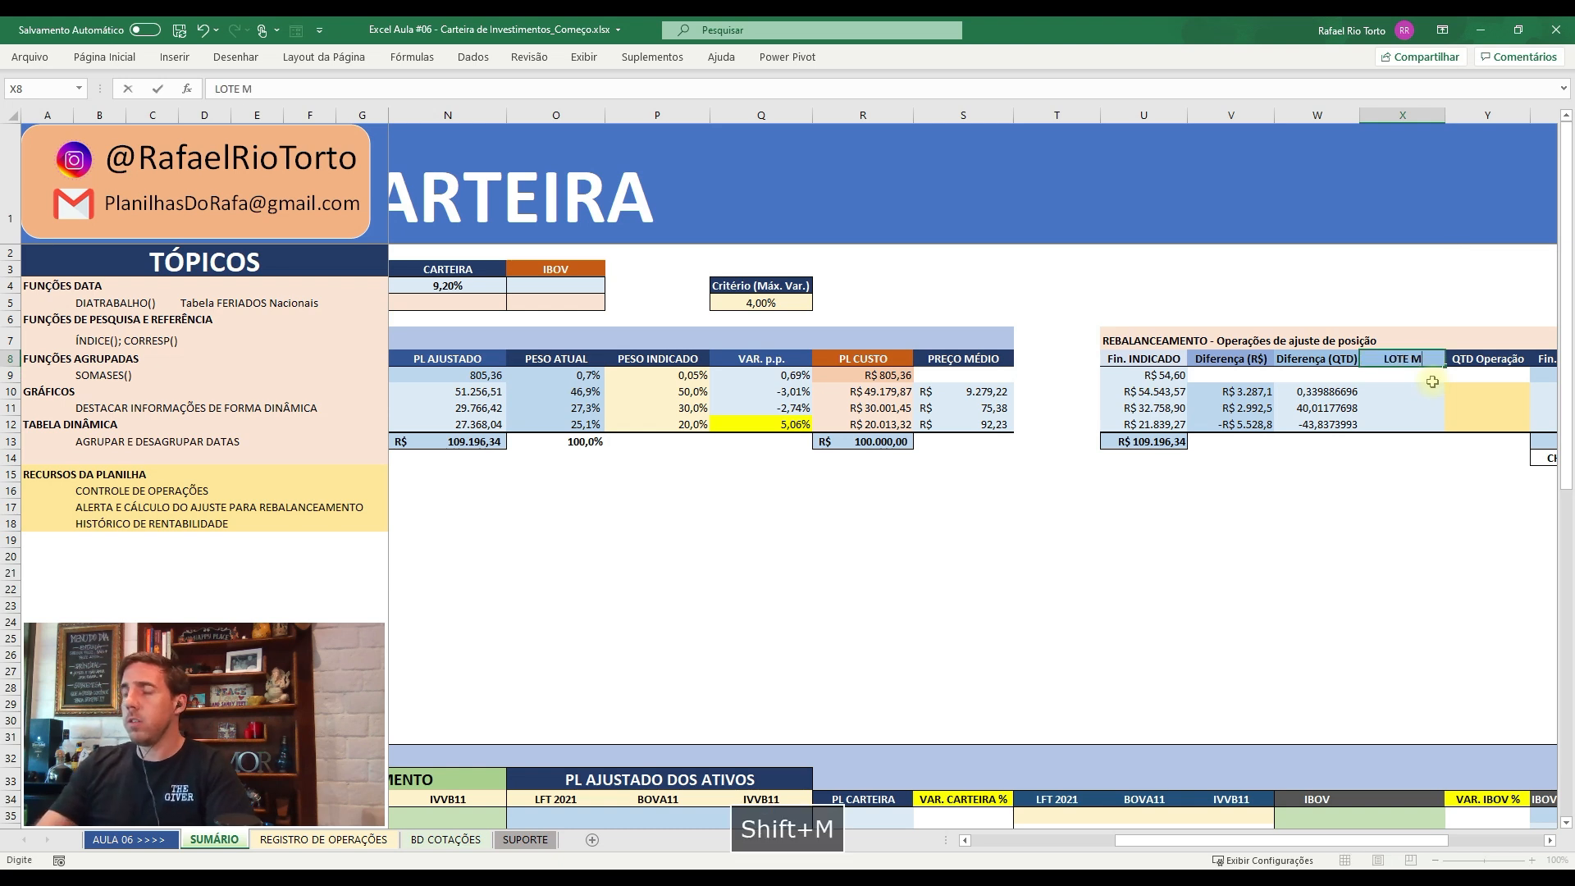
text(ÍN)
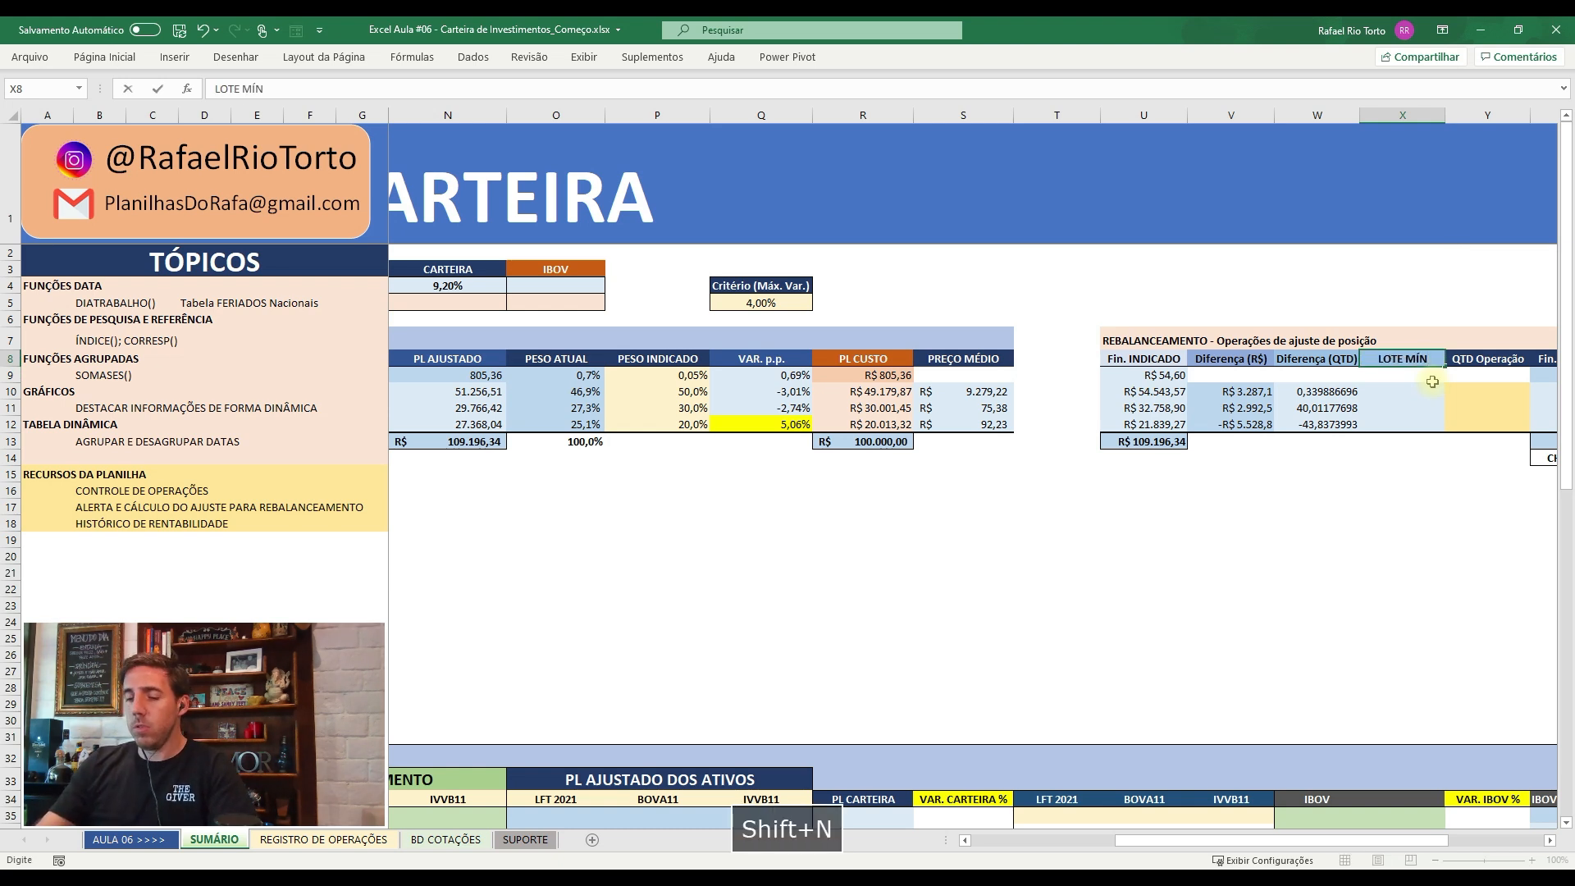
text(.)
key(Return)
key(Return)
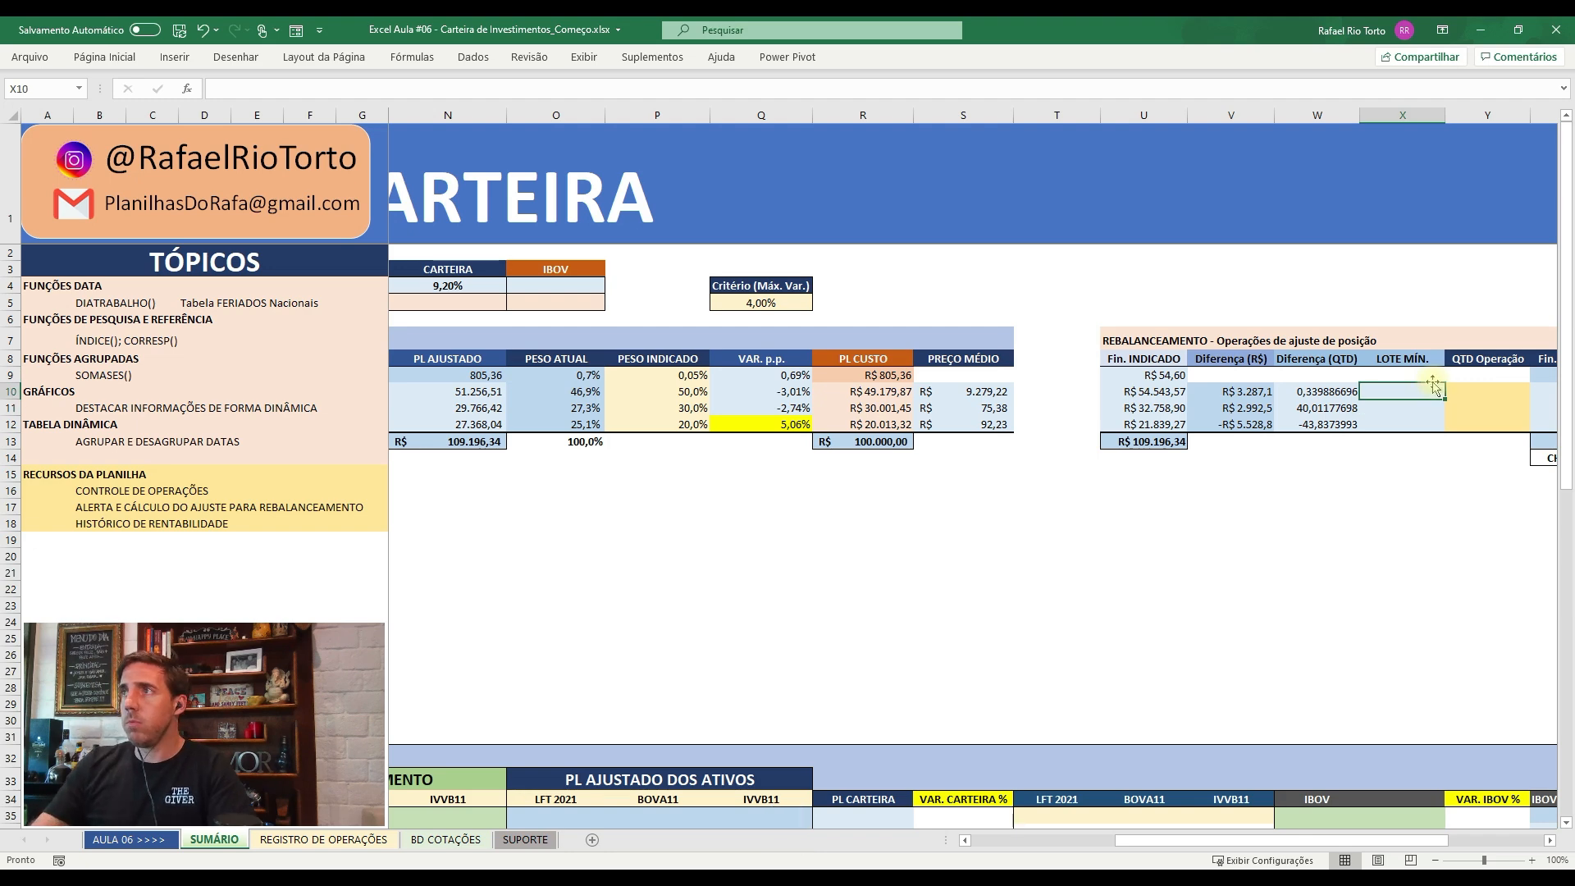
- Replace the existing frozen panes with a freeze at K9, keeping the rows through 8 and the columns through J fixed
drag(1202, 841, 1058, 841)
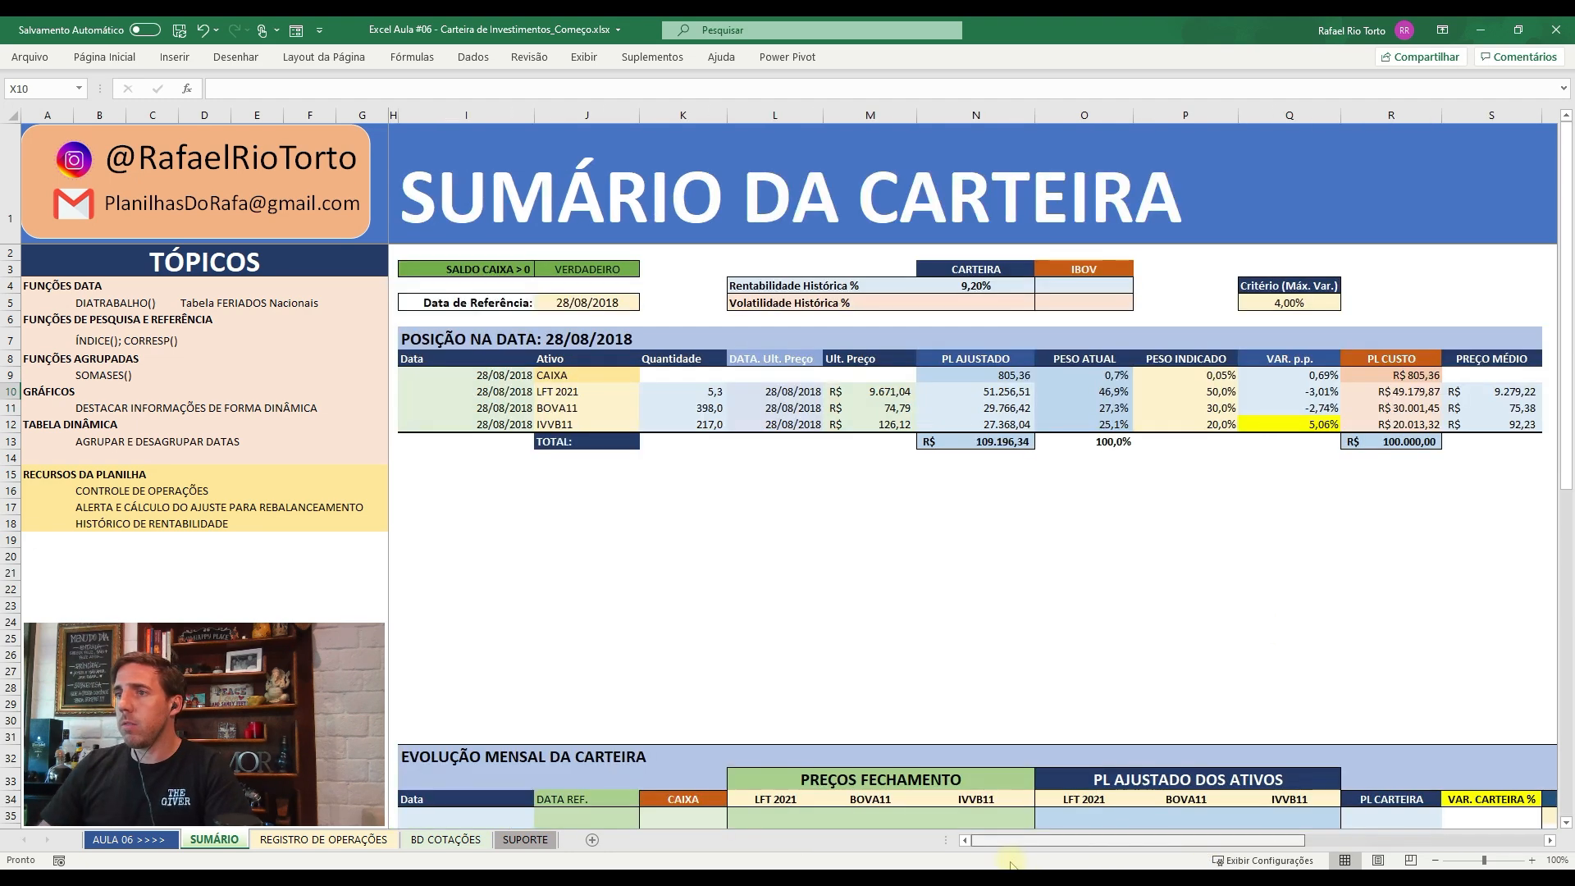
click(587, 377)
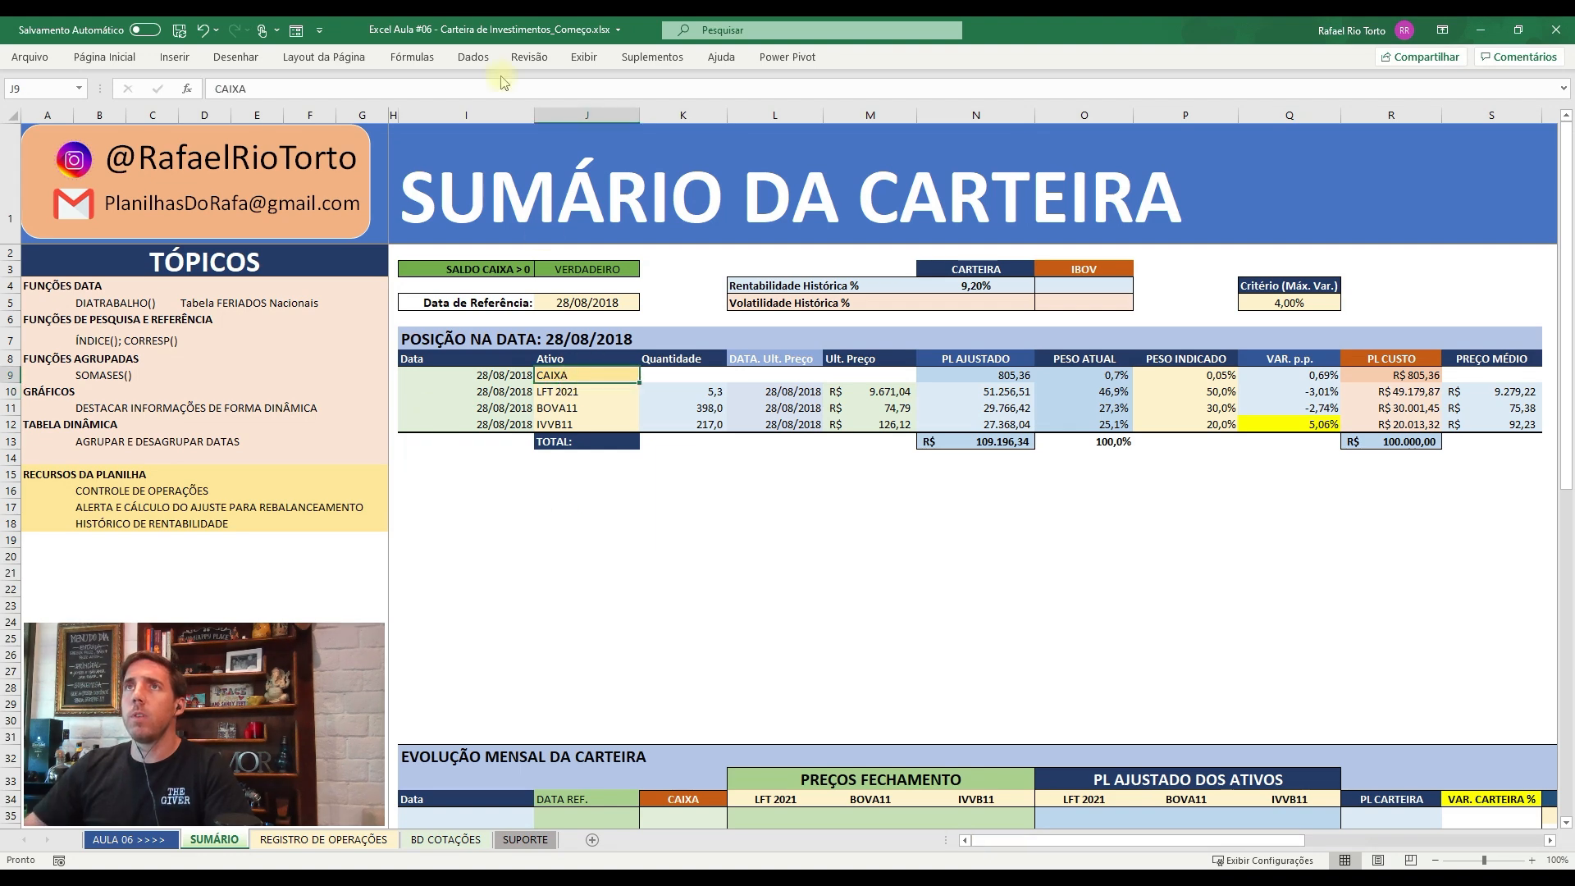
click(582, 53)
click(704, 111)
click(762, 157)
click(668, 374)
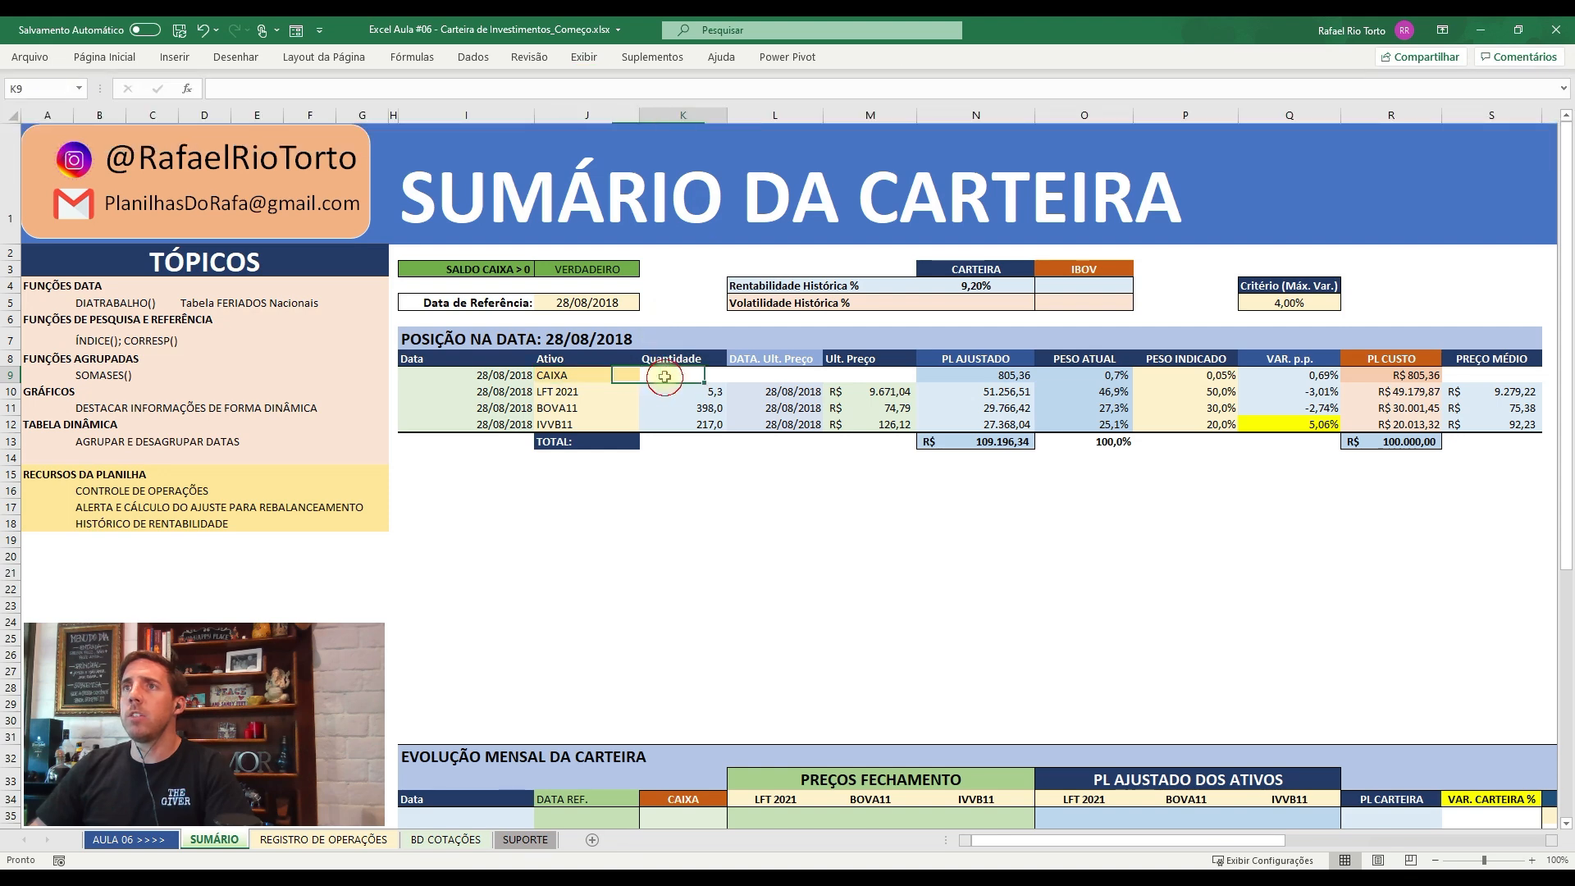
click(585, 58)
click(703, 105)
click(748, 154)
click(733, 391)
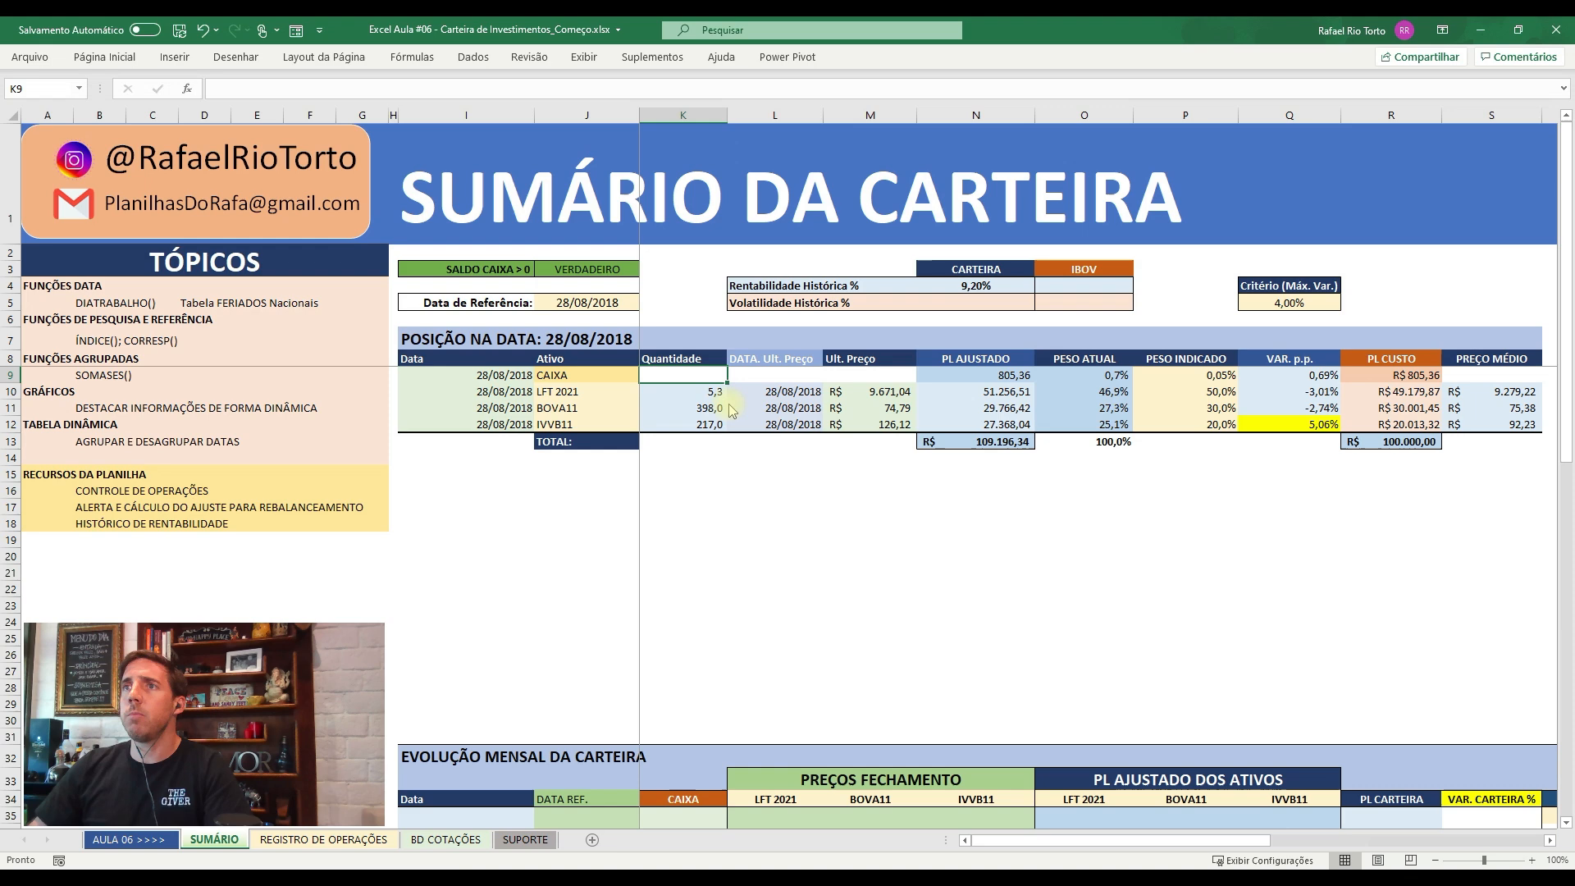
- Review the rebalancing columns alongside the frozen asset names, ending at the LOTE MÍN. cell X10
key(Right)
key(Right)
key(Right)
key(Right)
key(Right)
key(Right)
key(Right)
key(Right)
key(Right)
key(Right)
key(Right)
key(Right)
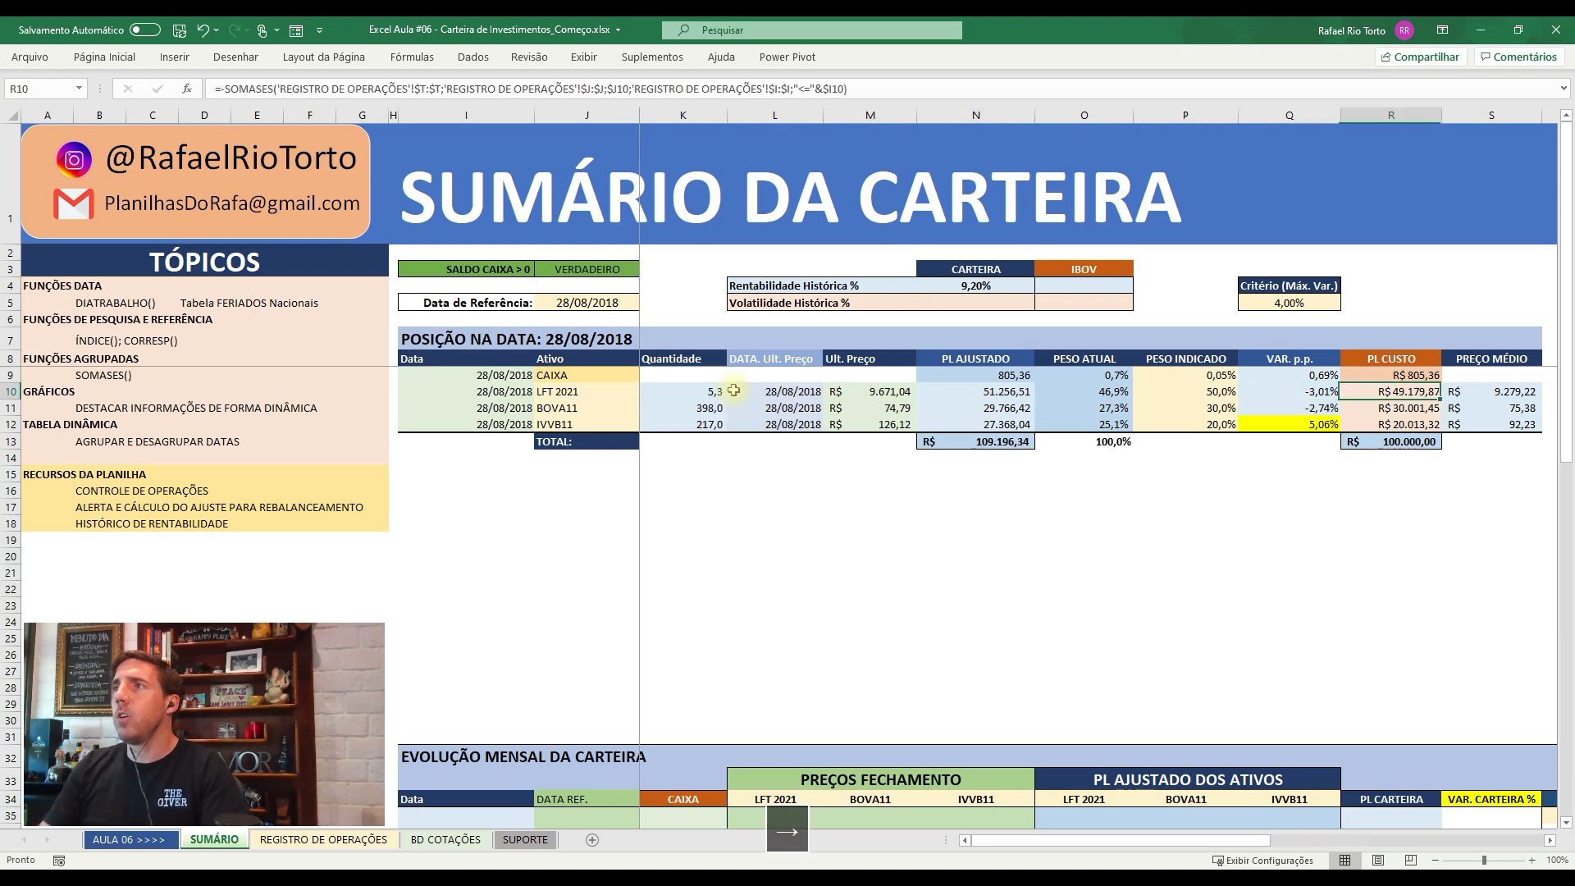
key(Right)
key(Right)
key(Right)
key(Left)
key(Left)
key(Left)
key(Left)
key(Left)
key(Left)
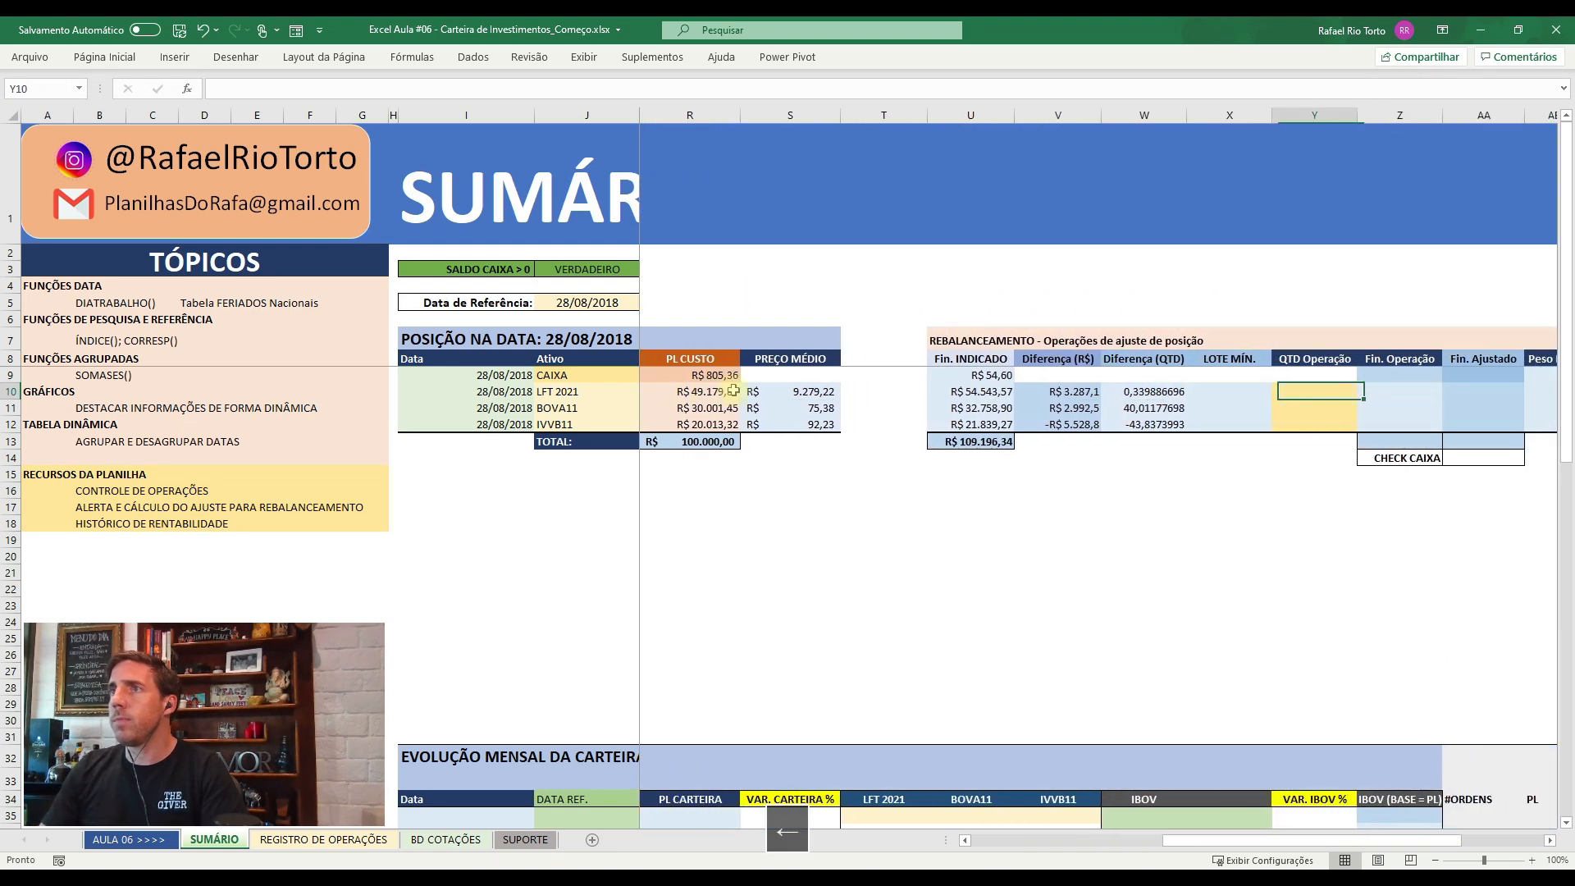
key(Right)
key(Right)
key(Right)
key(Right)
key(Right)
key(Right)
key(Left)
key(Left)
key(Left)
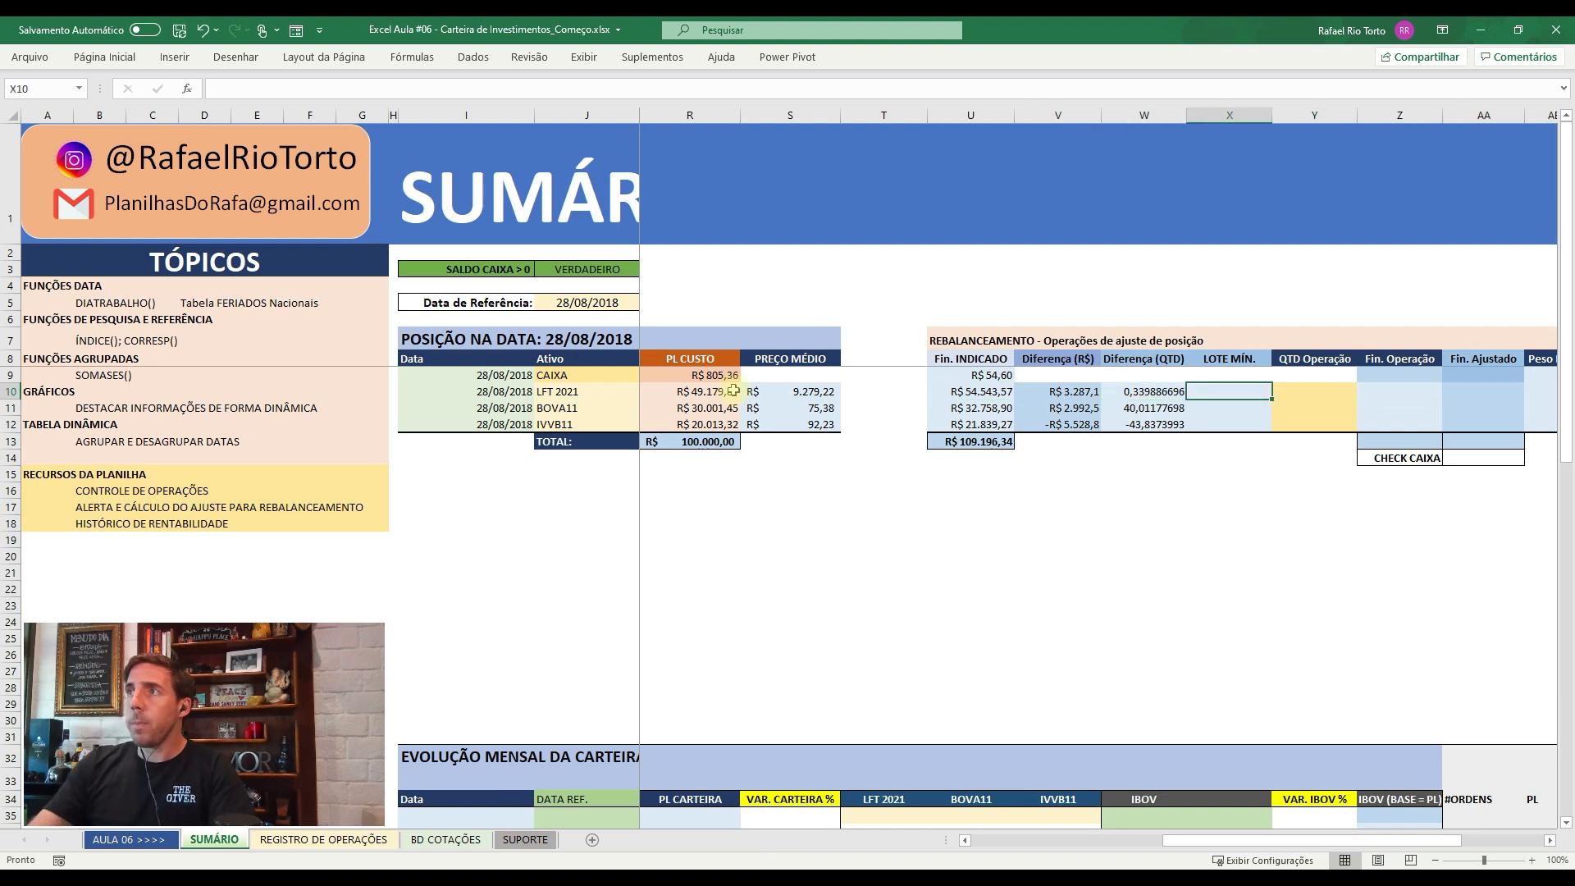
text(=)
key(BackSpace)
key(Up)
key(Escape)
key(Delete)
key(Escape)
- Go to the SUPORTE sheet and review the assets listed in the LOTE MÍNIMO DE NEGOCIAÇÃO table
key(ctrl+Page_Down)
key(ctrl+Page_Down)
key(ctrl+Page_Down)
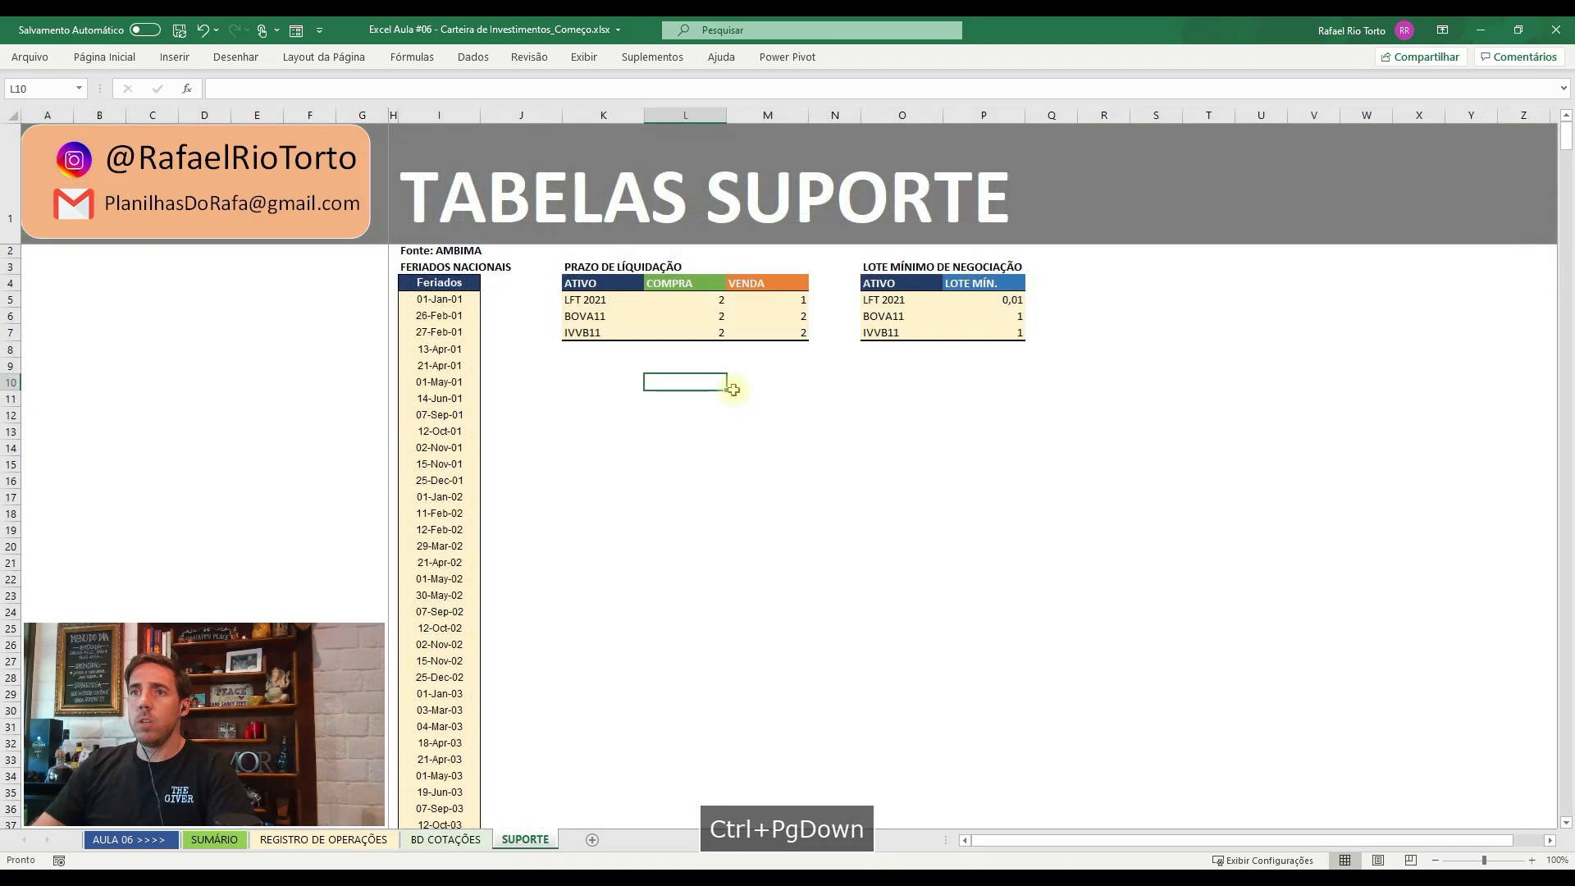
key(ctrl+Page_Up)
key(ctrl+Page_Down)
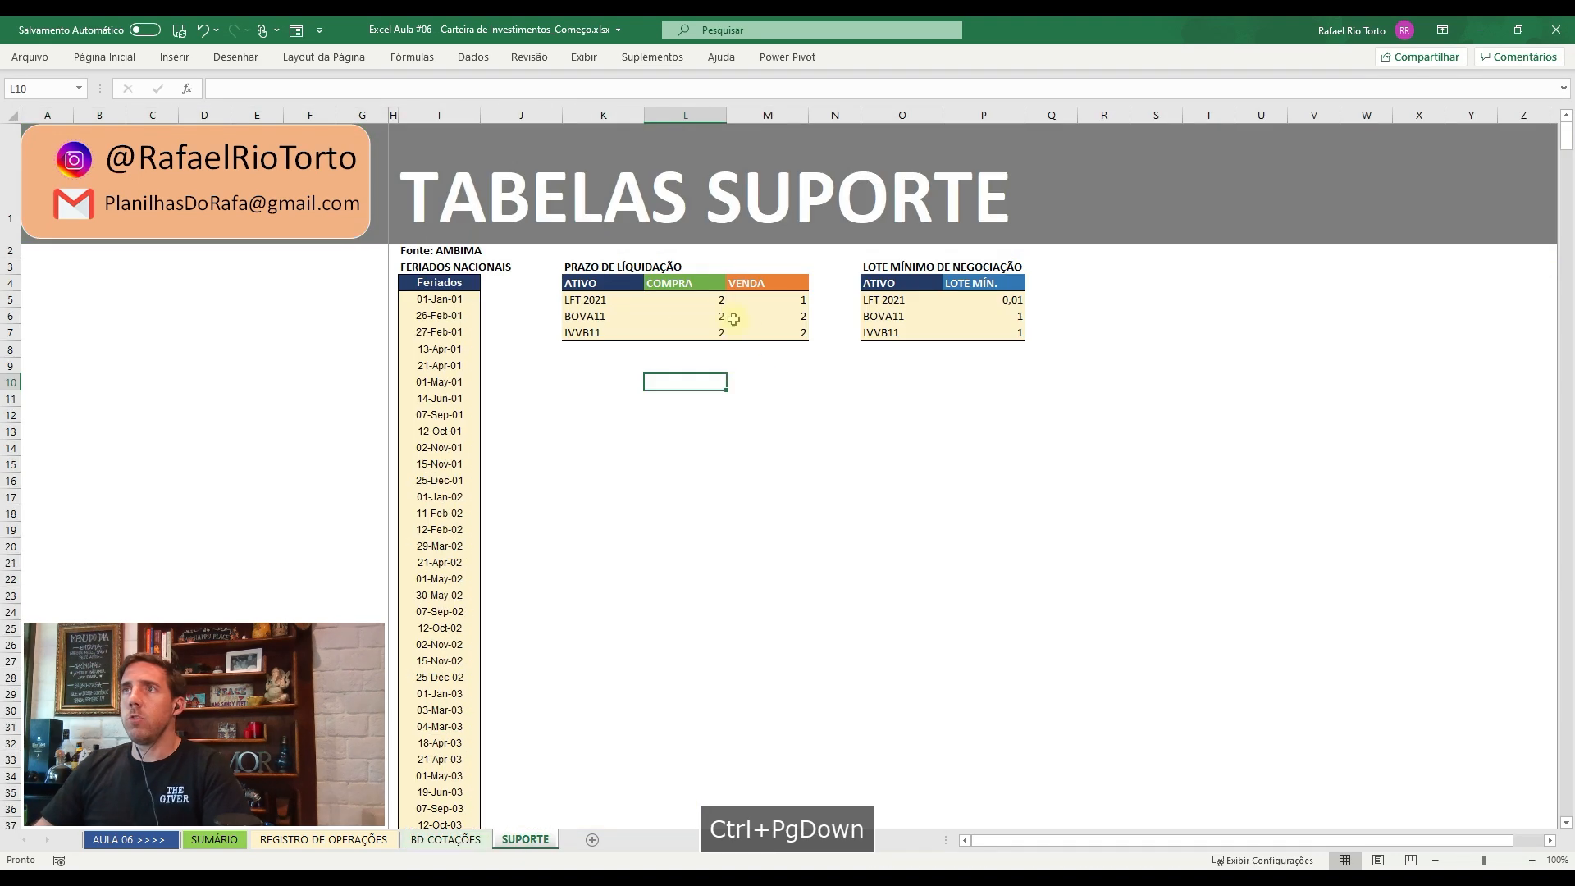
click(902, 316)
key(Up)
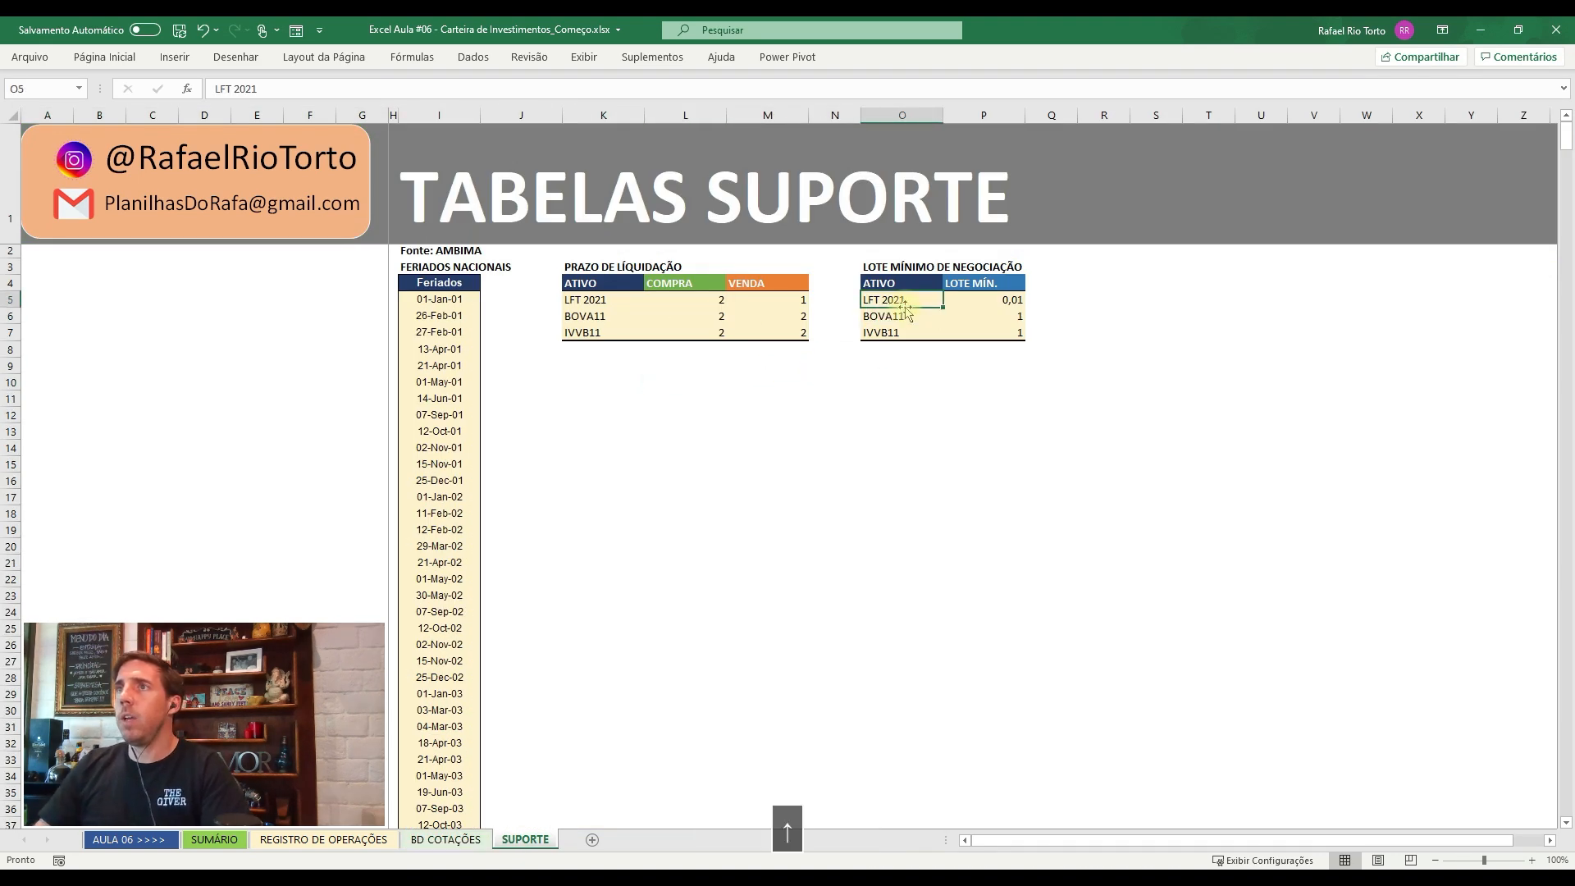
key(shift+Down)
key(shift+Down)
key(shift+Down)
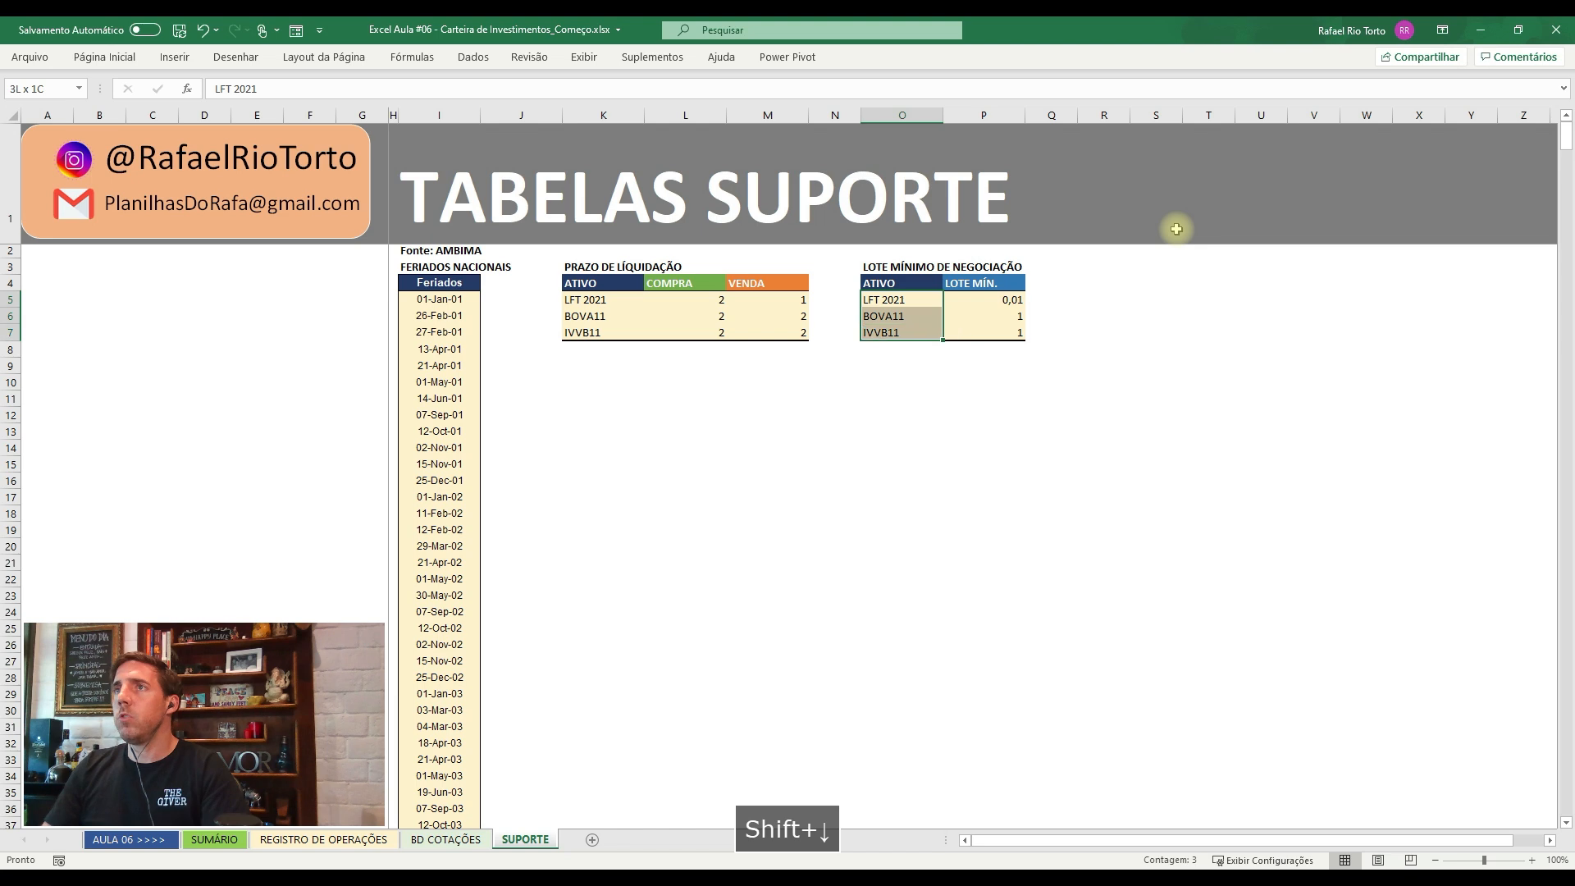
- Examine the LOTE MÍN. entries for LFT 2021 and BOVA11 in the minimum lot table
key(Right)
key(F2)
key(Escape)
key(Down)
key(Up)
key(Left)
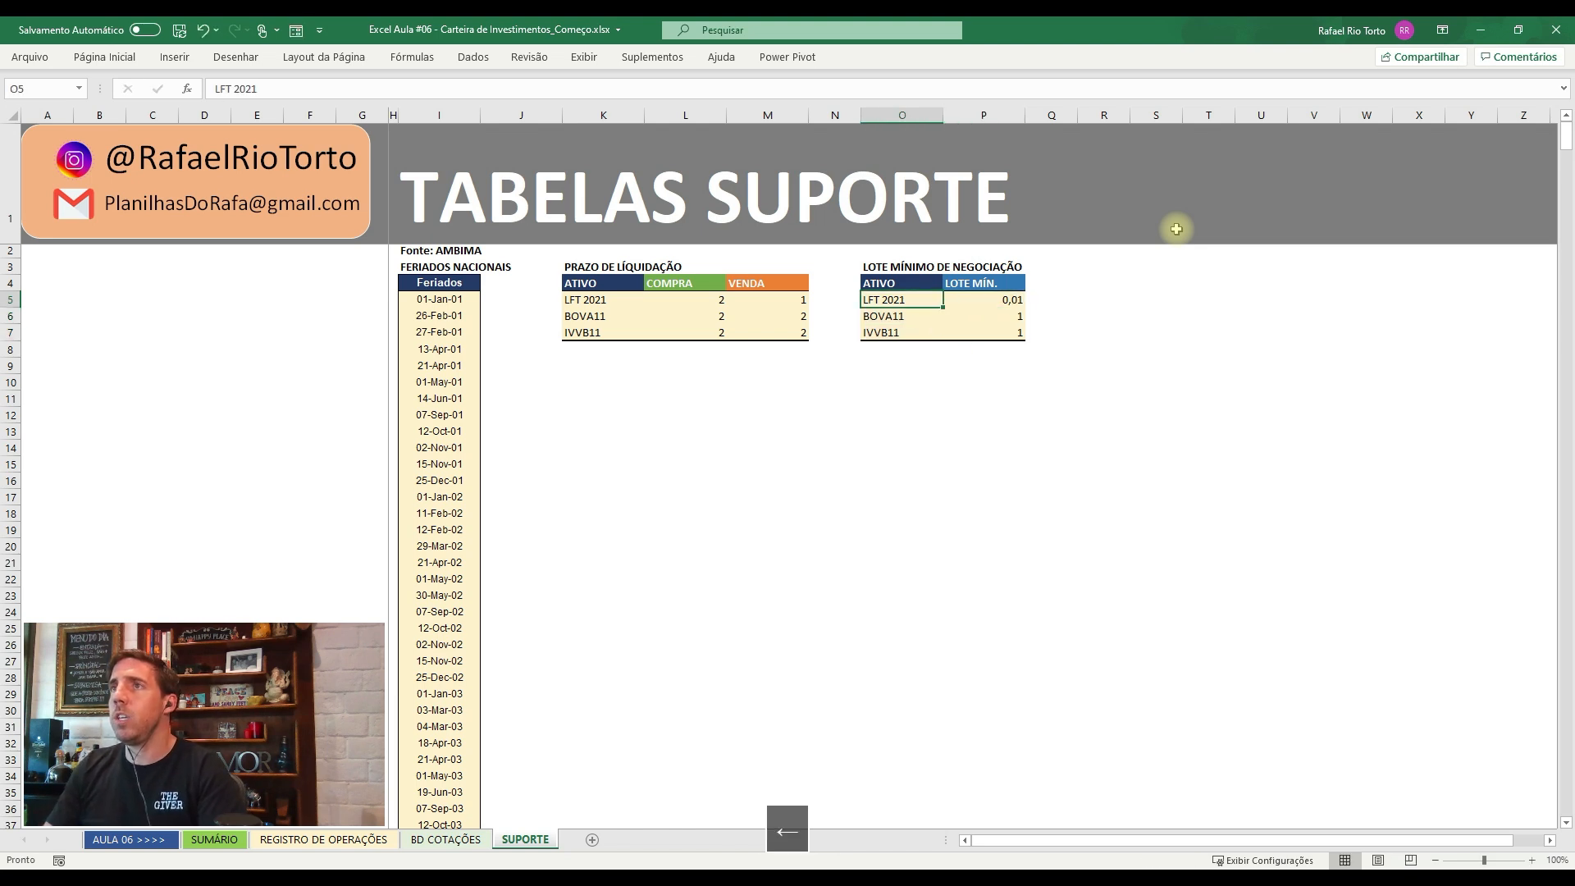
key(Down)
key(Right)
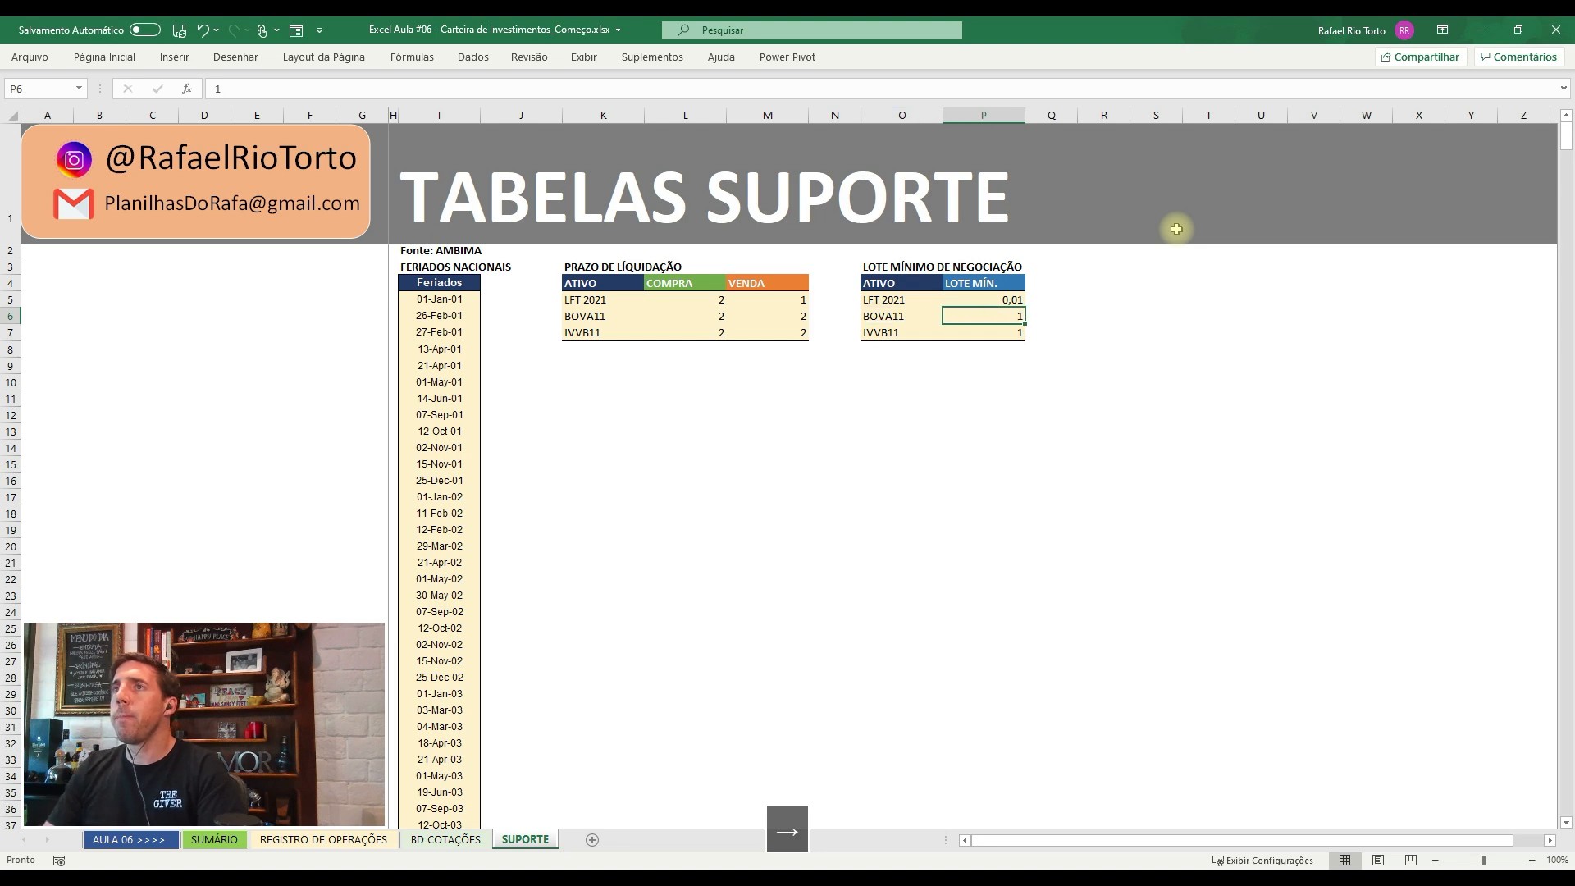
key(Left)
key(Right)
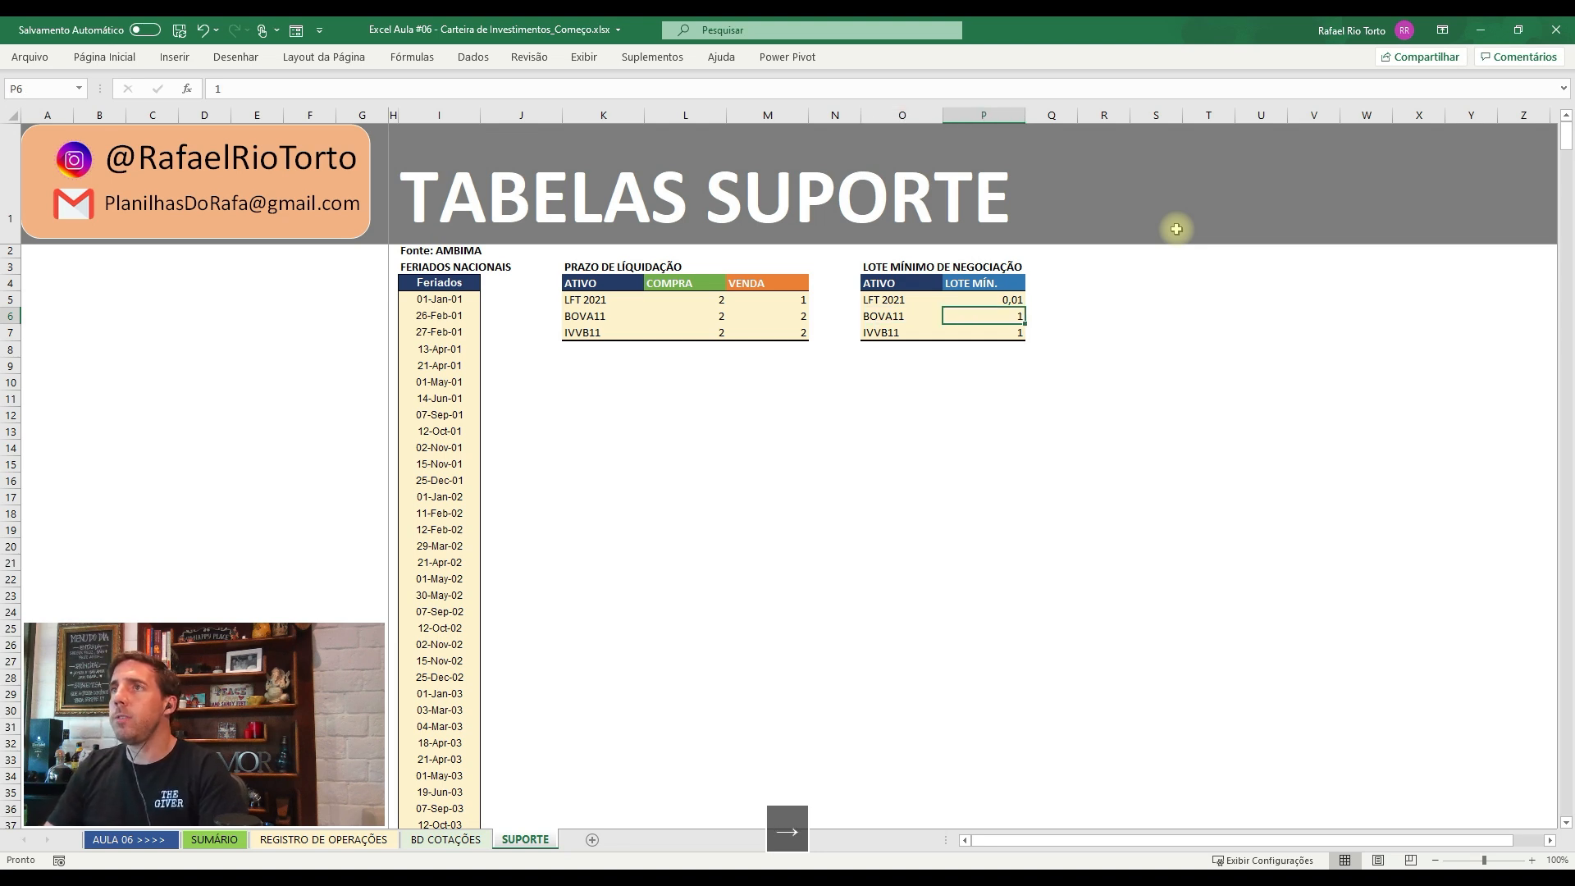
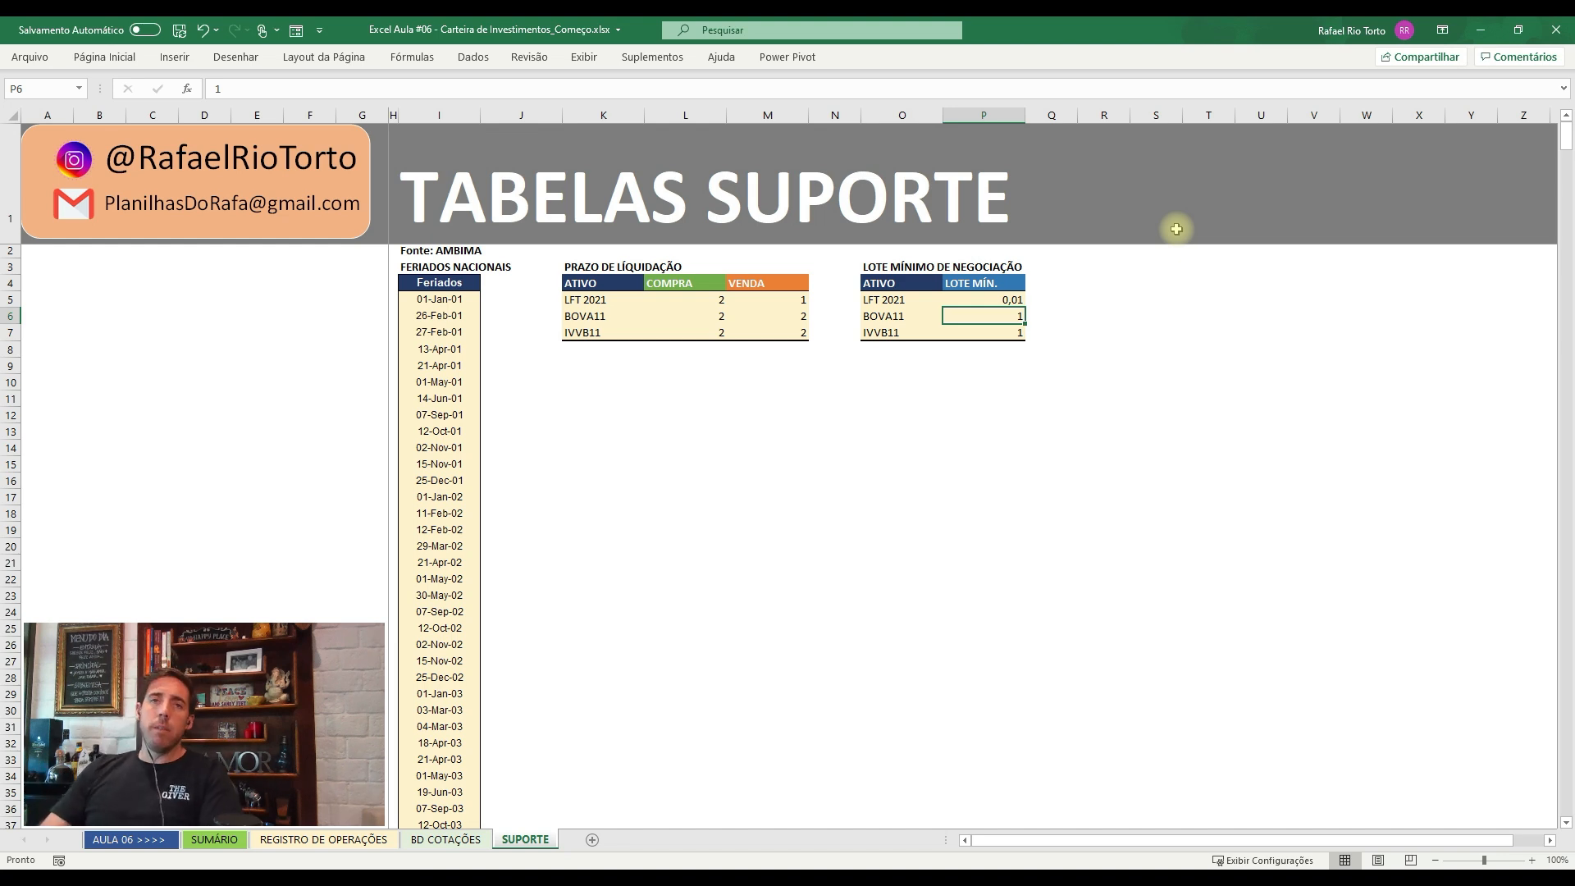
key(F2)
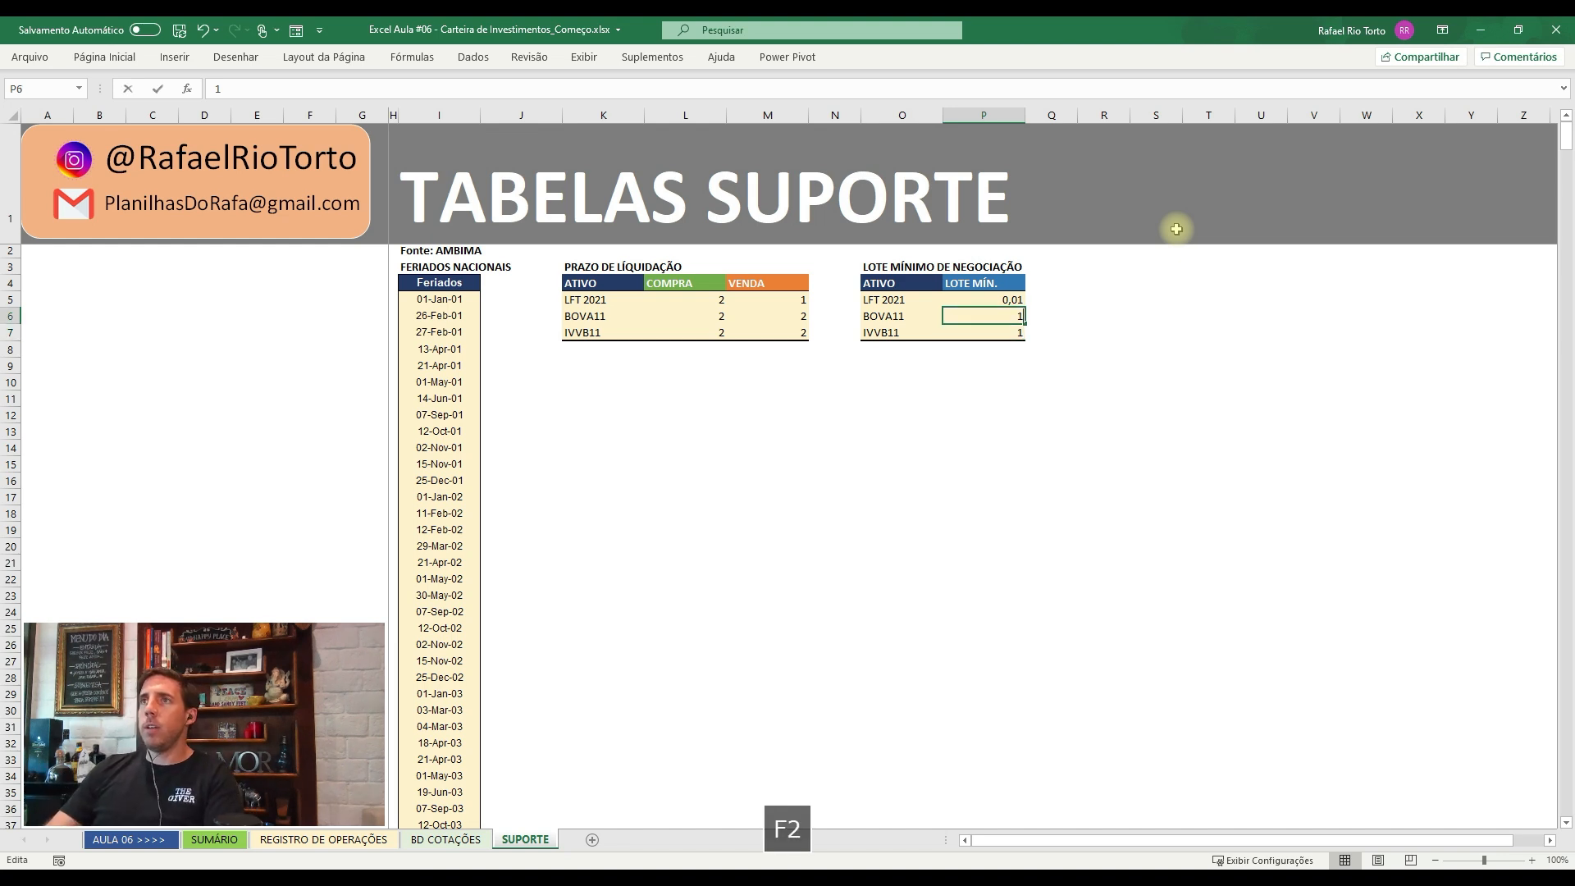
key(Left)
key(Right)
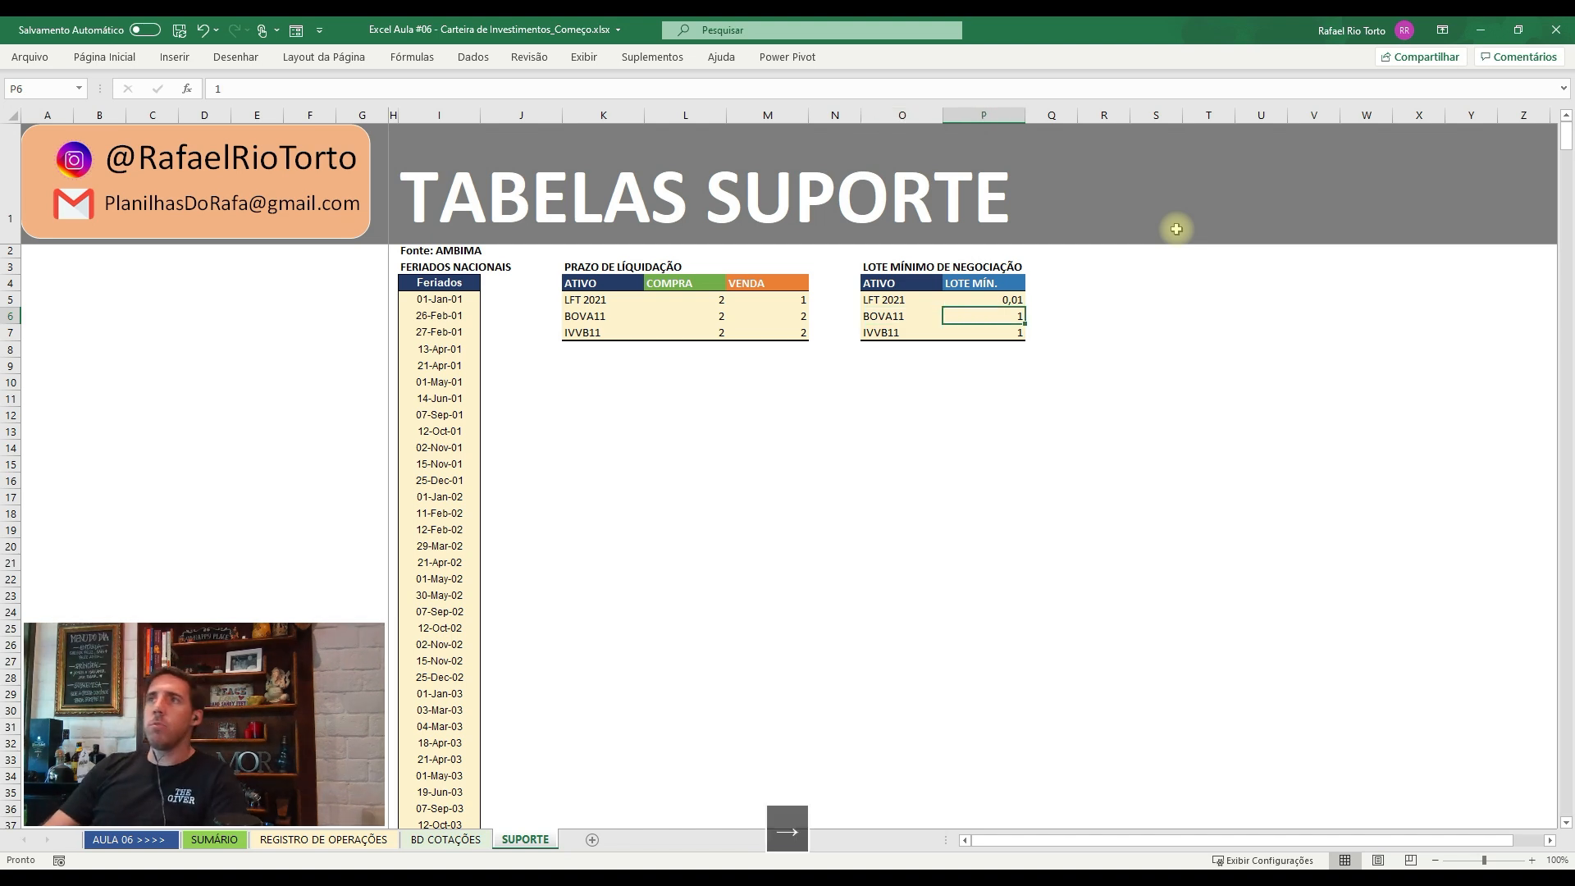
key(Left)
key(Right)
key(Escape)
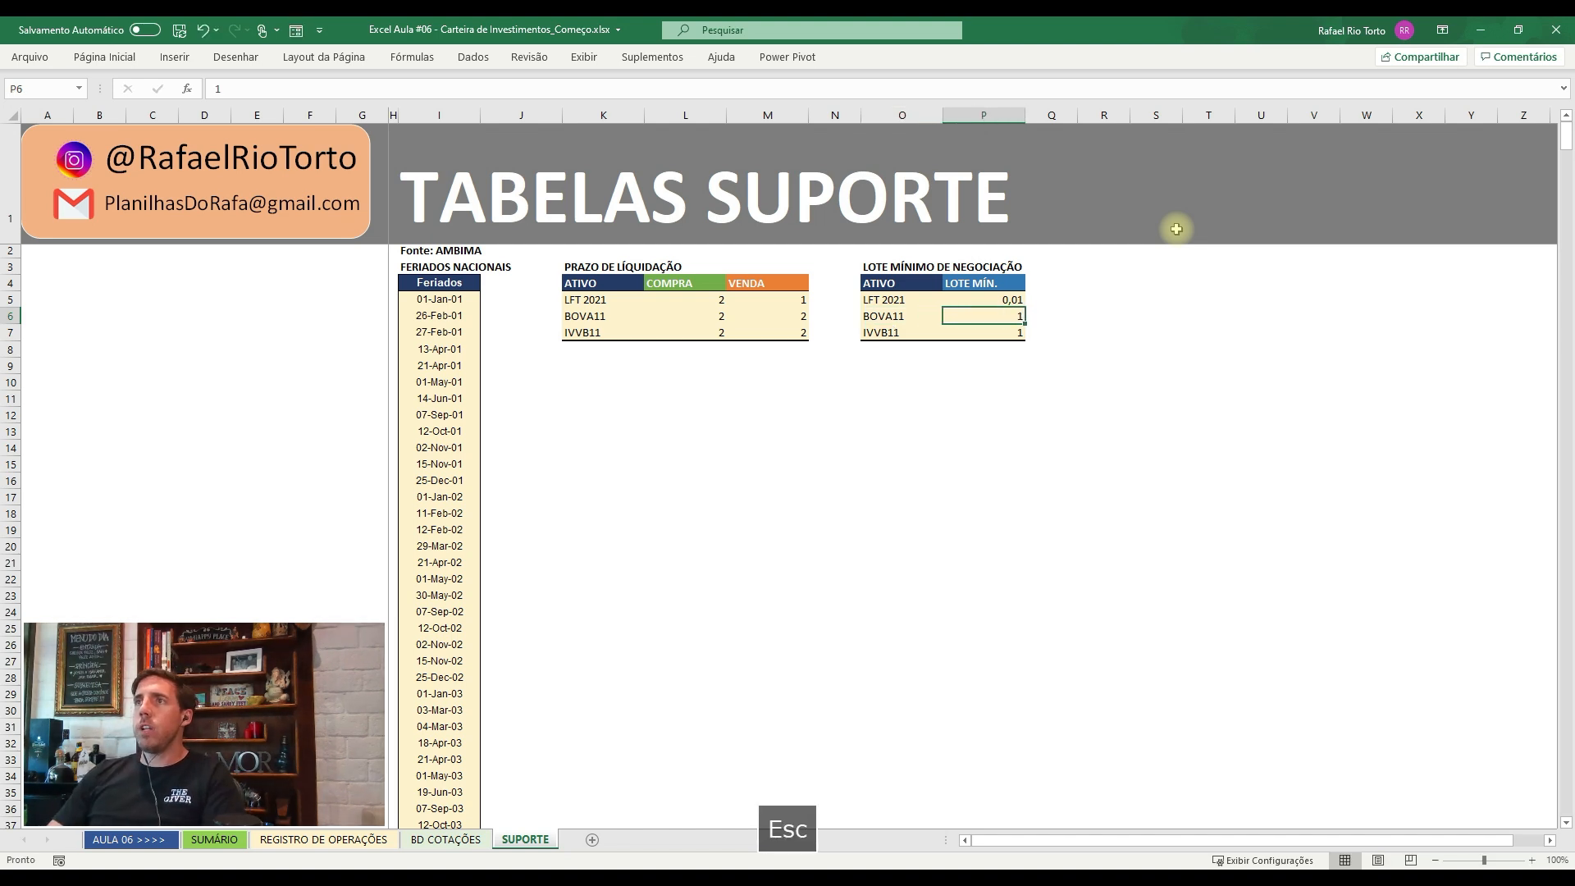
- Enter =O6&F in Q6 to append the letter F to the BOVA11 ticker
key(Right)
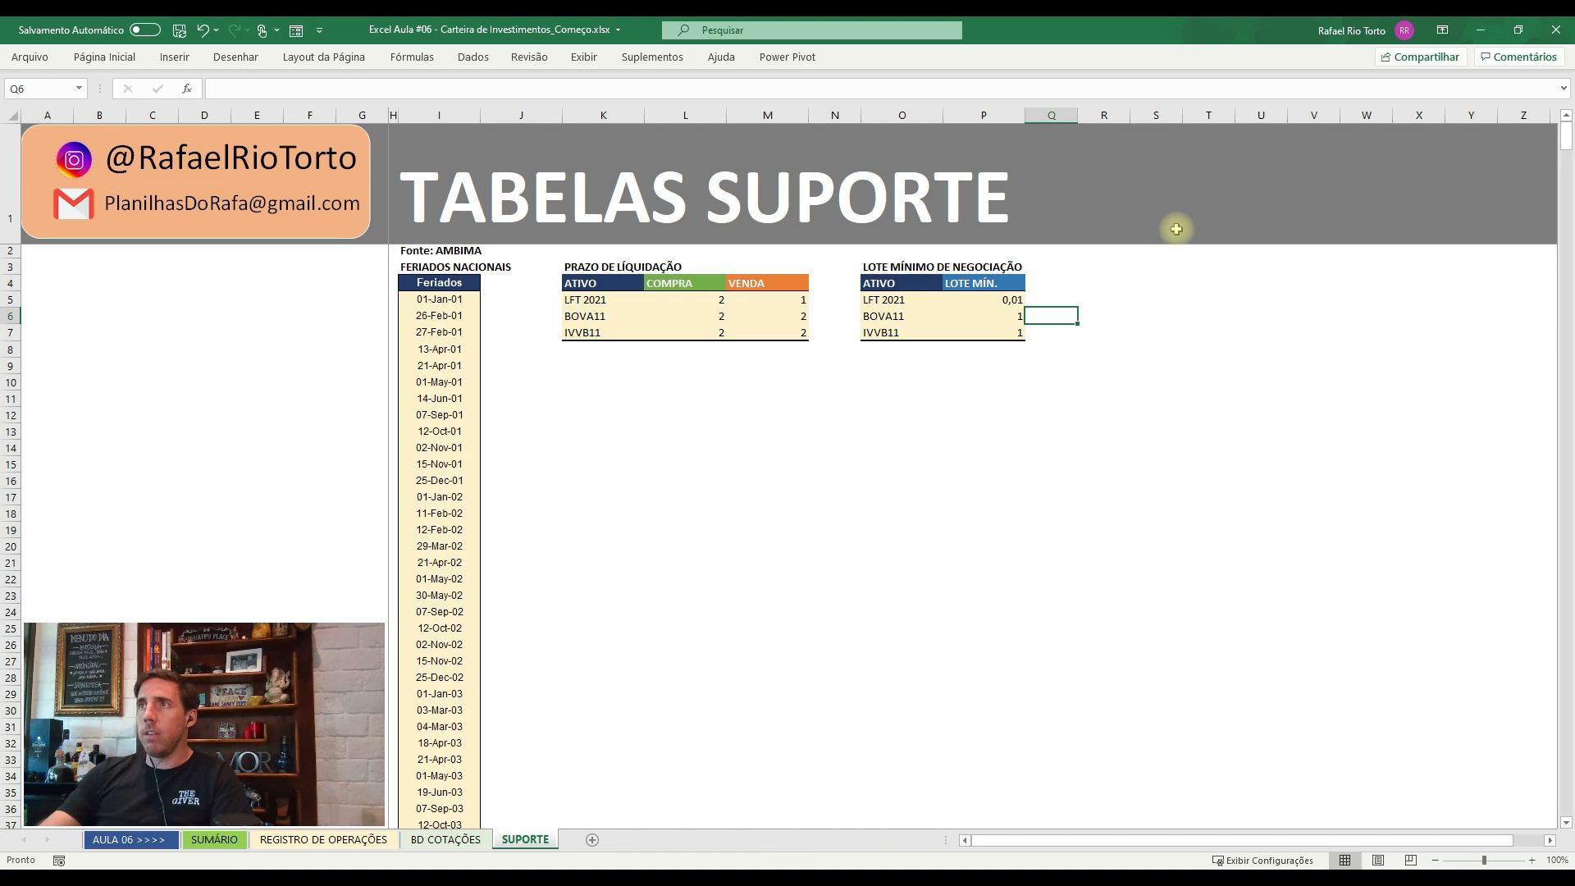
text(=)
key(Left)
key(Left)
text(&)
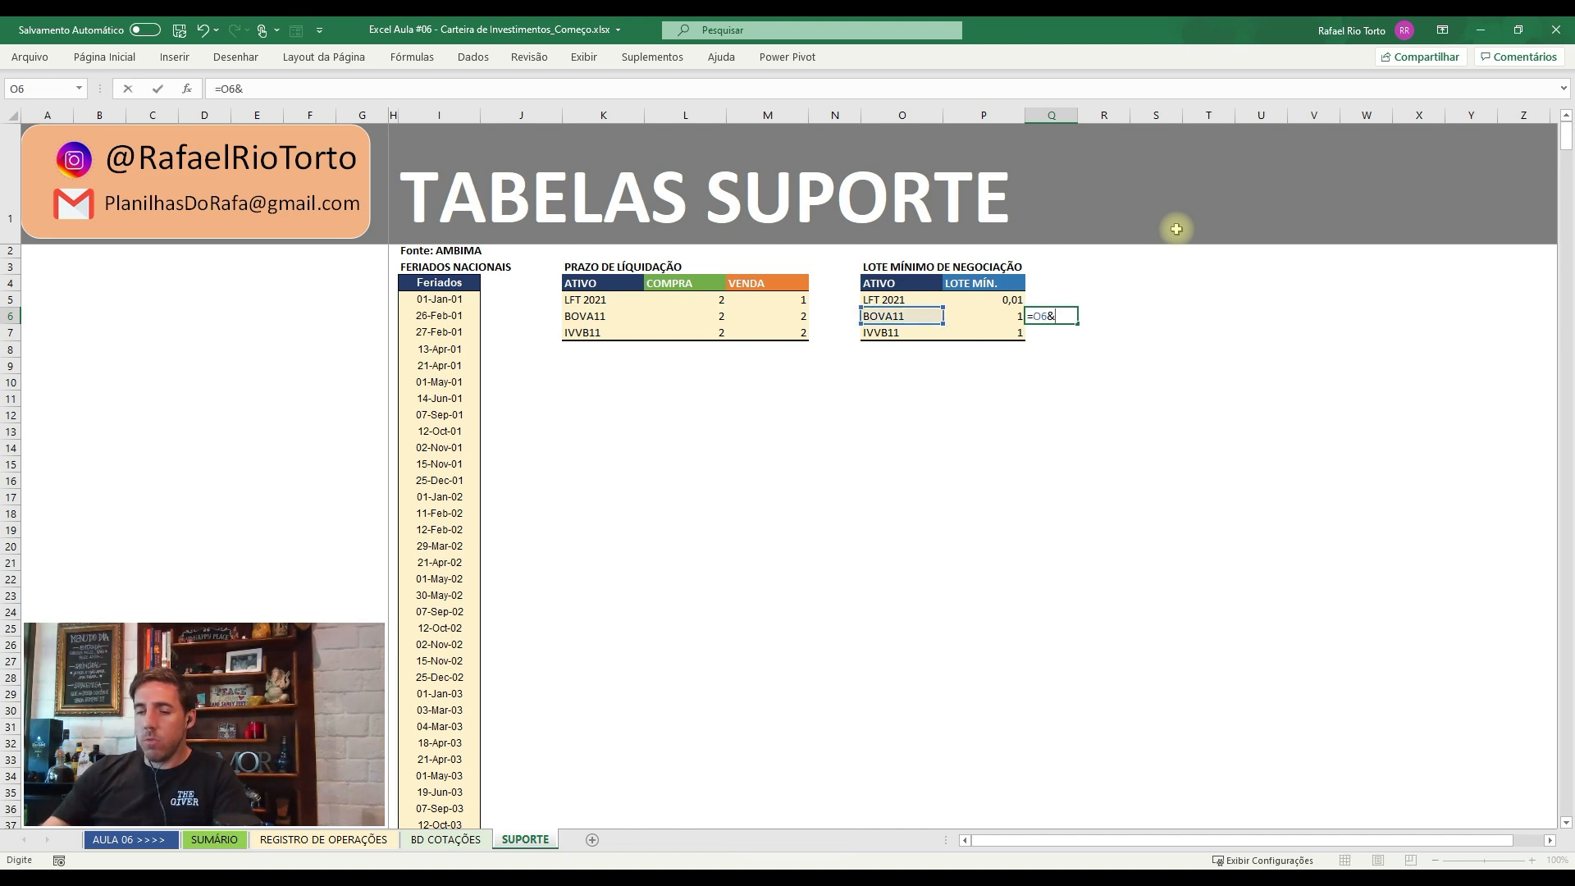
text(F)
key(Return)
key(Up)
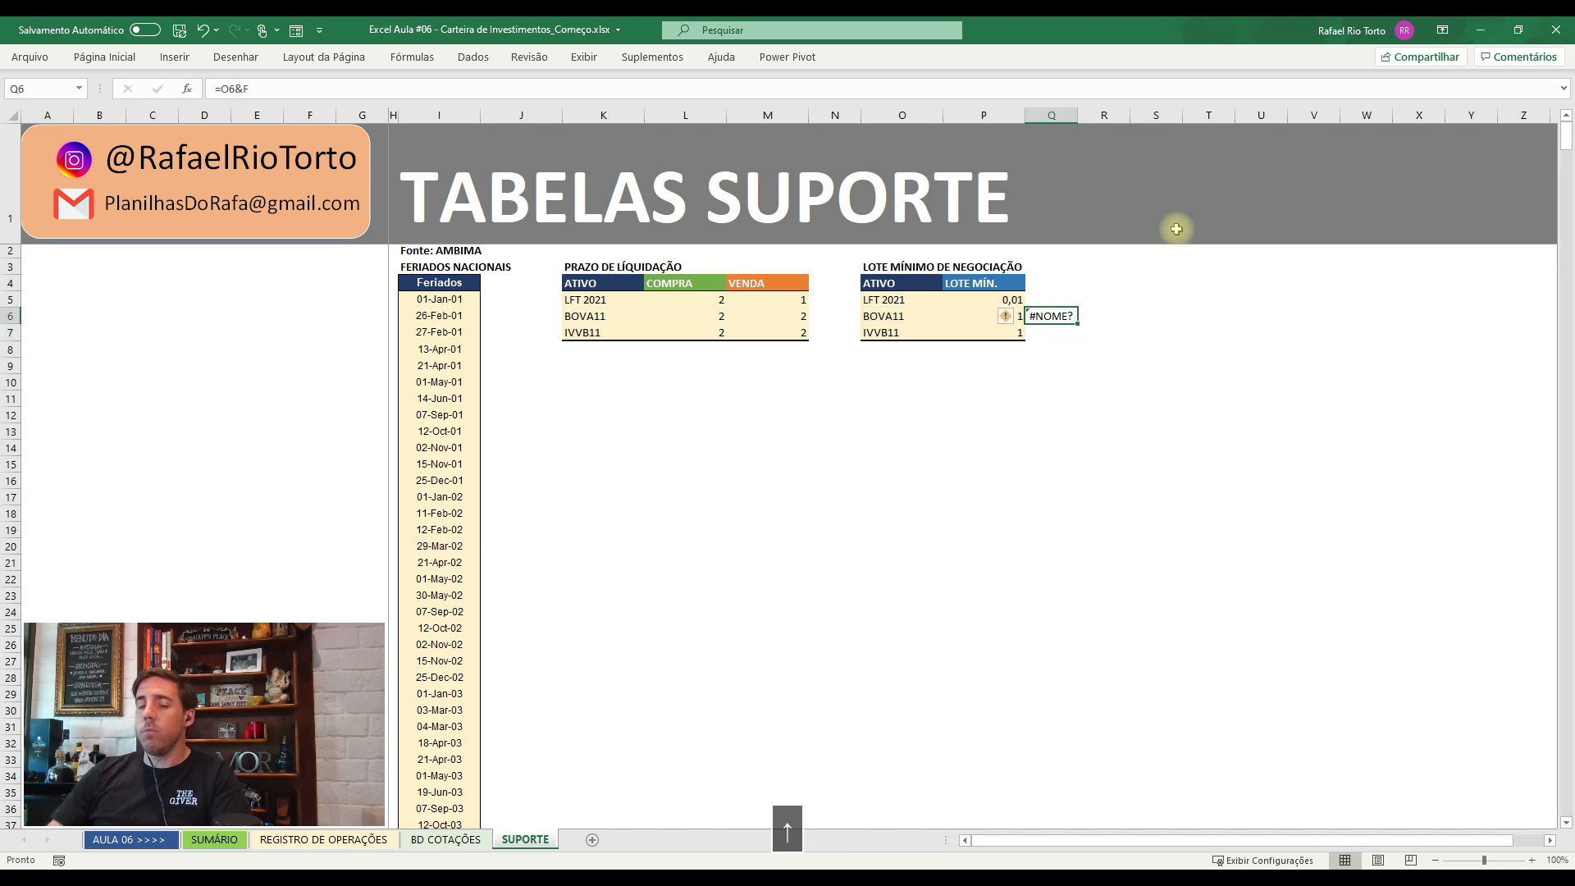
- Correct the Q6 formula to =O6&"F" by enclosing the letter in quotation marks
key(F2)
key(Home)
key(Right)
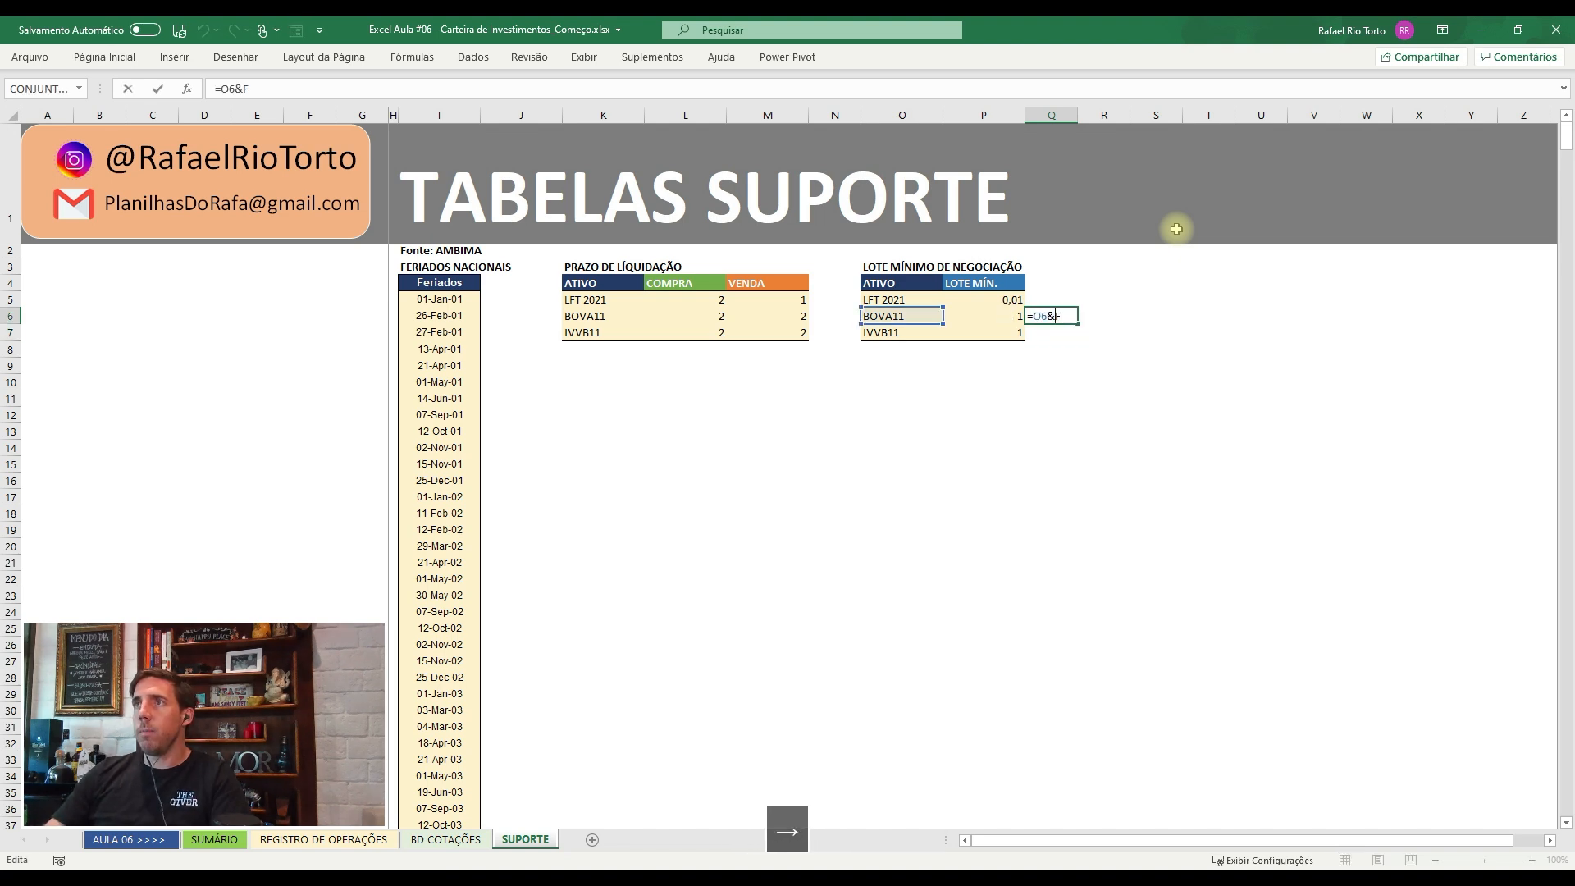
text(")
key(End)
text(")
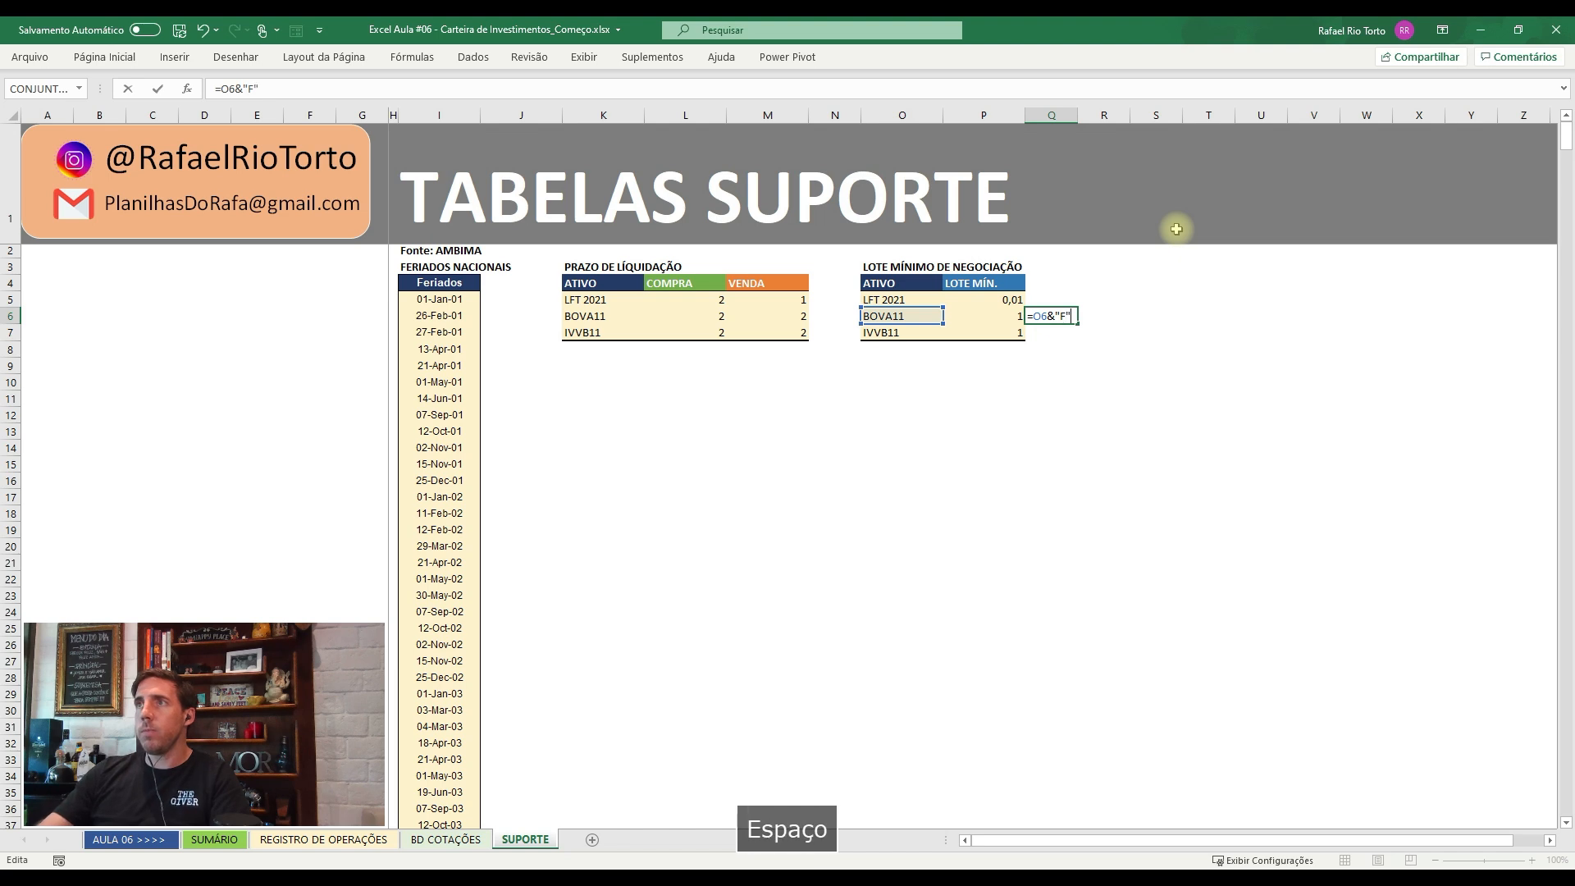
key(Return)
- Copy the ticker formula from Q6 to Q7 for IVVB11
key(Up)
key(ctrl+c)
key(Down)
key(ctrl+v)
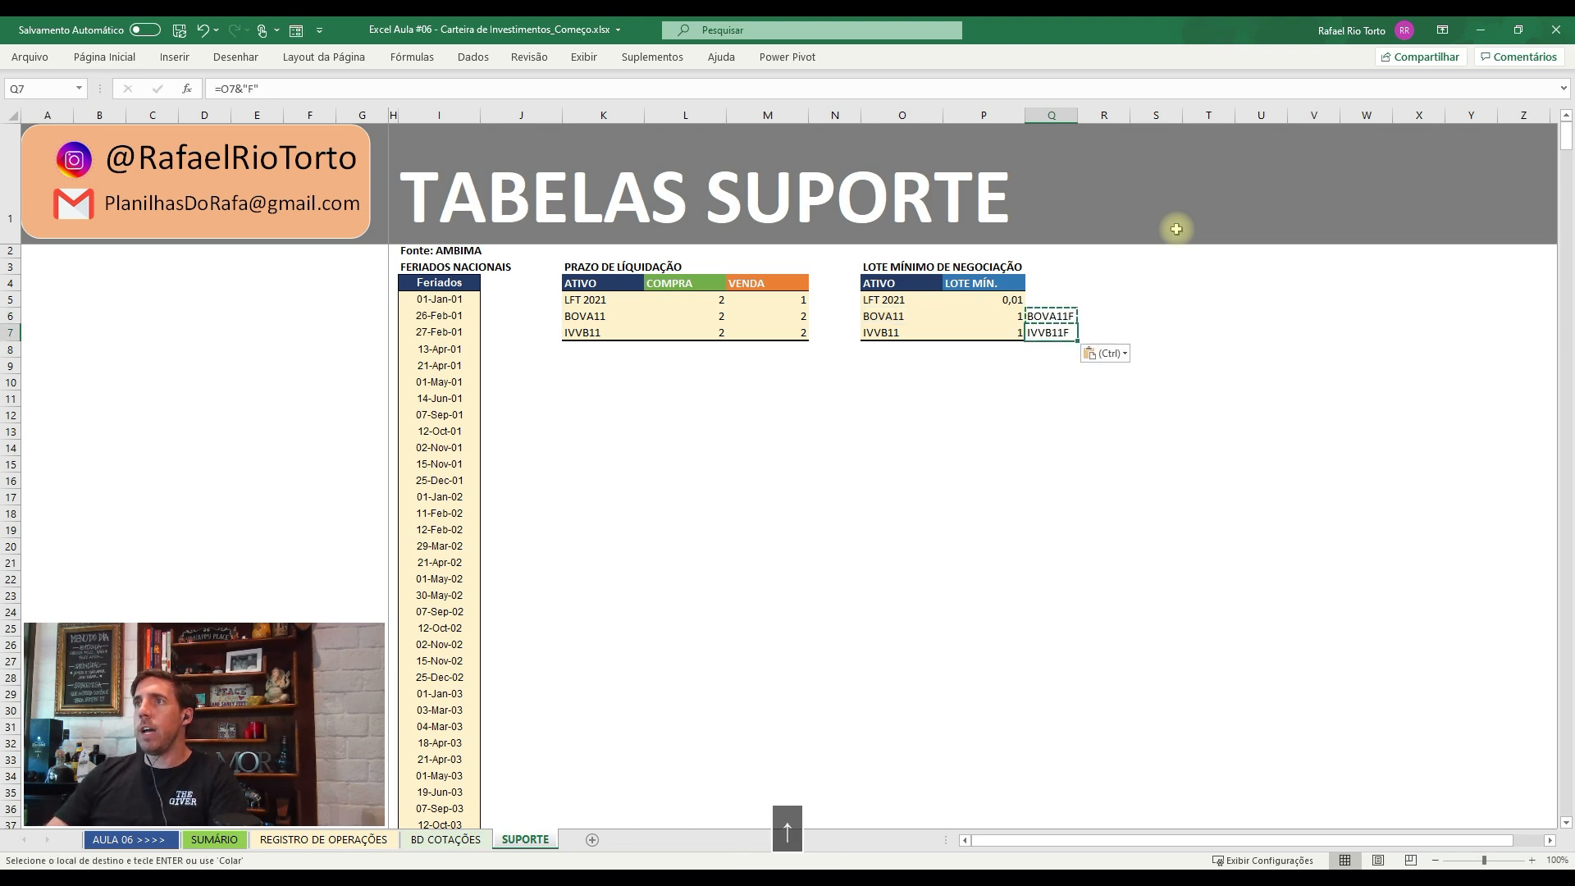
key(Escape)
- Check the ticker formulas in Q6 and Q7 beside the minimum lot table
key(Right)
key(Right)
key(Left)
key(Left)
key(Up)
key(F2)
key(Escape)
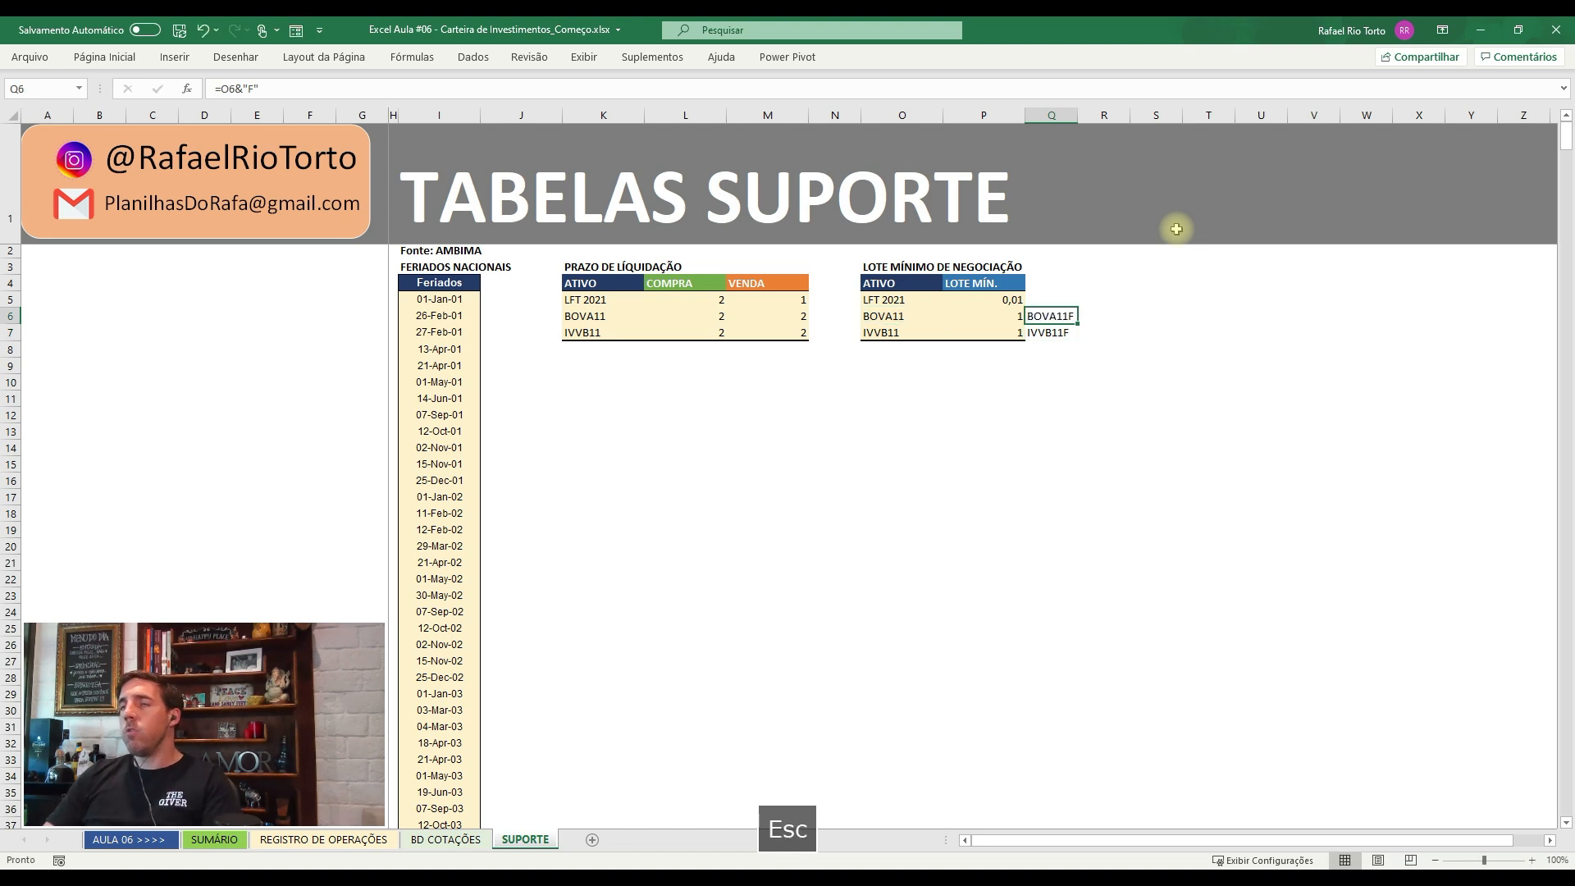
key(Down)
key(F2)
key(Escape)
key(Down)
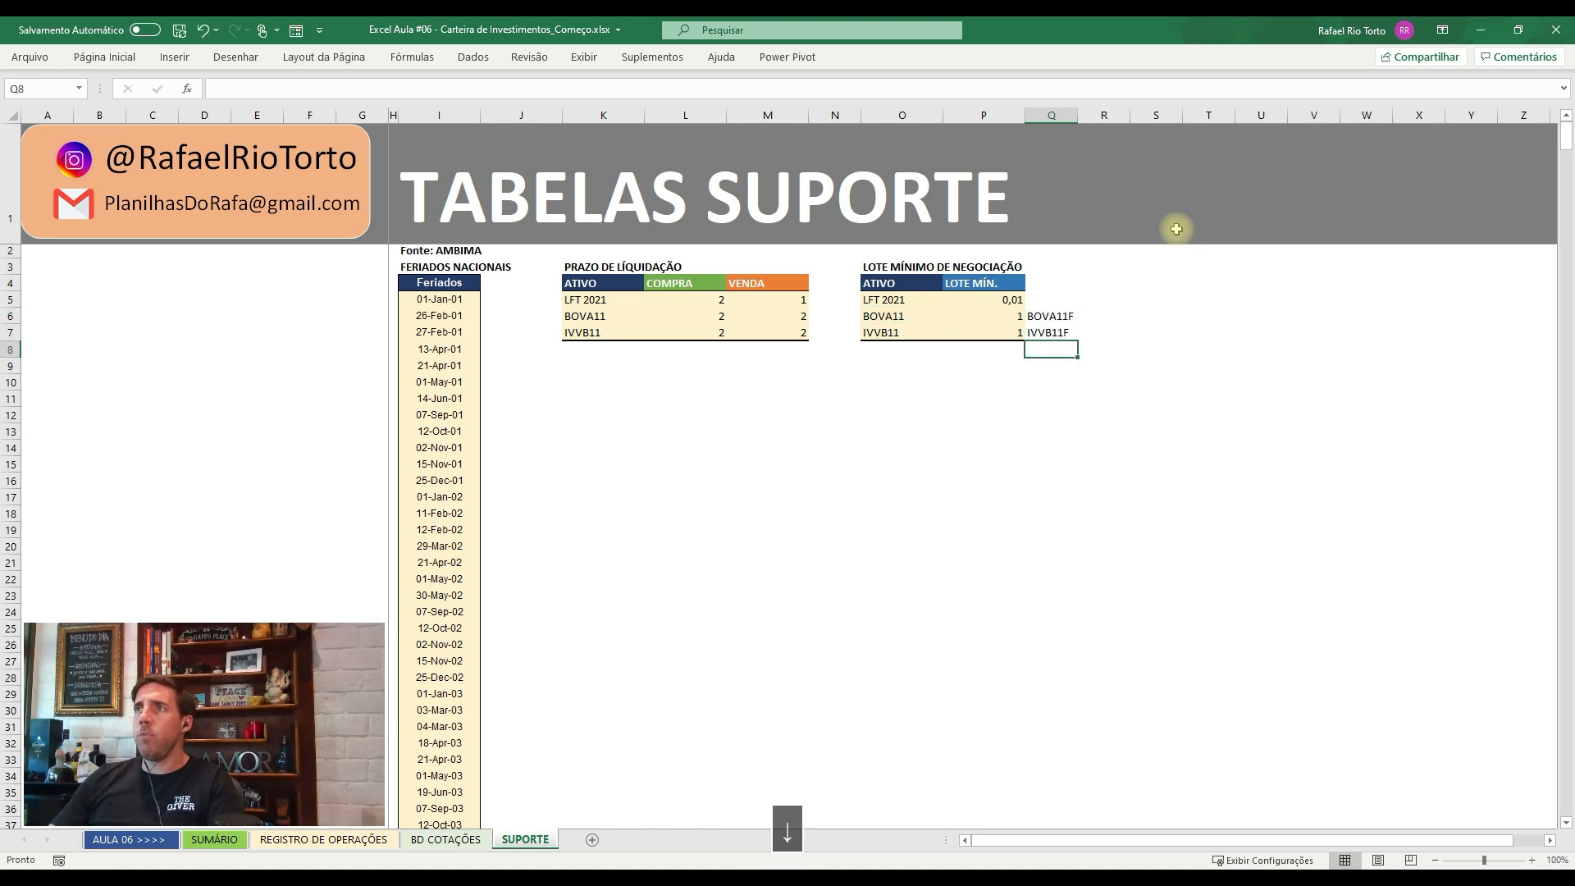
- Go to the REGISTRO DE OPERAÇÕES sheet and examine the Quantidade entries of the IVVB11 and BOVA11 purchases
key(ctrl+Page_Up)
key(ctrl+Page_Up)
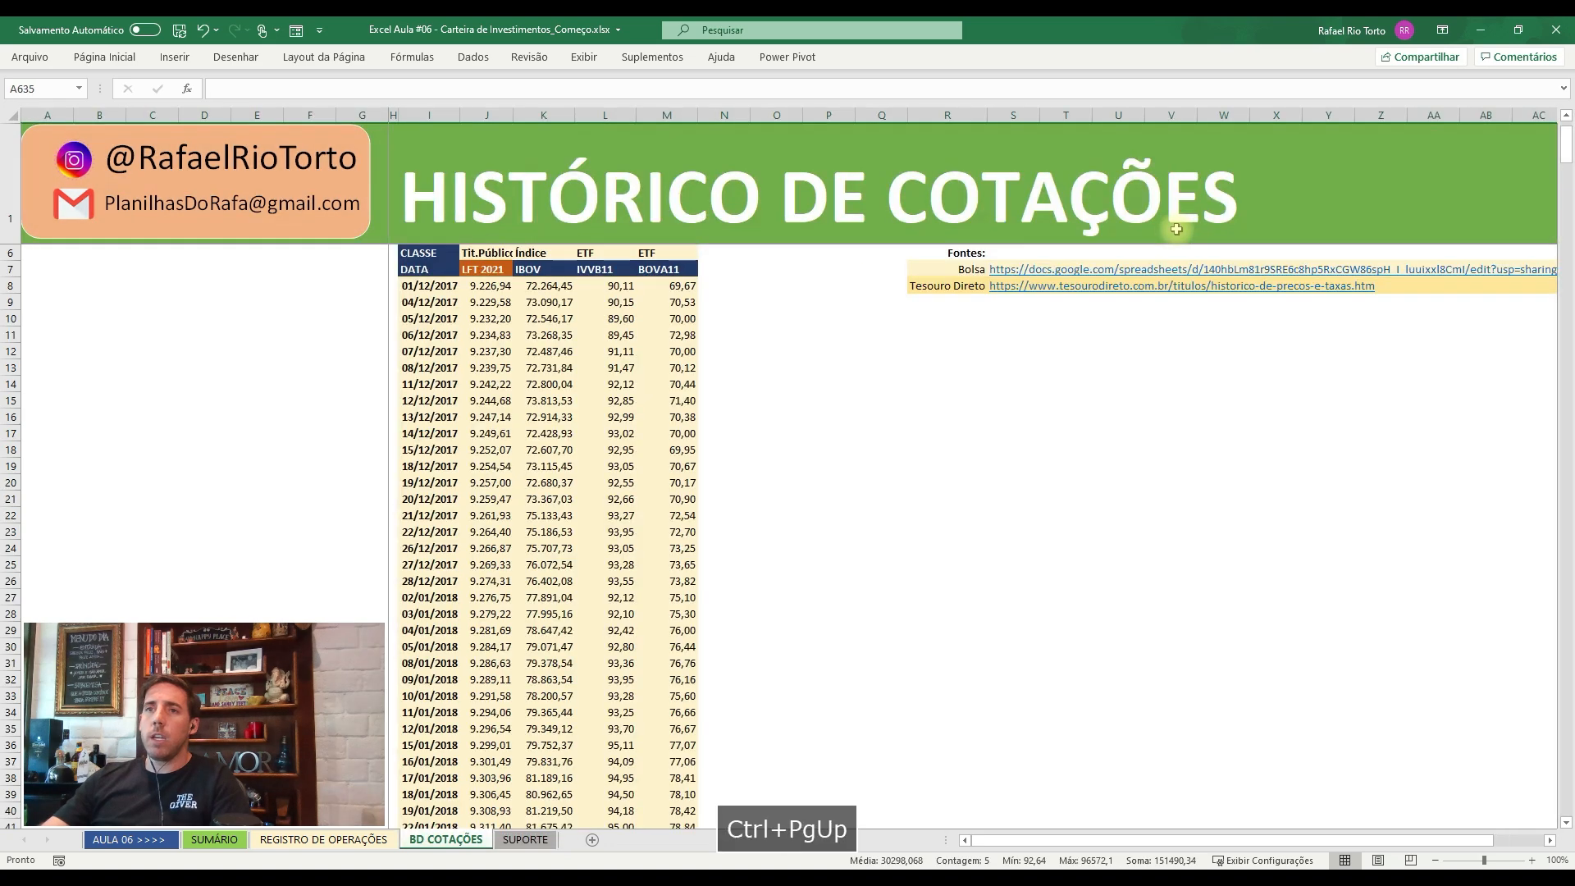
key(Down)
key(Down)
key(Left)
key(Left)
key(Left)
key(Left)
key(Left)
key(Left)
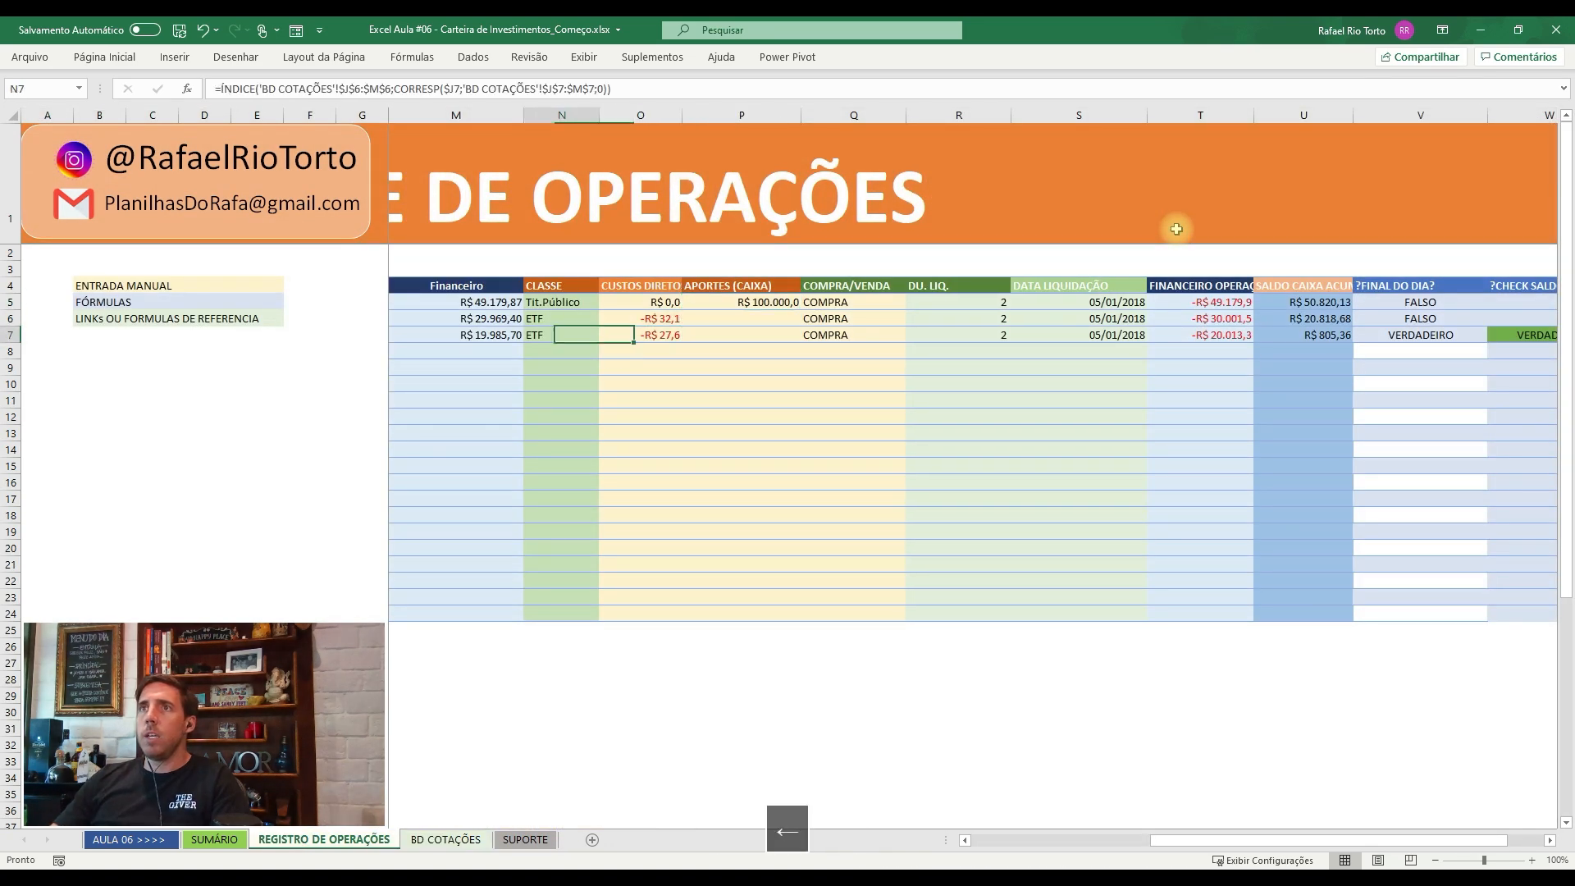
key(Left)
key(Right)
key(Right)
key(Right)
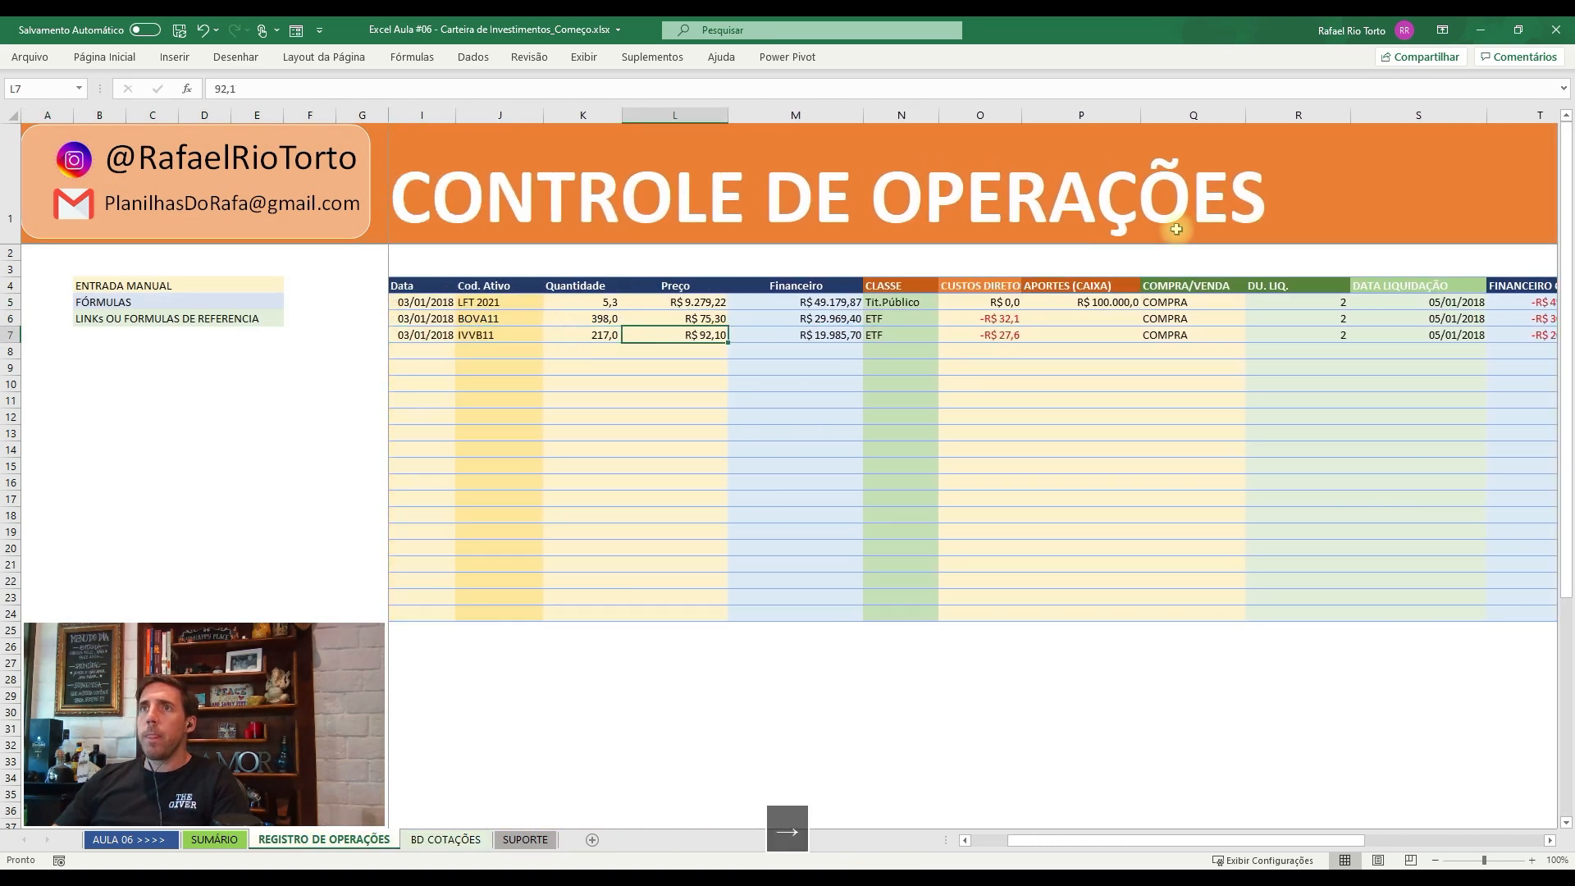
key(Left)
key(Up)
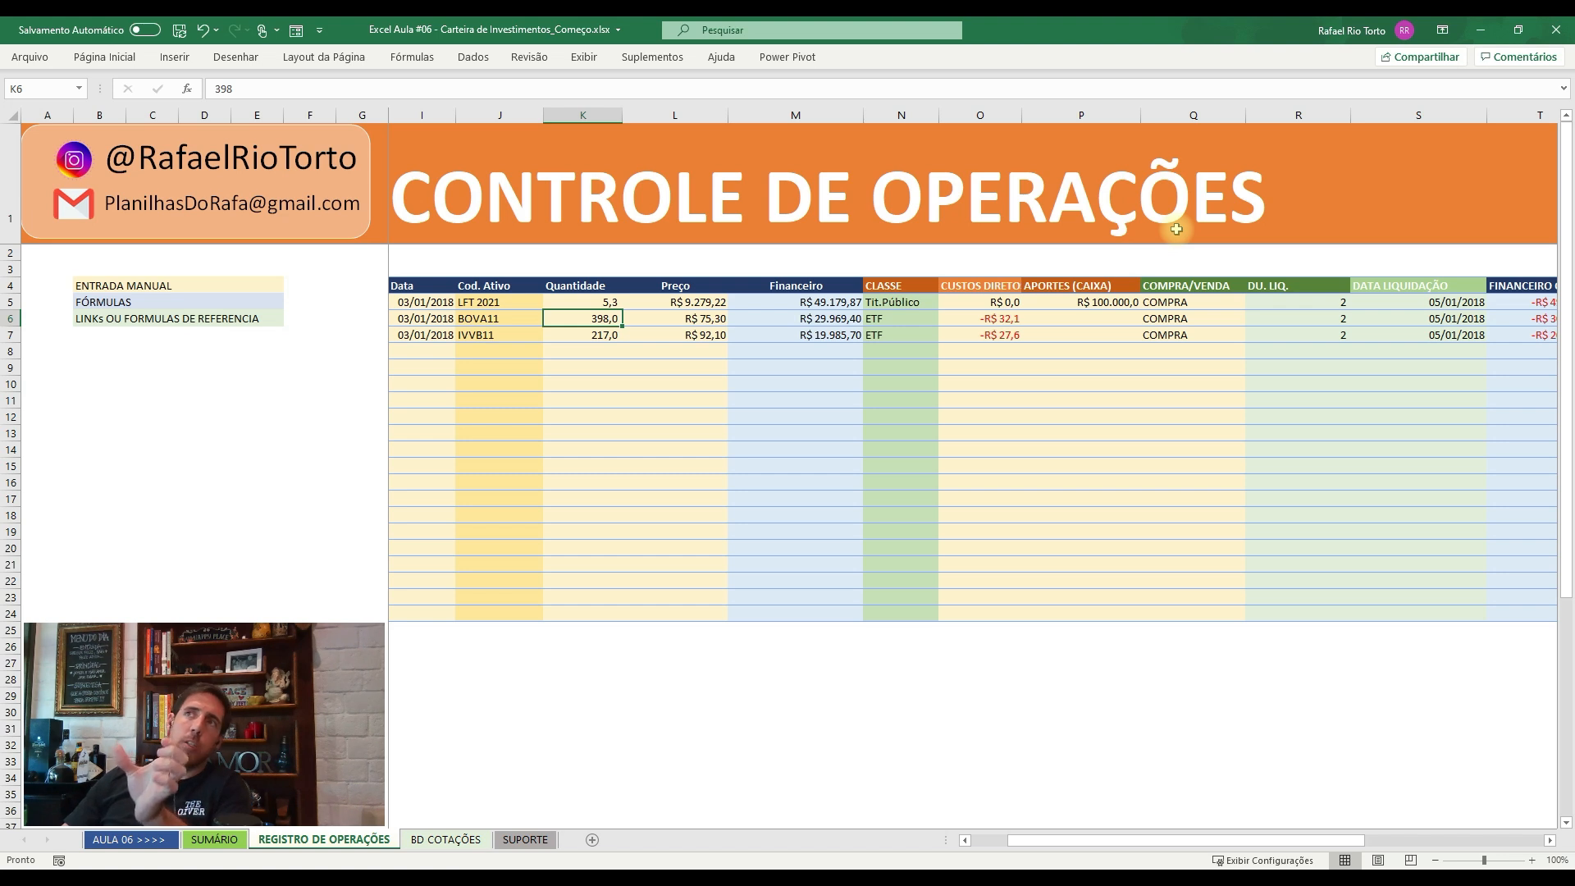
- Check the Cod. Ativo and Quantidade entries of the BOVA11 and IVVB11 purchases in the operations register
key(Down)
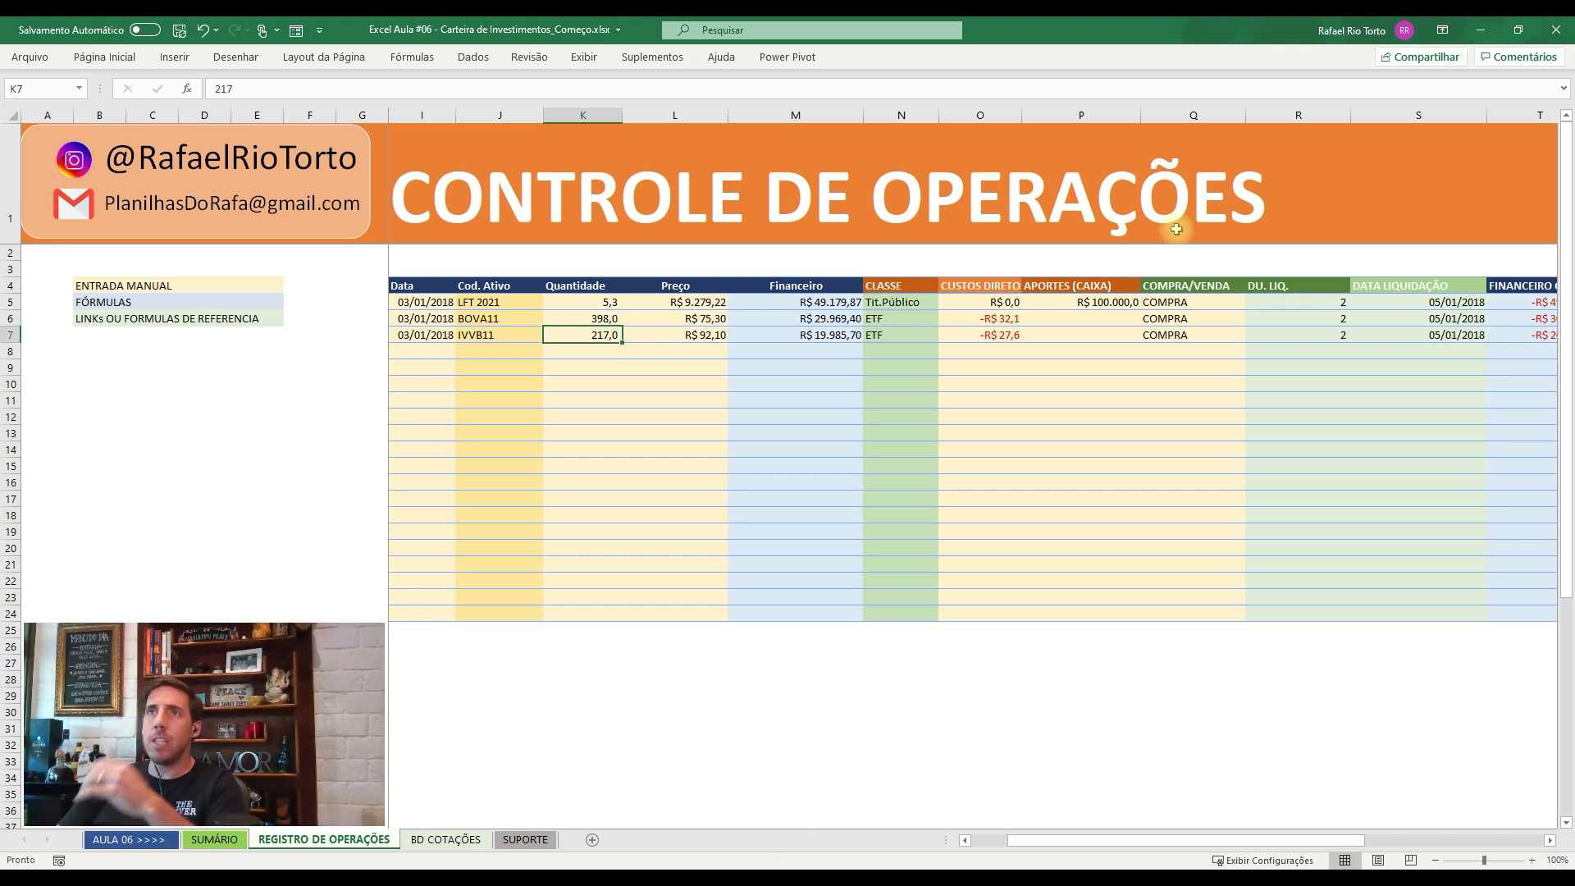
key(Left)
key(Left)
key(Right)
key(Up)
key(Up)
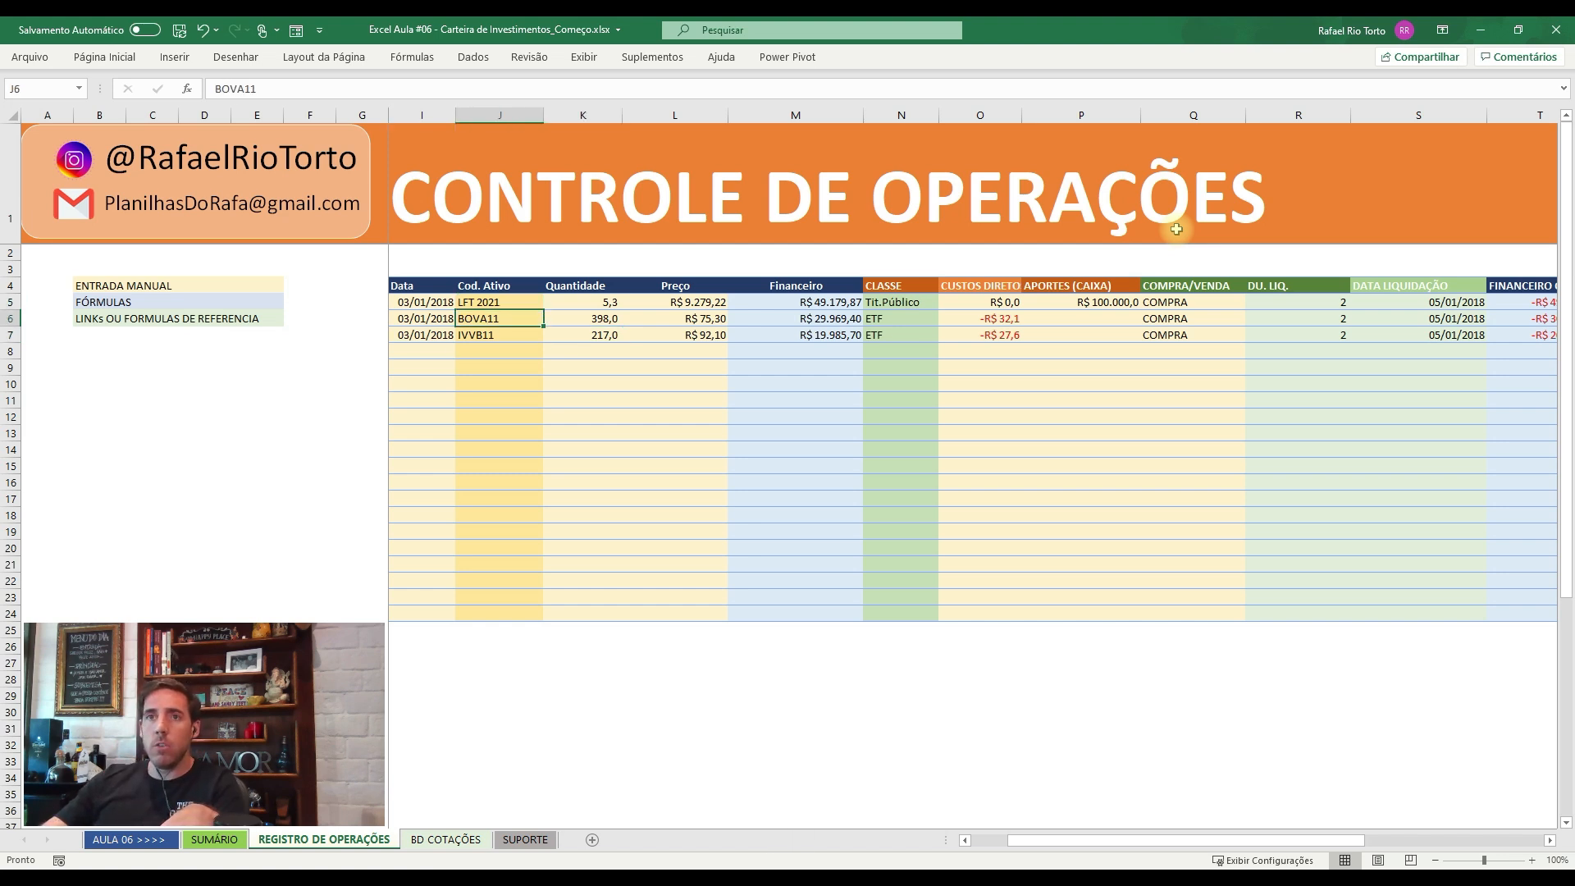
- On the SUMÁRIO sheet, begin the LOTE MÍN. formula in X10 with ÍNDICE over the range SUPORTE!$P$5:$P$7
key(ctrl+Page_Up)
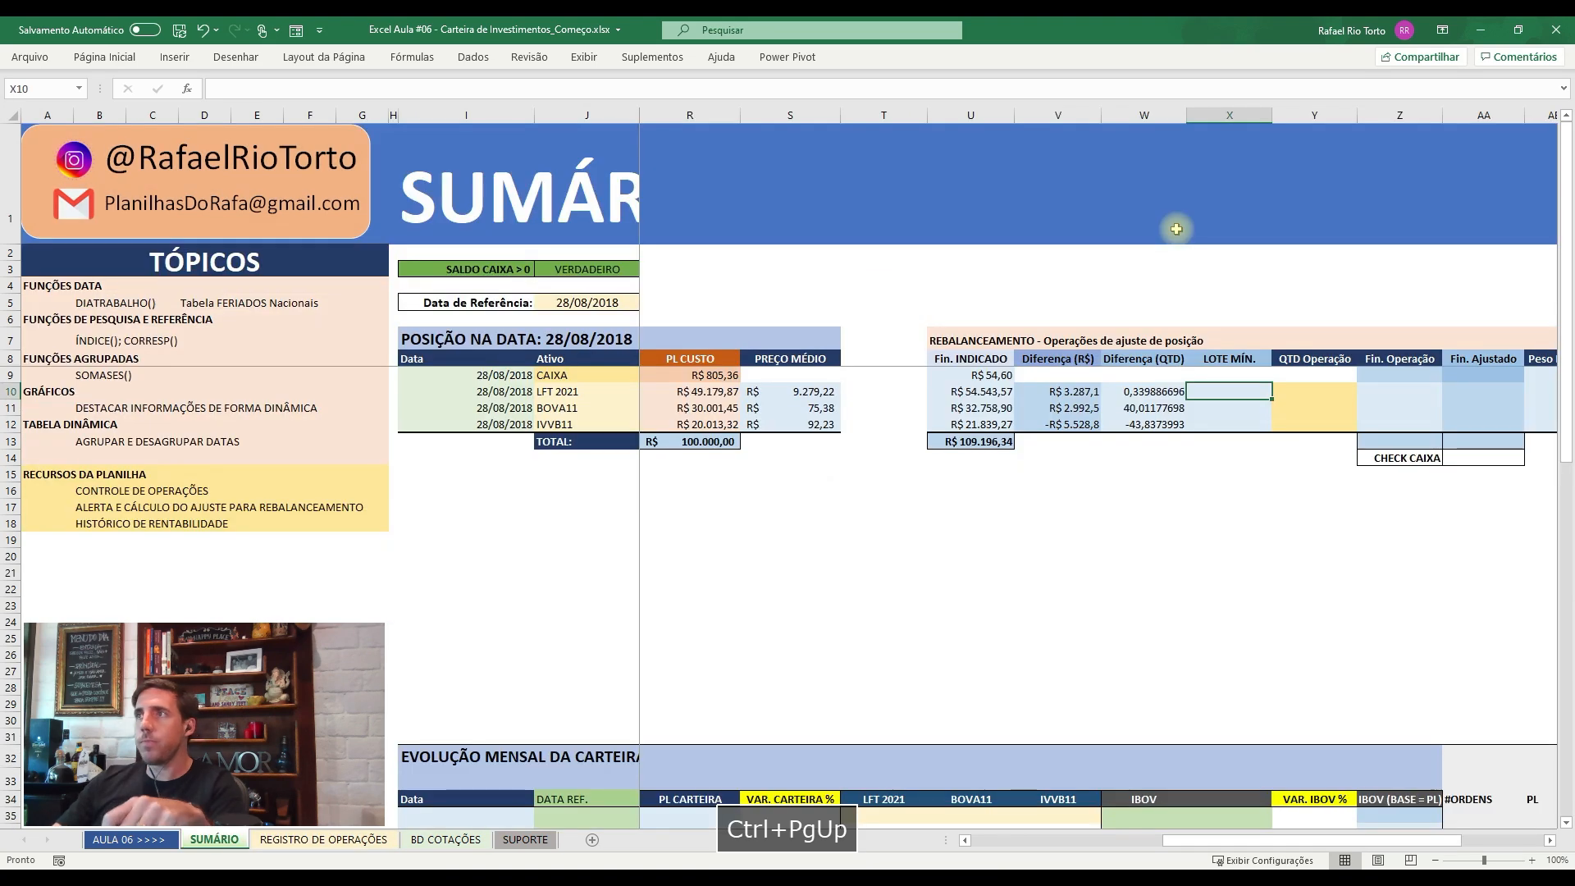
key(Right)
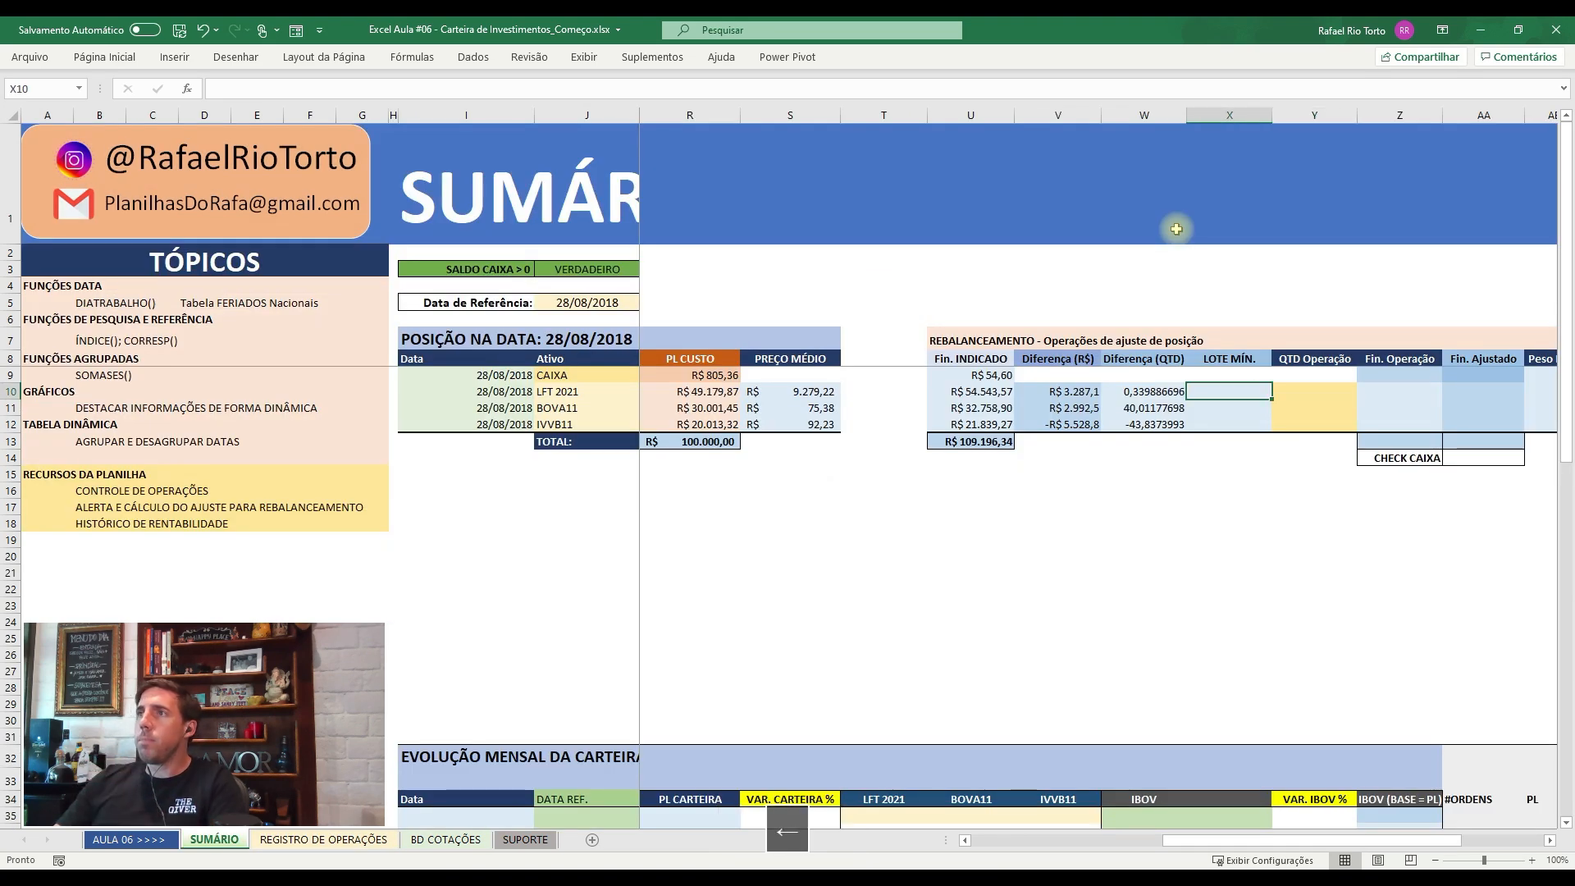
key(Right)
key(Right)
key(Left)
key(Left)
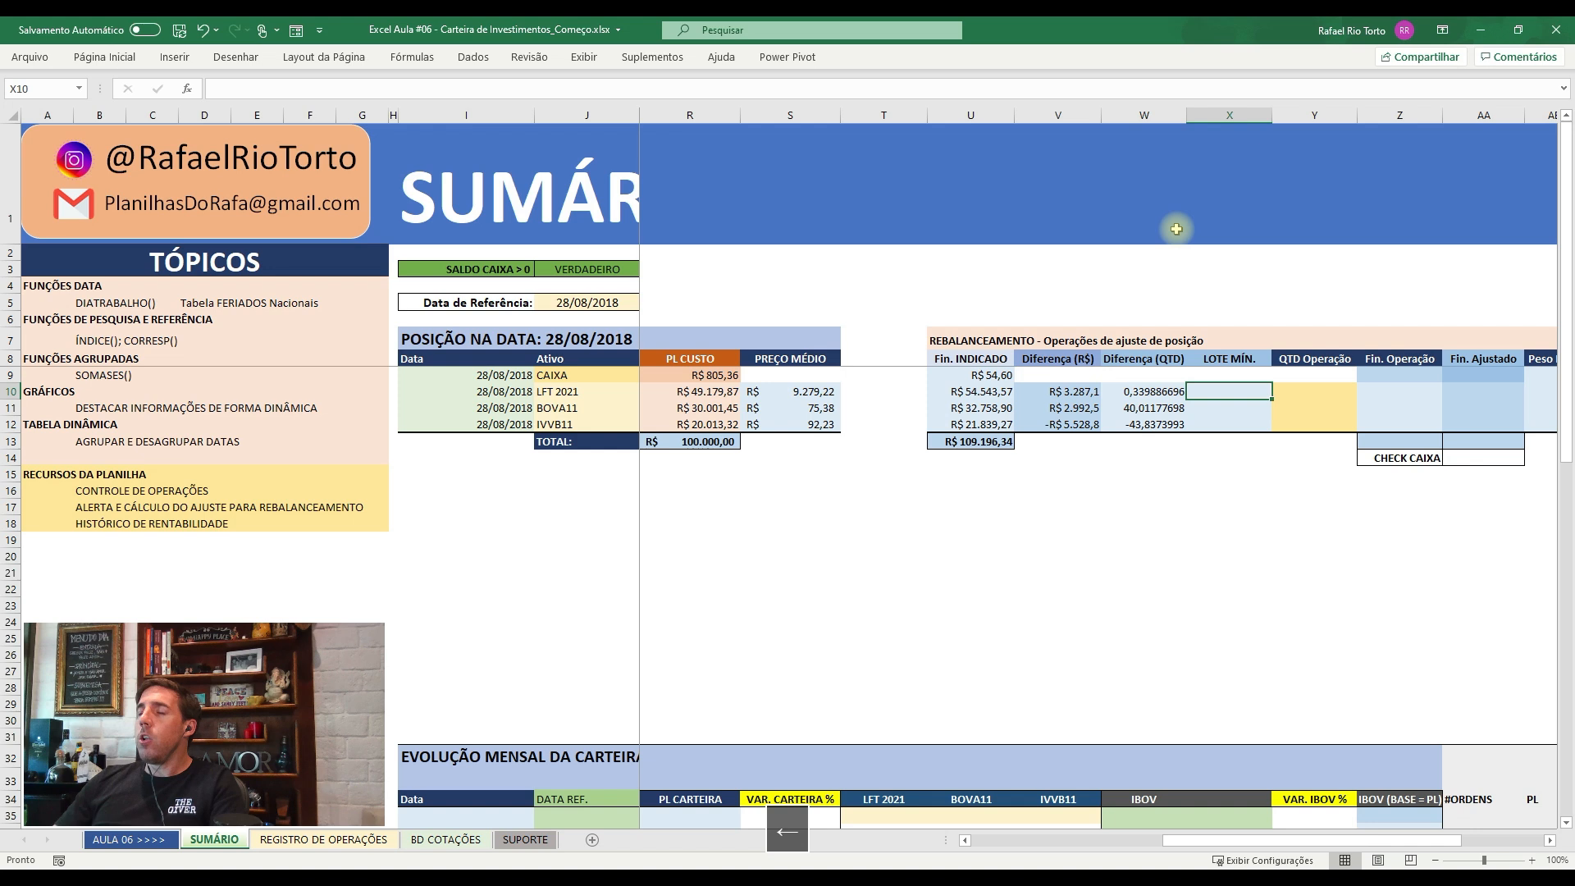
text(=)
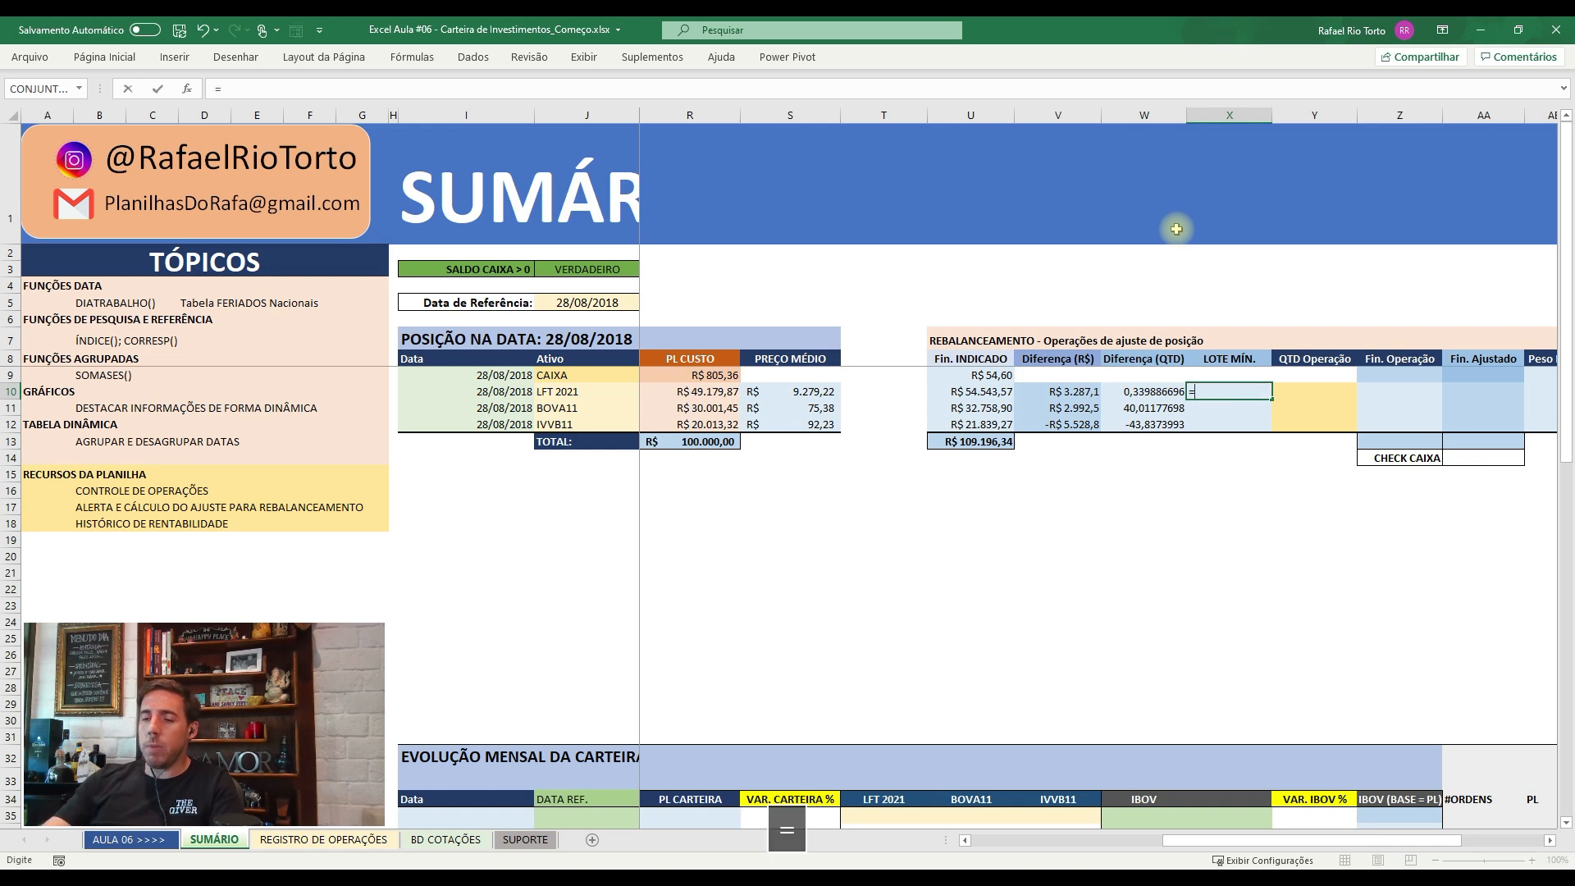
text(í)
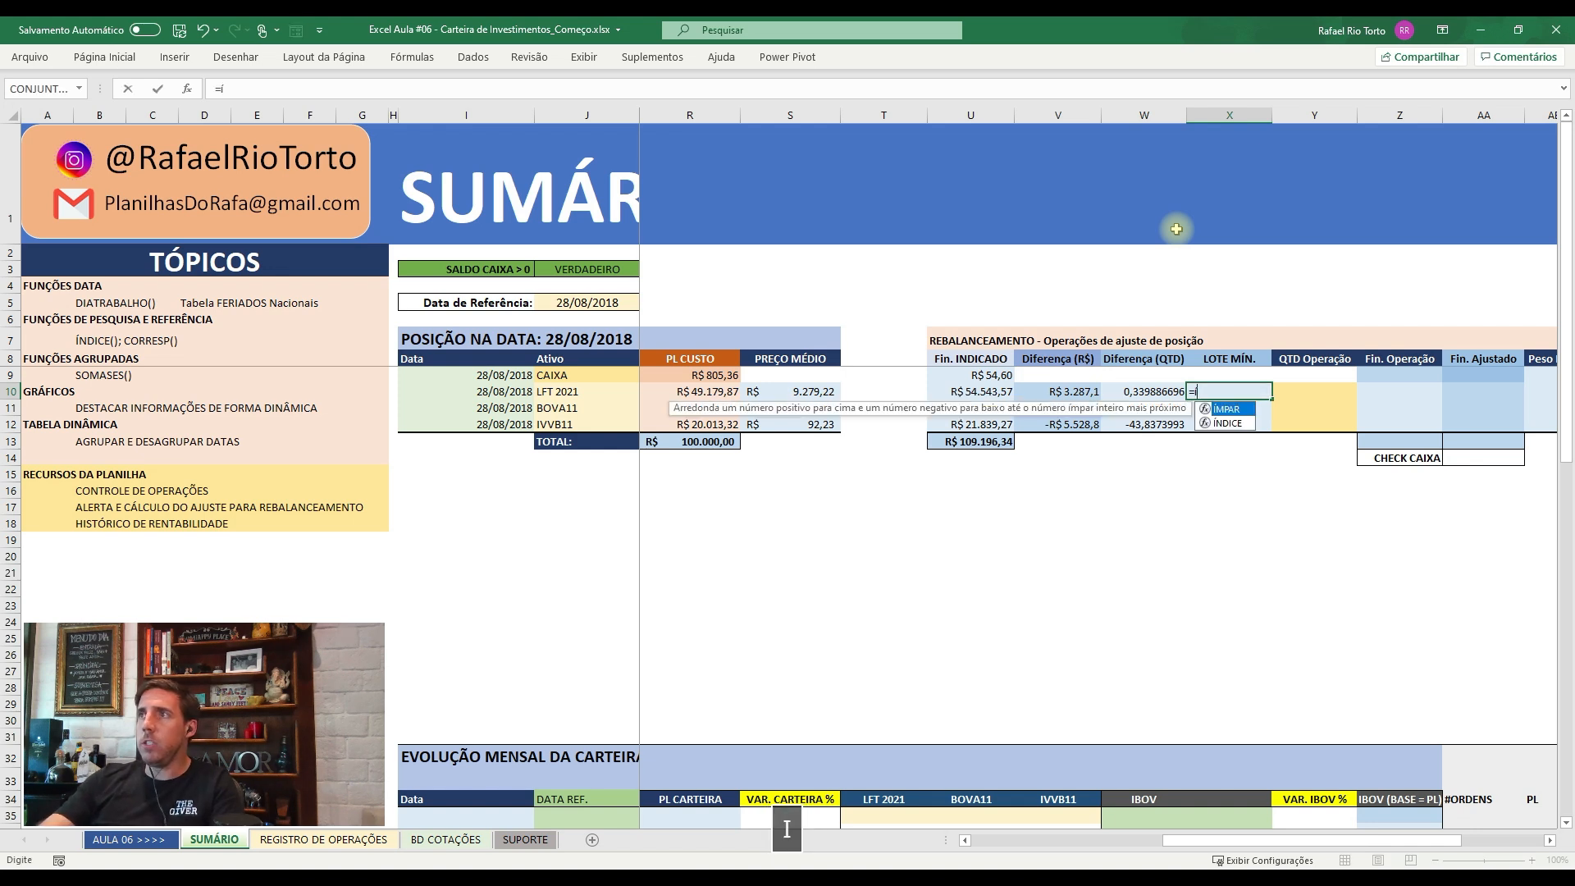
key(Down)
key(Tab)
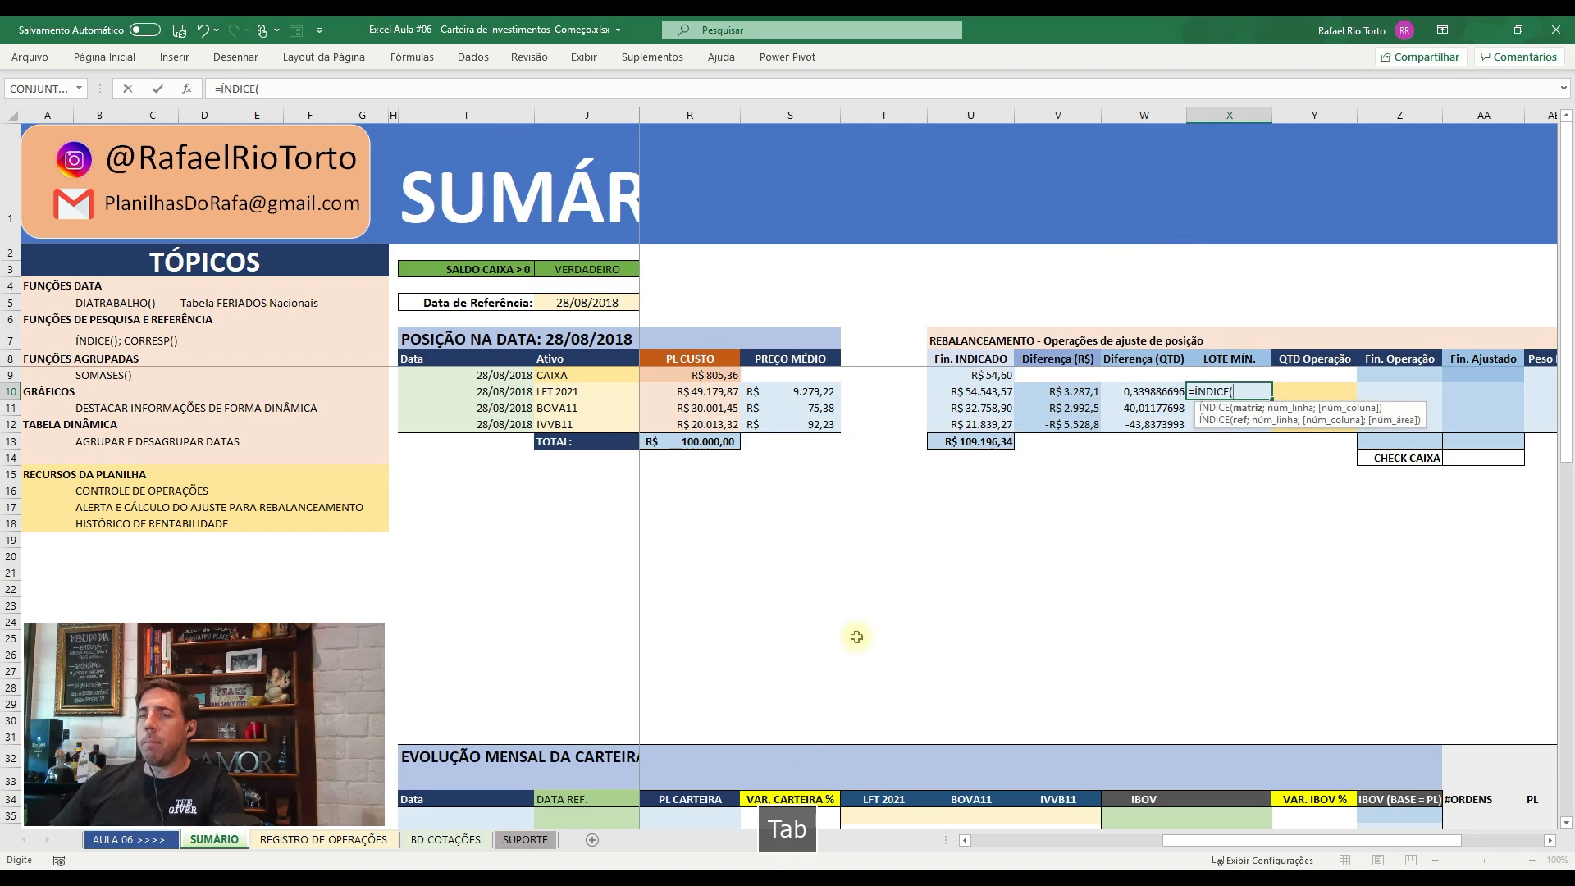
click(499, 843)
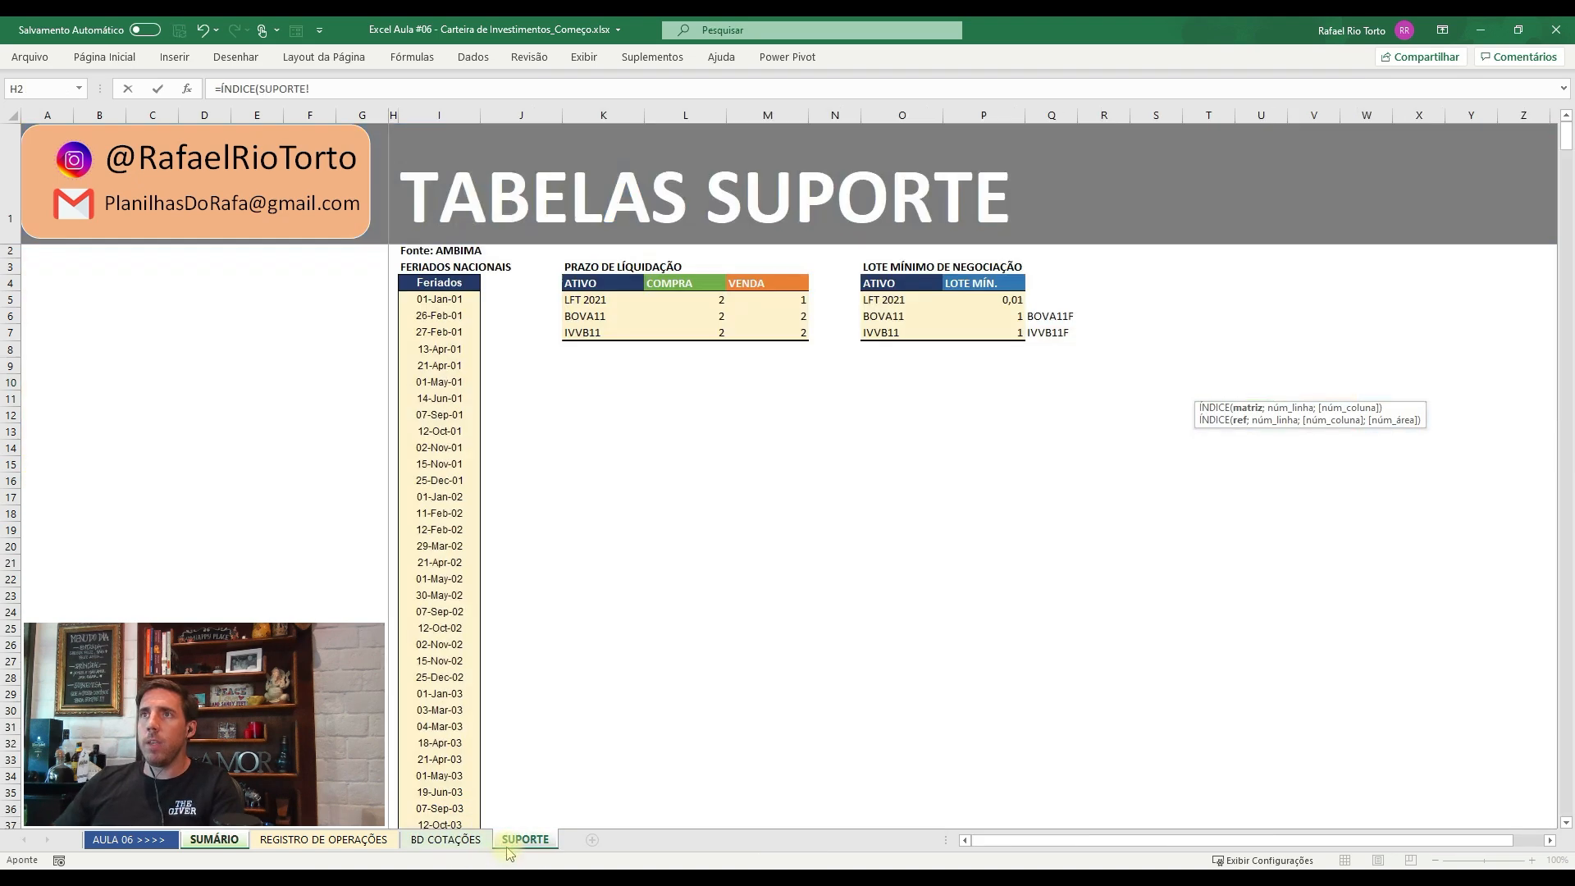
click(882, 298)
drag(981, 299, 1002, 328)
key(F4)
text(;)
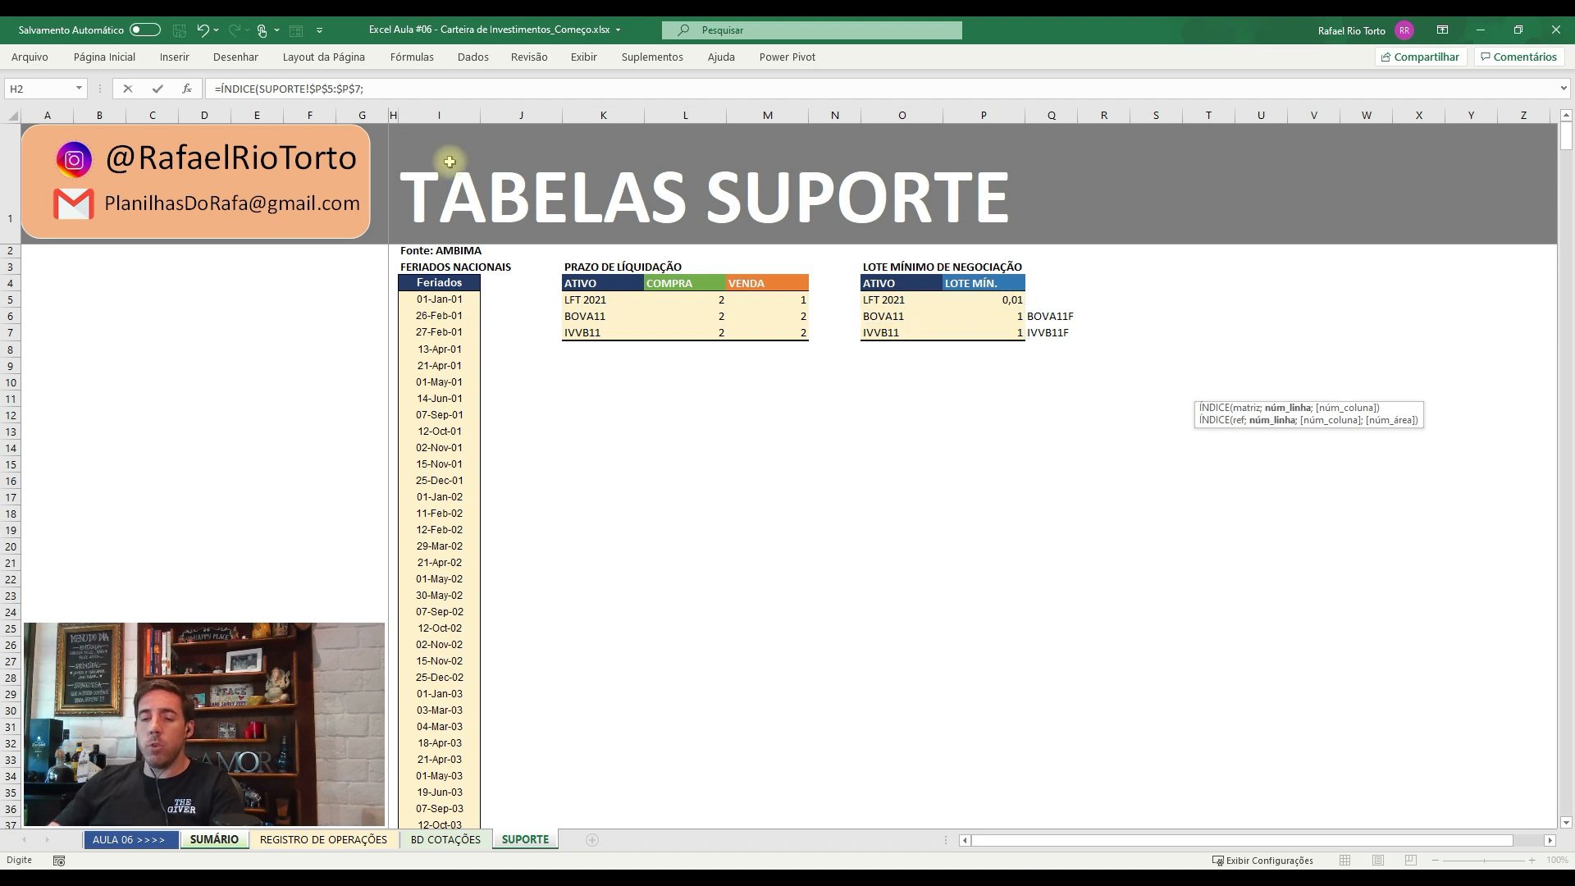
- Complete the X10 formula with a nested CORRESP over SUPORTE!$O$5:$O$7 using exact match 0, leaving the lookup value blank
text(corr)
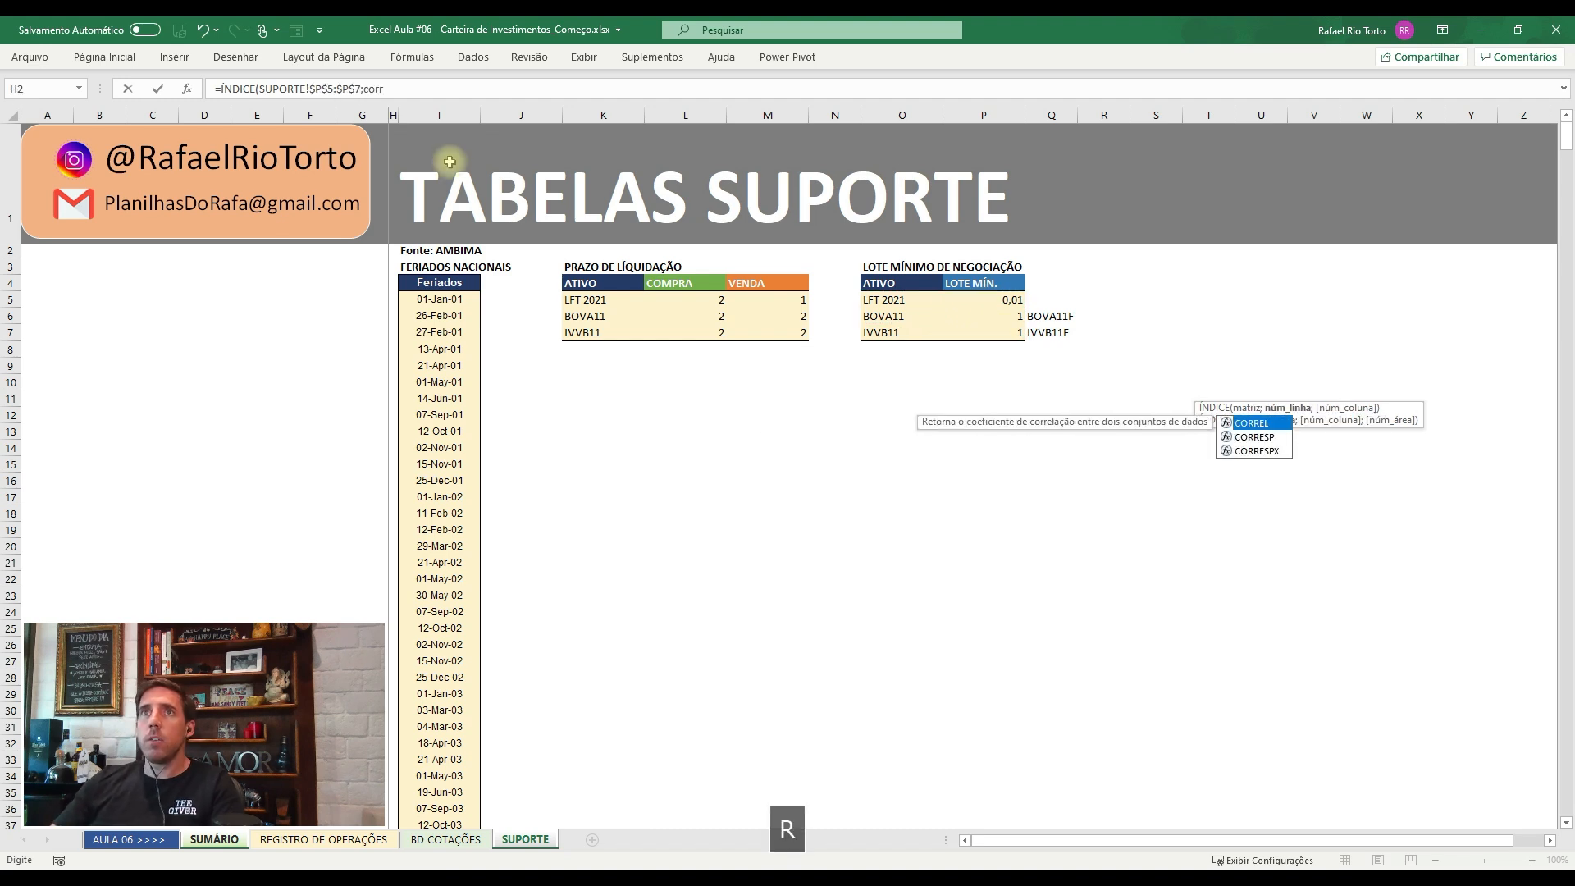
key(Down)
key(Tab)
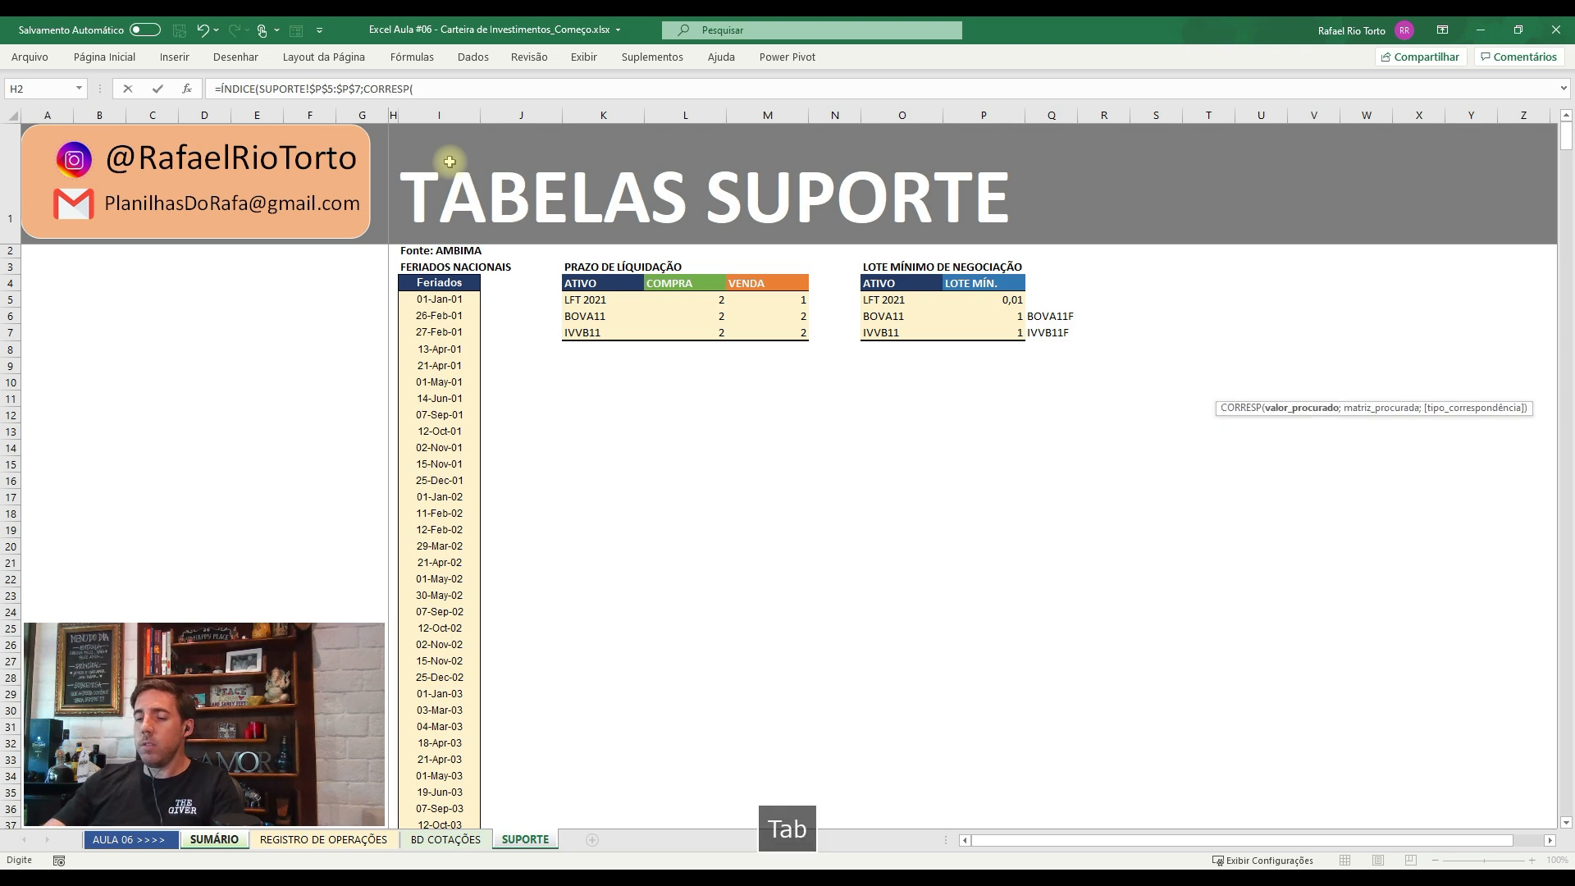
text(;)
drag(882, 299, 884, 331)
key(F4)
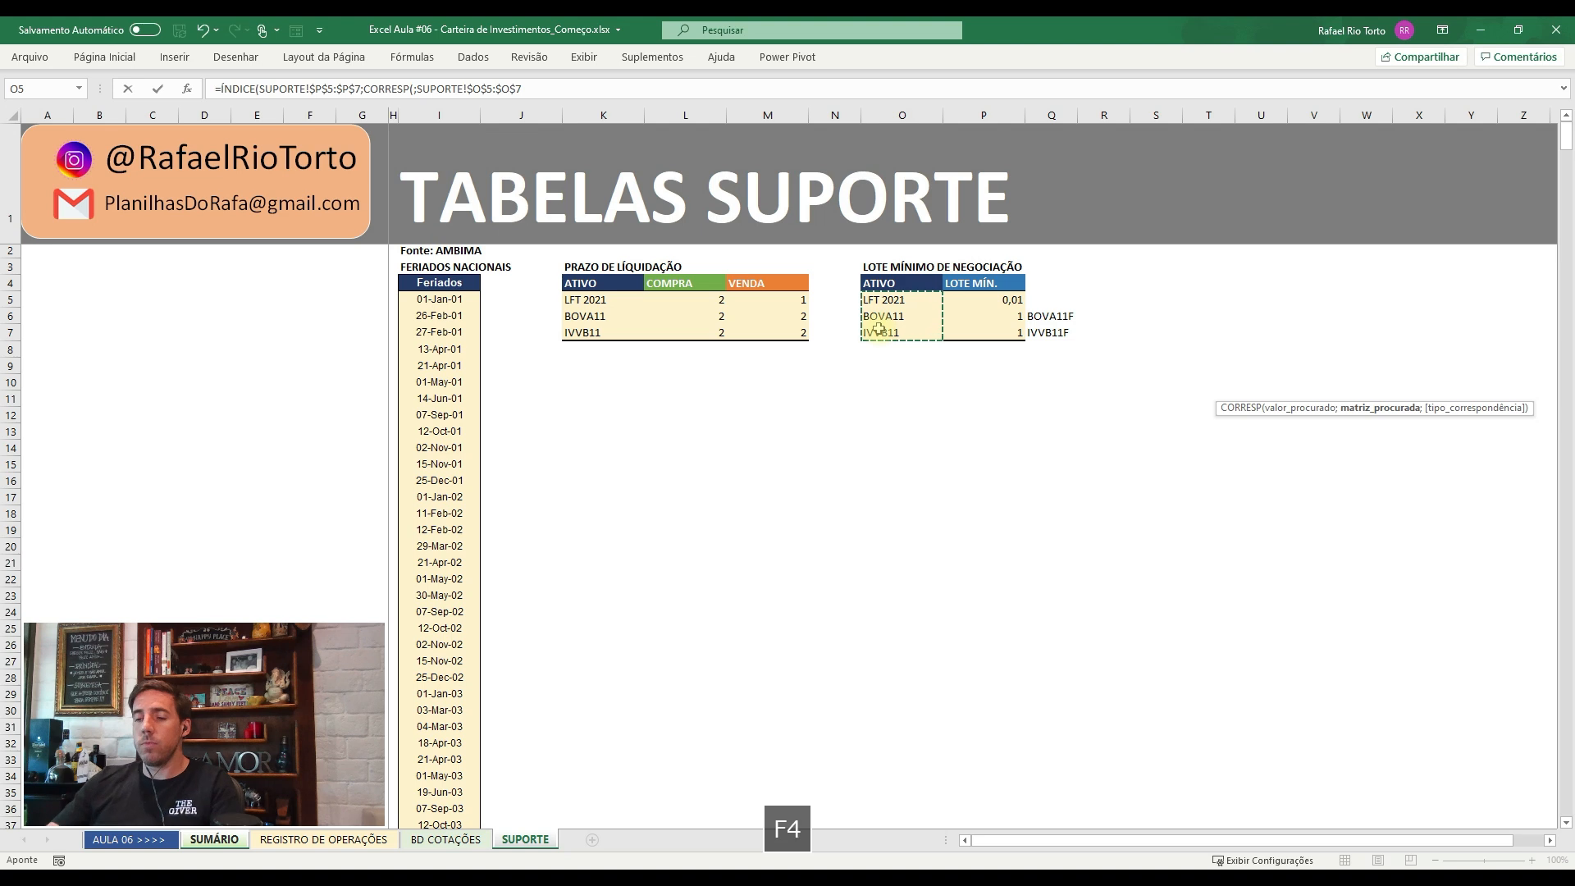
text(;0)
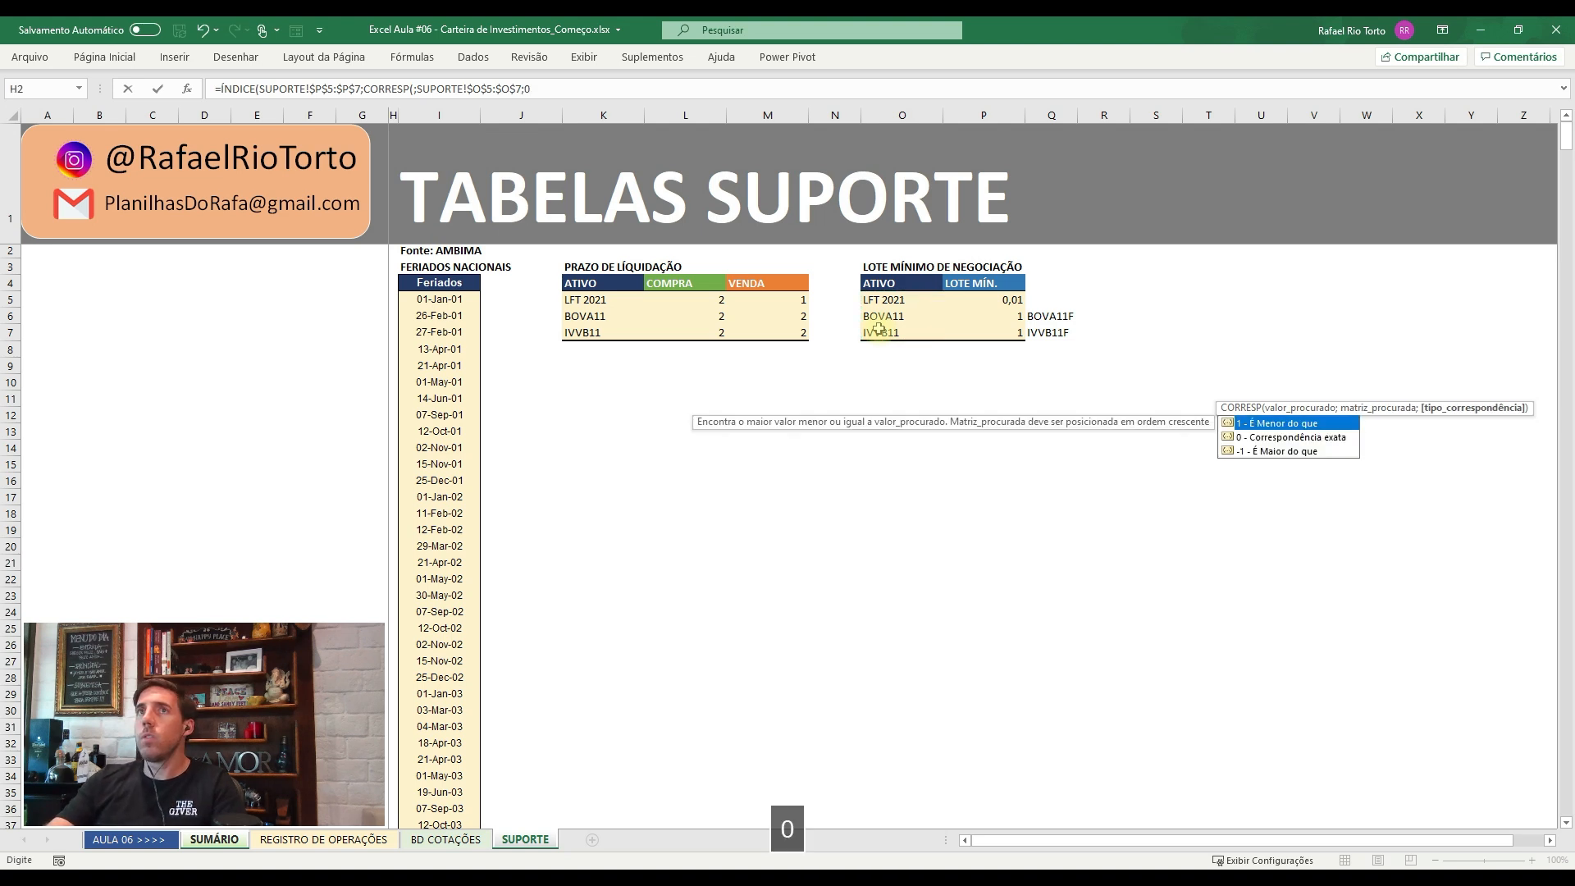
text())
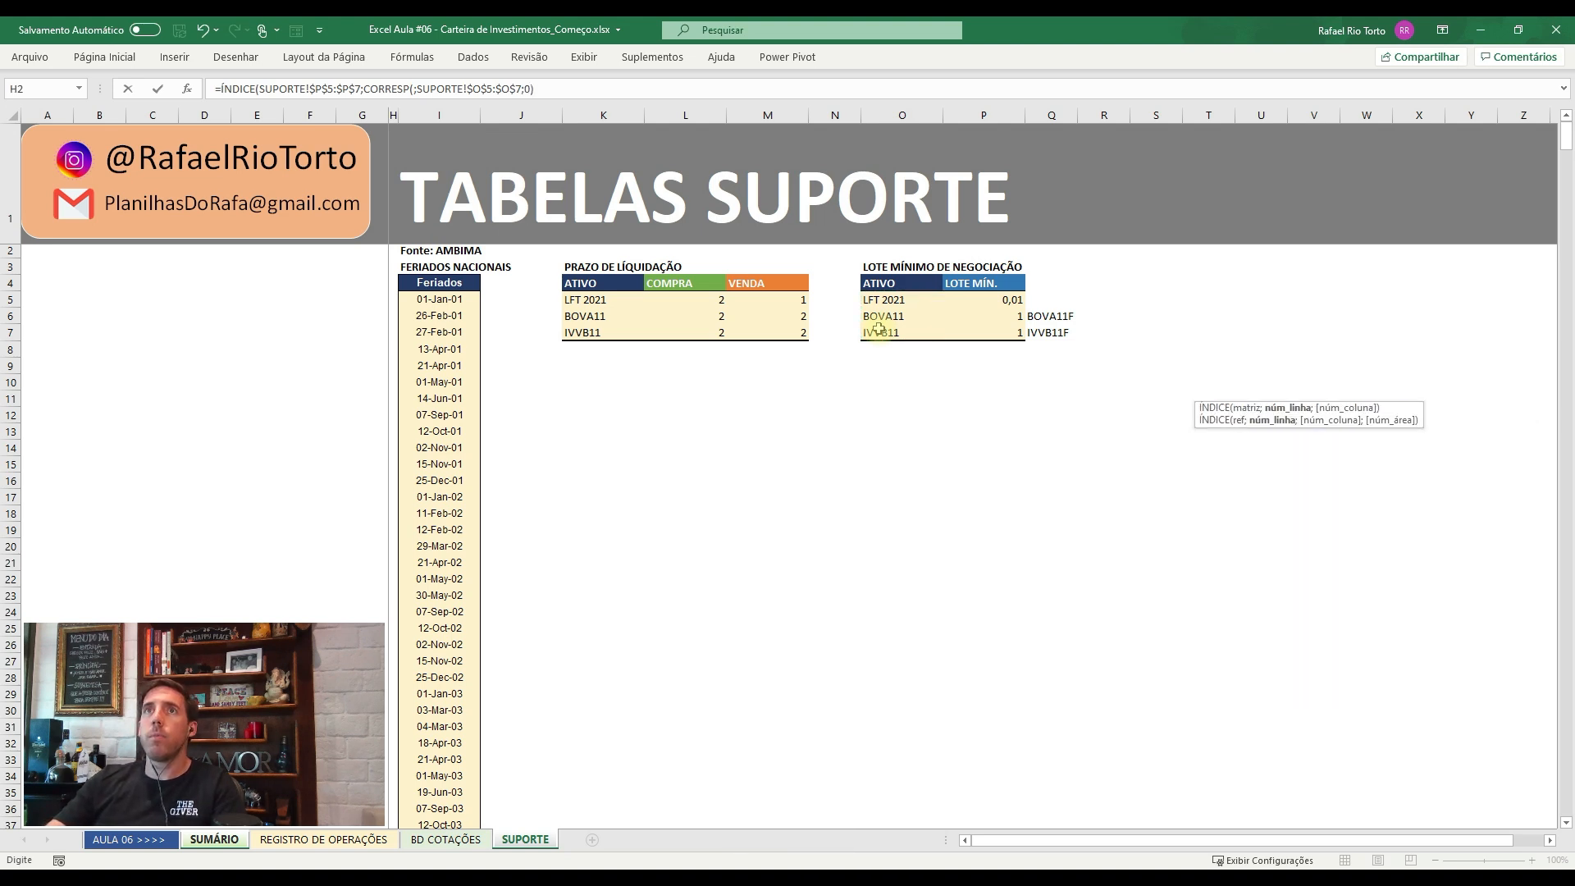
text())
key(Return)
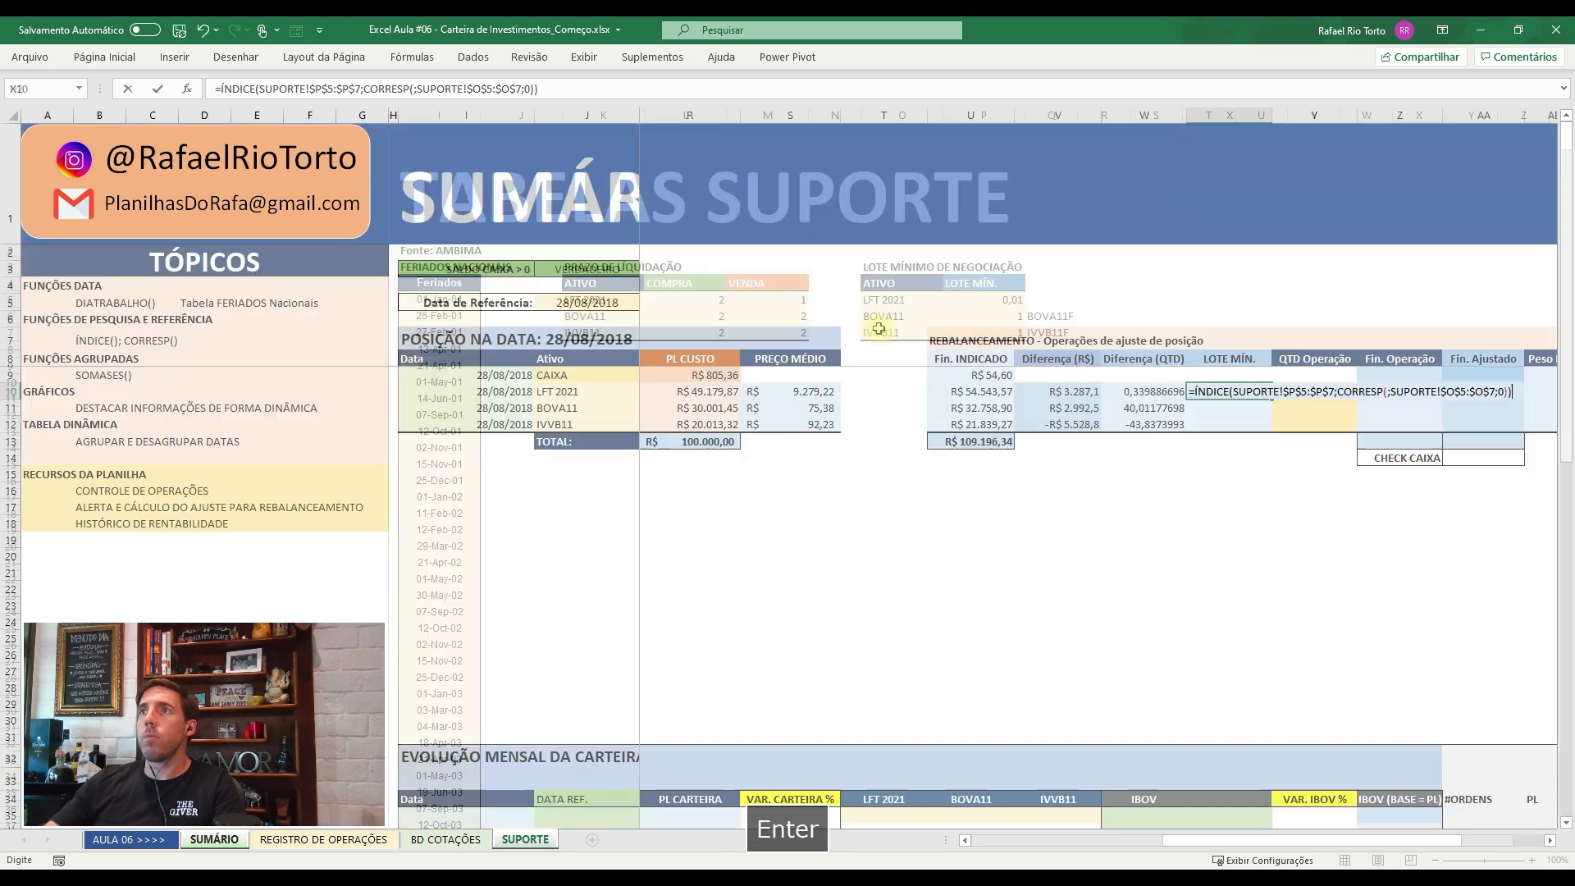
- Insert $J10 as the lookup value of the CORRESP function in X10
key(Up)
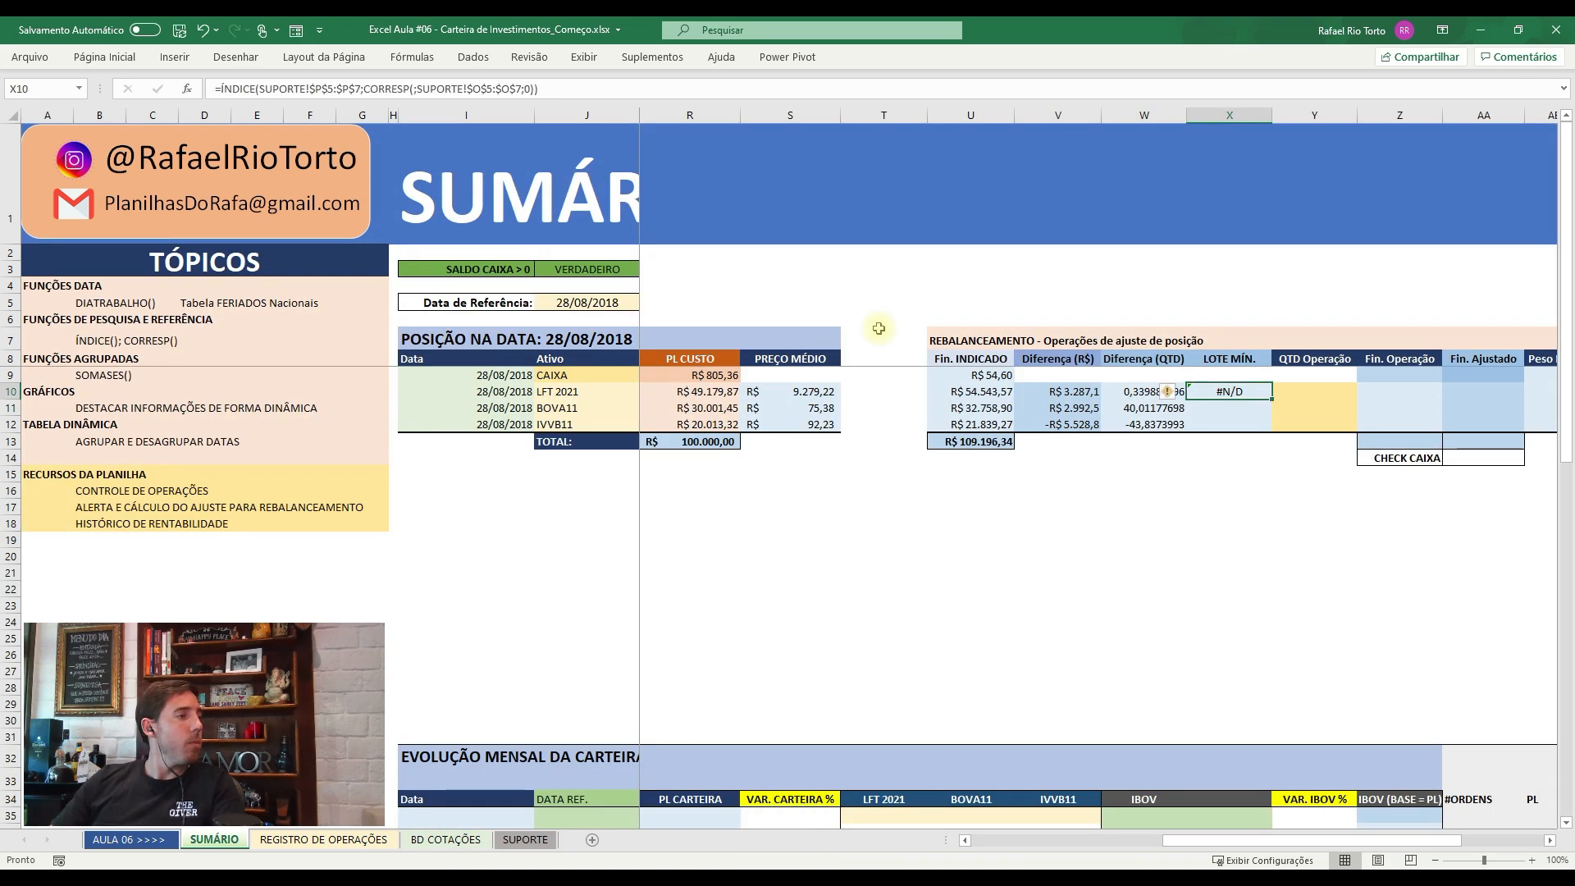
key(F2)
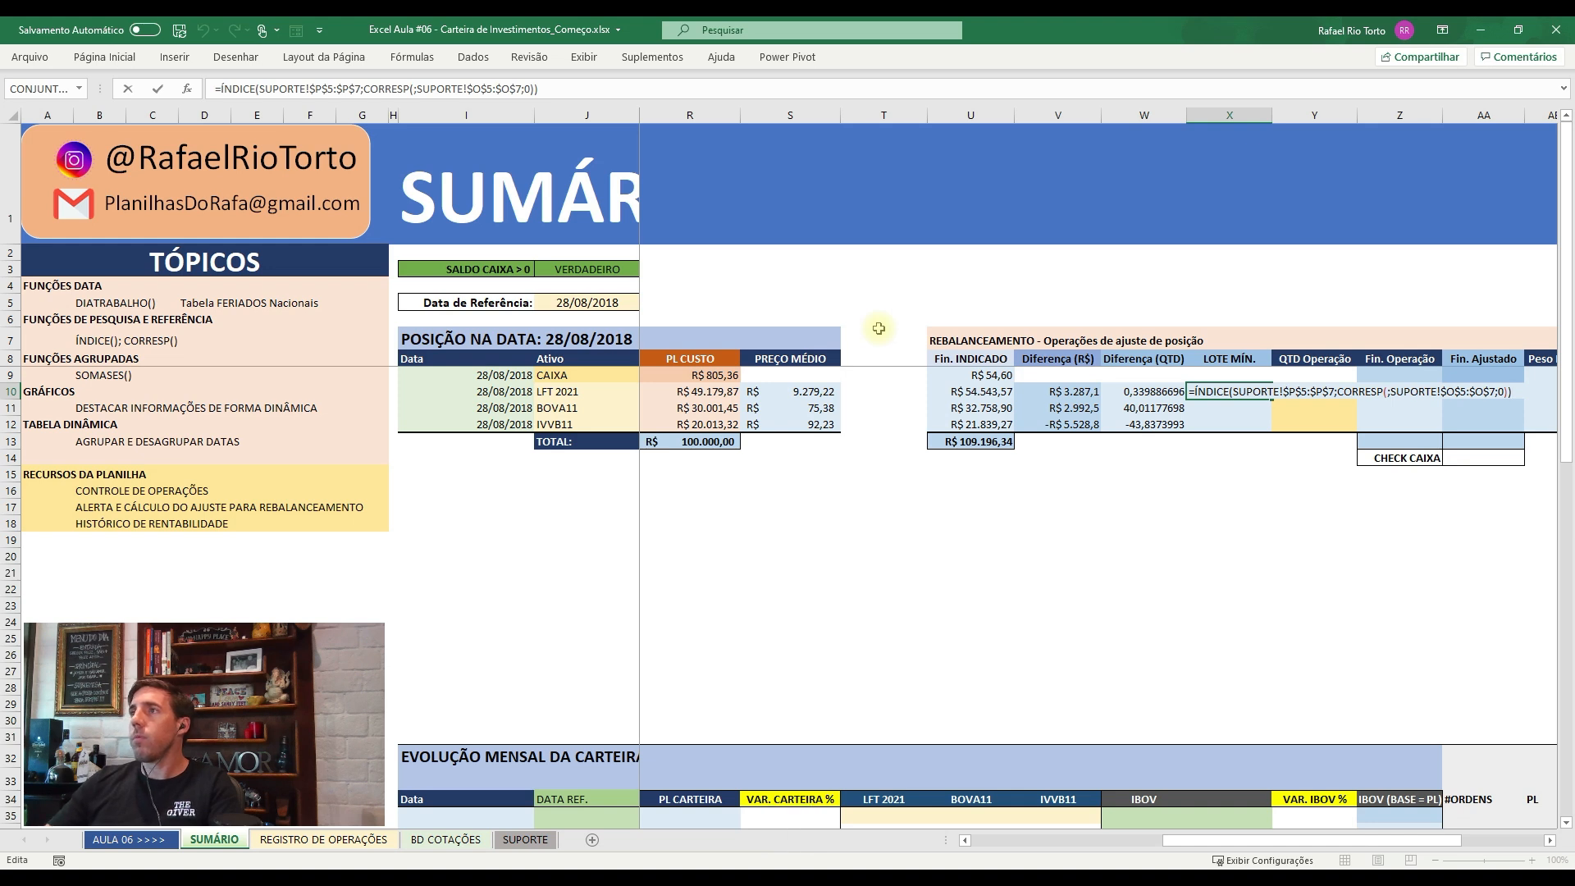
click(416, 88)
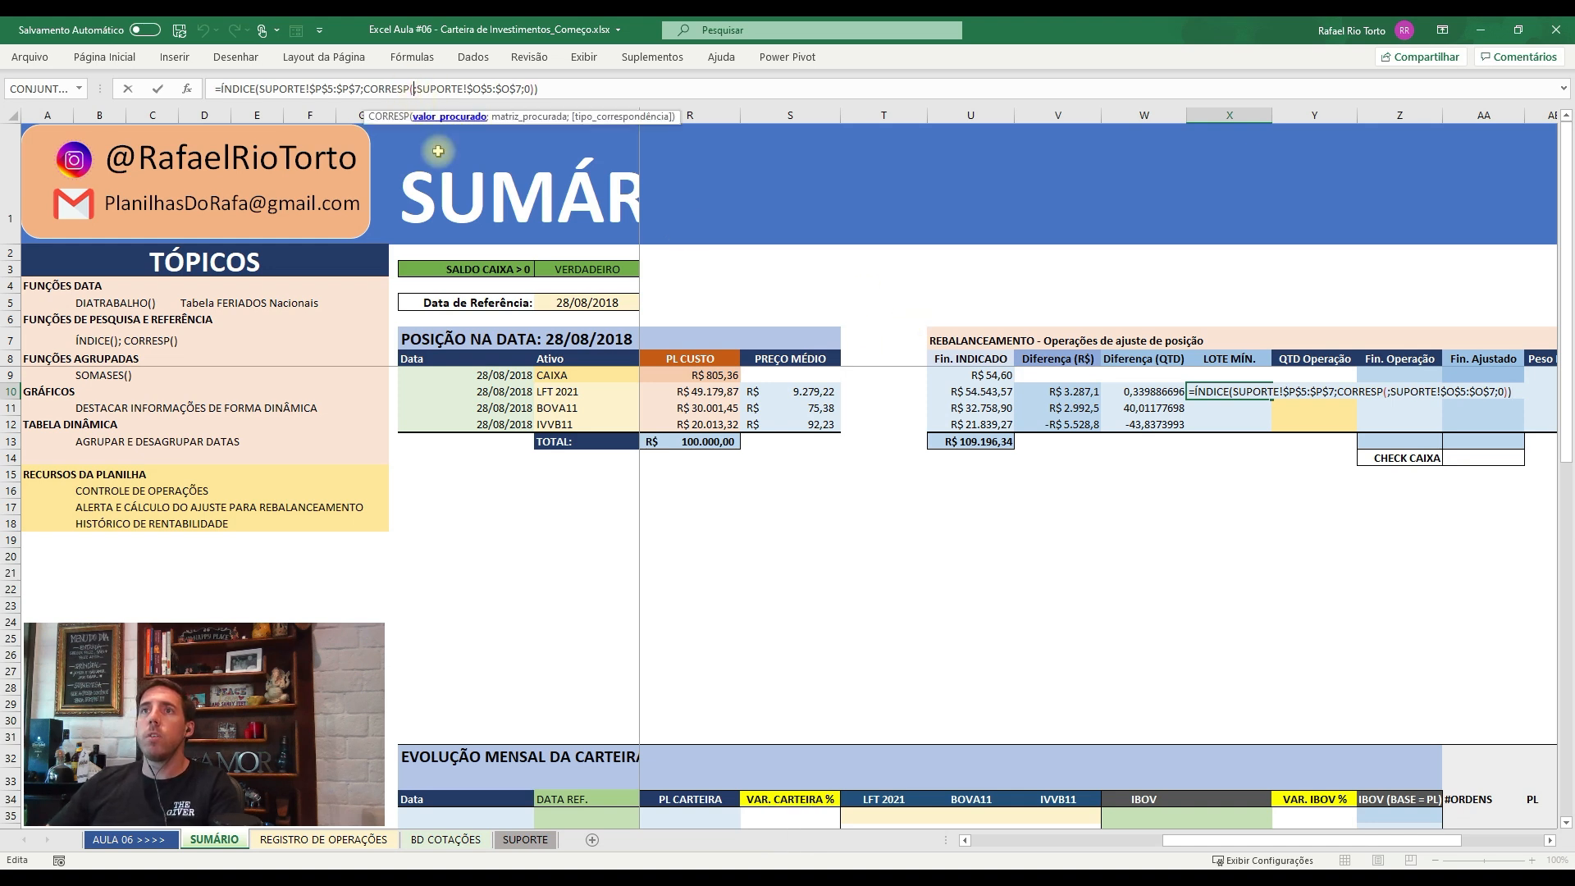
click(557, 393)
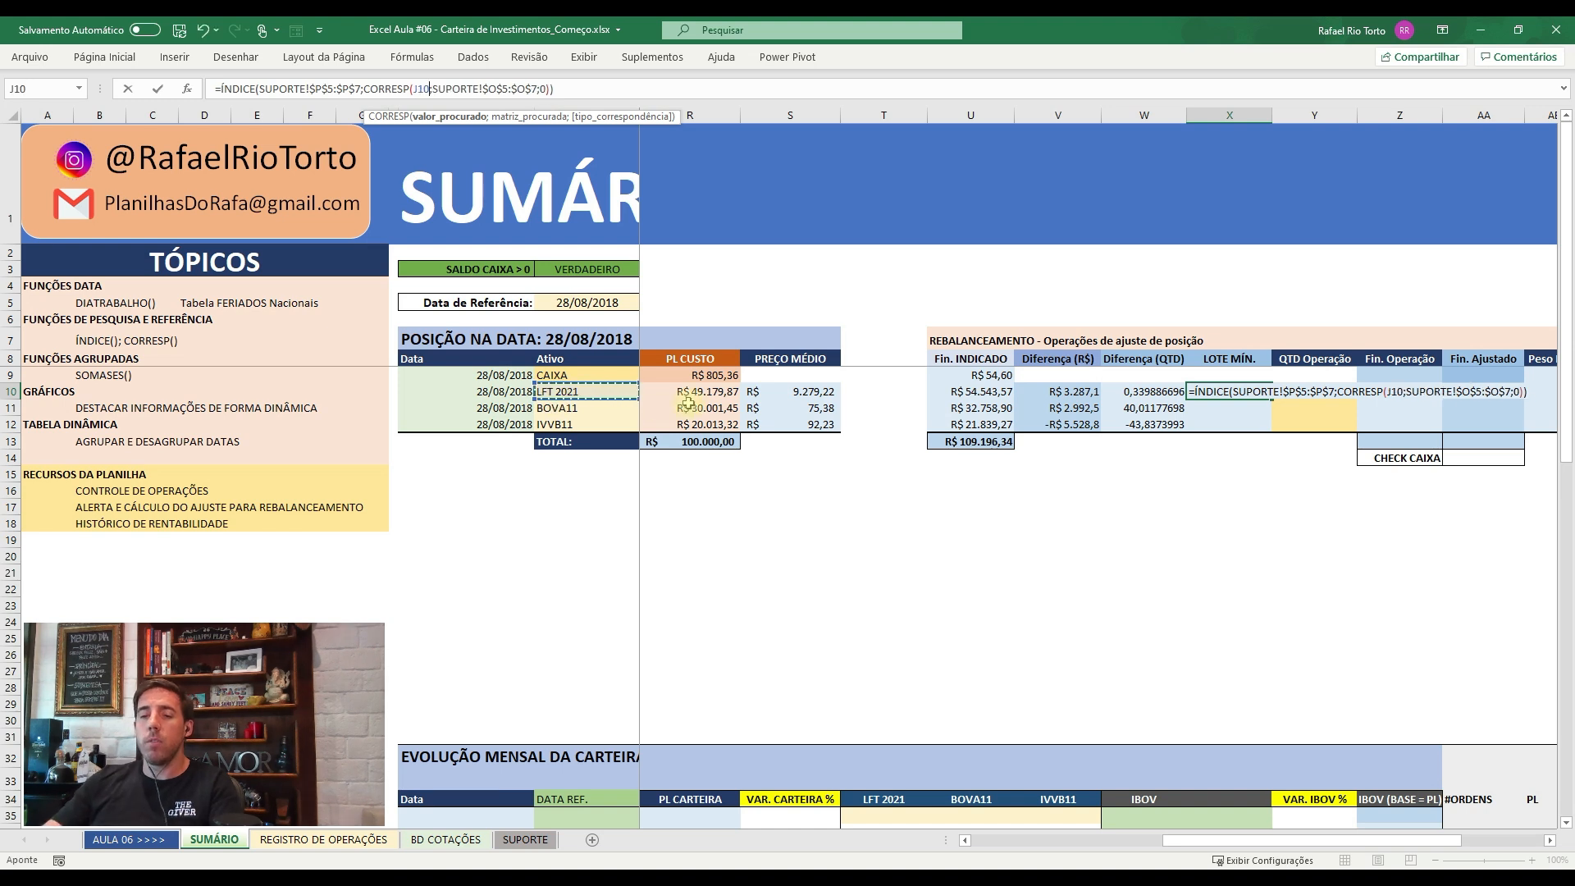
key(F4)
key(F4)
key(F4)
key(Return)
key(Up)
- Copy the LOTE MÍN. formula from X10 to X11:X12 for BOVA11 and IVVB11
key(ctrl+c)
key(shift+Down)
key(shift+Down)
key(ctrl+alt+v)
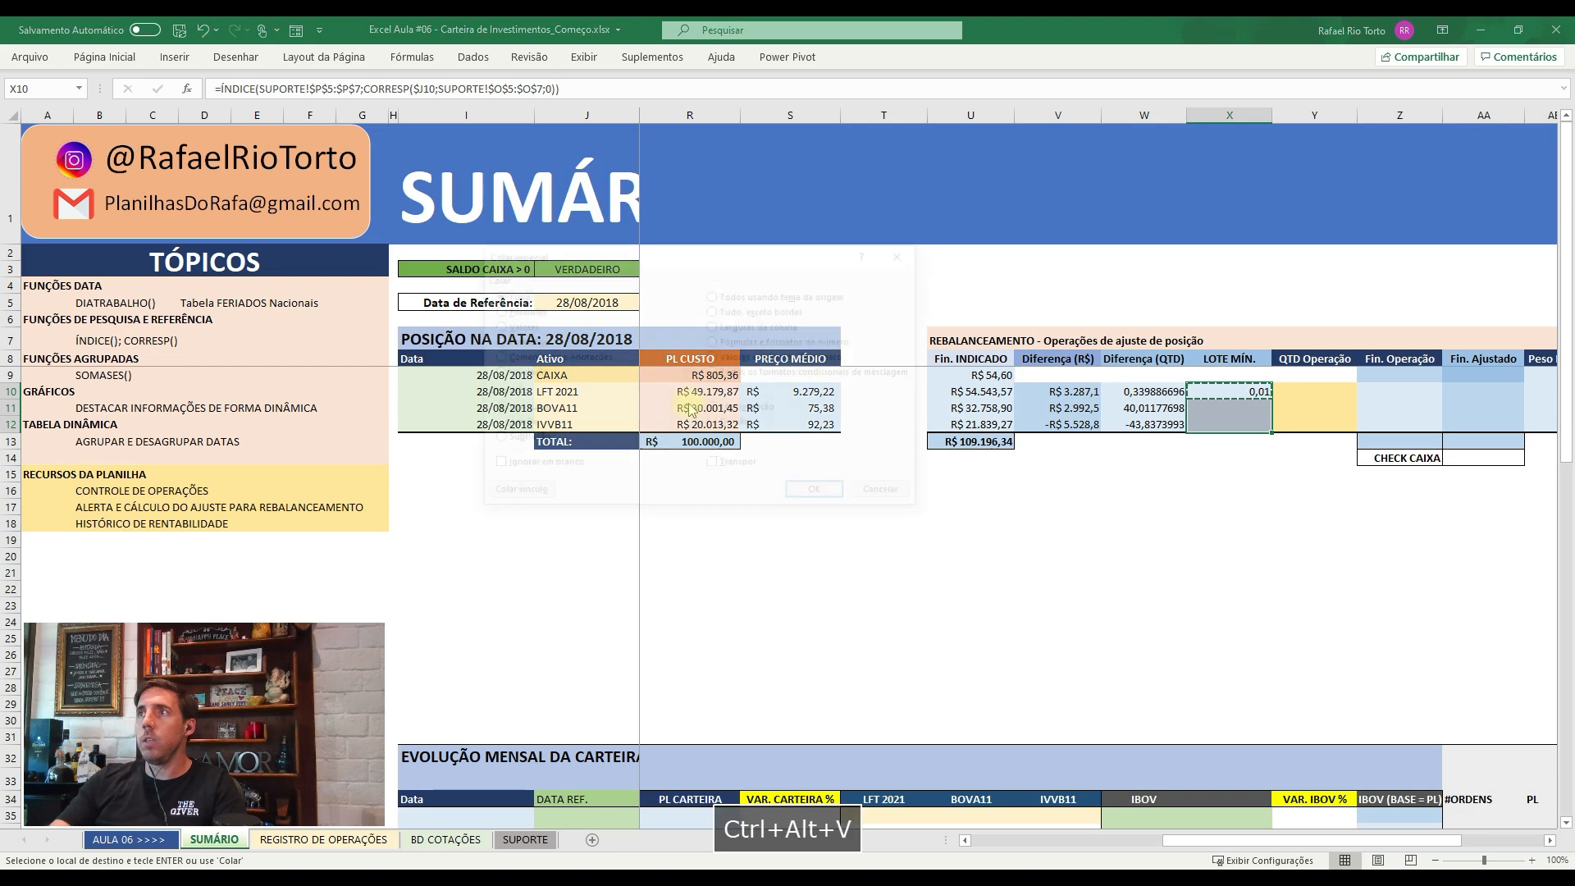
key(Return)
key(Down)
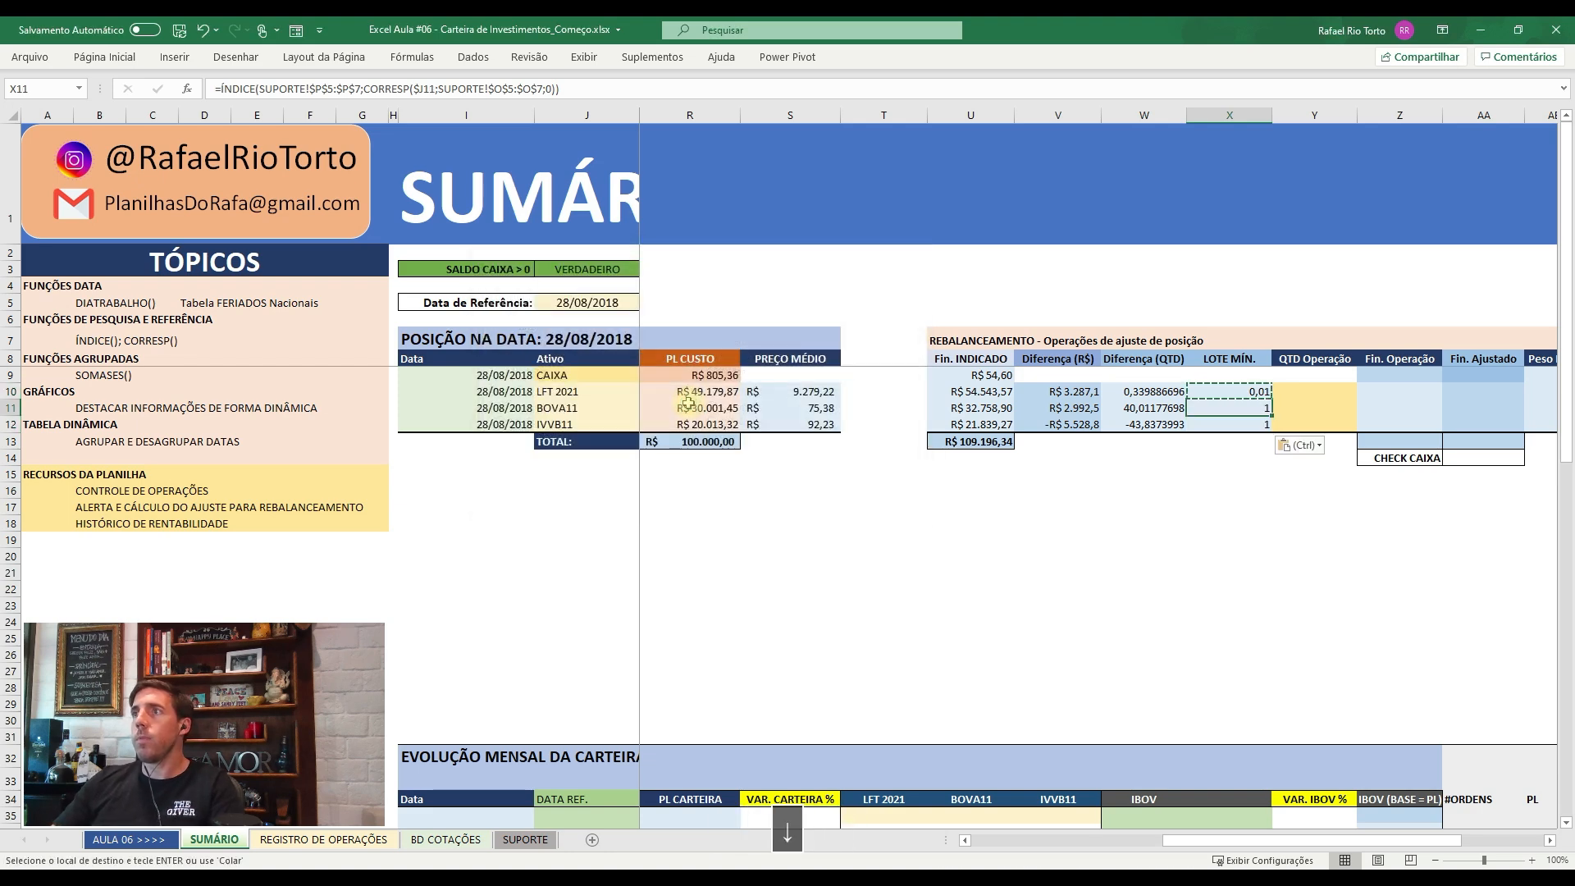
key(Up)
key(Up)
key(Escape)
key(Down)
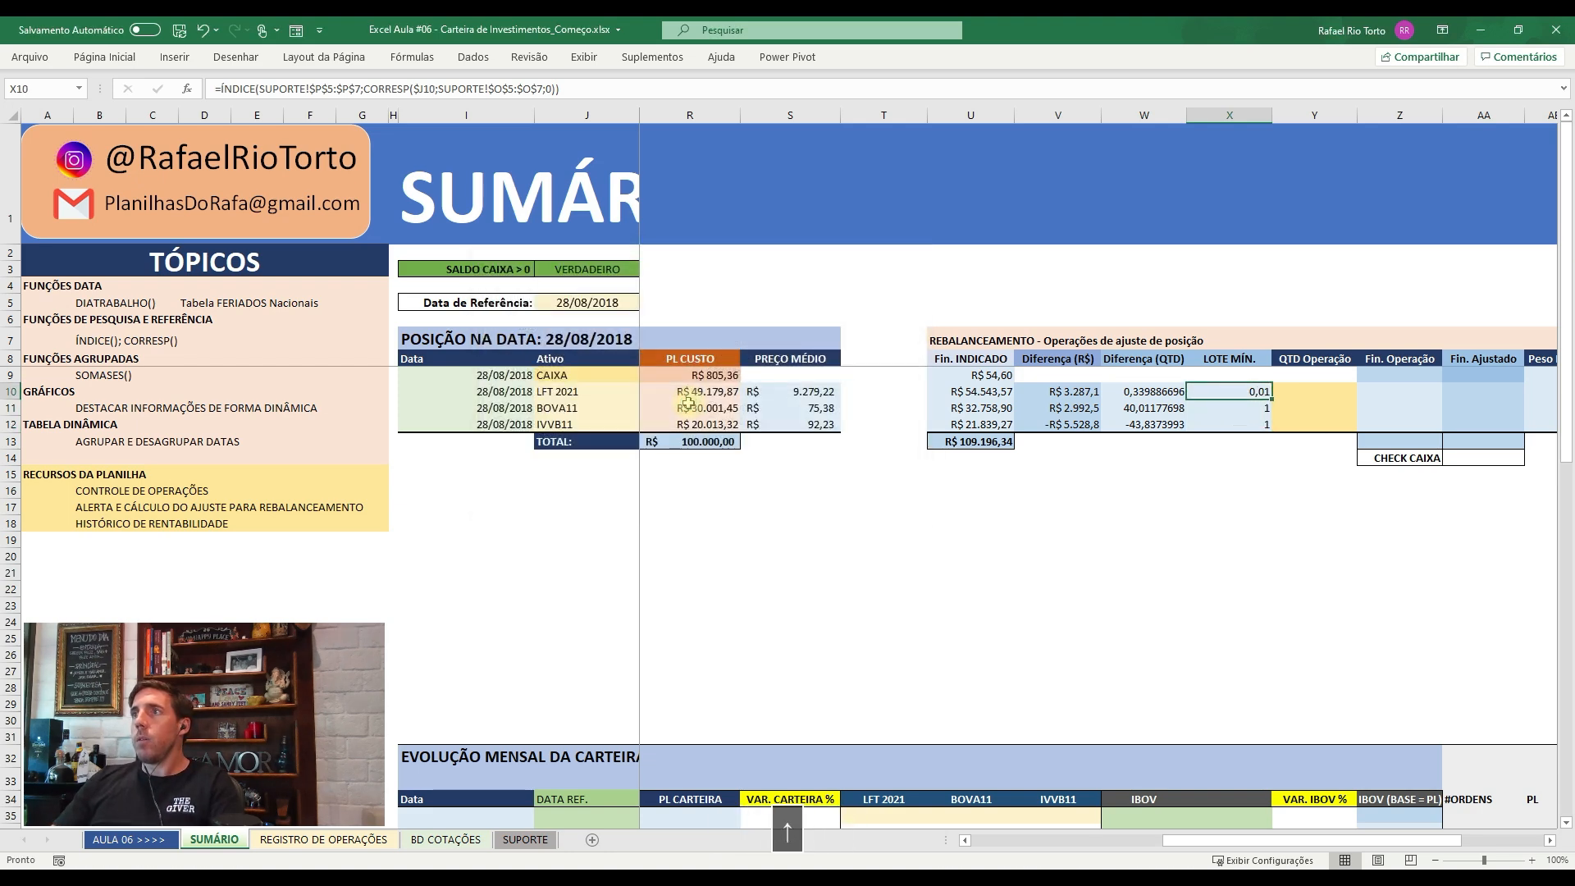
- Compare LFT 2021's quantity difference with its minimum lot and inspect the lookup formula in X10
key(Right)
key(Left)
key(Left)
key(Right)
key(Left)
key(Right)
key(Right)
key(Left)
key(Left)
key(Left)
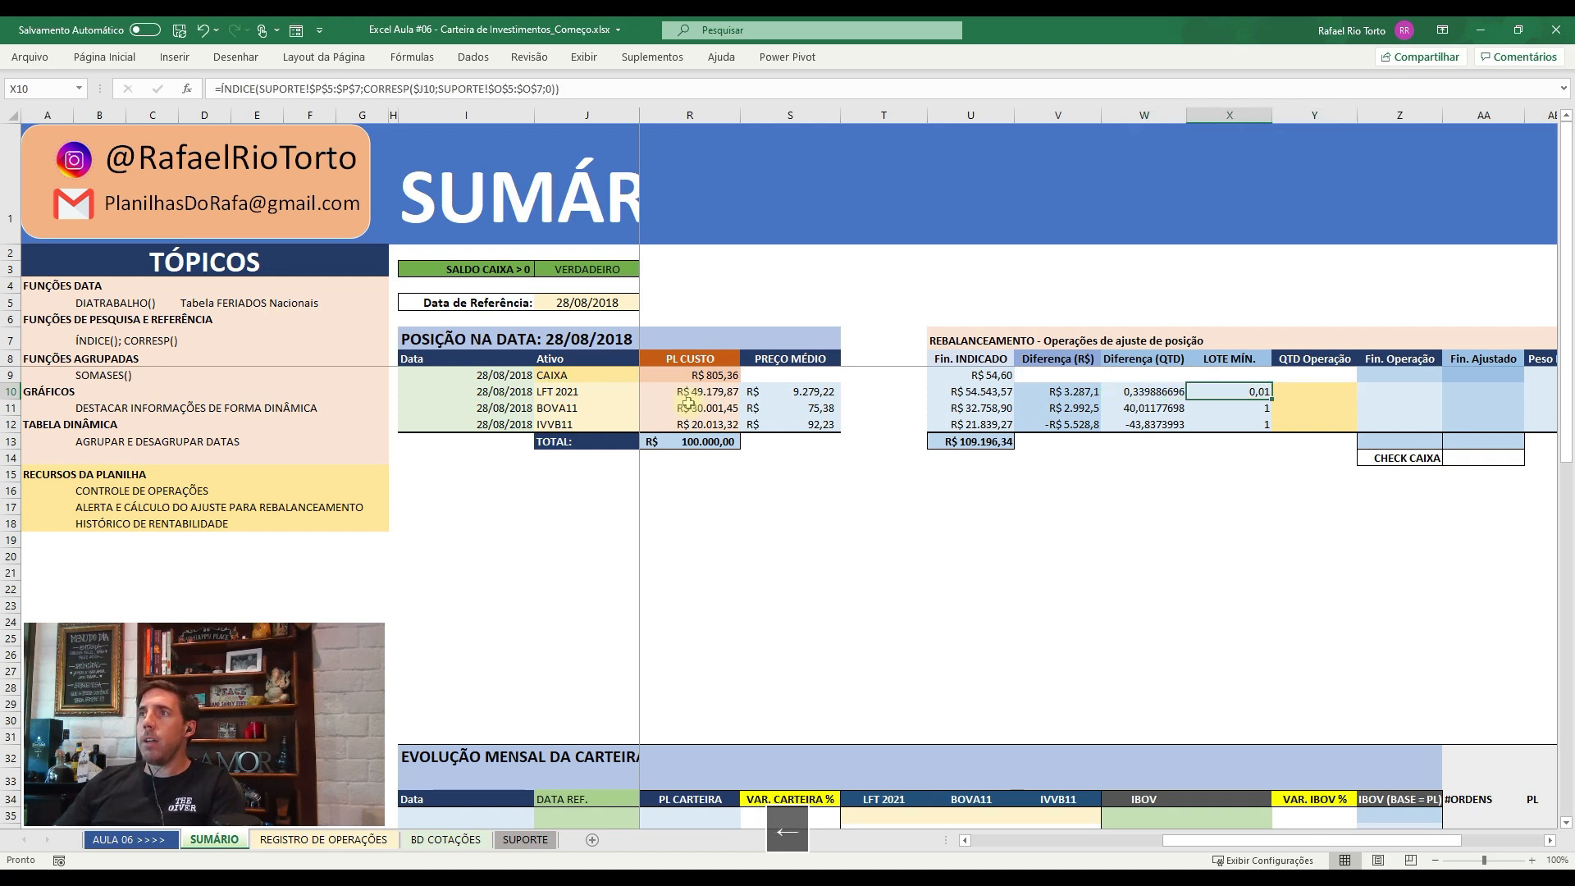
key(Right)
key(Right)
key(Left)
key(Left)
key(Right)
key(Right)
key(Right)
key(Left)
key(F2)
key(Escape)
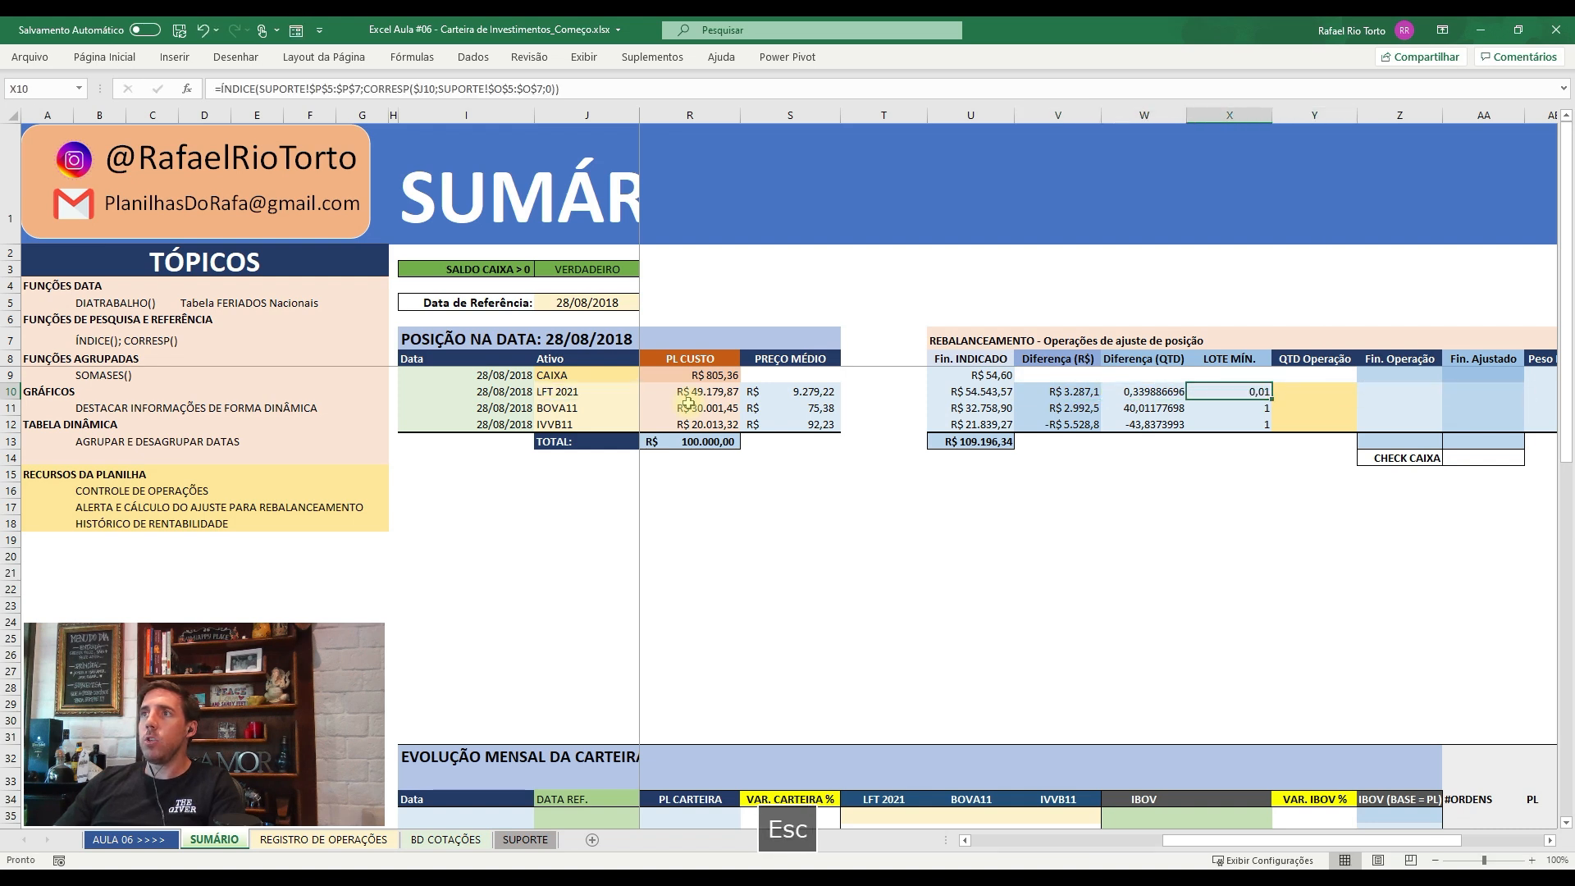
- Enter the QTD Operação formula =W10/X10 in Y10, dividing the quantity difference by the minimum lot
key(Right)
text(=)
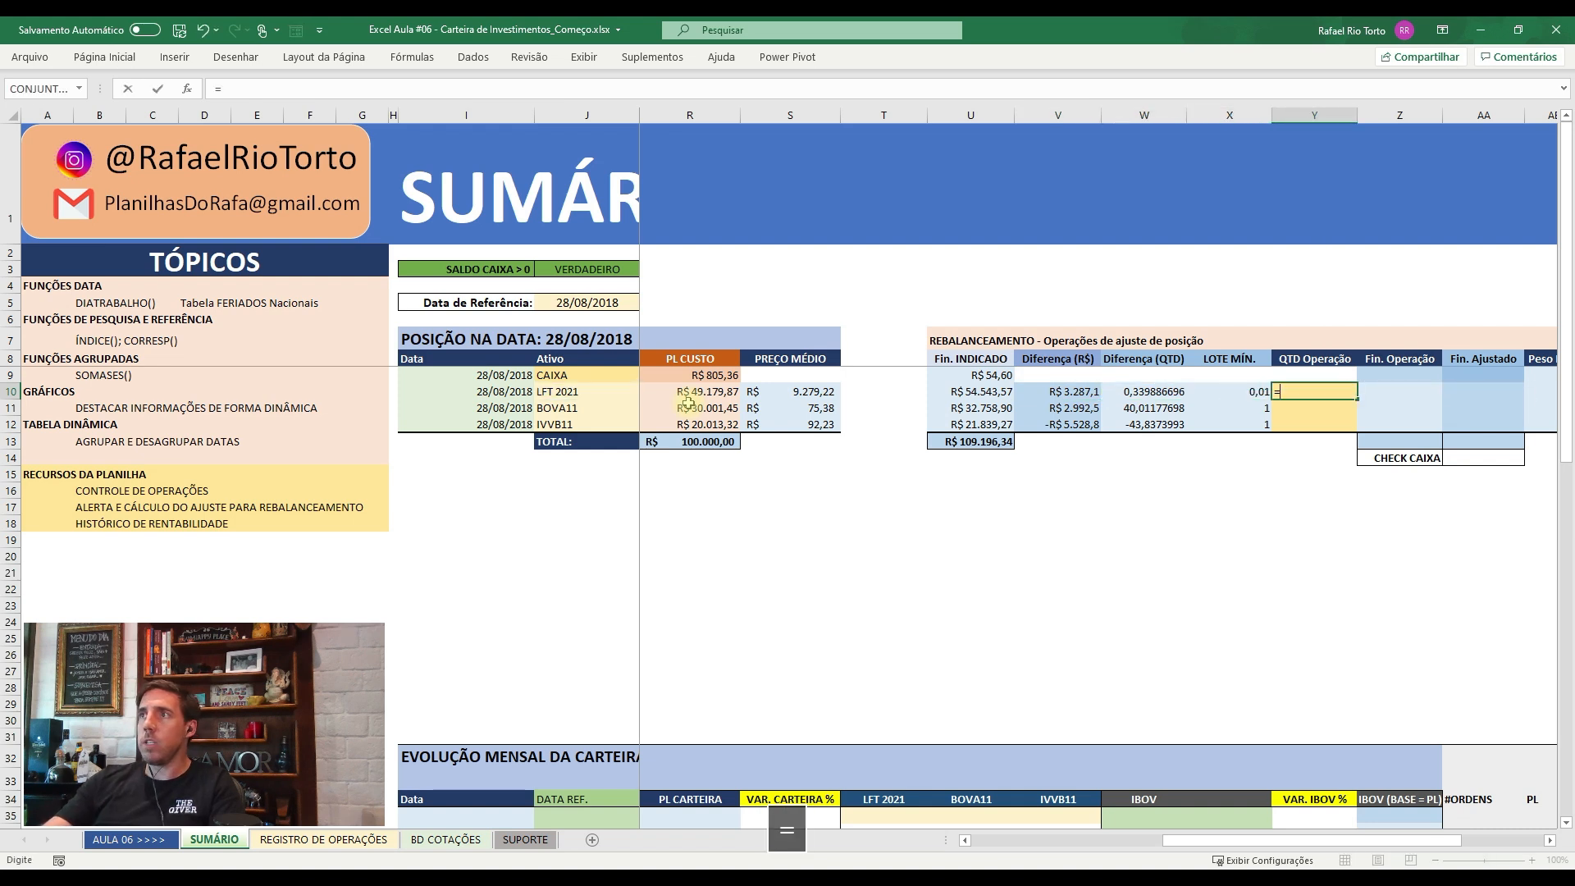
key(Left)
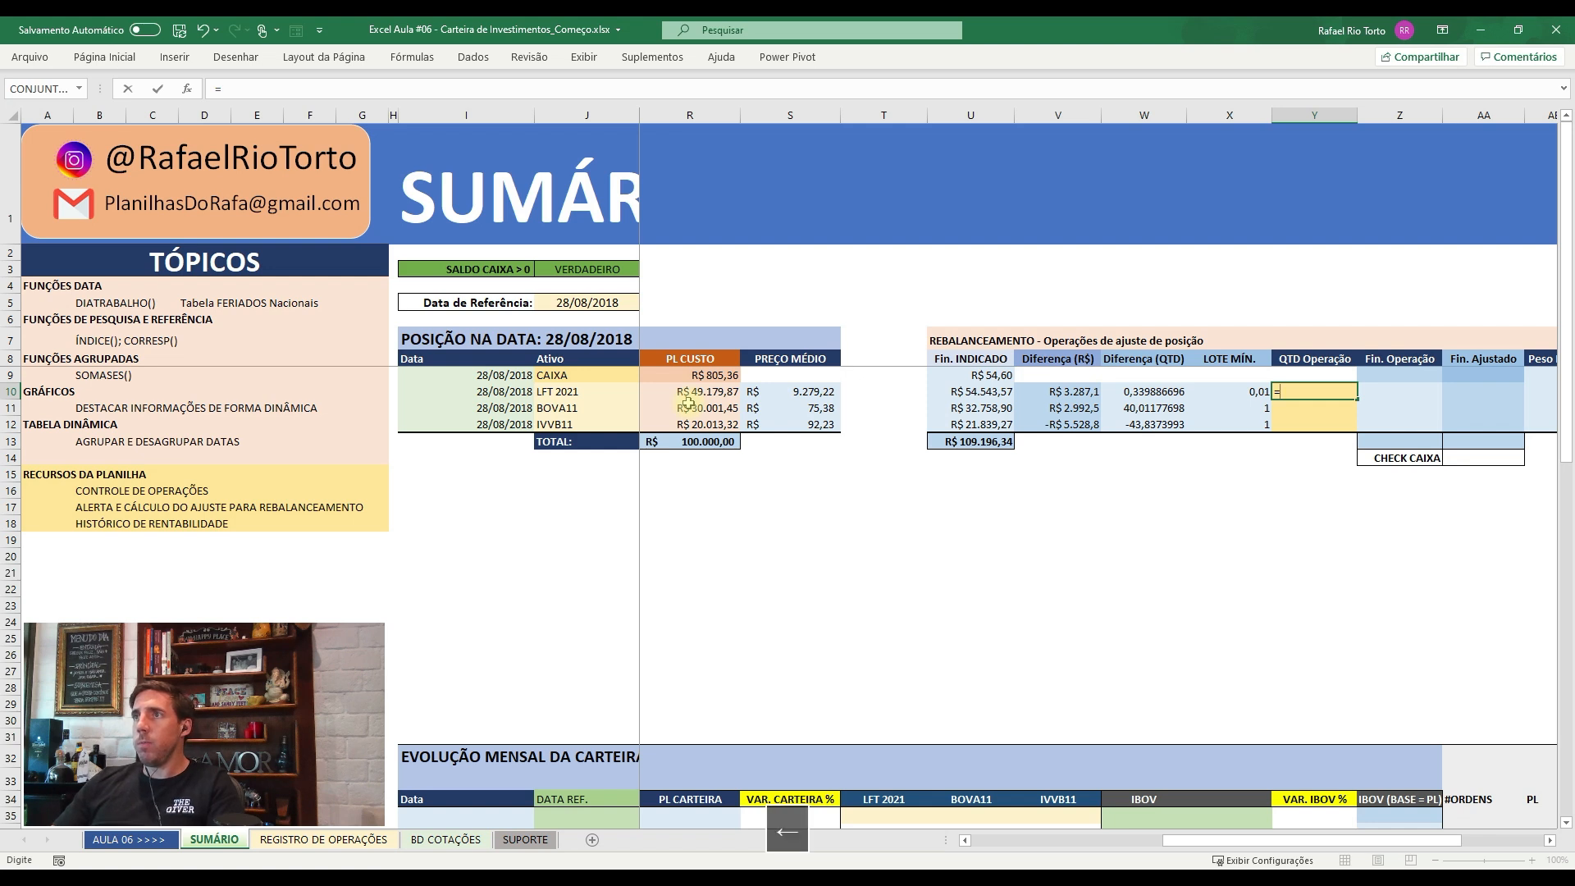
text(/)
key(Left)
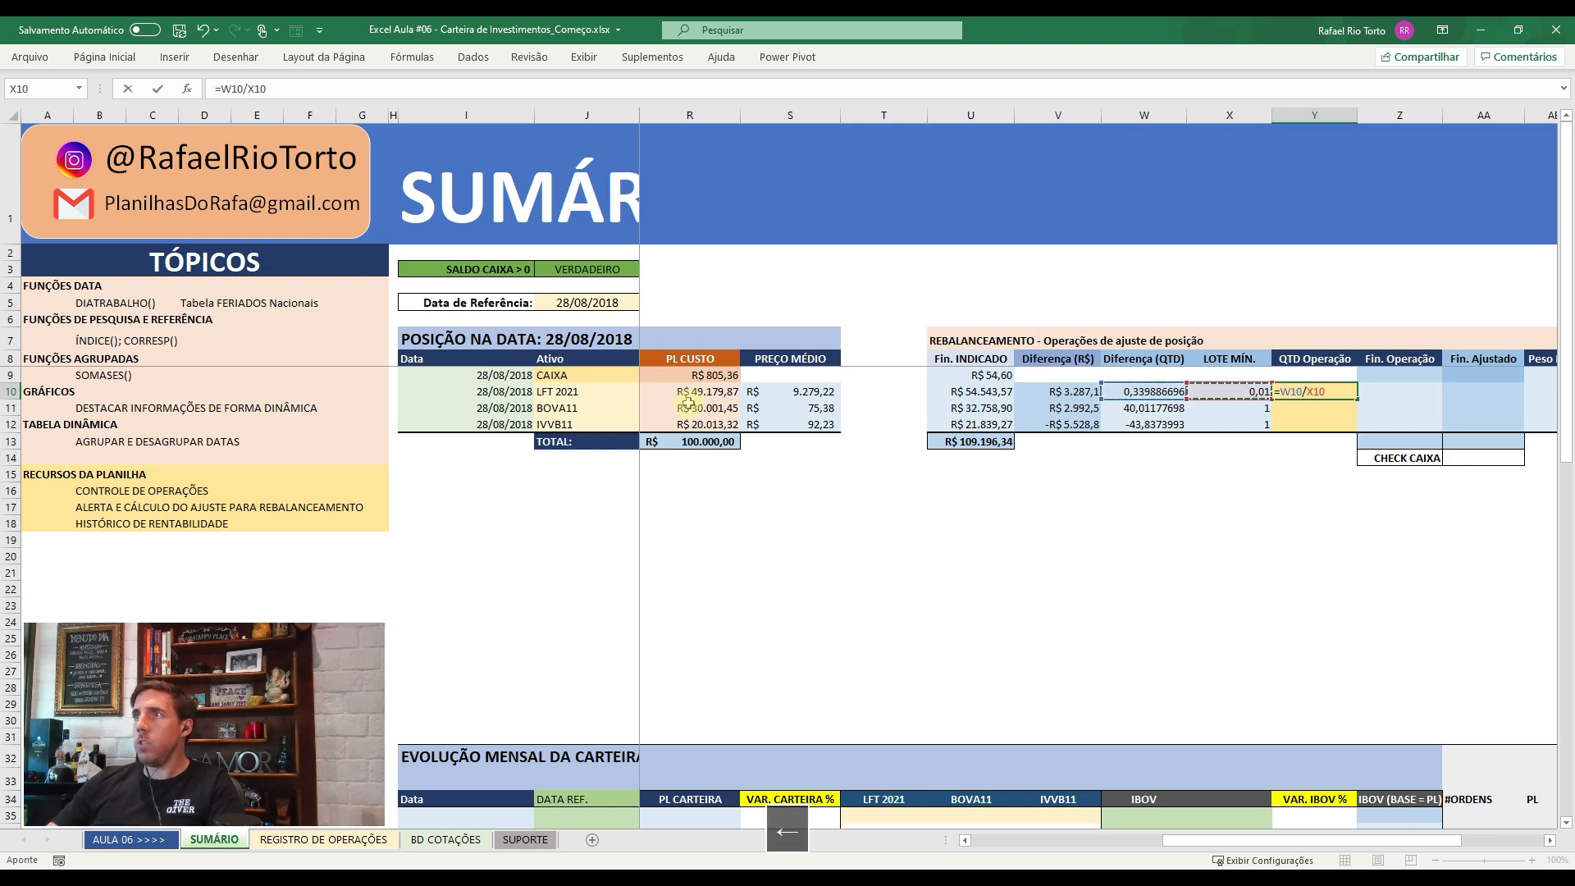
key(Return)
- Wrap the Y10 division in TRUNCAR with zero digits, giving =TRUNCAR(W10/X10;0)
key(Up)
key(F2)
key(Right)
text(TRU)
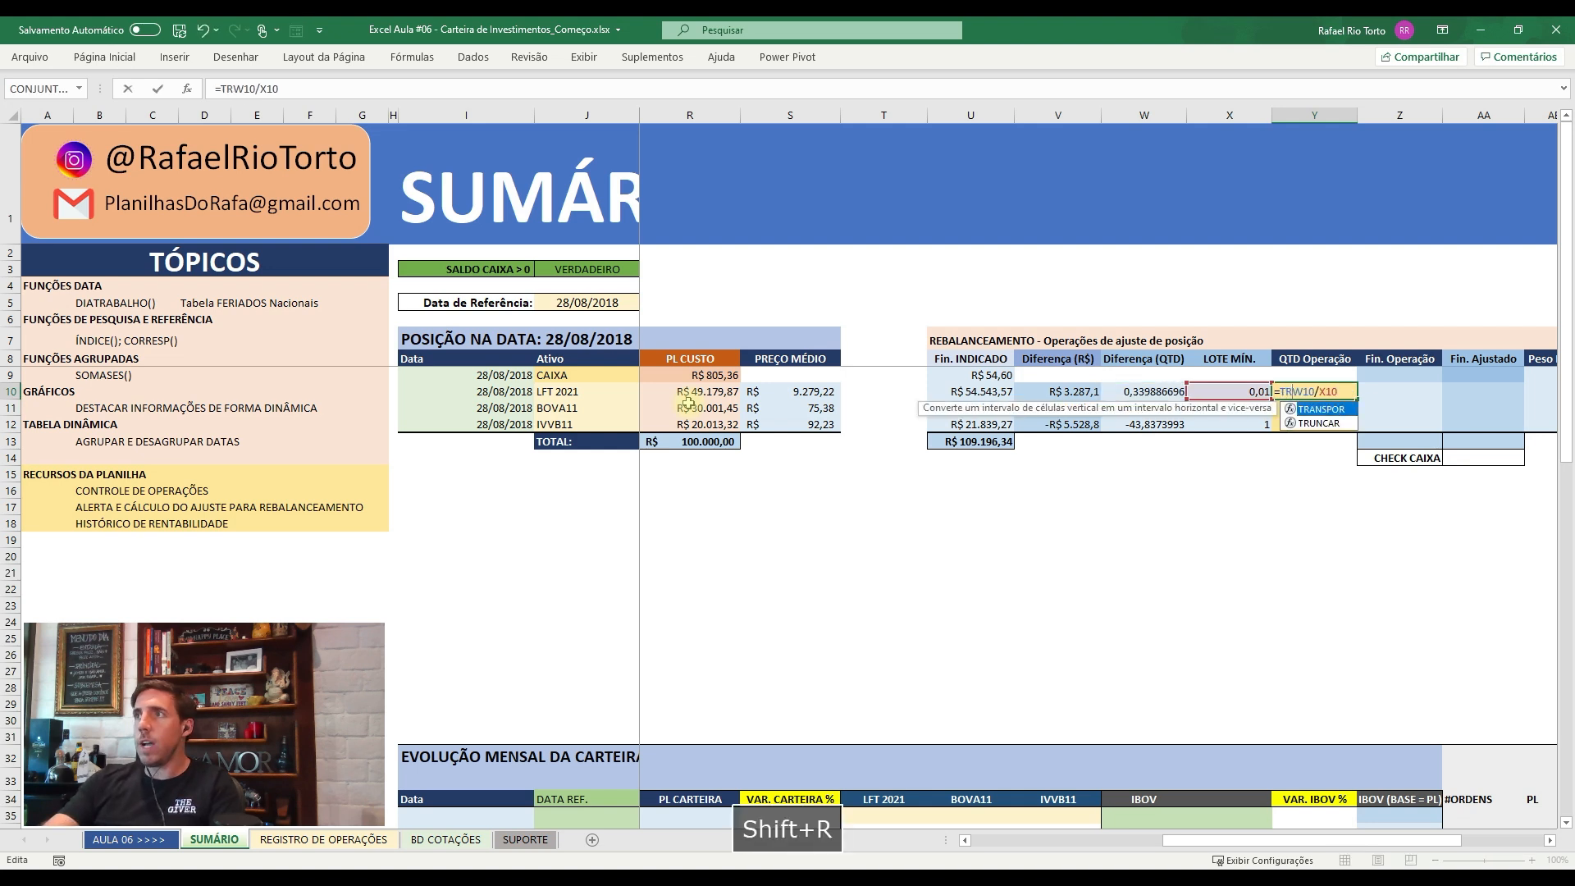
key(Tab)
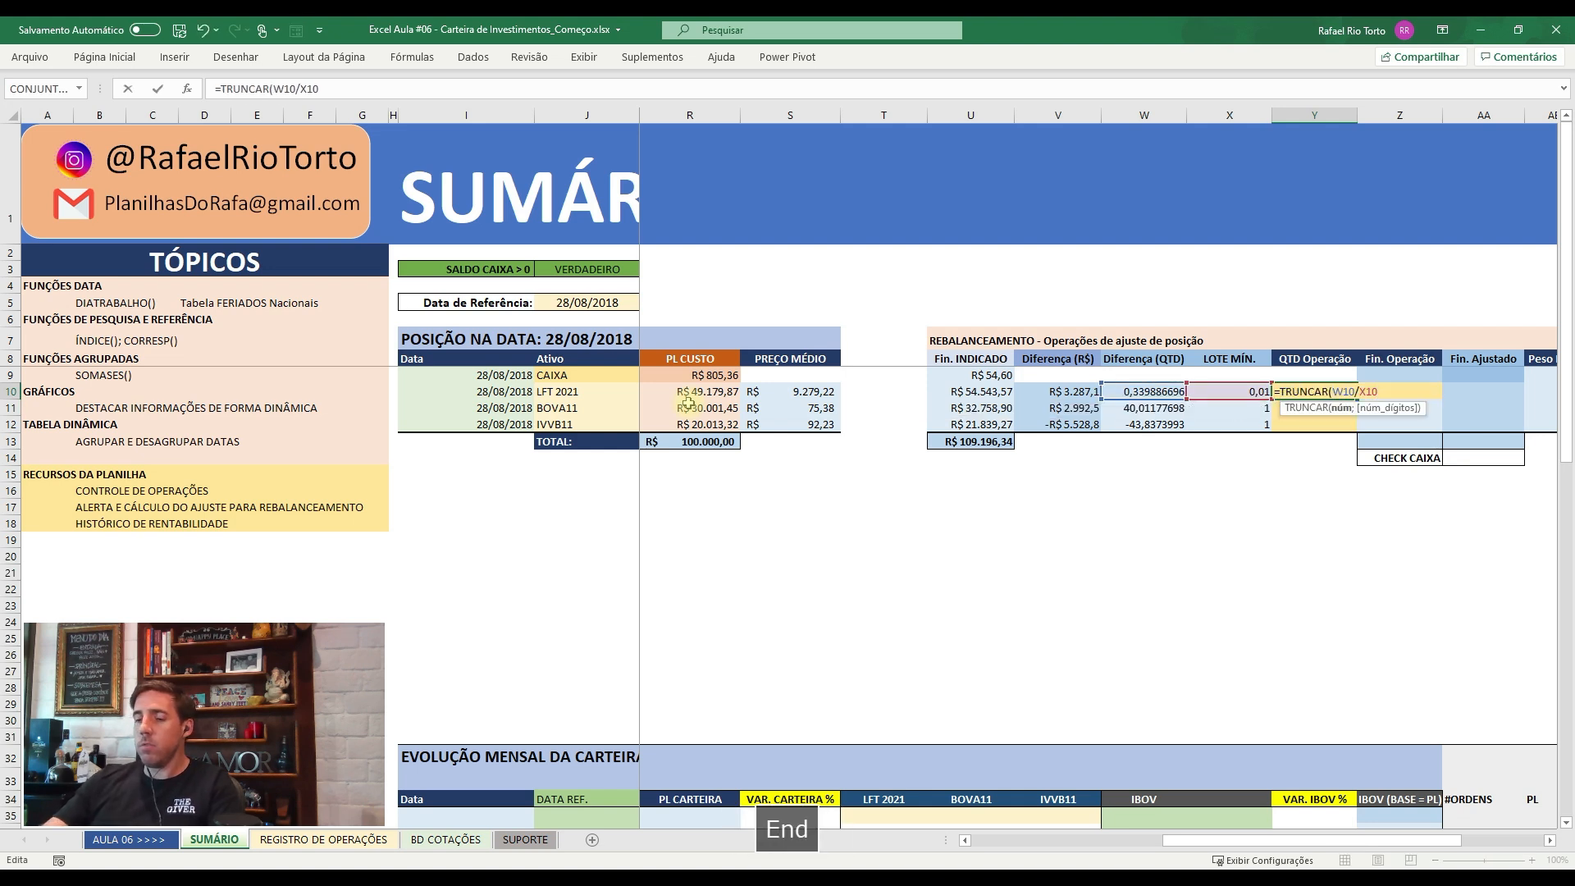
text(;)
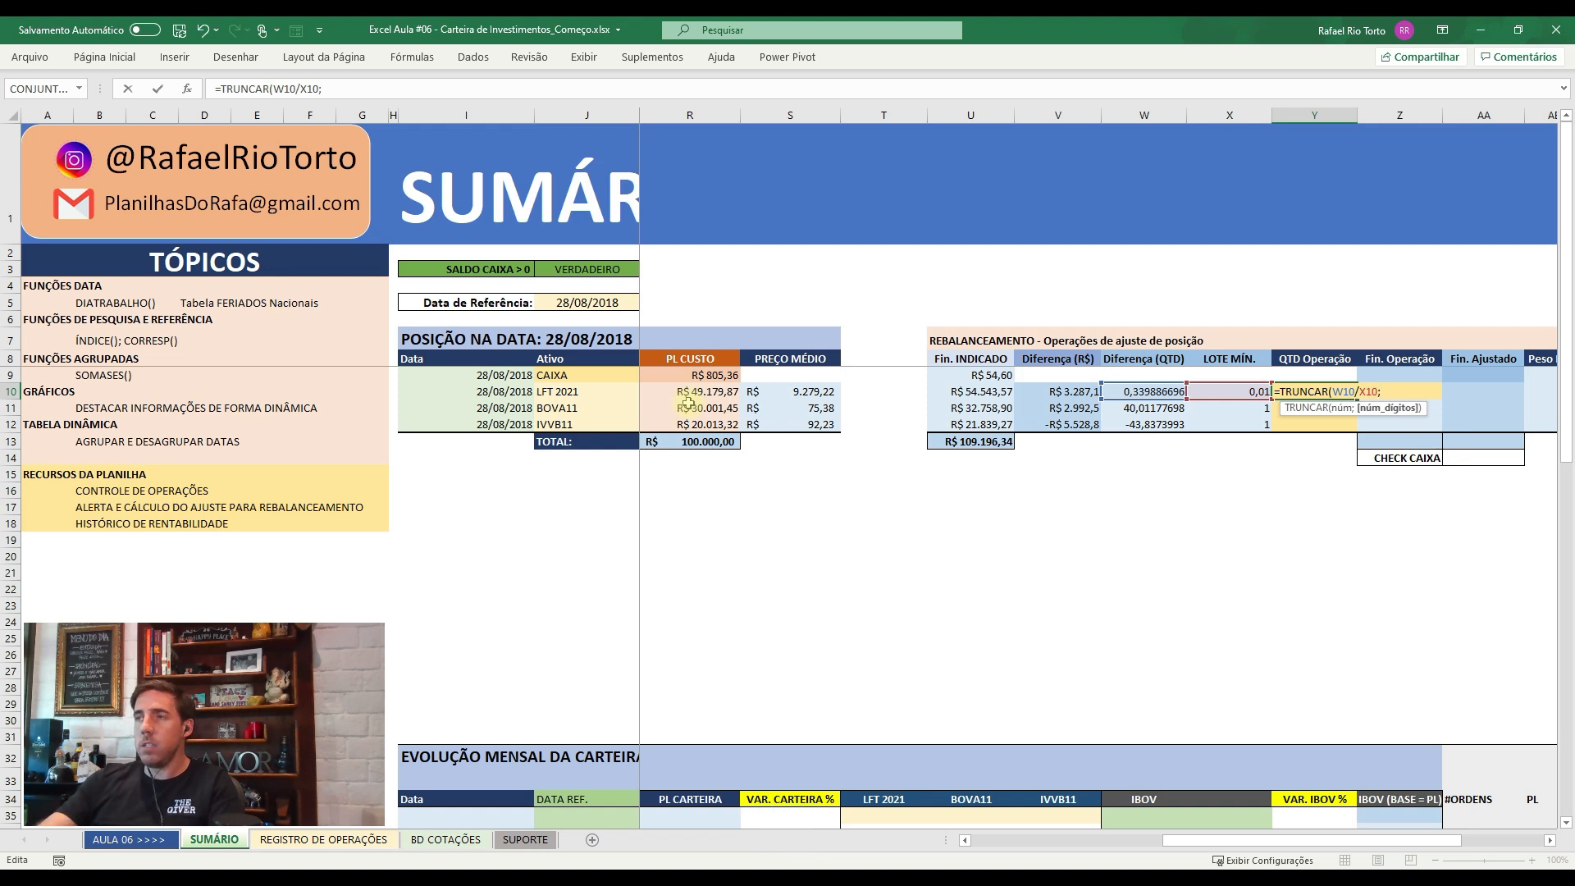
text(0))
key(ctrl+Return)
- Copy the TRUNCAR formula from Y10 to Y11:Y12 for BOVA11 and IVVB11
key(ctrl+c)
key(shift+Down)
key(shift+Down)
key(ctrl+alt+v)
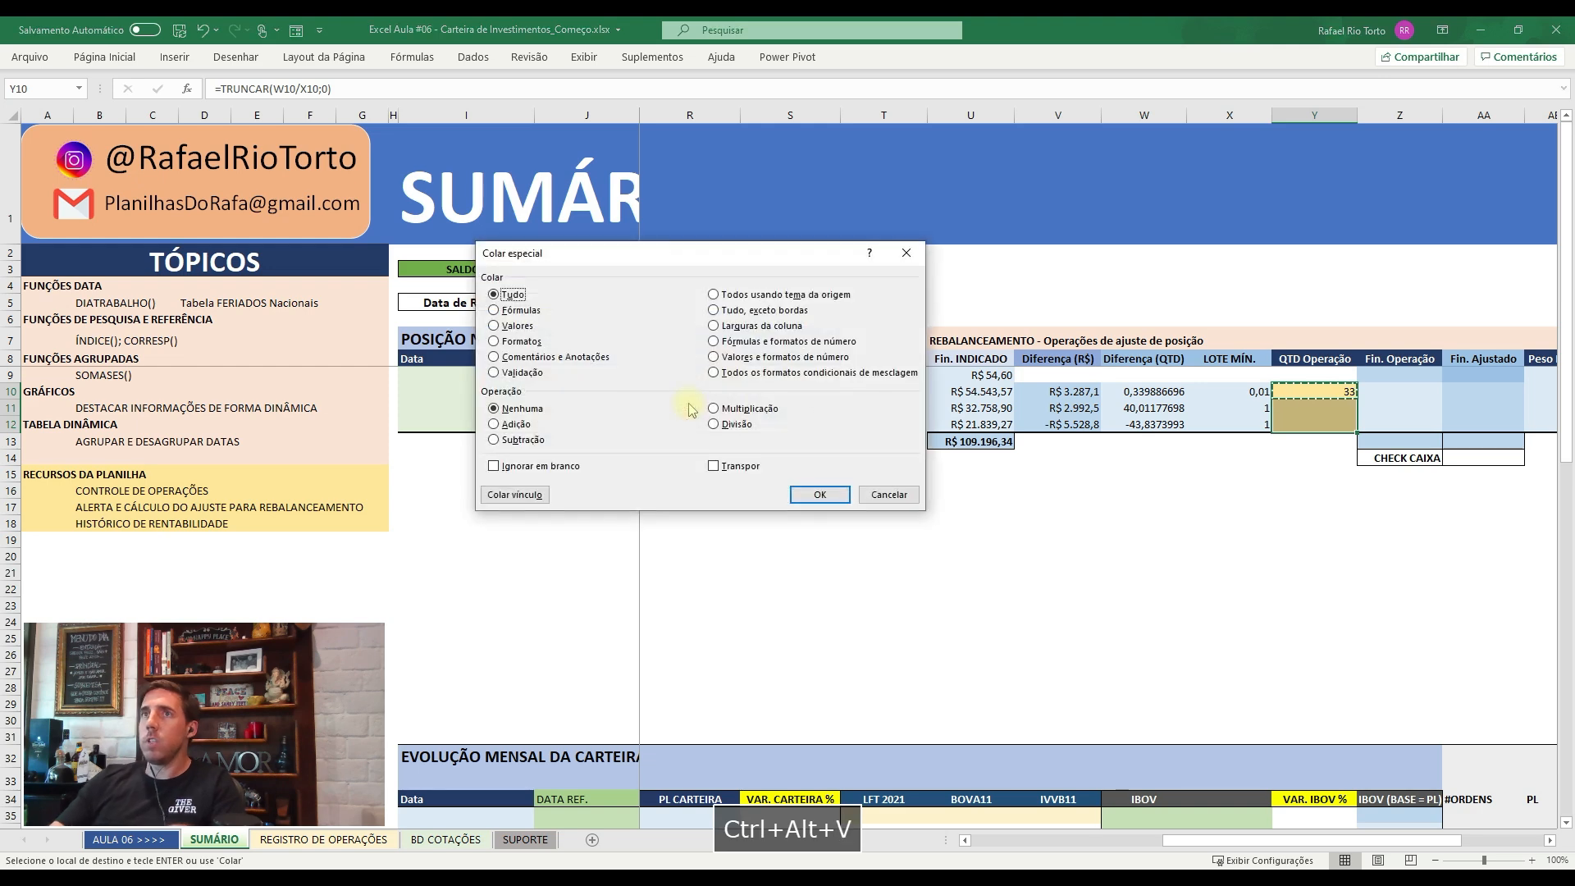
key(Return)
key(Escape)
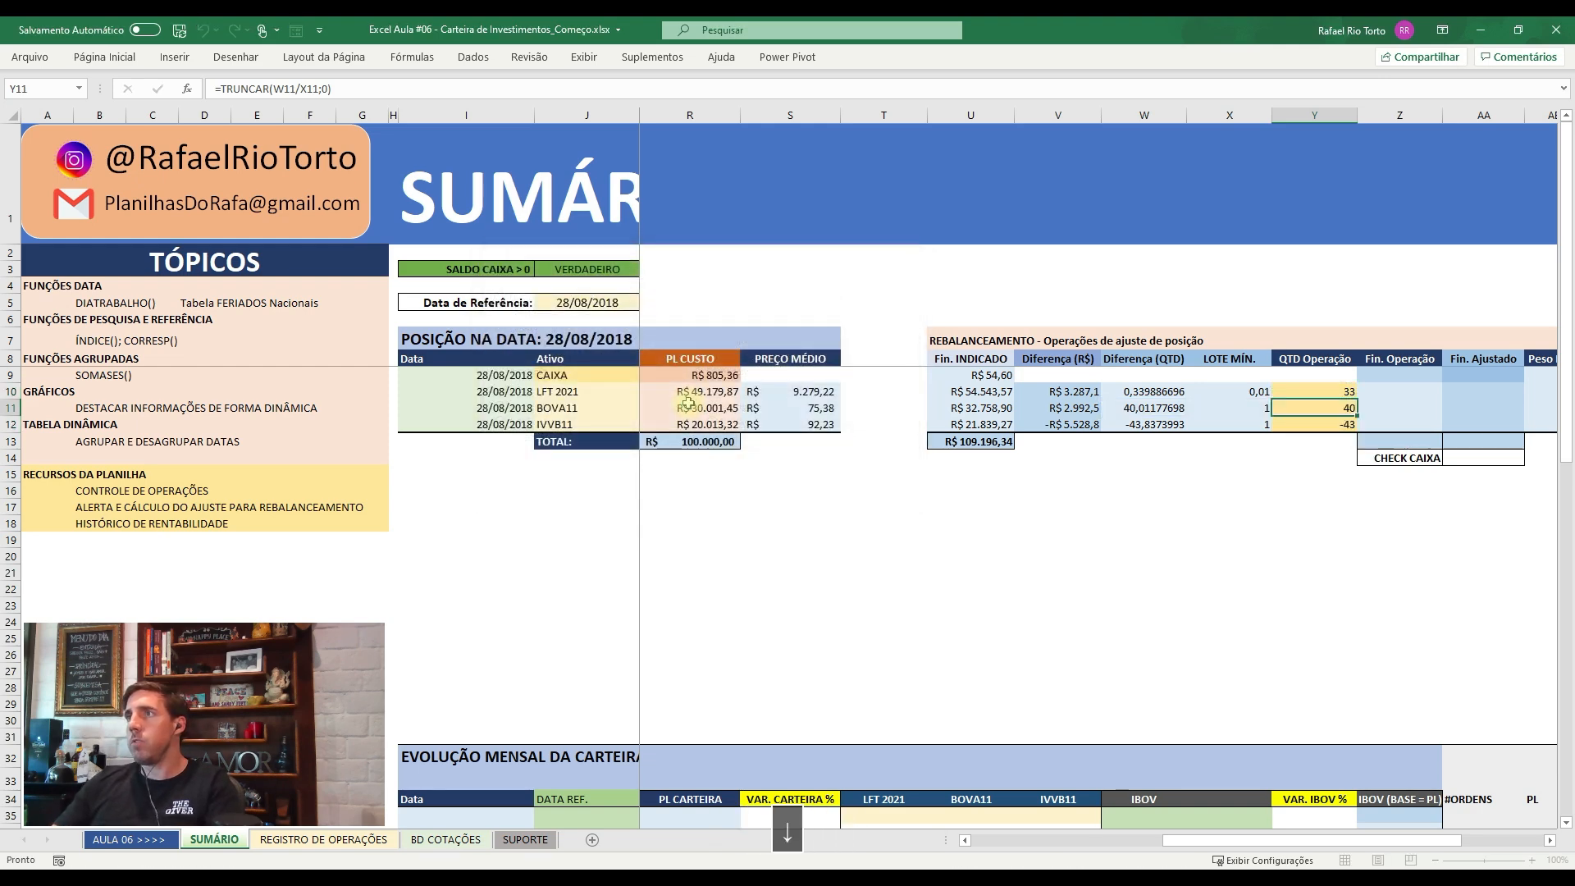
- Inspect the TRUNCAR formulas in the QTD Operação column, comparing their references for each asset
key(F2)
key(Escape)
key(Down)
key(F2)
key(Escape)
key(F2)
key(Escape)
key(Down)
key(F2)
key(Escape)
key(Up)
key(Up)
key(F2)
key(Escape)
- Multiply the truncated result in Y10 by the minimum lot, giving =TRUNCAR(W10/X10;0)*X10
key(F2)
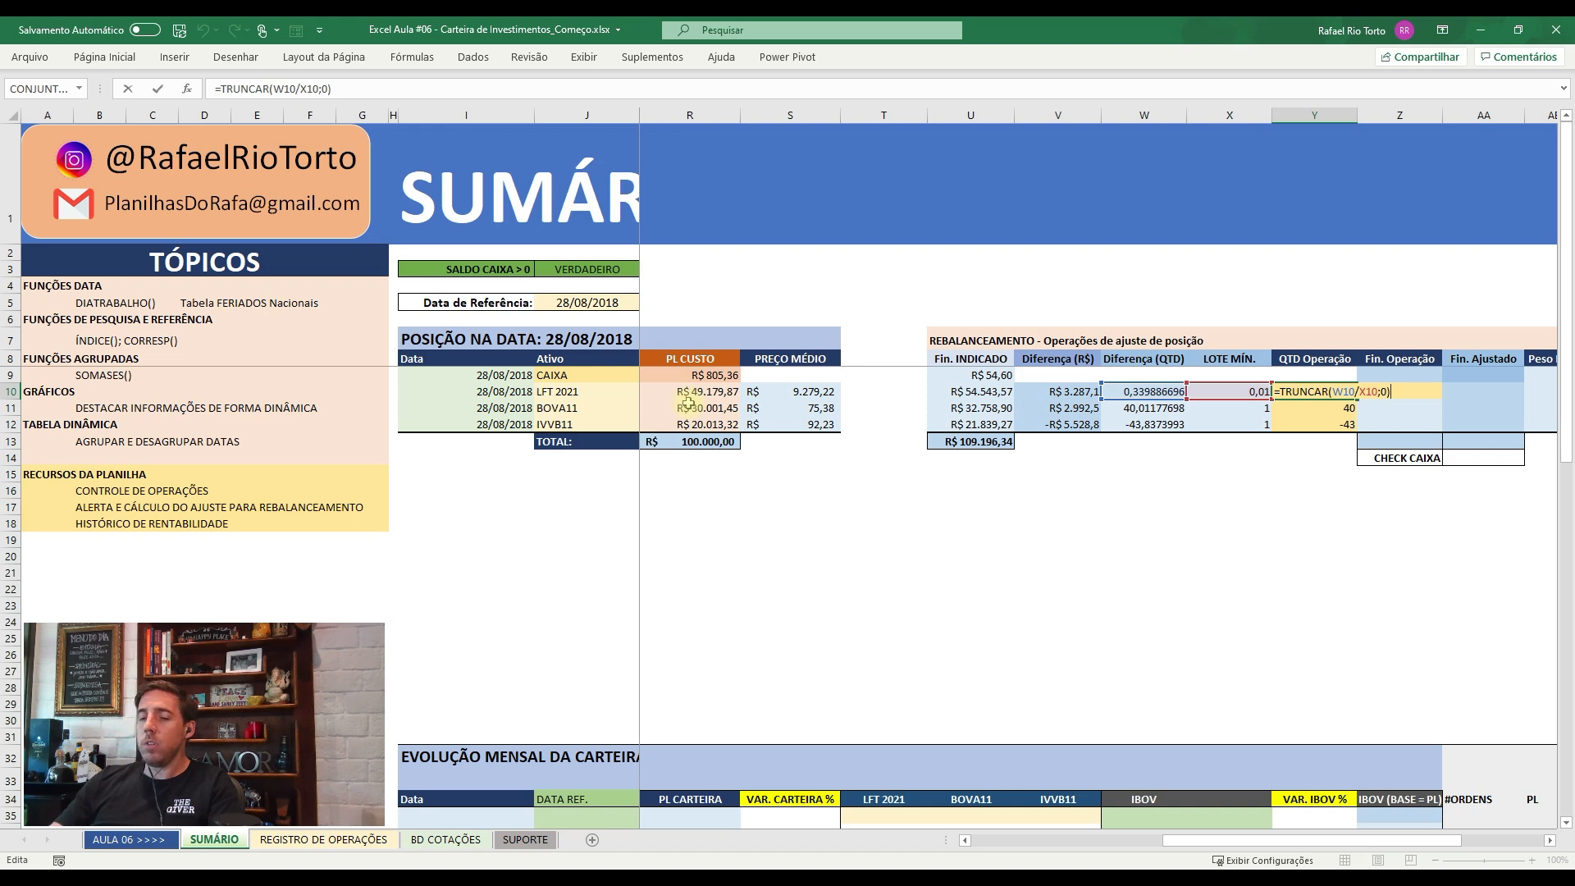
text(*)
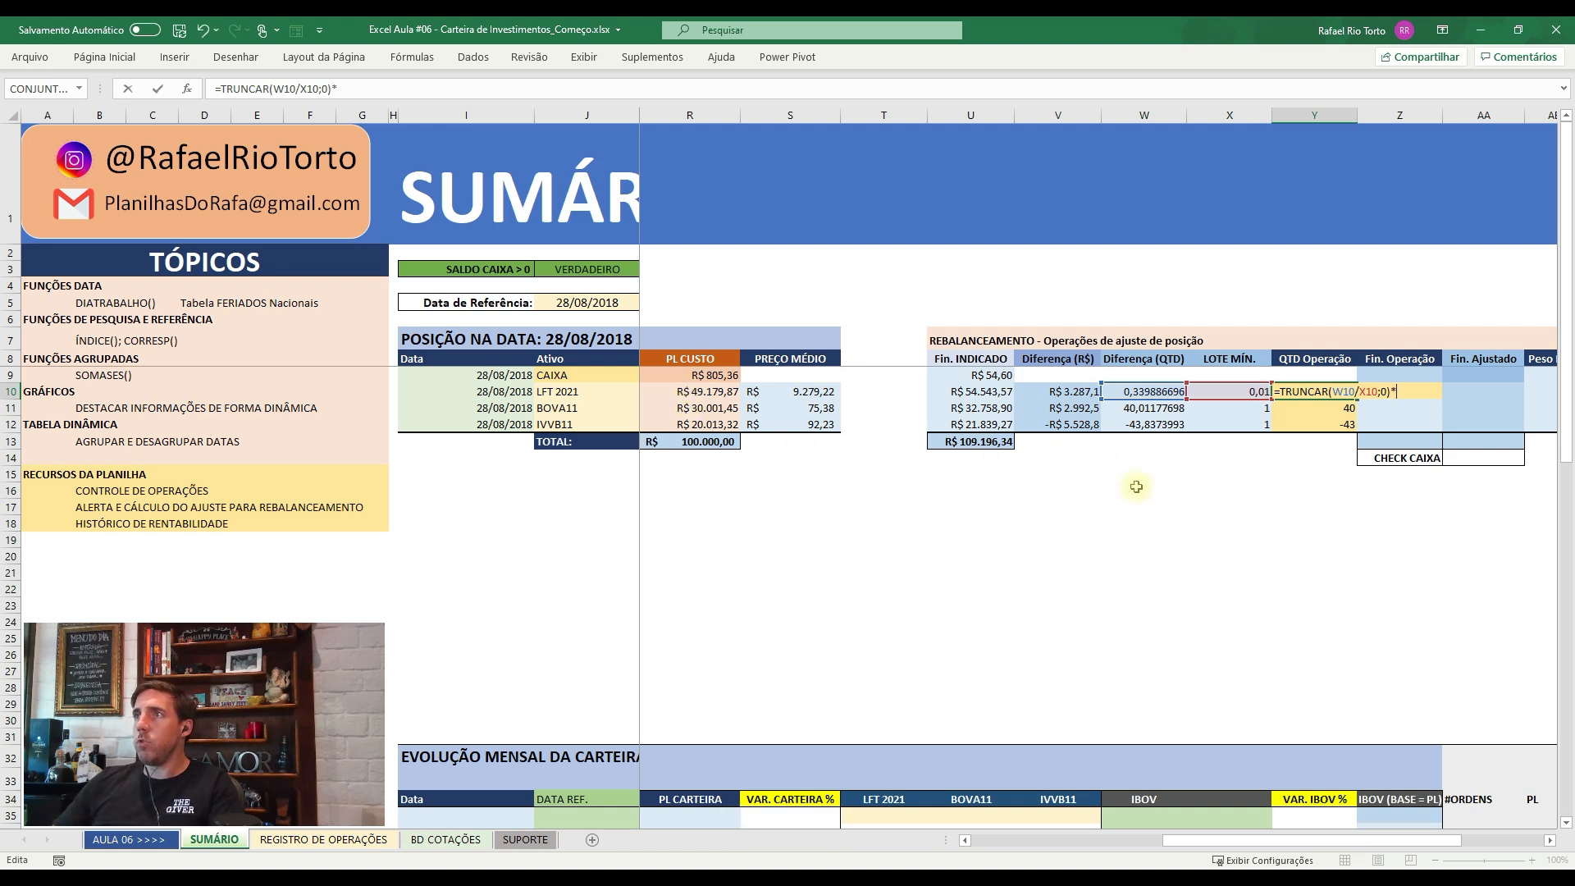
click(1233, 395)
key(Return)
- Copy only the updated Y10 formula to Y11:Y12 for BOVA11 and IVVB11
key(Up)
key(shift+Down)
key(shift+Down)
key(ctrl+c)
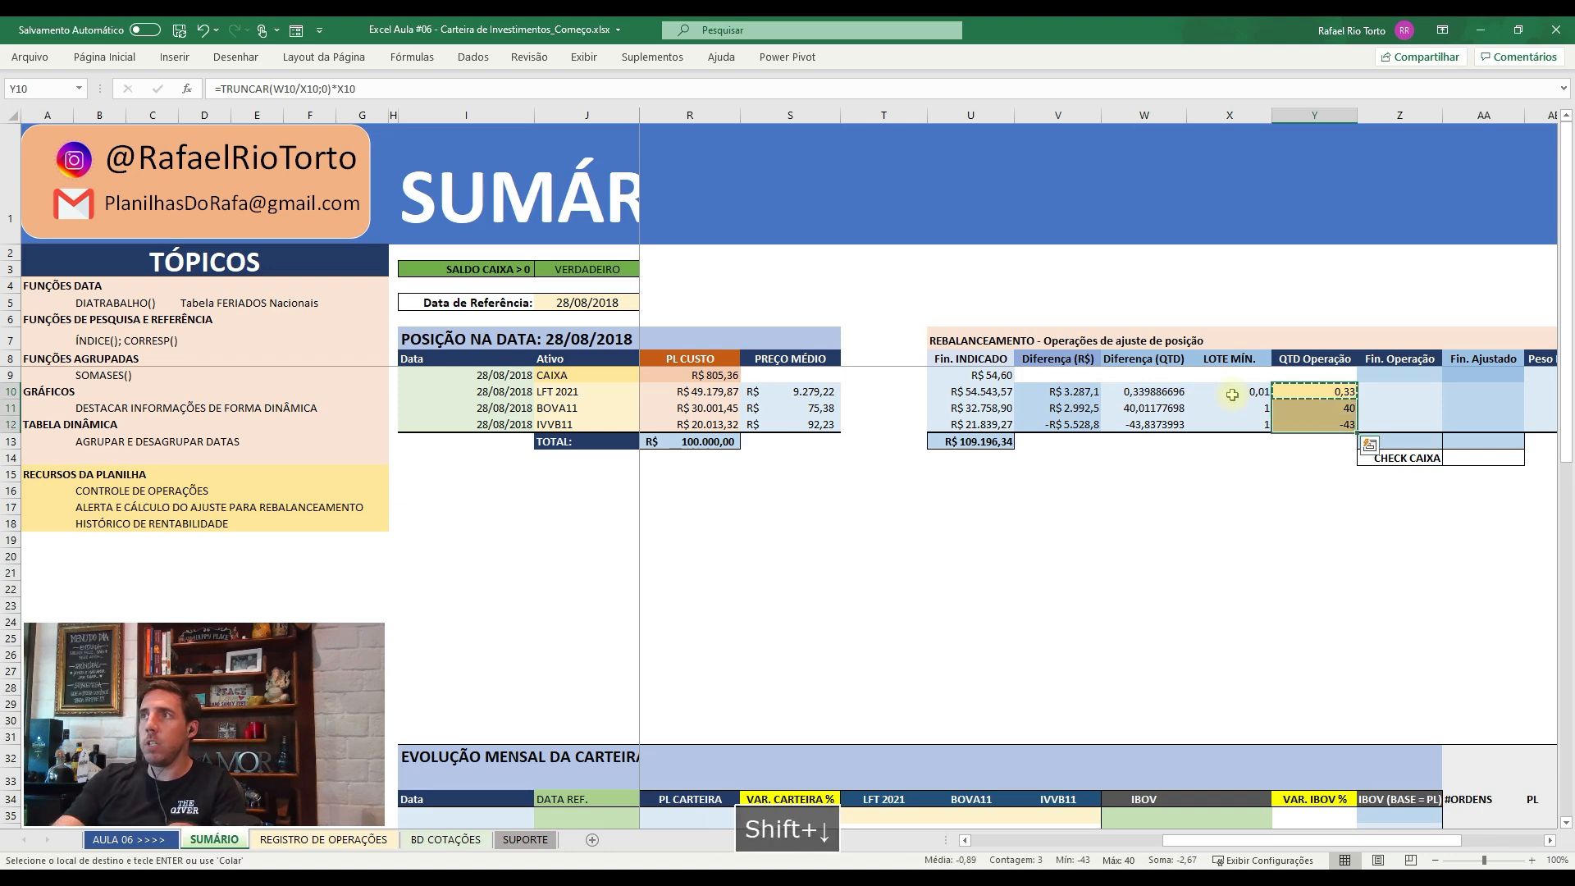
key(ctrl+alt+v)
key(f)
key(Return)
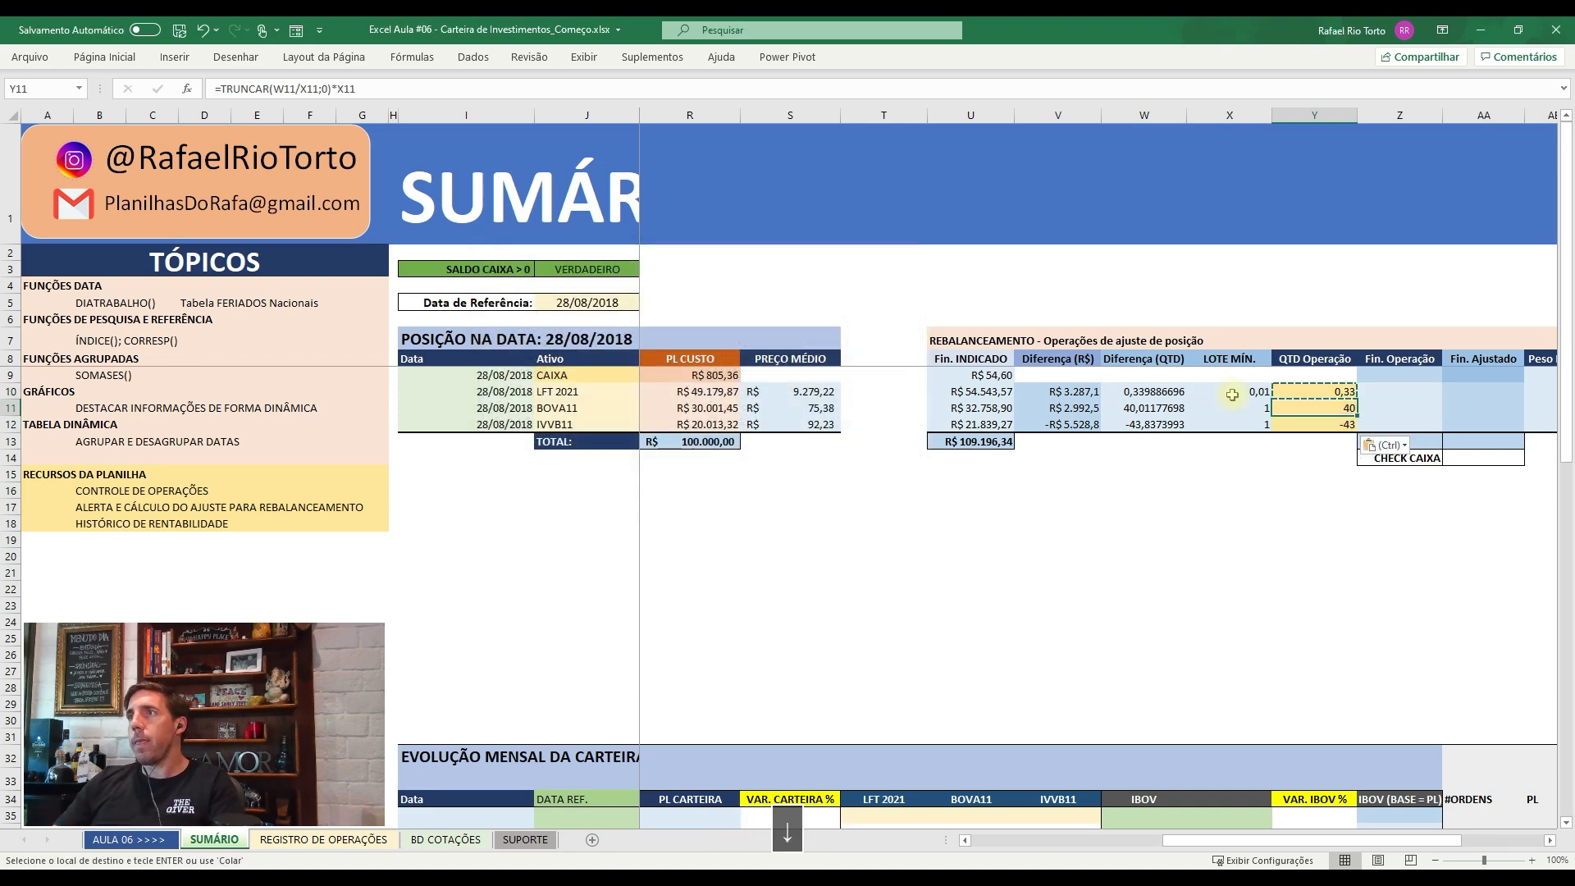
key(Escape)
- Format the operation quantities in Y10:Y12 to show two decimal places
key(Up)
key(shift+Down)
key(shift+Down)
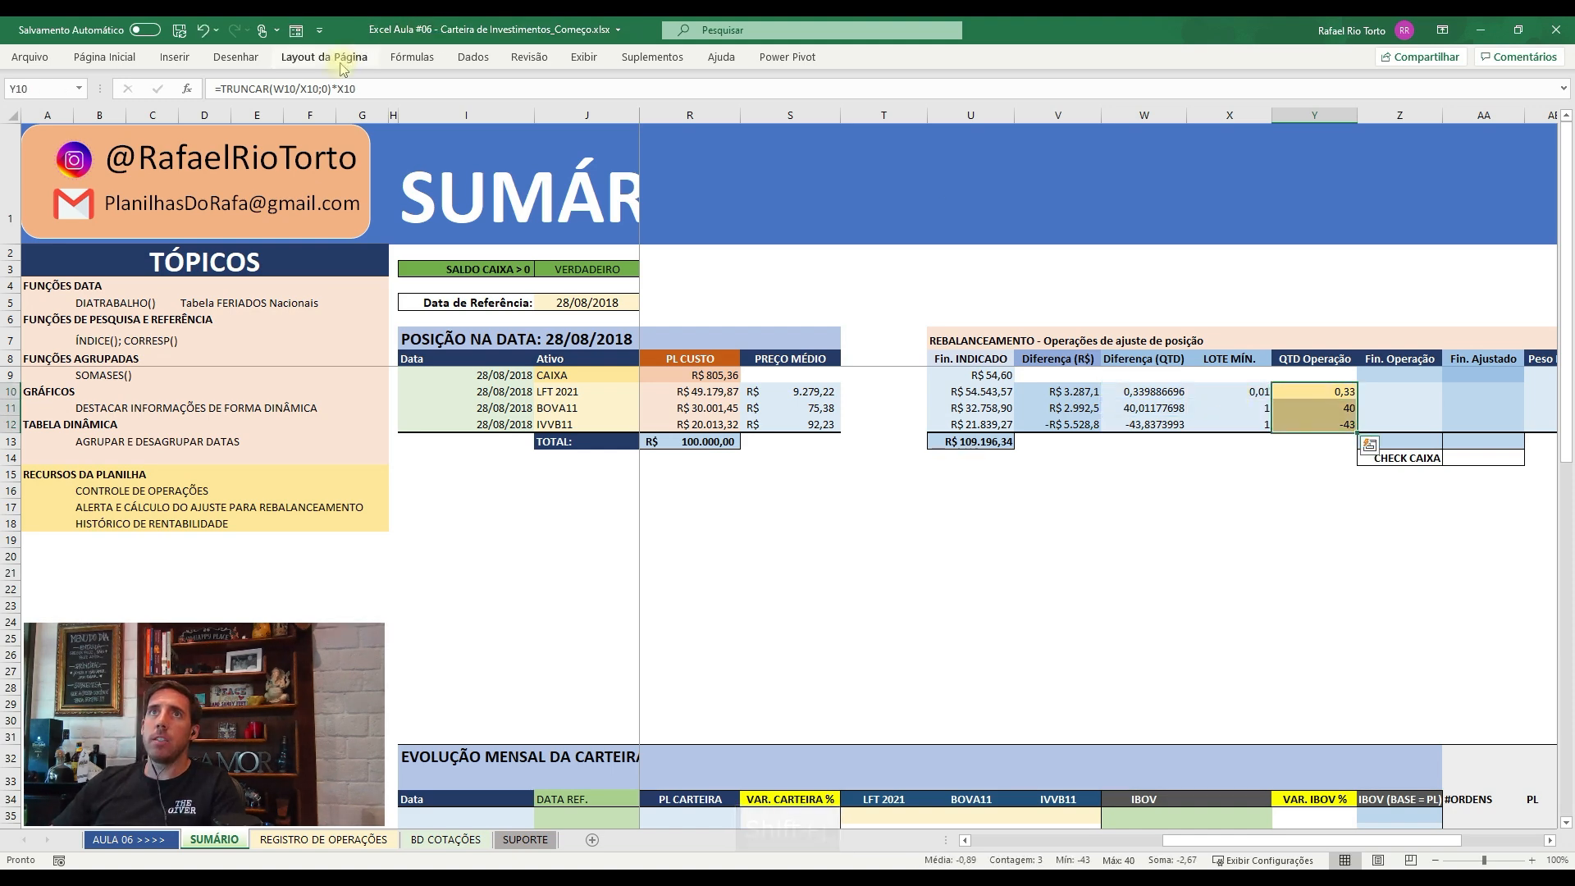
click(104, 56)
click(724, 118)
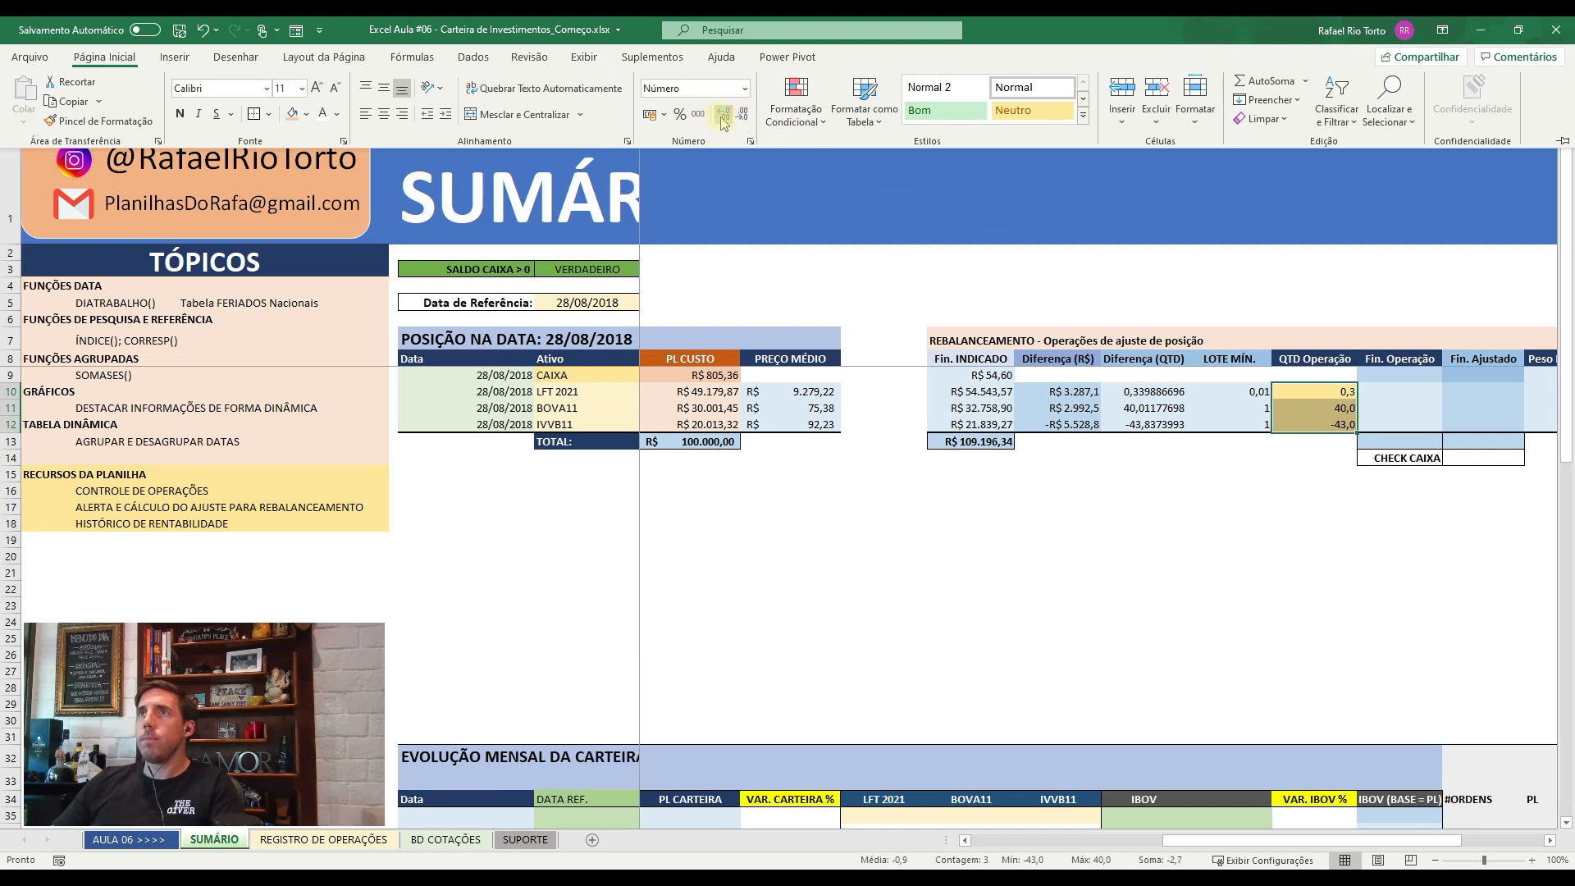
key(Return)
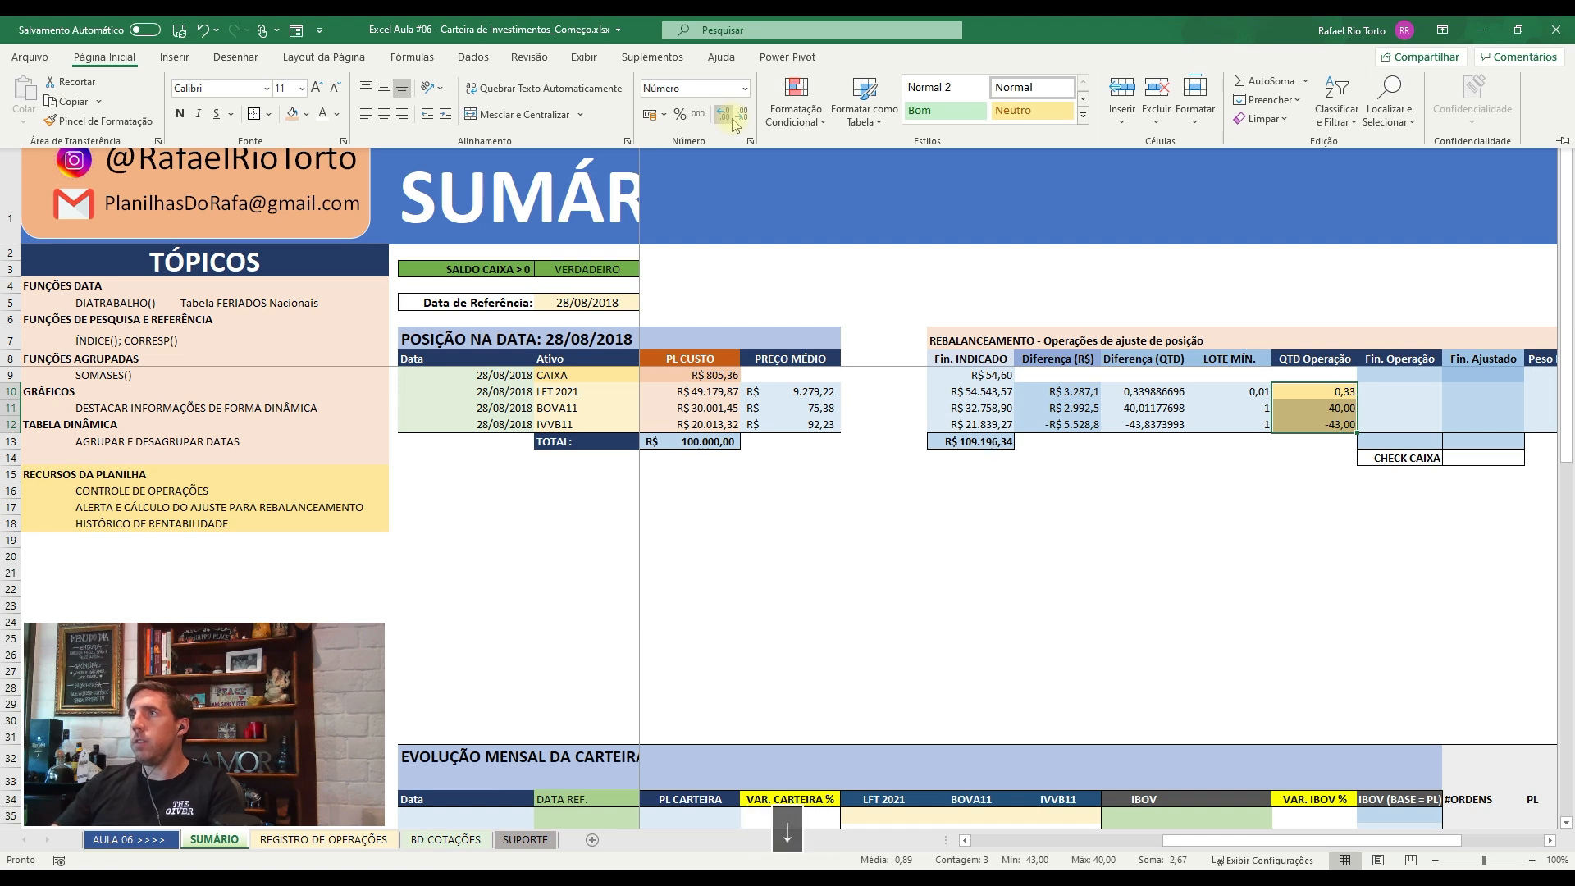
key(Escape)
- Enter the Fin. Operação formula =Y10*L10 in Z10 for LFT 2021
key(Right)
key(Up)
key(Left)
key(Right)
key(Right)
key(Right)
key(Left)
key(Left)
text(=)
key(Left)
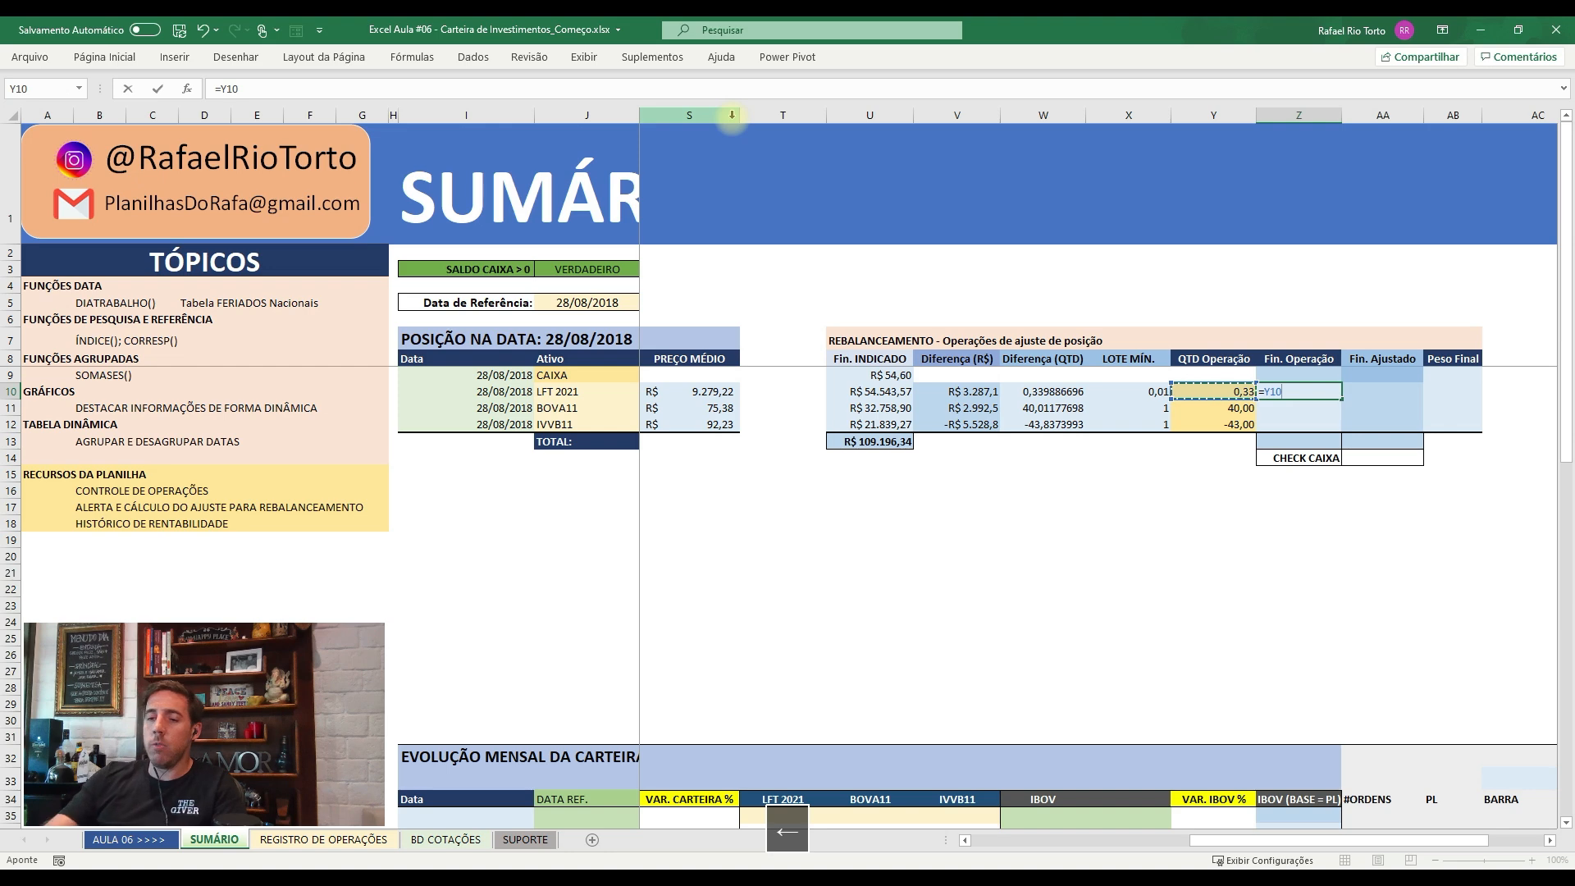
text(*)
key(Left)
key(Left)
key(Left)
key(Left)
key(Left)
key(Left)
key(Left)
key(Left)
key(Left)
key(Left)
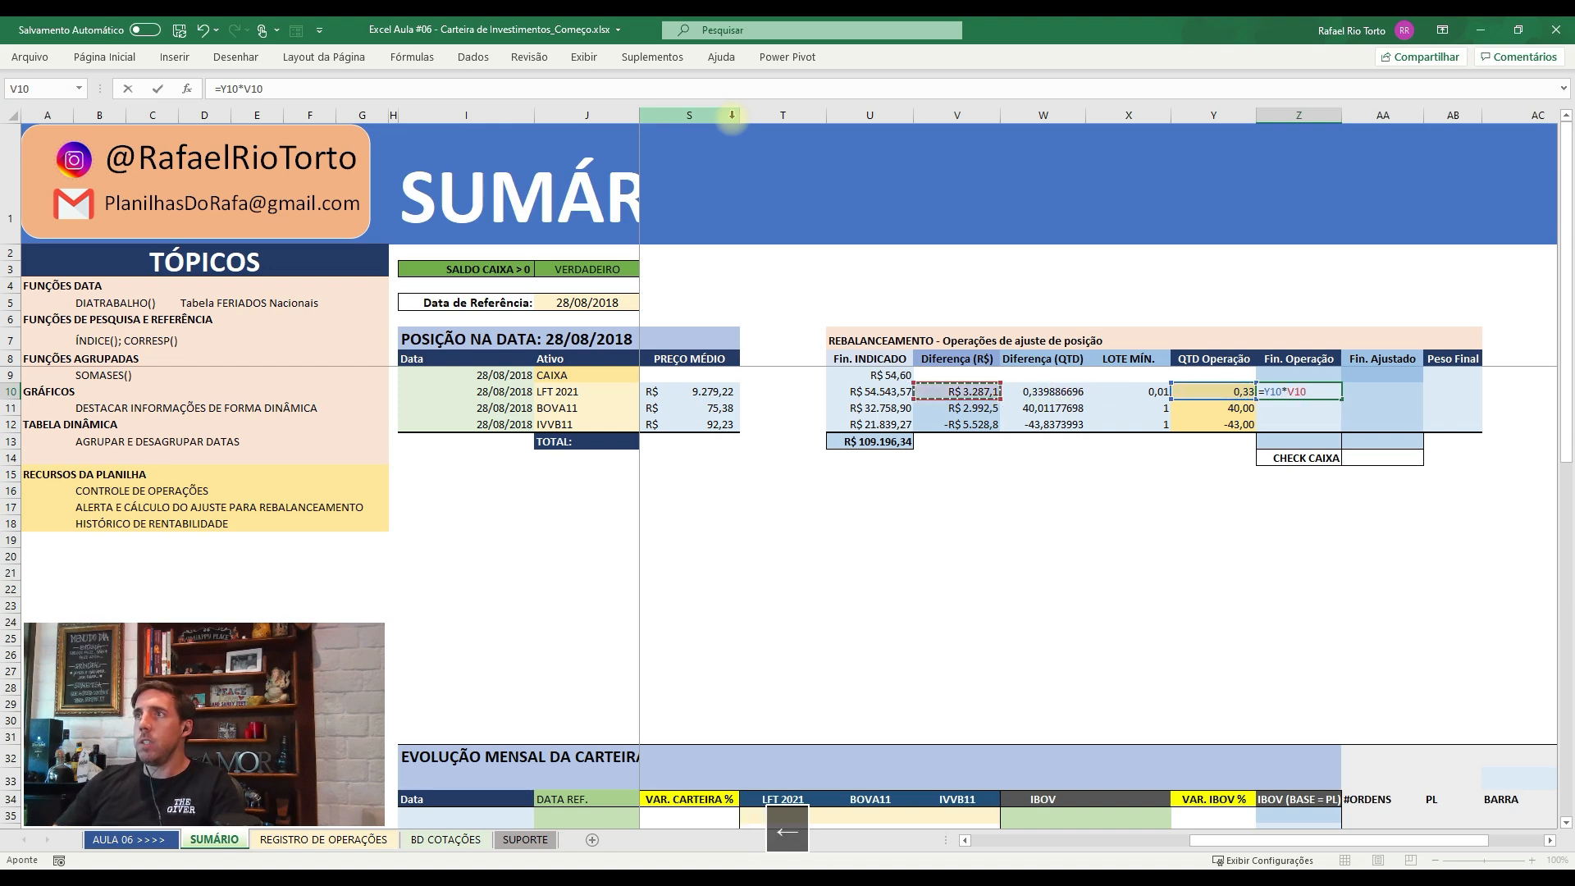
key(Left)
key(Left)
key(Left)
key(Left)
key(Left)
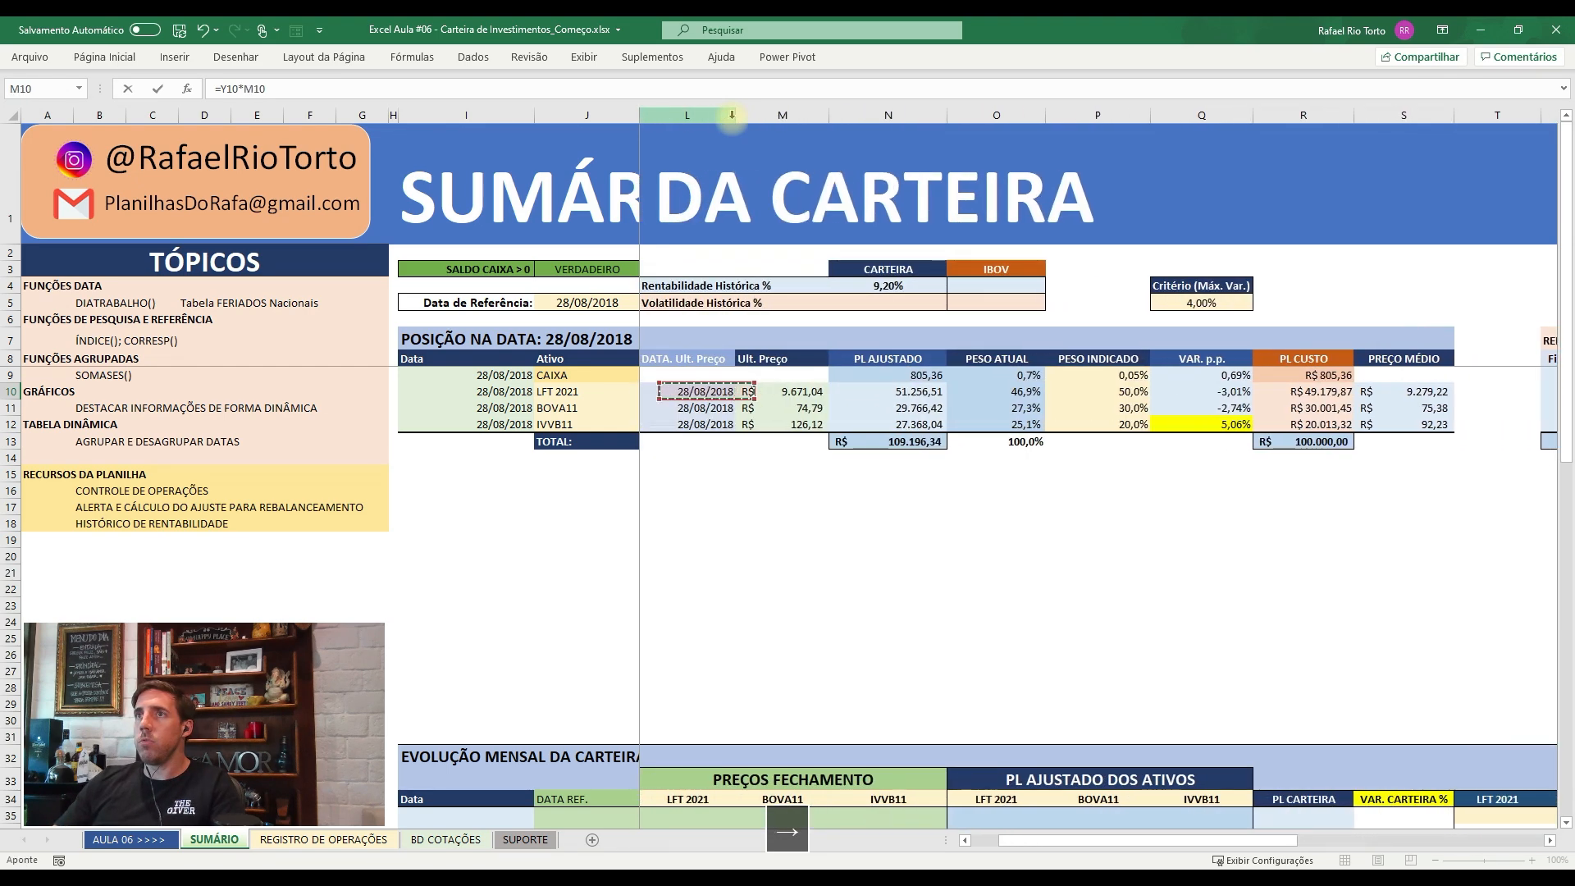
key(Right)
key(Right)
key(Right)
key(Left)
key(Left)
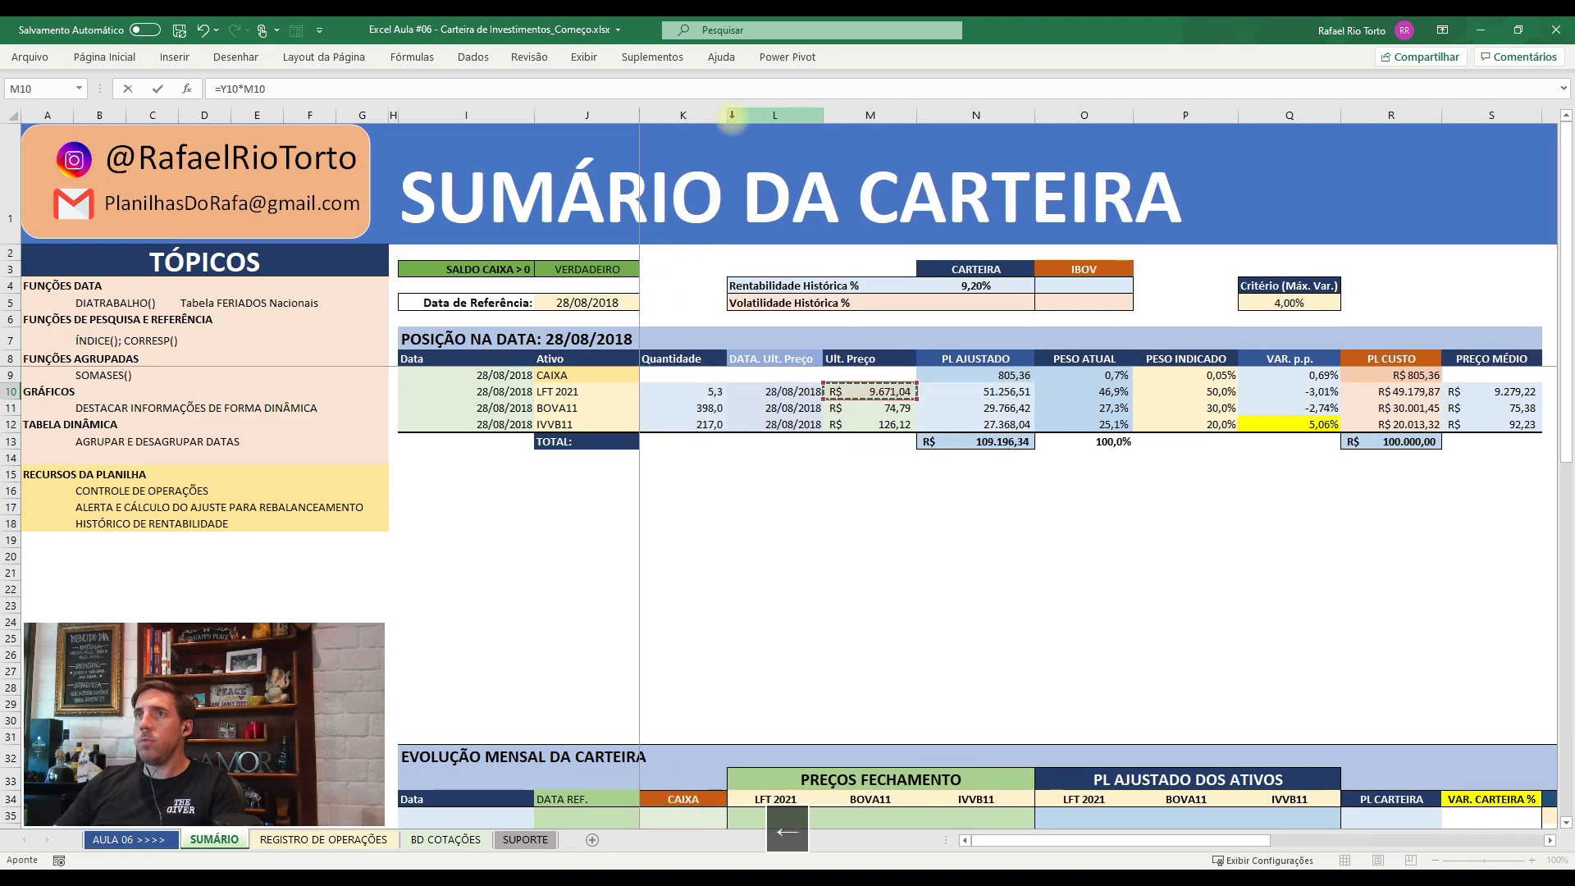
key(Return)
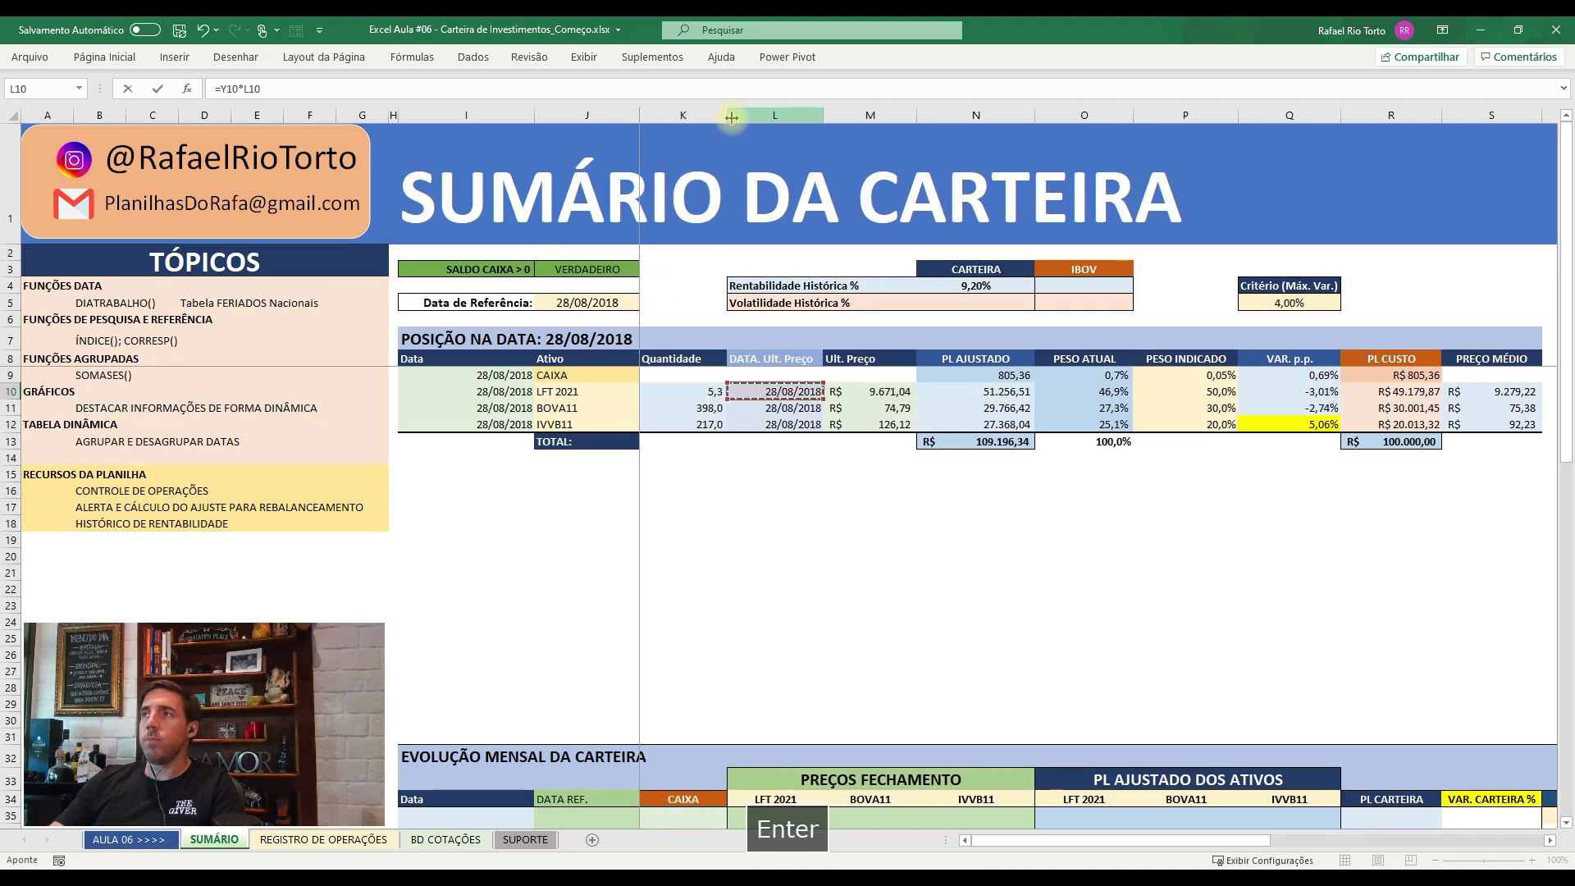
- Paste the Z10 formula =Y10*L10 as formulas only into Z11:Z12
key(Up)
key(ctrl+c)
key(shift+Down)
key(shift+Down)
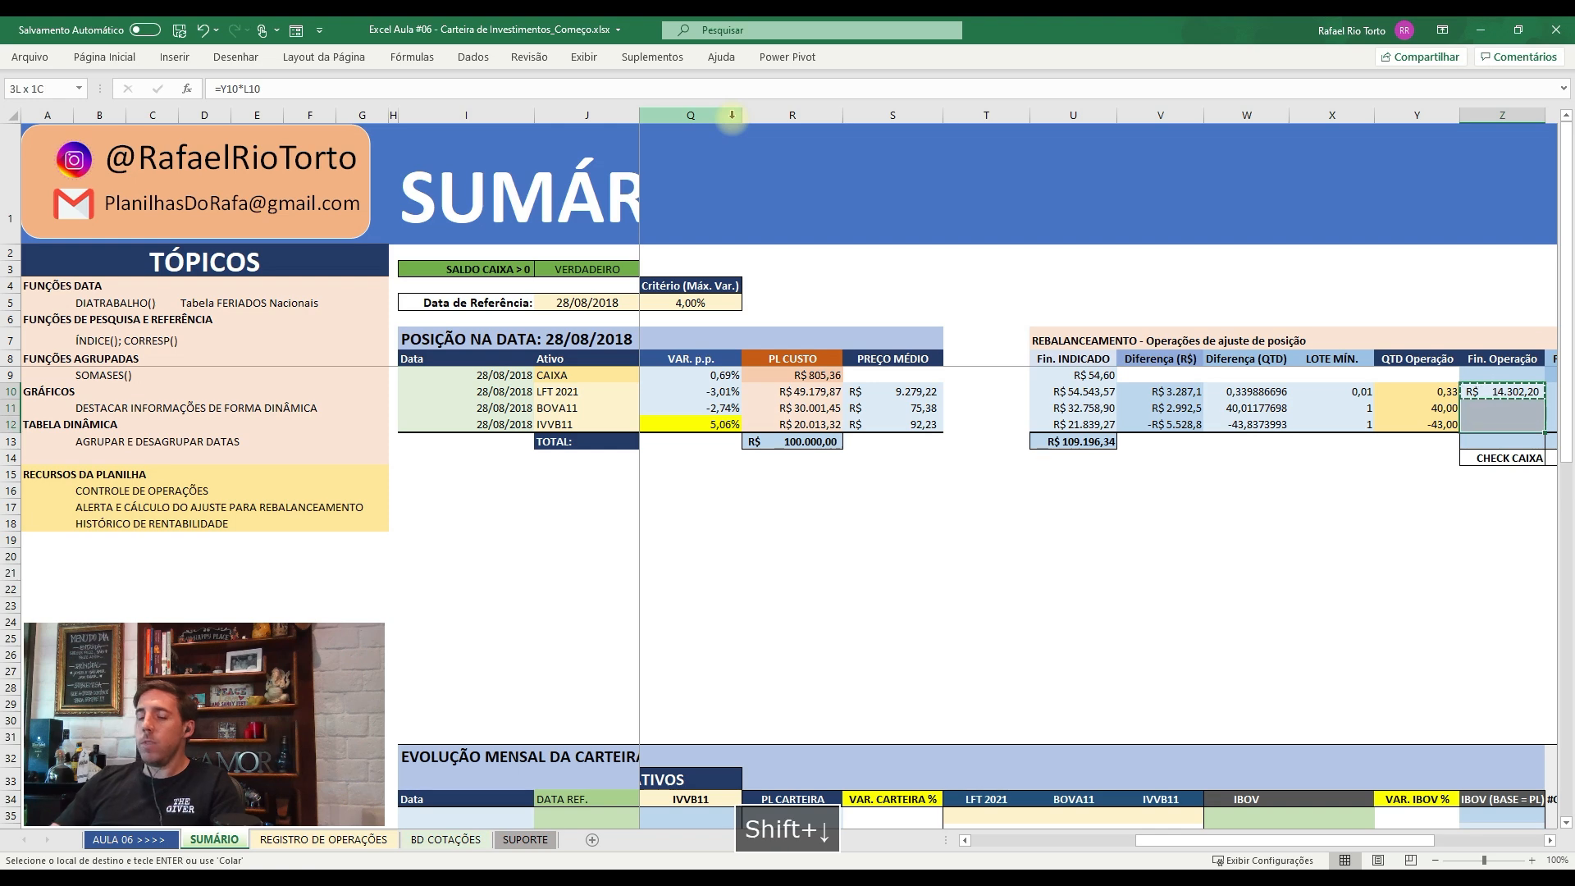
key(ctrl+alt+v)
key(f)
key(Return)
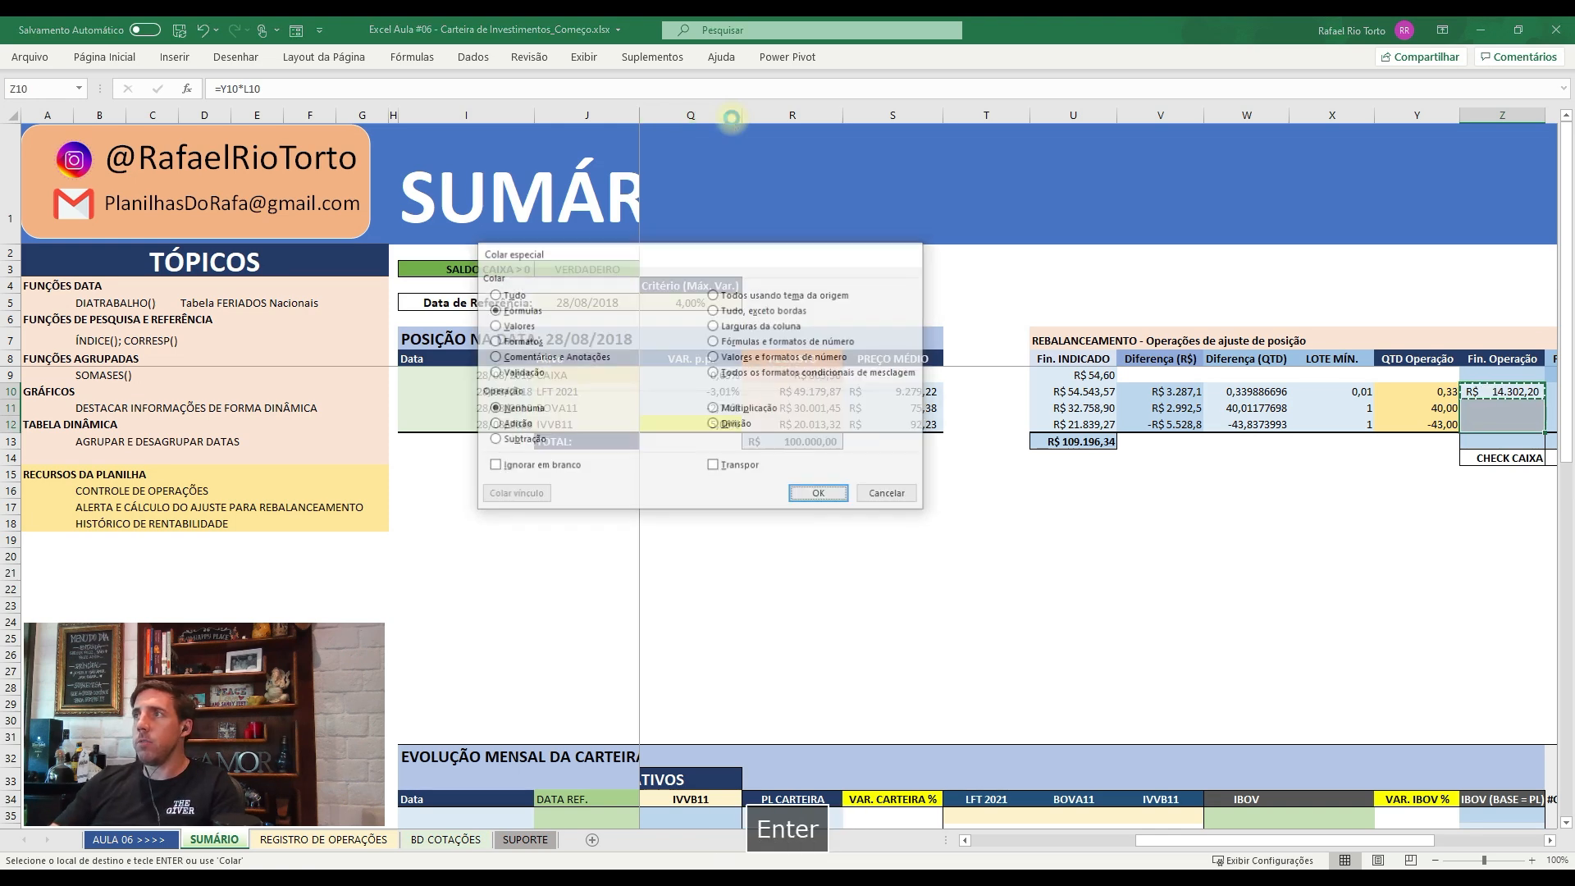
key(Up)
key(Down)
key(Right)
key(Right)
key(Left)
key(Left)
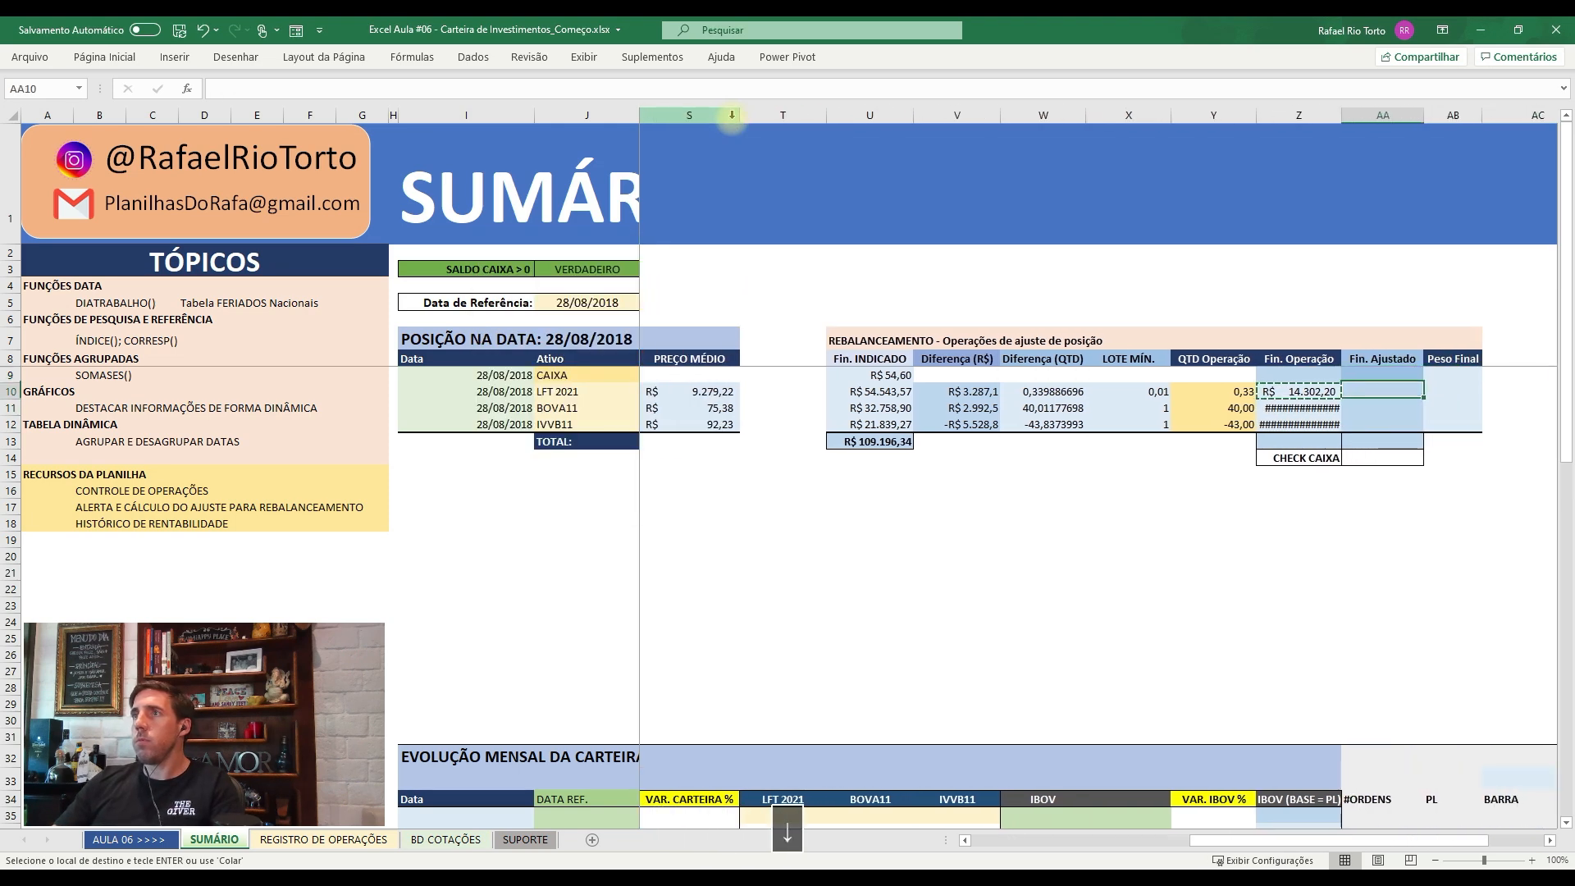
key(Escape)
- Check the price reference used in W10 and correct the Z10 formula to =Y10*M10, using the last price
key(Left)
key(Left)
key(Left)
key(F2)
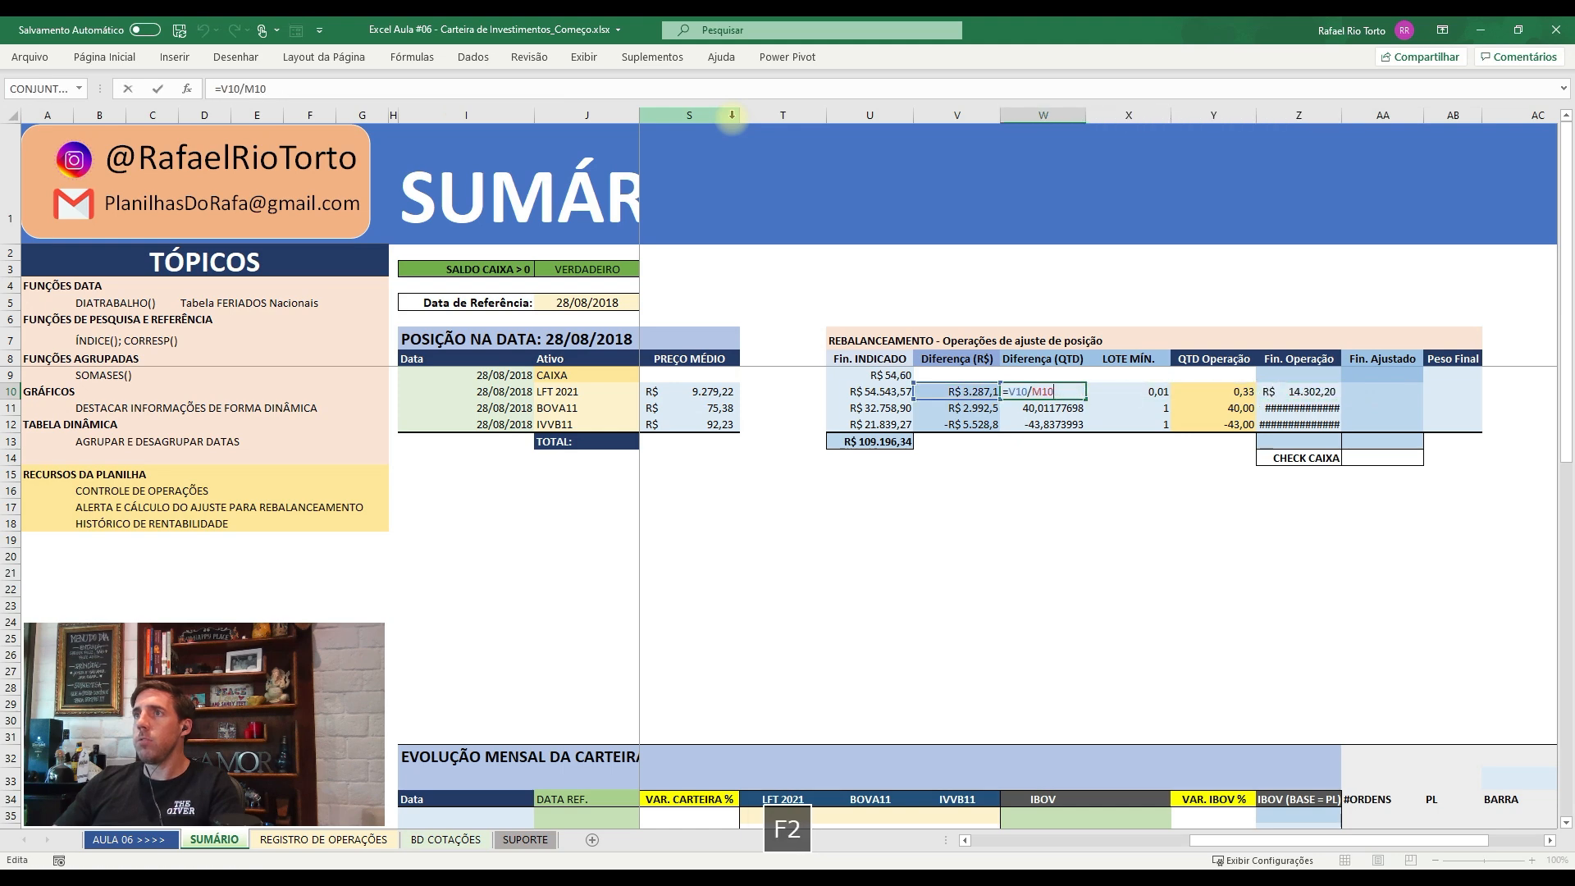
drag(1233, 844, 1169, 856)
key(Escape)
key(Right)
key(Right)
key(Right)
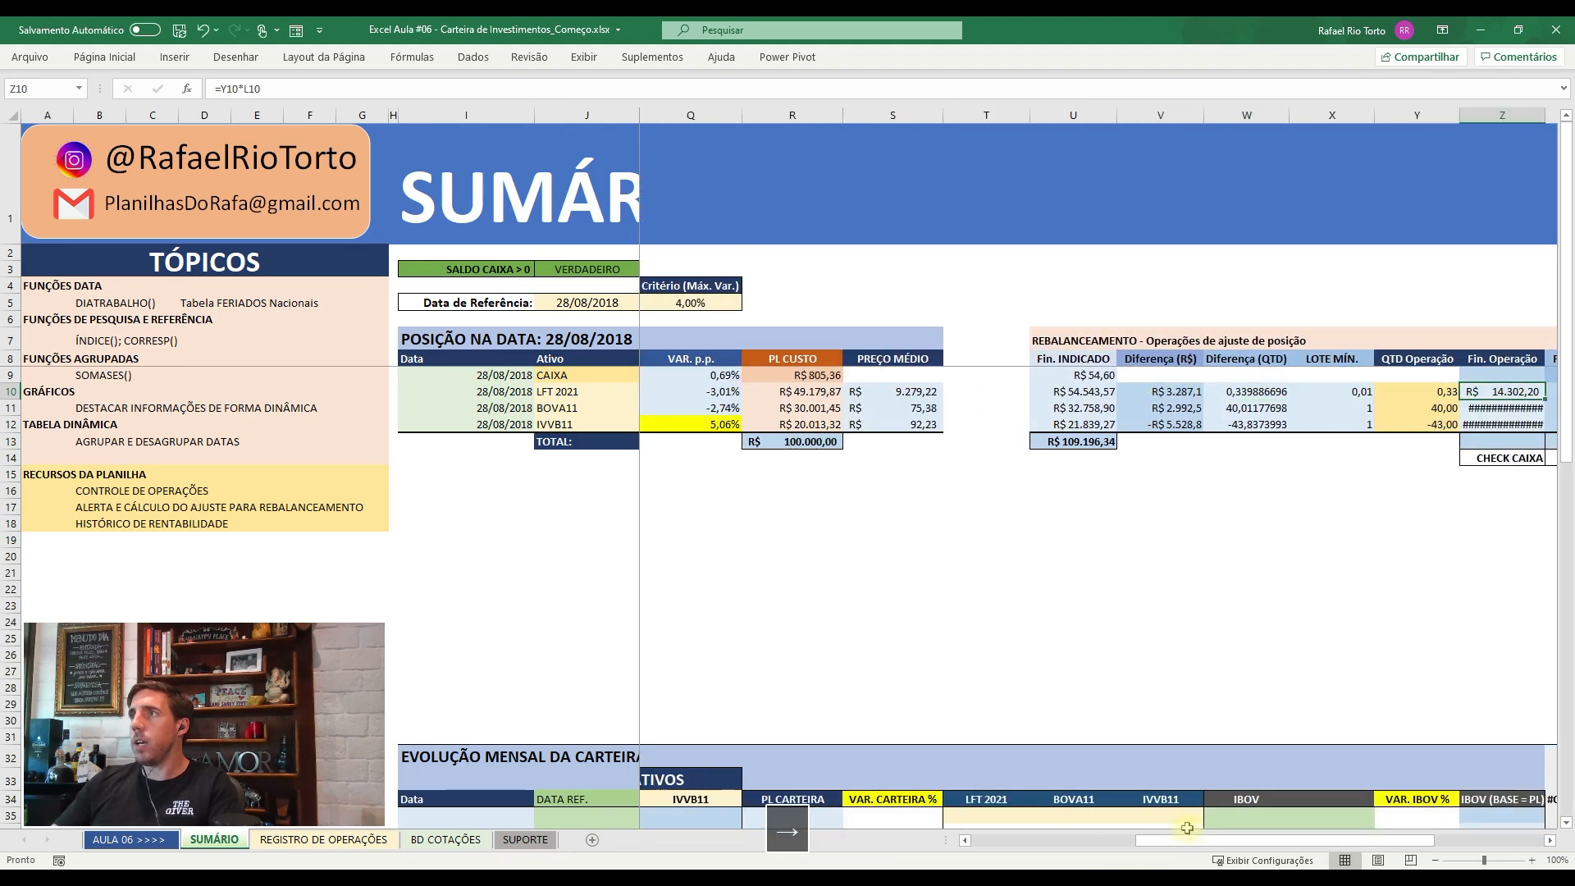
key(F2)
drag(1237, 847, 1059, 853)
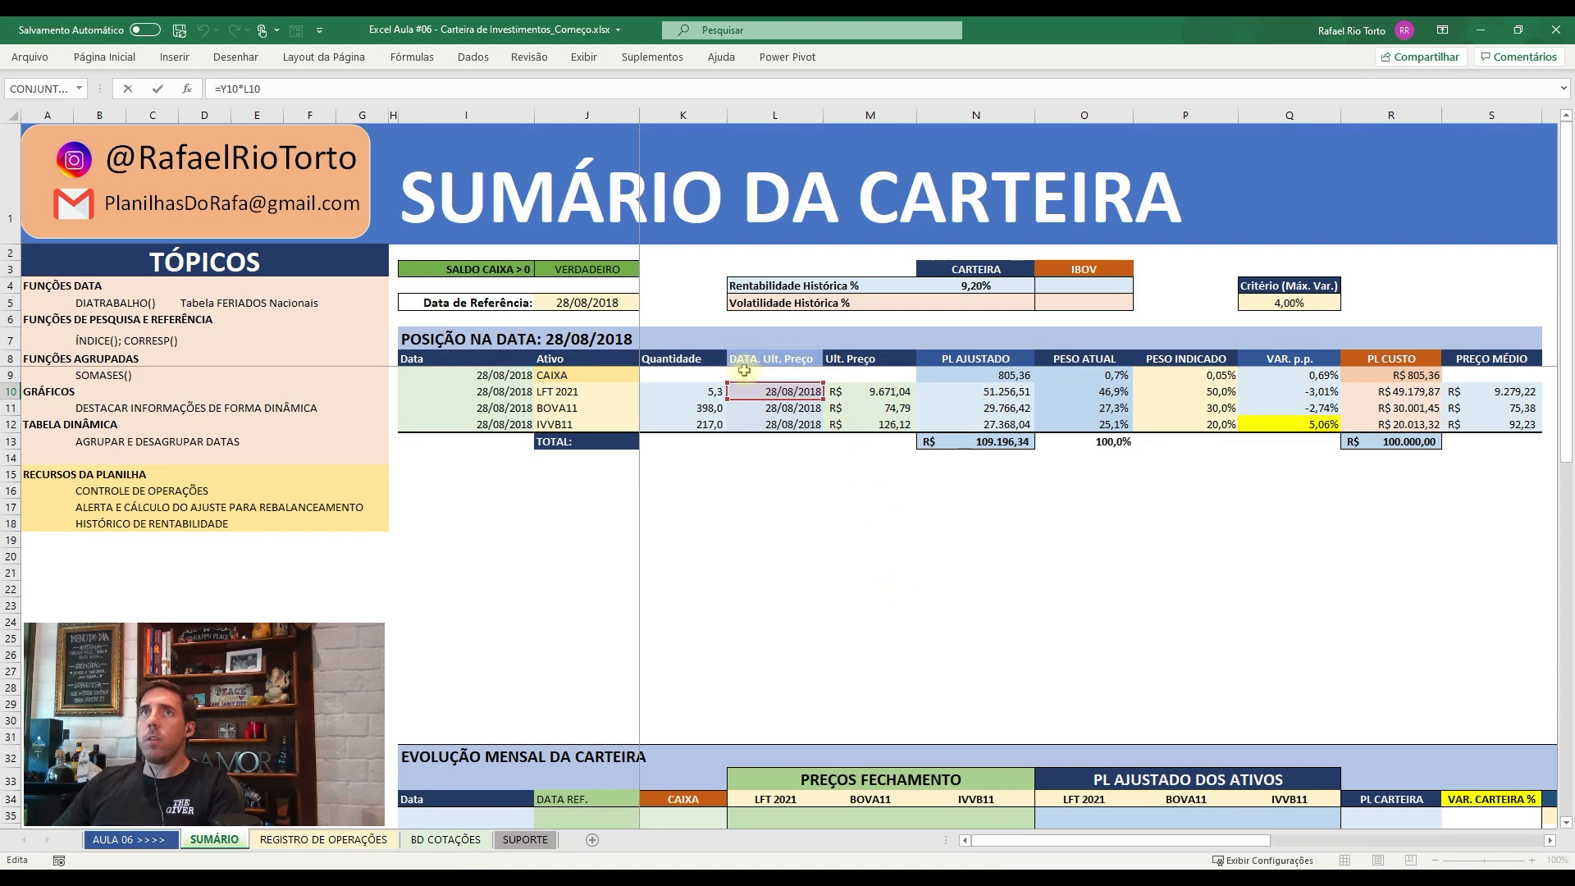
drag(763, 383, 864, 392)
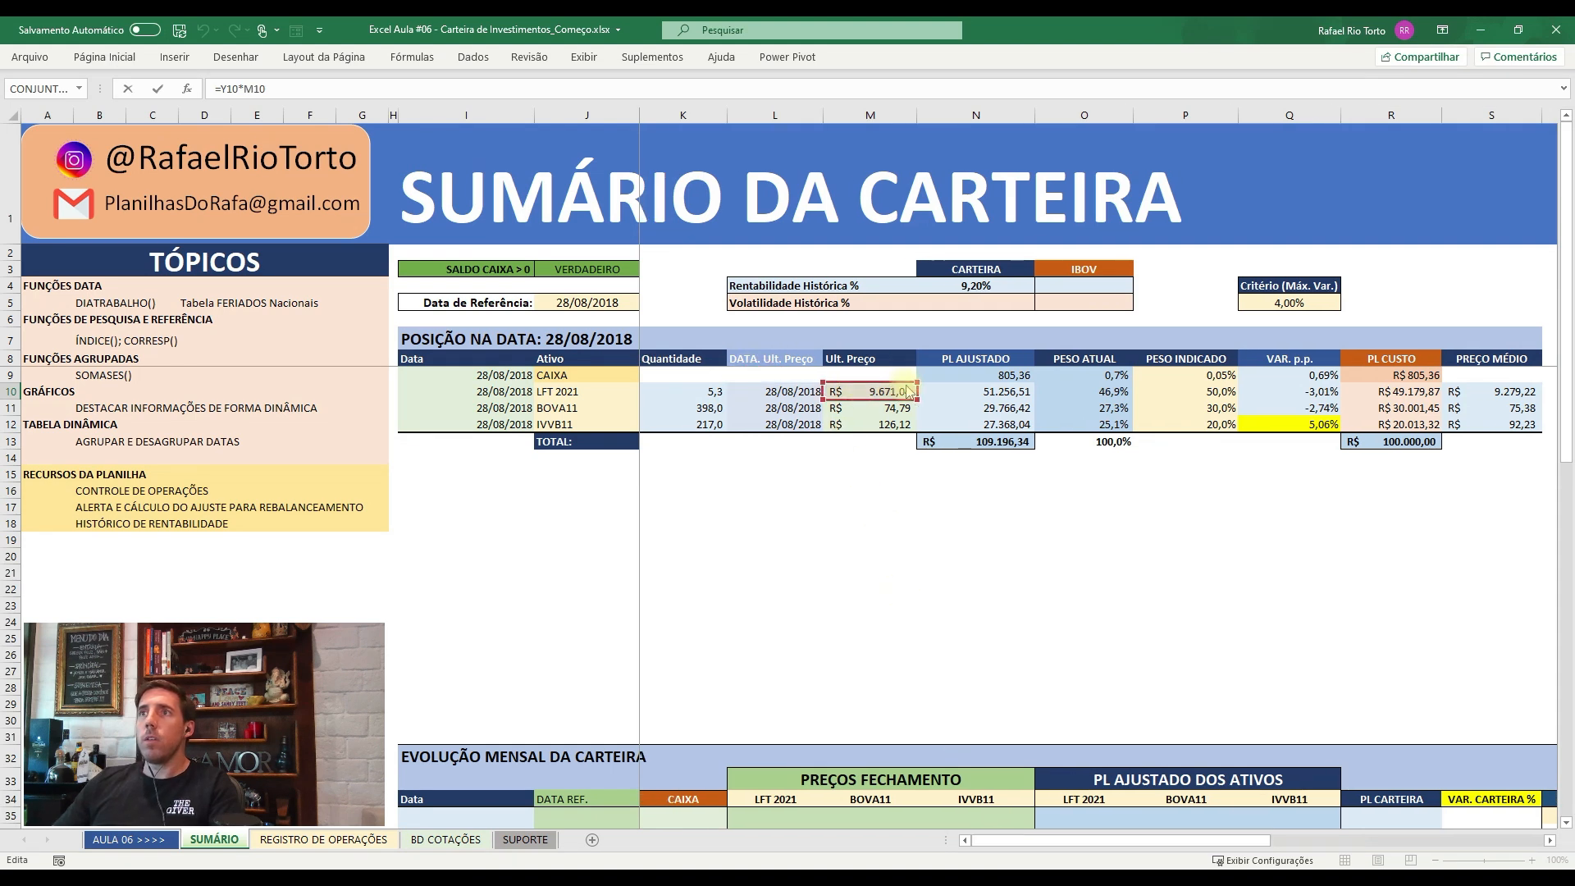
key(Return)
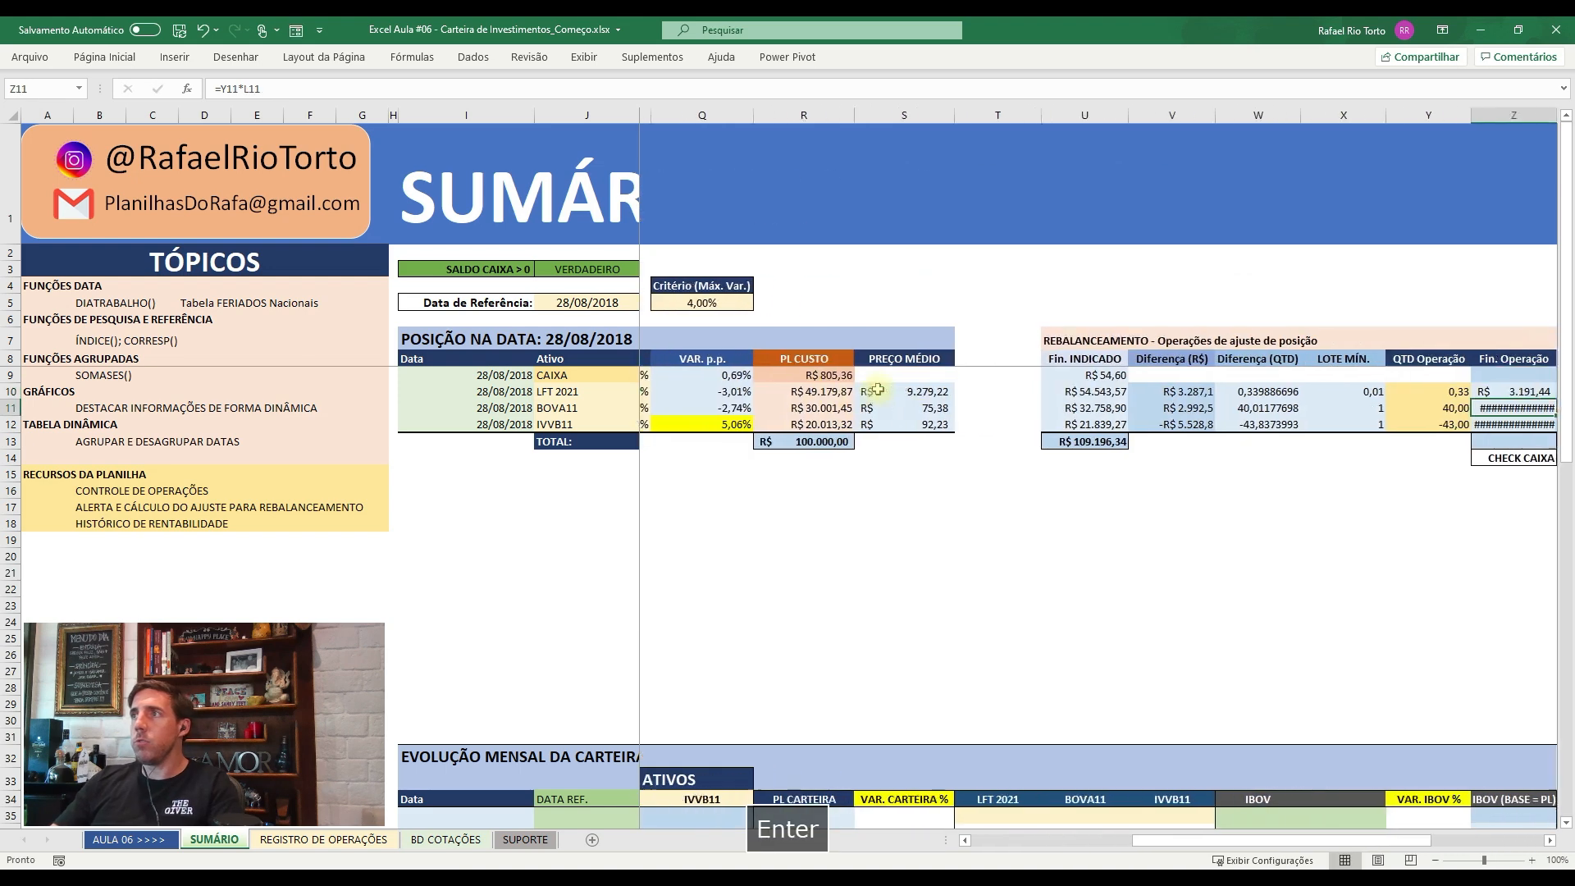
- Copy the corrected Fin. Operação formula from Z10 to Z11:Z12, pasting formulas only
key(ctrl+c)
key(shift+Down)
key(shift+Down)
key(ctrl+alt+v)
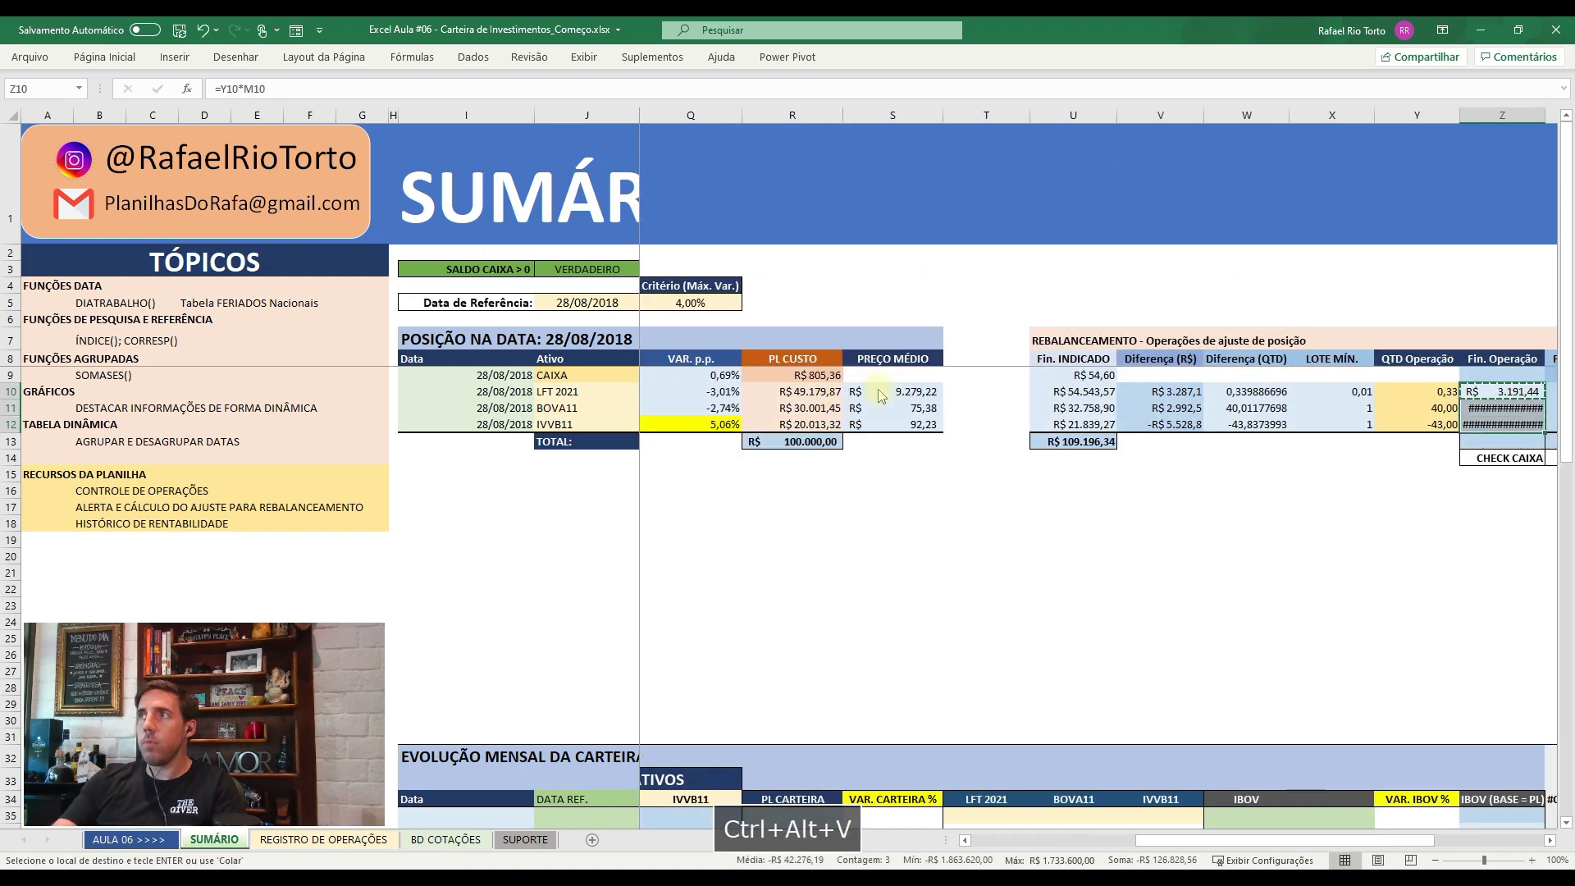
key(Return)
key(Right)
key(Right)
key(Left)
key(Left)
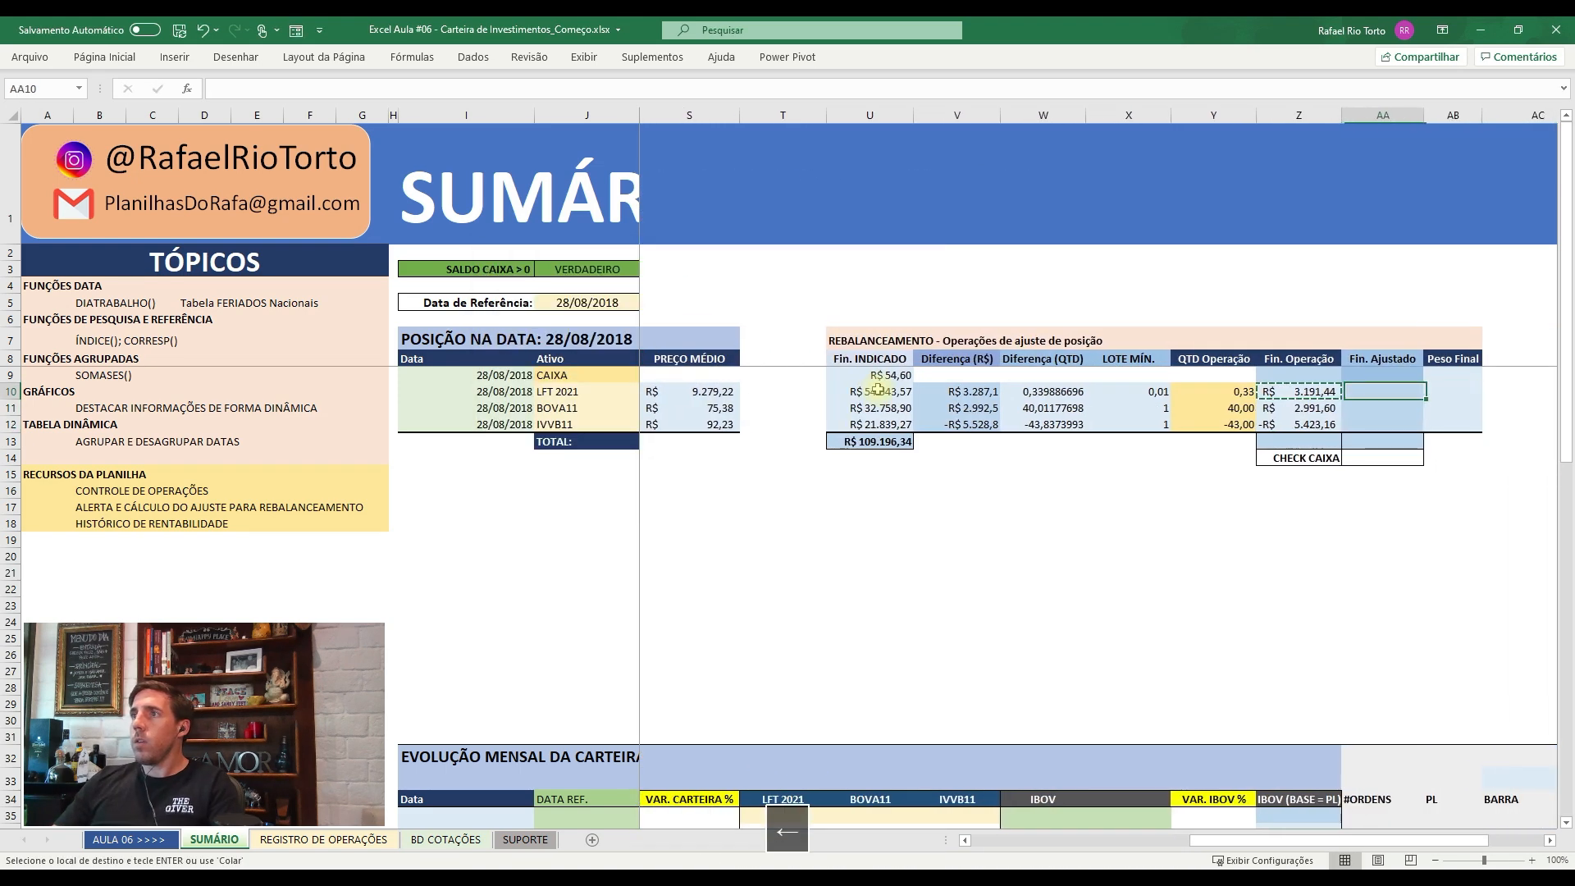
key(Down)
key(Down)
key(Down)
text(=)
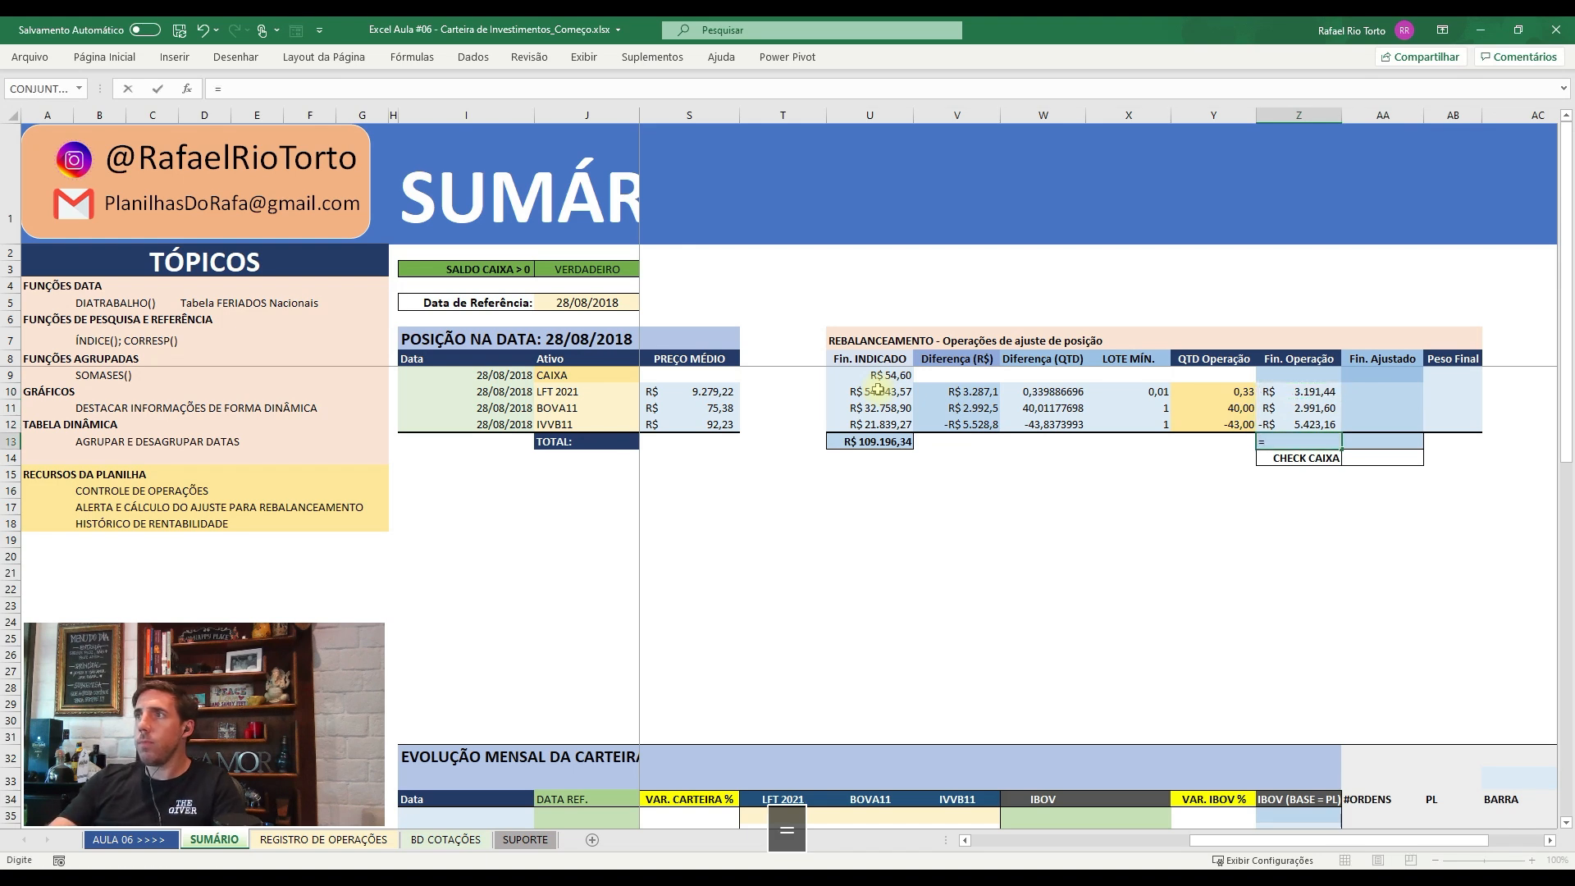
text(soma()
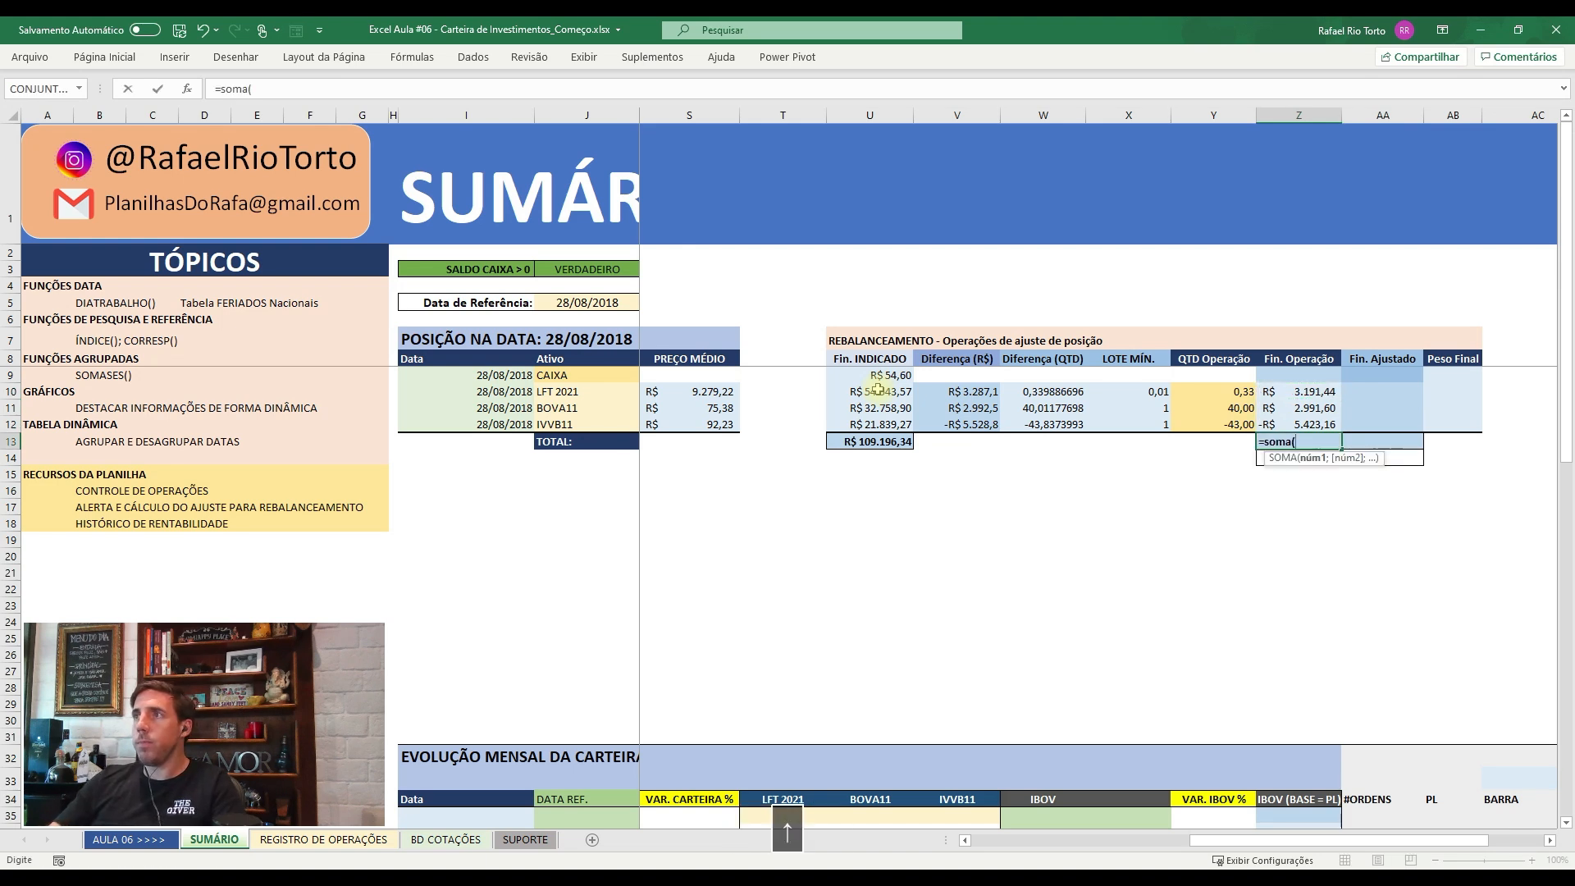
key(Up)
key(shift+Up)
key(shift+Up)
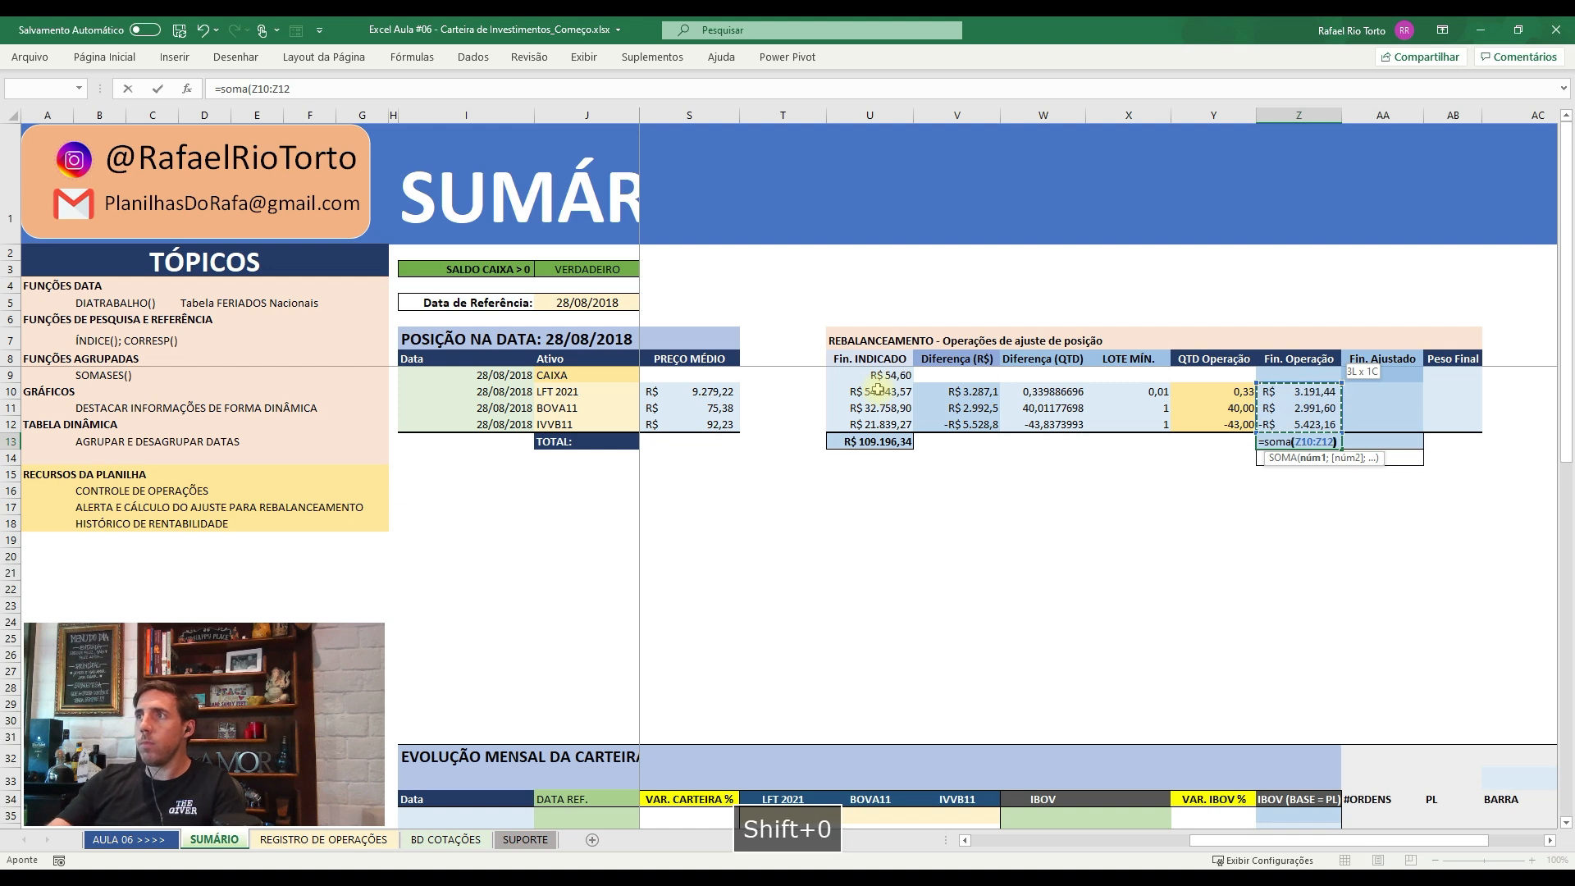
key(Escape)
- Total the Fin. Operação column in Z13 with =SOMA(Z9:Z12), including the cash row
text(=soma()
key(Up)
key(shift+Up)
key(shift+Up)
key(shift+Up)
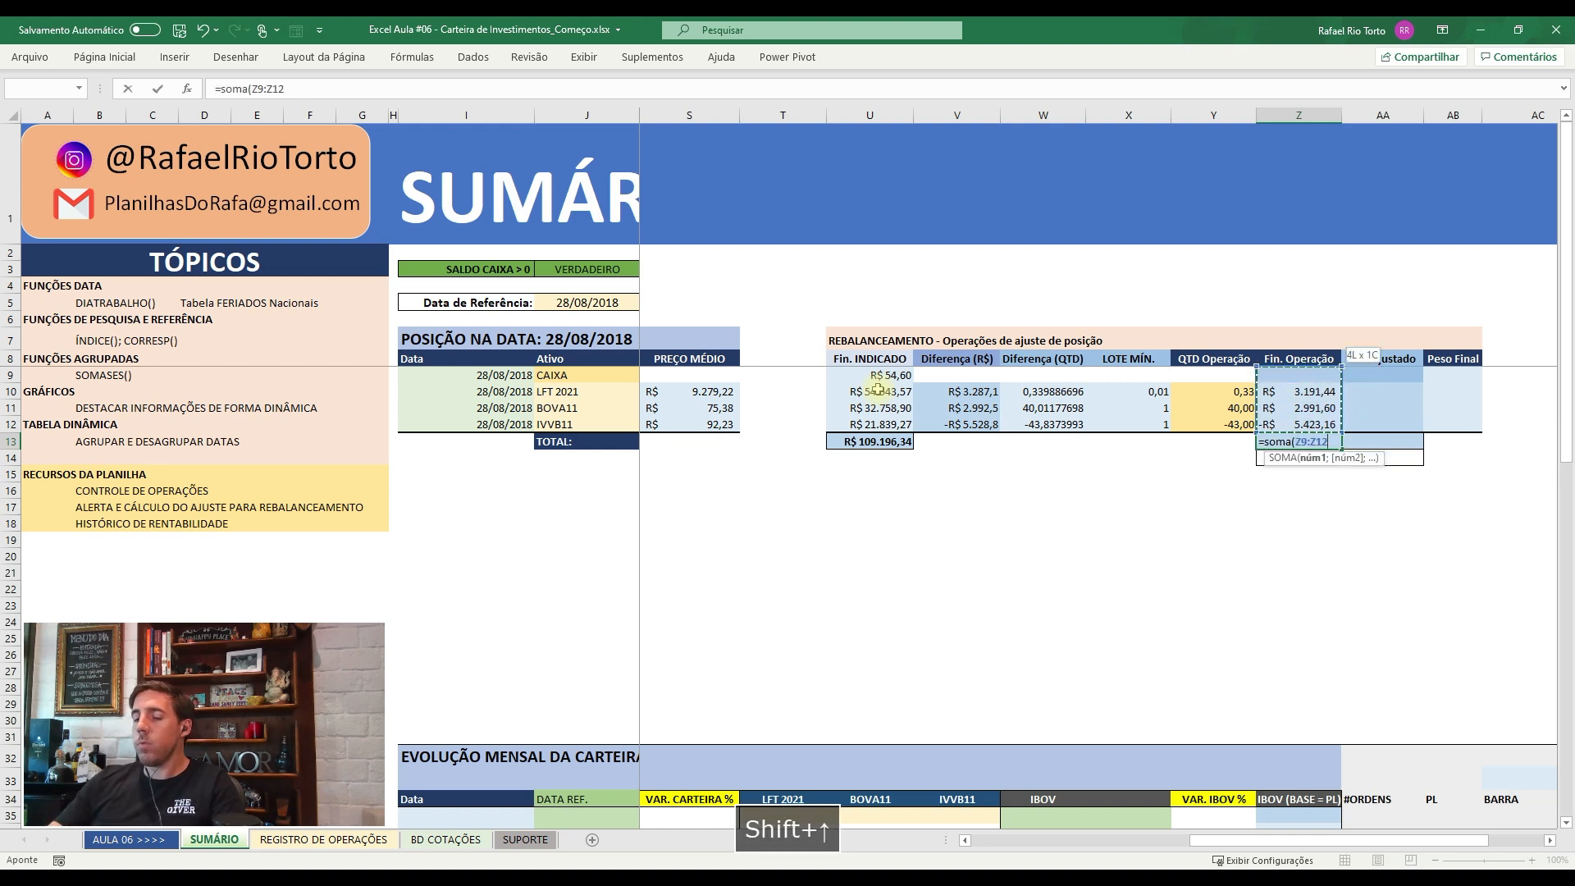
text())
key(Return)
- Enter =SOMA(Z10:Z12) in Z9 as the Fin. Operação amount of the CAIXA row
key(Up)
key(Up)
key(Up)
key(Up)
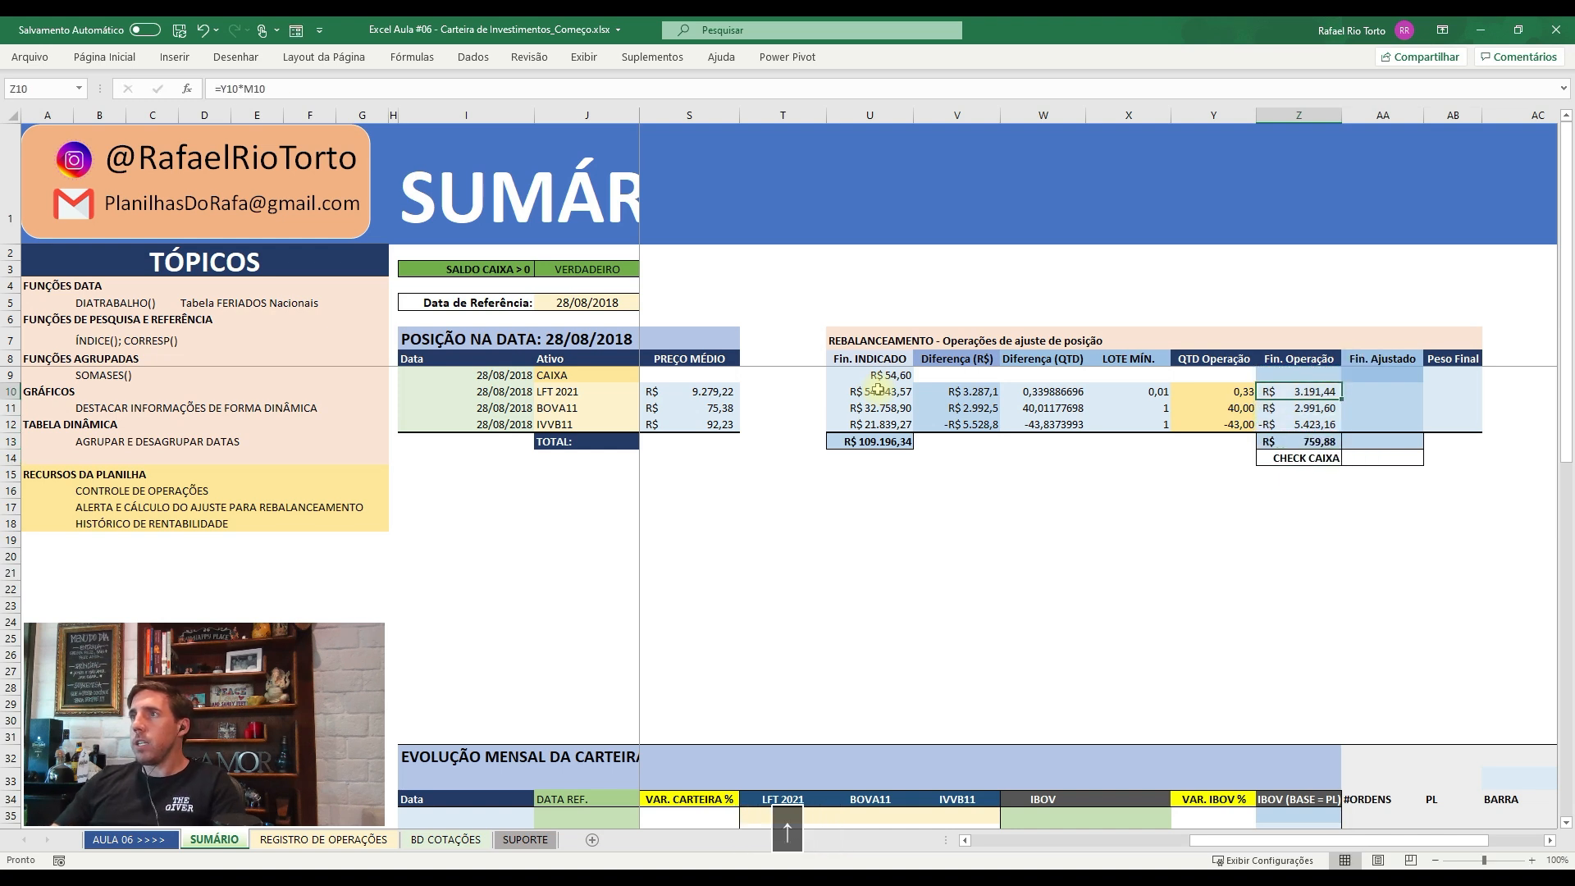
text(=soma()
key(Down)
key(shift+Down)
text())
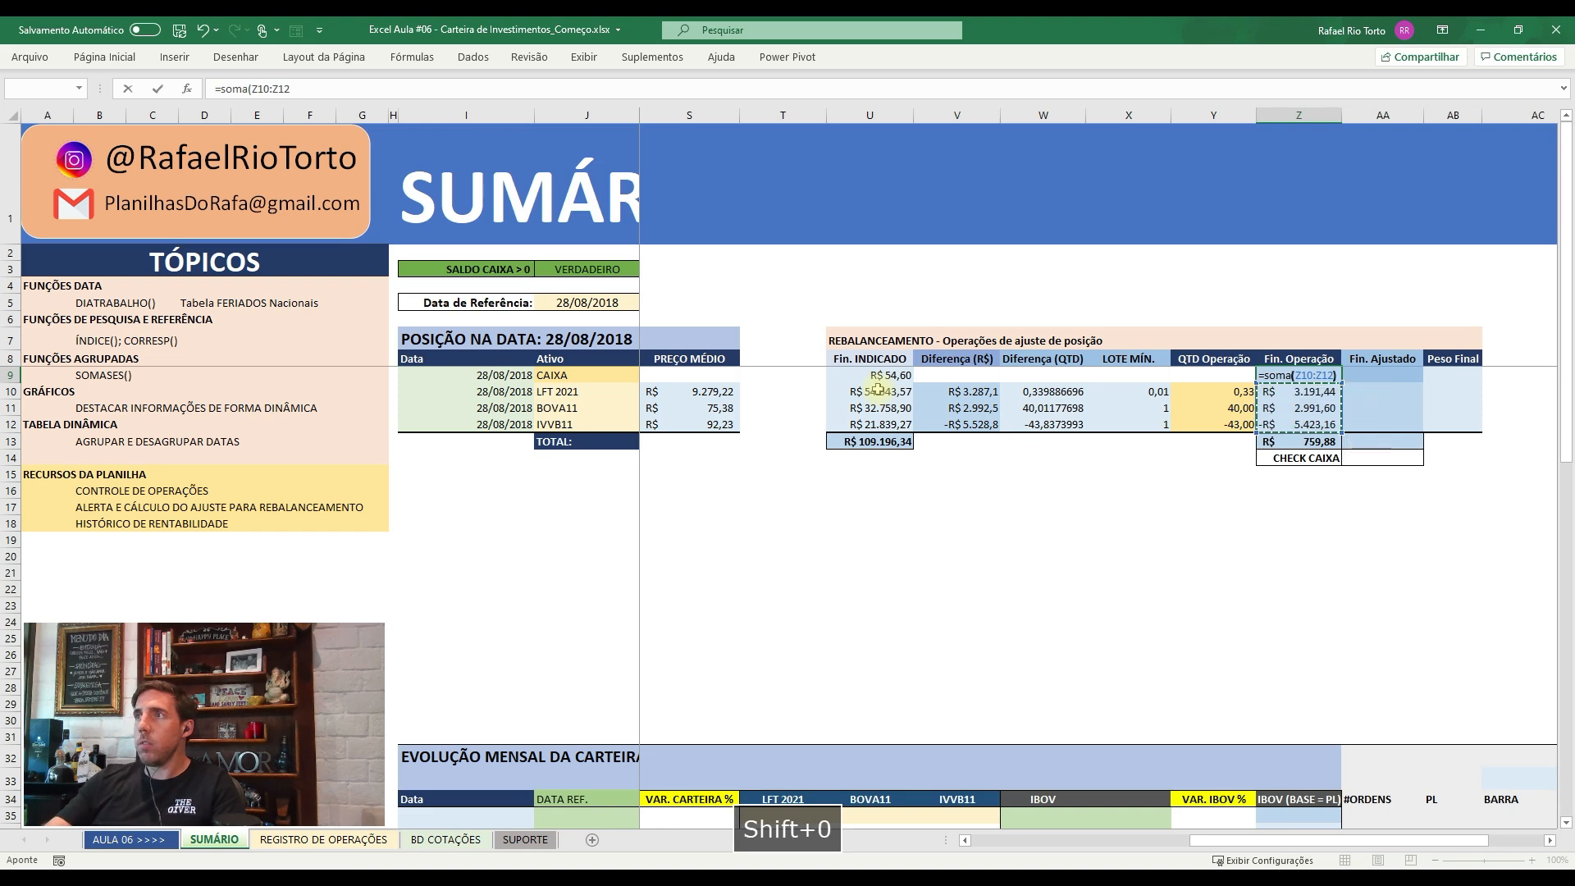
key(Return)
key(Up)
key(Escape)
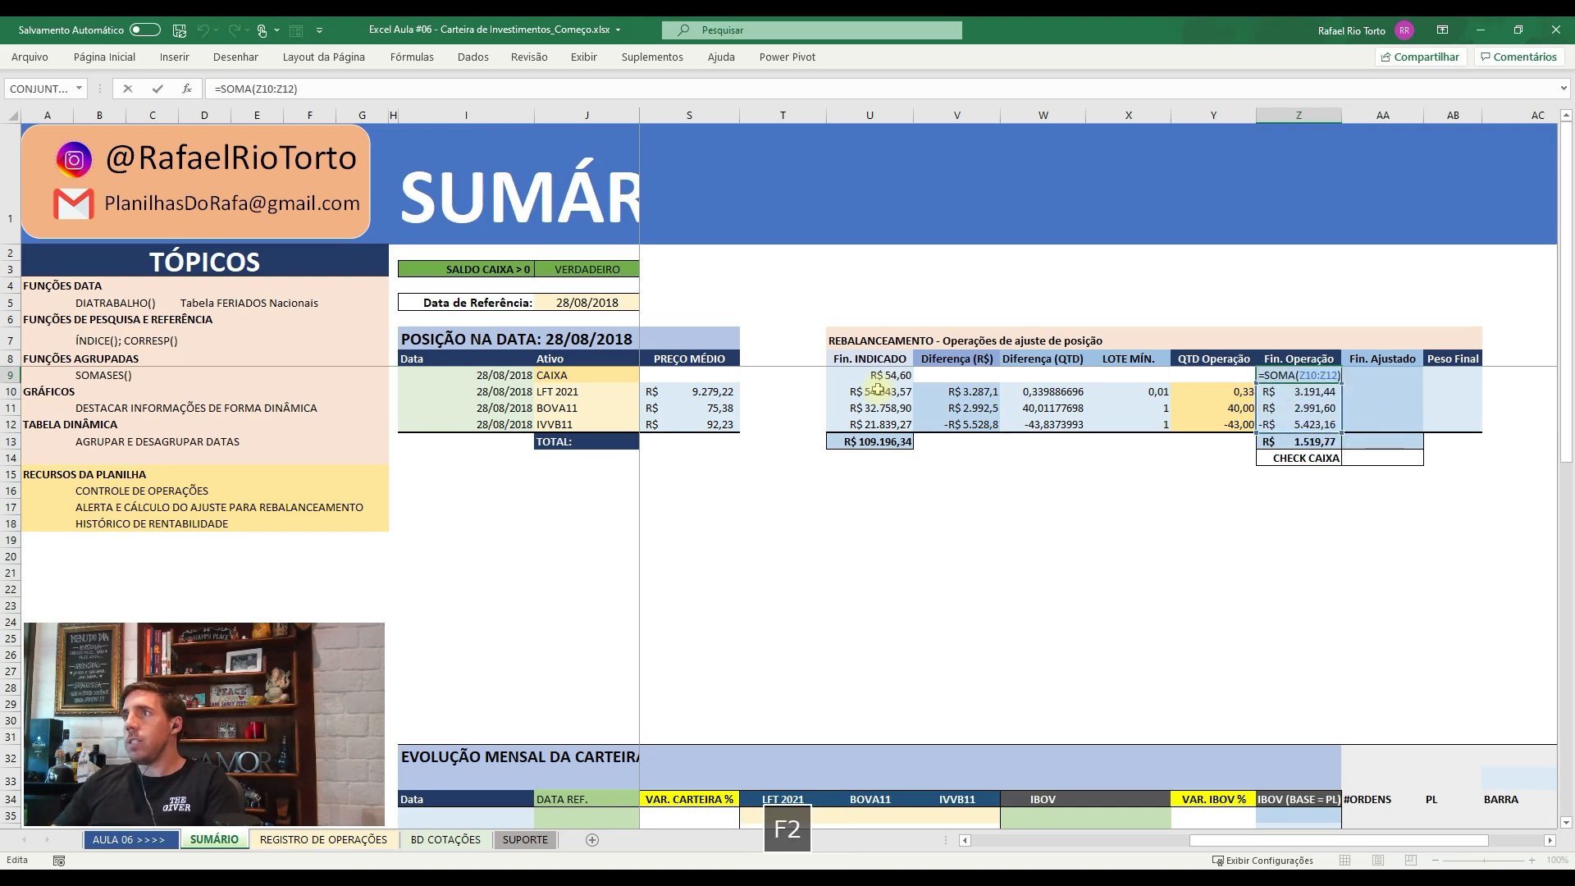
- Examine the Fin. Operação amounts of the three assets in Z10:Z12
key(Home)
key(Right)
key(Right)
key(Right)
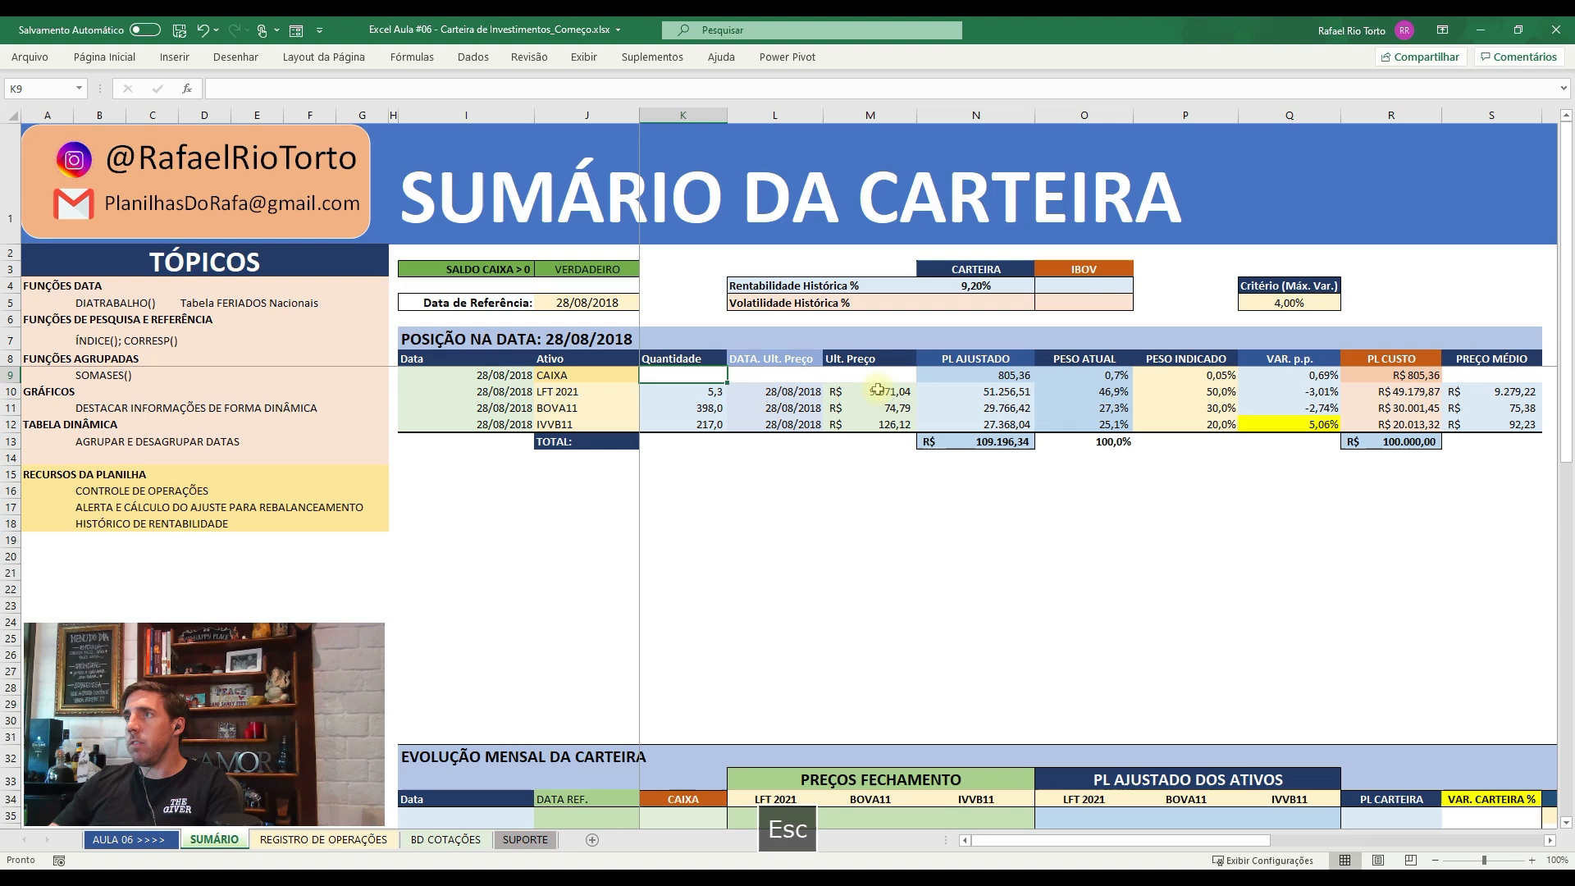
key(Right)
key(Right)
key(Right)
key(Right)
key(Right)
key(Right)
key(Right)
key(Right)
key(Right)
key(Right)
key(Right)
key(Right)
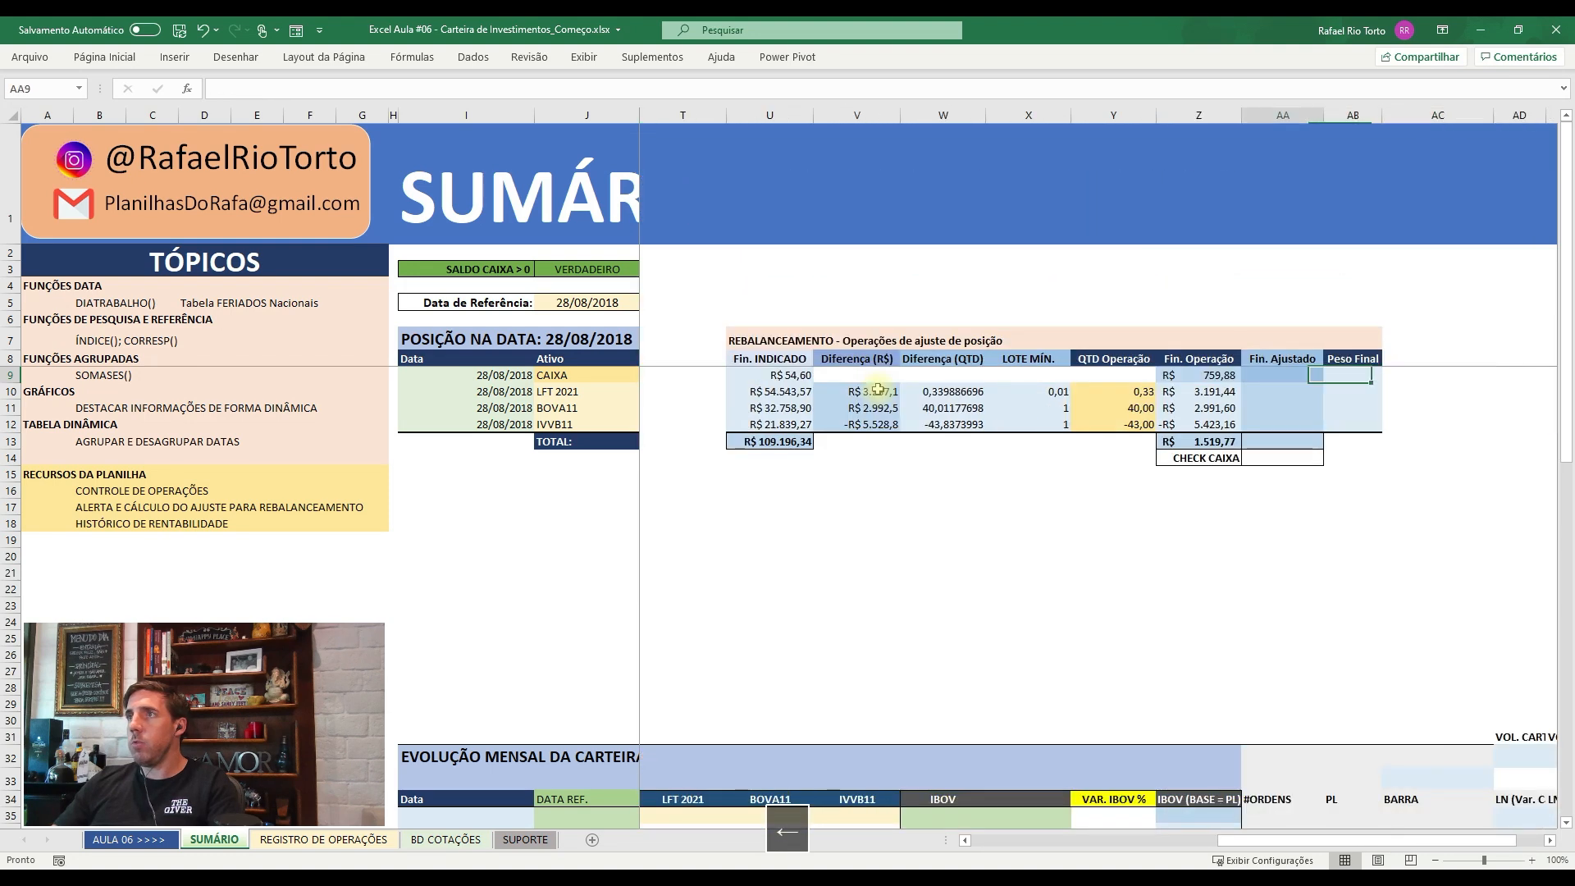
key(Down)
key(shift+Down)
key(shift+Down)
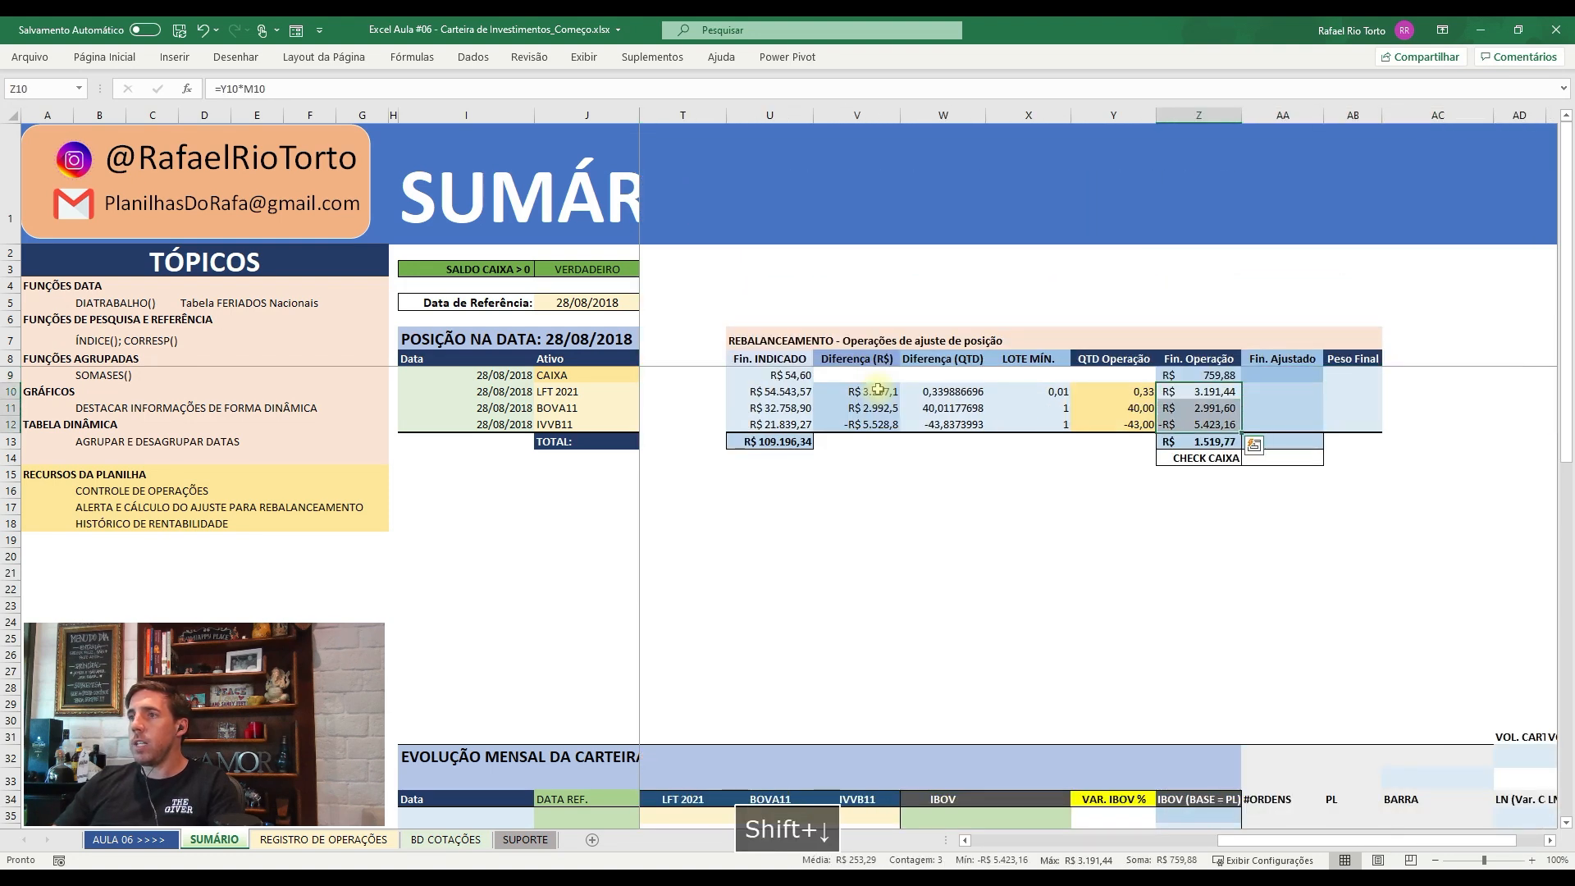
- Invert the sign of the CAIXA operation in Z9, making the formula =-SOMA(Z10:Z12)
key(Up)
key(F2)
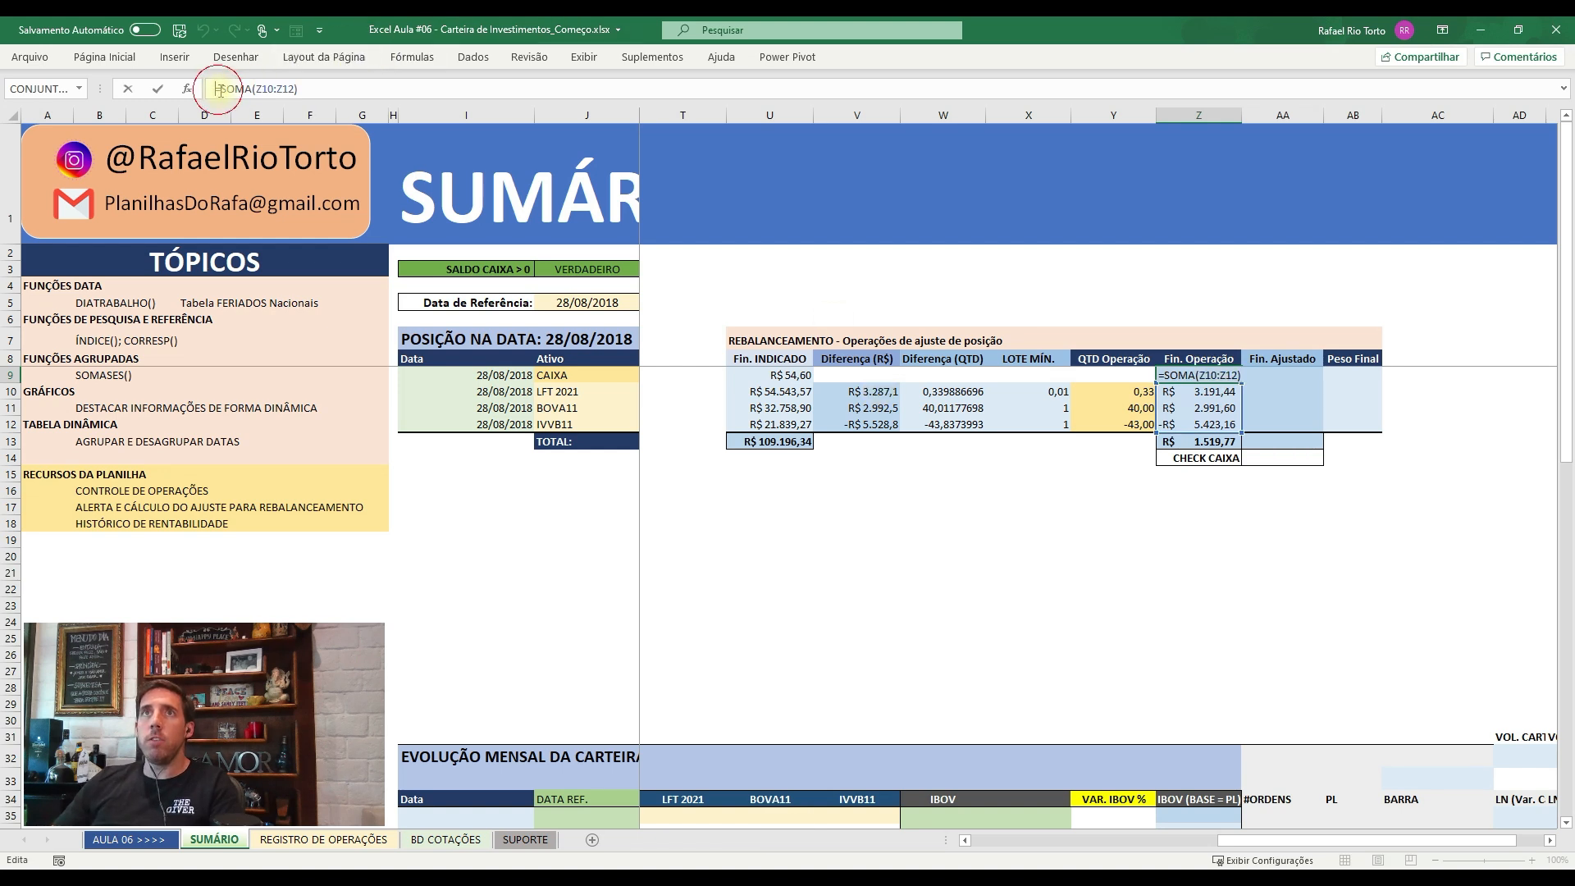
text(-)
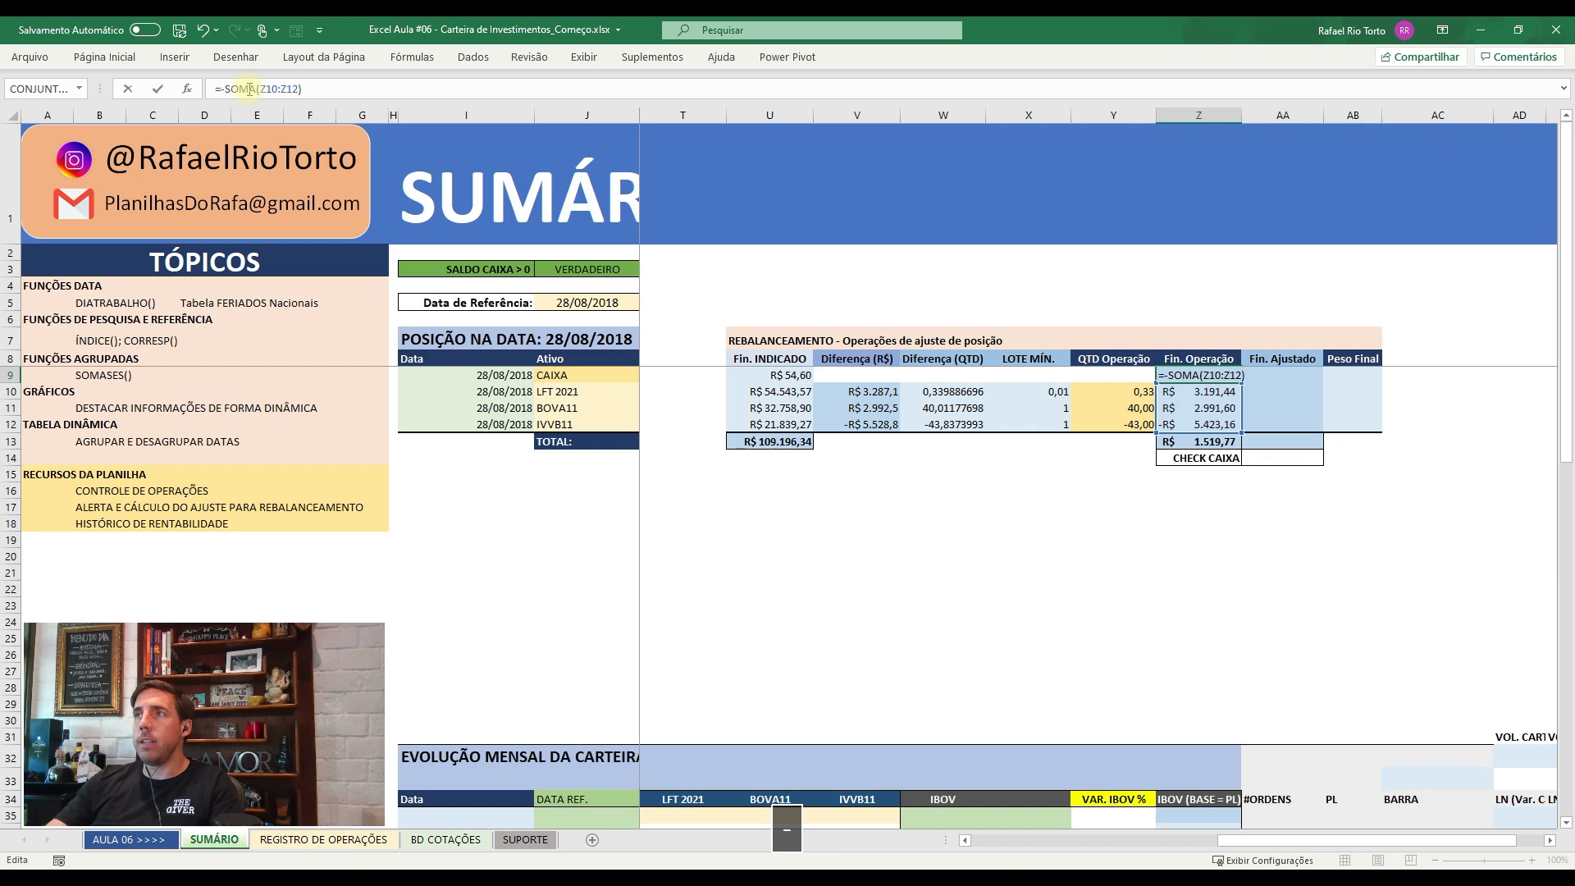
key(Return)
key(Up)
key(Escape)
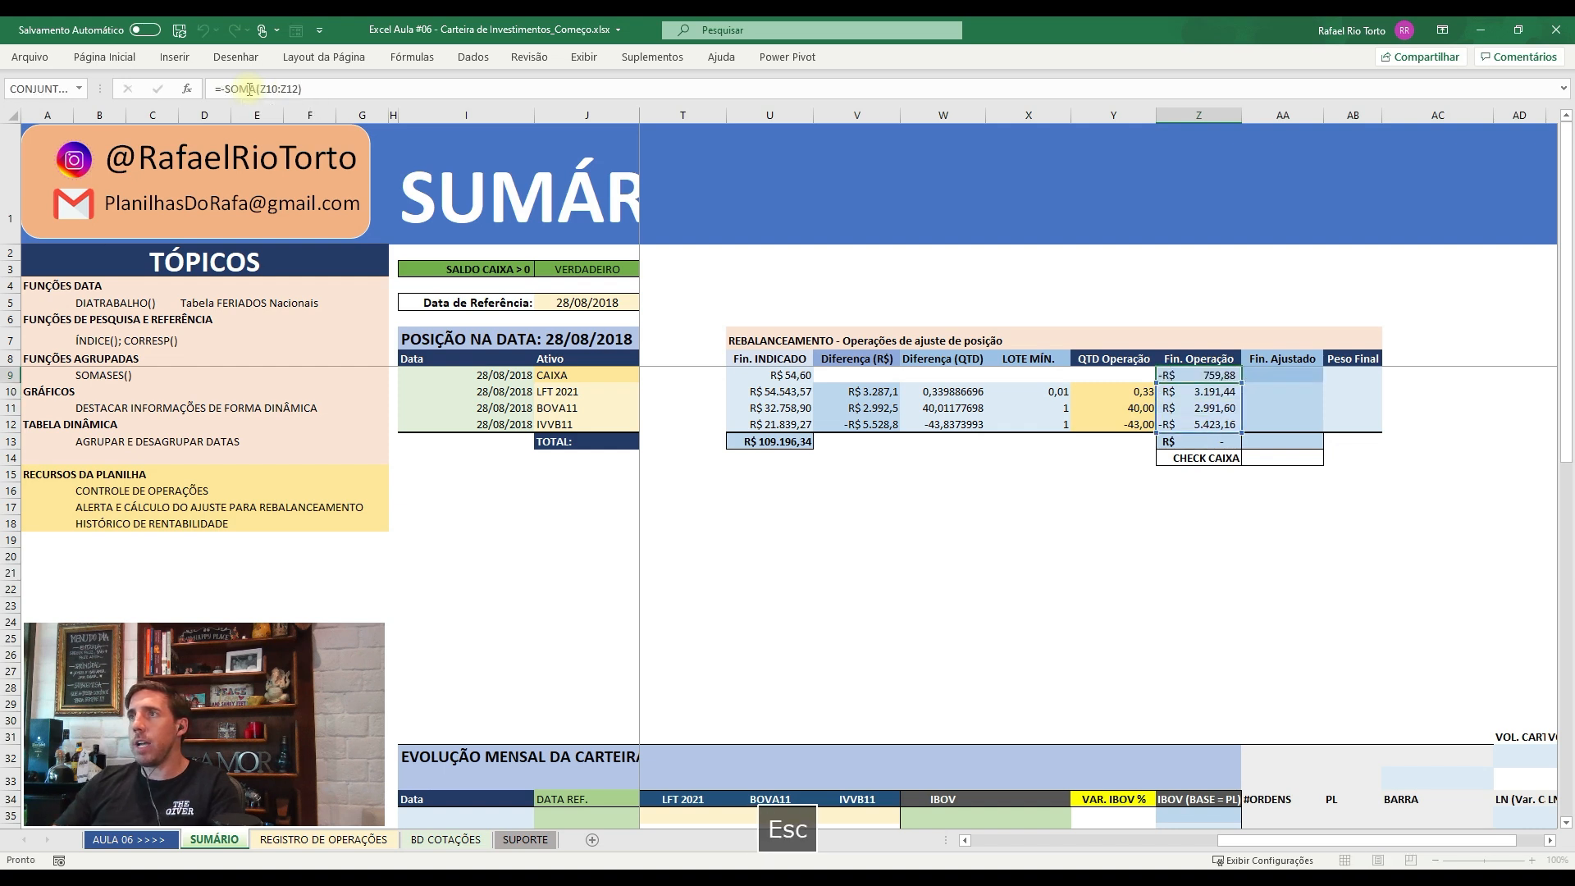
- Format the Fin. Operação amounts in Z9:Z12 as Moeda, with negative numbers in red with a minus sign
key(shift+Down)
key(shift+Down)
key(shift+Down)
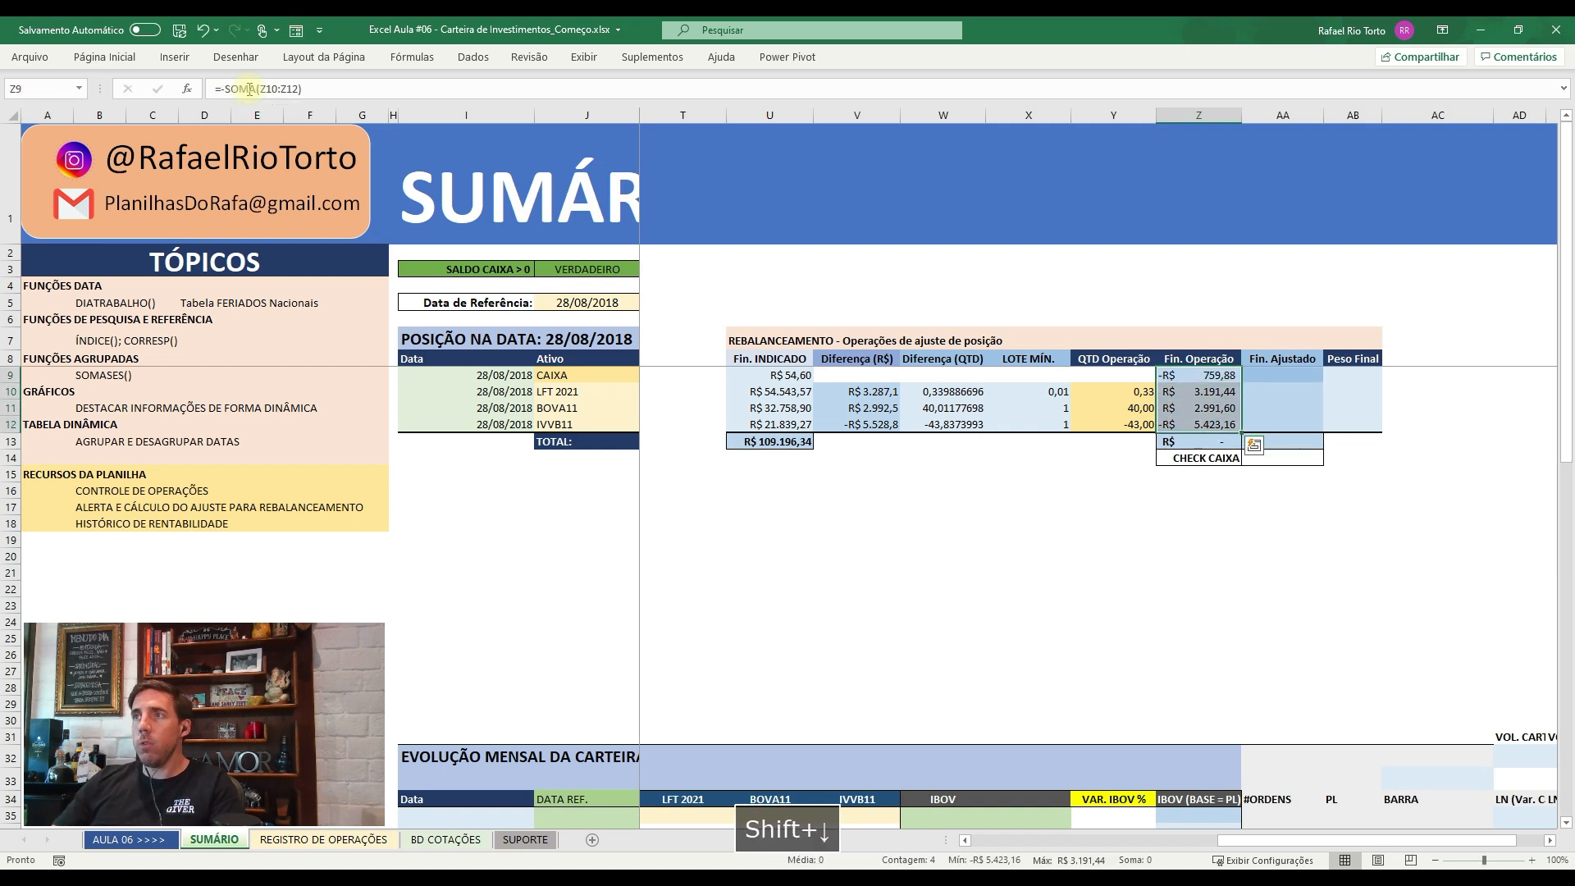
key(ctrl+1)
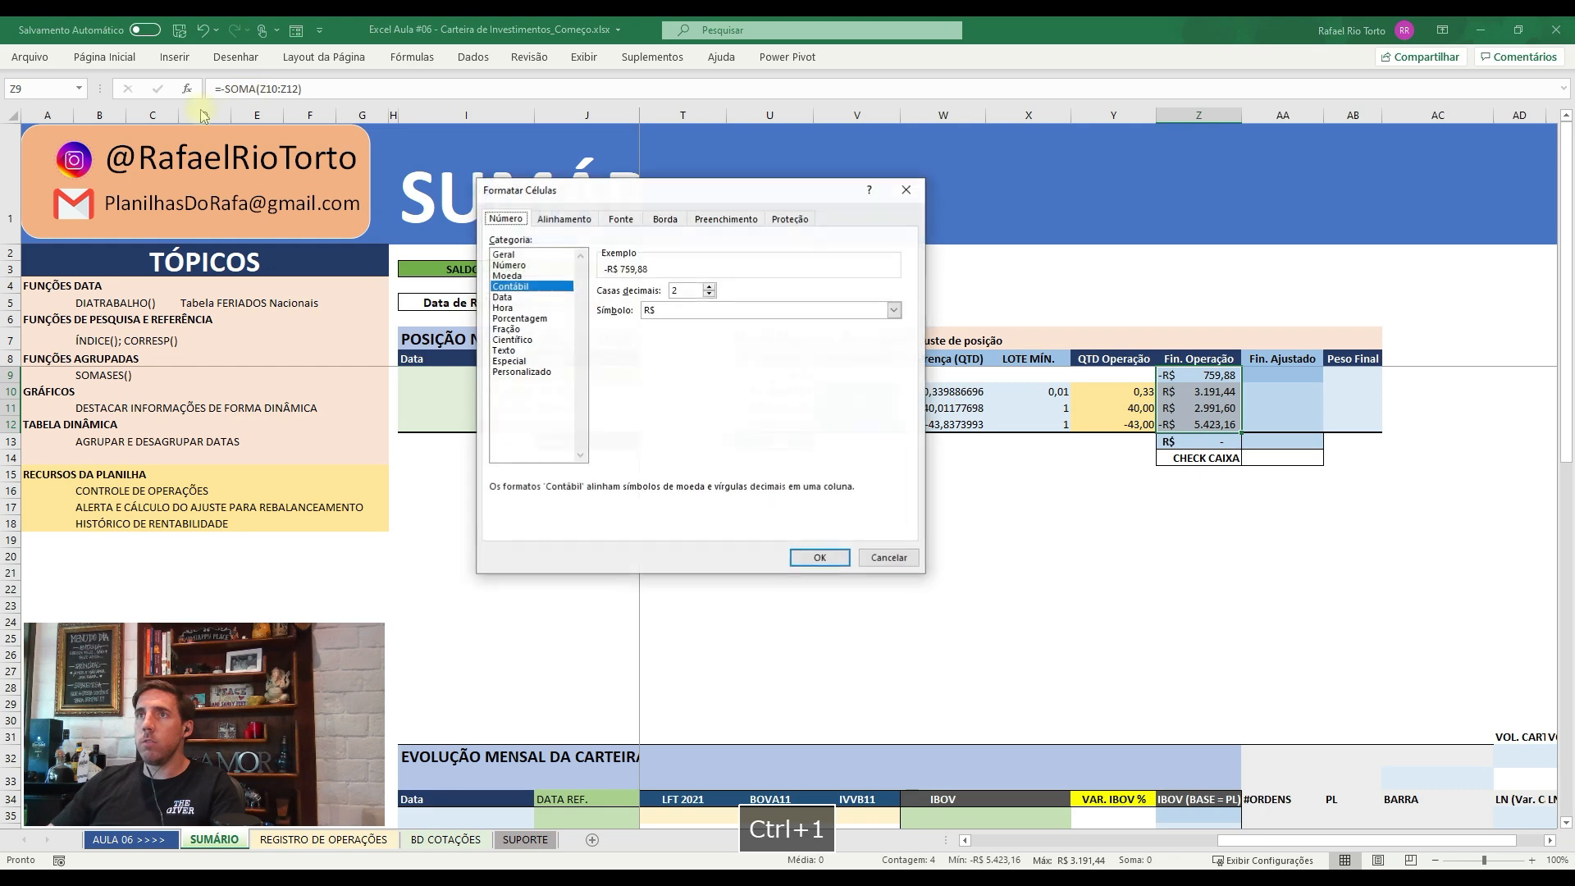
click(508, 276)
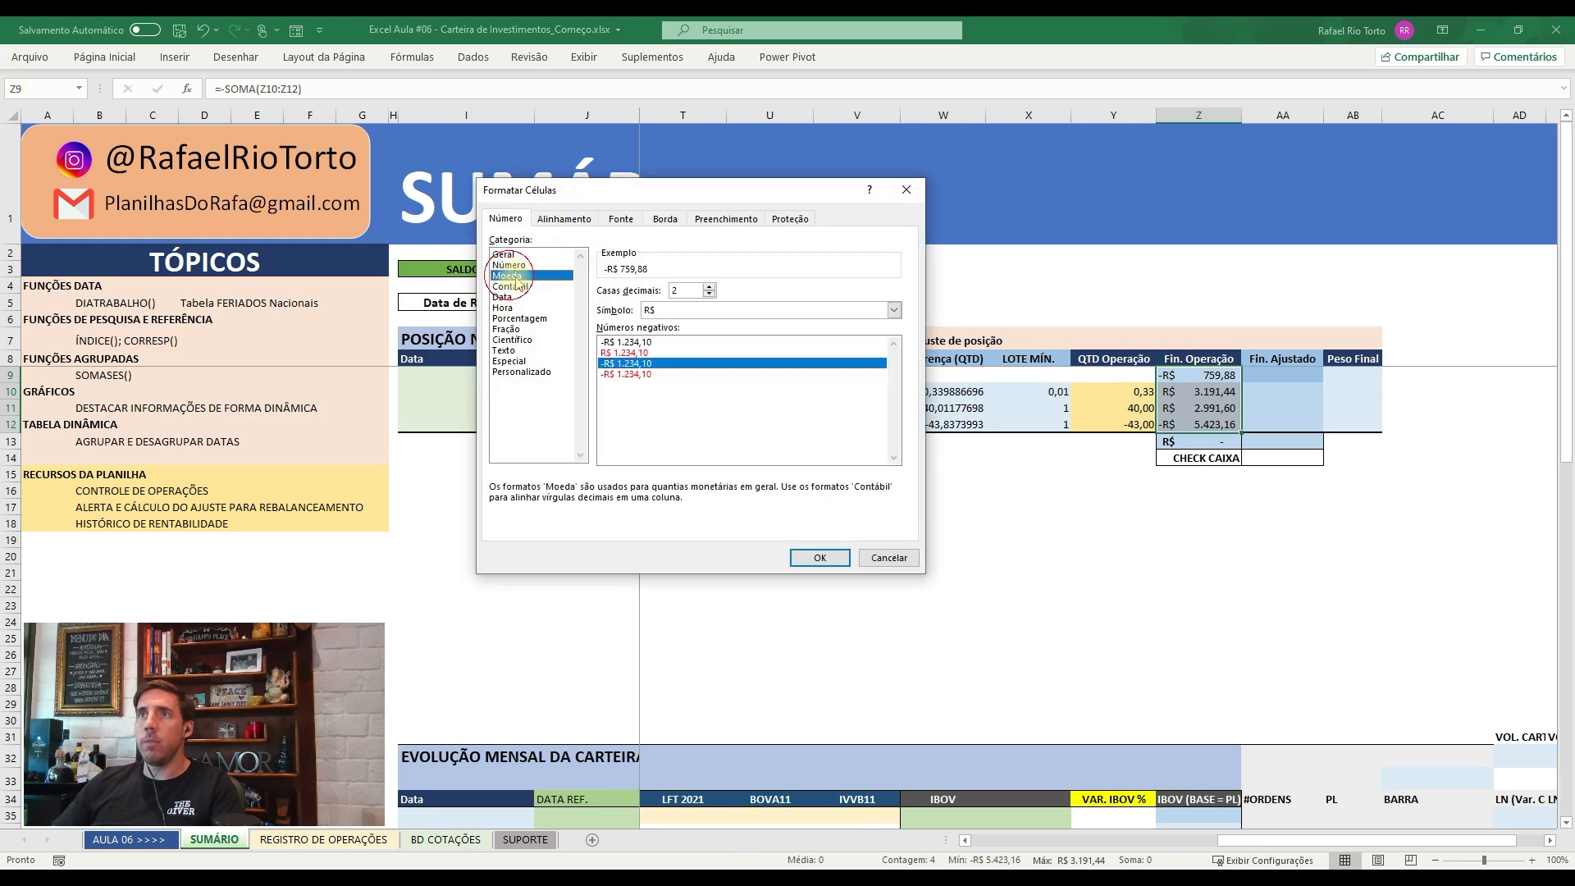
click(637, 374)
click(820, 557)
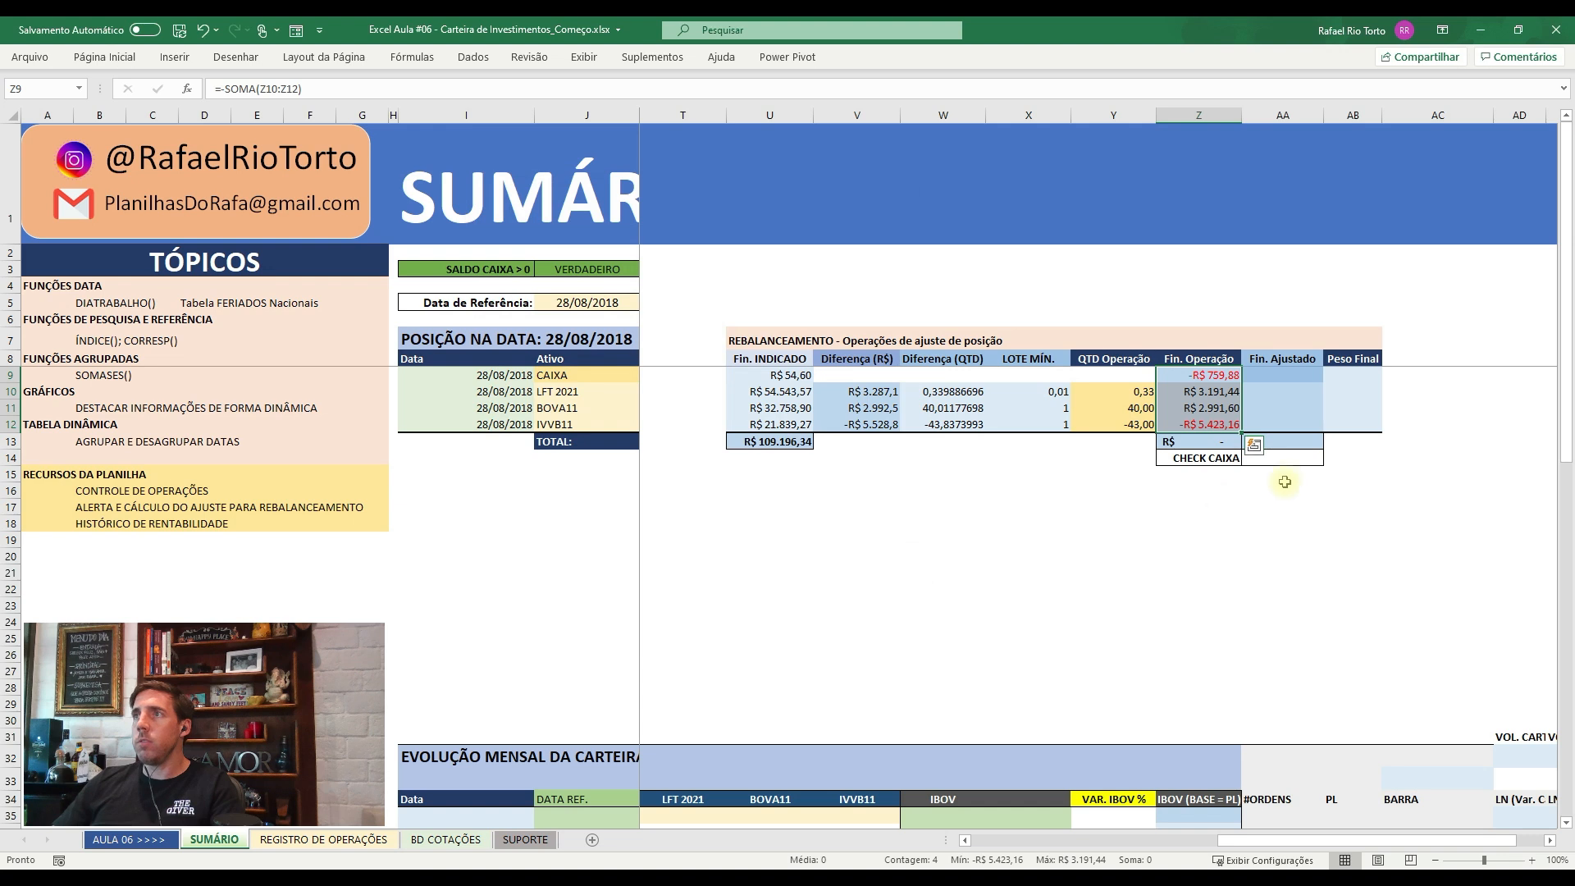
- Examine the Fin. Operação total in Z13 and the empty total and CHECK CAIXA cells beside it
click(1205, 388)
click(1206, 444)
key(F2)
key(Escape)
key(F2)
key(Escape)
key(Right)
key(Down)
key(F2)
key(Escape)
key(Up)
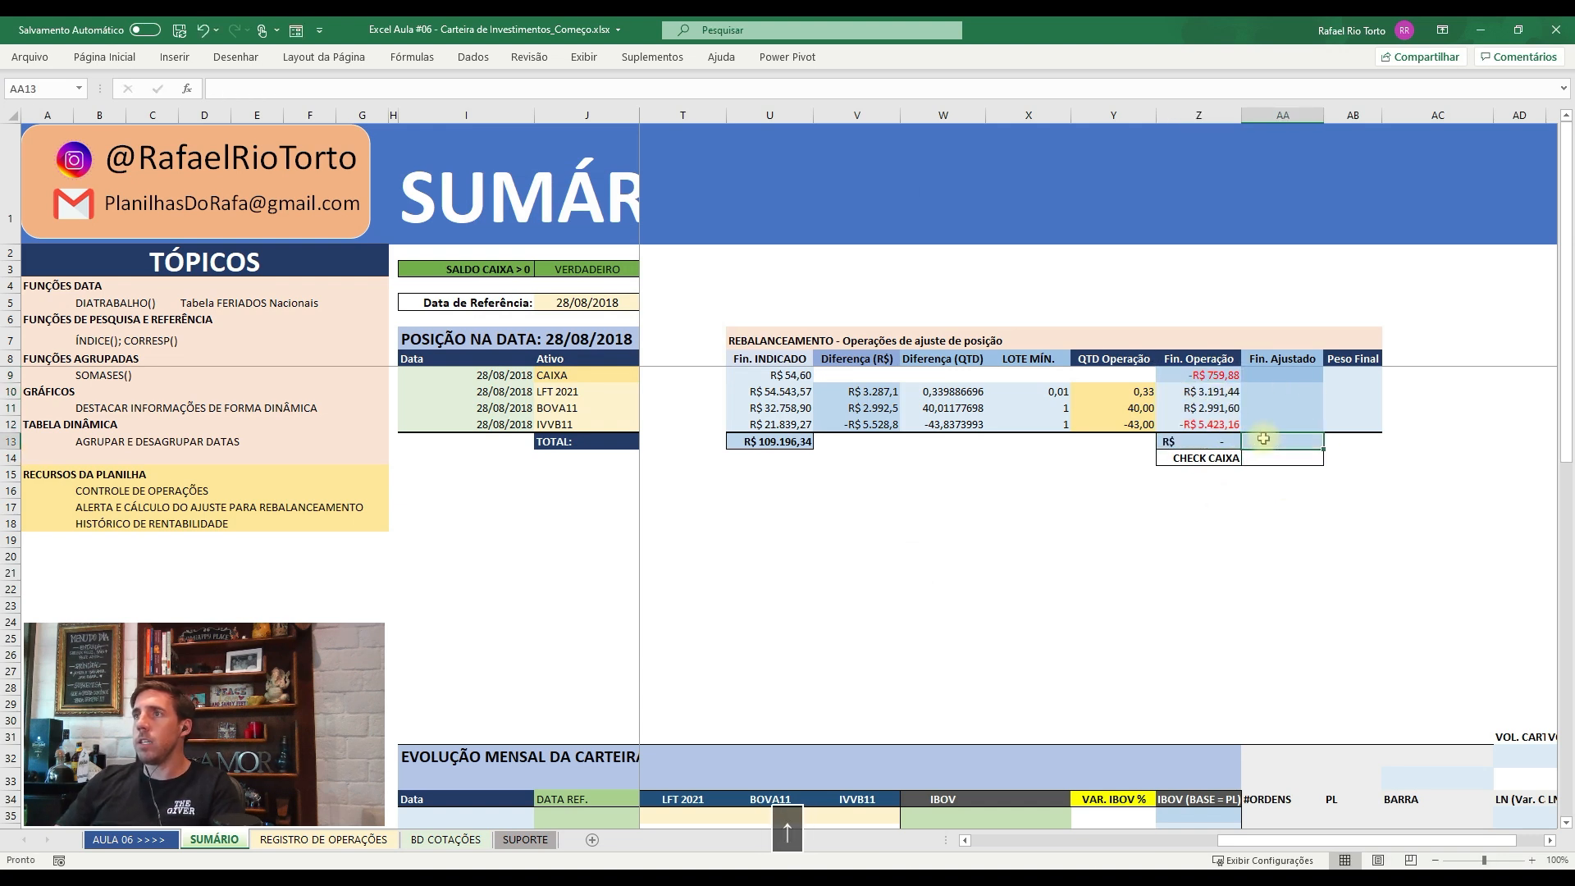
- Review the CAIXA row from Fin. Operação back to the PL AJUSTADO area, and the empty Fin. Ajustado cells AA9:AA12
key(Left)
key(Up)
key(Up)
key(Up)
key(Left)
key(Left)
key(Left)
key(Left)
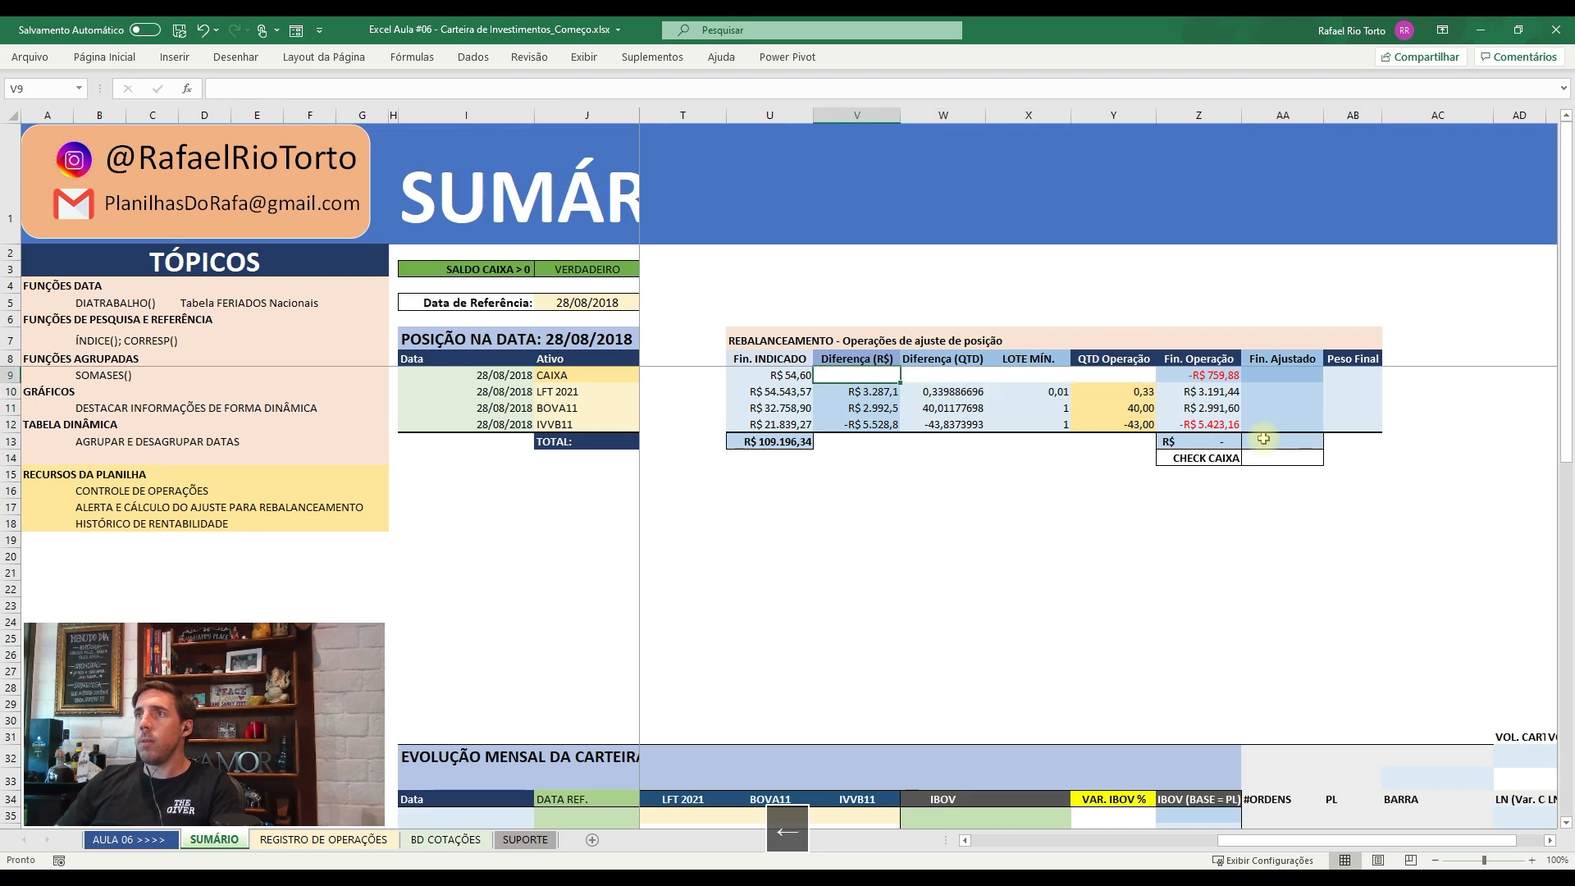
key(Left)
key(Left)
key(Left)
key(Left)
key(Left)
key(Left)
key(Left)
key(Left)
key(Left)
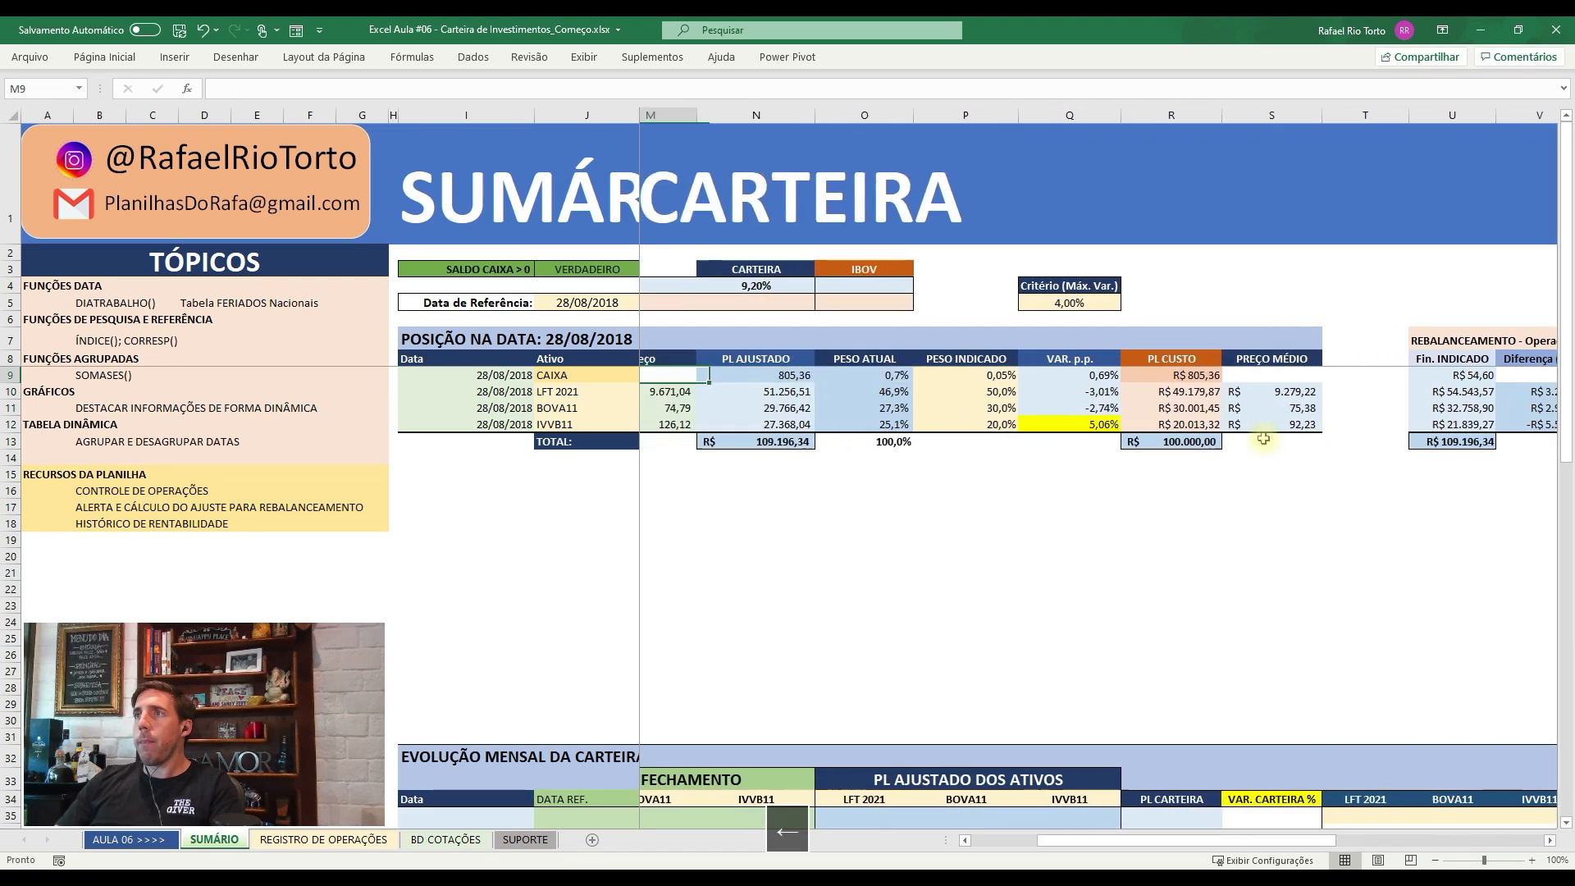
key(Right)
key(Right)
key(Right)
key(Right)
key(Right)
key(Right)
key(Right)
key(Right)
key(Right)
key(Right)
key(Right)
key(Right)
key(Right)
key(Right)
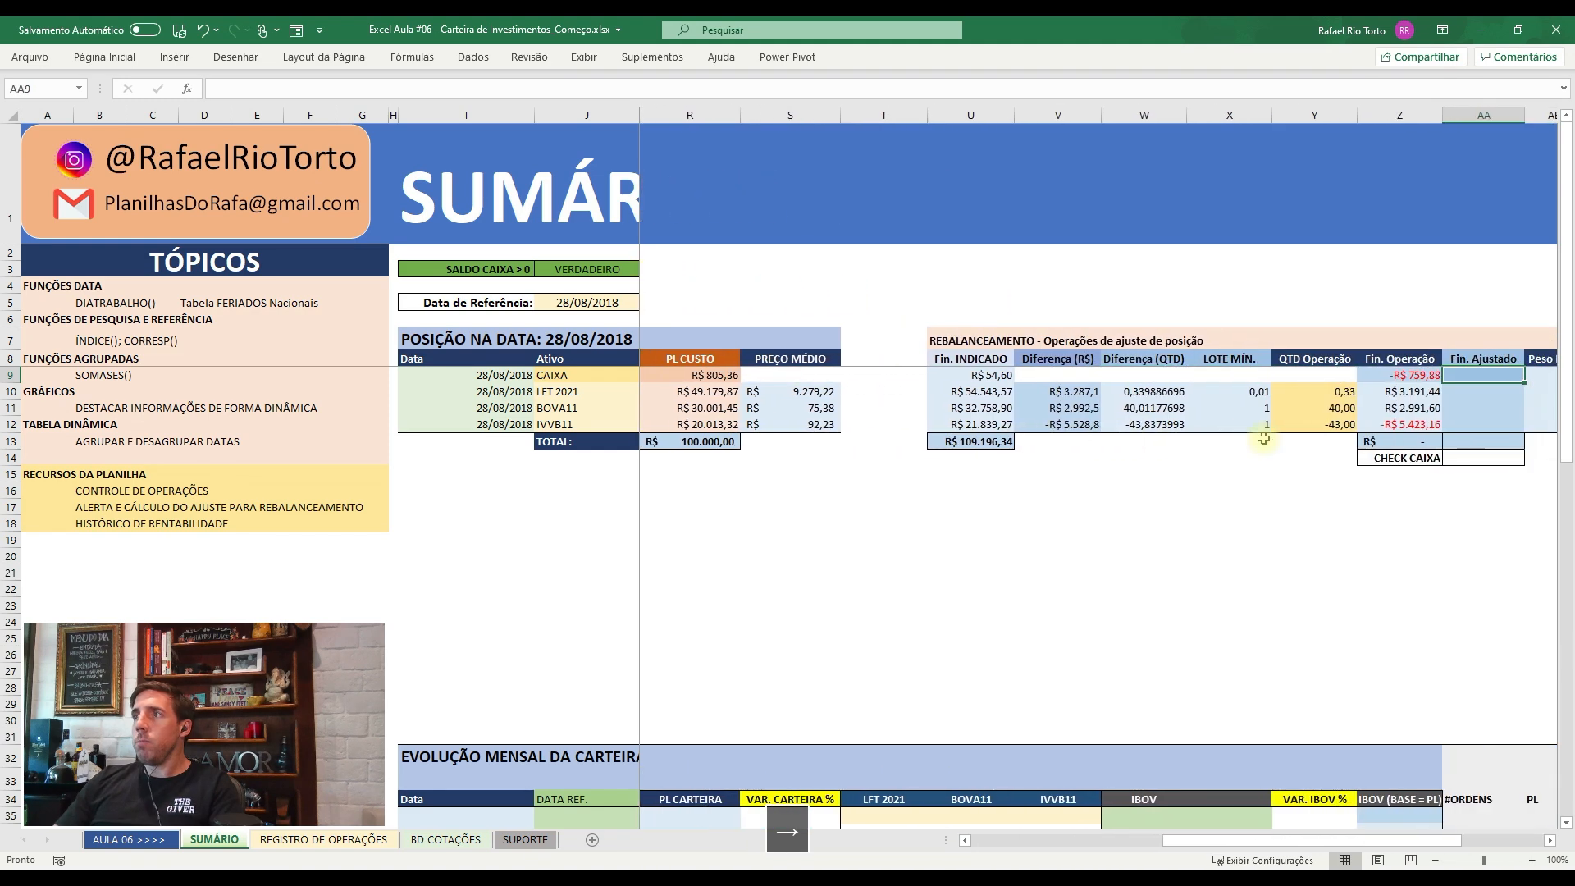
key(Right)
key(Left)
key(Down)
key(Down)
key(Down)
key(Down)
key(Up)
key(Up)
key(Up)
key(Up)
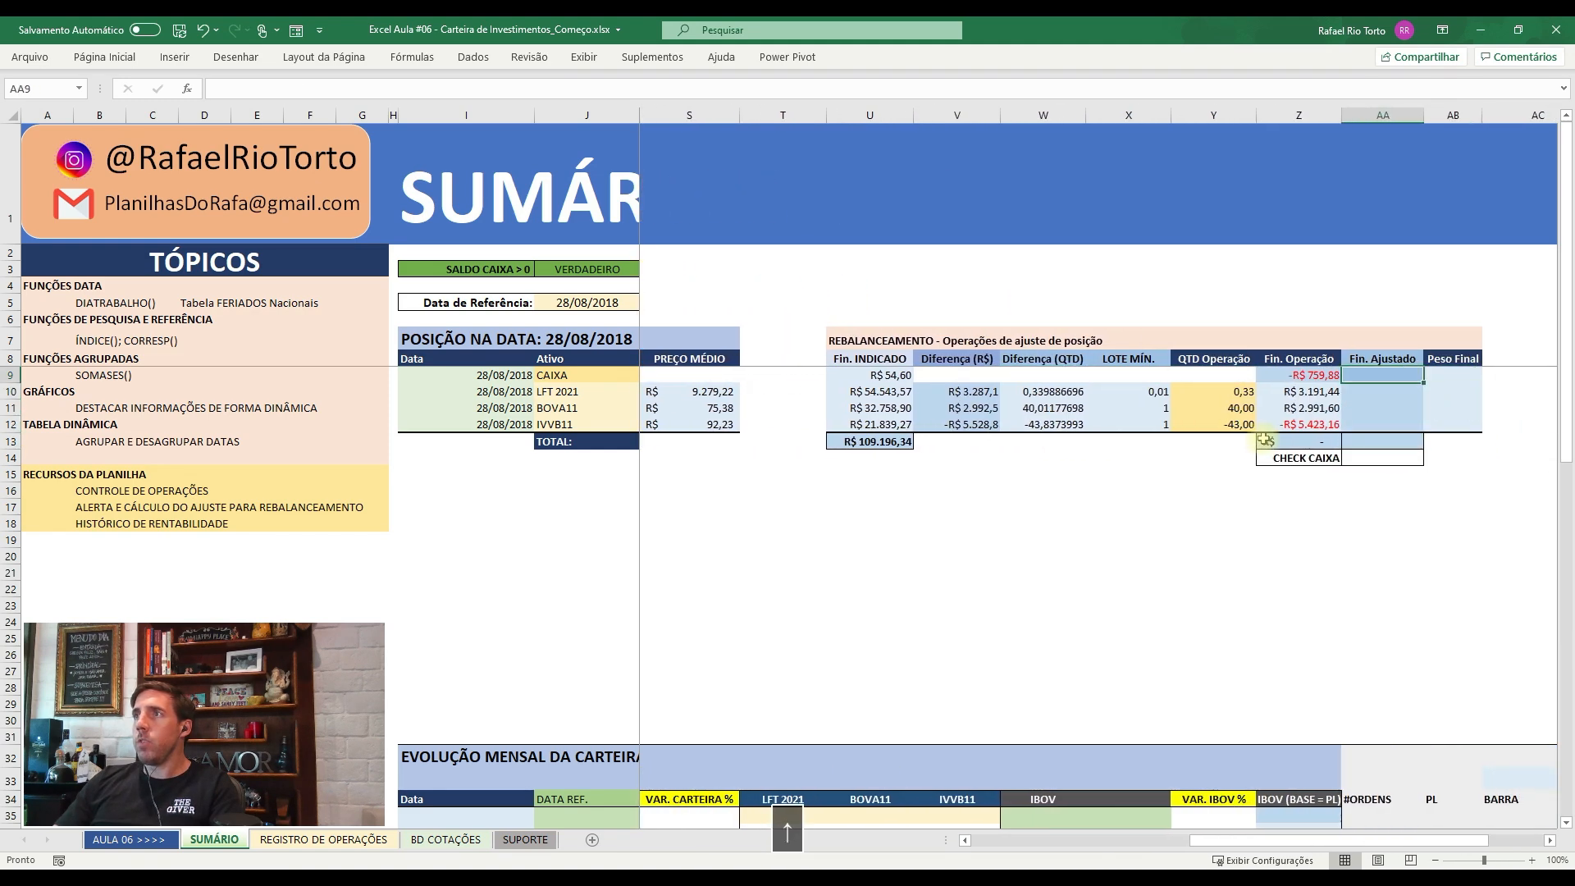
- Enter =Z9+N9 in AA9 to calculate the CAIXA row's Fin. Ajustado from its operation amount and PL AJUSTADO
key(Up)
text(+)
key(Left)
key(Left)
key(Left)
key(Left)
key(Left)
key(Left)
key(Left)
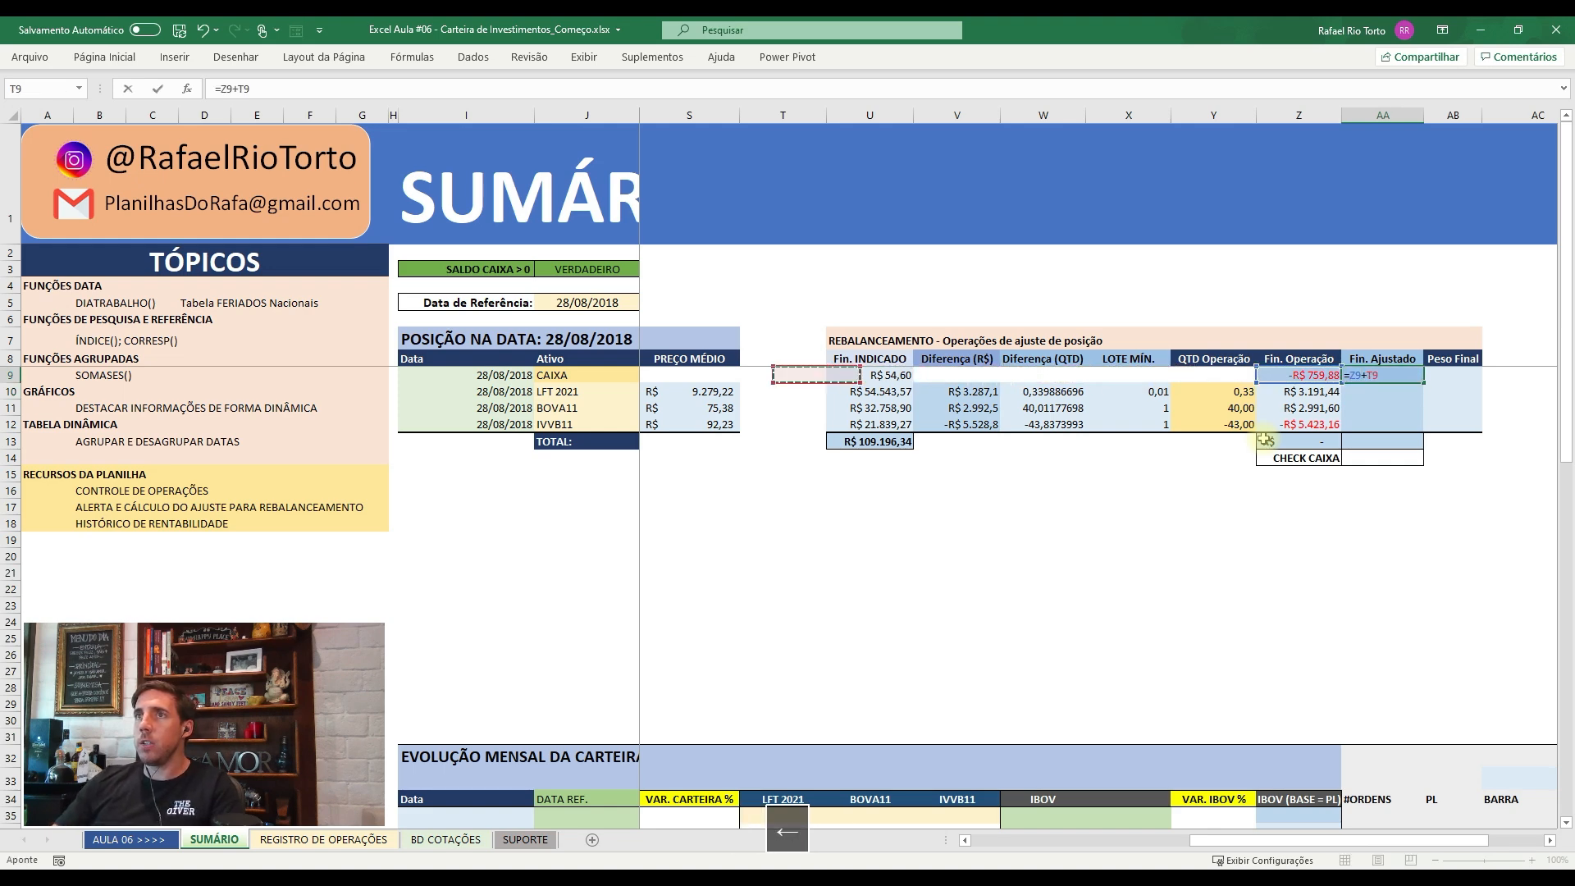
key(Left)
key(Left)
key(Left)
key(Left)
key(Left)
key(Left)
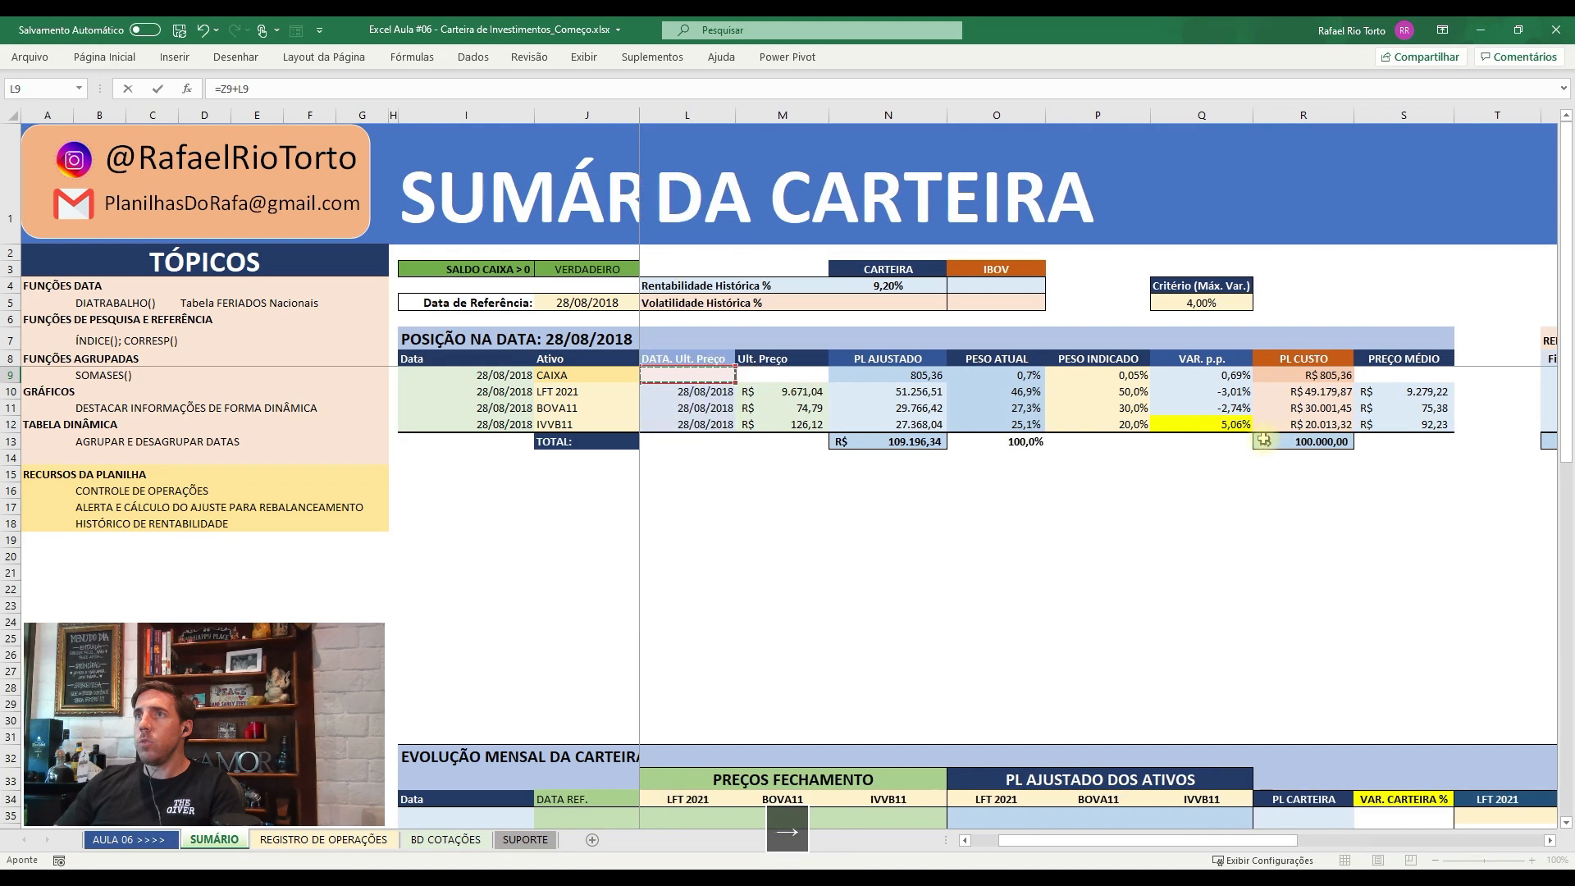
key(Right)
key(Right)
key(Return)
key(Up)
- Copy the Fin. Ajustado formula from AA9 down to AA12, pasting formulas only, and check the asset rows
key(ctrl+c)
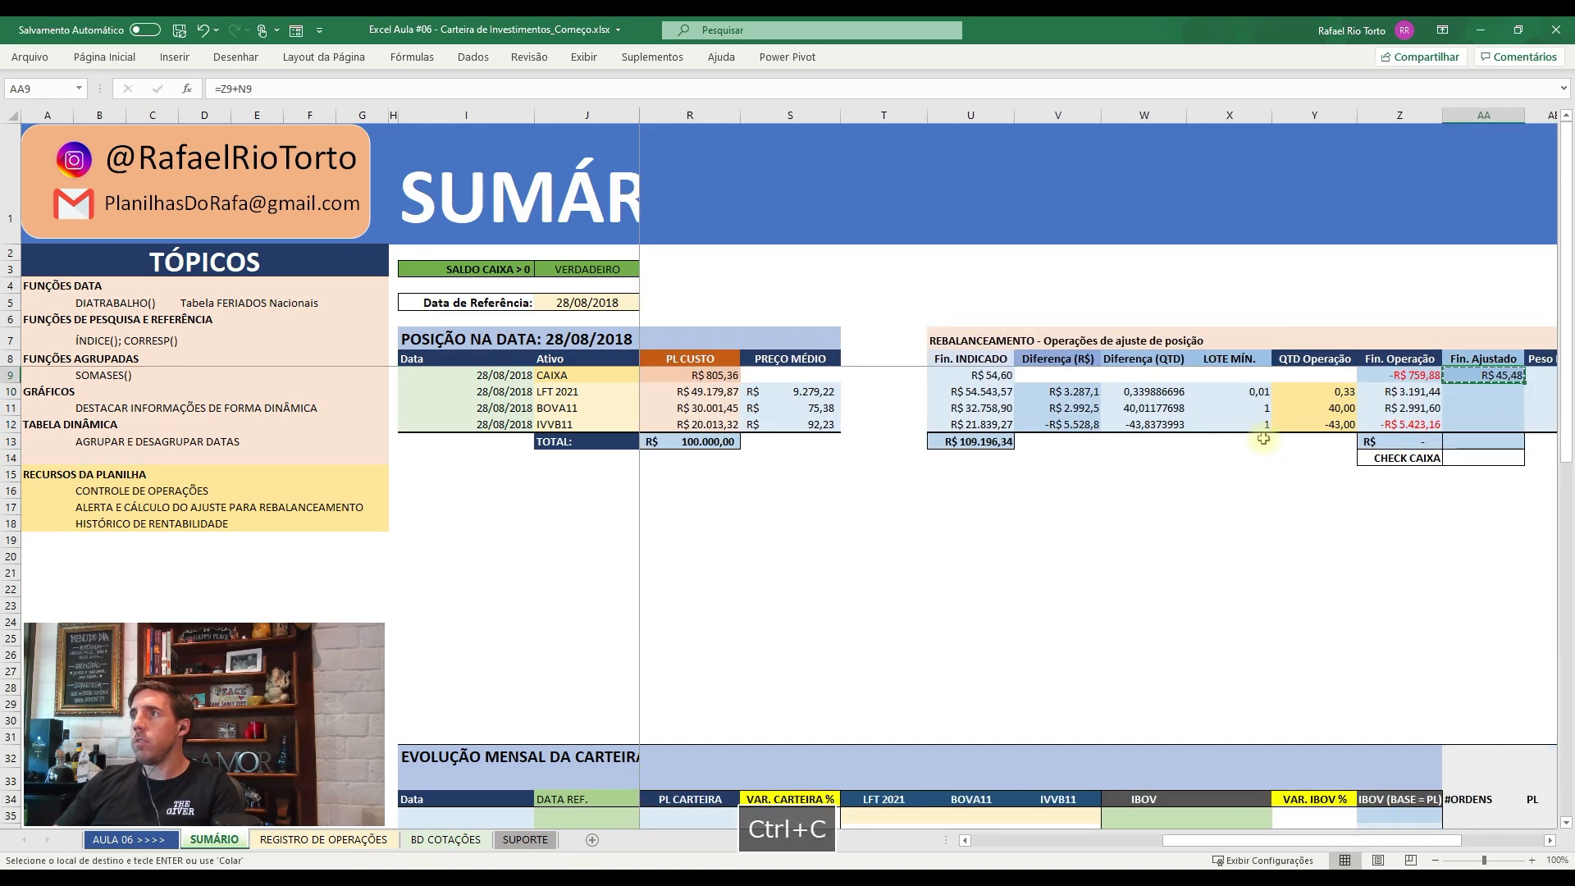
key(shift+Down)
key(shift+Down)
key(shift+Down)
key(ctrl+alt+v)
key(f)
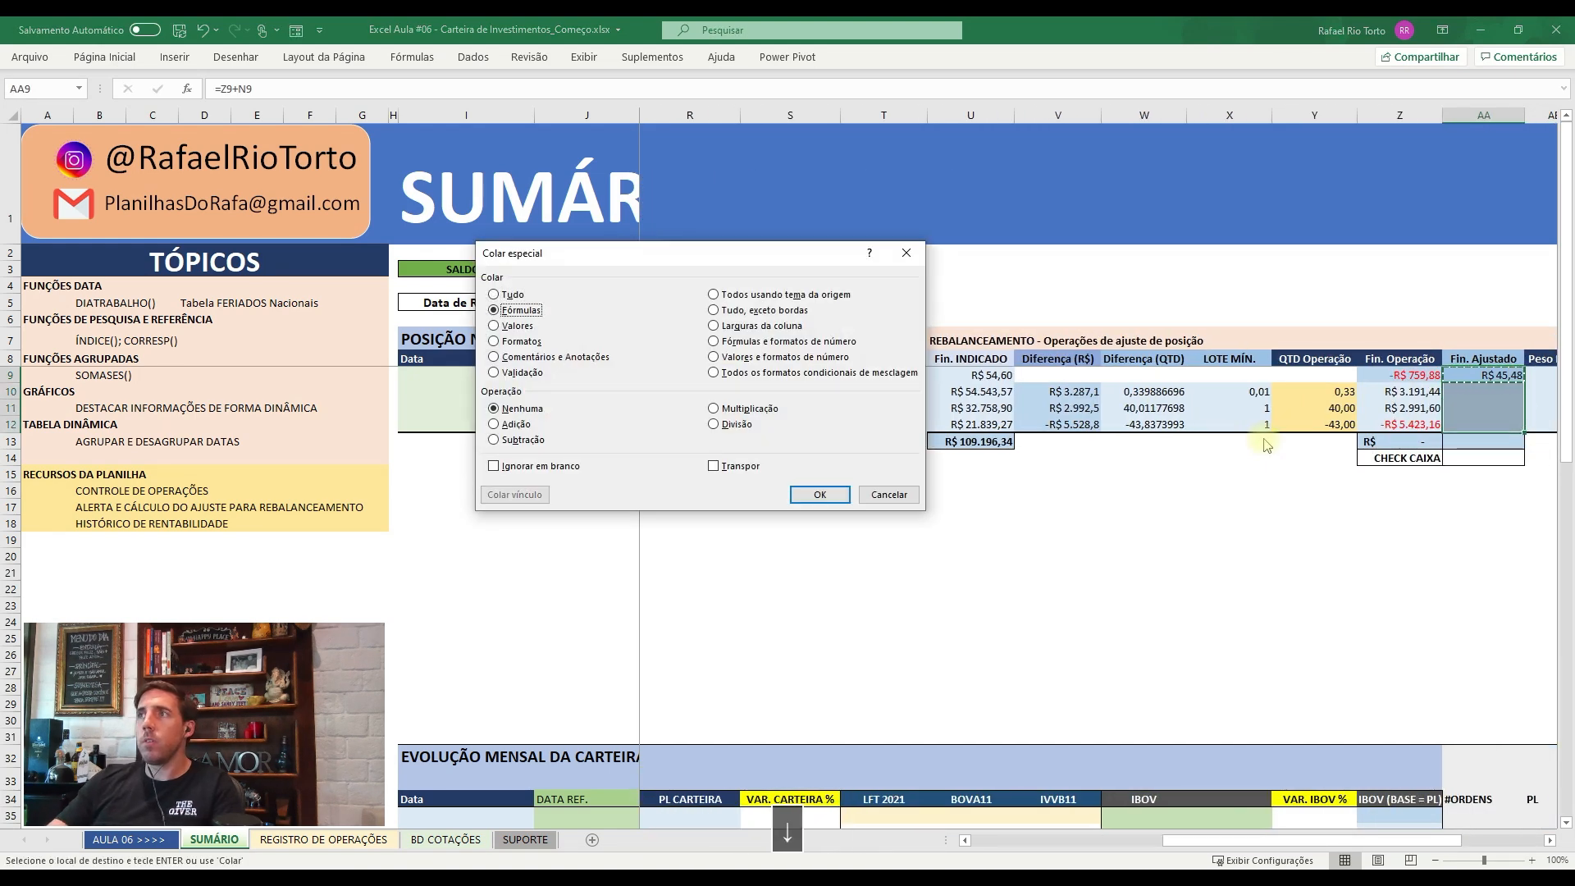
key(Return)
key(F2)
key(Escape)
key(Down)
key(Down)
key(Down)
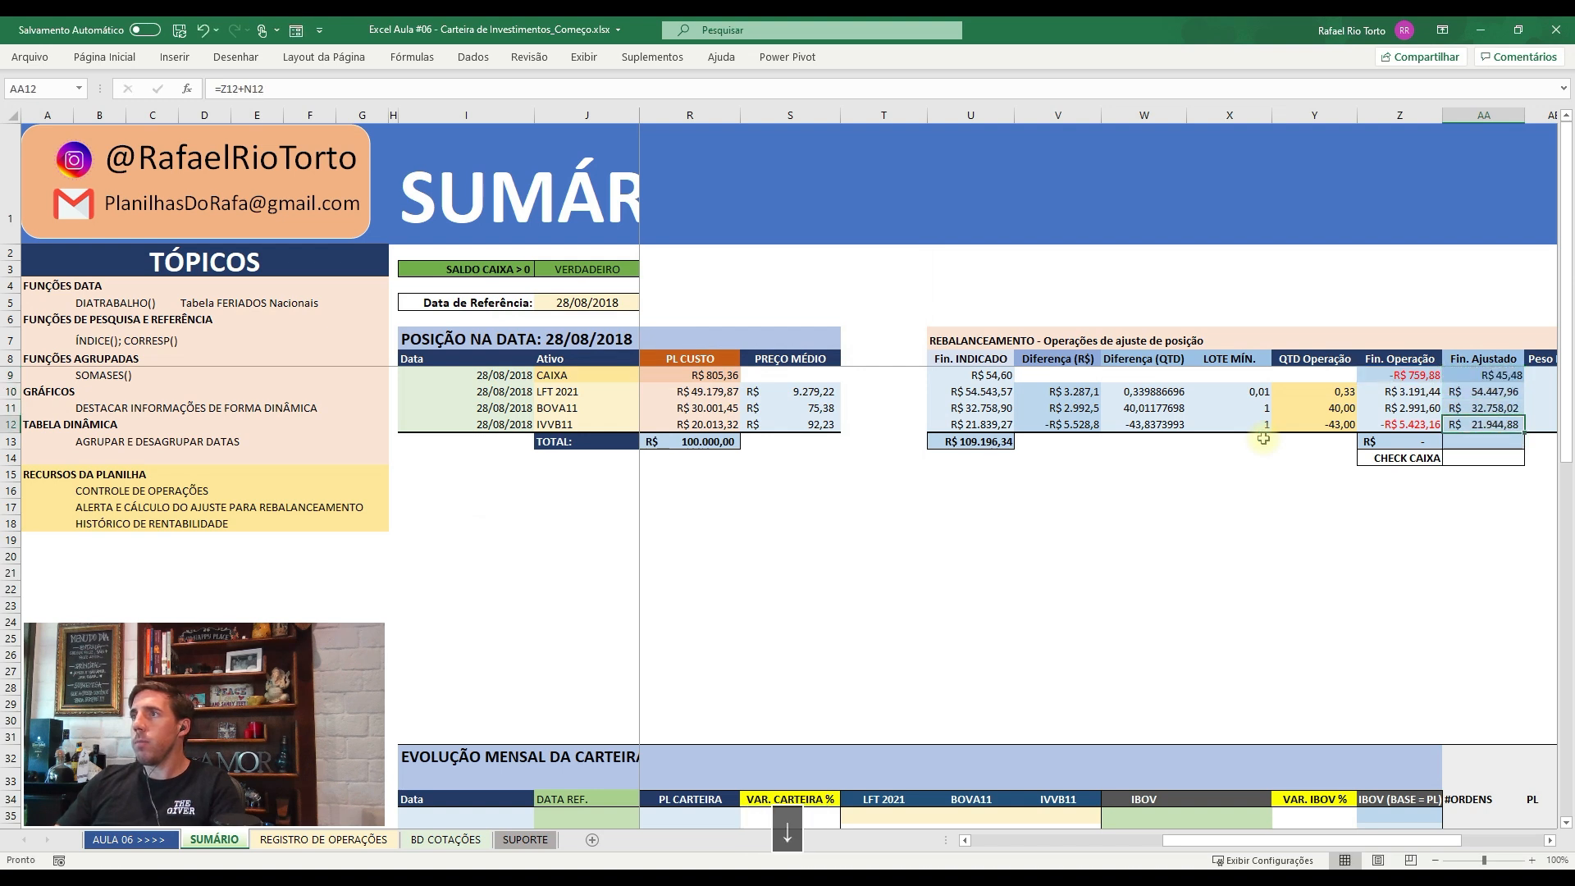
- Copy the Fin. INDICADO total from U13 into AA13 to total the Fin. Ajustado column, and check its formula
key(Left)
key(Left)
key(Left)
key(Left)
key(Left)
key(Left)
key(ctrl+c)
key(Right)
key(Right)
key(Right)
key(Right)
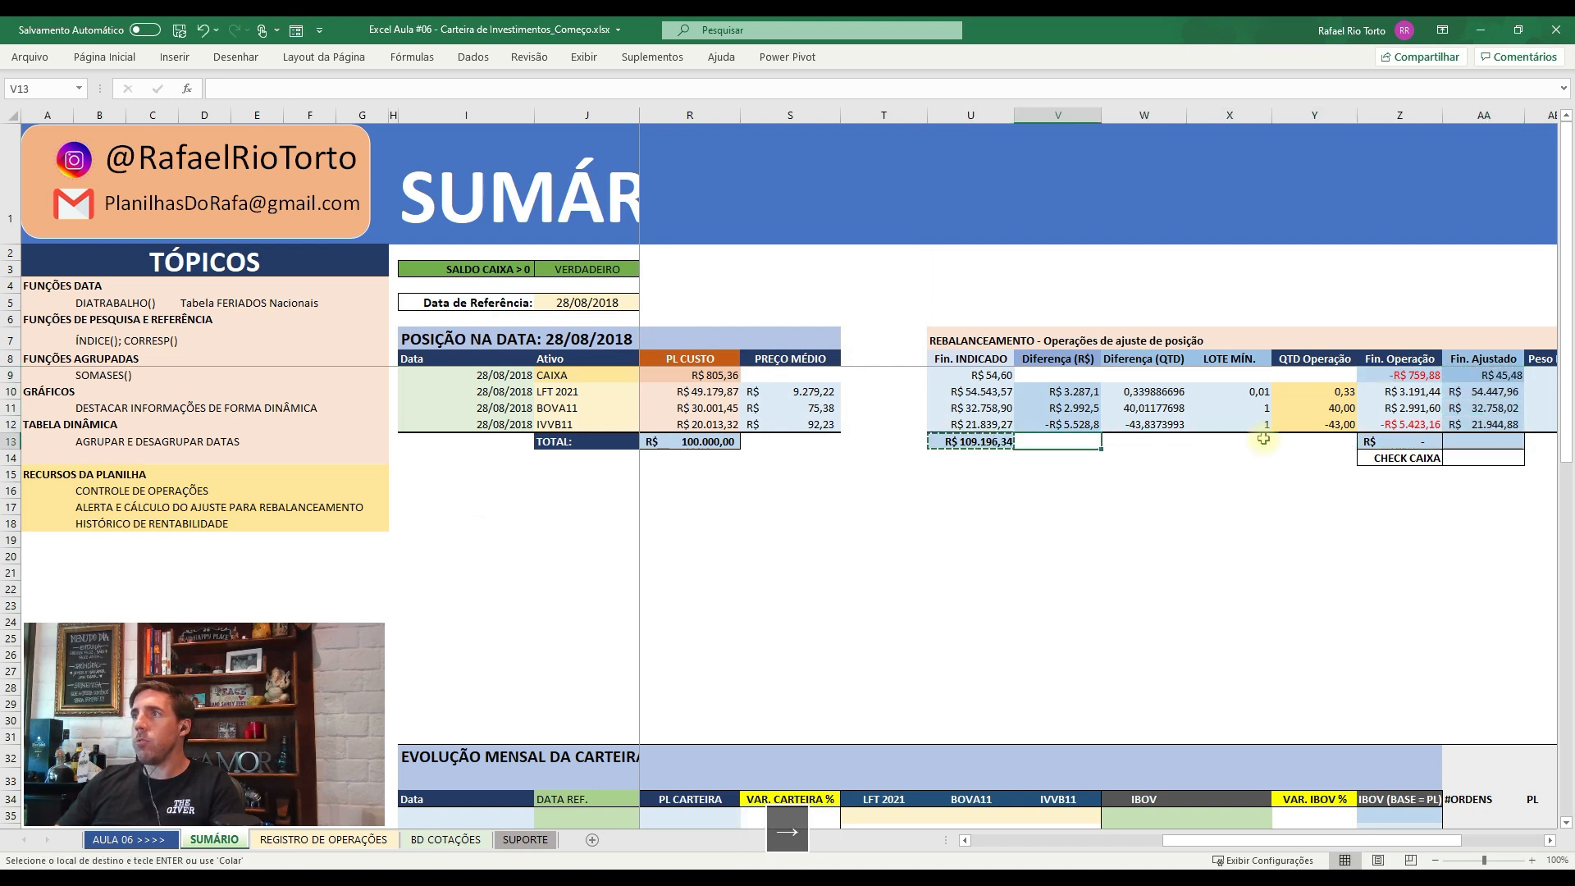
key(Right)
key(Right)
key(ctrl+v)
key(Return)
key(F2)
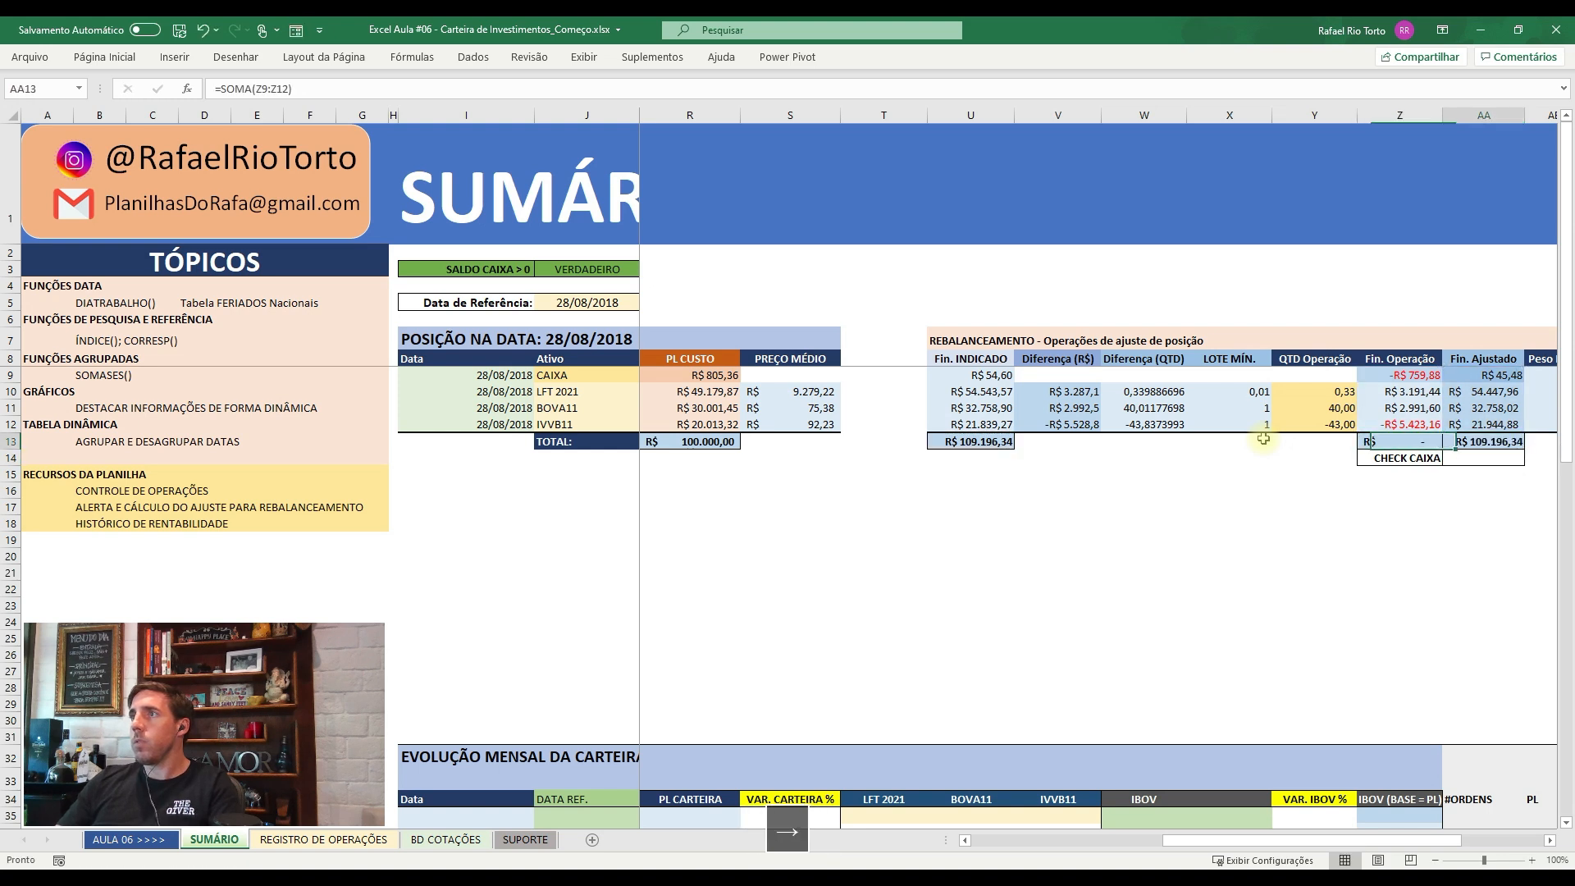
key(Escape)
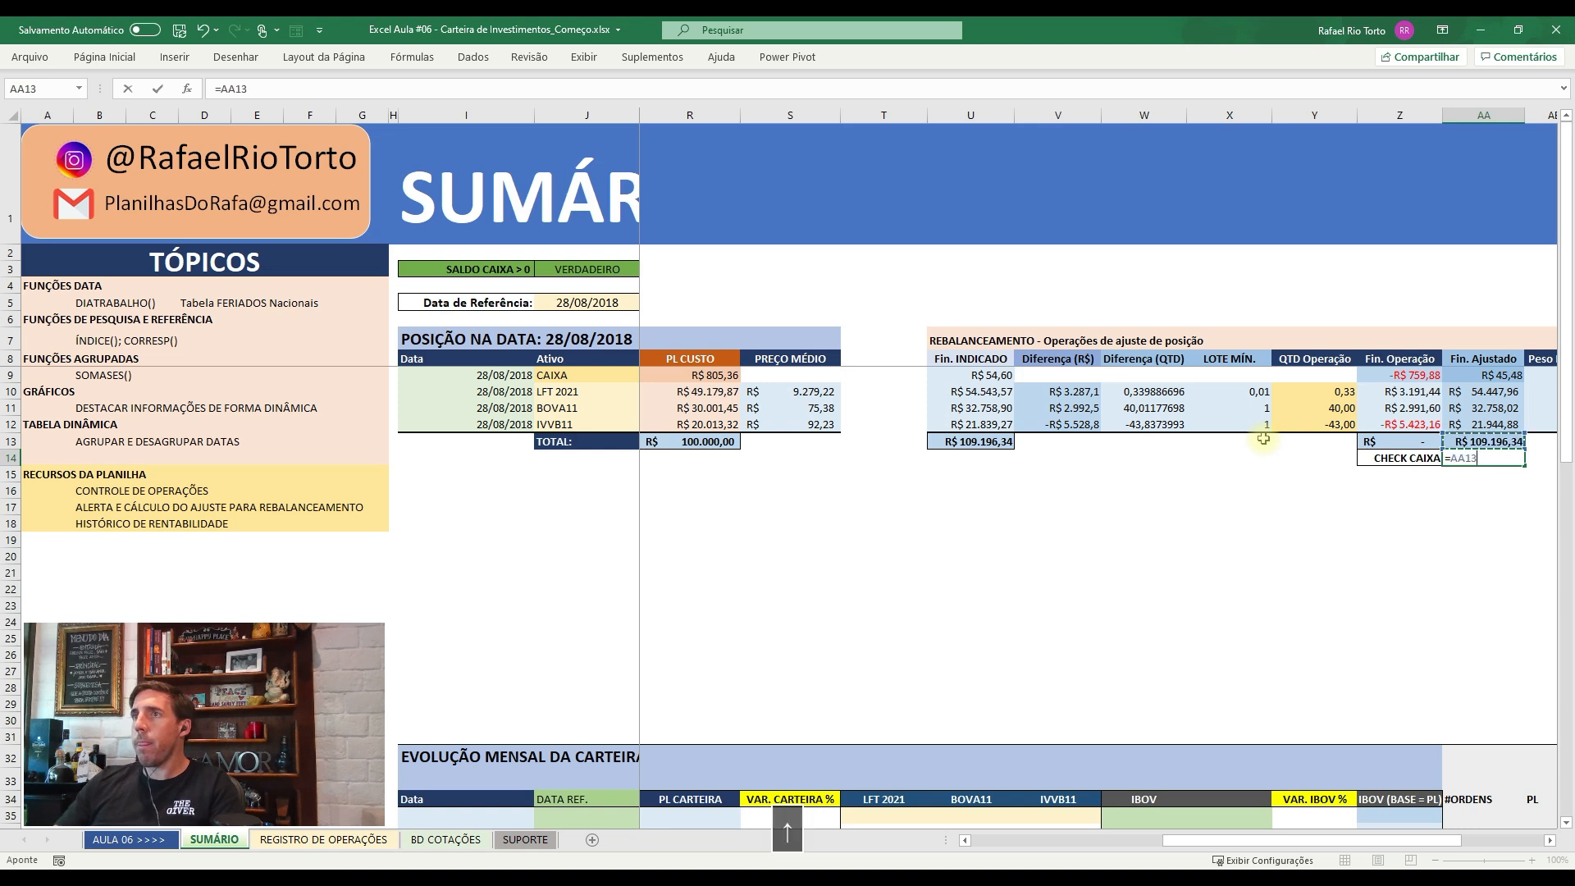
- Enter =AA13=U13=N13 in AA14 as the CHECK CAIXA test comparing the adjusted, indicated and current portfolio totals
key(Left)
key(Left)
key(Left)
key(Left)
key(Left)
key(Left)
key(Up)
key(Left)
key(Left)
key(Left)
key(Left)
key(Left)
key(Left)
key(Left)
key(Left)
key(Left)
key(Left)
key(Left)
key(Left)
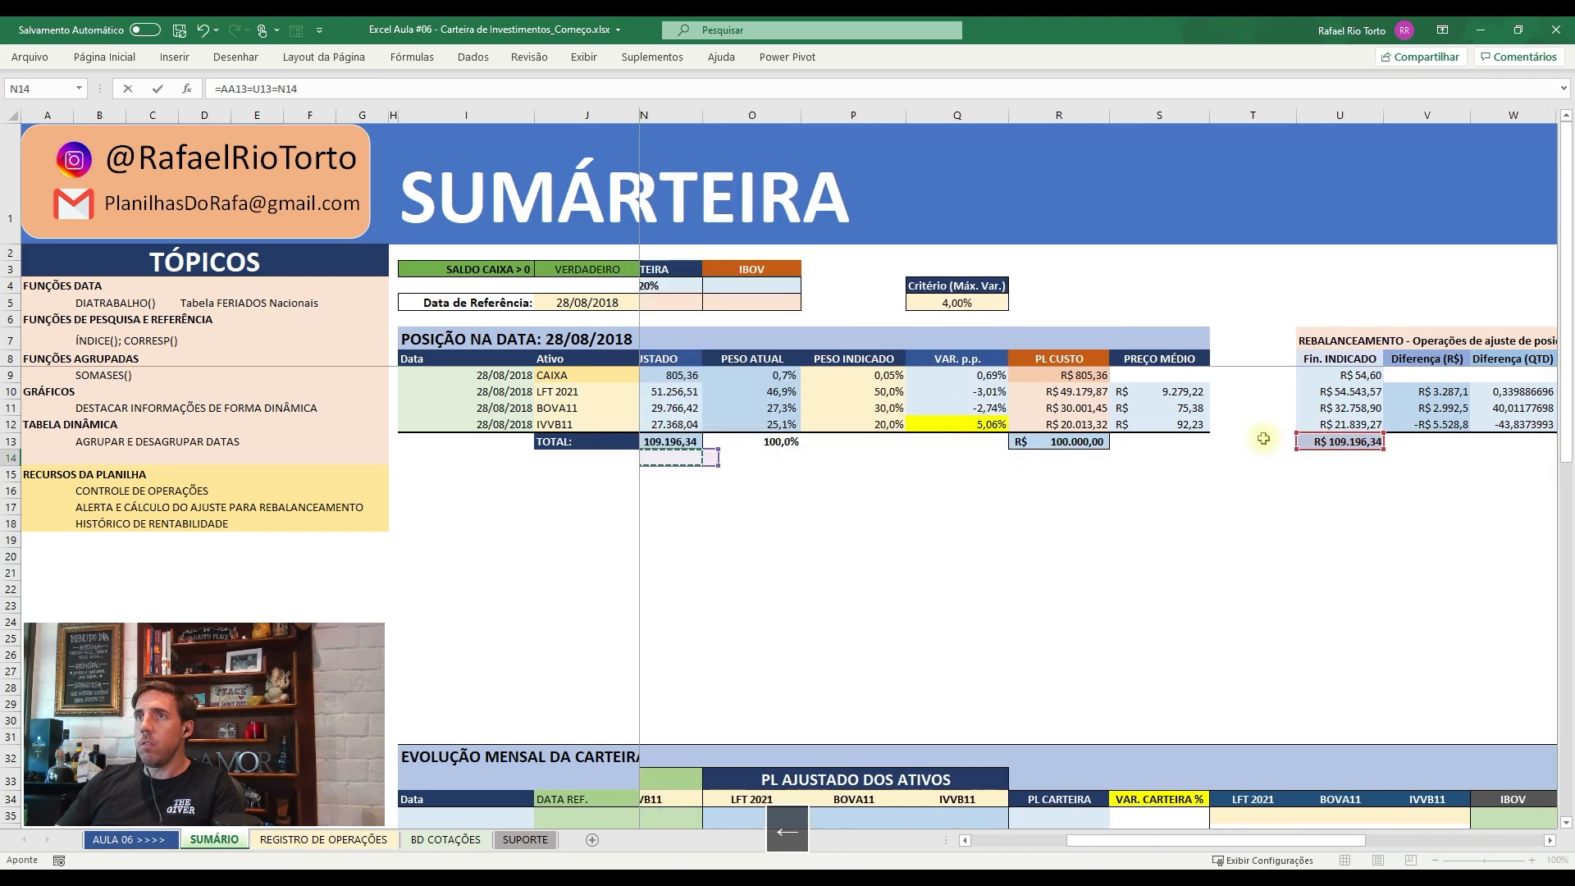
key(Up)
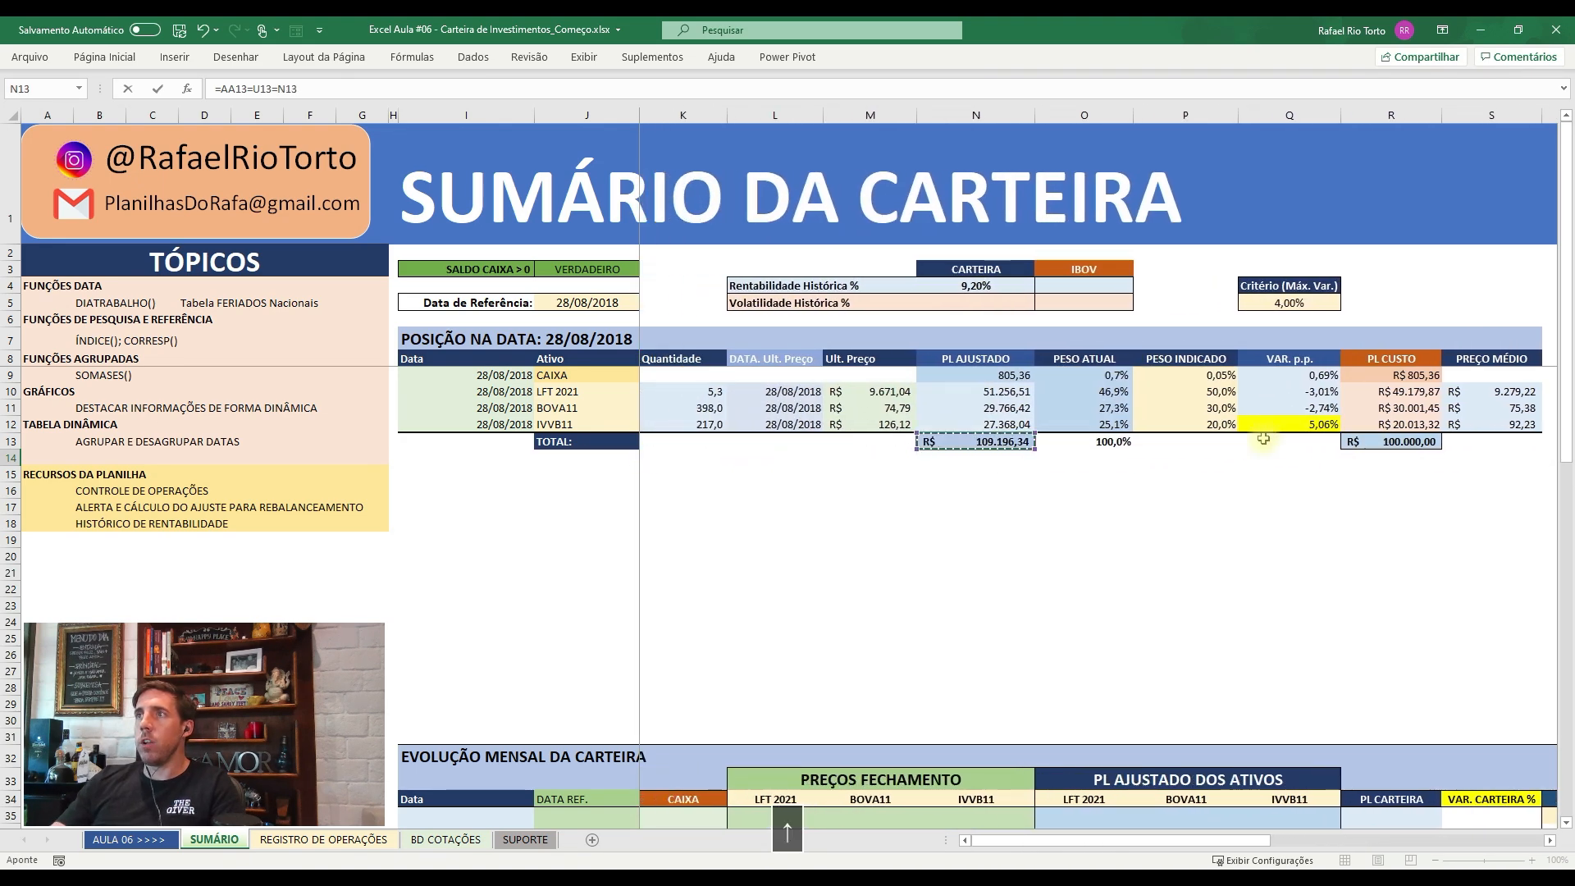
key(Return)
key(F2)
key(Escape)
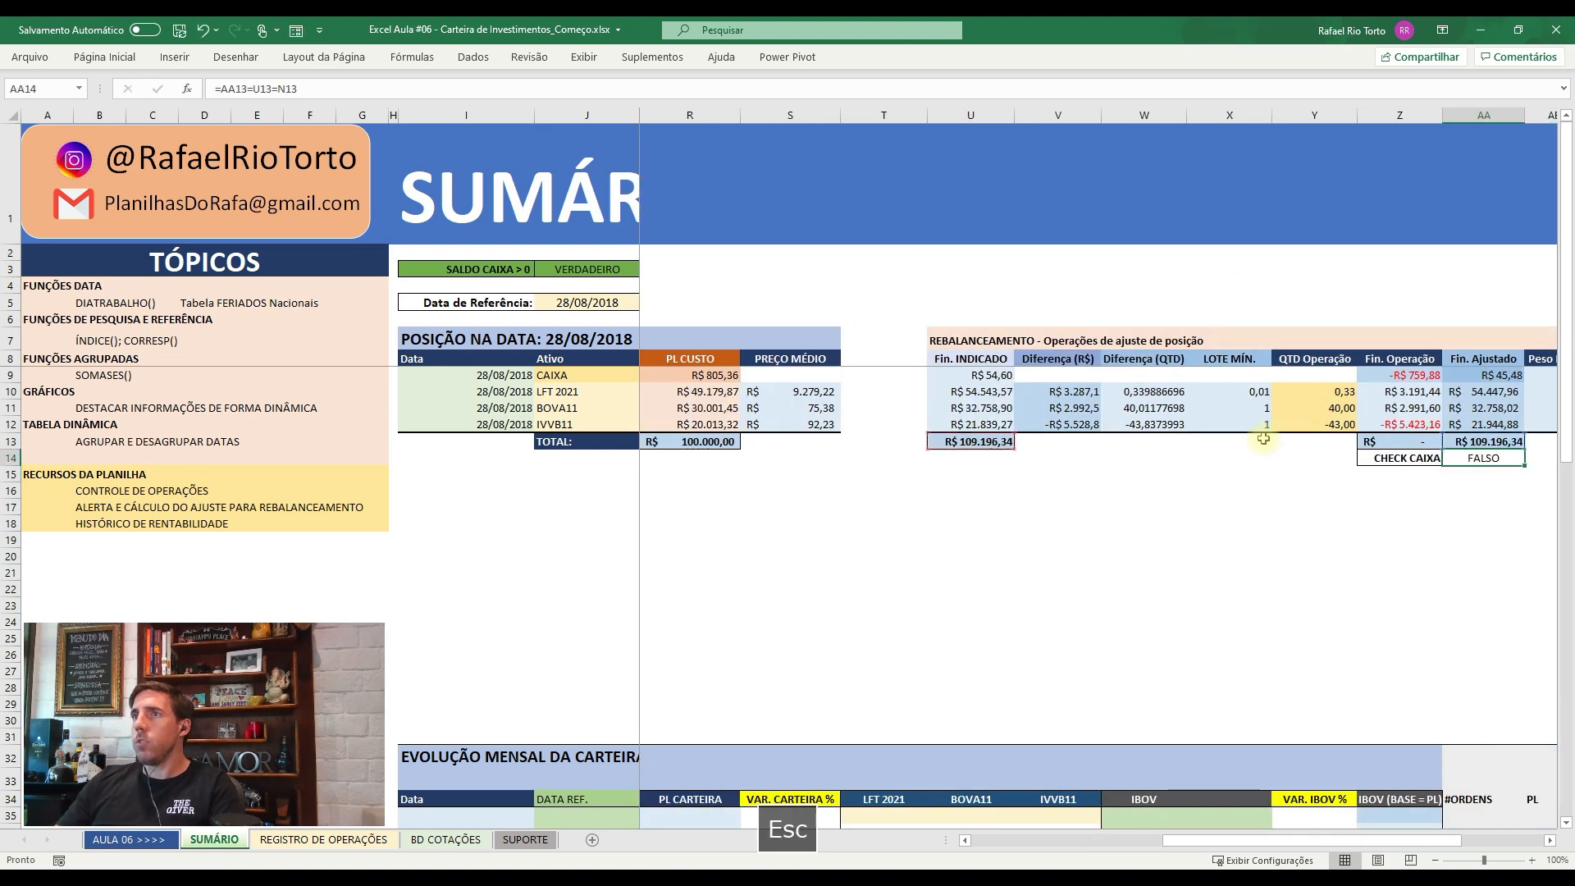
- Inspect the CHECK CAIXA formula in AA14 and the Fin. Ajustado total formula in AA13
key(F2)
key(Escape)
key(Up)
key(F2)
key(Escape)
key(F2)
key(Escape)
key(Down)
- Remove the N13 comparison from the CHECK CAIXA formula in AA14, leaving =AA13=U13
key(F2)
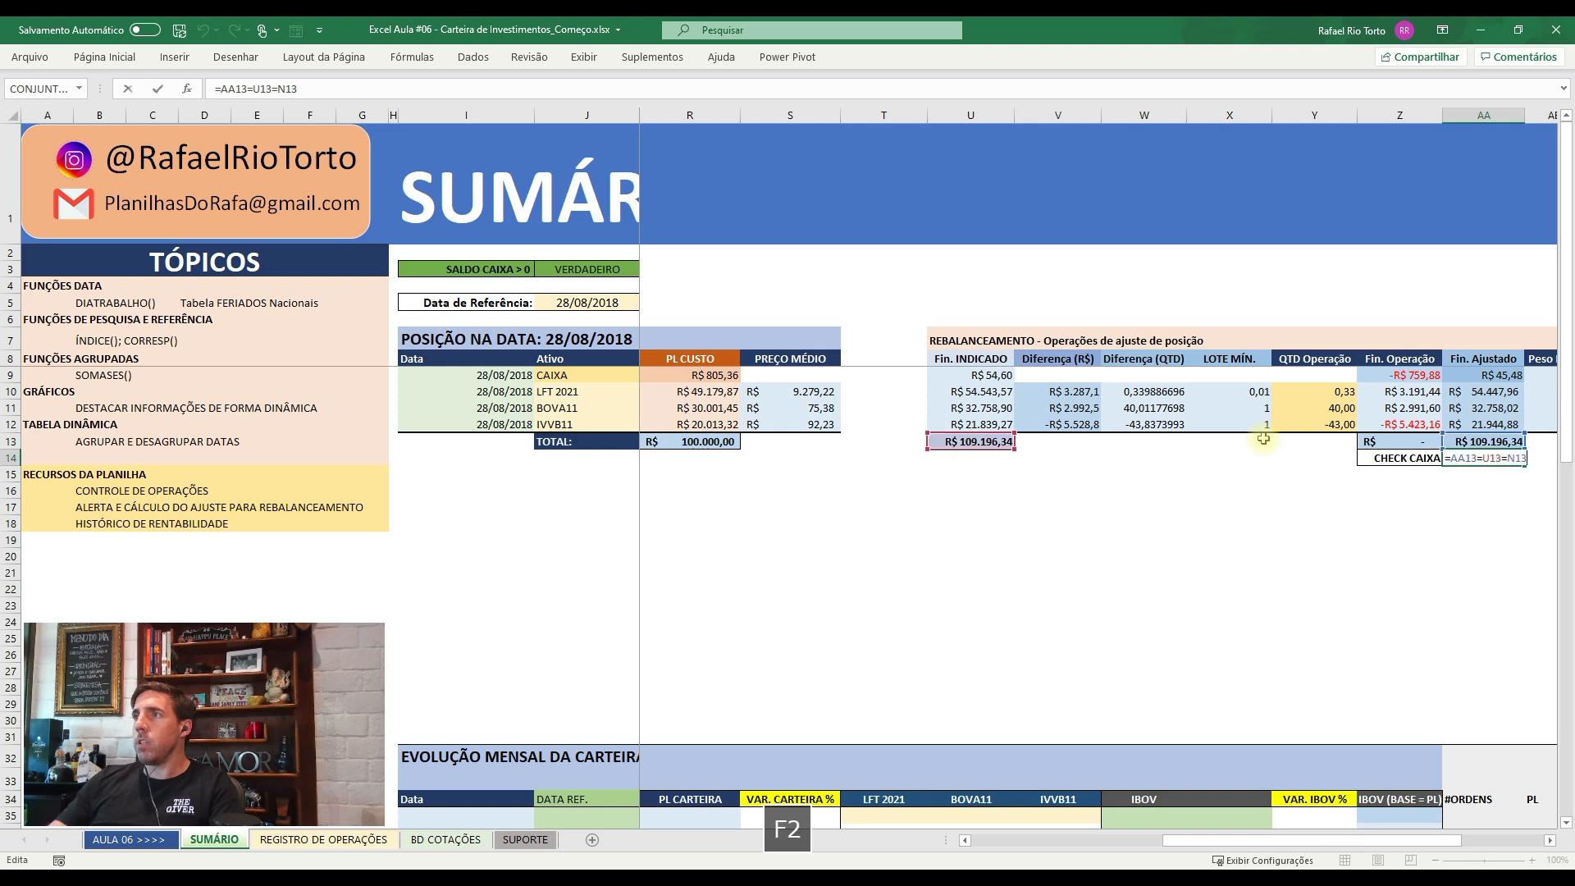
key(BackSpace)
key(BackSpace)
key(BackSpace)
key(BackSpace)
key(Return)
key(F2)
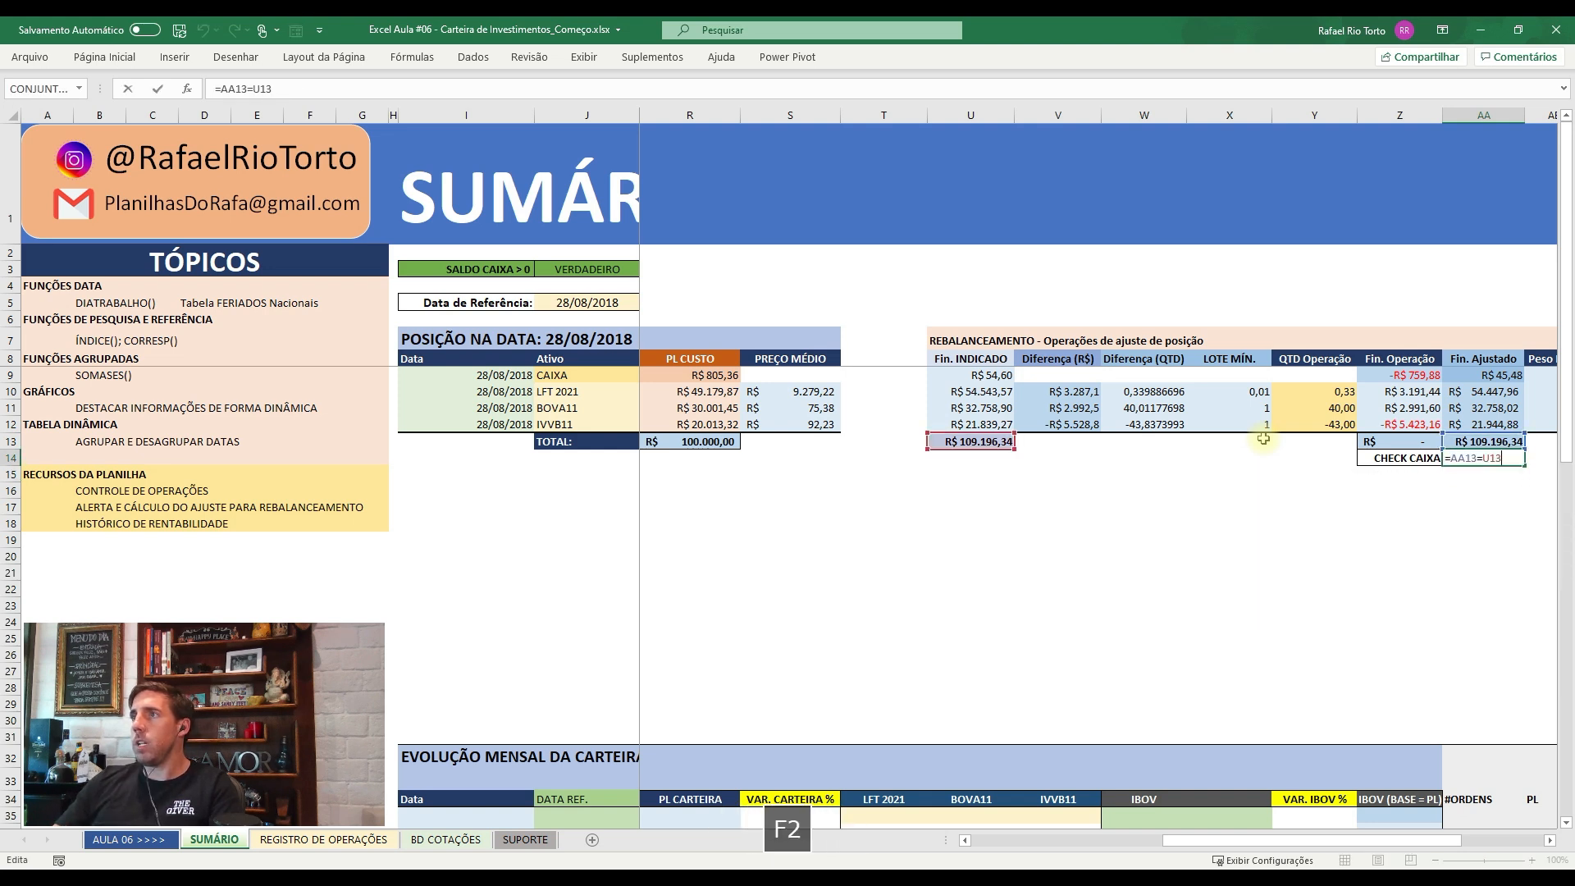
key(Return)
key(F2)
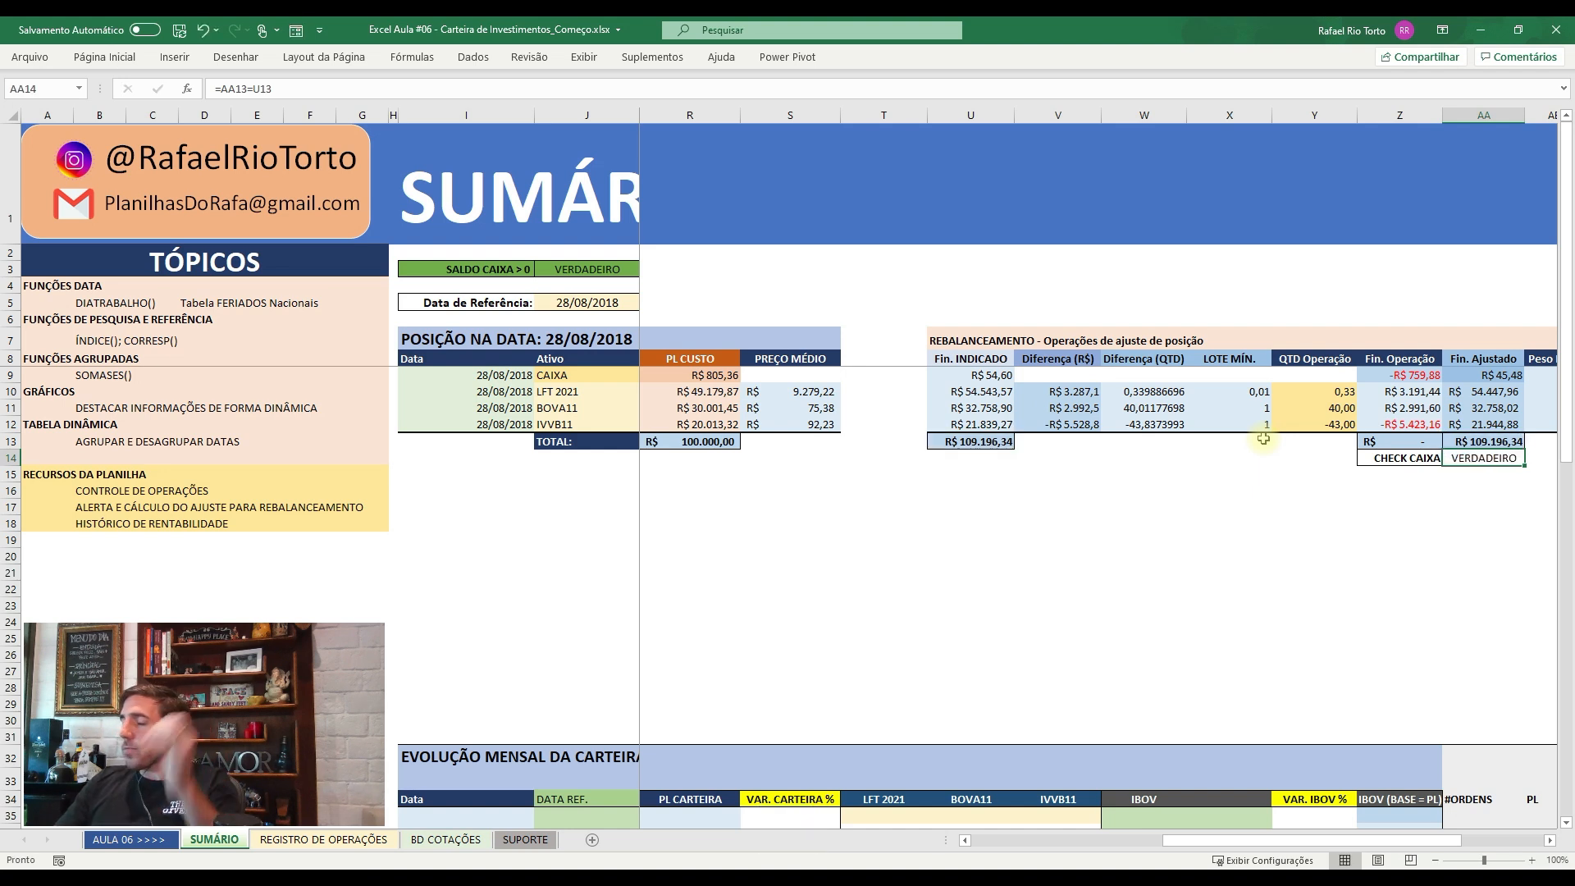
- Enter =U13=N13 in U14 to test the Fin. INDICADO total against the PL AJUSTADO total
key(Return)
key(Up)
key(Down)
key(Left)
key(Left)
key(Left)
key(Left)
key(Left)
key(Left)
text(=)
key(Up)
key(Left)
key(Left)
key(Left)
key(Left)
key(Left)
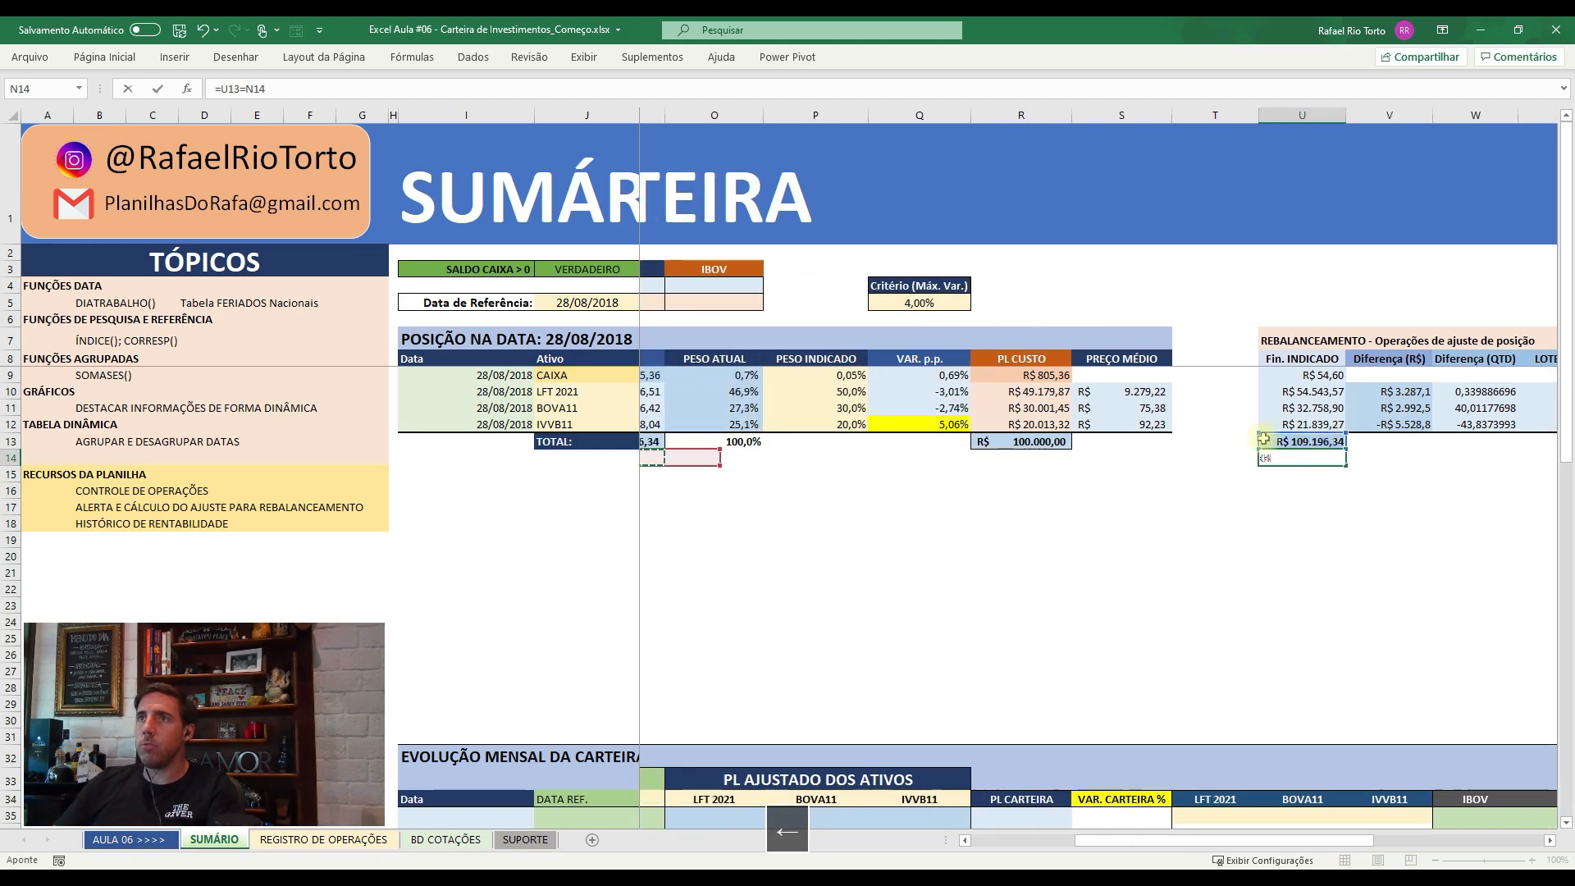
key(Up)
key(Return)
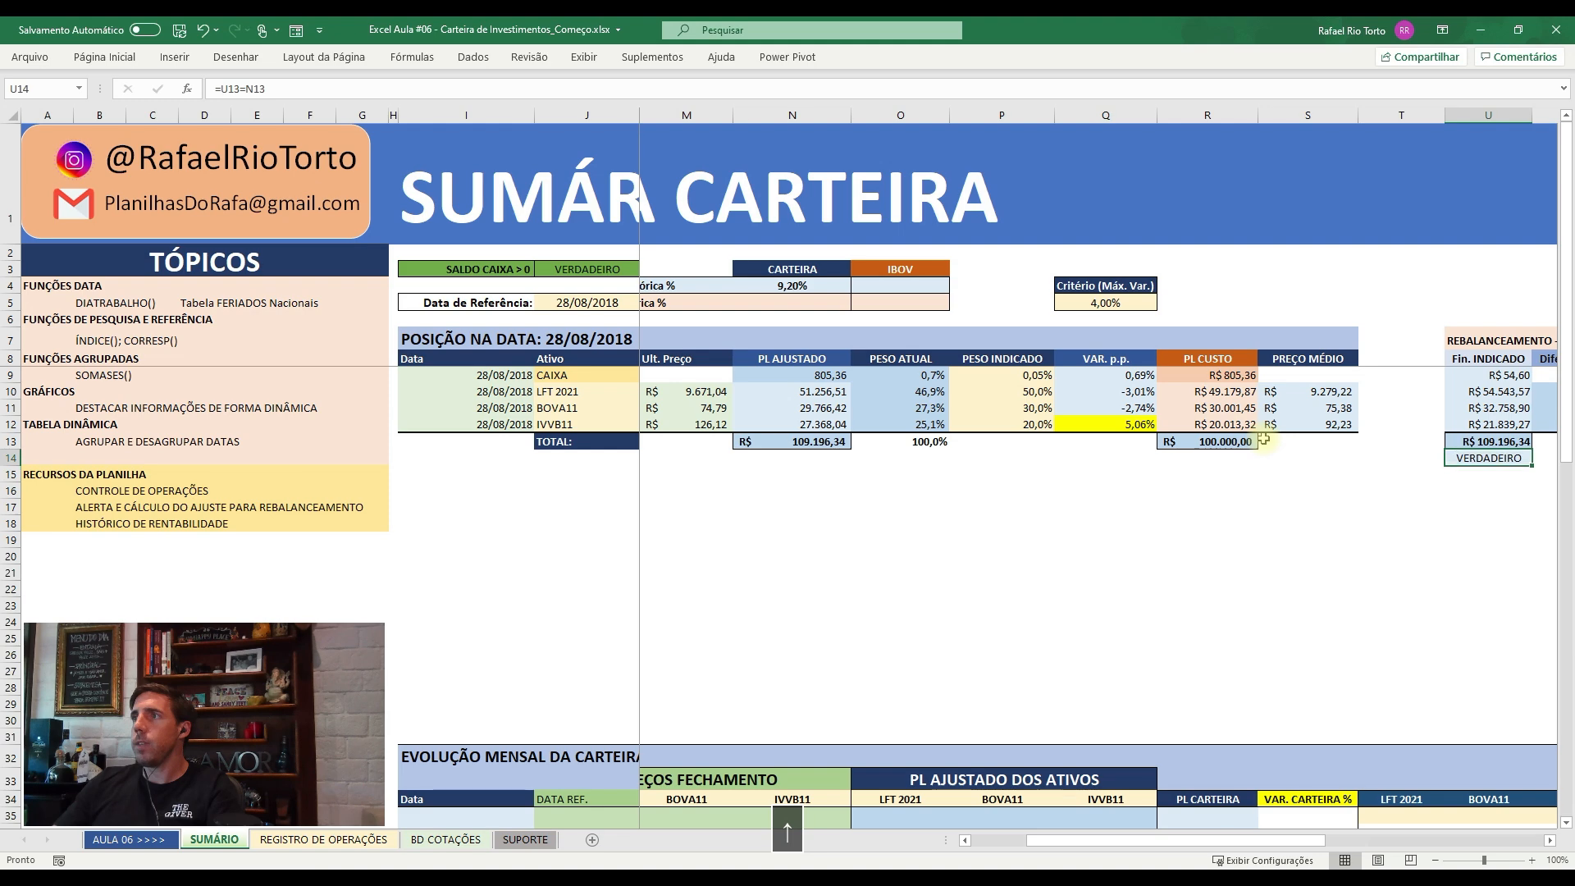
- Inspect the Fin. Ajustado total formula in AA13
key(Right)
key(Right)
key(Right)
key(Right)
key(Right)
key(Right)
key(Right)
key(Left)
key(Up)
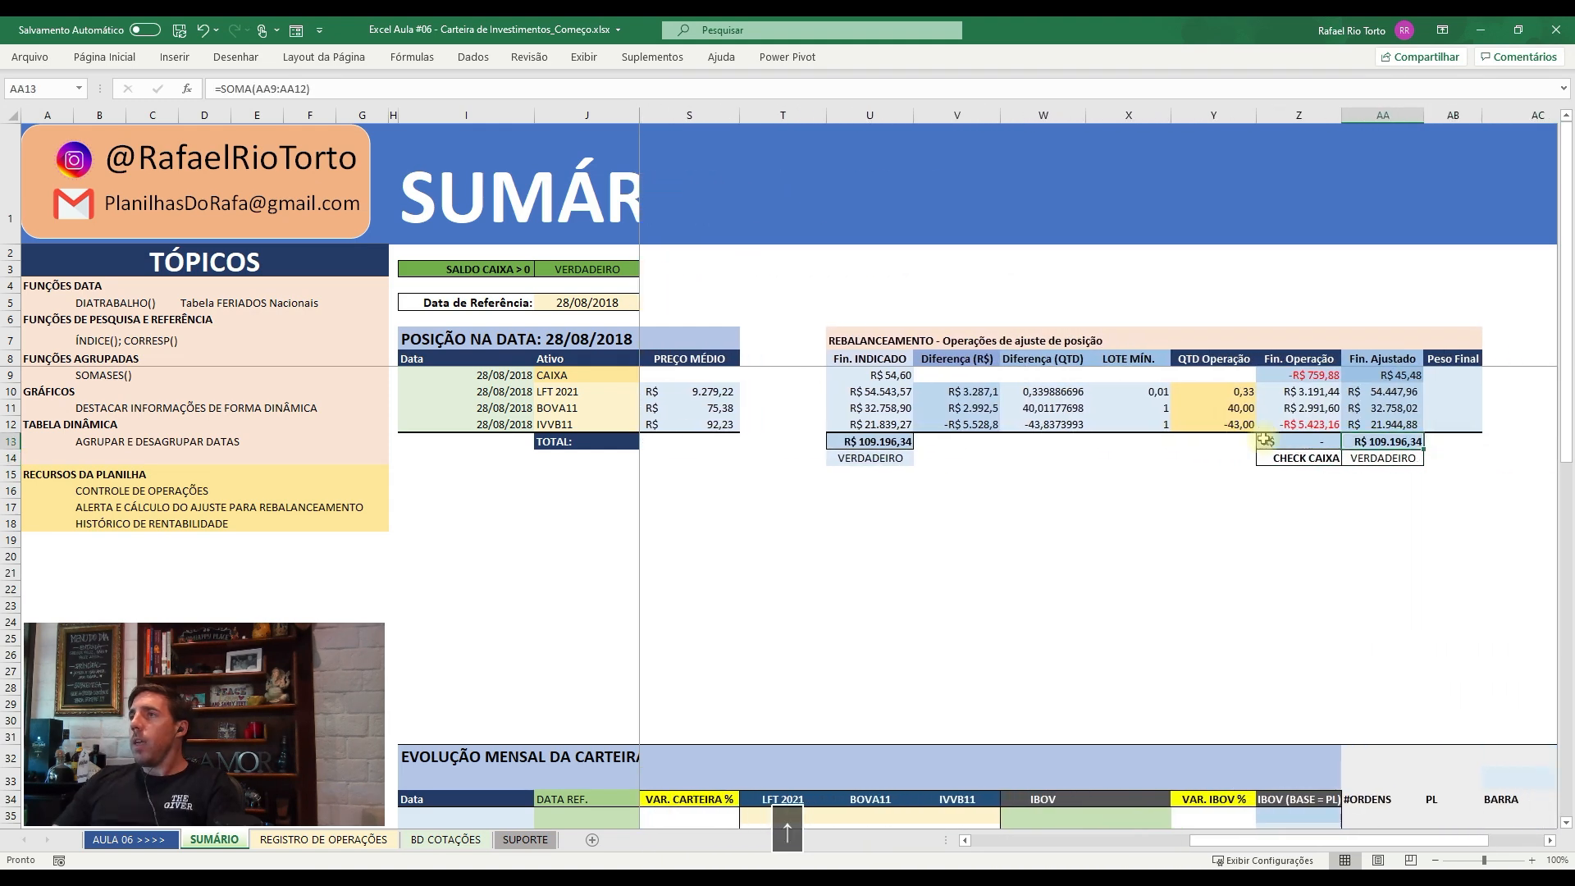
key(F2)
key(Escape)
- Enter =AA9/$AA$13 in AB9 to calculate the final weight of CAIXA in the Peso Final column
key(Up)
key(Up)
key(Up)
key(Right)
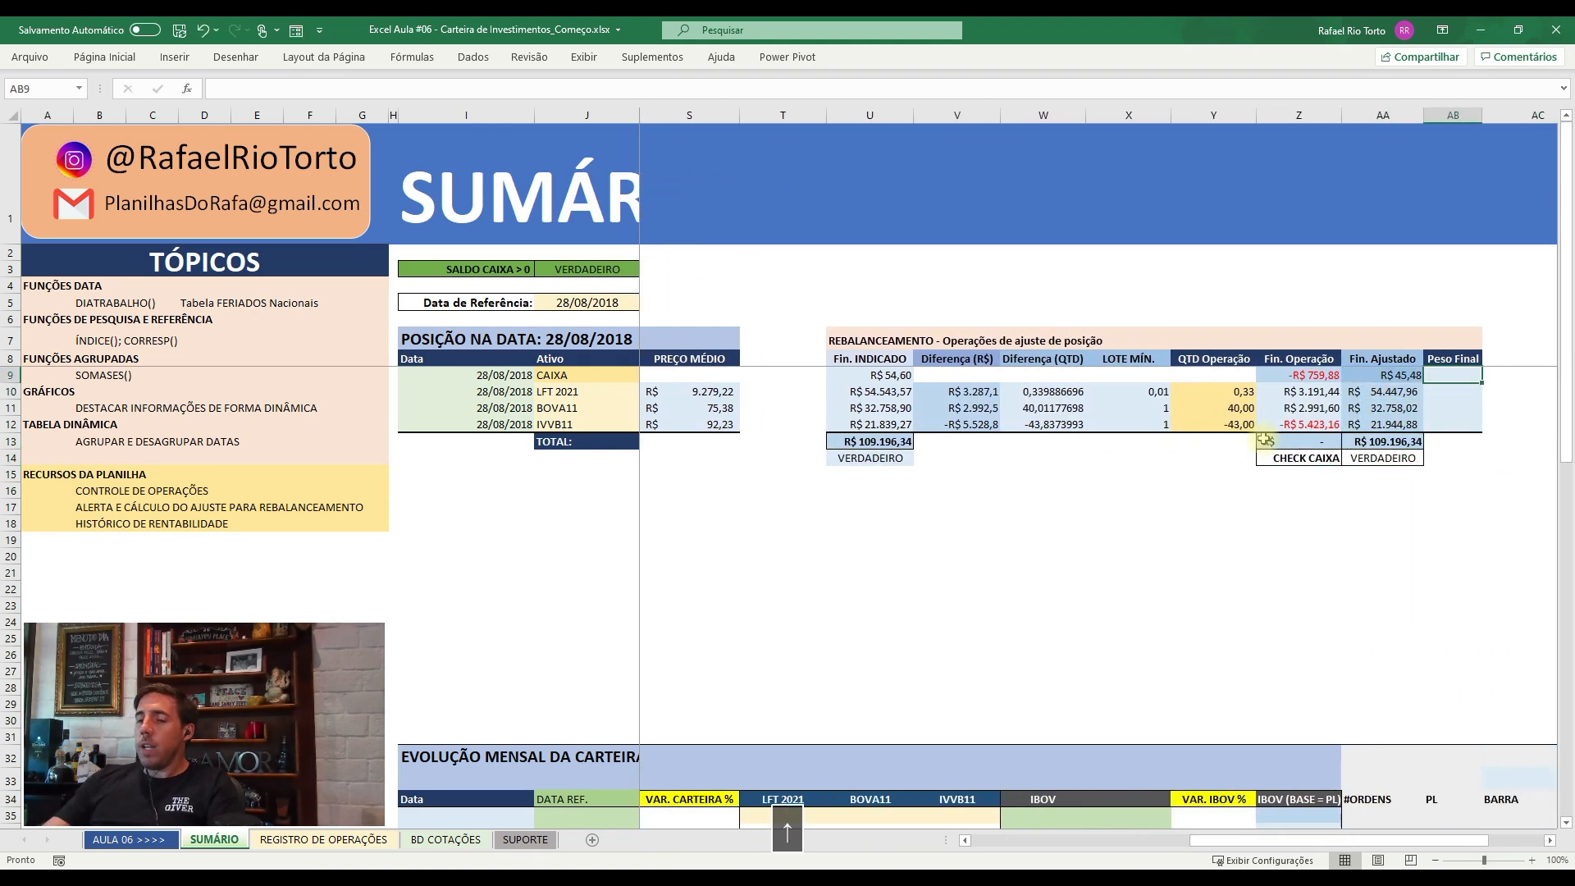
text(=AA9/)
key(Down)
key(Down)
key(Down)
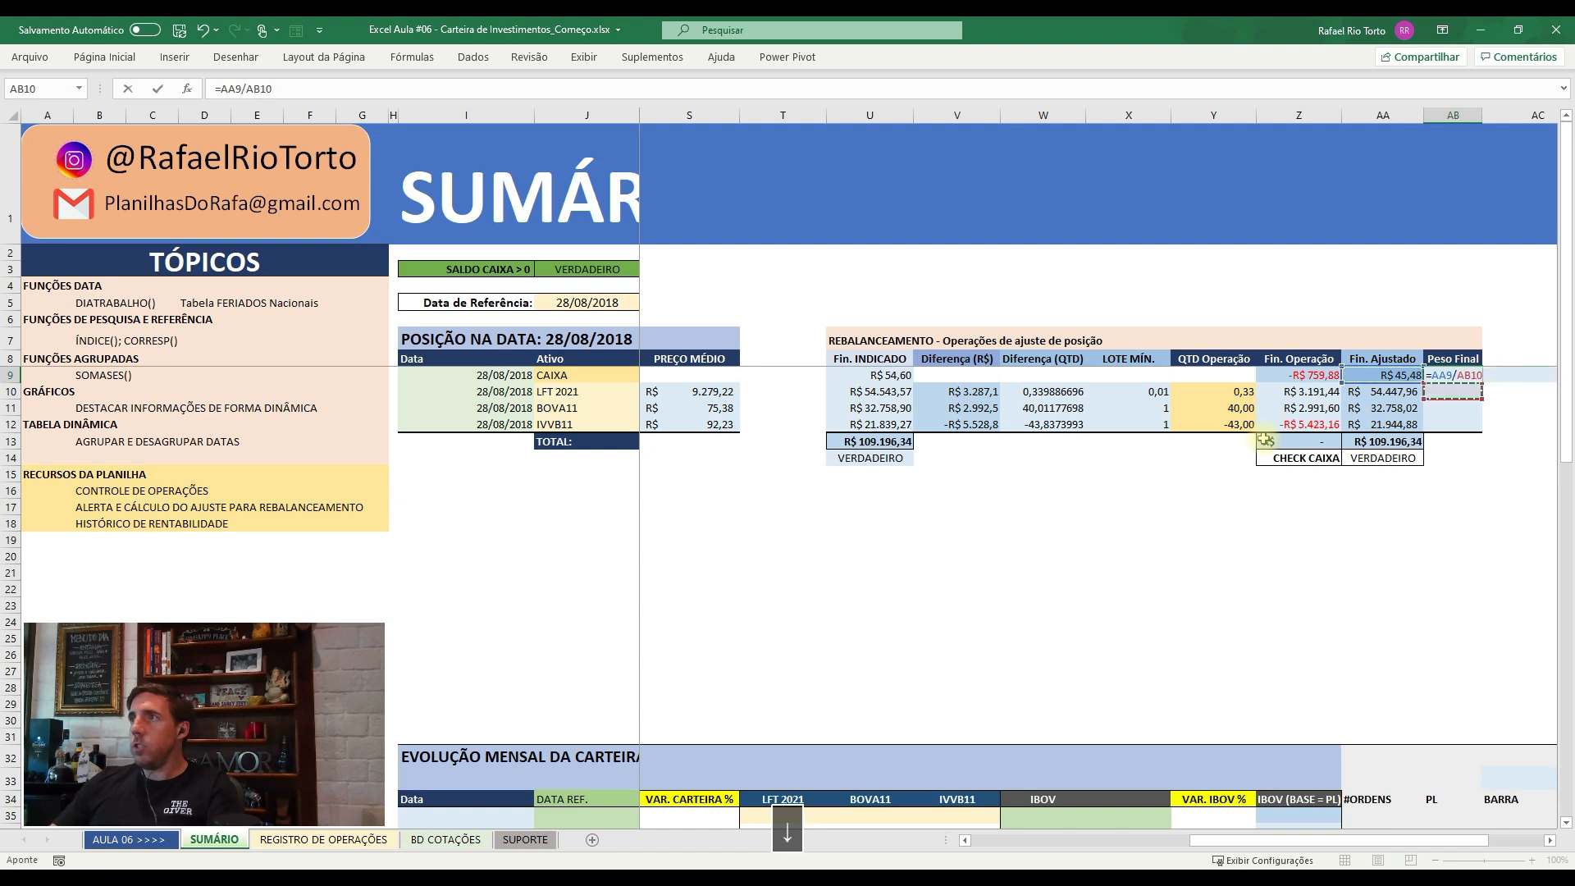
key(Left)
key(Down)
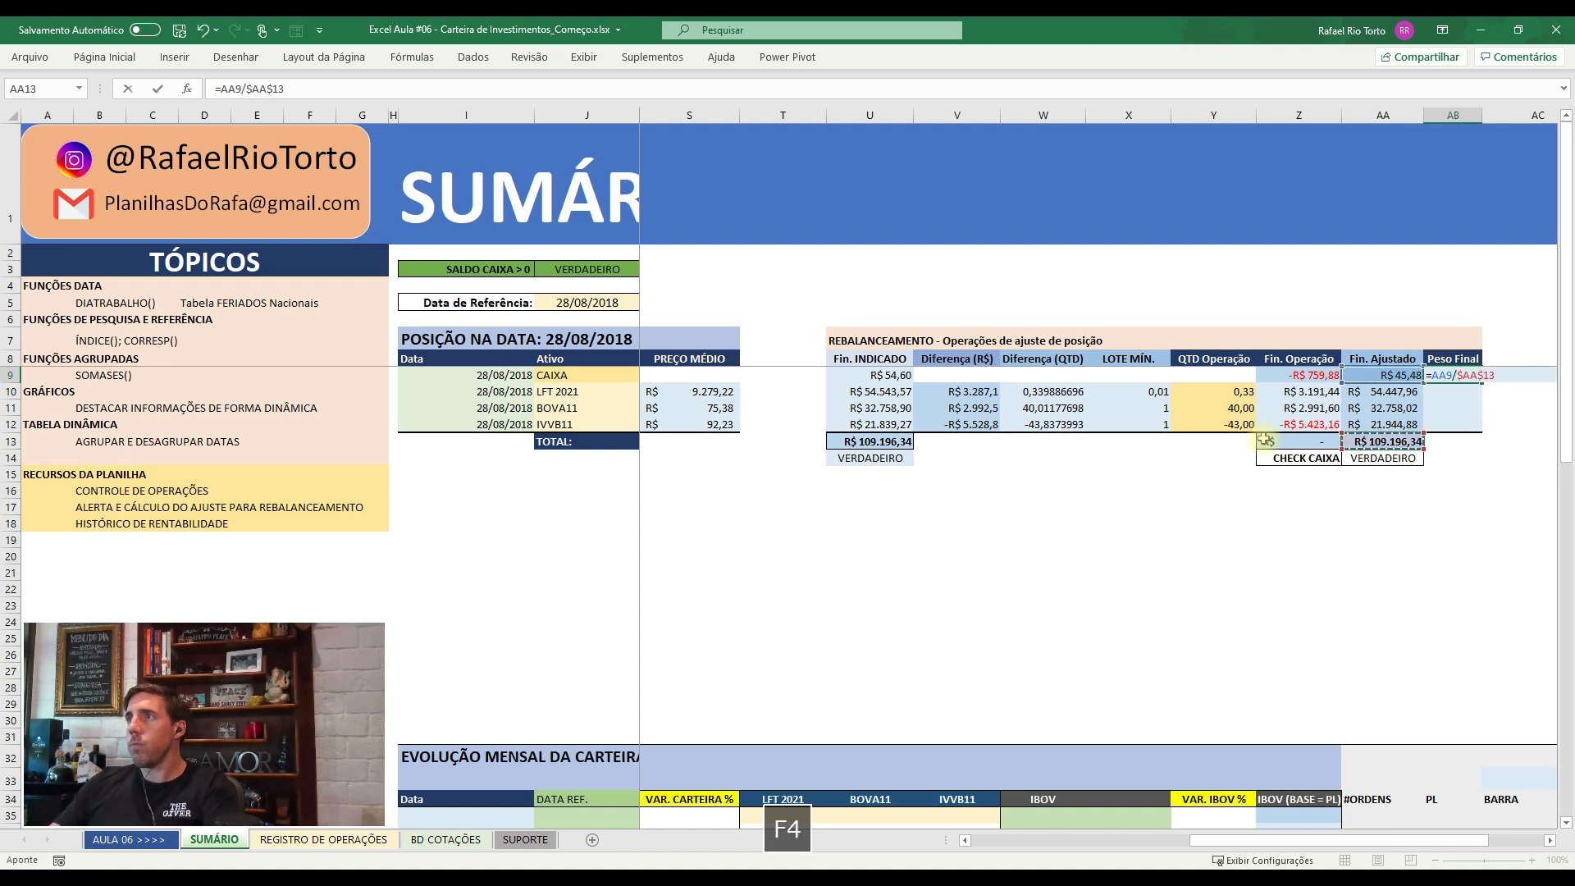
key(Return)
- Copy the AB9 weight formula down the Peso Final column to AB12 using Paste Special
key(Up)
key(ctrl+c)
key(shift+Down)
key(shift+Down)
key(shift+Down)
key(ctrl+alt+v)
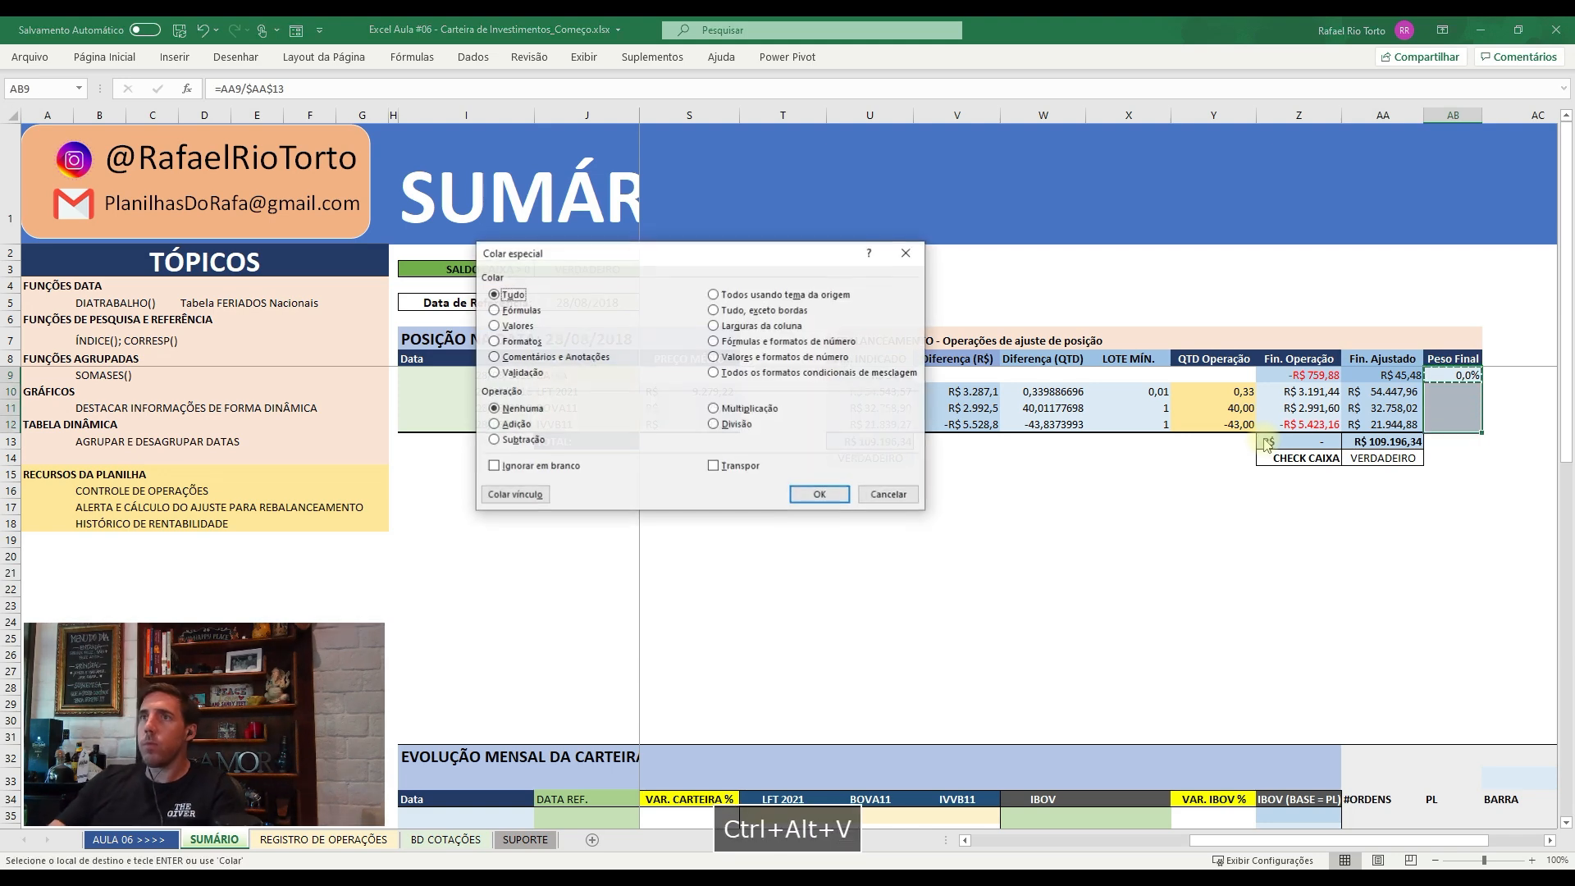
key(Return)
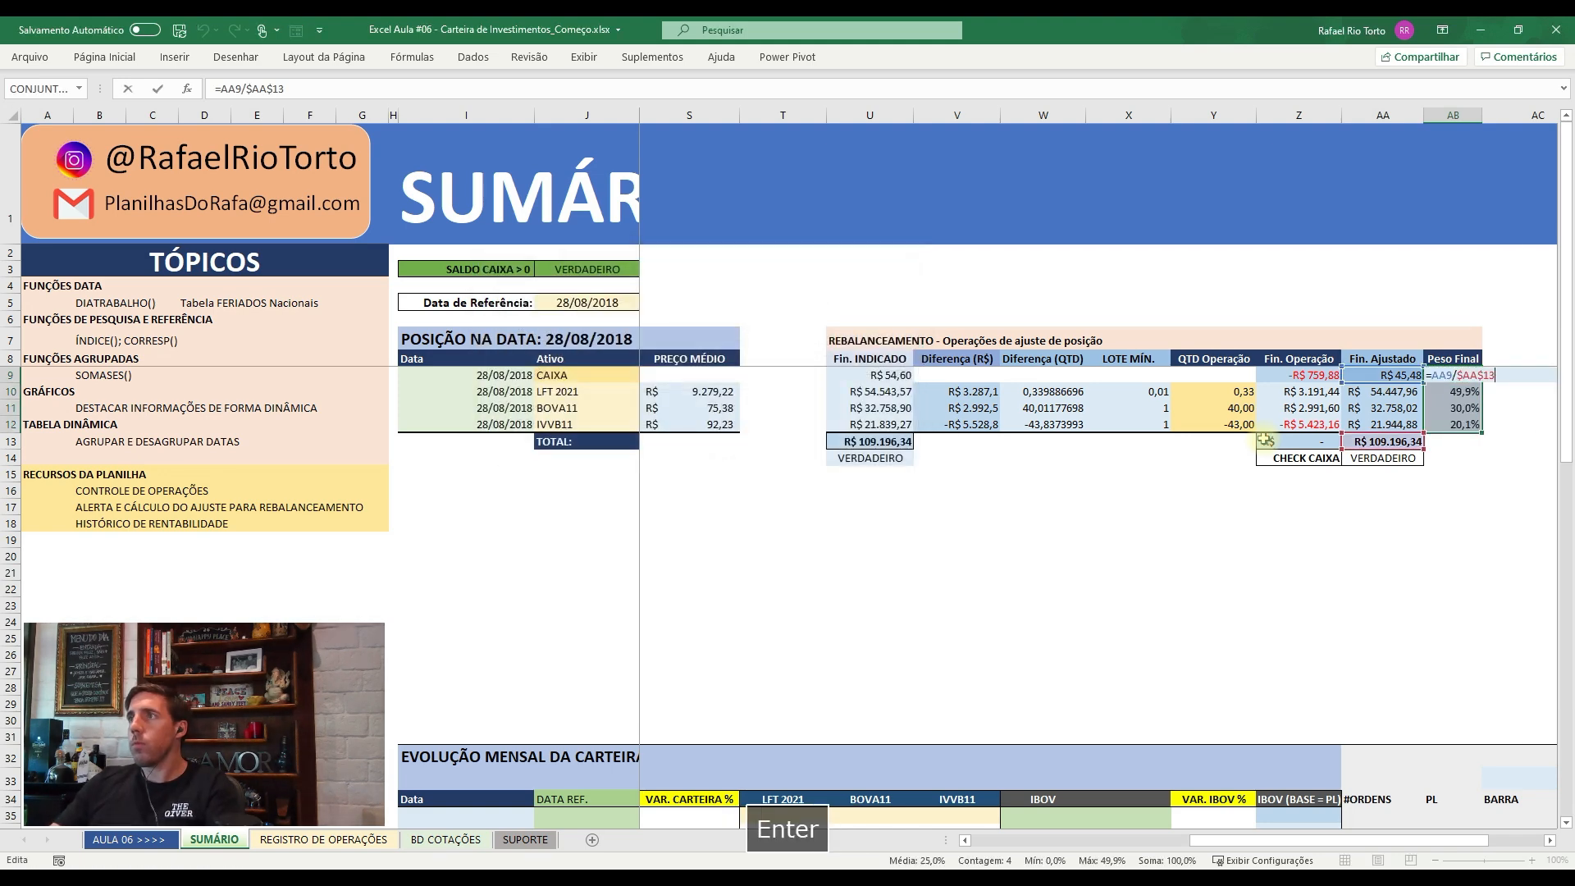
- Format the Peso Final weights in AB9:AB12 as percentages with two decimal places
key(Down)
key(Up)
key(shift+Down)
key(shift+Down)
key(shift+Down)
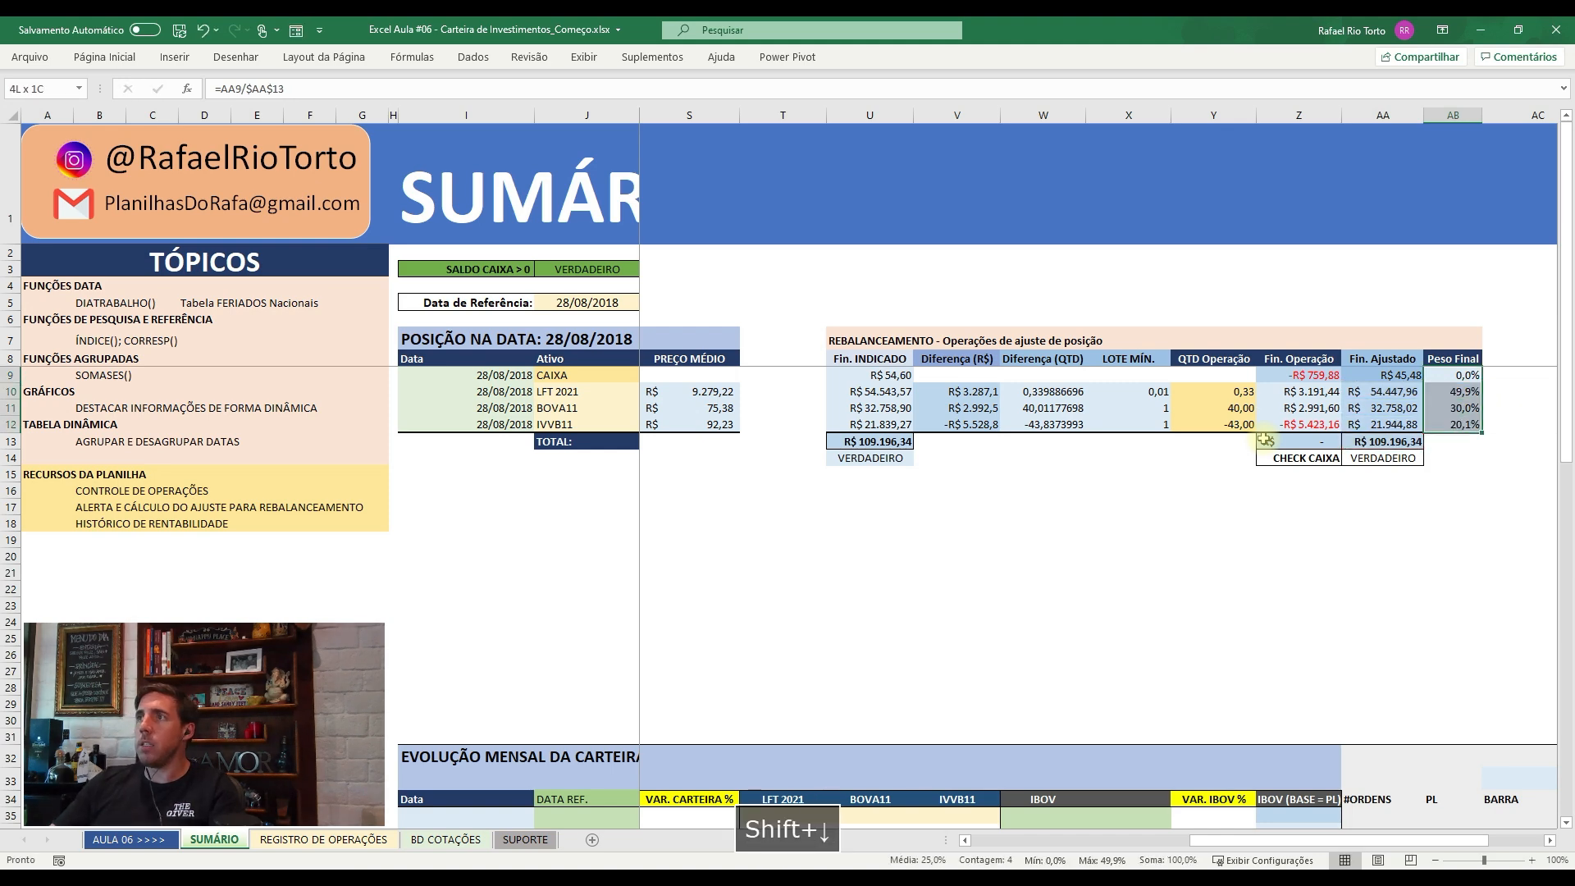
key(ctrl+1)
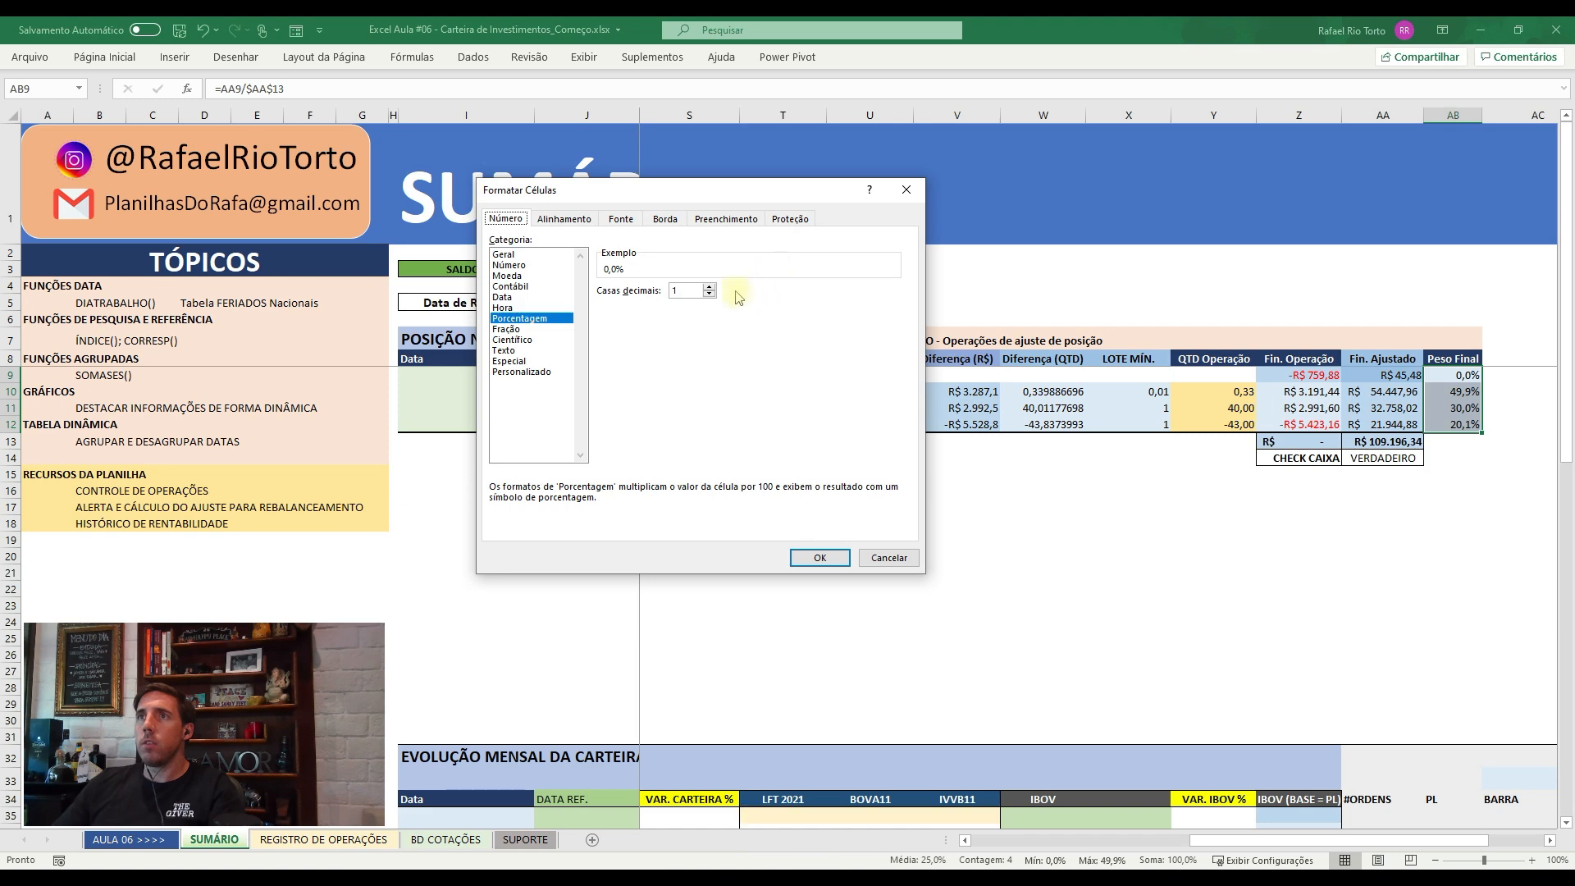
click(819, 557)
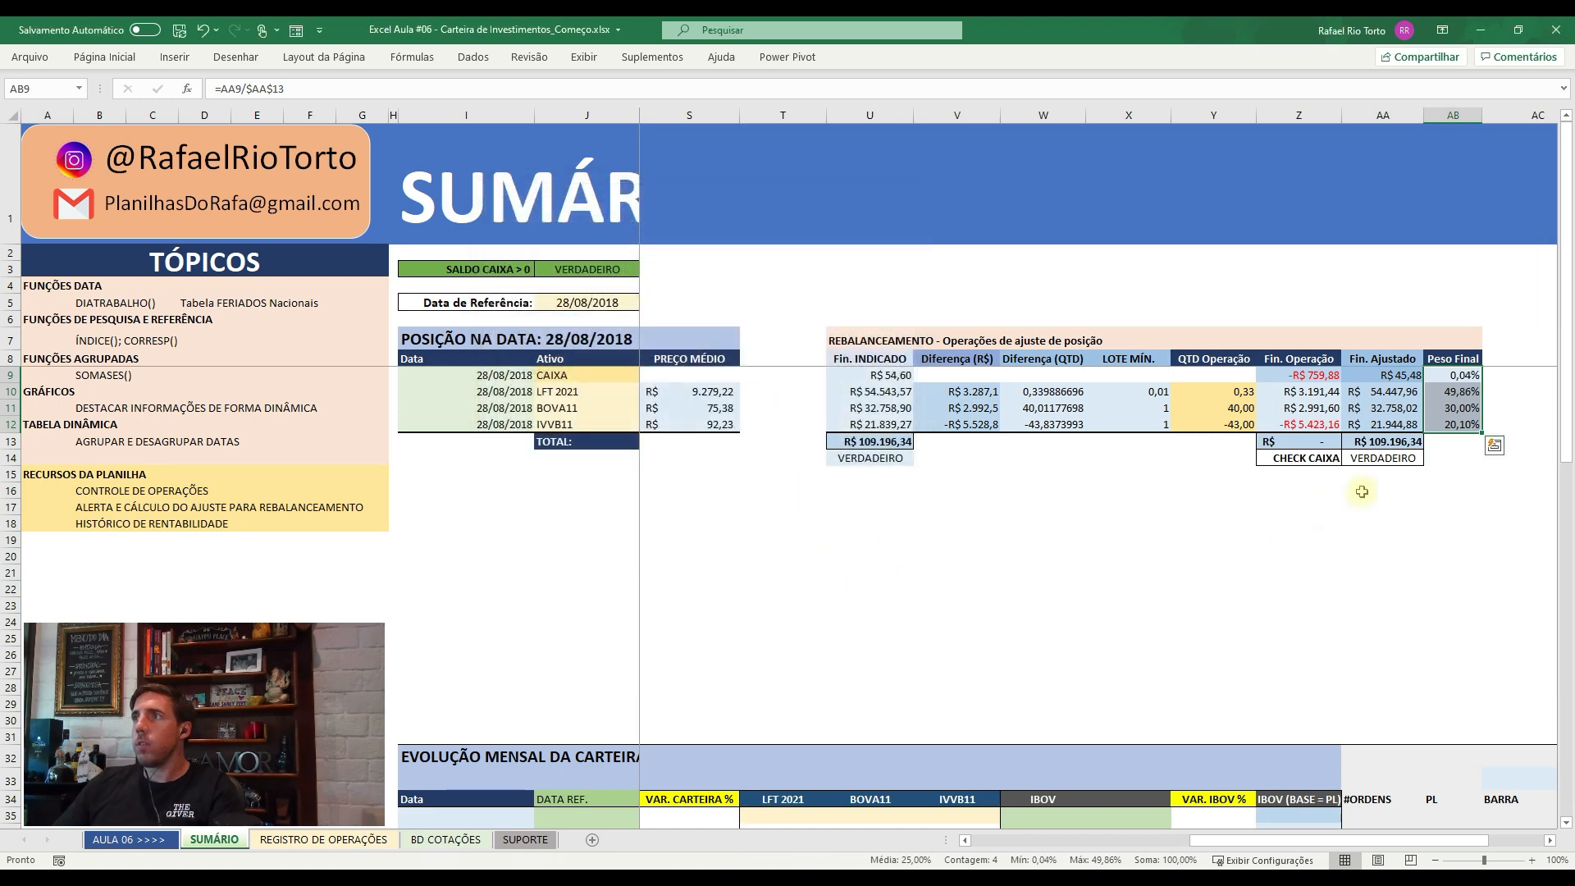
click(1450, 488)
click(1470, 376)
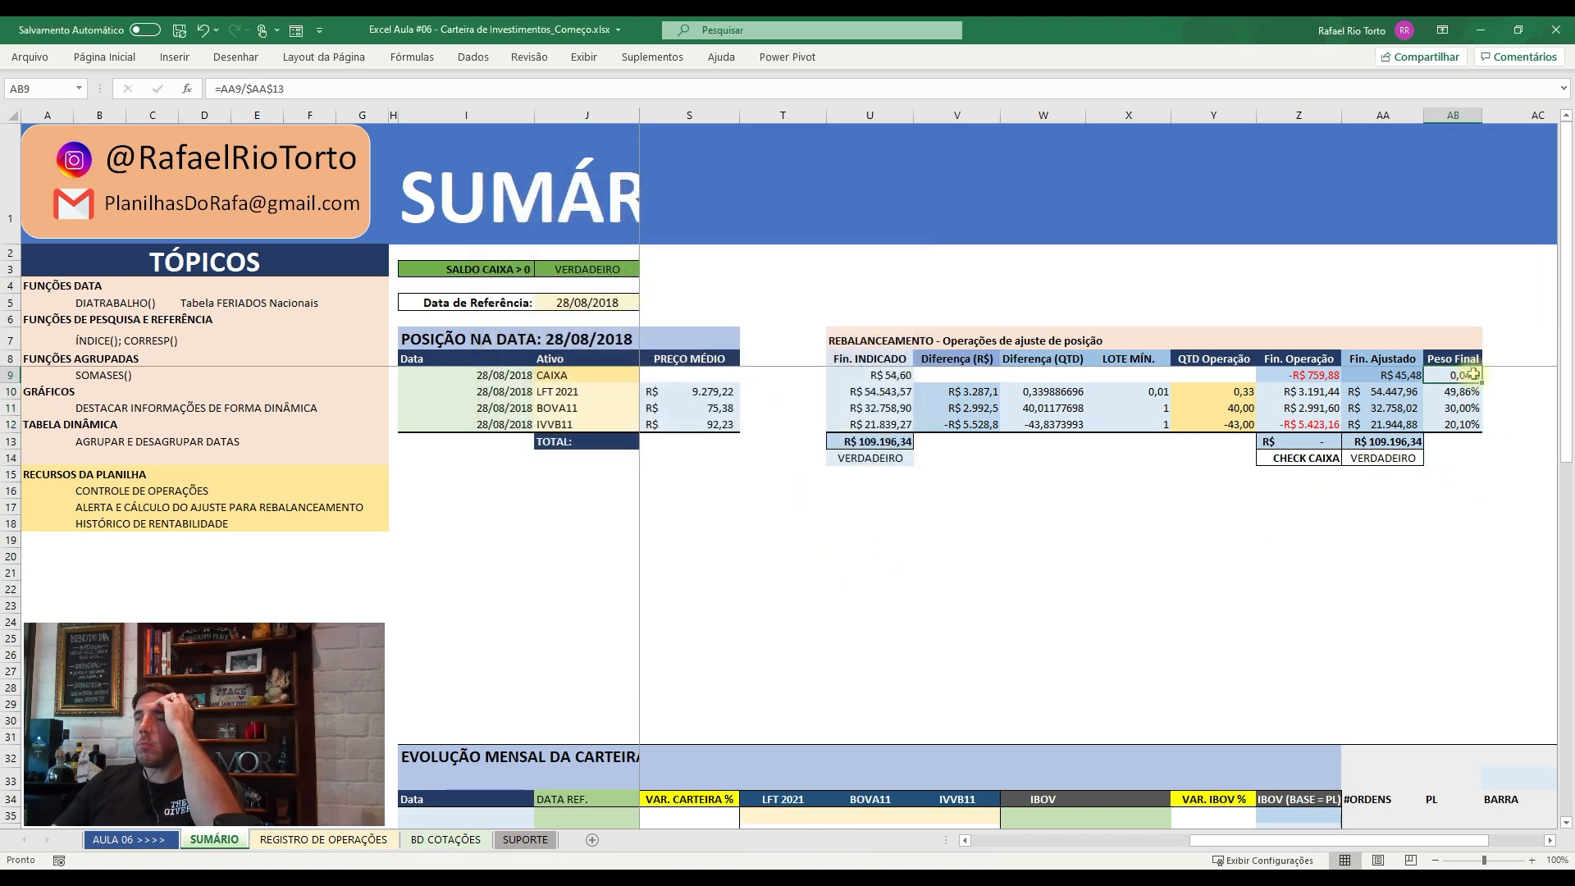
- Examine the rebalancing table's CAIXA row and the QTD Operação formulas for LFT 2021, BOVA11 and IVVB11
key(Left)
key(Left)
key(Left)
key(Left)
key(Left)
key(Left)
key(Right)
key(Right)
key(Right)
key(Down)
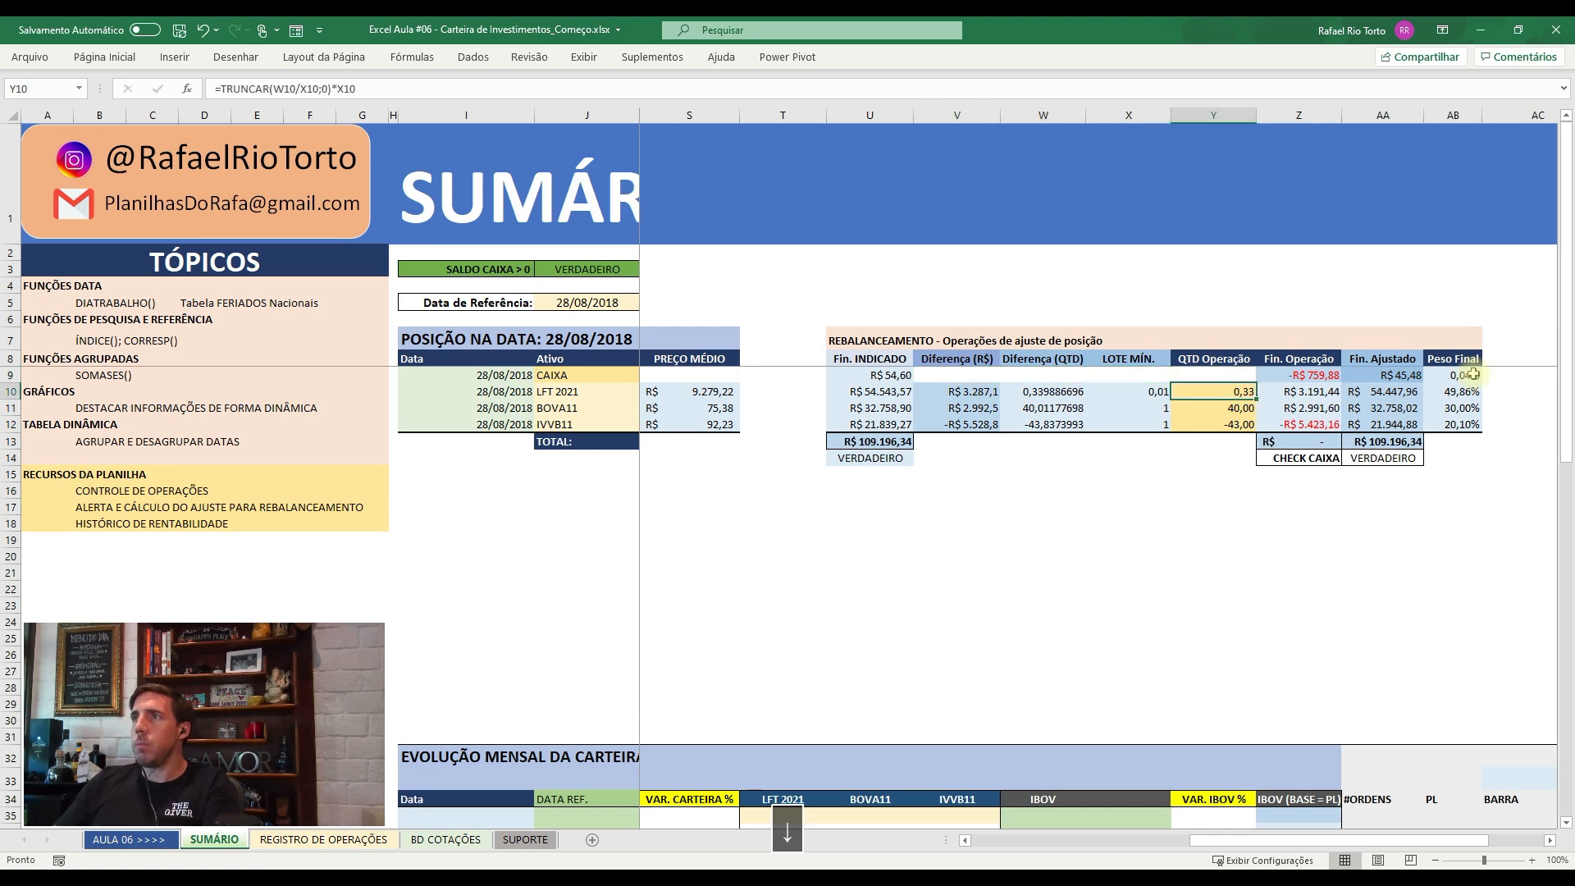
key(Down)
key(Down)
- Review the PESO INDICADO and VAR. p.p. values across the position table for each asset
key(Left)
key(Left)
key(Left)
key(Left)
key(Left)
key(Left)
key(Left)
key(Left)
key(Left)
key(Left)
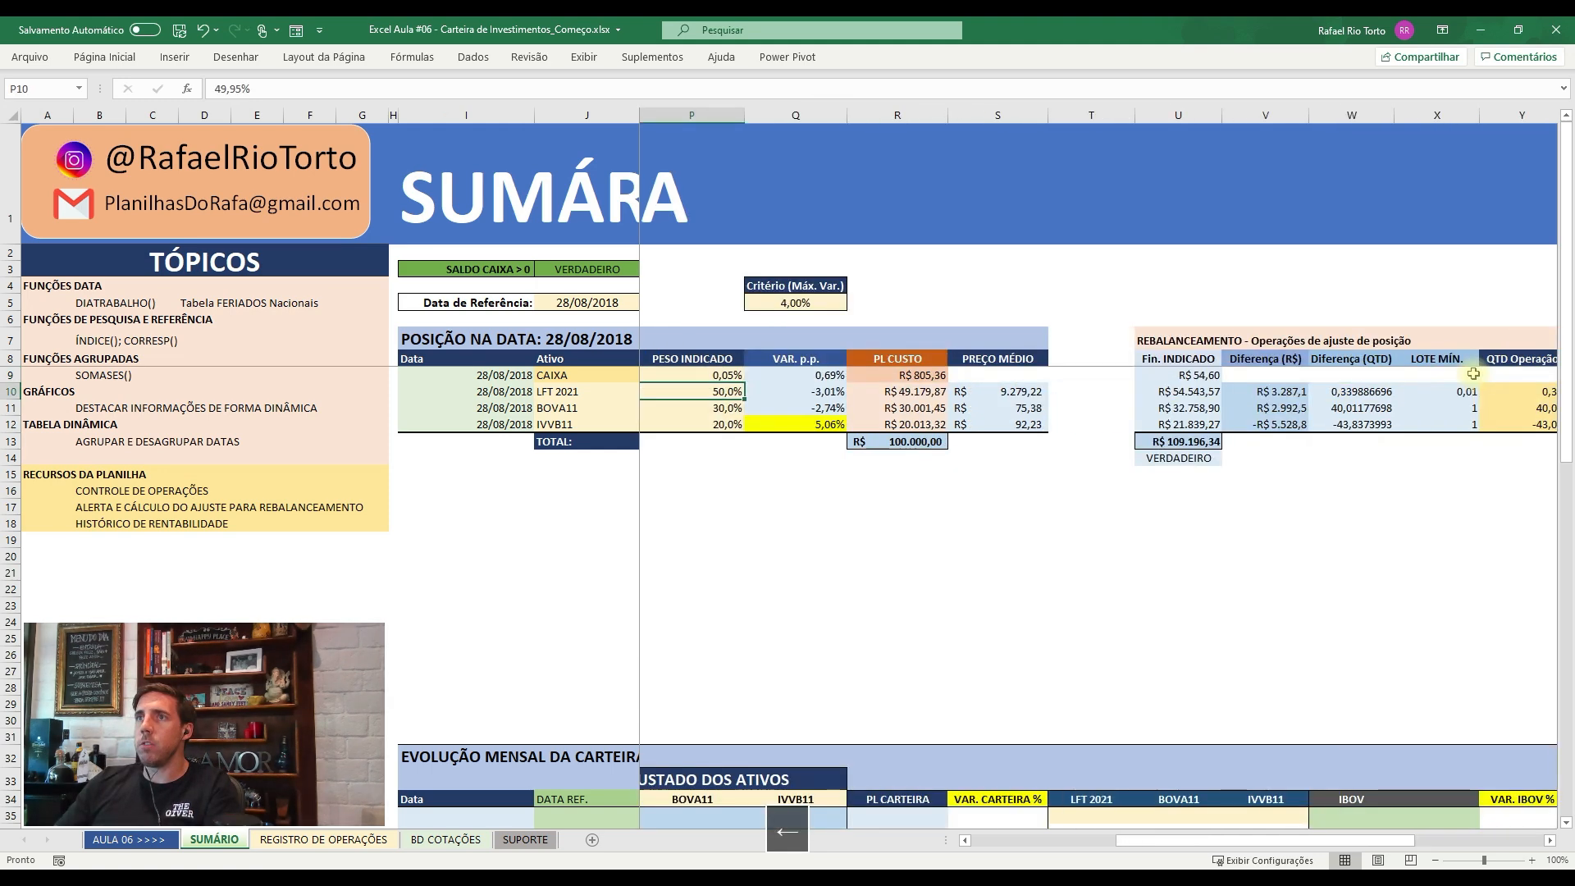
key(Right)
key(Up)
key(Down)
key(Down)
key(Up)
key(Up)
key(Right)
key(Right)
key(Right)
key(Right)
key(Right)
key(Right)
key(Right)
key(Right)
key(Right)
key(Right)
key(Right)
key(Right)
key(Right)
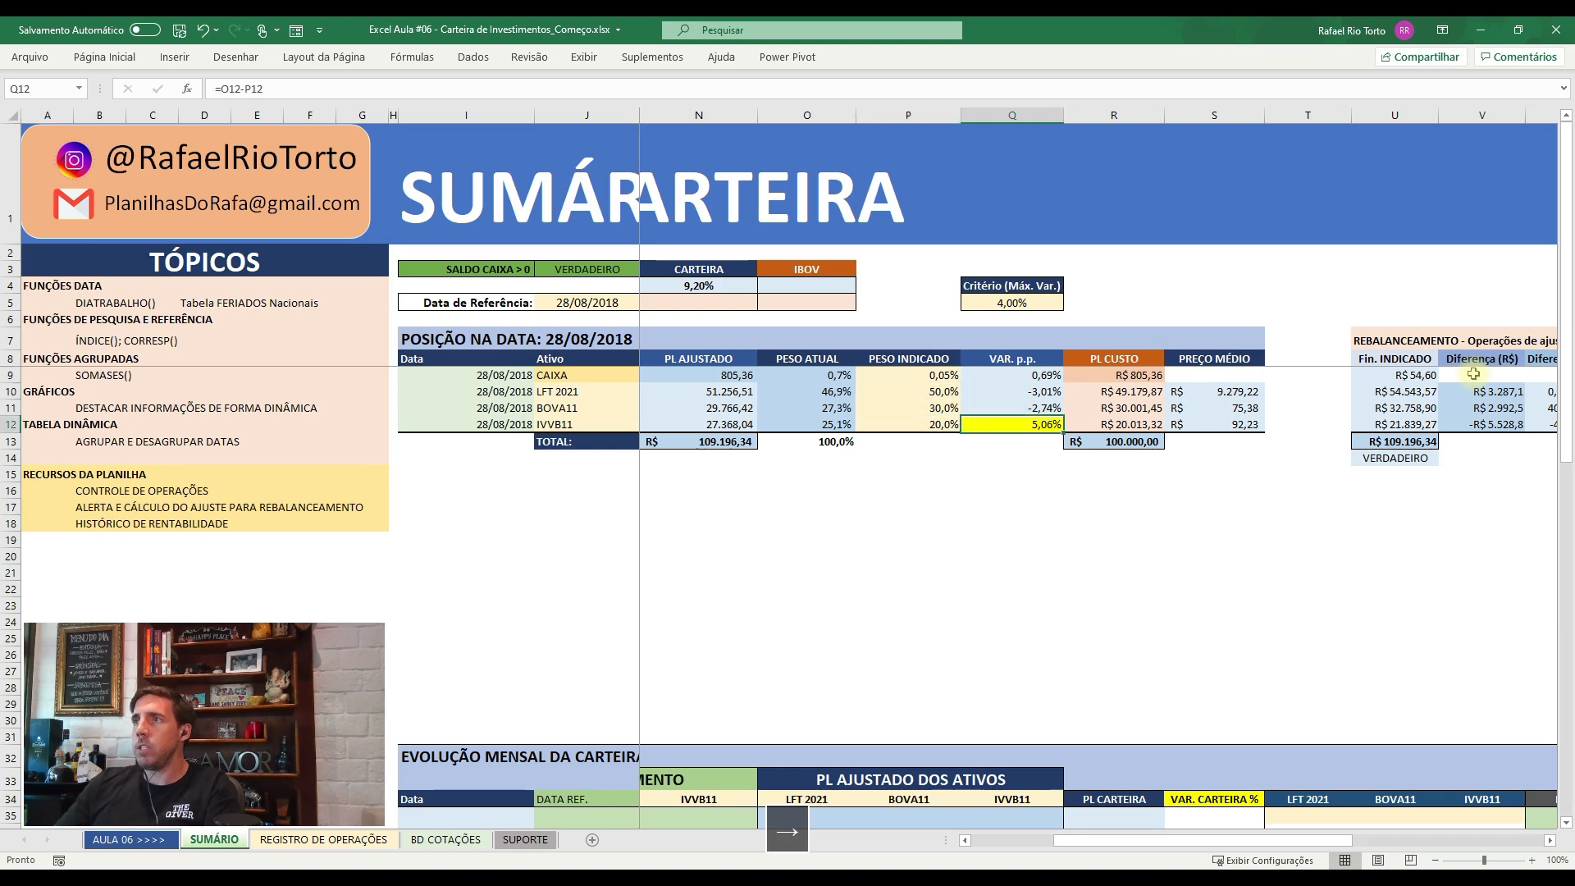
key(Left)
key(Left)
key(Down)
key(Left)
key(Left)
key(Left)
key(Left)
key(Left)
key(Left)
key(Left)
key(Left)
key(Left)
key(Left)
key(Left)
key(Left)
key(Left)
key(Left)
key(Left)
key(Left)
key(Left)
key(Left)
key(Left)
key(Right)
key(Right)
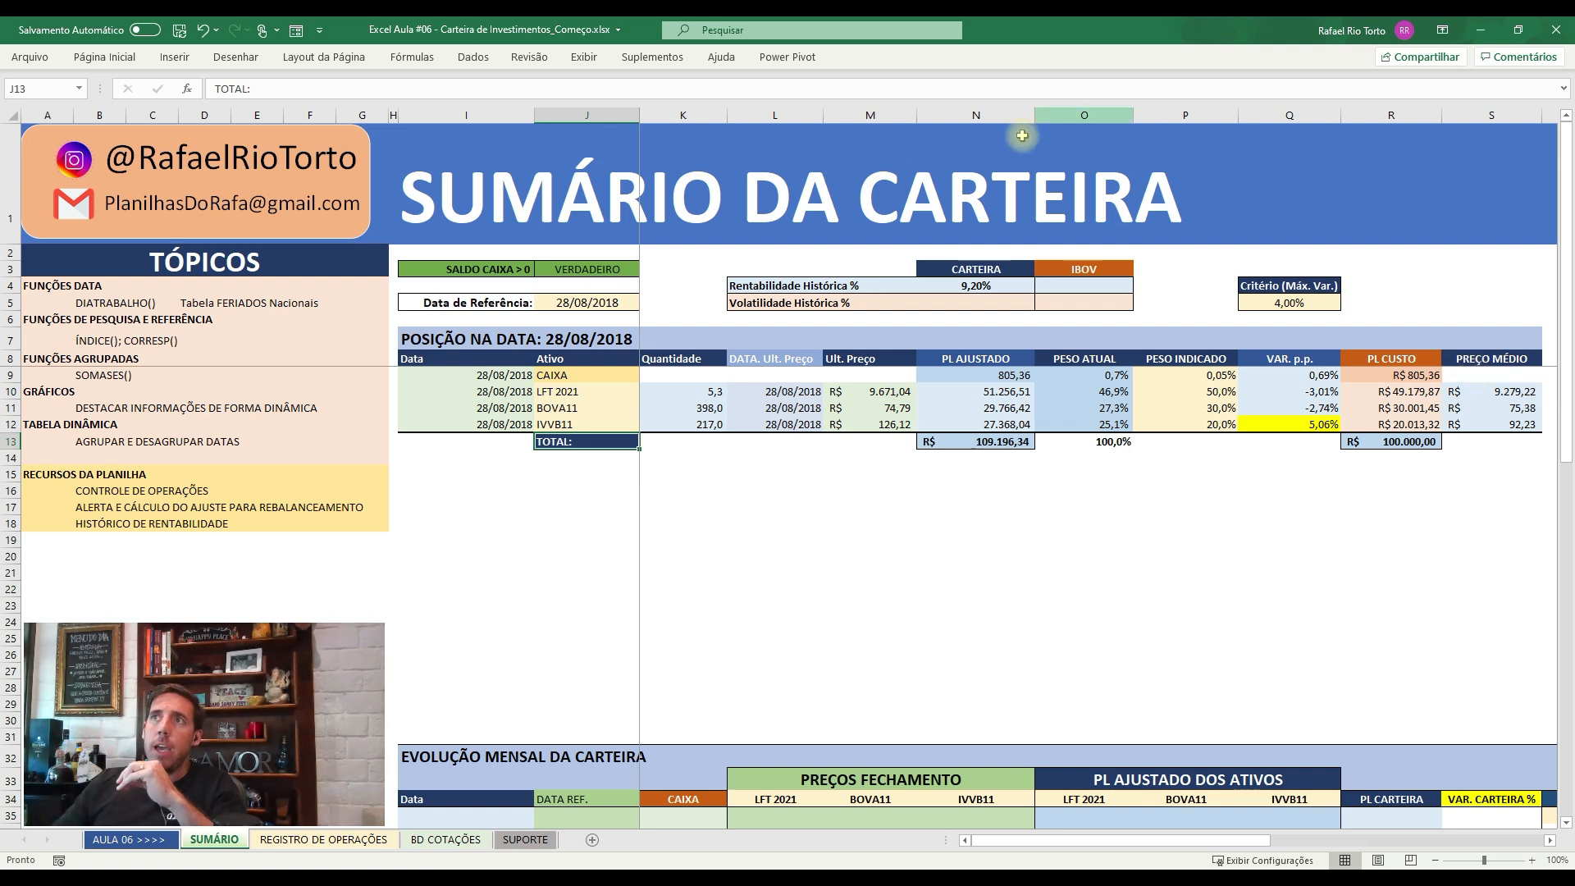
- Examine the reference date in J5, the IVVB11 variation in Q12, and the asset's rebalancing operation in row 12
click(625, 305)
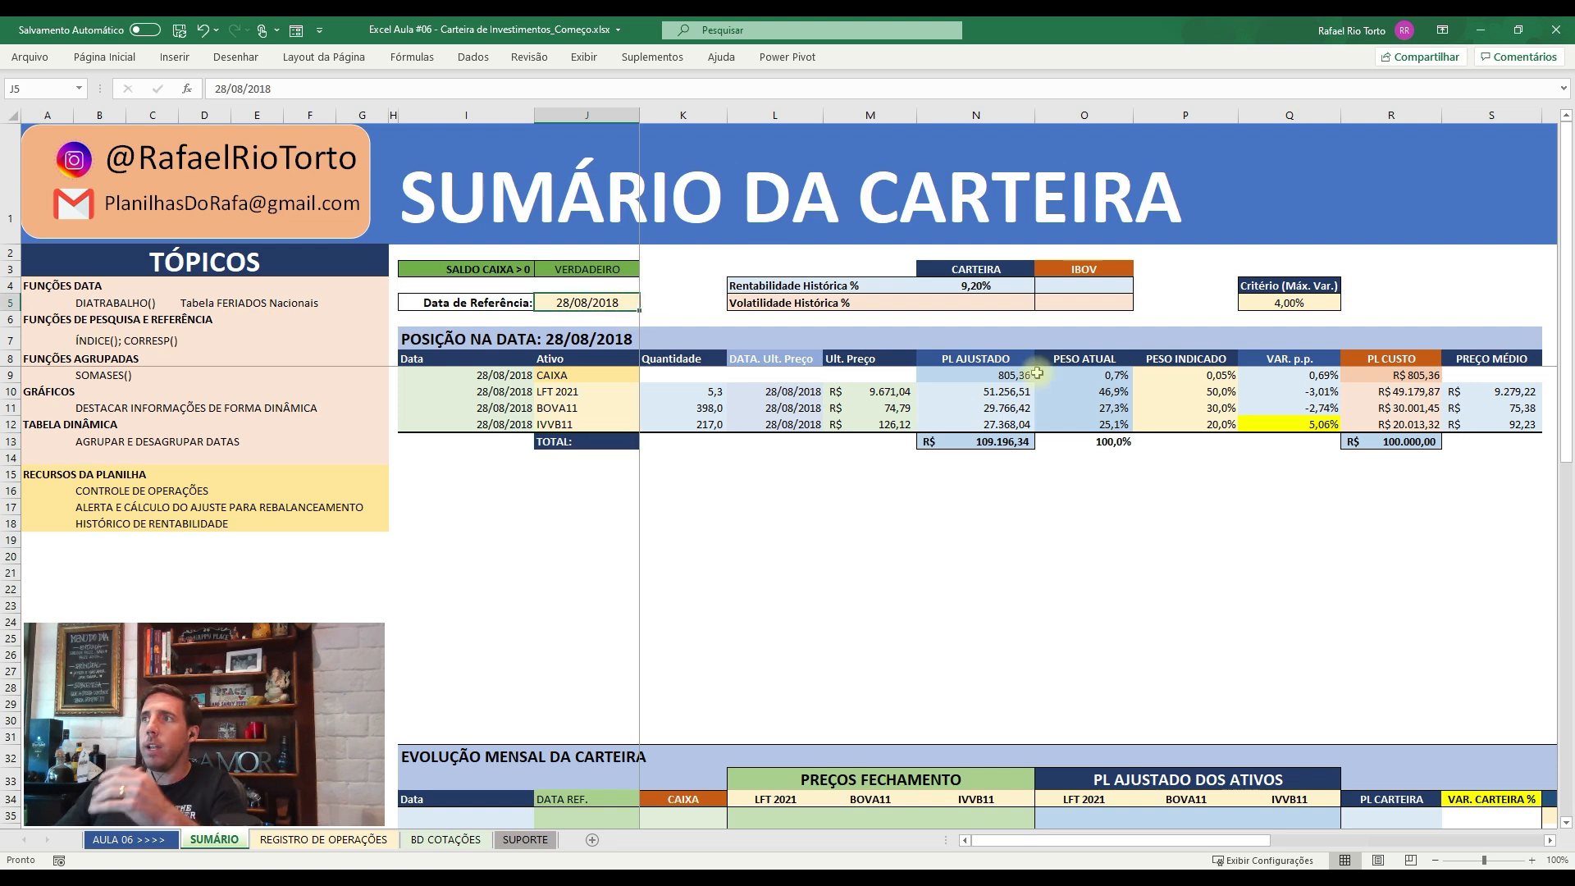
click(1282, 428)
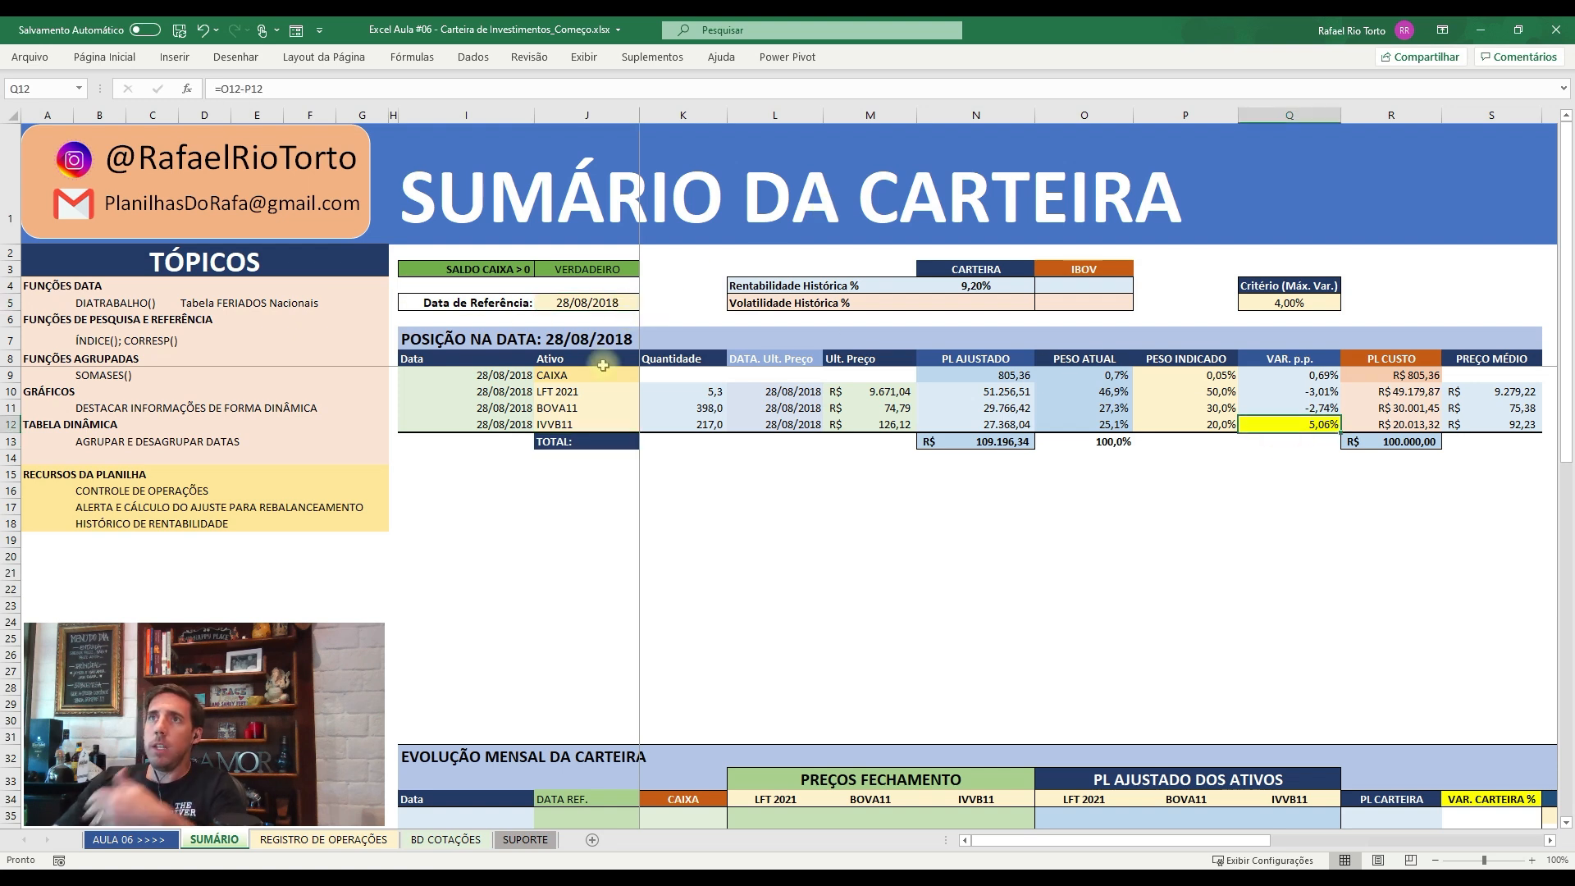
key(Right)
key(Right)
key(Right)
key(Right)
key(Right)
key(Right)
key(Right)
key(Right)
key(Right)
key(Right)
key(Right)
key(Right)
key(Right)
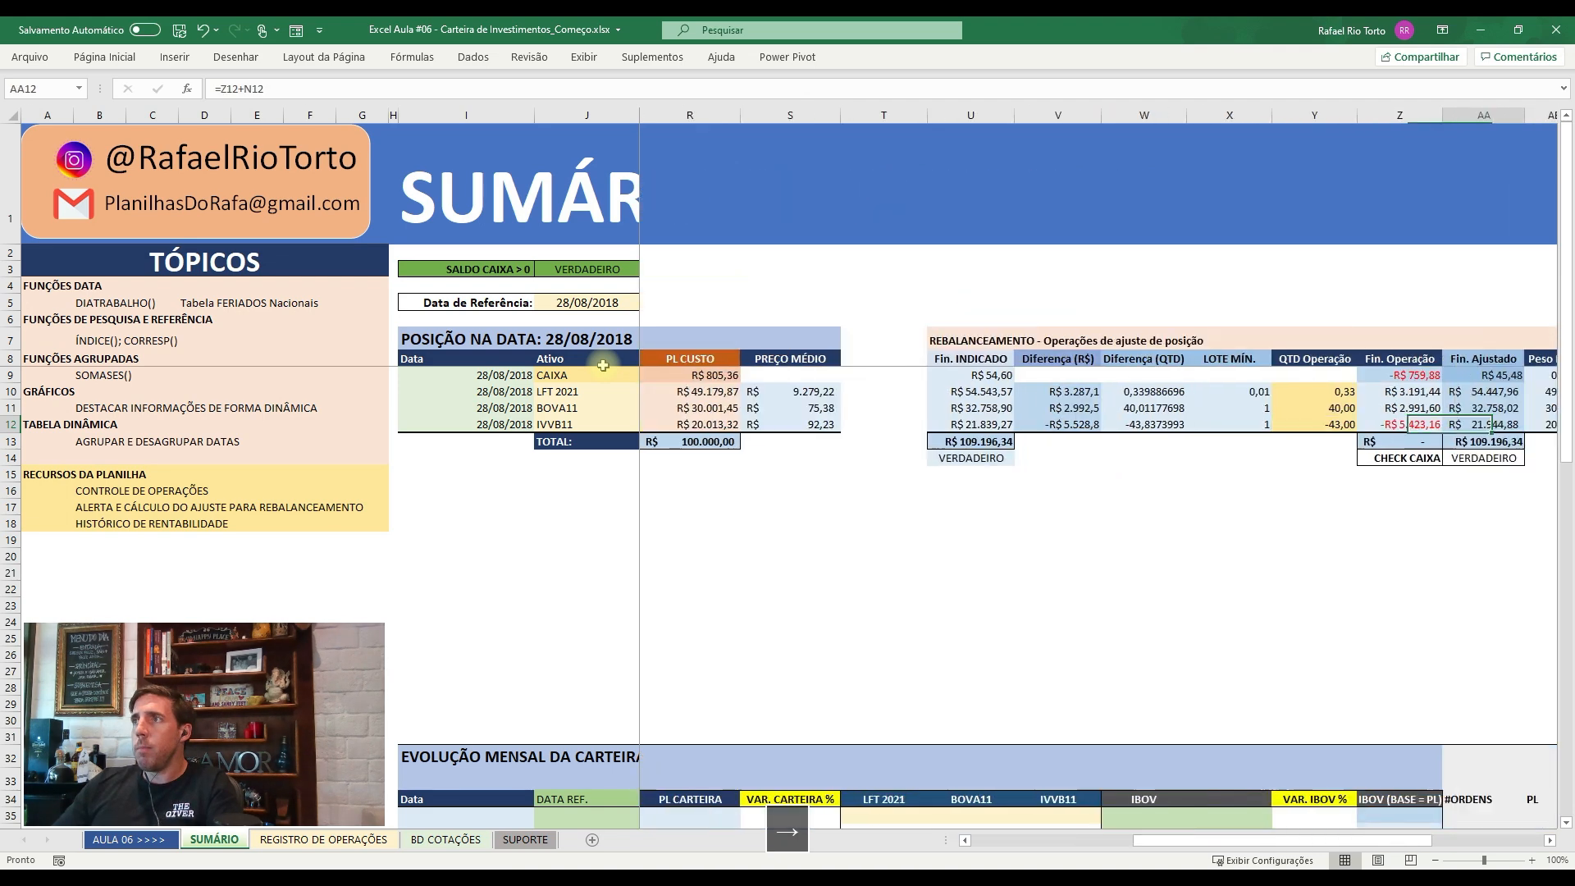
key(Left)
key(Left)
key(Left)
key(Left)
key(Left)
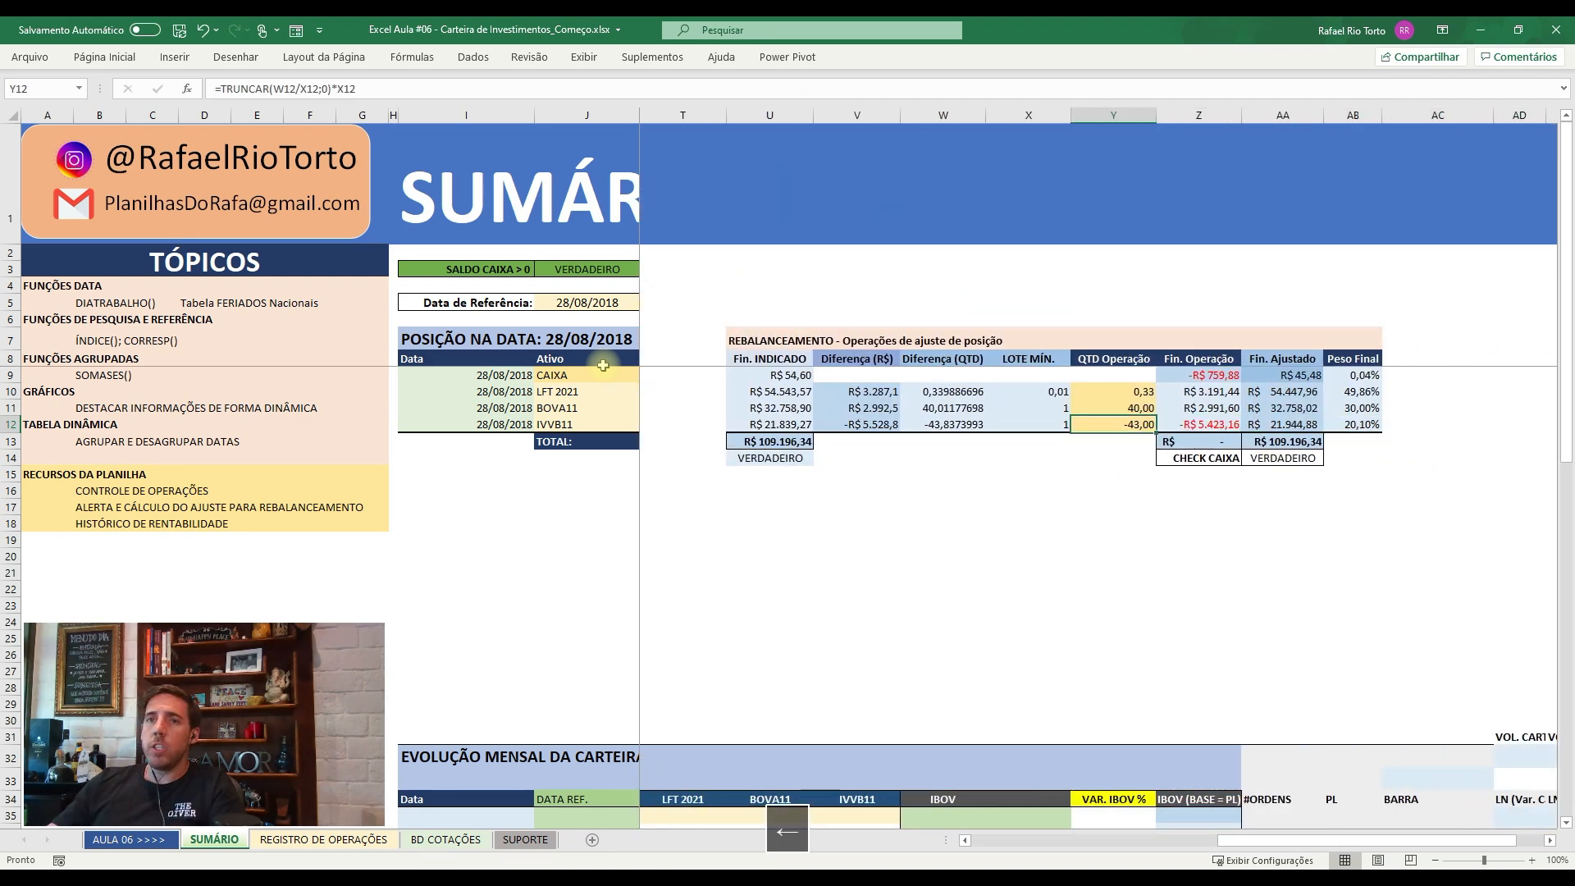
- Open the REGISTRO DE OPERAÇÕES sheet and go to the row for the next operations
key(ctrl+Next)
key(Left)
key(Left)
key(Down)
key(Down)
key(Down)
key(Right)
key(Up)
- Switch to the Excel Aula #06 - Carteira de Investimentos.xlsx workbook and copy the 28/08/2018 operations in I8:L10, from date to price
key(alt+Tab)
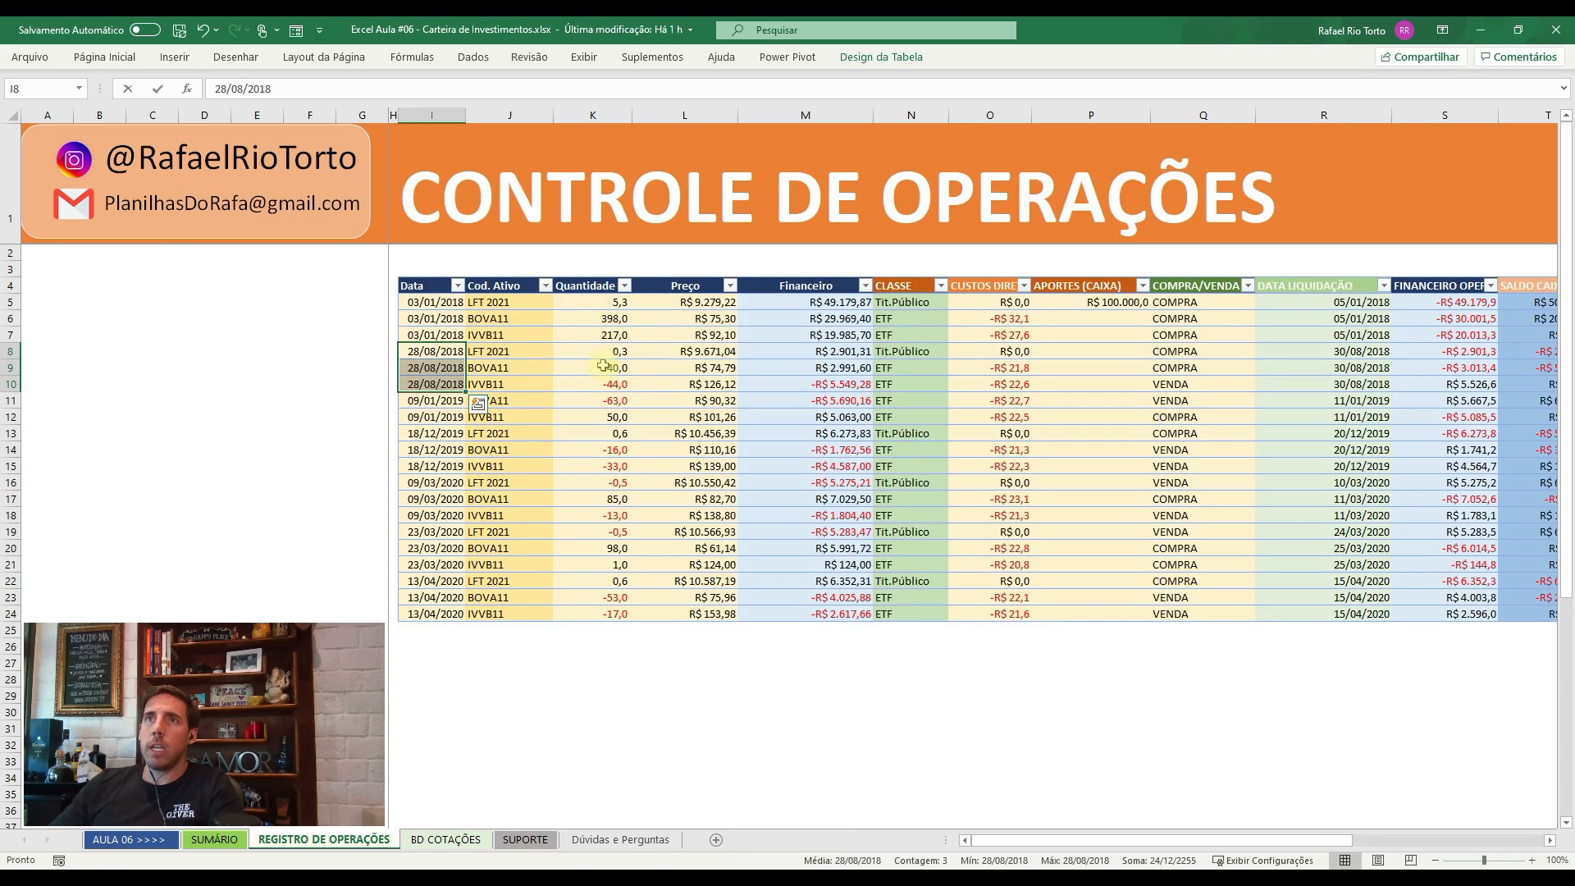
key(shift+Down)
key(shift+Down)
key(shift+Right)
key(shift+Right)
key(shift+Right)
key(ctrl+c)
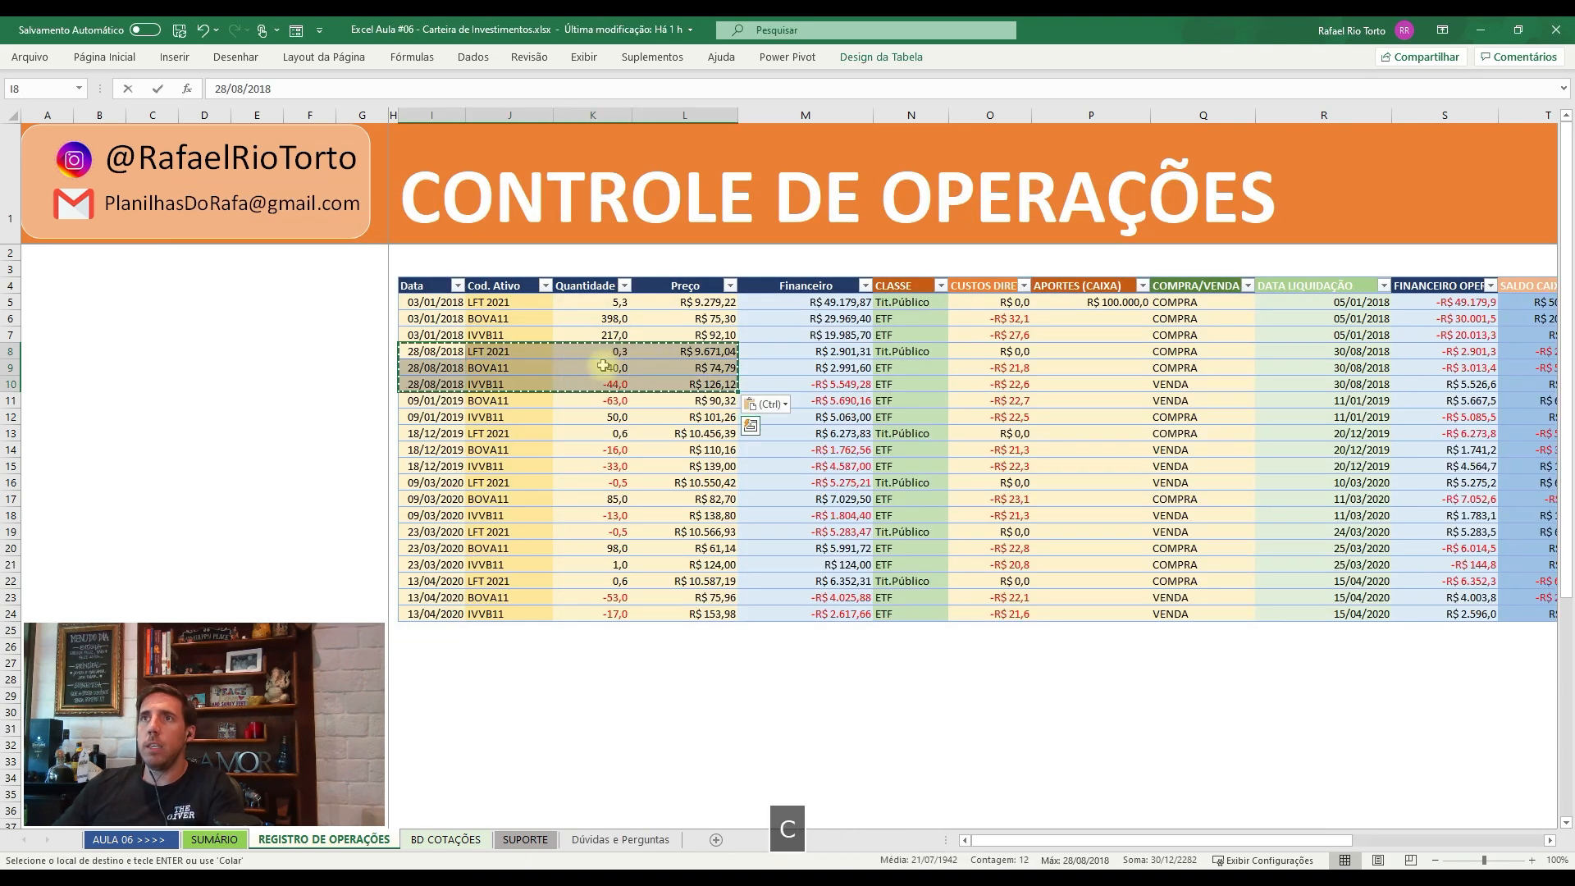
- Switch to the Excel Aula #06 - Carteira de Investimentos_Começo.xlsx workbook and paste the copied 28/08/2018 operations as values into I8:L10
key(alt+Tab)
key(ctrl+alt+v)
key(v)
key(Return)
key(Right)
key(Right)
key(Right)
key(Right)
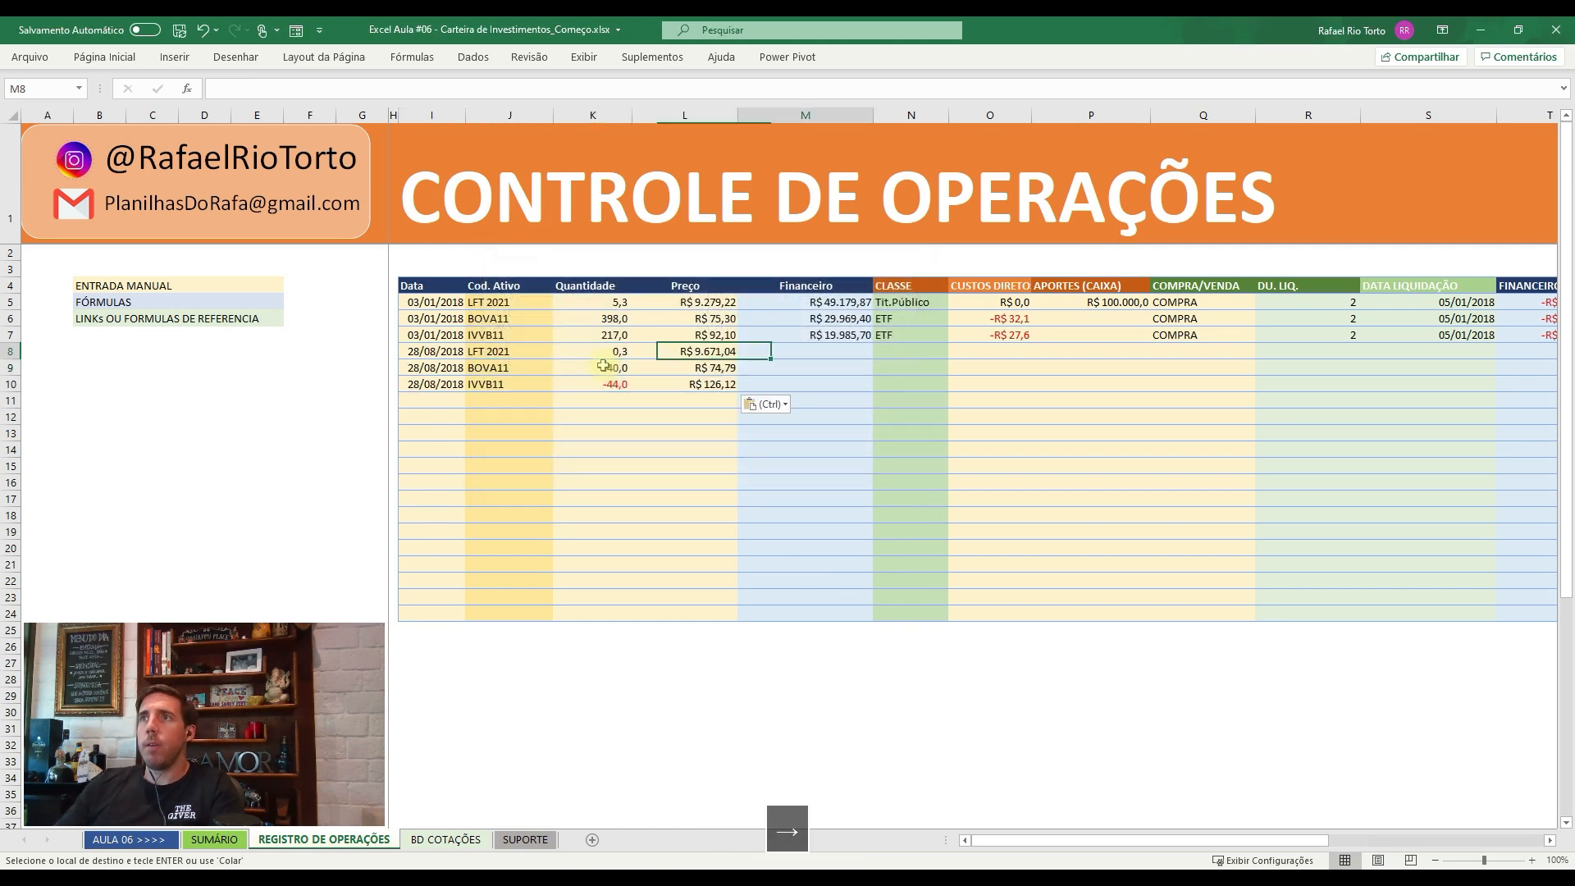
- Copy the Financeiro formula from M7 down through M10 for the new operations
key(Up)
key(ctrl+c)
key(shift+Down)
key(shift+Down)
key(shift+Down)
key(ctrl+v)
key(Right)
key(ctrl+shift+Right)
key(ctrl+shift+Right)
key(ctrl+shift+Right)
key(ctrl+shift+Right)
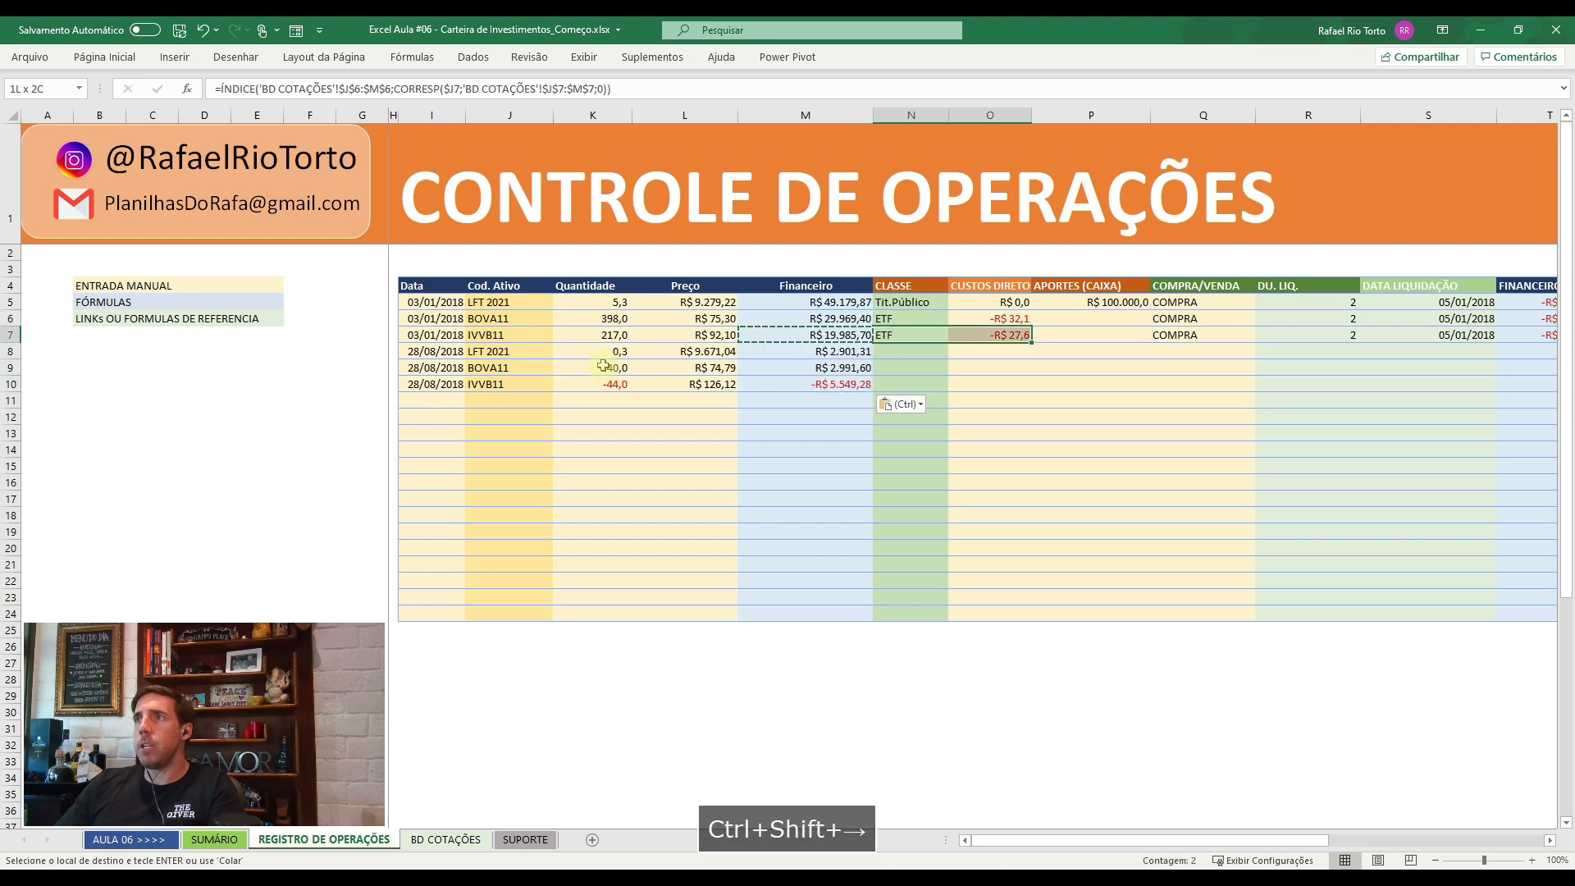
key(ctrl+shift+Left)
key(Left)
key(Left)
key(Left)
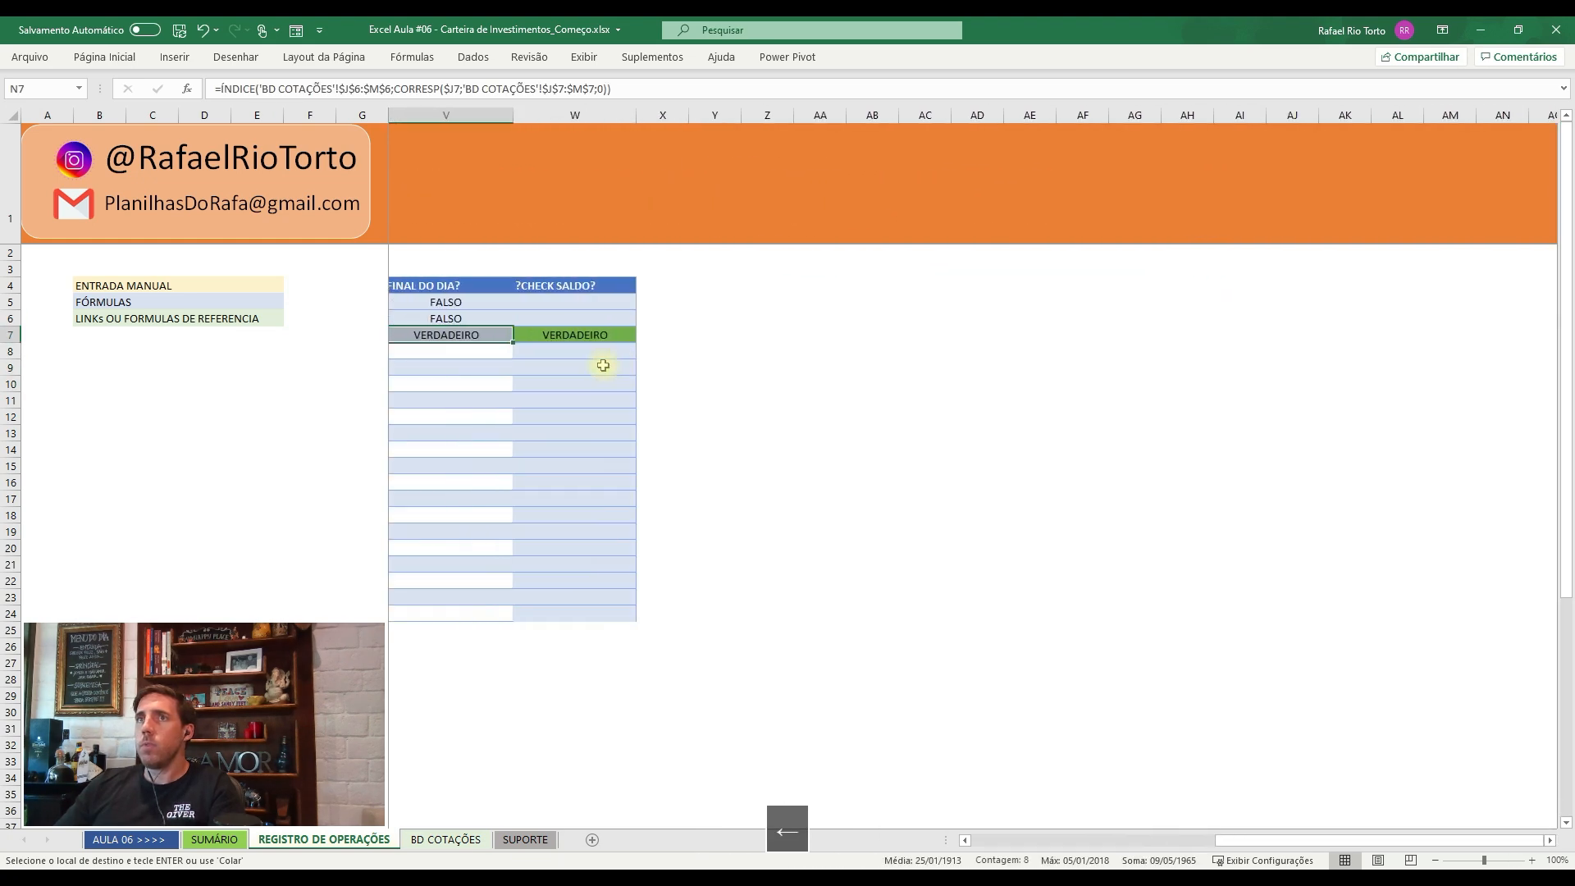
key(Right)
key(Right)
key(Left)
key(Left)
key(Right)
key(Right)
key(Right)
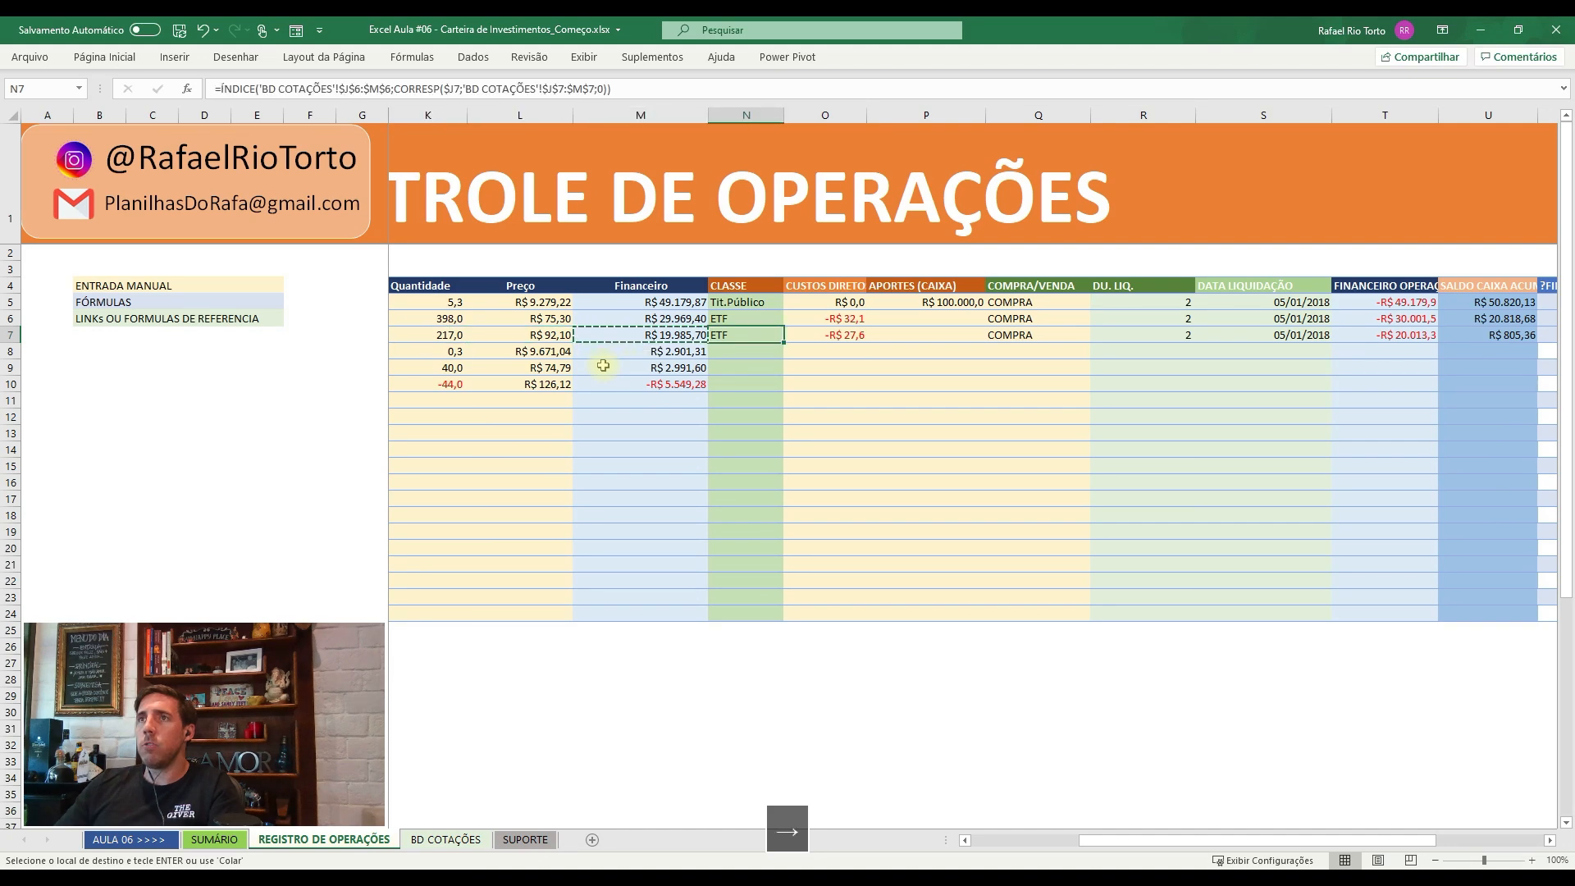
- Copy the CLASSE formula from N7 down through N10
key(ctrl+c)
key(shift+Down)
key(shift+Down)
key(shift+Down)
key(ctrl+v)
key(Escape)
- Copy the direct costs in O8:O10 from the Excel Aula #06 - Carteira de Investimentos.xlsx workbook into the same cells of the Começo workbook
key(Right)
key(Down)
key(alt+Tab)
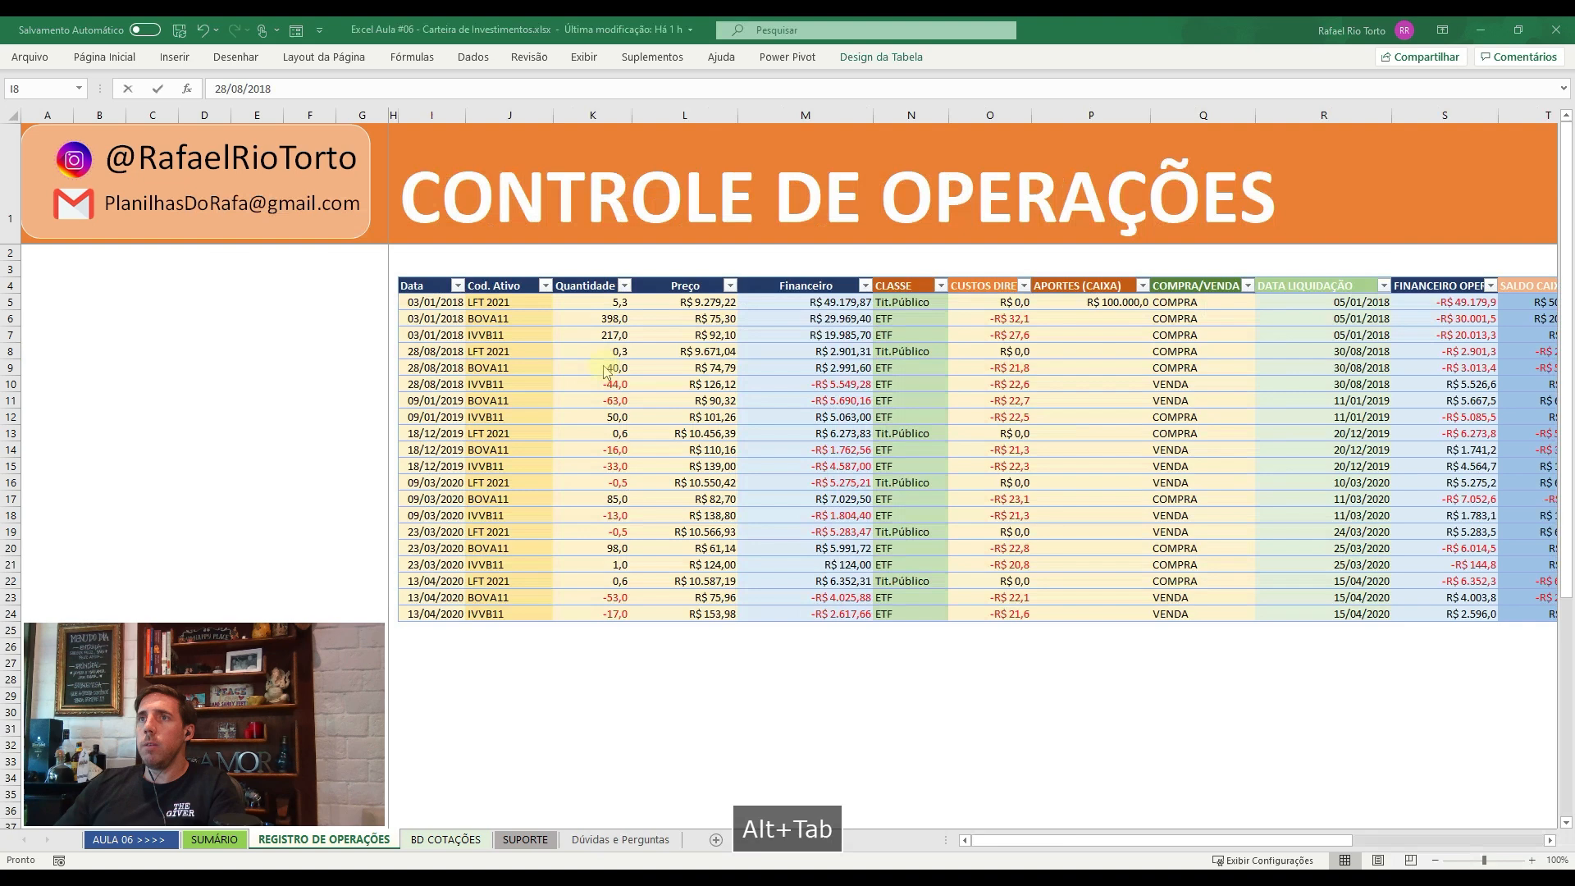
key(Right)
key(shift+Down)
key(shift+Down)
key(ctrl+c)
key(alt+Tab)
key(ctrl+v)
- Give the COMPRA/VENDA cell Q5 a light blue fill and copy its formula and format down through Q24
key(Right)
key(Up)
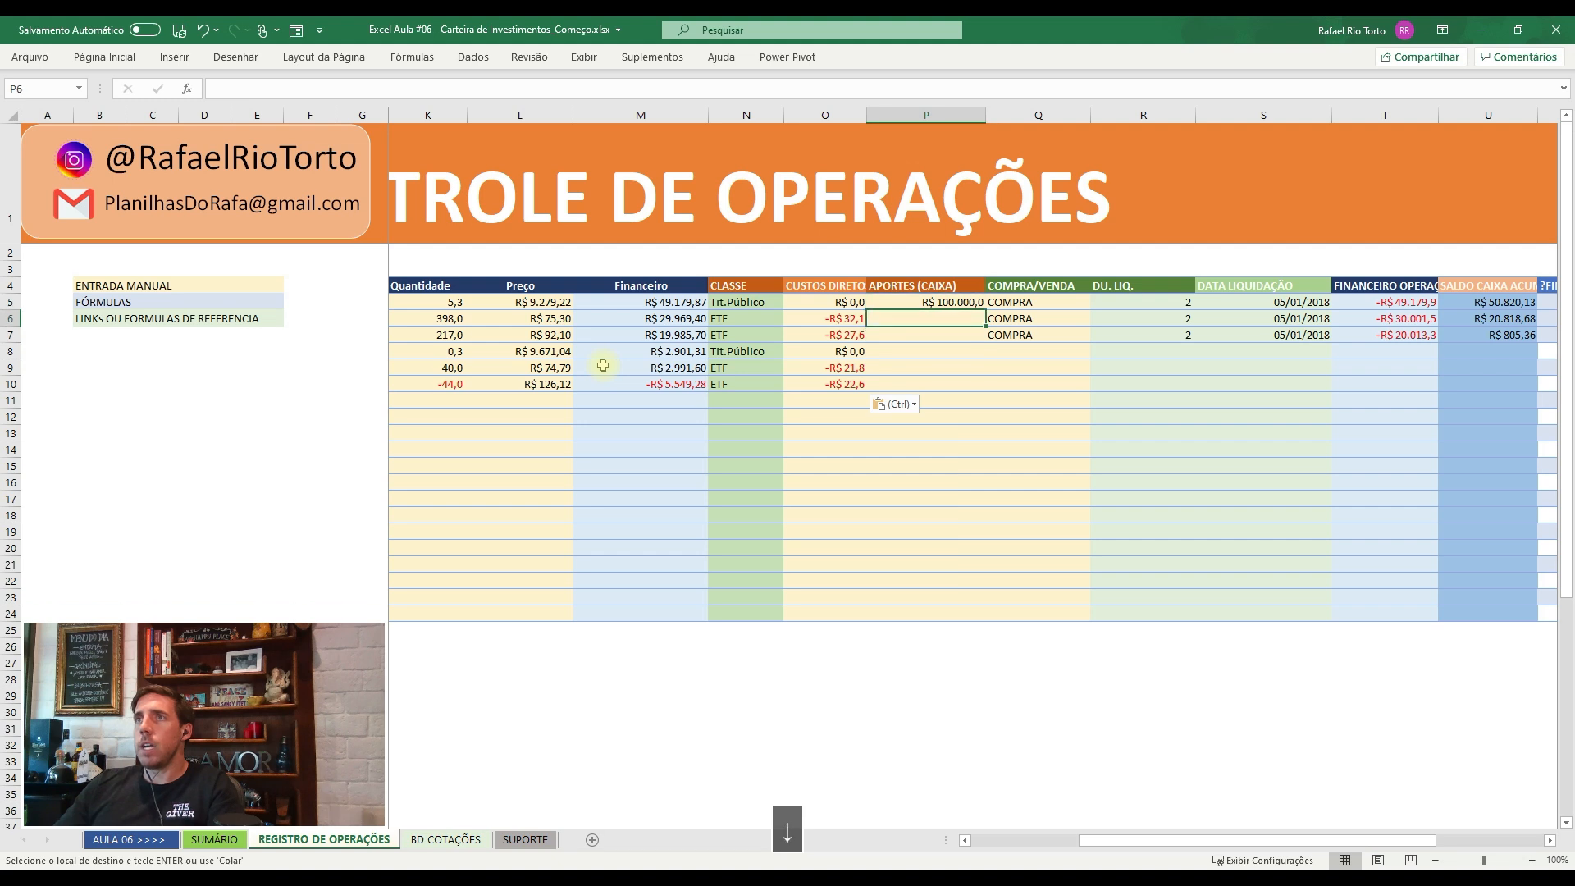
key(Down)
key(Right)
key(Up)
key(Up)
key(ctrl+shift+Down)
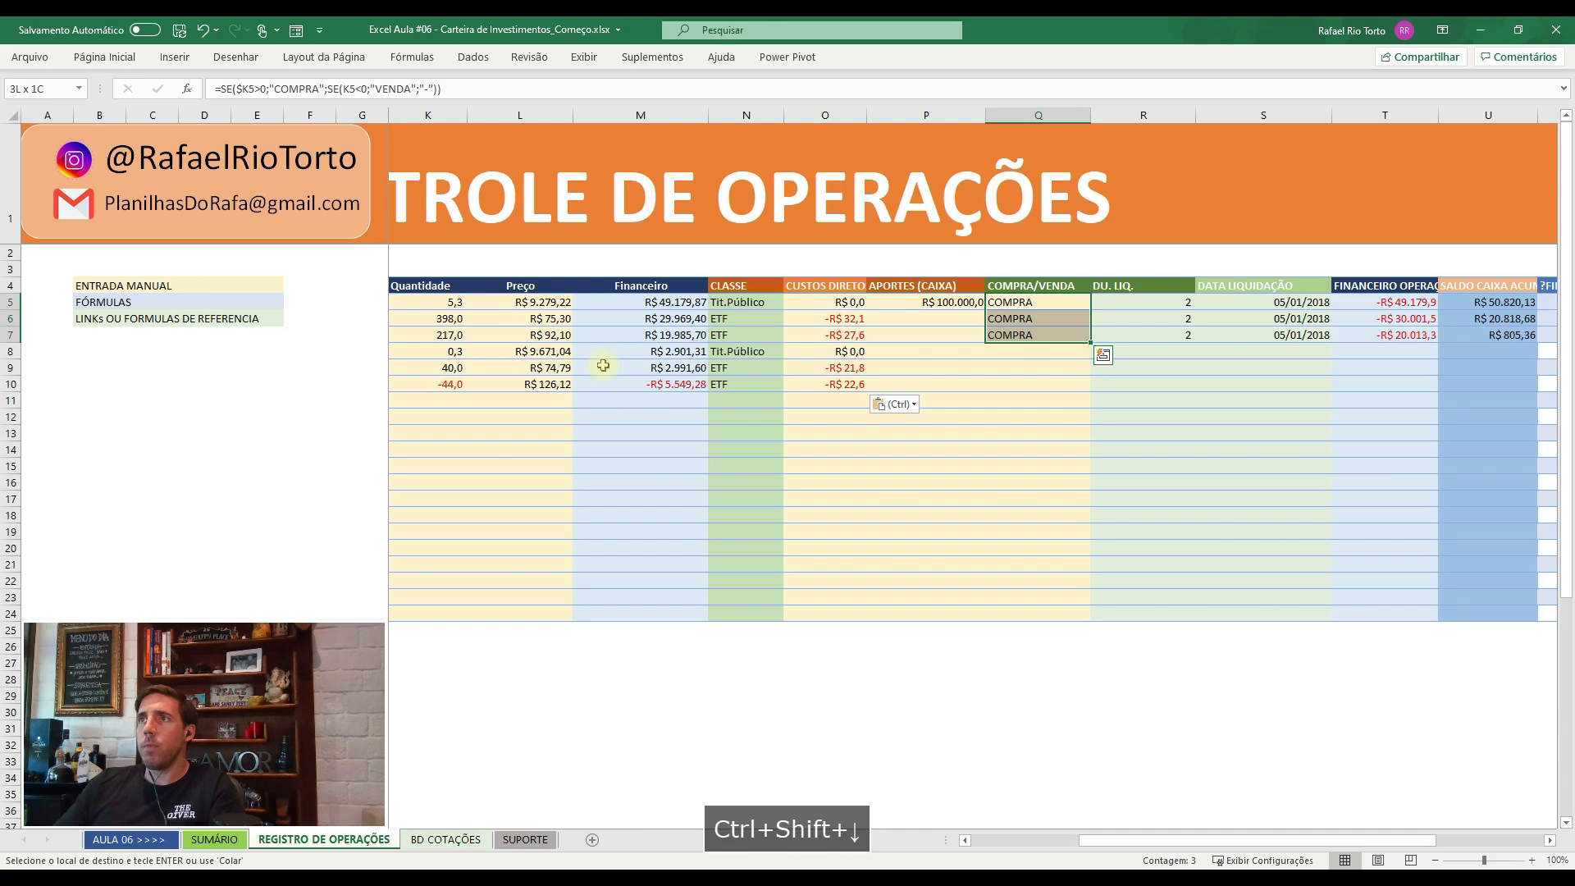
key(Down)
key(ctrl+1)
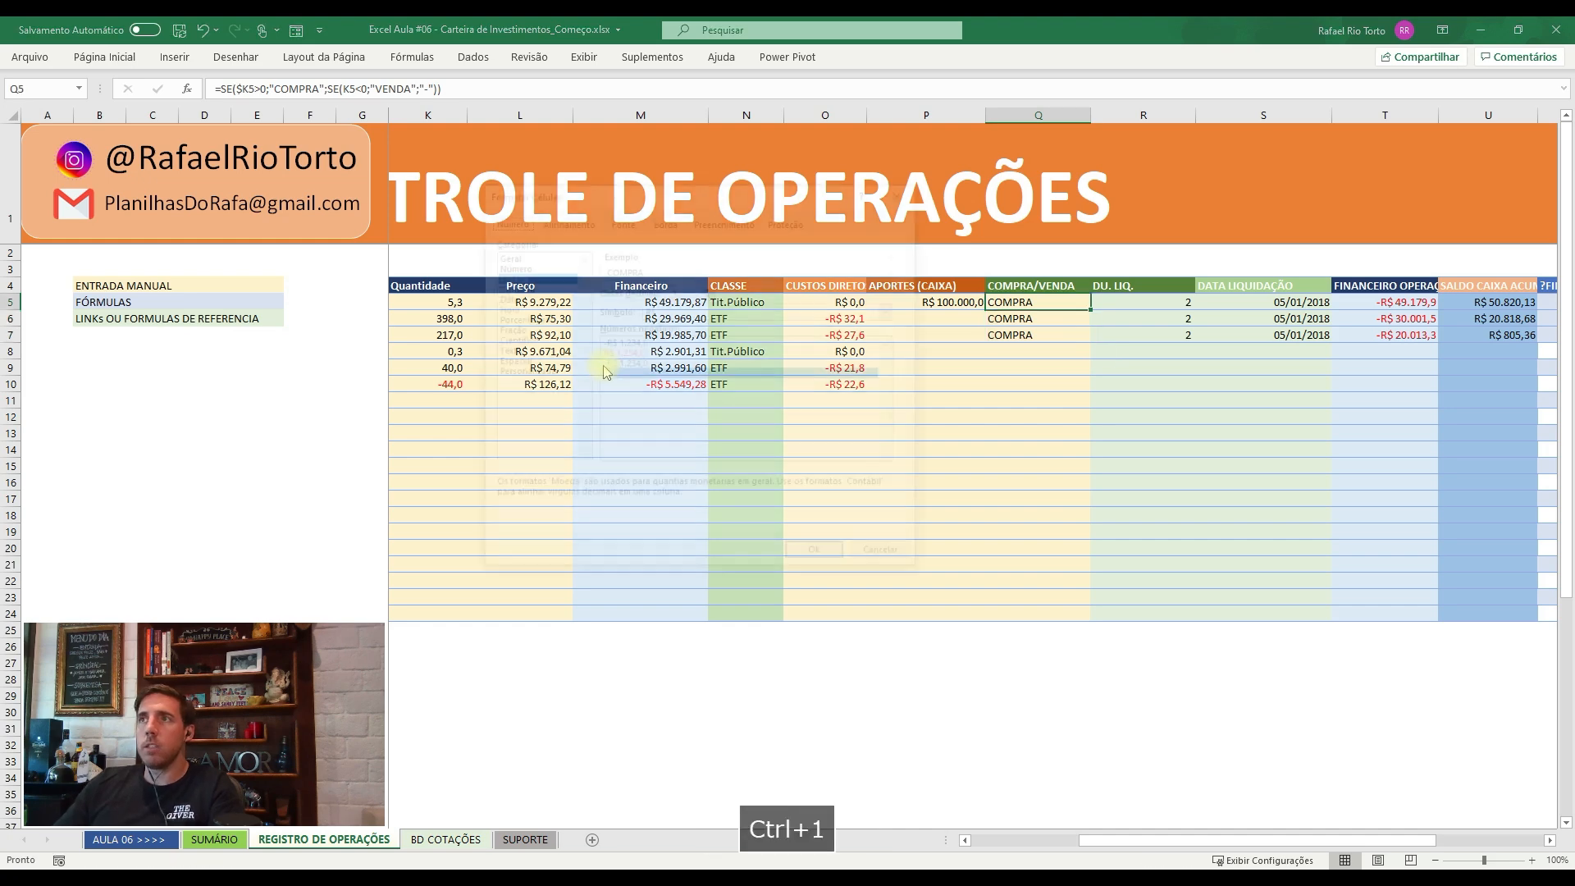
click(726, 218)
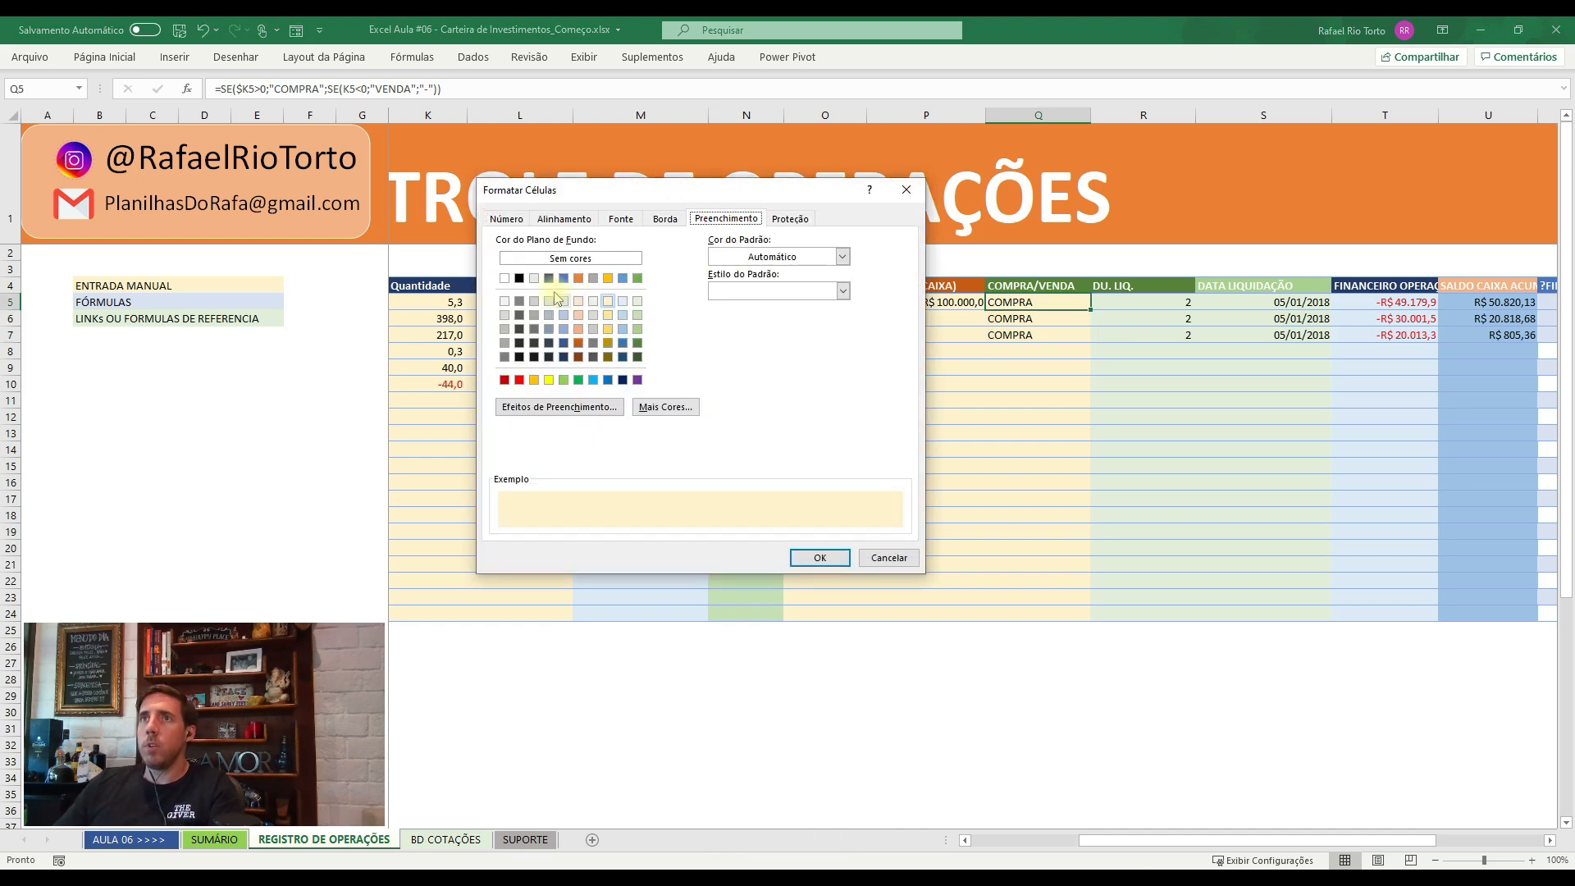
click(623, 302)
click(810, 558)
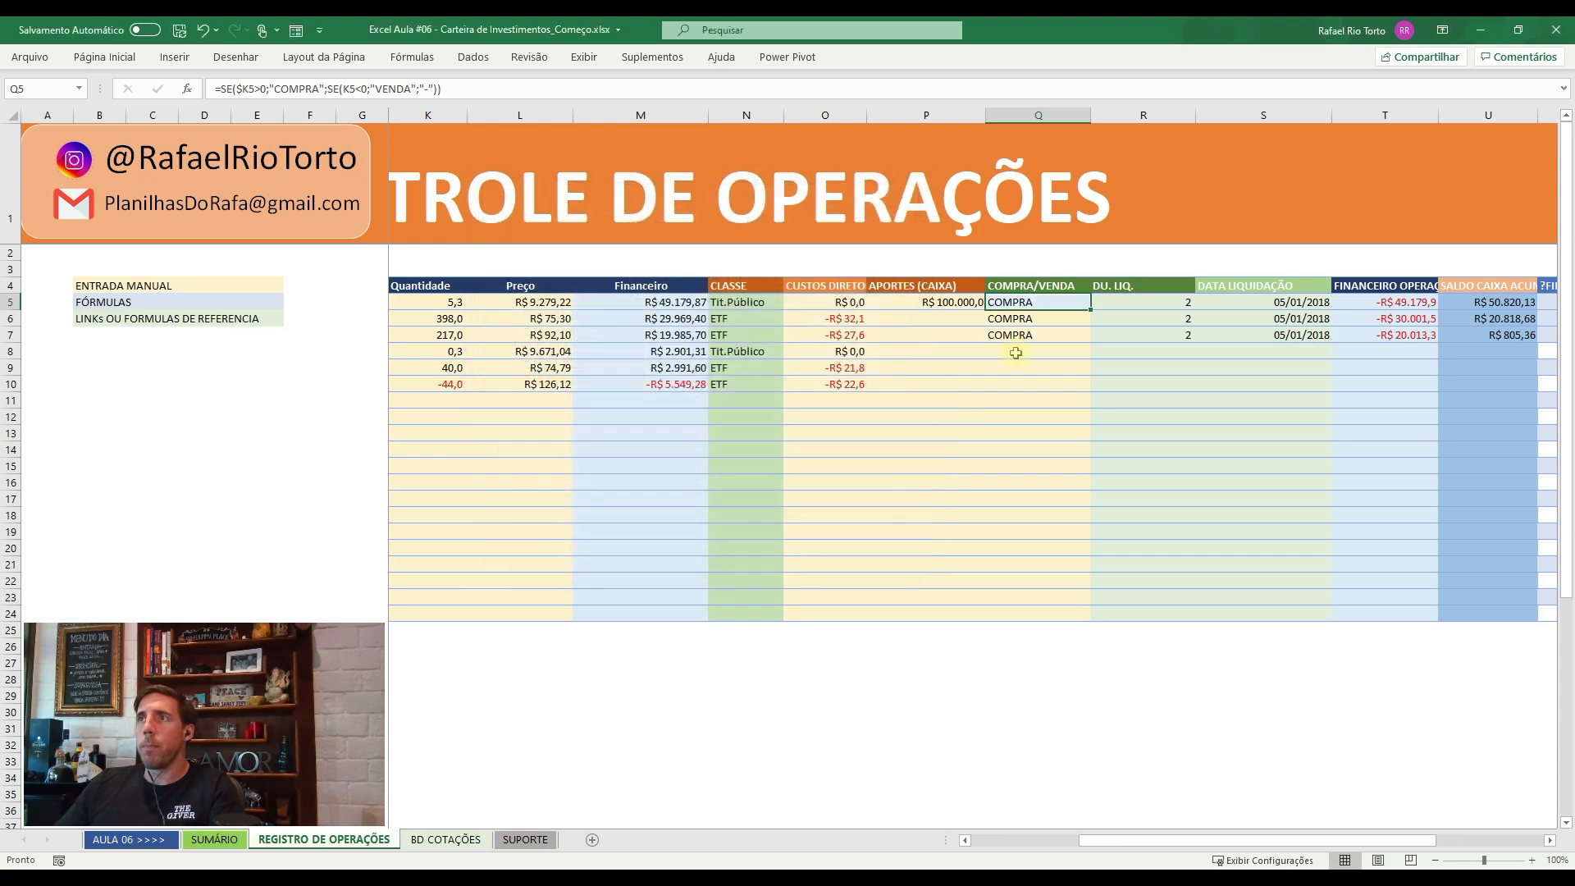
double_click(1092, 311)
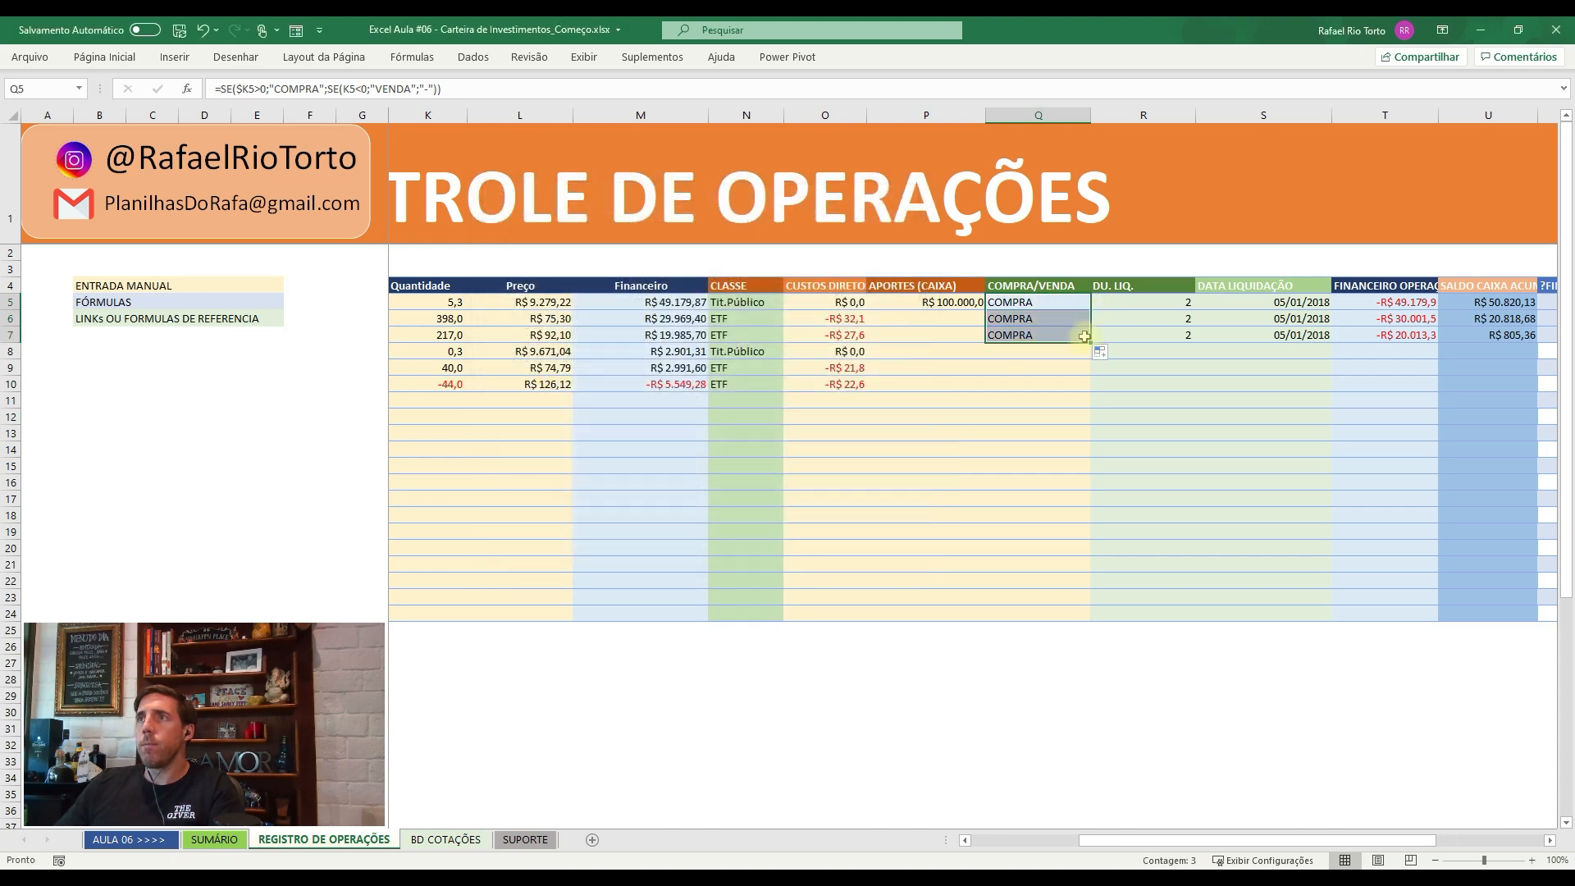
drag(1094, 615, 1097, 619)
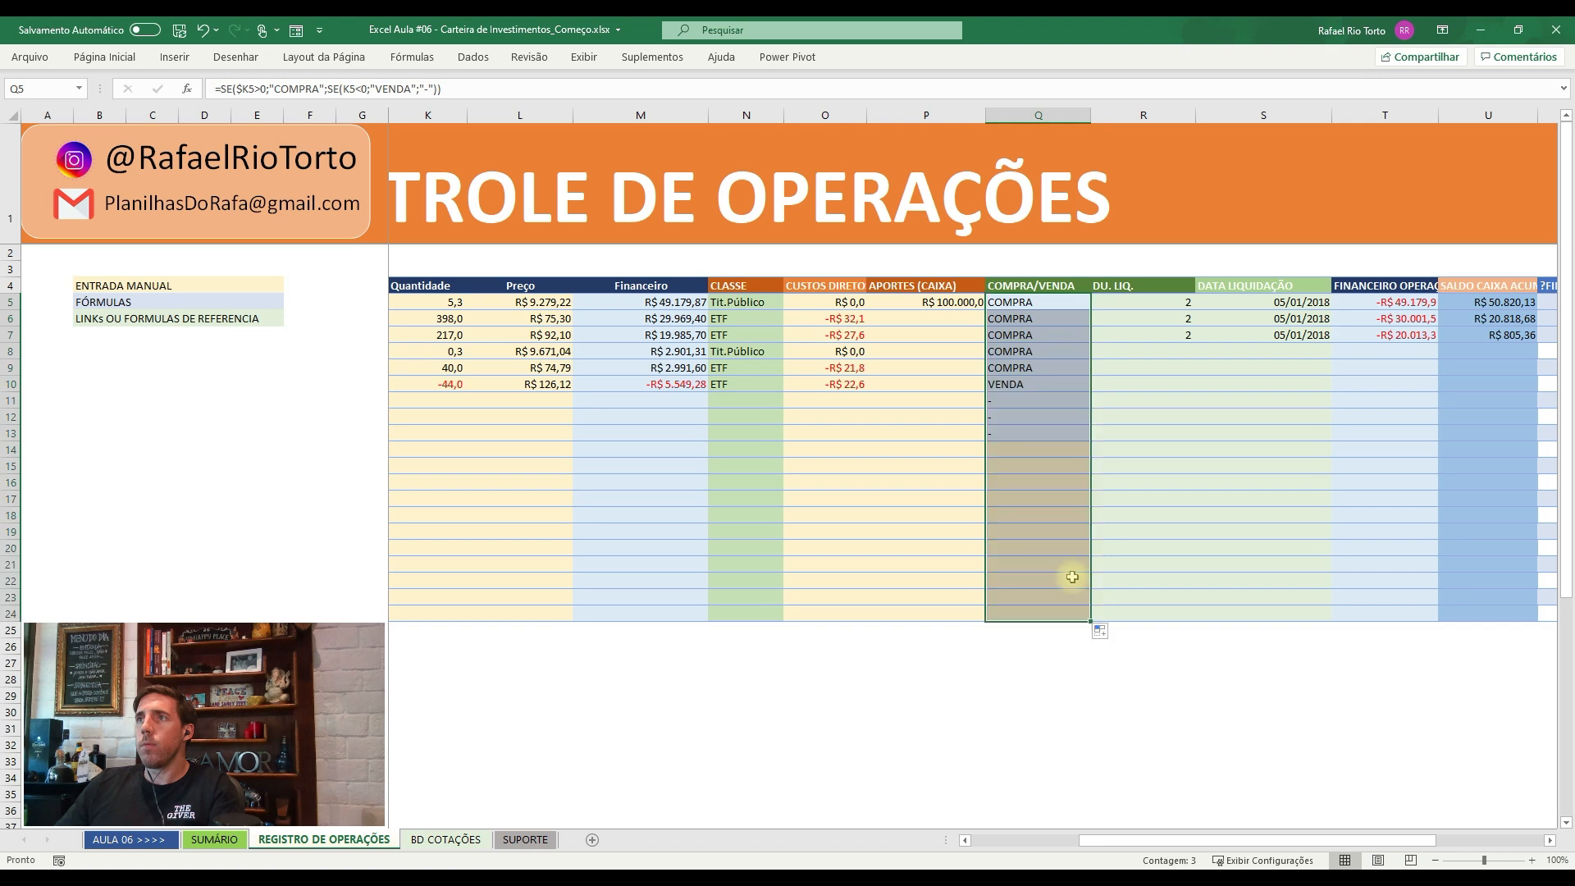
- Check the COMPRA/VENDA results in Q8:Q10 and the Financeiro value of the IVVB11 operation in row 10
click(1016, 396)
click(1009, 351)
click(1017, 367)
click(1037, 381)
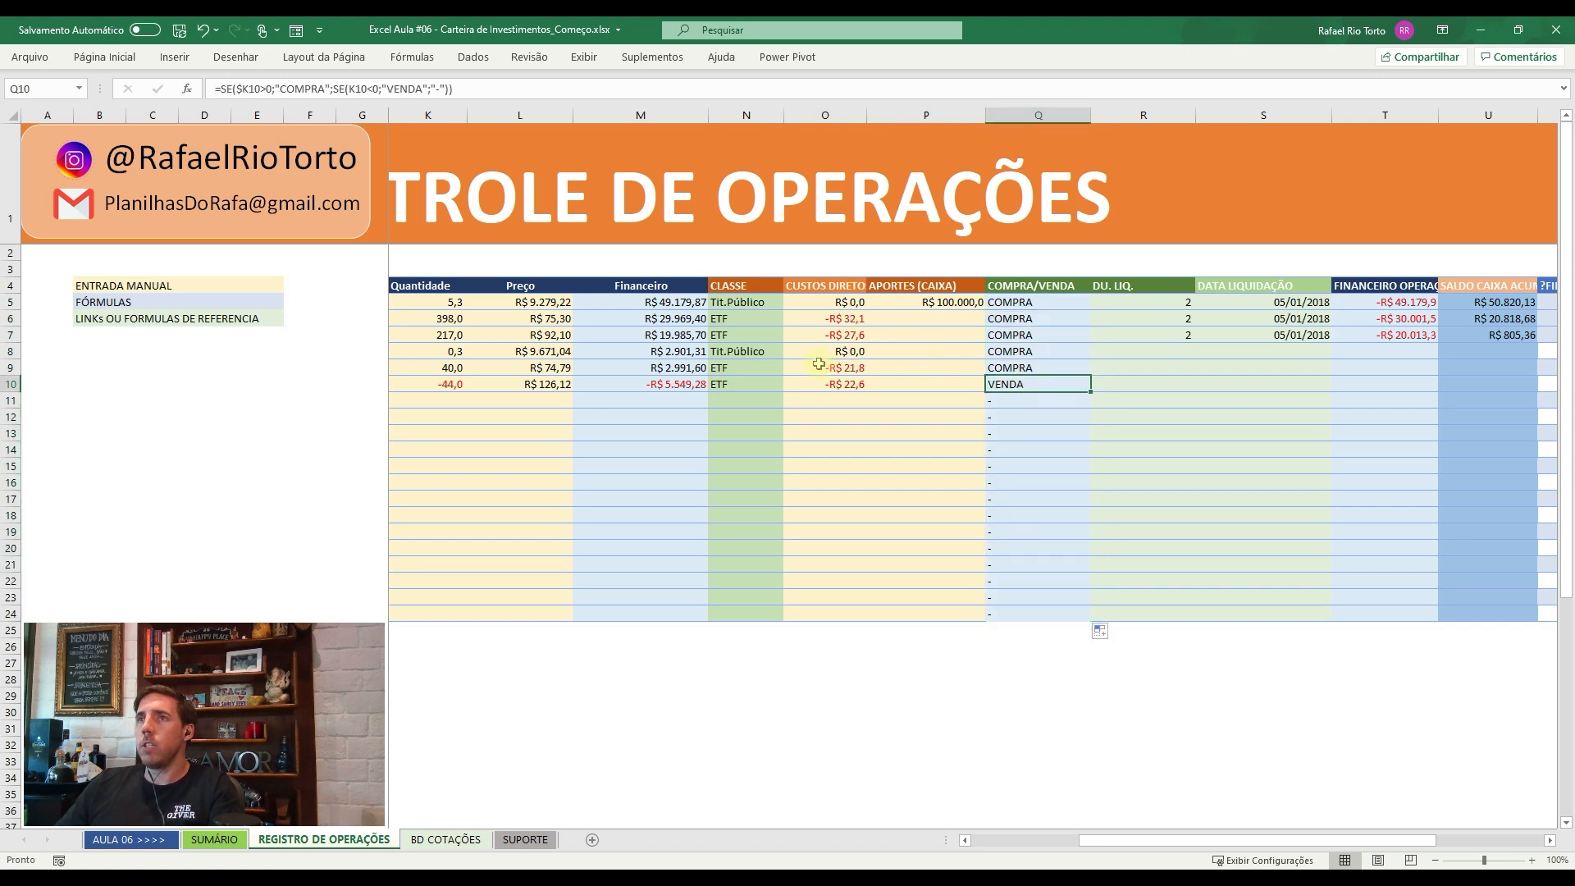
key(Left)
key(Left)
key(Left)
key(Left)
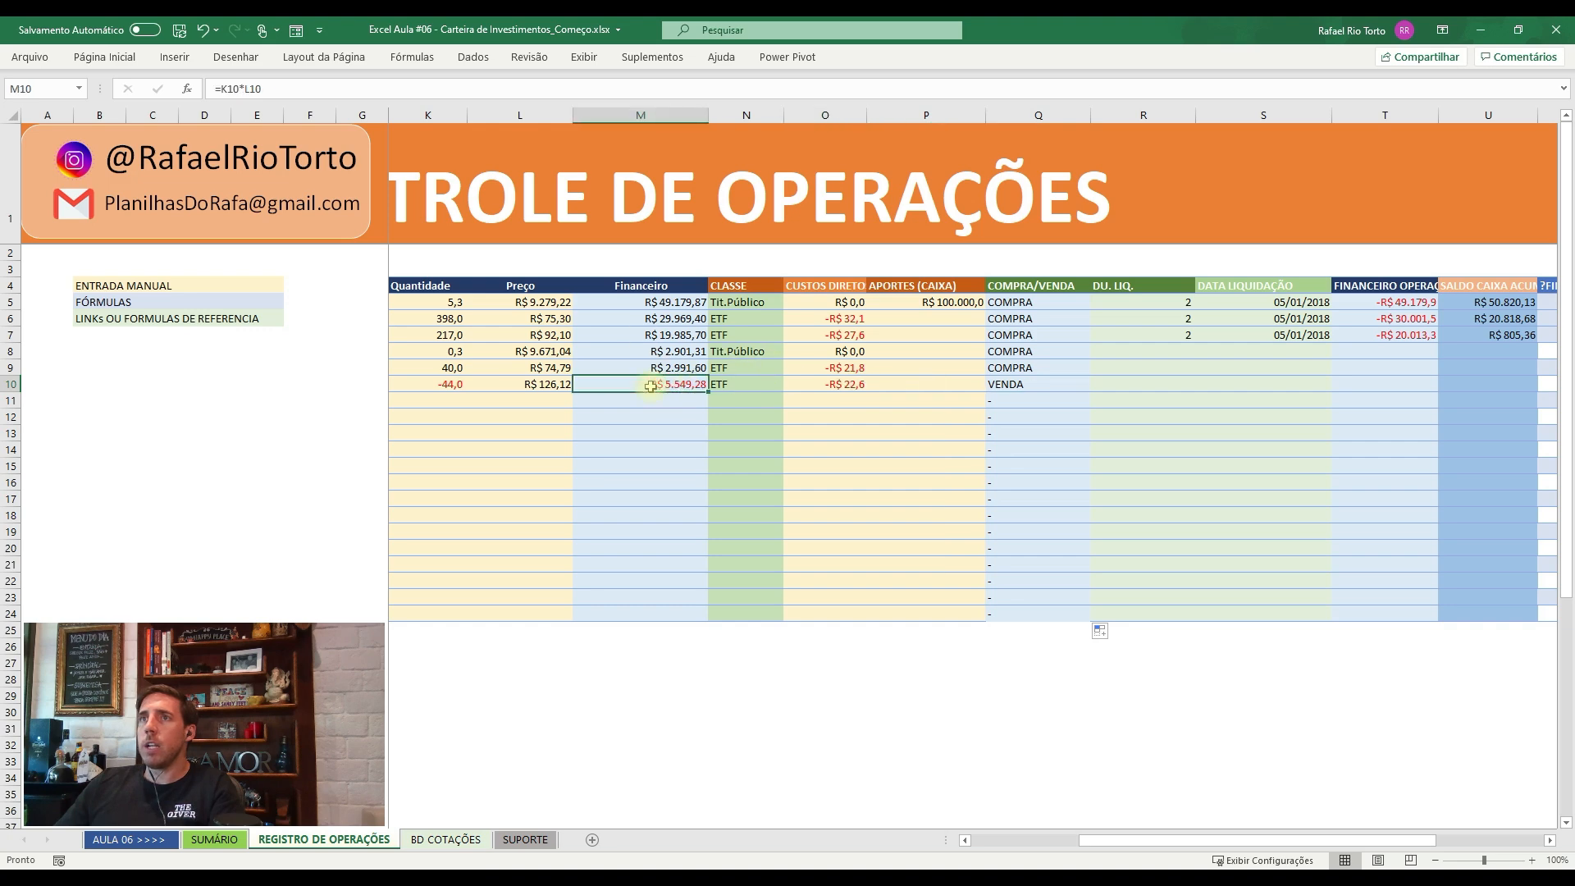
- Open the SUMÁRIO sheet and set the Data de Referência in J5 to 27/08/2018
click(214, 839)
key(Left)
key(Left)
key(Left)
key(Left)
key(Left)
key(Left)
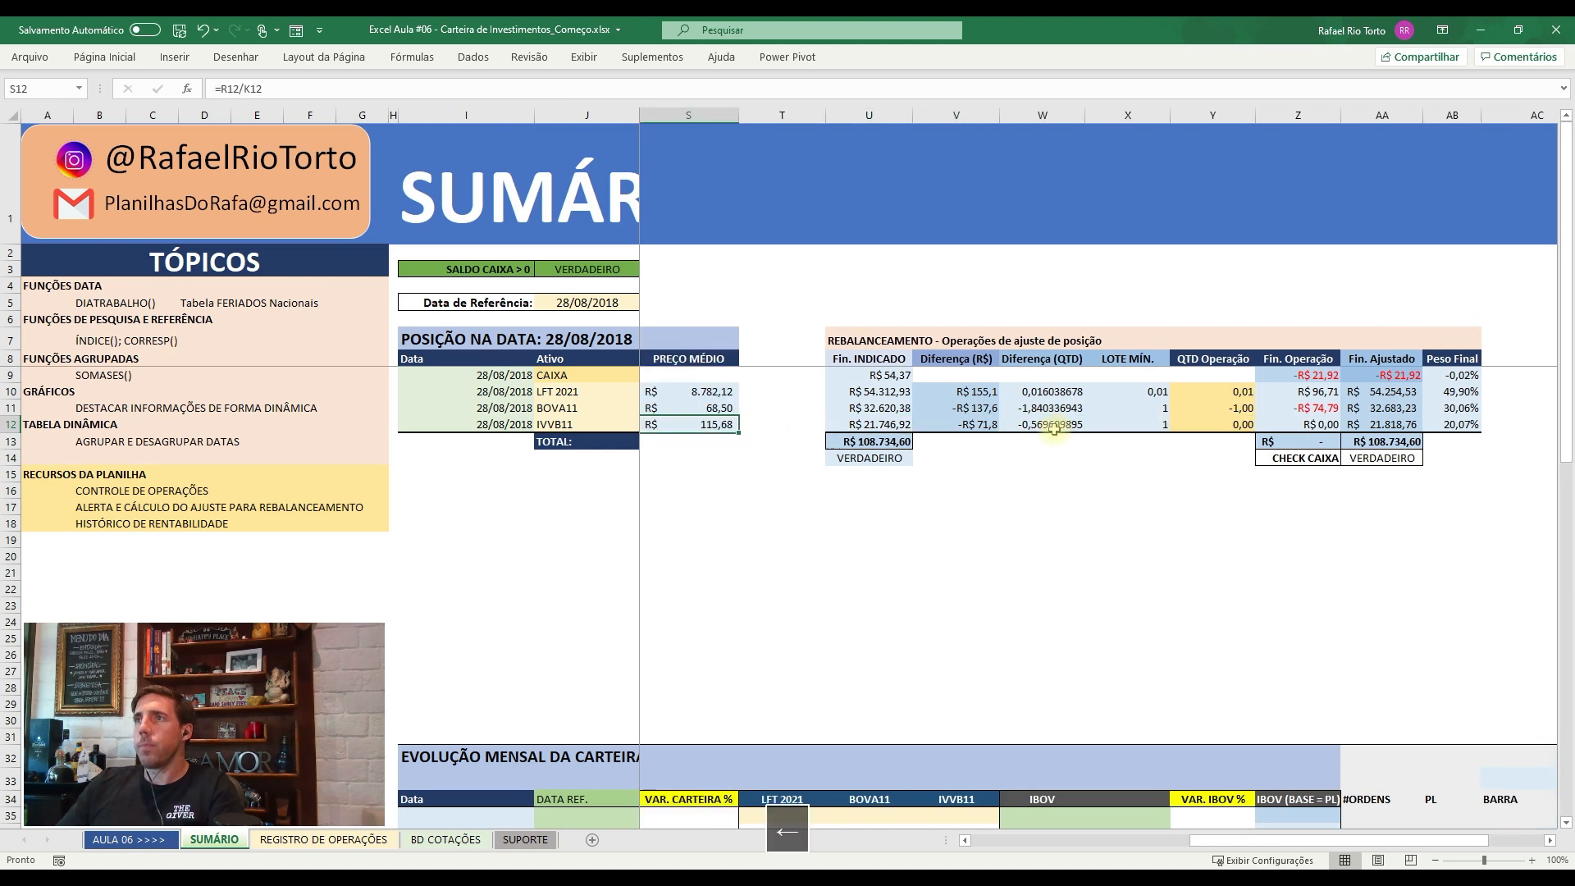
key(Left)
key(Left)
key(Left)
key(Left)
key(Left)
key(Left)
key(Left)
key(Left)
key(Left)
key(Left)
key(Up)
key(Right)
key(Down)
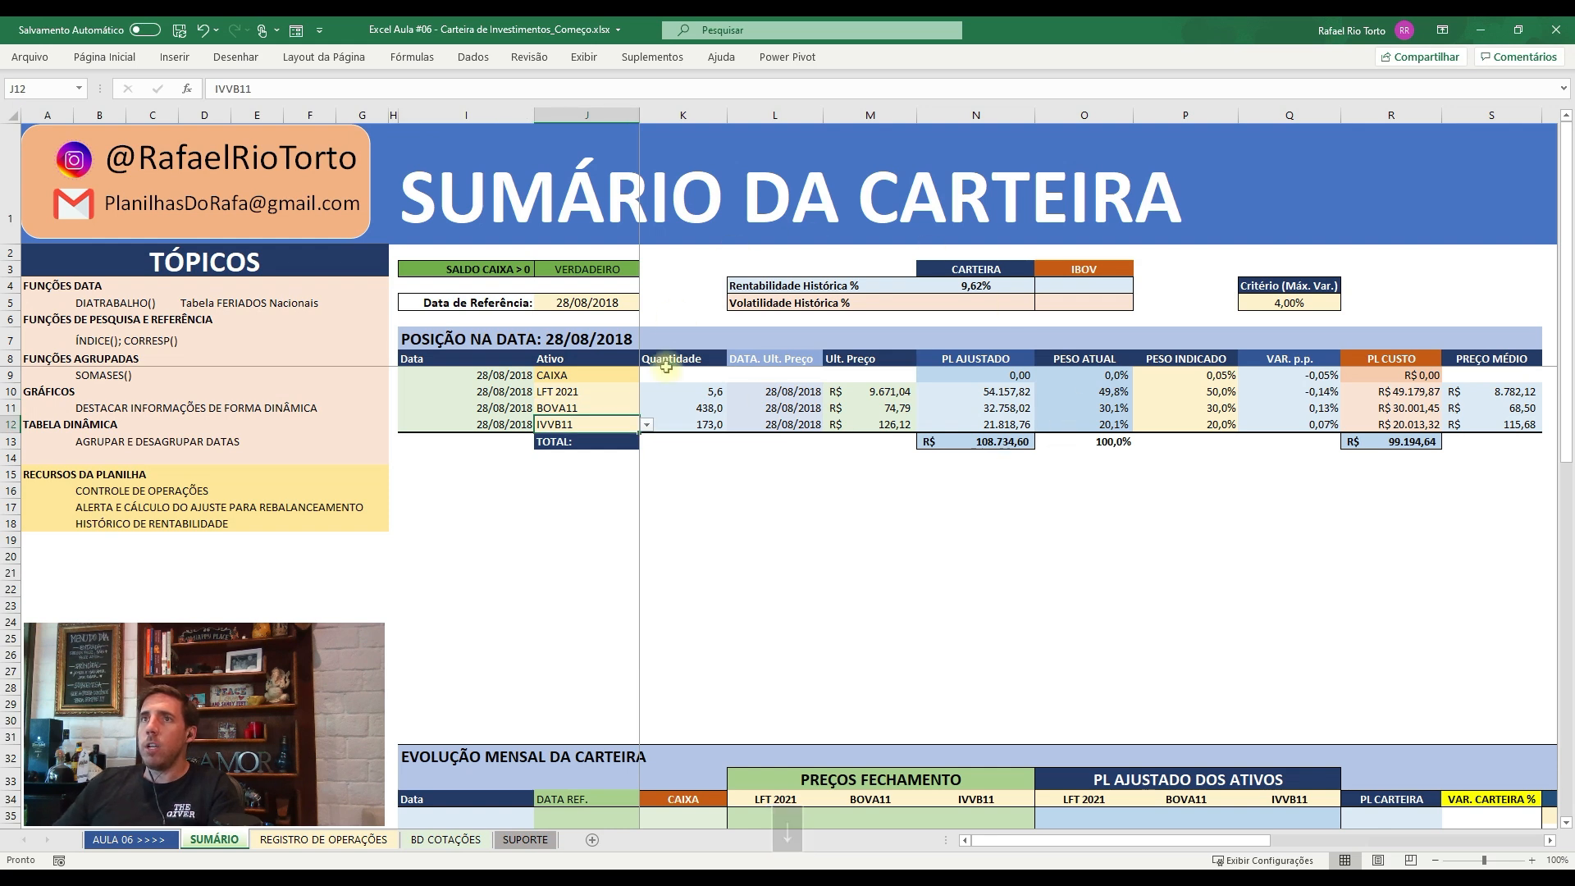
click(571, 304)
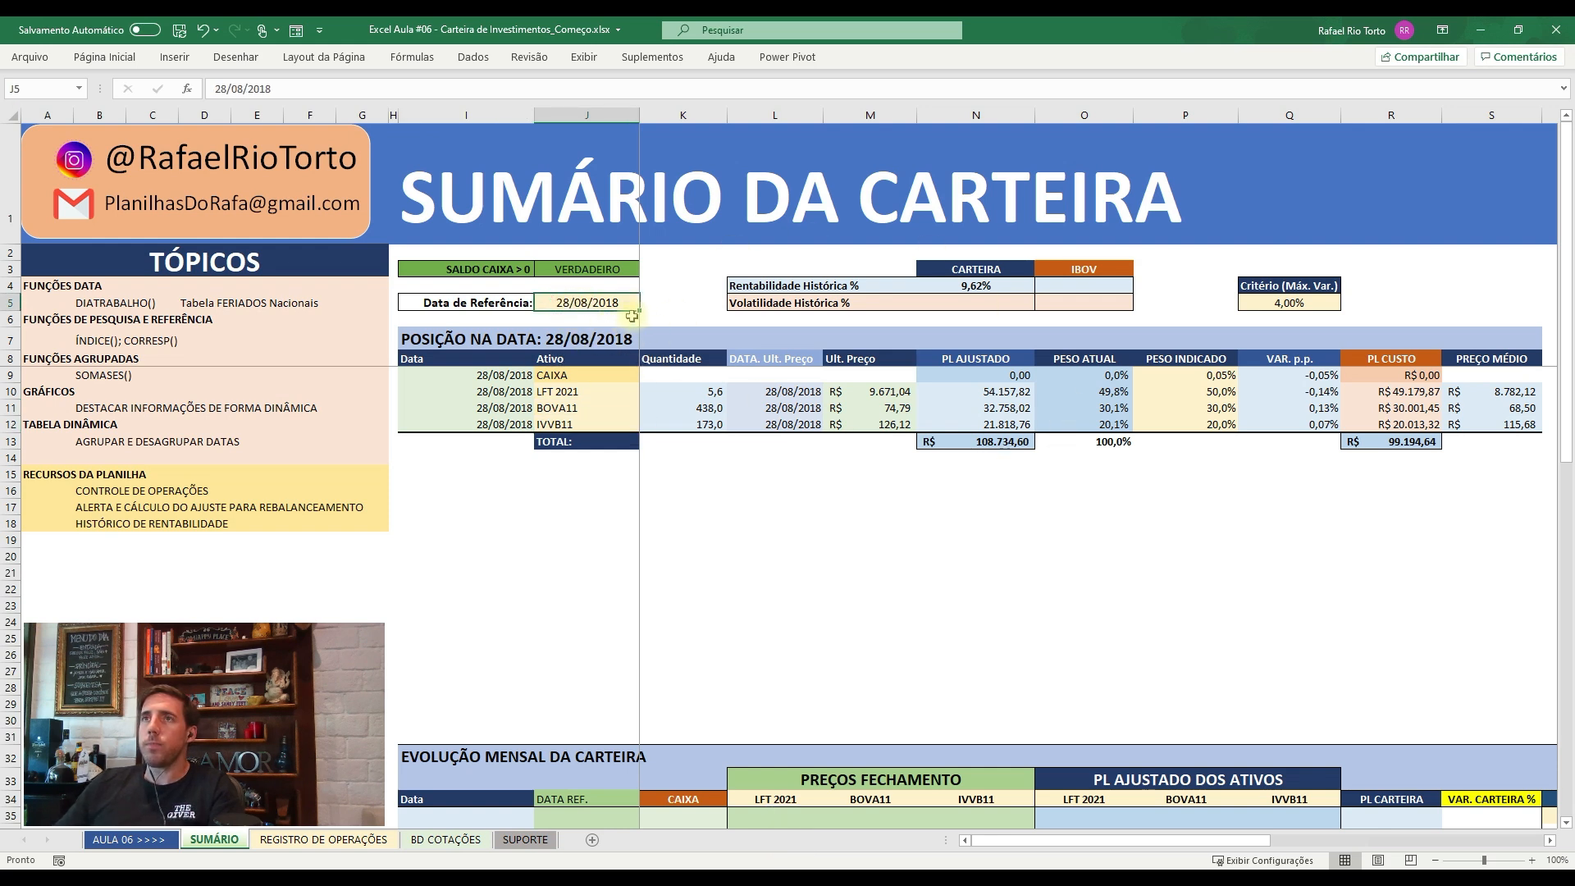
click(225, 88)
text(7)
key(Return)
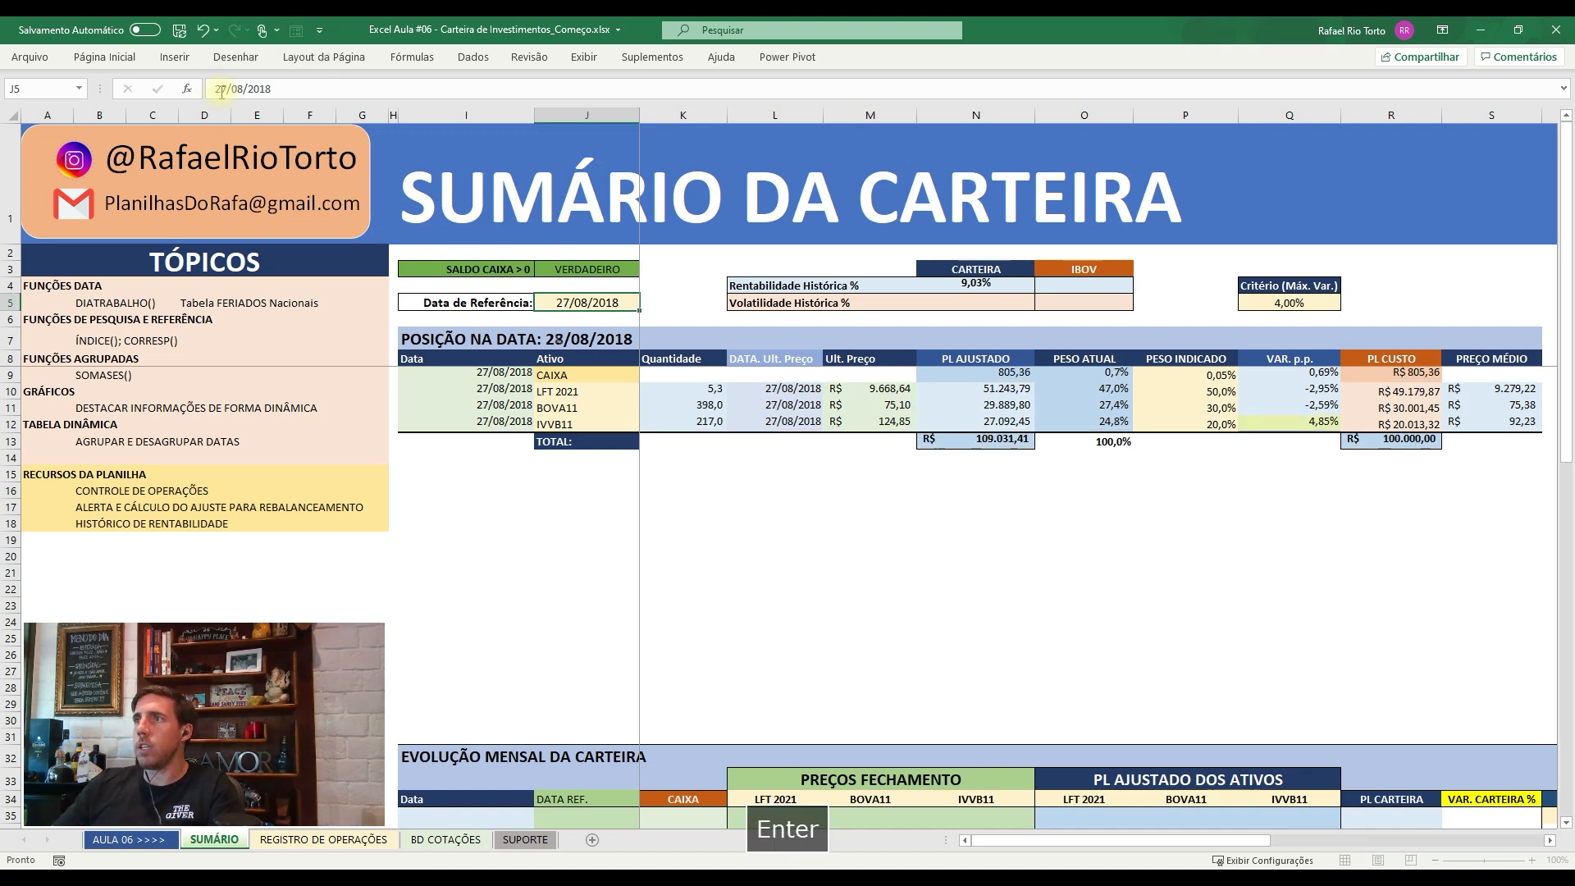
- Review the position table for 27/08/2018 and follow the asset rows across to the rebalancing quantities and Fin. Operação
key(Down)
key(Right)
key(Right)
key(Down)
key(Down)
key(Down)
key(Down)
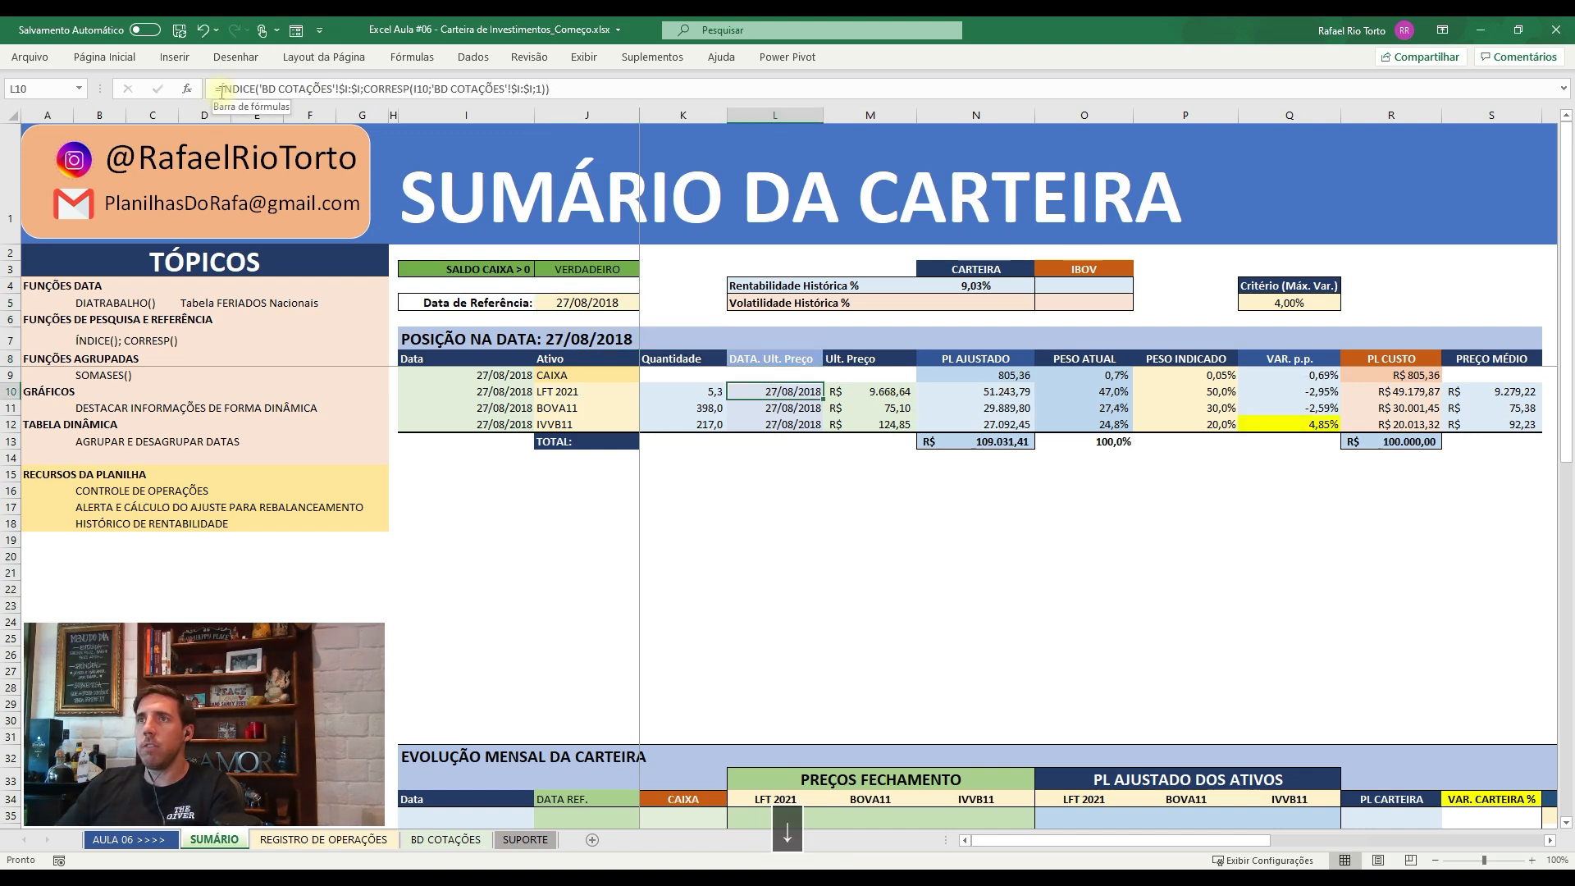
key(Right)
key(Right)
key(Right)
key(Right)
key(Right)
key(Right)
key(Right)
key(Right)
key(Right)
key(Right)
key(Right)
key(Right)
key(Down)
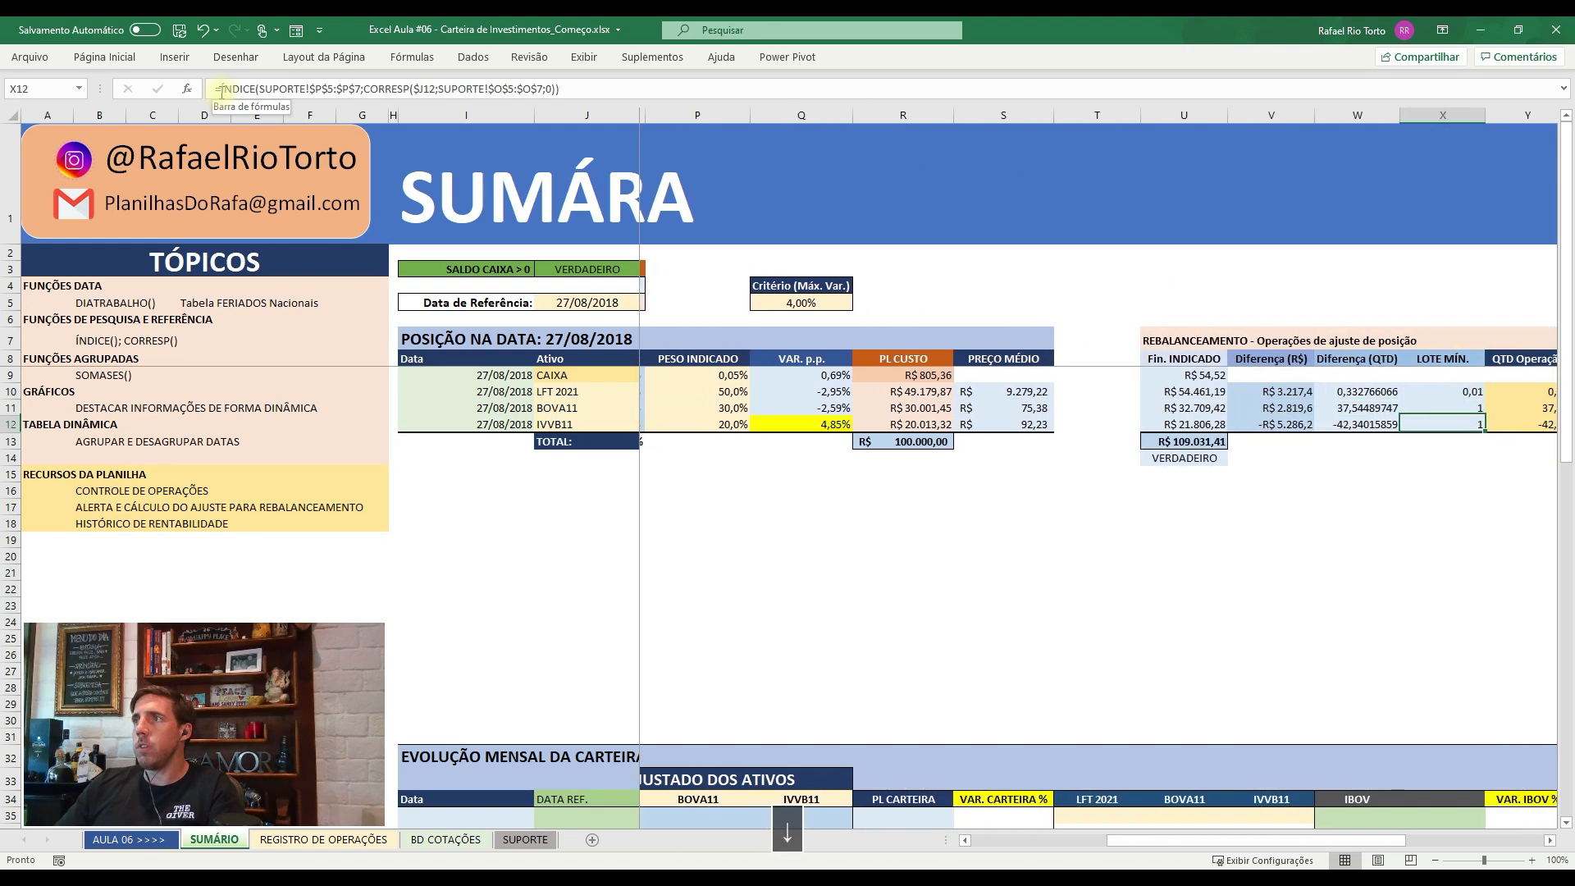
key(Right)
key(Right)
key(Left)
key(Right)
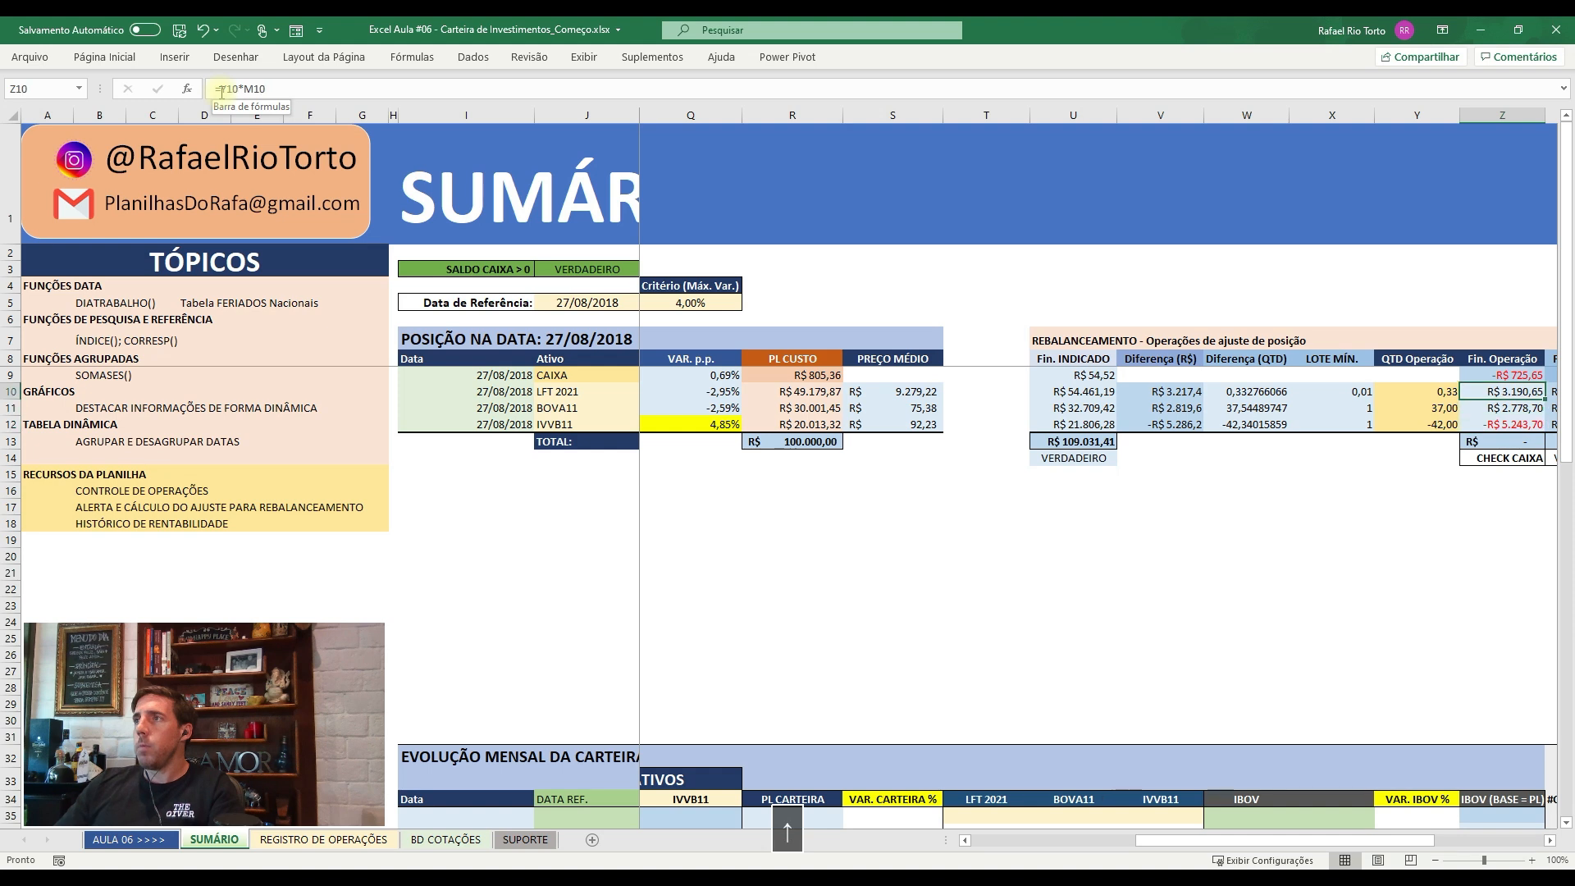
- Examine each asset's Diferença (R$), QTD Operação and Fin. Operação, along with the CHECK CAIXA in the rebalancing table
key(Left)
key(Left)
key(Left)
key(Left)
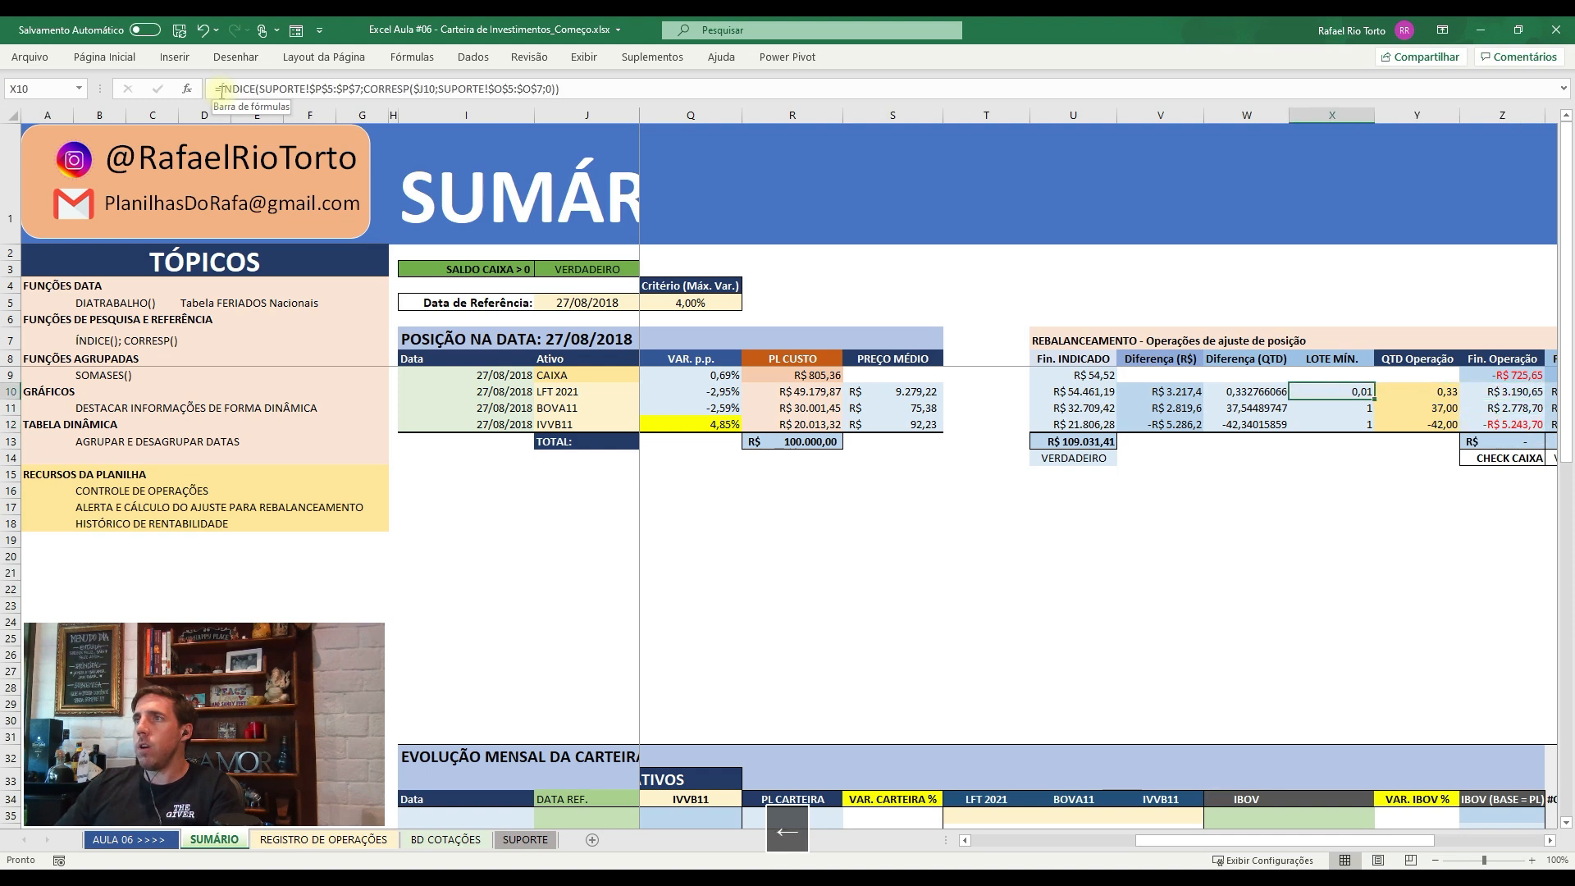
key(Down)
key(Down)
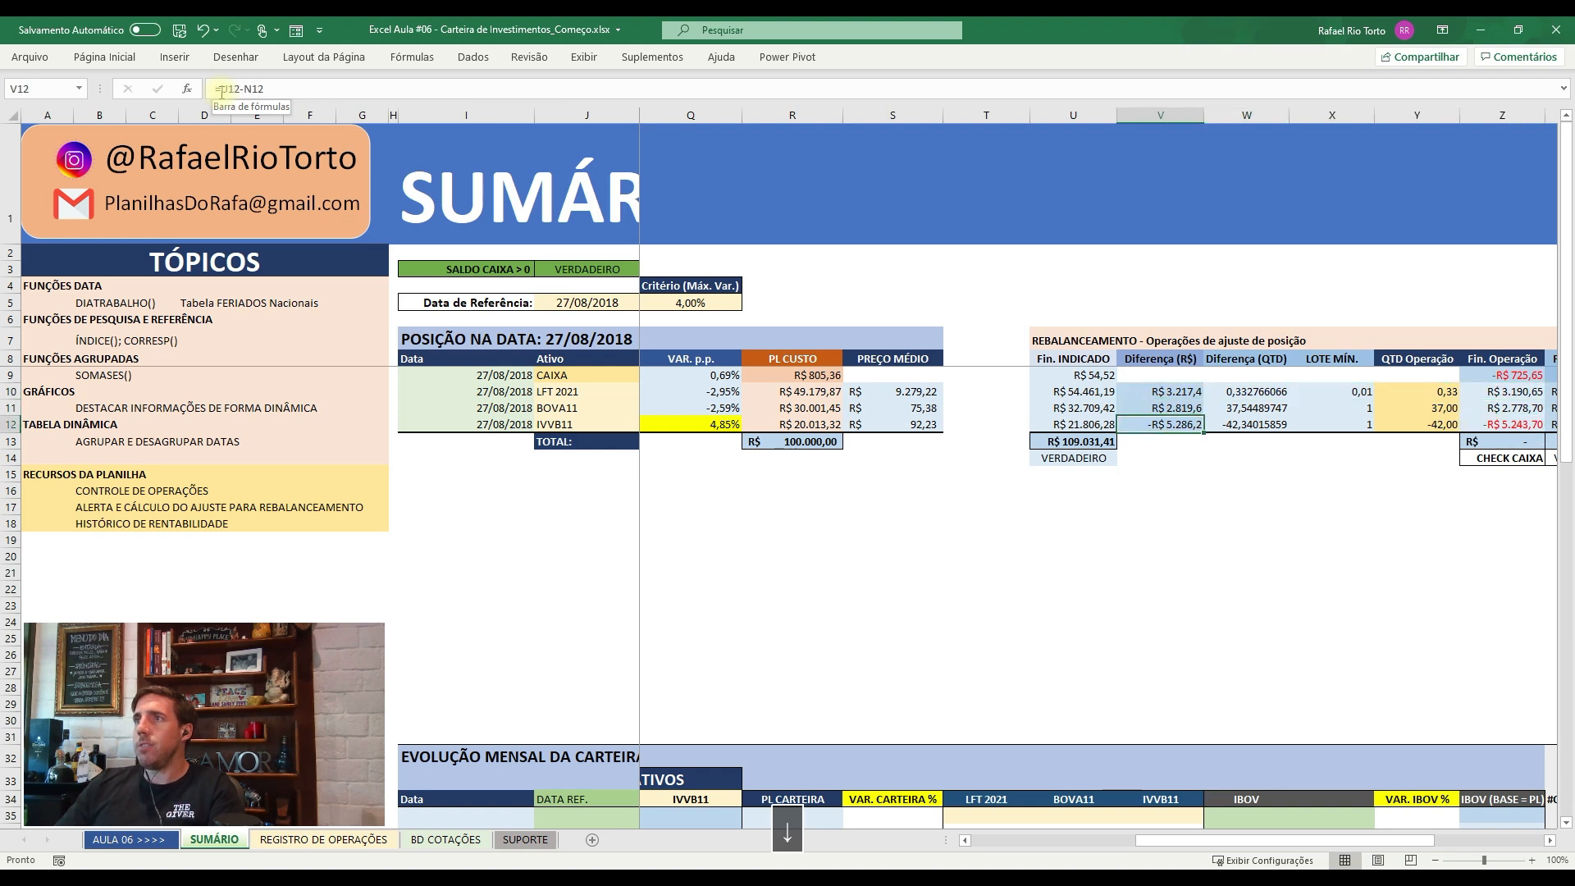
key(Down)
key(Right)
key(Right)
key(Right)
key(Right)
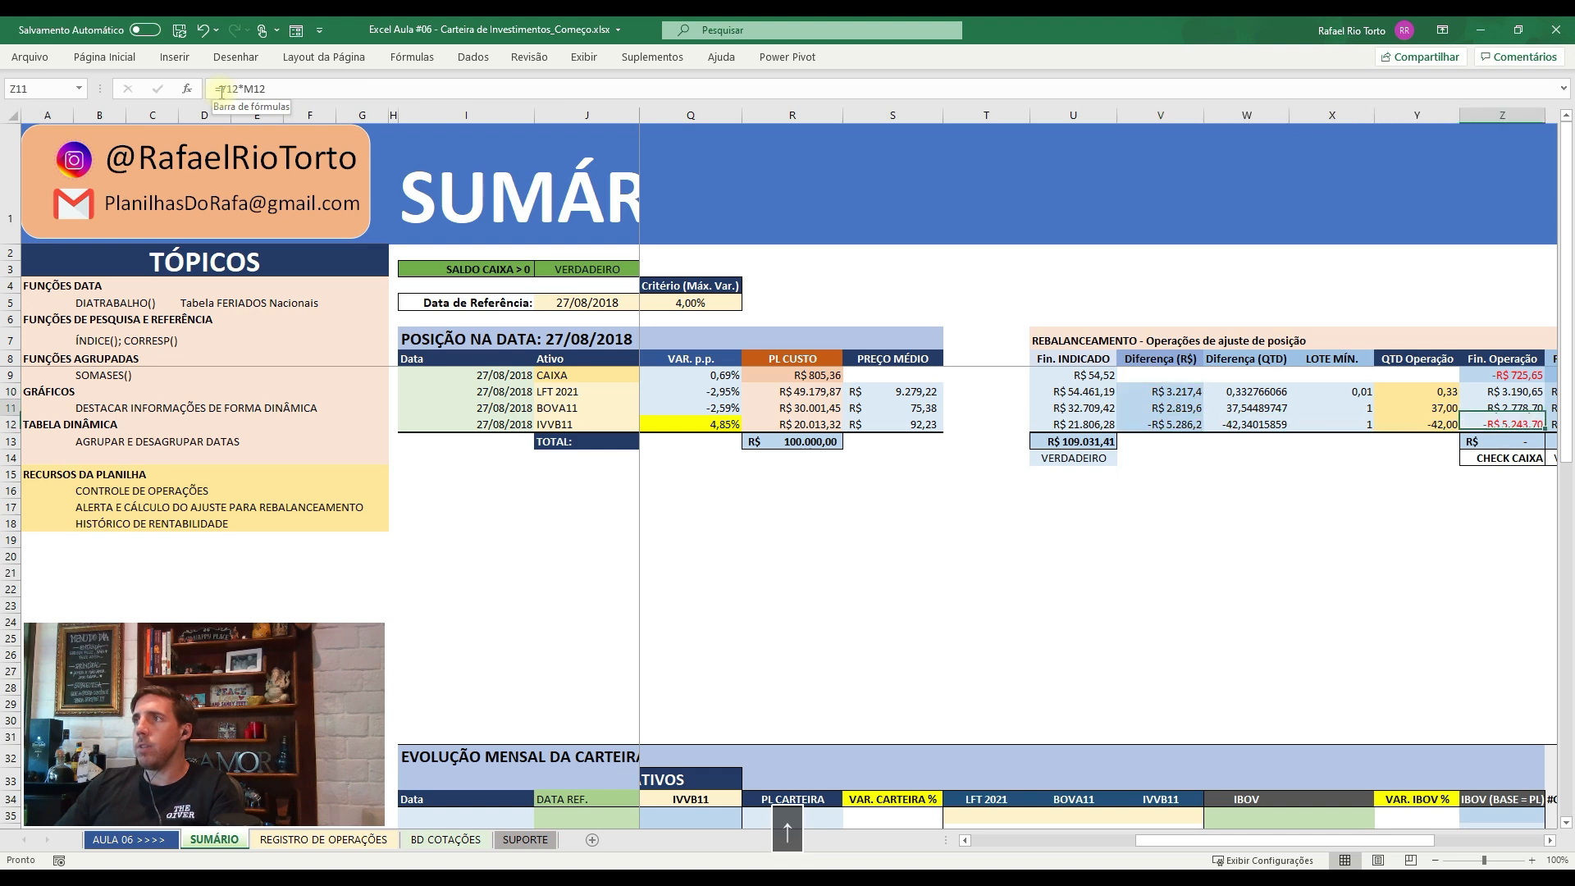
key(Down)
key(Down)
key(Right)
key(Left)
key(Left)
key(Up)
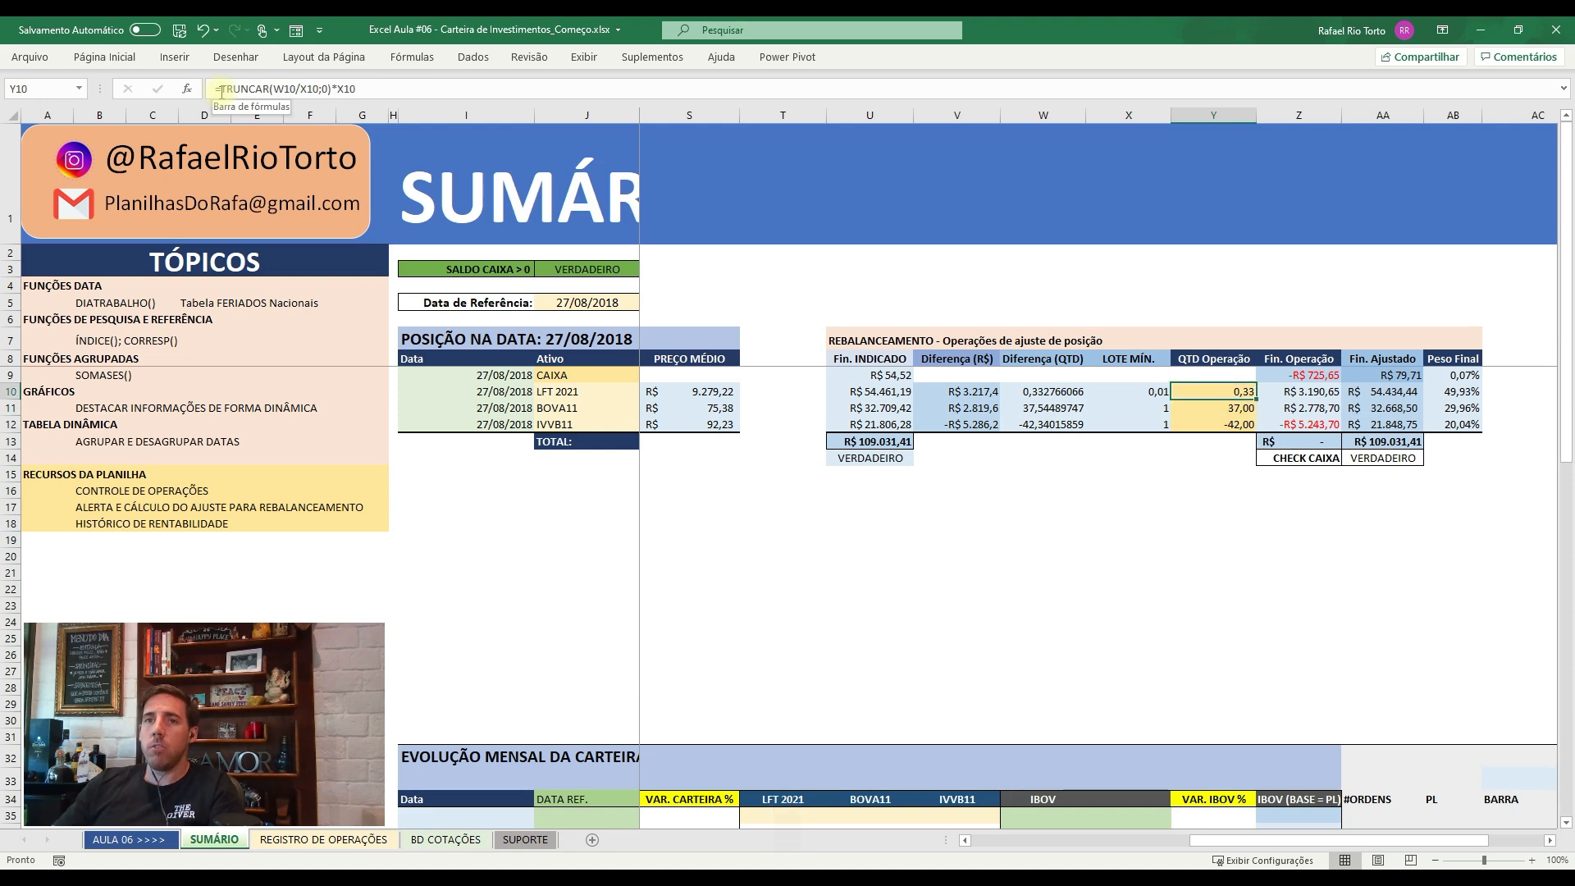
- In REGISTRO DE OPERAÇÕES, copy the formulas in R7:W7, from DU. LIQ. to ?CHECK SALDO?, down to rows 8 to 10
key(ctrl+Next)
key(Left)
key(Left)
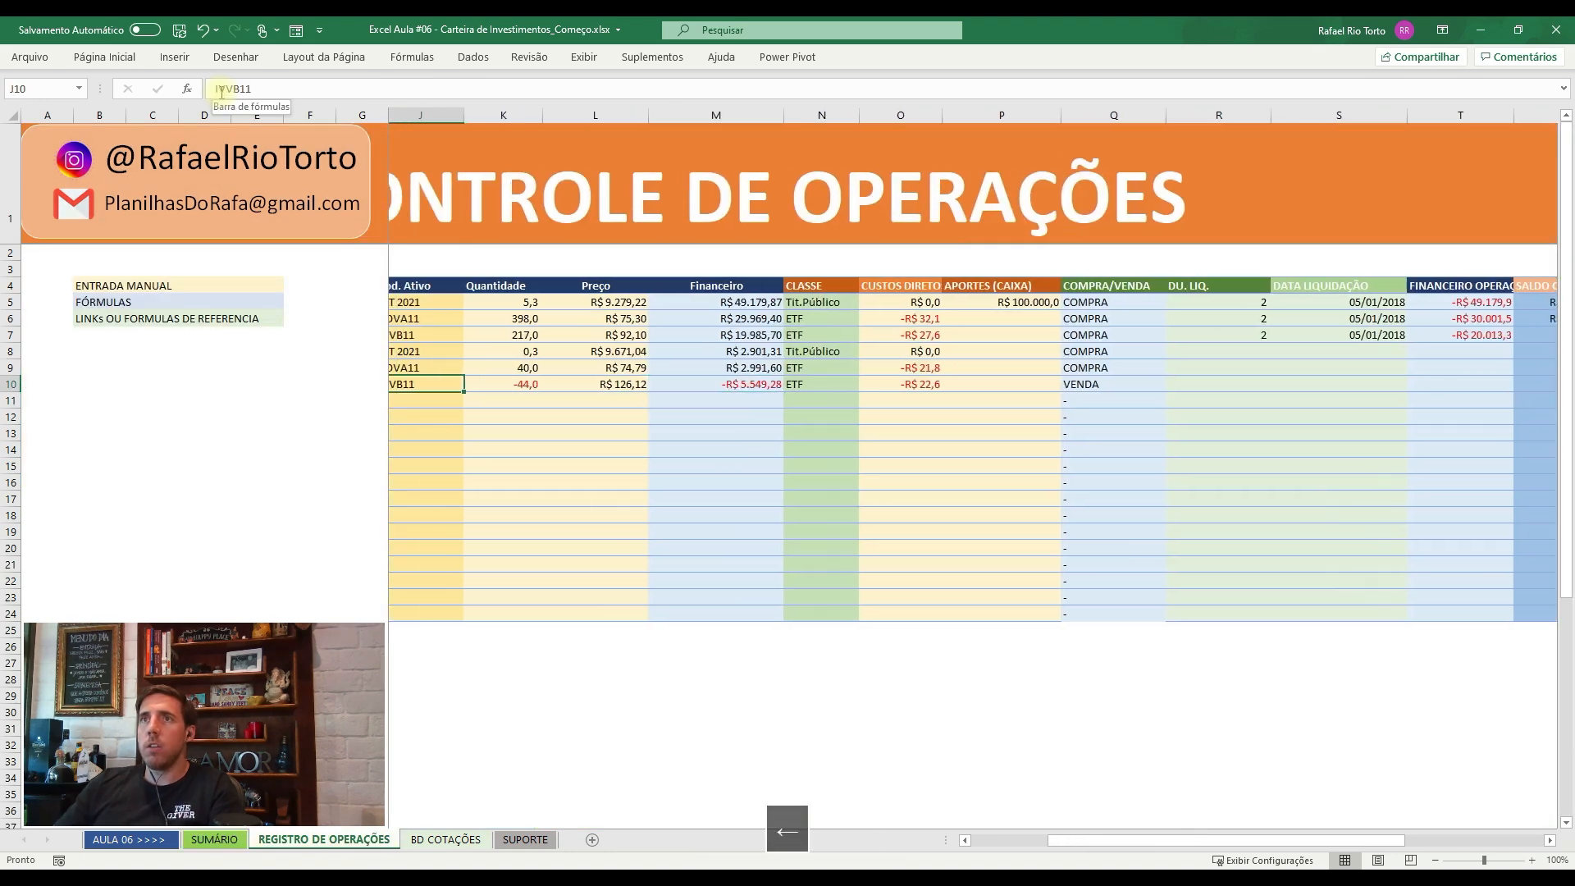
key(Down)
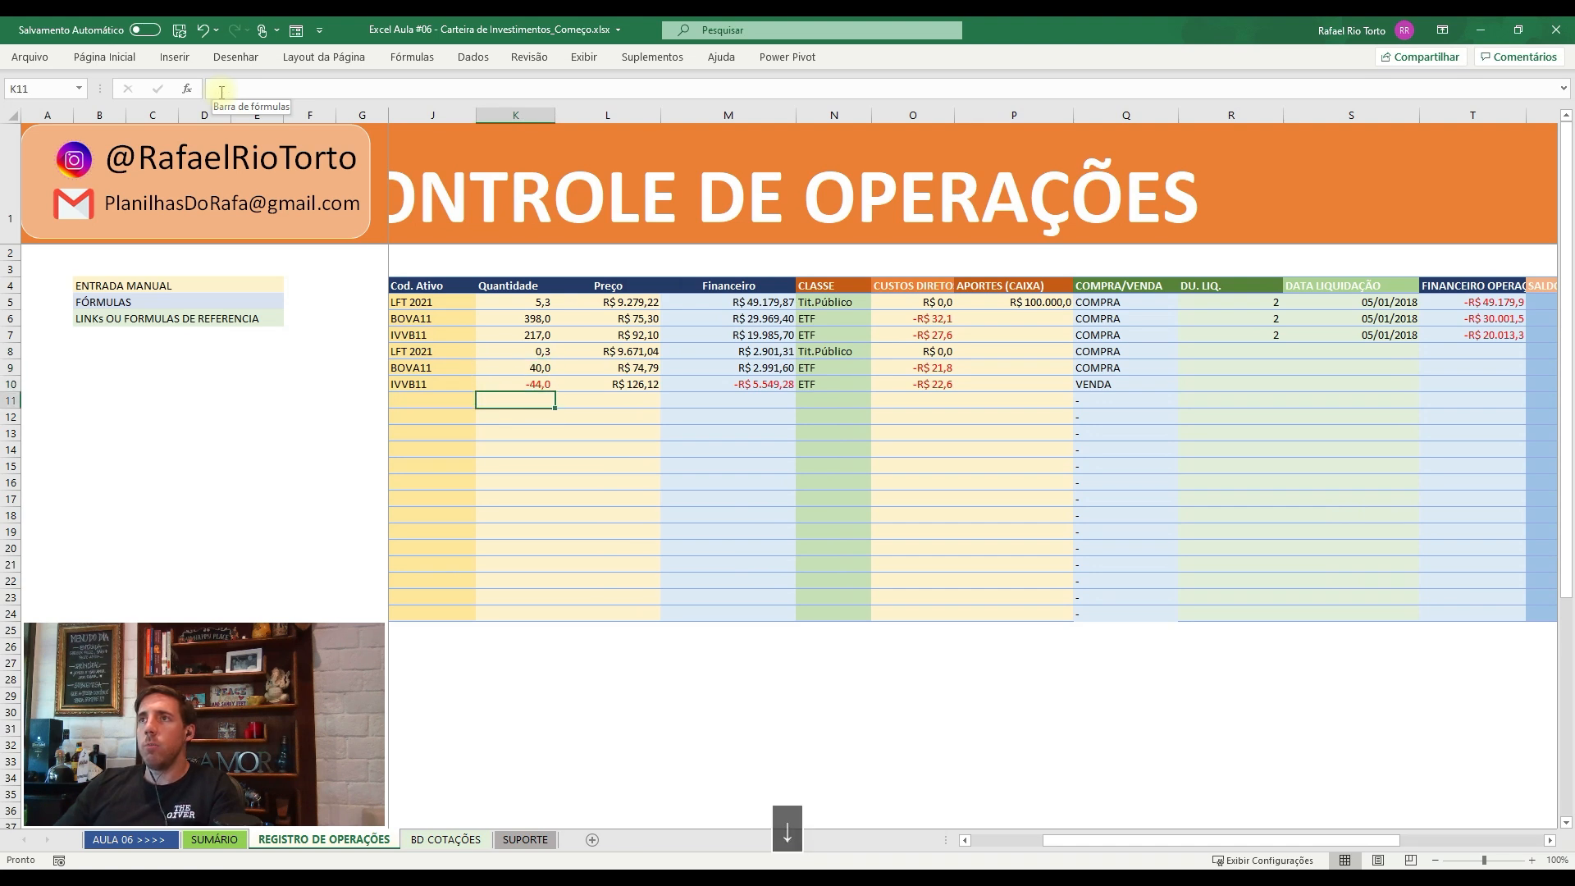
key(Right)
key(Up)
key(Right)
key(Right)
key(Right)
key(Right)
key(Right)
key(Right)
key(Right)
key(Left)
key(Up)
key(Up)
key(Up)
key(shift+Right)
key(shift+Right)
key(shift+Right)
key(shift+Right)
key(shift+Right)
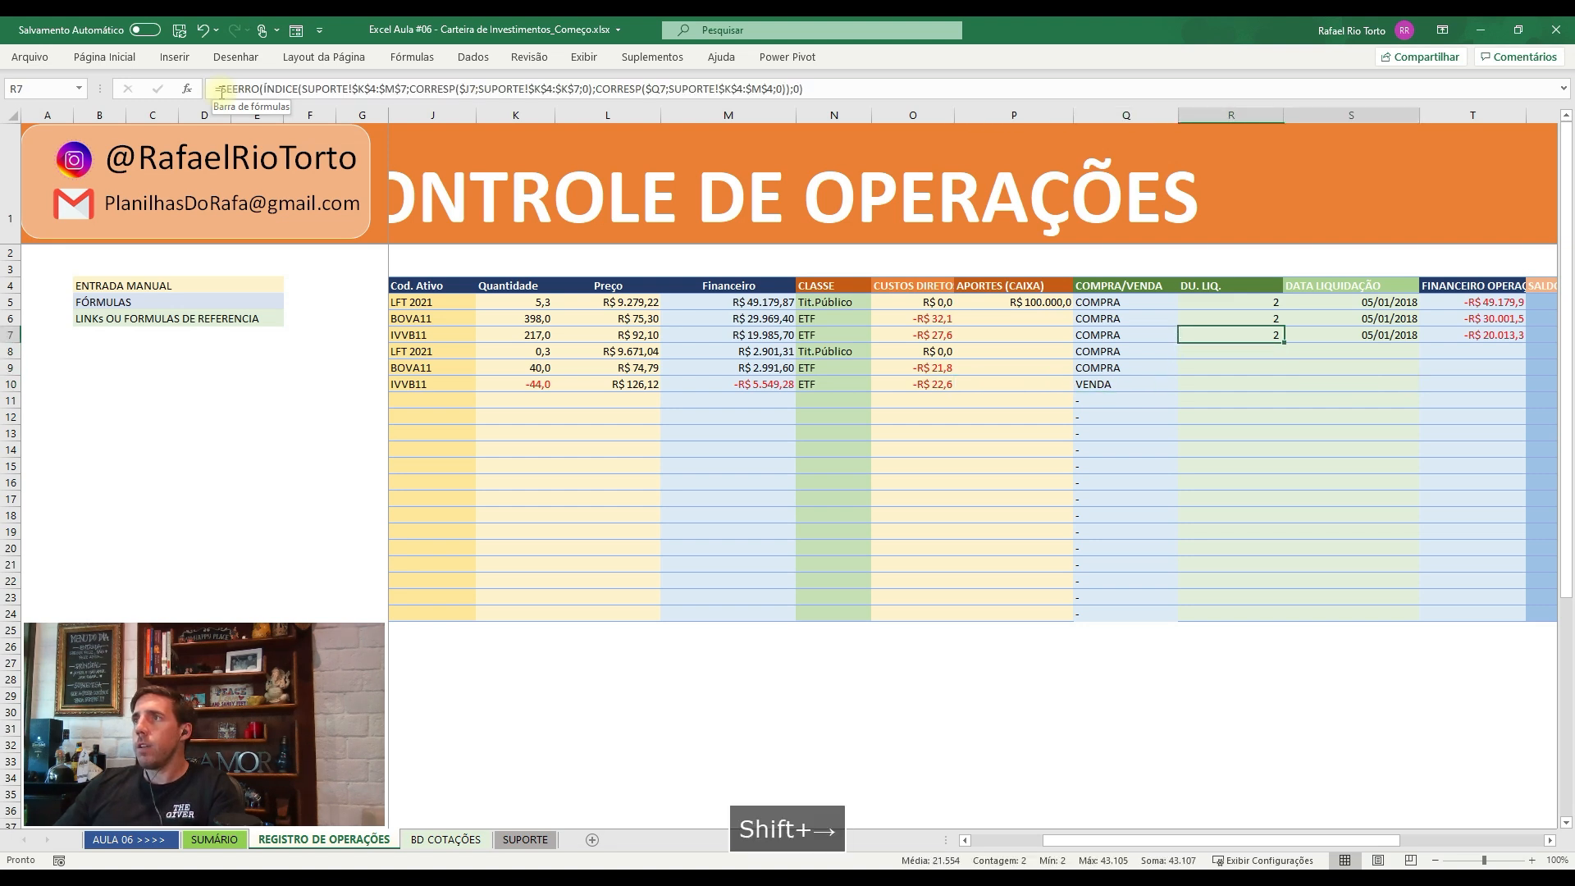
key(ctrl+c)
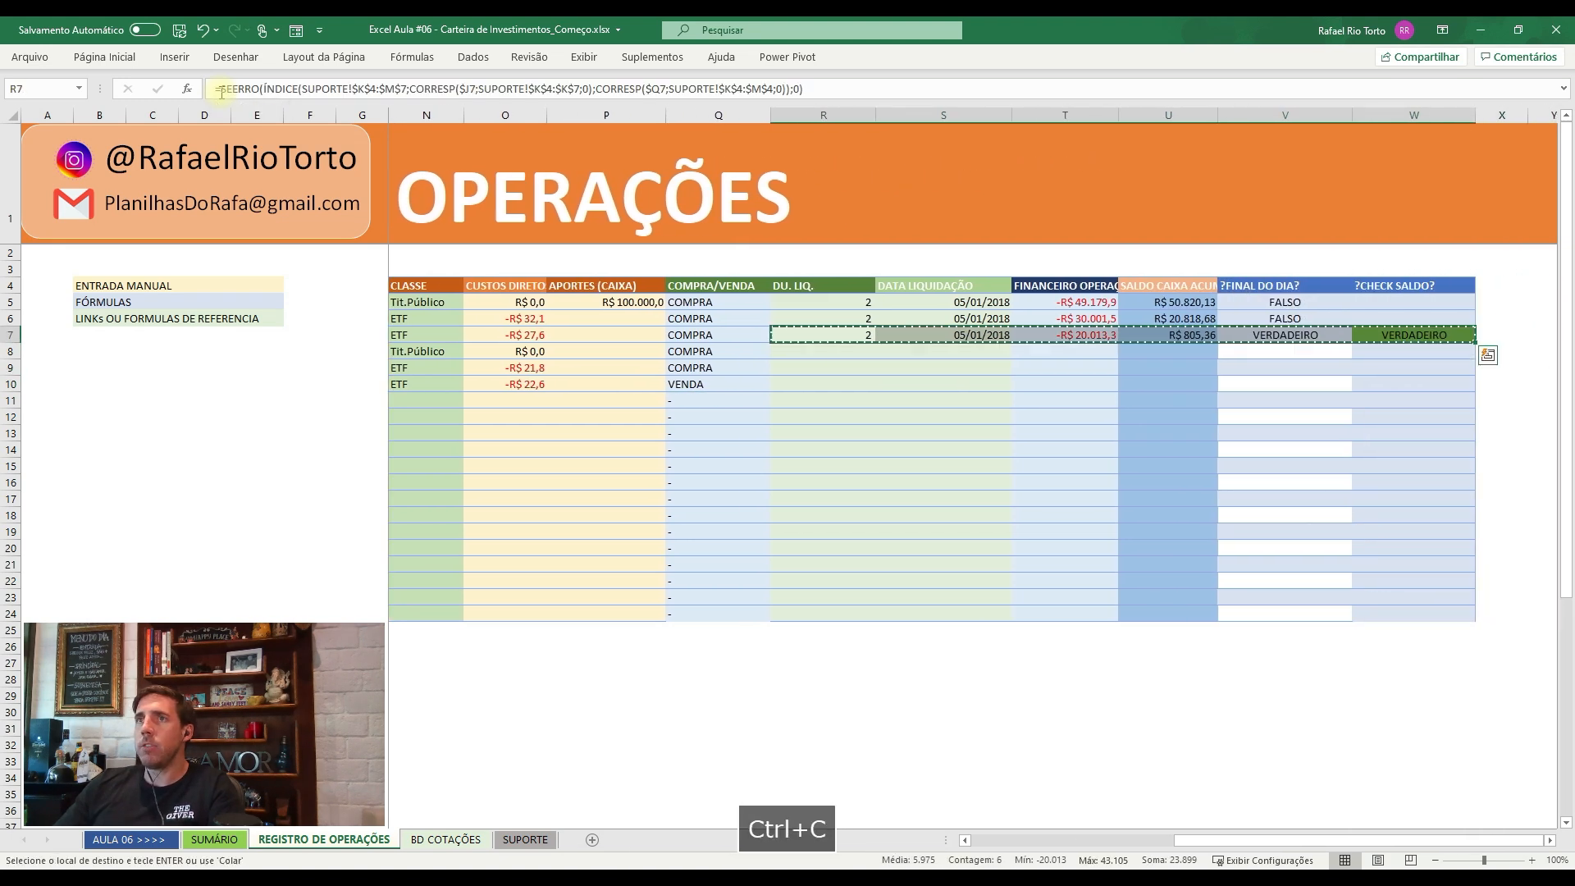
key(shift+Down)
key(shift+Down)
key(shift+Down)
key(ctrl+v)
key(Down)
key(Down)
key(Down)
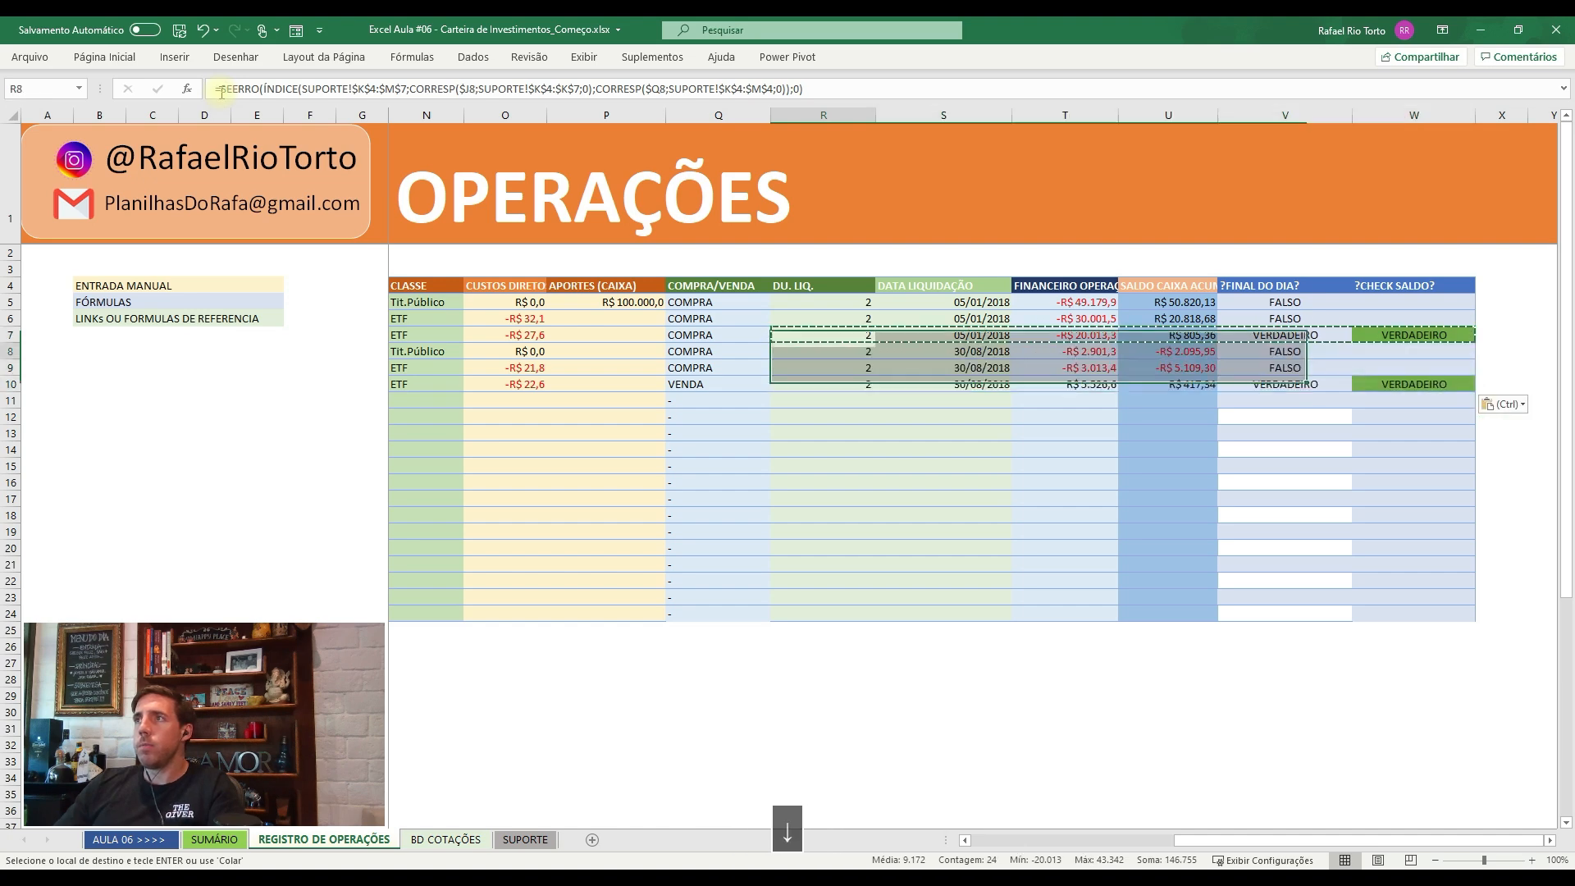
key(Escape)
- Review the 28/08/2018 operation in row 10 from the settlement columns back to its Data column
key(Left)
key(Left)
key(Left)
key(Left)
key(Left)
key(Left)
key(Left)
key(Left)
key(Left)
key(Left)
key(Left)
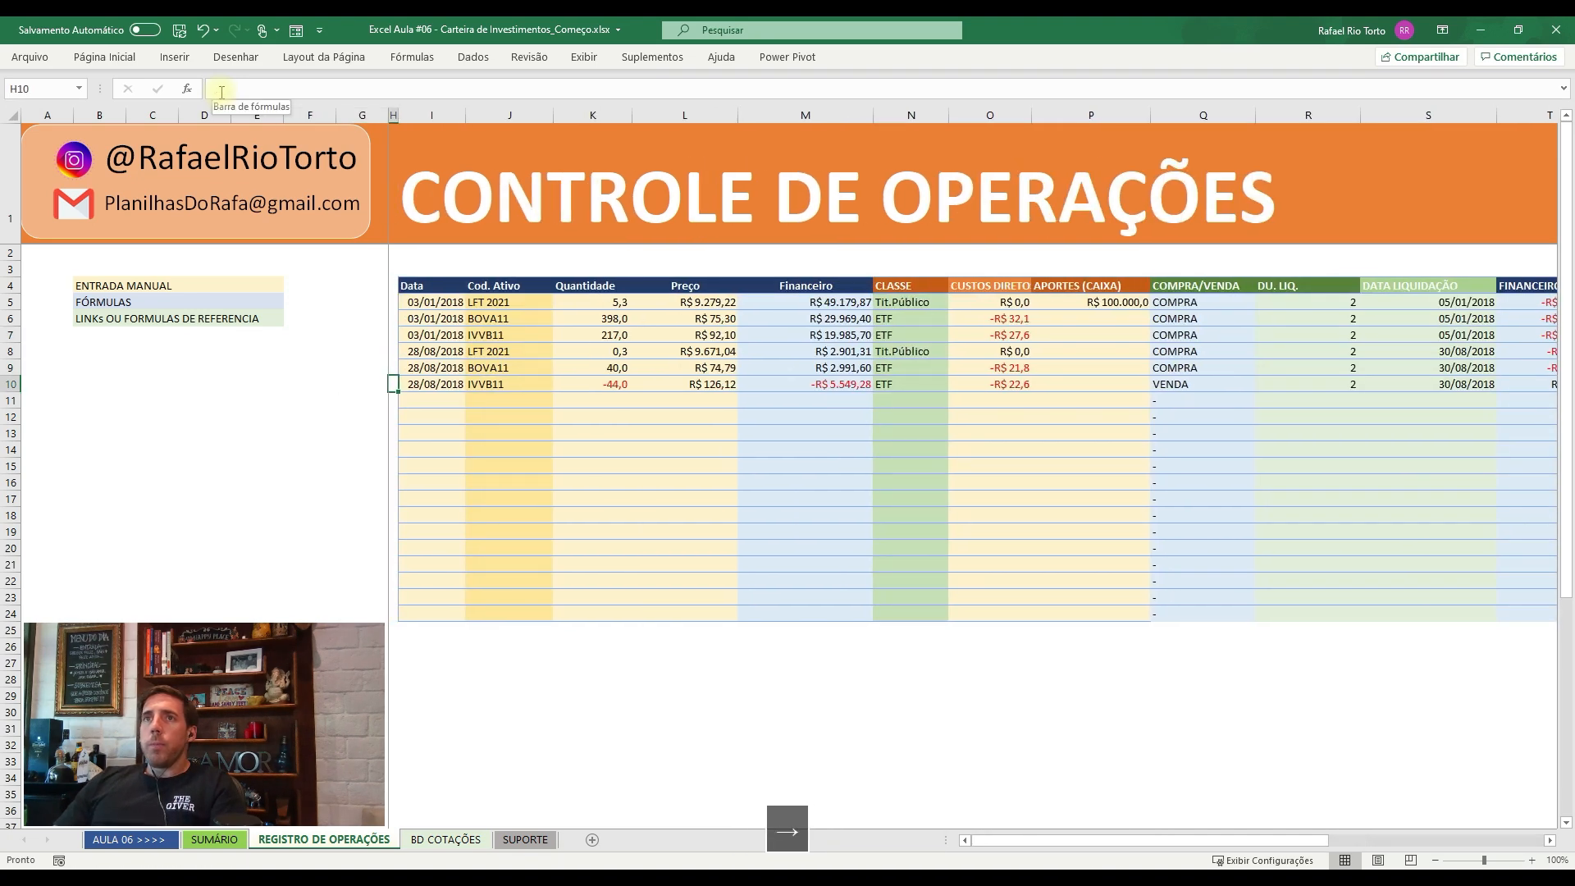
- Return to the SUMÁRIO sheet and follow the LFT 2021 row from the rebalancing table back to its Ult. Preço in the position table
key(ctrl+Page_Up)
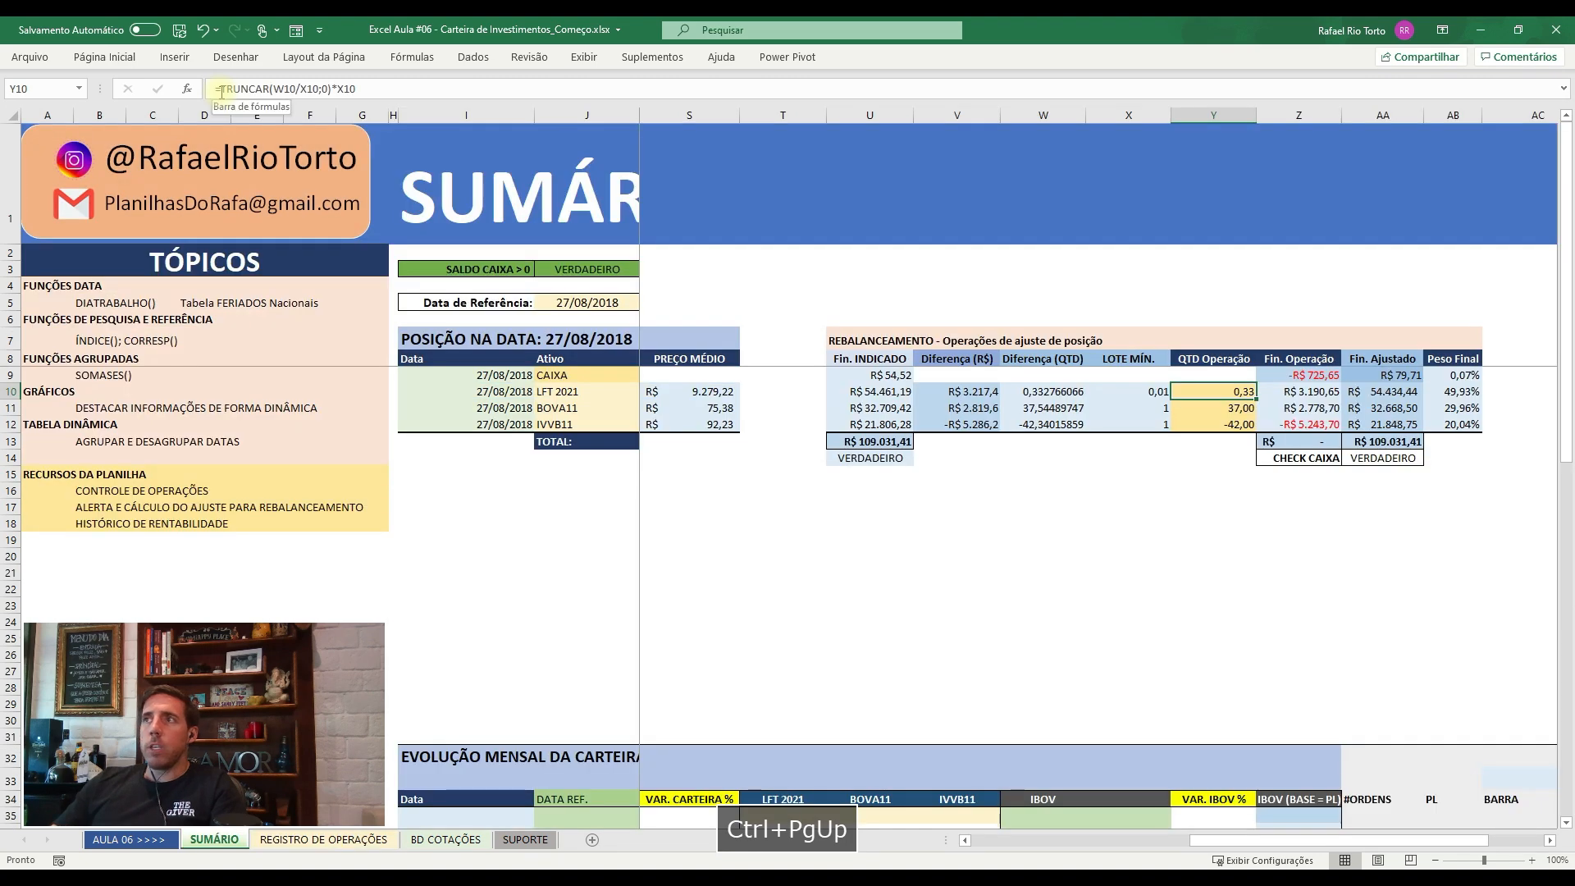
key(Left)
key(Left)
key(ctrl+Left)
key(Right)
key(Right)
key(Right)
key(Right)
key(Right)
key(Right)
key(Right)
key(Right)
key(Right)
key(Right)
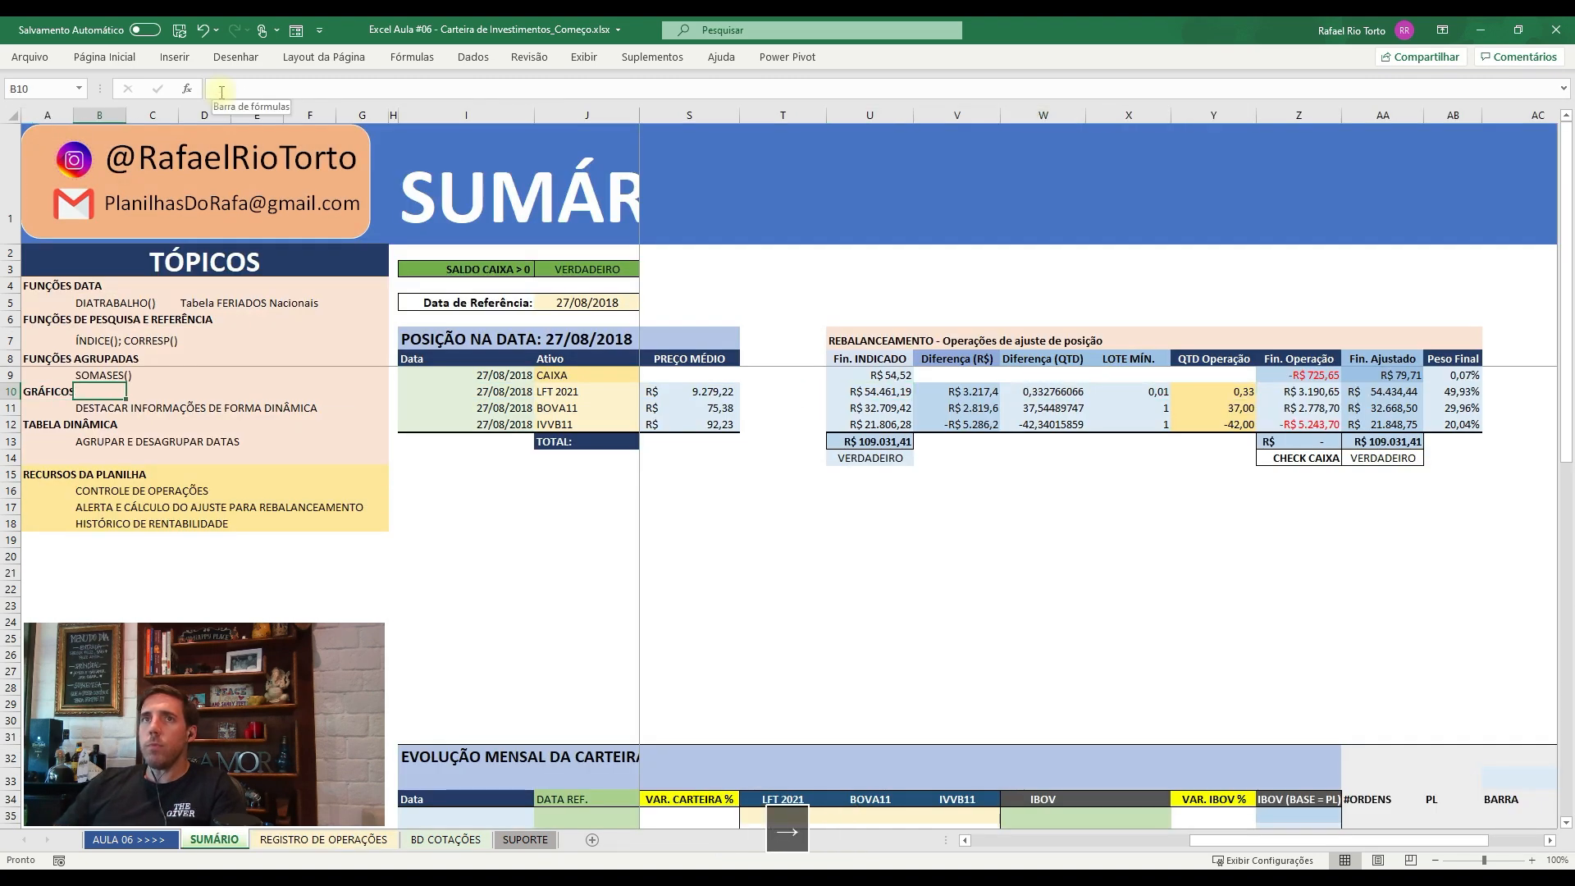
key(Right)
key(Right)
key(Right)
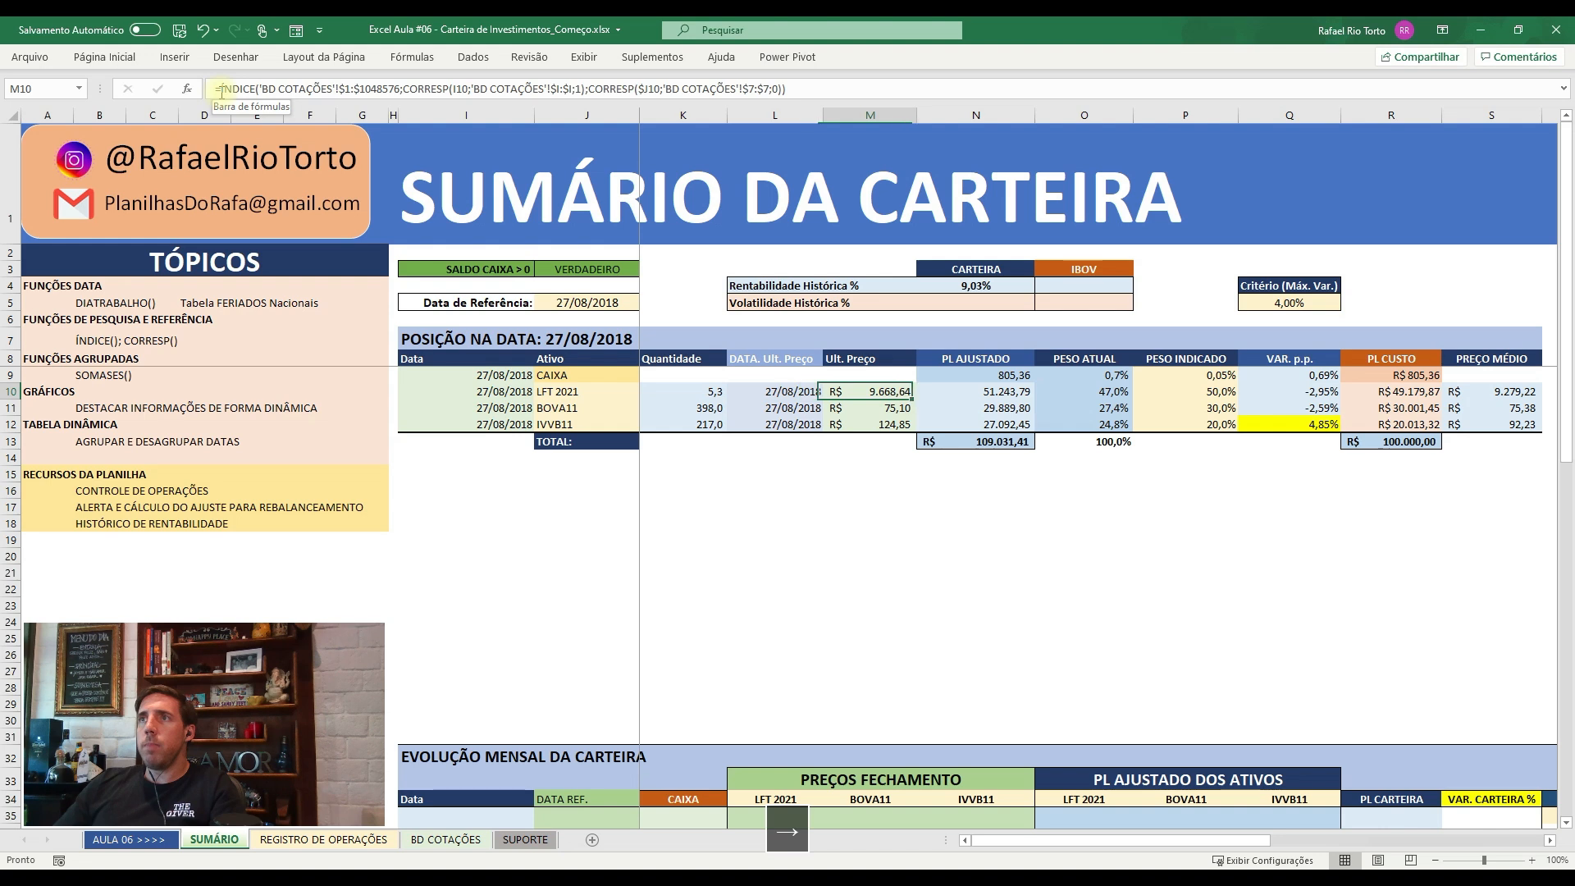
- Check the CARTEIRA Rentabilidade Histórica % formula in N4 against the Data de Referência in J5, and view the empty EVOLUÇÃO MENSAL DA CARTEIRA table
key(Up)
key(Up)
key(Up)
key(Up)
key(Up)
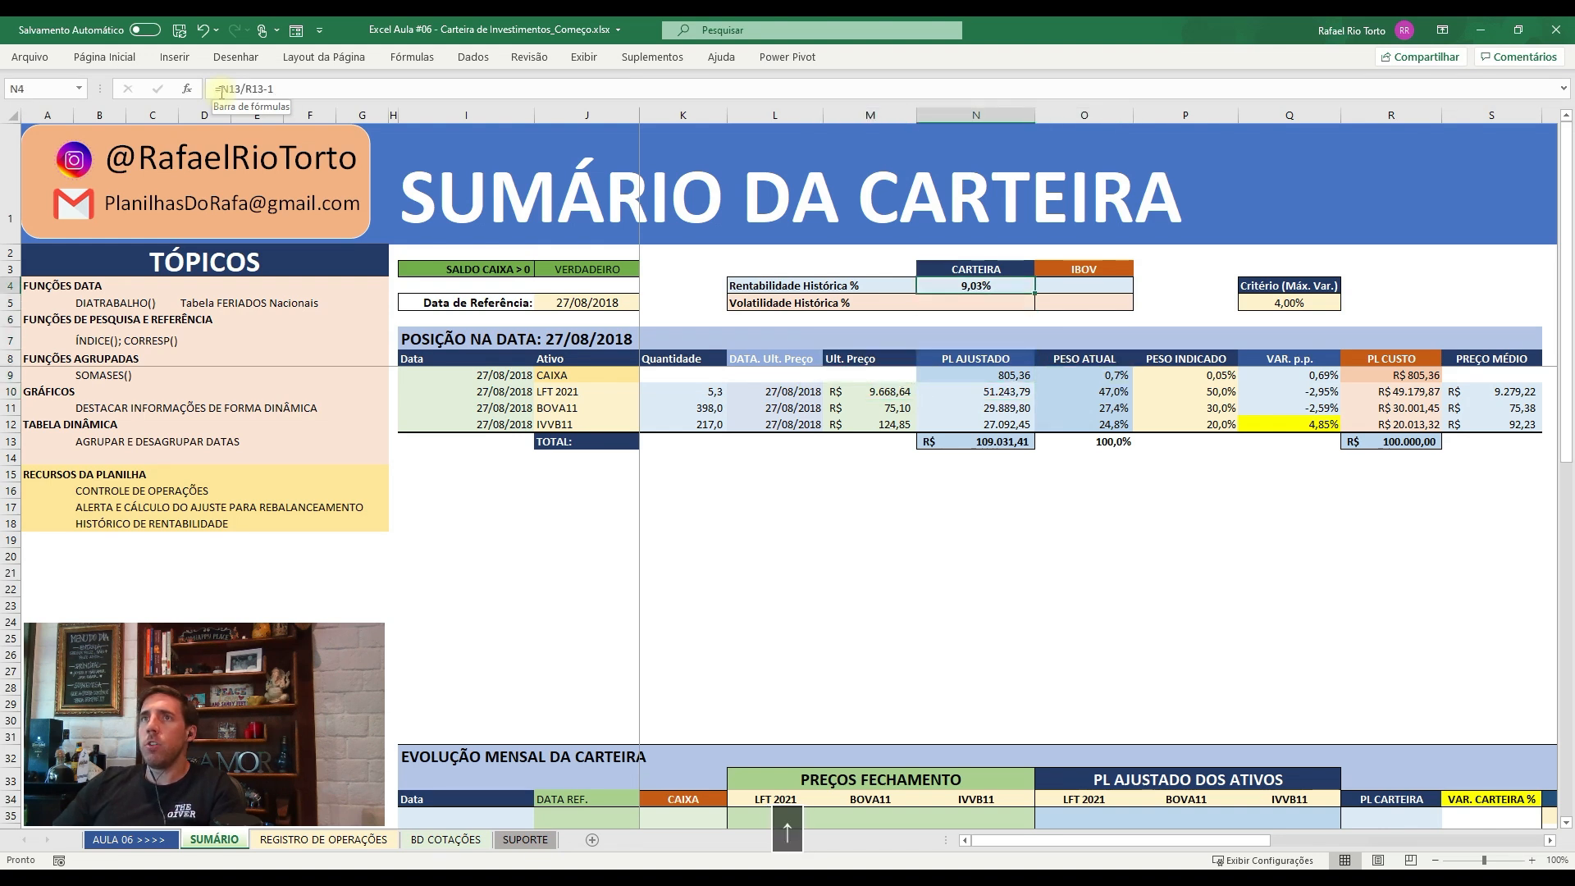
click(595, 312)
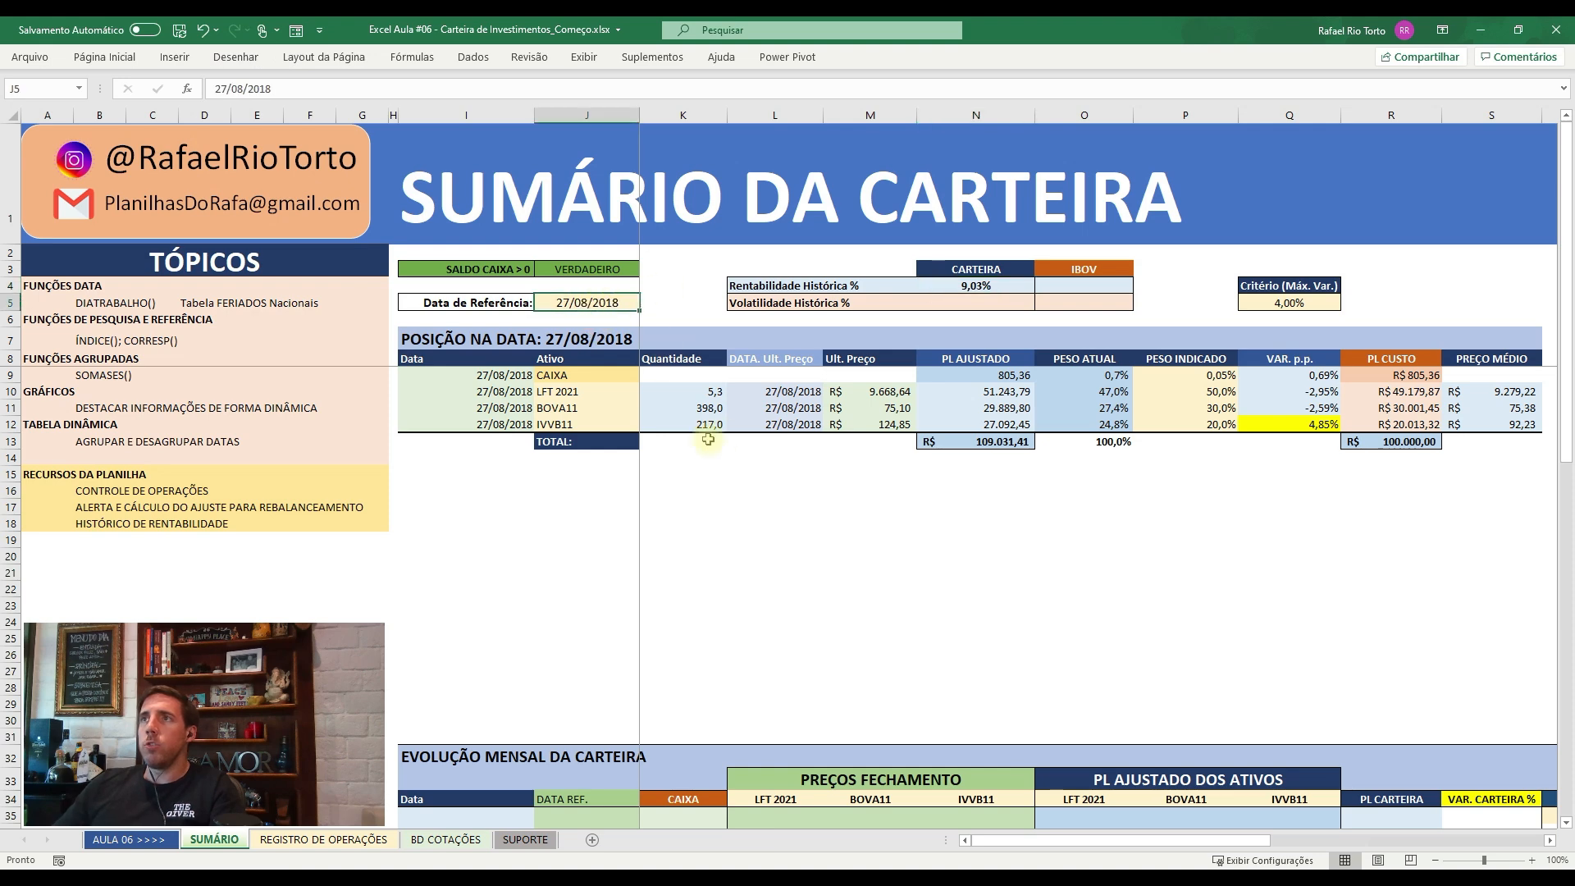
click(988, 289)
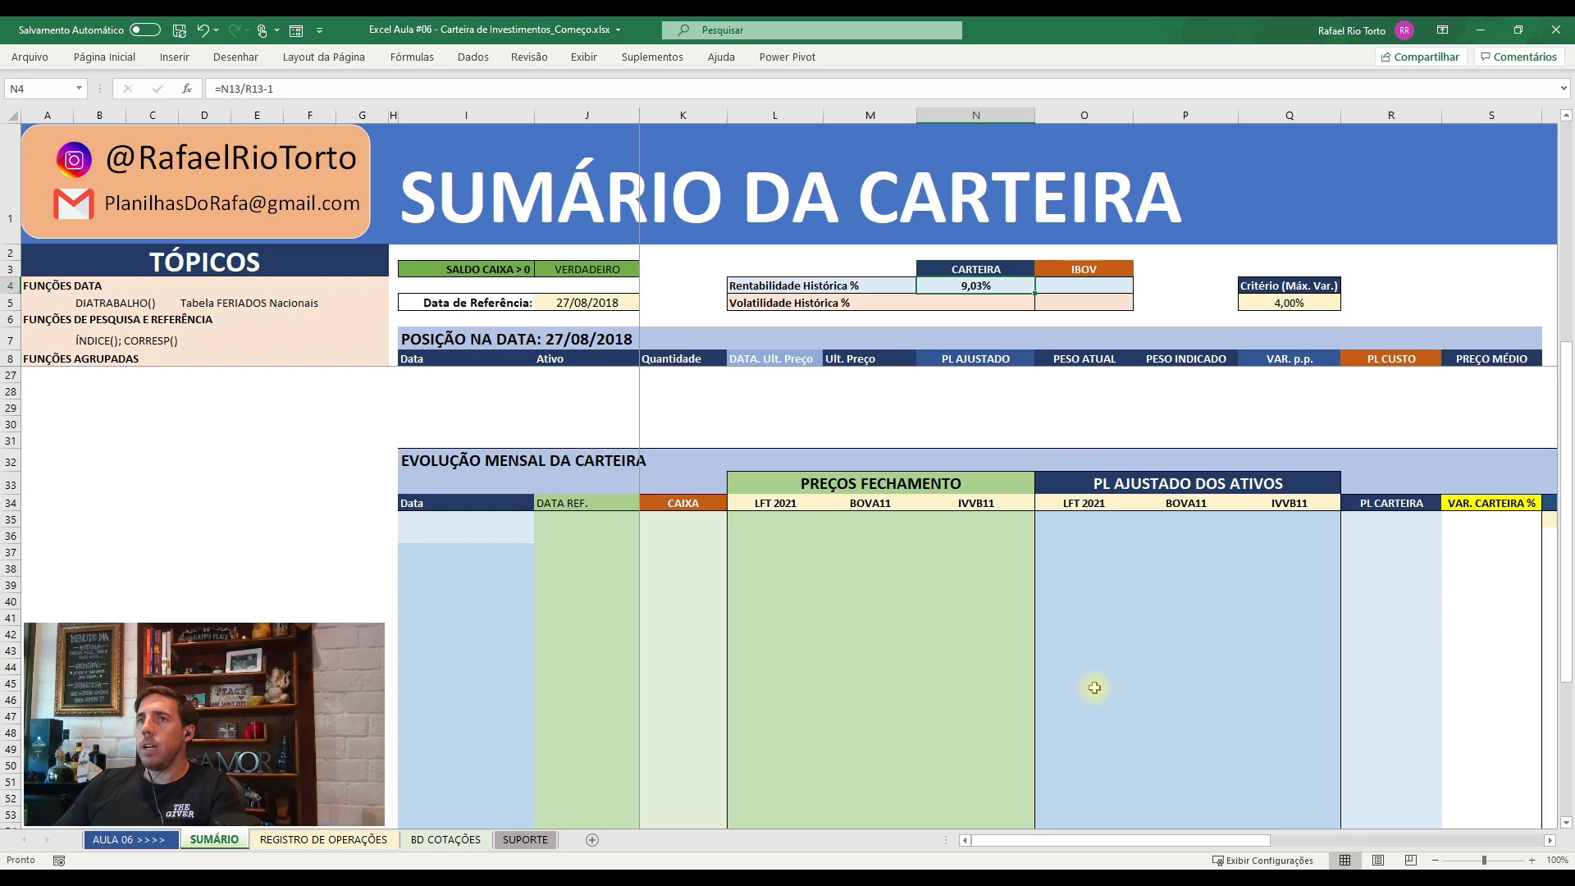
scroll(1096, 657, up, 2)
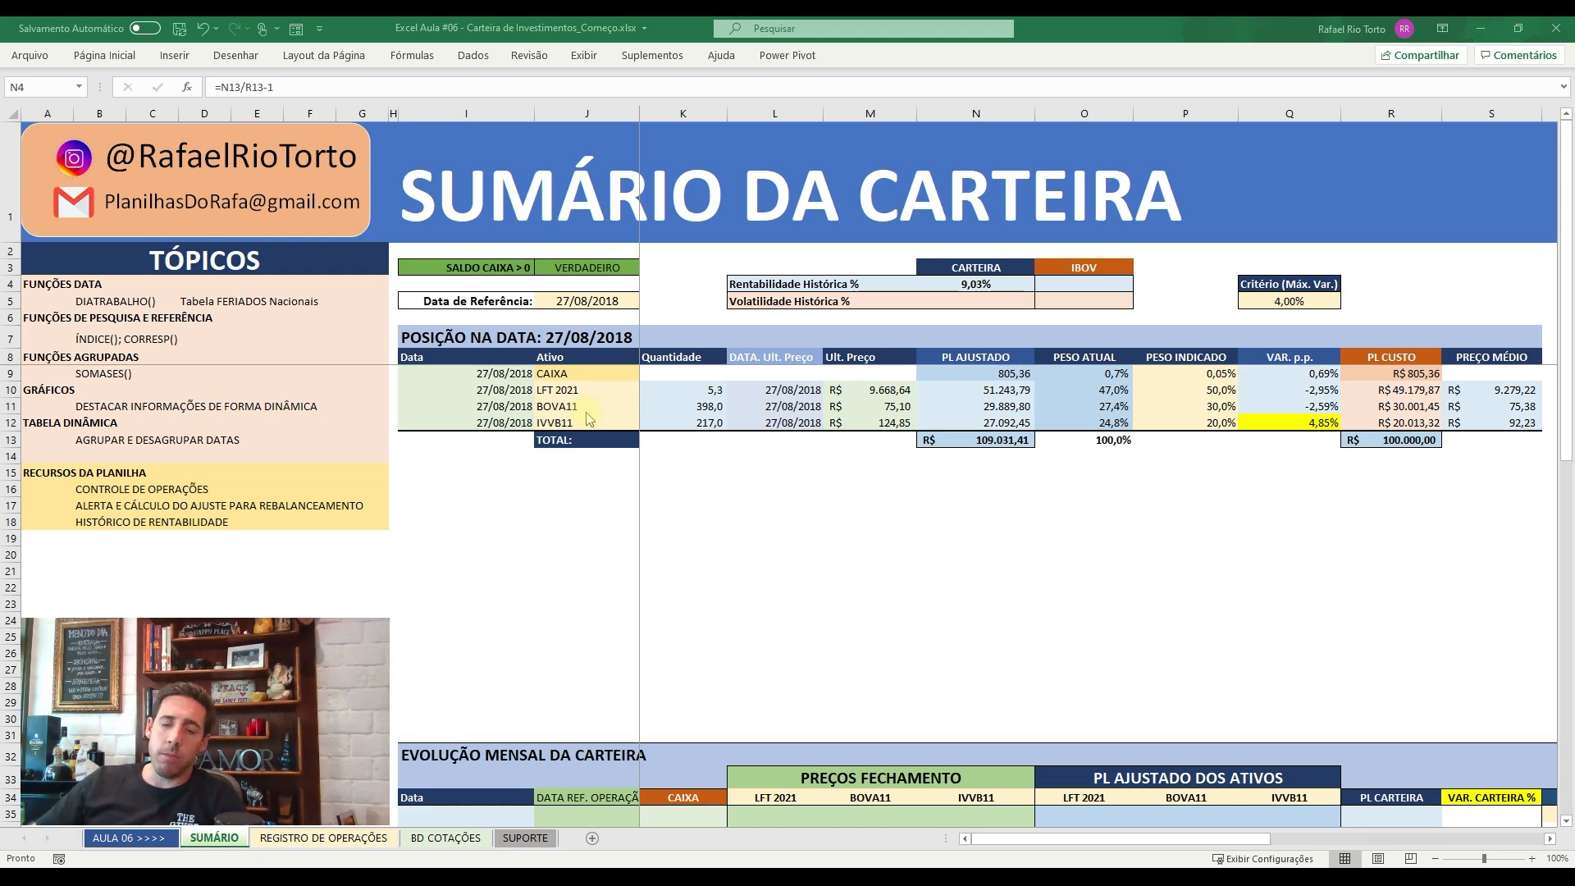
- Switch to the finished workbook Excel Aula #06 - Carteira de Investimentos.xlsx and examine its summary charts and EVOLUÇÃO MENSAL DA CARTEIRA table
key(alt+Tab)
key(alt+Tab)
key(alt+Tab)
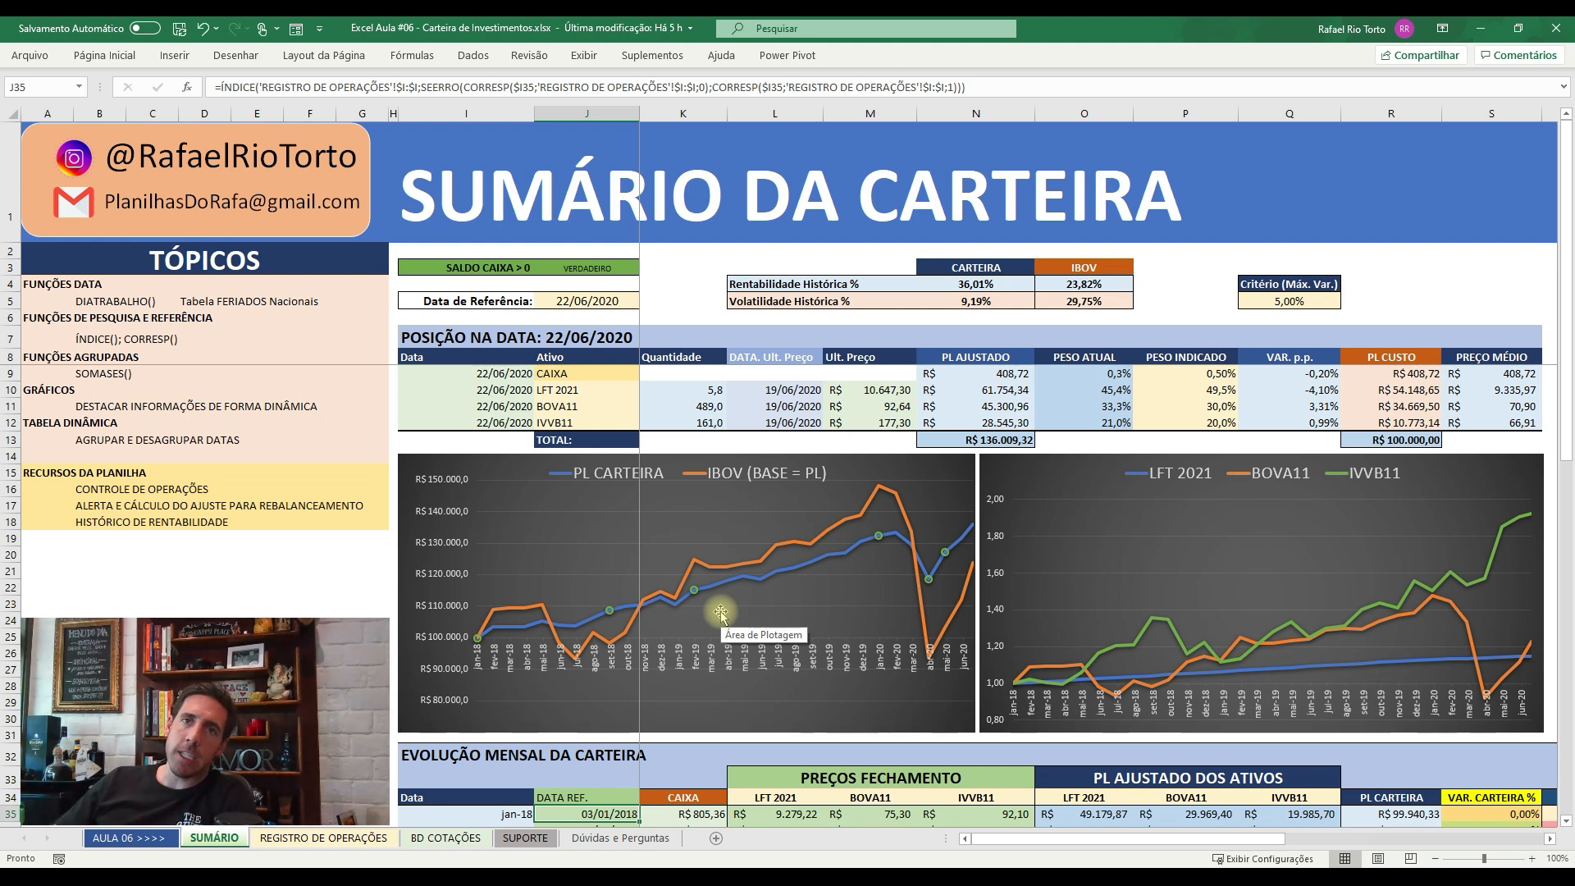
key(alt+Tab)
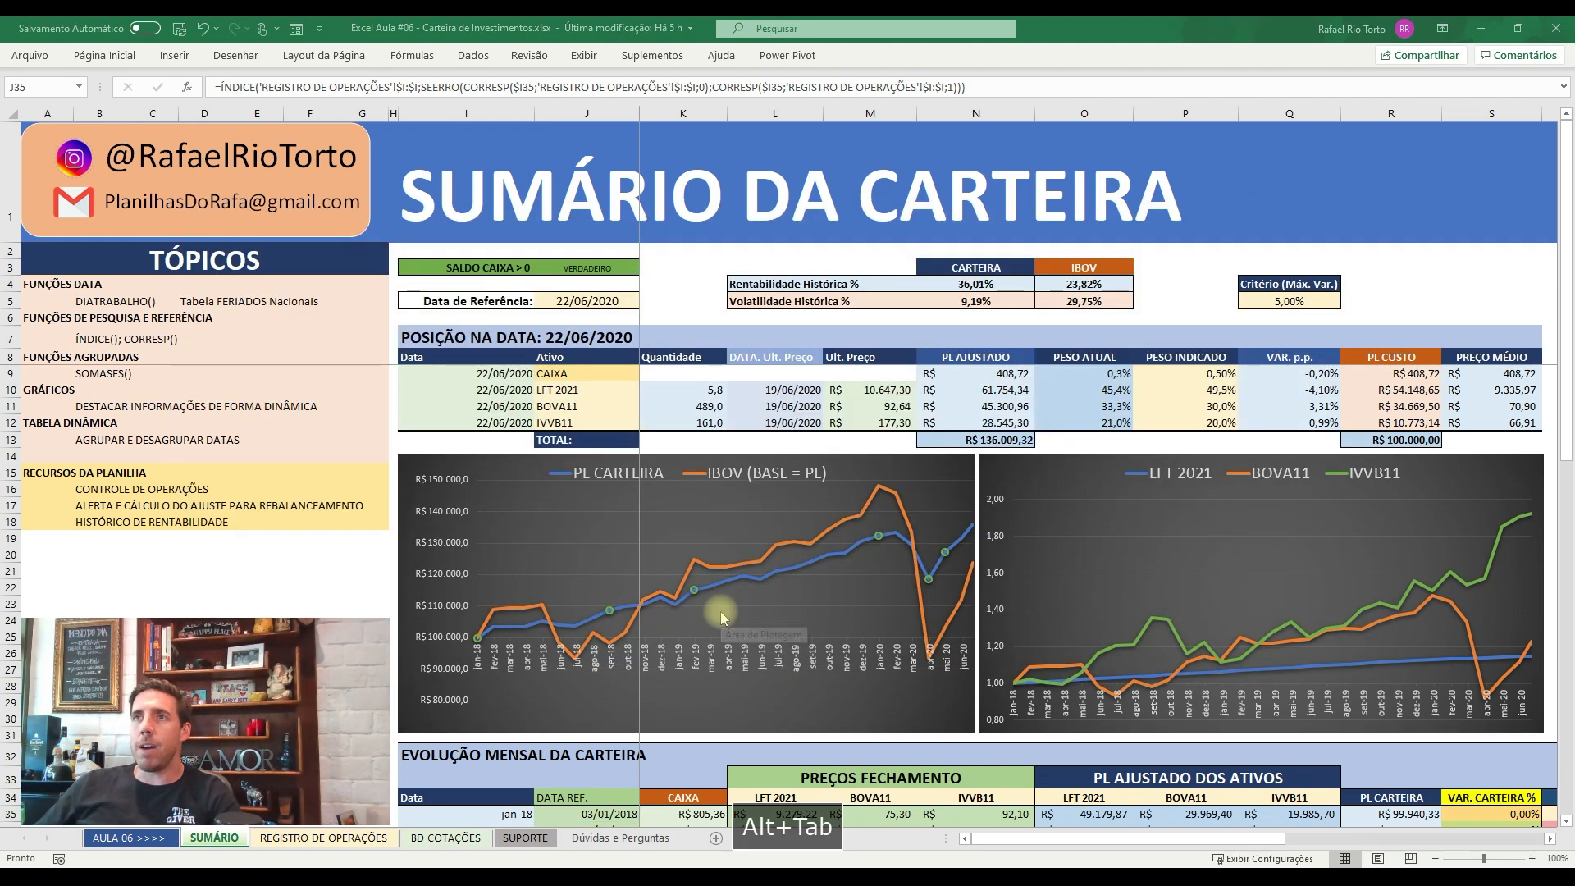
scroll(847, 577, down, 7)
scroll(864, 596, up, 6)
scroll(951, 446, down, 7)
scroll(671, 694, down, 1)
scroll(671, 698, up, 4)
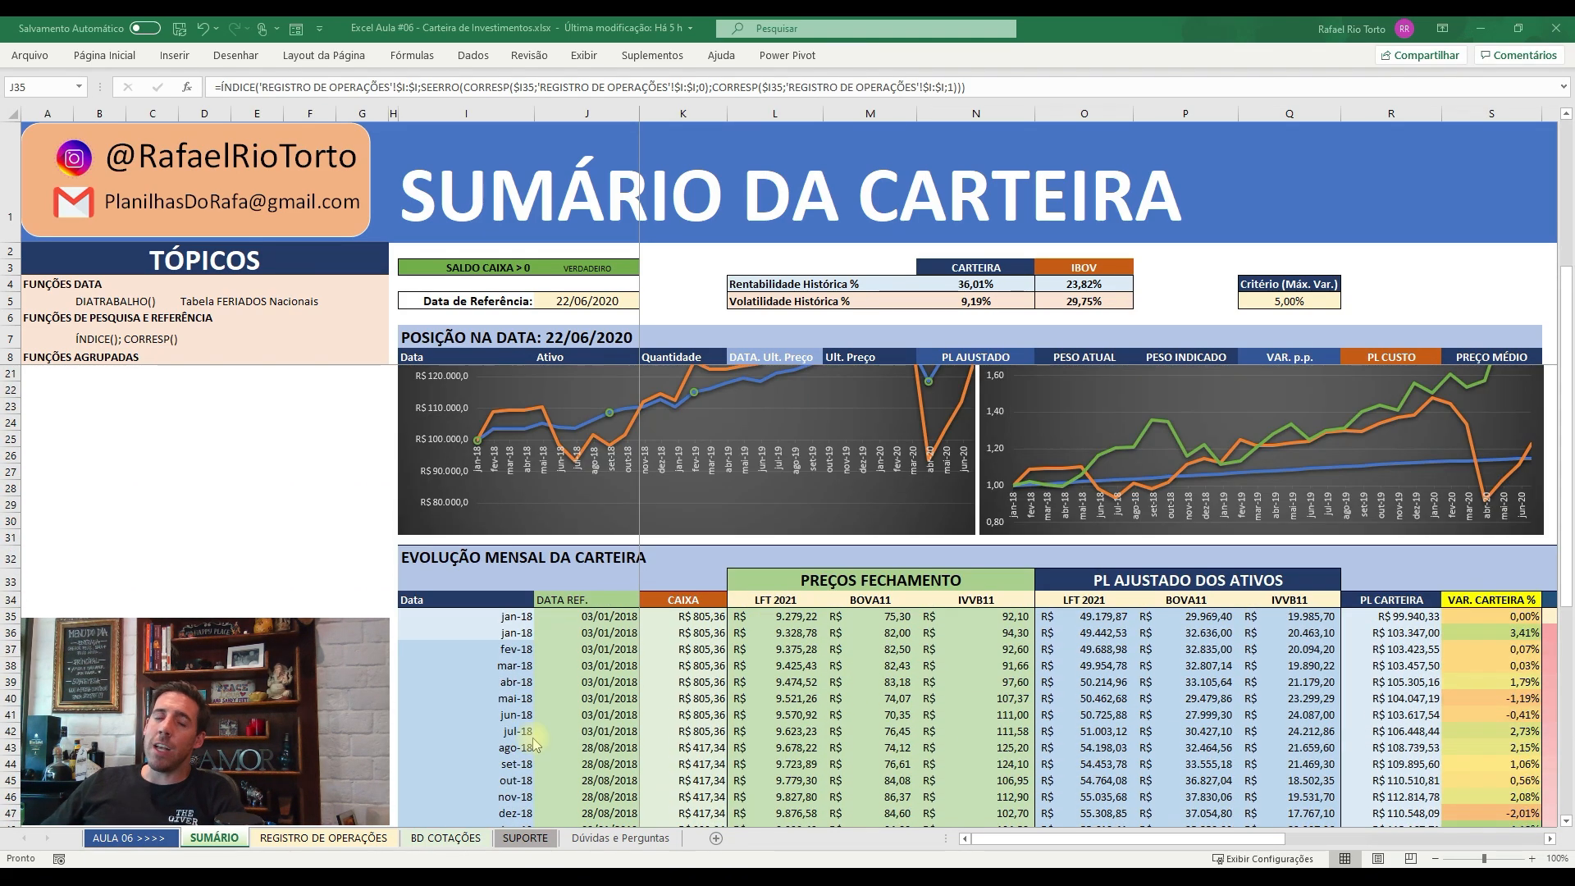
scroll(671, 698, down, 4)
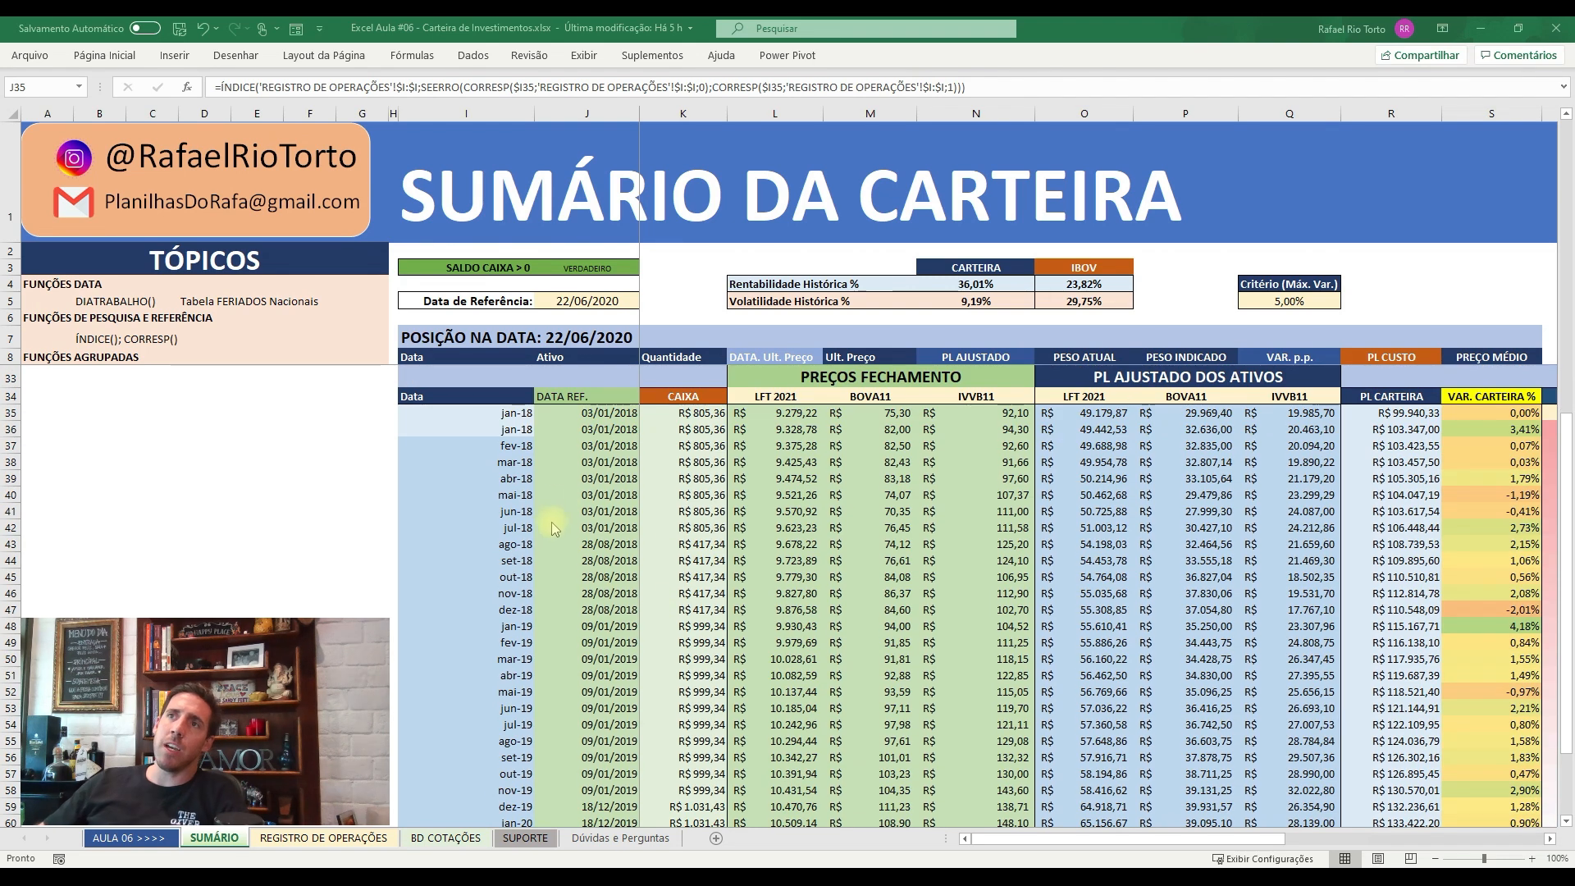
- Follow the ago-18 row of the monthly evolution table across closing prices, PL AJUSTADO, VAR. CARTEIRA % and VAR. IBOV %, inspecting the formulas
drag(604, 537, 616, 533)
key(Right)
key(Right)
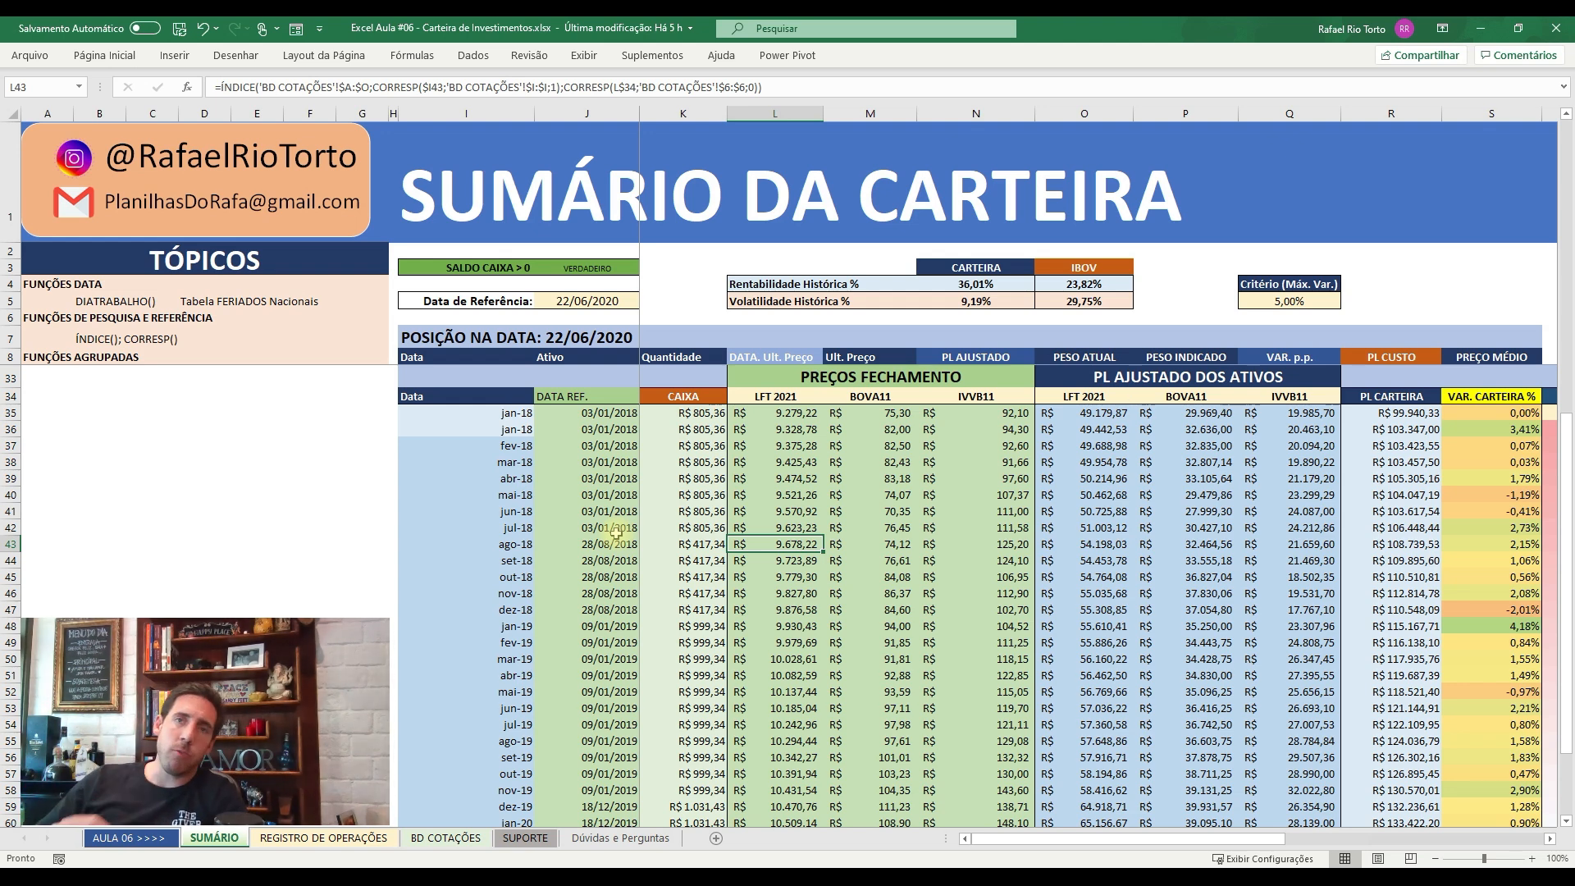
key(Right)
key(Right)
key(Right)
key(Right)
key(Right)
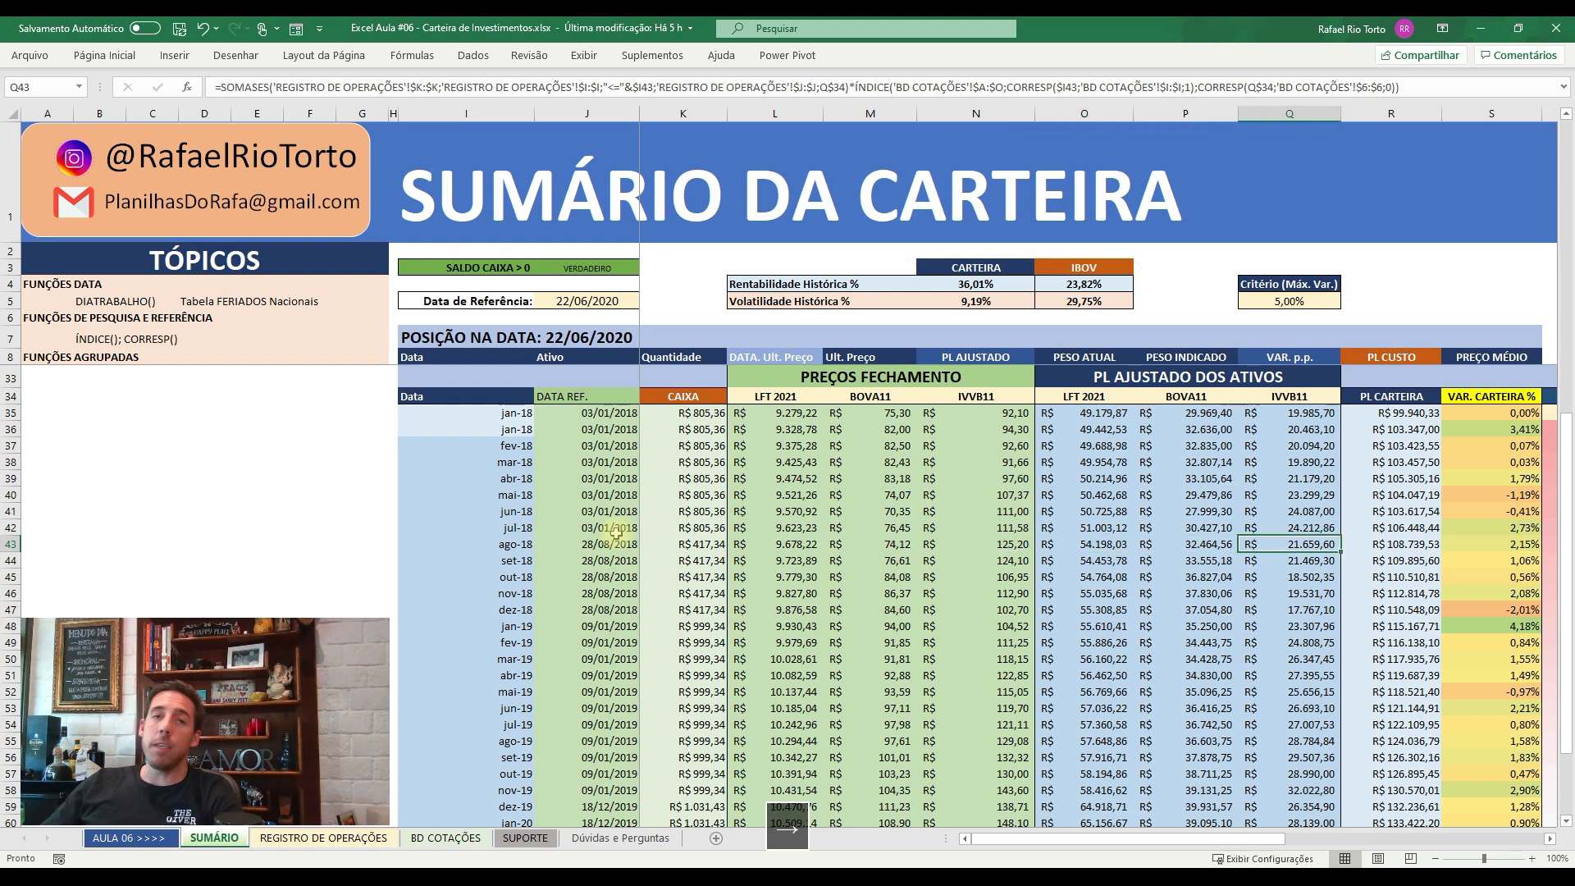
key(Right)
key(Right)
key(Right)
key(Right)
key(Right)
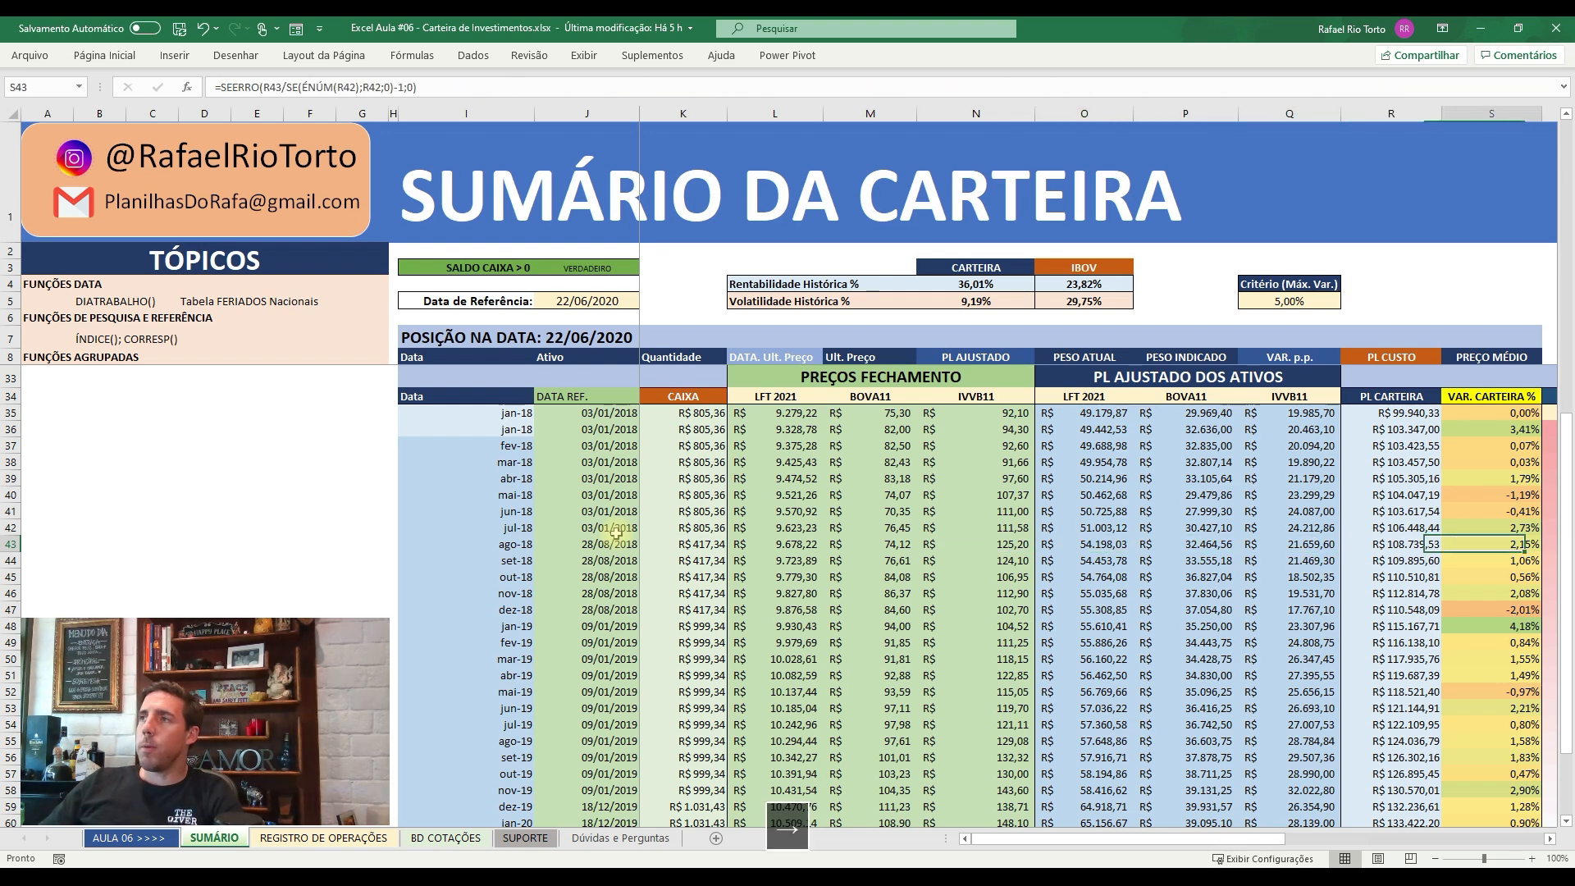
key(Right)
key(Right)
key(Right)
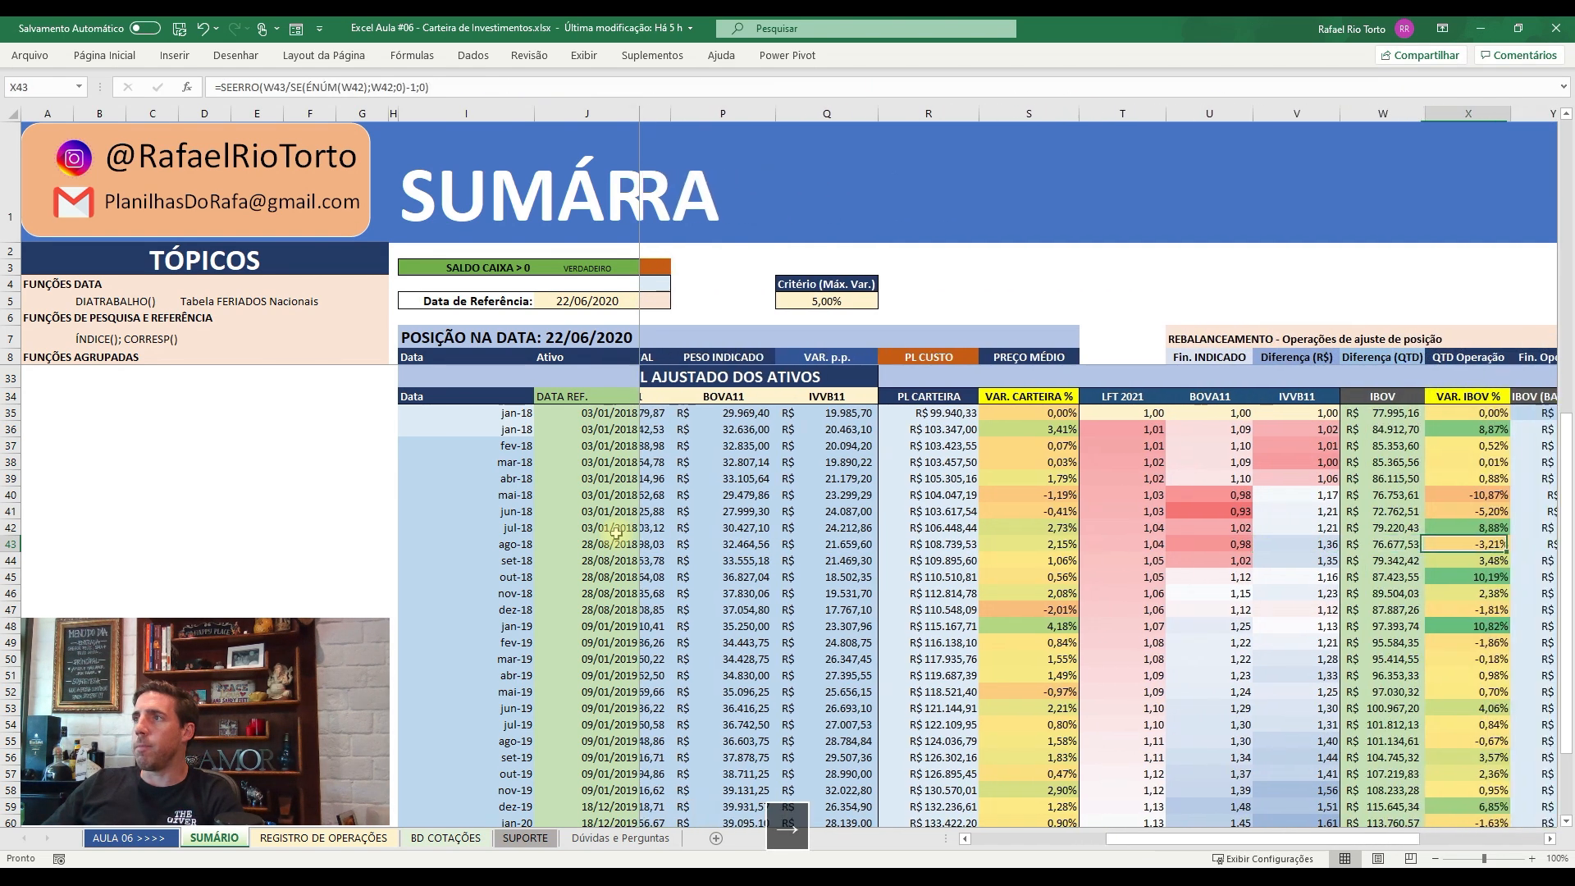
- Inspect the ago-18 date formula in I43, and return to the position table and charts above the monthly evolution
key(Left)
key(Left)
key(Left)
key(Left)
key(Left)
key(Left)
key(Left)
key(Left)
key(Left)
key(Left)
key(Left)
key(Left)
key(Left)
key(Left)
key(Left)
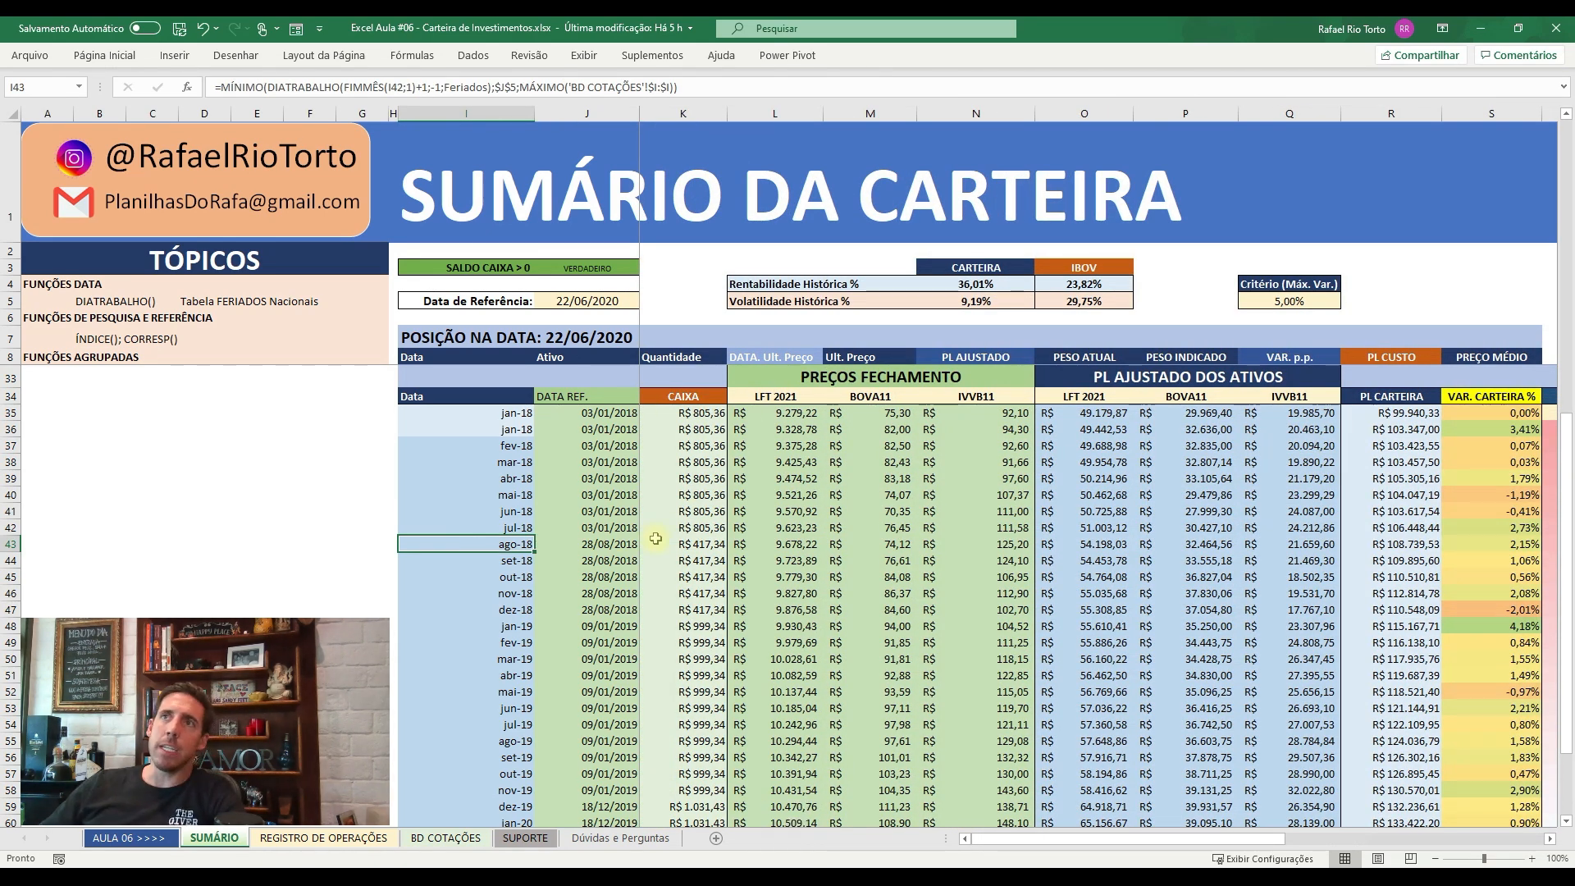
scroll(731, 452, up, 8)
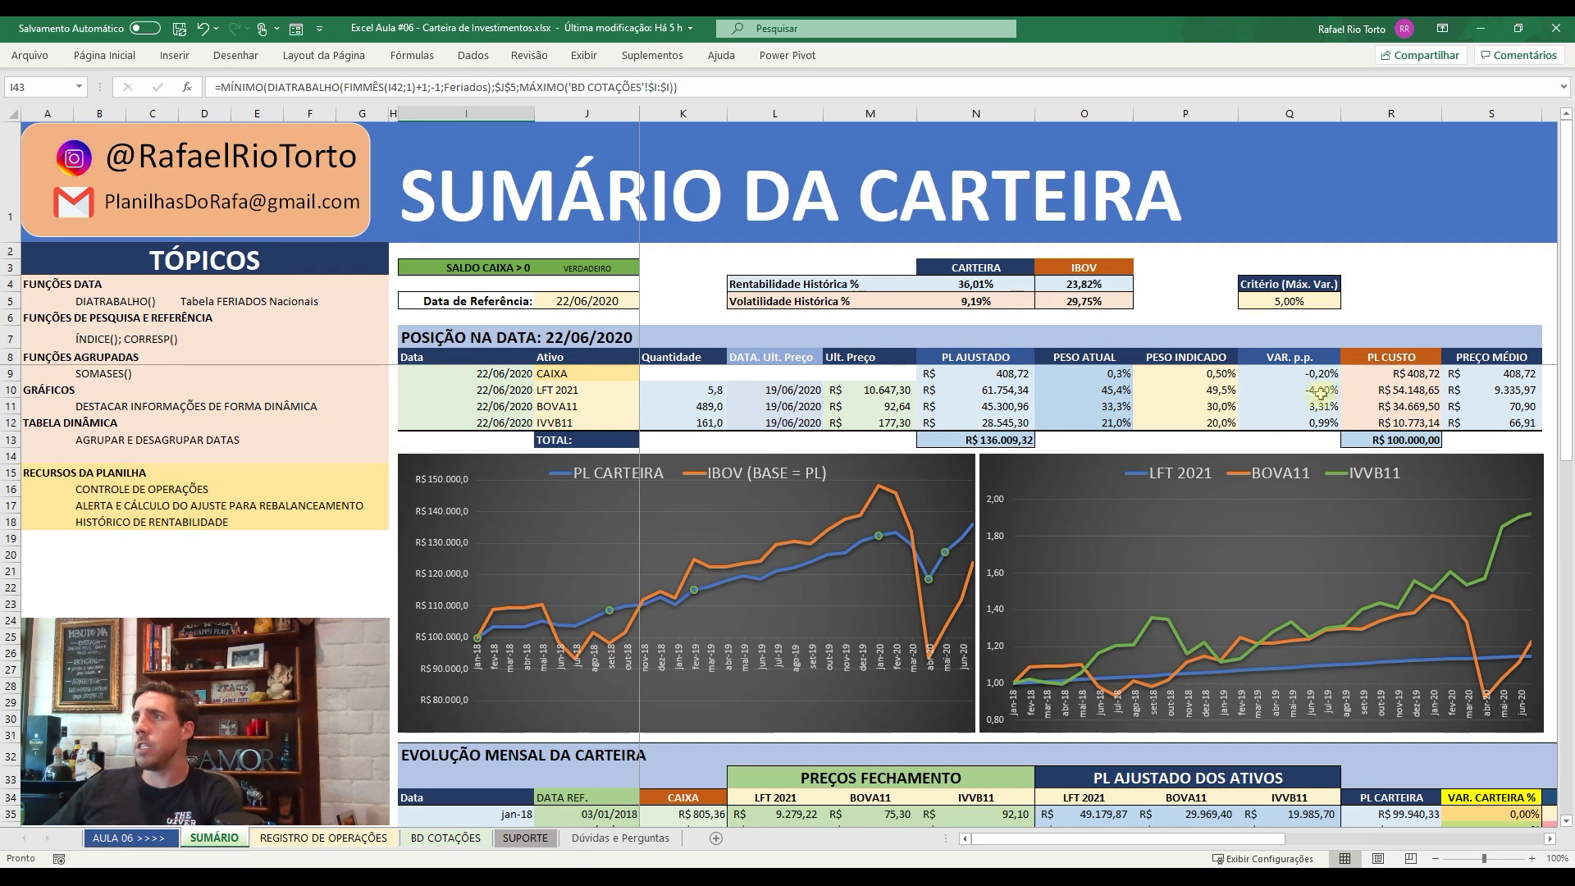
click(1163, 443)
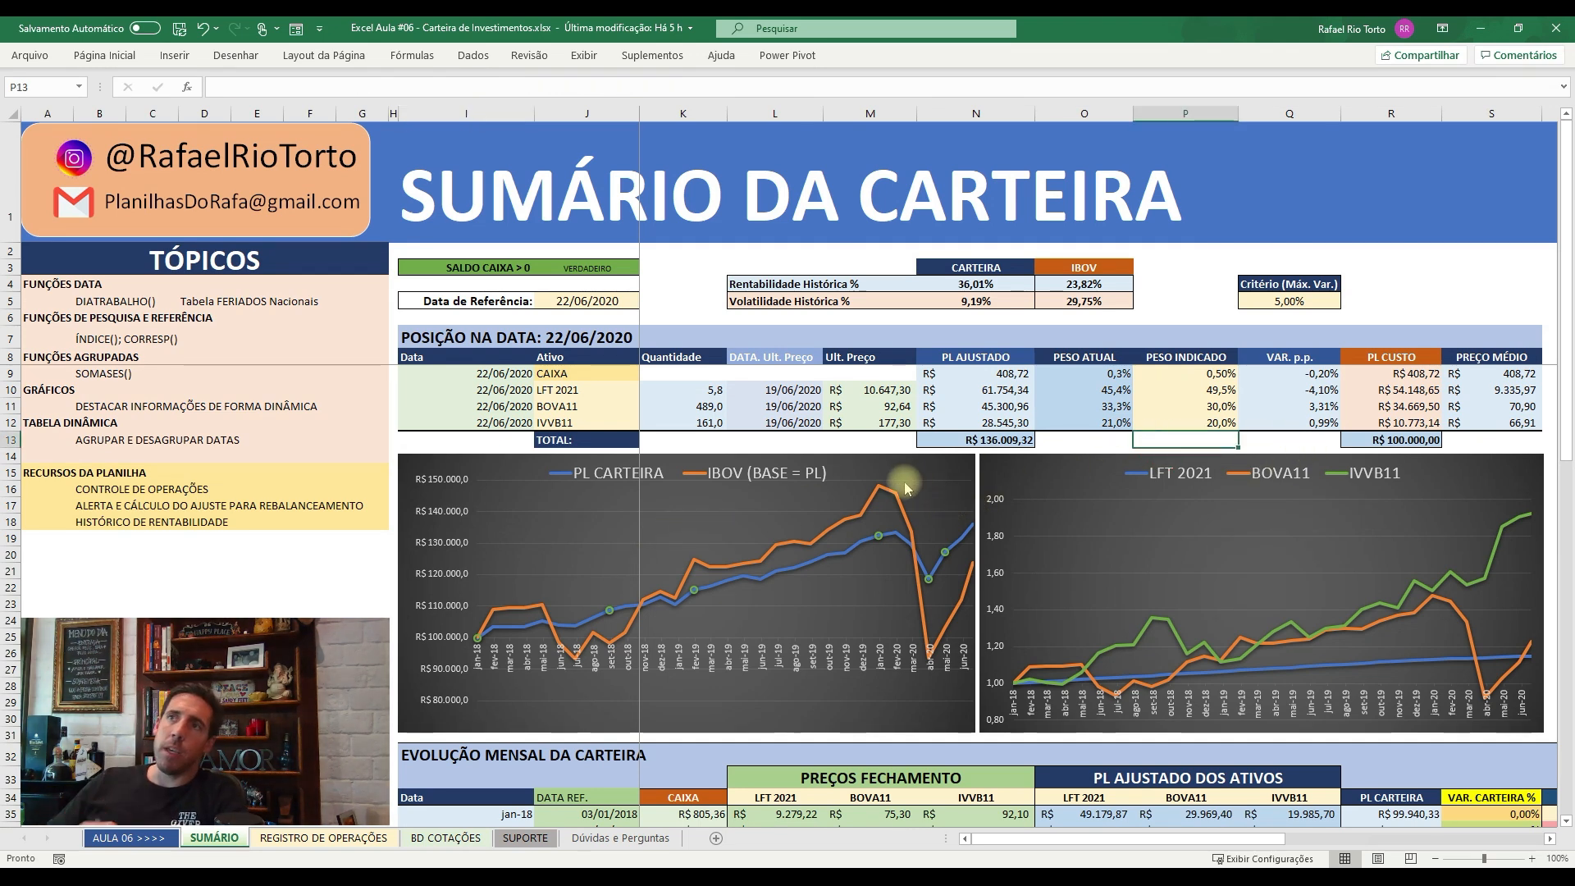